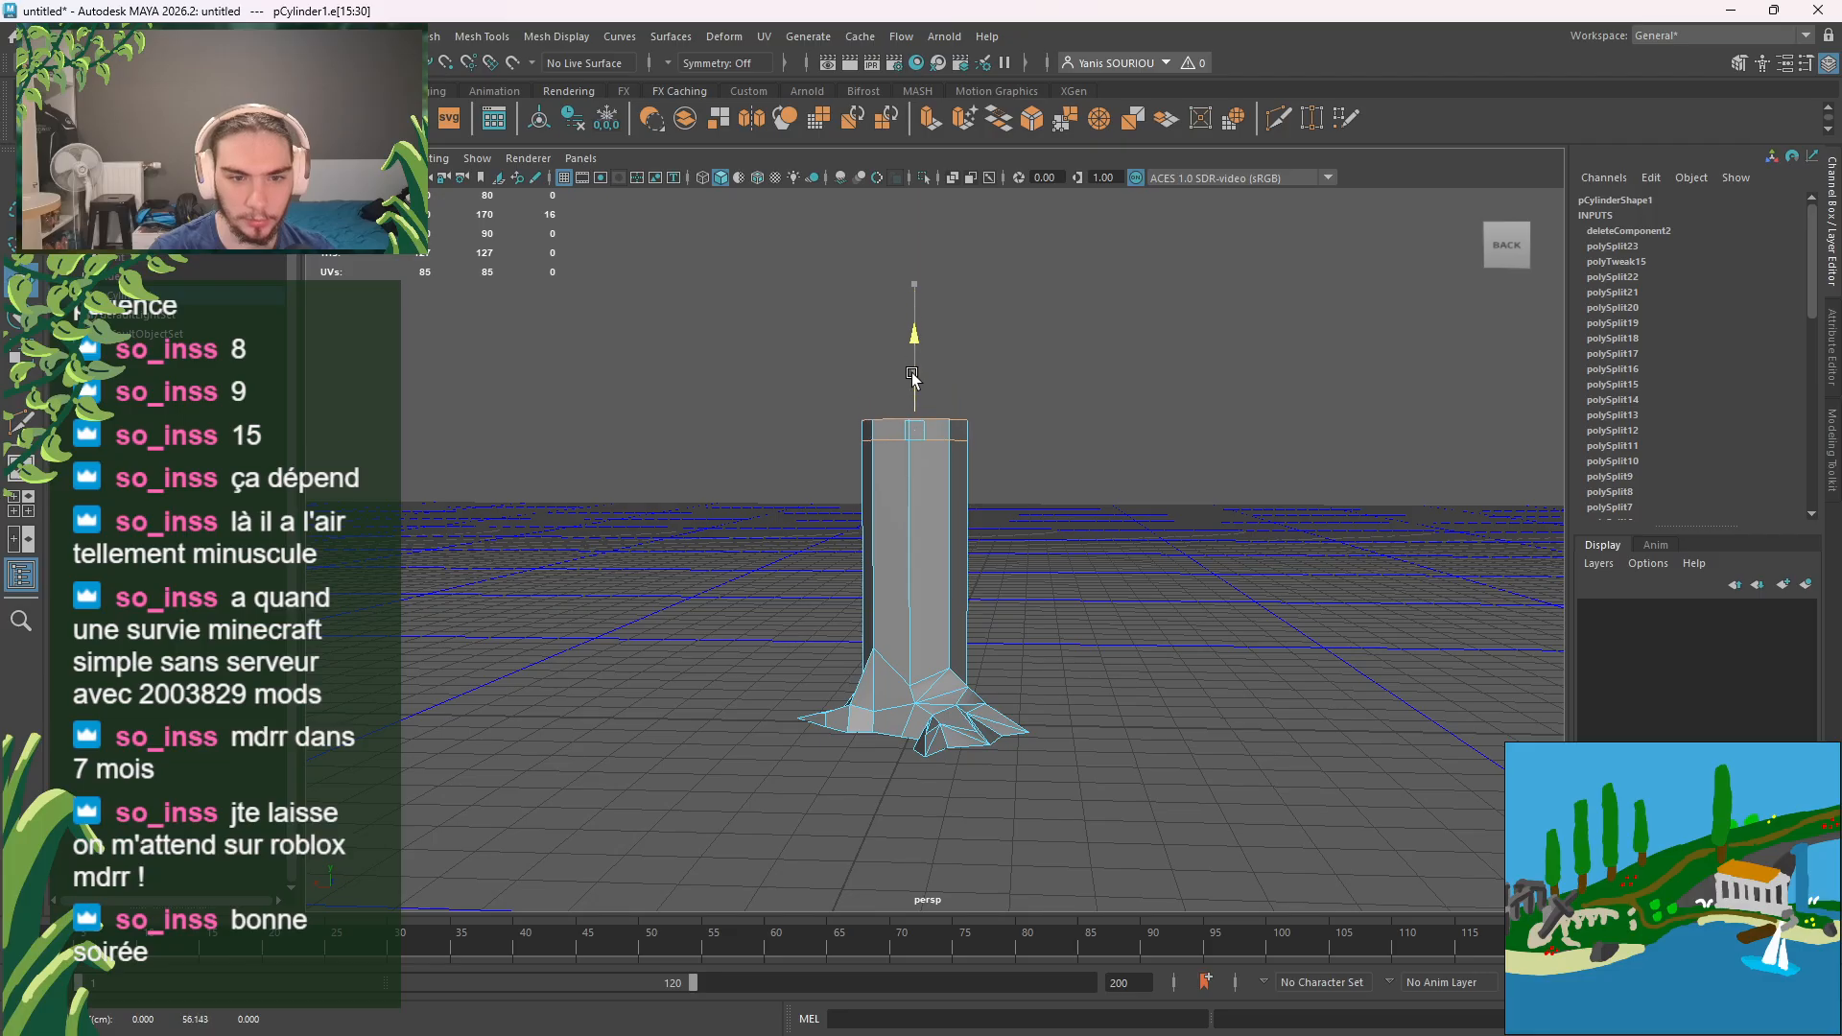
Step: Raise the trunk's top edge loop to make the cylinder taller, and clear the selection
double_click(891, 419)
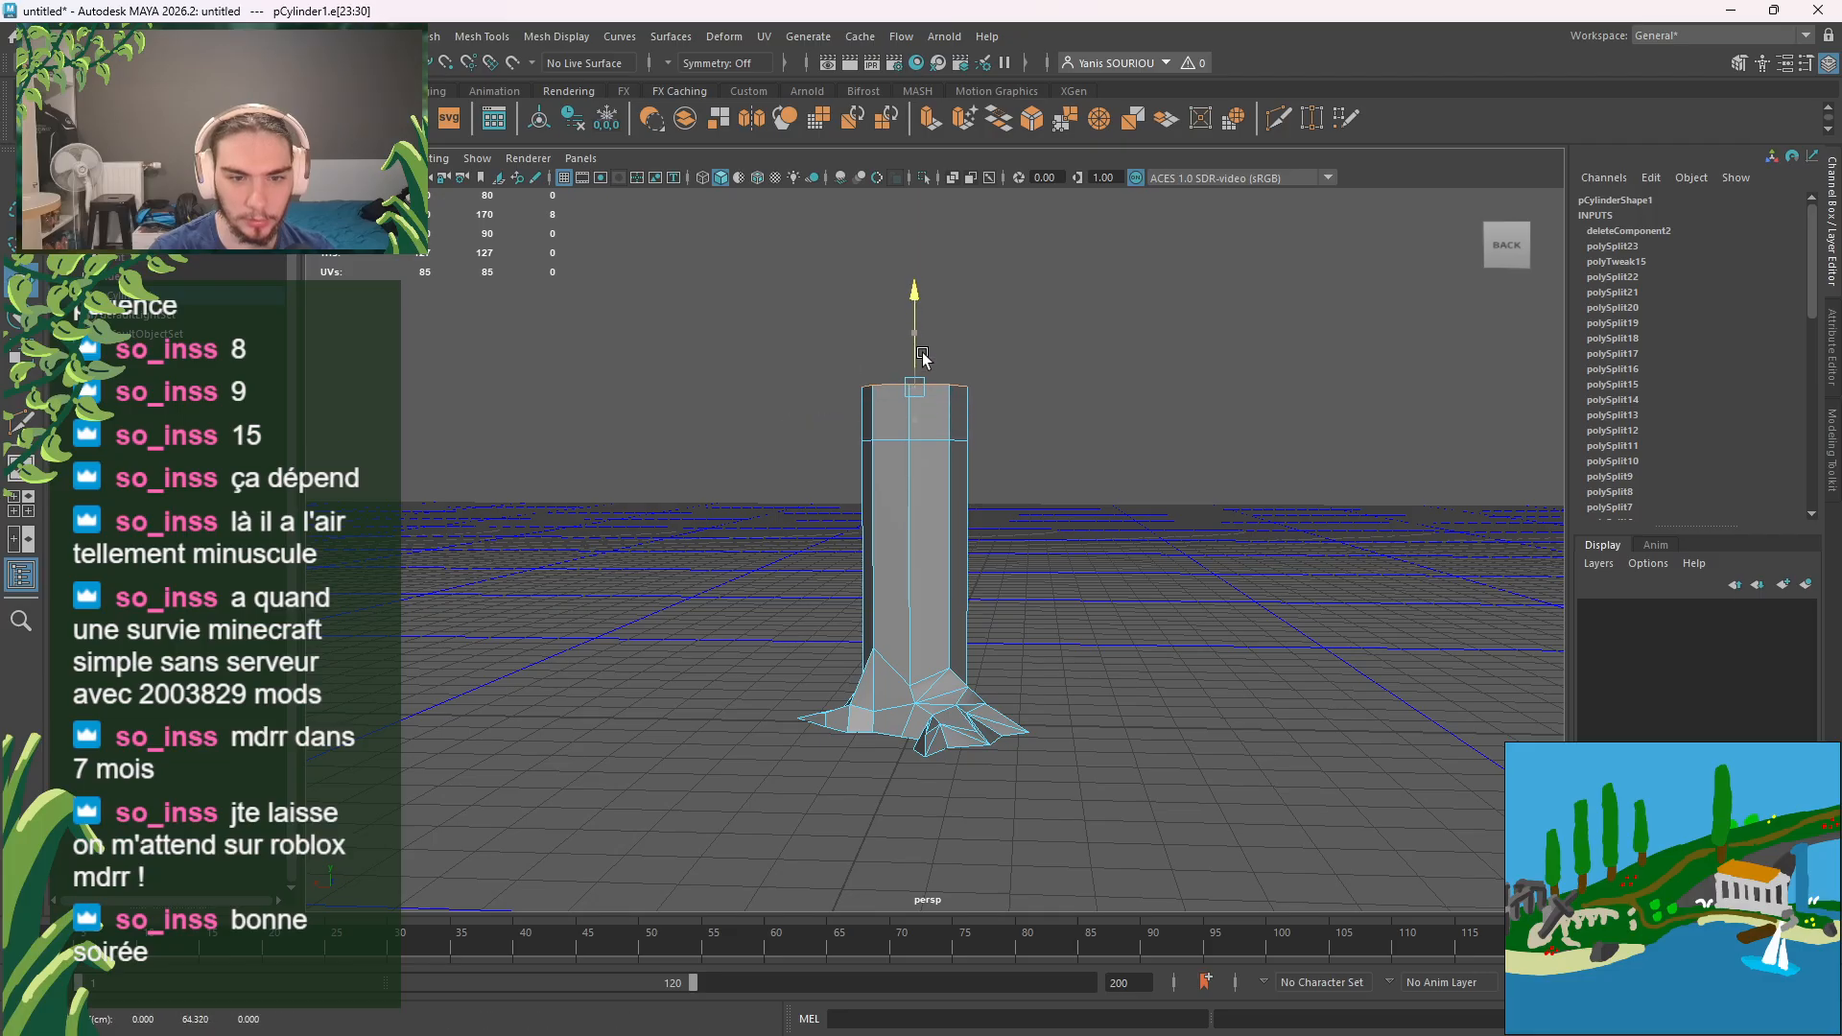
alt+drag(1156, 485, 1142, 551)
click(1154, 533)
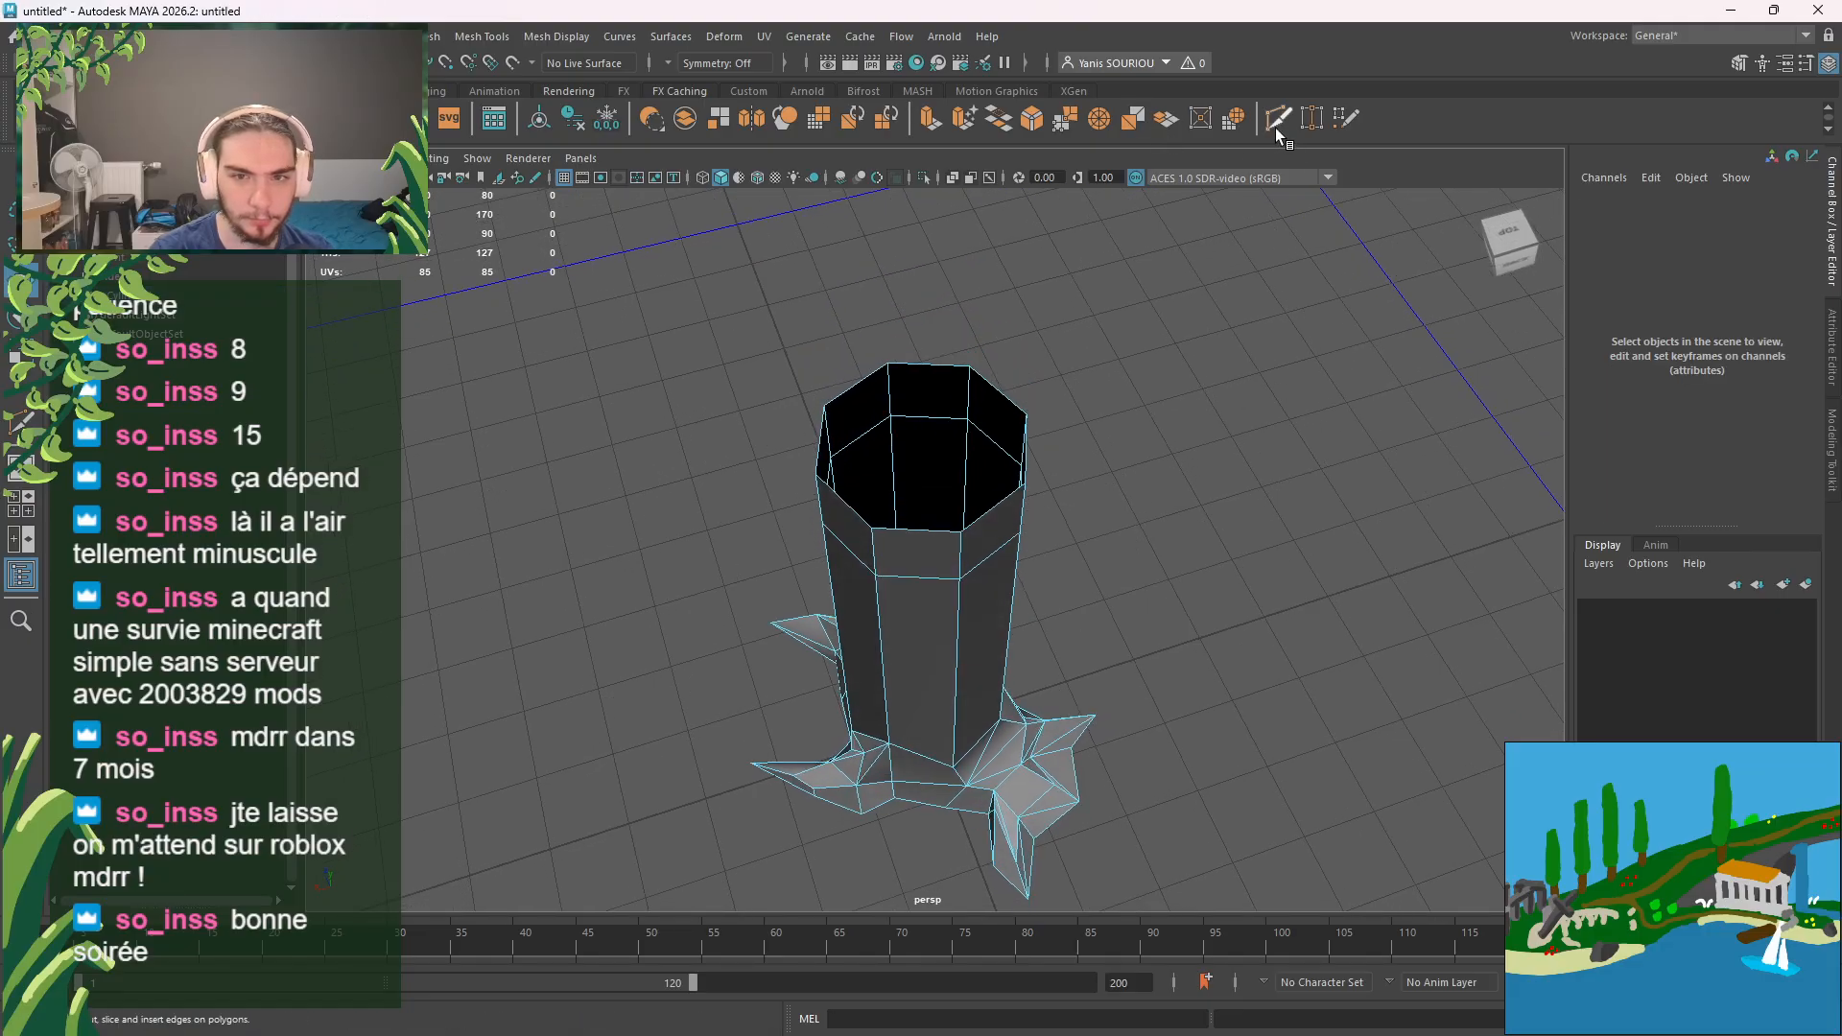
Step: Insert four extra vertices along edges of the trunk's open top rim with the Multi-Cut tool
click(1278, 122)
click(917, 530)
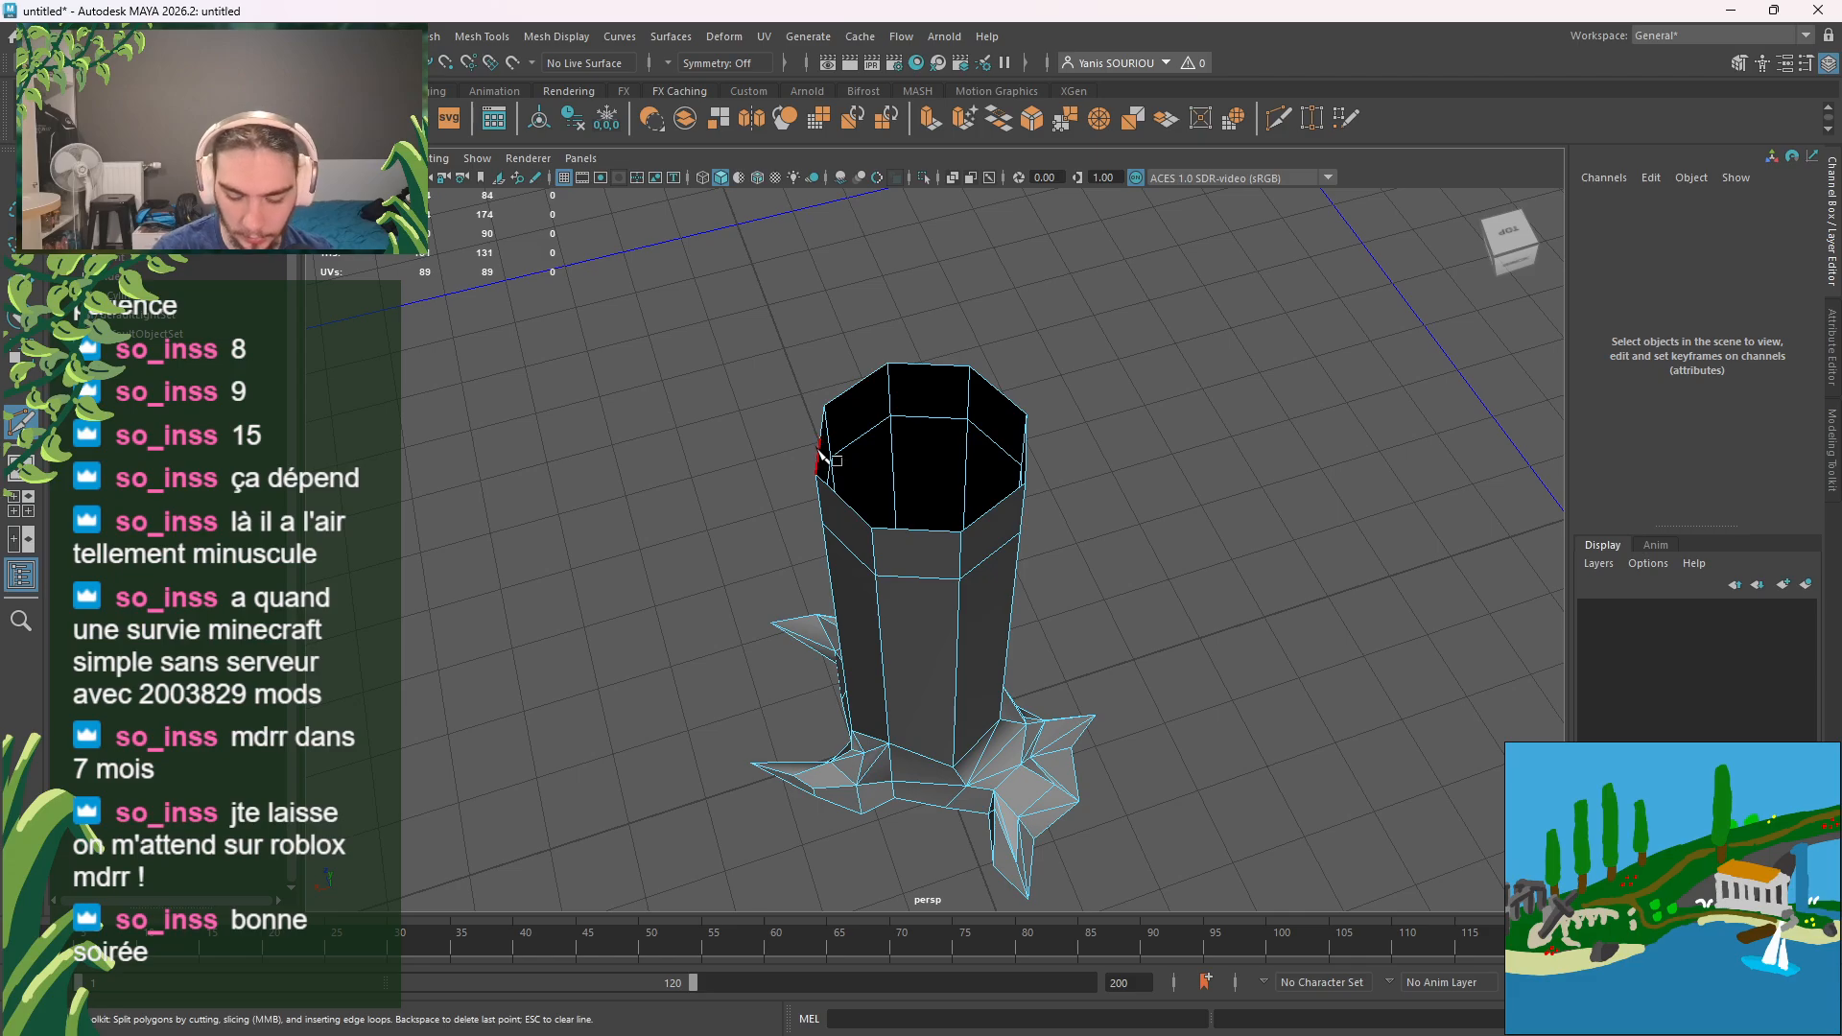
key(q)
Step: In vertex mode, move vertices on the back side of the top rim outward from the trunk to flare it
alt+drag(825, 455, 842, 521)
key(w)
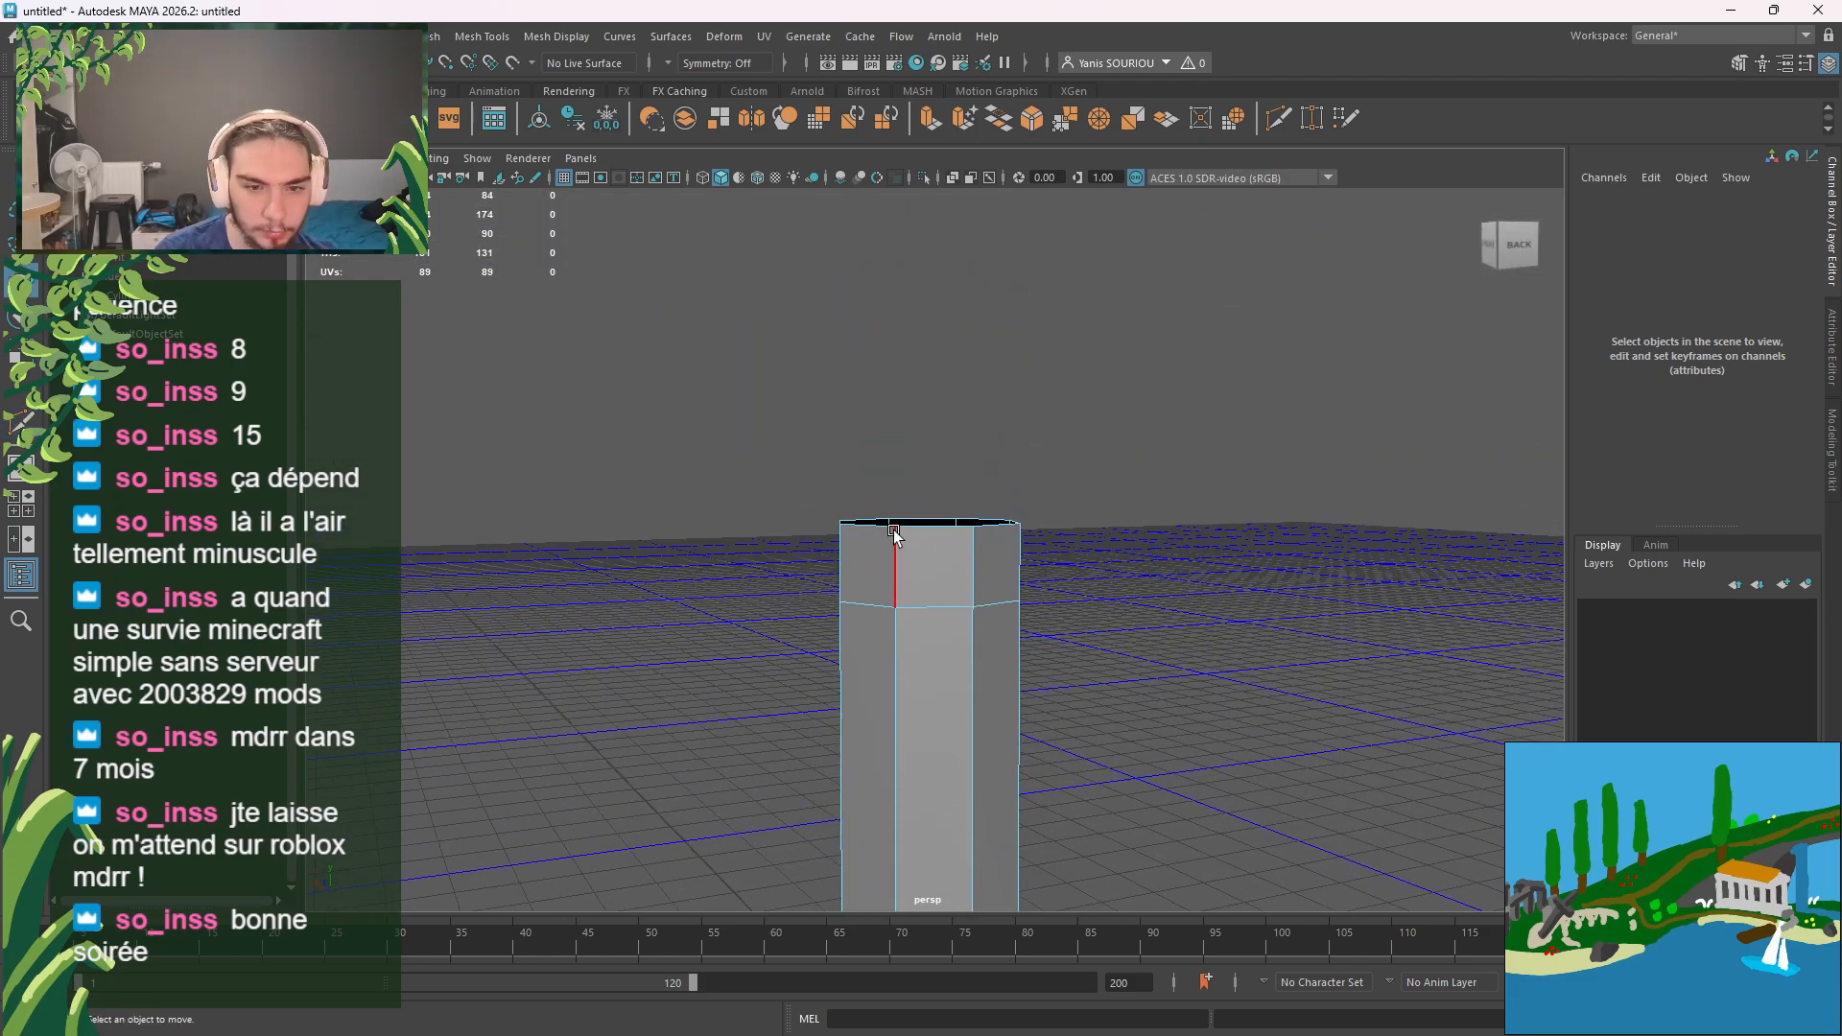
right_drag(1350, 388, 1264, 403)
click(922, 543)
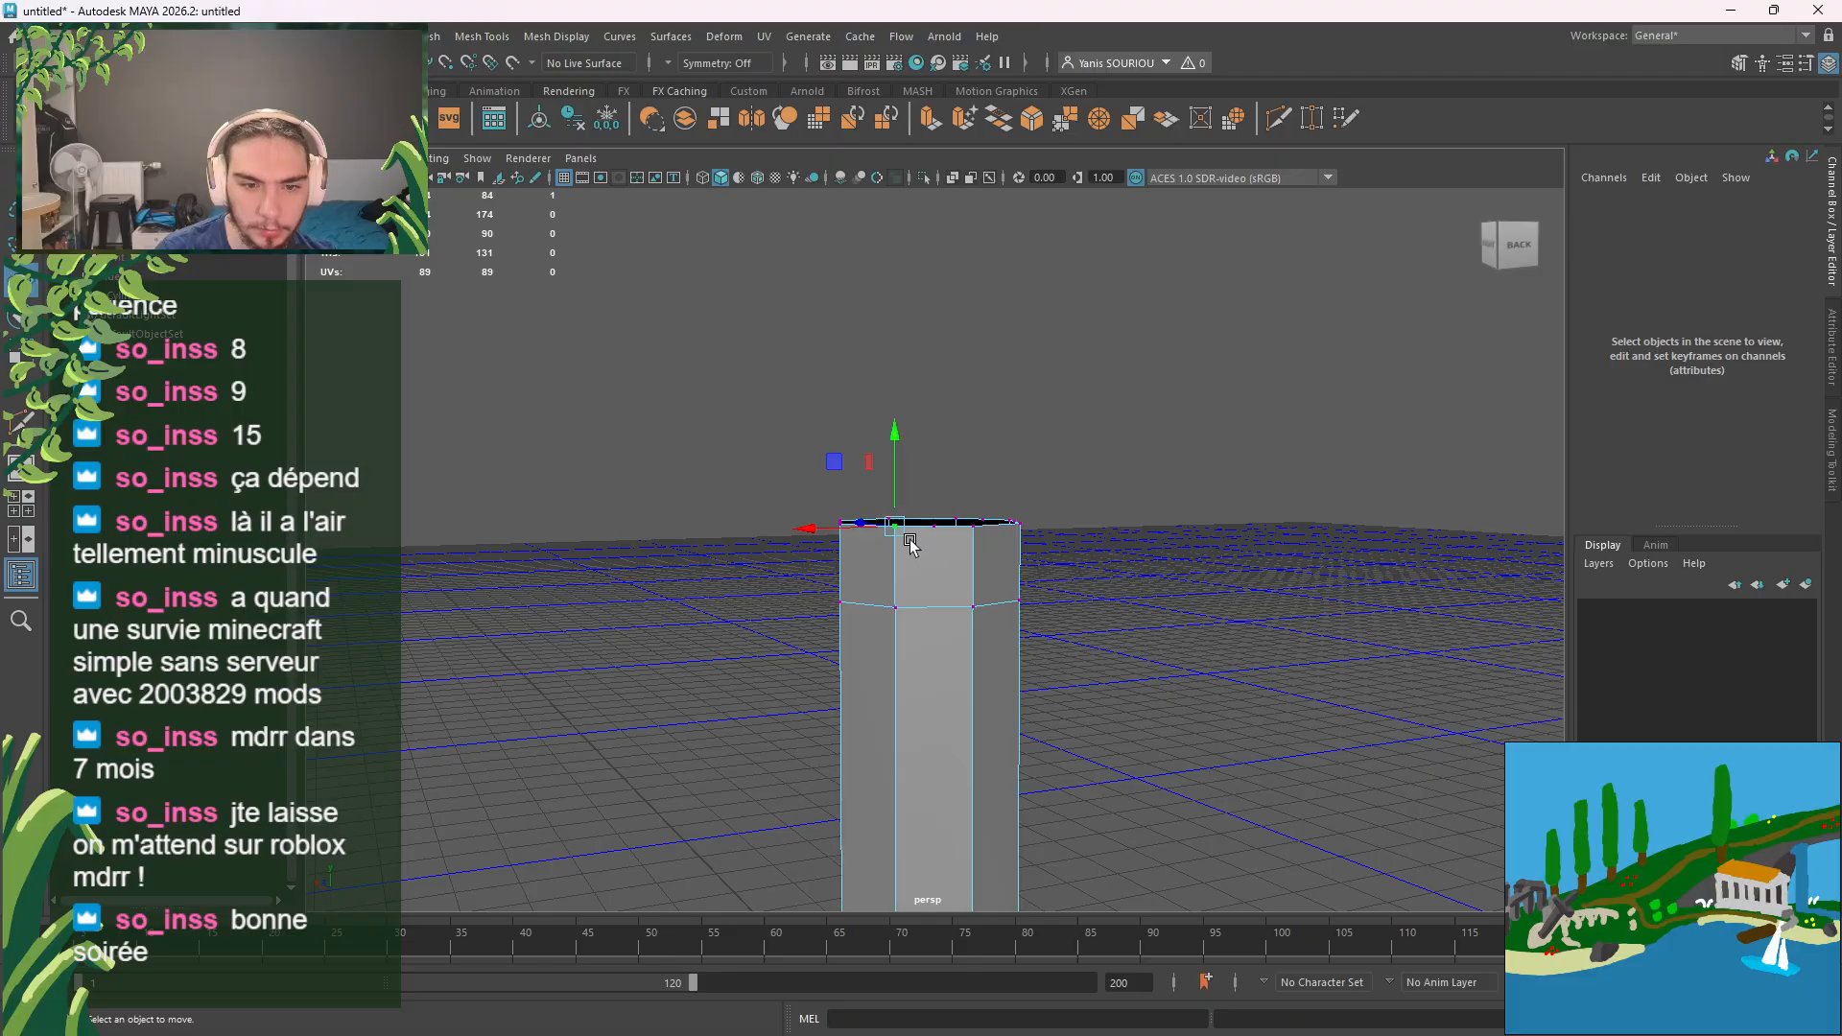
alt+drag(912, 534, 769, 675)
click(878, 666)
drag(831, 614, 906, 652)
click(945, 648)
click(960, 626)
drag(905, 569, 983, 603)
Step: Move two side vertices of the rim outward horizontally, starting a pointed corner beside the already flared part
click(989, 587)
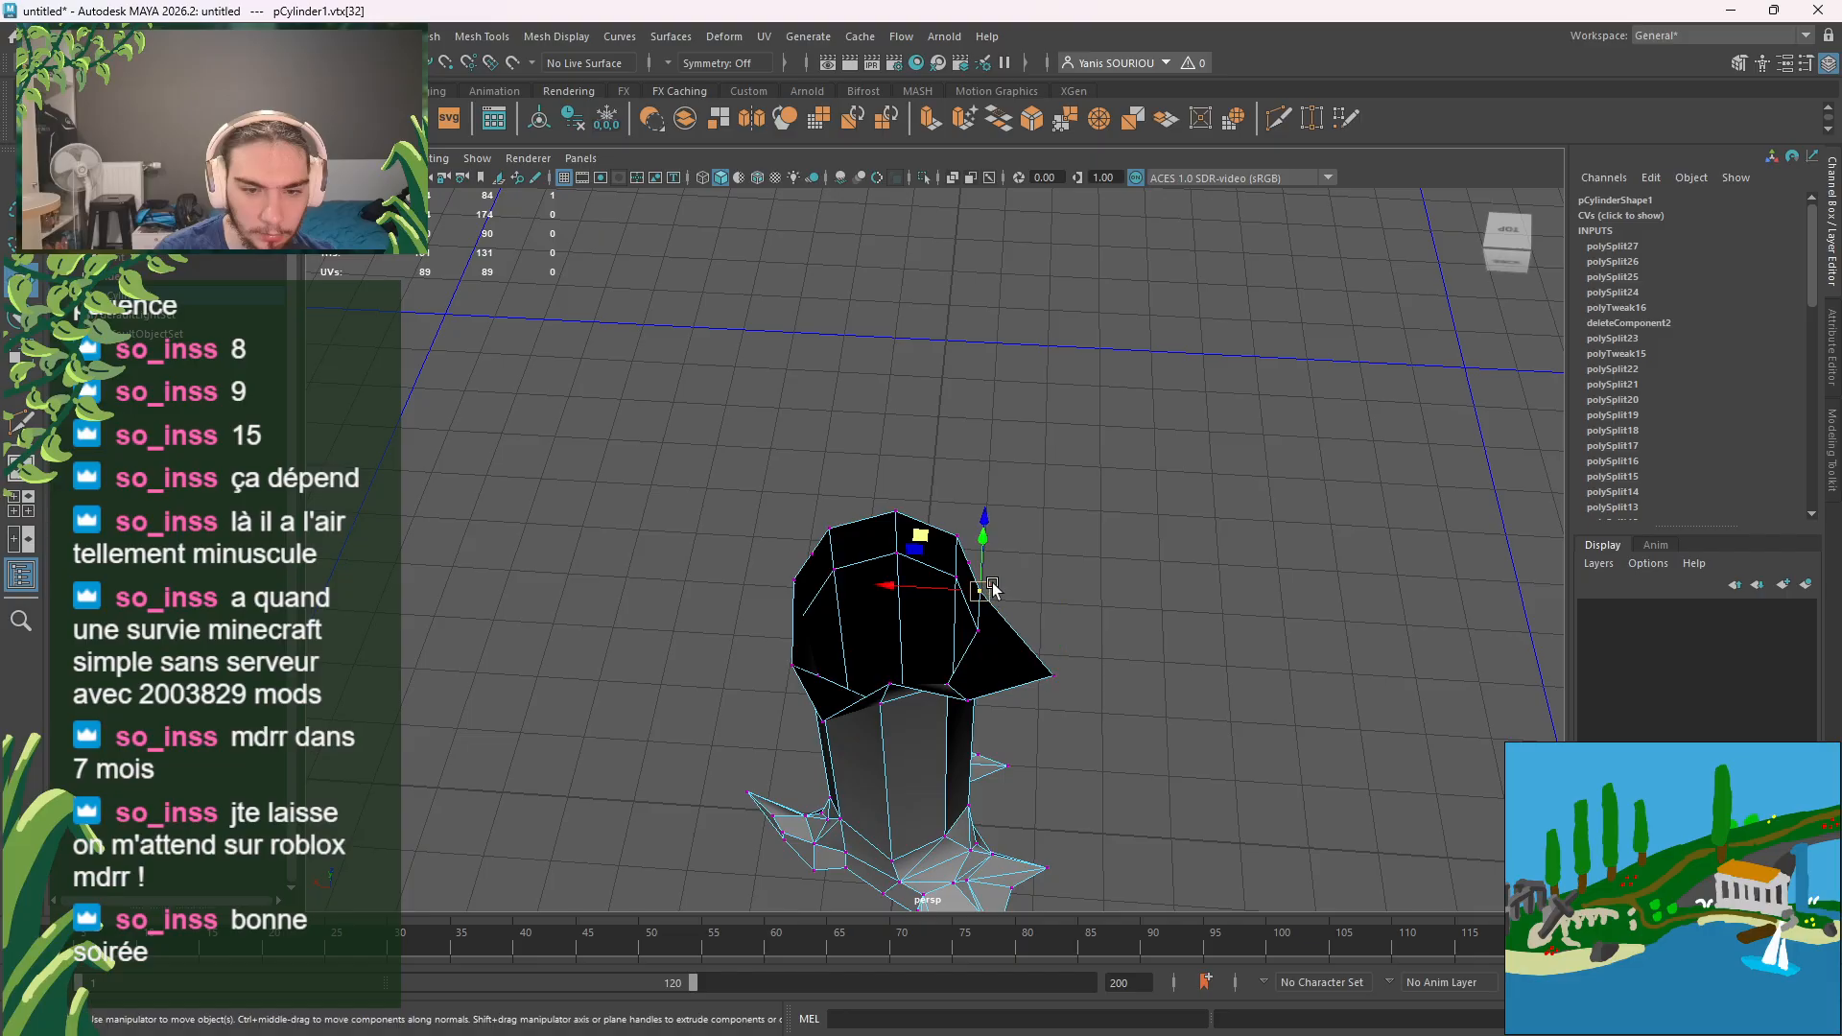
drag(926, 539, 939, 541)
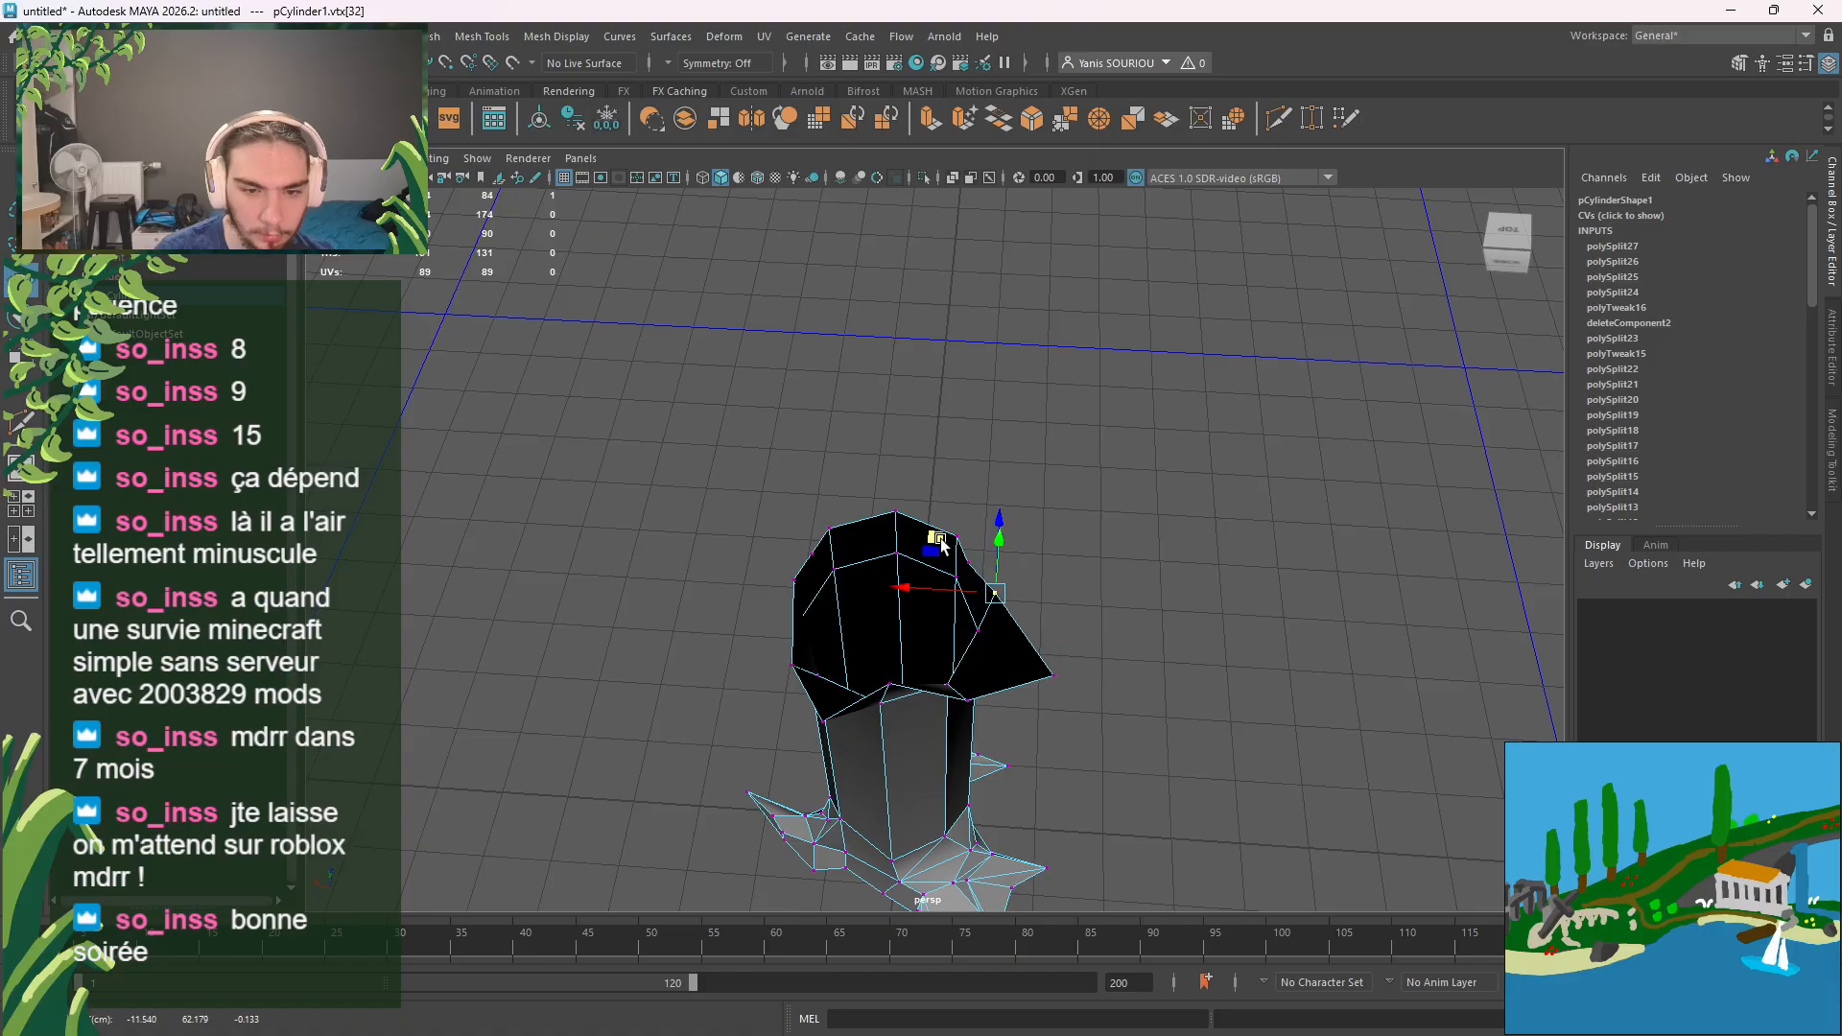
alt+drag(1016, 495, 1028, 571)
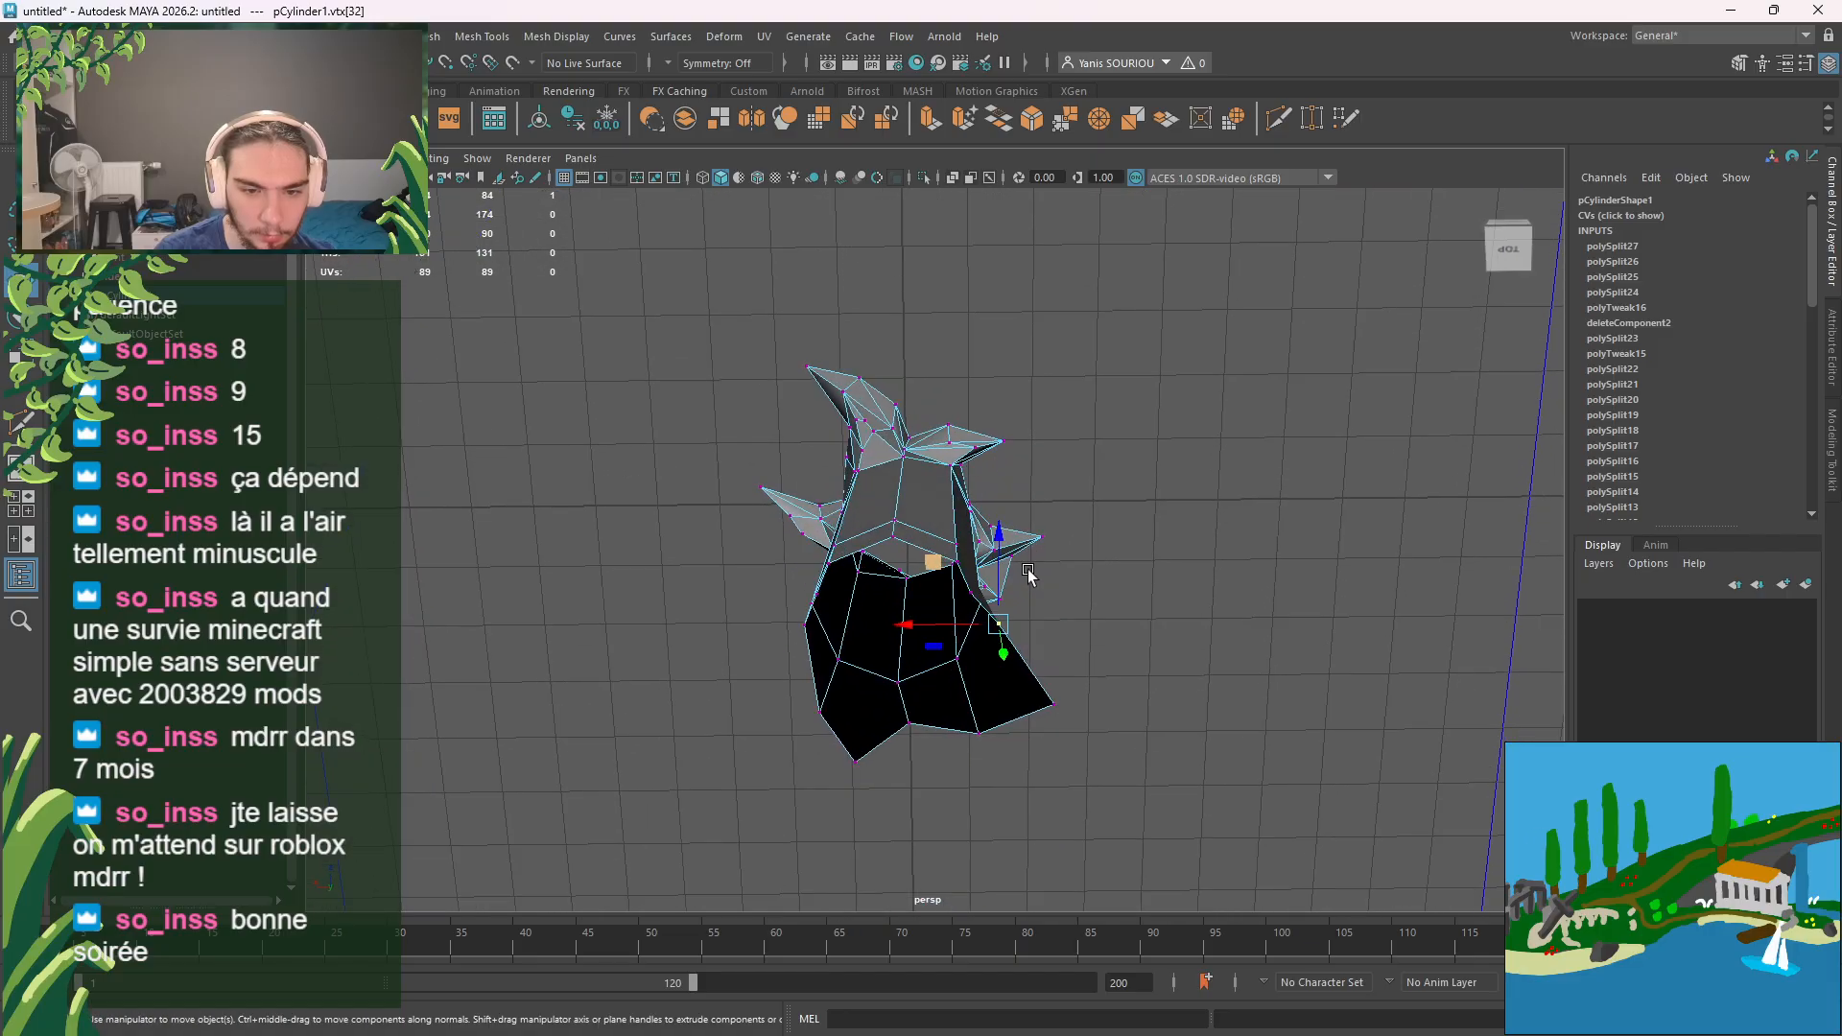
click(959, 567)
drag(893, 501, 917, 464)
alt+drag(950, 614, 945, 489)
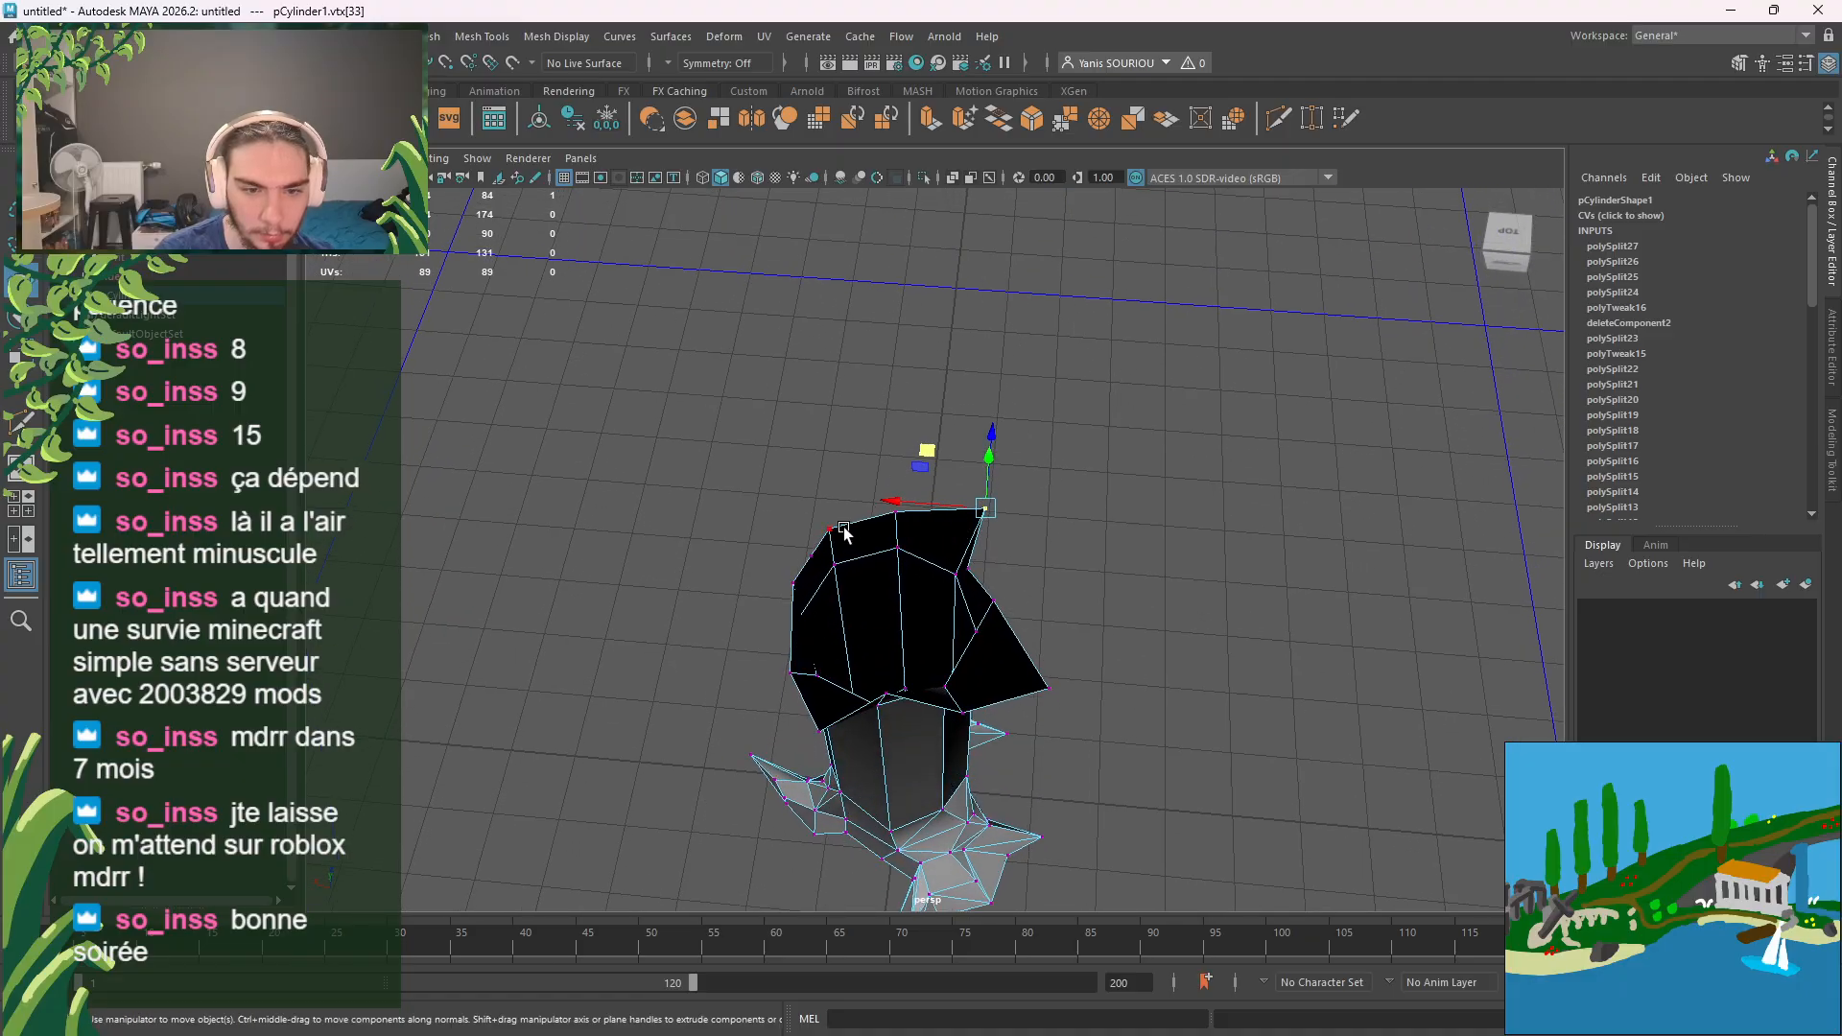
Step: Pull two more vertices on the opposite side of the rim outward into points
click(838, 528)
drag(771, 470, 772, 411)
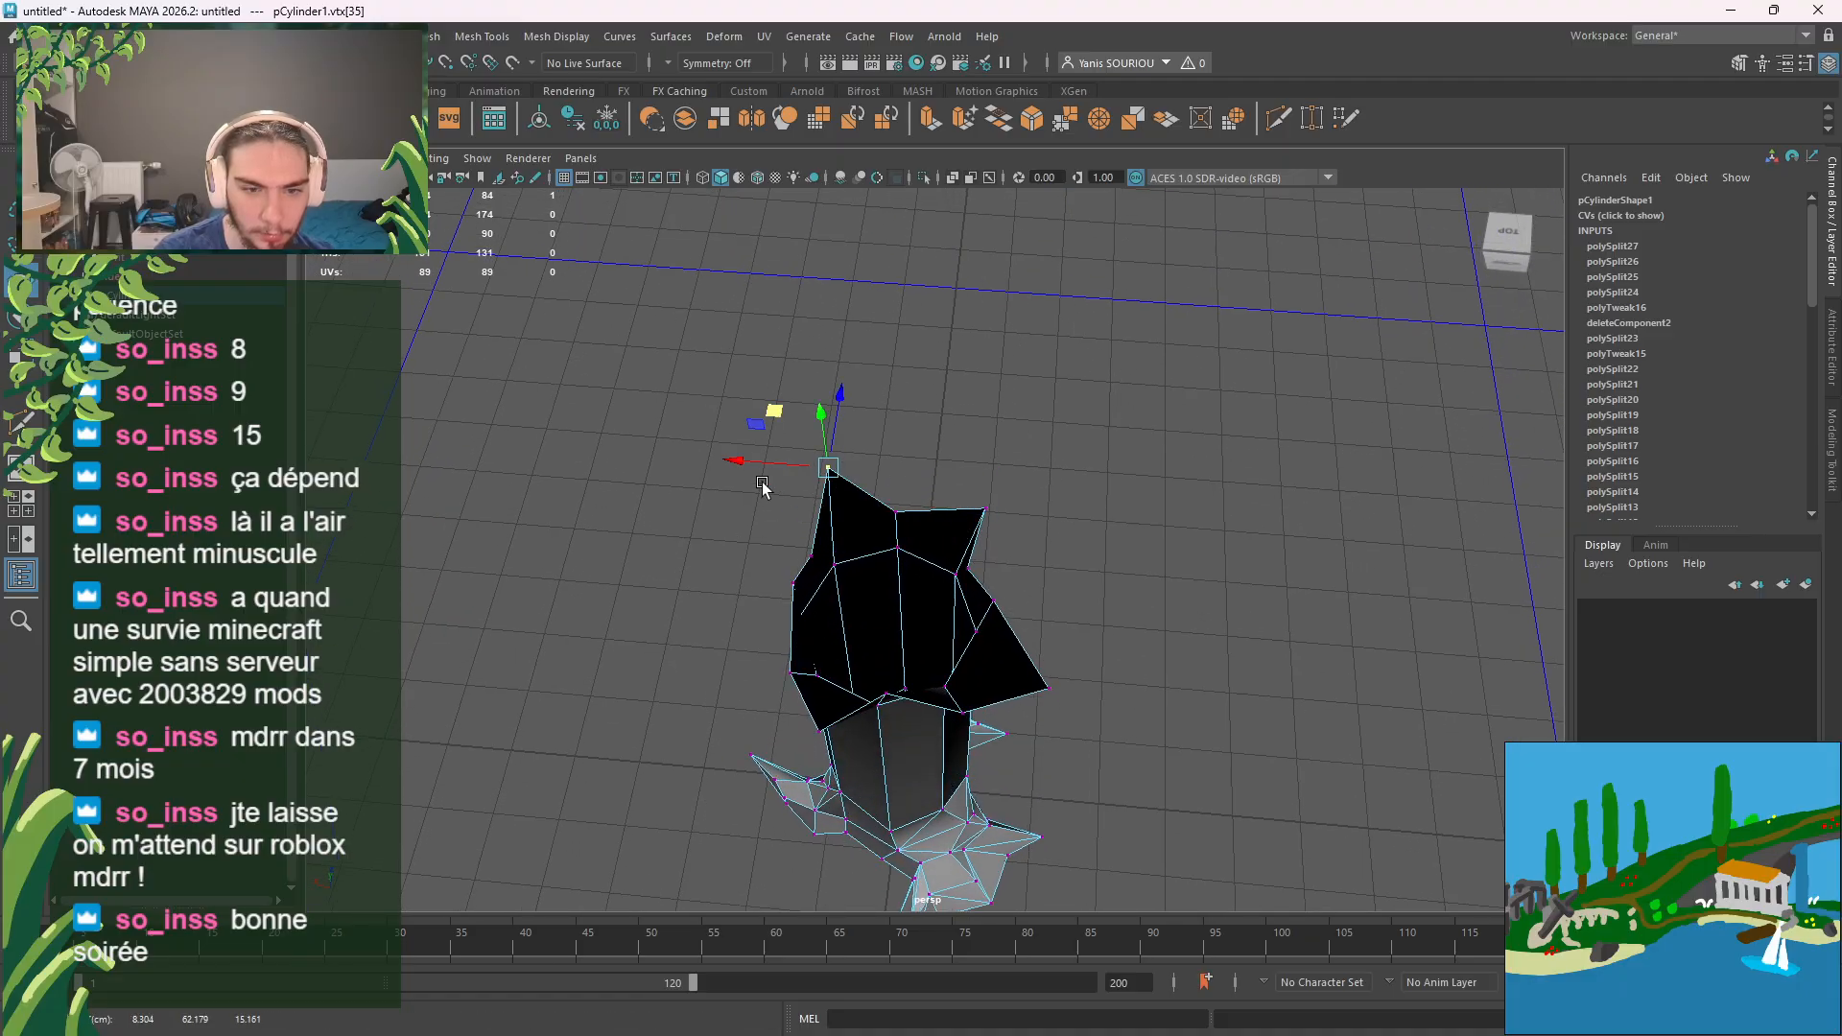
click(789, 580)
drag(740, 525, 682, 521)
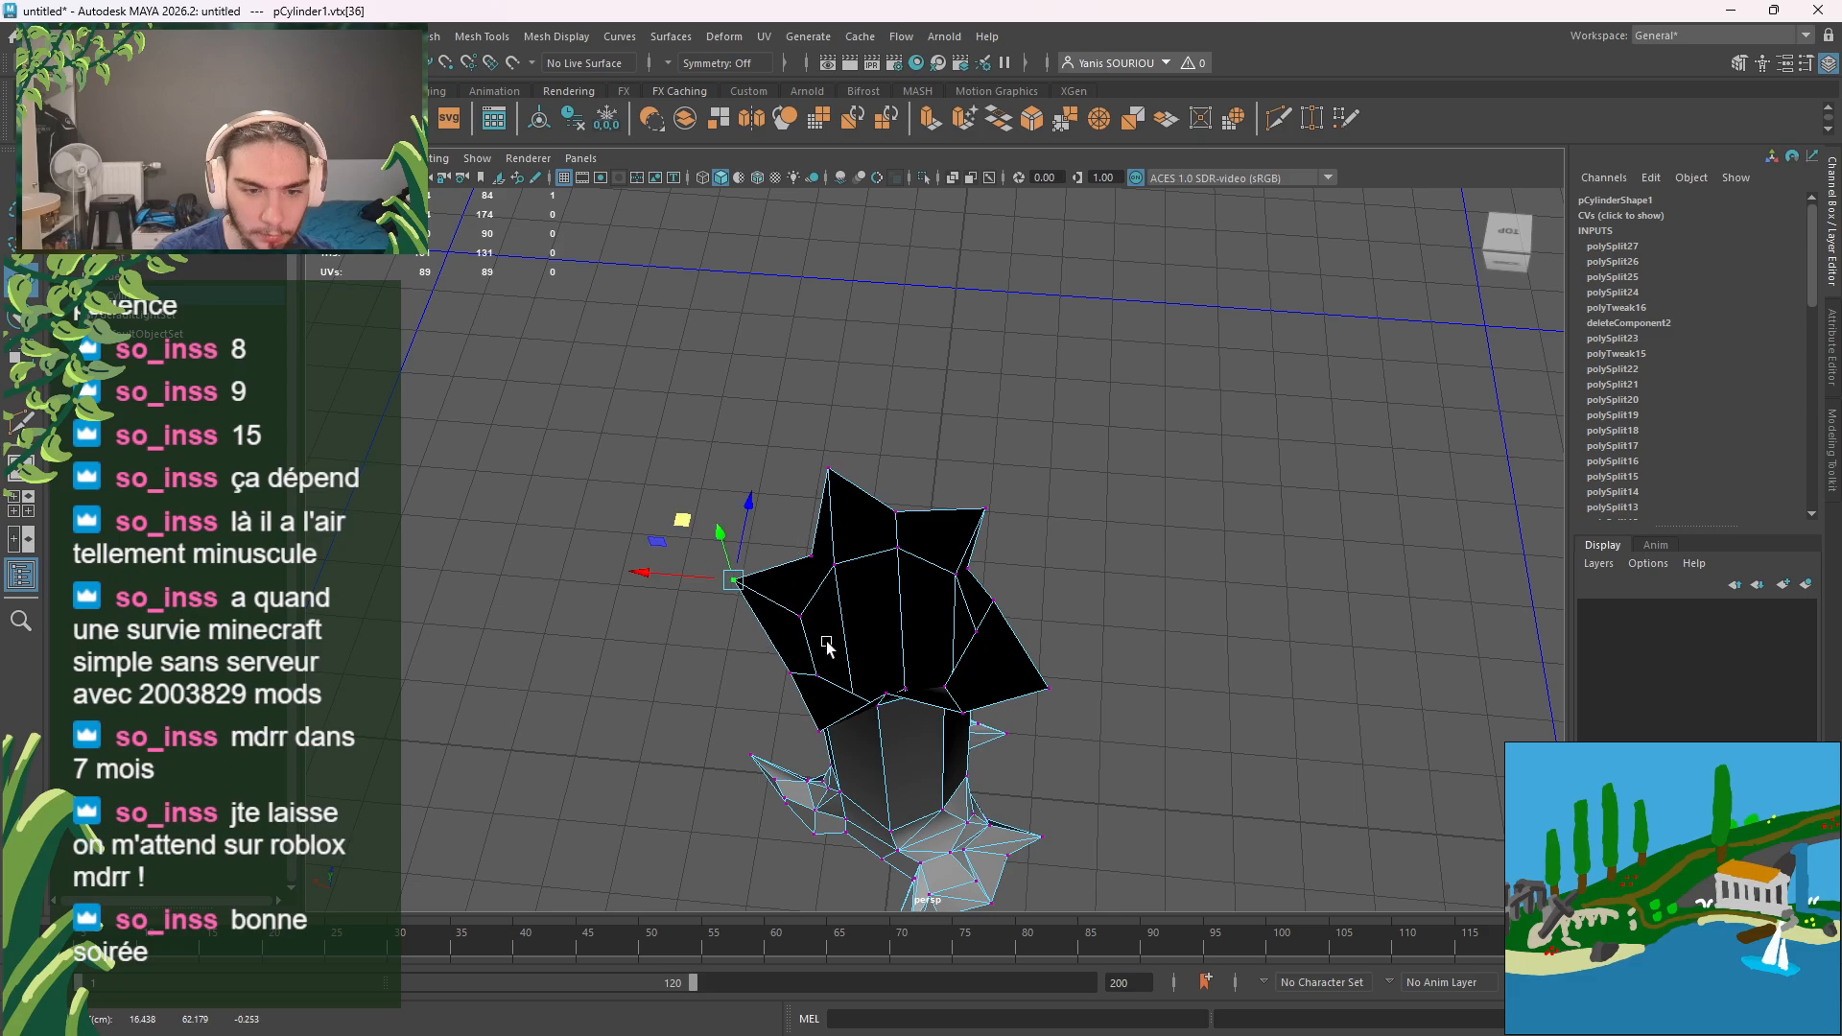
Step: Raise two of the flared rim vertices vertically so the star-shaped edge becomes uneven
alt+drag(912, 699, 952, 606)
scroll(941, 598, up, 4)
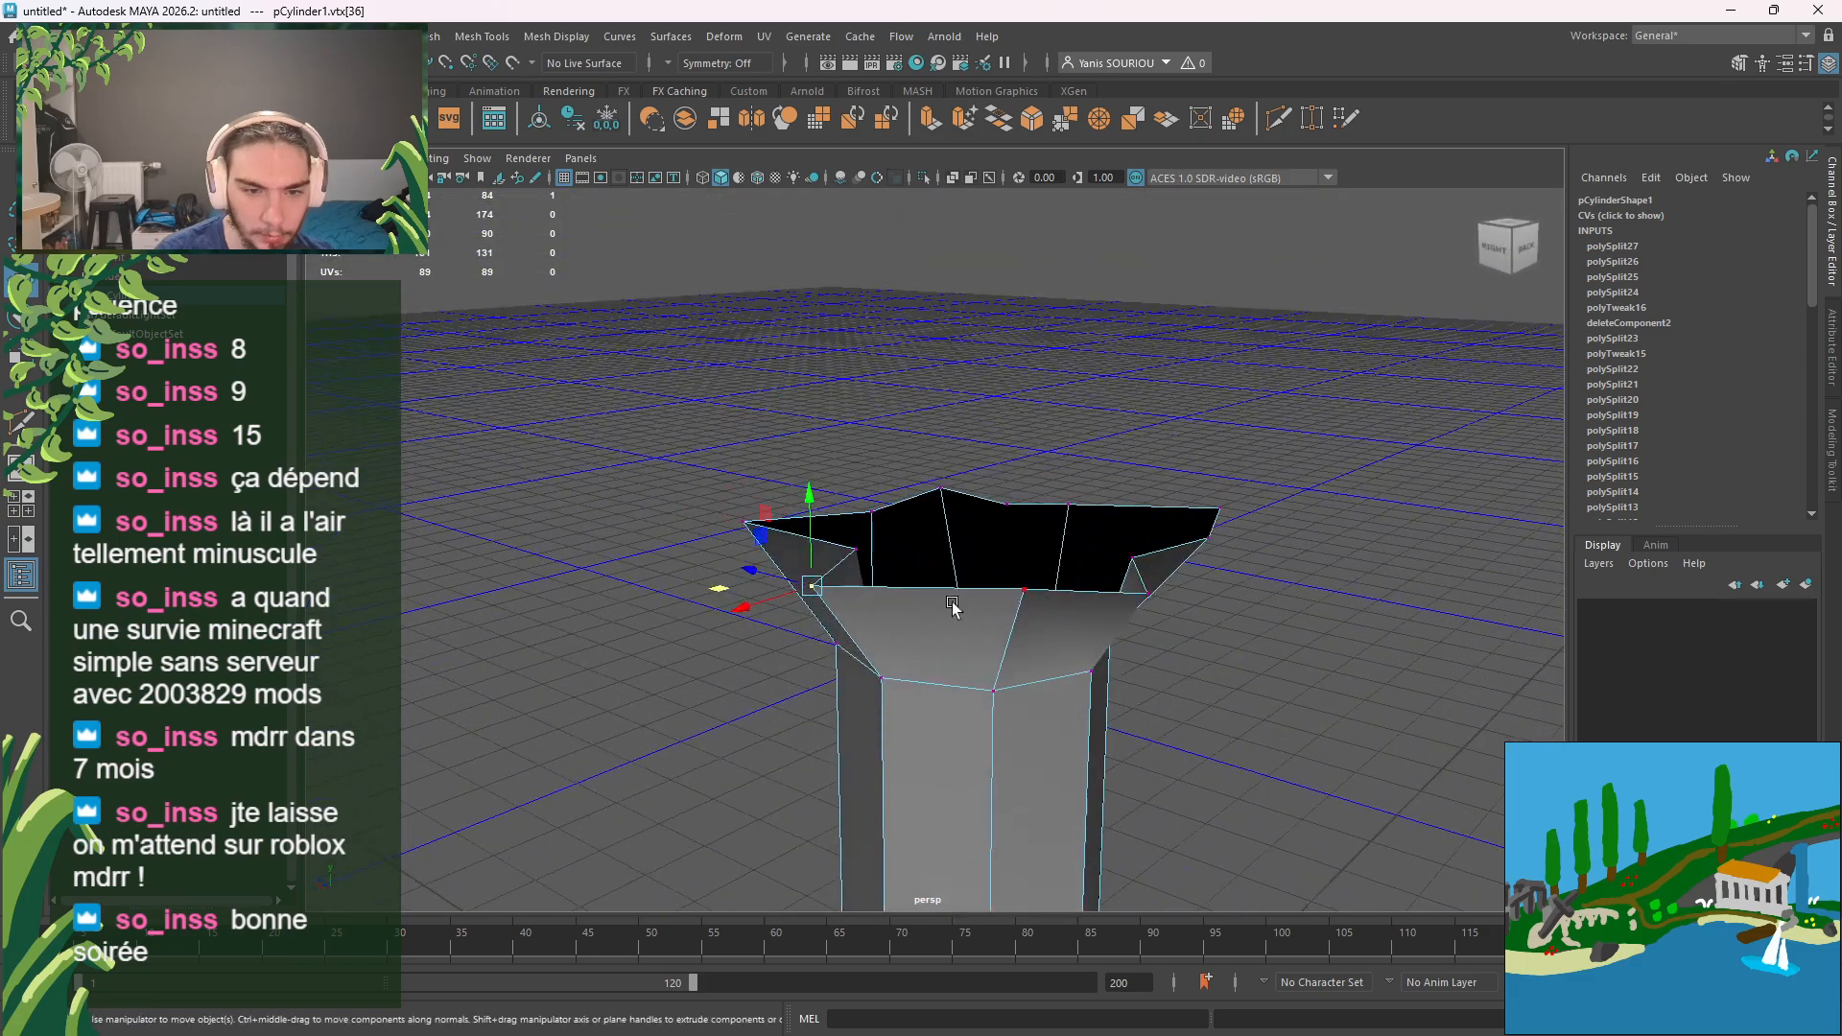
drag(809, 518, 810, 457)
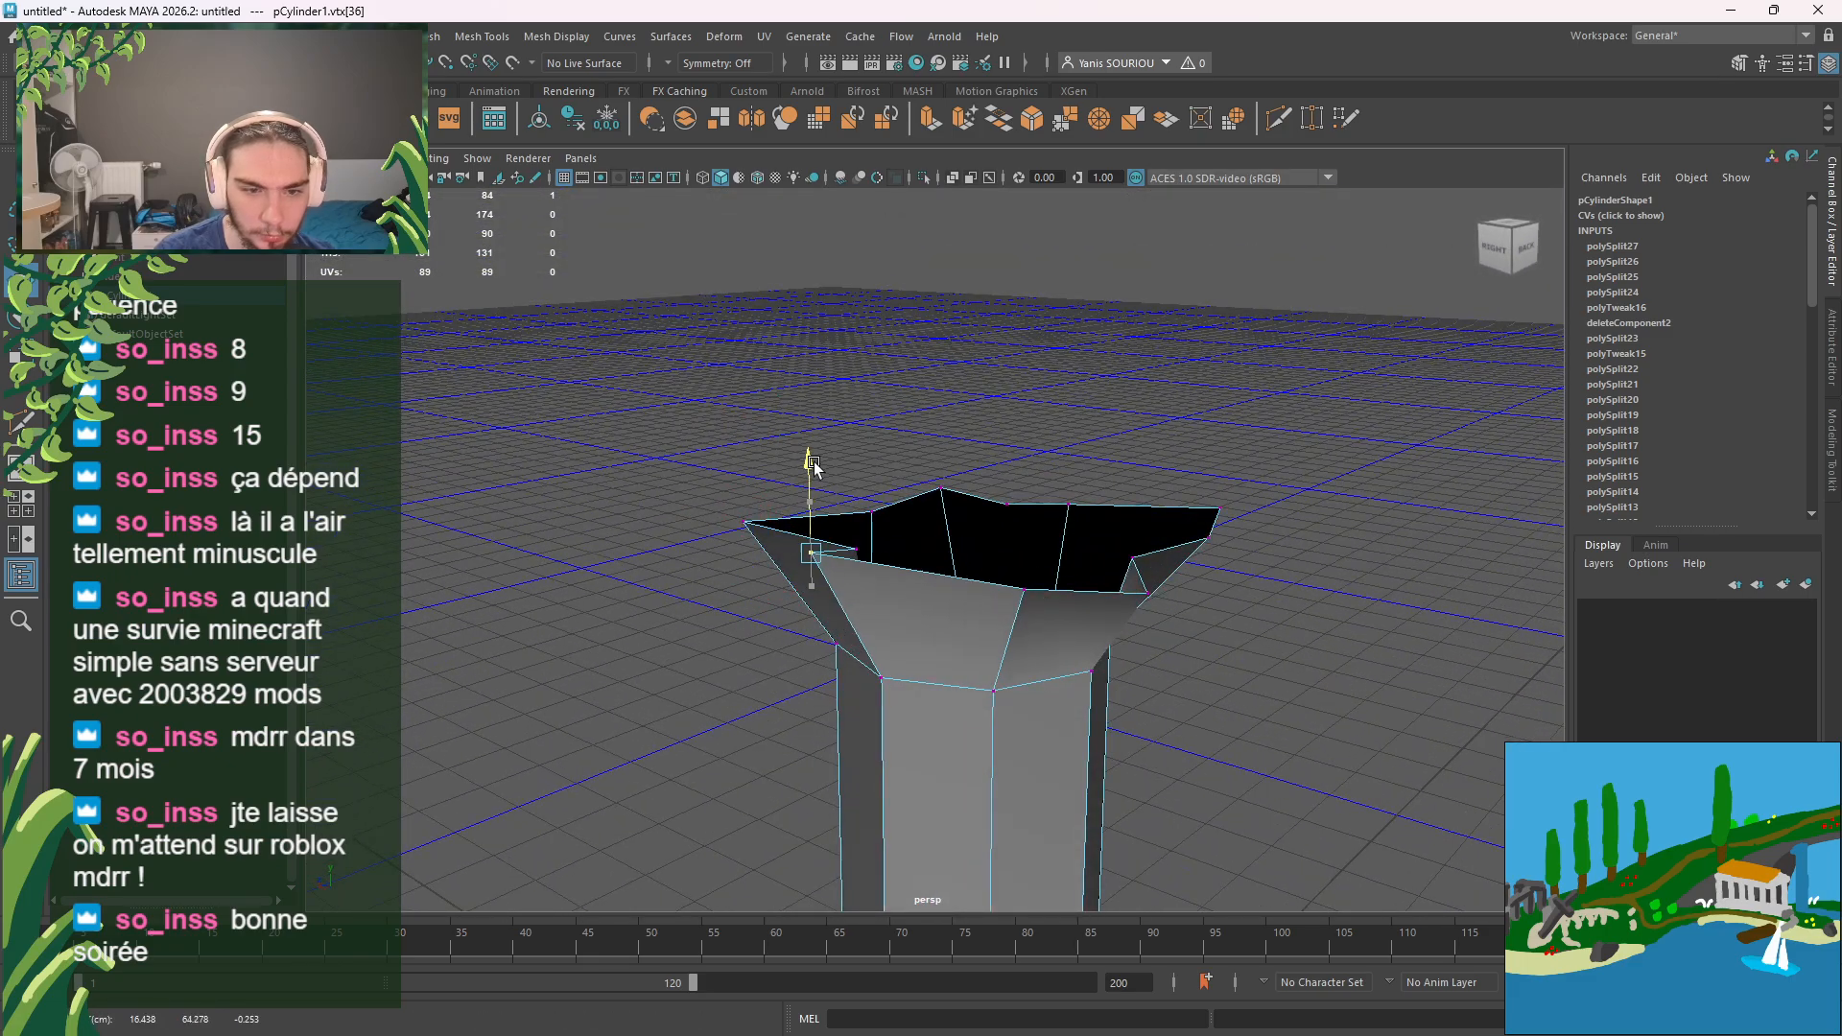
click(1138, 565)
click(1147, 602)
drag(1151, 538, 1155, 428)
Step: Pull one outer rim point far upward into a tall spike and raise the vertex next to it slightly
alt+drag(1216, 604, 1106, 597)
click(1155, 546)
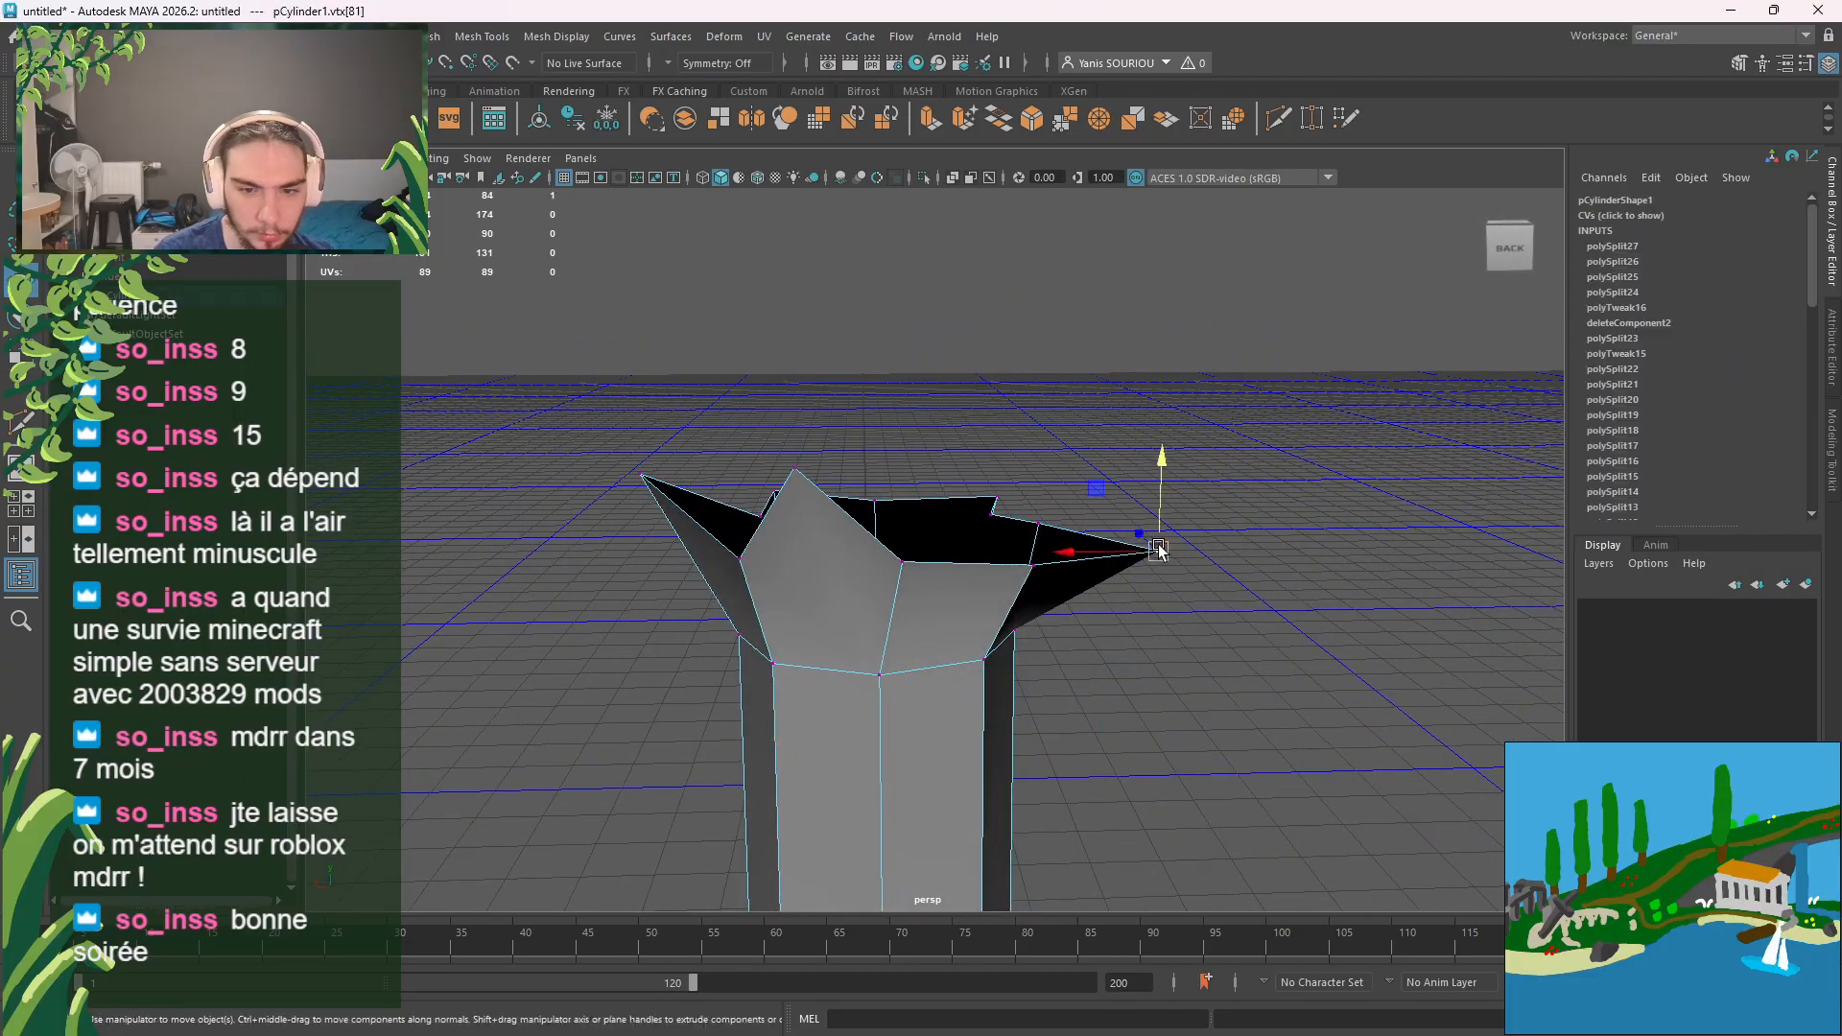
drag(1162, 484, 1217, 309)
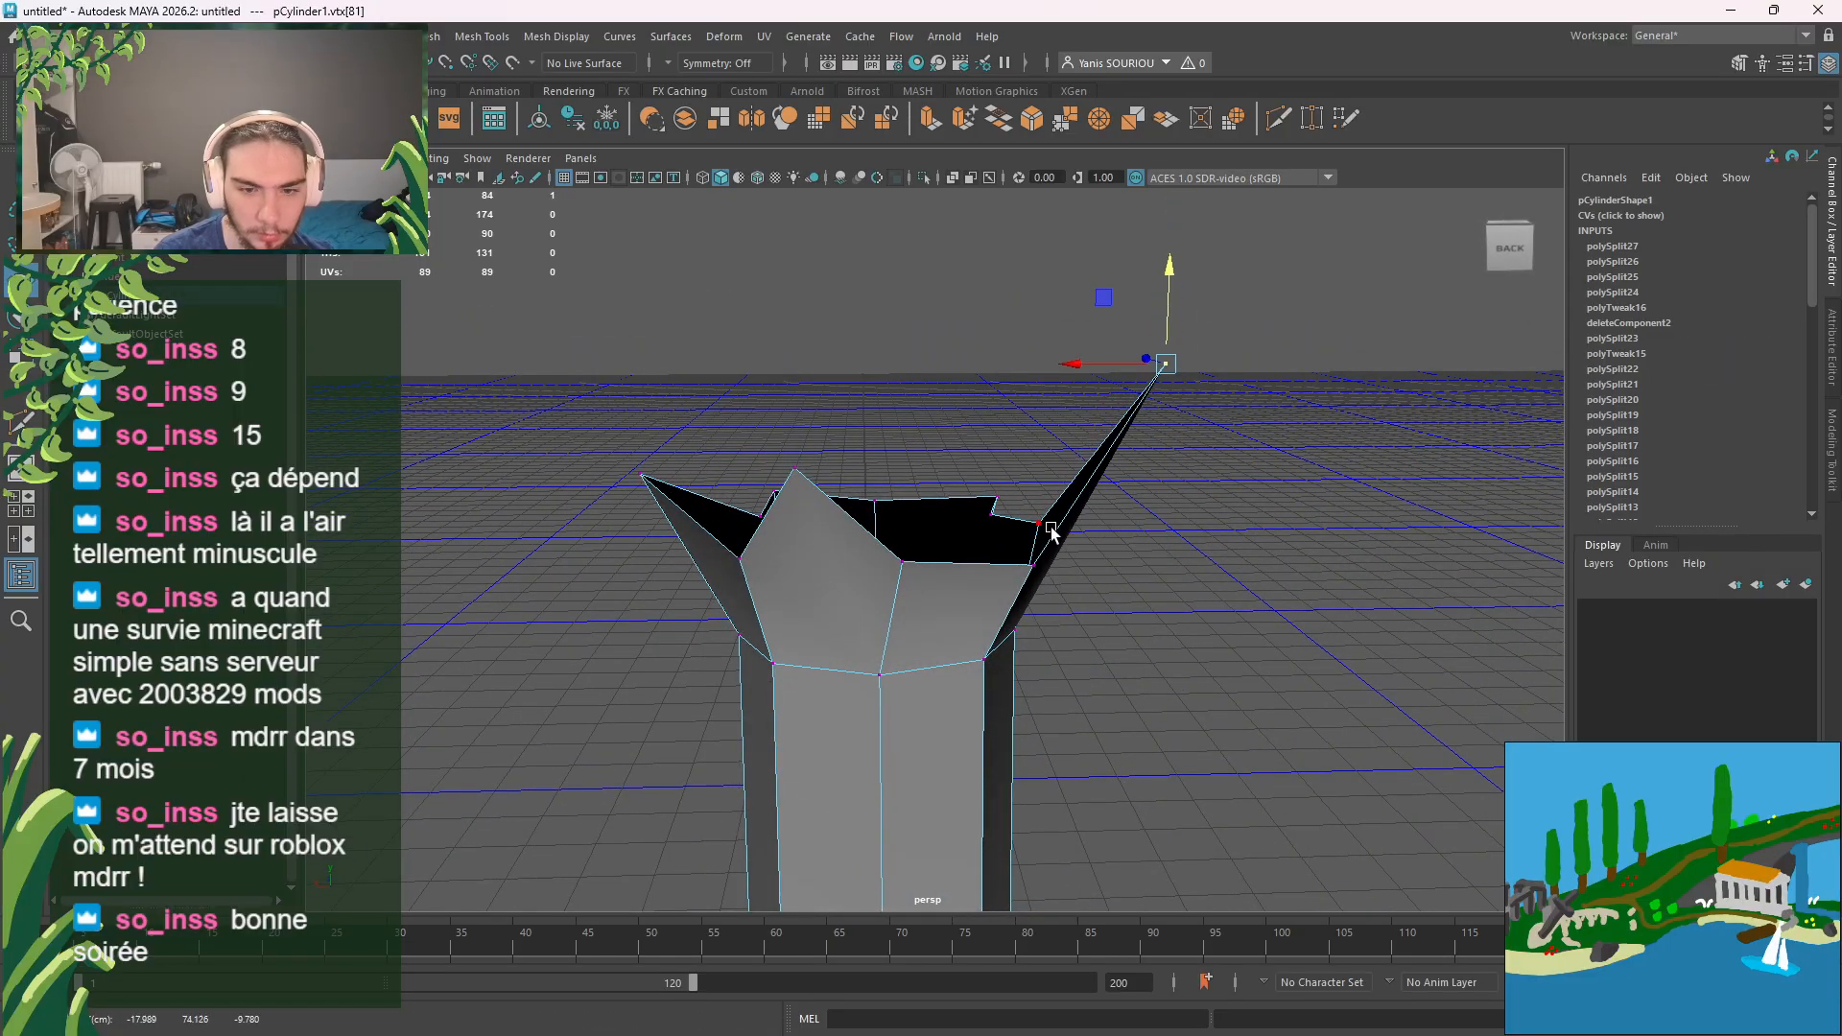
click(1055, 559)
drag(1039, 526, 1039, 483)
alt+drag(1085, 588, 1015, 598)
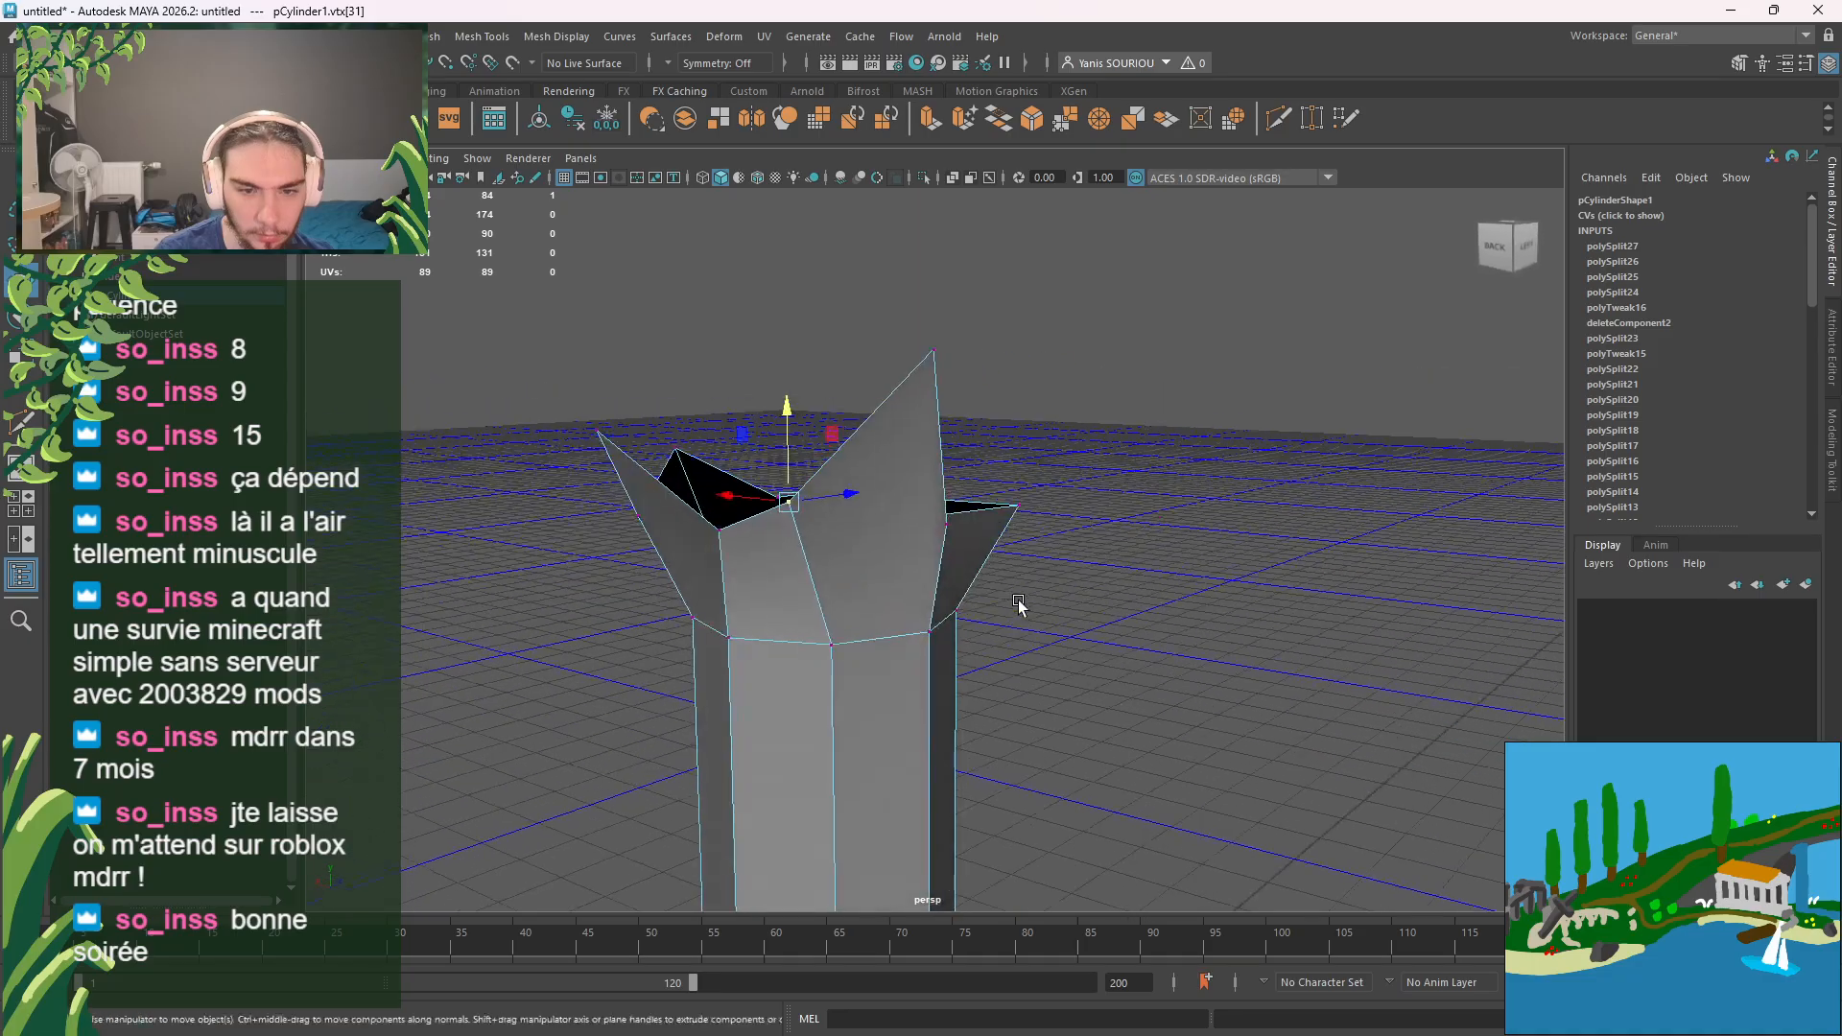
Step: Lower the inner rim vertices on either side of the back spike to deepen the notches
click(722, 549)
mouse_move(726, 498)
mouse_down()
mouse_move(729, 478)
mouse_move(721, 533)
mouse_up()
click(711, 524)
alt+drag(821, 619, 919, 609)
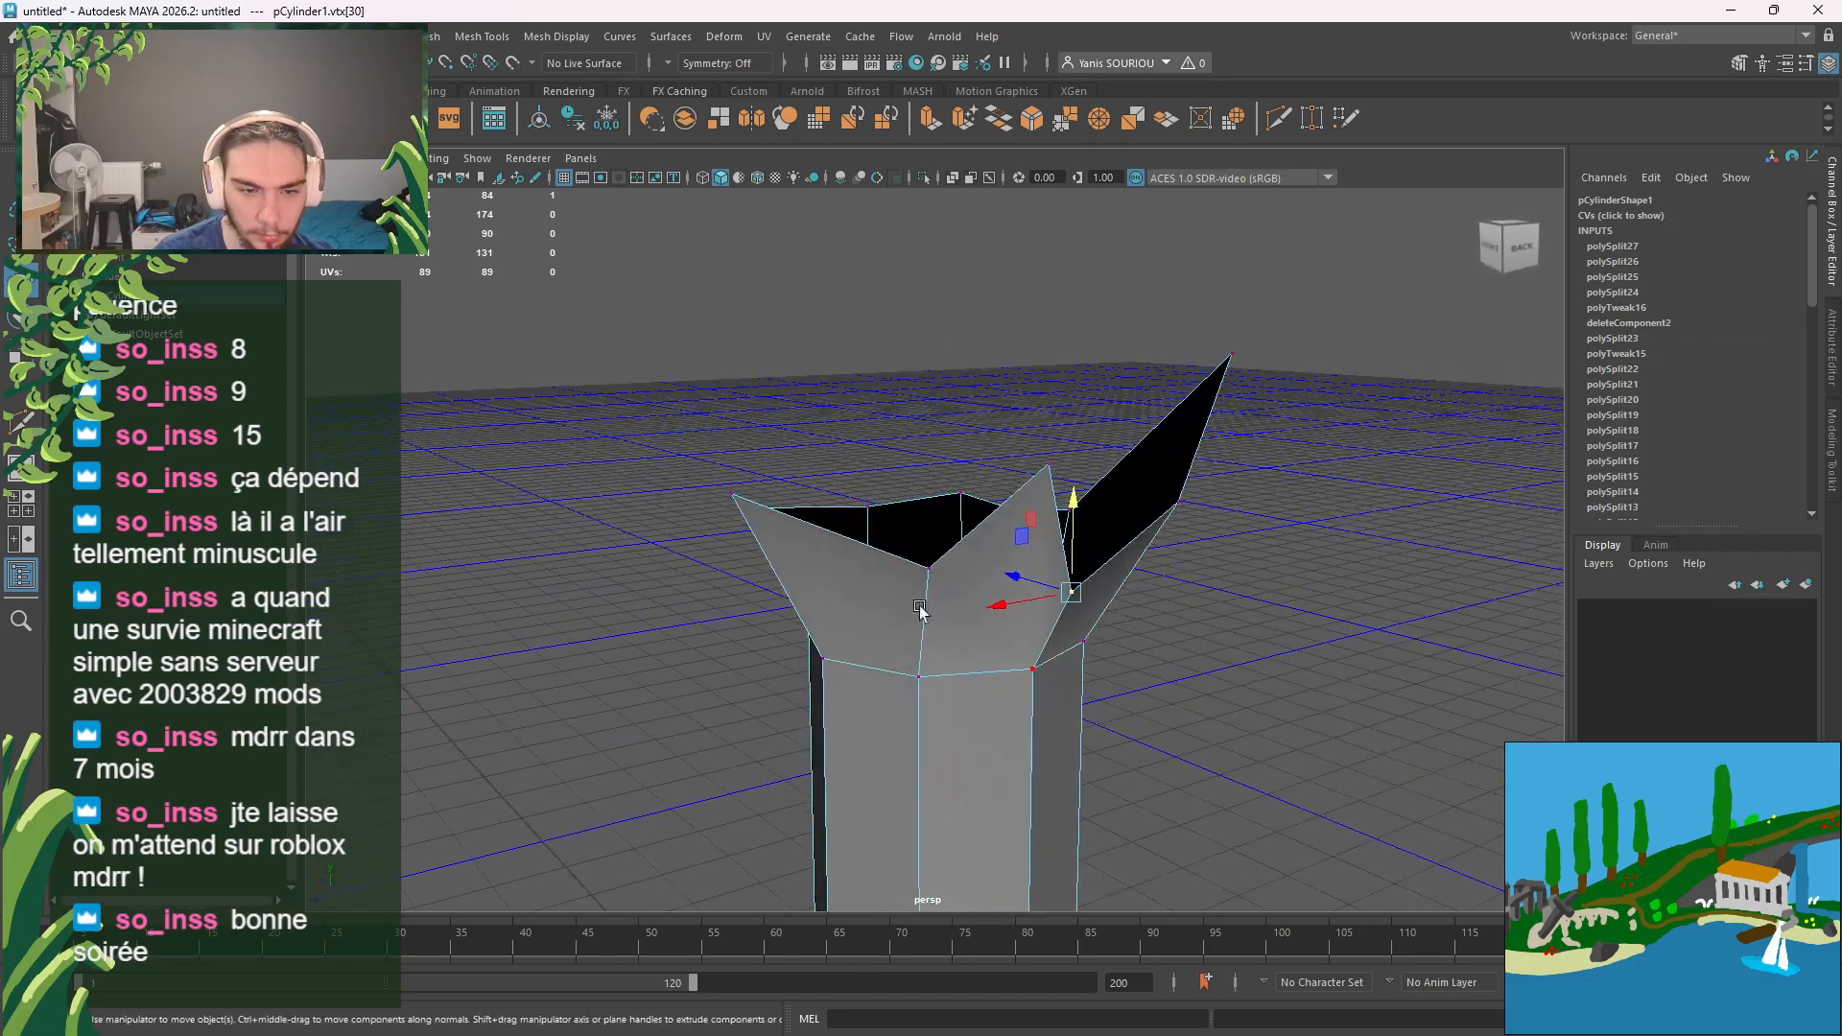
click(921, 567)
drag(927, 535, 929, 579)
Step: Raise an inner vertex on the right side of the rim slightly and lift the neighbouring outer point into a spike
alt+drag(1089, 660, 1243, 677)
click(1012, 543)
drag(1015, 521, 1019, 501)
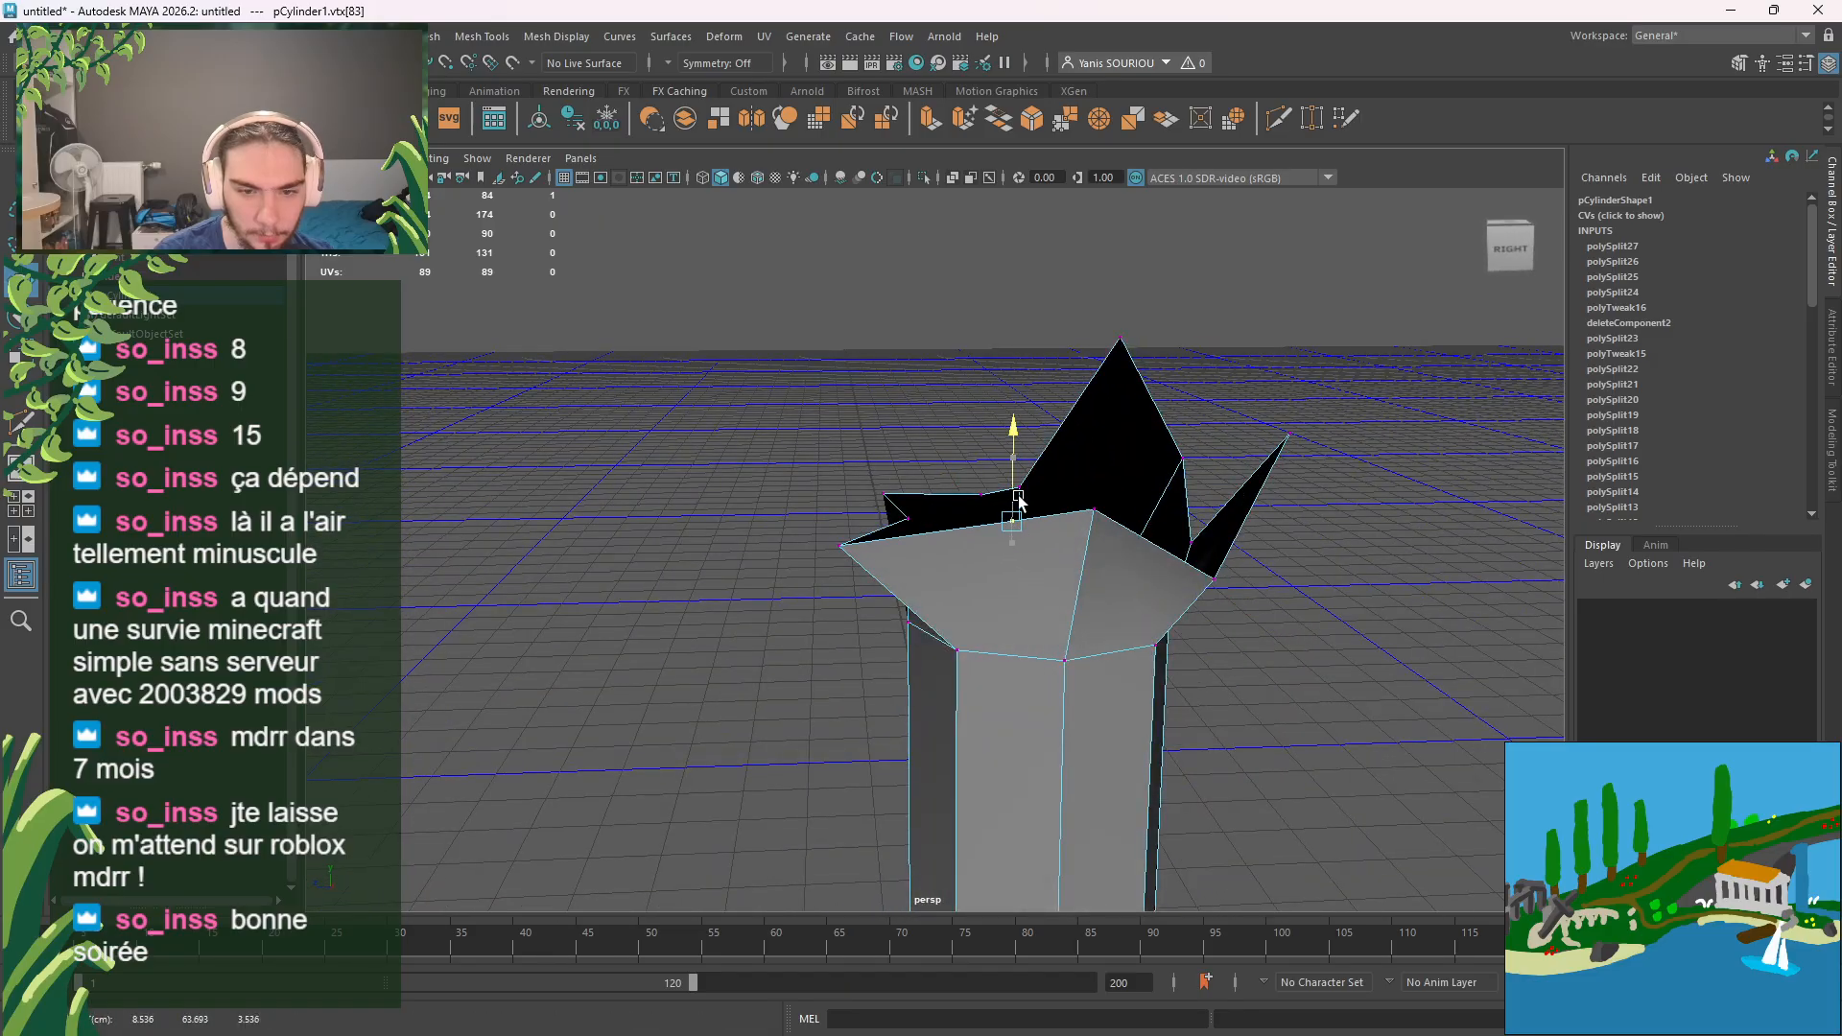
click(858, 546)
drag(842, 489, 841, 422)
alt+drag(863, 537, 1044, 549)
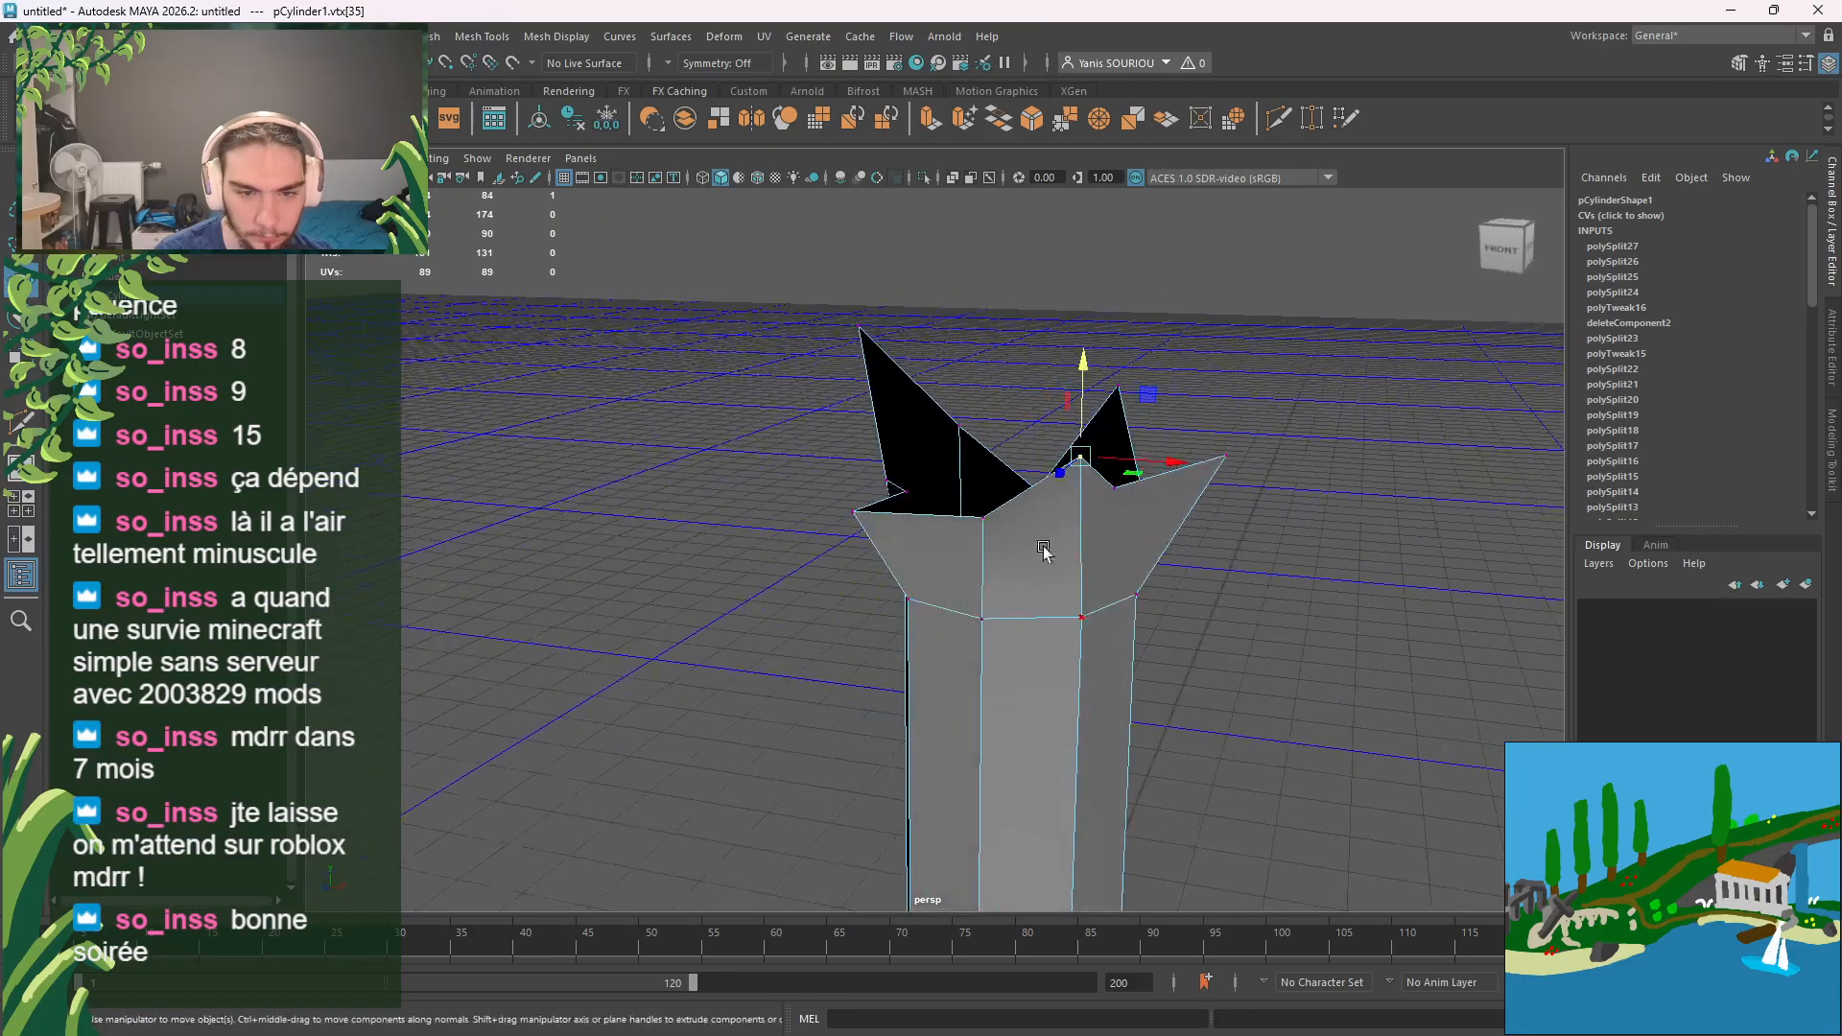
Step: Lower the notch vertex on the front of the rim and raise the outer point beside it slightly
click(995, 531)
drag(983, 480, 983, 516)
click(856, 511)
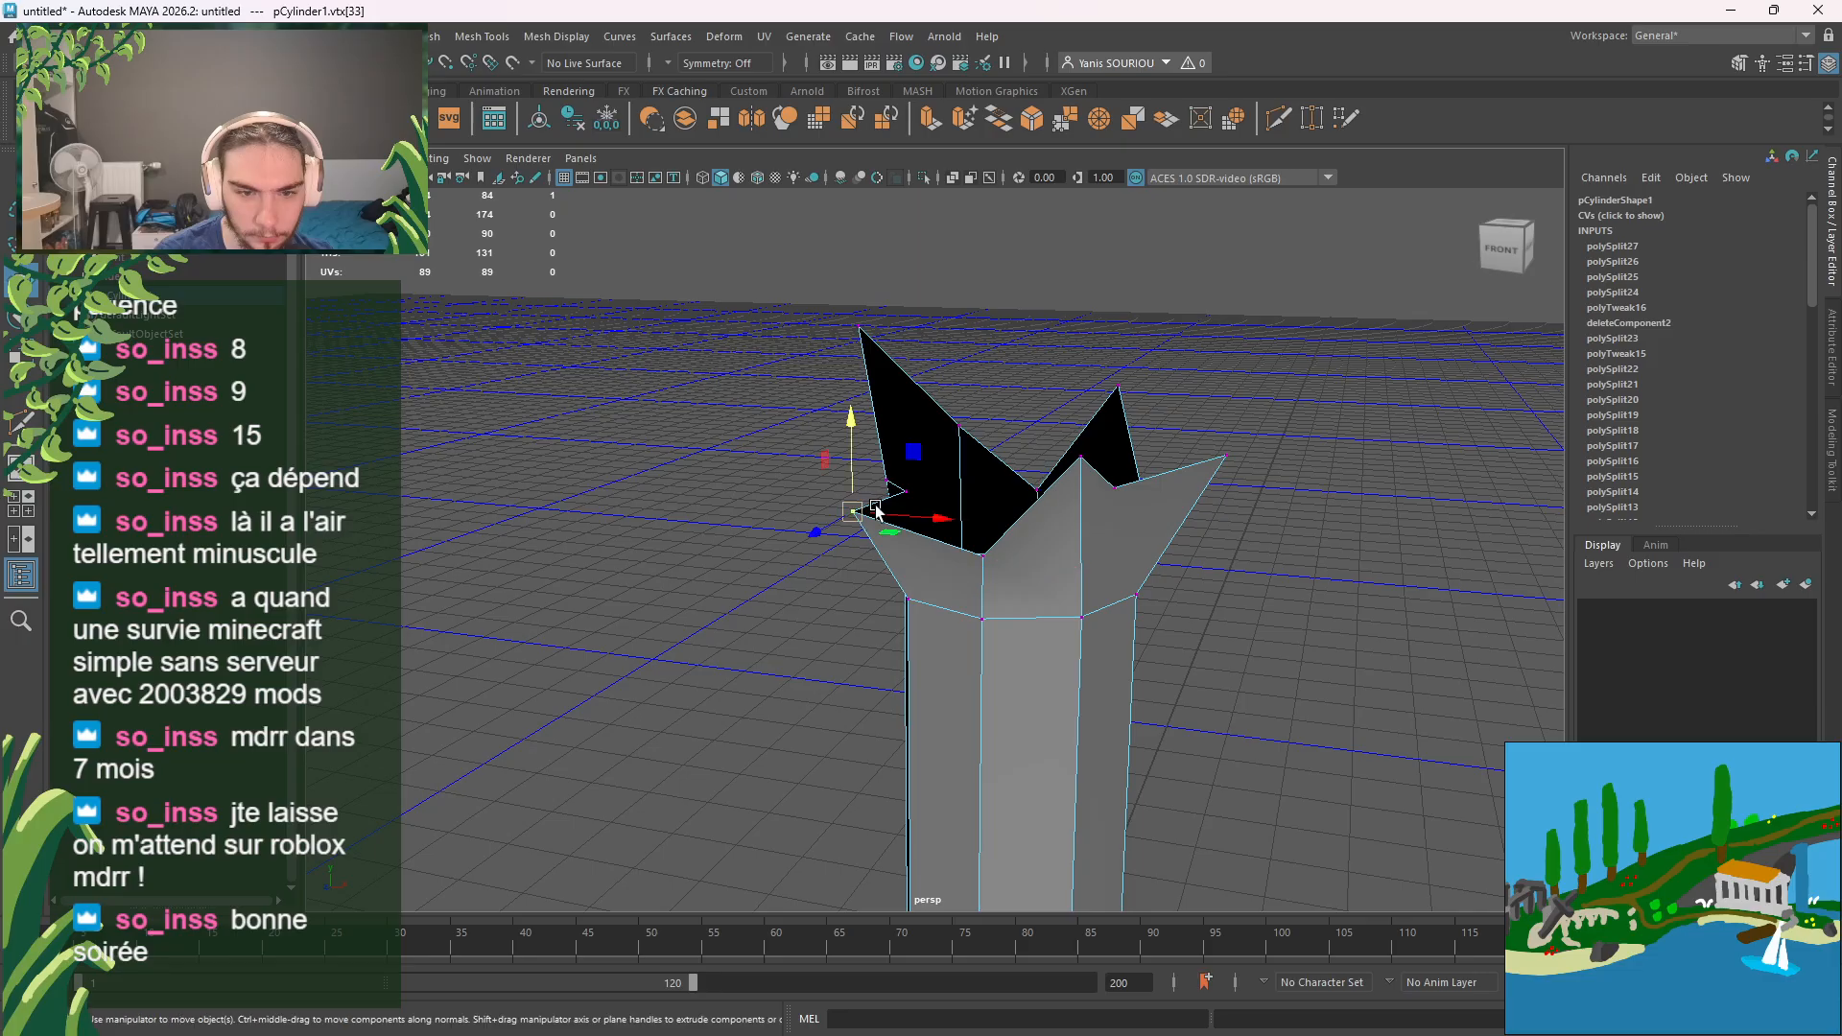
drag(853, 488, 853, 463)
Step: Raise the inner rim vertex beside the tall spike to widen the spike into a jagged splinter
alt+drag(887, 576, 1142, 523)
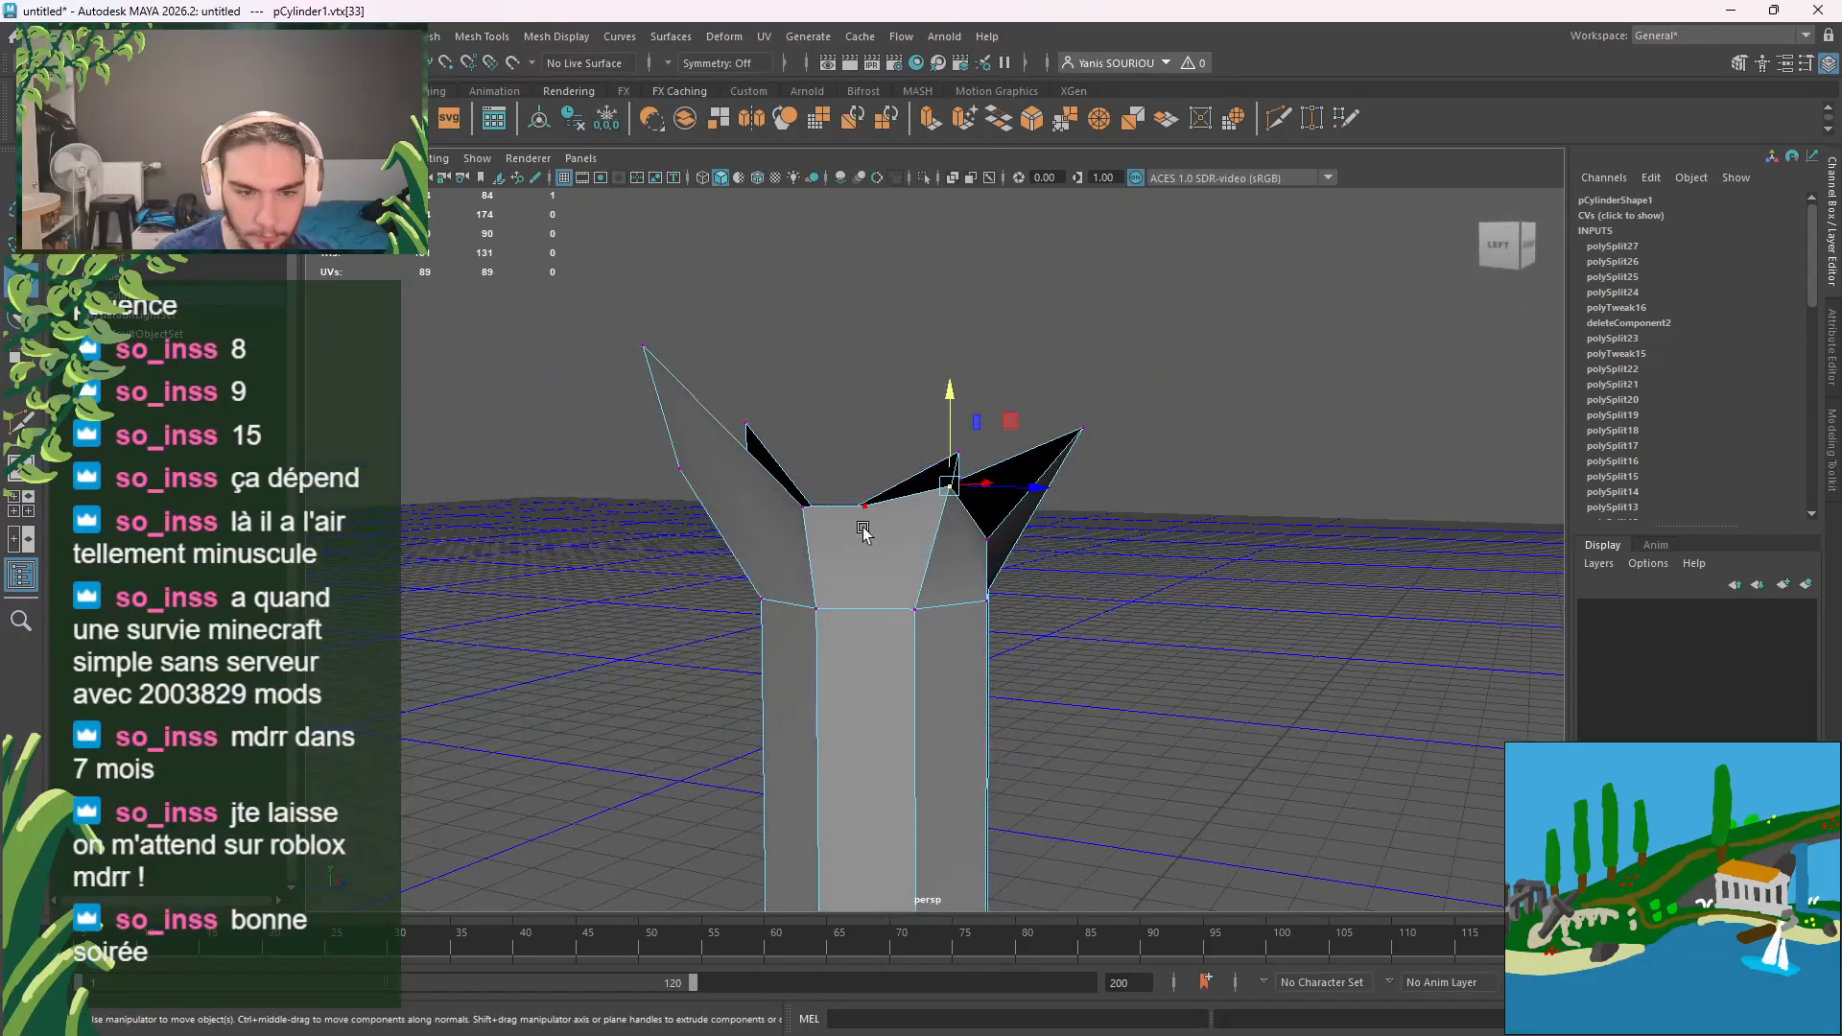
click(860, 519)
drag(864, 502, 809, 445)
click(804, 508)
alt+drag(1020, 575, 1027, 683)
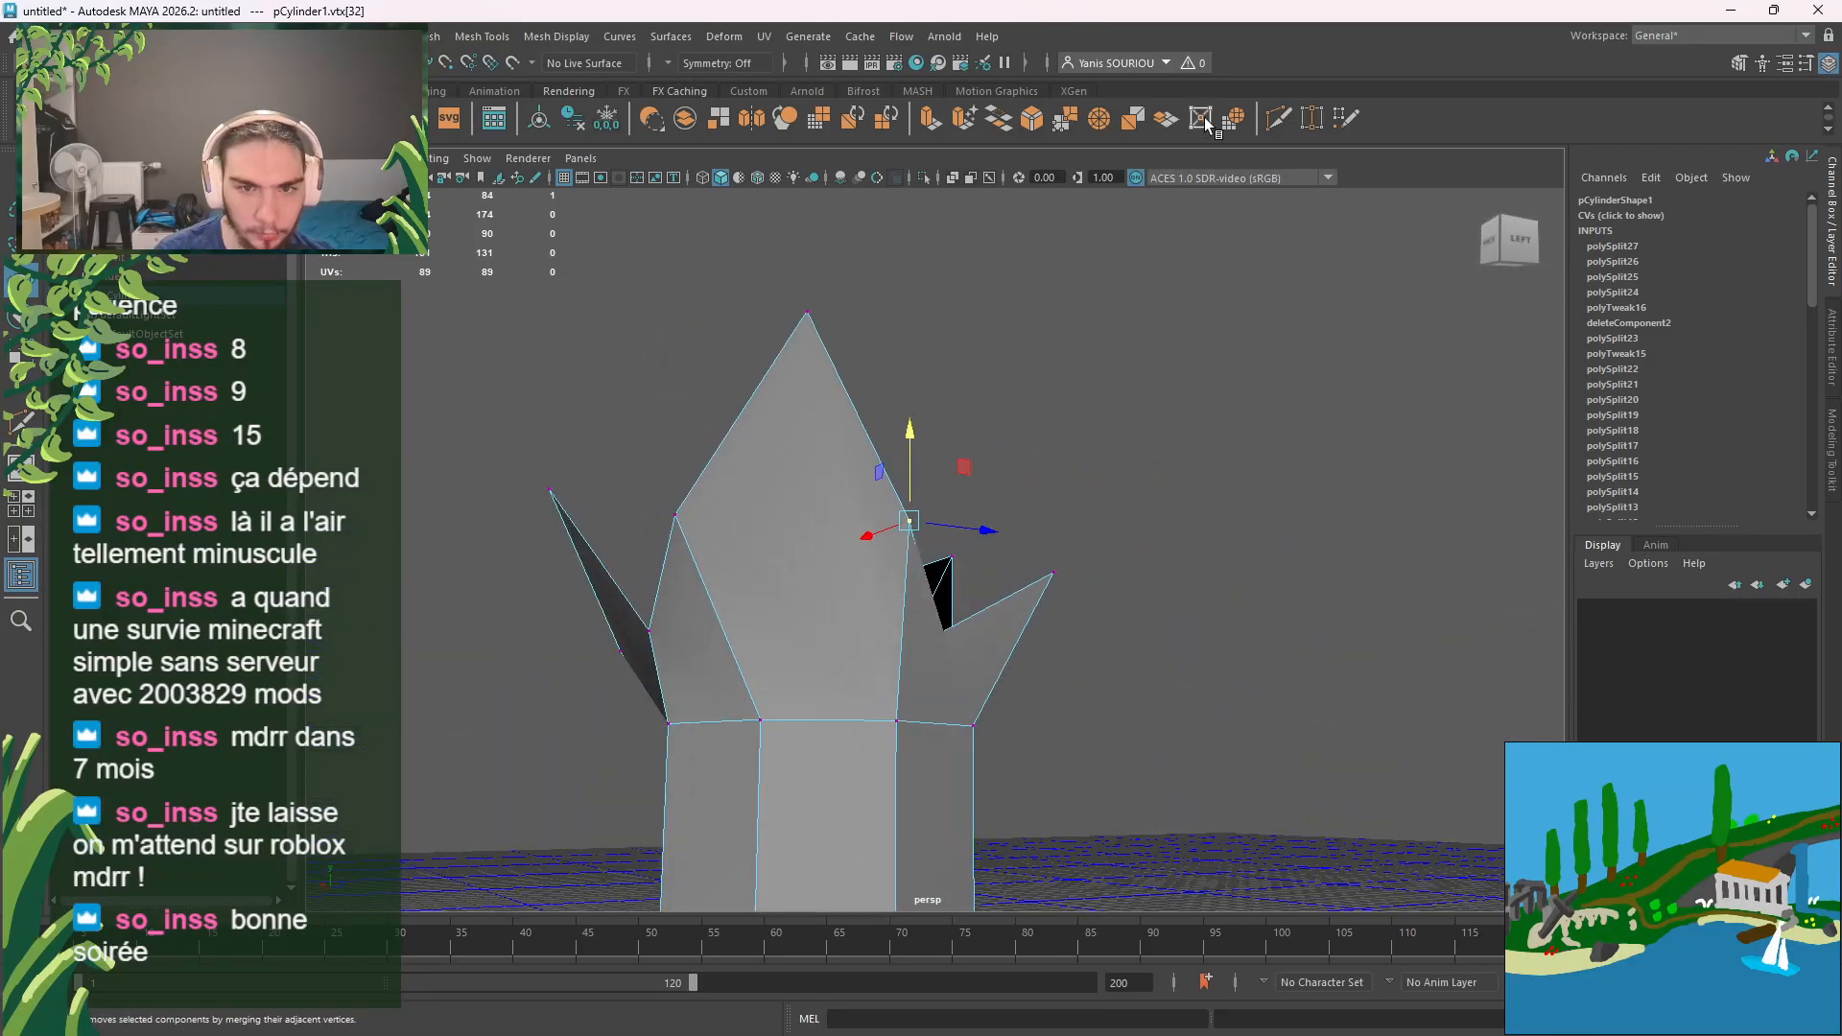
Step: Cut edges with Multi-Cut from the tall spike's tip down to the two trunk corners at its base
click(1276, 121)
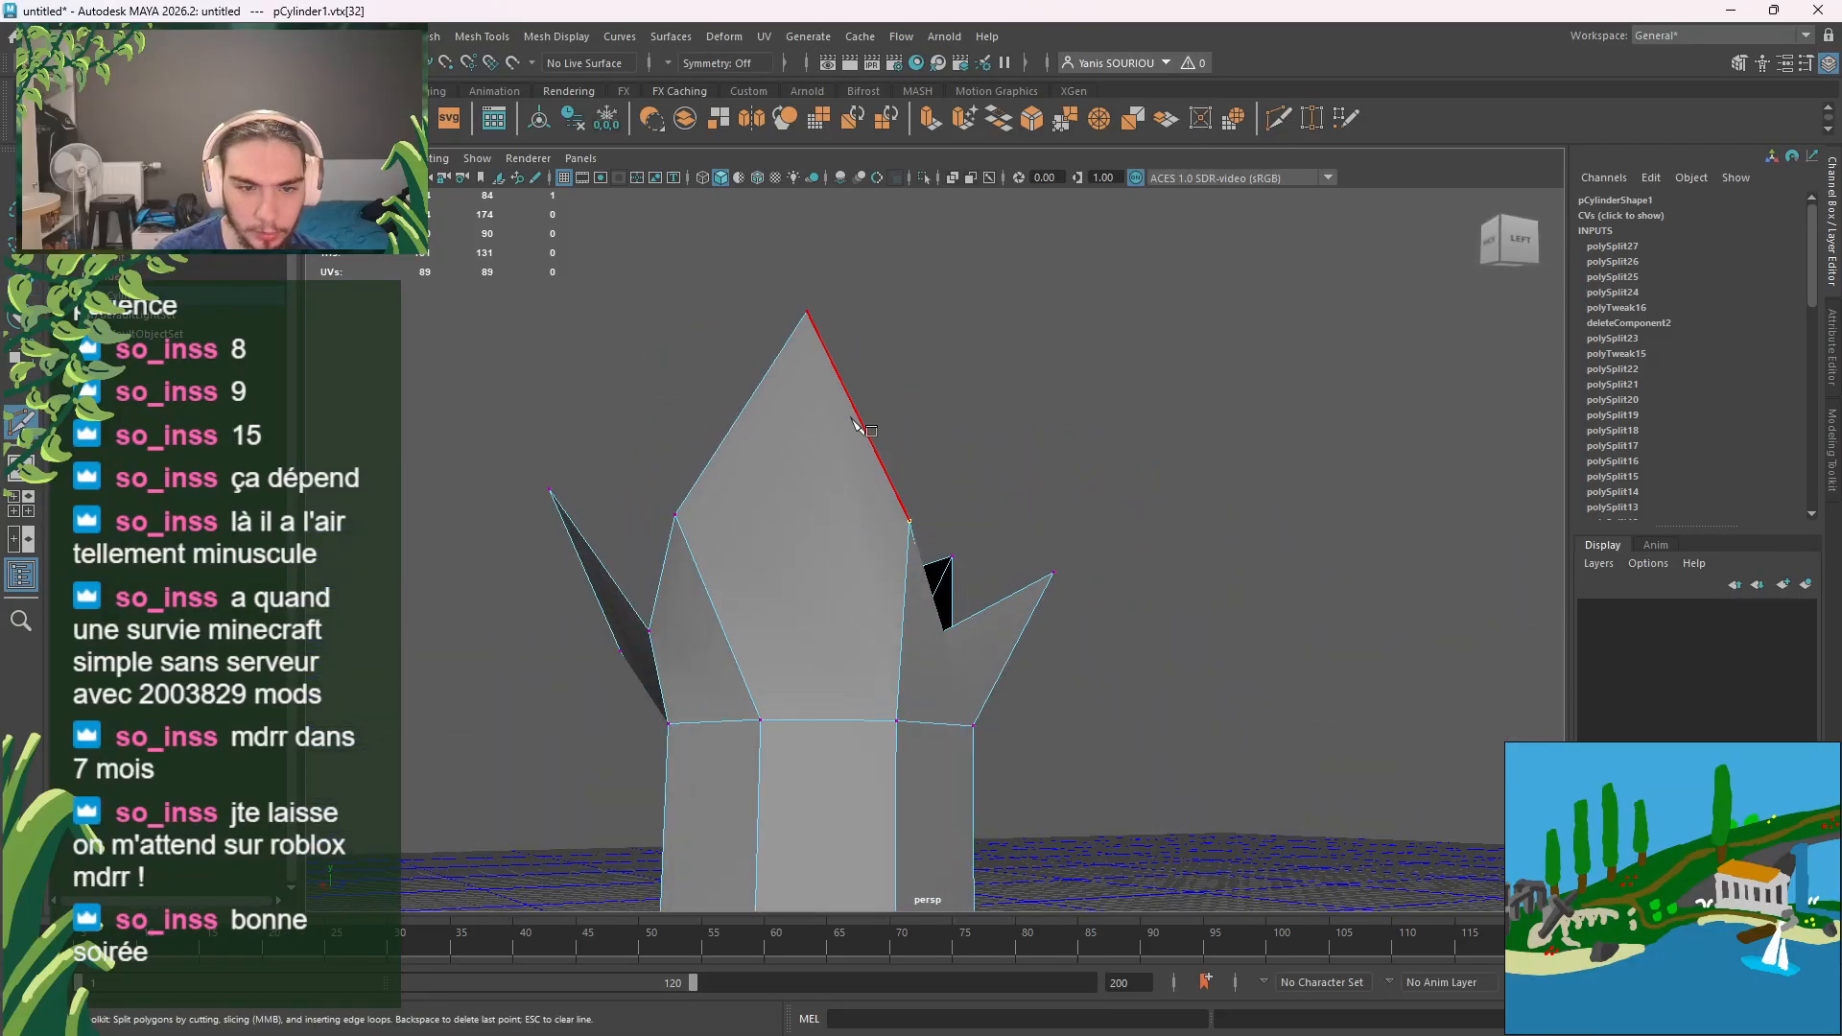
click(803, 714)
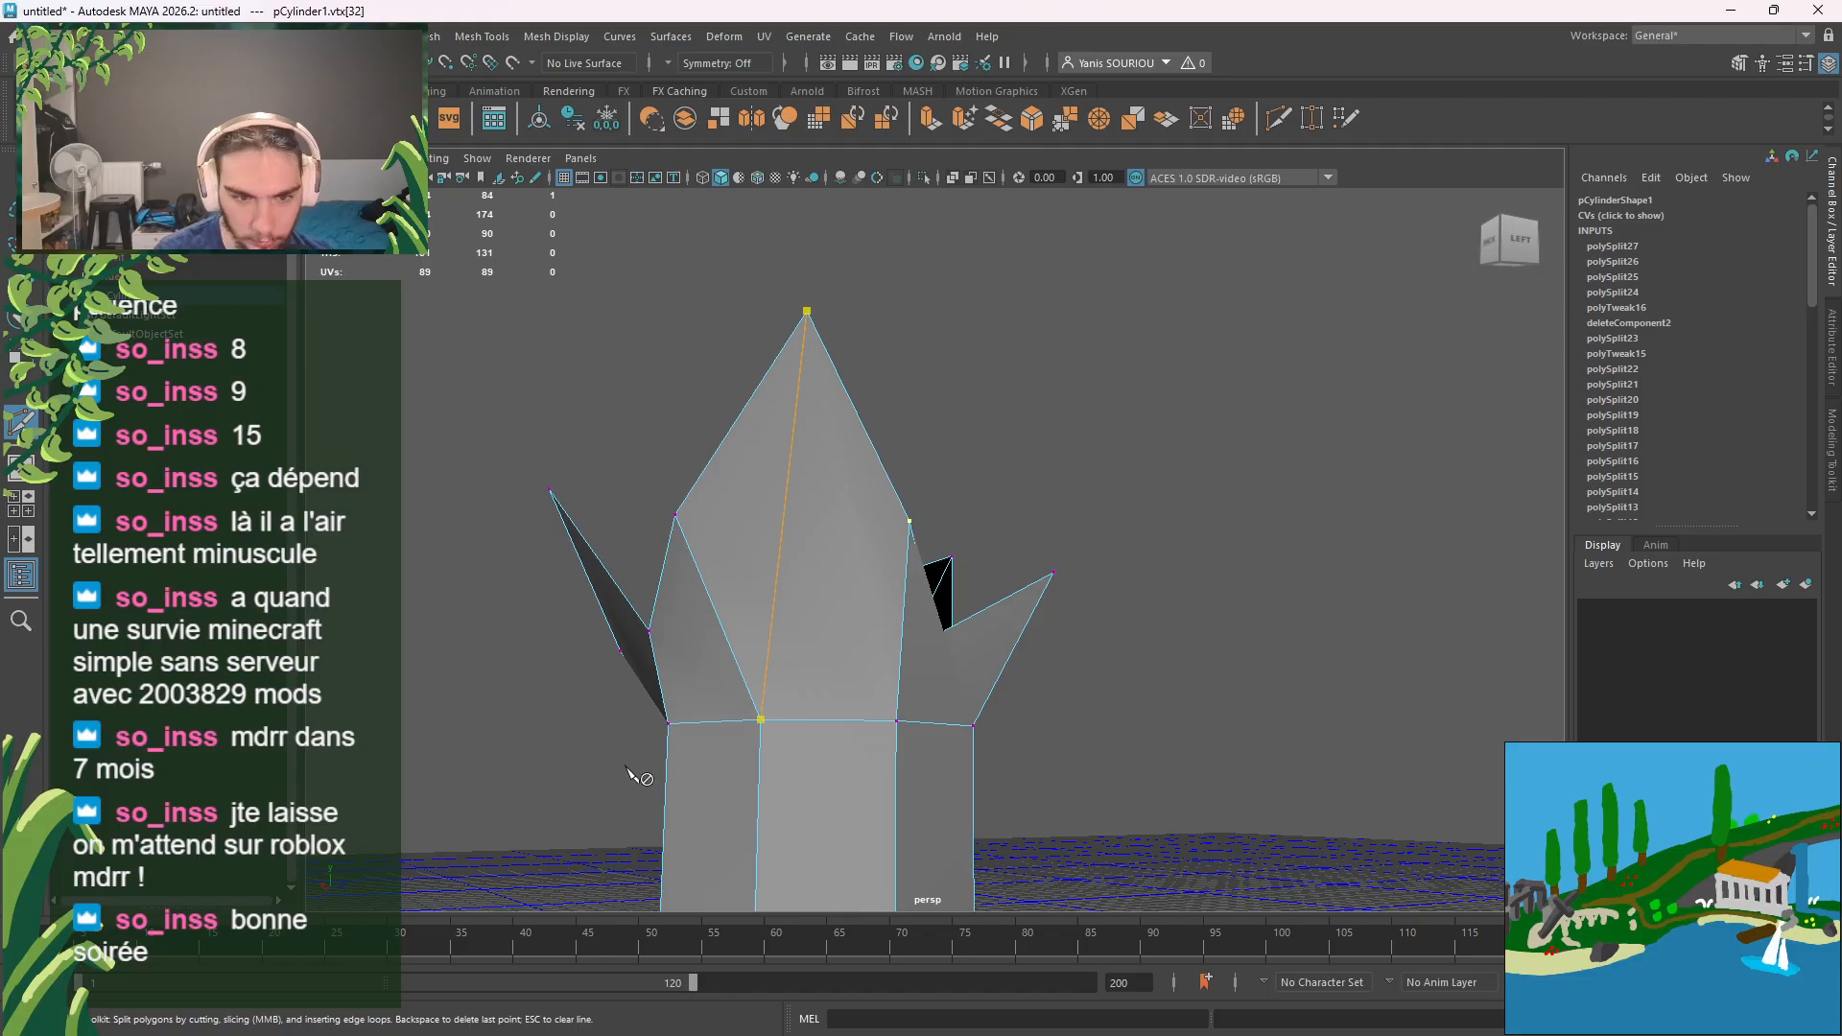
key(Return)
alt+drag(953, 712, 892, 768)
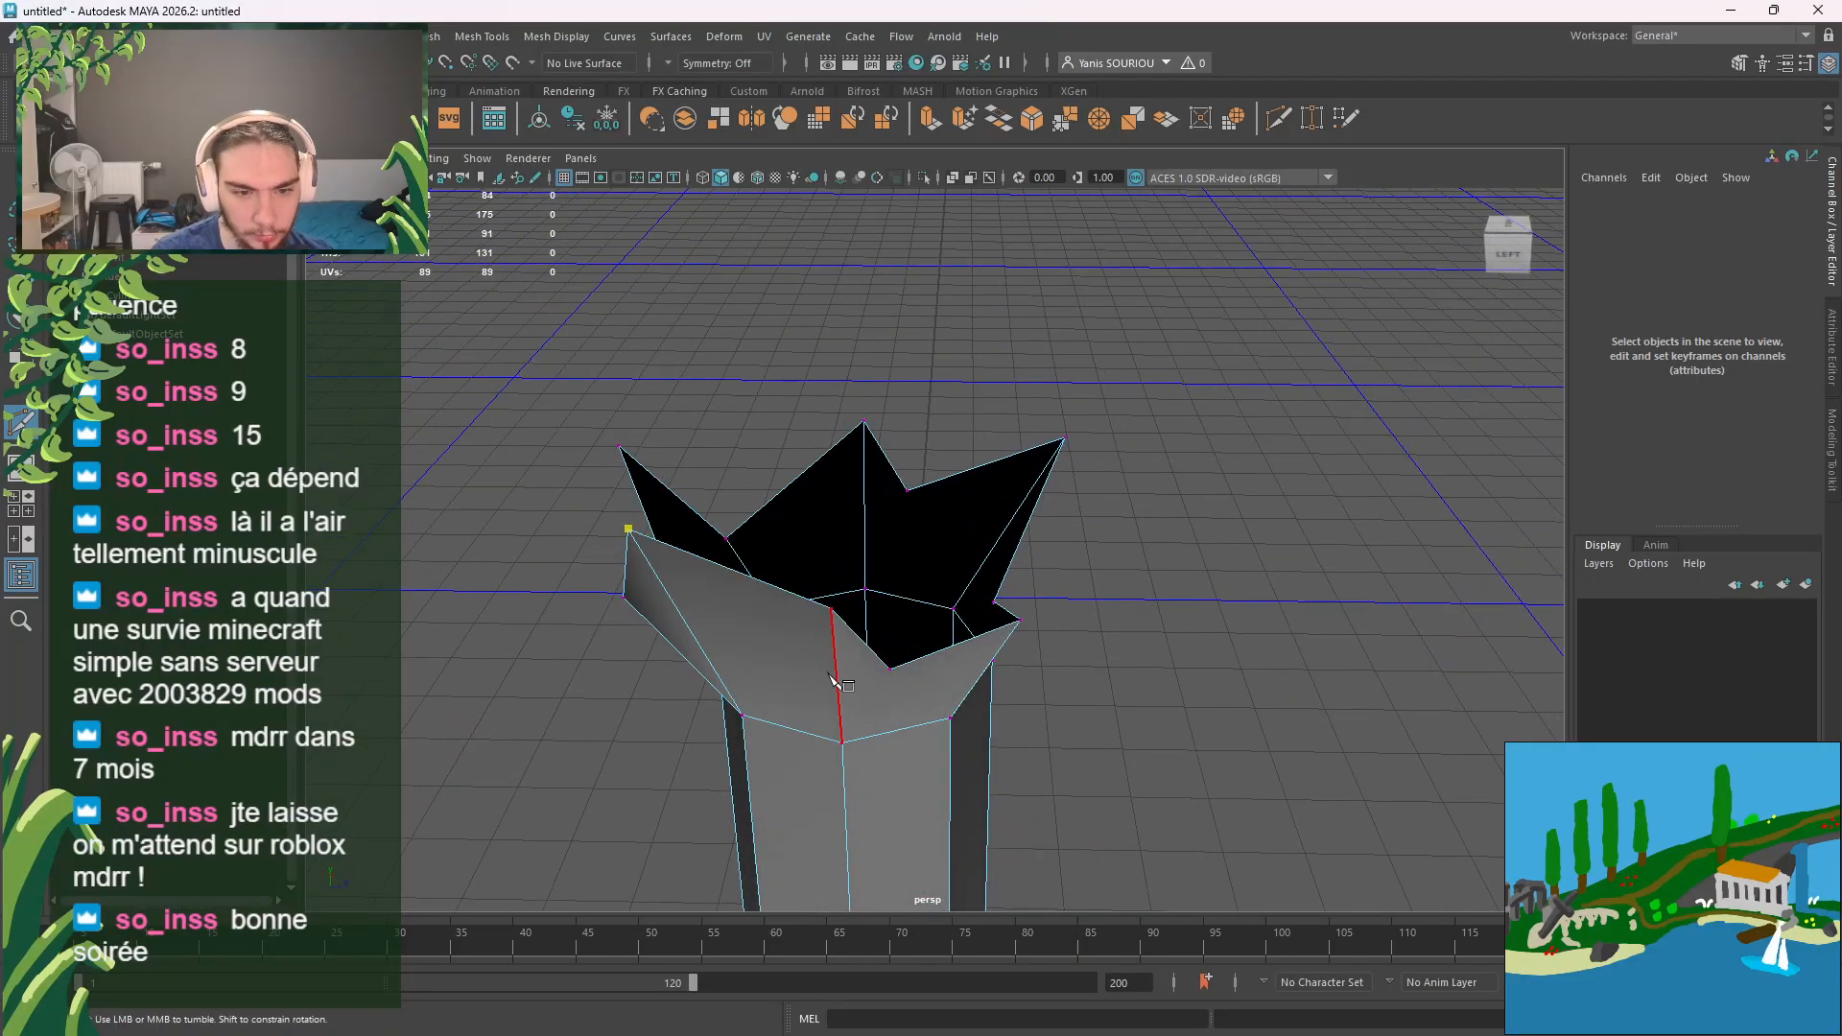
click(841, 741)
key(Return)
Step: Cut two edges from the notch vertex beside the tall spike to the trunk corners below it
alt+drag(838, 823, 878, 643)
click(877, 628)
key(Escape)
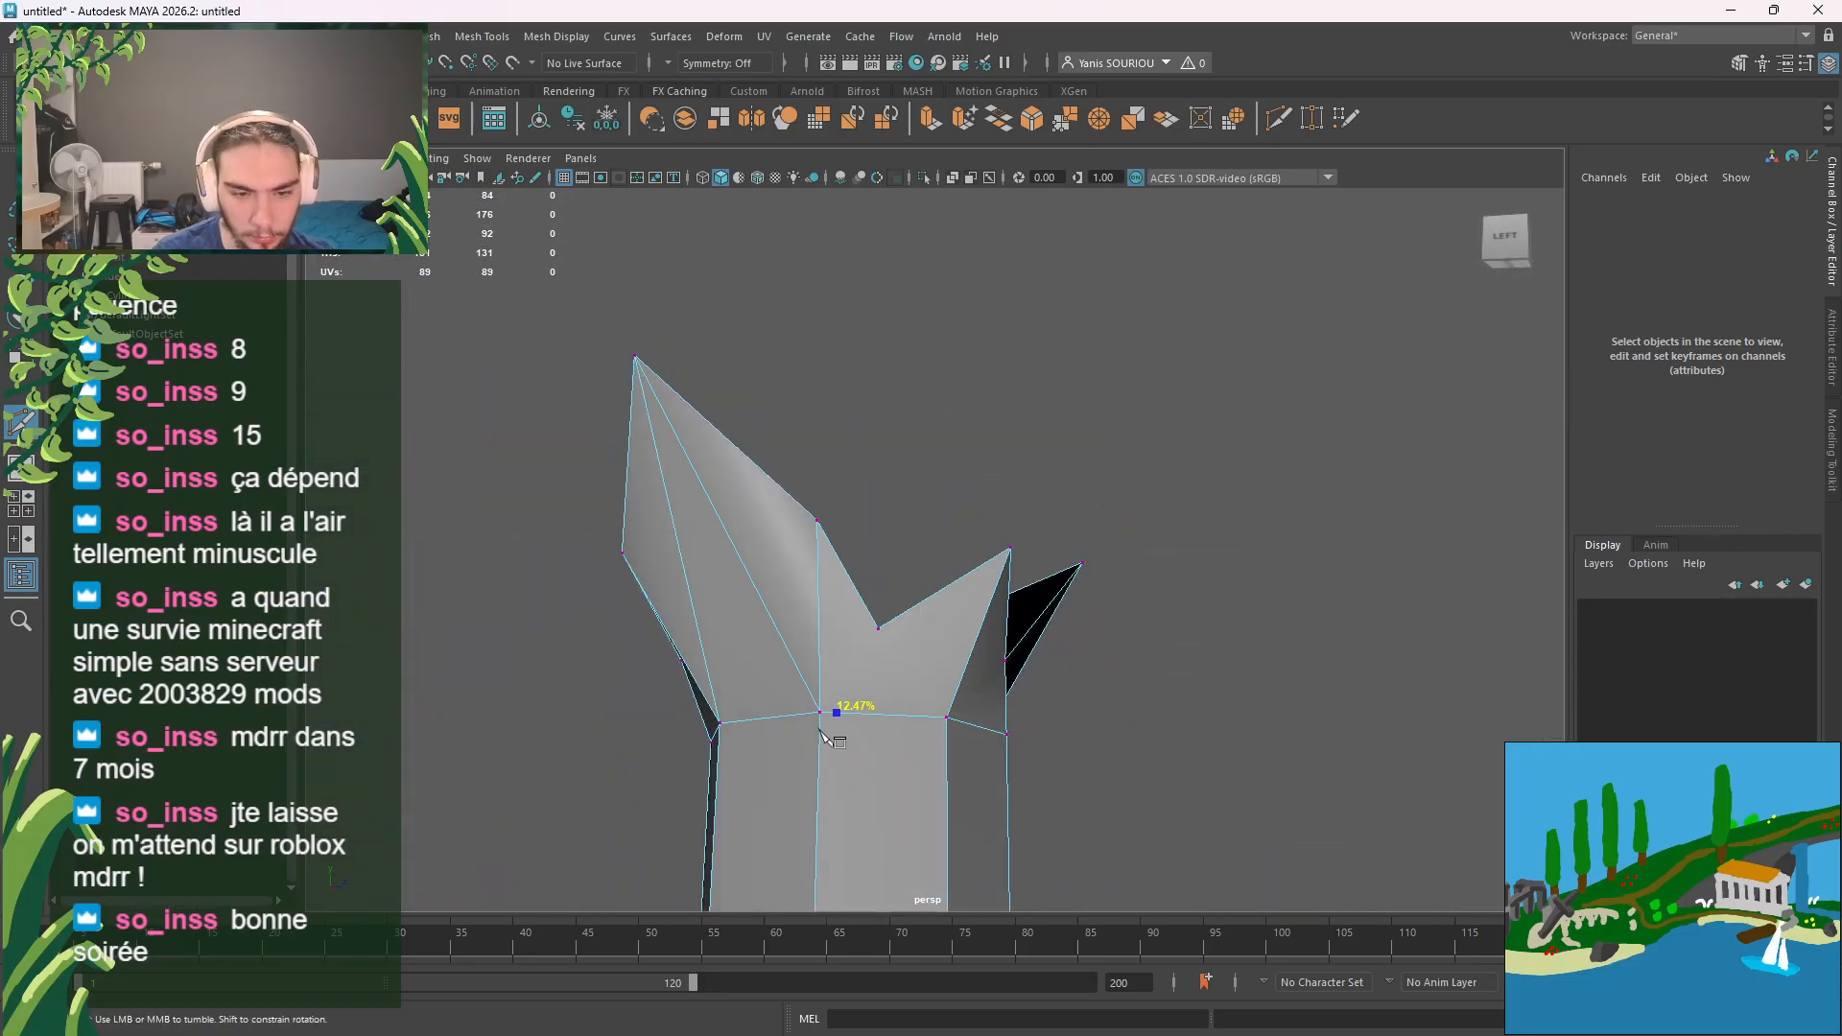
click(820, 712)
click(948, 716)
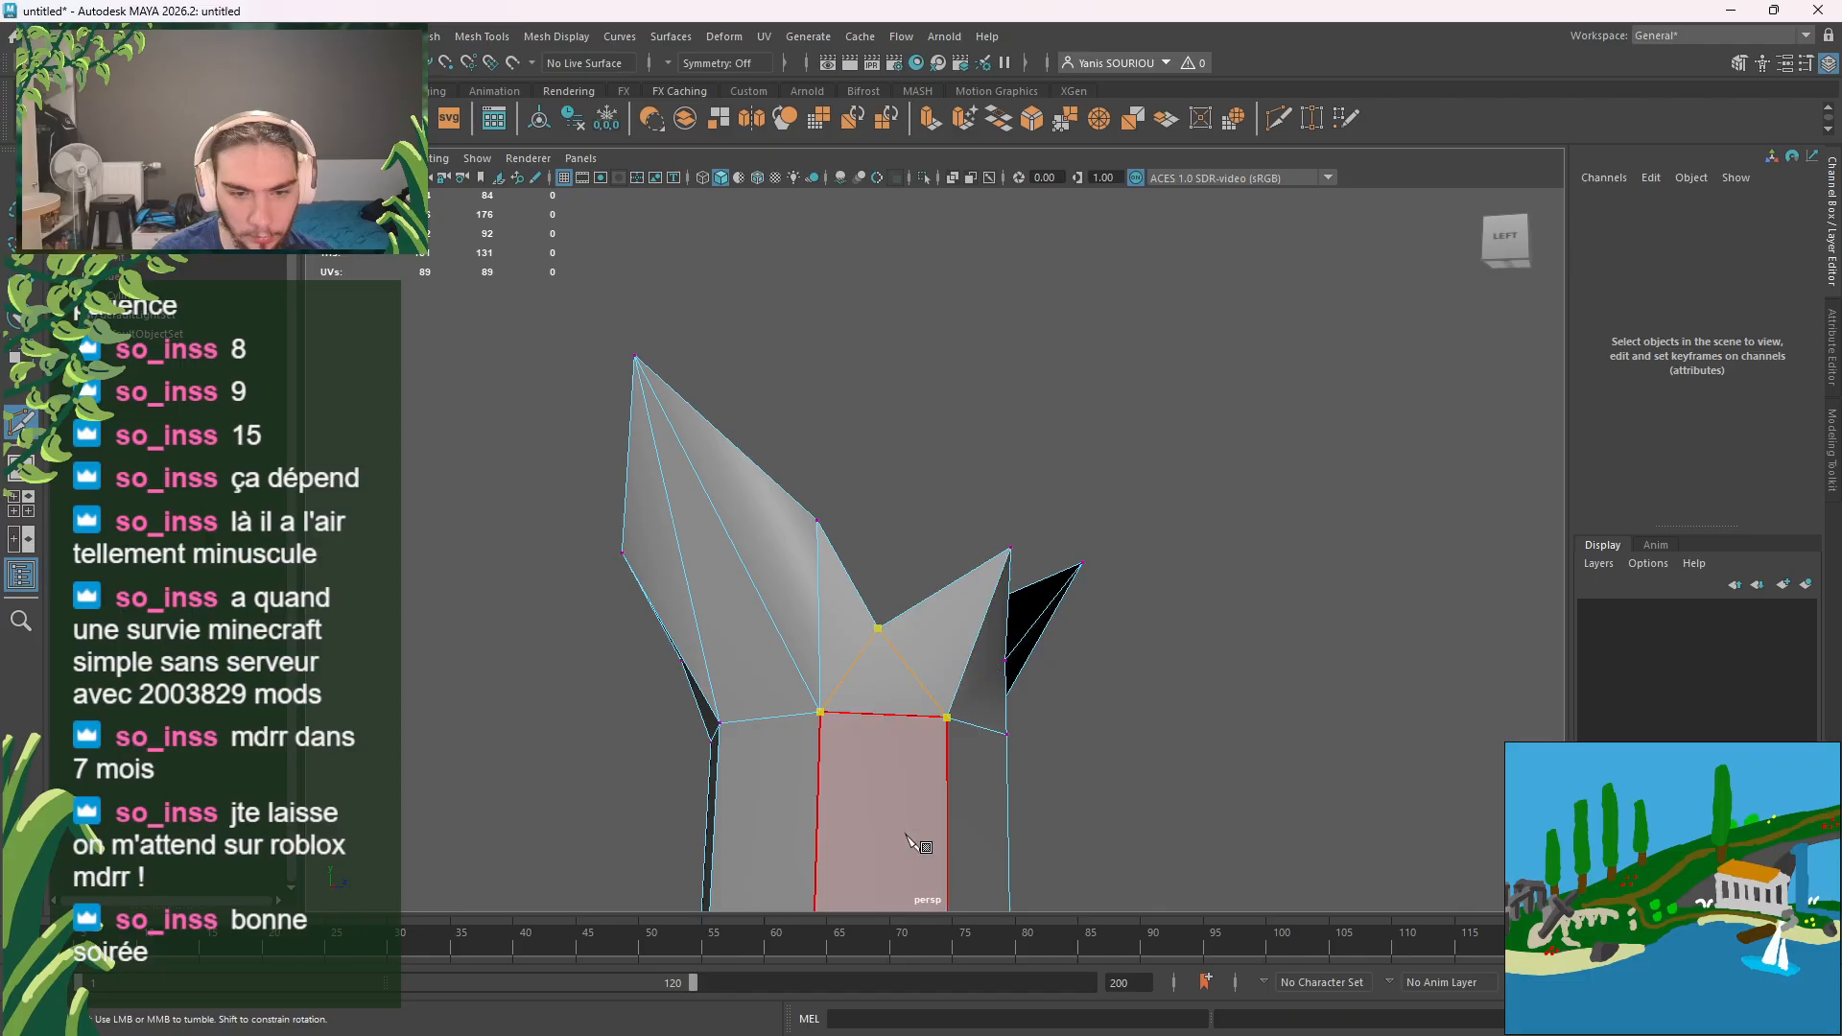
key(Return)
Step: Continue the Multi-Cut path around the front and right of the rim, linking notch vertices with trunk corners into triangles
alt+drag(924, 851, 989, 683)
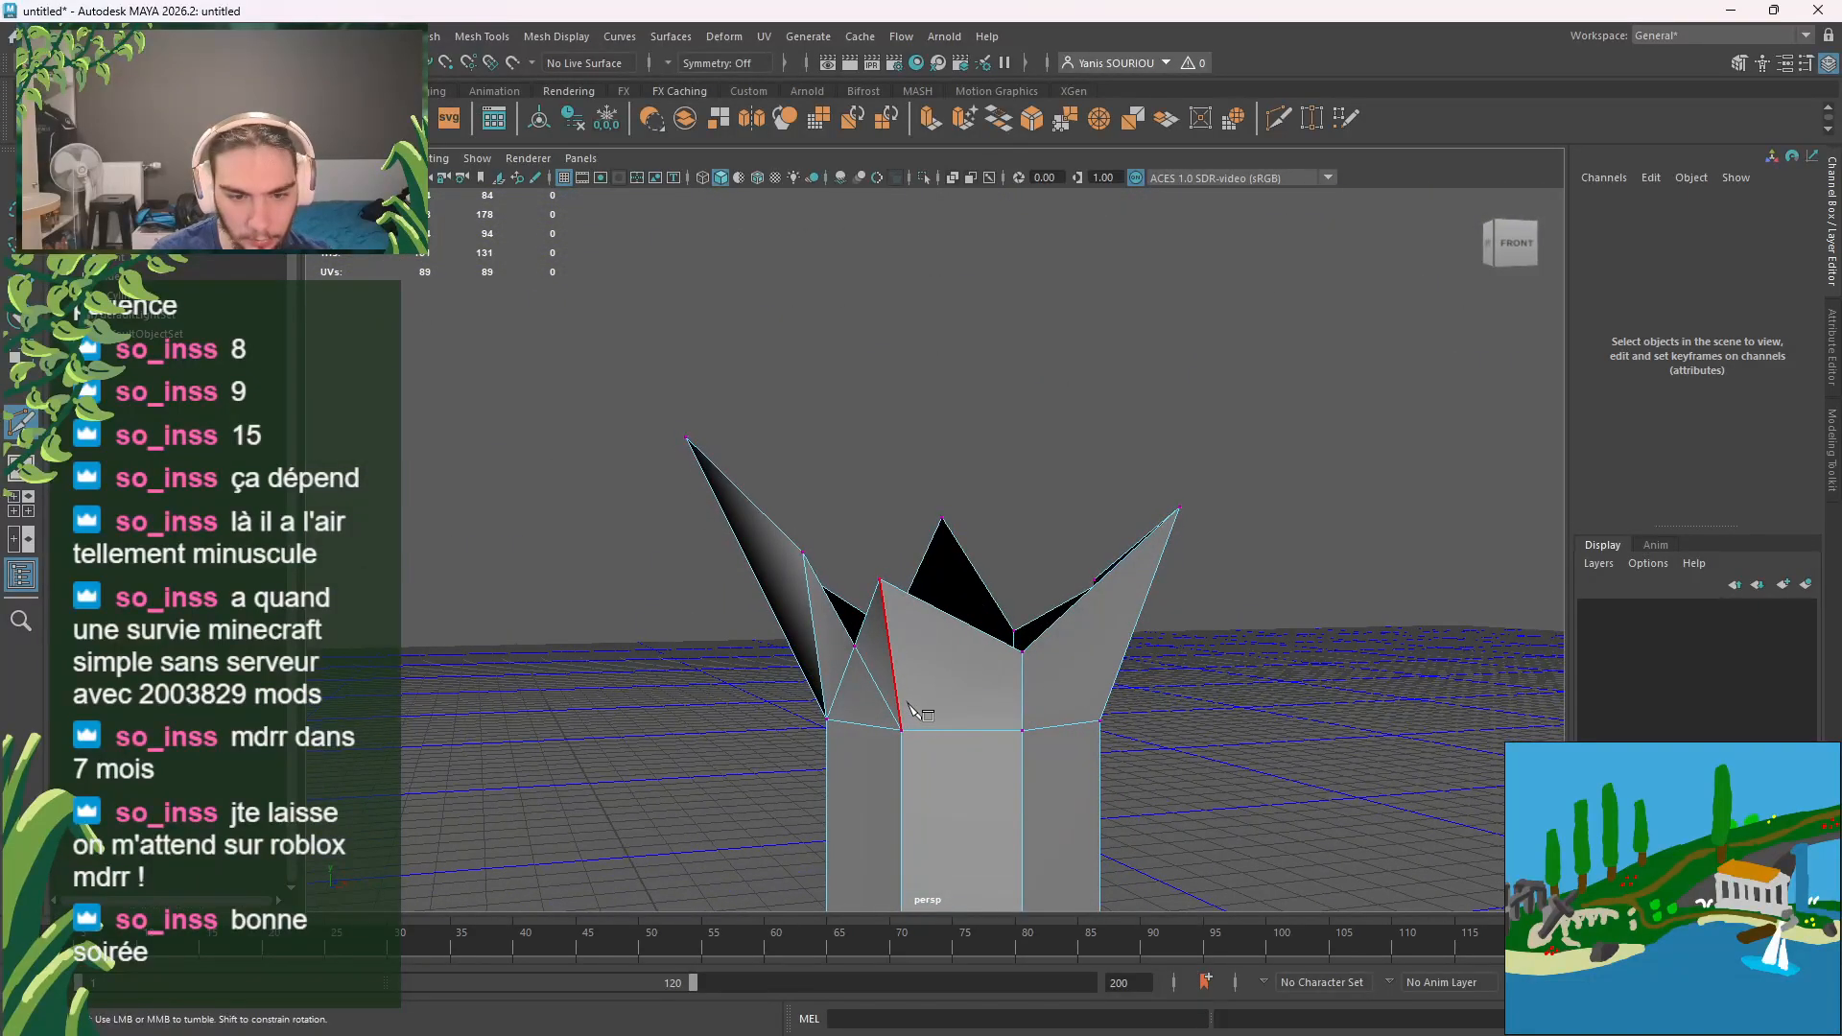
click(1023, 653)
alt+drag(1179, 737, 1079, 791)
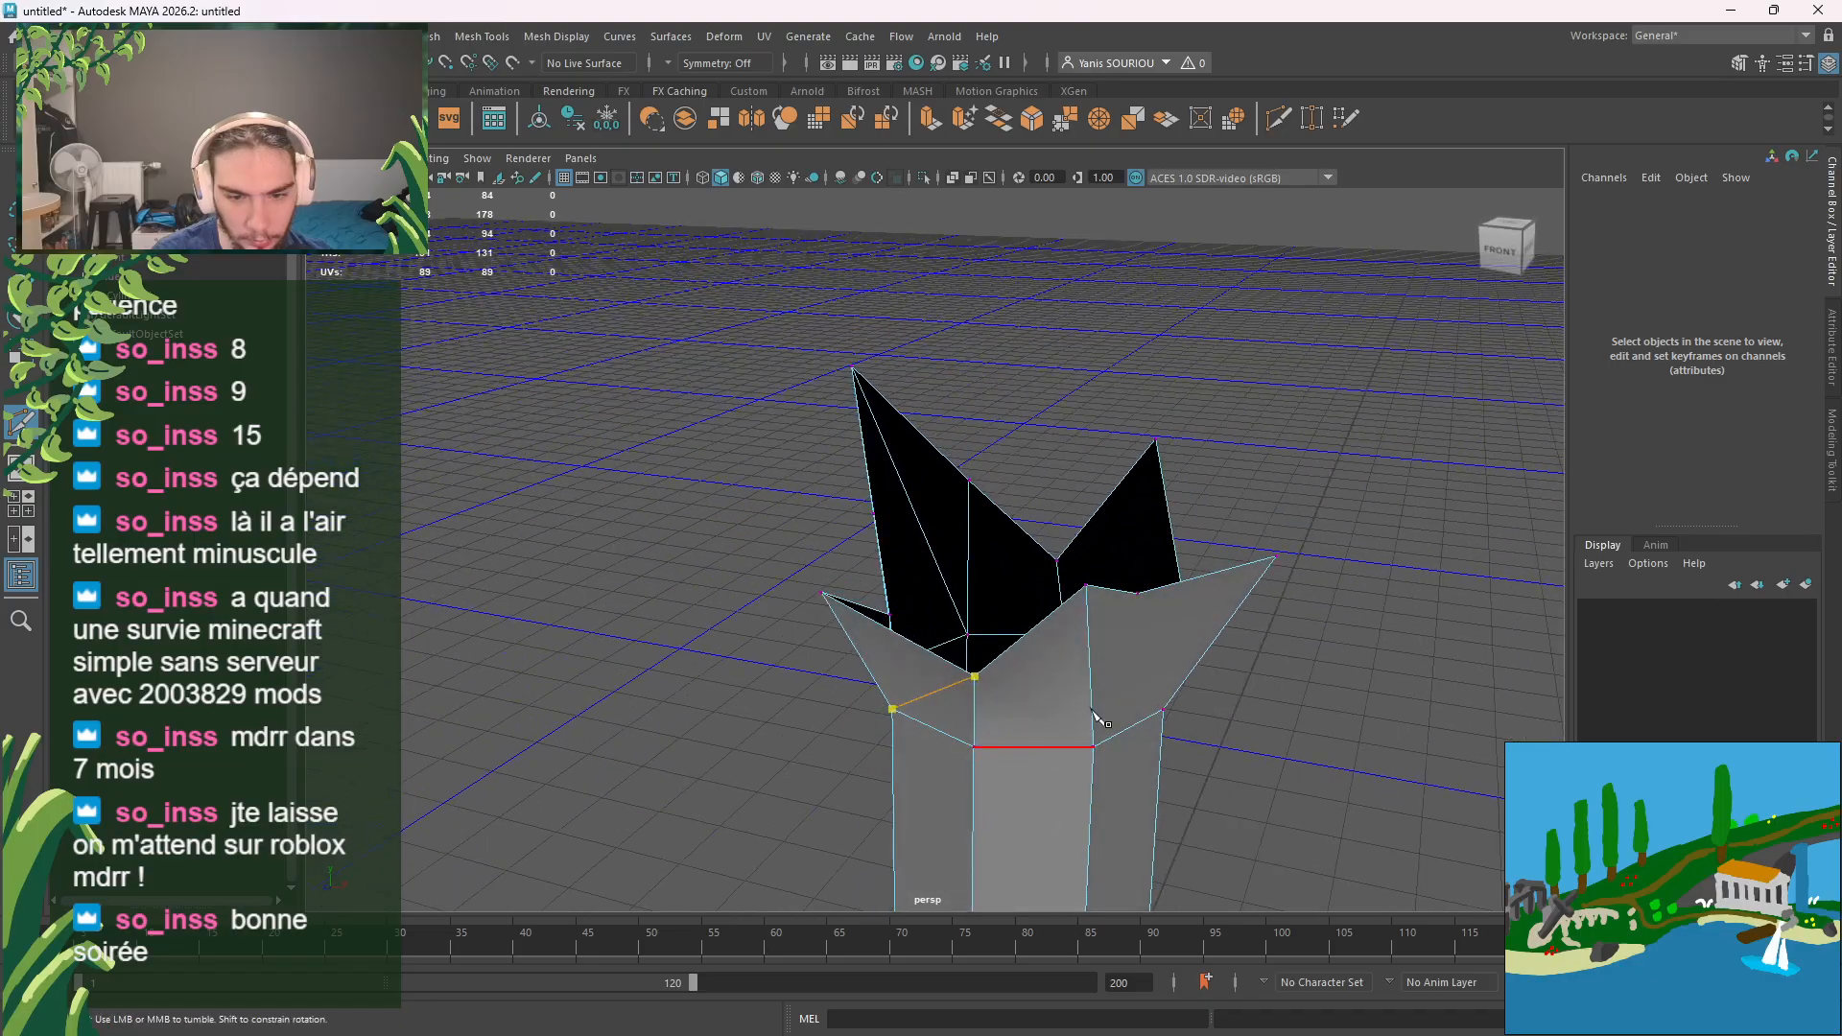
alt+drag(1170, 741, 1081, 740)
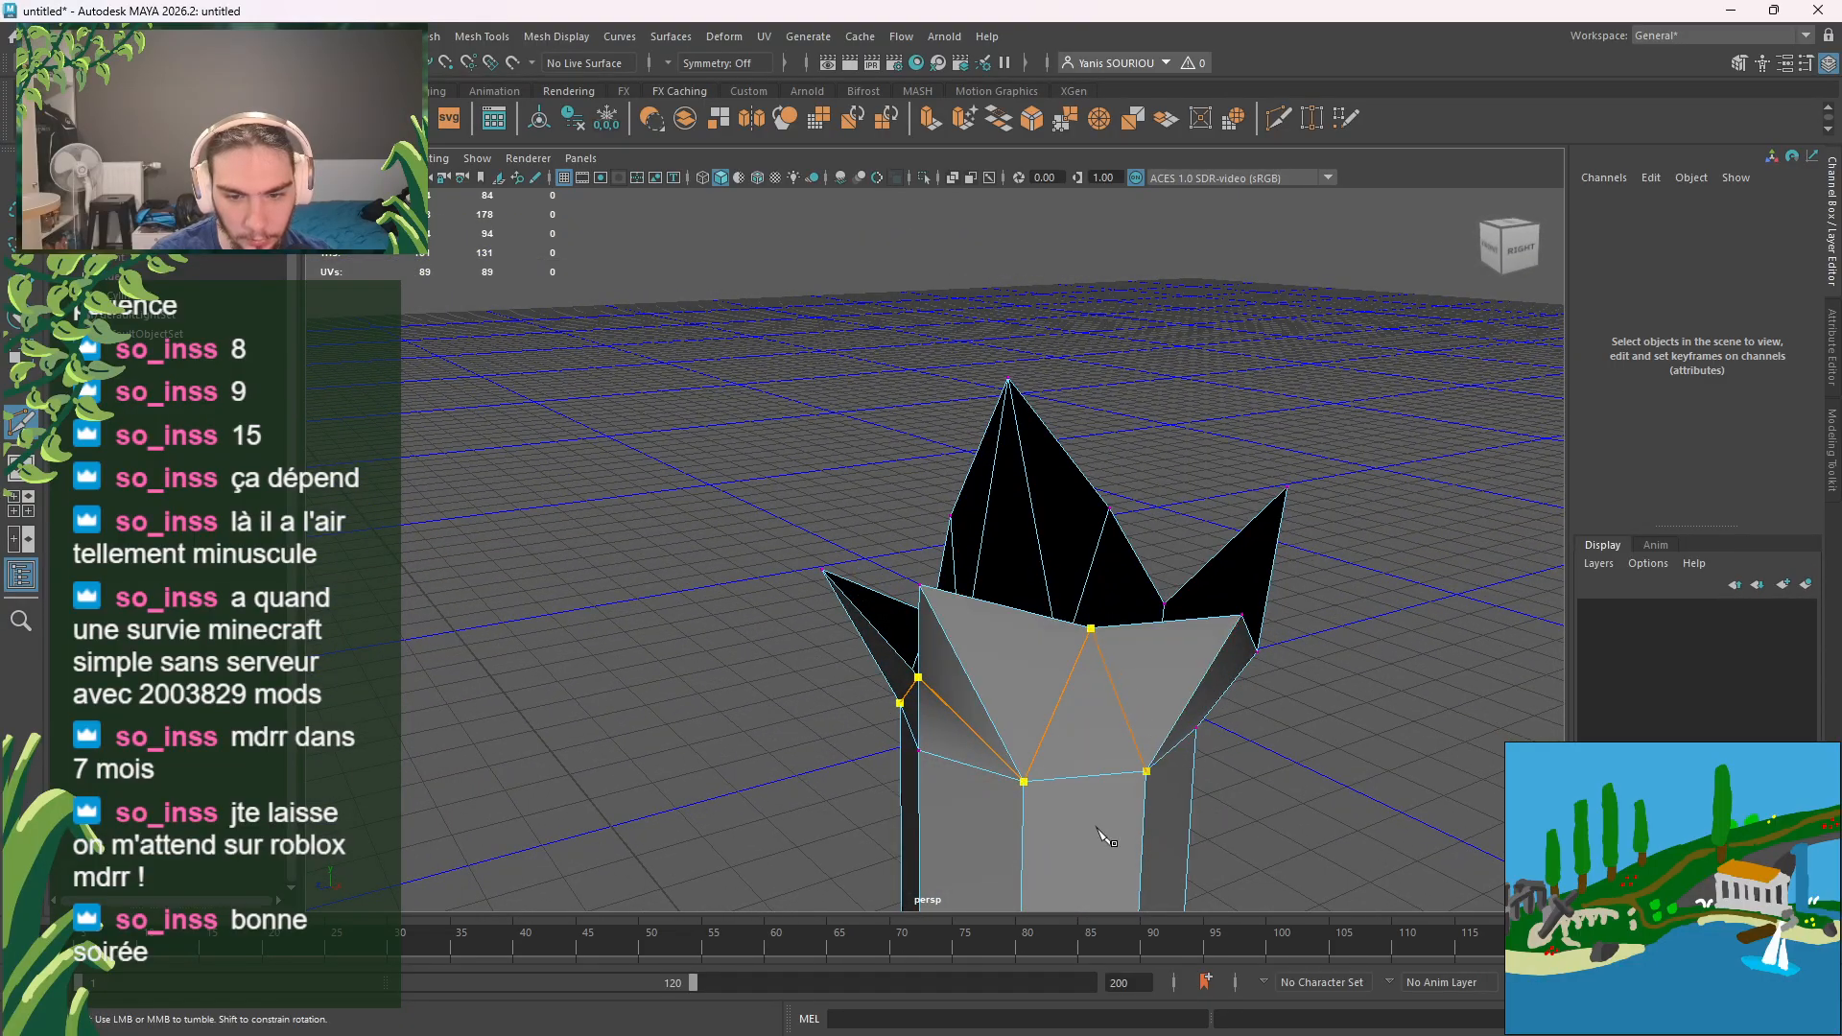
alt+drag(1103, 827, 1002, 708)
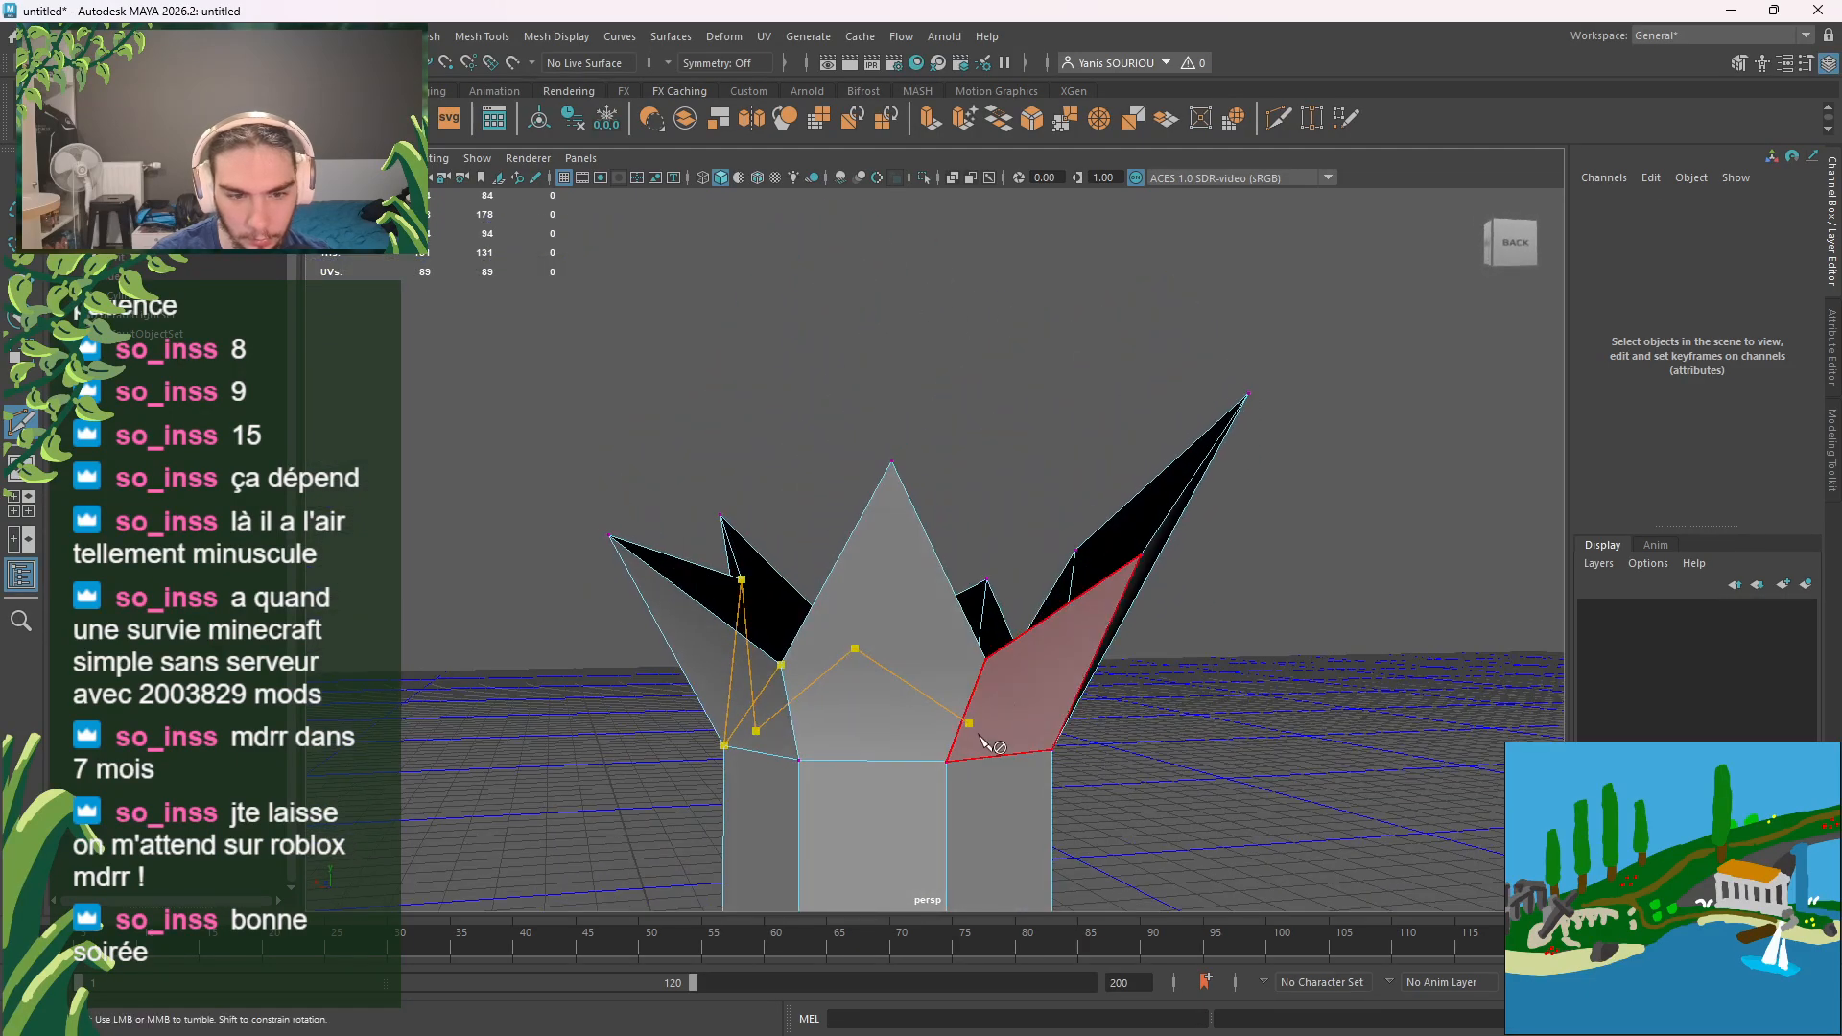
click(966, 622)
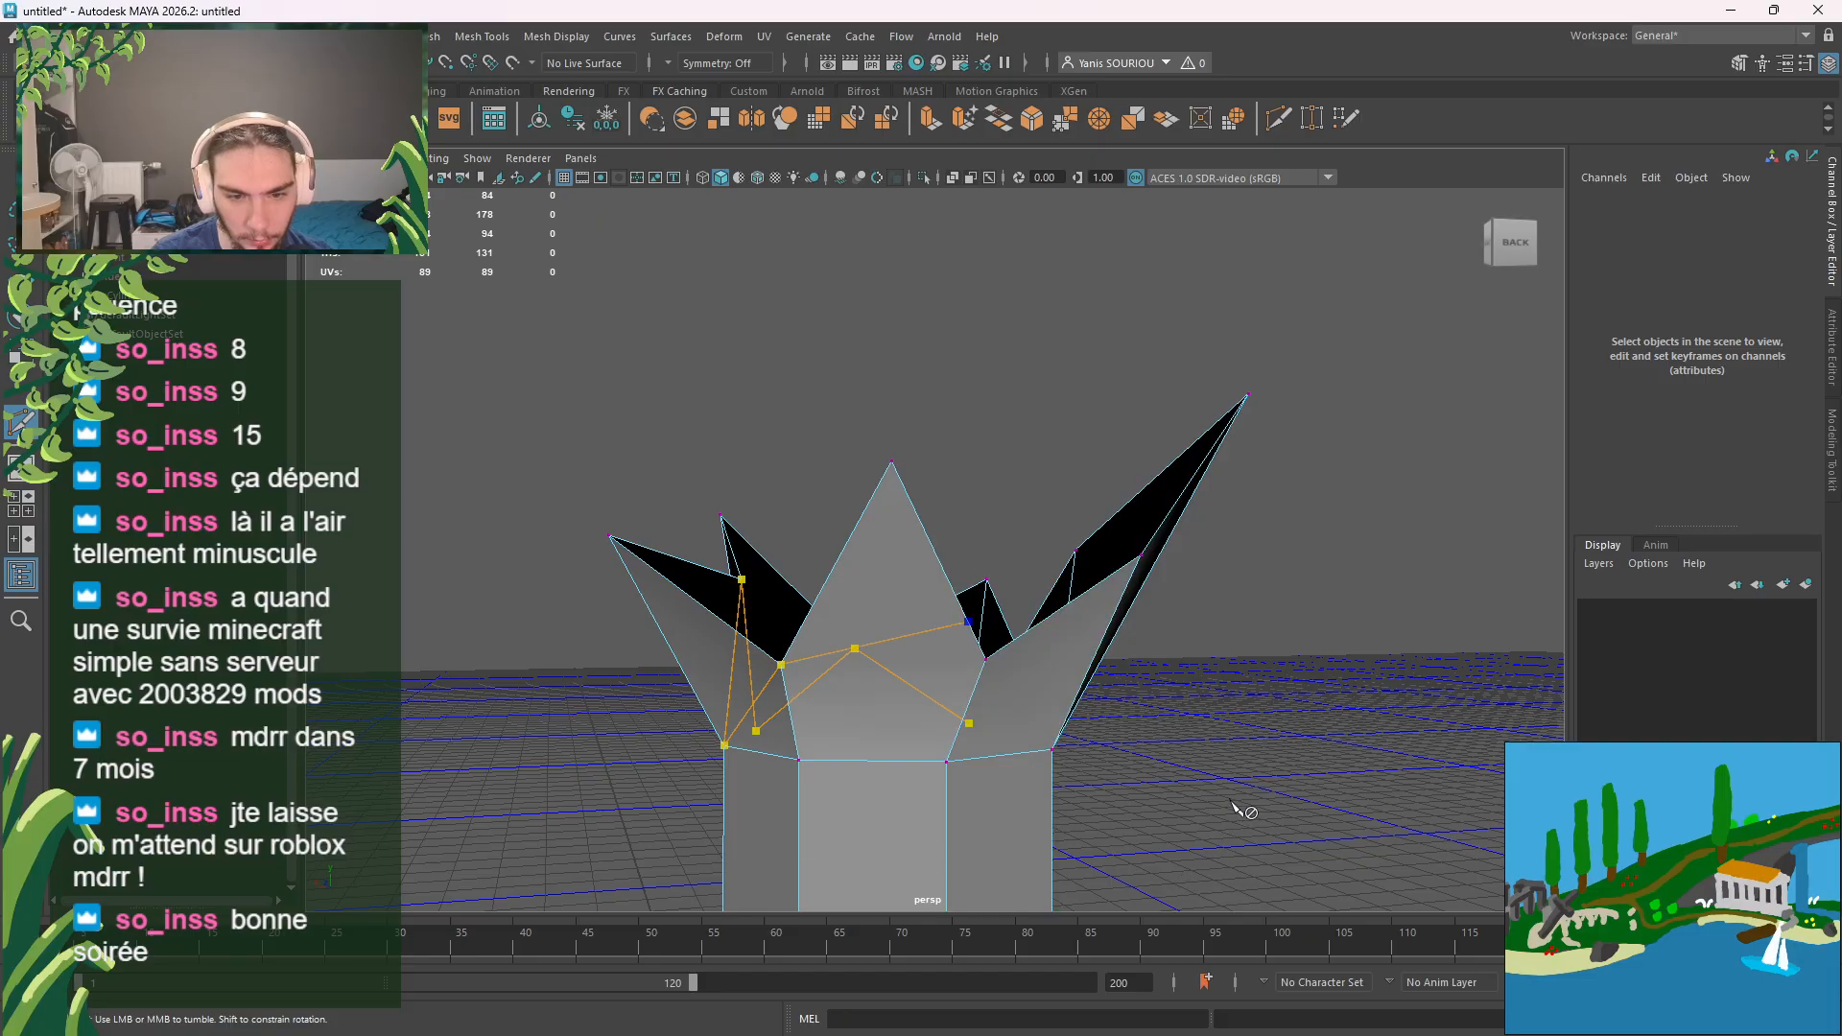
key(ctrl+z)
alt+drag(1407, 833, 1324, 997)
key(ctrl+z)
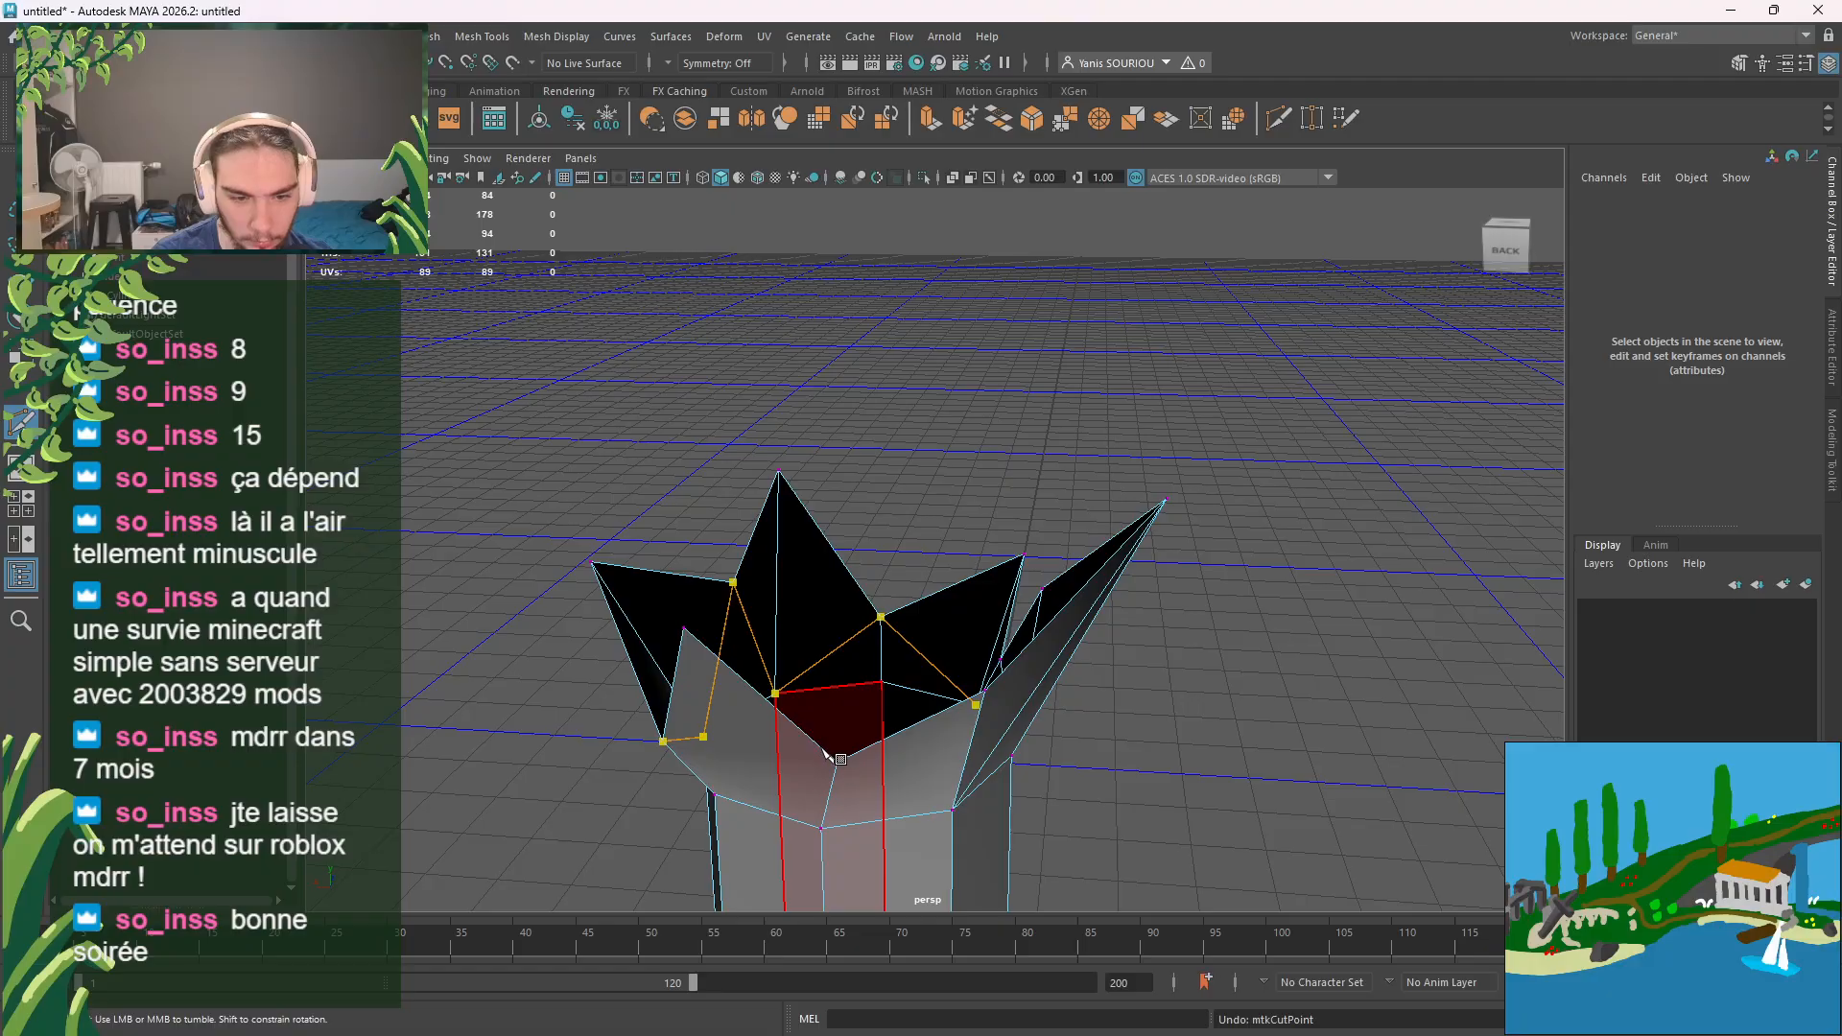
Step: Complete the Multi-Cut path around the remaining spikes and apply it to triangulate the jagged rim
alt+drag(836, 760, 878, 710)
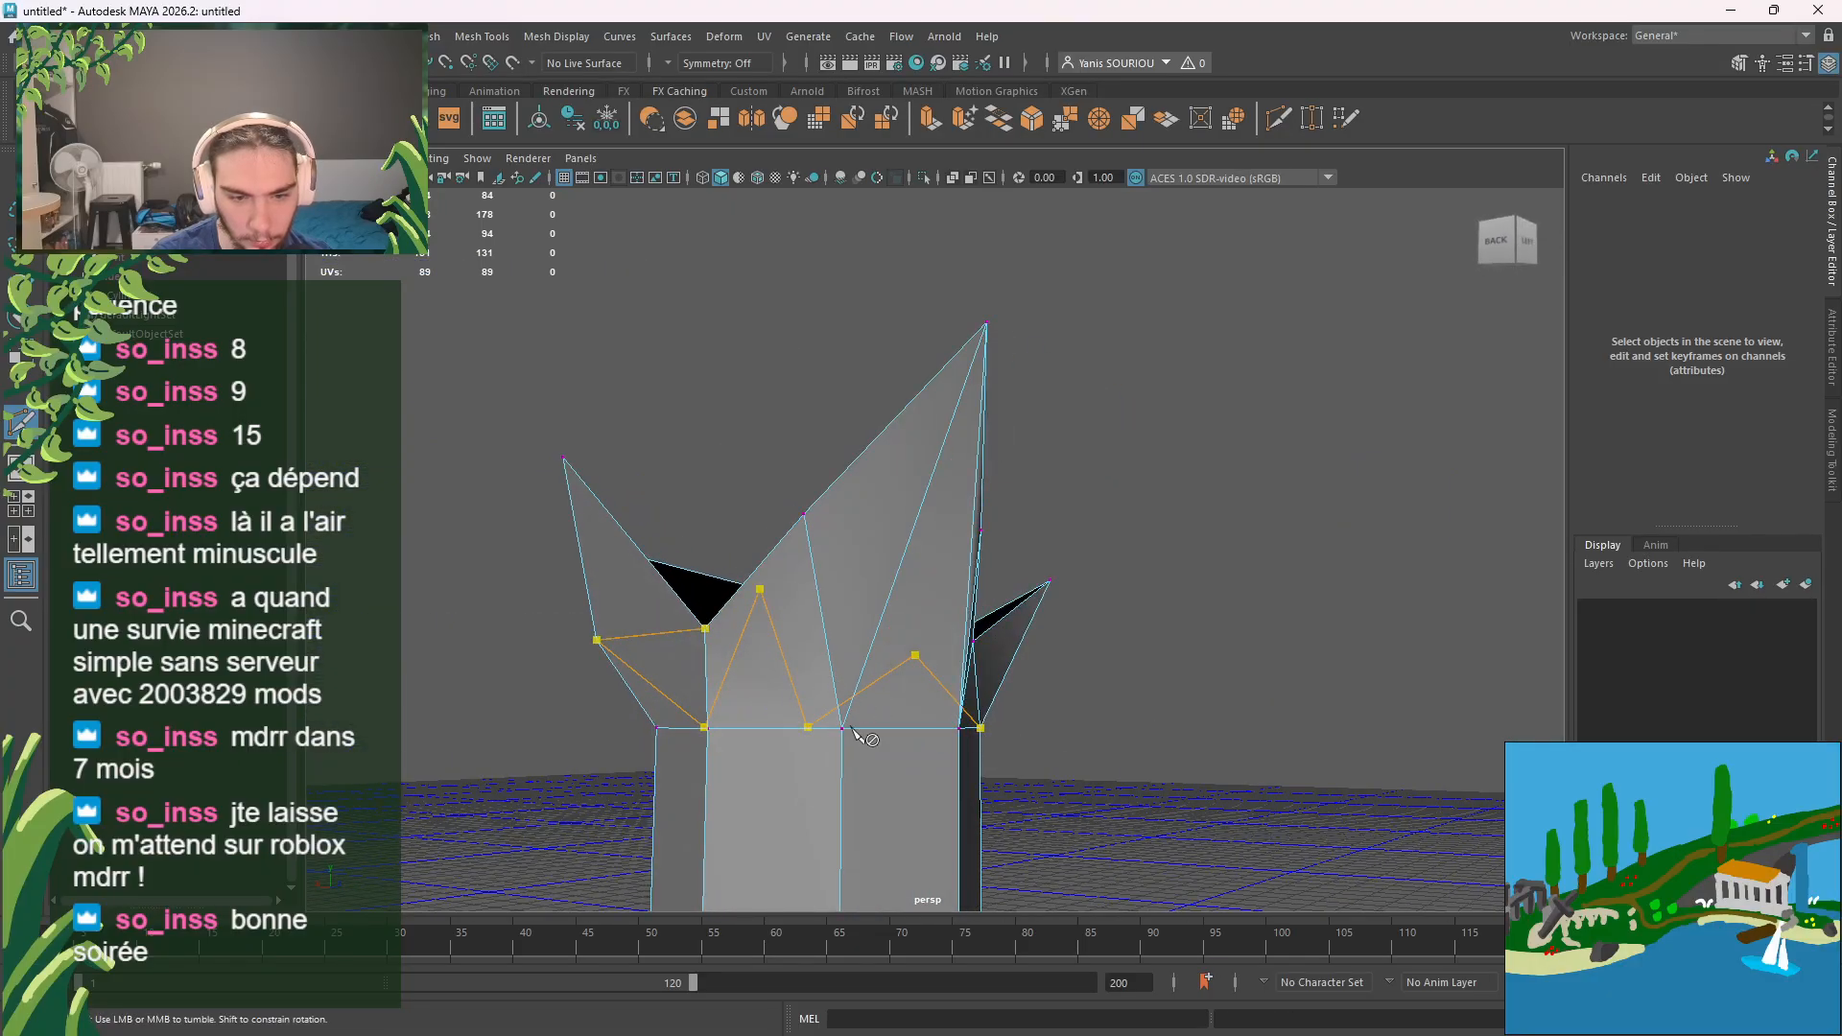
alt+drag(894, 712, 1348, 761)
click(774, 770)
key(Return)
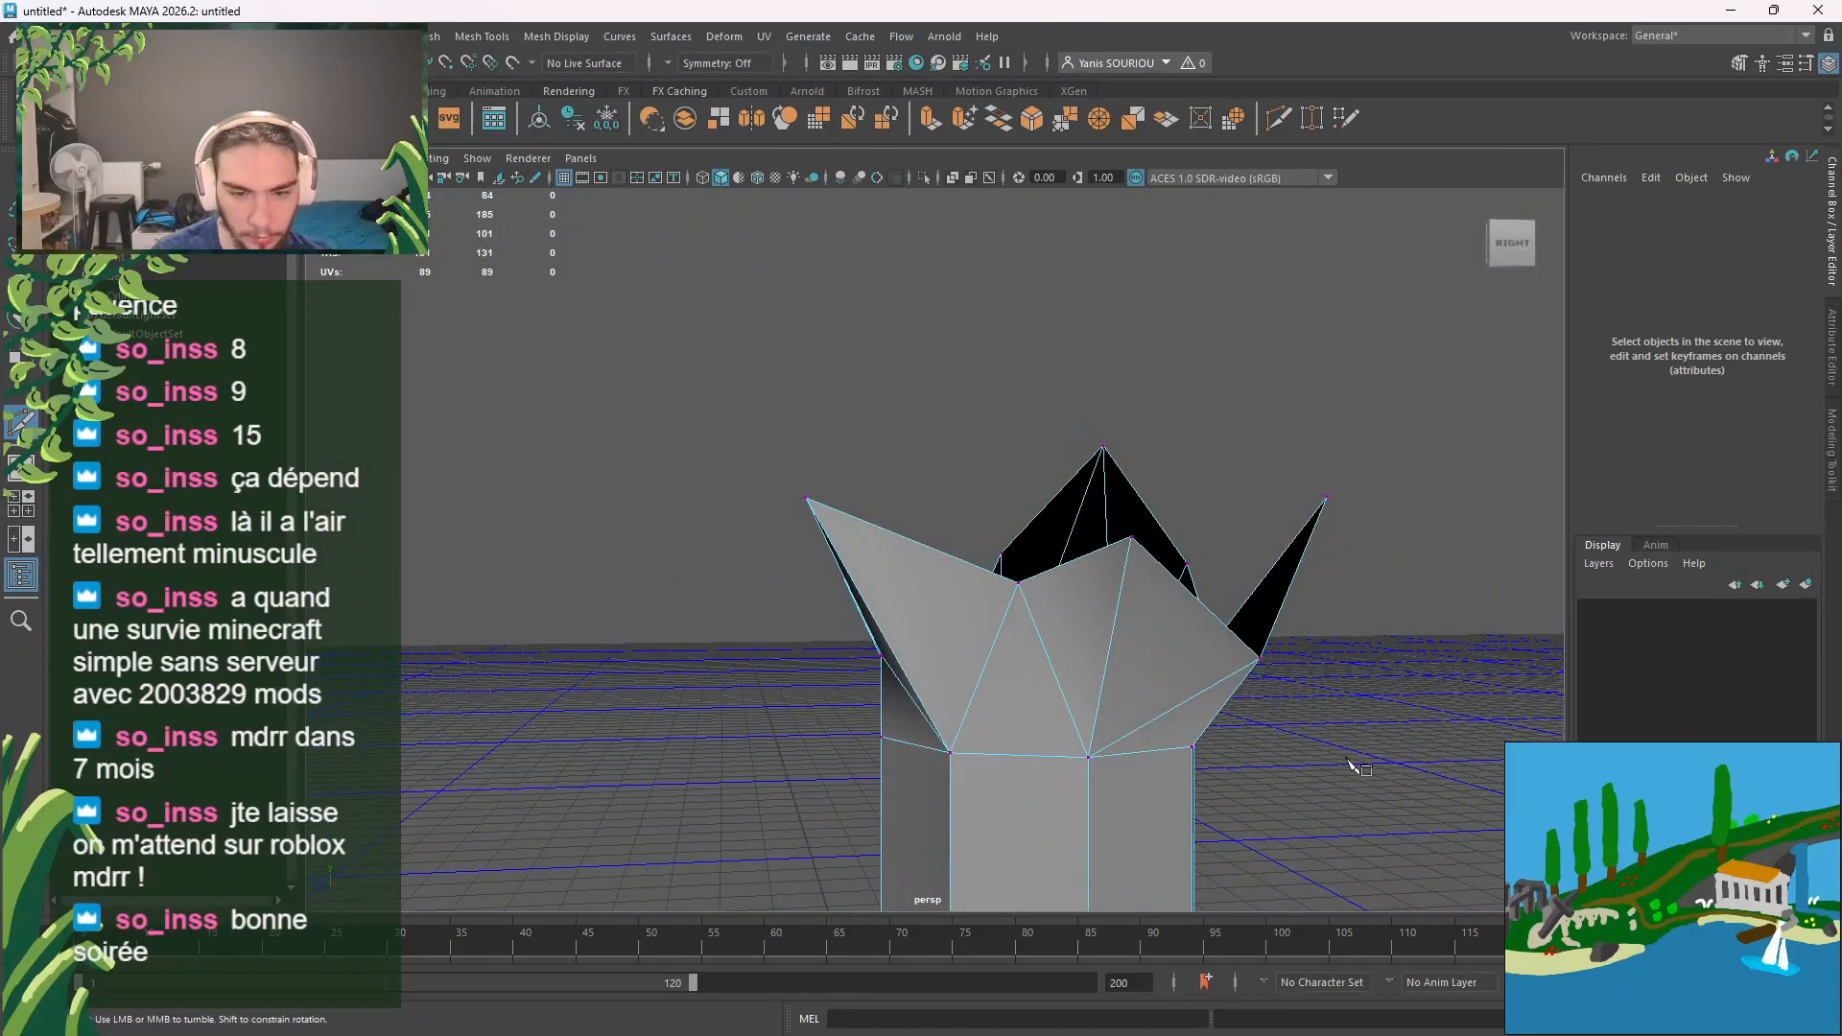
Step: Return the finished trunk from vertex editing to object mode and clear the selection
scroll(1348, 761, down, 10)
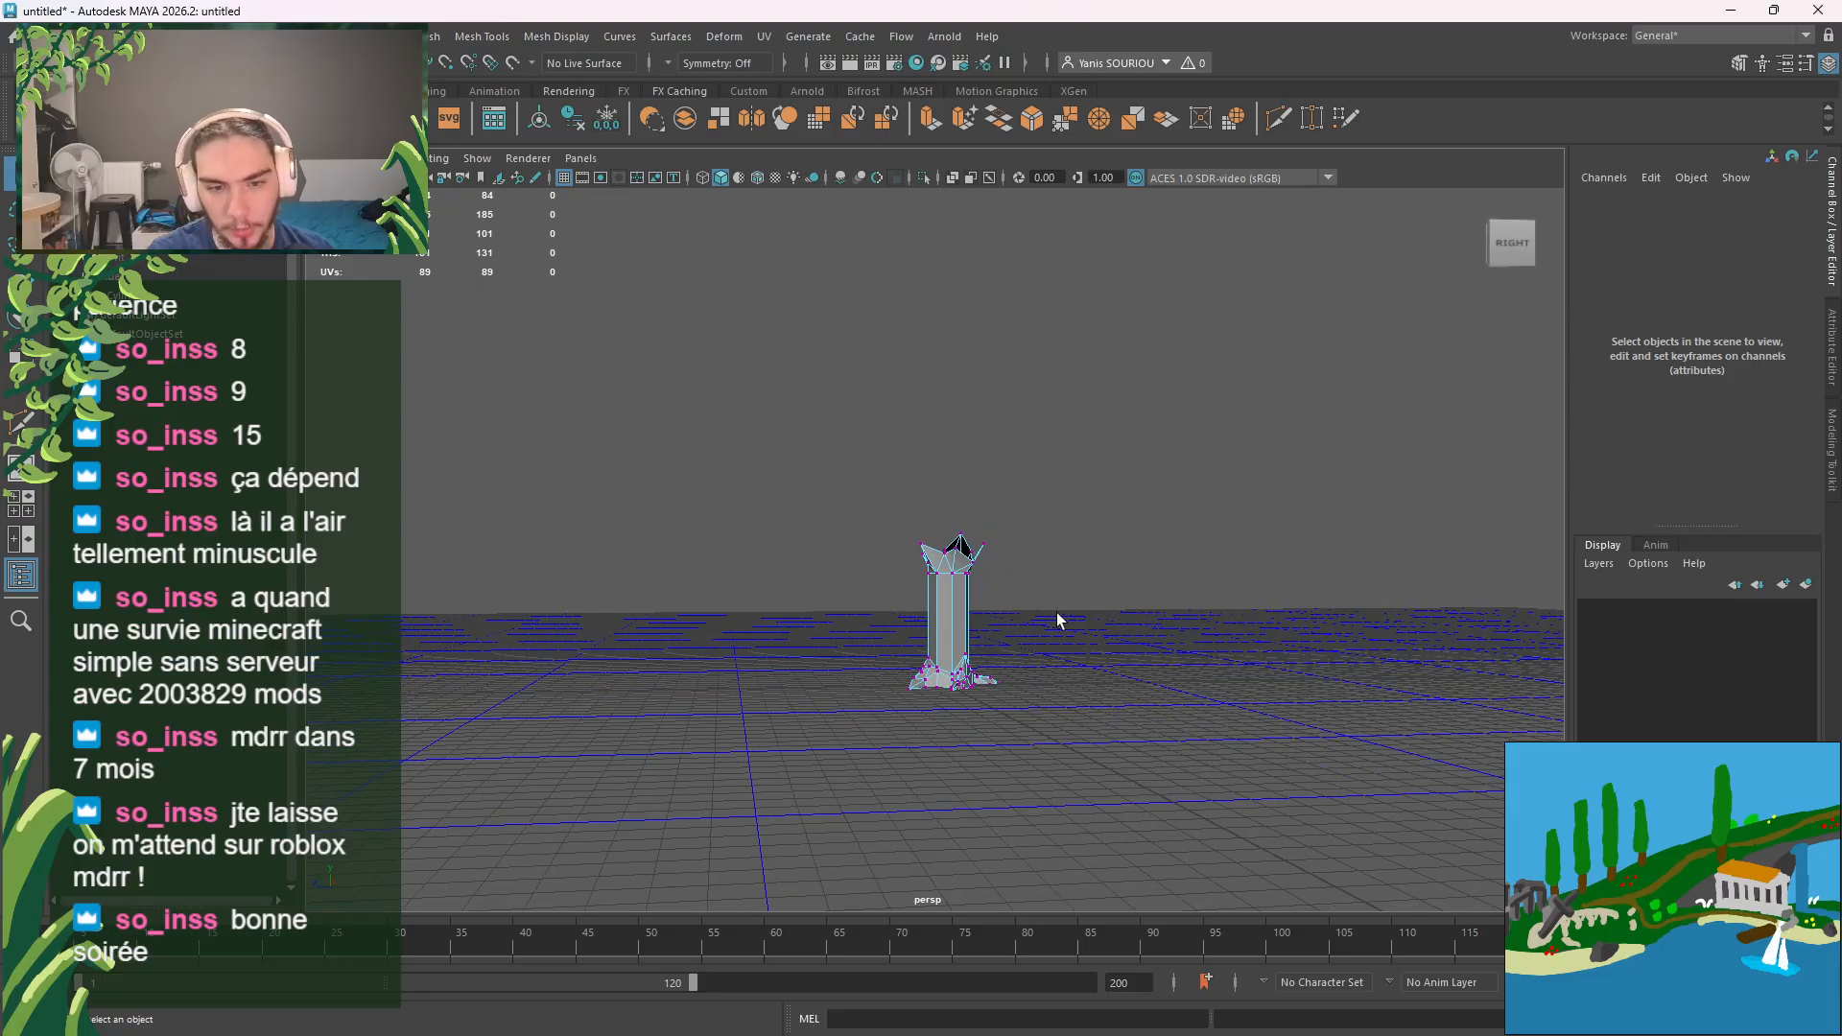
scroll(1084, 611, up, 4)
right_drag(1084, 611, 1143, 457)
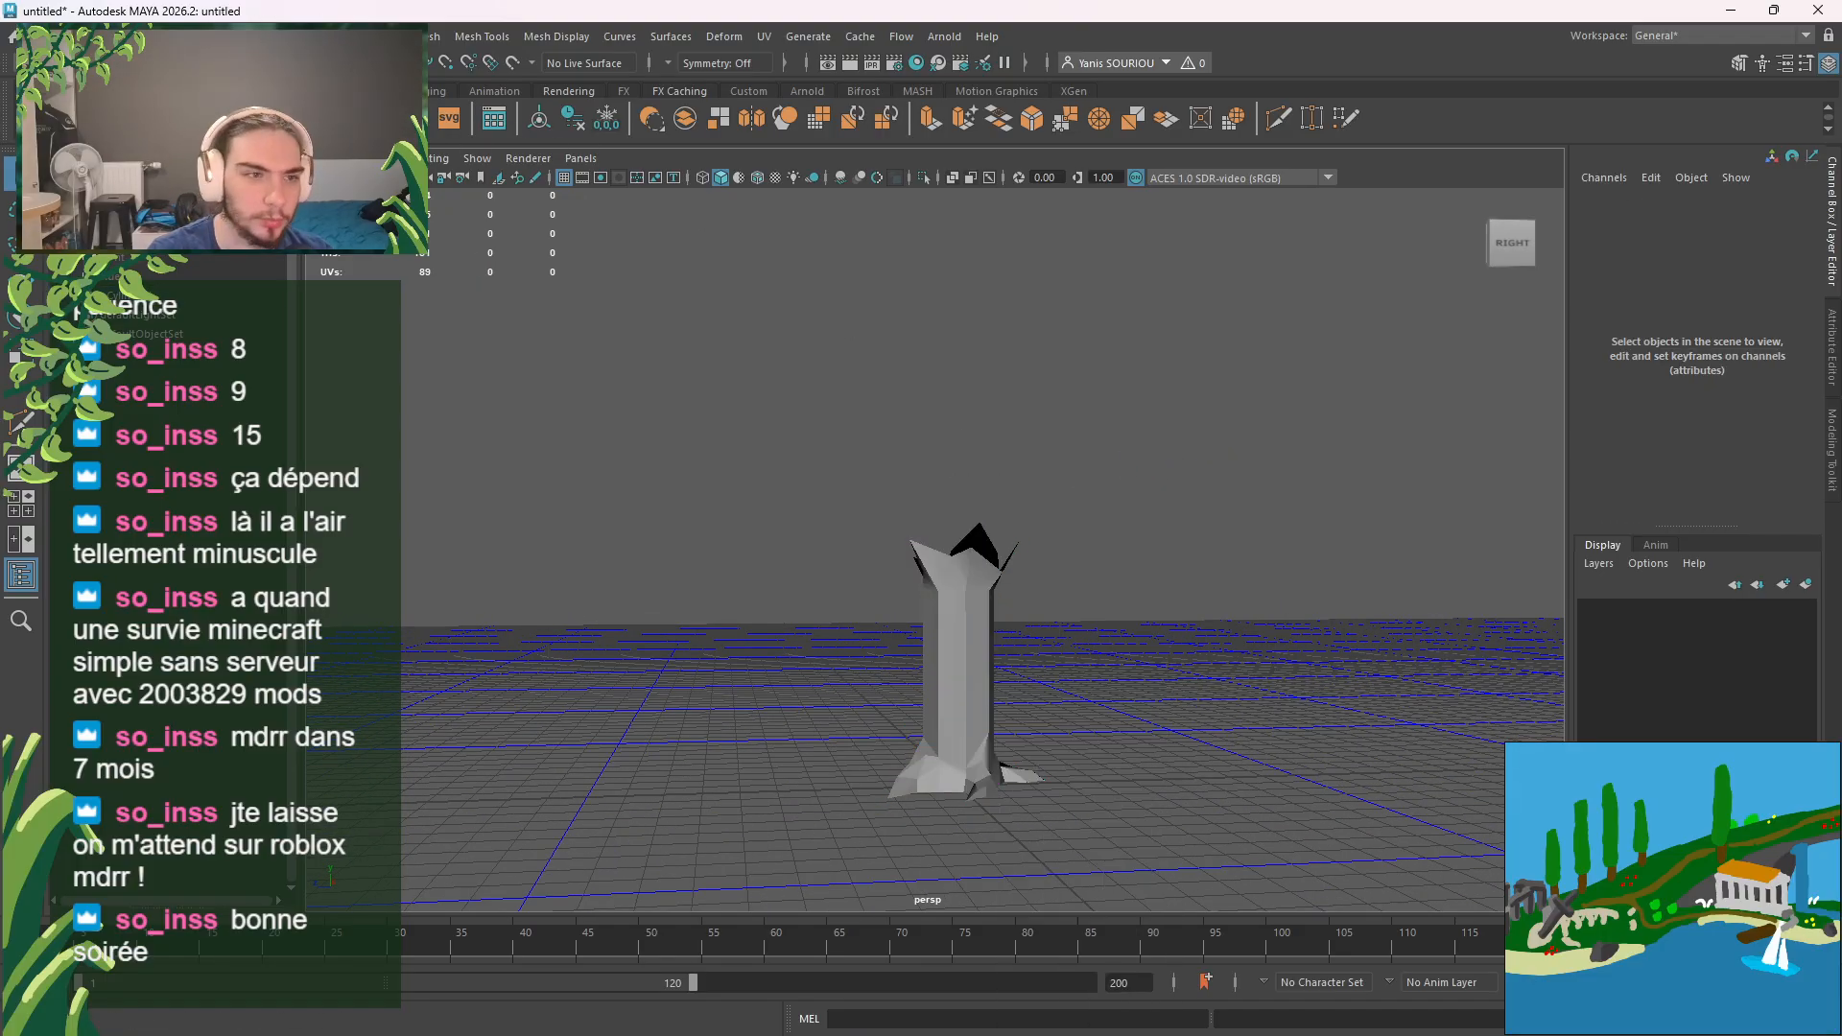
shift+right_drag(1219, 428, 1296, 481)
click(1180, 686)
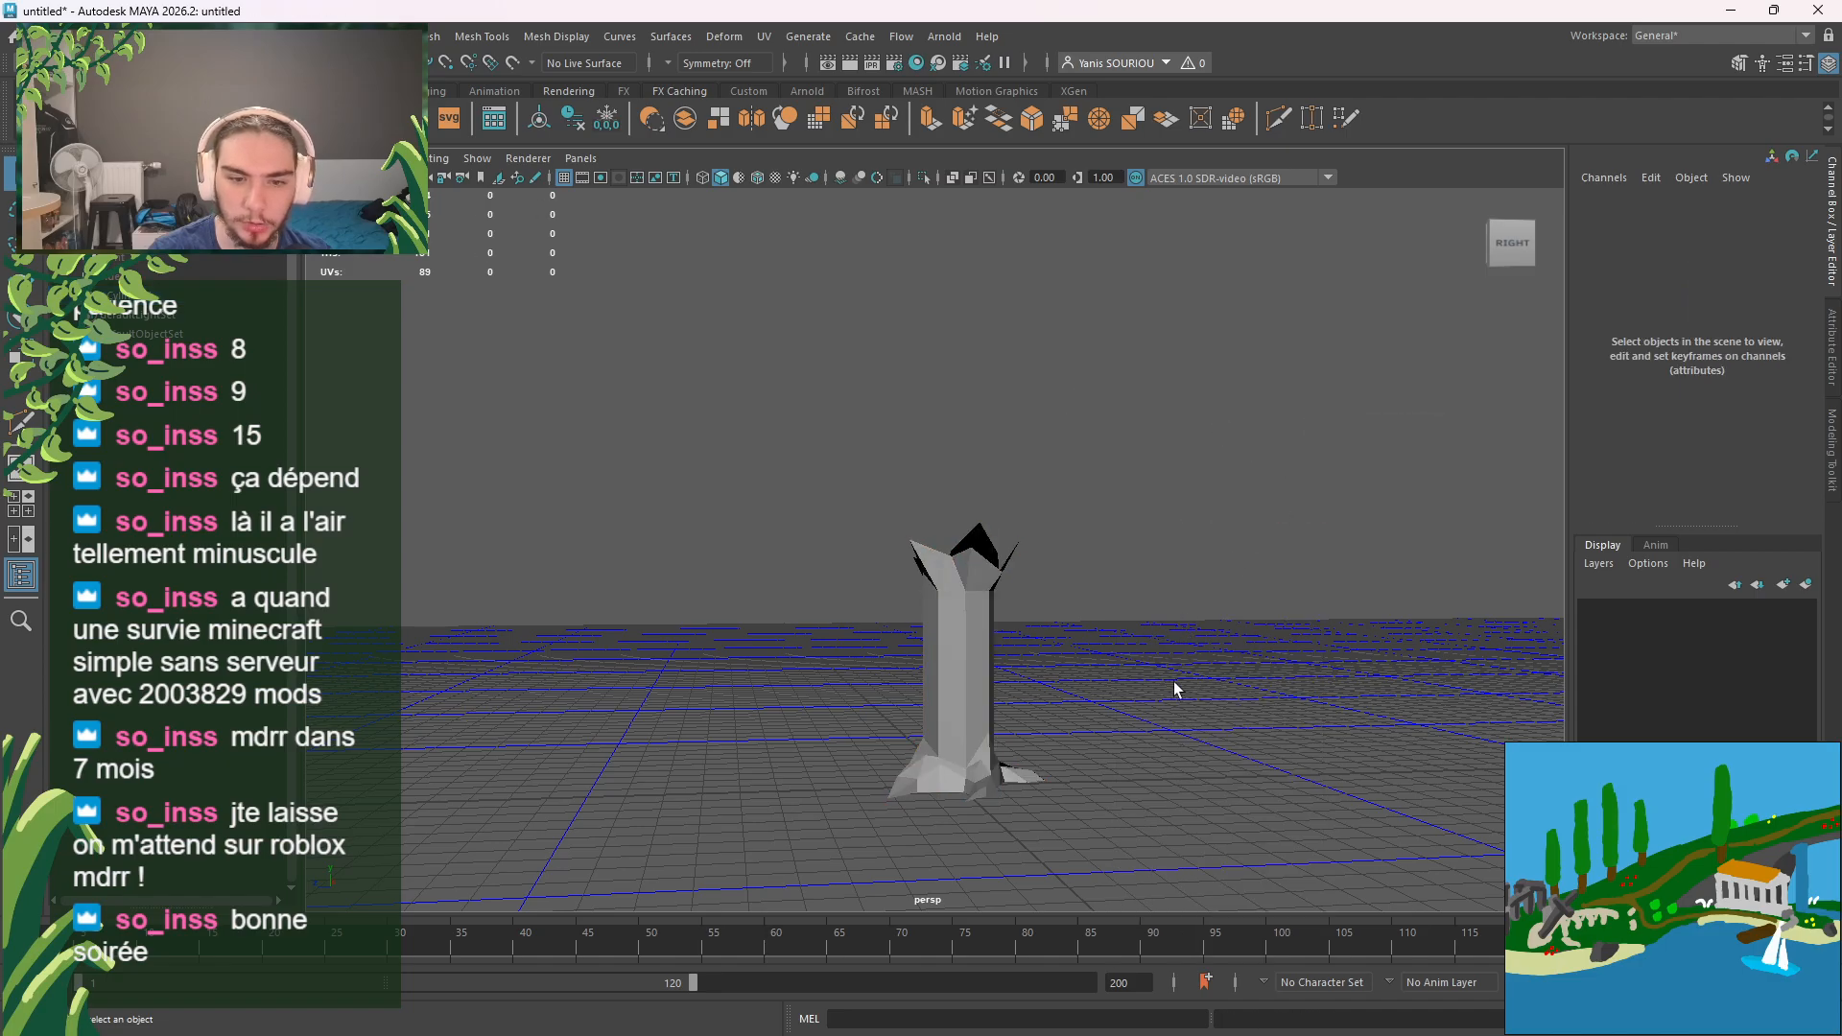
alt+drag(1180, 687, 843, 443)
Step: Create a Platonic solid and raise it above the trunk's jagged top to about 85 units in Y
click(304, 118)
scroll(1056, 521, down, 6)
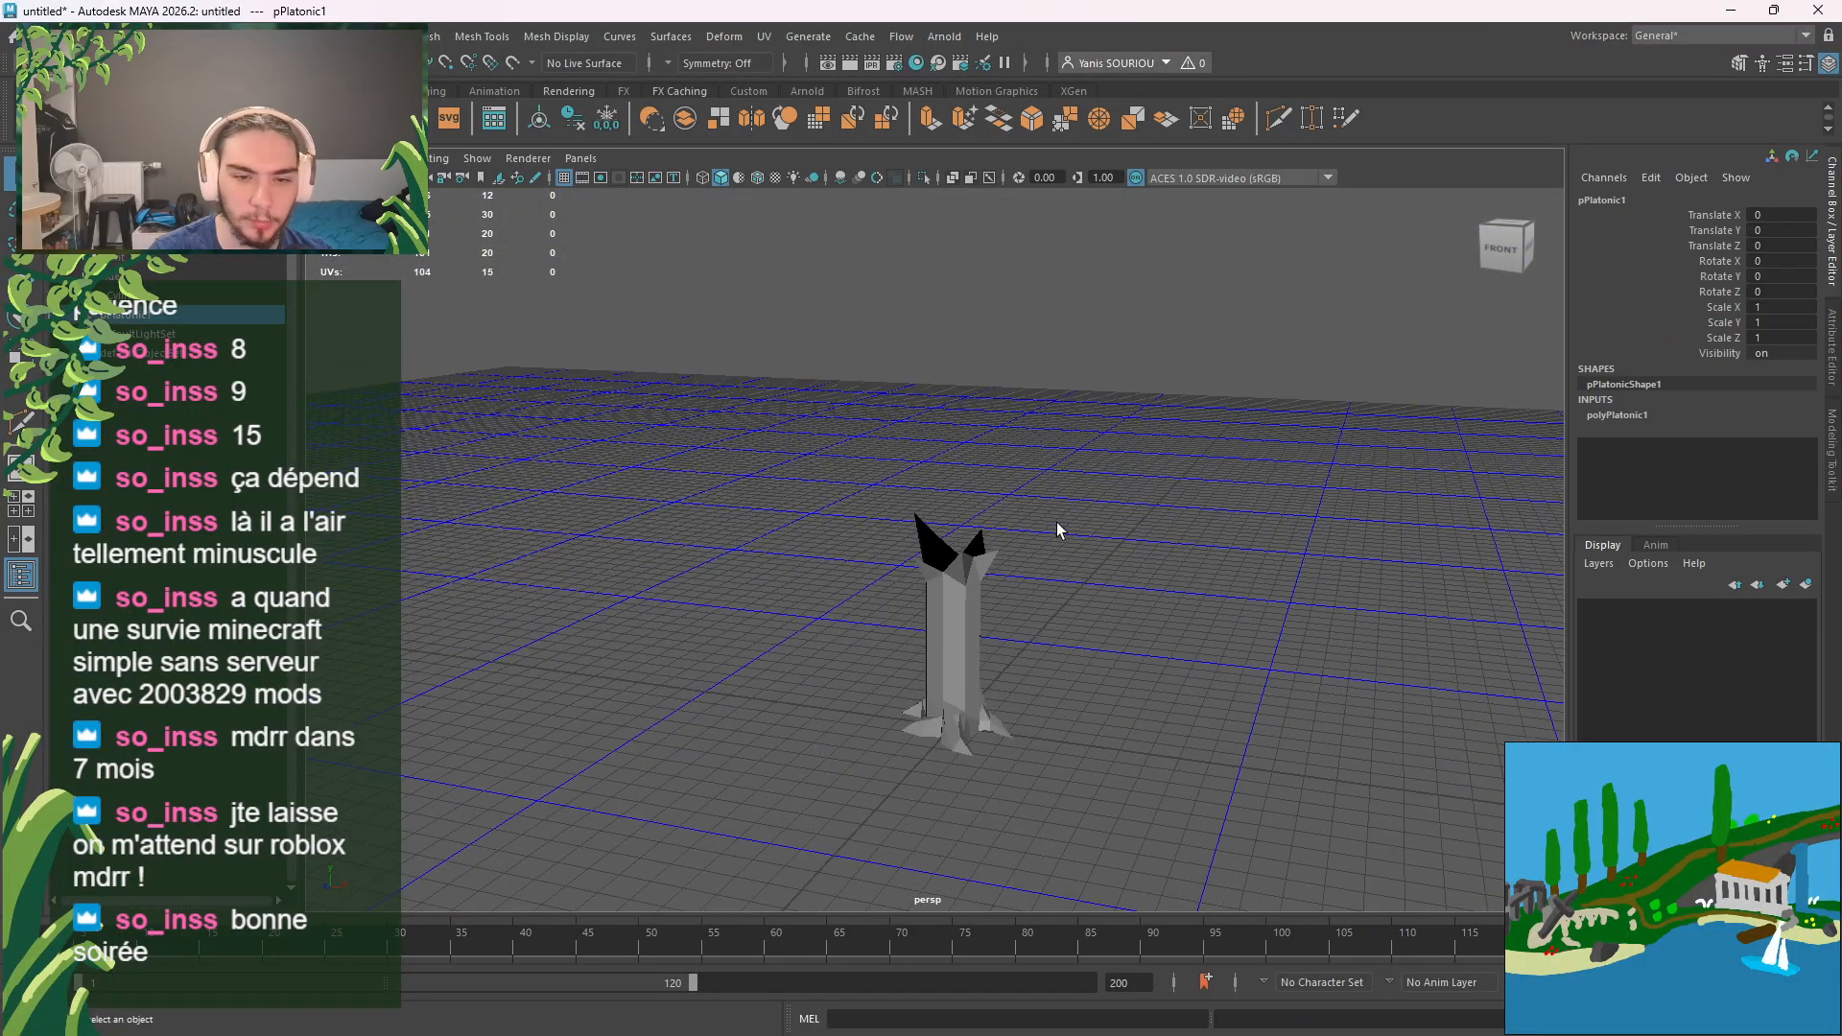
scroll(1054, 533, up, 3)
scroll(1050, 548, up, 3)
key(w)
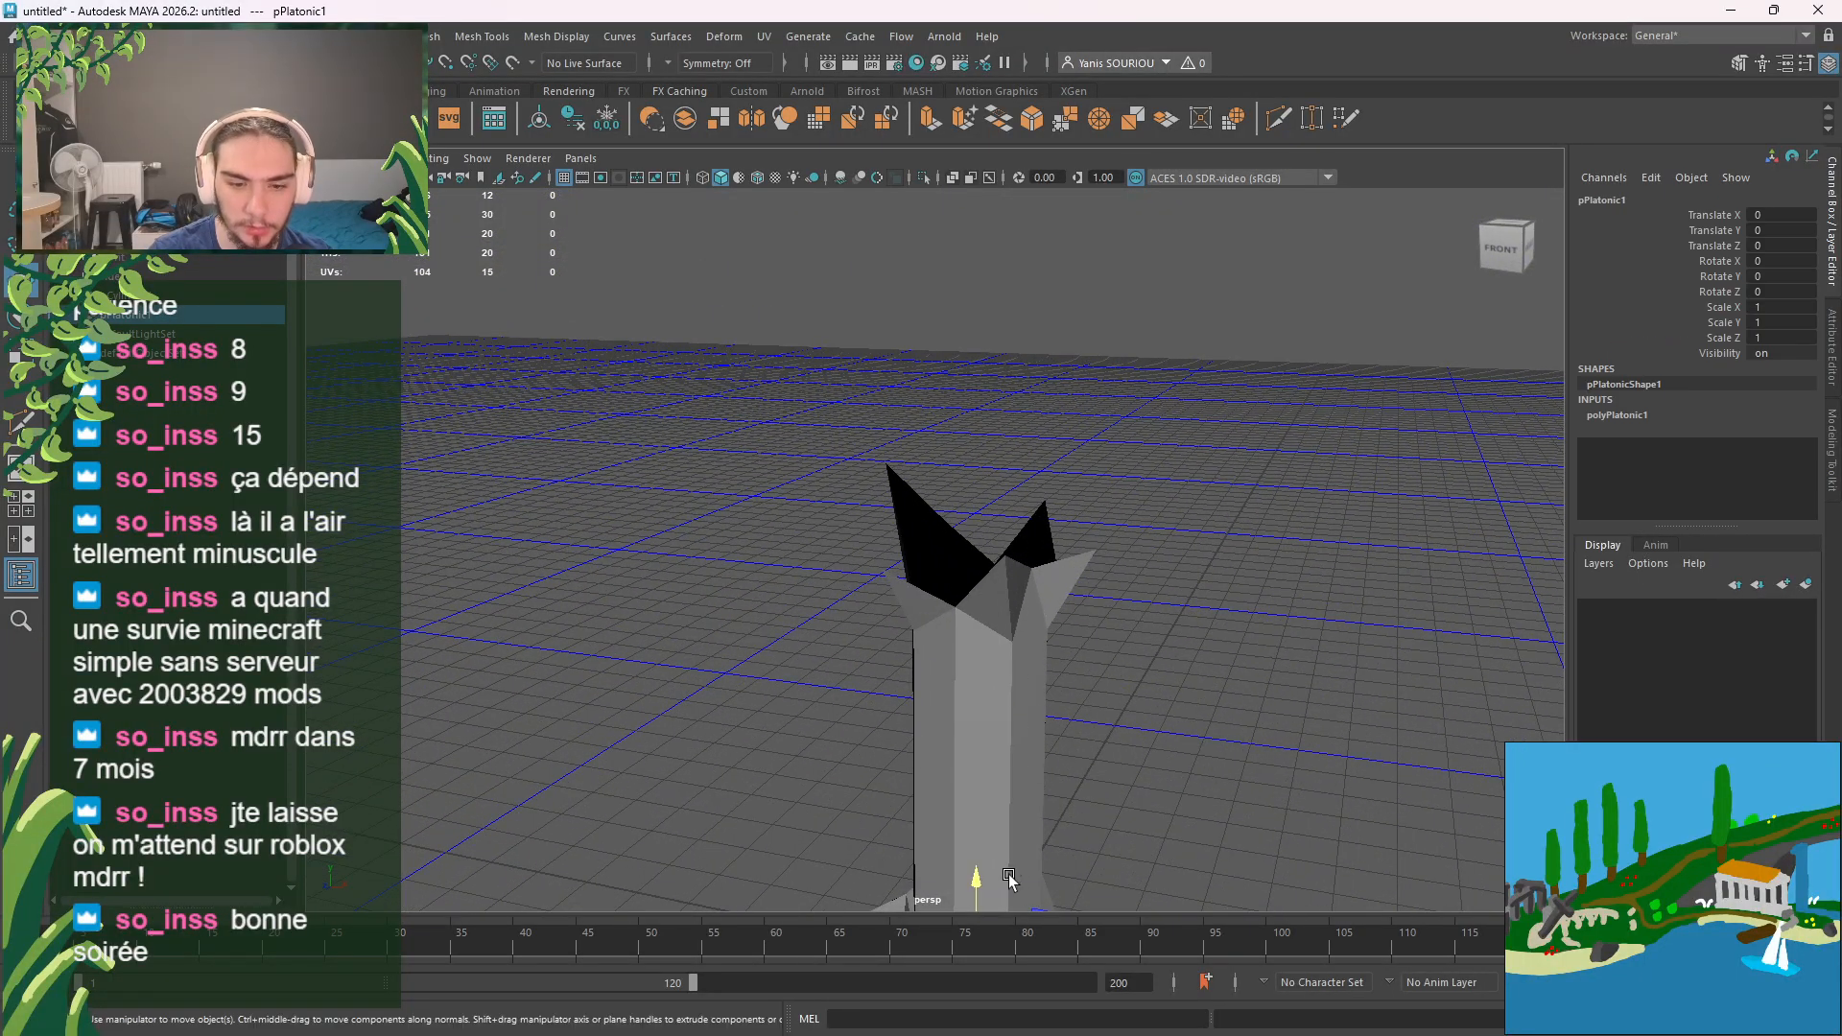
drag(971, 881, 1010, 300)
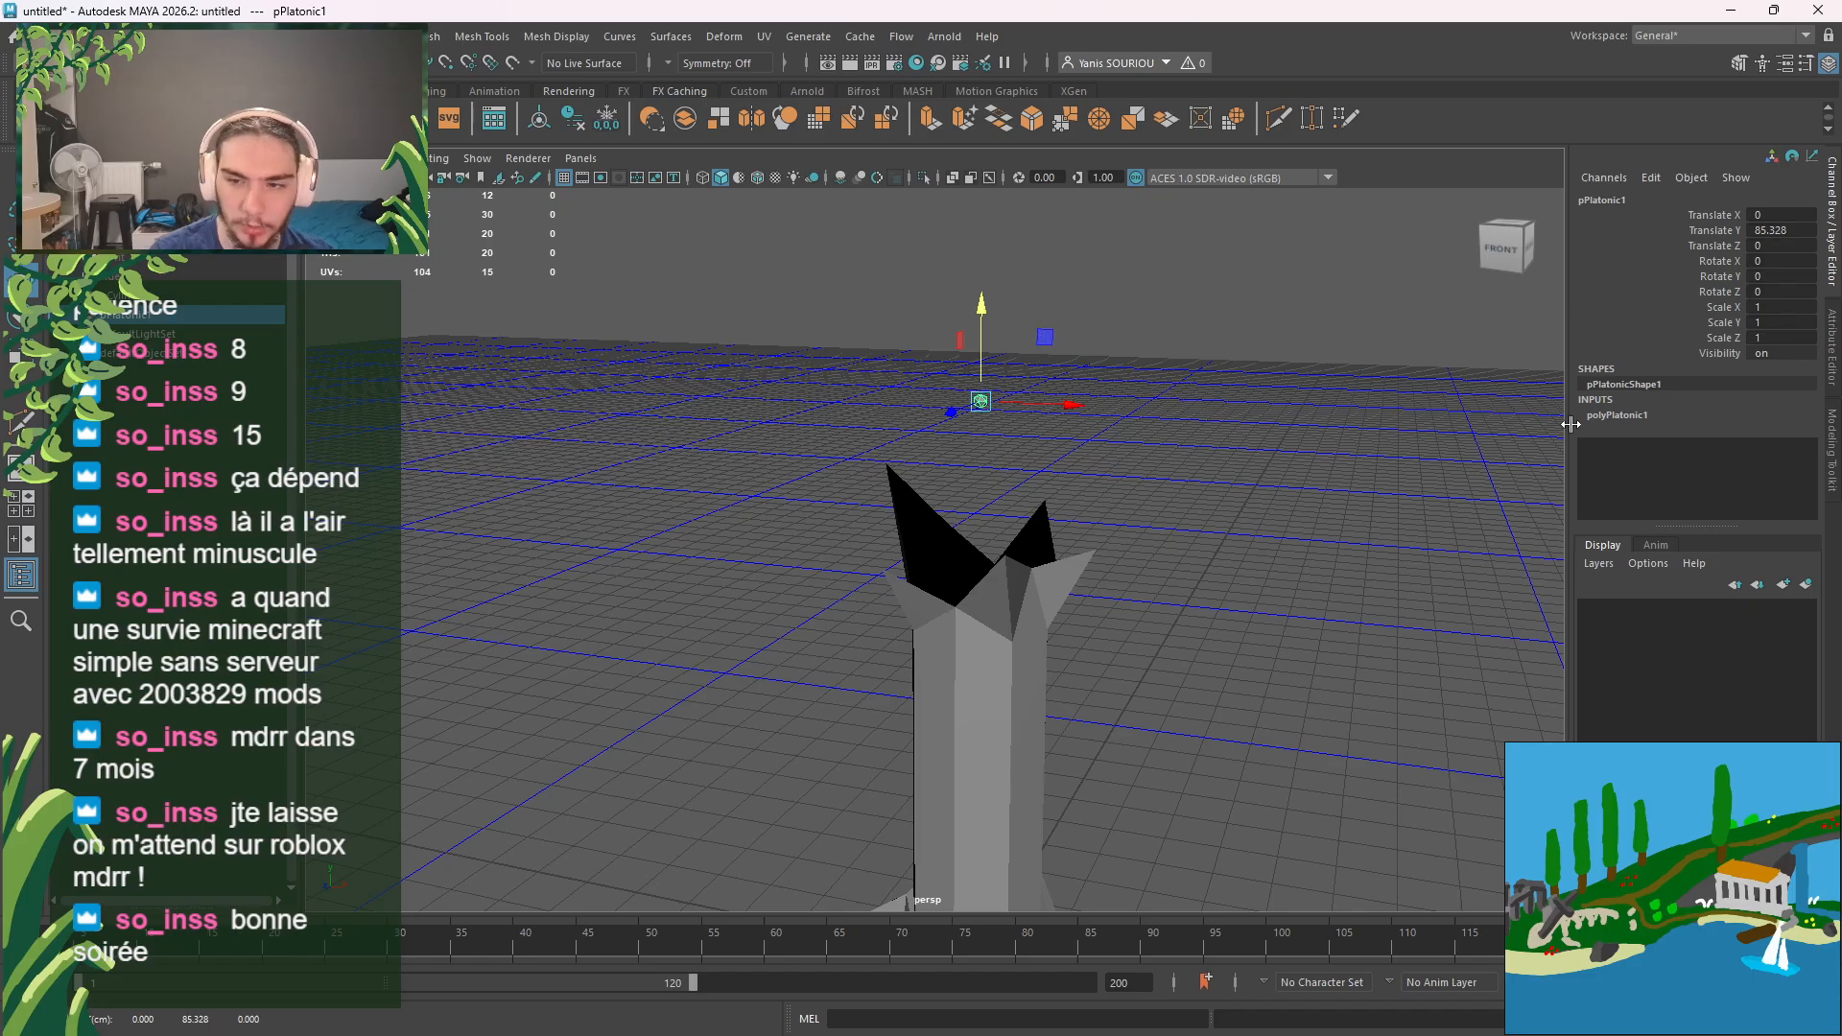
Step: Set the Platonic solid's radius to 40 to size it as the tree's crown
click(1617, 415)
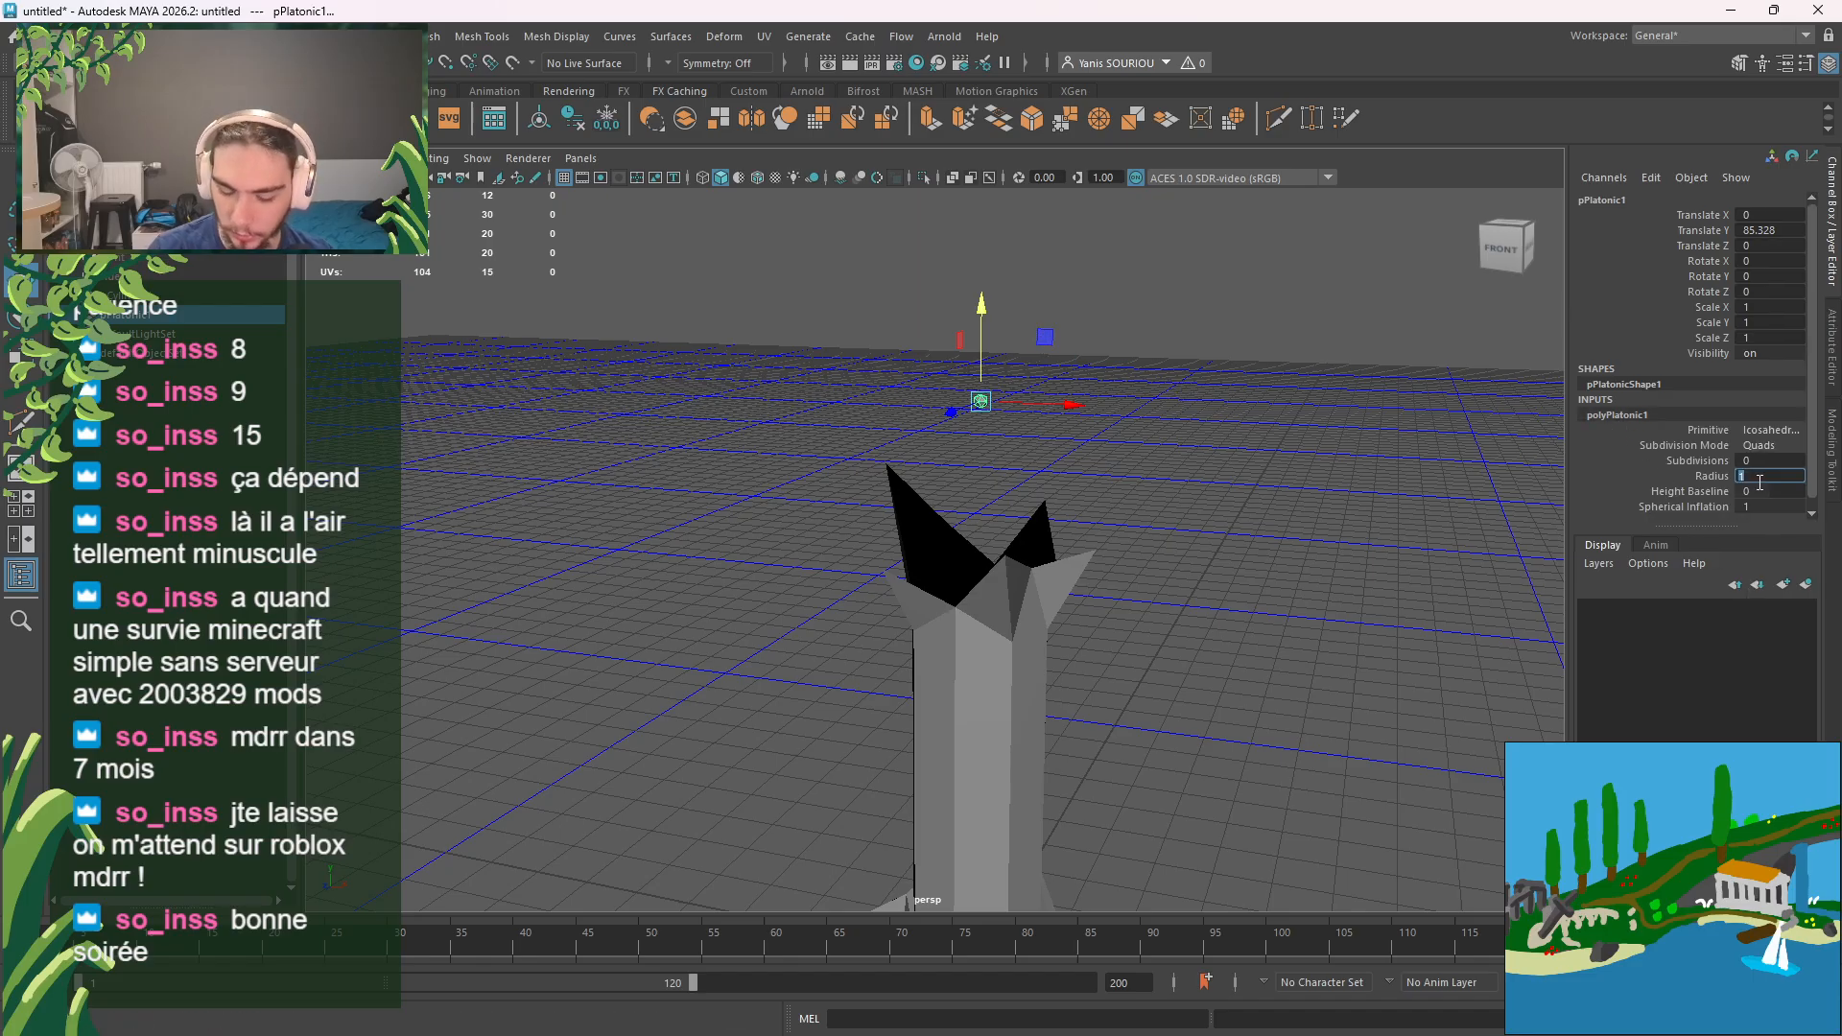
key(Return)
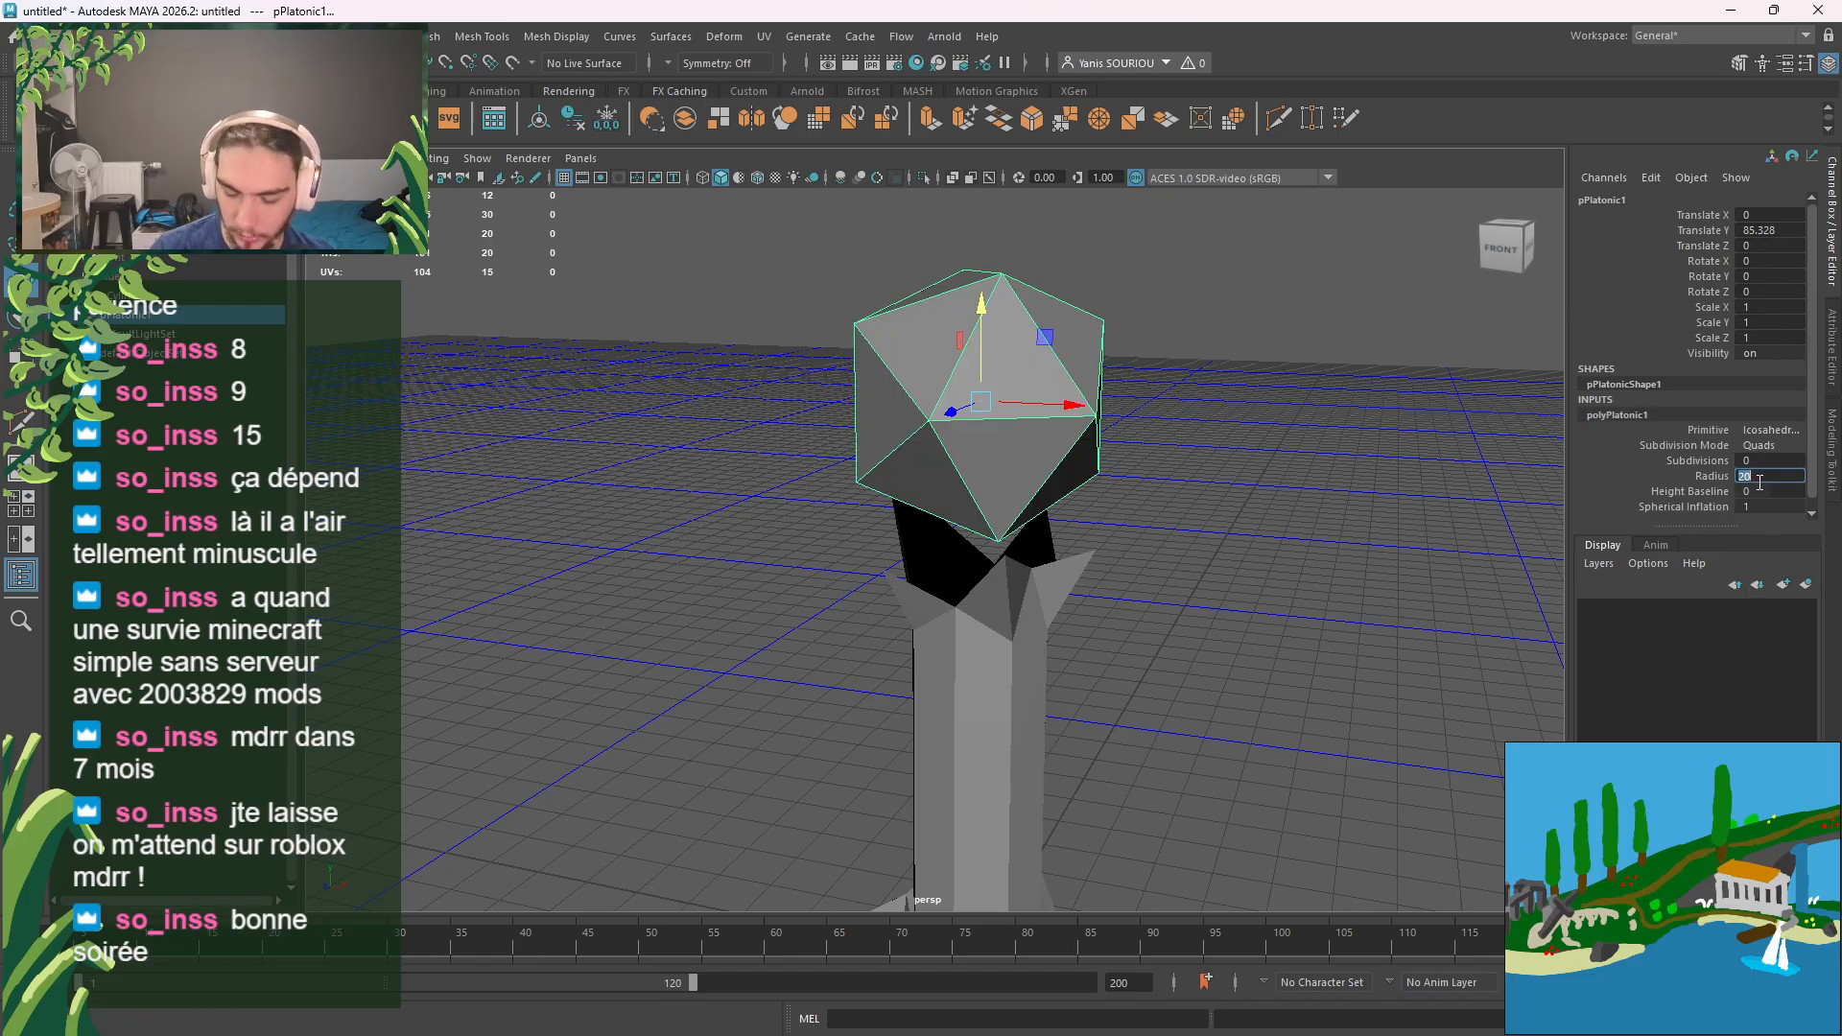
text(40)
key(Return)
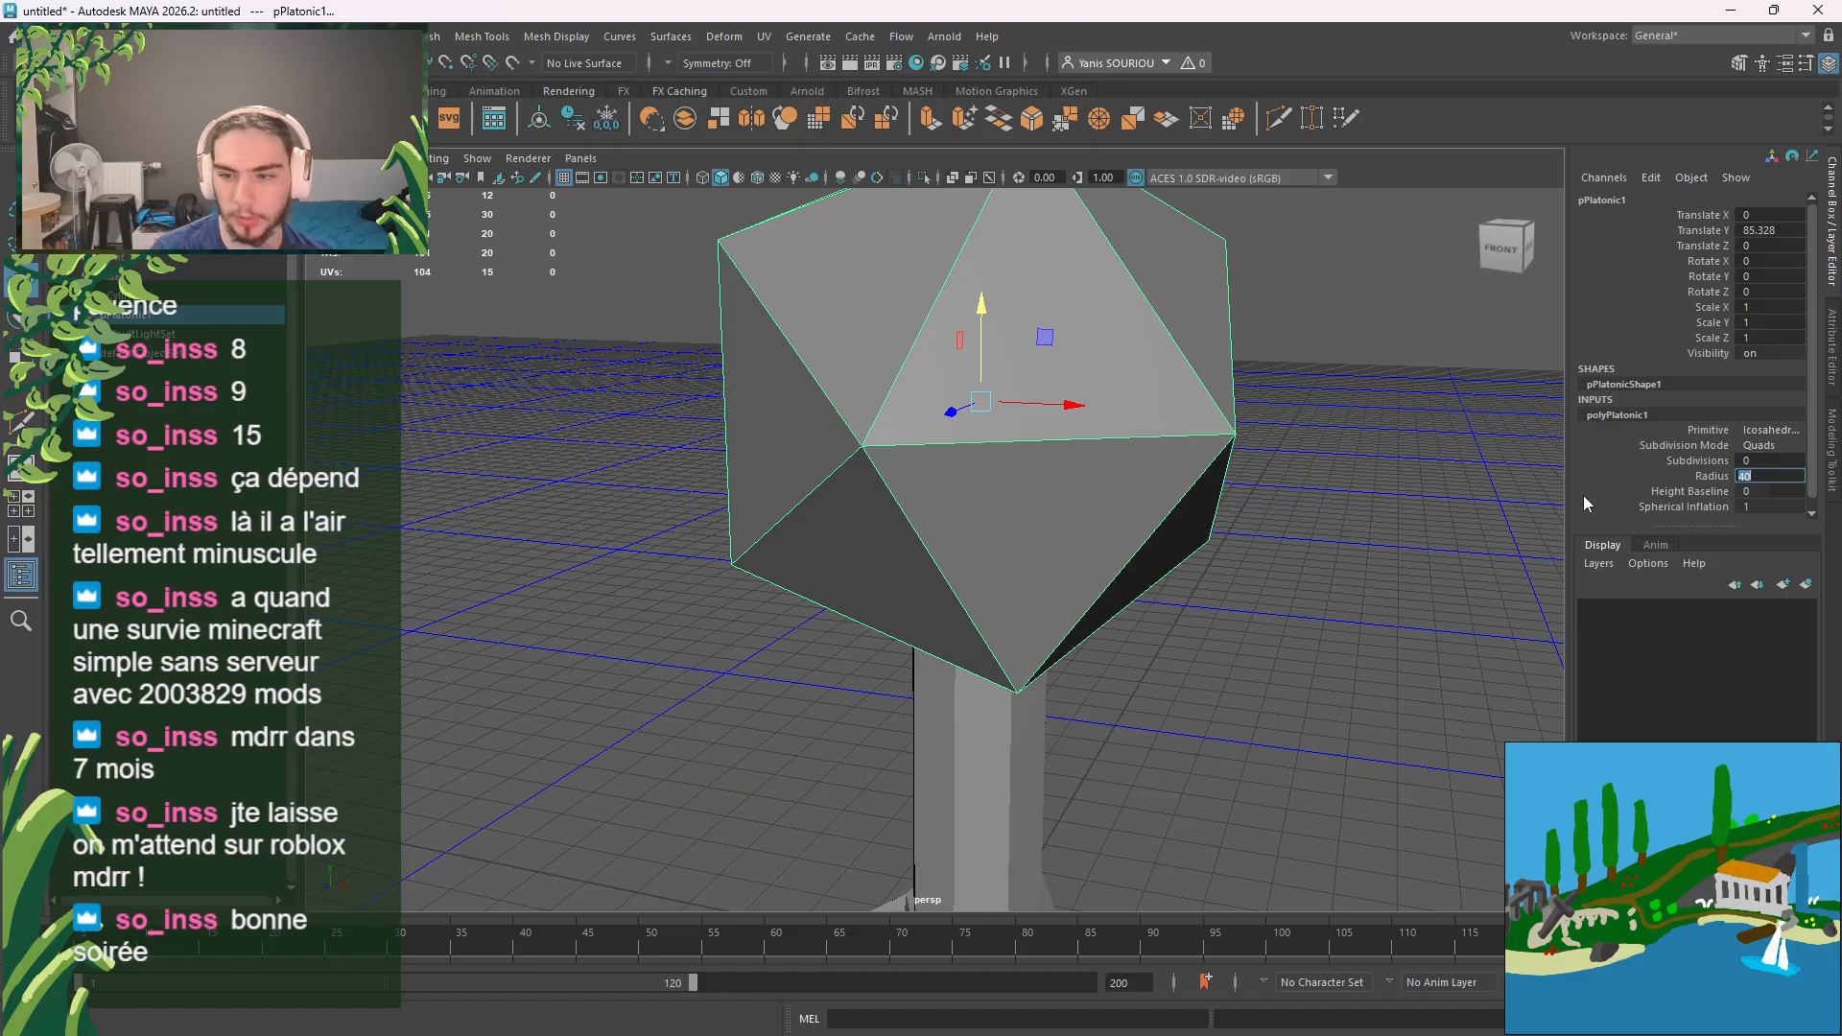
scroll(1492, 489, down, 3)
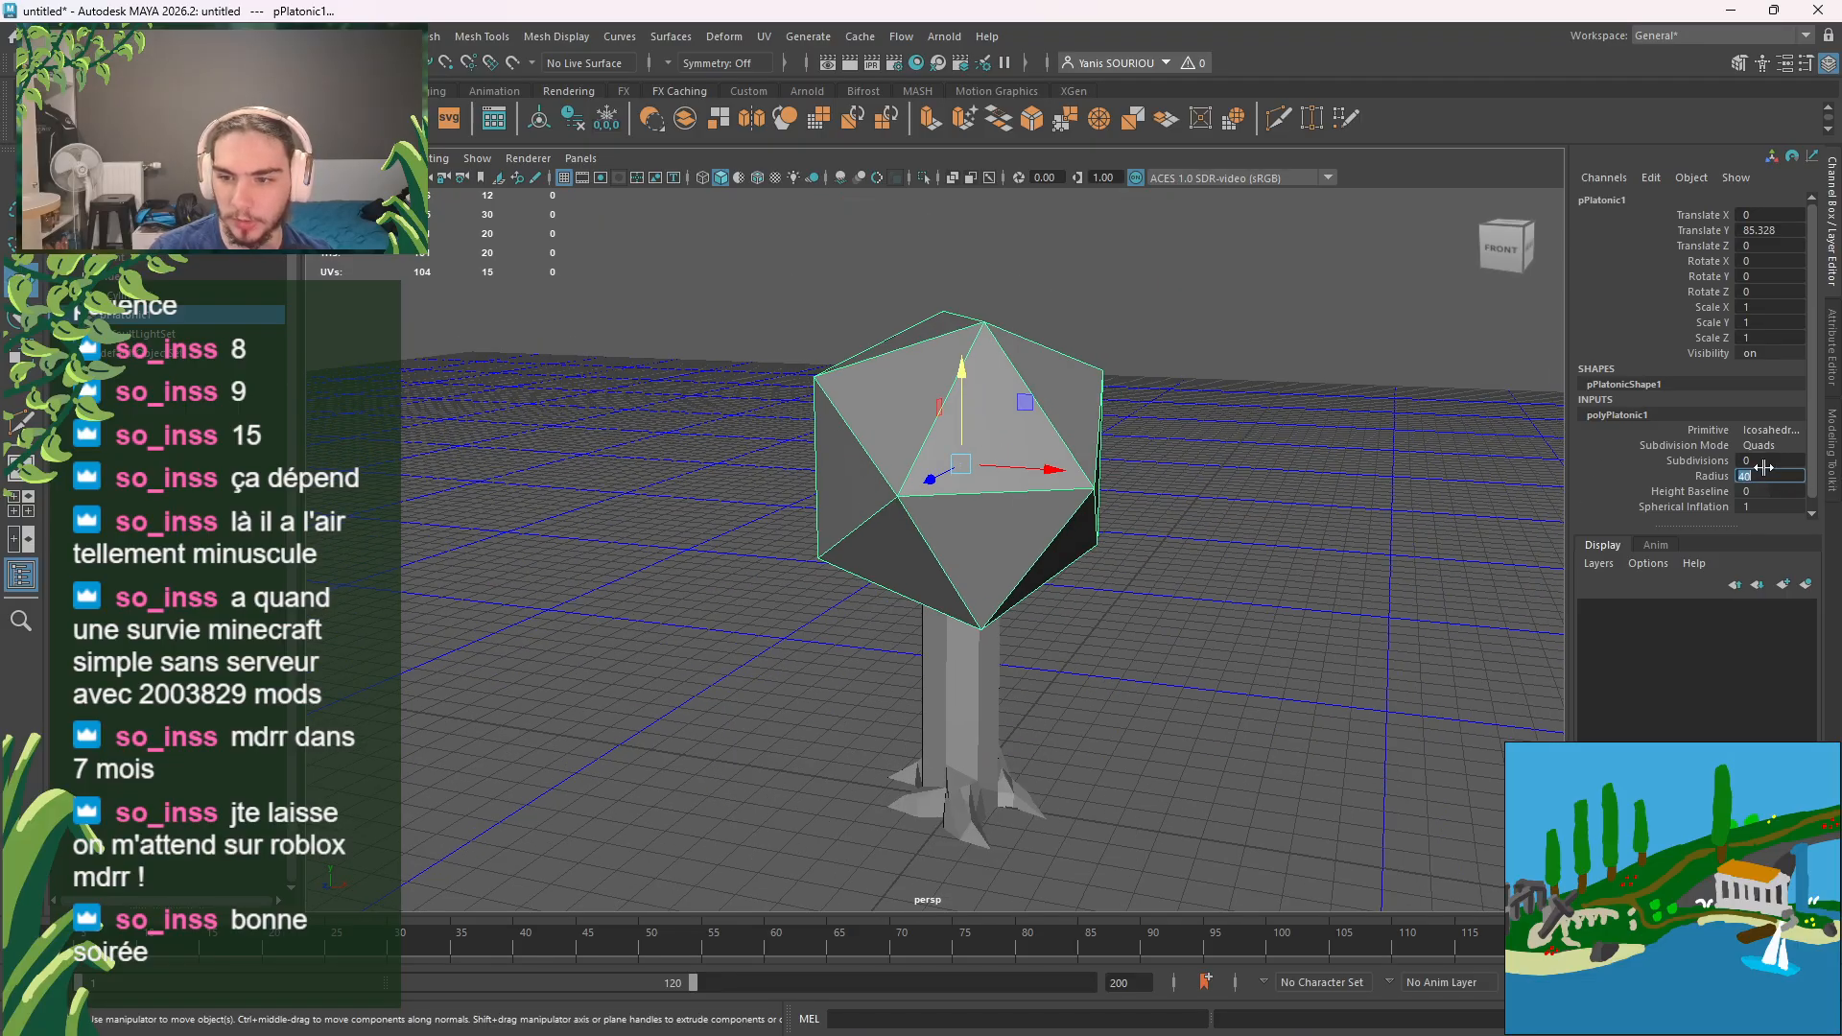
Step: Set the Platonic solid's subdivisions to 1
click(1762, 462)
click(1456, 476)
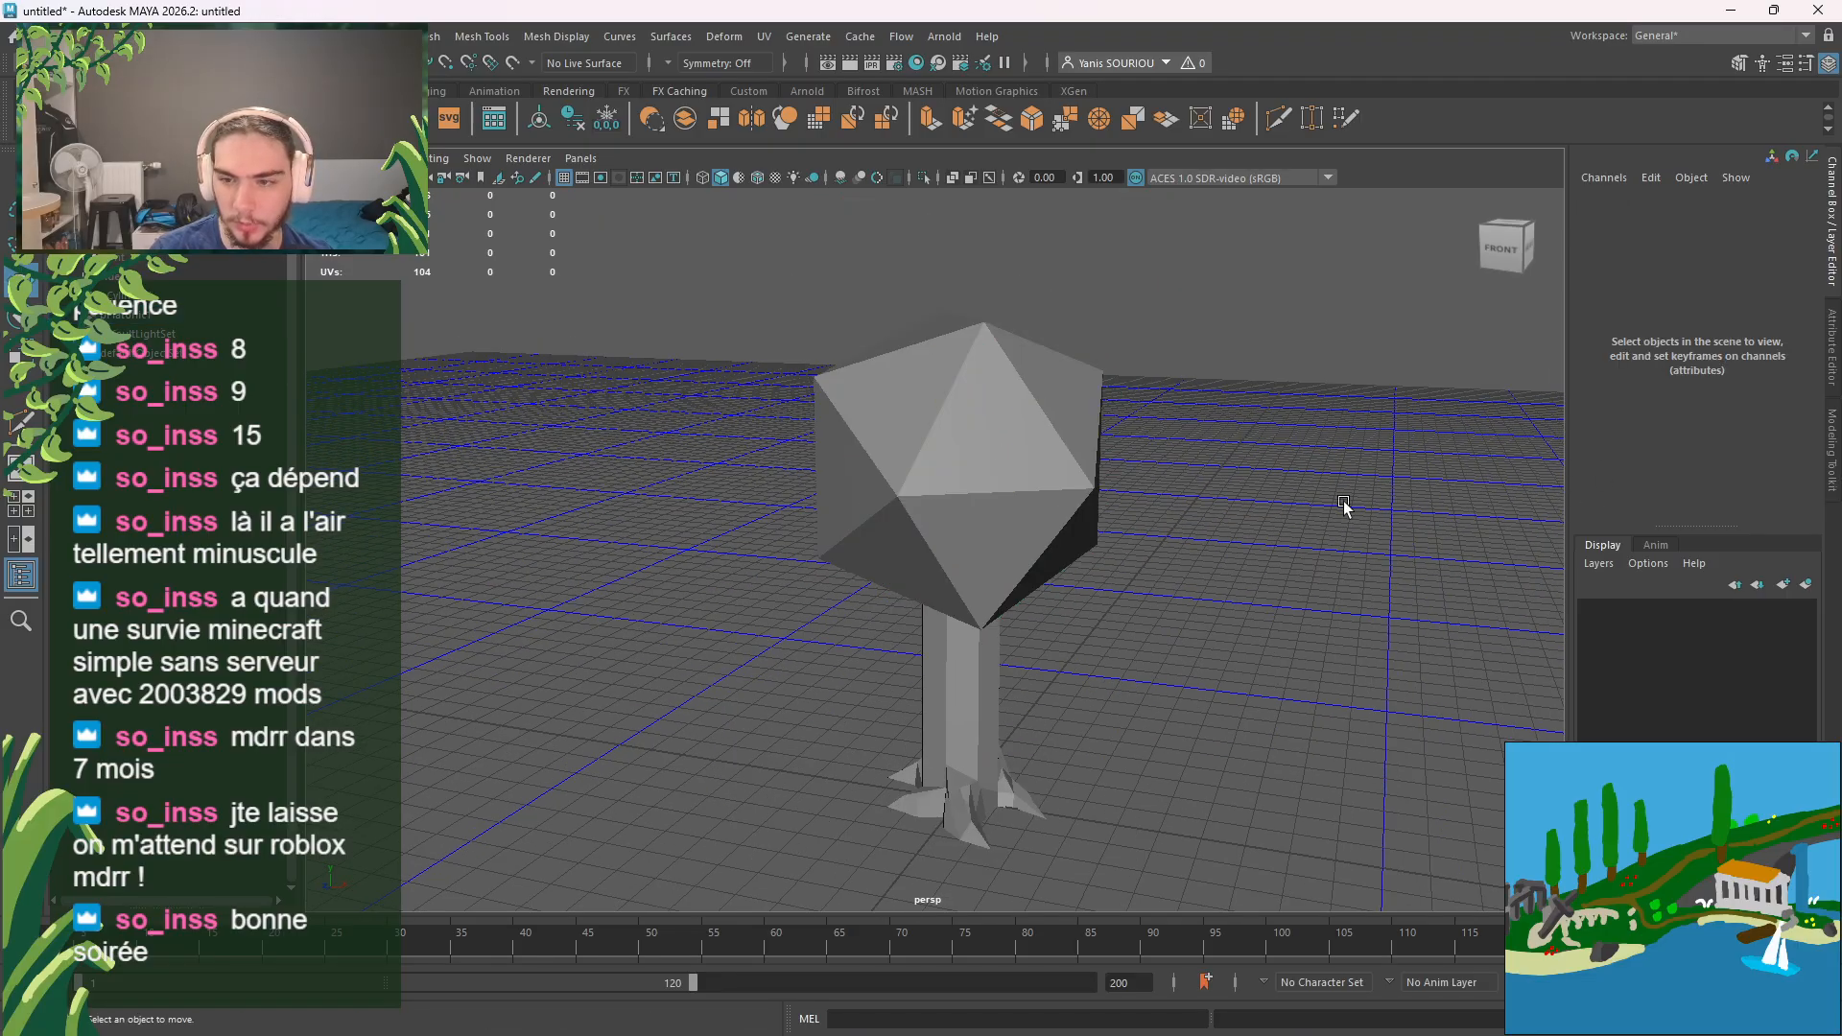
click(1000, 439)
click(1757, 462)
text(1)
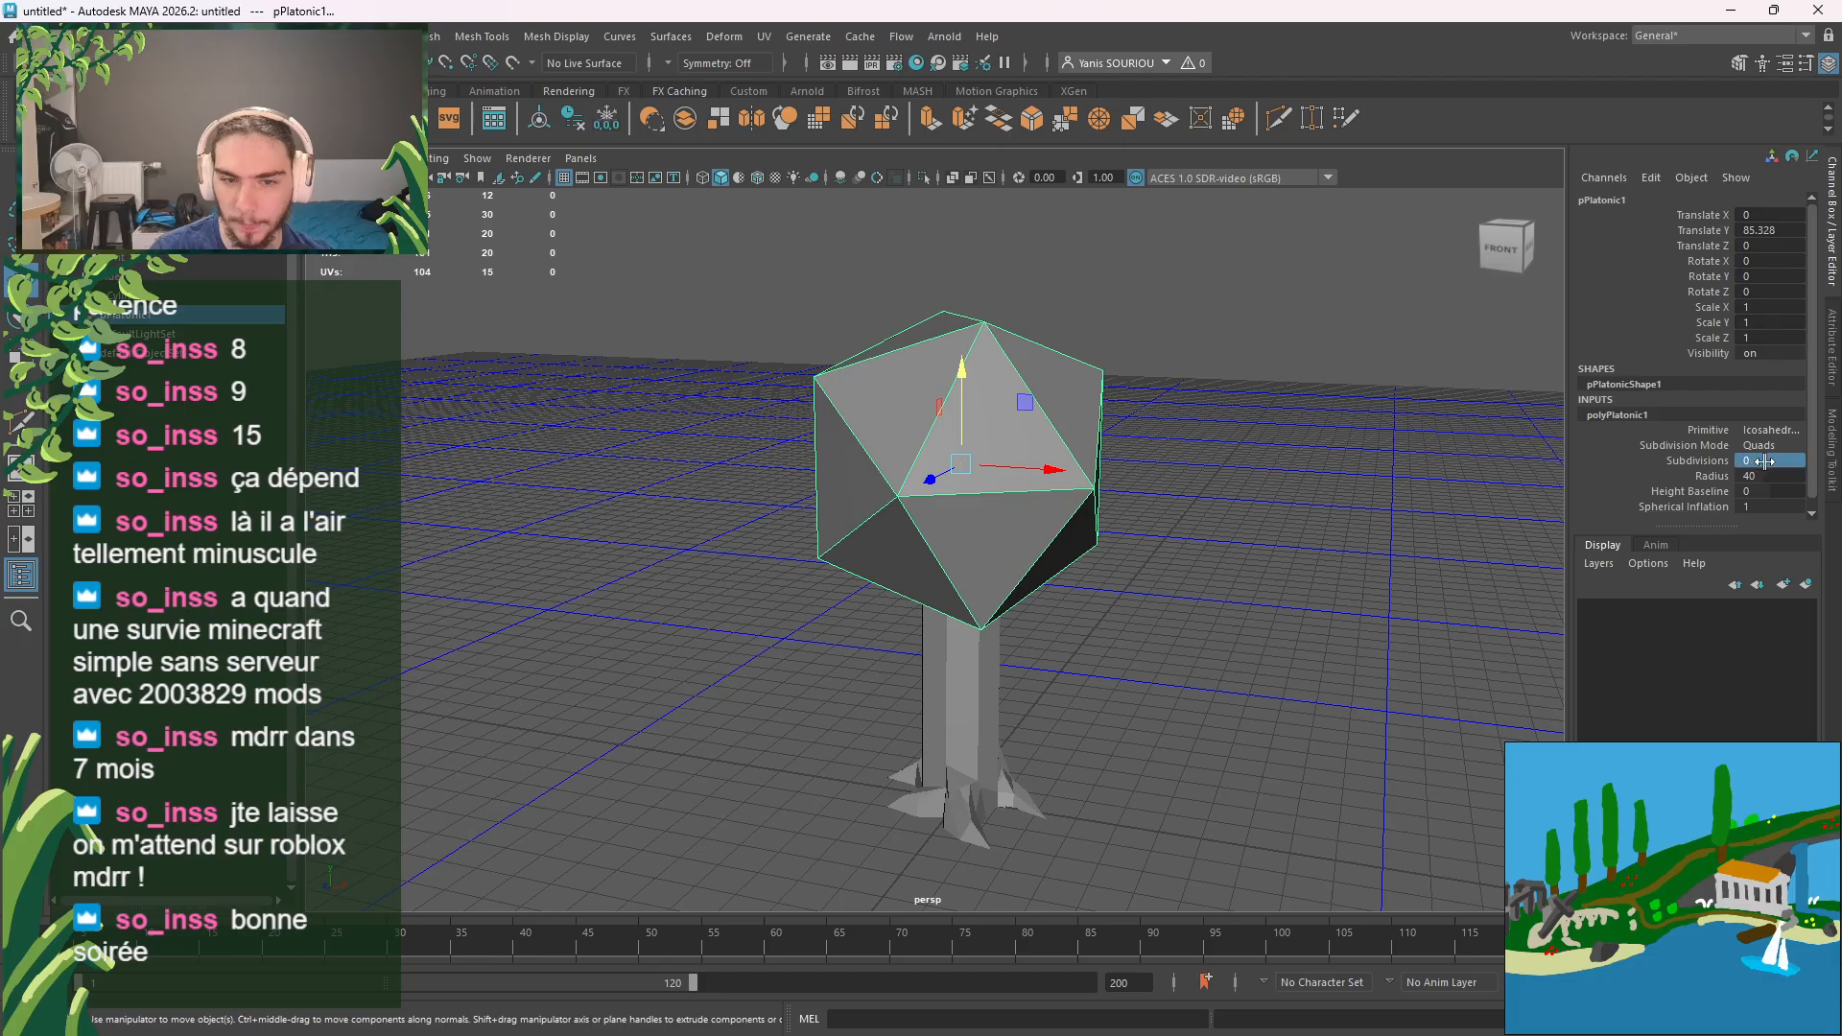
key(Return)
key(3)
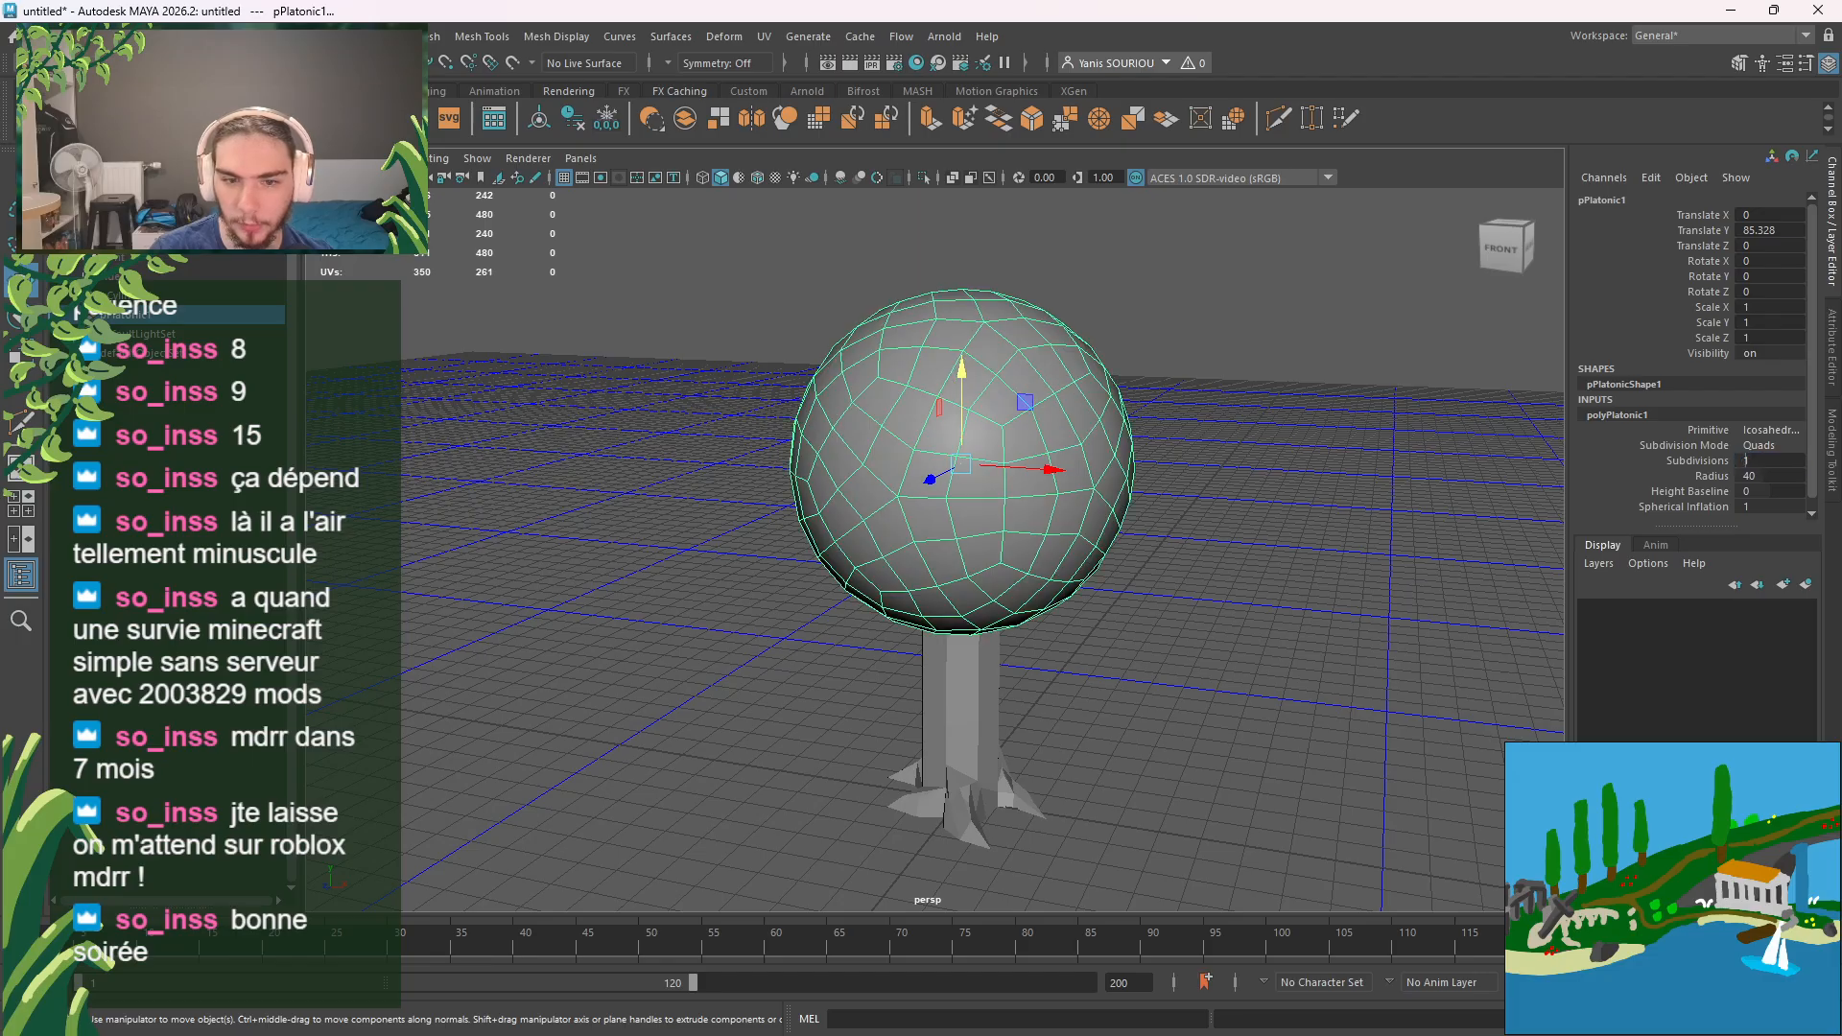
drag(1756, 461, 1747, 460)
scroll(1772, 515, down, 1)
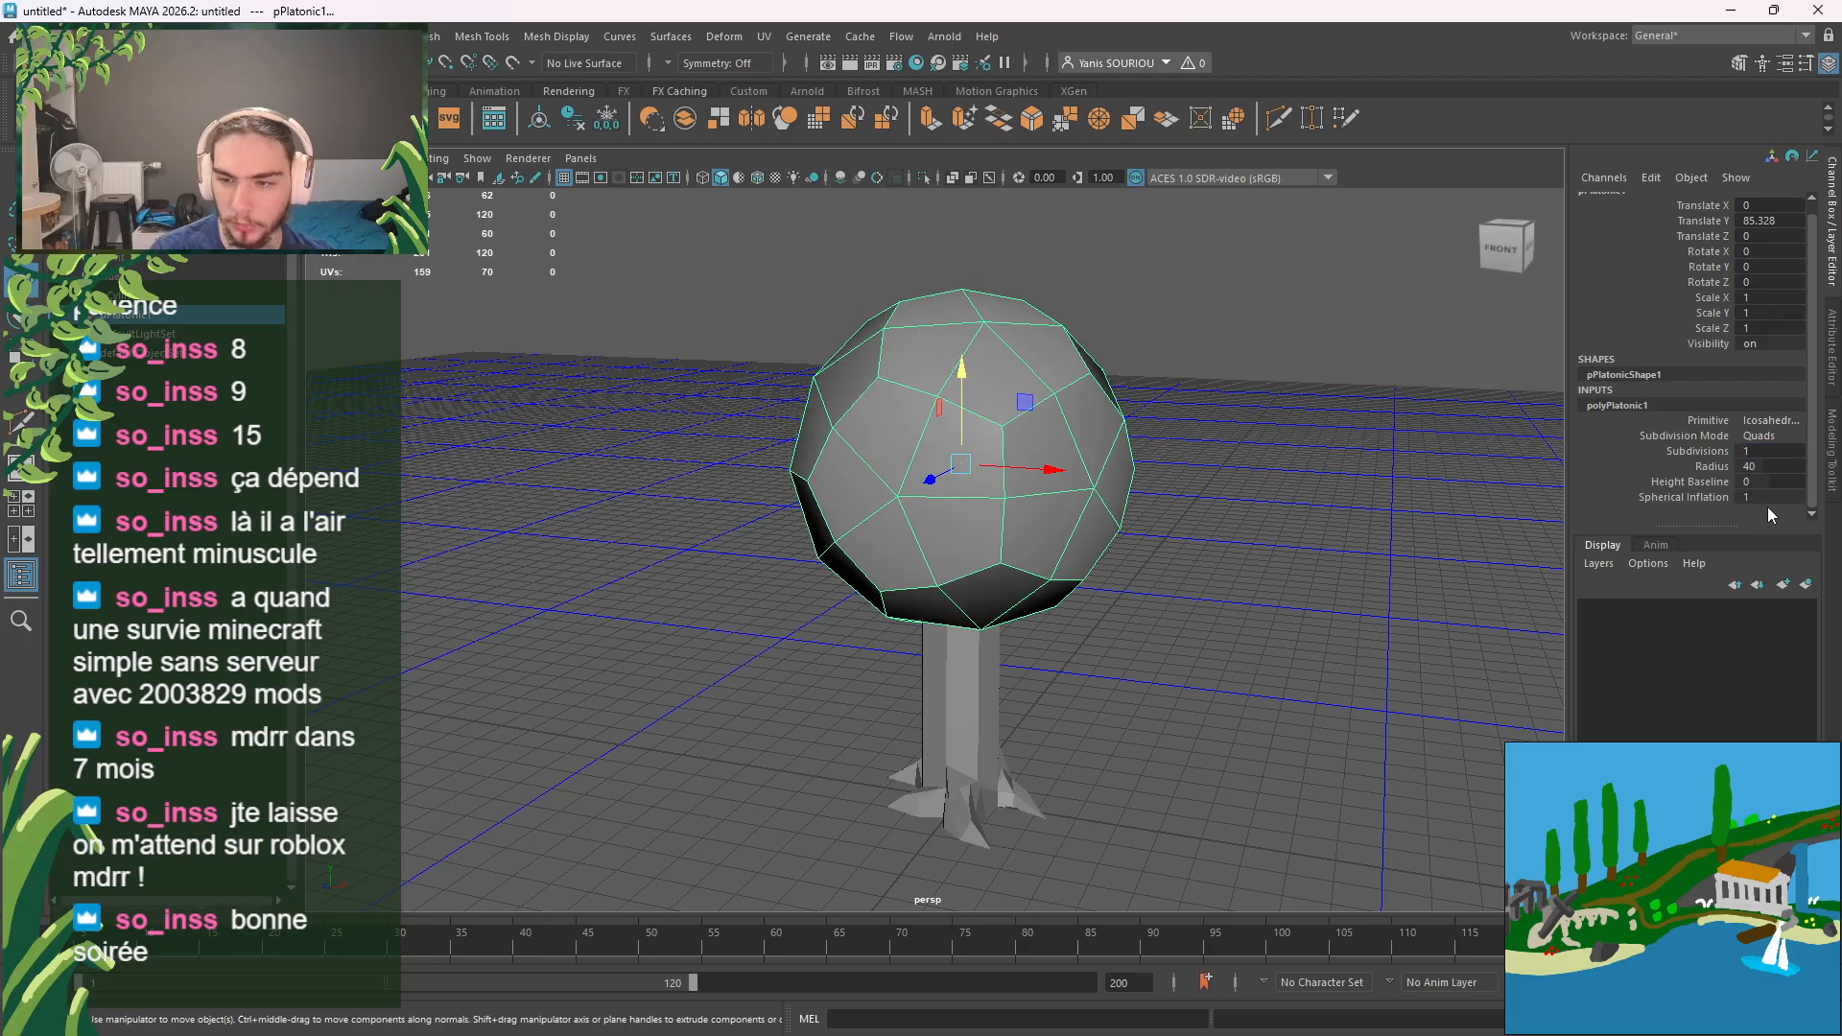
drag(1804, 497, 1769, 484)
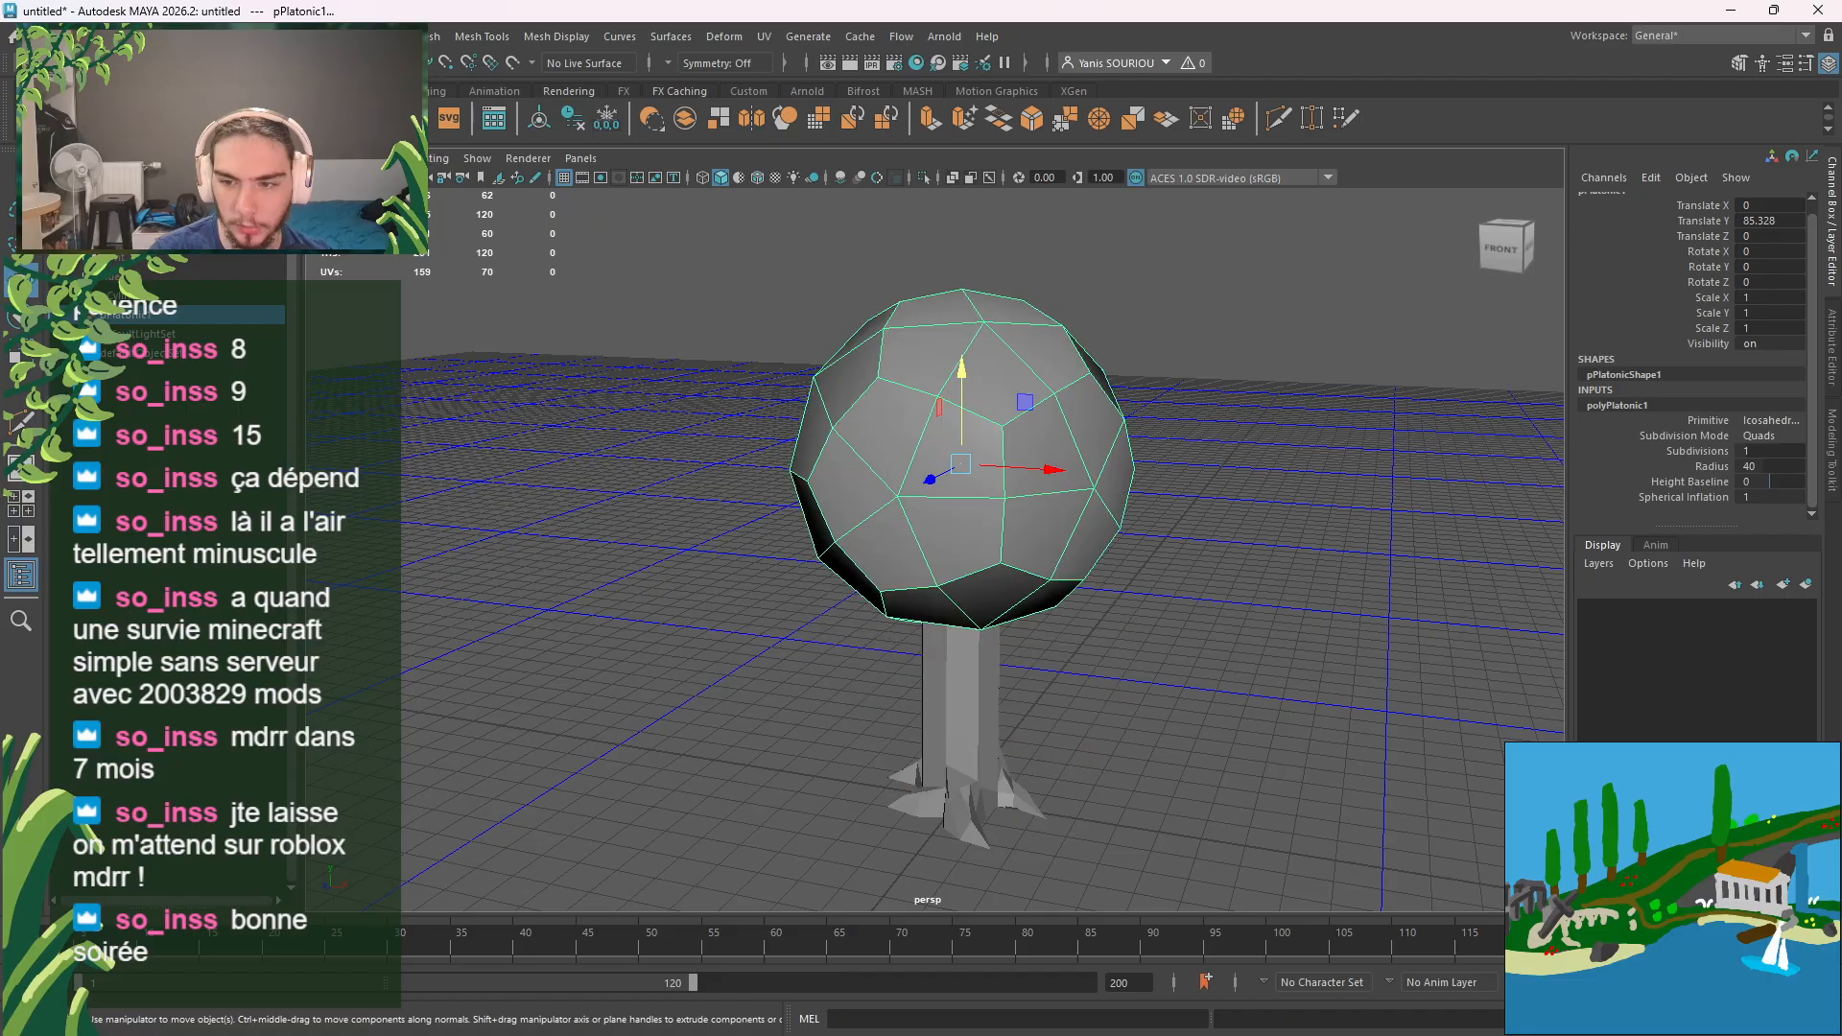
Step: Pull the crown's top vertex far upward with soft selection, stretching the ball into a tall cypress shape
click(1404, 548)
alt+drag(1403, 548, 981, 538)
click(980, 537)
right_drag(1109, 440, 1045, 439)
click(956, 444)
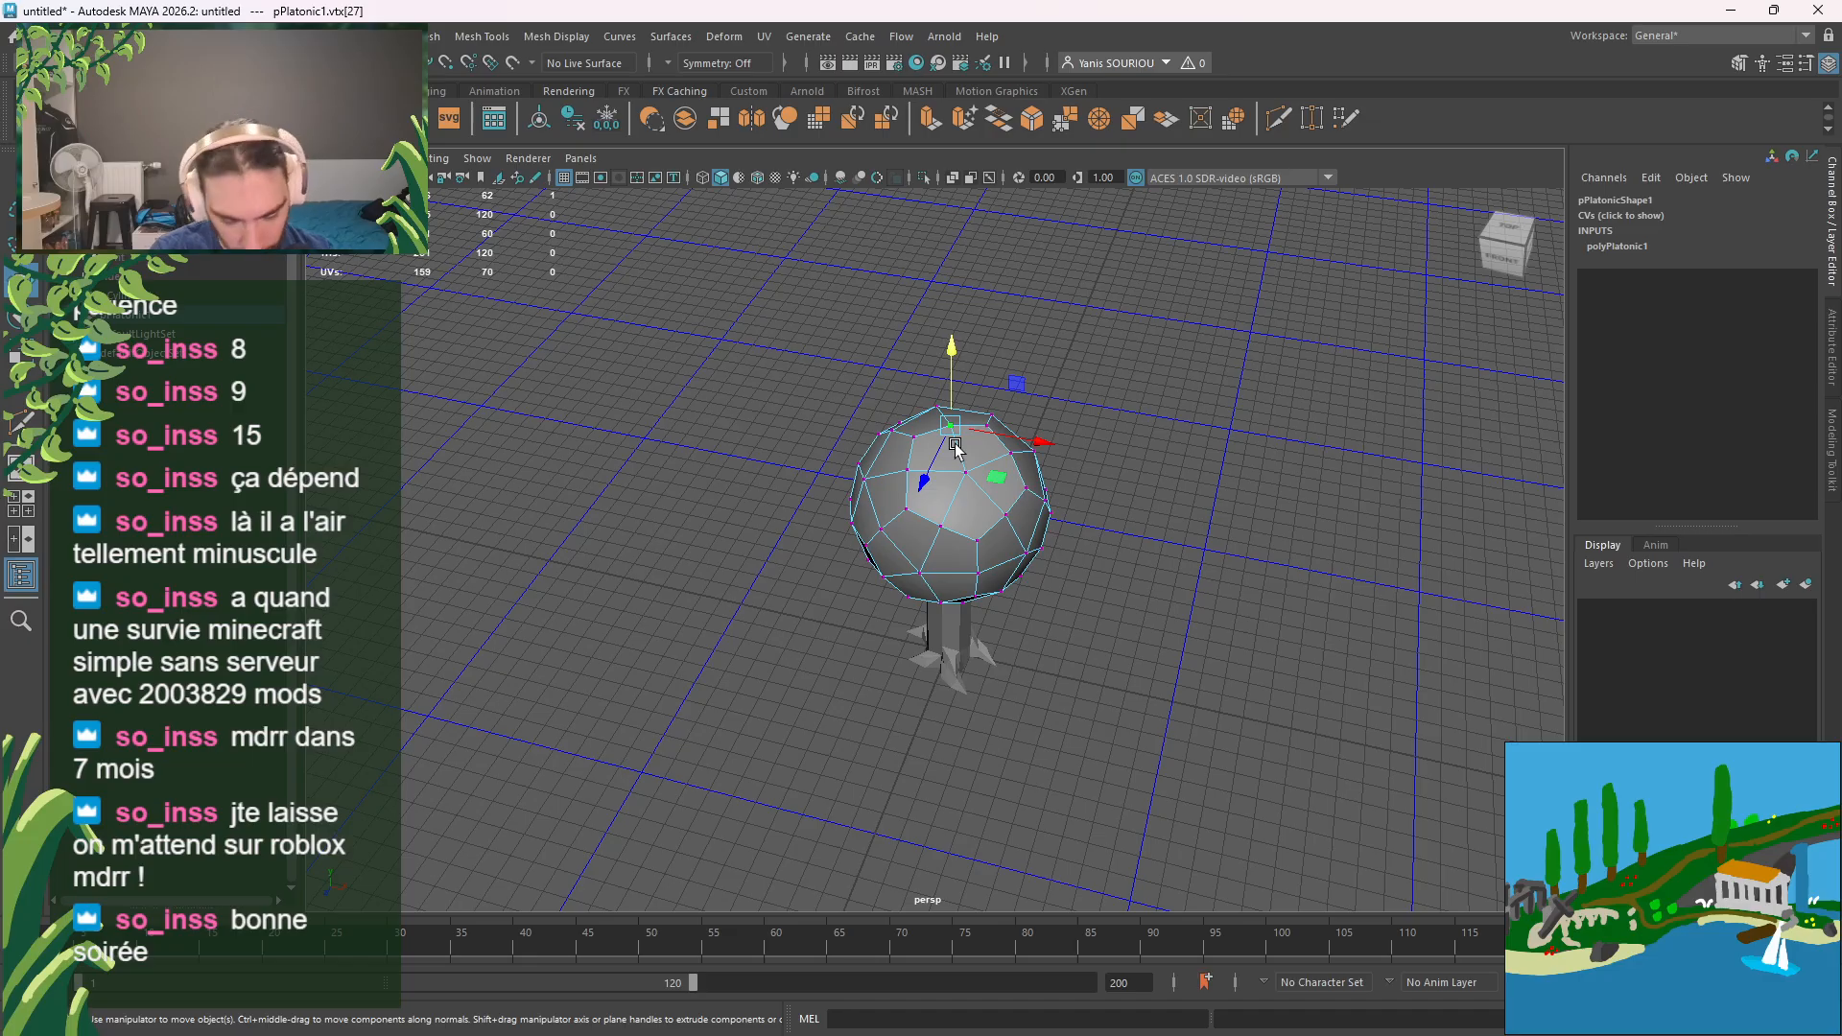
alt+drag(956, 444, 1284, 456)
key(b)
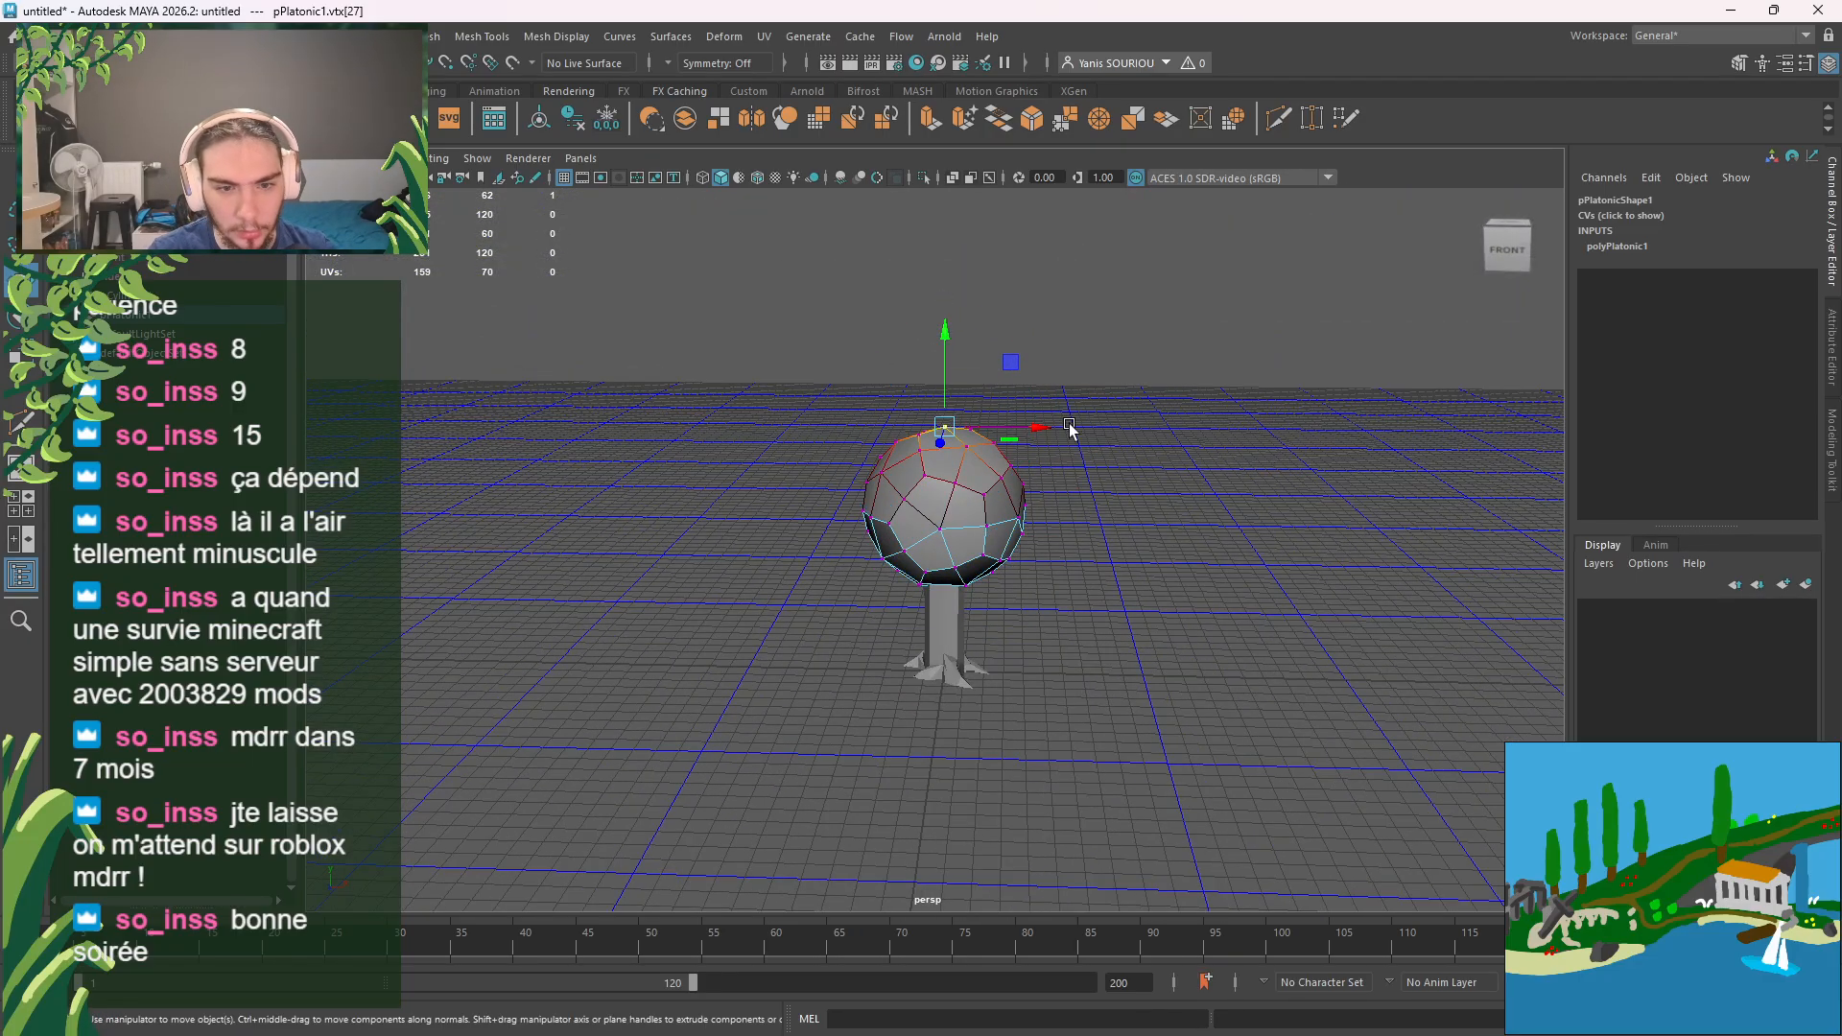
drag(940, 396, 976, 197)
Step: Shift single vertices on the upper back of the crown with soft selection to make its outline irregular
click(964, 324)
alt+drag(984, 348, 1172, 412)
click(897, 428)
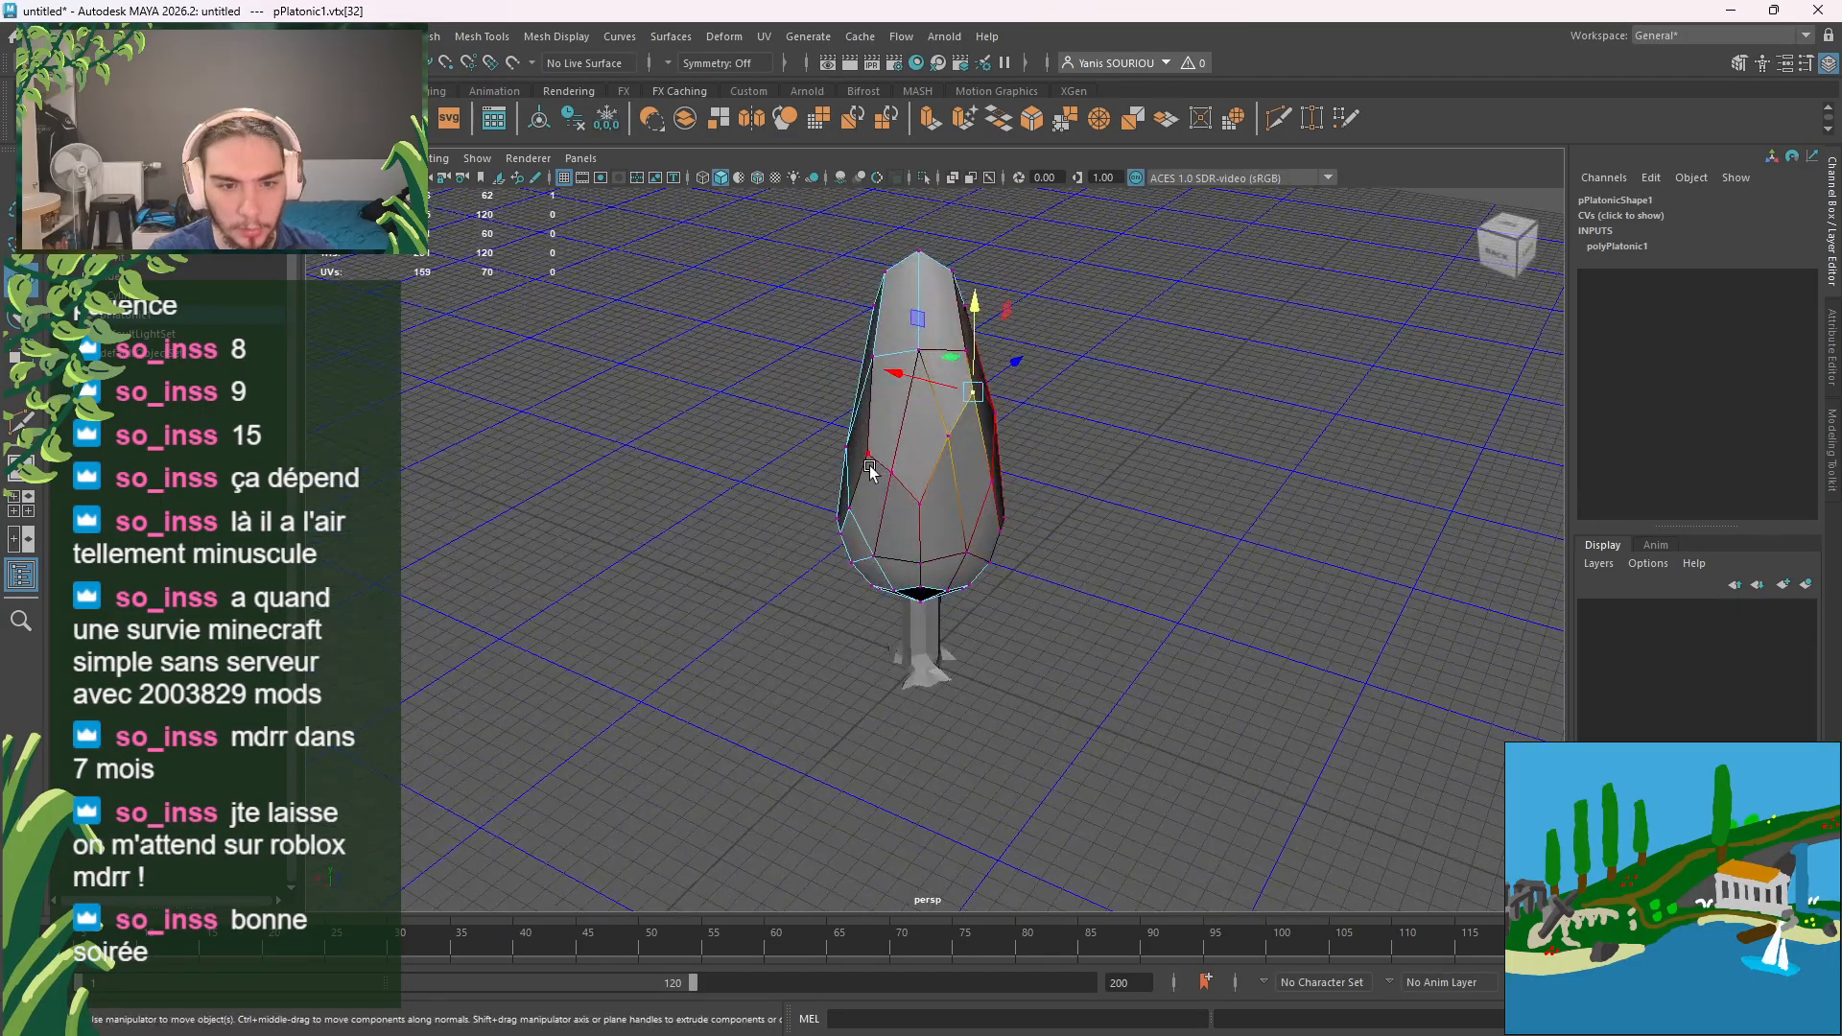
click(866, 453)
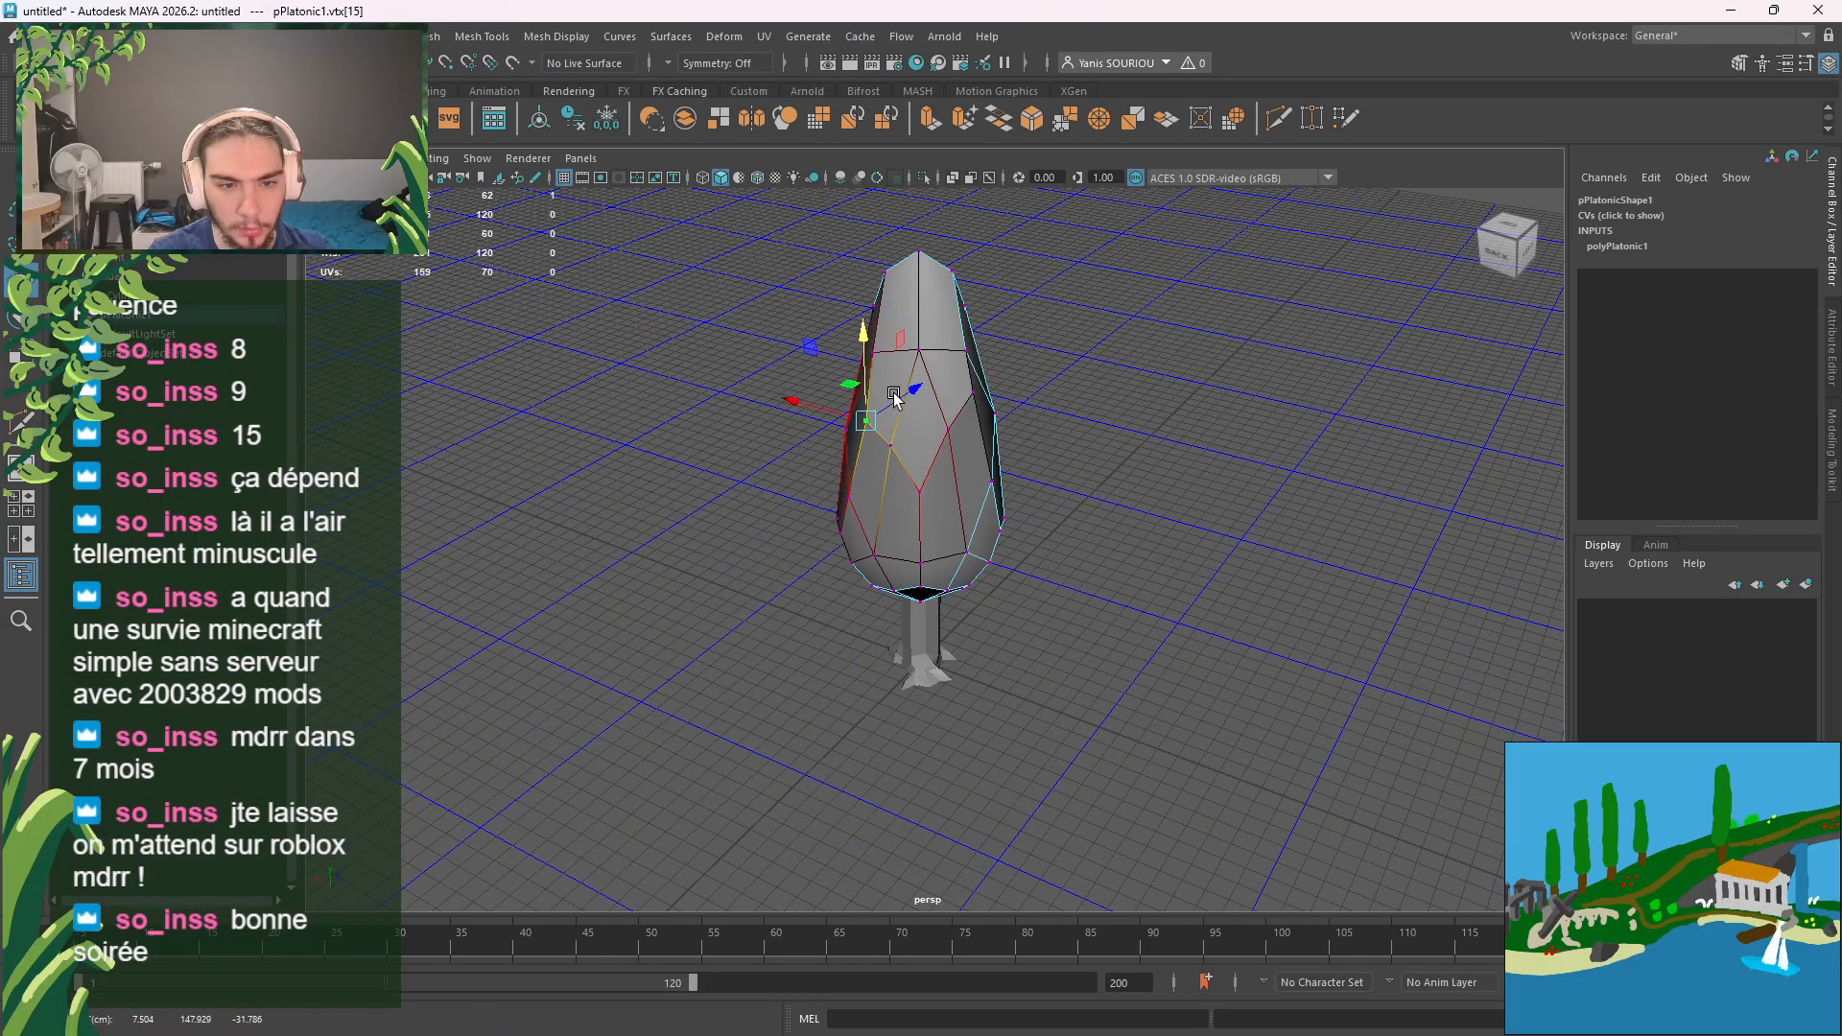
alt+drag(868, 425, 963, 366)
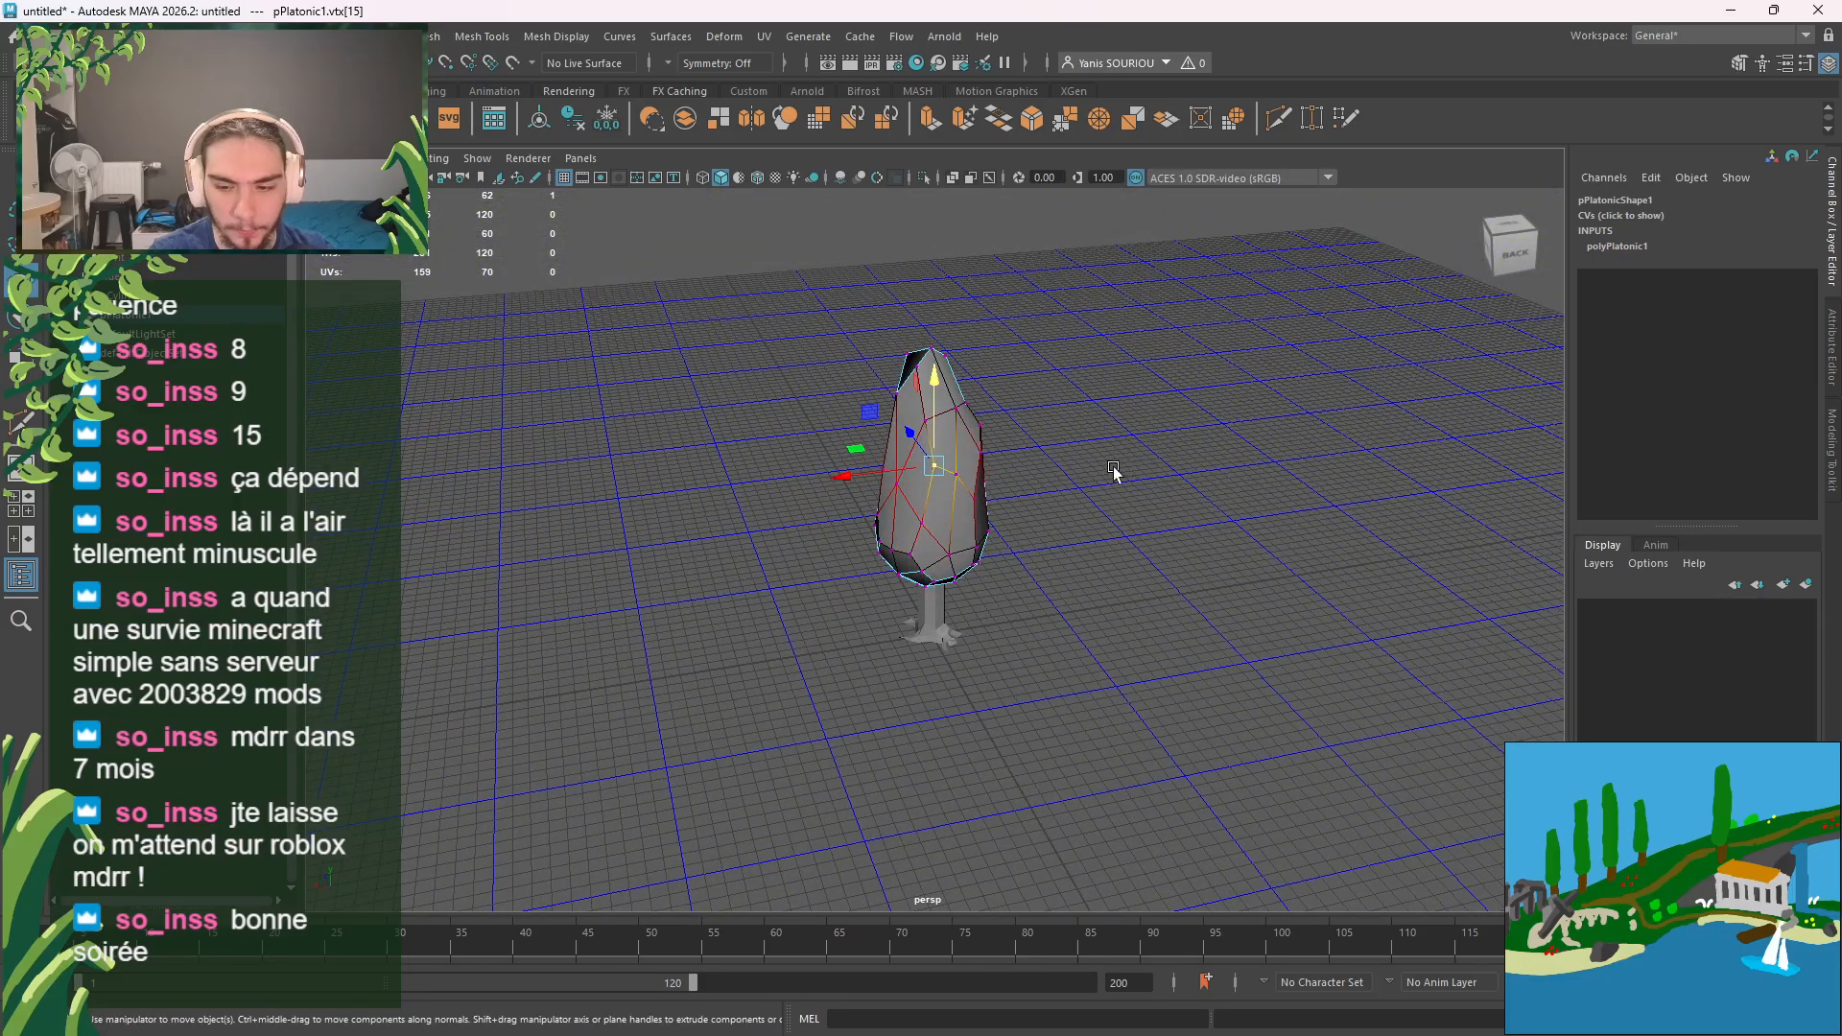
Step: Raise vertices around the crown's tip with soft selection to form a taller, more pointed top
alt+drag(1114, 473, 1011, 475)
scroll(1012, 475, up, 3)
alt+middle_drag(1008, 365, 1015, 475)
click(948, 378)
scroll(948, 378, down, 2)
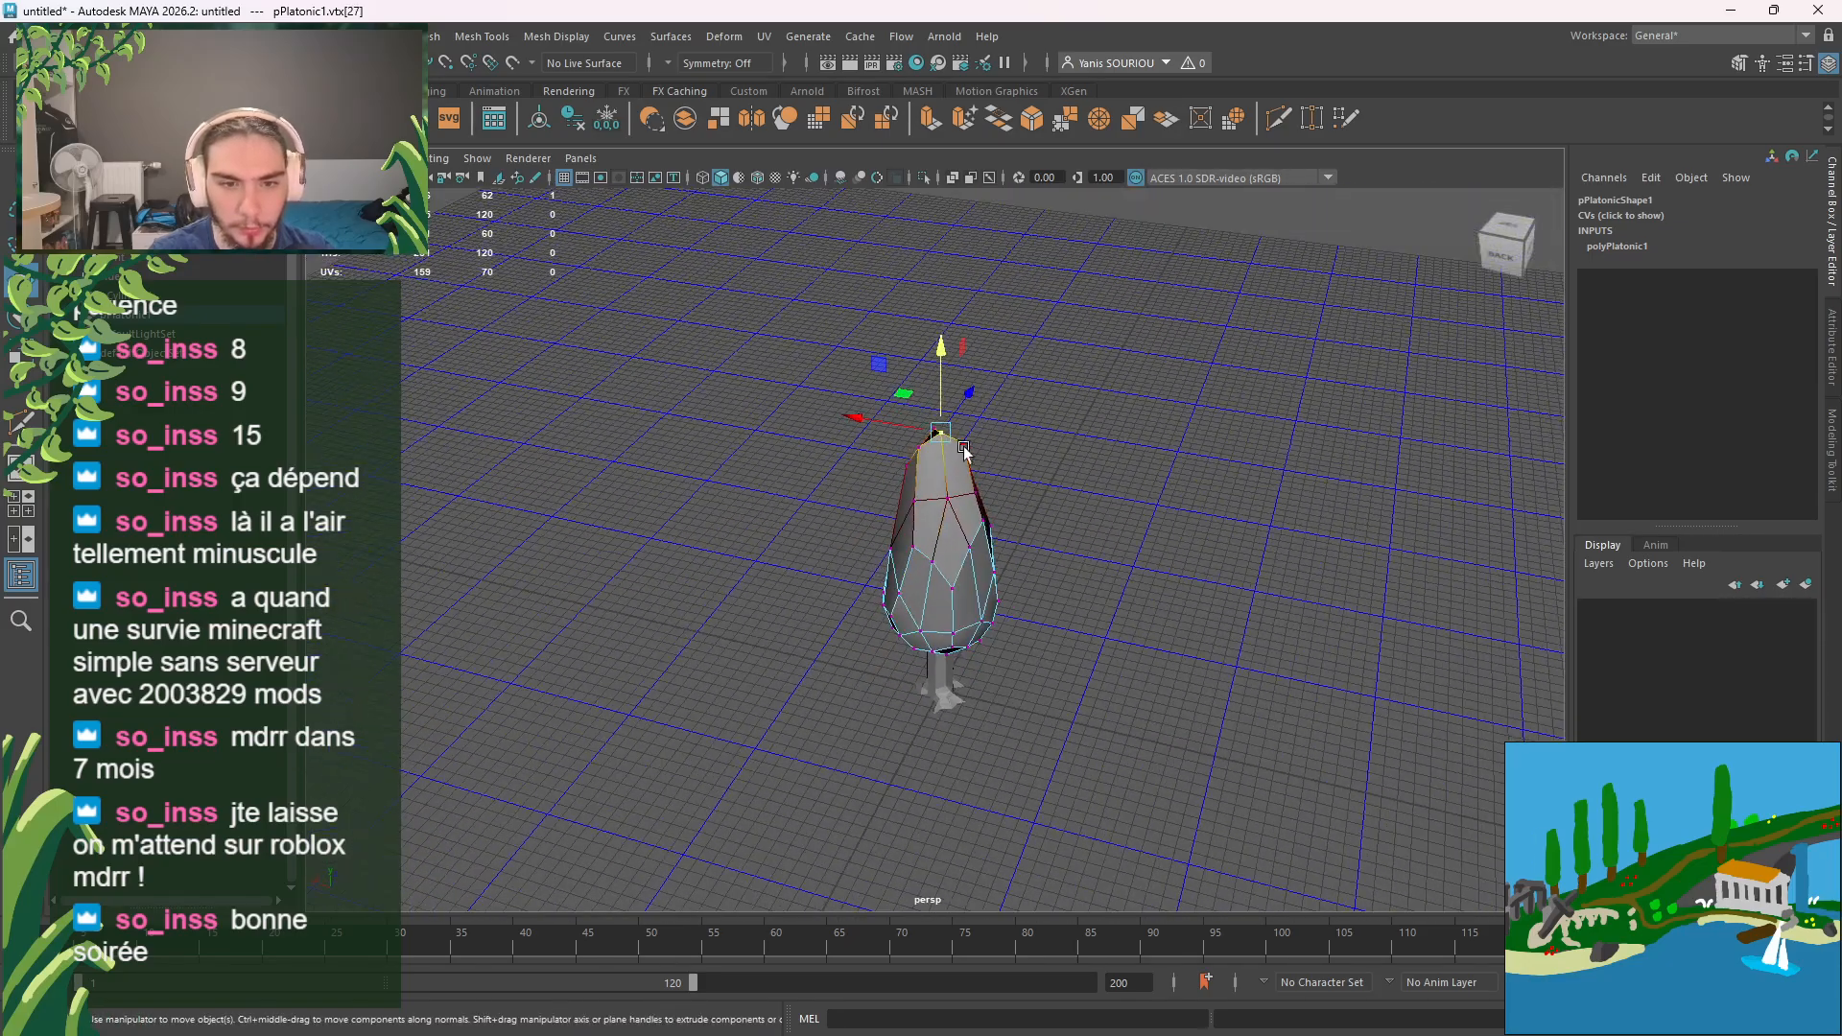
click(945, 495)
drag(944, 468, 950, 418)
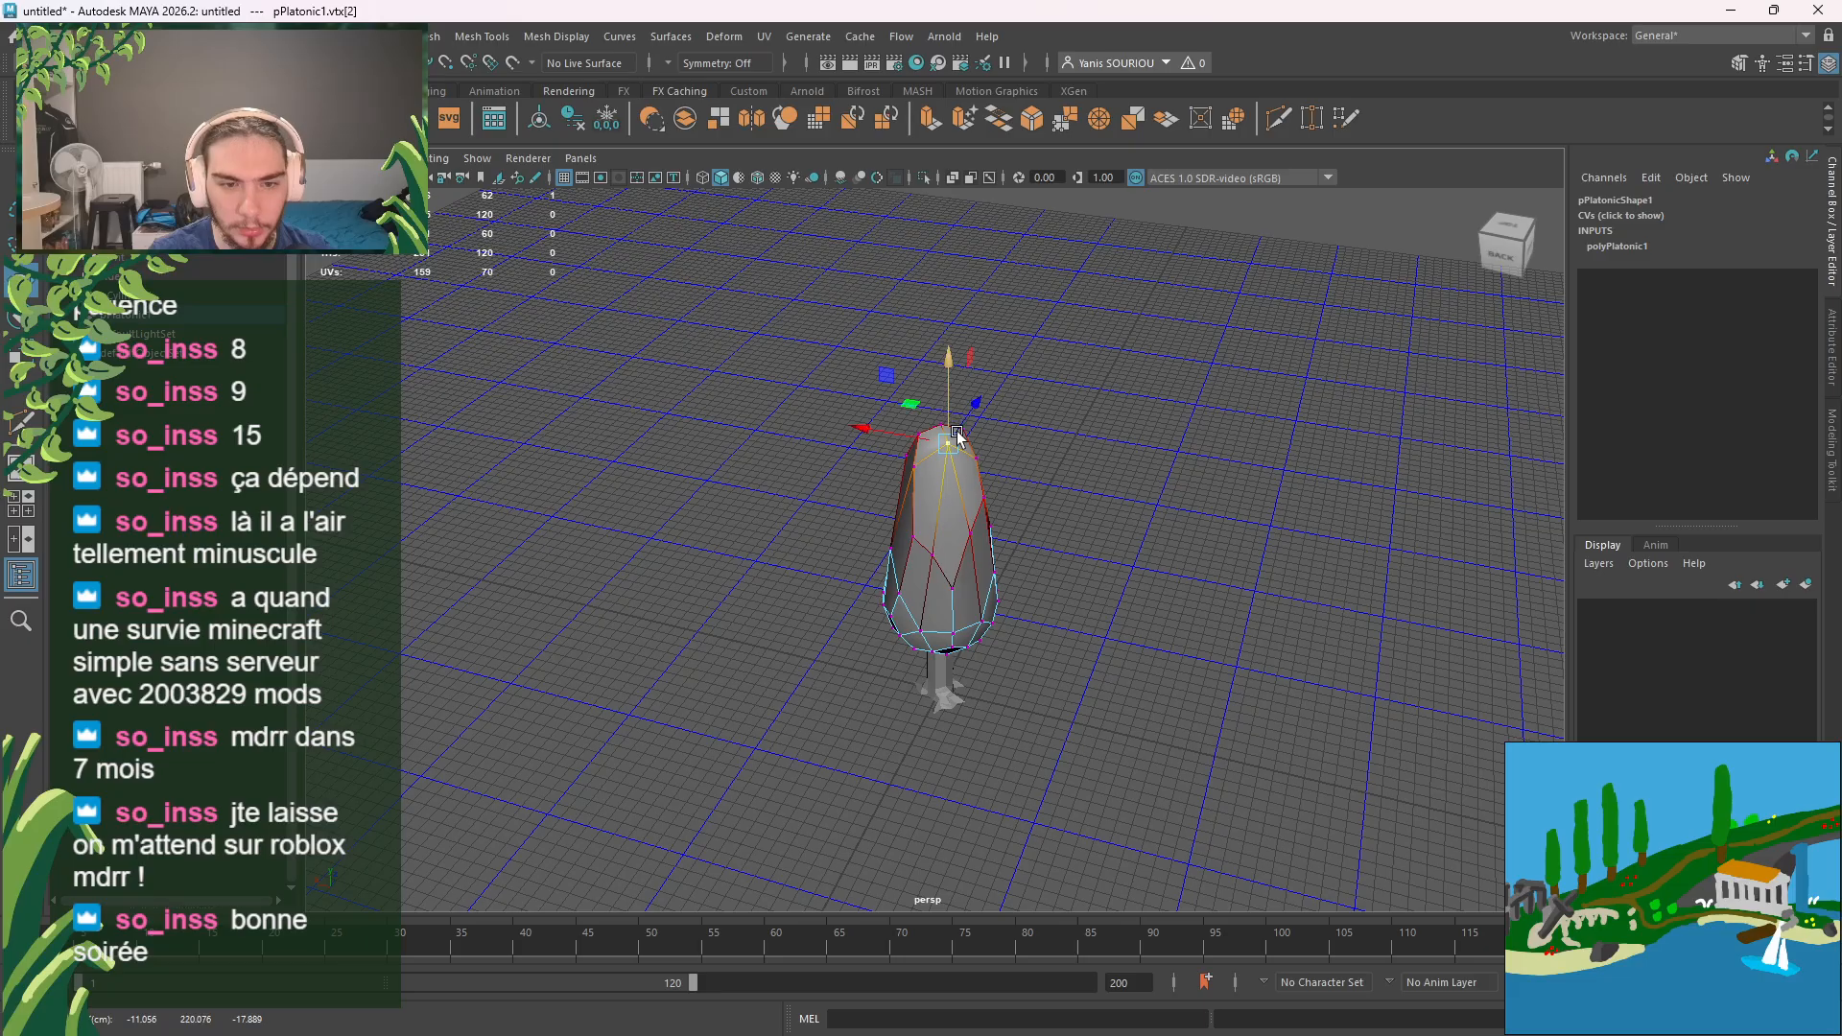
alt+drag(1046, 499, 1230, 476)
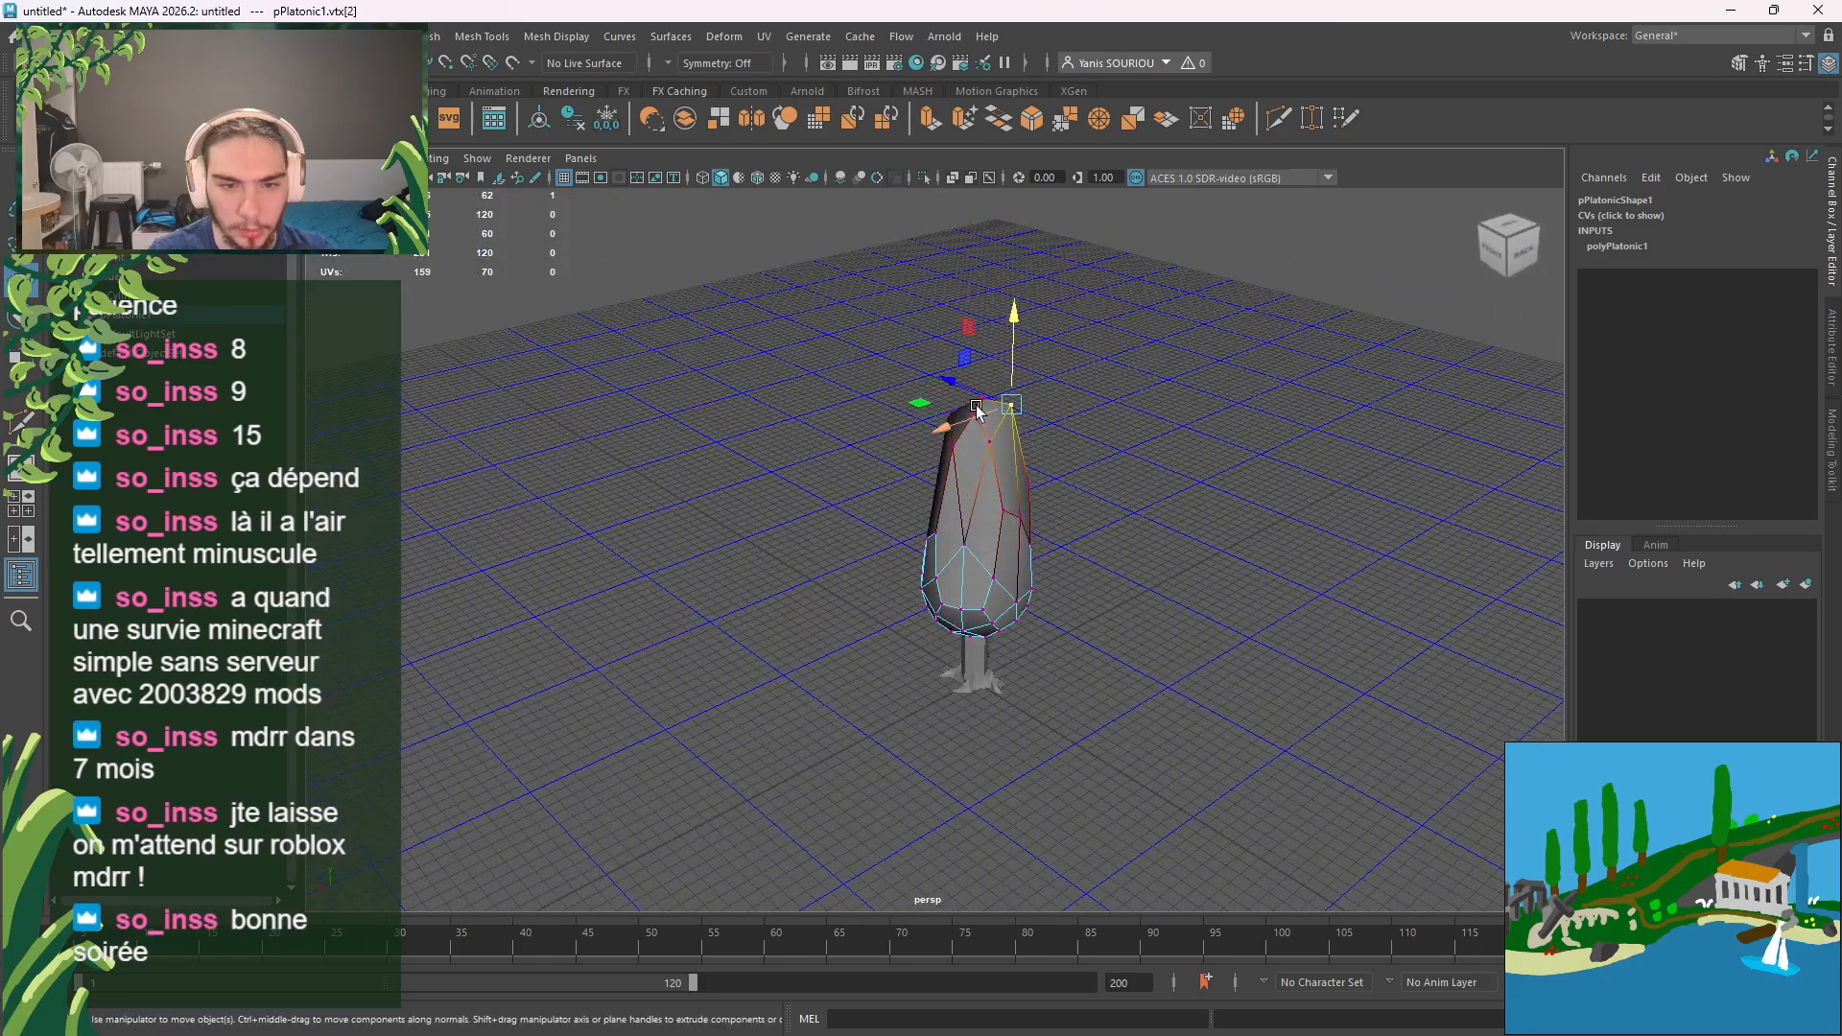
click(977, 406)
drag(980, 391, 999, 301)
Step: Reposition soft-selected vertices on the crown's back and lower sides to vary its silhouette
alt+drag(1153, 470, 1067, 441)
click(924, 550)
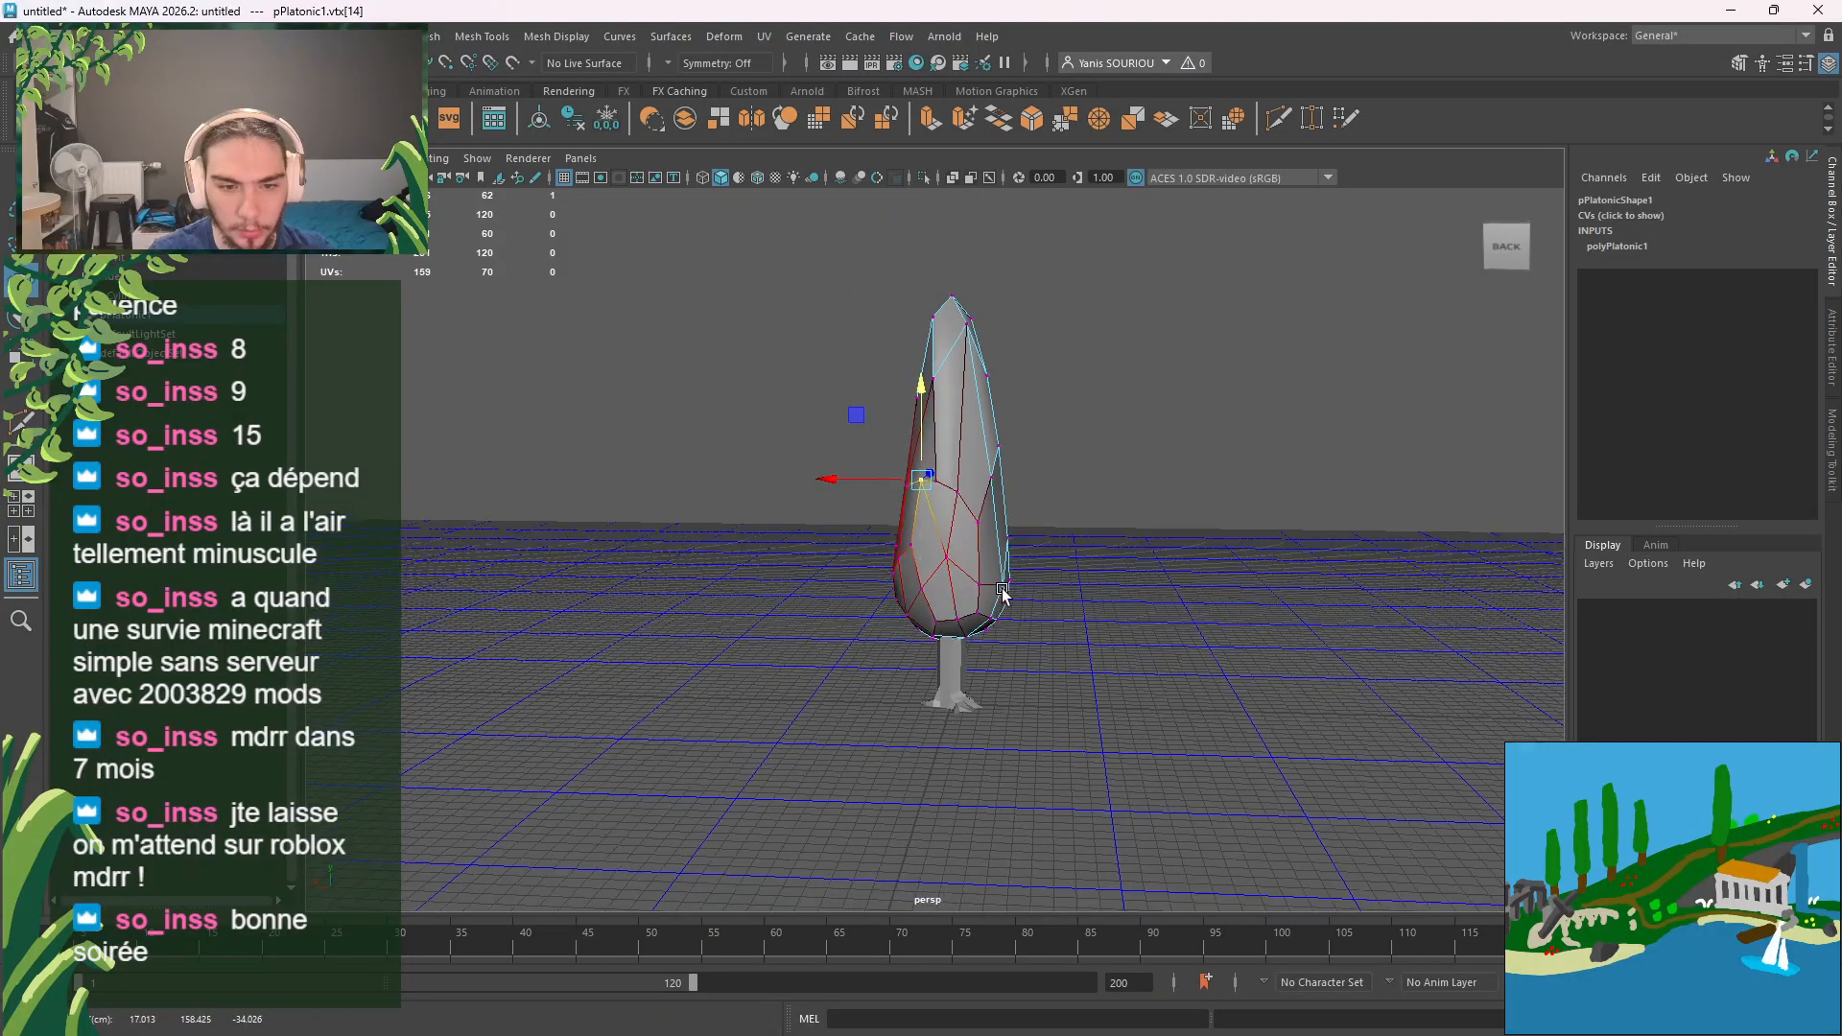
alt+drag(922, 519, 842, 619)
click(957, 610)
click(934, 614)
click(918, 574)
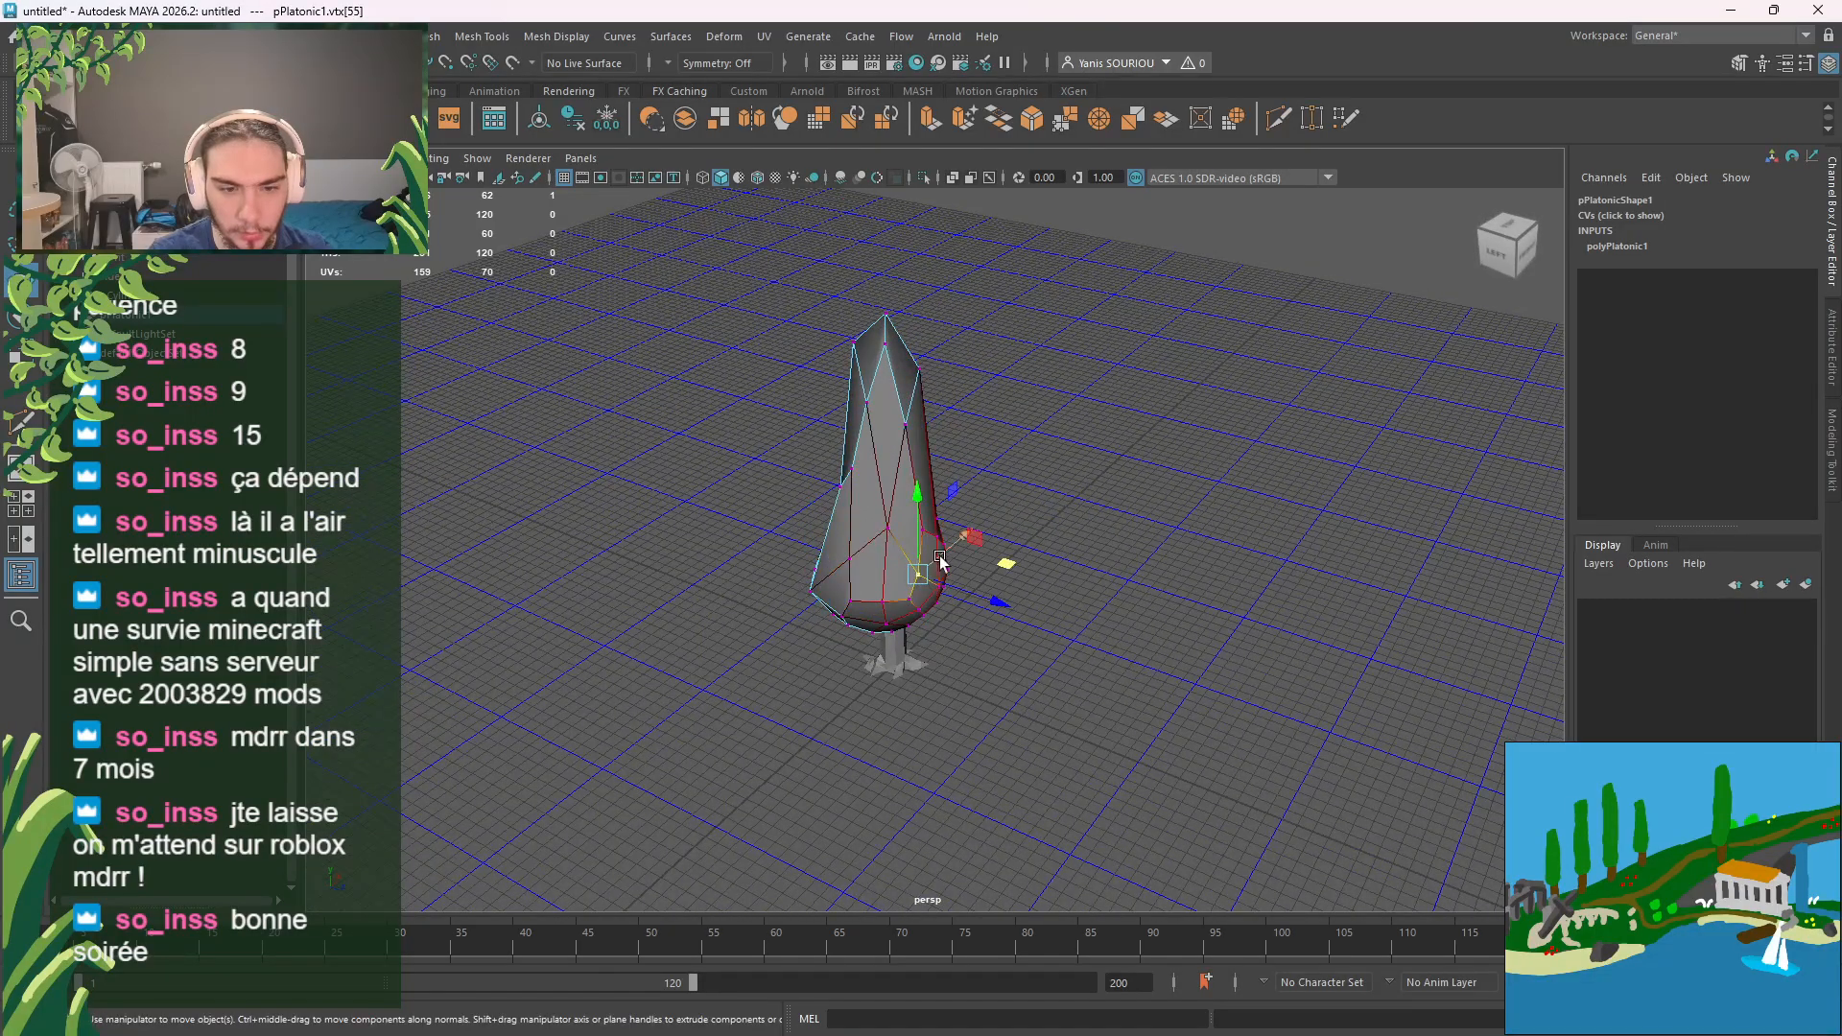
middle_drag(1009, 571, 1002, 578)
click(815, 588)
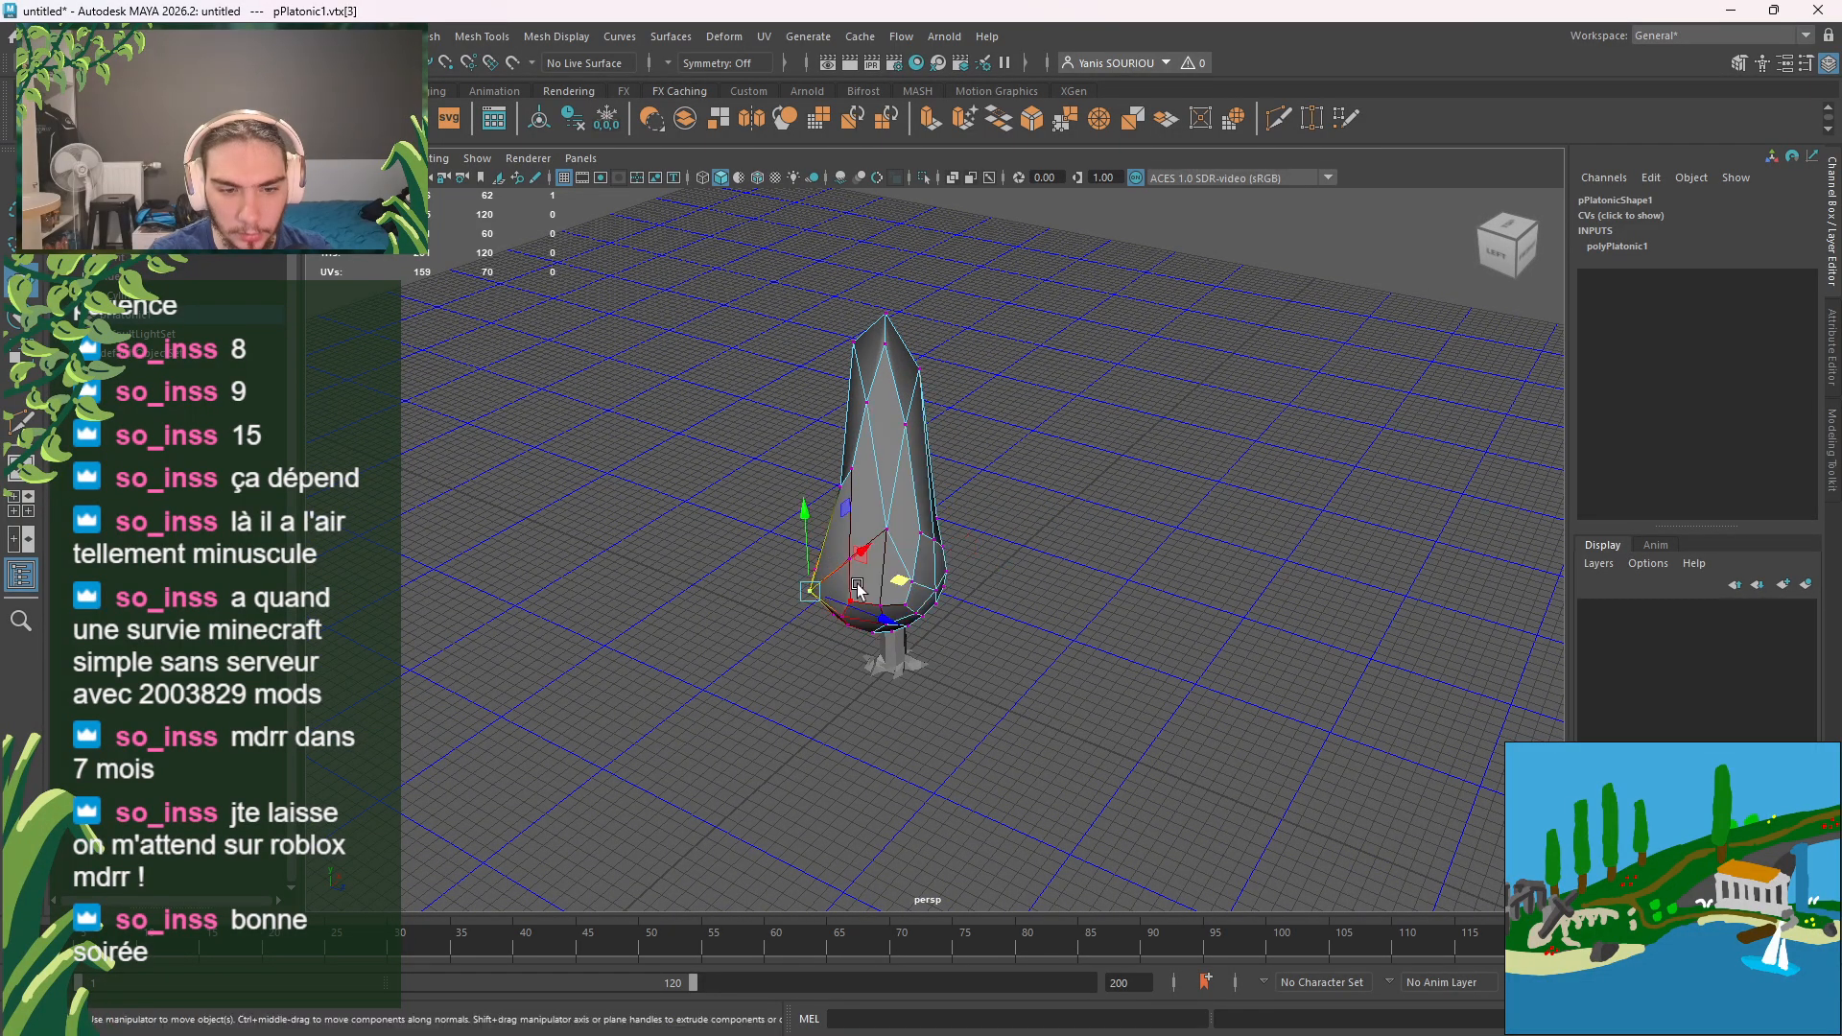
alt+drag(897, 587, 923, 561)
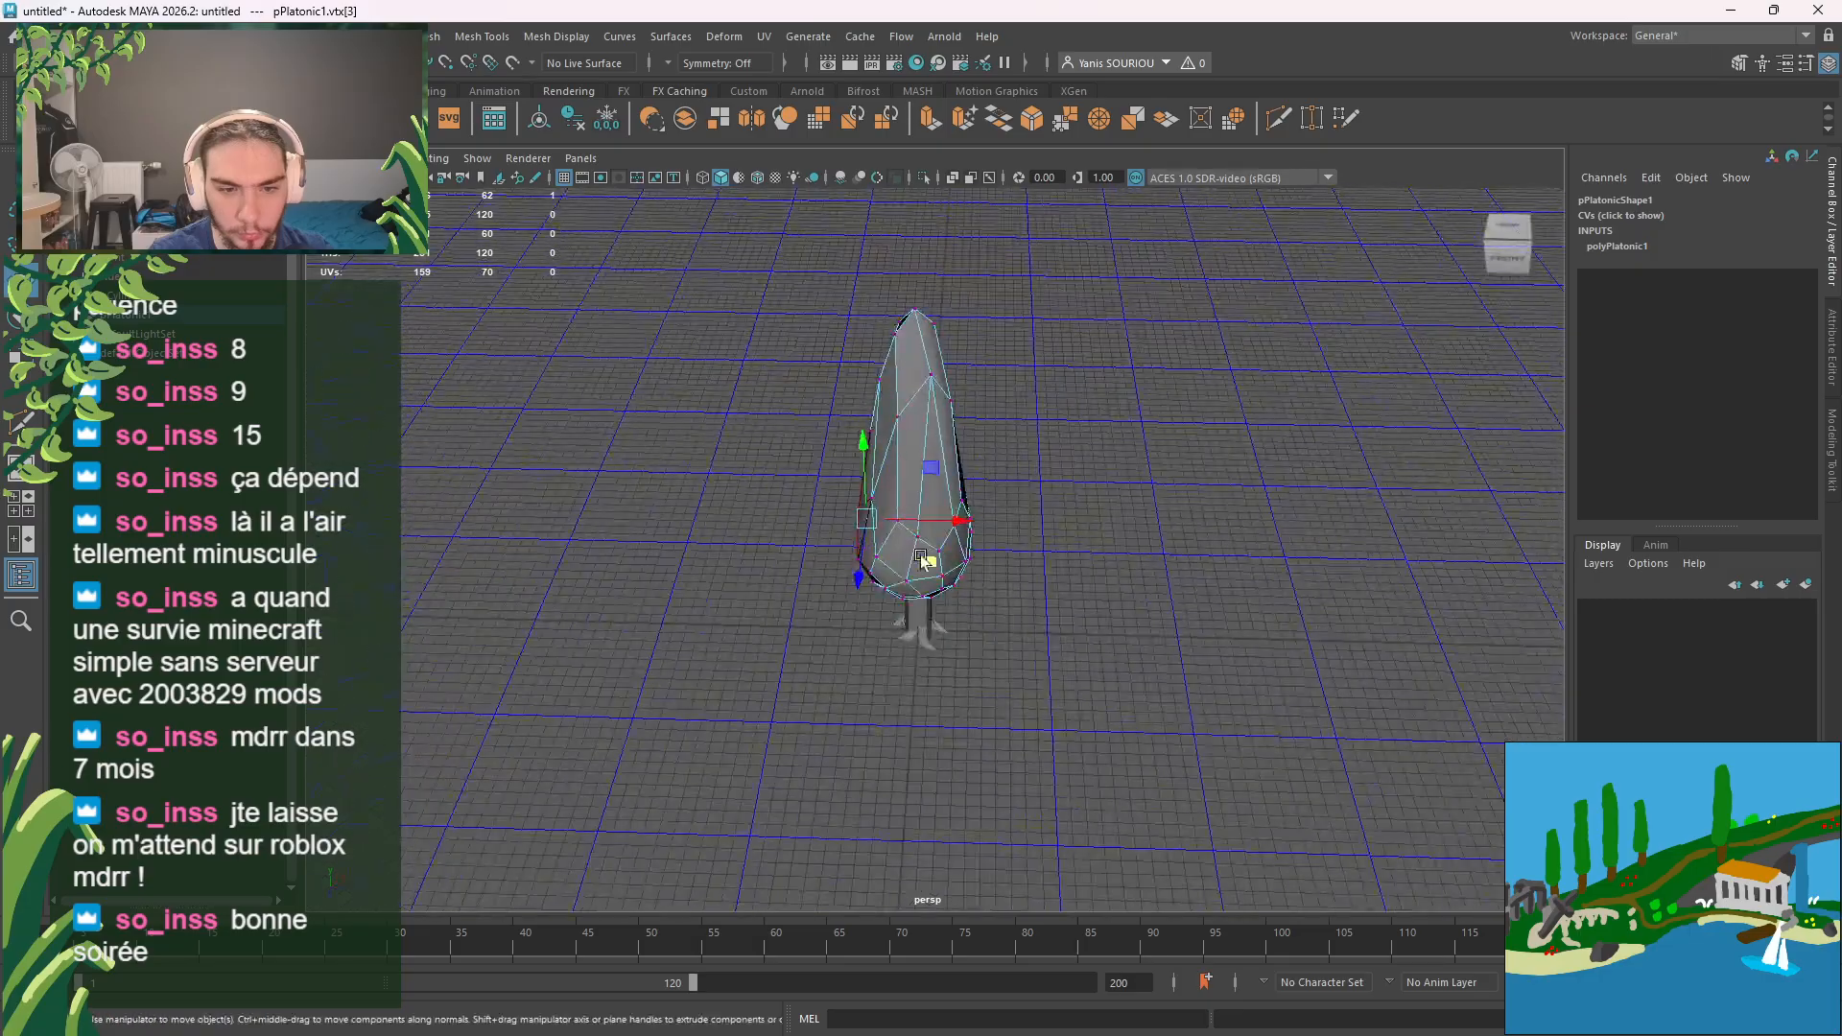
Step: Adjust soft-selected vertices around the crown's lower front and underside to make the base uneven
click(940, 553)
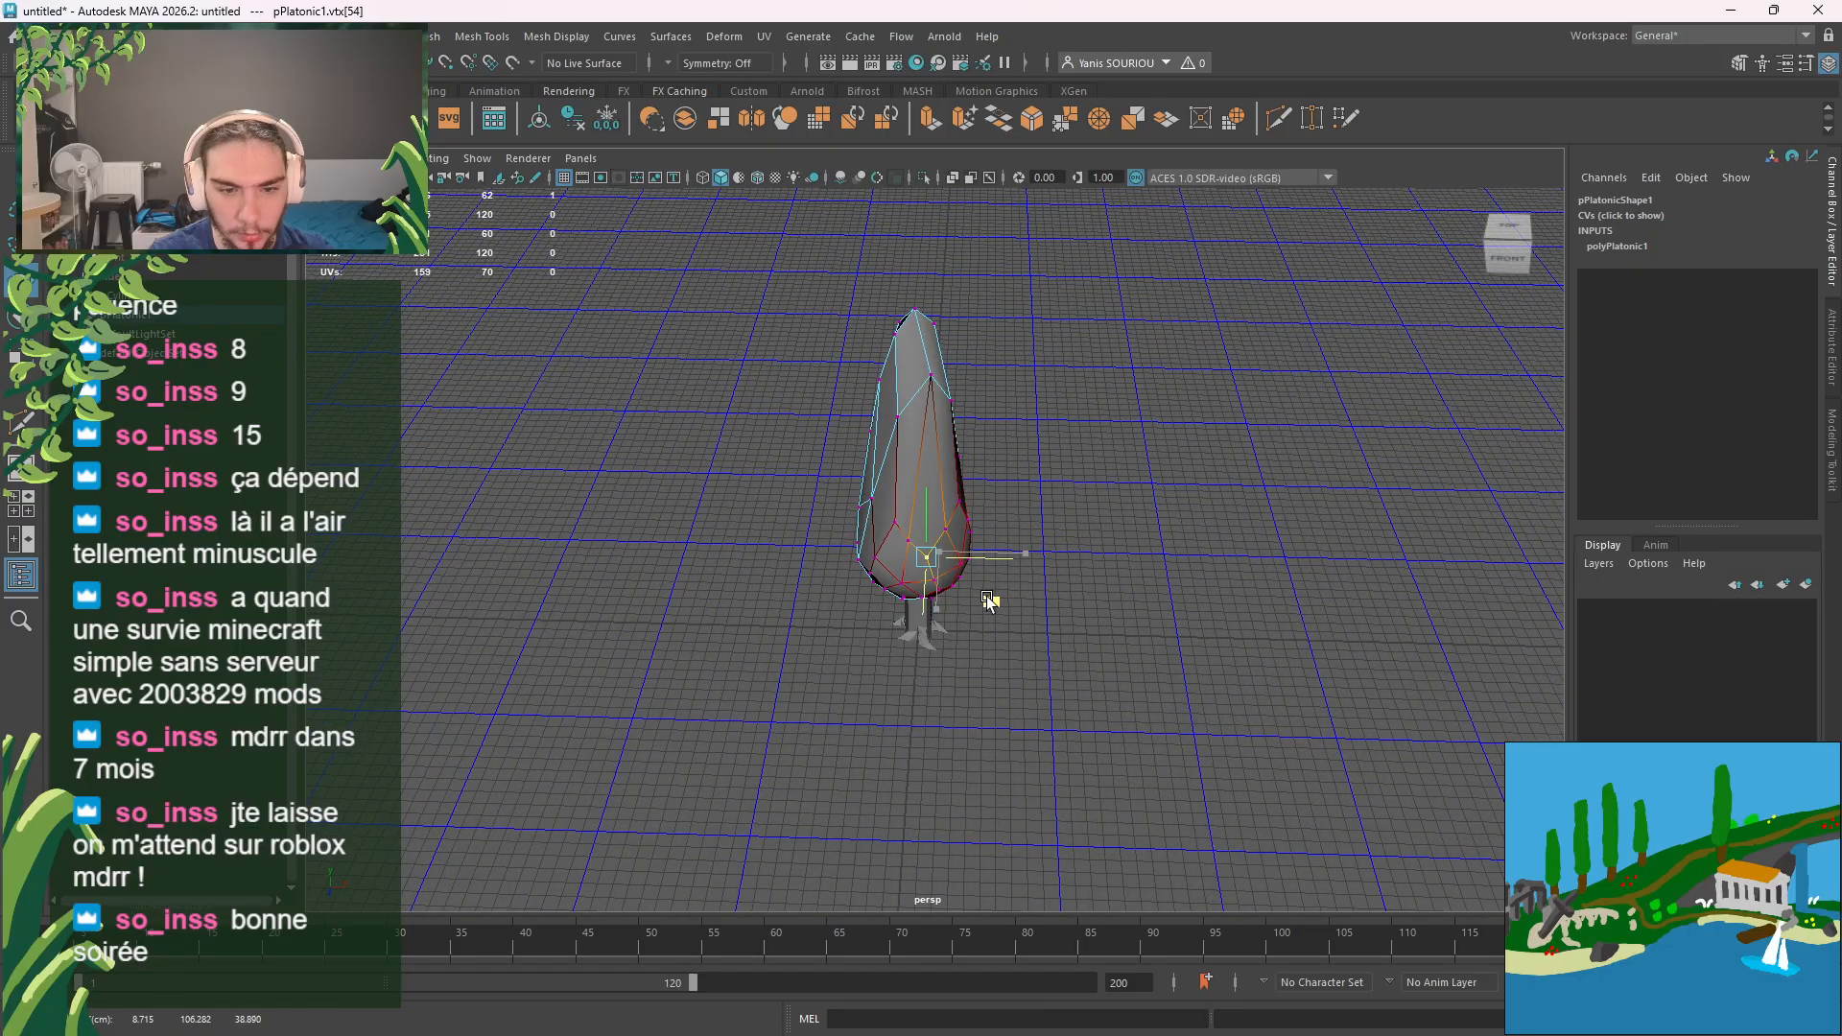
alt+drag(998, 601, 963, 566)
click(964, 556)
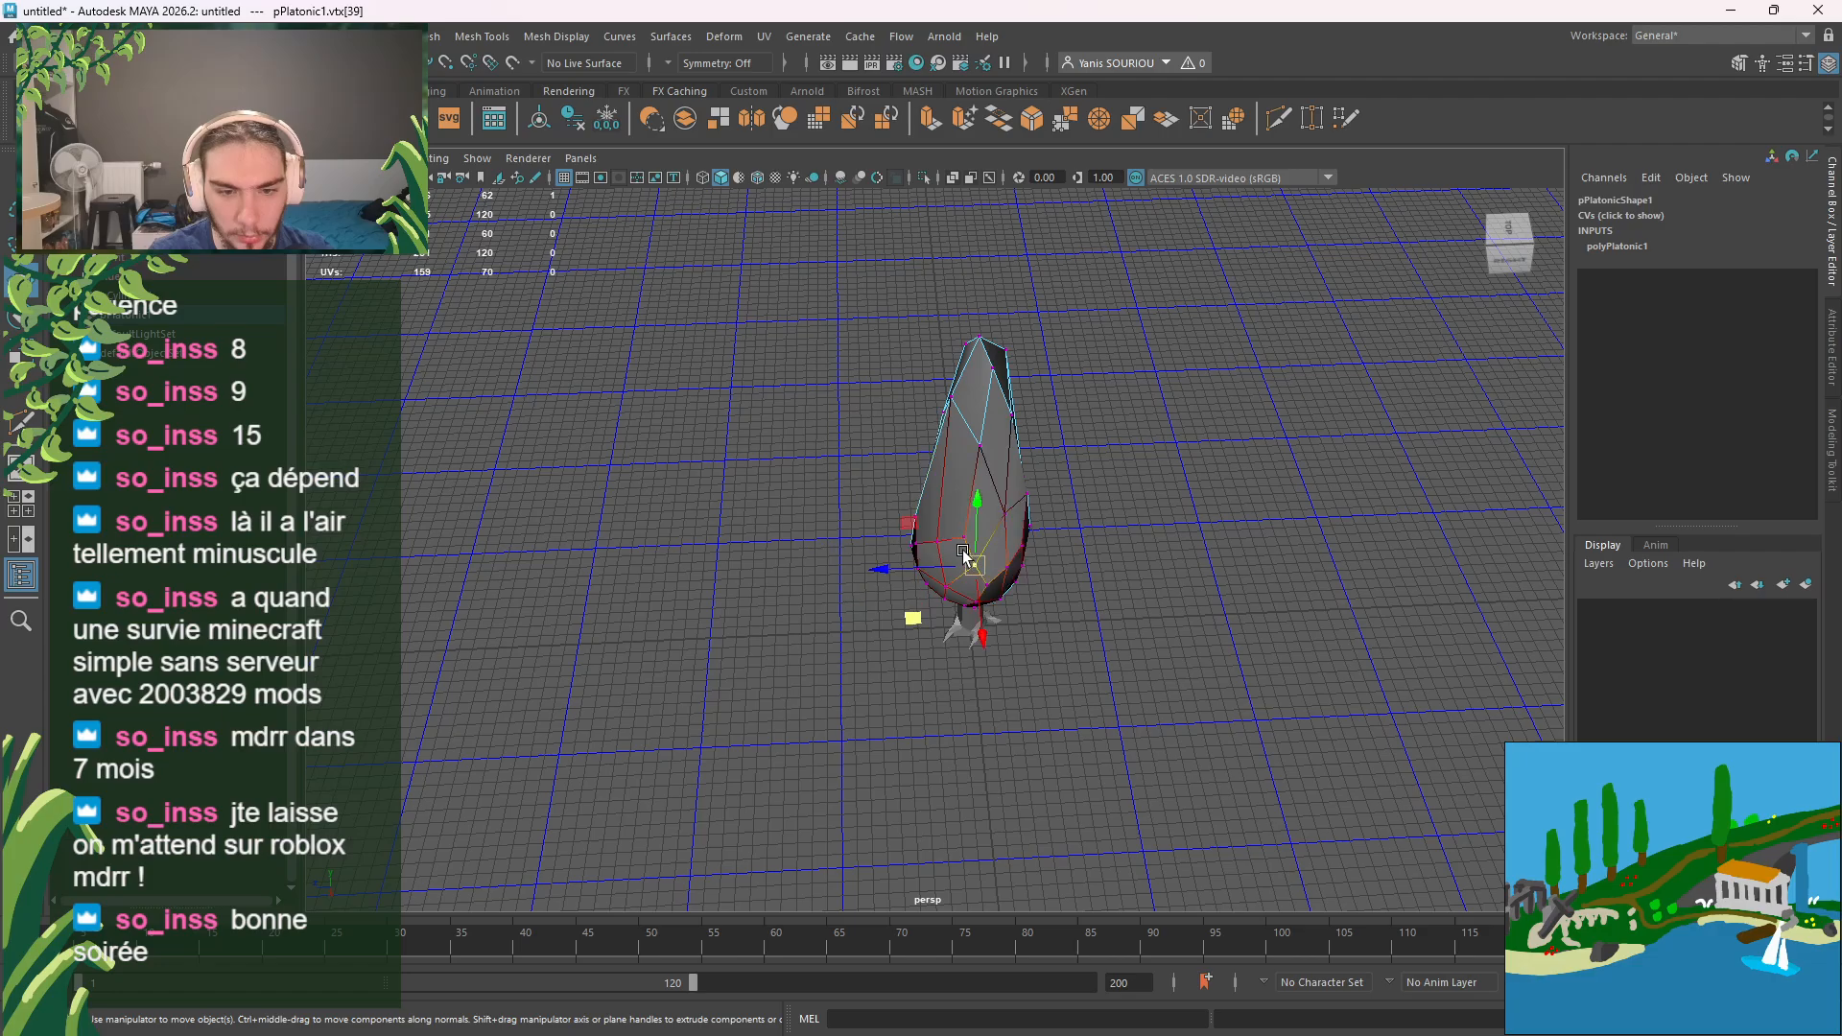
click(945, 582)
drag(947, 584, 958, 515)
key(ctrl+z)
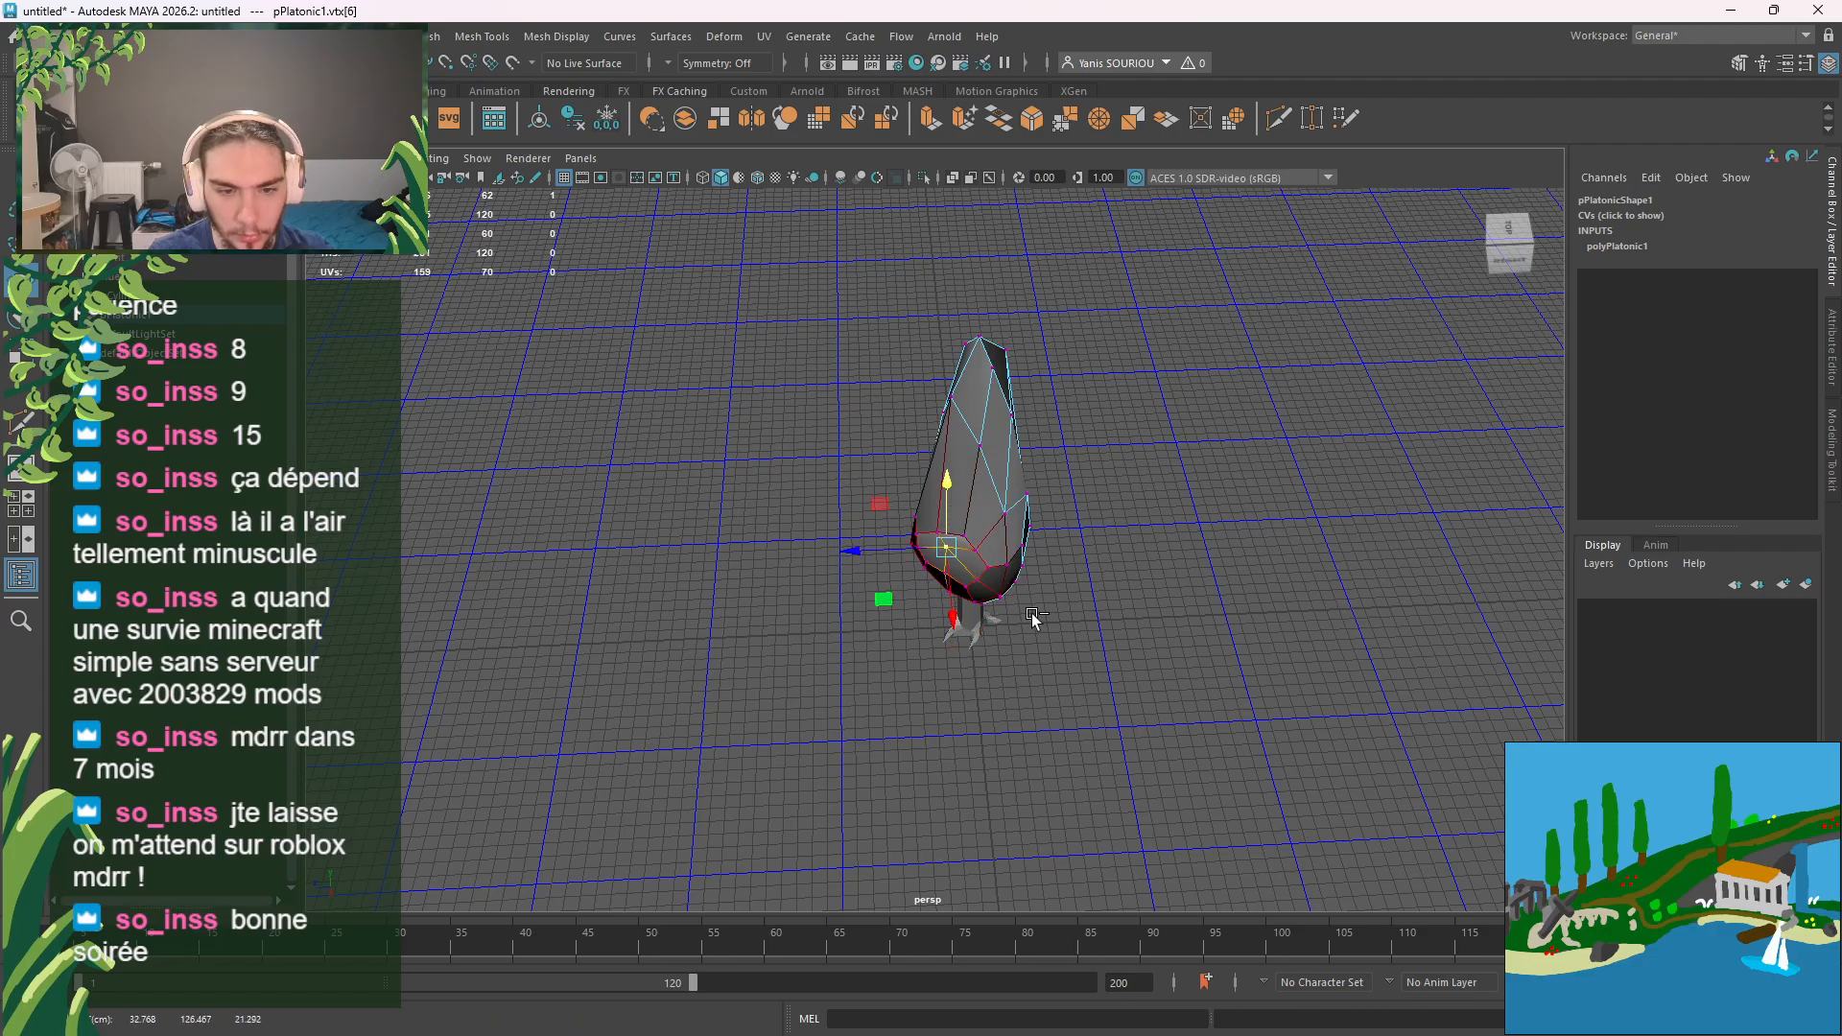
alt+drag(1033, 619, 1207, 643)
alt+drag(1106, 535, 1201, 691)
click(938, 620)
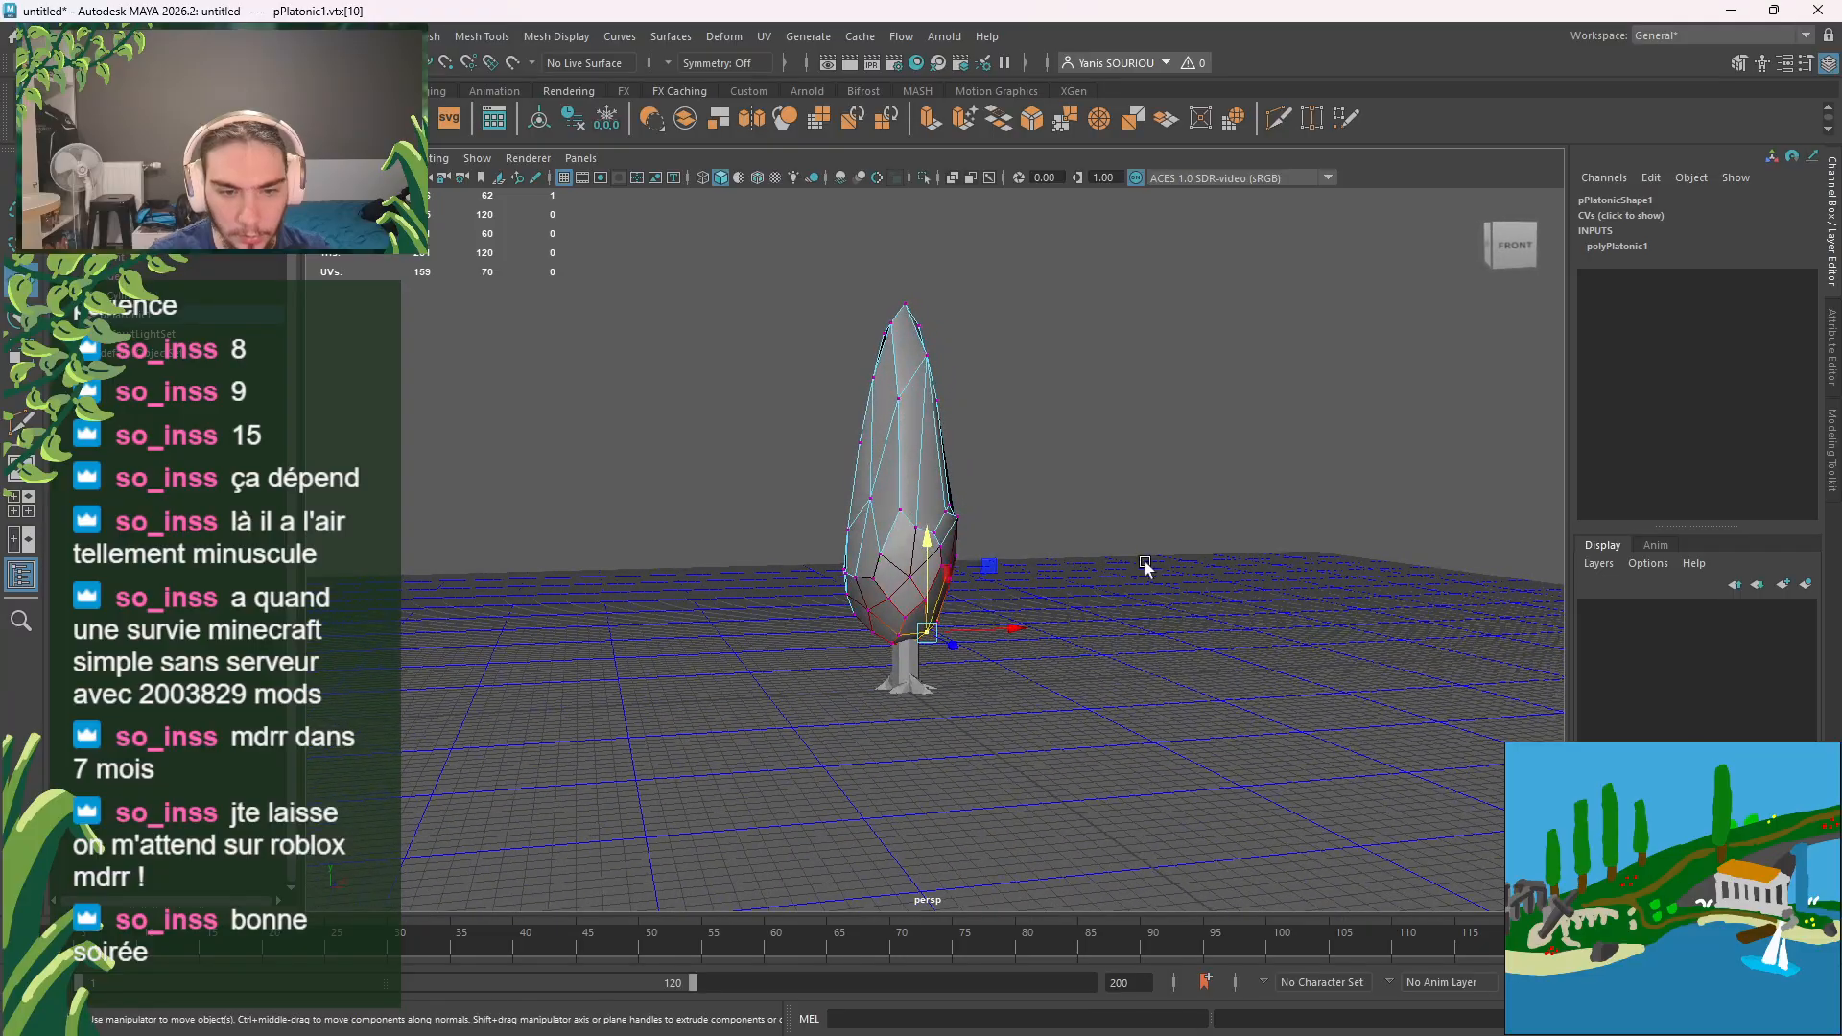
Step: Select the whole crown in object mode and move it to about X 2.93, Y 109.66 over the trunk
right_drag(1155, 490, 1217, 462)
scroll(957, 555, up, 3)
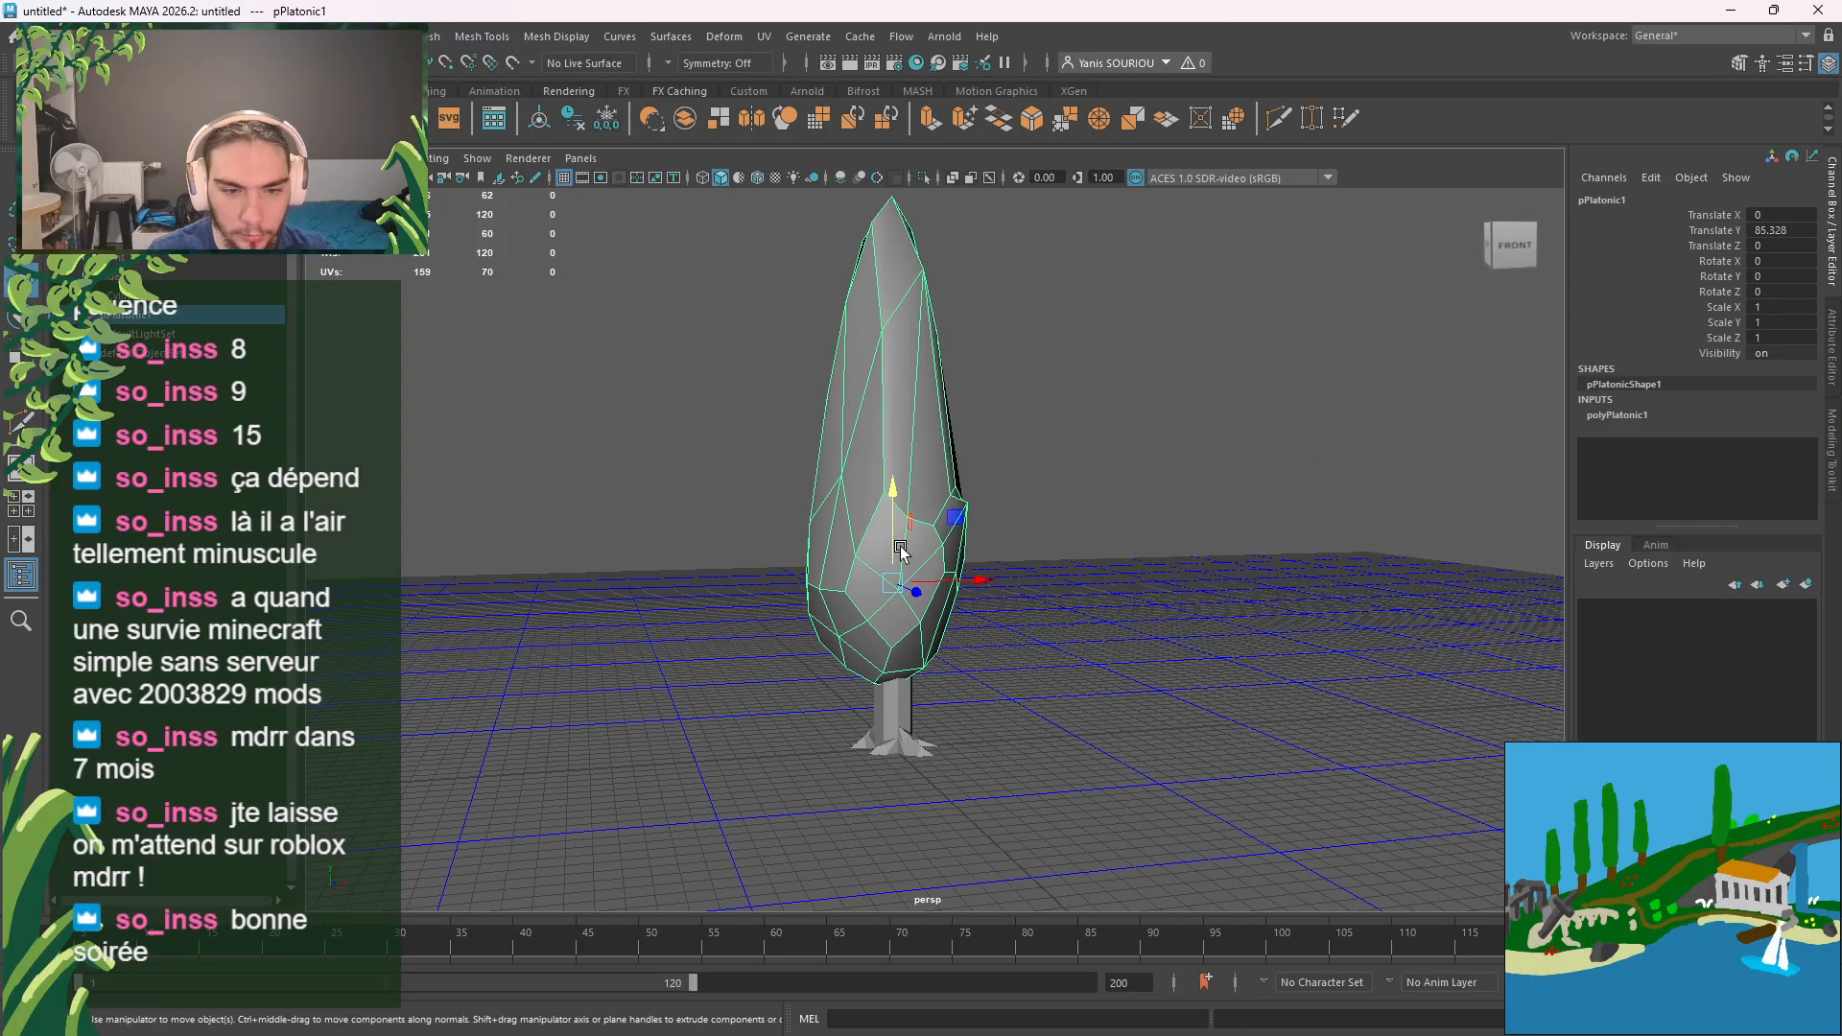
drag(900, 548, 1008, 548)
alt+drag(1010, 623, 1018, 592)
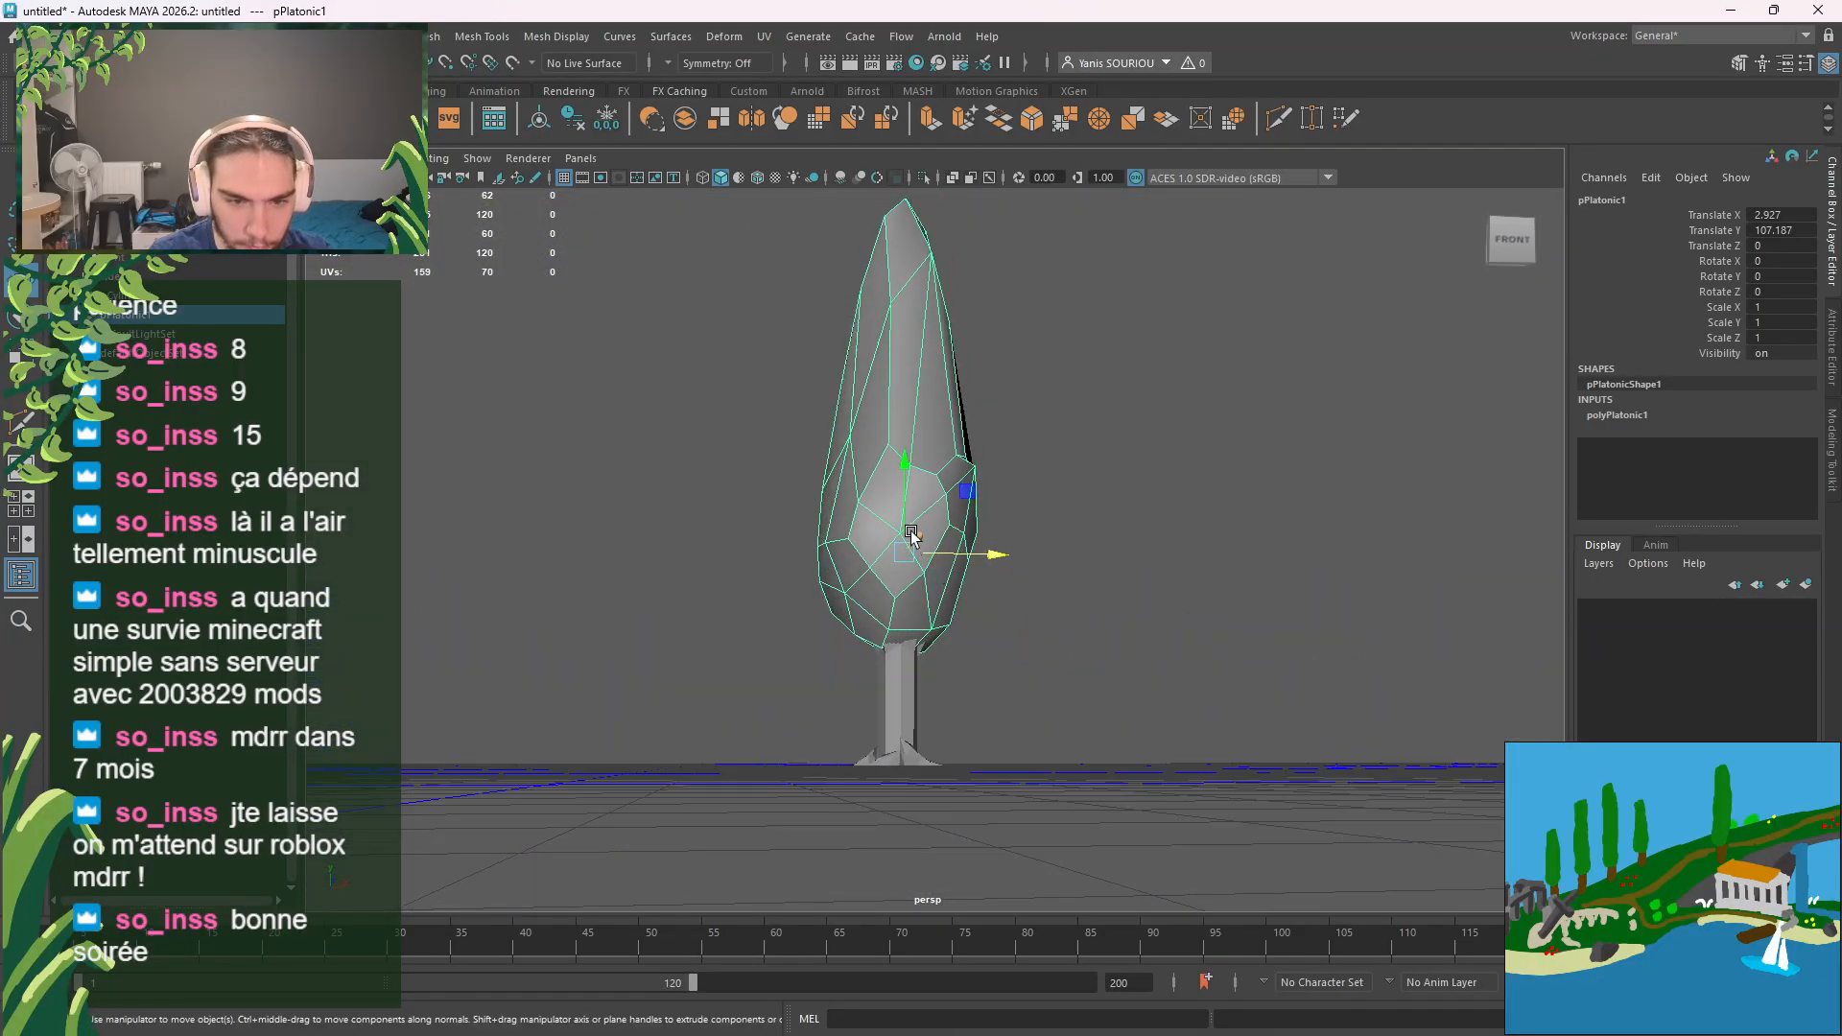
drag(907, 522, 906, 517)
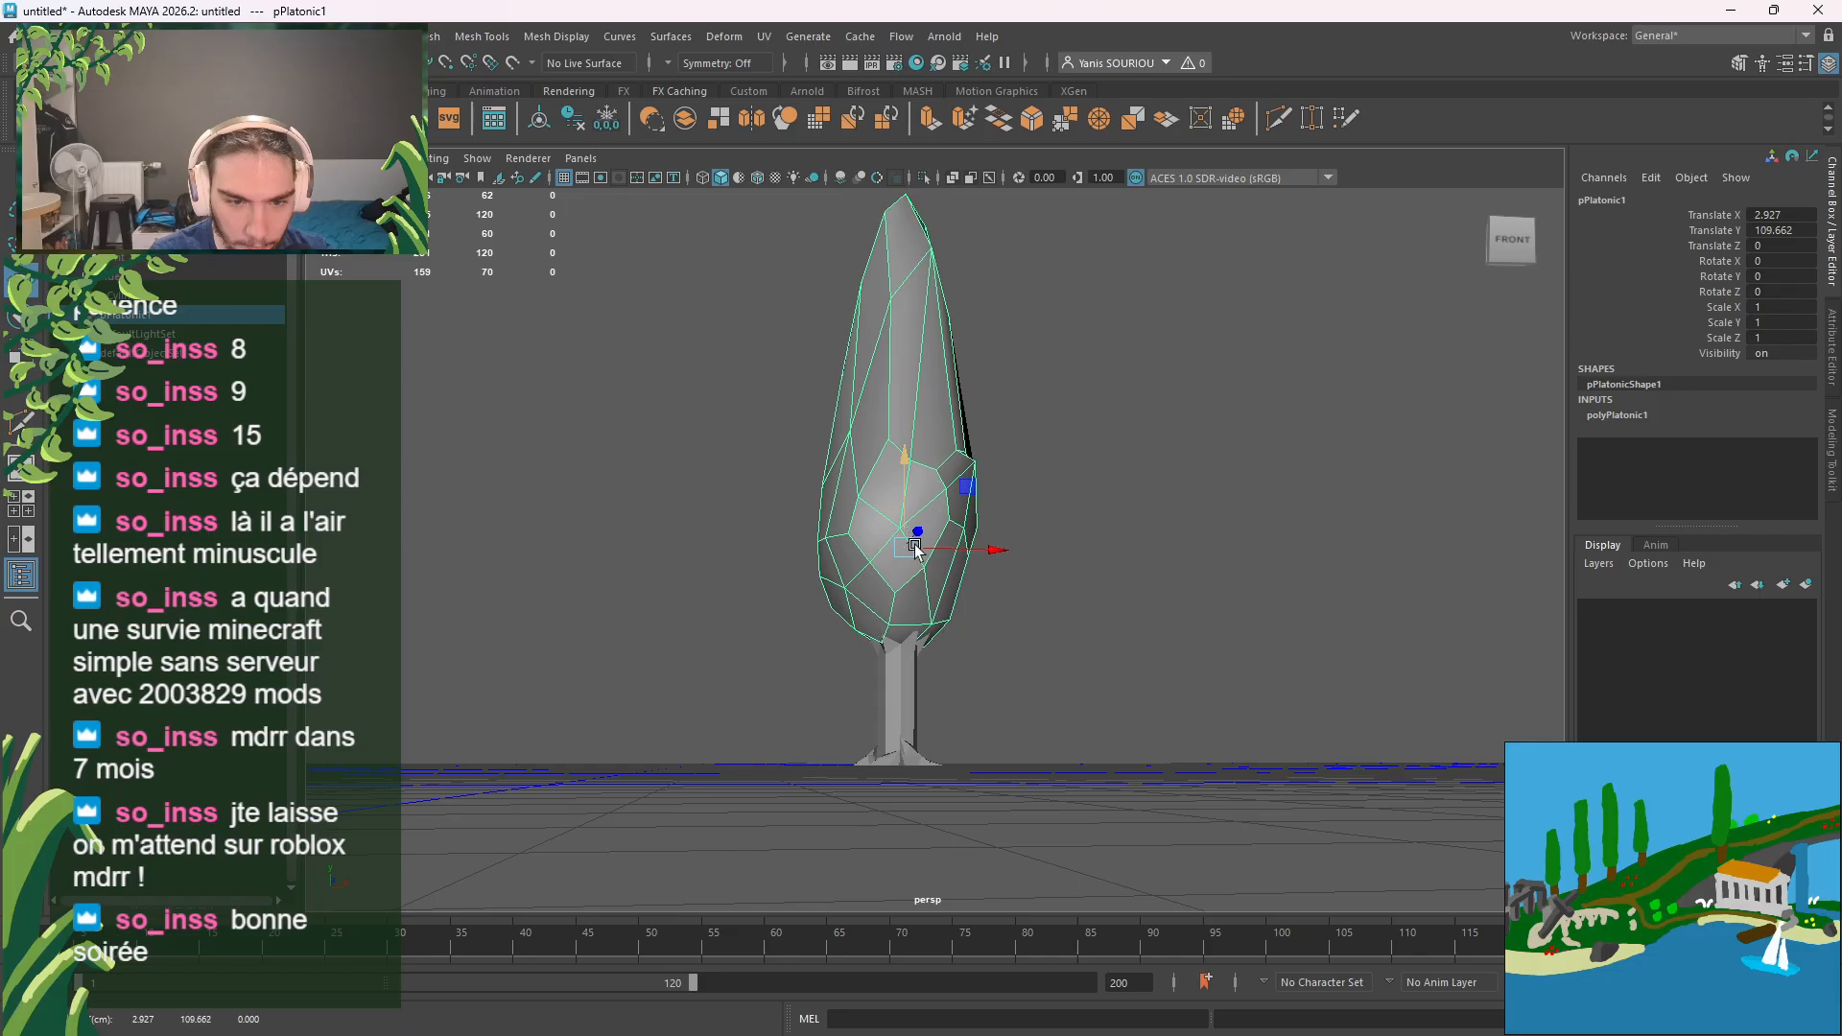
Step: Rotate the crown around the vertical axis to about -59.4 degrees, then clear the selection
alt+drag(875, 704, 1135, 665)
scroll(1134, 665, up, 5)
alt+drag(994, 698, 1009, 722)
key(e)
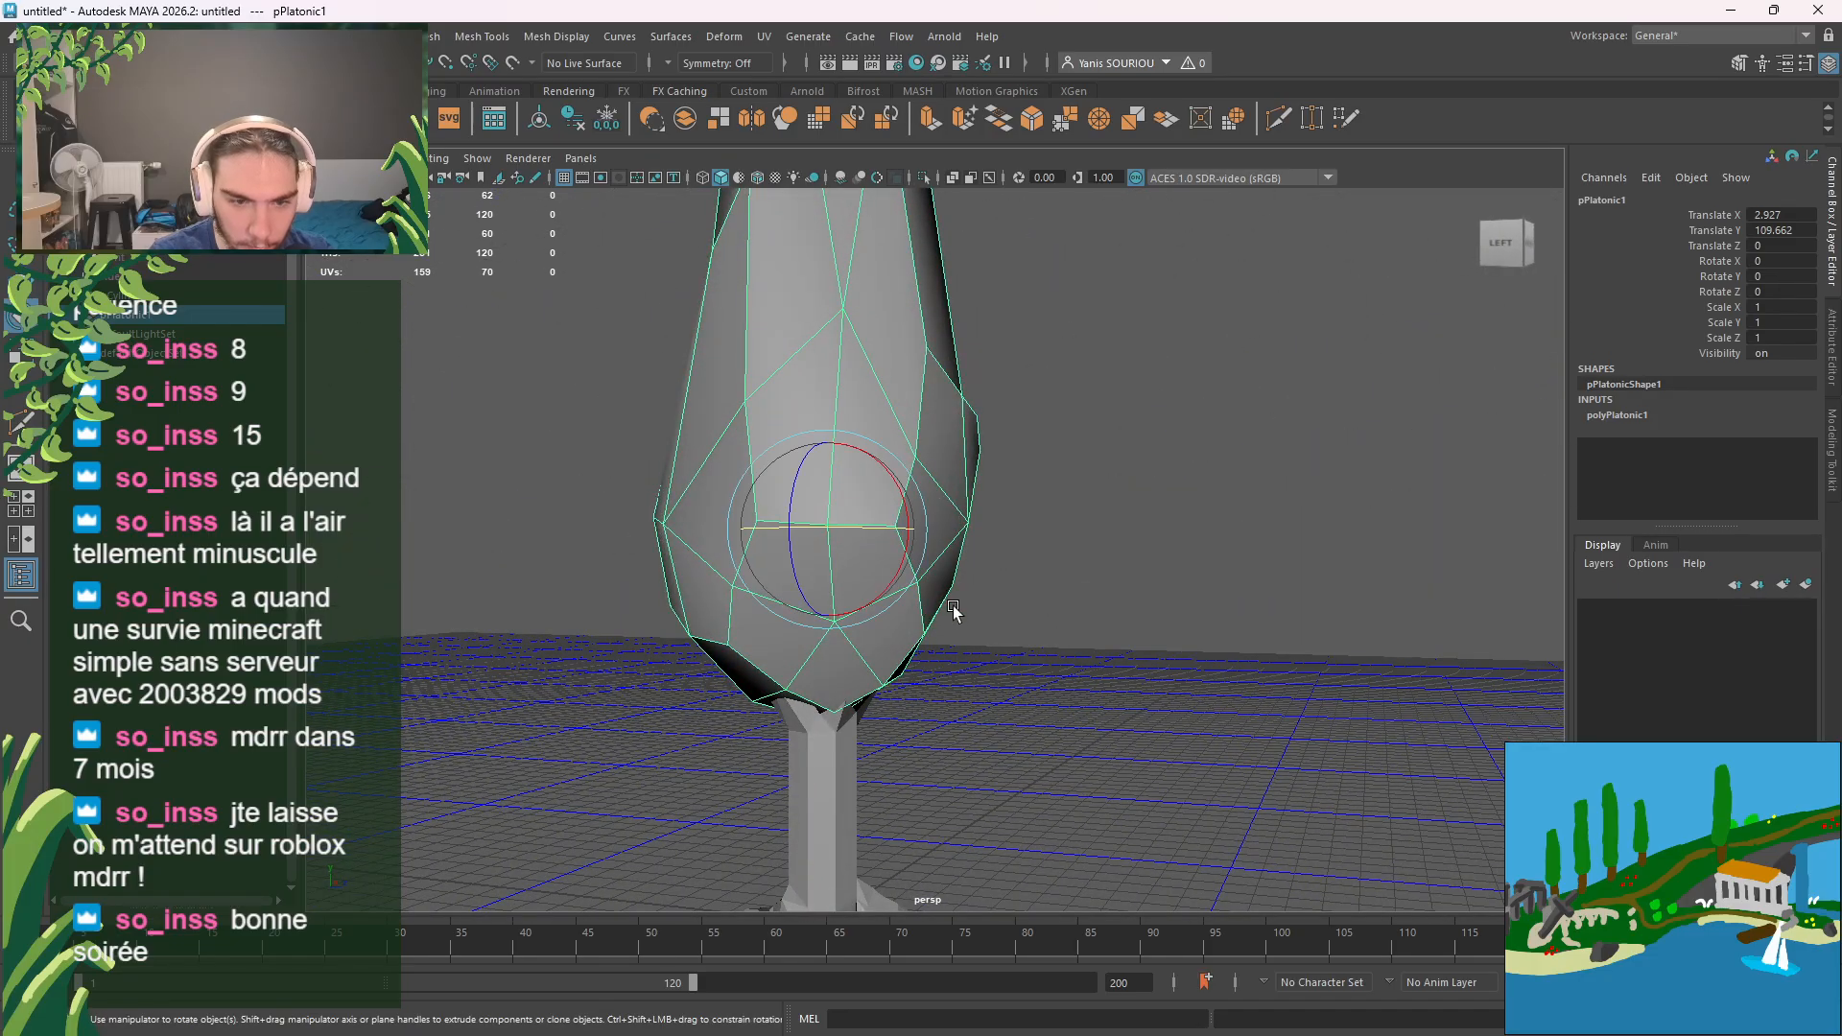
drag(875, 535, 928, 554)
click(985, 617)
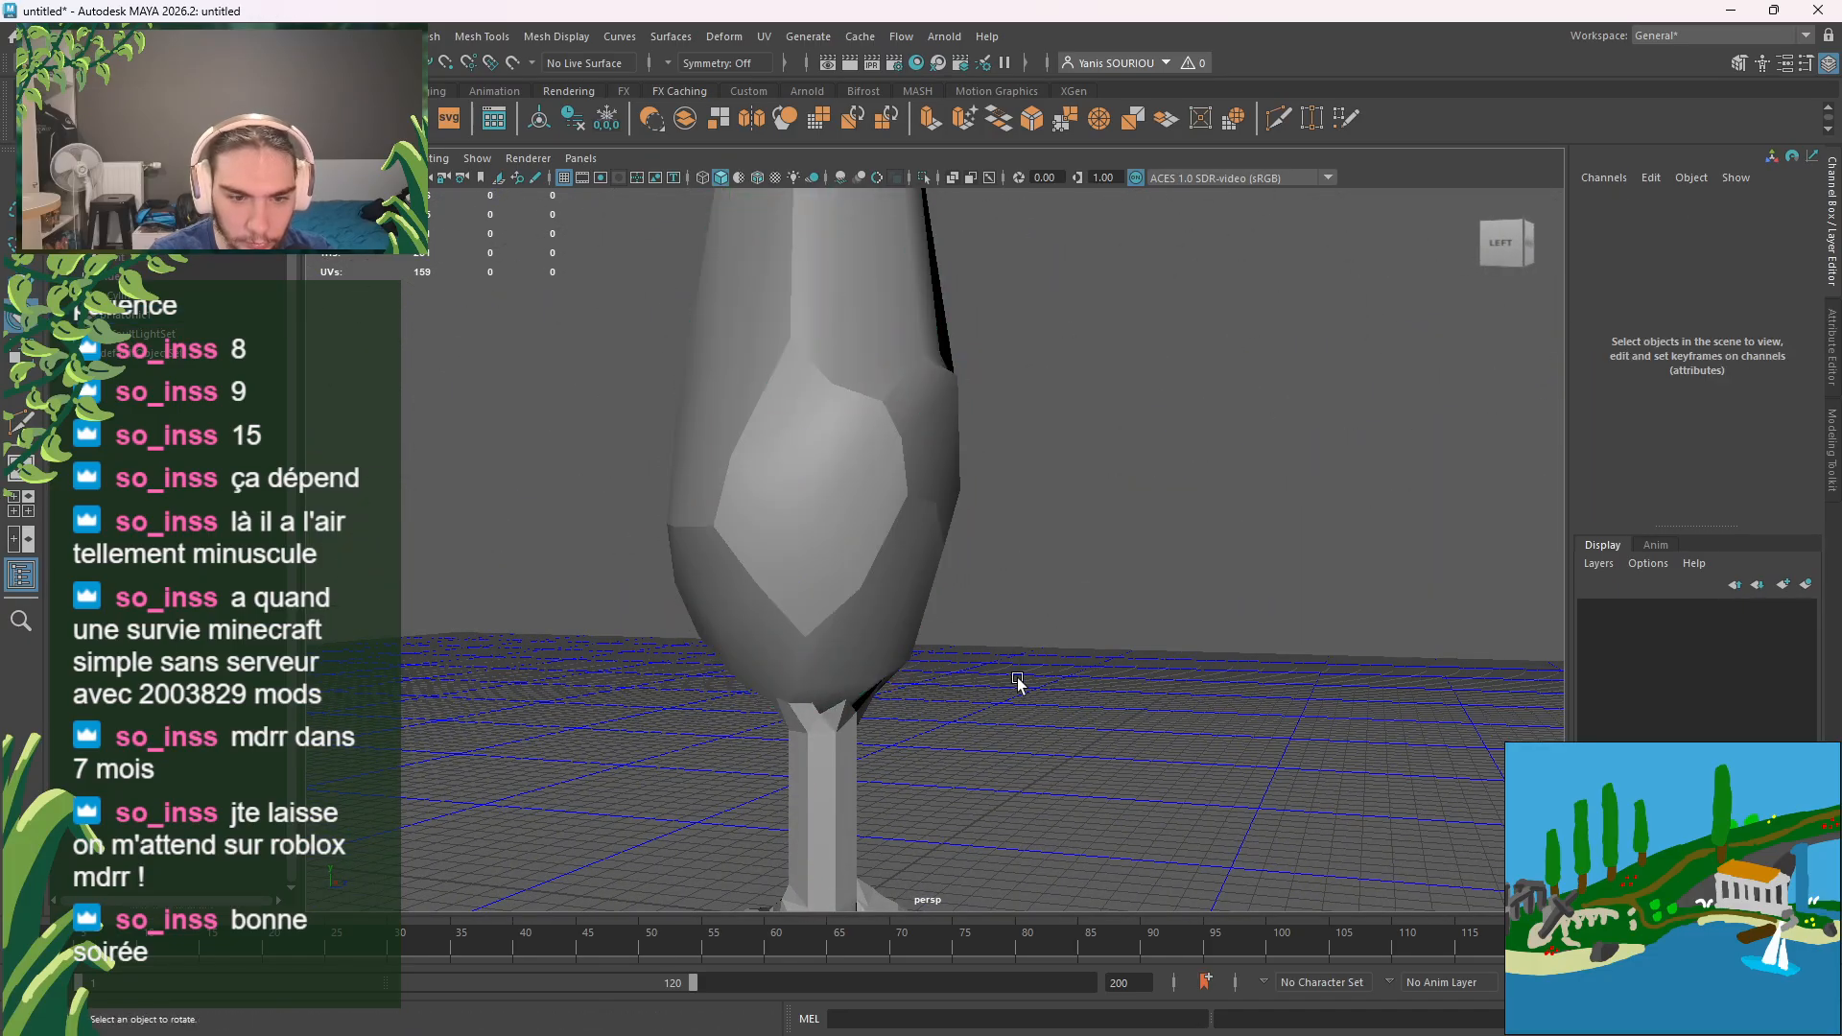
Step: Move the crown along Z to about 3.47 so it sits better over the trunk
alt+drag(1016, 676, 1024, 379)
scroll(933, 765, up, 3)
click(1025, 348)
key(w)
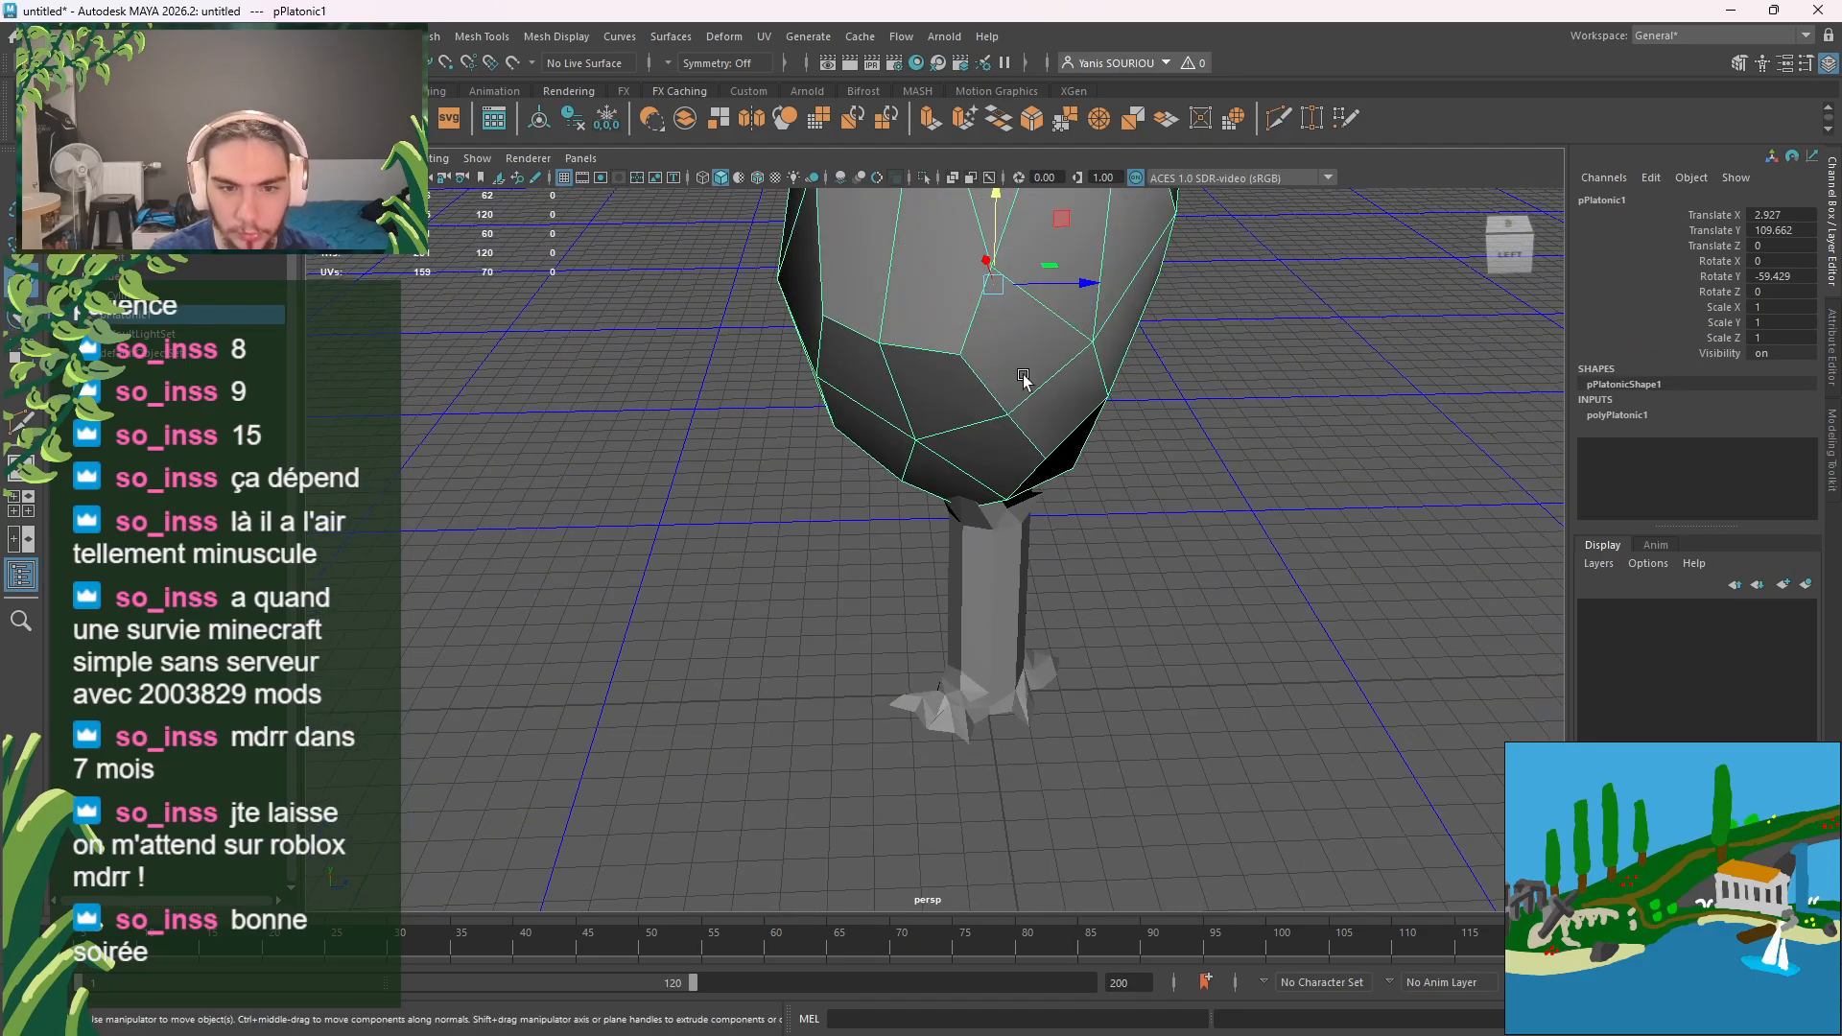
drag(1087, 290, 1099, 289)
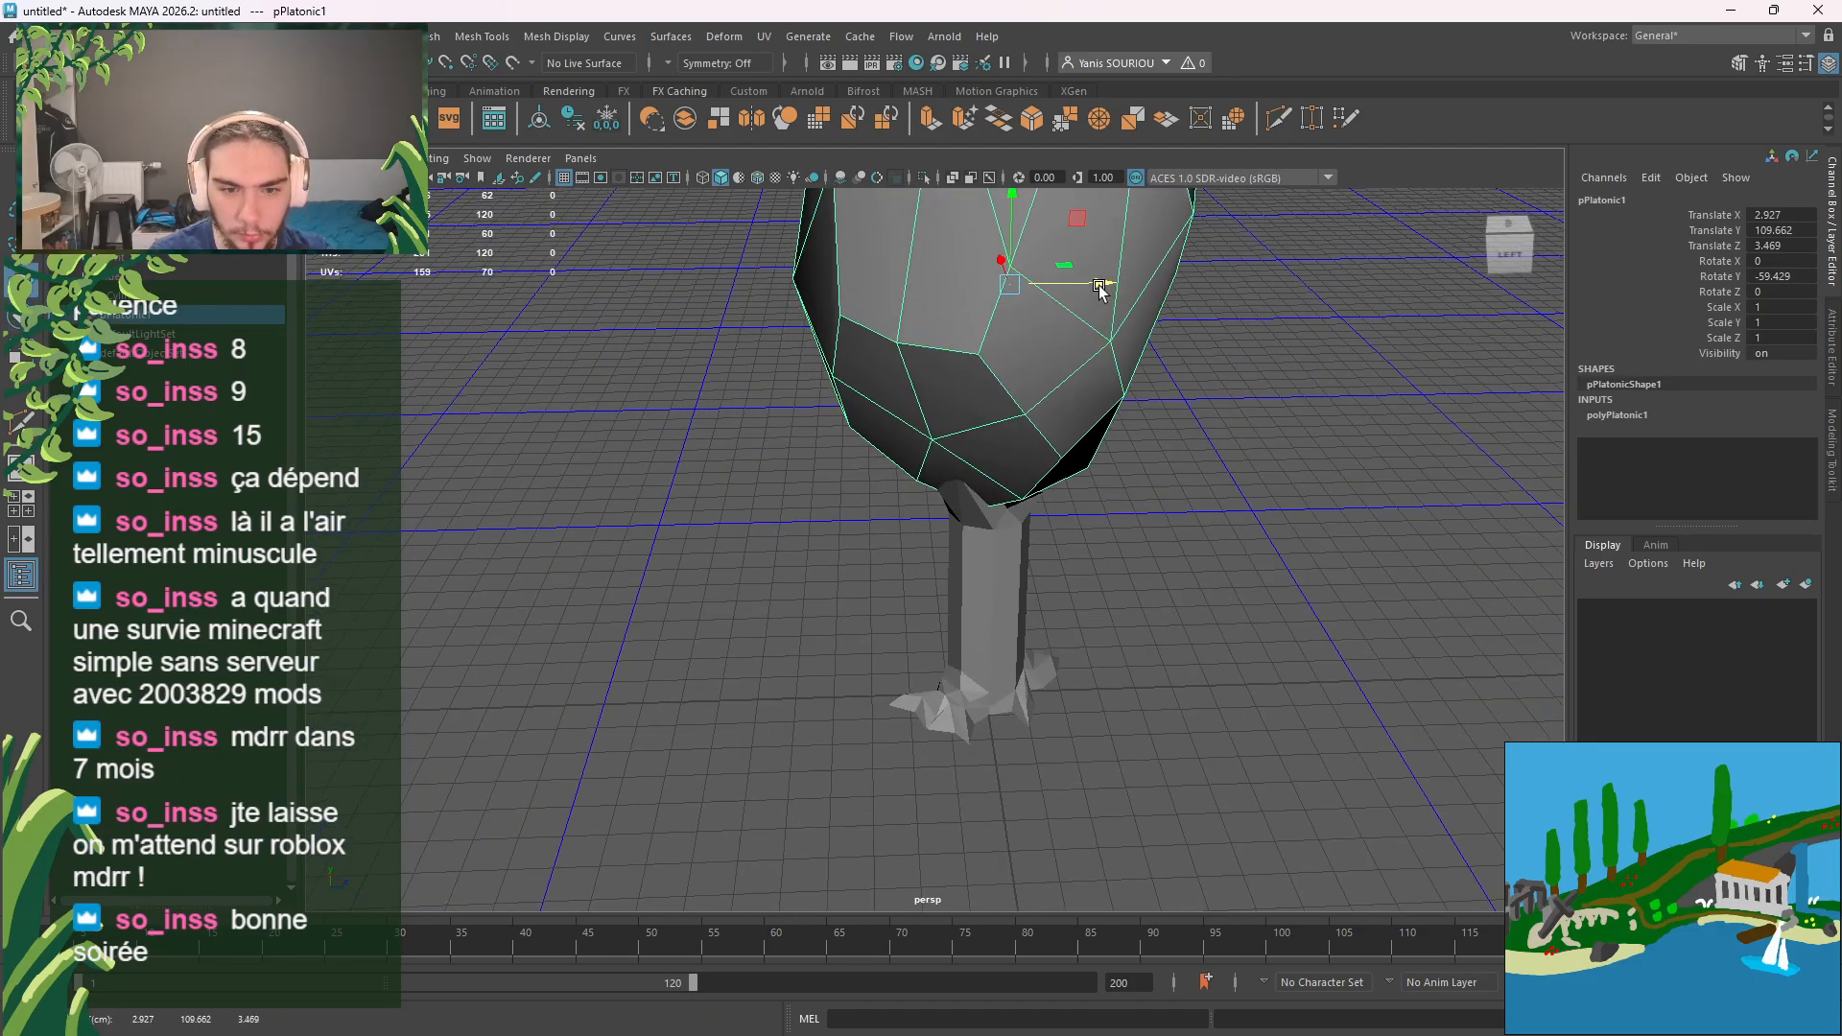
Step: Switch the trunk to vertex editing and raise a low rim vertex on its back side toward the crown
alt+drag(1103, 672, 871, 515)
scroll(1087, 599, up, 3)
click(869, 516)
right_click(1029, 473)
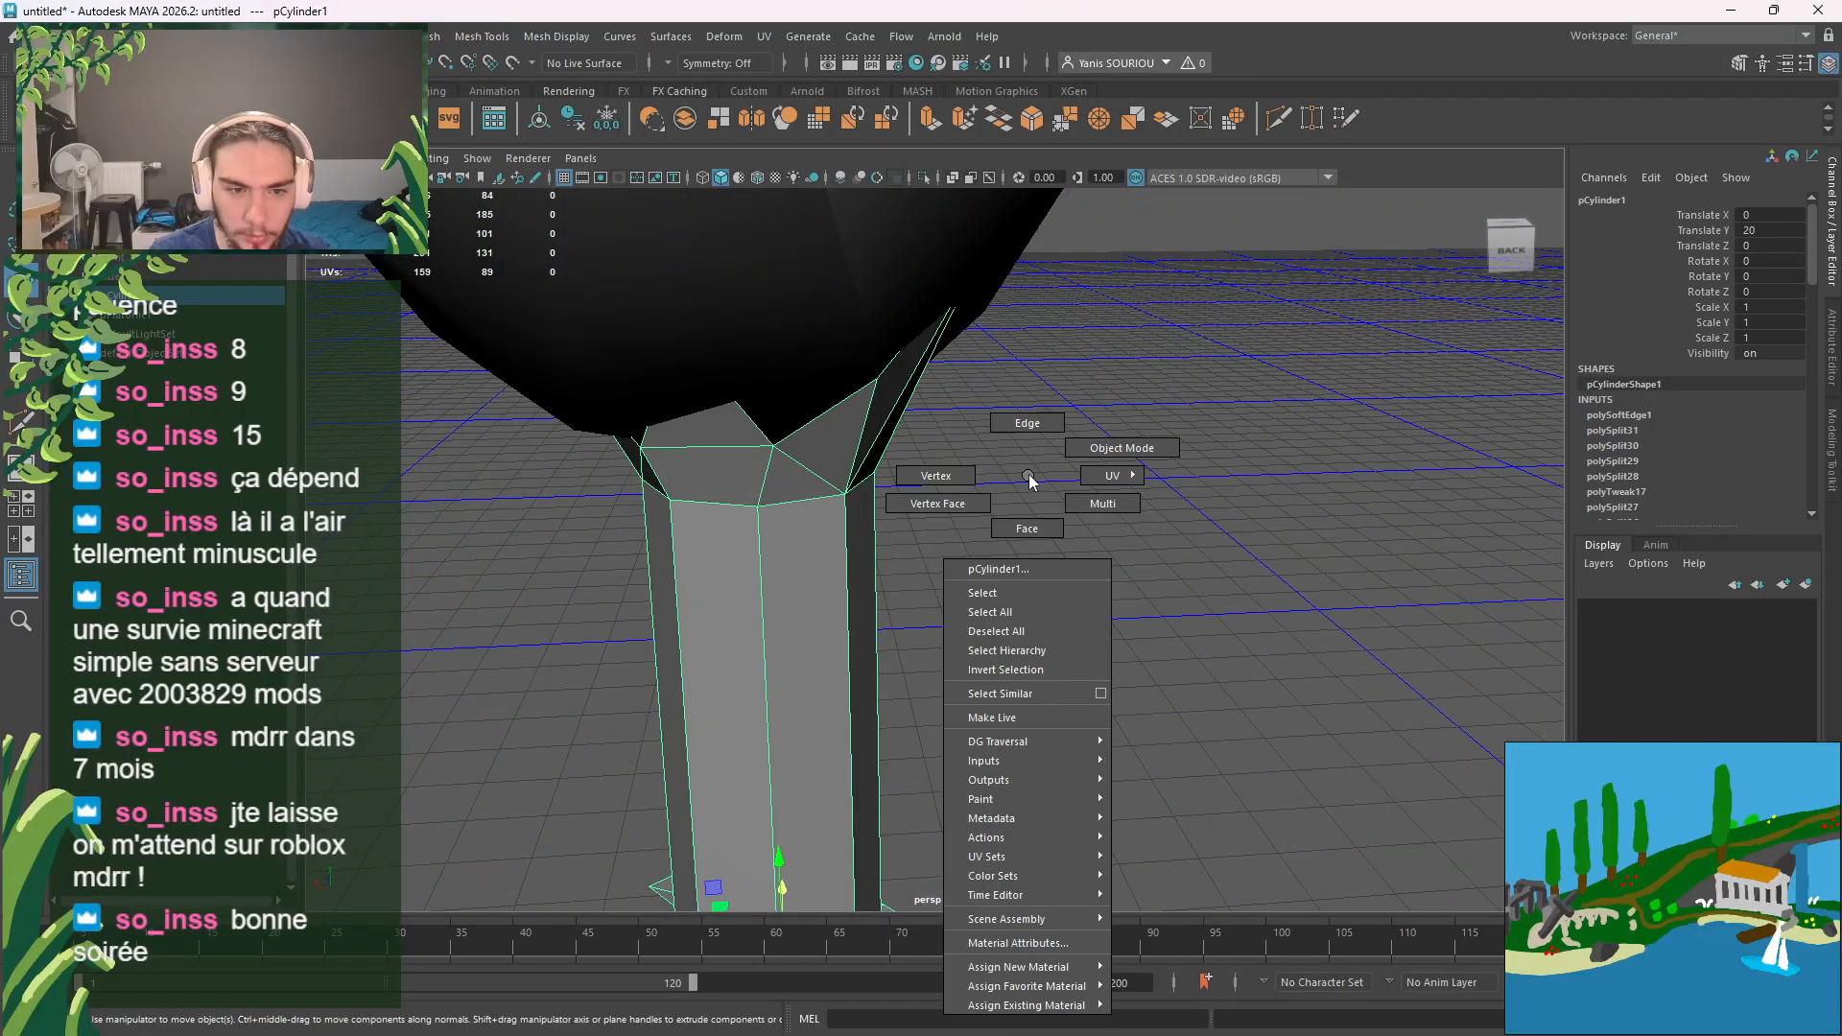
right_click(1082, 446)
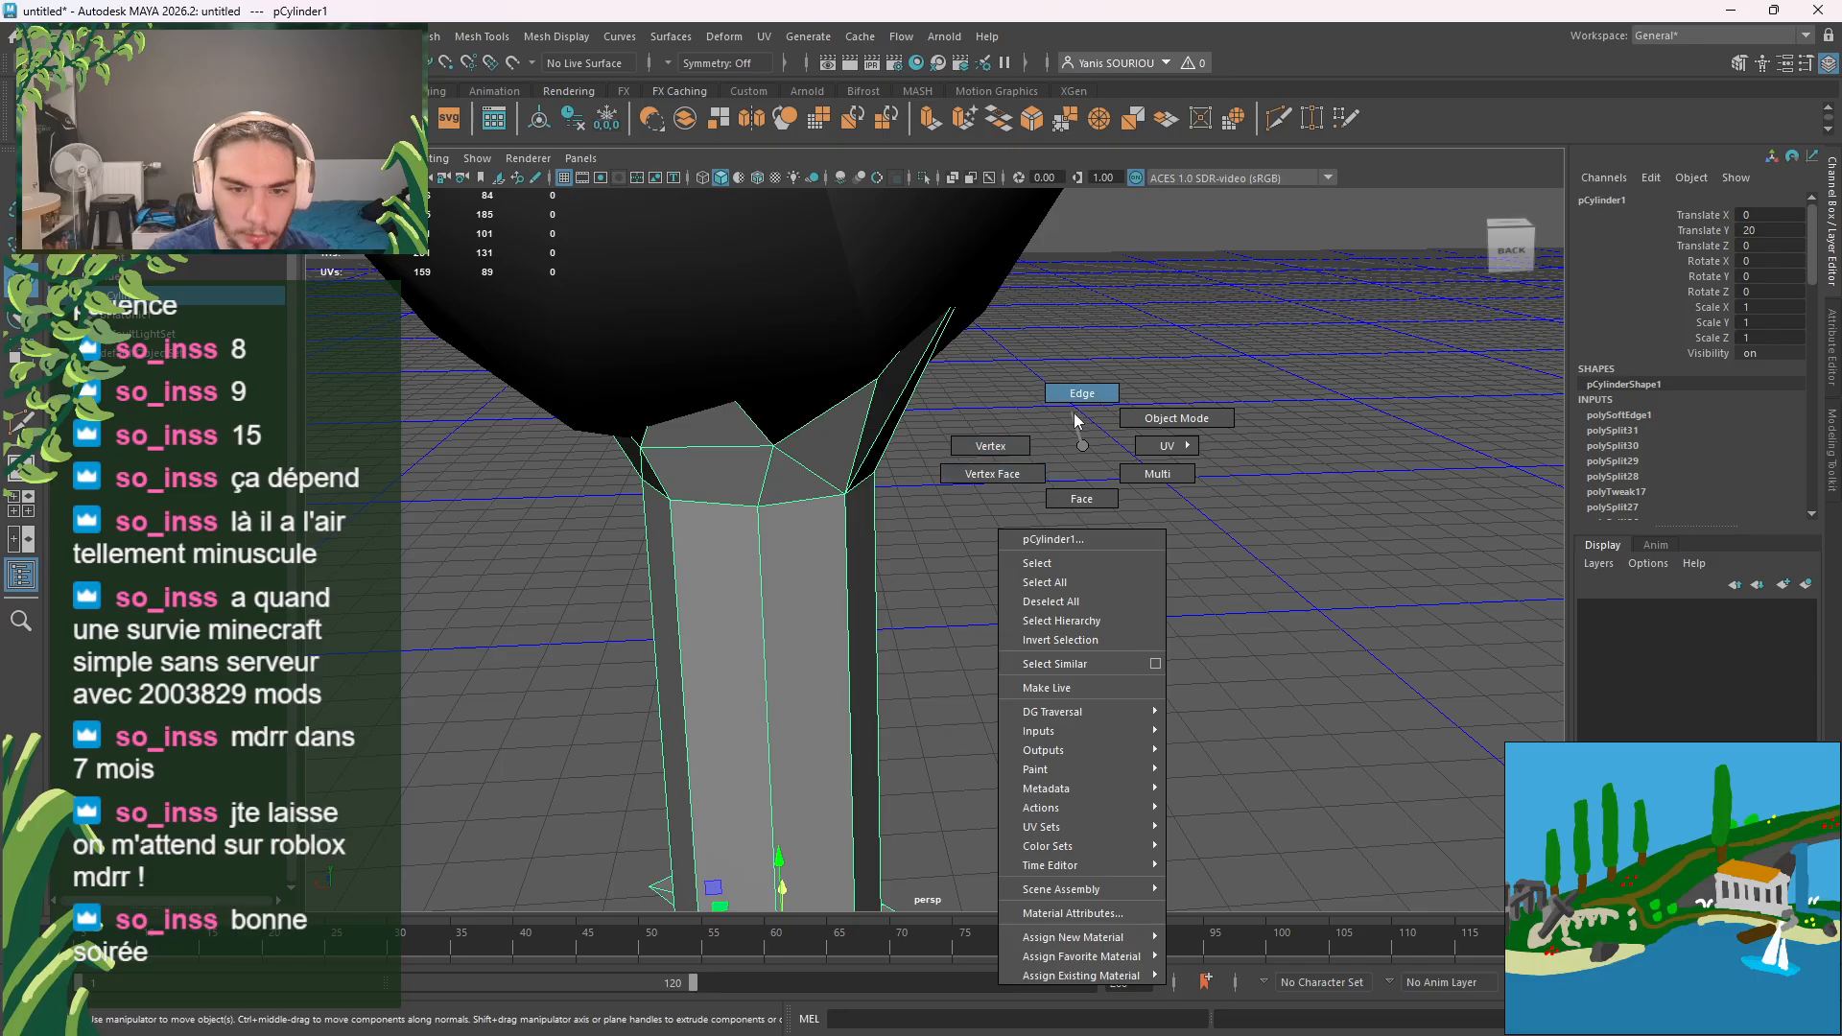
click(1008, 444)
click(773, 445)
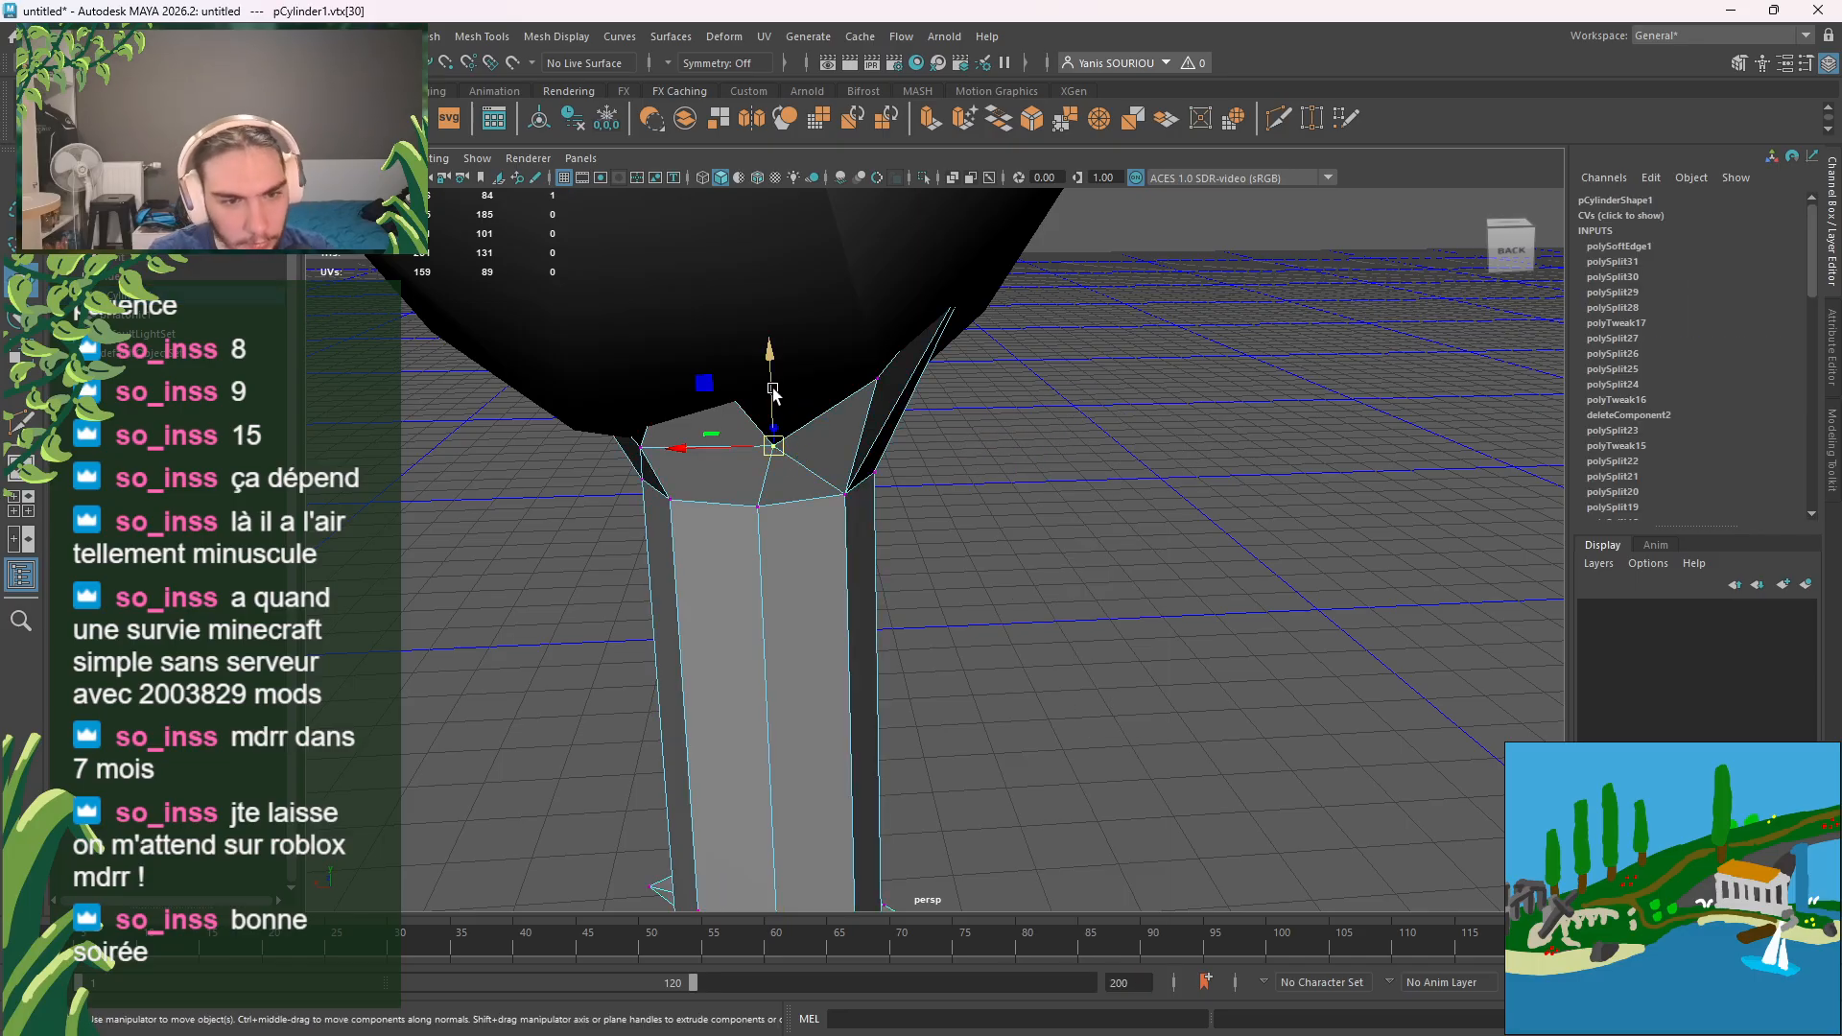
drag(772, 388, 855, 355)
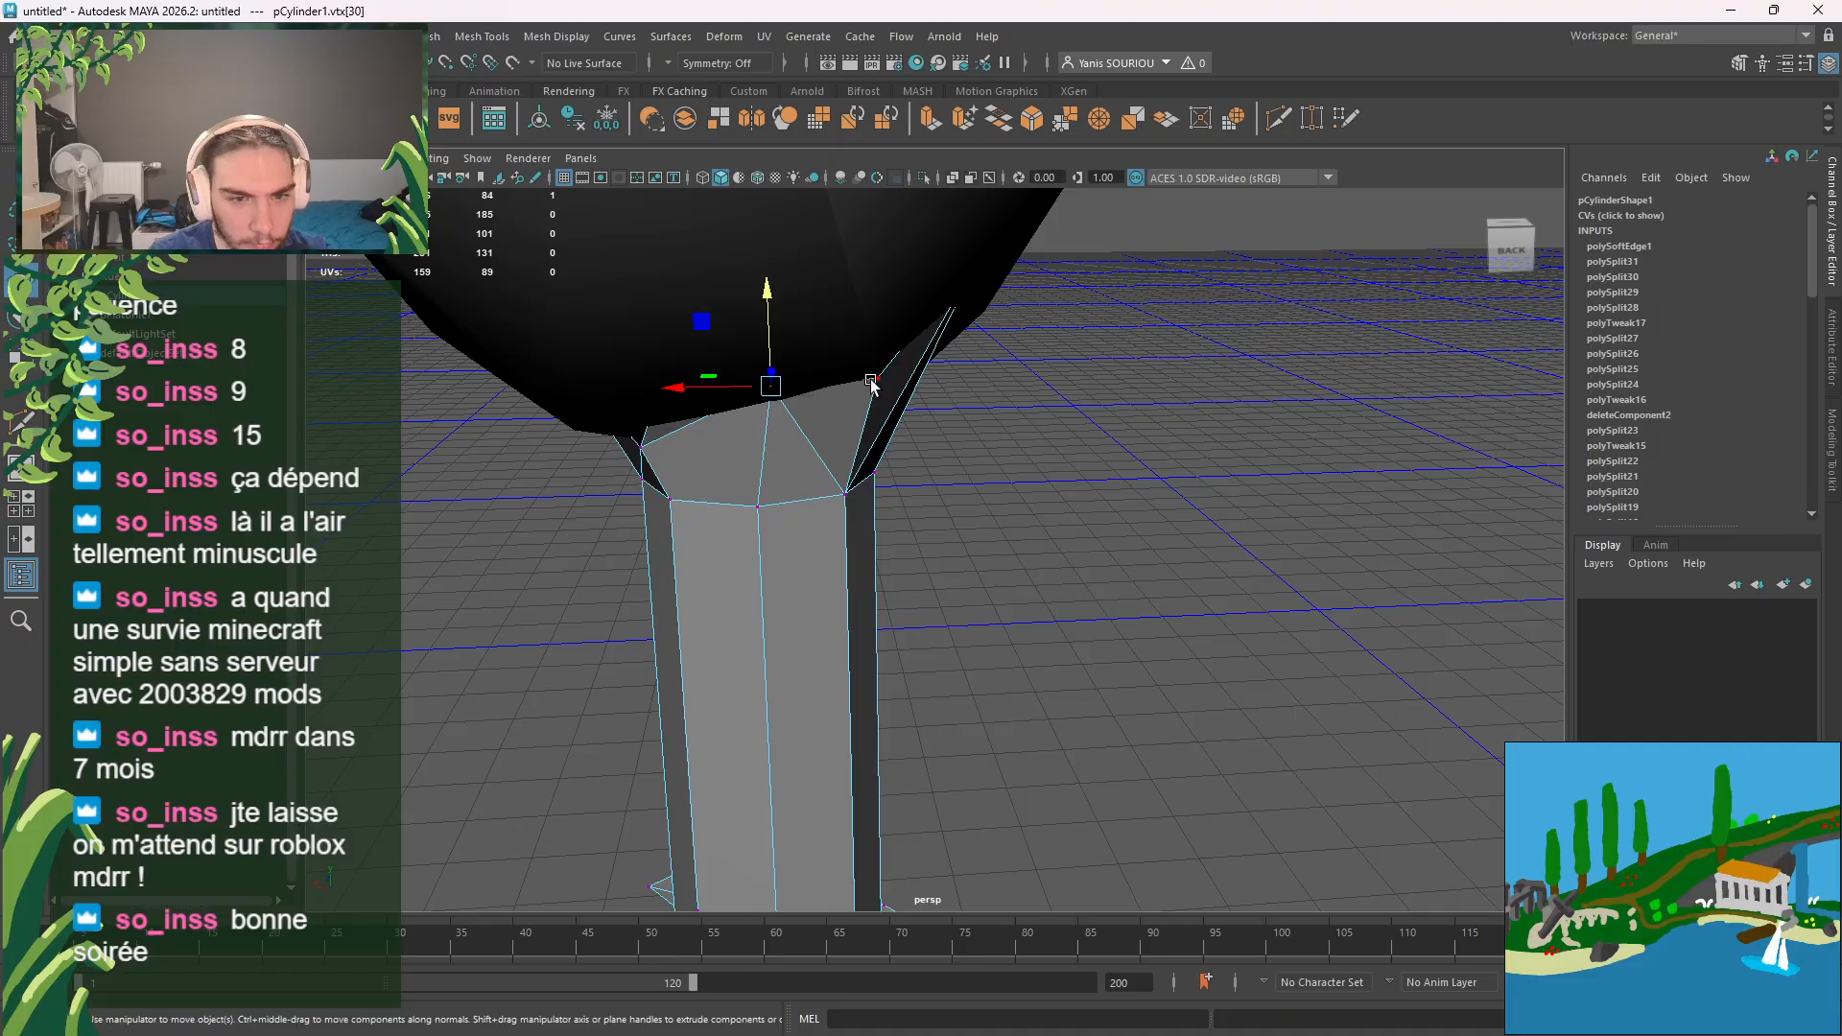
Step: Lower the tall tip vertex on the trunk's rim and shift it horizontally to about X 1.87, Z -19.16
click(871, 378)
alt+drag(816, 467, 1044, 547)
click(1076, 669)
mouse_move(1098, 683)
alt+mouse_down()
mouse_move(1052, 588)
mouse_move(1000, 600)
alt+mouse_up()
drag(853, 230, 878, 304)
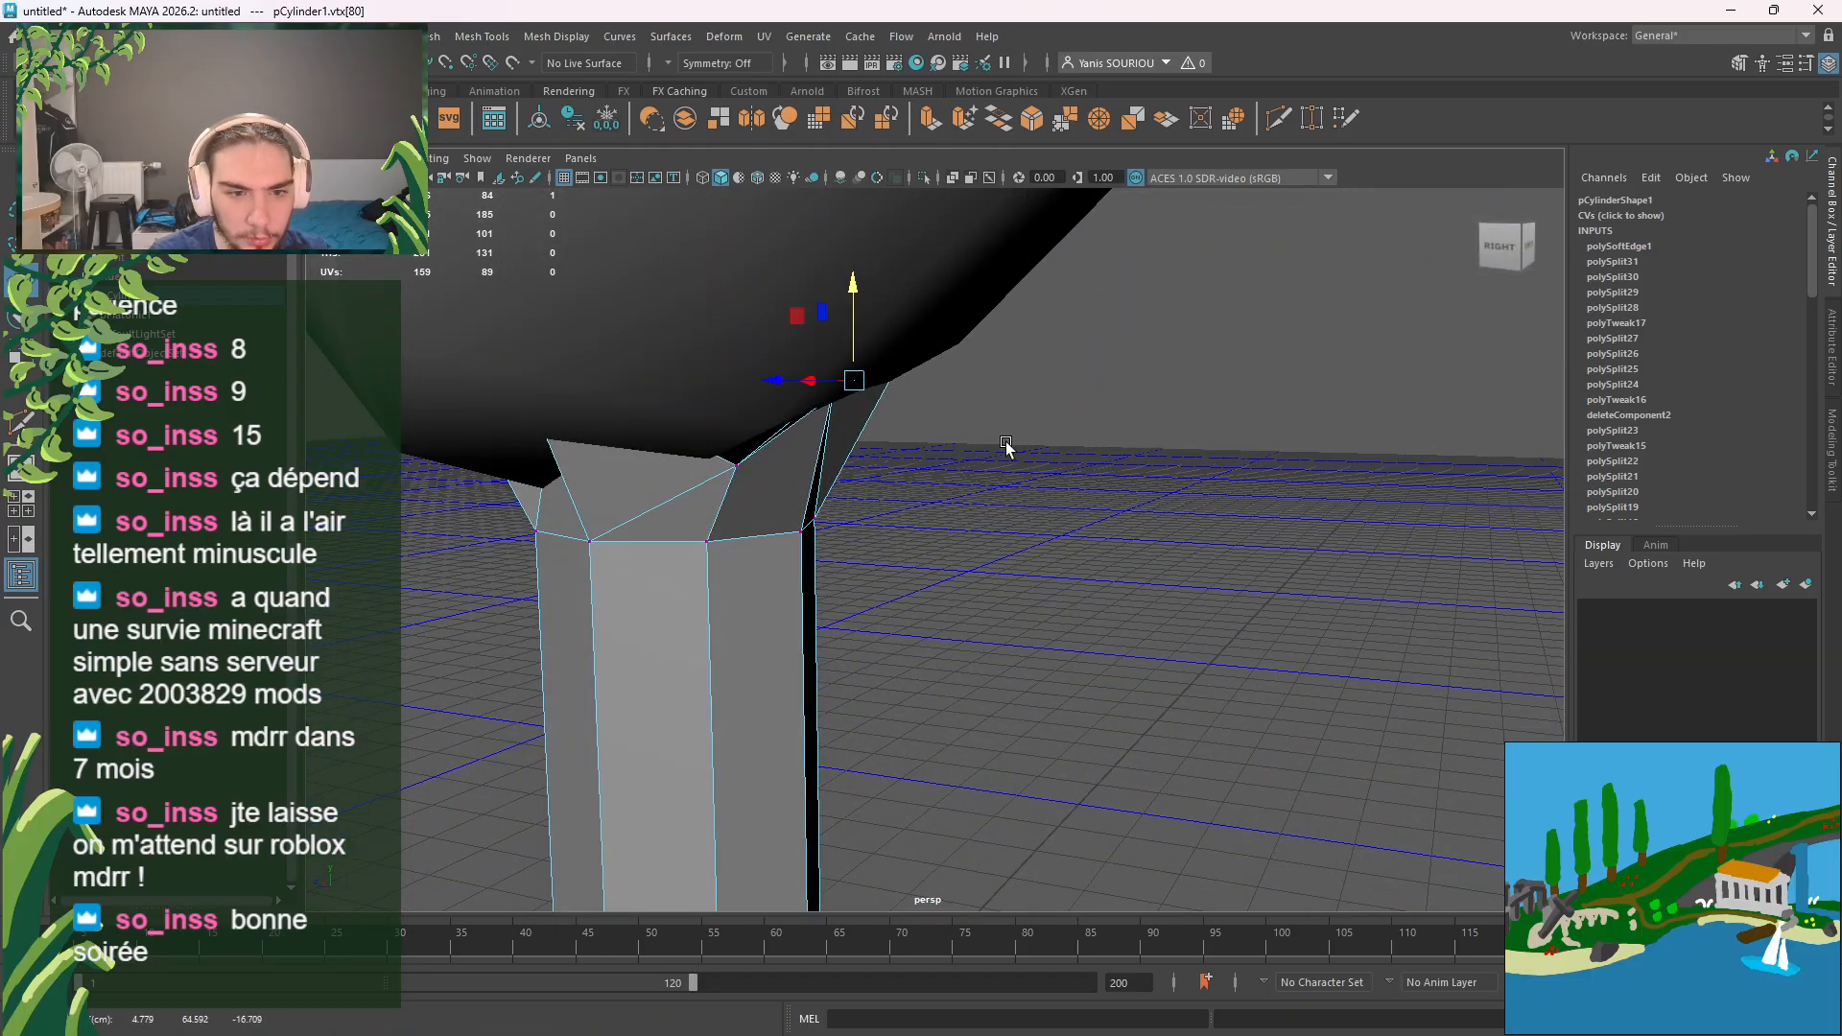
mouse_move(1005, 446)
alt+mouse_down()
mouse_move(1069, 527)
mouse_move(945, 691)
mouse_move(975, 670)
alt+mouse_up()
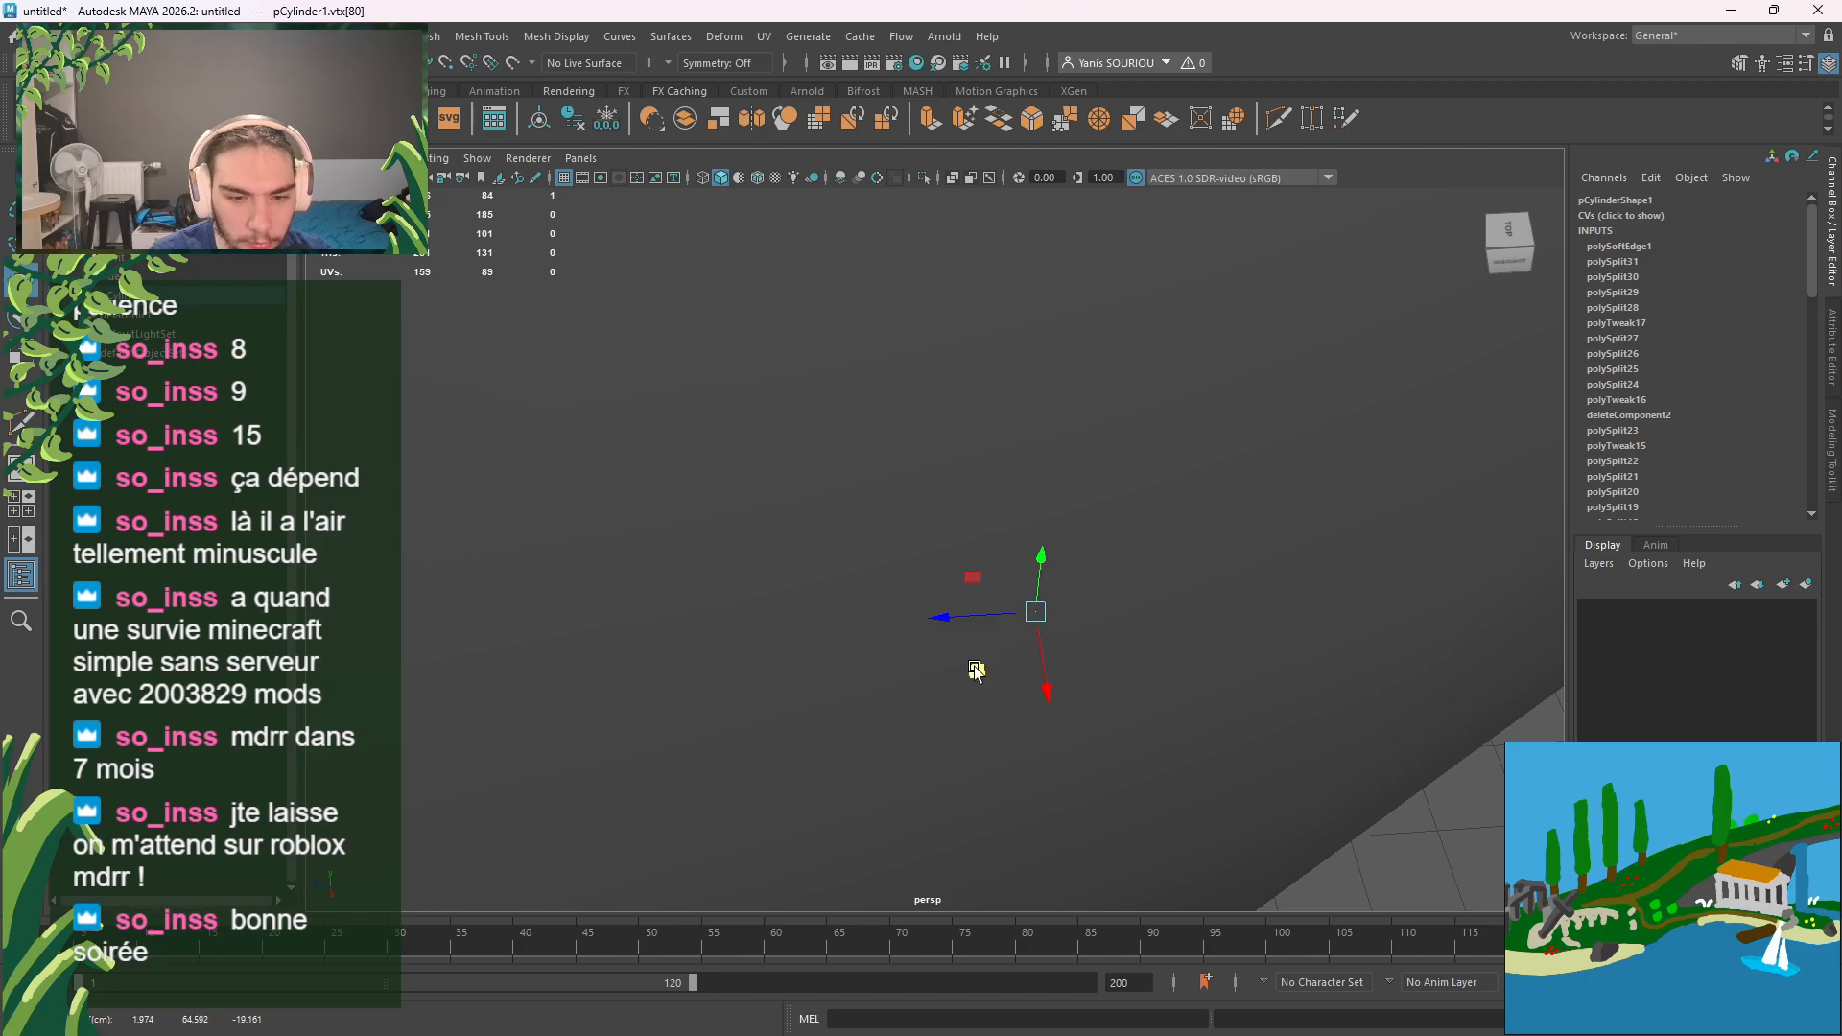
alt+drag(1132, 729, 966, 592)
Step: Shift the raised back rim vertex horizontally to about X -3.49, Z -11.62
drag(759, 368, 828, 592)
click(796, 593)
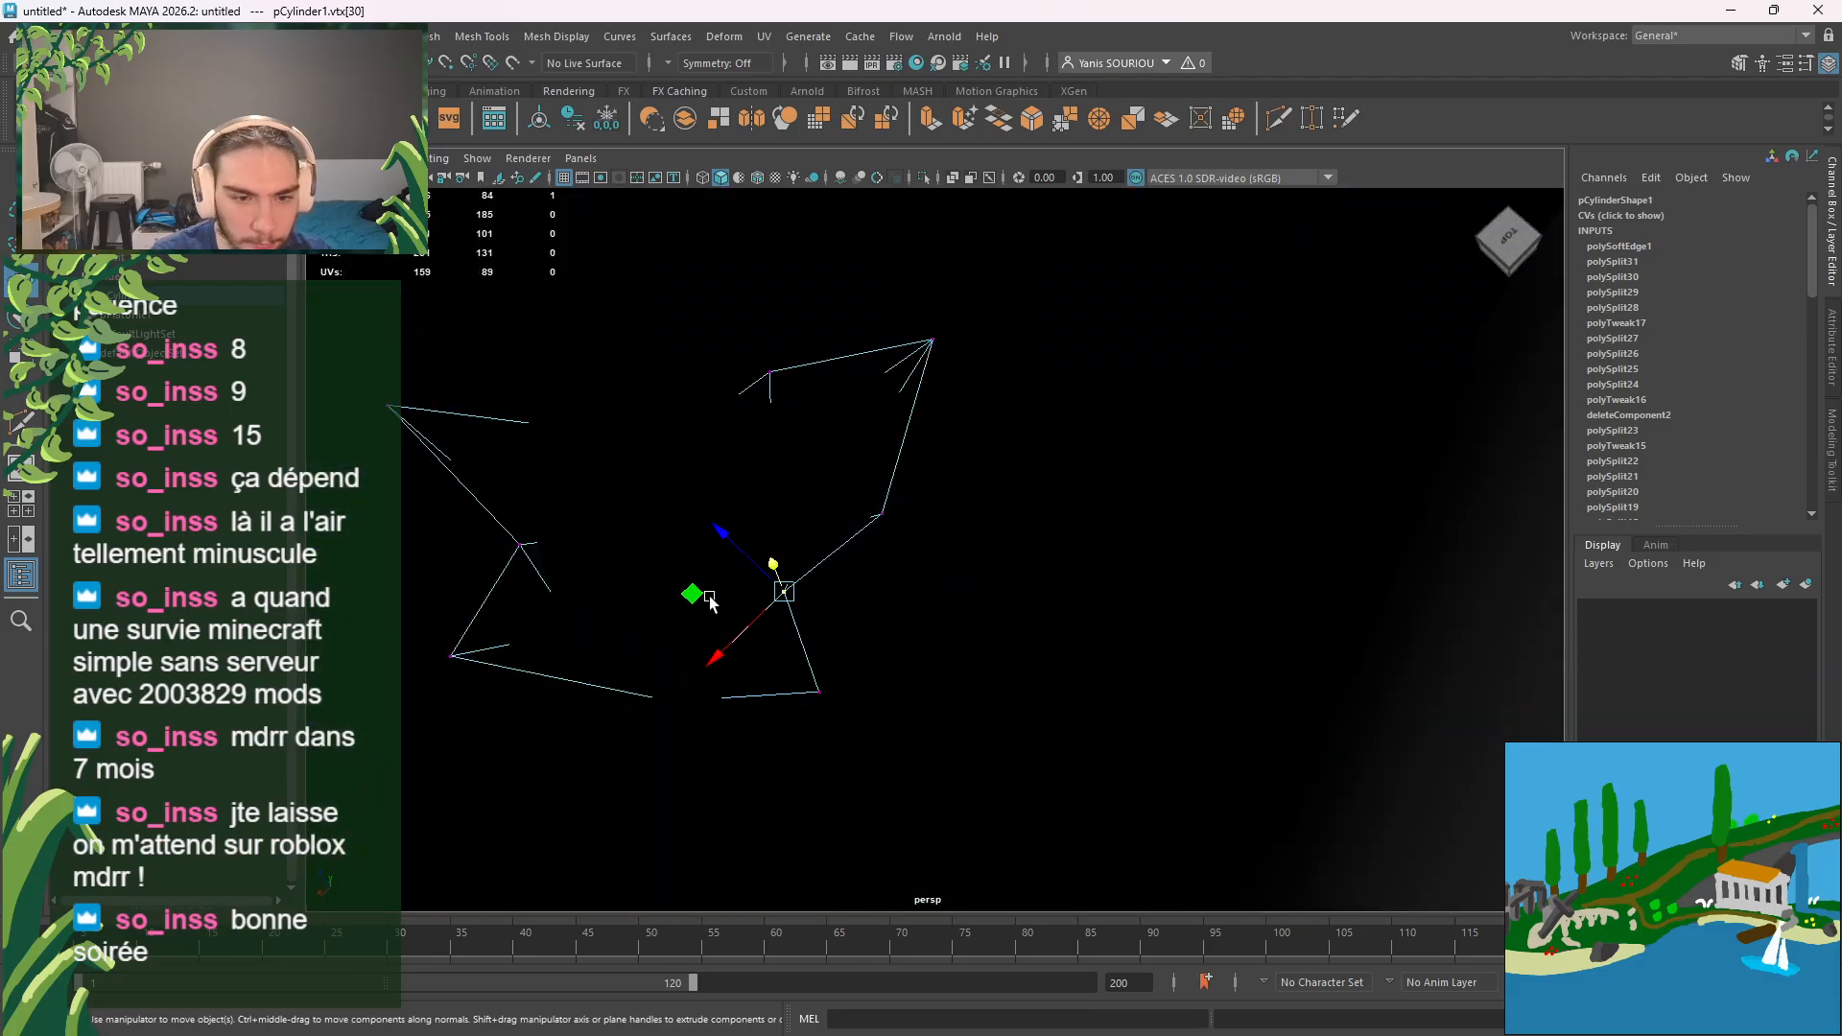
drag(696, 595, 735, 595)
mouse_move(857, 626)
alt+mouse_down()
mouse_move(859, 600)
mouse_move(955, 607)
mouse_move(810, 649)
alt+mouse_up()
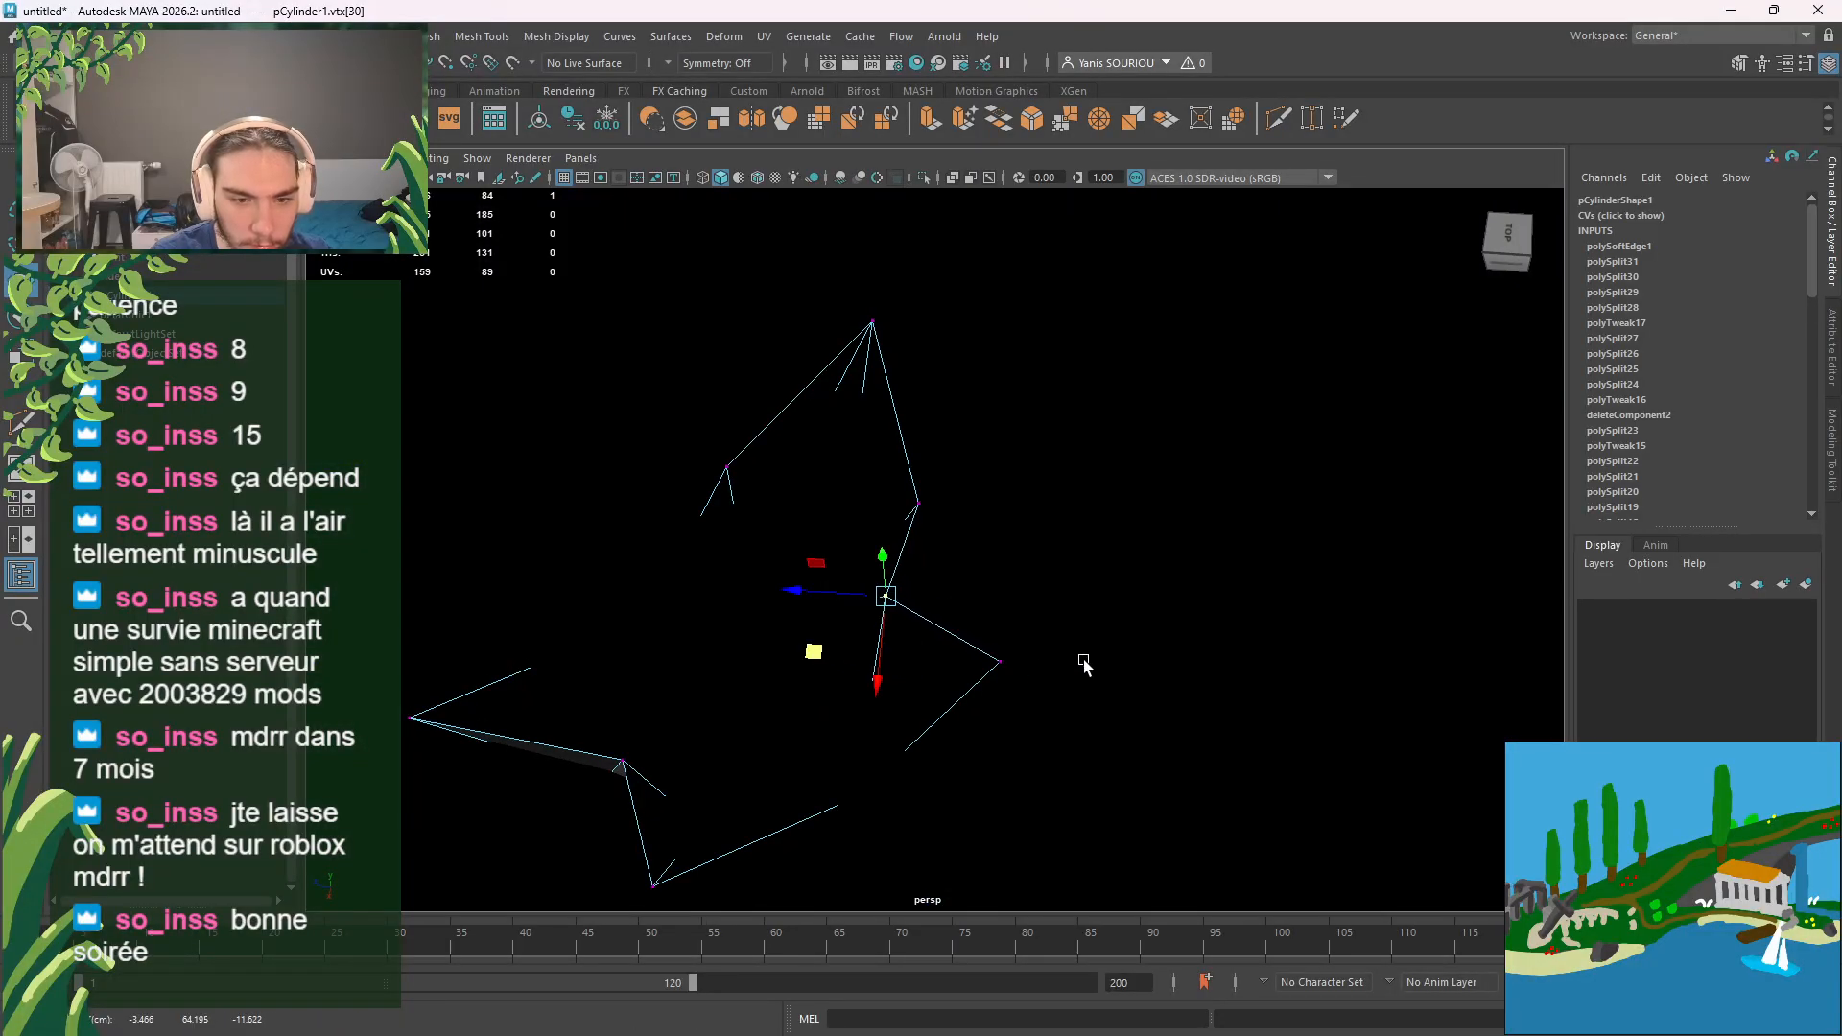
mouse_move(1086, 664)
alt+mouse_down()
mouse_move(937, 531)
mouse_move(860, 551)
mouse_move(868, 588)
mouse_move(1004, 572)
mouse_move(900, 544)
alt+mouse_up()
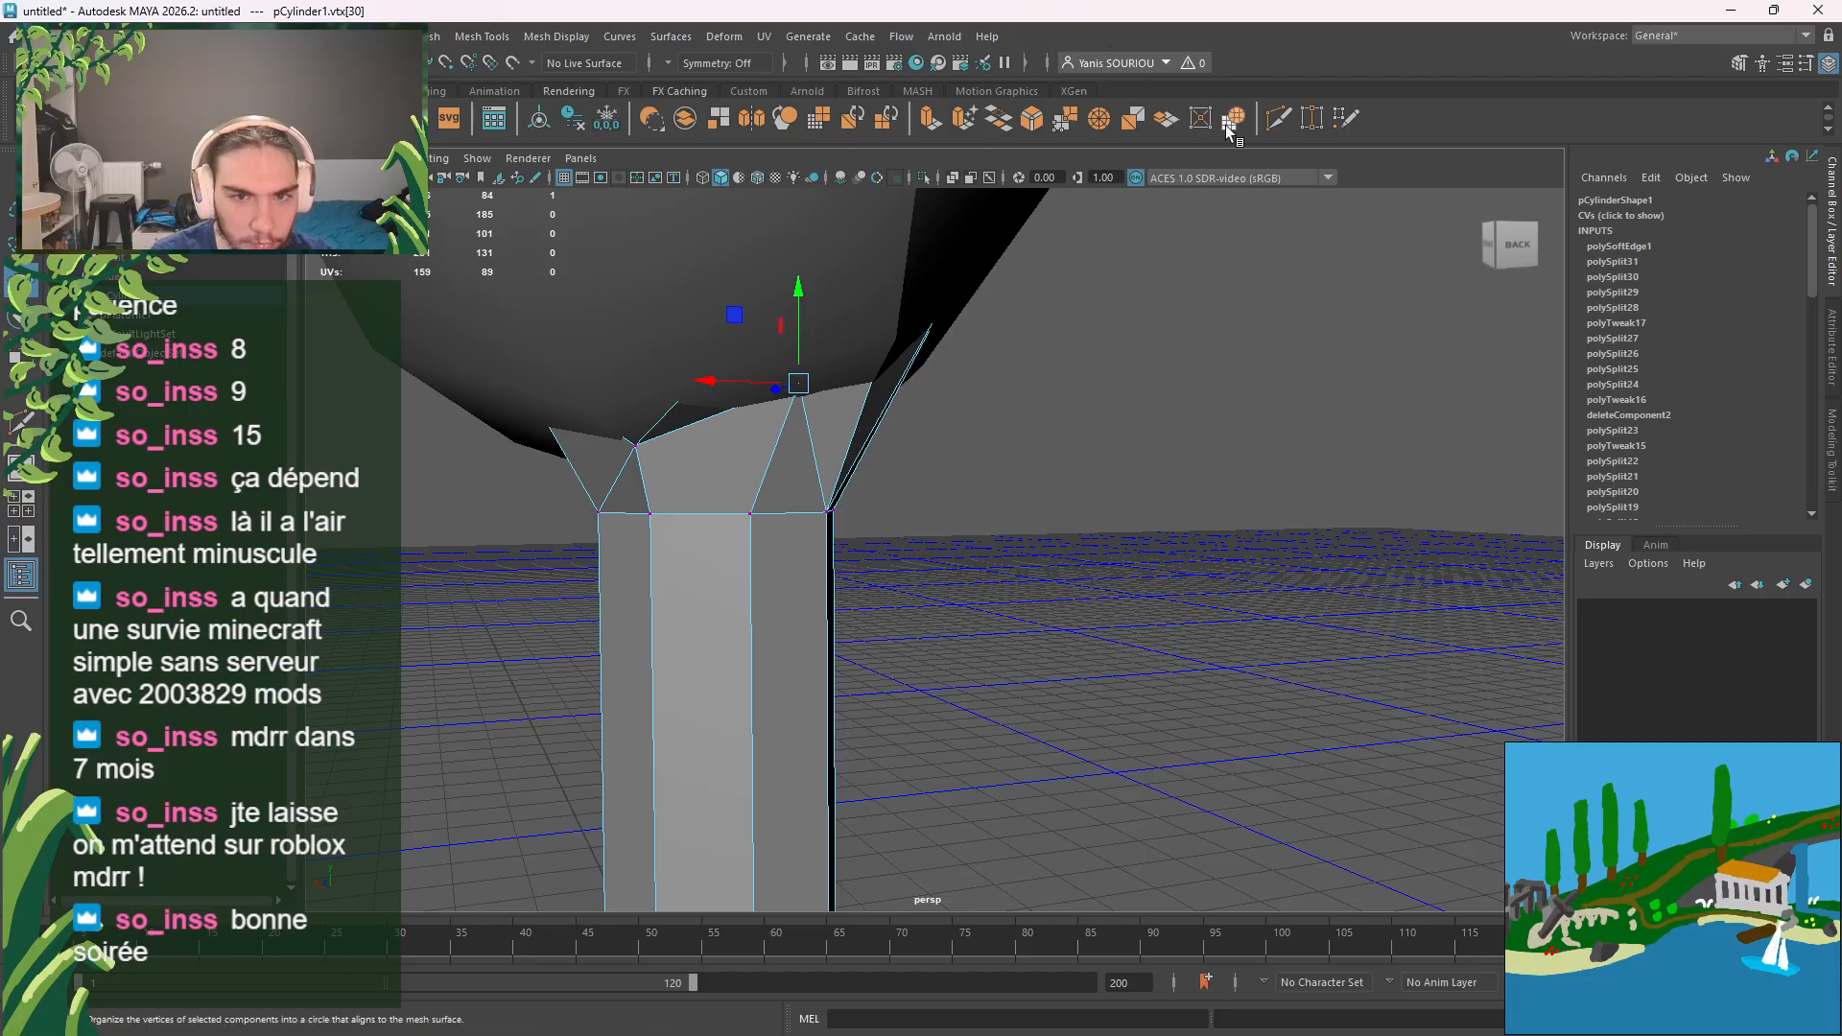
Step: Cut a diagonal edge across the back rim face, from the low rim vertex to the opposite corner below
click(1276, 120)
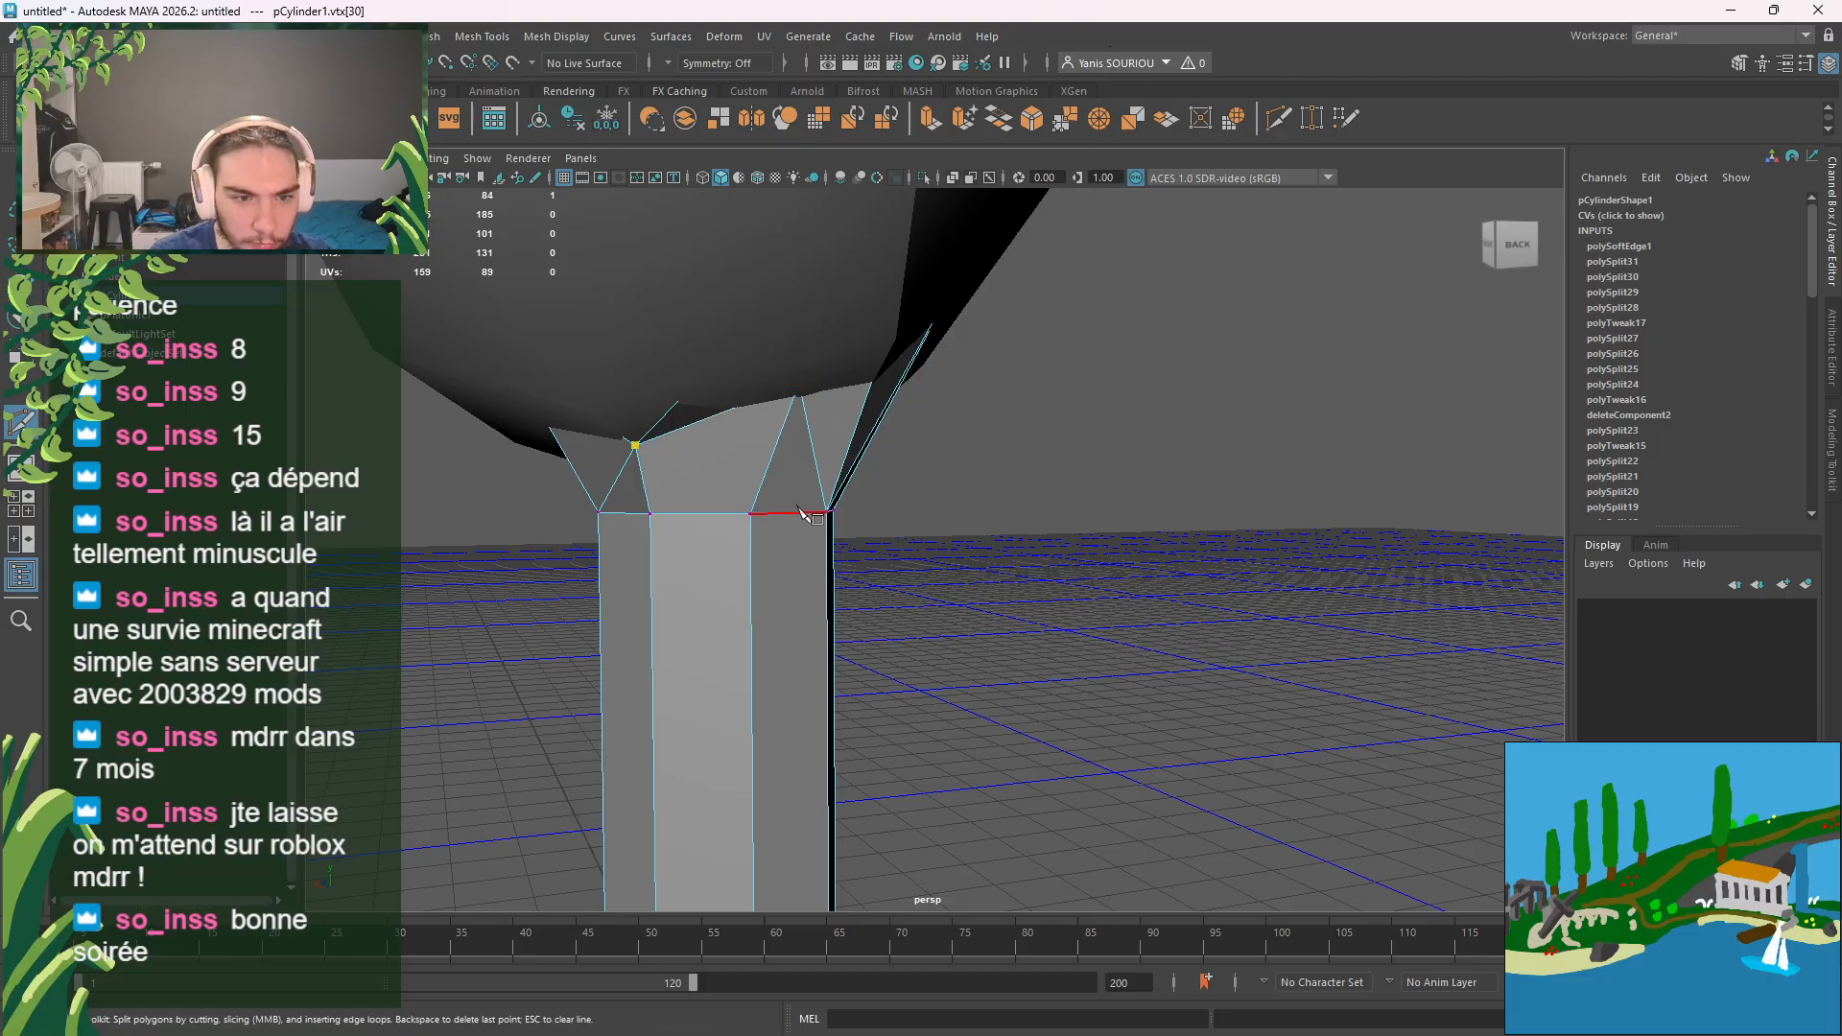
click(750, 514)
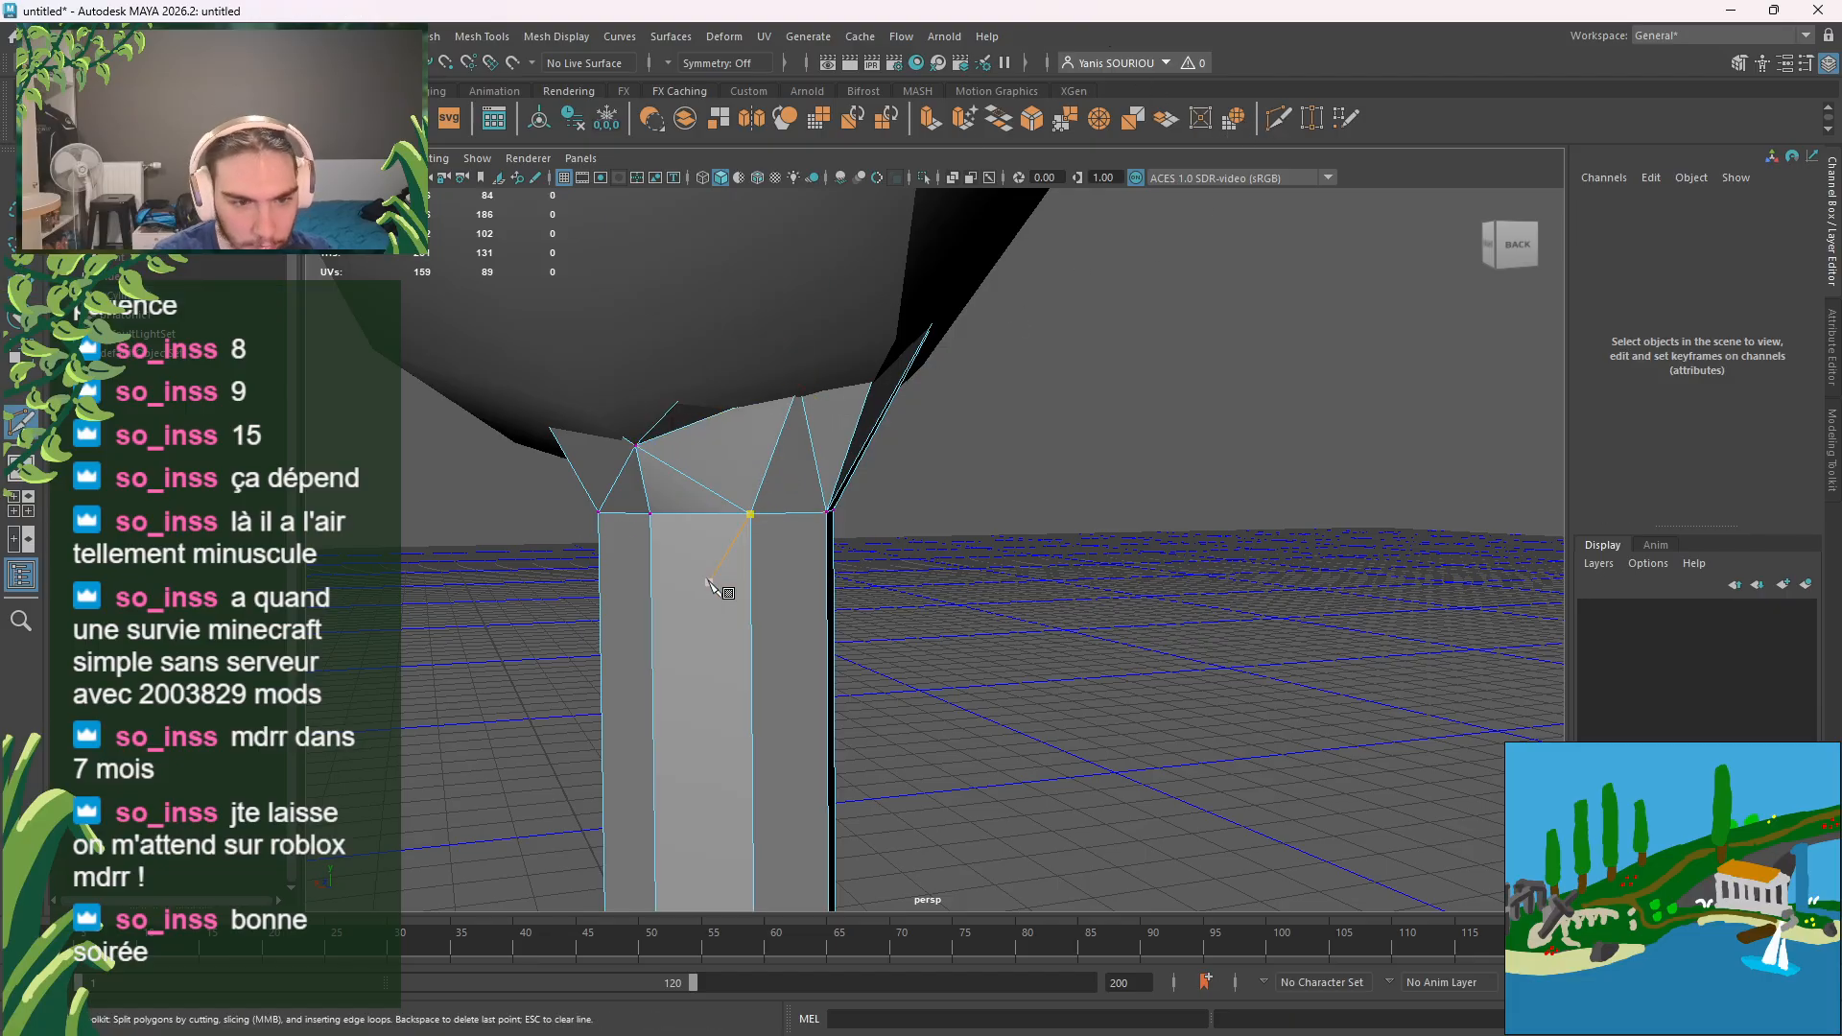
key(q)
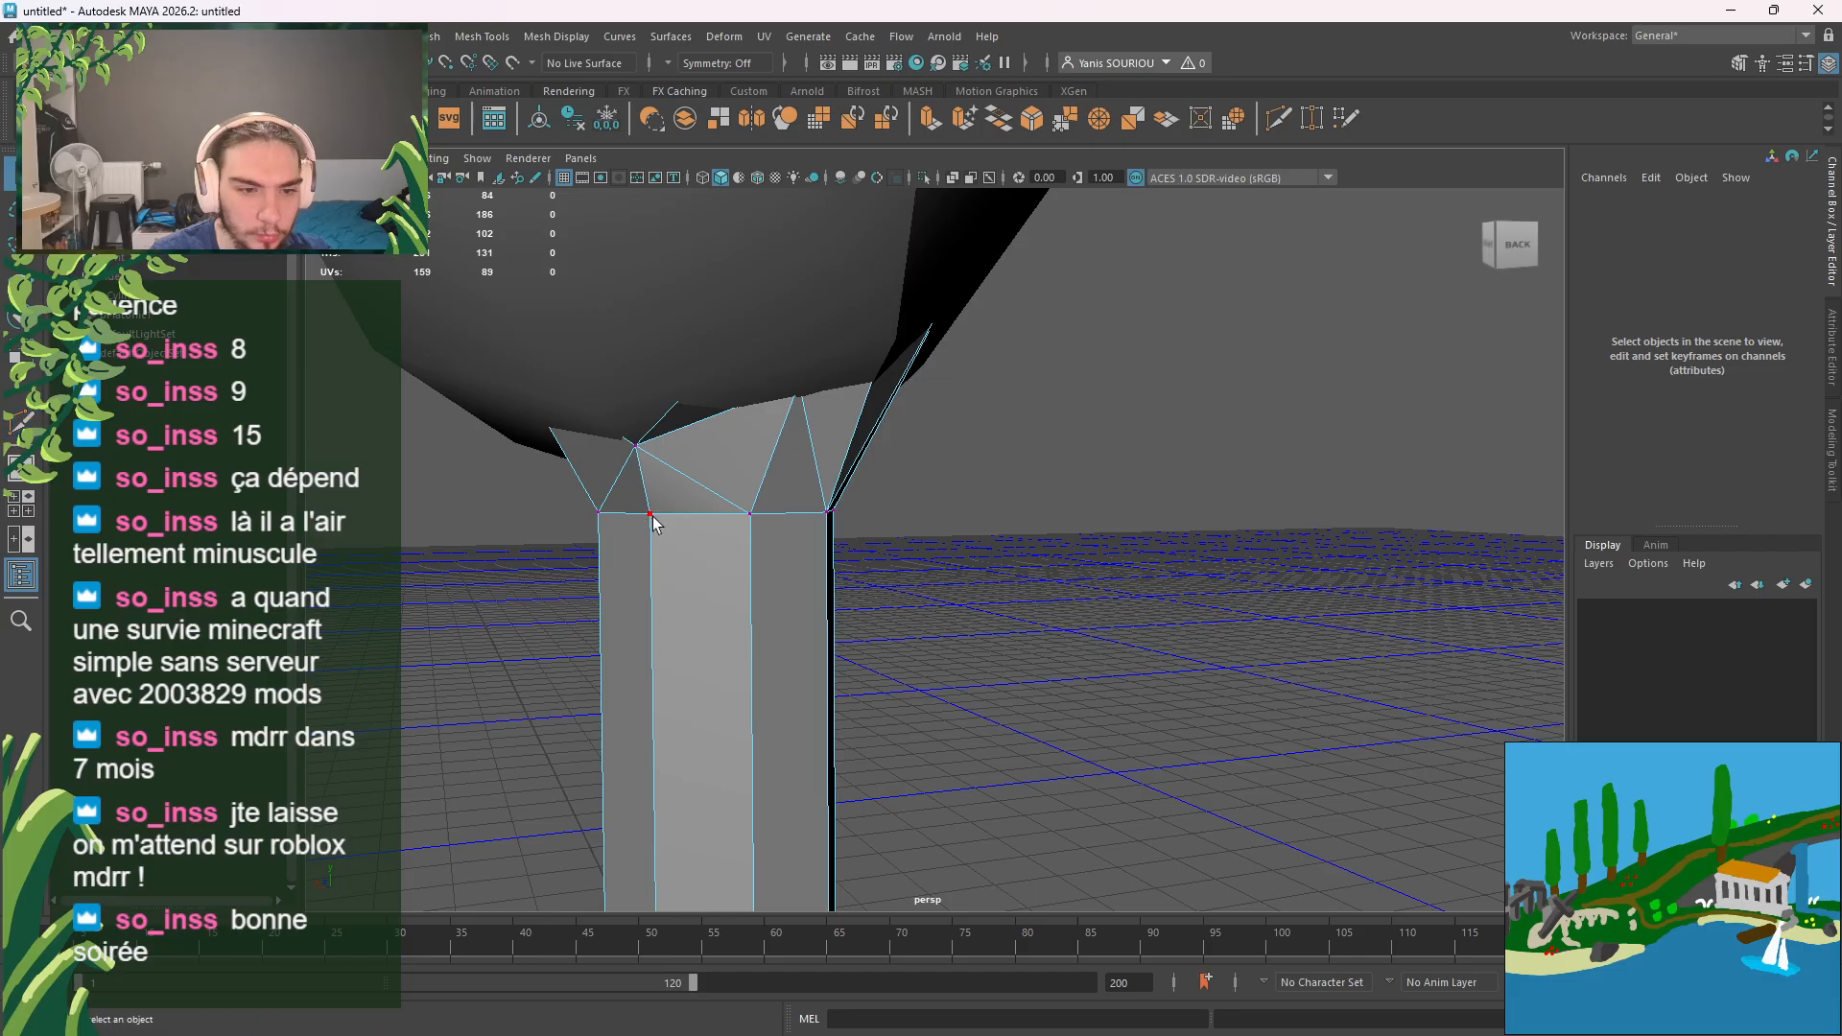
Step: Lower several vertices of the ring below the trunk's rim, working from the back around to the front
click(653, 518)
key(w)
drag(649, 481, 647, 564)
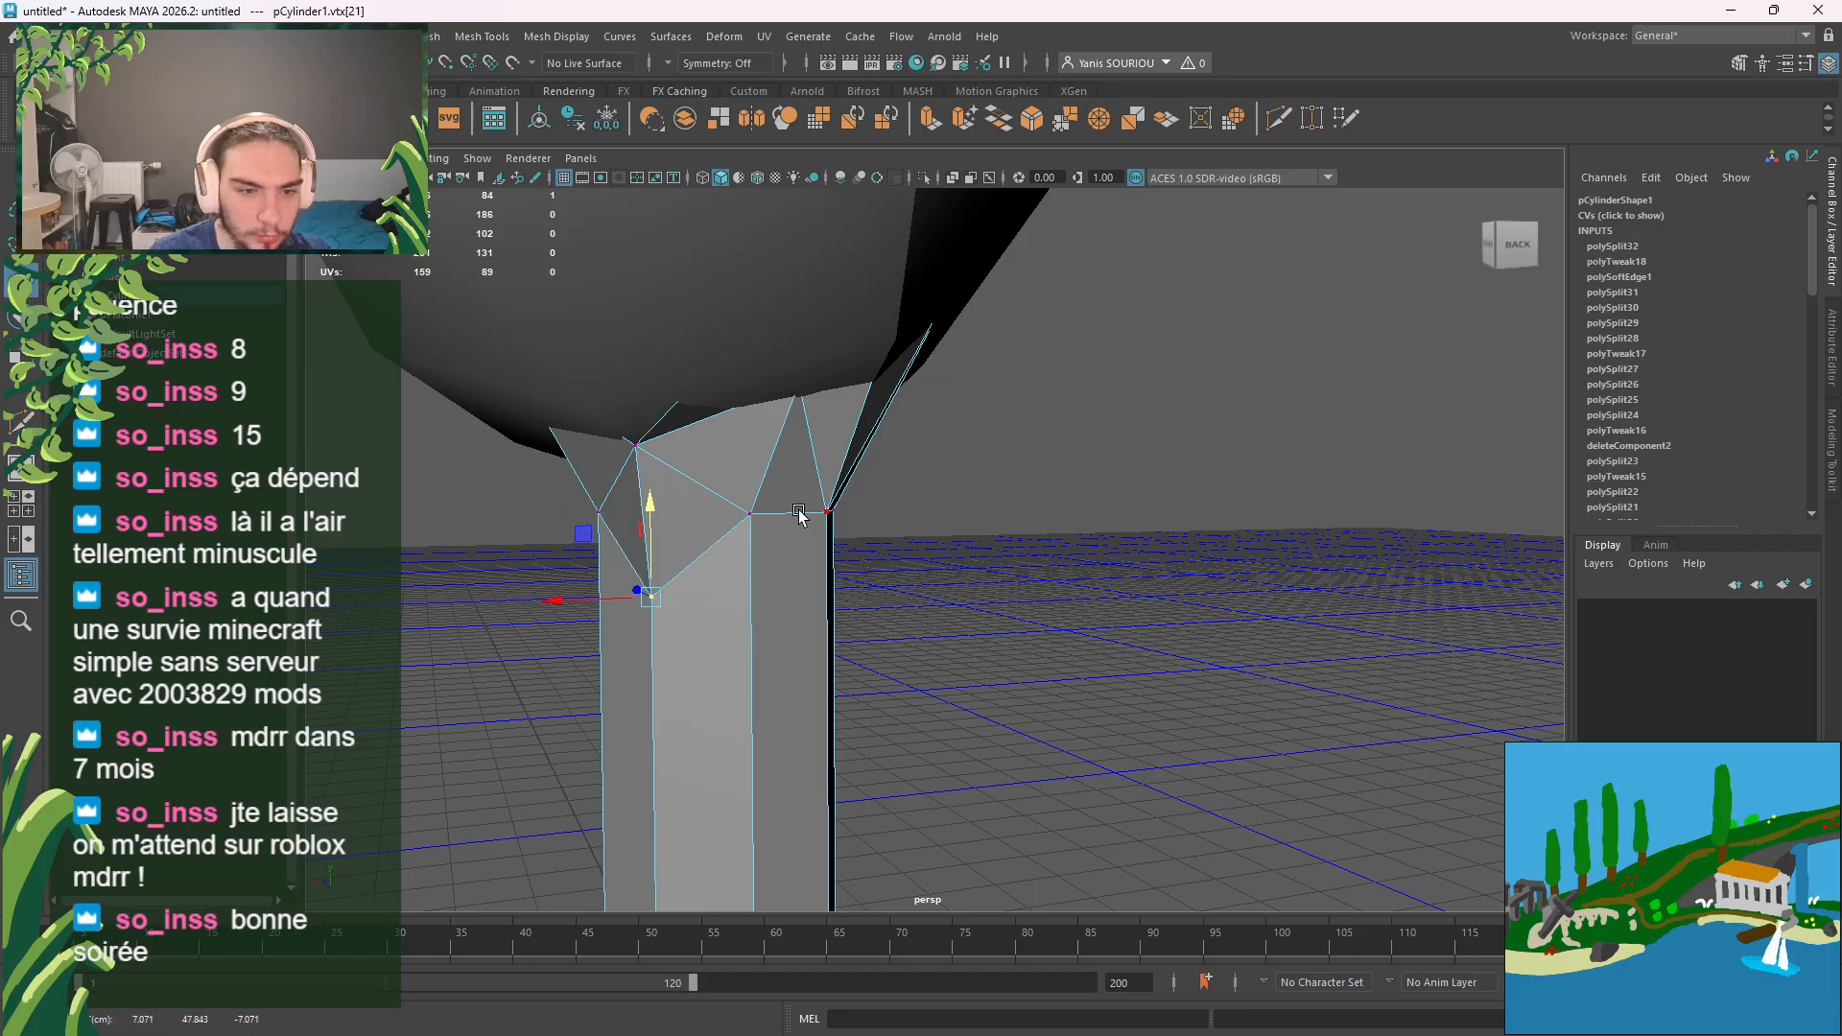
click(826, 514)
alt+drag(885, 564, 793, 521)
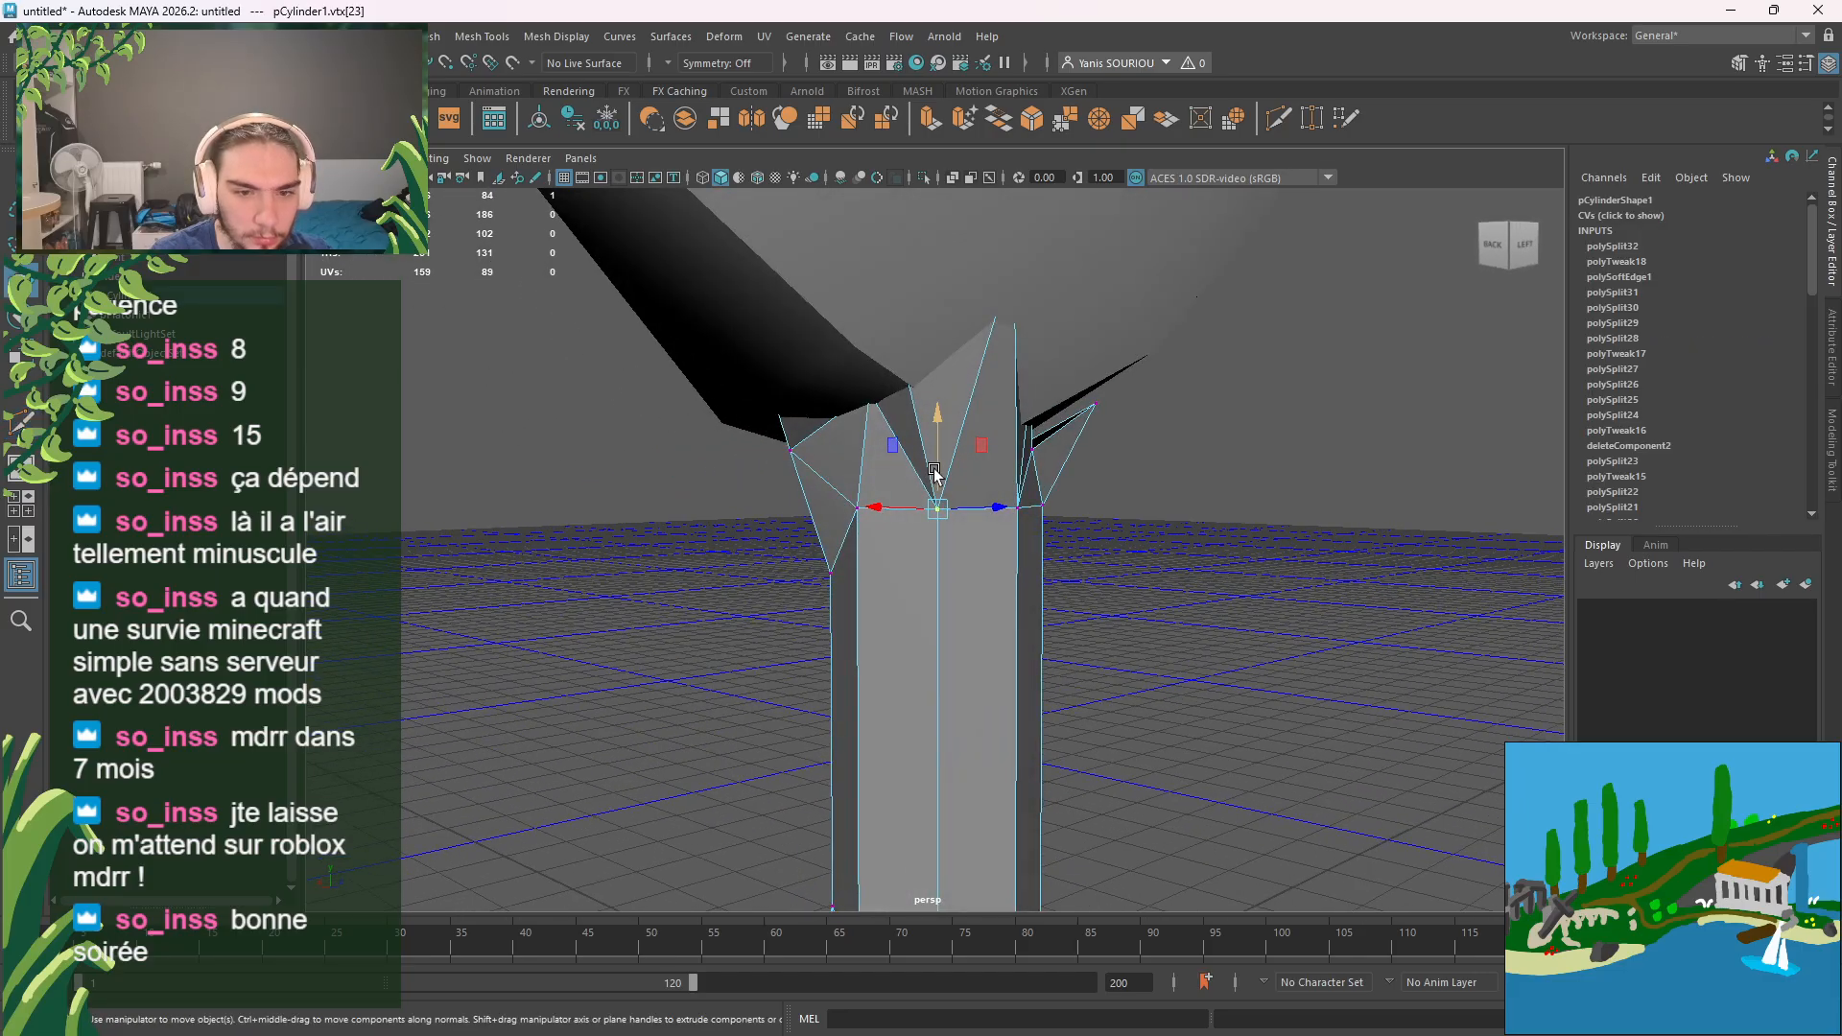
drag(935, 471, 1148, 604)
click(1148, 509)
Step: Raise the front rim tip and adjust the heights of neighbouring ring vertices on the trunk's front
click(1148, 369)
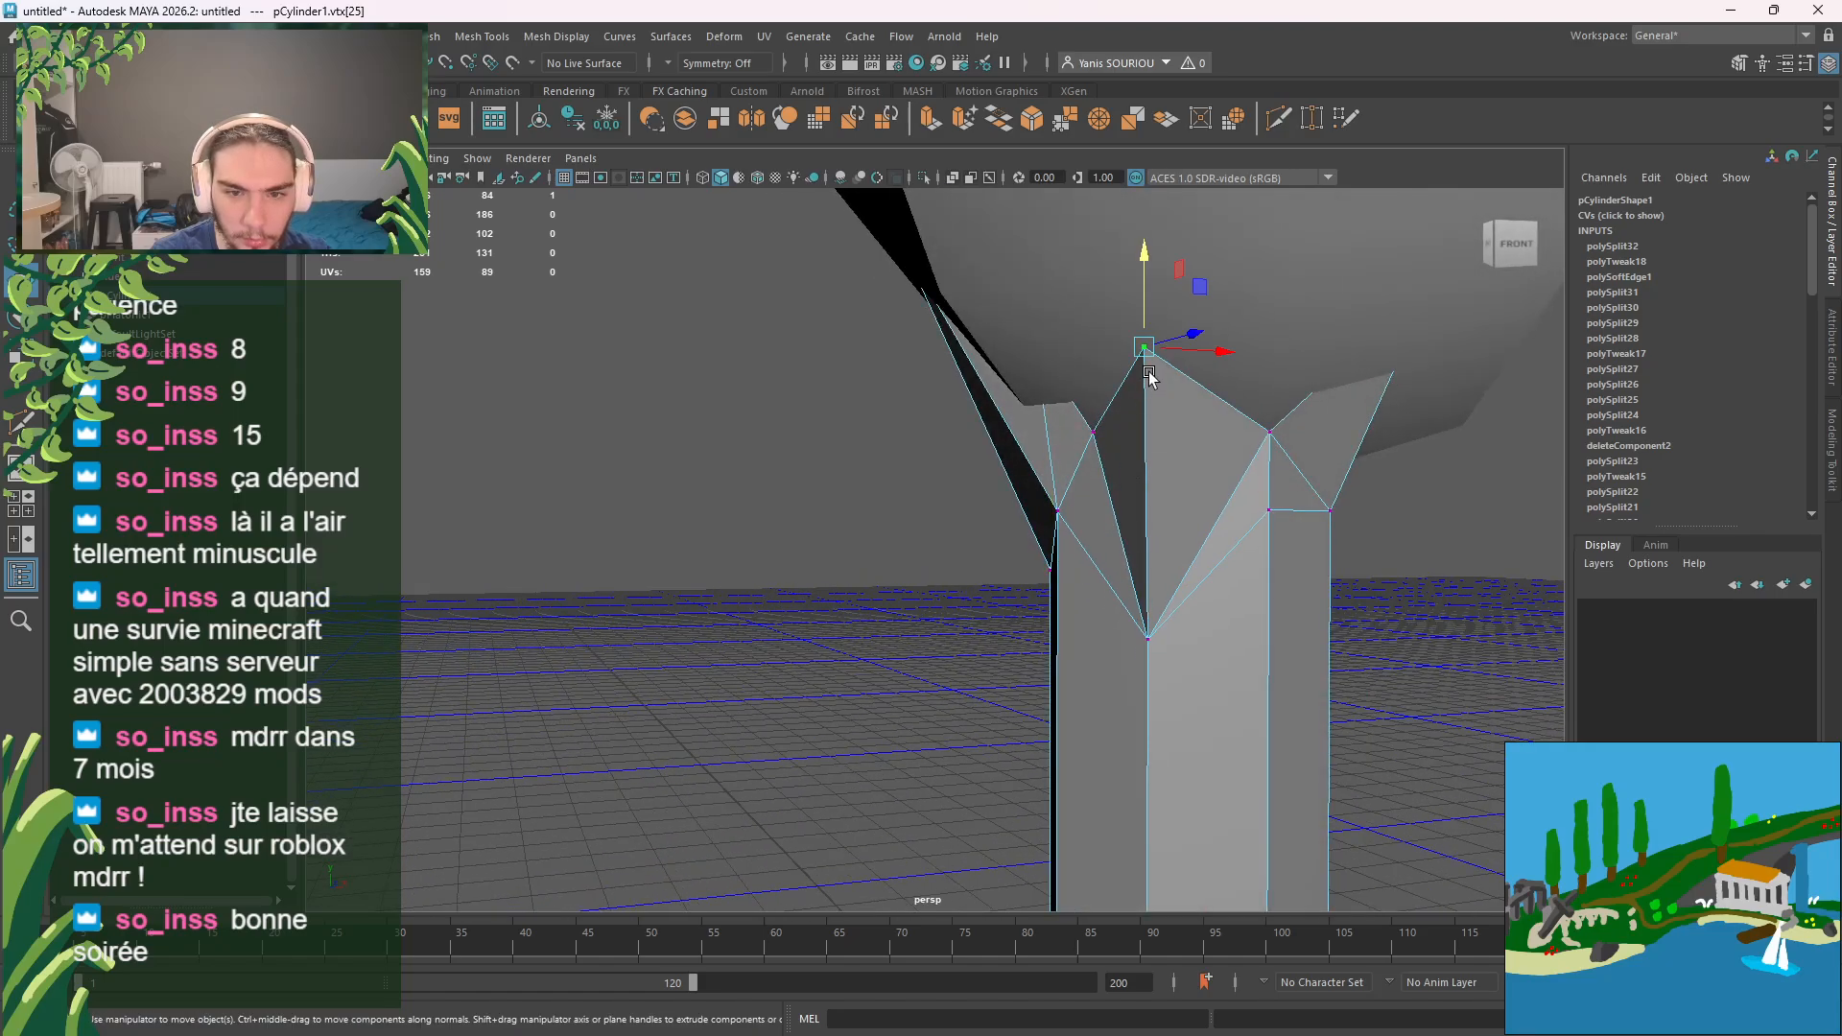
drag(1138, 326, 1148, 278)
click(1068, 520)
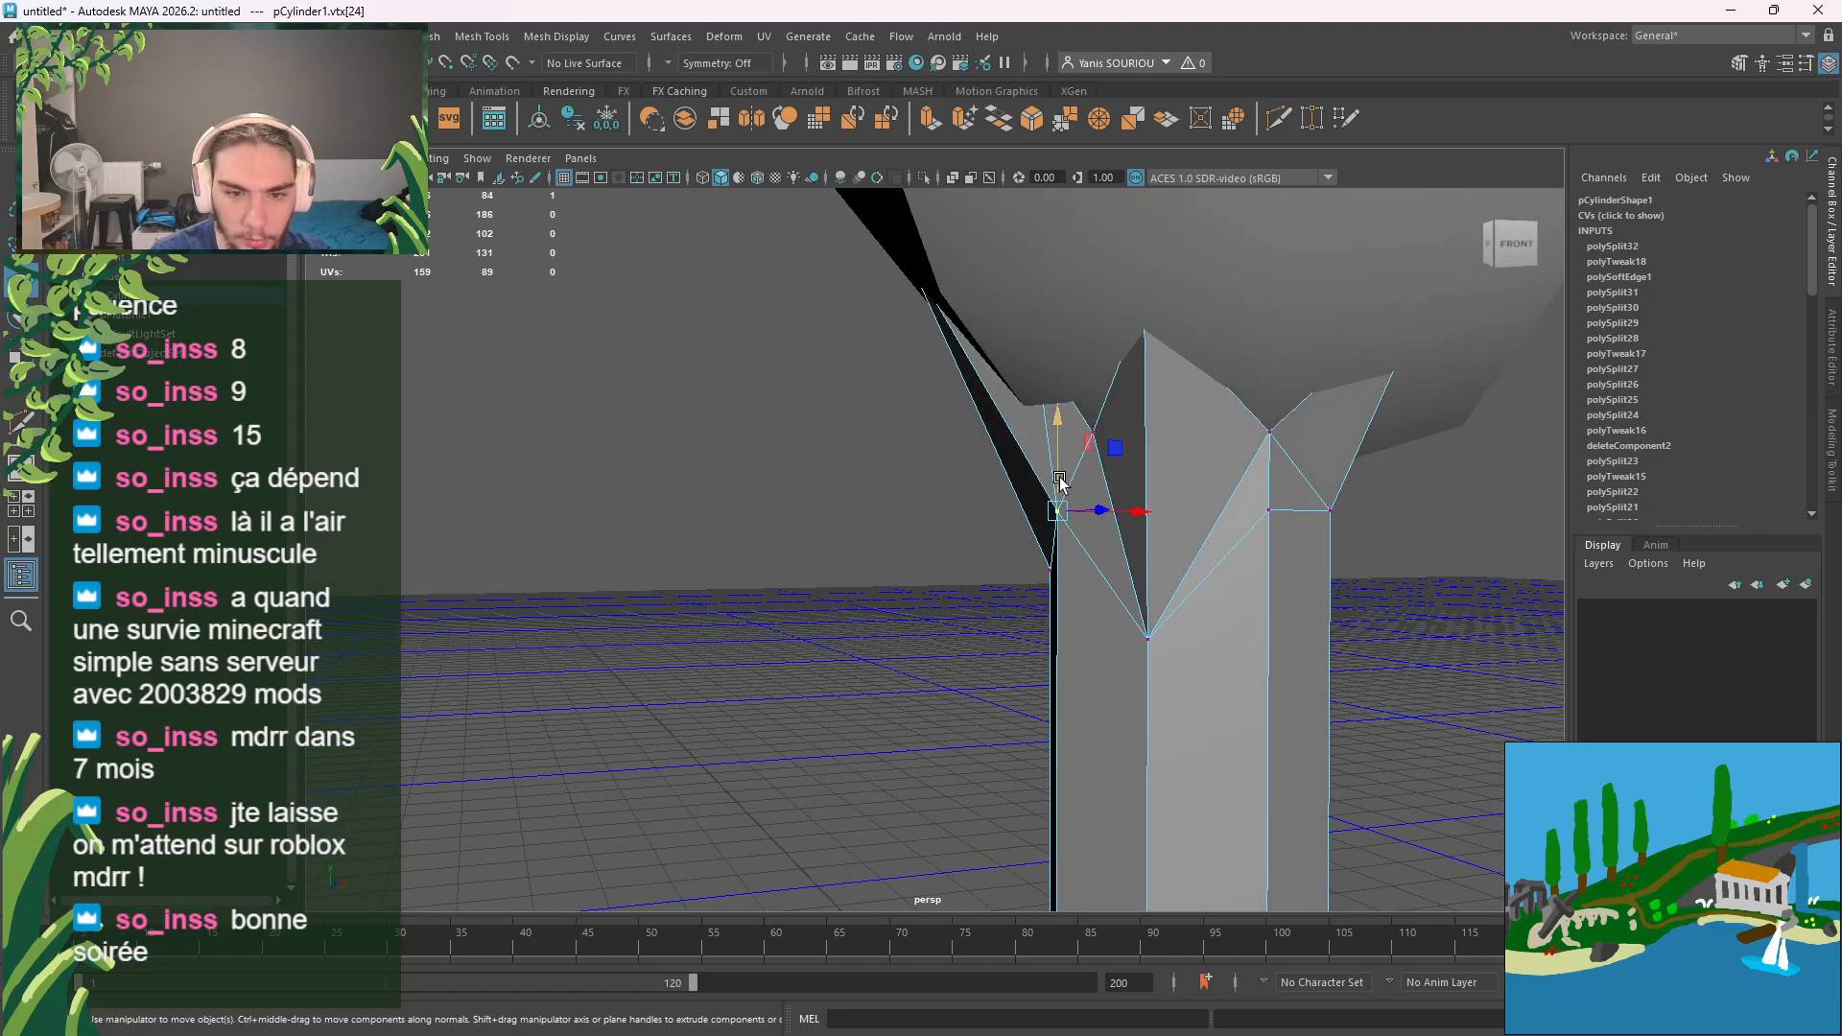
drag(1073, 481, 990, 425)
click(1100, 446)
click(976, 493)
click(989, 592)
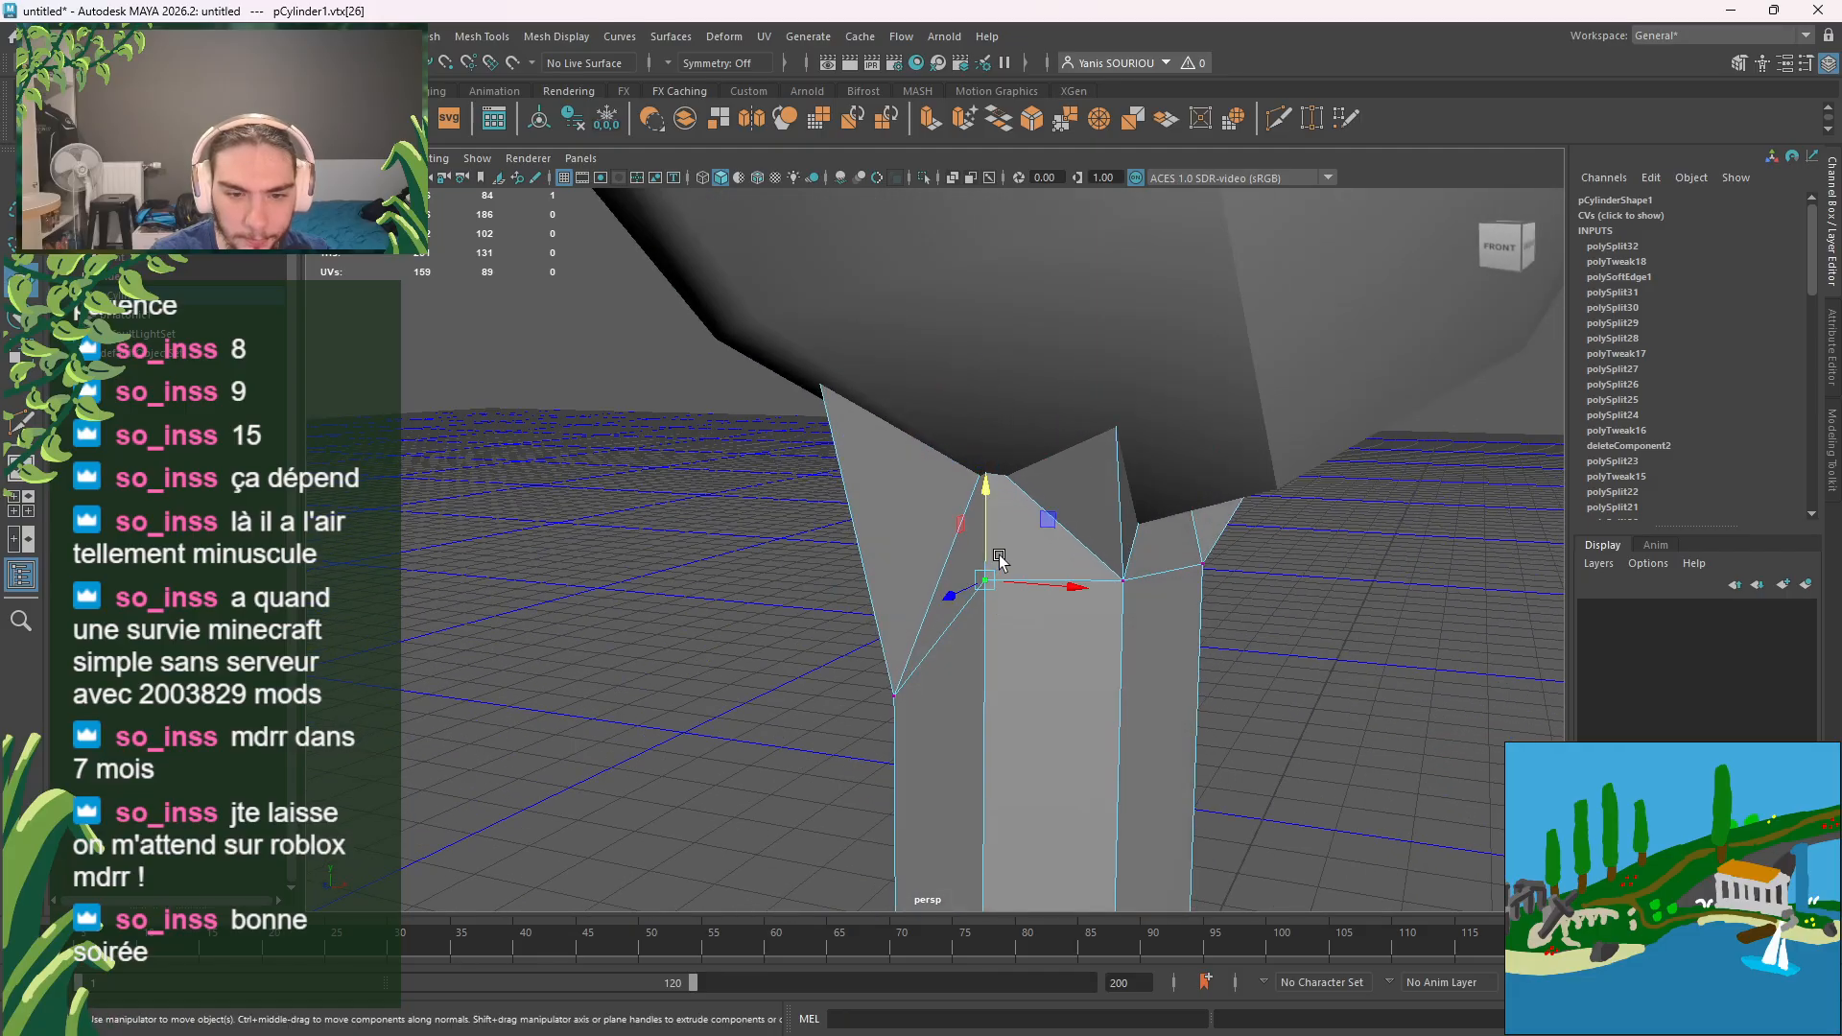
drag(989, 544, 960, 583)
Step: Stagger the ring on the trunk's right side by lowering one vertex and raising the next two
alt+drag(1138, 526, 814, 641)
click(831, 568)
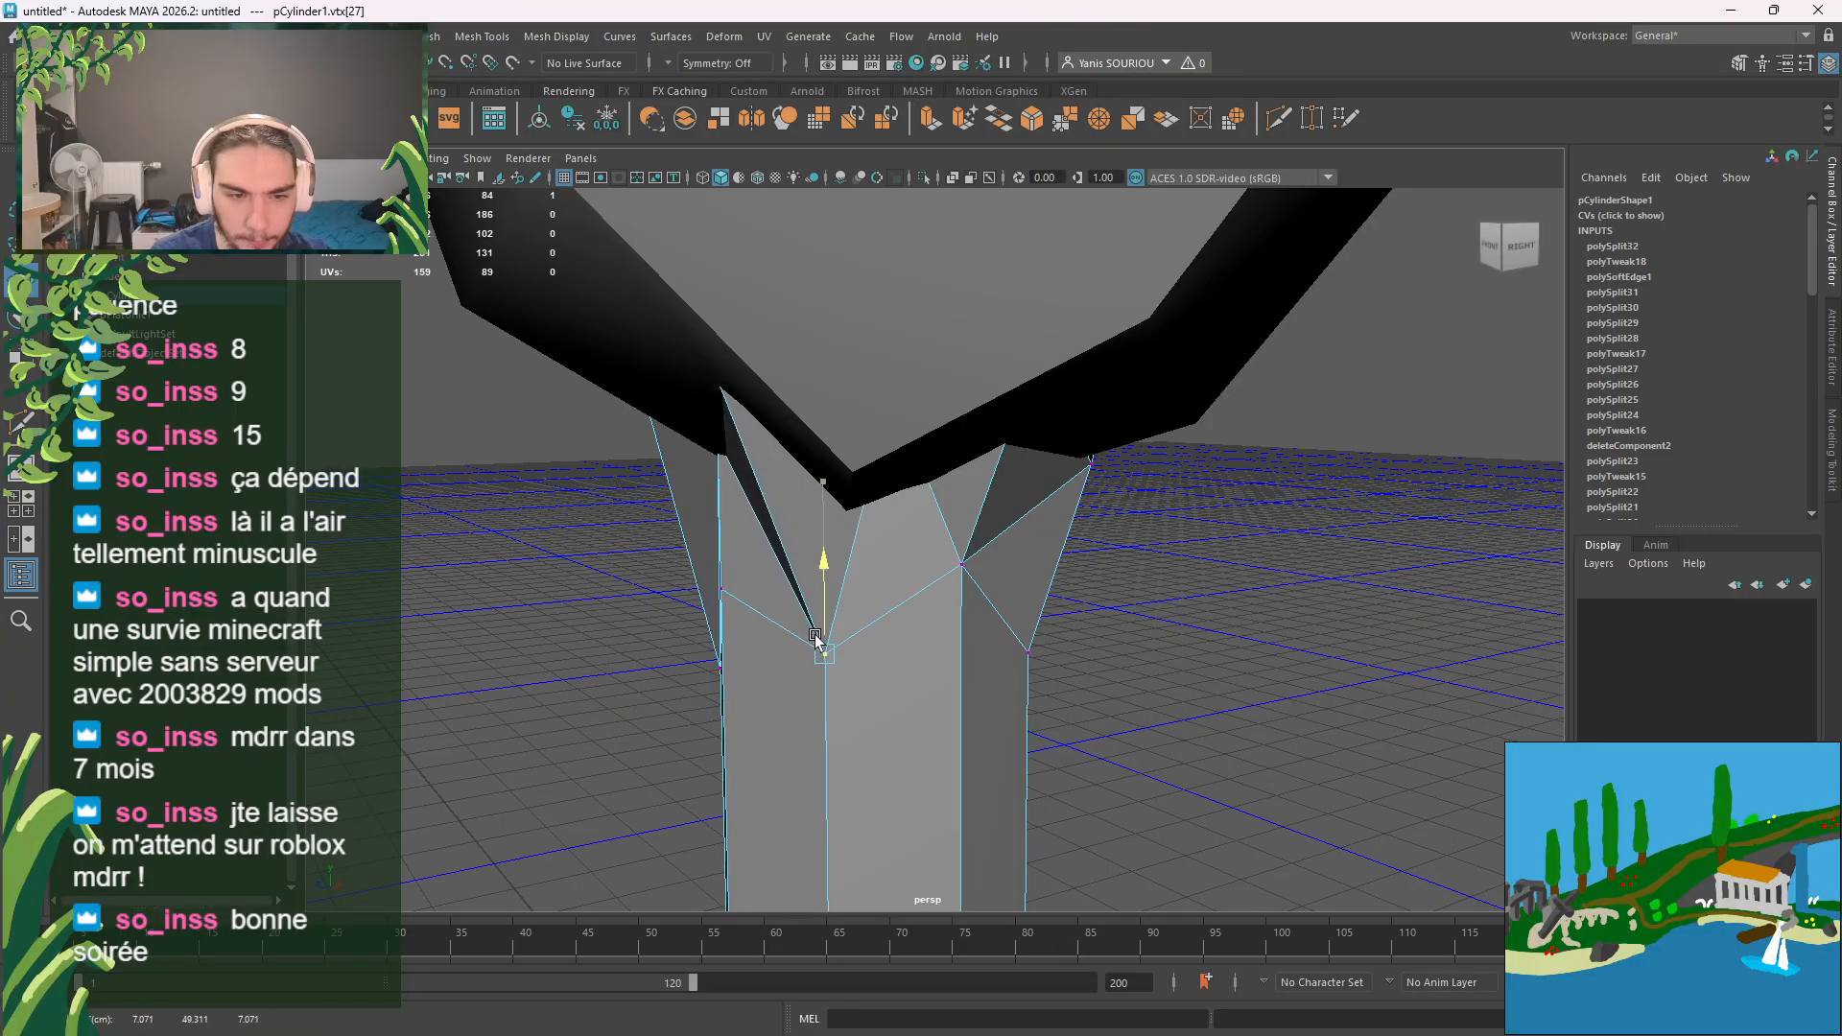
drag(1101, 611, 979, 564)
click(710, 511)
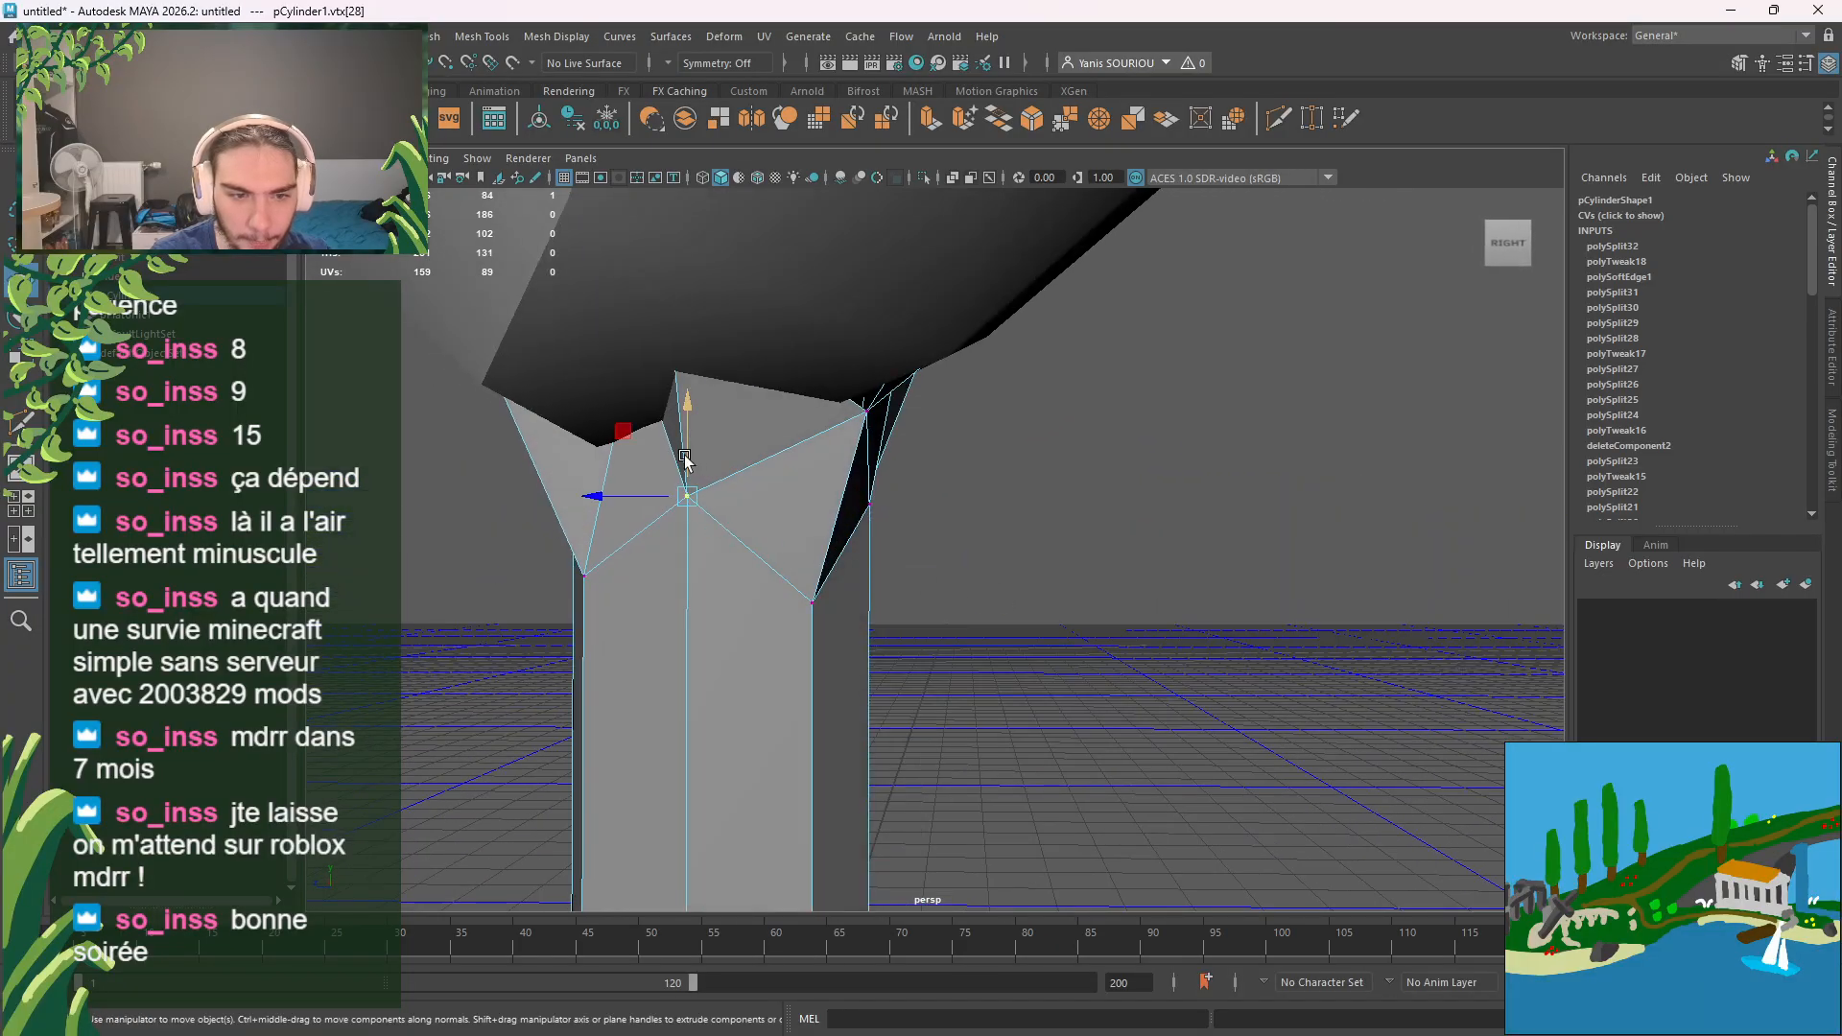
drag(689, 459, 690, 439)
alt+drag(997, 509, 831, 547)
click(667, 475)
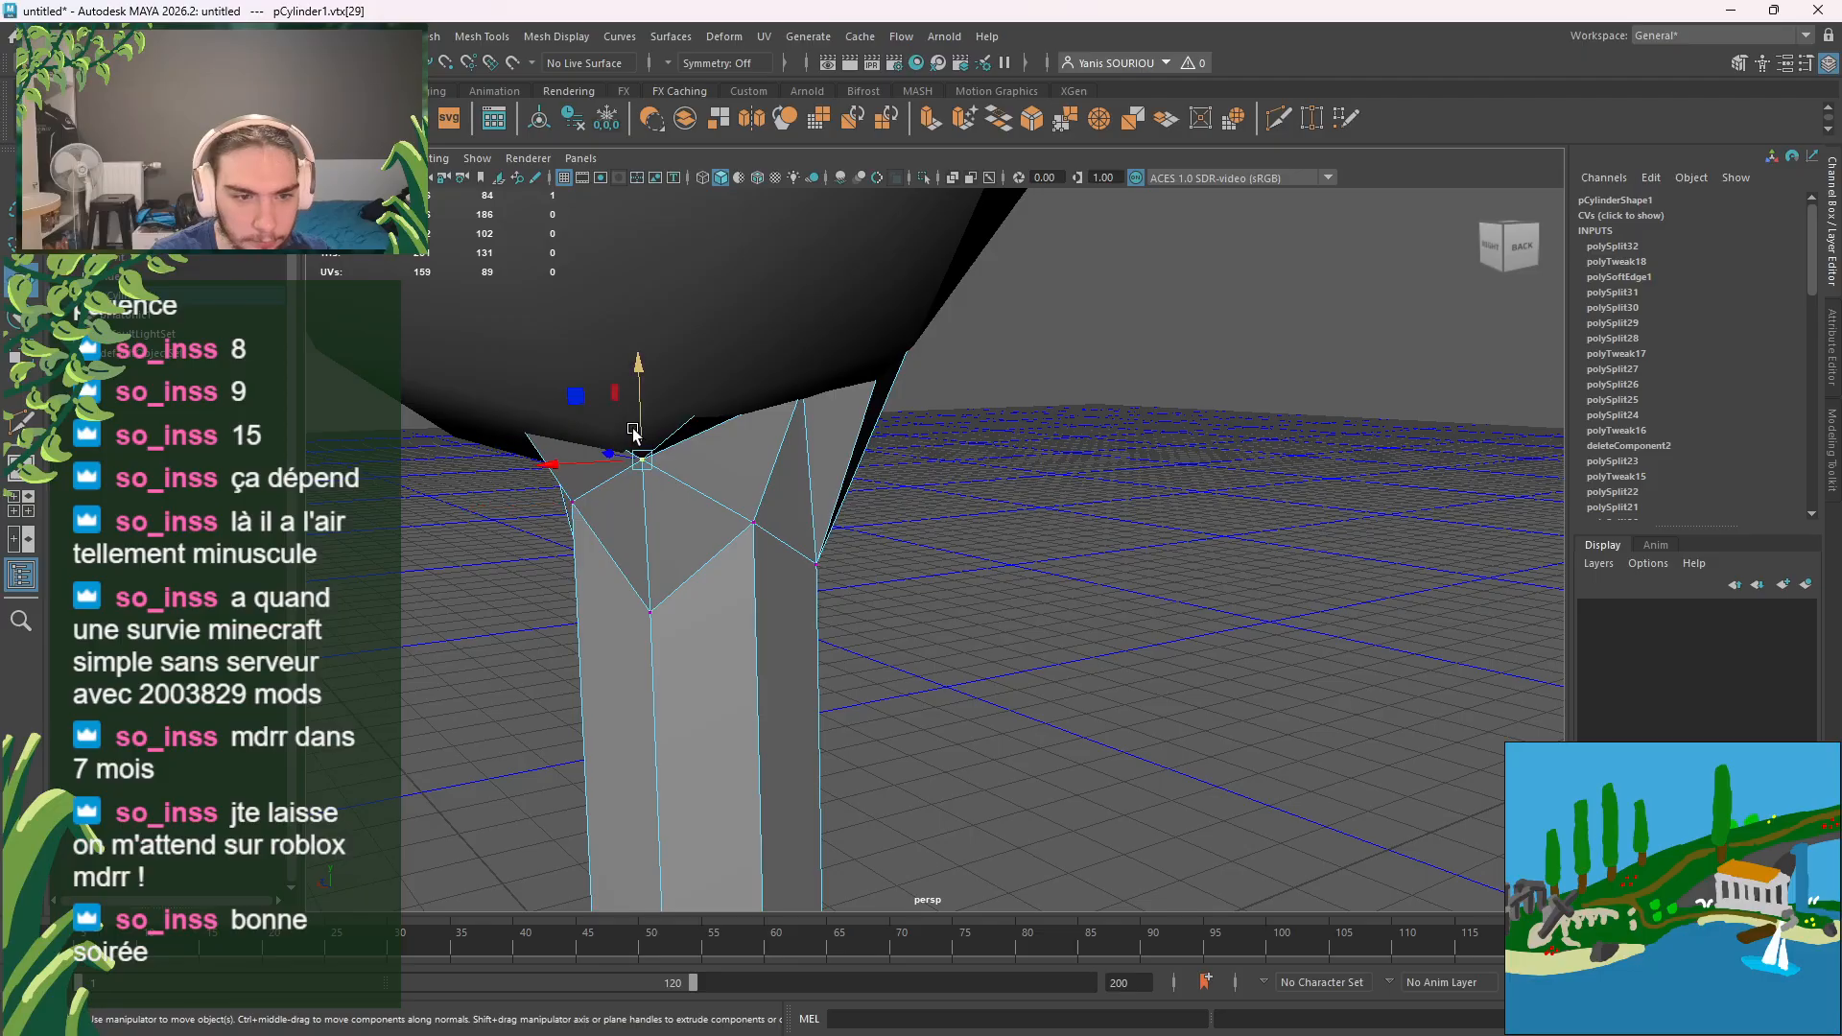
drag(640, 434, 647, 396)
Step: Finish vertex editing and return the trunk to object mode
alt+drag(1064, 587, 1145, 691)
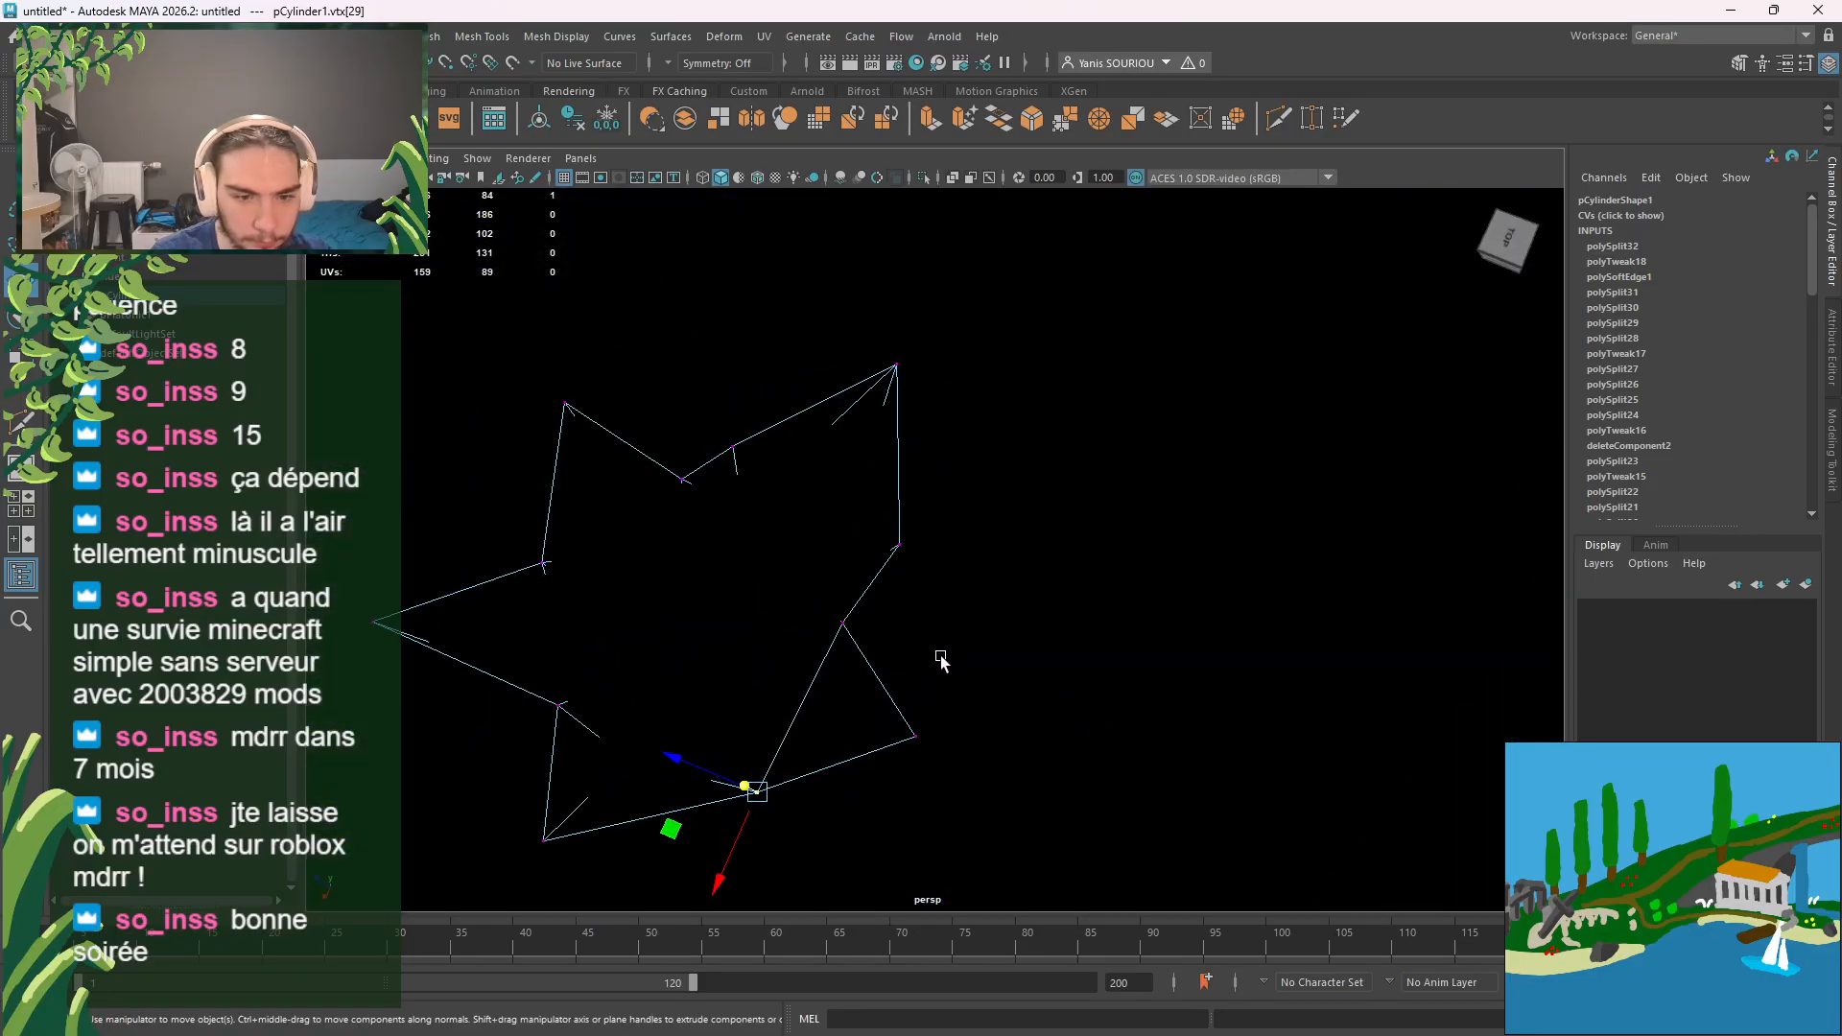
alt+drag(939, 656, 874, 560)
scroll(874, 560, down, 3)
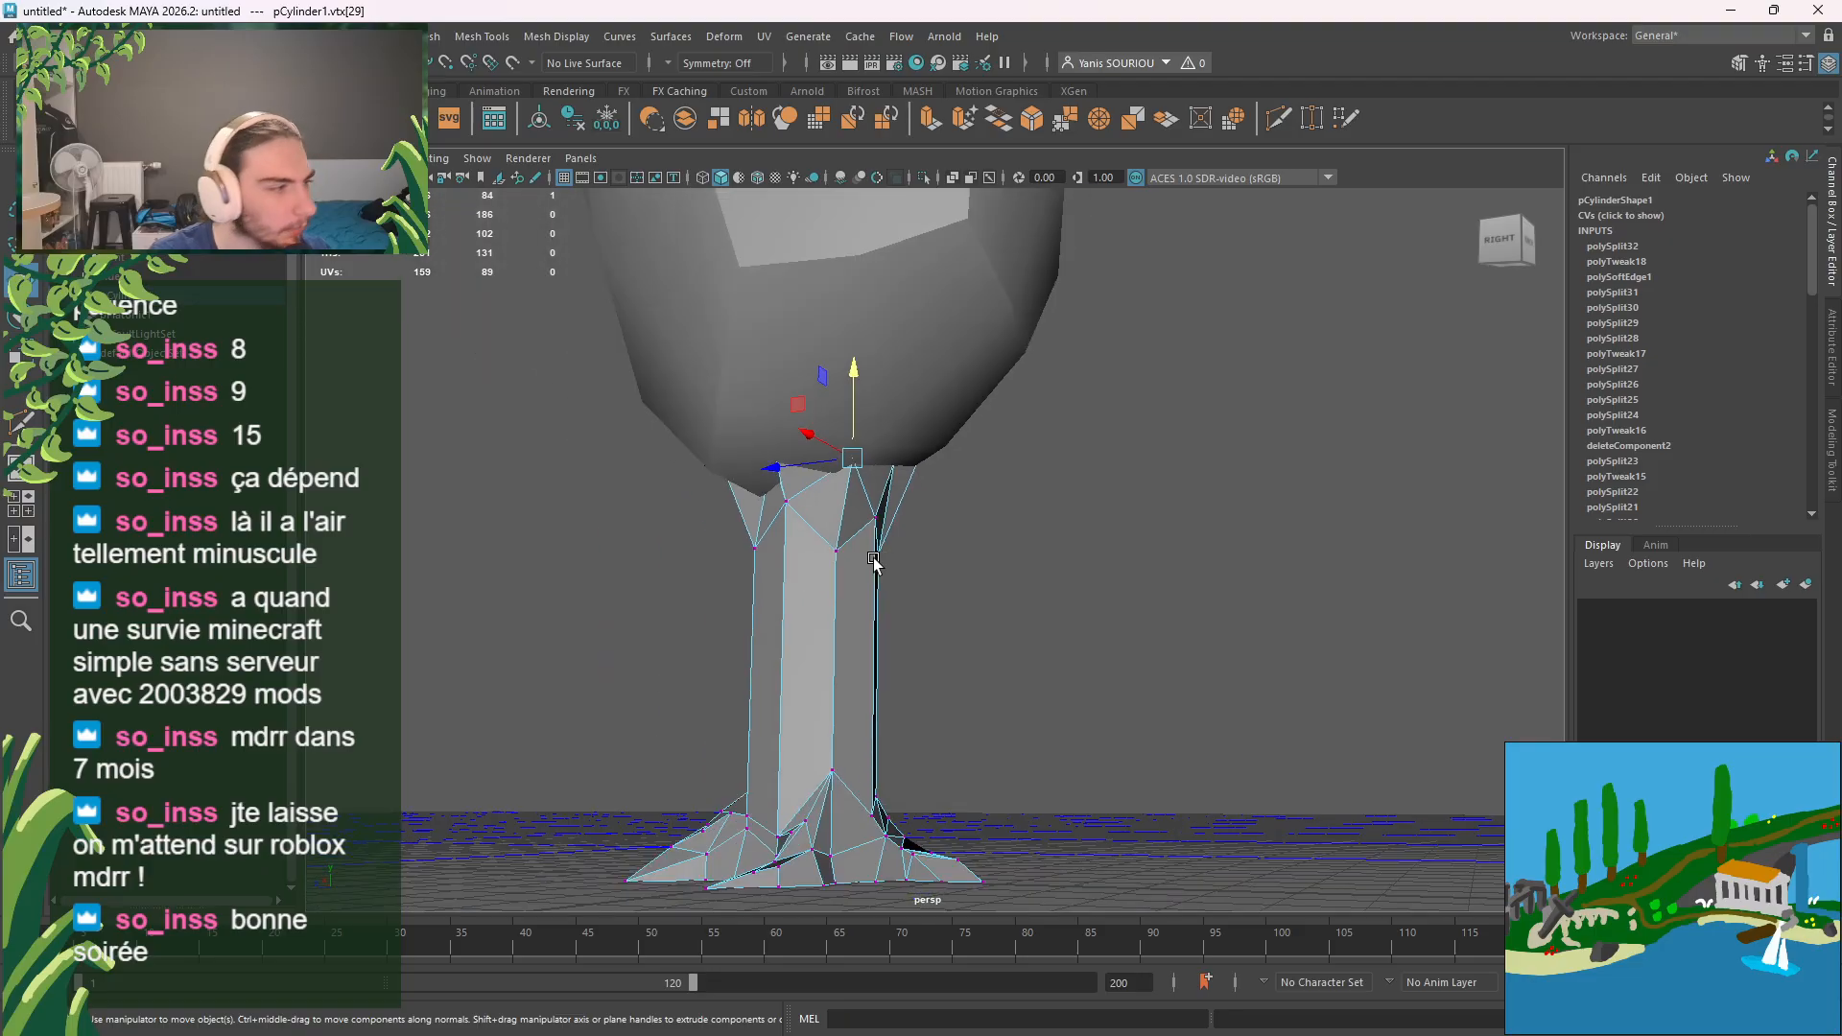
scroll(874, 563, down, 3)
click(1107, 571)
alt+drag(1106, 571, 971, 471)
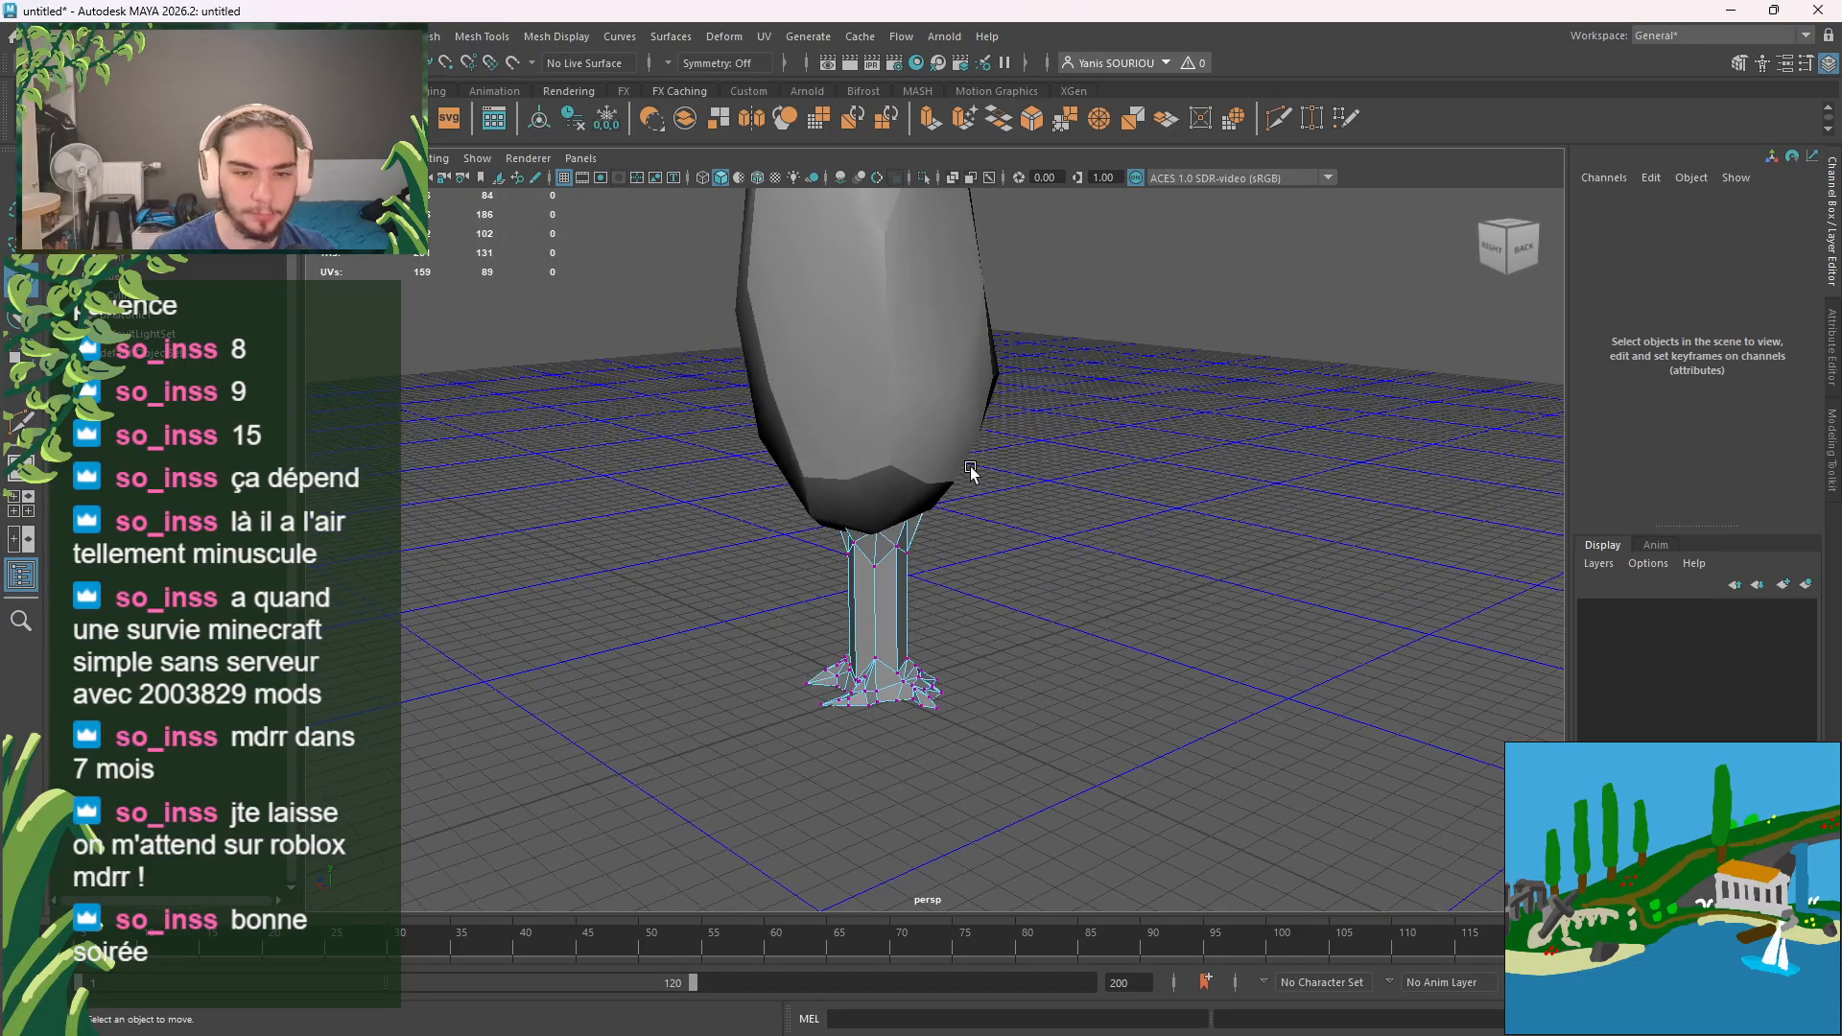
drag(1231, 362, 629, 672)
right_drag(1075, 492, 1151, 448)
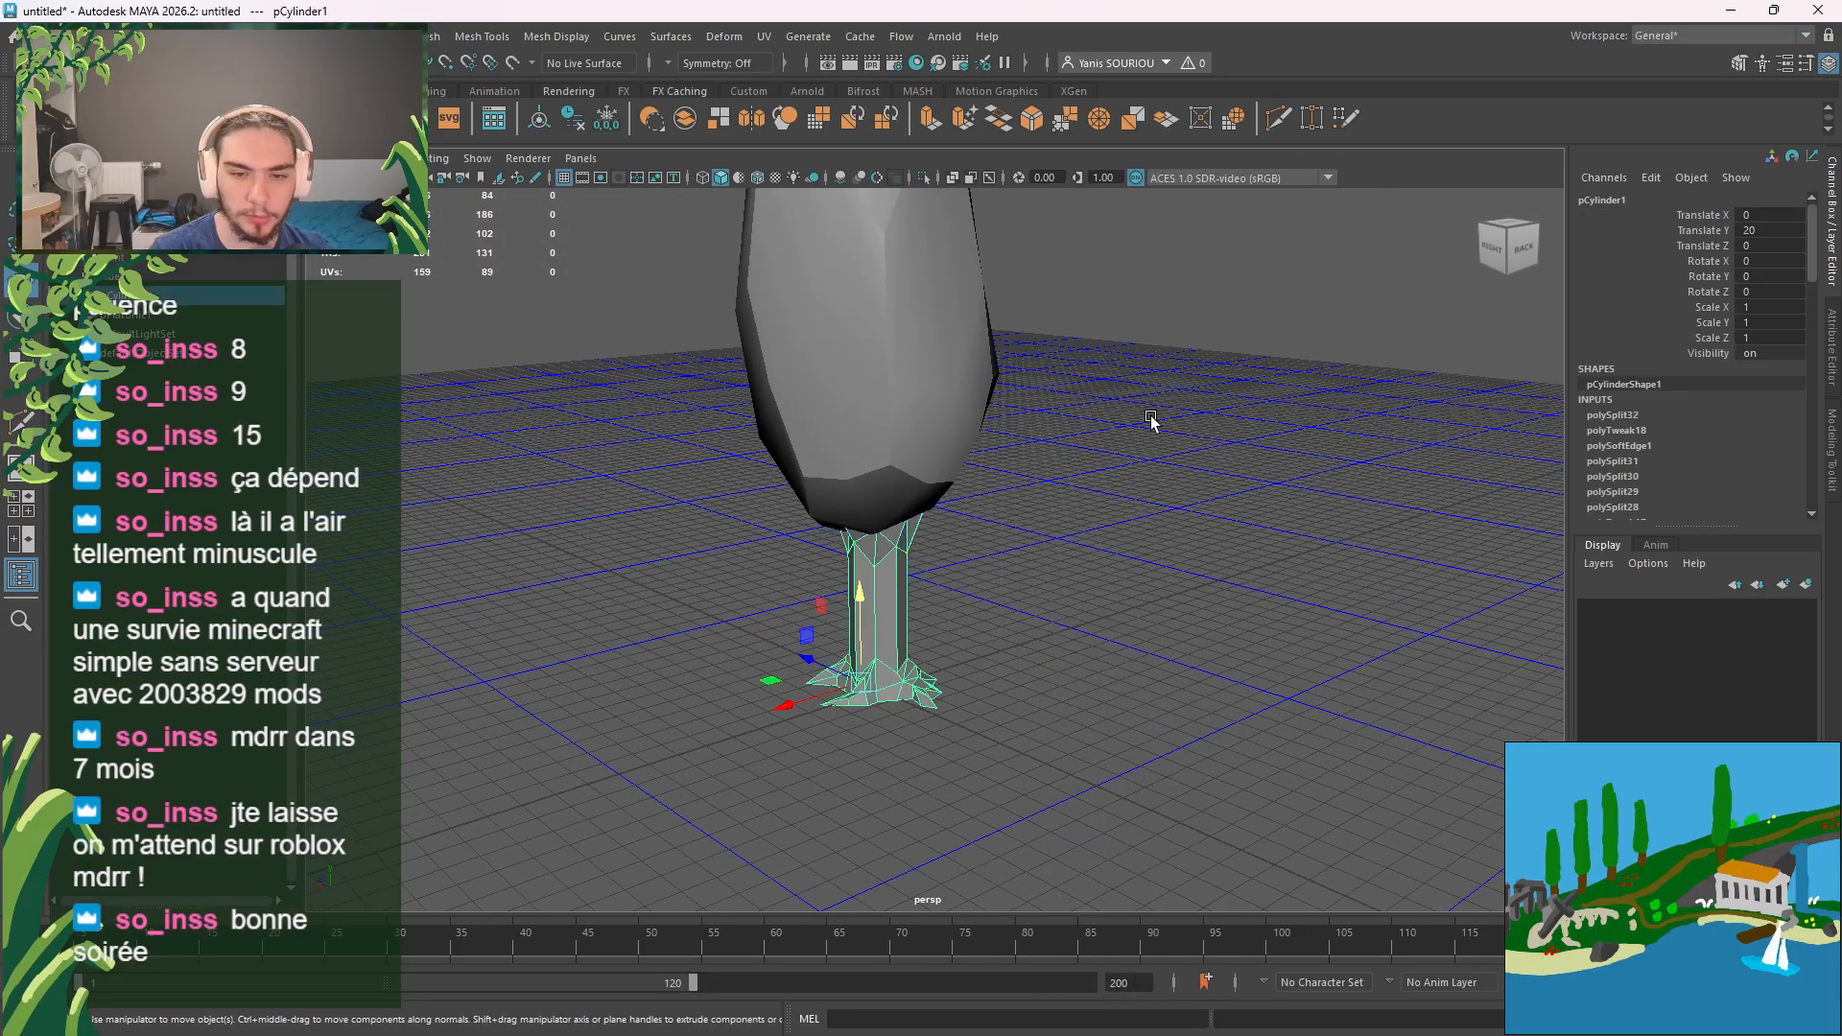
Step: Select the crown and trunk together and harden their edges for a faceted low-poly look
drag(1152, 415, 687, 568)
shift+right_drag(1115, 394, 1232, 457)
click(1165, 482)
scroll(1151, 494, down, 3)
alt+drag(1143, 502, 611, 497)
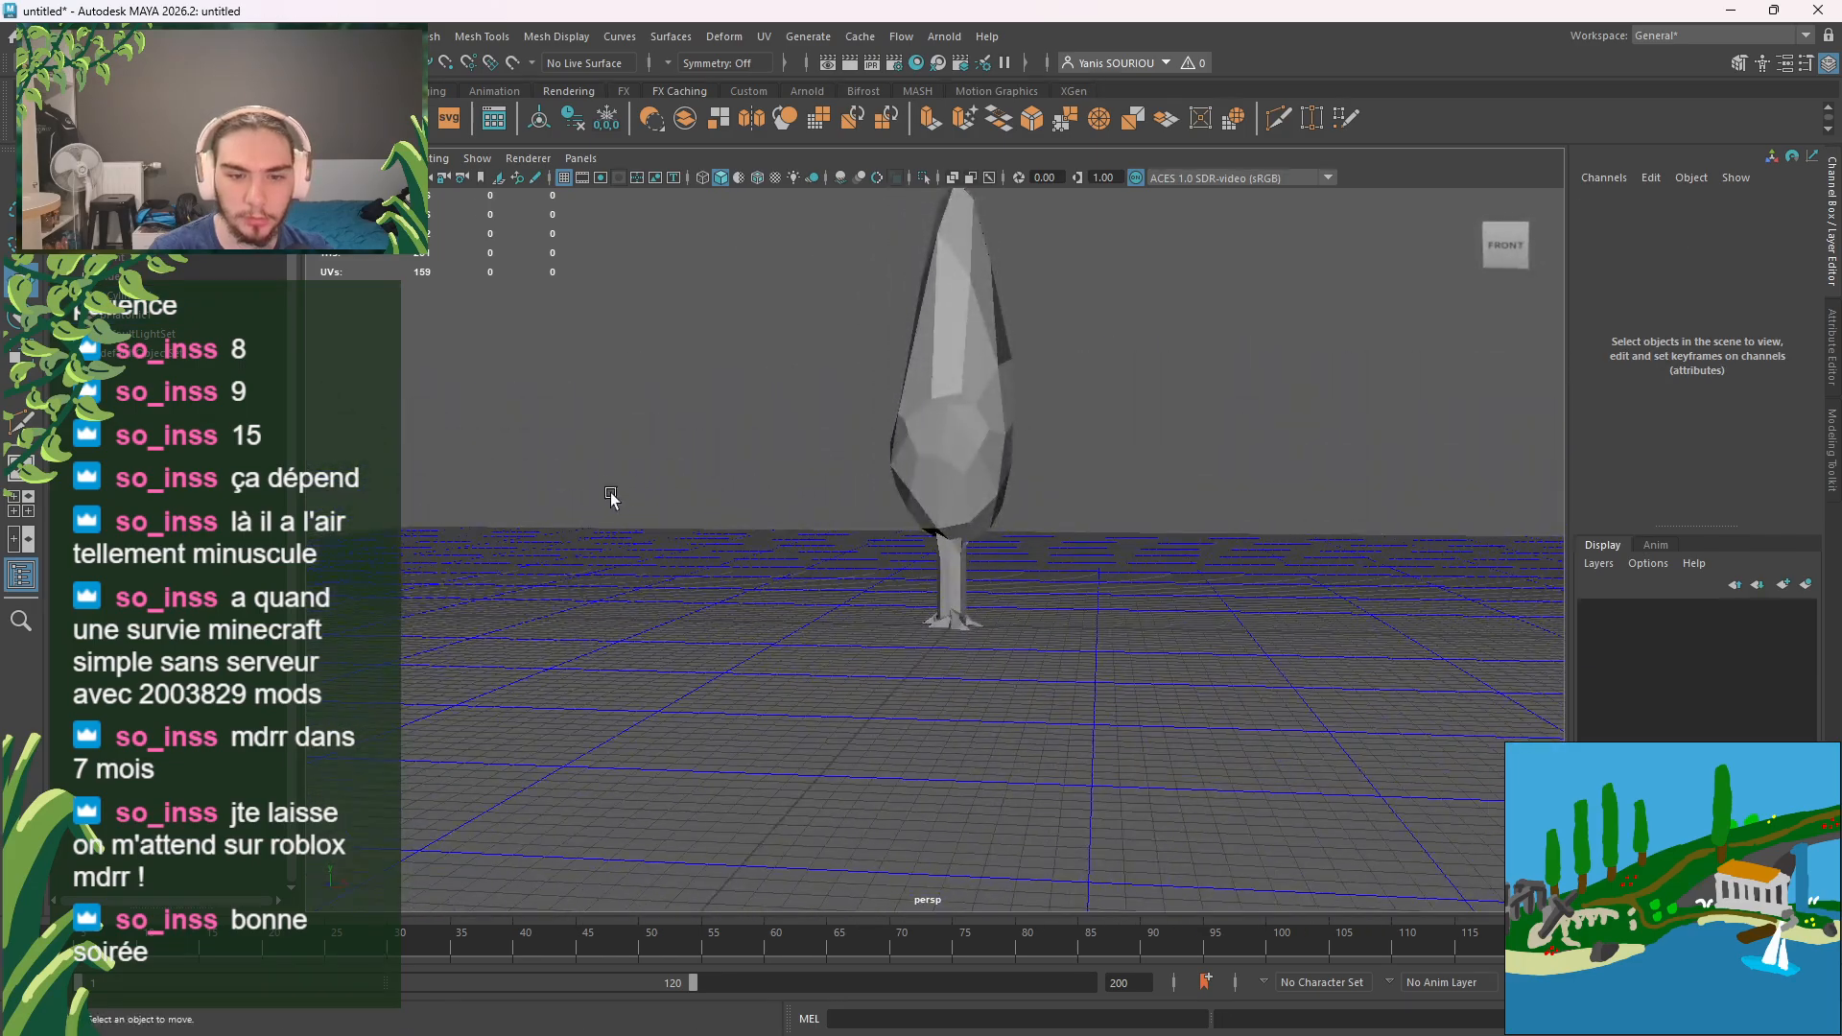
Step: Start saving the scene and create a new folder named tree02 inside the assets folder
key(ctrl+s)
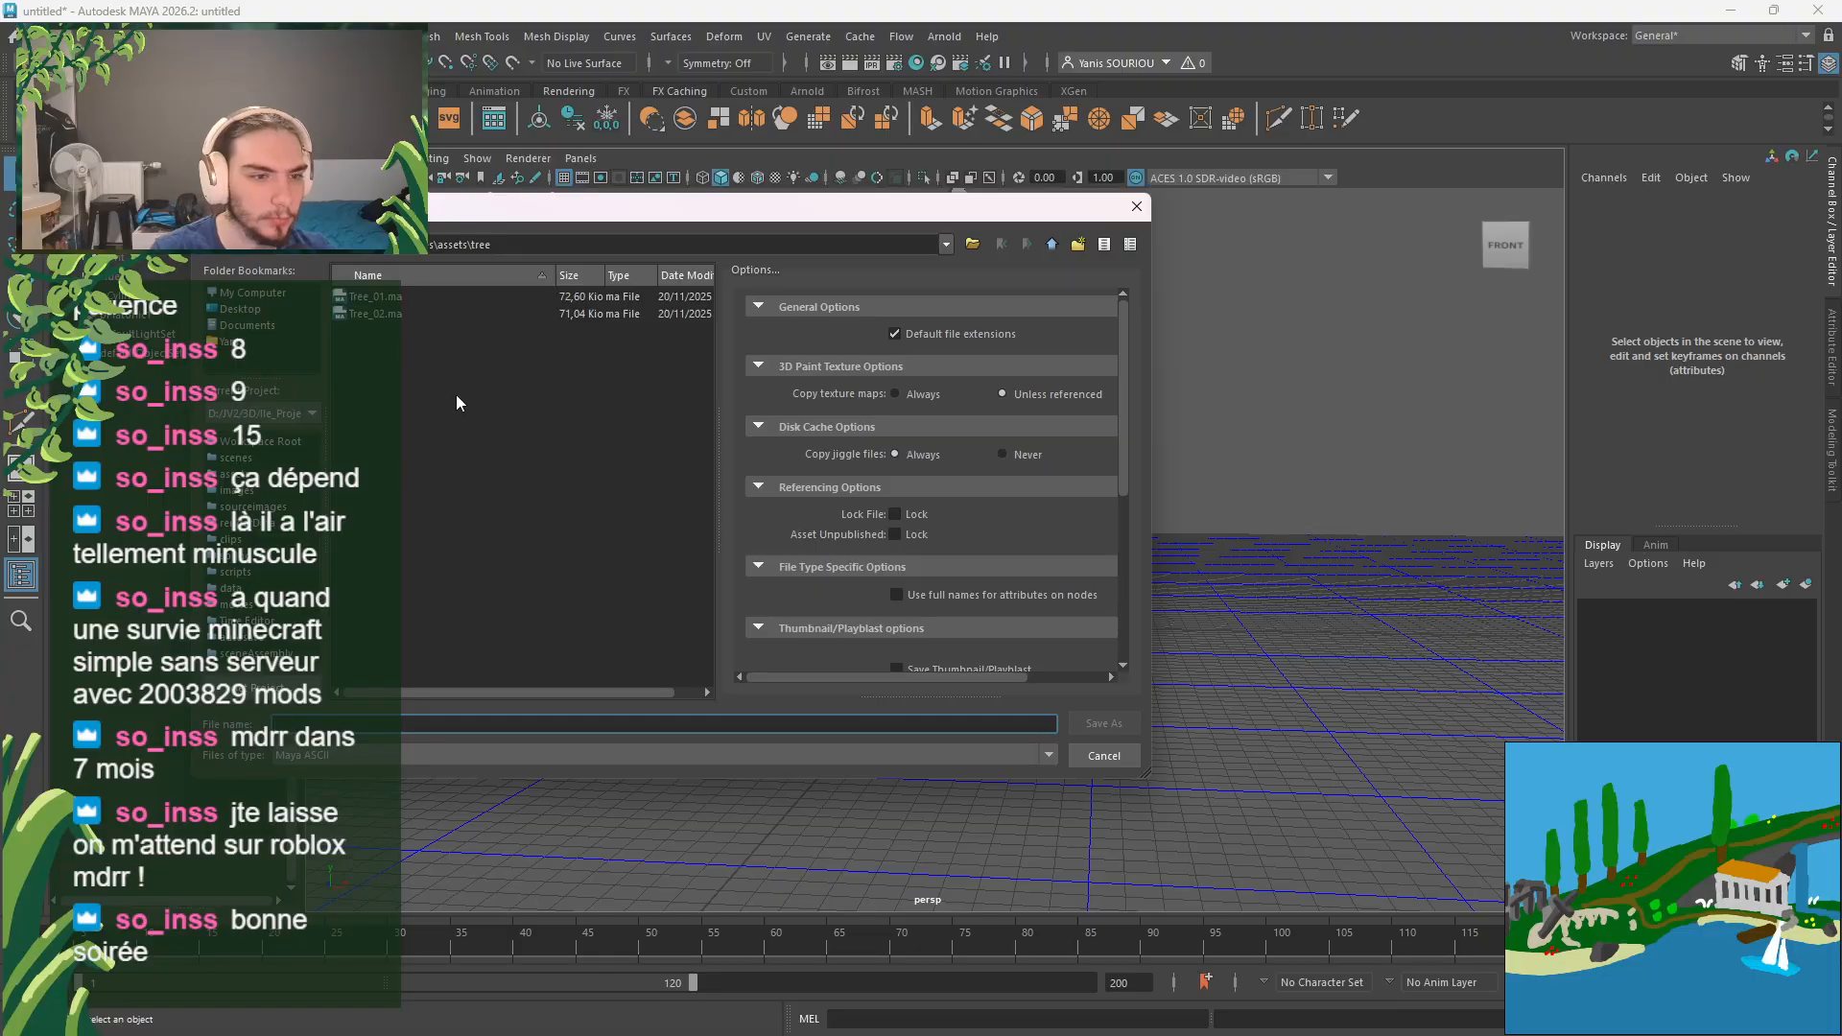
click(1001, 246)
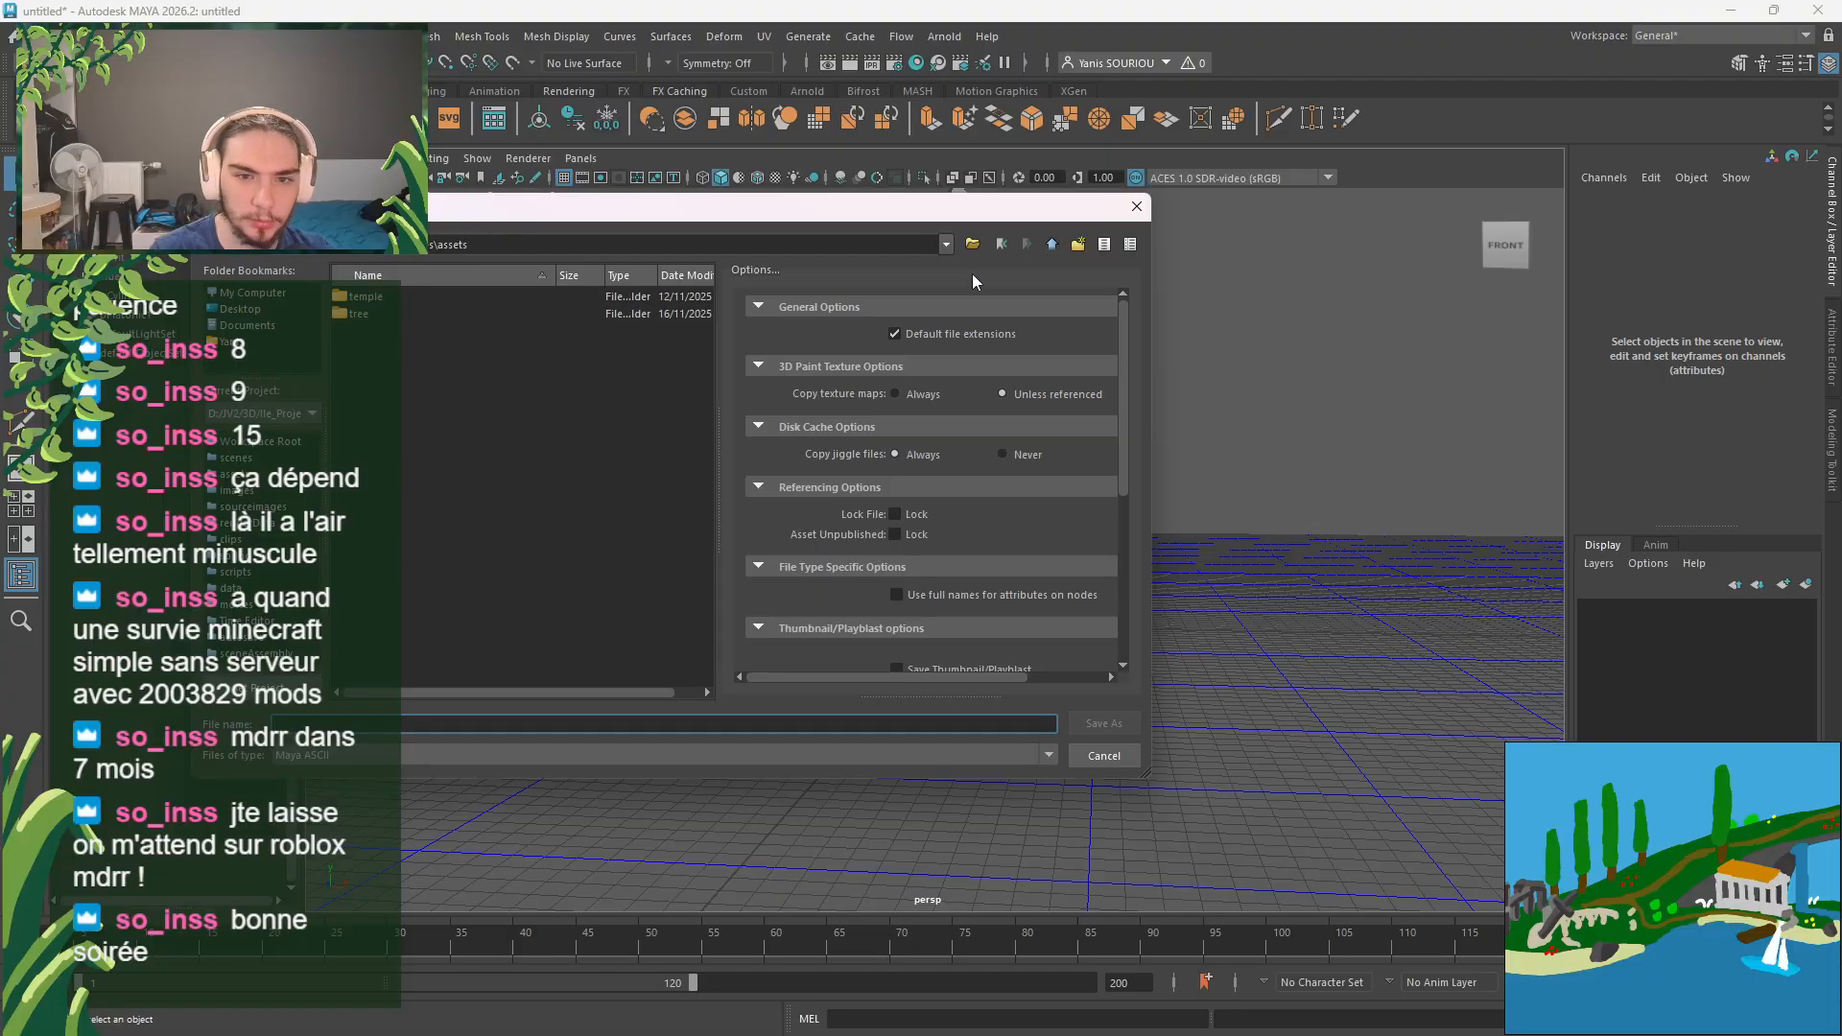
click(1079, 245)
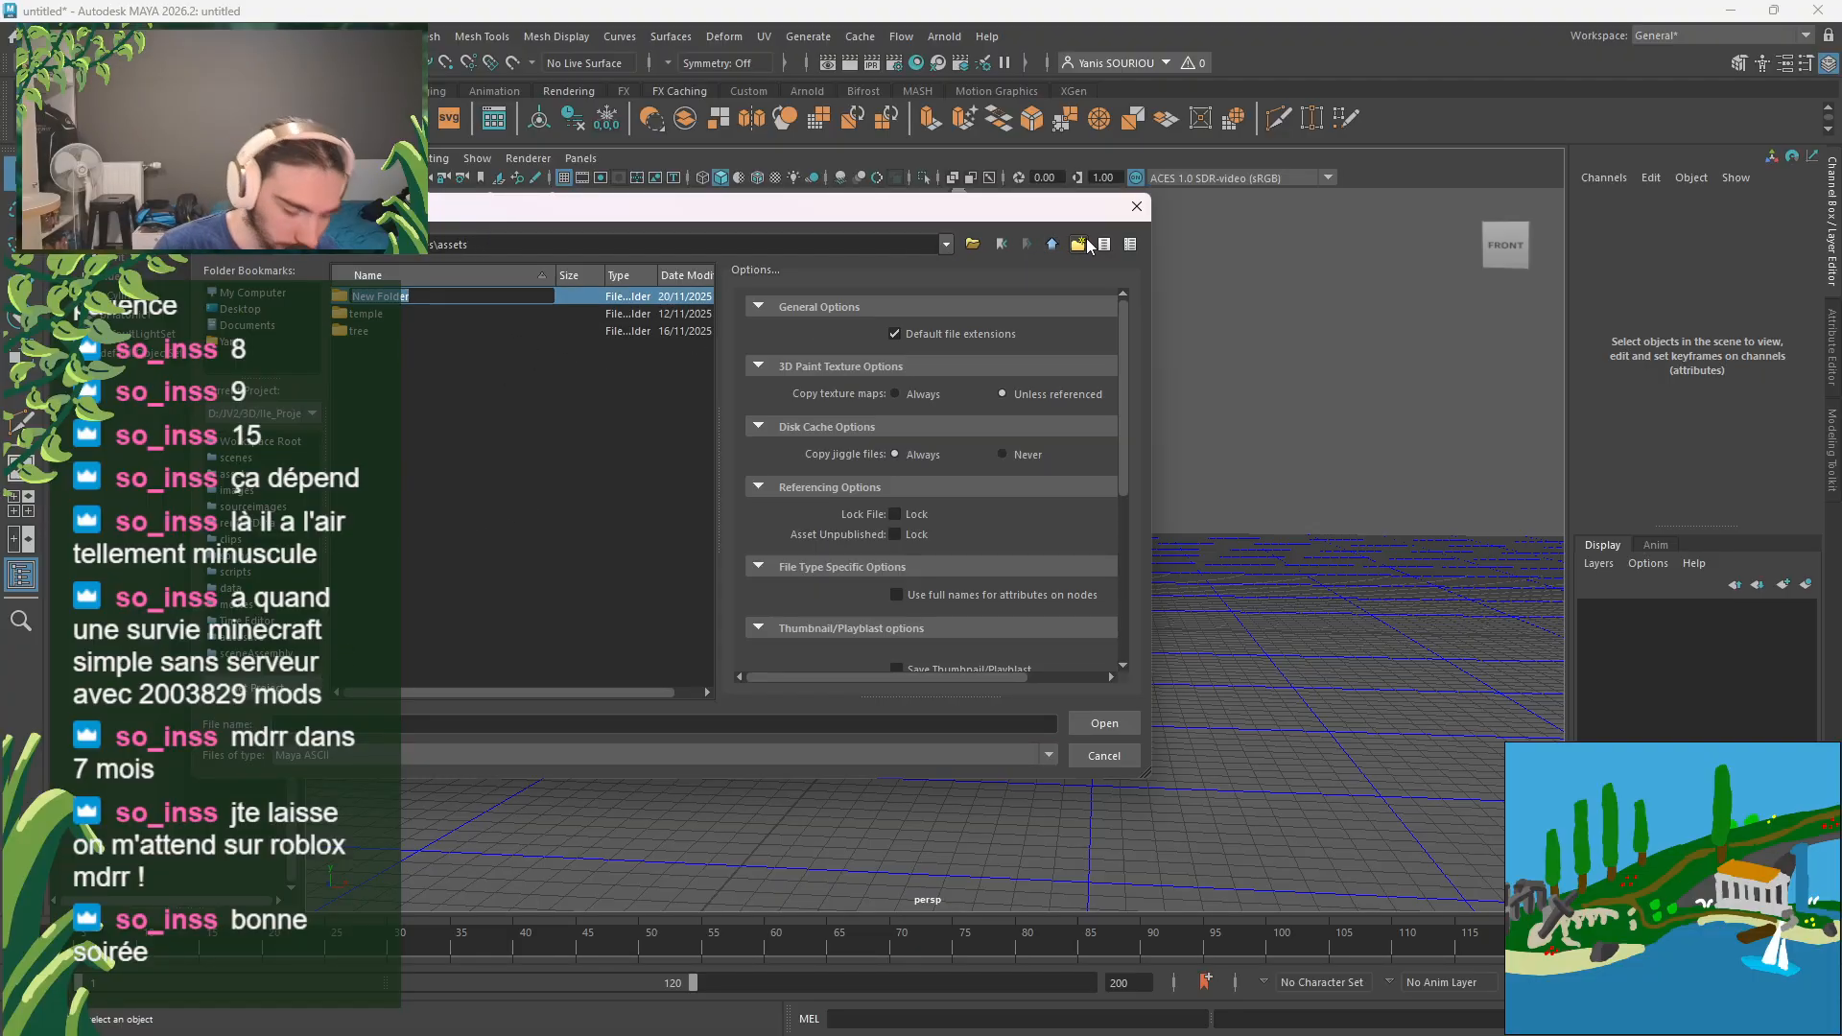
text(tree02)
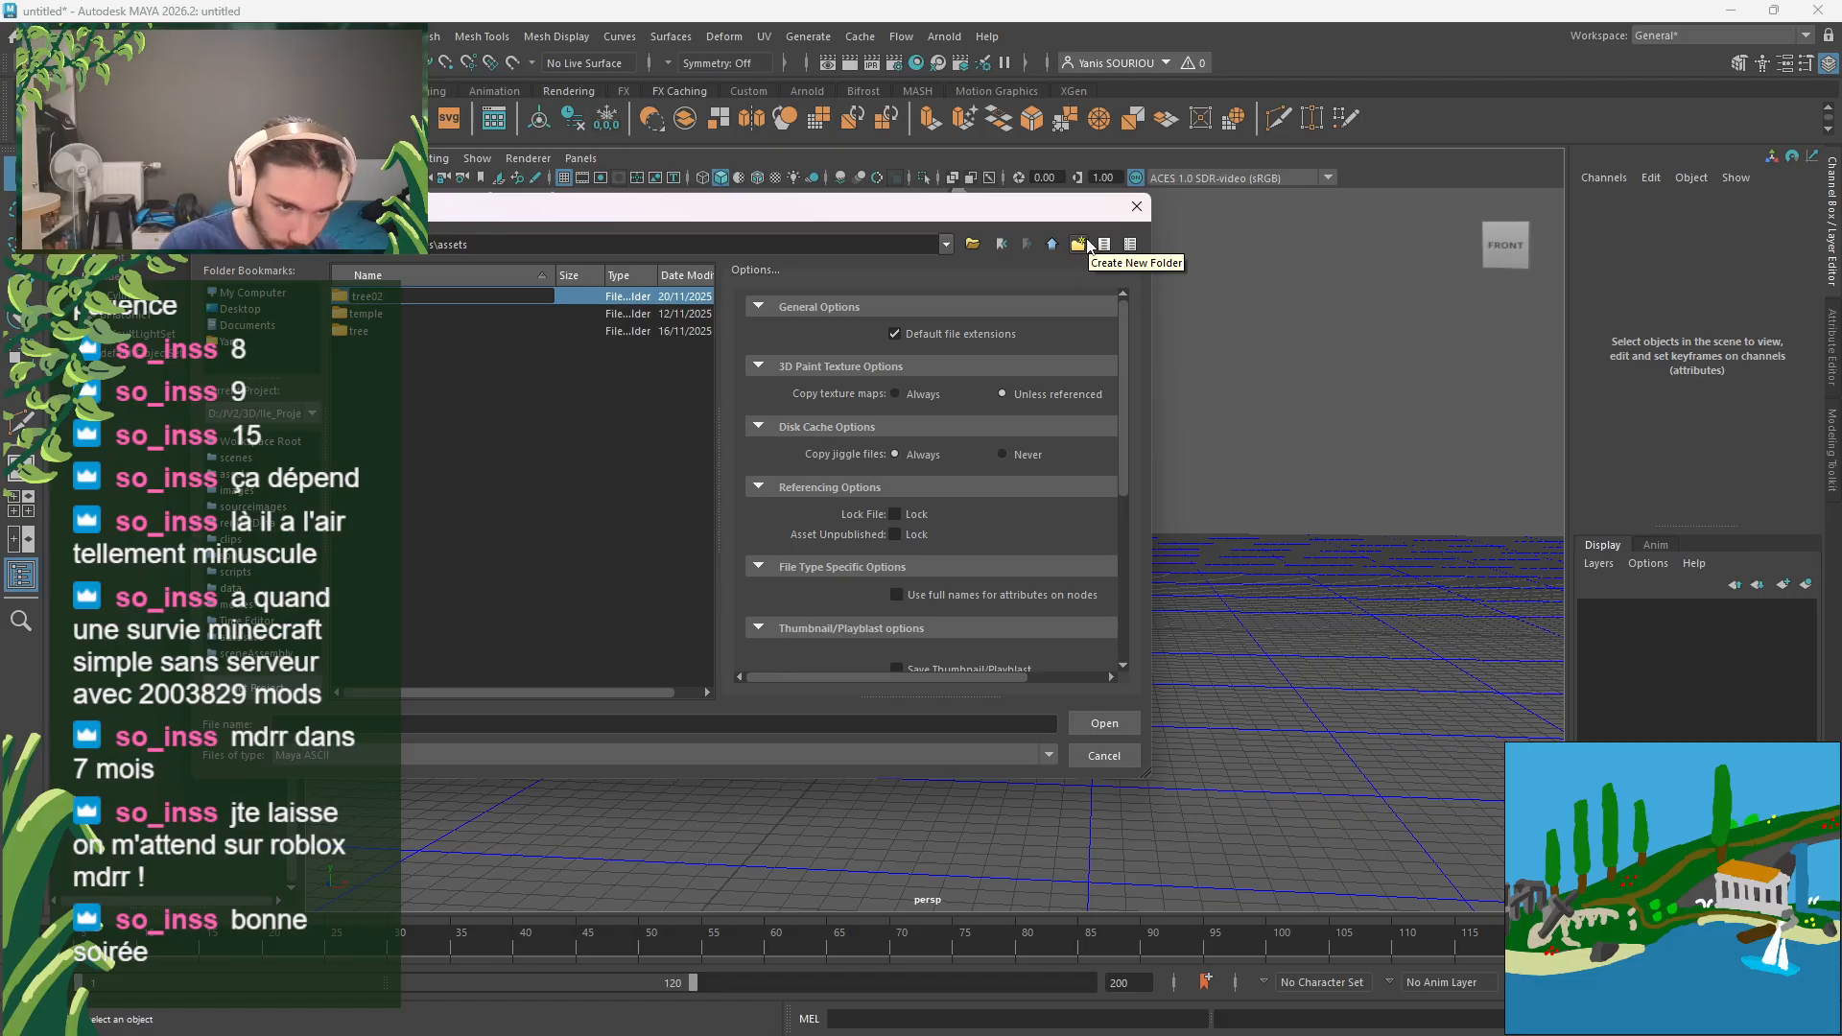
key(Return)
Step: Save the scene as Tree02_01 inside the new tree02 folder
double_click(435, 298)
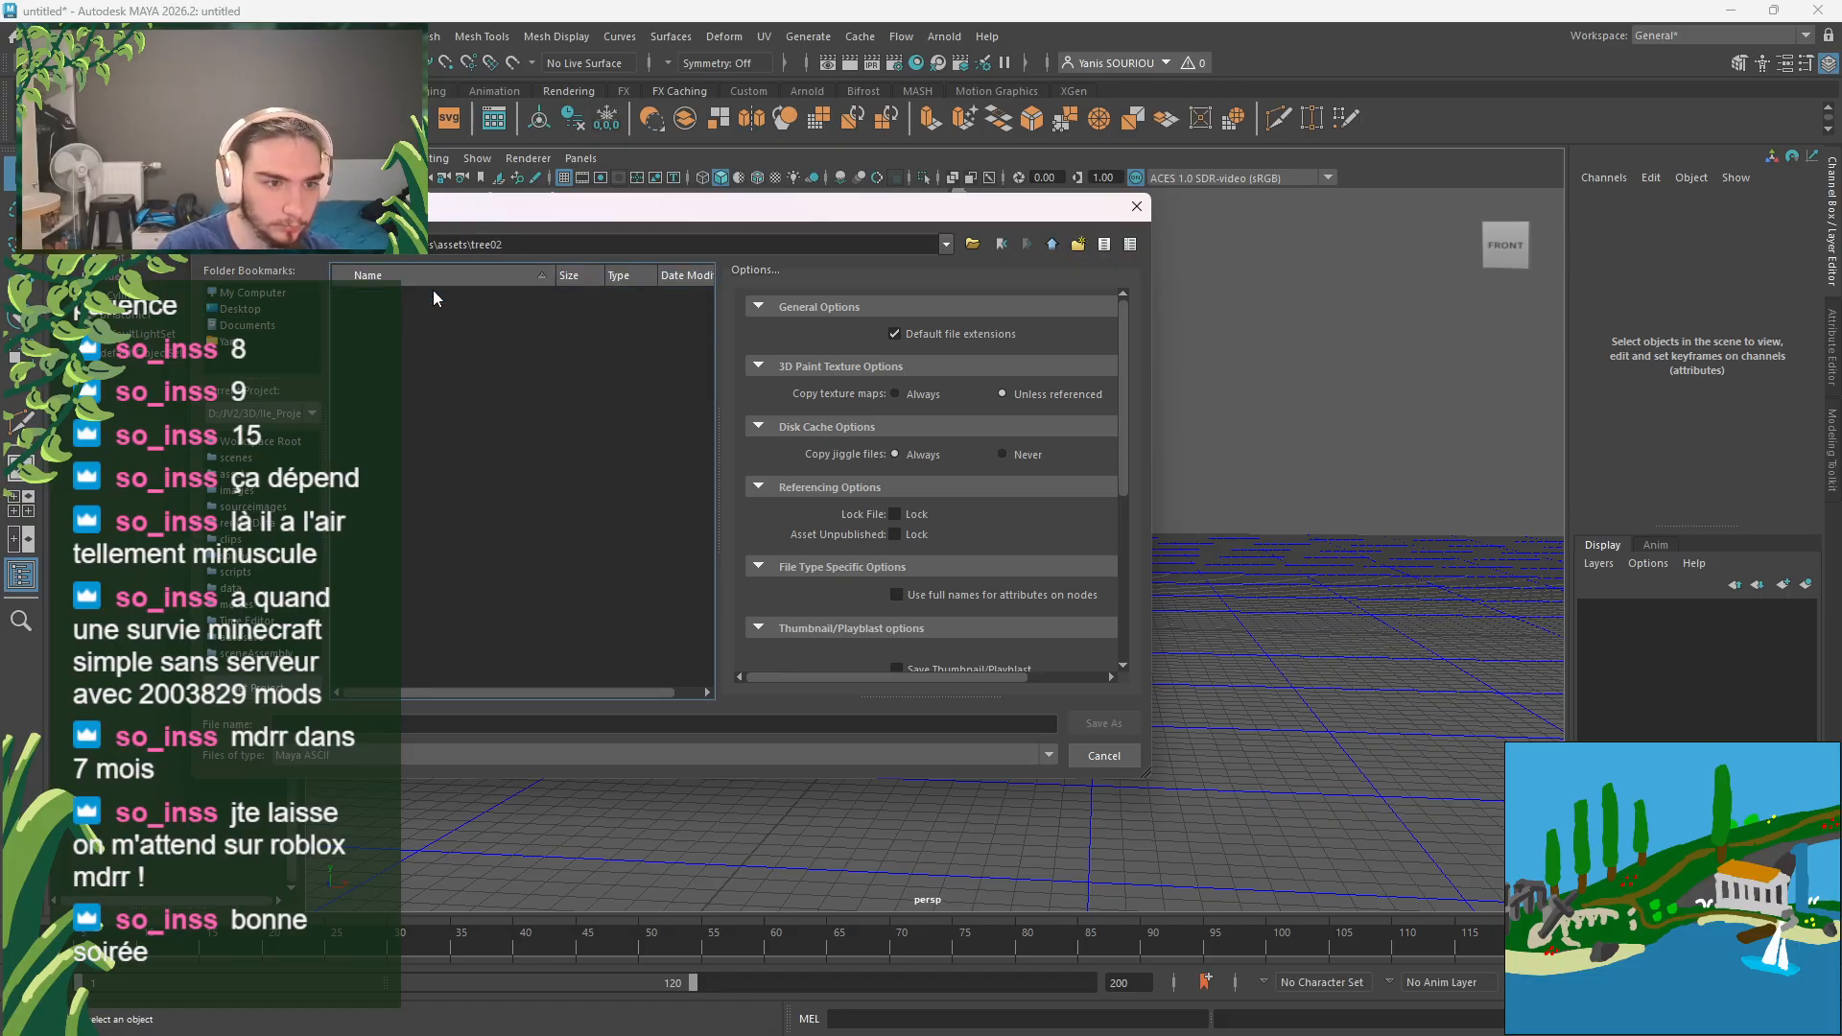
text(Tree02_01)
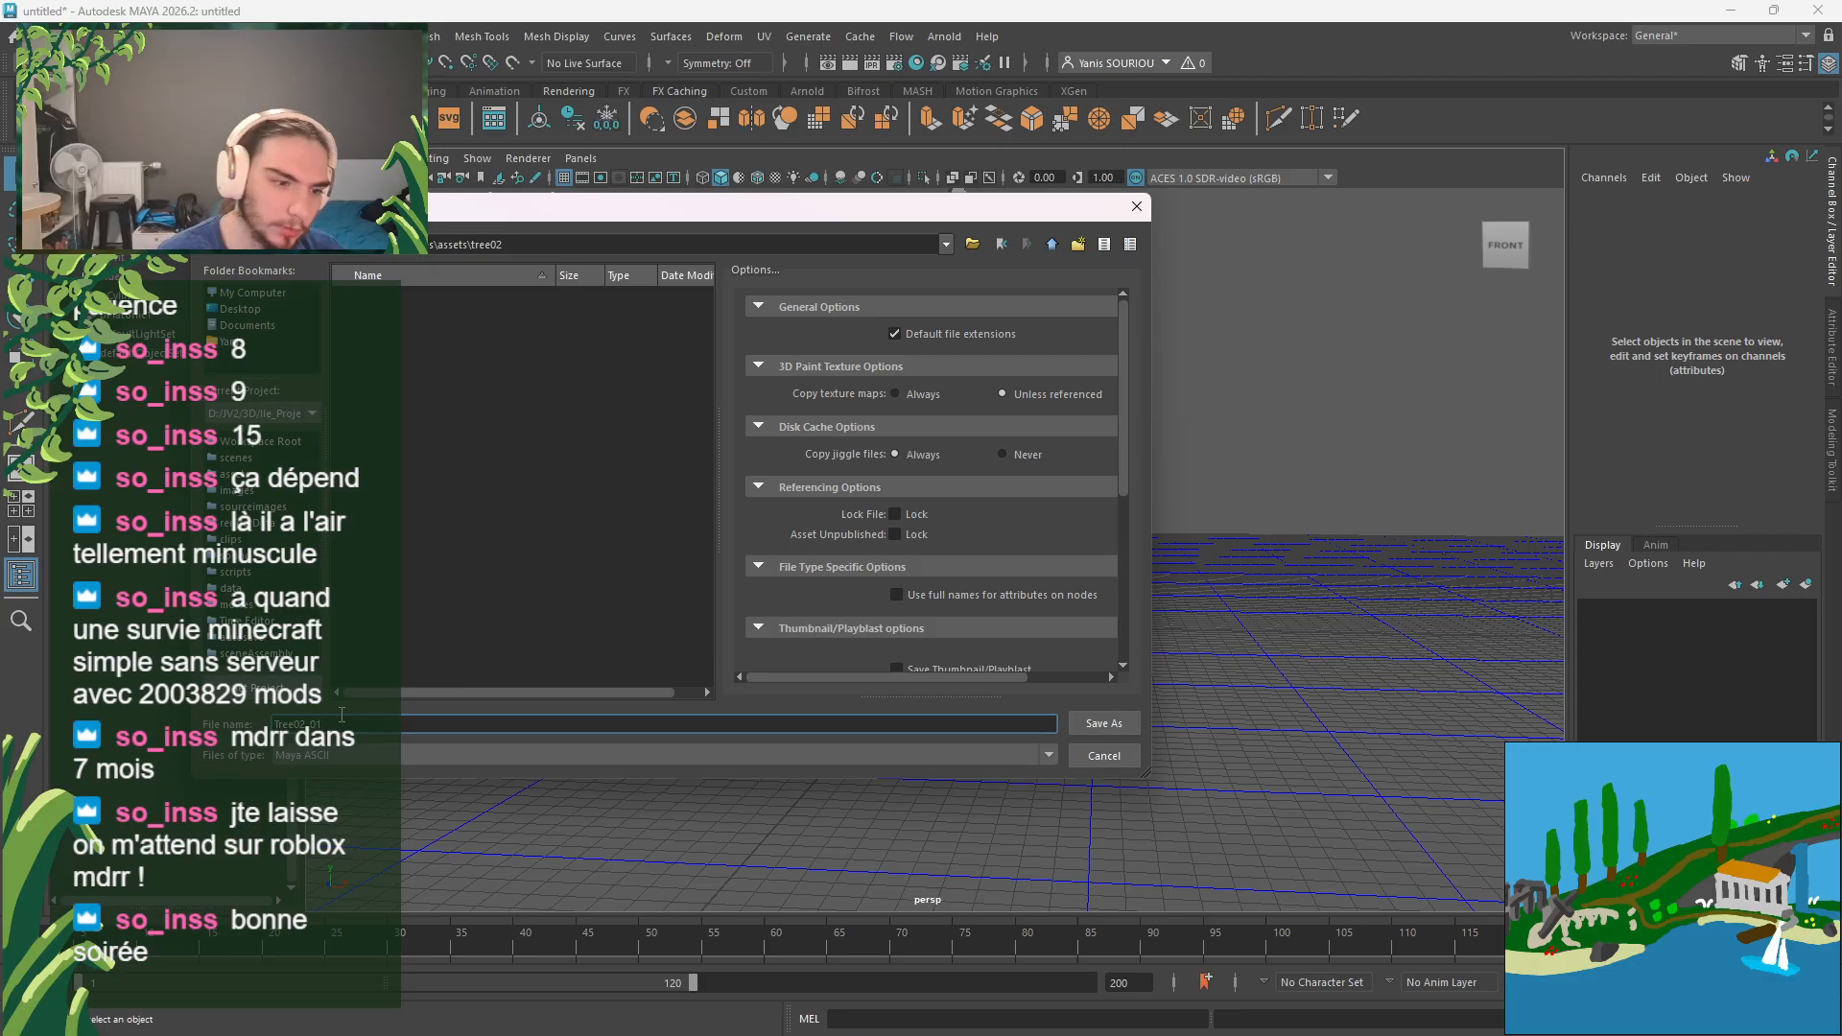
key(Return)
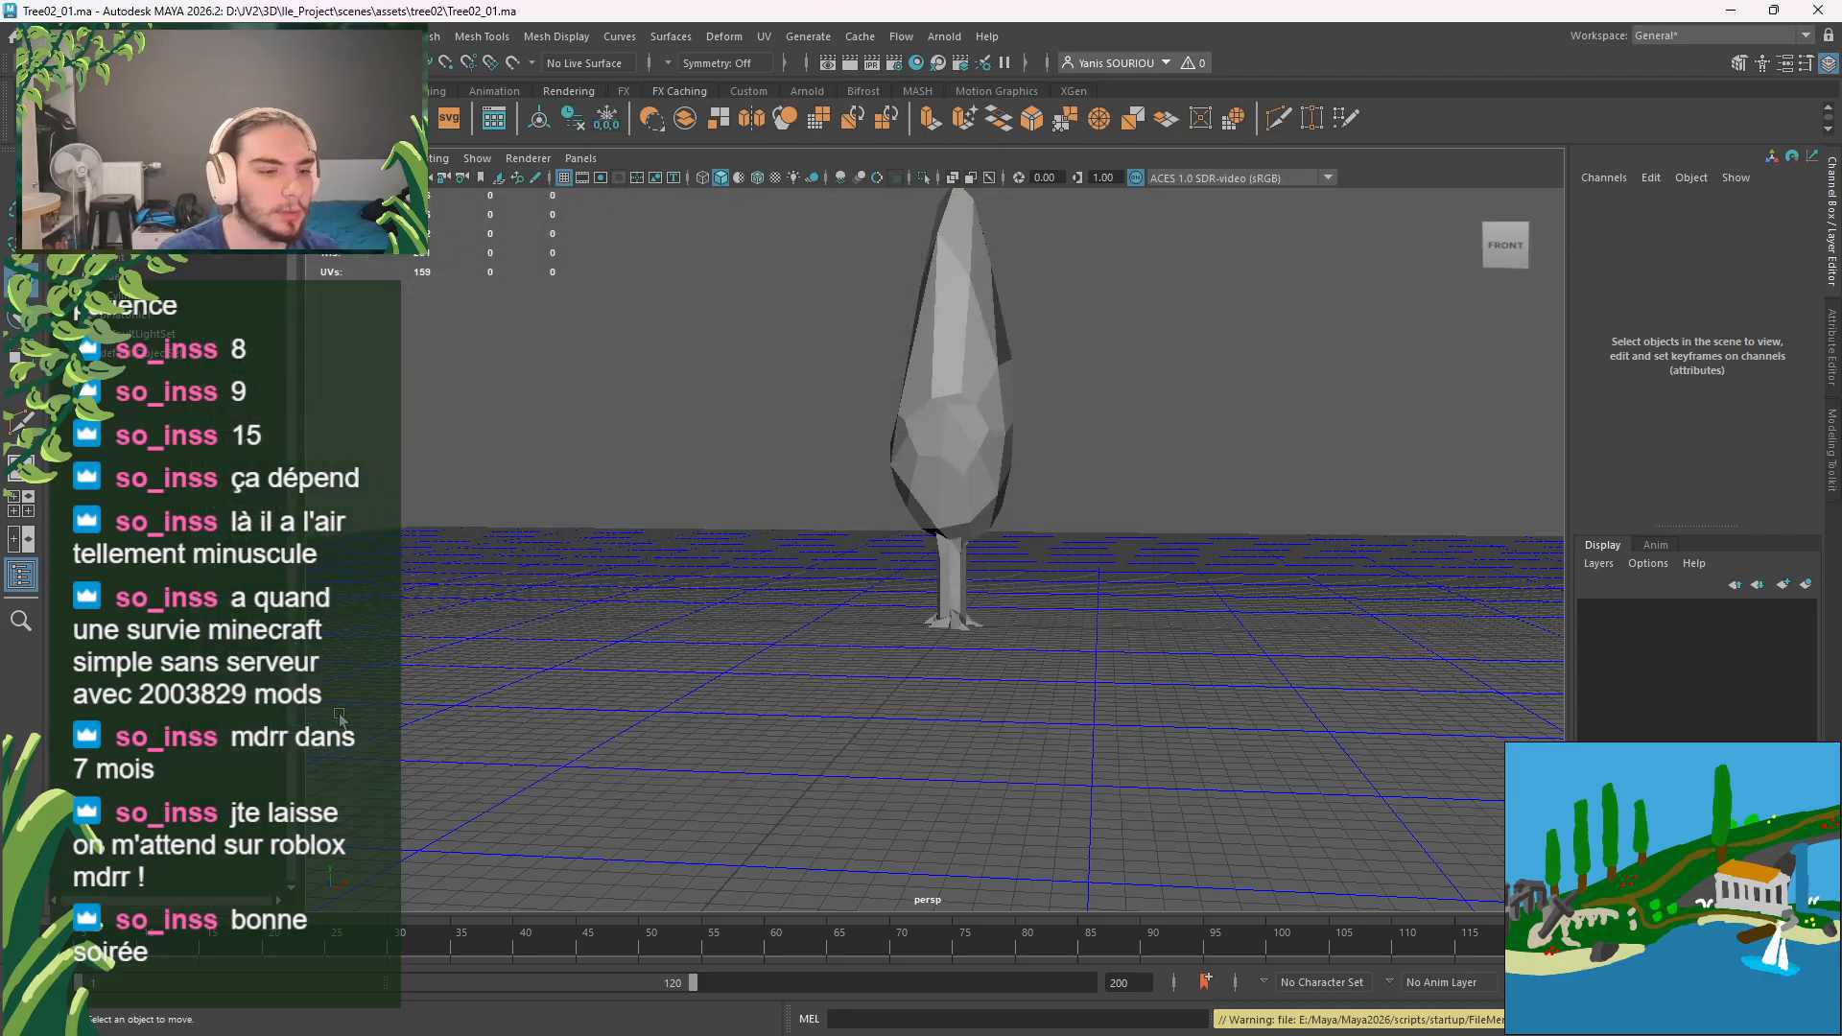
key(alt+Tab)
key(alt+Tab)
key(alt+Tab)
key(alt+Tab)
key(alt+Tab)
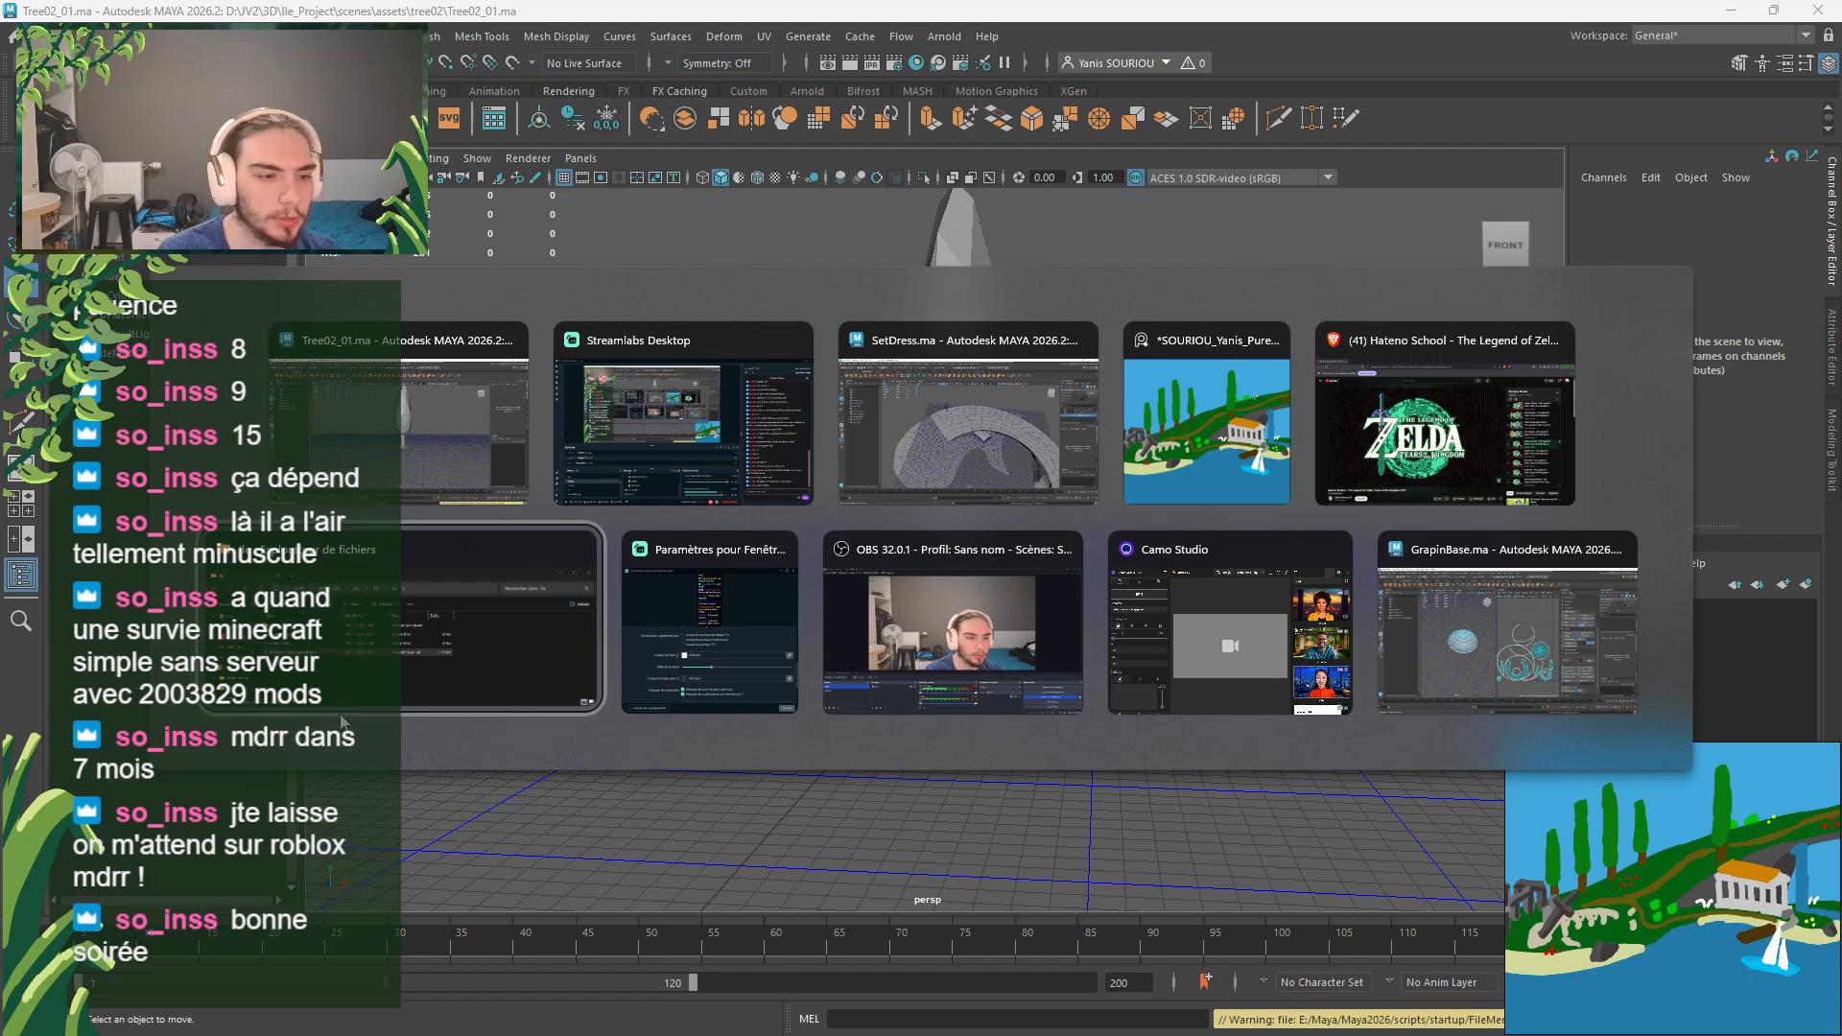
key(alt+Tab)
key(alt+Tab)
key(alt+Tab)
key(alt+Tab)
key(alt+Tab)
key(alt+Tab)
key(alt+Tab)
key(alt+Tab)
key(alt+Tab)
key(alt+Tab)
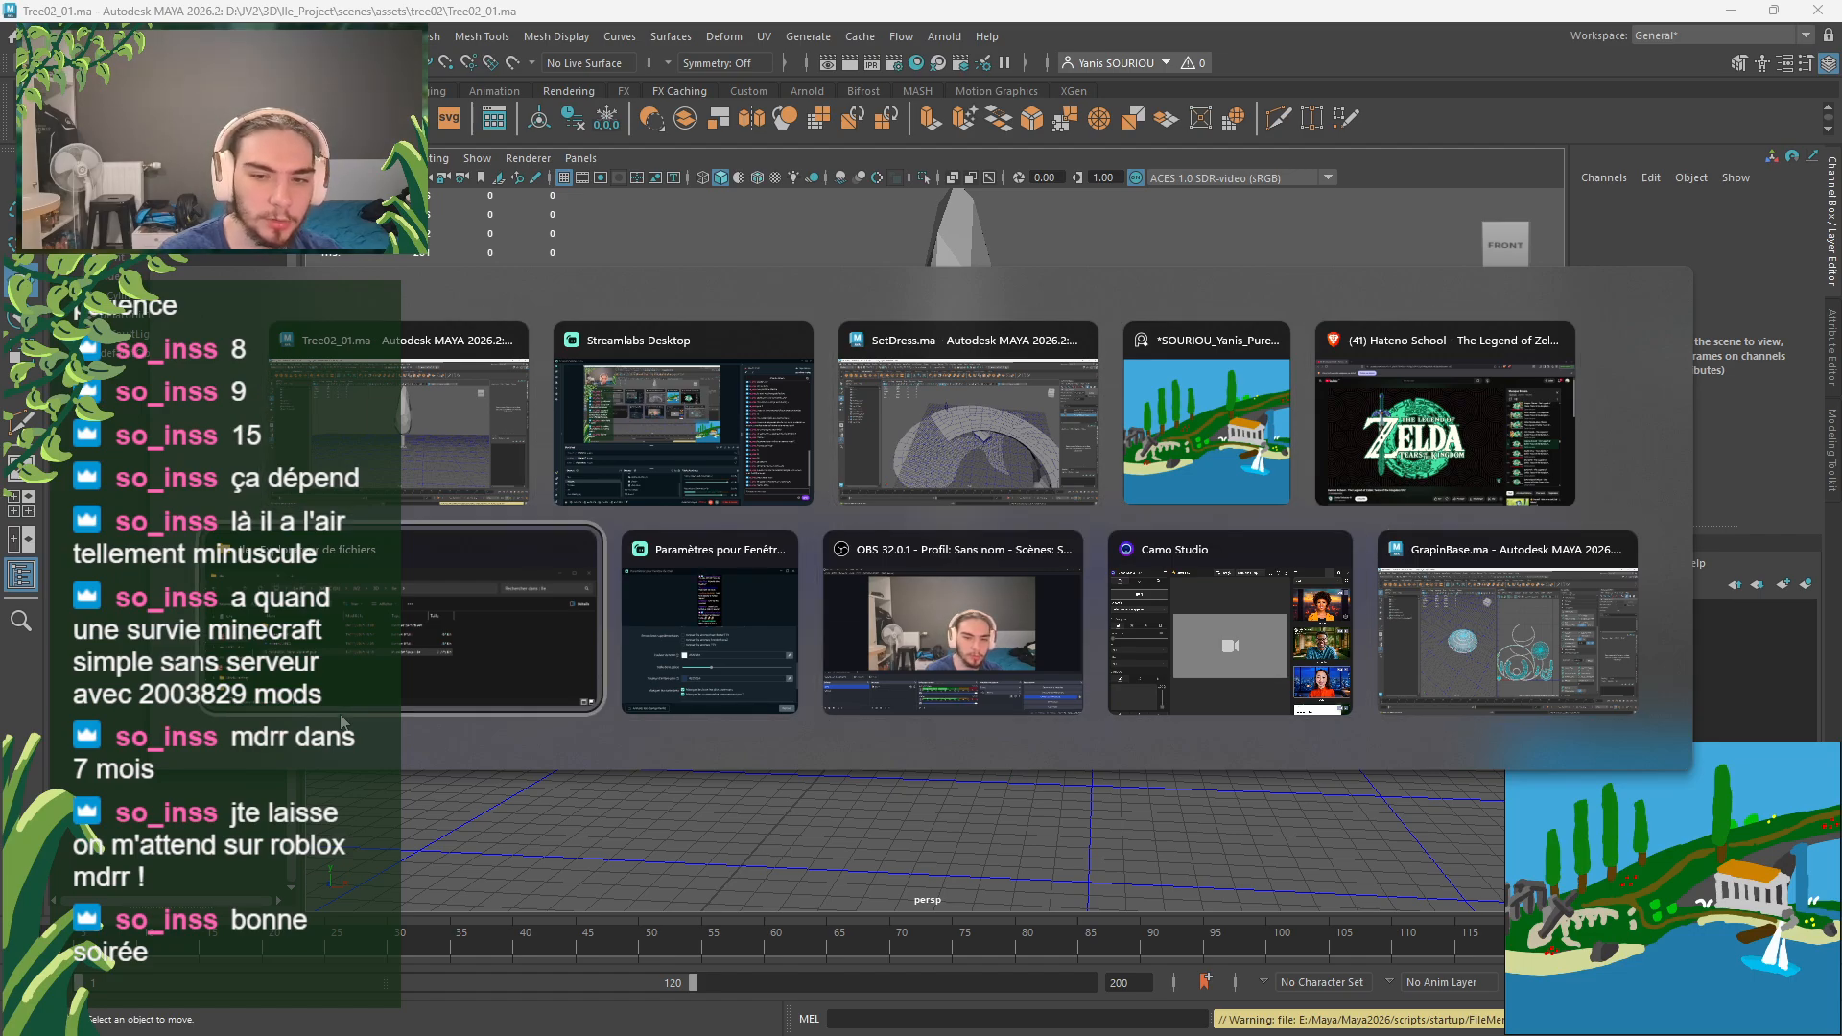
key(Escape)
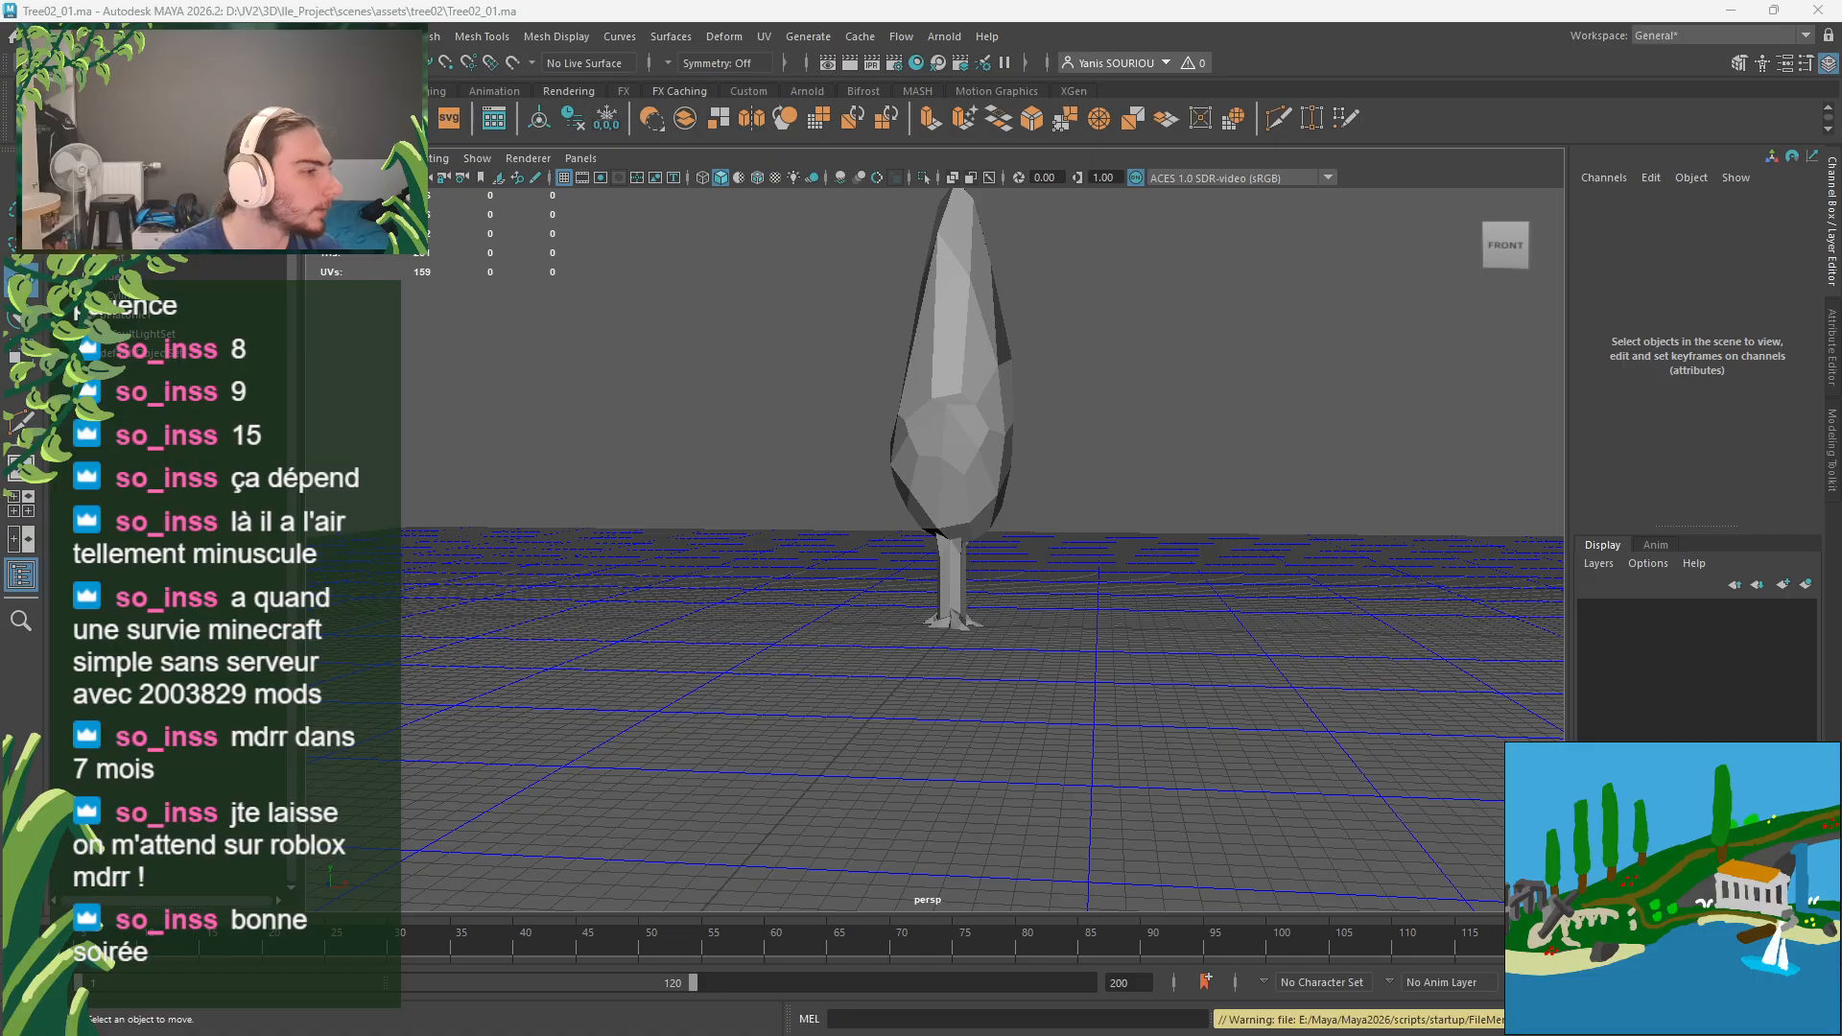
Step: Save the Tree02_01 scene again and switch to the Maya window with the SetDress scene
scroll(781, 349, down, 3)
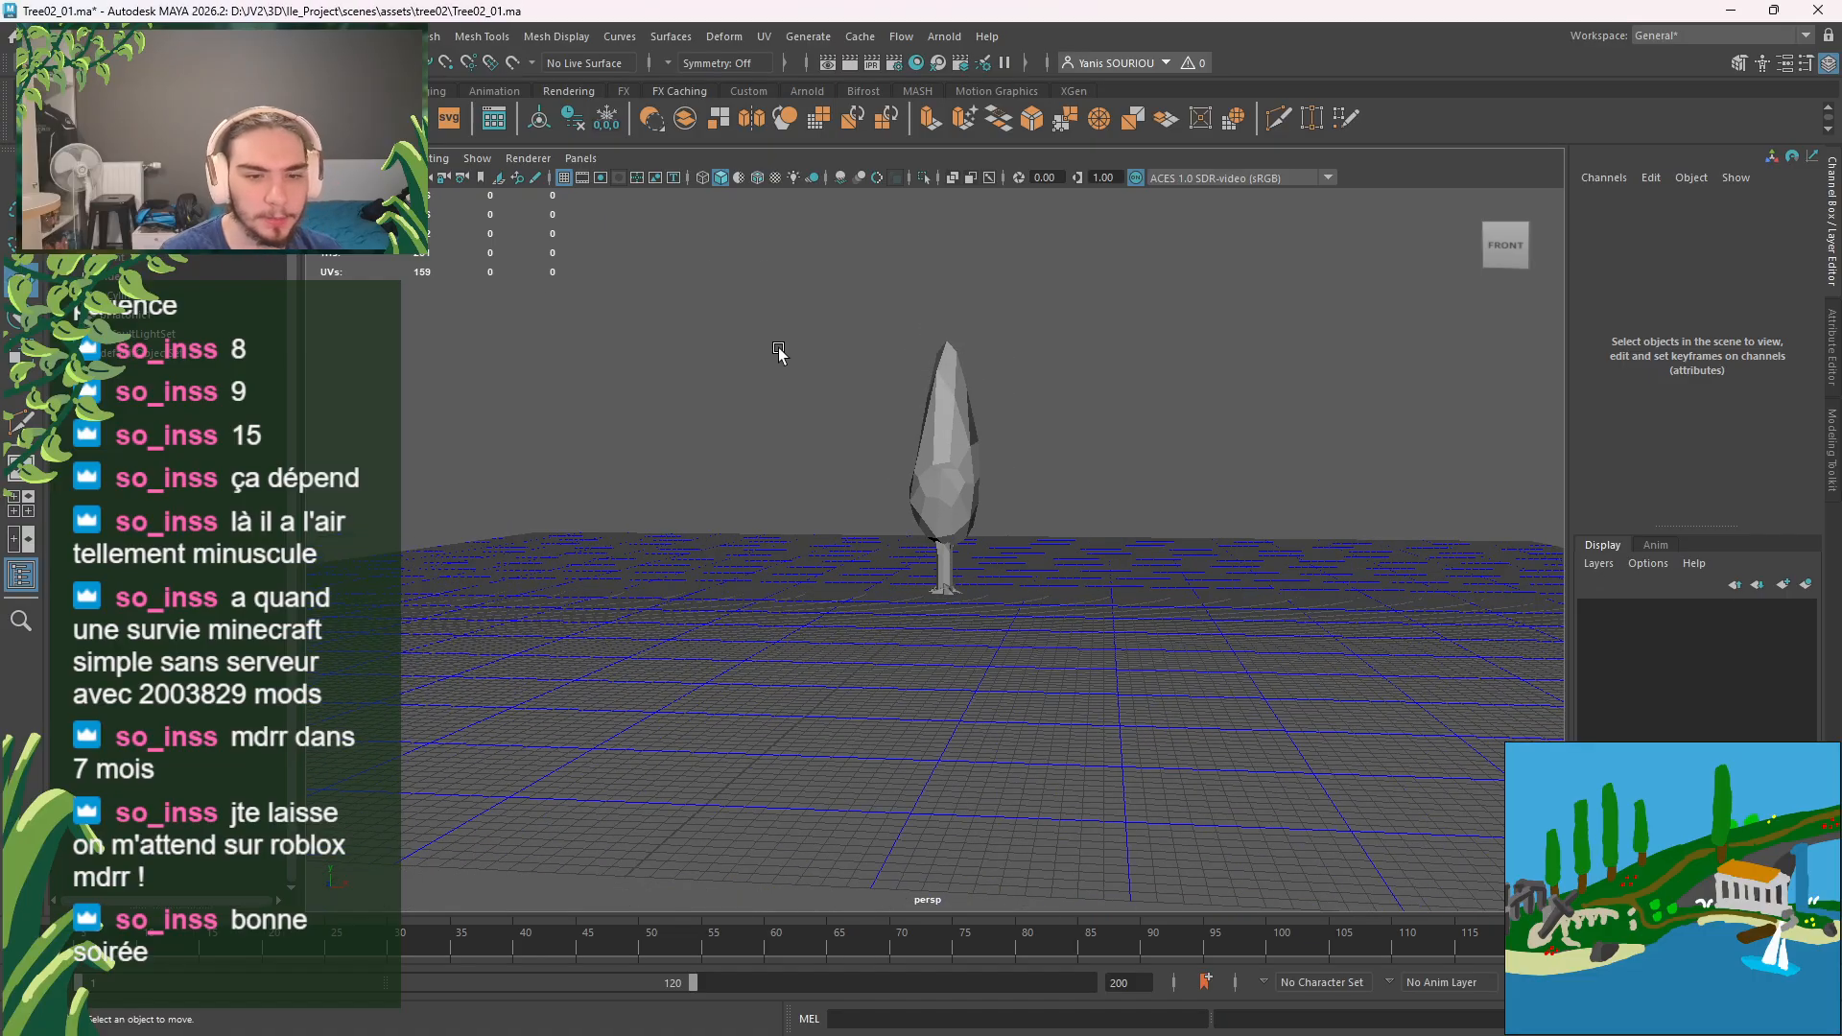
key(ctrl+s)
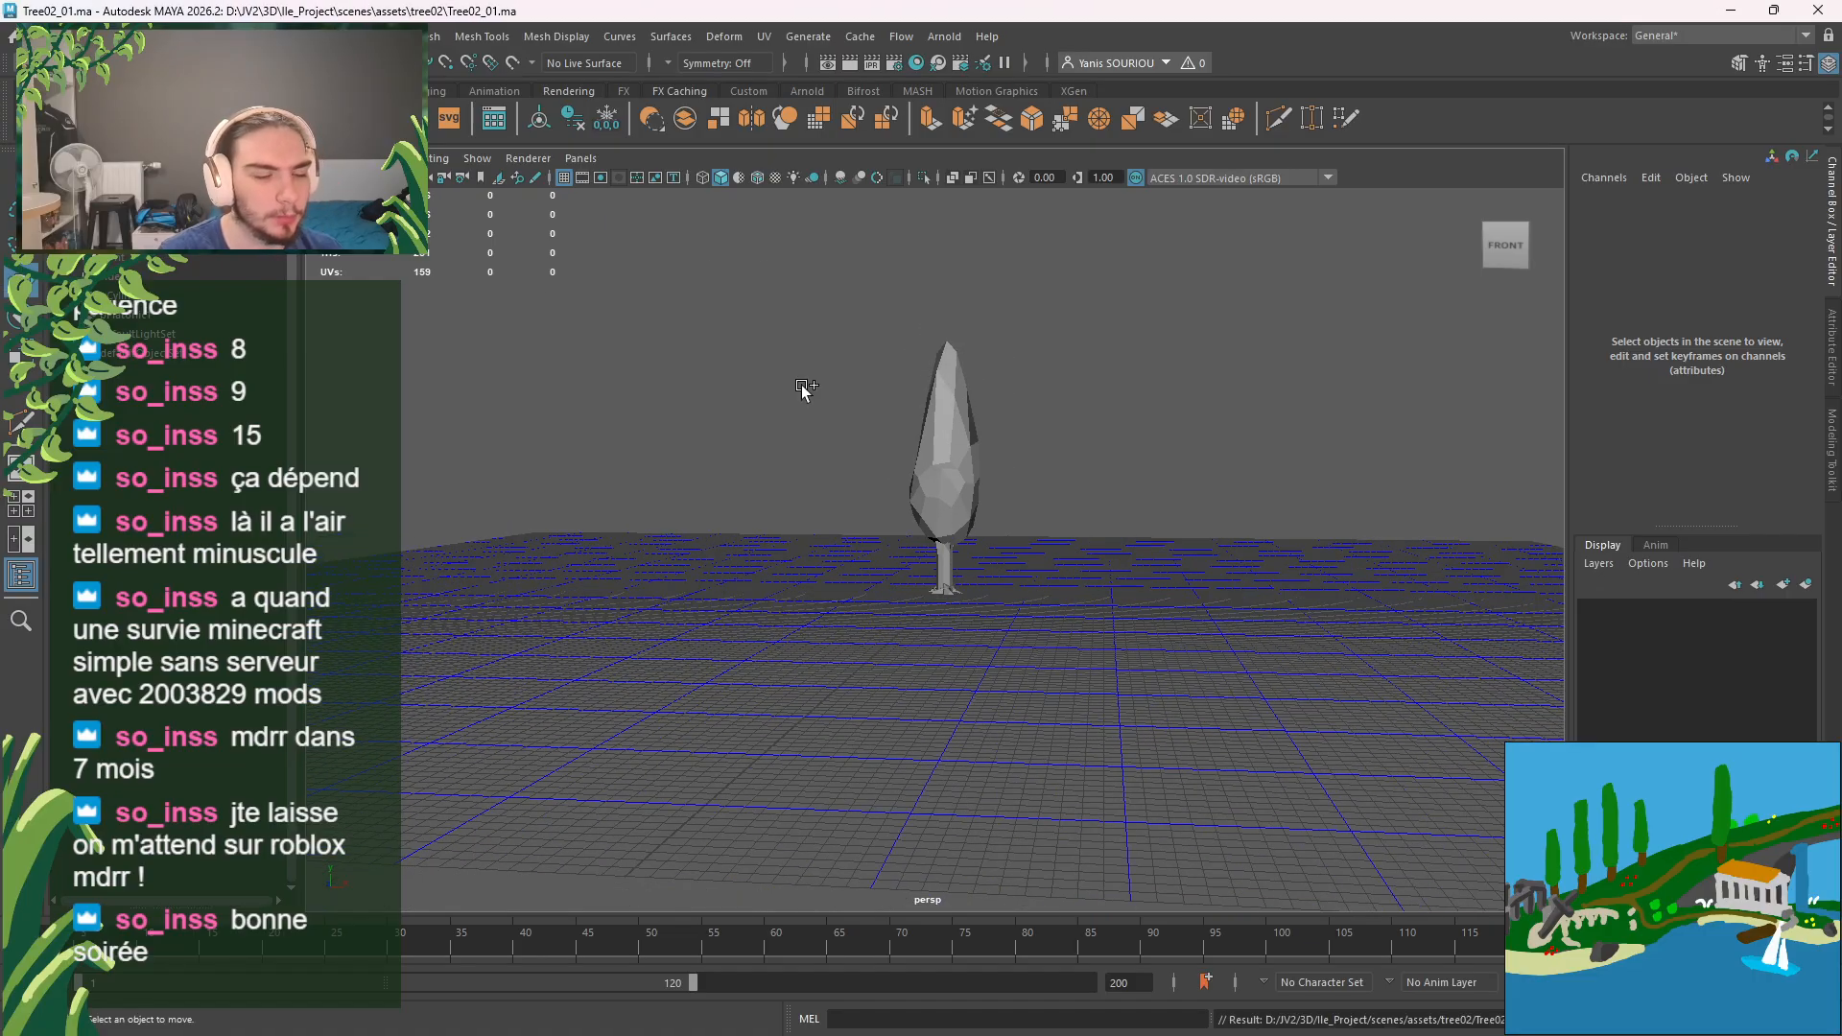
key(alt+Tab)
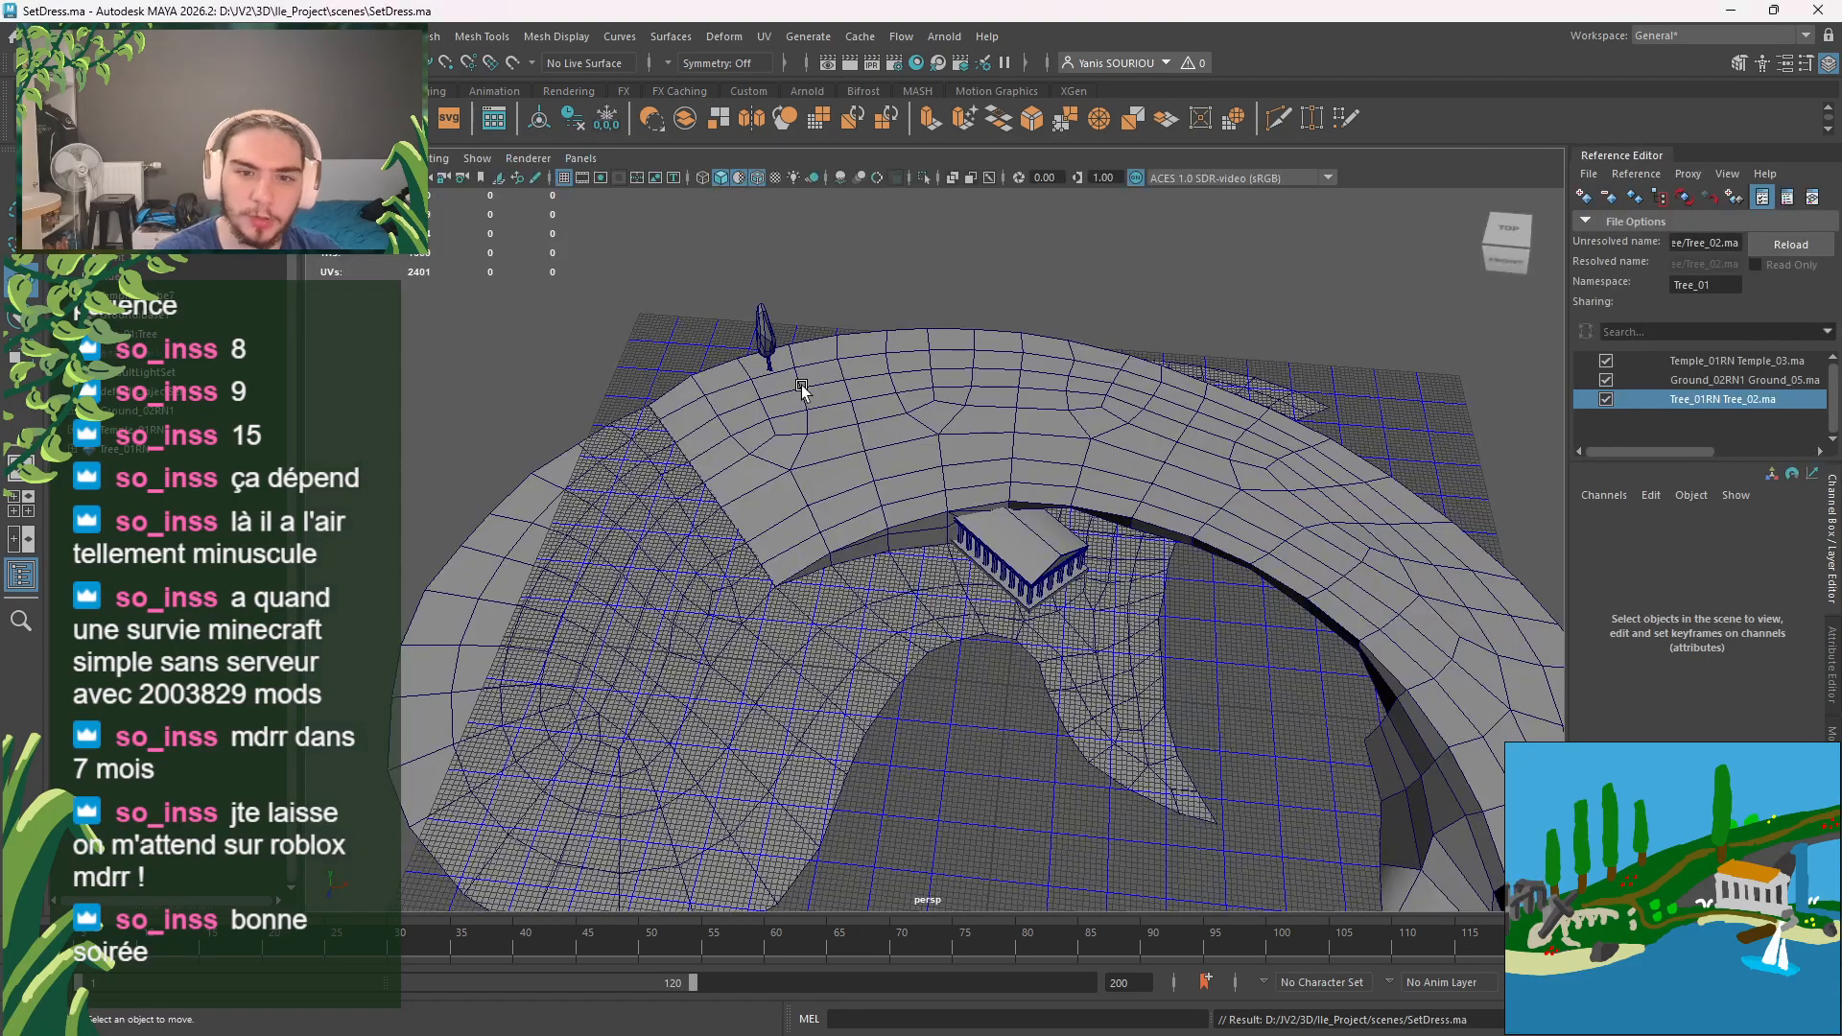
Step: Unload the Tree_01RN reference in the SetDress scene and load it again
click(1702, 373)
click(1715, 399)
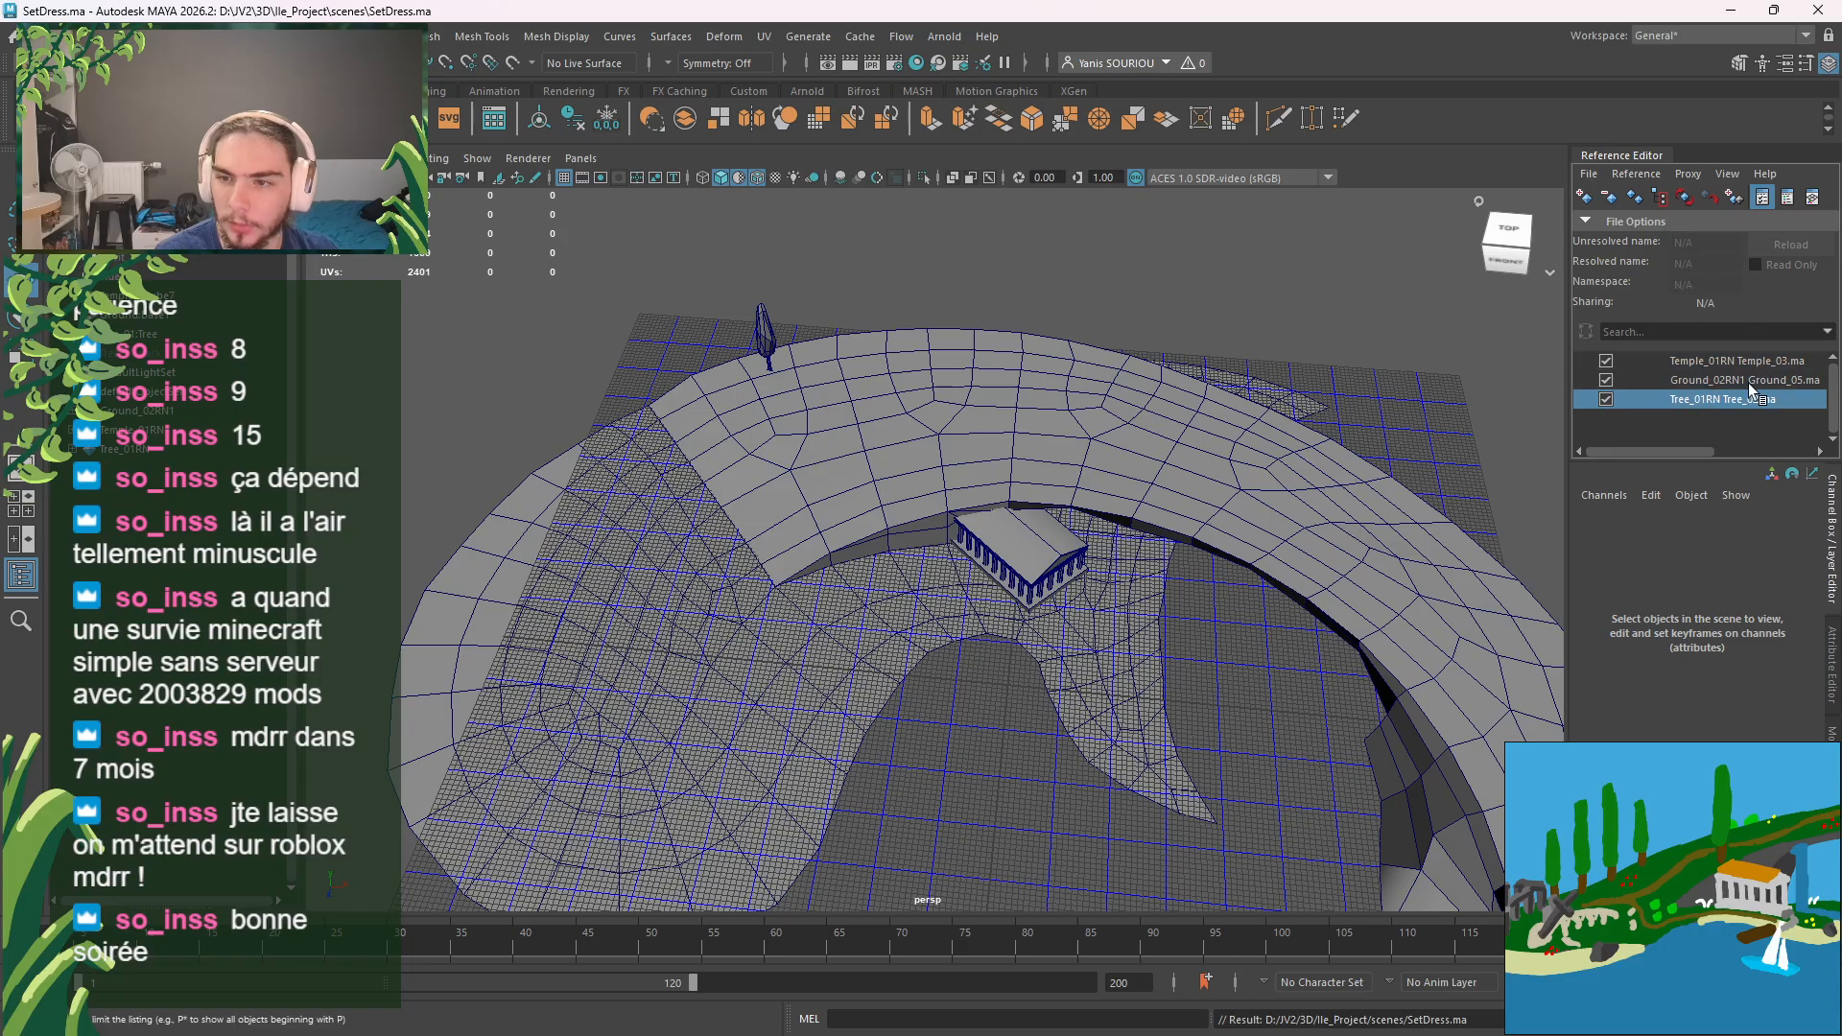
click(1606, 399)
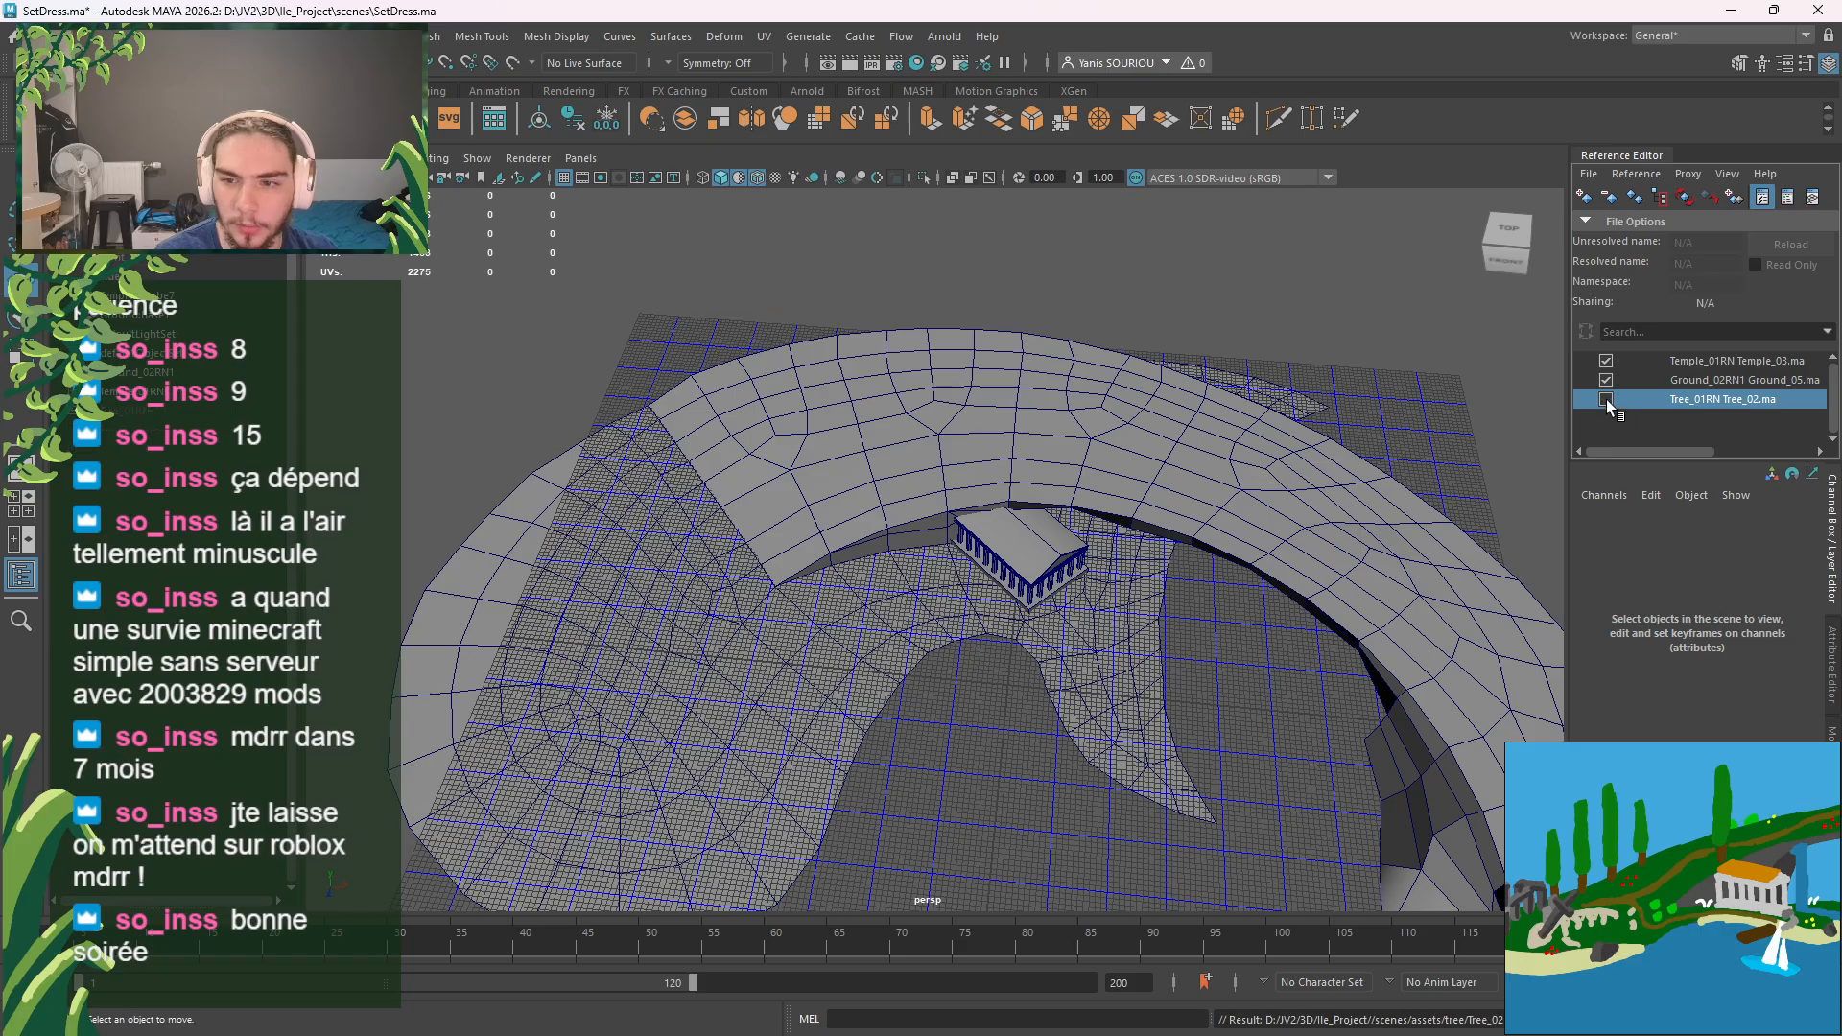
click(1606, 399)
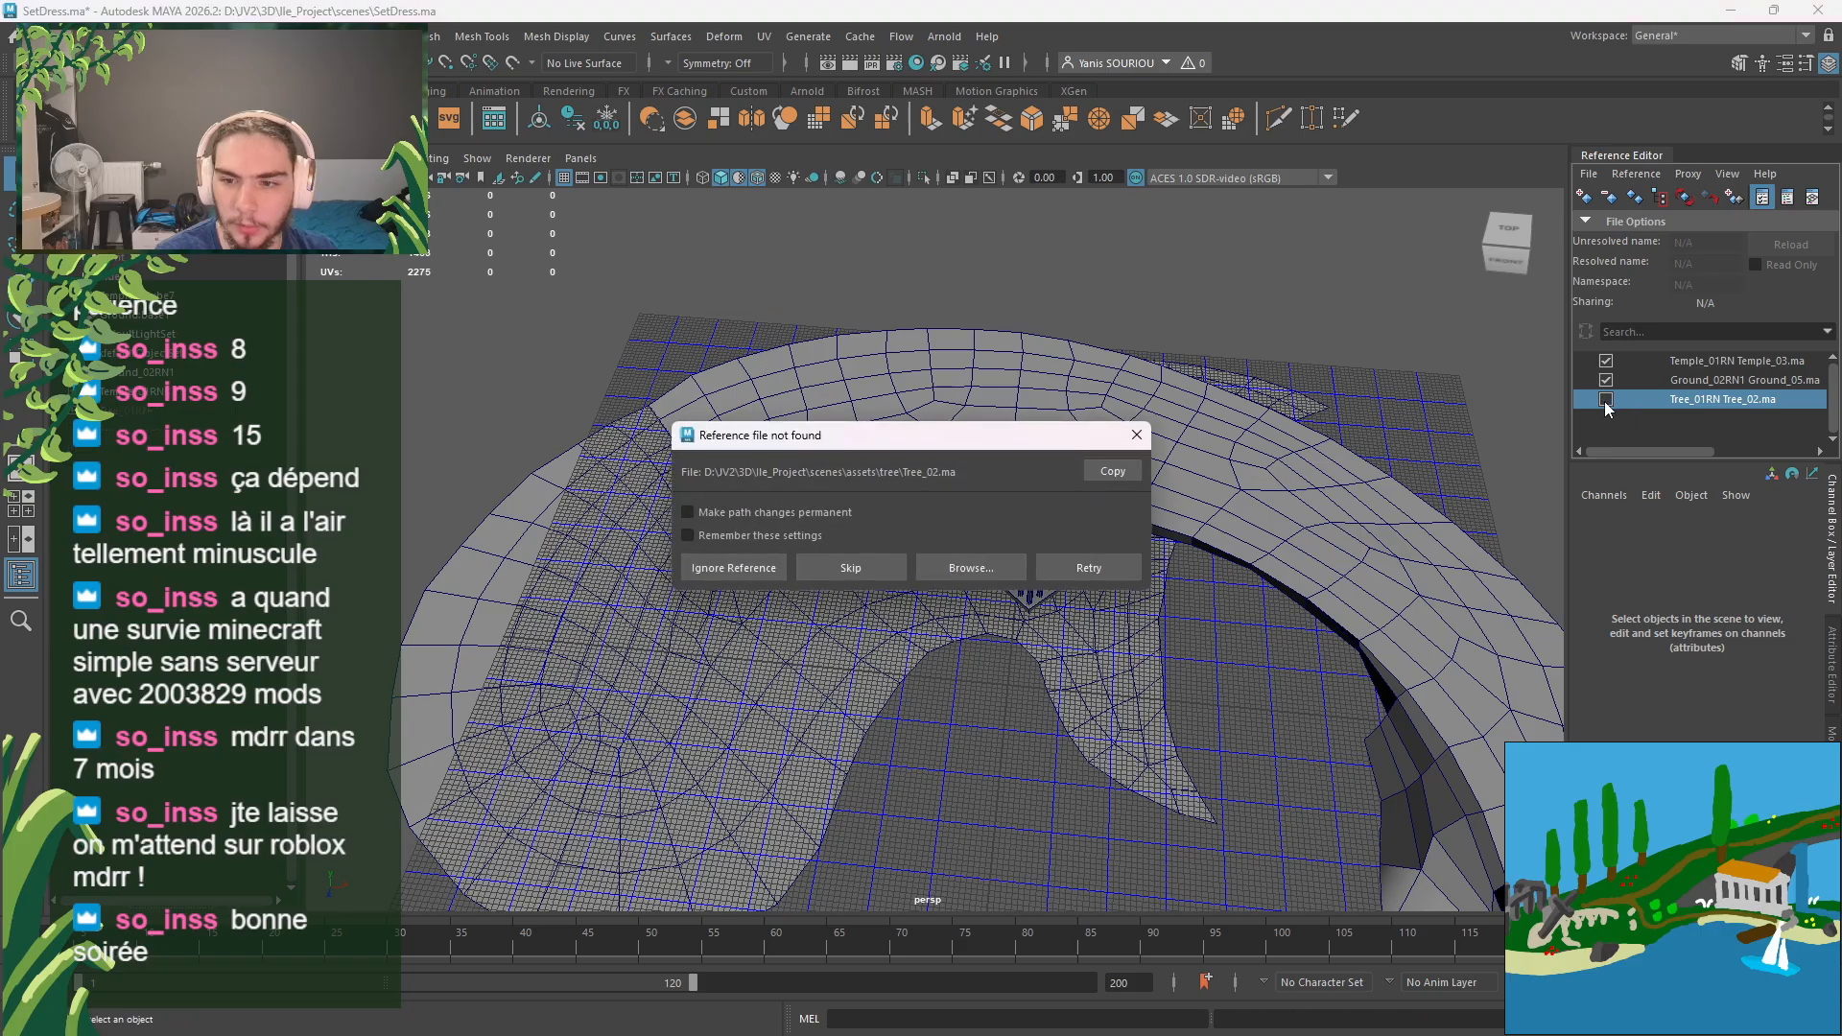
Step: Locate the missing tree reference file by choosing Tree01_02.ma in the project's scenes/assets/tree01 folder
click(968, 570)
click(373, 453)
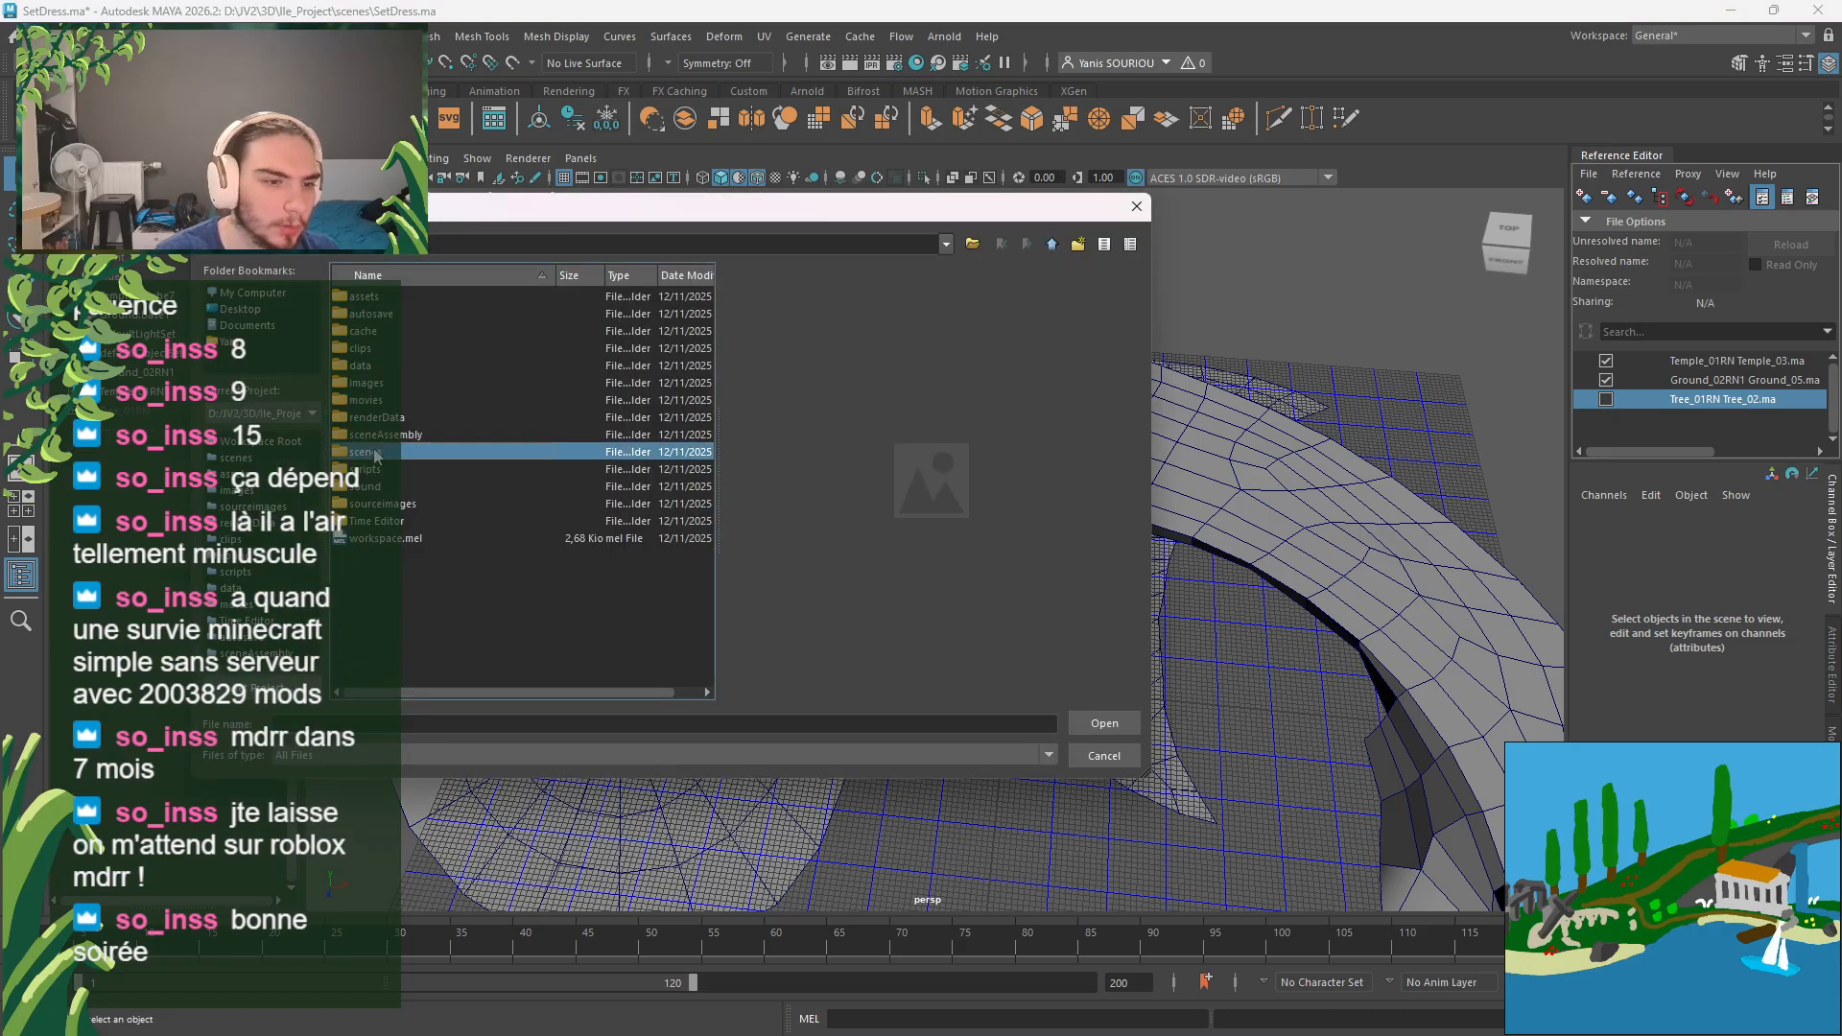
double_click(375, 454)
double_click(405, 298)
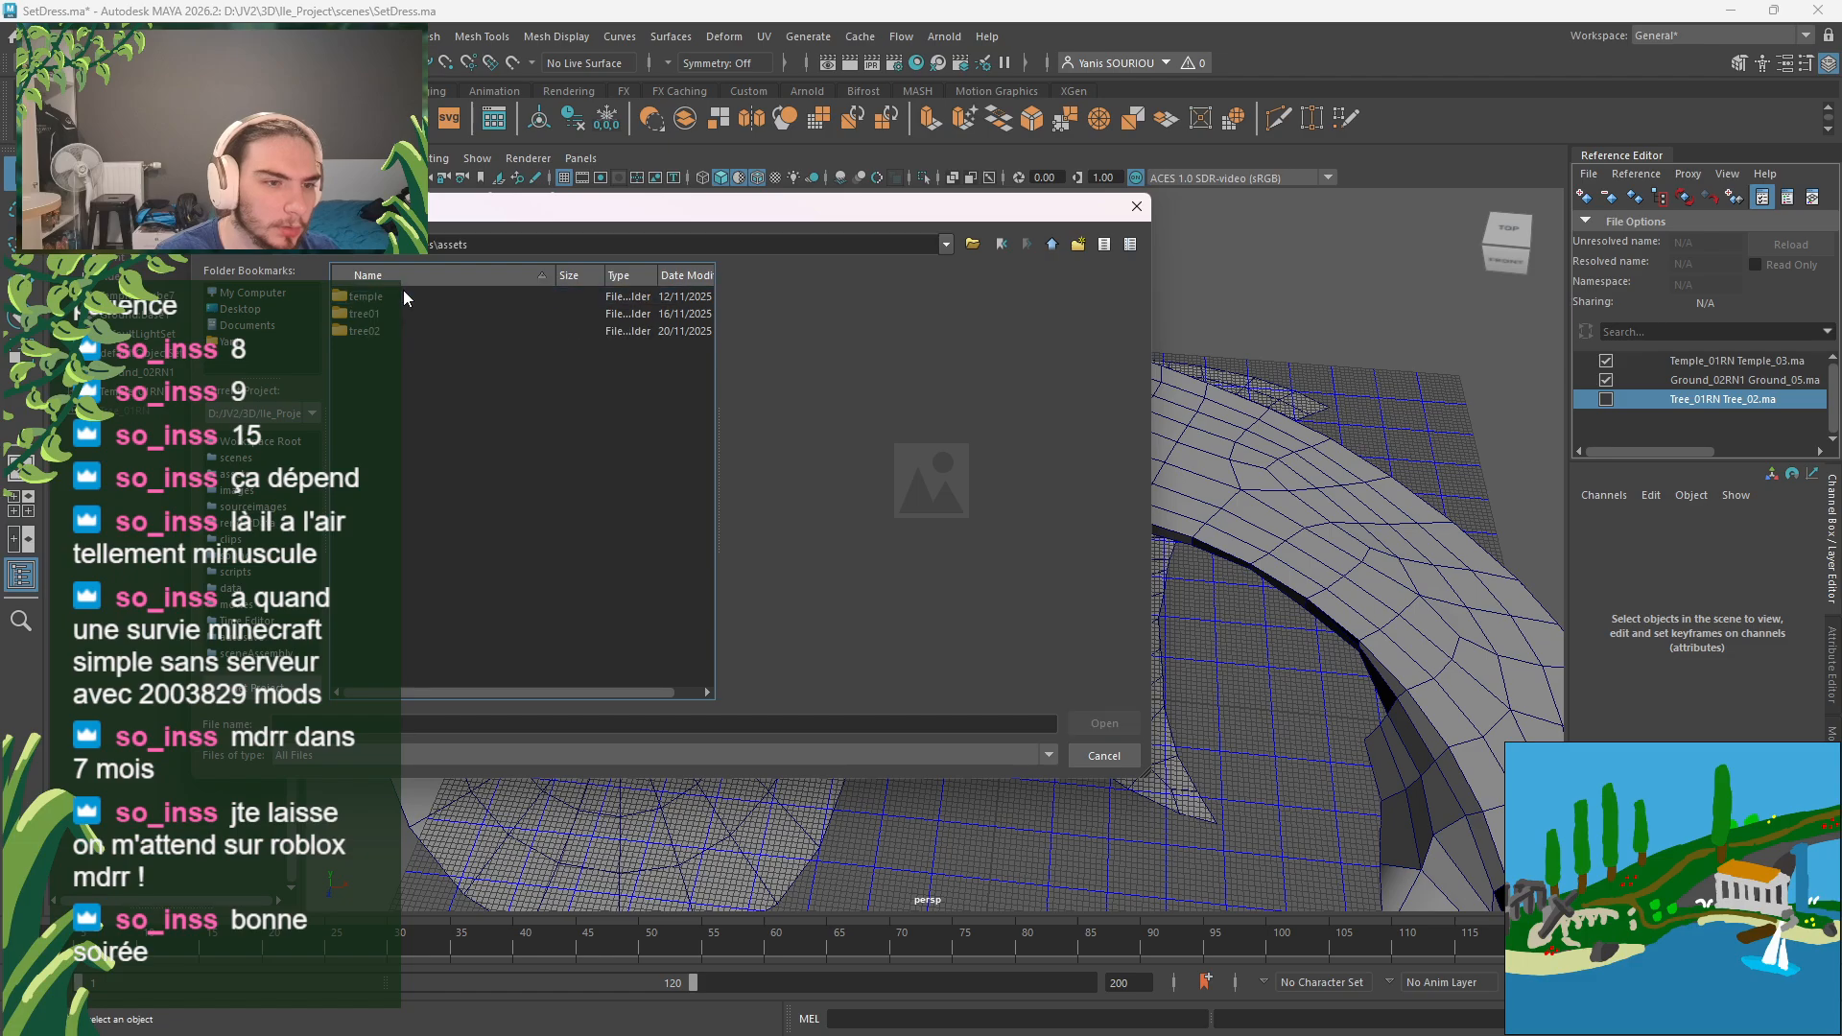
double_click(382, 314)
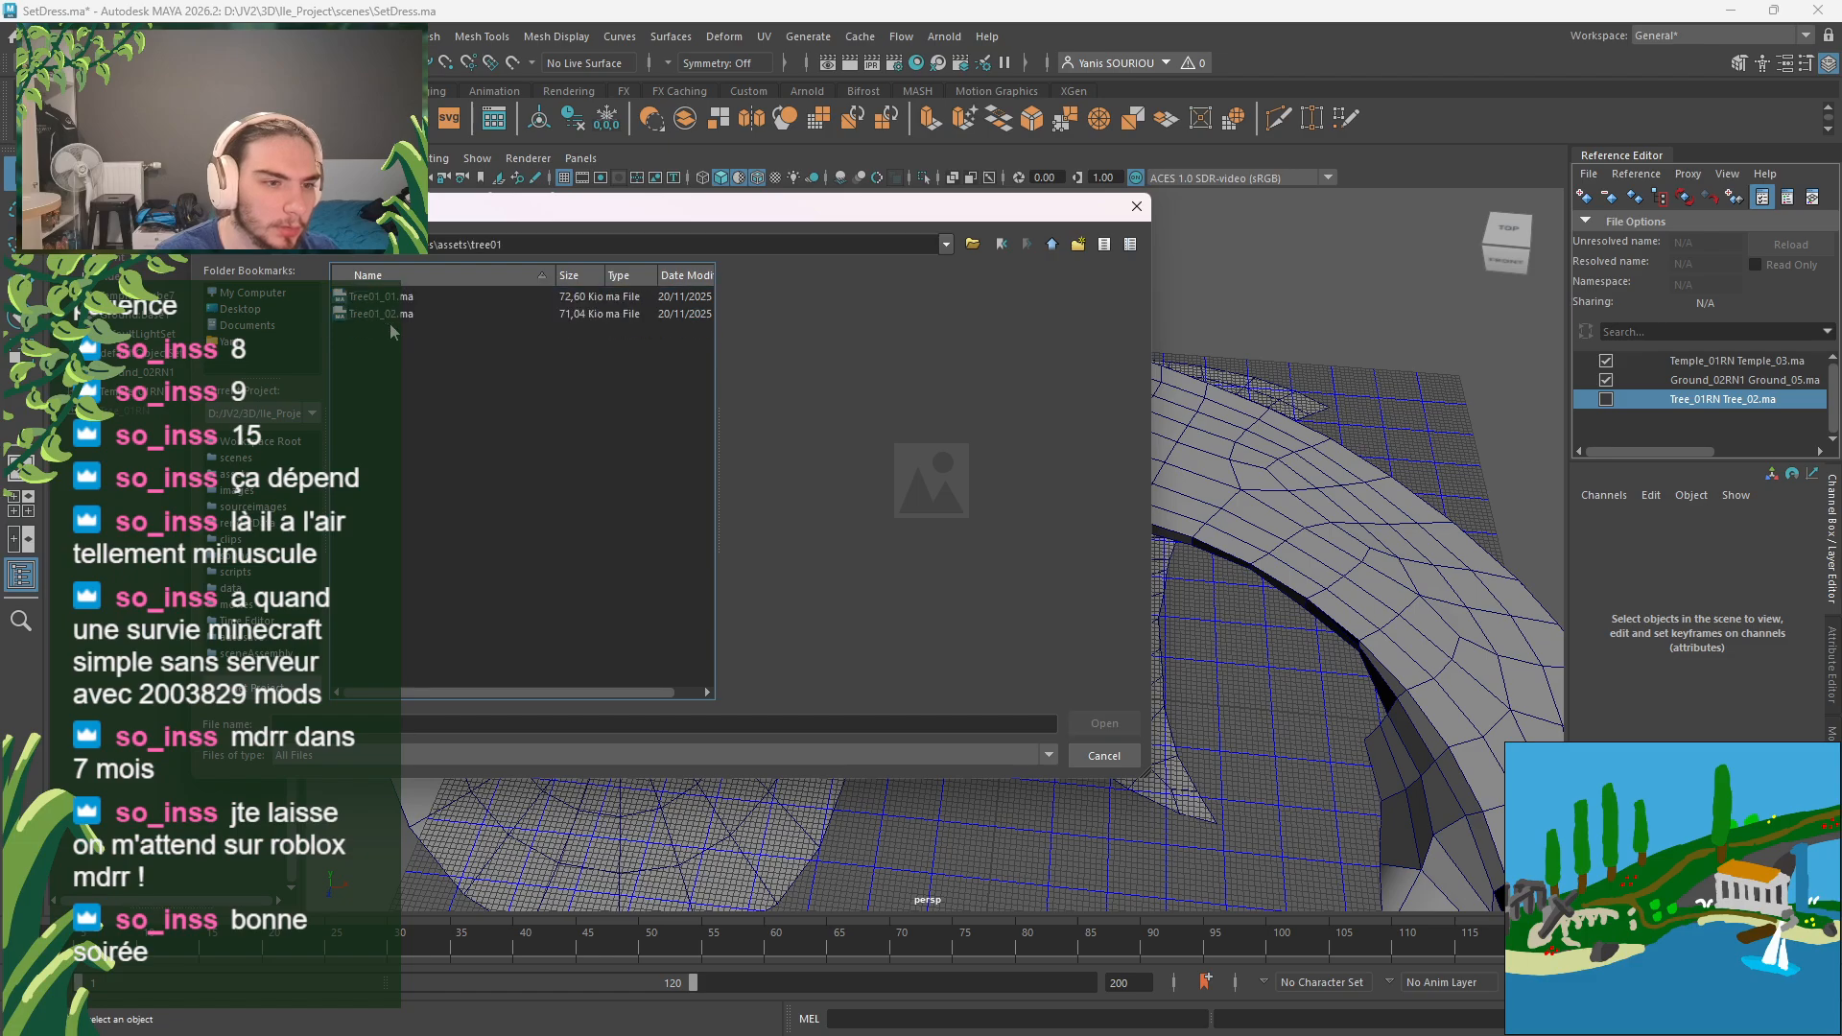
click(394, 313)
click(1104, 724)
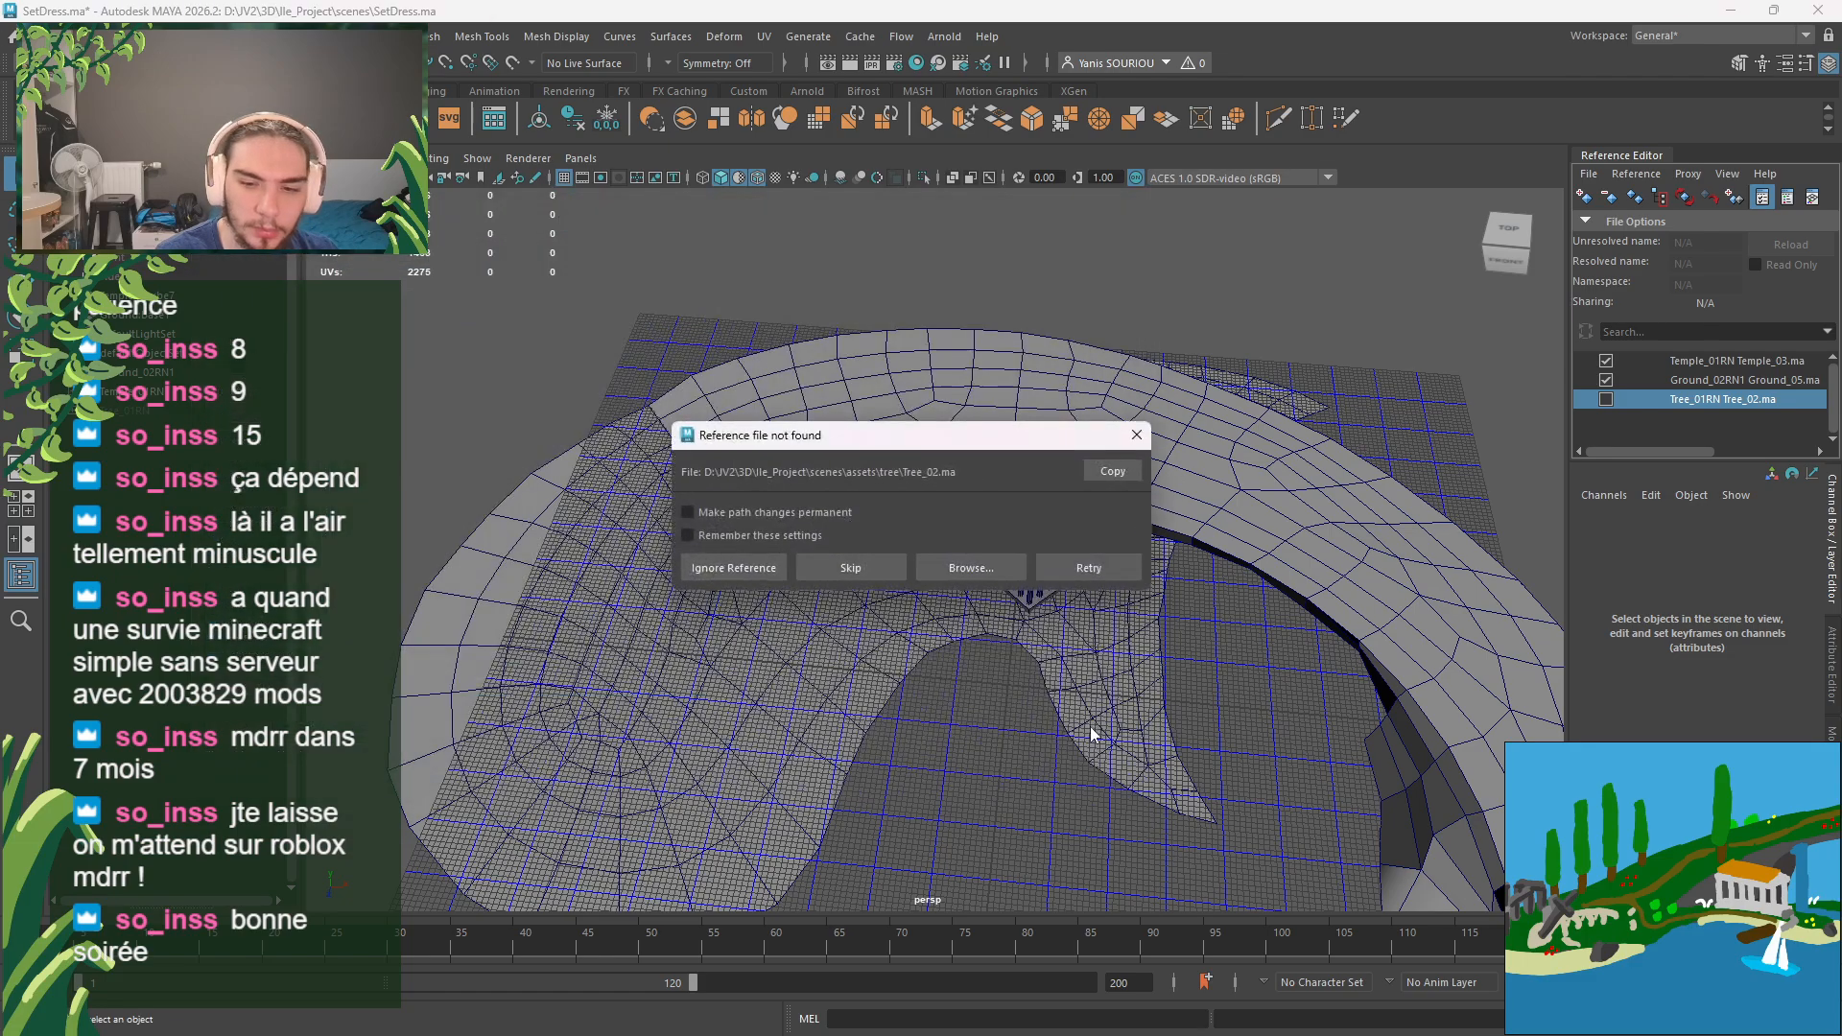
Step: Answer the repeated missing-file request with Tree01_02.ma from assets/tree01 to finish relinking Tree_01RN, and clear the reference selection
click(968, 568)
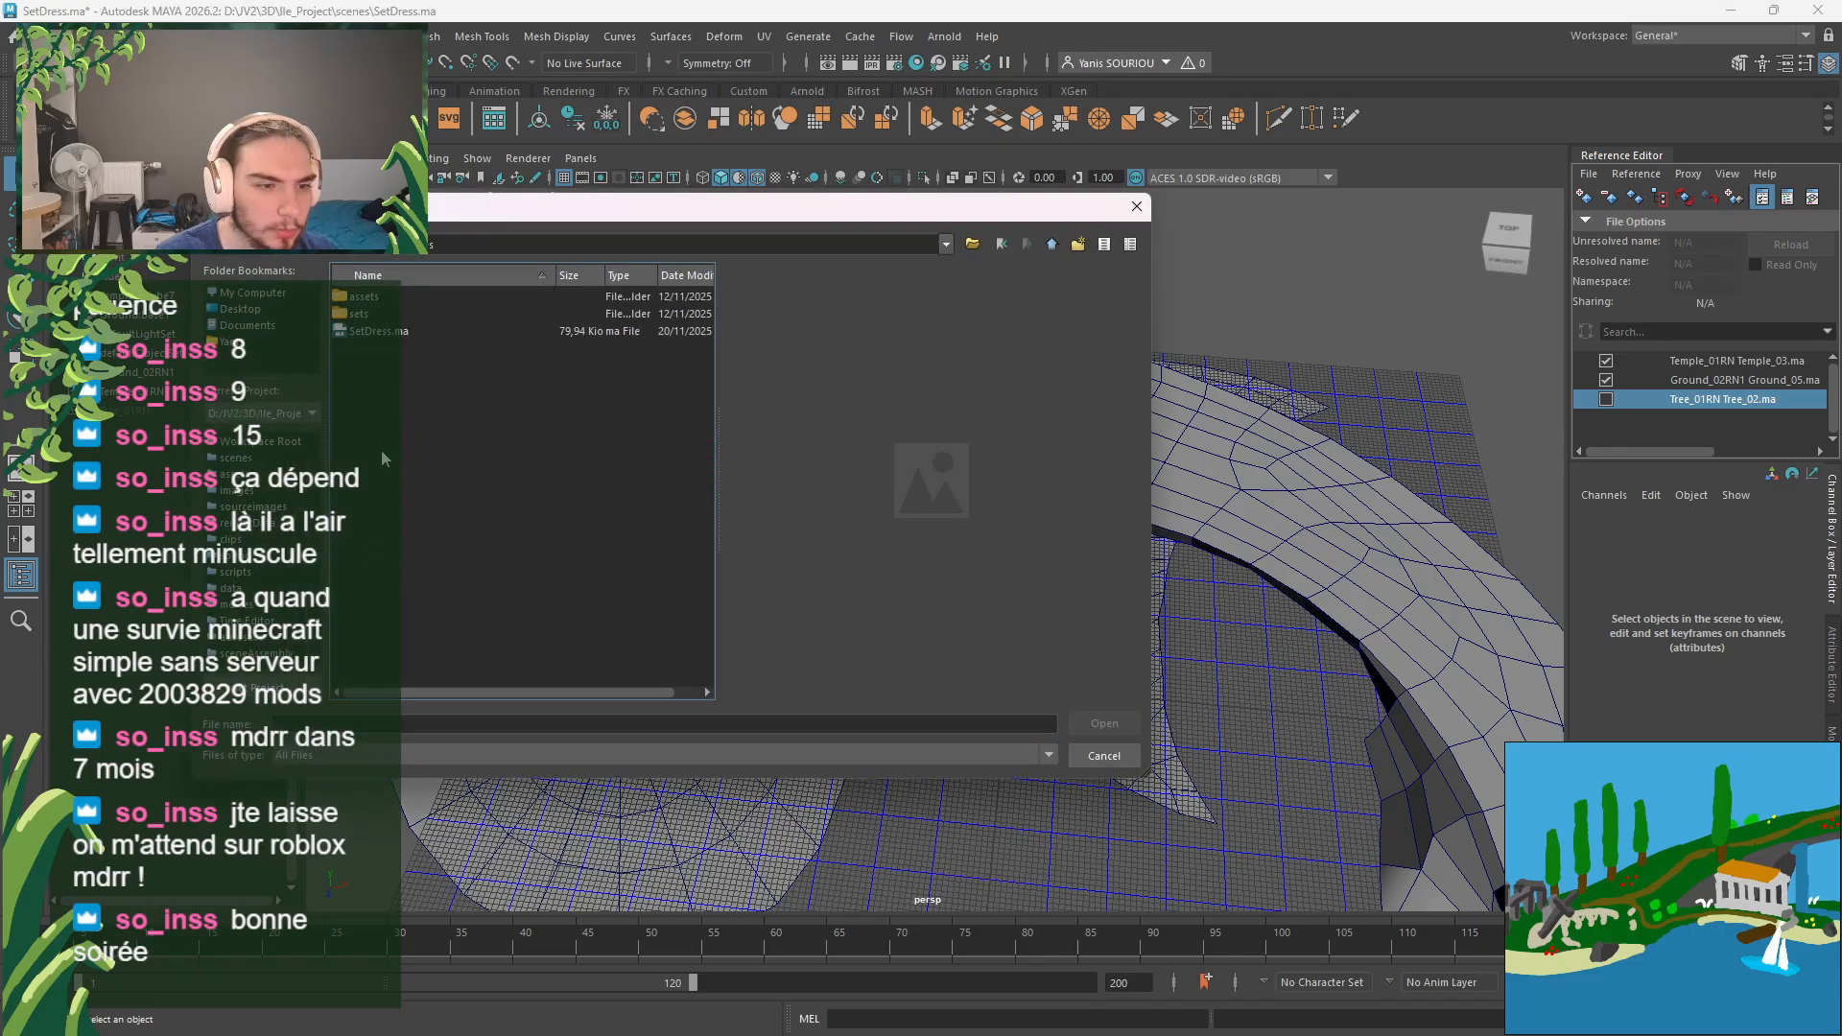
double_click(413, 302)
double_click(387, 318)
double_click(389, 316)
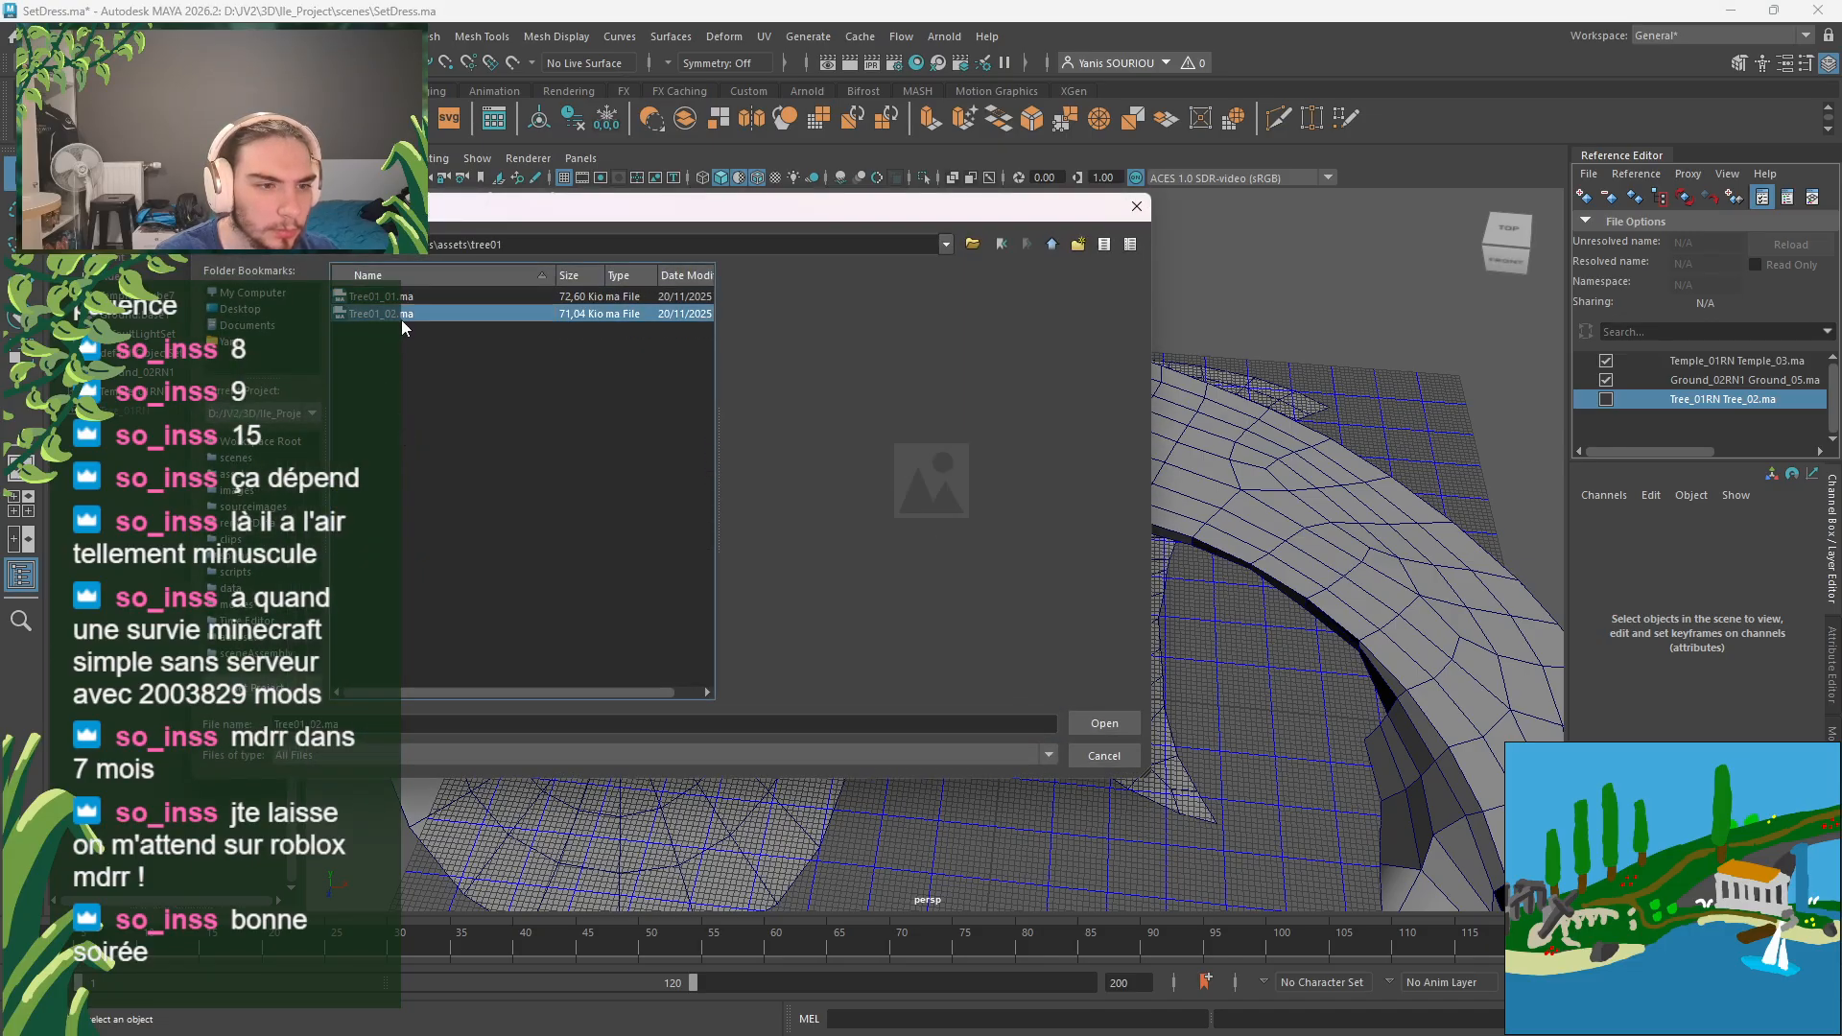
click(1669, 422)
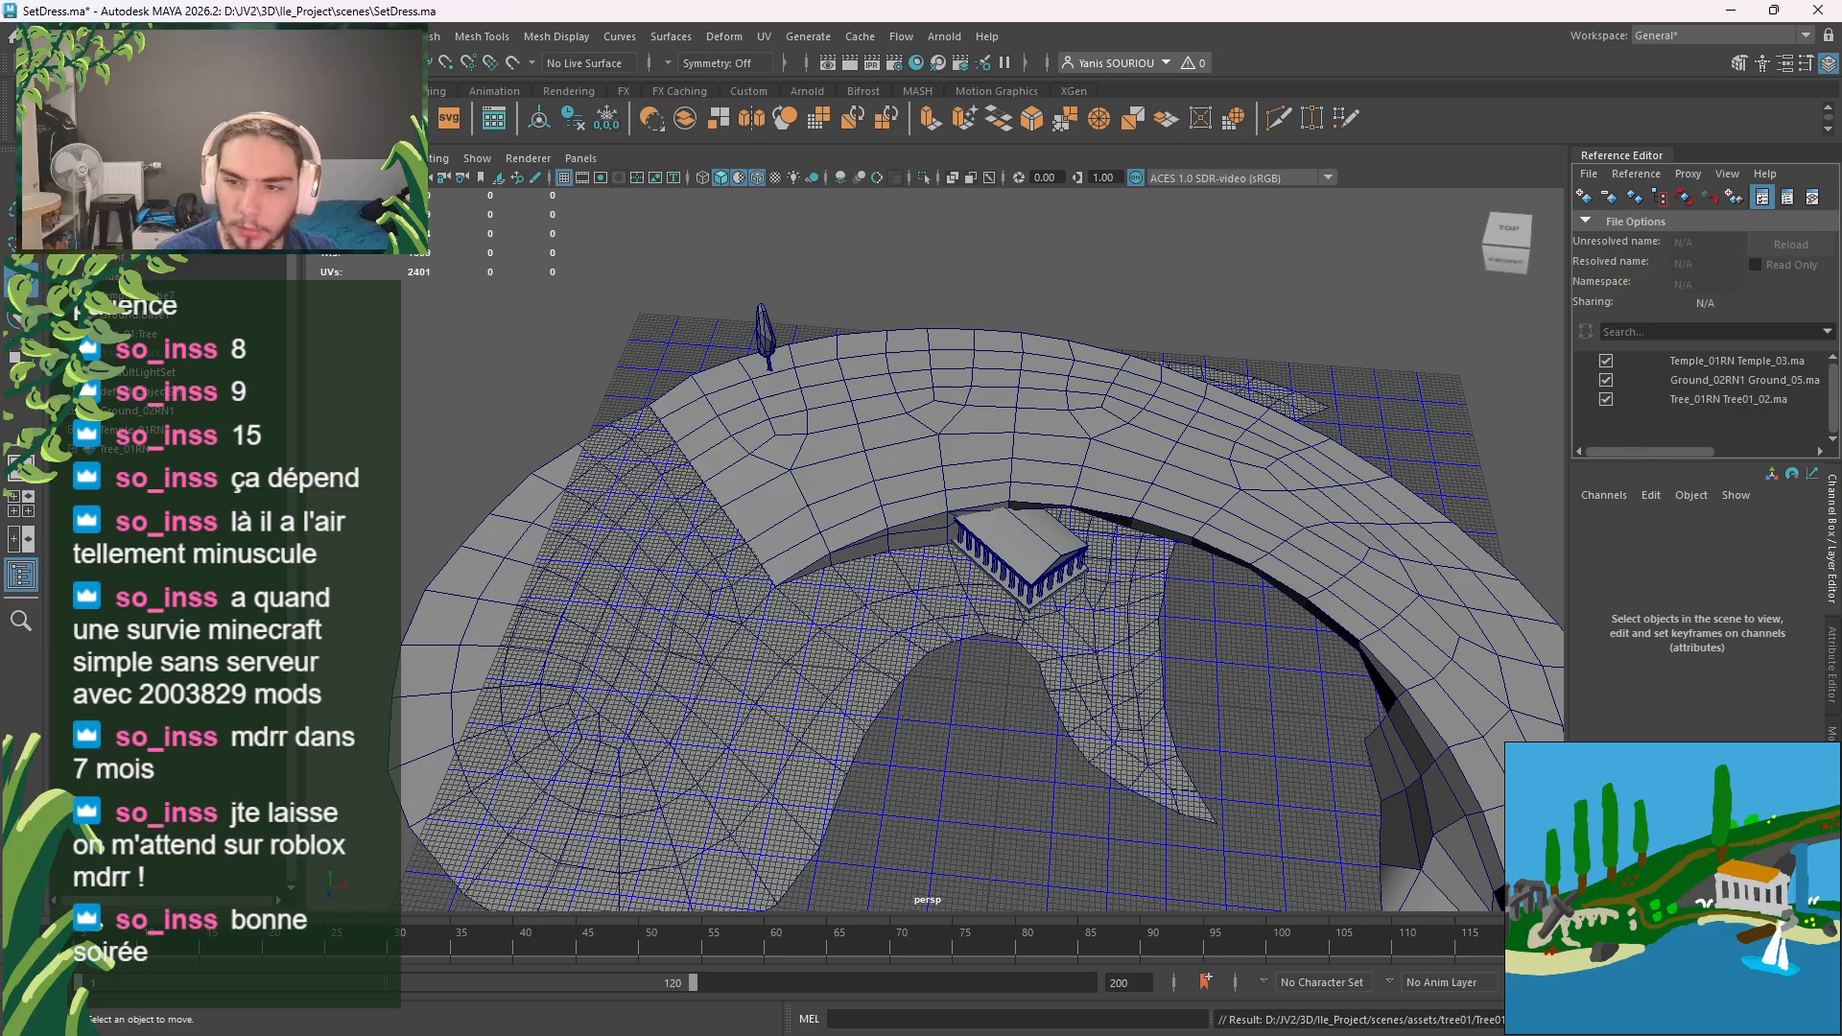
Step: Reference Tree02_01.ma from the assets/tree02 folder into the SetDress scene and select the new tree's crown
click(43, 36)
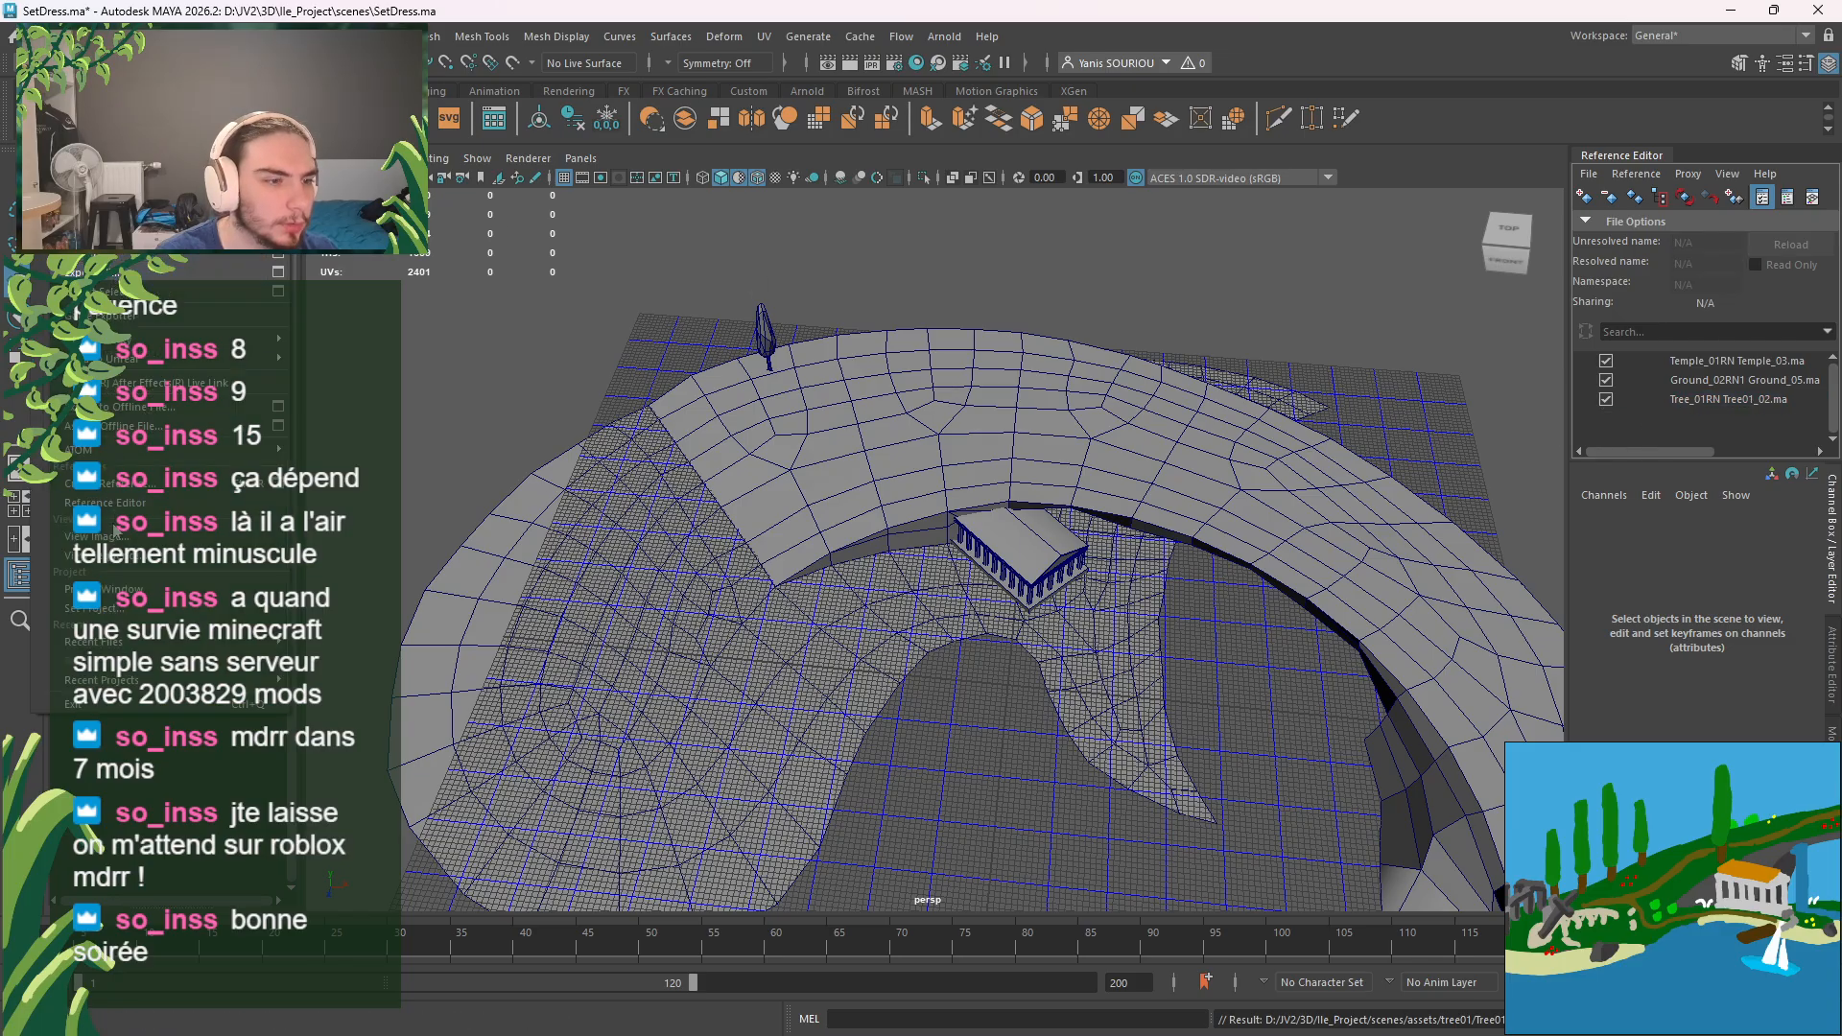
click(132, 485)
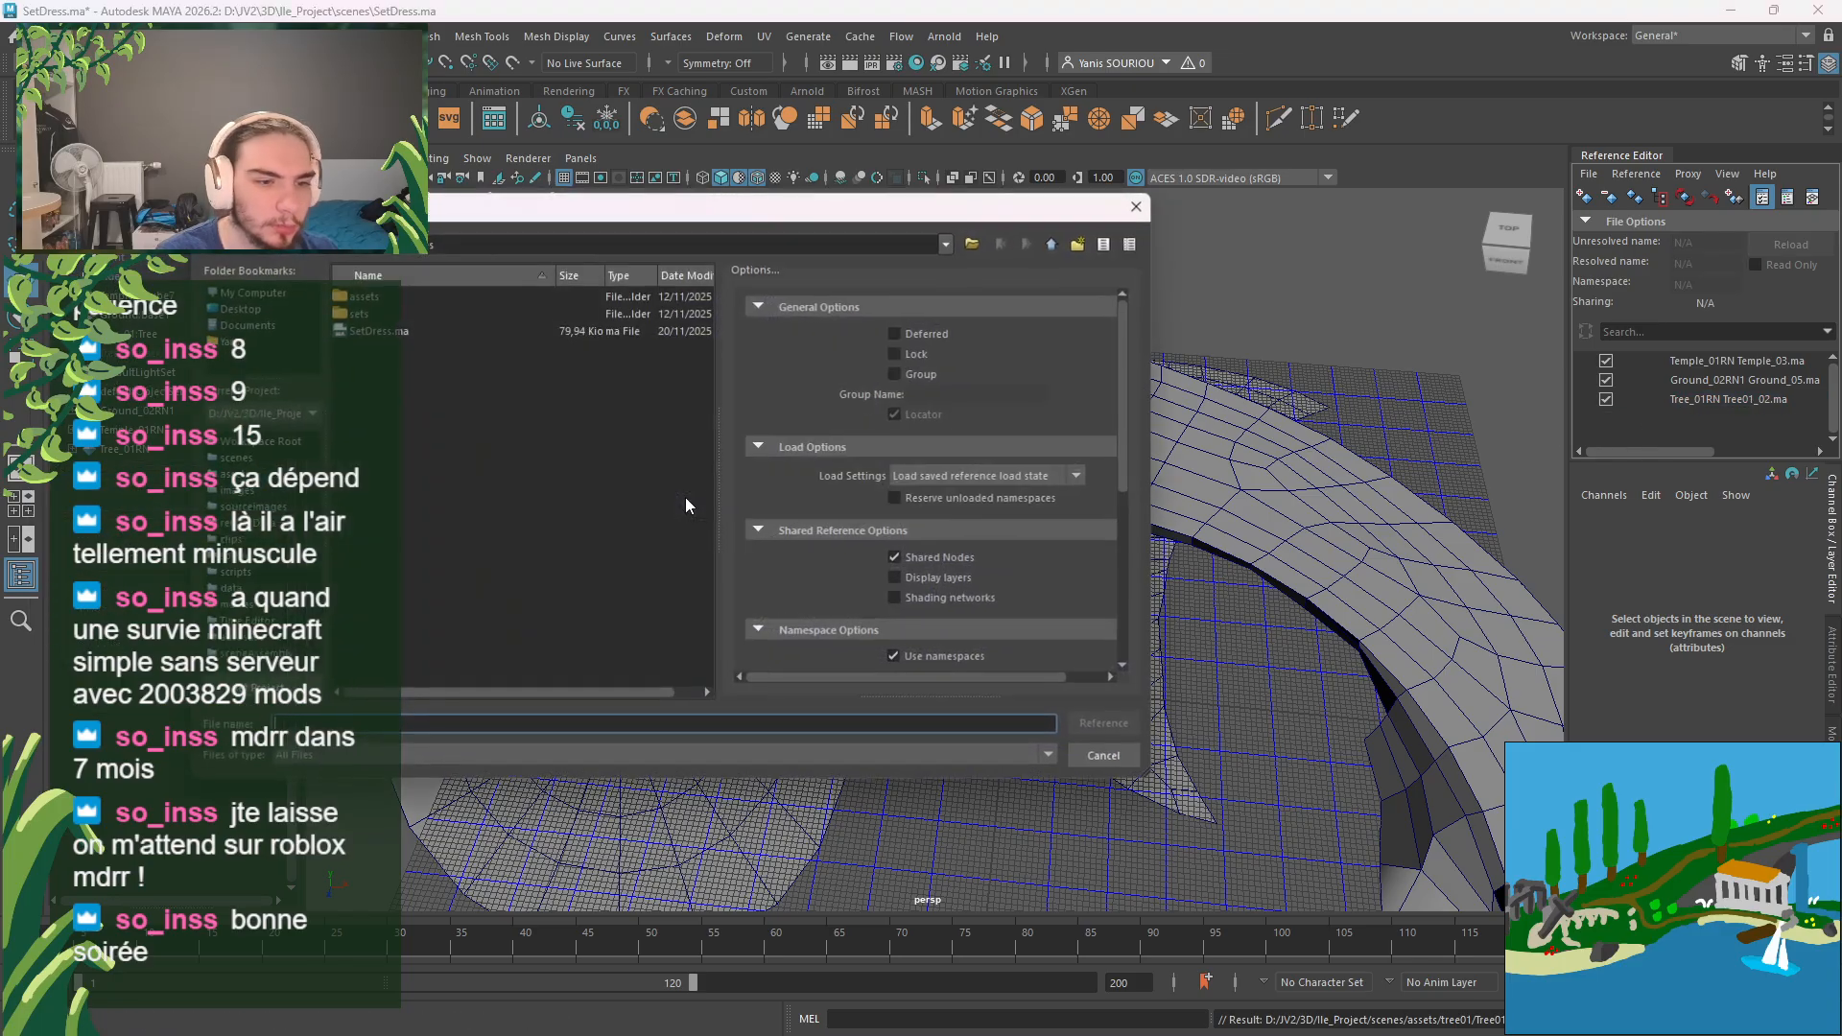
double_click(381, 331)
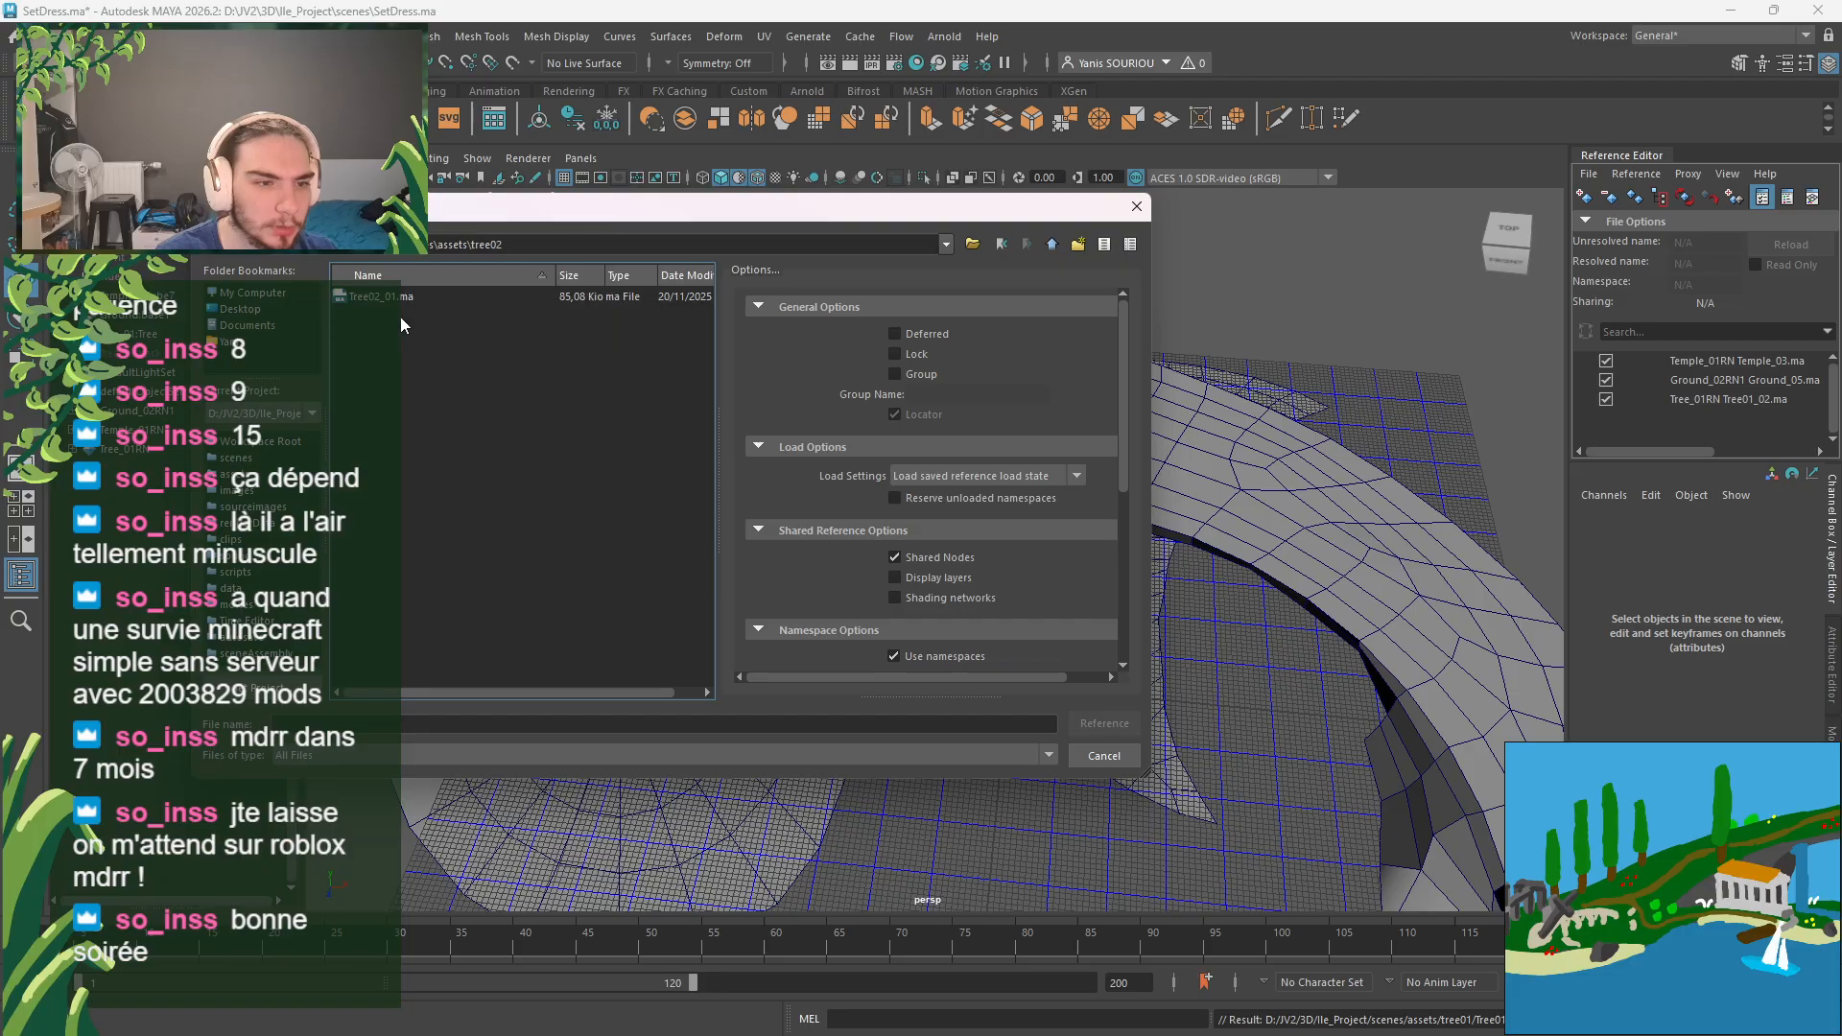
double_click(384, 296)
alt+drag(968, 633, 956, 693)
scroll(981, 672, up, 4)
click(1047, 593)
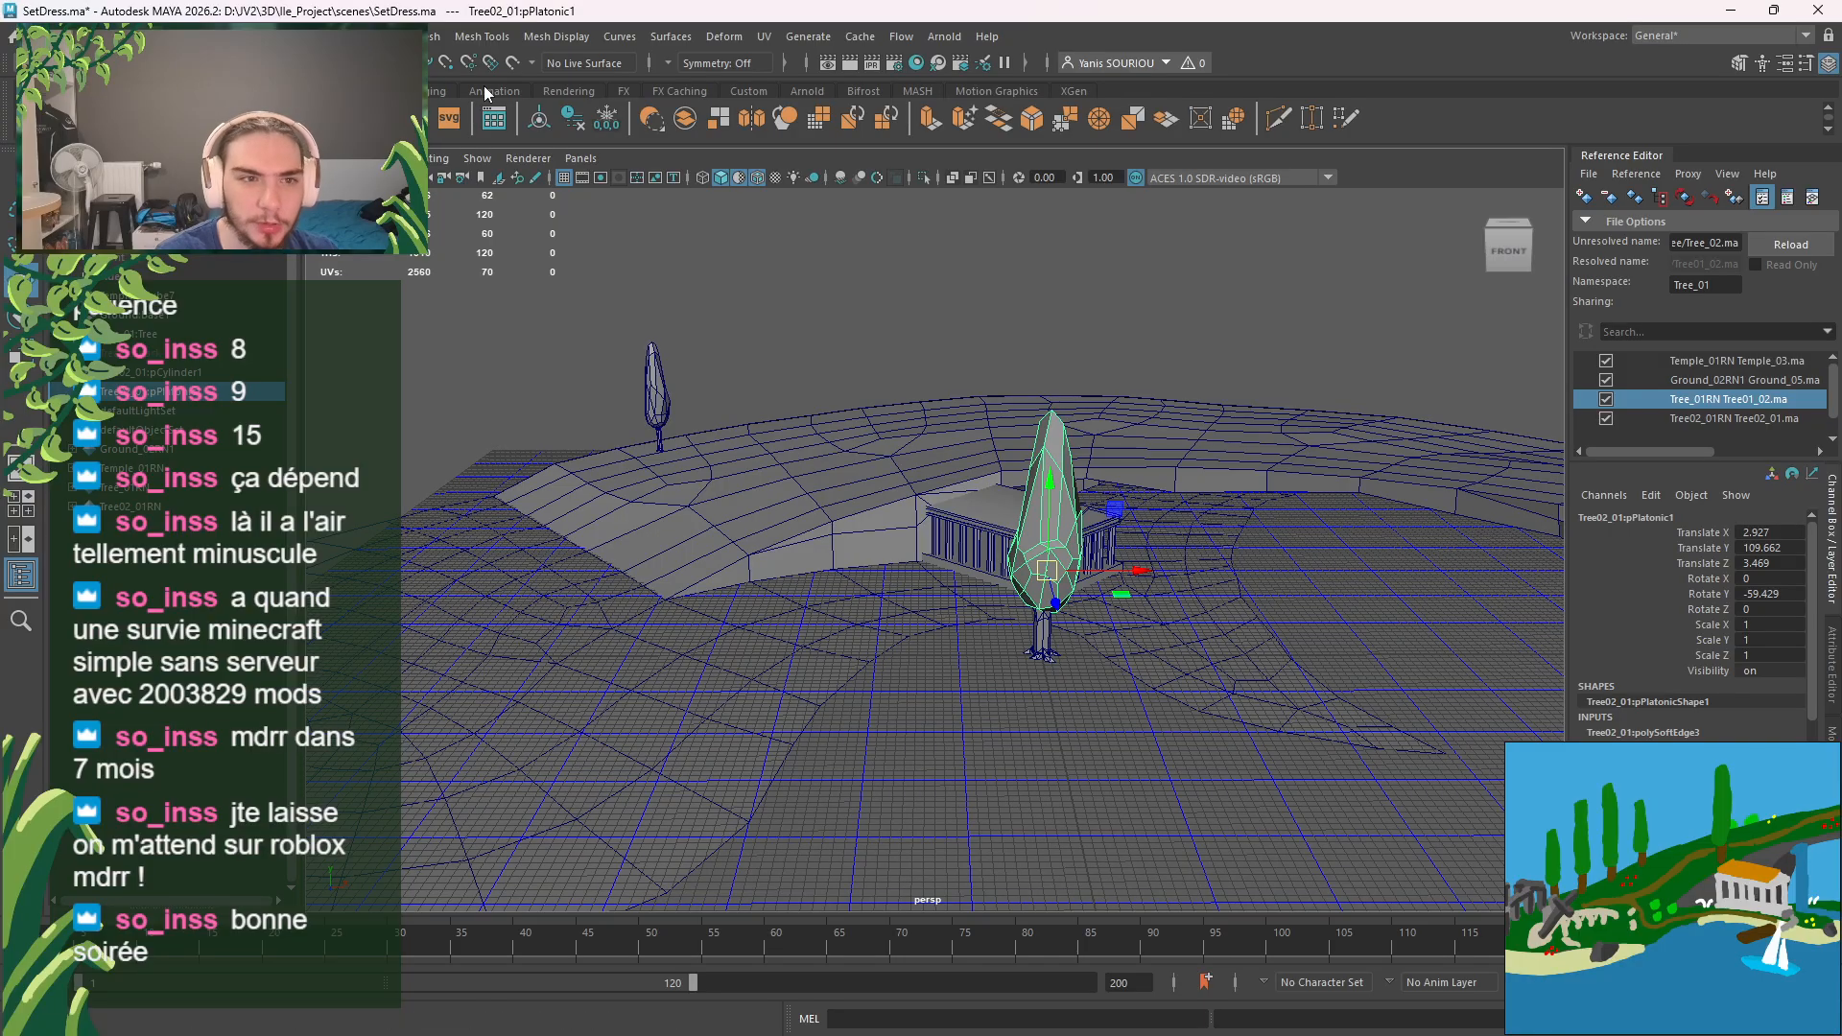
Step: Switch to the Tree02_01 scene and combine the crown and trunk into one mesh without construction history
key(alt+Tab)
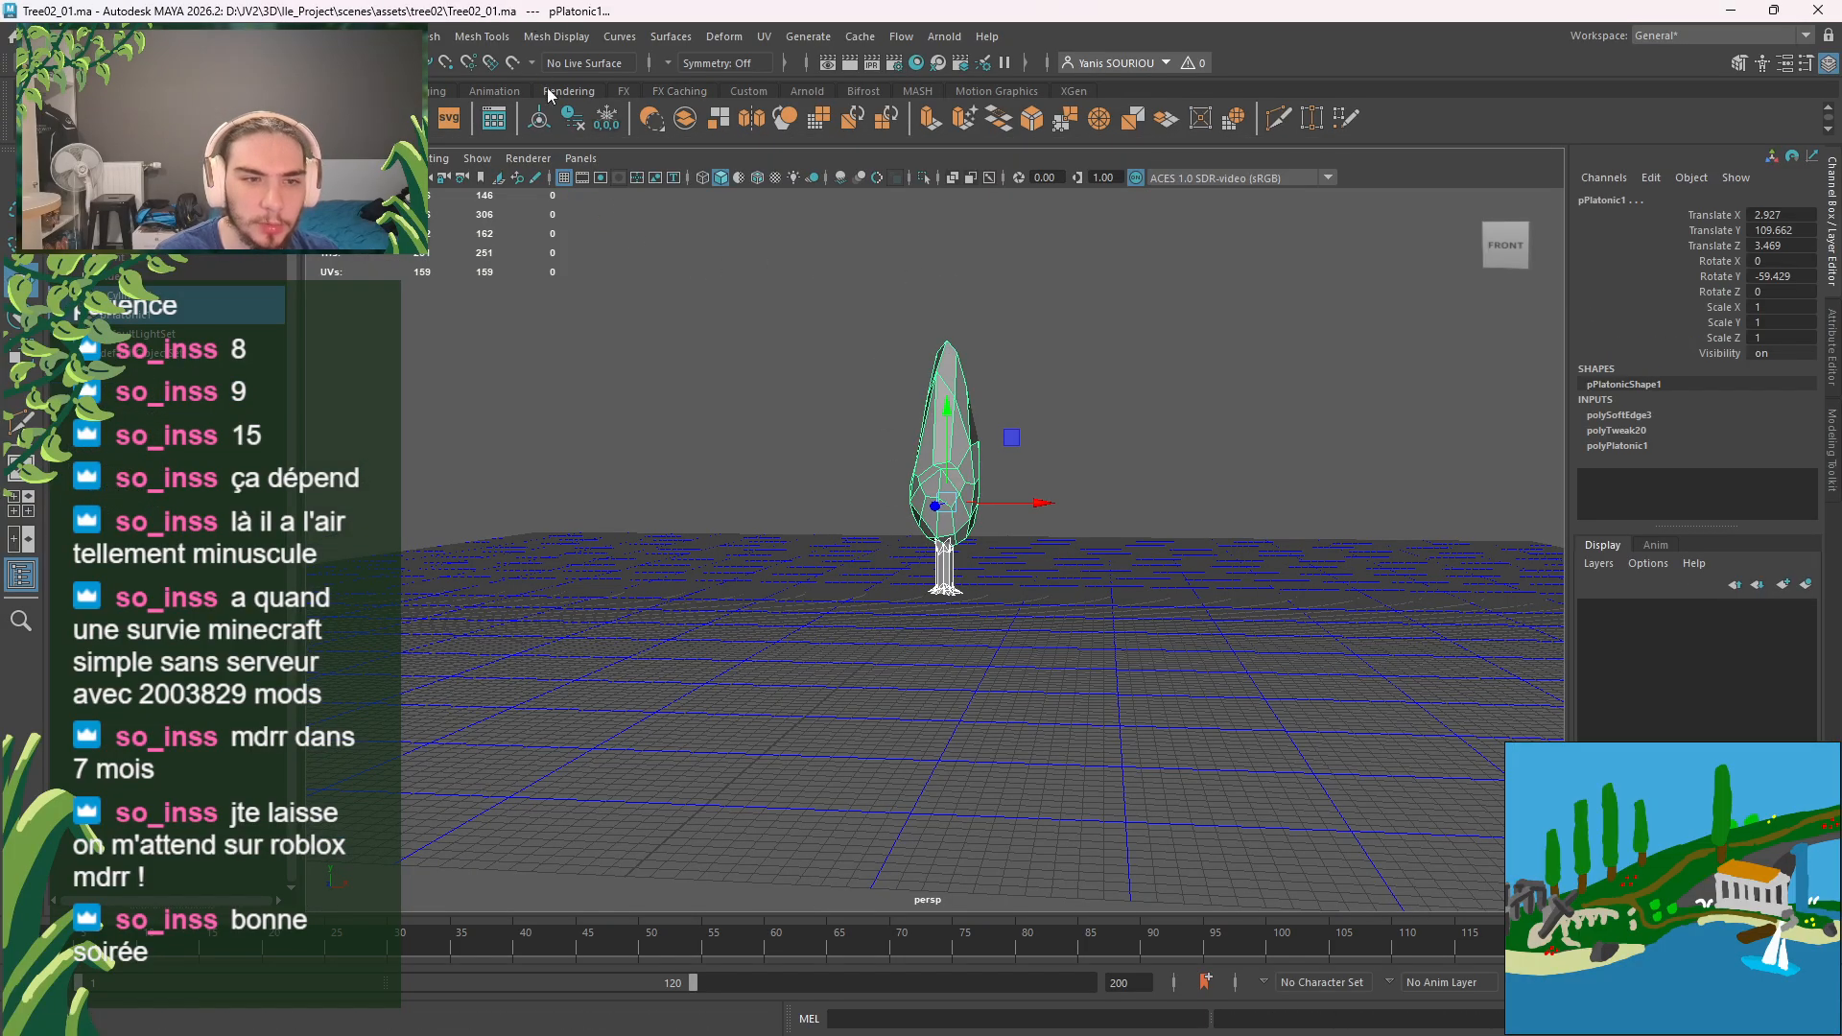
click(687, 125)
click(603, 126)
click(580, 127)
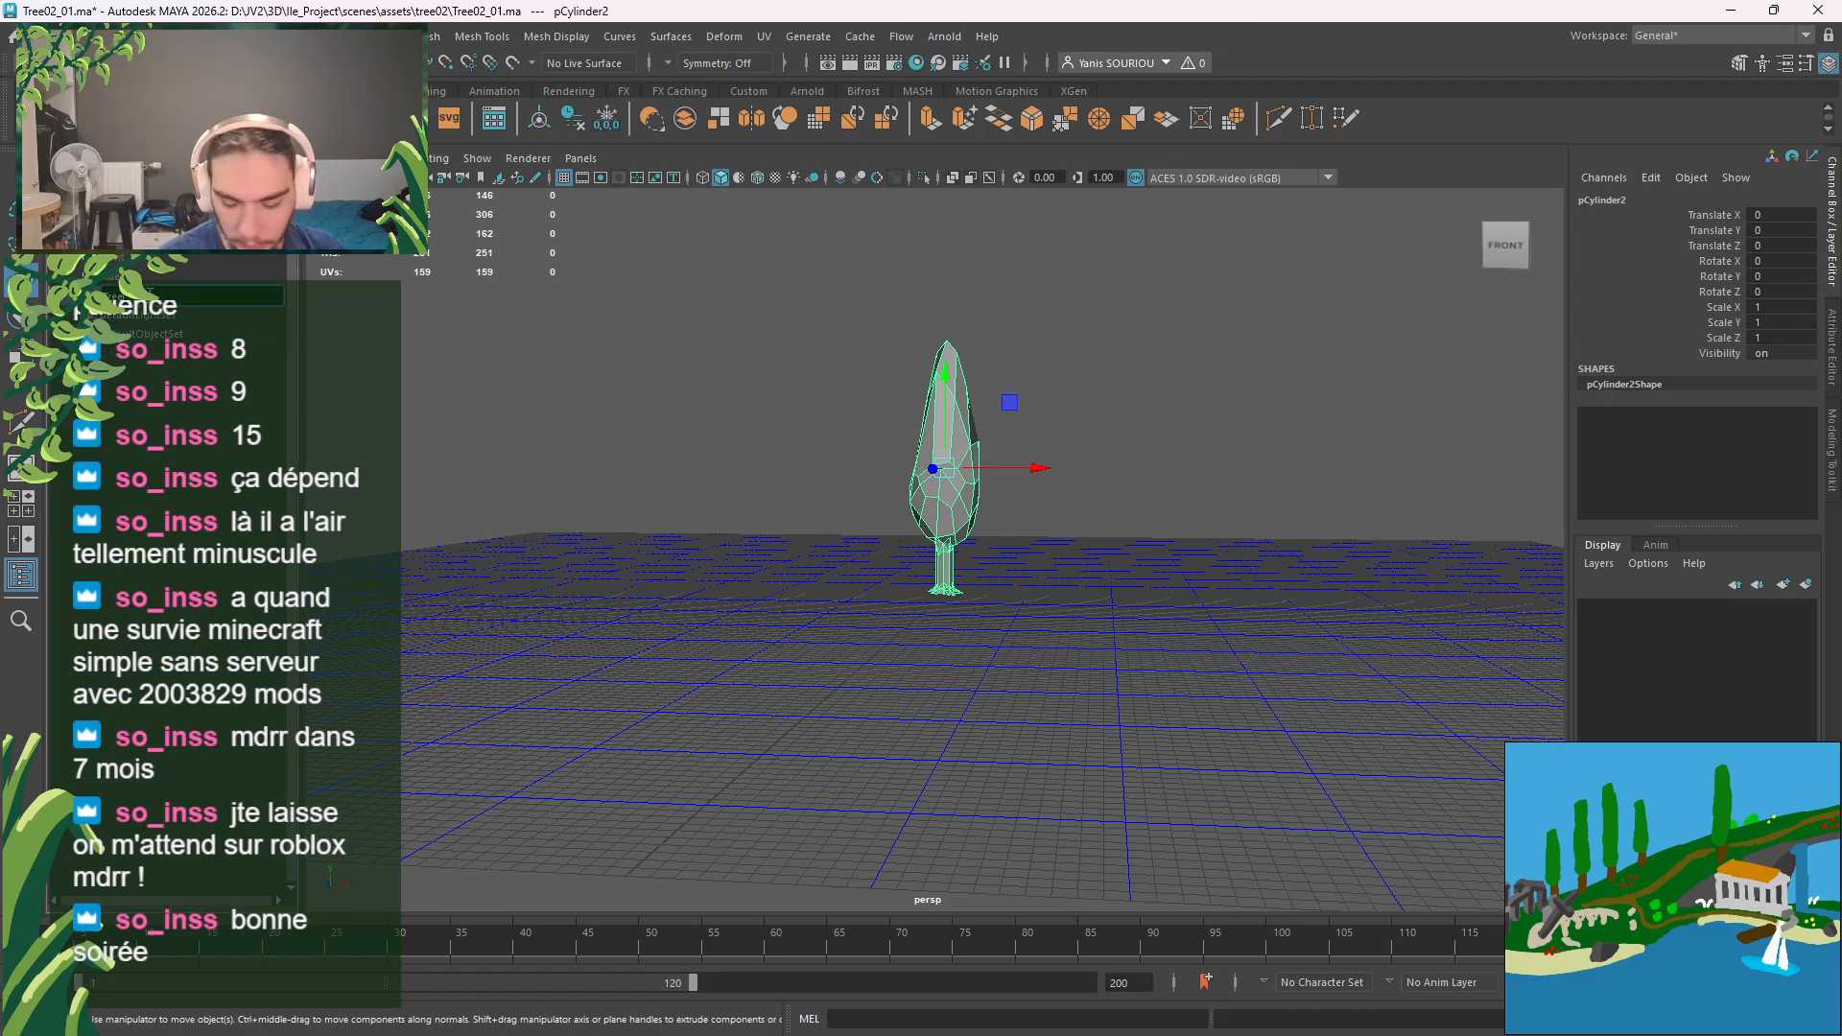
Step: Save the tree scene with the combined mesh named Tree02 and return to the SetDress scene
key(ctrl+s)
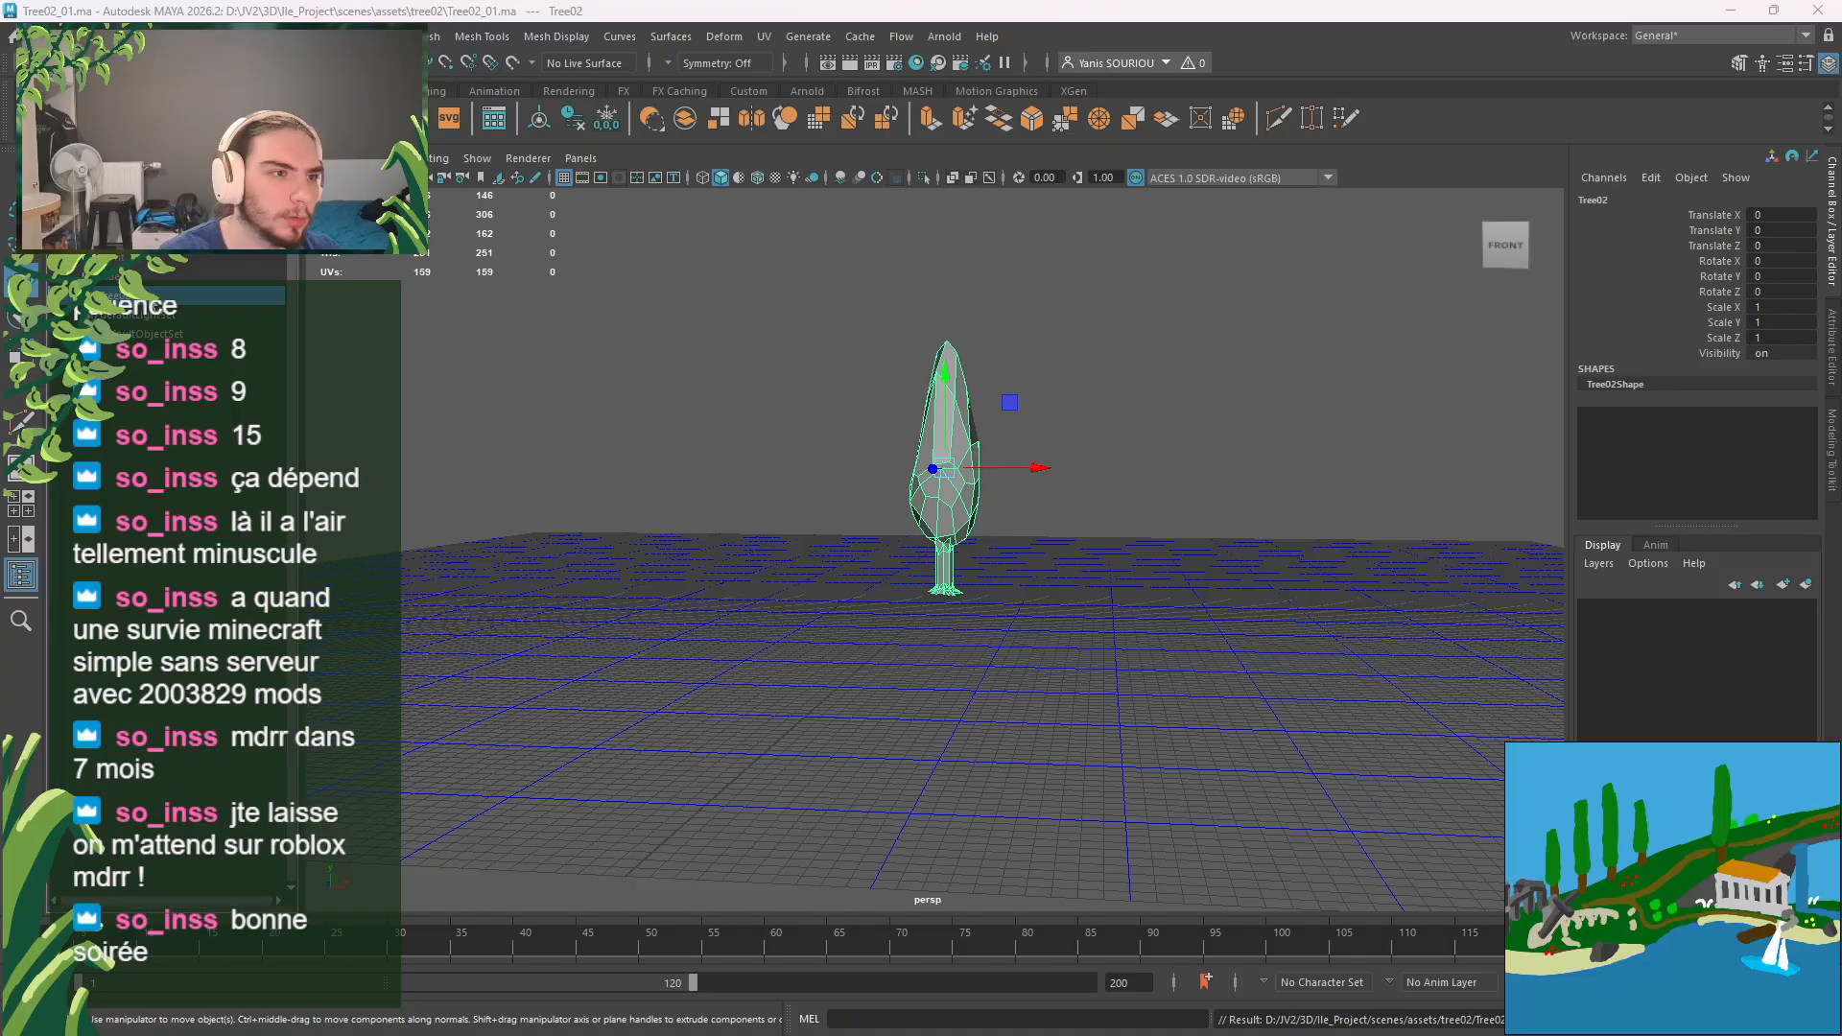
key(alt+Tab)
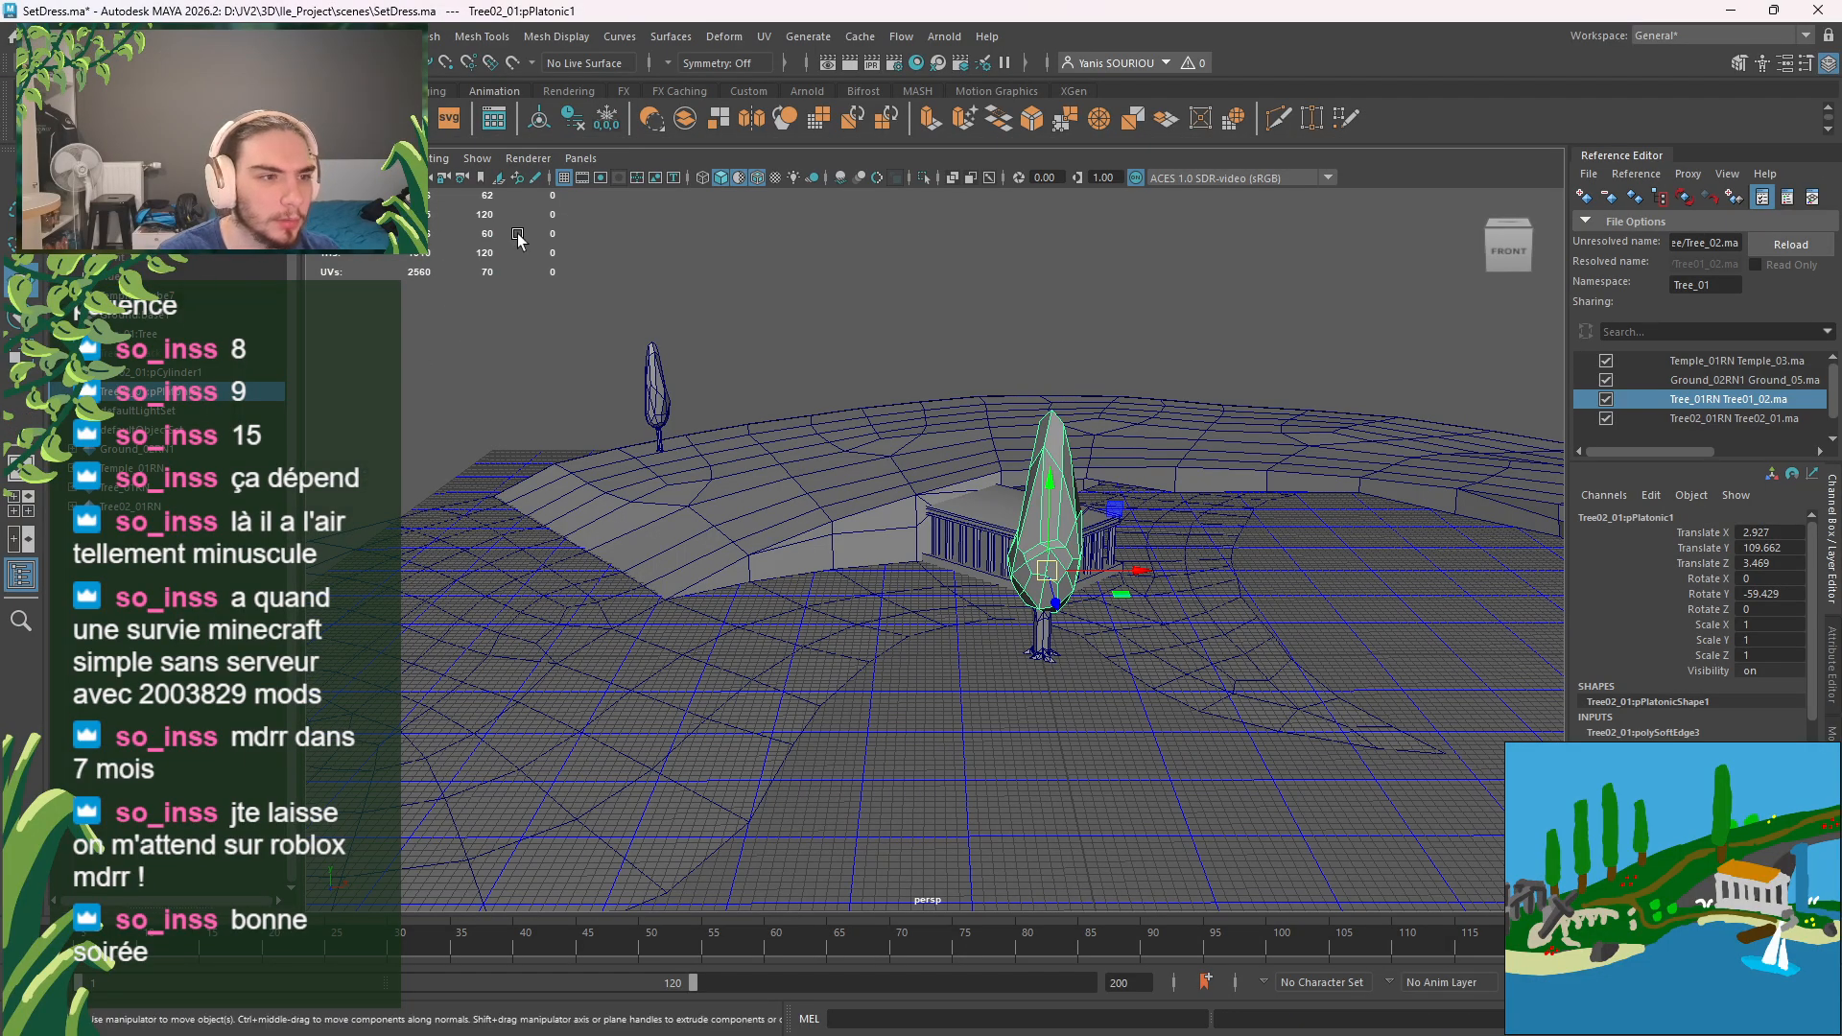
Step: Reload the selected Tree_01RN reference and choose Tree02_01.ma in scenes/assets/tree02 for its missing file
click(1789, 245)
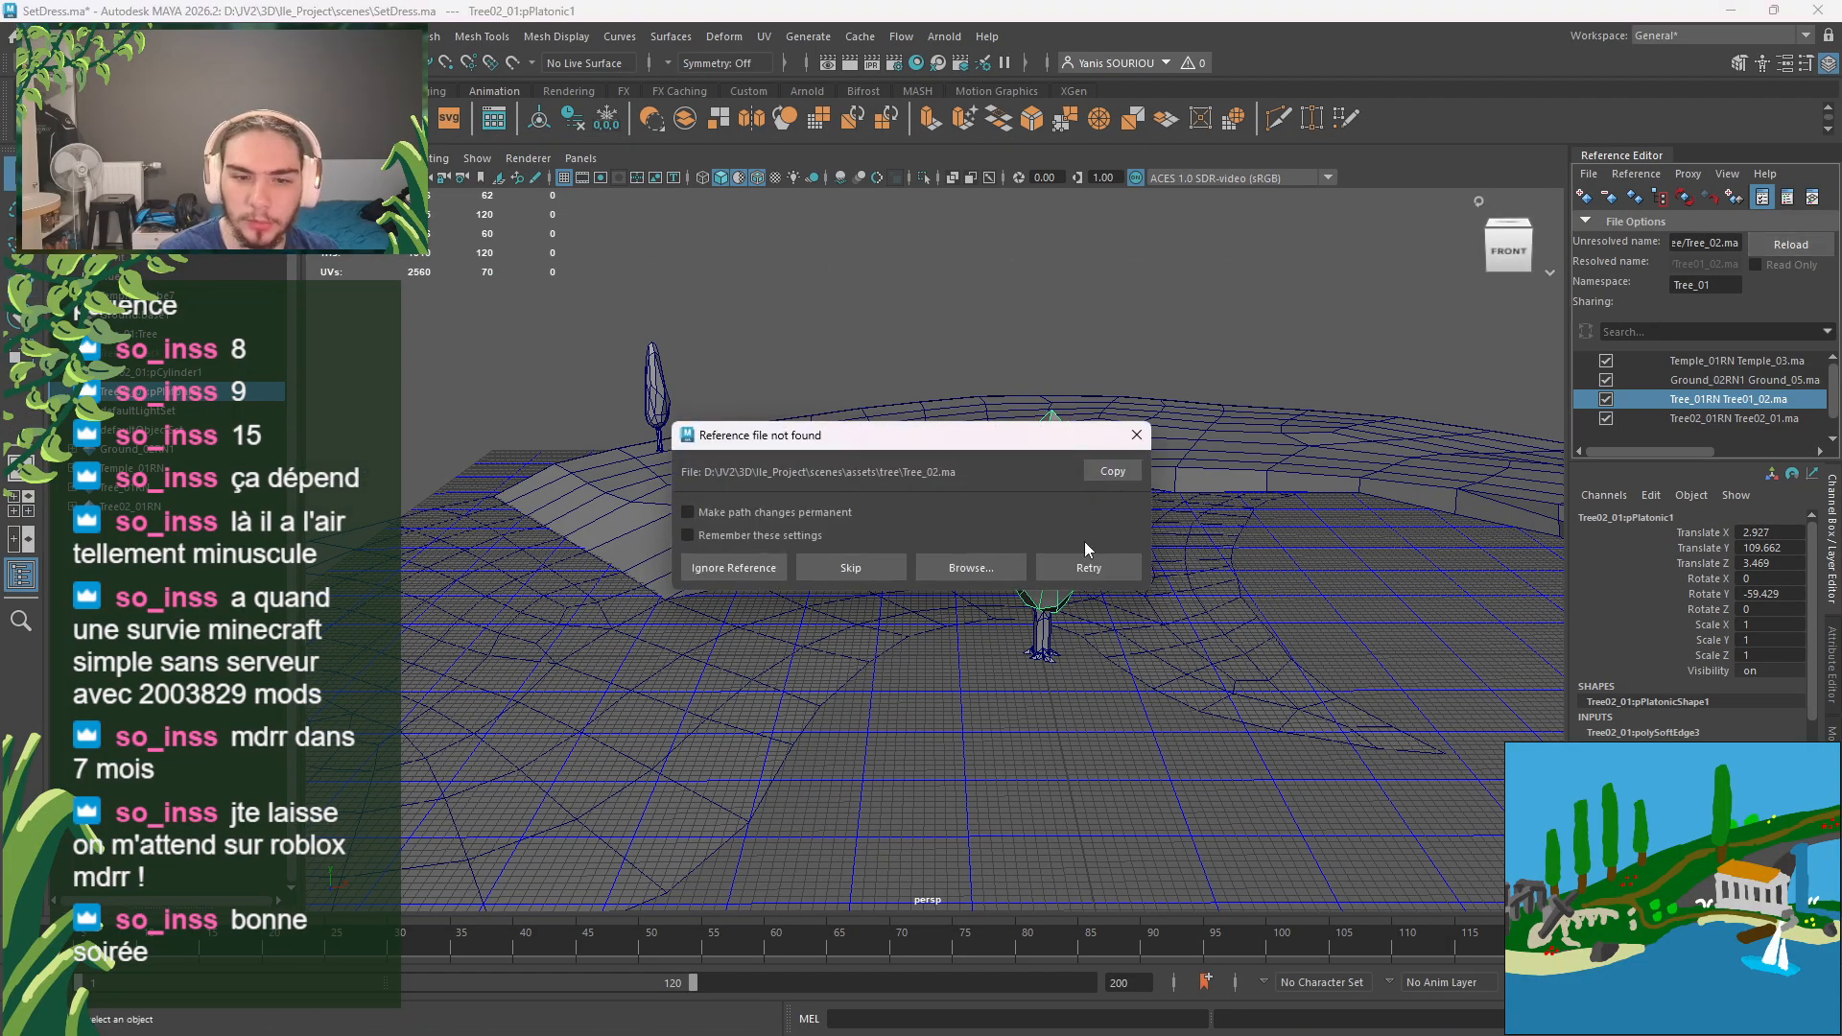
click(1102, 572)
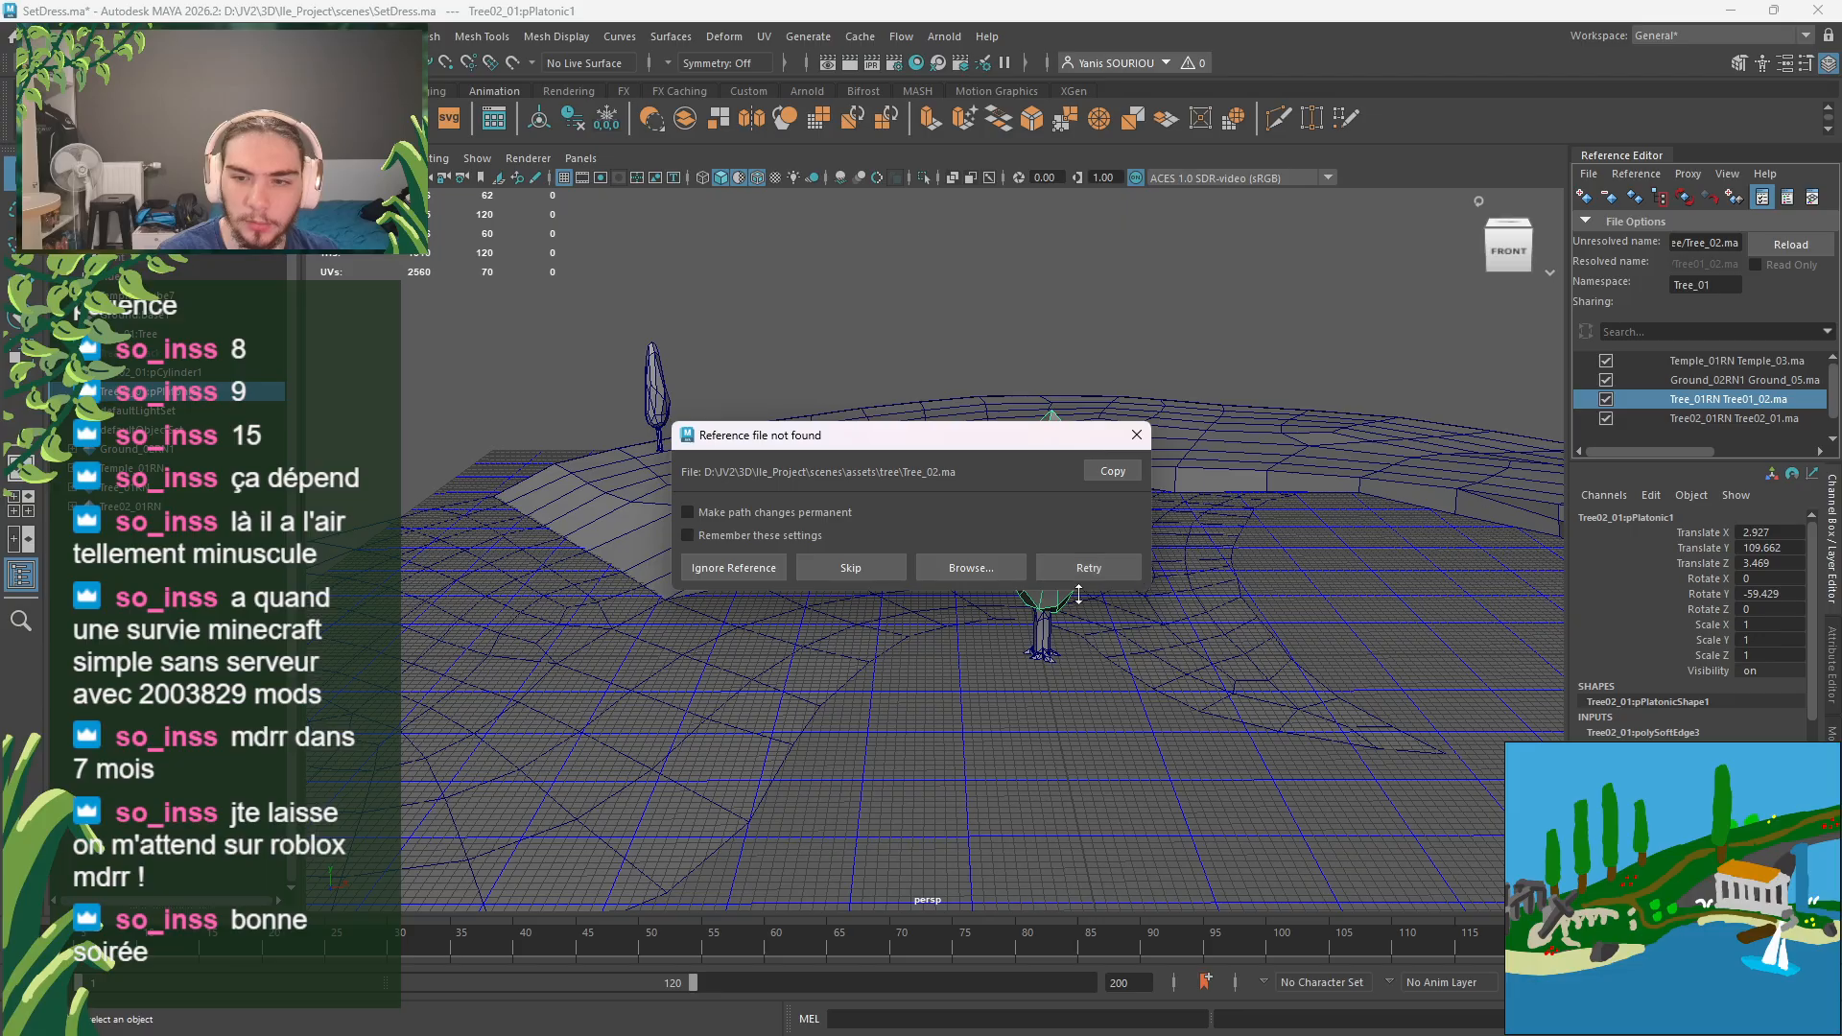
click(986, 574)
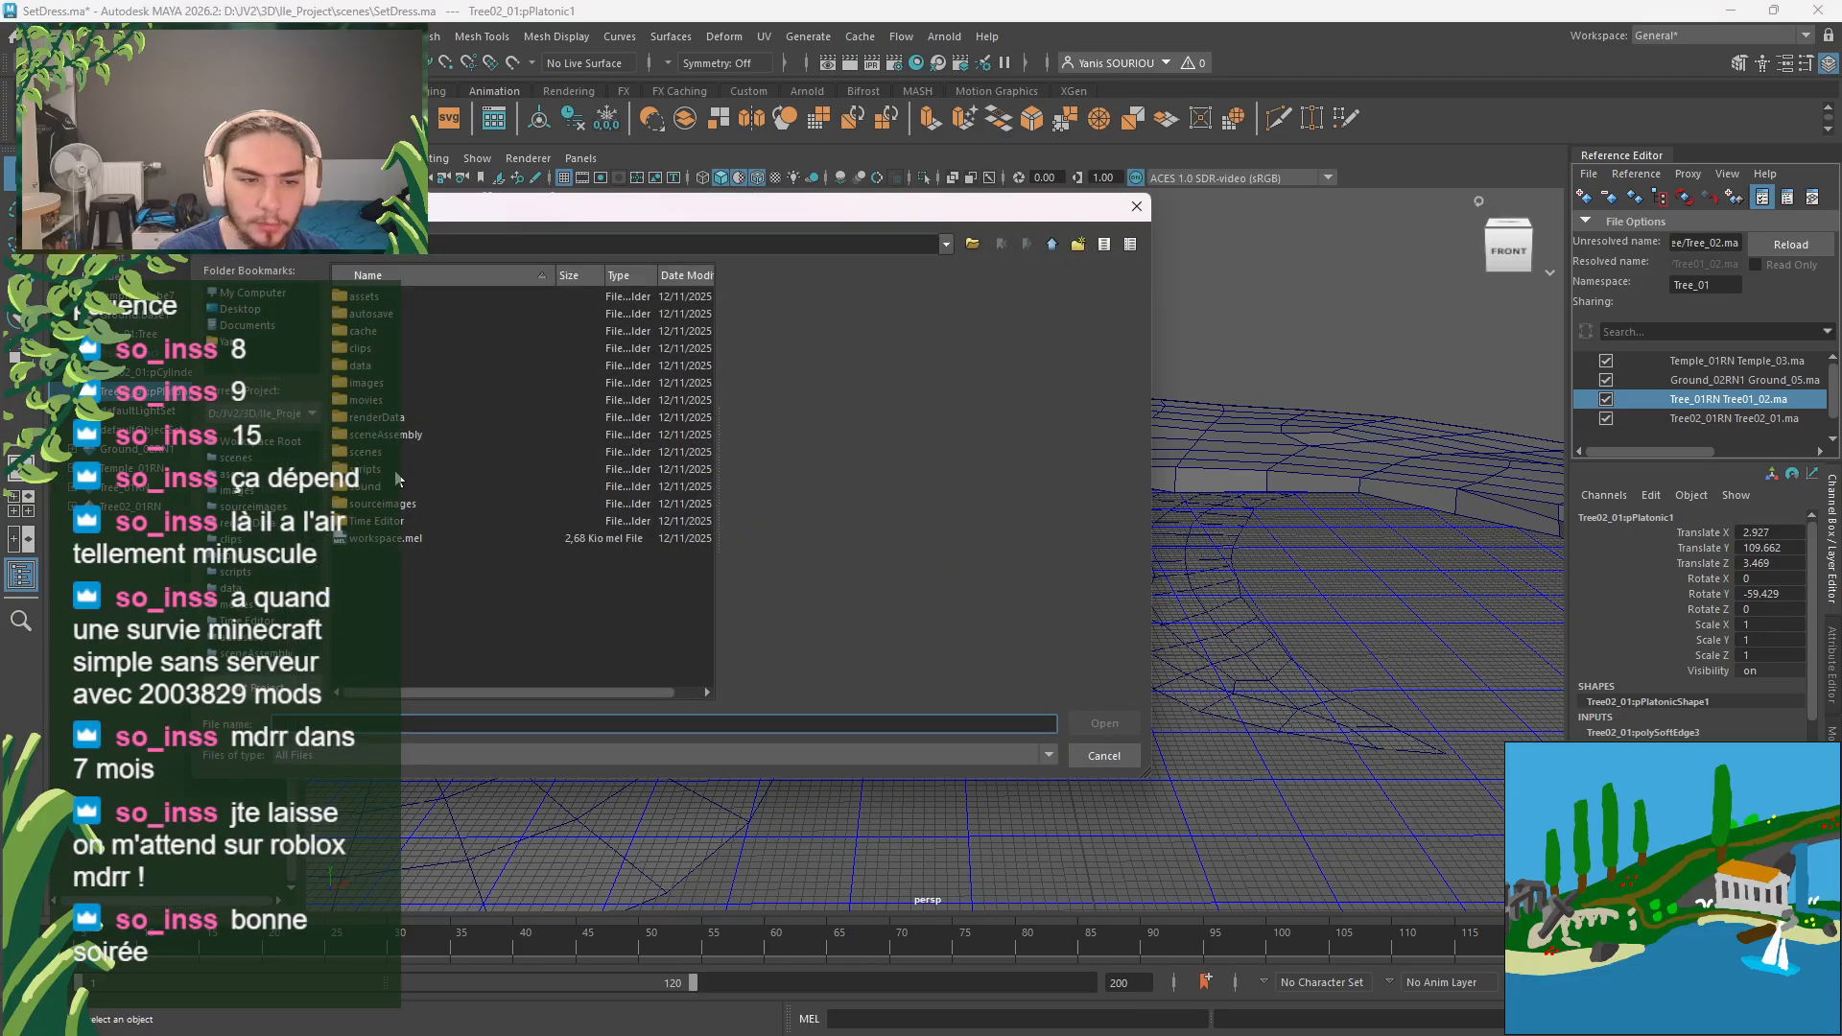
double_click(362, 452)
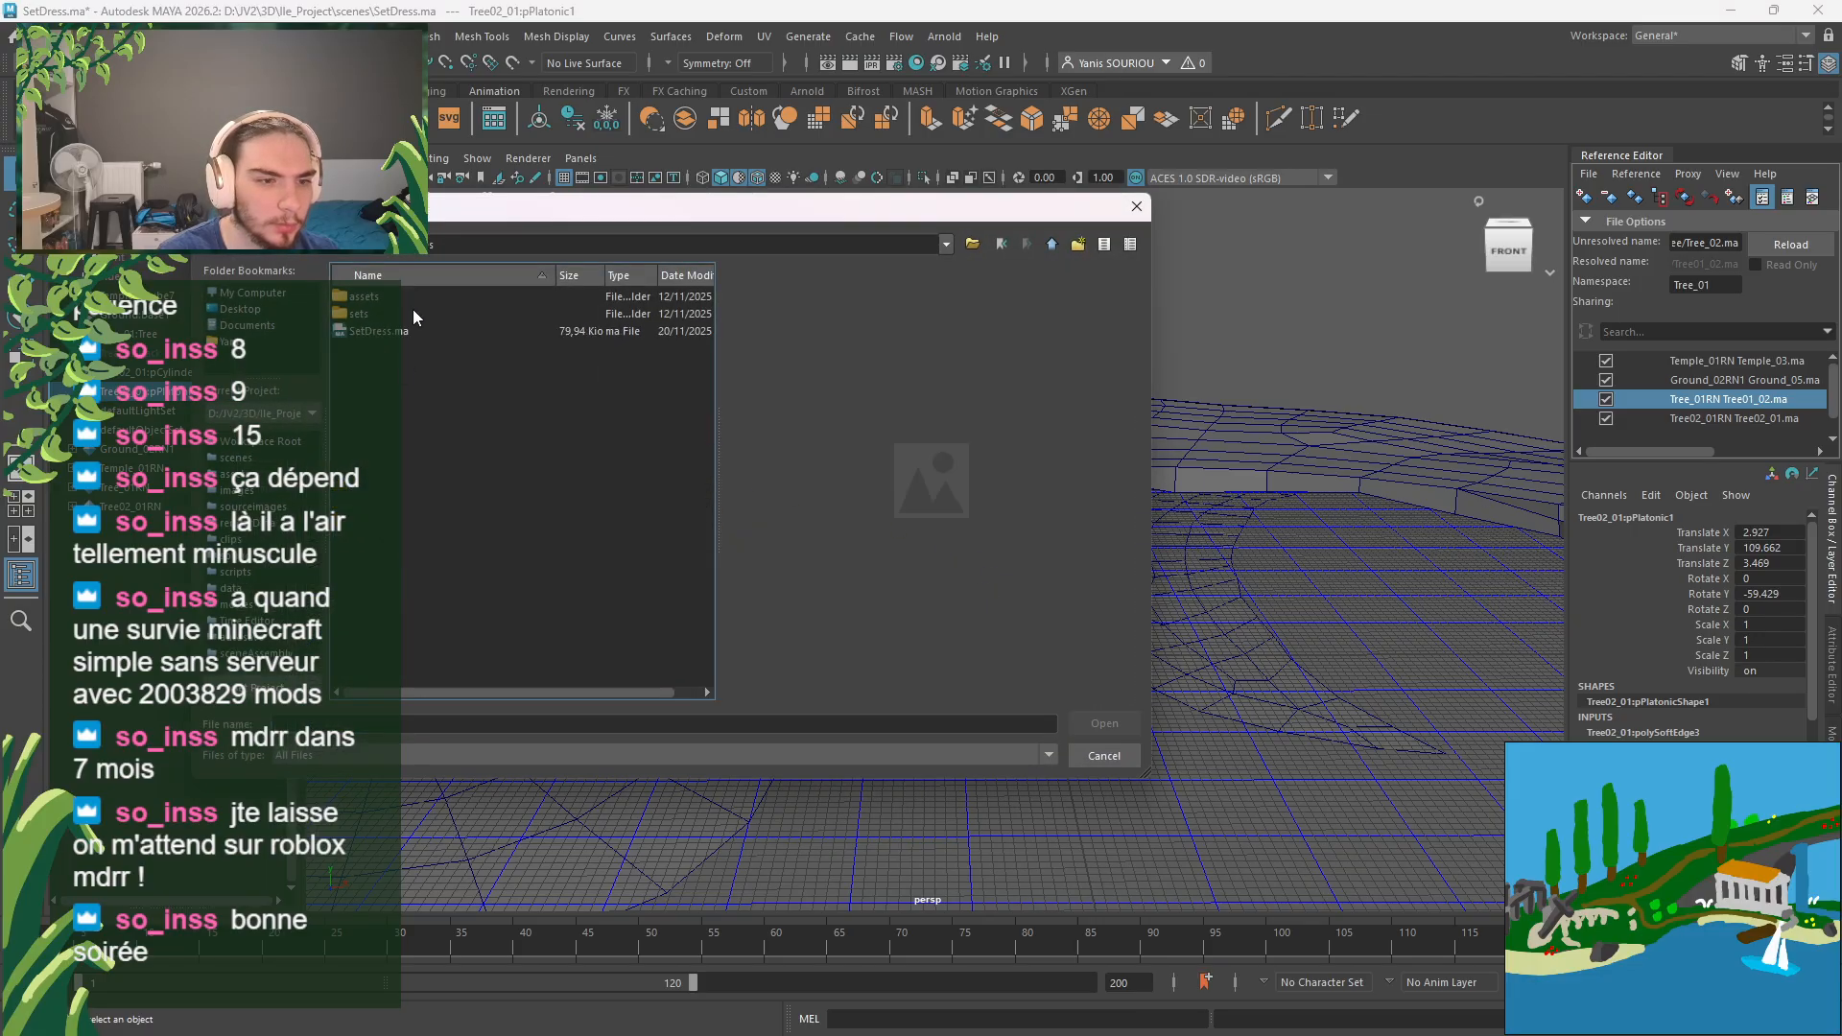
double_click(373, 300)
double_click(370, 331)
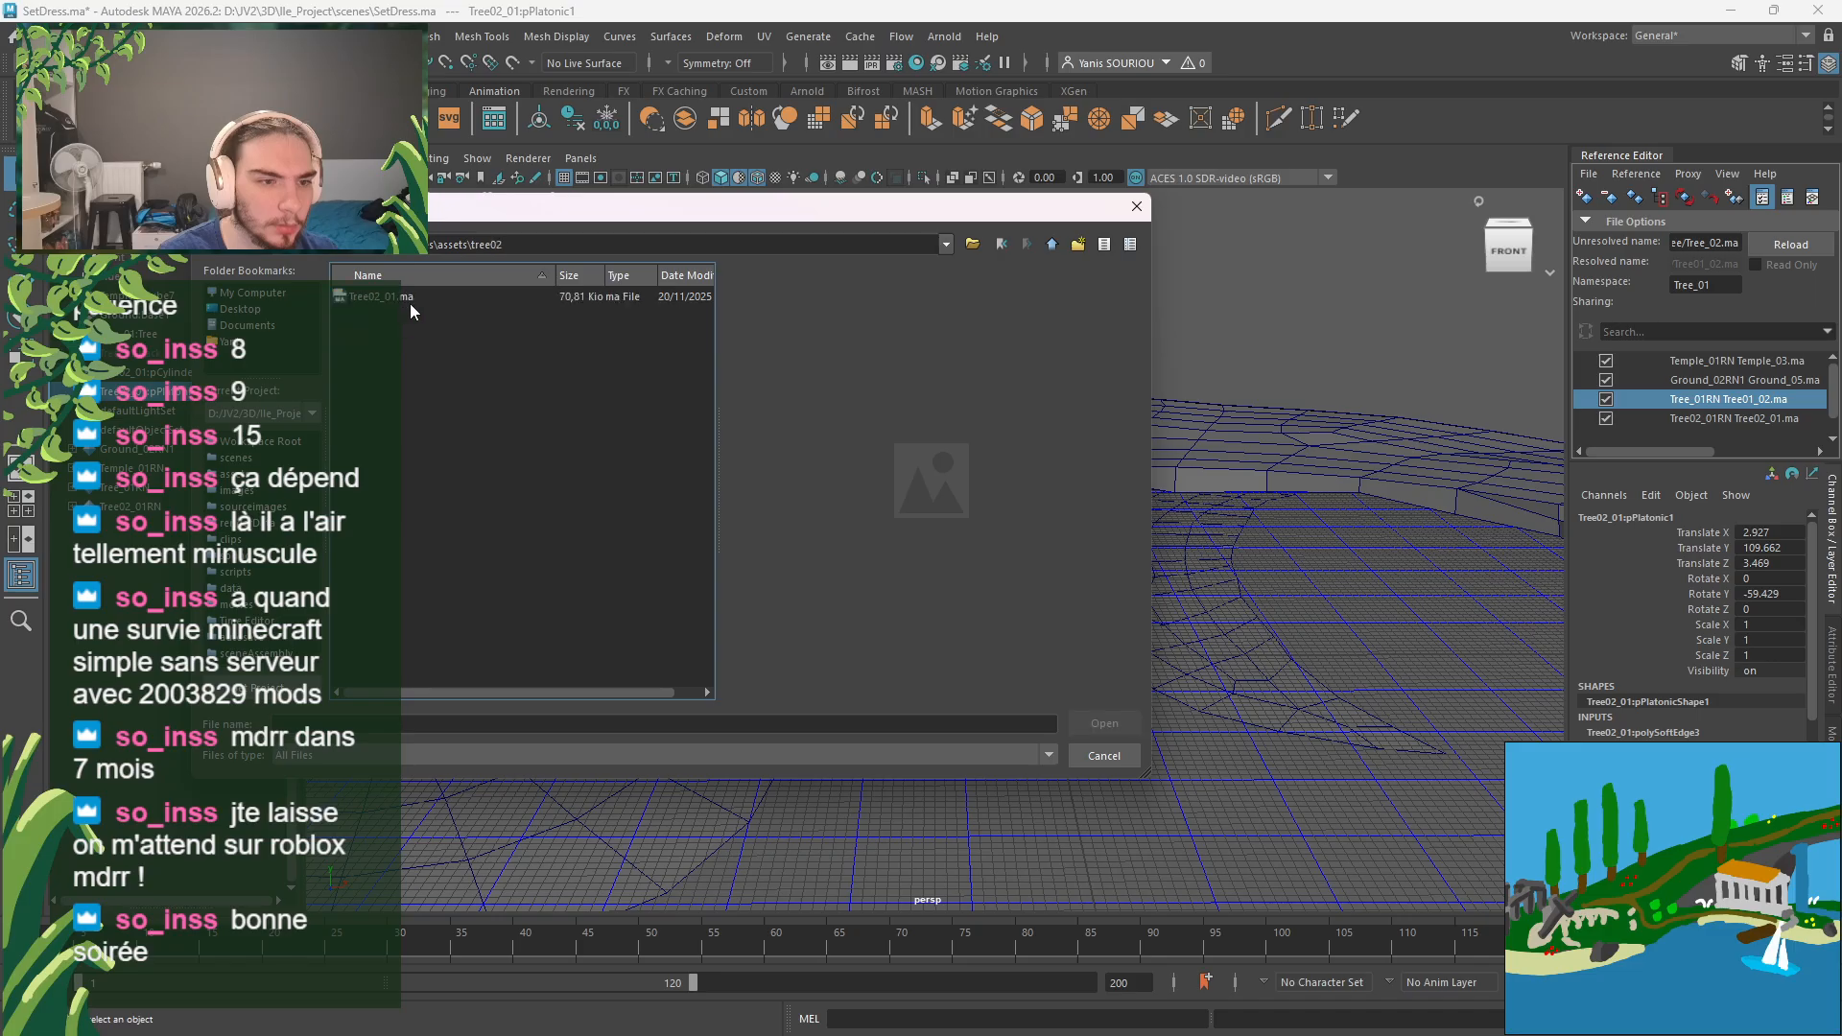
double_click(412, 299)
Step: Choose Tree02_01.ma from the tree02 folder a second time to complete the reload of Tree_01RN
click(987, 573)
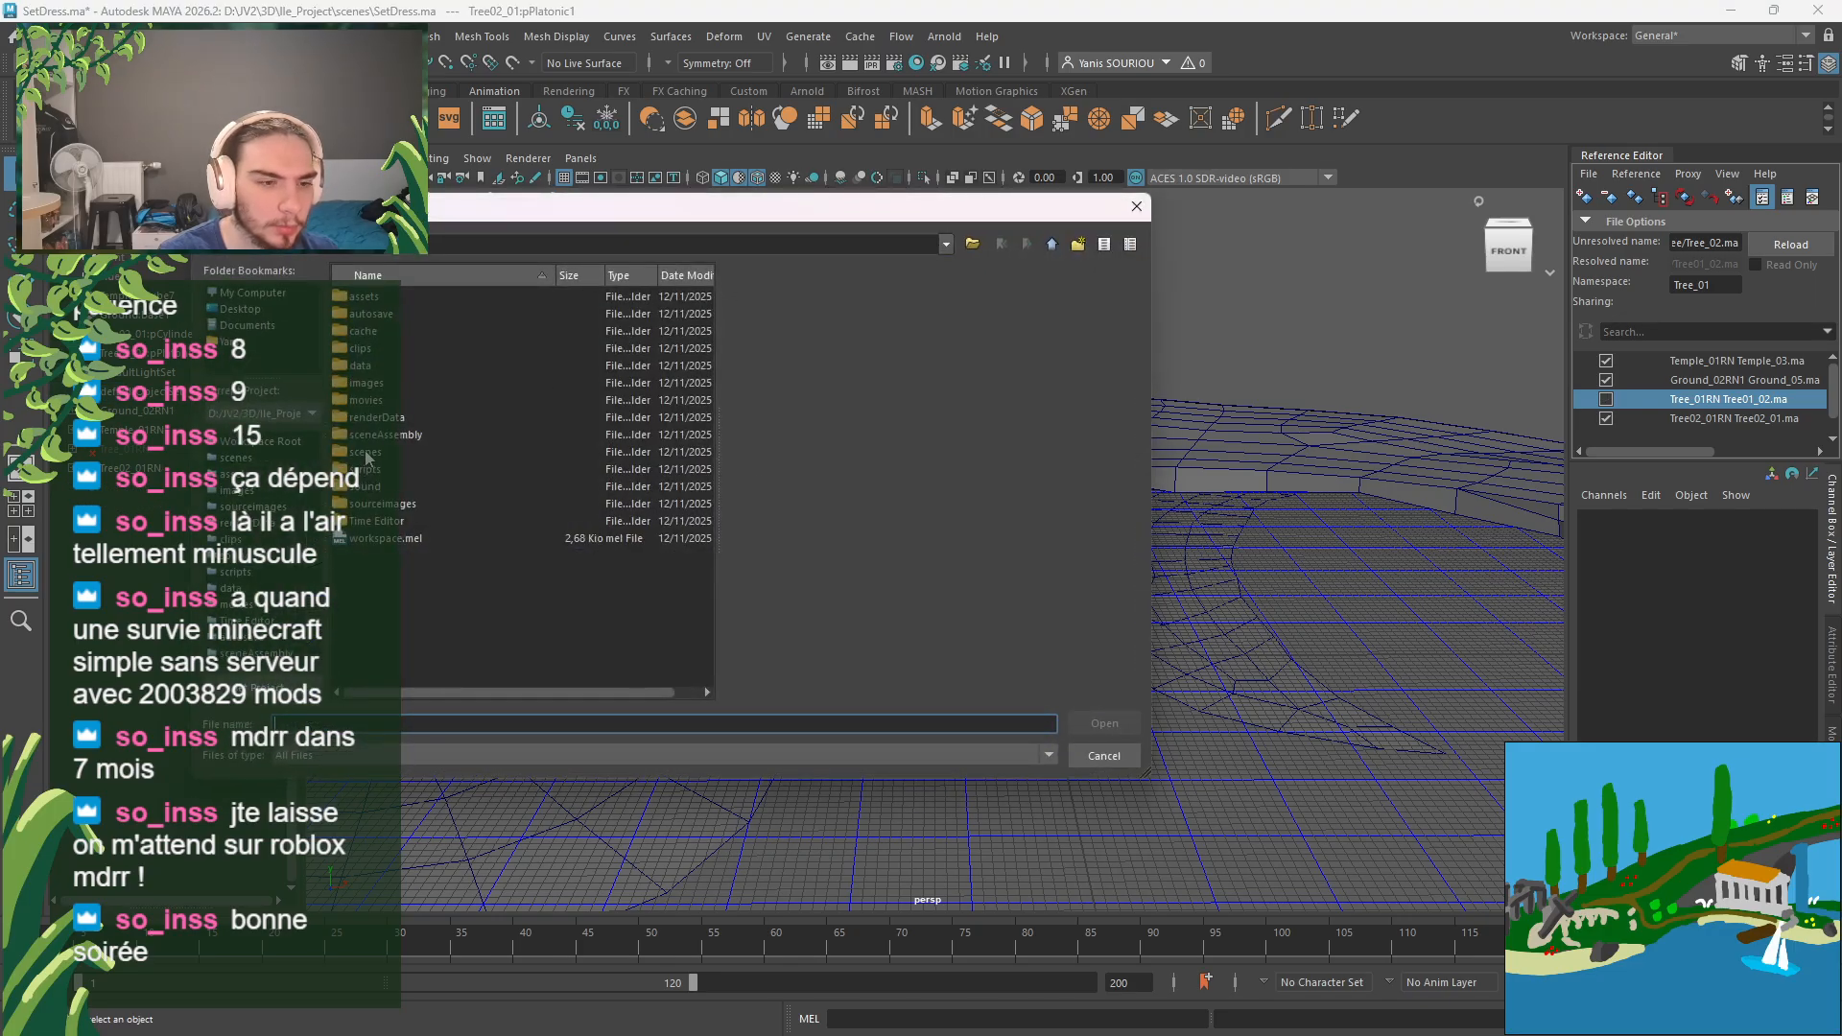
double_click(400, 303)
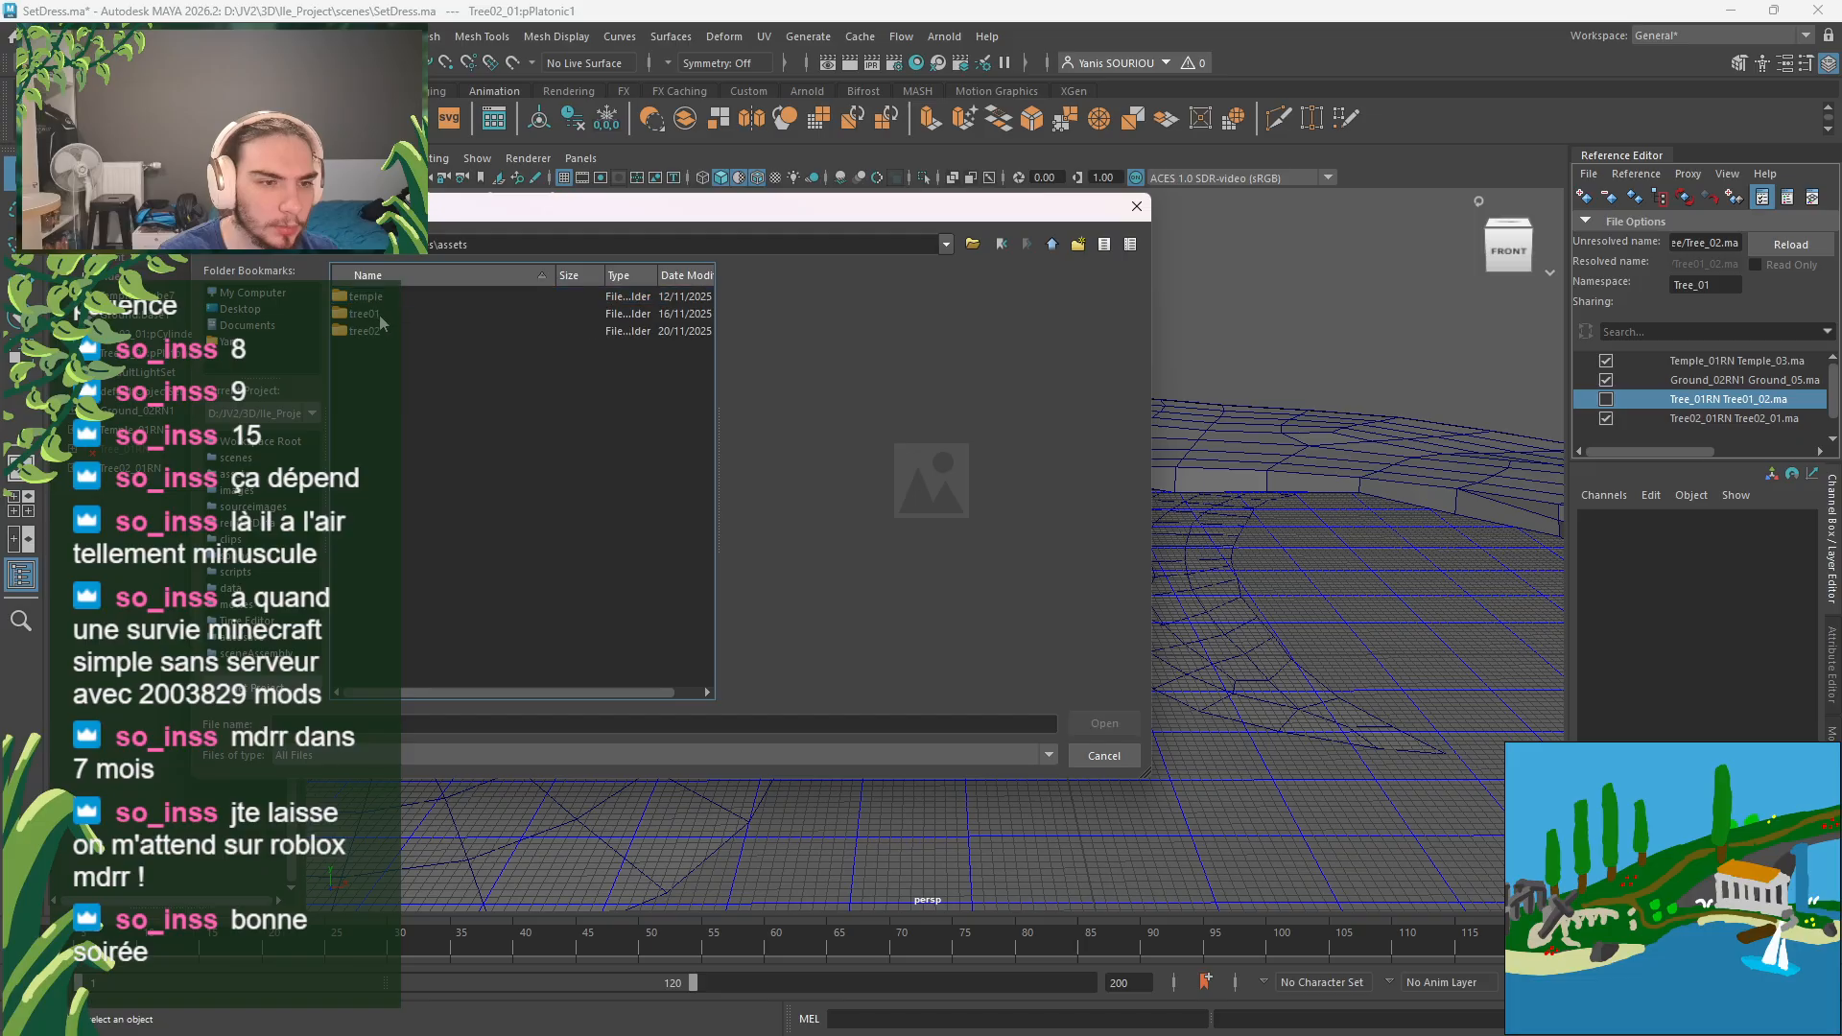
double_click(366, 331)
double_click(374, 296)
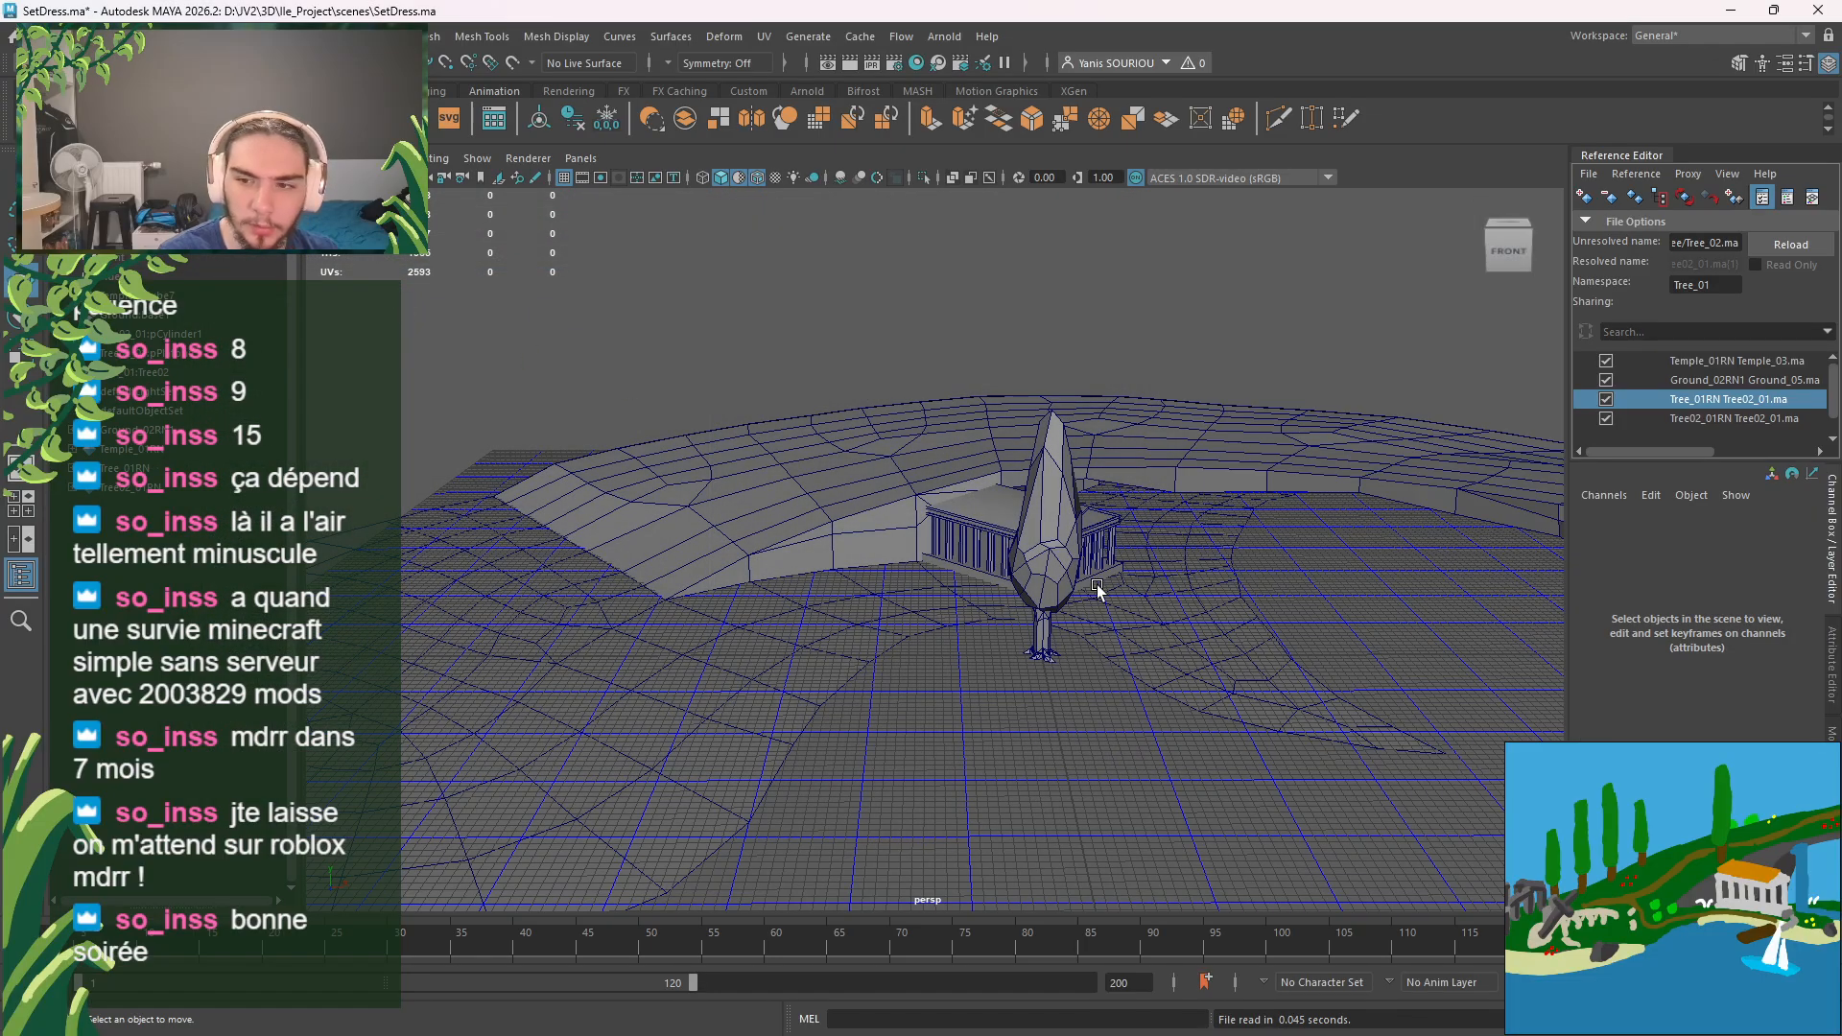
Step: Try to repoint the Tree_01RN reference's unresolved name to Tree01_02.ma
click(1706, 242)
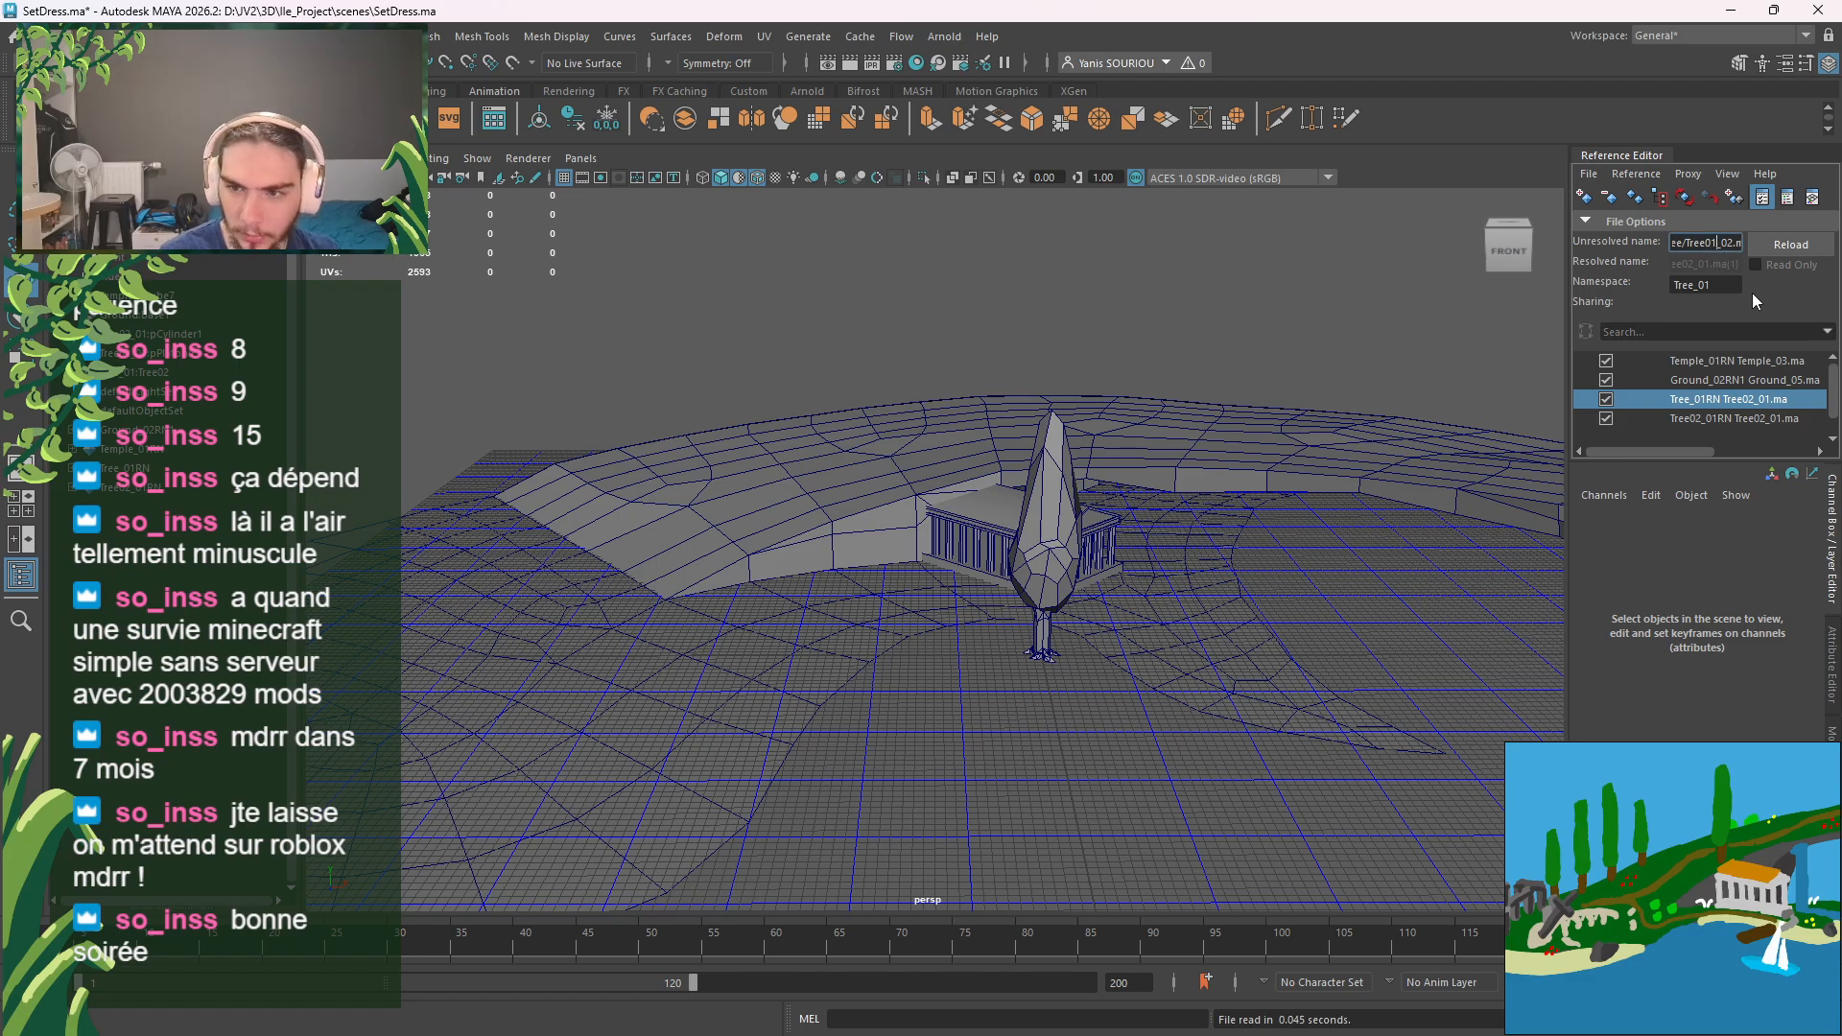
text(01)
key(Return)
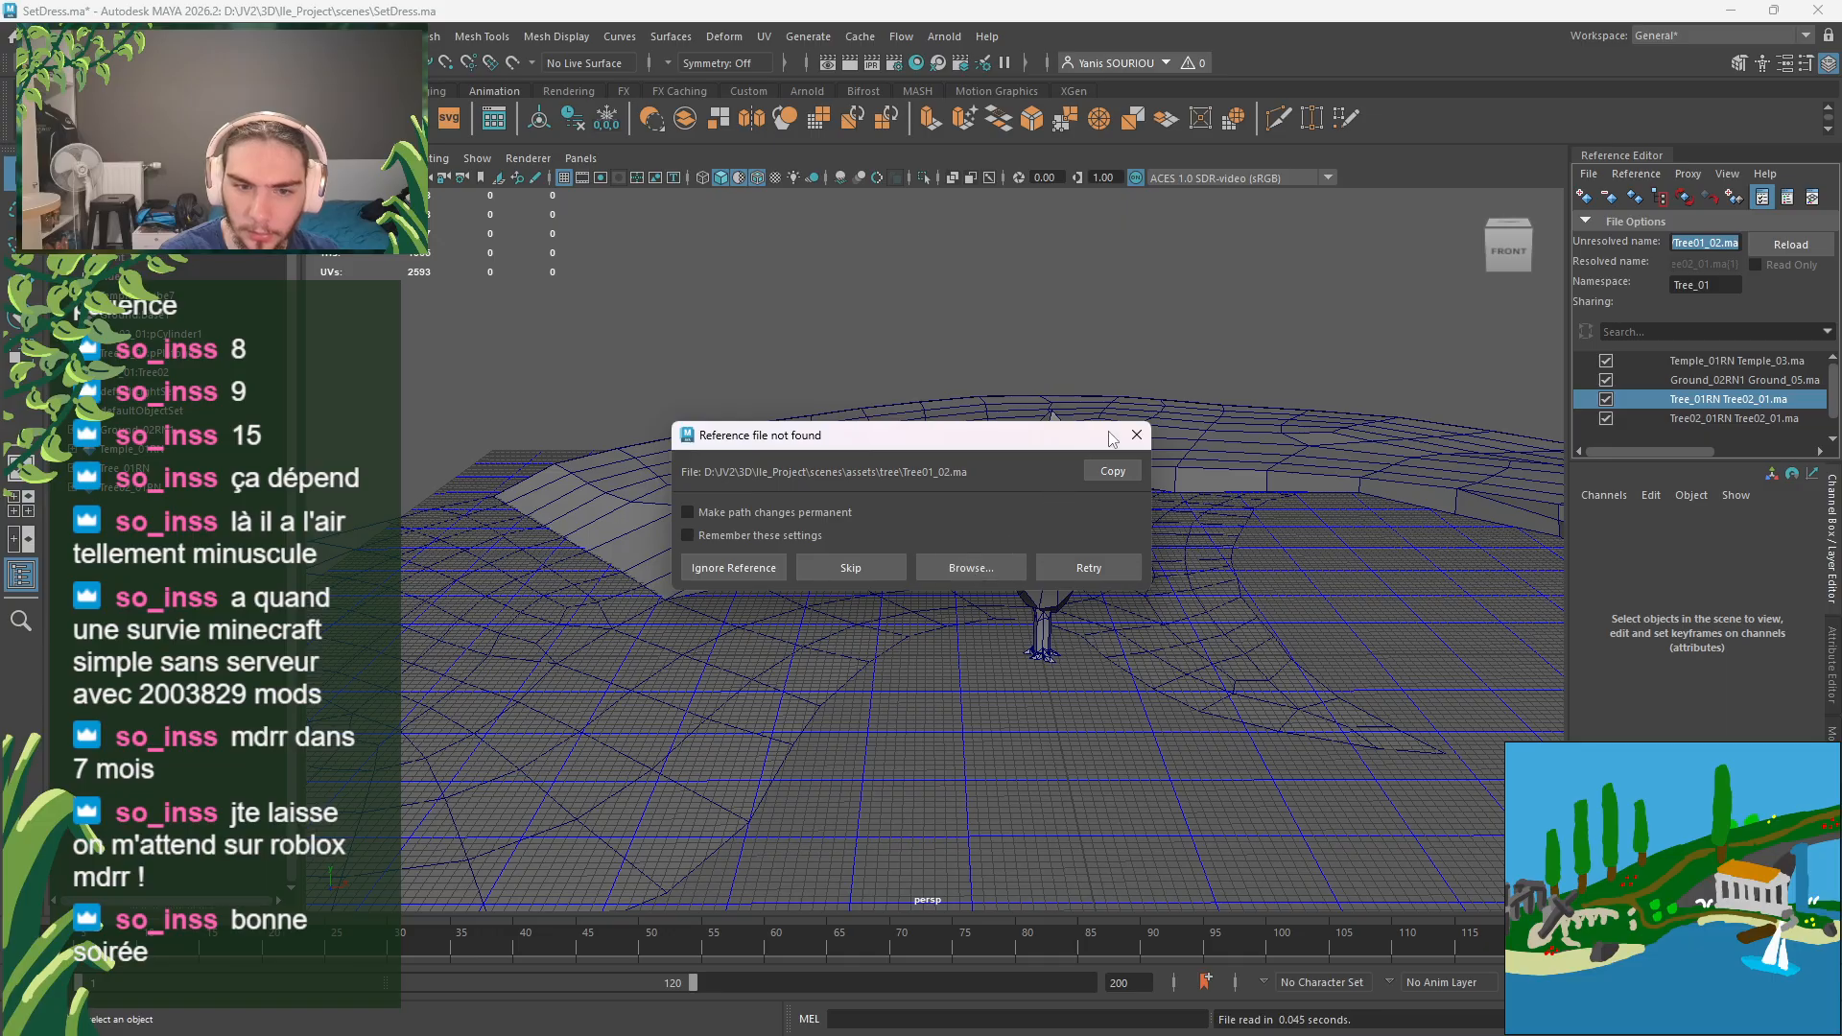
click(1133, 436)
click(1137, 435)
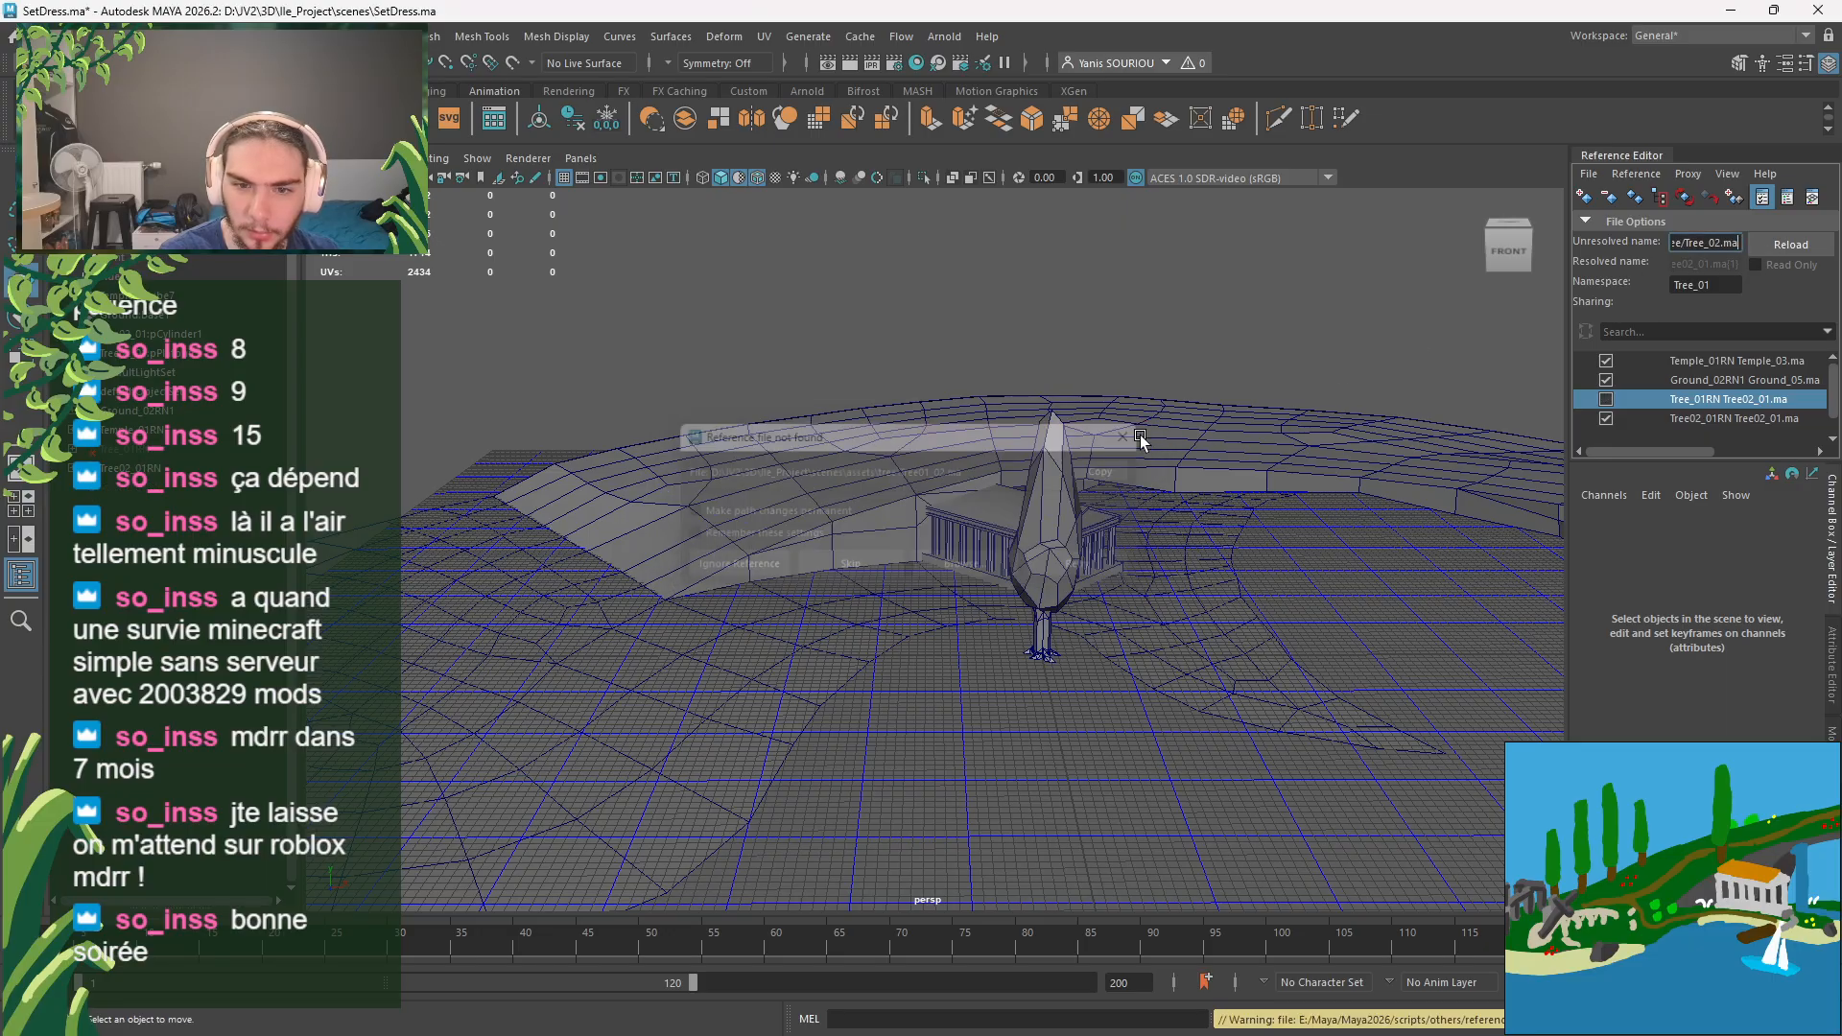
Step: Remove the Tree_01RN reference from the SetDress scene
right_click(1633, 400)
mouse_move(1695, 419)
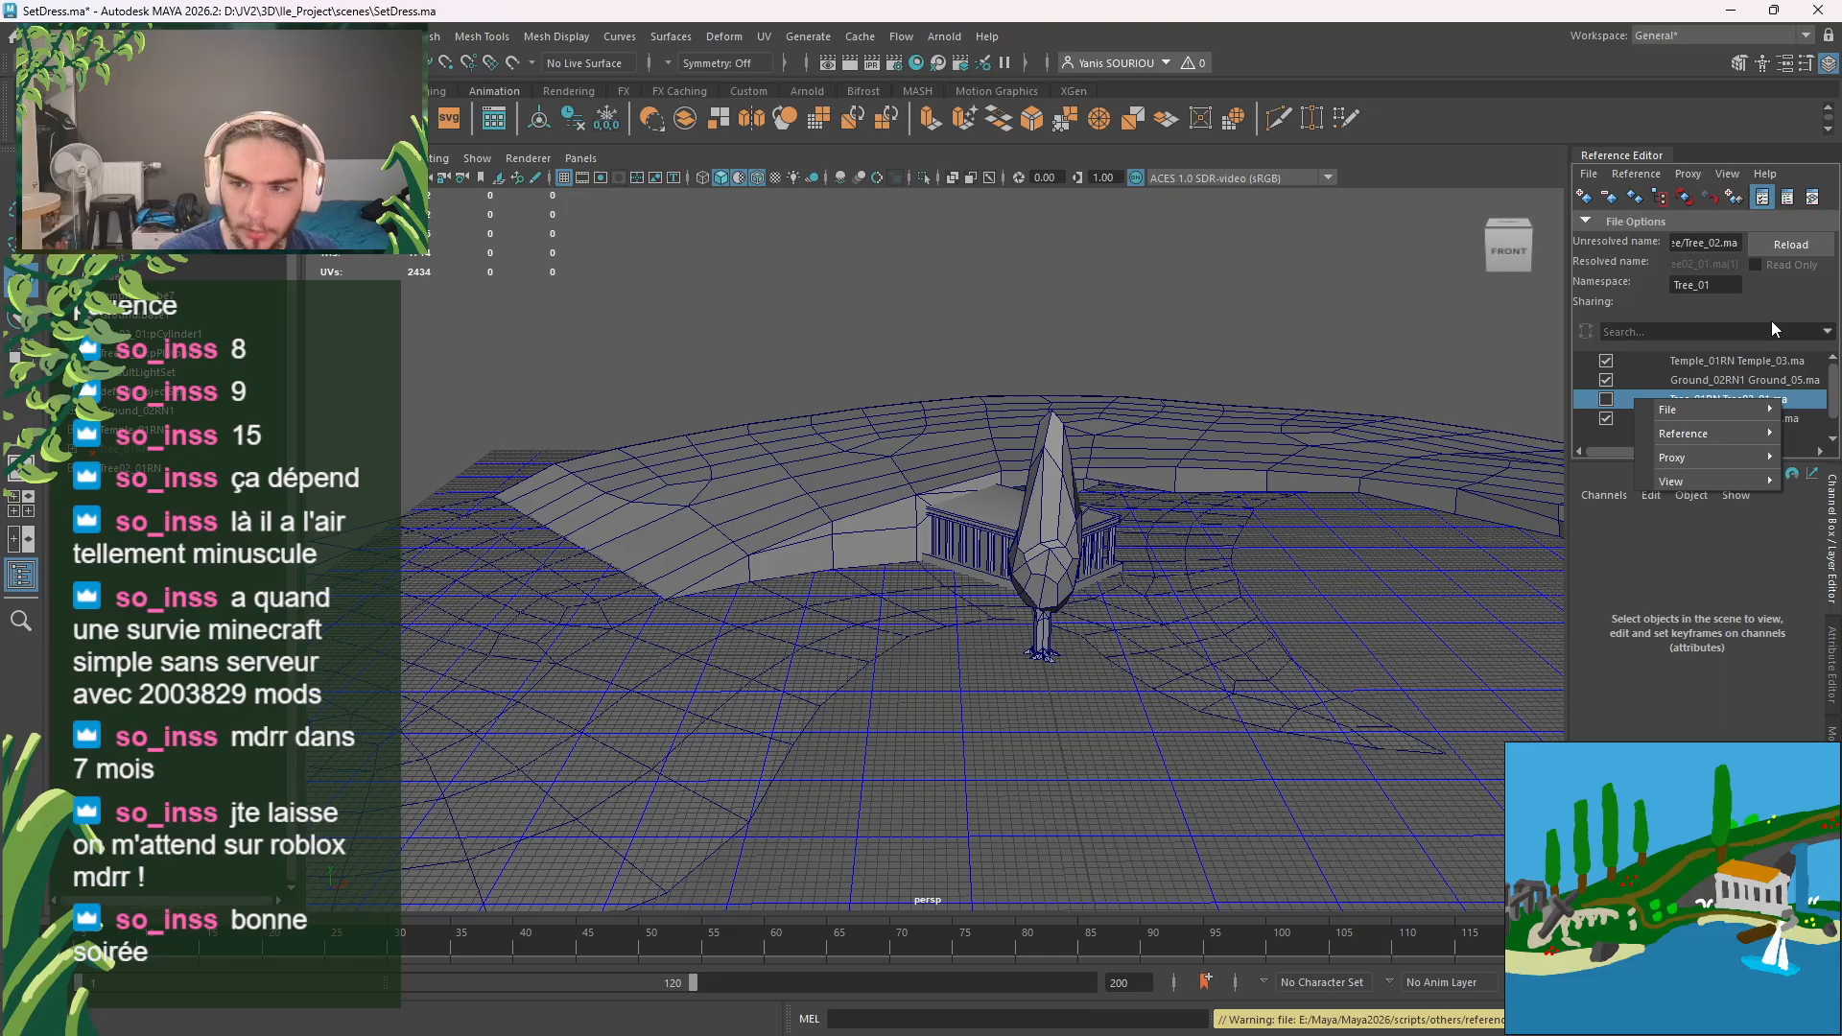
right_click(1621, 401)
right_click(1622, 401)
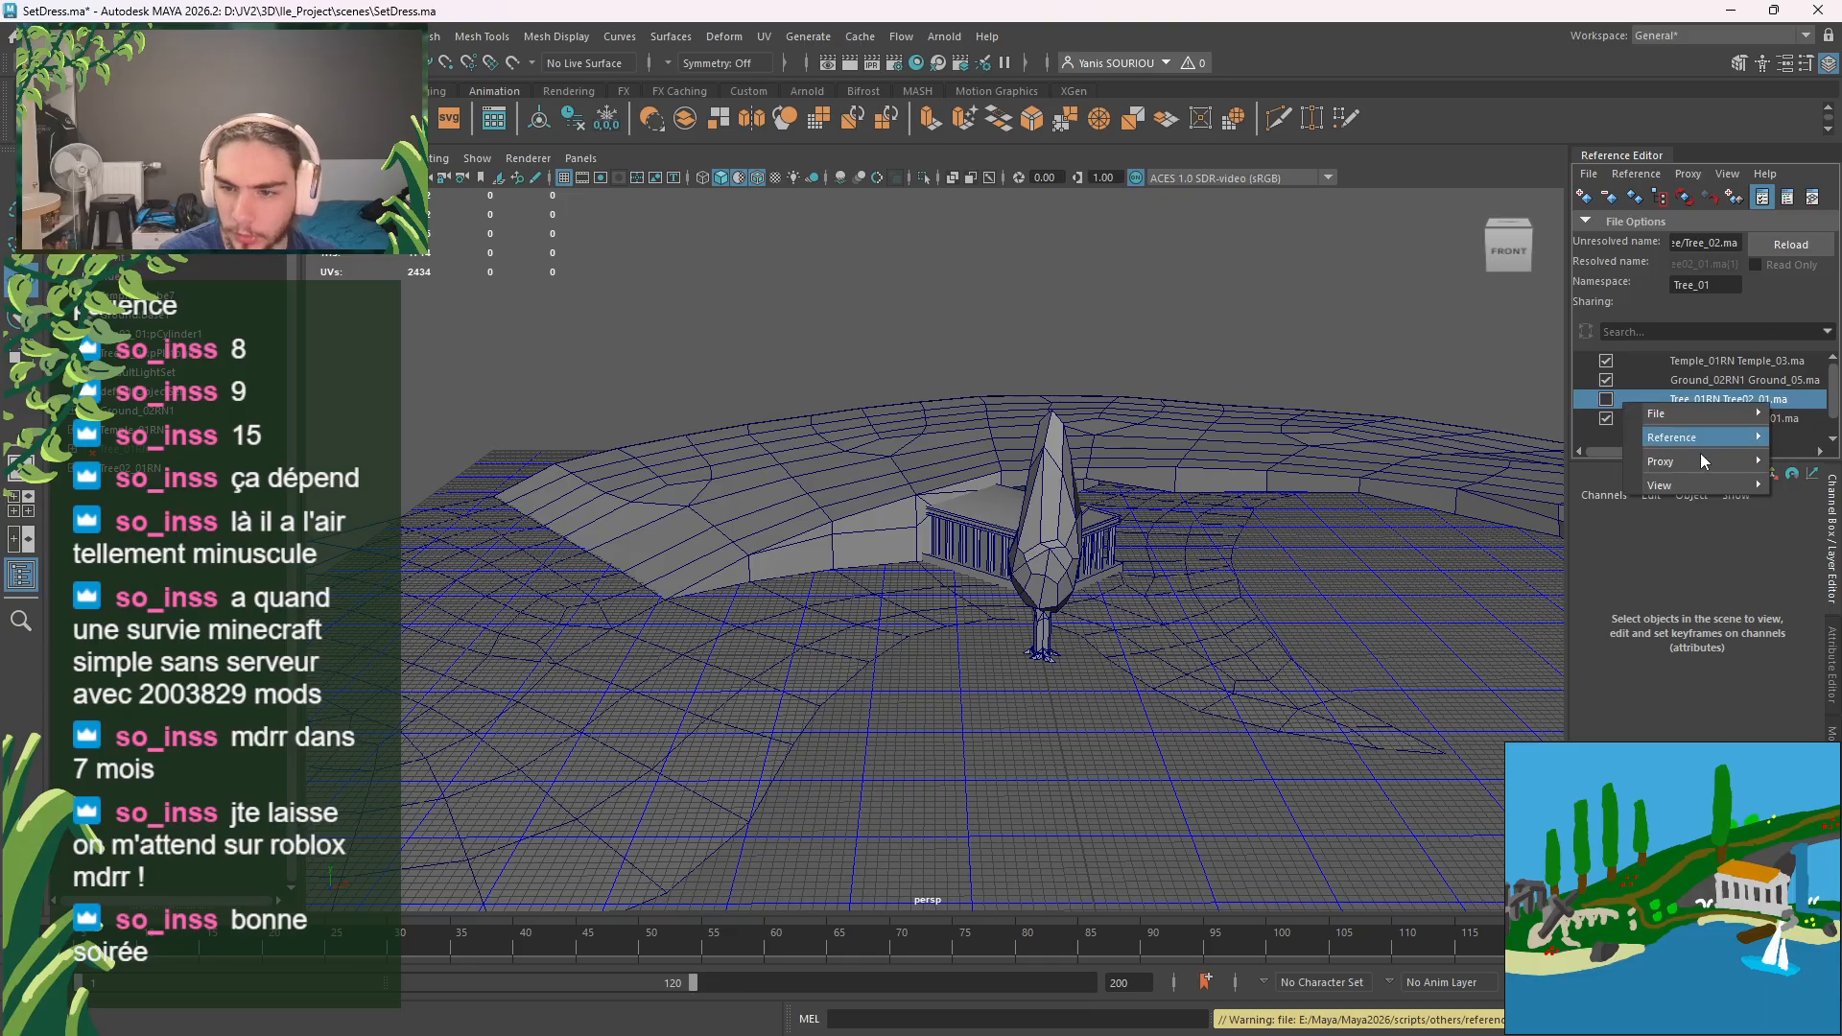
mouse_move(1713, 442)
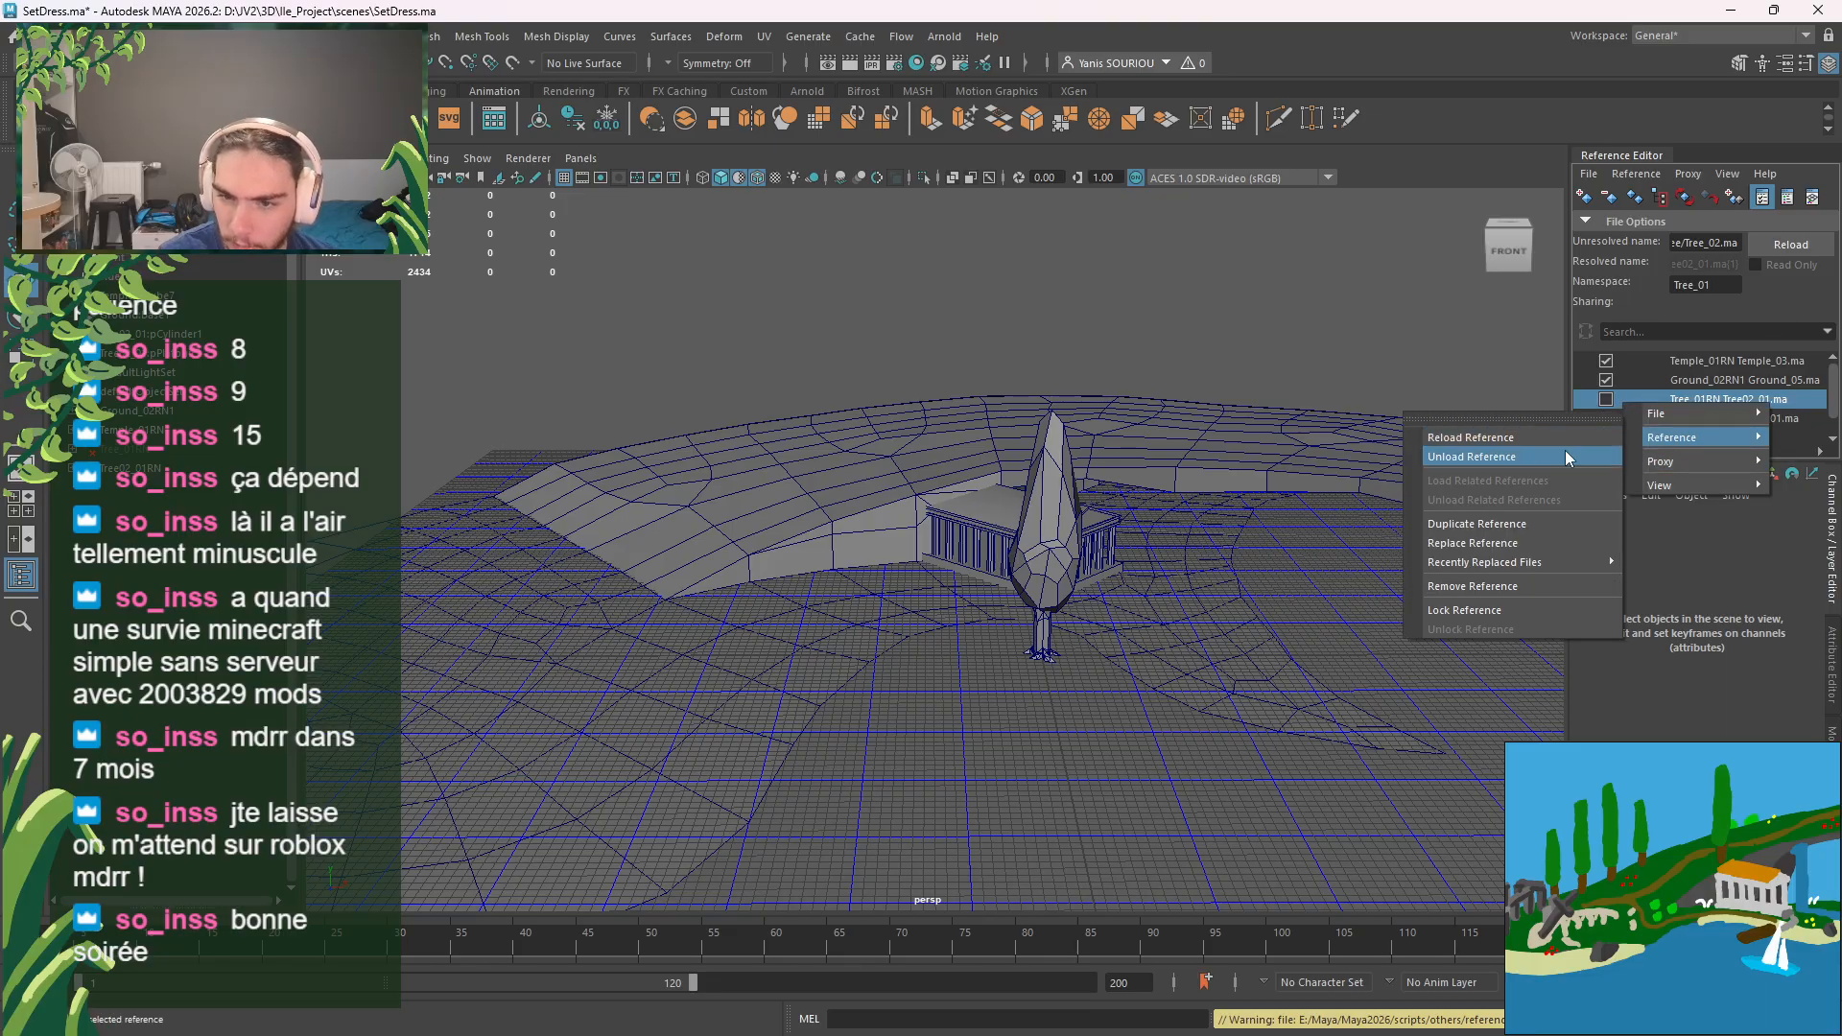
click(1469, 585)
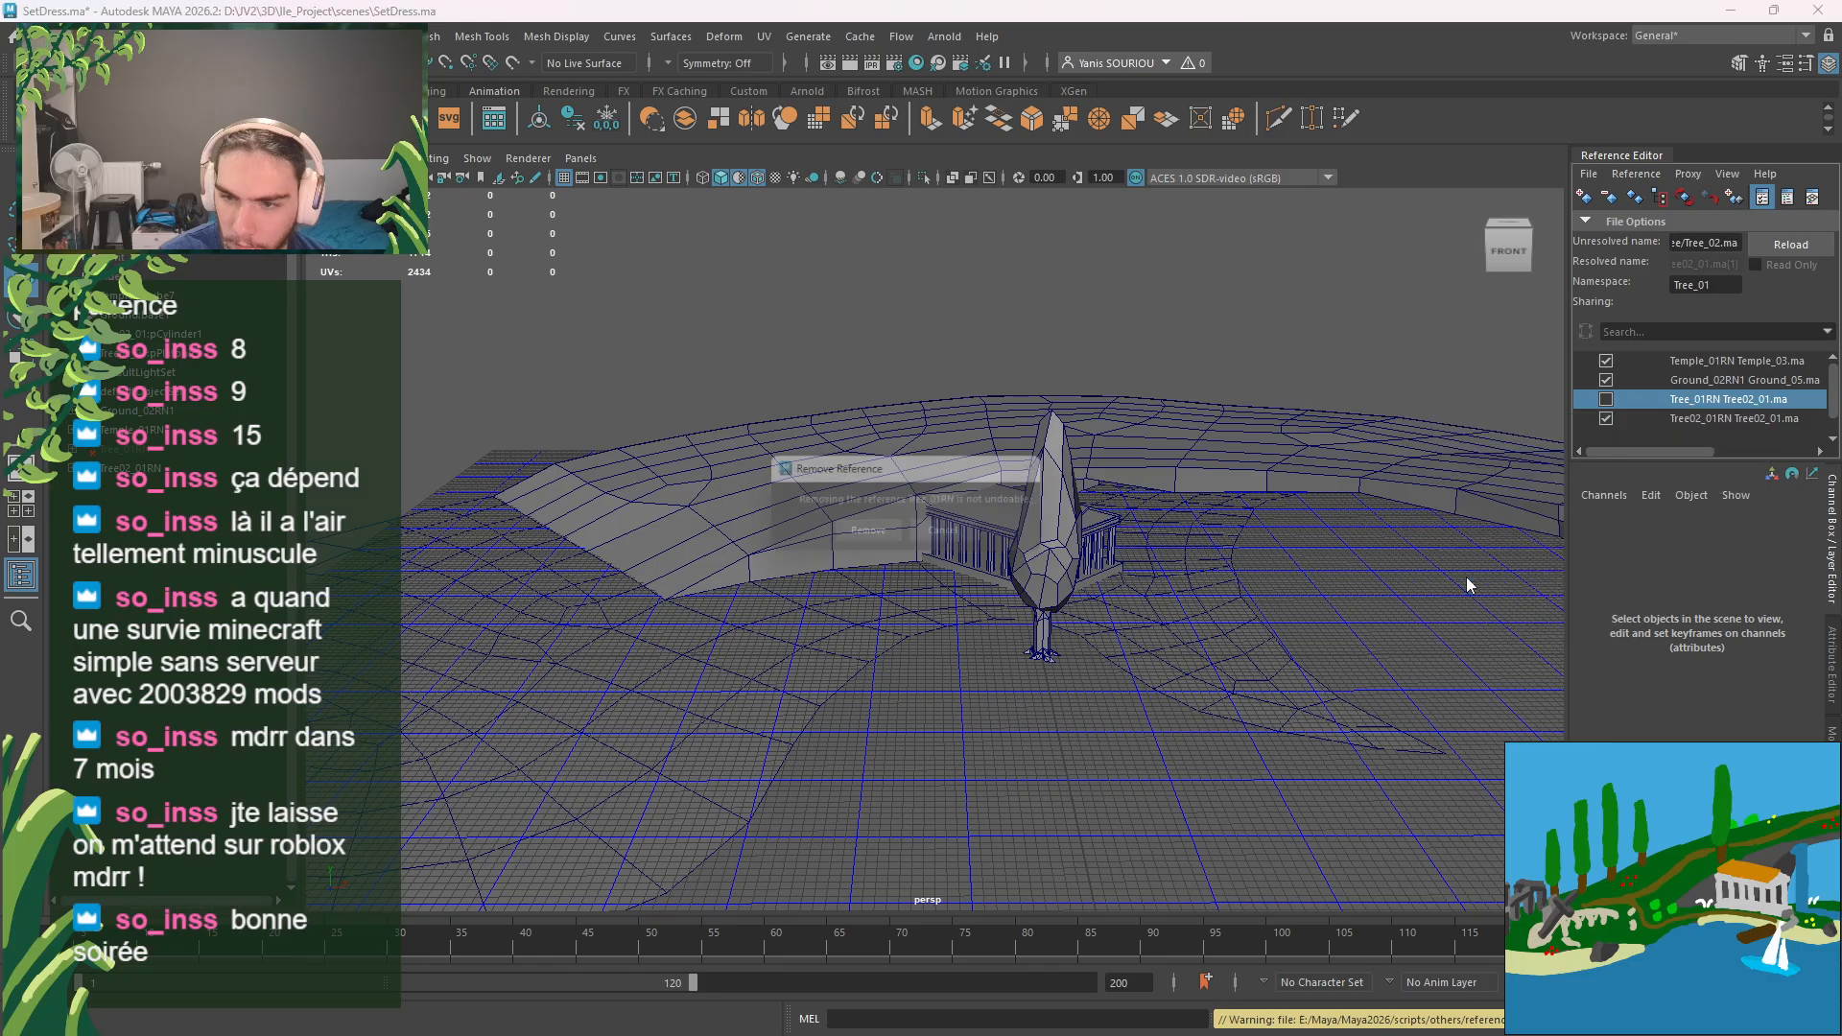
click(863, 537)
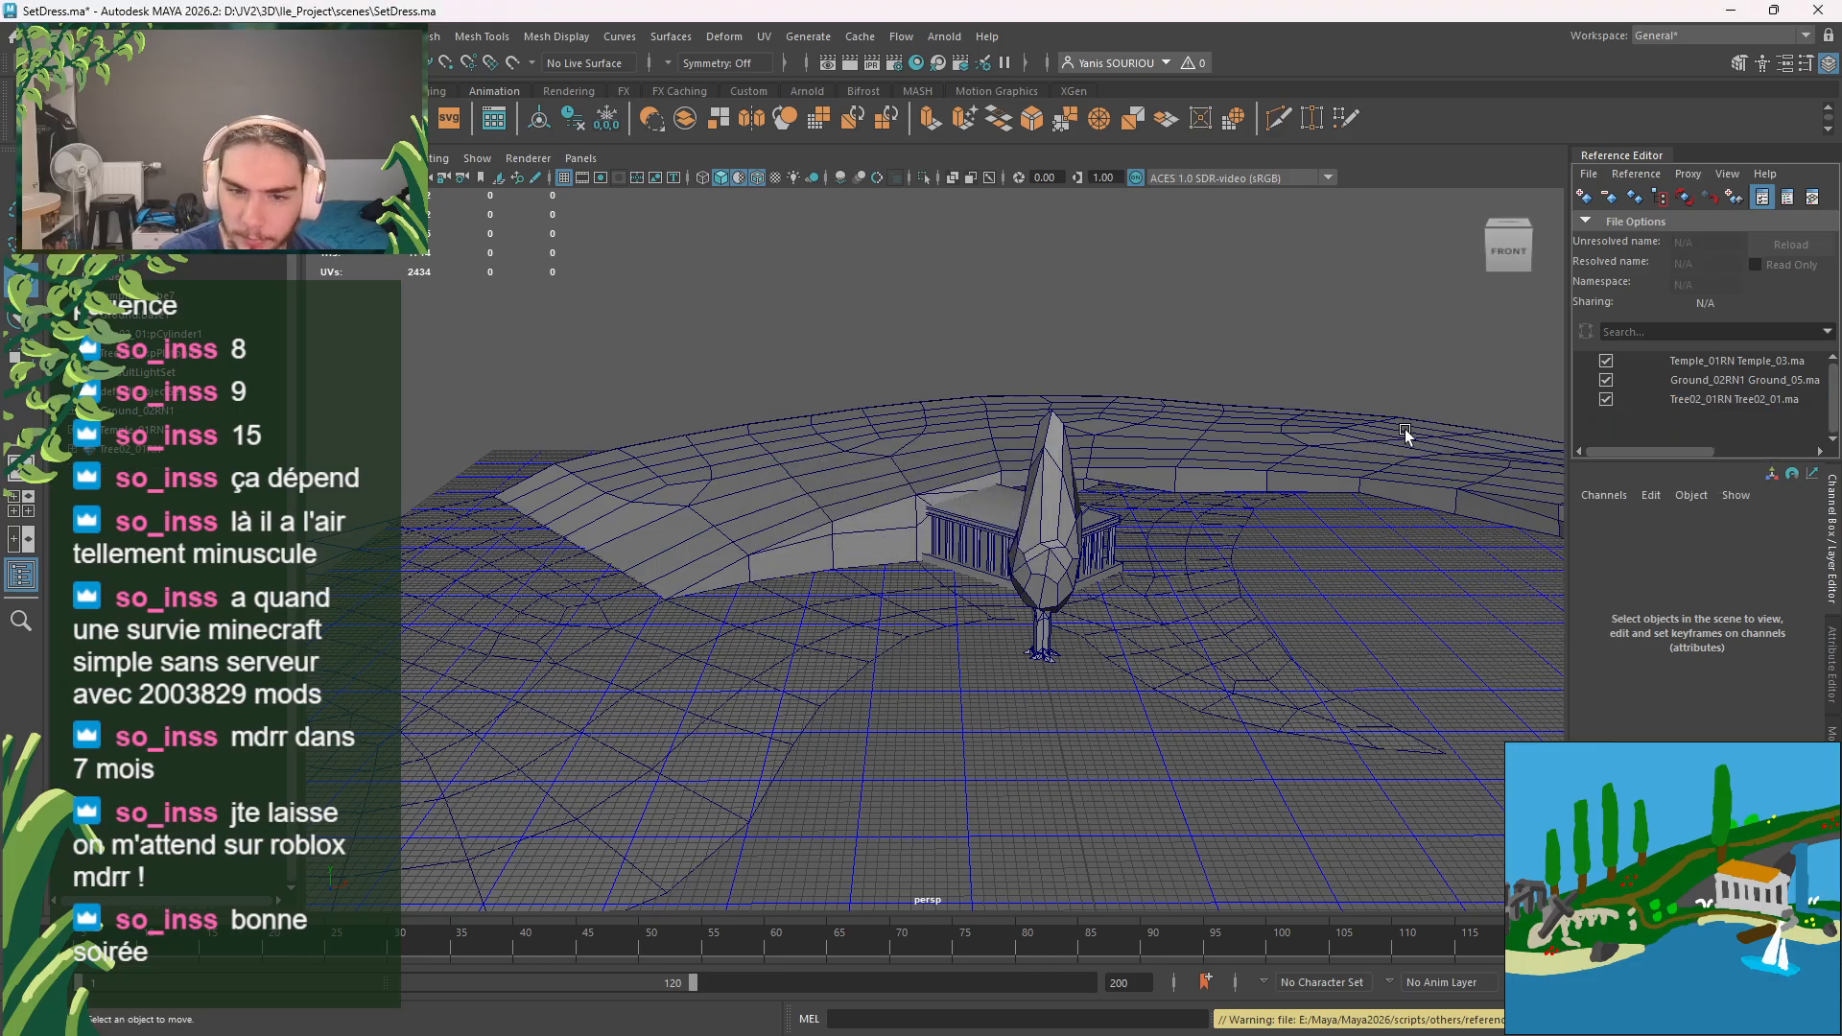
Step: Create a new reference to Tree01_02.ma from the assets/tree01 folder
click(40, 37)
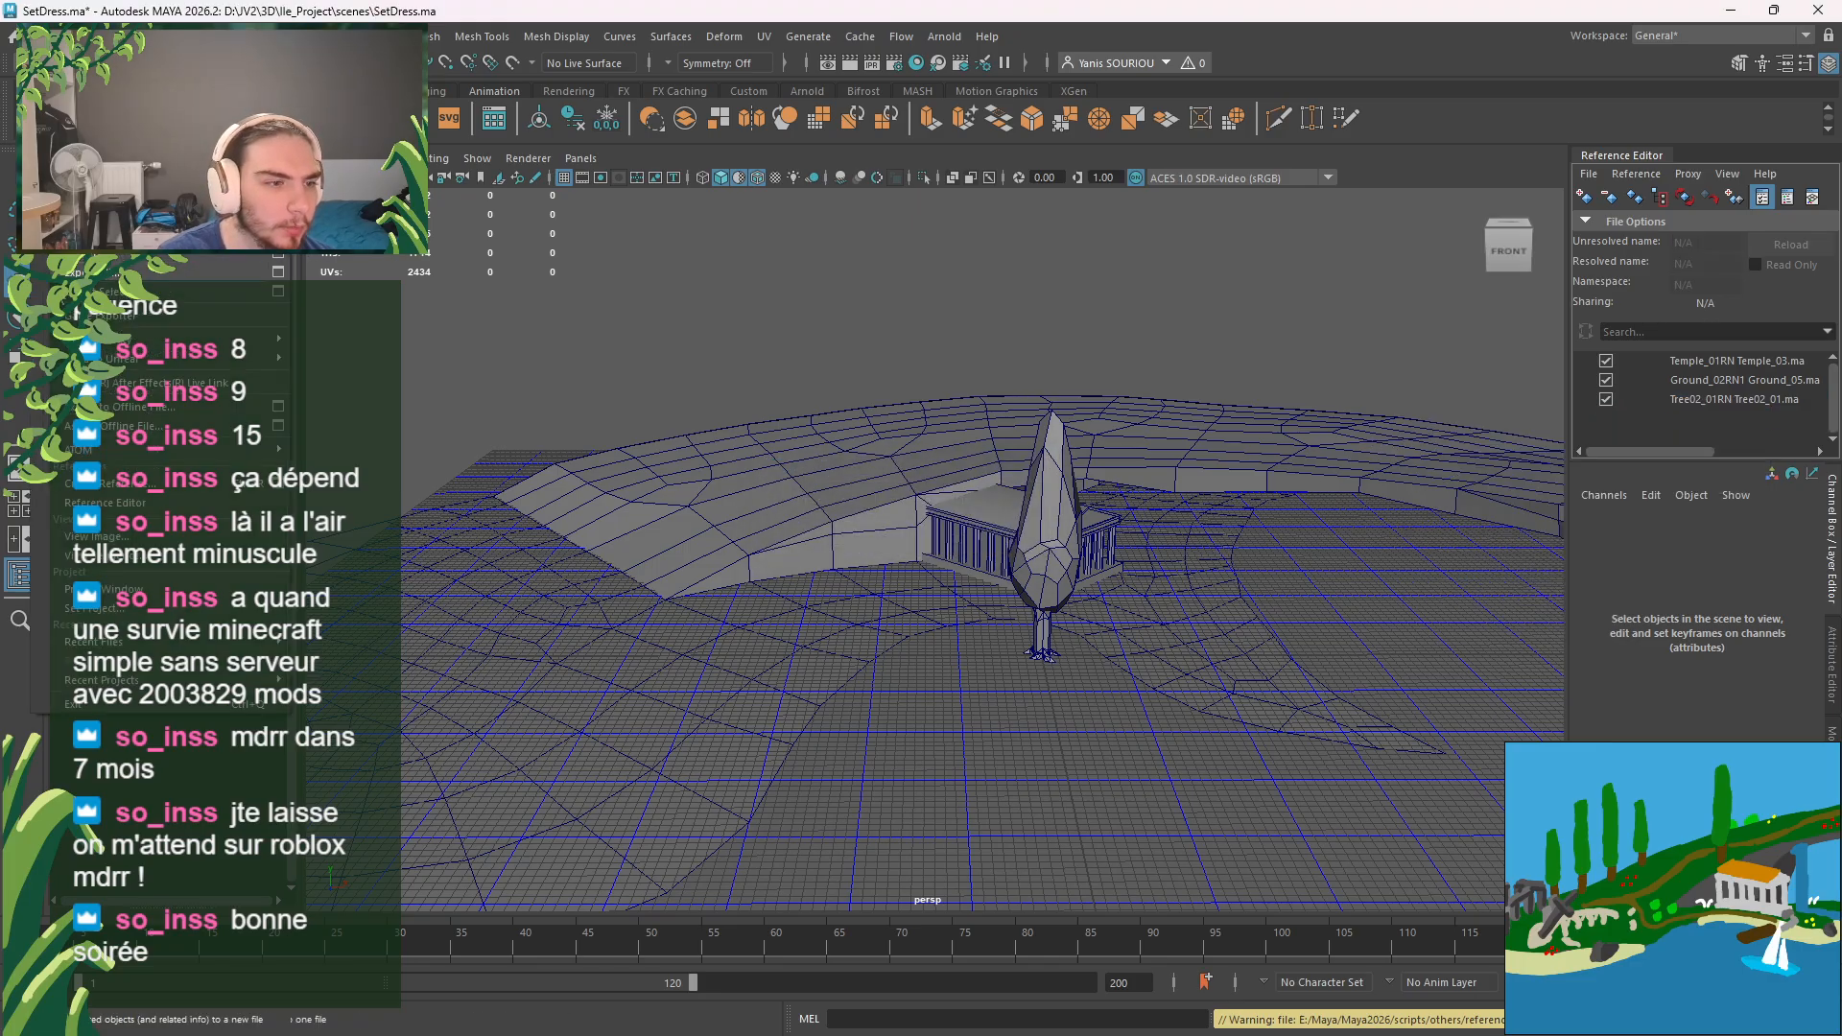
click(144, 489)
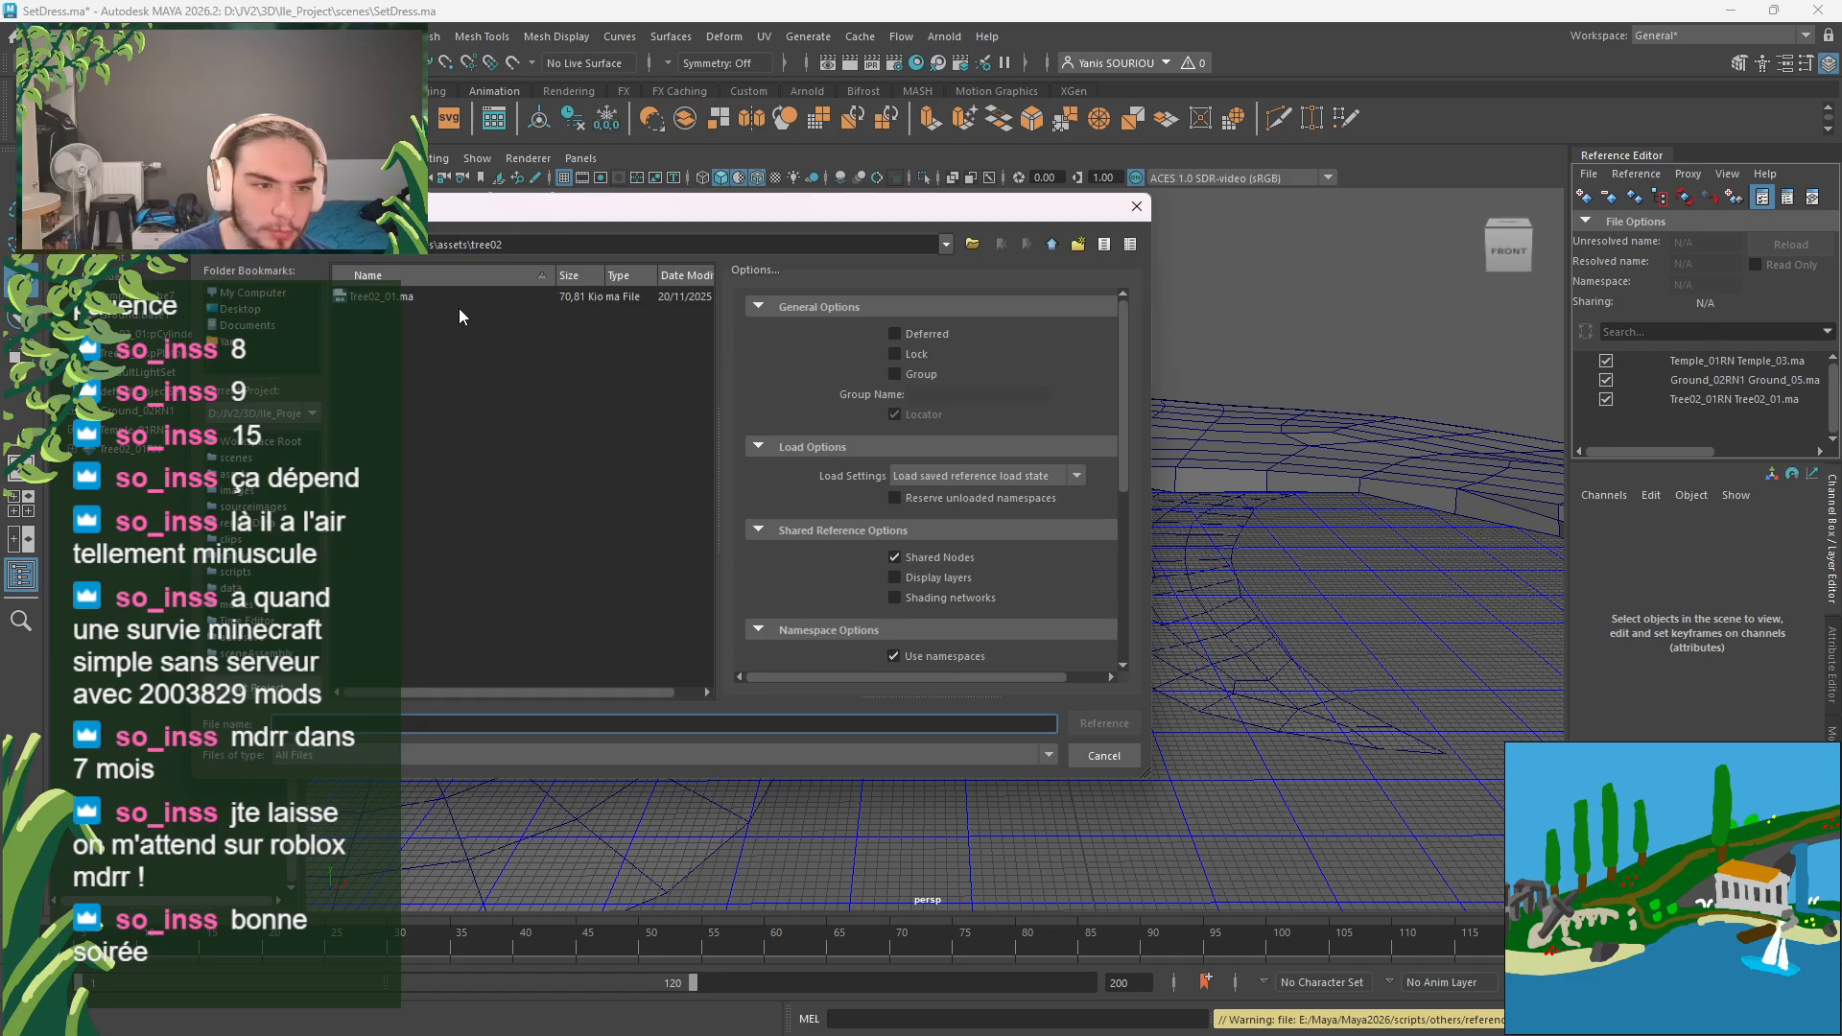
click(1053, 249)
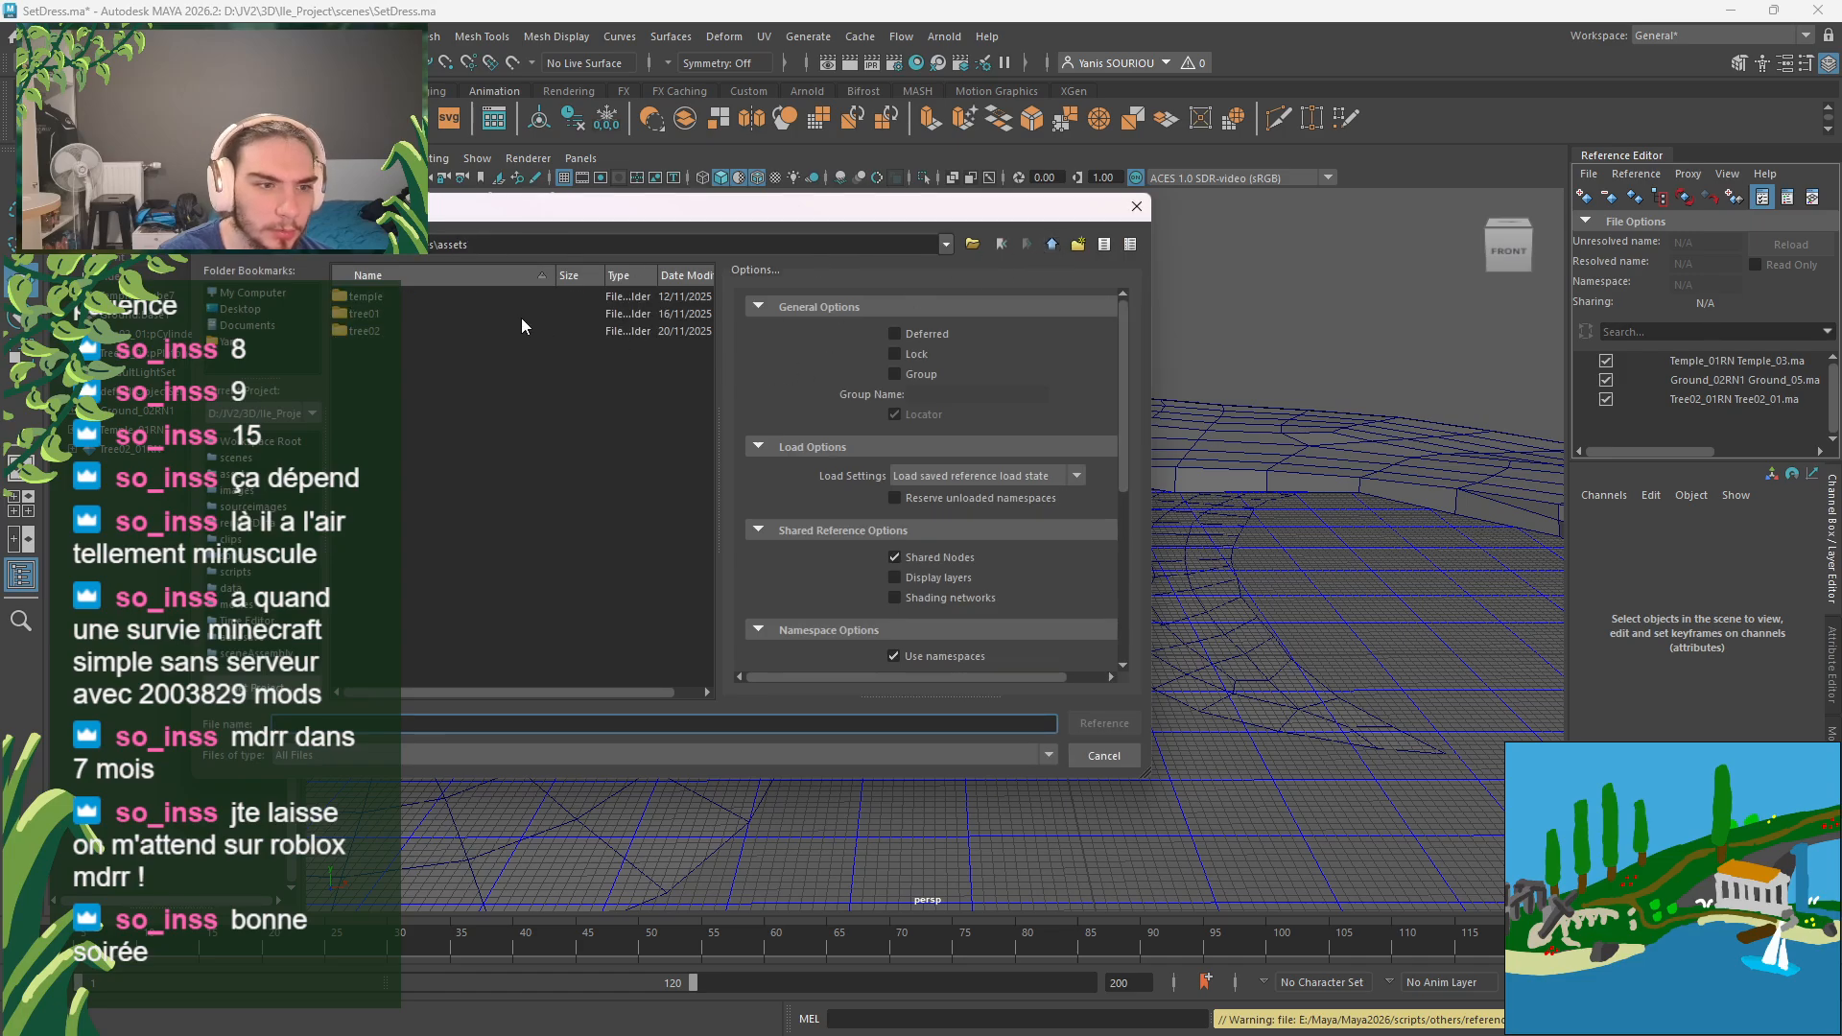
double_click(519, 316)
double_click(490, 313)
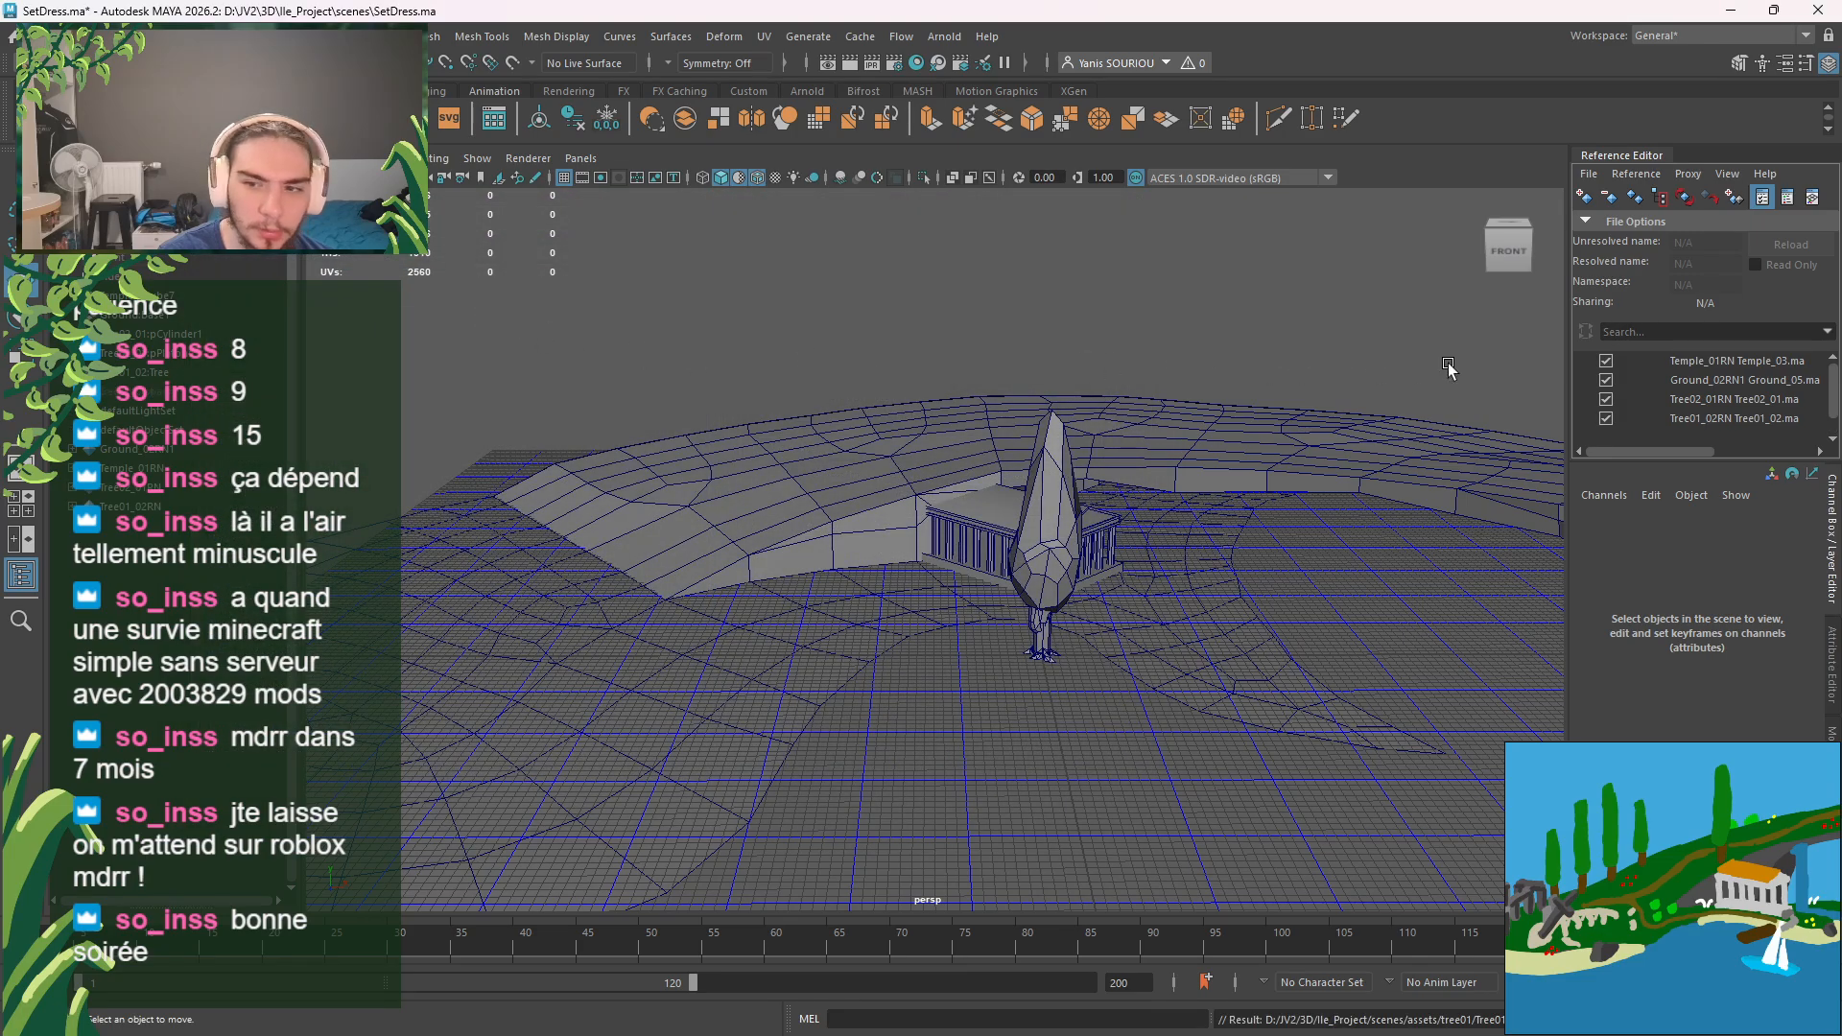
Step: Reload the Tree02_01RN reference and move its tree to about -160 along X, away from the smaller tree
click(1056, 554)
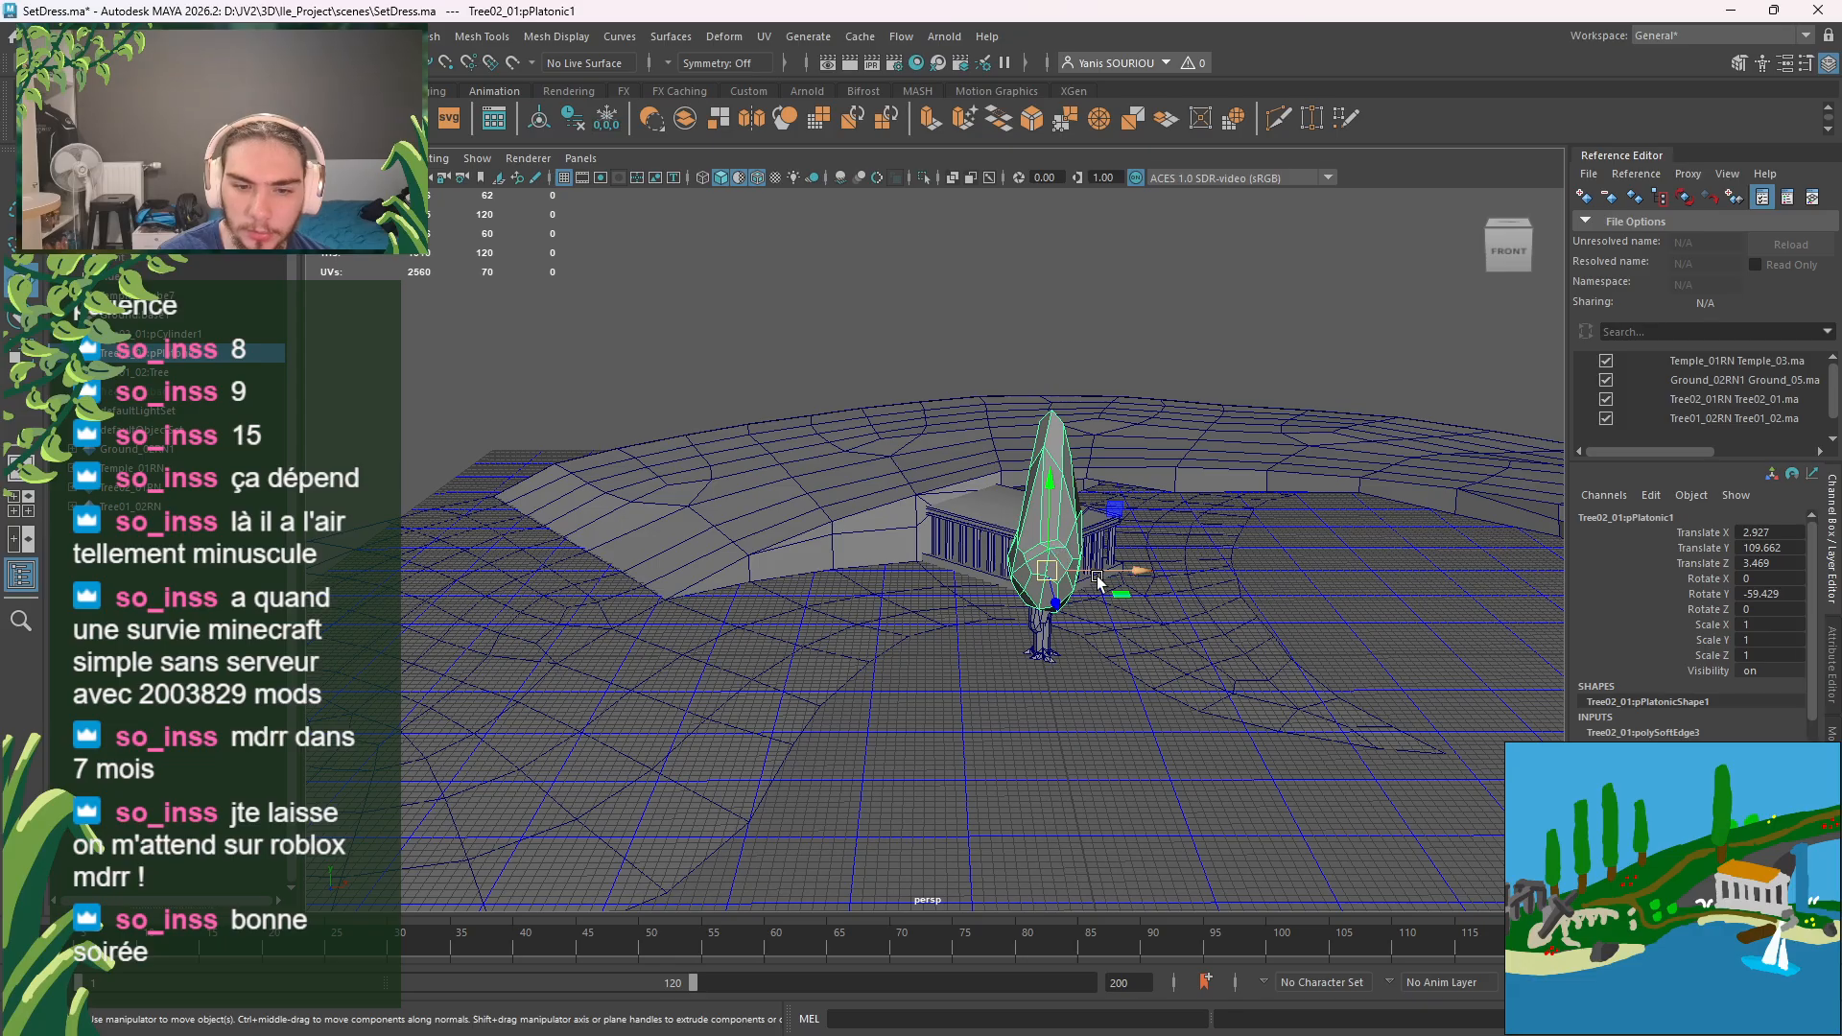
click(1736, 400)
click(1771, 240)
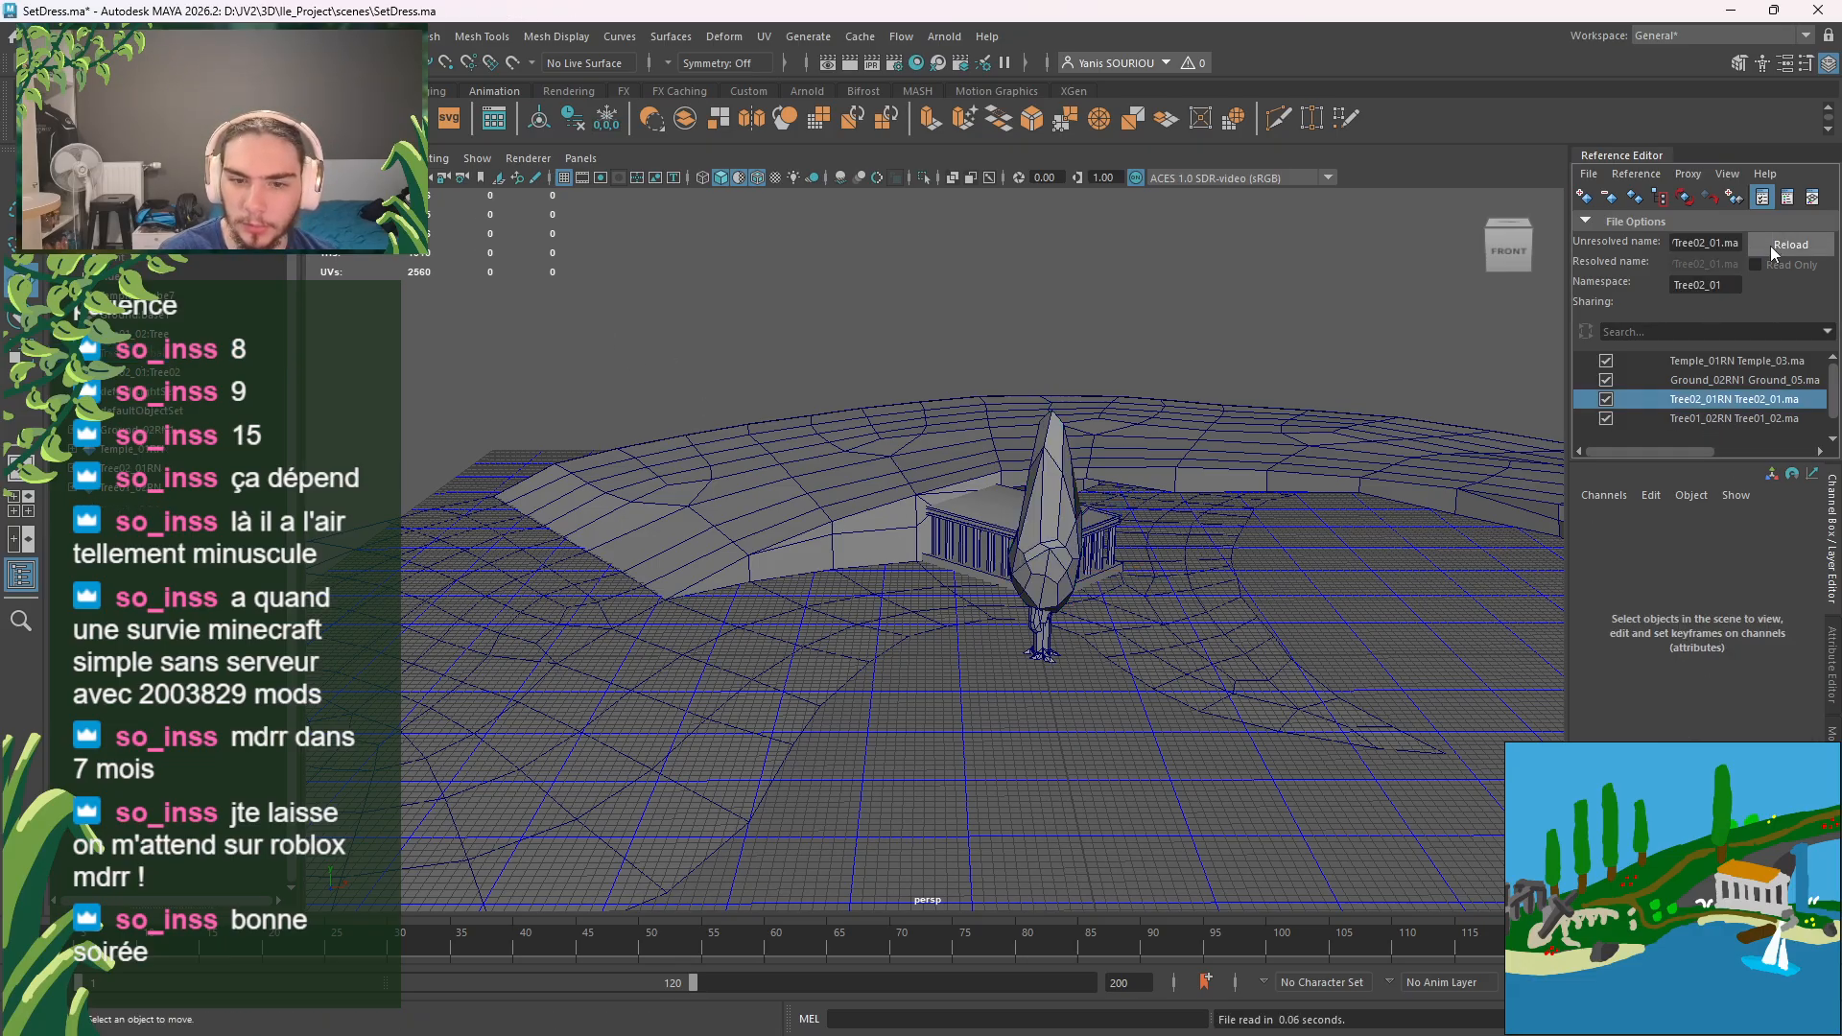
click(1078, 468)
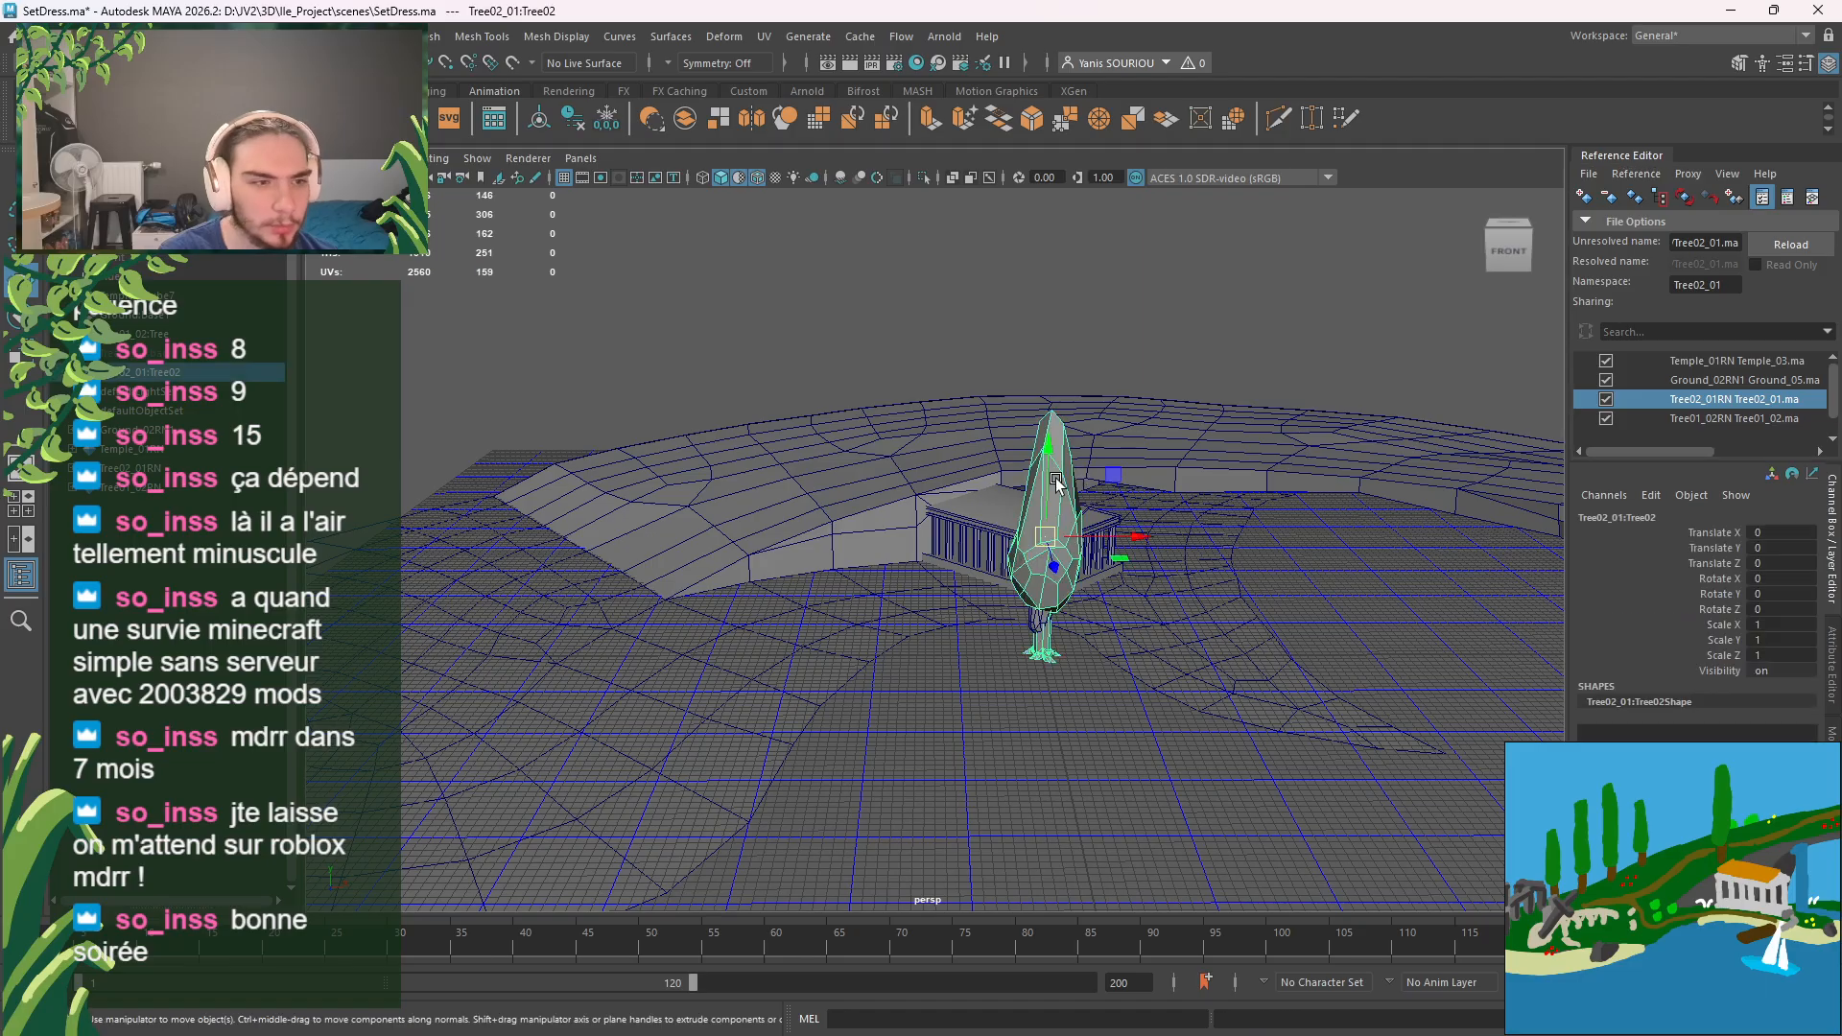
drag(1139, 543, 1001, 540)
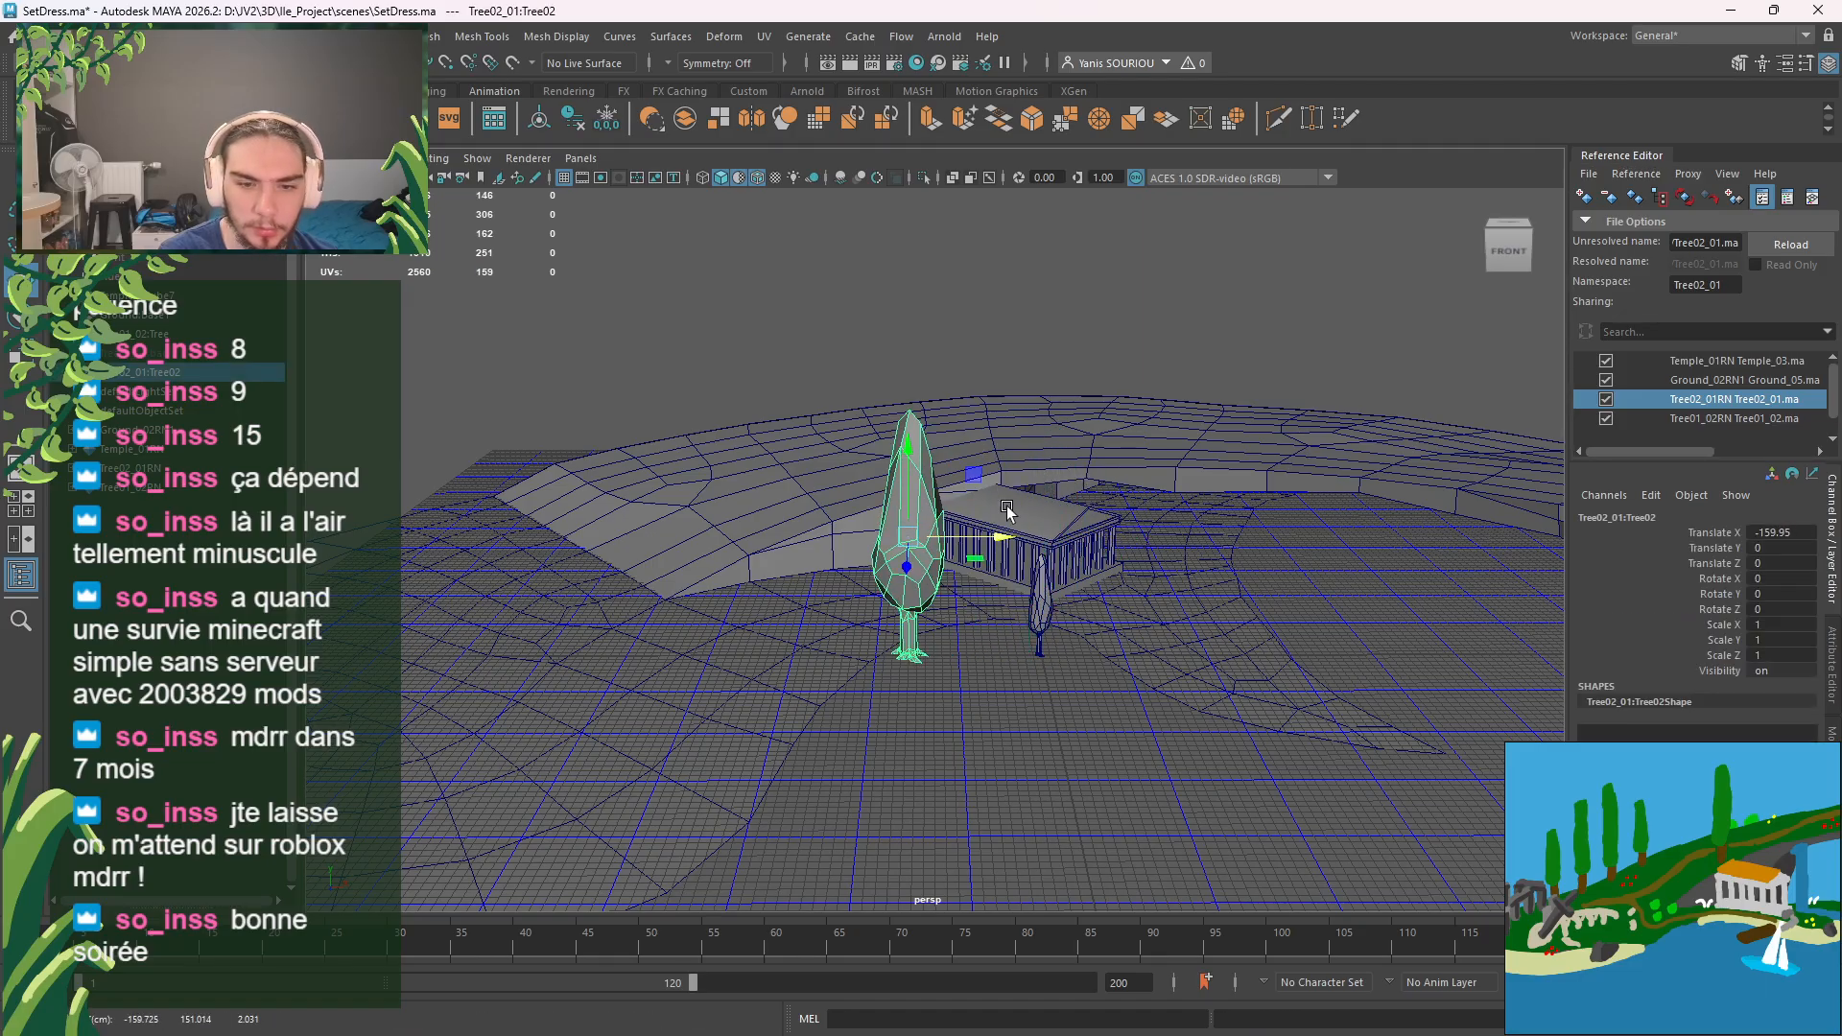
Step: Set the scale of the larger Tree02 to 0.7 on the X, Y and Z axes
double_click(1780, 625)
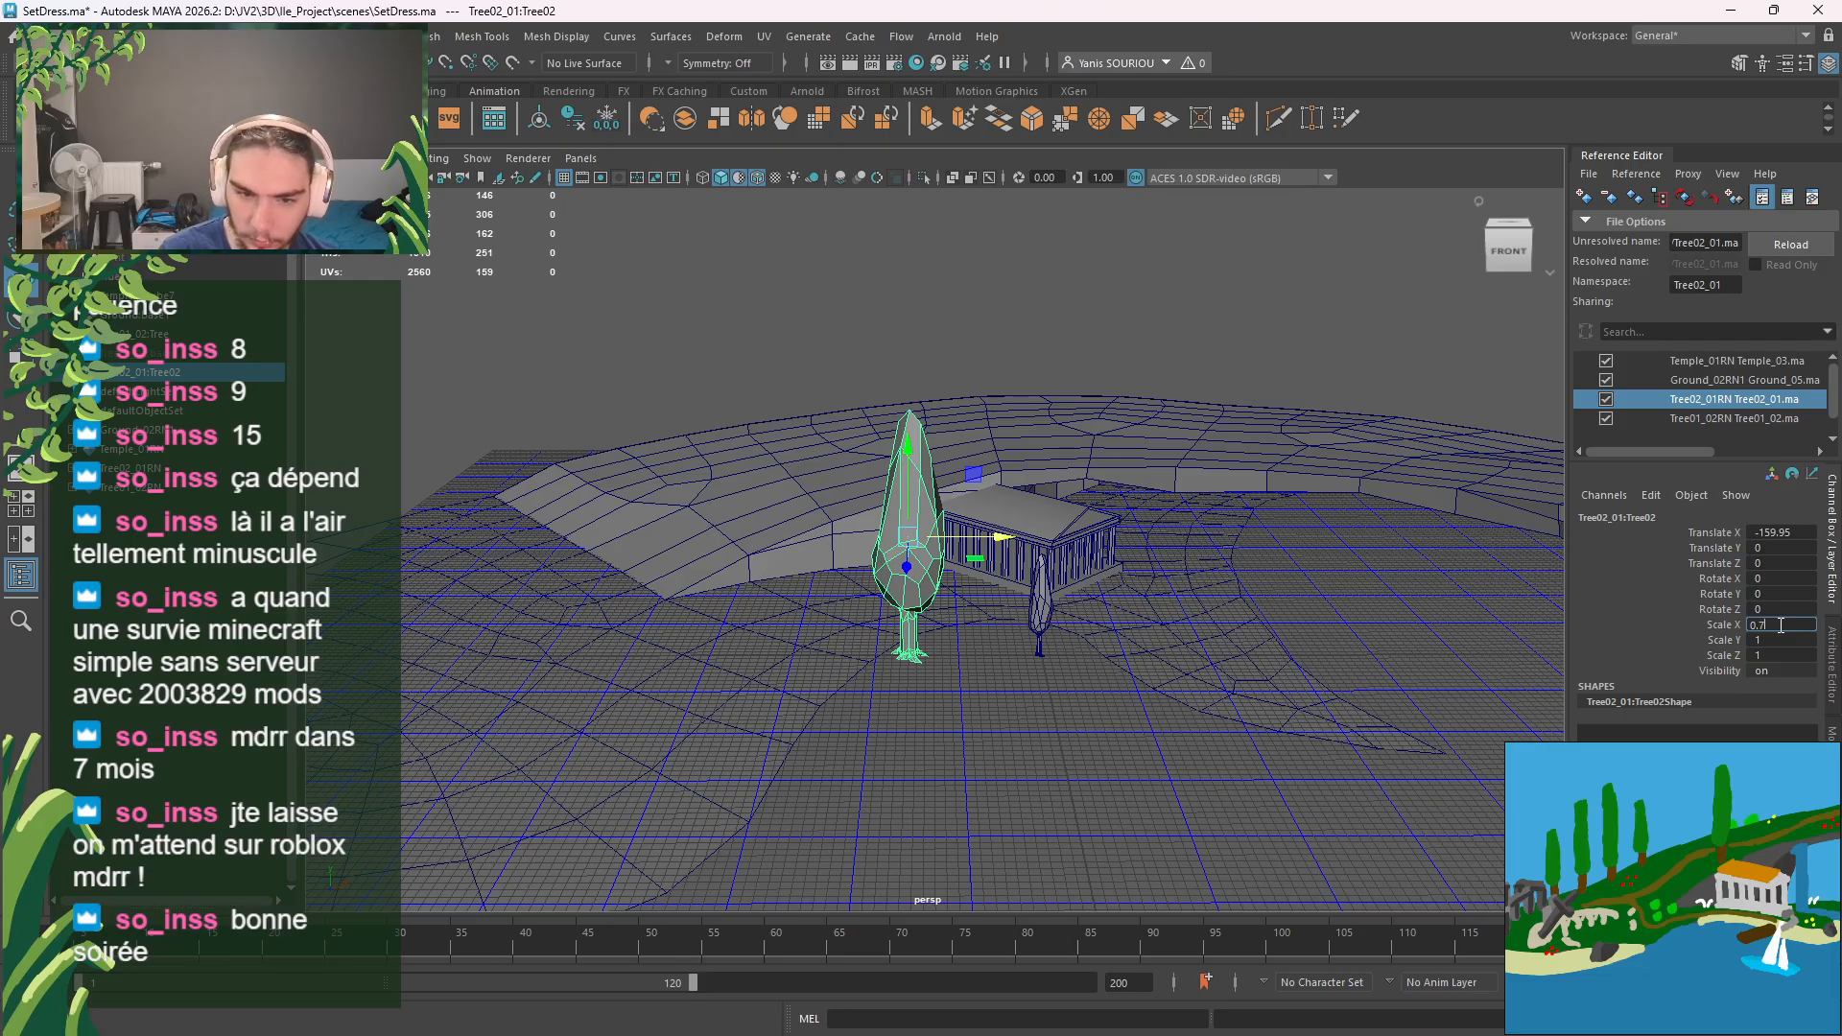
key(Return)
double_click(1777, 639)
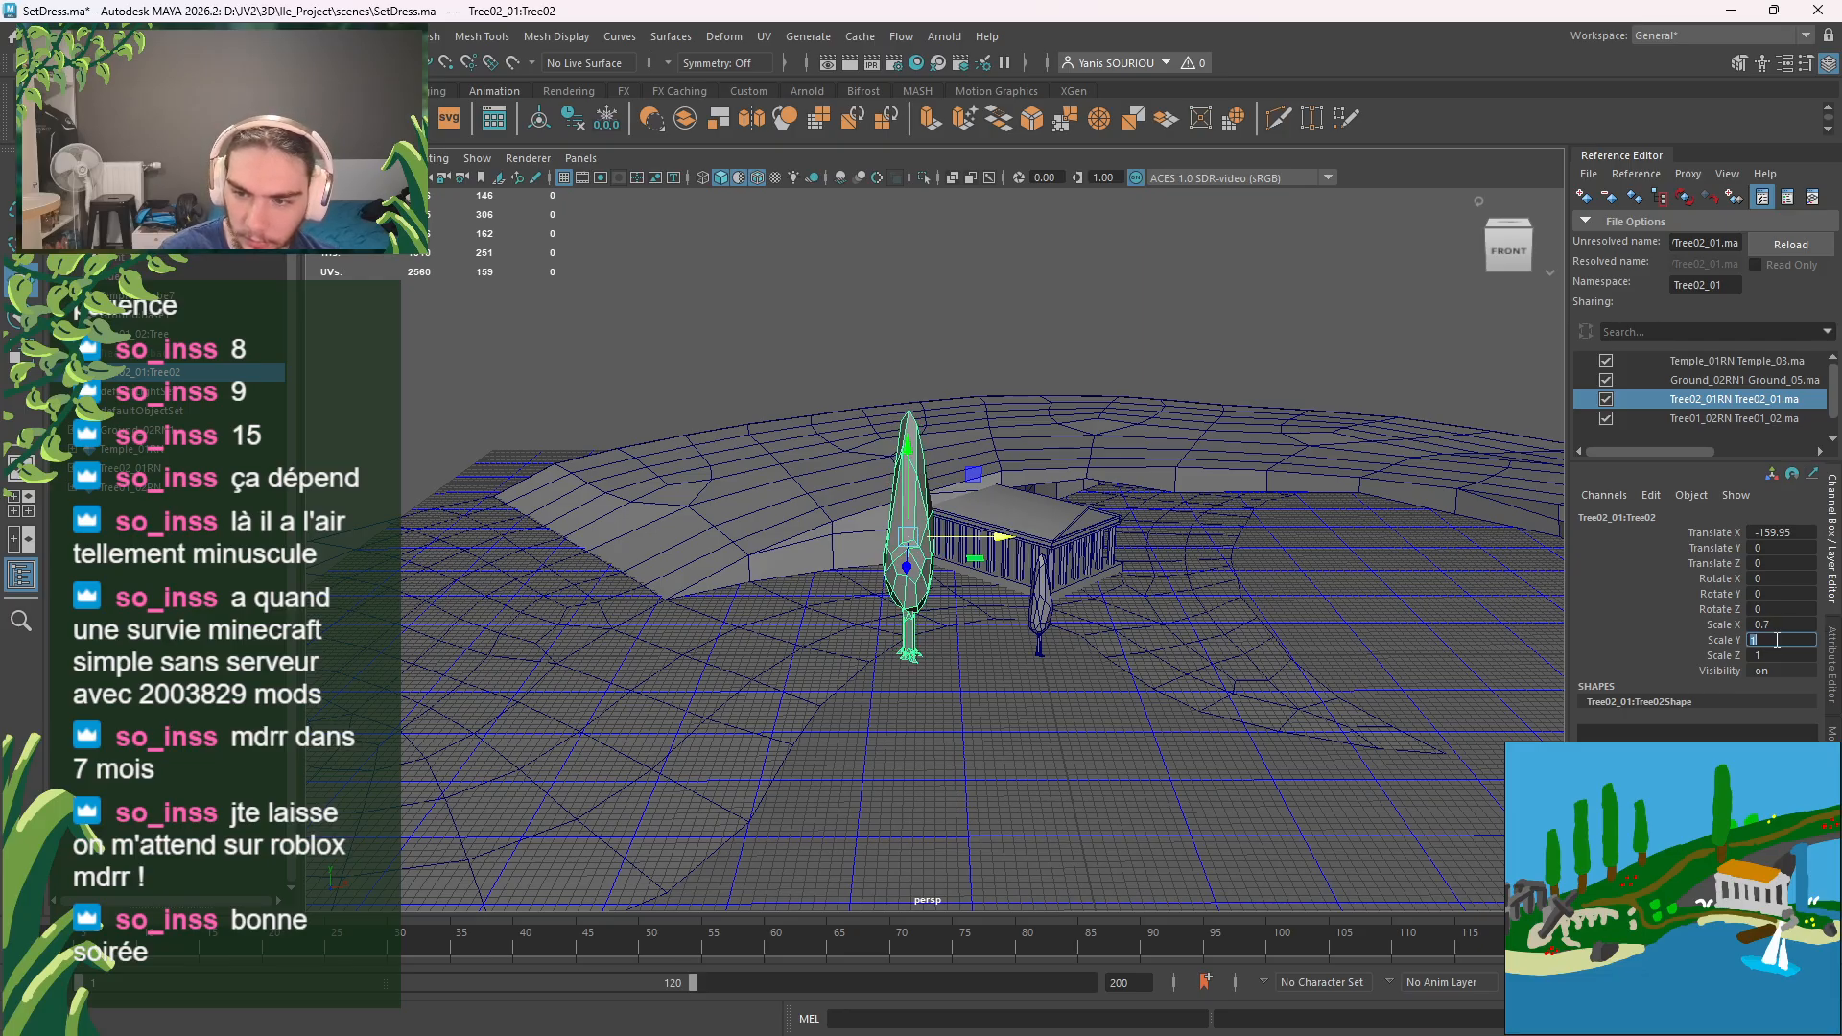
text(0.7)
key(Return)
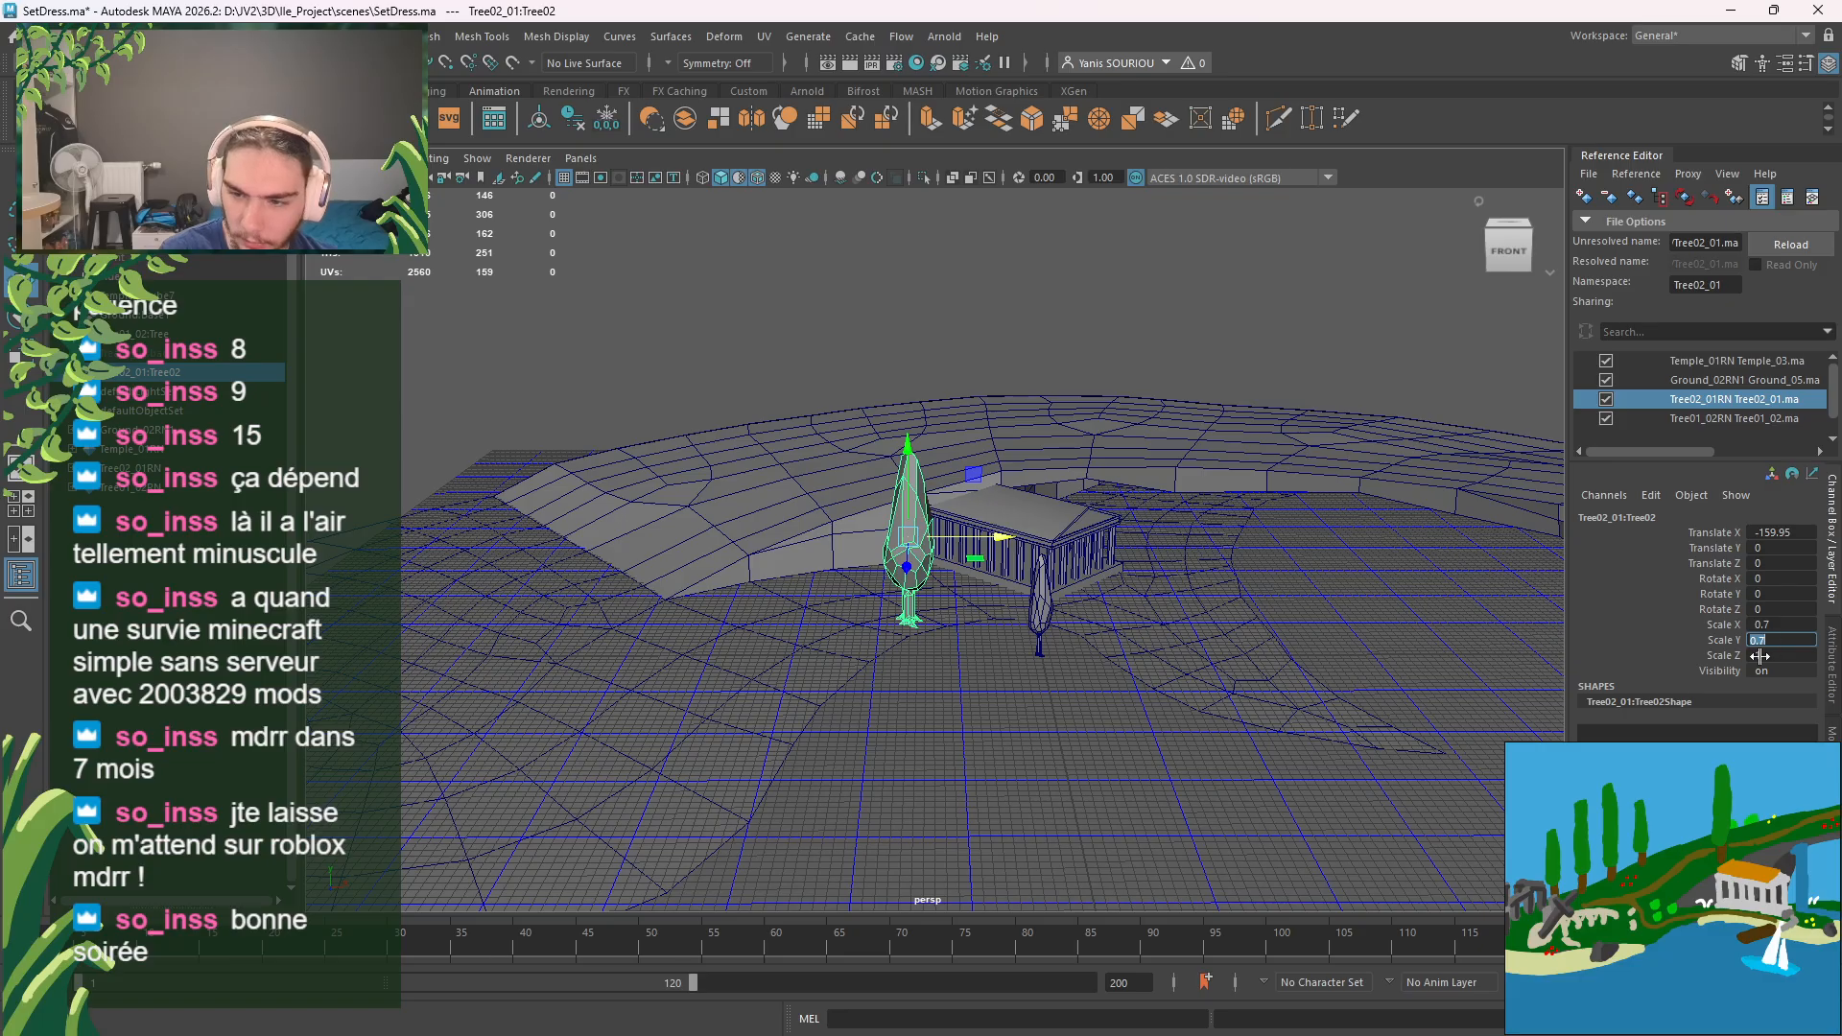
double_click(1761, 656)
text(0.7)
key(Return)
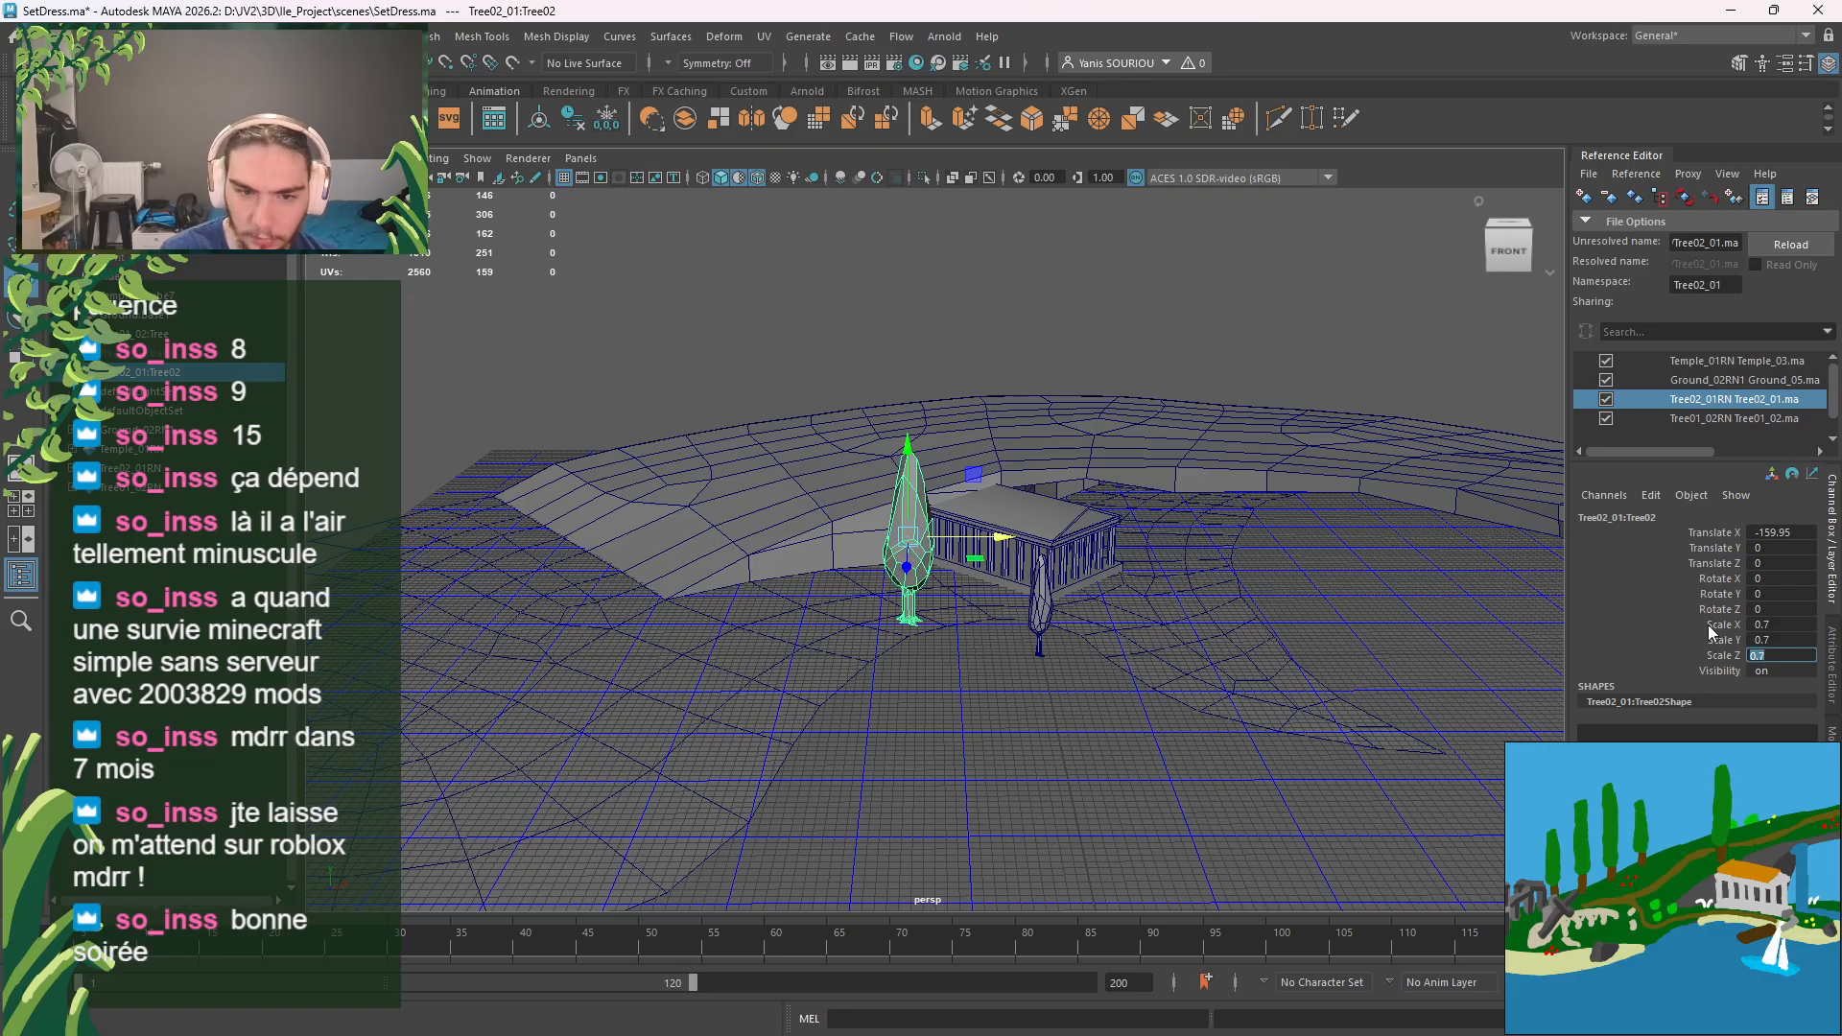
Step: Set the scale of the smaller Tree01_02 tree to 1.5 on the X, Y and Z axes
click(1054, 593)
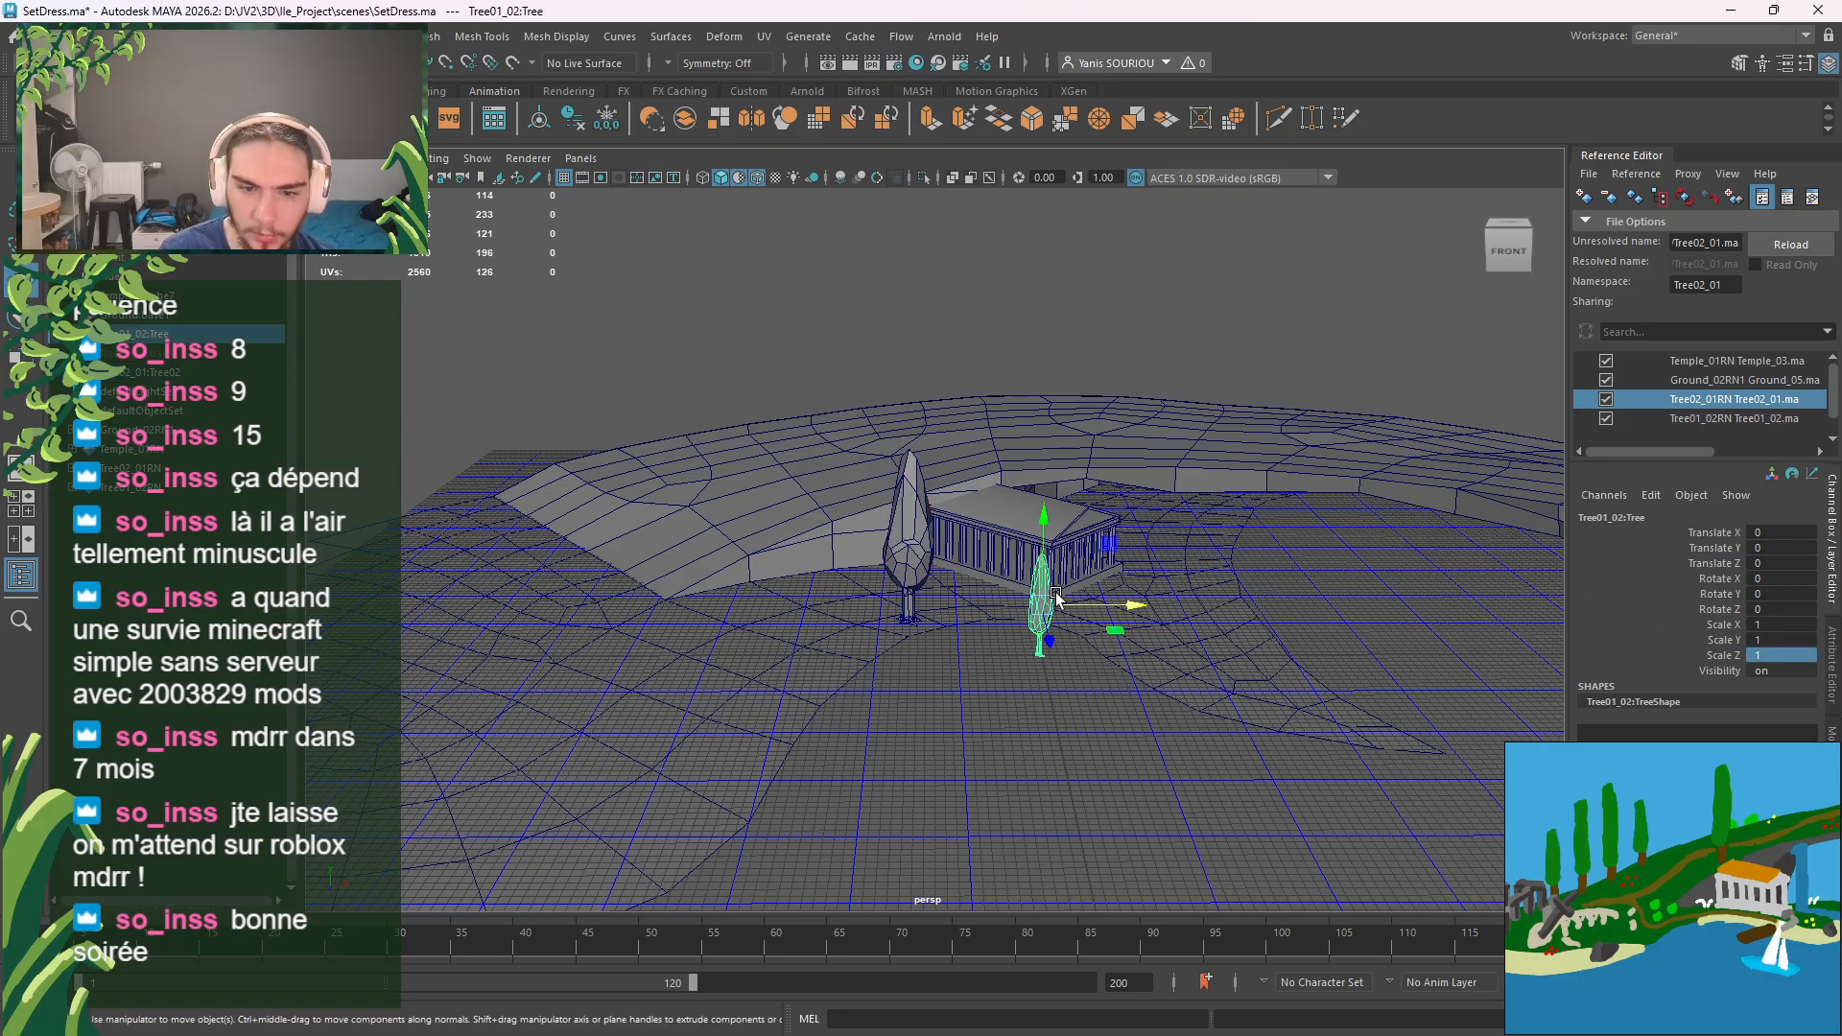
double_click(1760, 624)
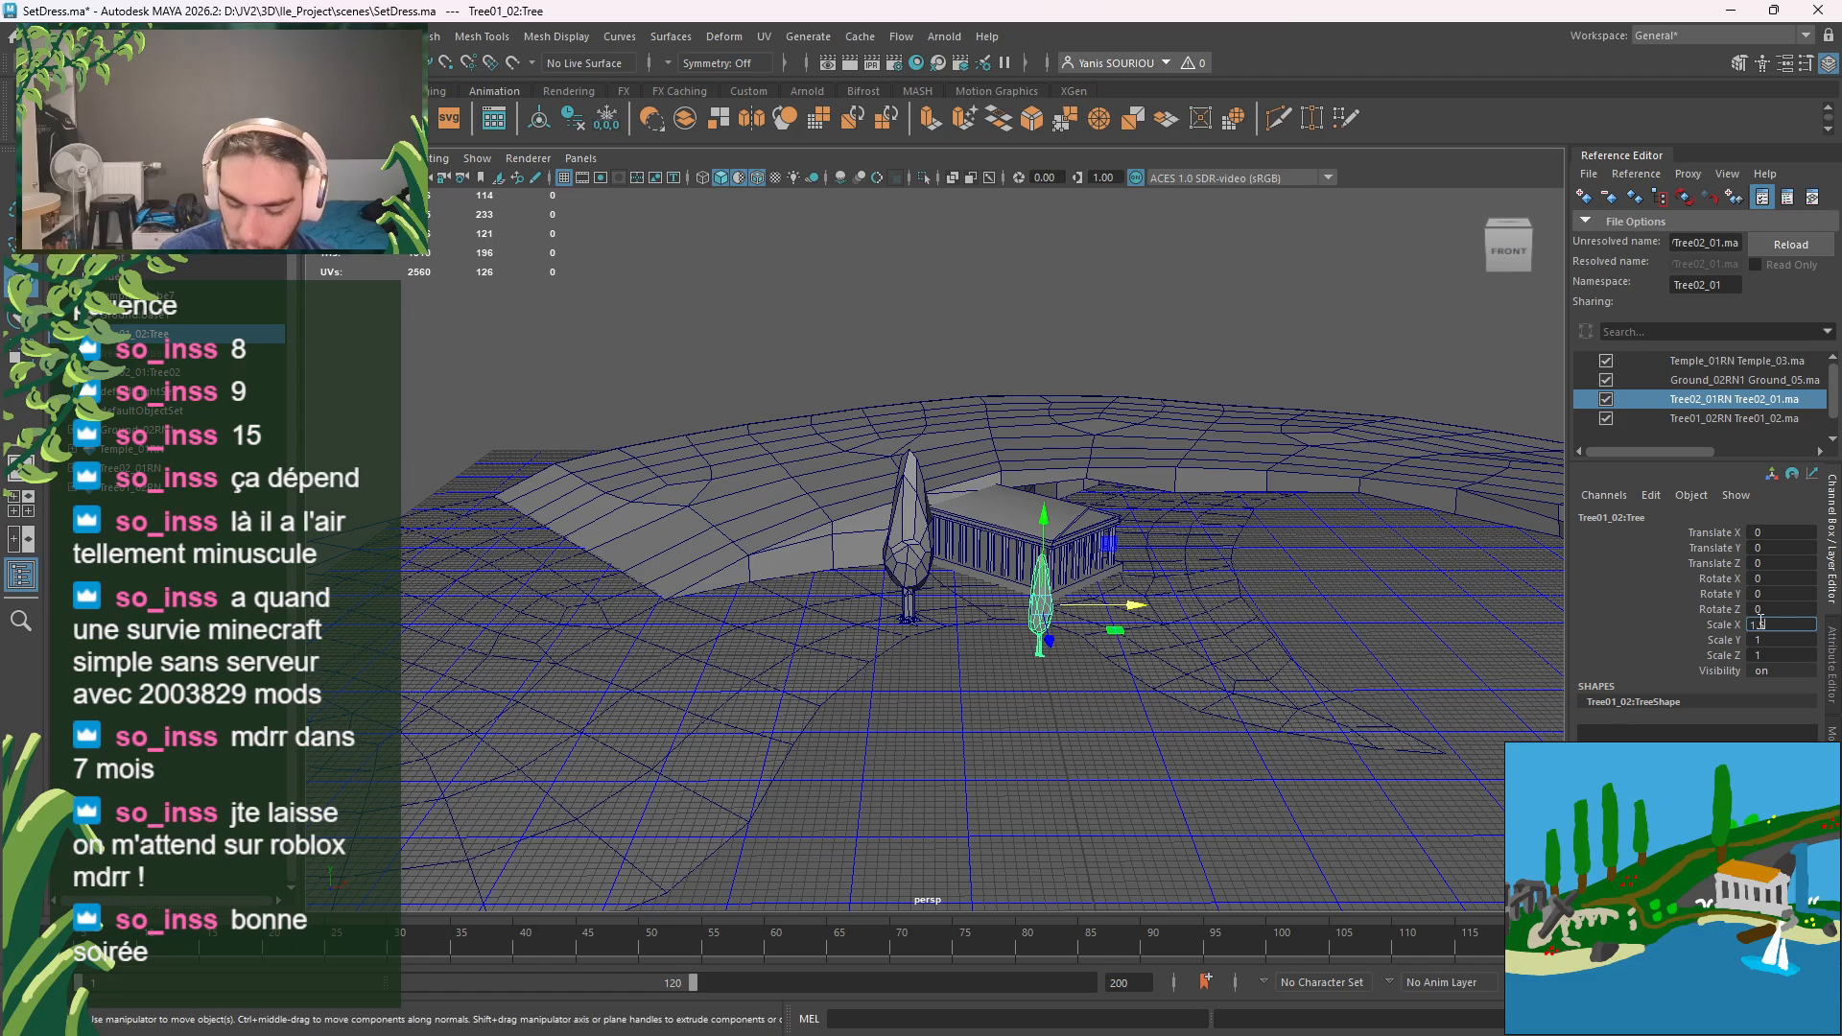
key(Return)
double_click(1763, 638)
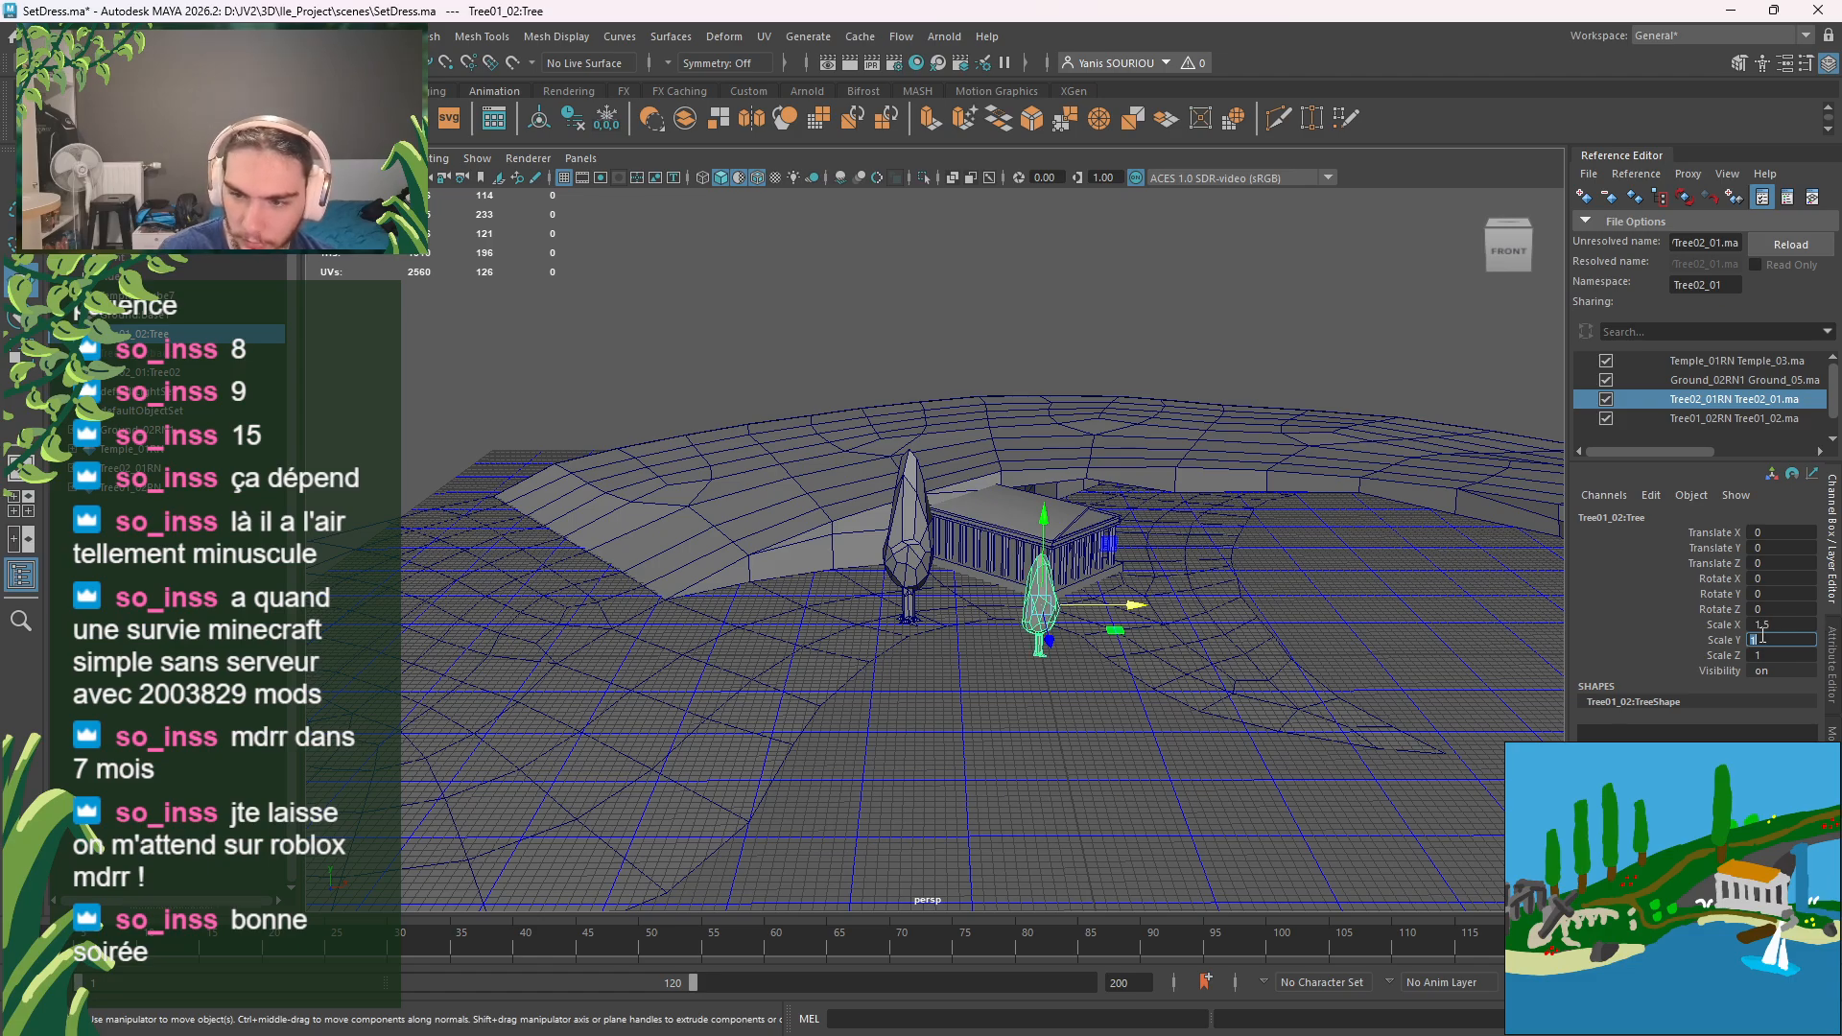
text(1.5)
key(Return)
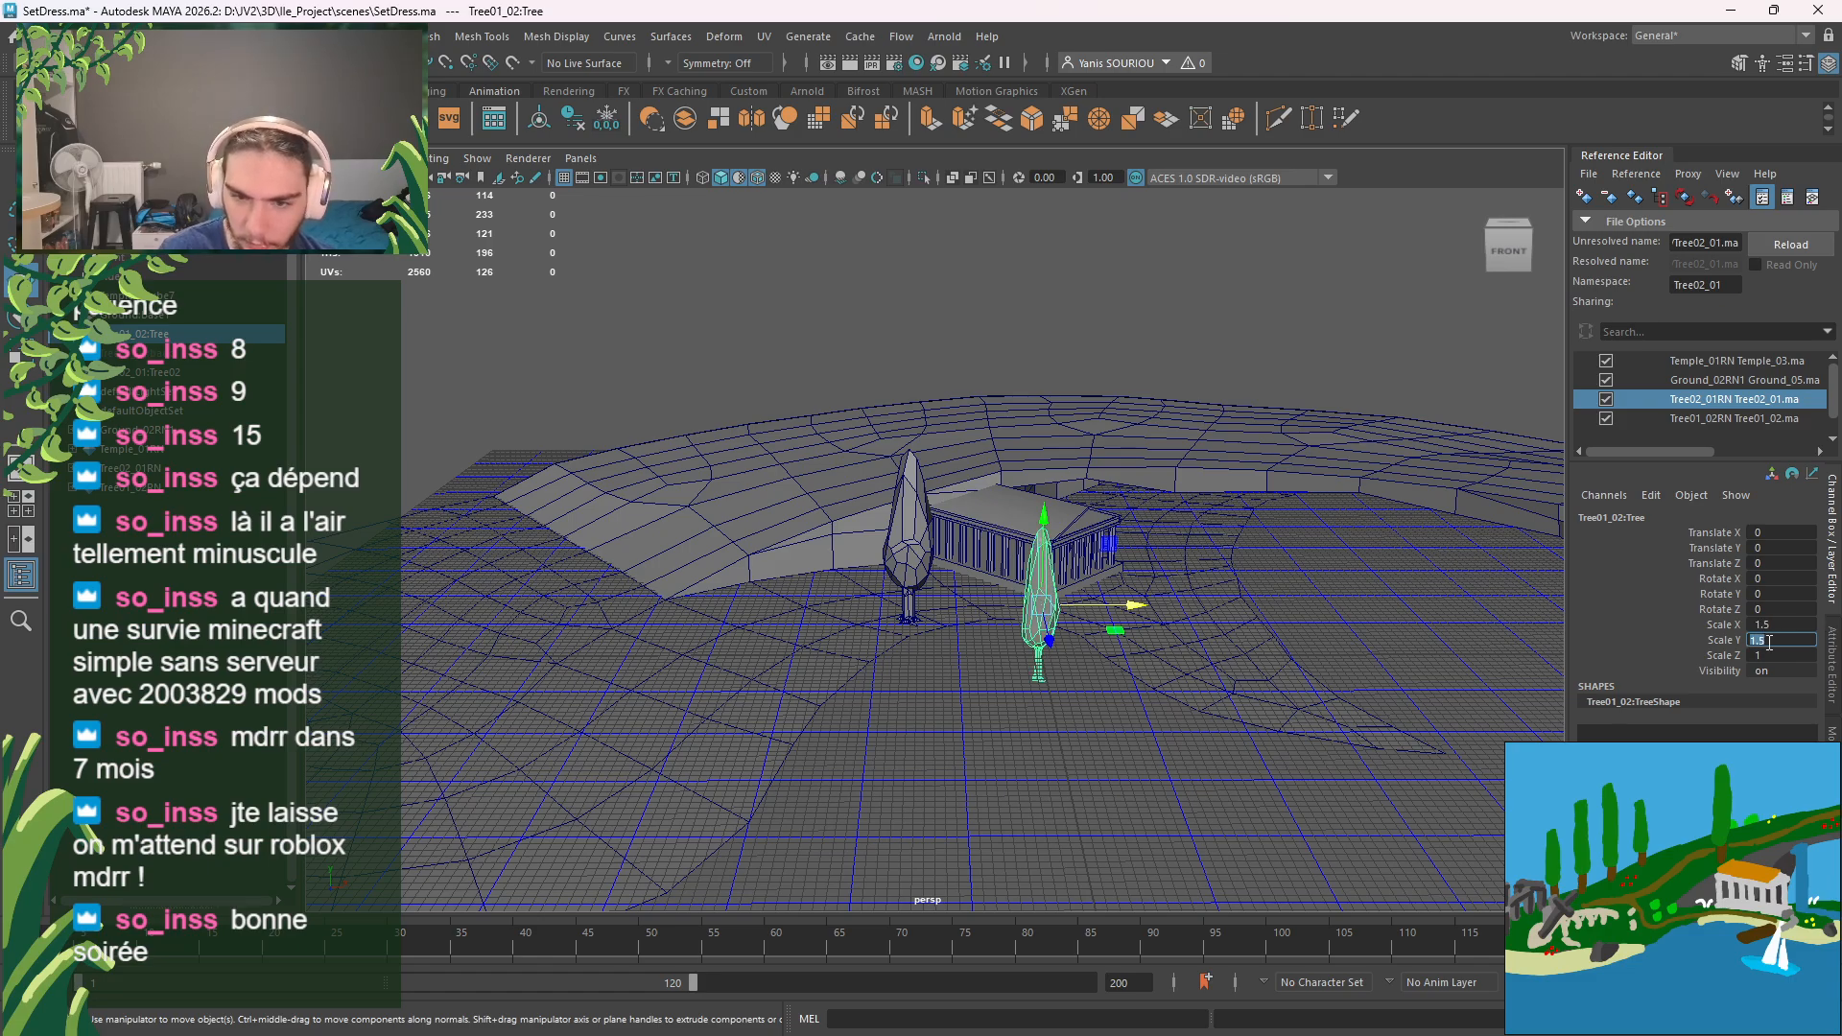
double_click(1760, 653)
text(1.5)
key(Return)
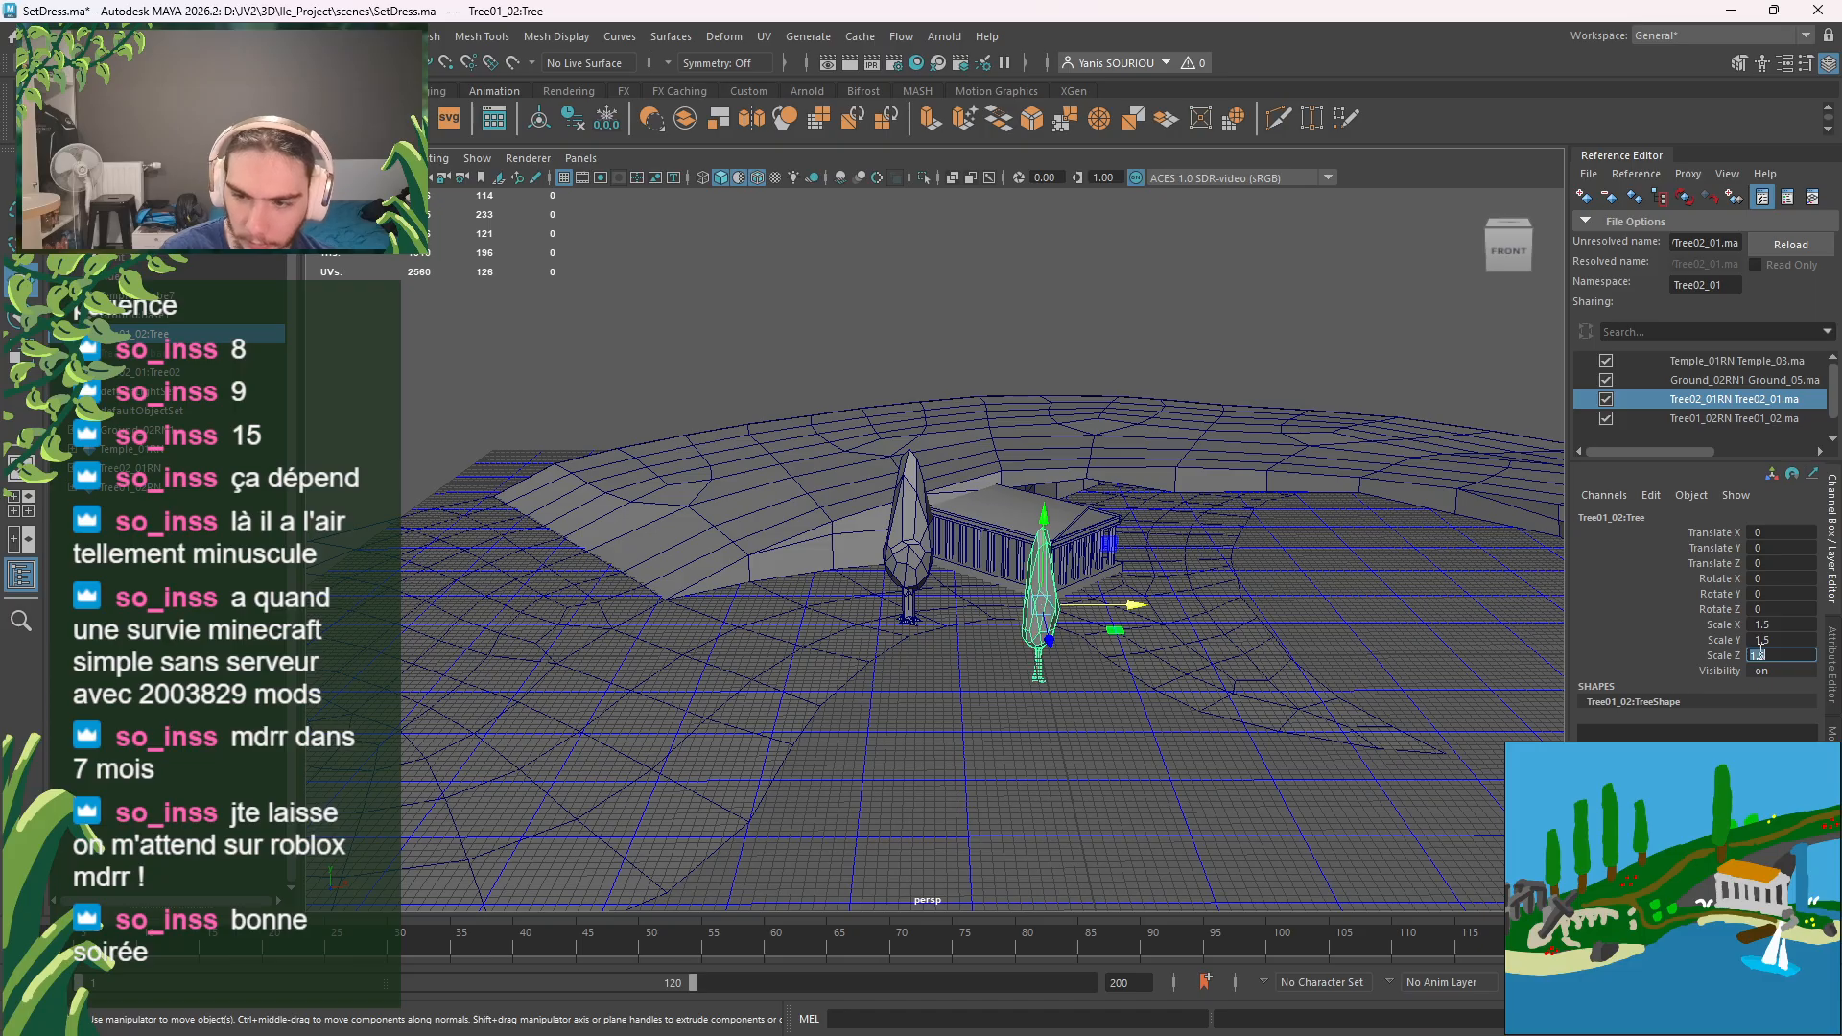
mouse_move(1082, 700)
alt+mouse_down()
mouse_move(1088, 685)
mouse_move(1059, 699)
alt+mouse_up()
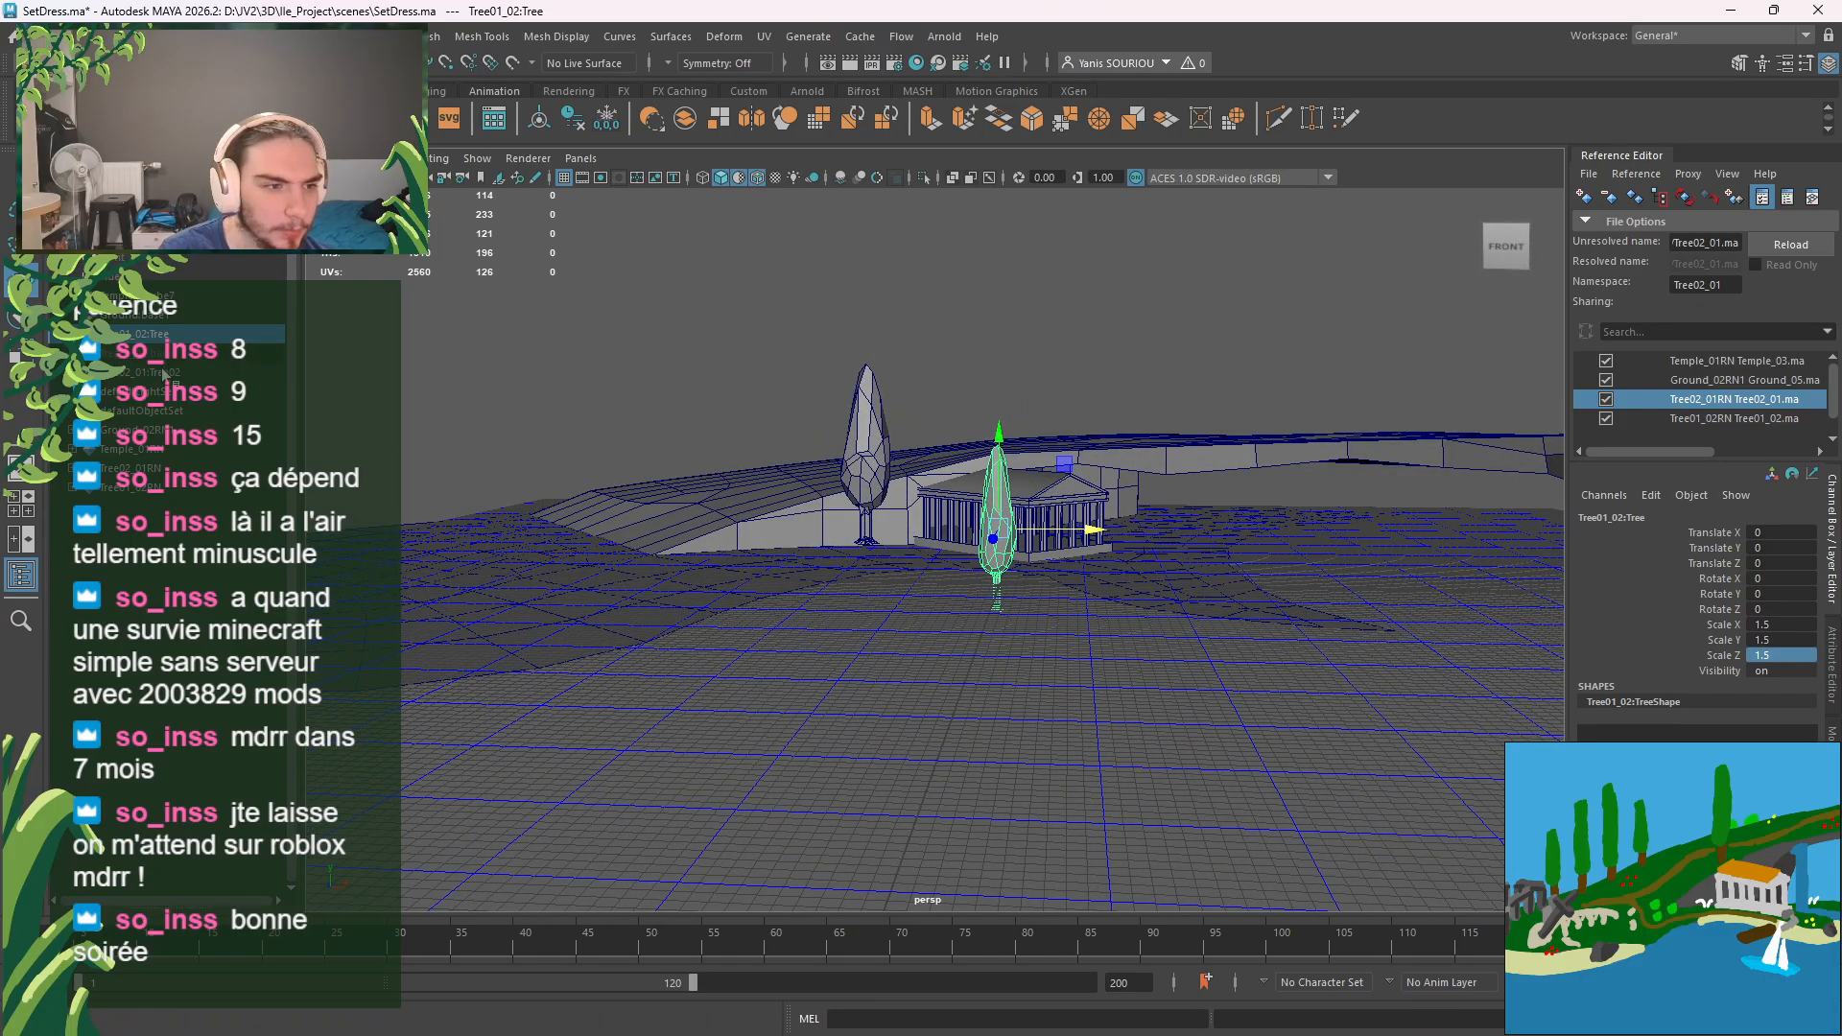
click(165, 372)
click(165, 333)
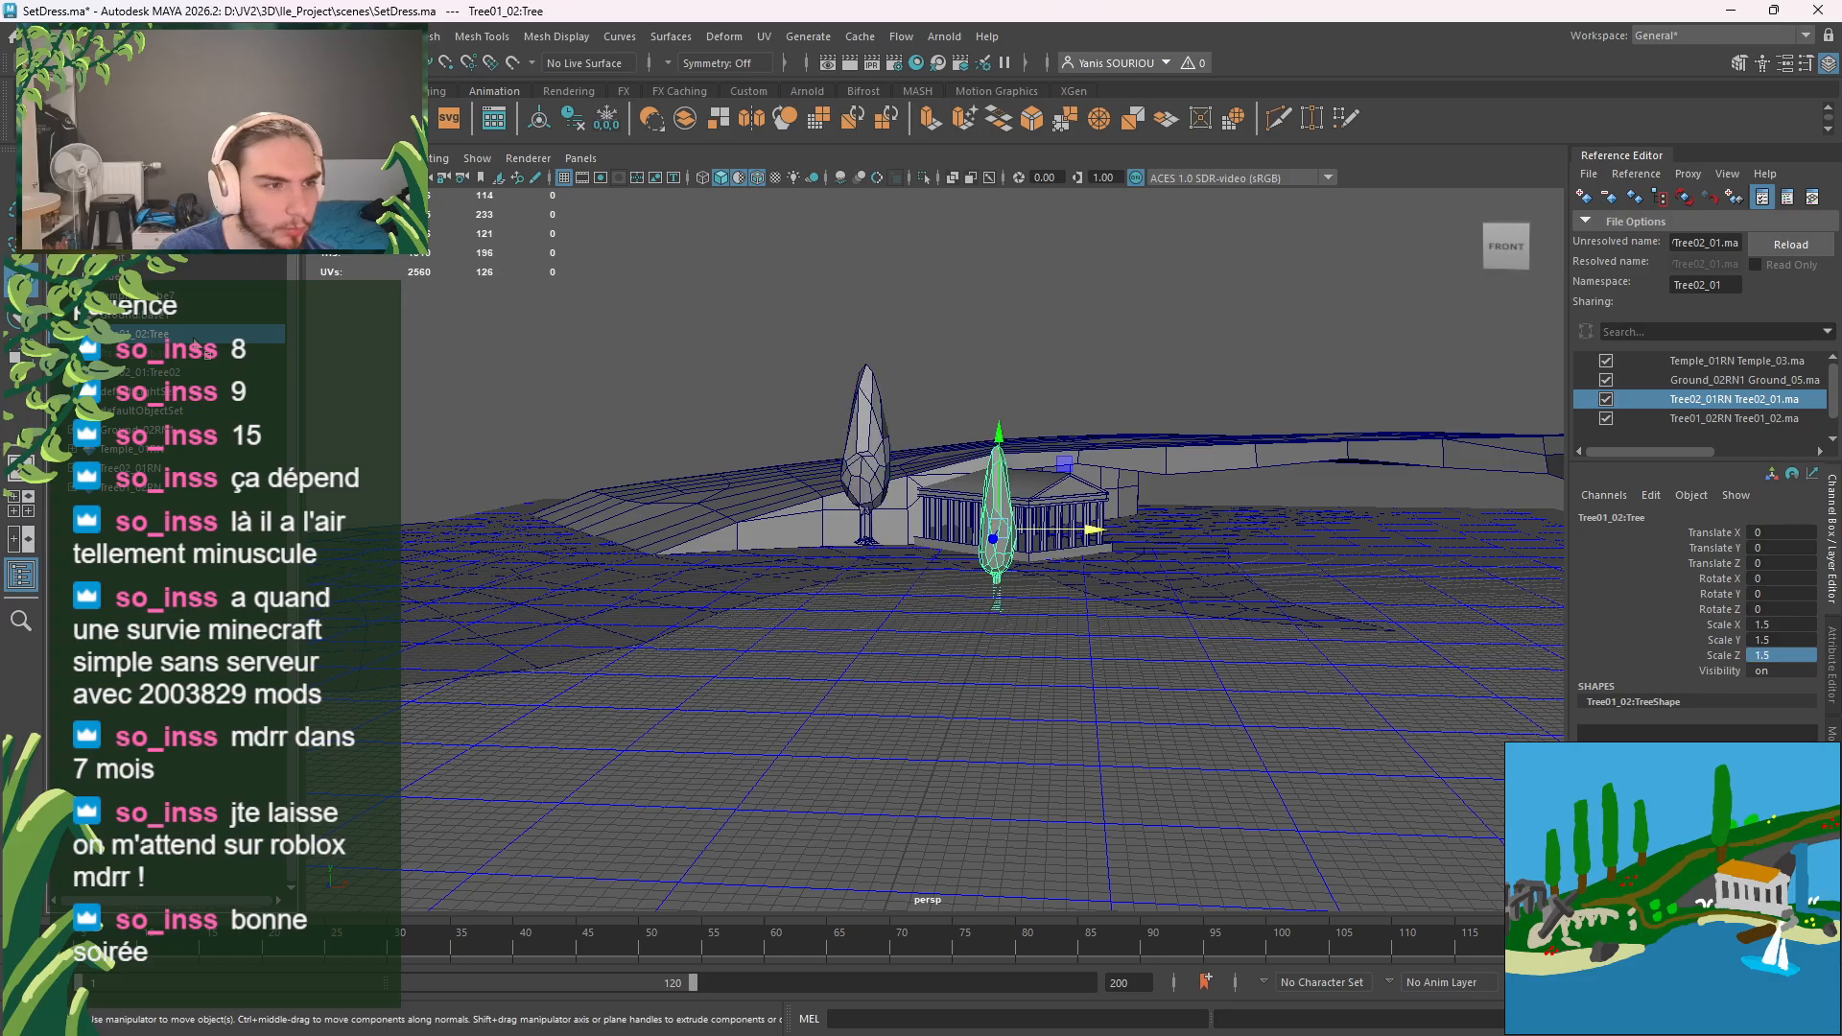
Step: Switch to the Tree02_01 scene and set the Tree02 mesh's scale to 0.7 on the X, Y and Z axes
key(super+Tab)
key(Return)
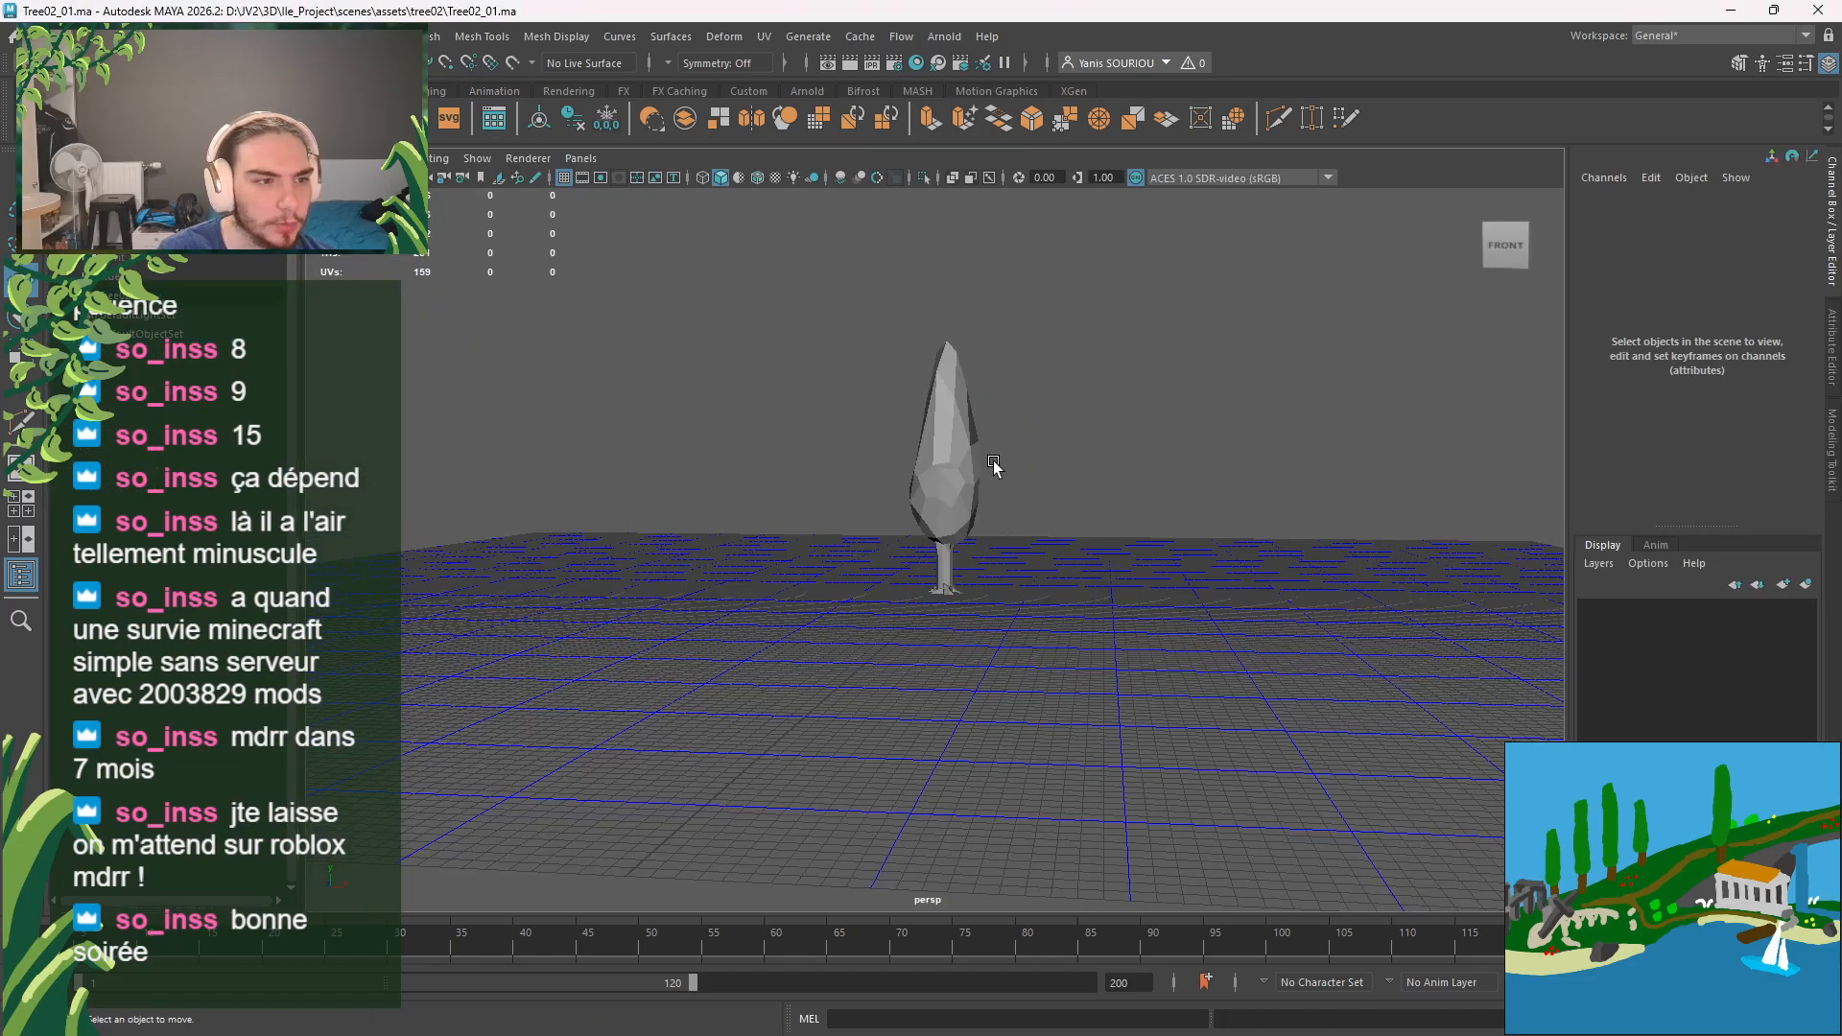
click(926, 469)
alt+drag(1077, 613, 1079, 556)
click(1768, 307)
click(1770, 311)
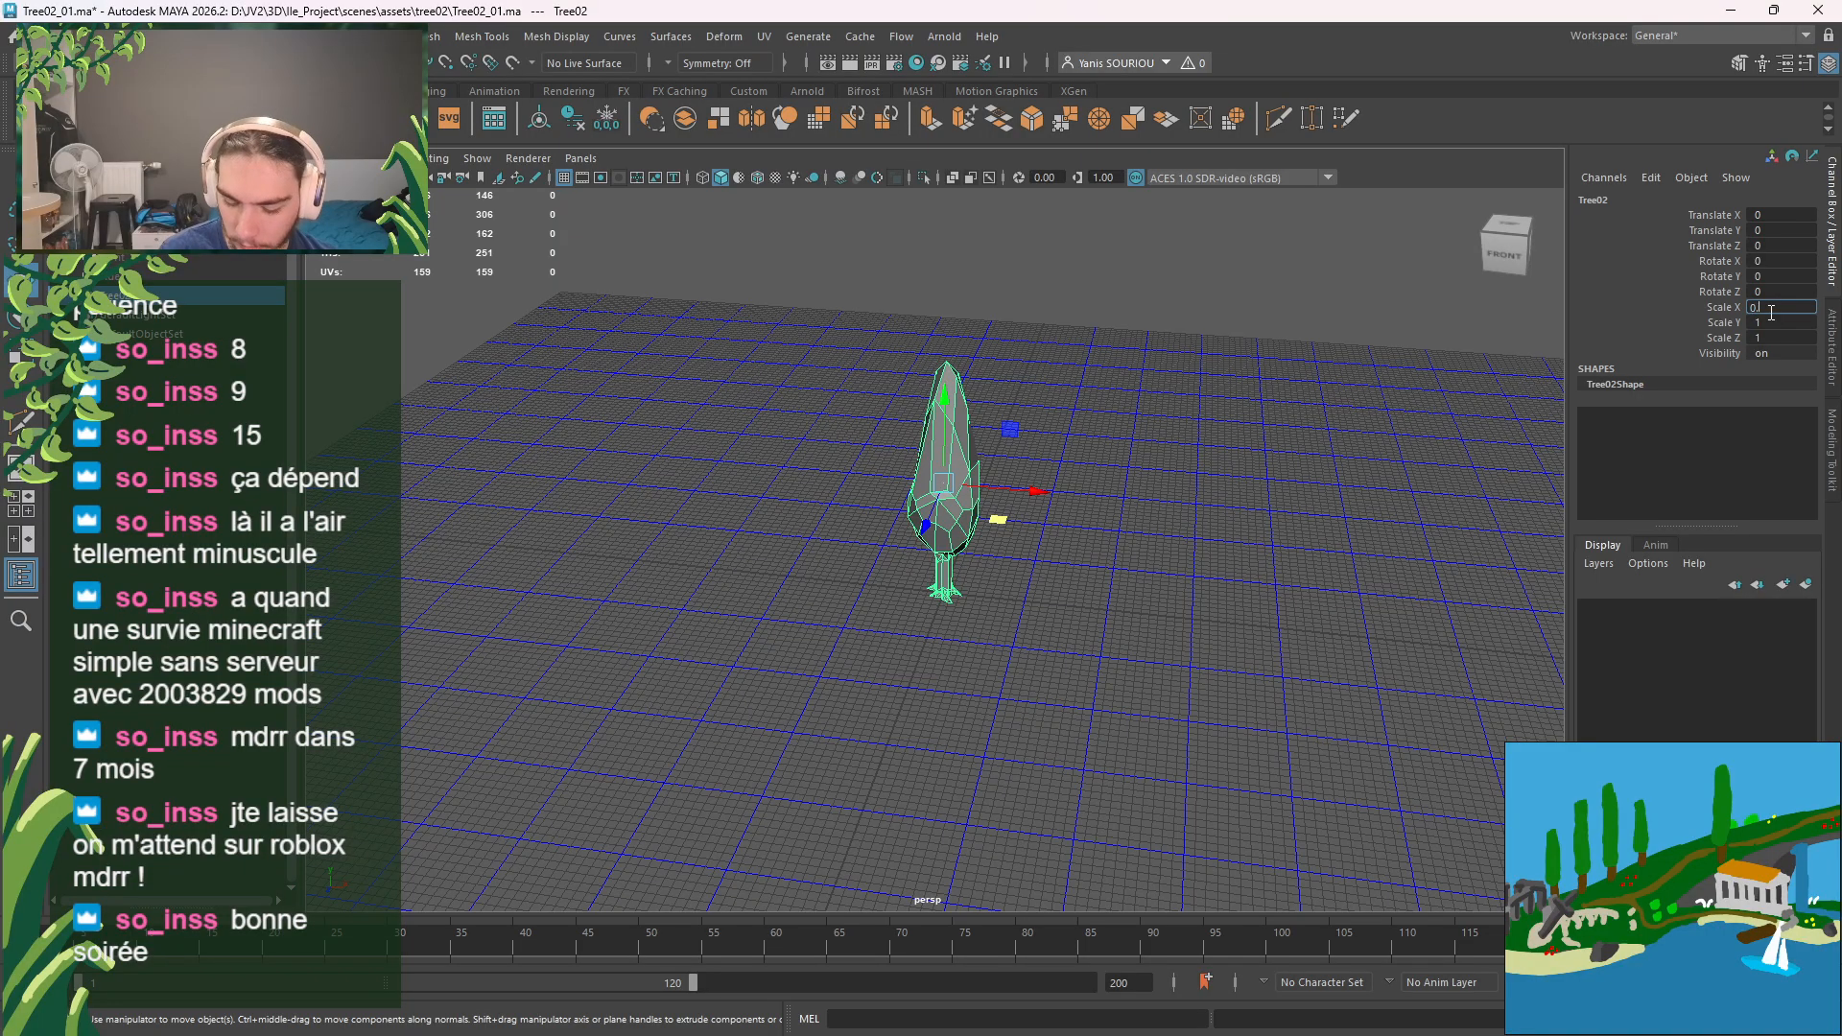
text(0.7)
click(1767, 321)
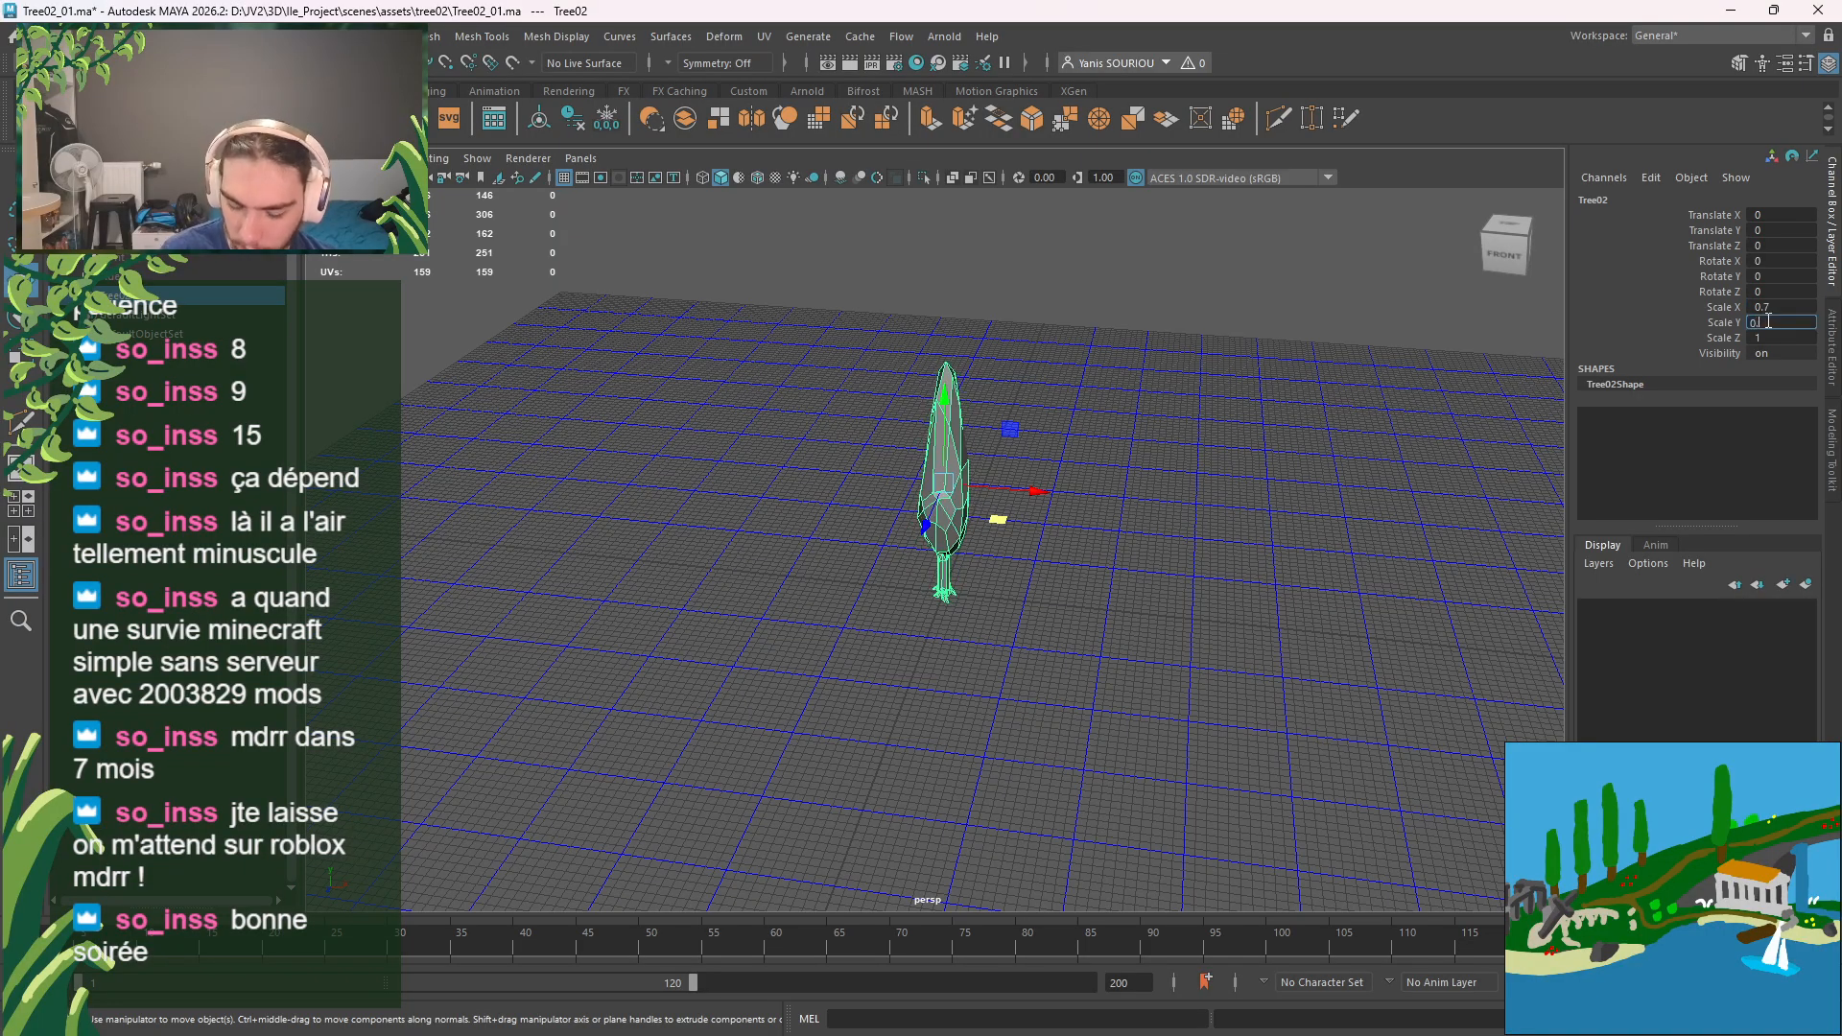
text(0.7)
click(1767, 336)
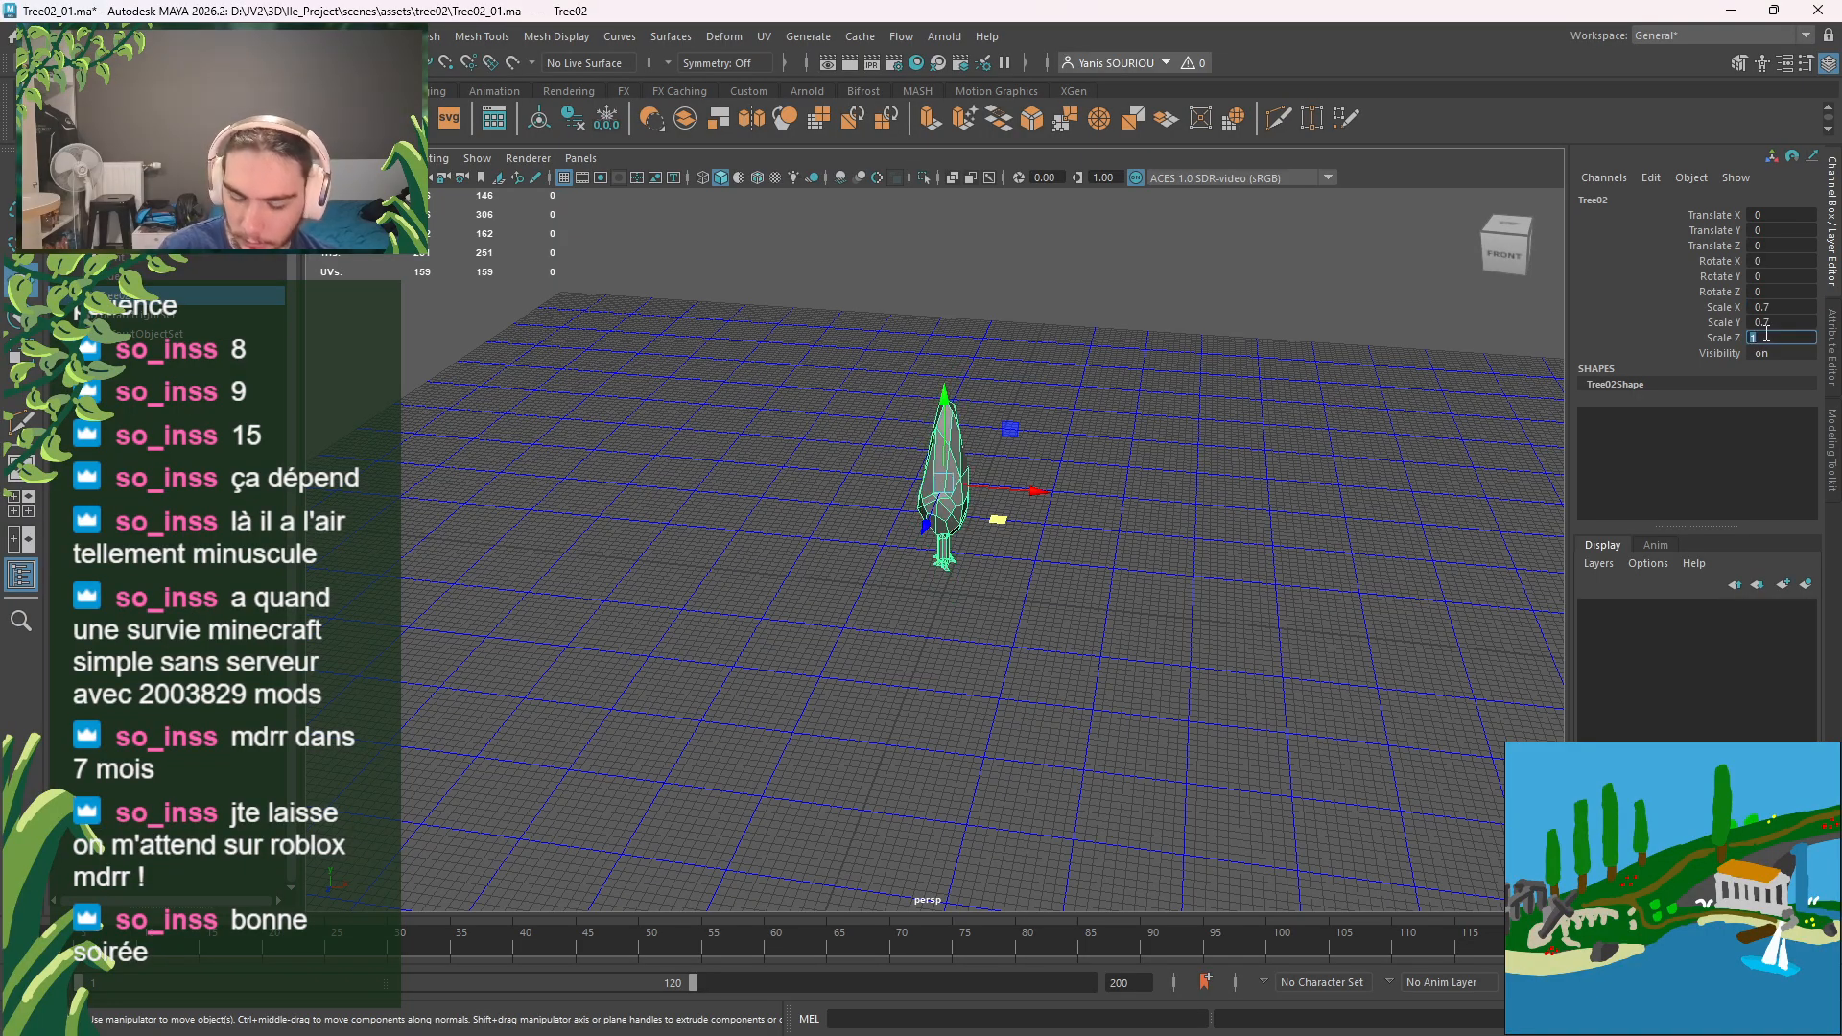
key(Return)
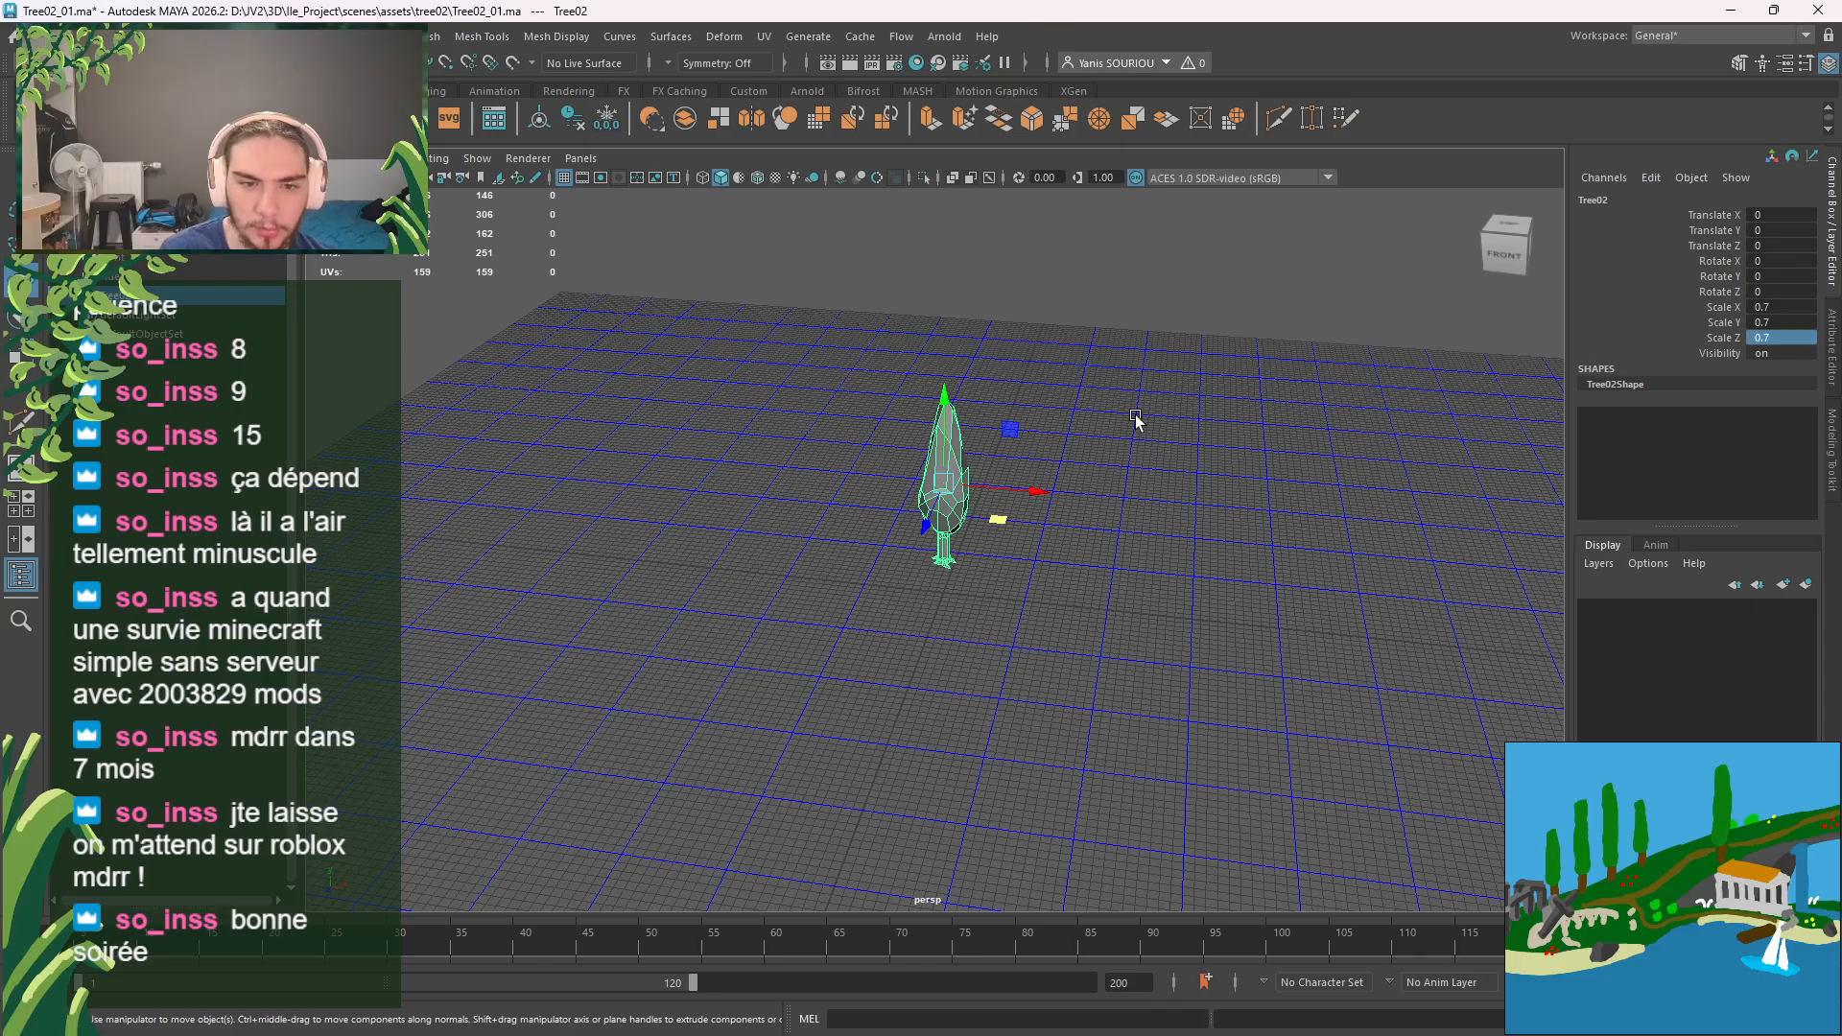
Step: Snap the Tree02 mesh's pivot to the bottom of its trunk
click(1138, 420)
scroll(1081, 545, up, 4)
mouse_move(1082, 547)
alt+mouse_down()
mouse_move(1122, 469)
mouse_move(1076, 578)
alt+mouse_up()
click(964, 552)
scroll(1017, 567, up, 5)
key(d)
scroll(1020, 436, down, 3)
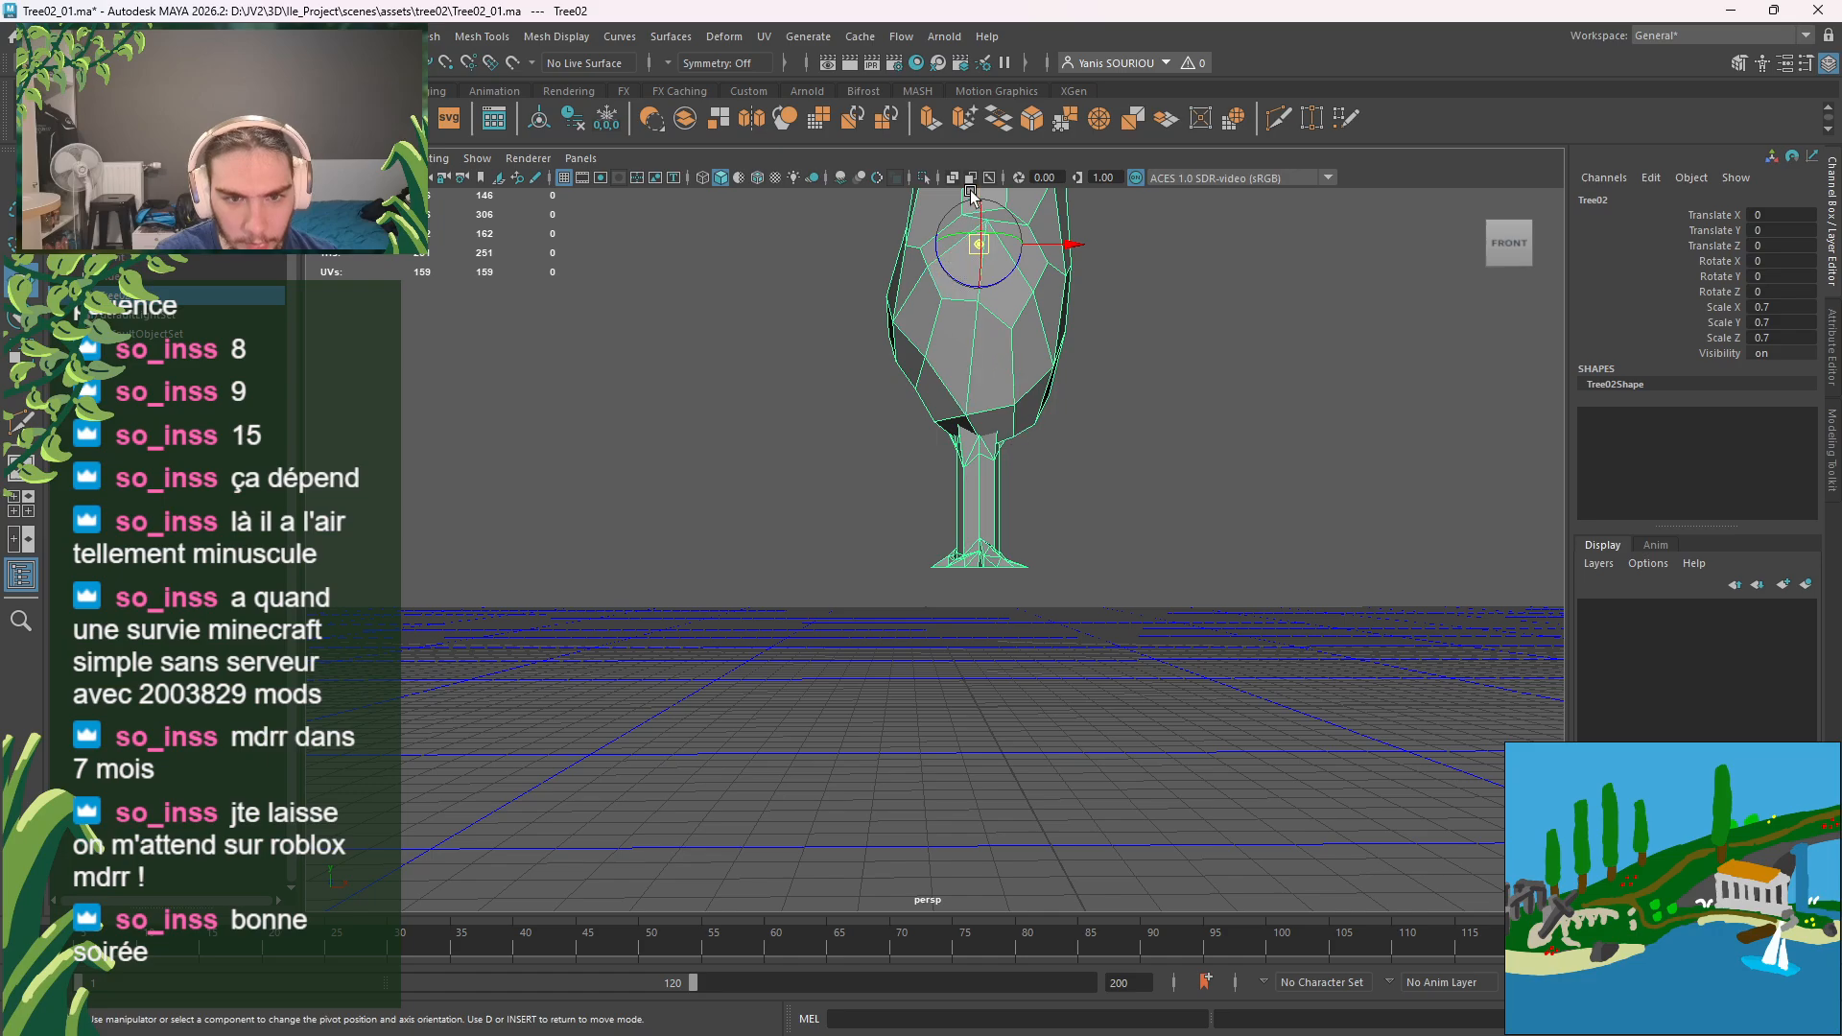
scroll(1001, 259, up, 2)
scroll(1003, 261, down, 3)
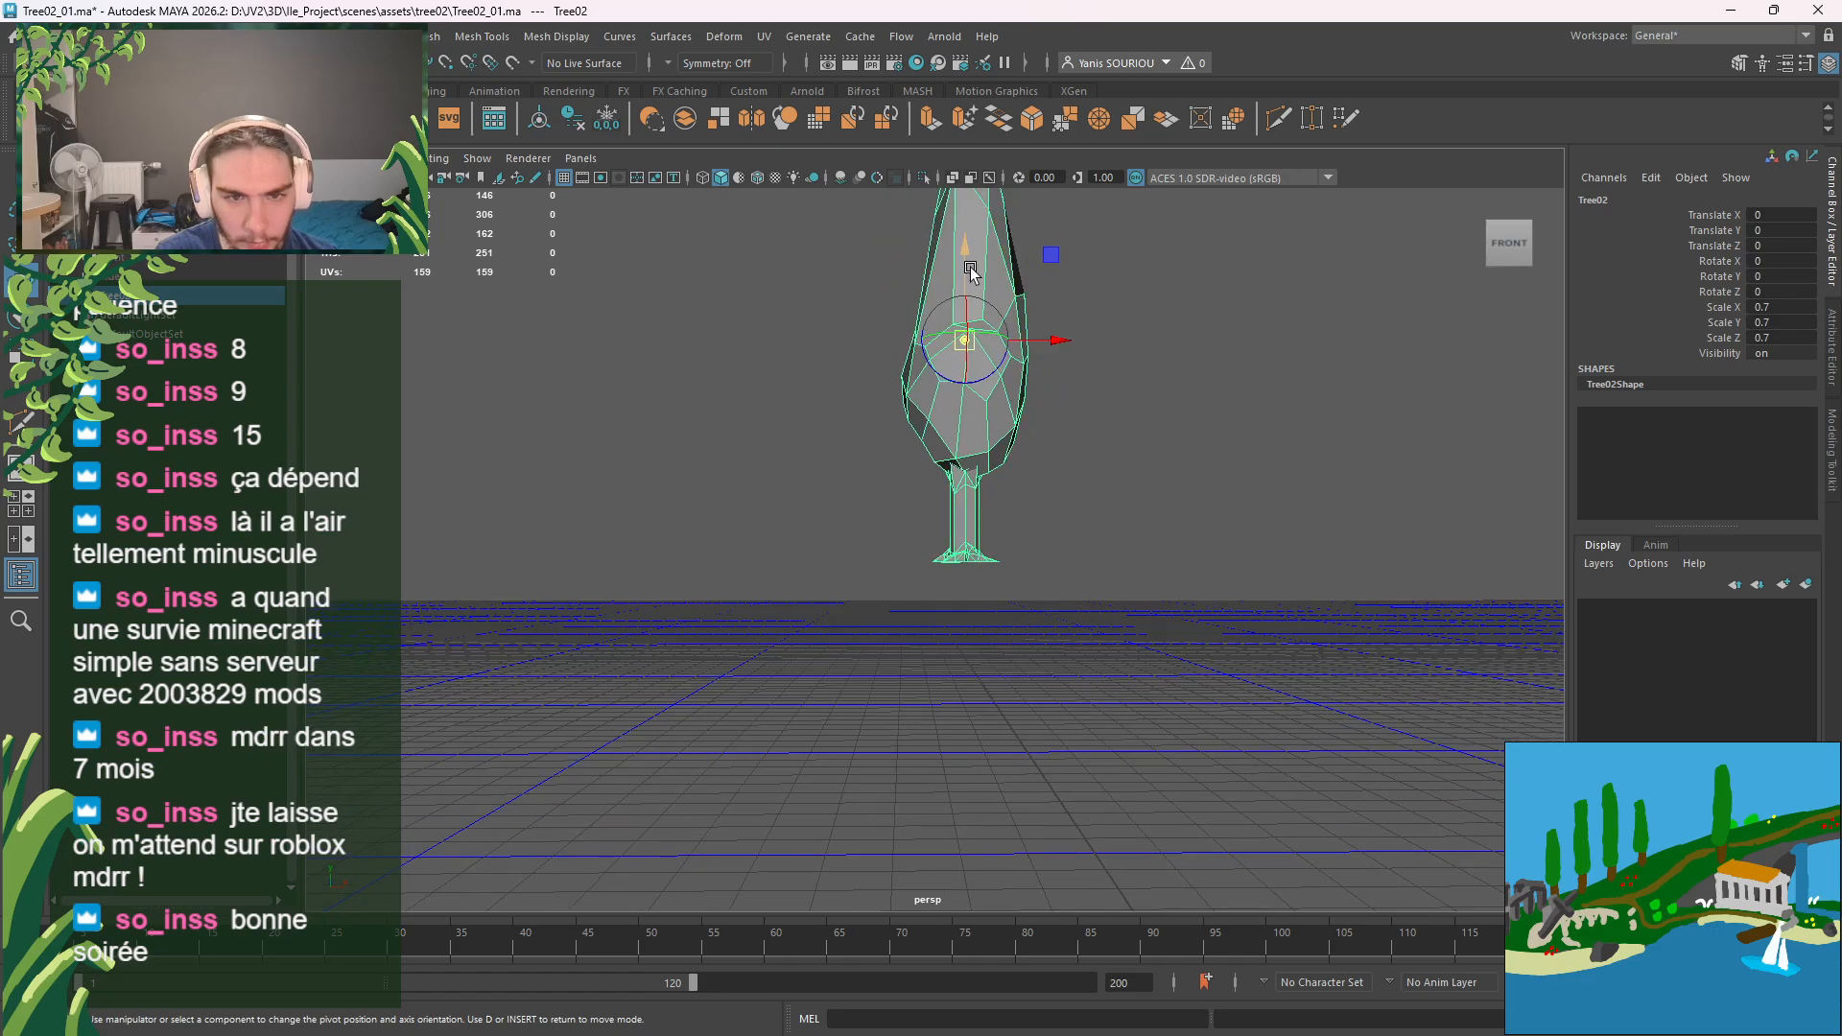
click(969, 261)
scroll(988, 347, up, 4)
scroll(998, 478, up, 1)
key(v)
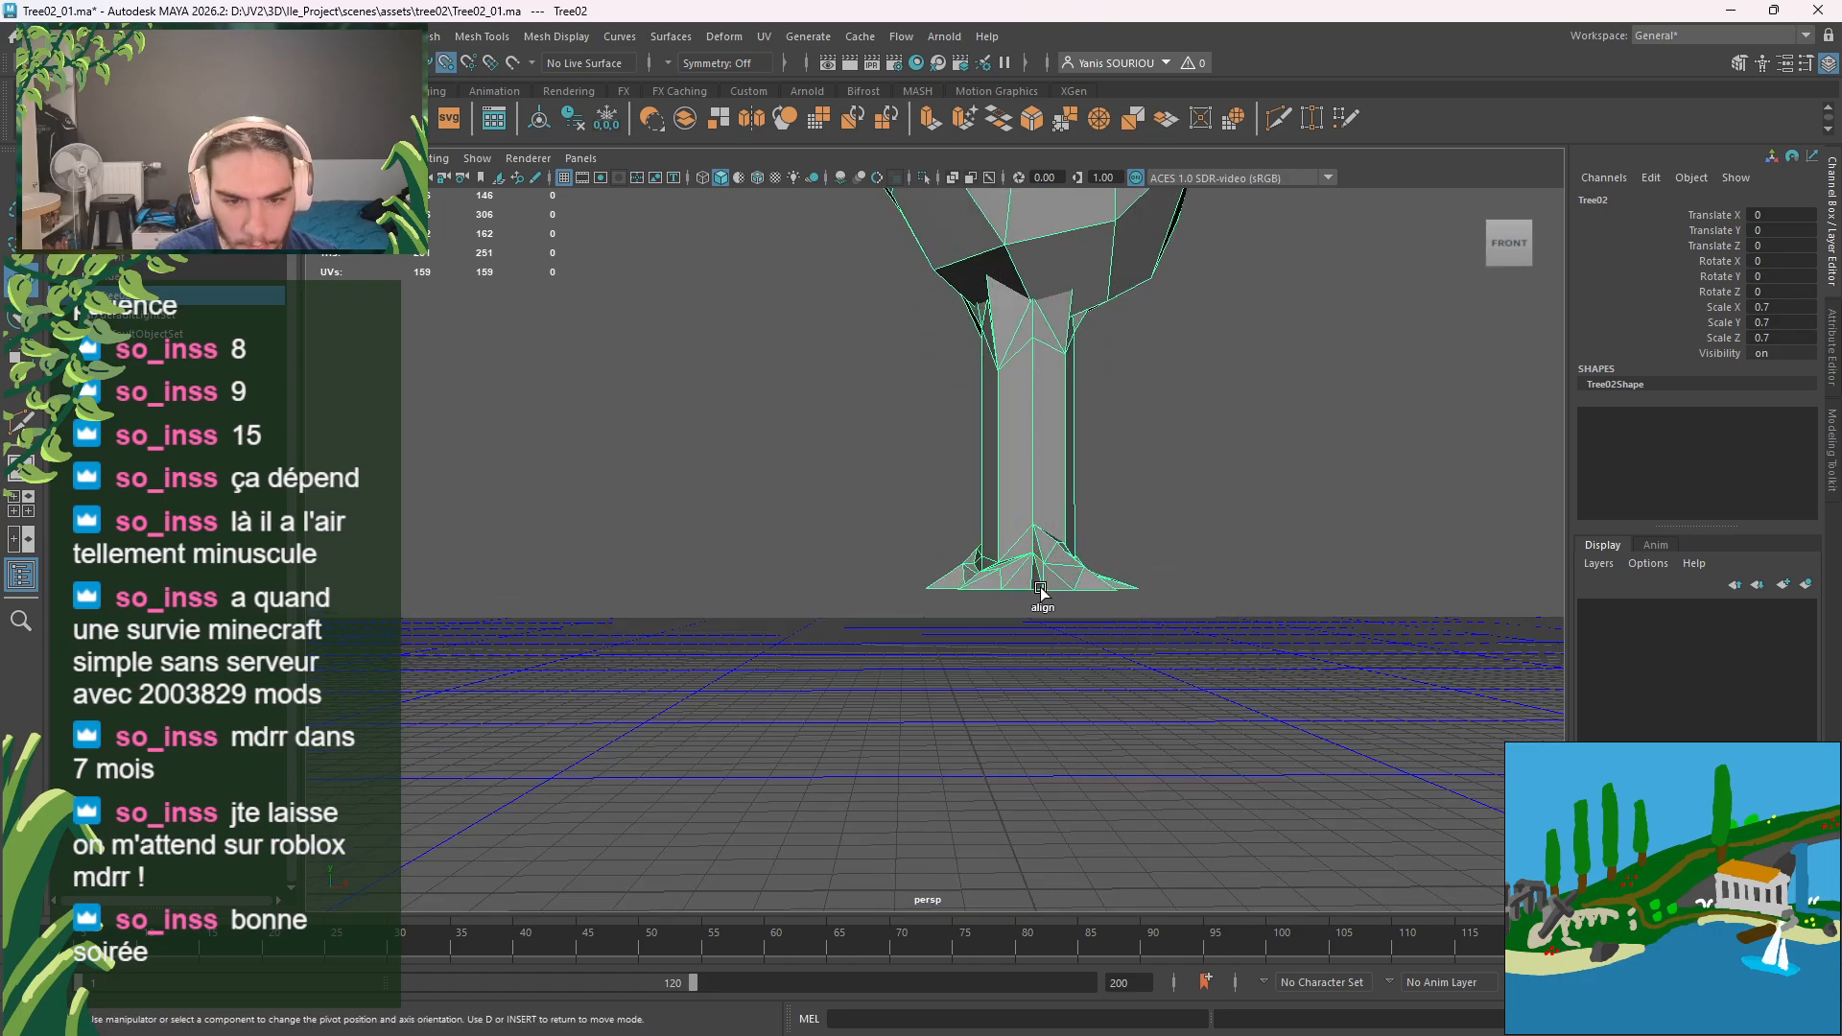
middle_drag(1043, 594, 1044, 600)
key(d)
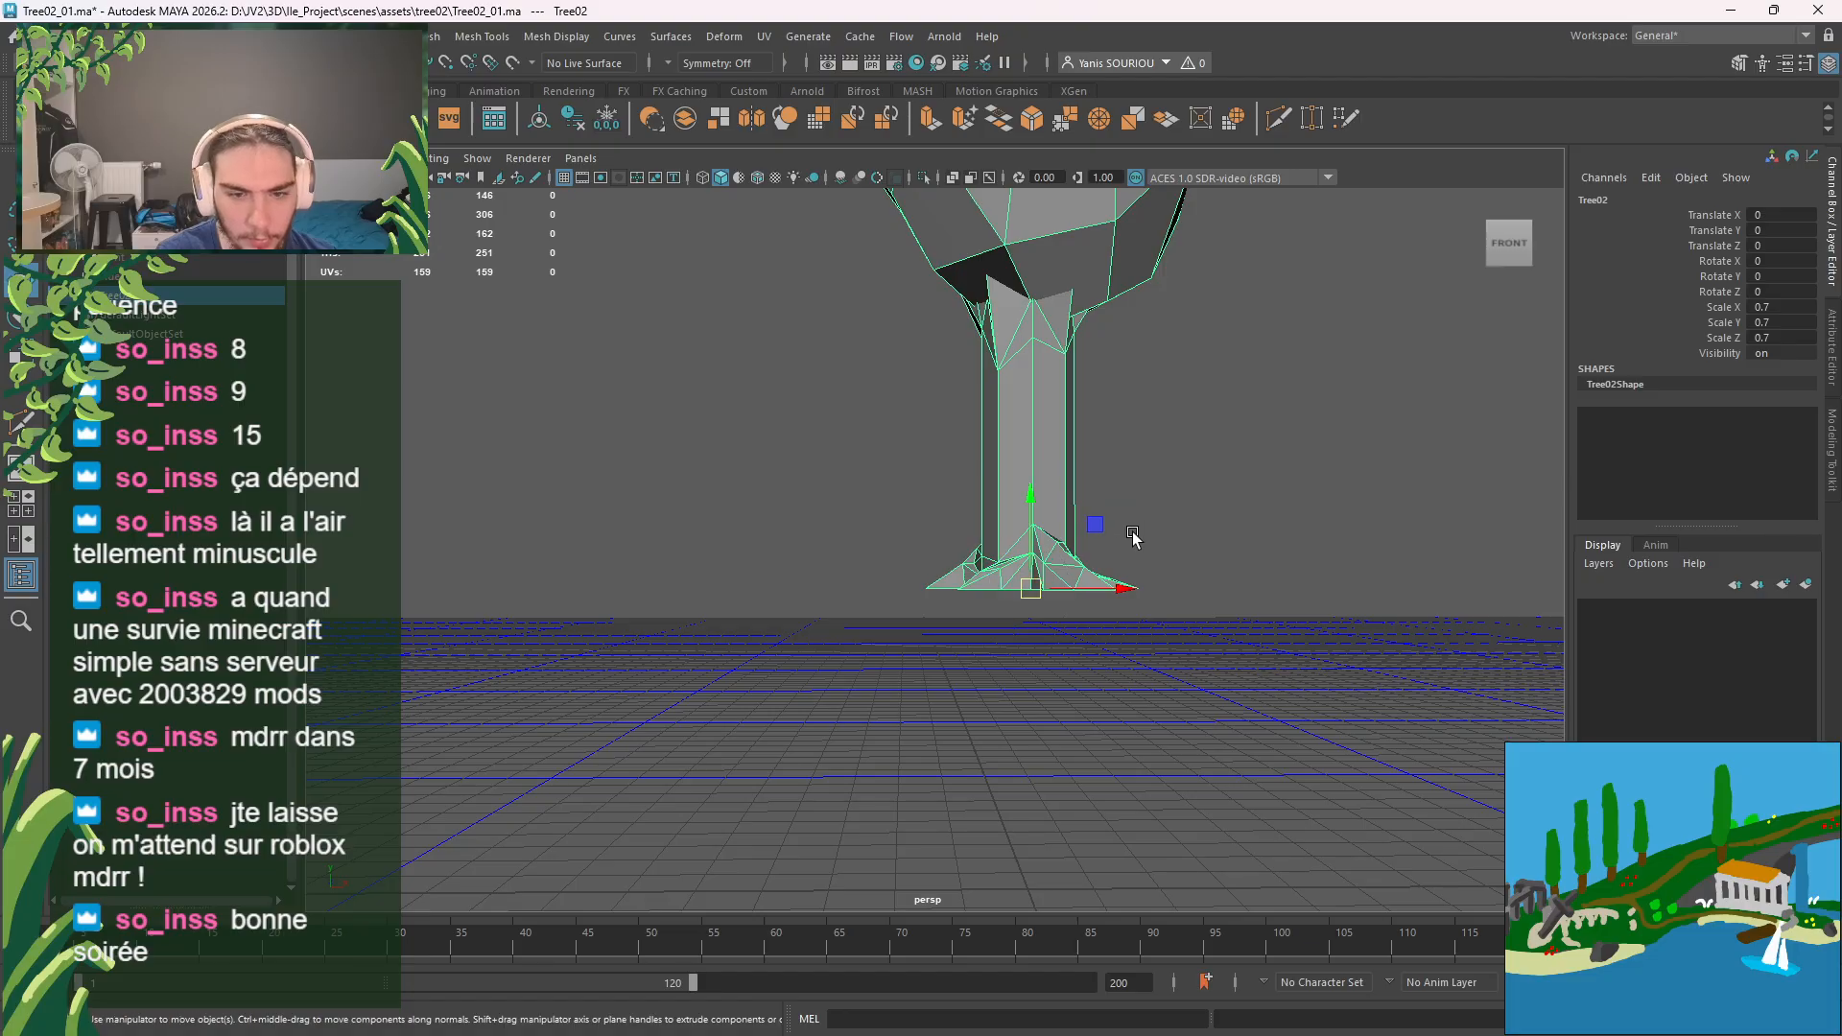
middle_drag(991, 782, 994, 827)
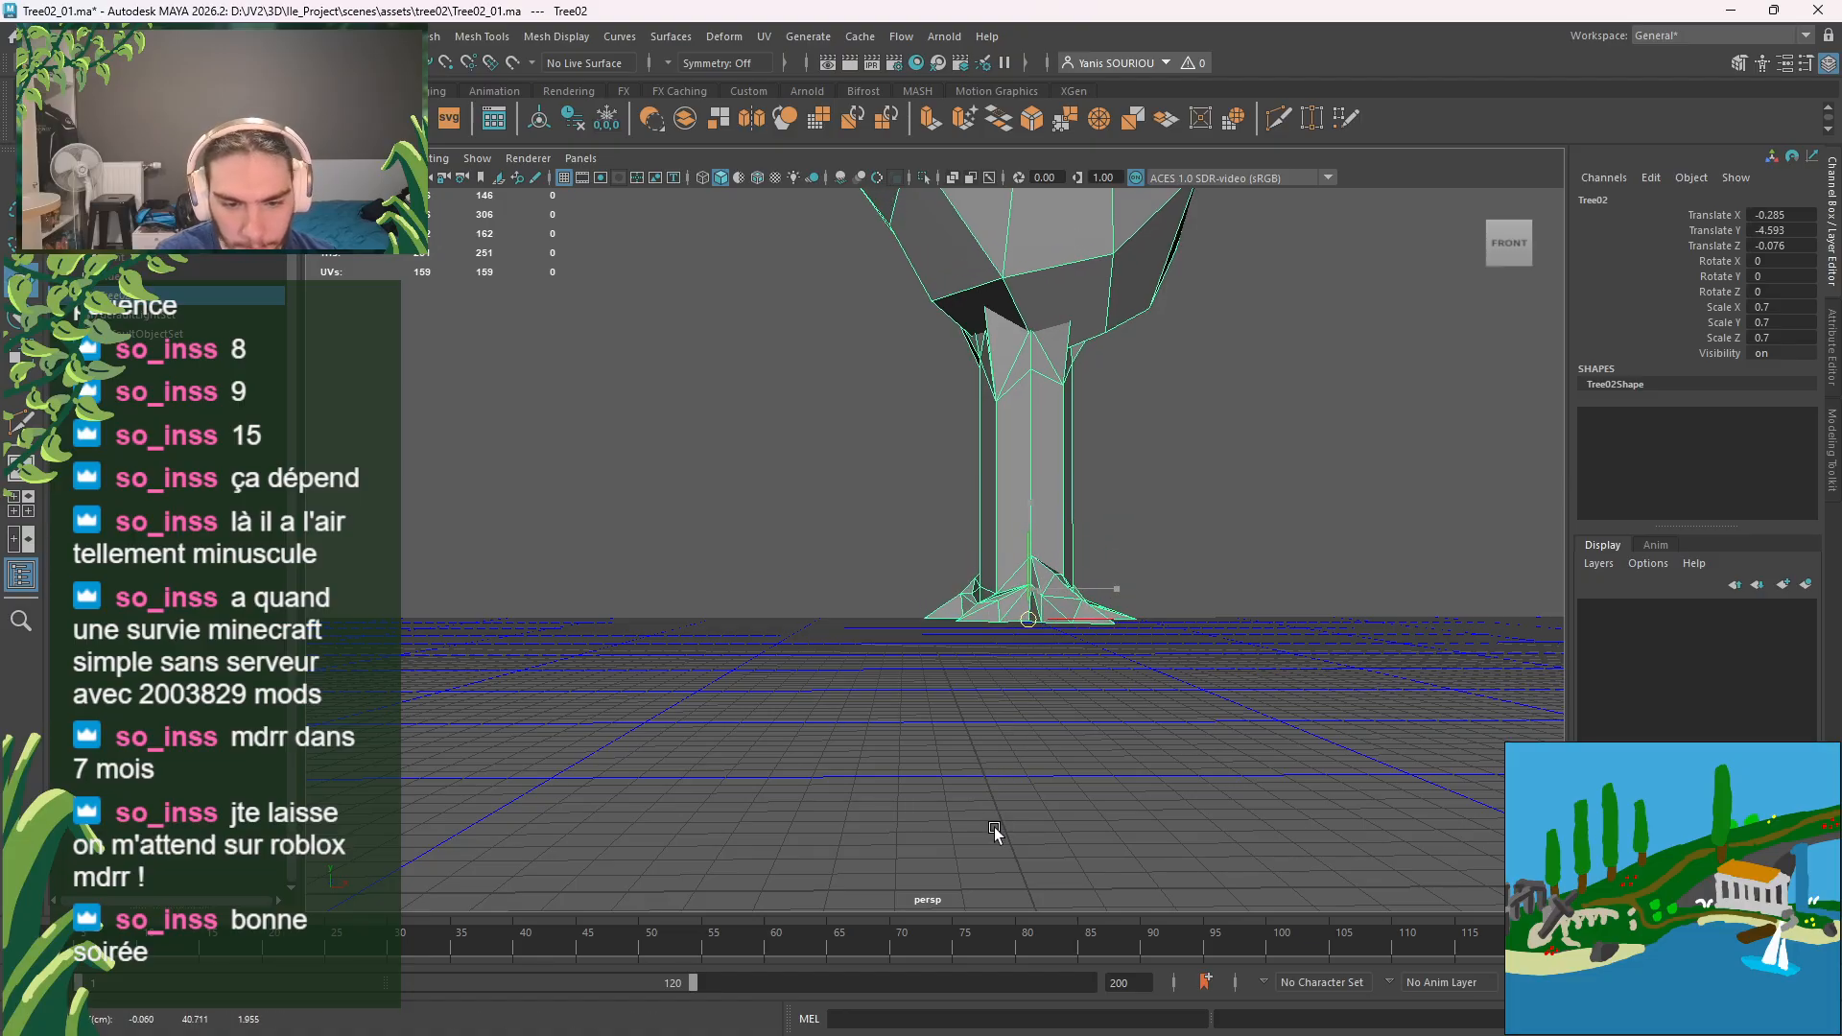
key(ctrl+z)
scroll(994, 827, down, 4)
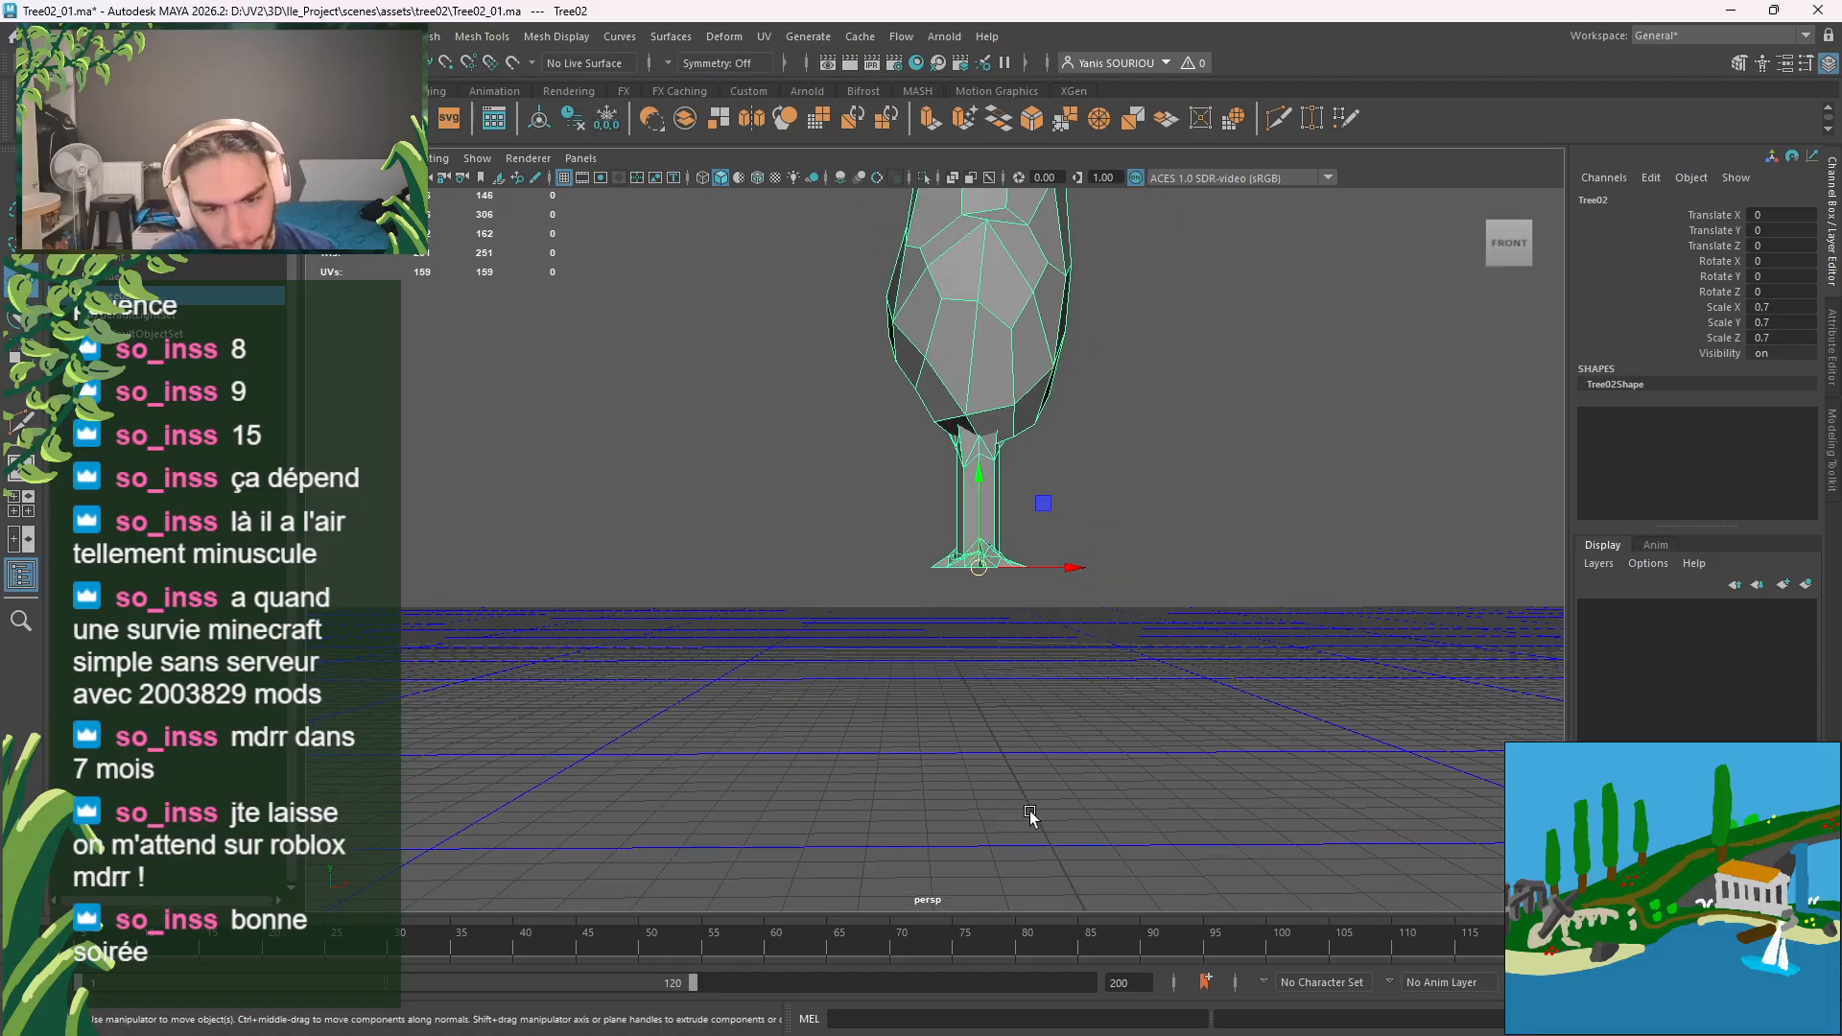
key(x)
middle_drag(979, 720, 978, 715)
key(ctrl+z)
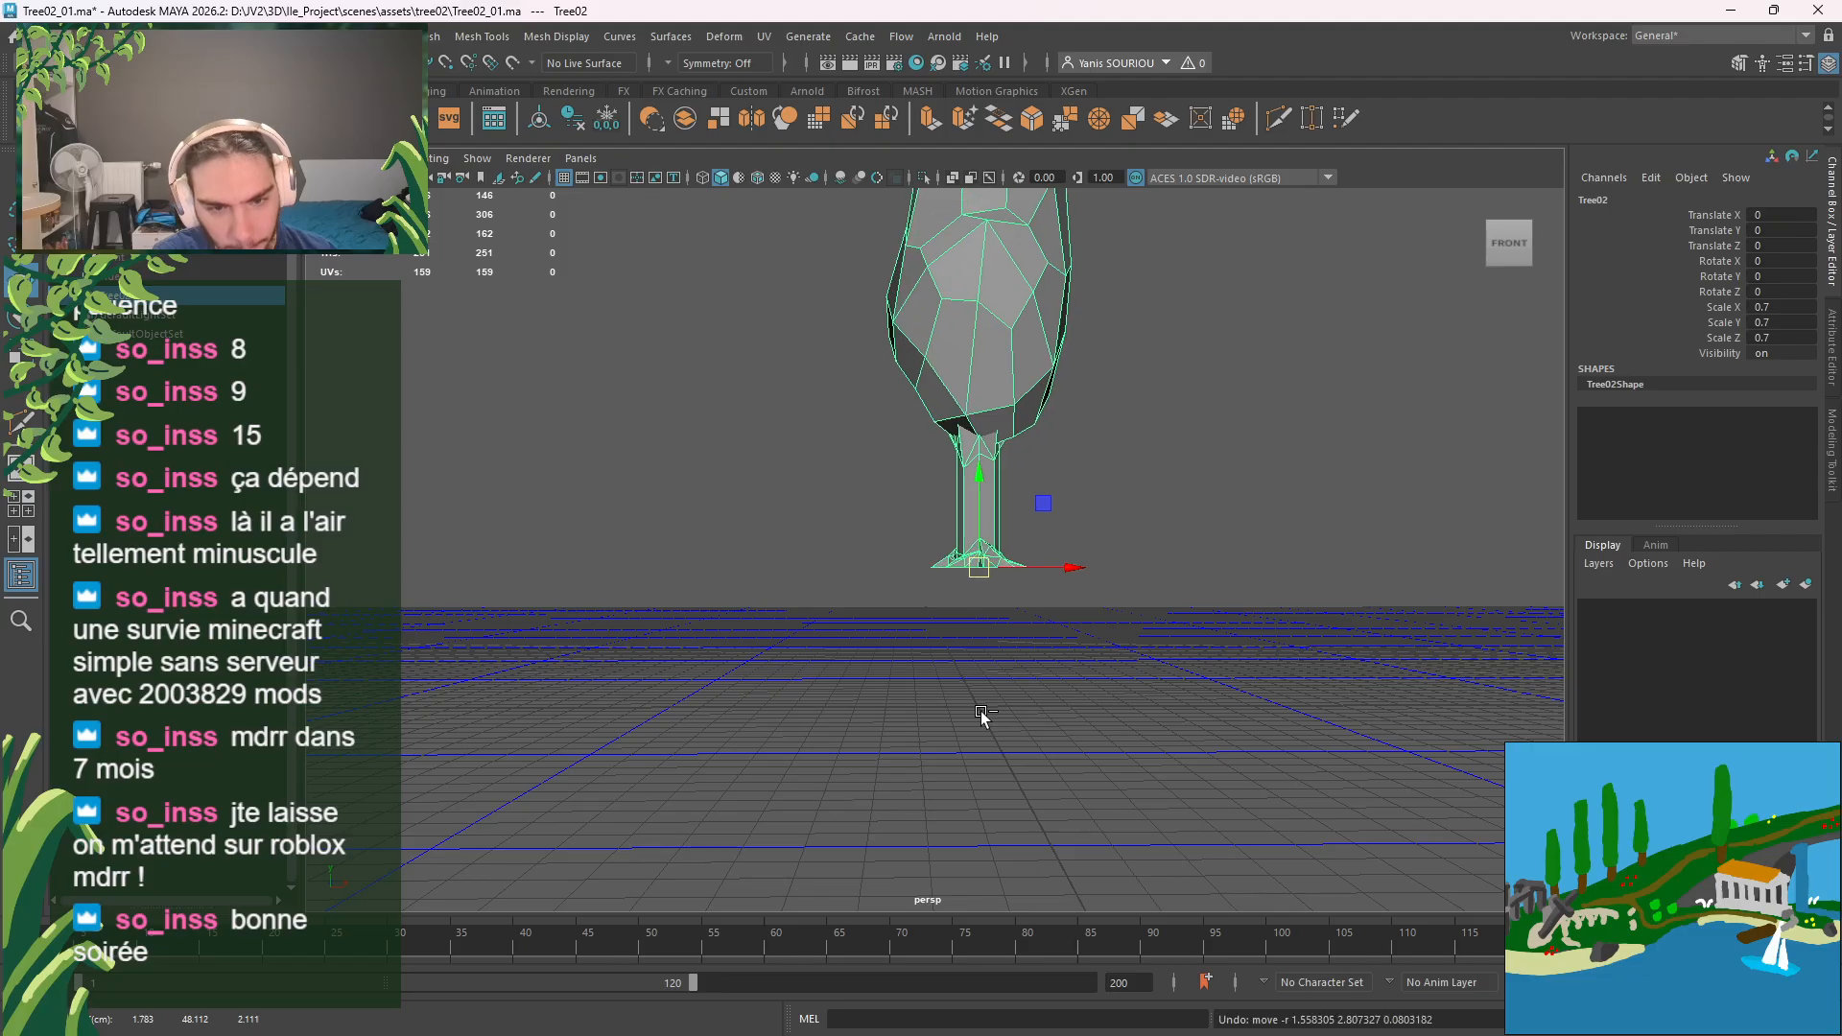
Step: Lower the Tree02 mesh vertically with grid snapping to Translate Y -45.304 so the trunk base sits on the ground grid
alt+middle_drag(983, 717, 1017, 799)
alt+drag(994, 669, 1030, 654)
click(1022, 614)
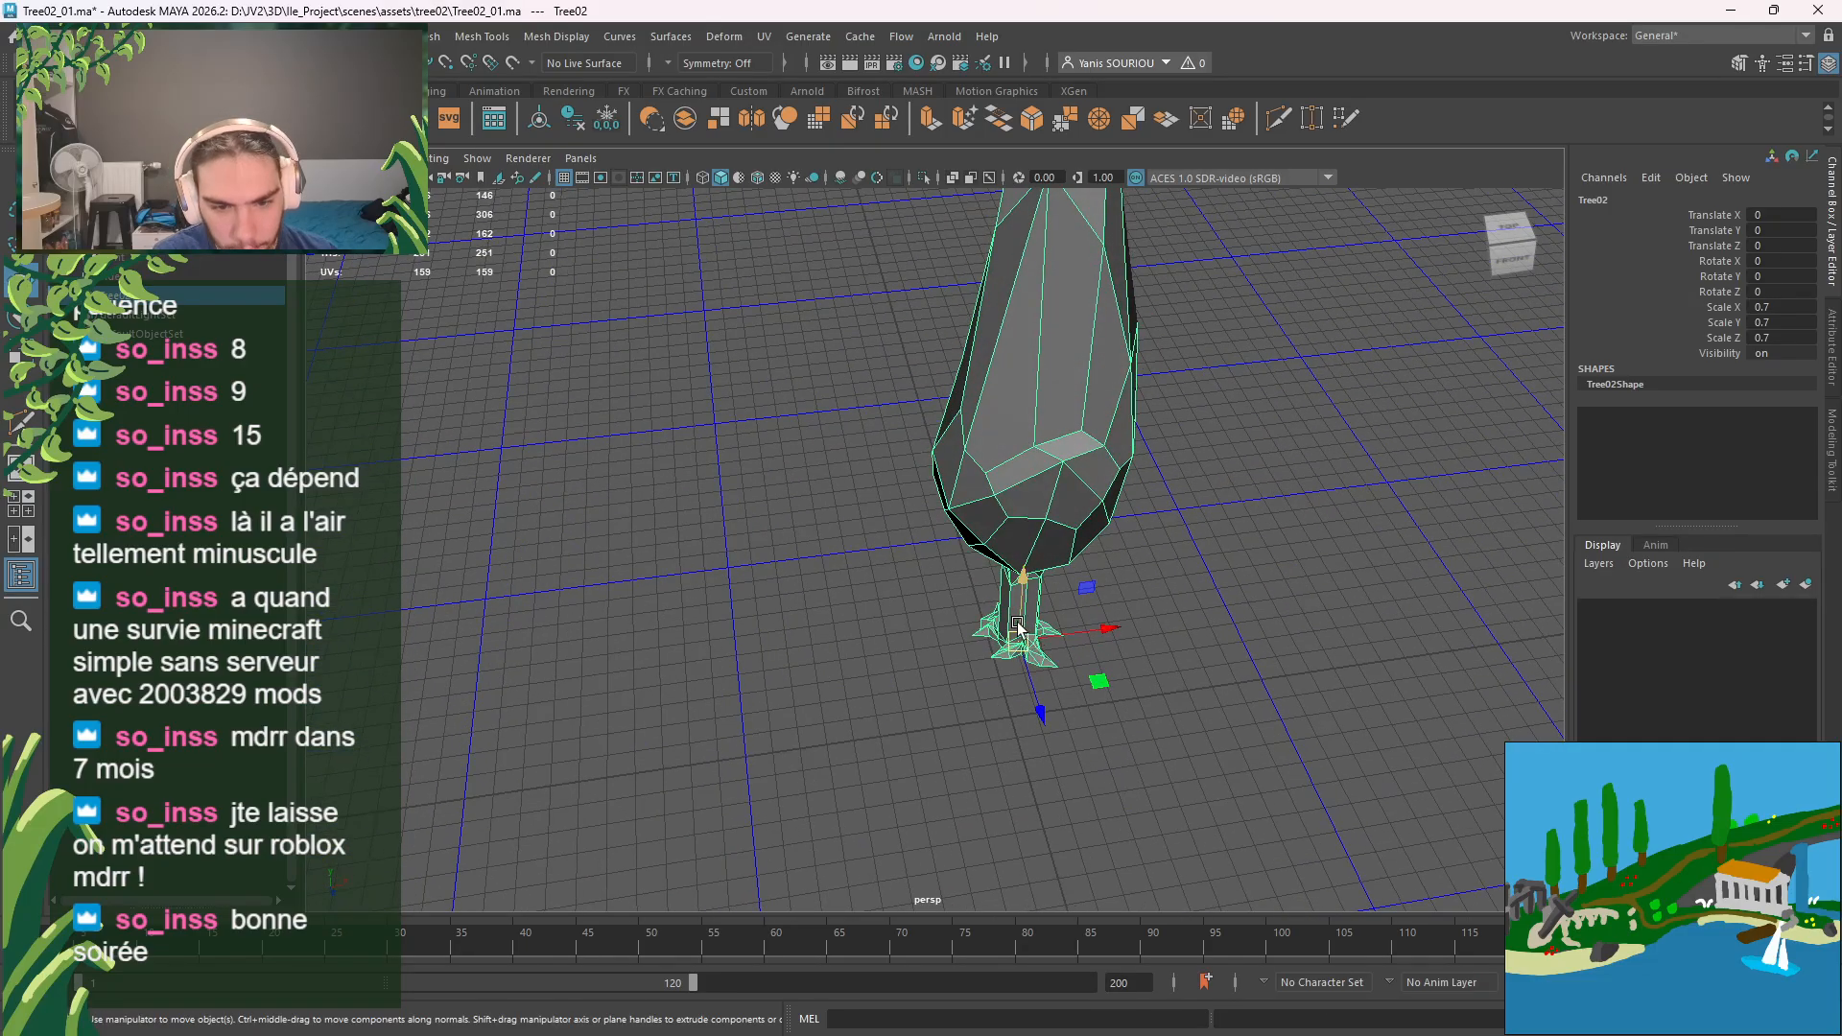
alt+drag(957, 767, 1074, 714)
middle_click(1017, 734)
click(1193, 682)
scroll(1192, 683, down, 4)
alt+drag(1193, 682, 1181, 715)
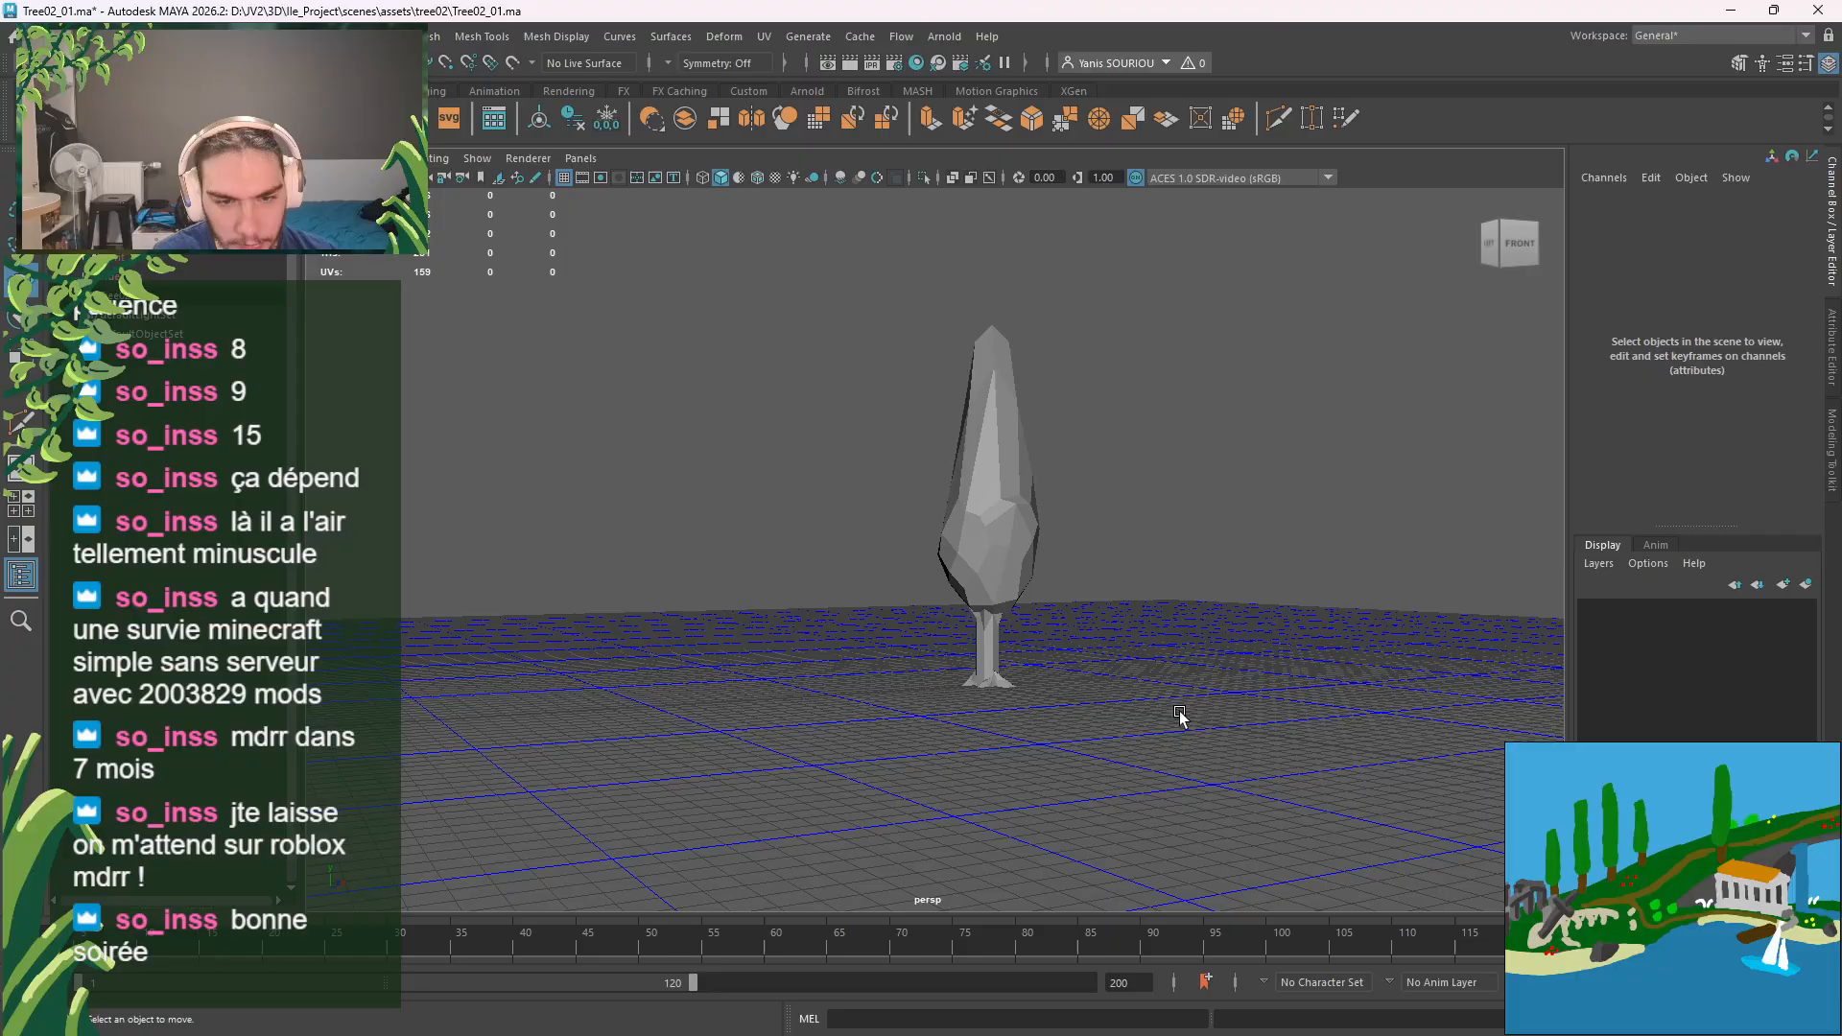
Step: Freeze the Tree02 mesh's transformations, center its pivot and save the Tree02_01 scene
click(1035, 573)
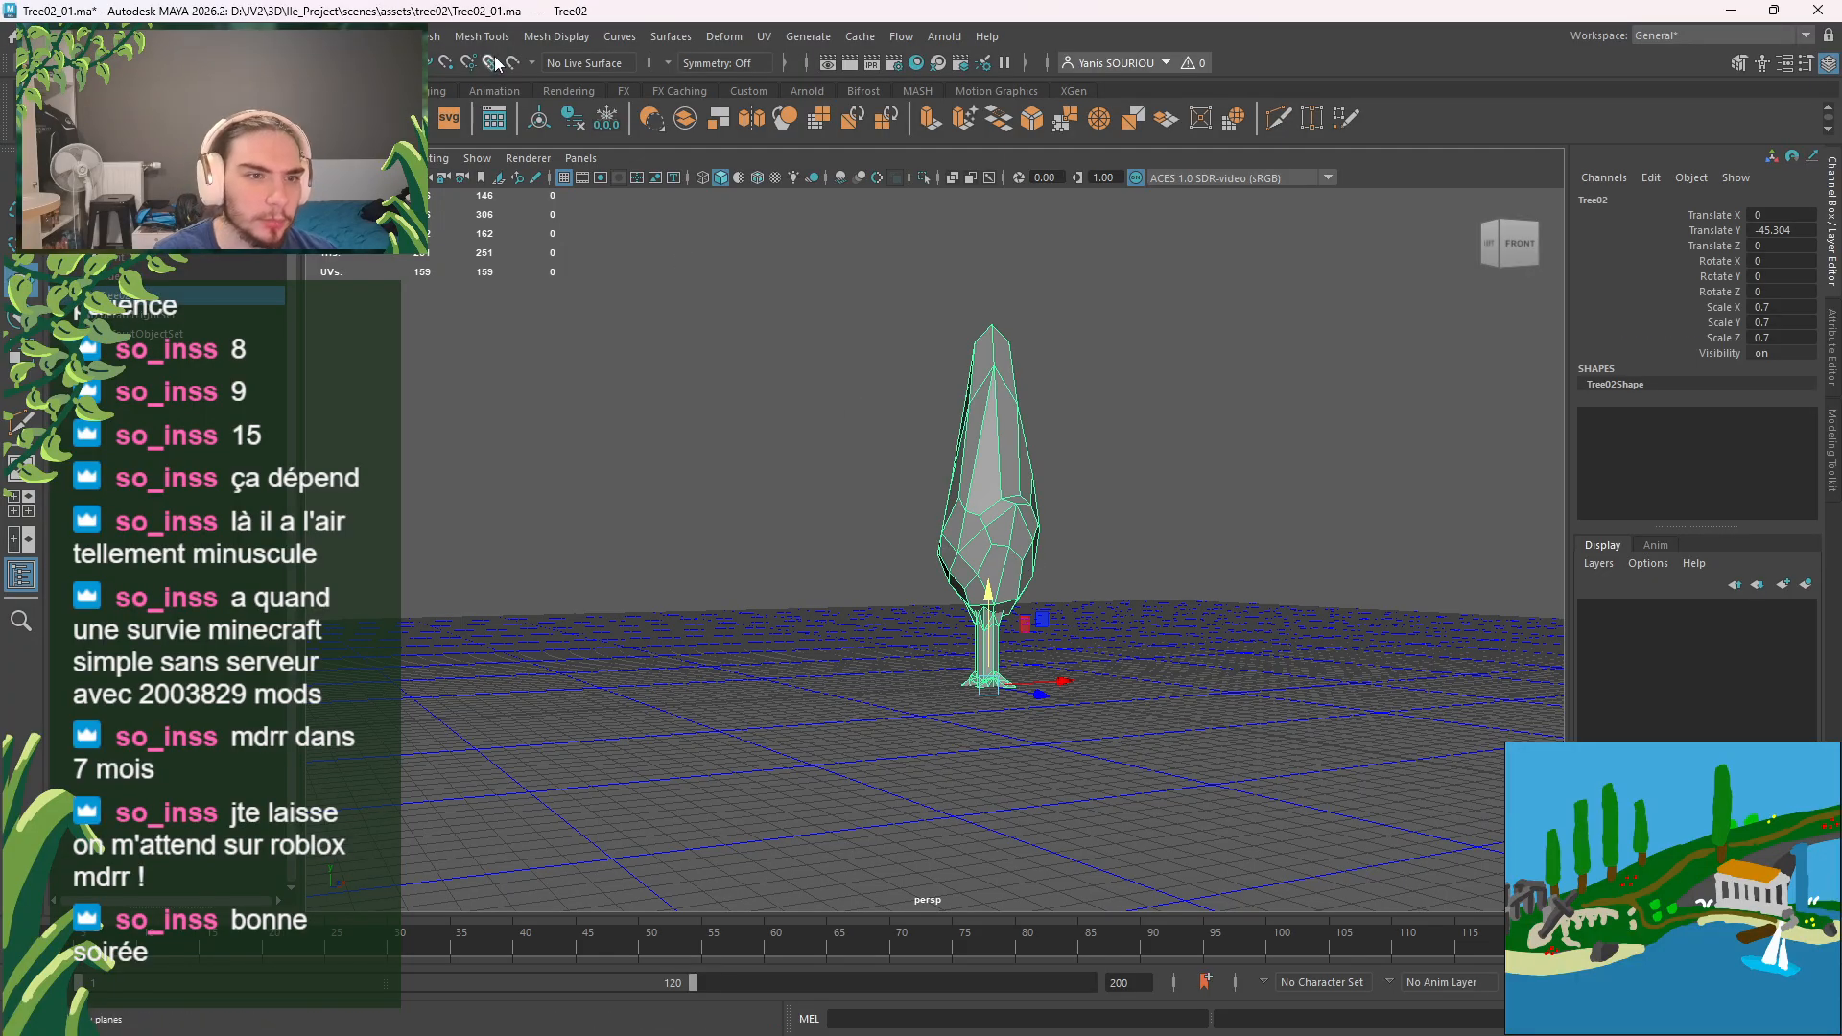
click(606, 122)
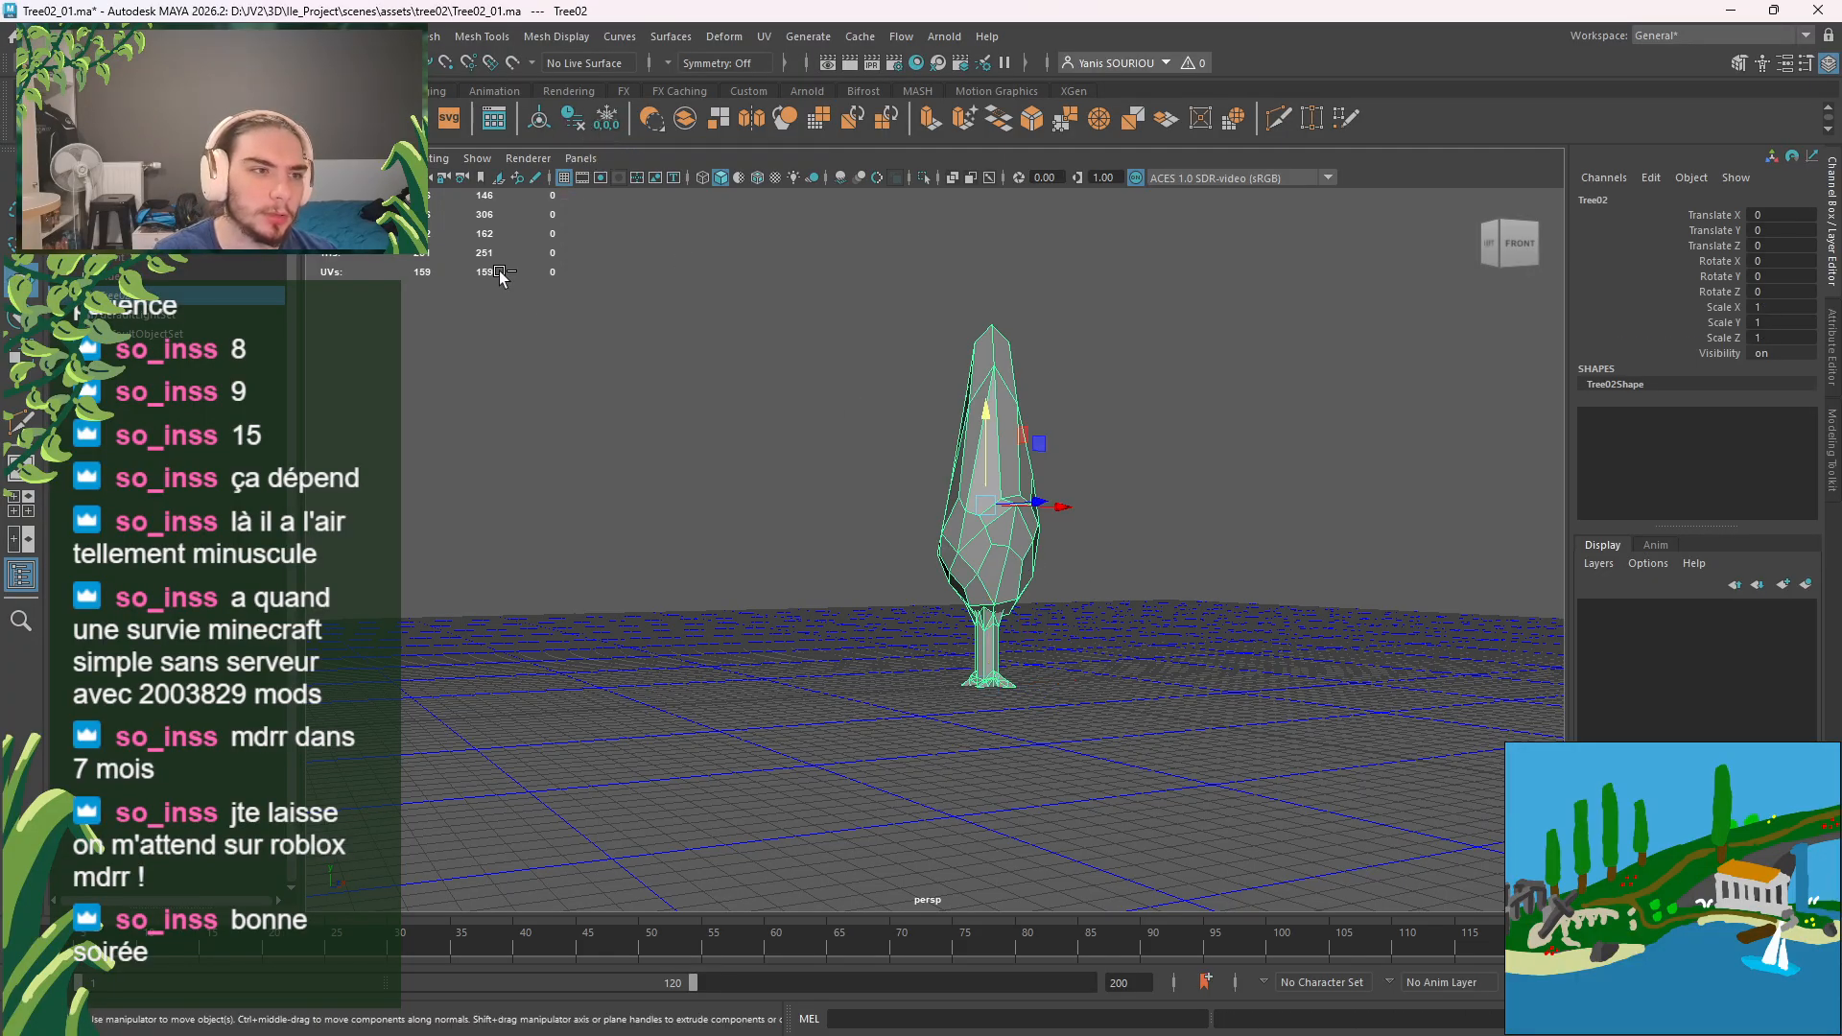
key(ctrl+s)
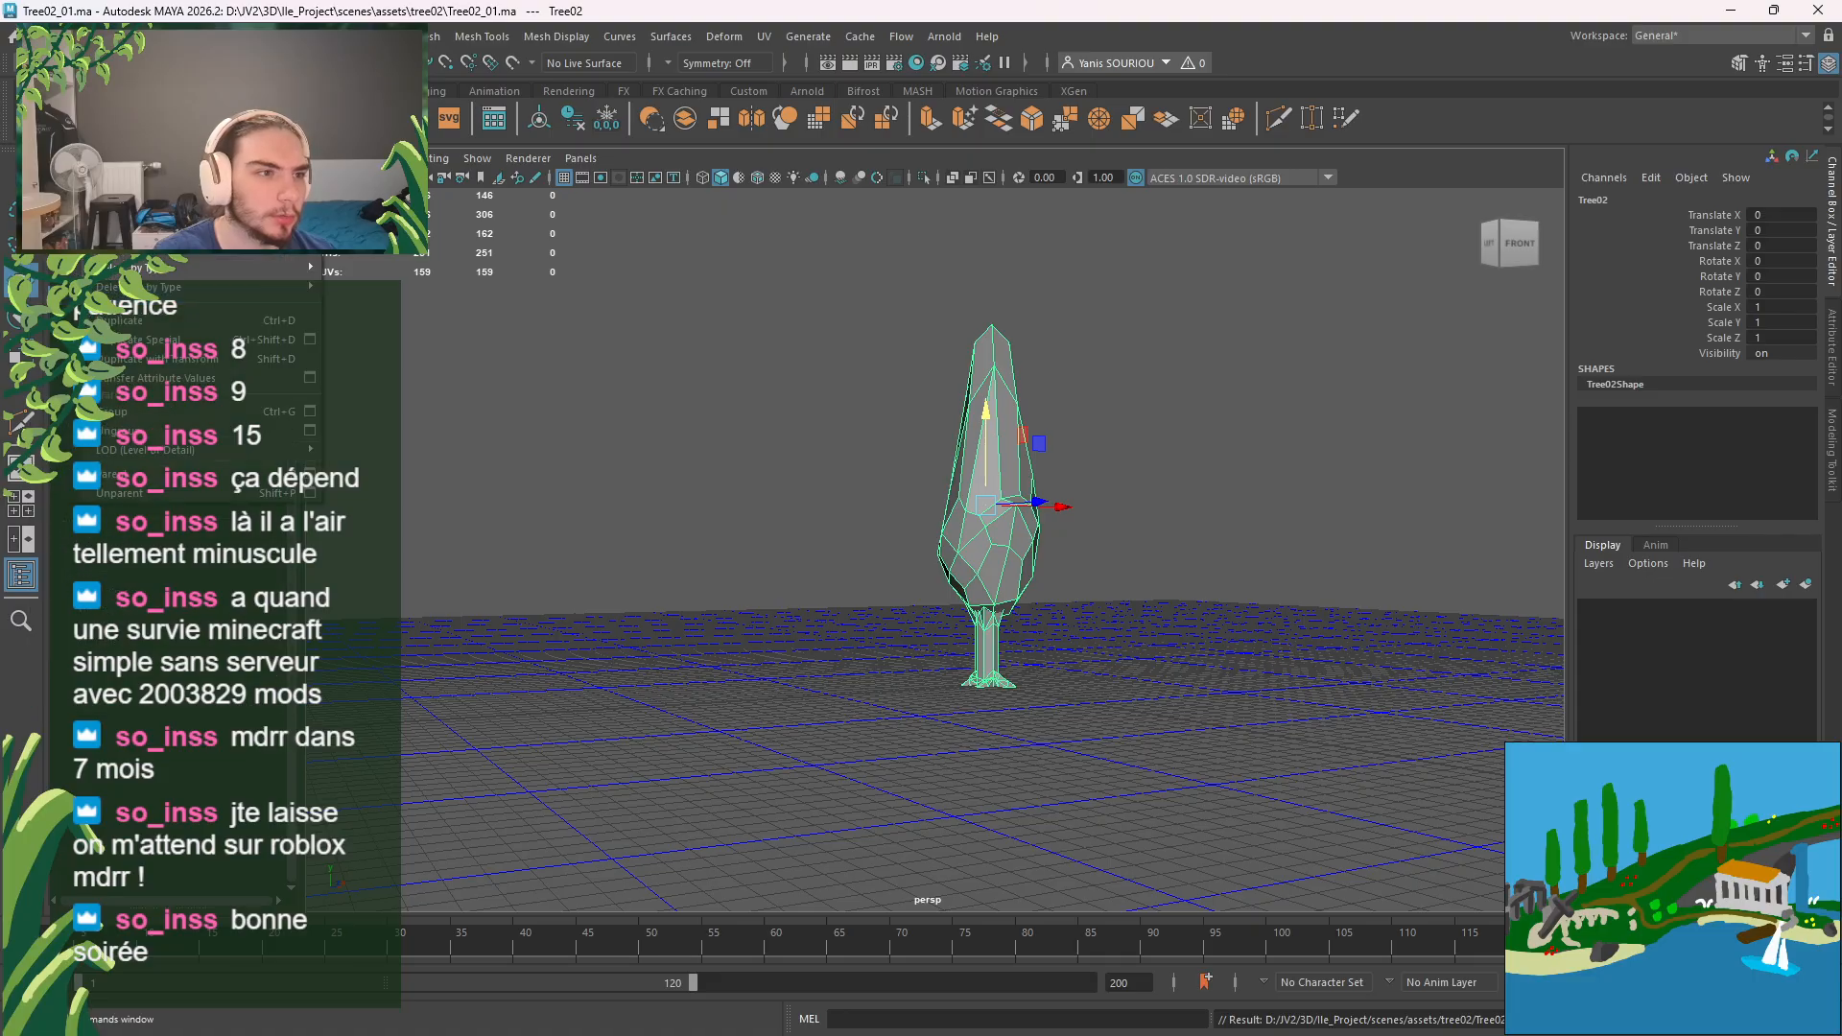
Step: Open Tree01_02.ma and set the tree mesh's scale to 1.5 on the X, Y and Z axes
key(ctrl+o)
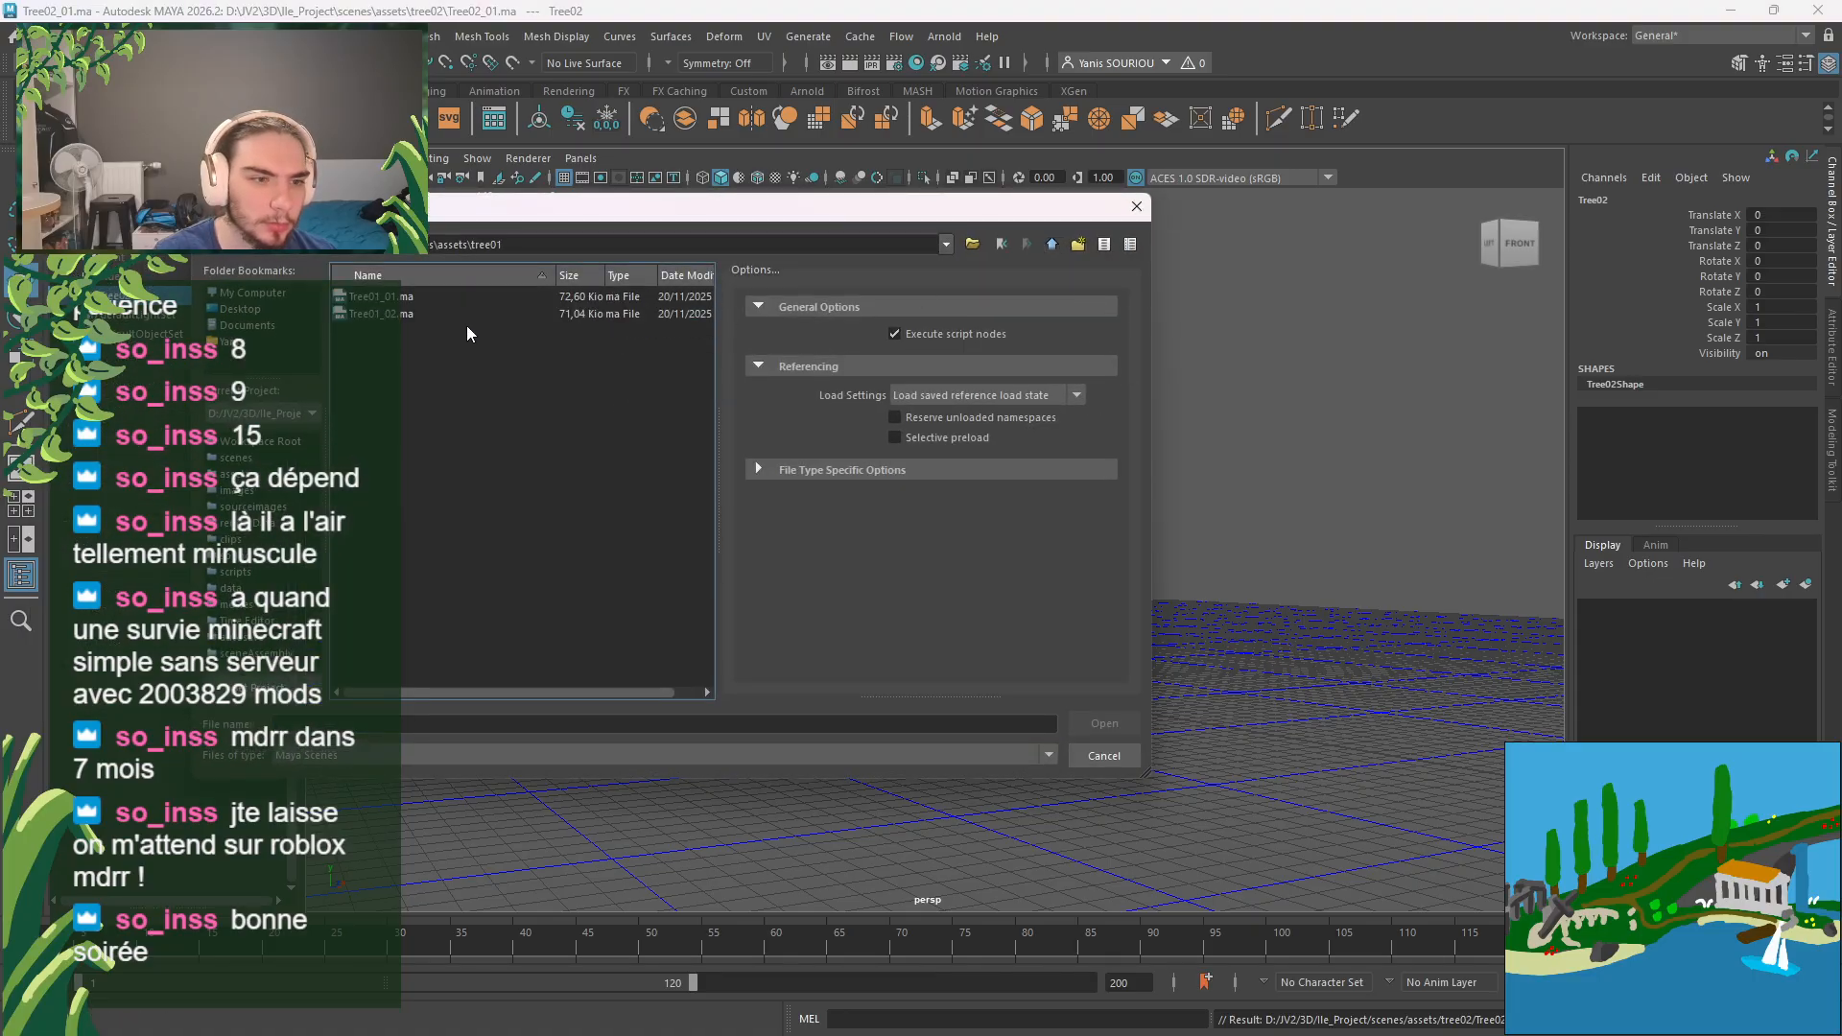
double_click(484, 317)
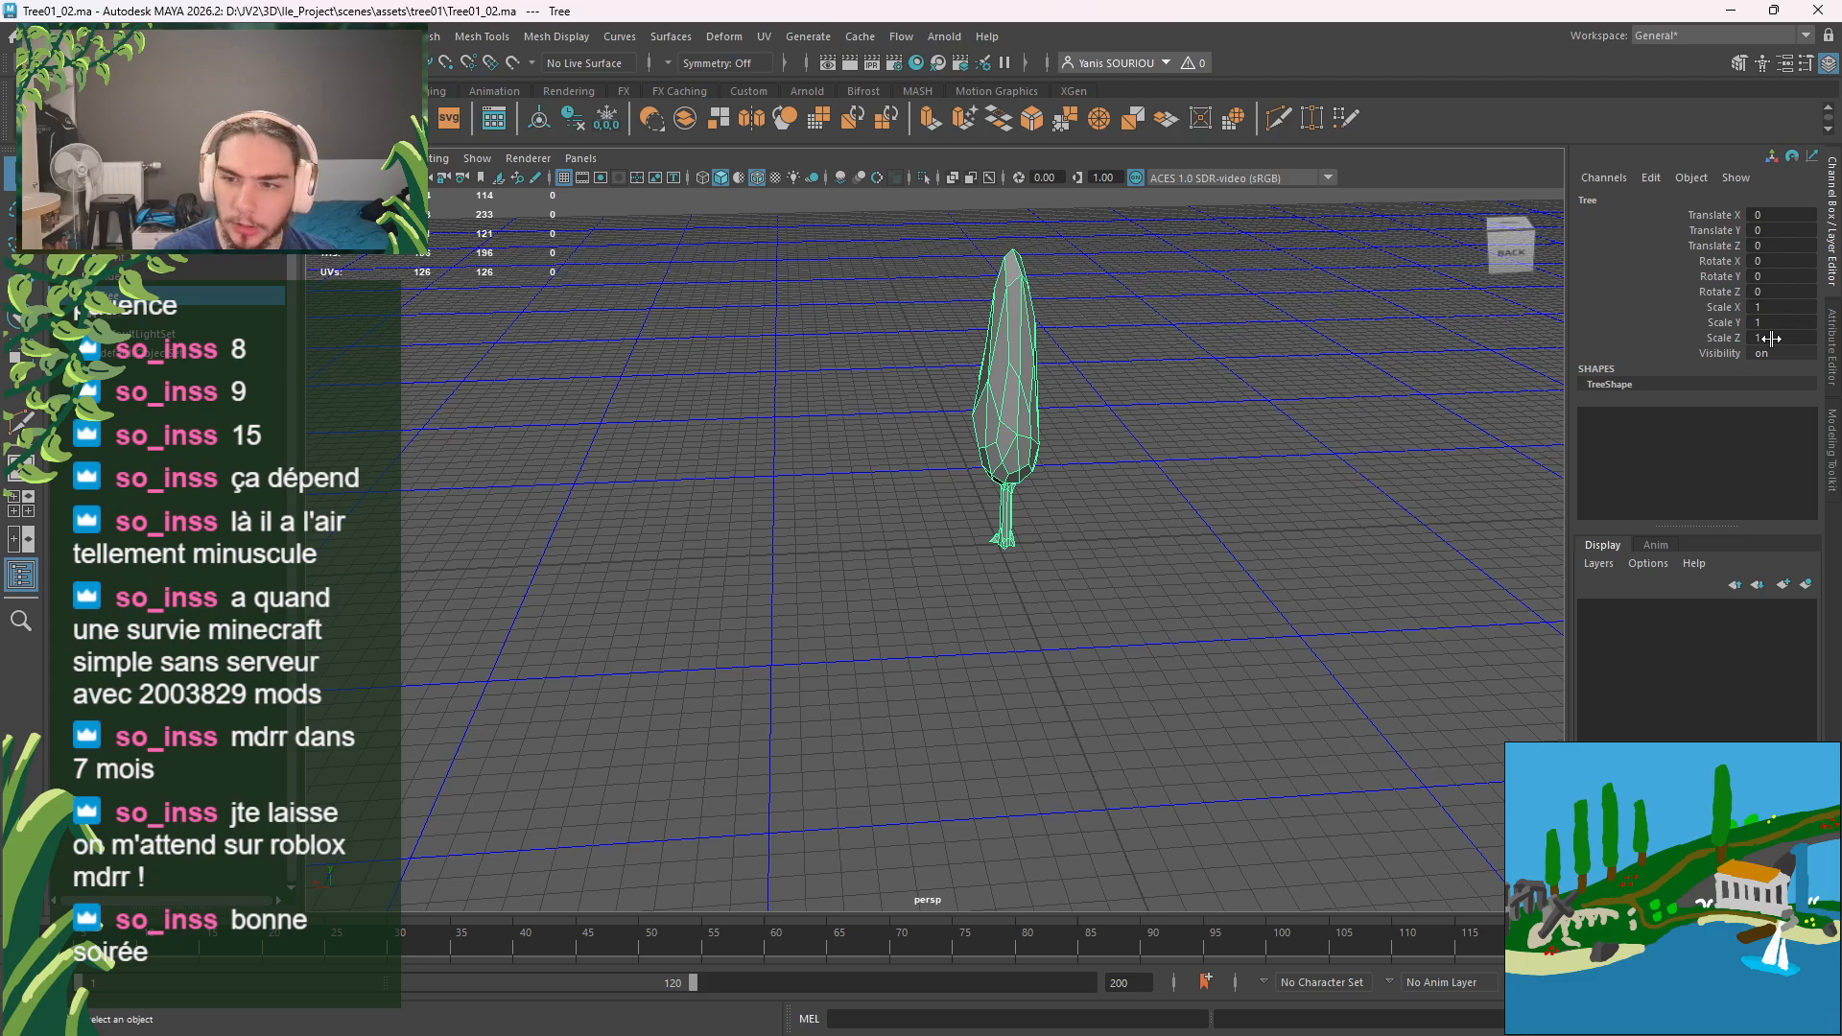
double_click(1771, 338)
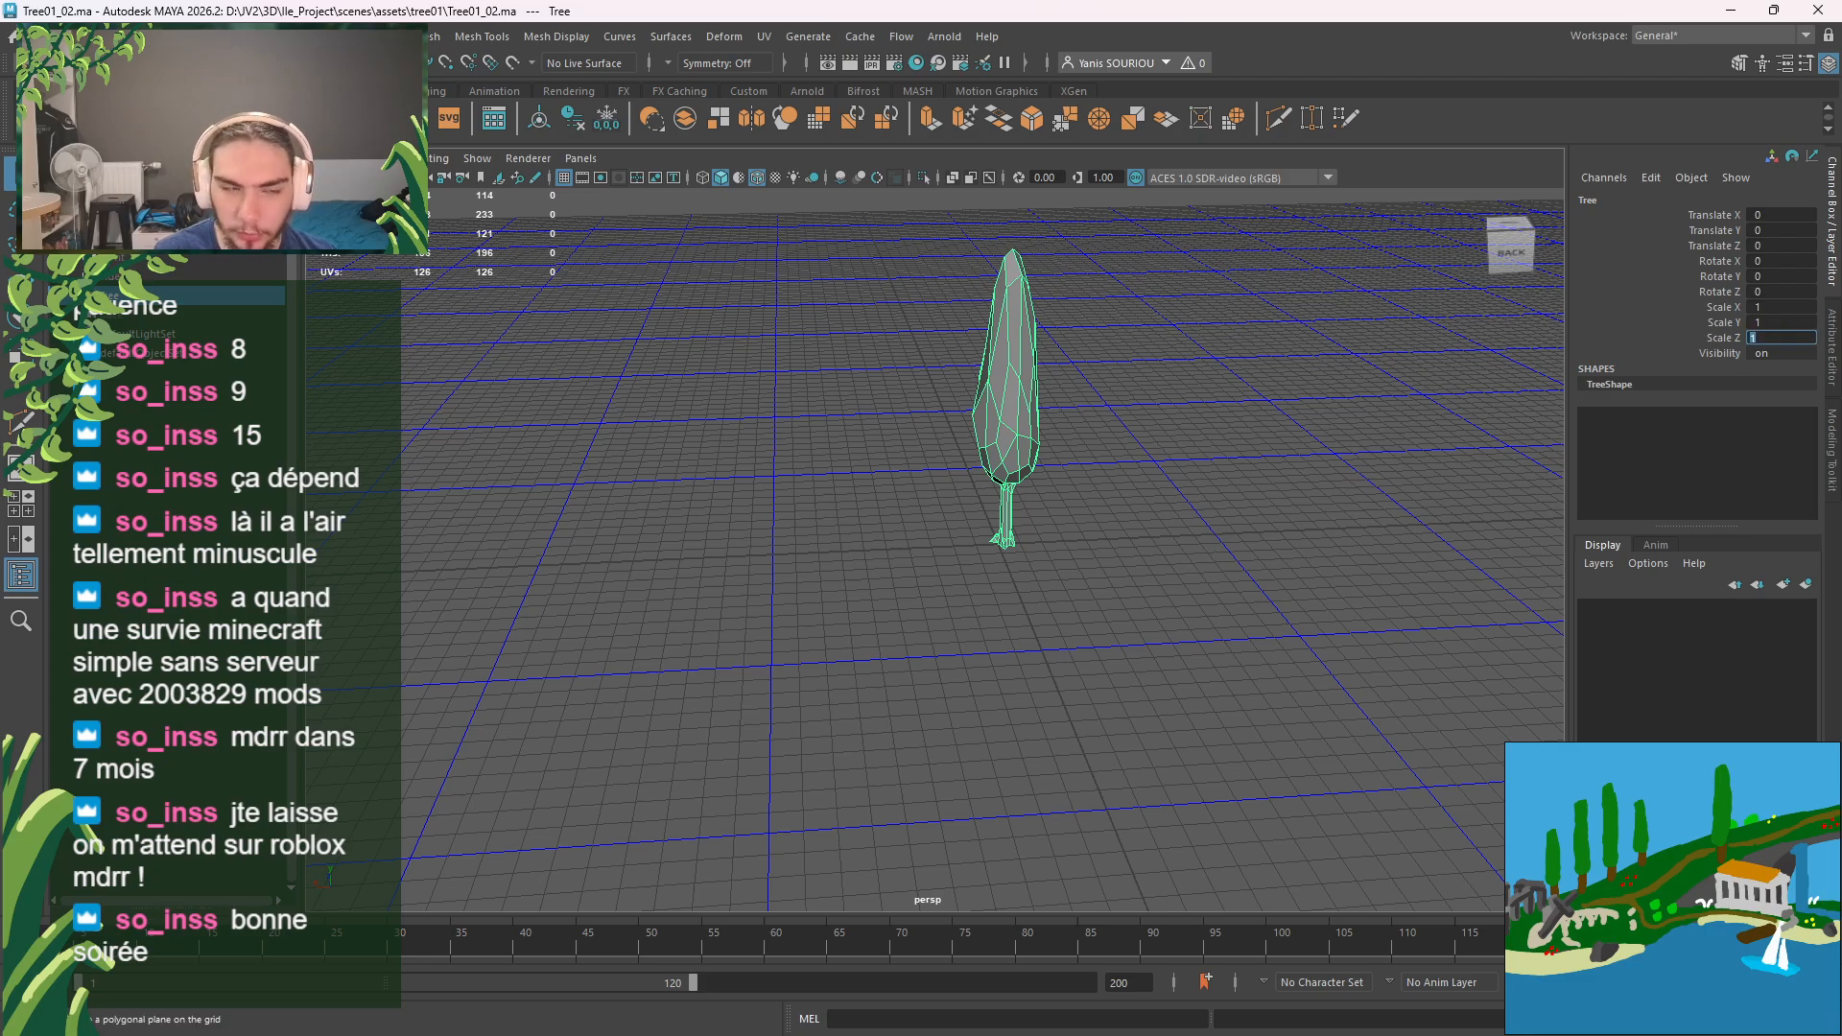
key(alt+Tab)
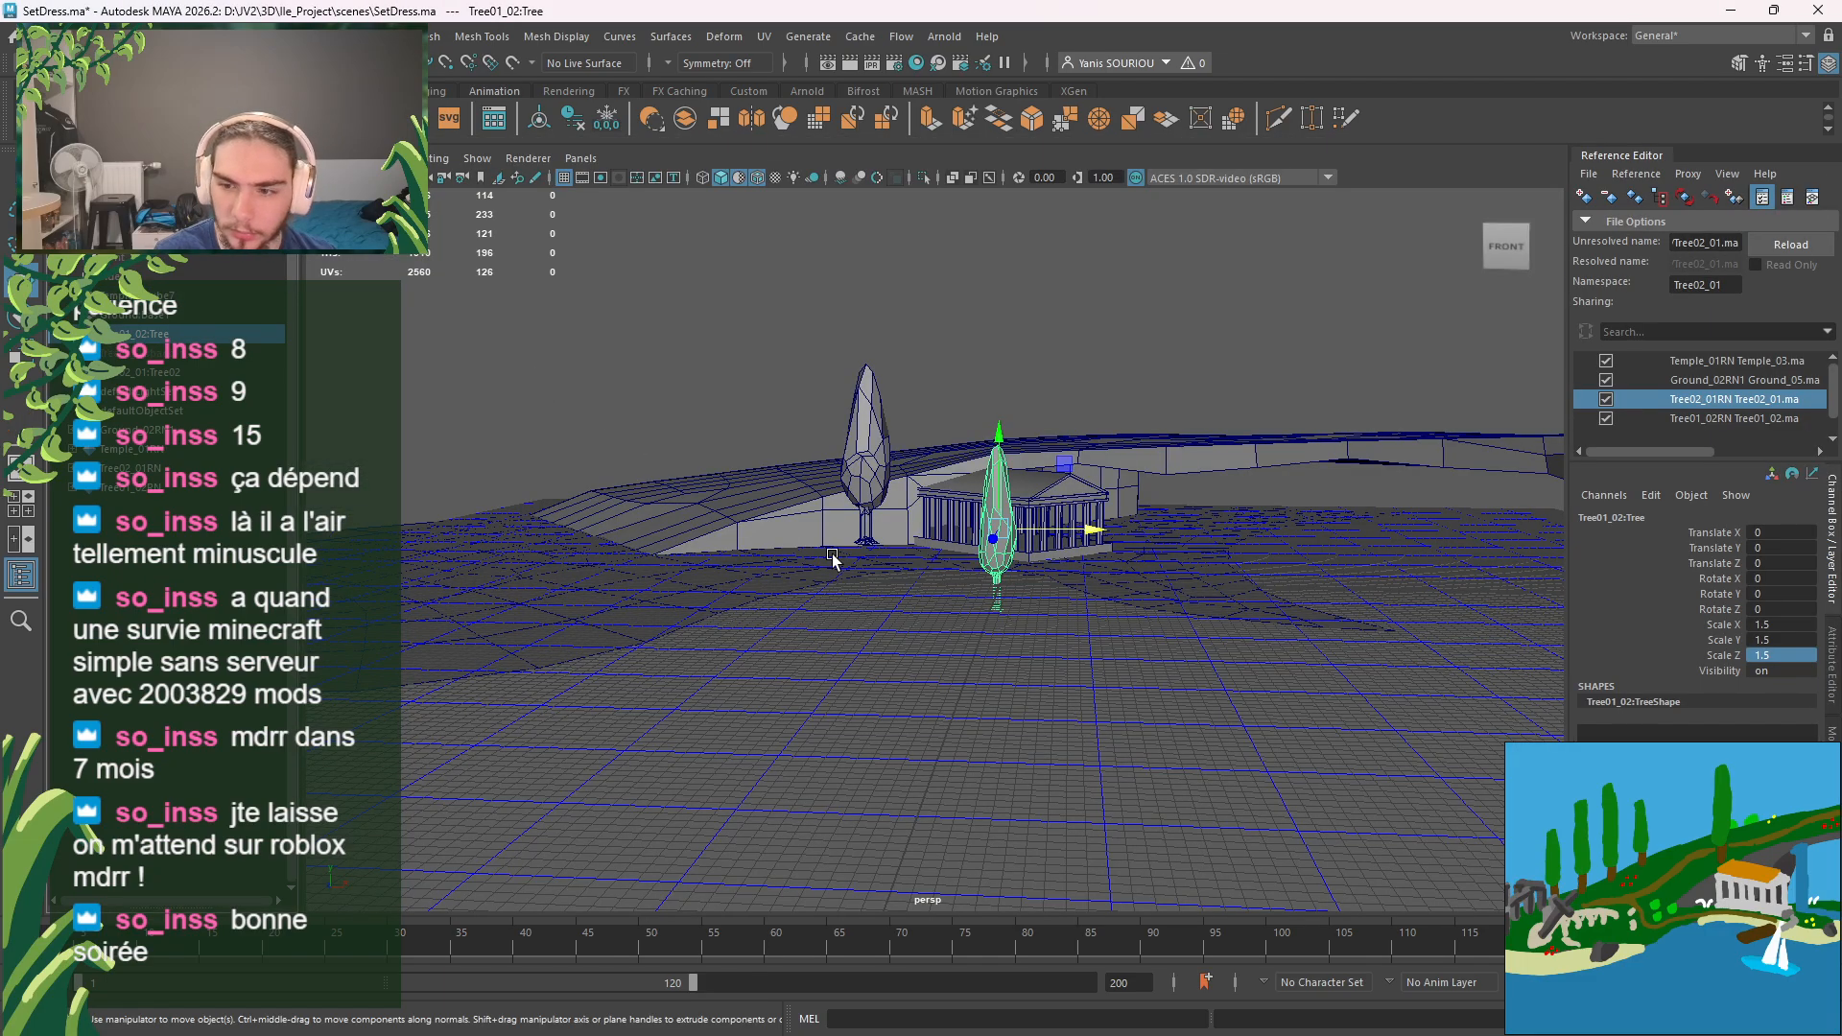
key(alt+Tab)
double_click(1777, 339)
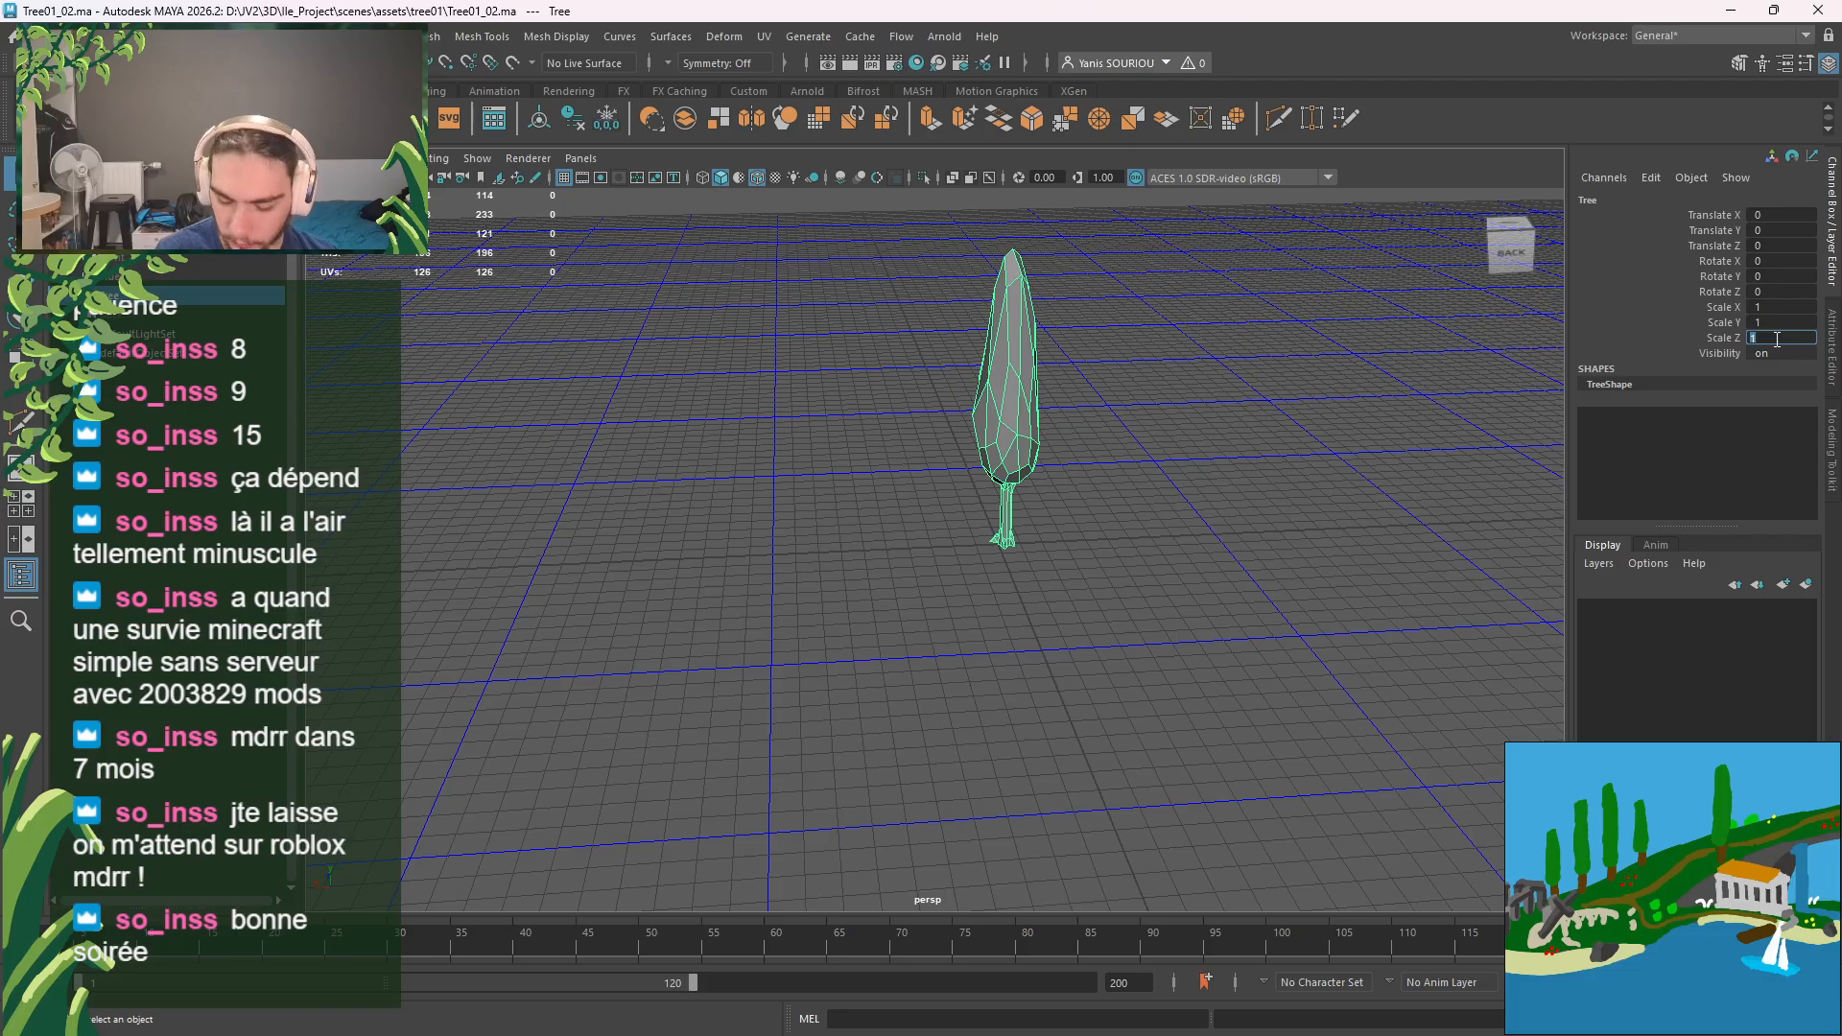
text(1.5)
key(Return)
double_click(1804, 322)
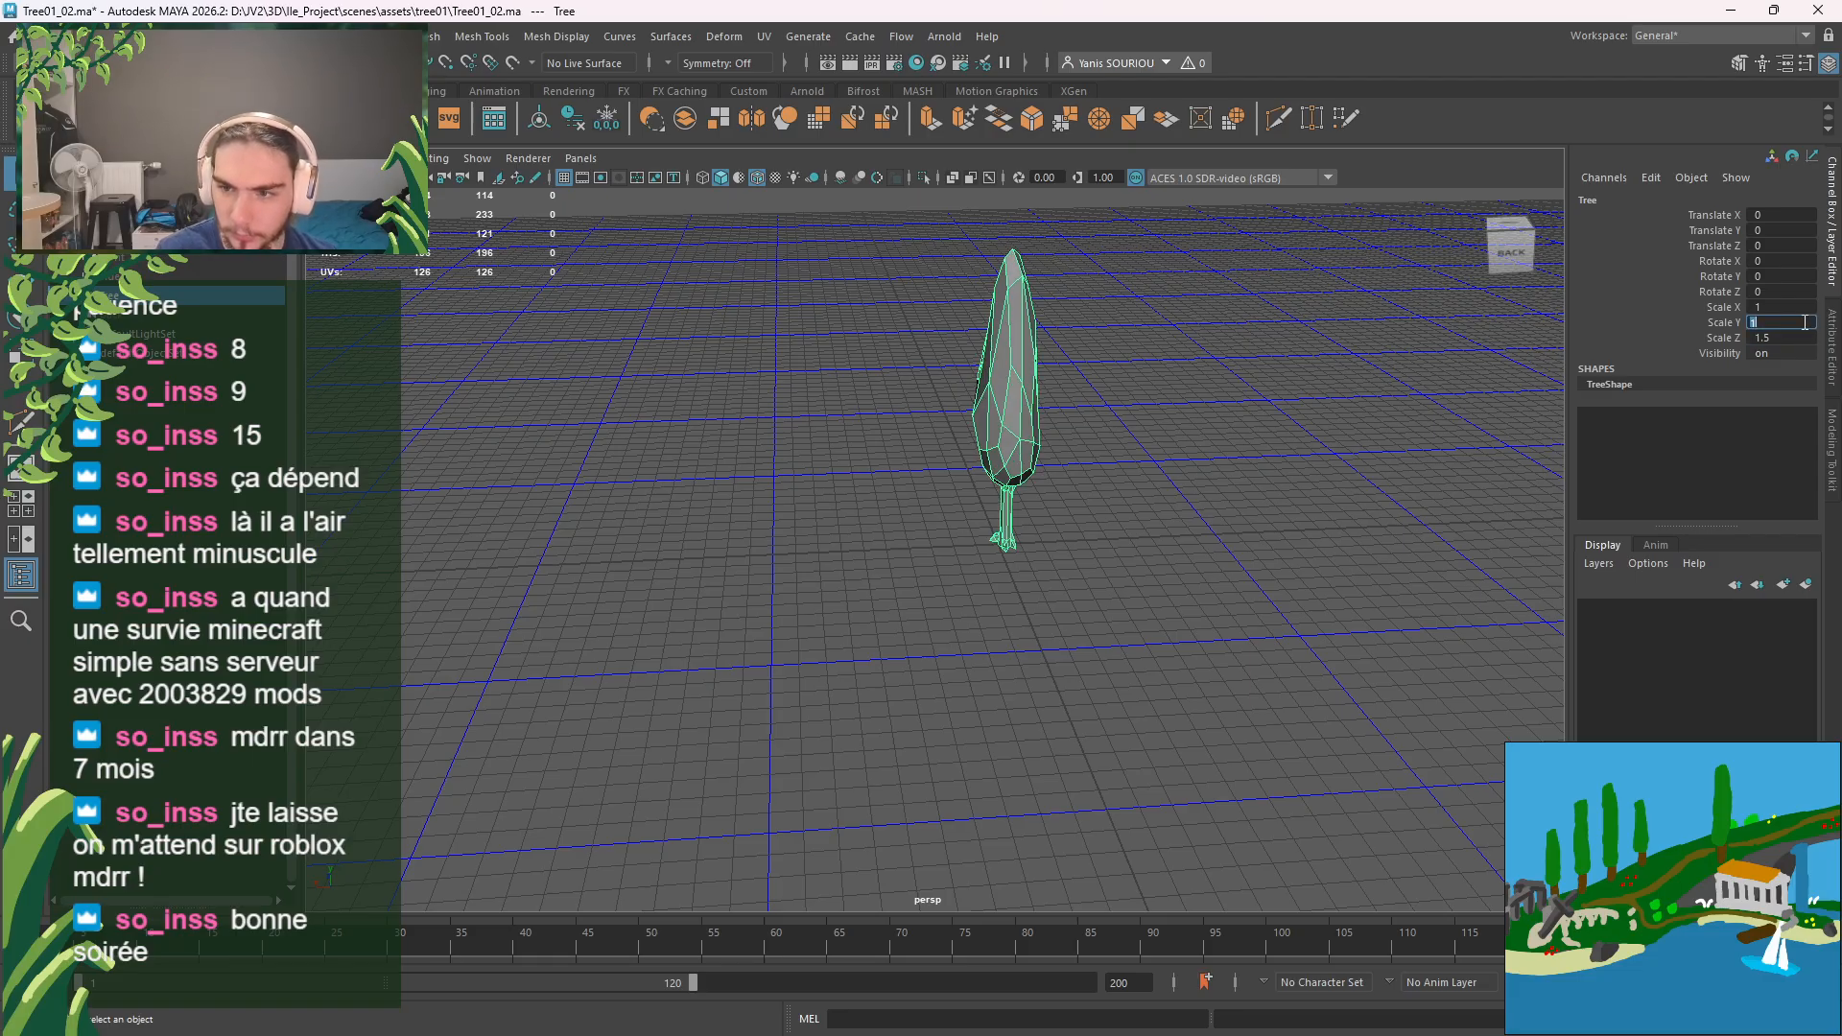
key(Return)
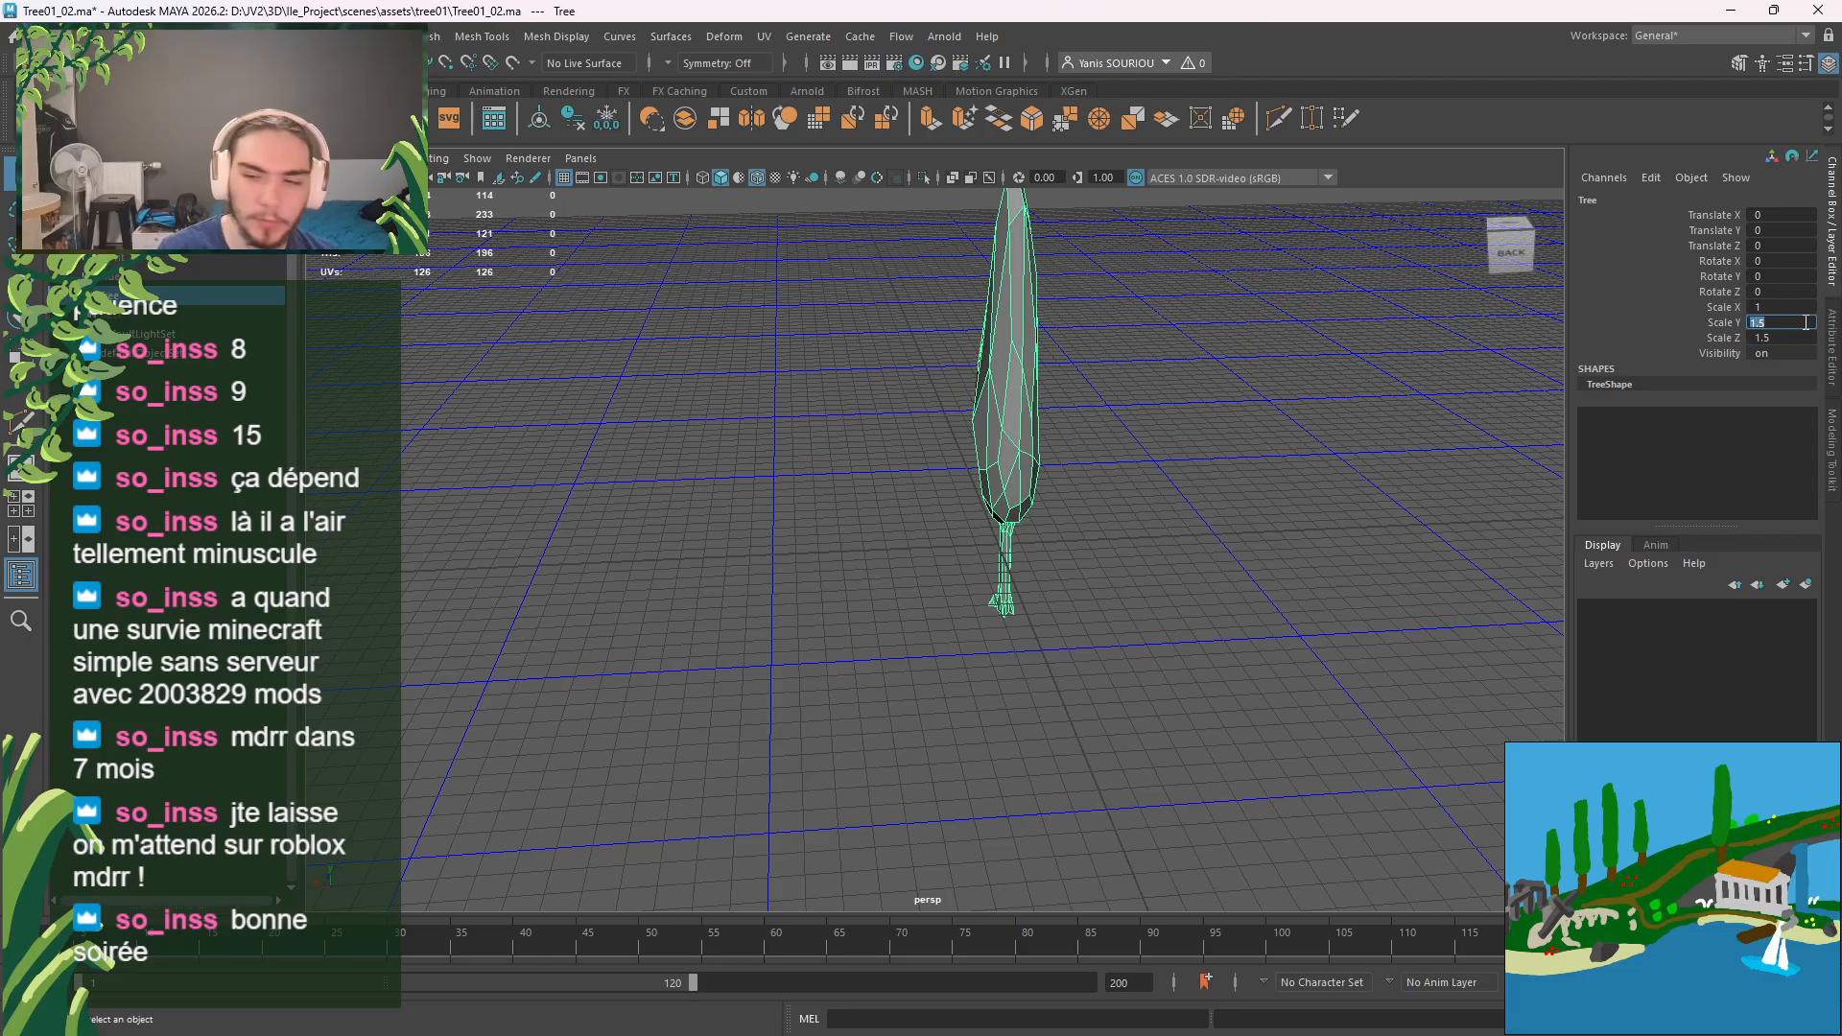
double_click(1802, 307)
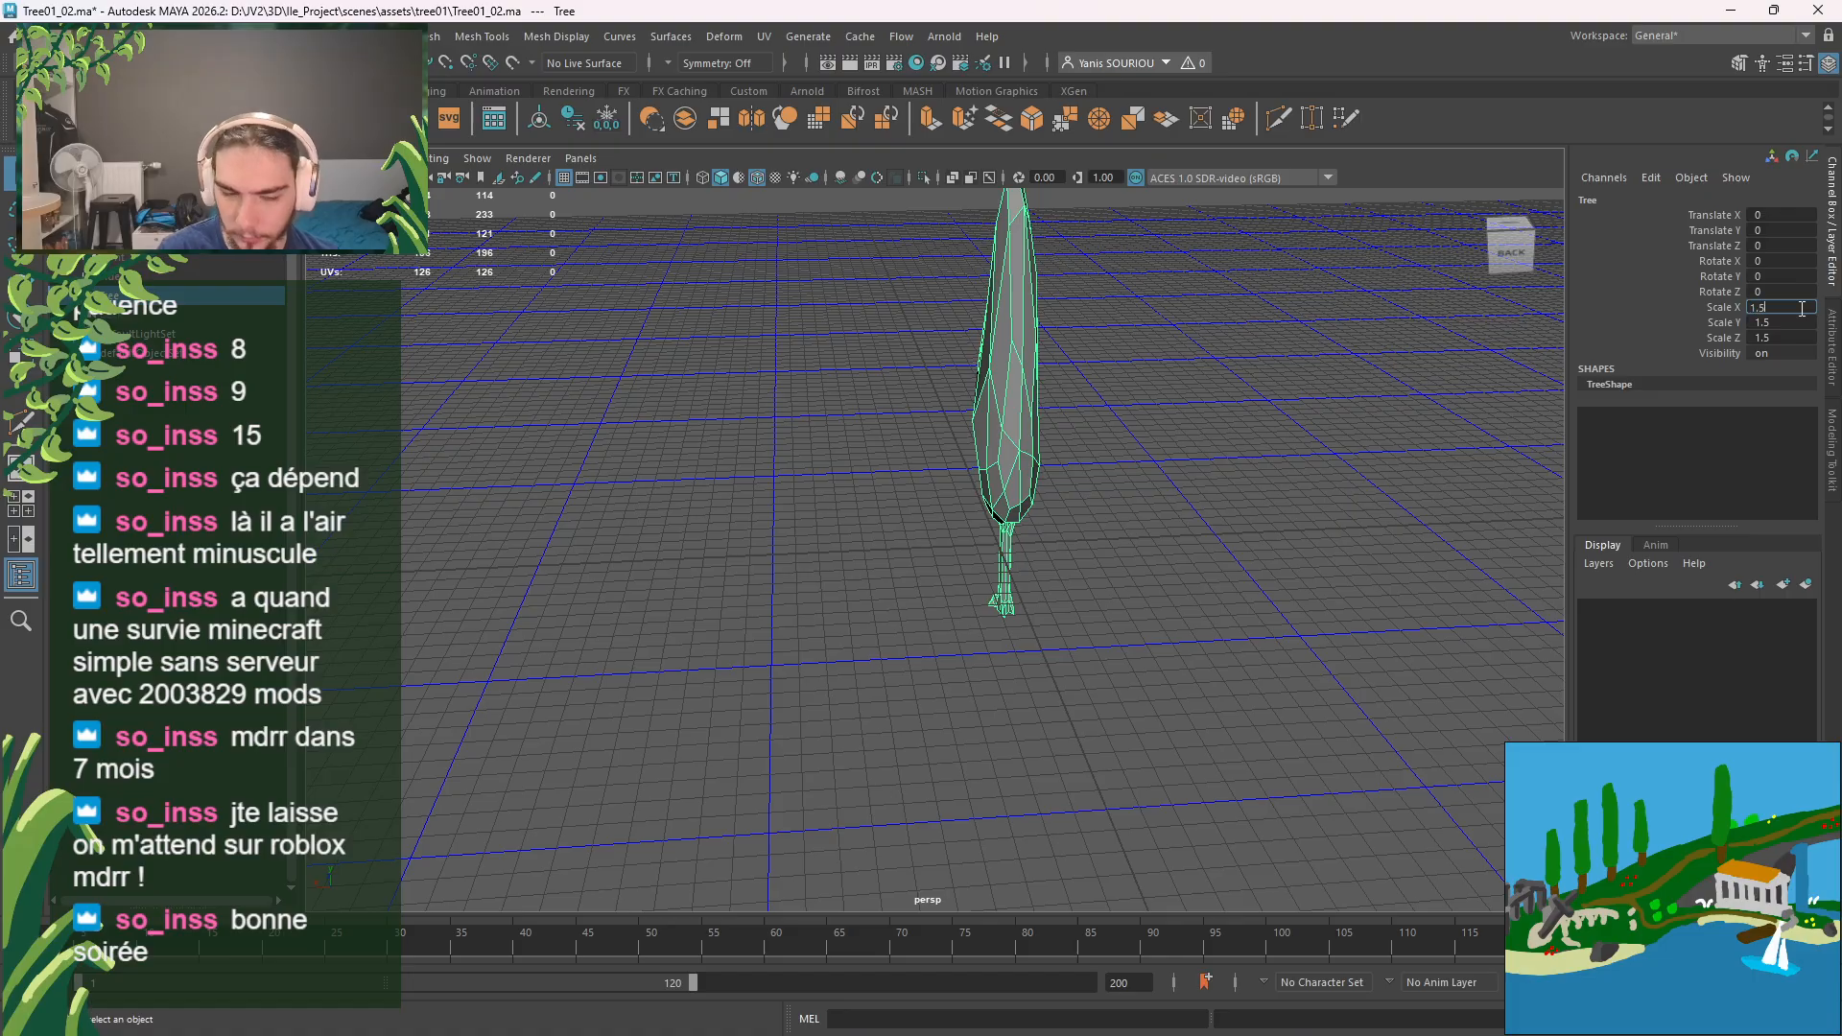
key(Return)
Step: Snap the pivot of the Tree01_02 scene's tree to the bottom of its trunk
click(1063, 517)
click(1034, 474)
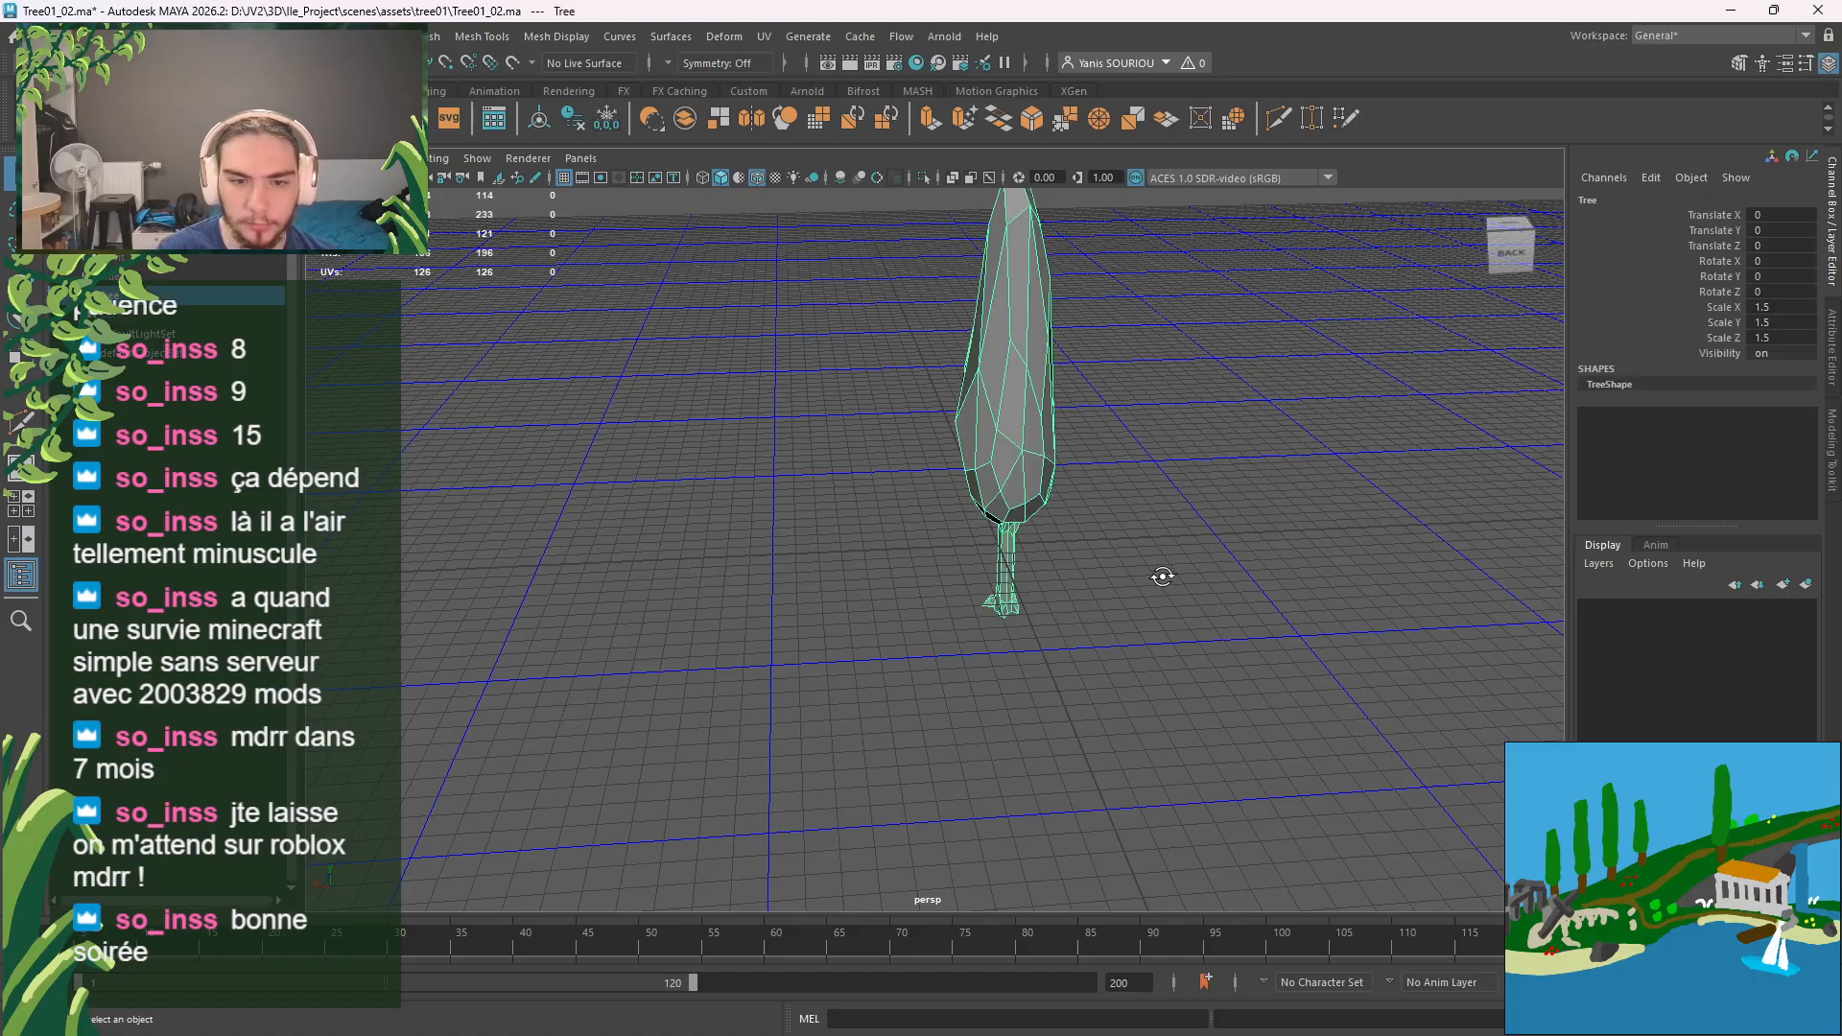
alt+drag(1162, 575, 1164, 543)
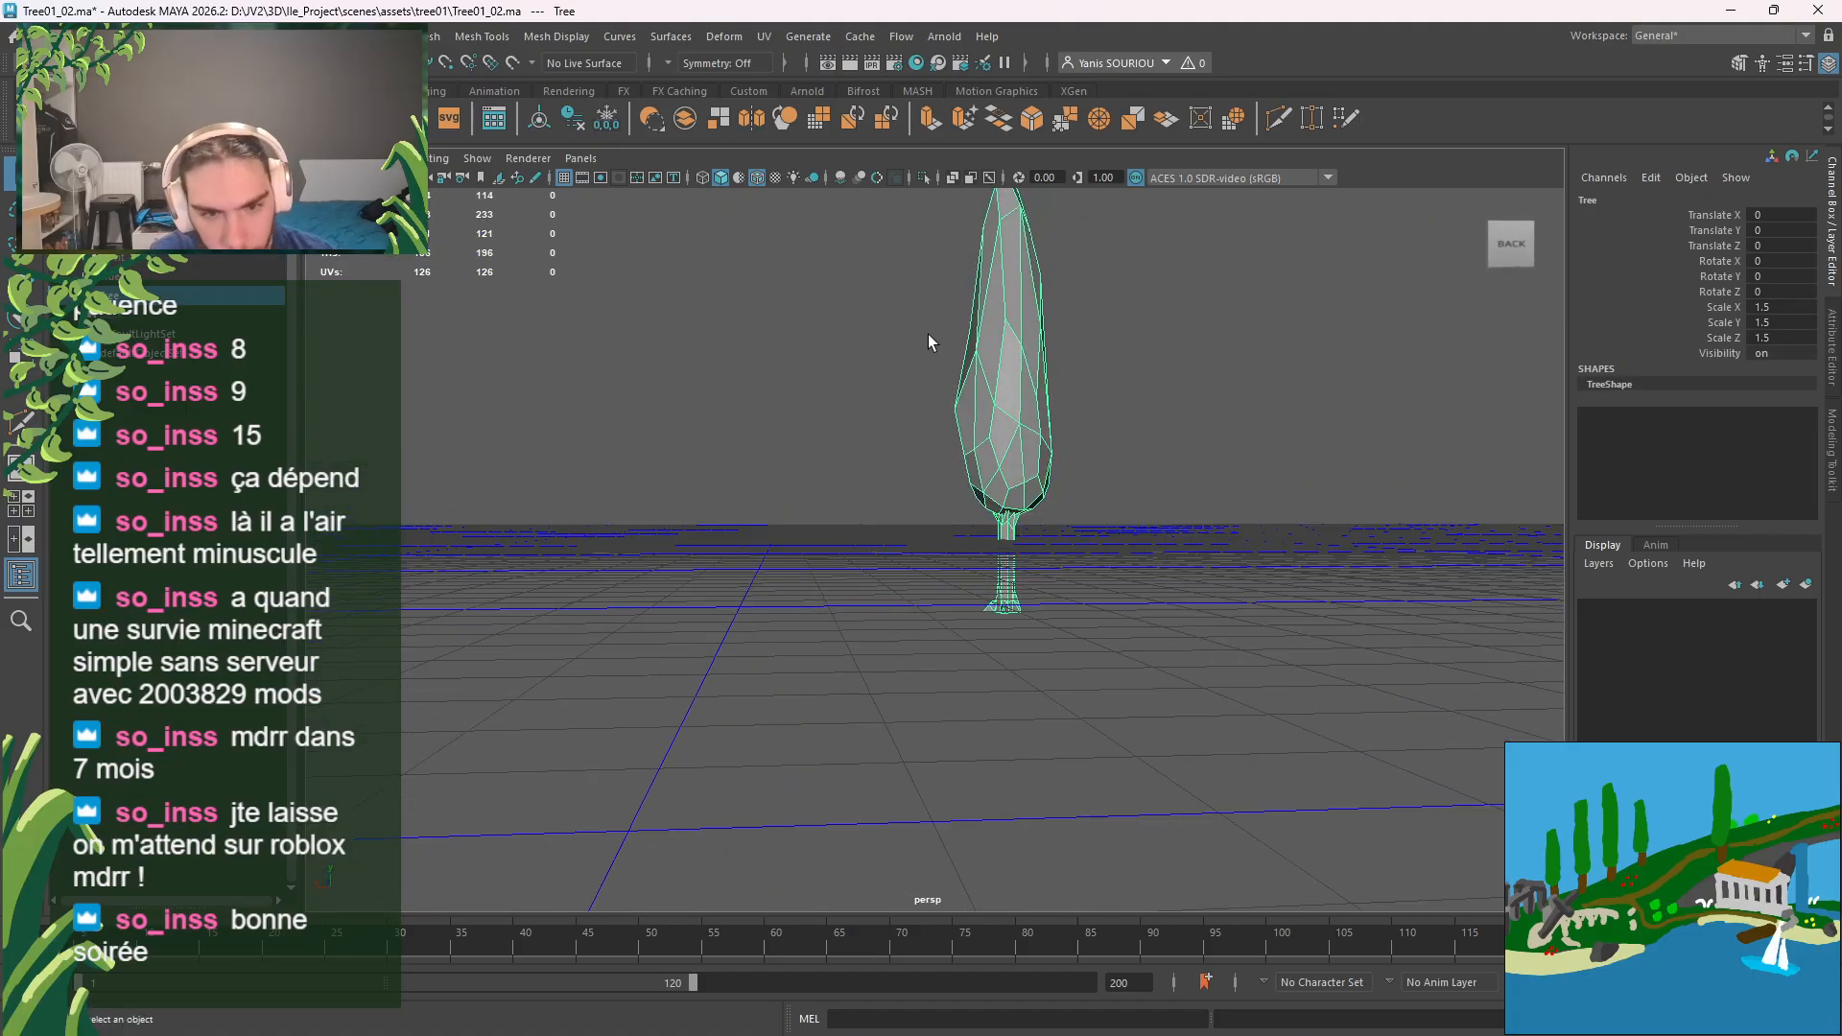
key(w)
key(d)
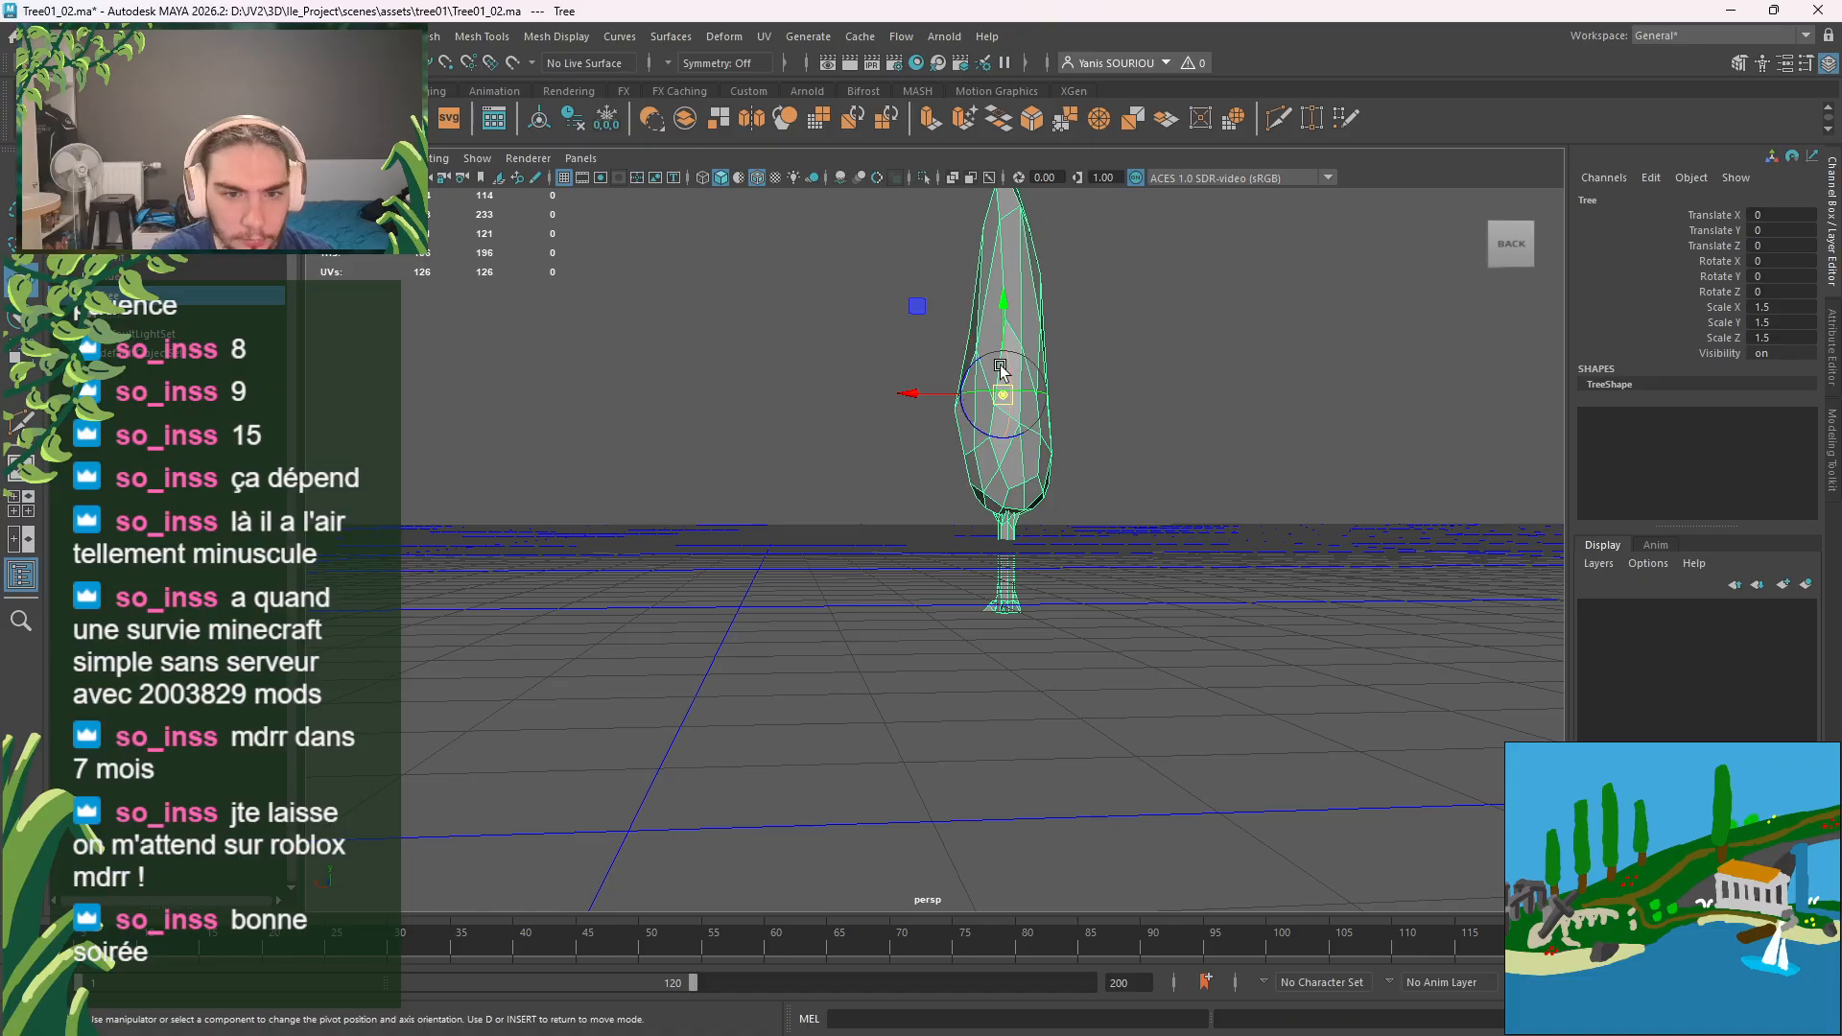
click(1007, 606)
key(d)
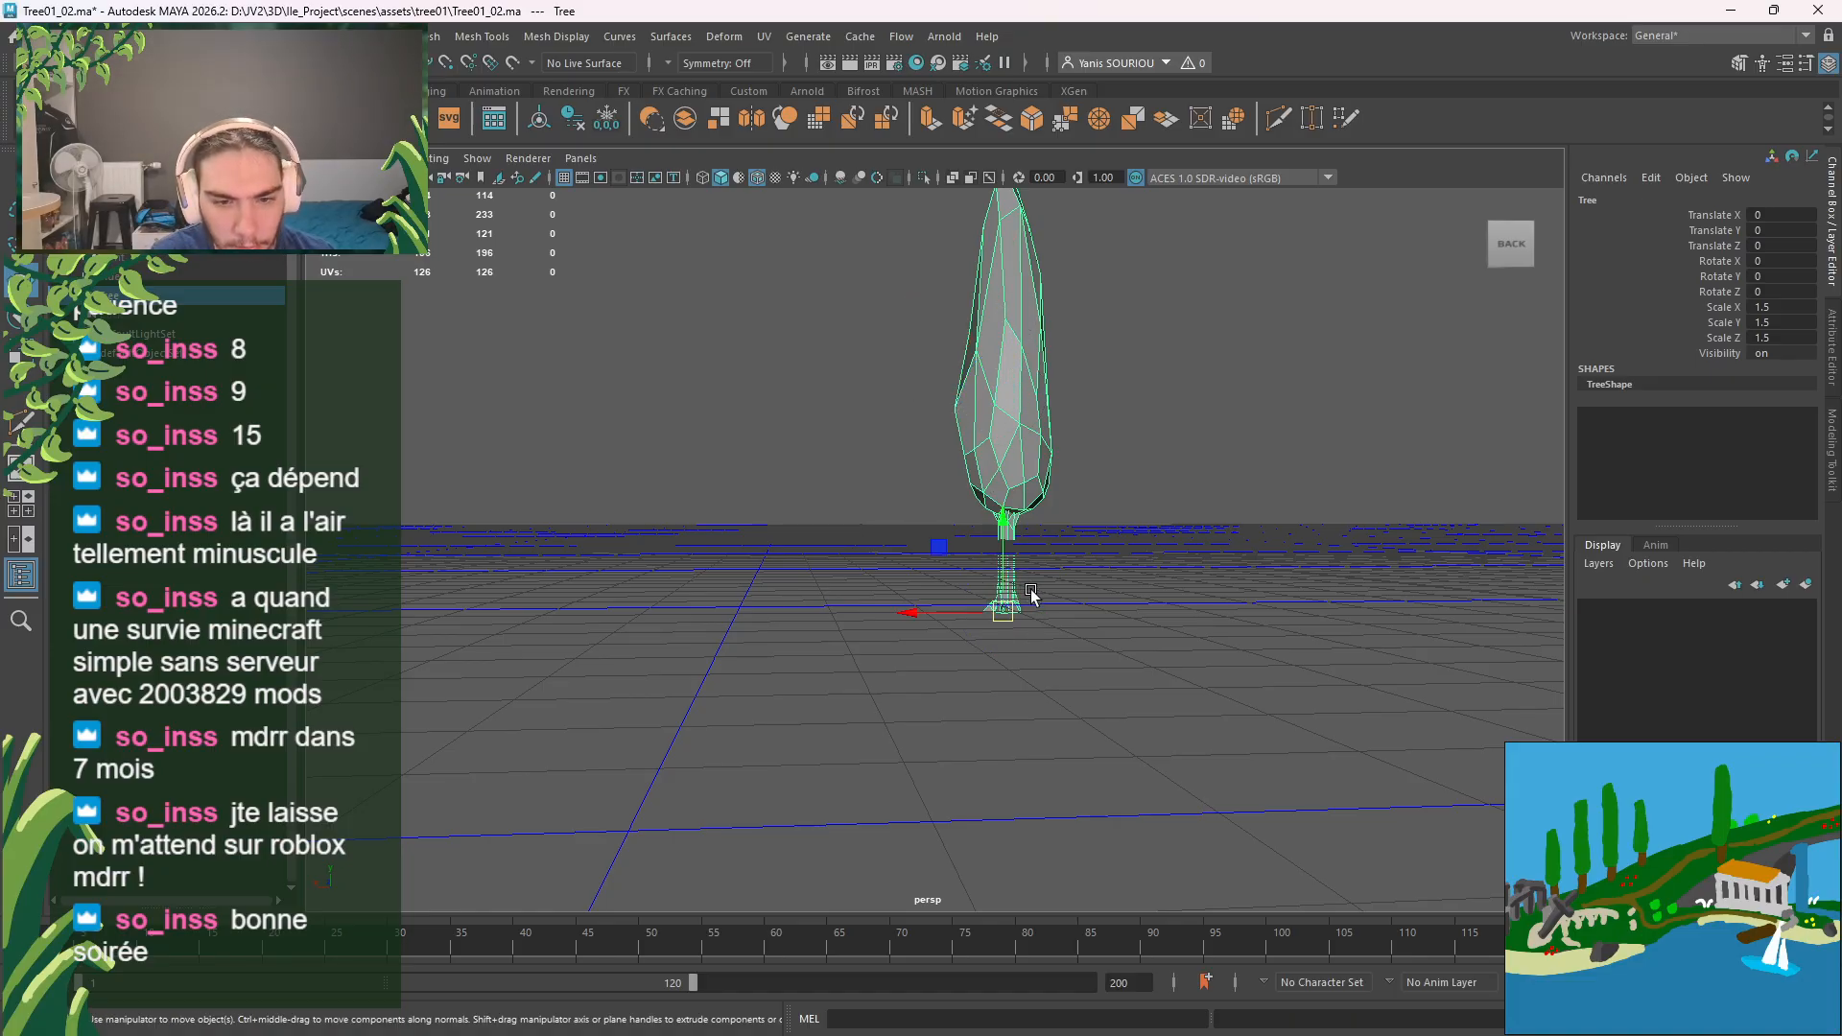
Step: Raise the tree vertically with grid snapping to Translate Y 32.491 so its trunk base rests on the ground grid
alt+drag(1060, 622, 1092, 692)
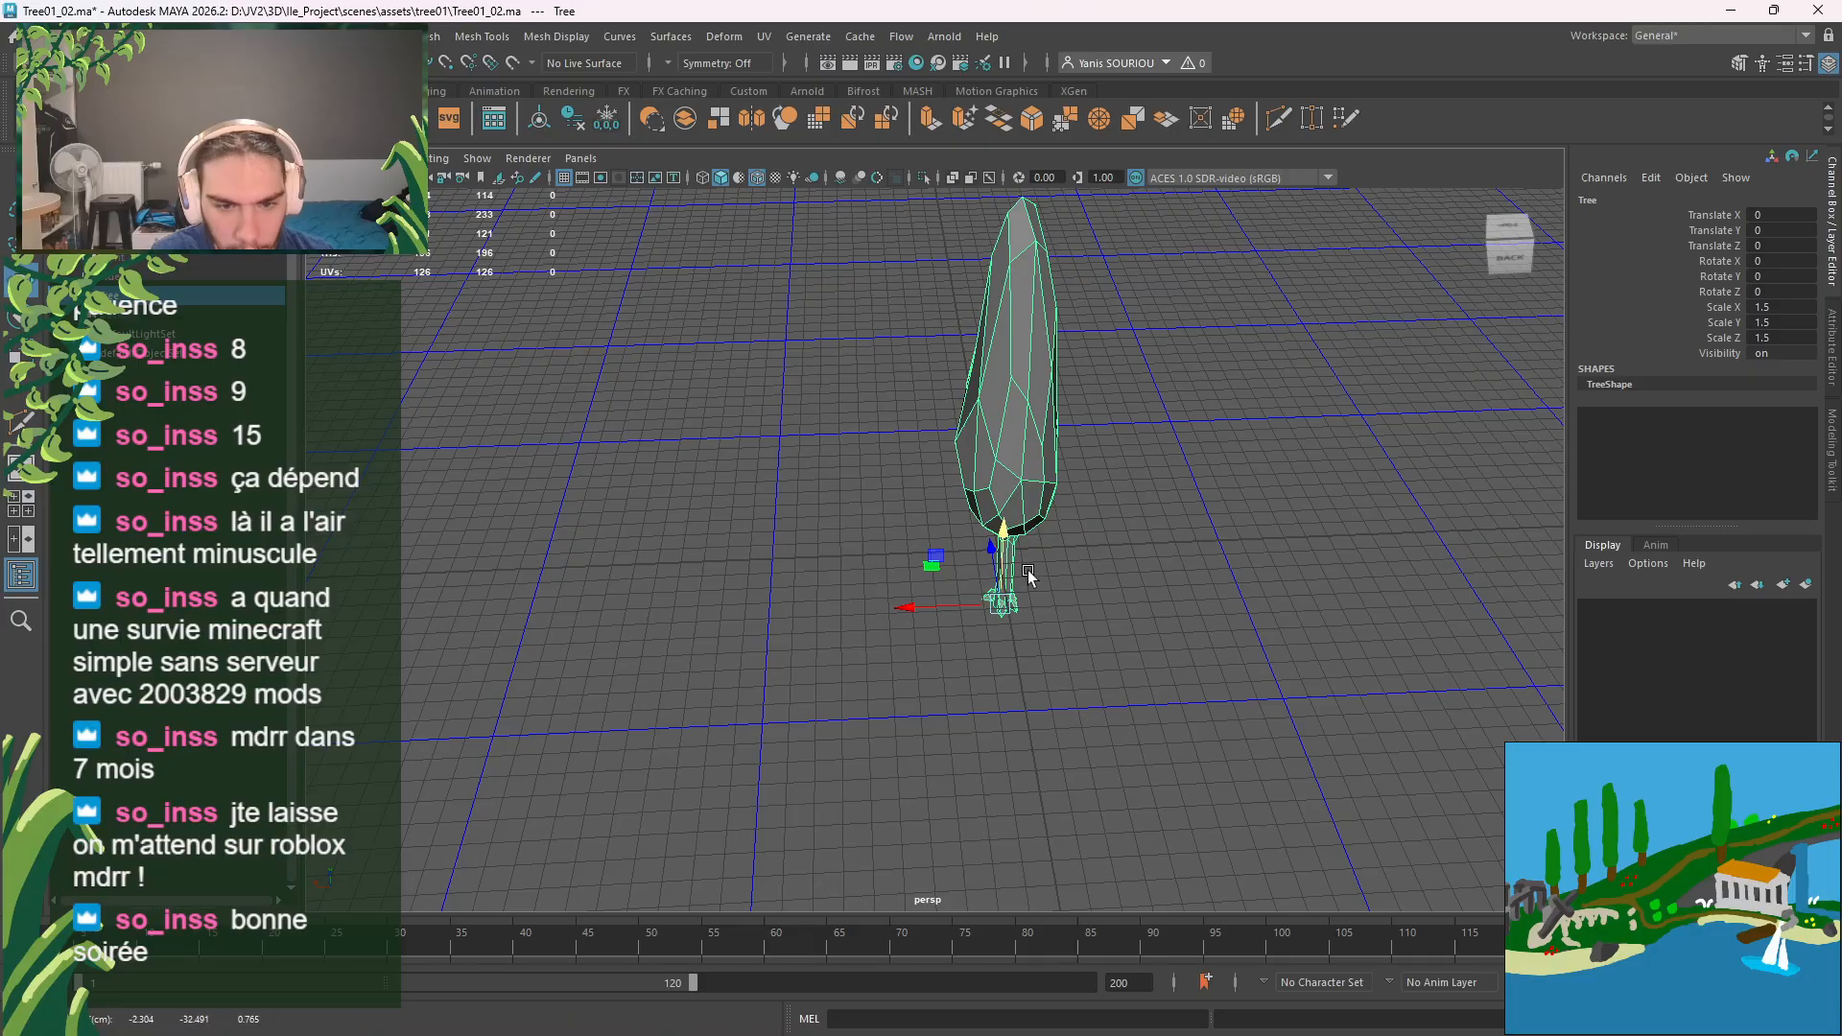
mouse_move(1076, 584)
middle_down()
mouse_move(1094, 541)
mouse_move(1050, 562)
middle_up()
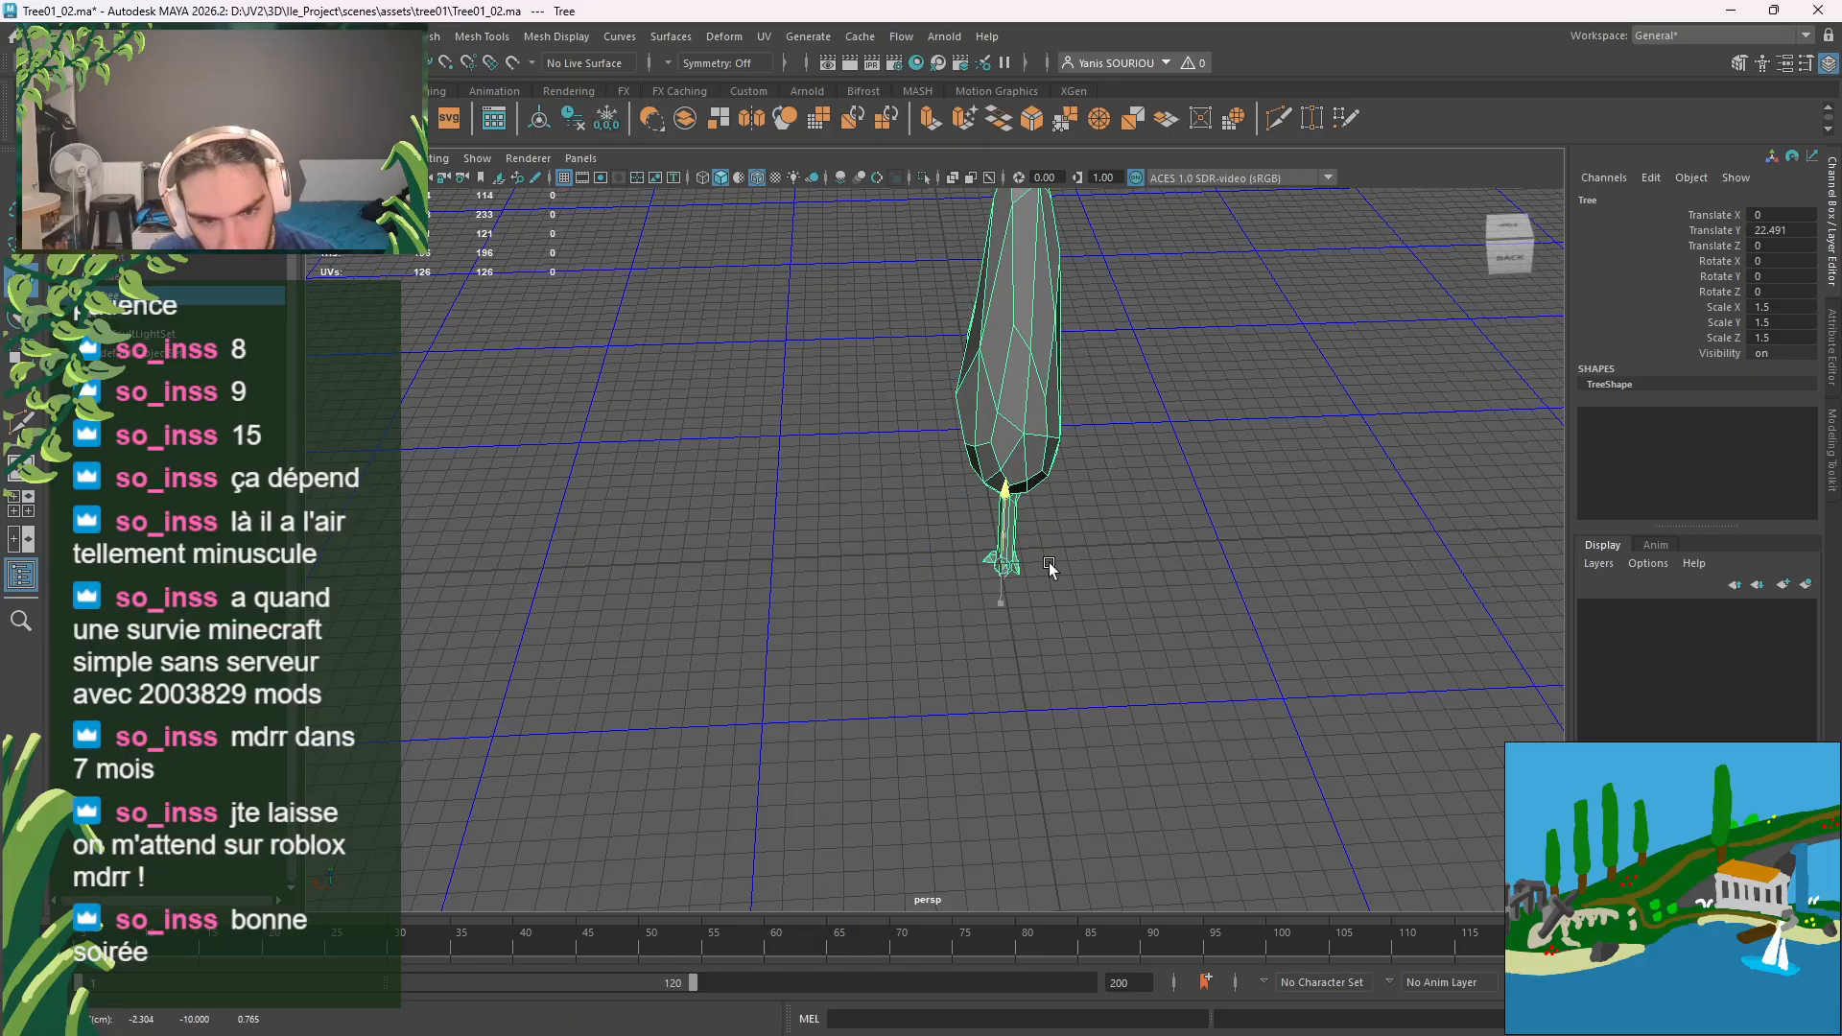
alt+drag(1050, 562, 1131, 543)
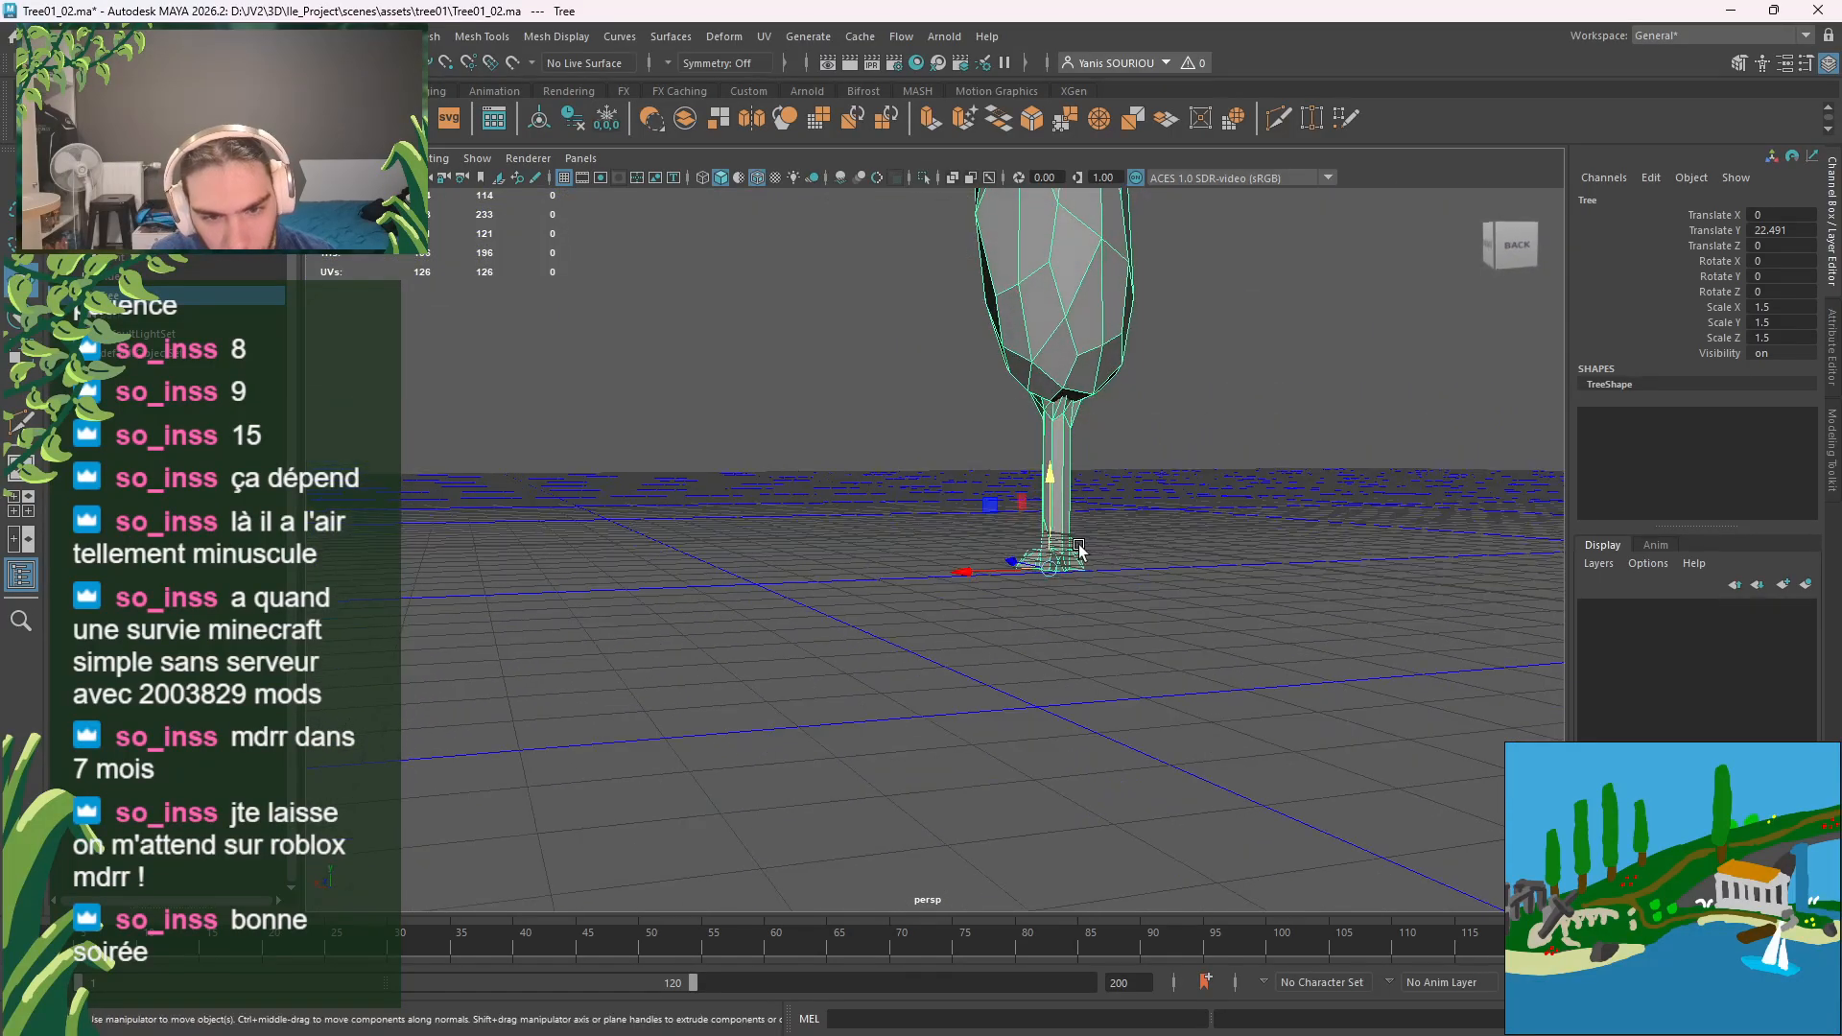
middle_drag(1075, 543, 1064, 529)
Step: Freeze the tree's transformations, center its pivot and save the Tree01_02 scene
alt+drag(1172, 641, 1266, 643)
scroll(1266, 642, down, 6)
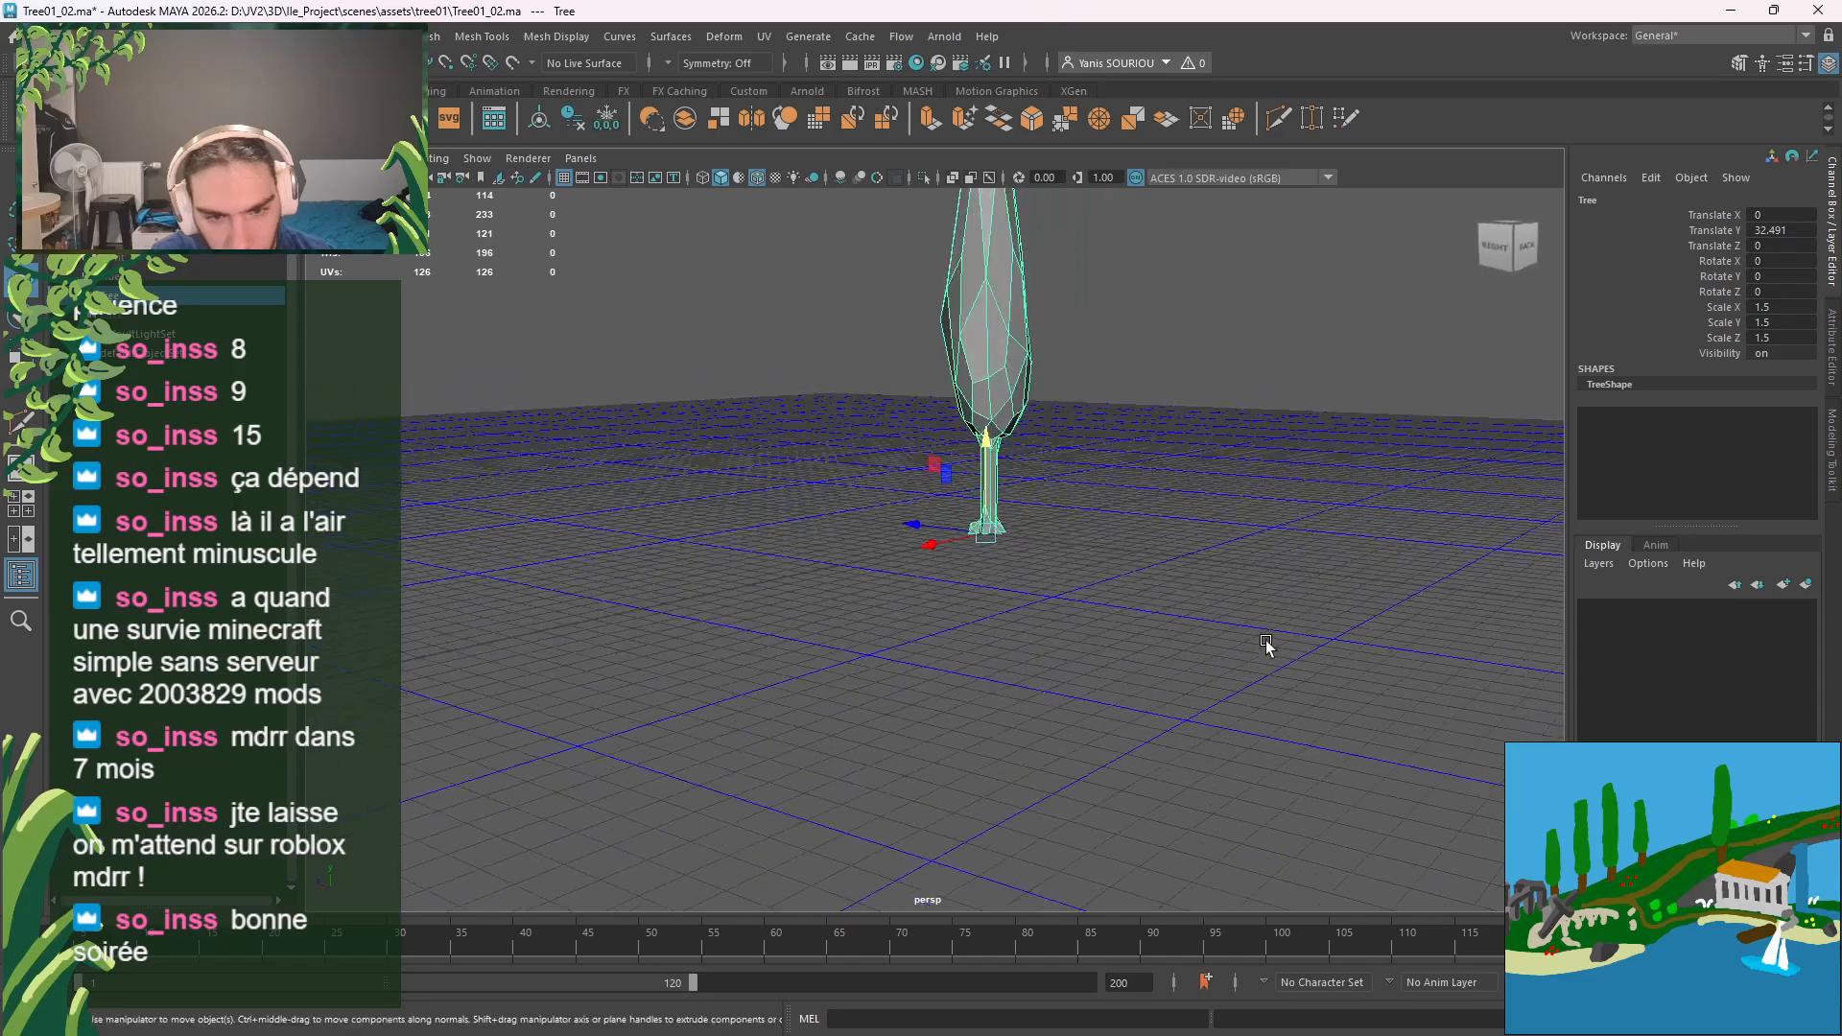
click(607, 118)
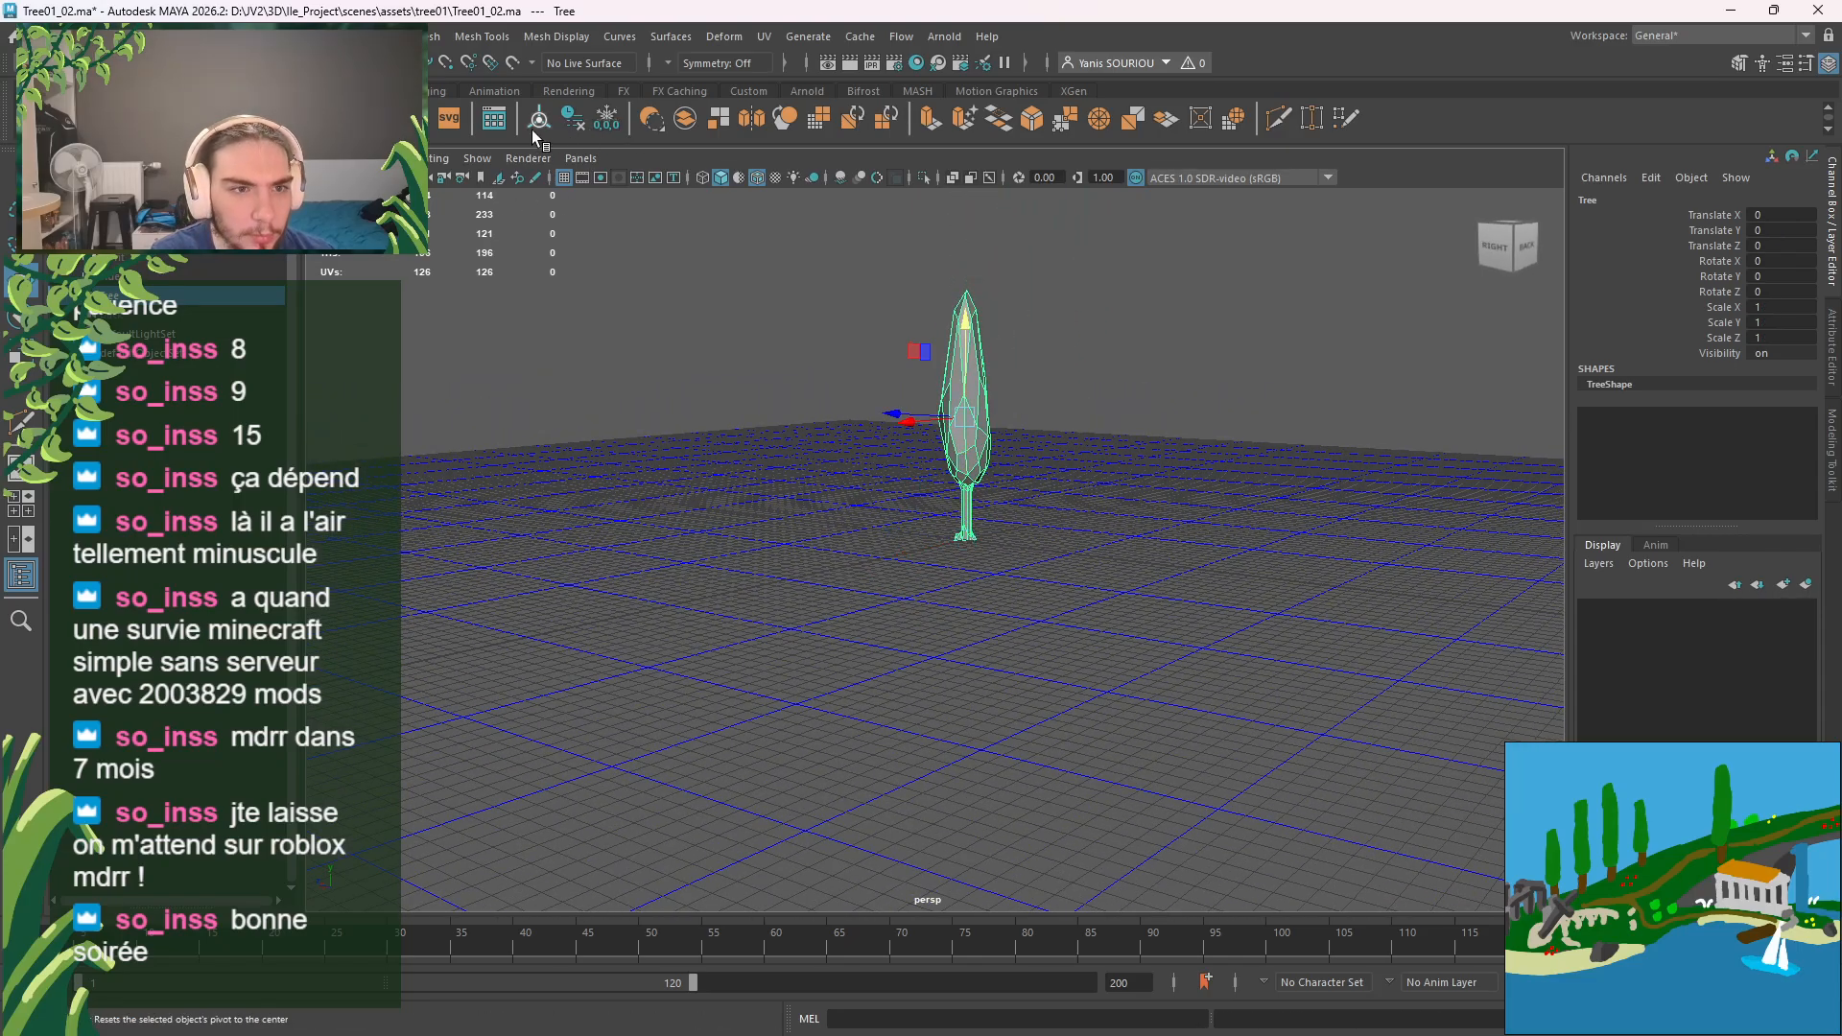
key(ctrl+s)
Step: Switch to the SetDress scene and reload the Tree02_01RN and Tree01_02RN references
key(alt+Tab)
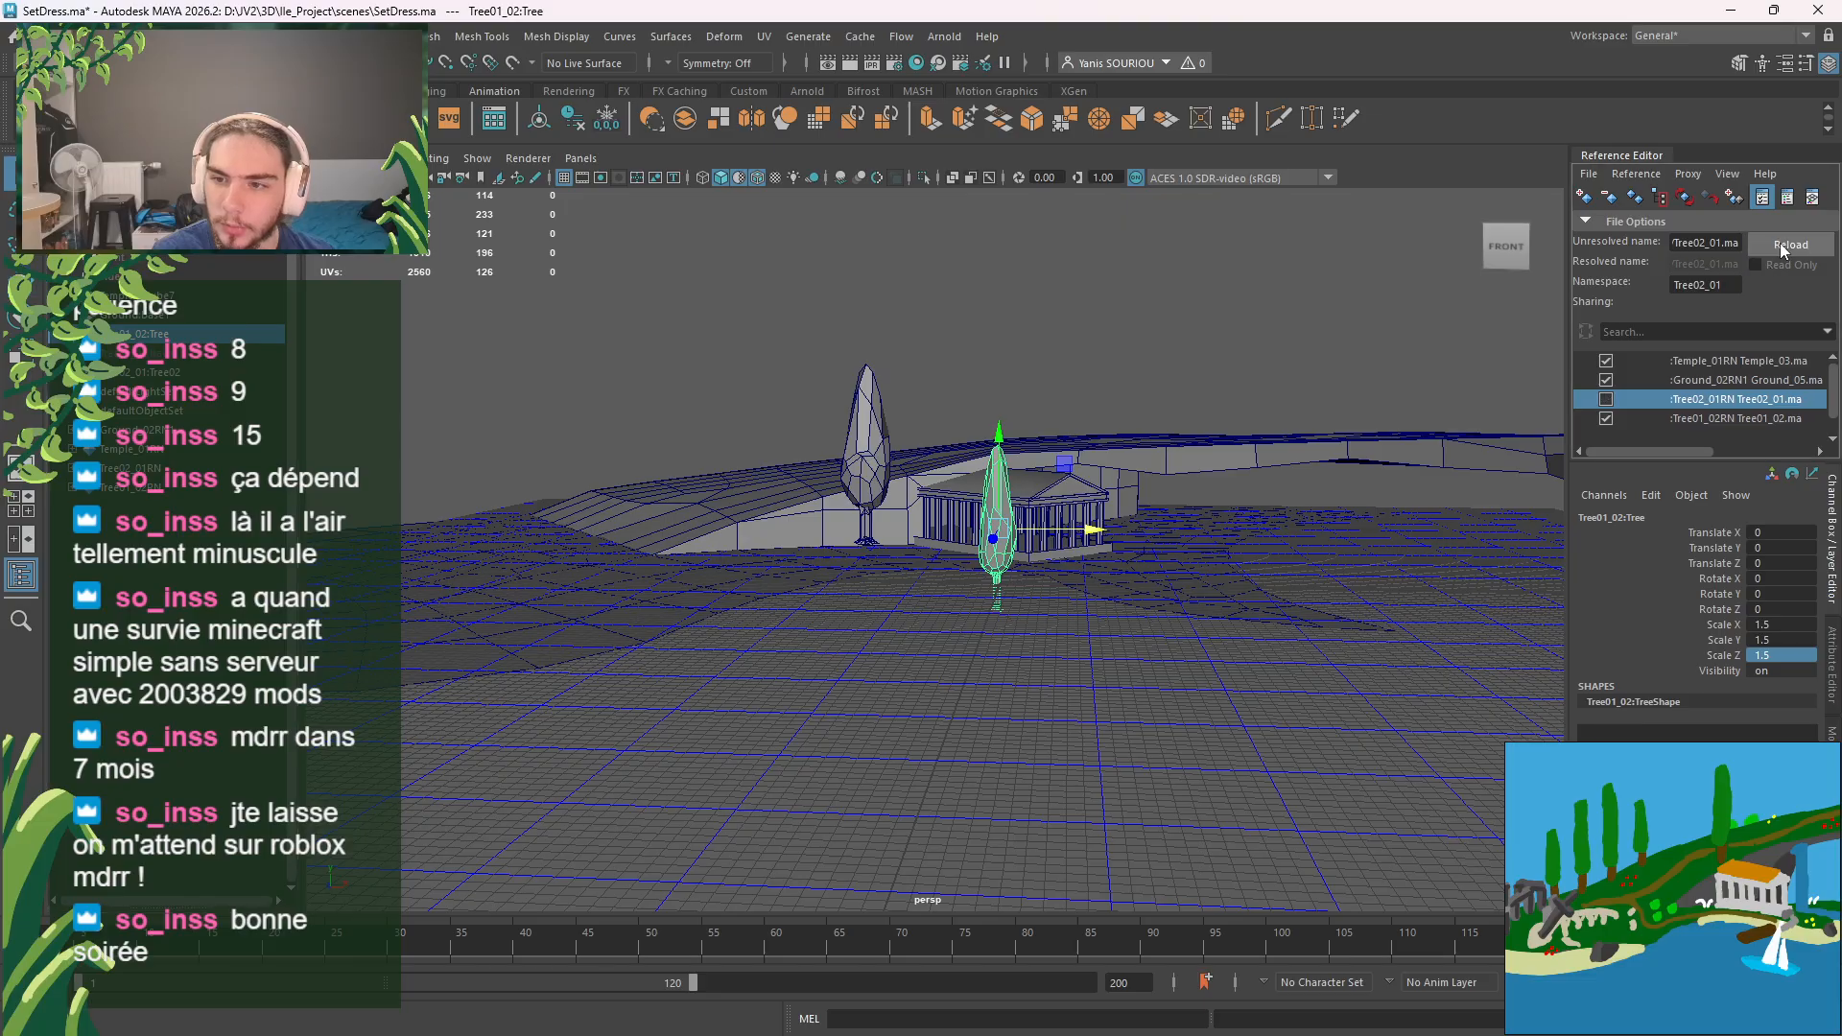
click(1781, 244)
click(1693, 418)
click(1782, 243)
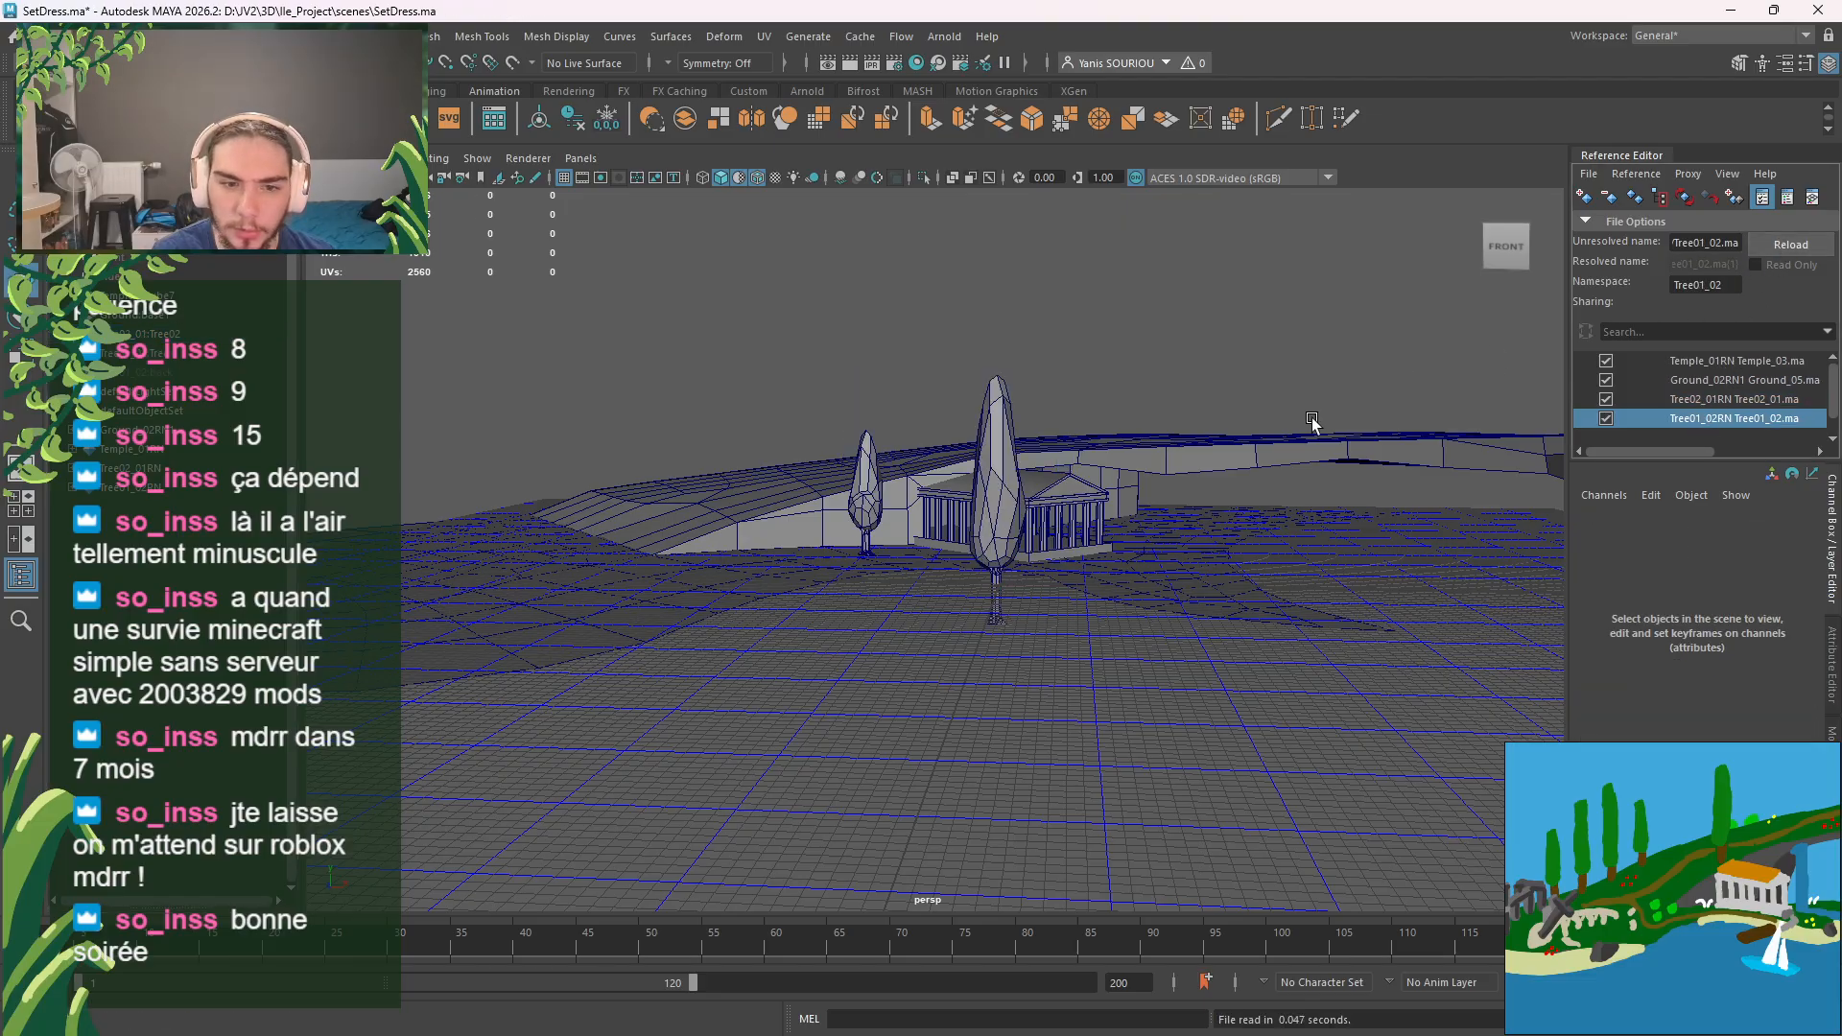
Step: Set the scale of the referenced Tree01_02 tree to 1 on the X, Y and Z axes
double_click(1789, 634)
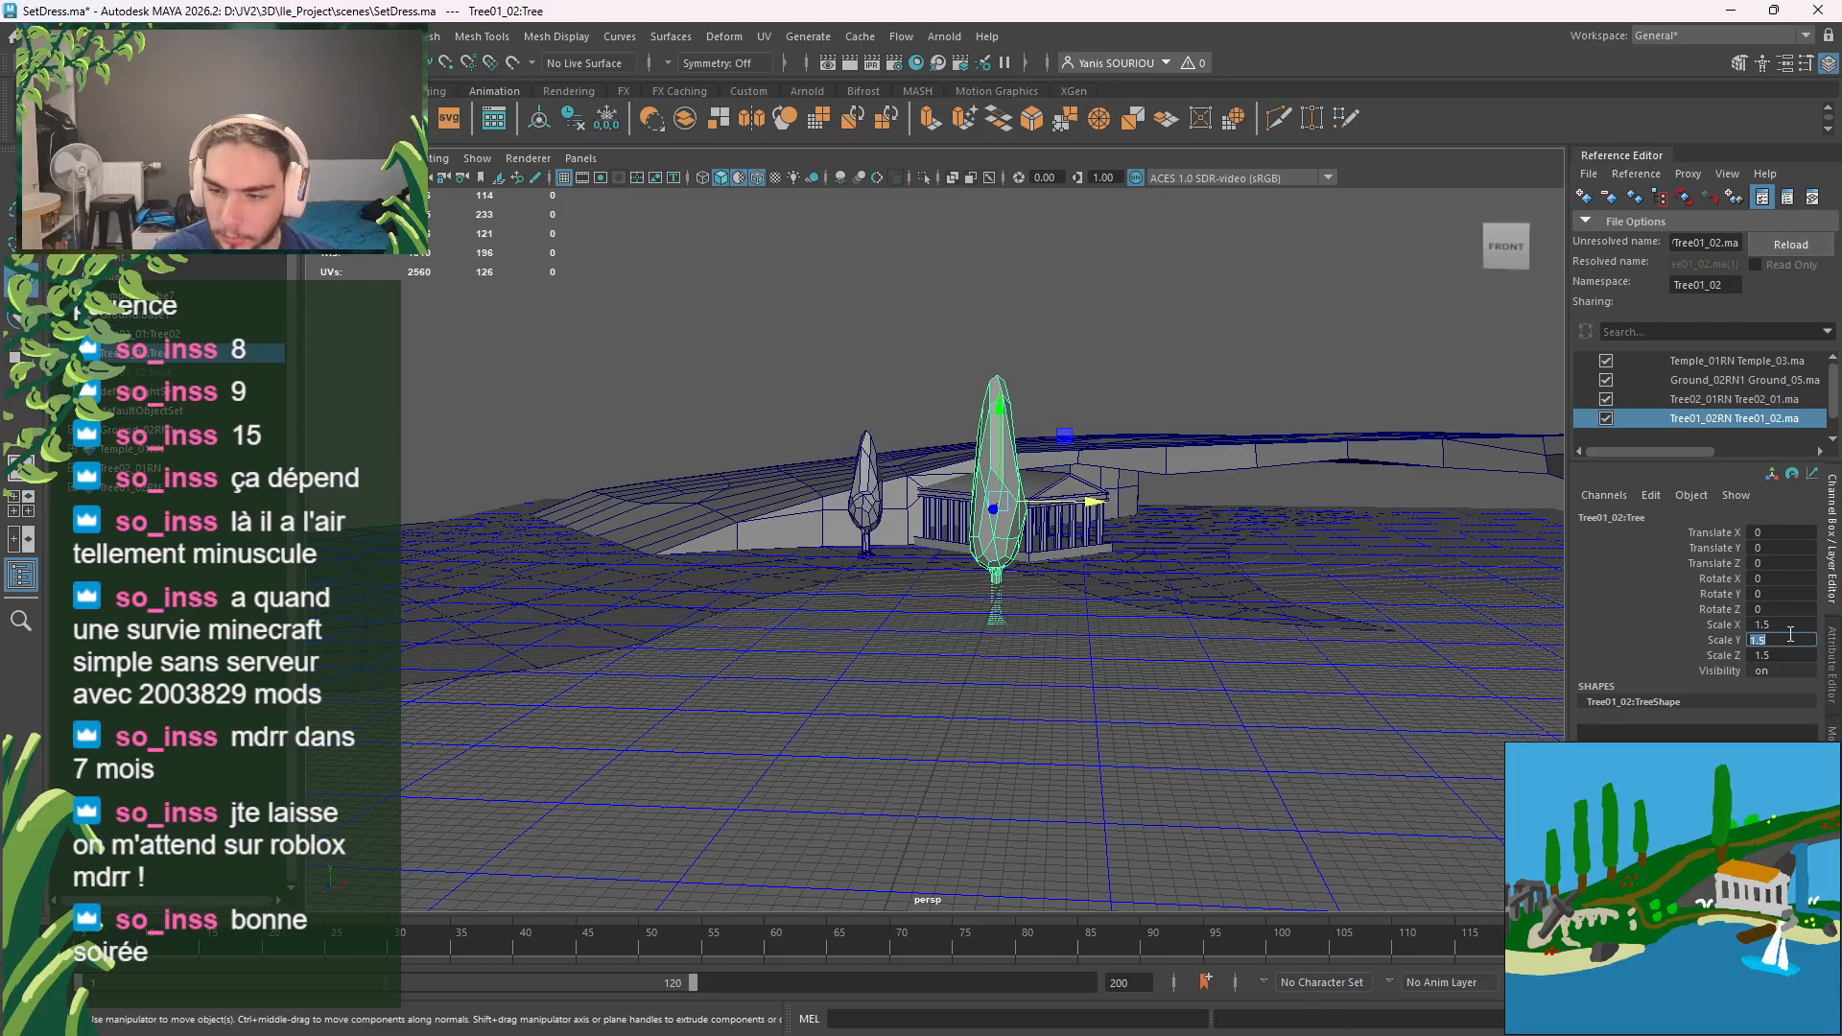
click(1790, 627)
text(1)
click(1782, 655)
text(1)
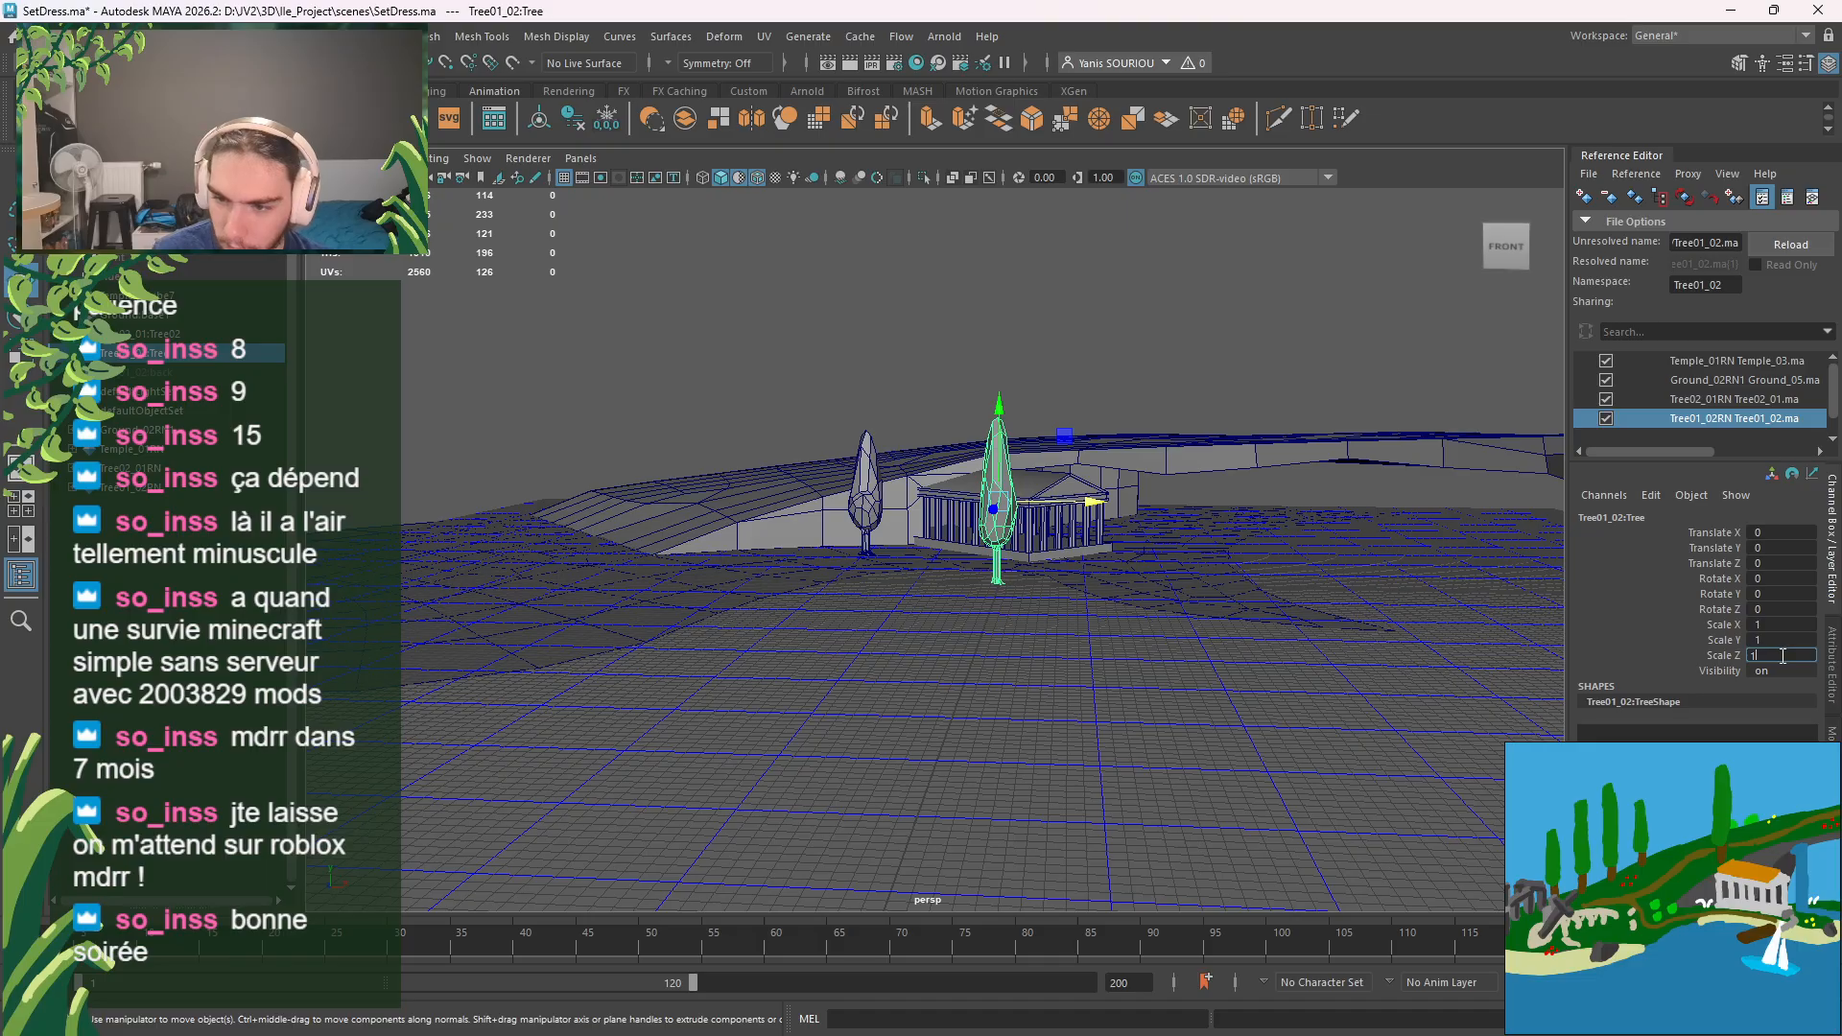
key(Return)
Step: Set the scale of the referenced Tree02 tree to 1 on the X, Y and Z axes
click(860, 491)
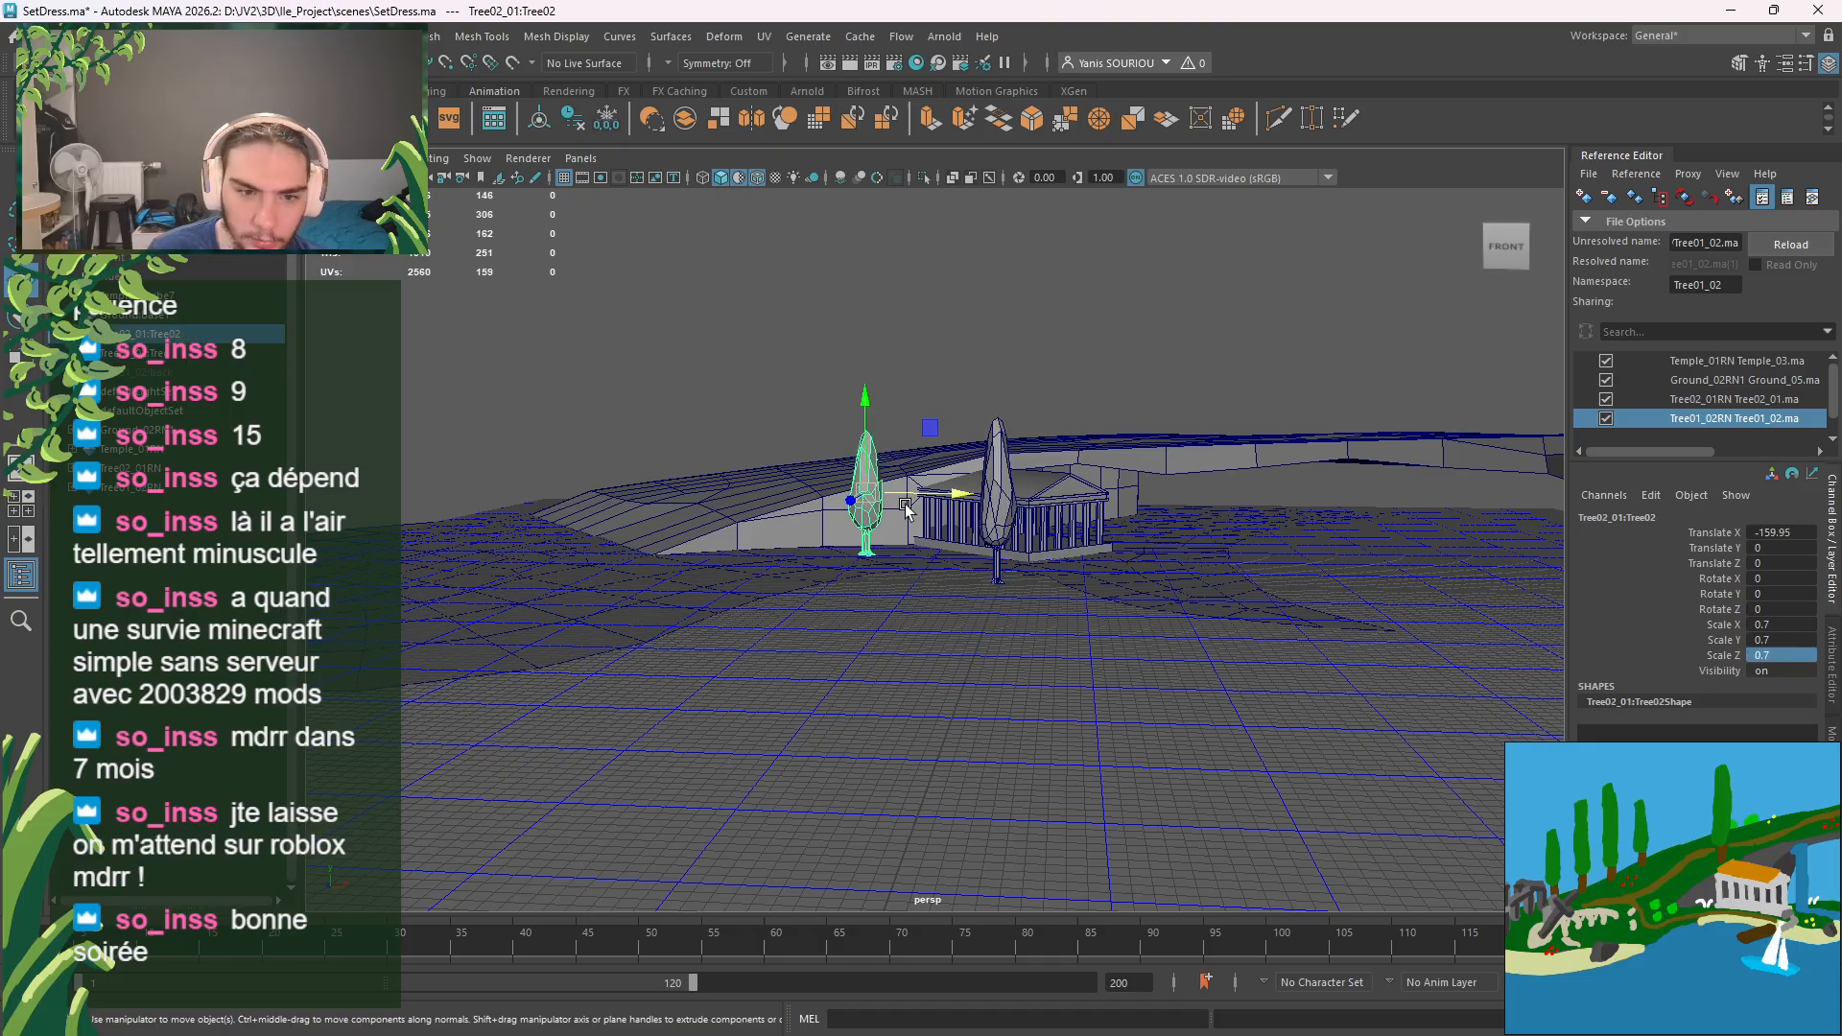
click(1760, 625)
text(1)
click(1763, 640)
text(1)
click(1764, 654)
text(1)
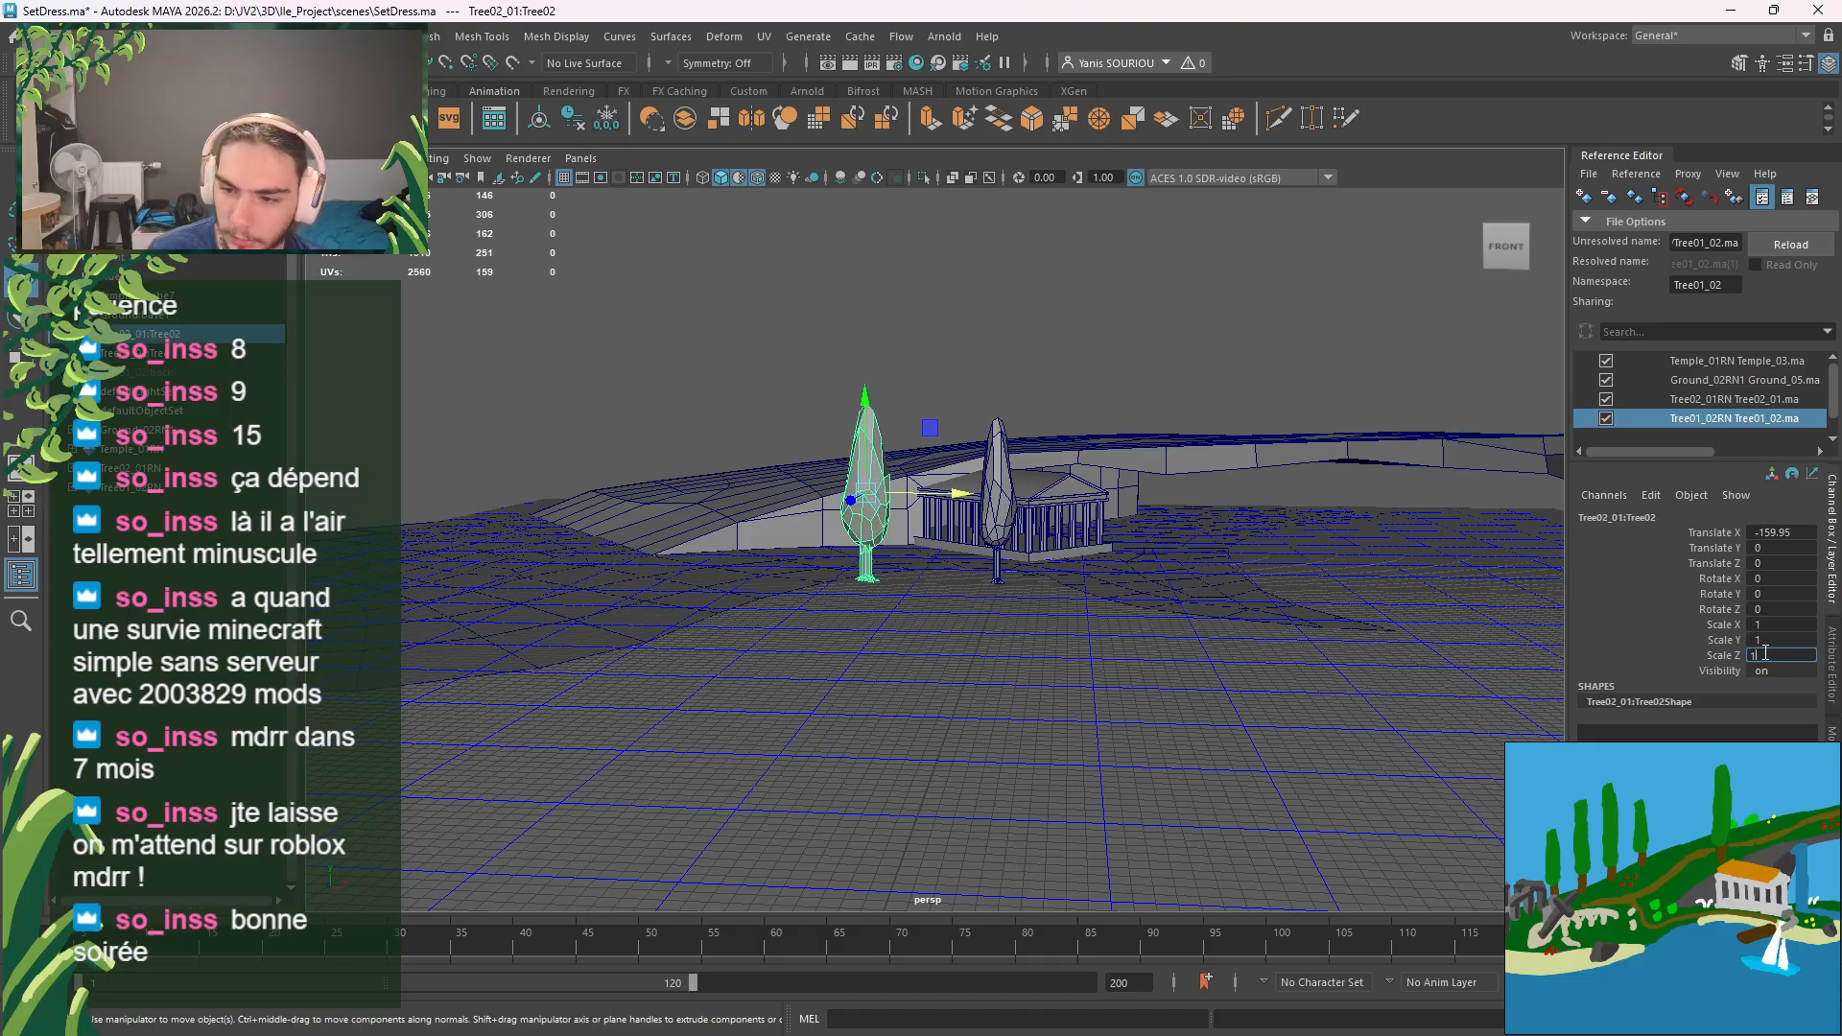
Step: Apply the scale of 1 to the referenced Tree02 tree, clear the selection and save the SetDress scene
key(Return)
click(1342, 694)
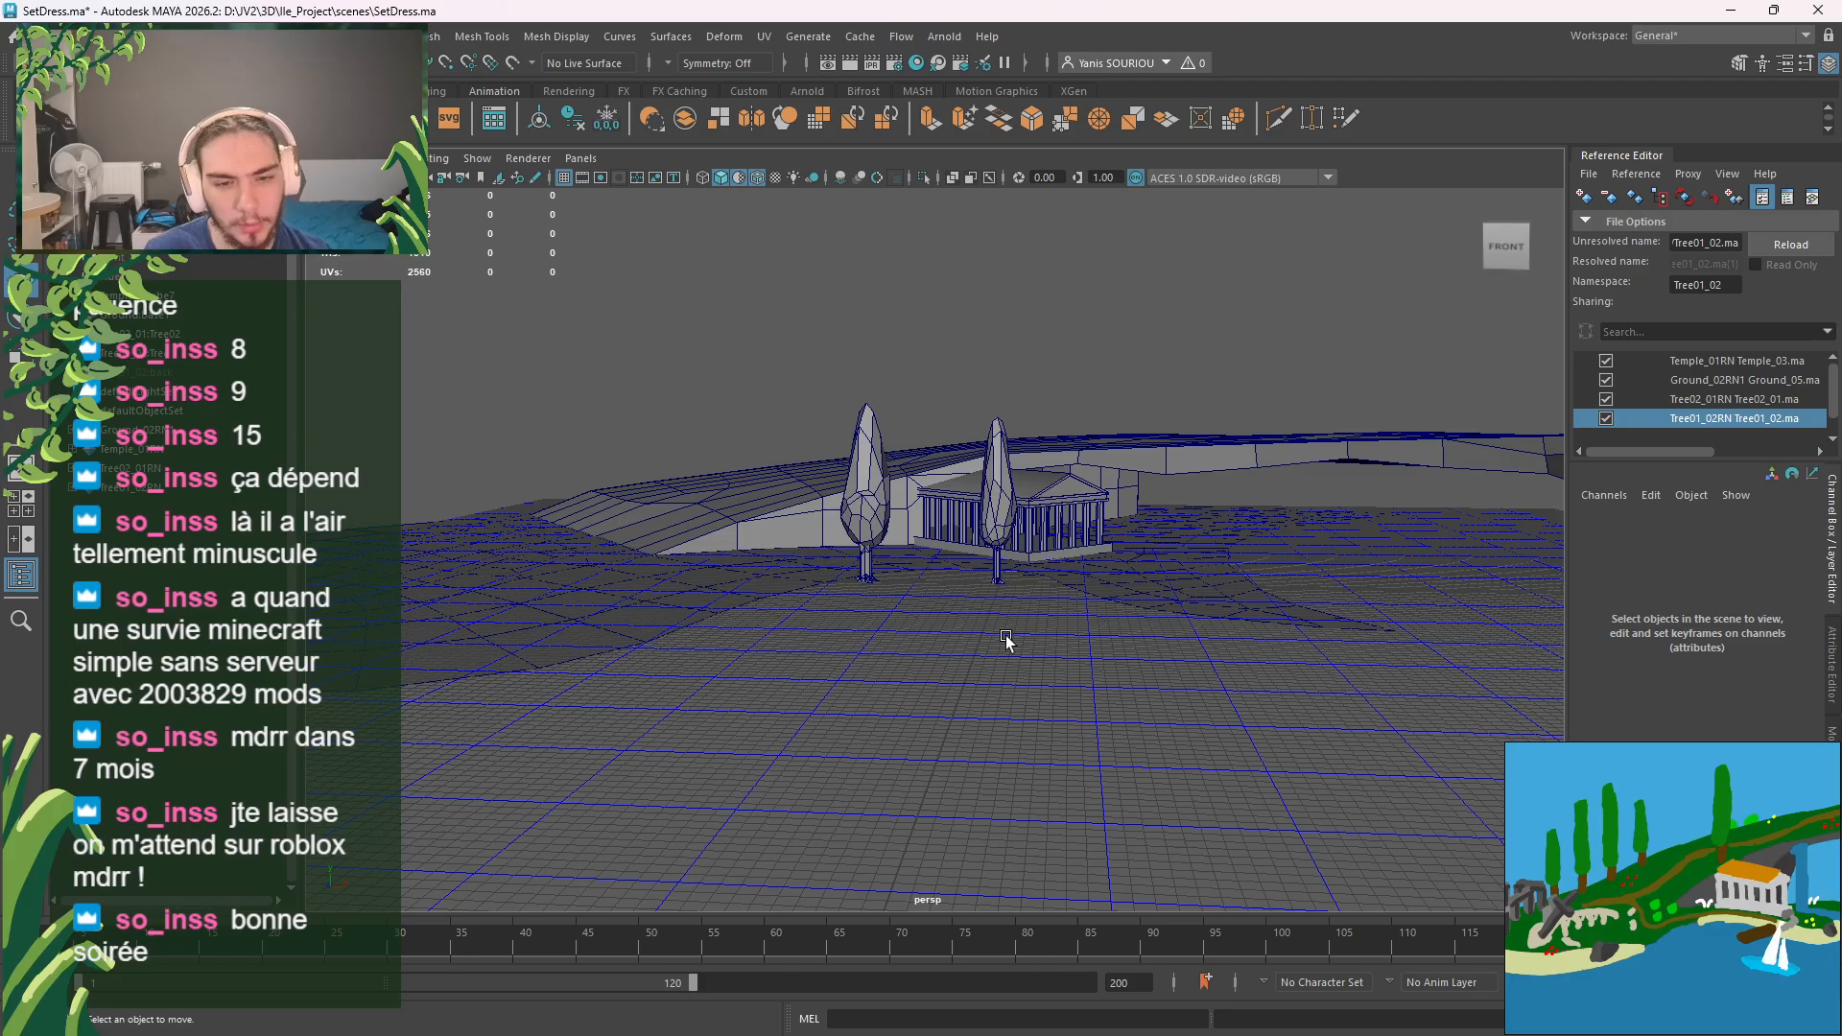
alt+drag(1005, 635, 1052, 701)
scroll(1051, 699, down, 6)
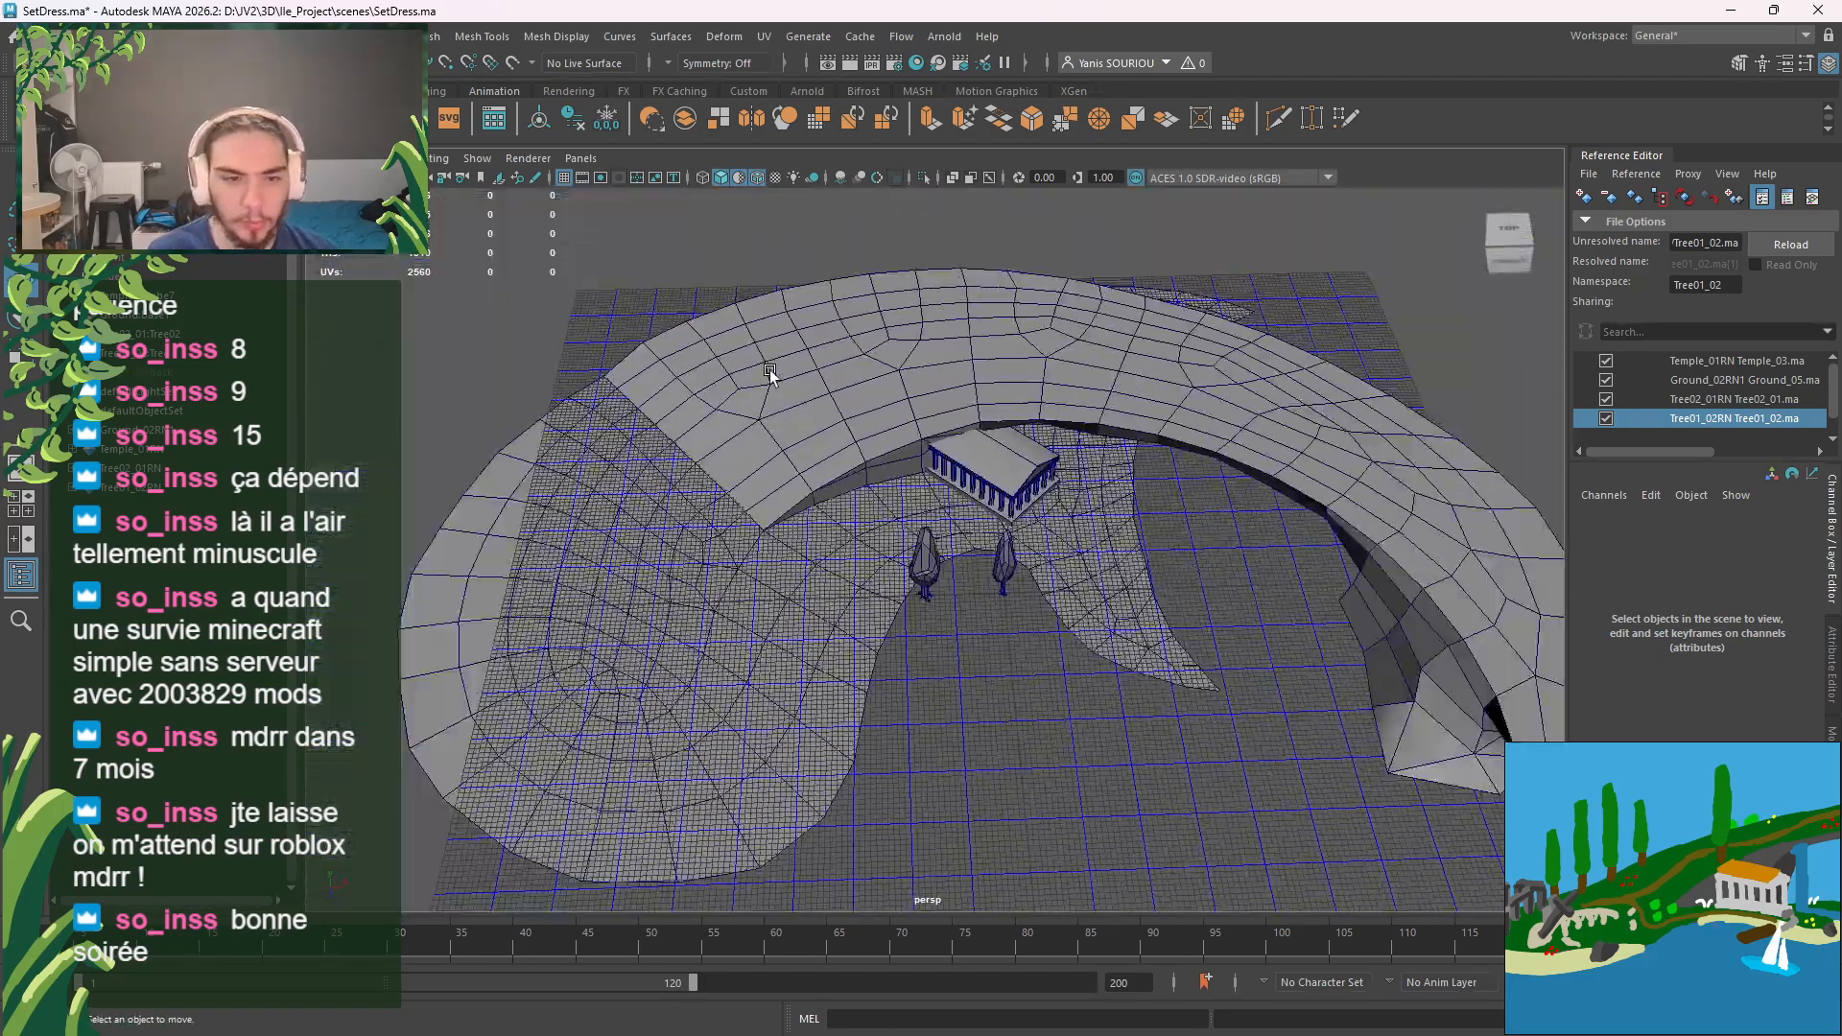
scroll(993, 595, up, 3)
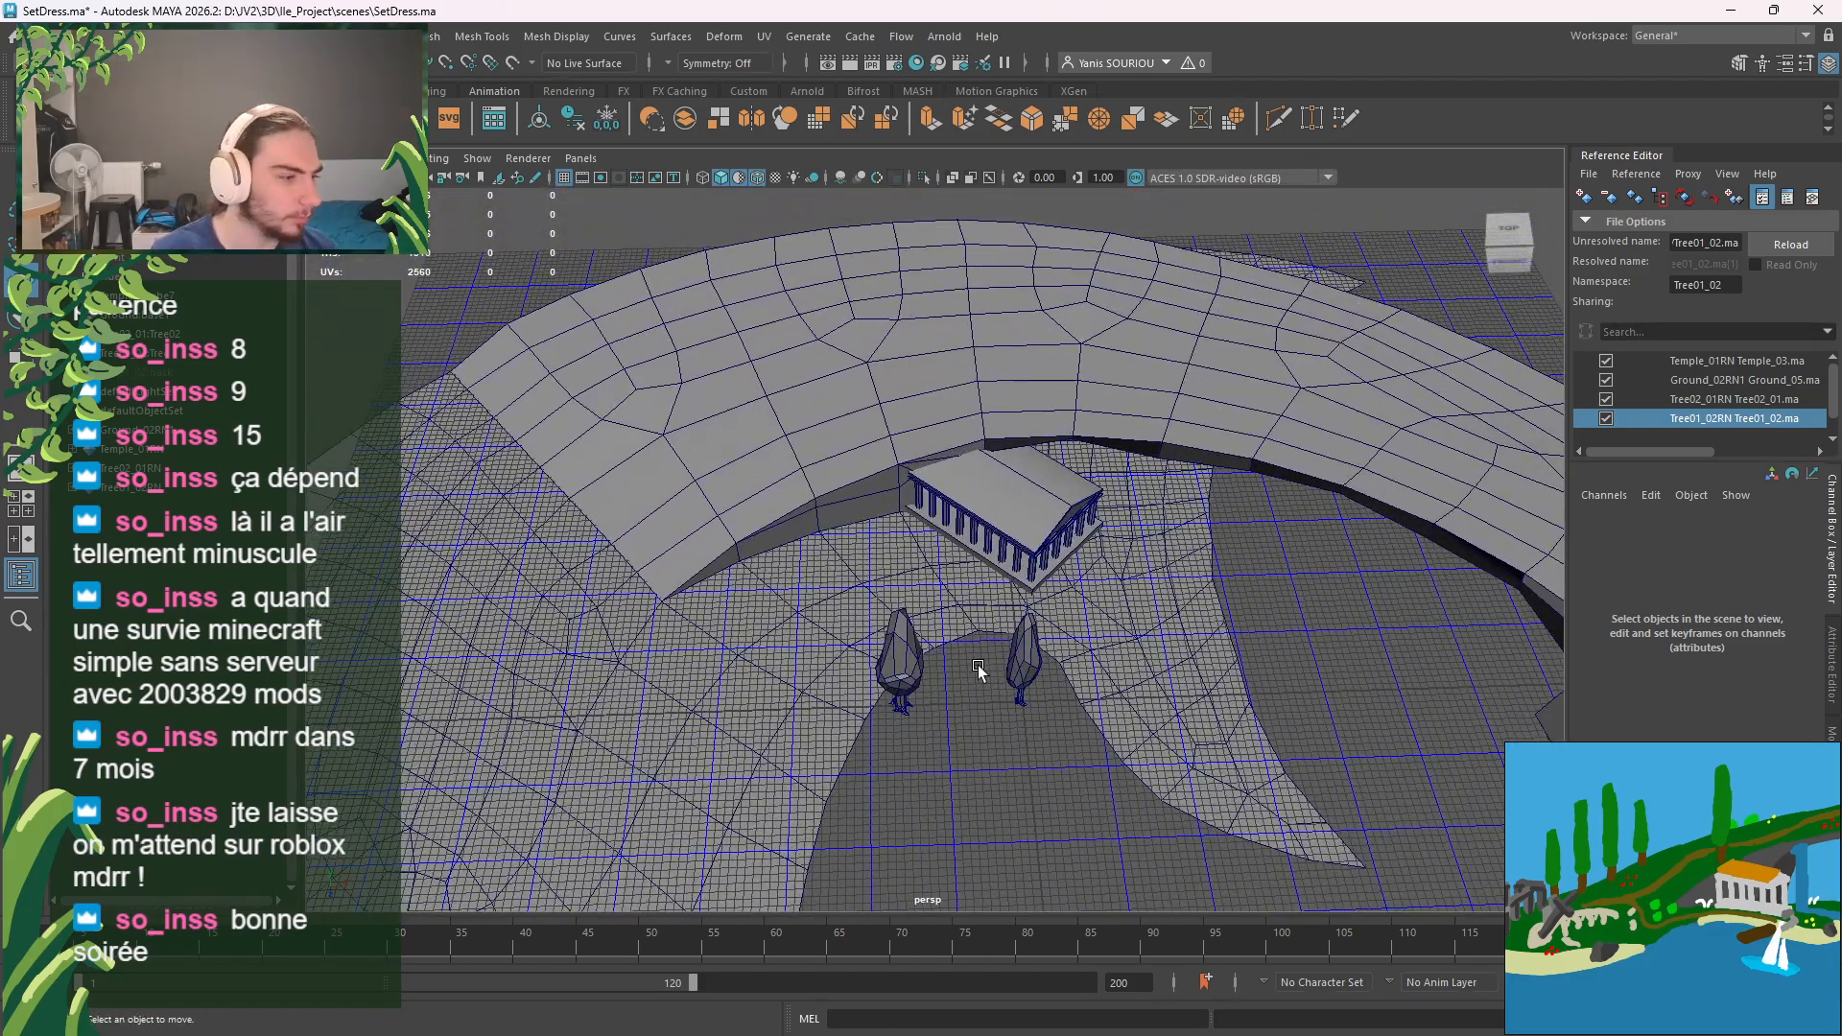
scroll(976, 665, down, 3)
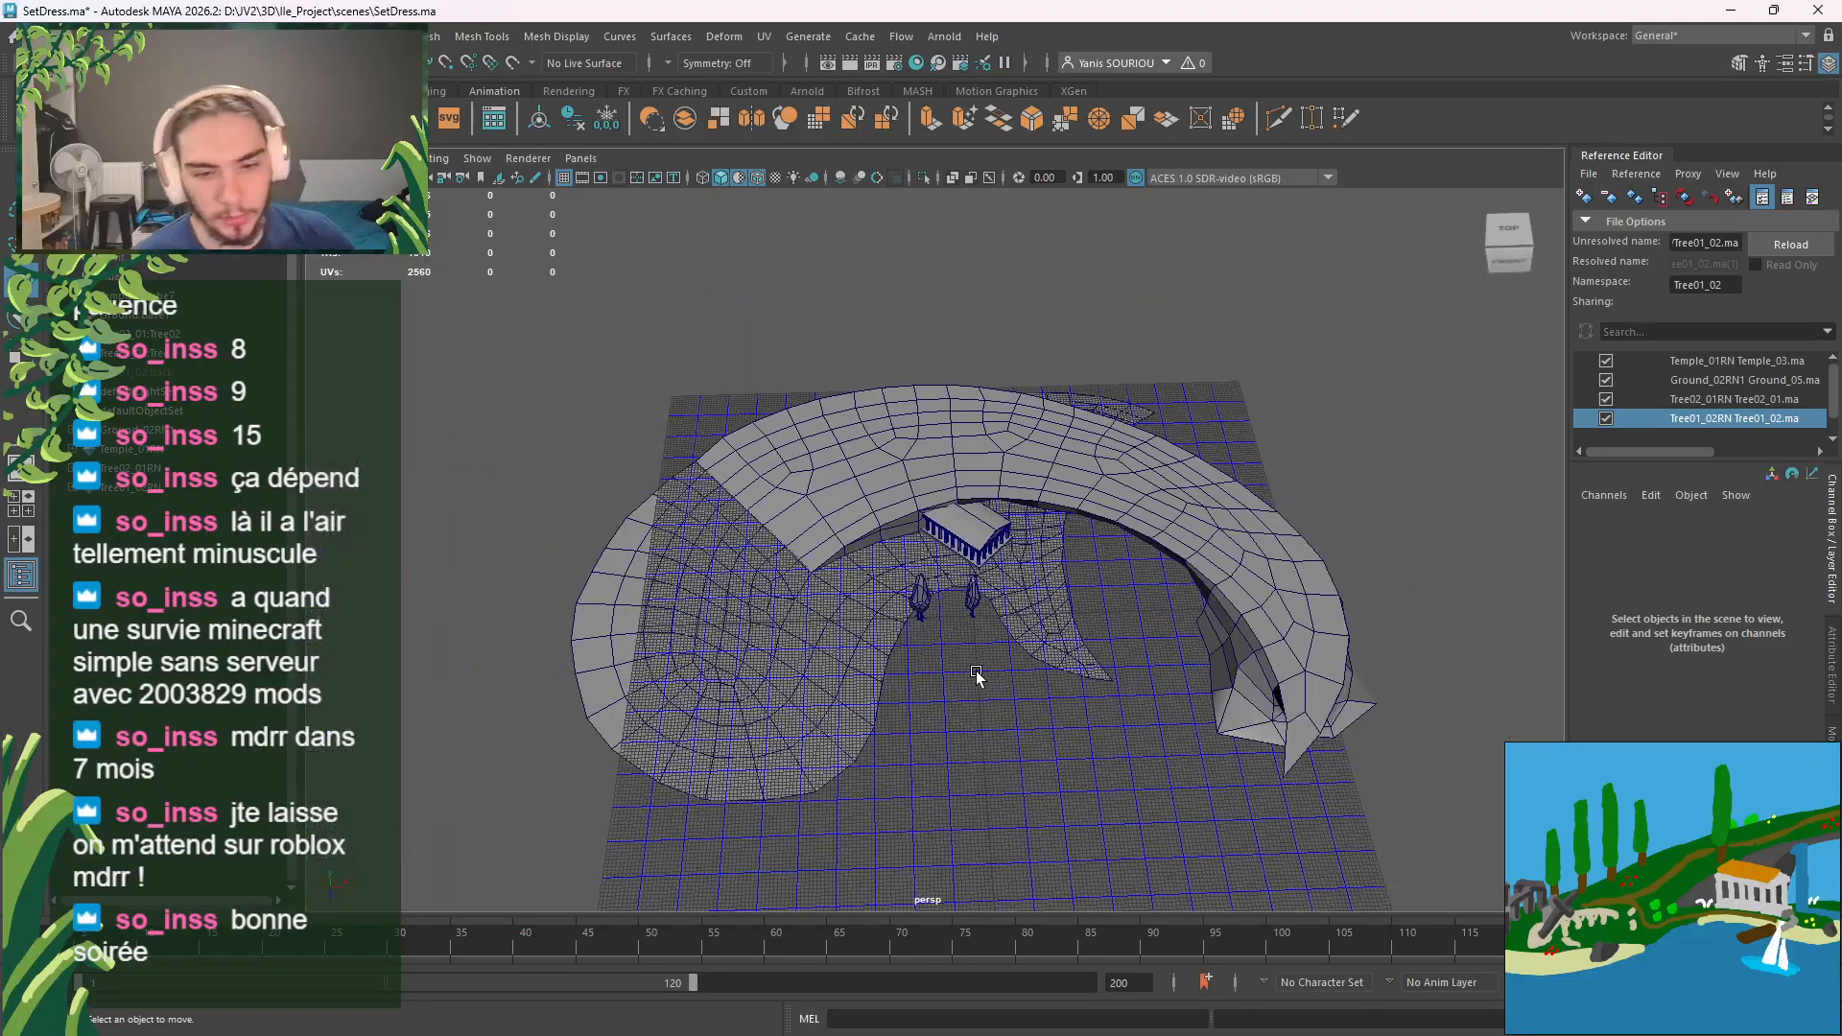
key(ctrl+s)
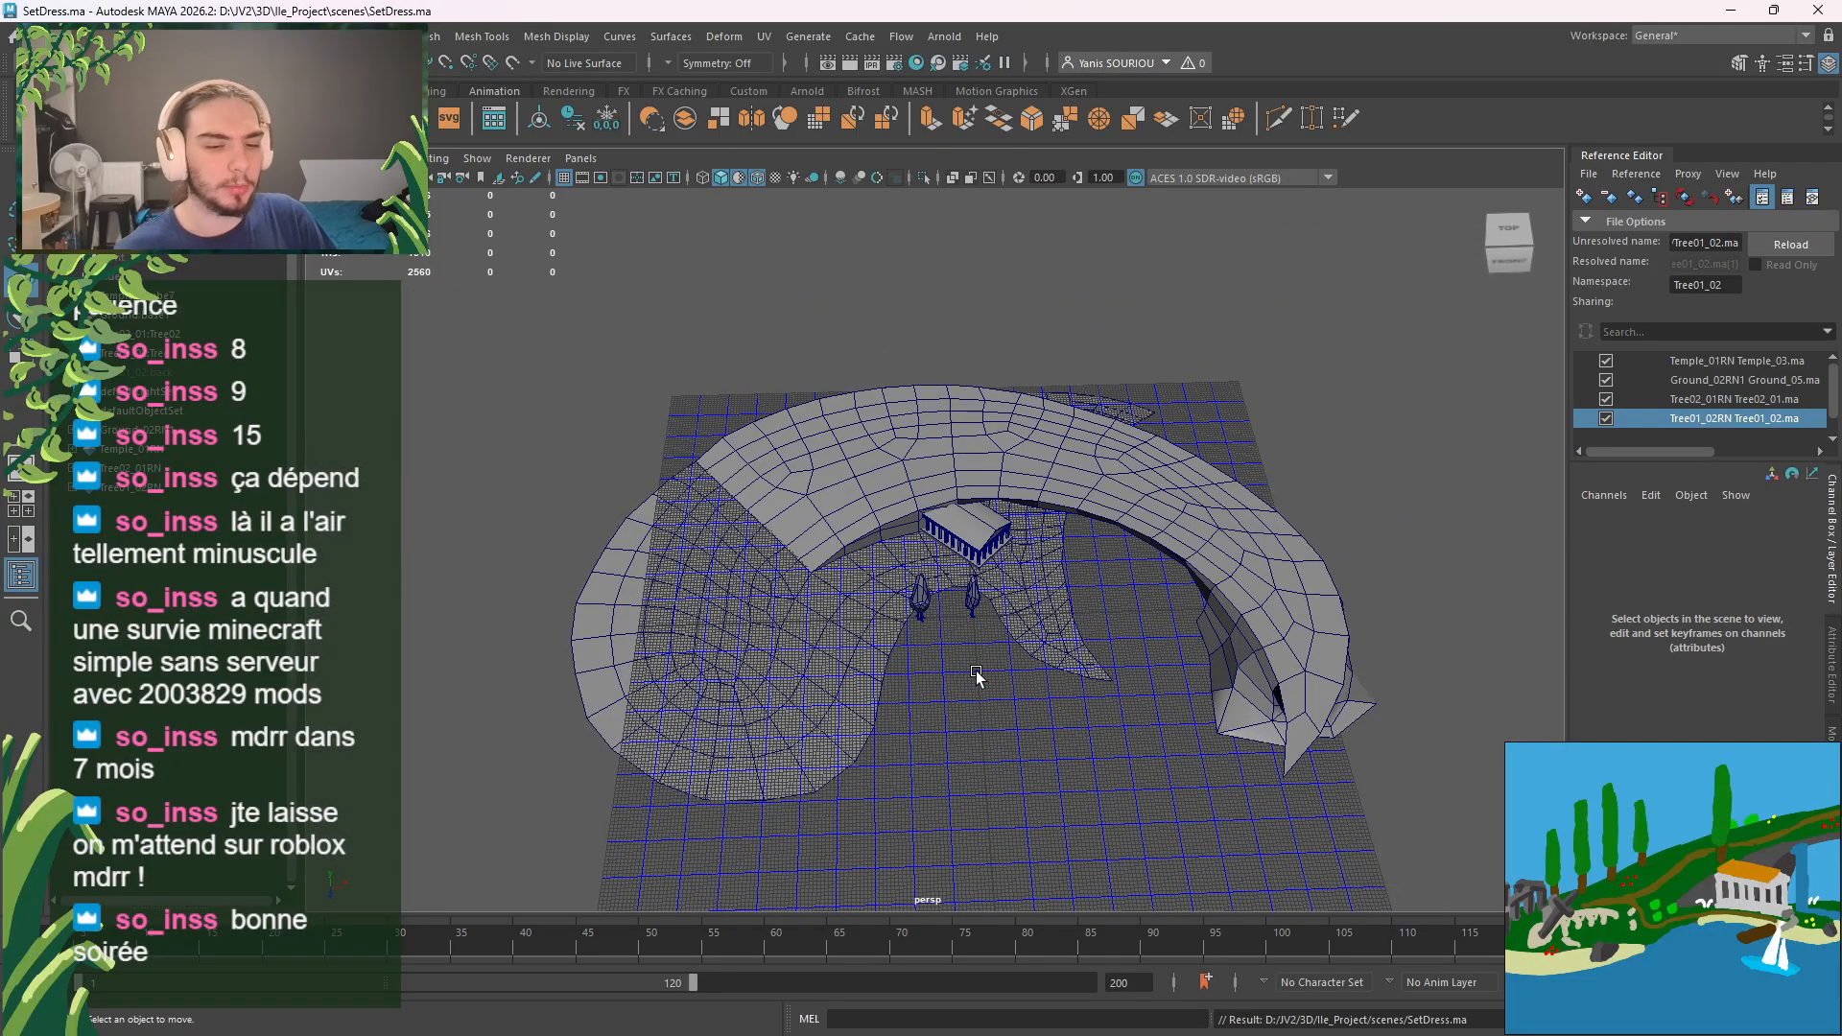
Step: Review the temple and tree placement on the island from several angles and save the SetDress scene again
scroll(975, 671, up, 3)
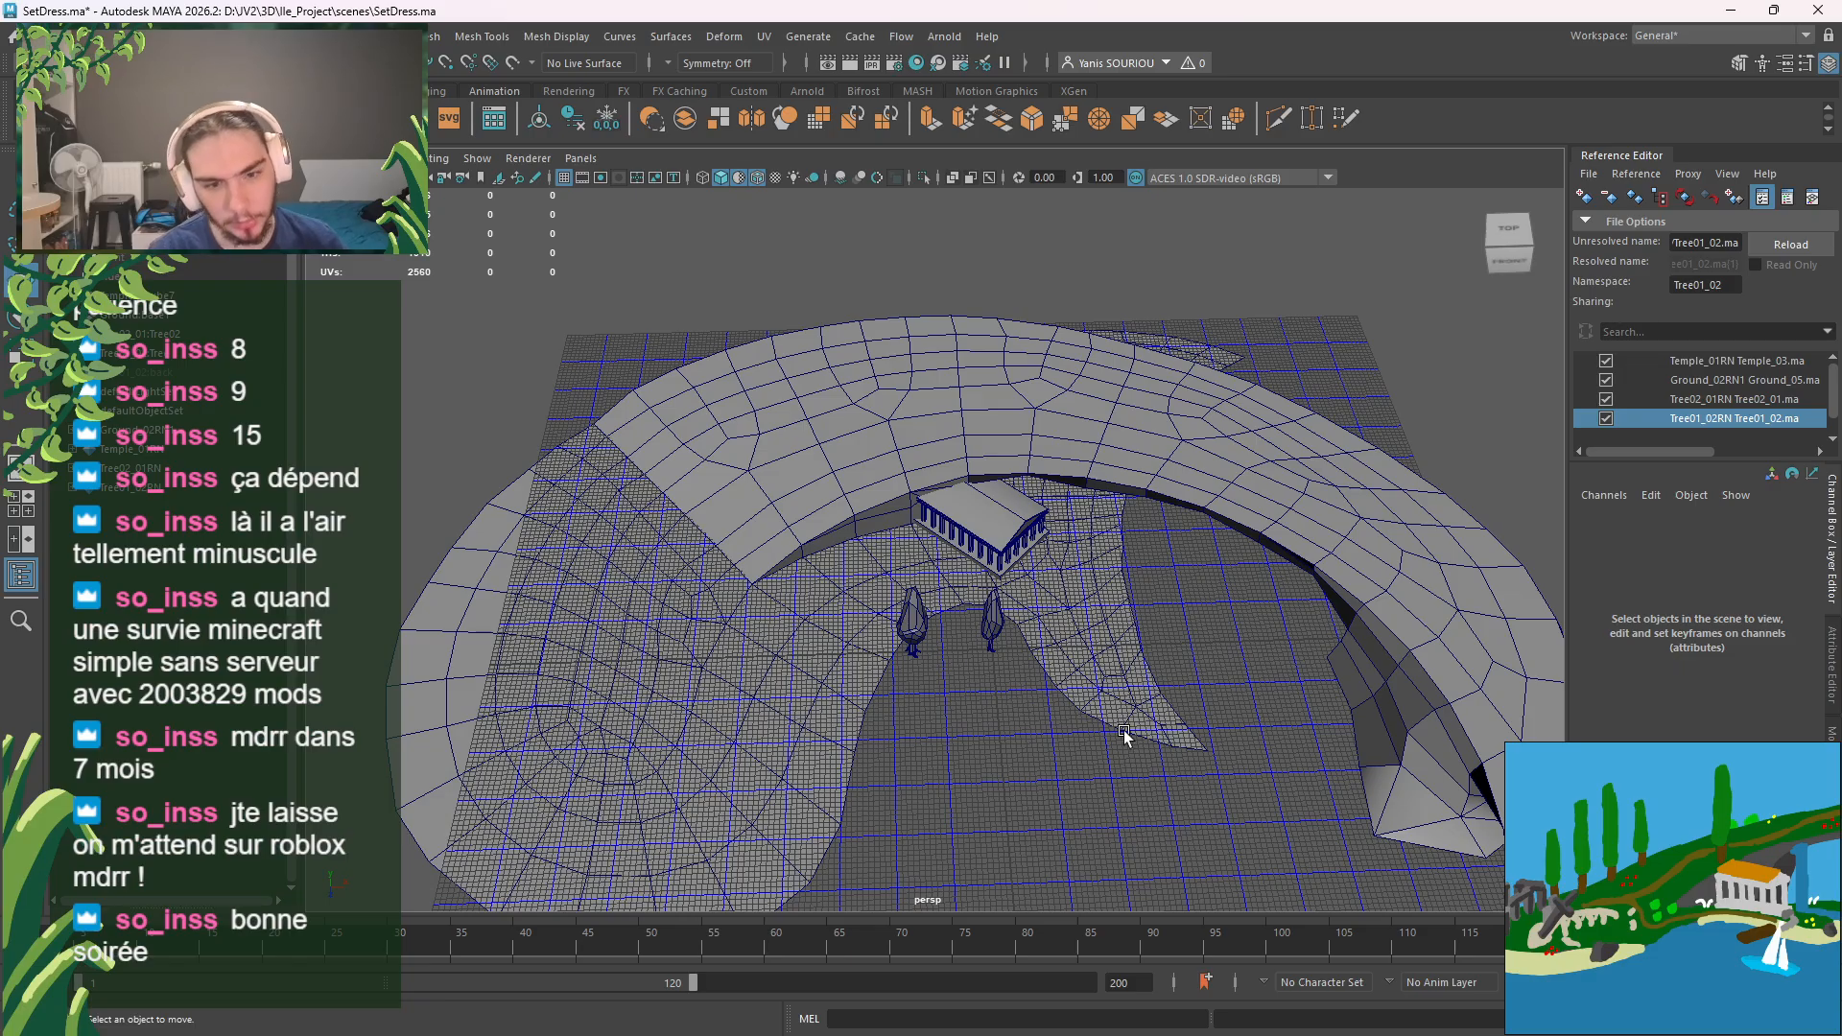
alt+drag(1124, 729, 1171, 657)
alt+drag(872, 692, 708, 811)
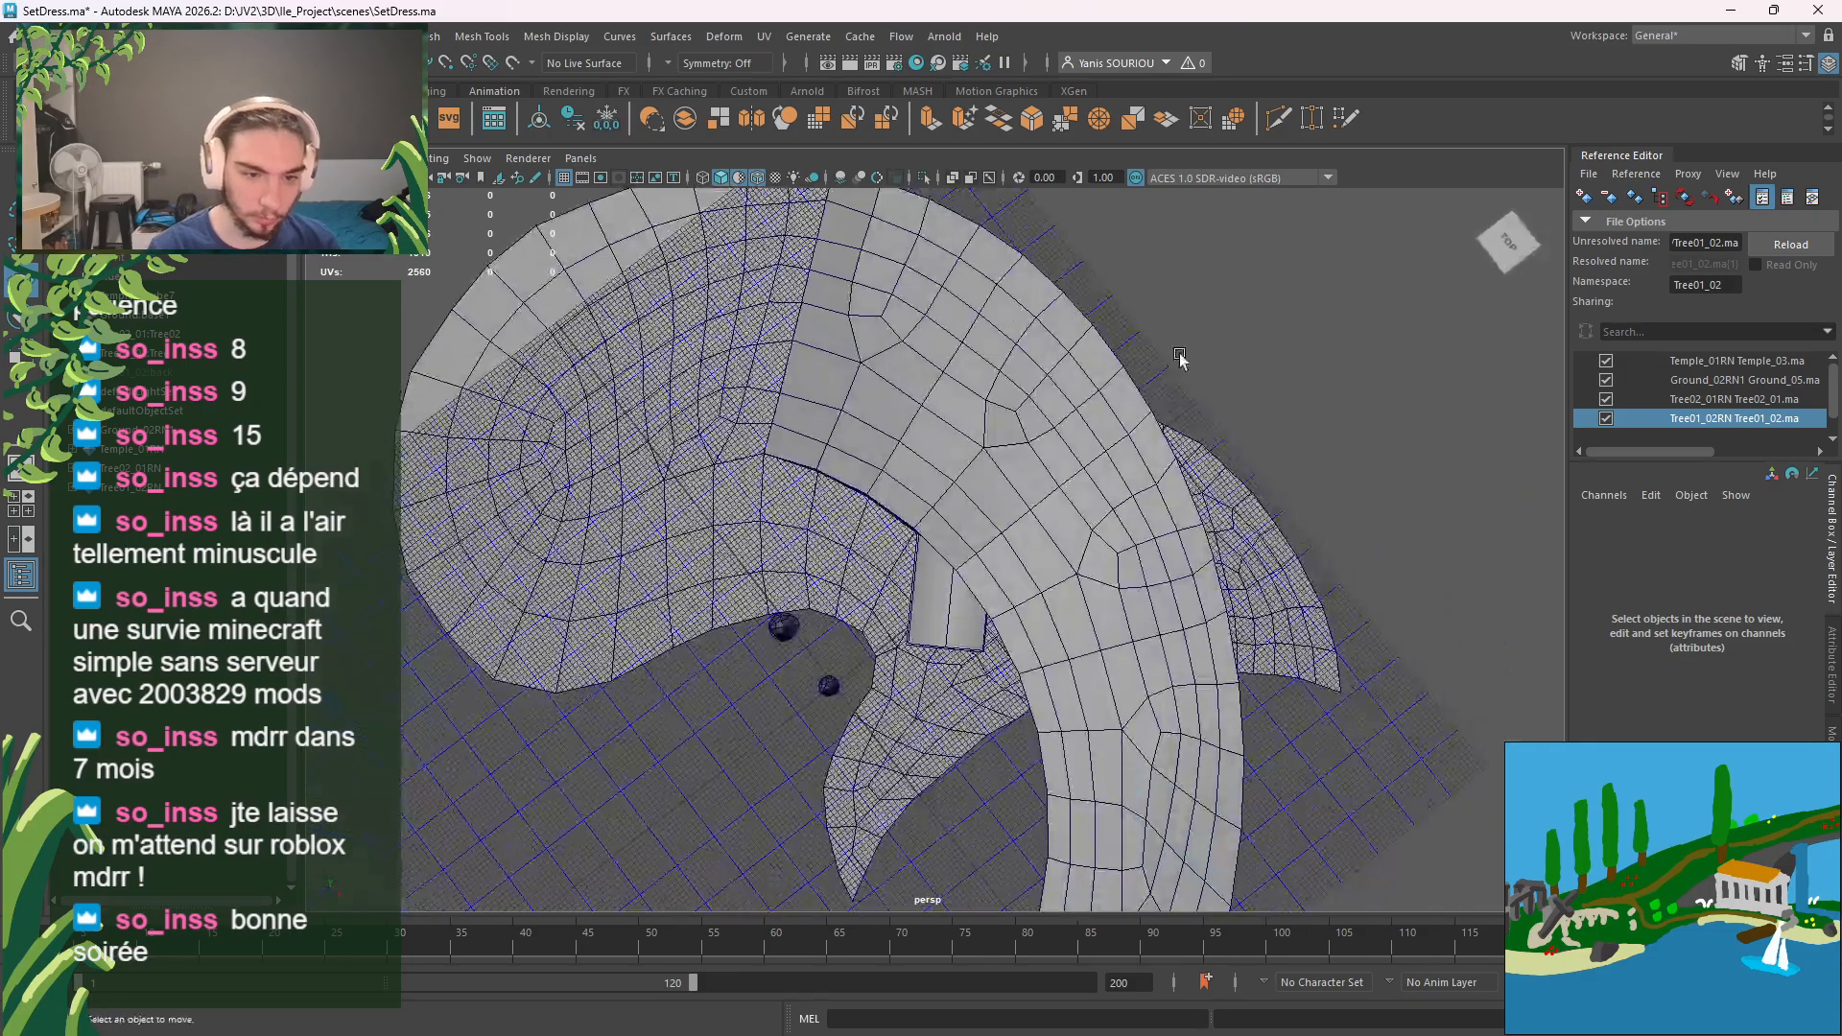
alt+drag(842, 772, 1045, 619)
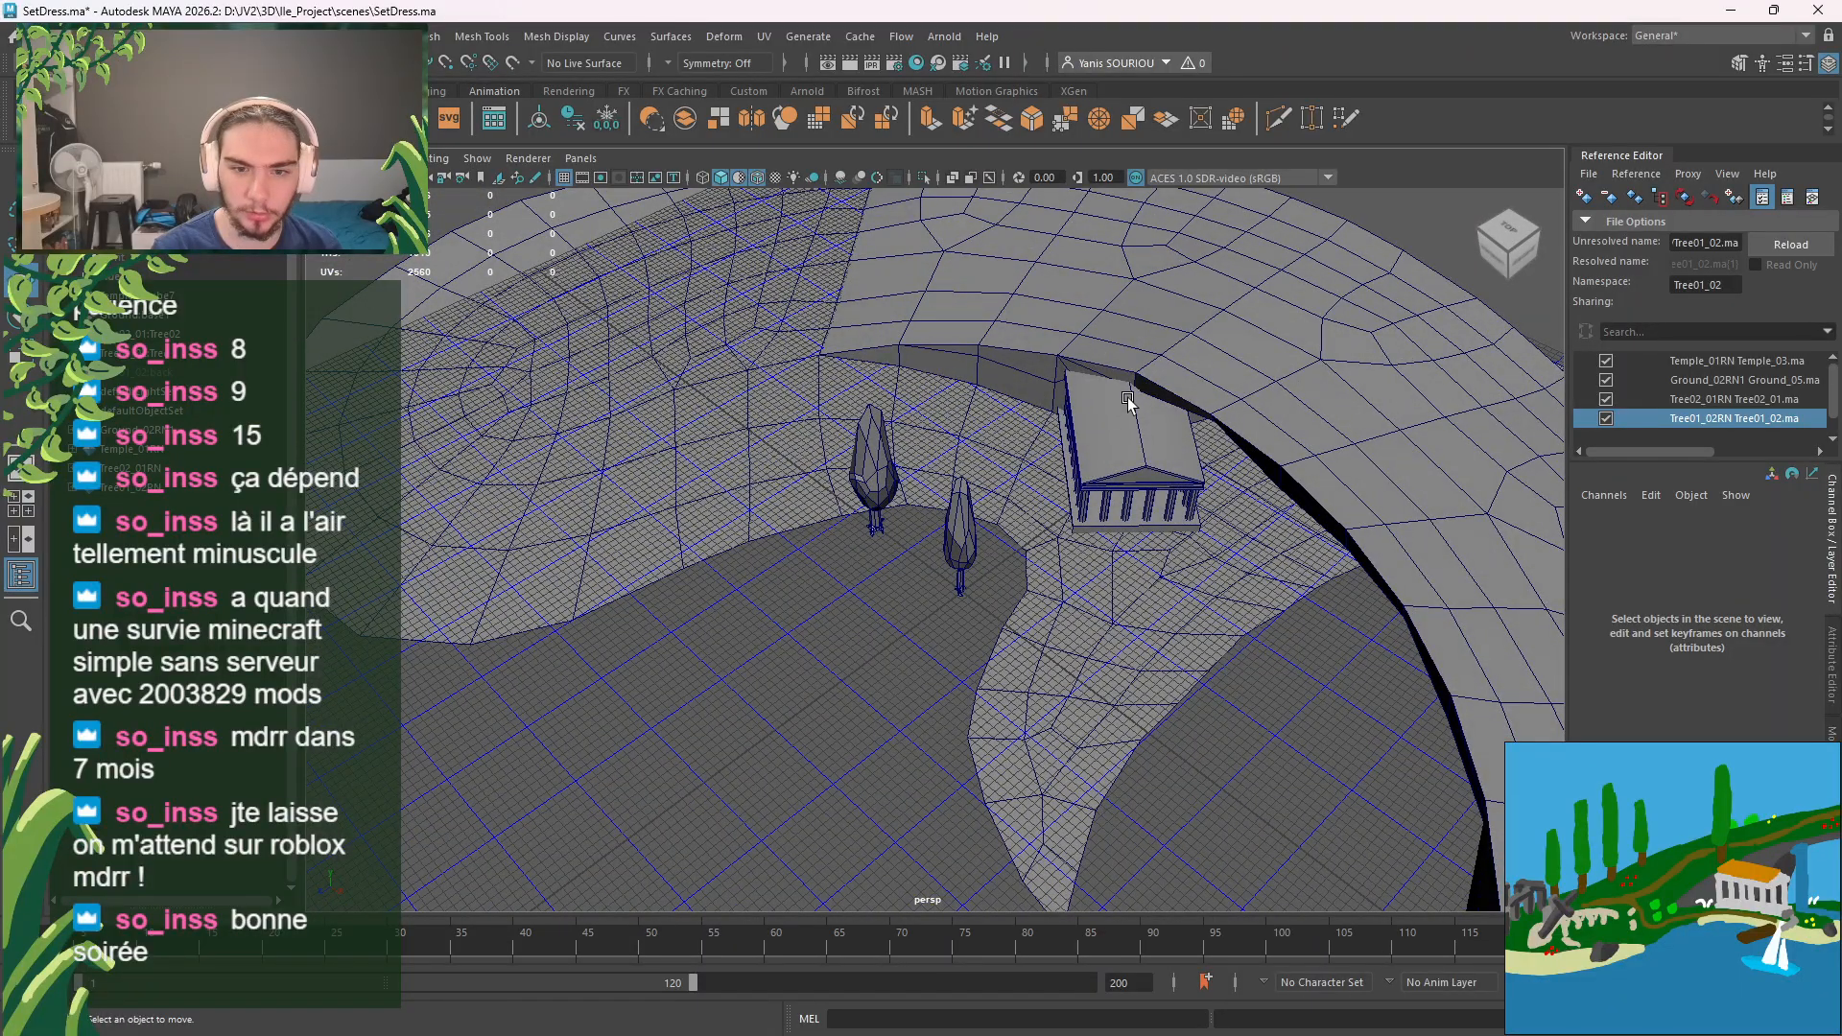
alt+drag(1129, 403, 994, 641)
key(ctrl+s)
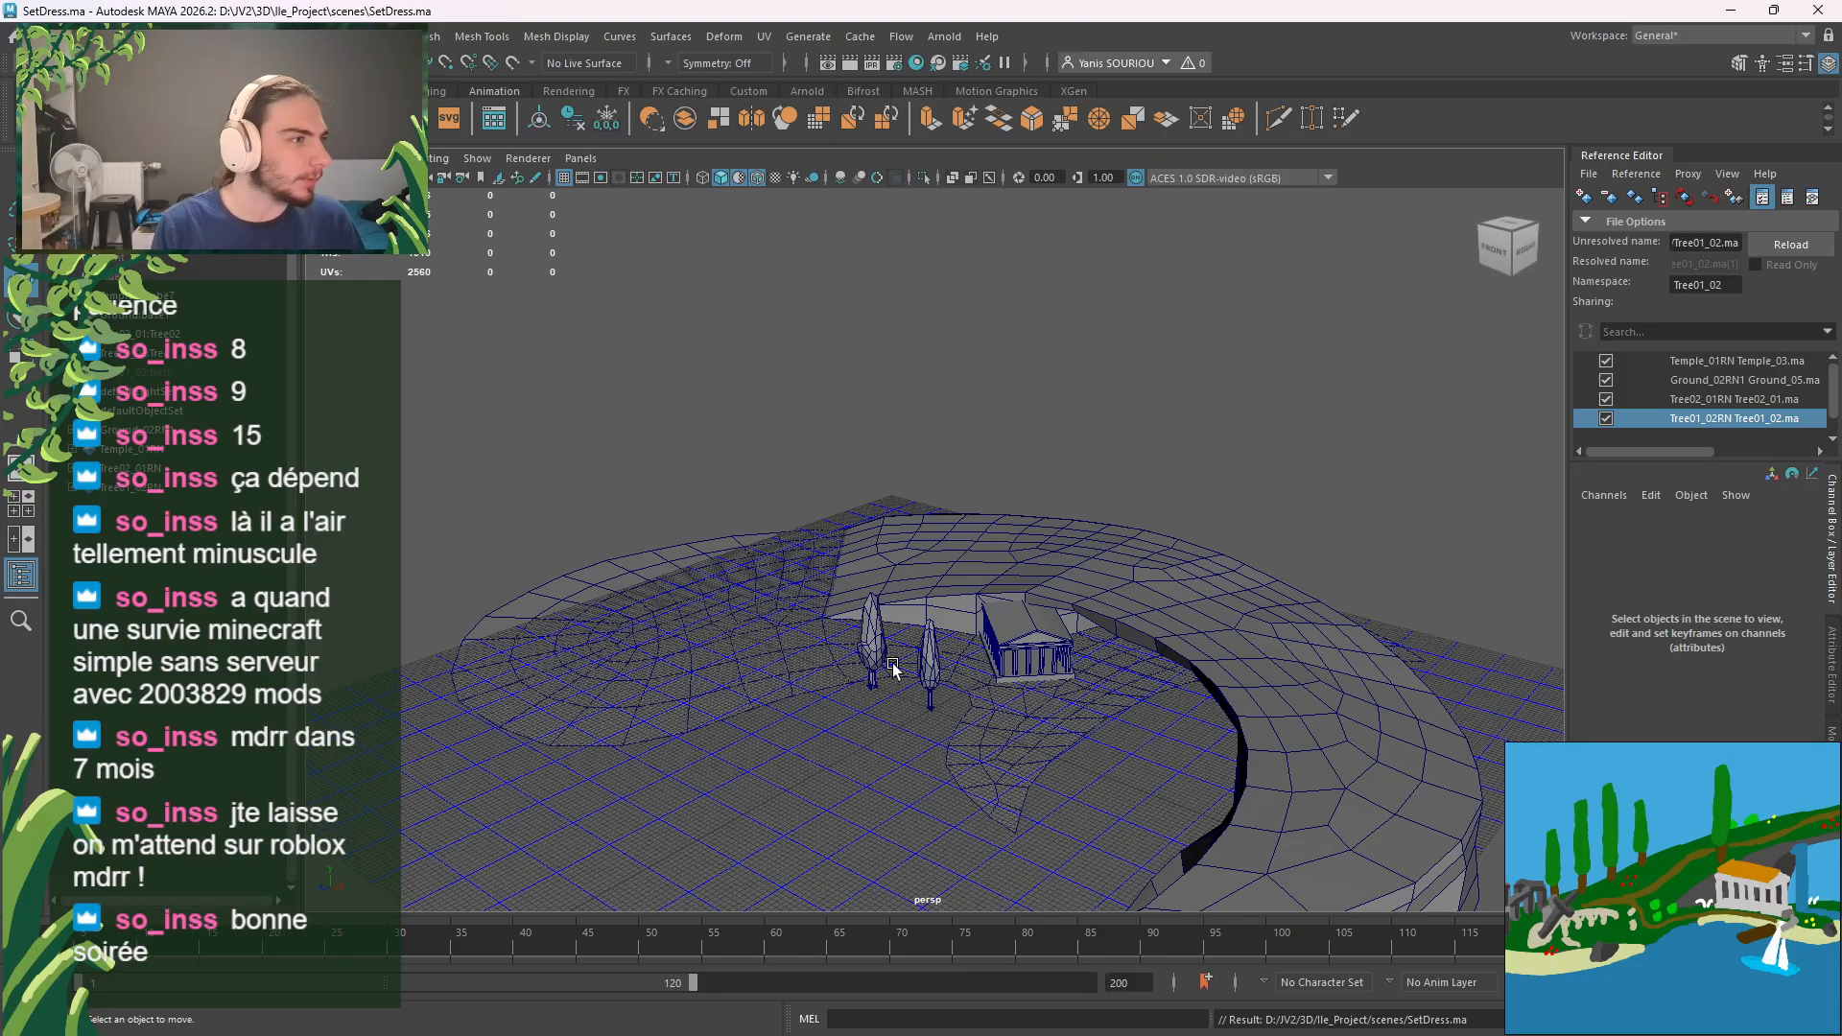
alt+drag(931, 628, 1027, 659)
scroll(1027, 658, up, 3)
alt+middle_drag(1028, 658, 991, 771)
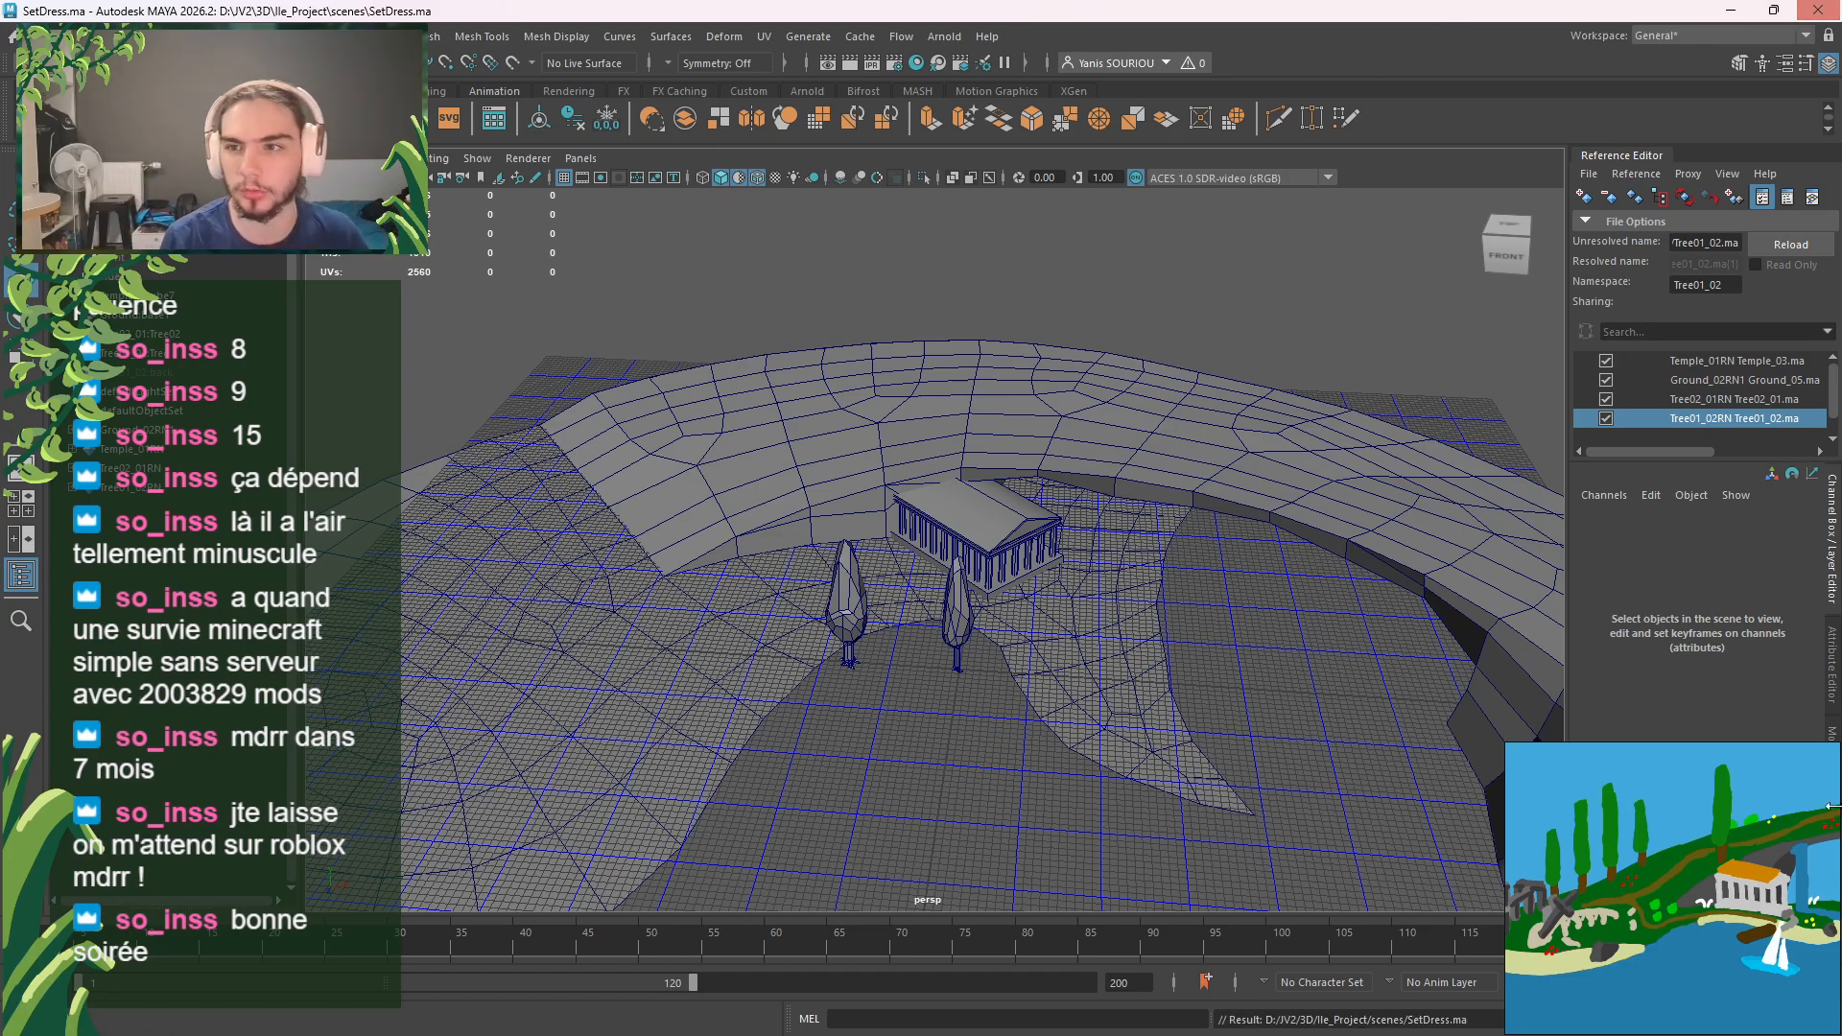
Step: Close the PureRef reference board and discard its unsaved changes
click(1826, 758)
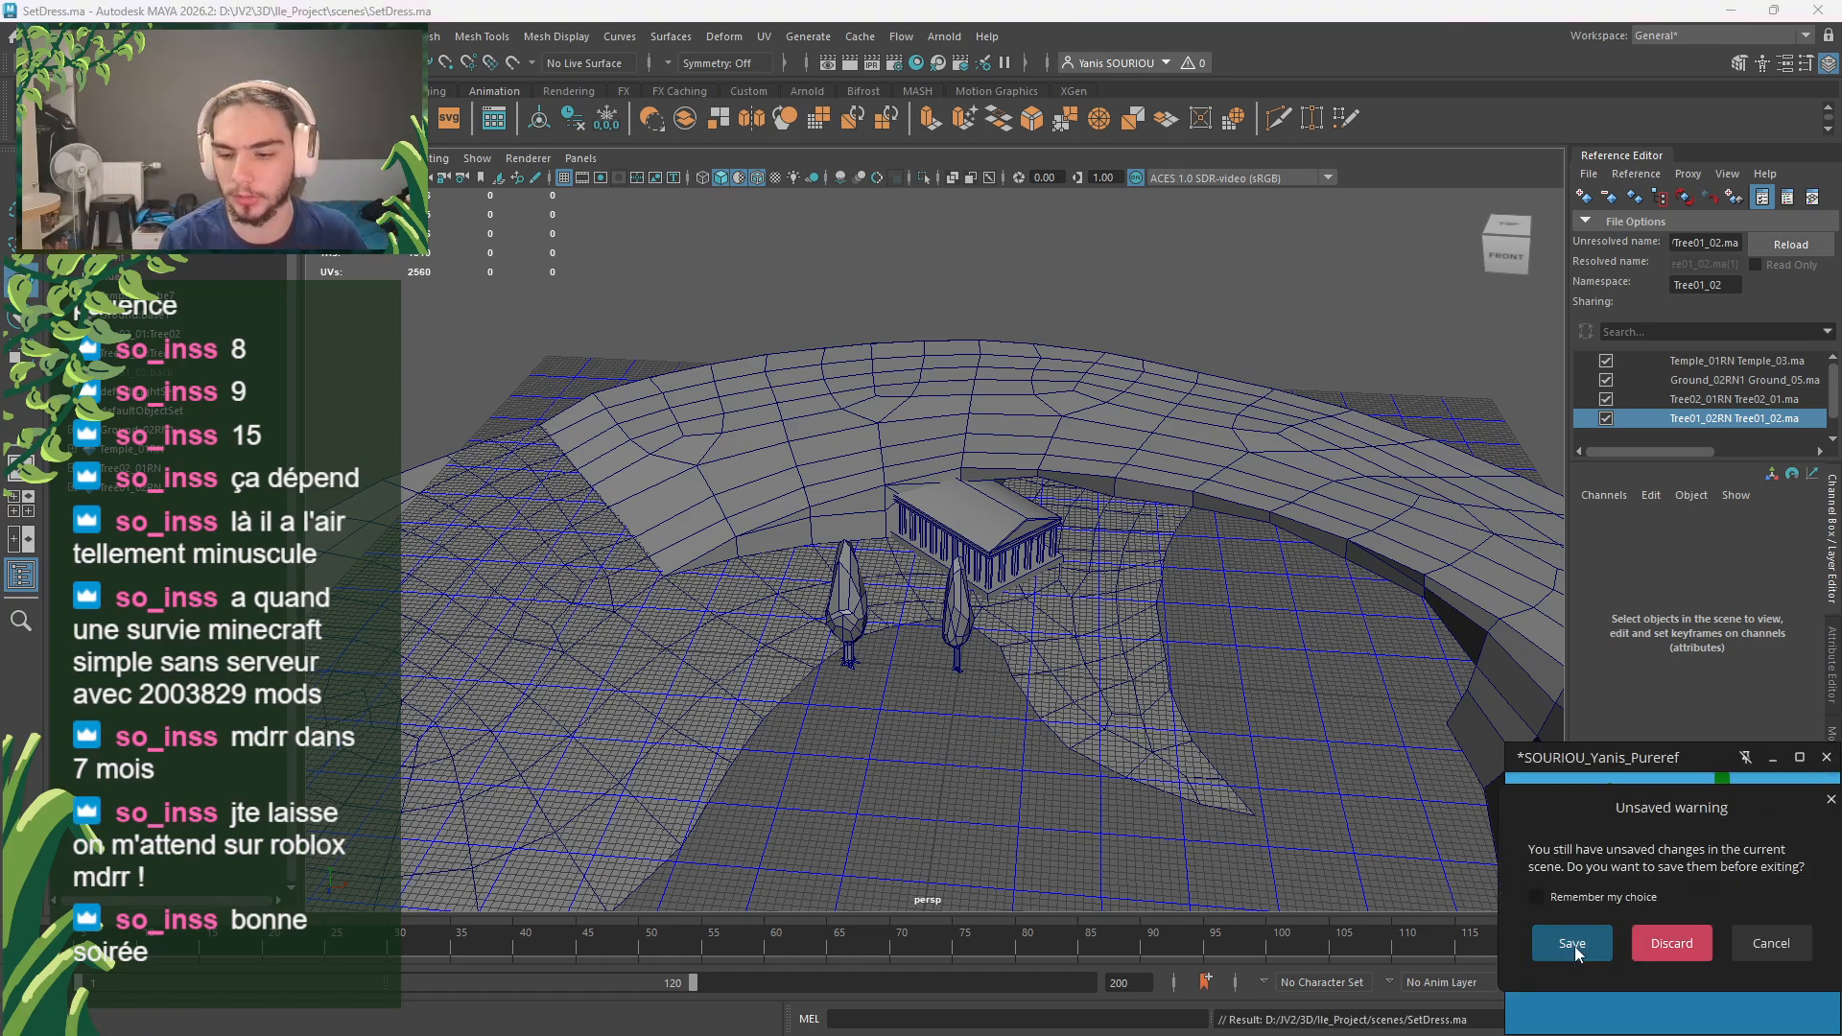
click(1770, 952)
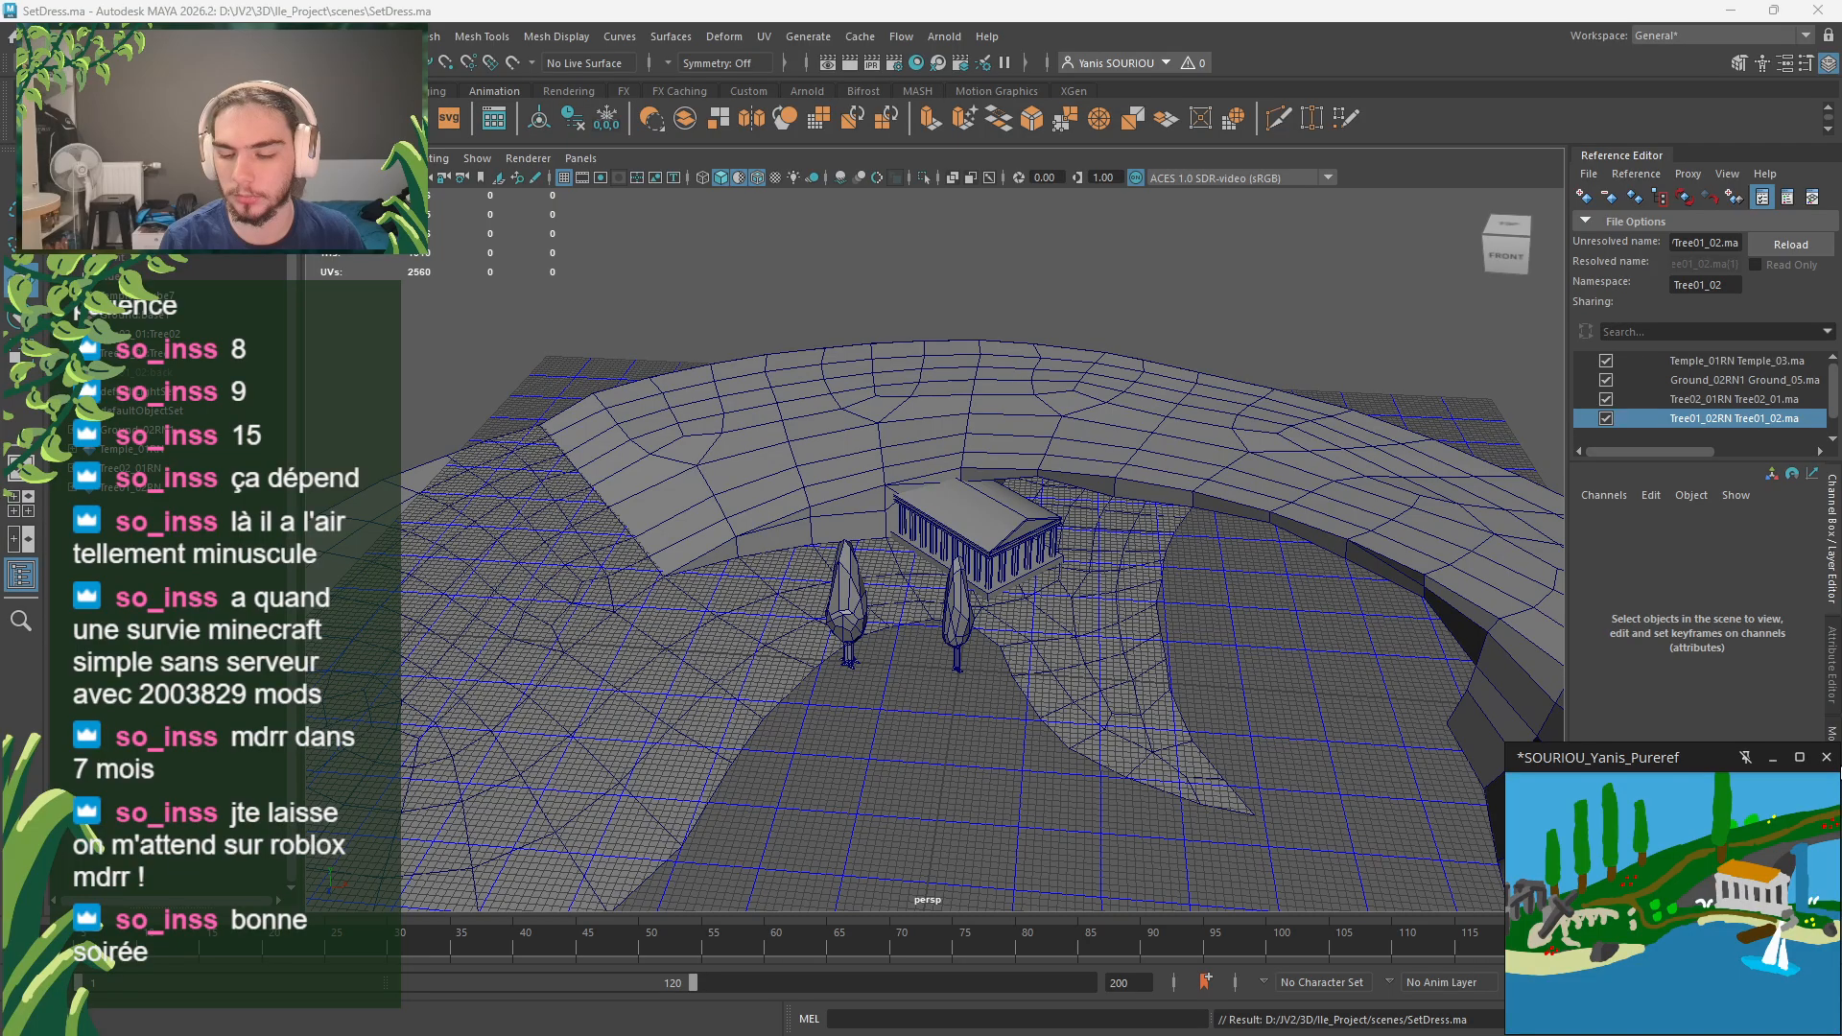
click(1825, 758)
click(1662, 944)
Step: Switch to the Maya window with the GrapinBase scene
key(super+Tab)
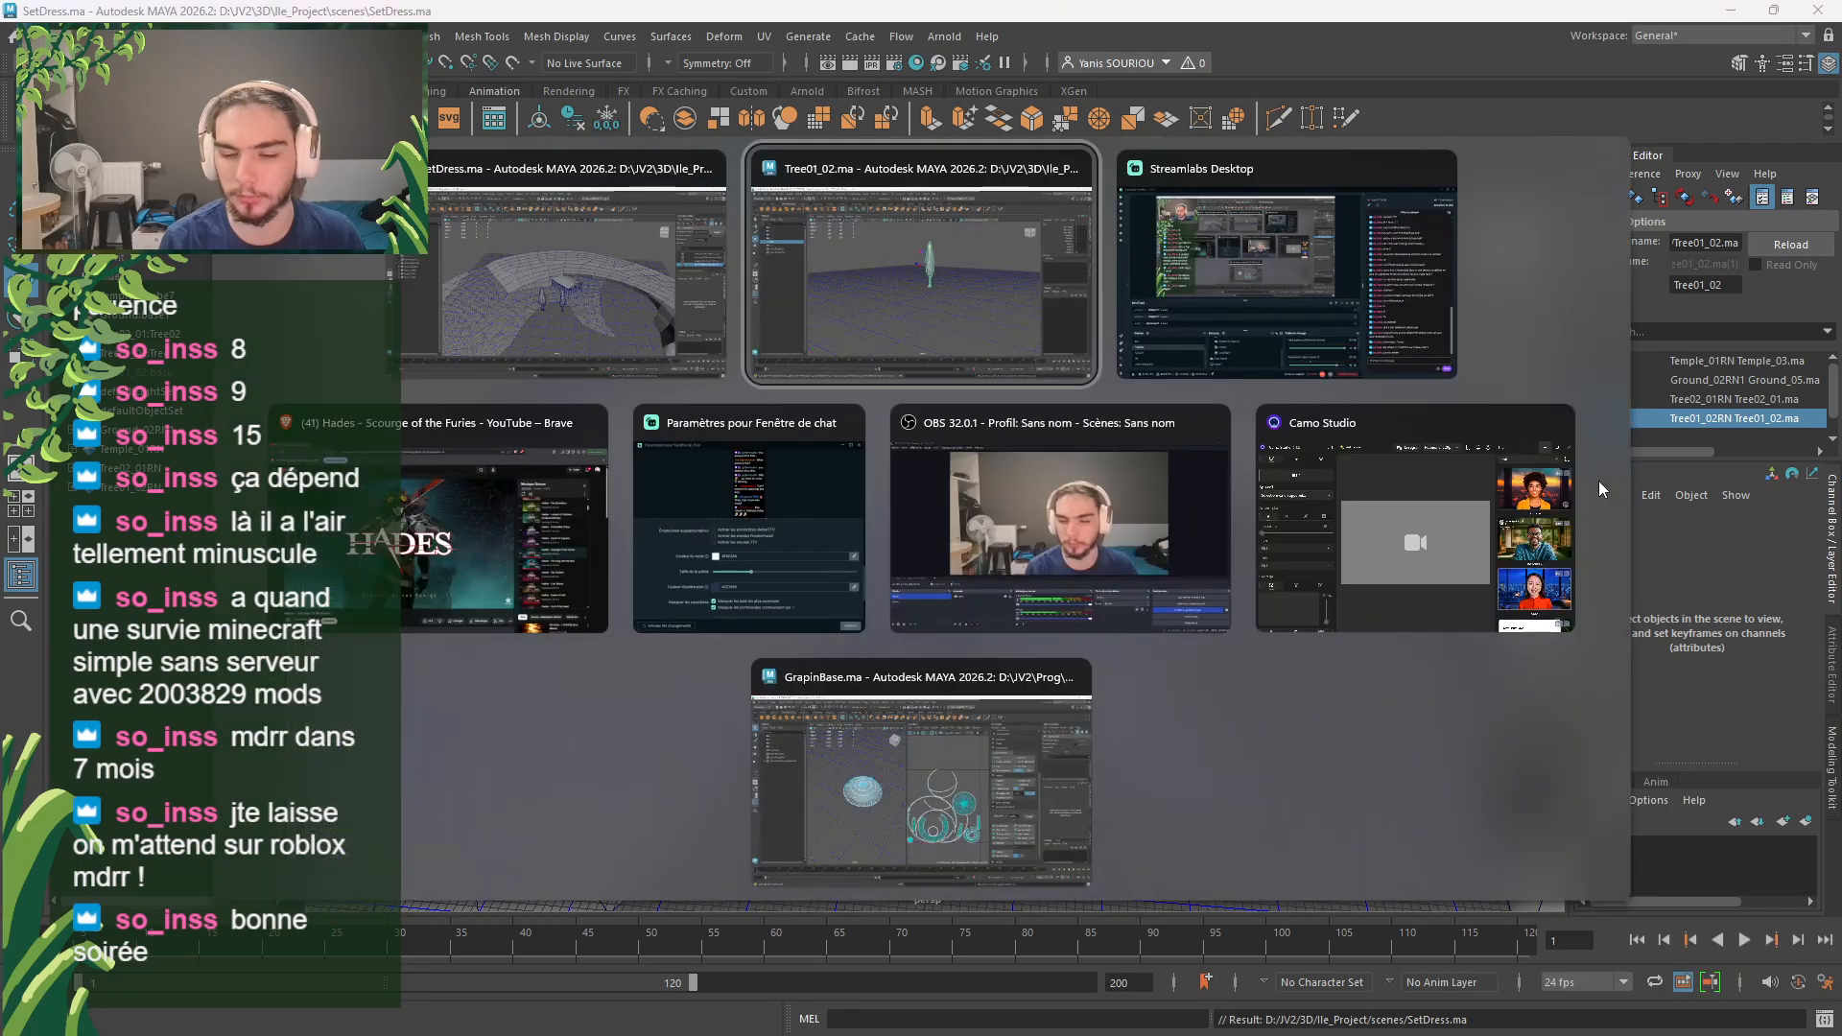
key(Right)
key(Right)
key(Right)
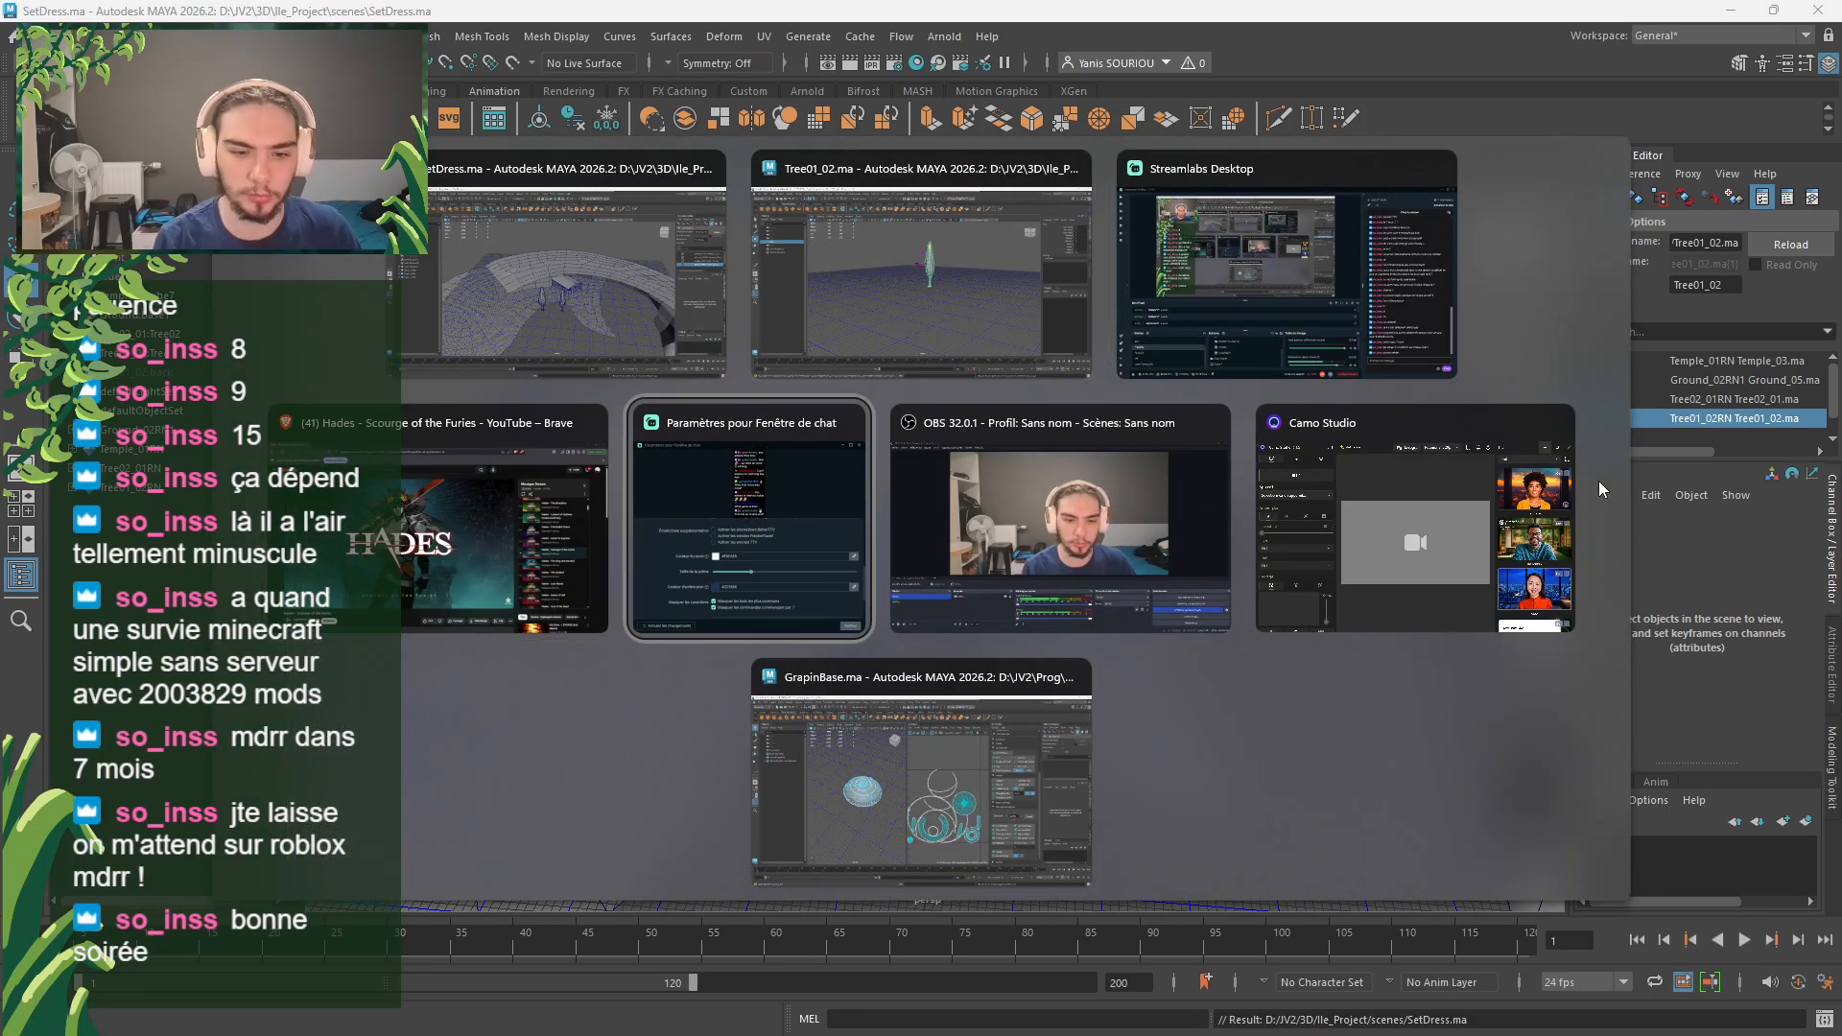
key(alt+Tab)
key(alt+Tab)
key(alt+Tab)
key(alt+Tab)
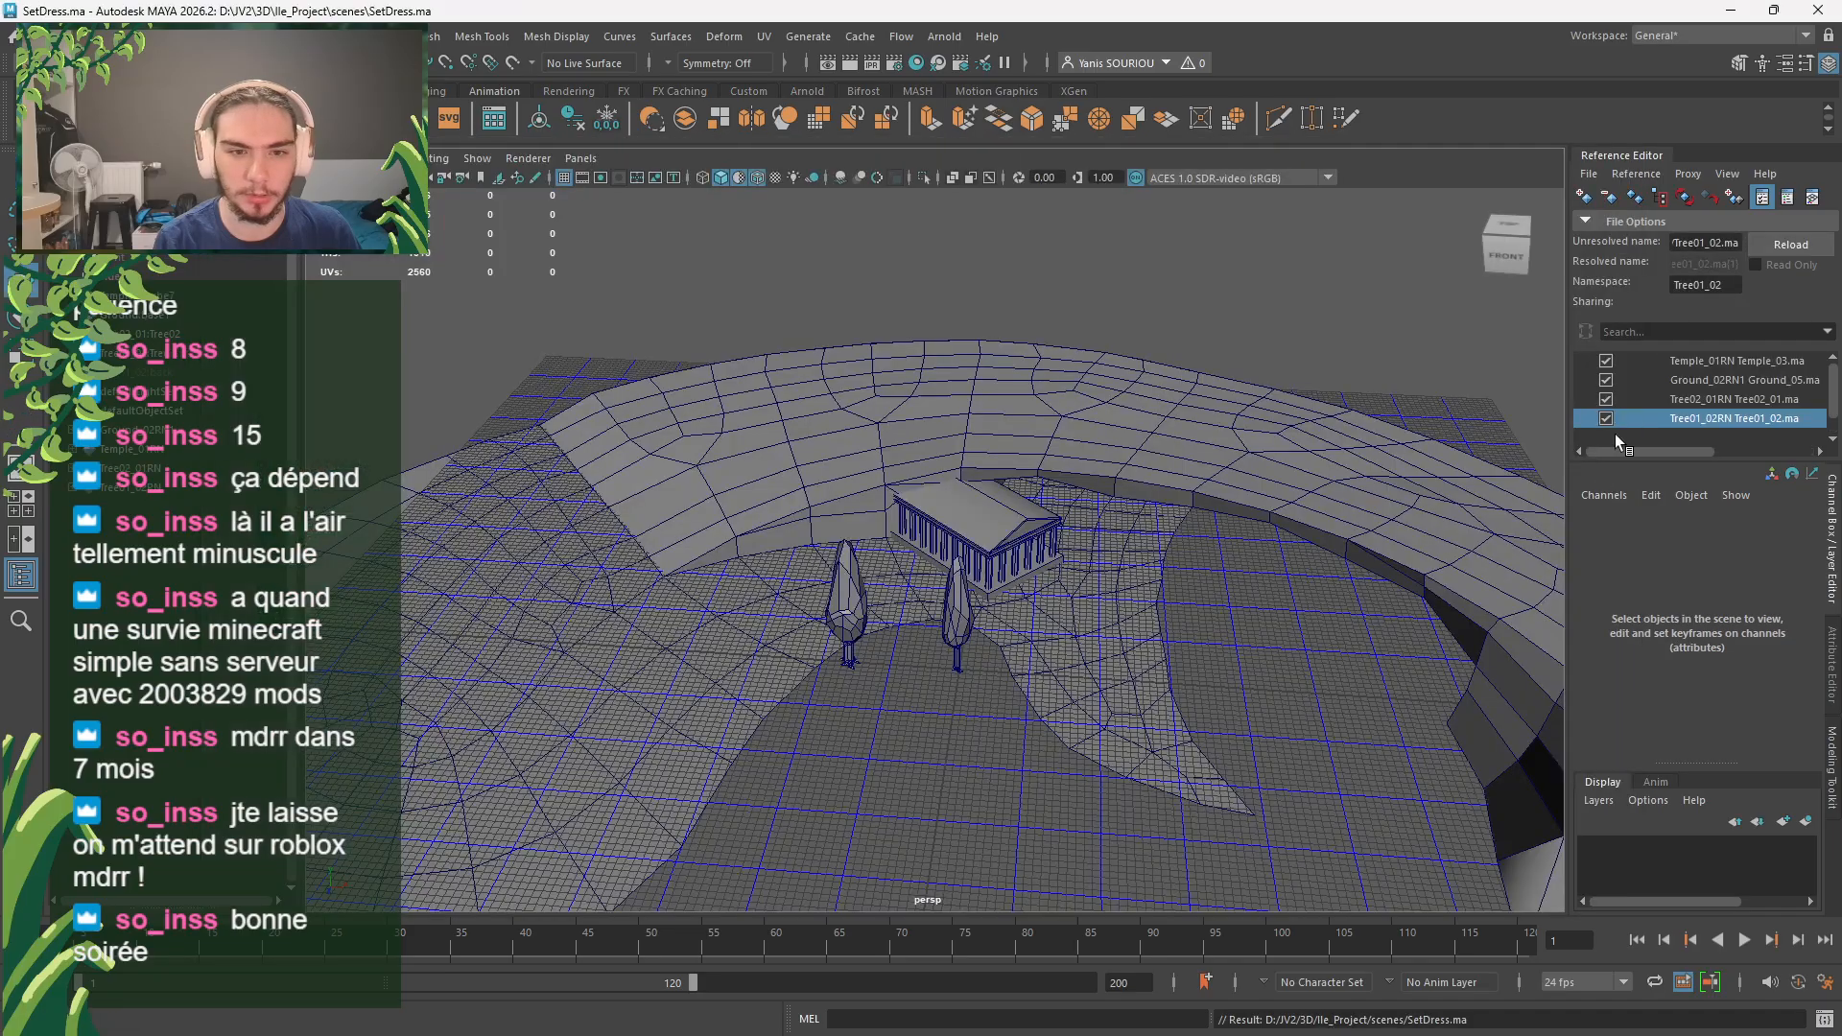
key(alt+Tab)
key(alt+Tab)
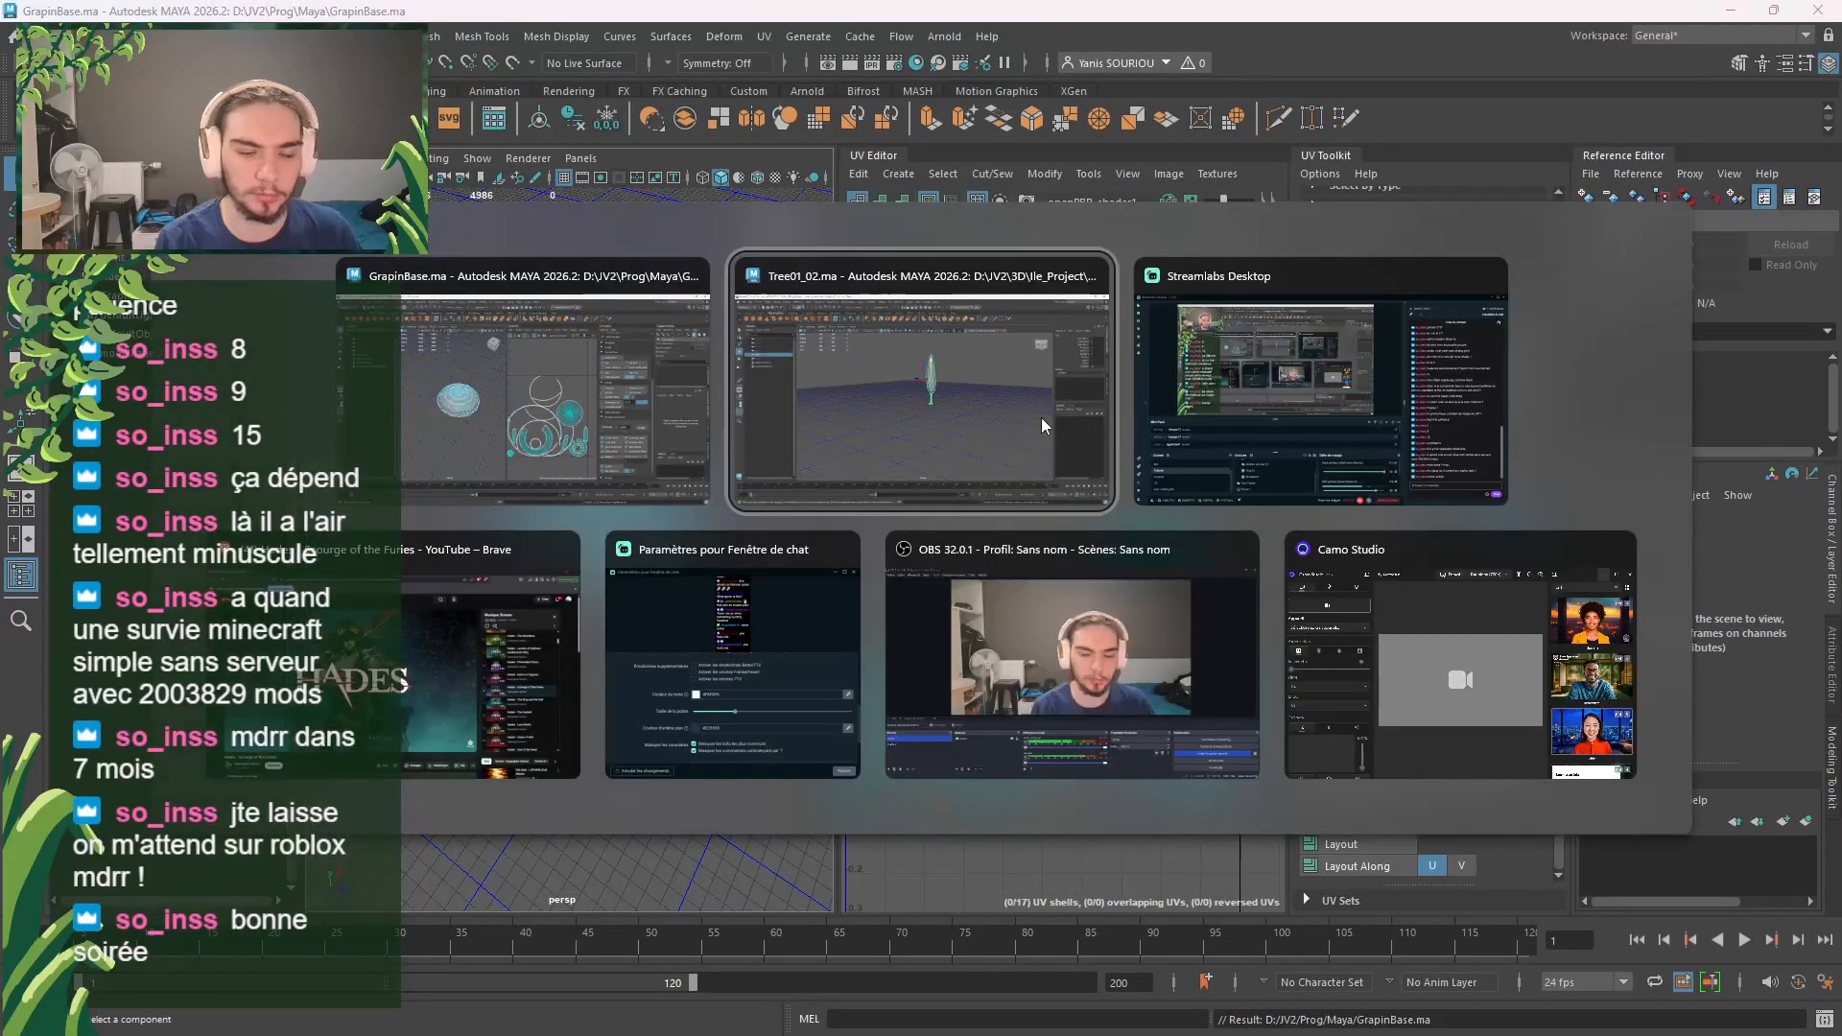
click(1040, 417)
key(alt+Tab)
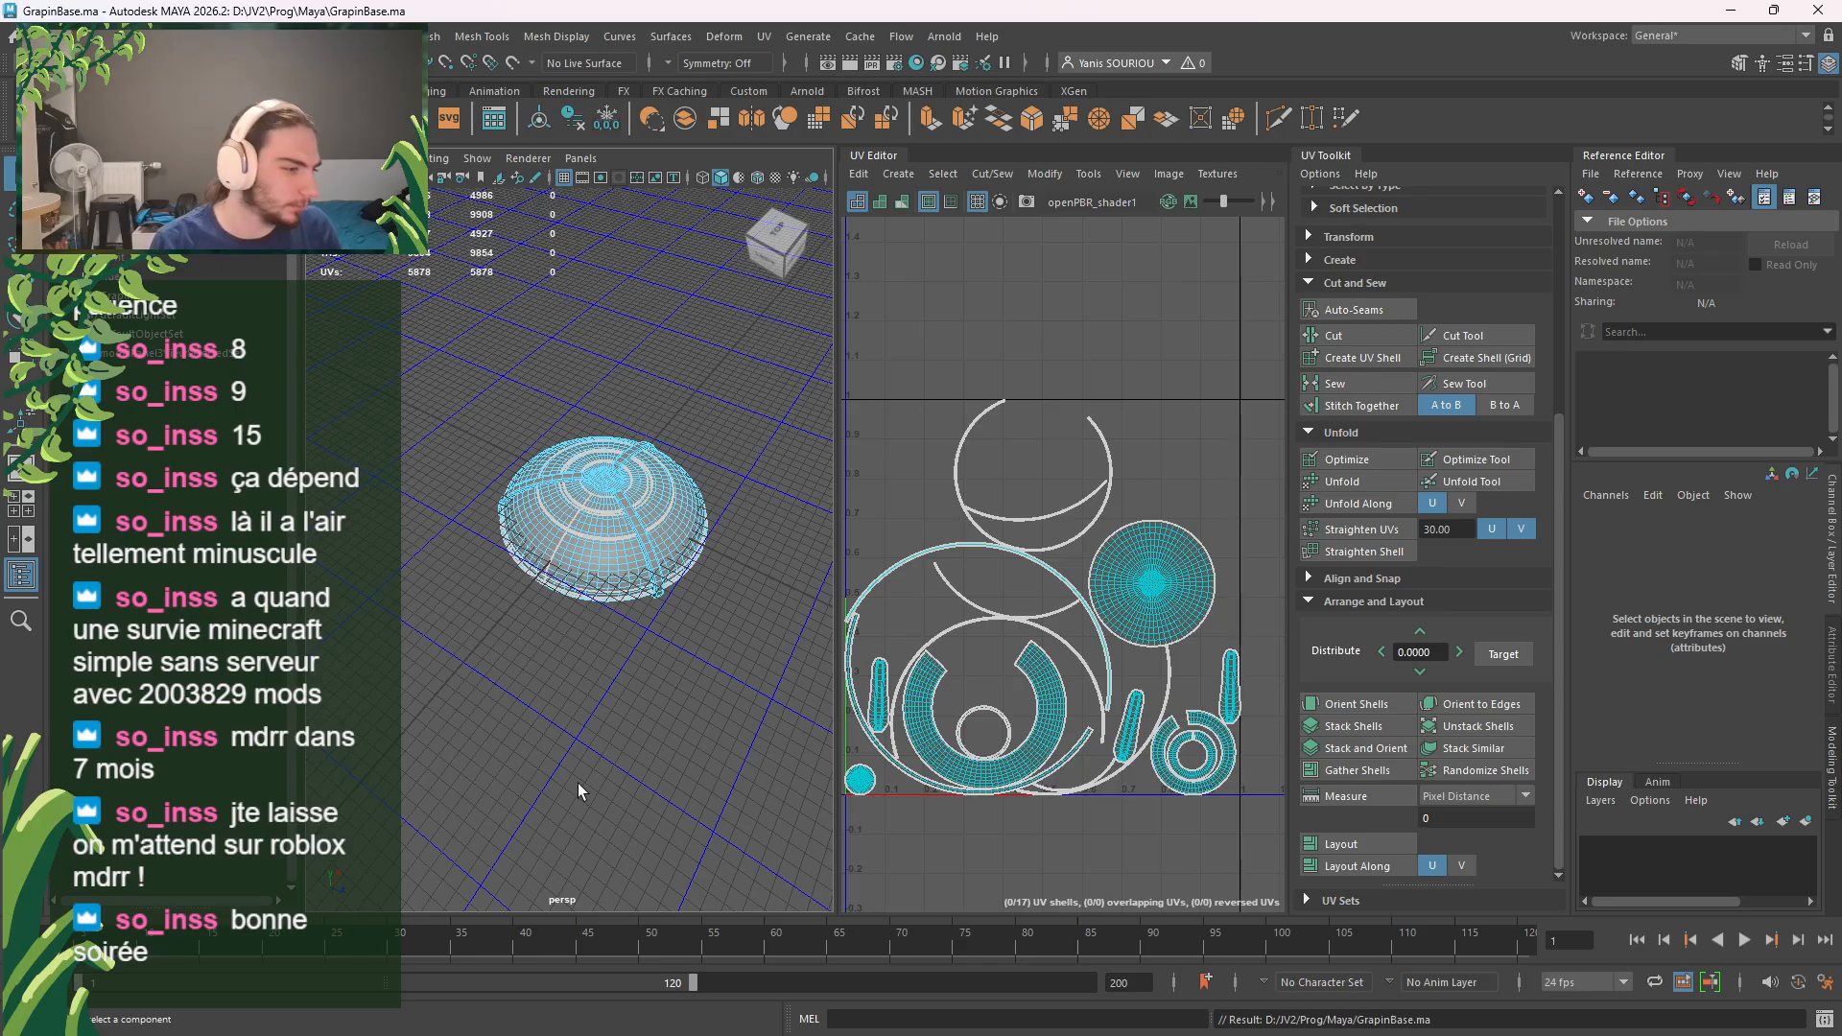
Step: Return the GrapinBase dome to object mode and clear the selection
right_drag(558, 490, 698, 430)
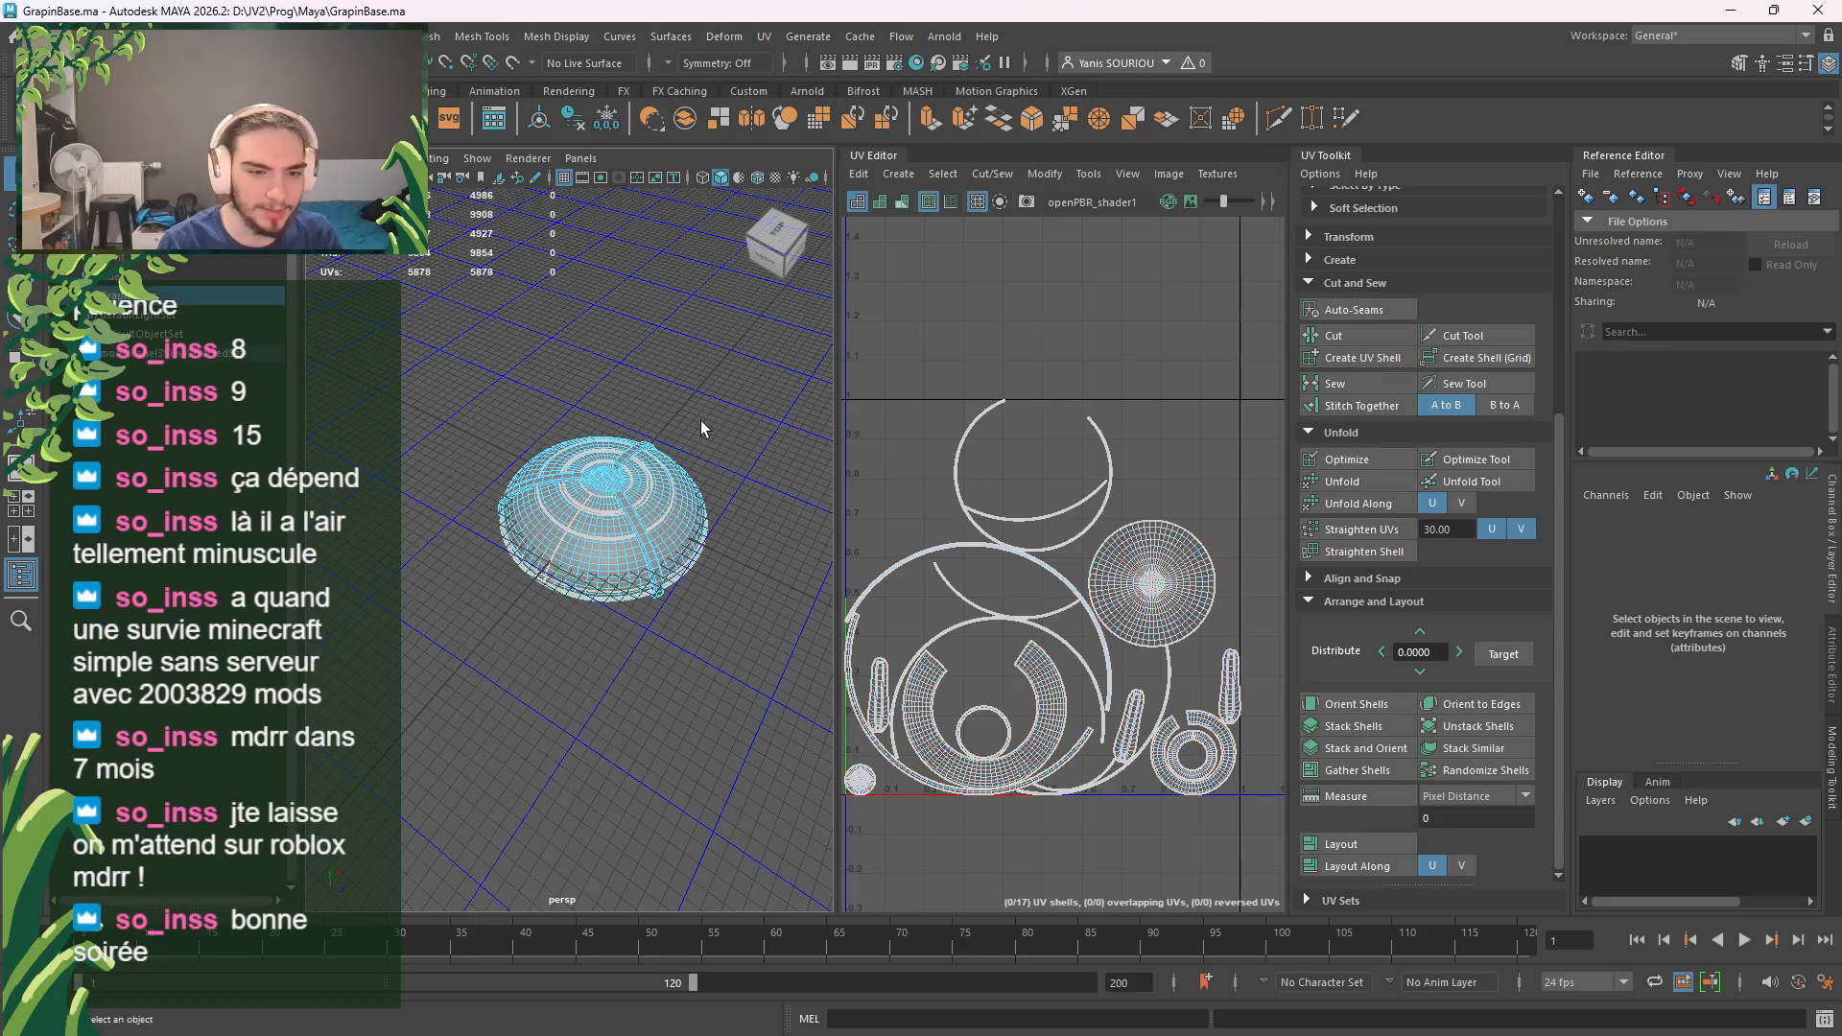
click(701, 423)
scroll(576, 616, up, 8)
scroll(575, 625, down, 6)
alt+drag(575, 624, 659, 576)
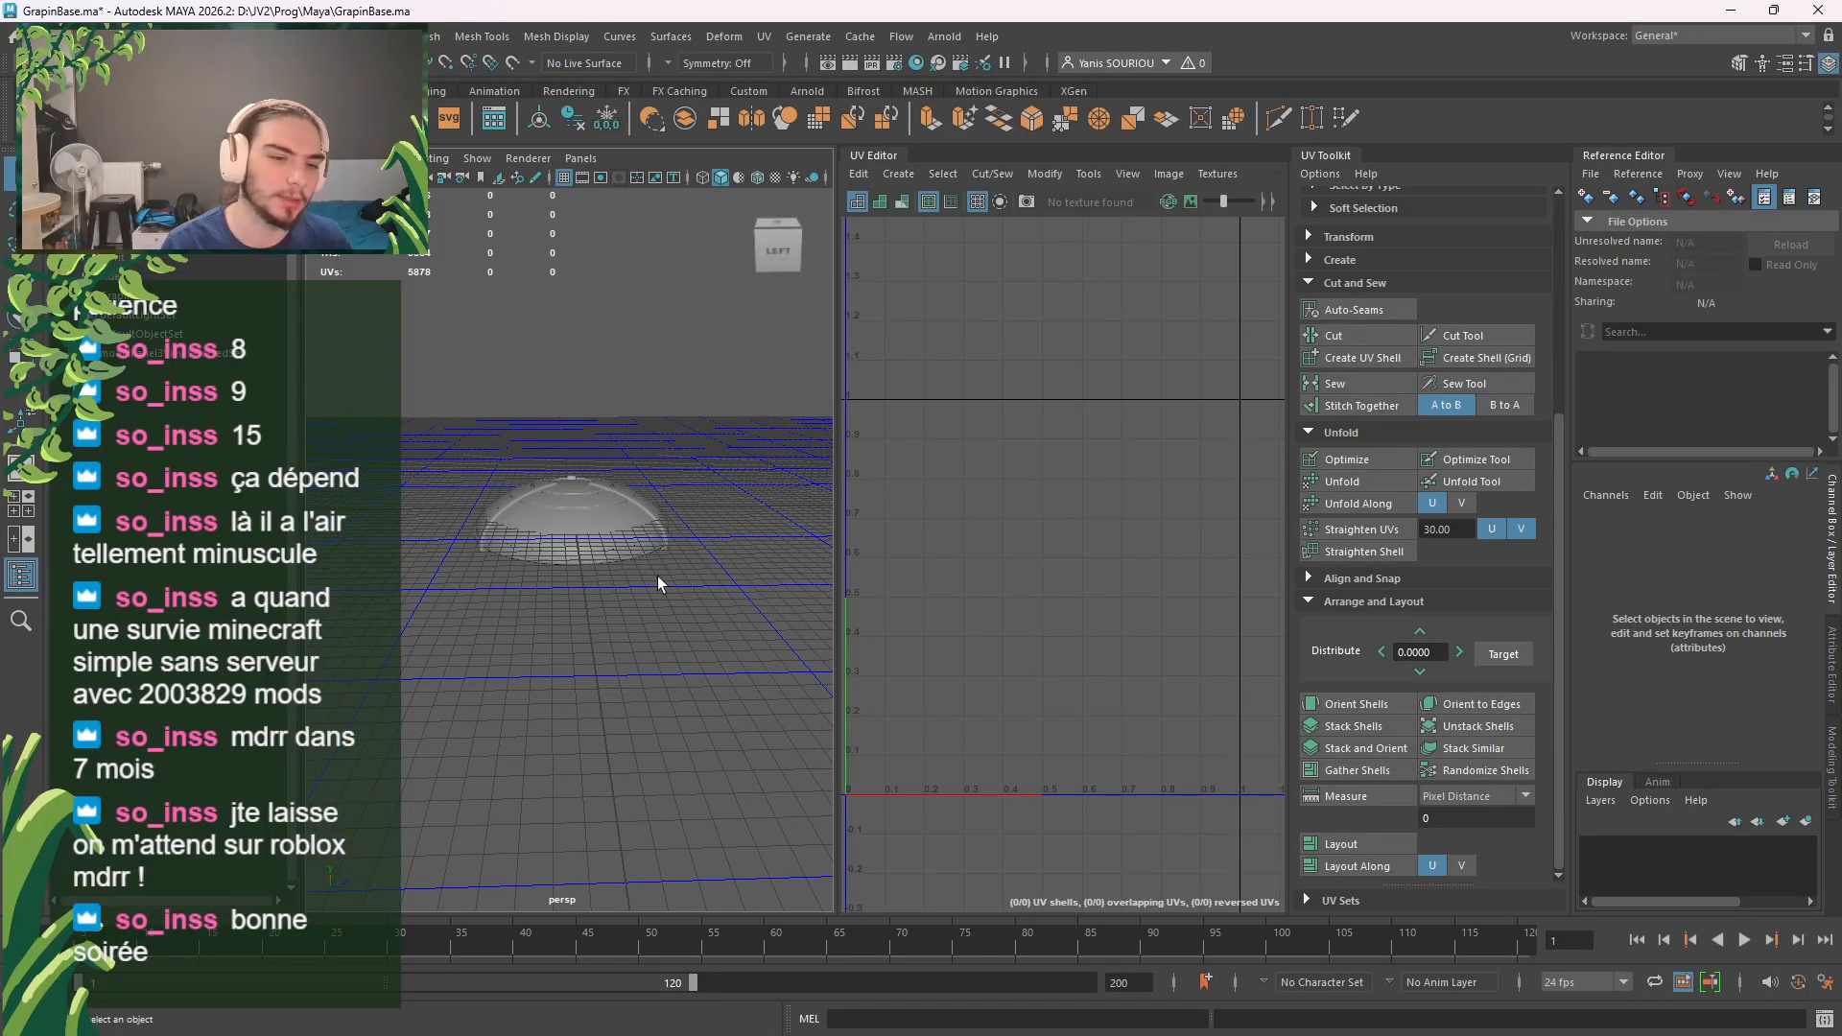
Step: Close the UV Editor and the UV Toolkit
right_click(871, 155)
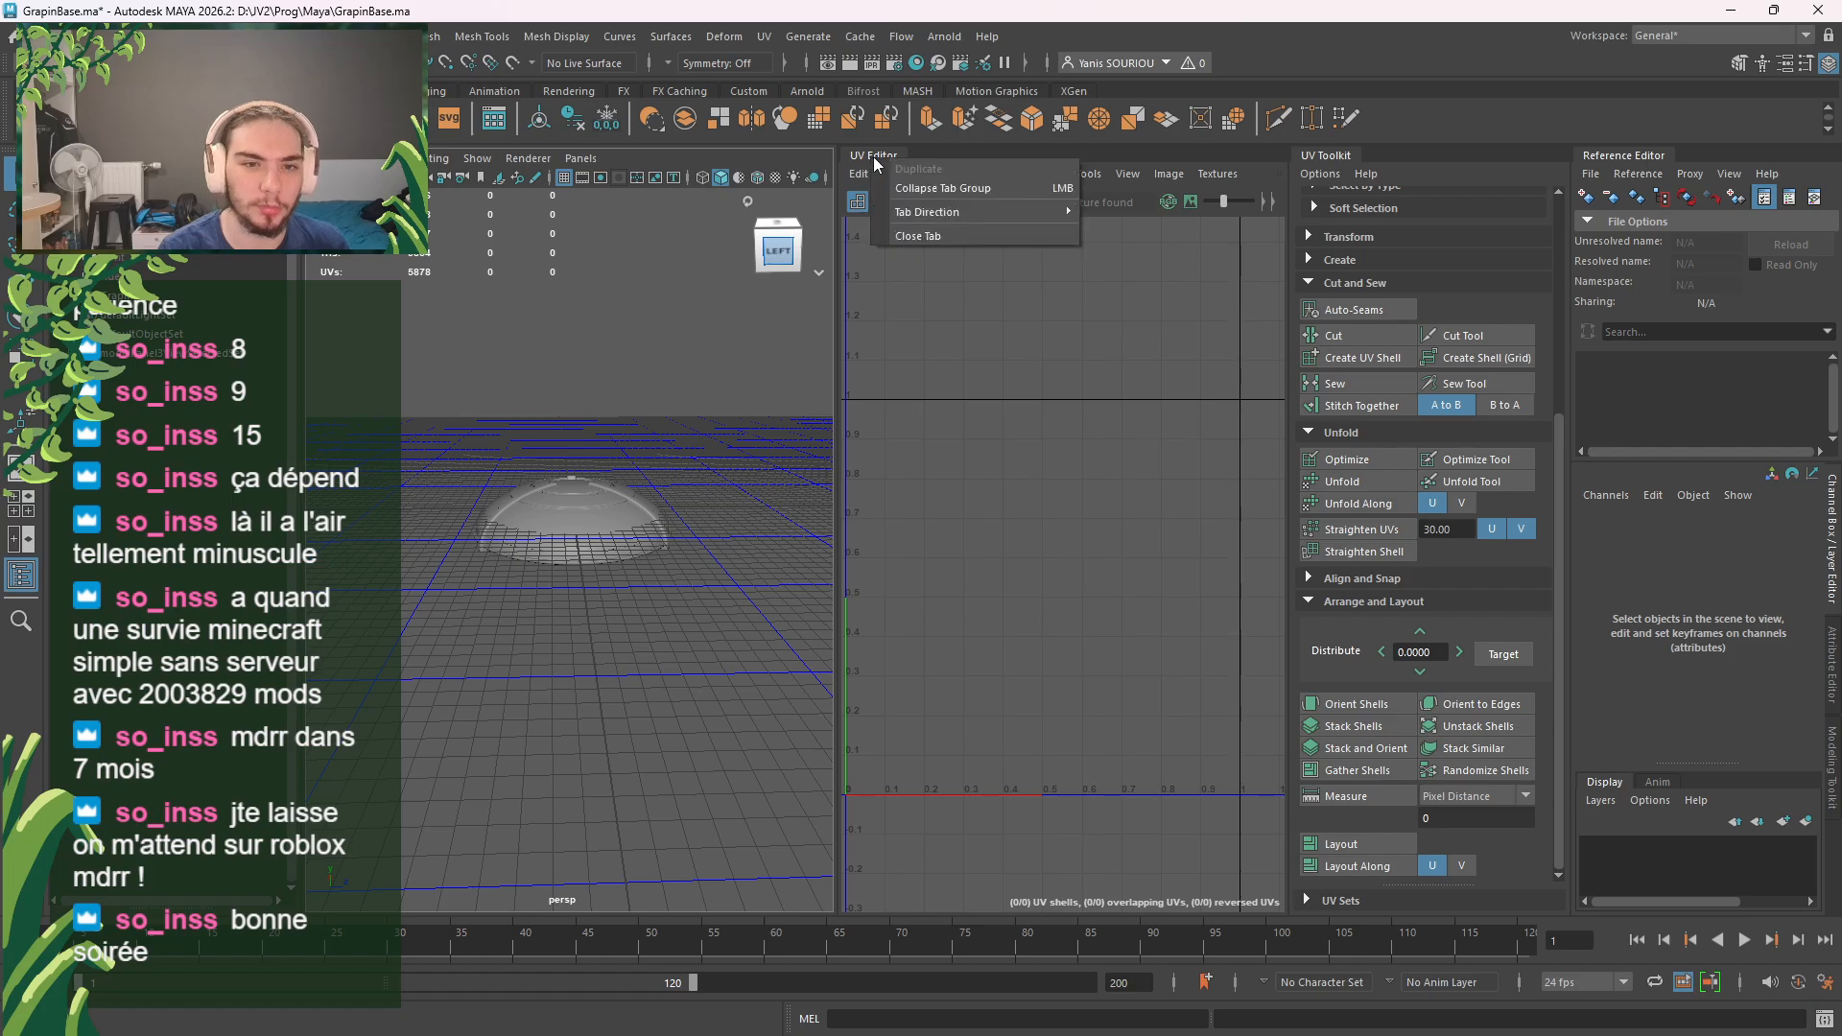
click(916, 236)
right_click(1332, 156)
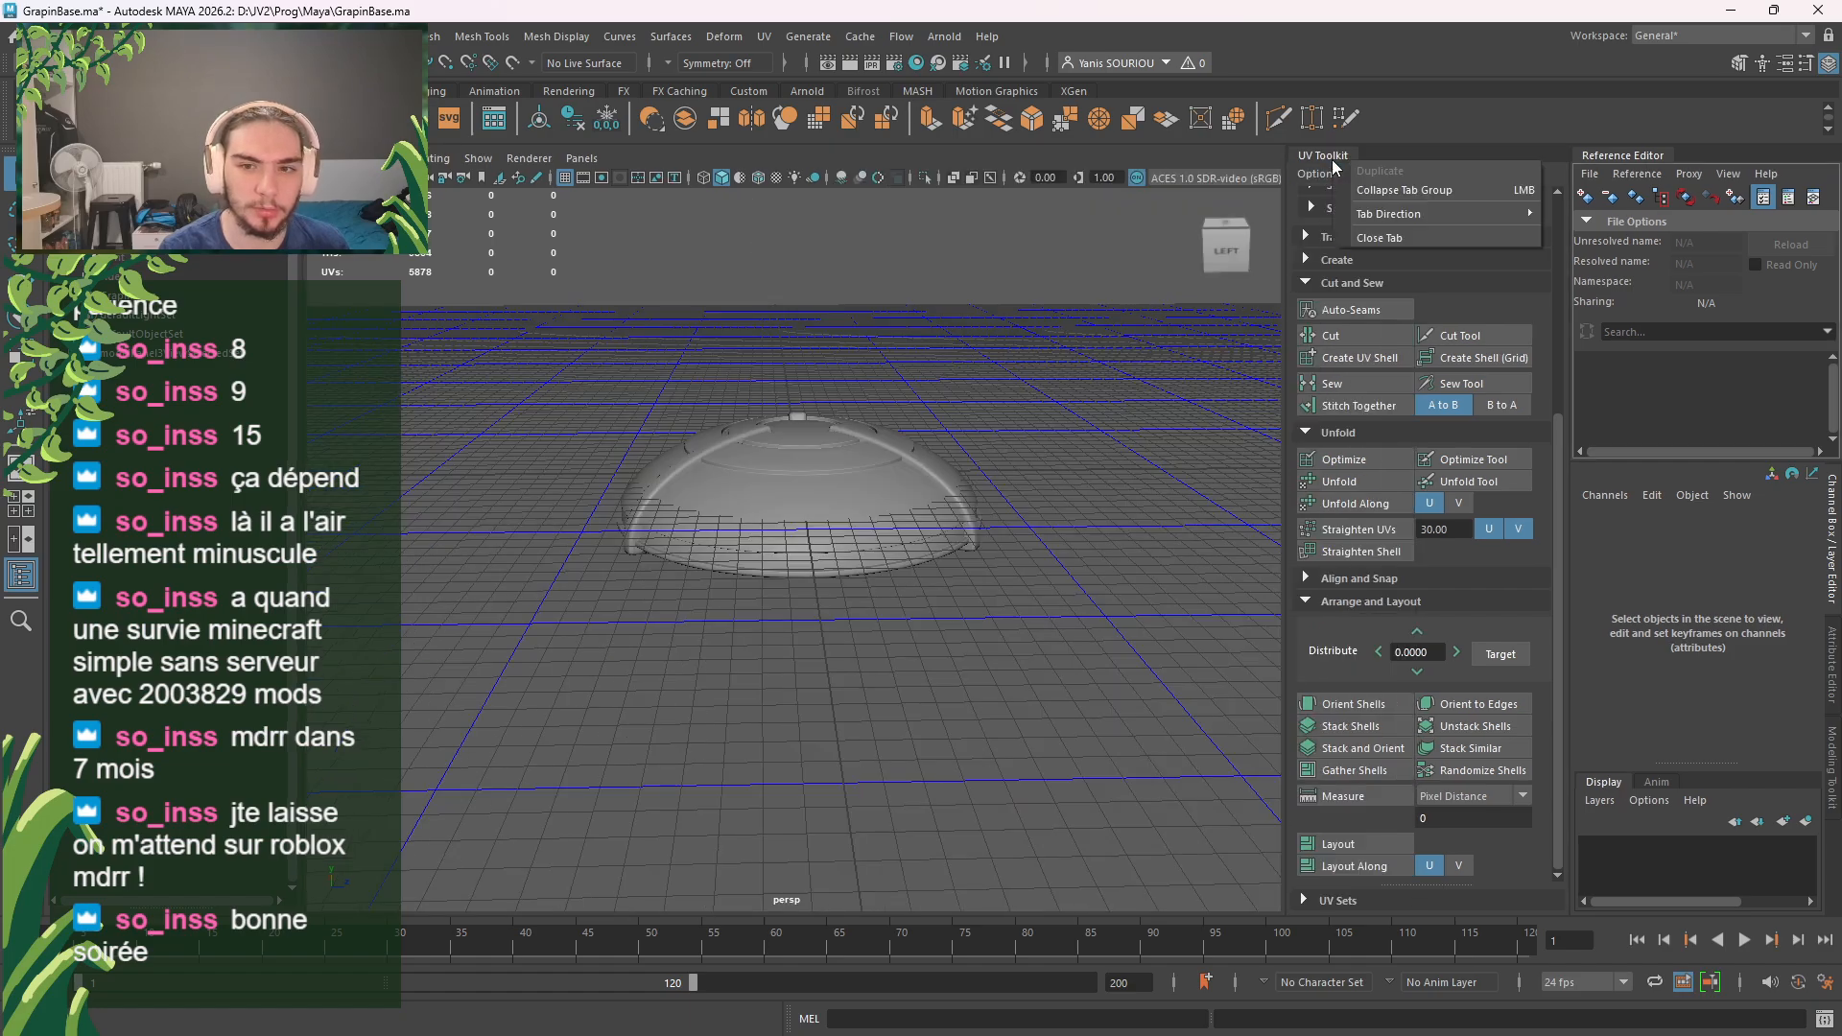
click(1378, 238)
Step: Move the GrapinBase dome straight up to a Y translation of about 613.5
scroll(1116, 500, up, 2)
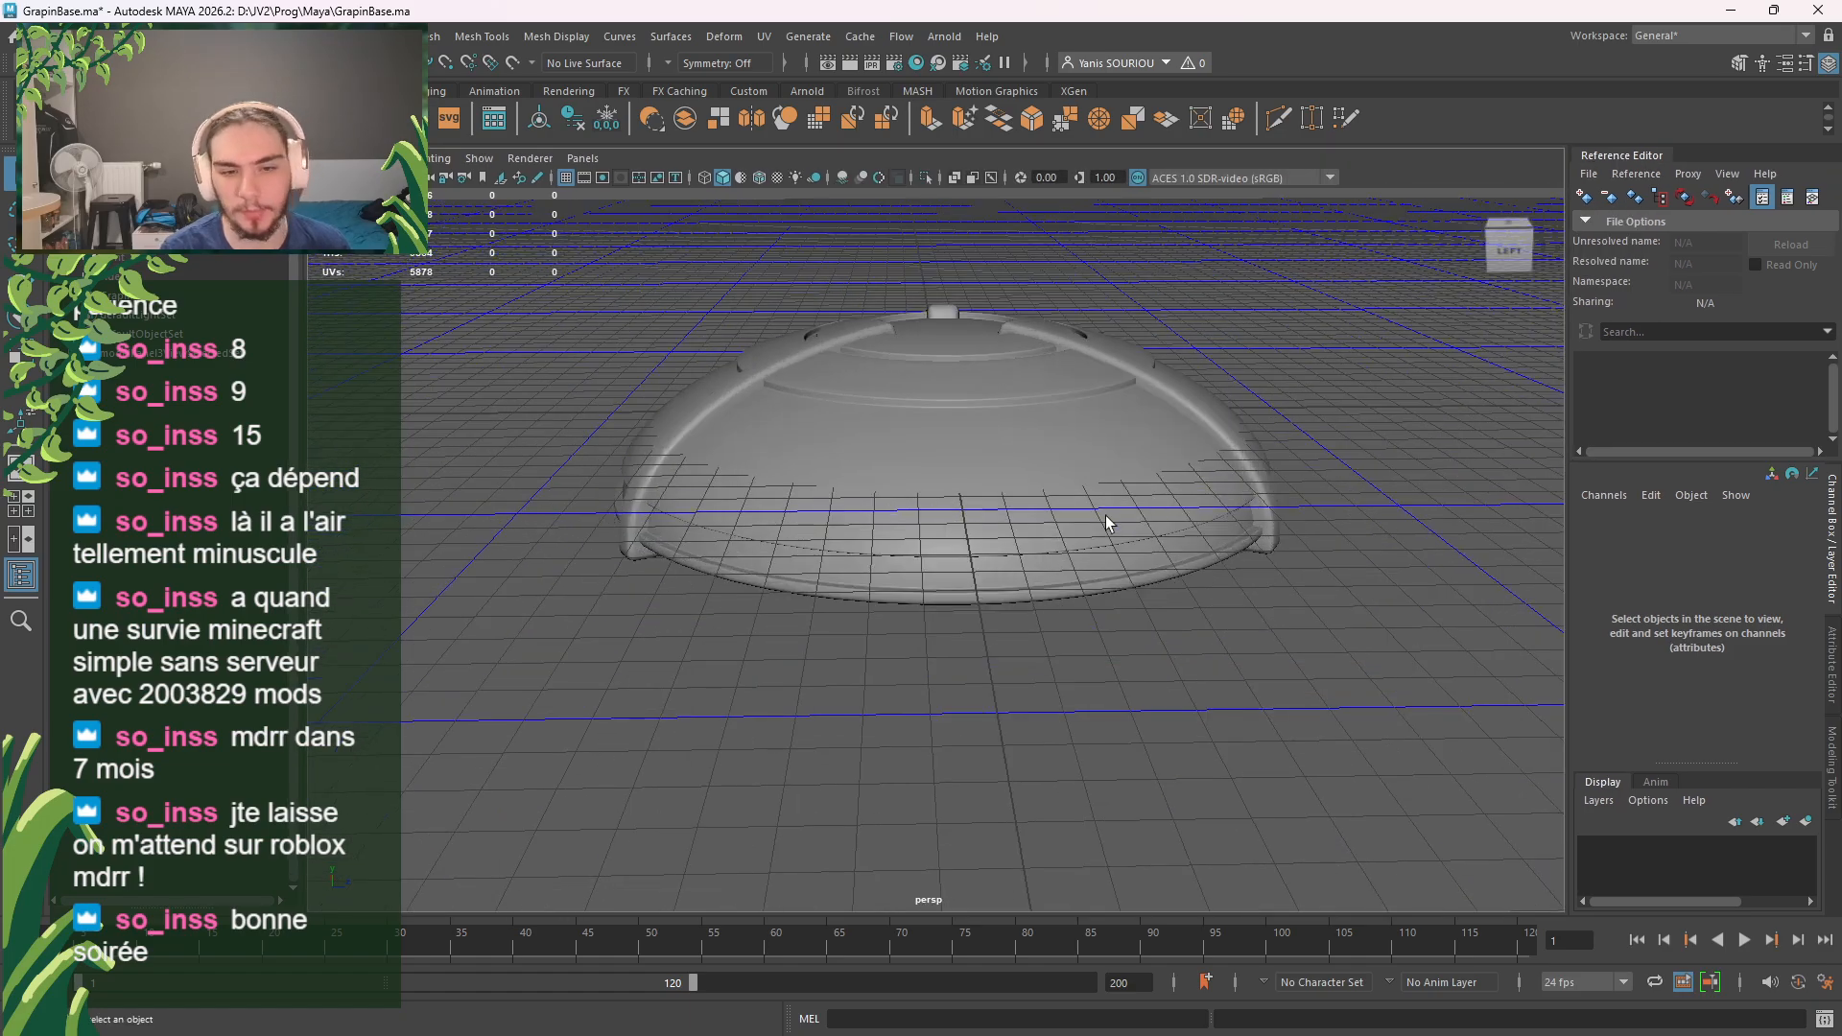
click(1104, 516)
scroll(1060, 546, down, 4)
alt+drag(1003, 663, 1032, 657)
key(w)
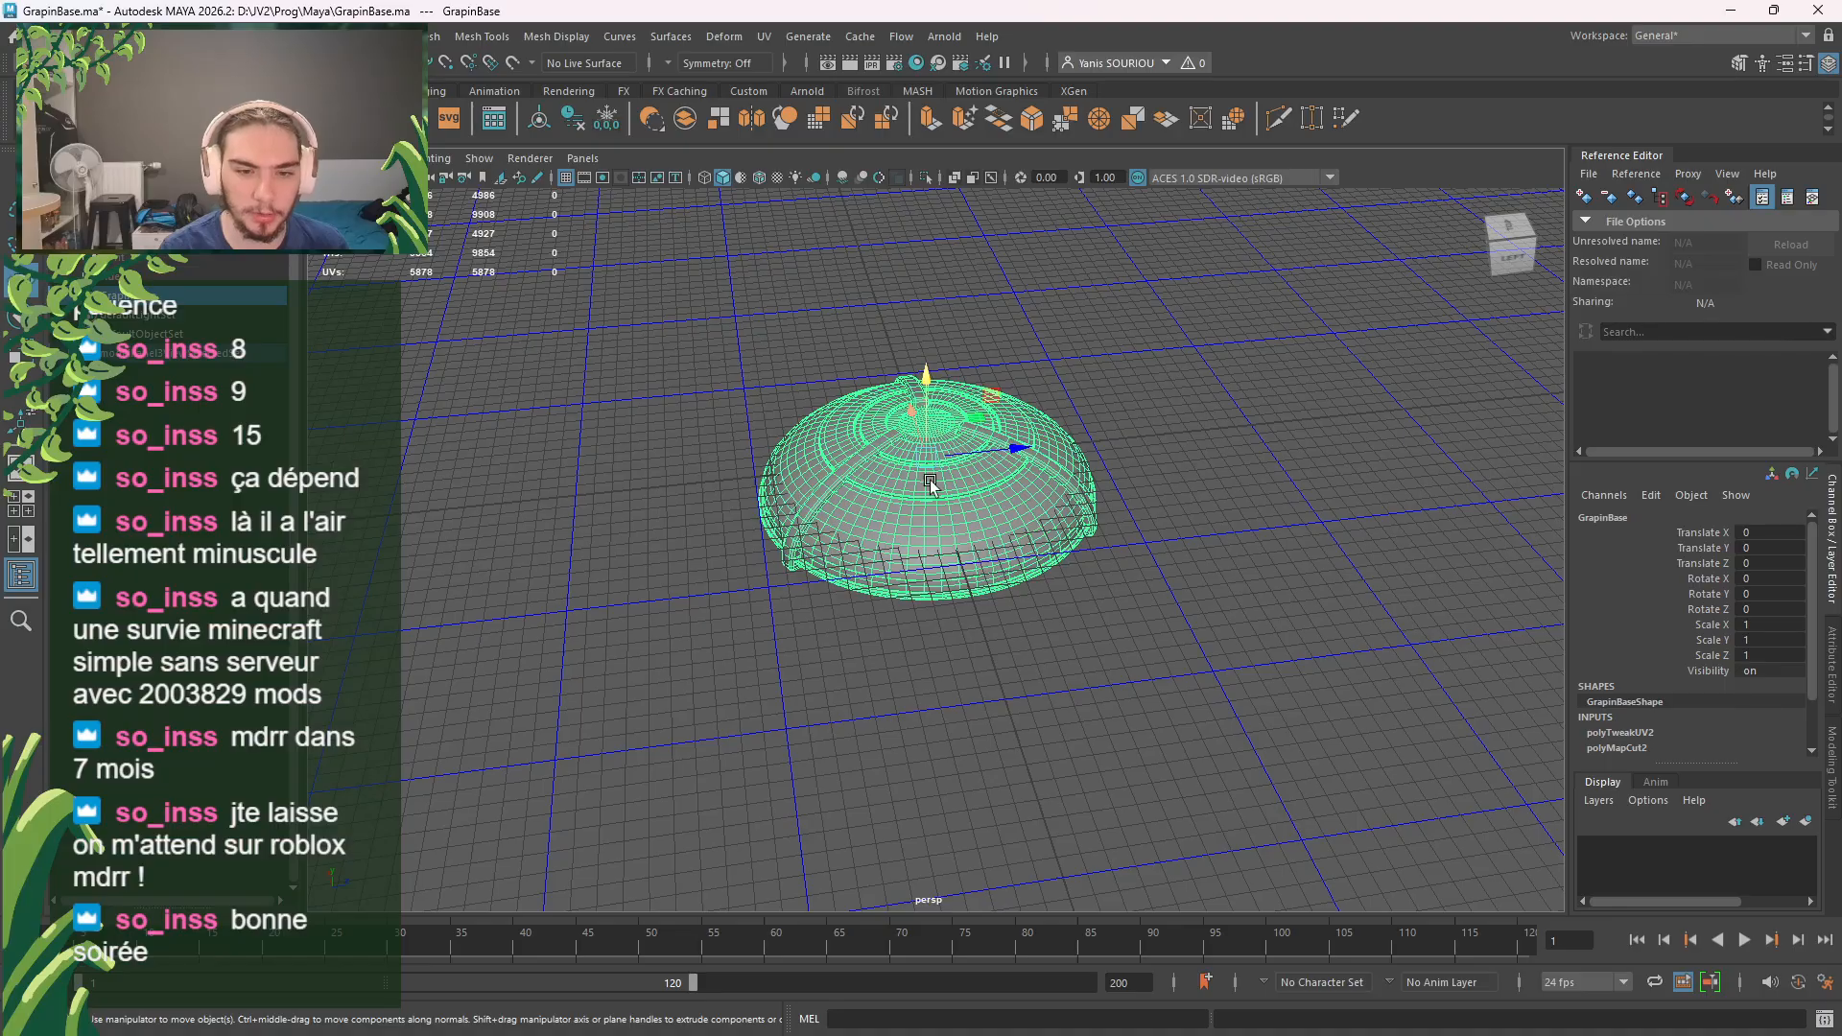
alt+drag(931, 576, 999, 645)
scroll(1016, 608, up, 2)
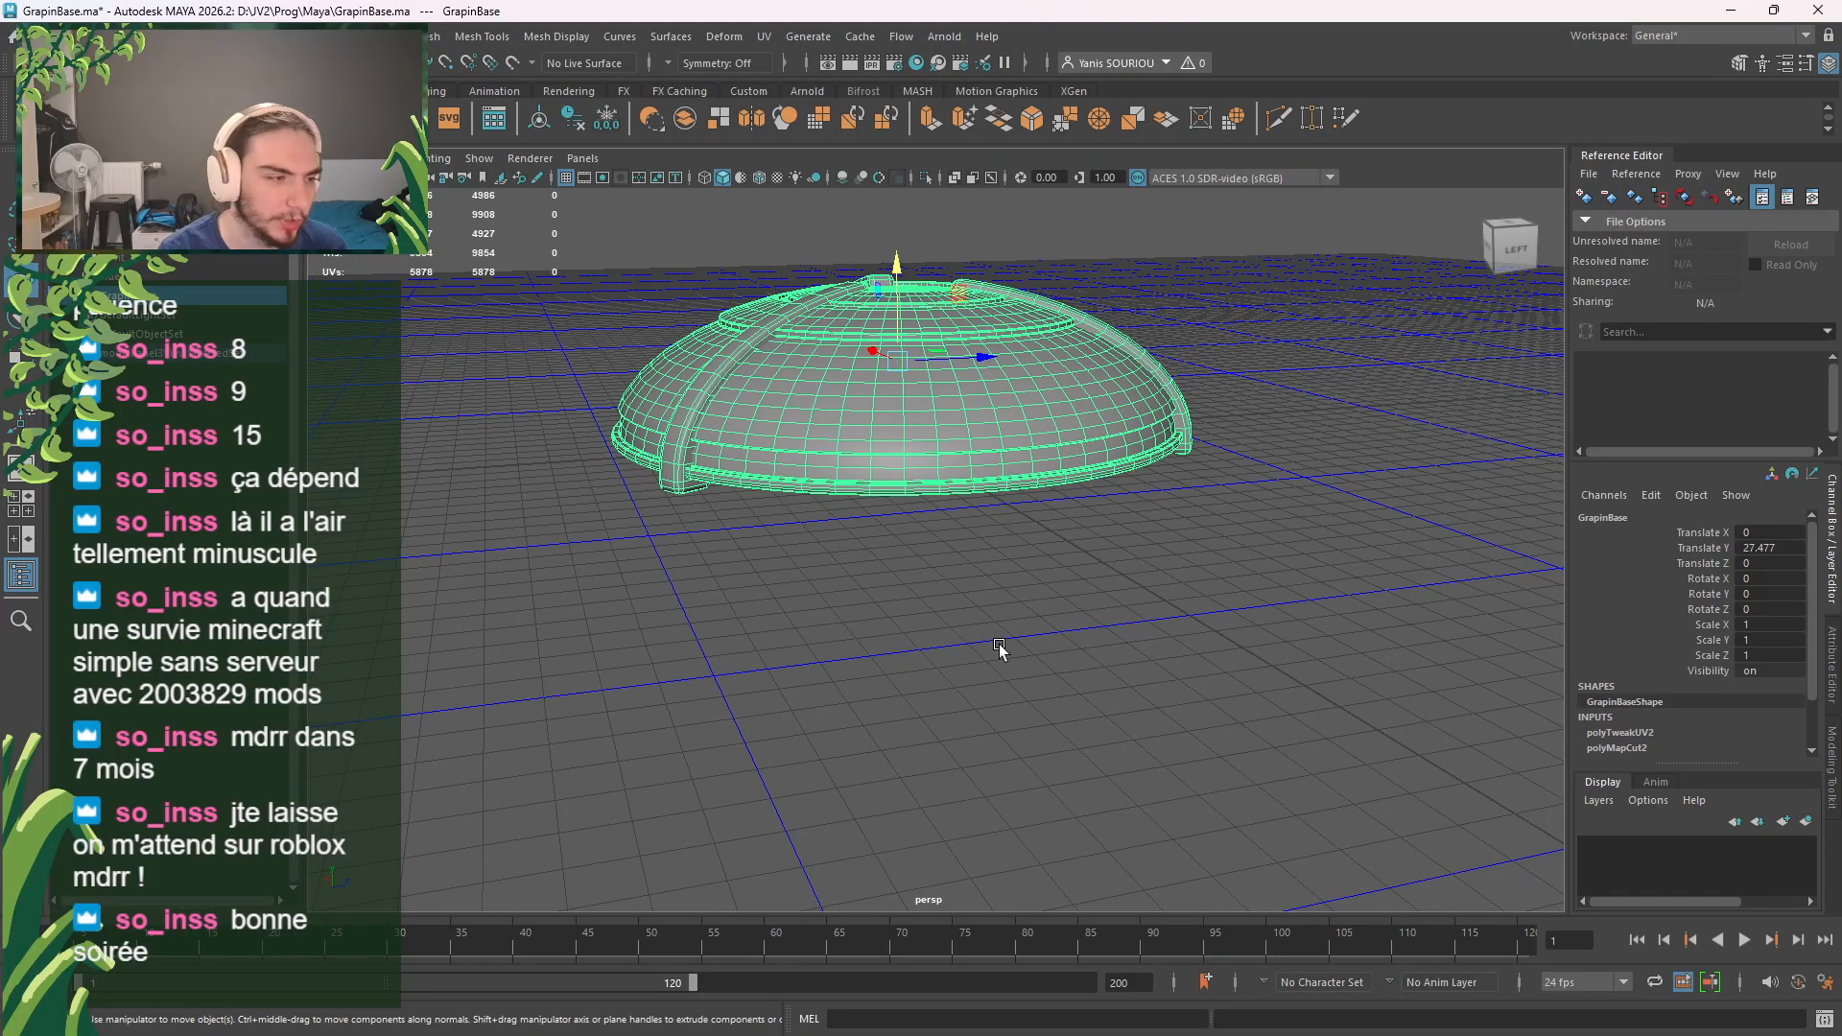
scroll(999, 646, down, 8)
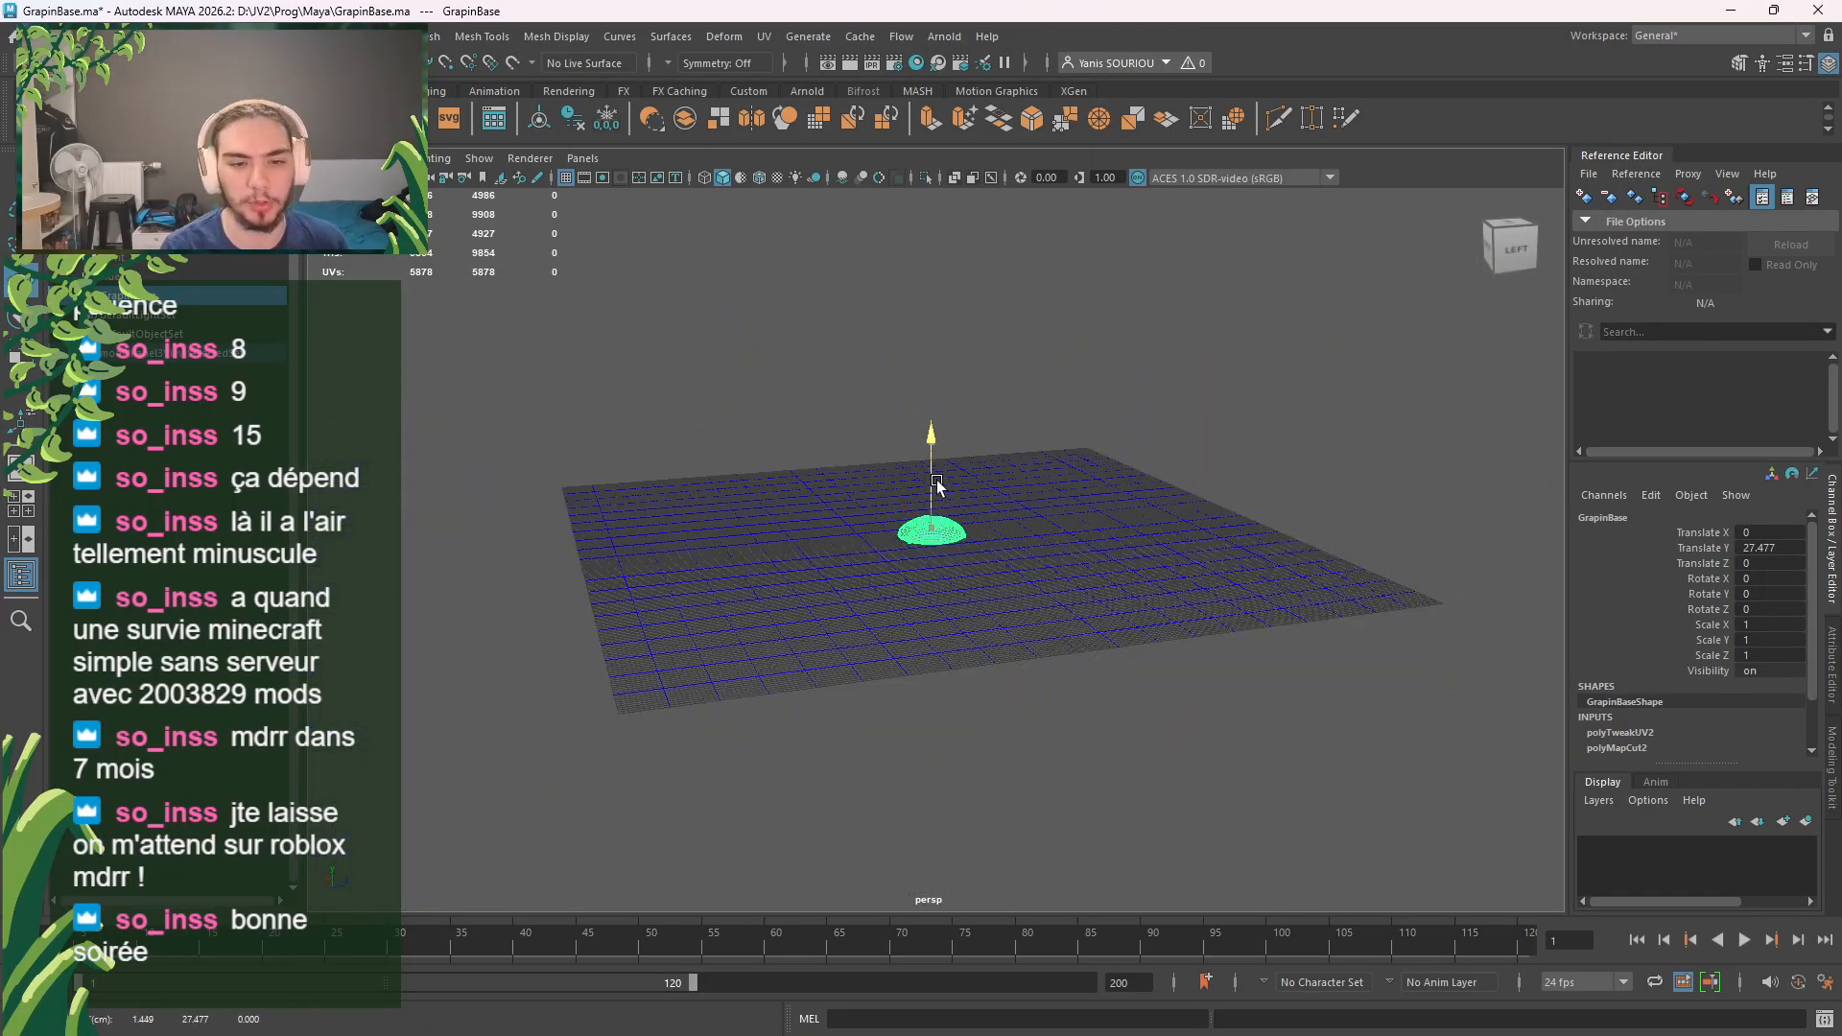
drag(938, 485, 937, 280)
scroll(1060, 502, down, 1)
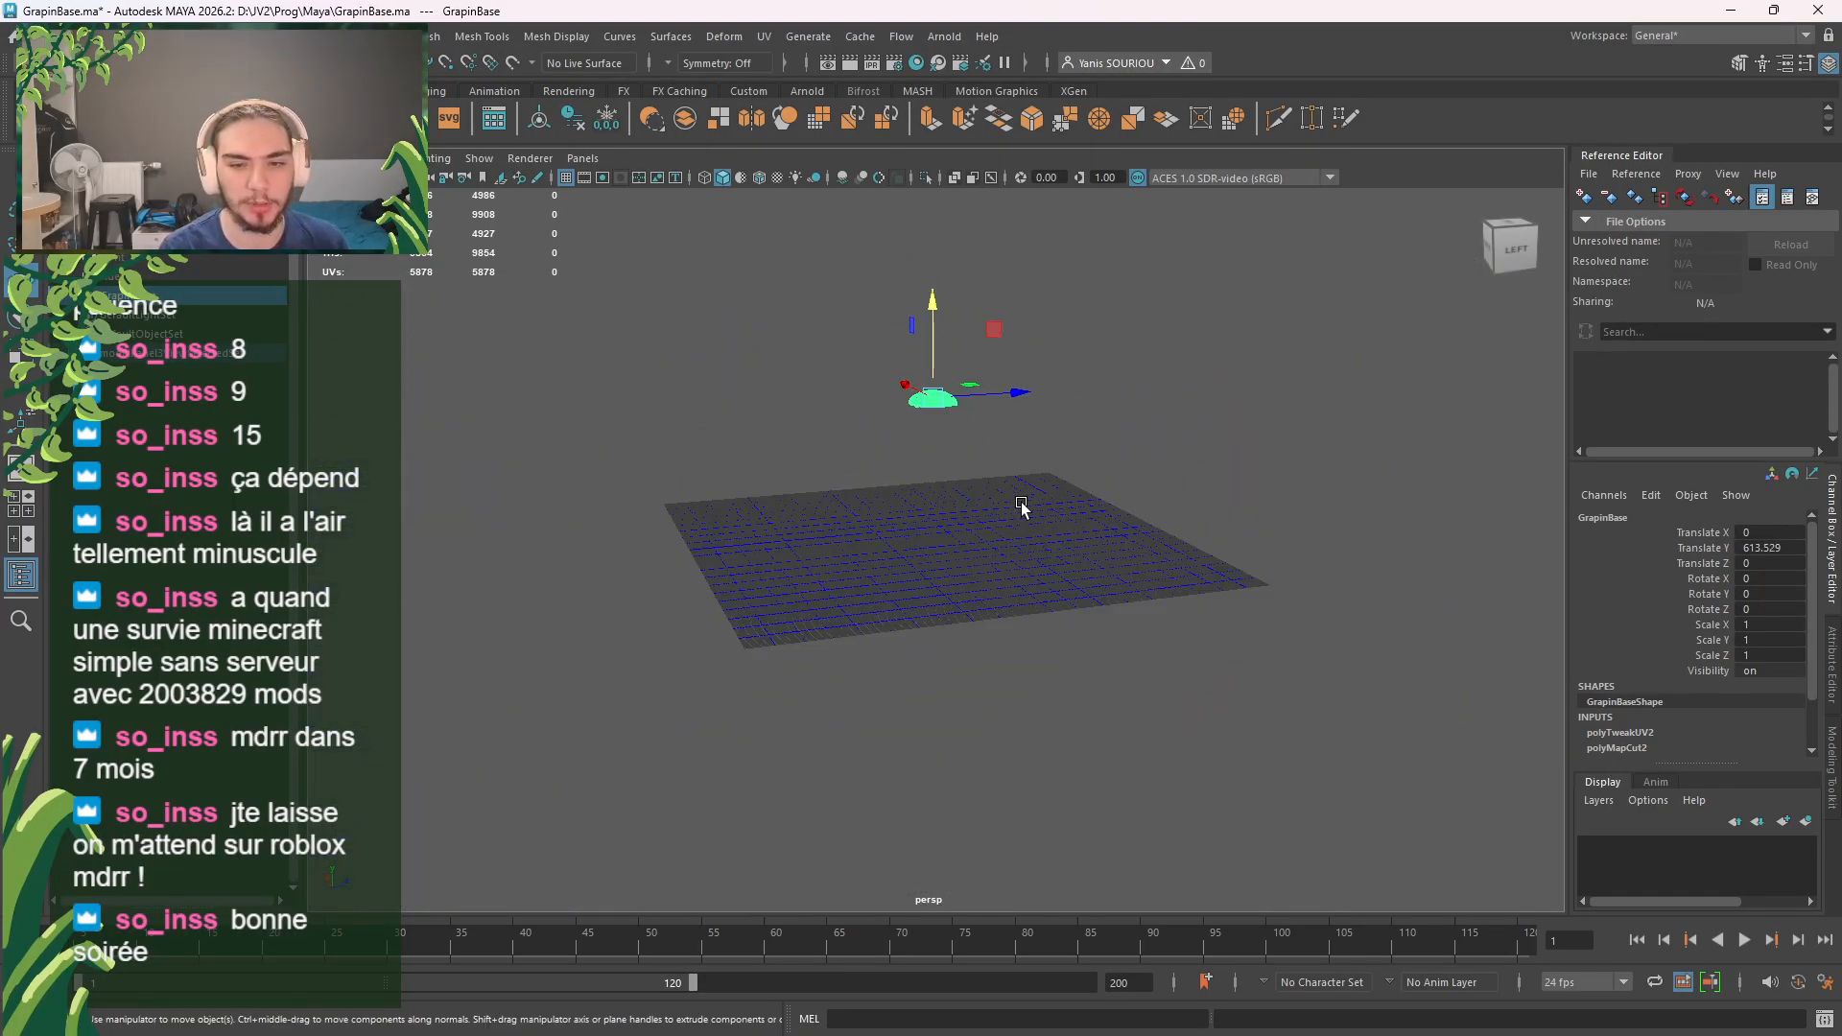
Step: Deselect the raised dome and examine its shape, rim and feet from the side and from below
scroll(1021, 506, up, 3)
alt+middle_drag(1021, 505, 1019, 750)
scroll(1019, 744, up, 3)
alt+drag(1018, 737, 921, 745)
click(1013, 669)
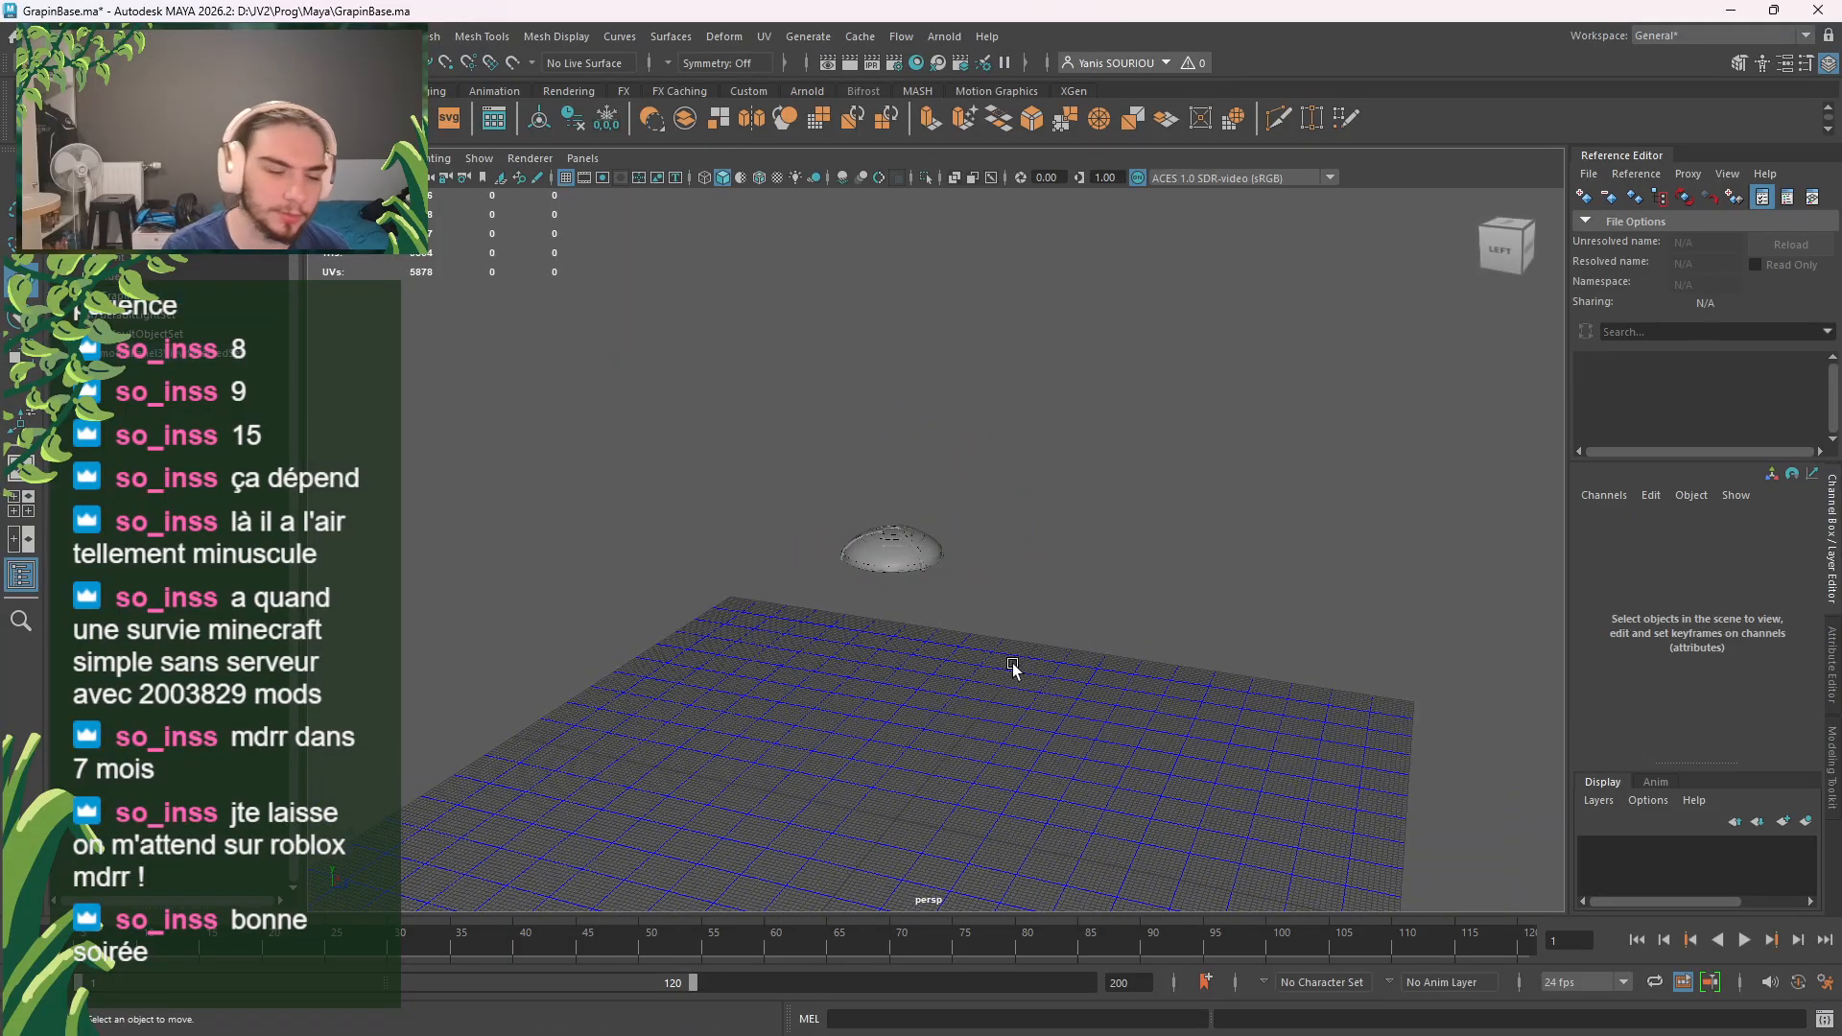
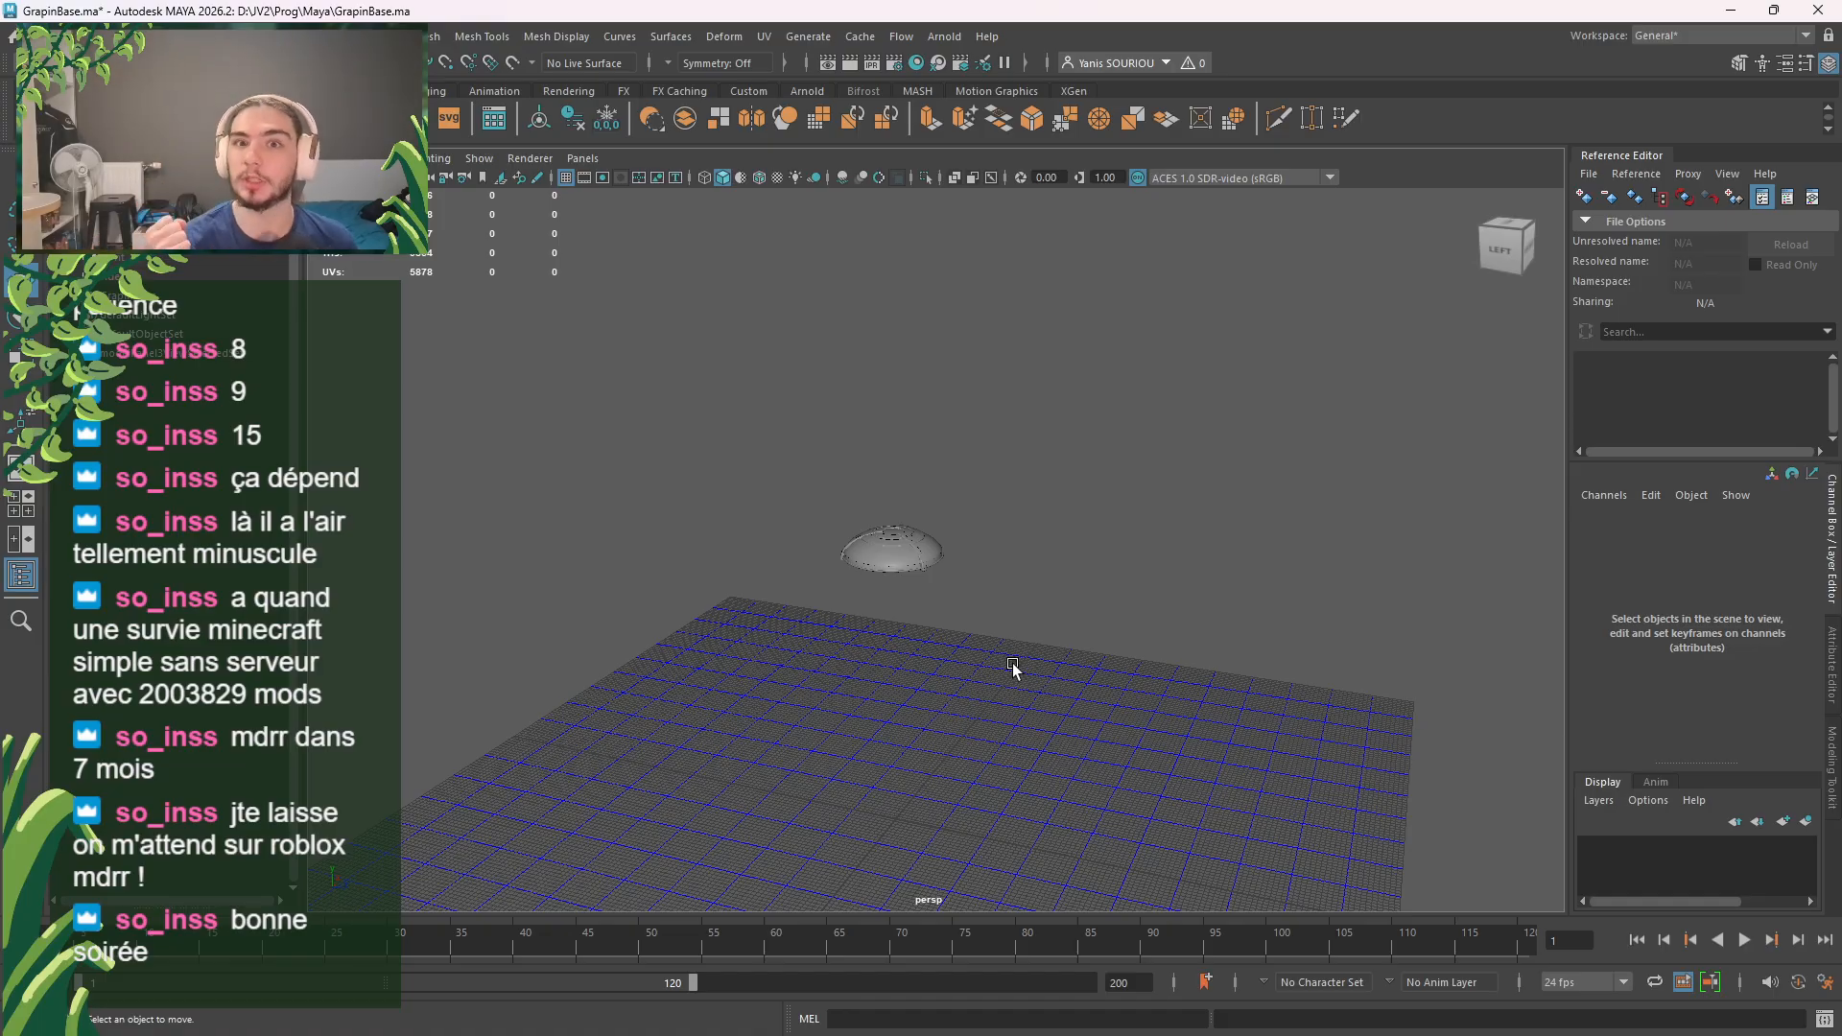
scroll(1013, 664, up, 8)
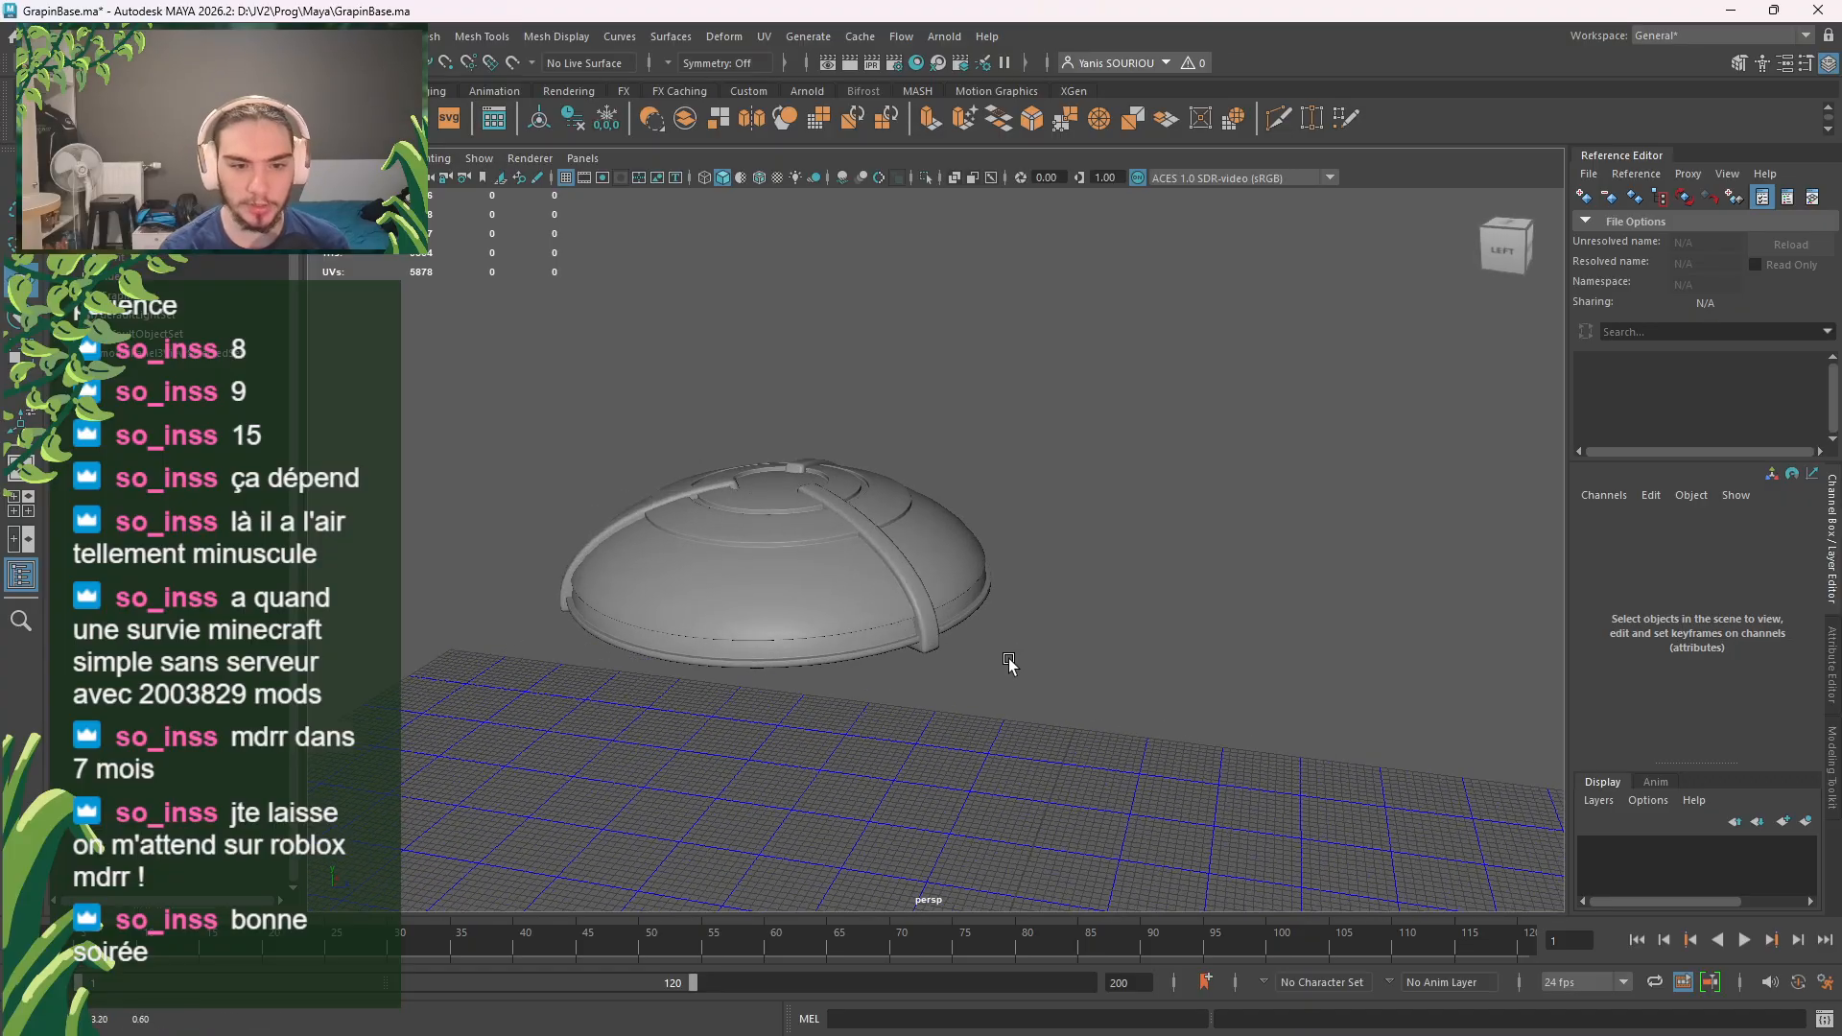
alt+drag(1012, 666, 1062, 662)
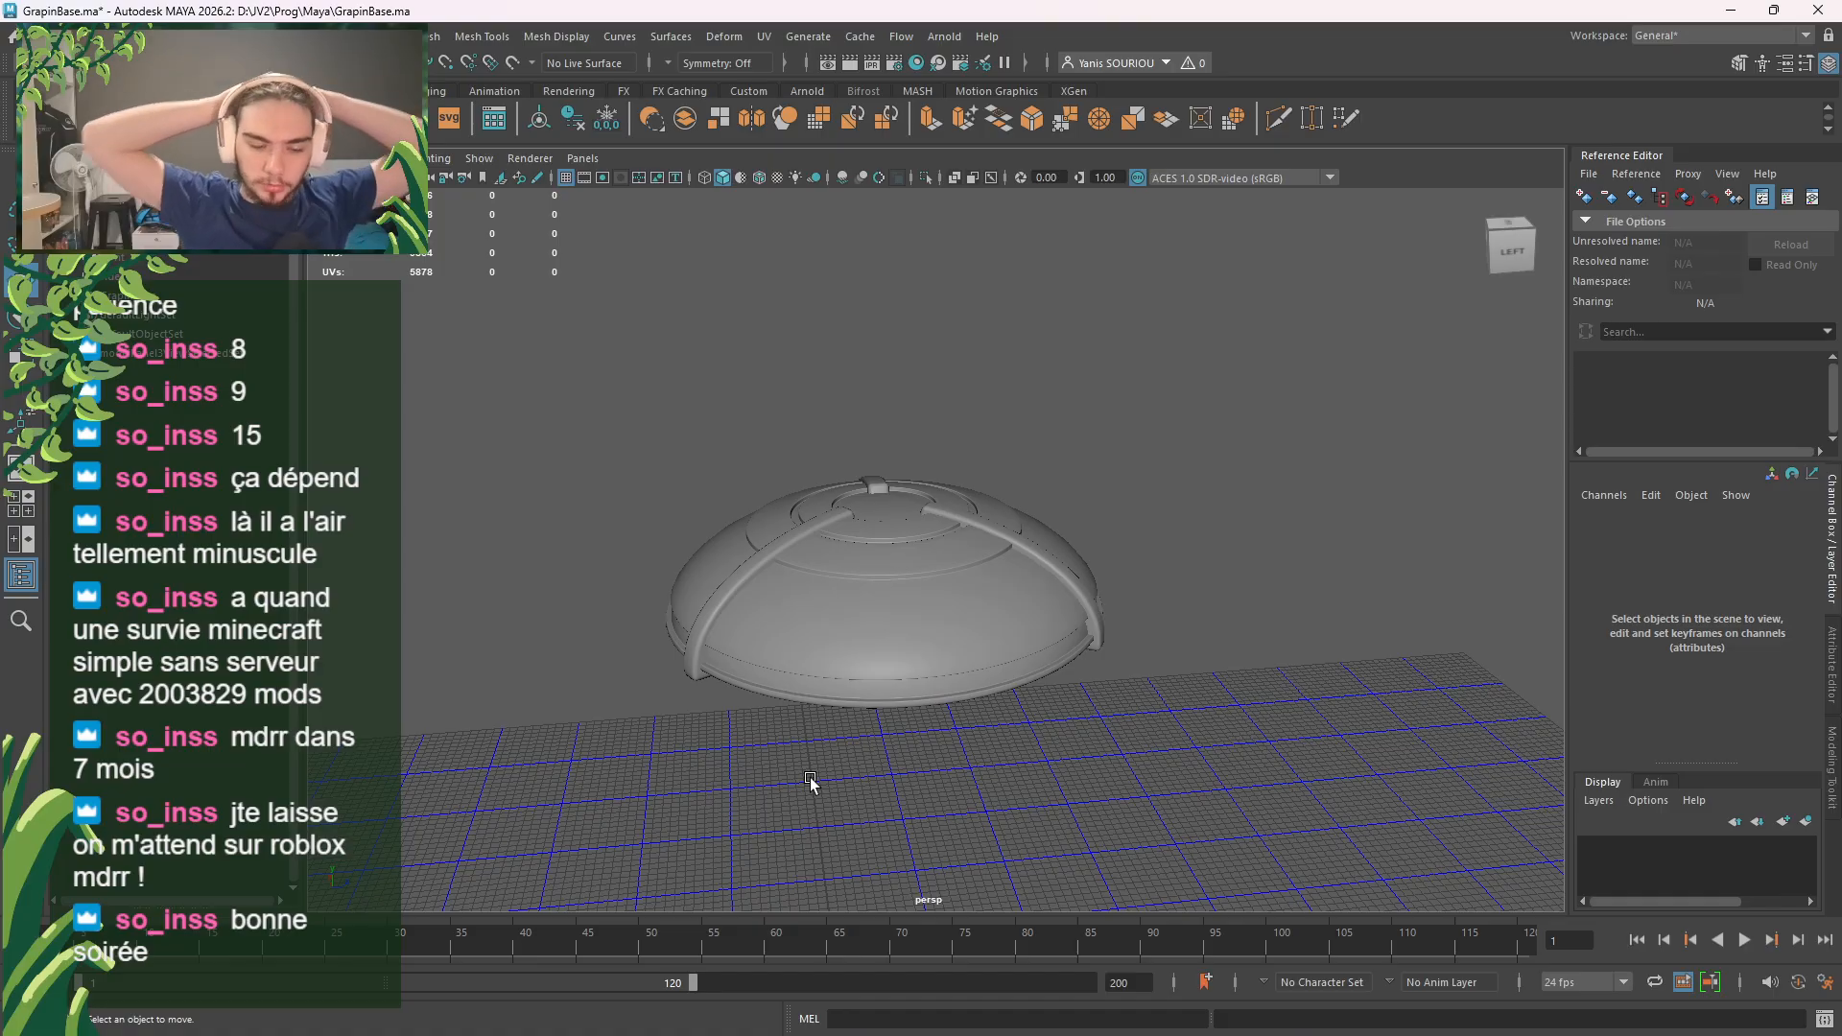
scroll(818, 802, up, 5)
alt+drag(825, 830, 827, 758)
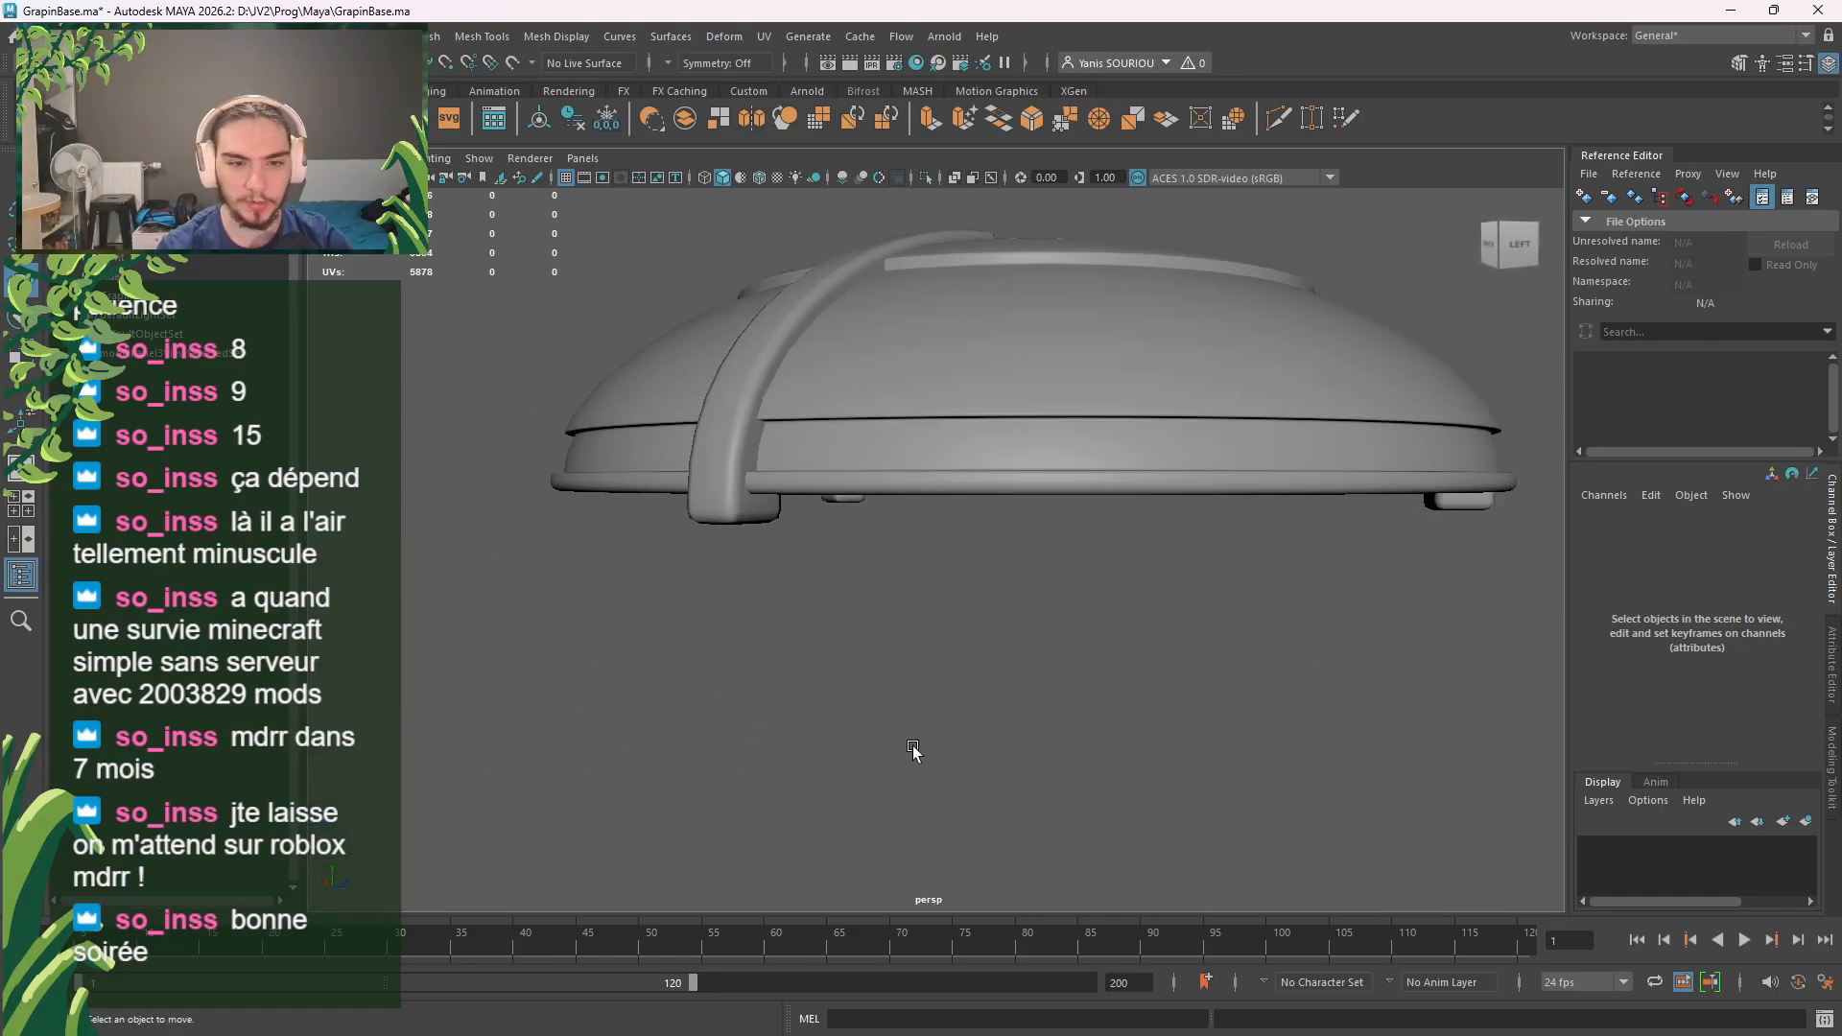
scroll(867, 757, down, 5)
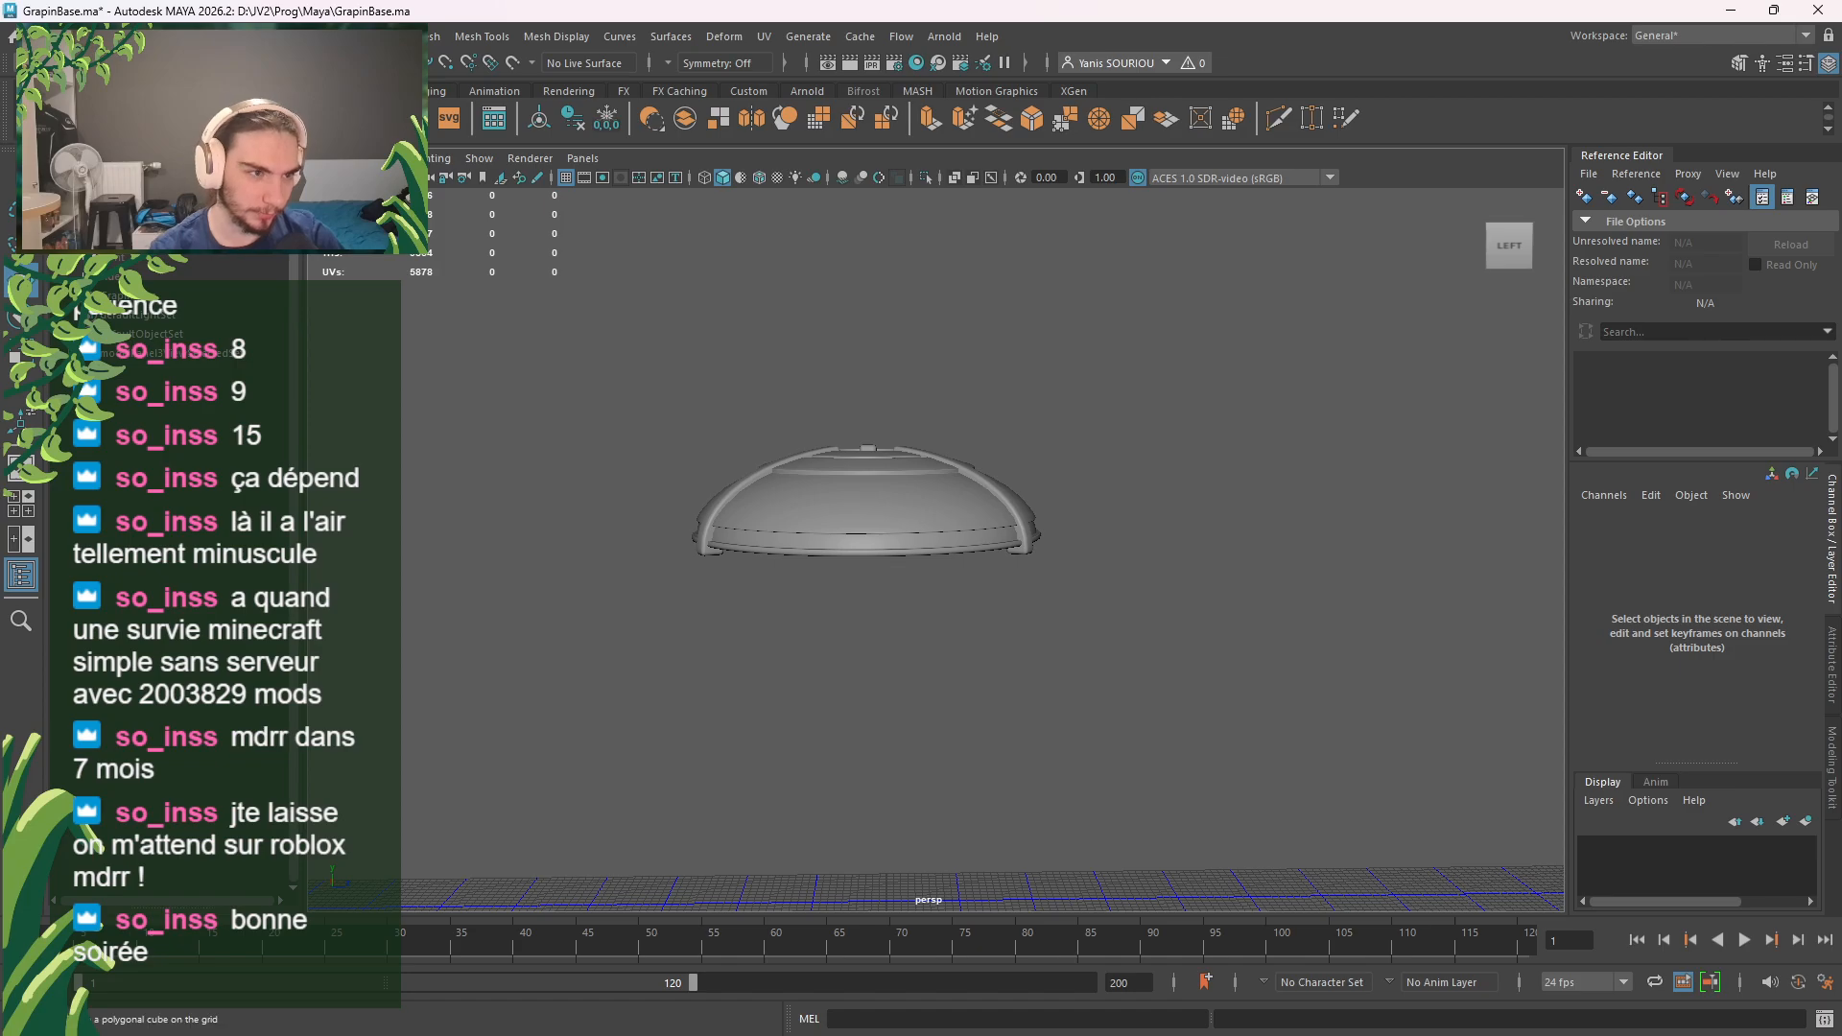
Step: Create a polygon sphere at the origin and set its scale to 500 on X, Y and Z
click(937, 499)
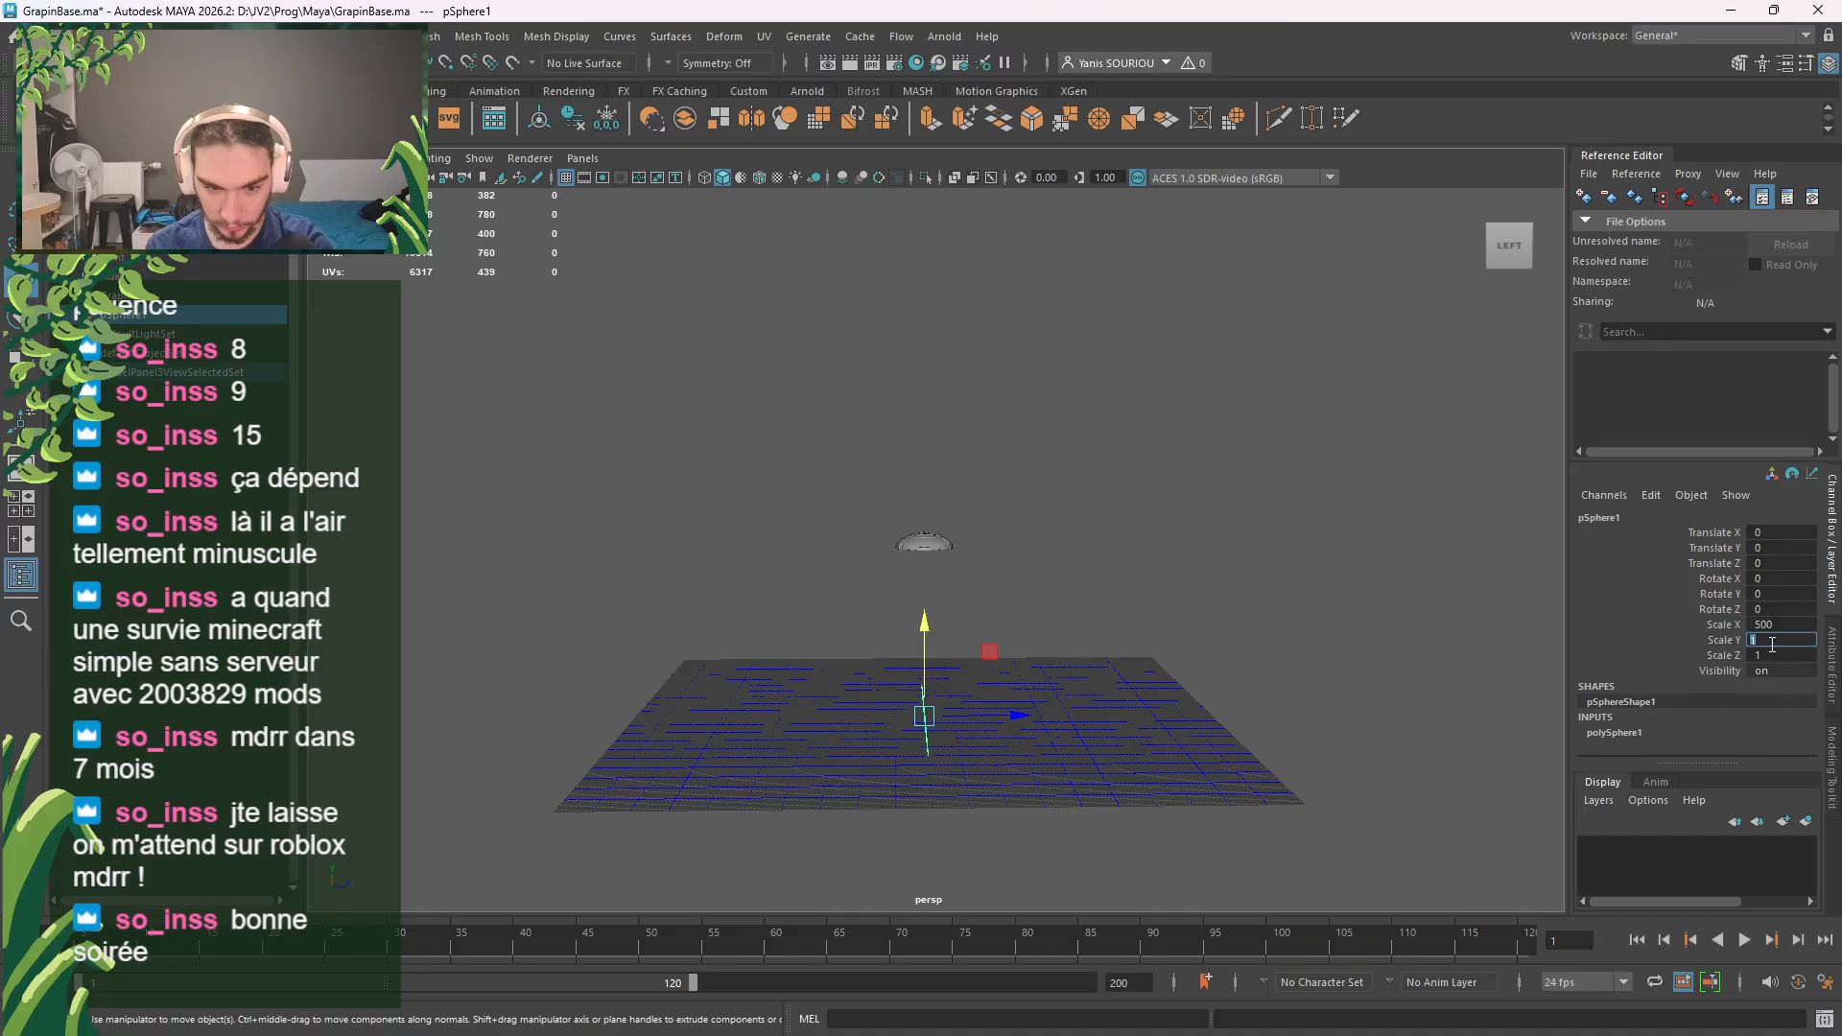
text(0)
click(1769, 656)
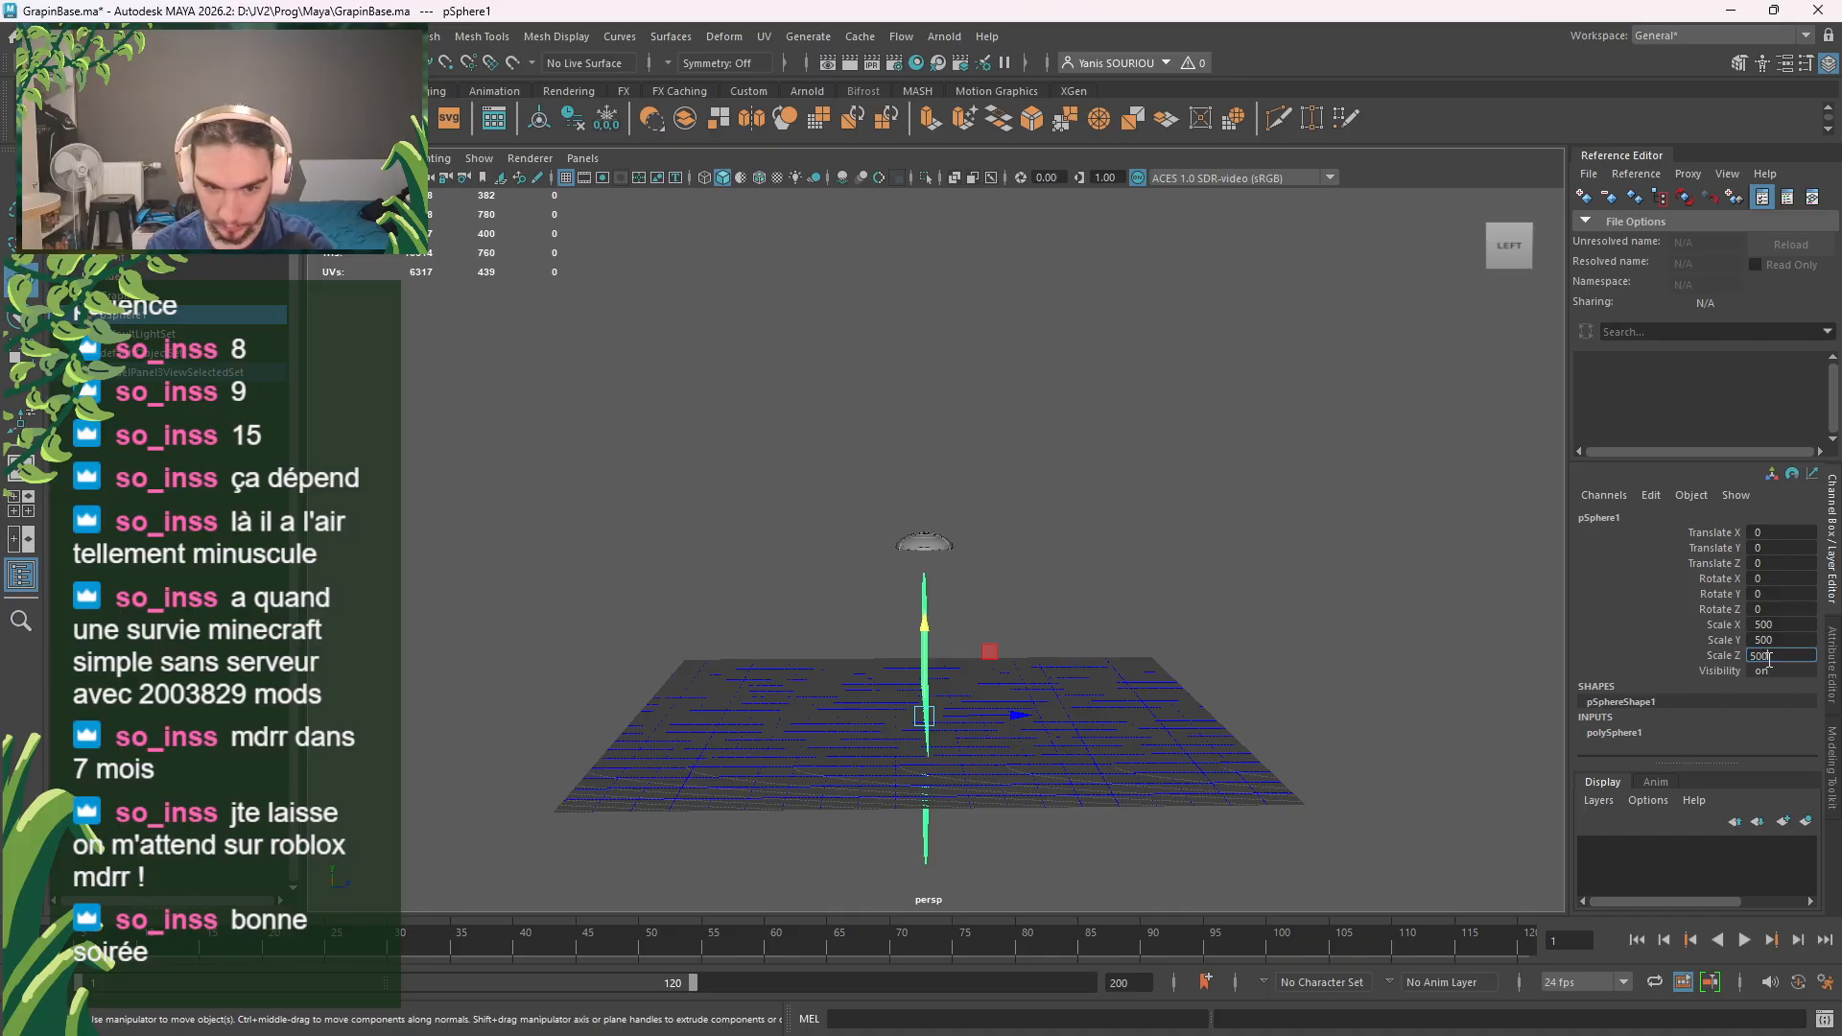
key(Return)
scroll(1199, 710, up, 3)
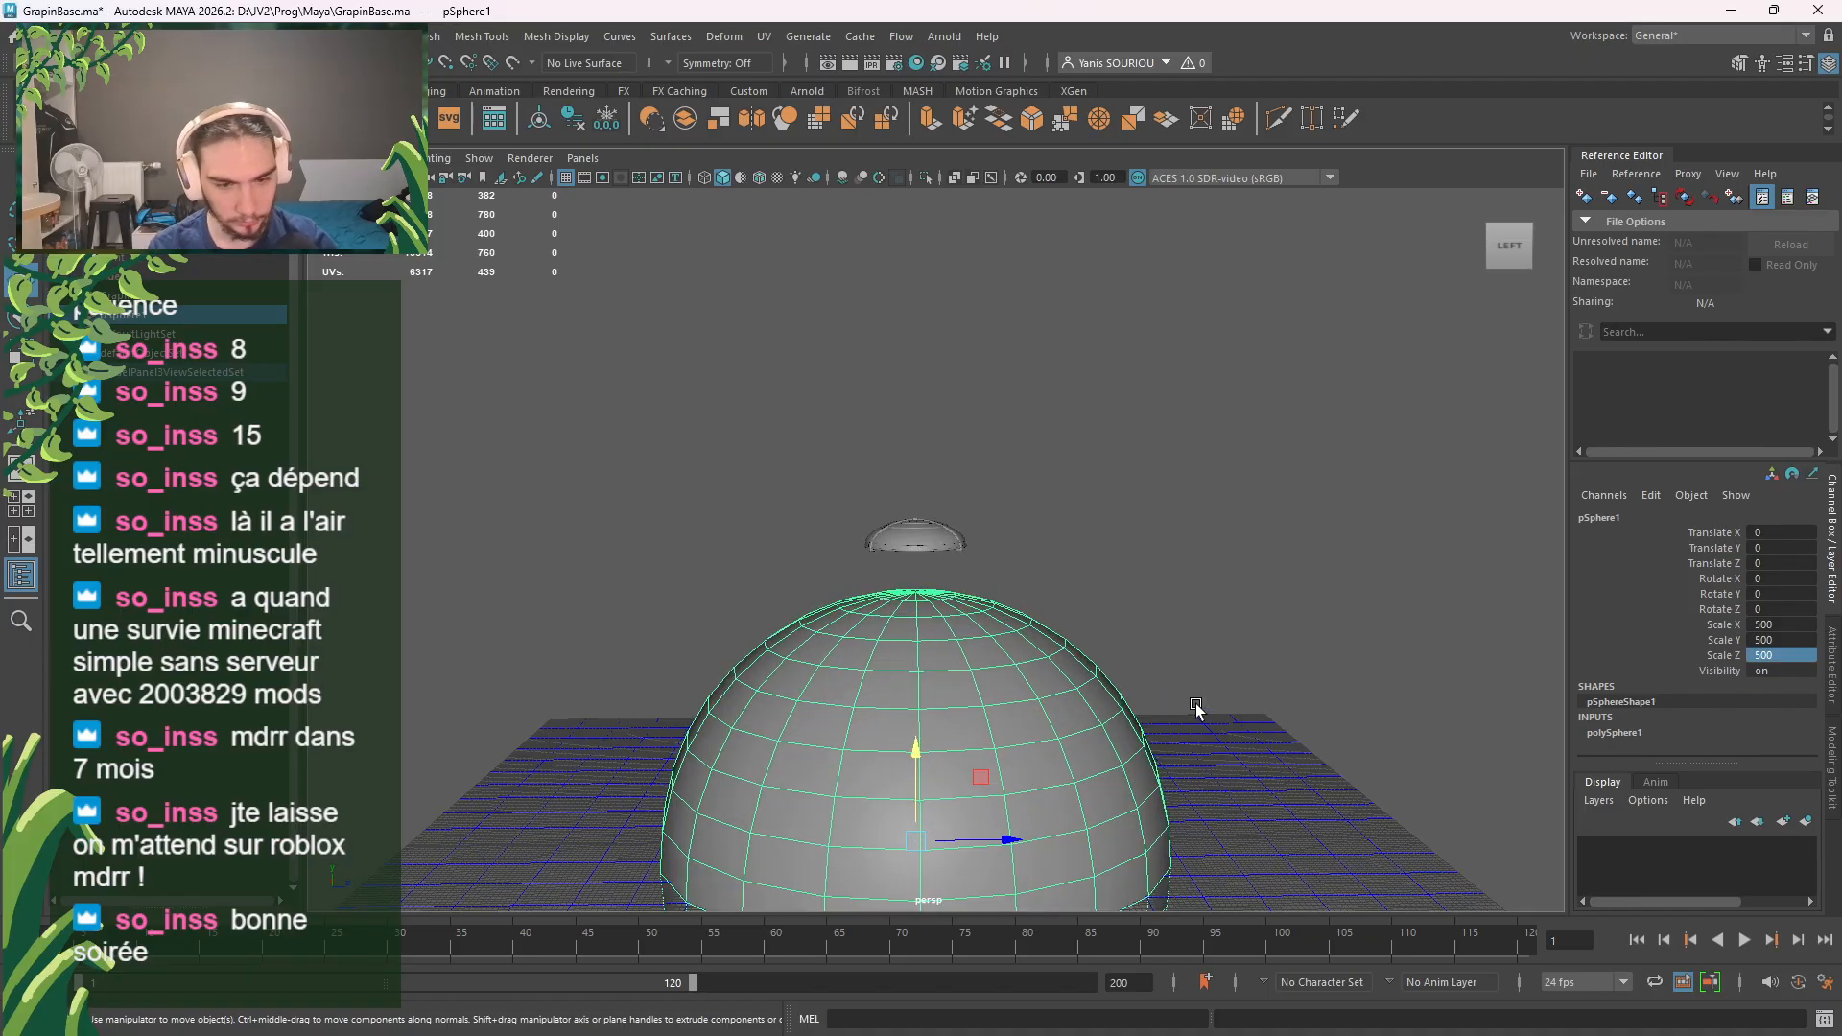
Step: Set the sphere's axis and height subdivisions to 64 each
mouse_move(1198, 710)
alt+mouse_down()
mouse_move(1132, 666)
mouse_move(1157, 771)
mouse_move(1160, 717)
mouse_move(1217, 711)
alt+mouse_up()
scroll(1160, 718, up, 5)
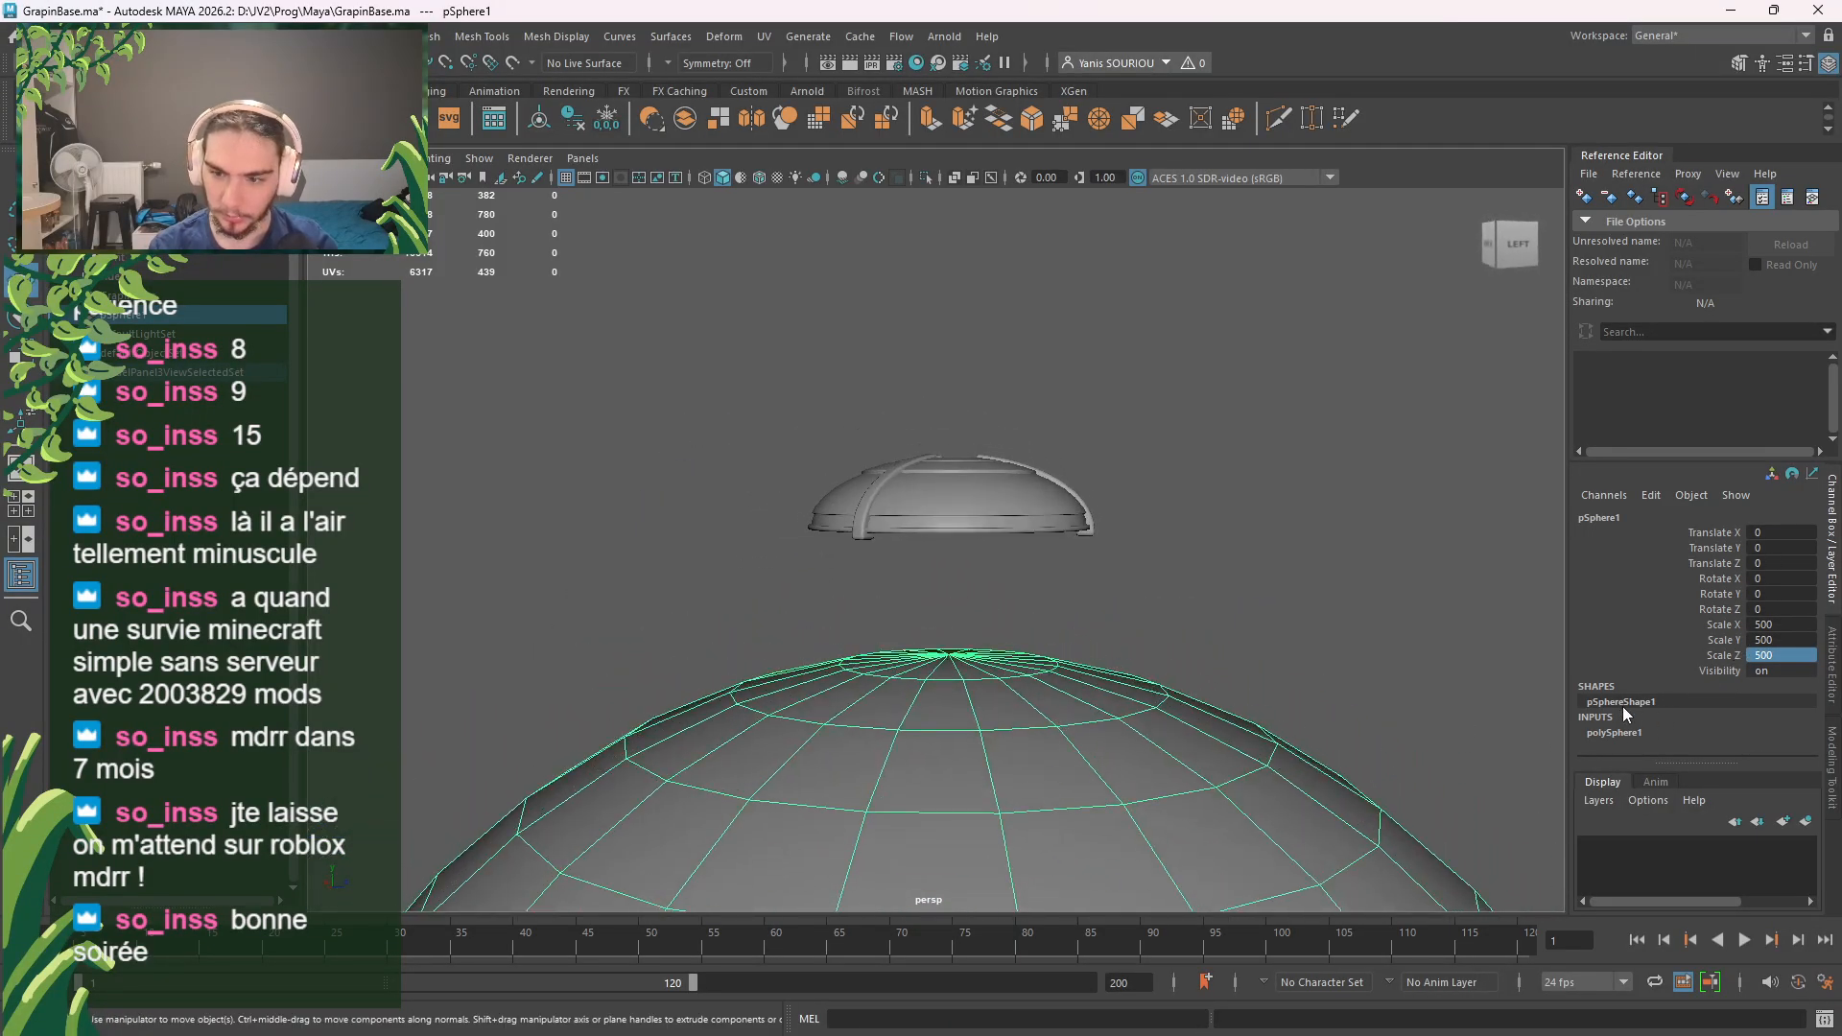
click(1635, 733)
scroll(1703, 733, down, 2)
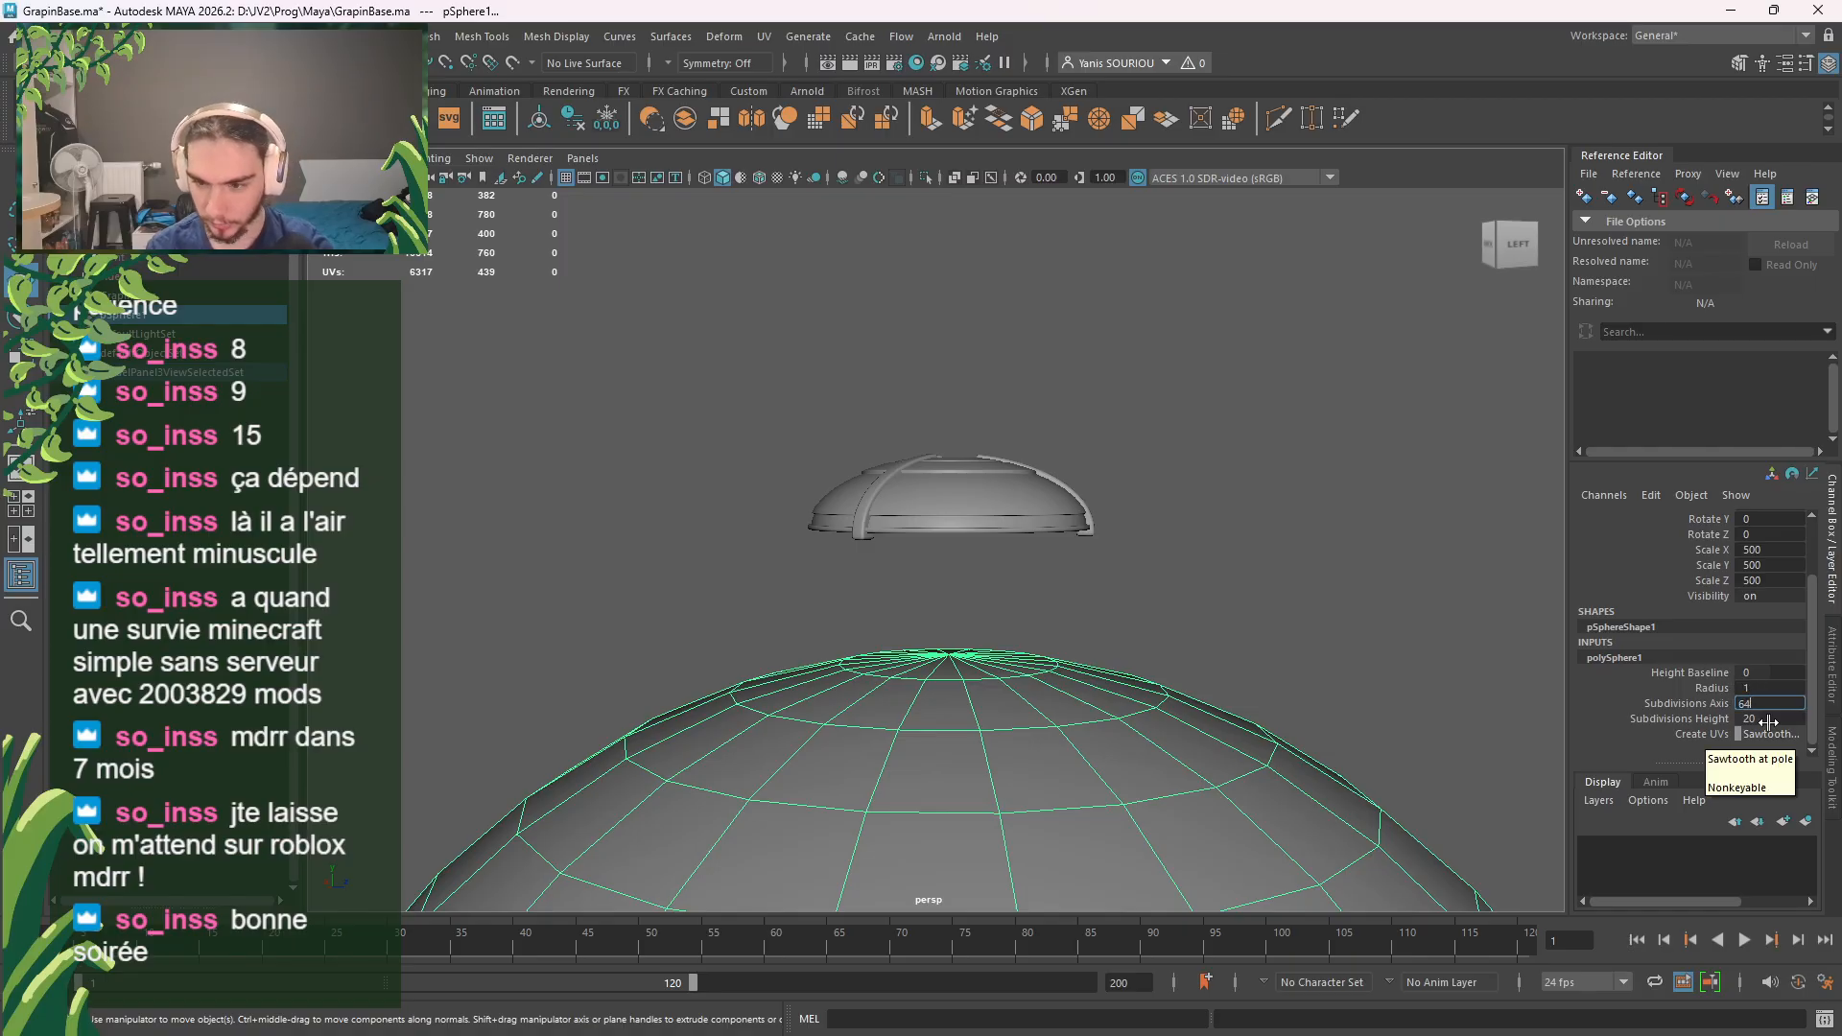
click(1768, 719)
text(64)
key(Return)
Step: Turn on wireframe over shading and snap the GrapinBase dome's pivot to the centre vertex of its underside
click(955, 499)
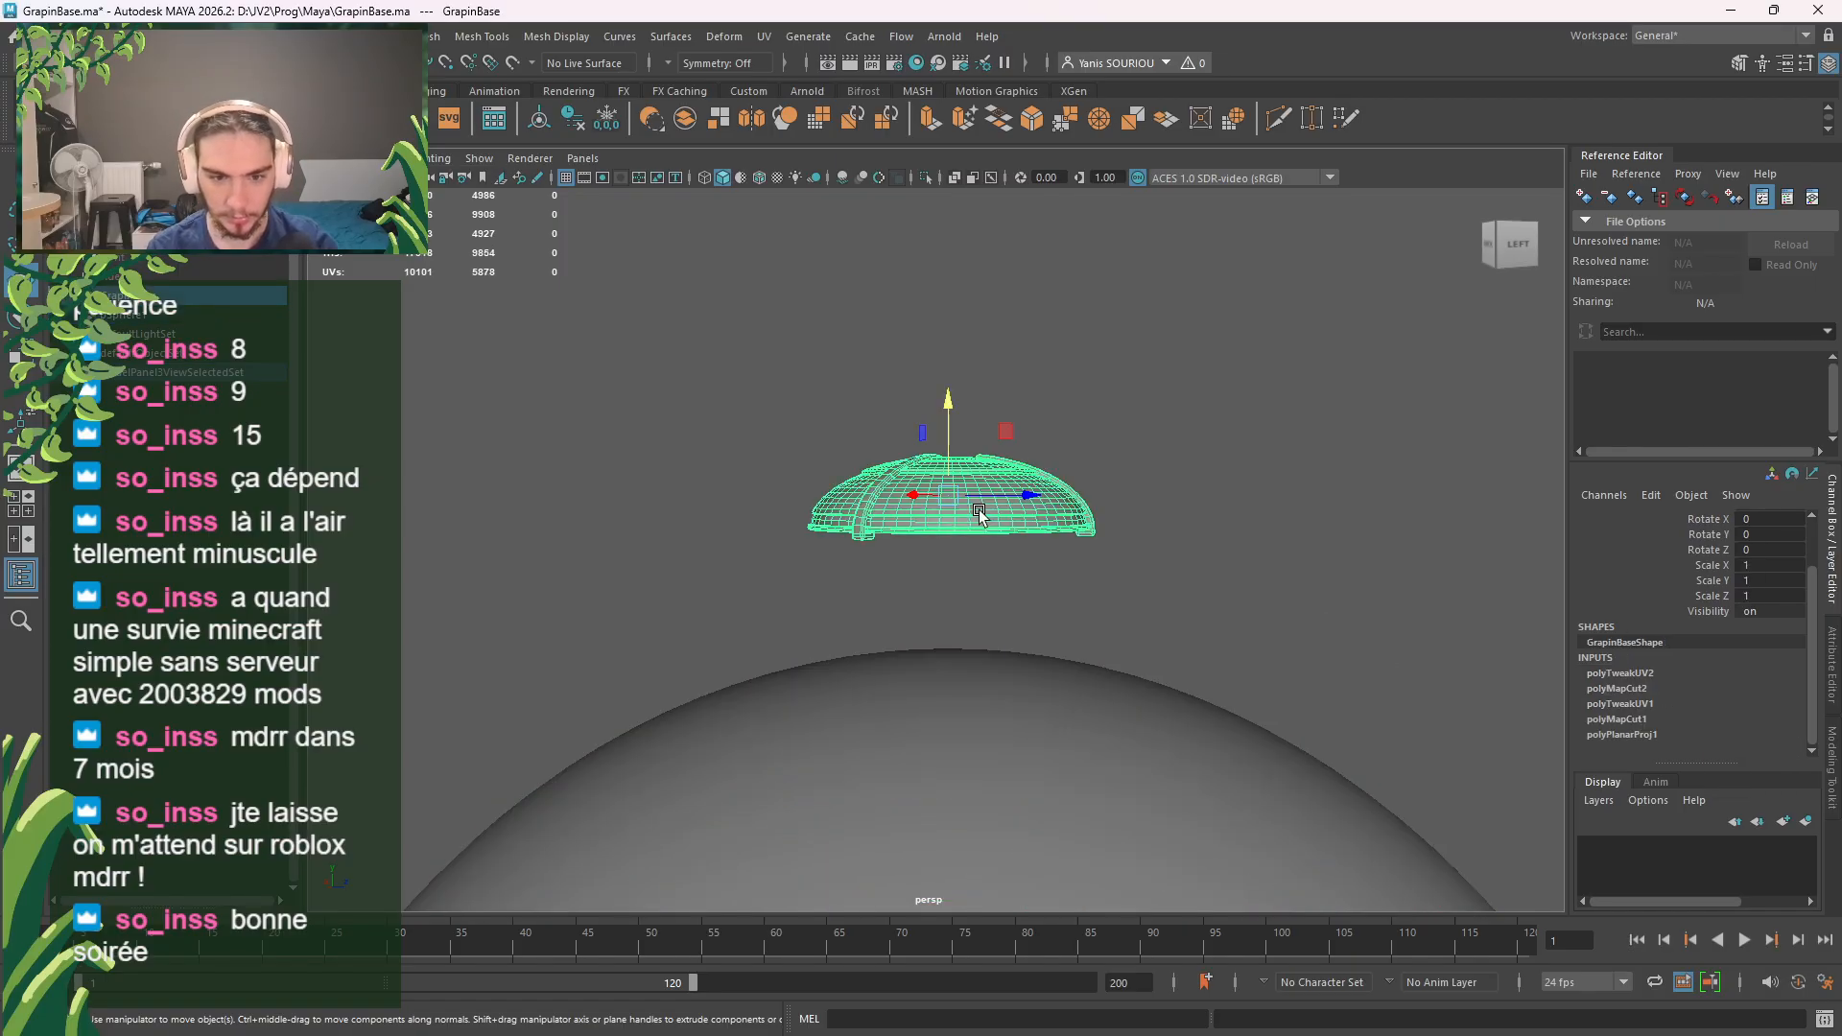
scroll(1056, 576, up, 6)
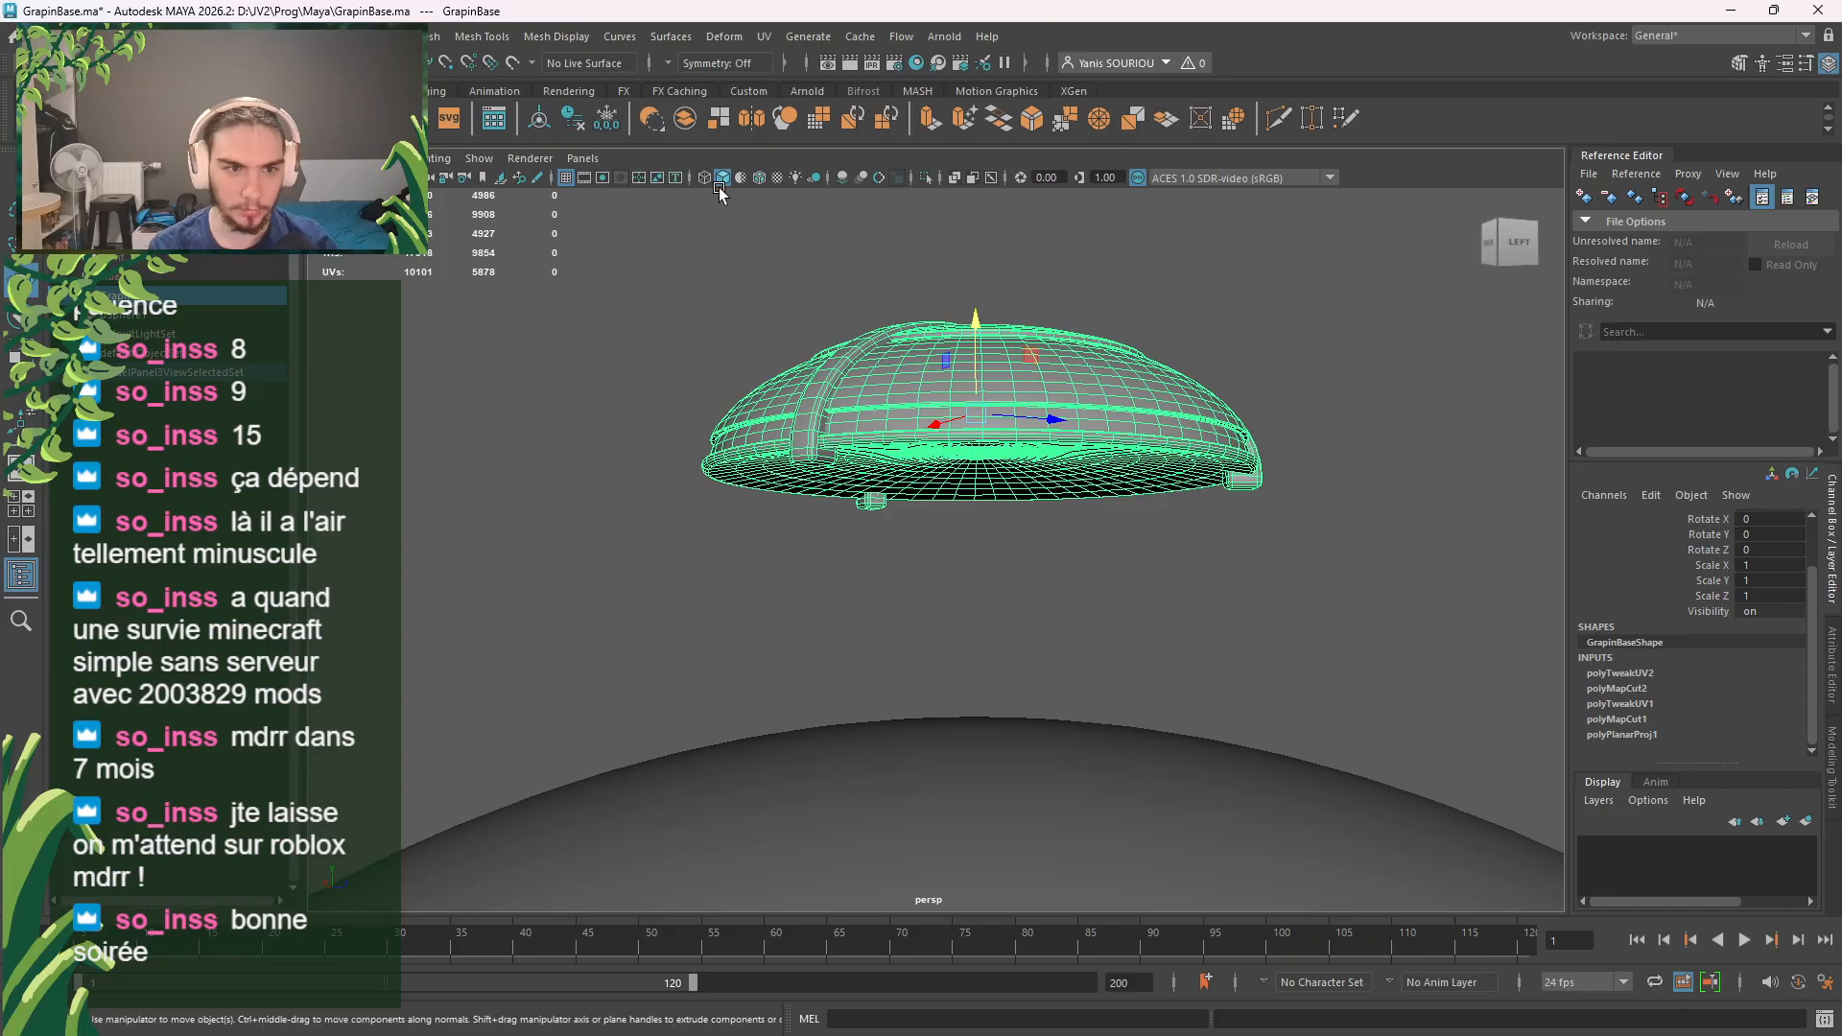
click(759, 178)
mouse_move(869, 308)
alt+mouse_down()
mouse_move(1116, 624)
mouse_move(1053, 610)
mouse_move(1020, 533)
mouse_move(1016, 560)
alt+mouse_up()
key(f)
scroll(1053, 610, up, 5)
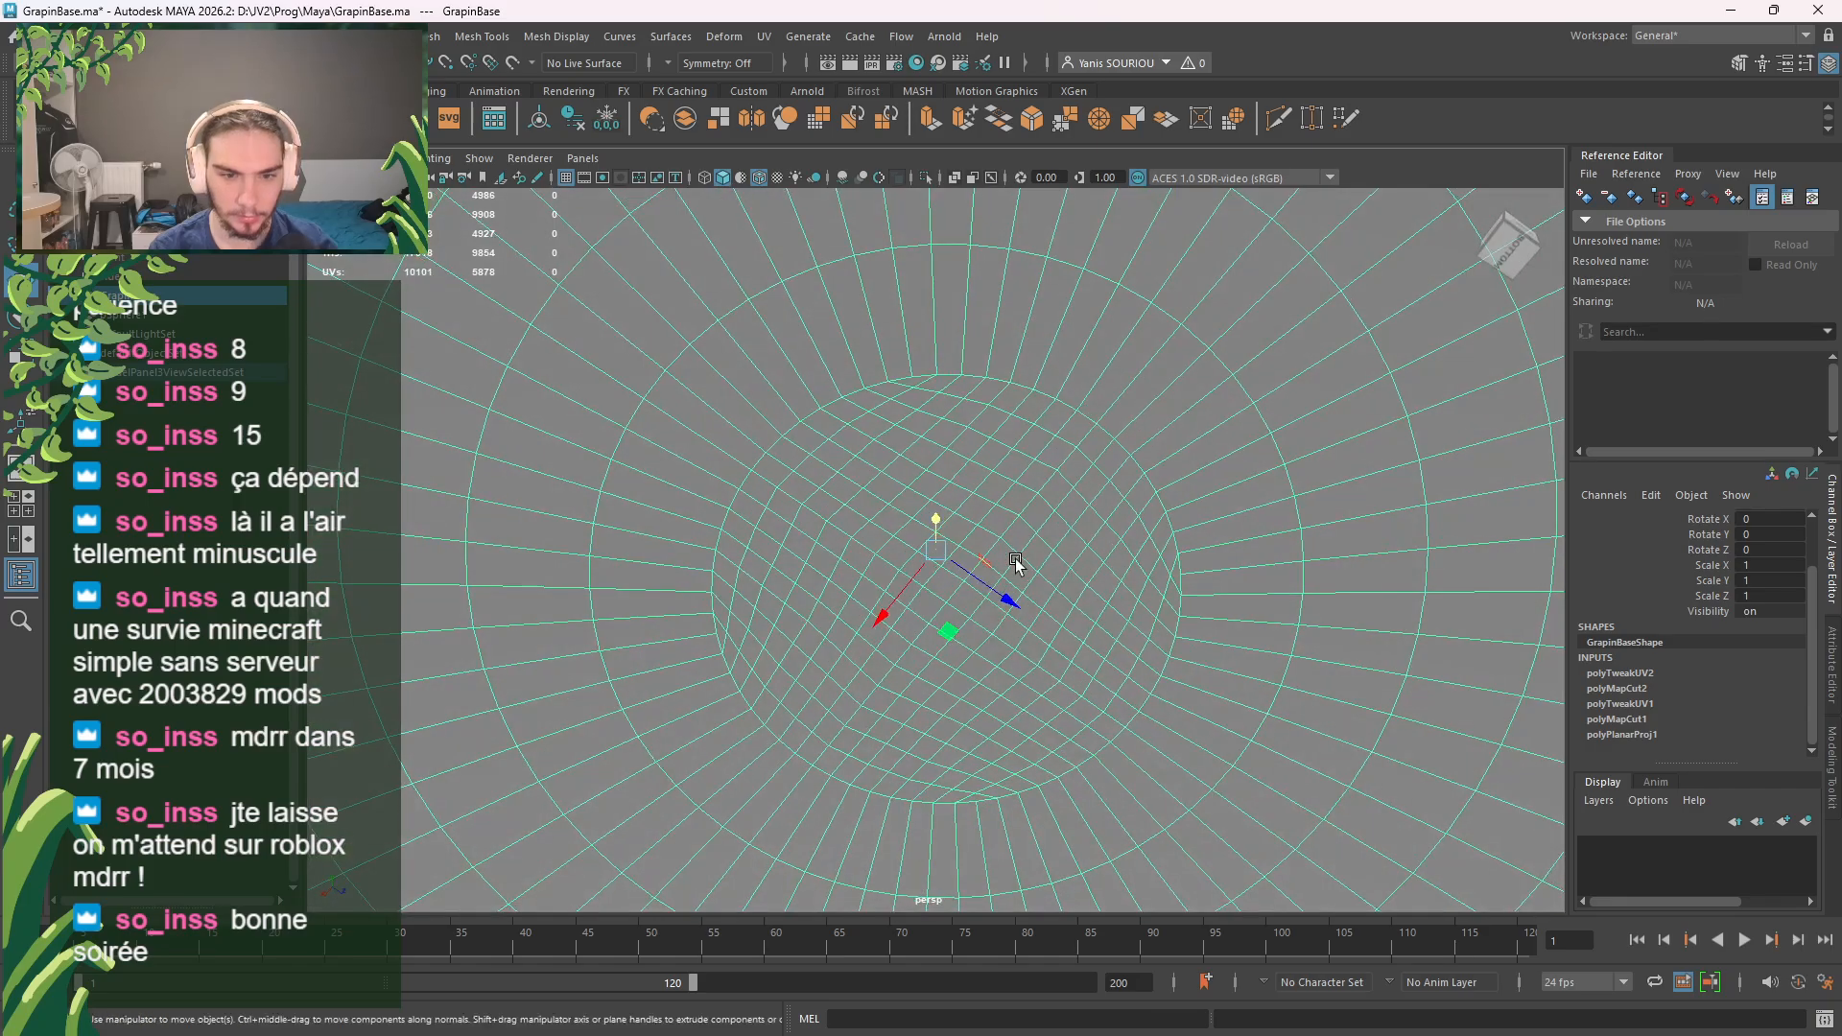
key(d)
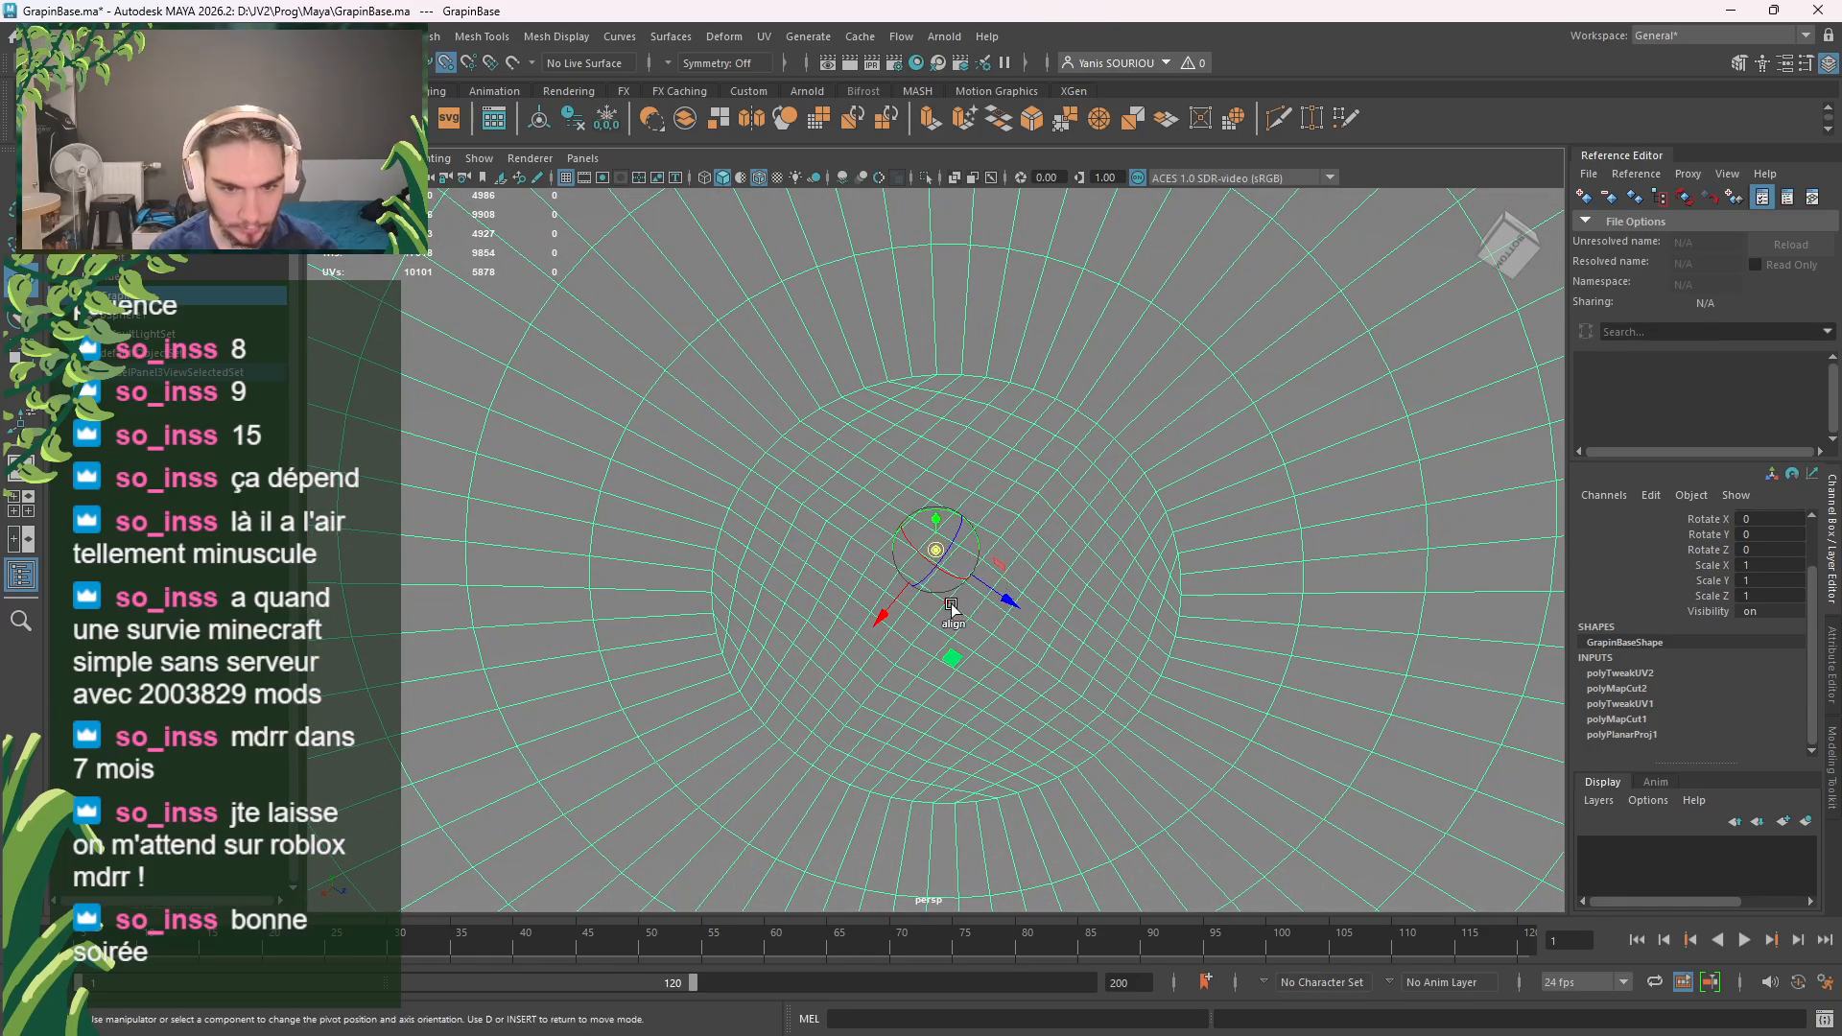
middle_drag(950, 606, 946, 607)
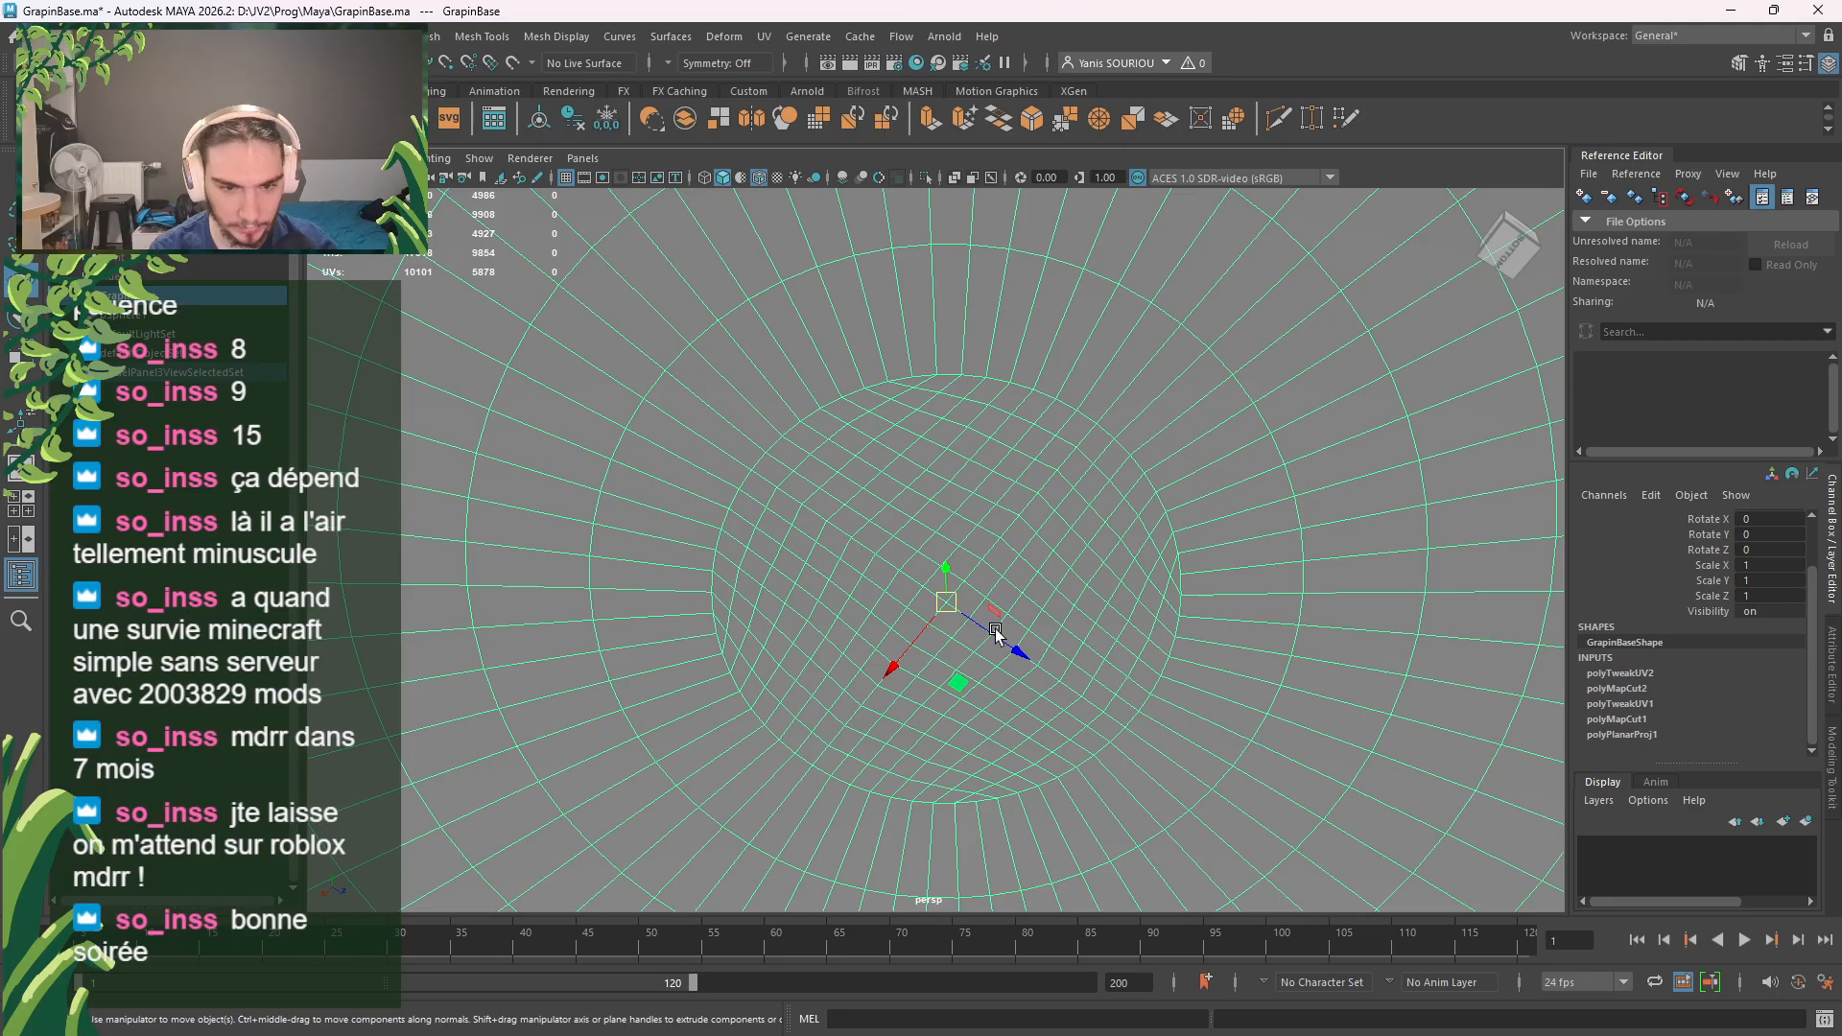
Step: Snap the dome down onto the topmost vertex of the large sphere
scroll(995, 629, down, 5)
alt+drag(995, 630, 990, 744)
alt+middle_drag(990, 744, 1026, 434)
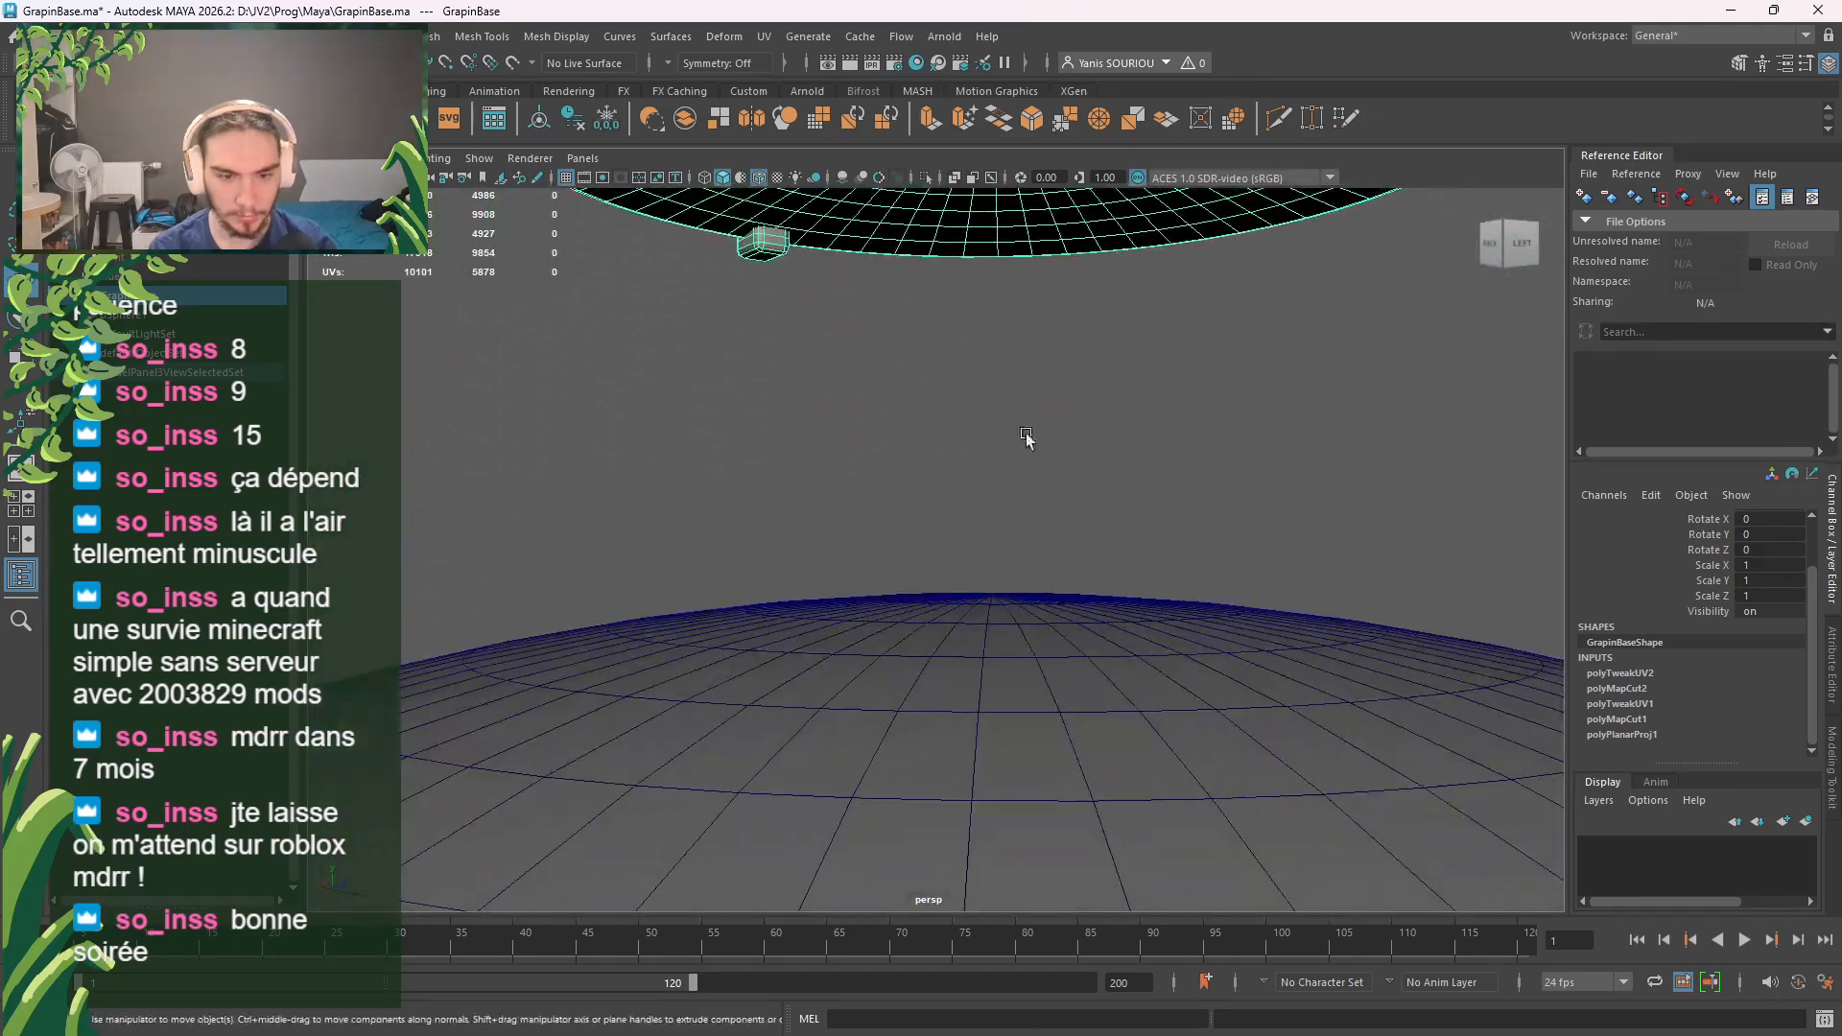
alt+drag(1026, 436, 1039, 635)
middle_drag(996, 602, 990, 591)
scroll(1038, 635, down, 6)
mouse_move(1036, 681)
alt+mouse_down()
mouse_move(1067, 620)
mouse_move(1012, 631)
mouse_move(1170, 699)
mouse_move(1057, 695)
alt+mouse_up()
scroll(1015, 627, down, 6)
scroll(1015, 626, down, 5)
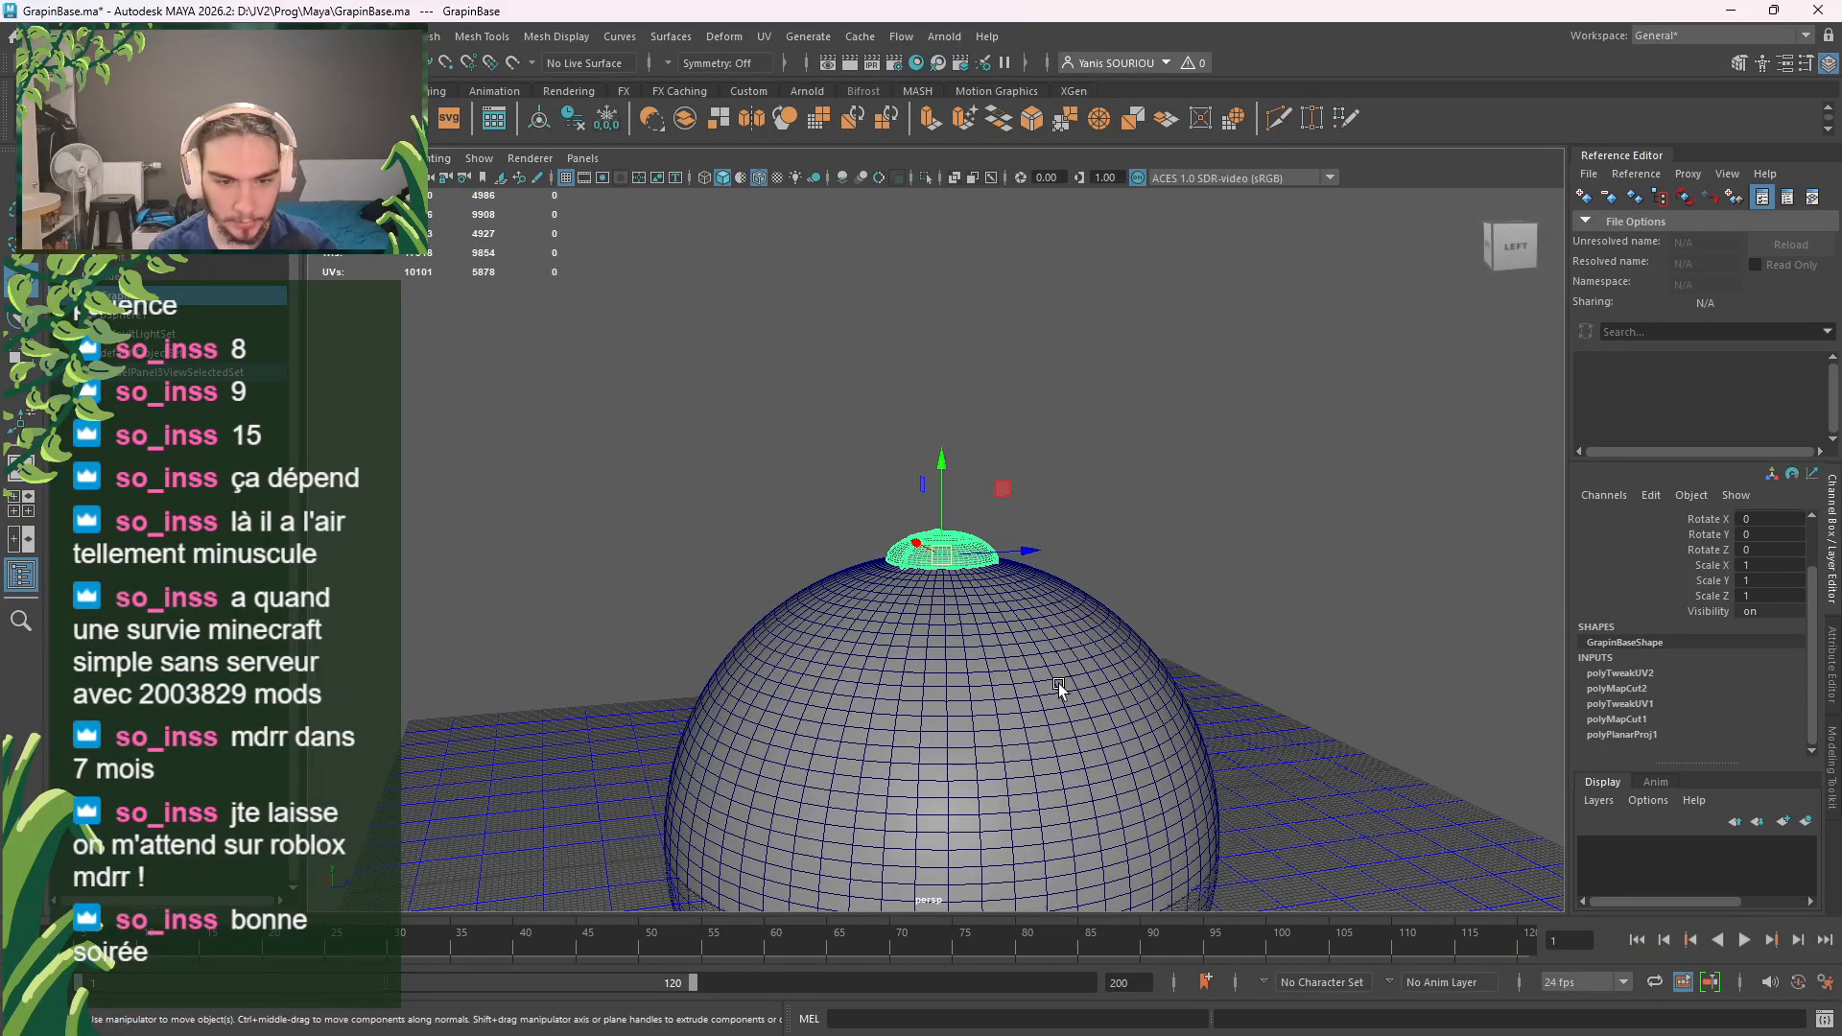
Step: Relocate the dome's pivot vertically to the centre of the sphere
key(d)
click(941, 480)
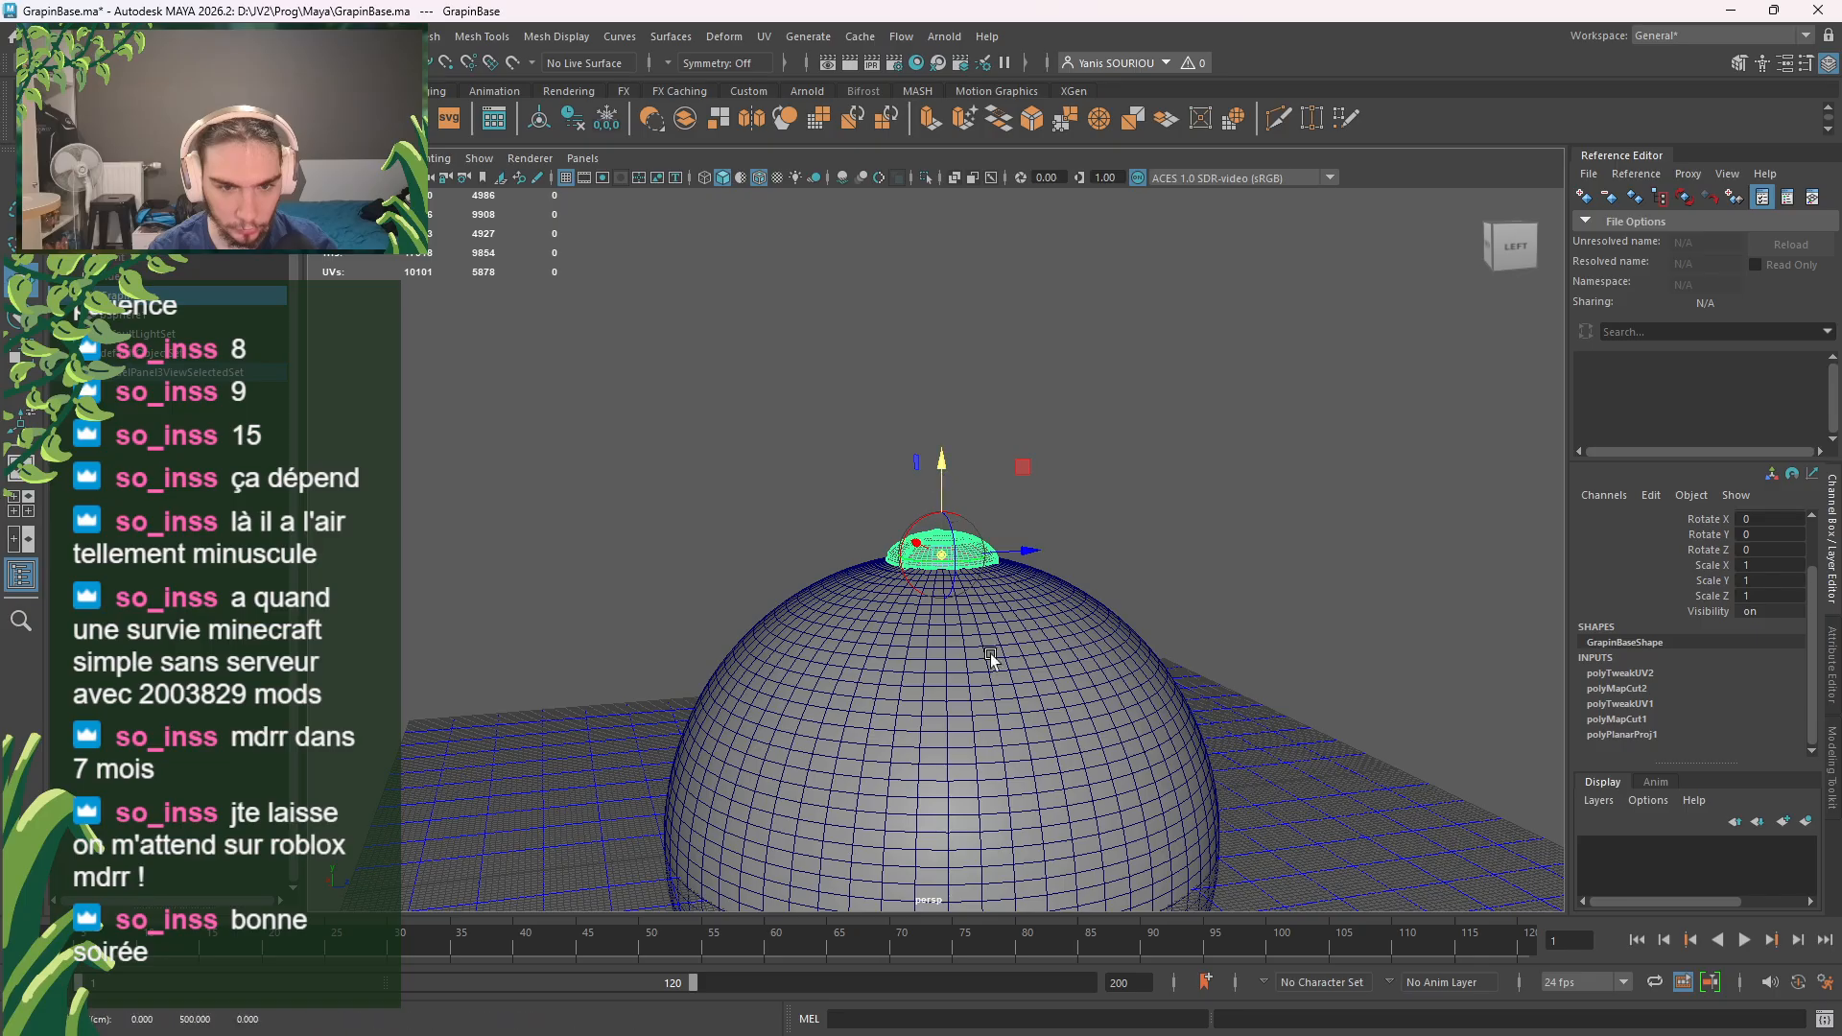
alt+middle_drag(996, 726, 1014, 522)
alt+drag(1049, 717, 1051, 699)
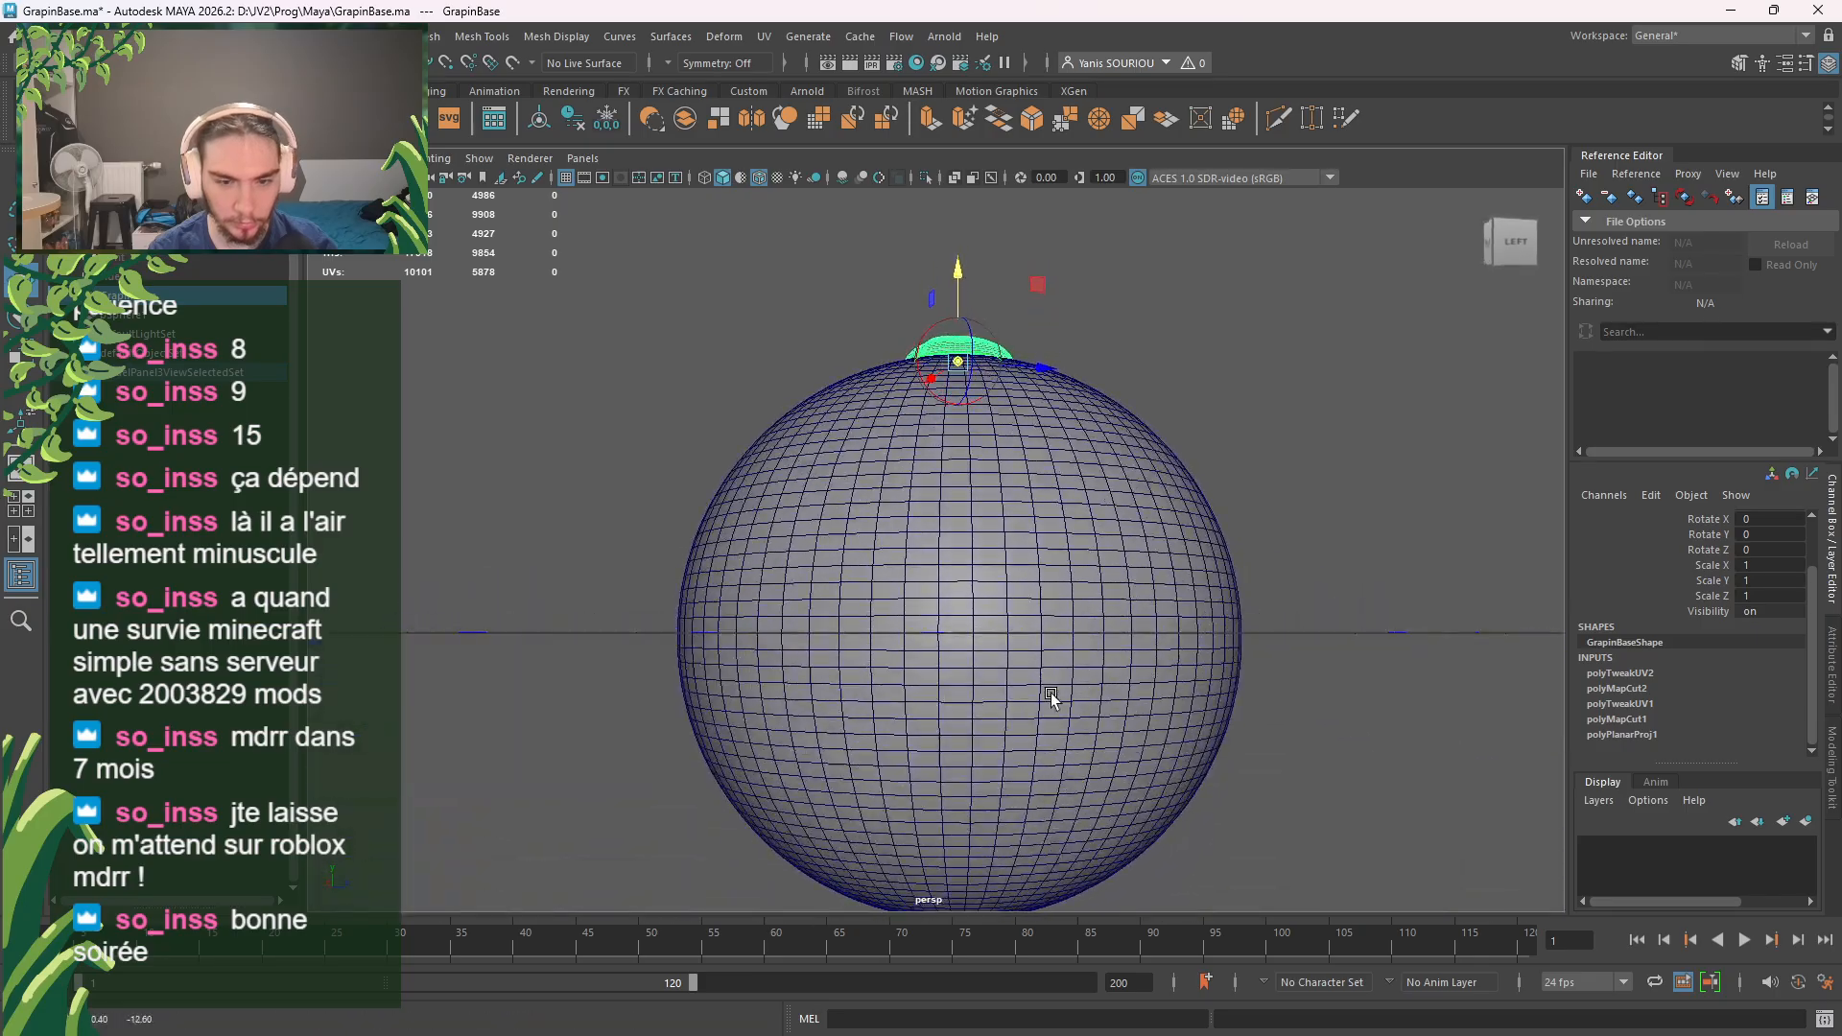
key(v)
middle_click(976, 635)
alt+drag(974, 637, 1274, 784)
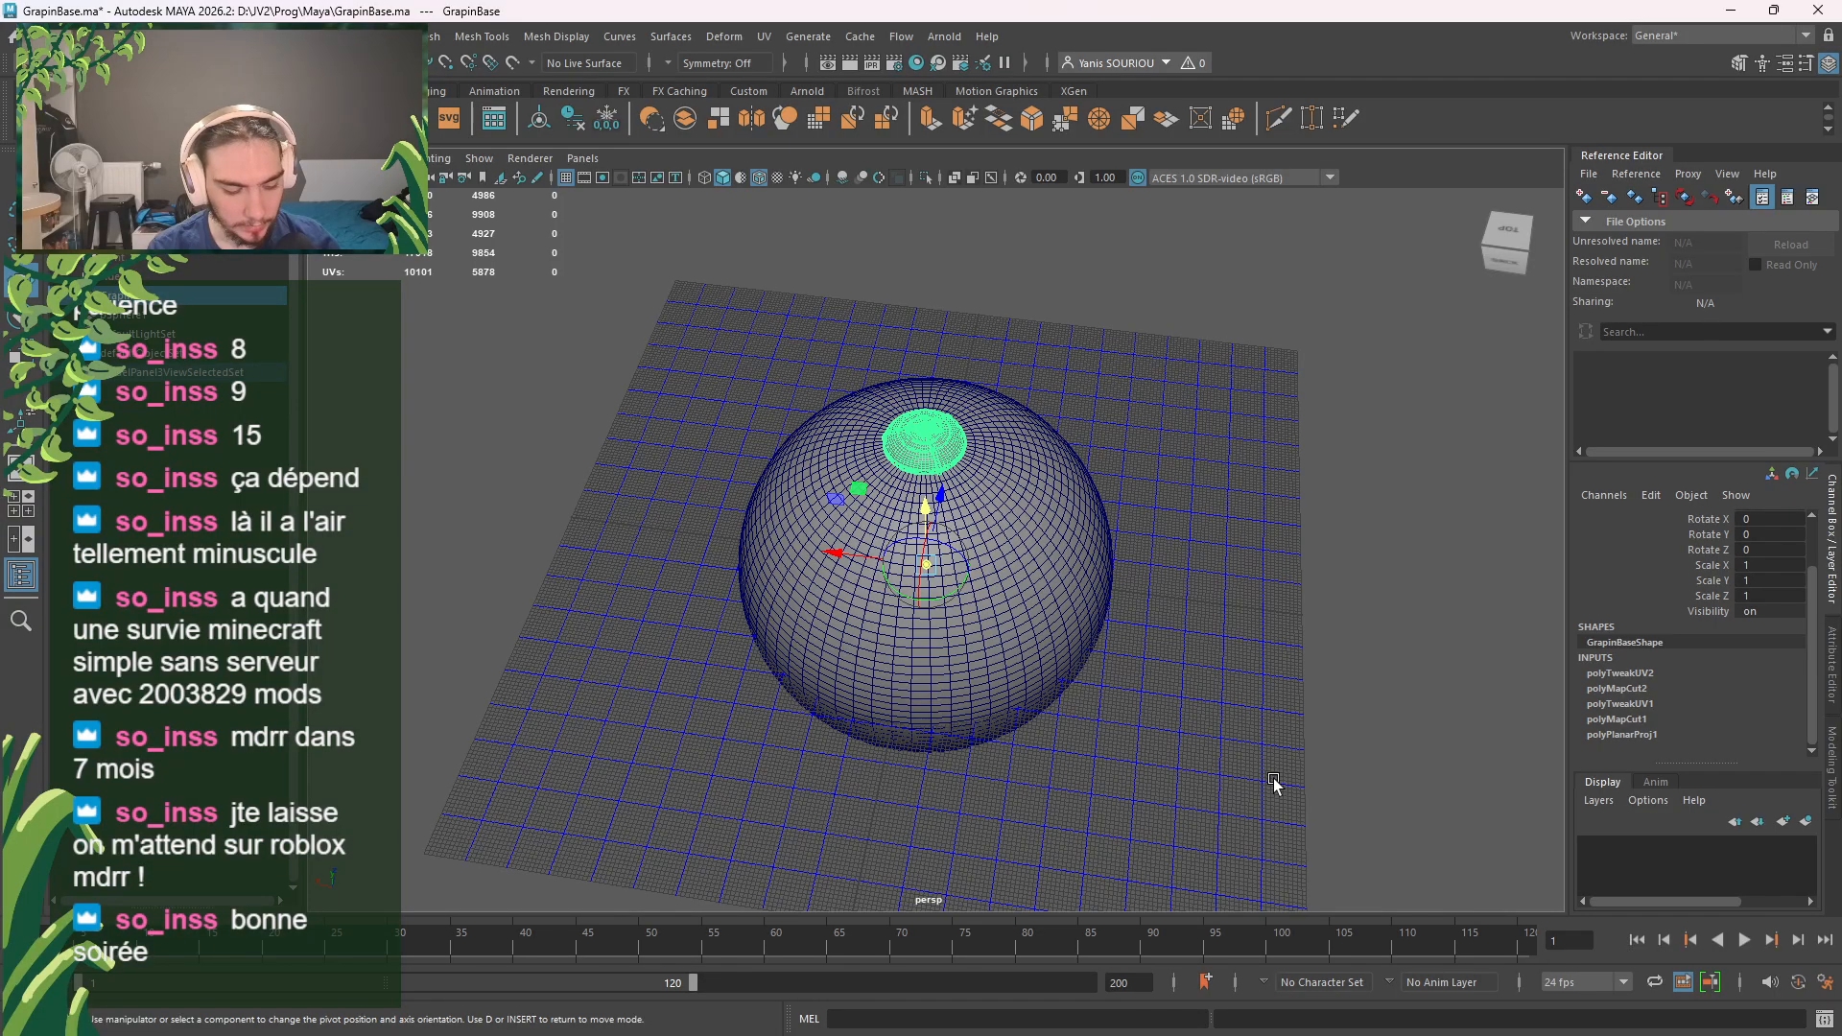
key(d)
Step: Scale the dome uniformly about the sphere's centre to about 1.021 so it lifts slightly off the sphere
alt+drag(1186, 755, 969, 689)
scroll(1067, 677, up, 3)
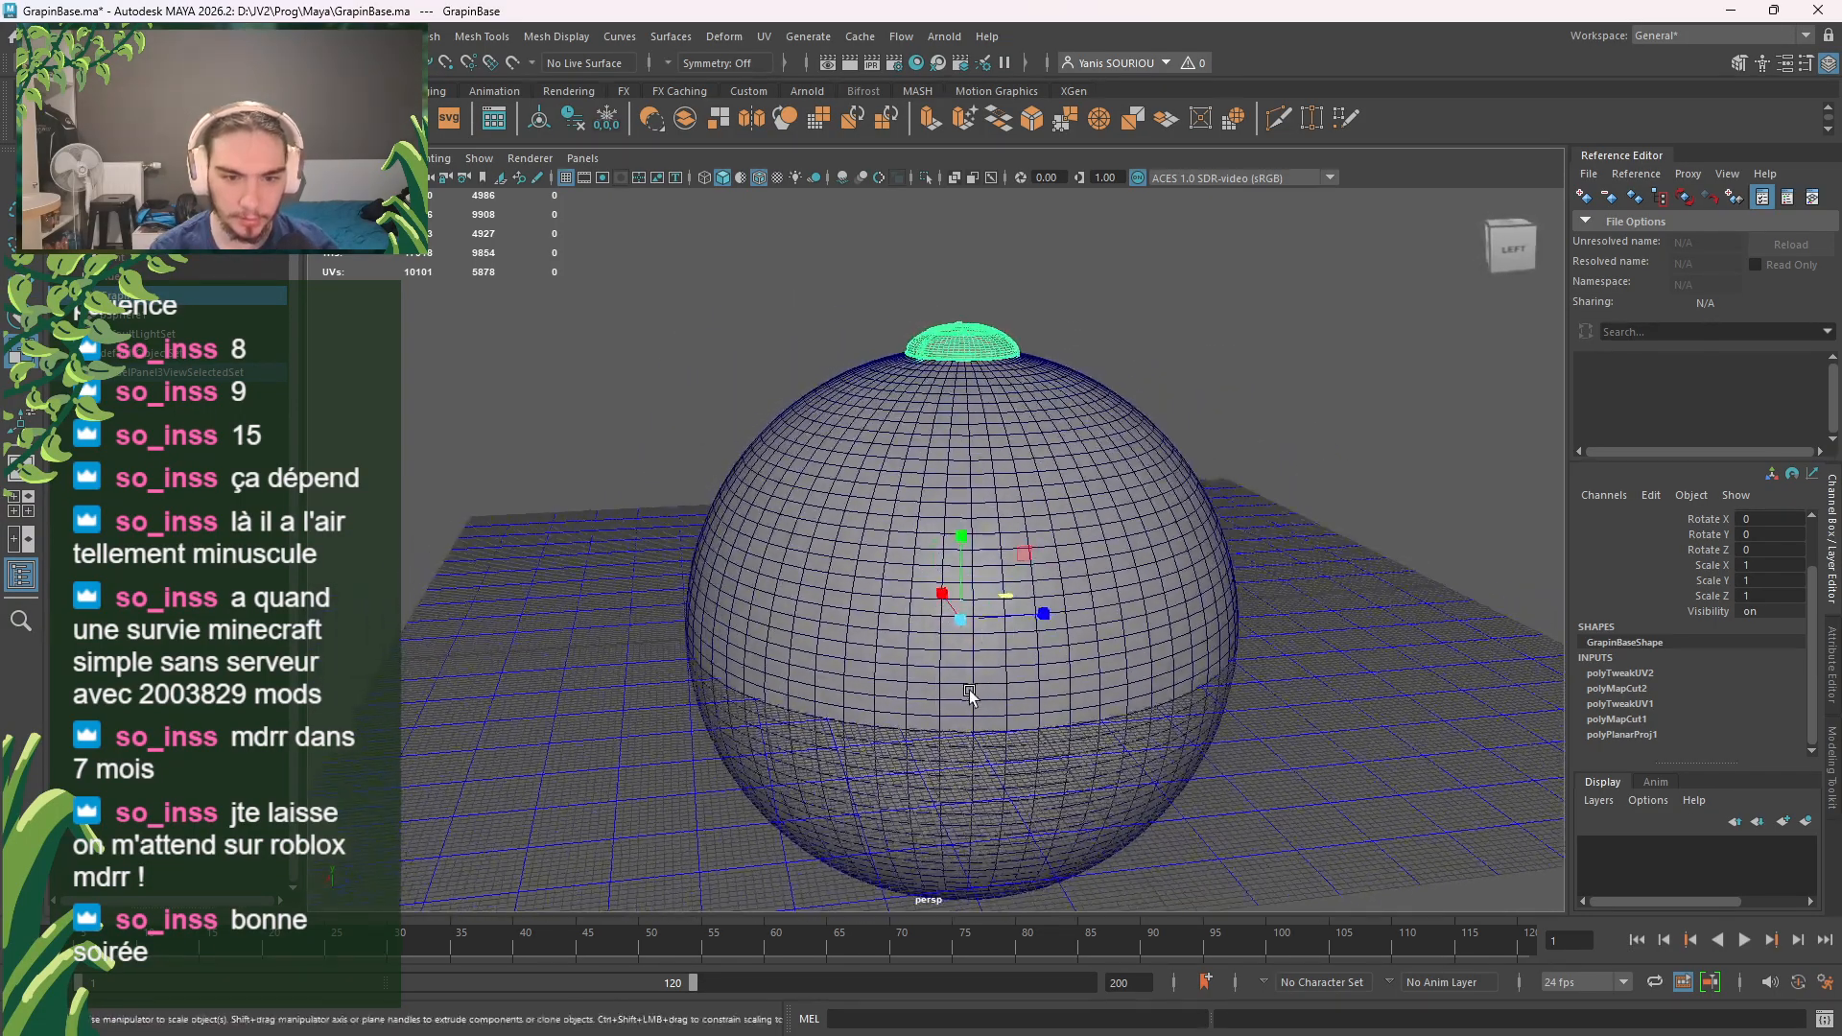
drag(963, 624, 973, 620)
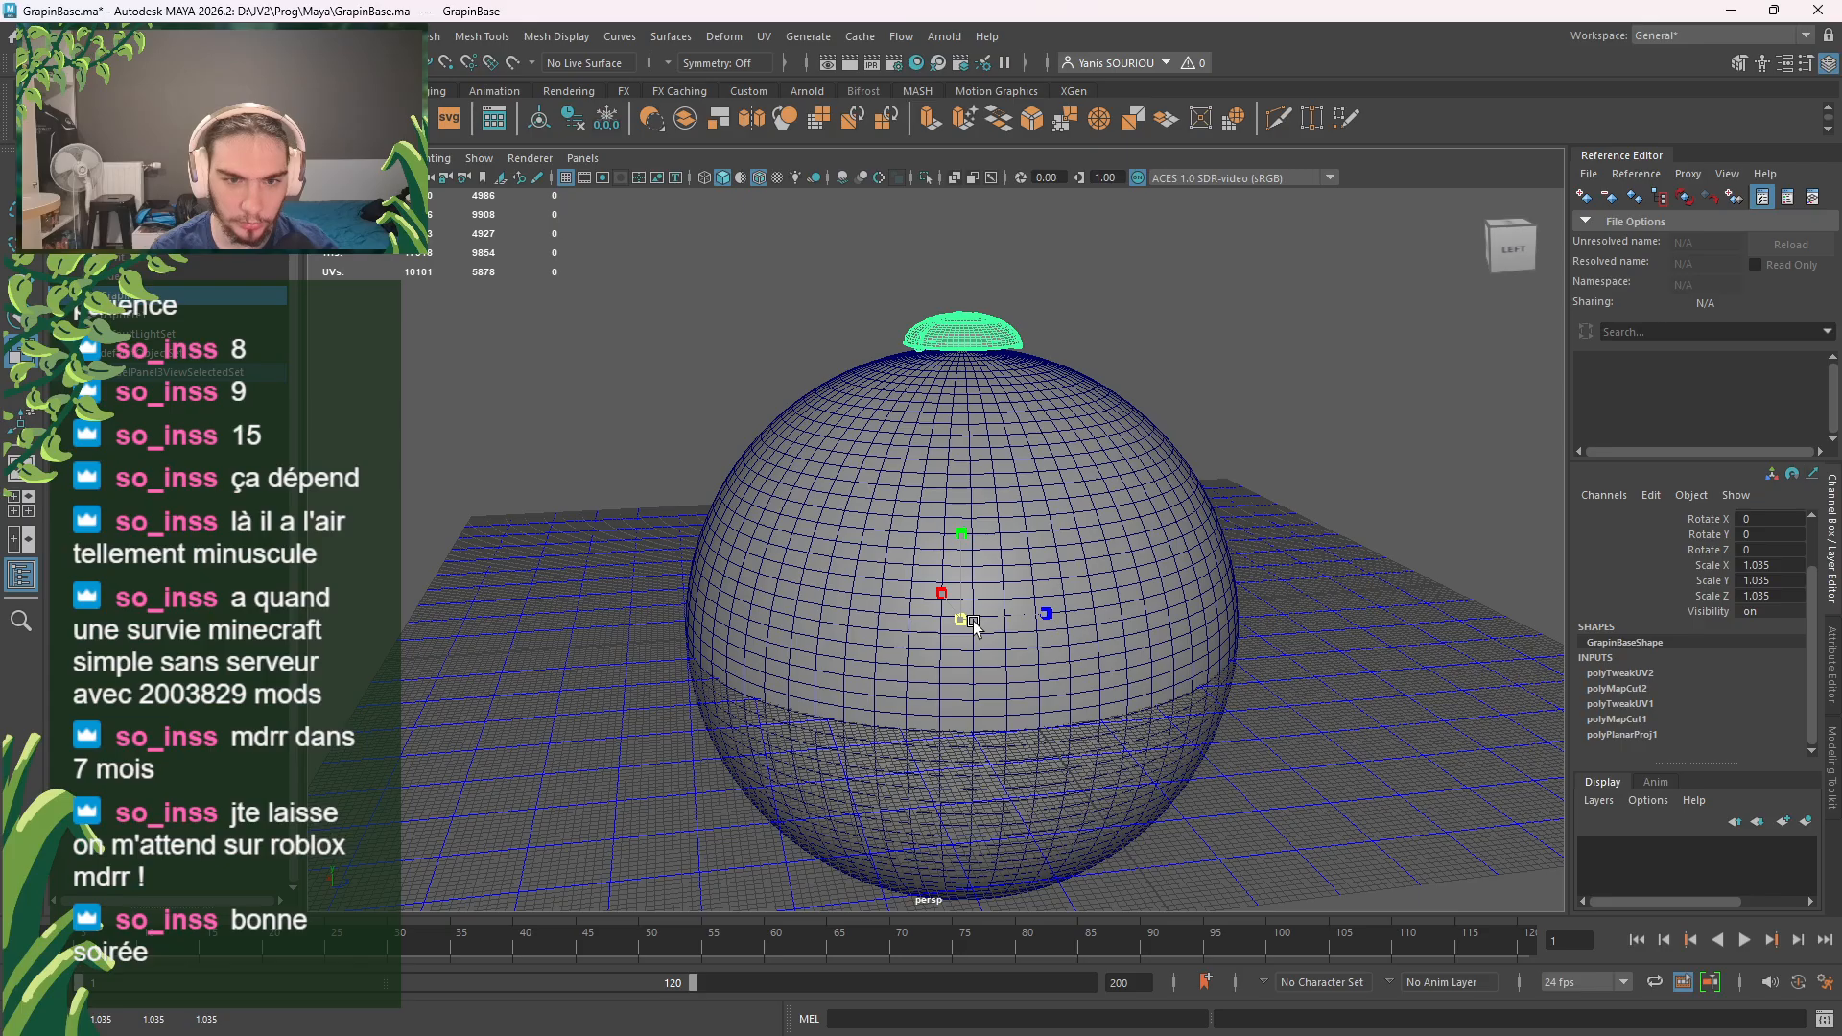
scroll(1101, 510, up, 5)
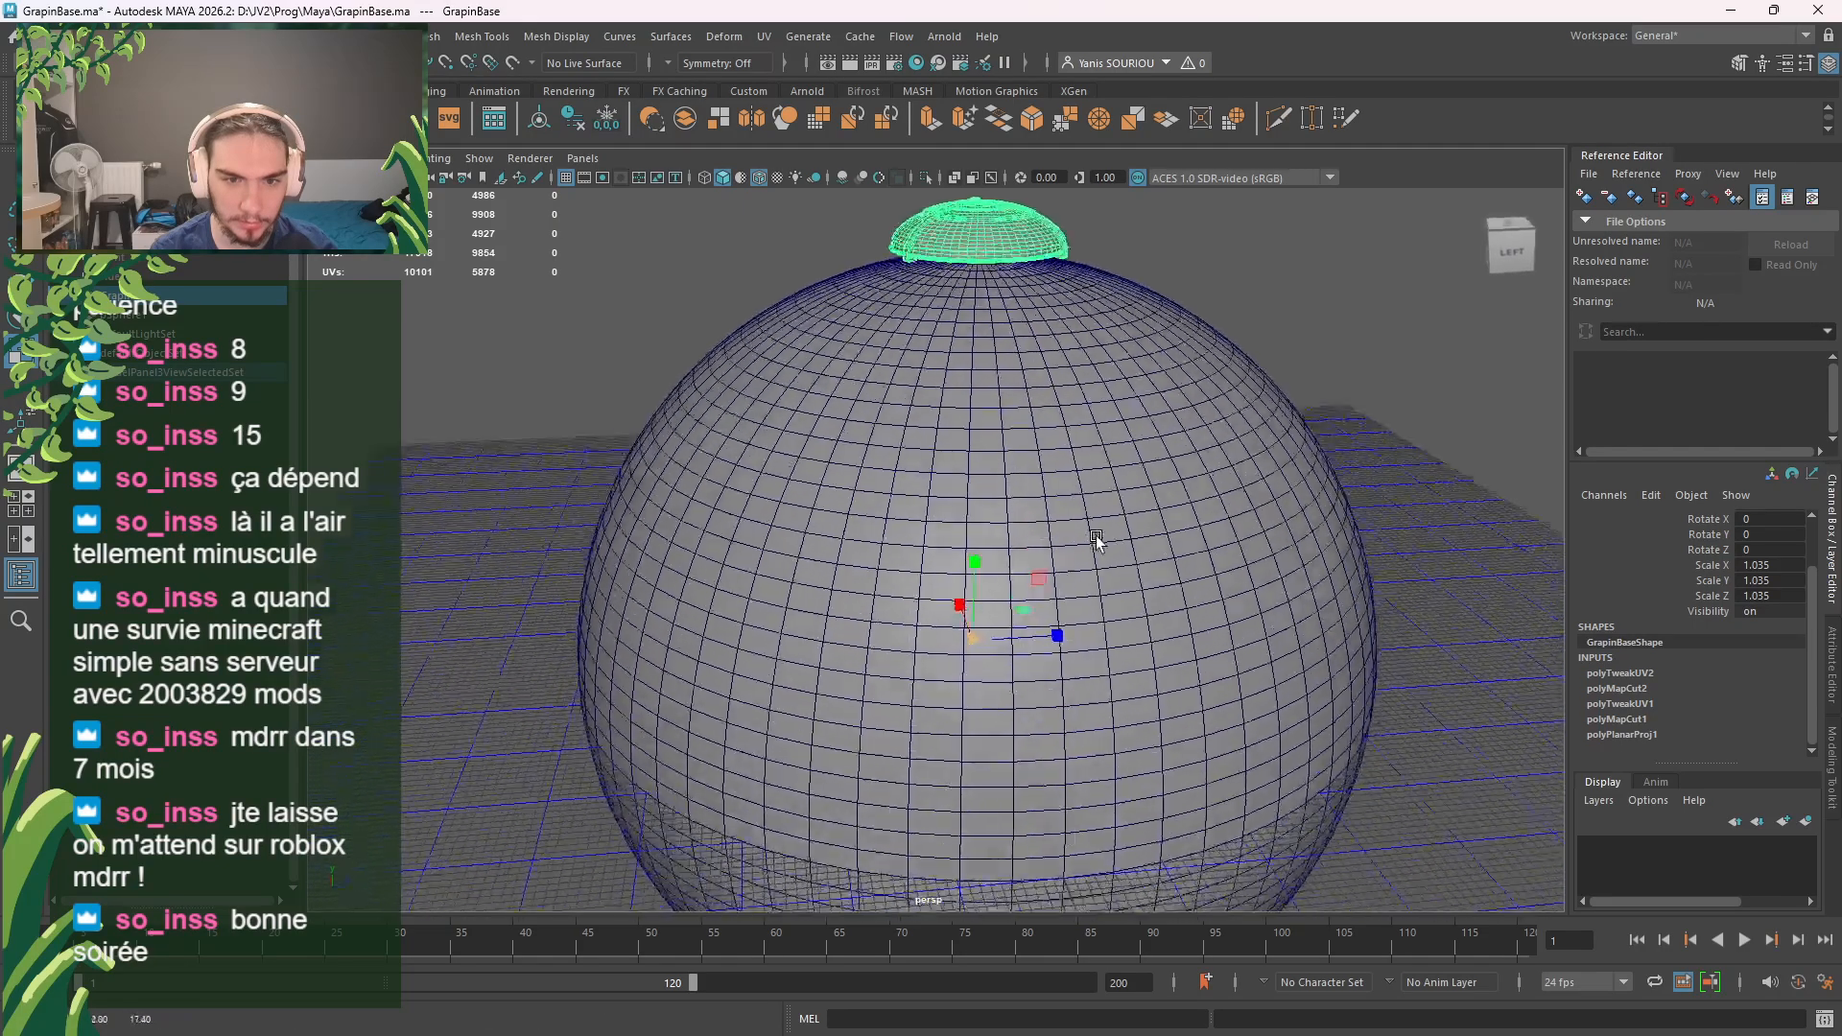
alt+drag(1097, 540, 956, 650)
alt+drag(1037, 542, 1180, 309)
Step: Deselect the dome, check its fit on the sphere from the side, and delete the sphere
click(1230, 287)
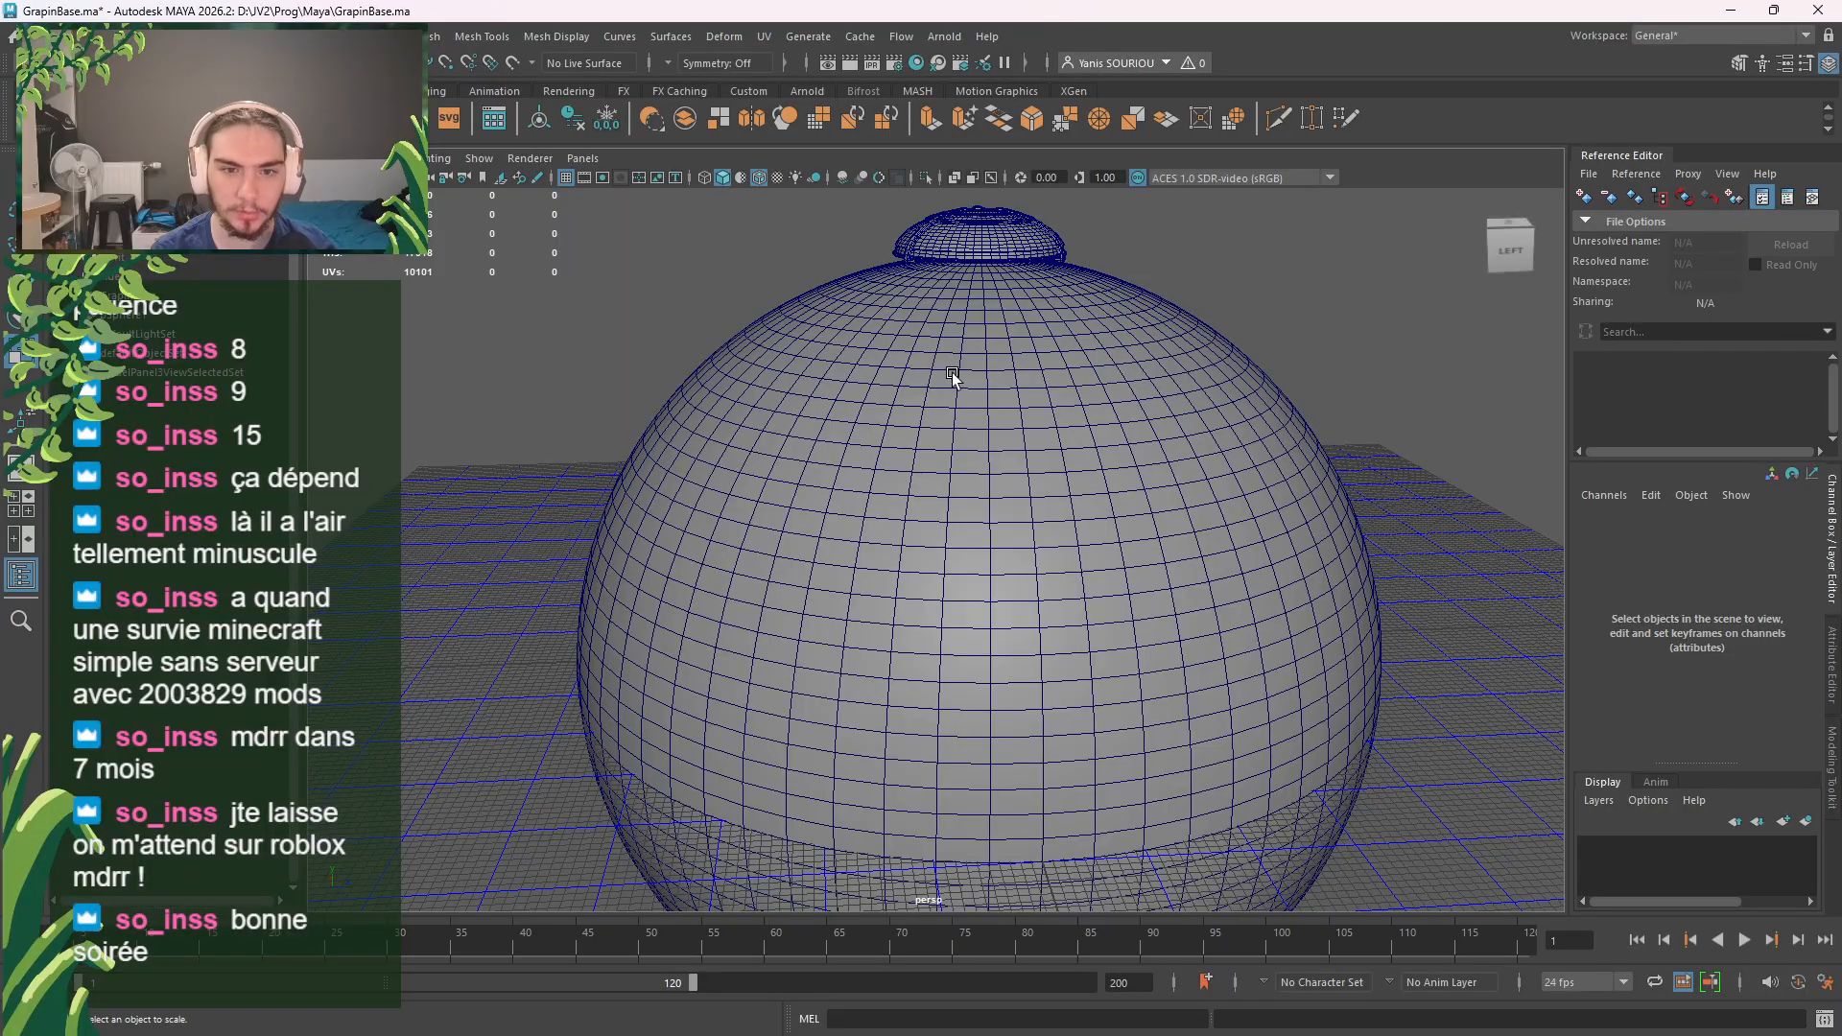
alt+drag(953, 376, 937, 308)
click(1099, 440)
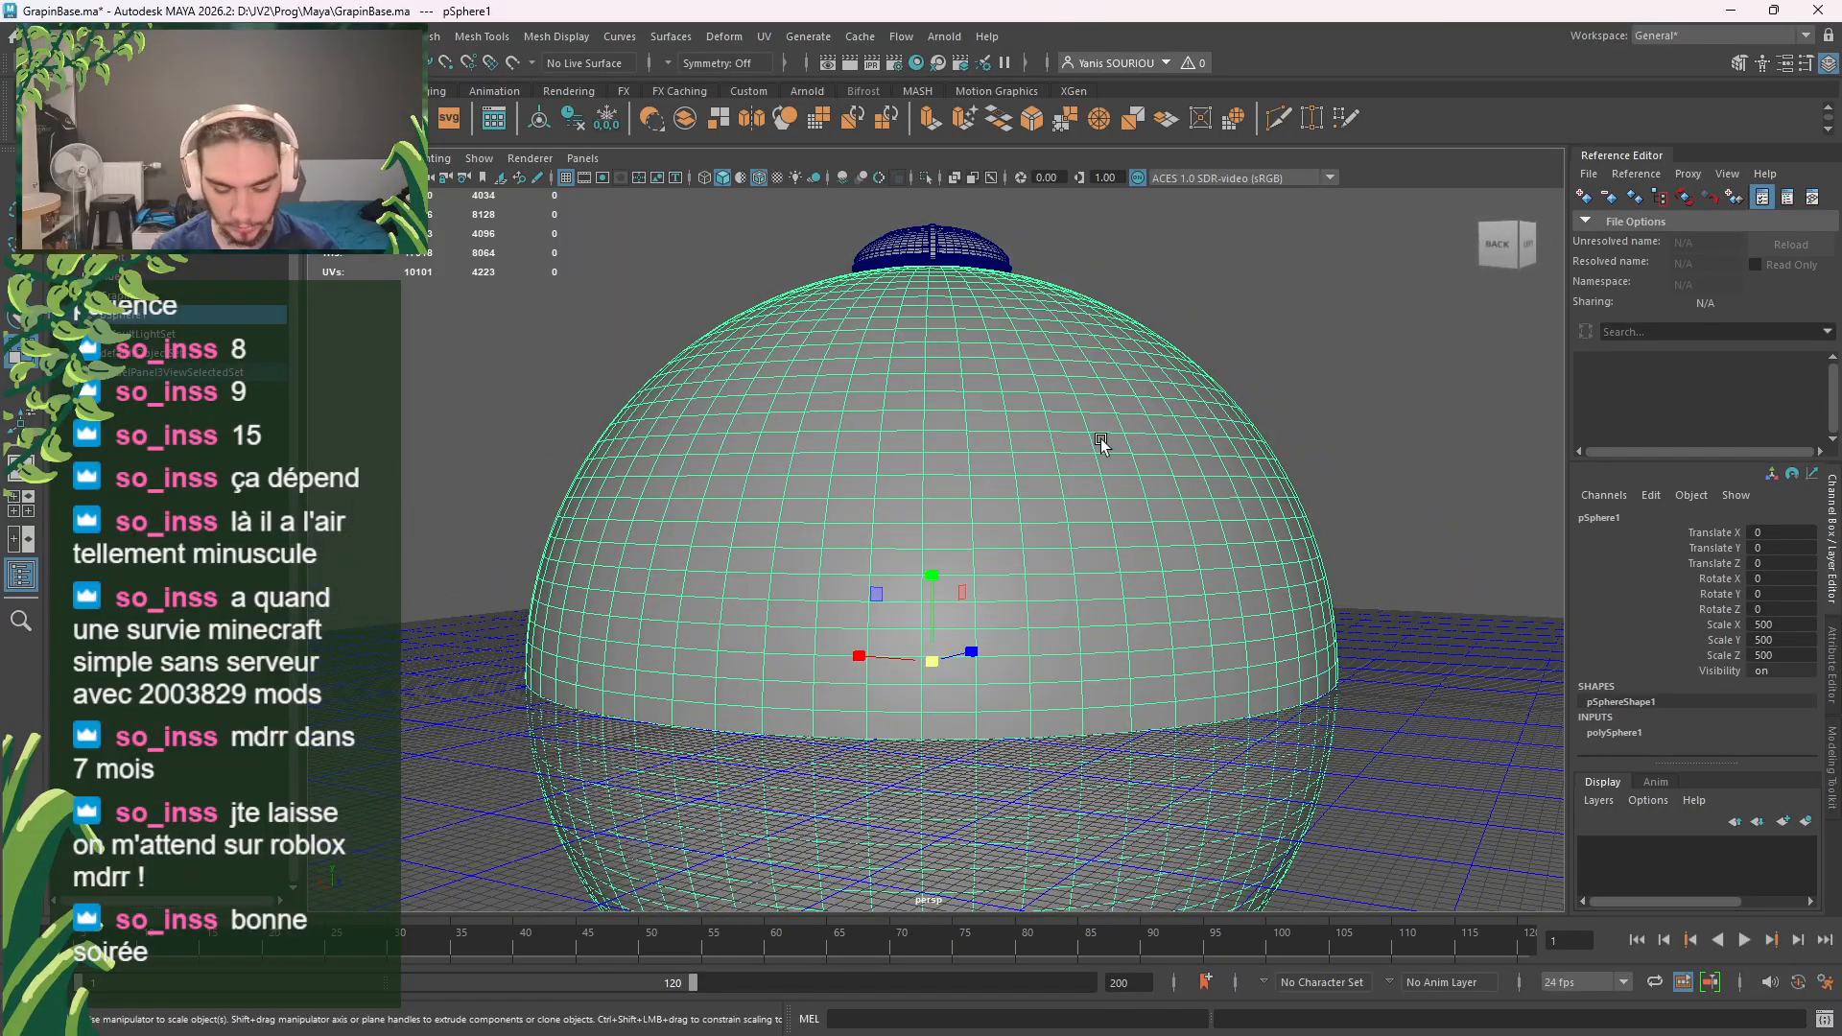
key(Delete)
Step: Lower the GrapinBase dome towards the ground grid to a Y translation of about 37.5
click(967, 271)
key(w)
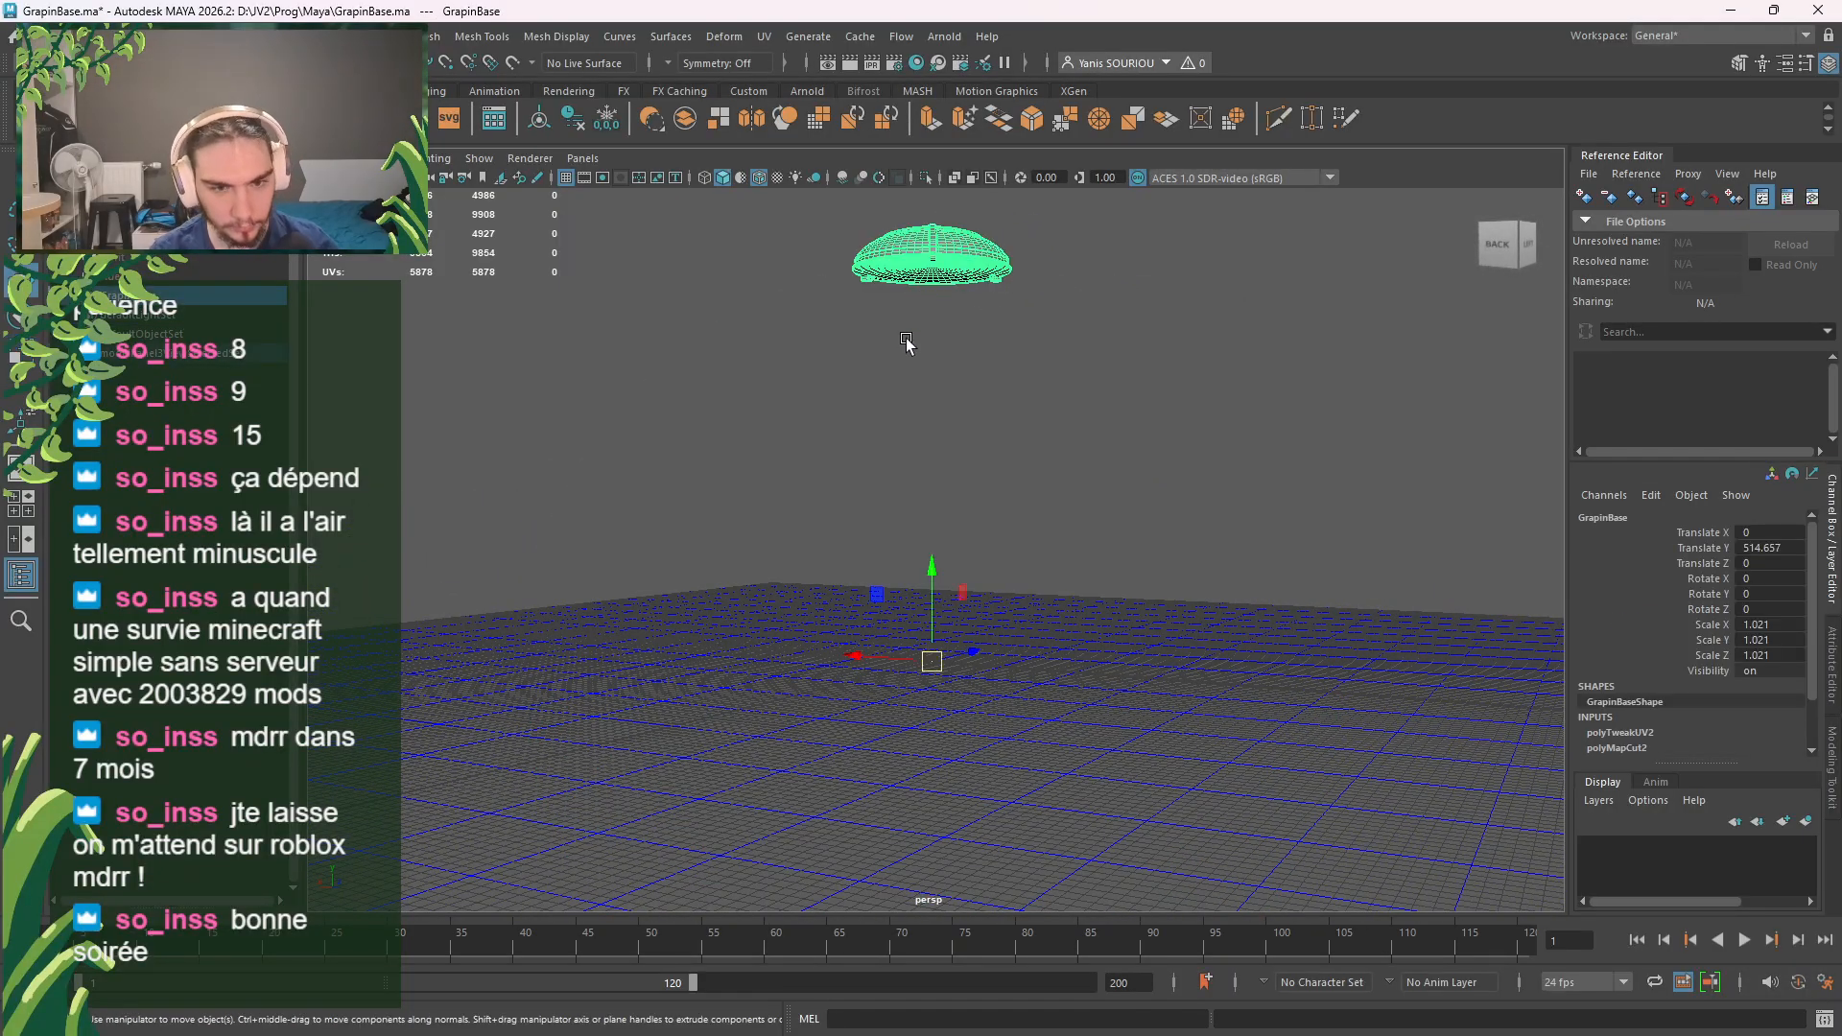
click(560, 130)
alt+drag(932, 233, 1135, 655)
key(f)
drag(932, 446, 935, 447)
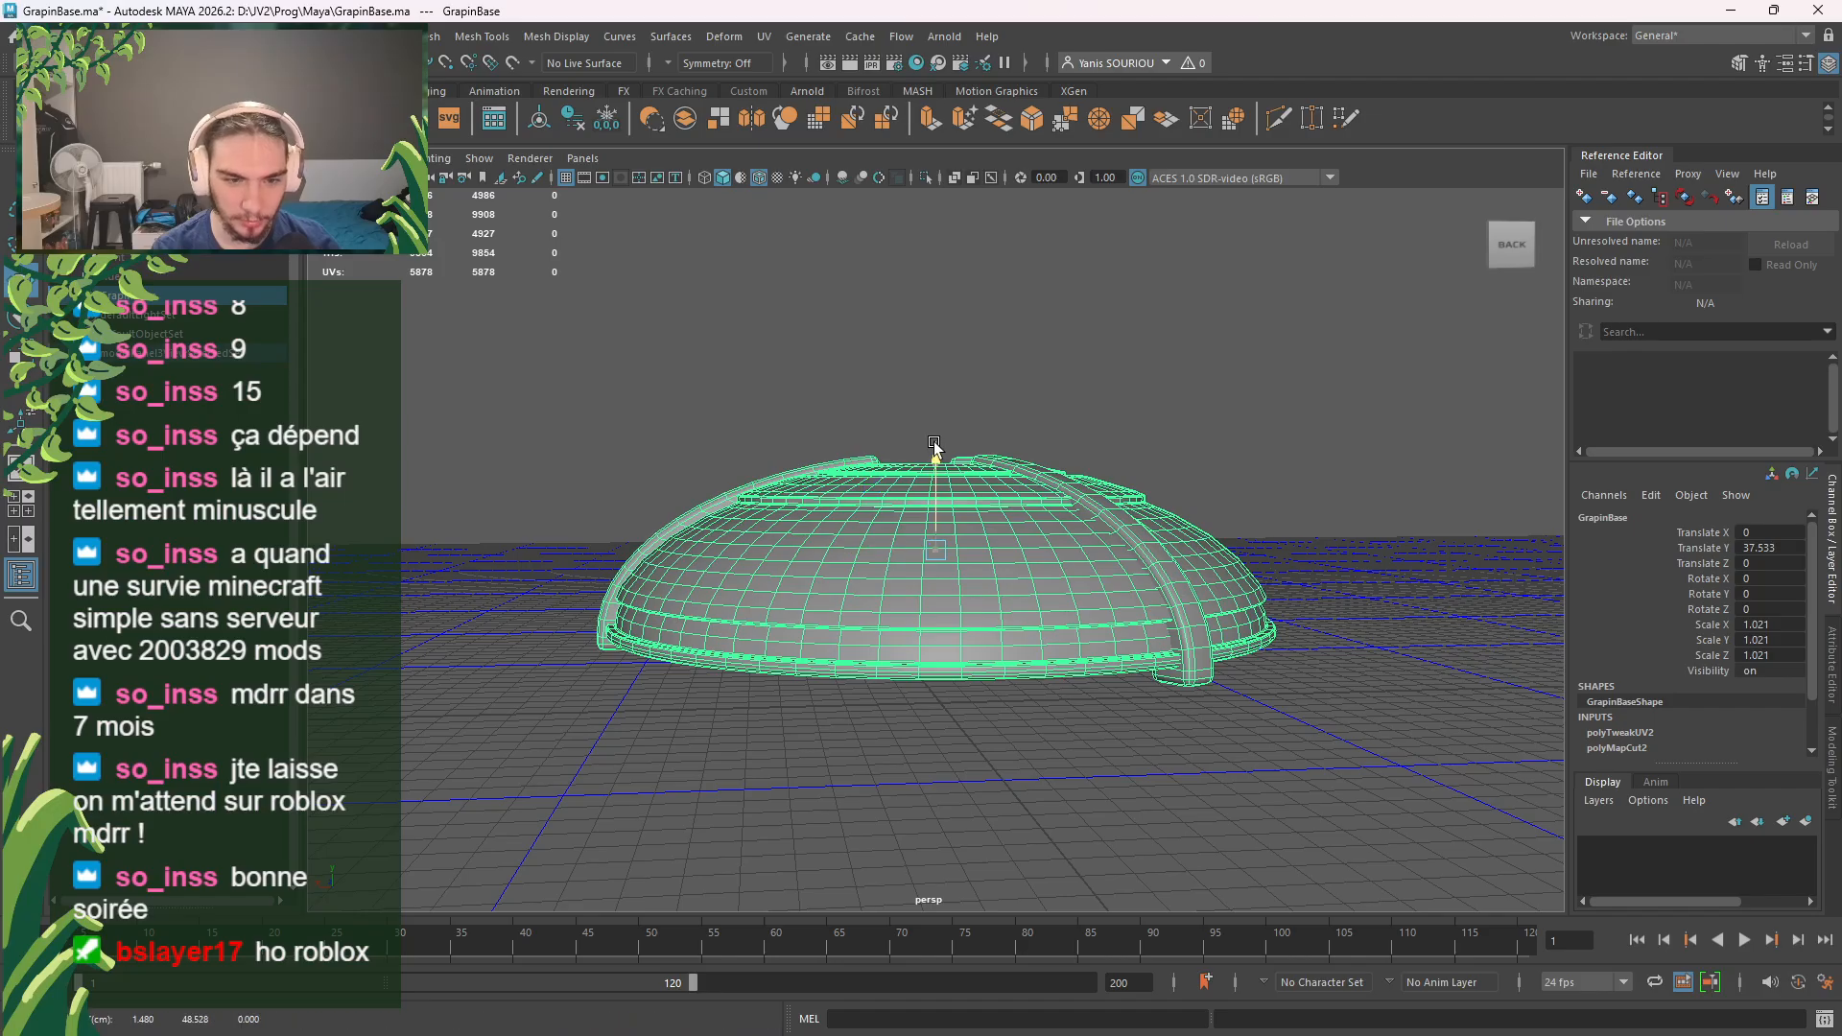
alt+drag(1118, 669, 1060, 619)
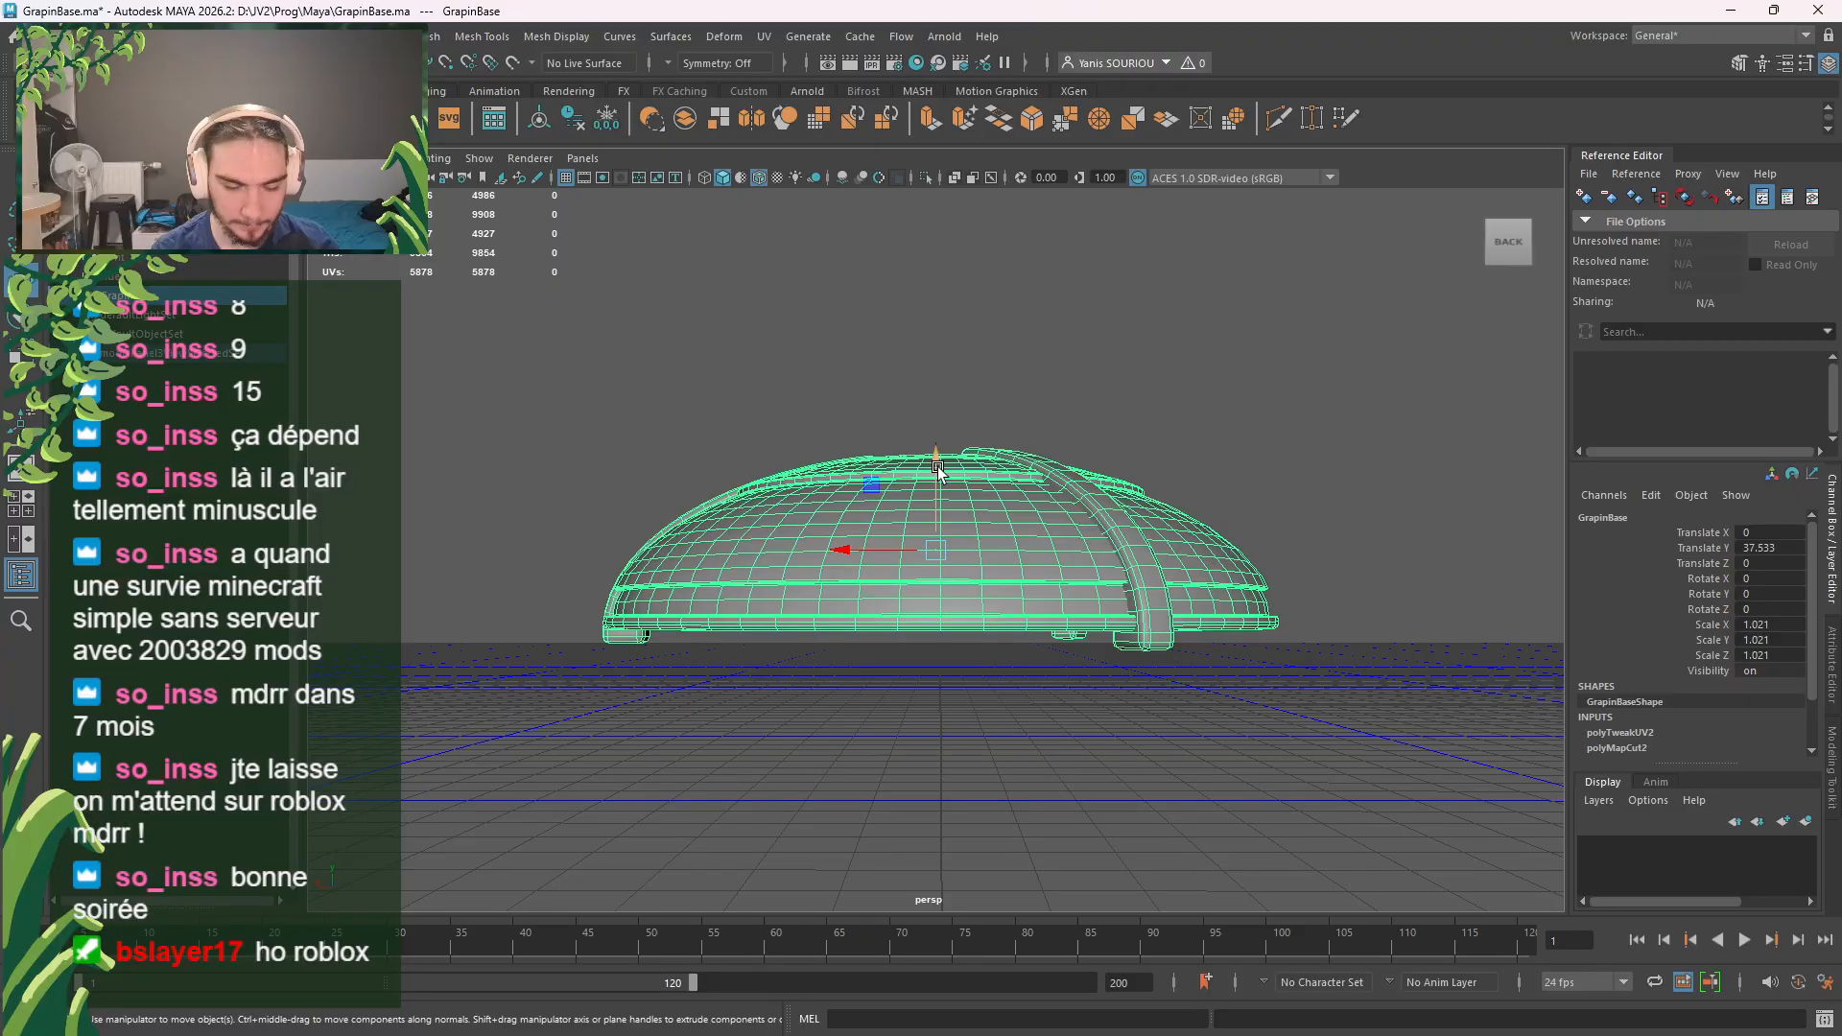
alt+drag(939, 470, 1017, 658)
scroll(996, 578, down, 5)
Step: Undo the dome's lowering and the sphere's deletion
key(ctrl+z)
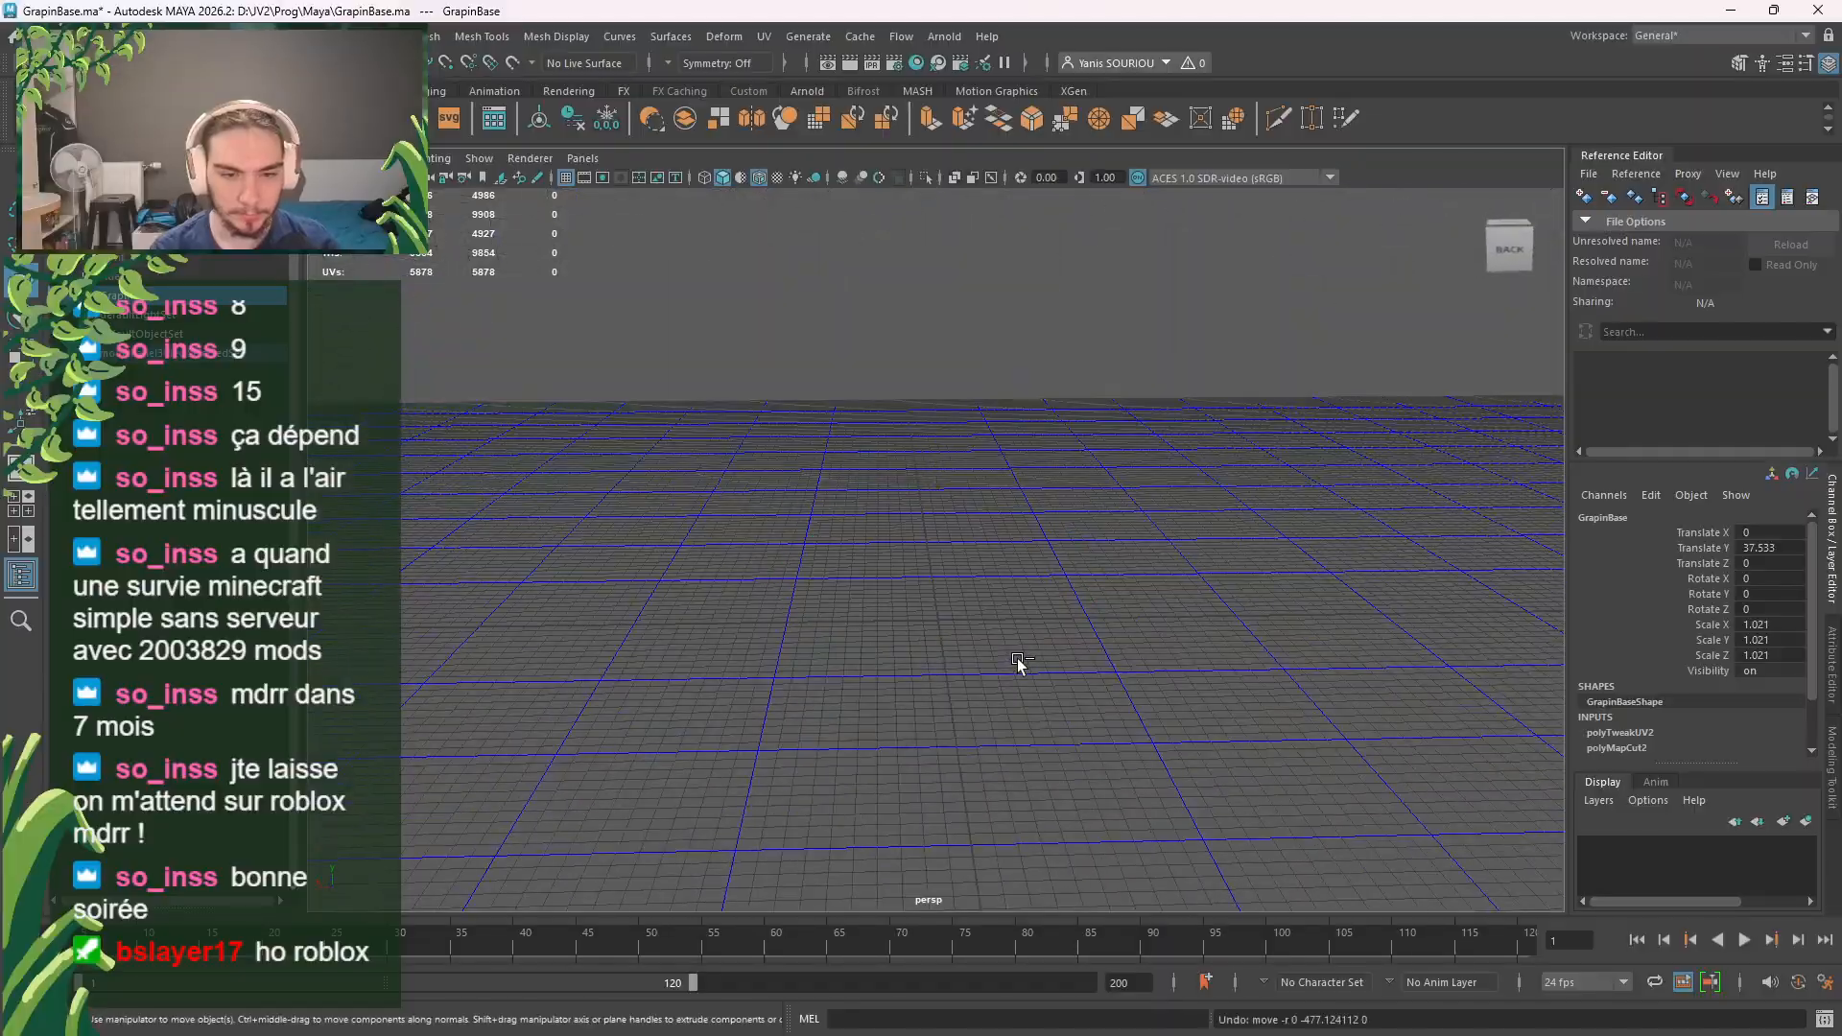
scroll(1017, 658, down, 5)
scroll(1017, 658, down, 6)
key(ctrl+z)
key(ctrl+z)
key(ctrl+z)
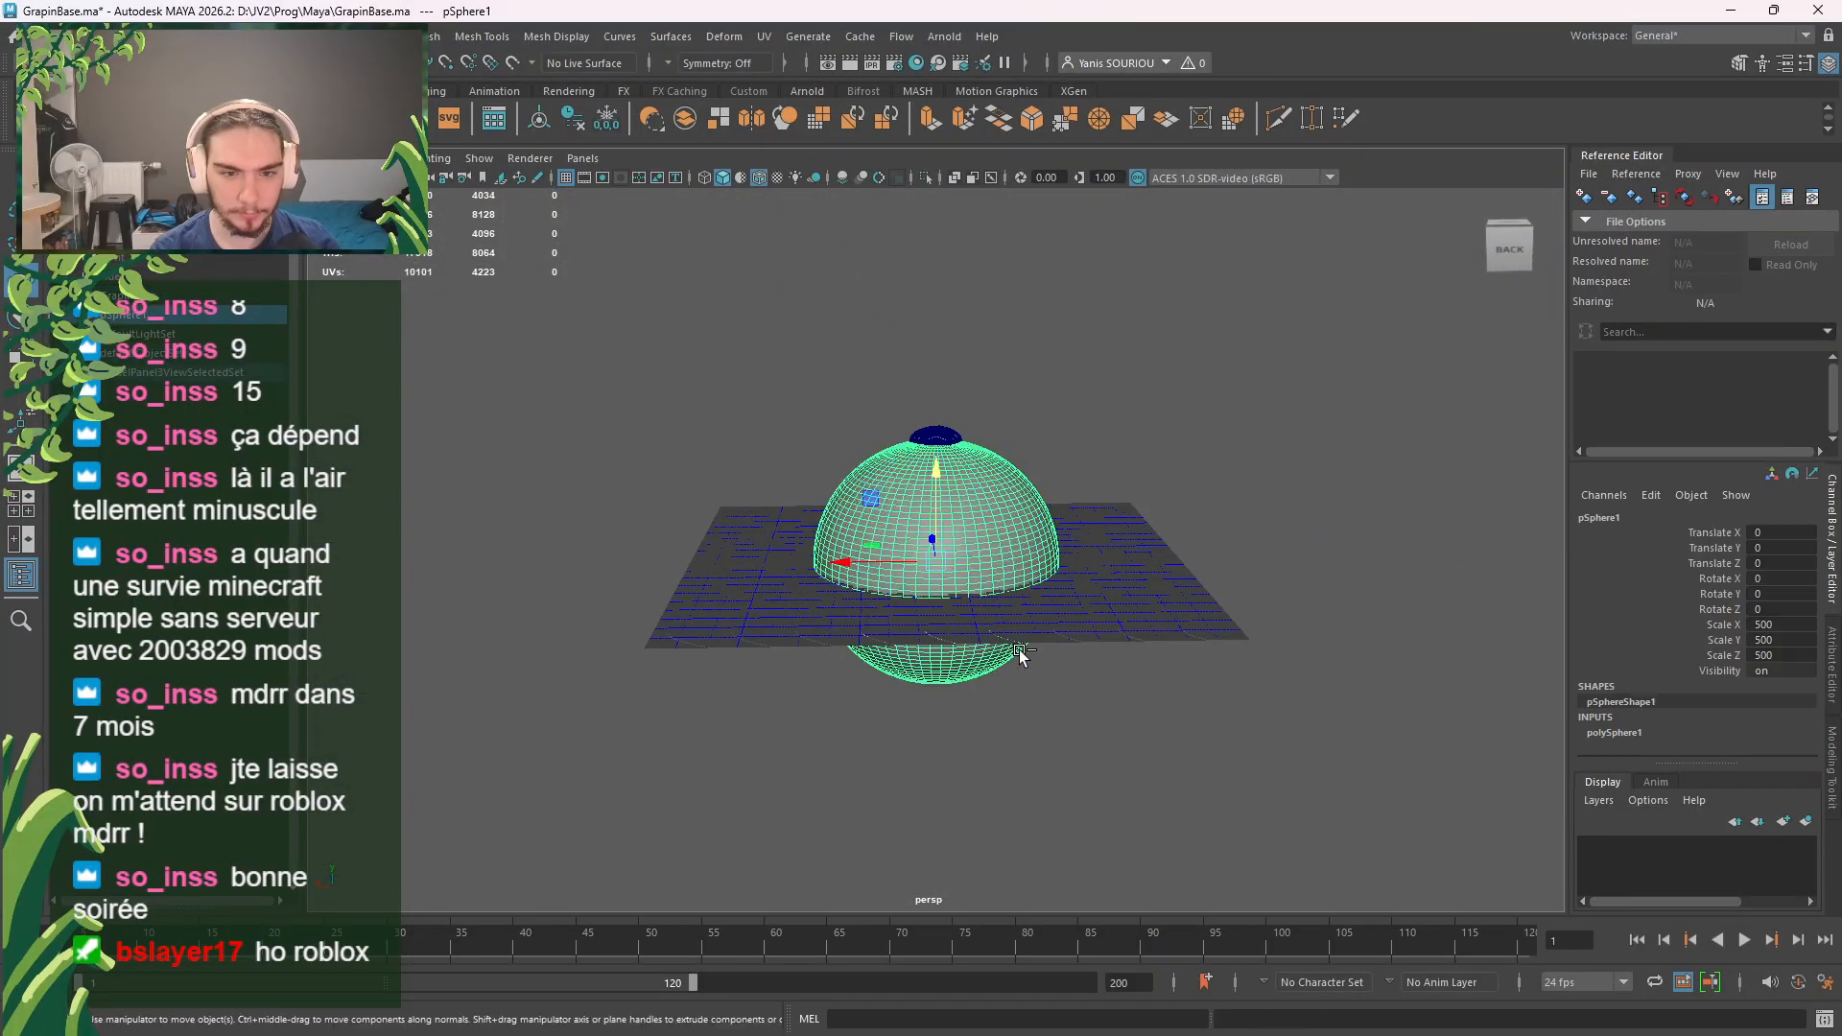
Step: Select the dome and snap its pivot to the top pole vertex of the sphere, working from inside the sphere
scroll(980, 480, up, 8)
alt+middle_drag(973, 332, 950, 698)
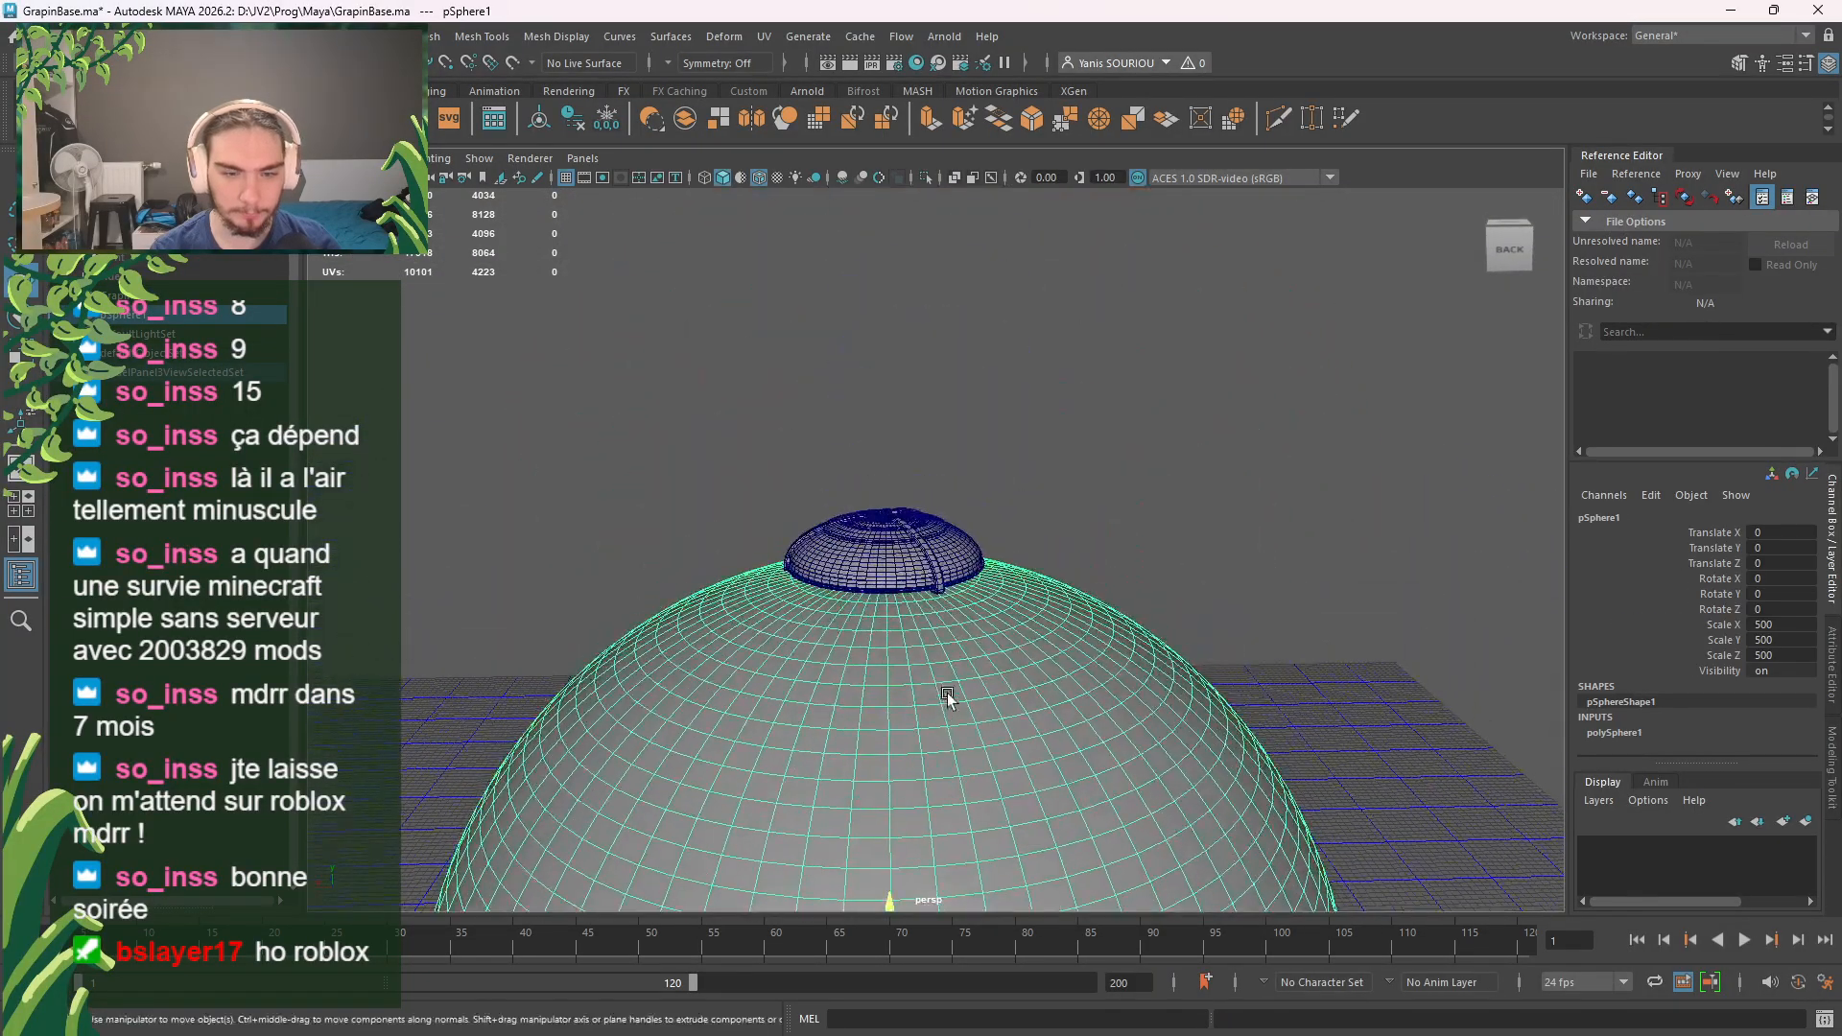
mouse_move(949, 698)
alt+mouse_down()
mouse_move(959, 630)
mouse_move(951, 683)
alt+mouse_up()
click(912, 525)
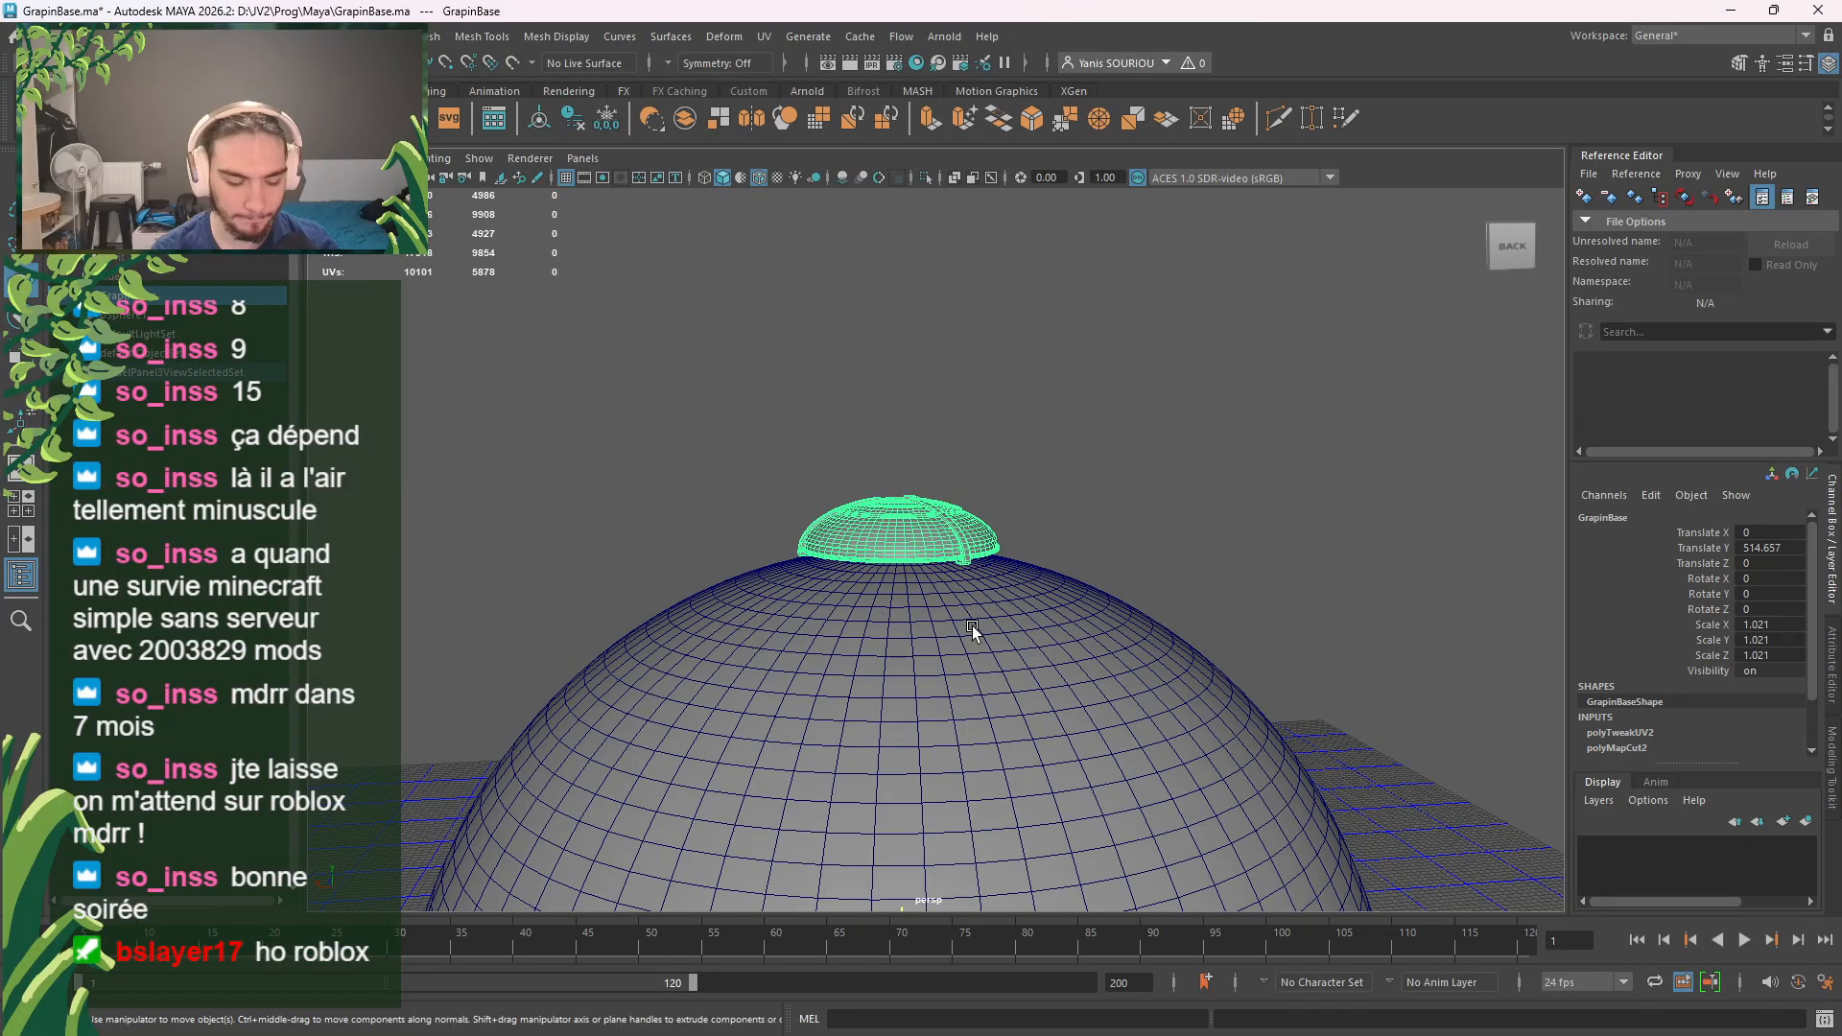
key(d)
scroll(973, 643, down, 5)
click(917, 670)
scroll(922, 587, up, 5)
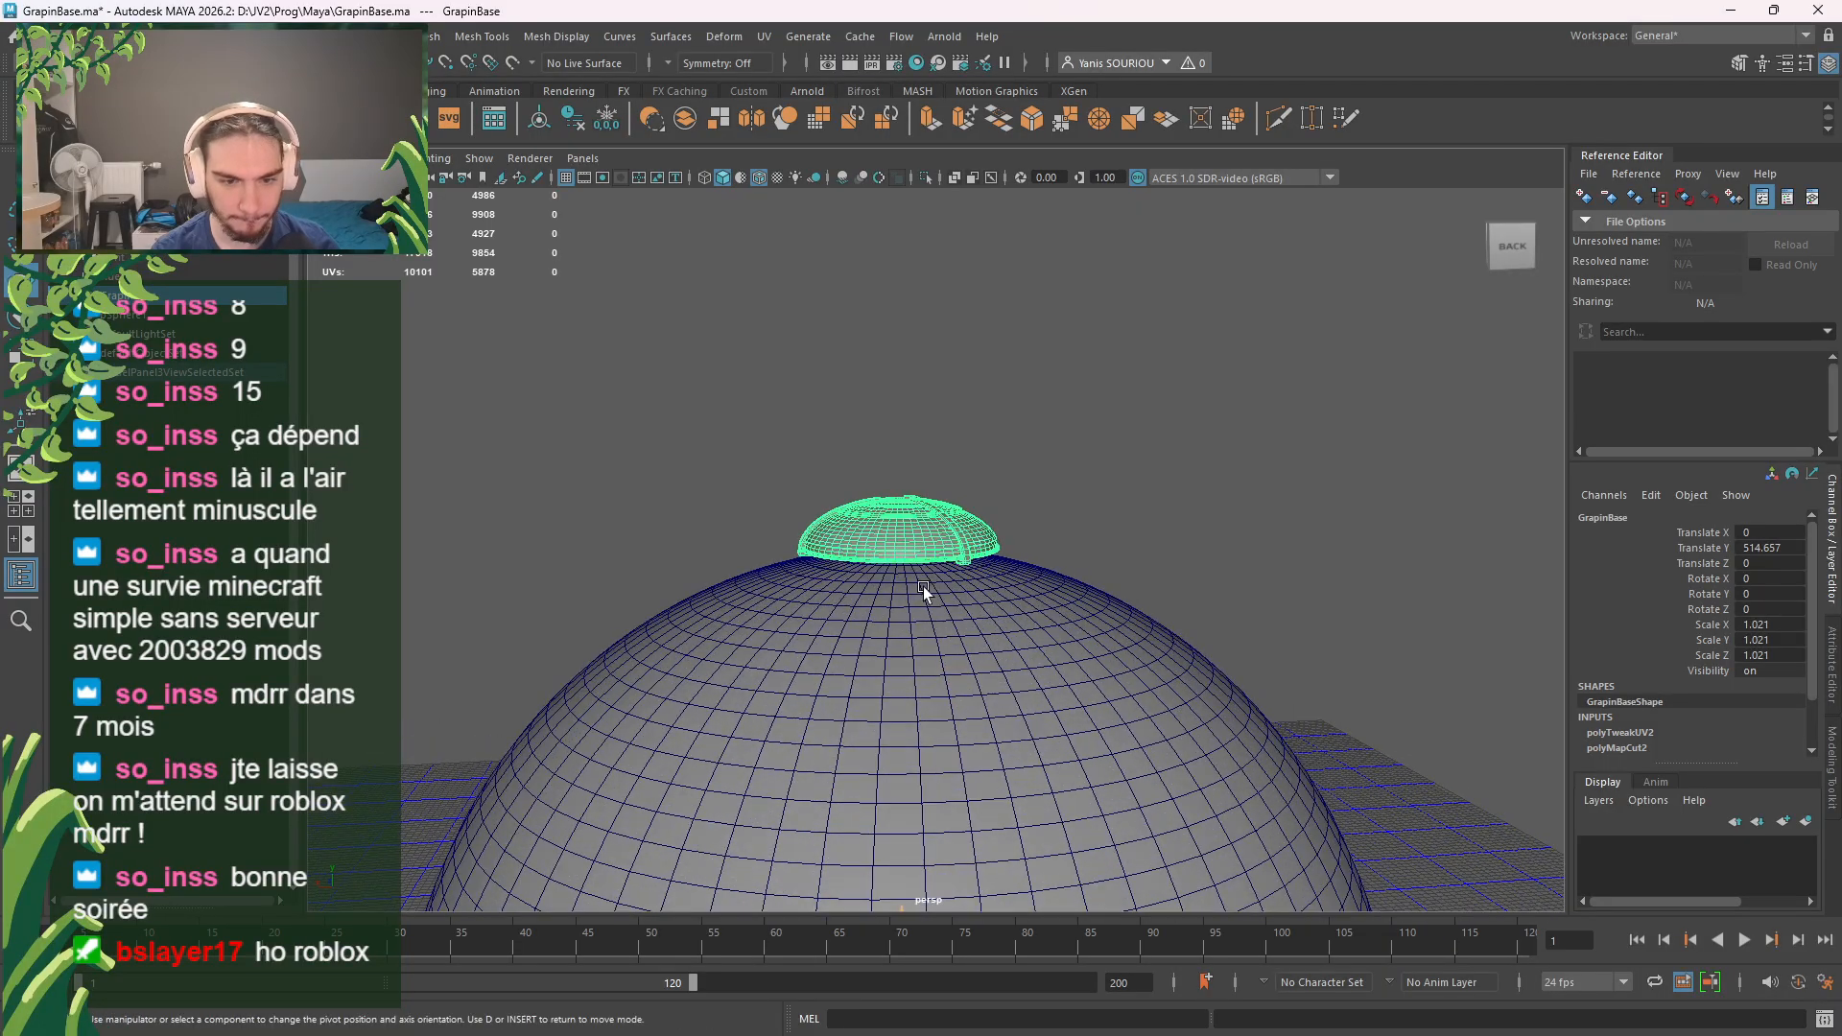
scroll(924, 592, up, 10)
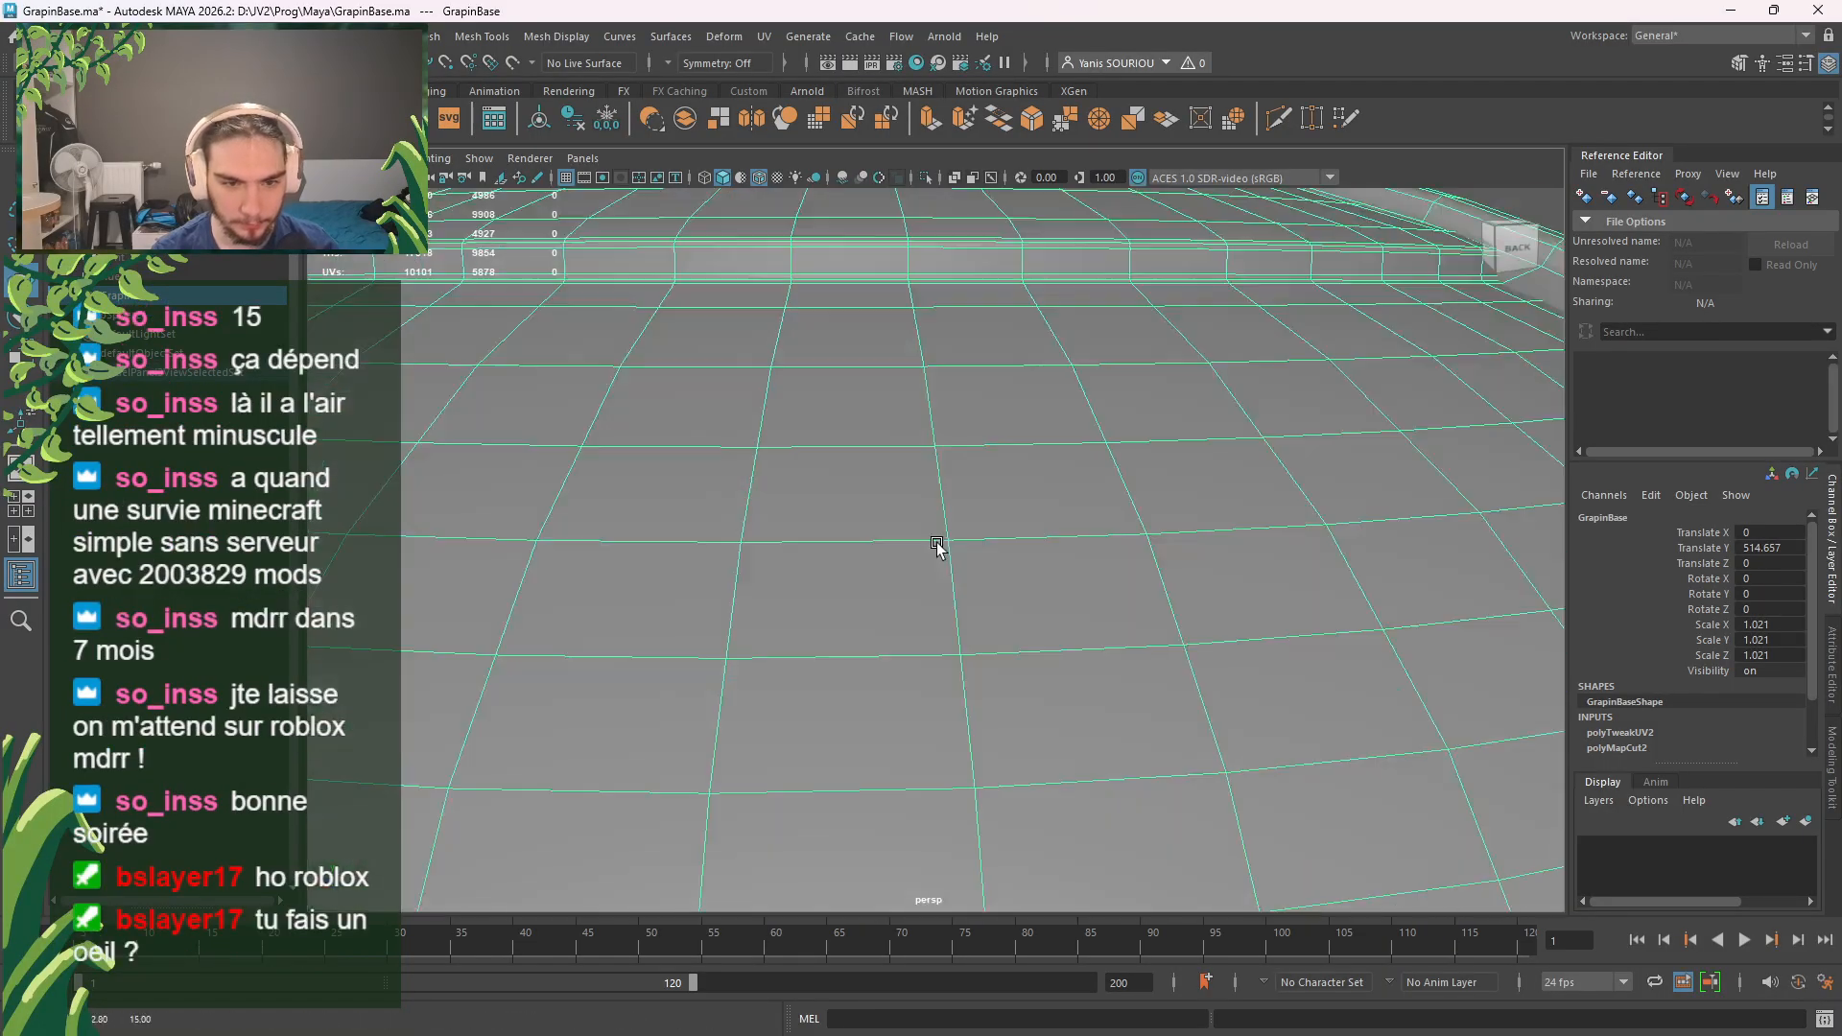
alt+drag(937, 543, 986, 474)
alt+drag(930, 612, 907, 659)
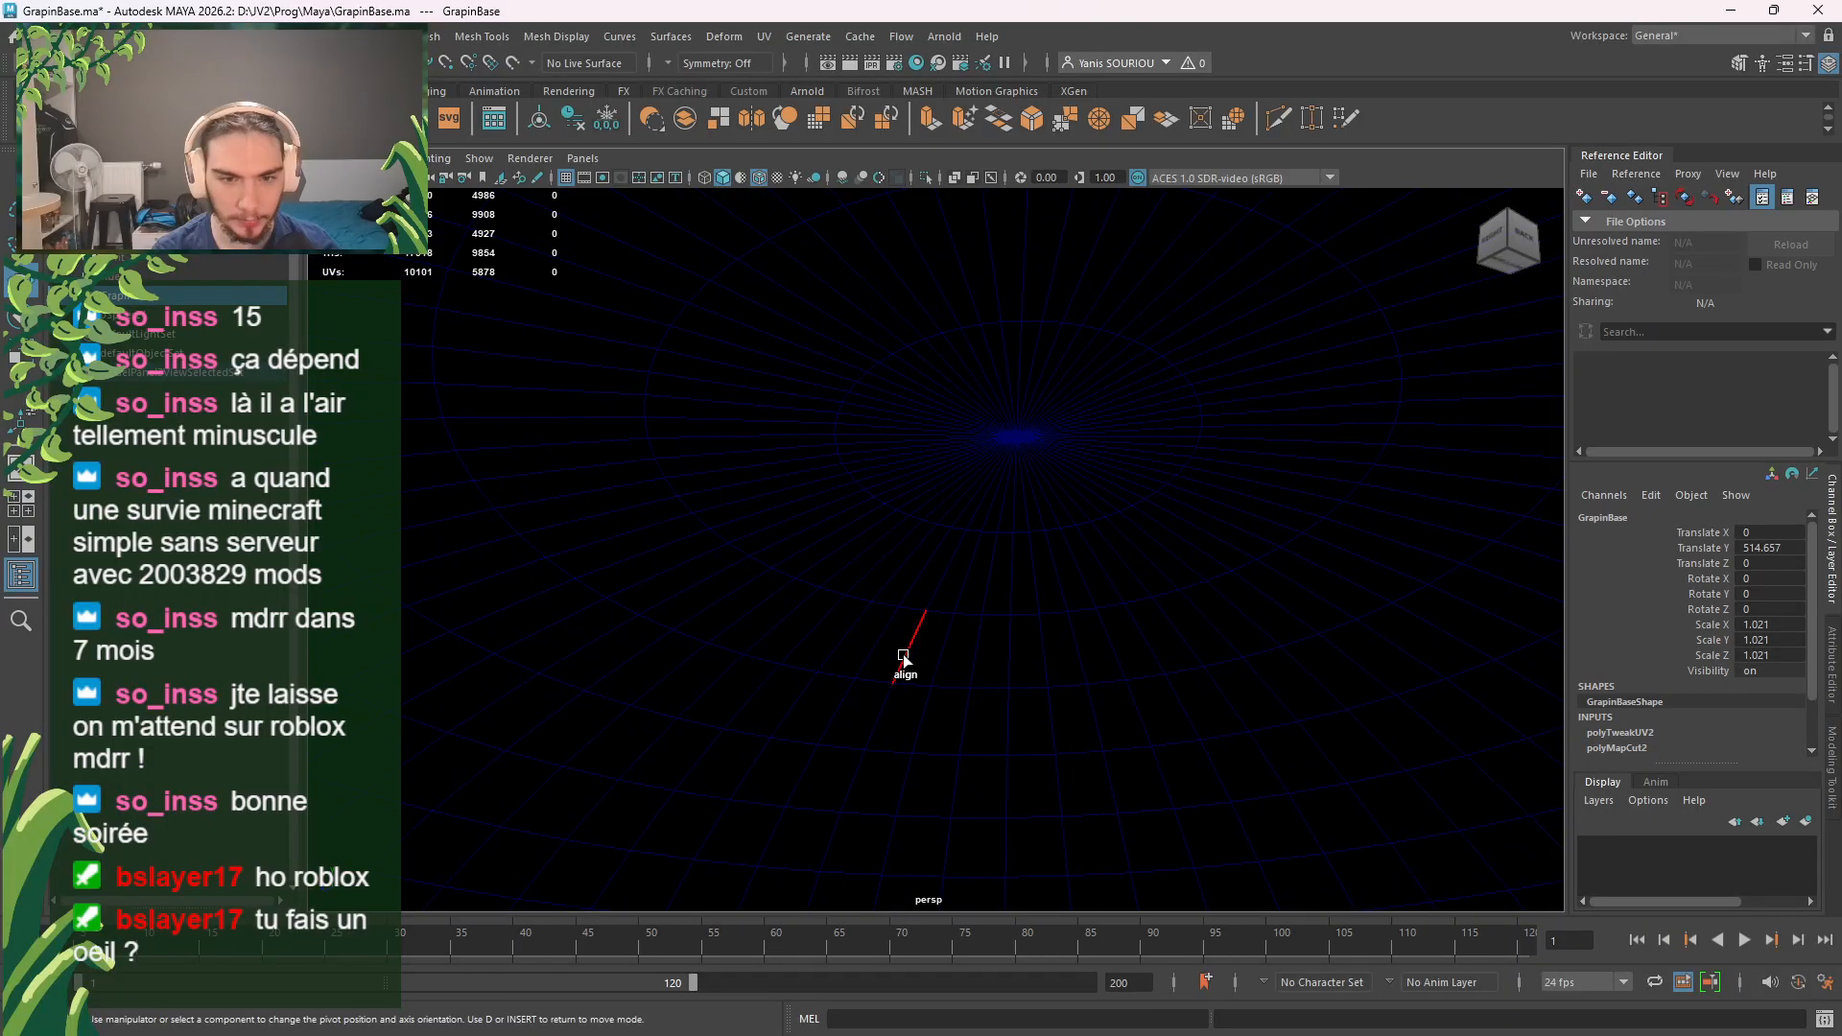
key(v)
middle_click(1014, 439)
middle_drag(1014, 442, 1016, 439)
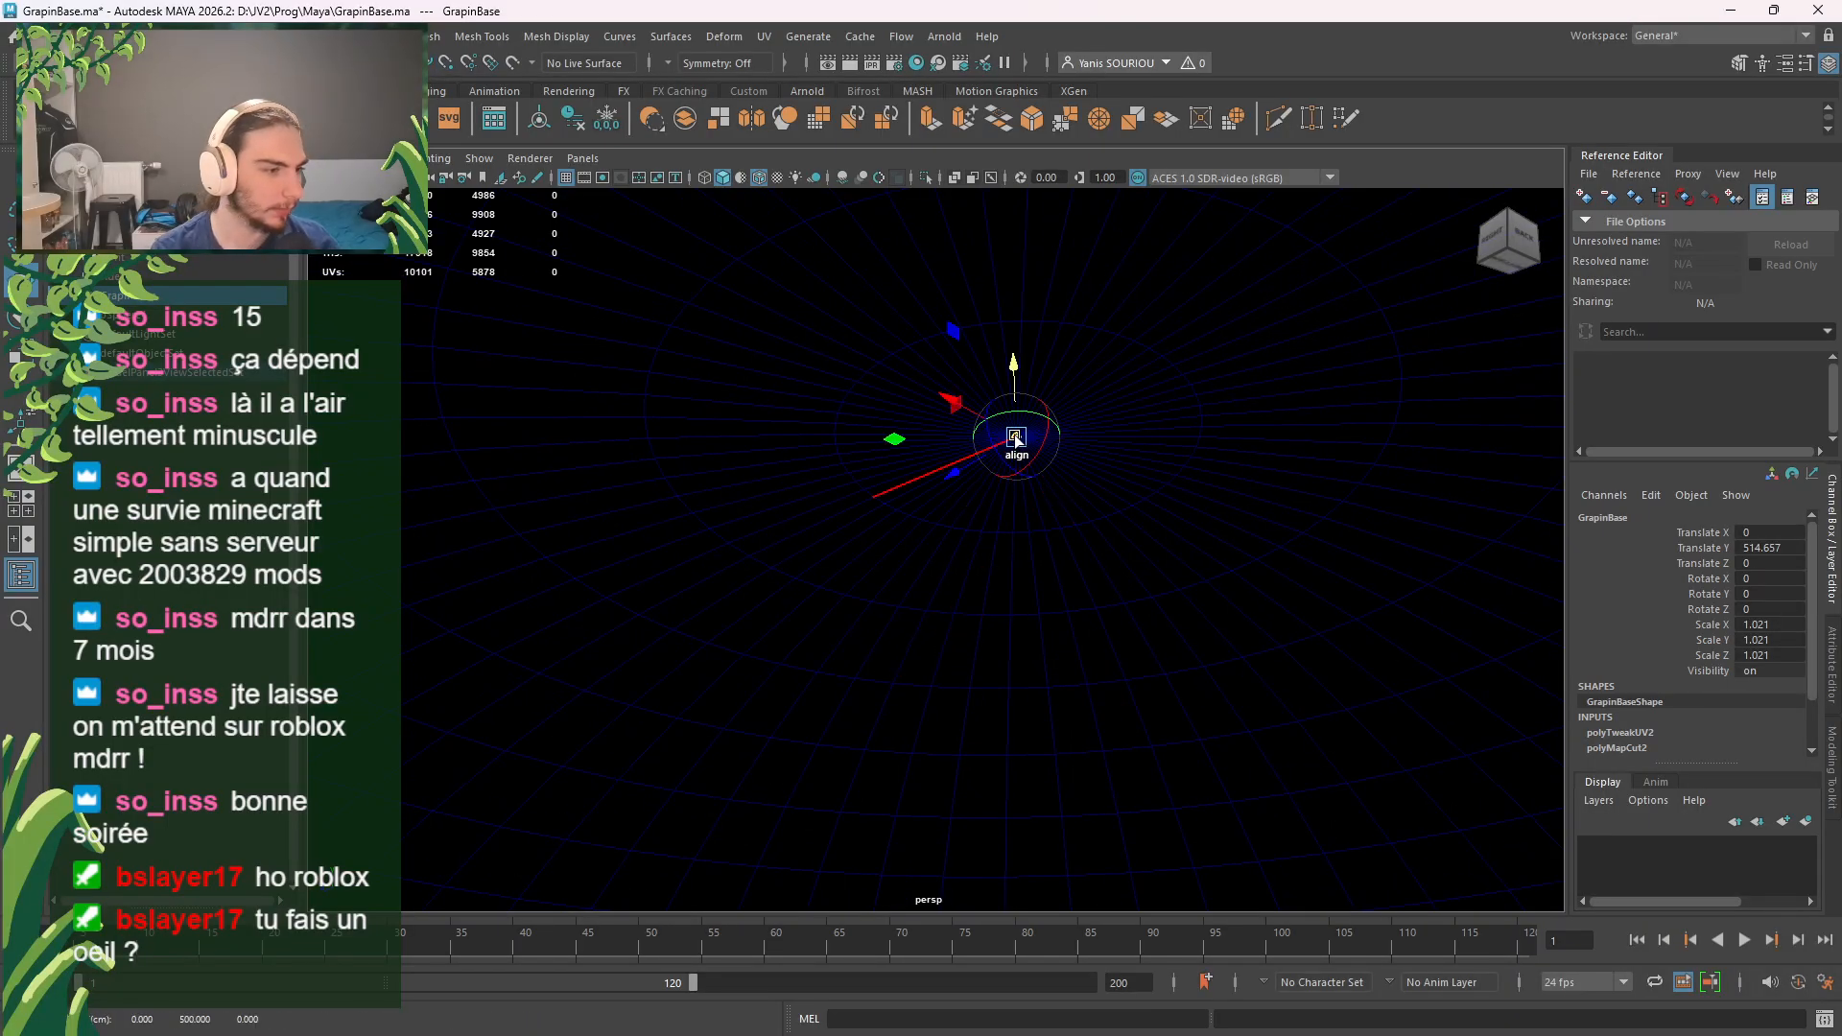
Step: Finish the pivot editing and delete the large sphere beneath the dome
scroll(1278, 518, down, 10)
alt+drag(1277, 515, 1148, 657)
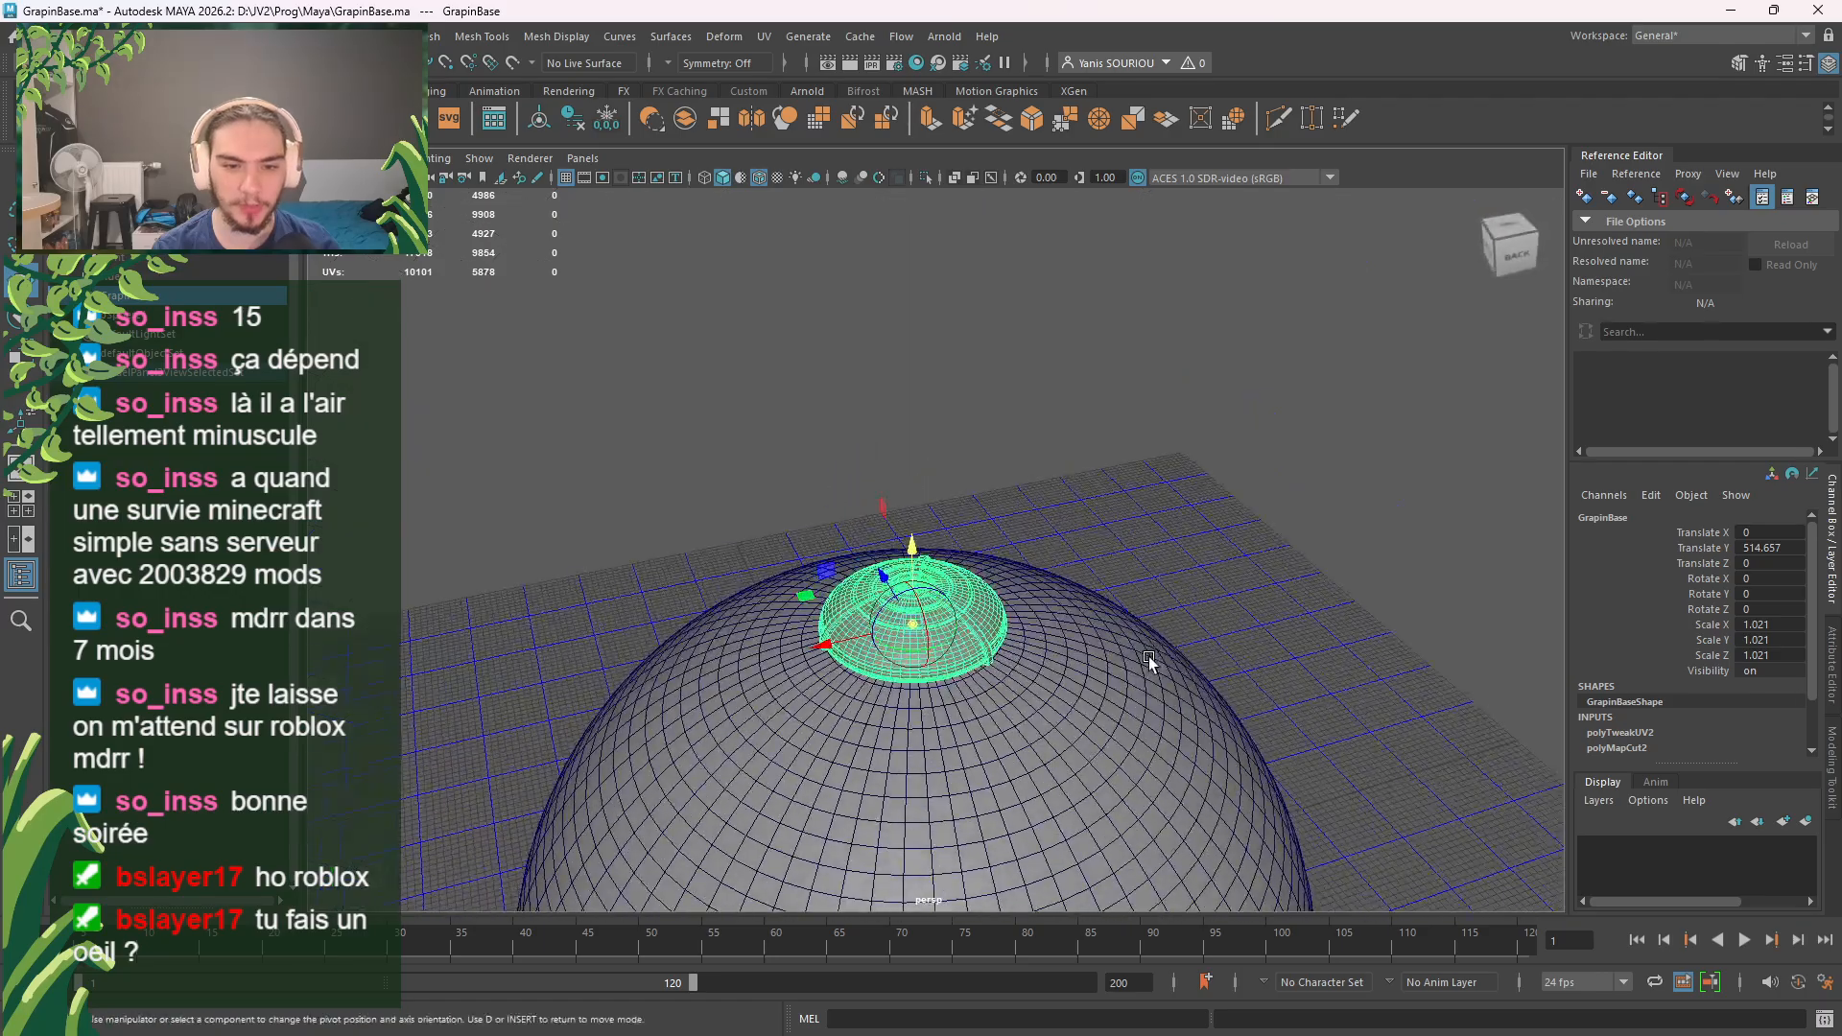
scroll(1043, 741, up, 4)
alt+middle_drag(1044, 739, 1075, 458)
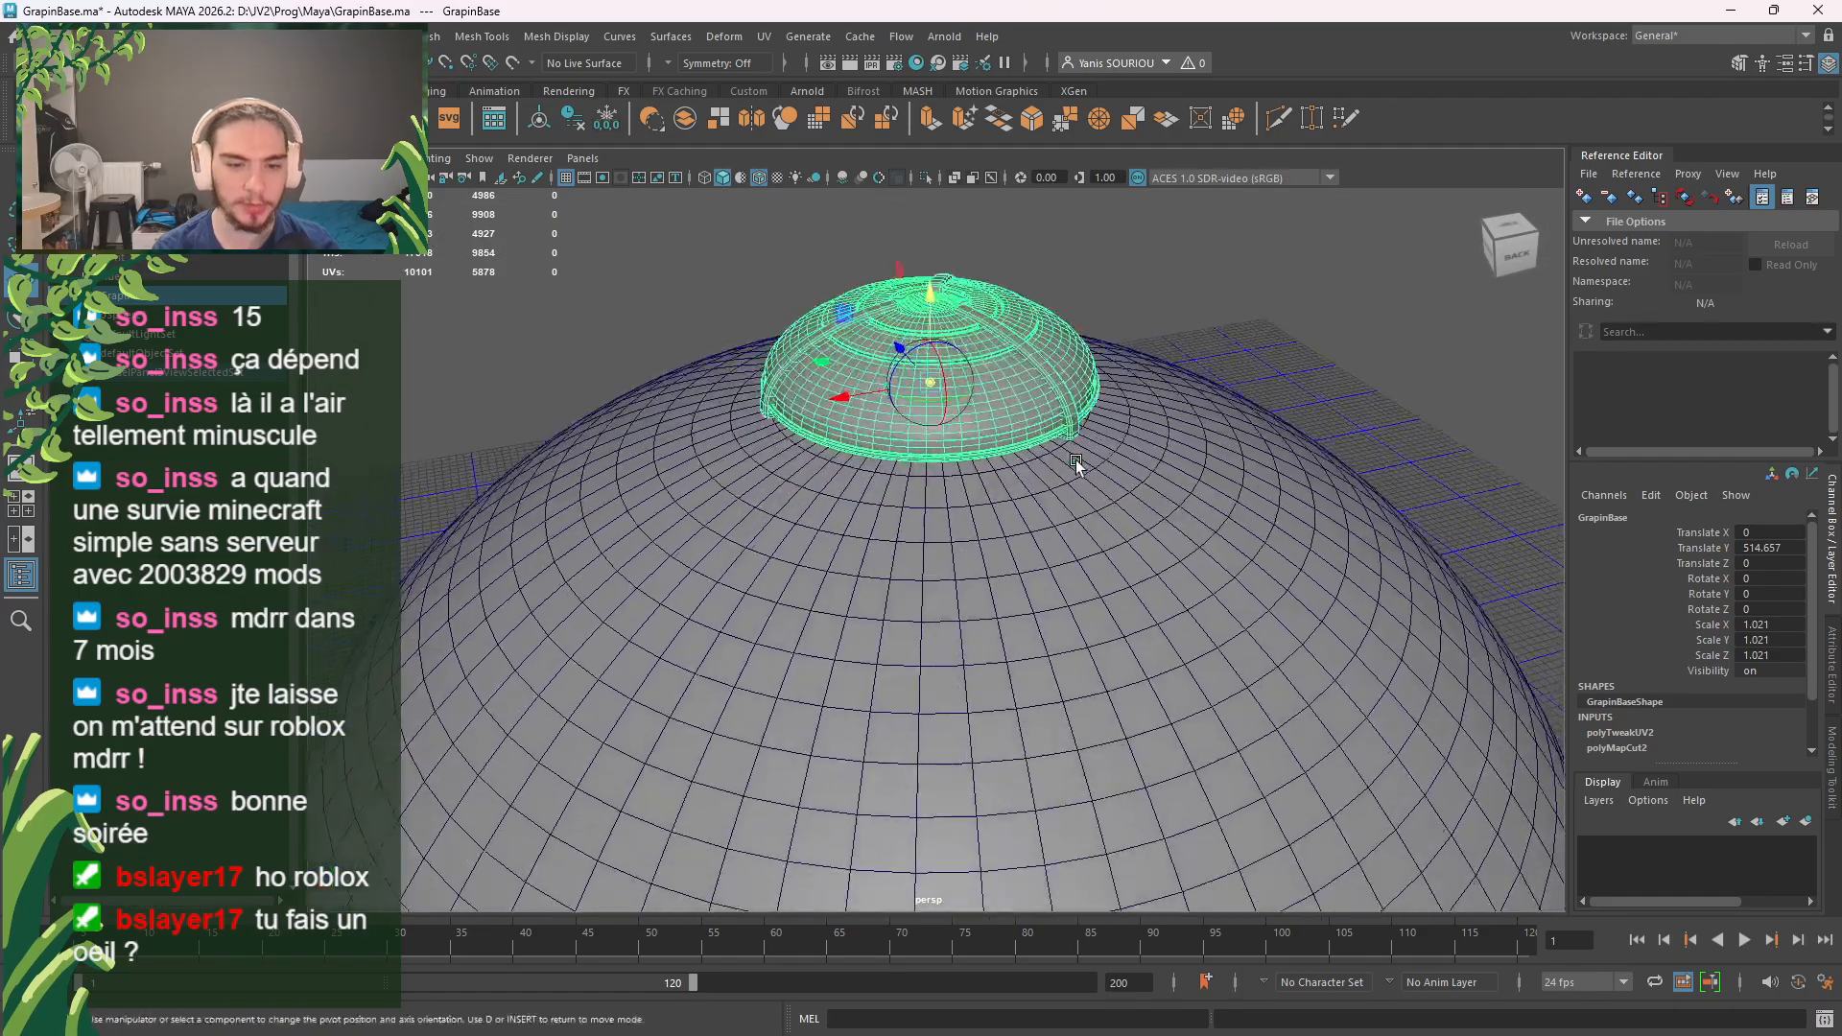
scroll(1074, 461, up, 3)
mouse_move(1063, 480)
alt+mouse_down()
mouse_move(1073, 436)
mouse_move(1094, 477)
mouse_move(1078, 538)
mouse_move(1073, 509)
alt+mouse_up()
key(d)
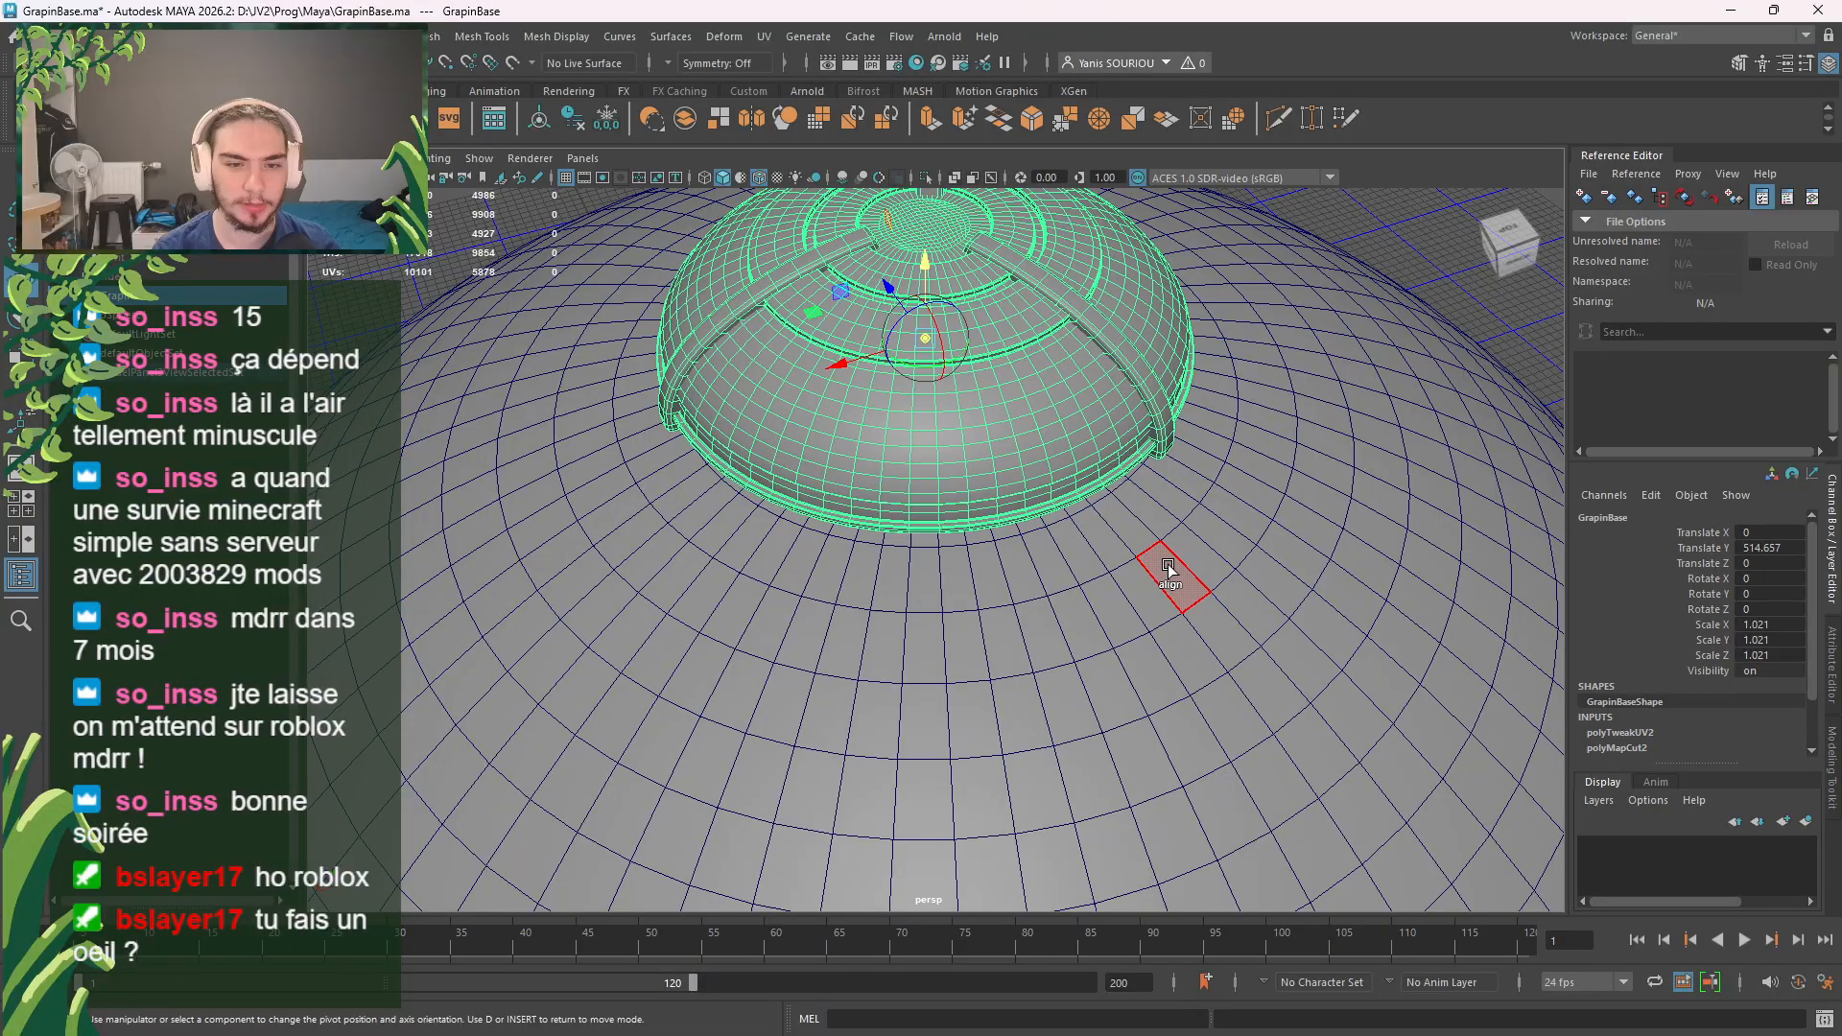
click(1169, 568)
key(Delete)
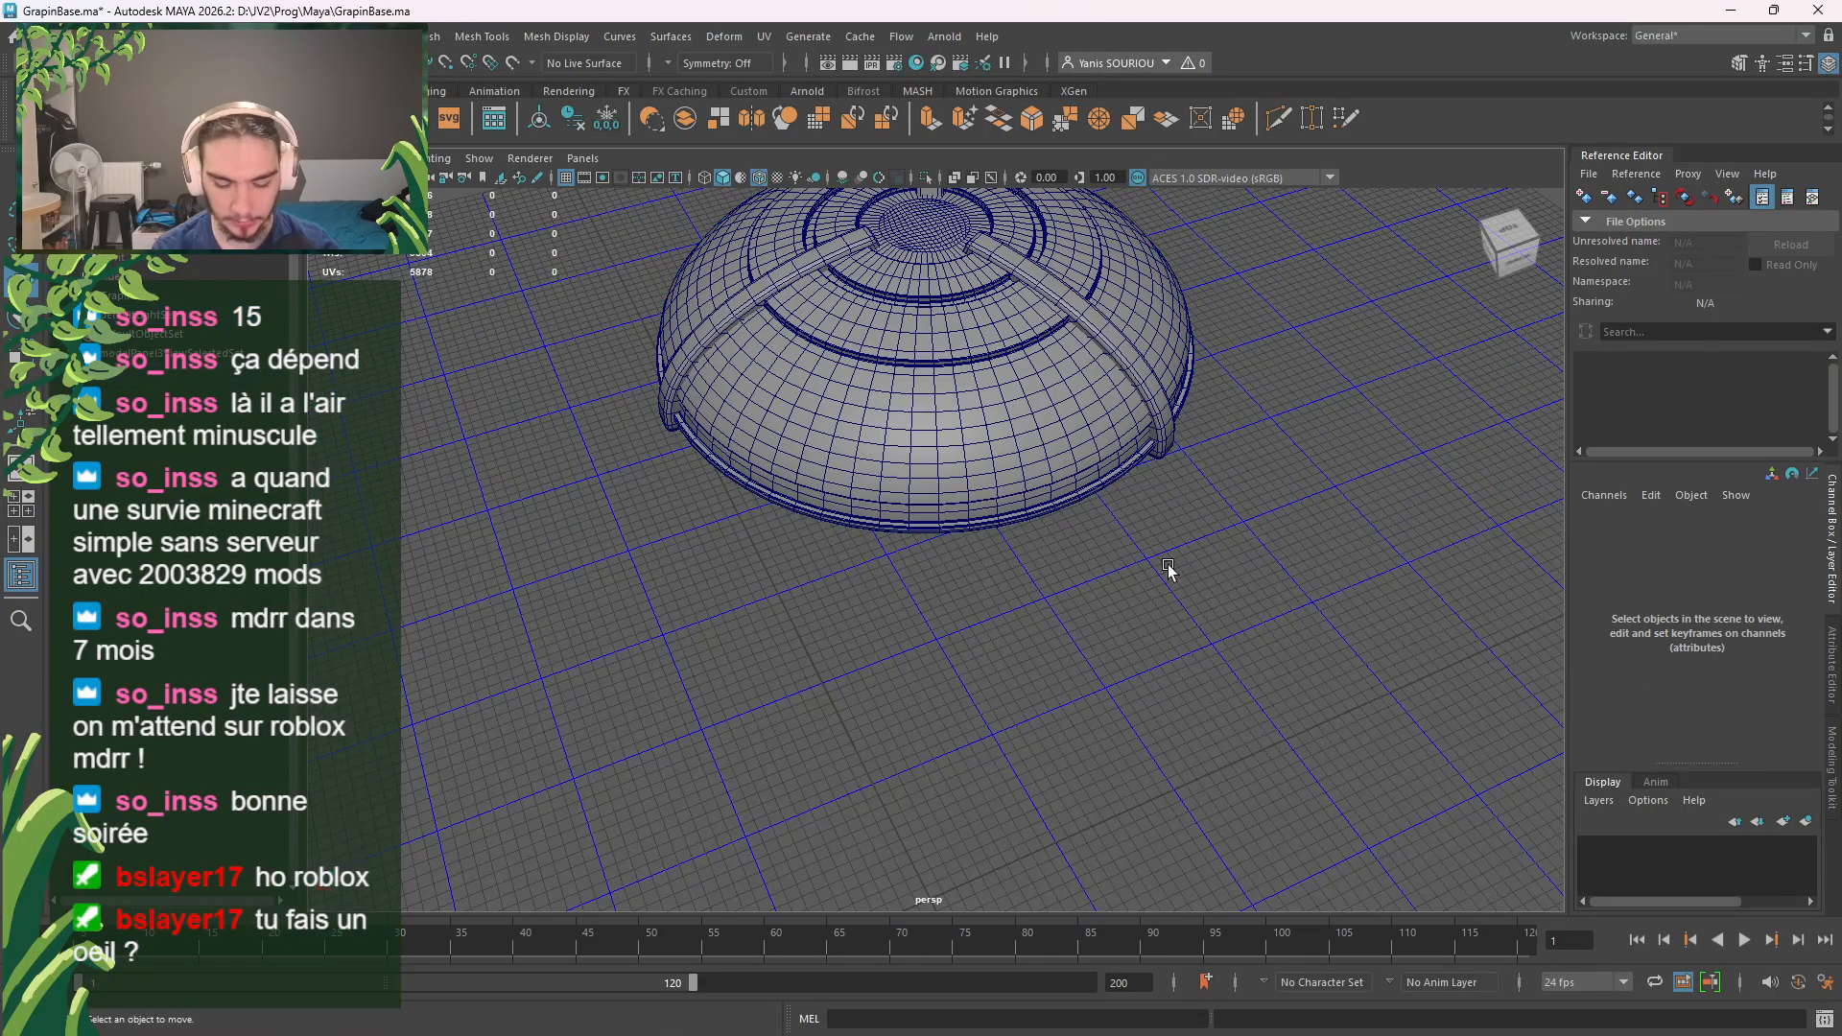
Step: Lower the dome and snap its pivot vertically onto the ground grid, at a Y translation of 14.657
click(983, 309)
scroll(1063, 576, down, 5)
alt+drag(1065, 558, 1030, 486)
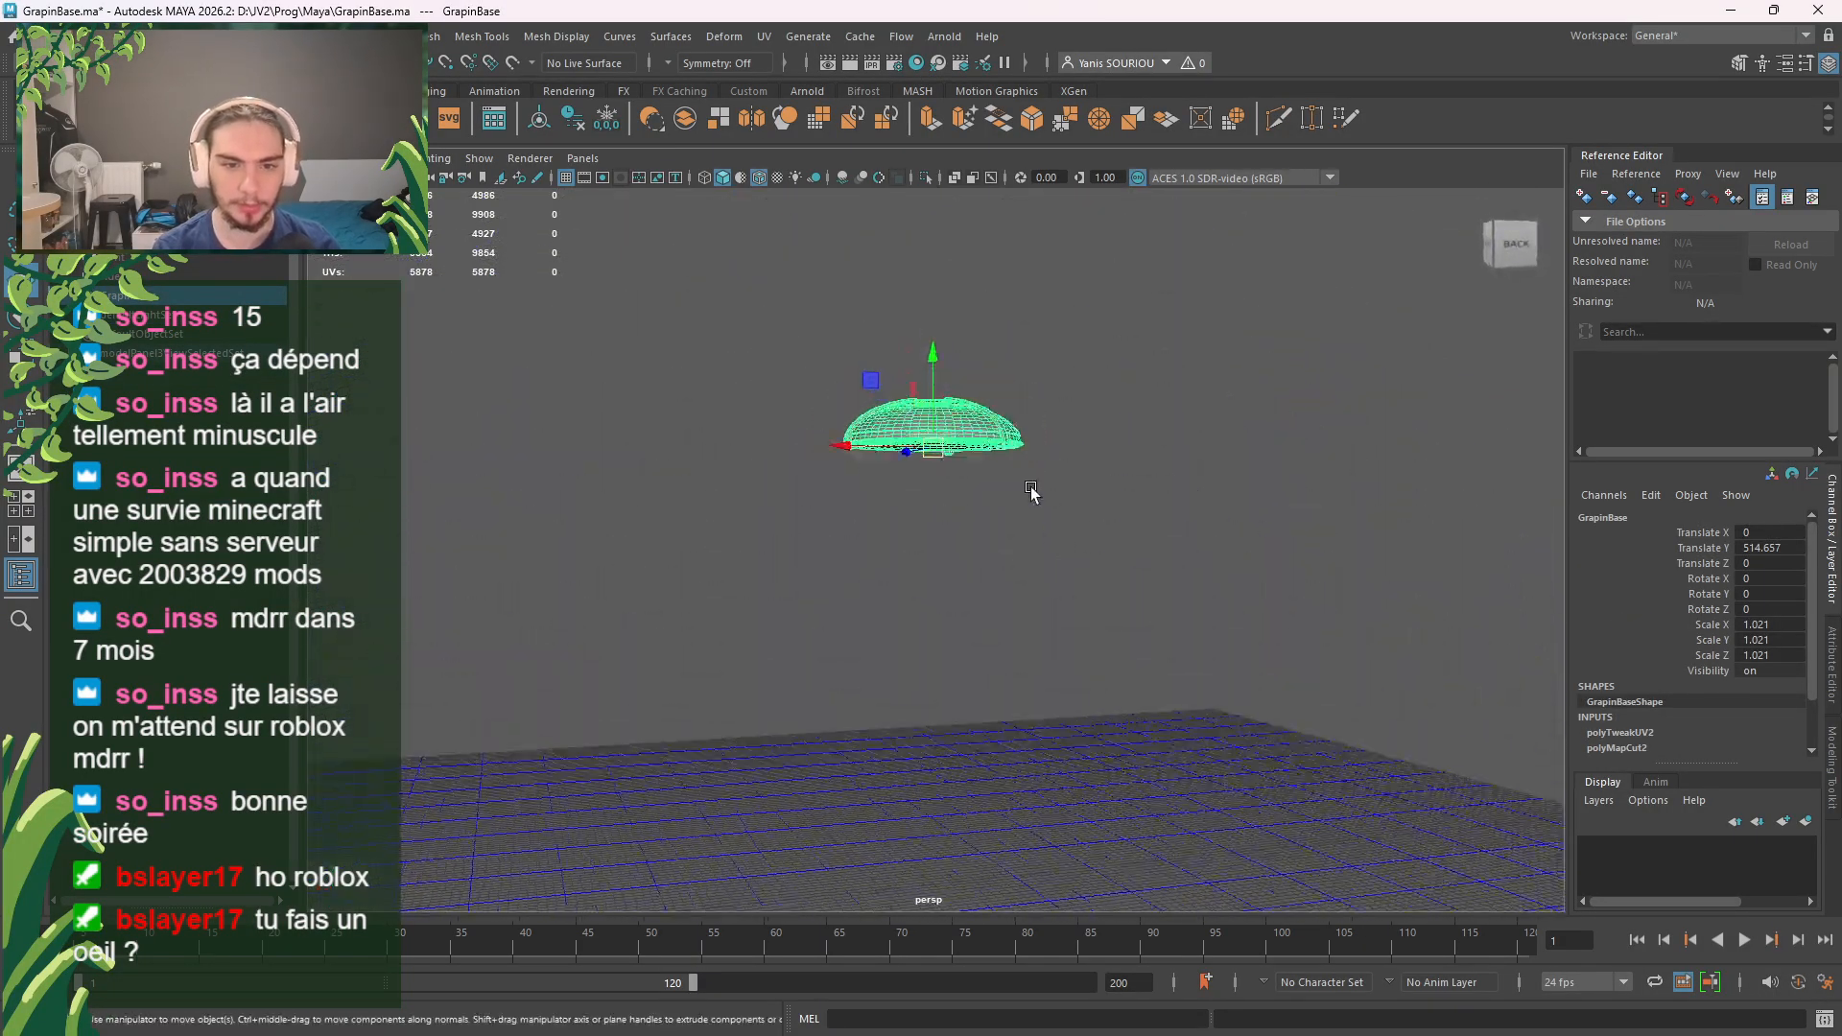
scroll(1031, 486, down, 4)
drag(938, 416, 1020, 787)
key(f)
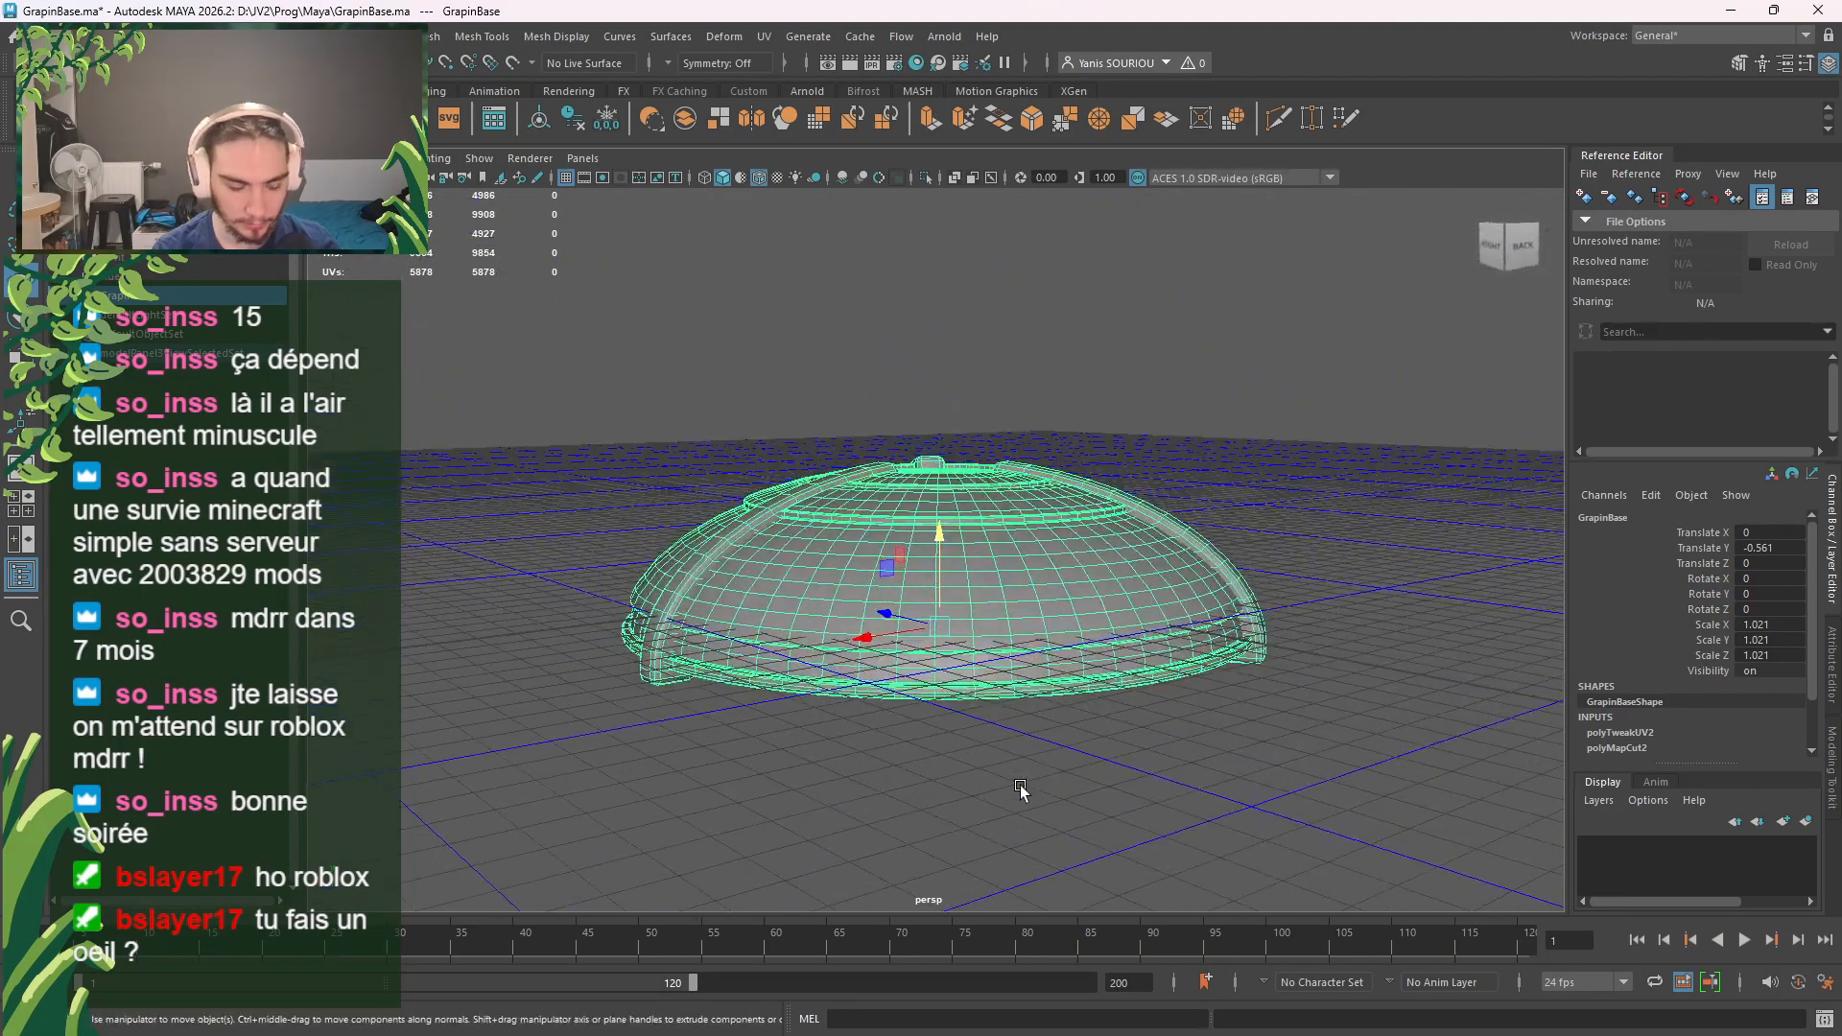
click(940, 540)
middle_drag(1008, 722, 1023, 589)
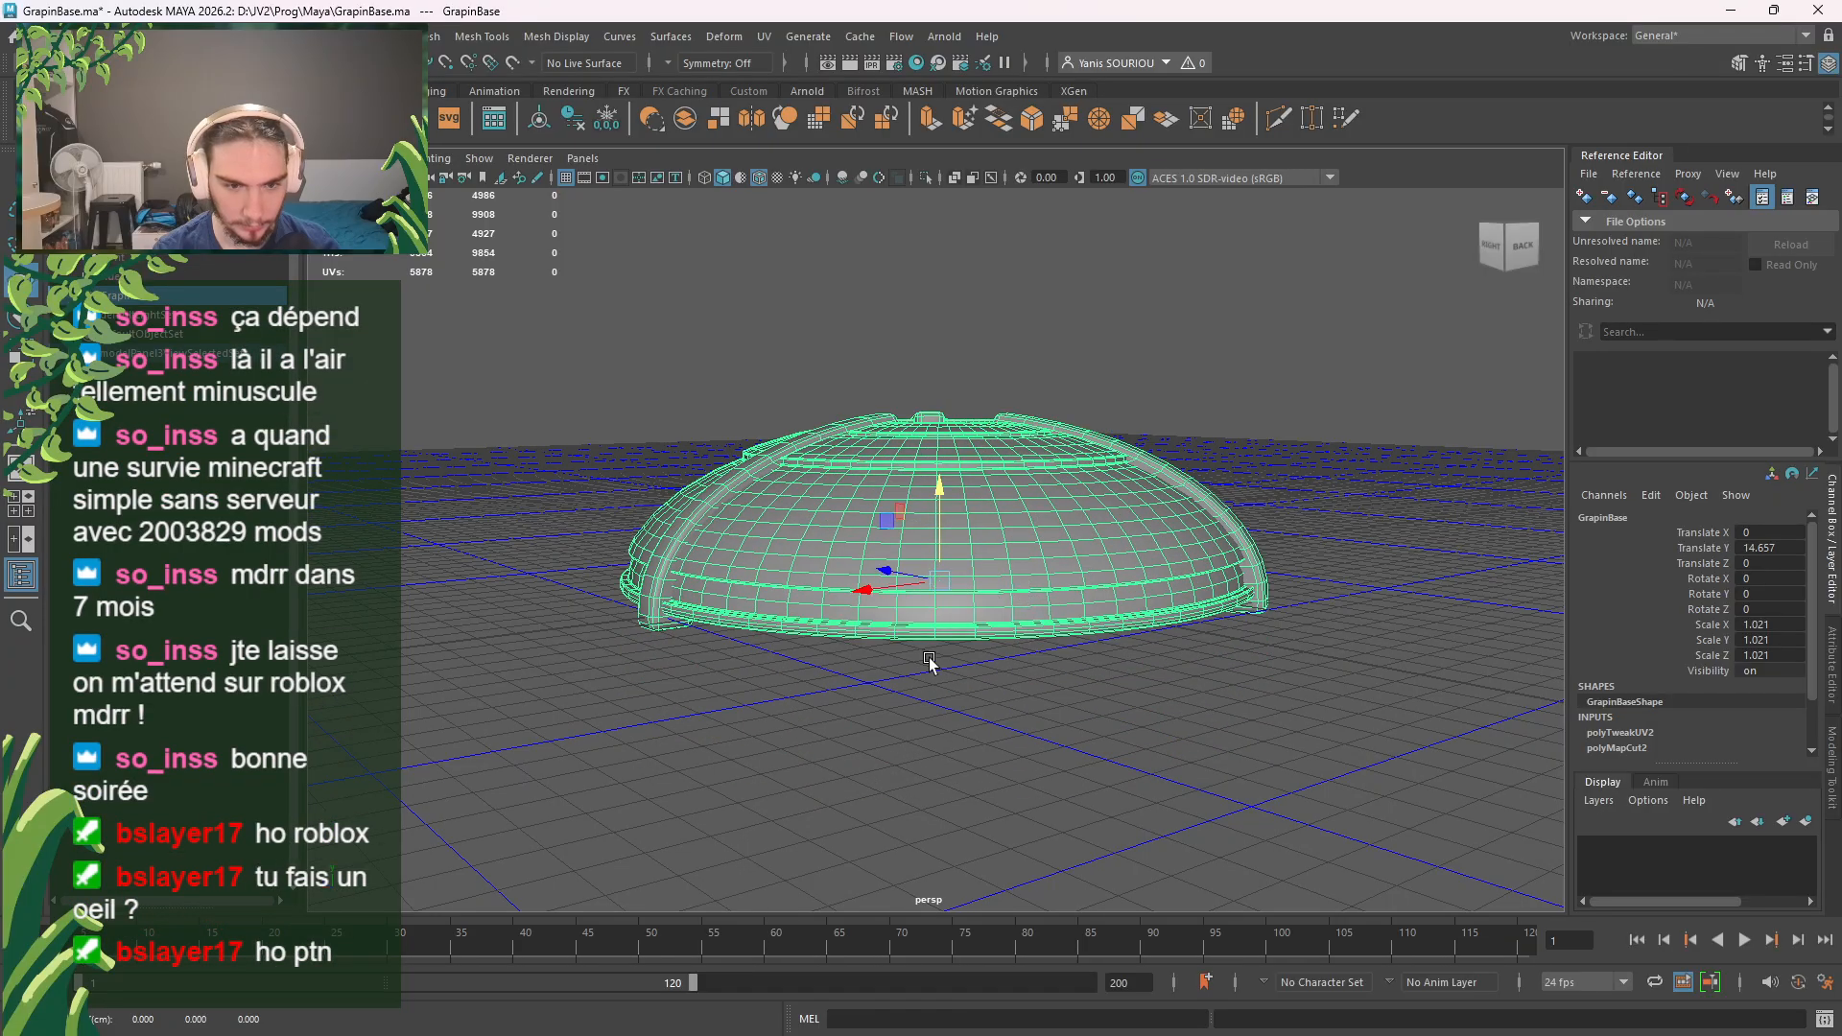
Step: Deselect the dome and turn off the wireframe-on-shaded display, exposing the dome's underside without its mesh lines
alt+drag(928, 657, 945, 770)
scroll(943, 648, up, 5)
scroll(1141, 629, down, 5)
scroll(1141, 629, down, 6)
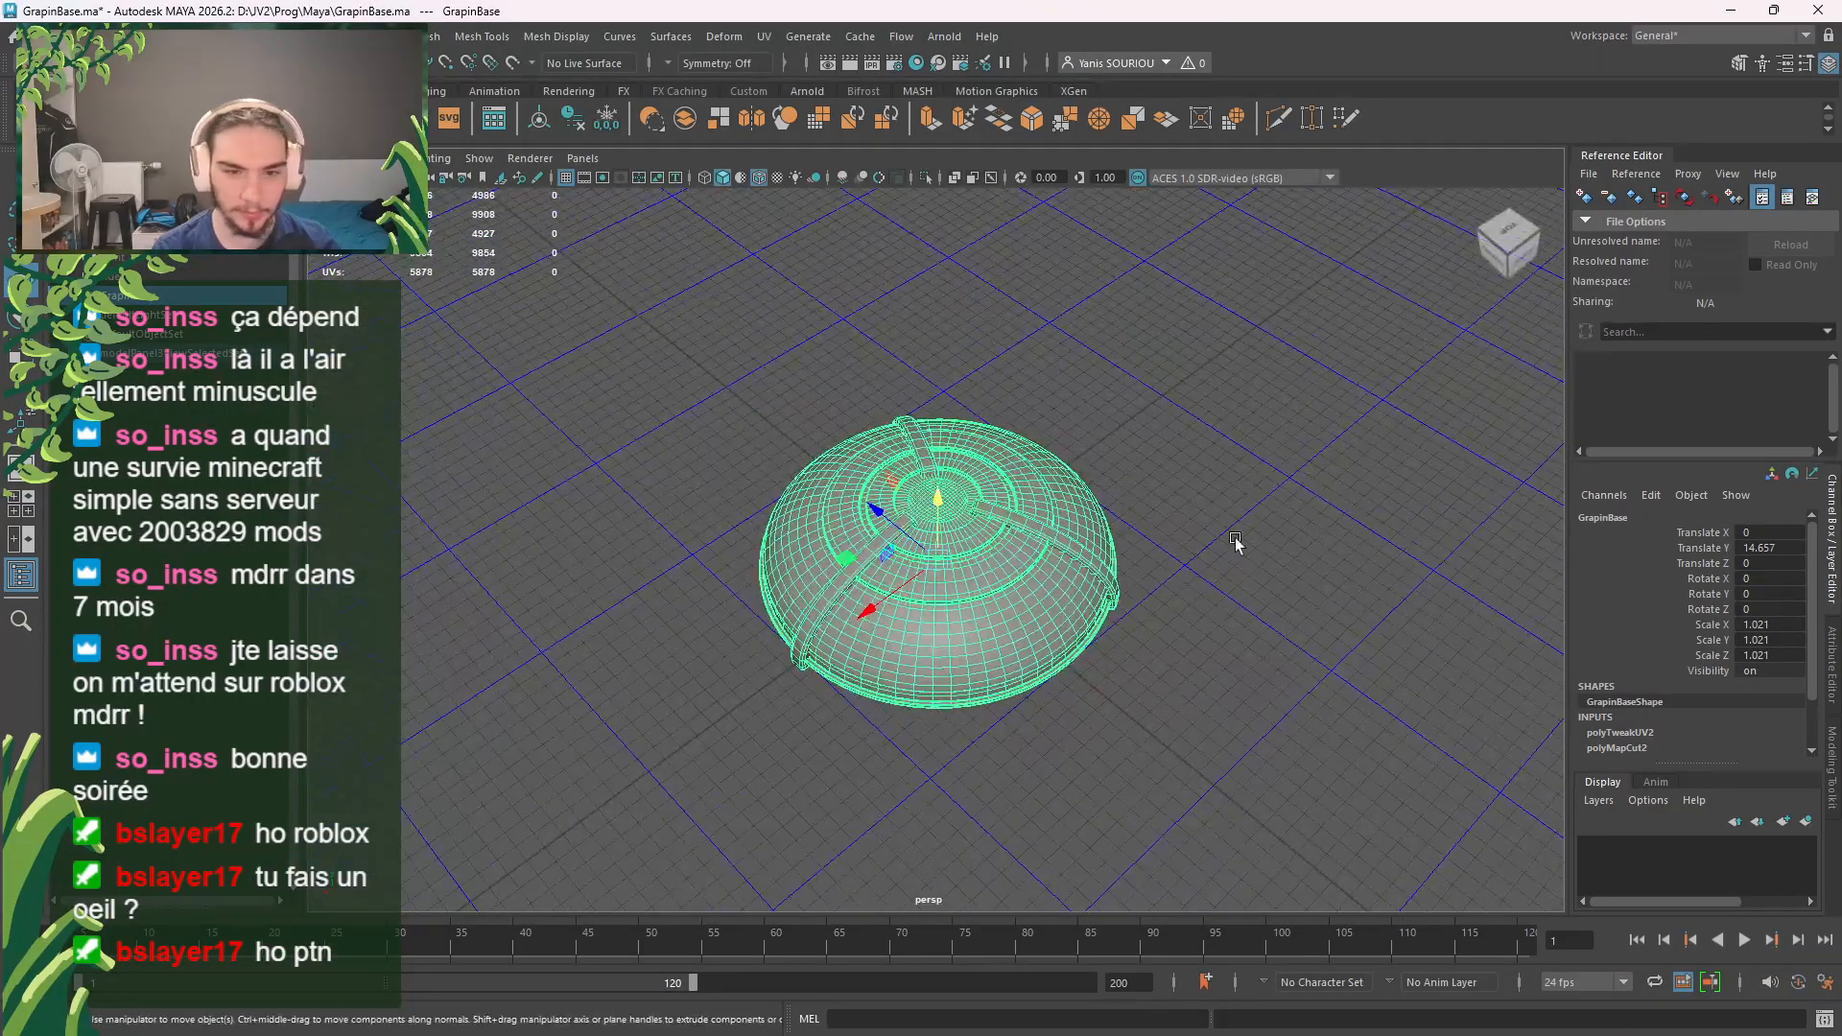
click(1244, 533)
mouse_move(1244, 531)
right_down()
mouse_move(1296, 489)
mouse_move(1244, 526)
right_up()
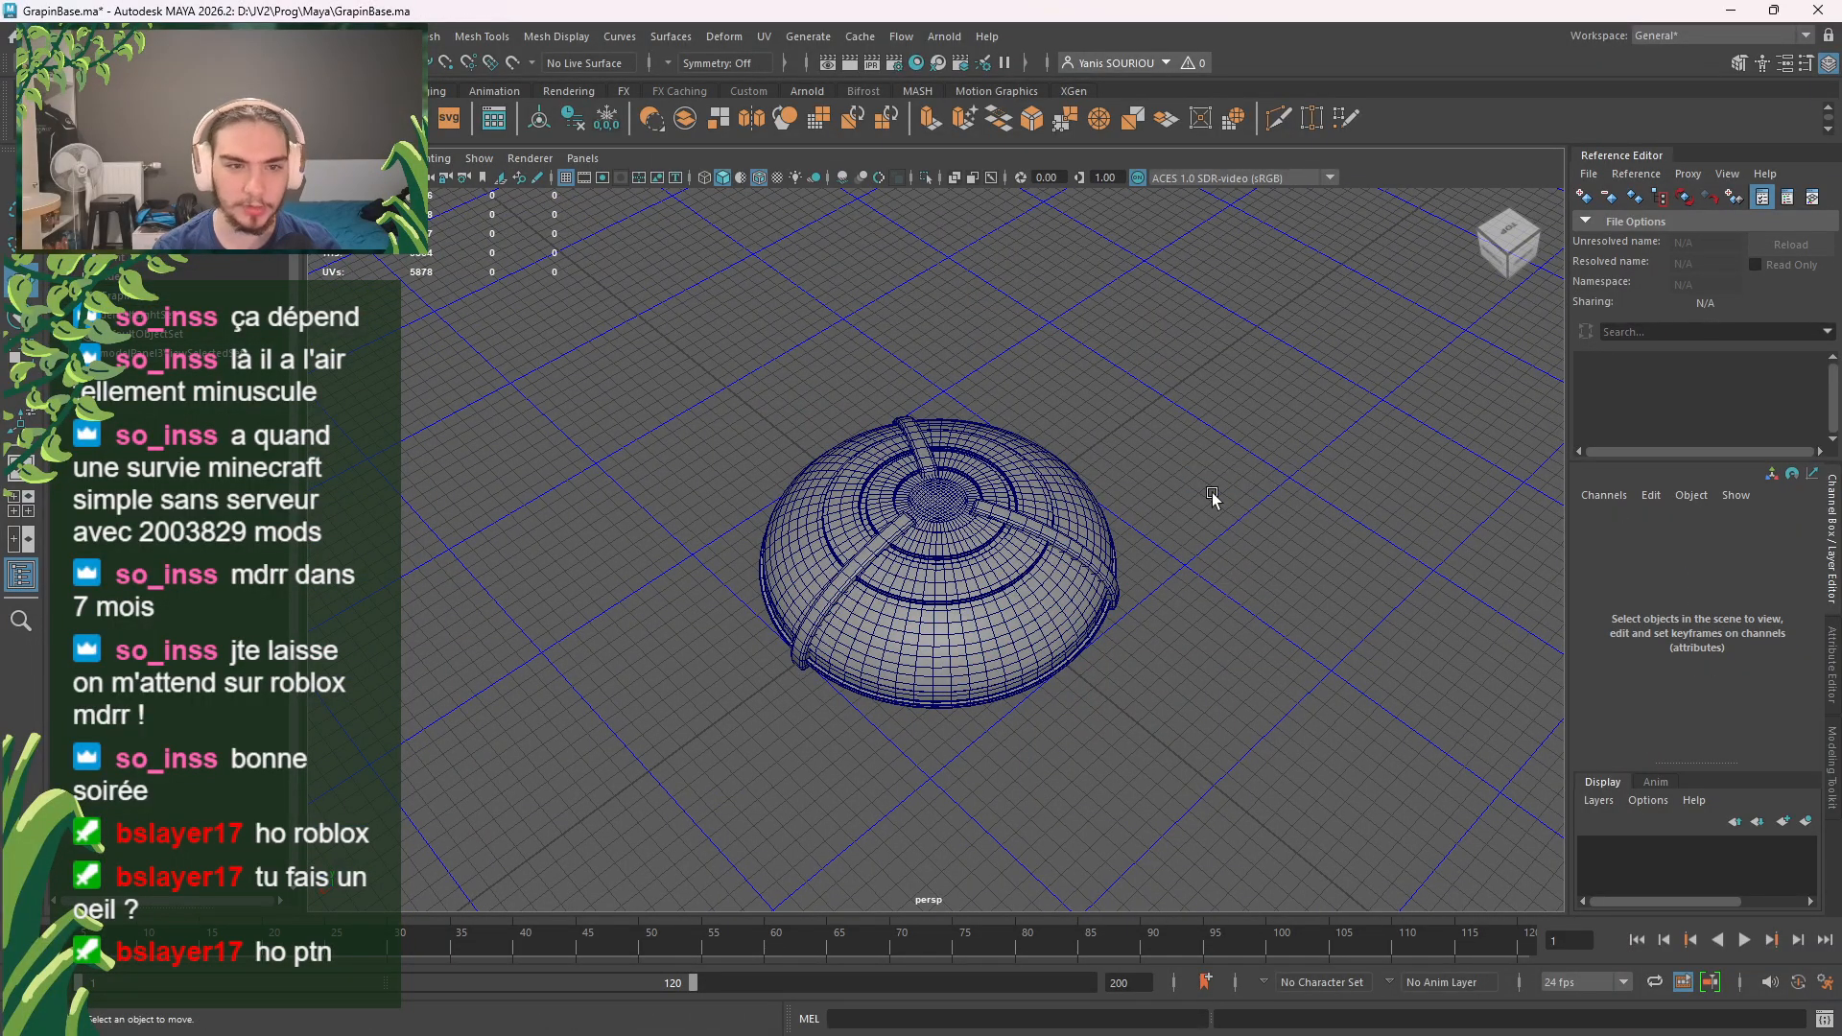
click(756, 179)
mouse_move(936, 575)
alt+mouse_down()
mouse_move(965, 685)
mouse_move(946, 639)
mouse_move(1057, 703)
mouse_move(901, 678)
mouse_move(826, 781)
mouse_move(960, 614)
mouse_move(1078, 535)
mouse_move(910, 591)
mouse_move(1025, 463)
mouse_move(1103, 540)
mouse_move(1188, 505)
alt+mouse_up()
scroll(1058, 703, up, 5)
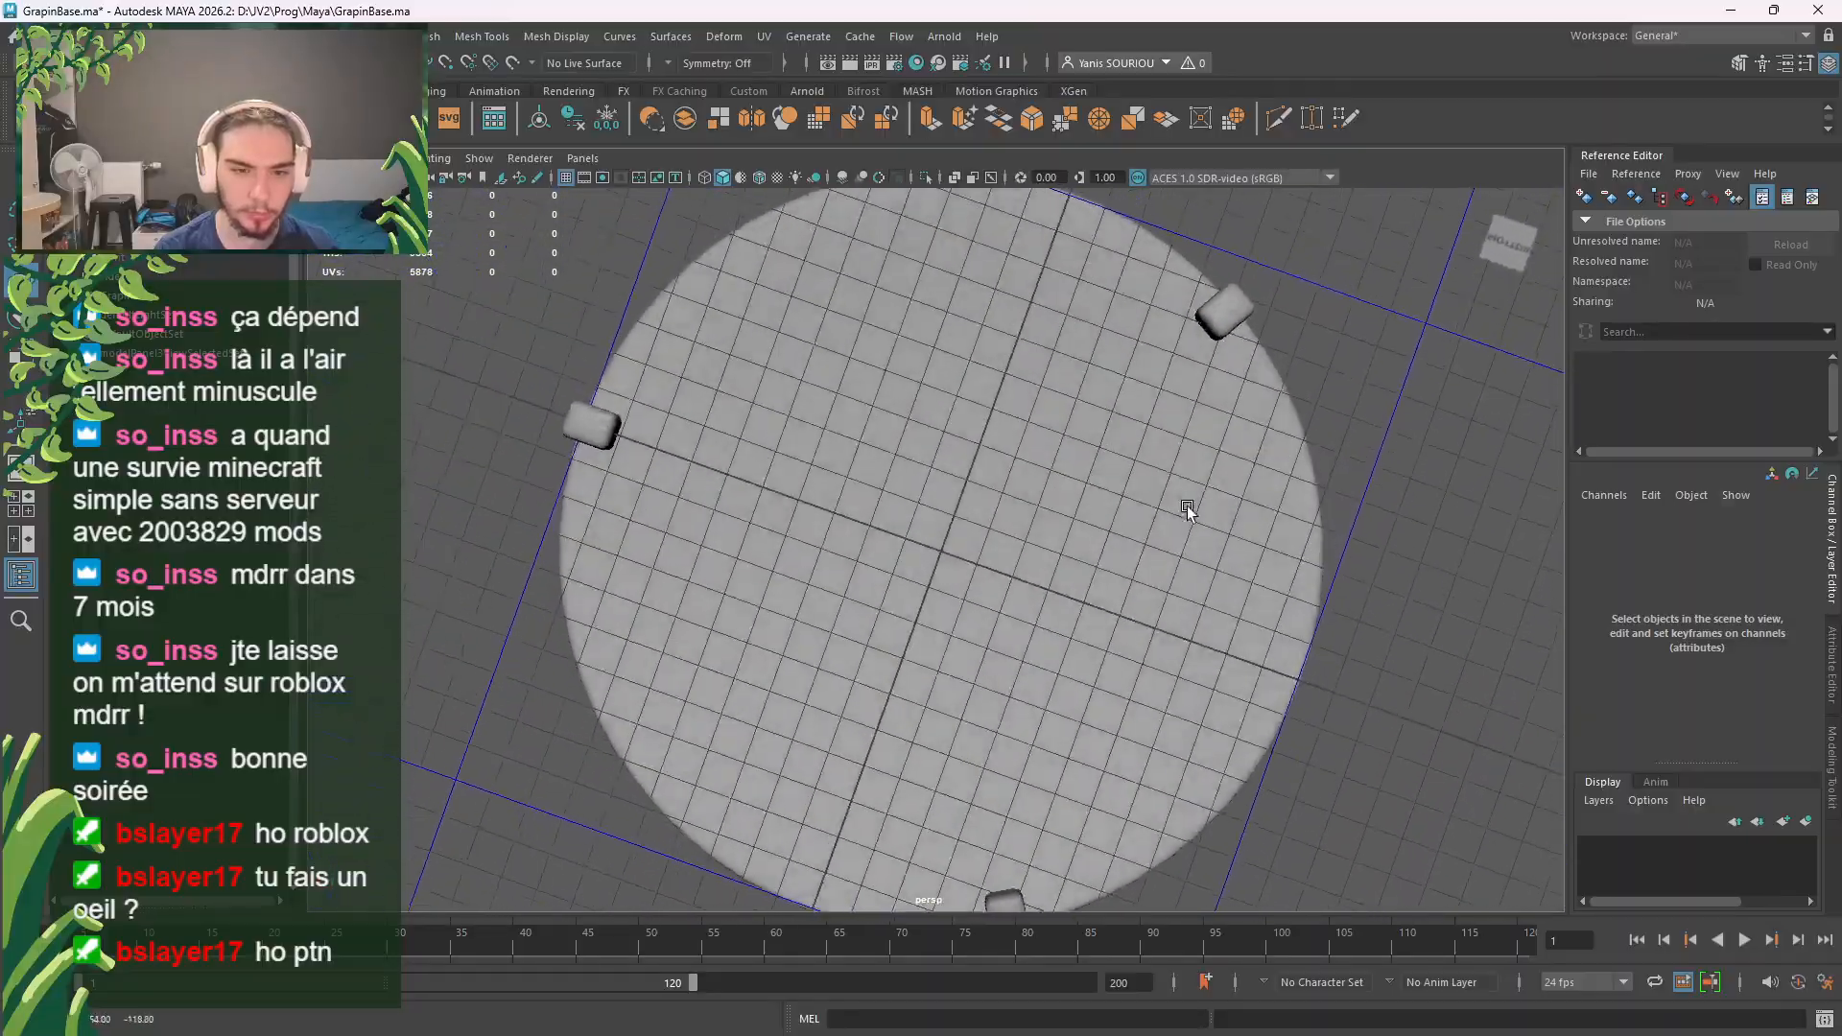
Step: Select the dome from beneath and switch it to face selection mode
click(998, 468)
right_click(1016, 452)
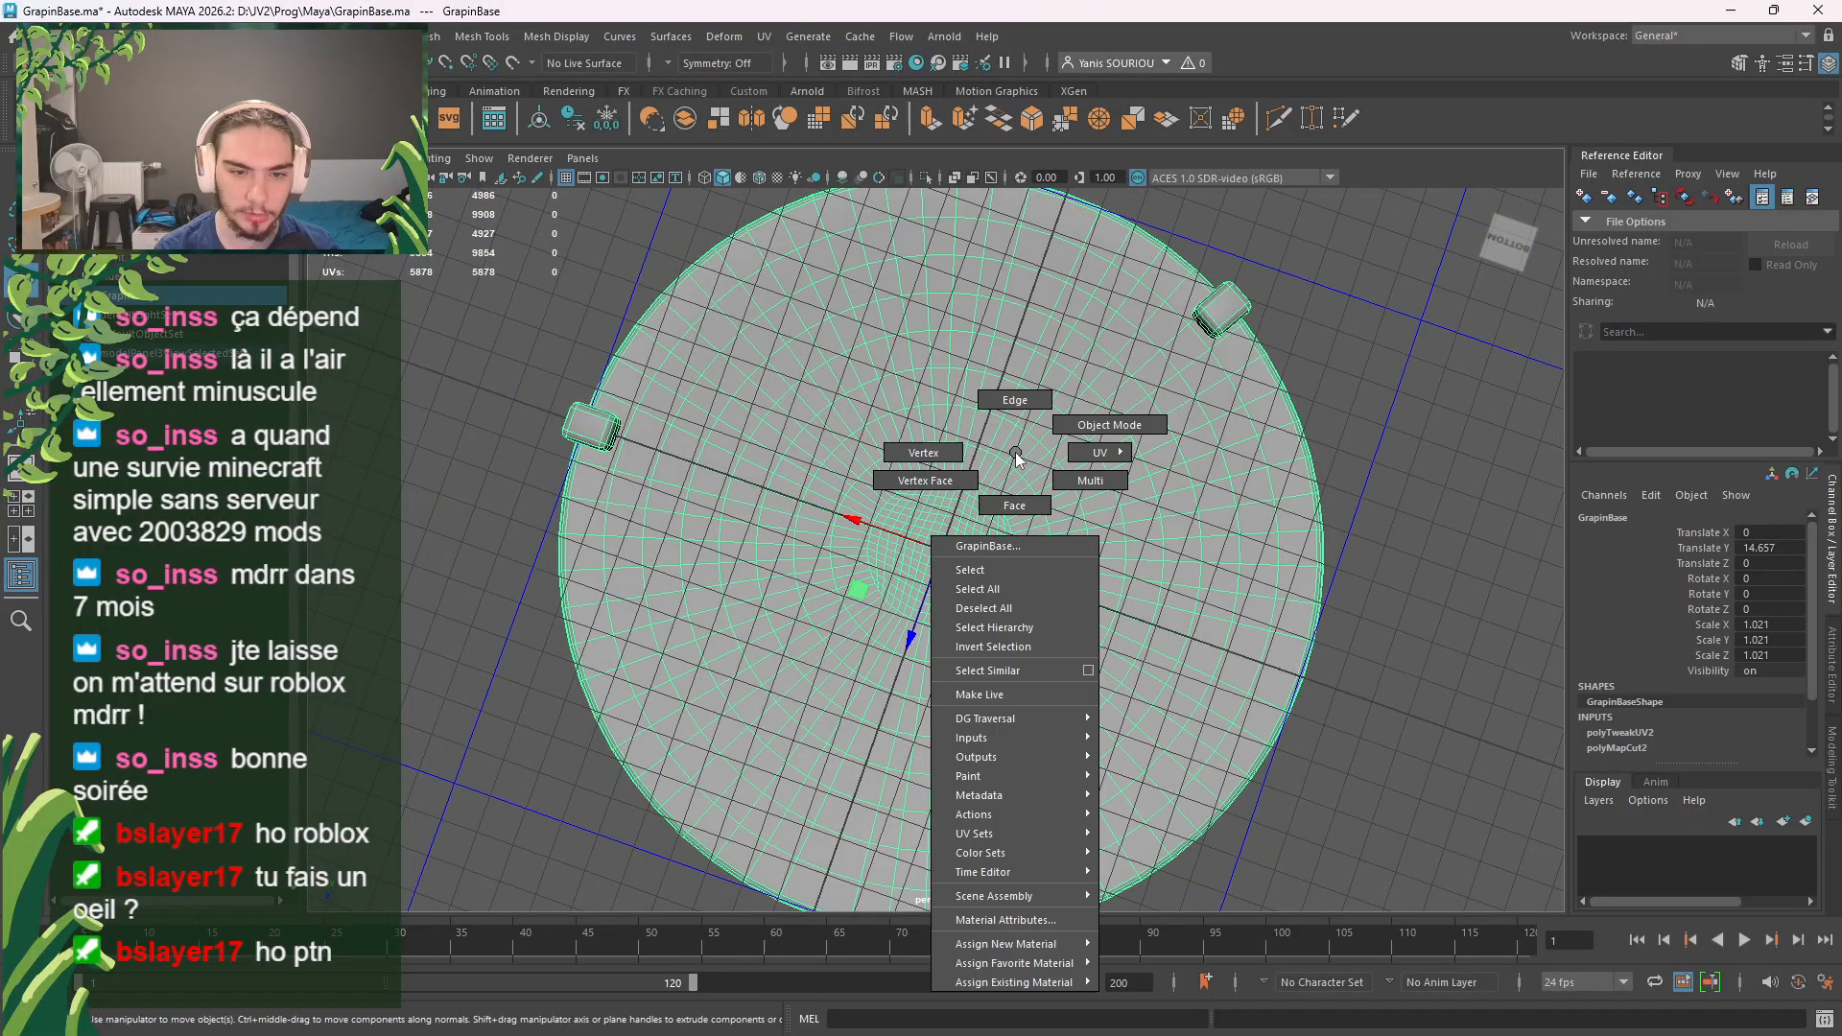
click(1016, 505)
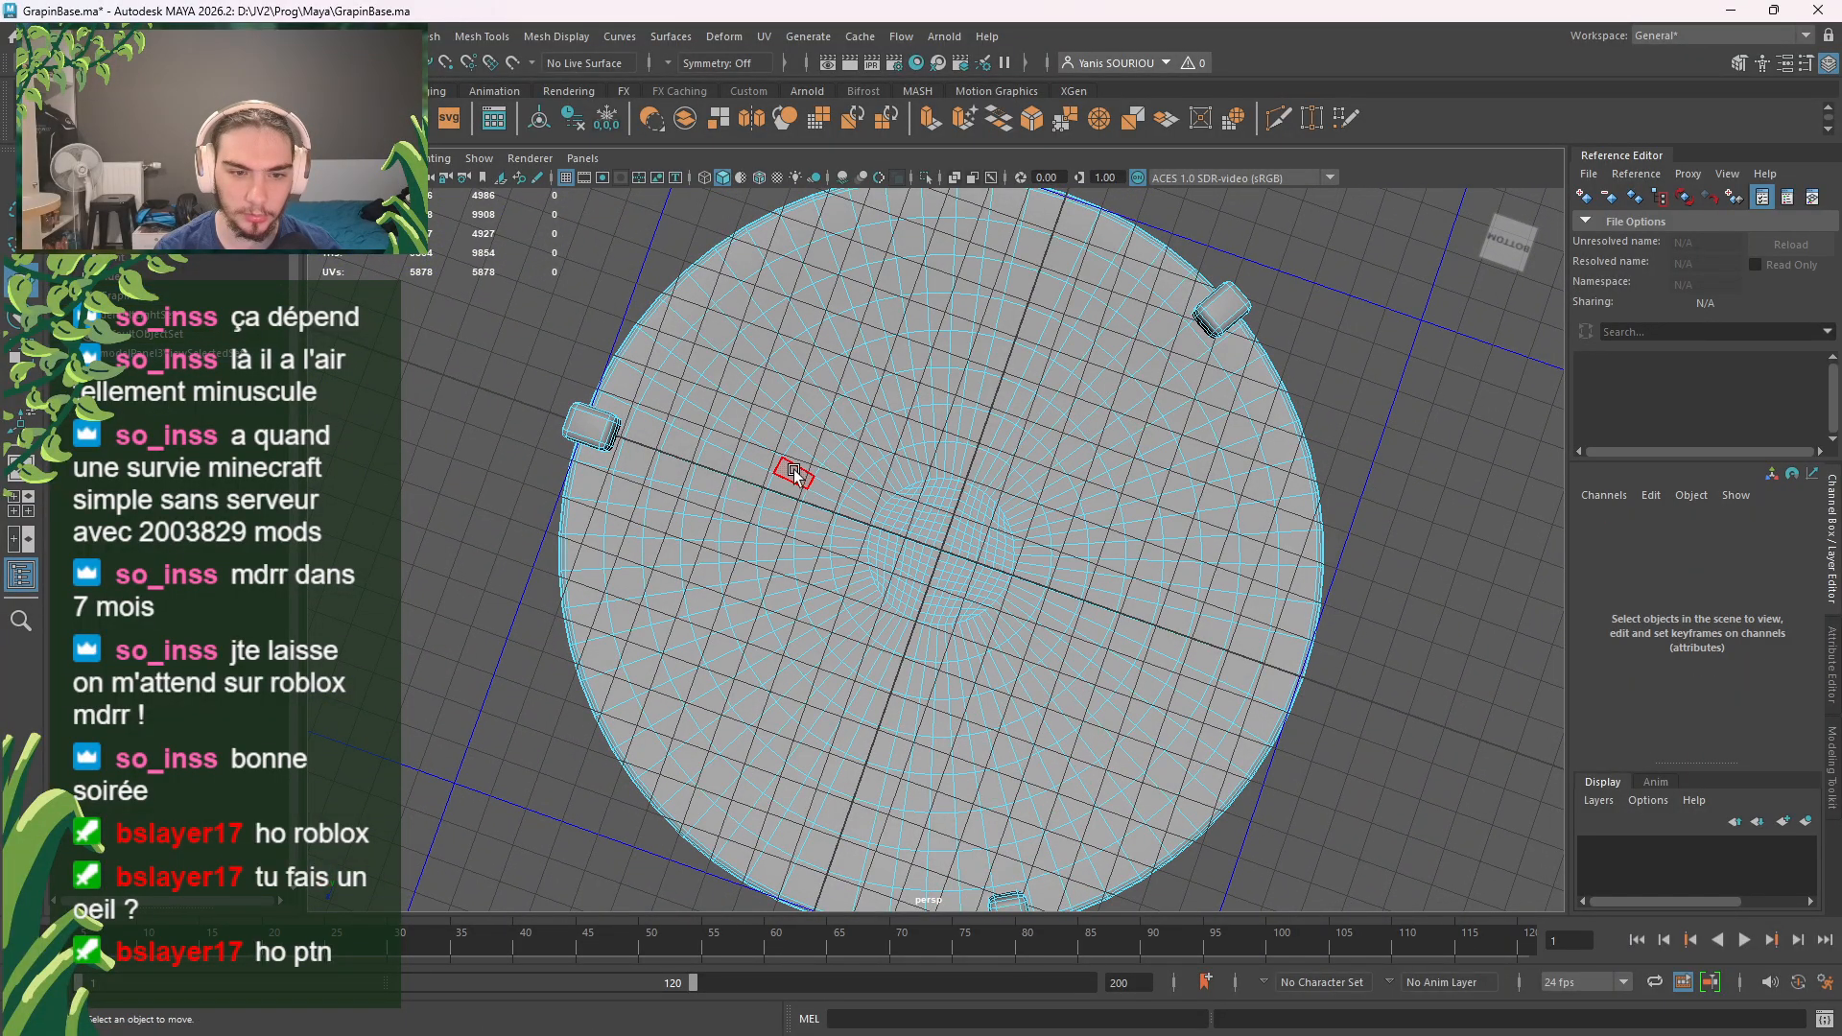
click(701, 598)
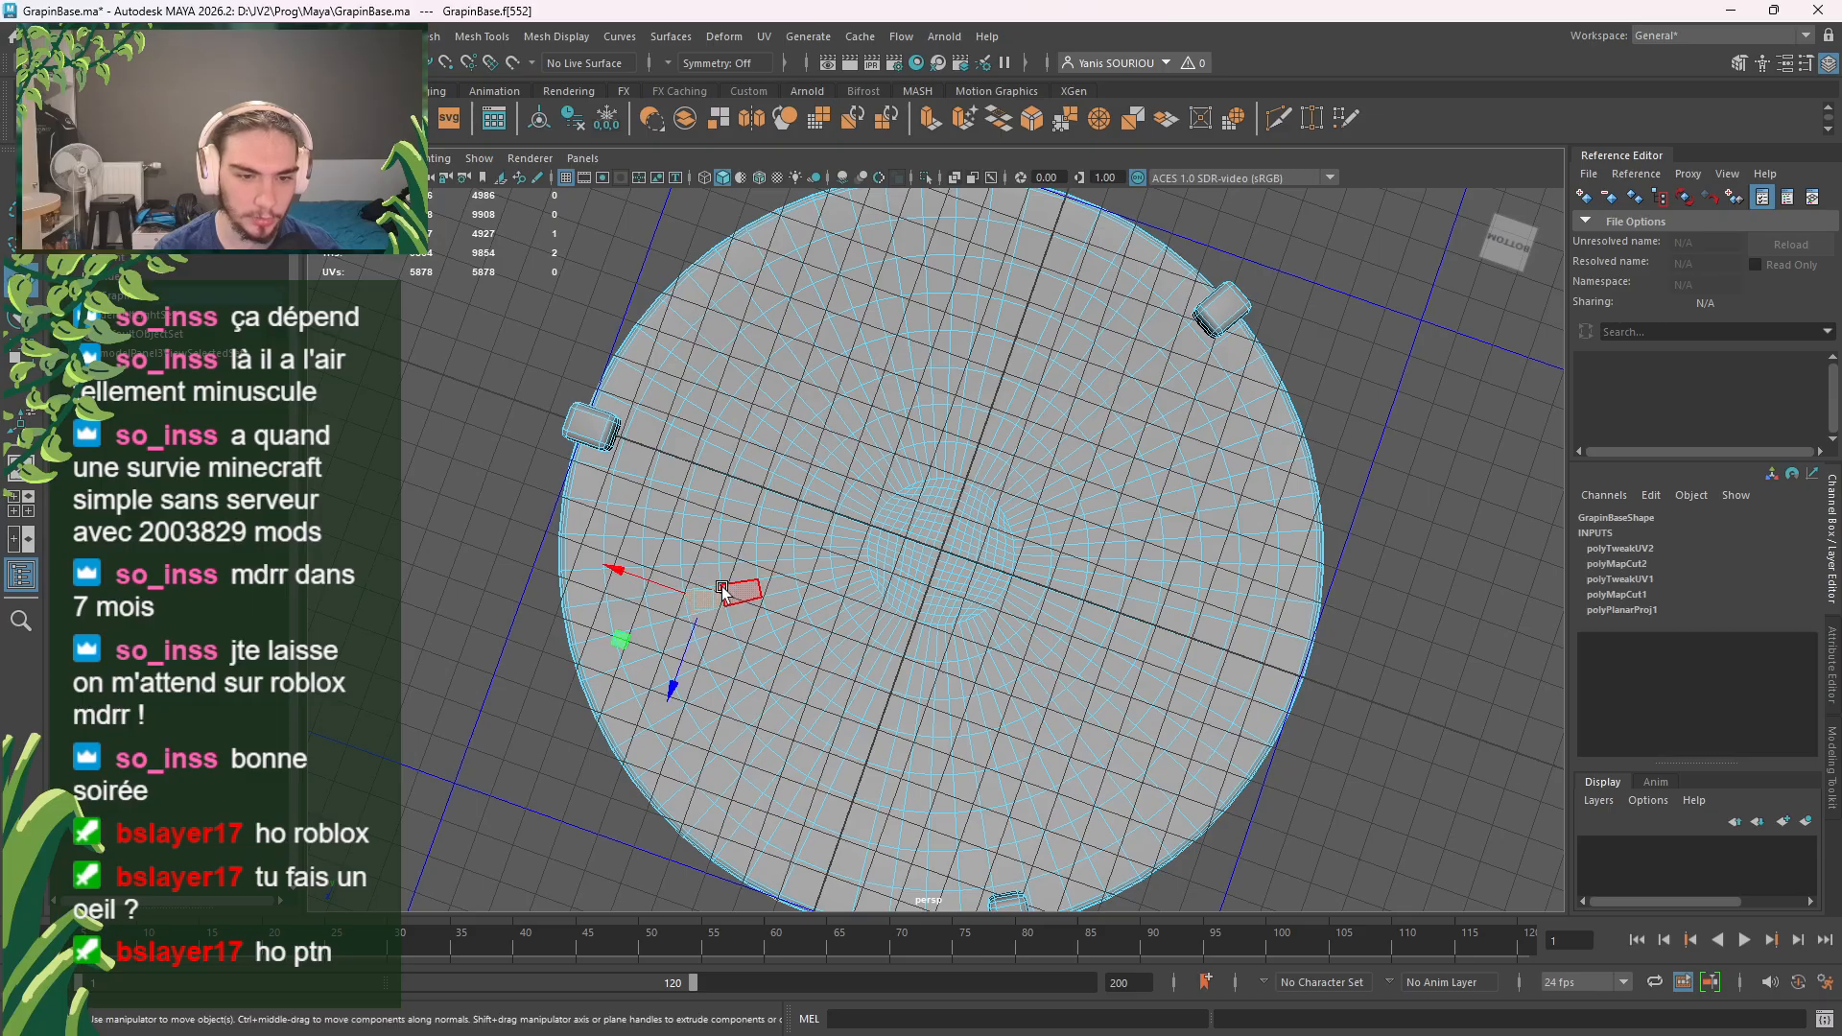
shift+double_click(711, 555)
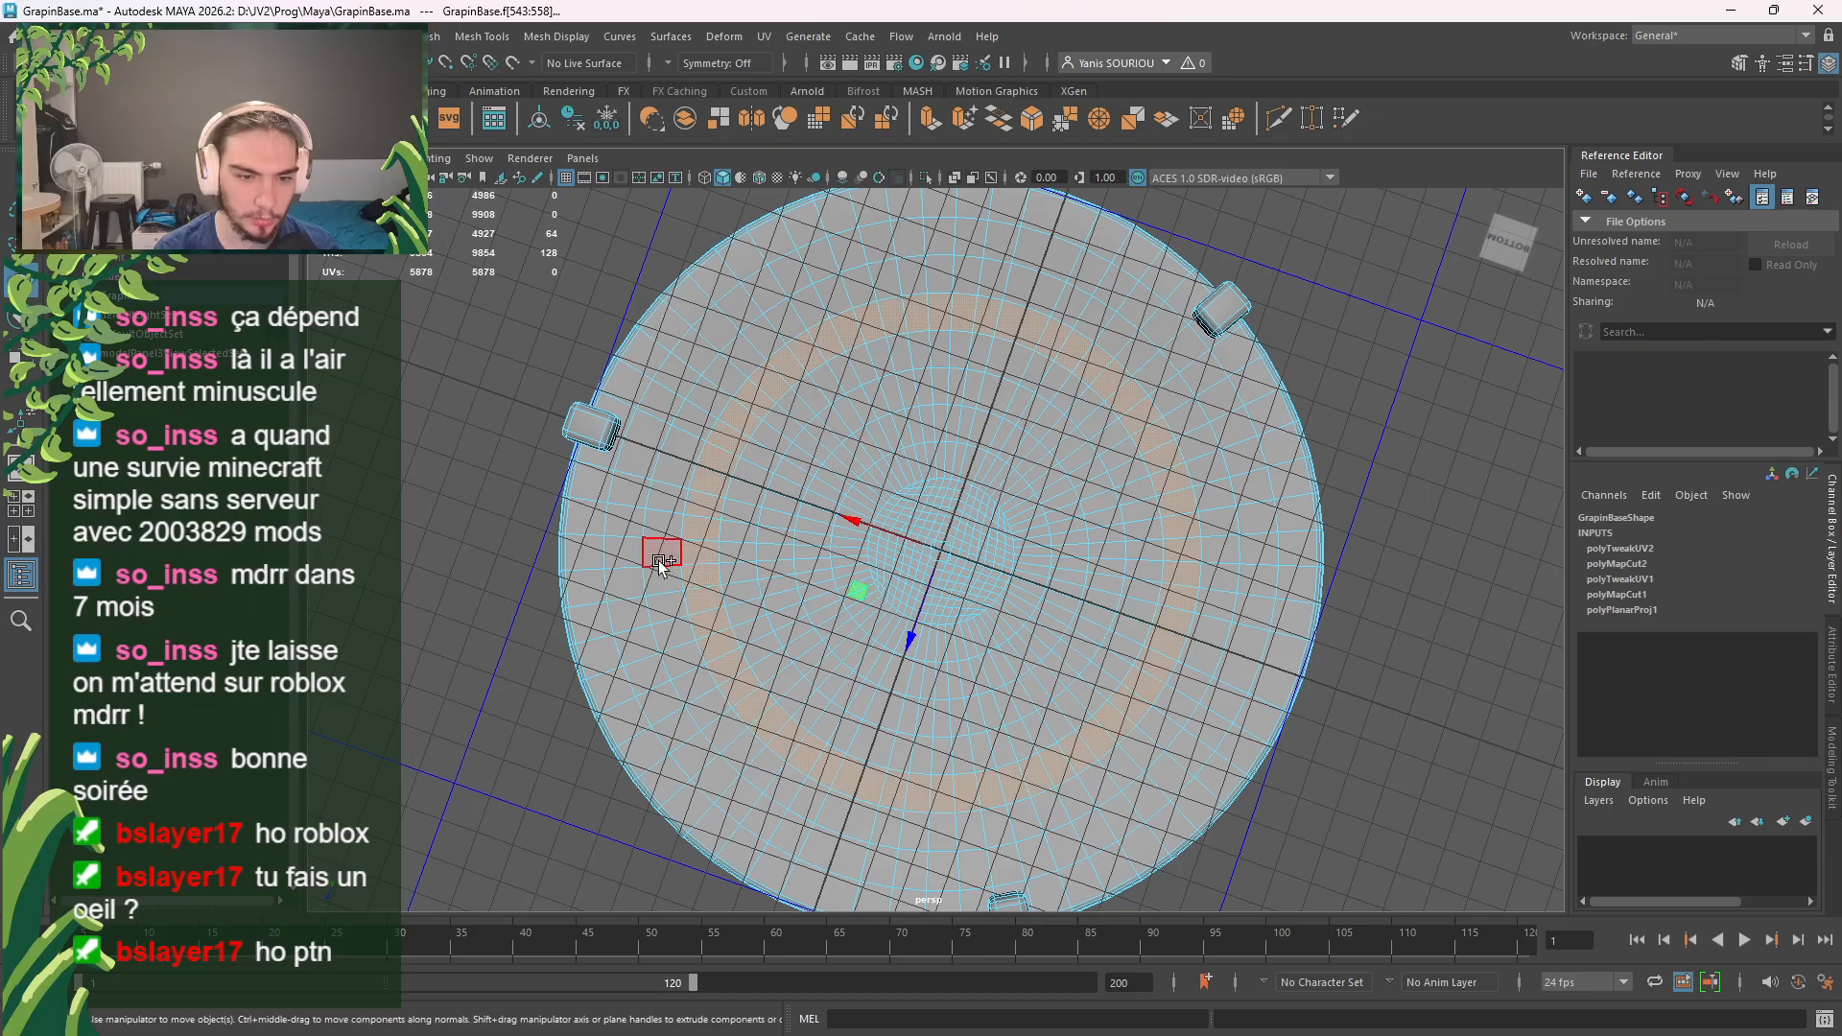
click(664, 528)
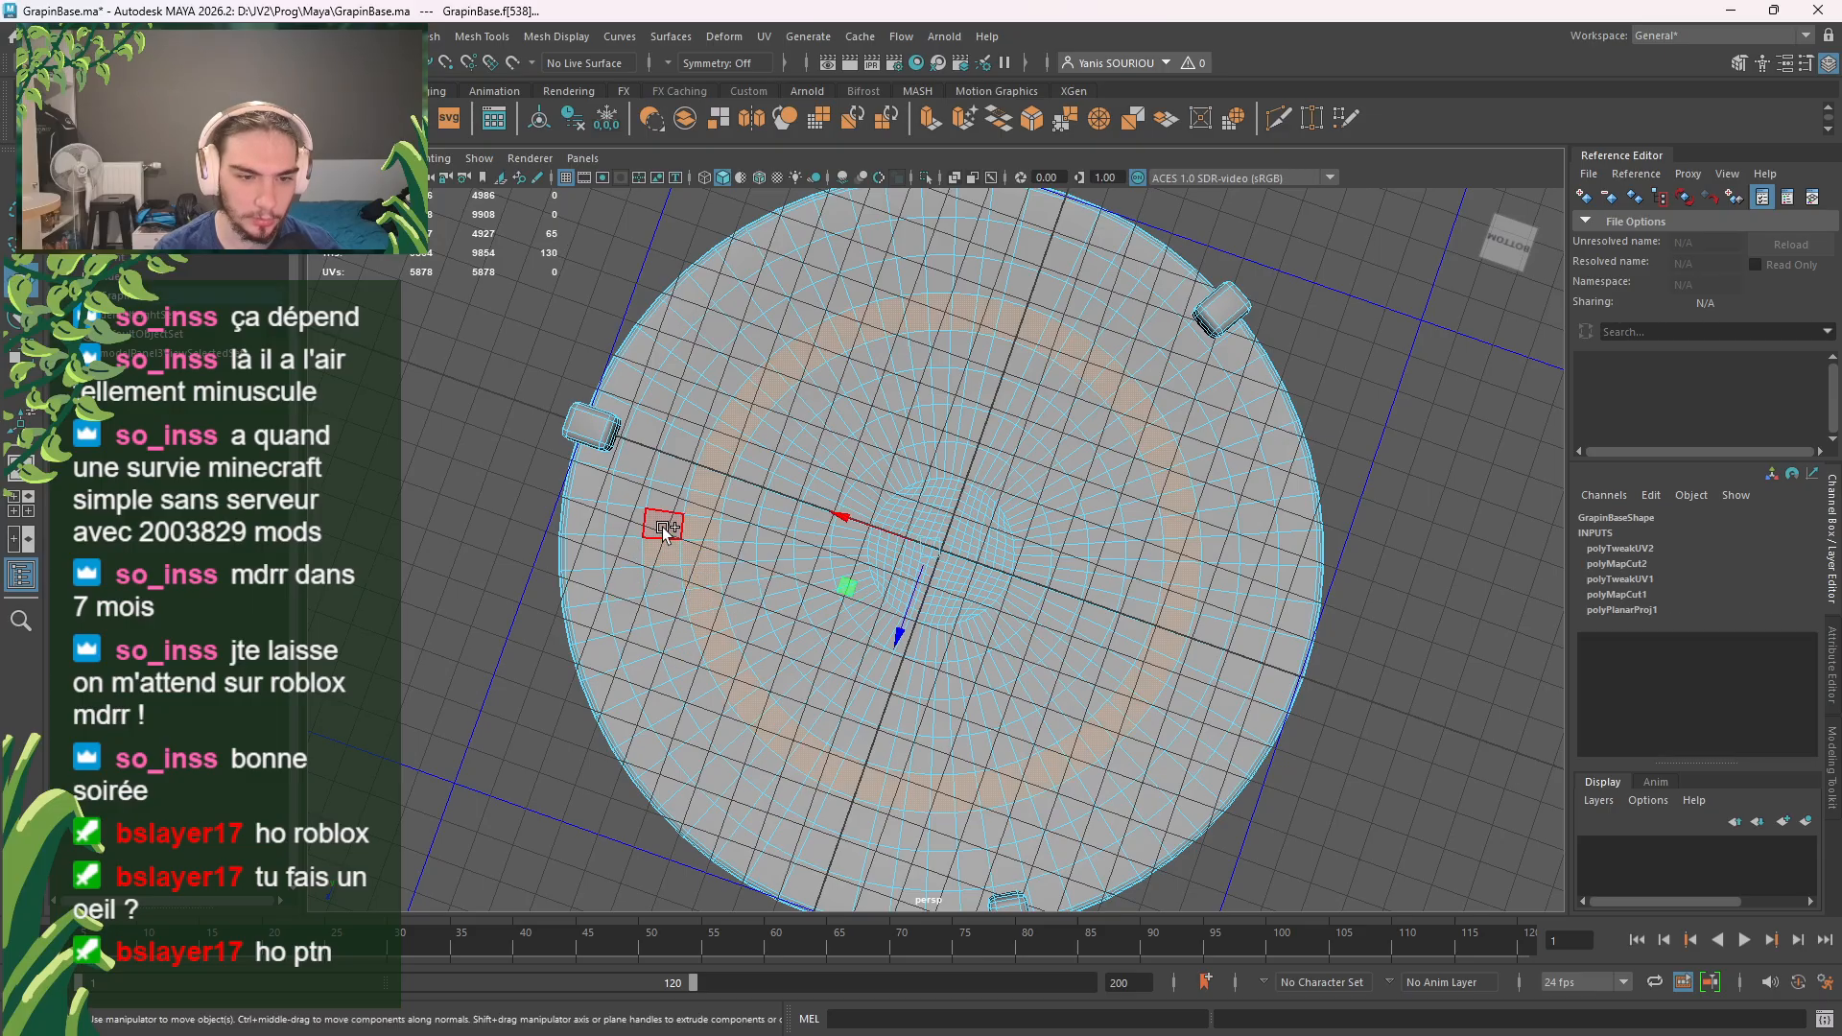
shift+click(788, 544)
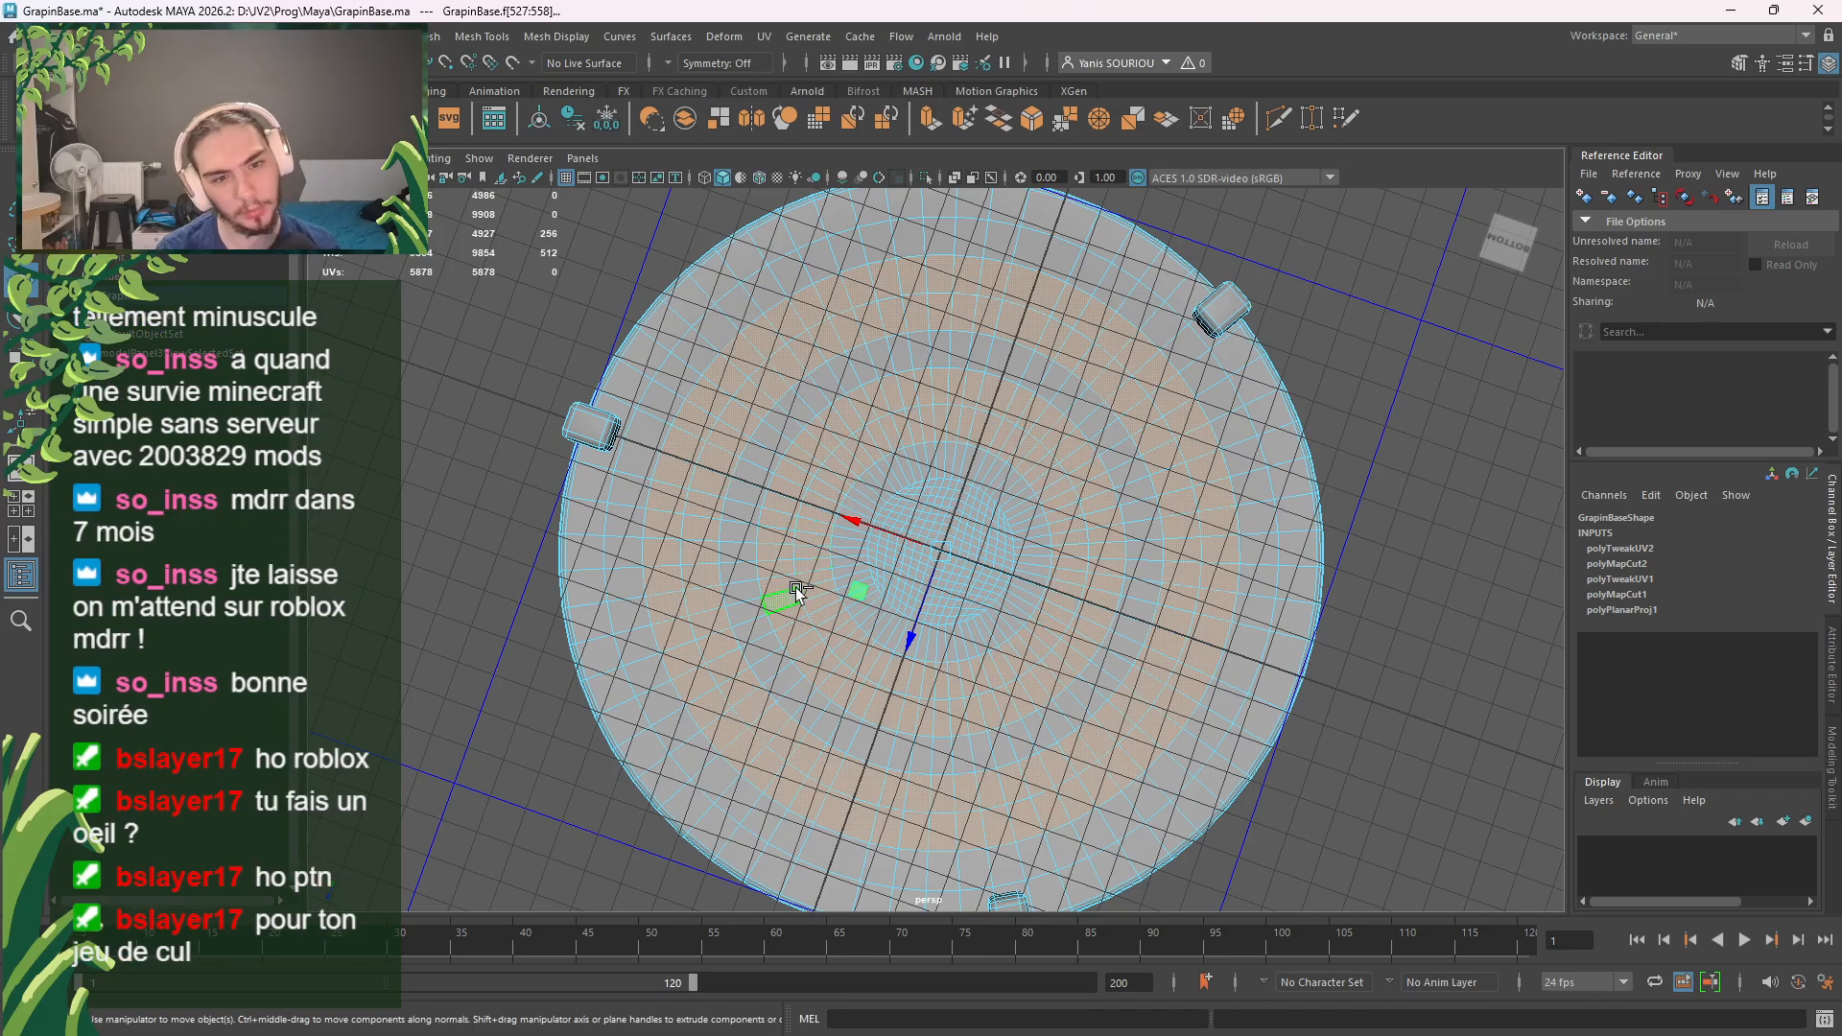
key(ctrl+z)
key(ctrl+z)
key(ctrl+z)
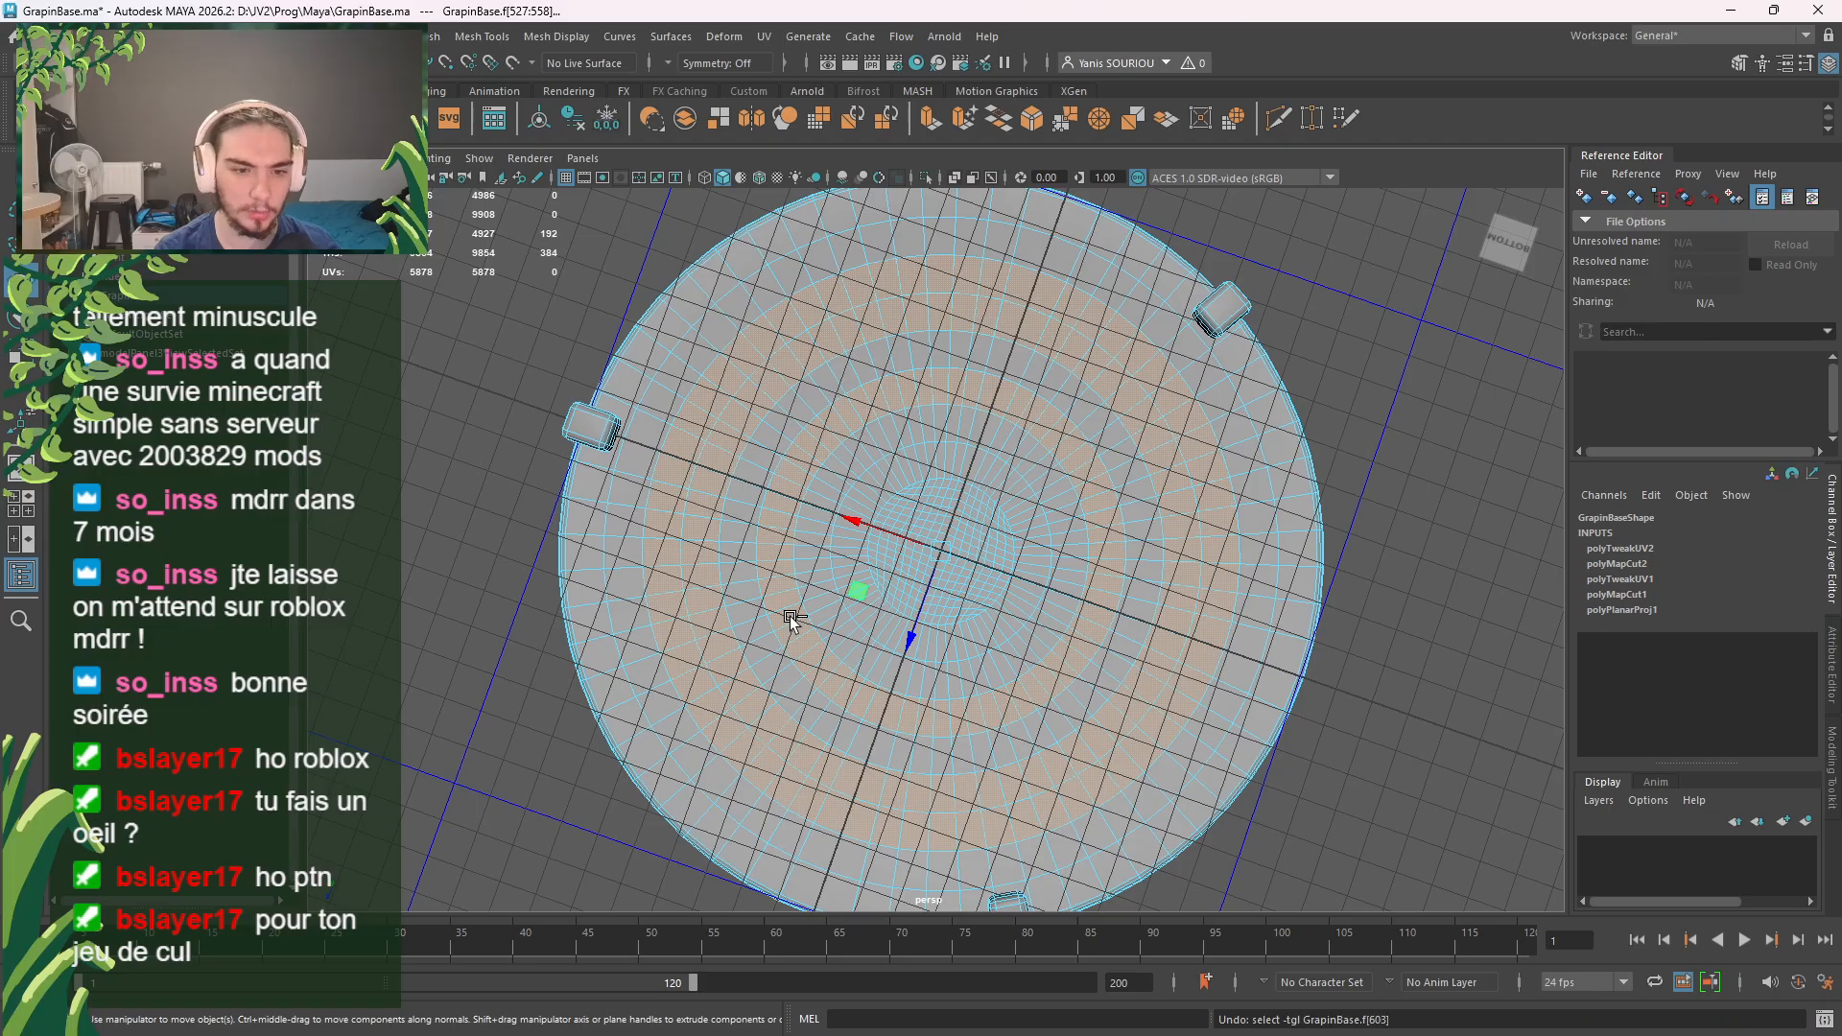
Step: Select two concentric face loops on the dome's underside, leaving one ring between them unselected, and extrude them
click(703, 599)
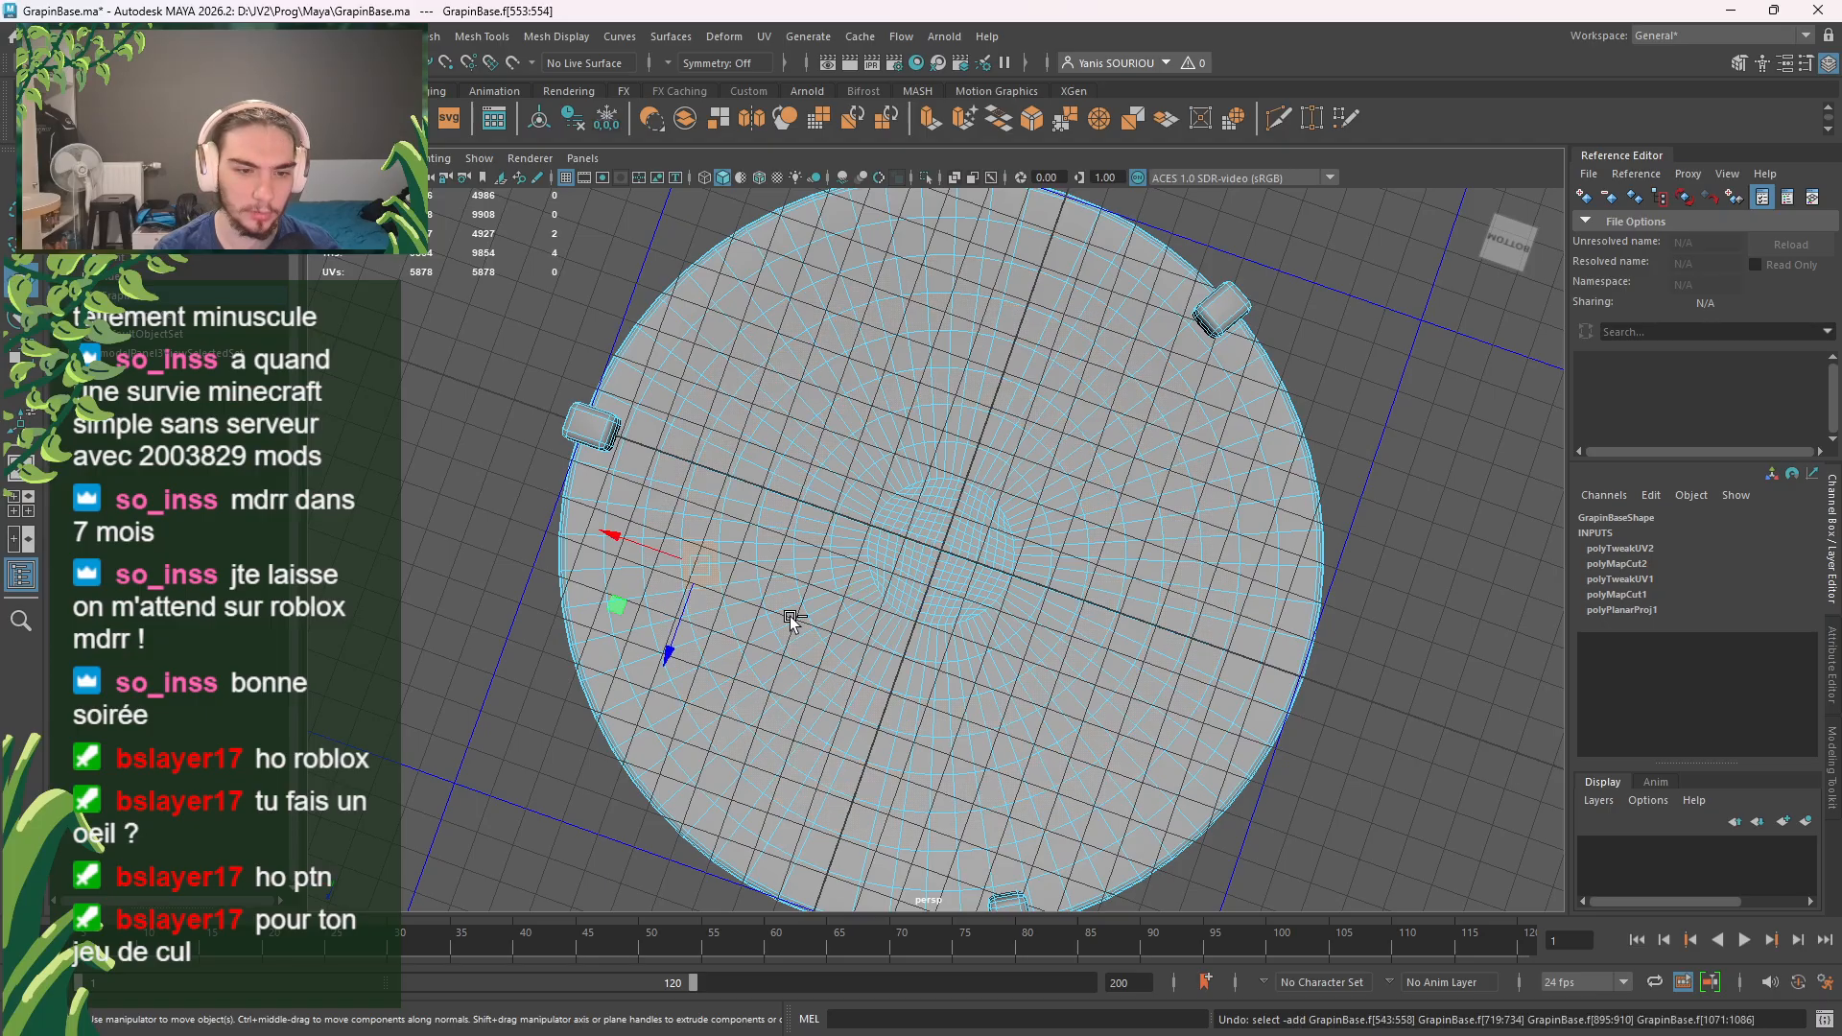
click(676, 534)
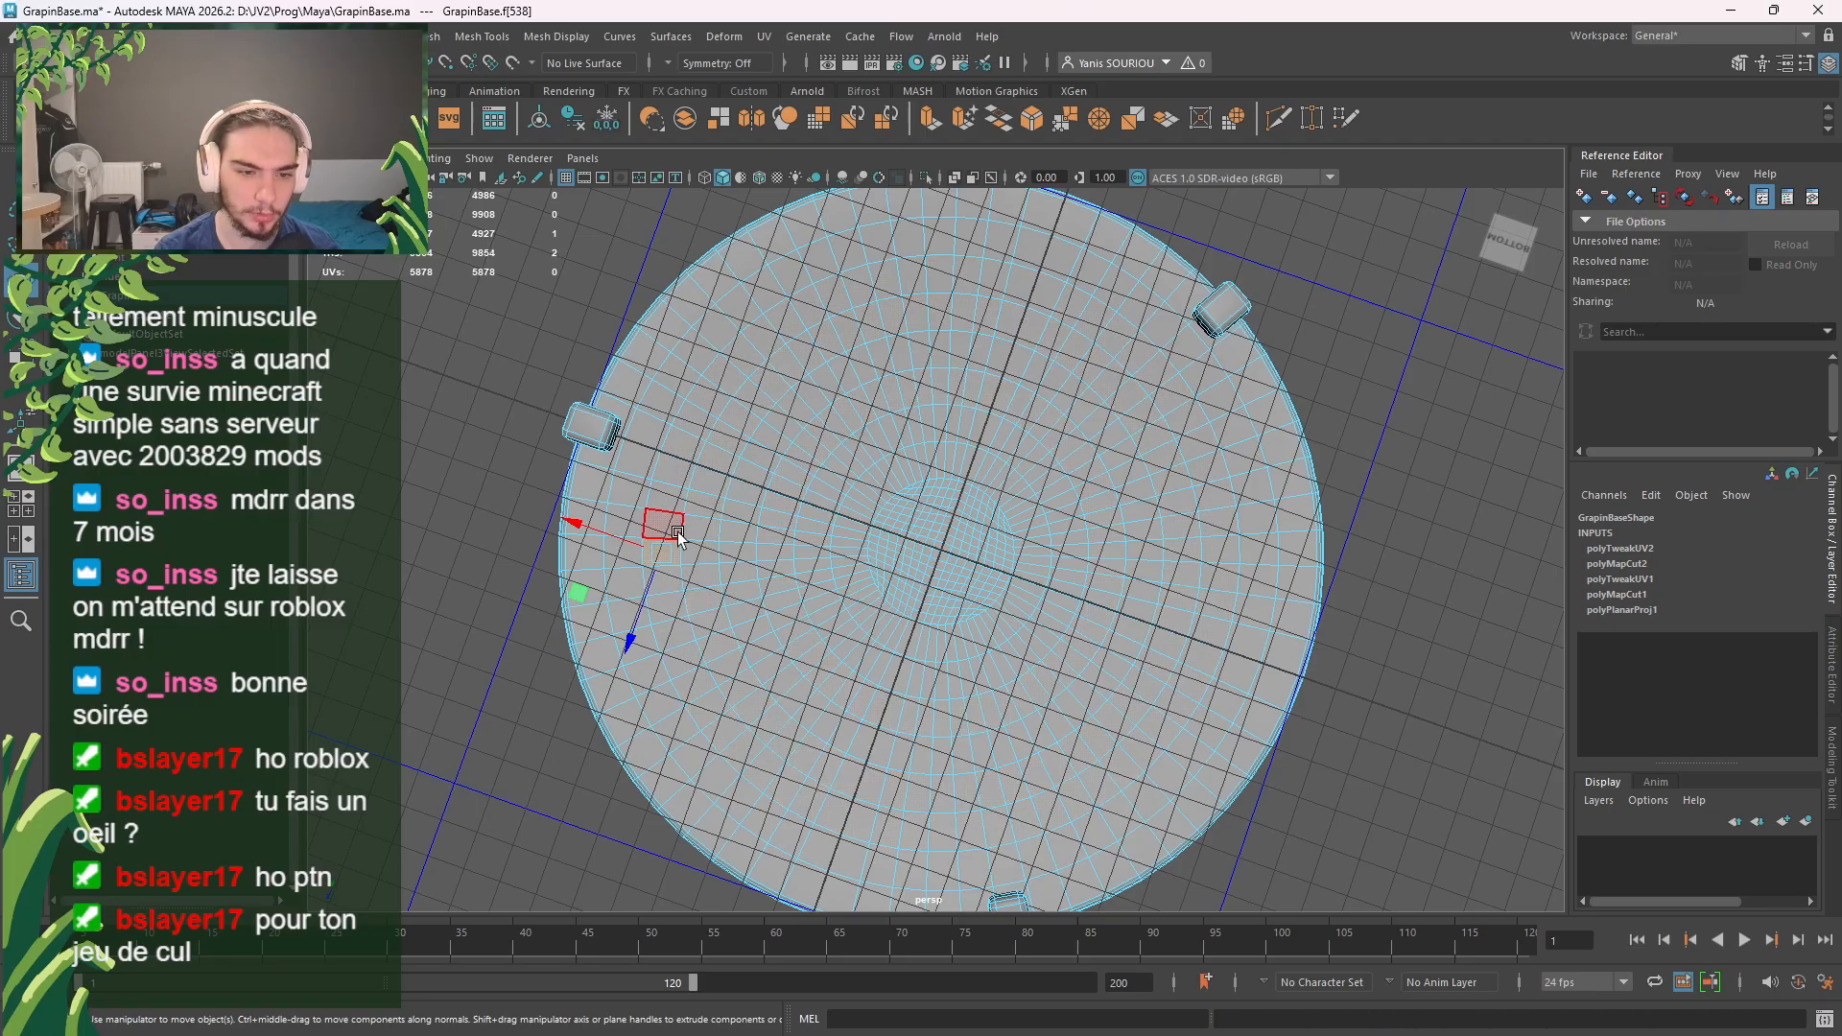
double_click(672, 519)
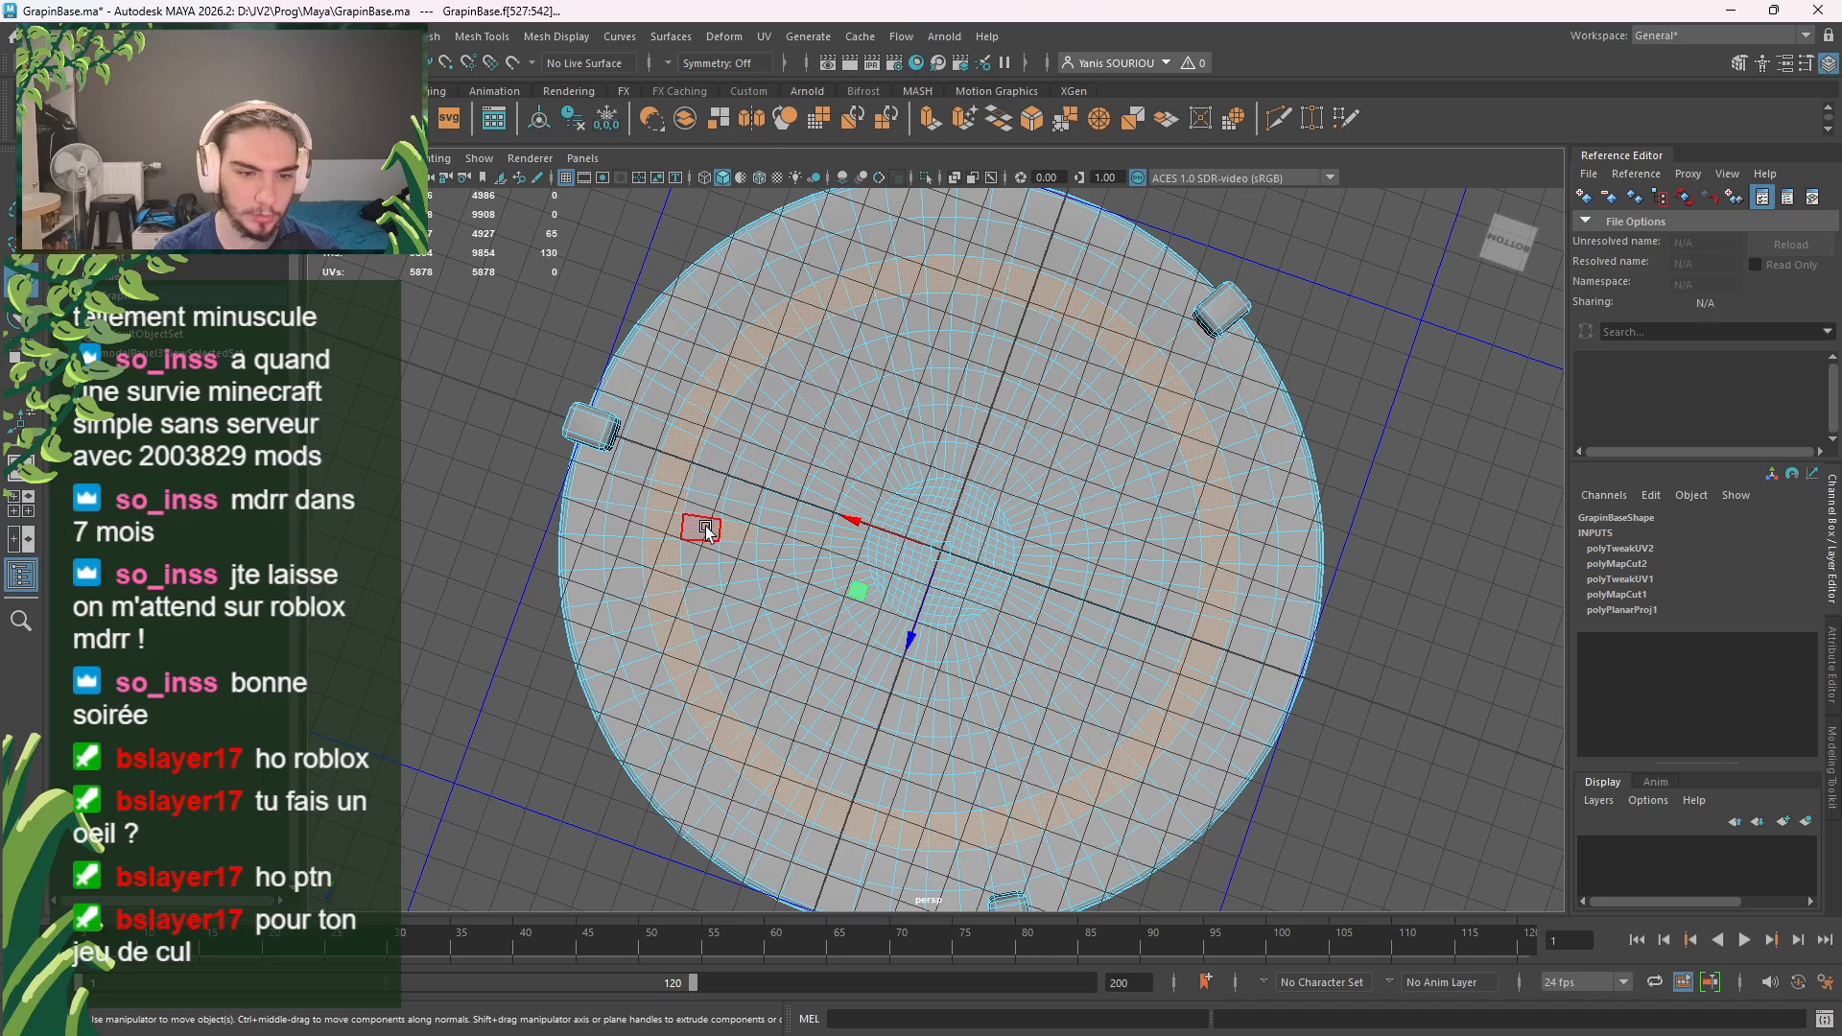
click(705, 529)
double_click(715, 509)
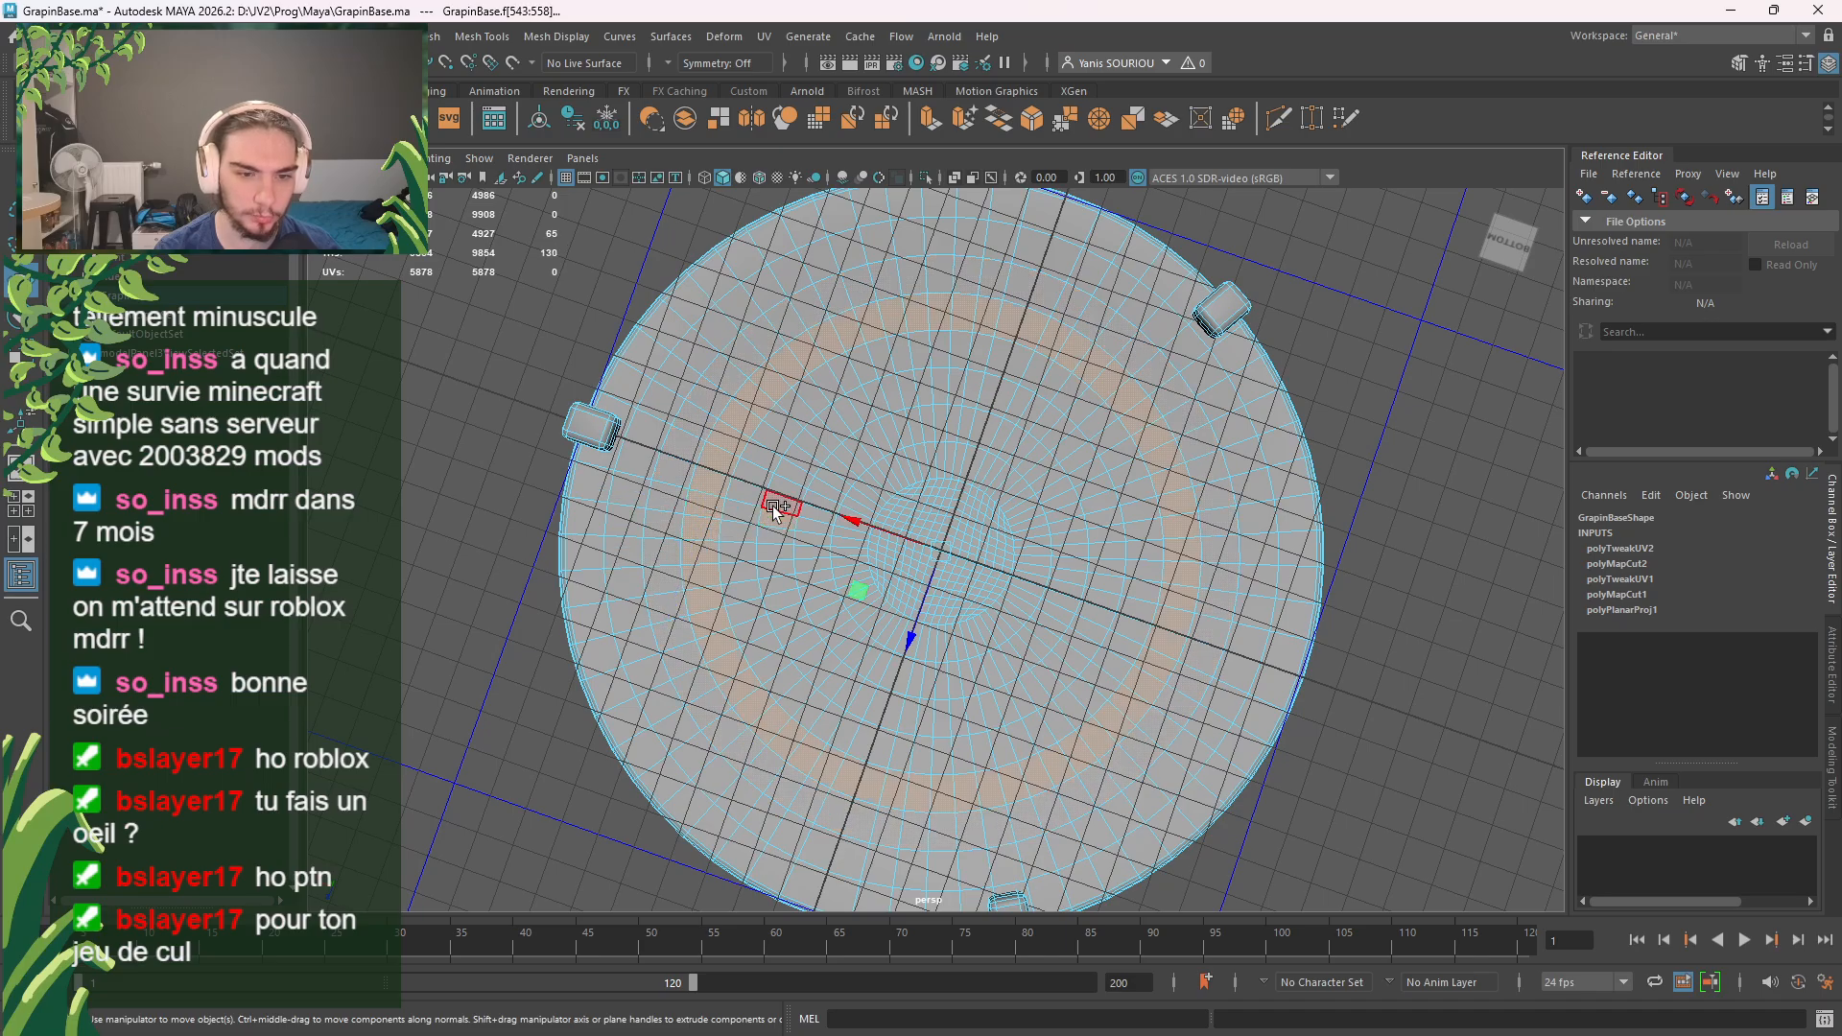
alt+drag(859, 592, 848, 727)
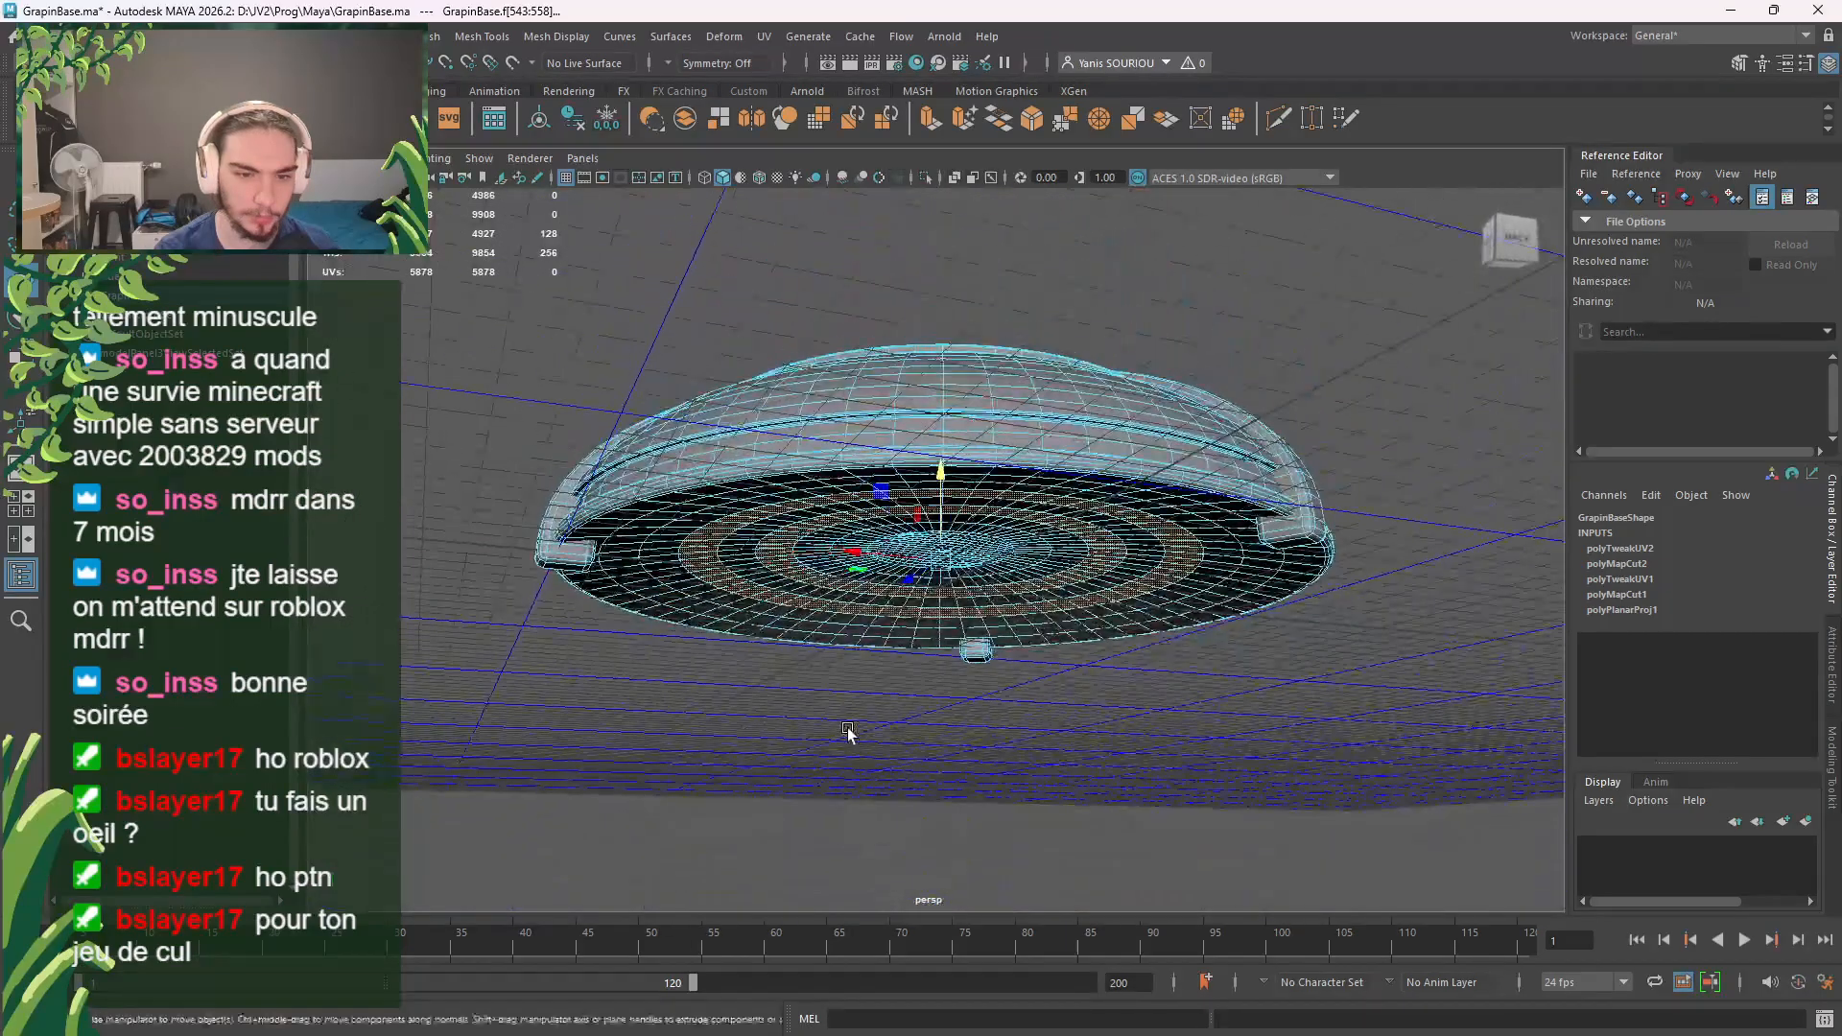
scroll(848, 729, up, 3)
shift+drag(938, 527, 812, 555)
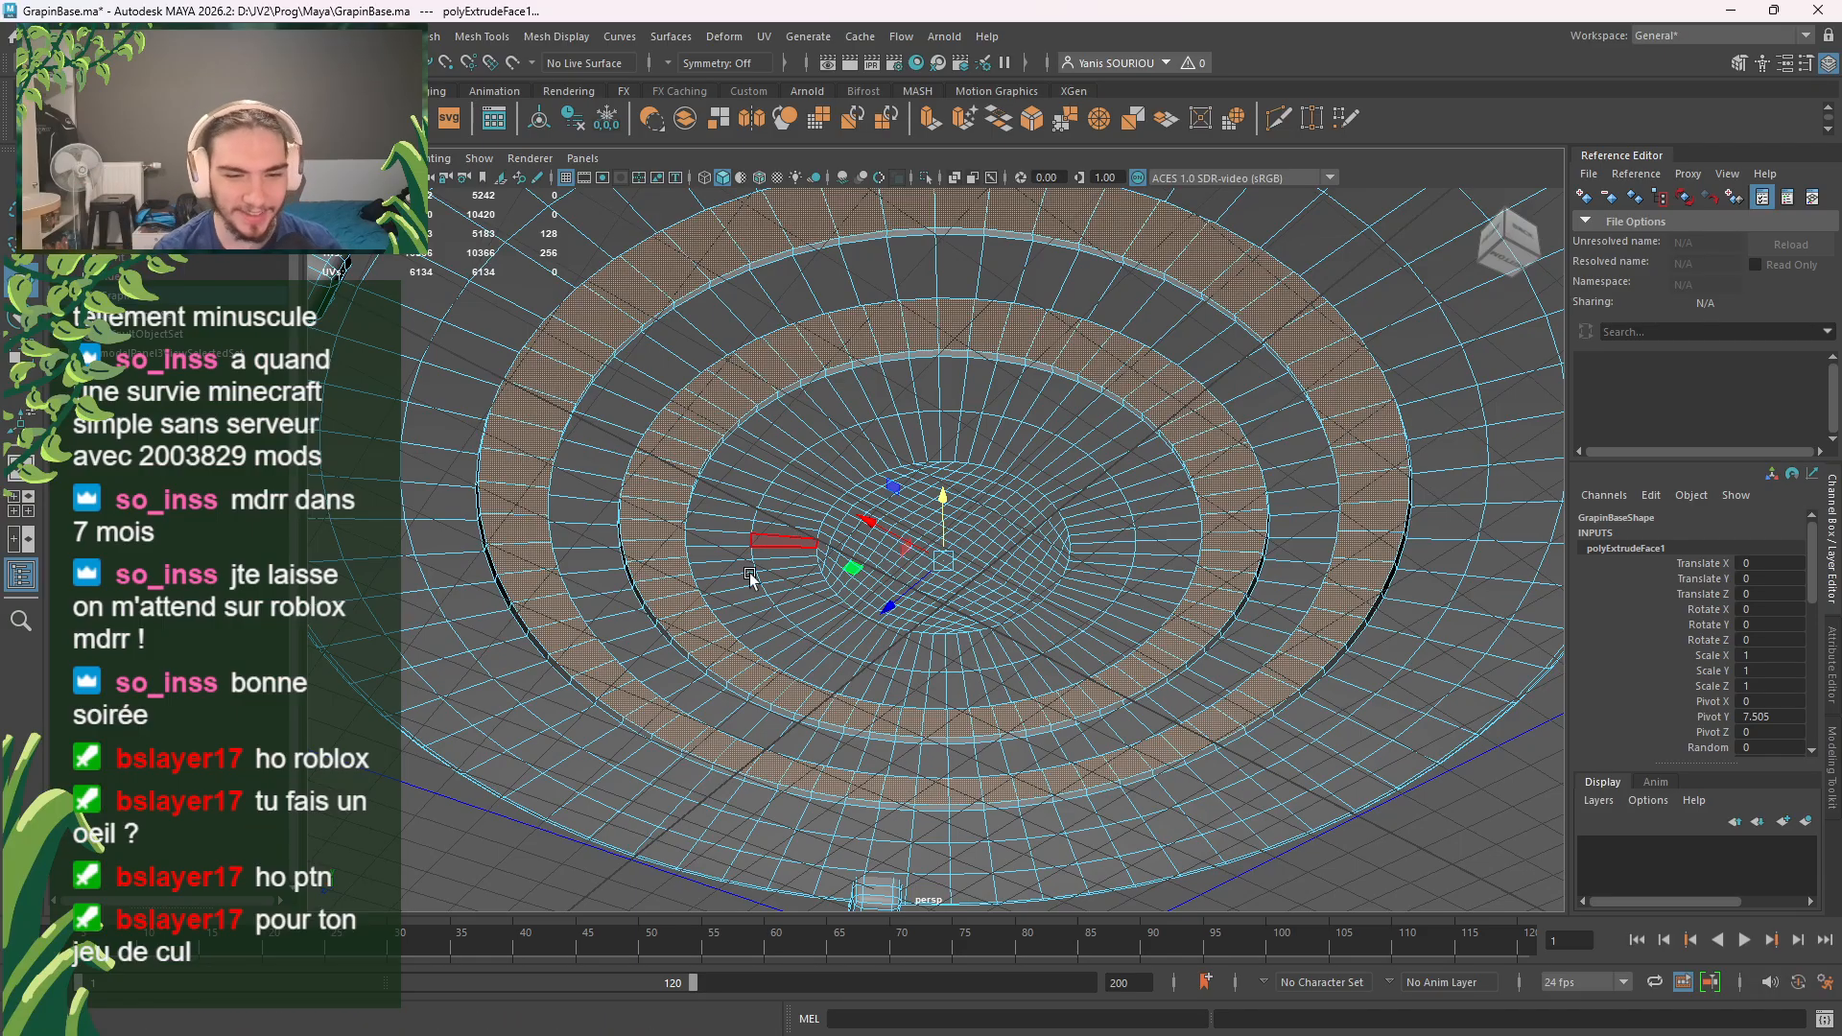
Step: Switch to edge selection and select all the inner and outer border edge loops of the two extruded rings
alt+drag(813, 555, 987, 445)
right_drag(950, 368, 947, 331)
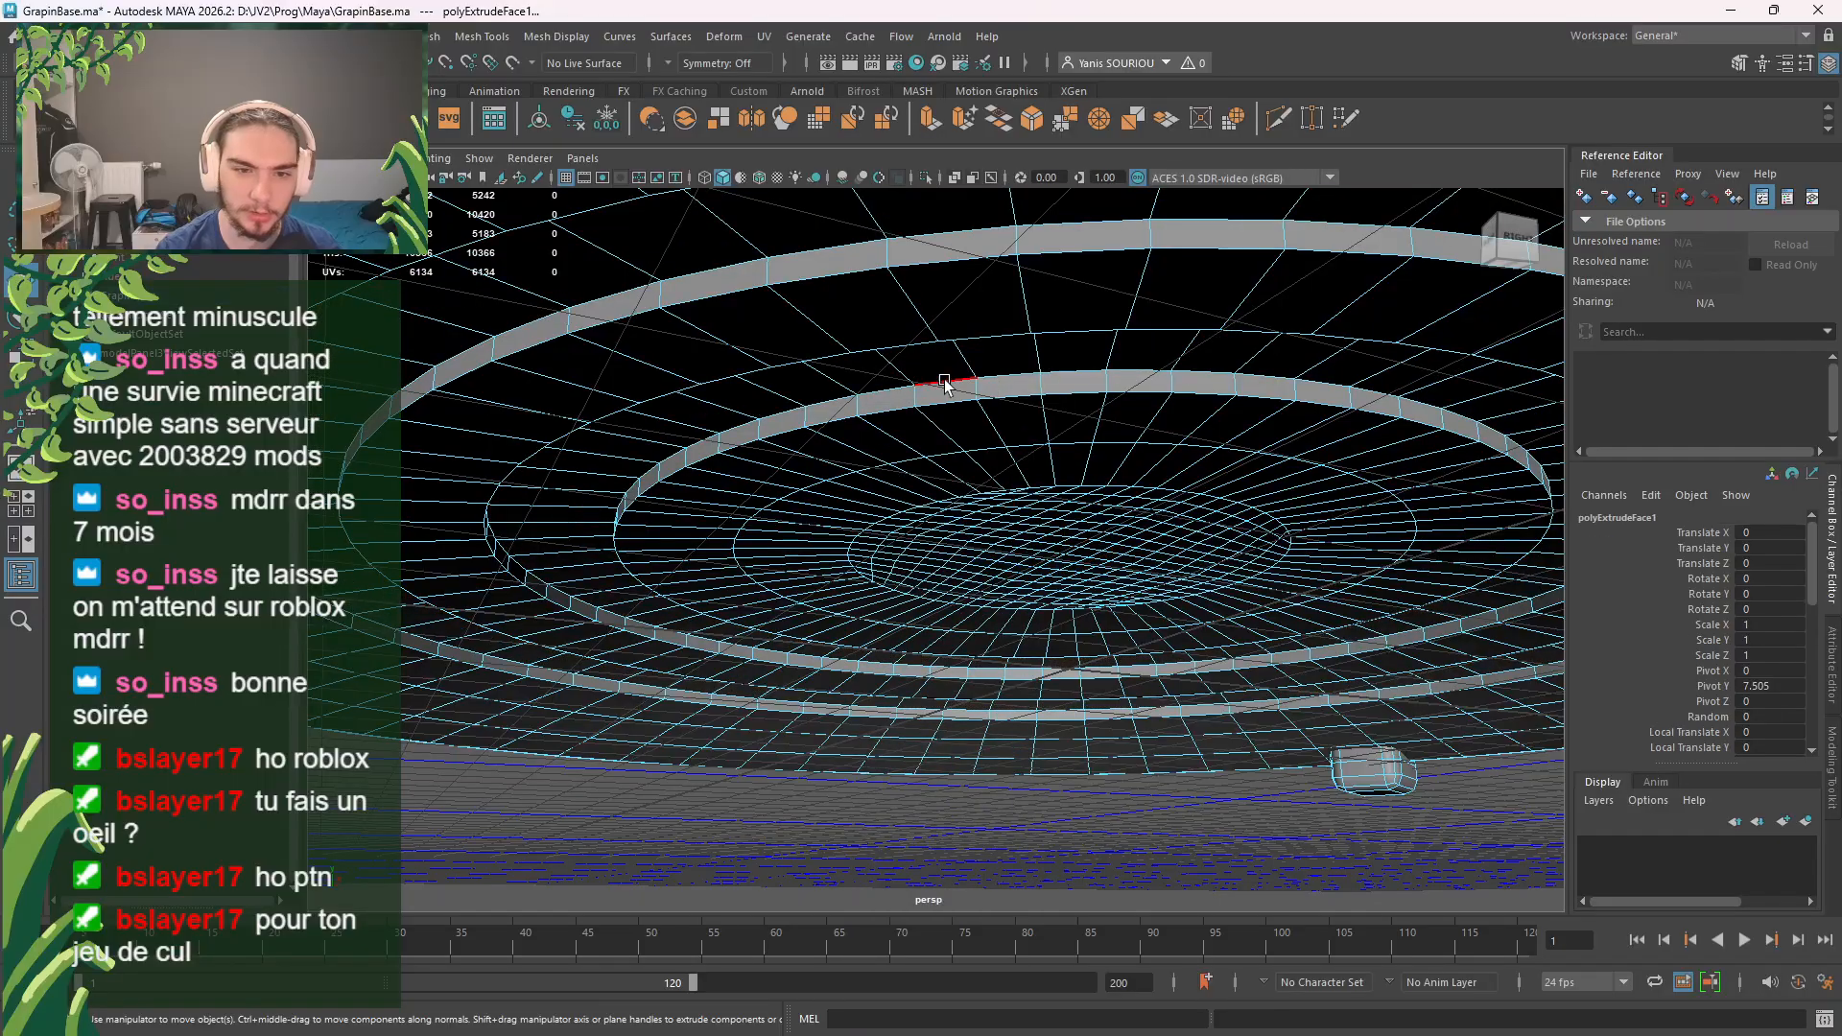
double_click(945, 384)
shift+double_click(908, 351)
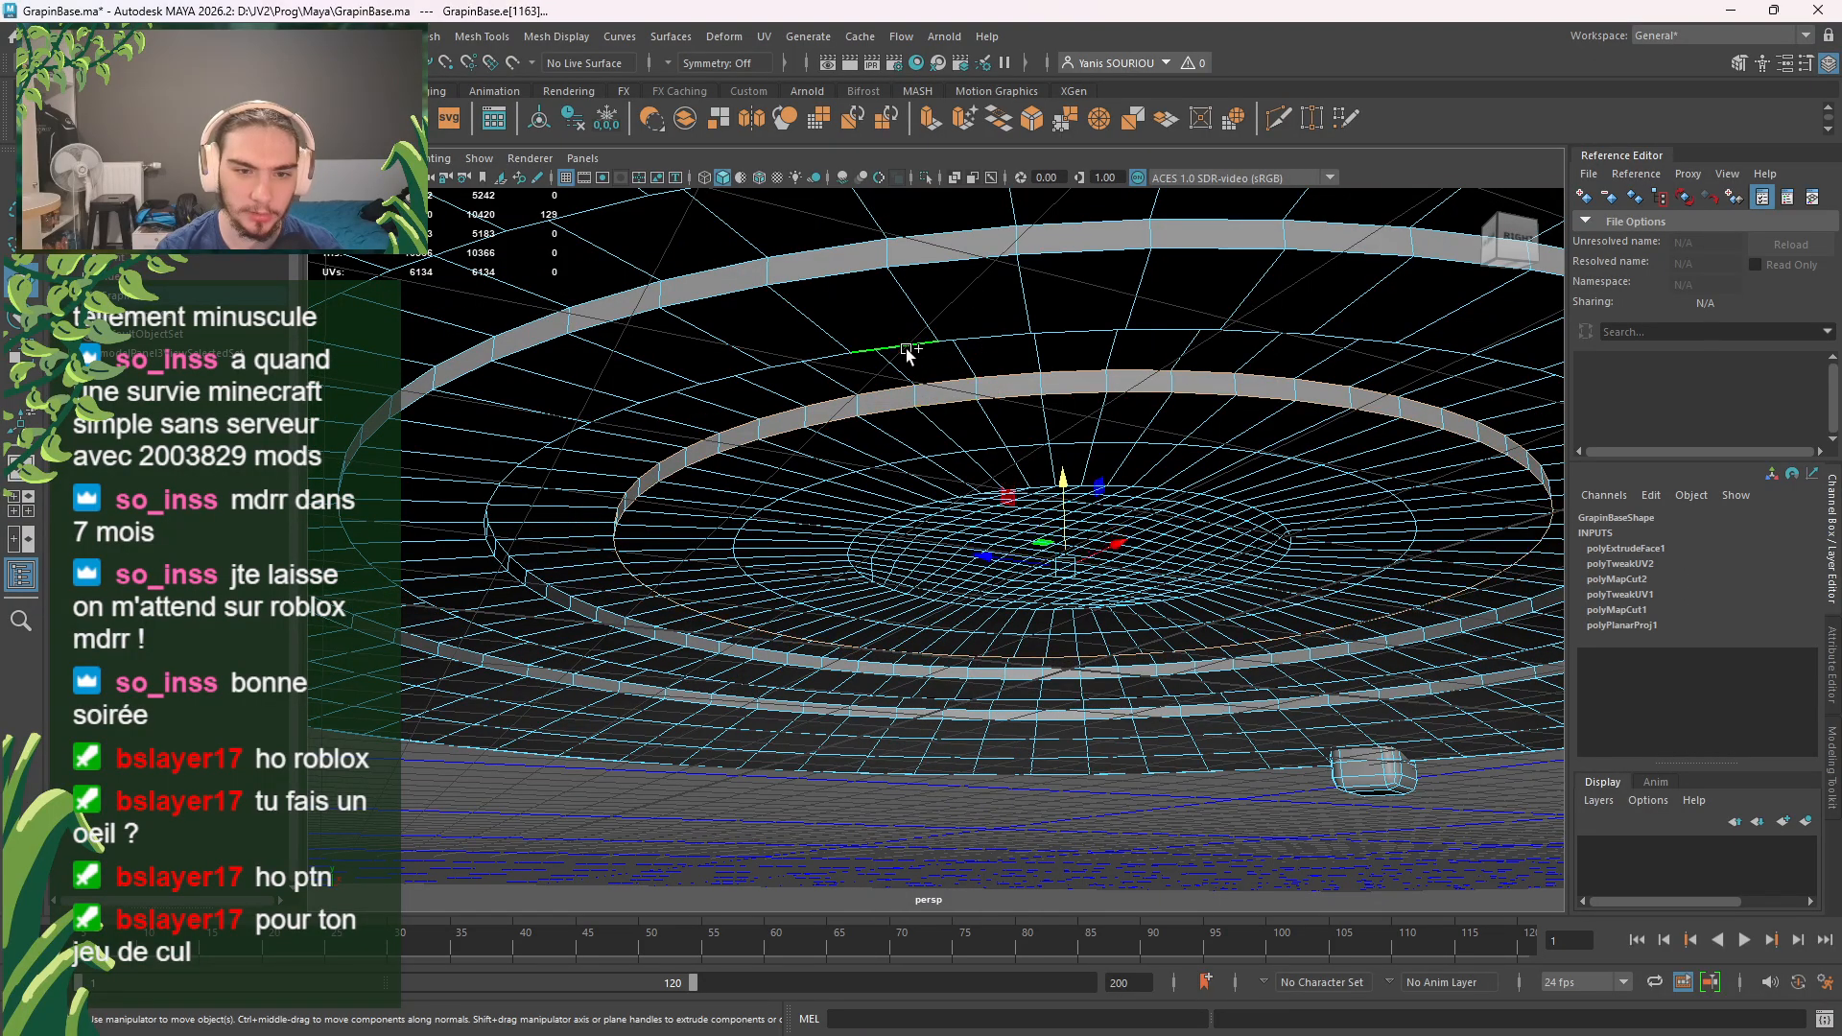
shift+double_click(833, 251)
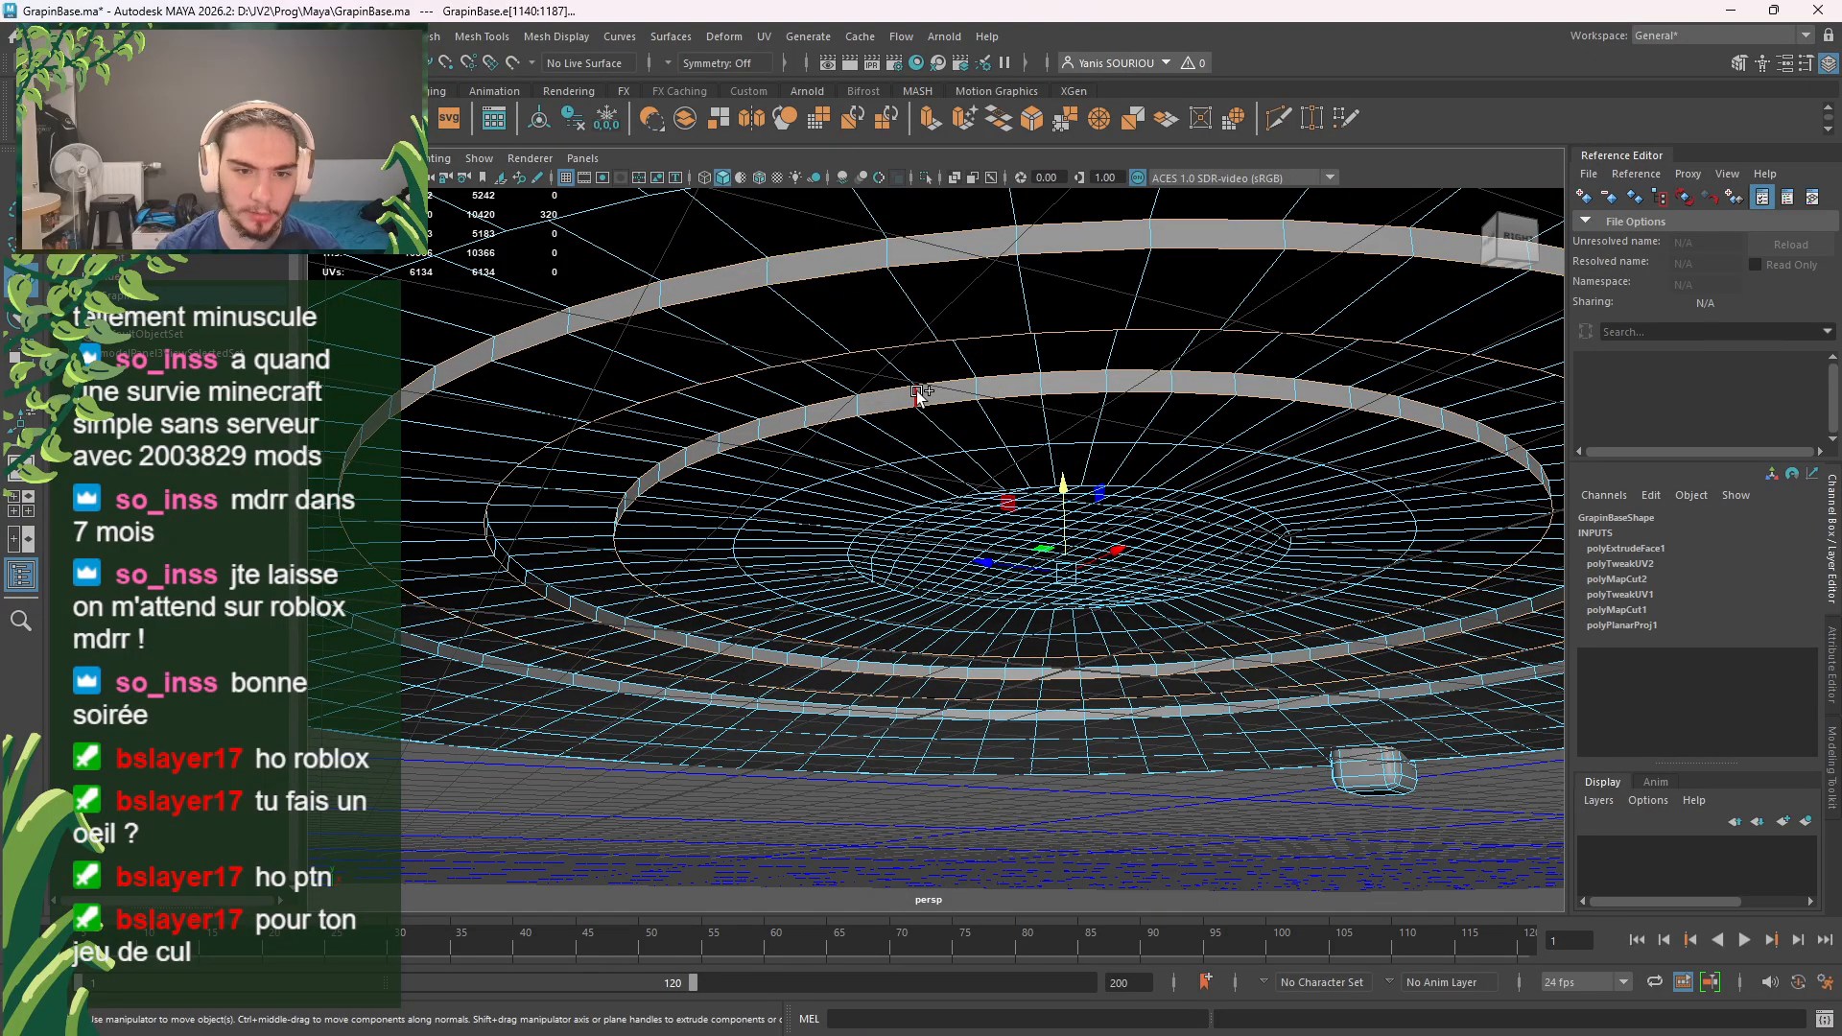
alt+drag(926, 419, 805, 545)
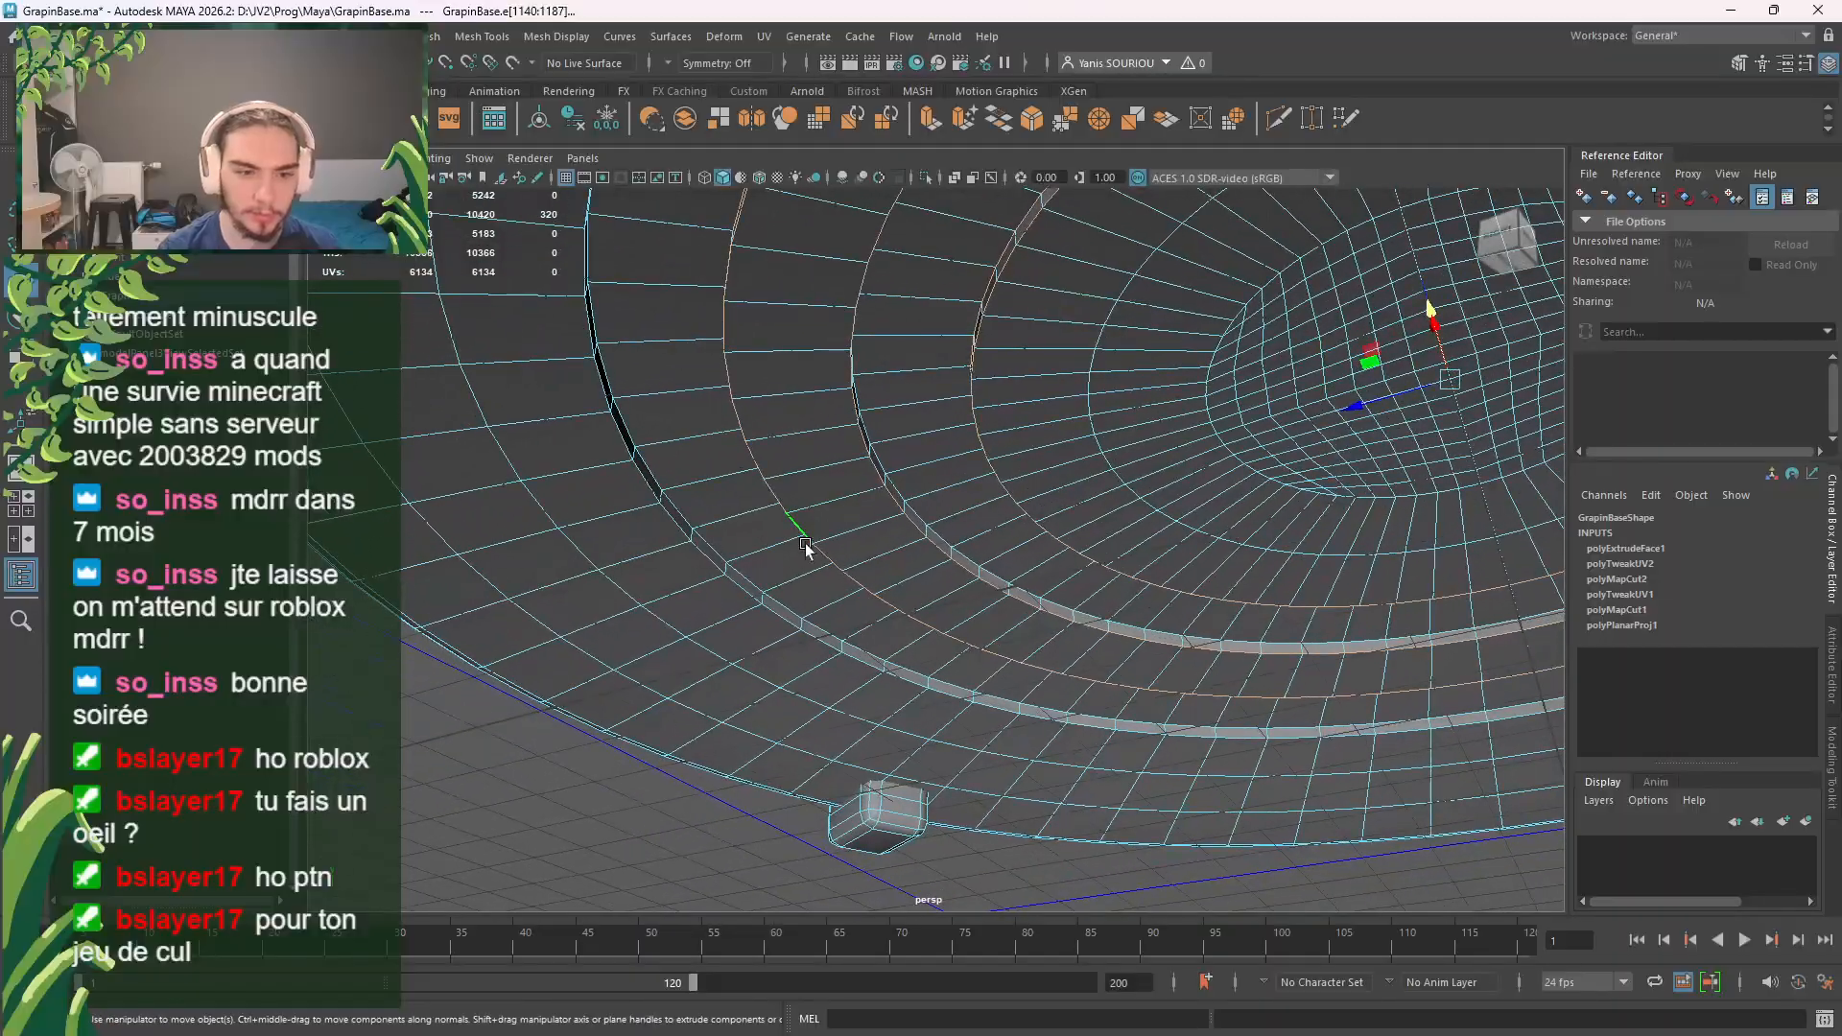
shift+double_click(726, 550)
shift+double_click(710, 564)
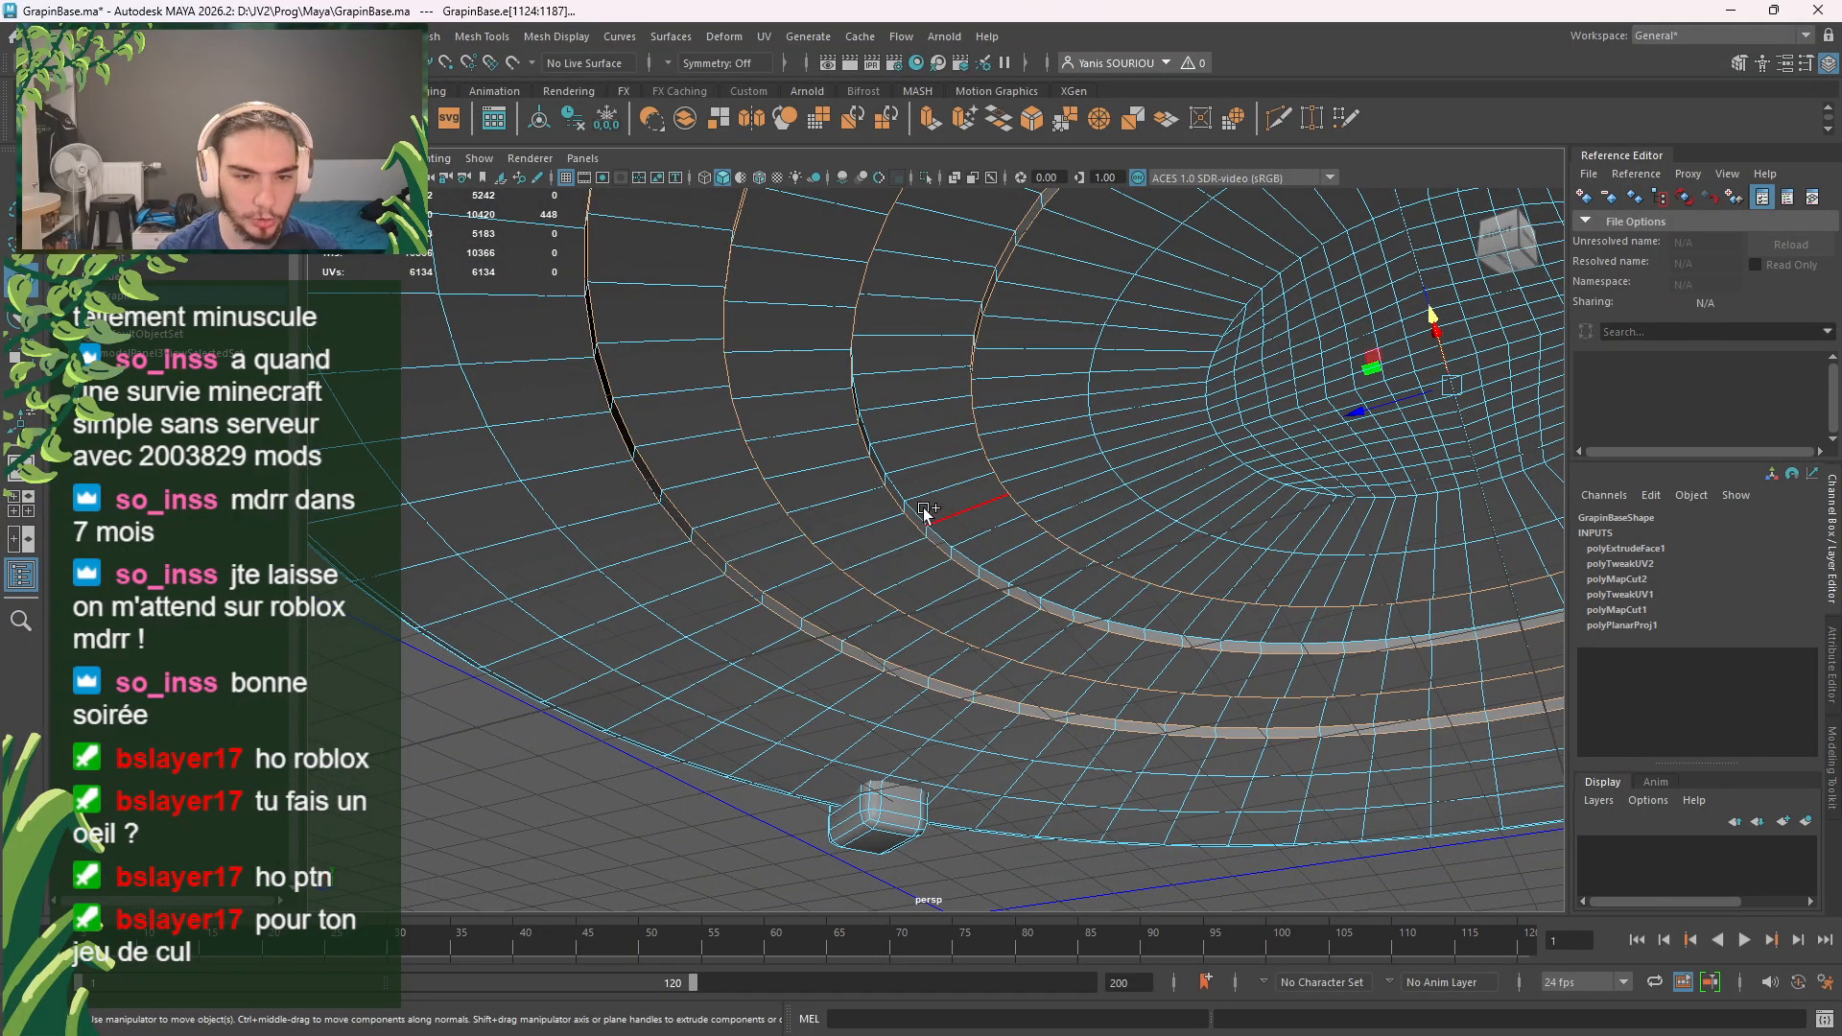
scroll(906, 497, down, 3)
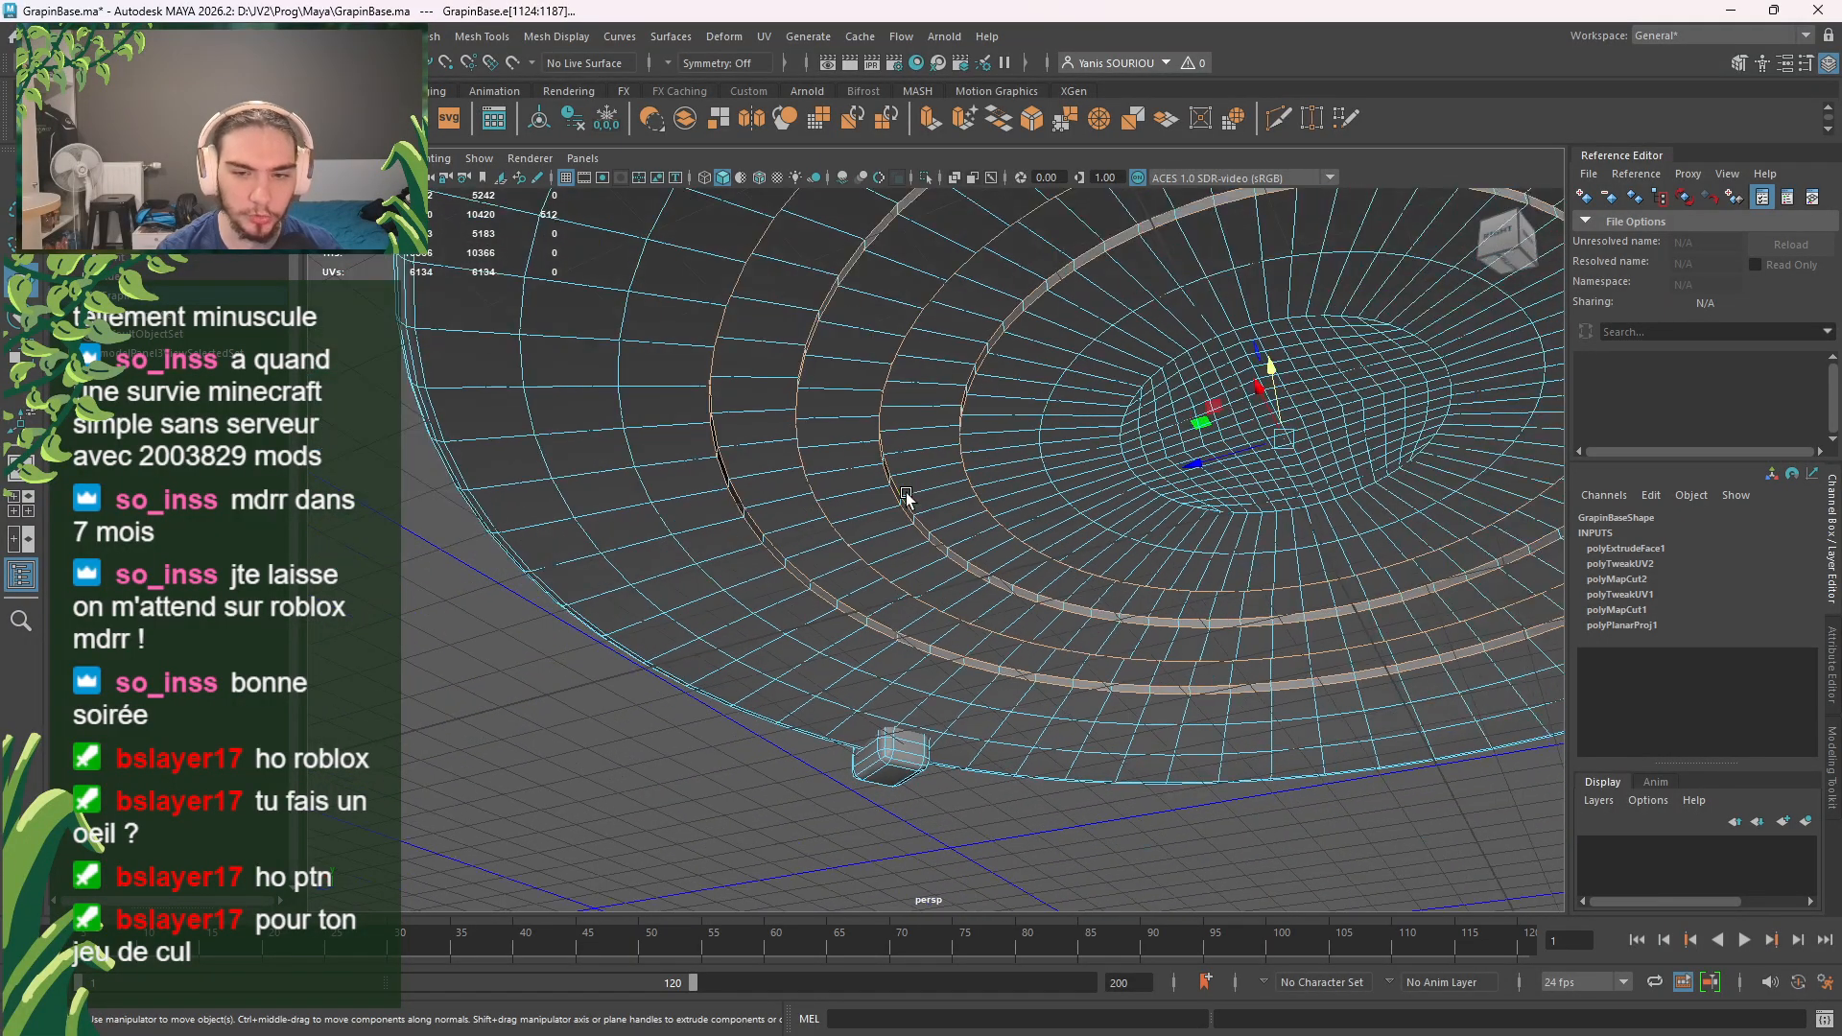
alt+drag(907, 501, 1039, 479)
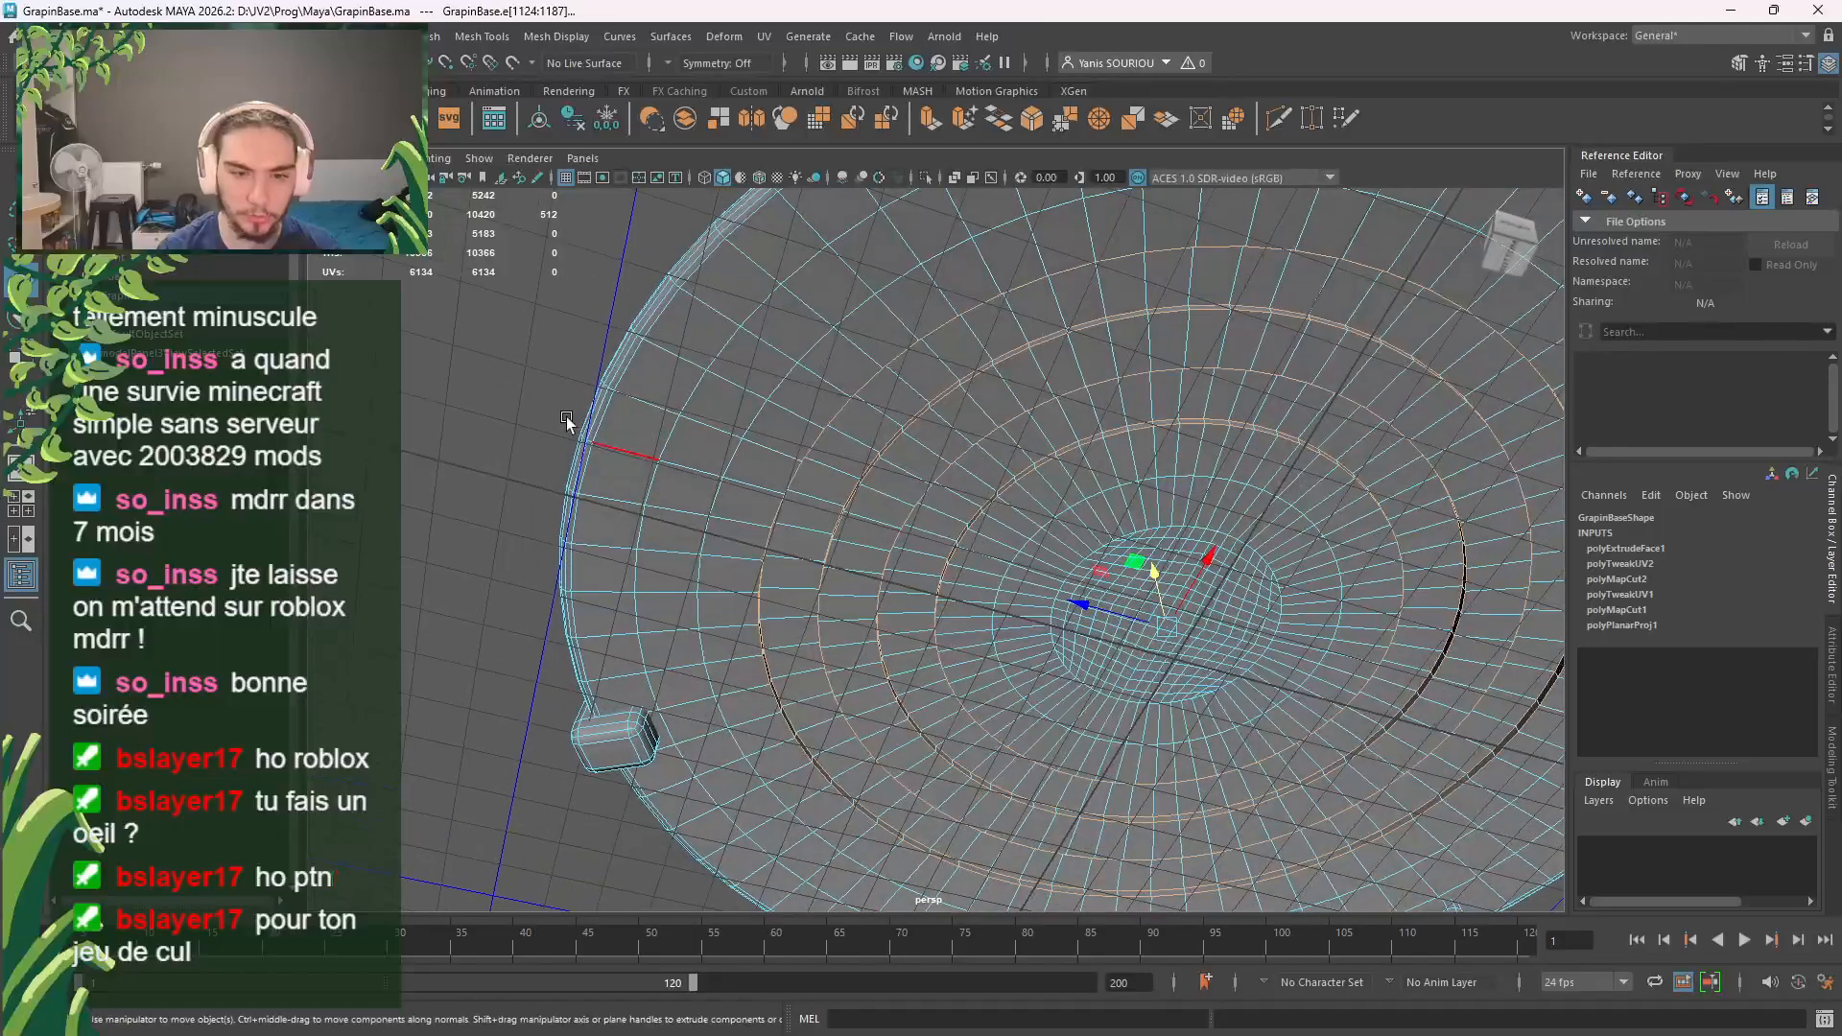
Step: Bevel the selected ring edge loops with a fraction of 0.5 and 2 segments
shift+right_drag(550, 403, 624, 403)
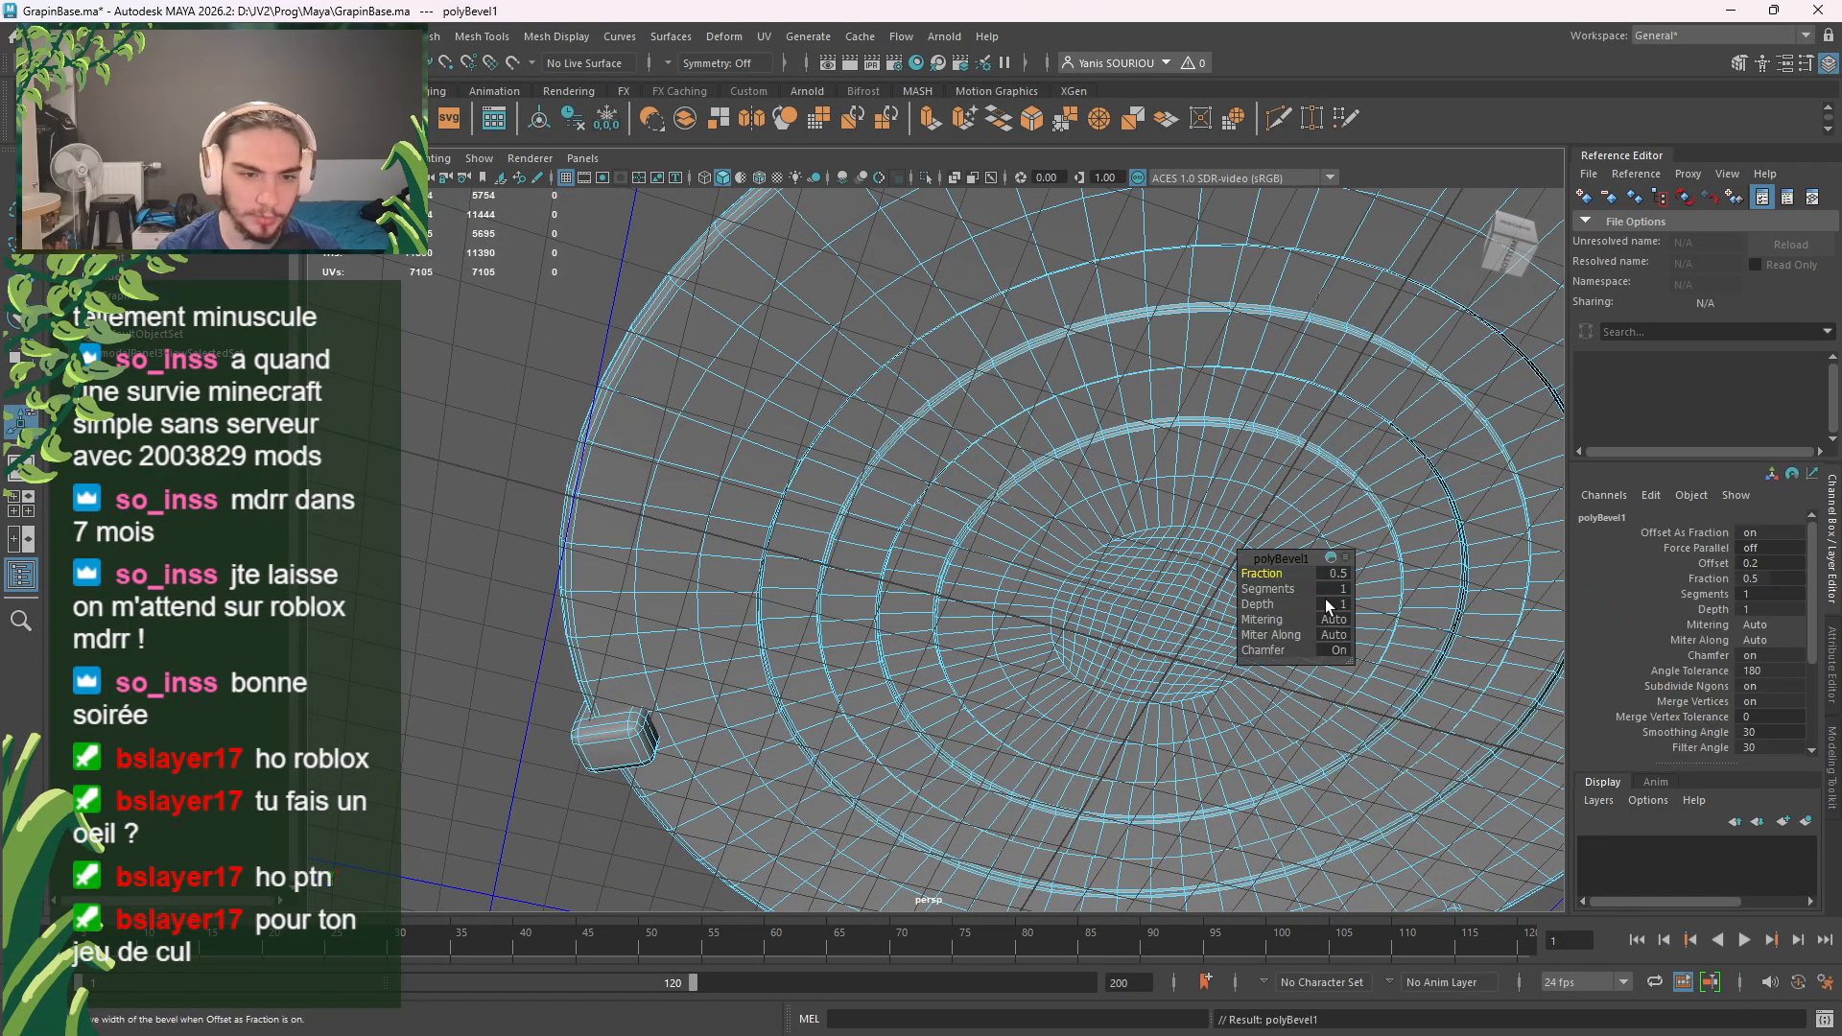
click(1334, 589)
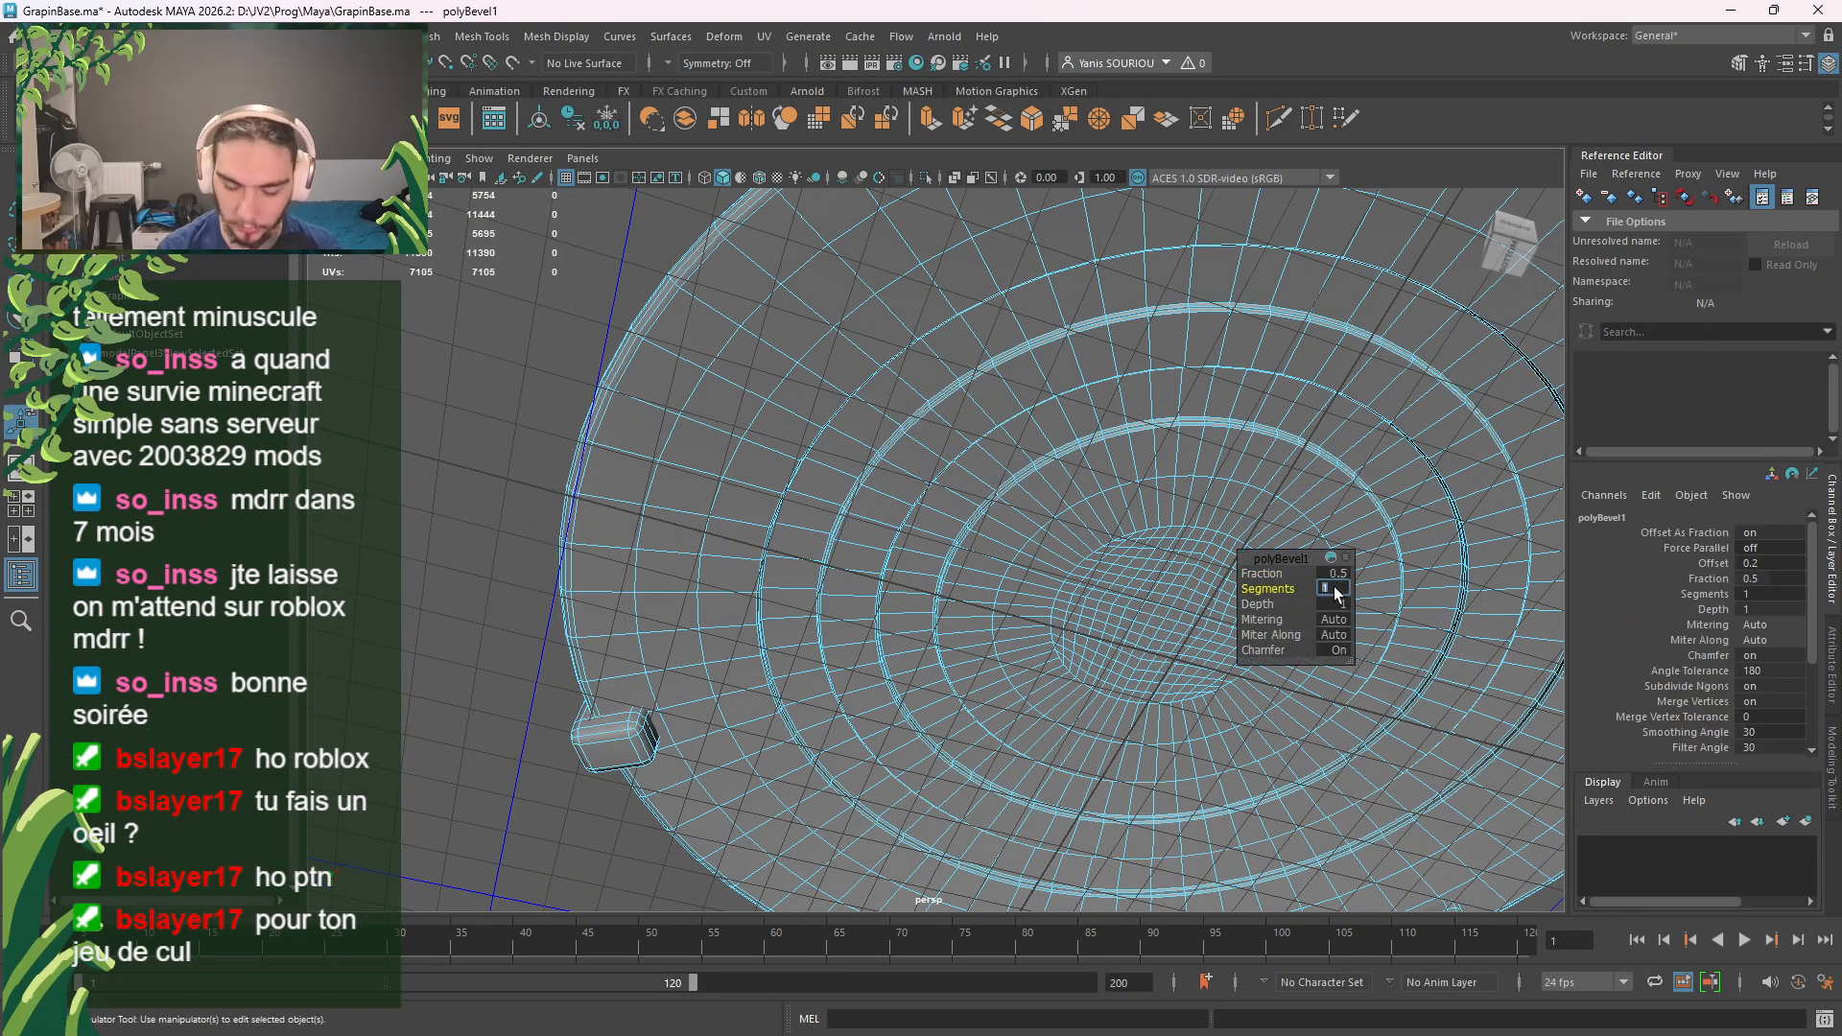
key(Return)
scroll(925, 527, up, 6)
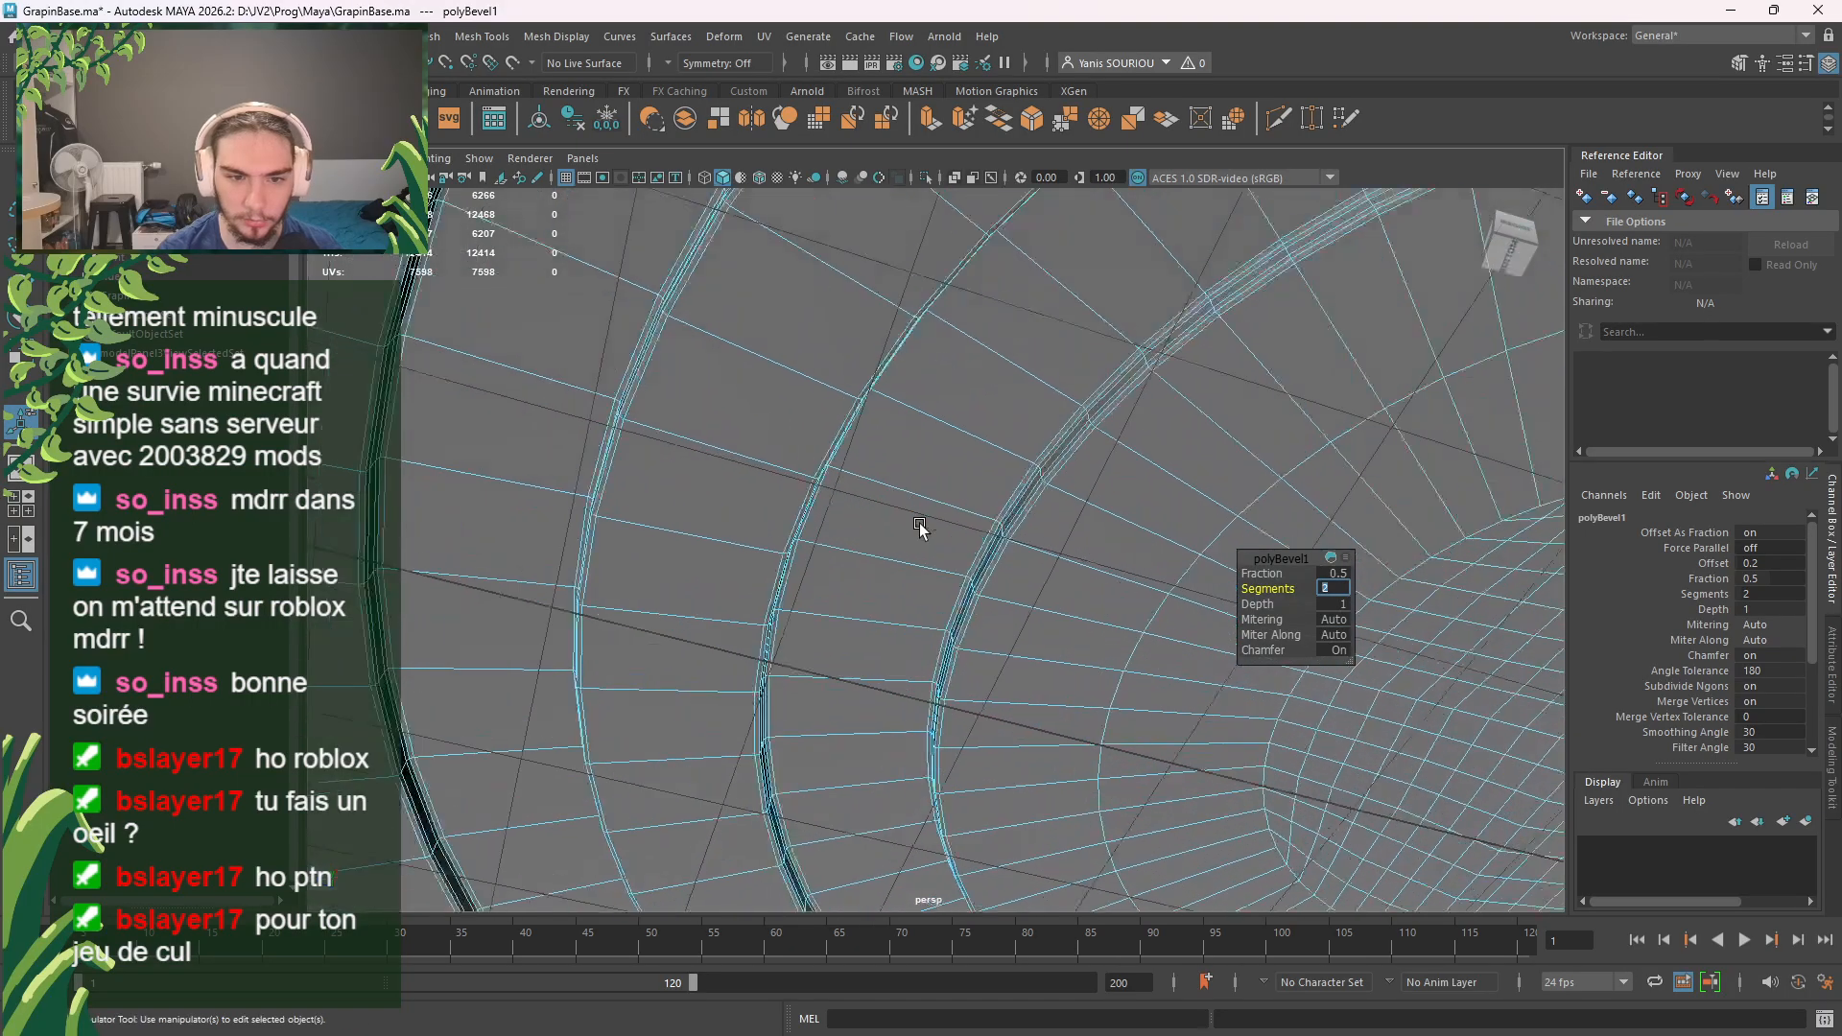
alt+drag(970, 566, 1054, 573)
scroll(1007, 566, down, 8)
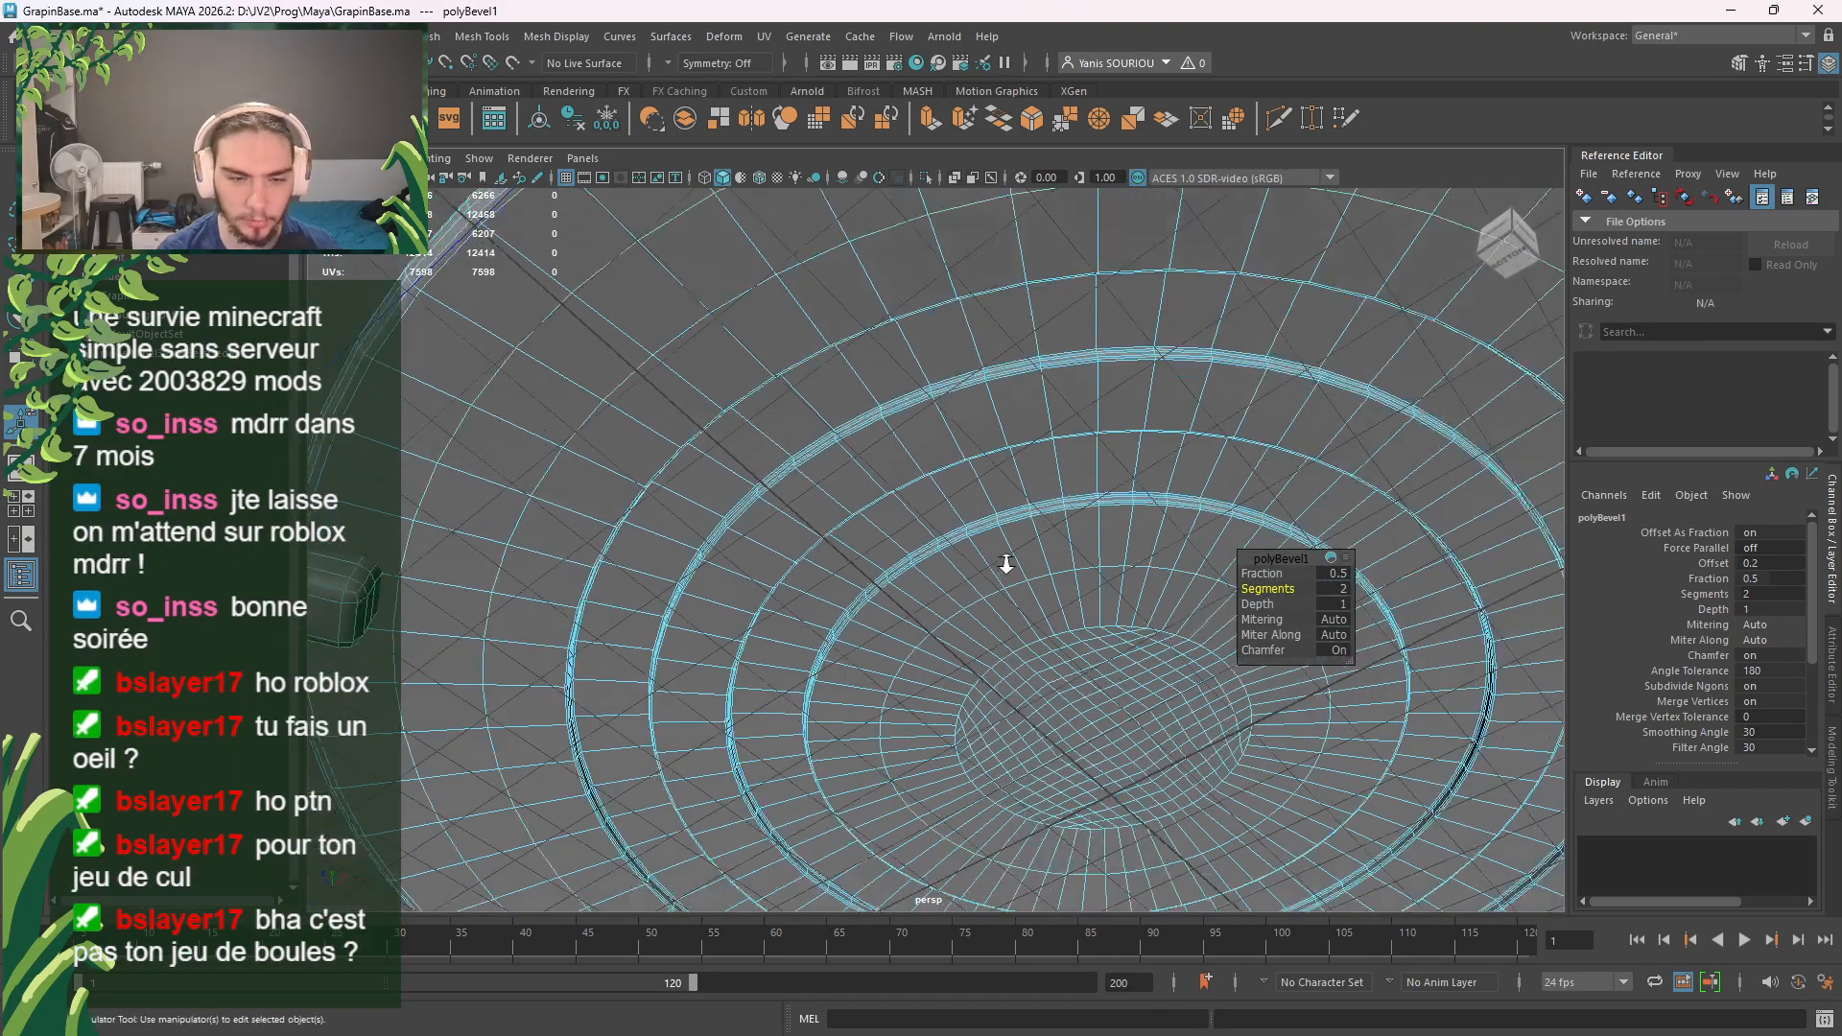
Step: Return the dome to object mode, check its shape from both sides, and save the scene
click(781, 390)
right_drag(797, 380, 898, 349)
click(900, 347)
key(q)
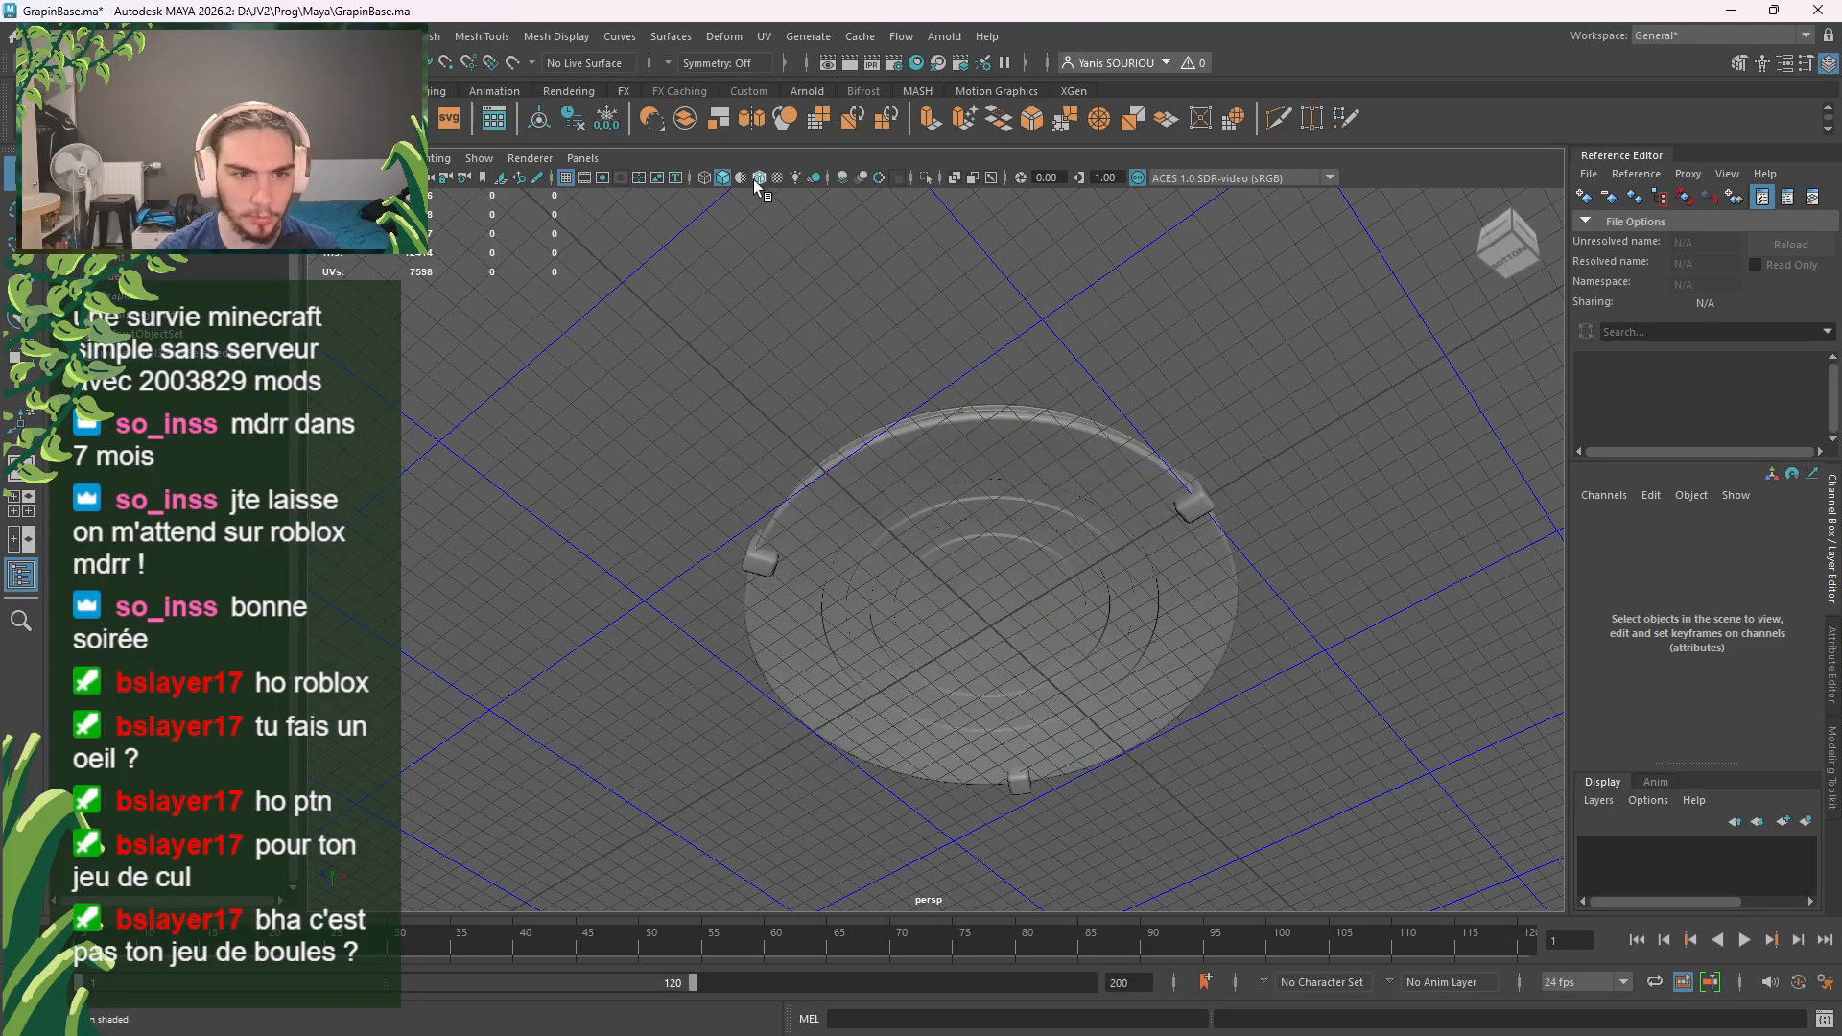
alt+drag(902, 537, 1299, 562)
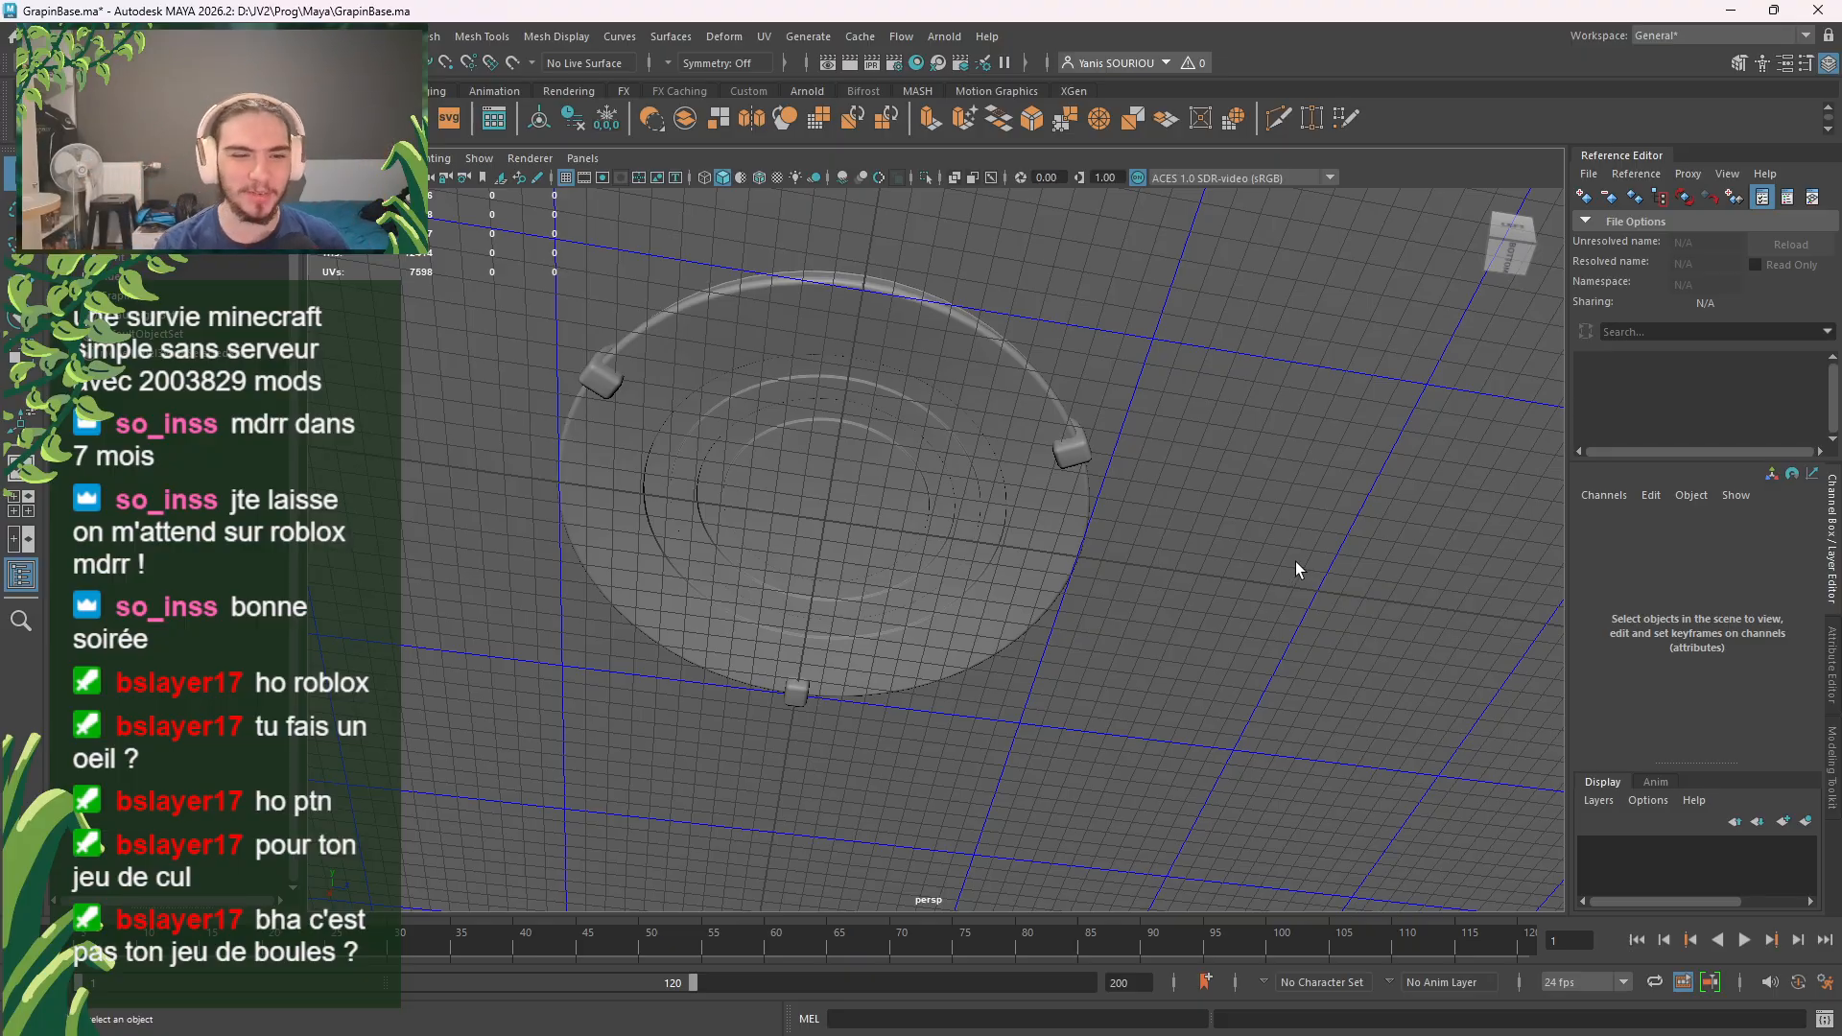
alt+drag(1296, 561, 919, 564)
click(919, 564)
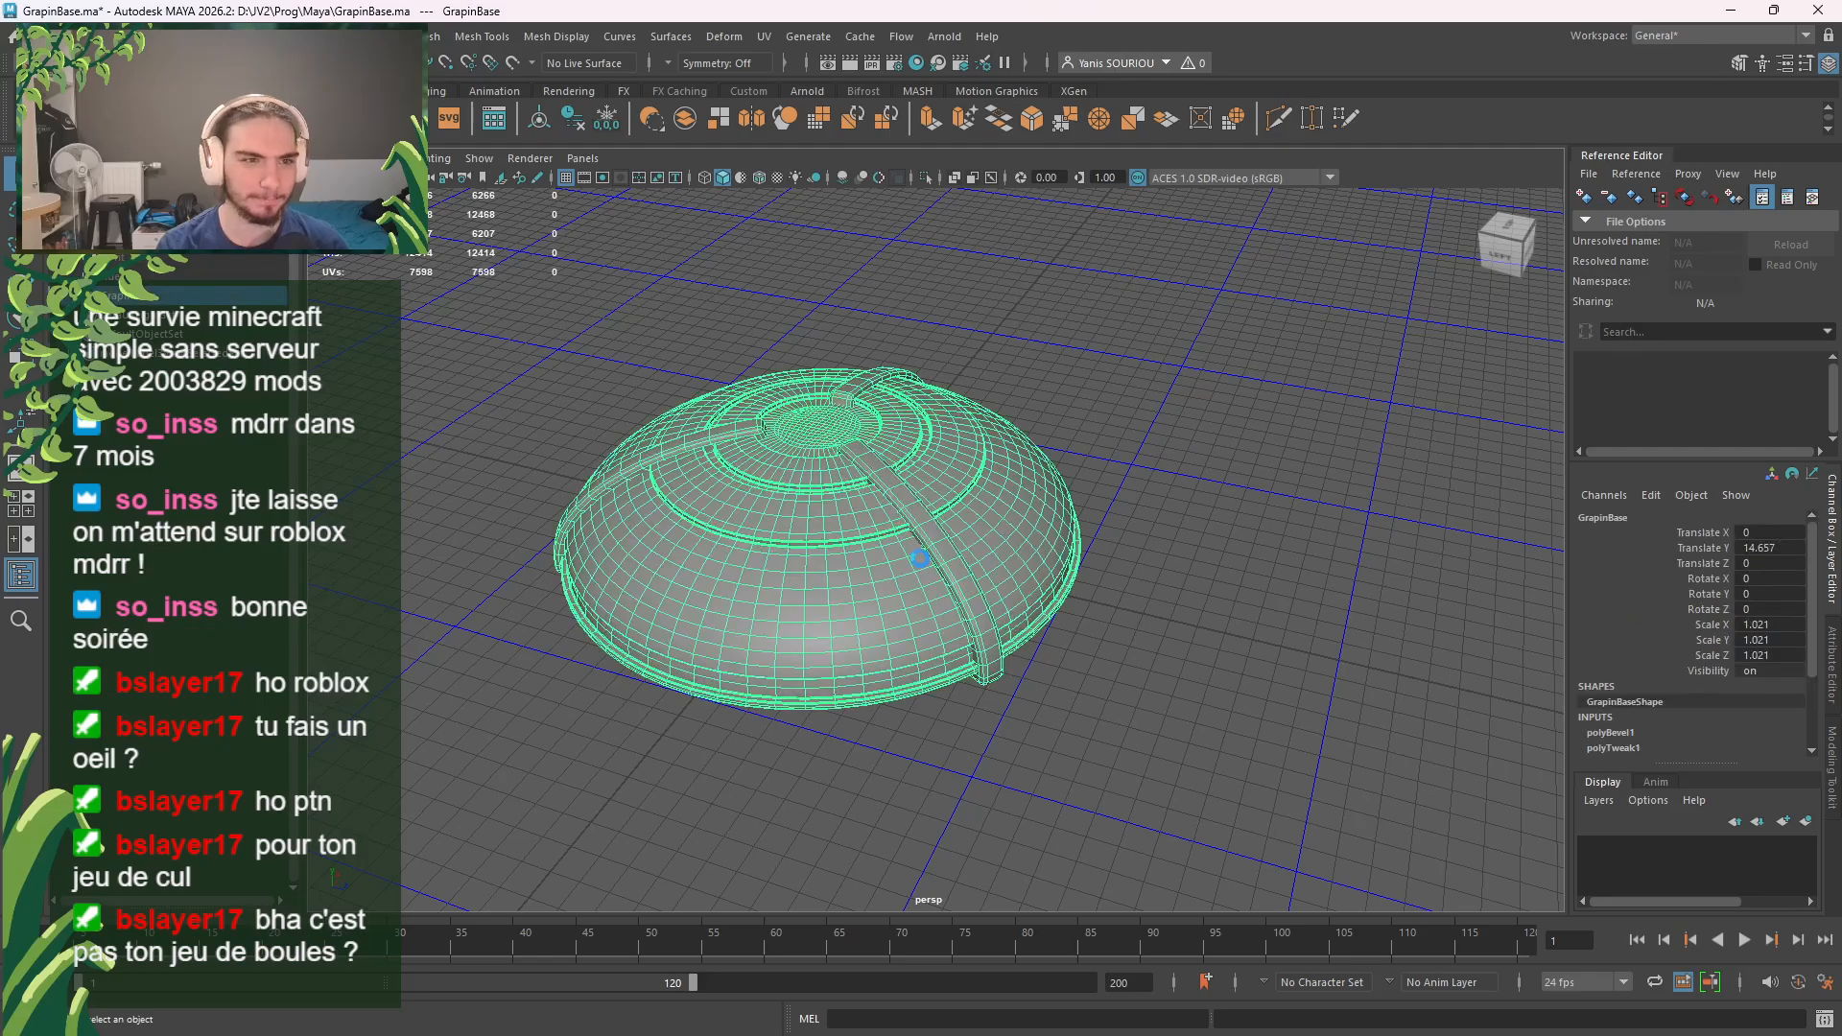
key(ctrl+s)
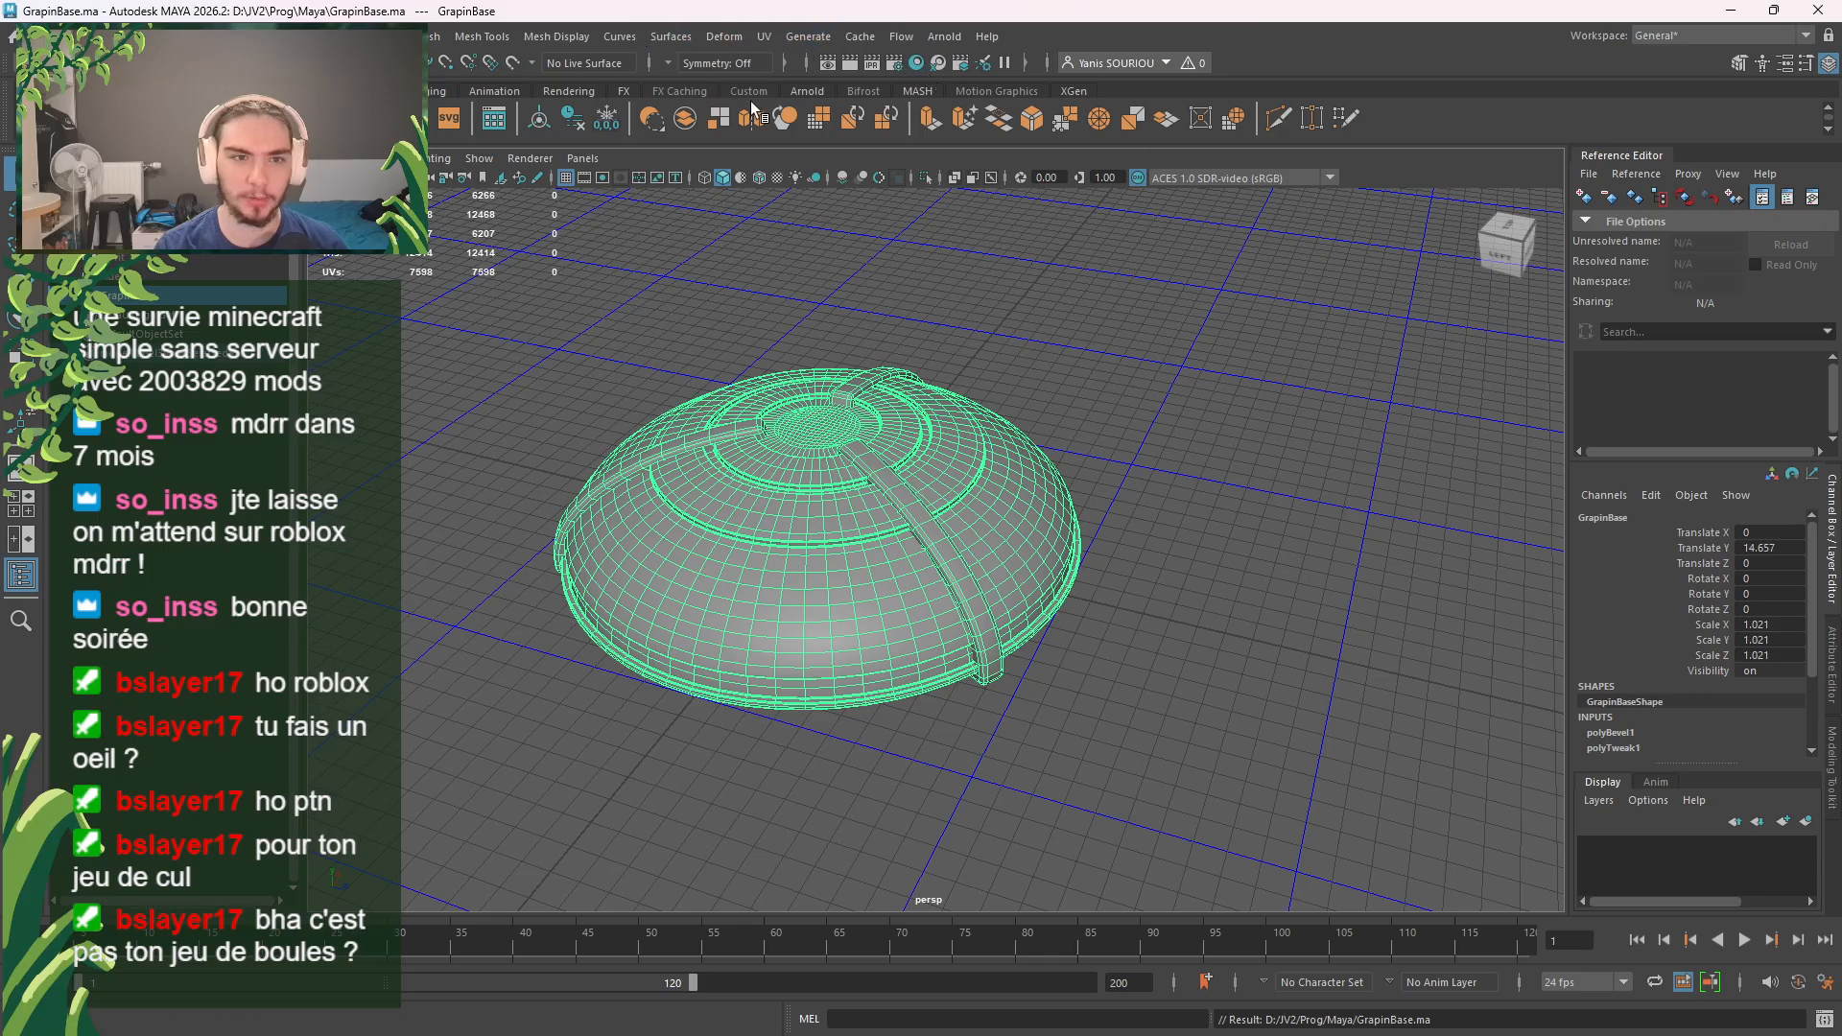
Step: Open the UV Editor beside the viewport and select the dome to display its UV shells
click(764, 36)
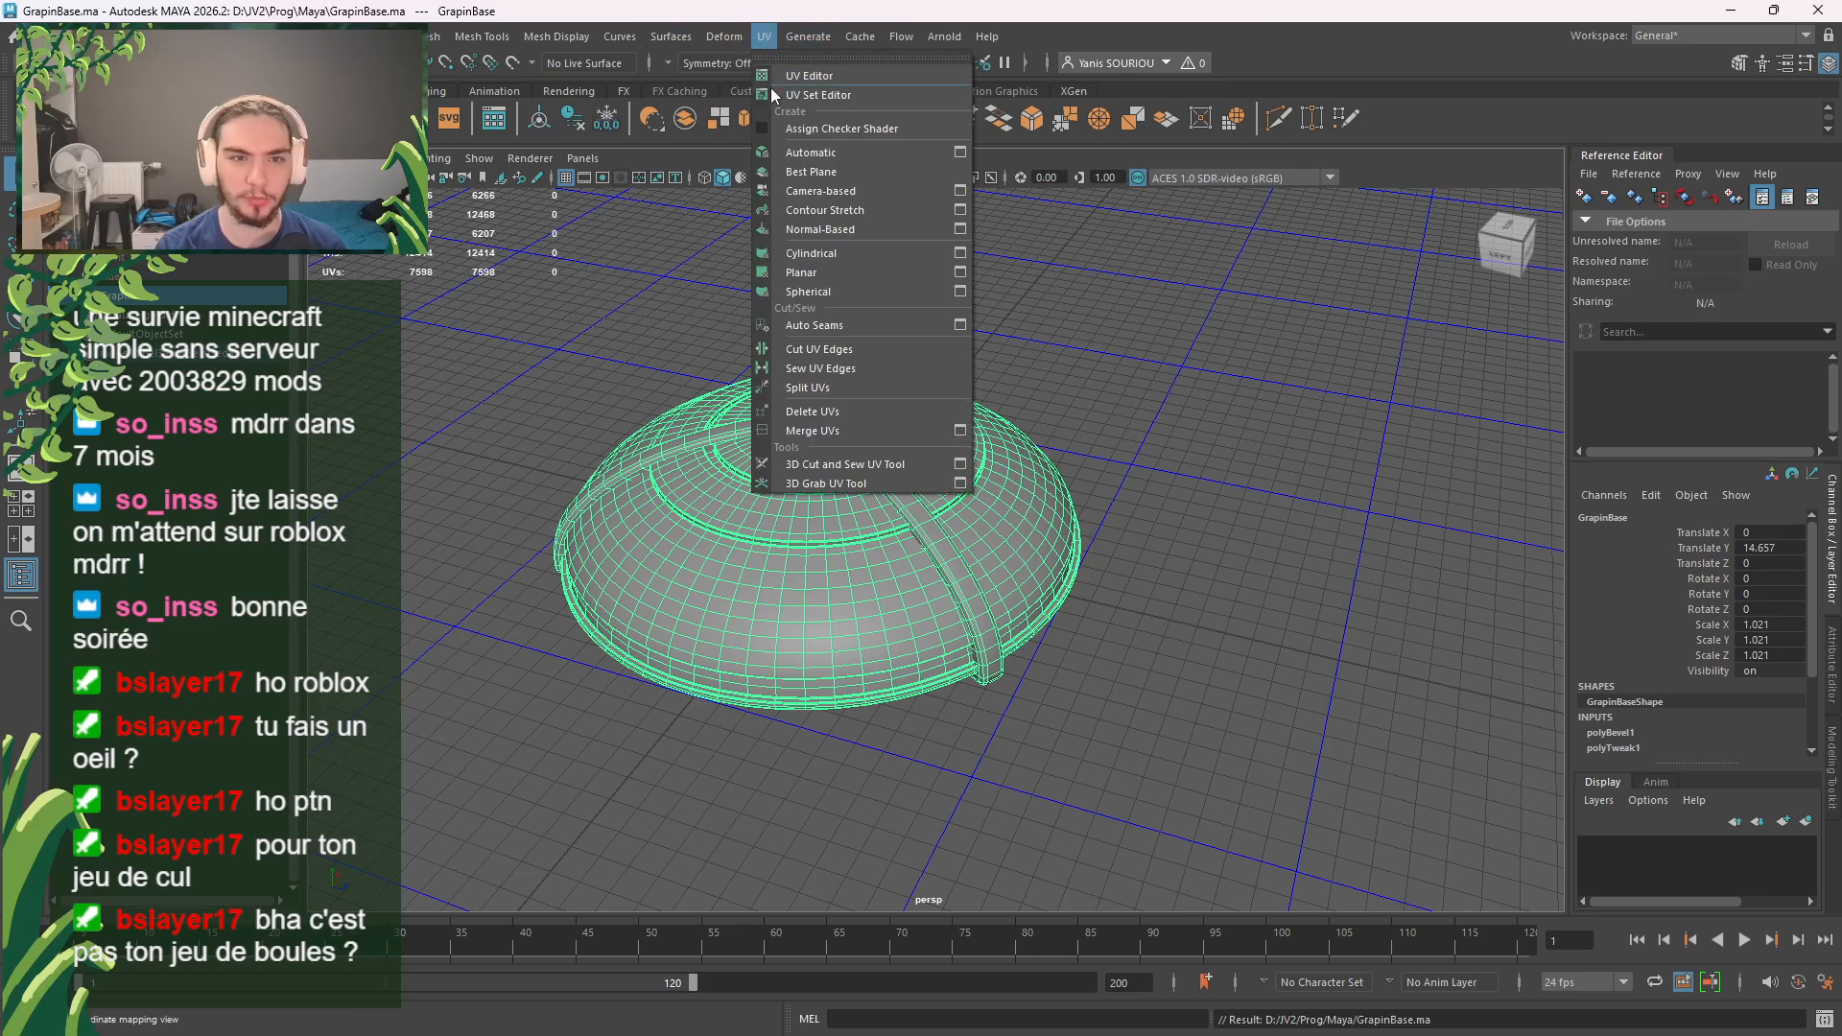
click(1178, 409)
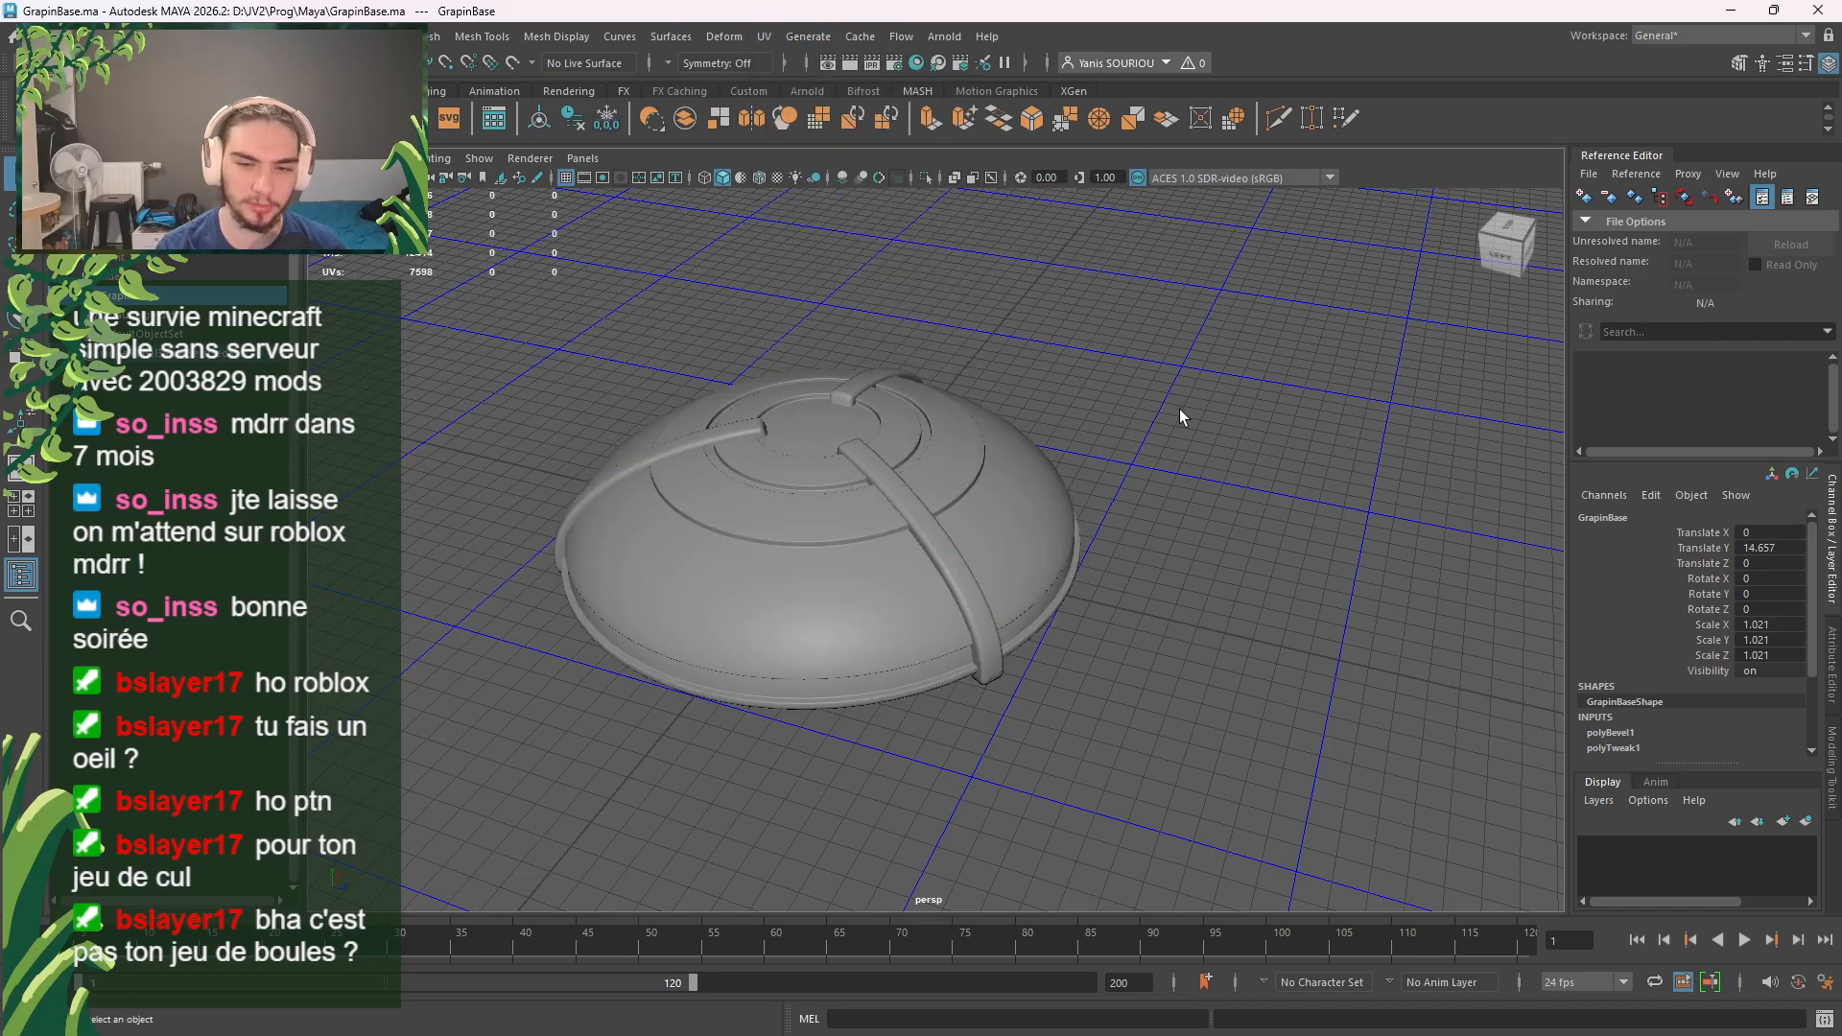
click(766, 39)
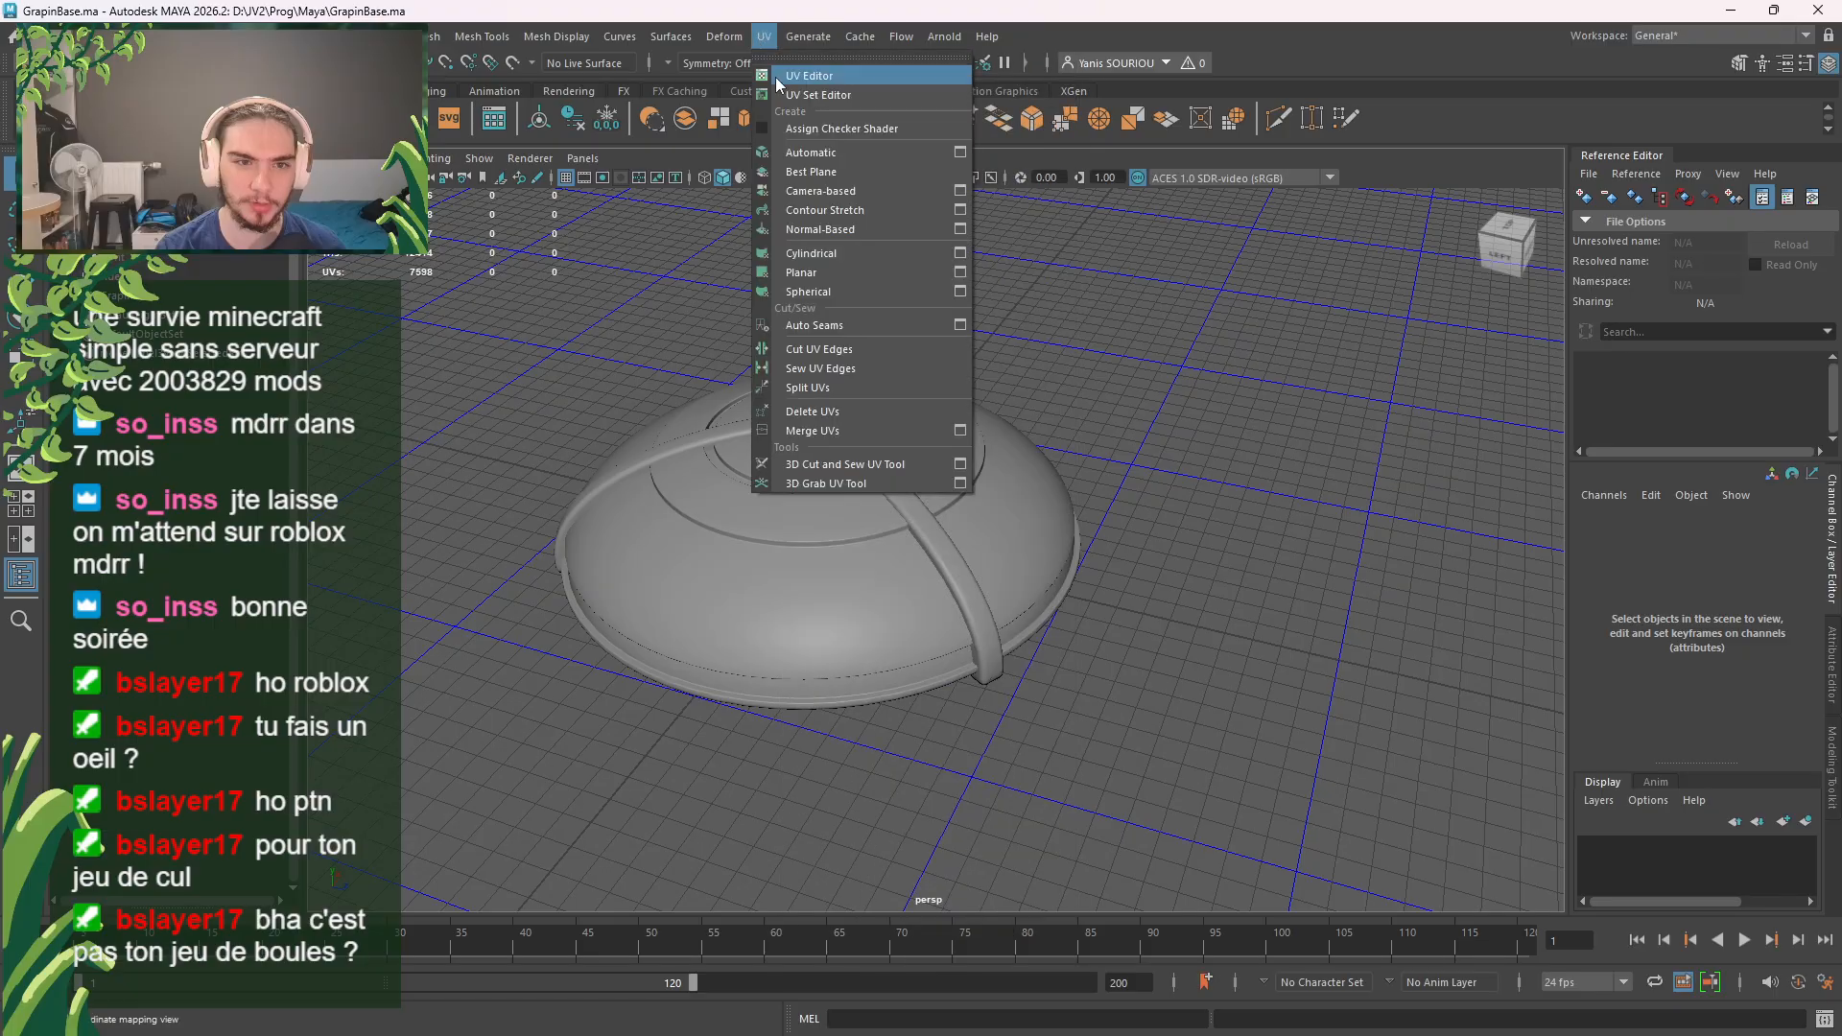
click(781, 79)
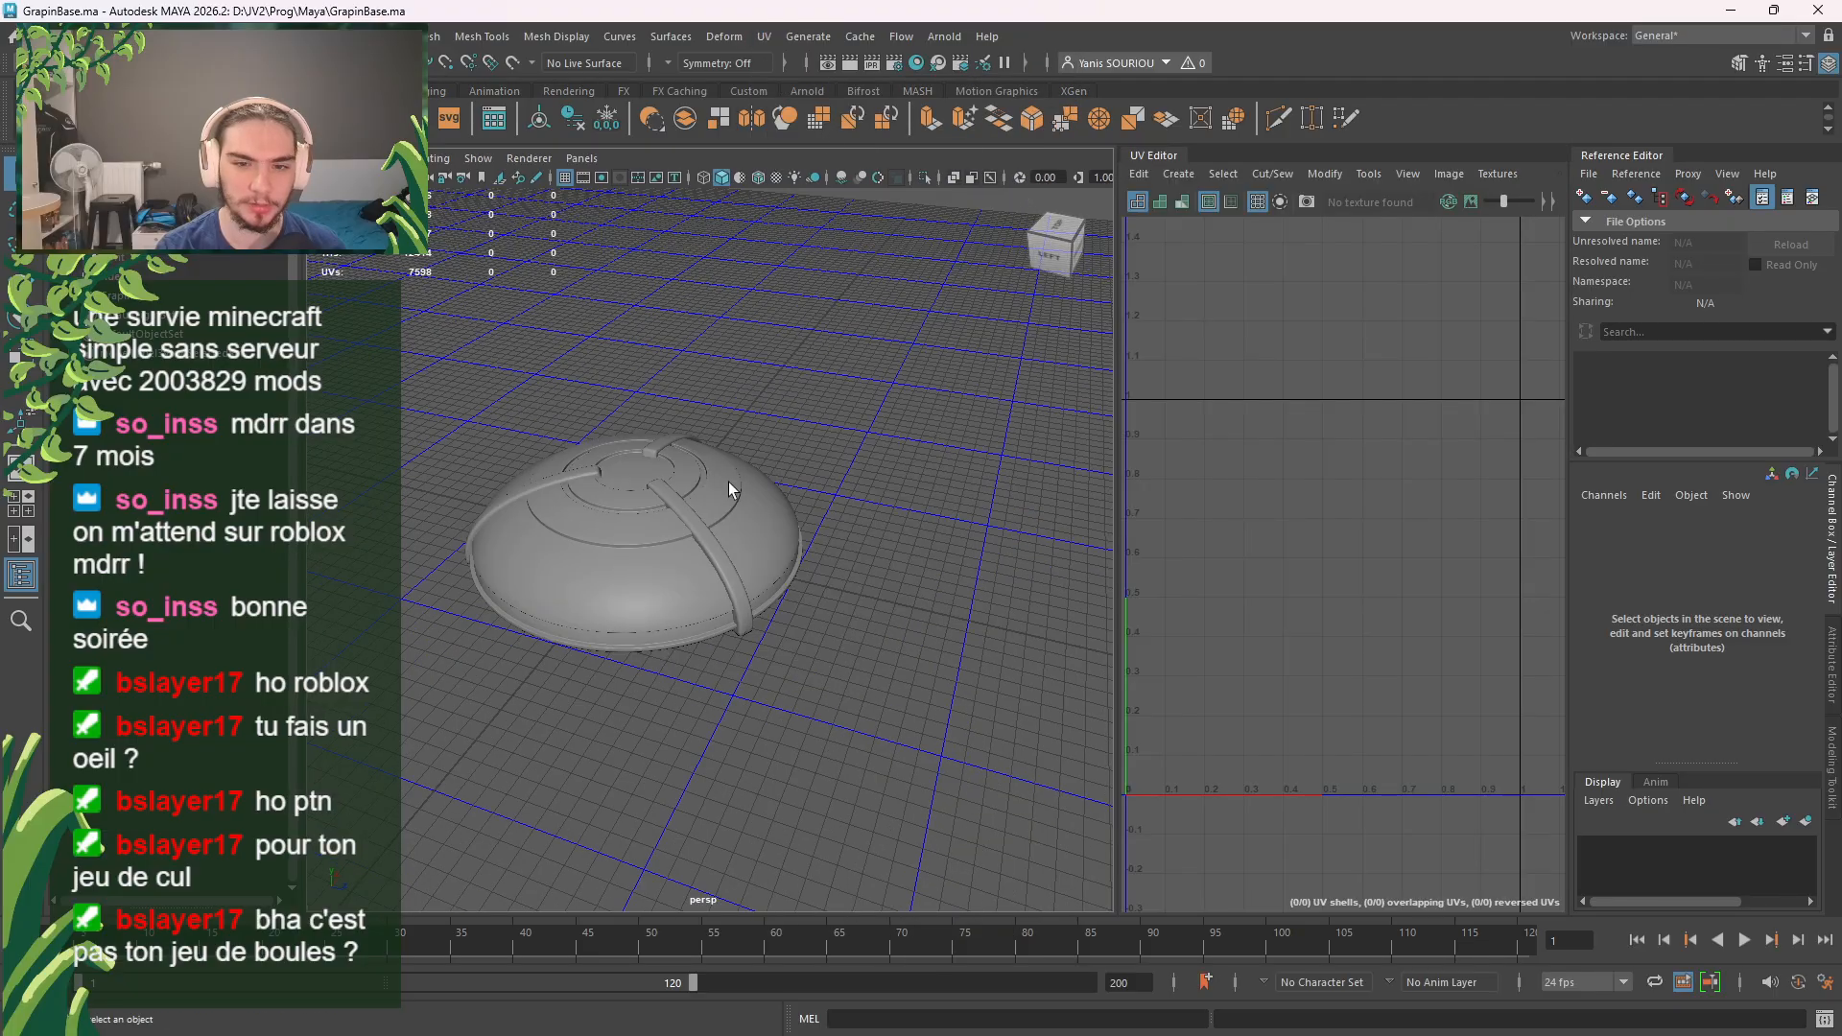
click(728, 482)
Step: Switch the dome to edge selection mode and pick a border edge of the outer extruded ring on the underside
right_click(840, 418)
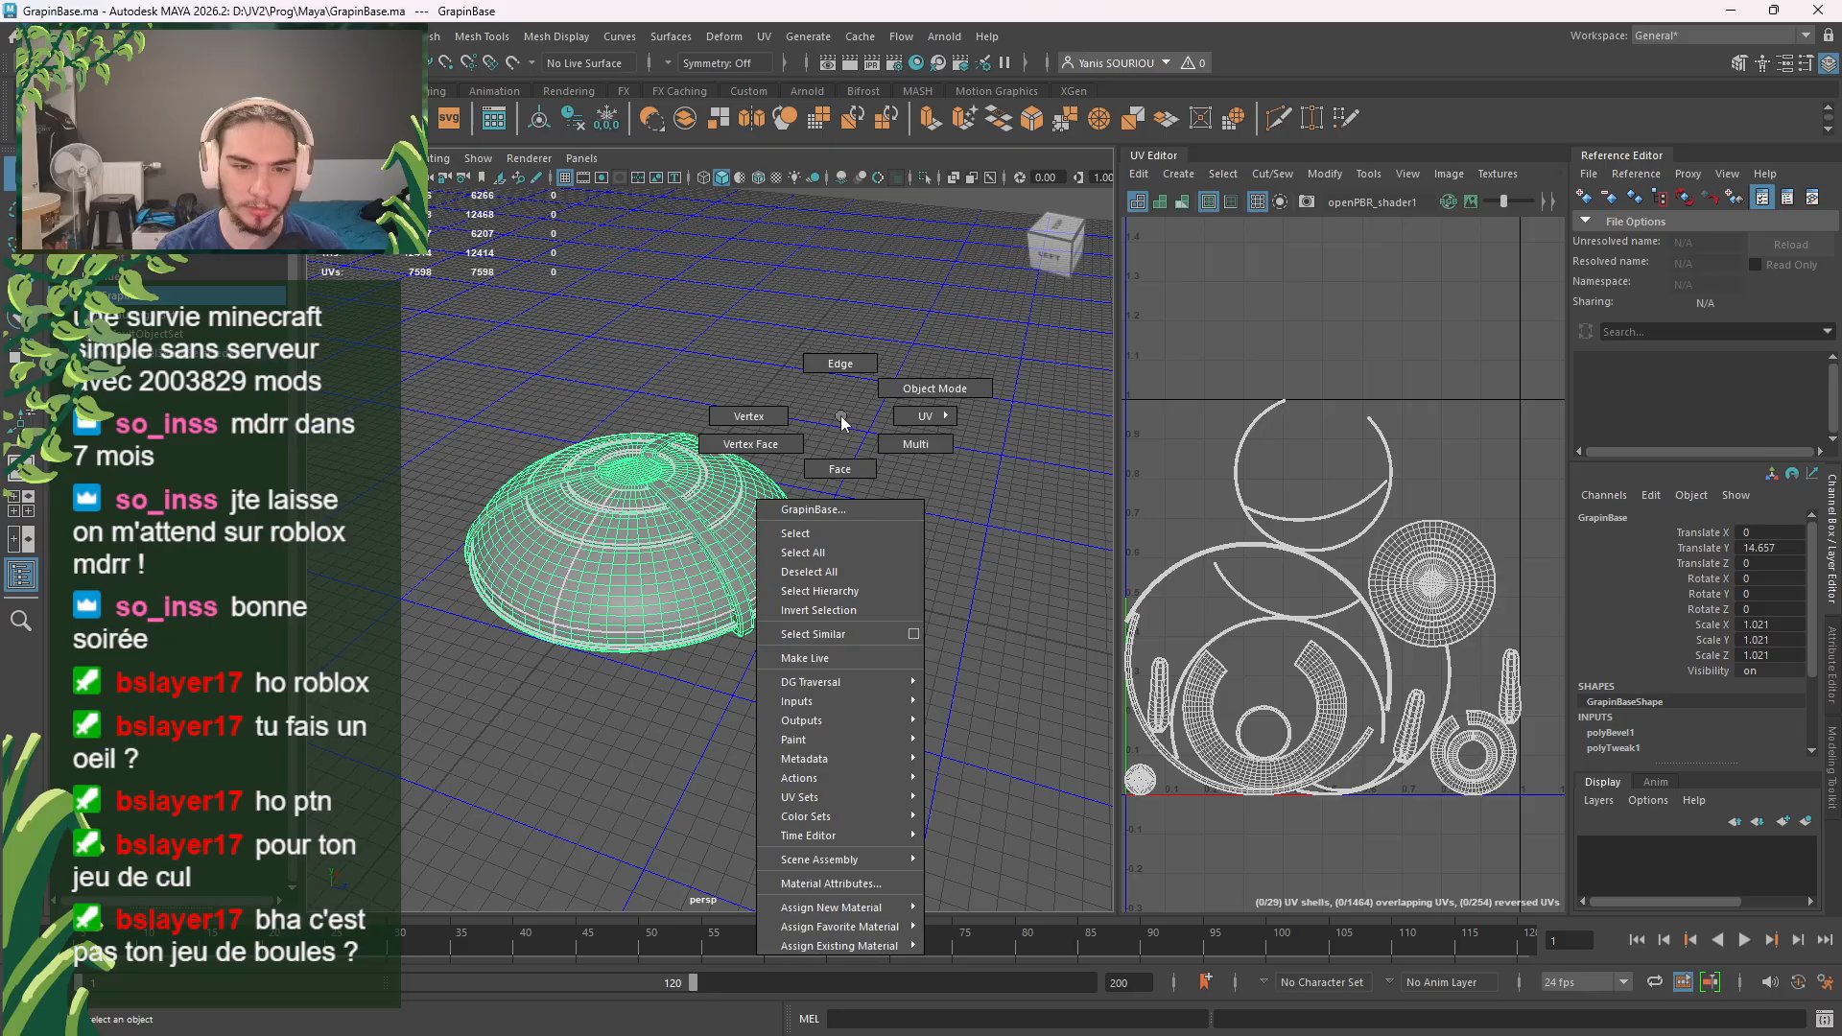
alt+drag(707, 557, 960, 524)
scroll(718, 512, up, 5)
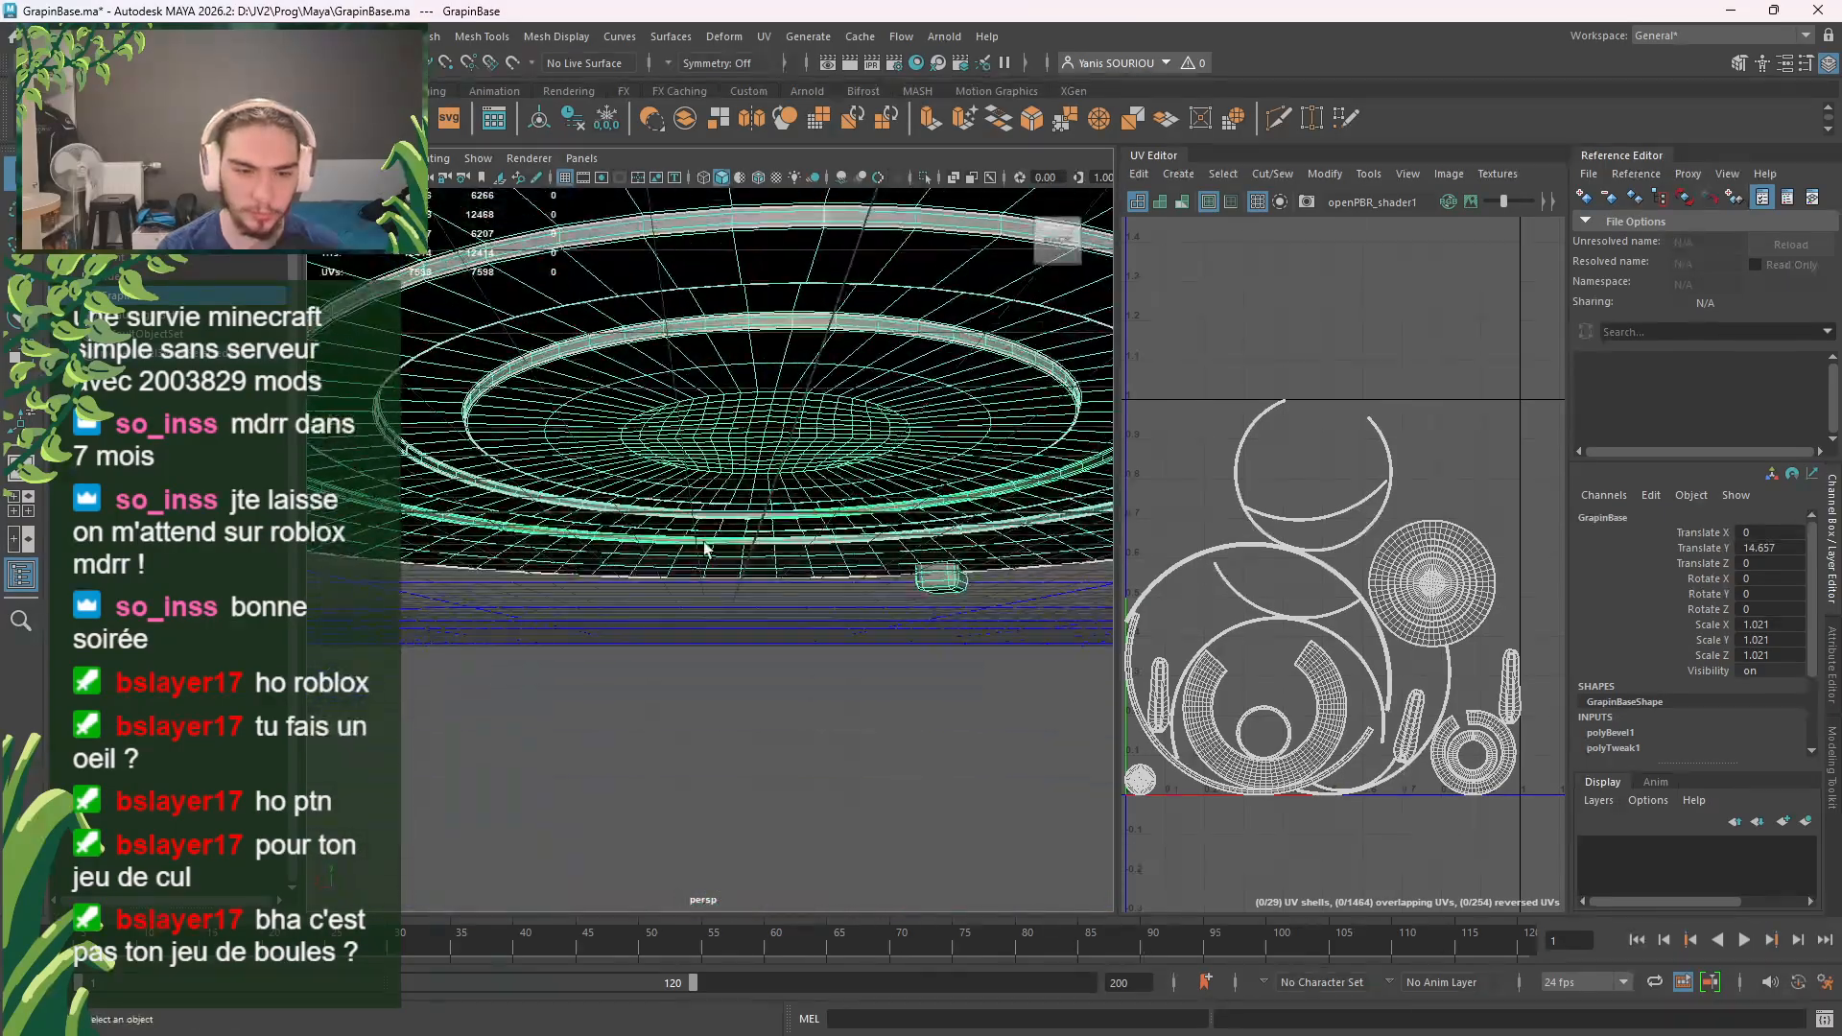
scroll(707, 550, up, 5)
alt+middle_drag(828, 295, 710, 438)
scroll(707, 440, up, 3)
alt+middle_drag(712, 374, 688, 504)
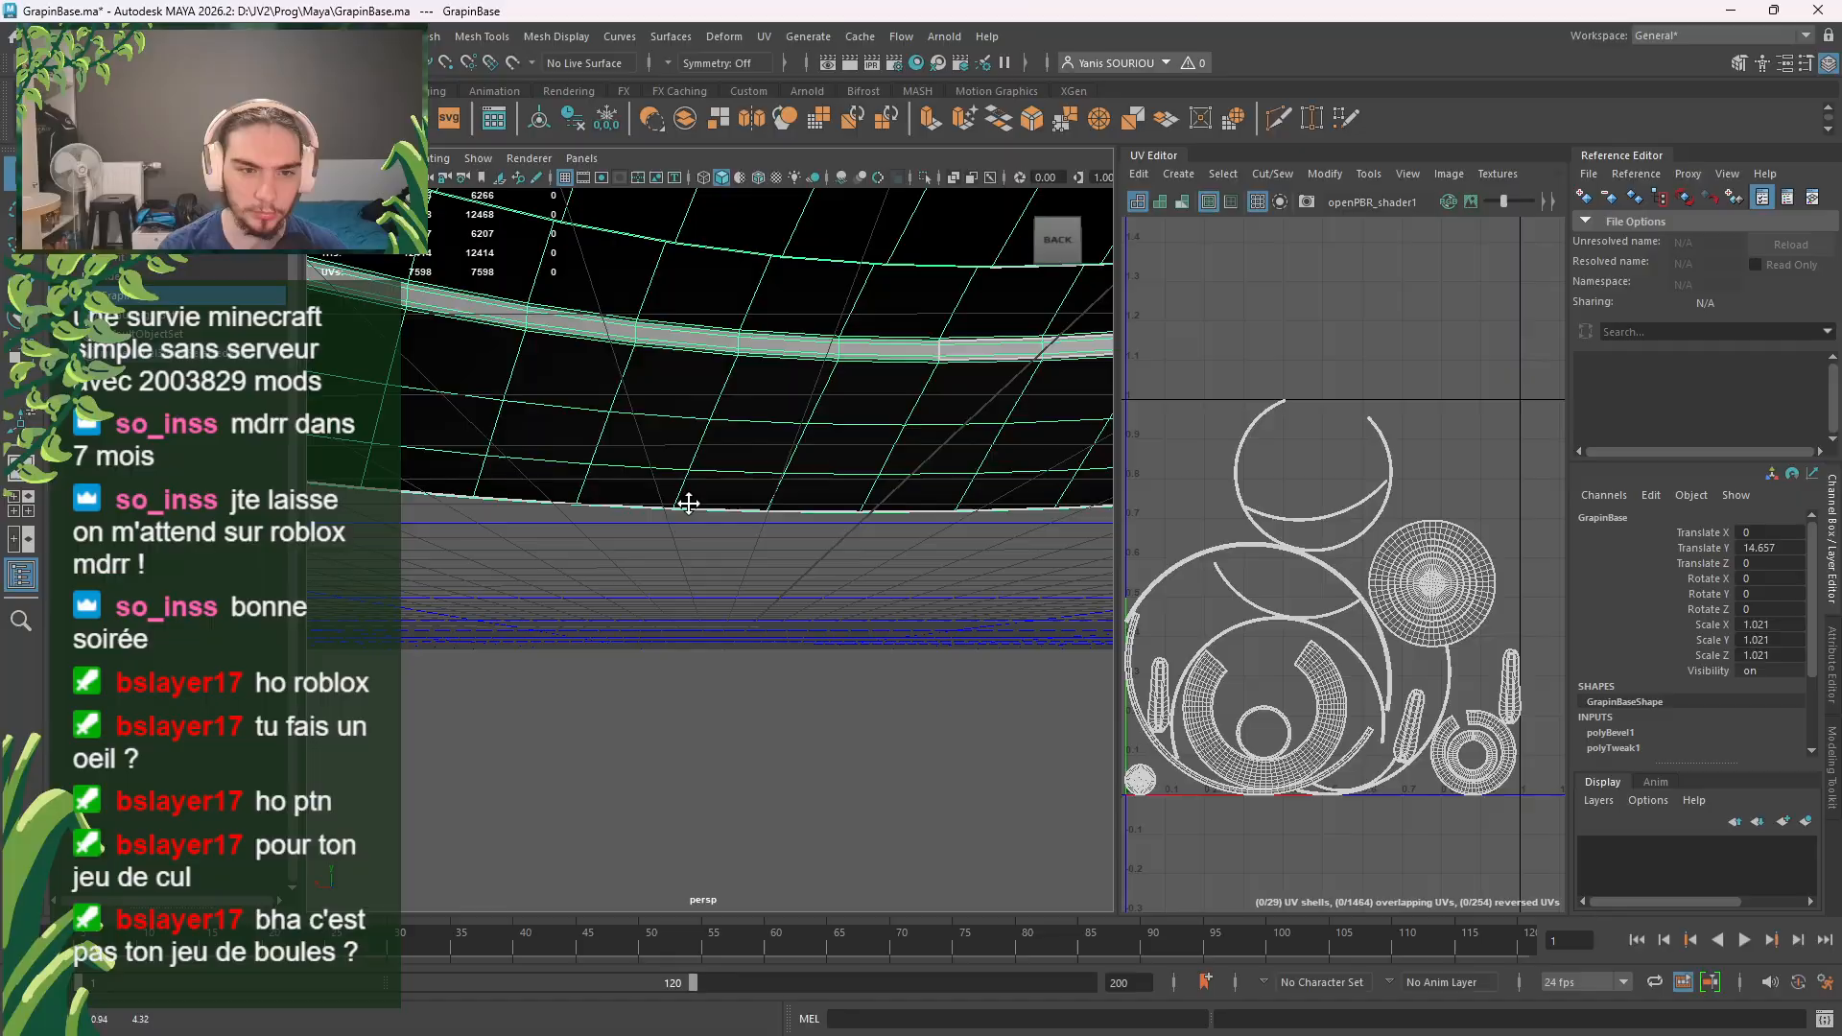
right_drag(717, 360, 720, 300)
click(698, 345)
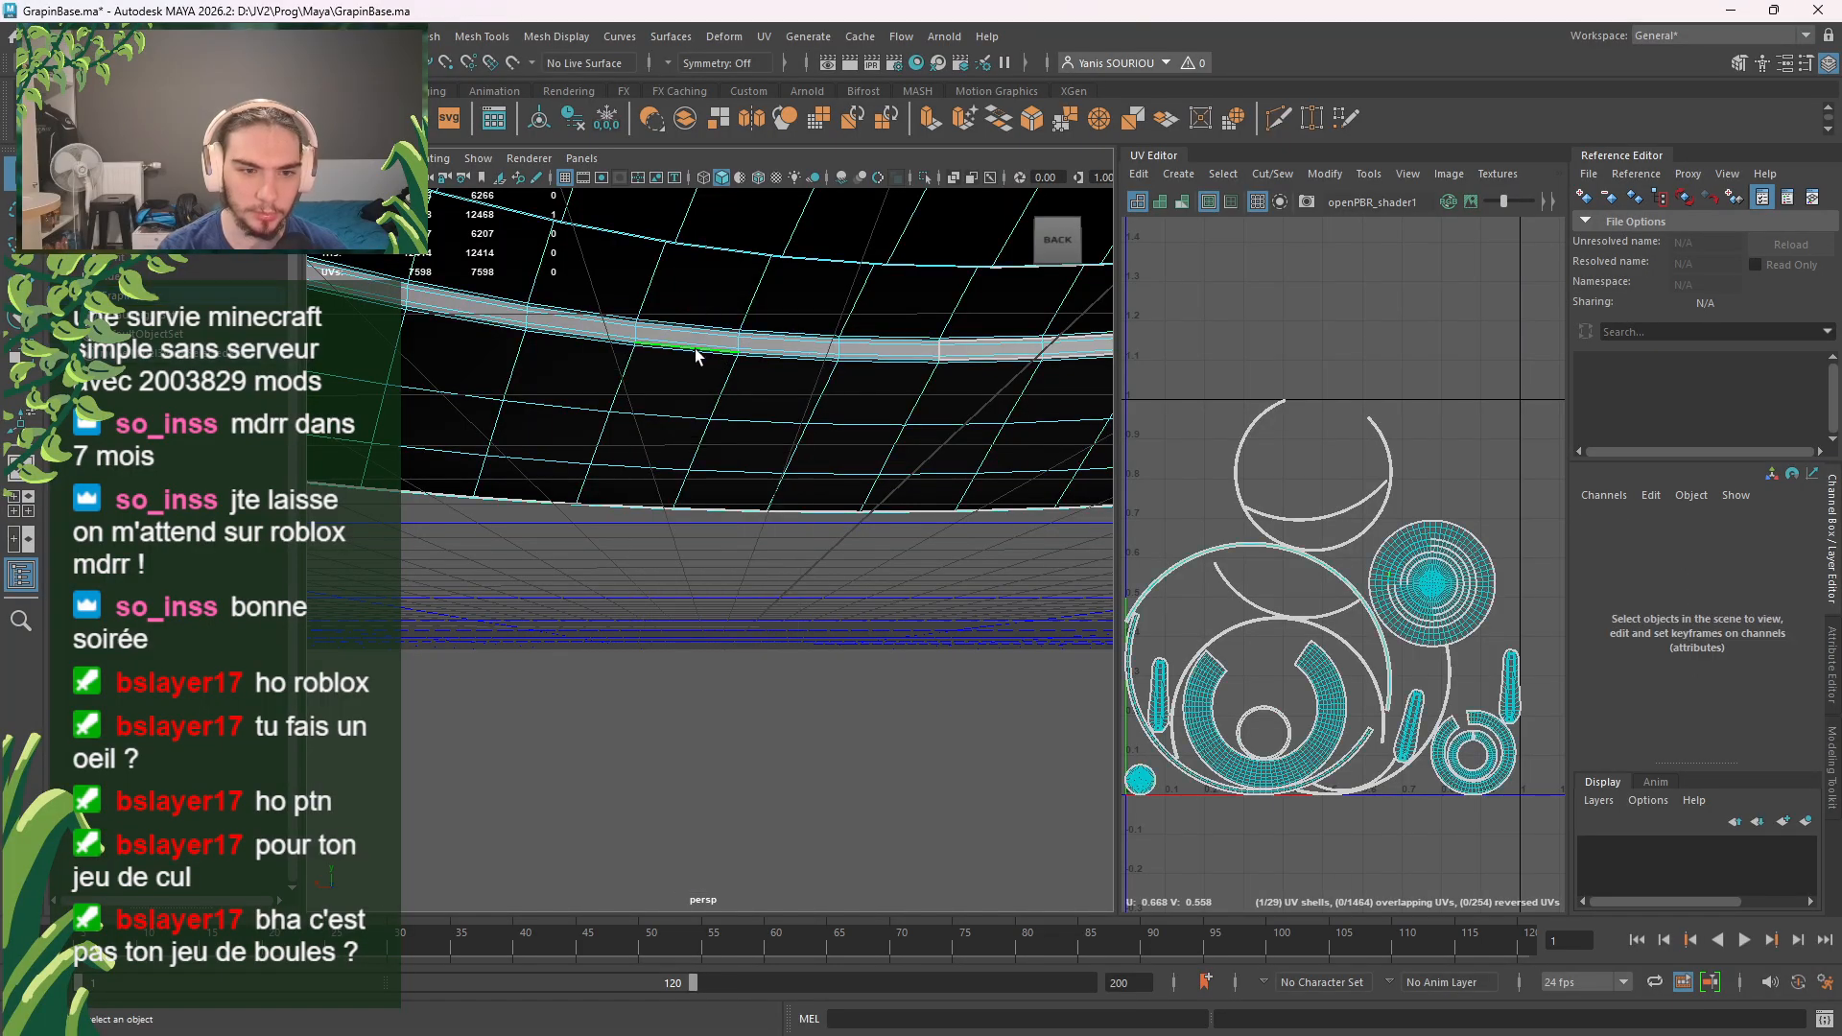
Step: Select the full edge loops bordering the concentric grooves on the underside of the dome
click(718, 327)
alt+drag(720, 334, 926, 284)
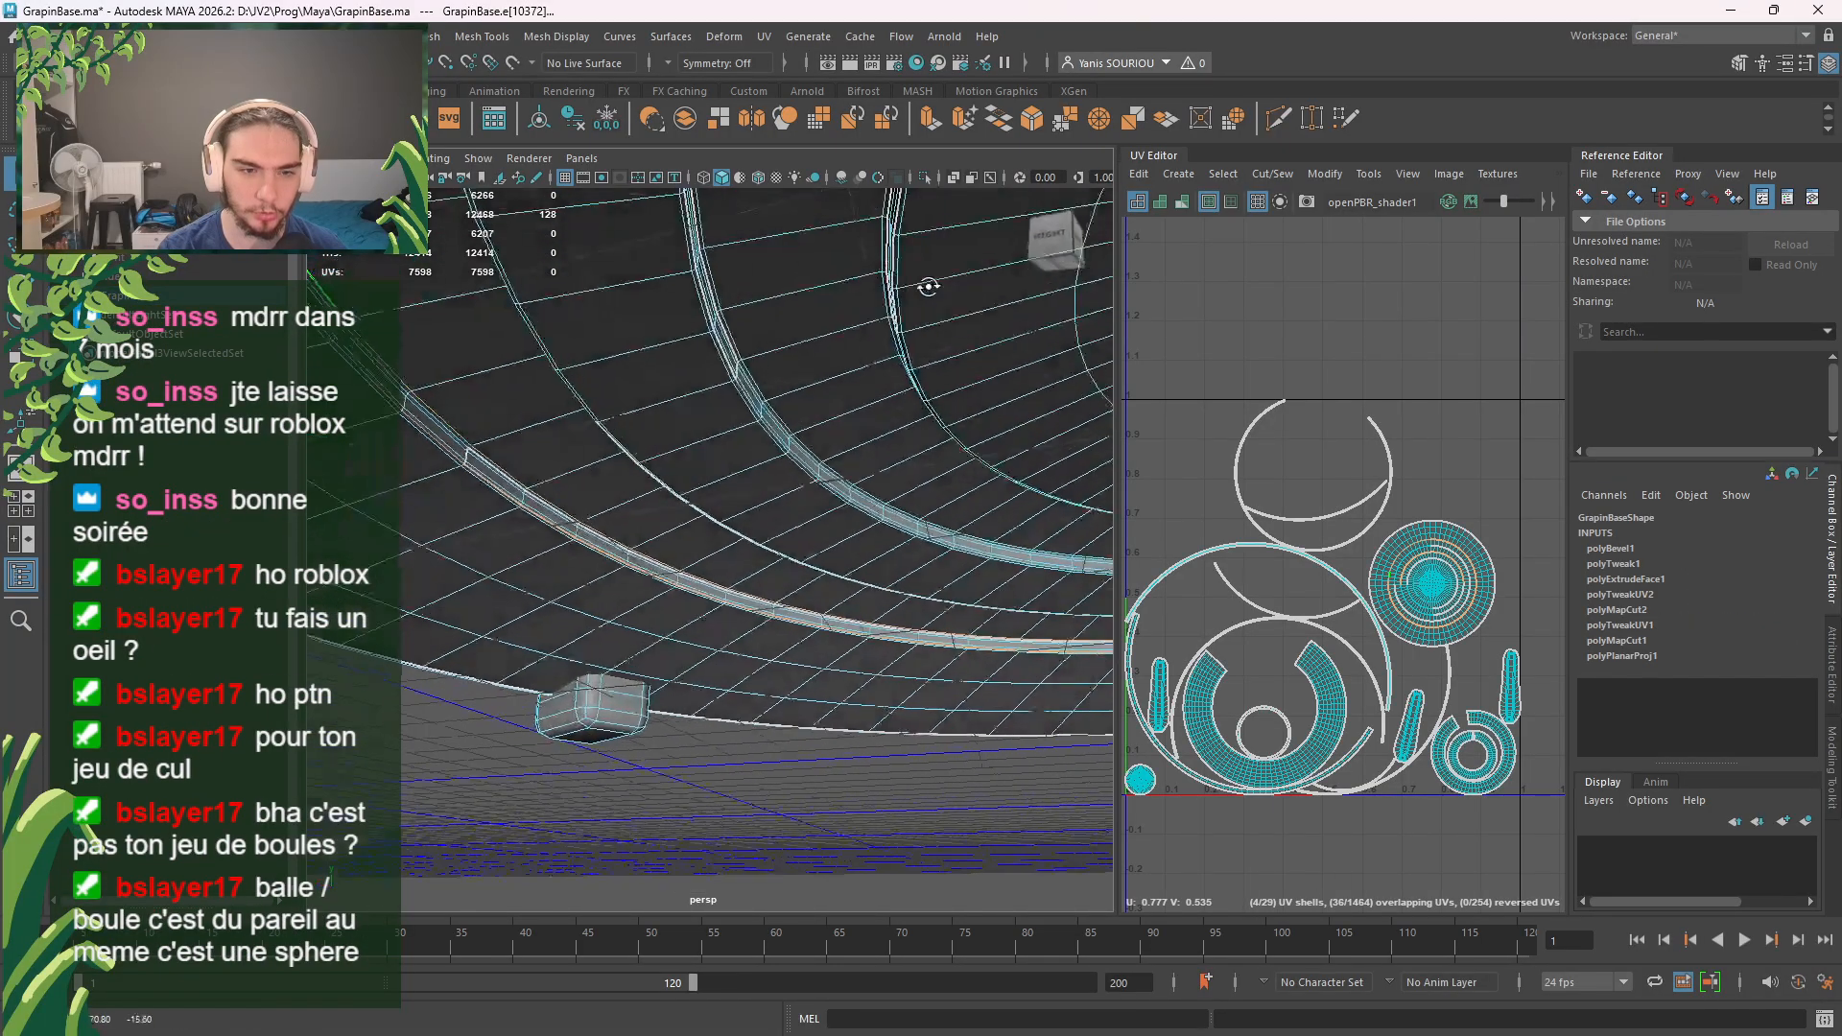
alt+middle_drag(927, 284, 515, 409)
alt+drag(516, 409, 692, 434)
alt+middle_drag(691, 434, 1173, 658)
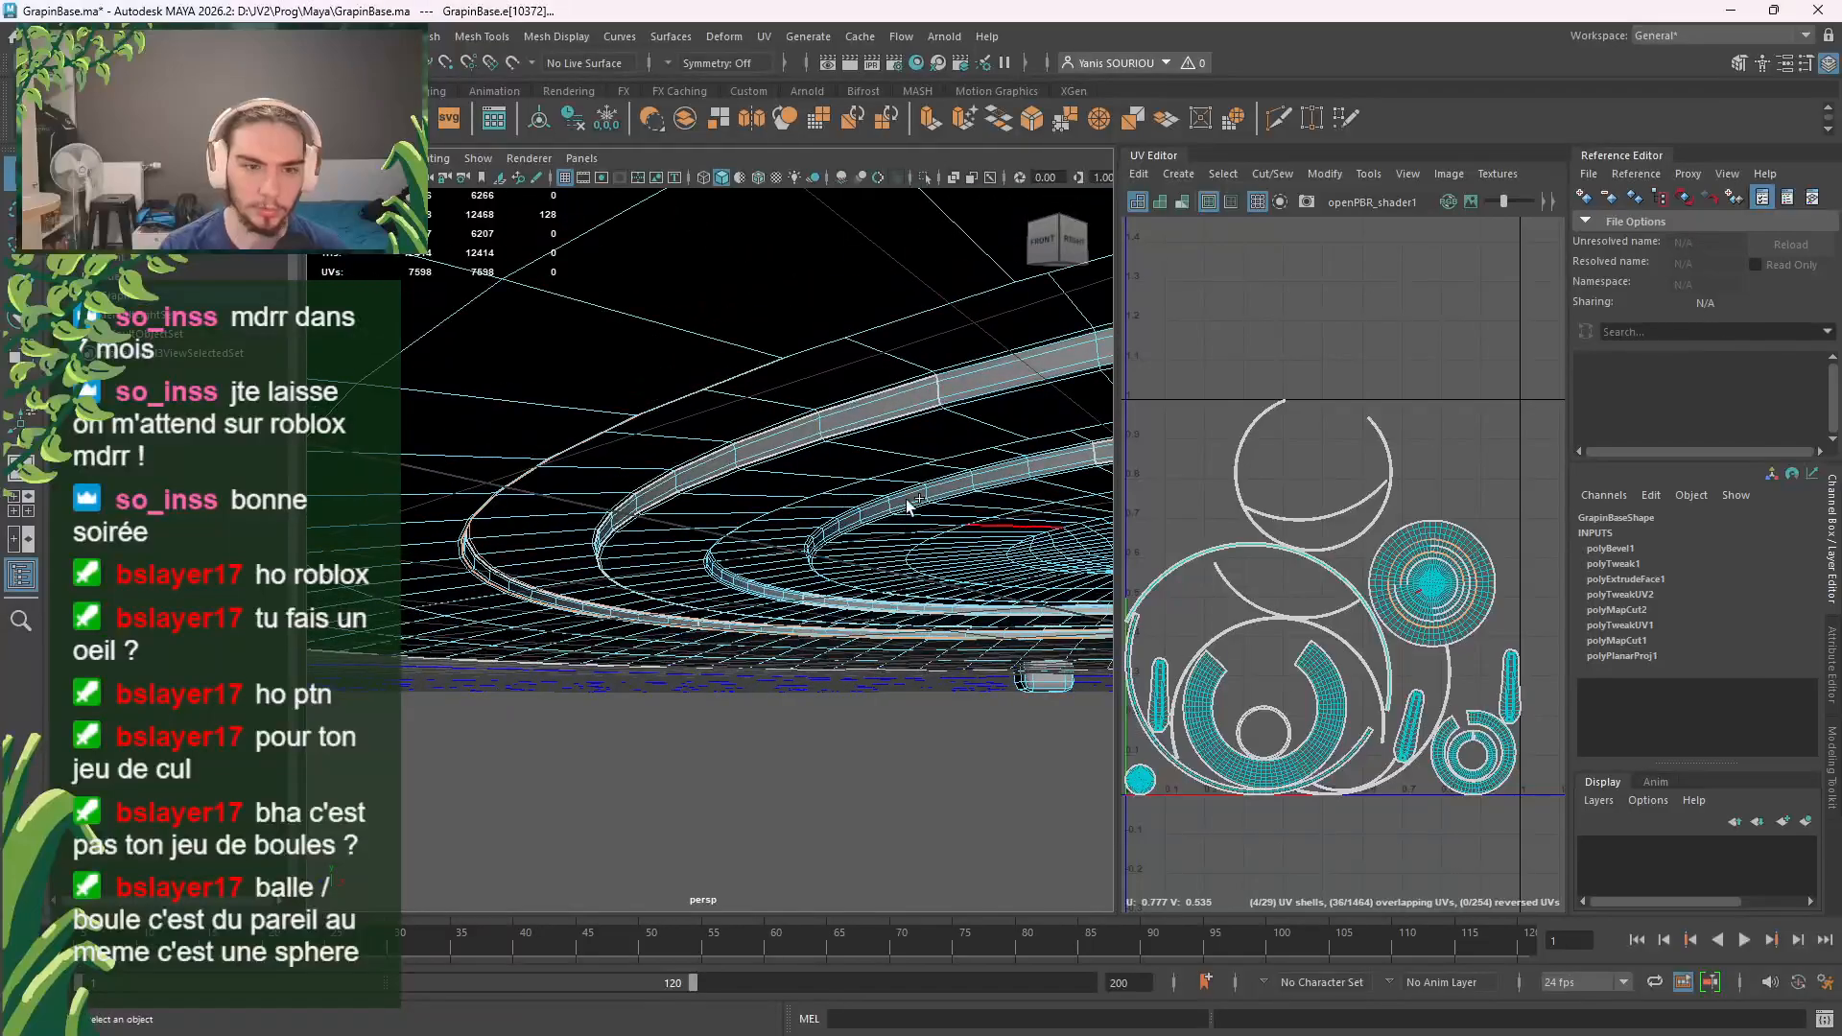
shift+double_click(850, 401)
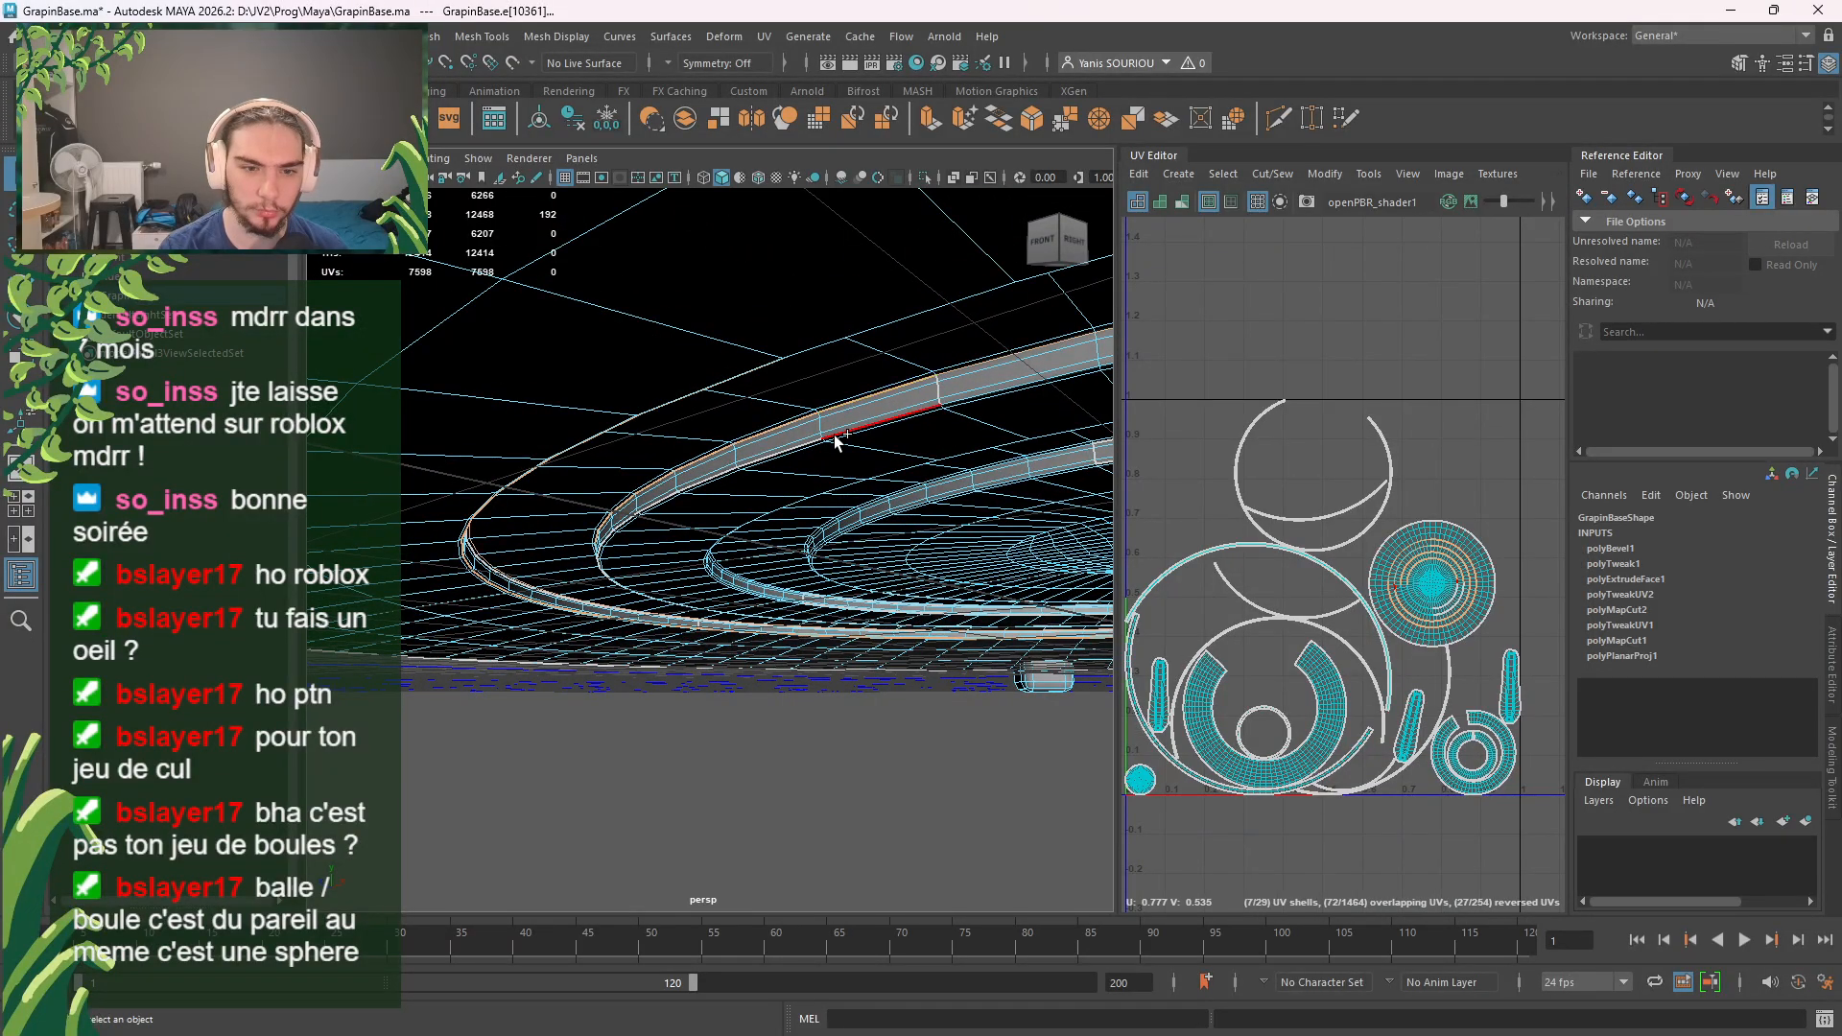
shift+double_click(833, 434)
alt+drag(938, 518, 854, 398)
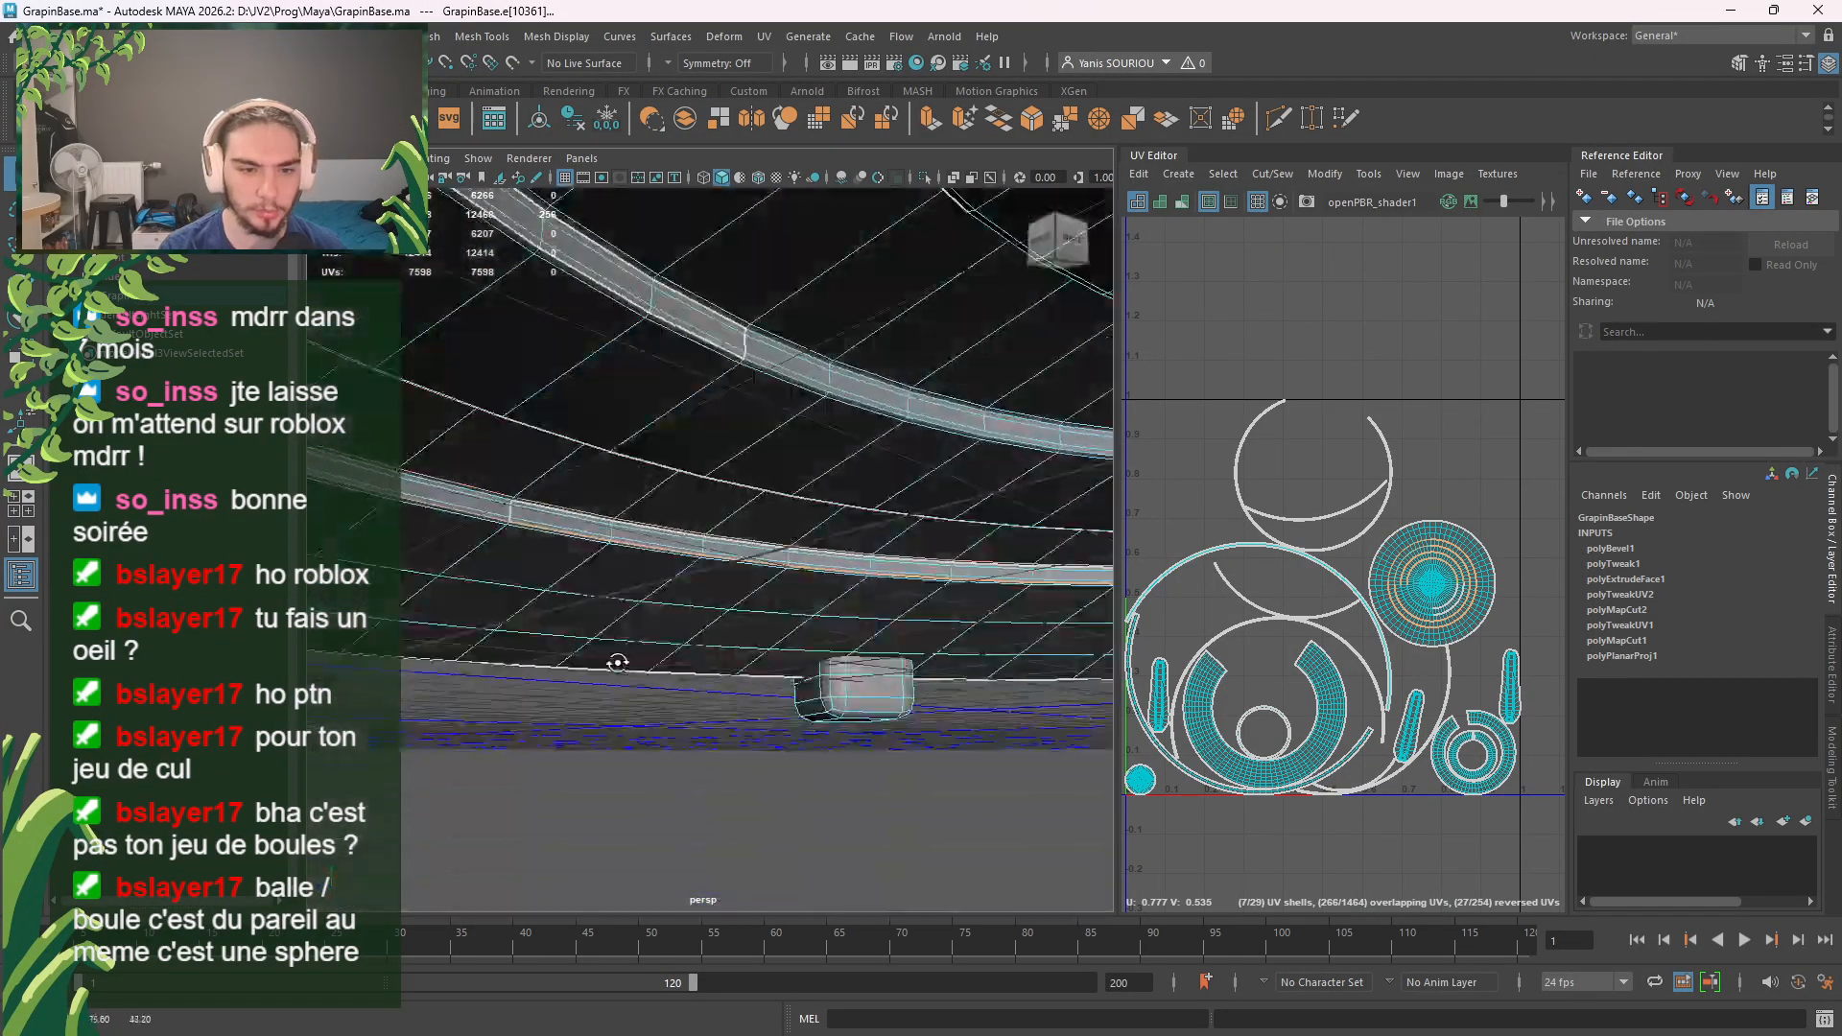
shift+double_click(851, 392)
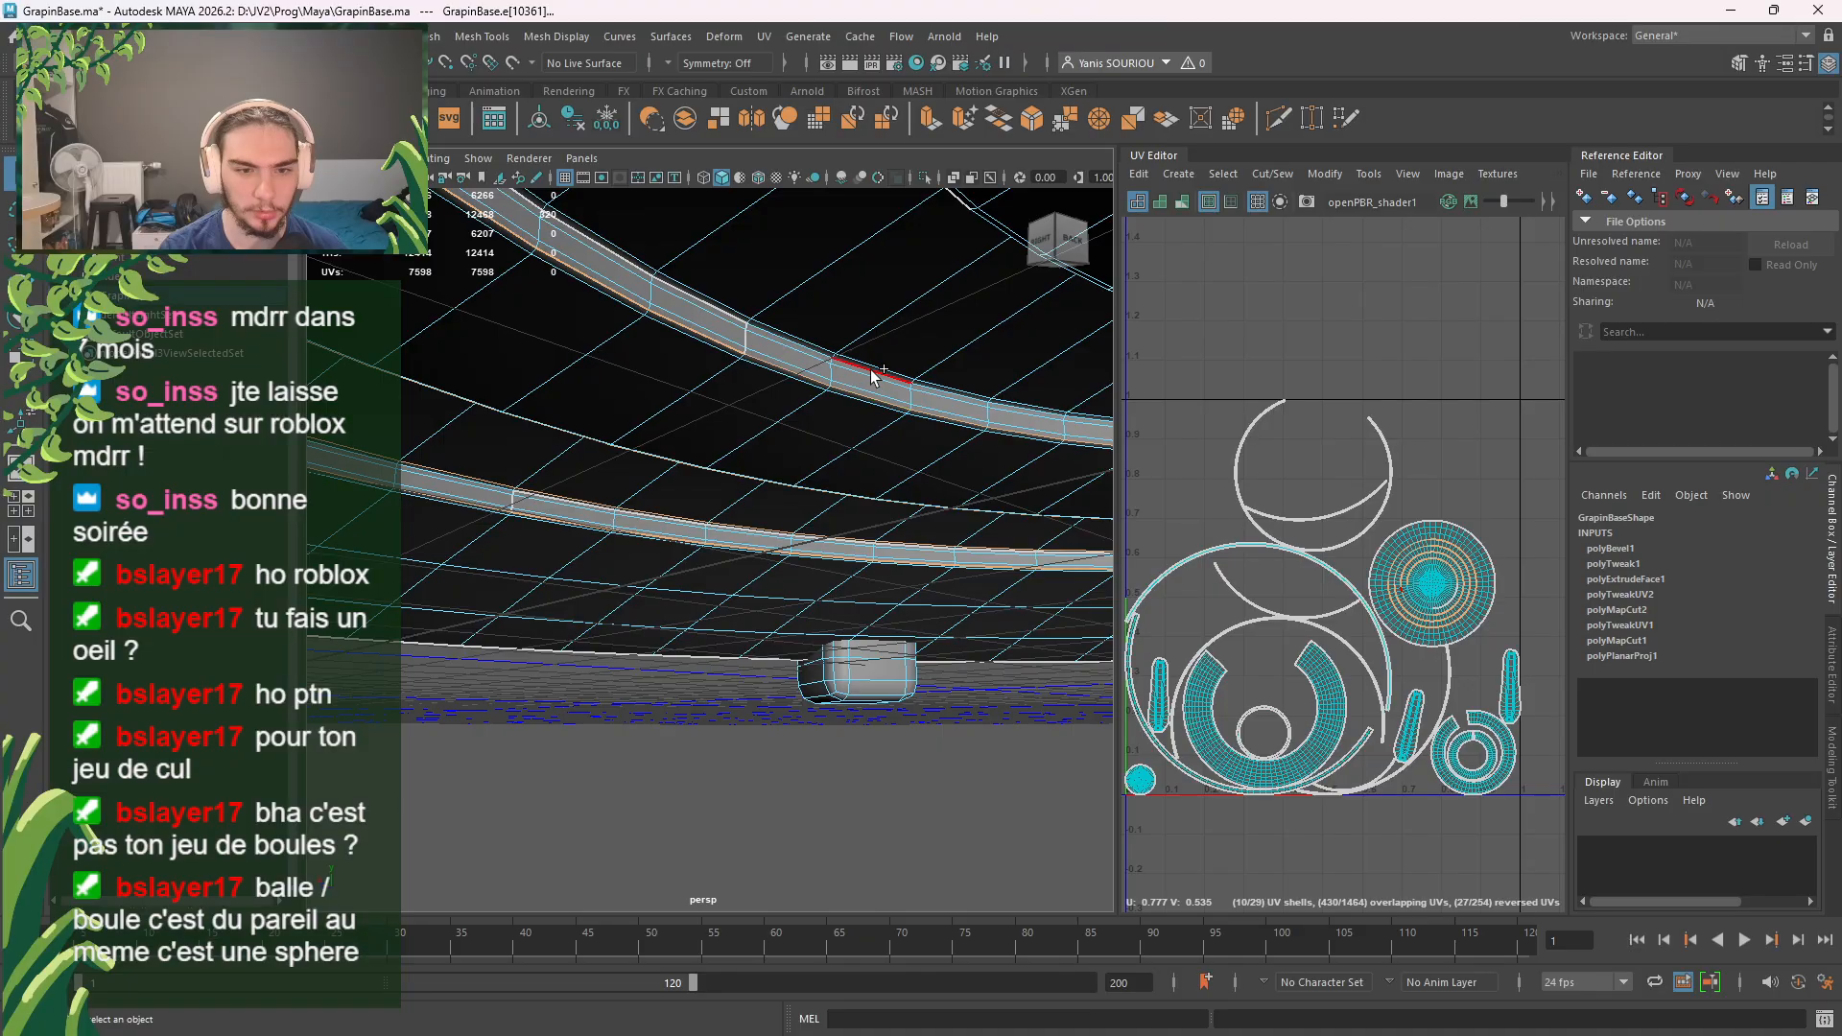
alt+drag(865, 395, 914, 307)
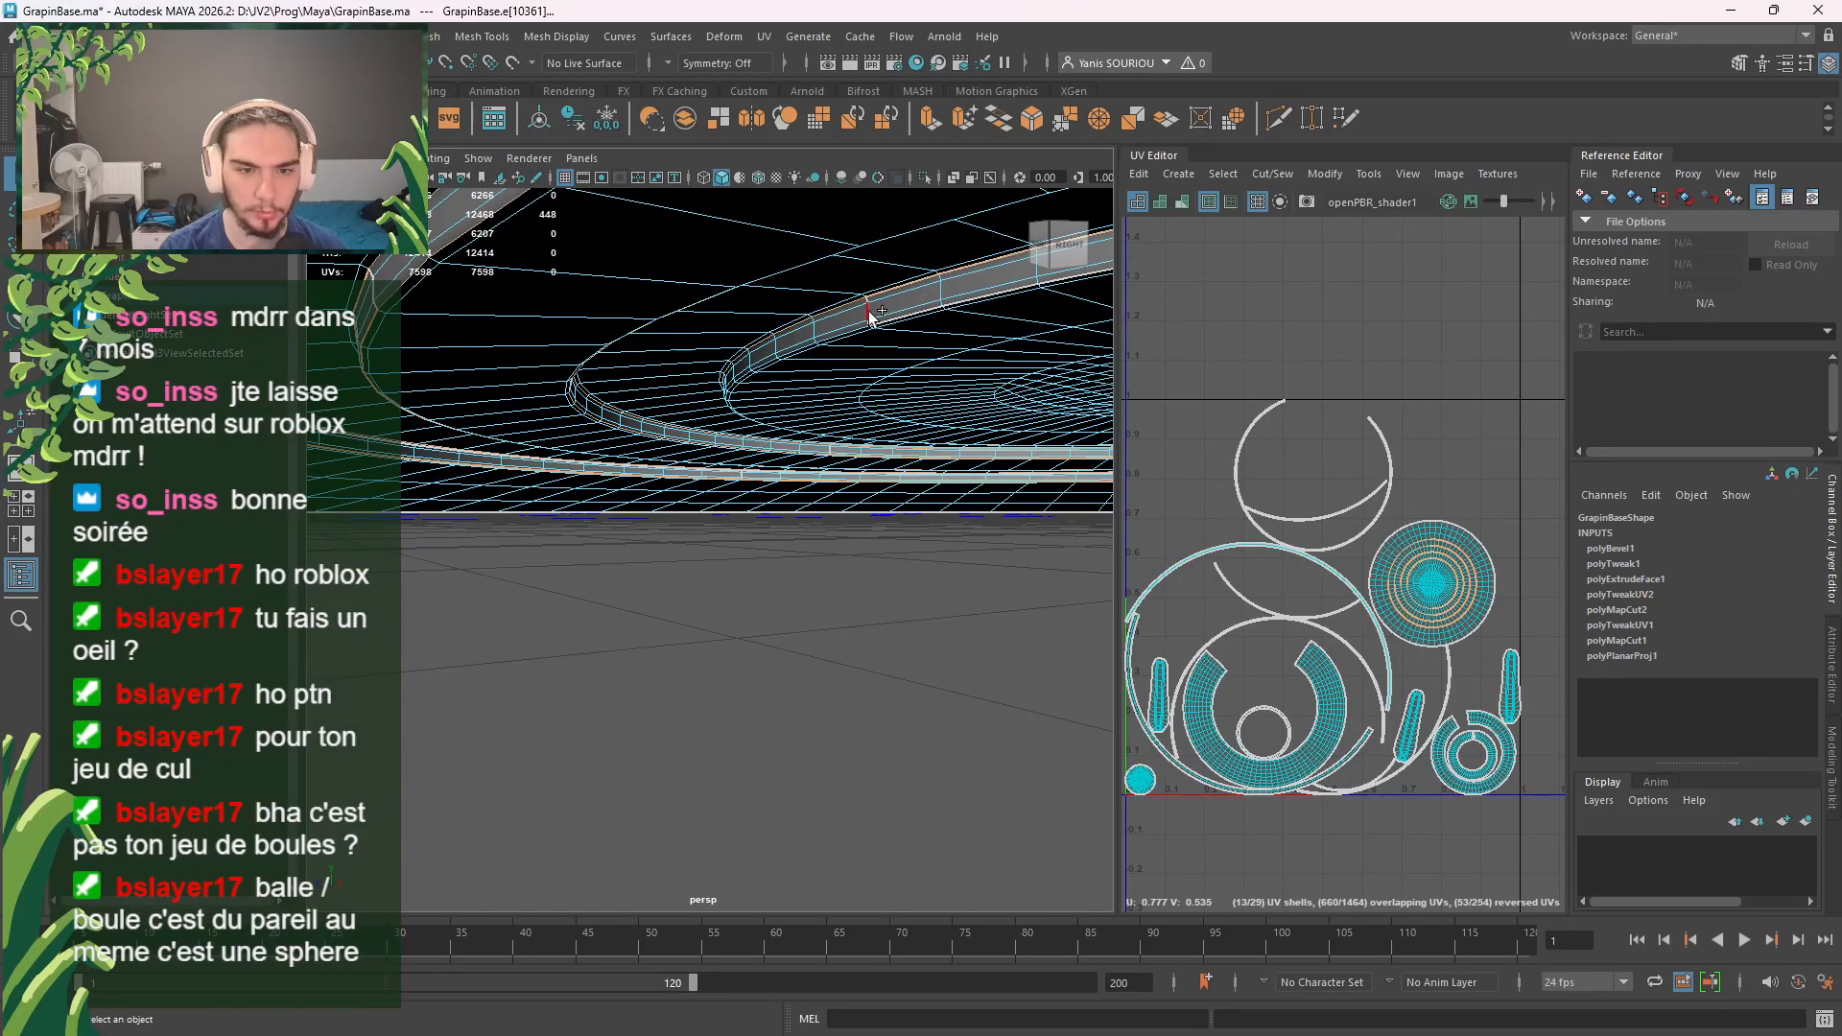
alt+drag(853, 338, 926, 523)
scroll(934, 384, down, 5)
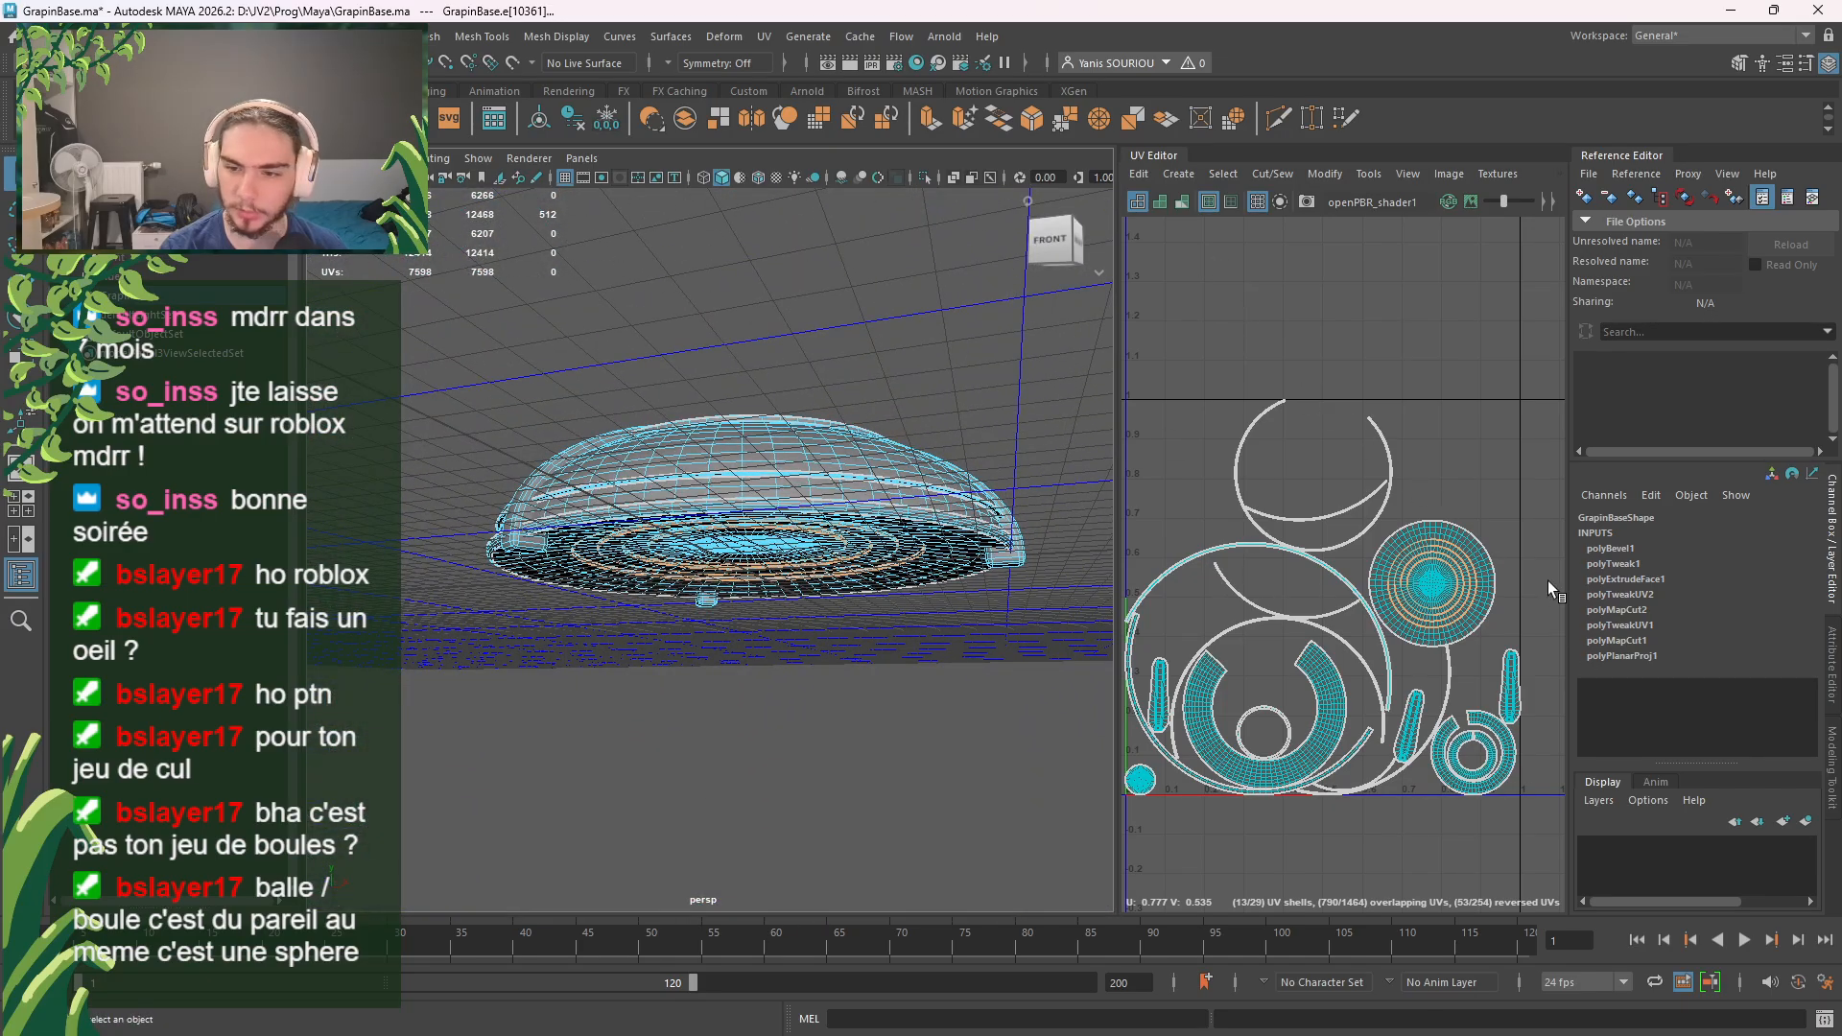
Step: Show the UV Toolkit, widen the UV Editor, and cut the UVs along the selected groove edge loops
click(1363, 174)
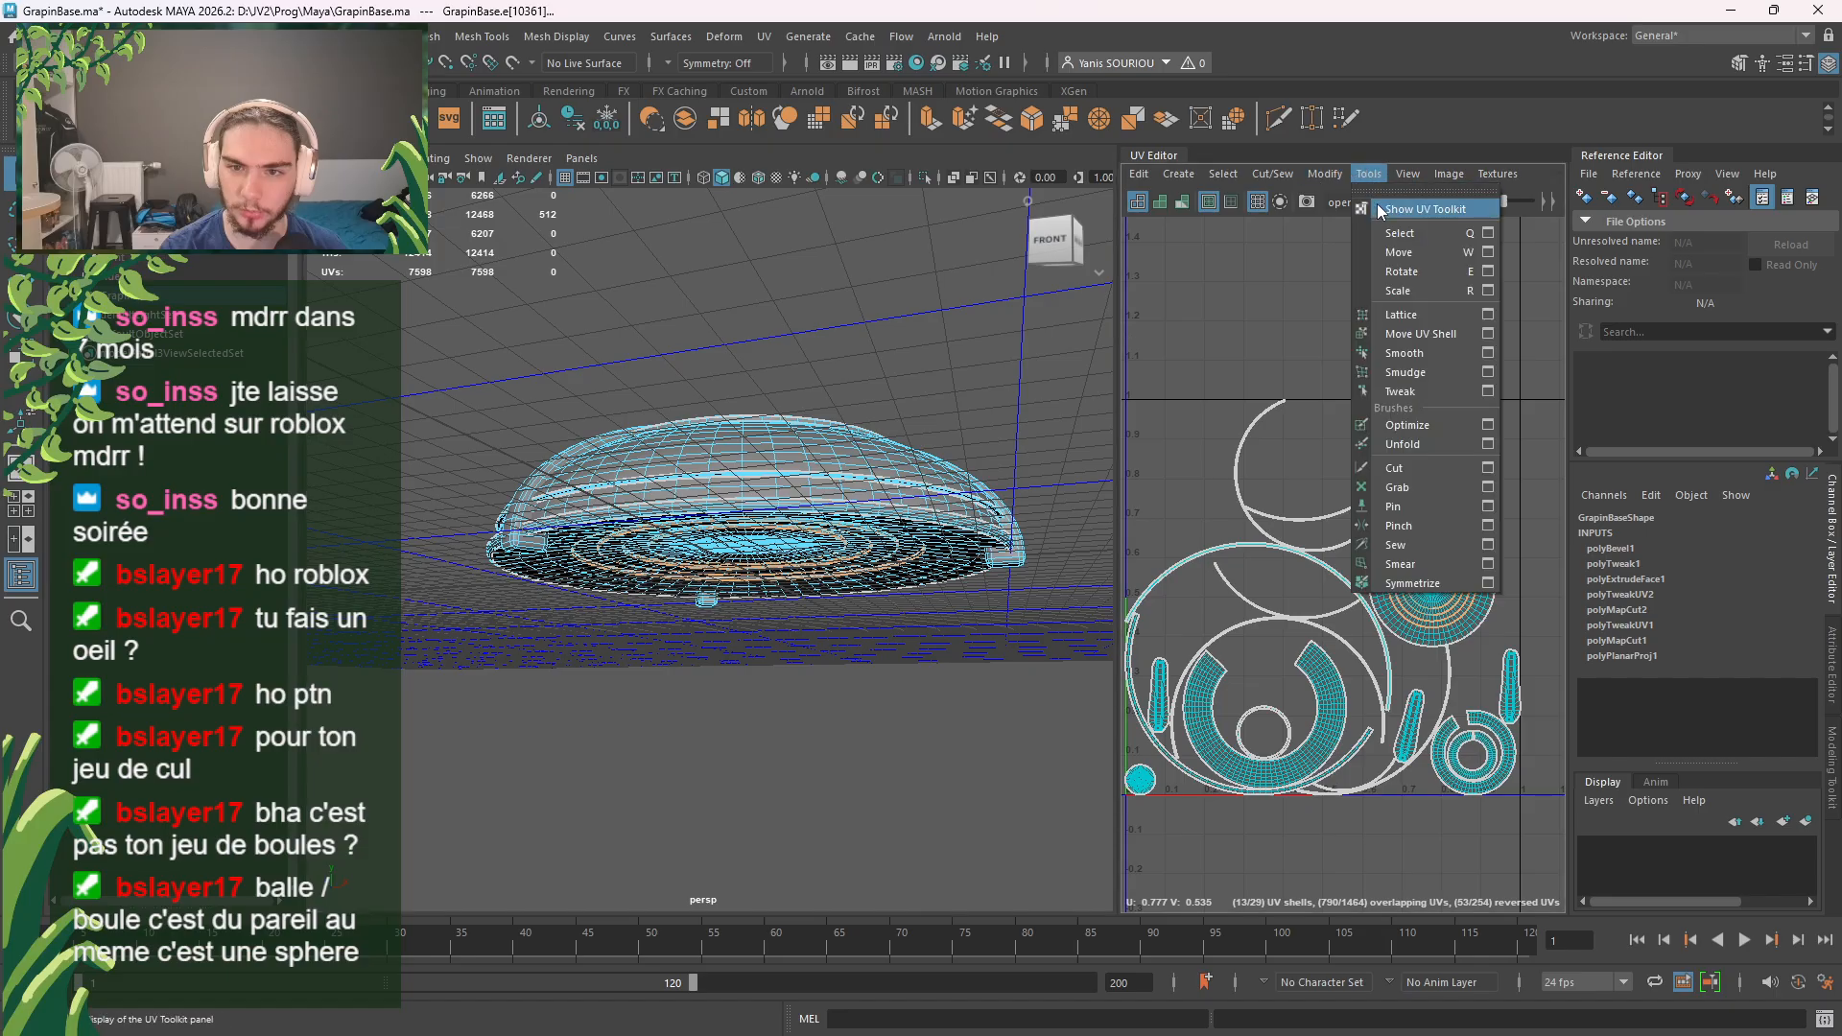
click(1420, 211)
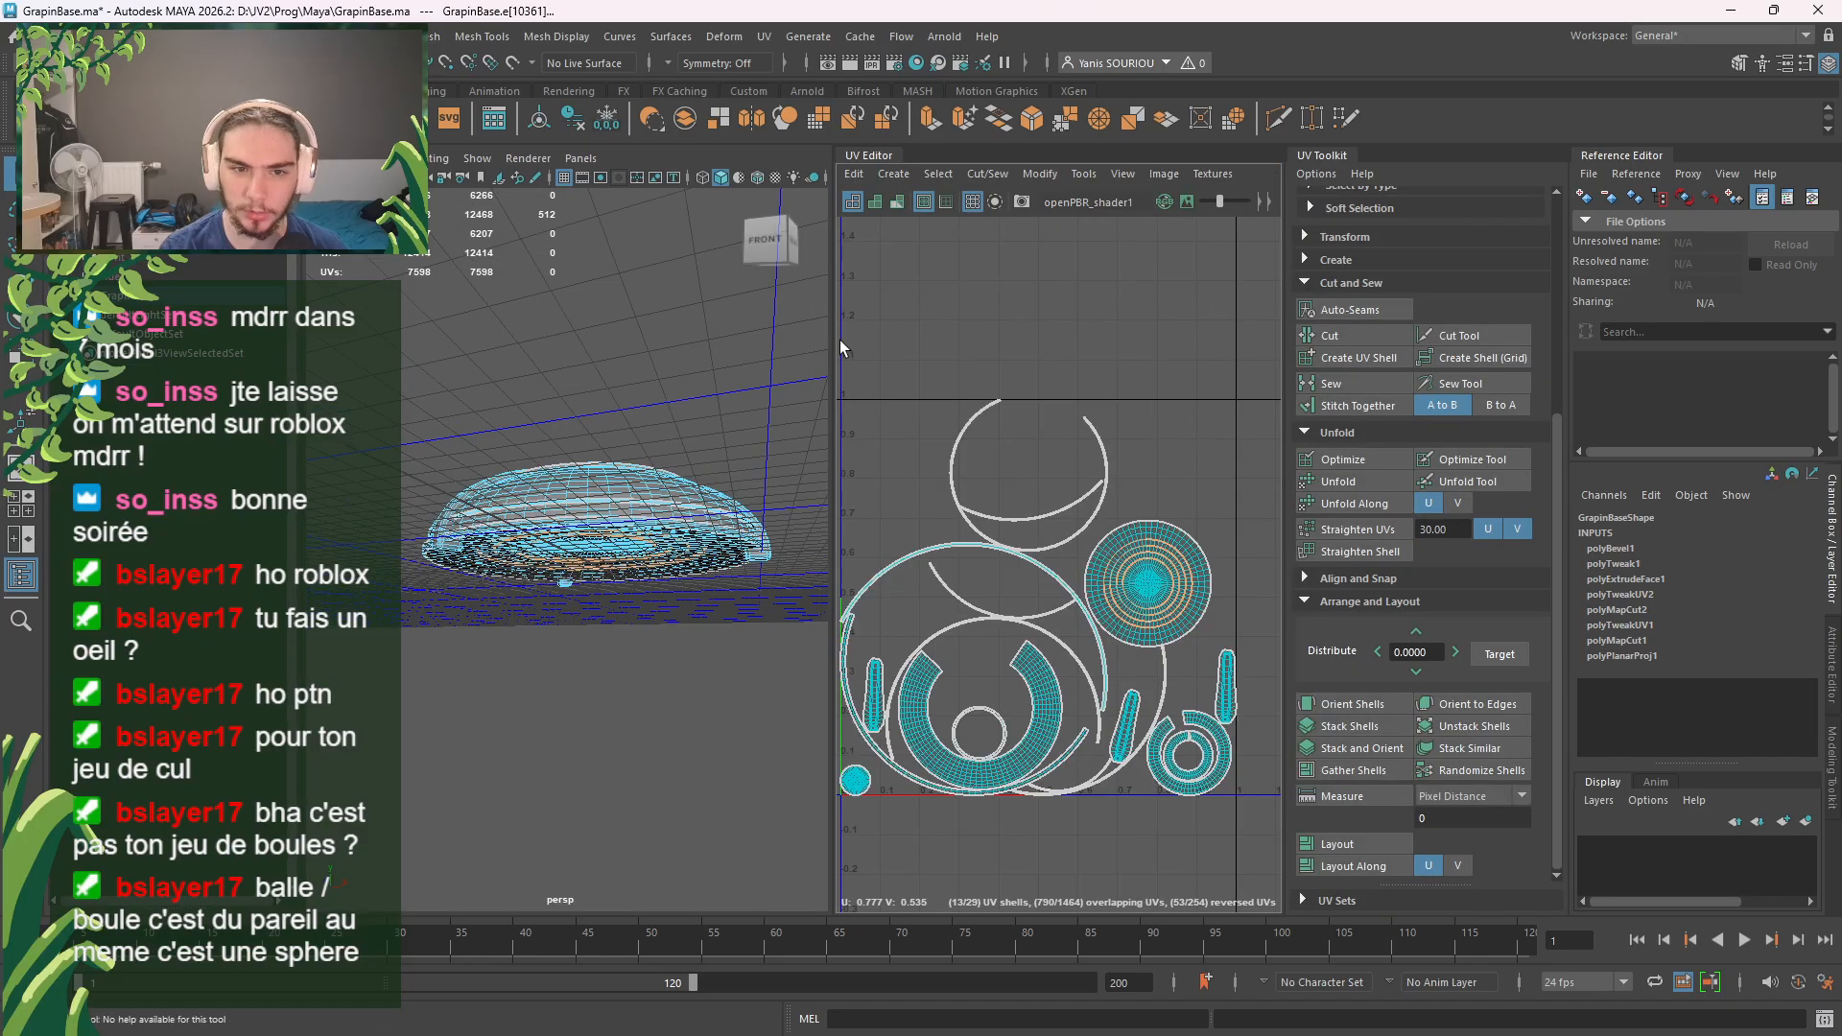
drag(833, 342, 744, 345)
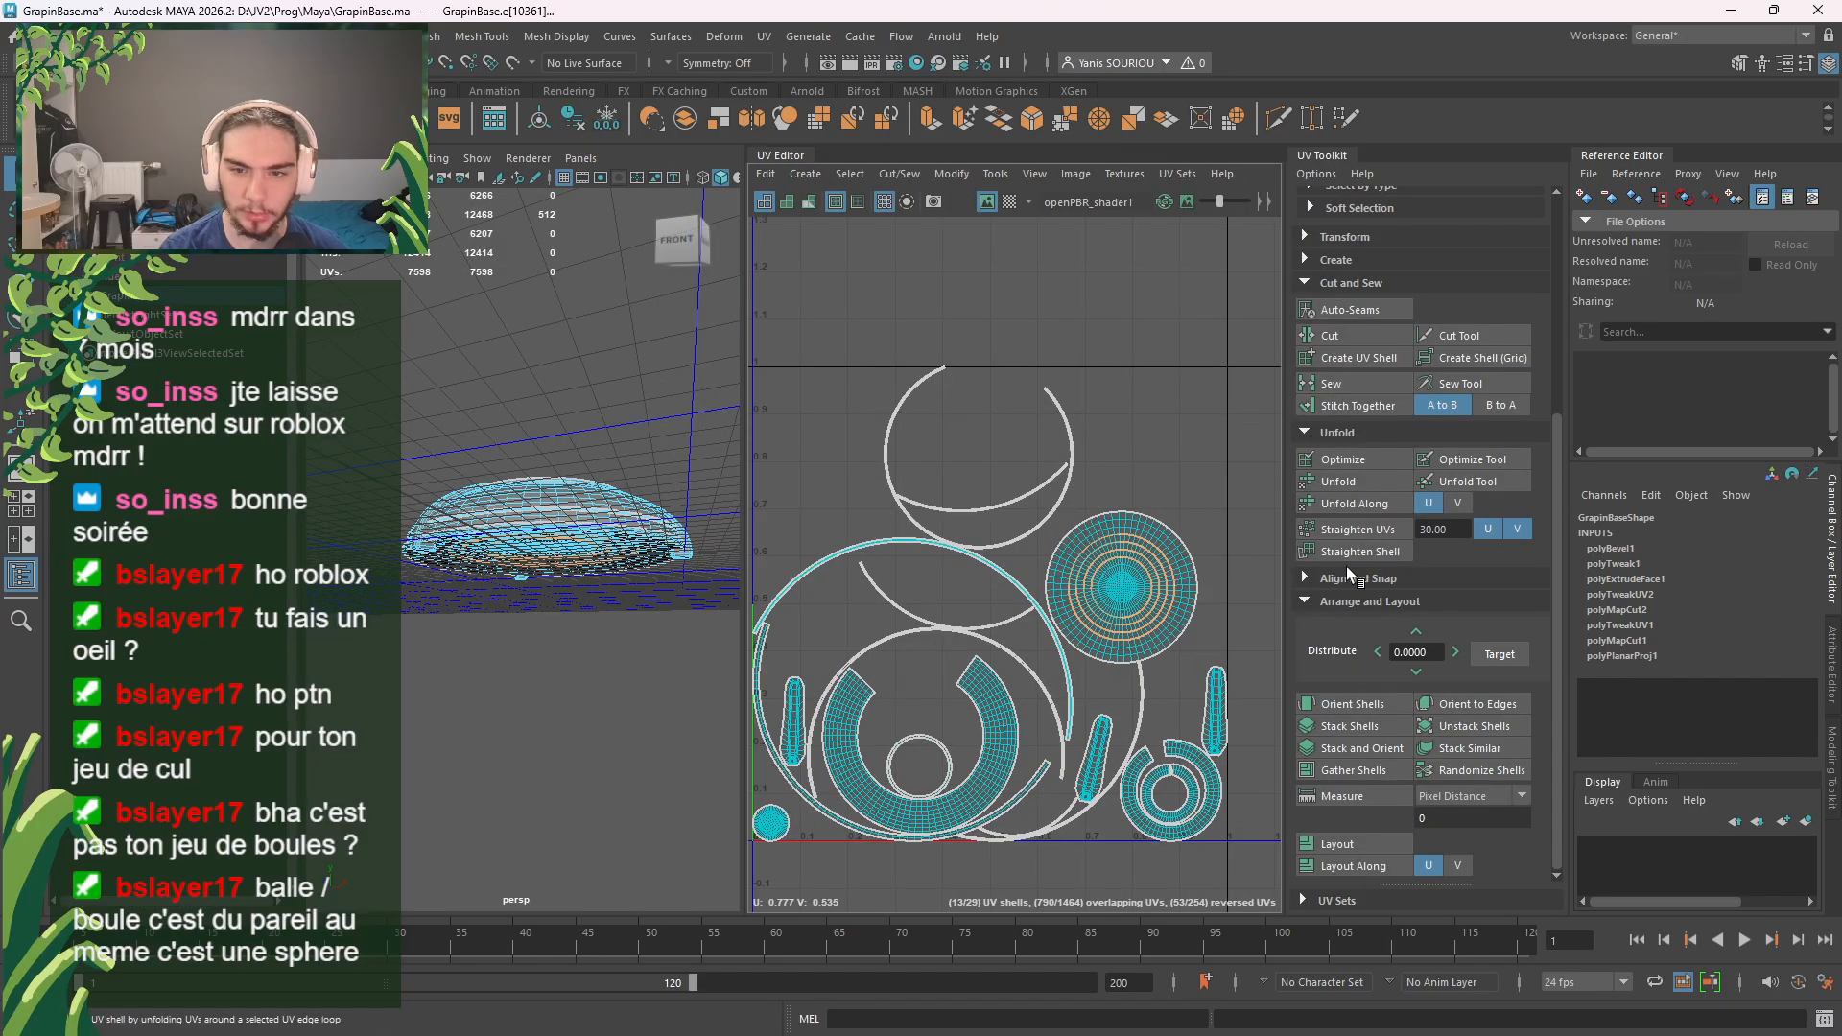
click(1349, 334)
Step: Select the faces of all UV shells, then unfold them and lay them out
right_drag(1173, 384, 1145, 349)
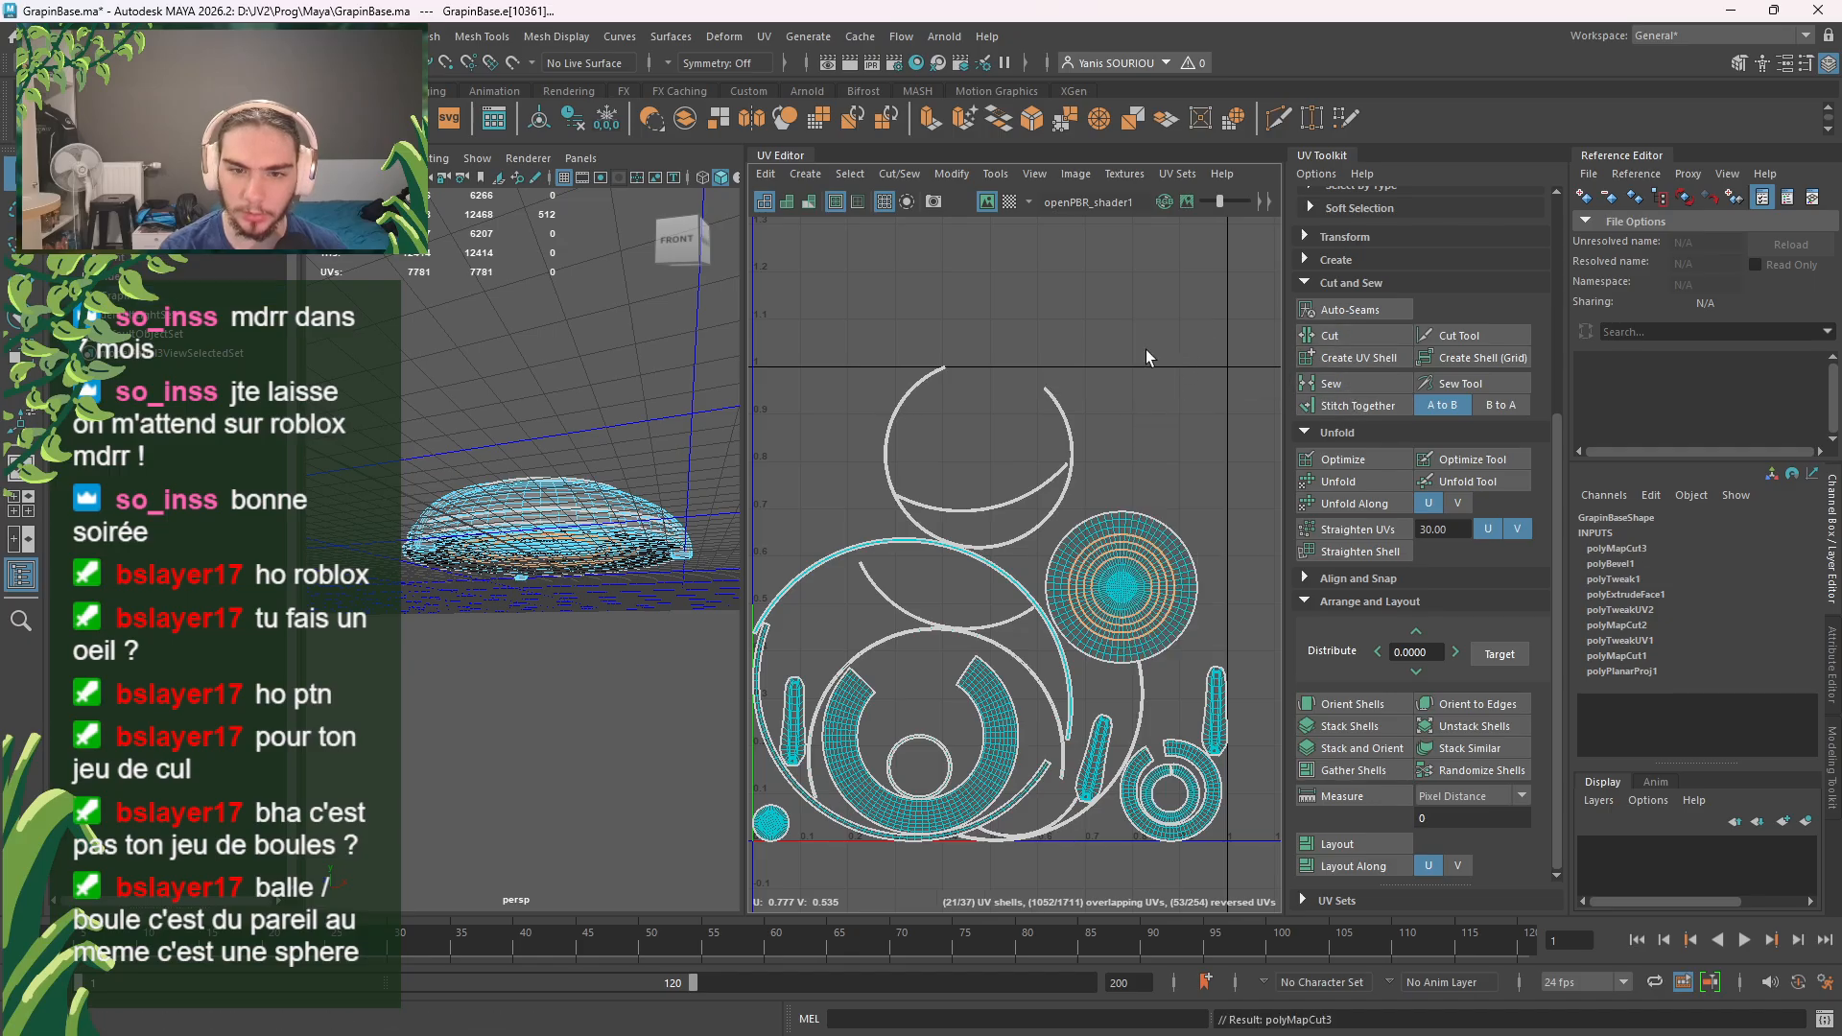
drag(1236, 360, 737, 860)
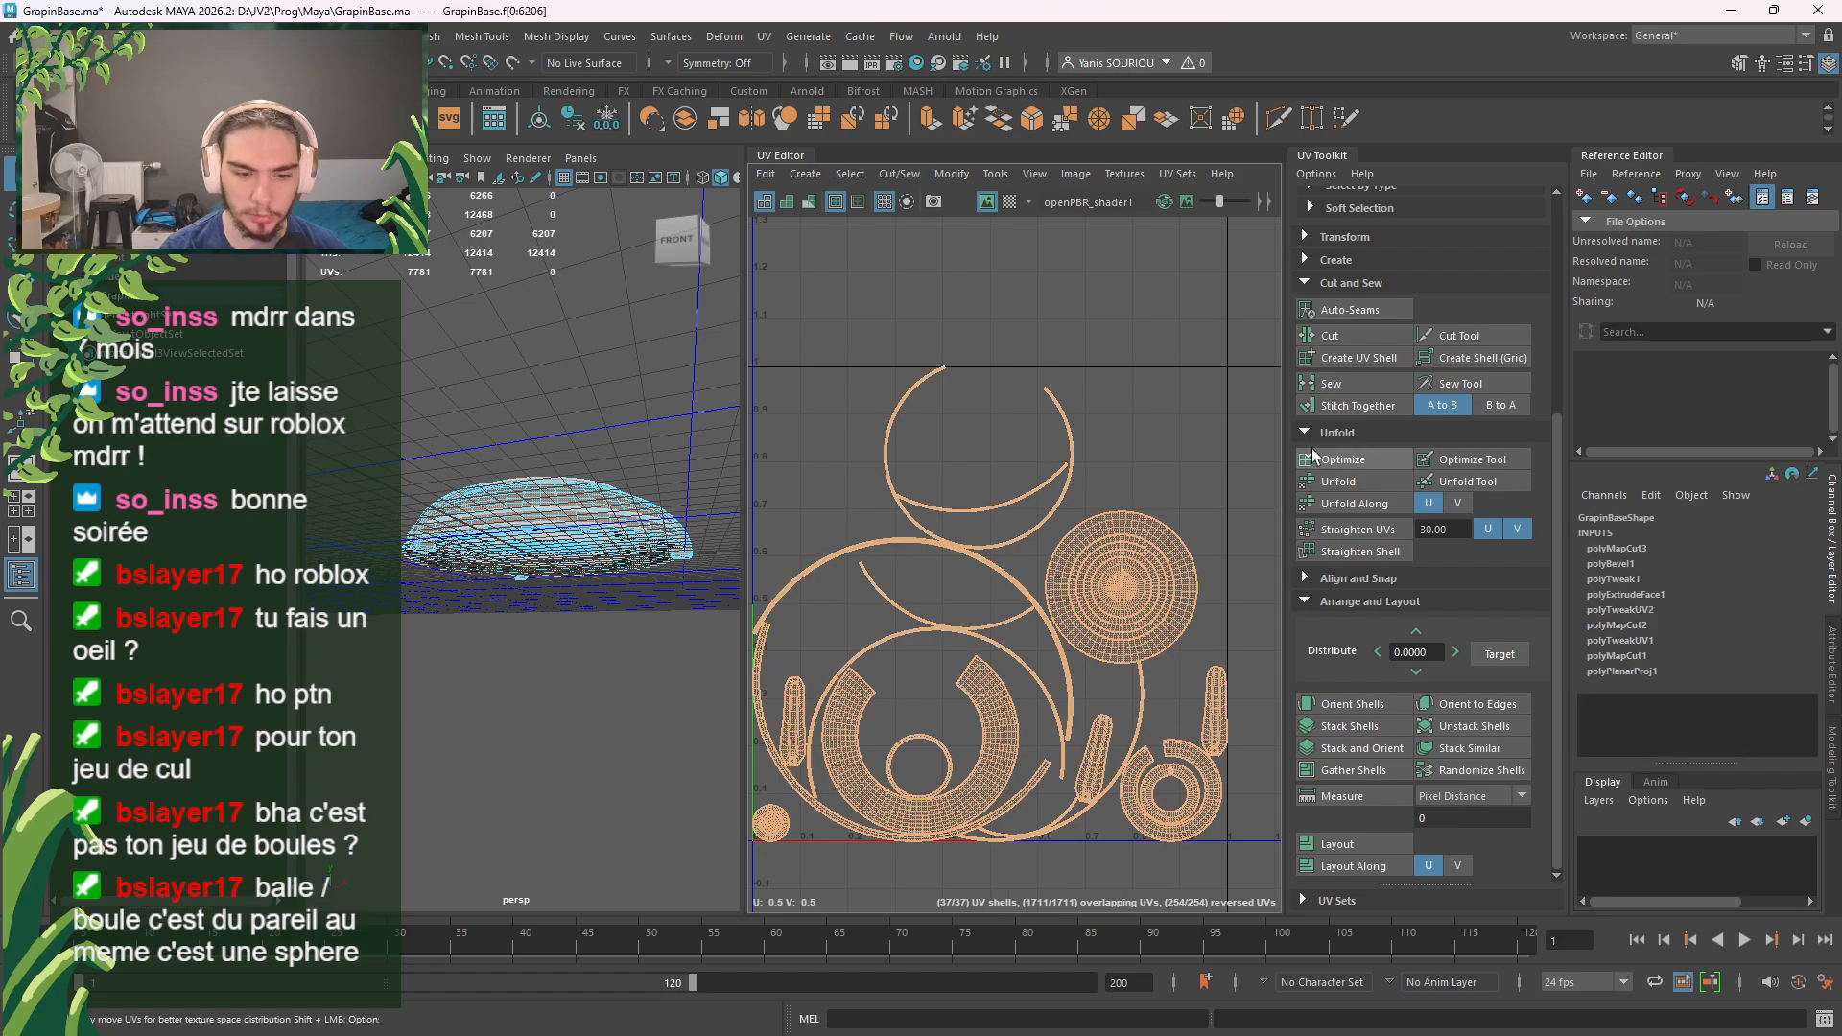
click(1340, 484)
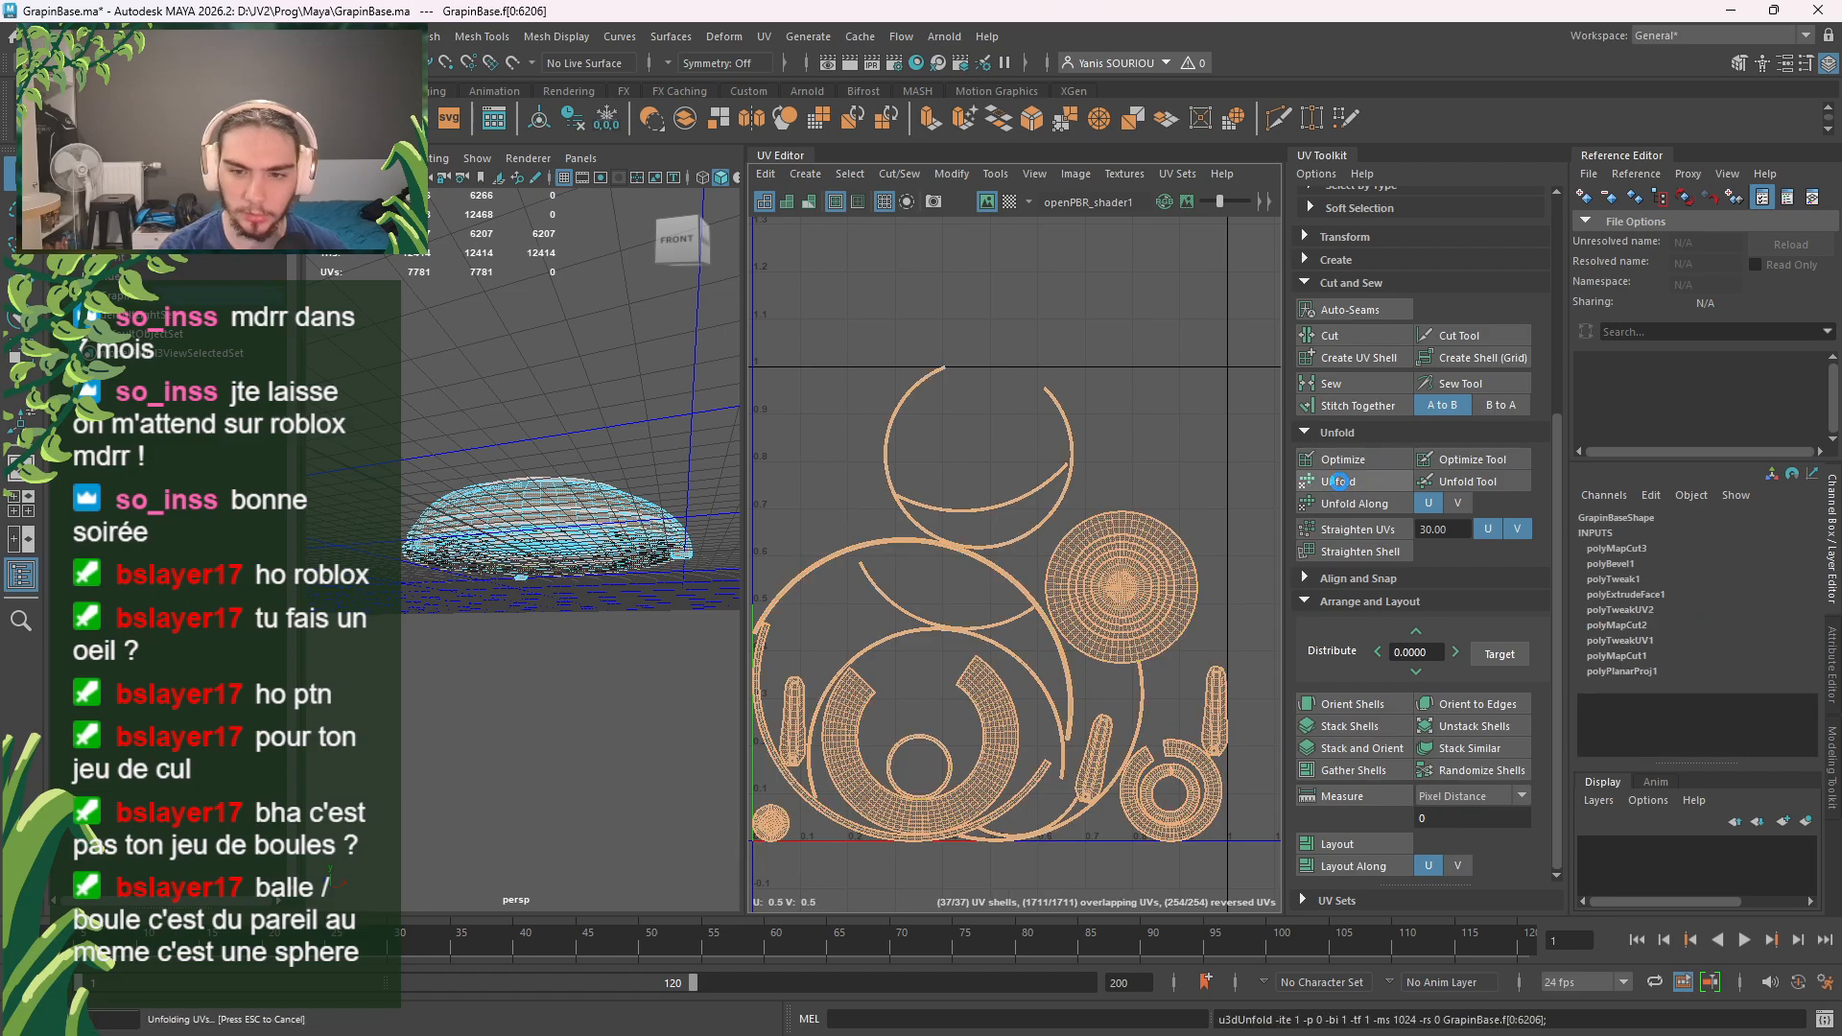
click(1338, 845)
click(1126, 434)
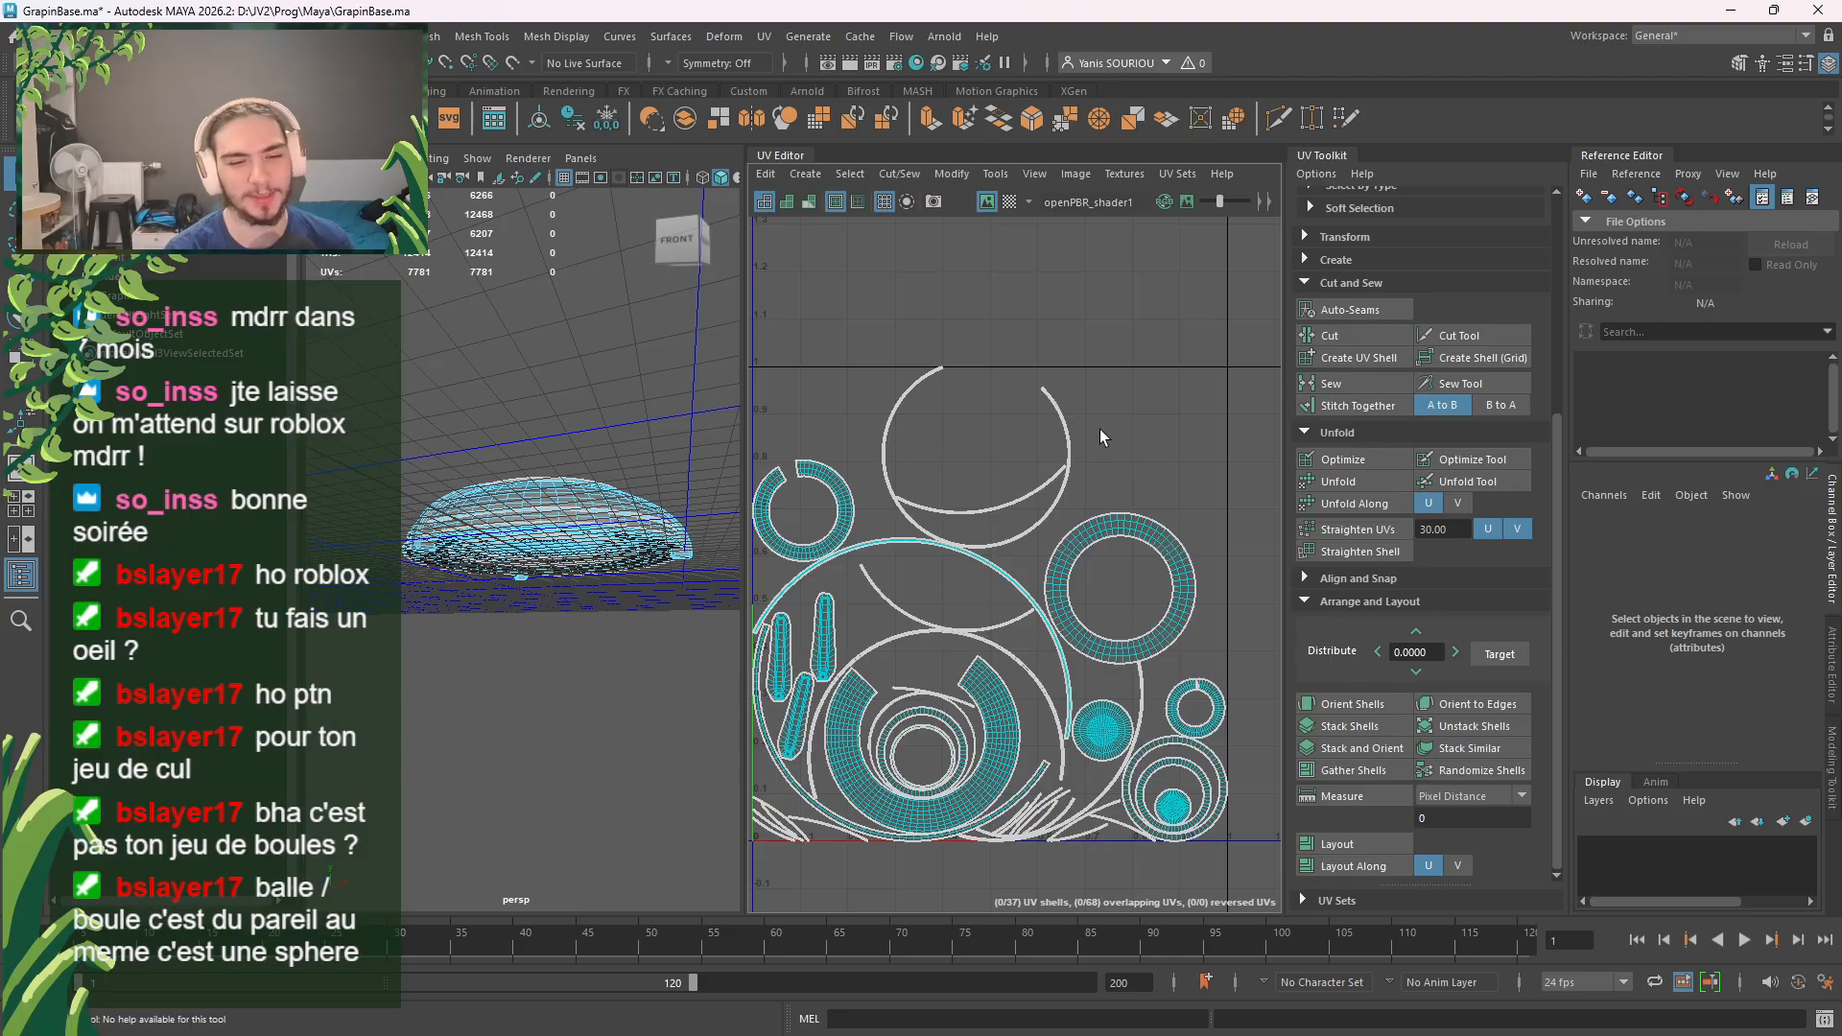
scroll(811, 581, up, 5)
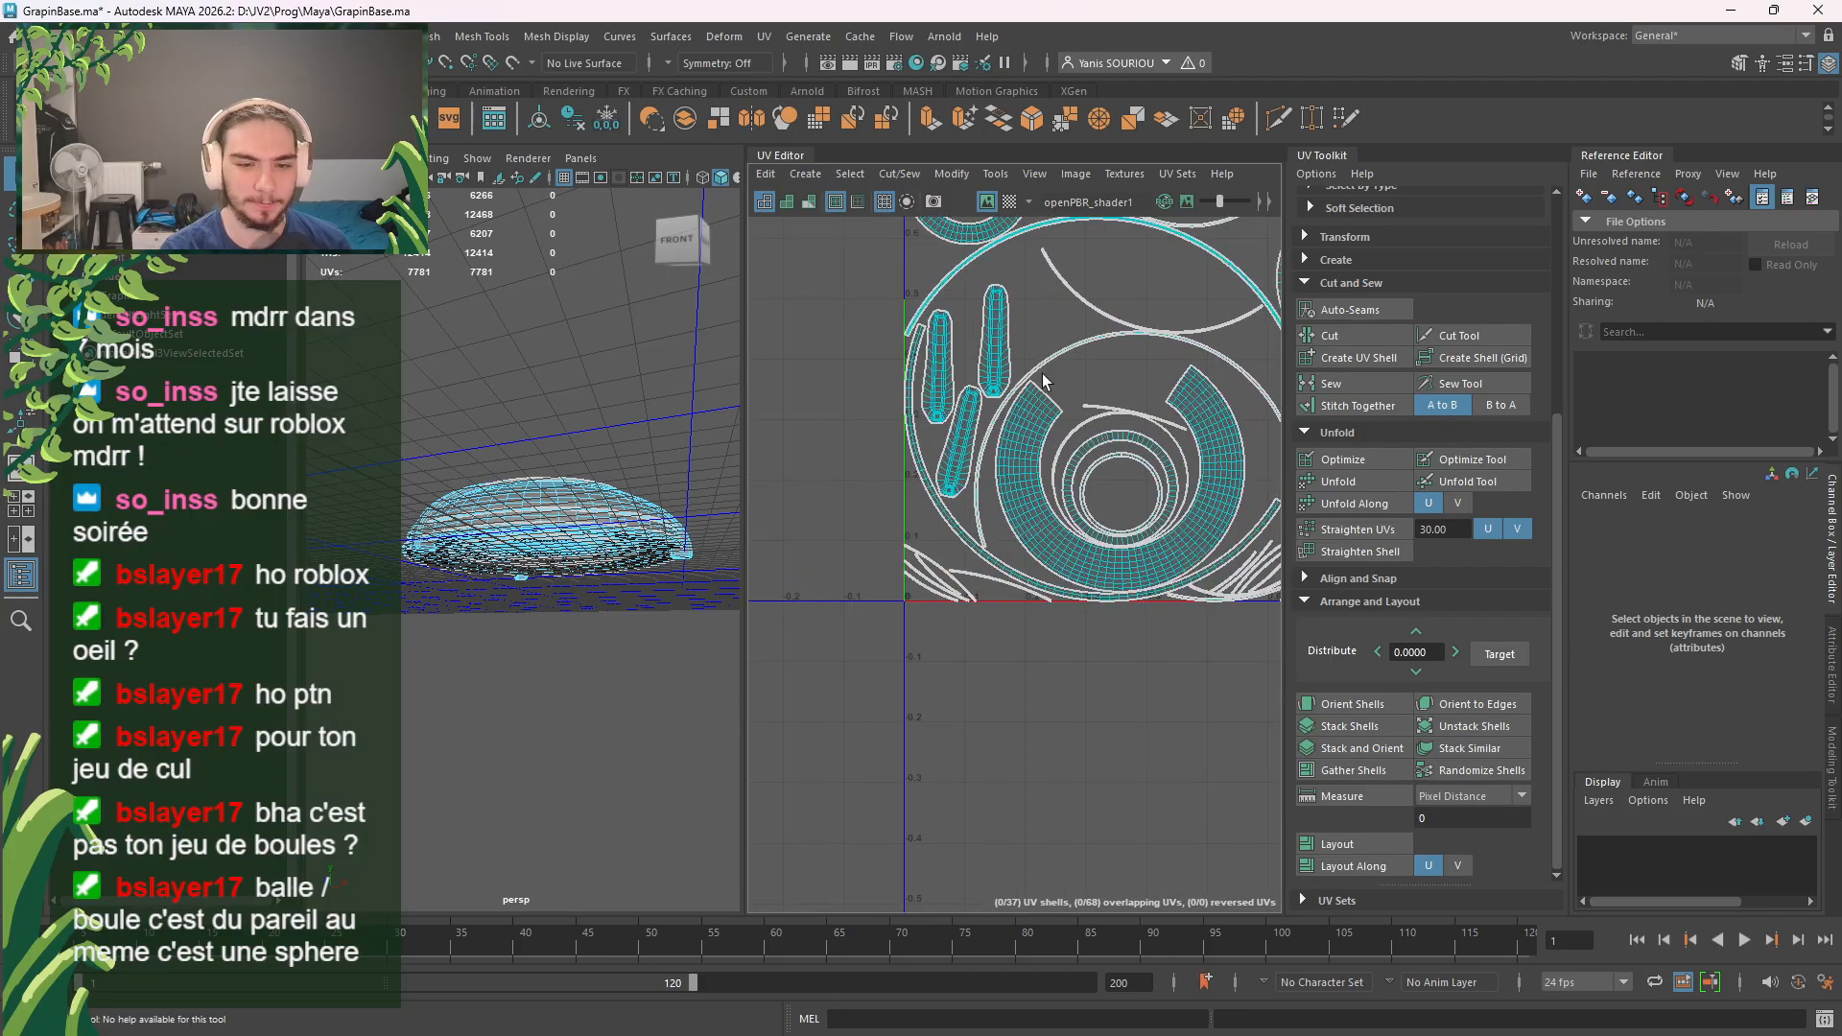
alt+drag(566, 508, 552, 641)
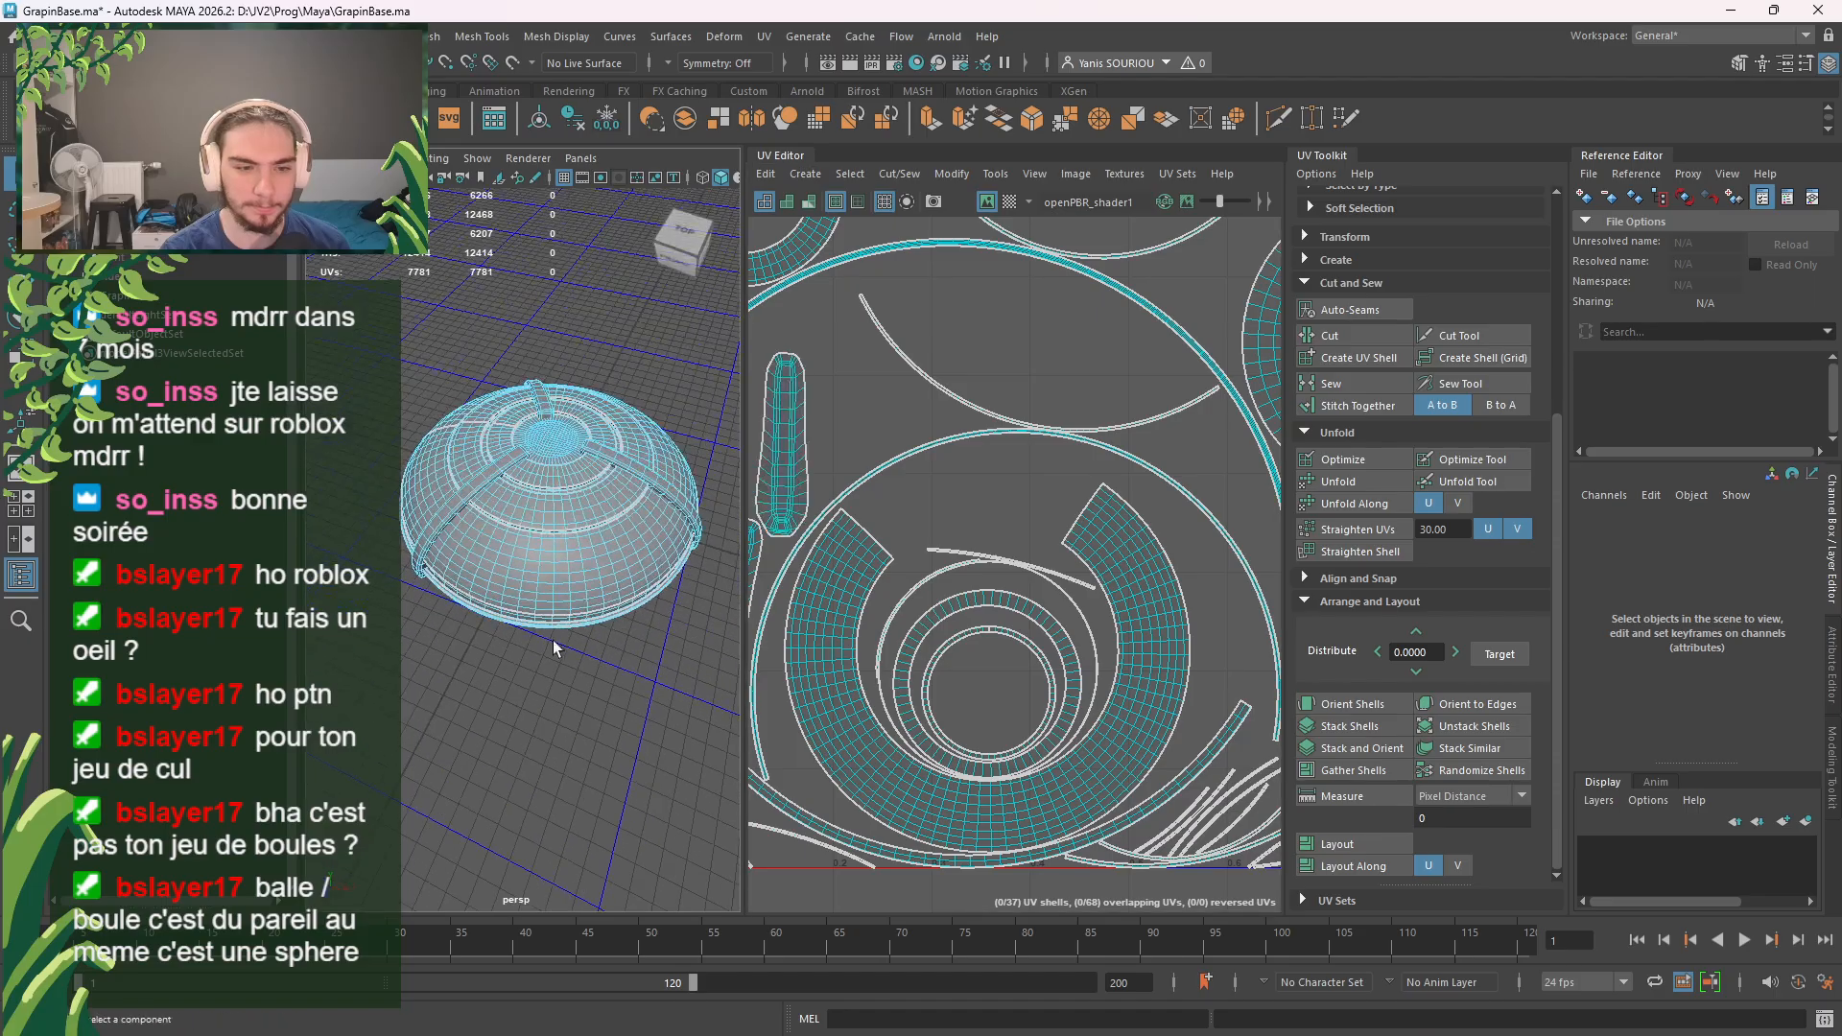
scroll(480, 565, up, 8)
scroll(532, 549, down, 5)
alt+drag(532, 550, 412, 467)
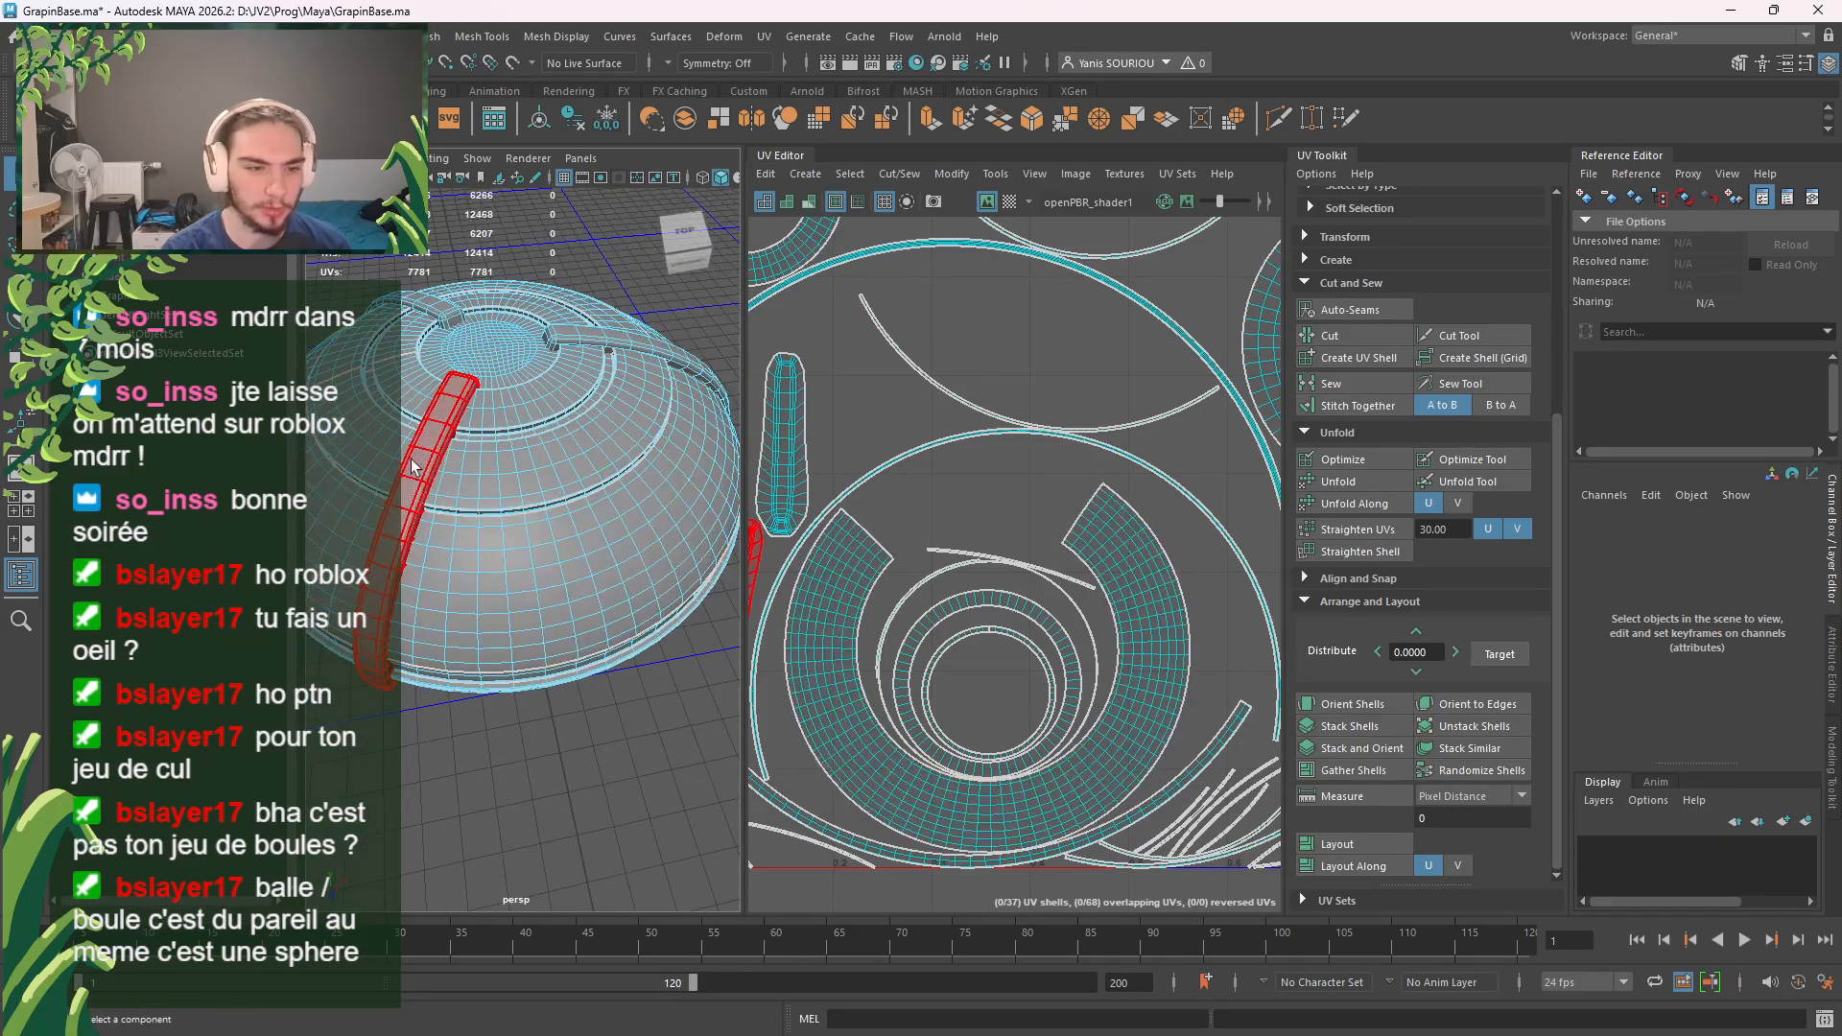
click(422, 464)
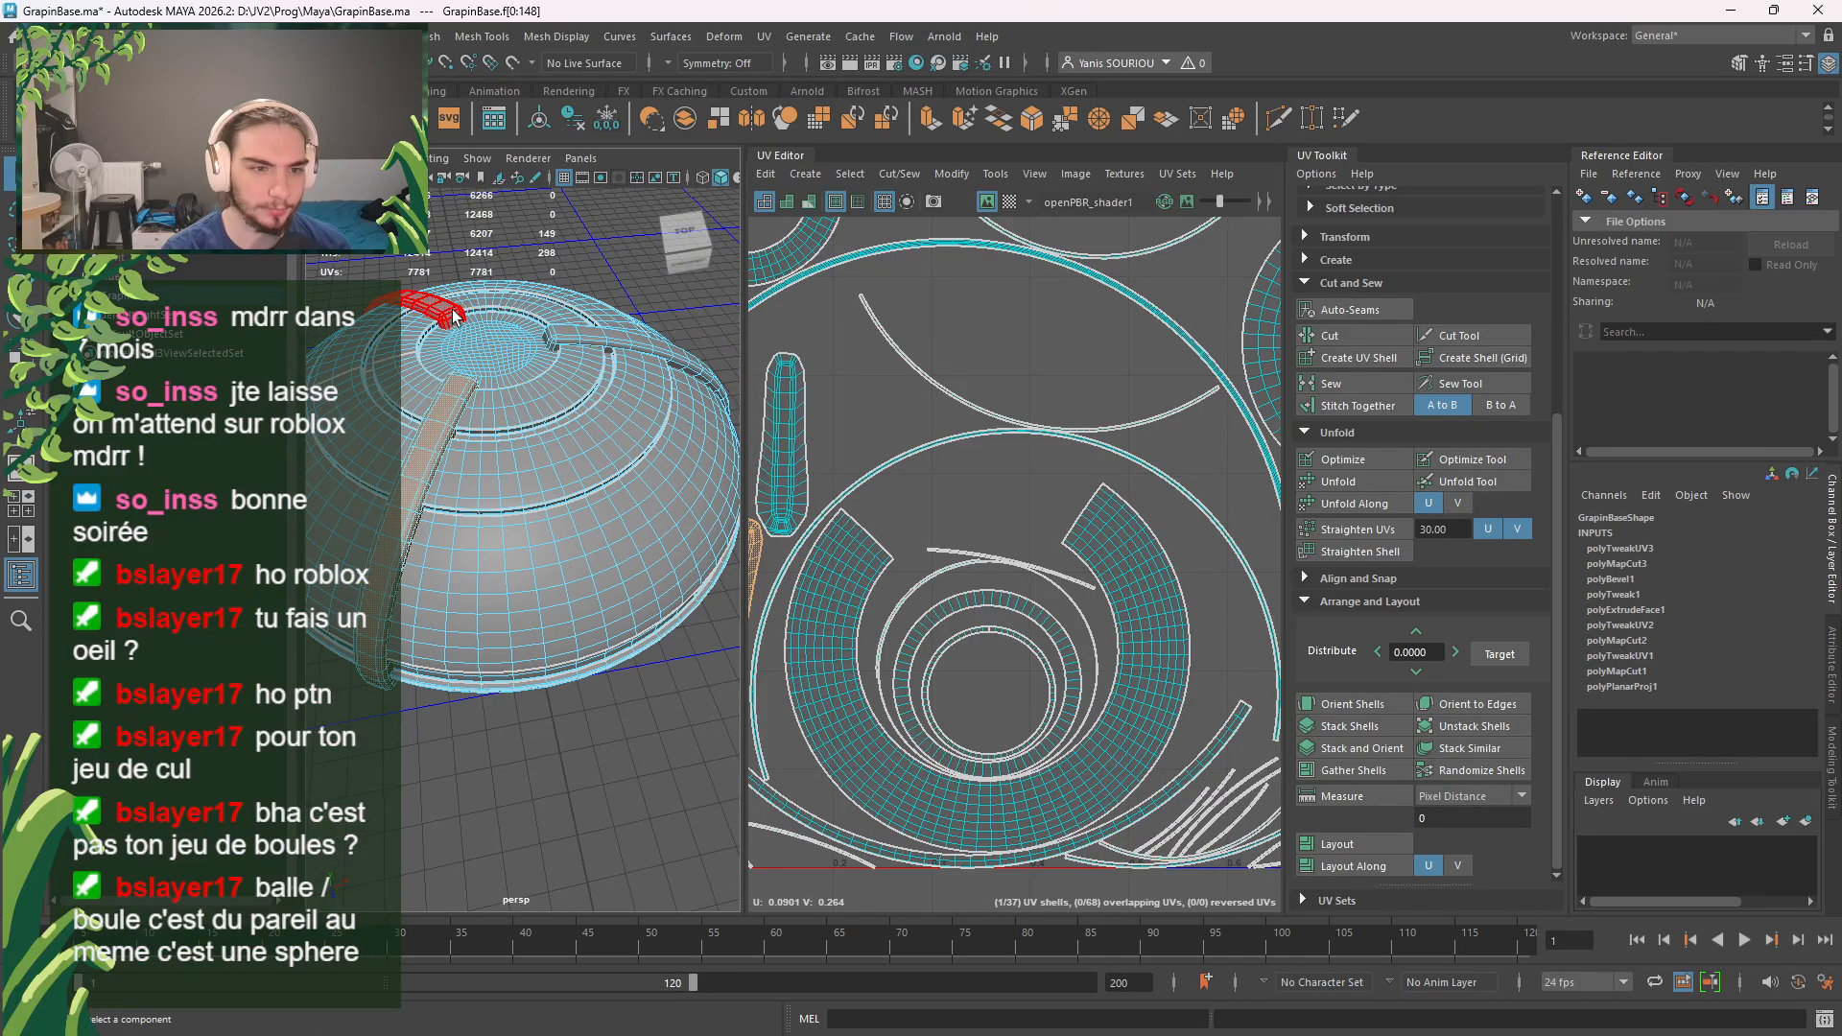
click(445, 313)
shift+click(566, 335)
shift+click(455, 401)
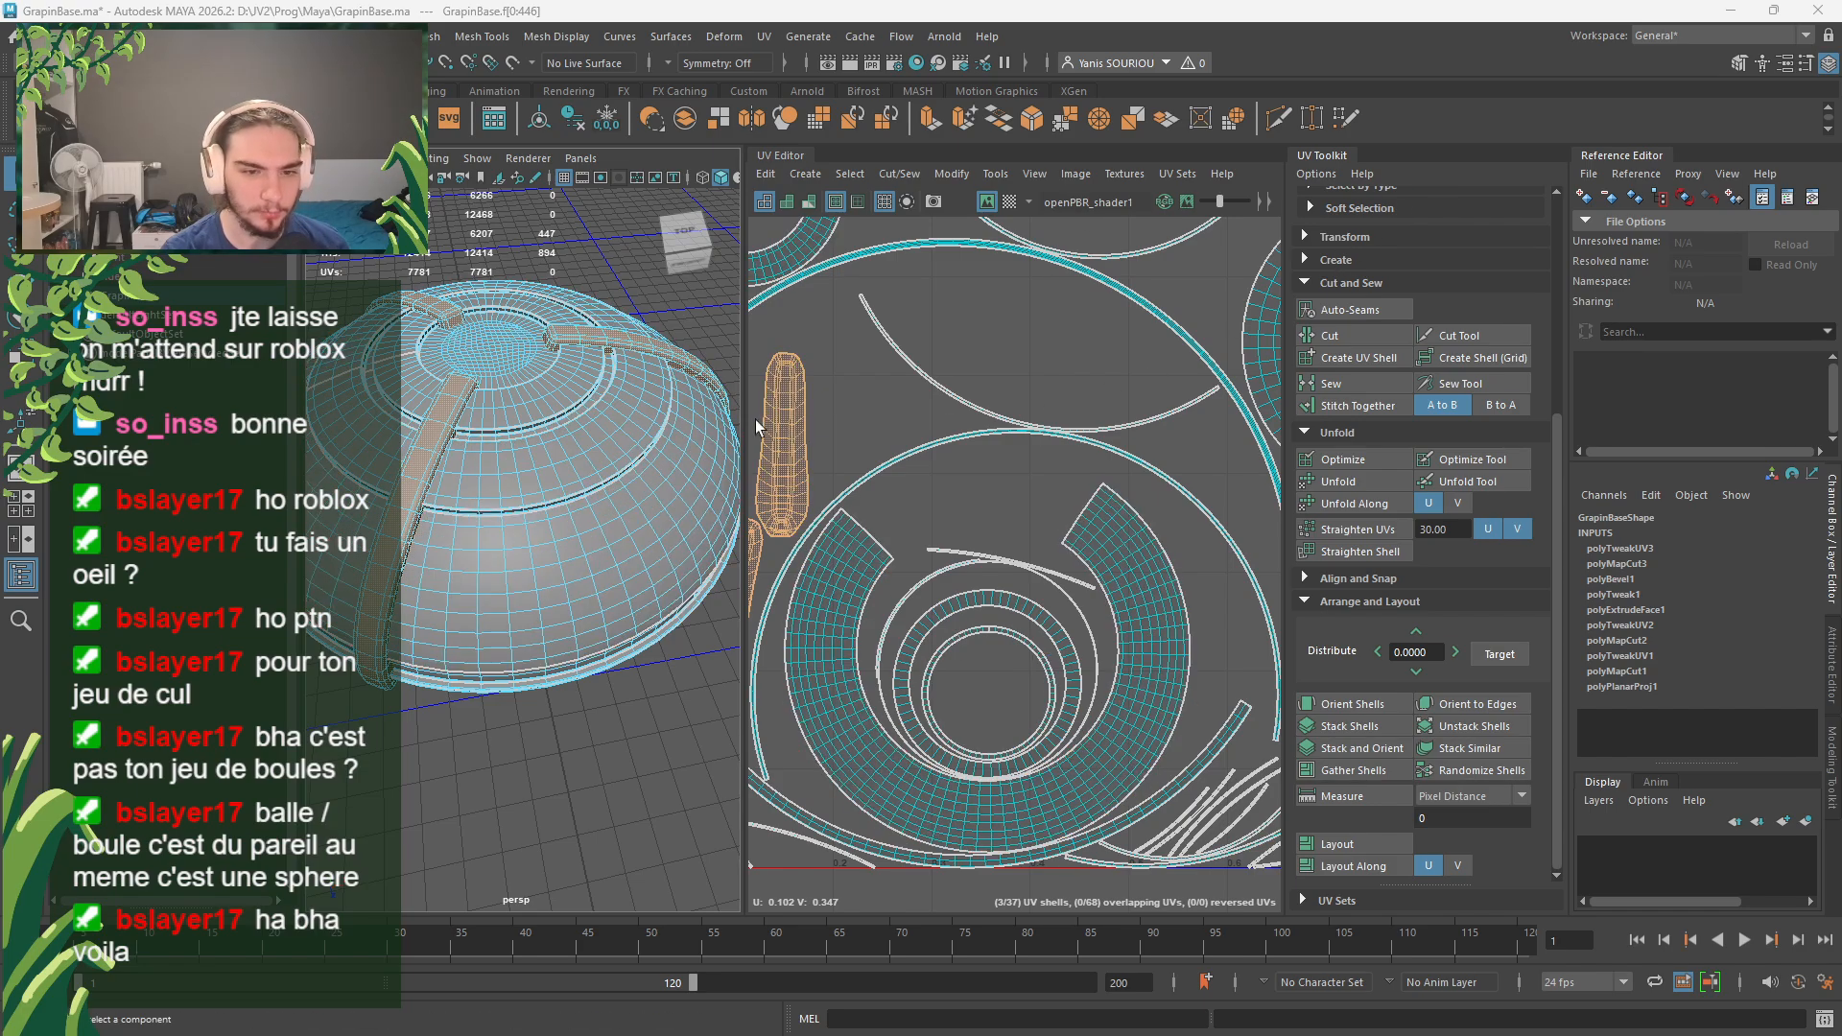
scroll(756, 418, up, 3)
scroll(418, 576, up, 5)
scroll(422, 583, down, 2)
alt+drag(422, 583, 577, 492)
click(641, 330)
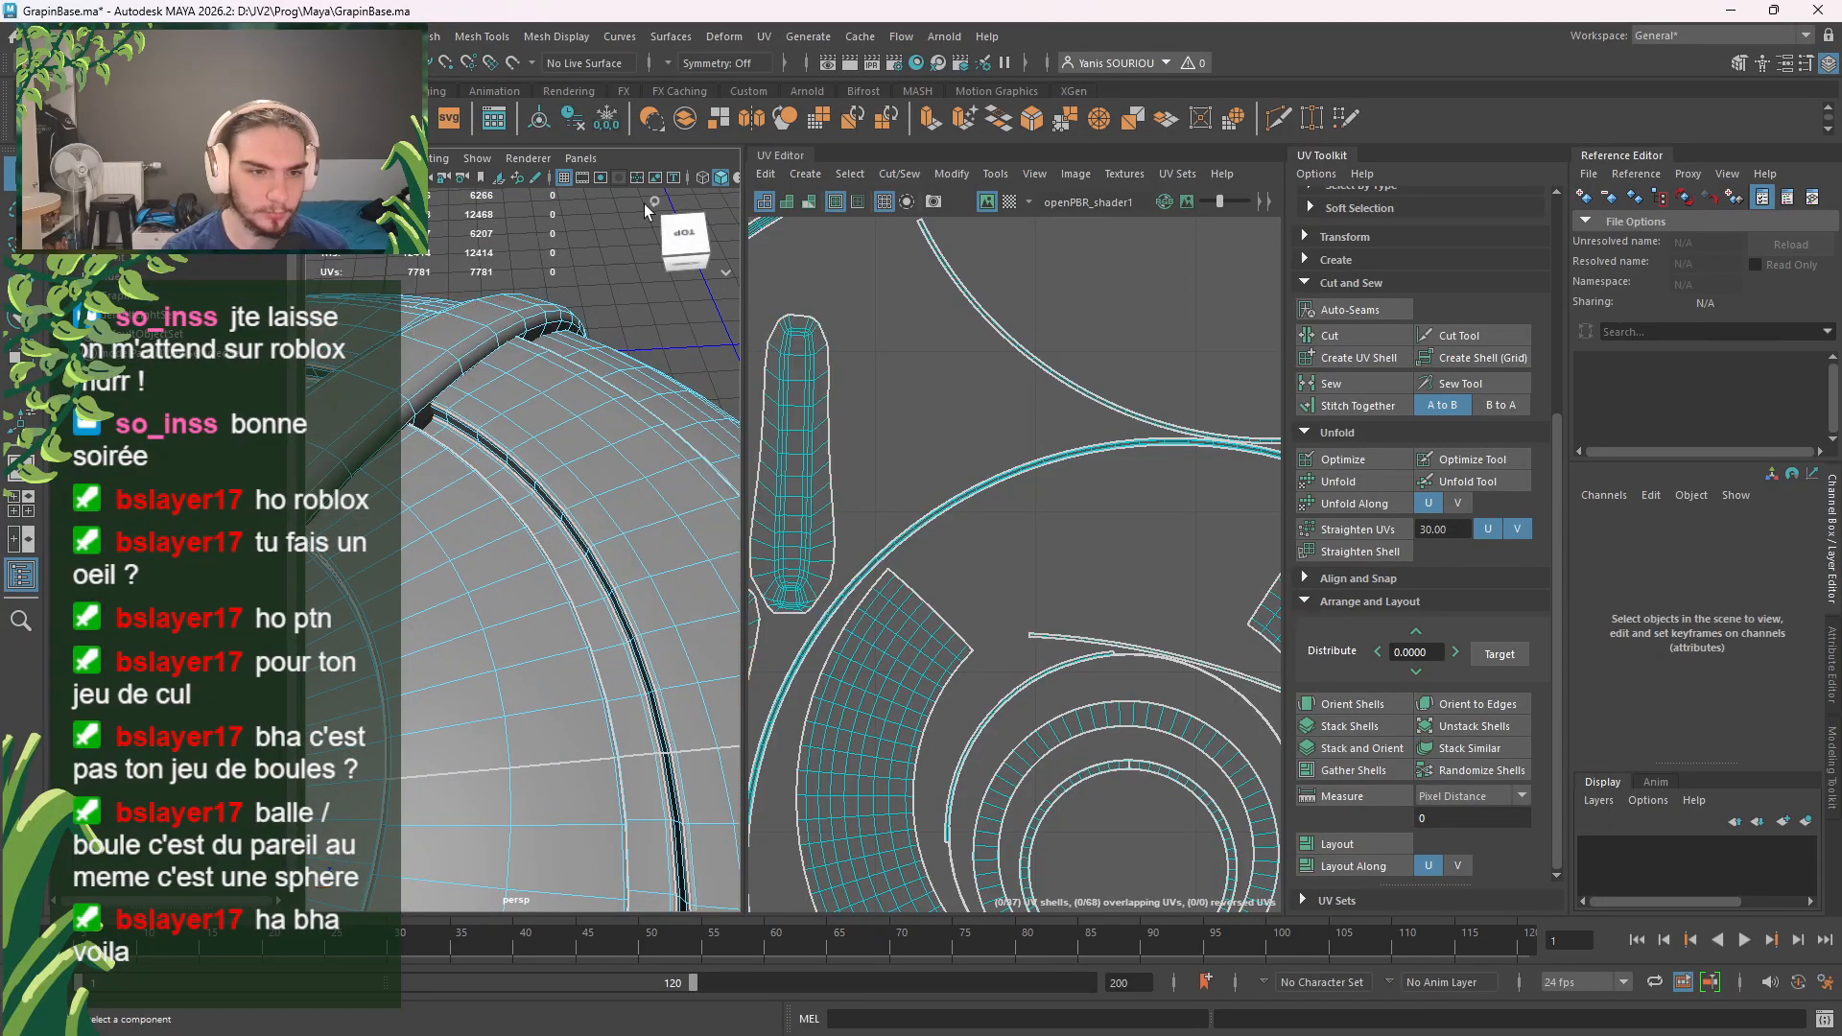
alt+middle_drag(554, 394, 781, 342)
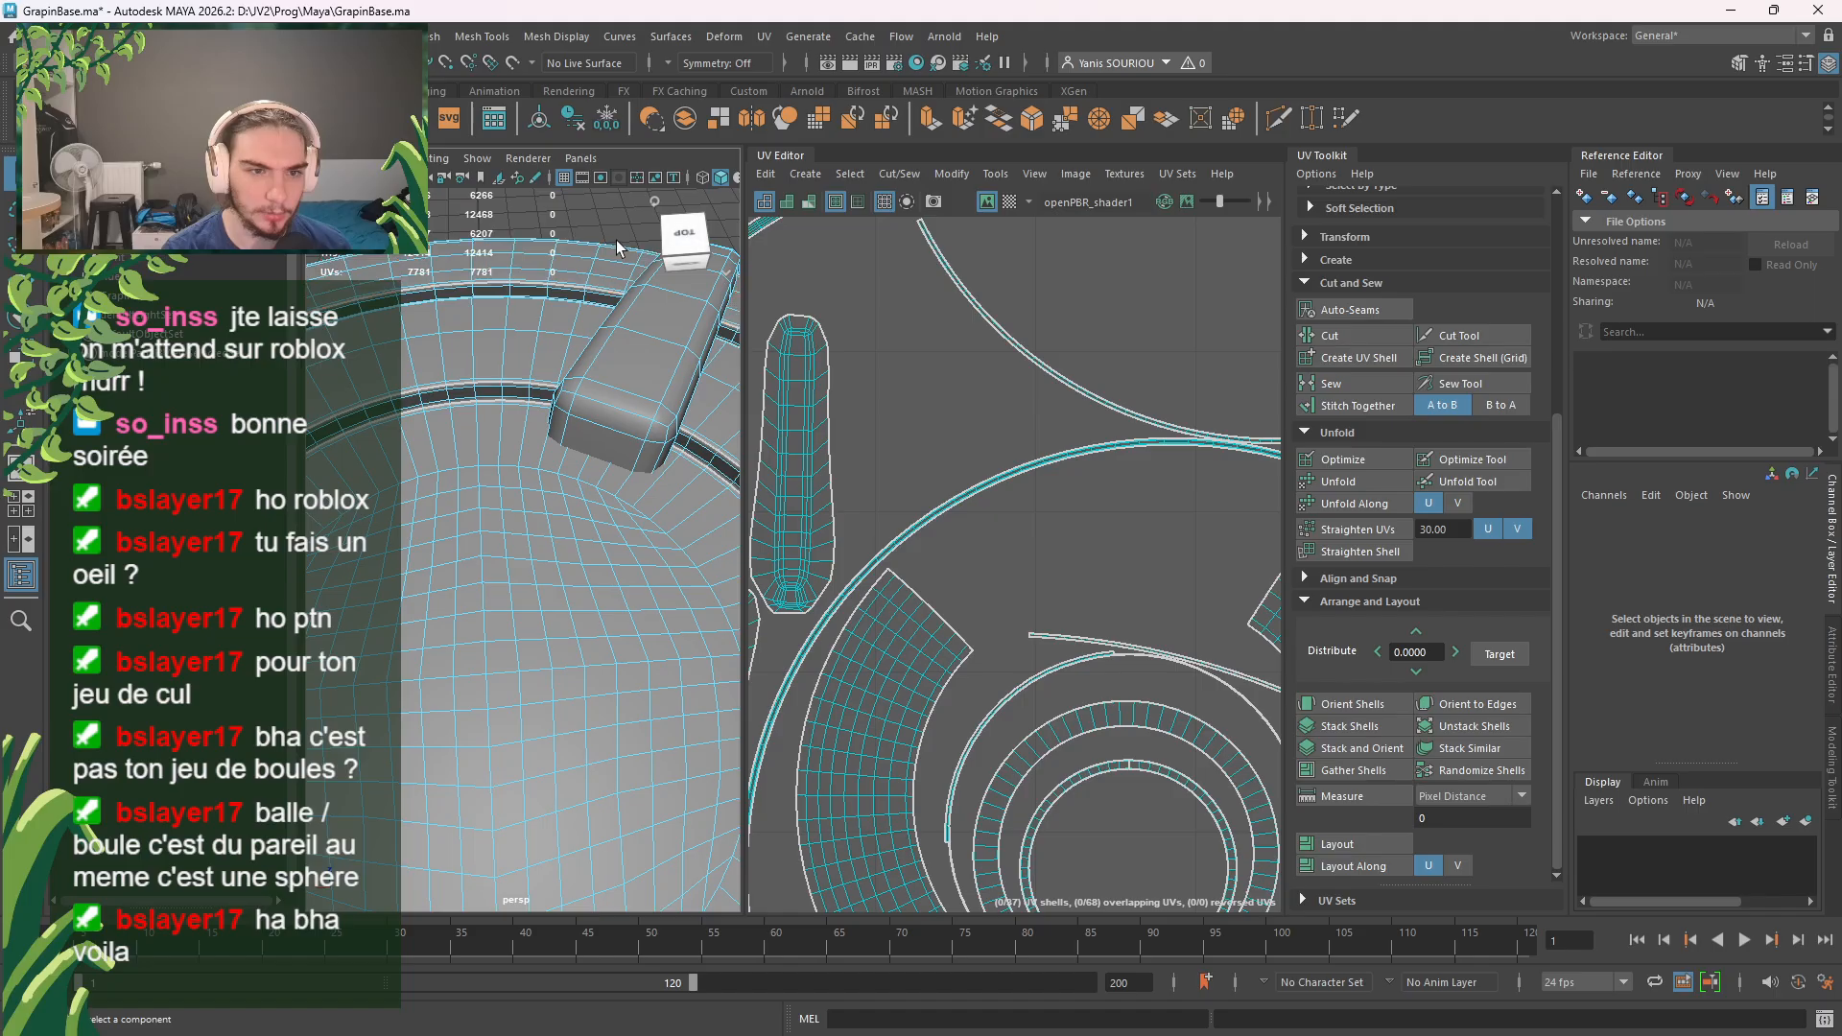
Step: Select all faces of the three raised arms on the dome and isolate them in the viewport
right_drag(617, 241, 649, 226)
key(f)
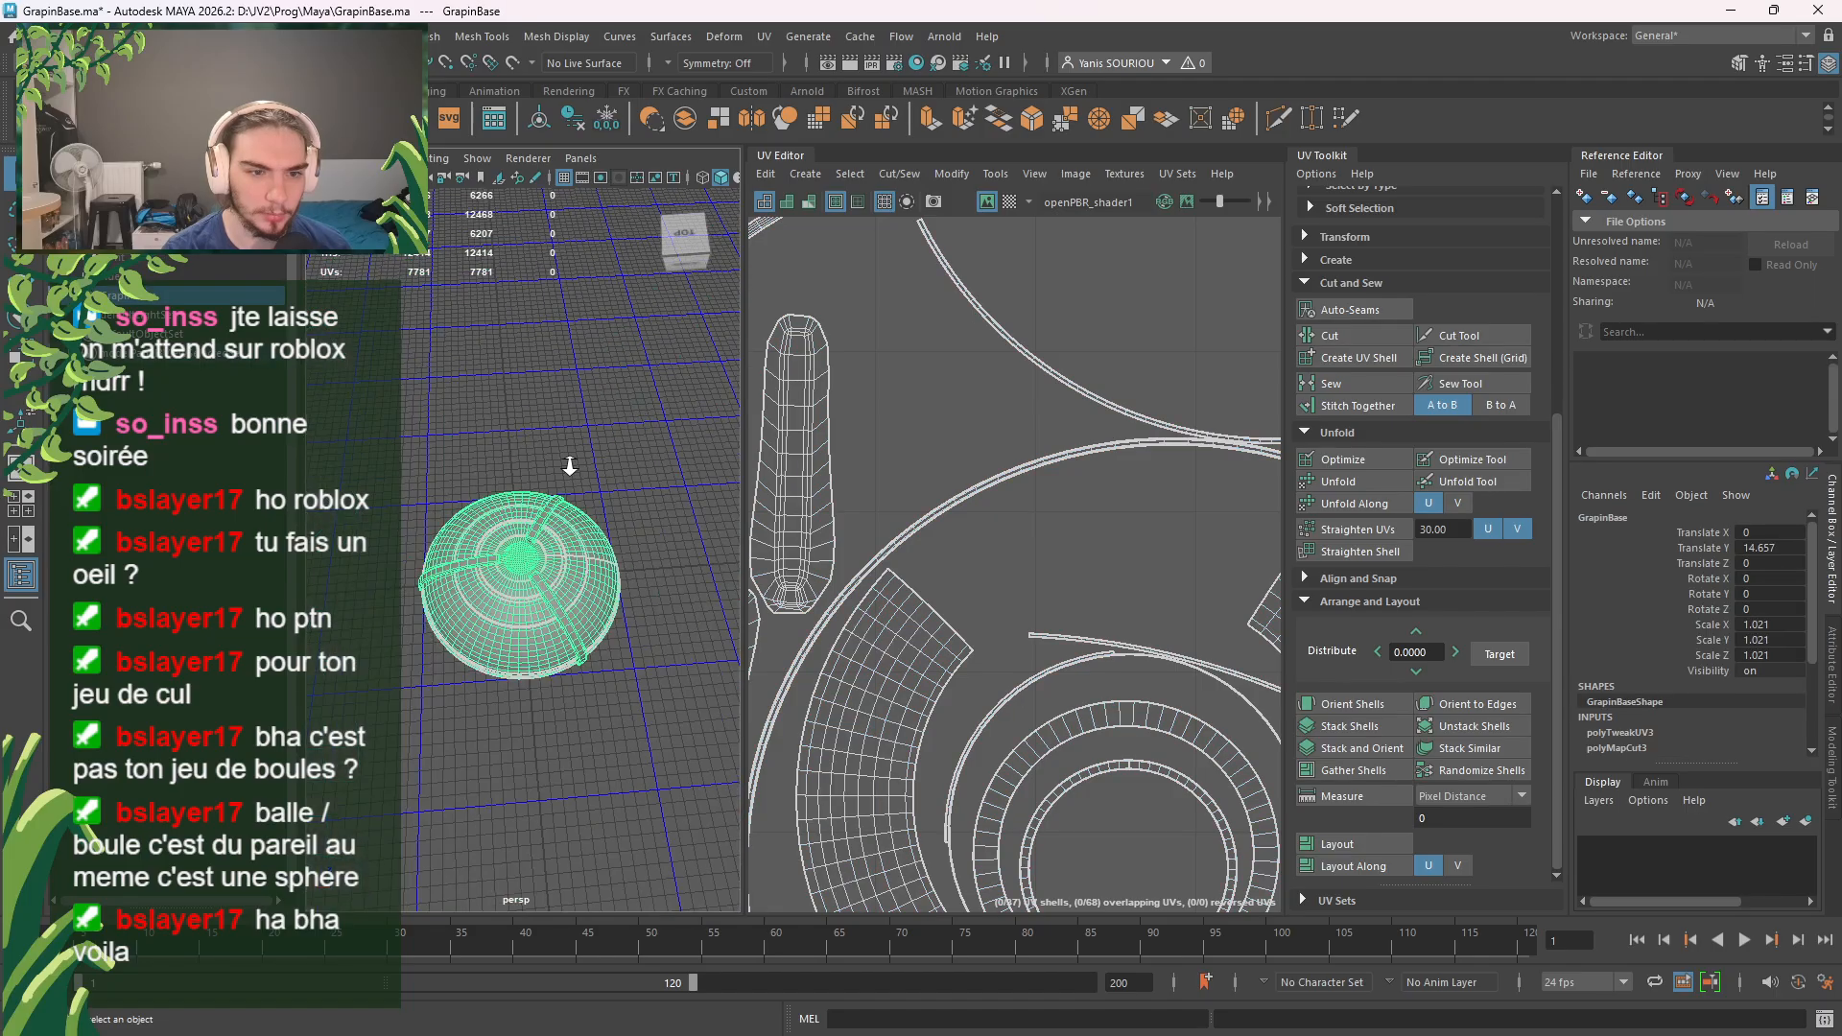
scroll(566, 468, up, 5)
right_drag(566, 479, 566, 523)
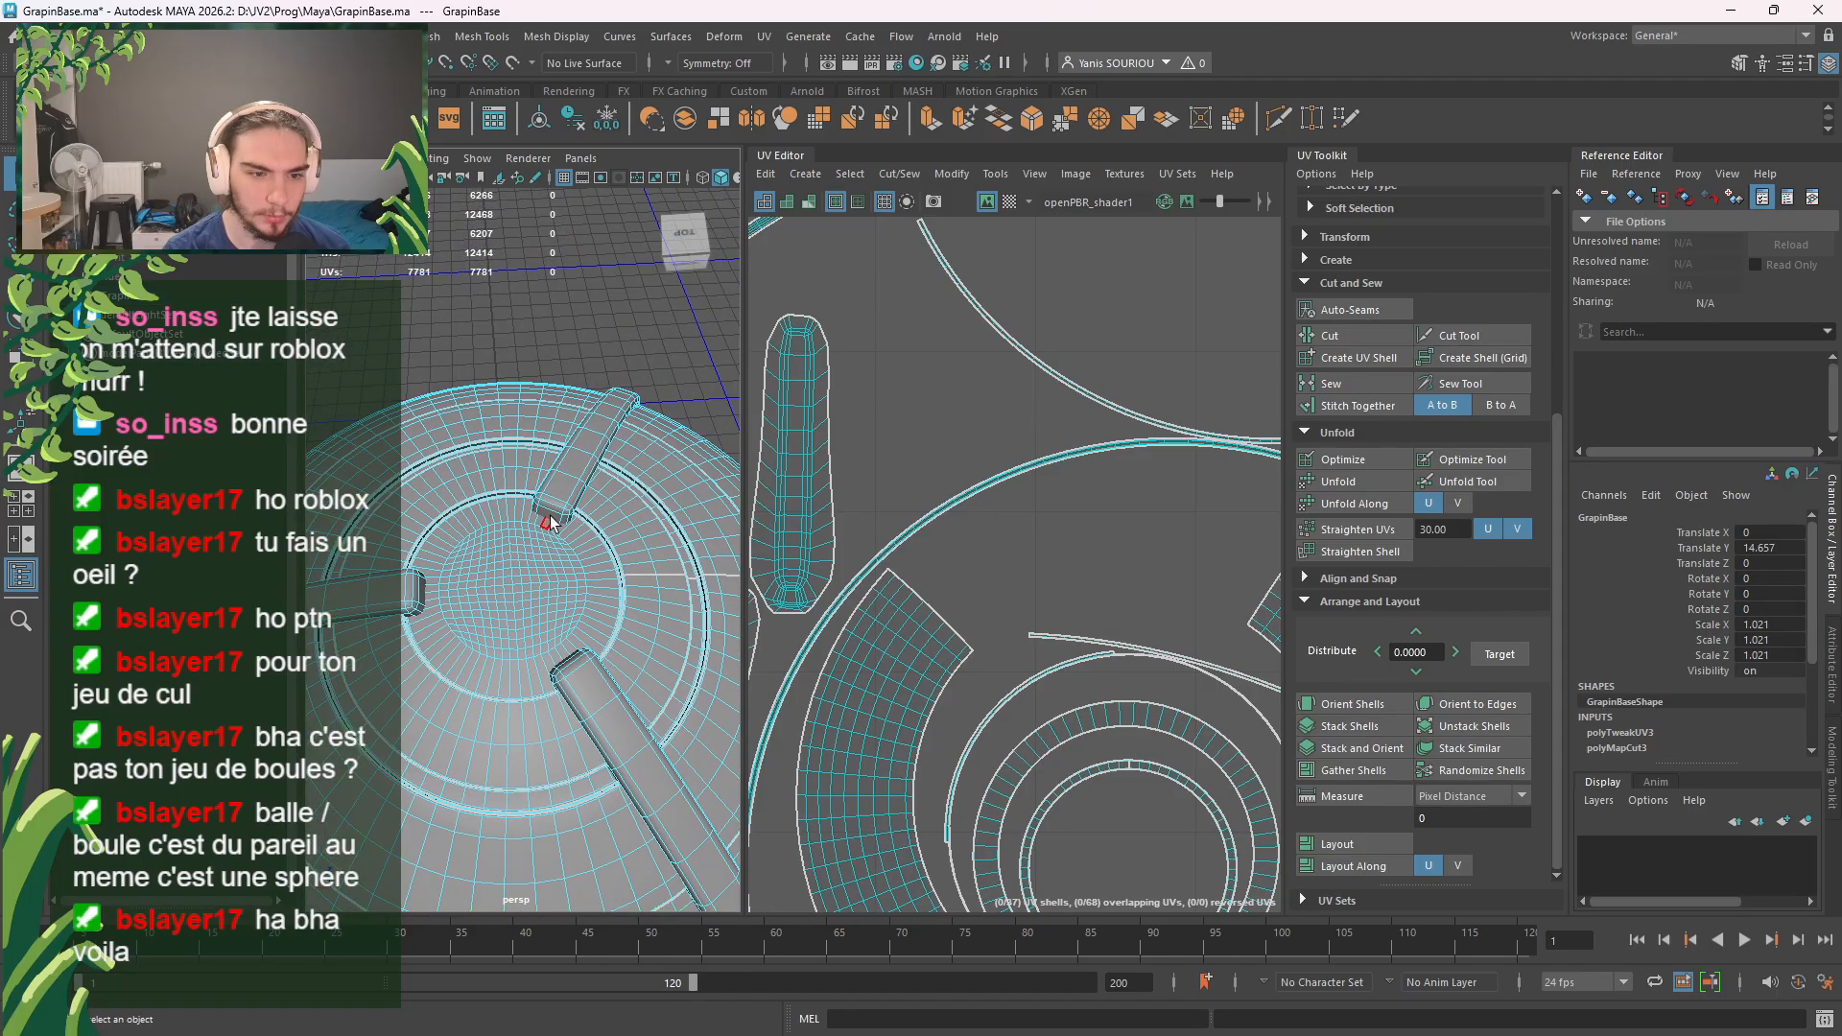
shift+double_click(404, 589)
shift+double_click(594, 690)
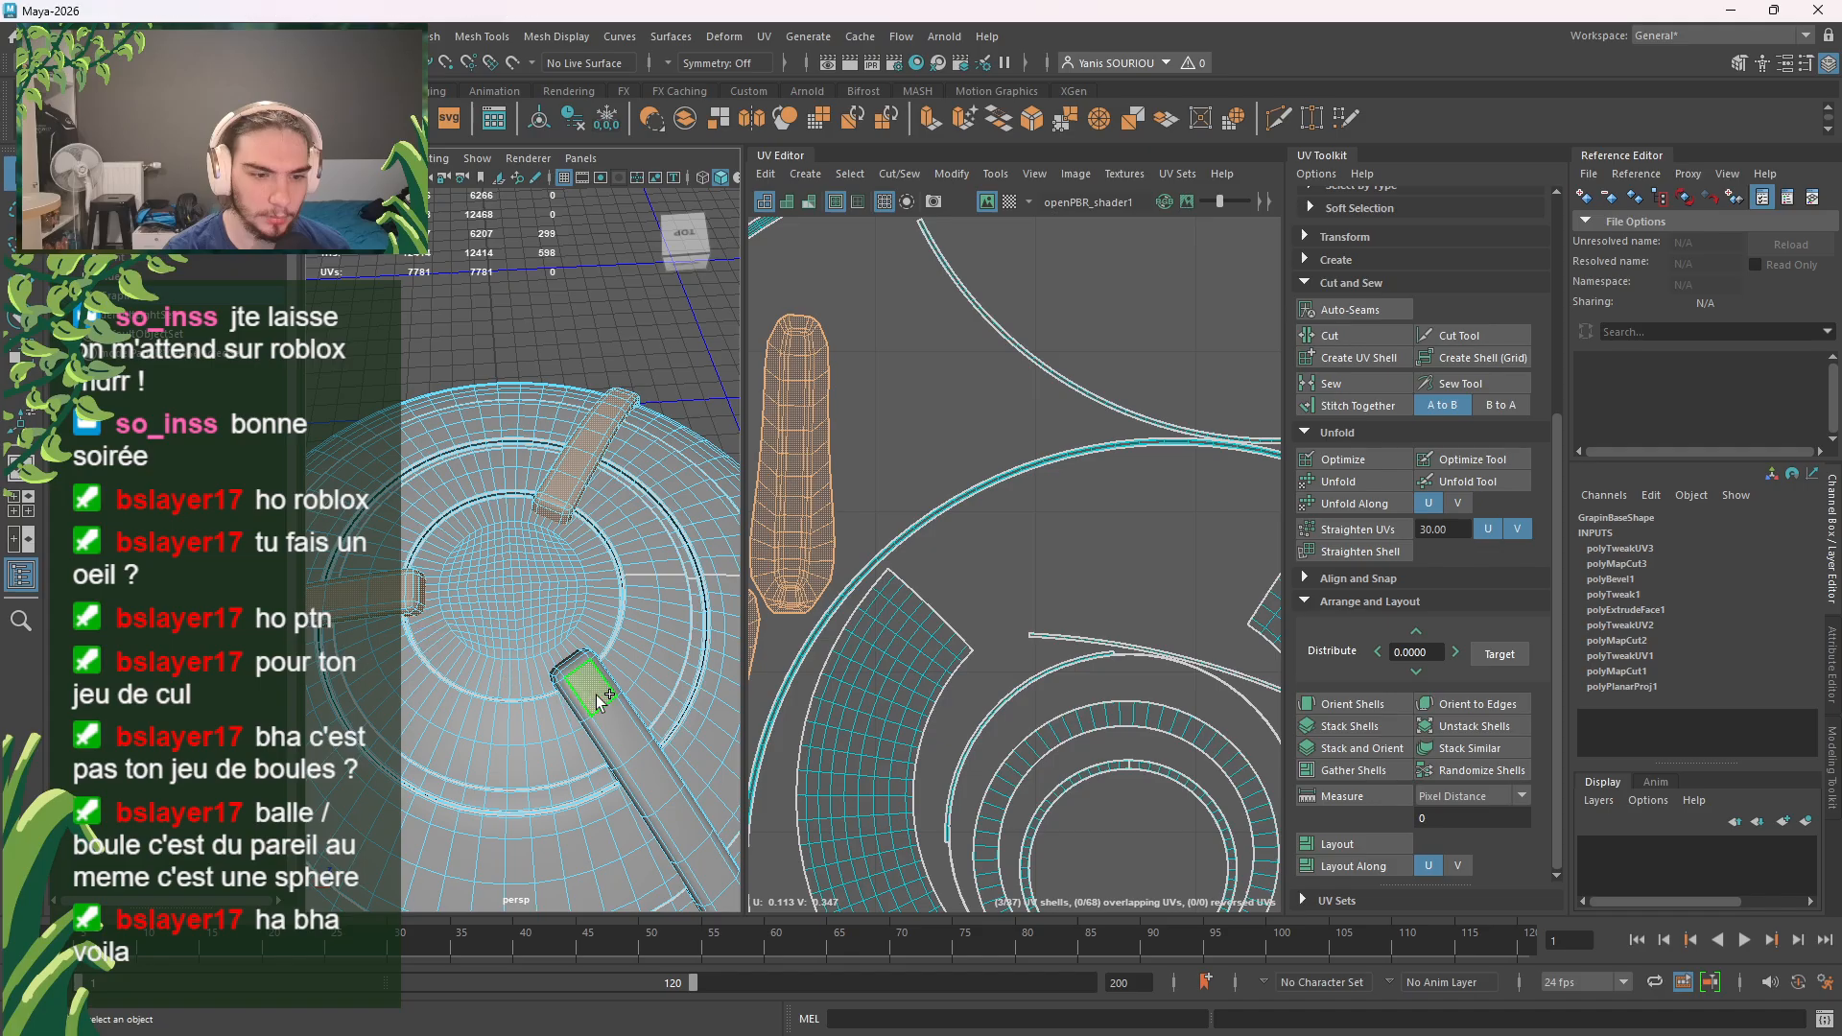
drag(743, 465, 697, 538)
click(923, 177)
click(551, 554)
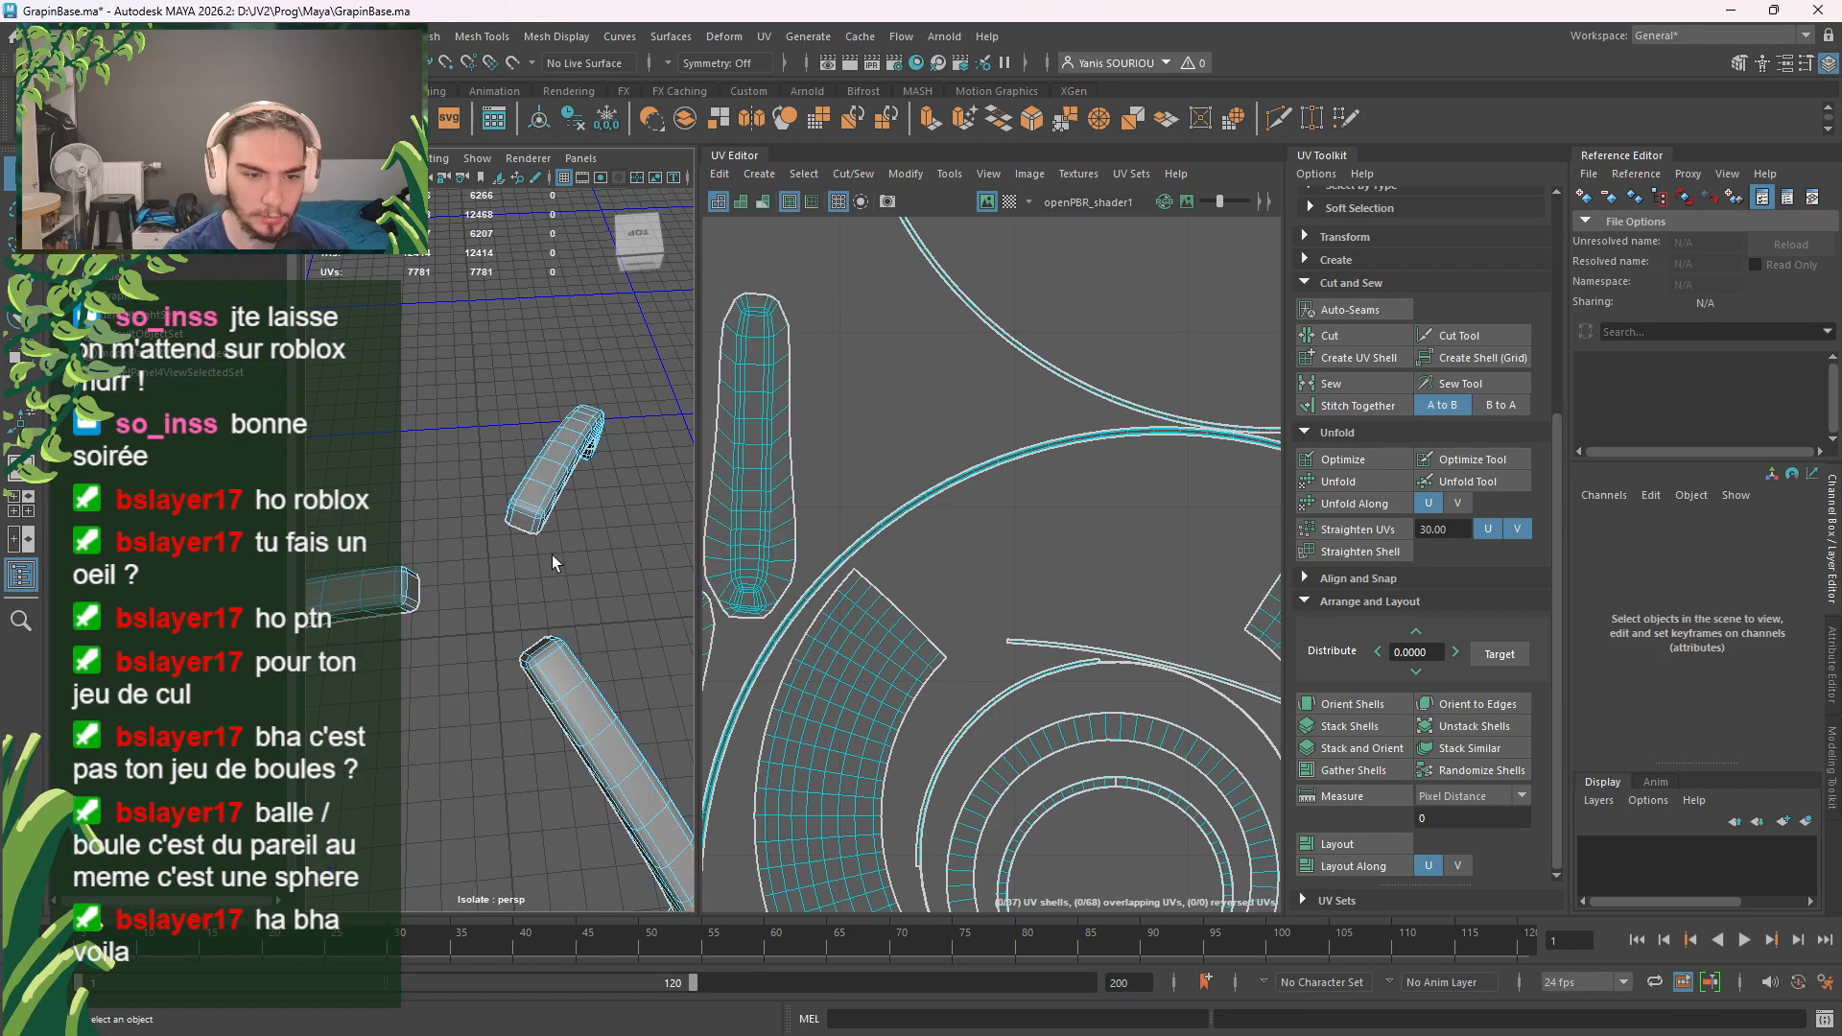
Step: Select the corner and border edges at both ends of one isolated arm as UV seams
scroll(551, 551, down, 5)
alt+drag(550, 543, 520, 515)
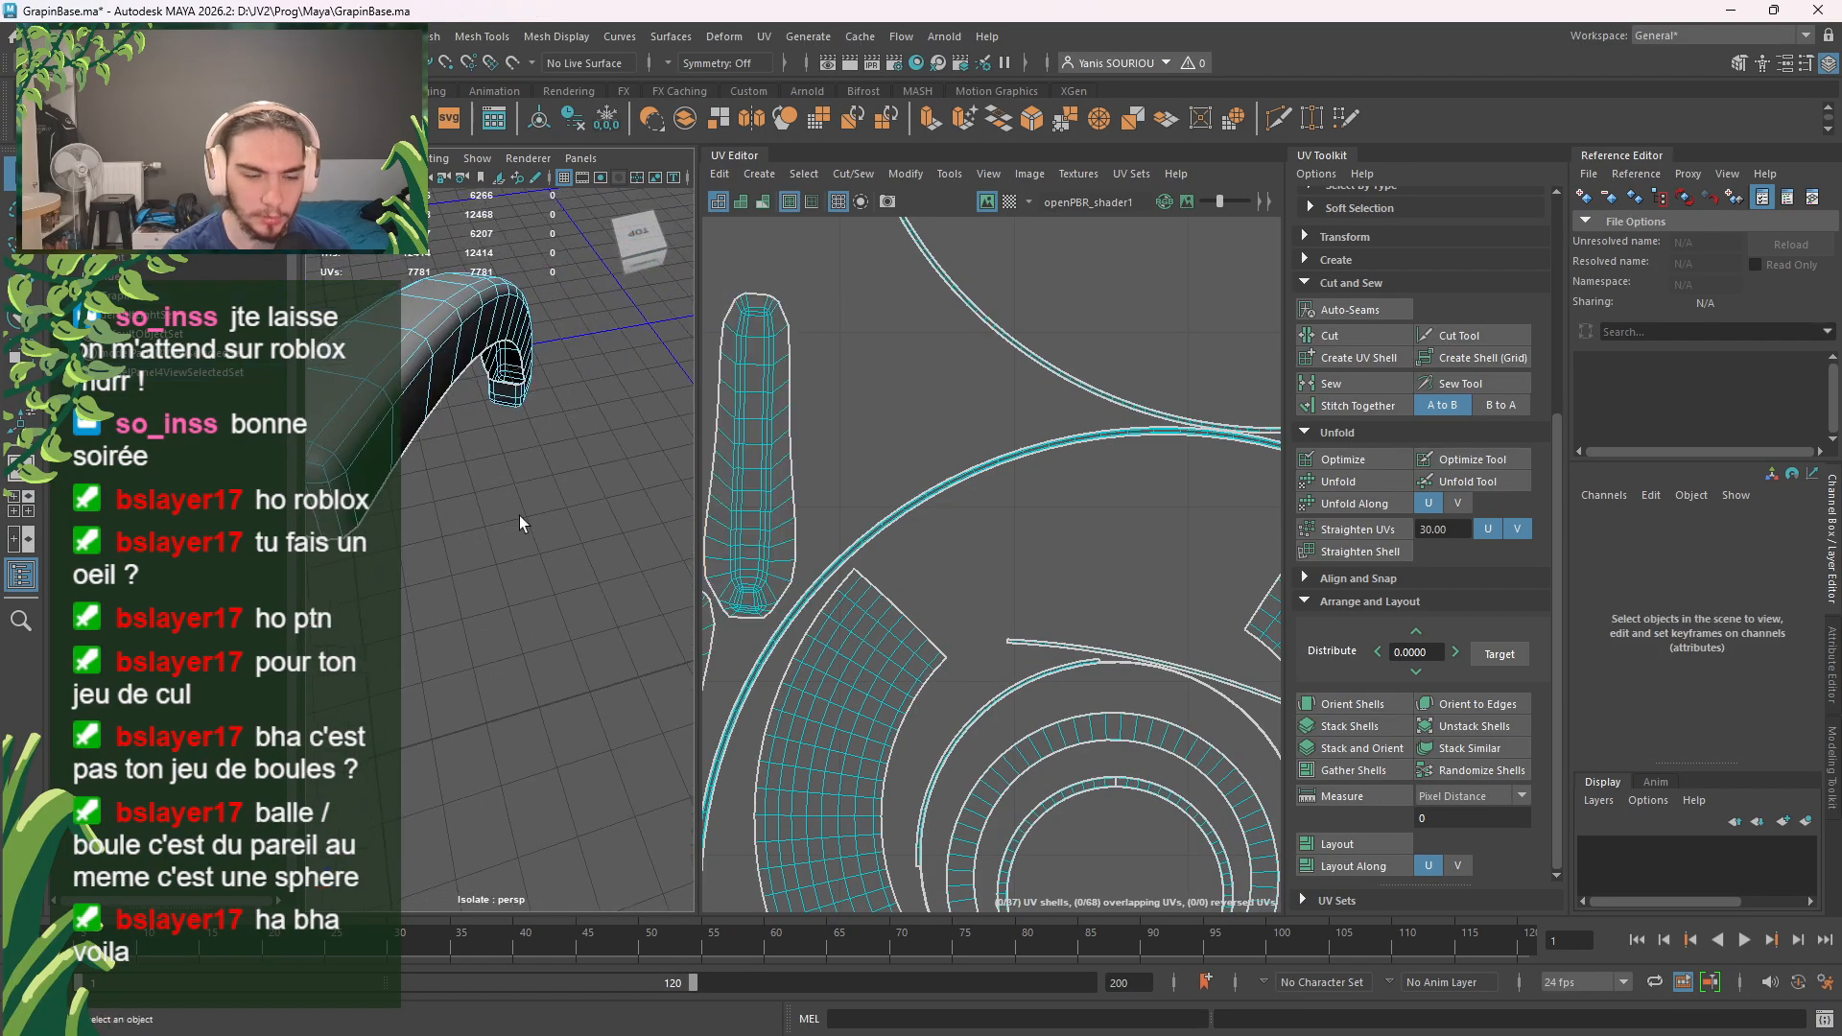
right_drag(520, 515, 472, 469)
click(299, 520)
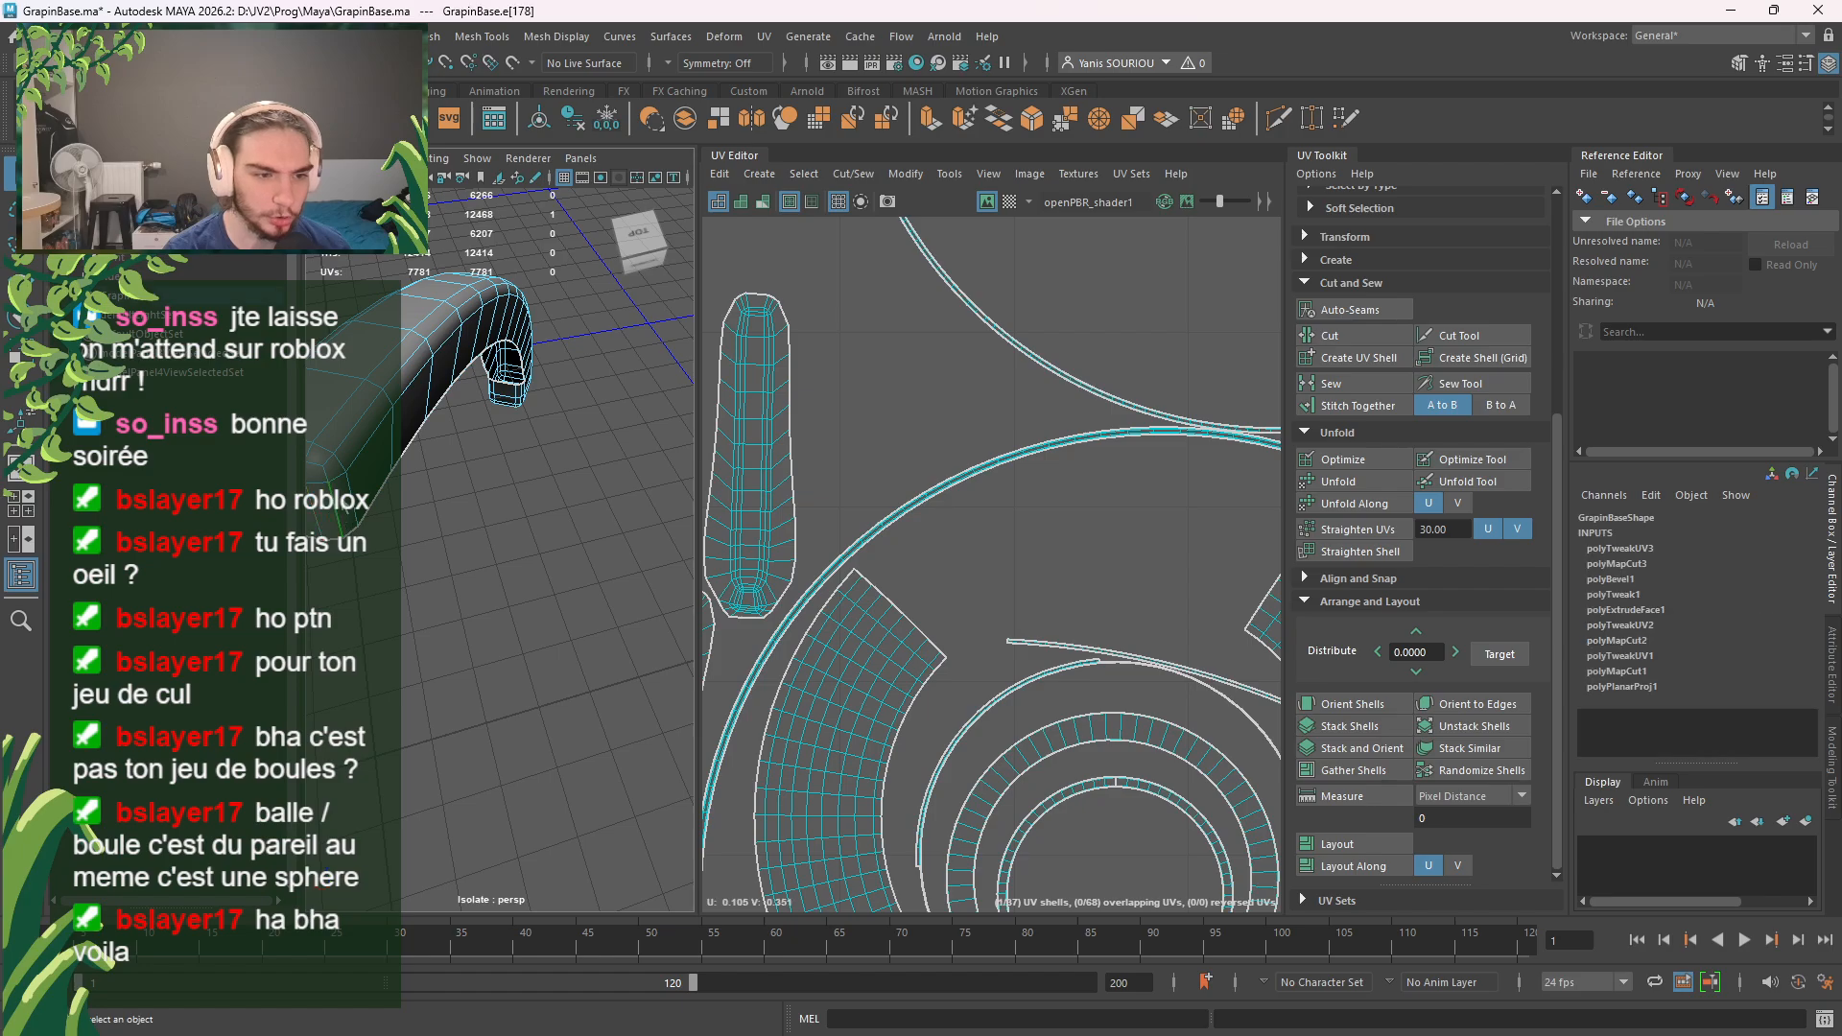
alt+drag(385, 550, 539, 576)
shift+click(413, 559)
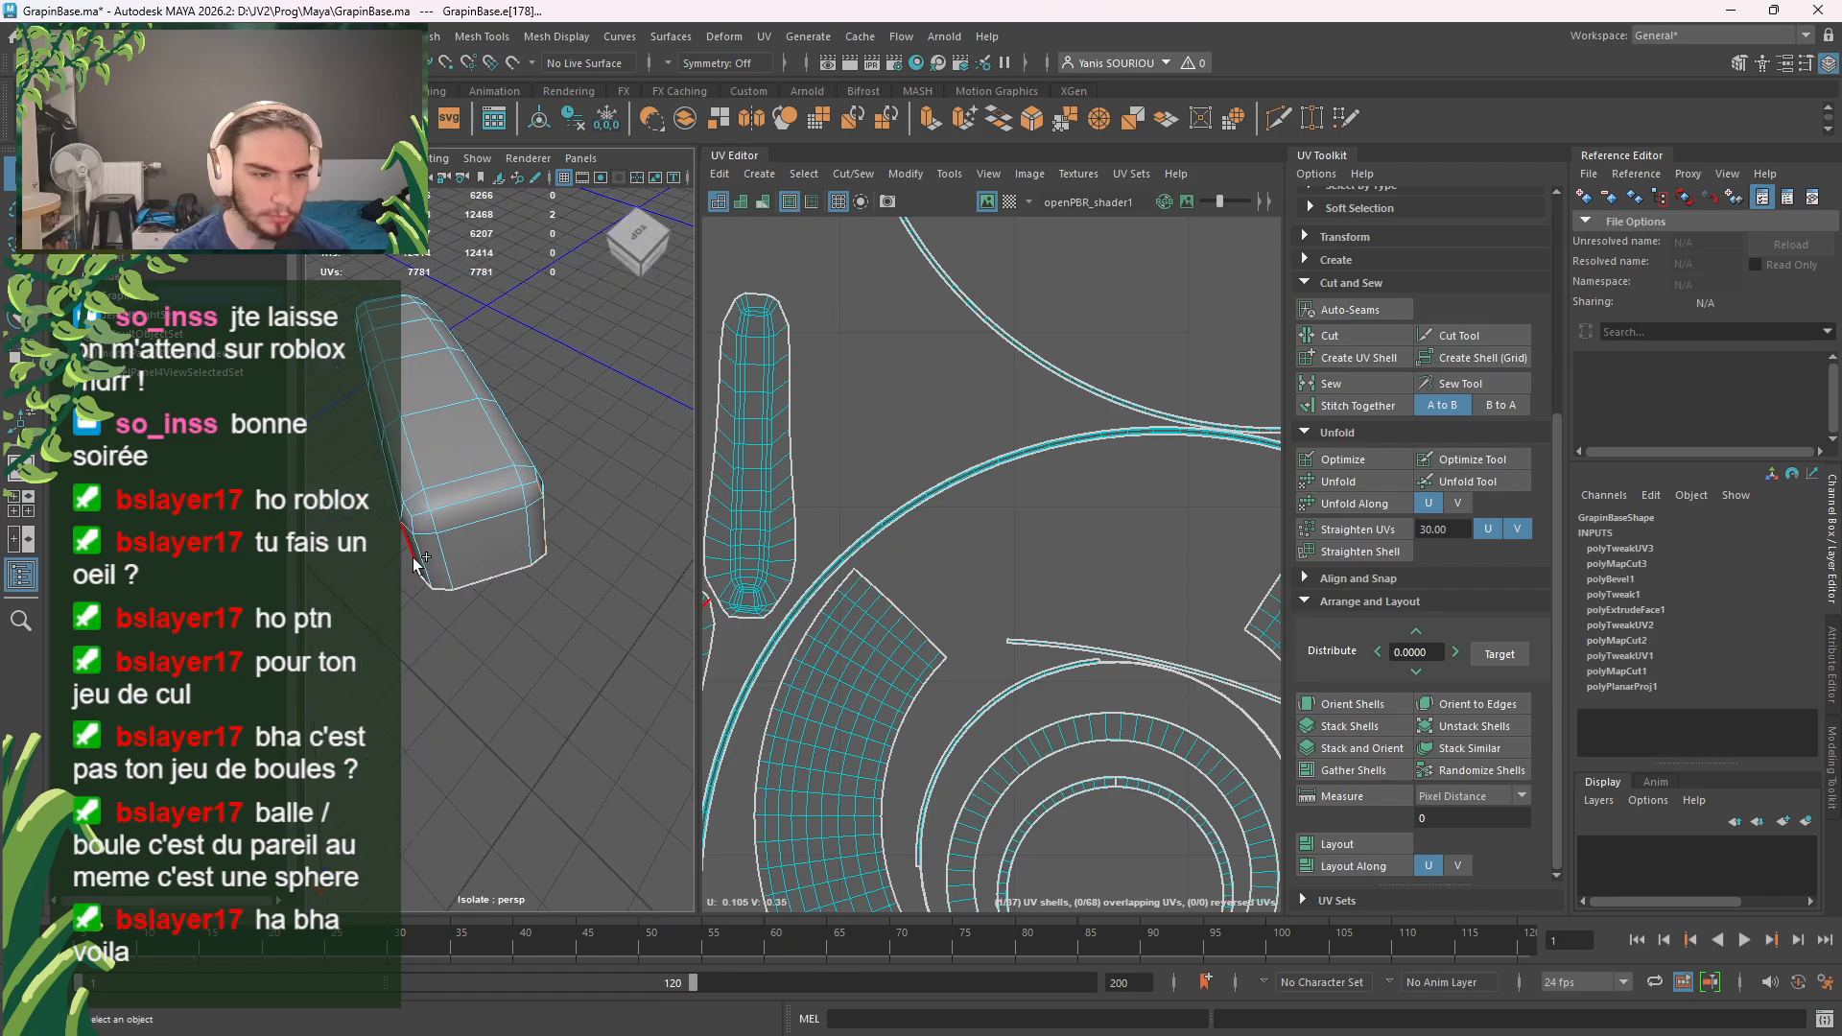
alt+drag(414, 601, 524, 584)
alt+middle_drag(524, 585, 490, 543)
alt+drag(523, 554, 317, 461)
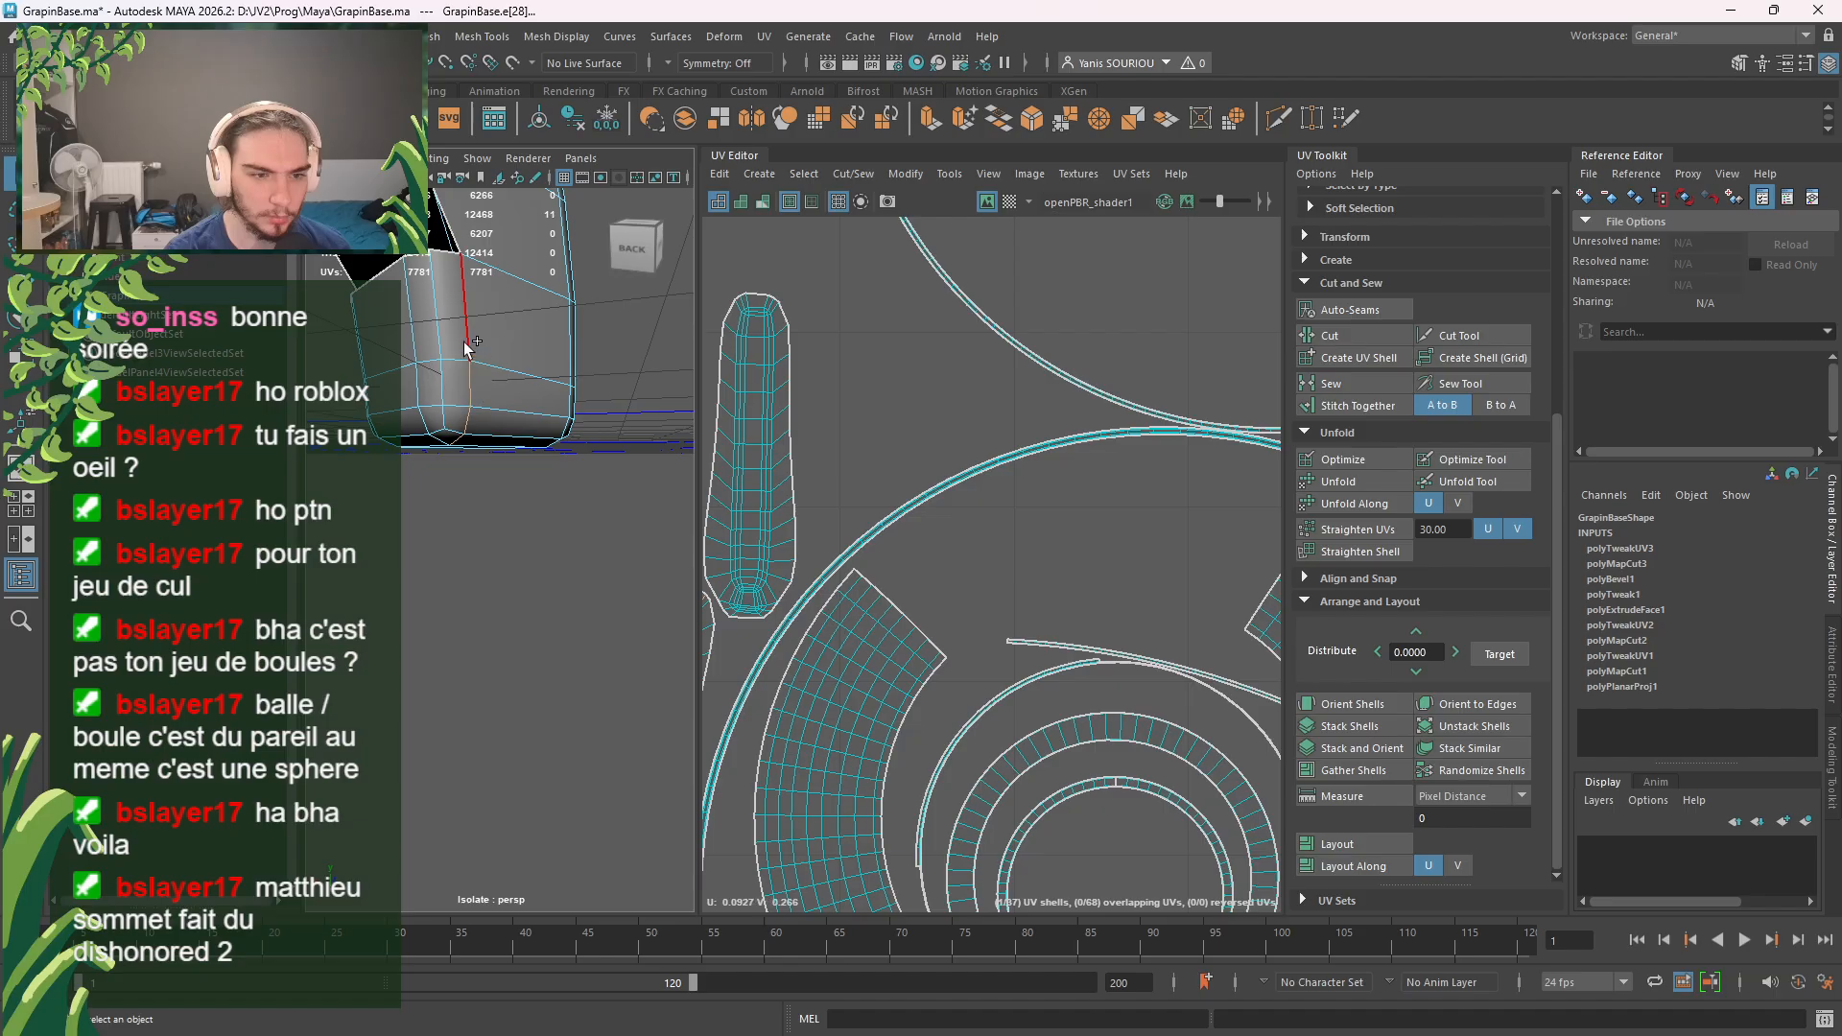
alt+drag(542, 415, 416, 320)
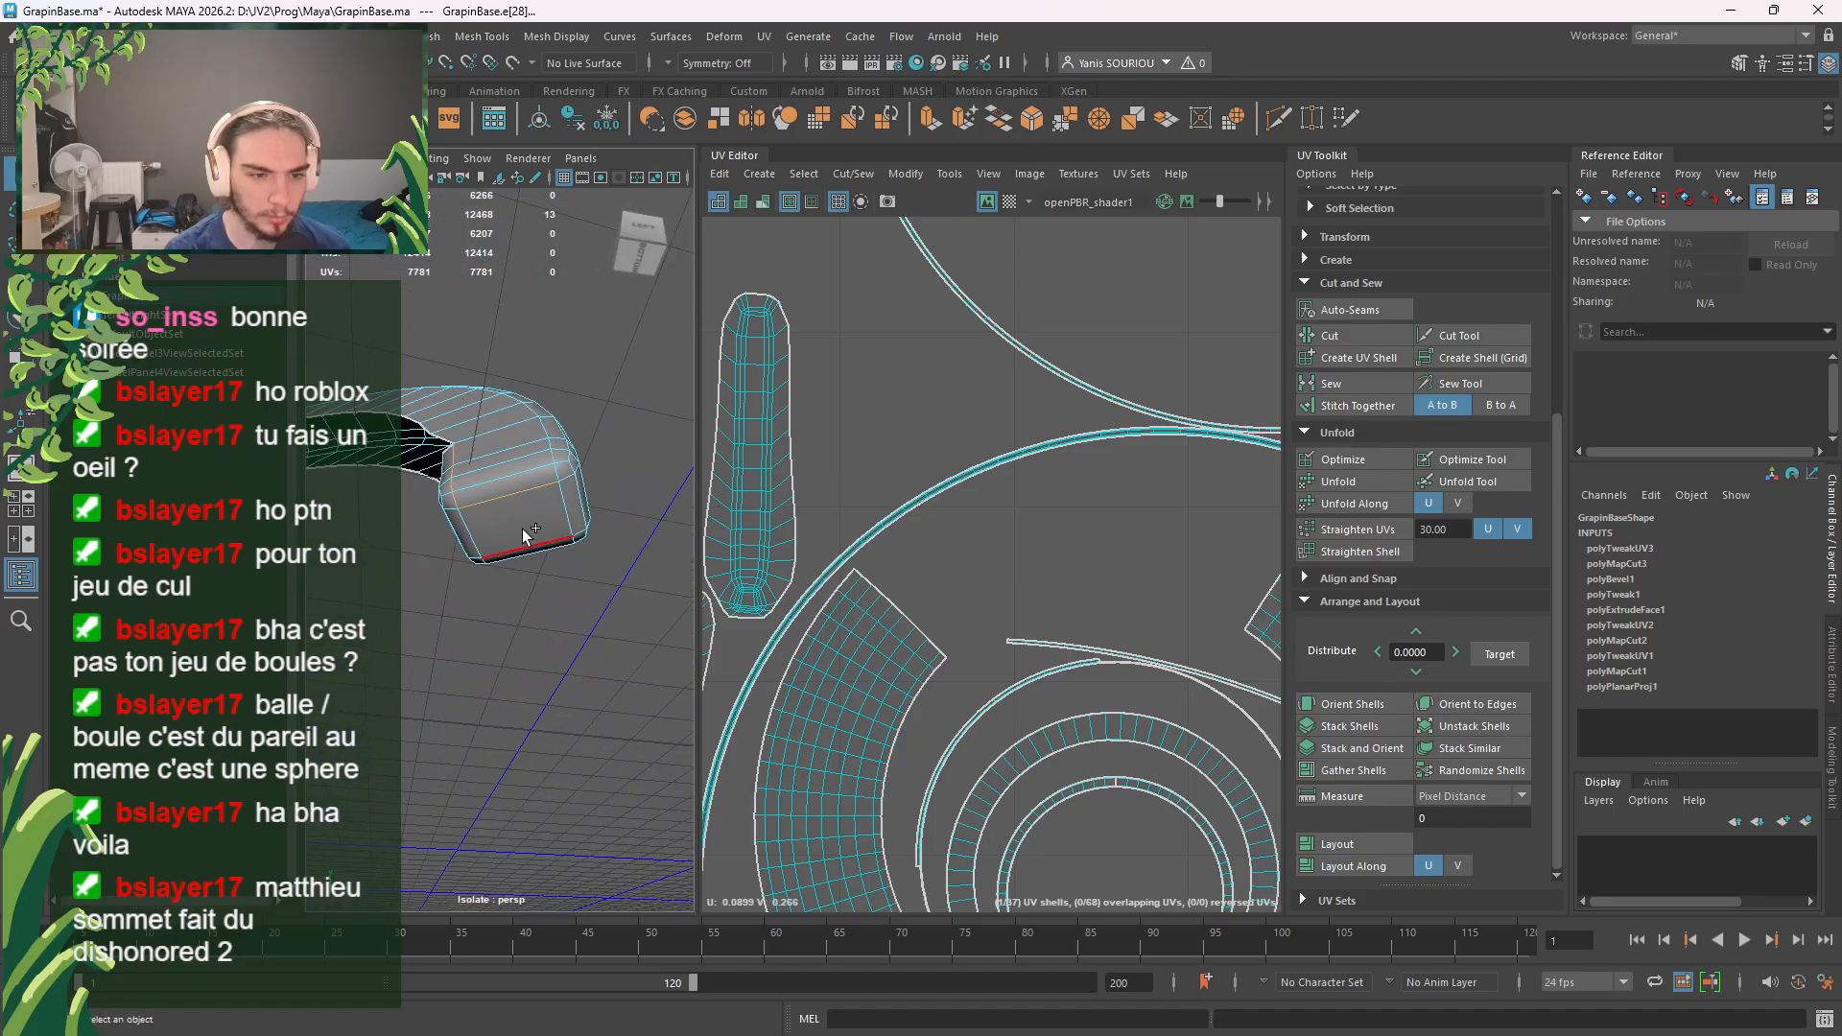
alt+drag(522, 528, 533, 443)
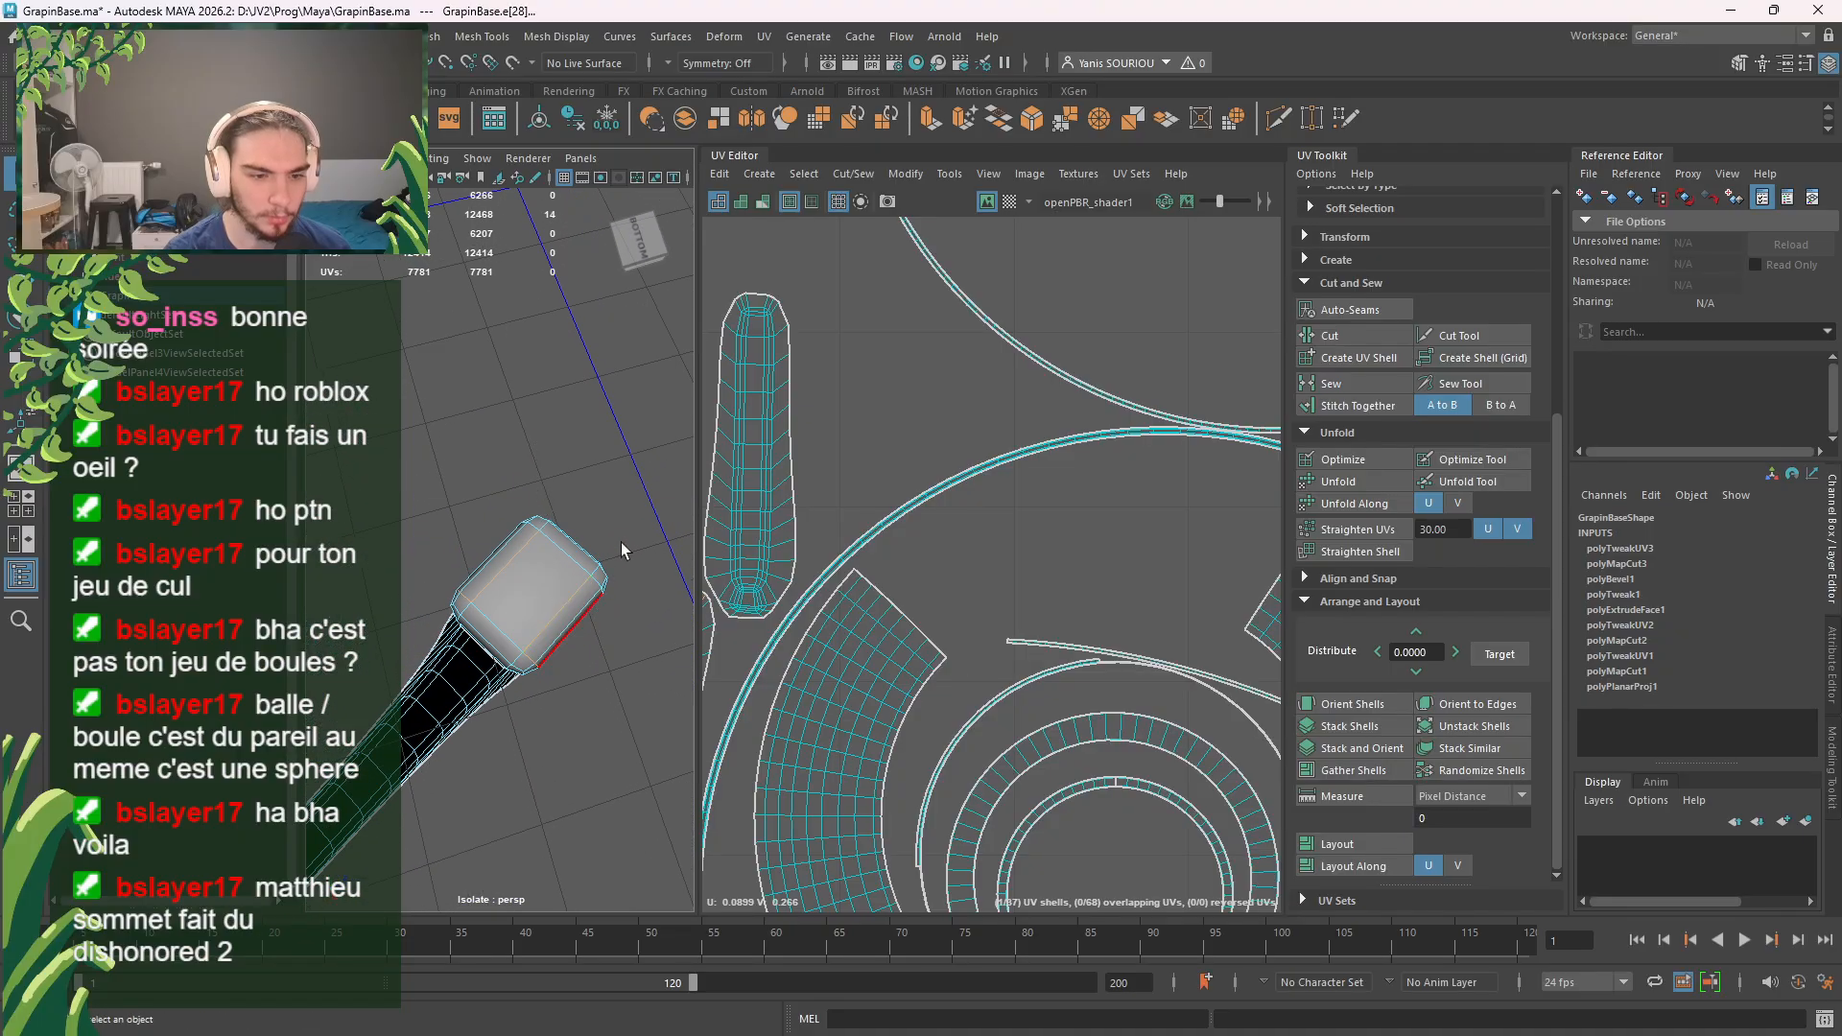
alt+drag(621, 549, 480, 576)
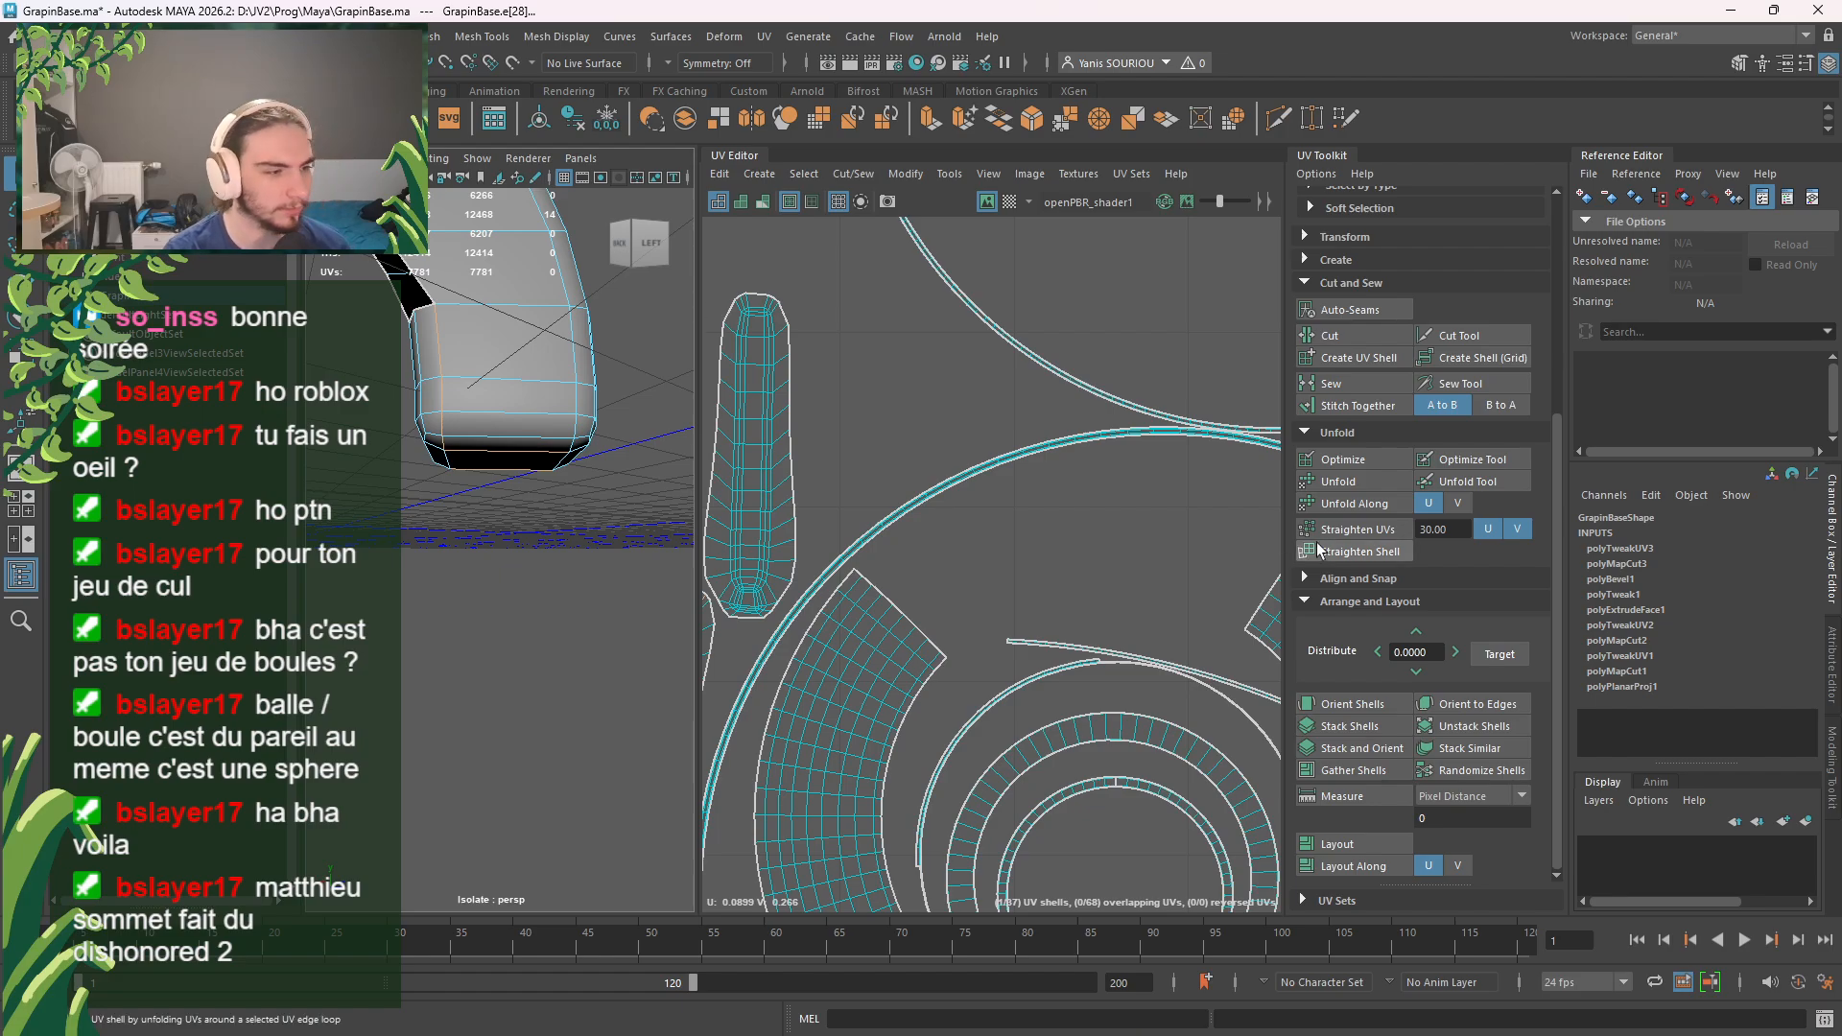
Step: Cut the arm's UVs along the selected end edges and unfold its shell
click(1359, 338)
click(1329, 480)
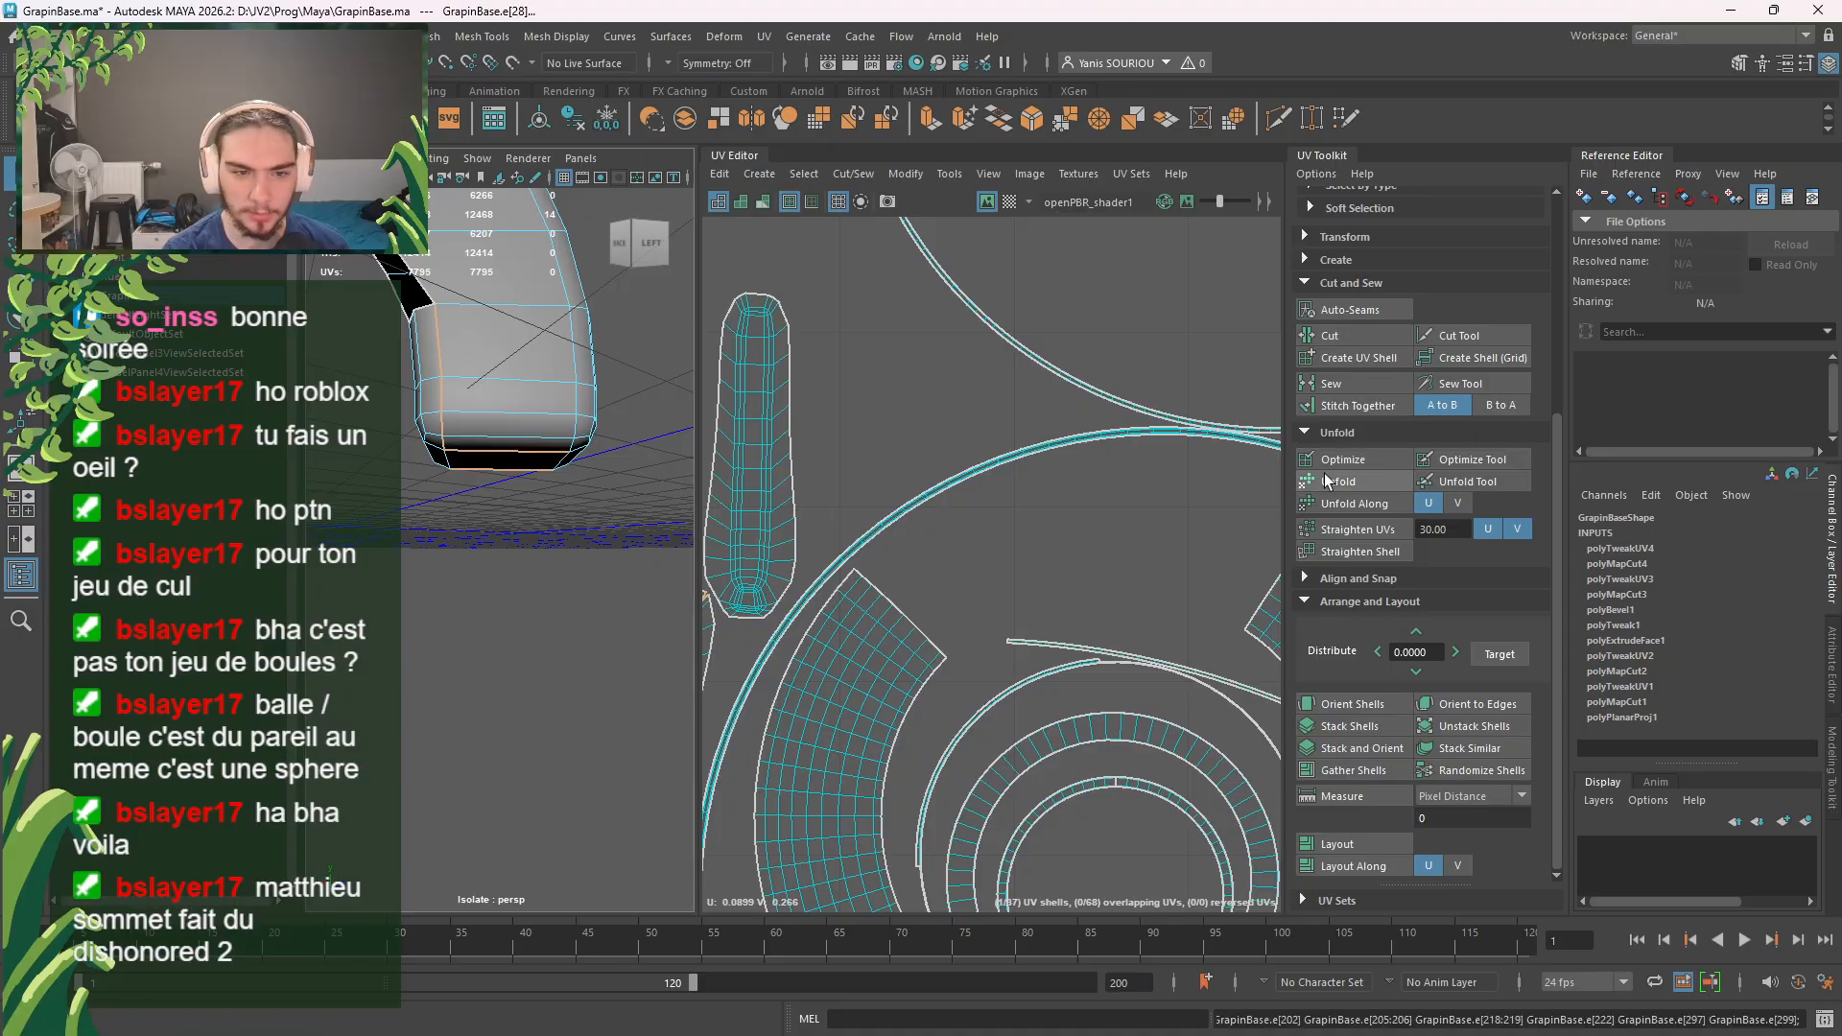
scroll(814, 601, down, 3)
alt+middle_drag(804, 626, 948, 514)
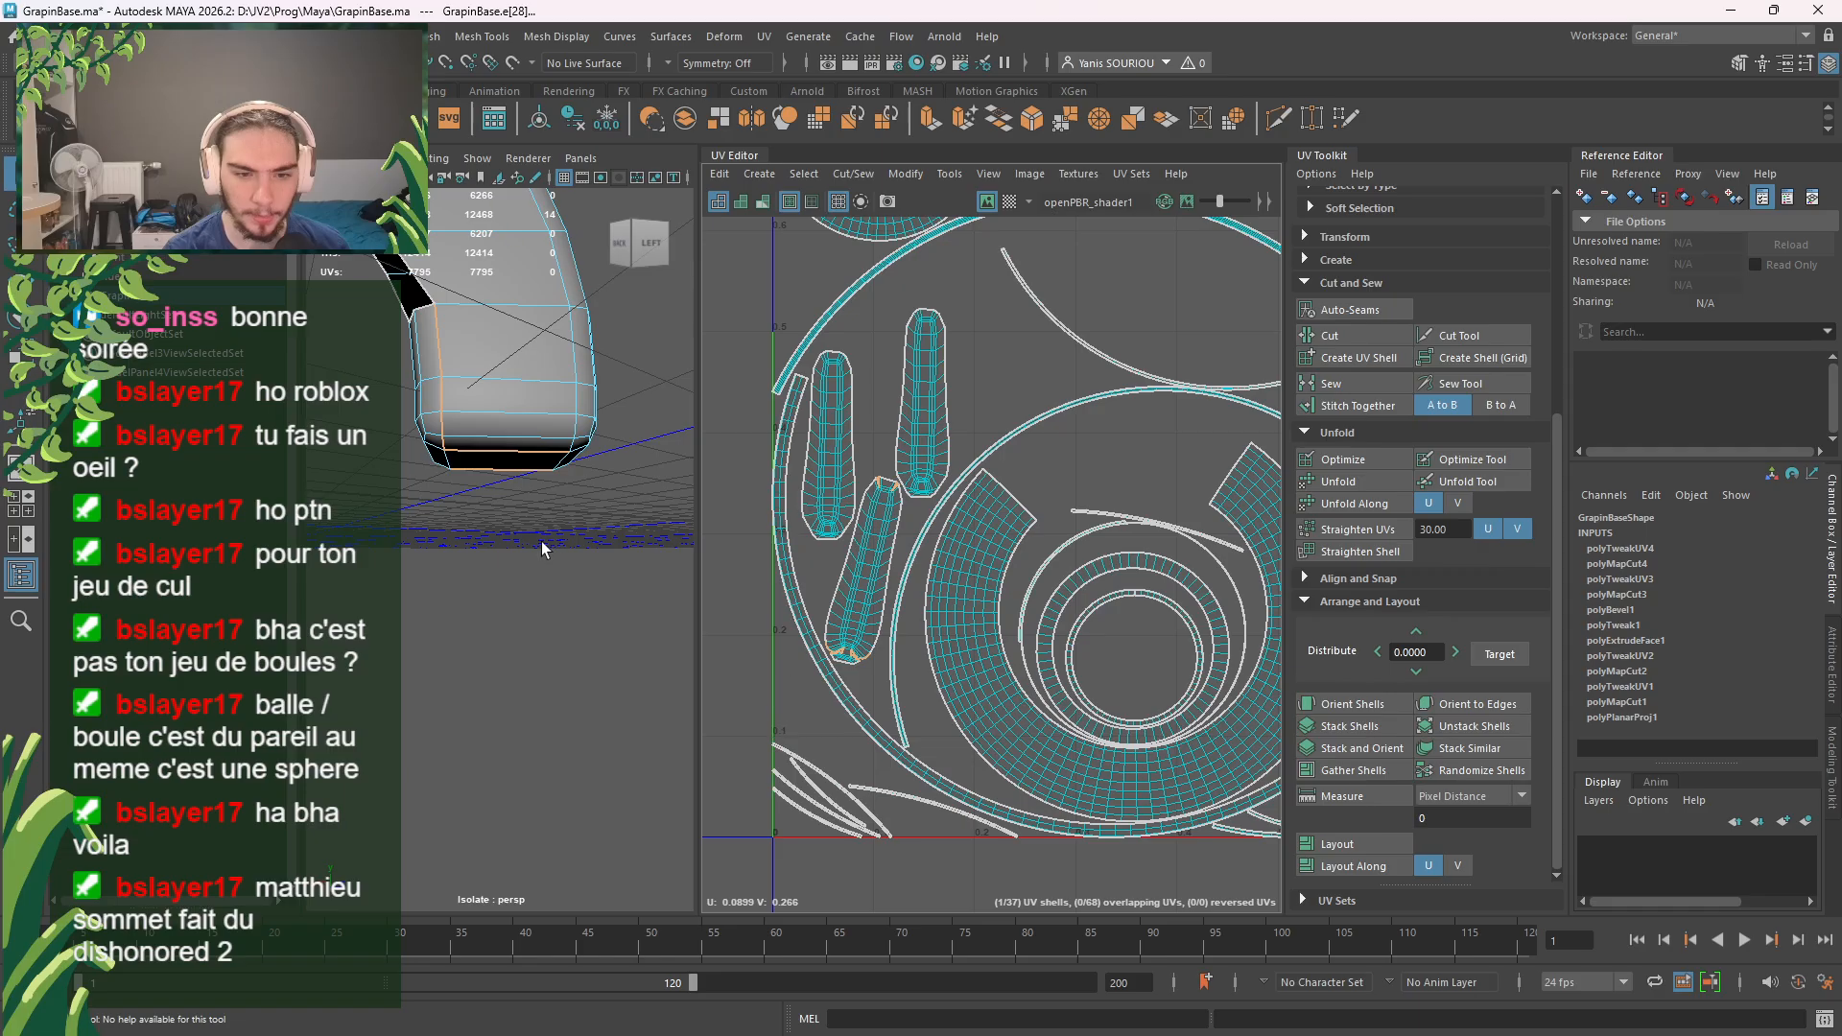
alt+drag(541, 546, 444, 522)
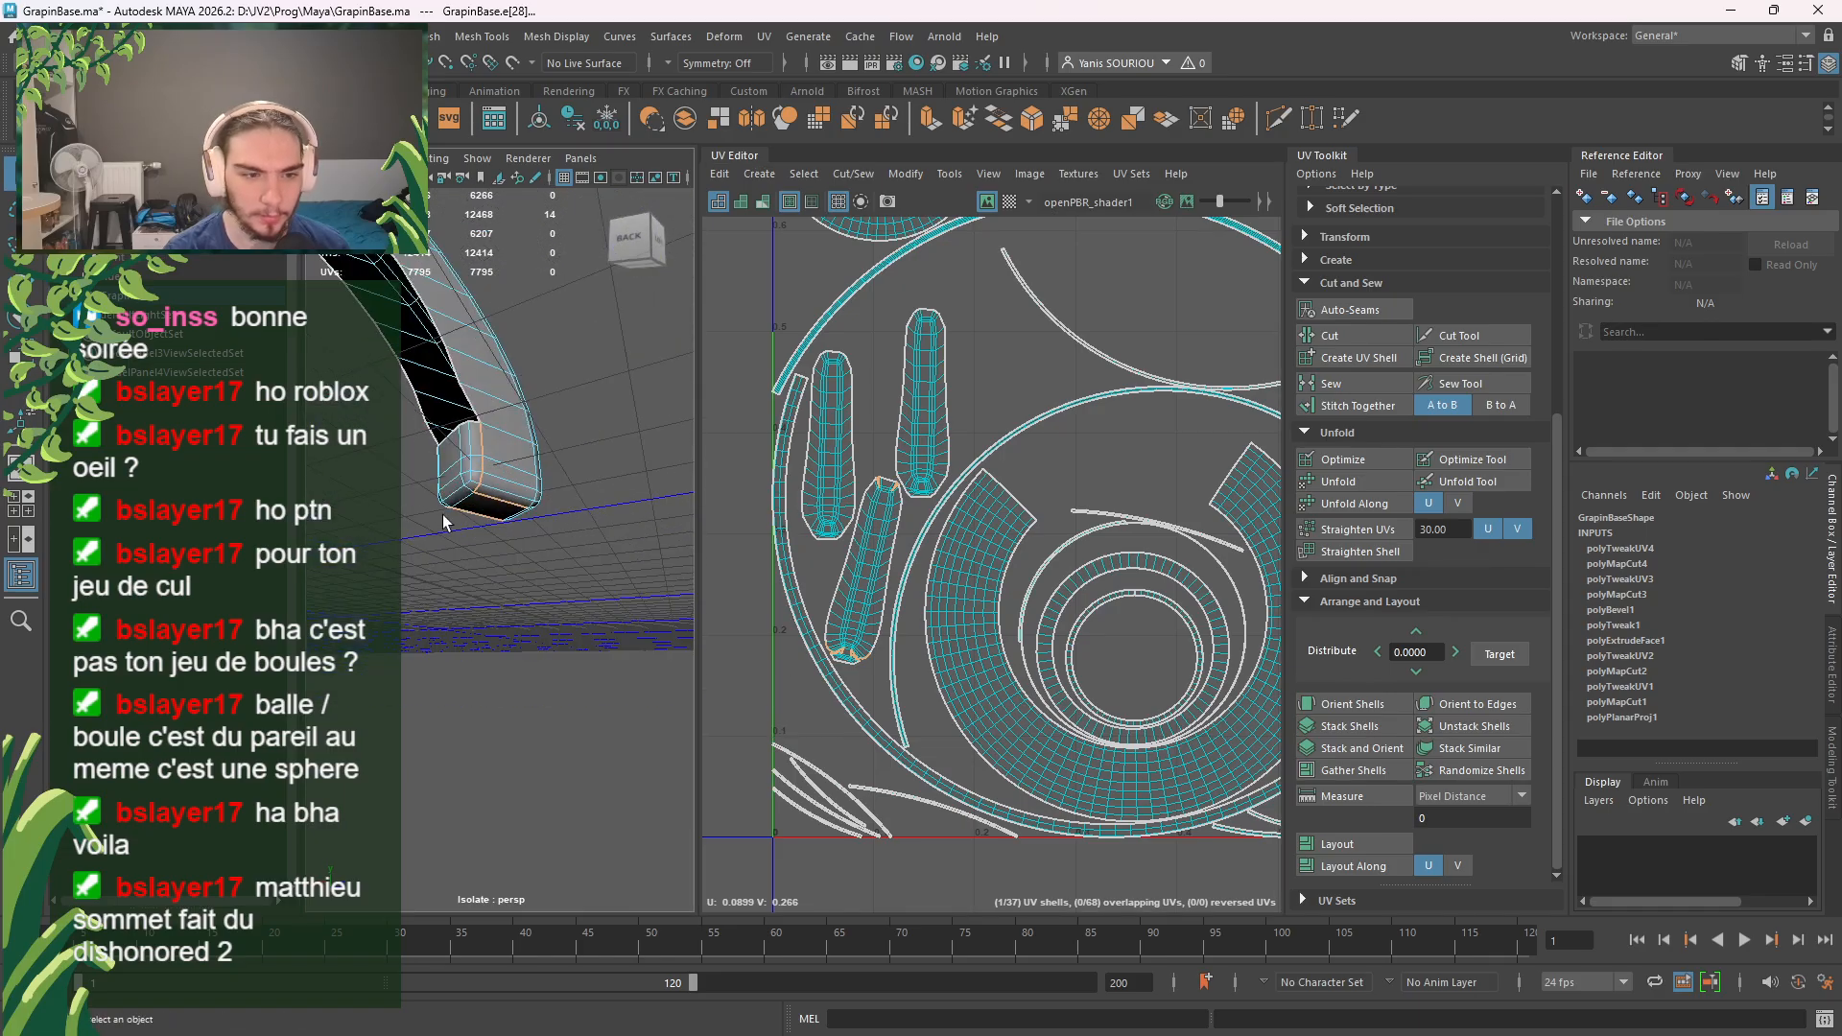
Step: Select the first corner edges at the outer end of the second isolated arm
alt+middle_drag(445, 523, 765, 412)
alt+drag(494, 446, 424, 509)
alt+middle_drag(423, 510, 679, 391)
alt+right_drag(679, 390, 444, 433)
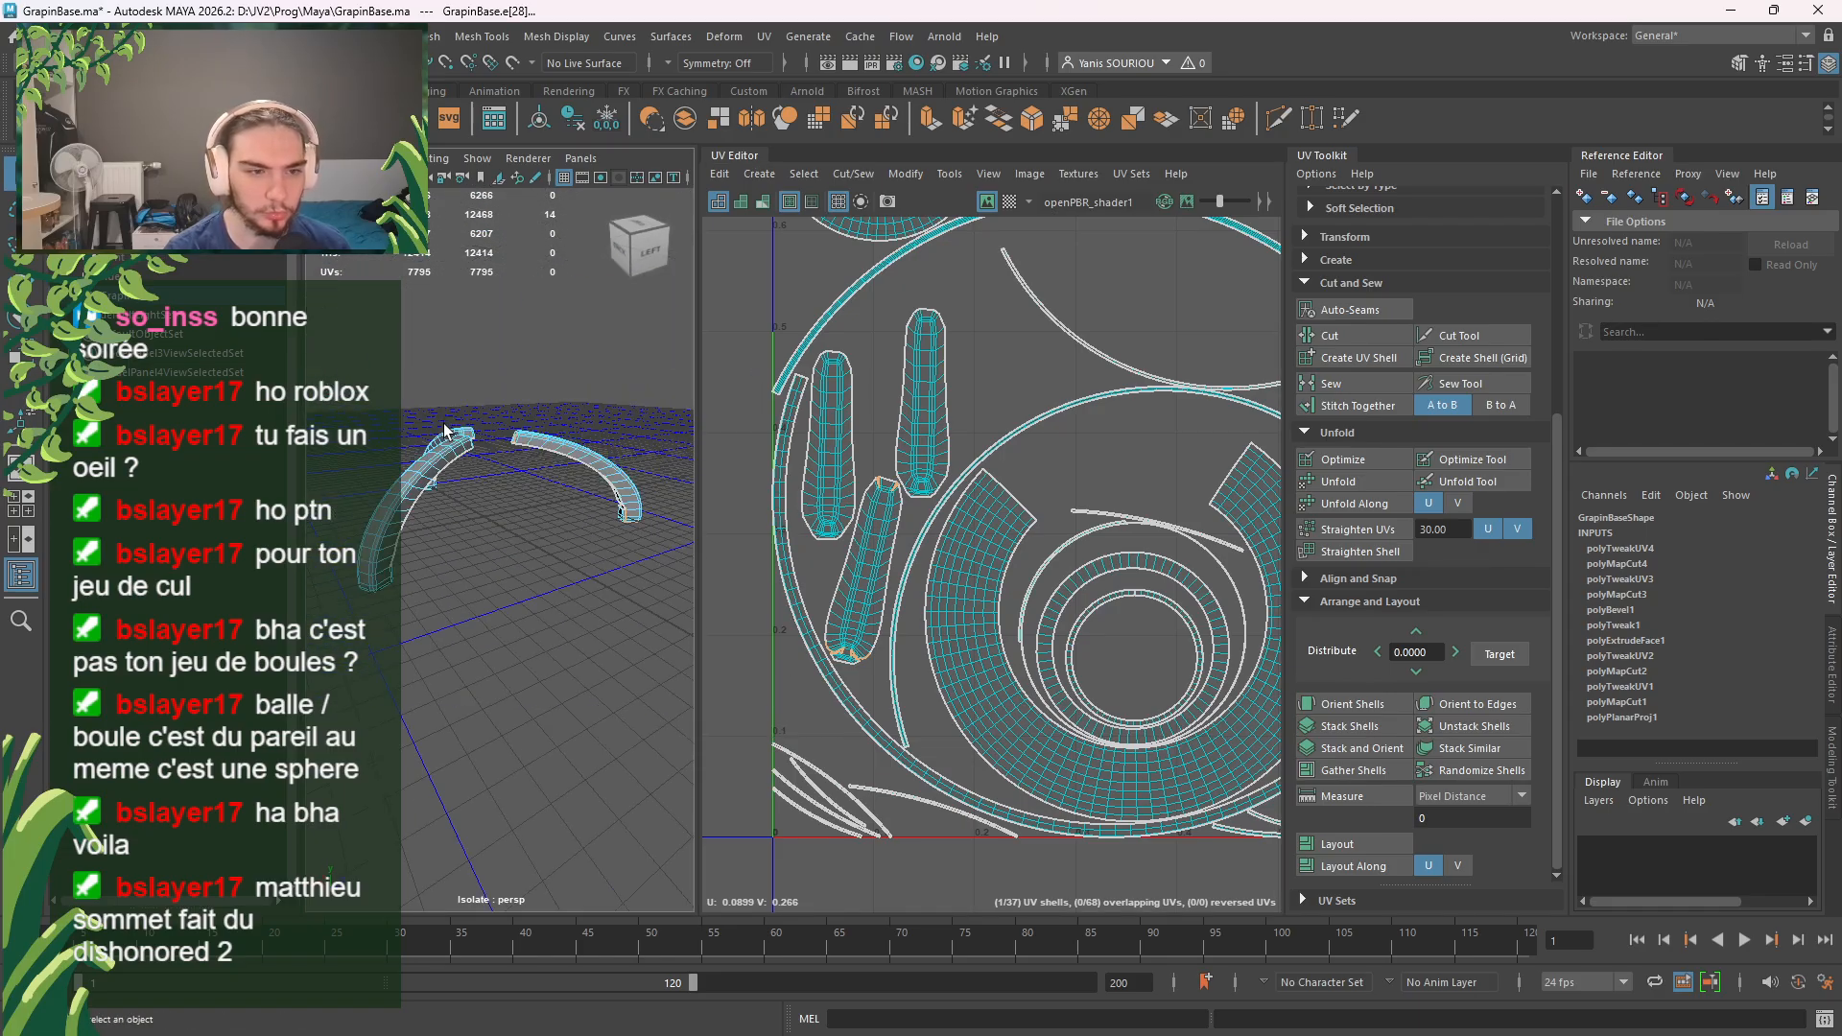
alt+drag(444, 433, 491, 459)
key(f)
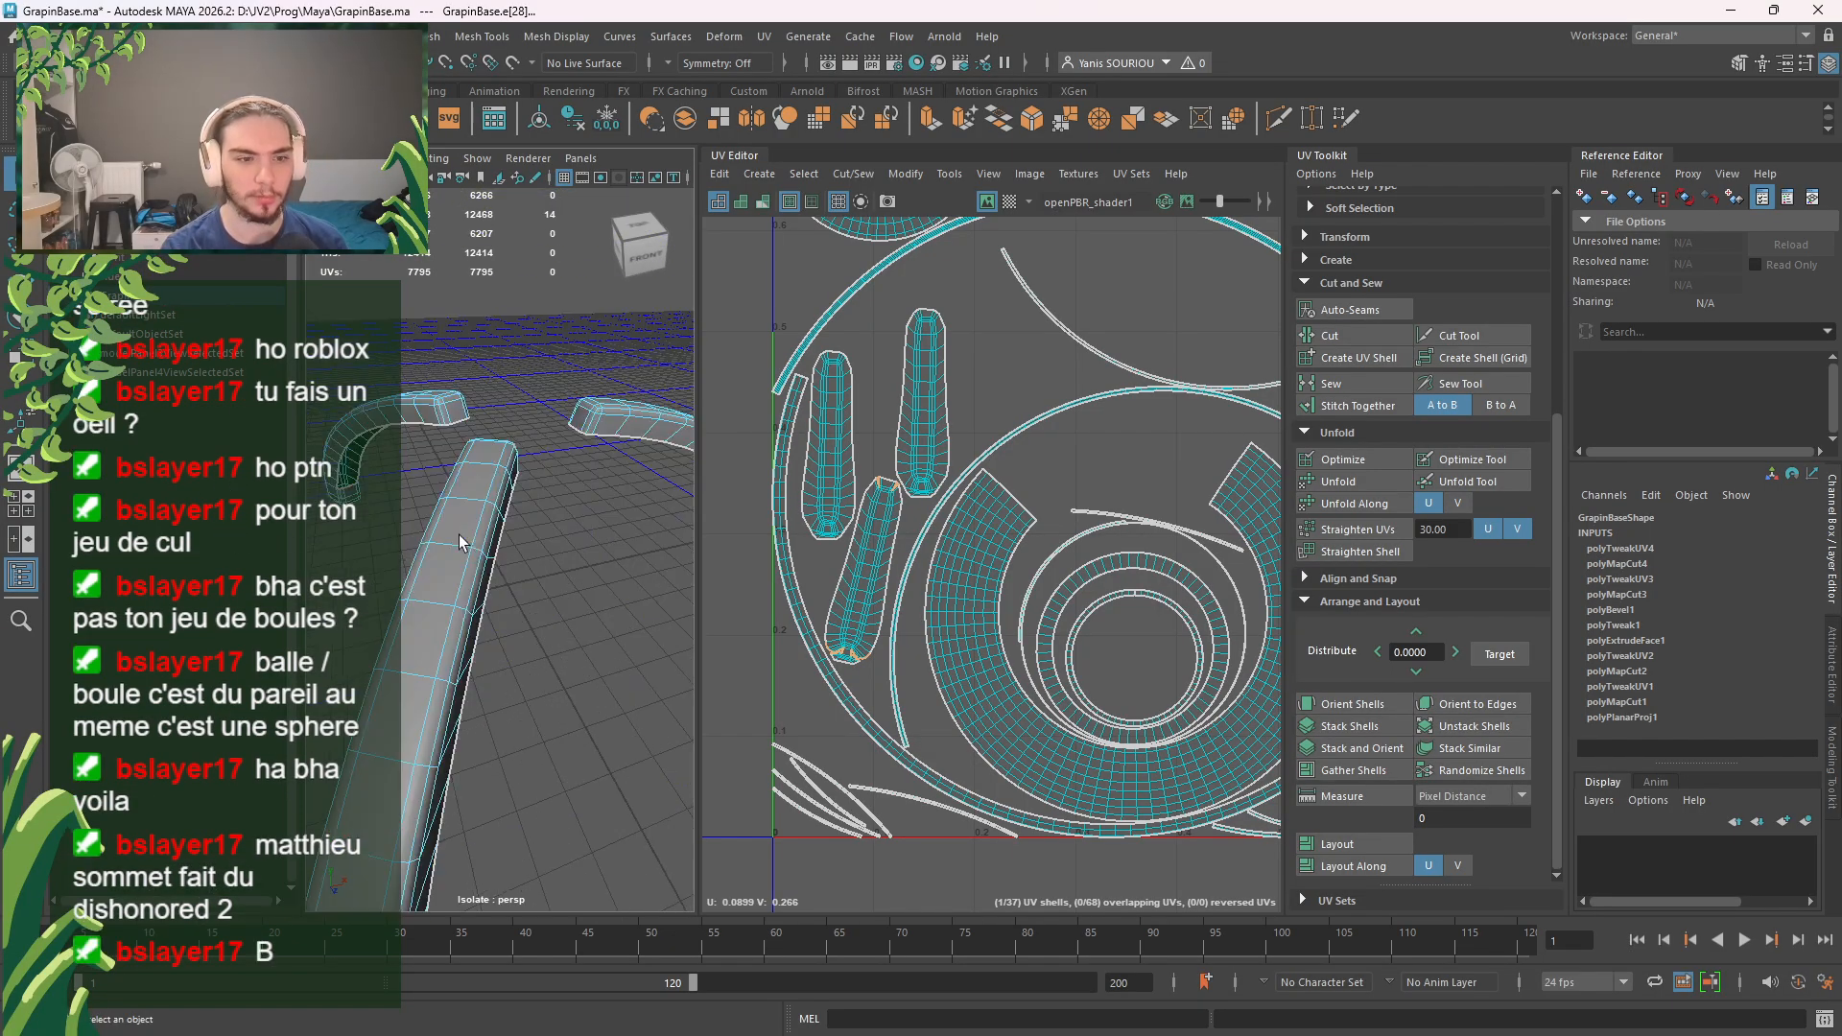
alt+middle_drag(460, 543, 605, 510)
alt+right_drag(605, 509, 428, 550)
alt+middle_drag(428, 551, 482, 532)
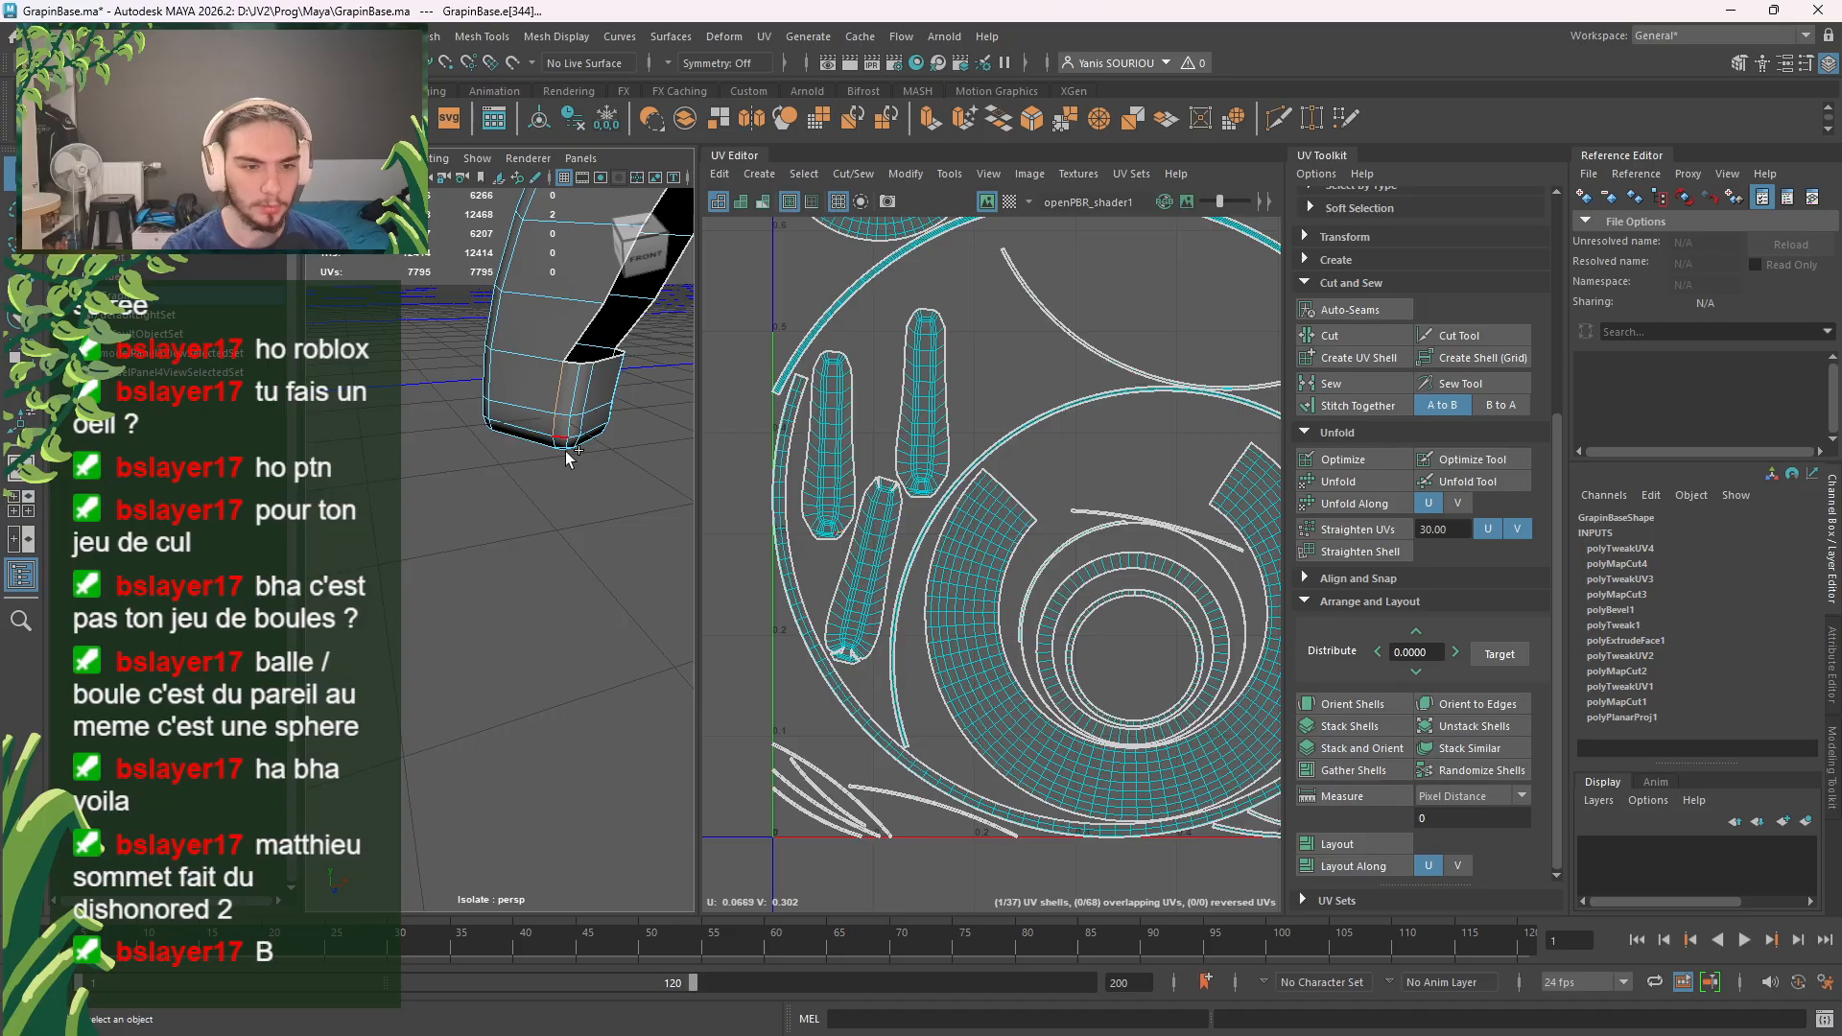
alt+drag(569, 540, 590, 303)
alt+middle_drag(571, 315, 553, 353)
key(f)
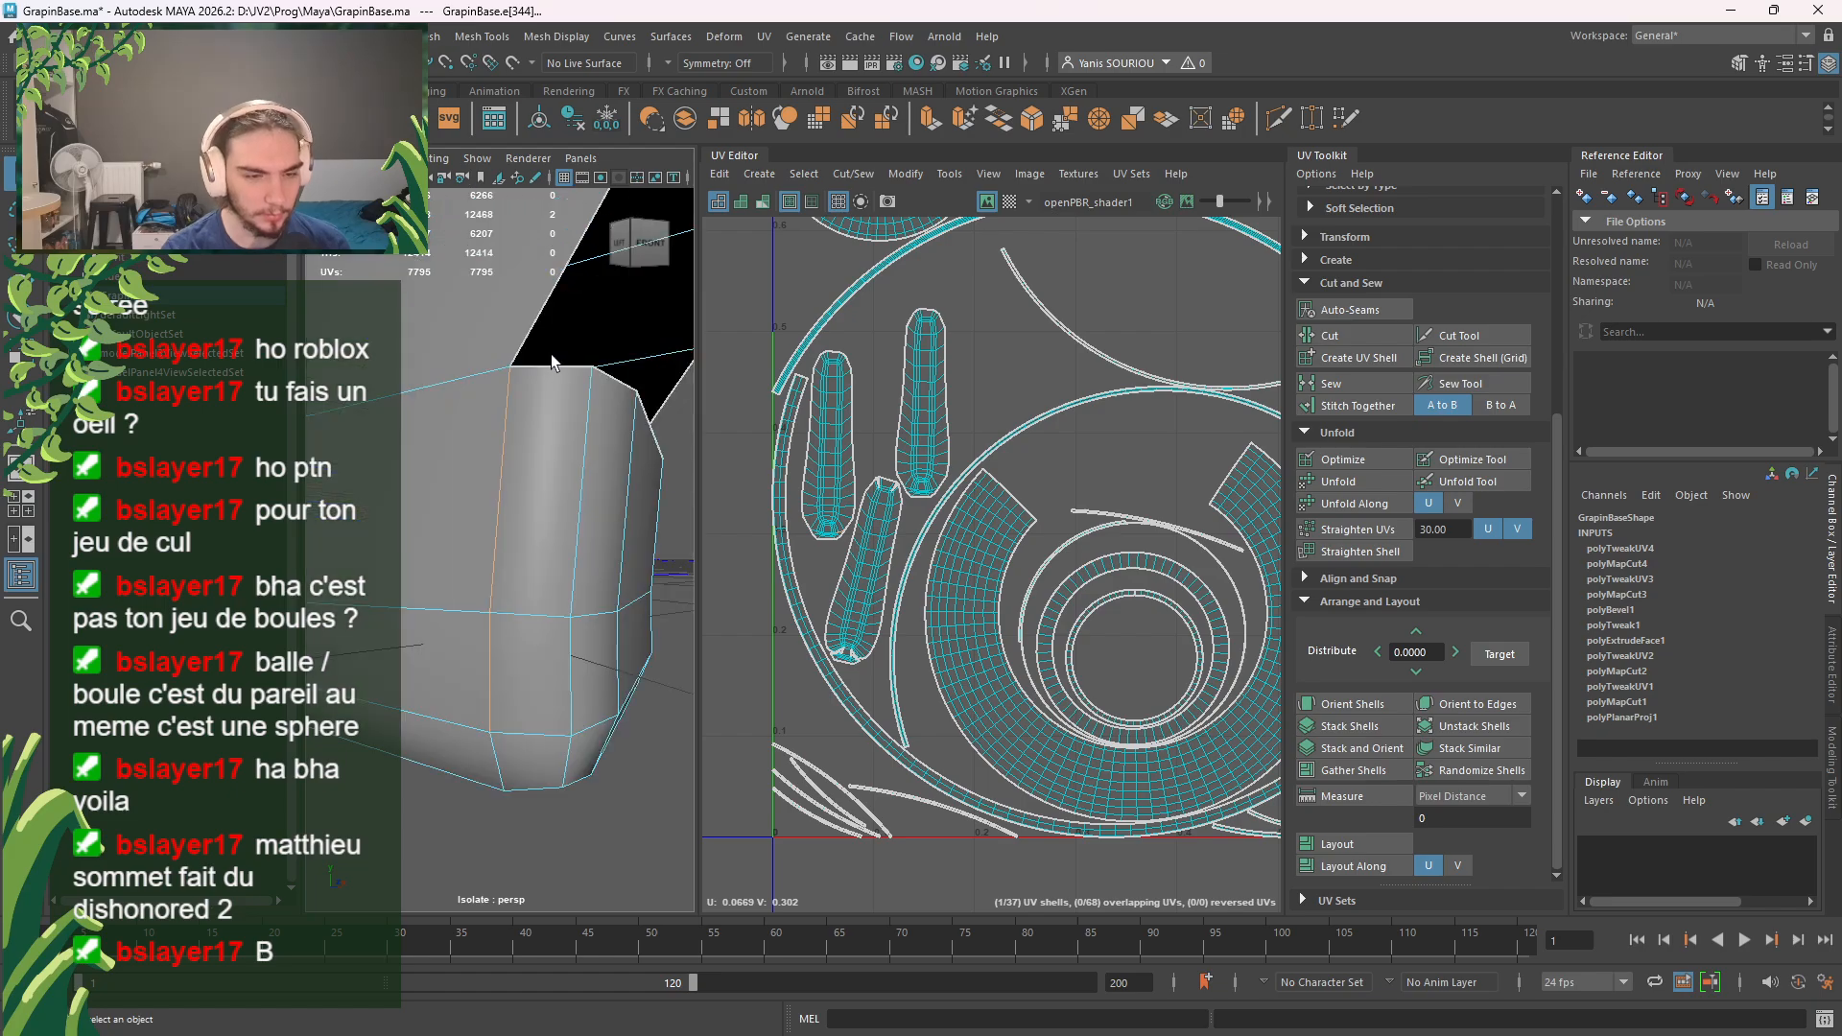
Step: Extend the edge selection around the second arm's outer end to its opposite corner
alt+drag(577, 475, 499, 592)
shift+click(584, 470)
shift+click(658, 543)
shift+click(526, 492)
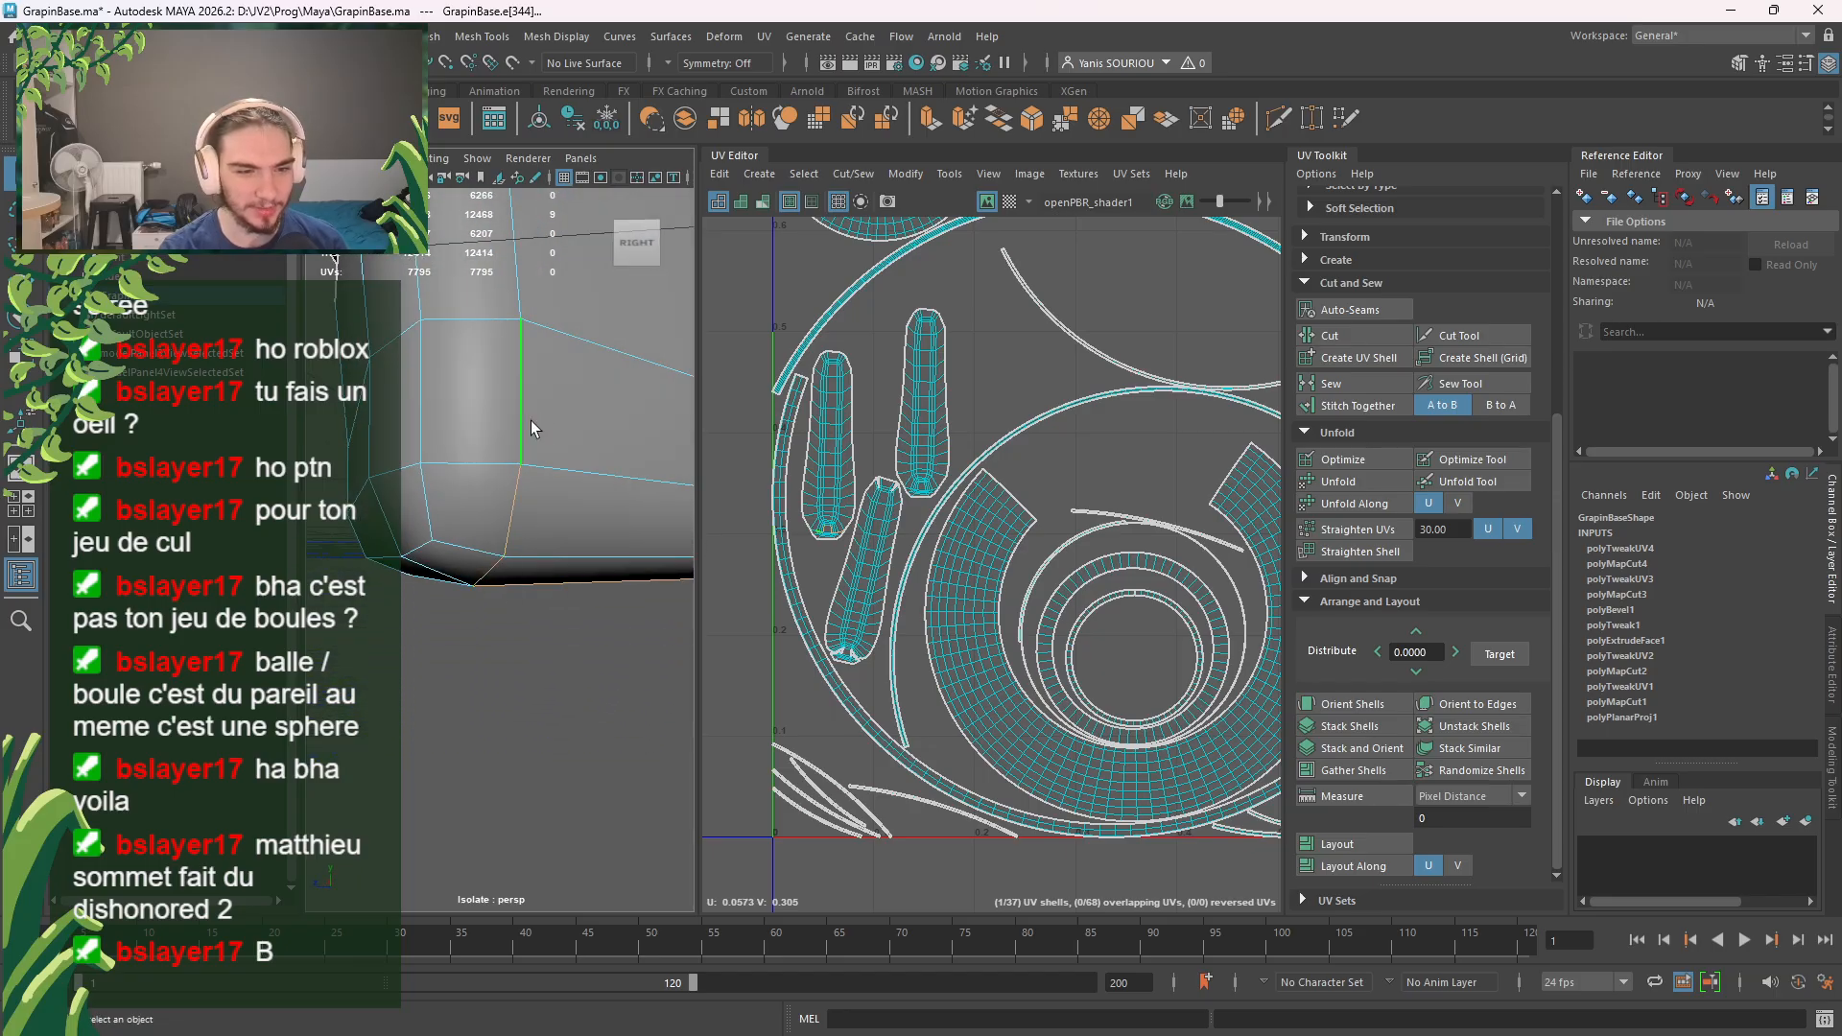
alt+drag(532, 420, 528, 412)
Step: Add the corner edges at the second arm's other end and cut its UVs along the selection
scroll(536, 422, down, 5)
alt+drag(376, 443, 543, 547)
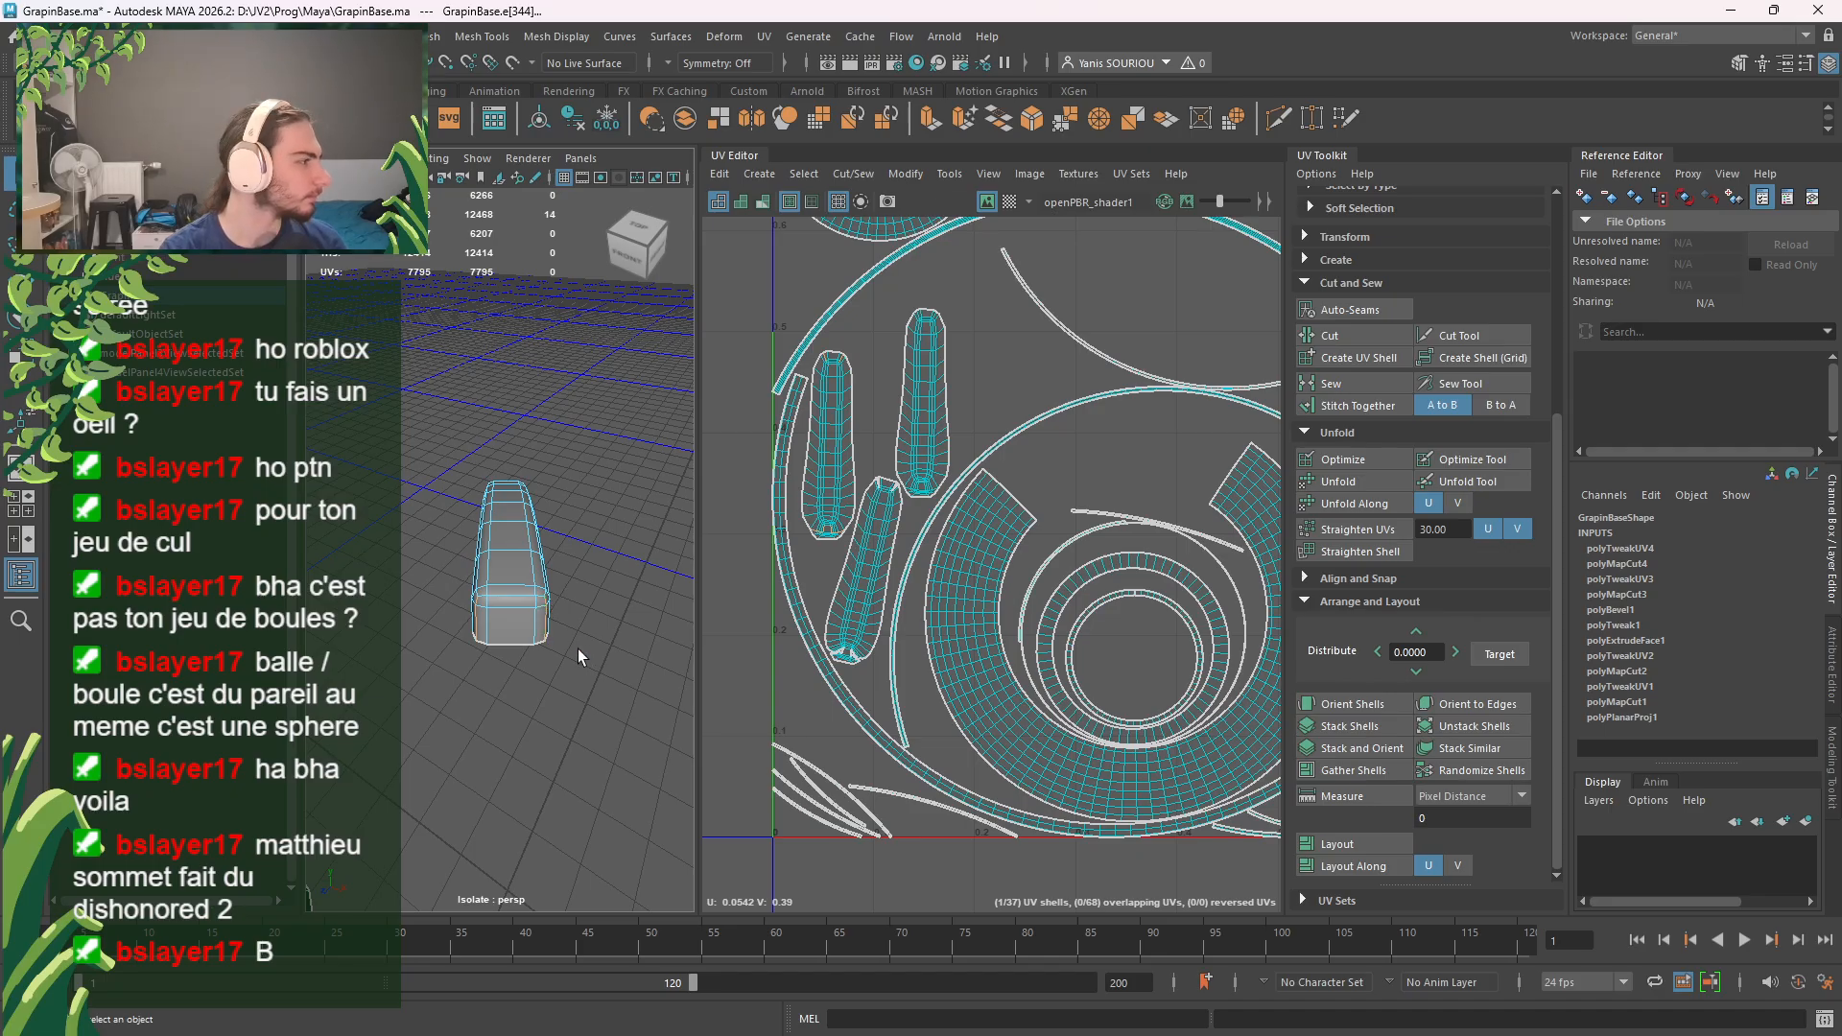
alt+middle_drag(578, 649, 564, 620)
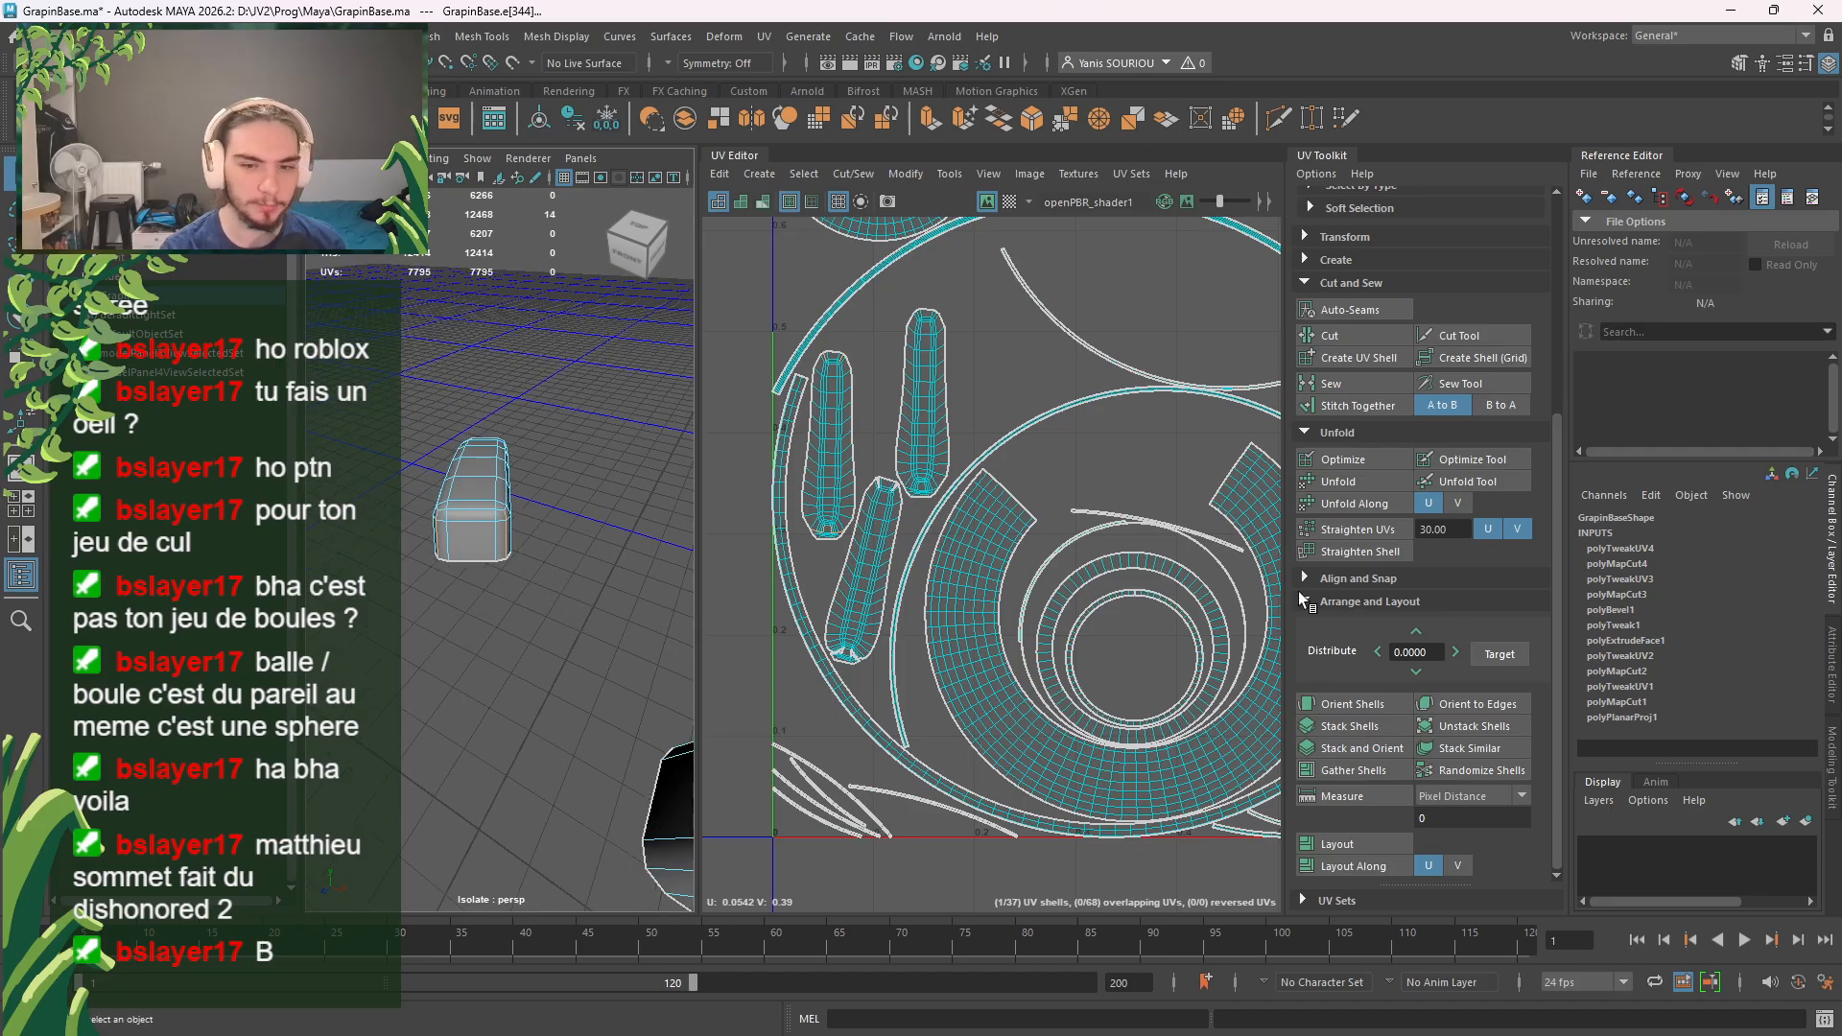
click(1350, 343)
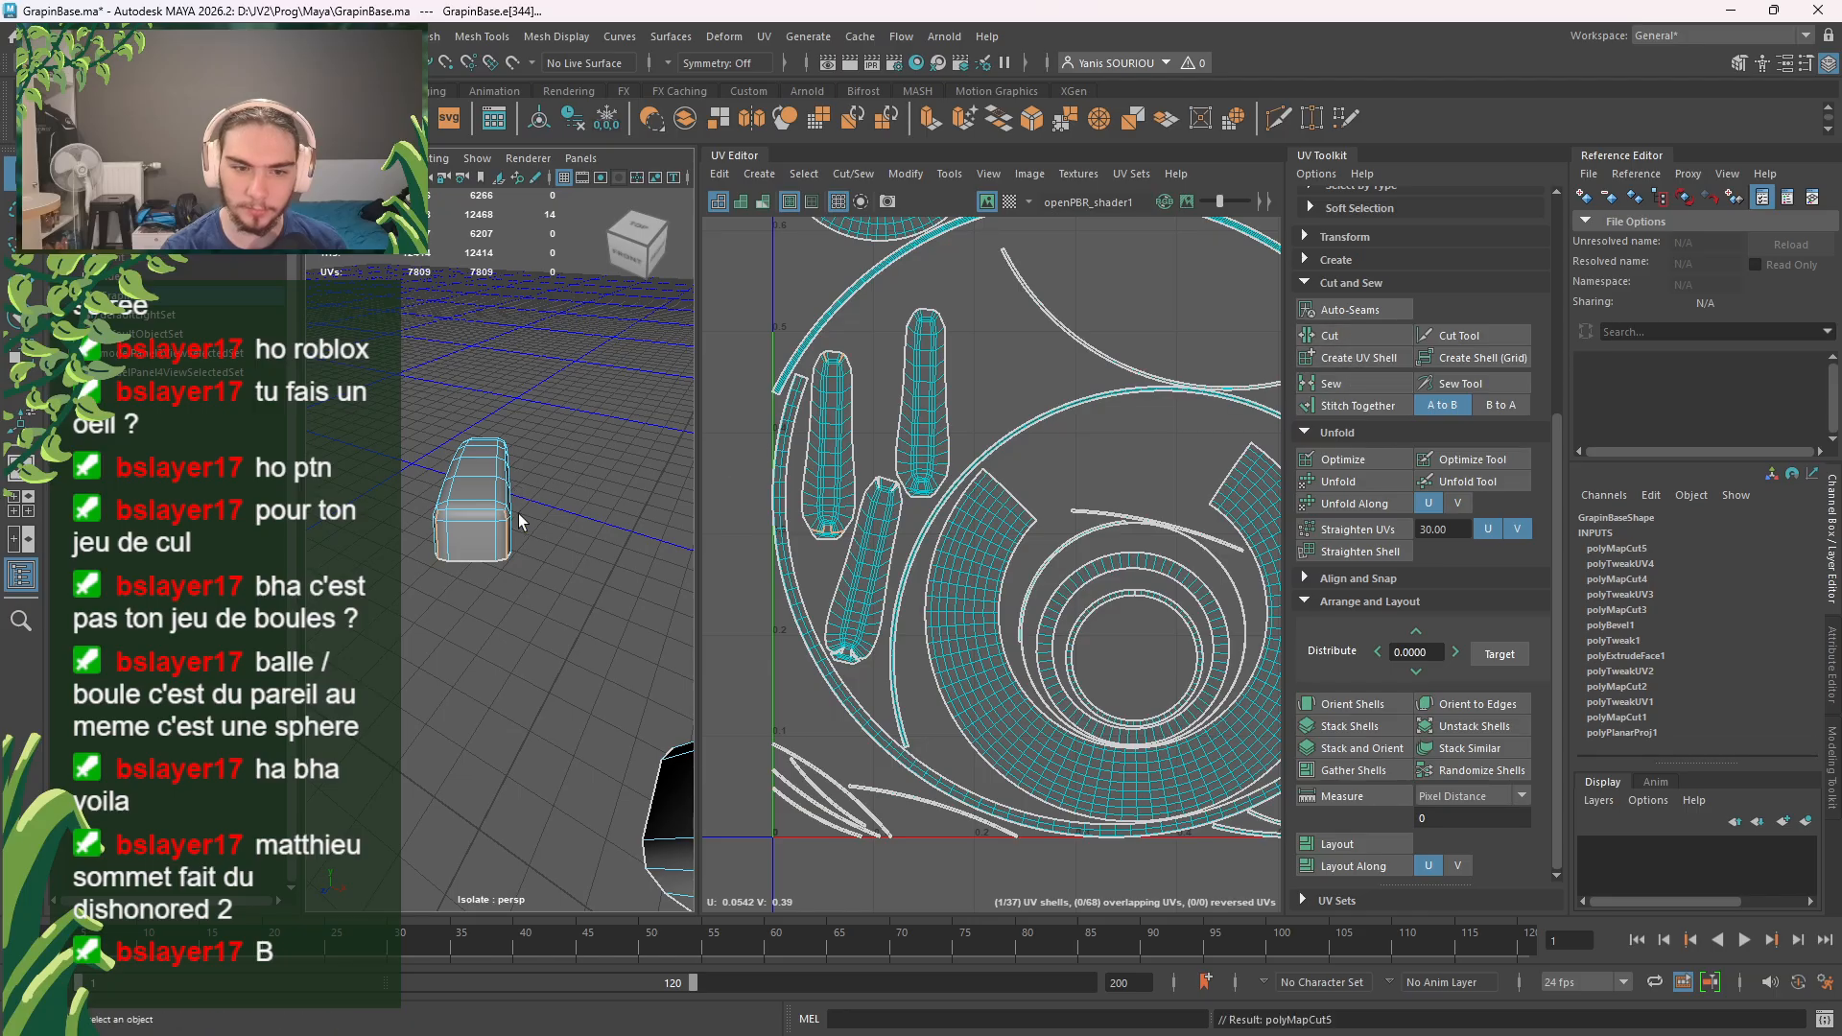
Step: Select the corner edges at one end of the third arm and cut its UVs there
alt+middle_drag(518, 514, 429, 458)
alt+drag(493, 508, 623, 545)
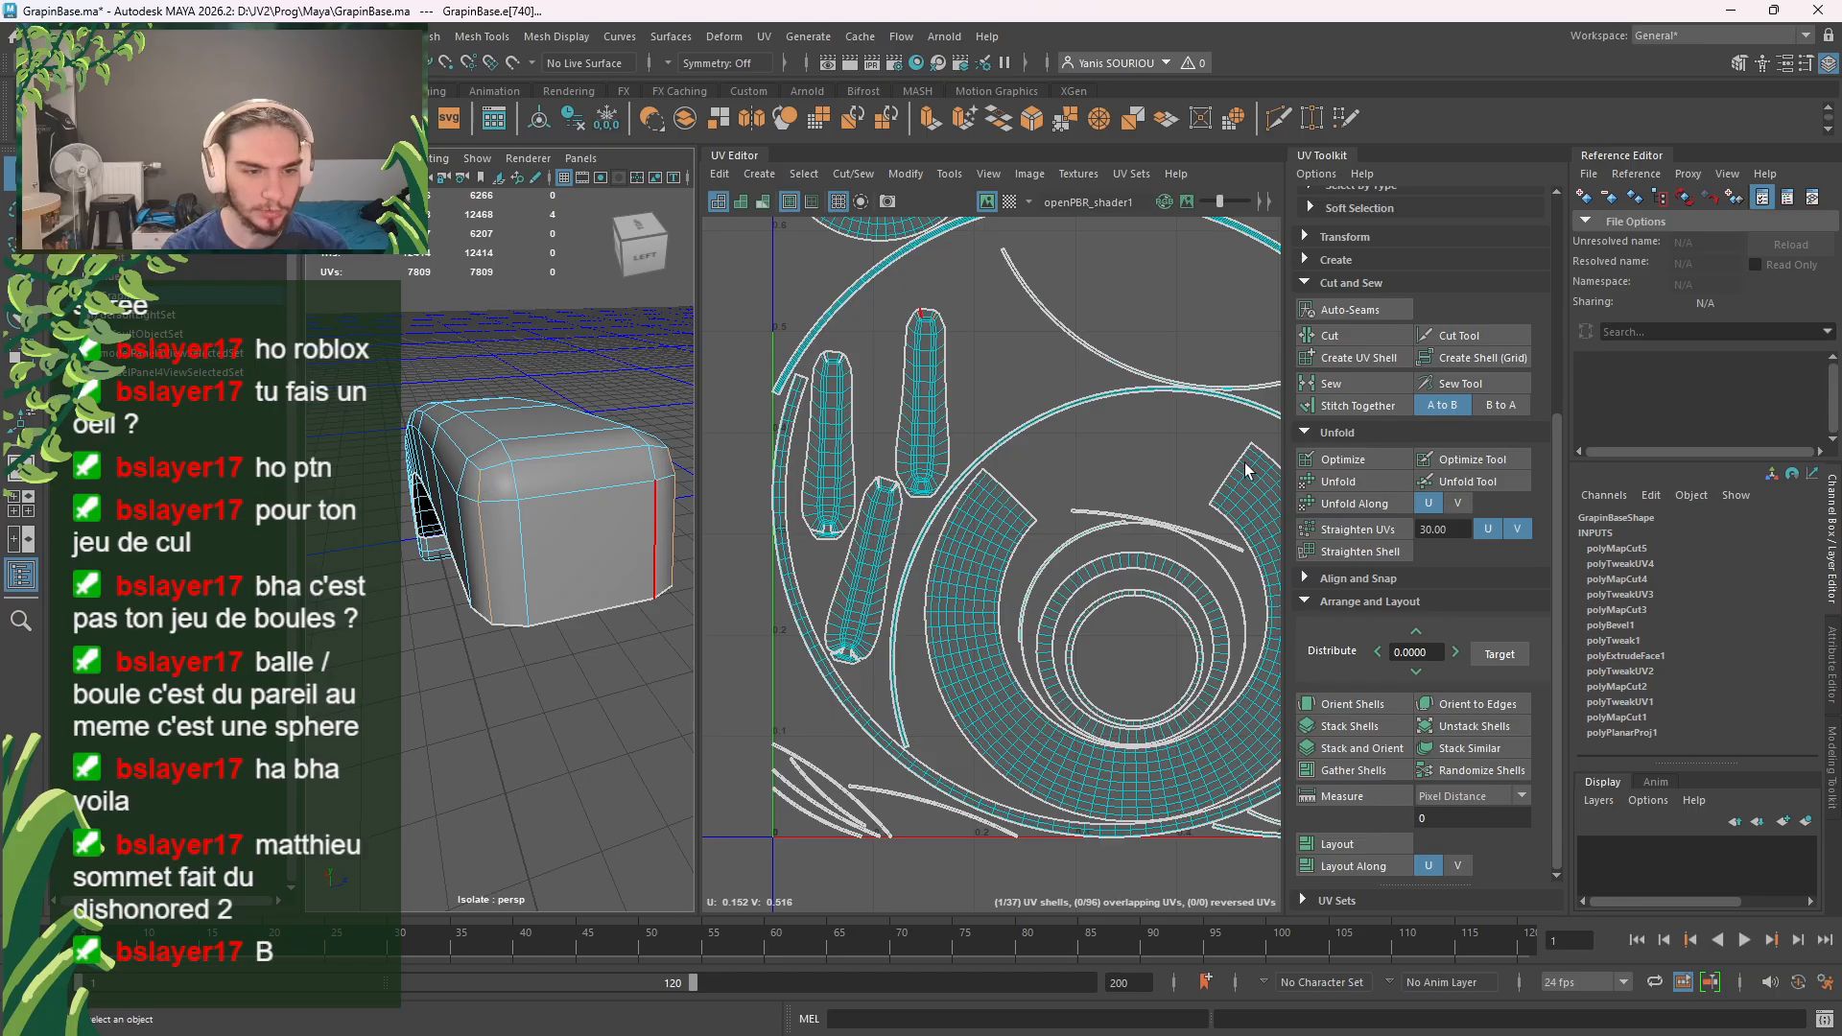
click(1342, 338)
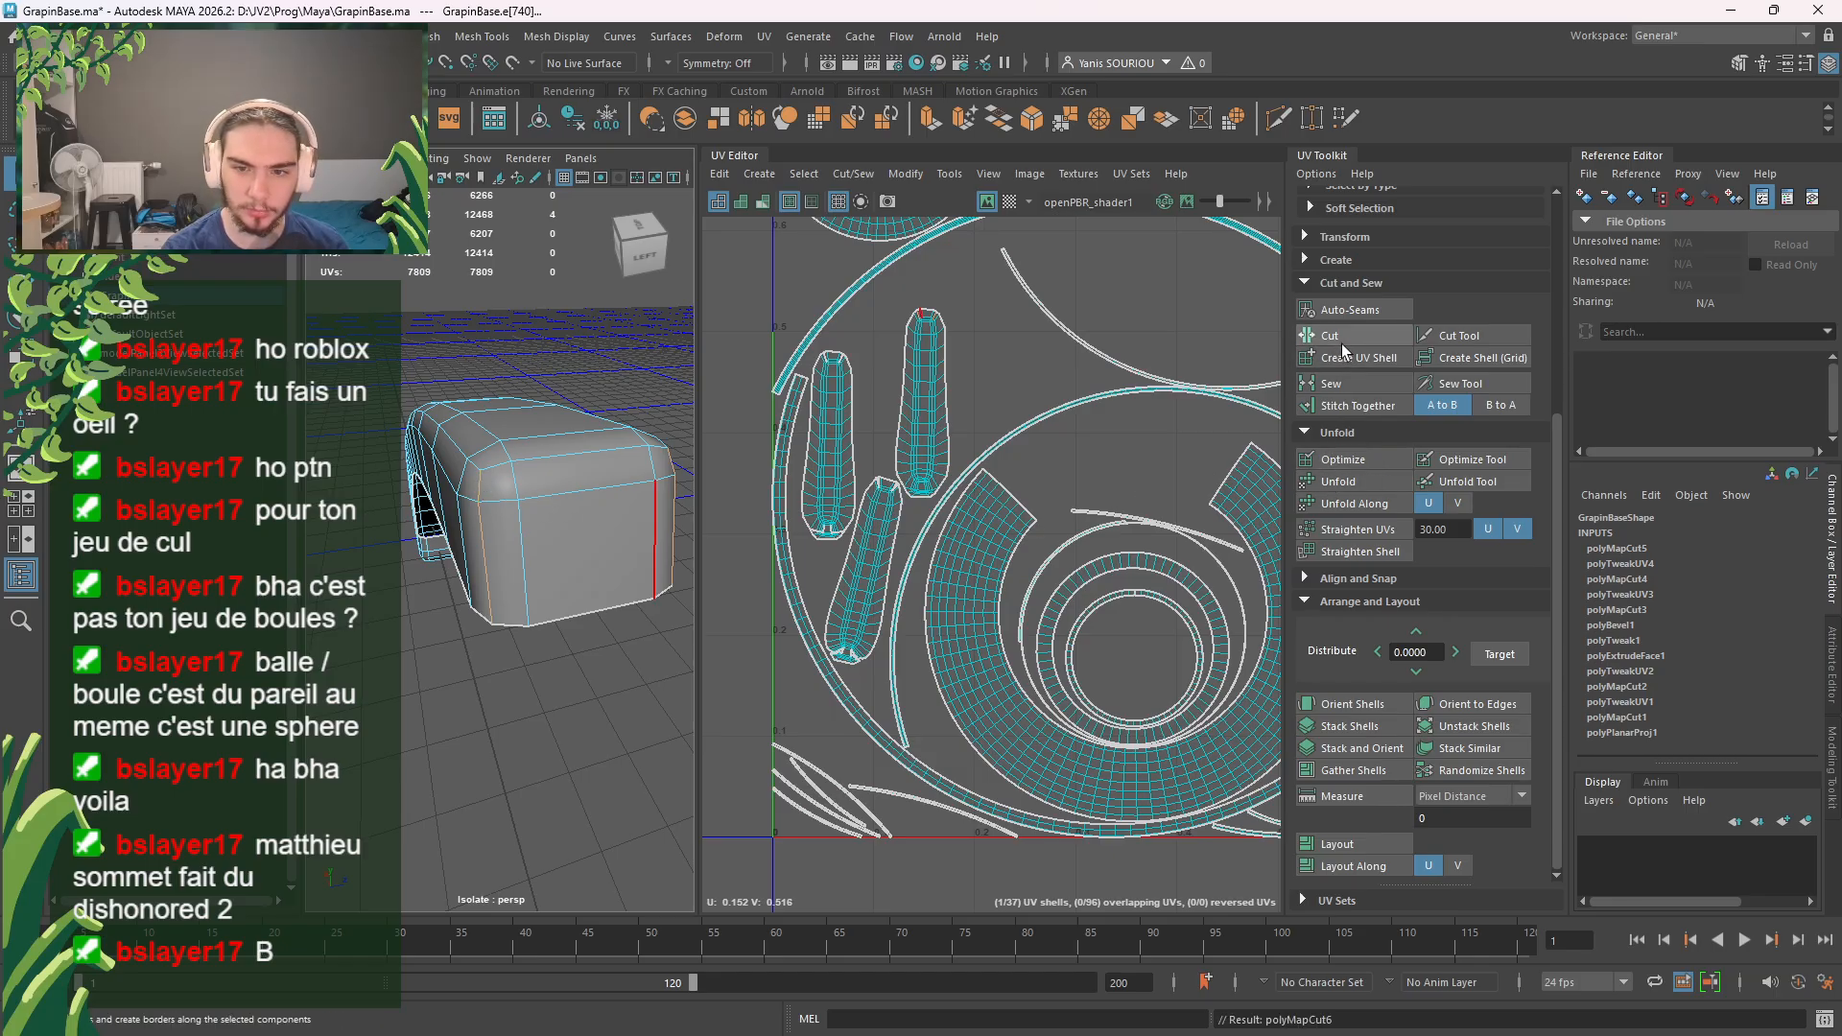
Step: Select the chain of corner edges down one side of the third arm's opposite end
alt+middle_drag(508, 576, 646, 507)
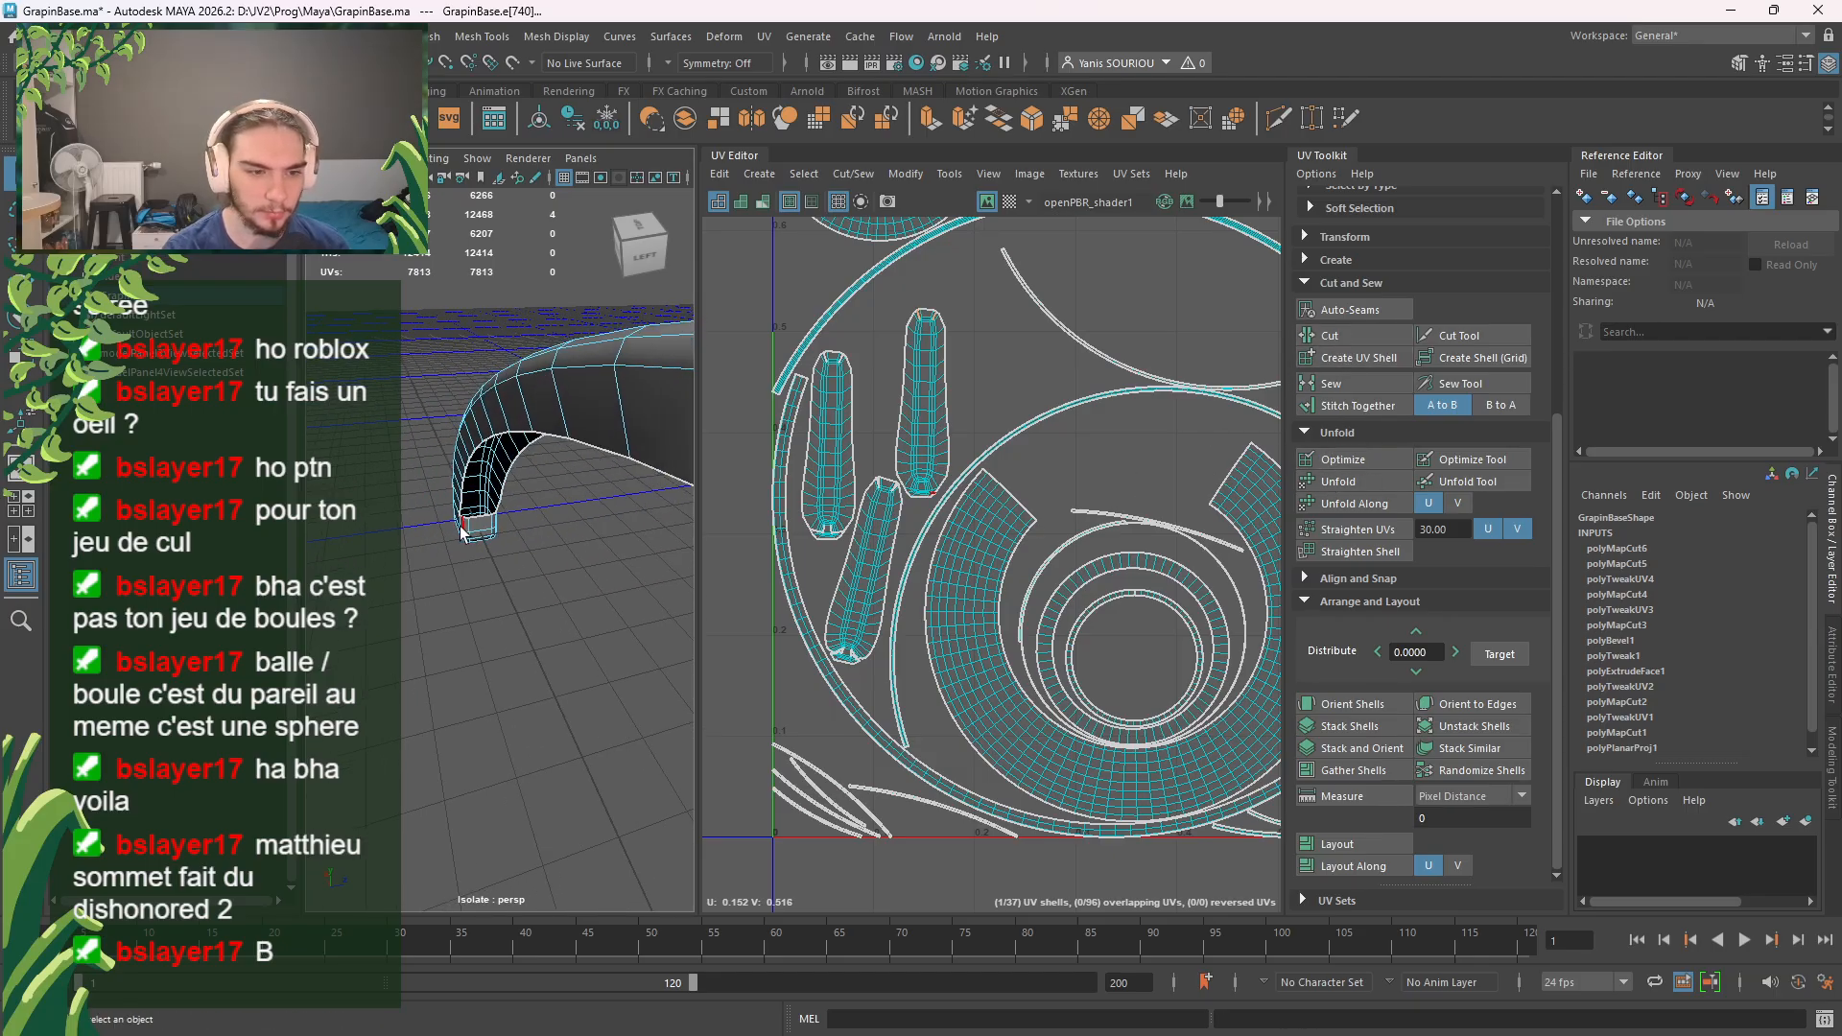
key(f)
alt+drag(480, 566, 618, 574)
scroll(473, 548, down, 4)
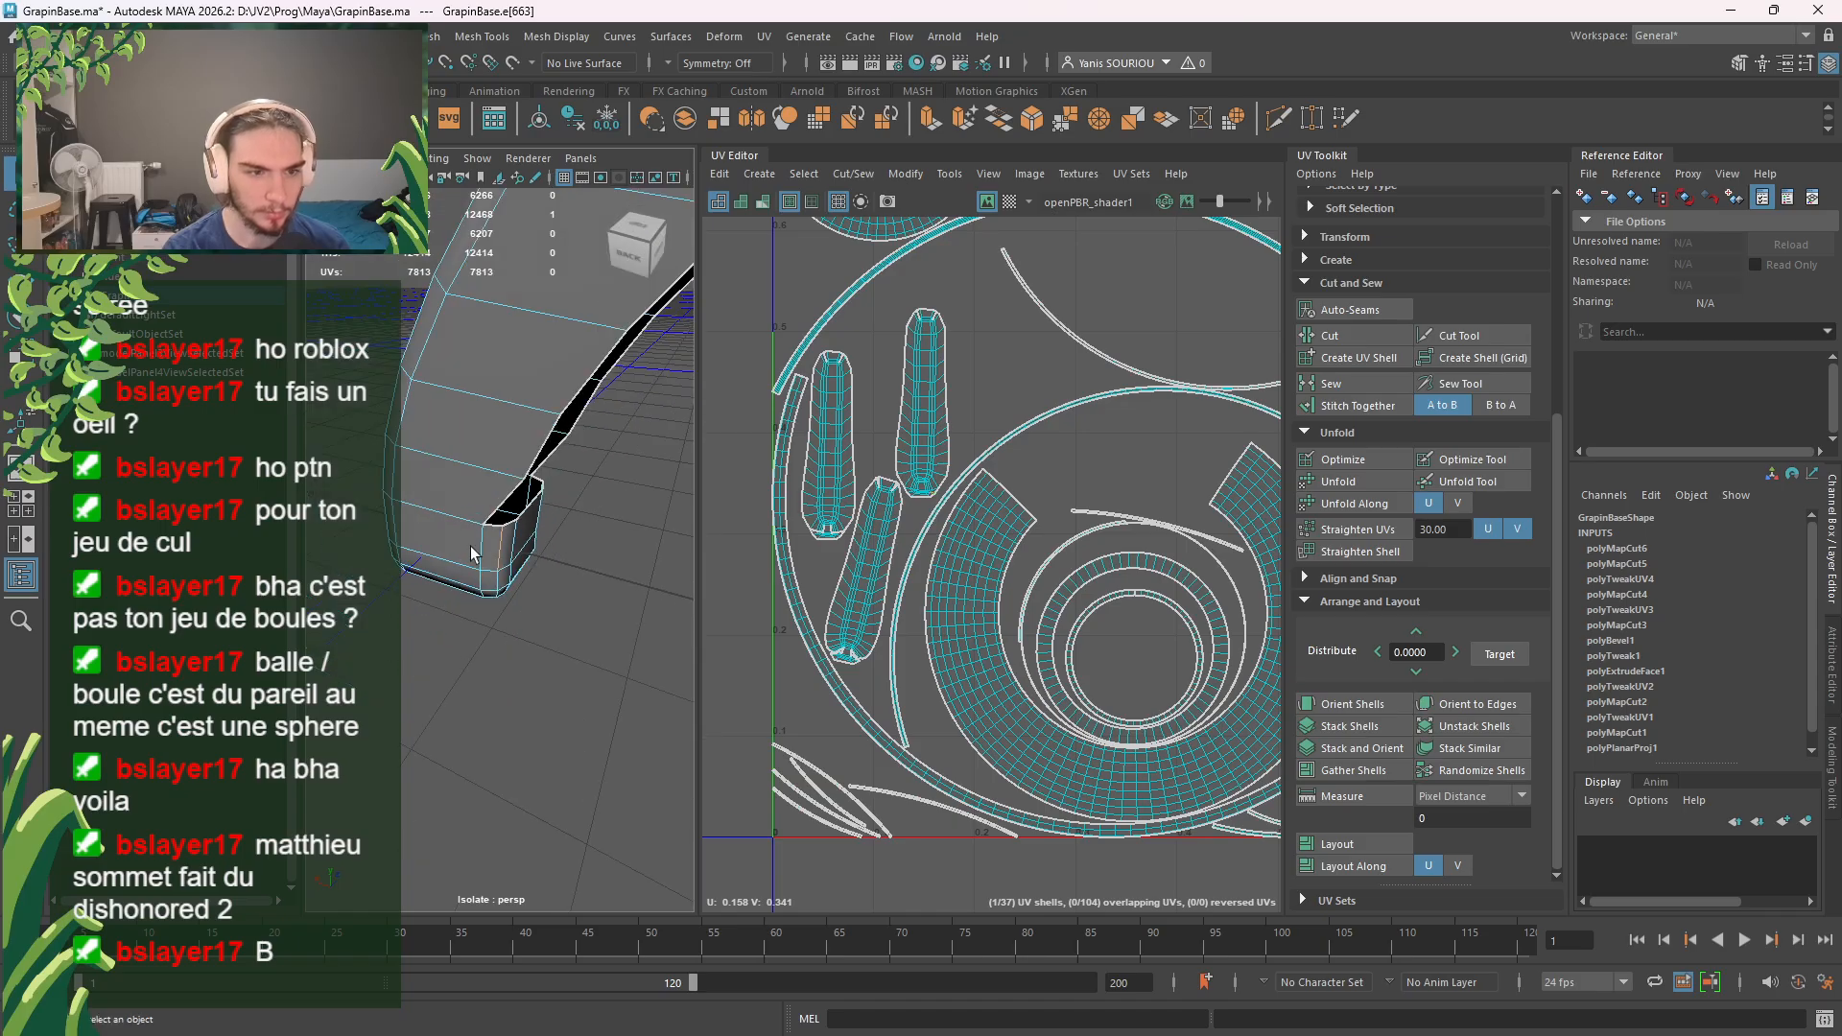
scroll(485, 576, up, 3)
alt+drag(486, 576, 457, 526)
alt+drag(445, 678, 477, 616)
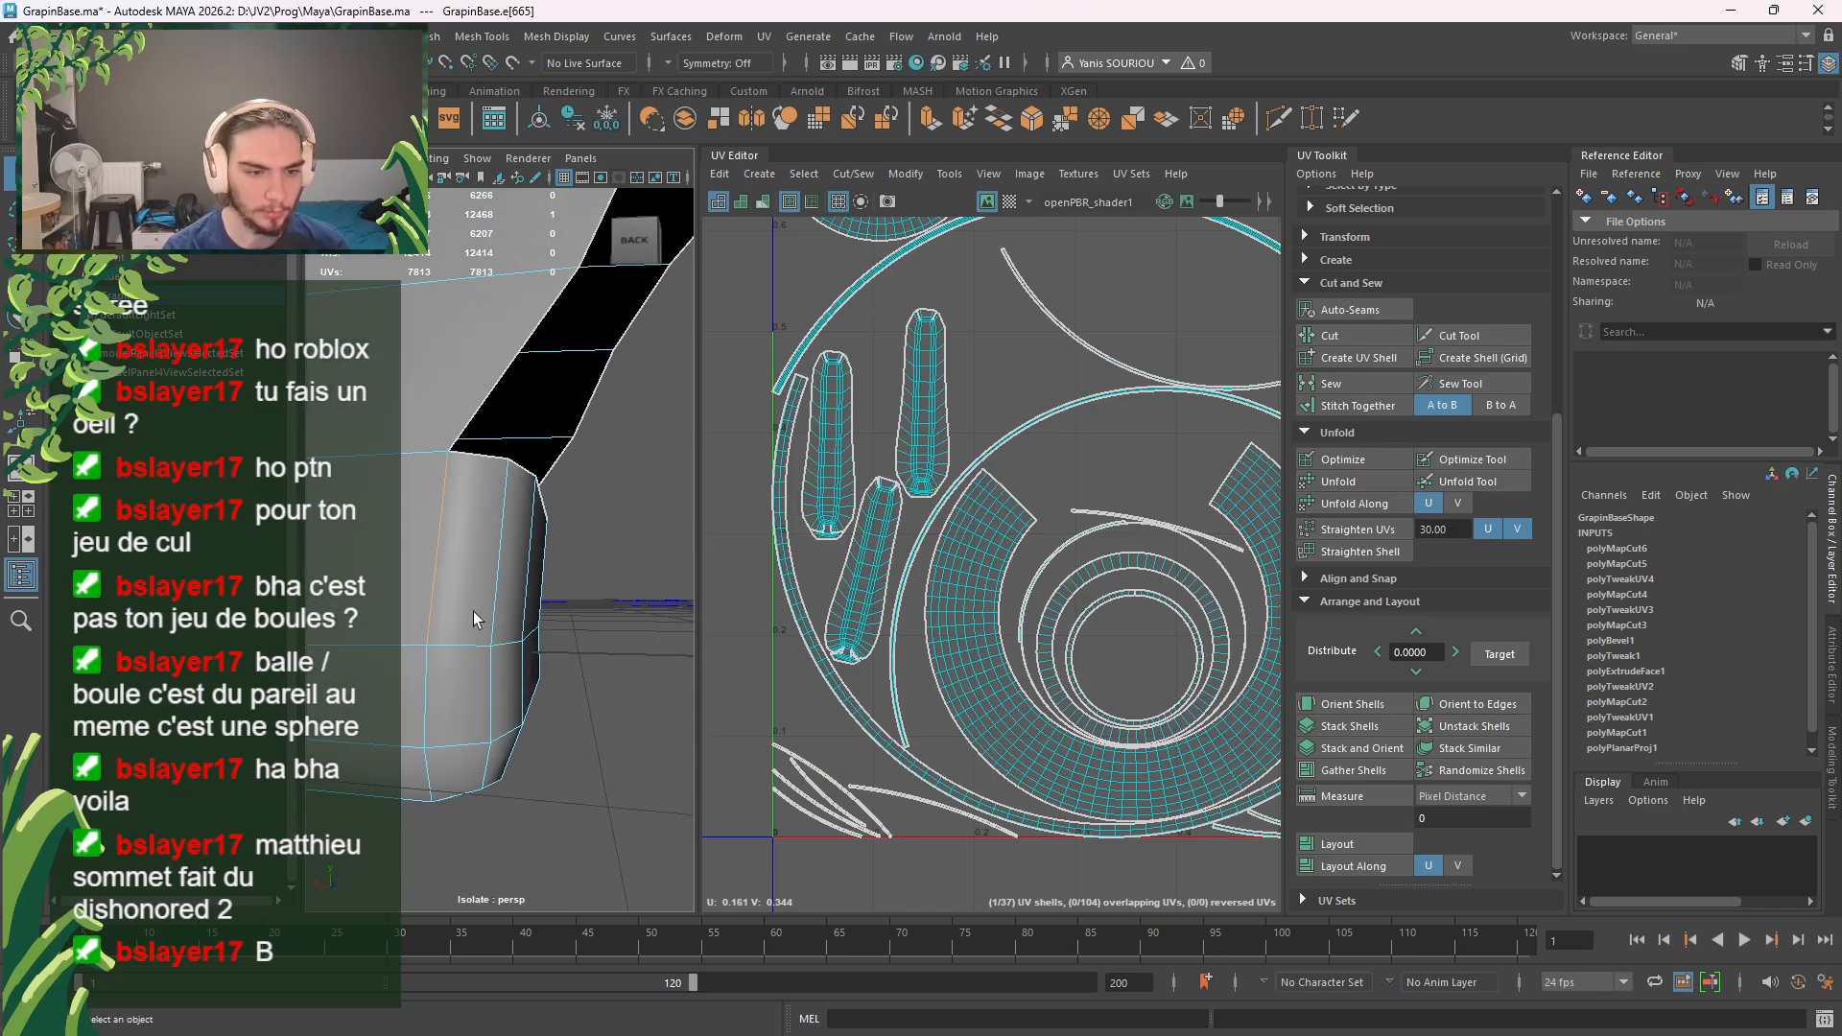
alt+middle_drag(477, 617, 648, 423)
shift+click(629, 519)
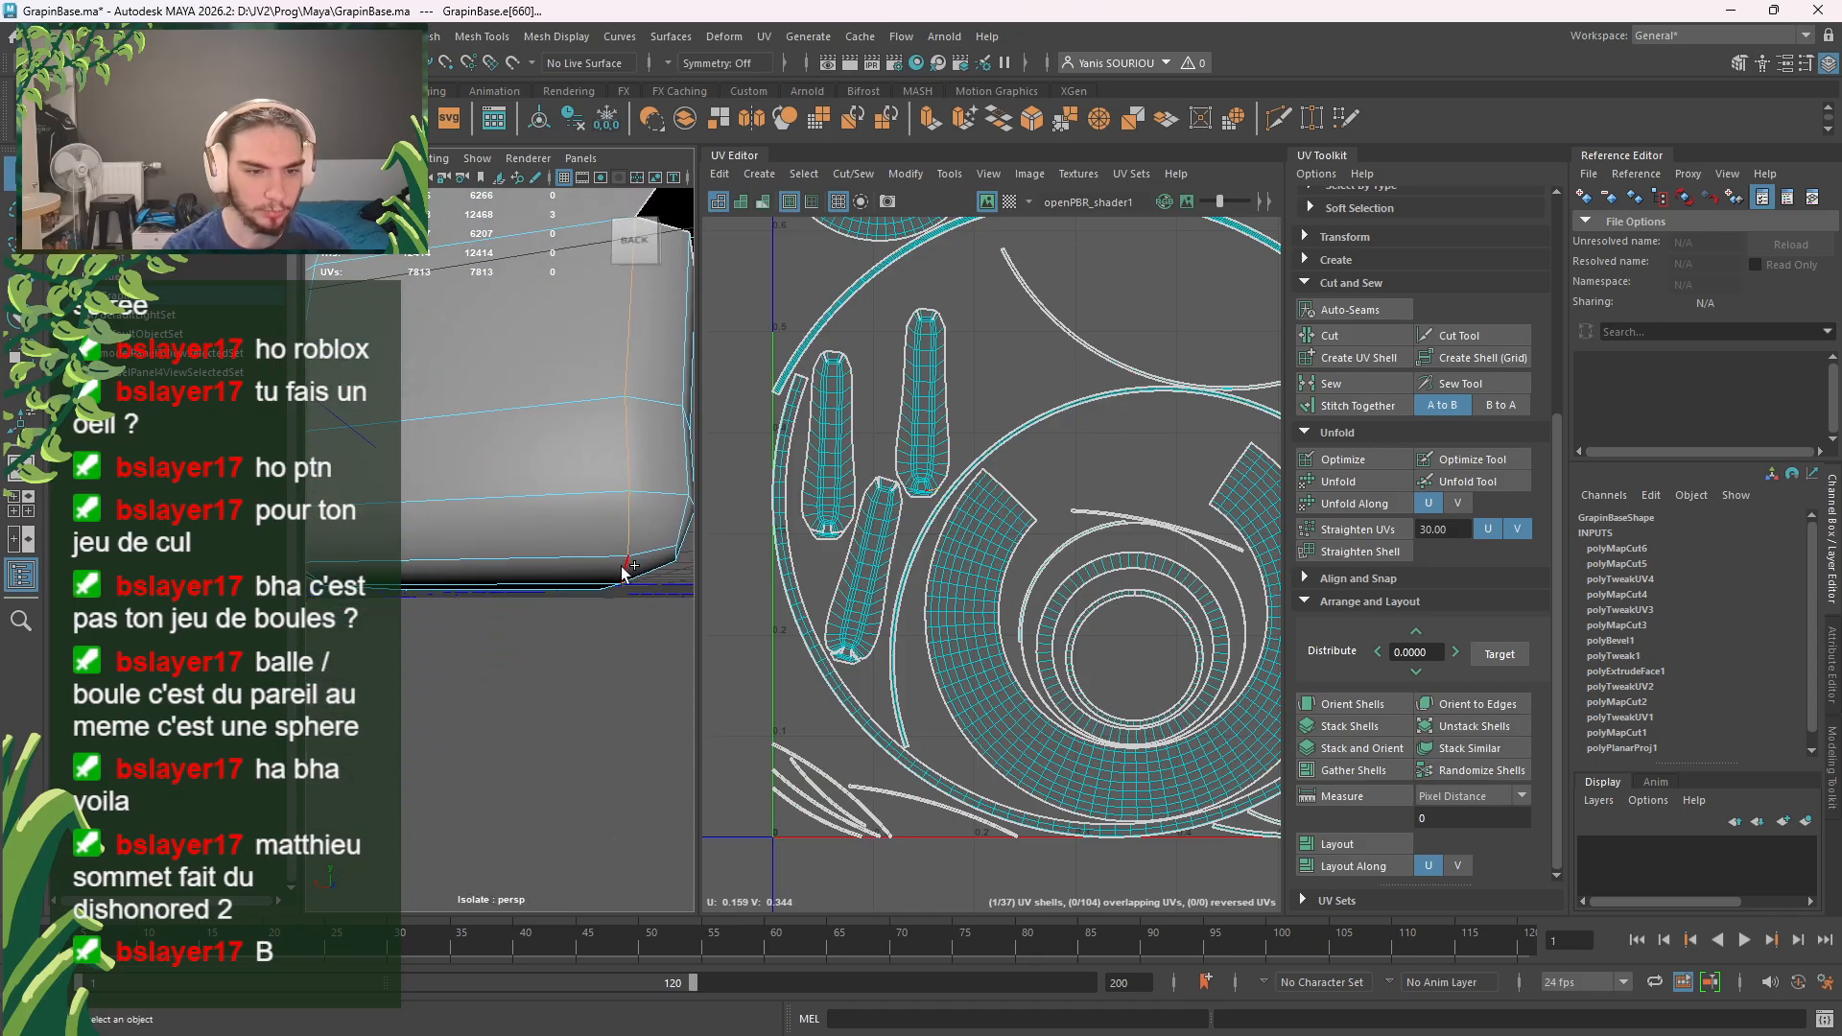
shift+click(624, 572)
Step: Add the edges across that end and up its other corner, then cut the third arm's UVs along them
alt+drag(622, 614, 590, 562)
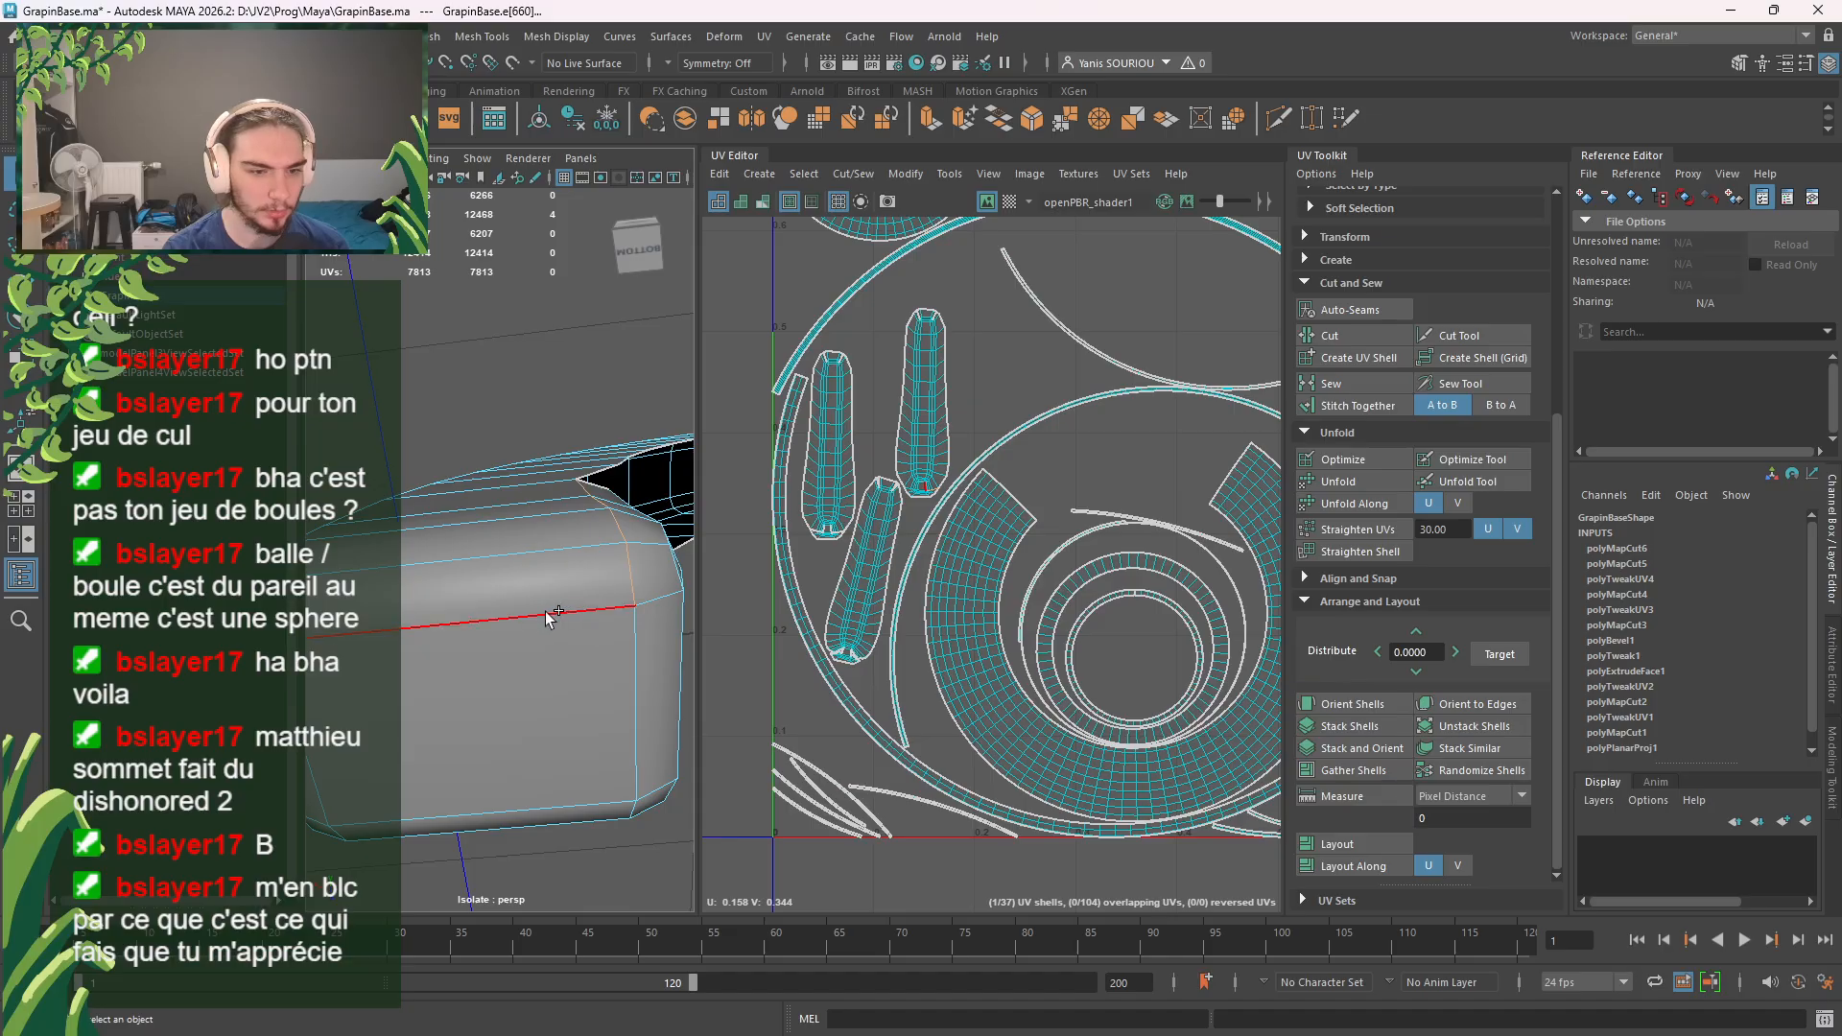
alt+drag(553, 637, 389, 617)
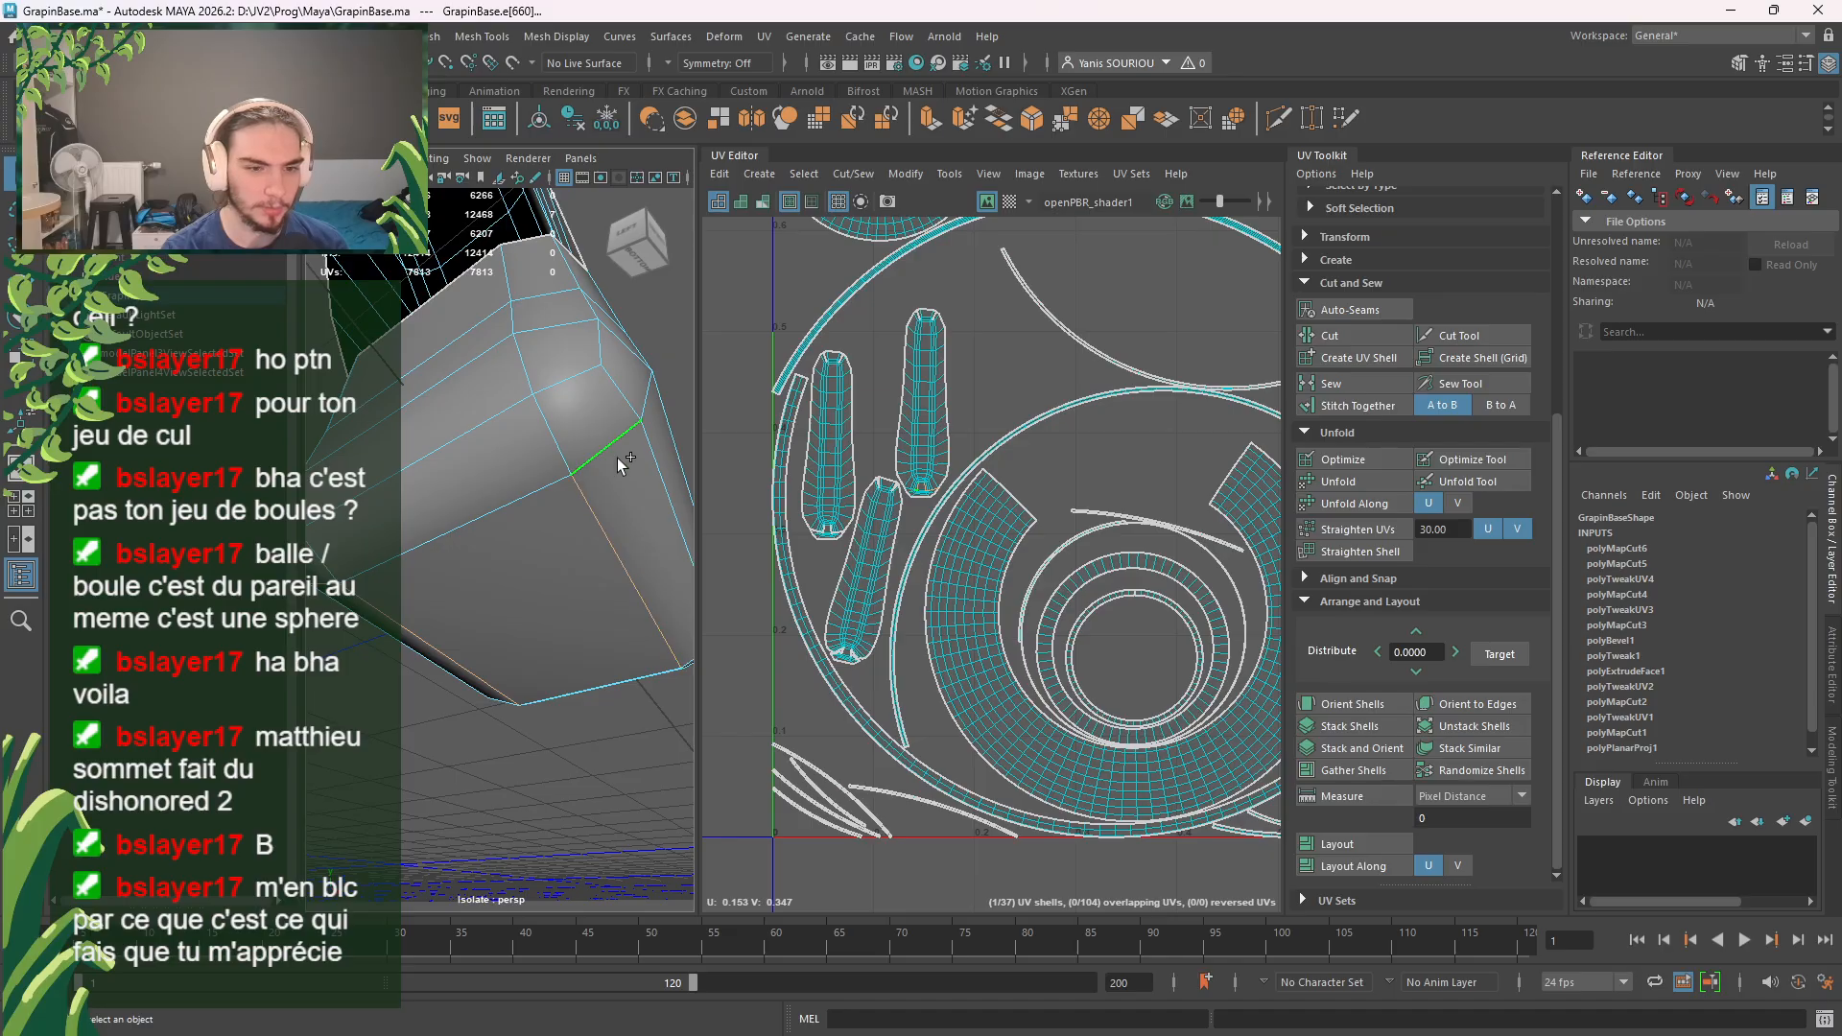
alt+drag(618, 458, 497, 548)
scroll(501, 422, down, 3)
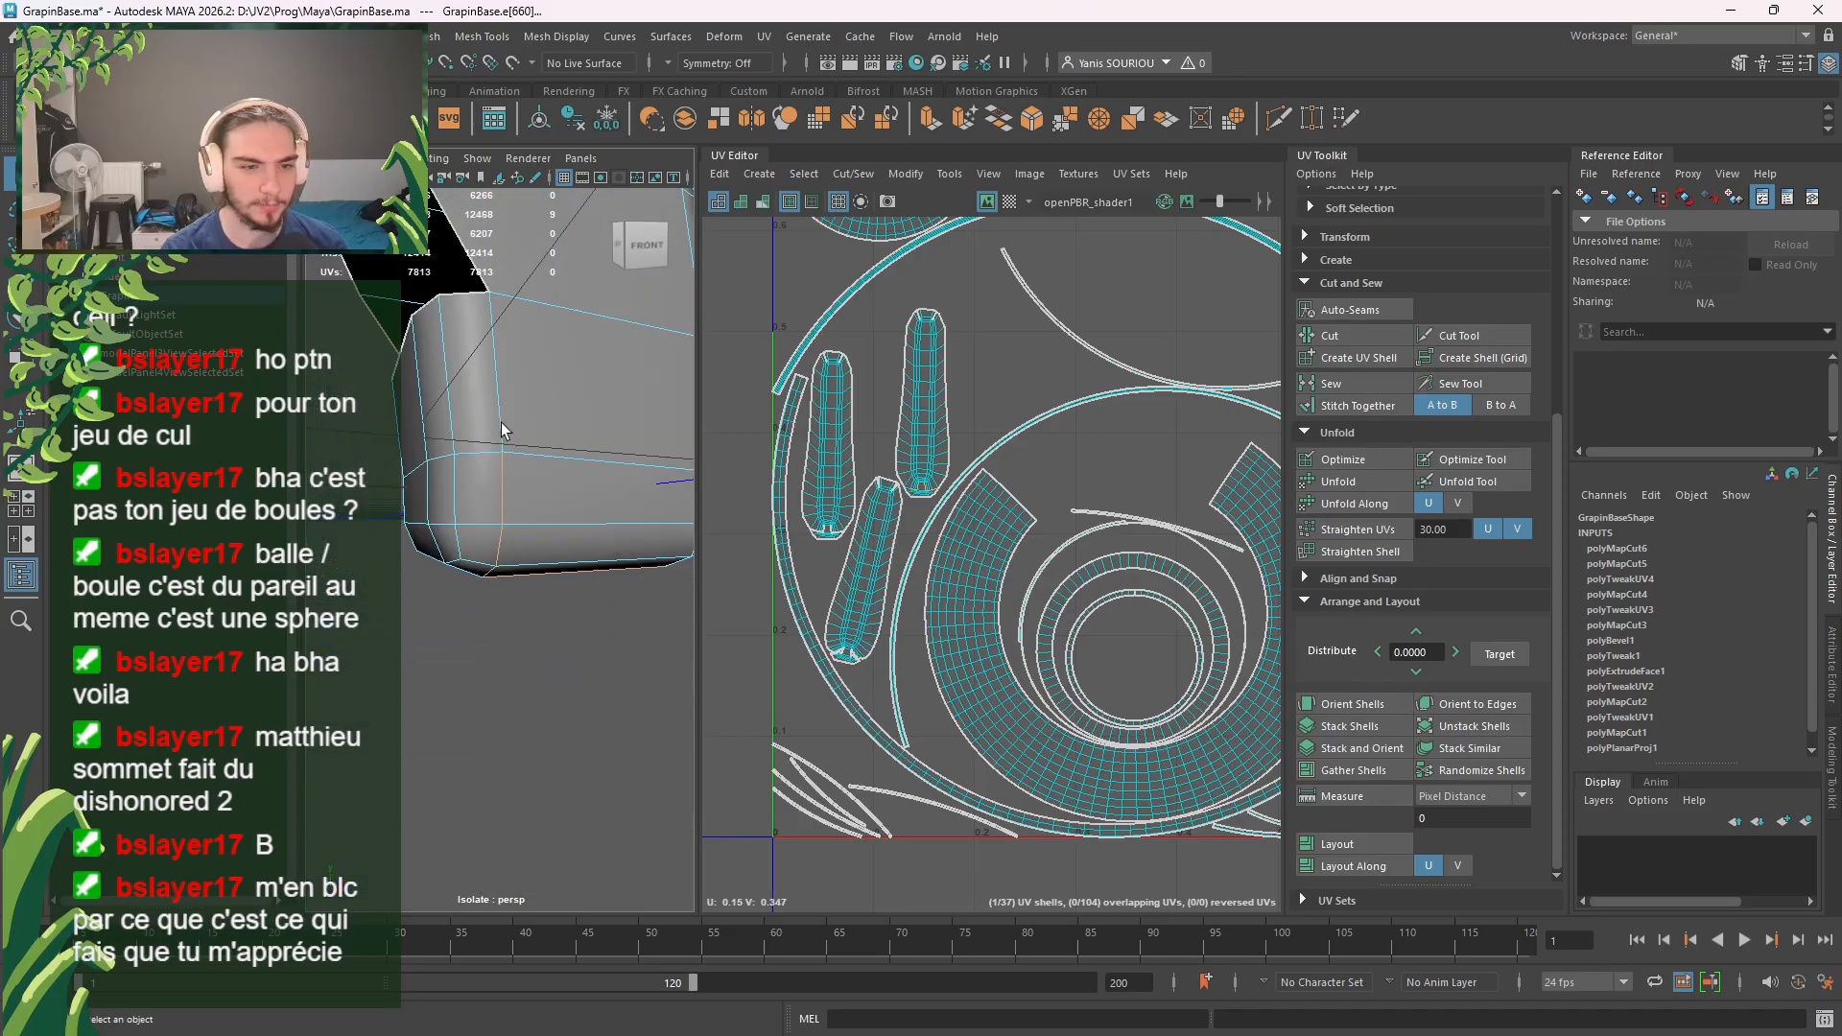
shift+click(504, 394)
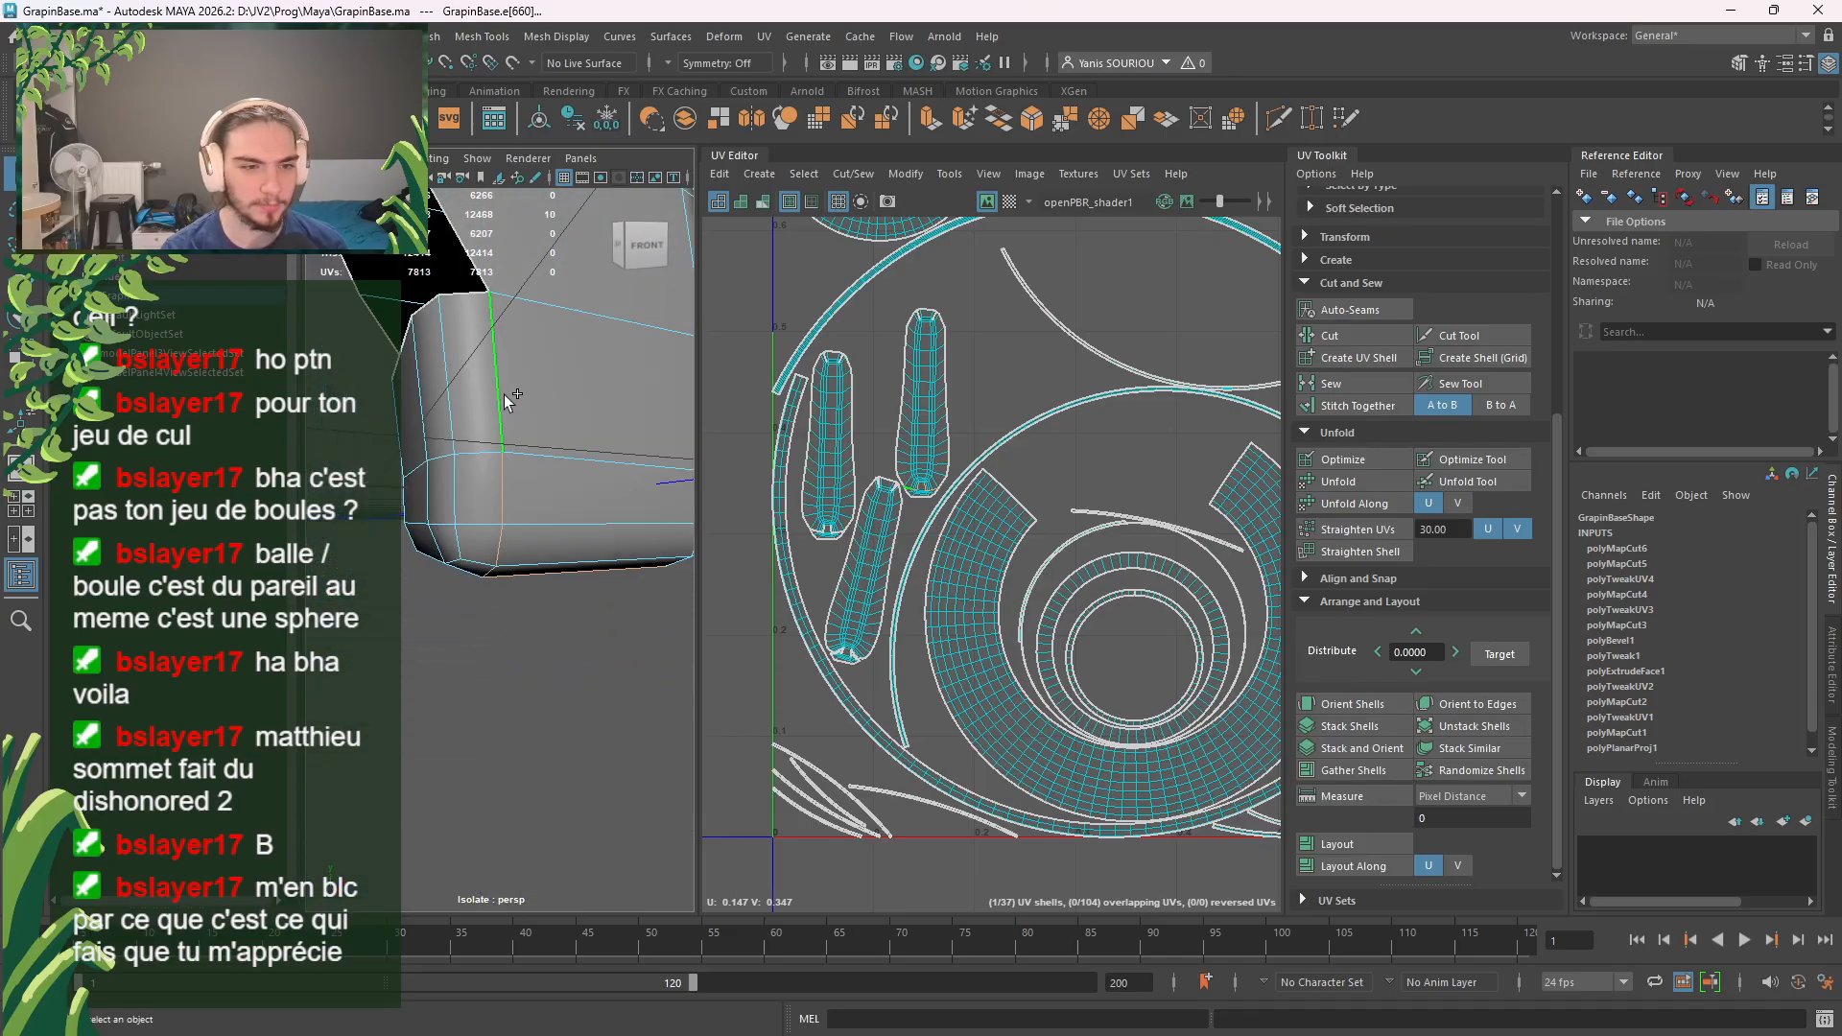
click(1362, 335)
Step: Select all UV shells of the model and unfold them
scroll(965, 405, down, 3)
mouse_move(984, 382)
right_down()
mouse_move(988, 338)
mouse_move(975, 365)
right_up()
scroll(966, 484, down, 4)
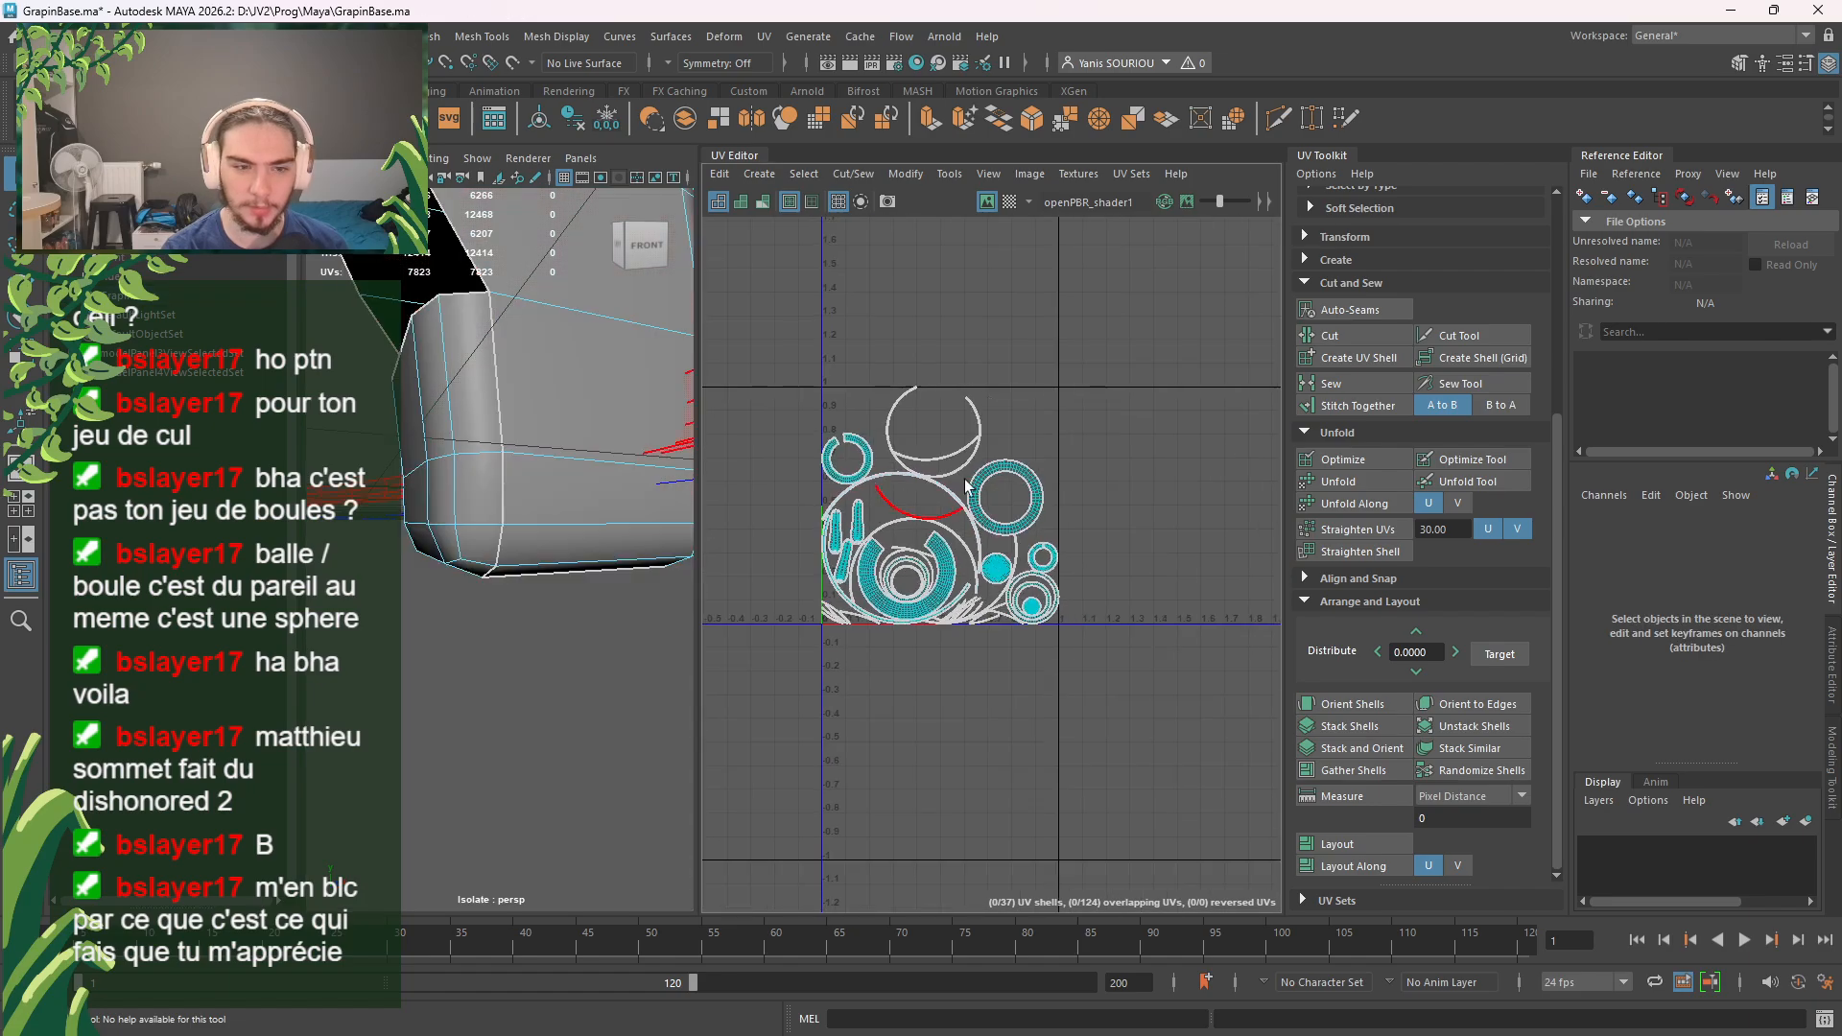
drag(977, 513, 812, 681)
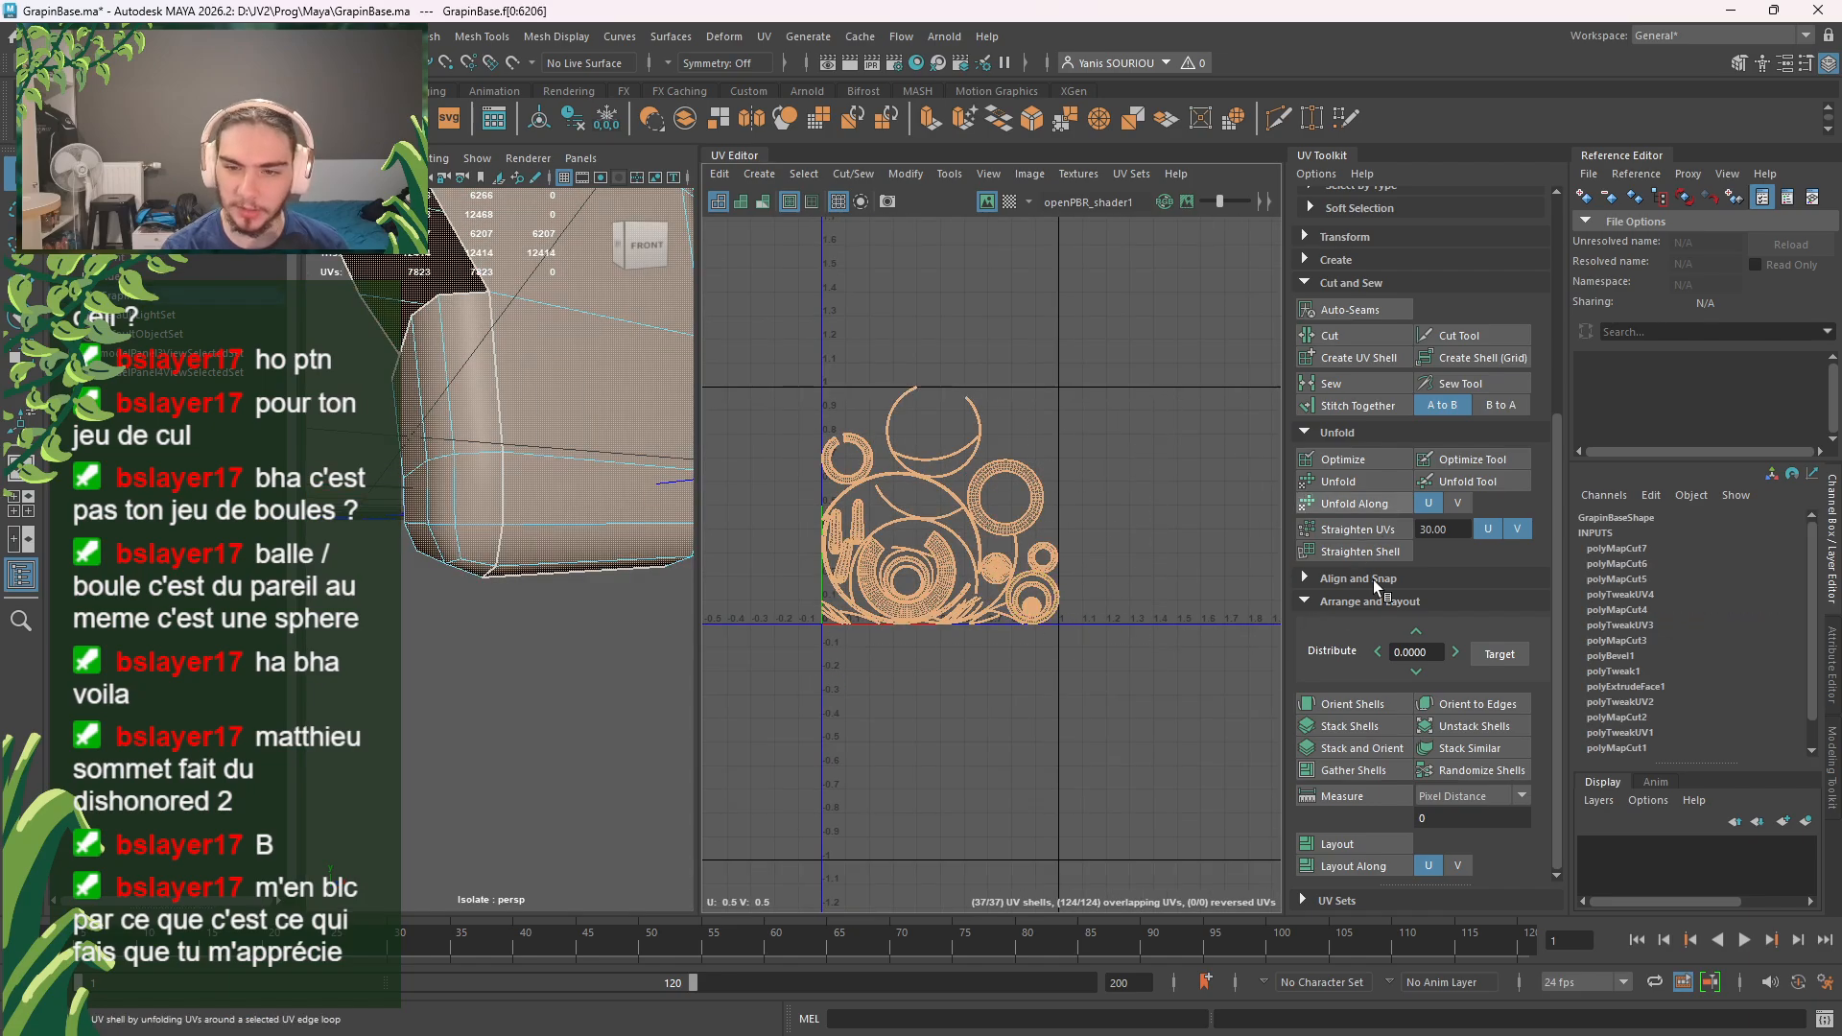
click(1368, 486)
Step: Lay out all the unfolded UV shells in the UV tile, then clear the selection
scroll(830, 572, up, 4)
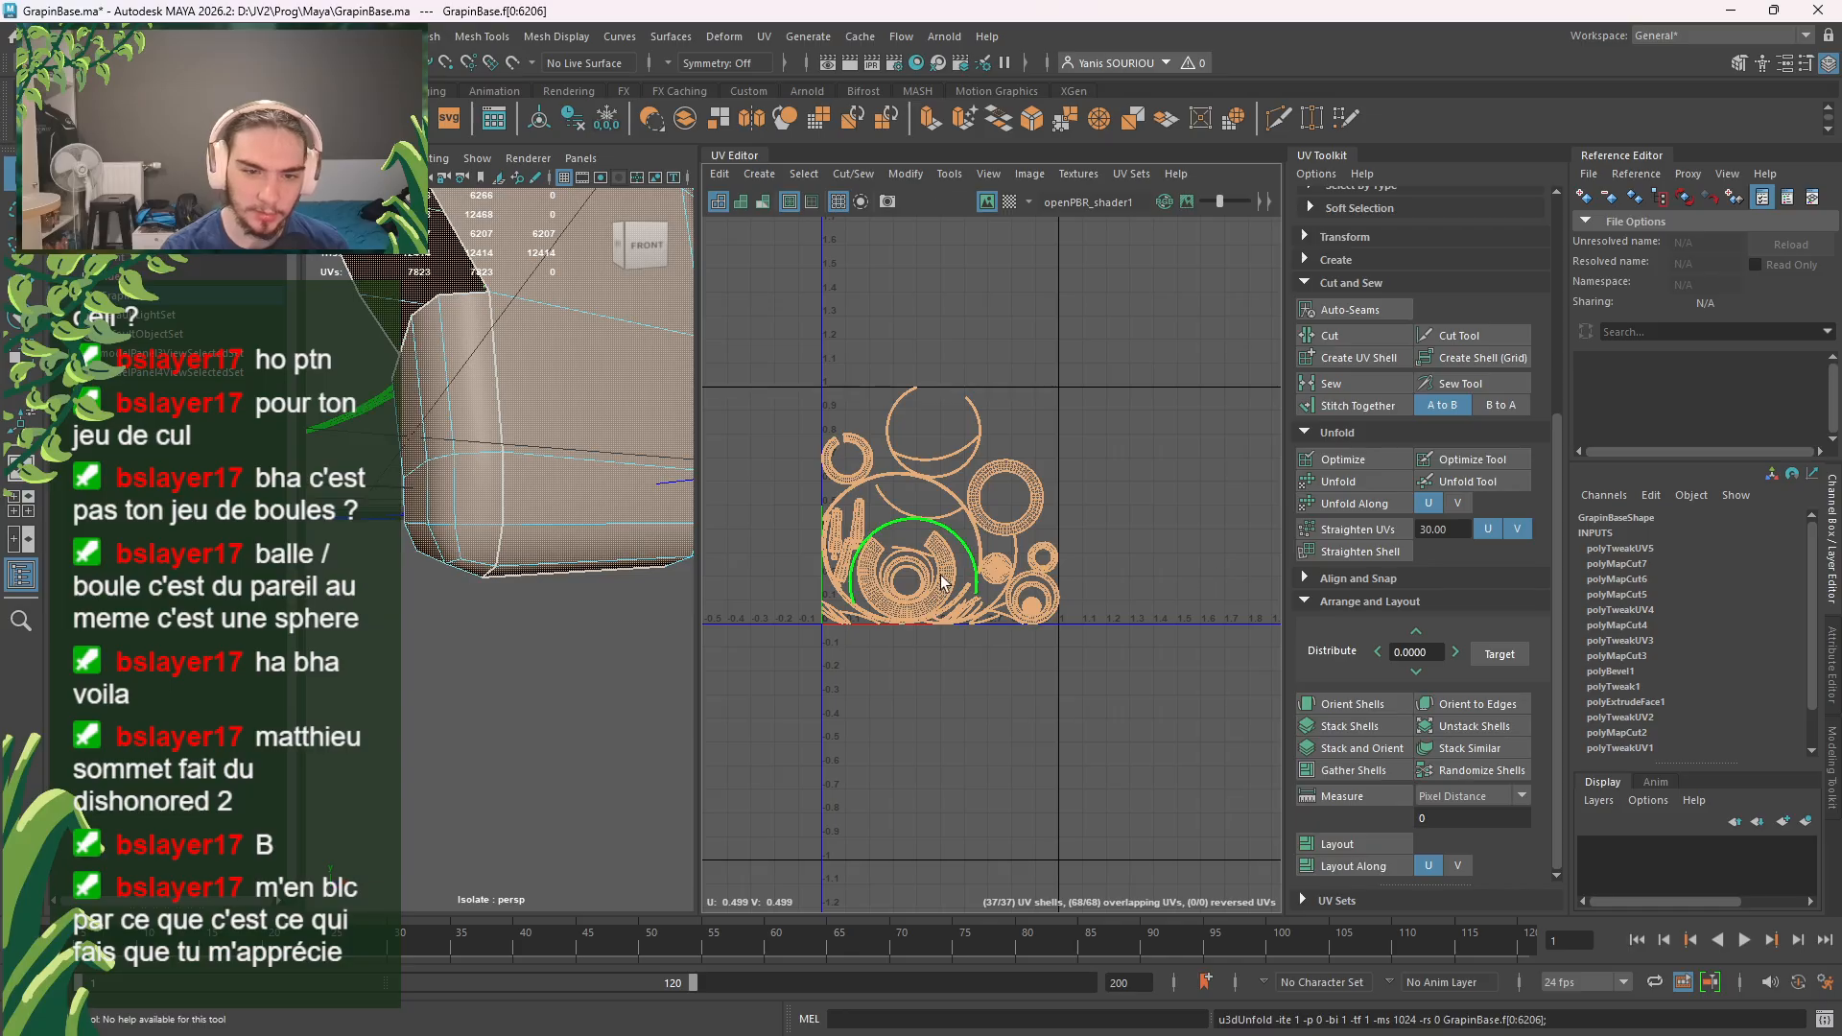
scroll(831, 572, up, 5)
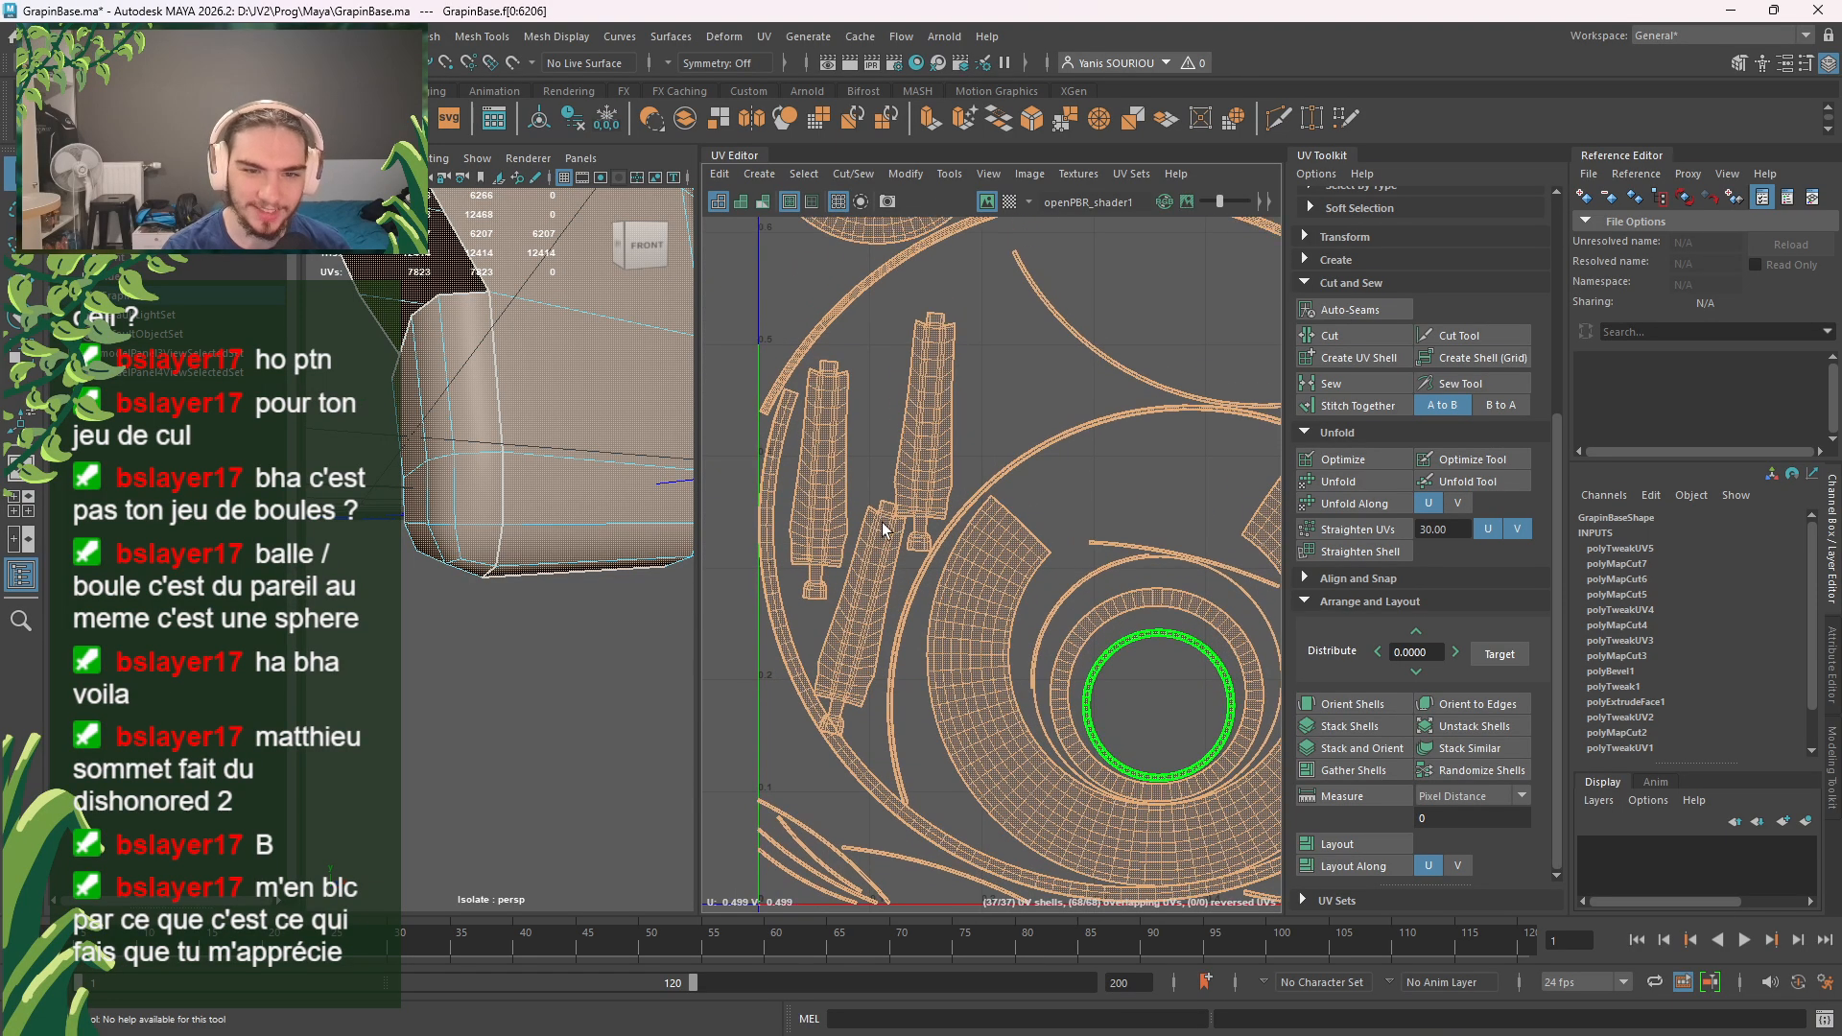
scroll(893, 662, down, 3)
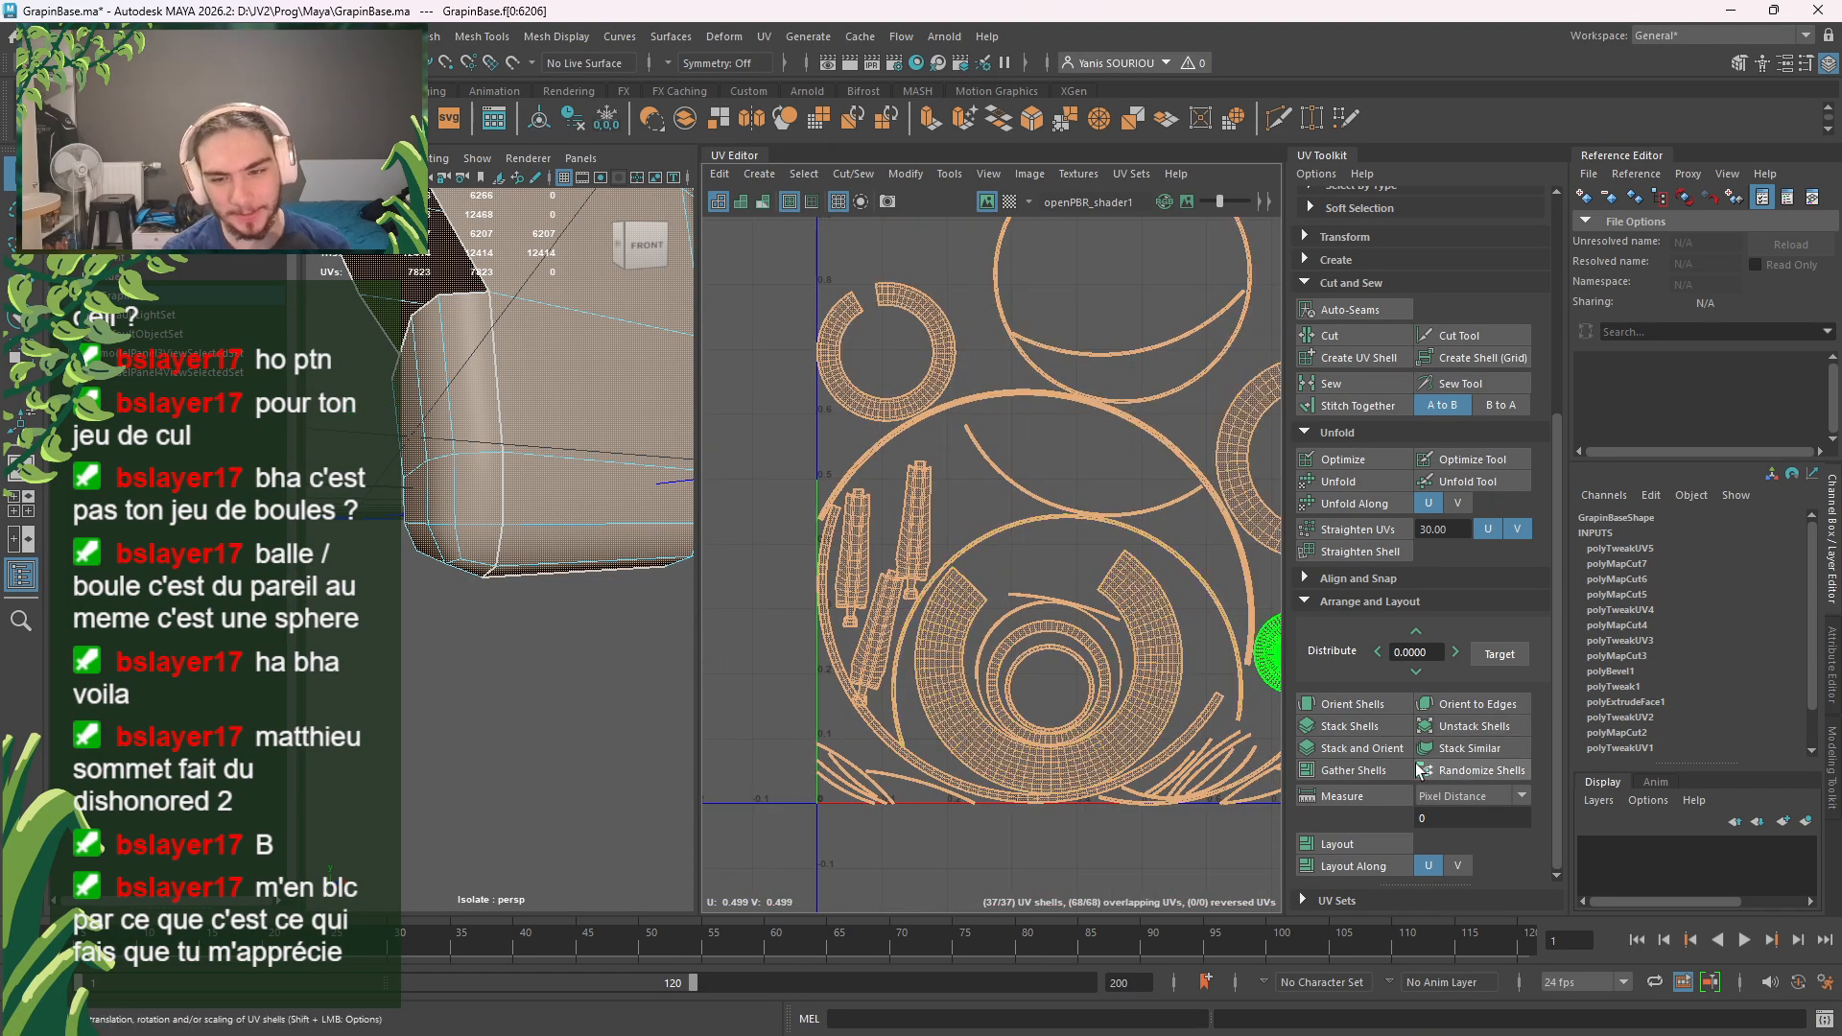
click(1333, 845)
scroll(983, 552, down, 3)
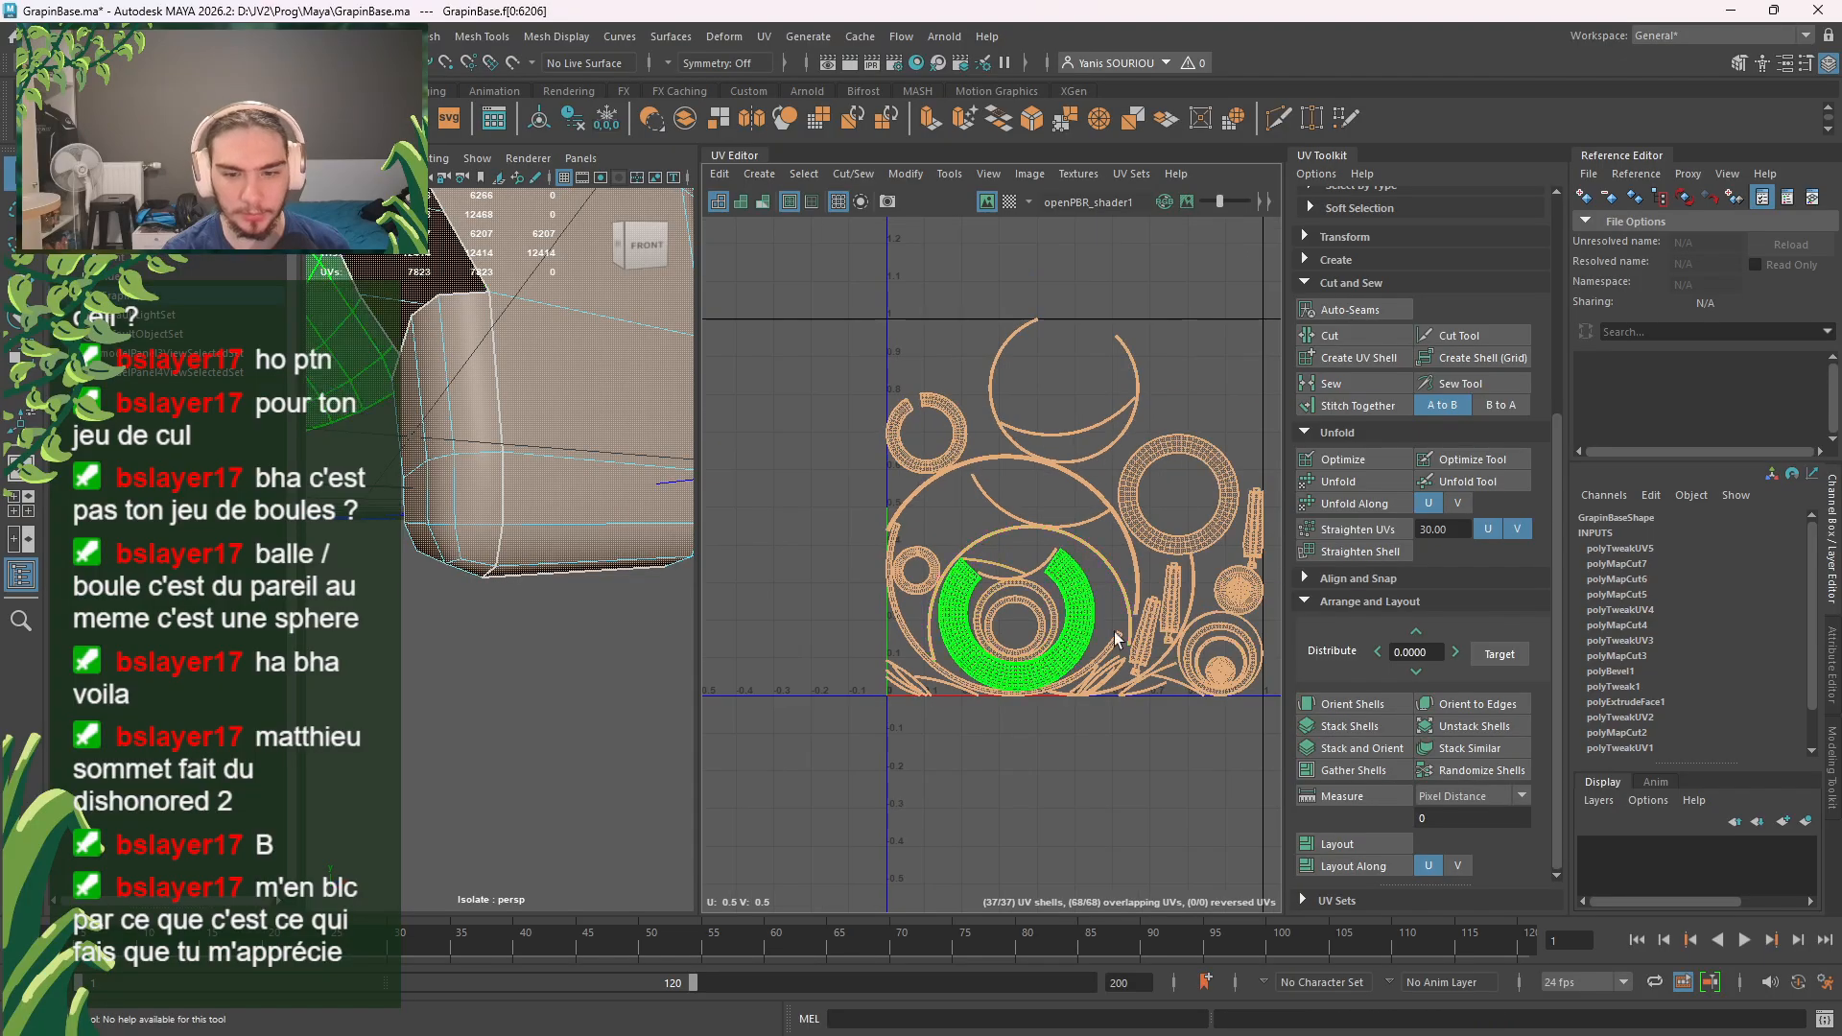
scroll(1073, 645, up, 4)
click(1079, 609)
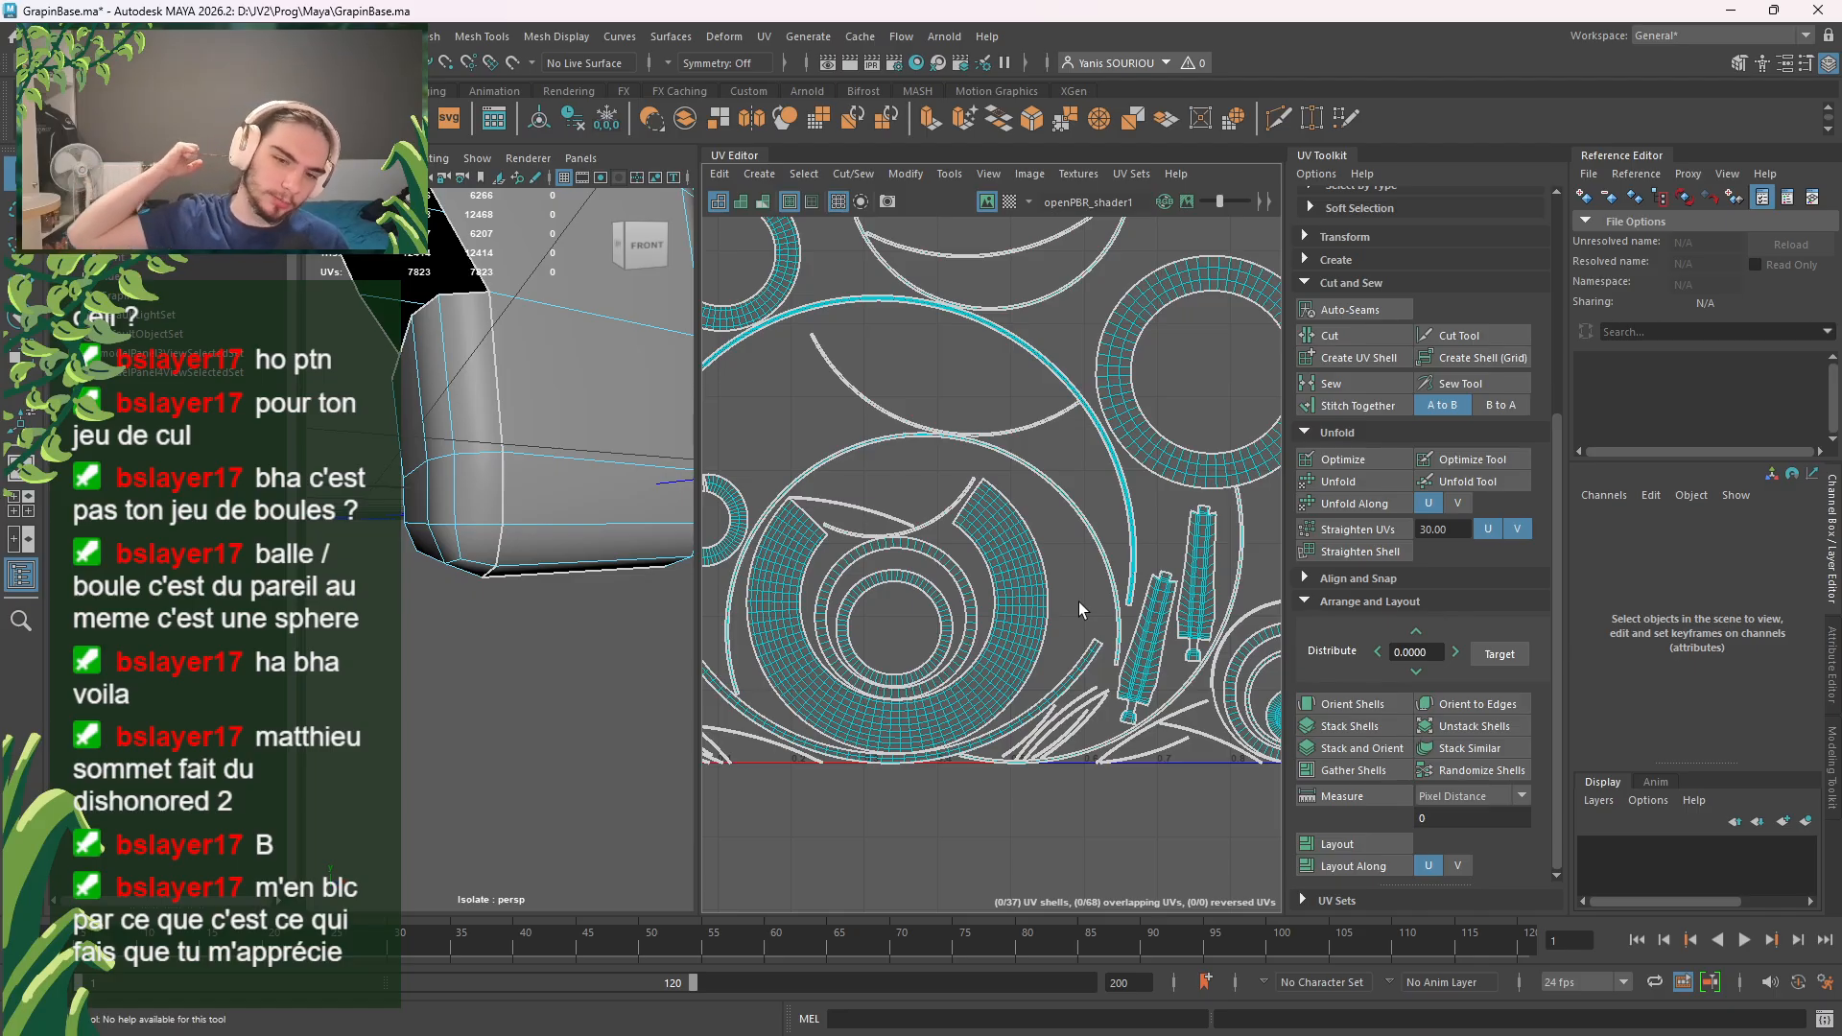
Step: Exit isolation to show the whole dome again and widen the UV Editor beside the viewport
scroll(1079, 601, down, 3)
scroll(1078, 602, down, 5)
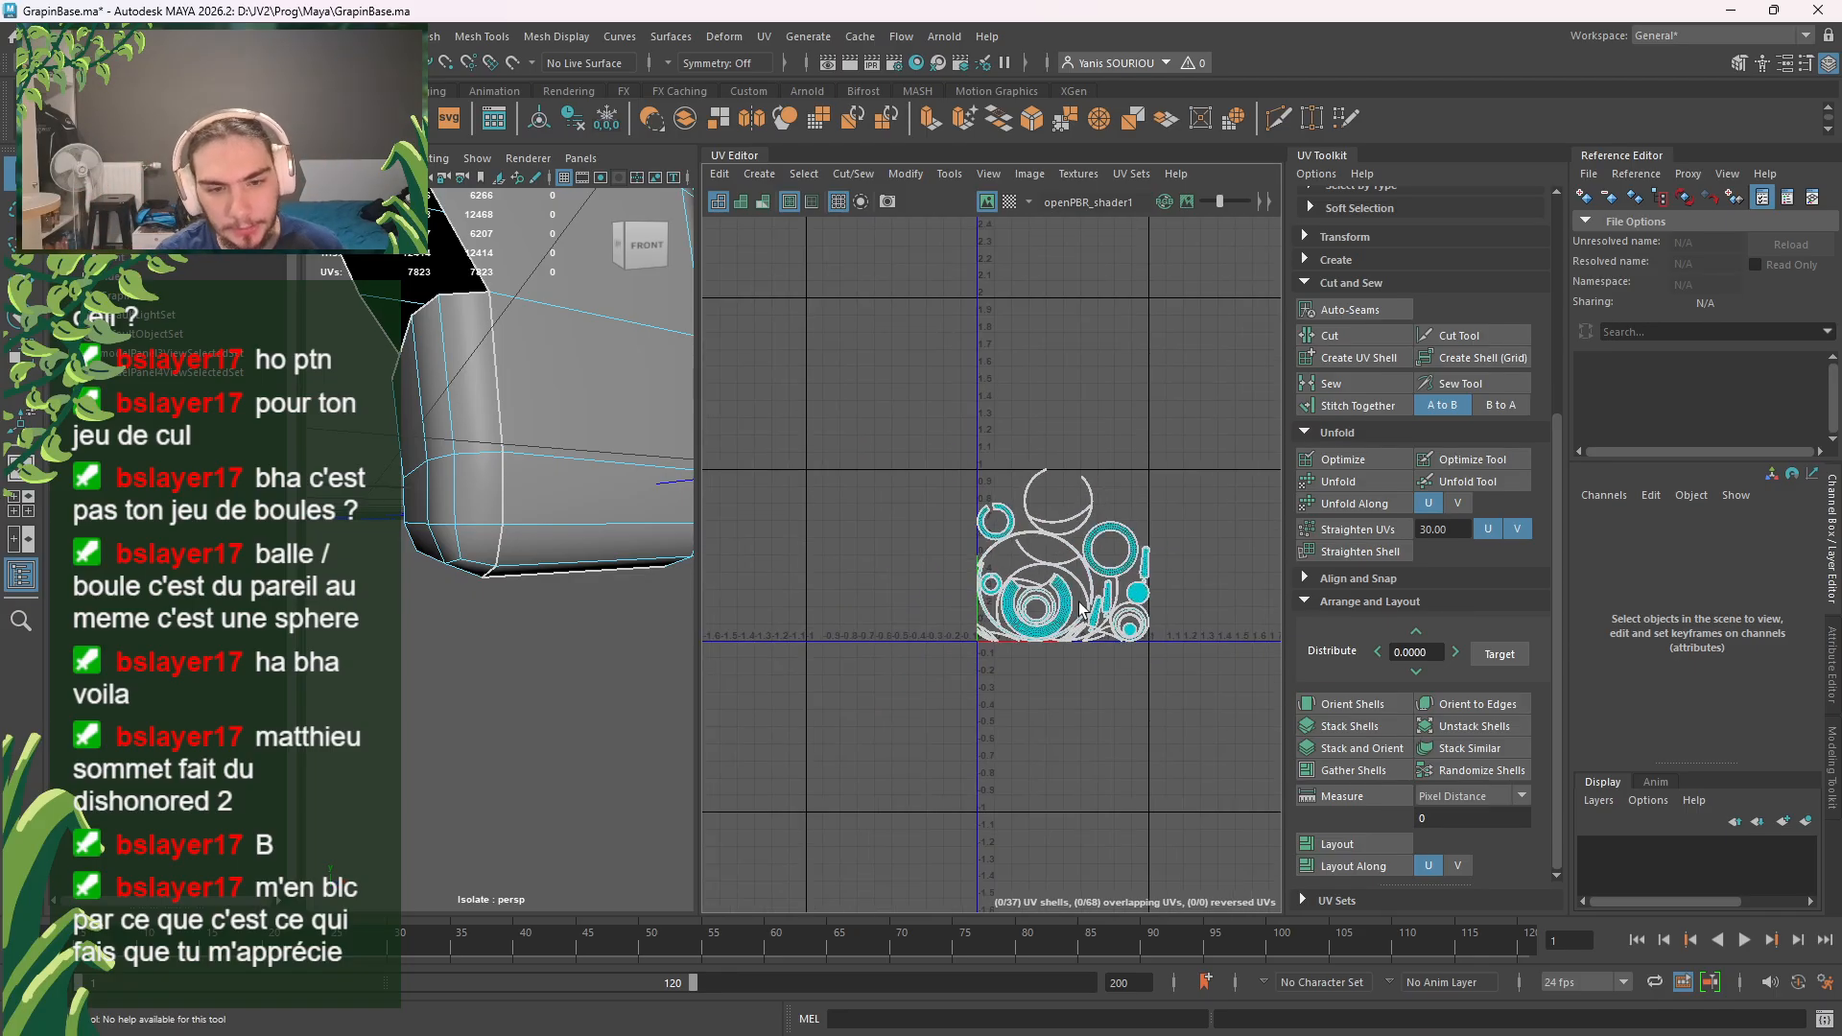
scroll(553, 440, down, 8)
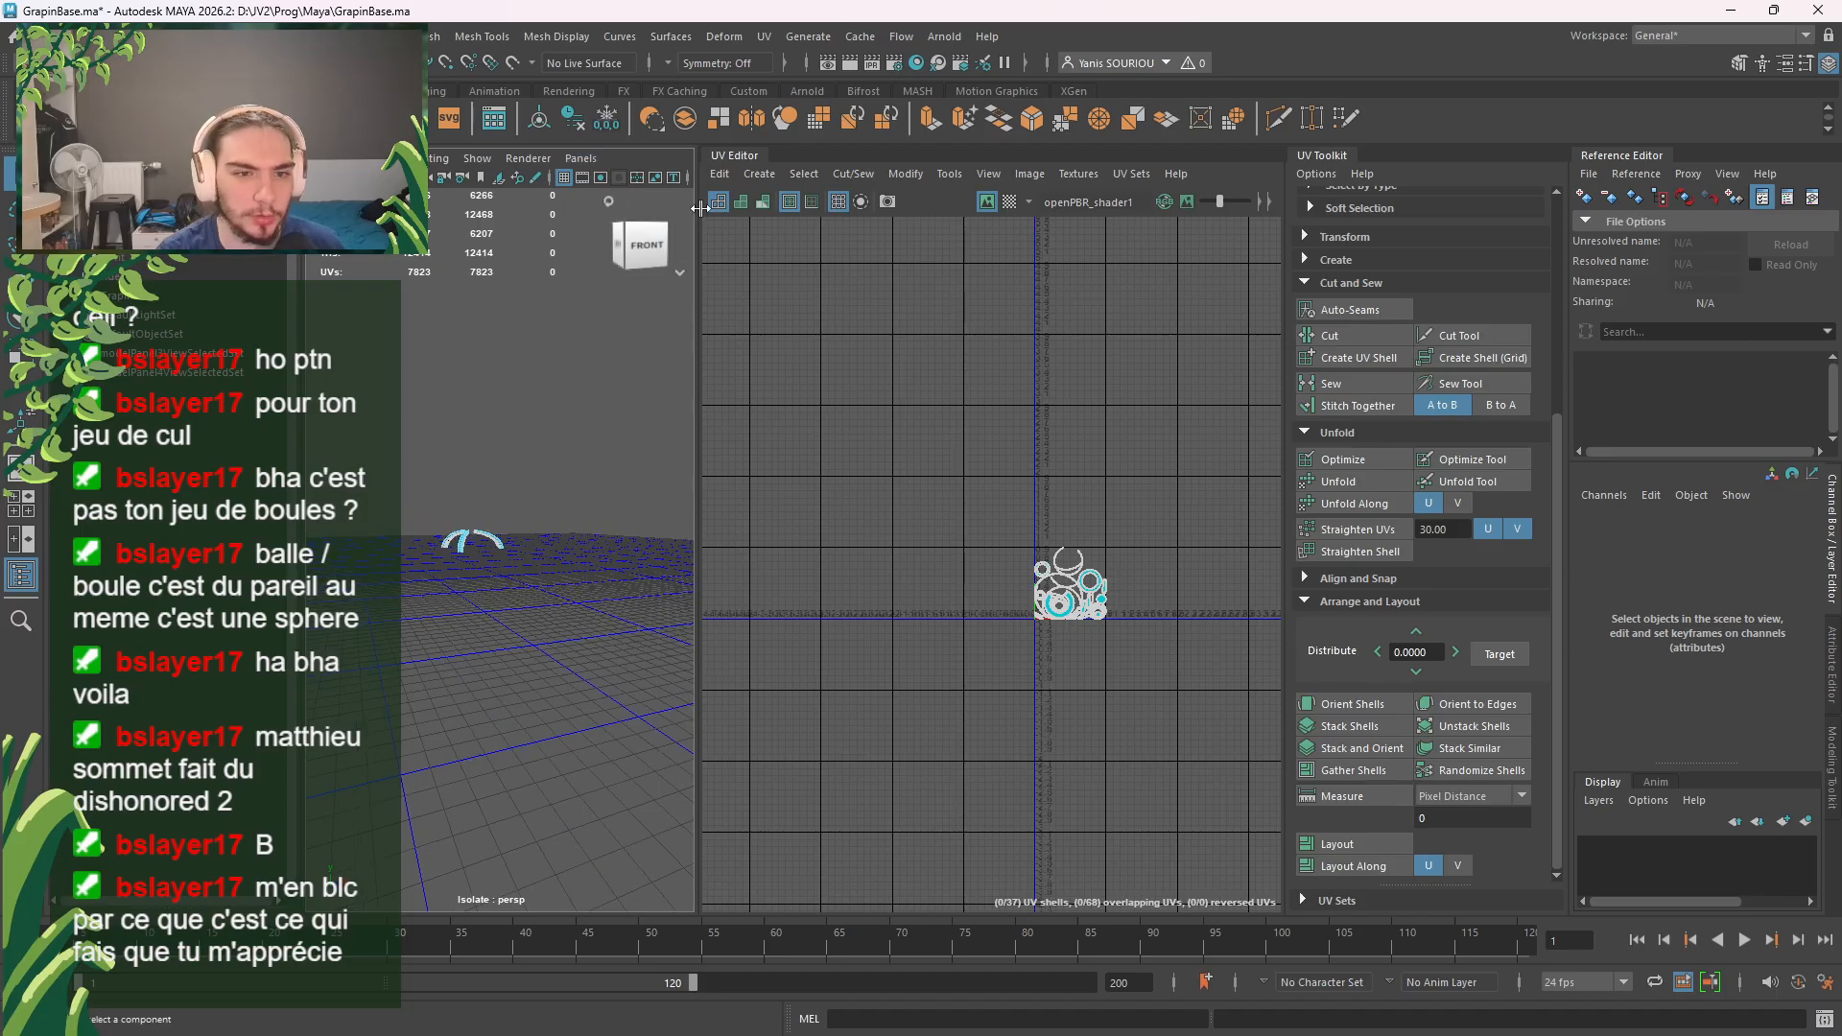
drag(695, 207, 739, 213)
click(926, 177)
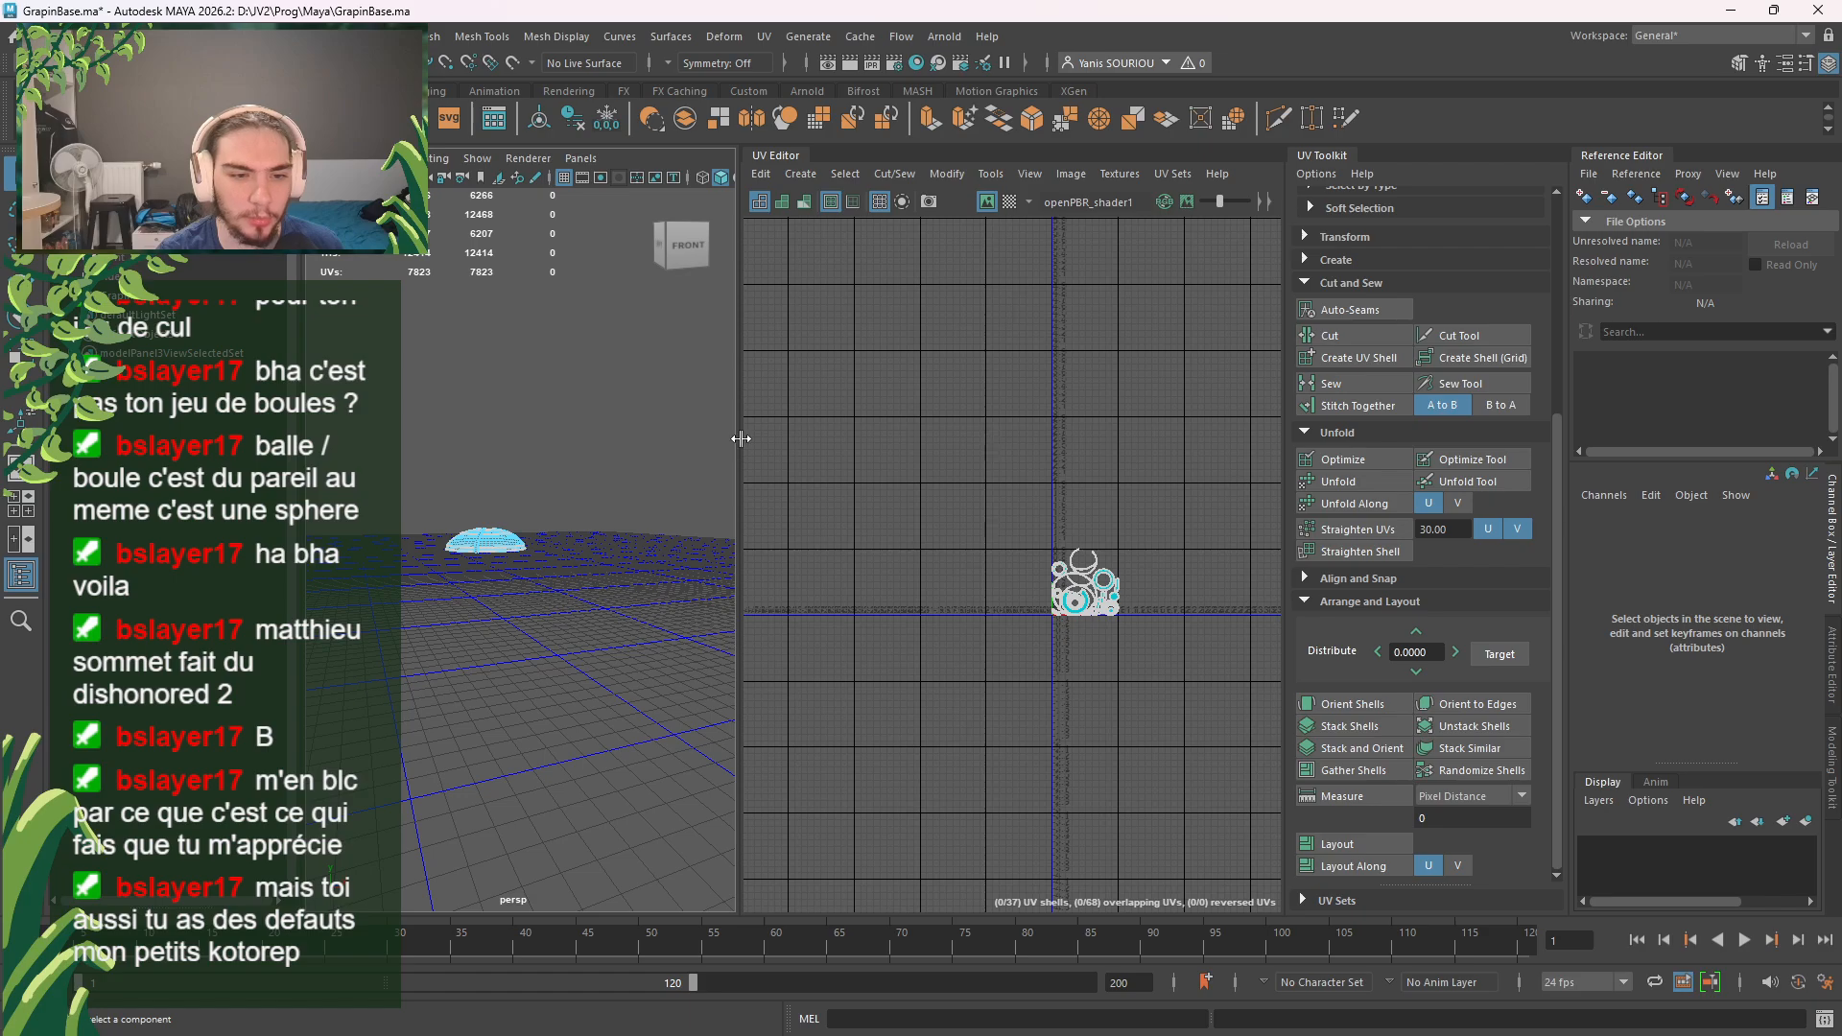
drag(742, 438, 623, 451)
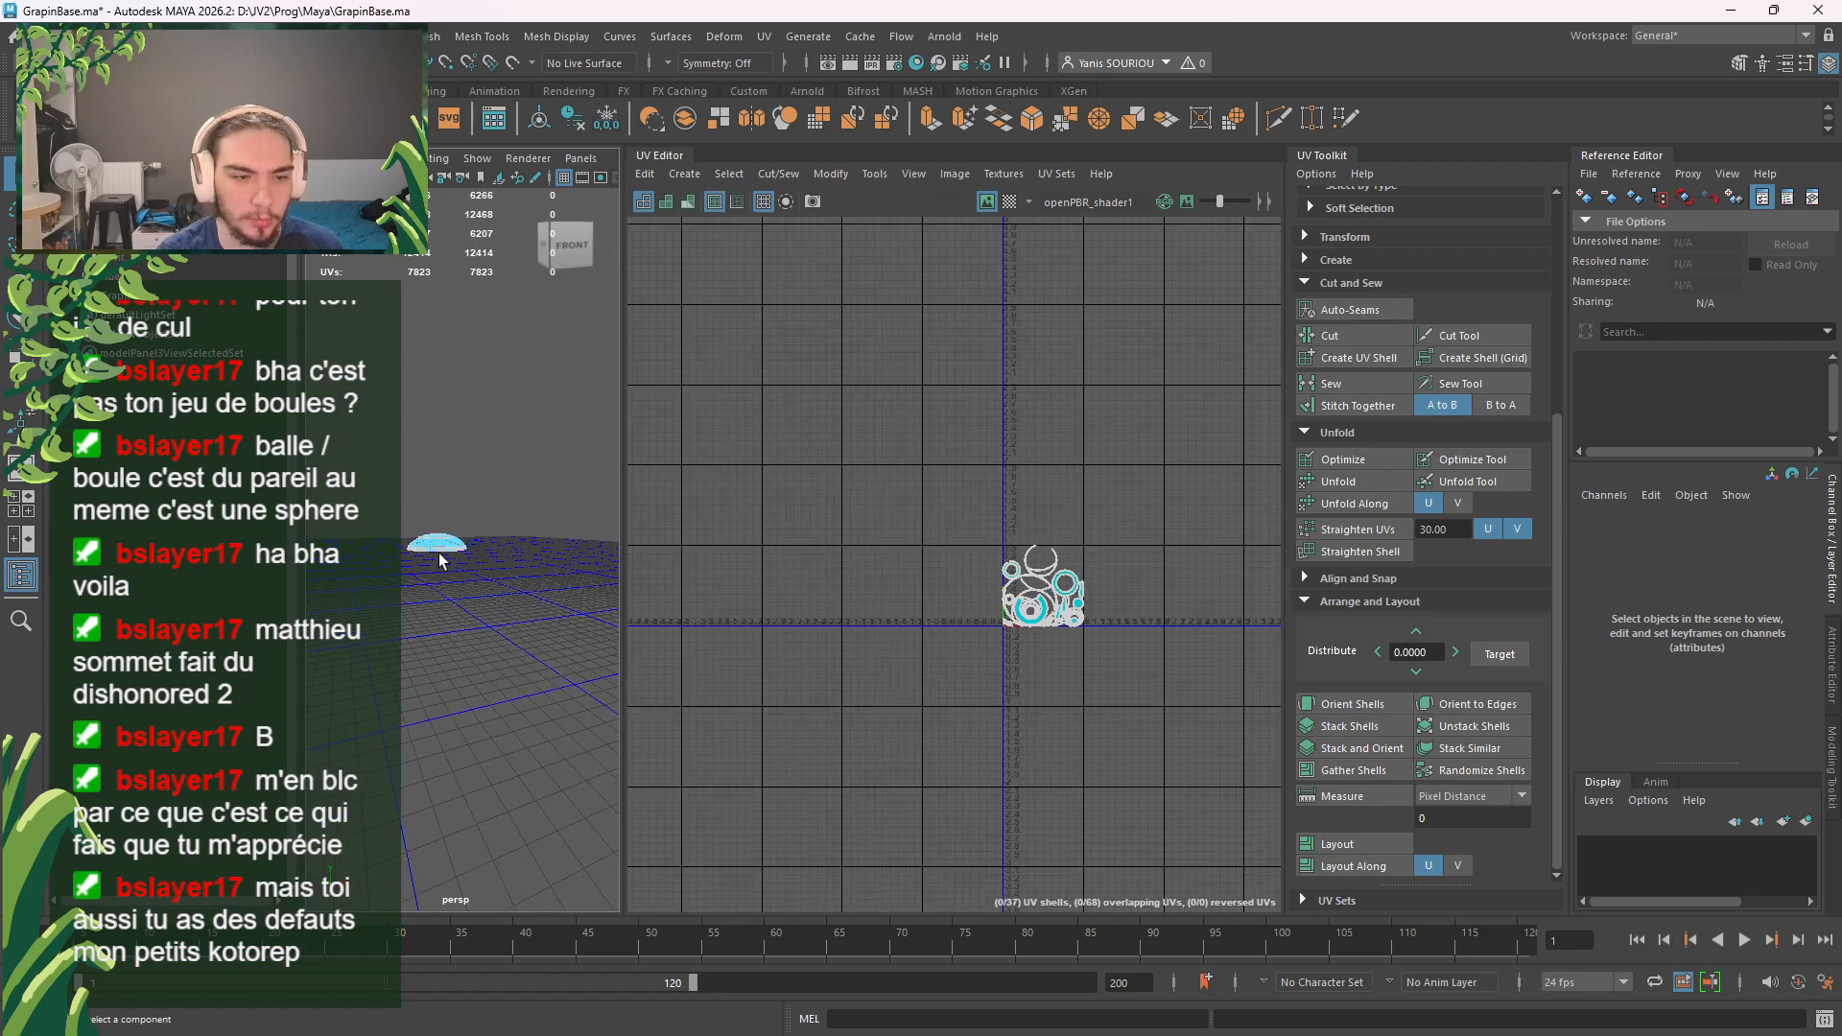
Step: Examine the dome's ring band faces and concentric grooves from several angles to find where seams are missing
click(439, 551)
key(f)
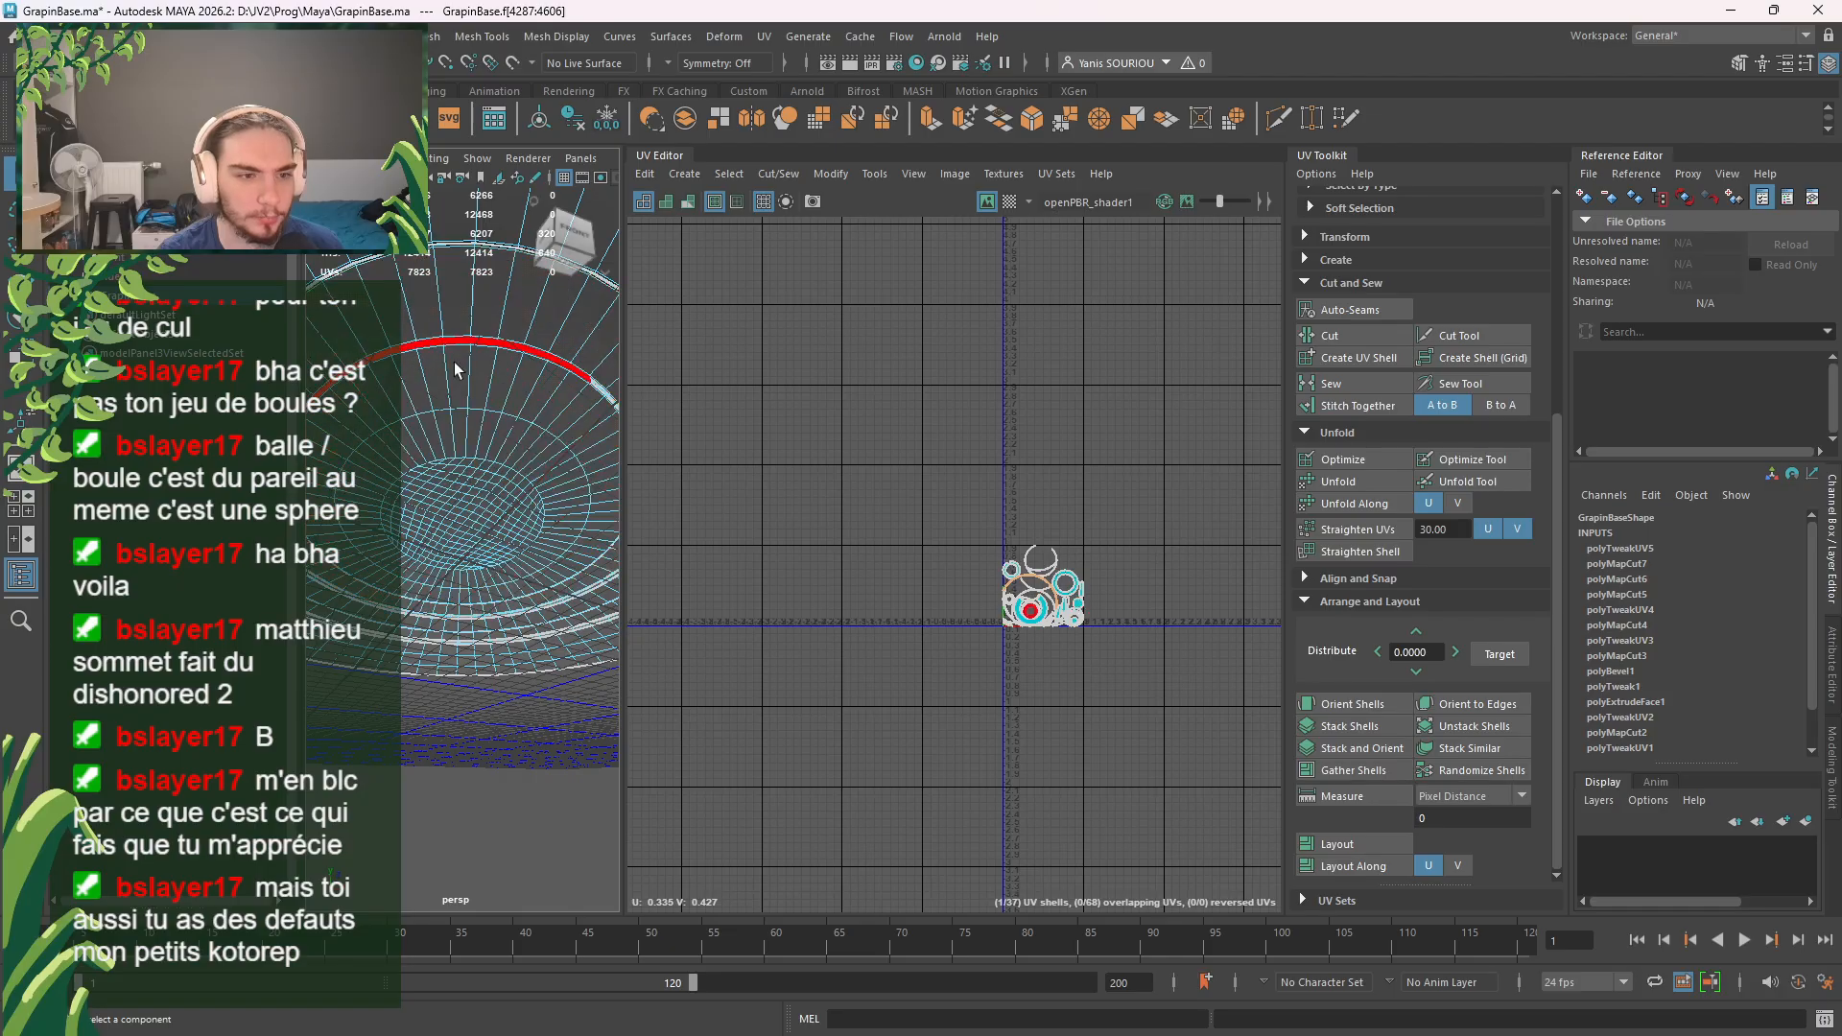
alt+drag(422, 350, 464, 413)
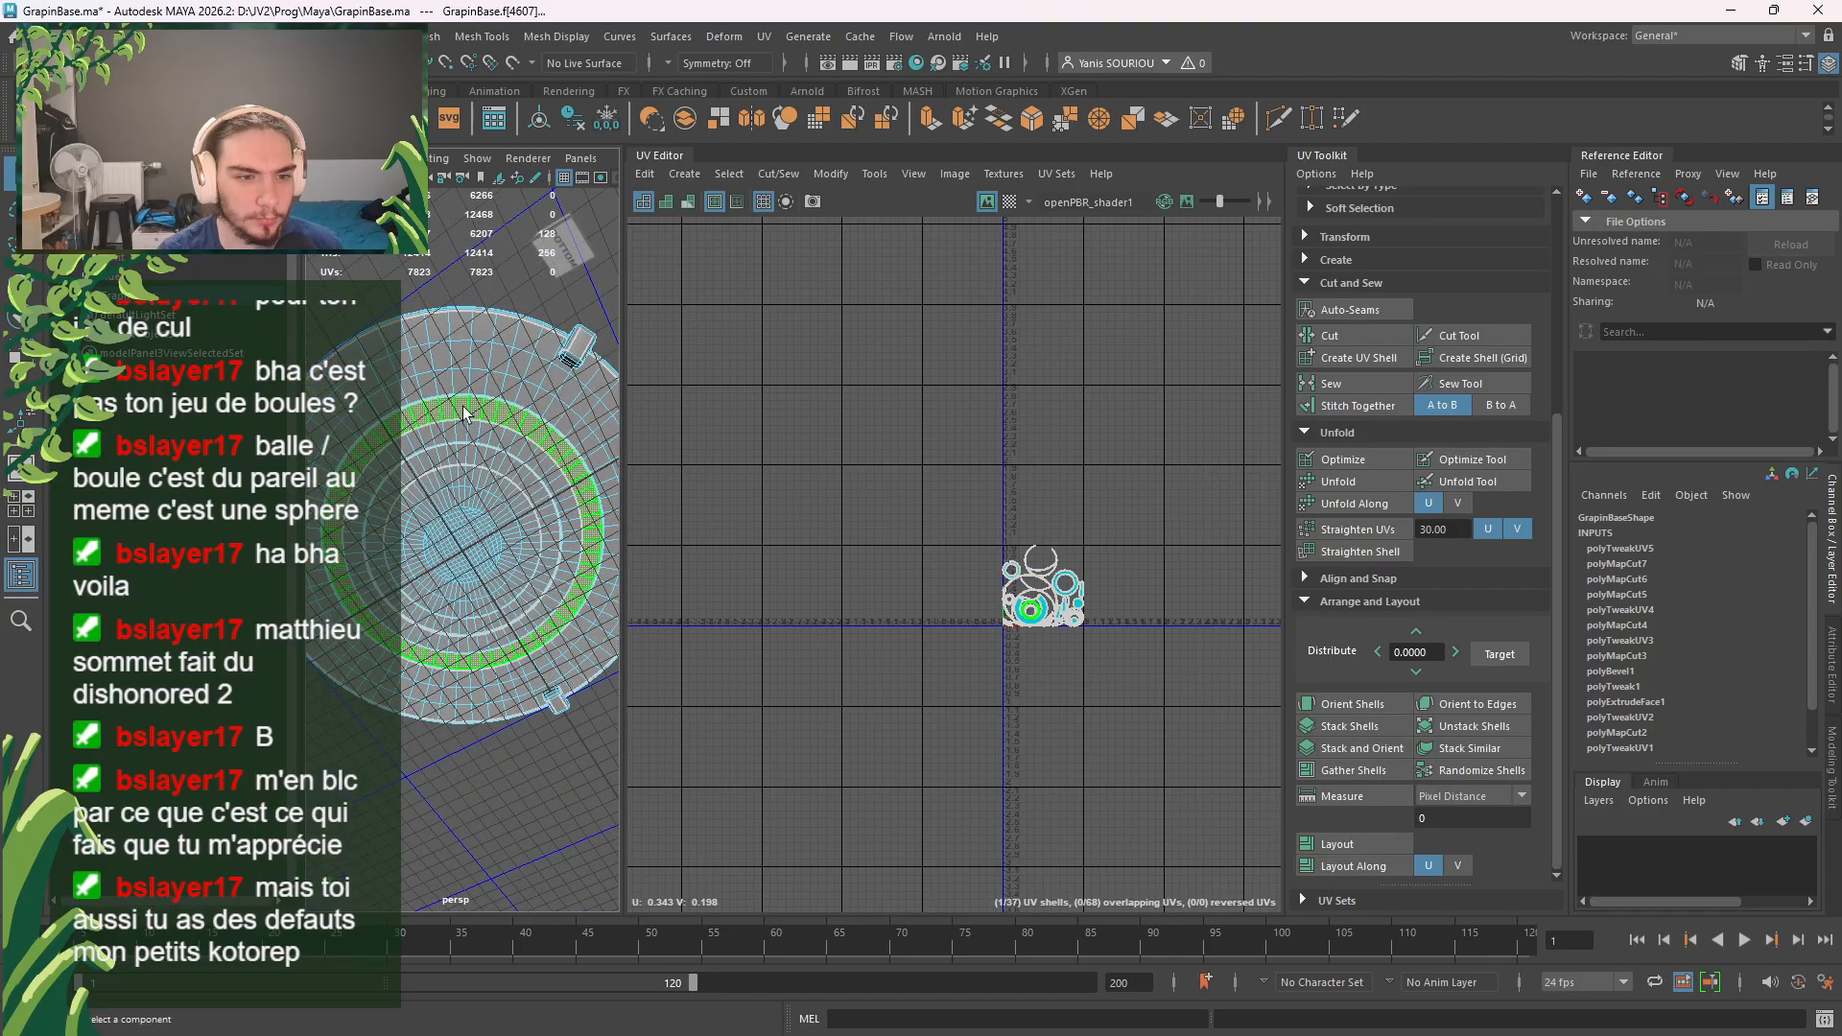
click(465, 412)
key(f)
scroll(457, 413, down, 10)
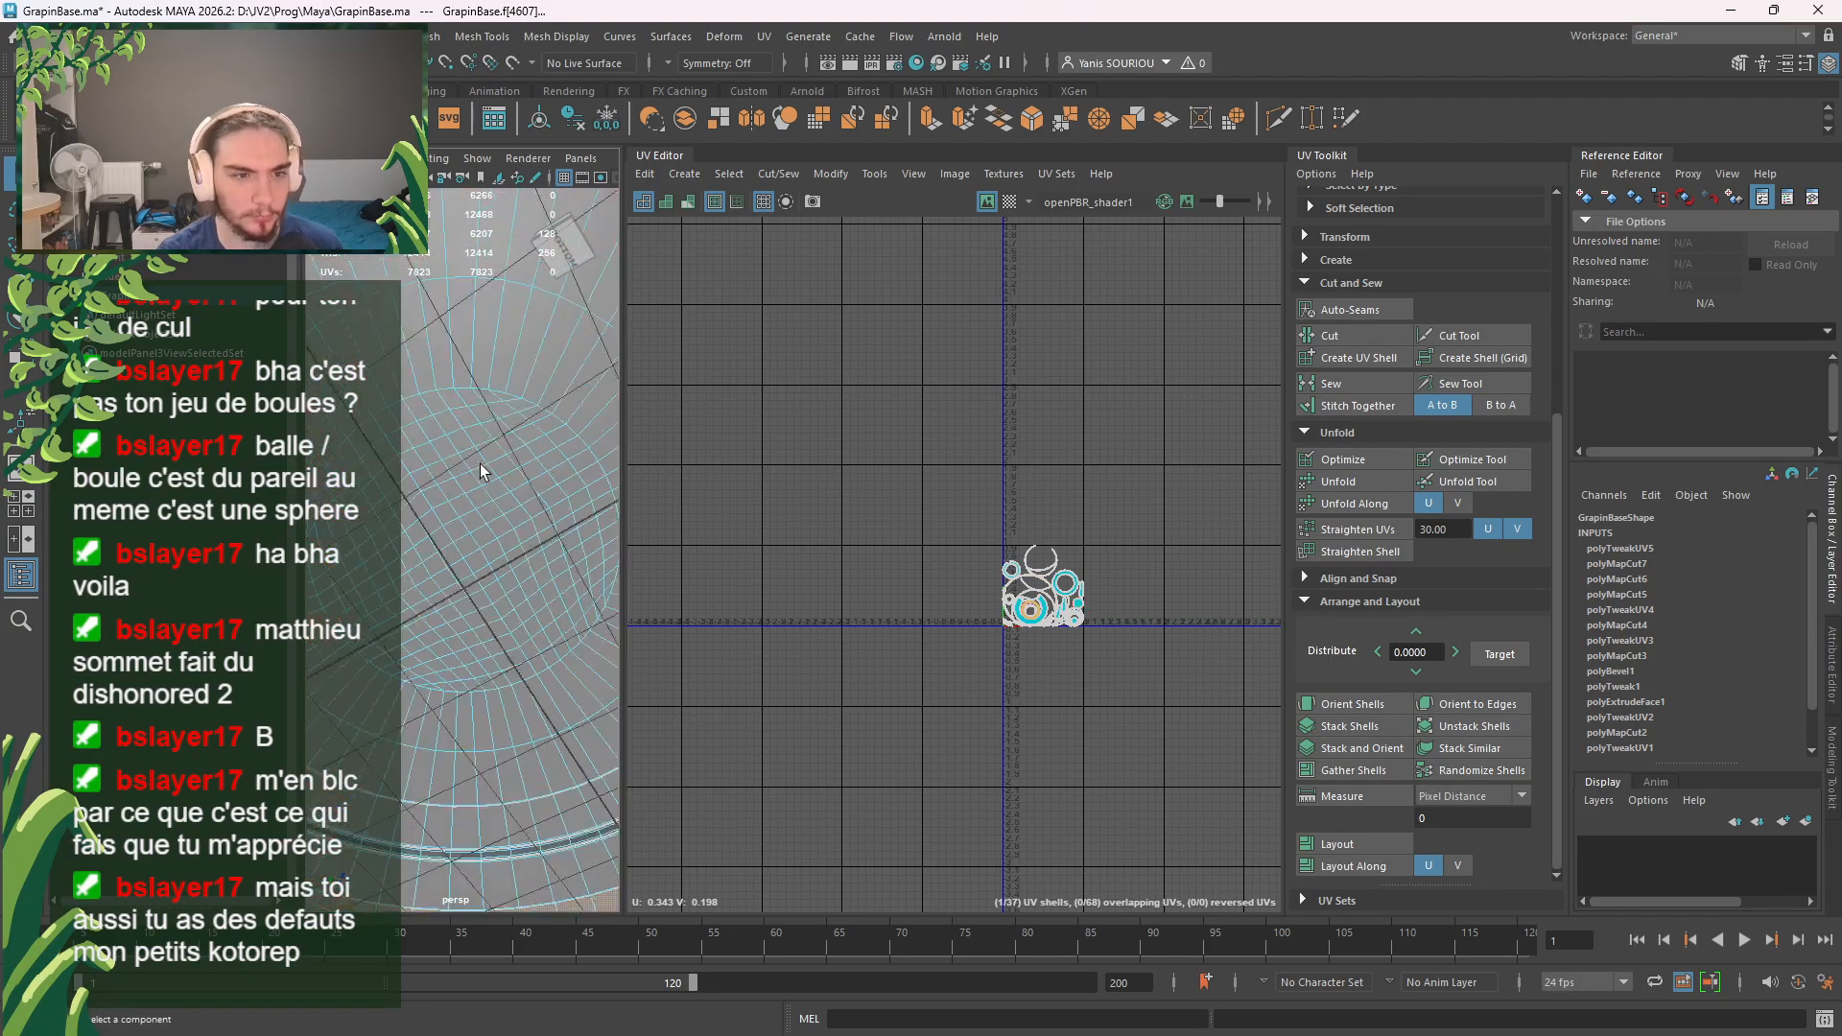
mouse_move(573, 491)
alt+mouse_down()
mouse_move(576, 583)
mouse_move(566, 504)
alt+mouse_up()
scroll(441, 436, up, 8)
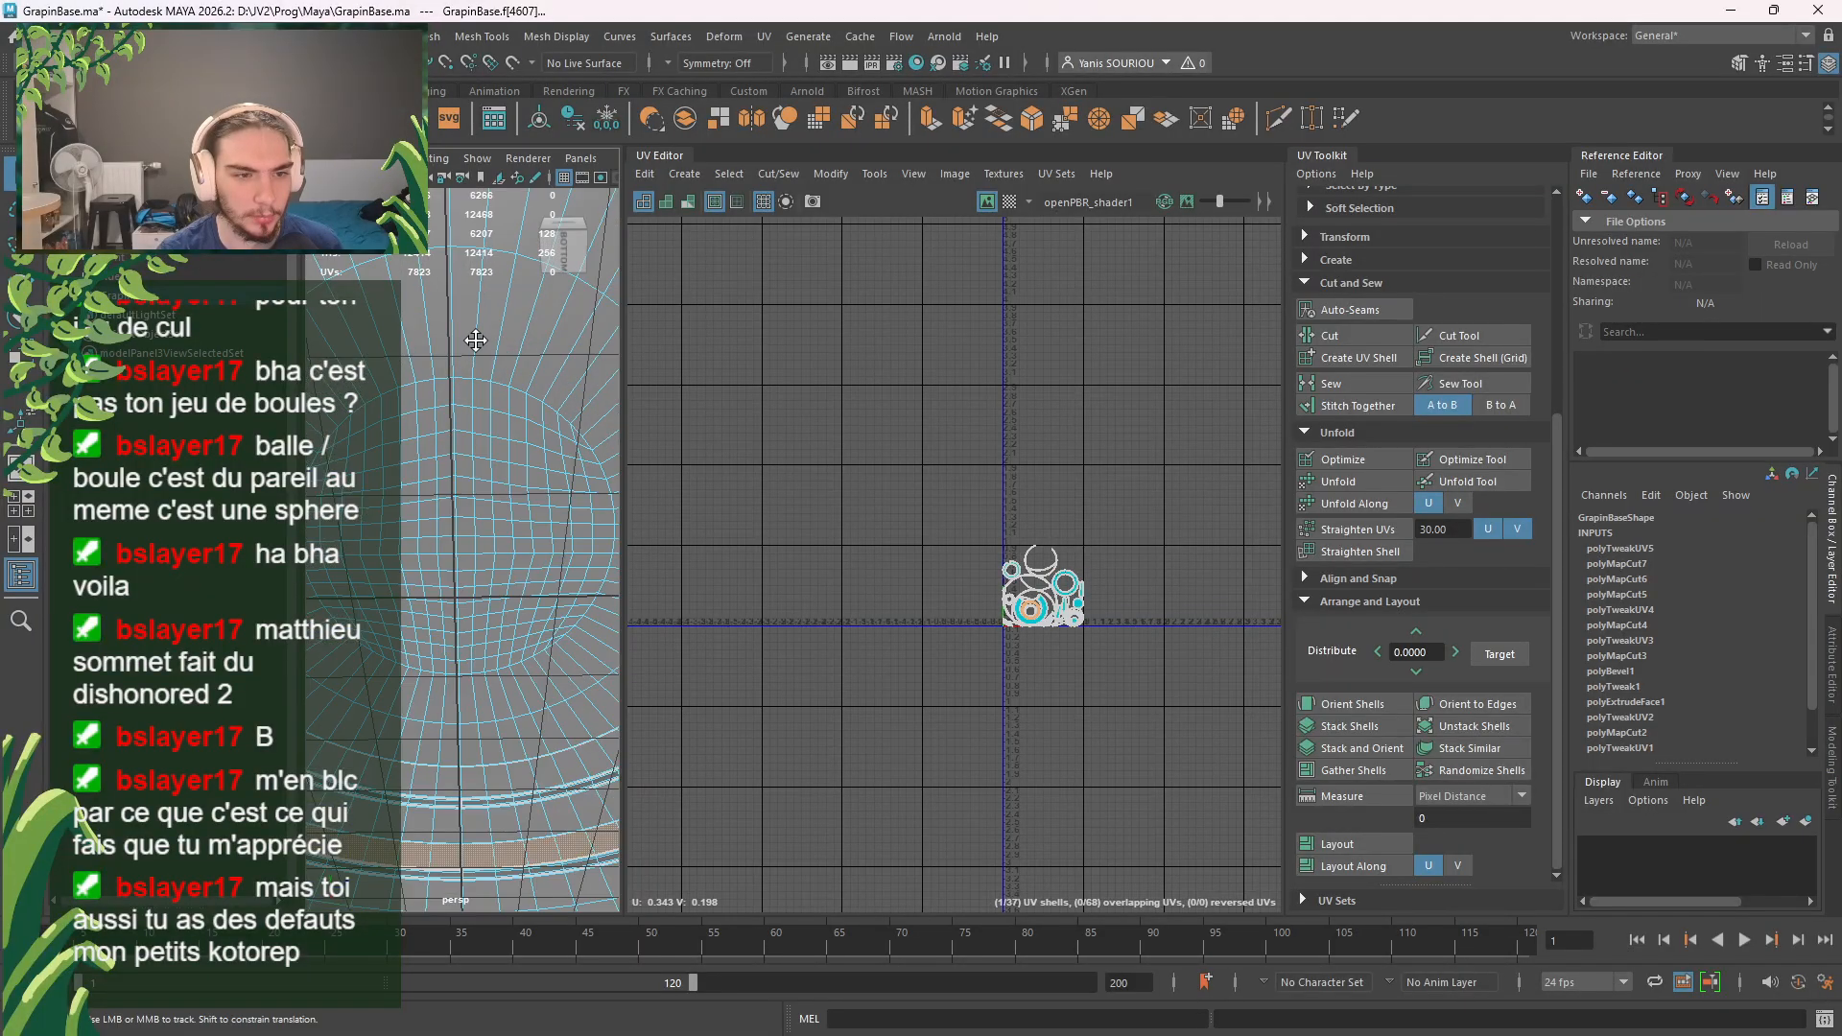
alt+middle_drag(458, 374, 474, 606)
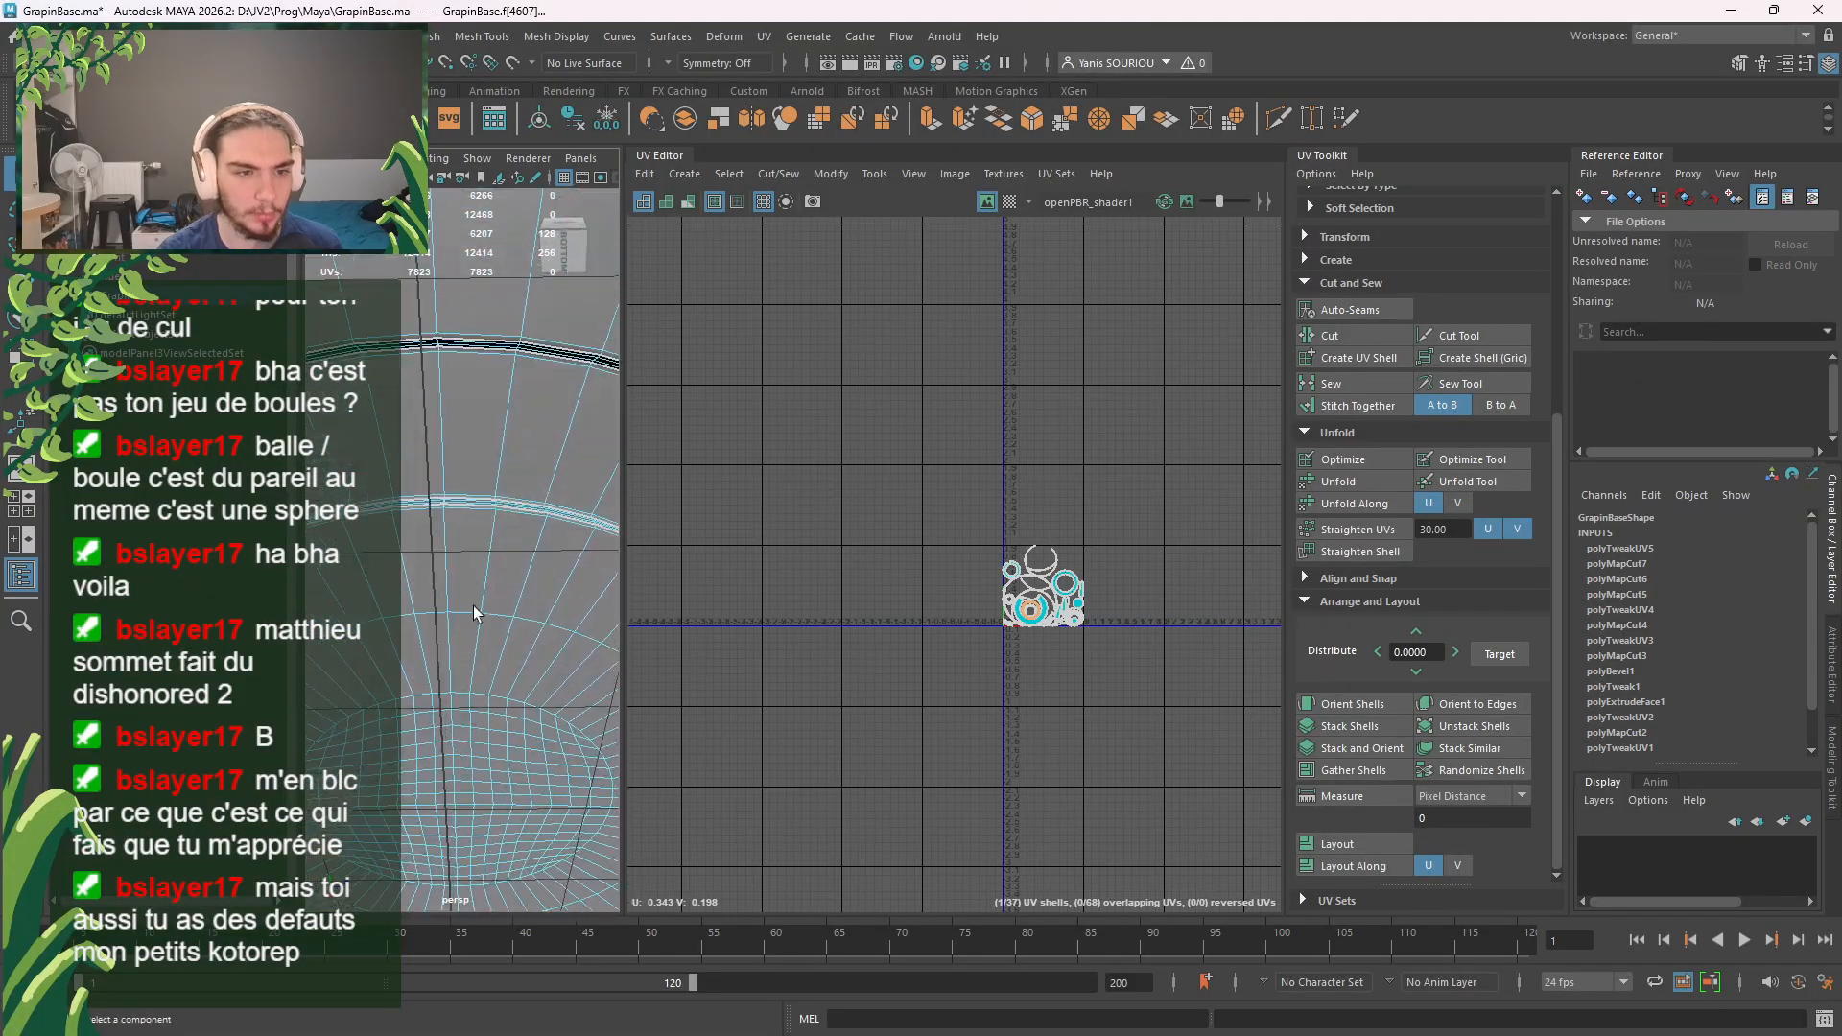
Step: Select the short crosswise edges of the narrow ring grooves along one radial line, then cut their UVs
shift+click(452, 458)
right_drag(452, 459, 462, 468)
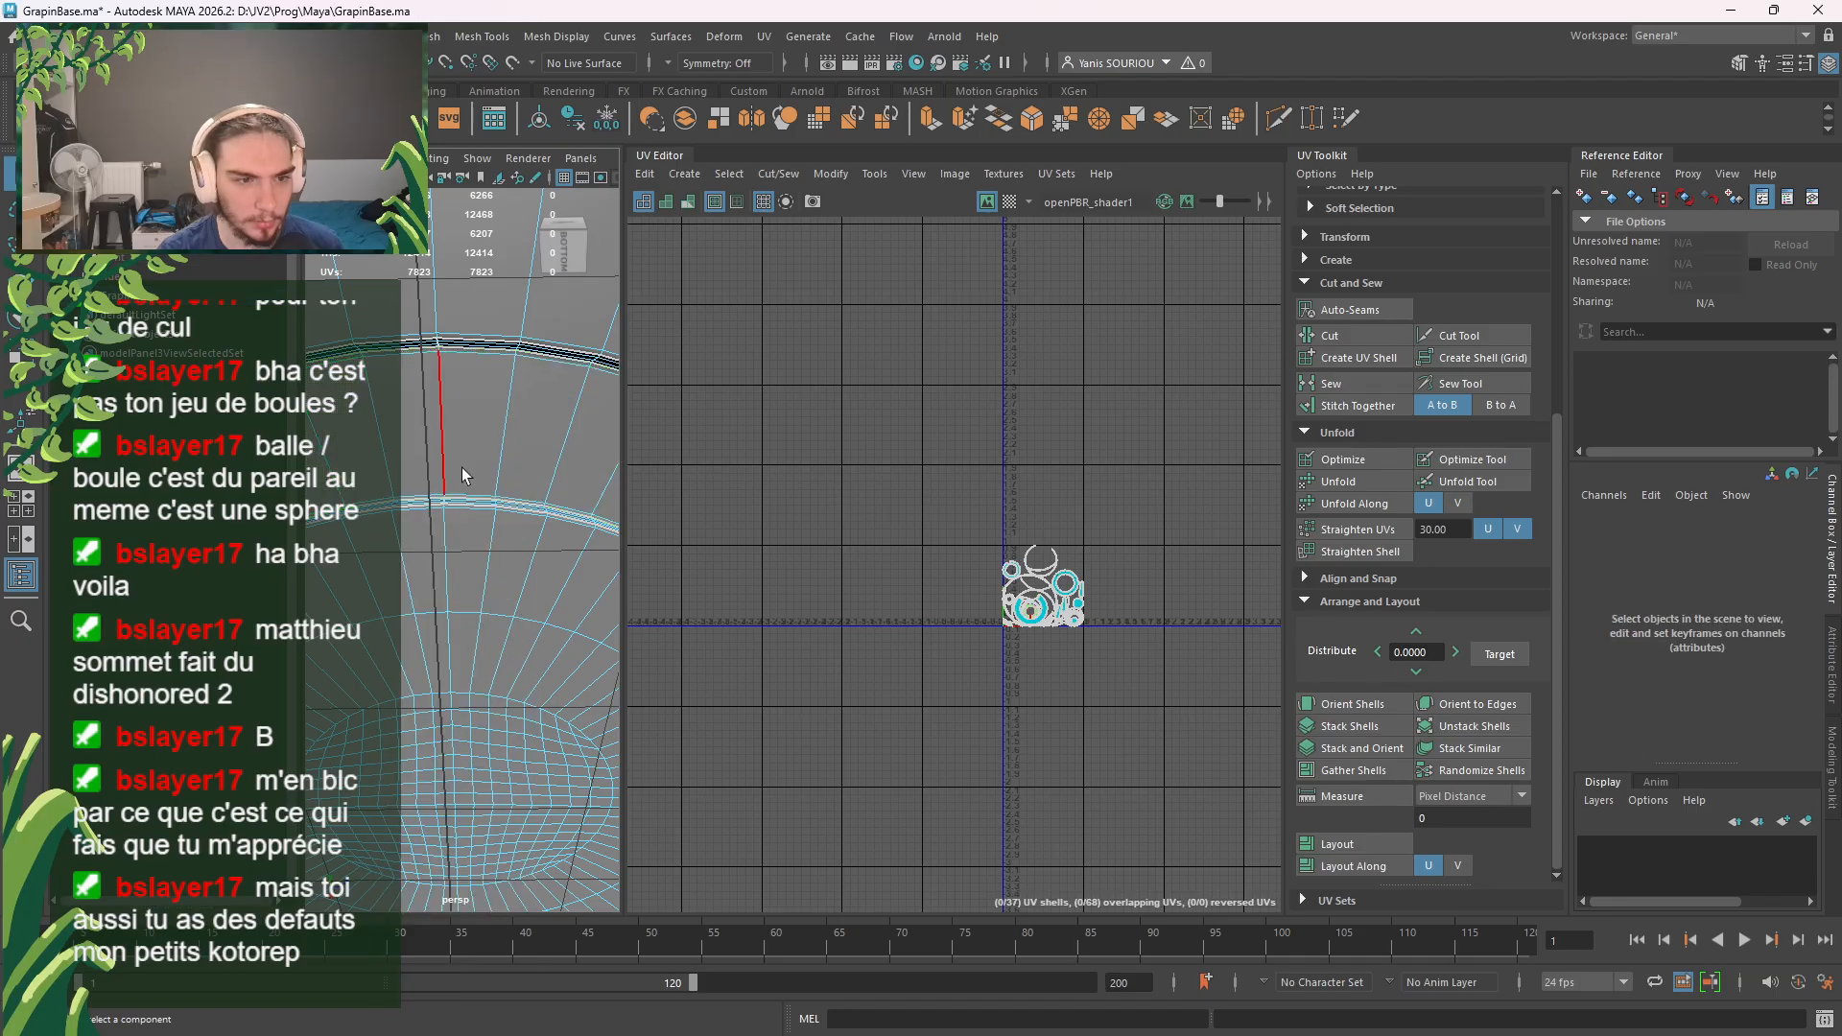
click(443, 493)
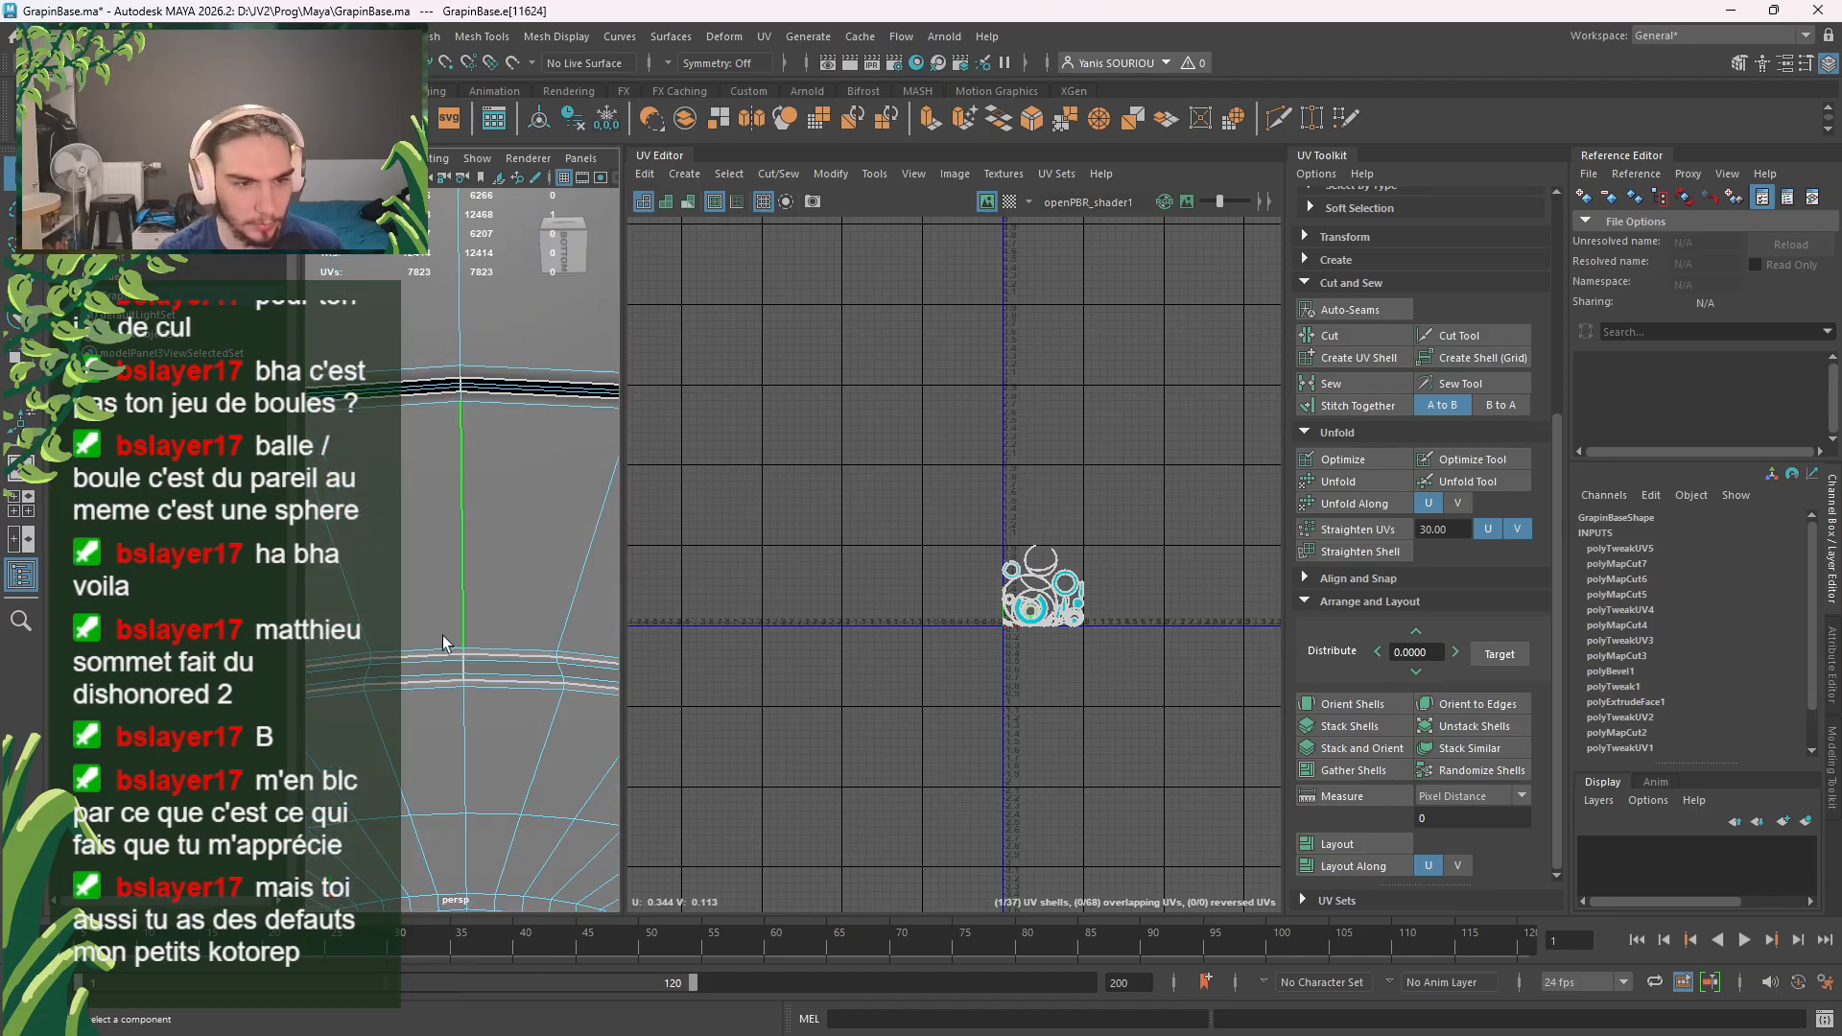
key(f)
alt+middle_drag(451, 670, 492, 392)
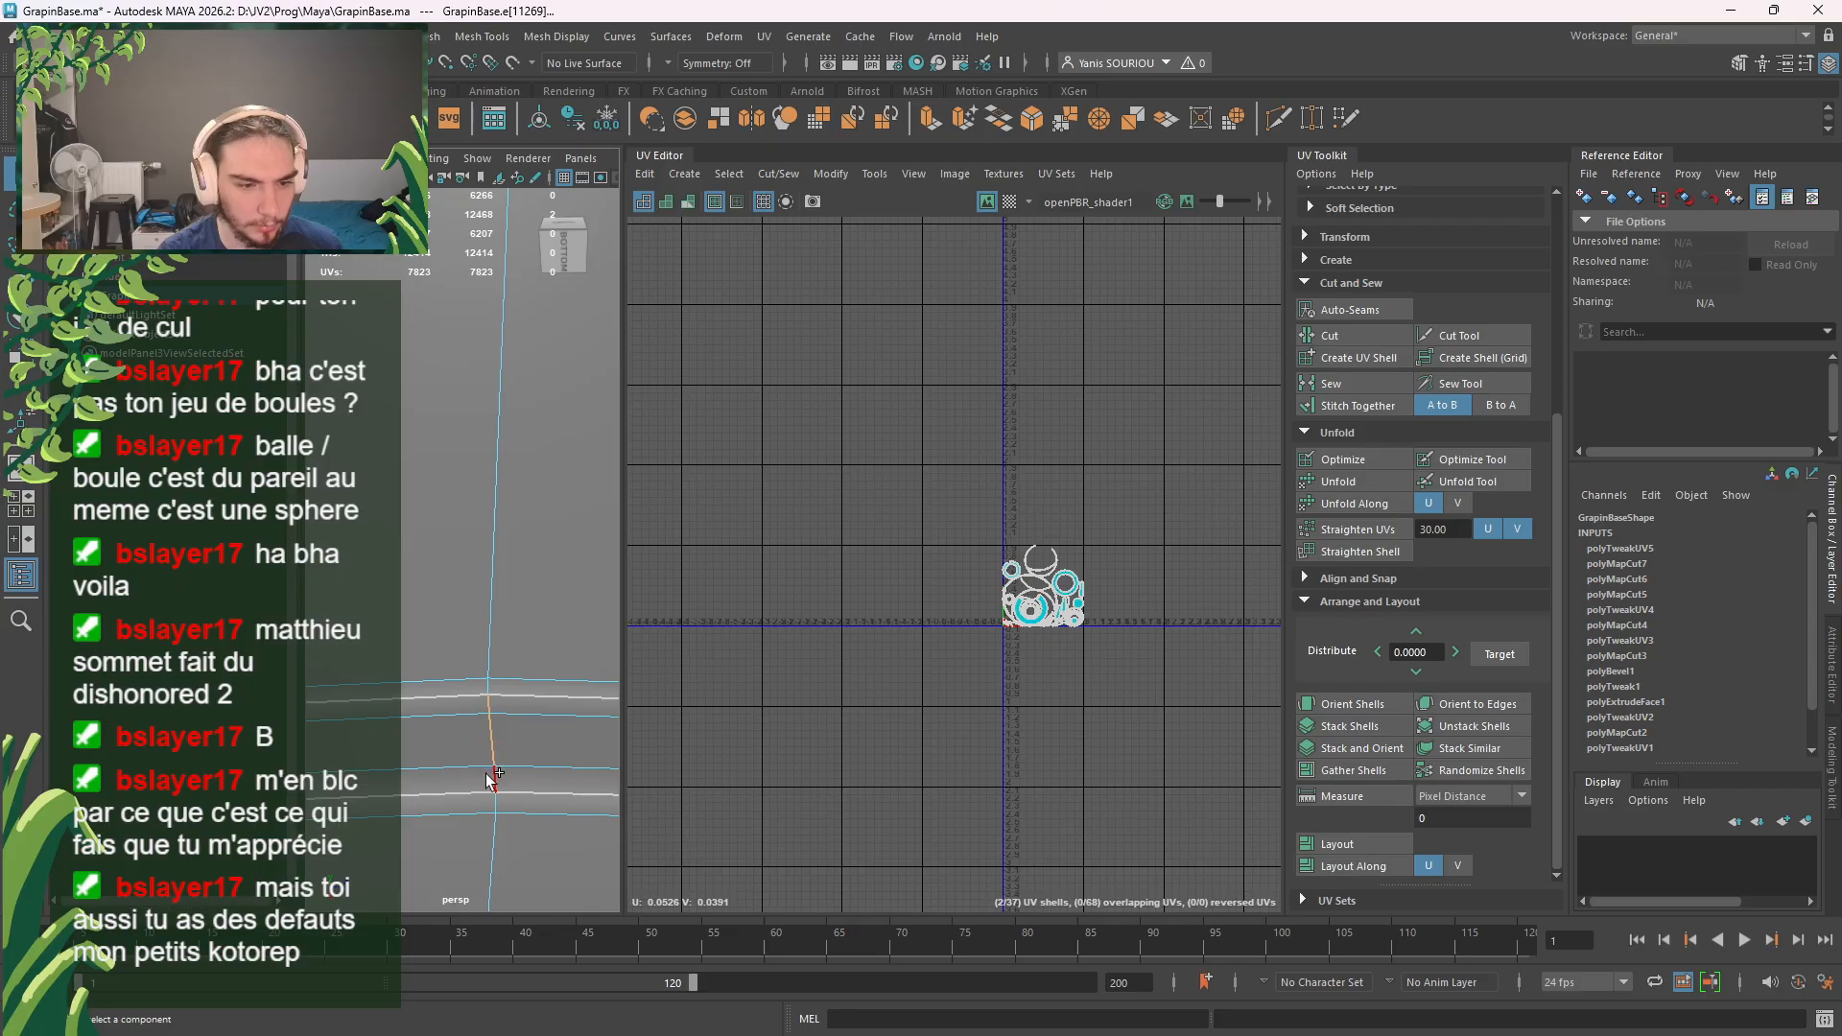
alt+drag(524, 789, 517, 626)
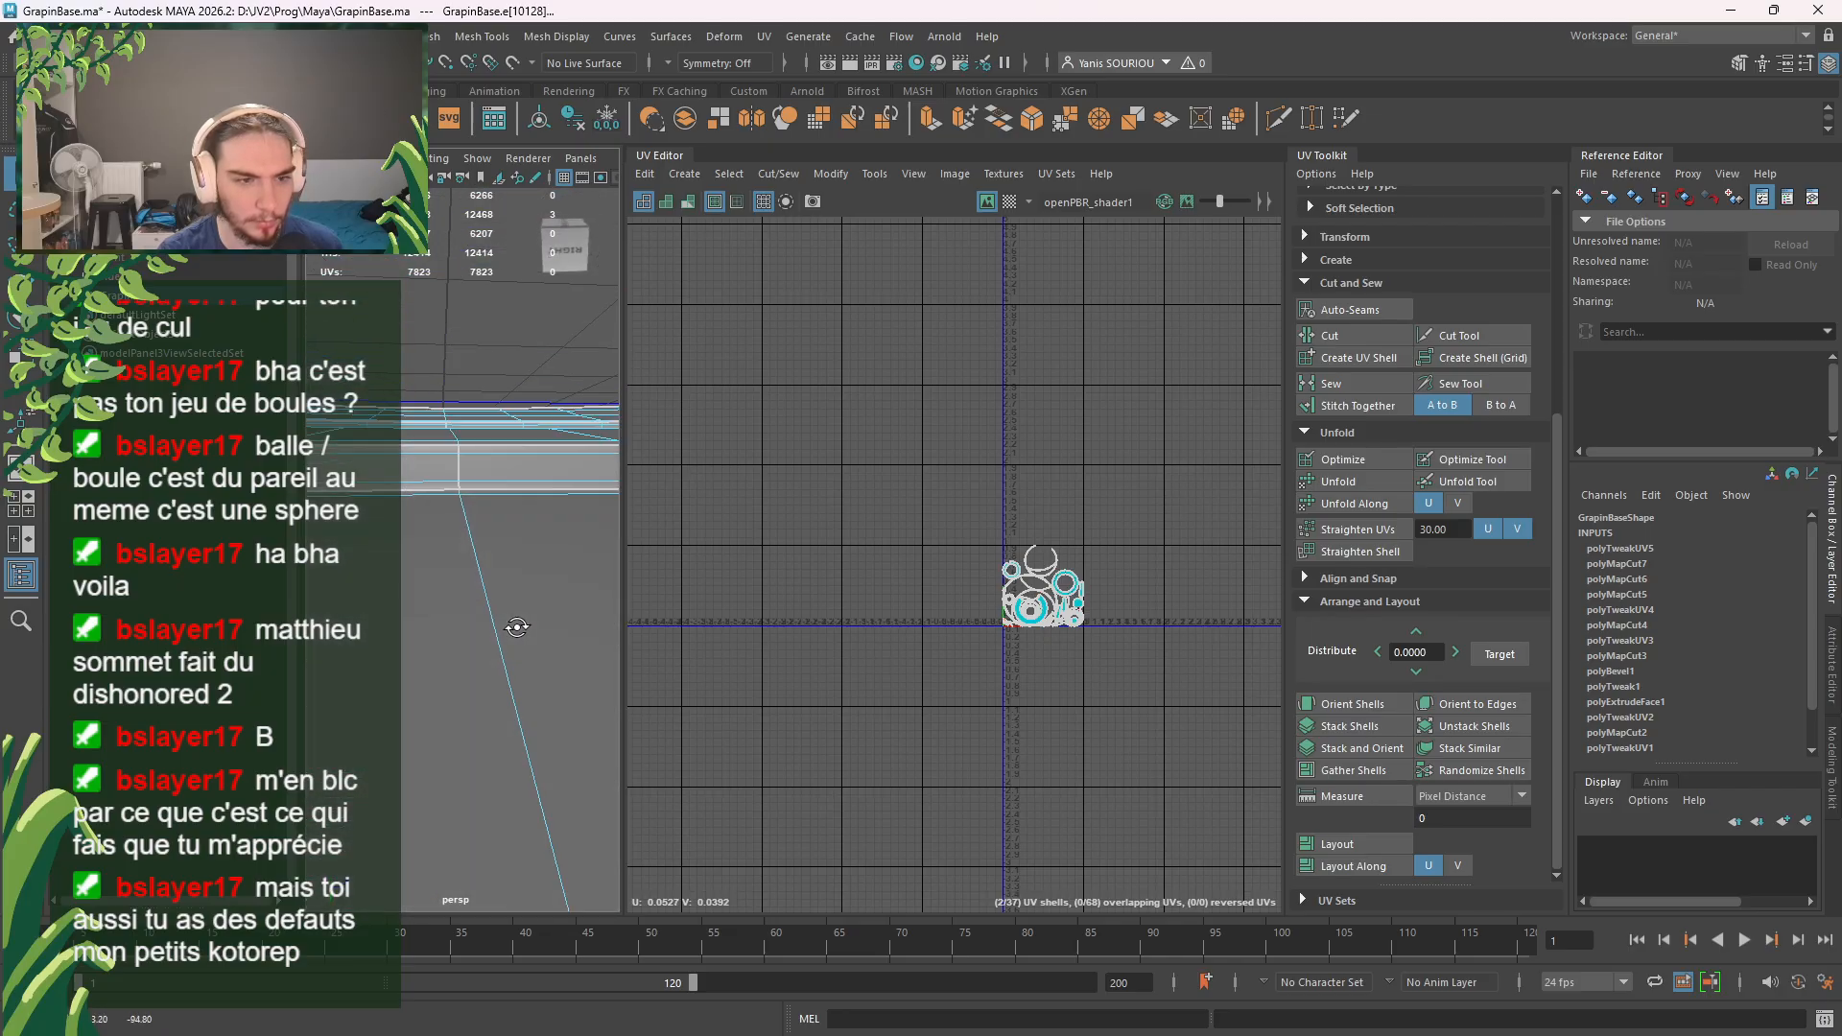
alt+drag(474, 485, 463, 560)
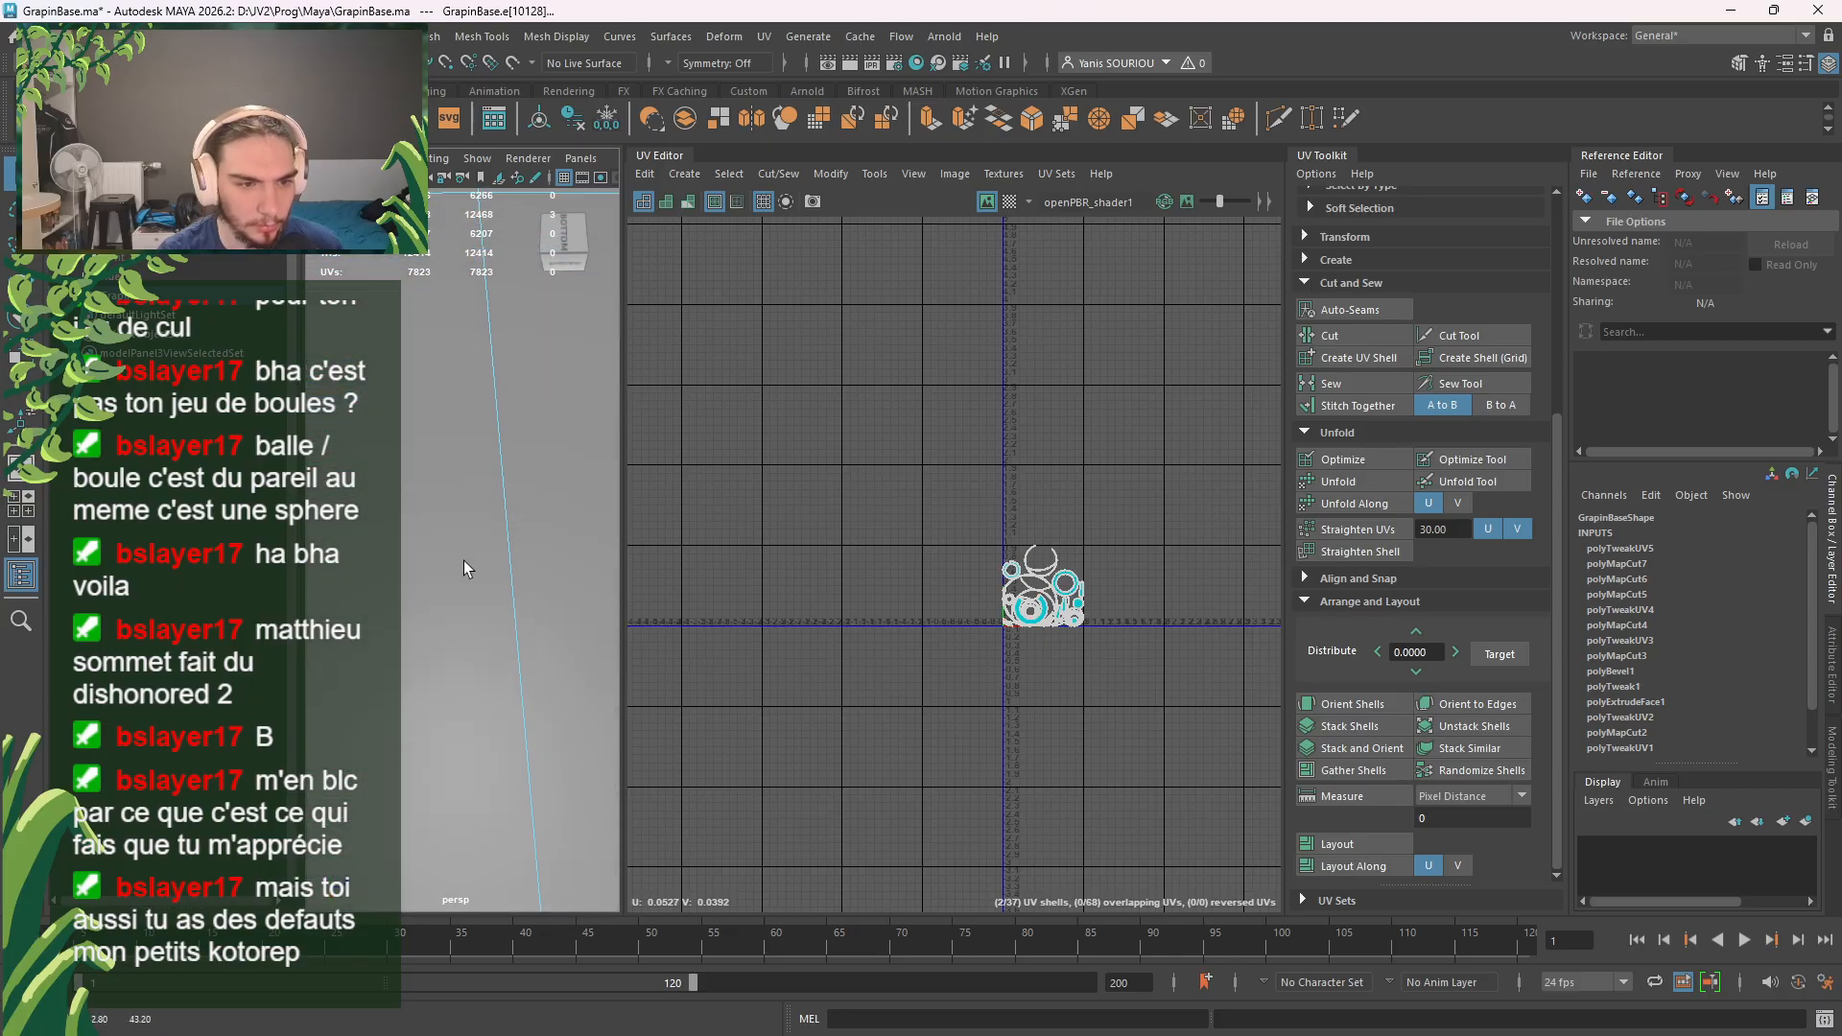
alt+middle_drag(463, 561, 467, 724)
alt+drag(466, 724, 458, 712)
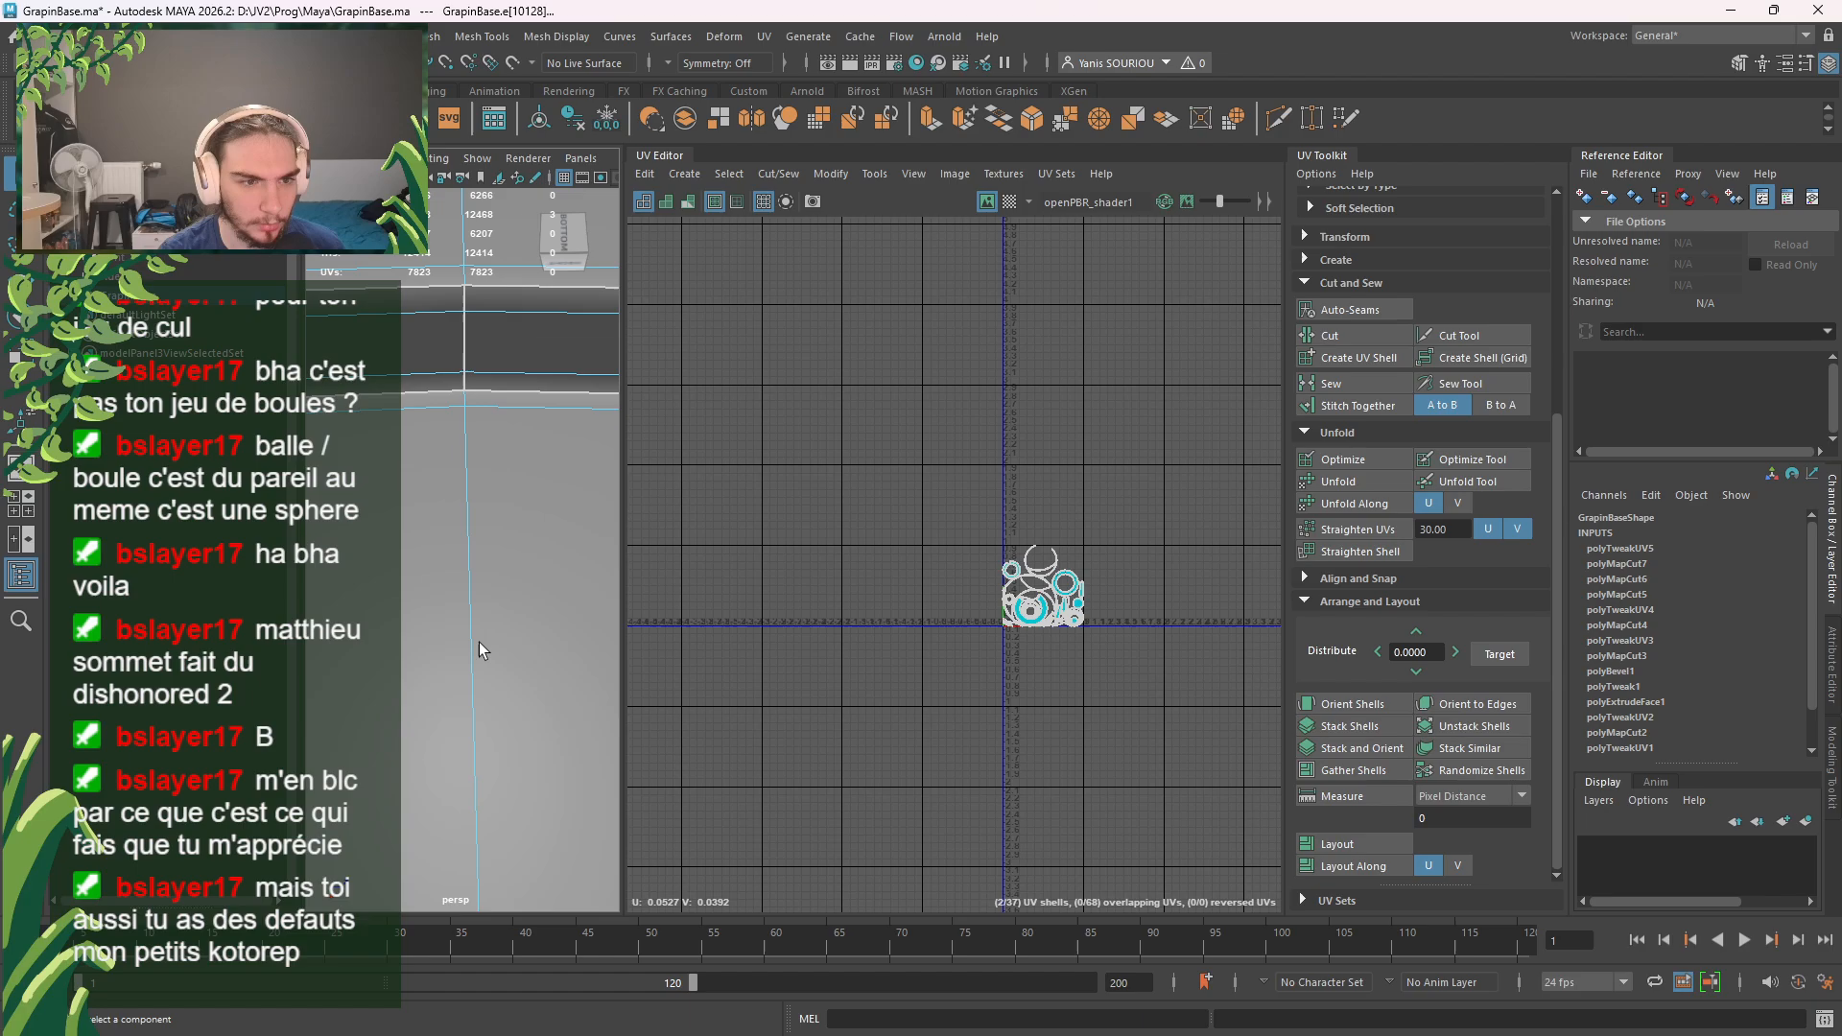
shift+click(465, 378)
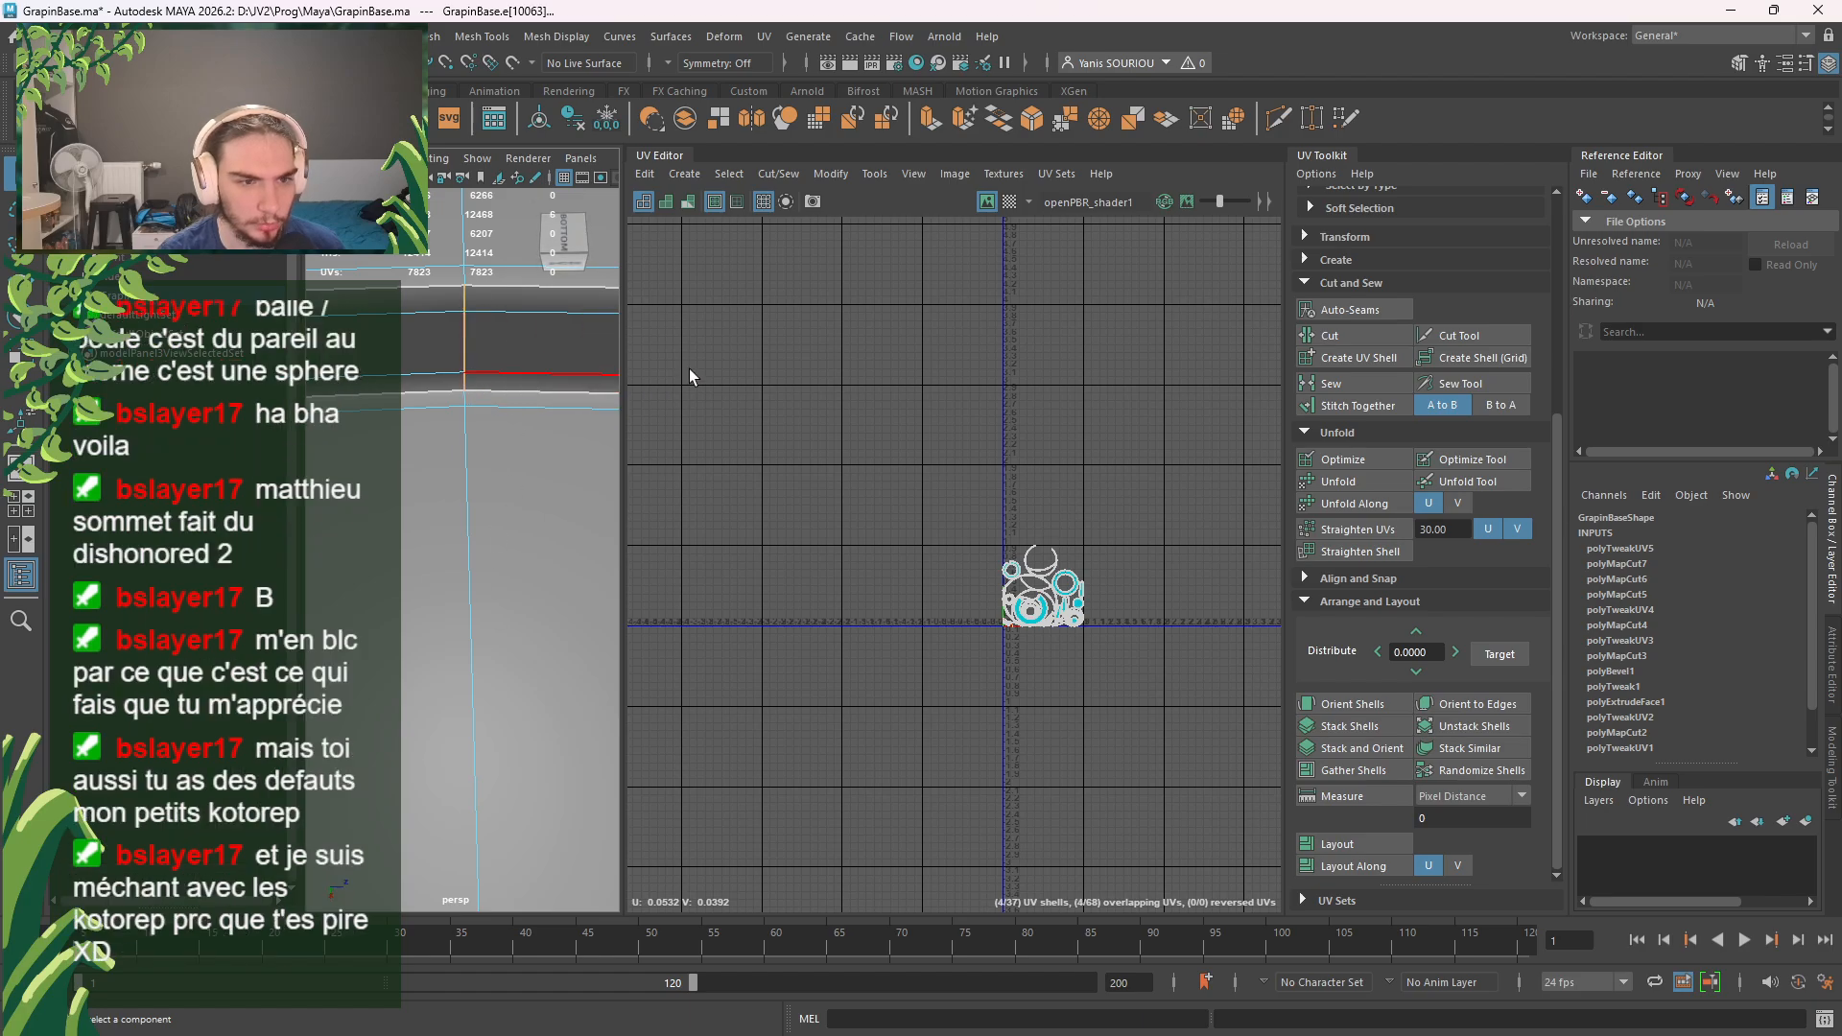
click(1358, 337)
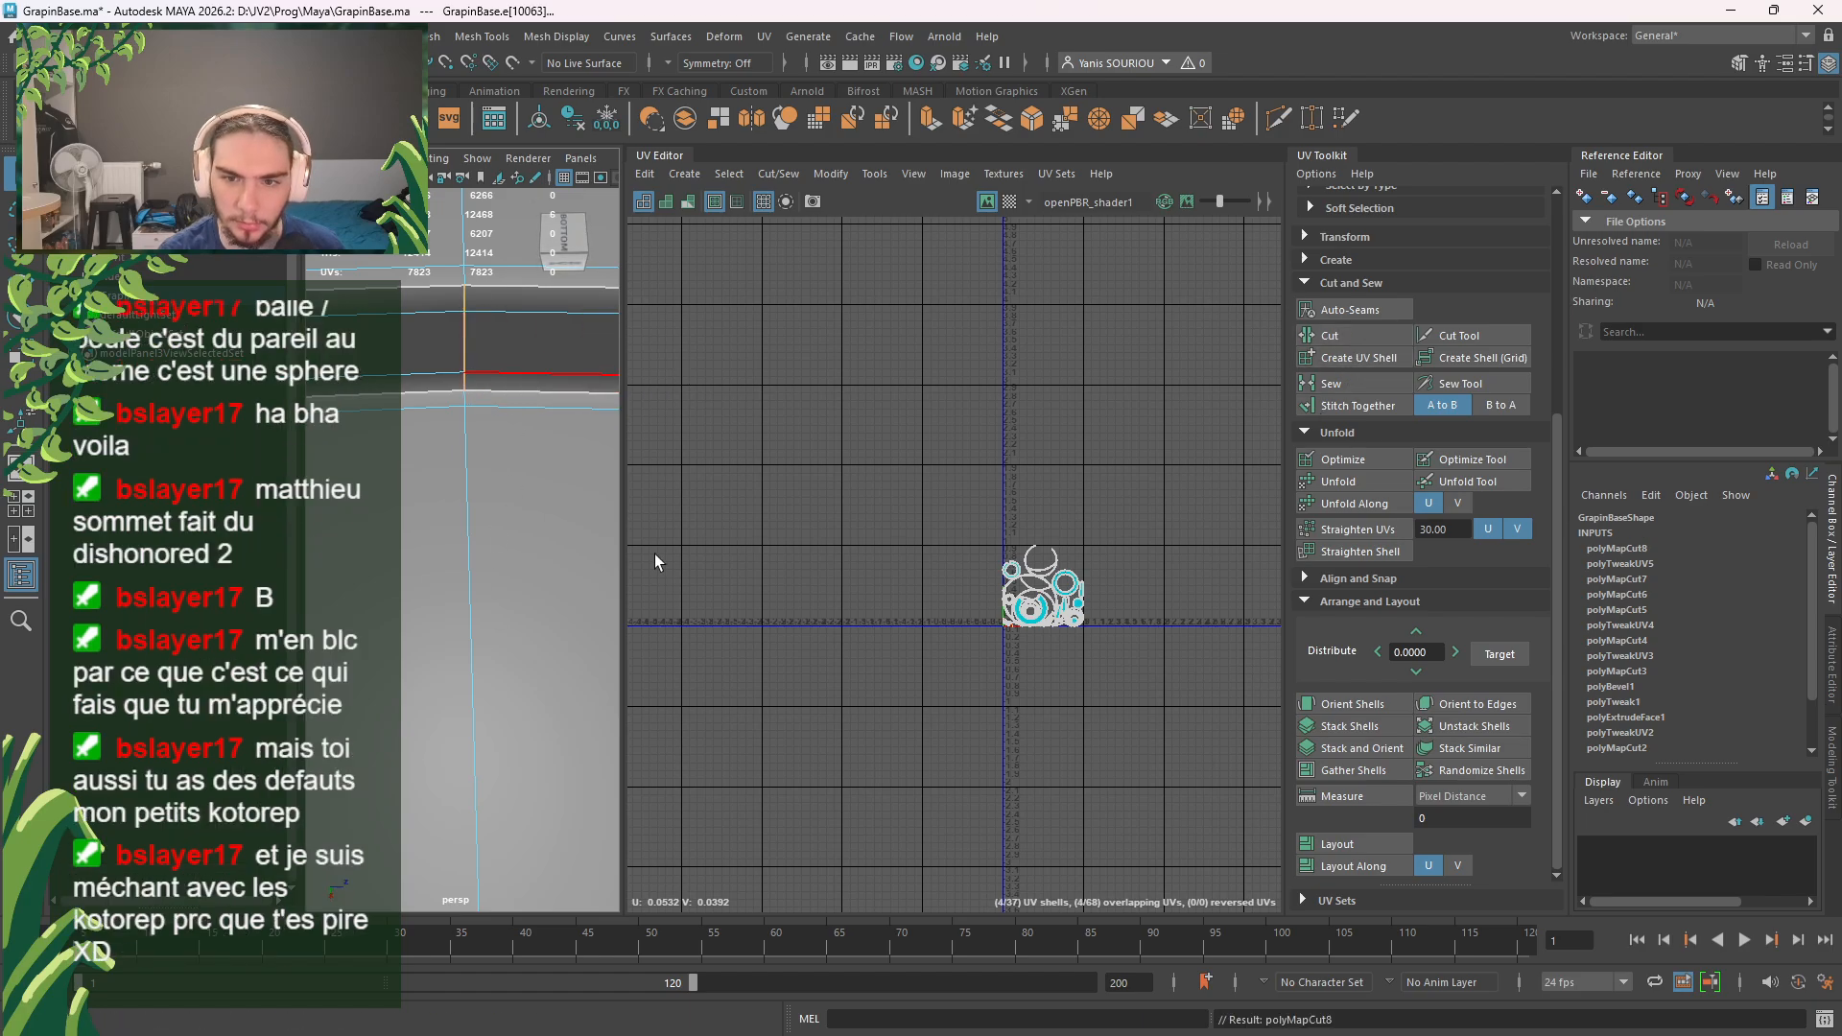
Step: Cut the UVs at crosswise edges farther around the recessed grooves, then sew a border edge loop along one groove
scroll(504, 589, down, 6)
scroll(483, 614, up, 3)
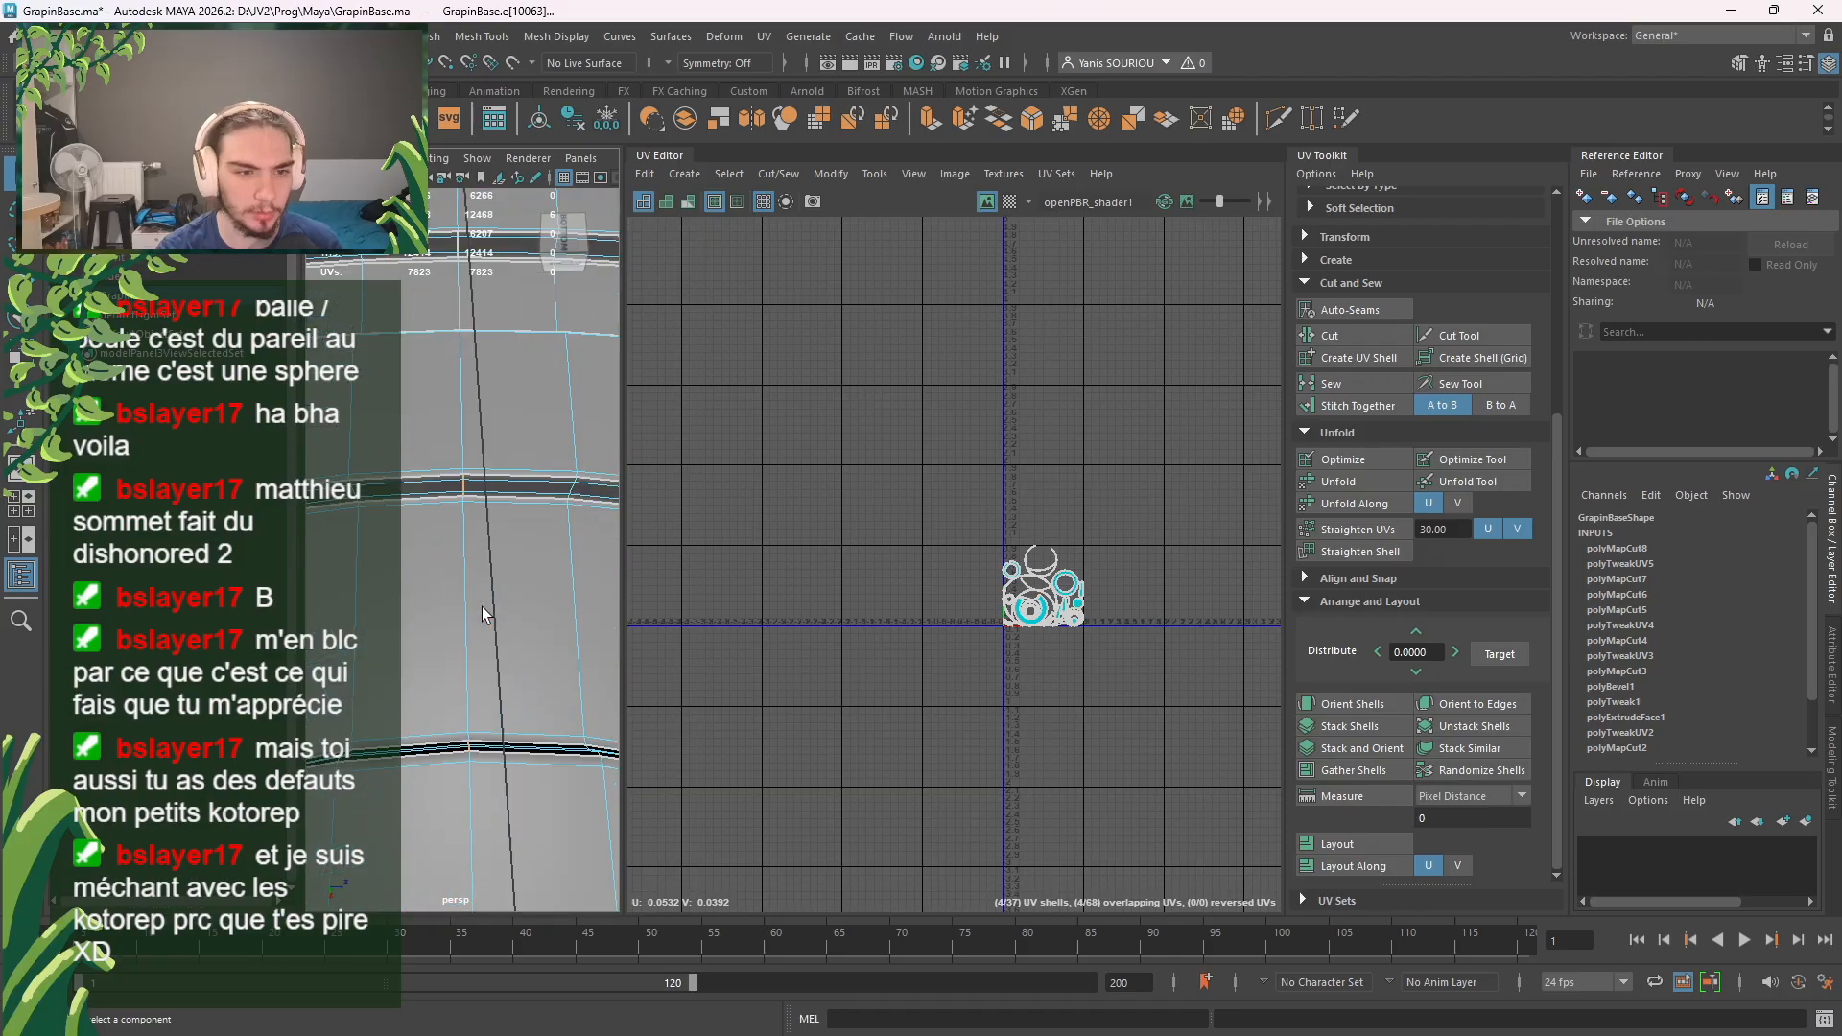
alt+drag(487, 600, 711, 778)
scroll(377, 433, up, 1)
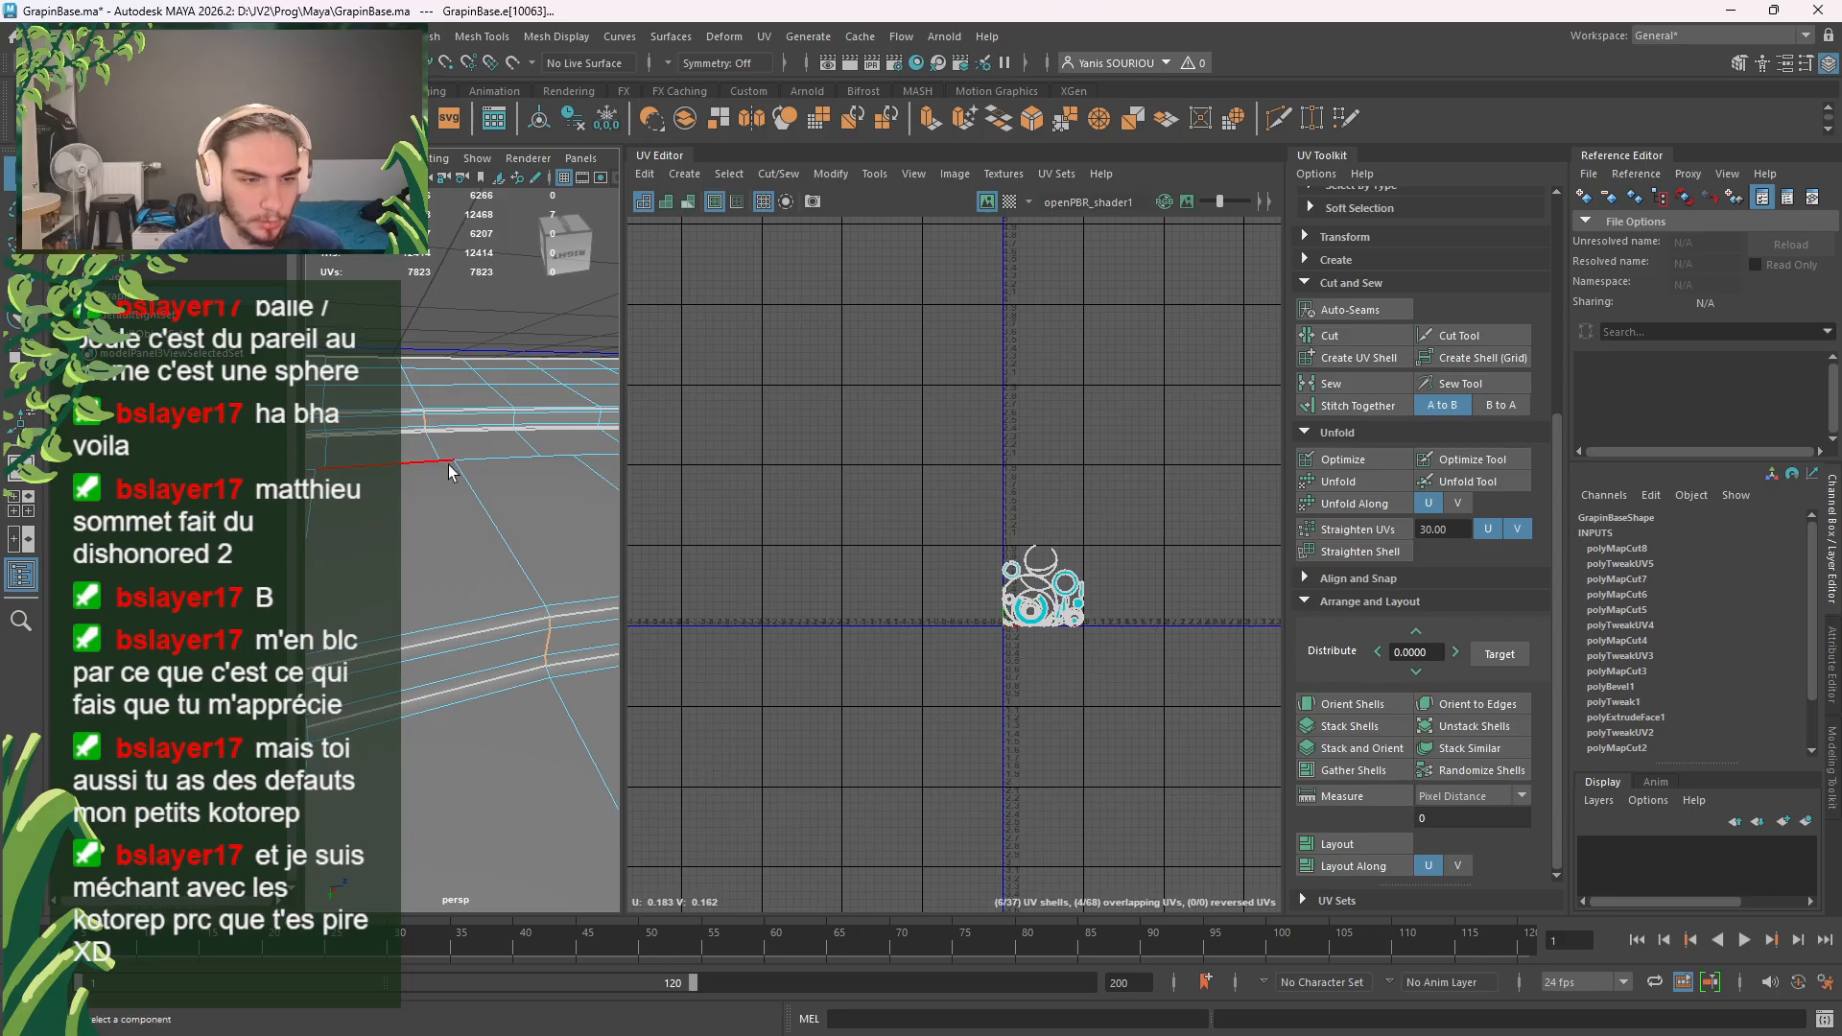
alt+drag(450, 471, 406, 507)
scroll(430, 511, up, 4)
alt+middle_drag(406, 507, 526, 546)
alt+drag(526, 547, 618, 539)
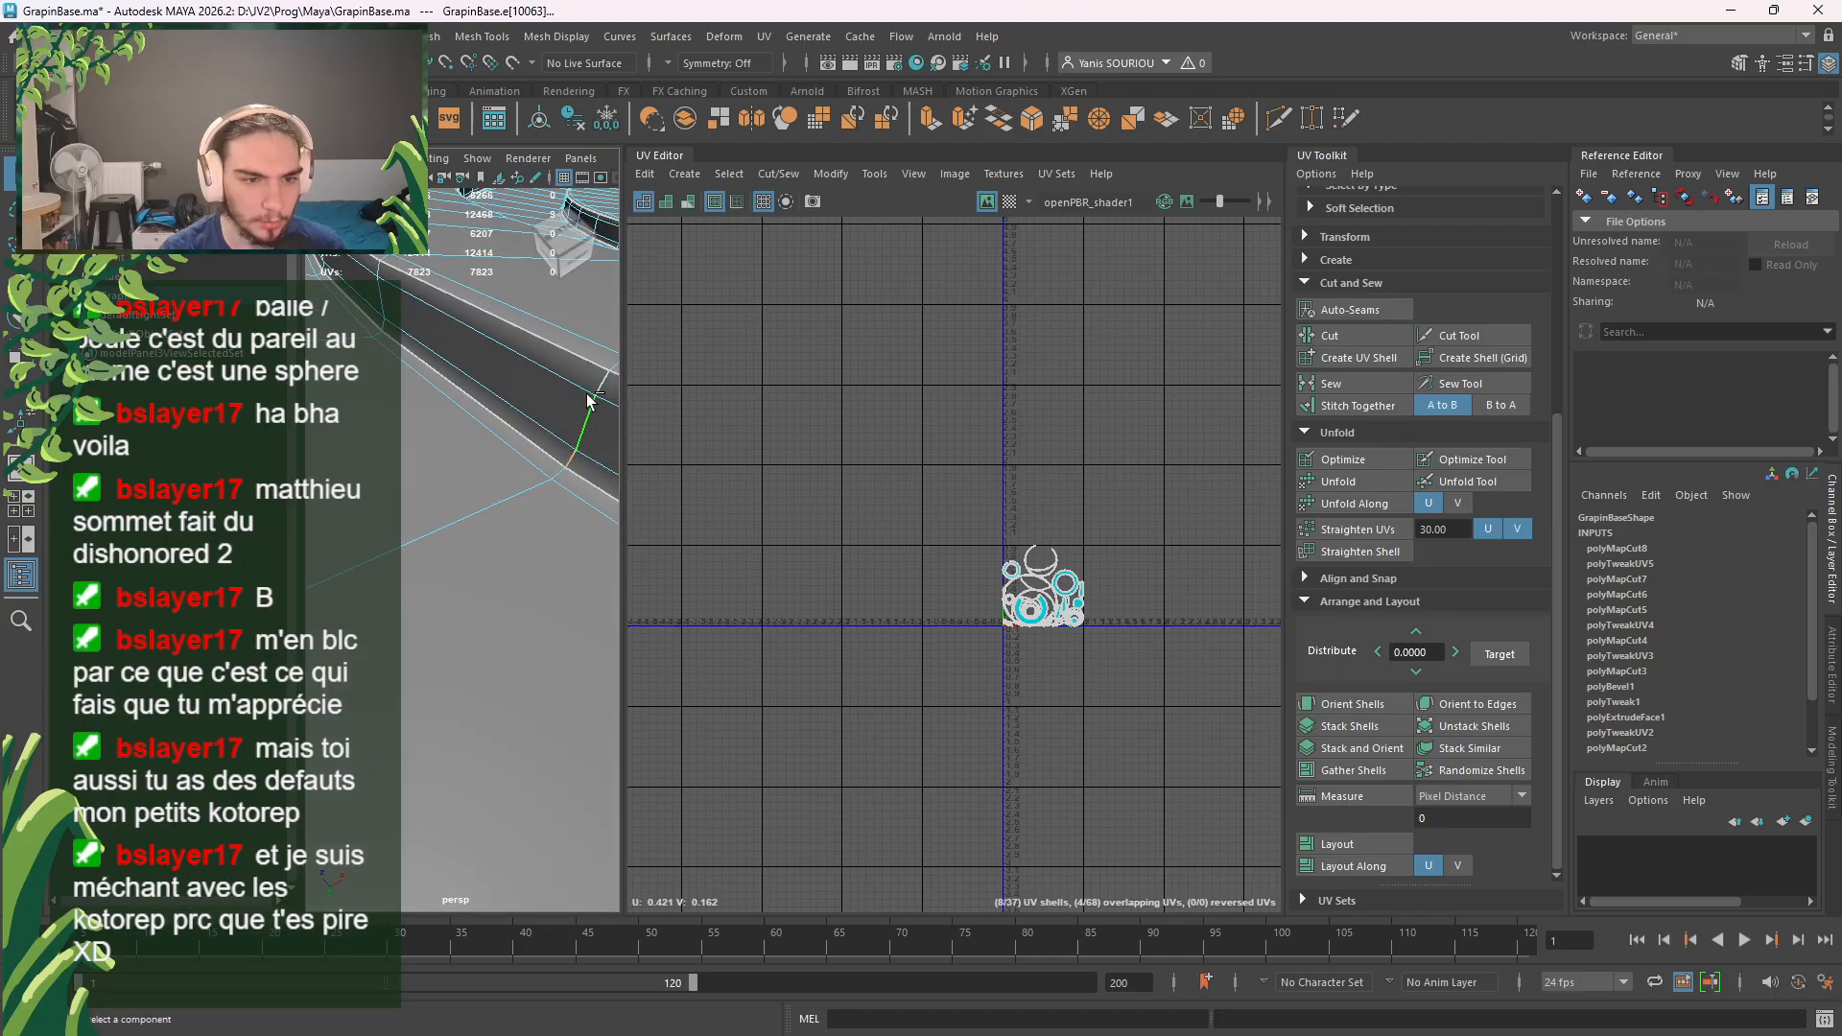
alt+drag(596, 387, 448, 472)
shift+click(390, 400)
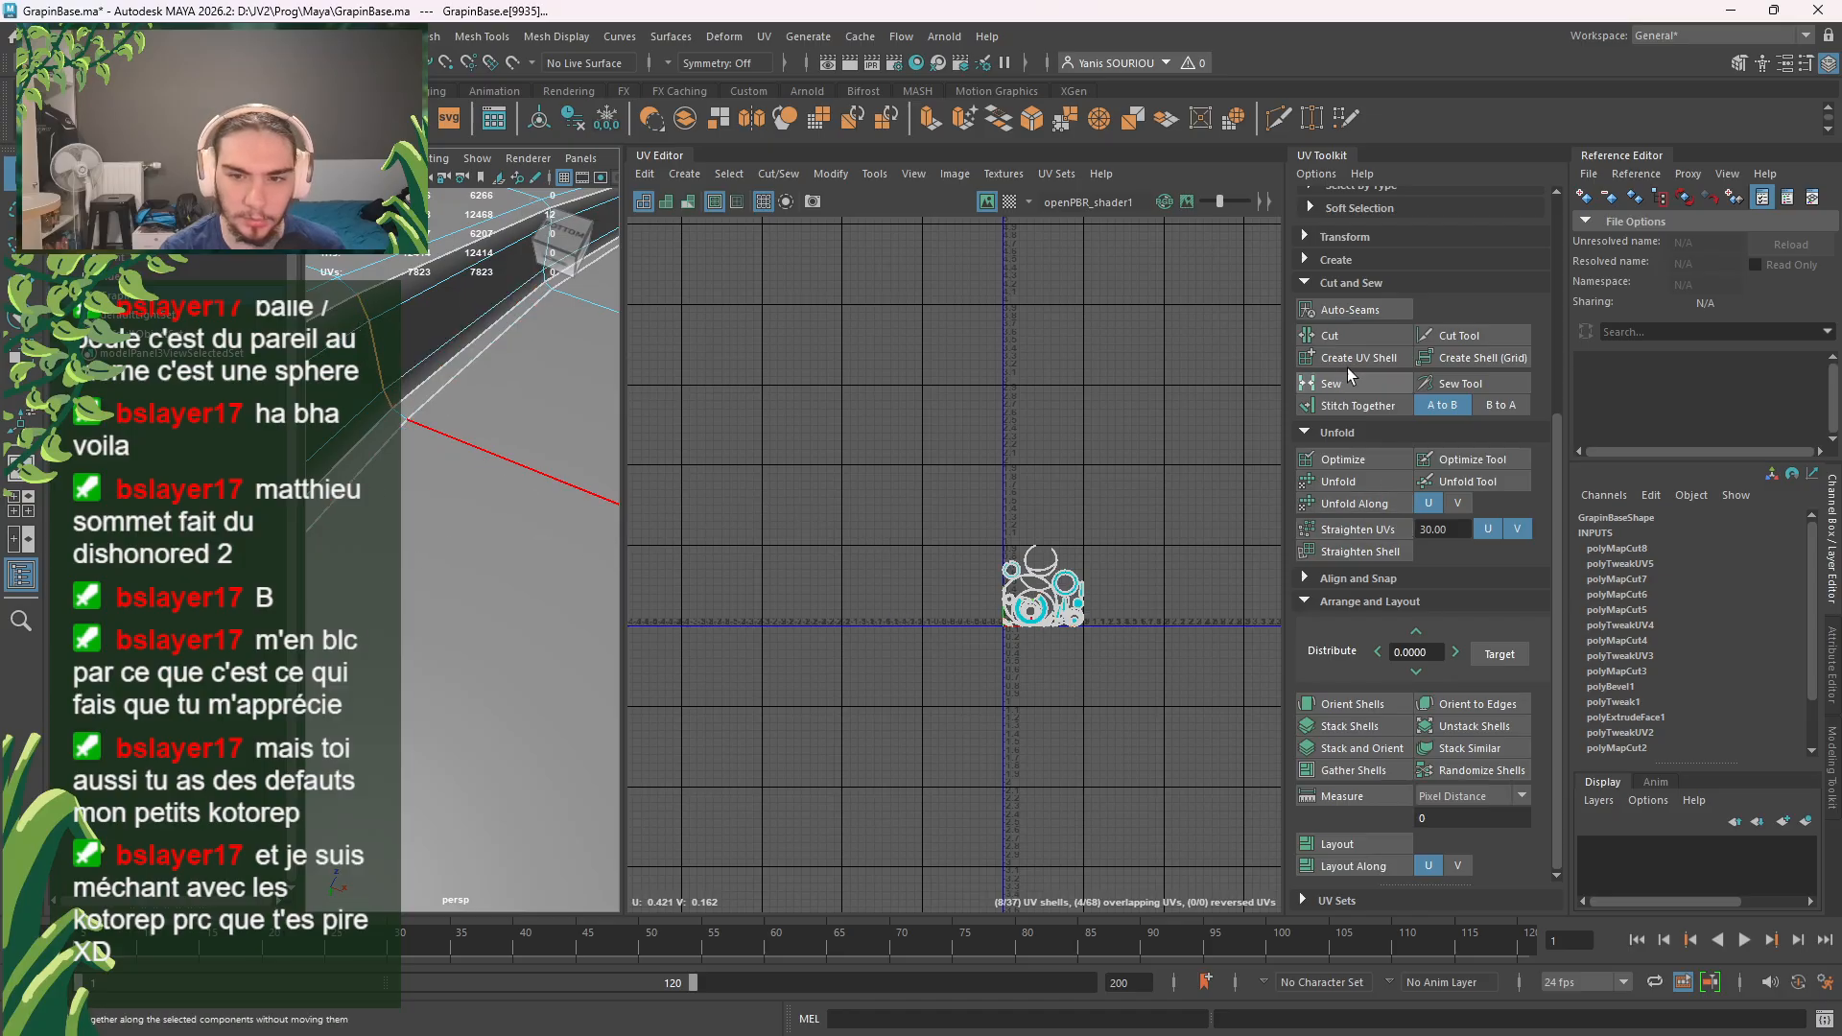
click(1350, 337)
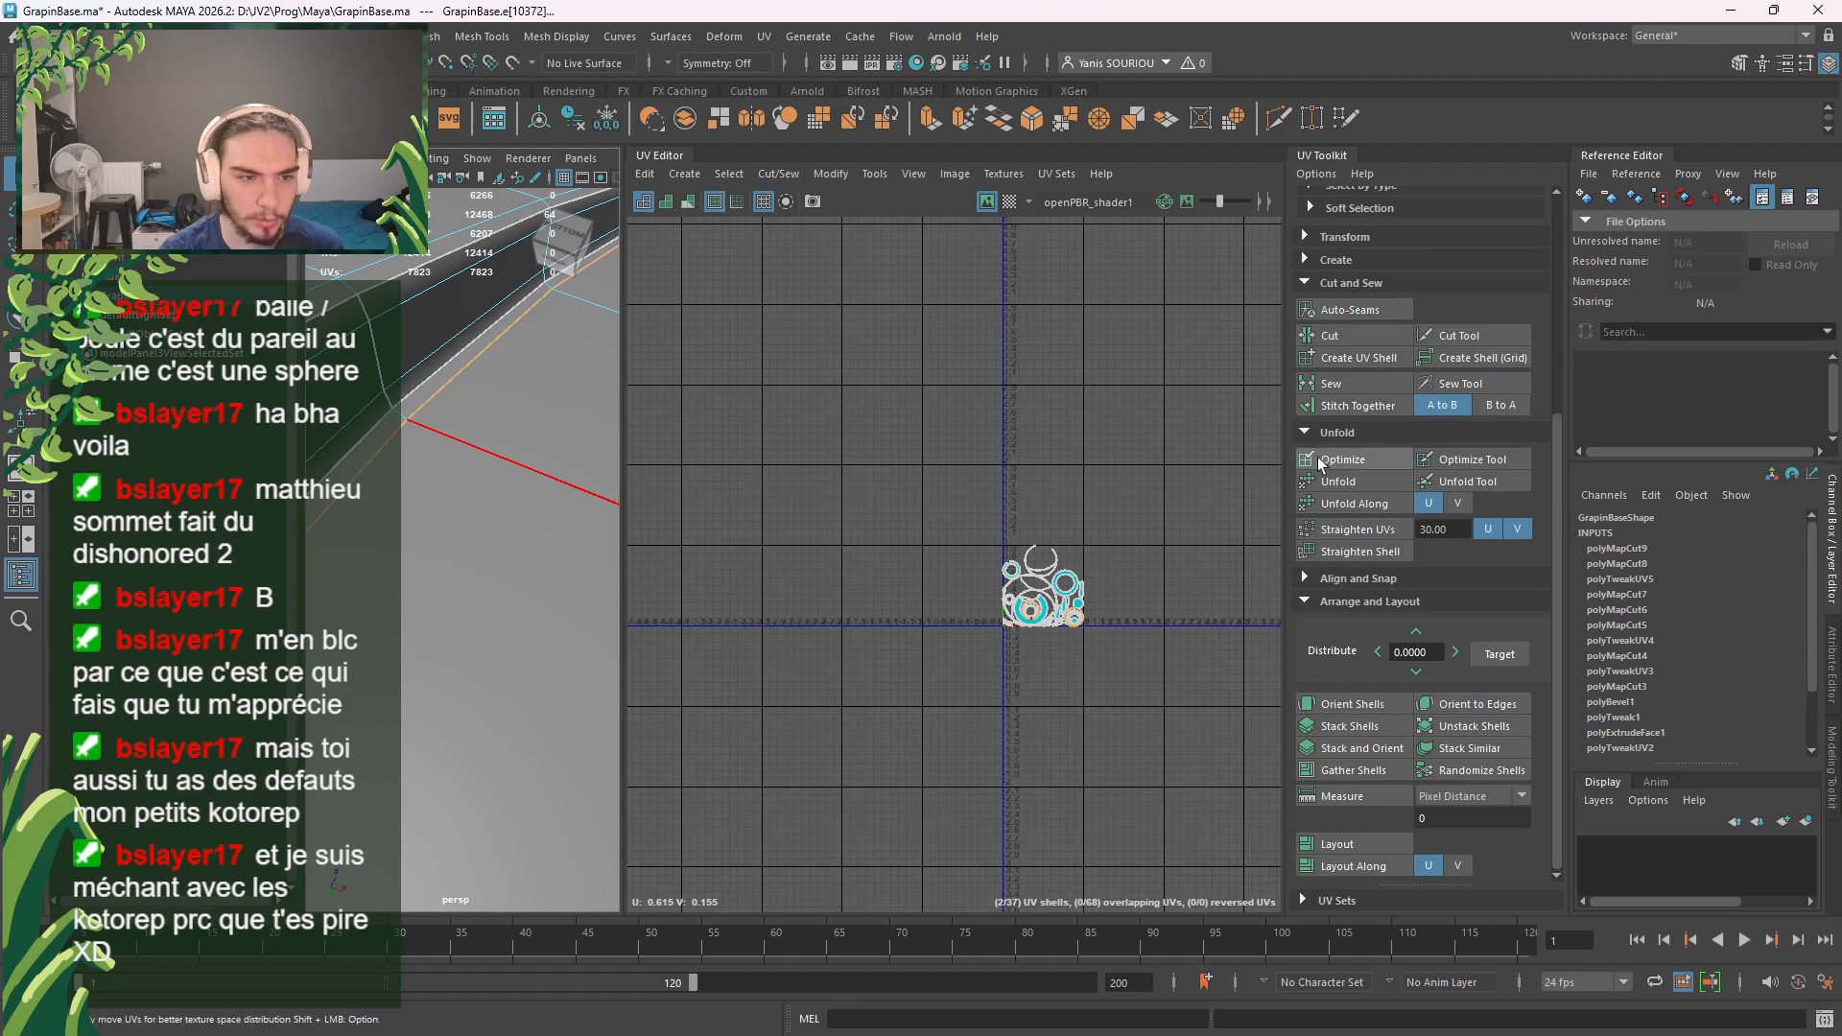
click(1382, 384)
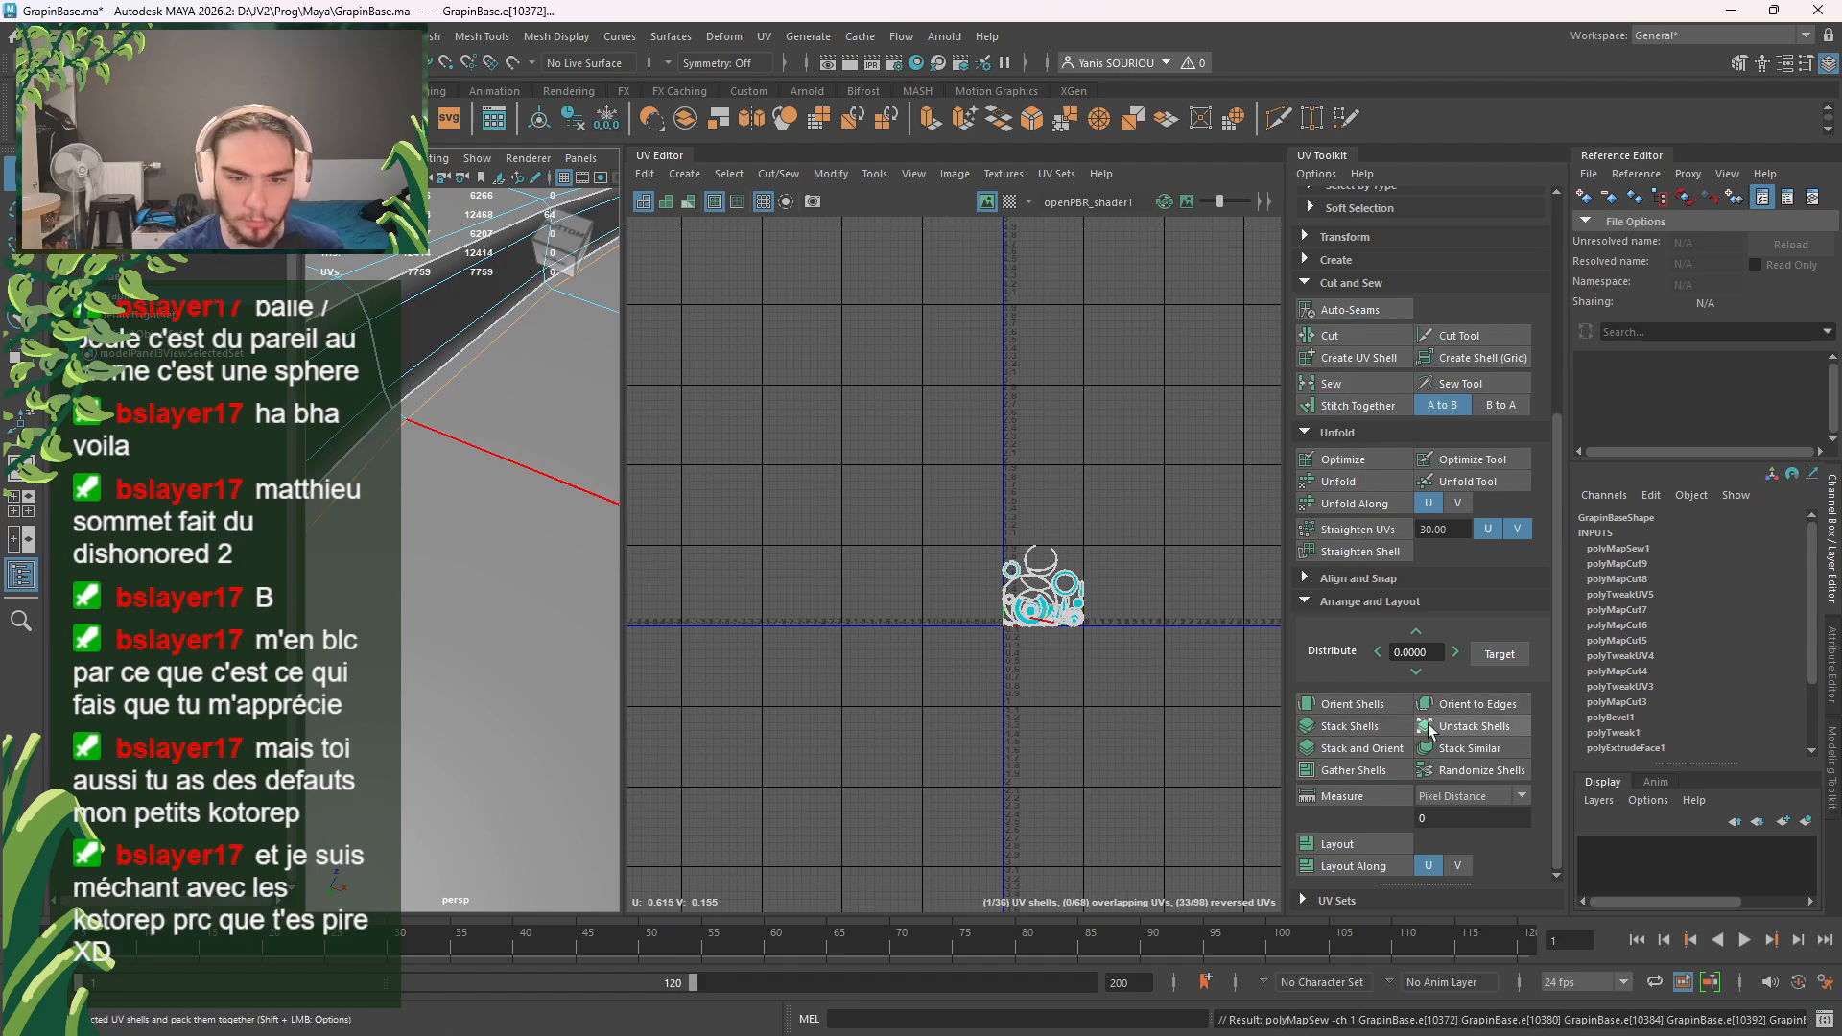
Step: Select all faces of the model, unfold their UVs and lay out the shells in the UV tile
mouse_move(554, 427)
right_down()
mouse_move(839, 476)
mouse_move(556, 424)
right_up()
right_drag(854, 470, 816, 467)
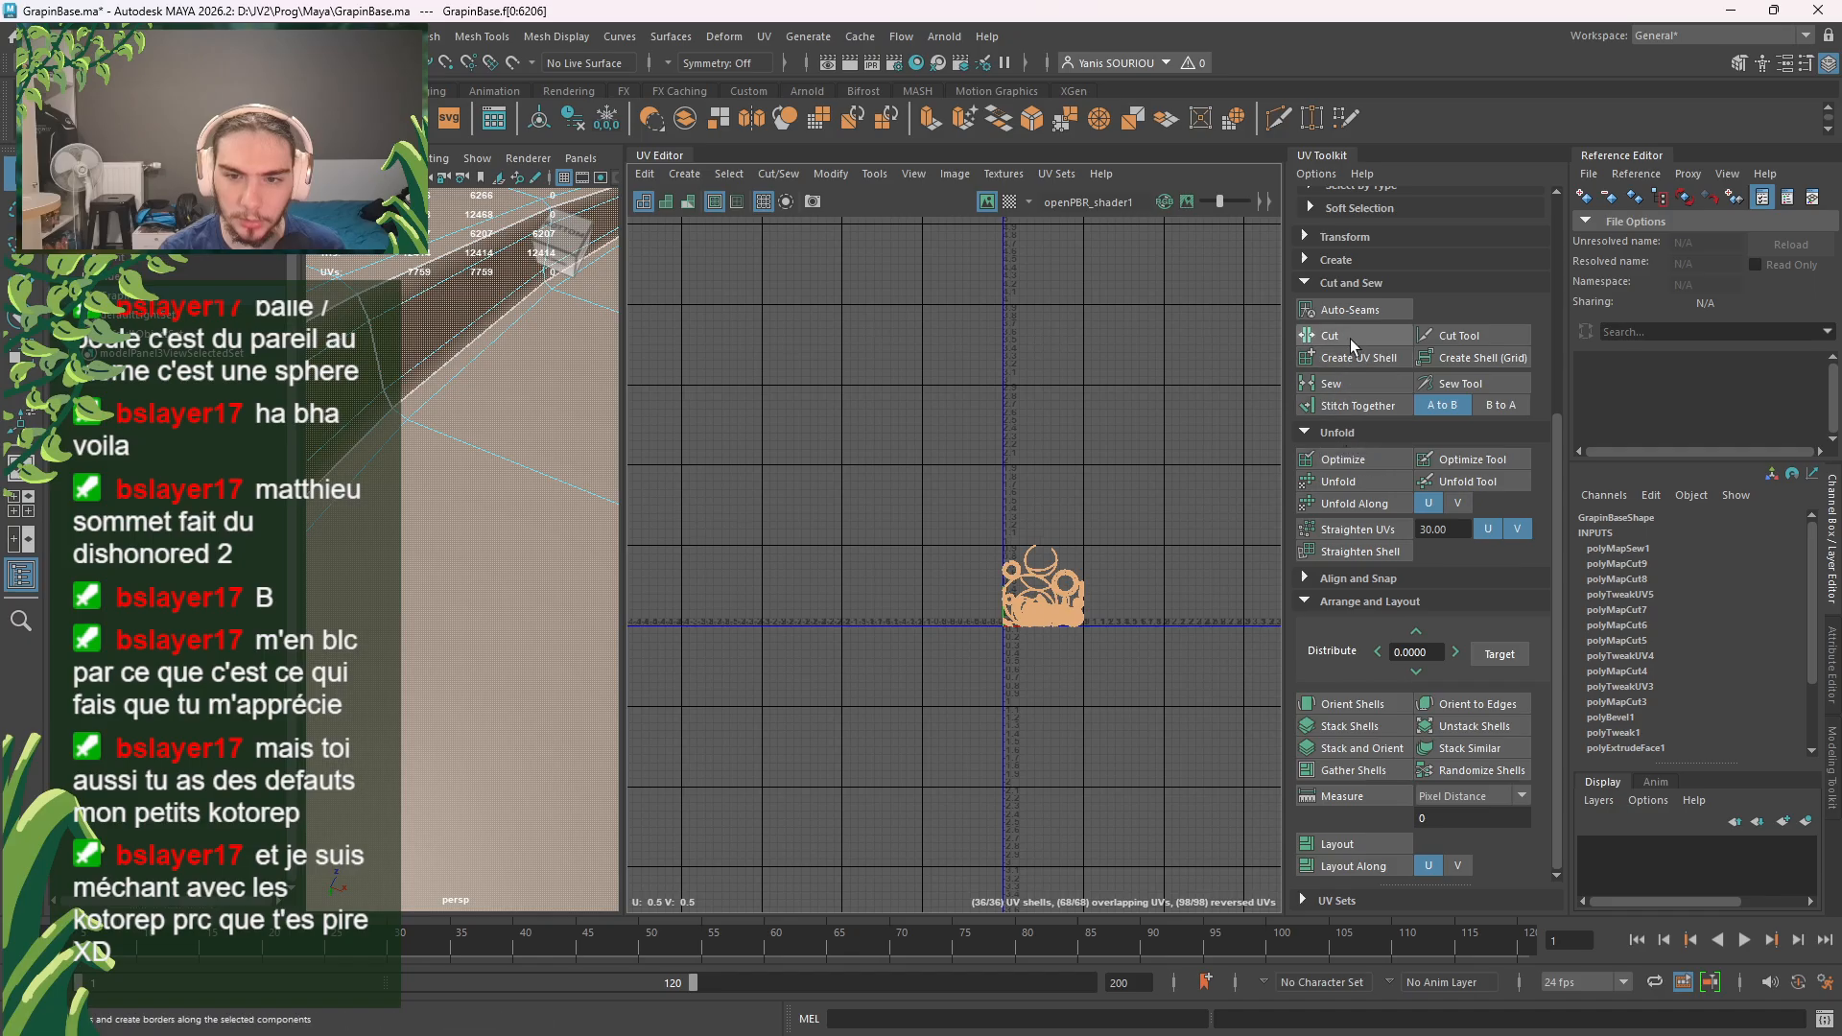
click(1337, 481)
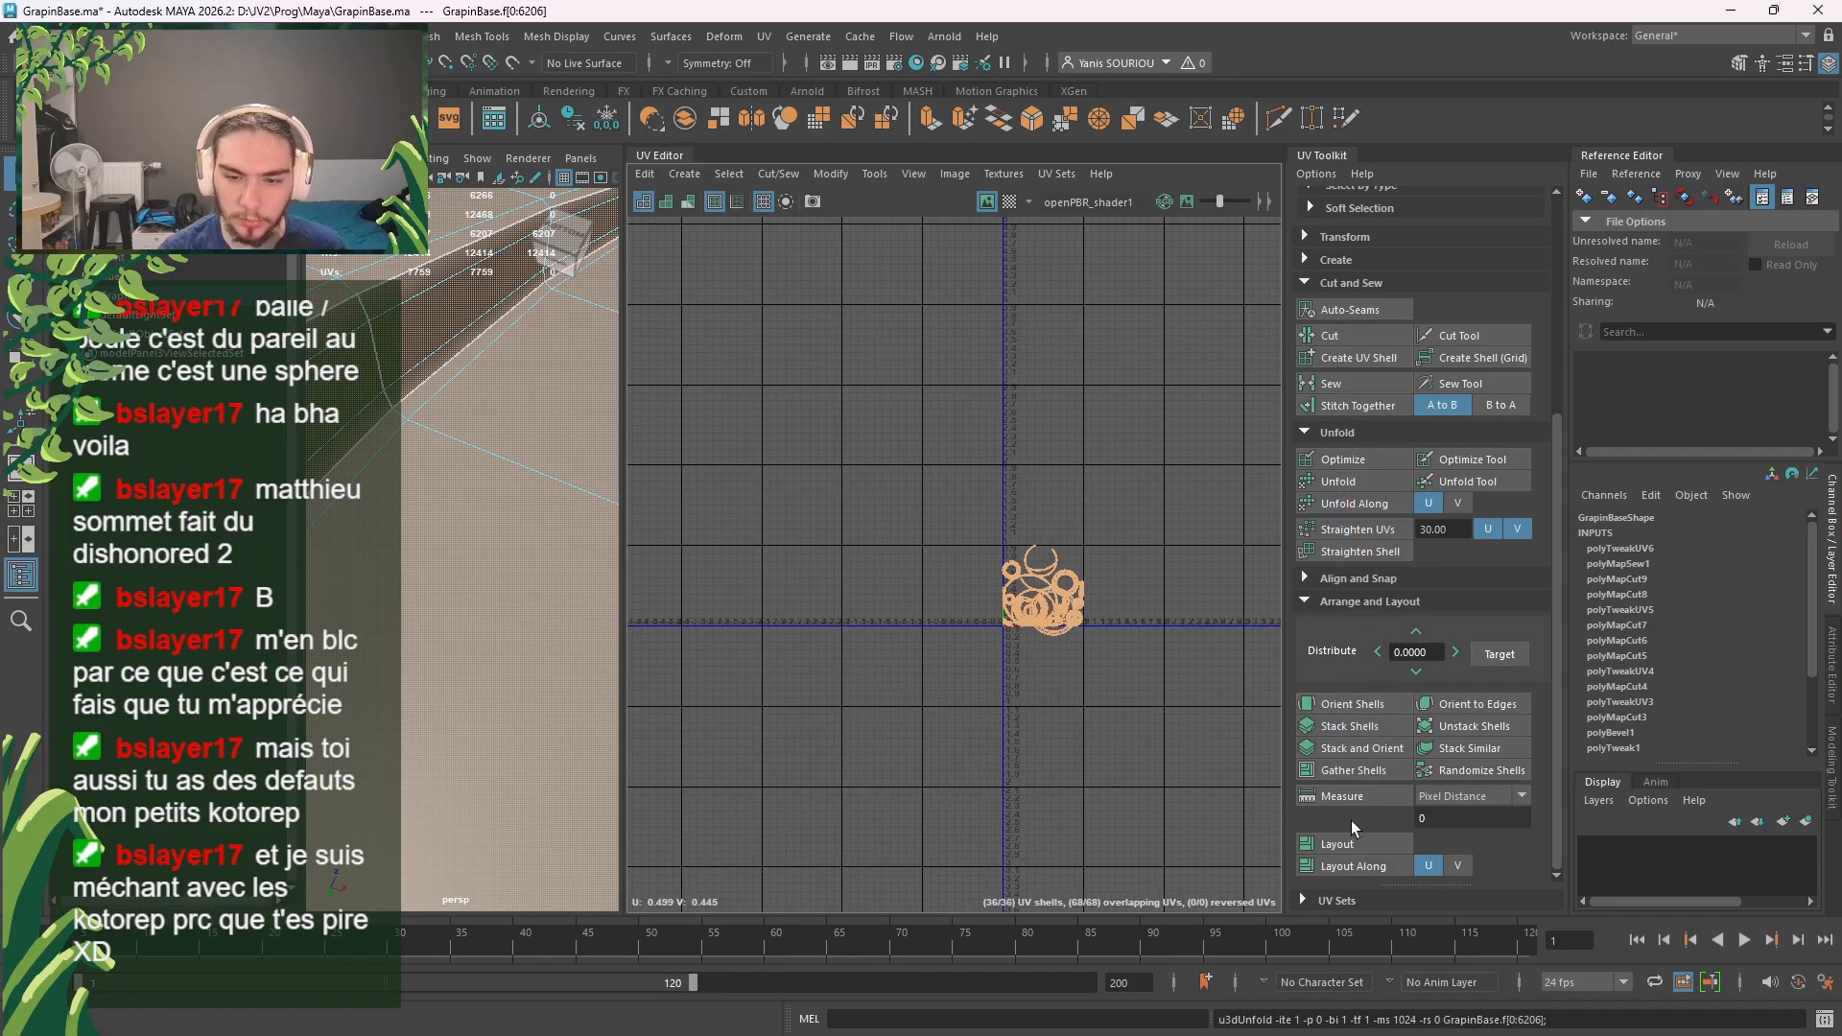
click(1338, 845)
scroll(1068, 680, up, 3)
scroll(1068, 678, up, 6)
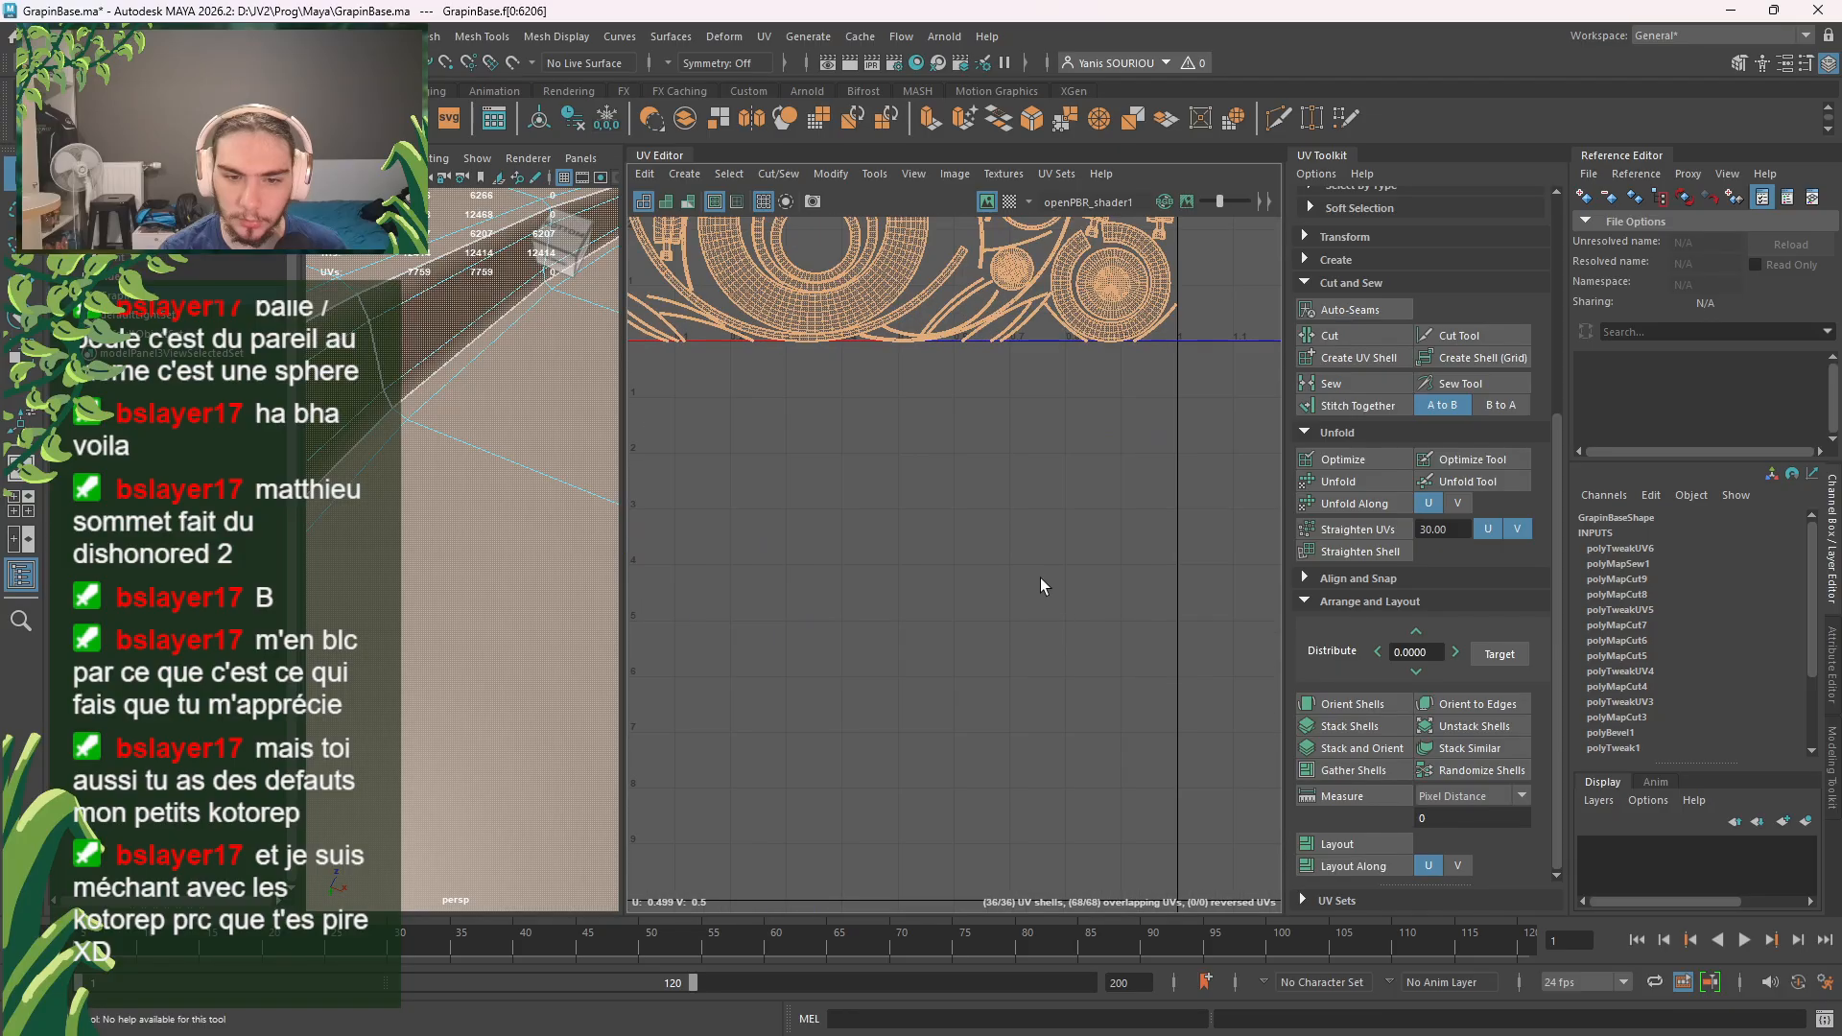
alt+middle_drag(975, 478, 985, 618)
Step: Pick a groove strip's UV shell and compare it with the neighbouring strips to see where the grooves split
click(414, 338)
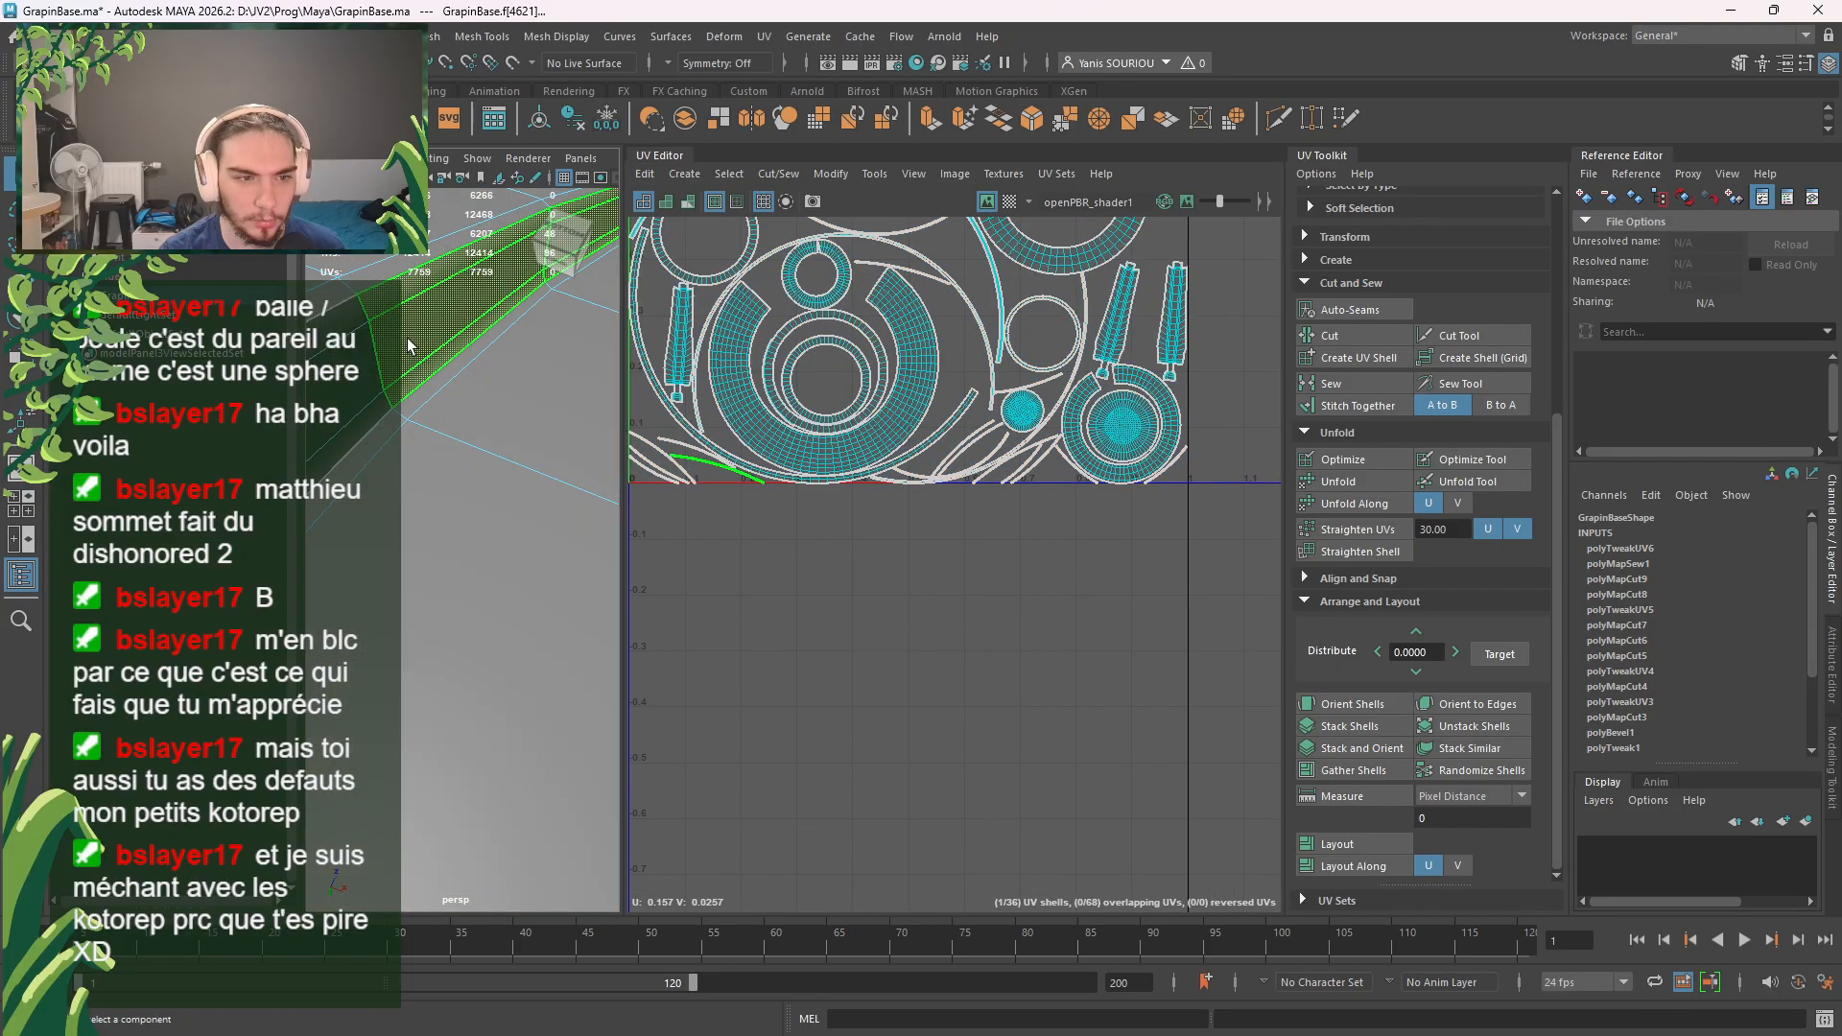
scroll(410, 337, down, 5)
scroll(539, 537, up, 2)
scroll(539, 545, down, 3)
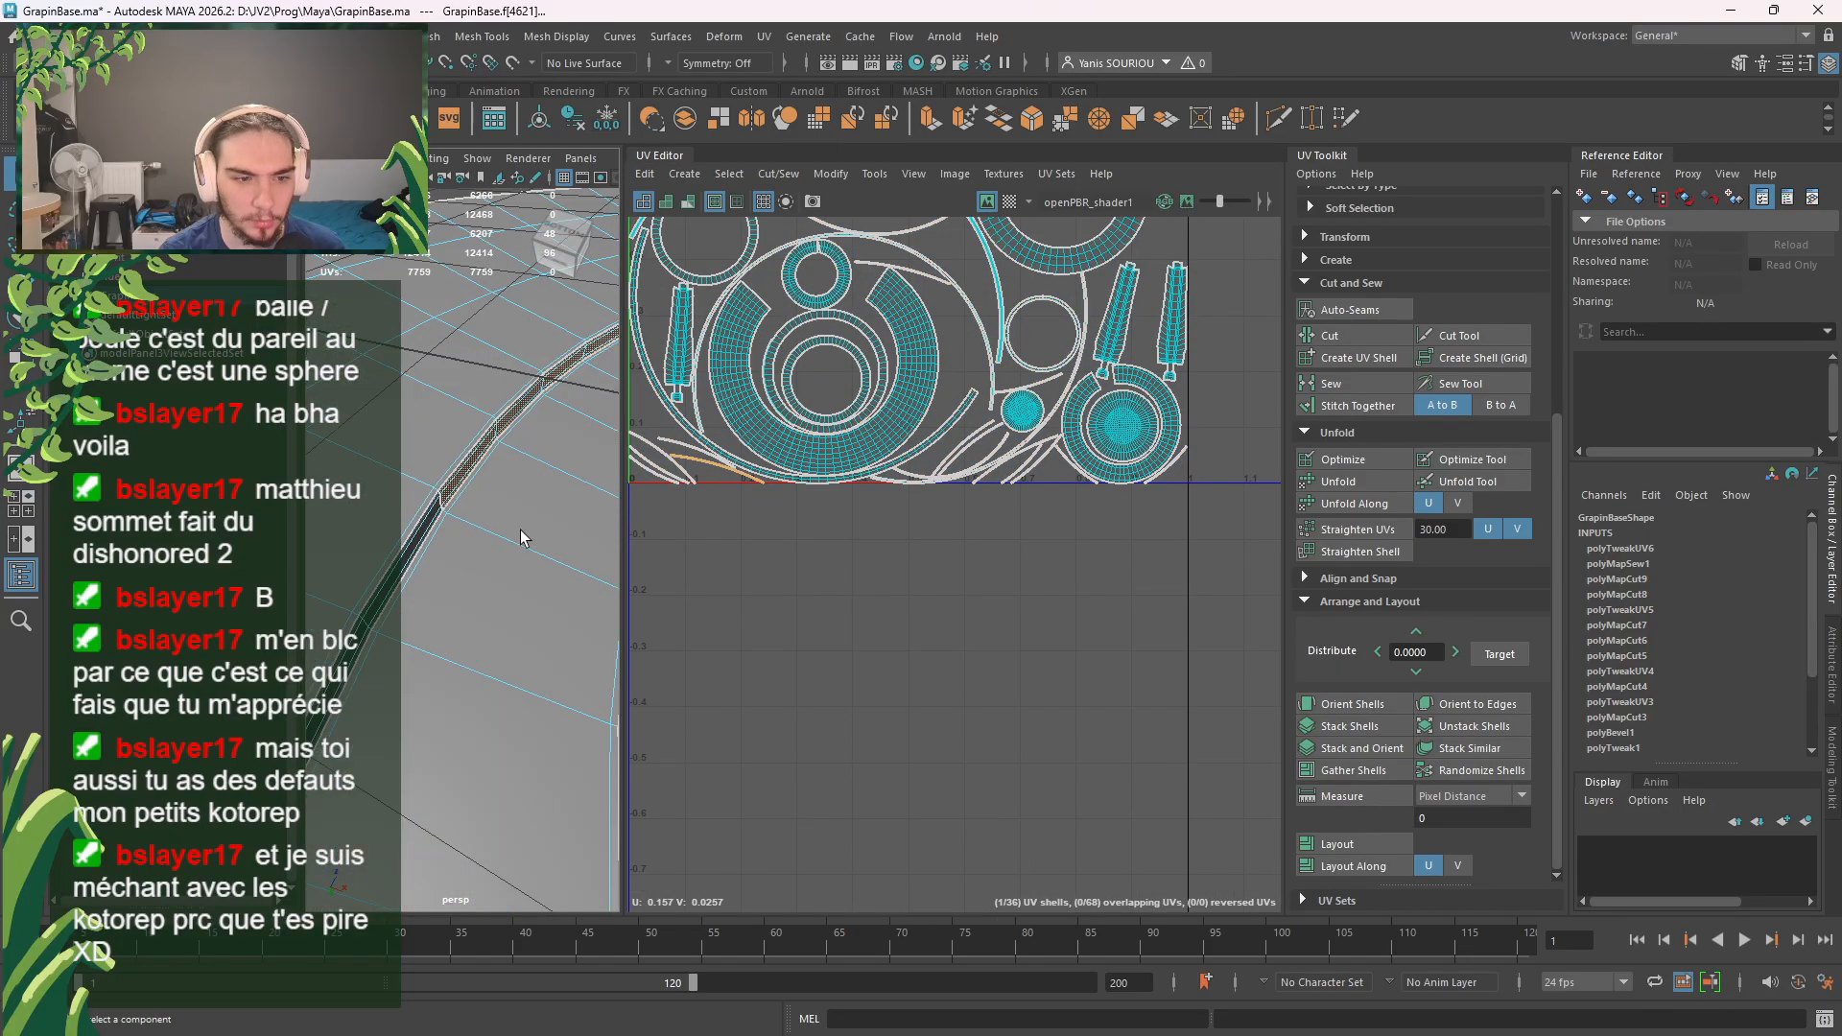
click(461, 477)
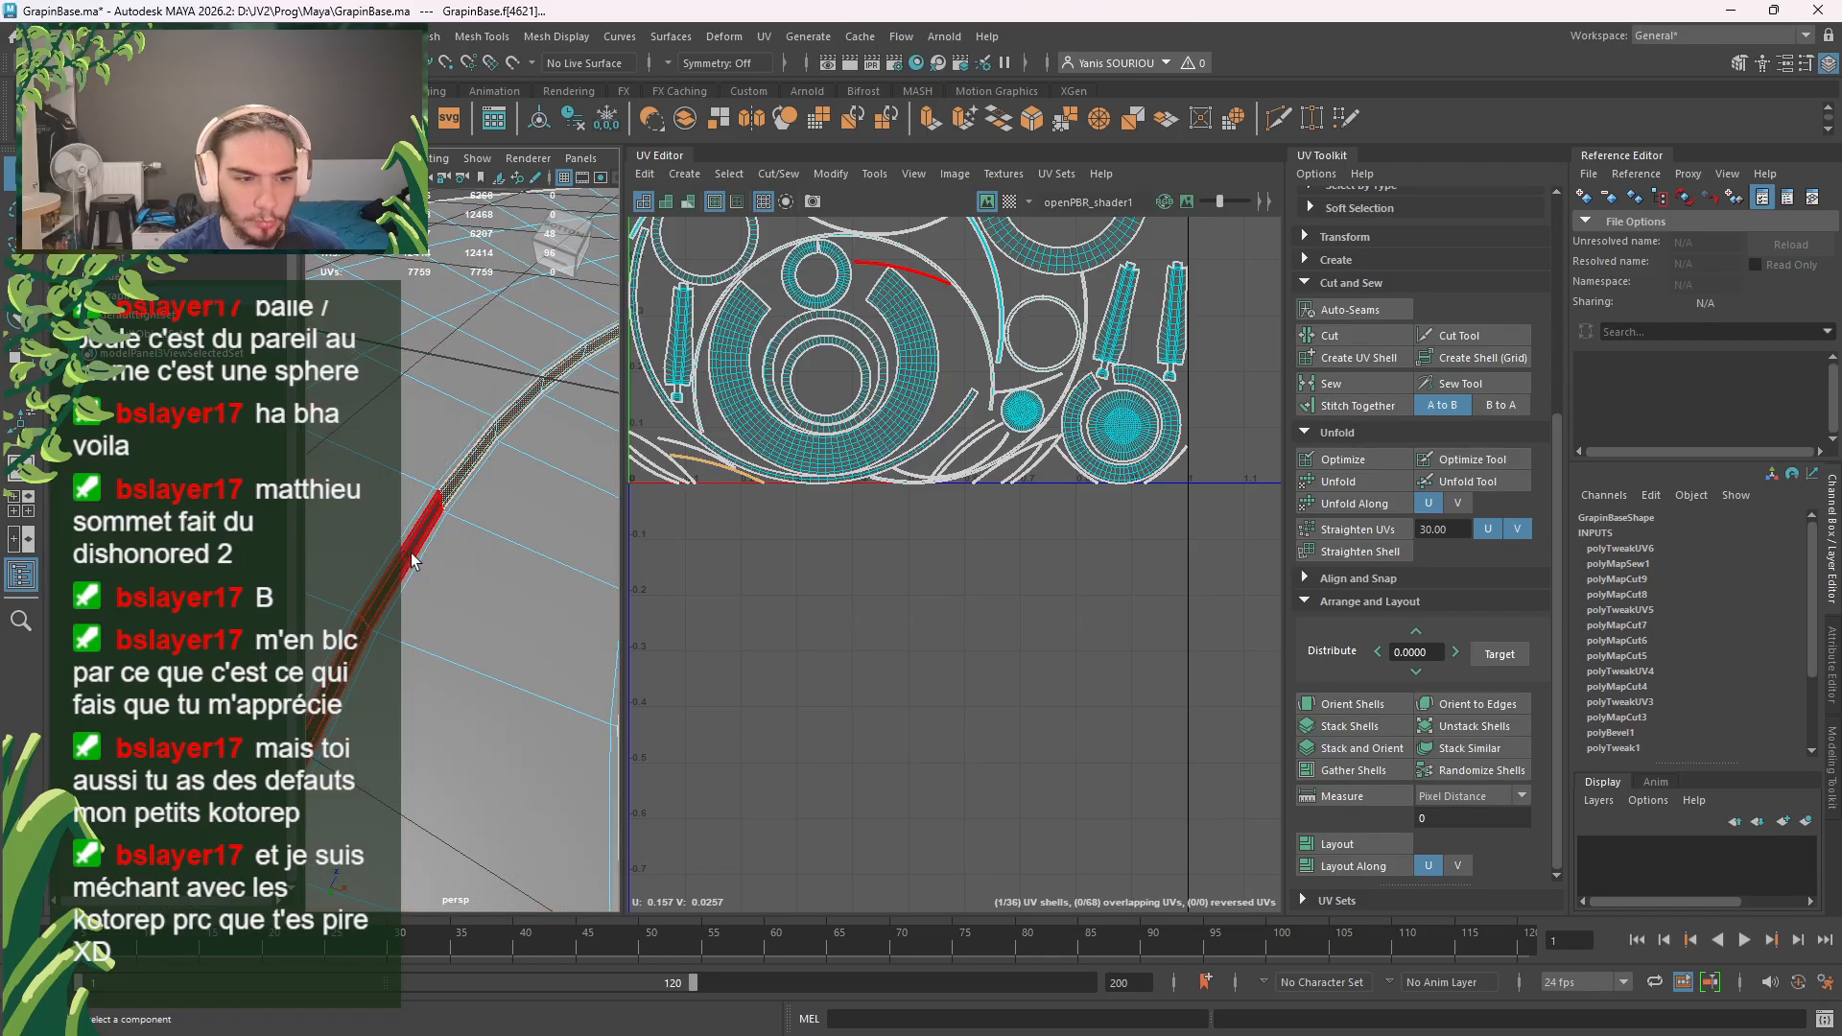
alt+drag(459, 507, 695, 574)
click(544, 530)
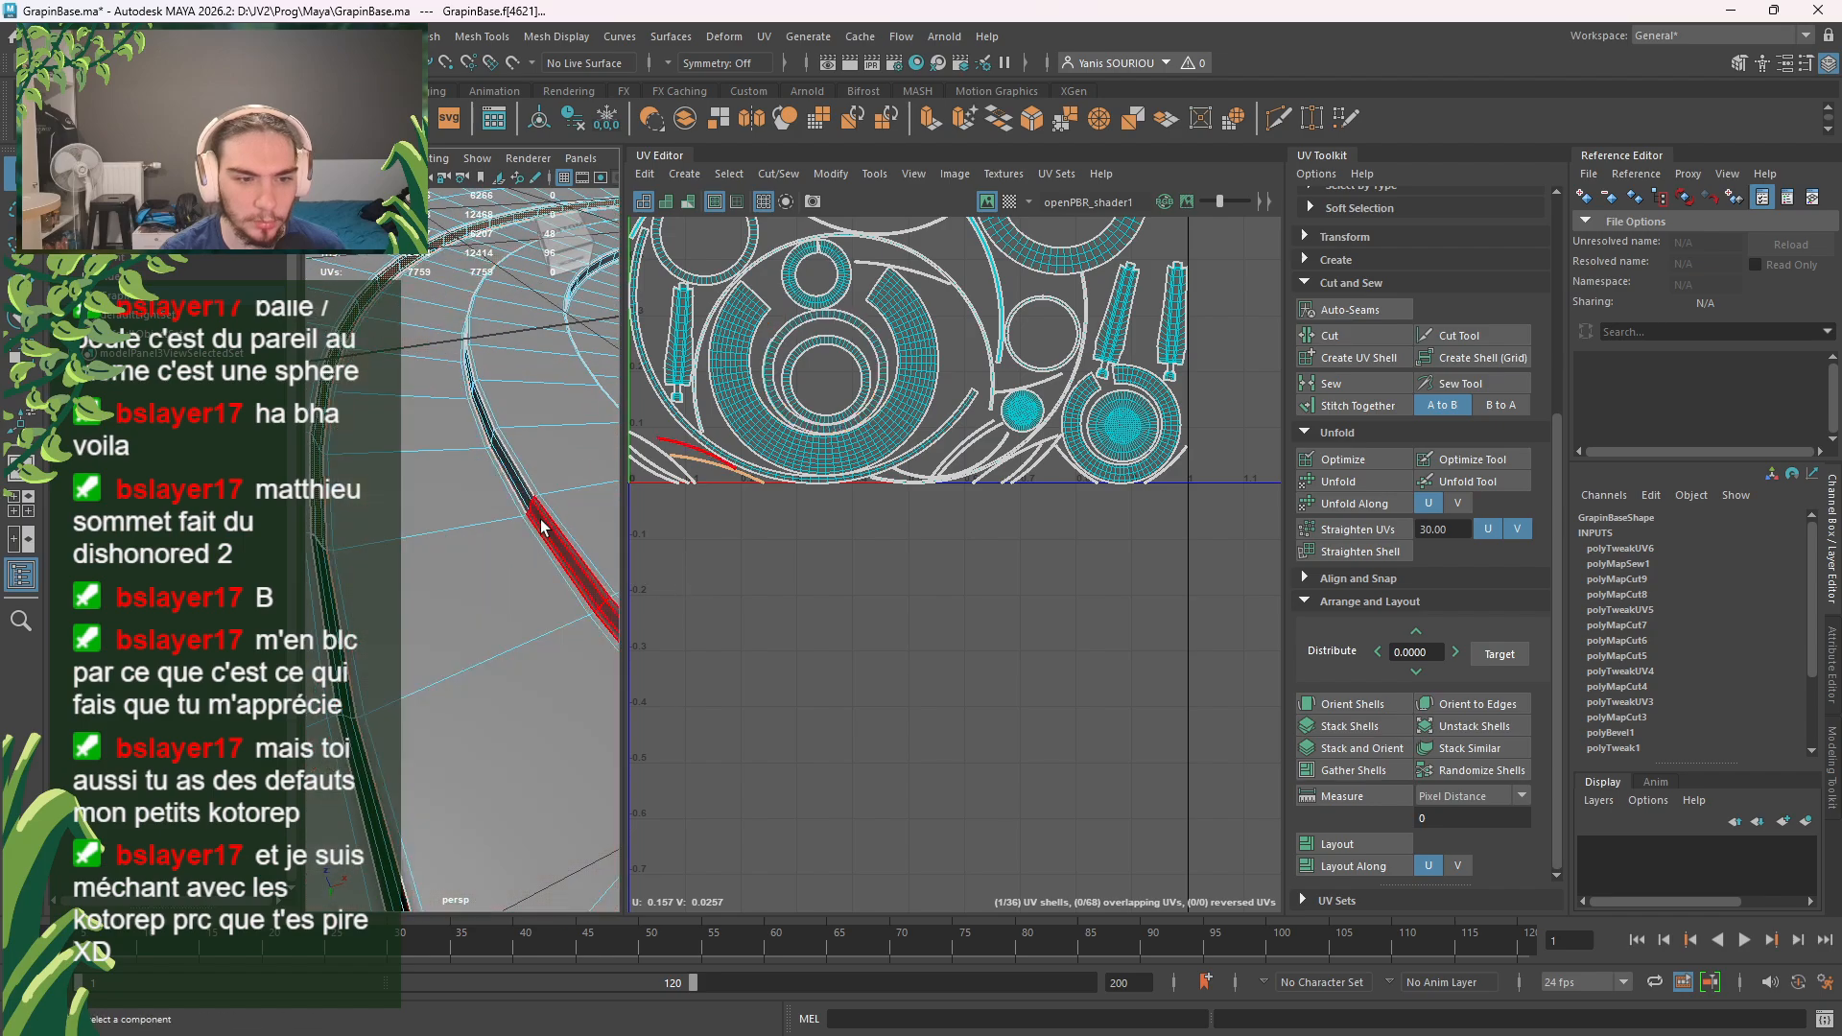
click(520, 492)
click(550, 523)
alt+middle_drag(552, 523, 444, 523)
alt+drag(444, 523, 536, 548)
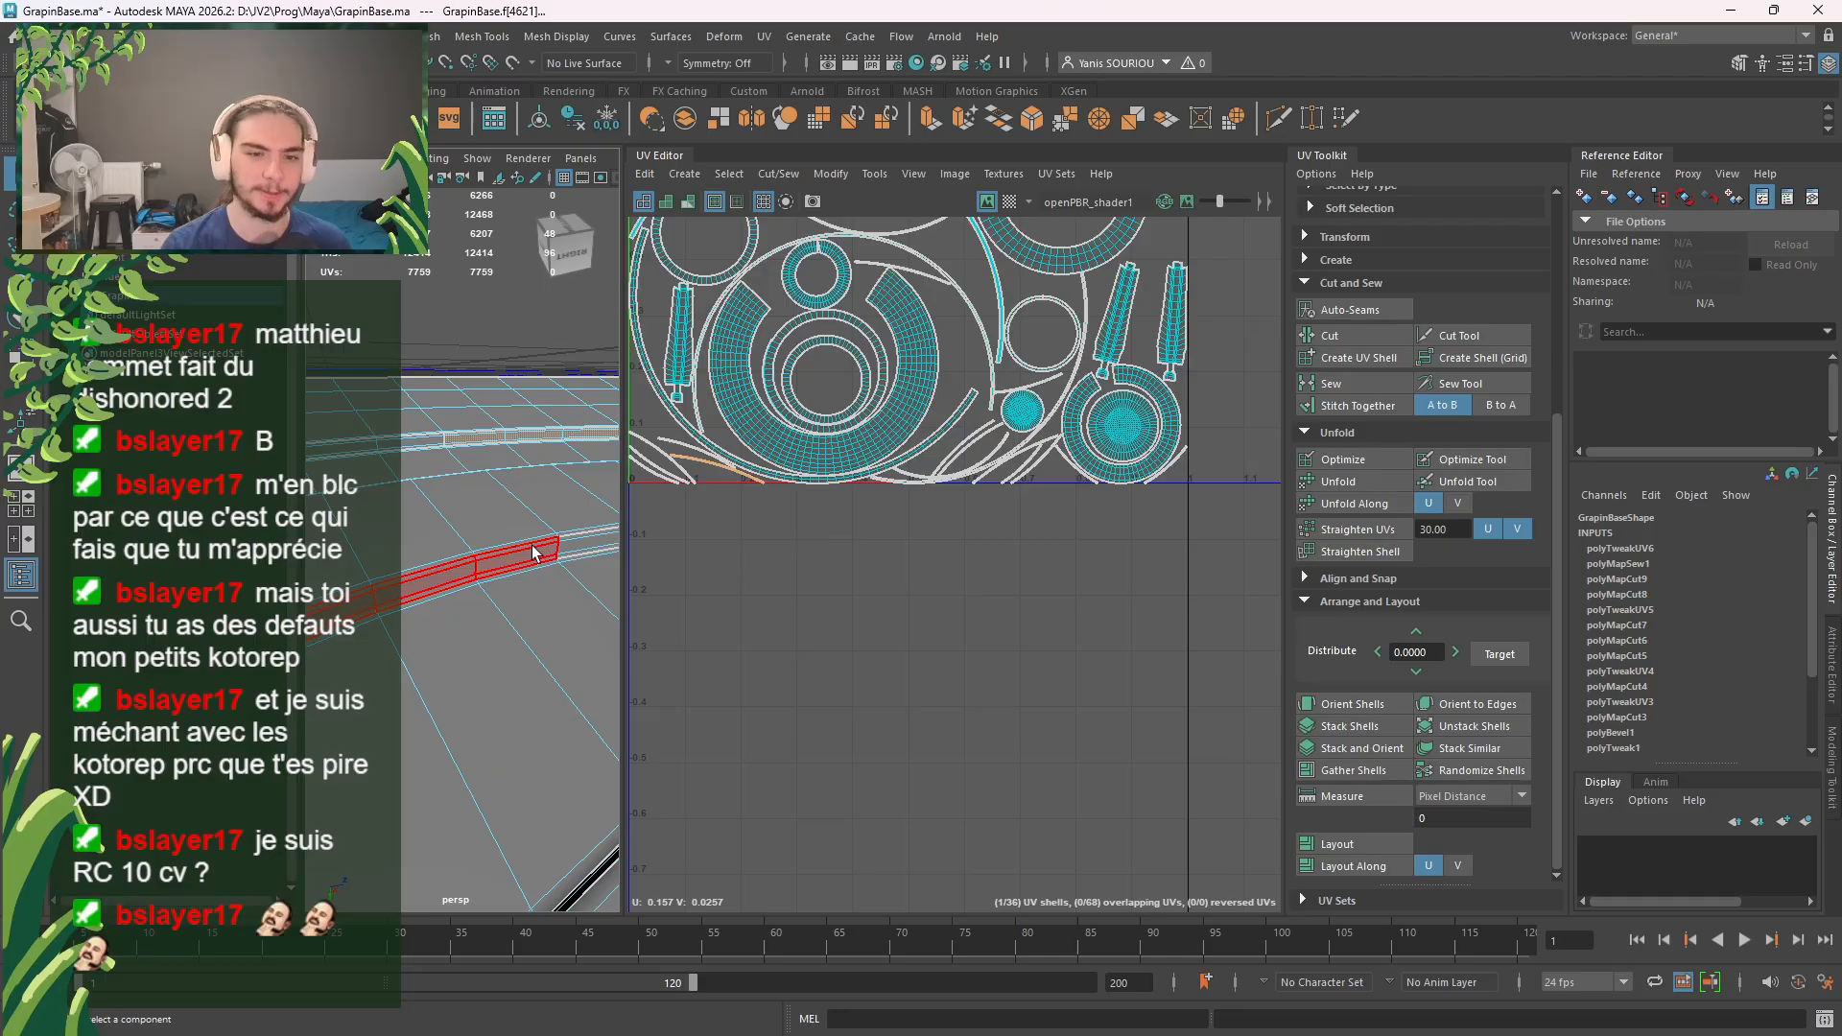
Step: Select the large C-shaped shell in the UV layout and inspect its matching wide band on the dome
scroll(537, 526, down, 6)
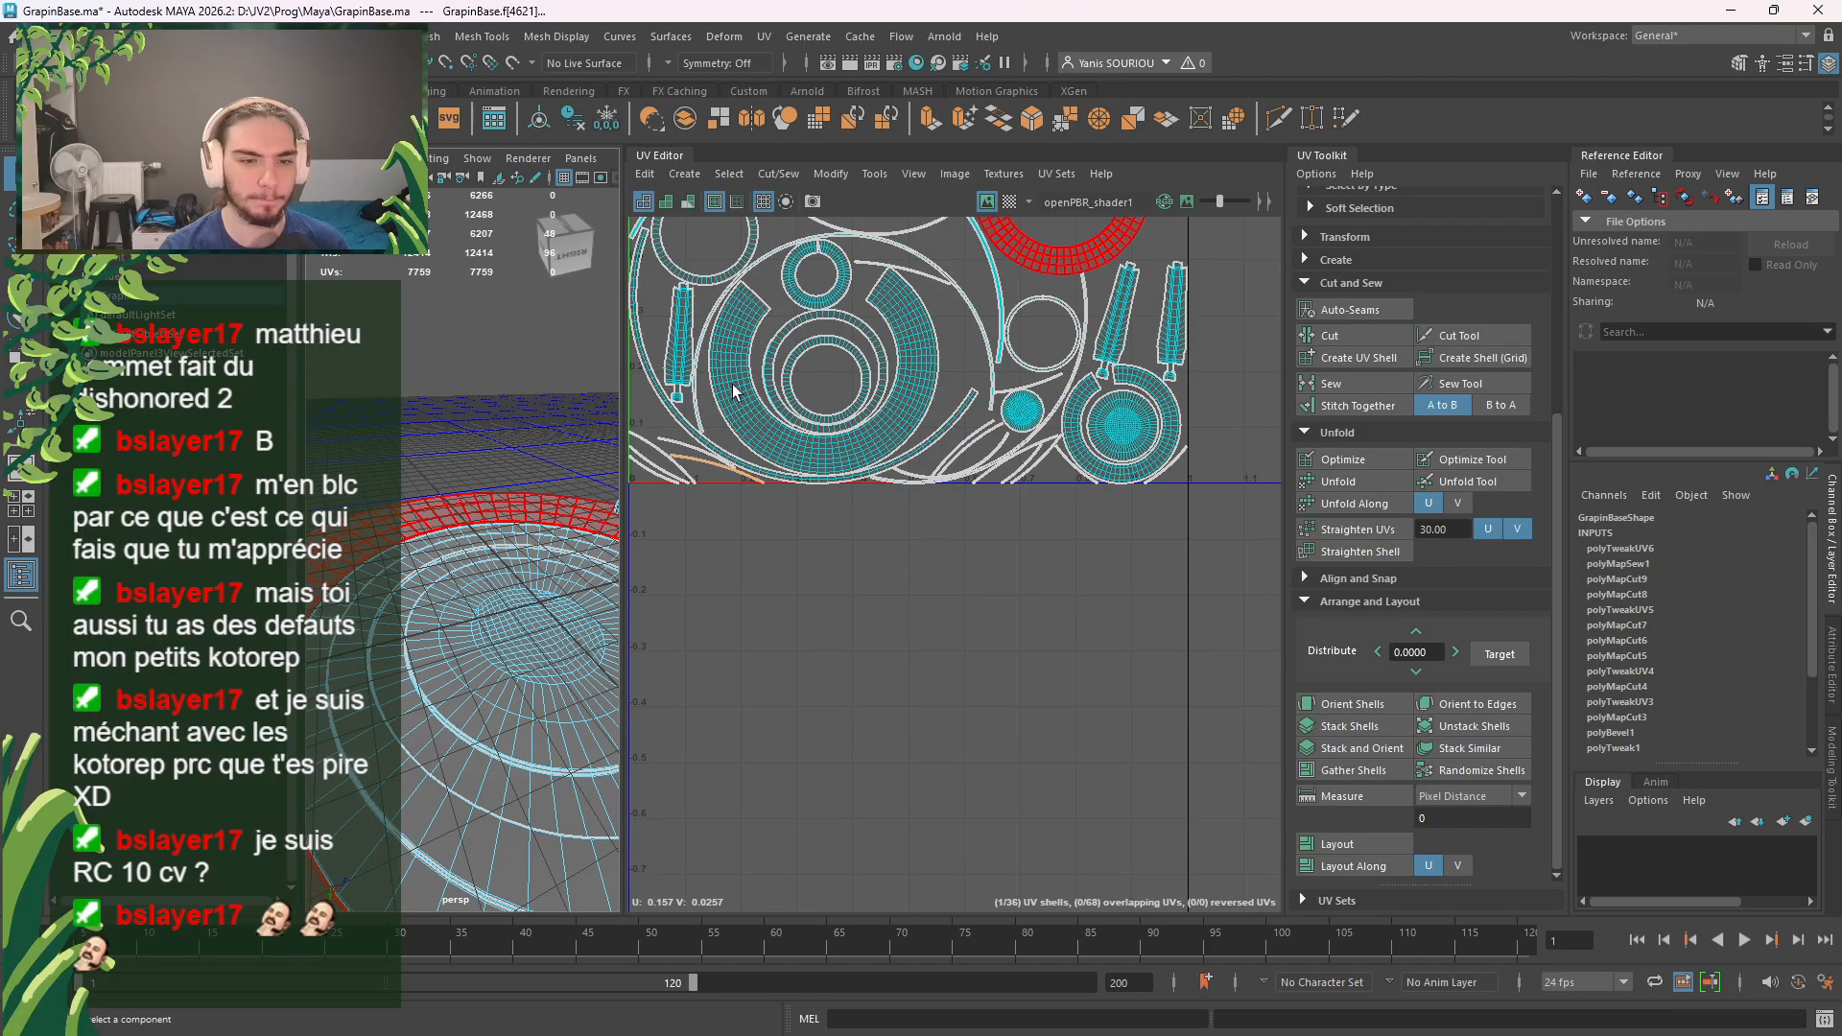
click(930, 327)
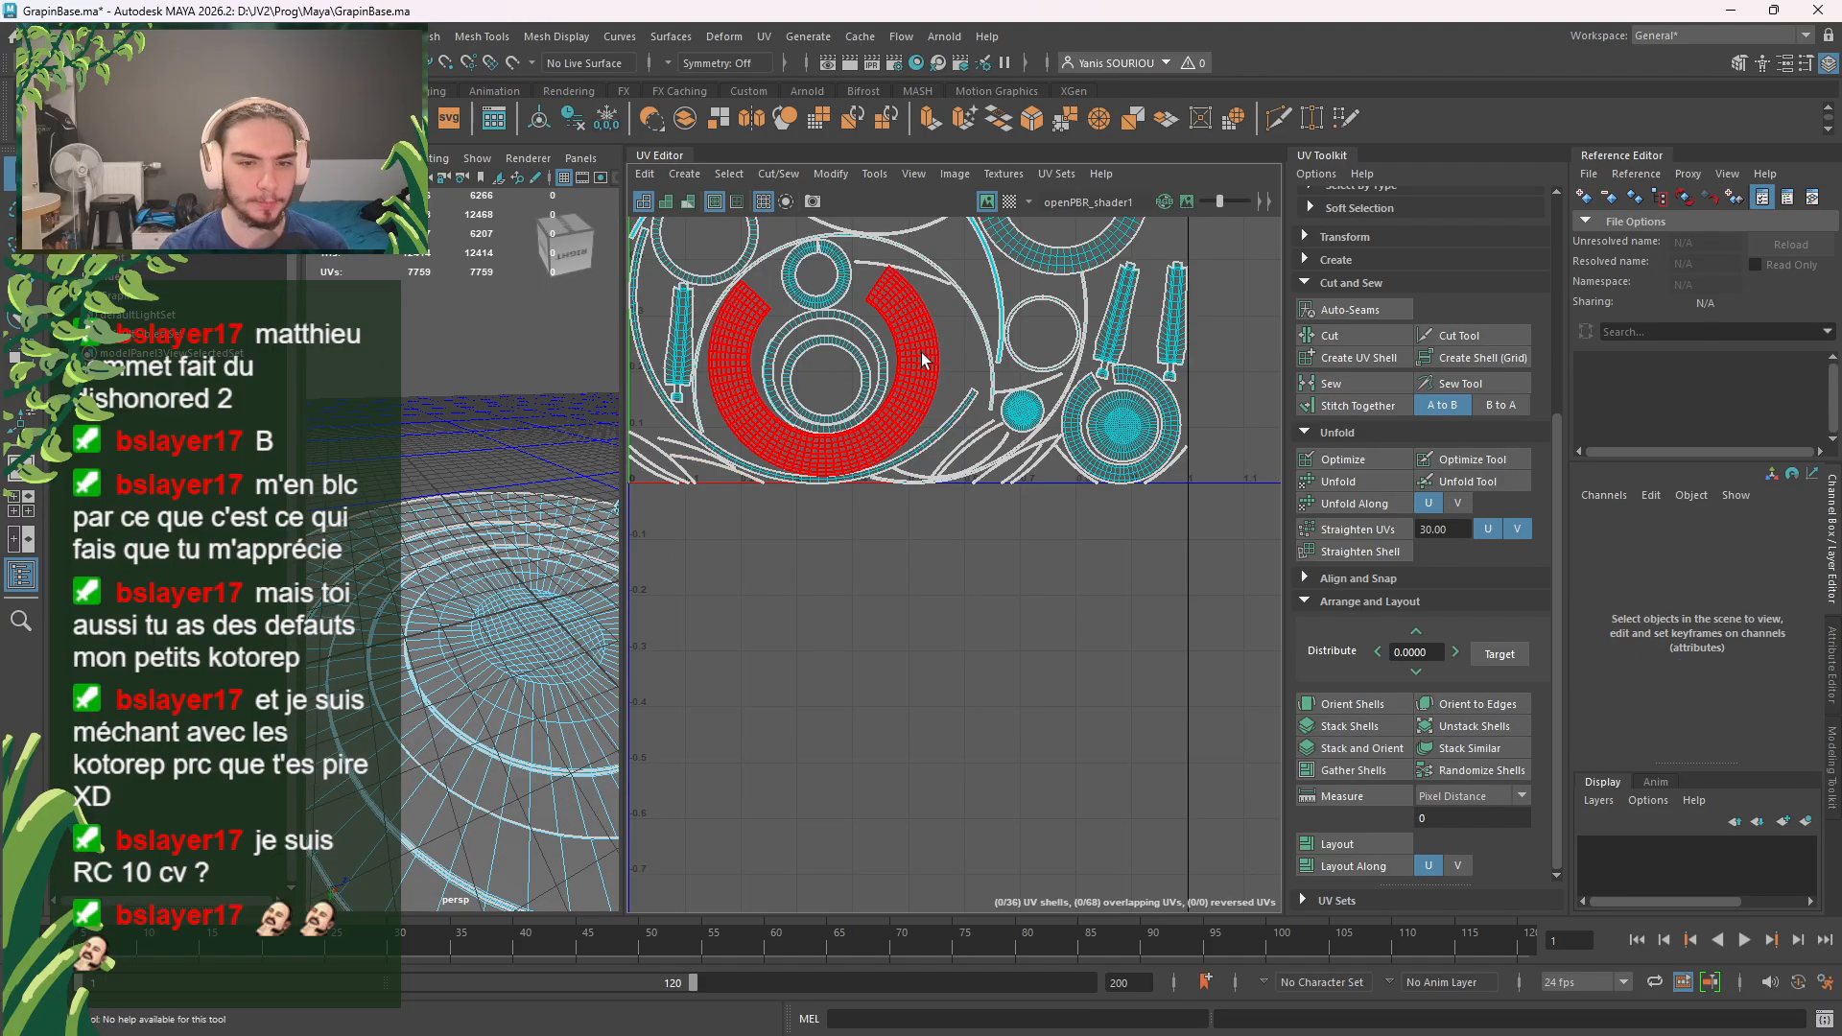
click(921, 353)
key(f)
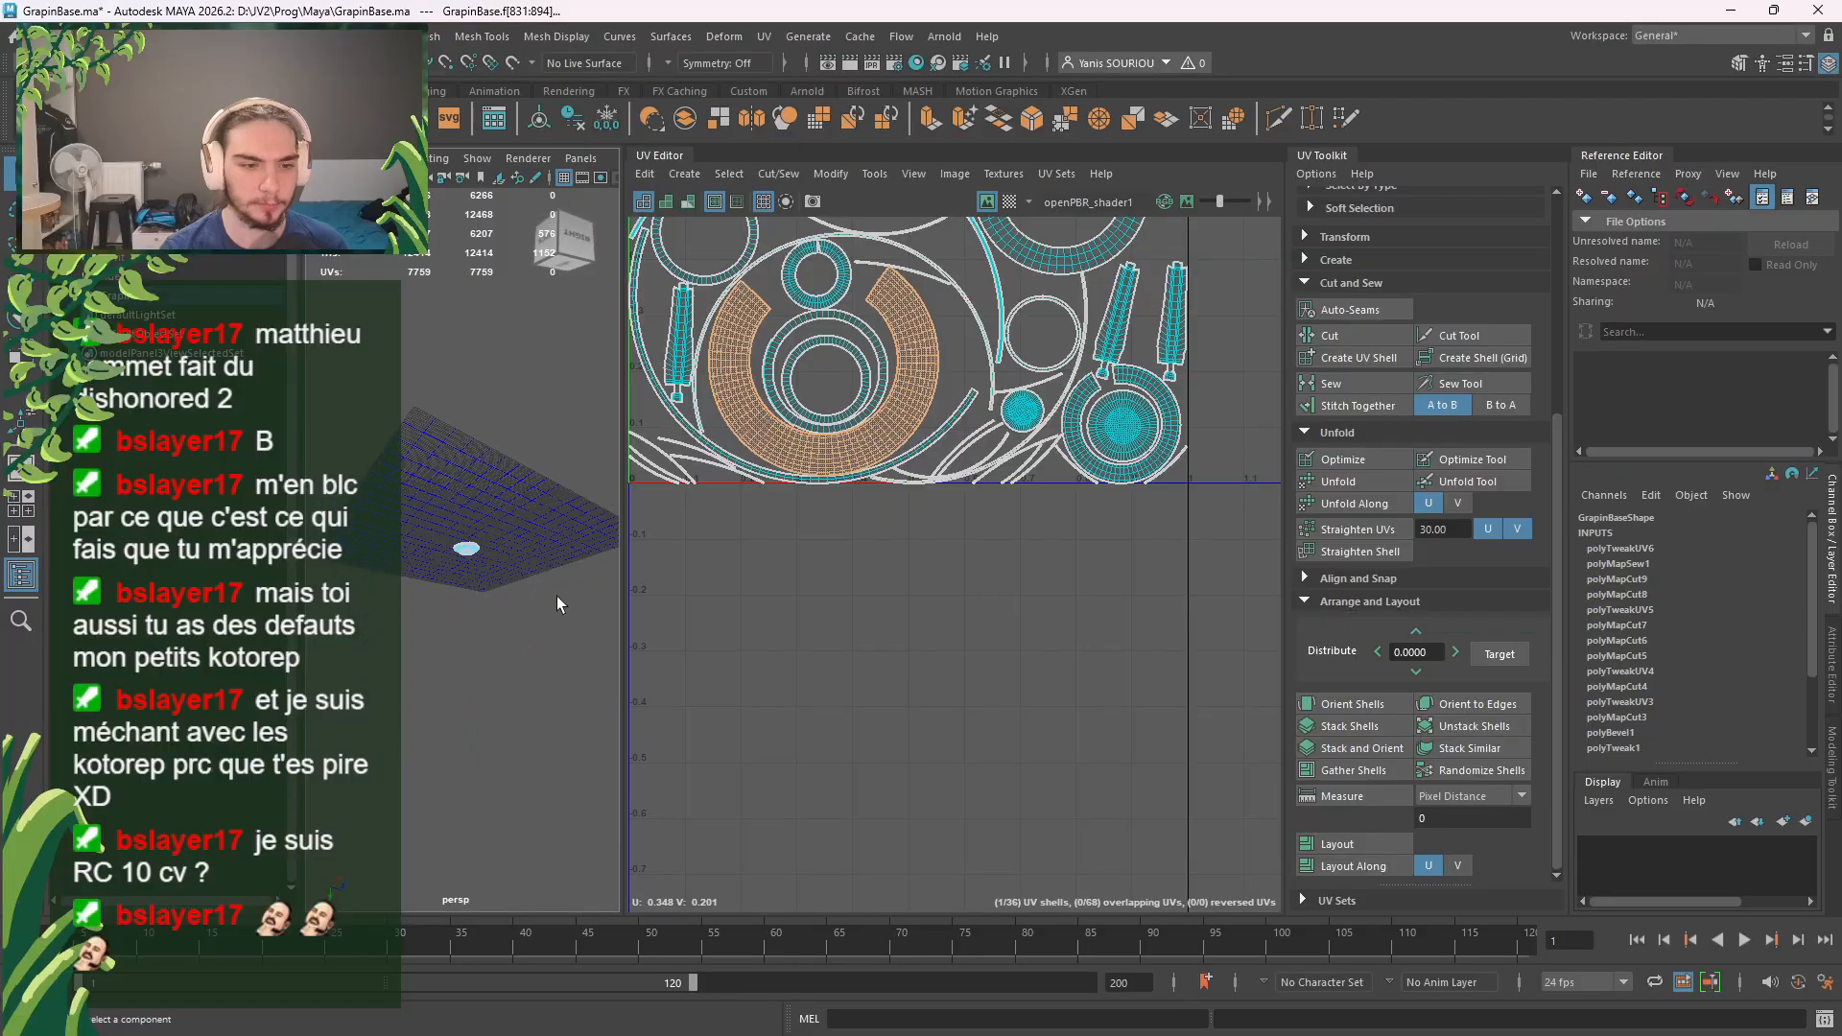
scroll(534, 590, up, 8)
scroll(507, 587, down, 4)
alt+drag(504, 589, 486, 547)
scroll(513, 532, up, 8)
alt+middle_drag(486, 547, 292, 571)
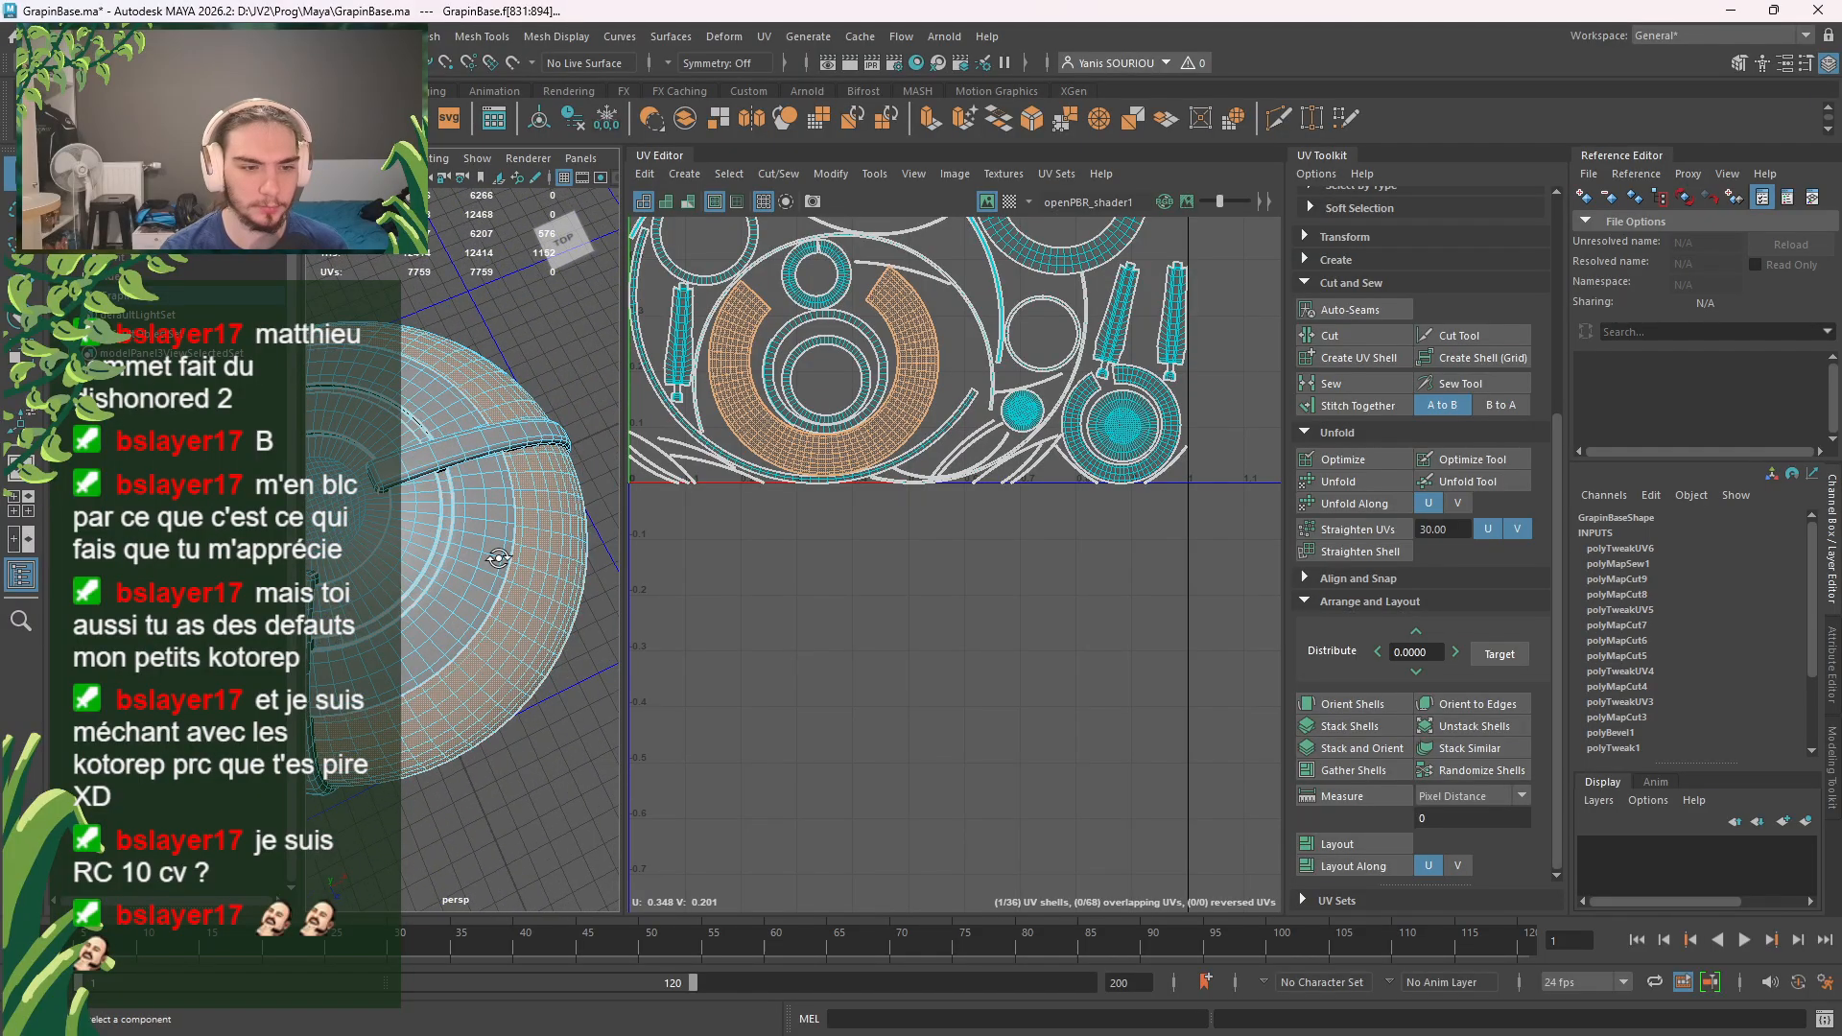
alt+drag(499, 558, 518, 504)
scroll(526, 613, up, 6)
alt+drag(526, 612, 696, 444)
scroll(509, 614, down, 5)
scroll(418, 494, up, 3)
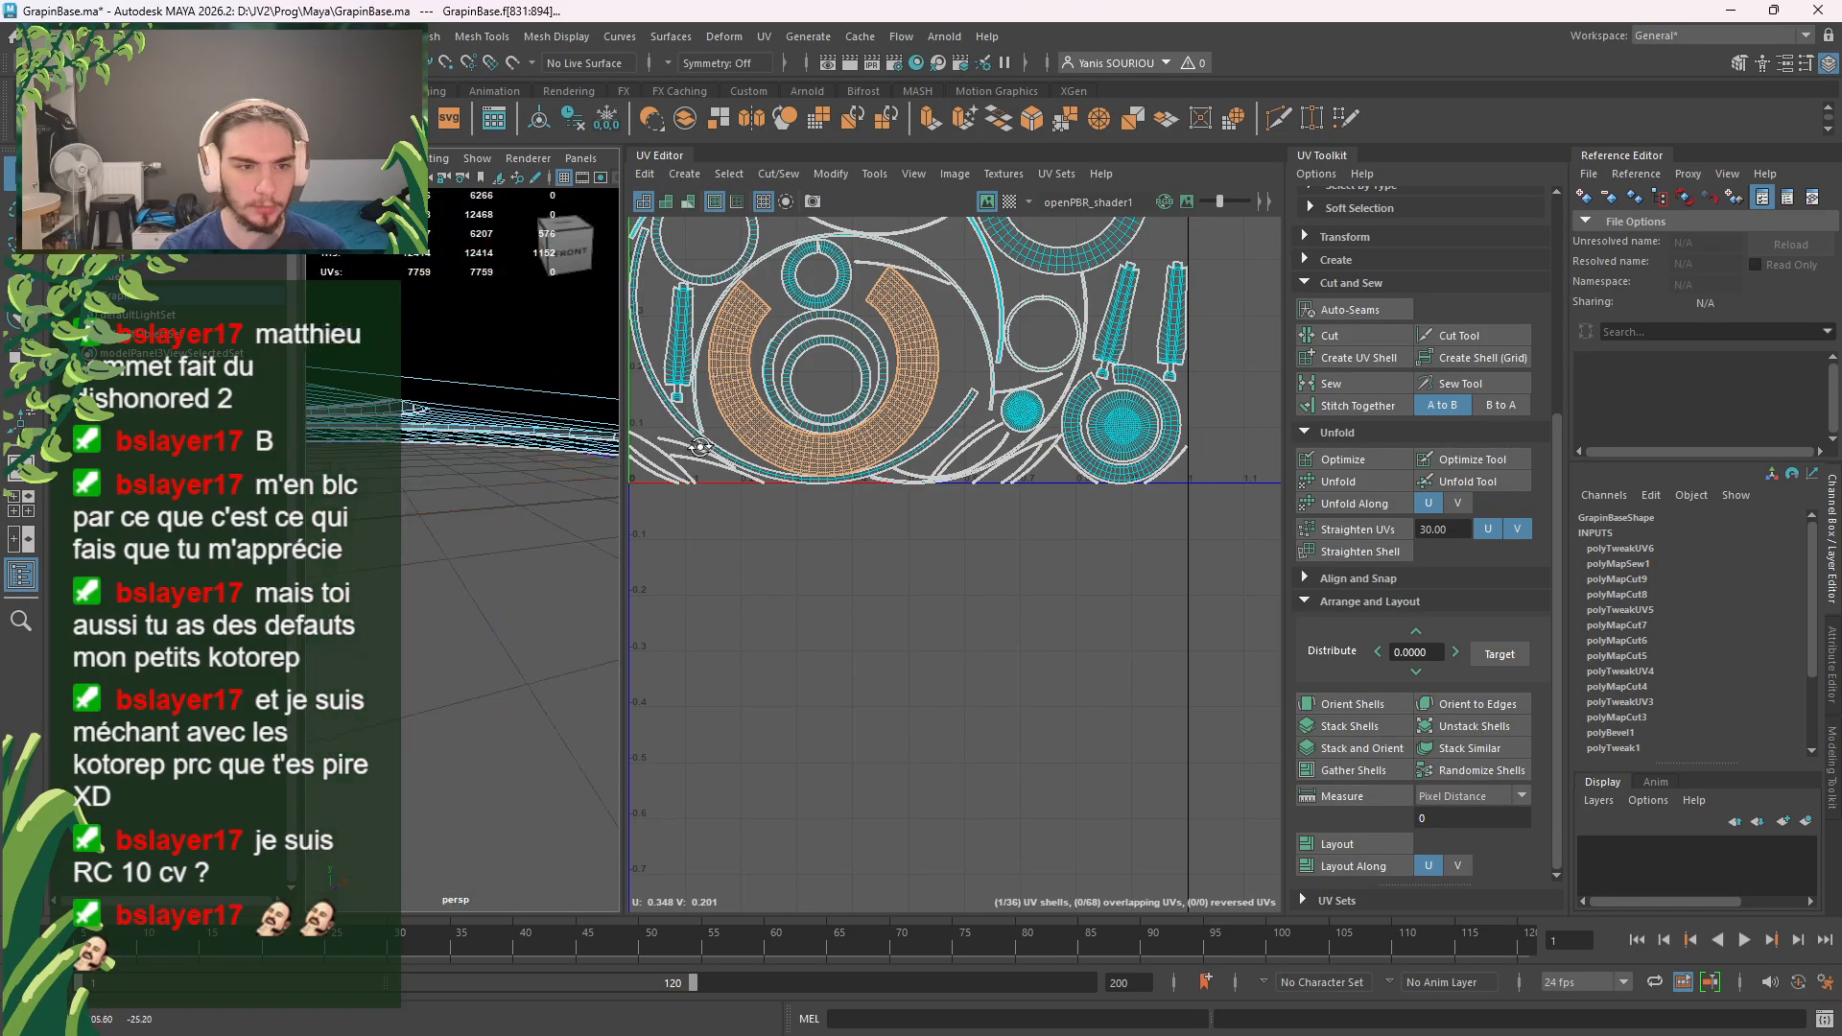
Step: Select the crosswise edge line through the middle of the large C-shaped shell and cut the UVs along it
alt+drag(537, 461, 478, 385)
right_drag(478, 379, 475, 328)
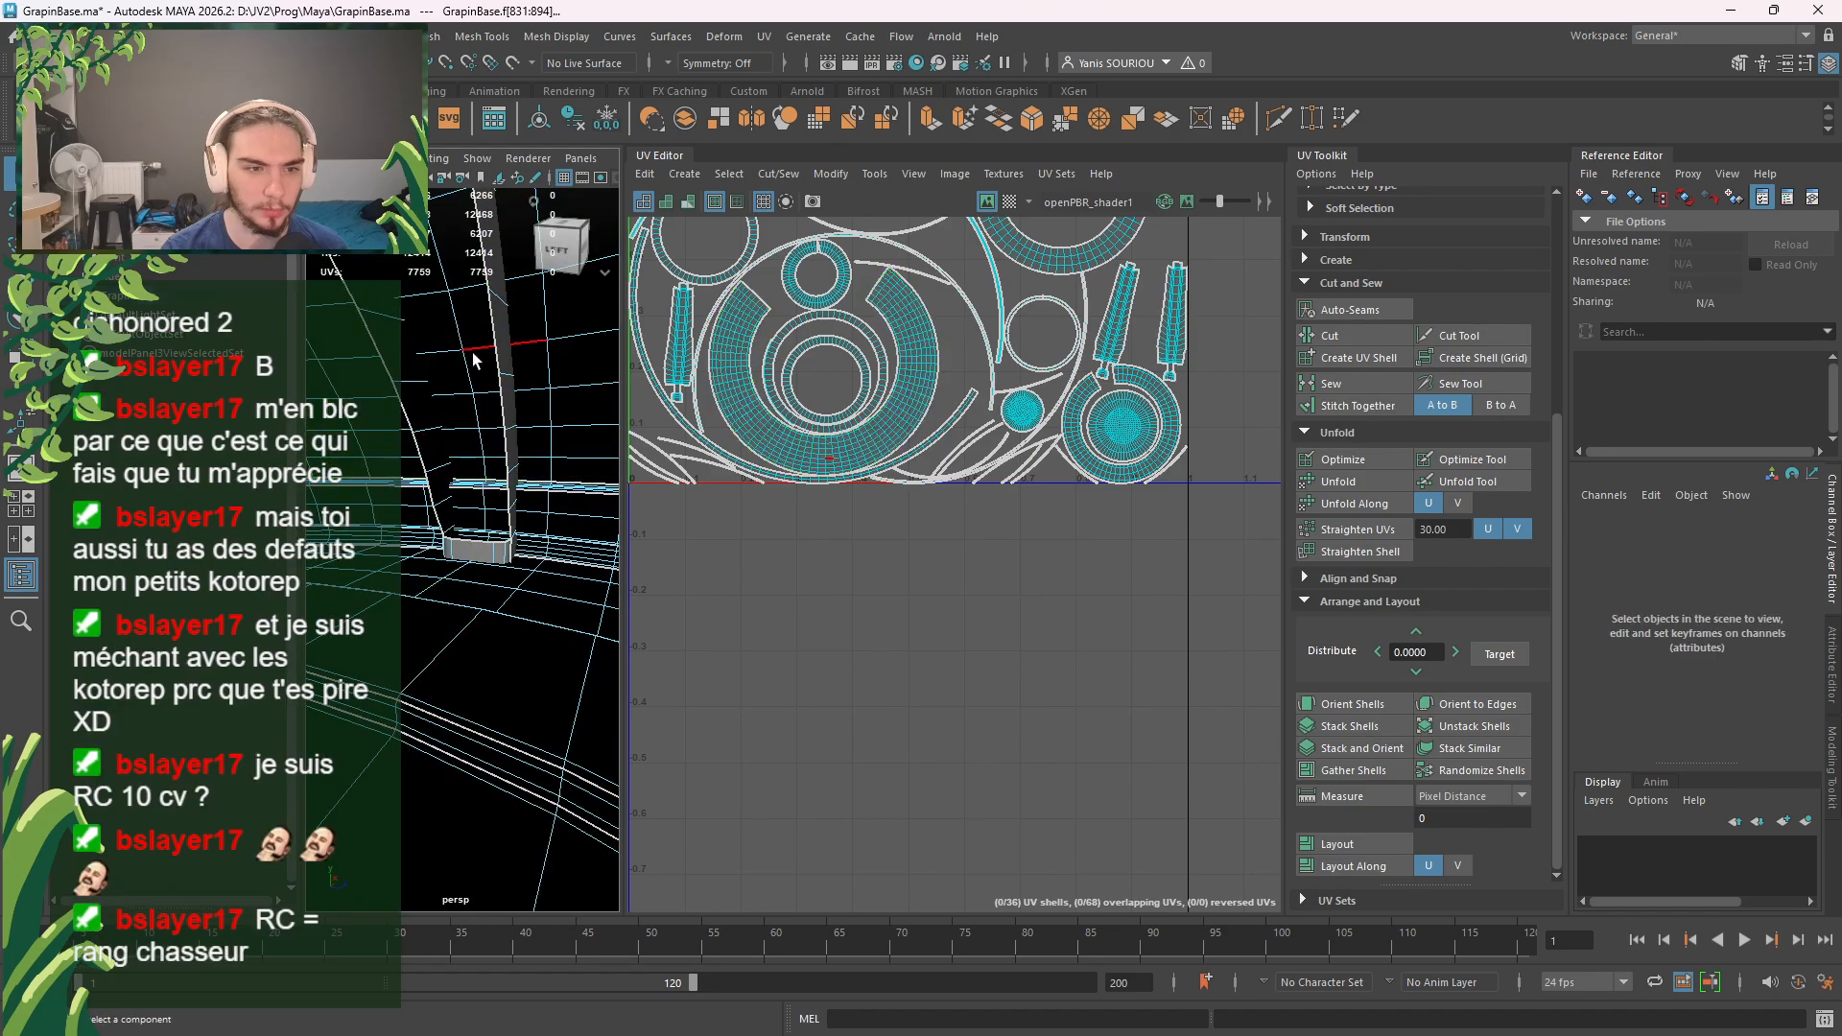
click(471, 363)
scroll(859, 465, up, 5)
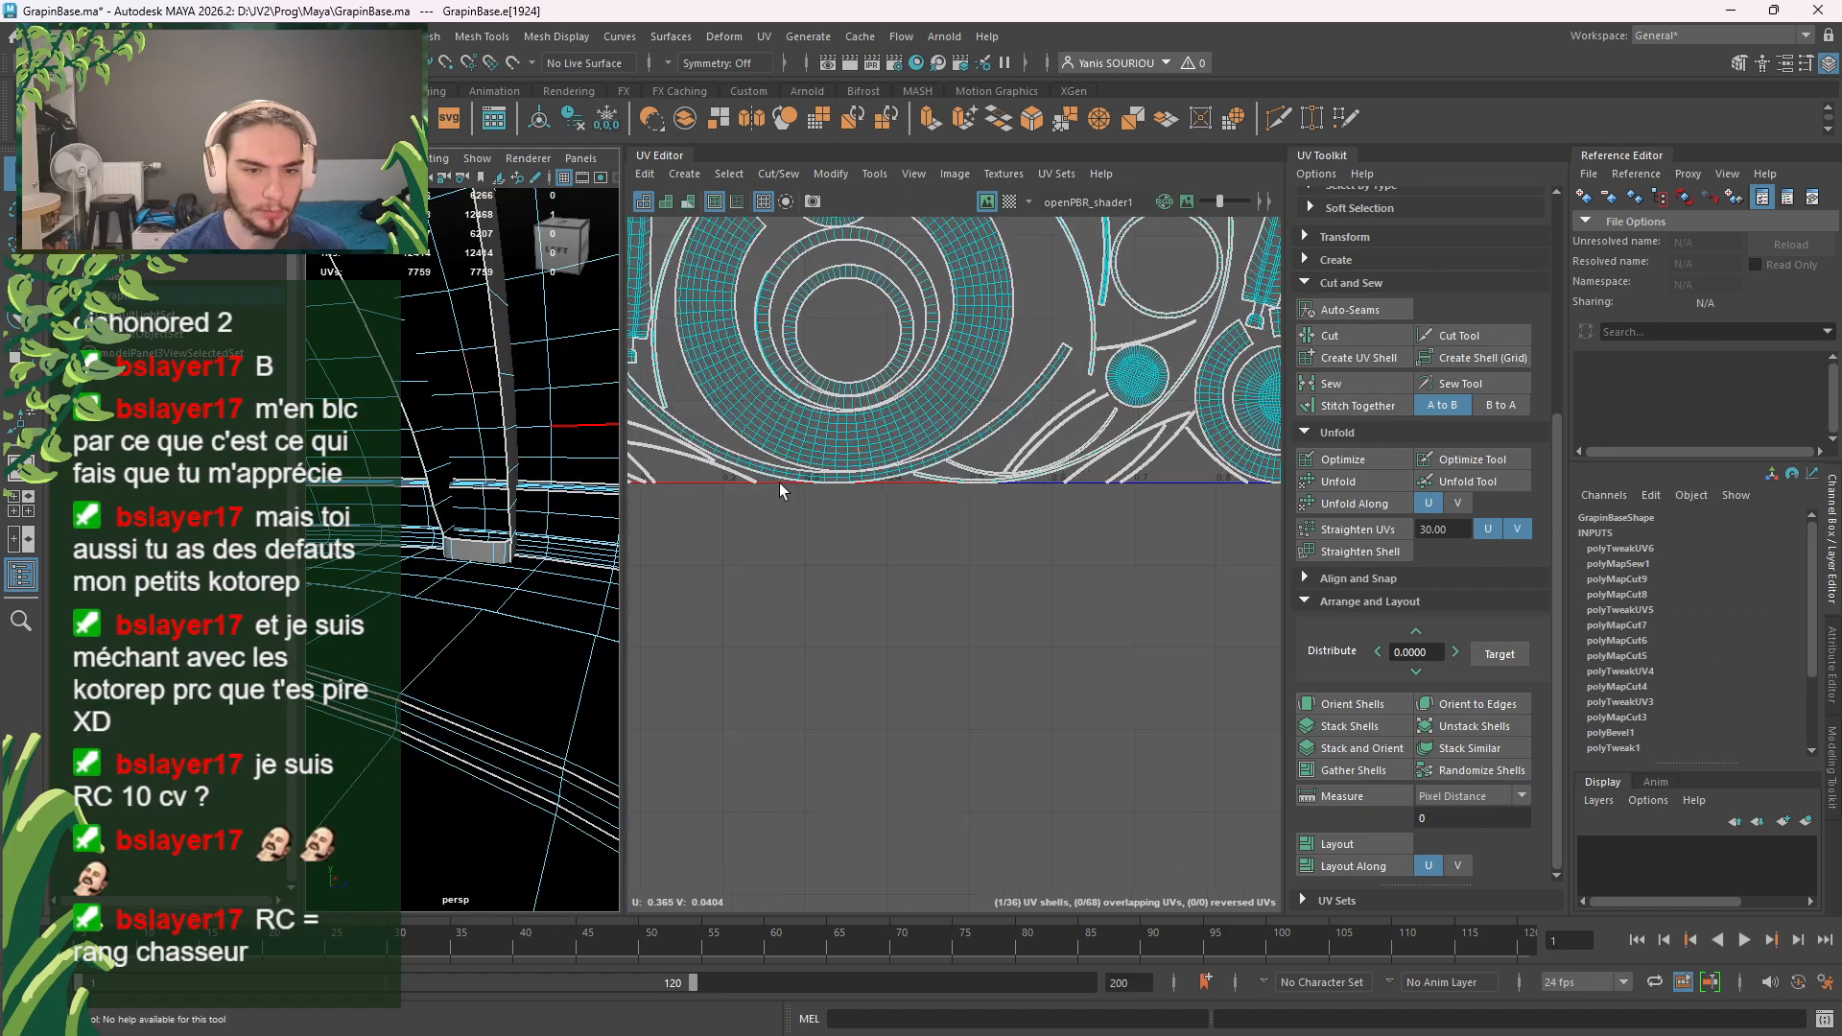
scroll(859, 465, up, 1)
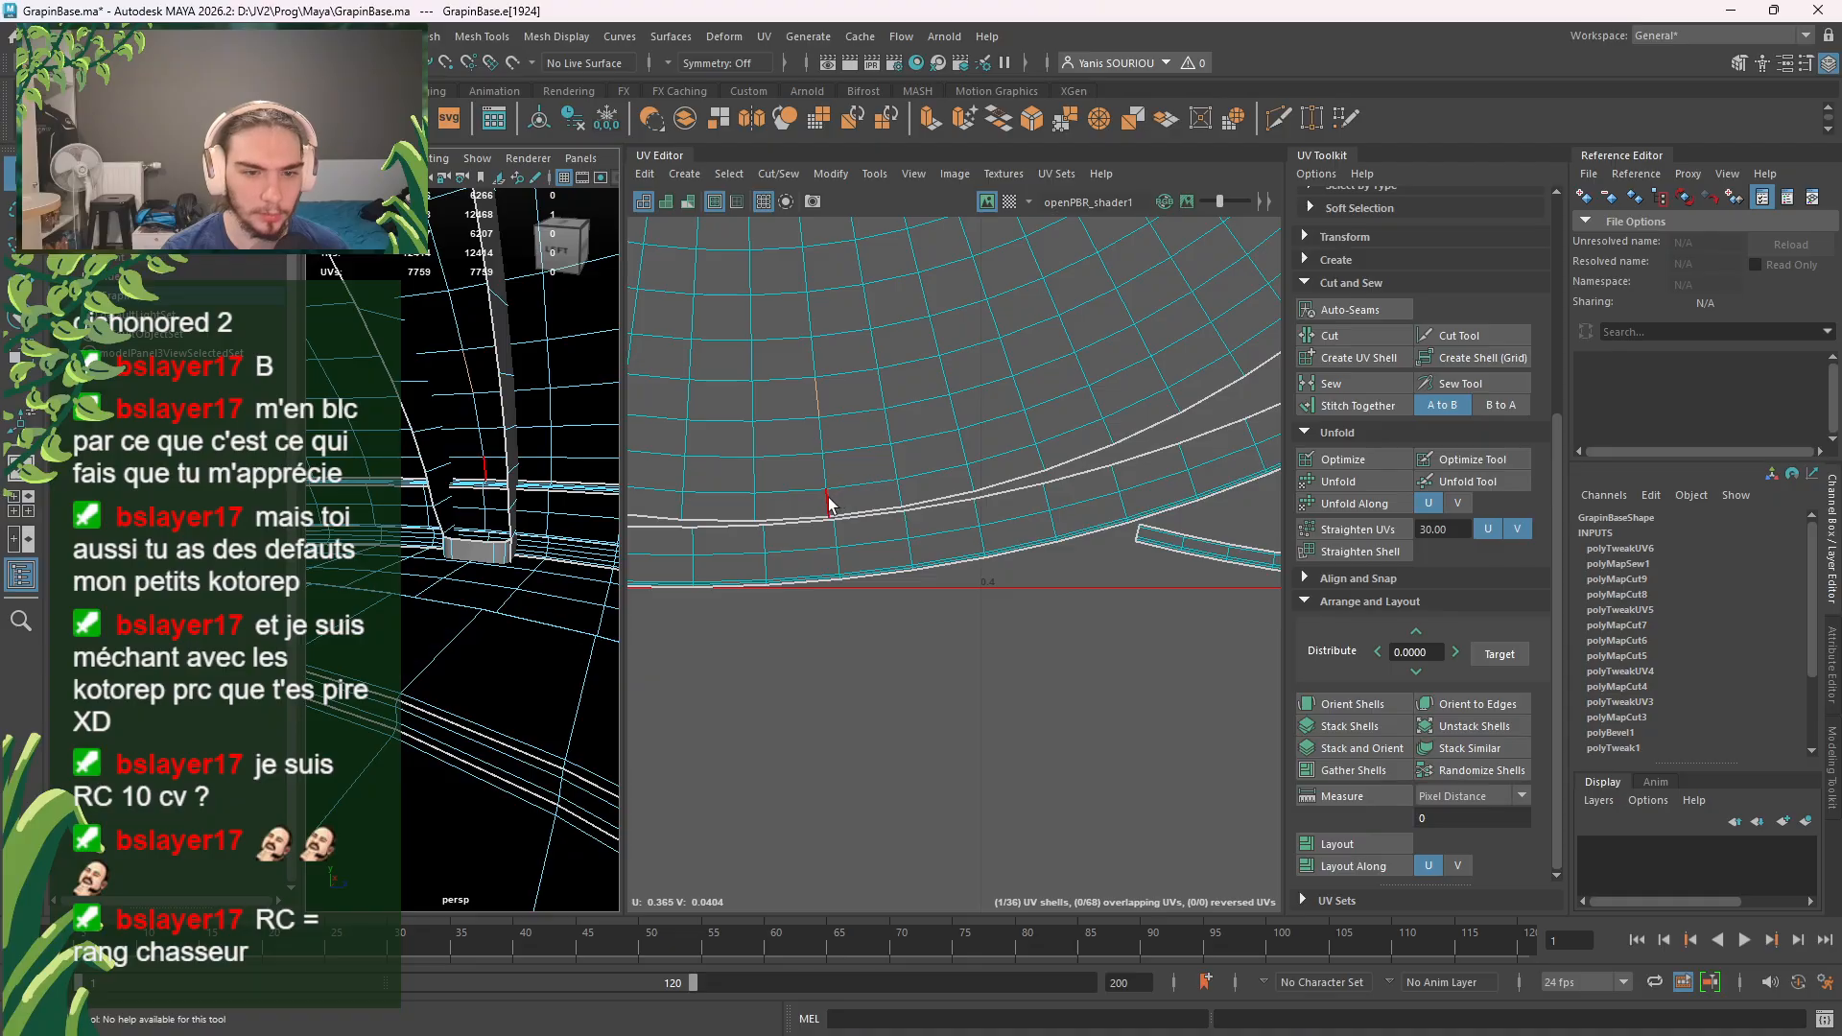
click(820, 434)
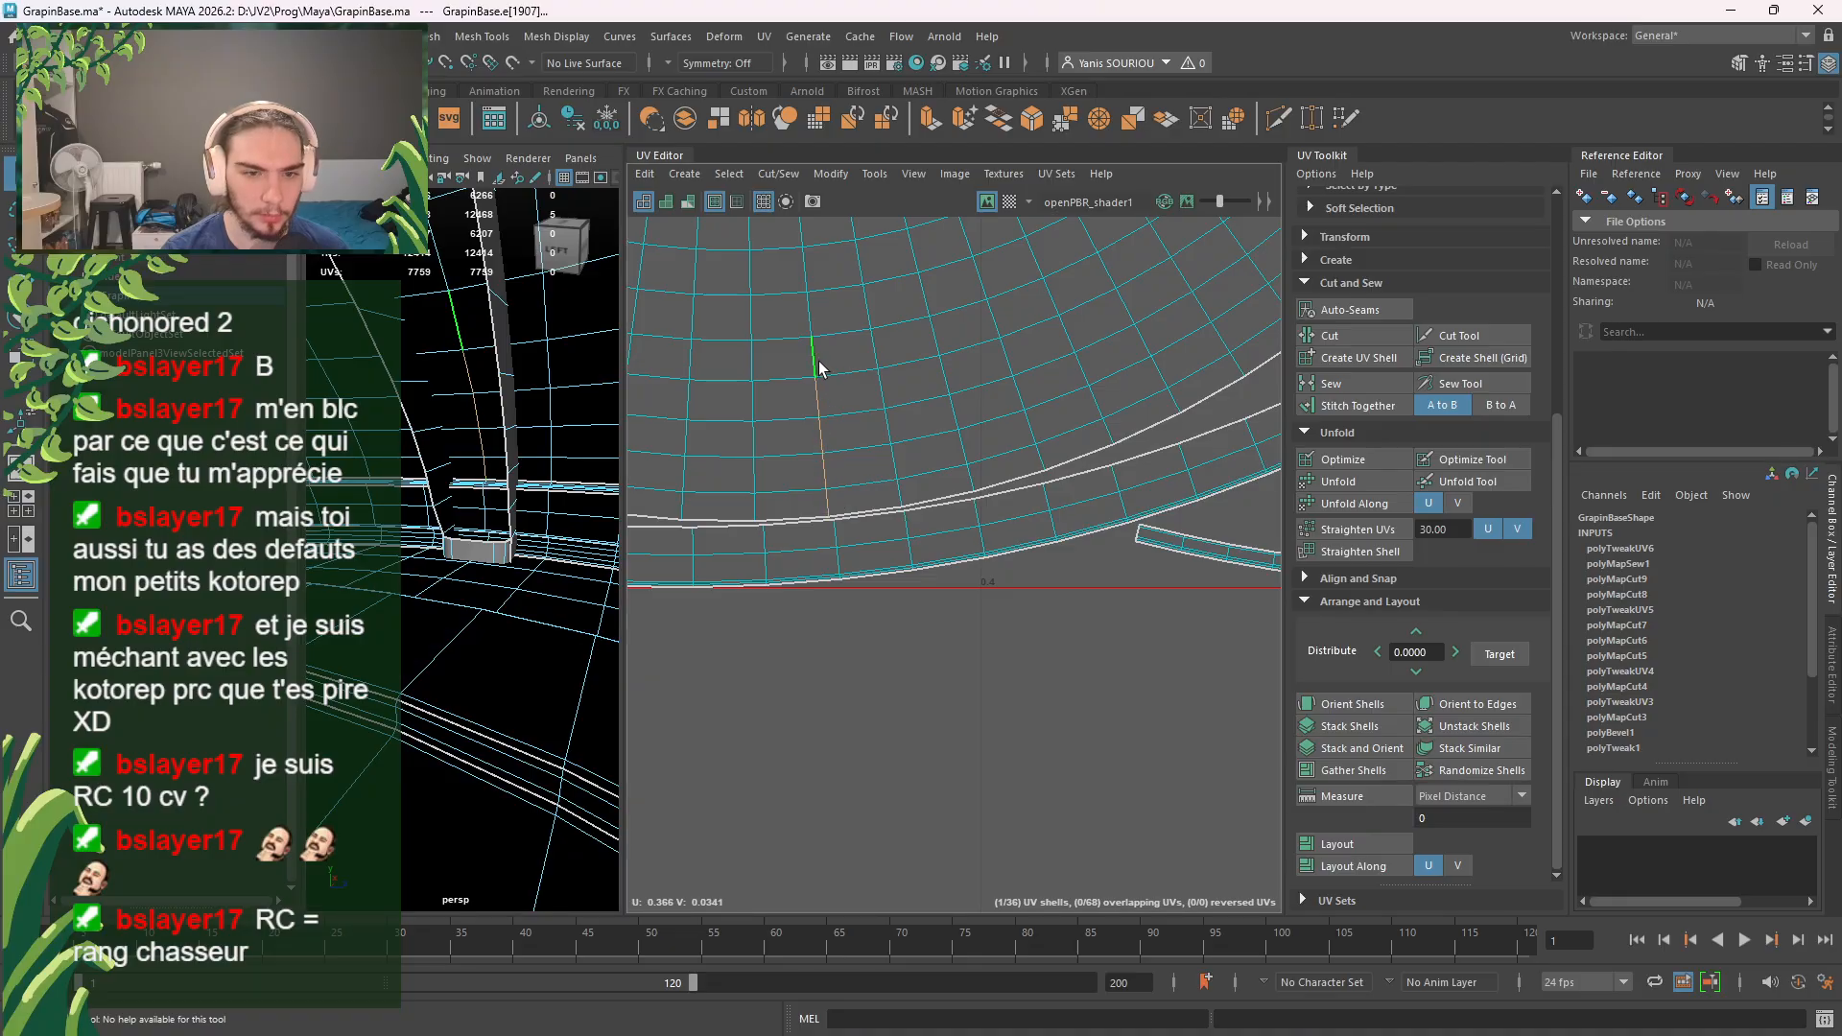
alt+middle_drag(811, 357, 878, 509)
shift+double_click(871, 464)
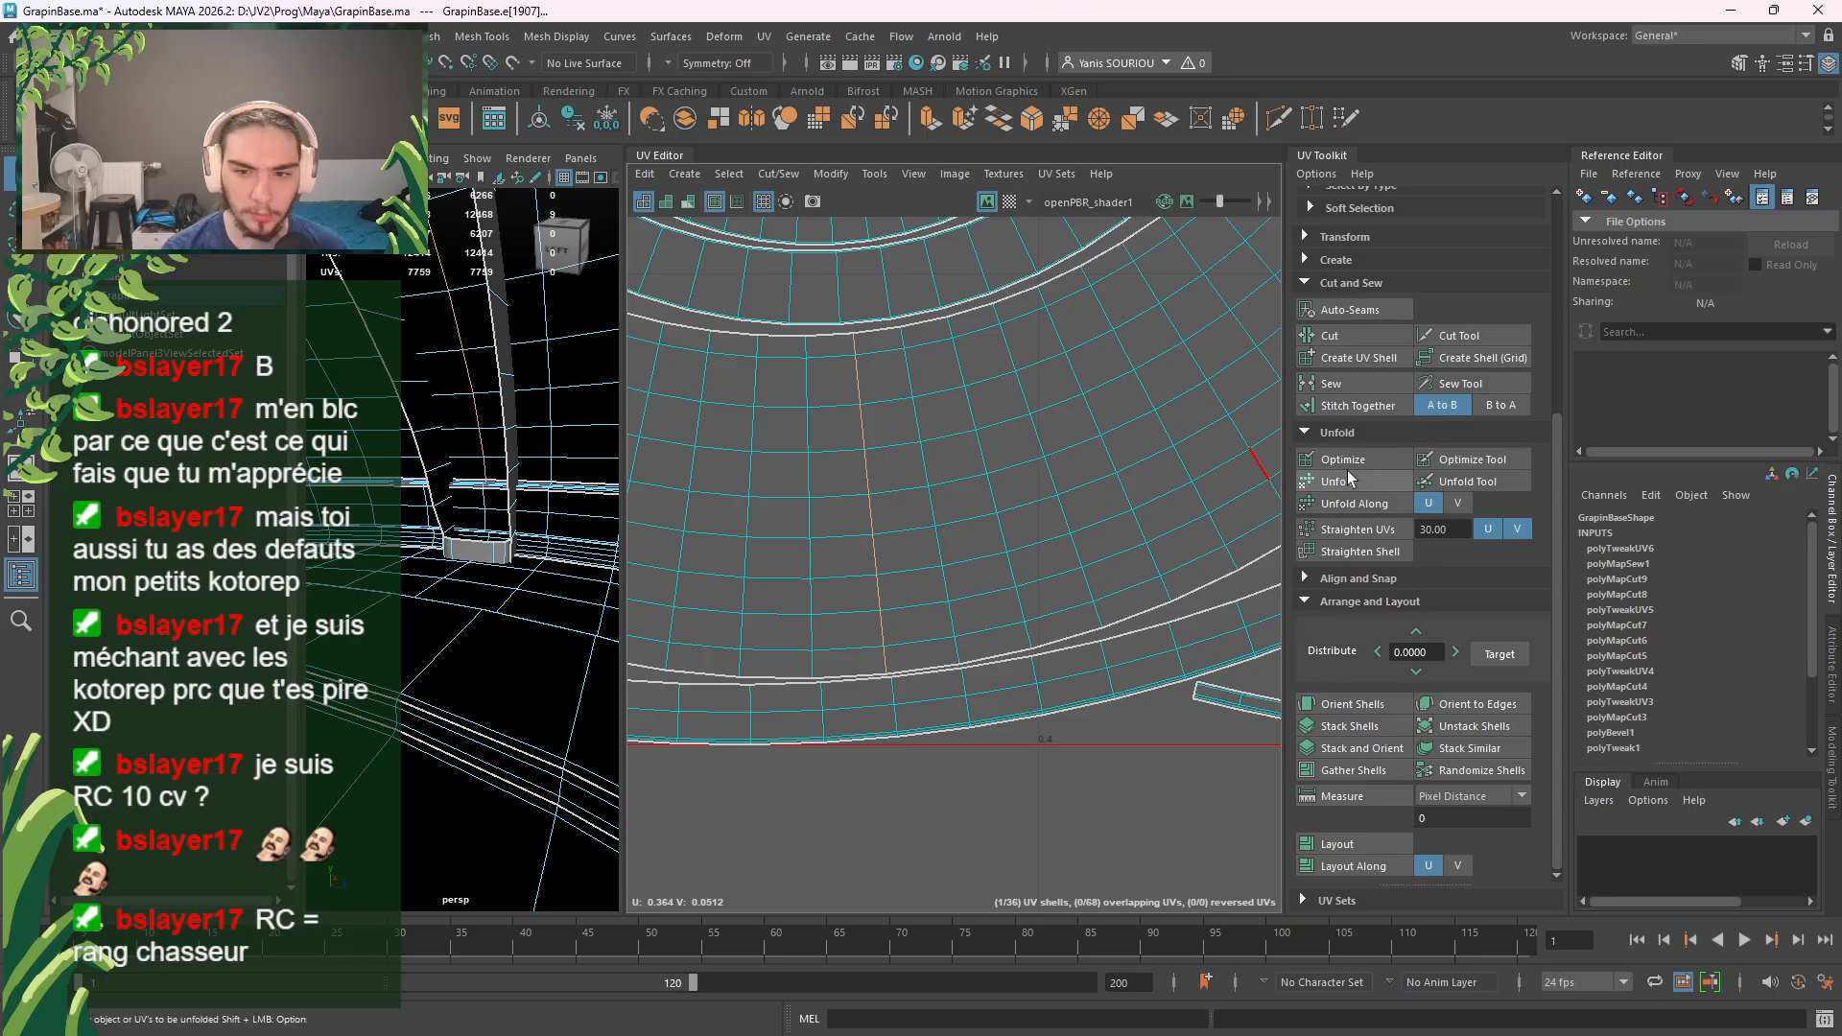
click(1349, 335)
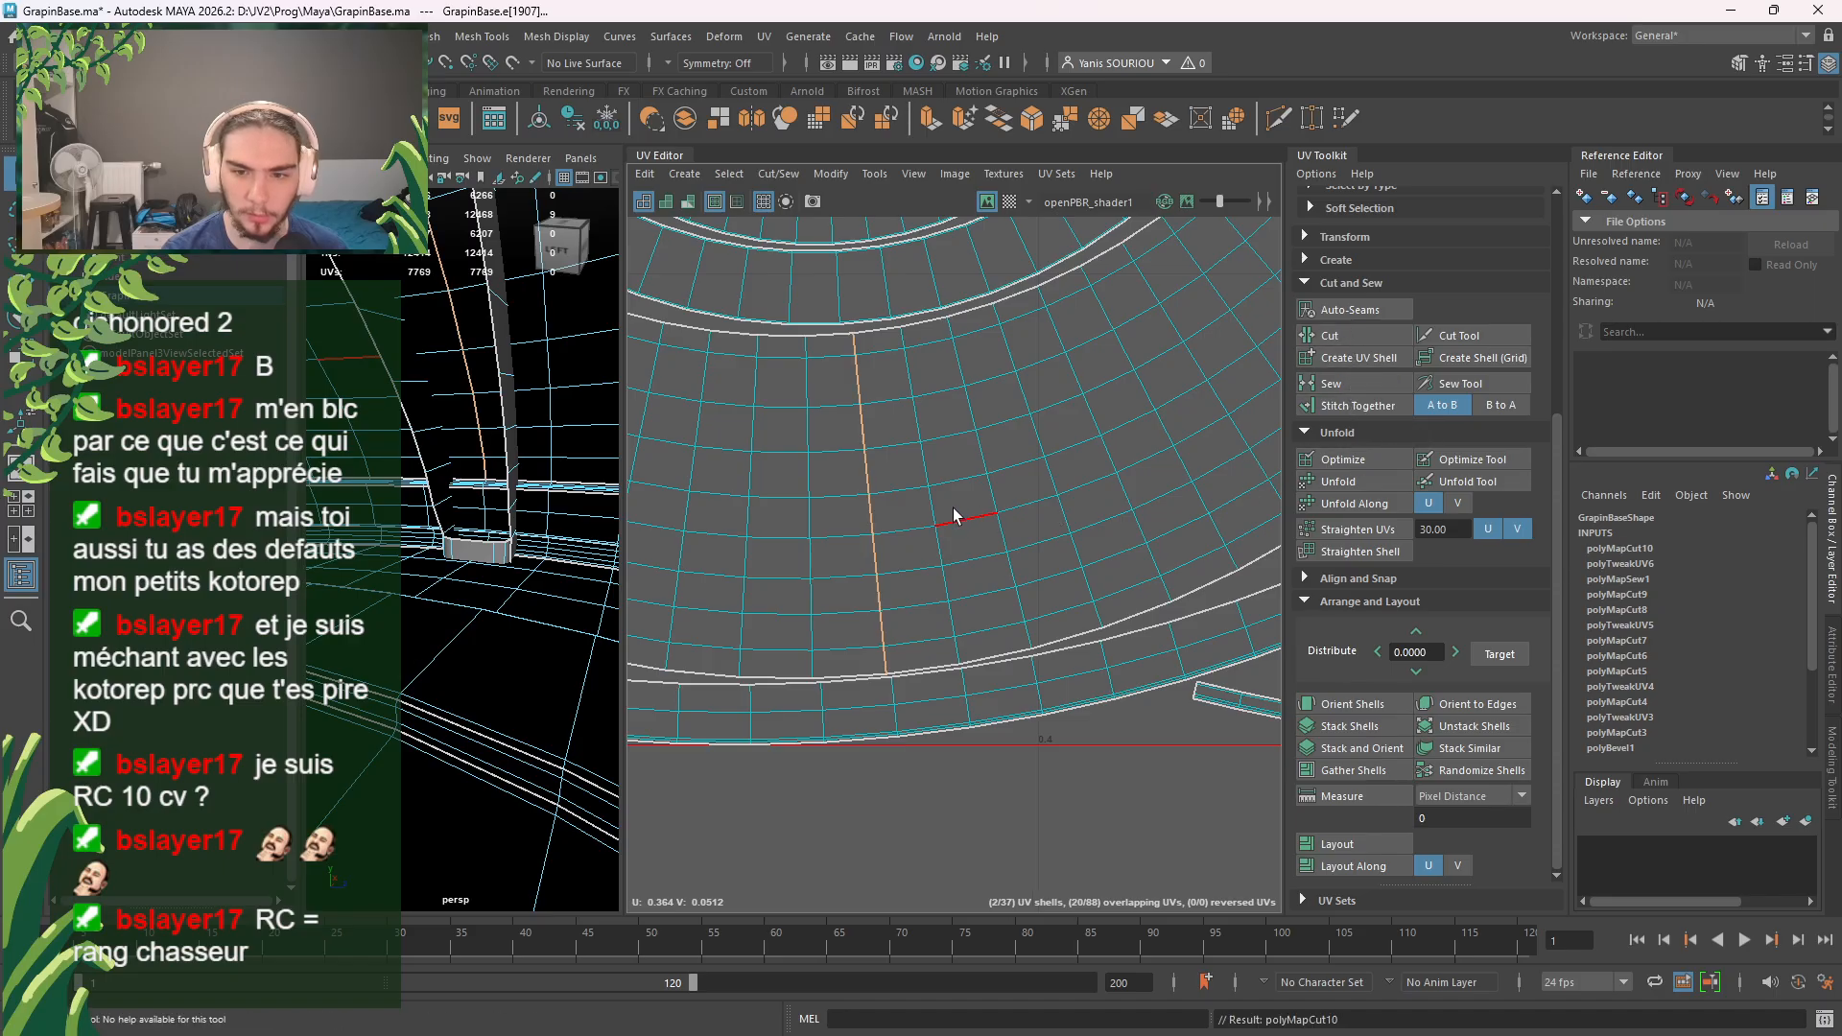
Step: Select an edge loop running over the whole dome and deselect its edges across the round central cap on top
scroll(953, 508, down, 2)
scroll(583, 449, down, 5)
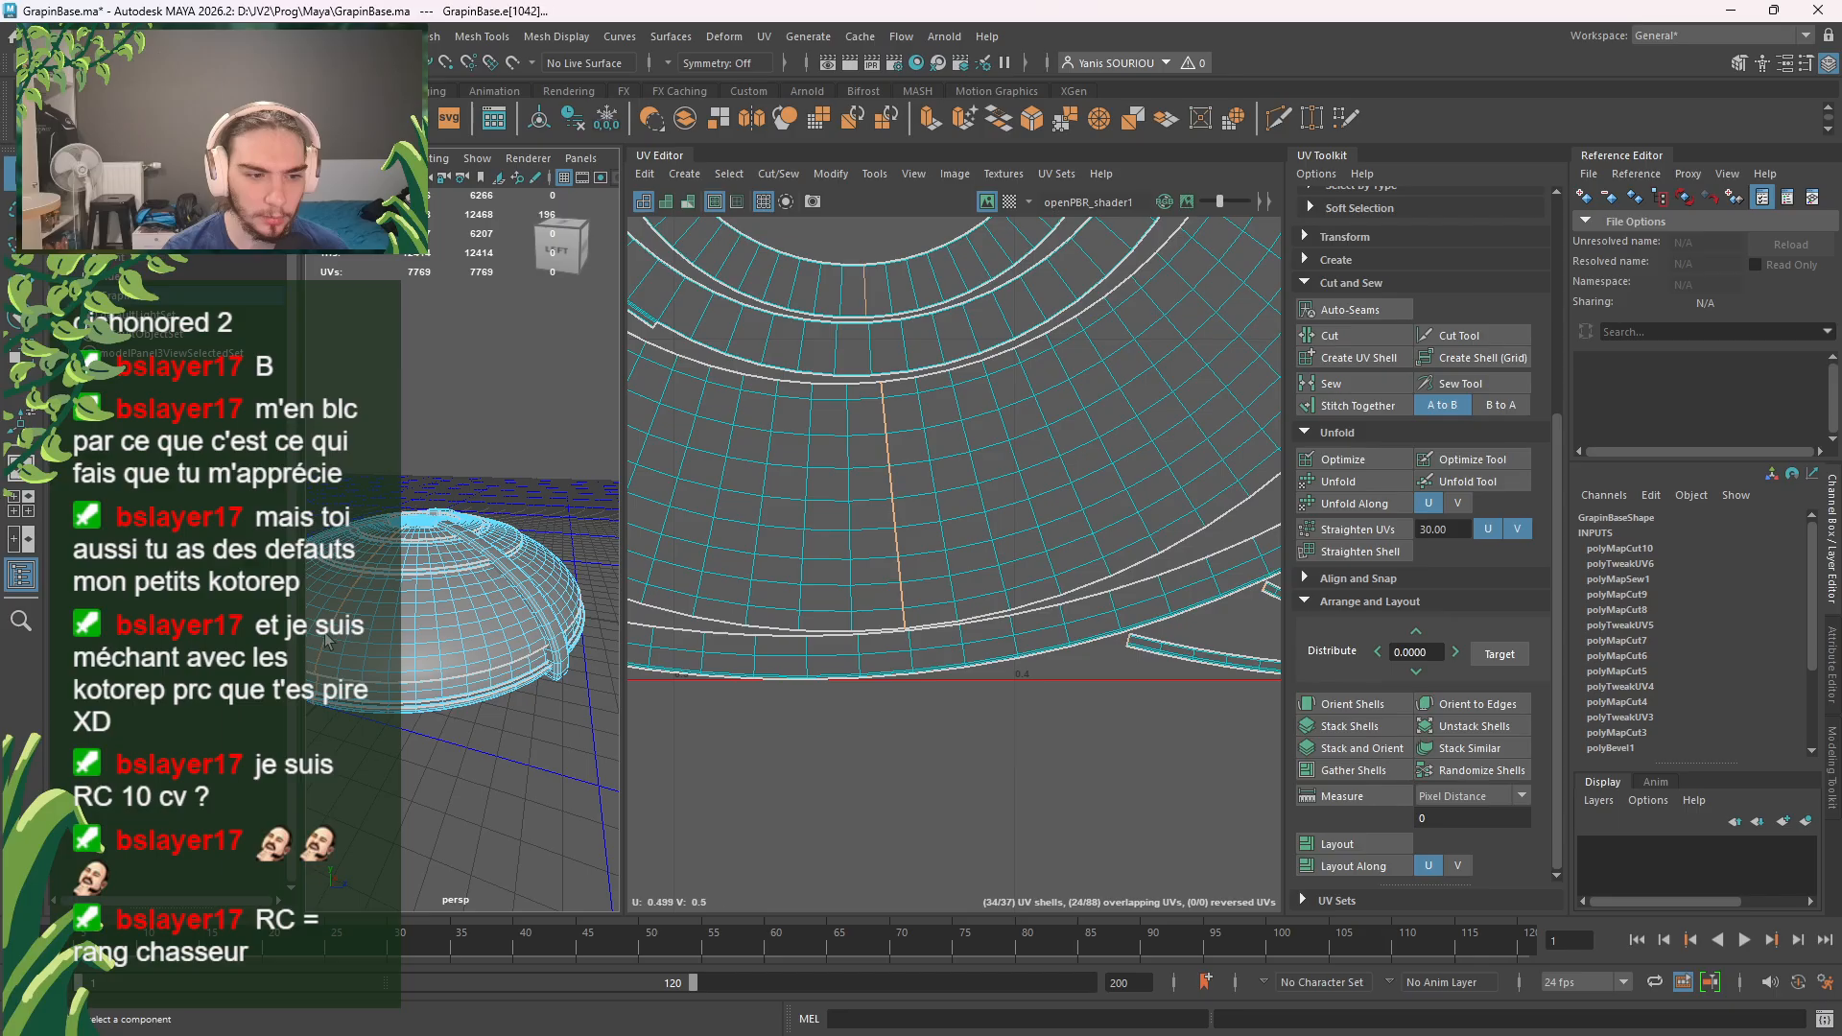
alt+drag(334, 636, 456, 694)
scroll(458, 689, up, 5)
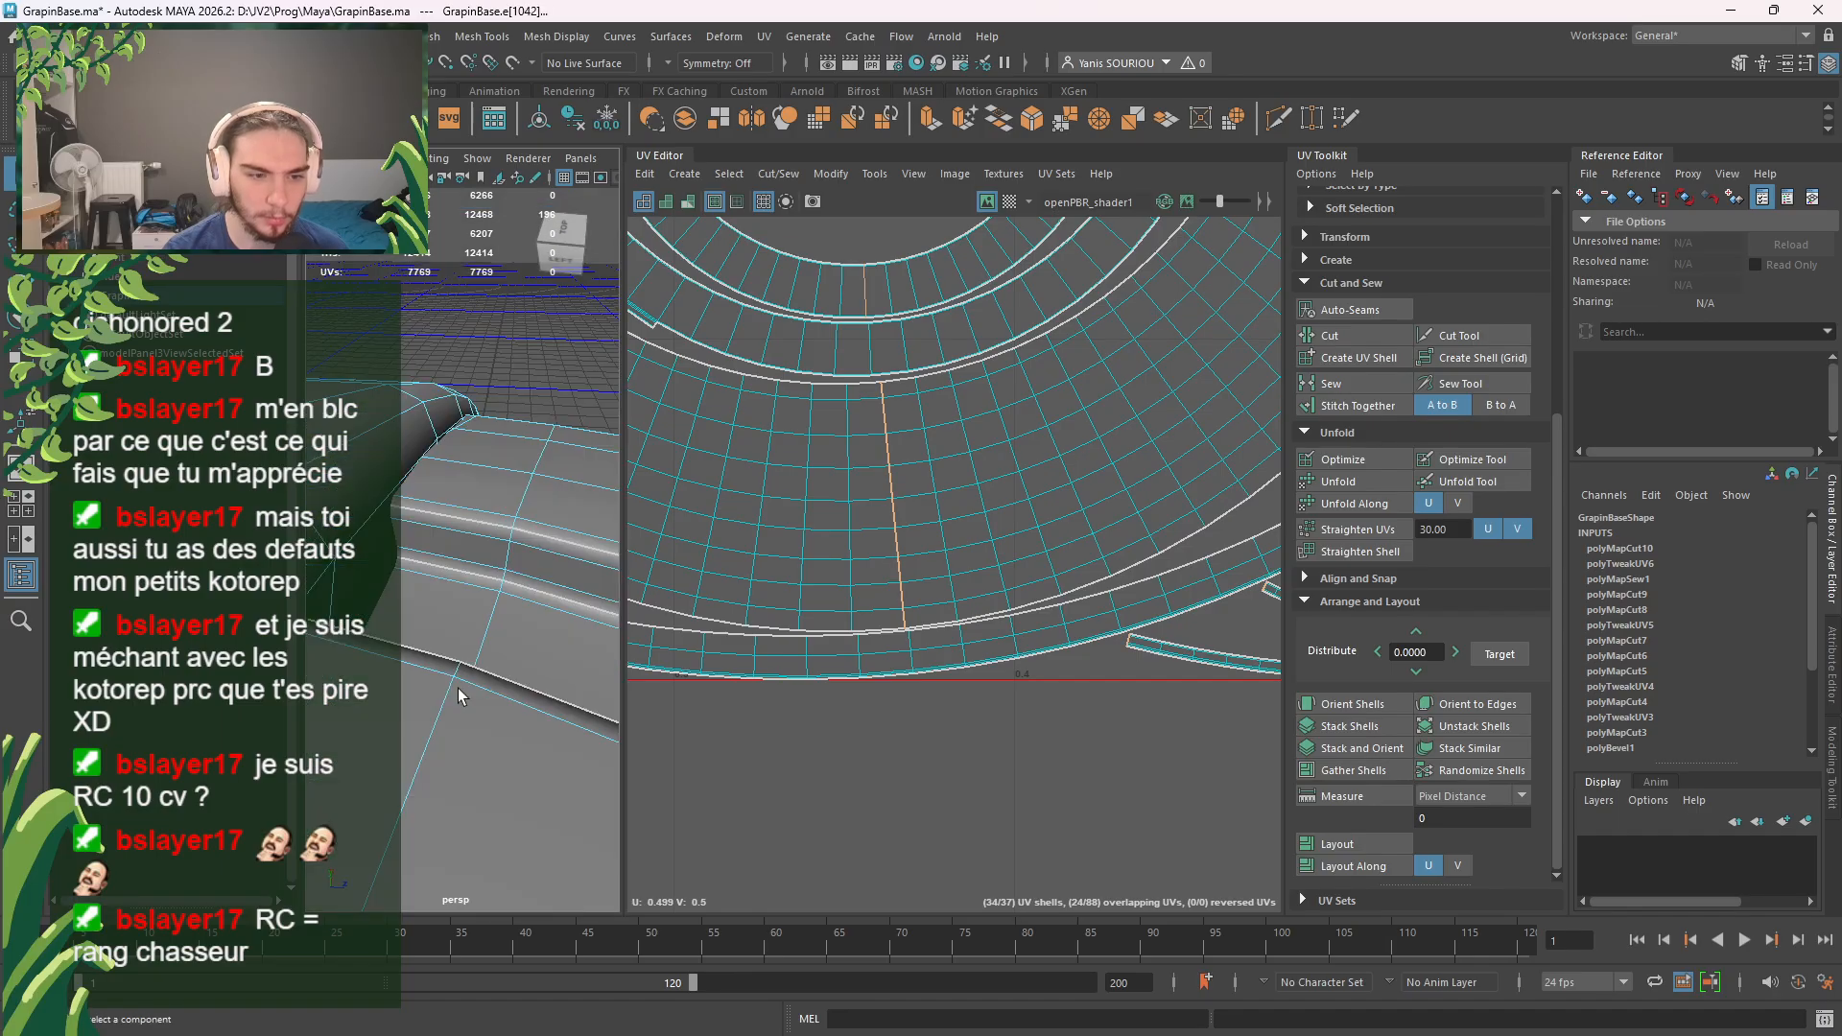
scroll(445, 706, up, 5)
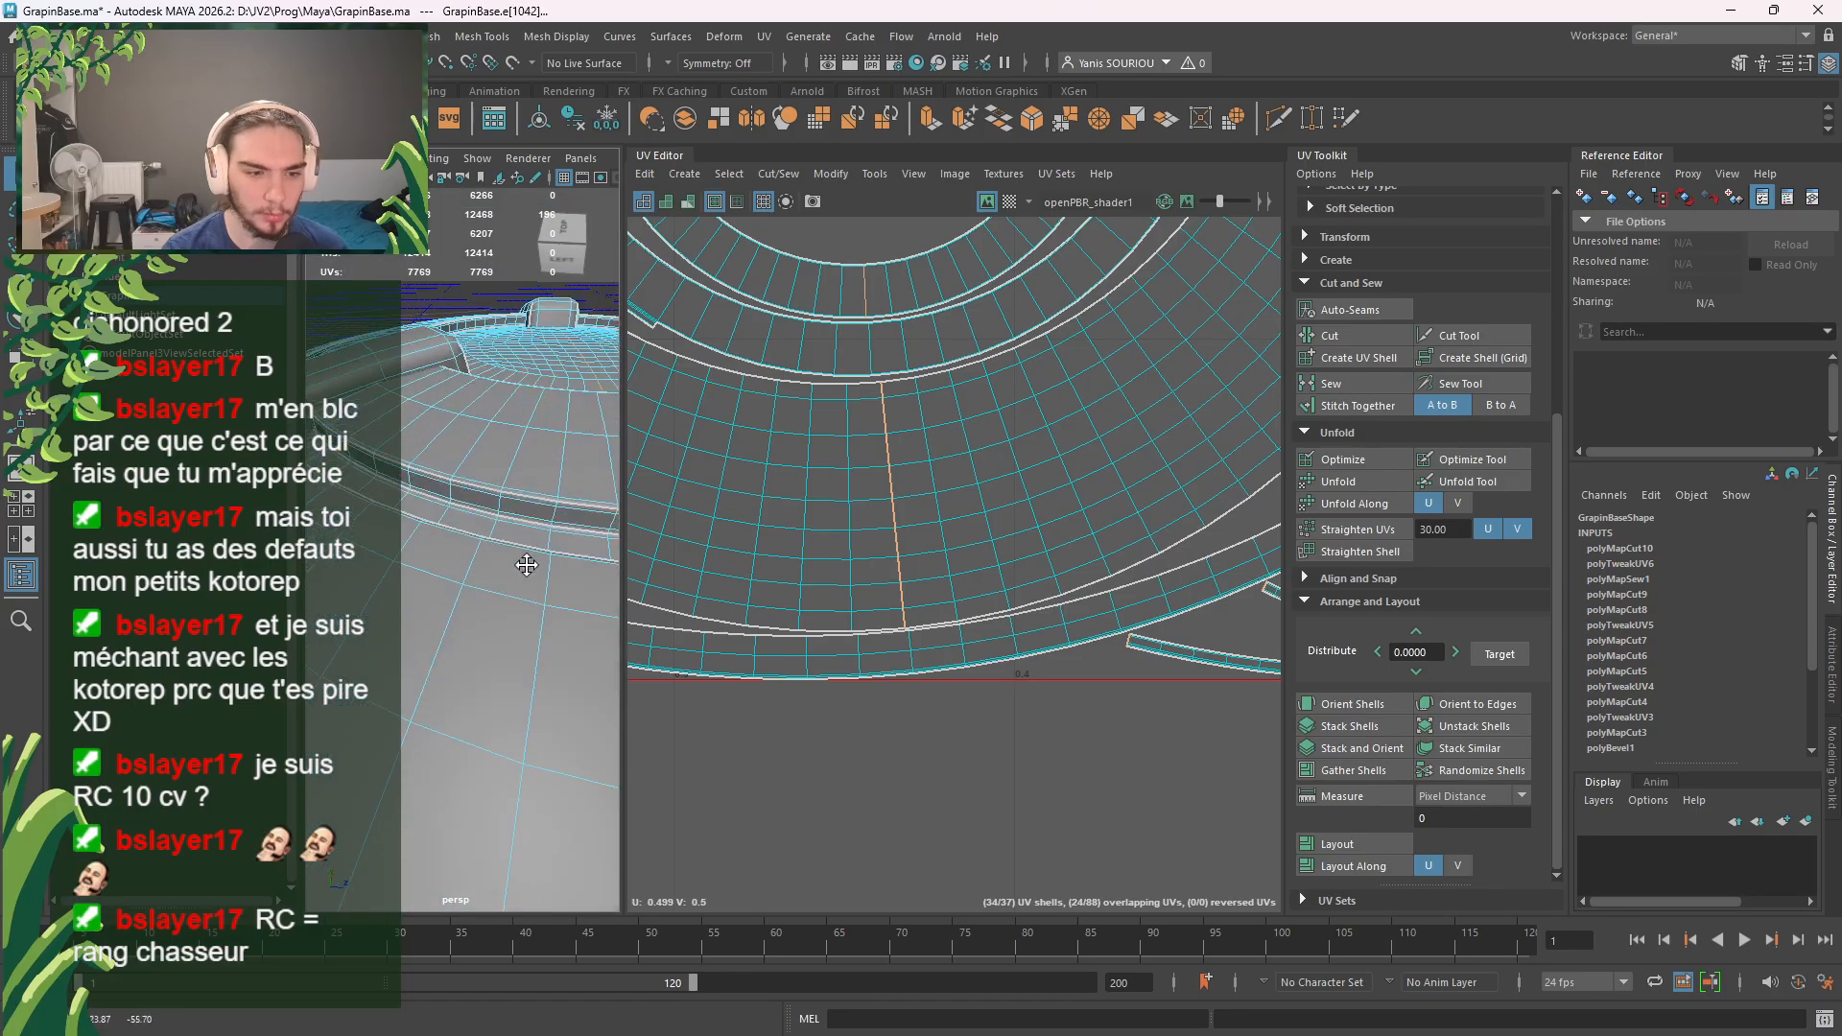
alt+drag(521, 612, 494, 634)
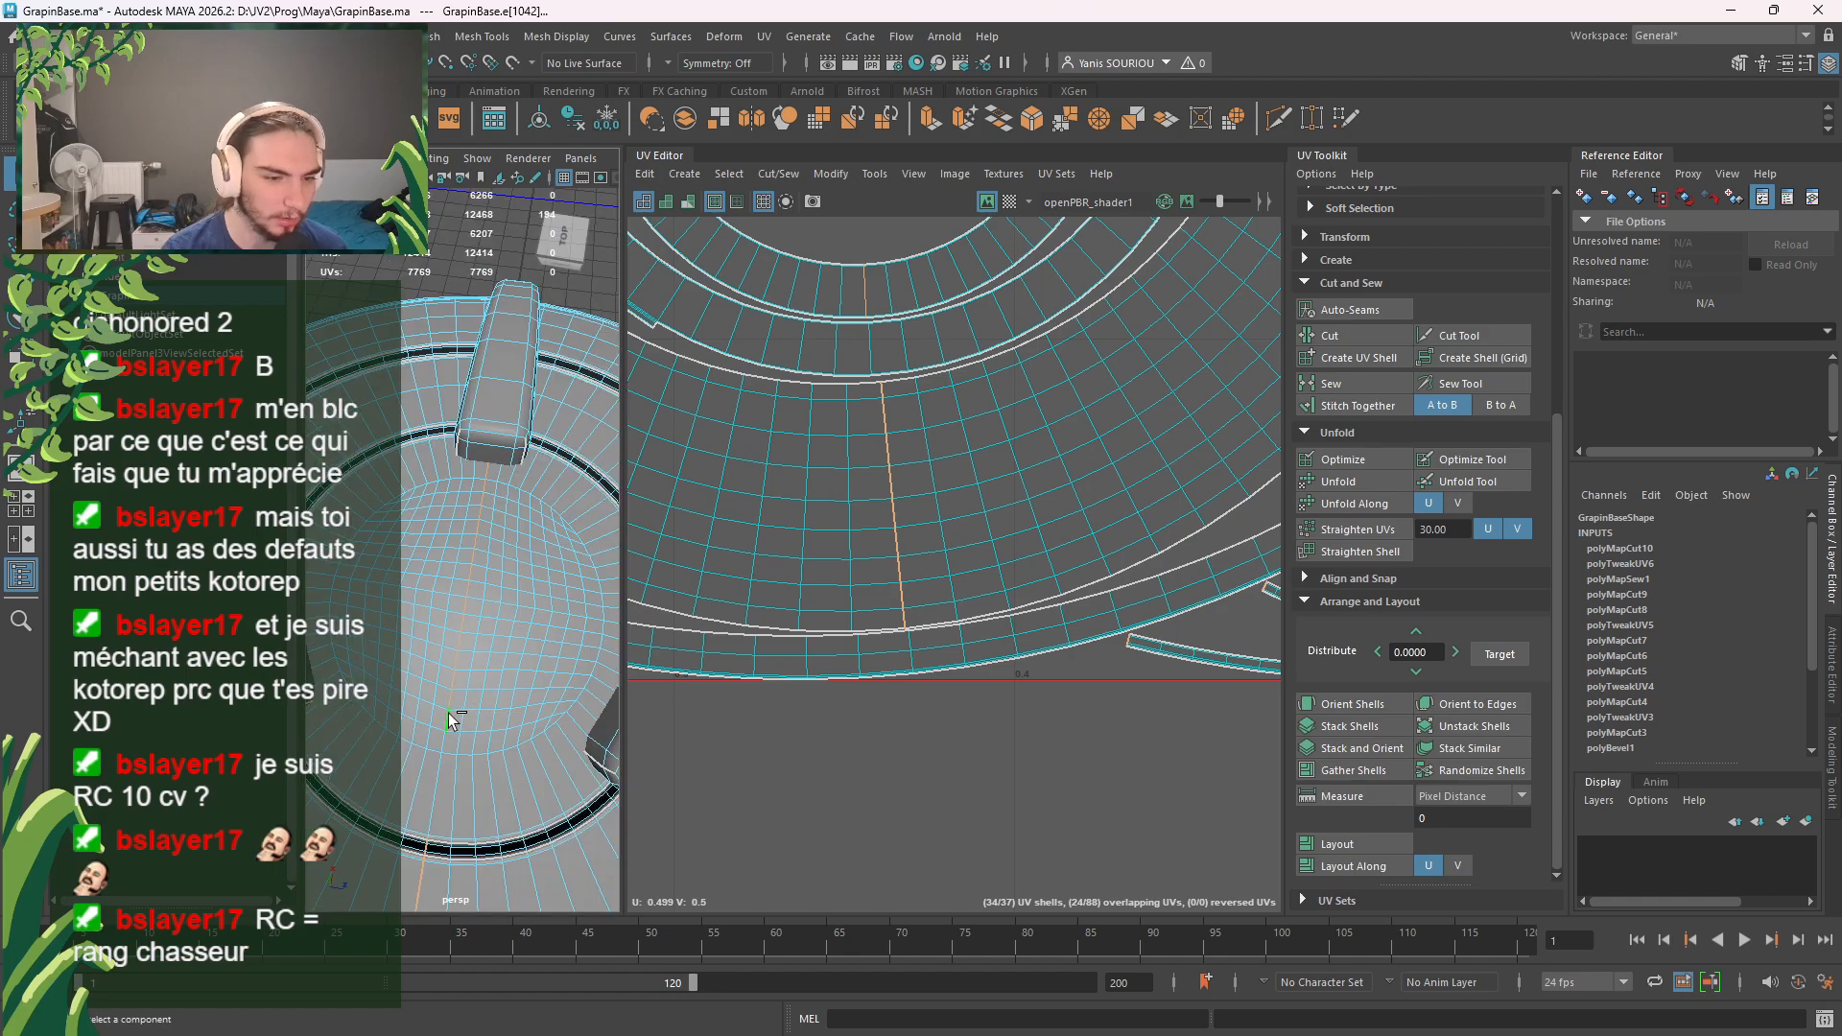
shift+click(448, 714)
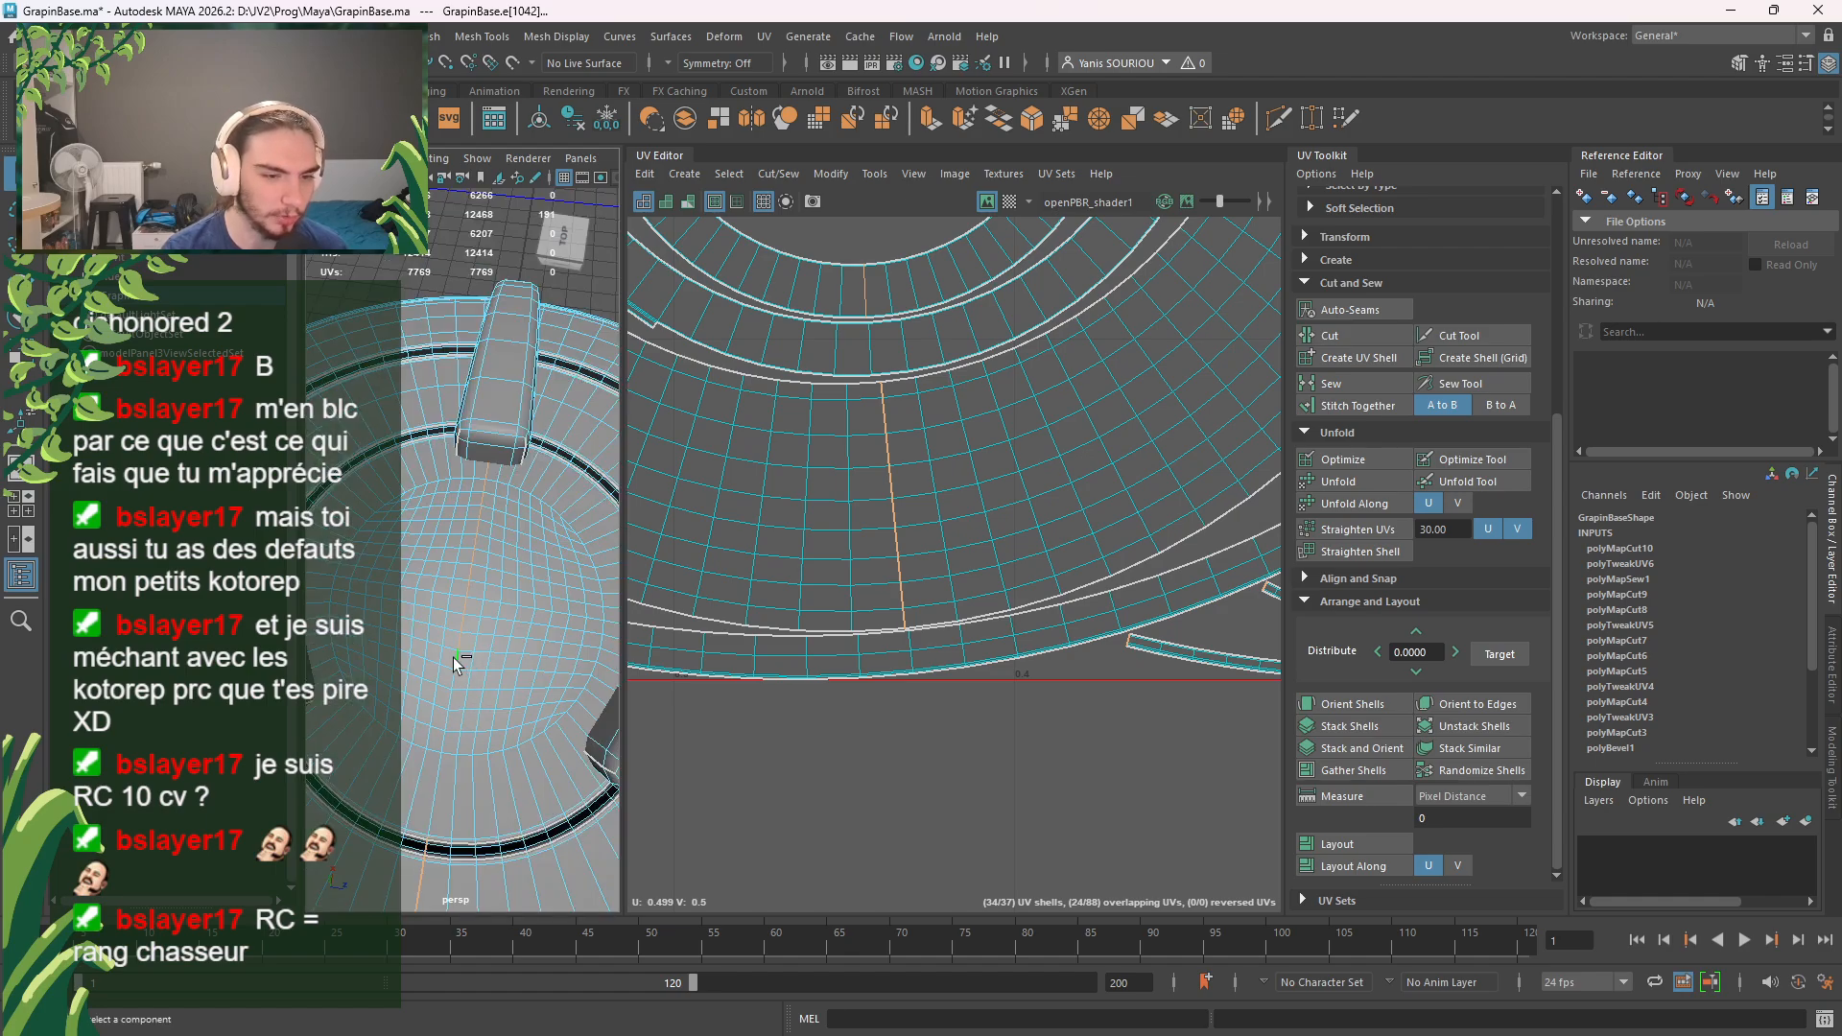
shift+click(452, 658)
shift+click(457, 646)
ctrl+click(464, 619)
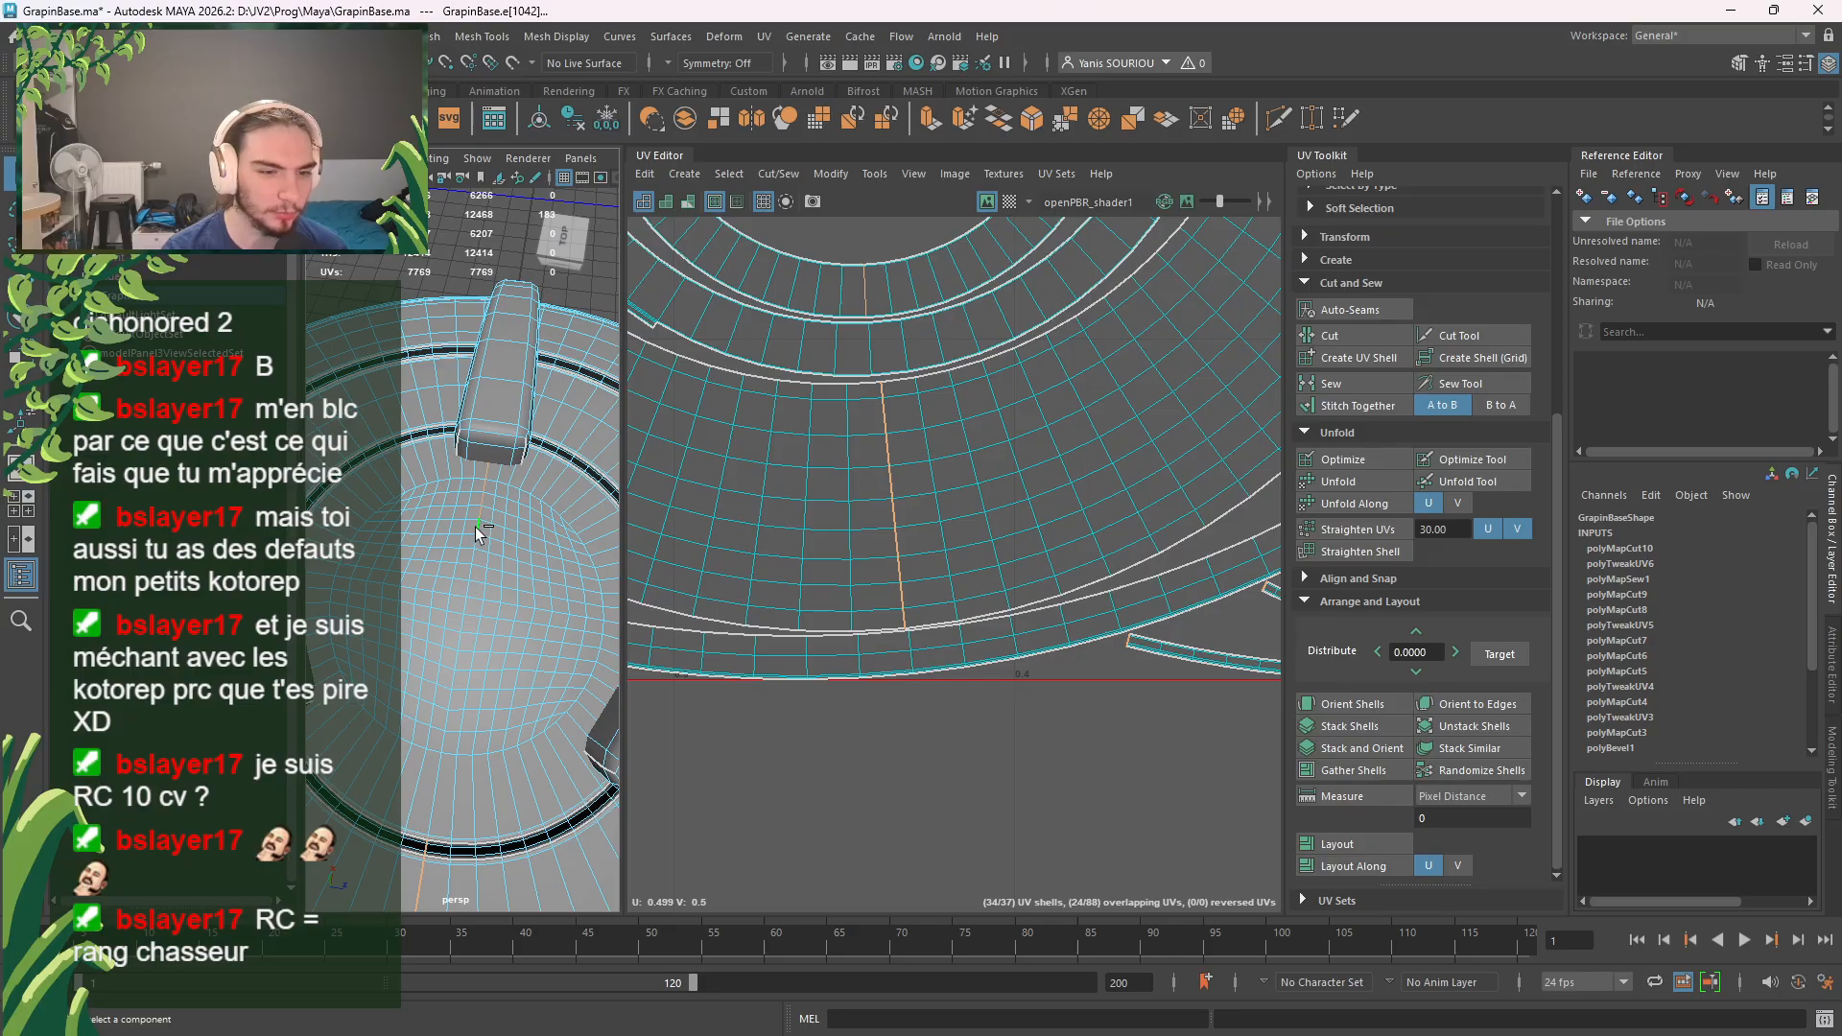
shift+click(481, 506)
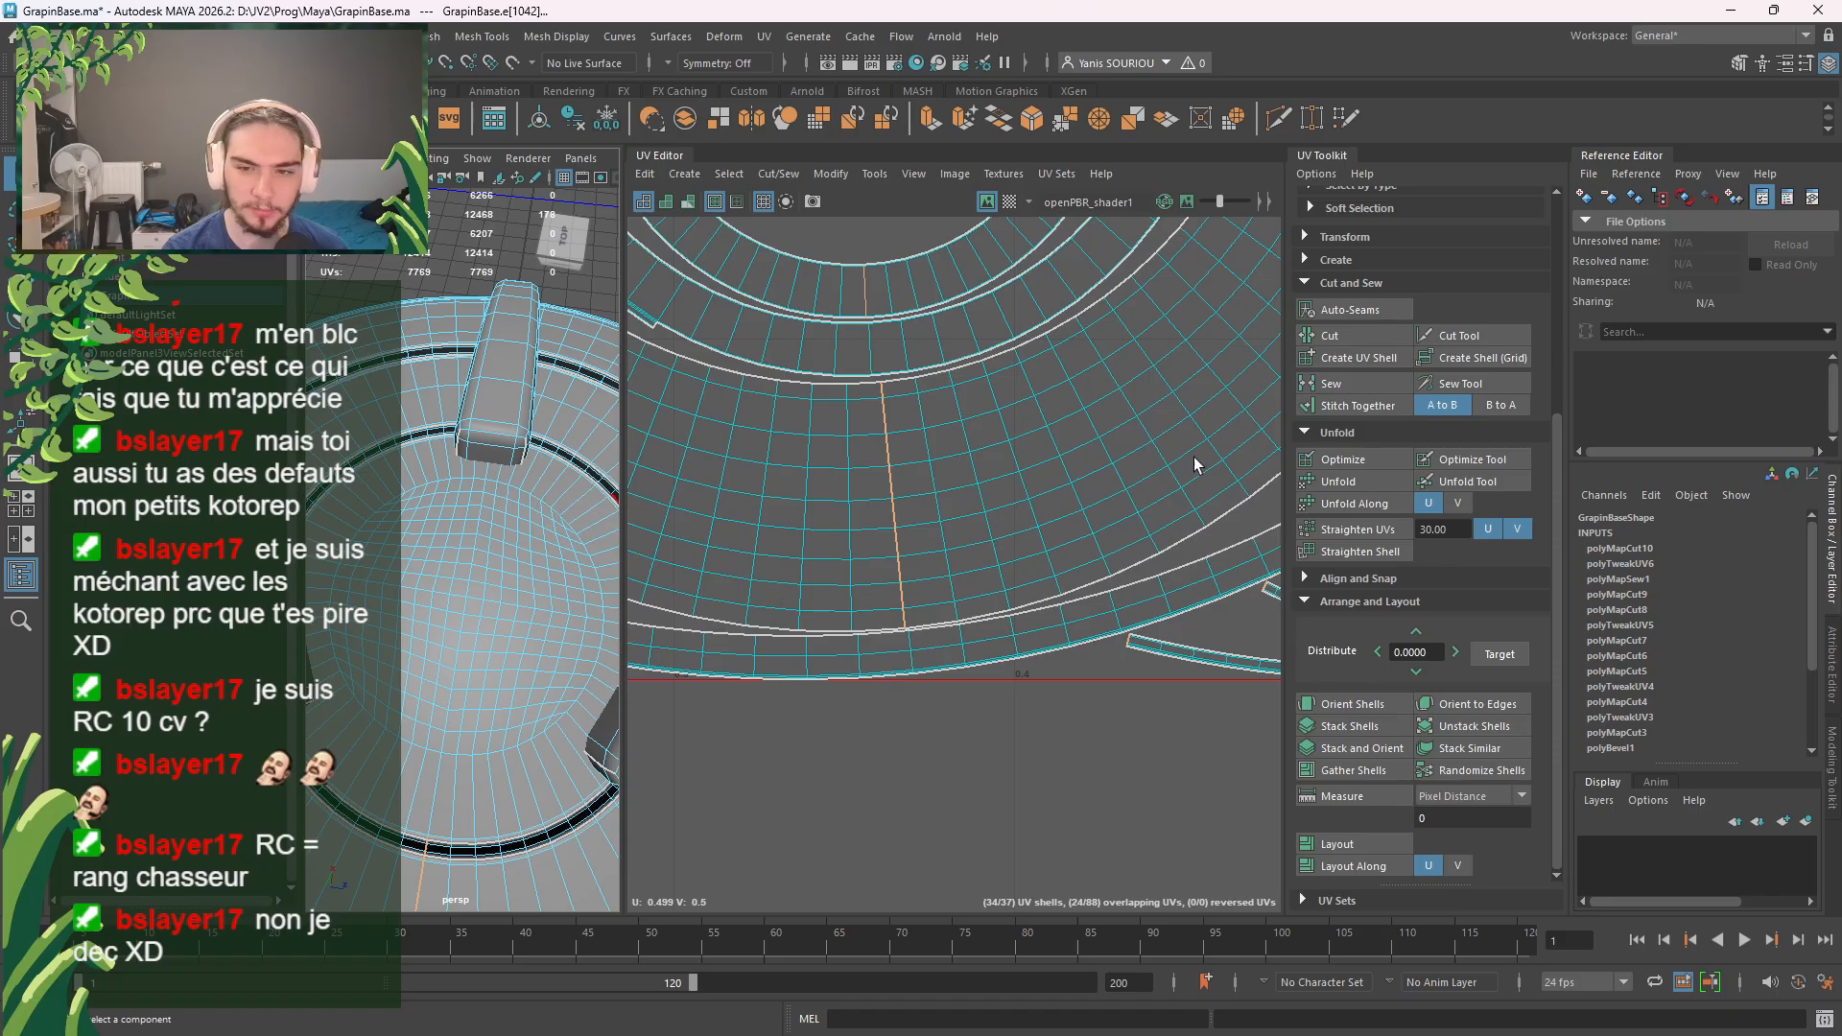
Step: Follow the selected loop around the arms and the dome's dark side, and deselect a stray edge beside the groove near an arm
key(f)
alt+drag(505, 463, 514, 457)
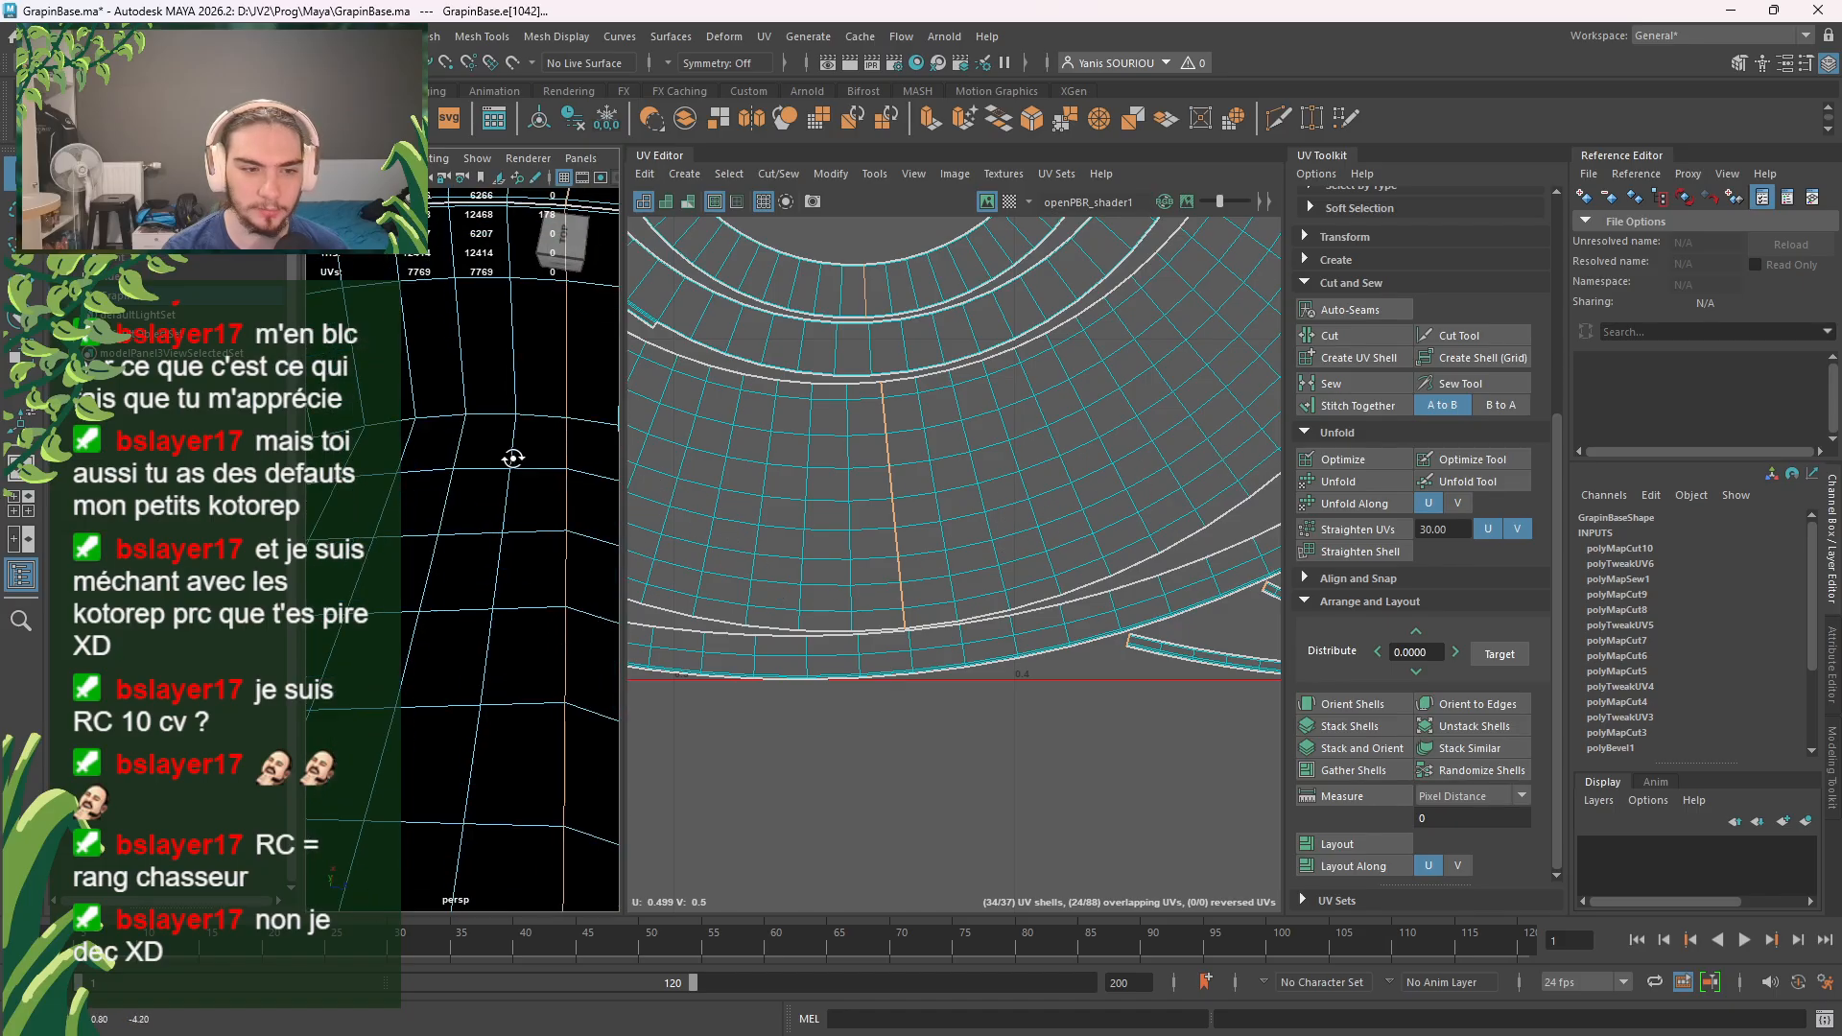
scroll(514, 451, down, 6)
alt+middle_drag(518, 211, 477, 335)
alt+drag(477, 334, 489, 526)
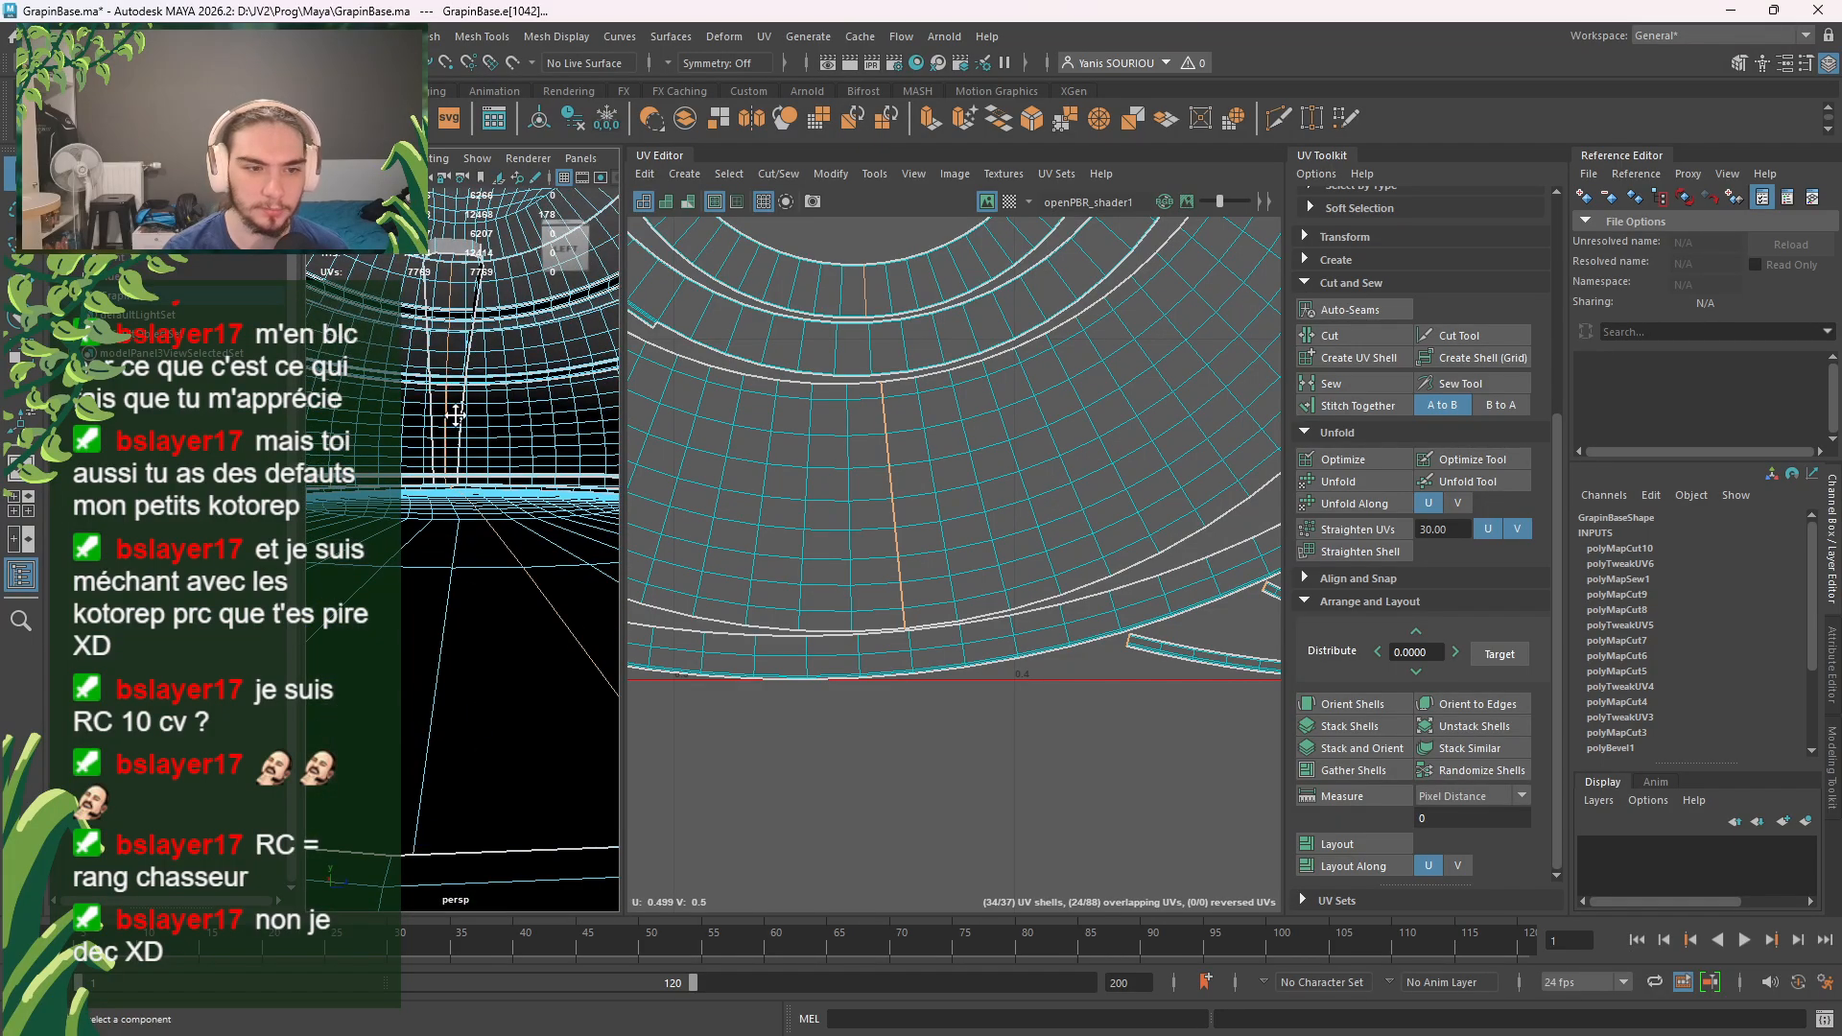
alt+drag(453, 412, 444, 694)
alt+middle_drag(444, 694, 456, 672)
scroll(457, 665, up, 5)
alt+drag(462, 662, 463, 480)
alt+middle_drag(462, 480, 453, 587)
scroll(453, 587, up, 8)
alt+drag(452, 585, 489, 515)
scroll(493, 518, down, 3)
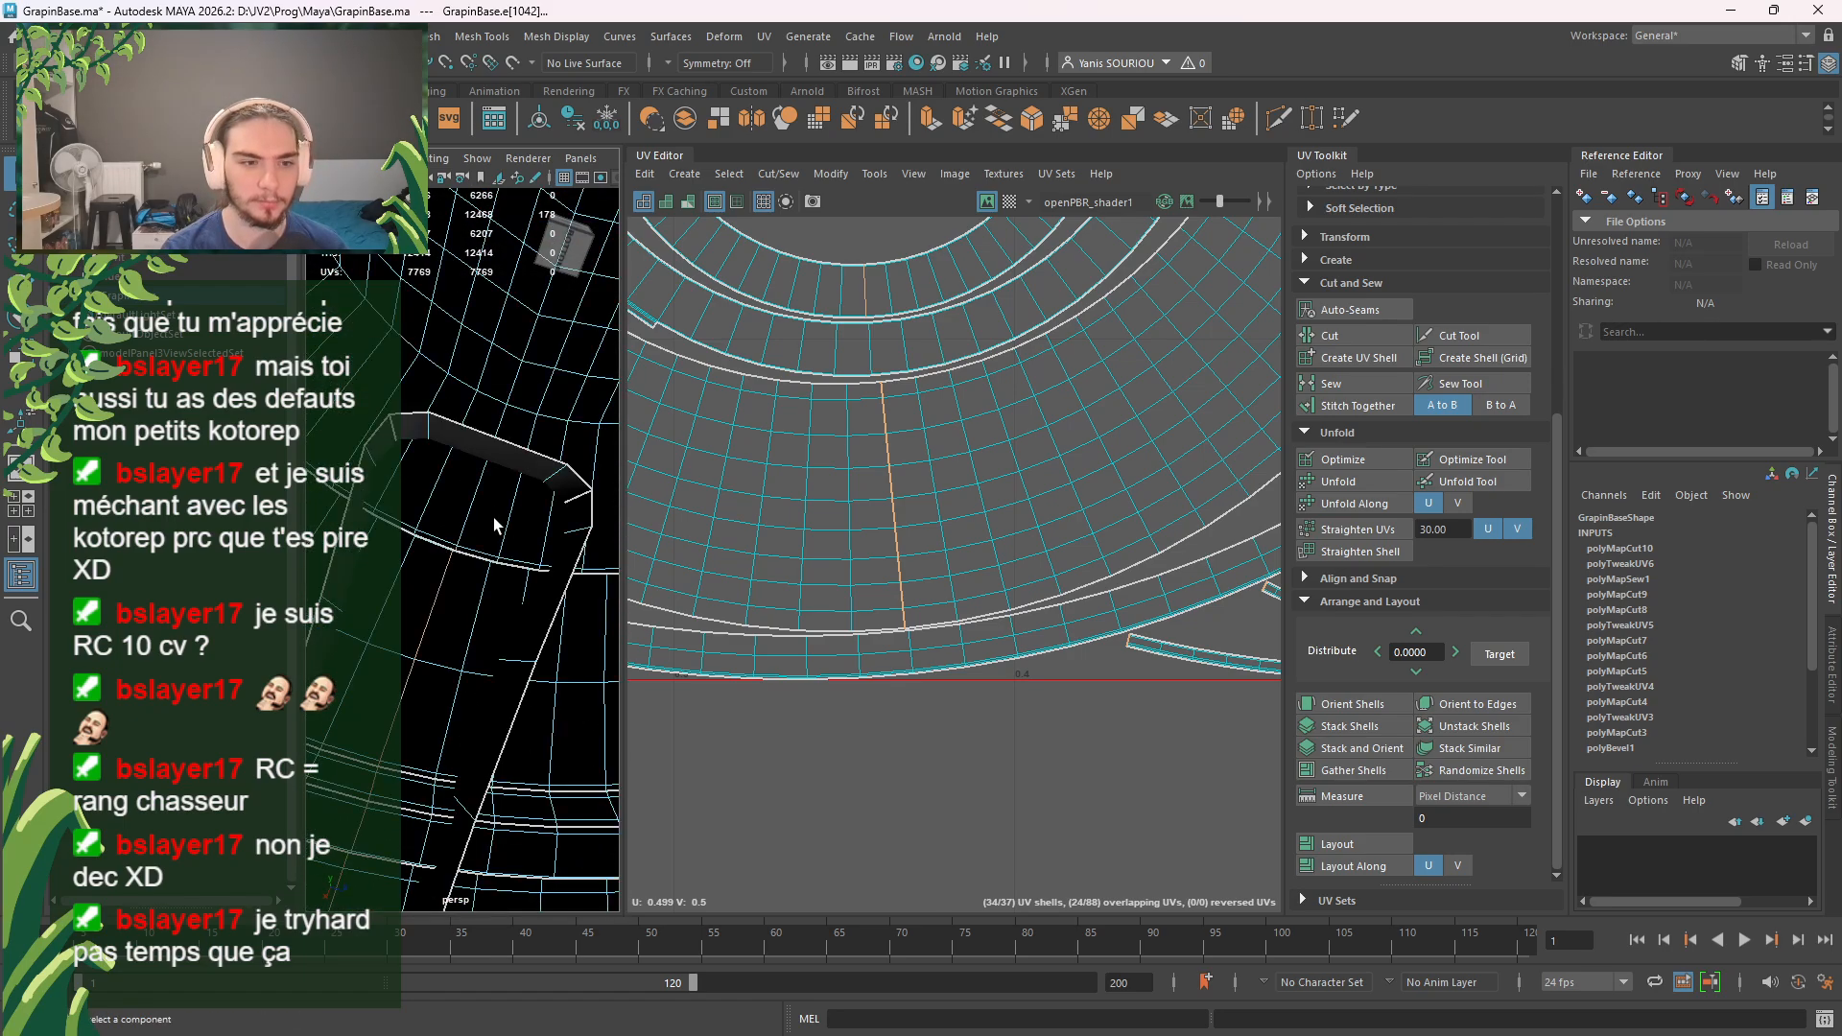
scroll(472, 547, up, 3)
mouse_move(472, 547)
alt+middle_down()
mouse_move(506, 546)
mouse_move(472, 543)
alt+middle_up()
scroll(472, 543, down, 4)
alt+drag(472, 543, 579, 518)
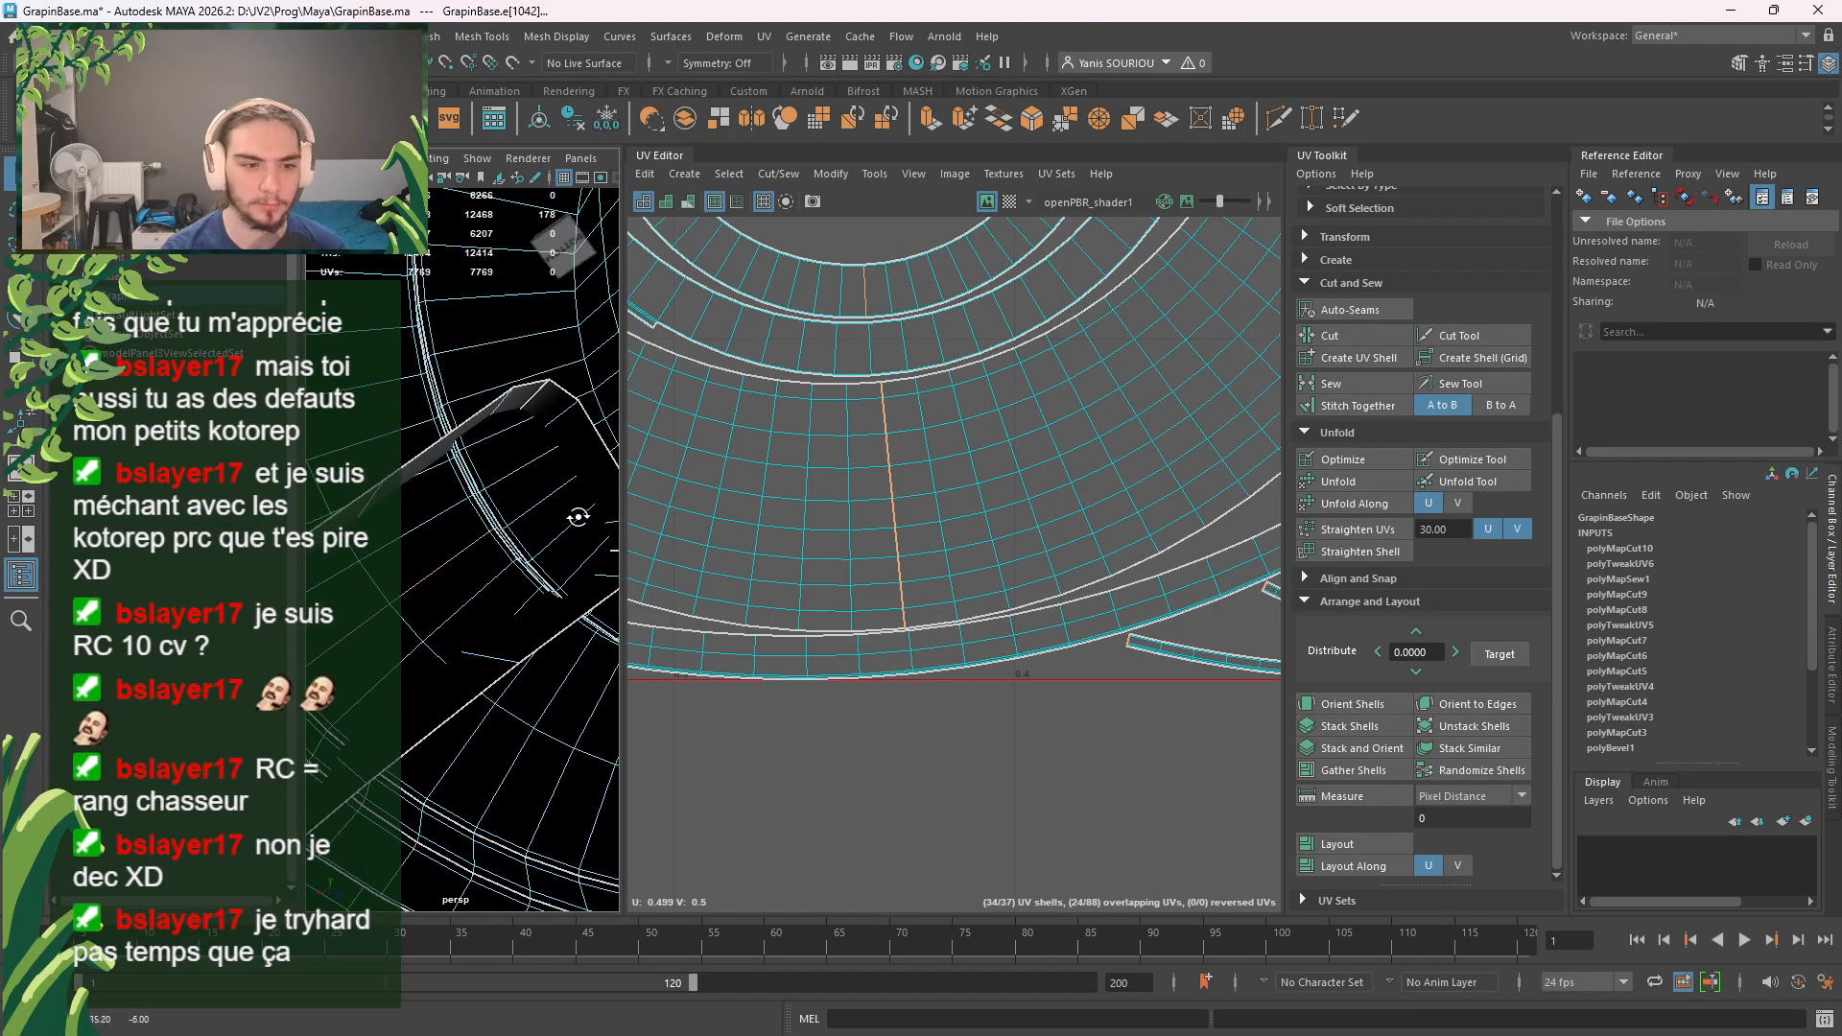
alt+middle_drag(551, 530, 568, 534)
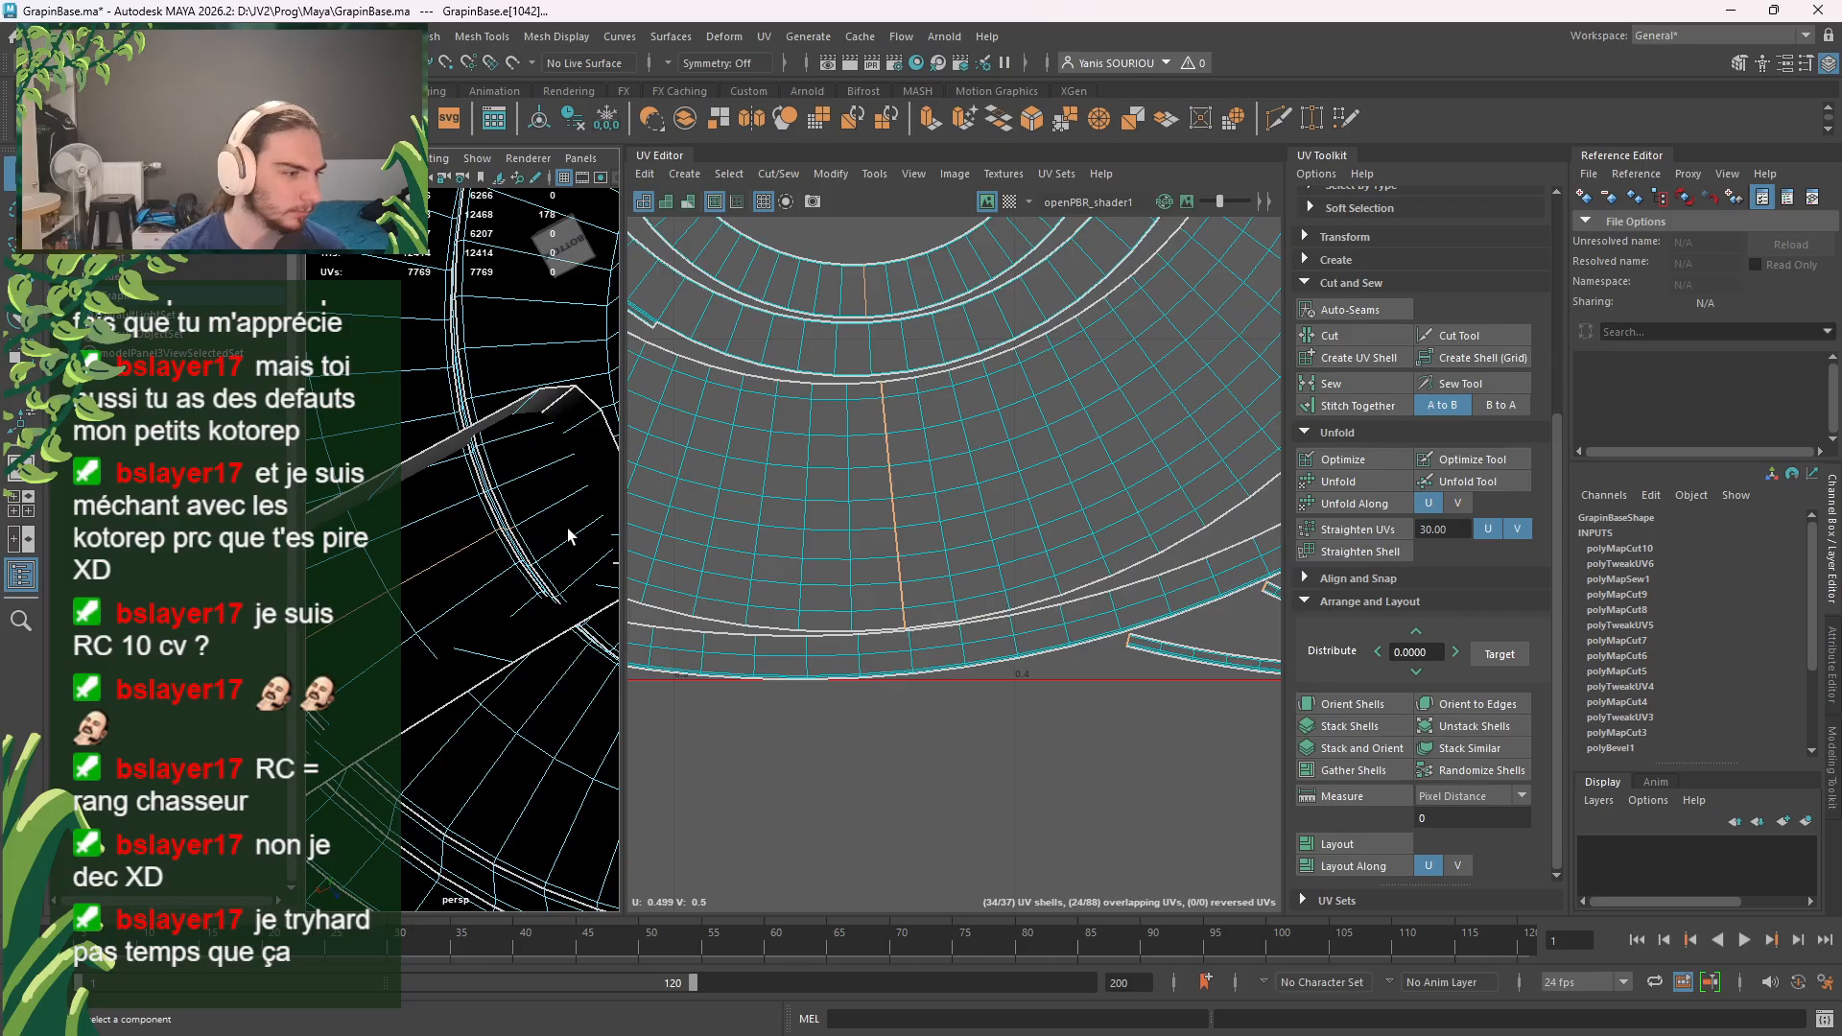
alt+drag(566, 548, 641, 581)
shift+click(539, 619)
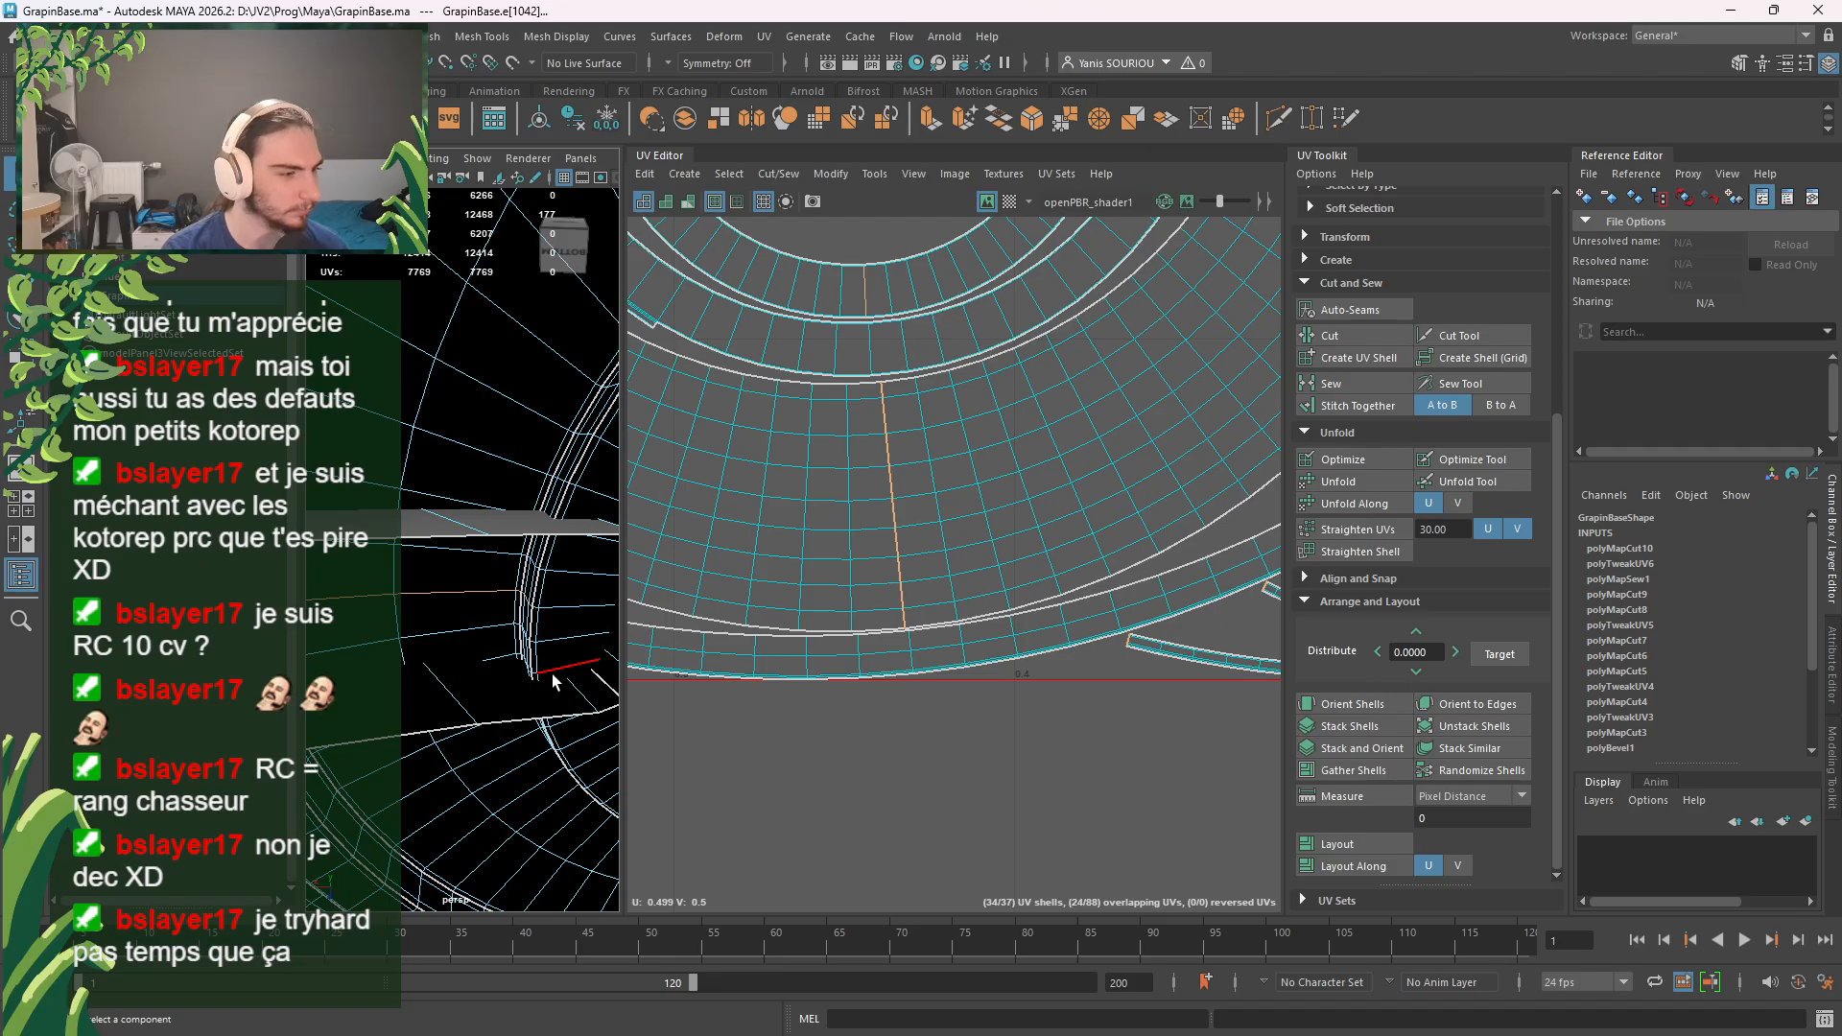
Step: Deselect the loop's edges across the round grid area on the underside, then cut the UVs along the remaining edges
alt+drag(499, 720, 528, 758)
alt+drag(460, 633, 497, 651)
alt+middle_drag(497, 650, 405, 596)
alt+drag(407, 596, 468, 534)
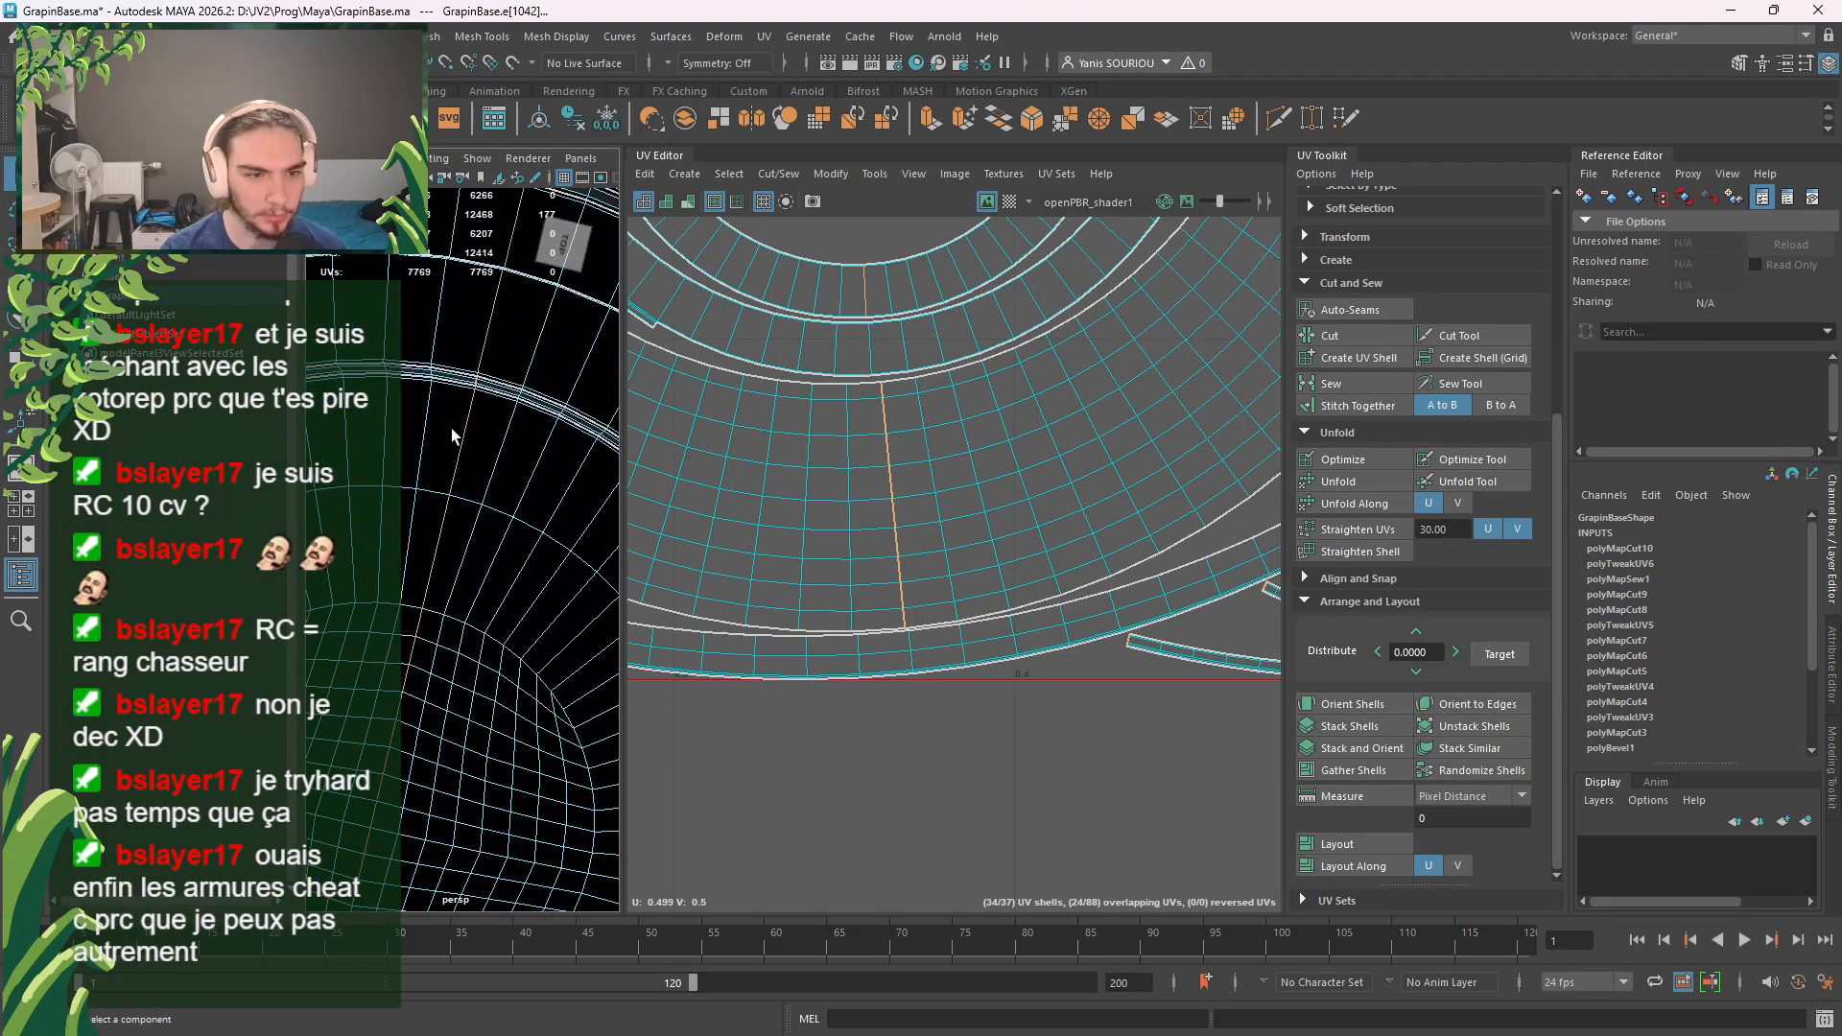
alt+drag(457, 438, 499, 456)
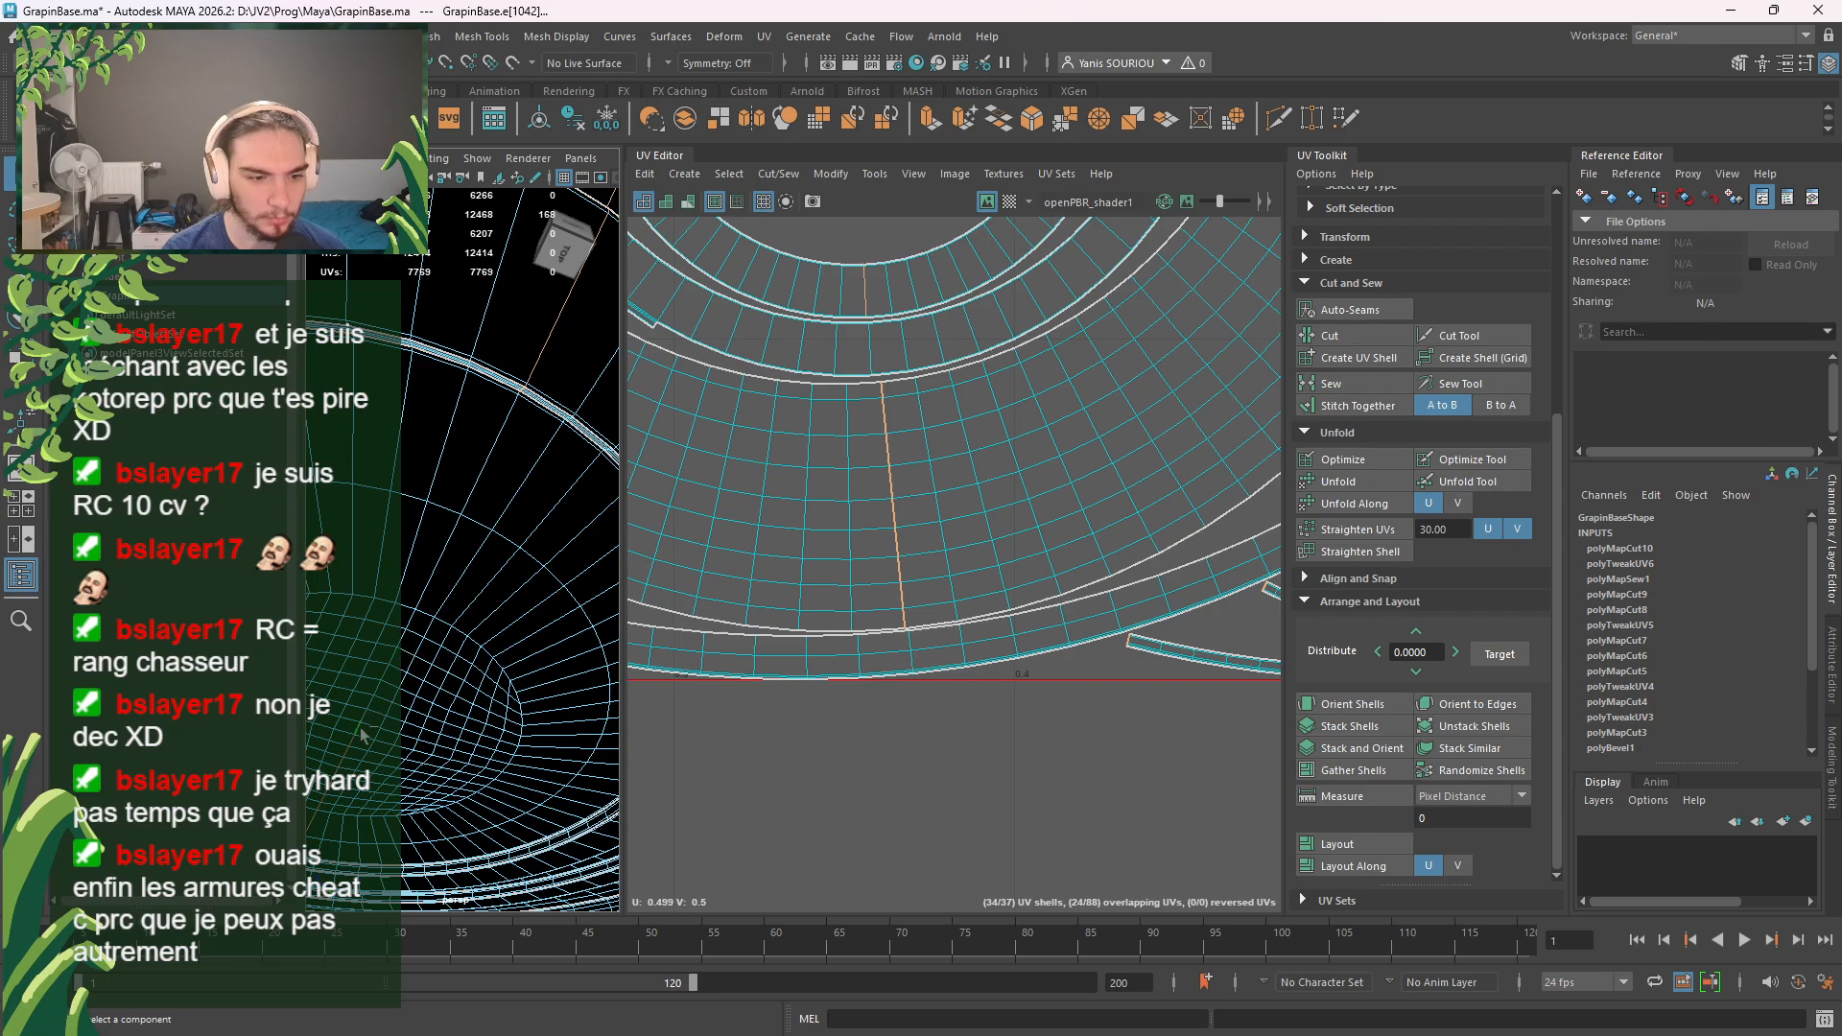
ctrl+click(343, 754)
alt+drag(401, 767, 419, 748)
alt+middle_drag(419, 748, 605, 551)
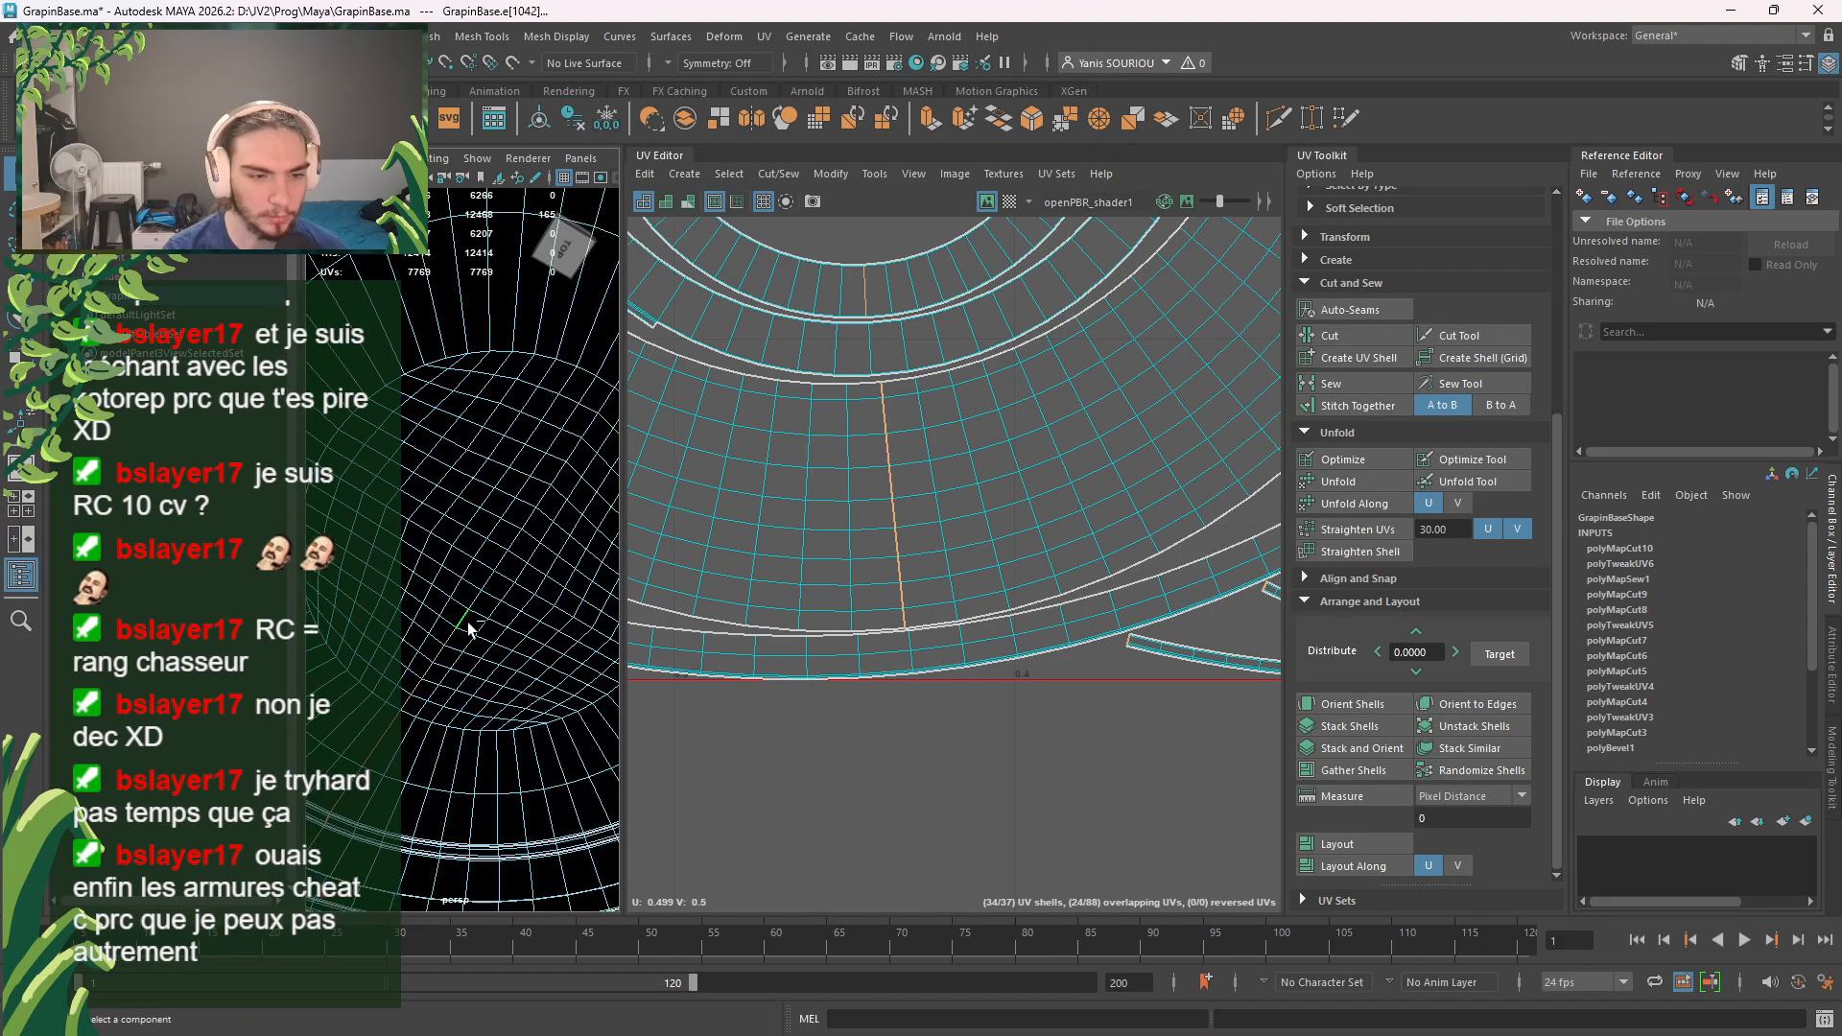
ctrl+click(445, 657)
ctrl+click(432, 670)
ctrl+click(406, 710)
ctrl+click(364, 760)
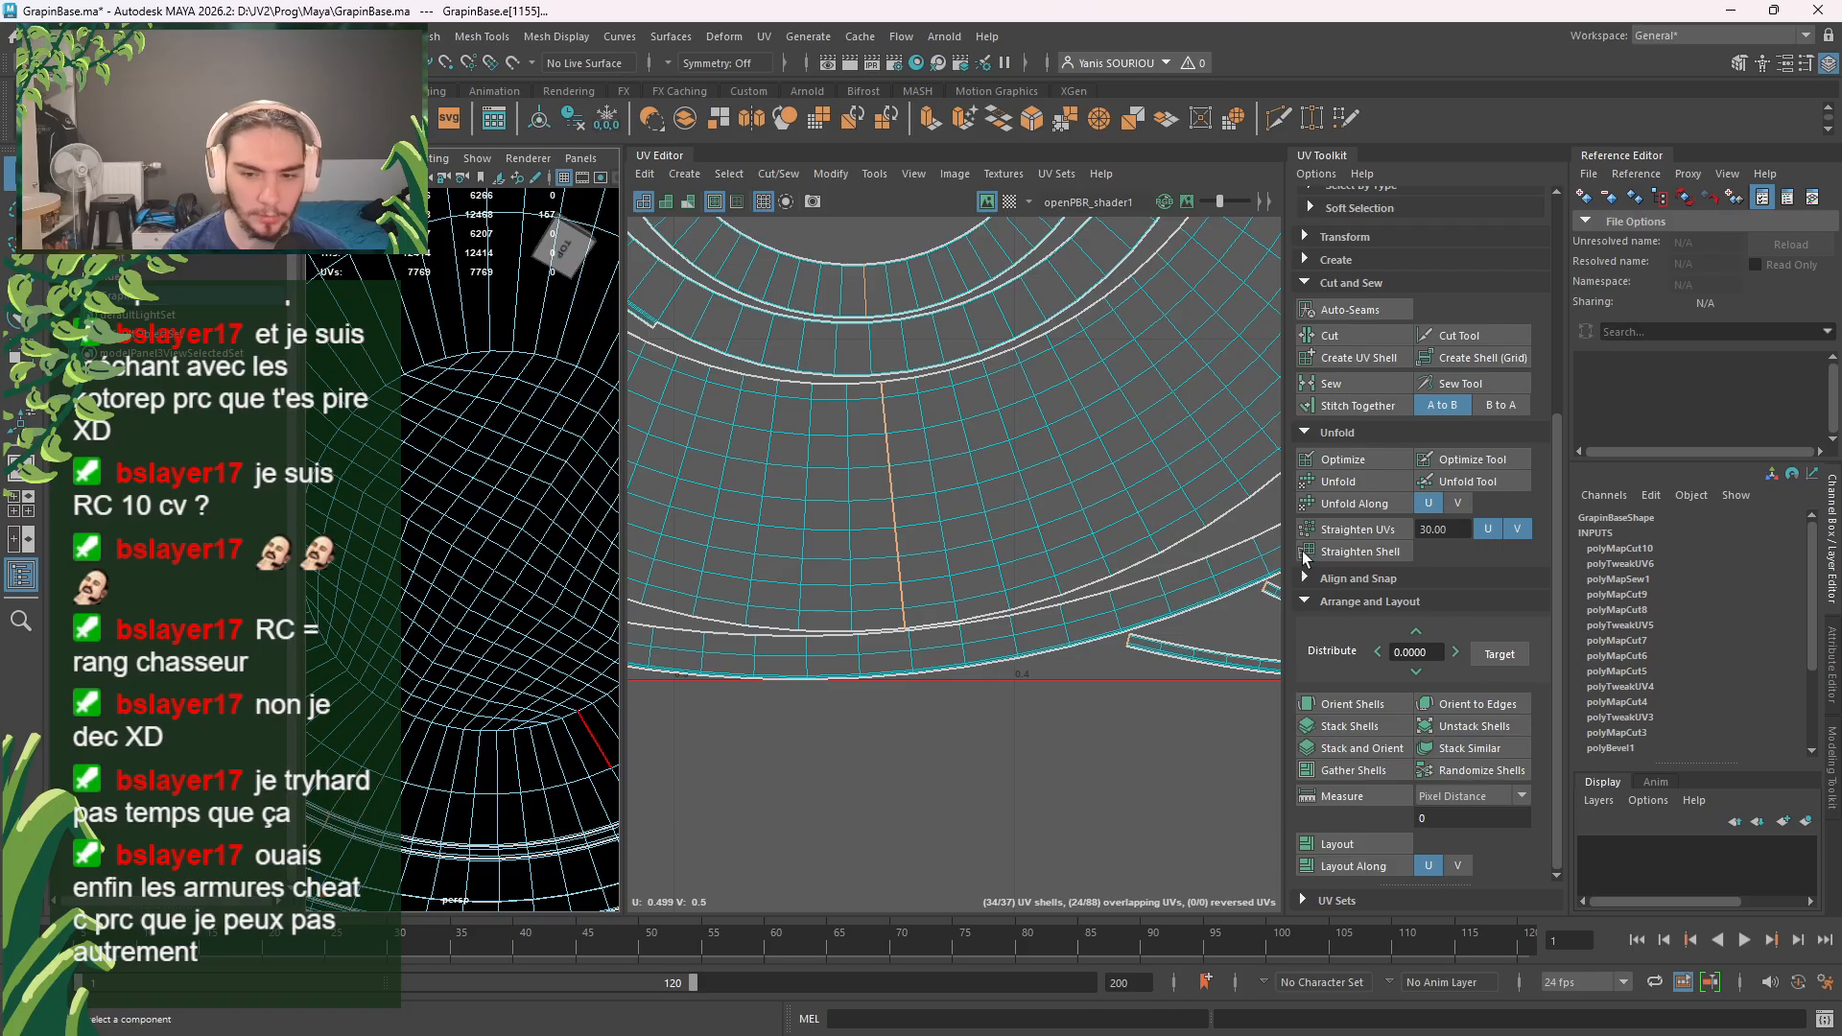
click(1338, 343)
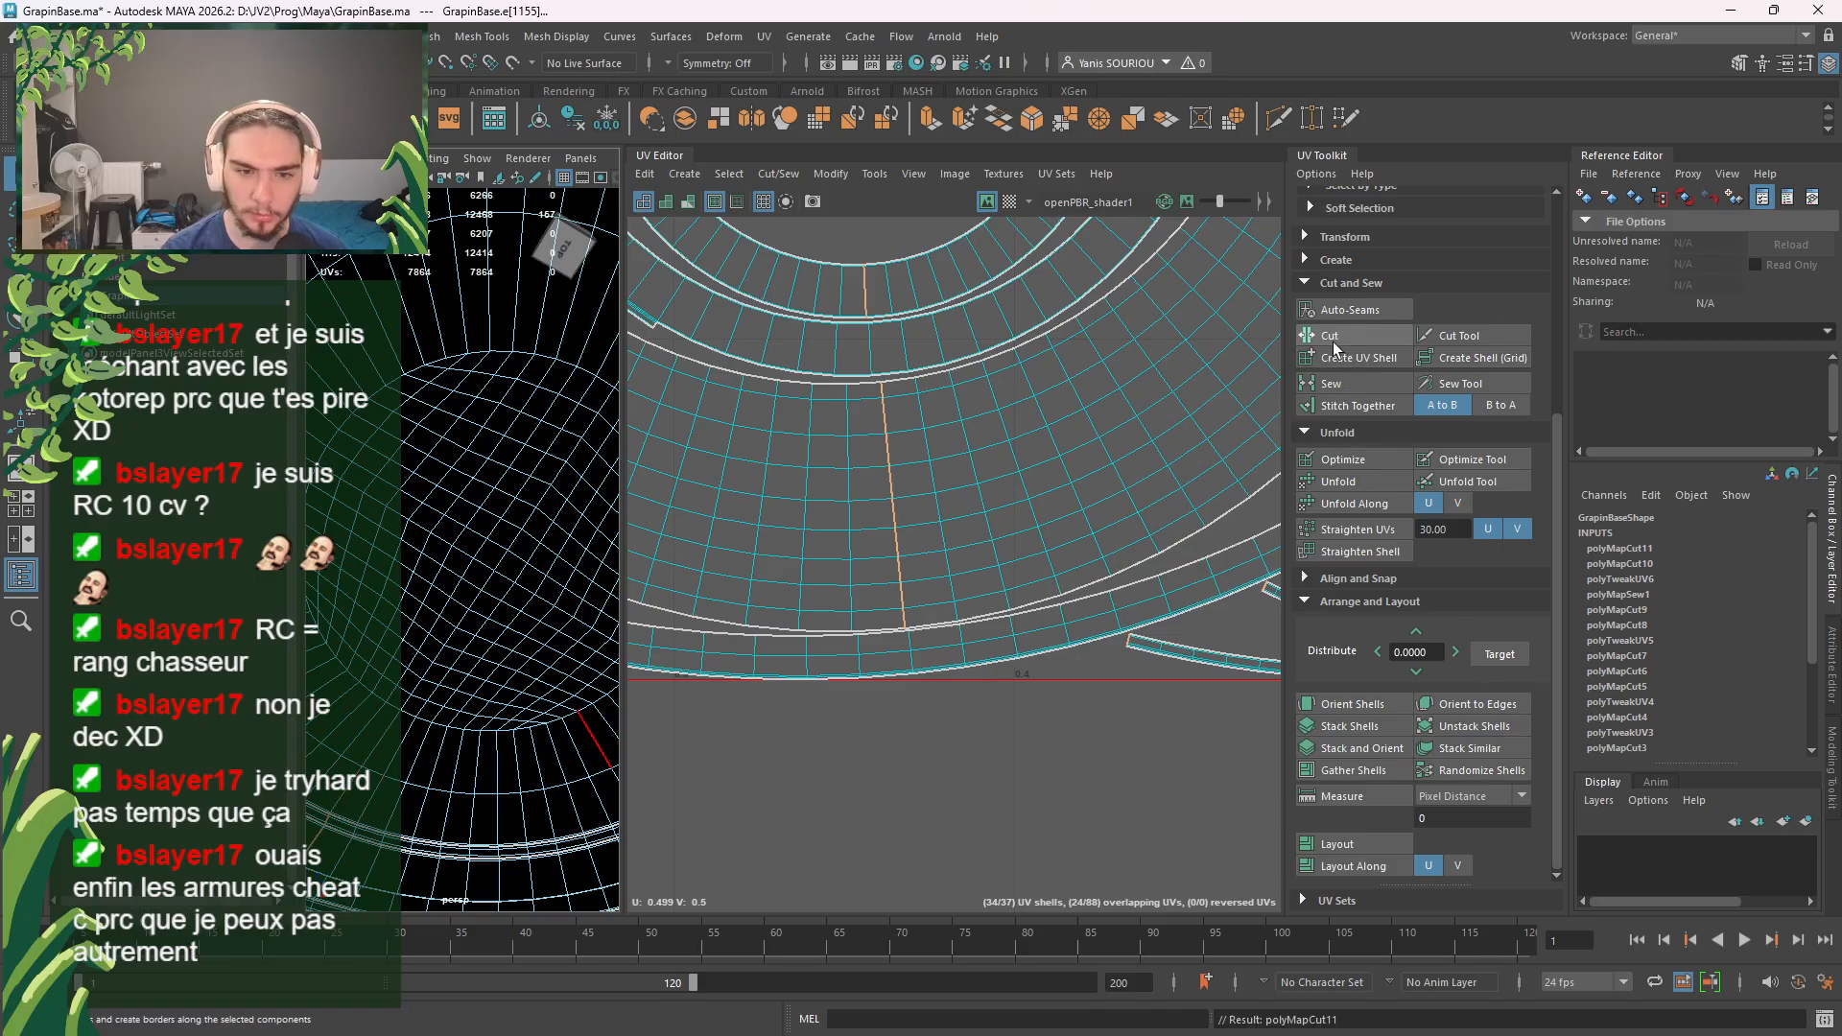
Step: Select all the UV shells by their faces, unfold them, lay them out in the UV tile and clear the selection
scroll(1125, 451, down, 5)
scroll(1125, 451, down, 8)
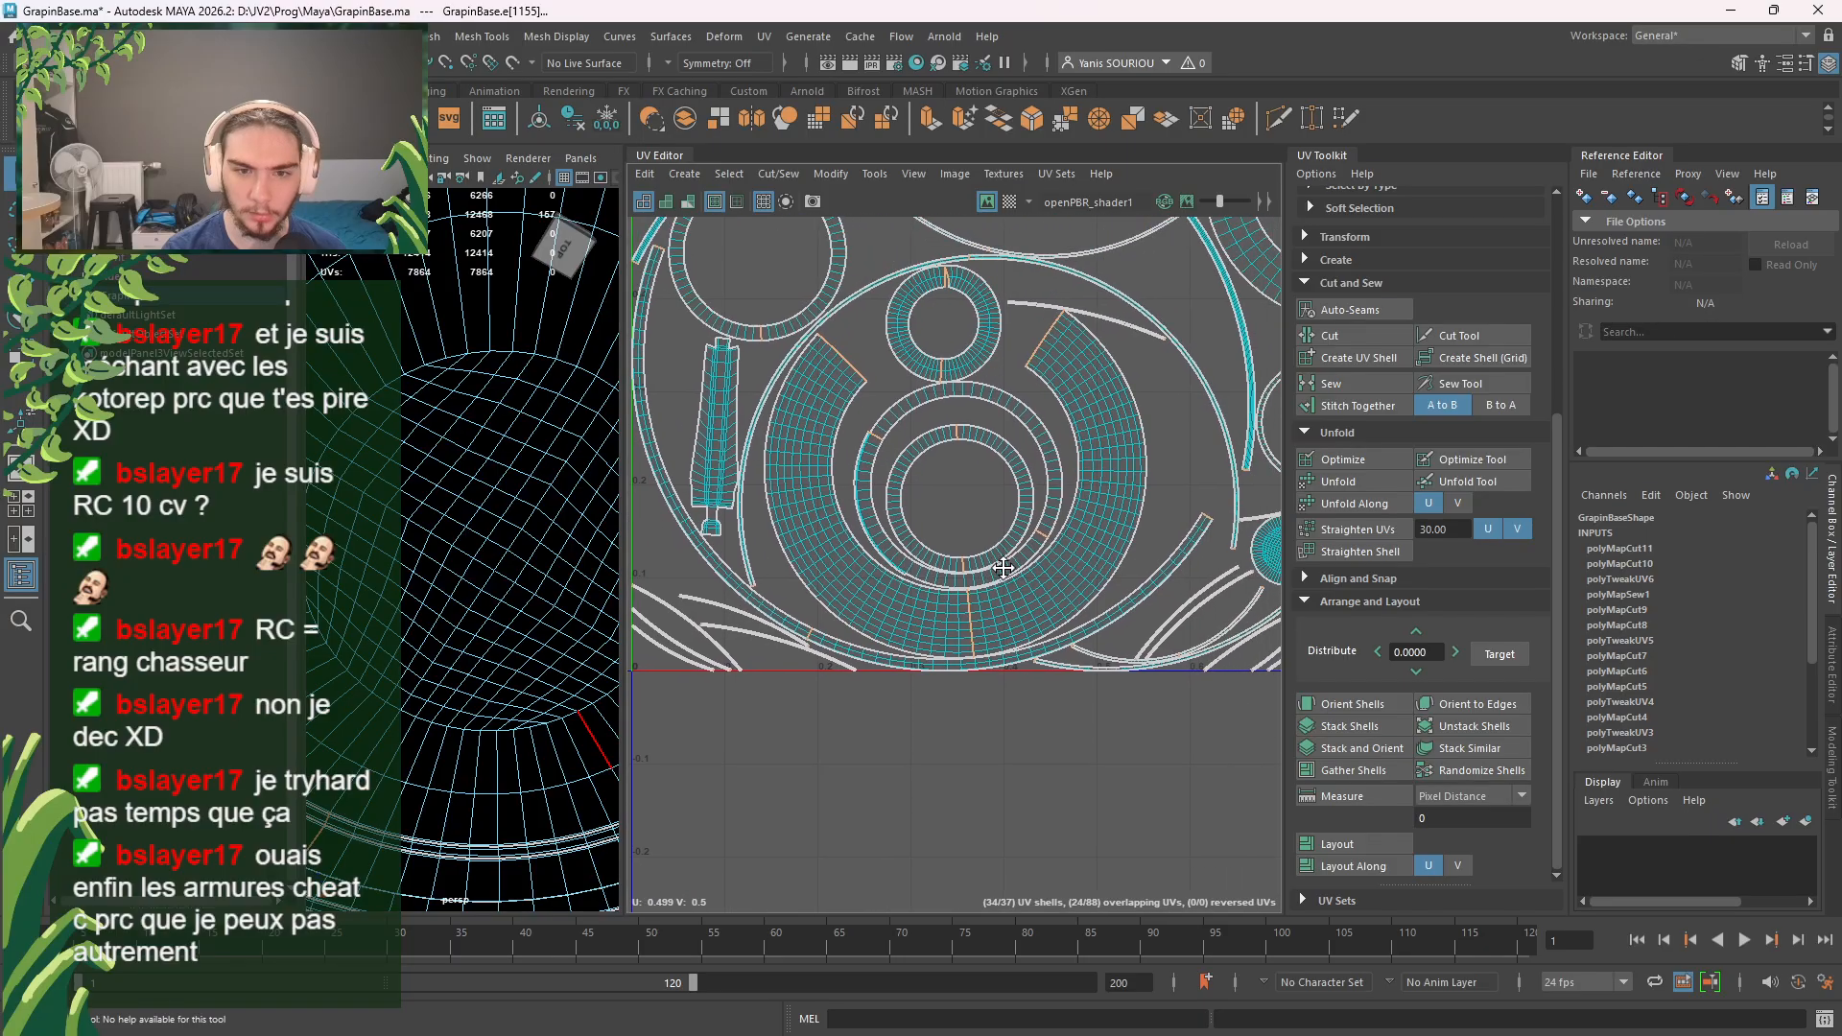
right_drag(1167, 443, 1117, 413)
drag(1241, 364, 844, 704)
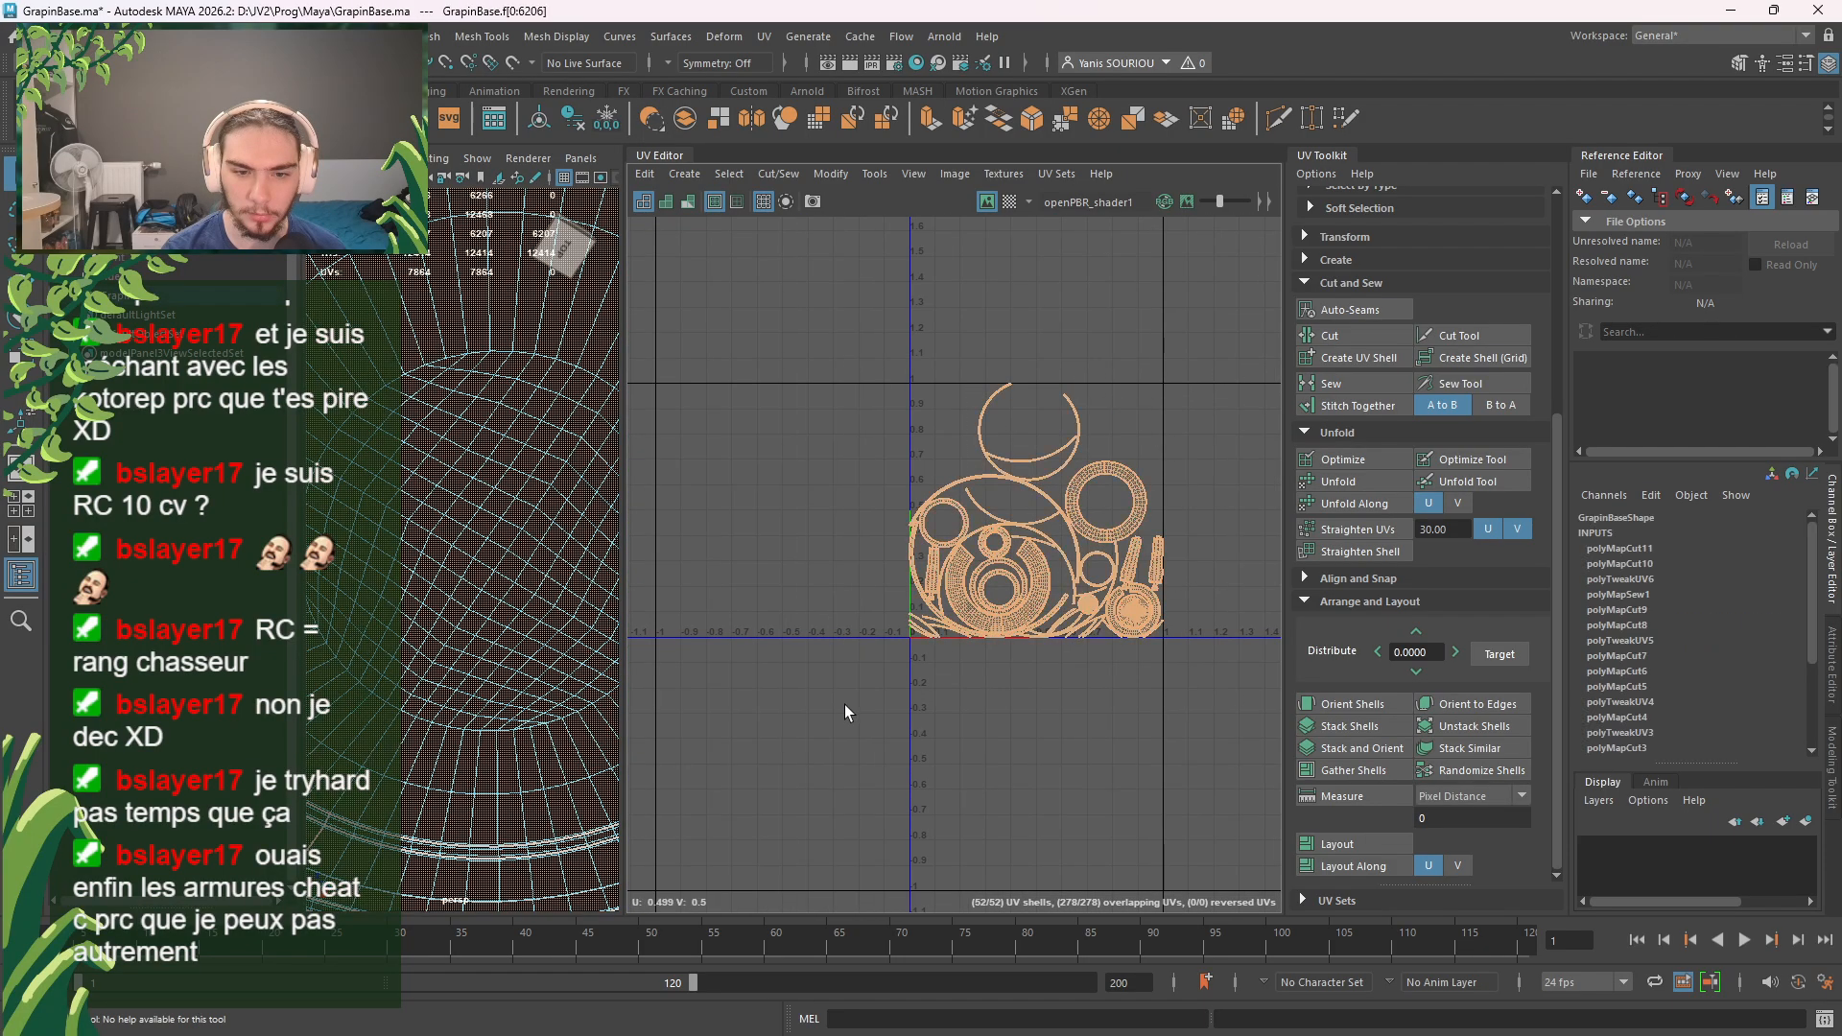
click(1333, 479)
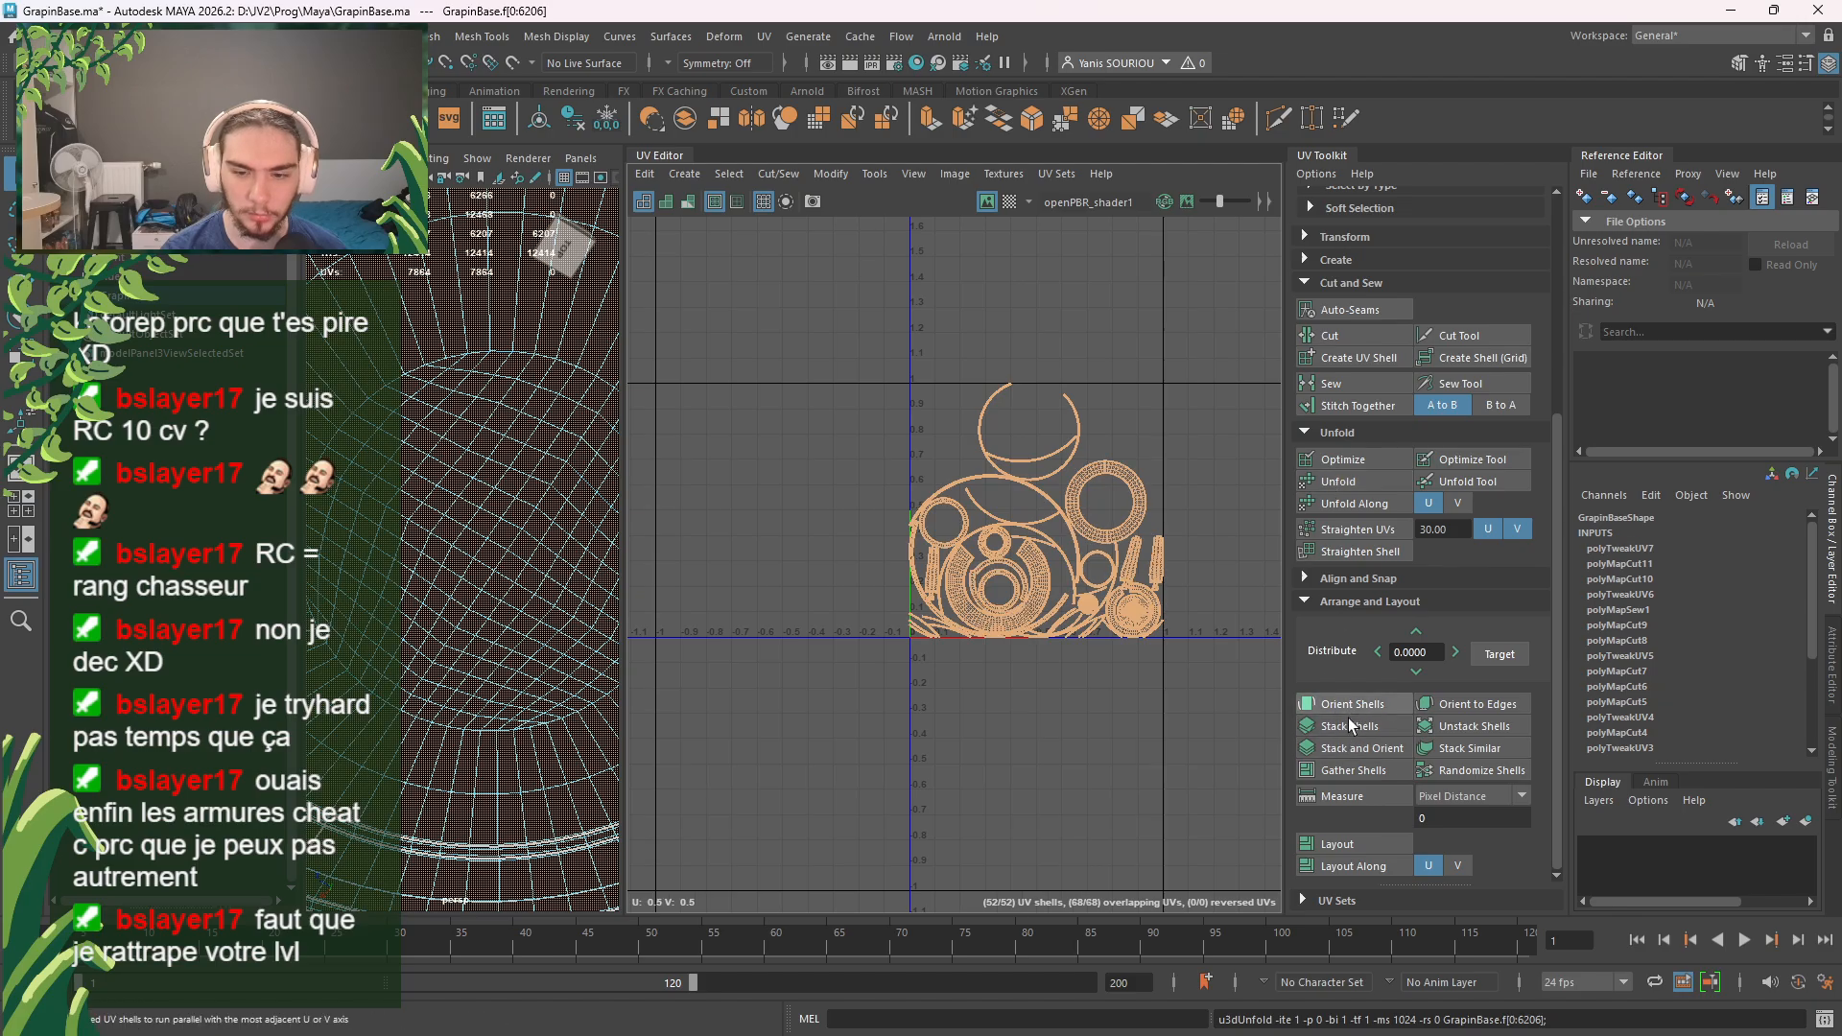
click(1341, 846)
click(1149, 752)
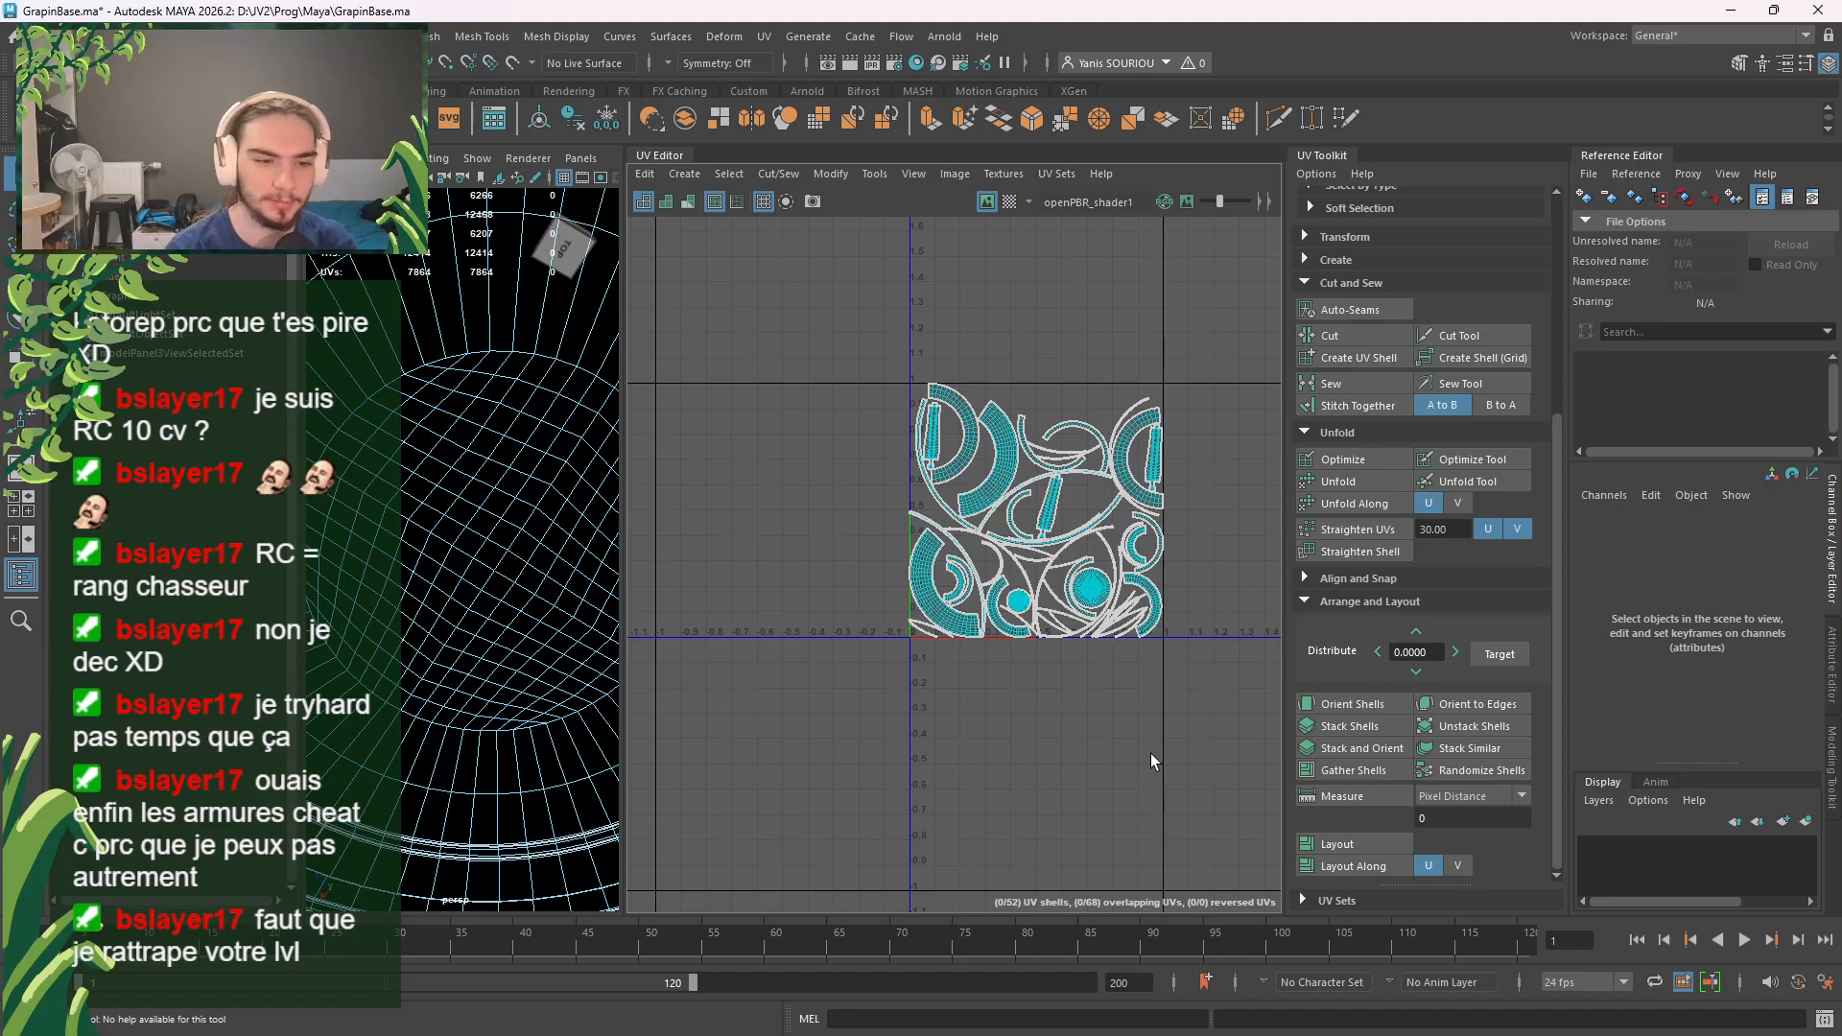
Step: Select the four half-ring shells of the narrow ring bands on the dome
scroll(1150, 752, up, 6)
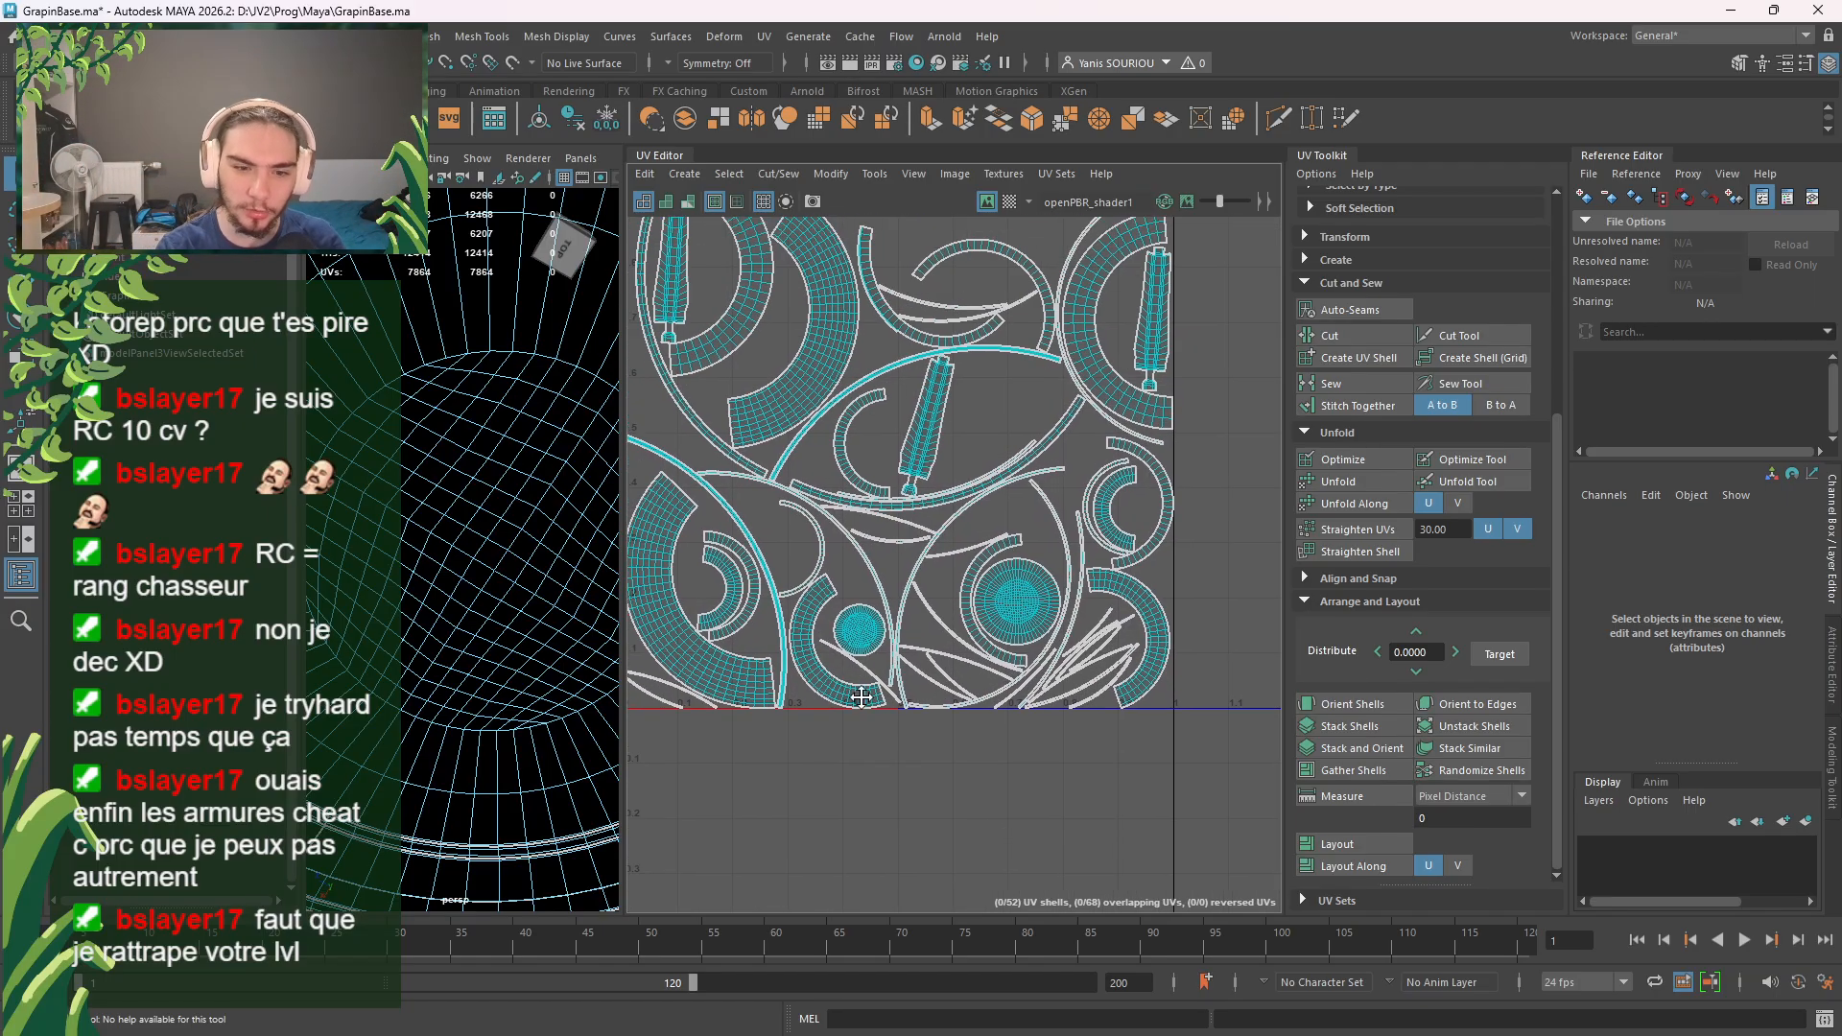
scroll(862, 697, up, 4)
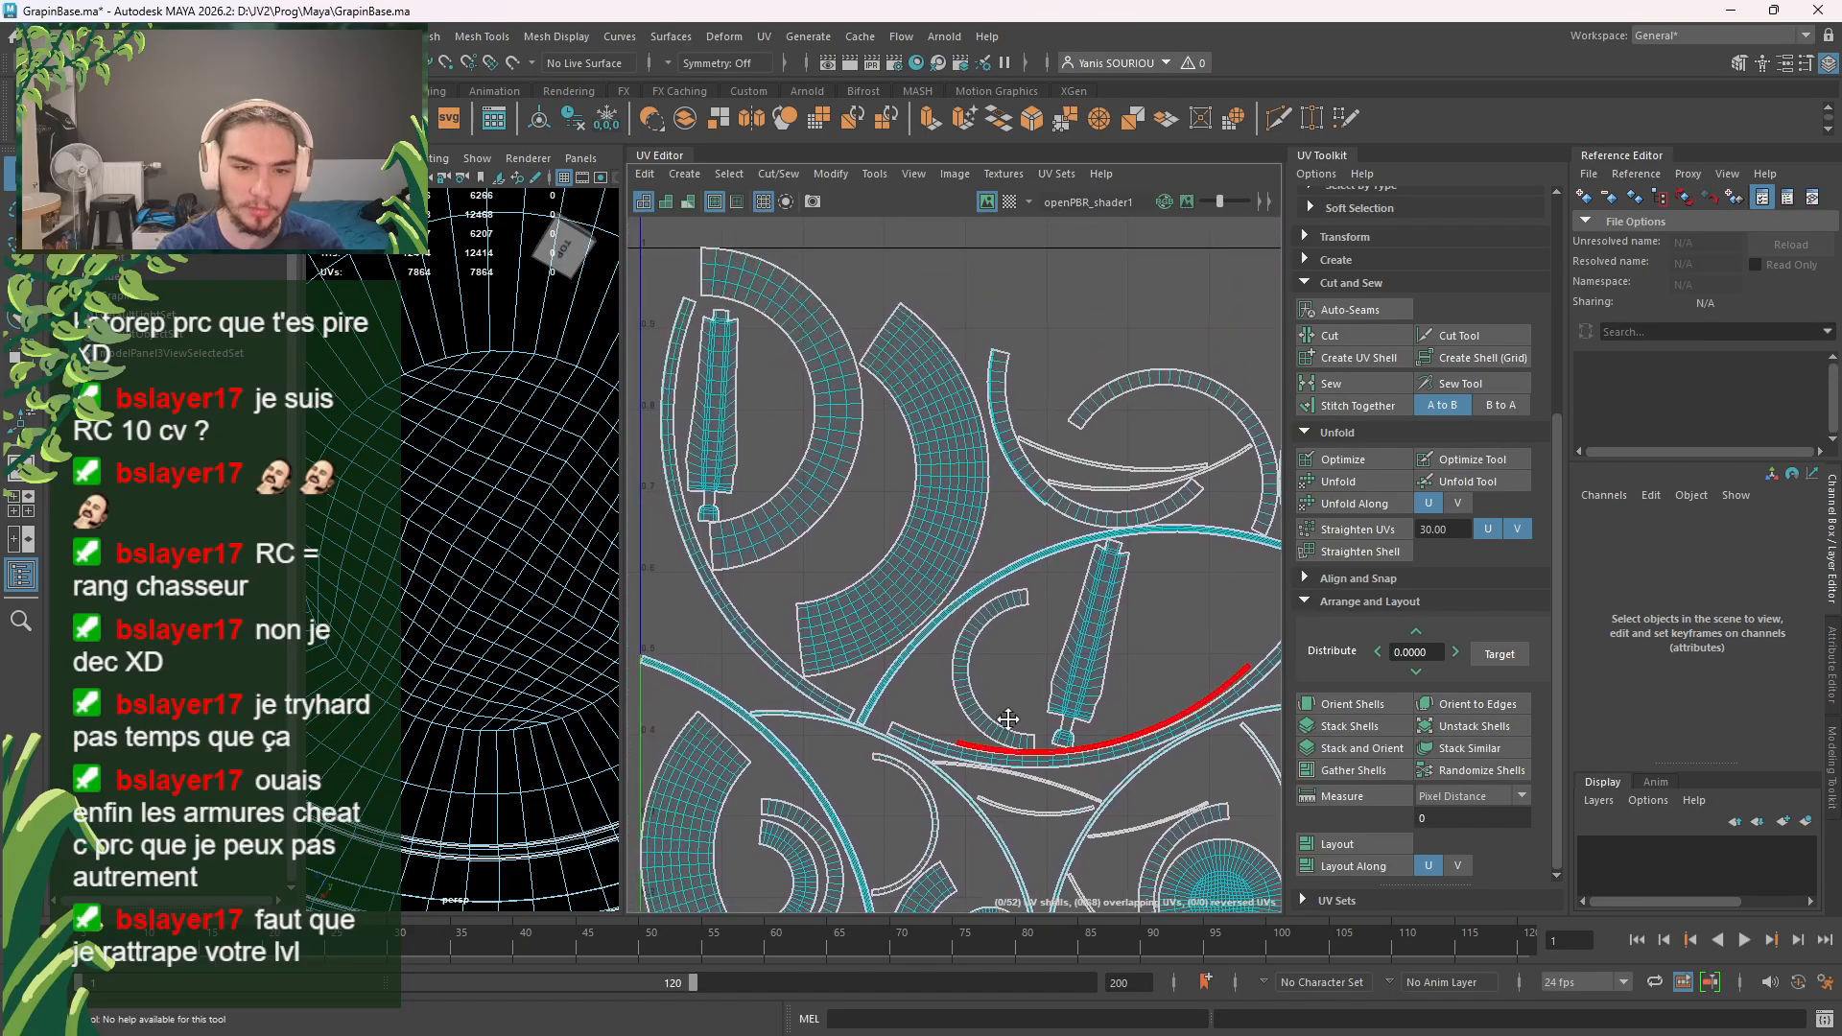
scroll(1007, 718, down, 6)
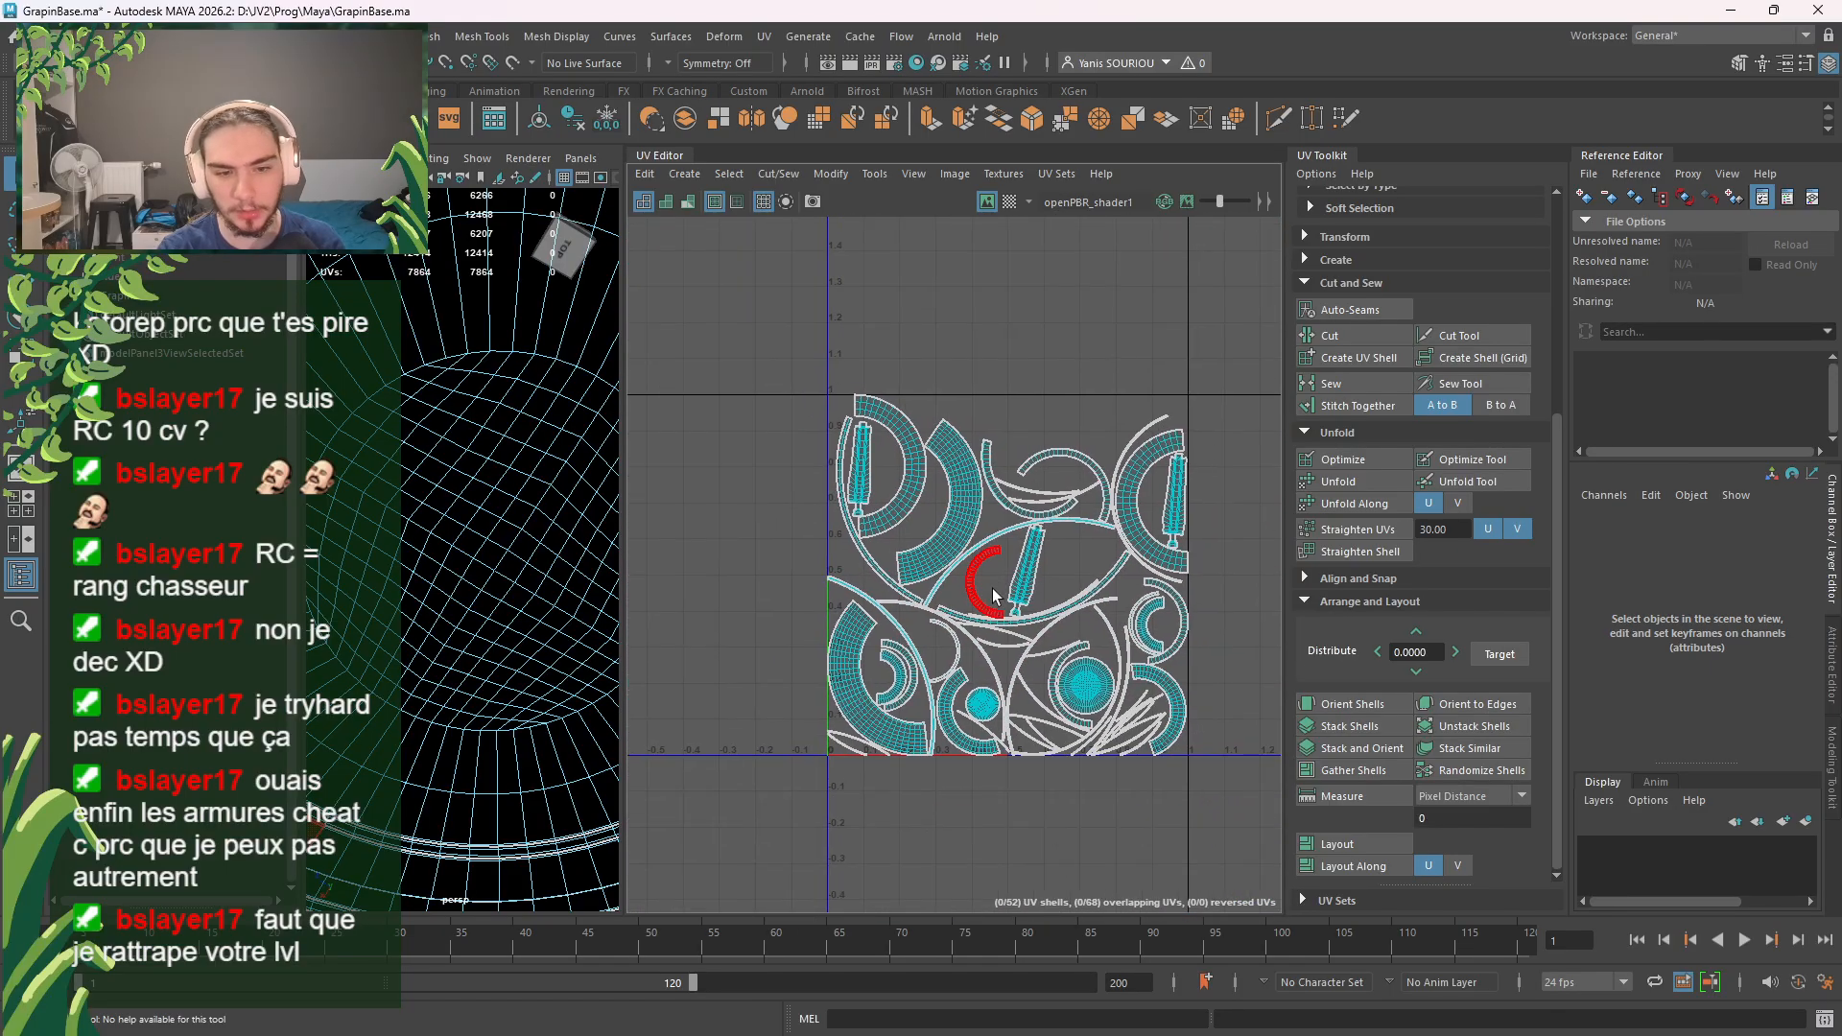
scroll(992, 594, up, 2)
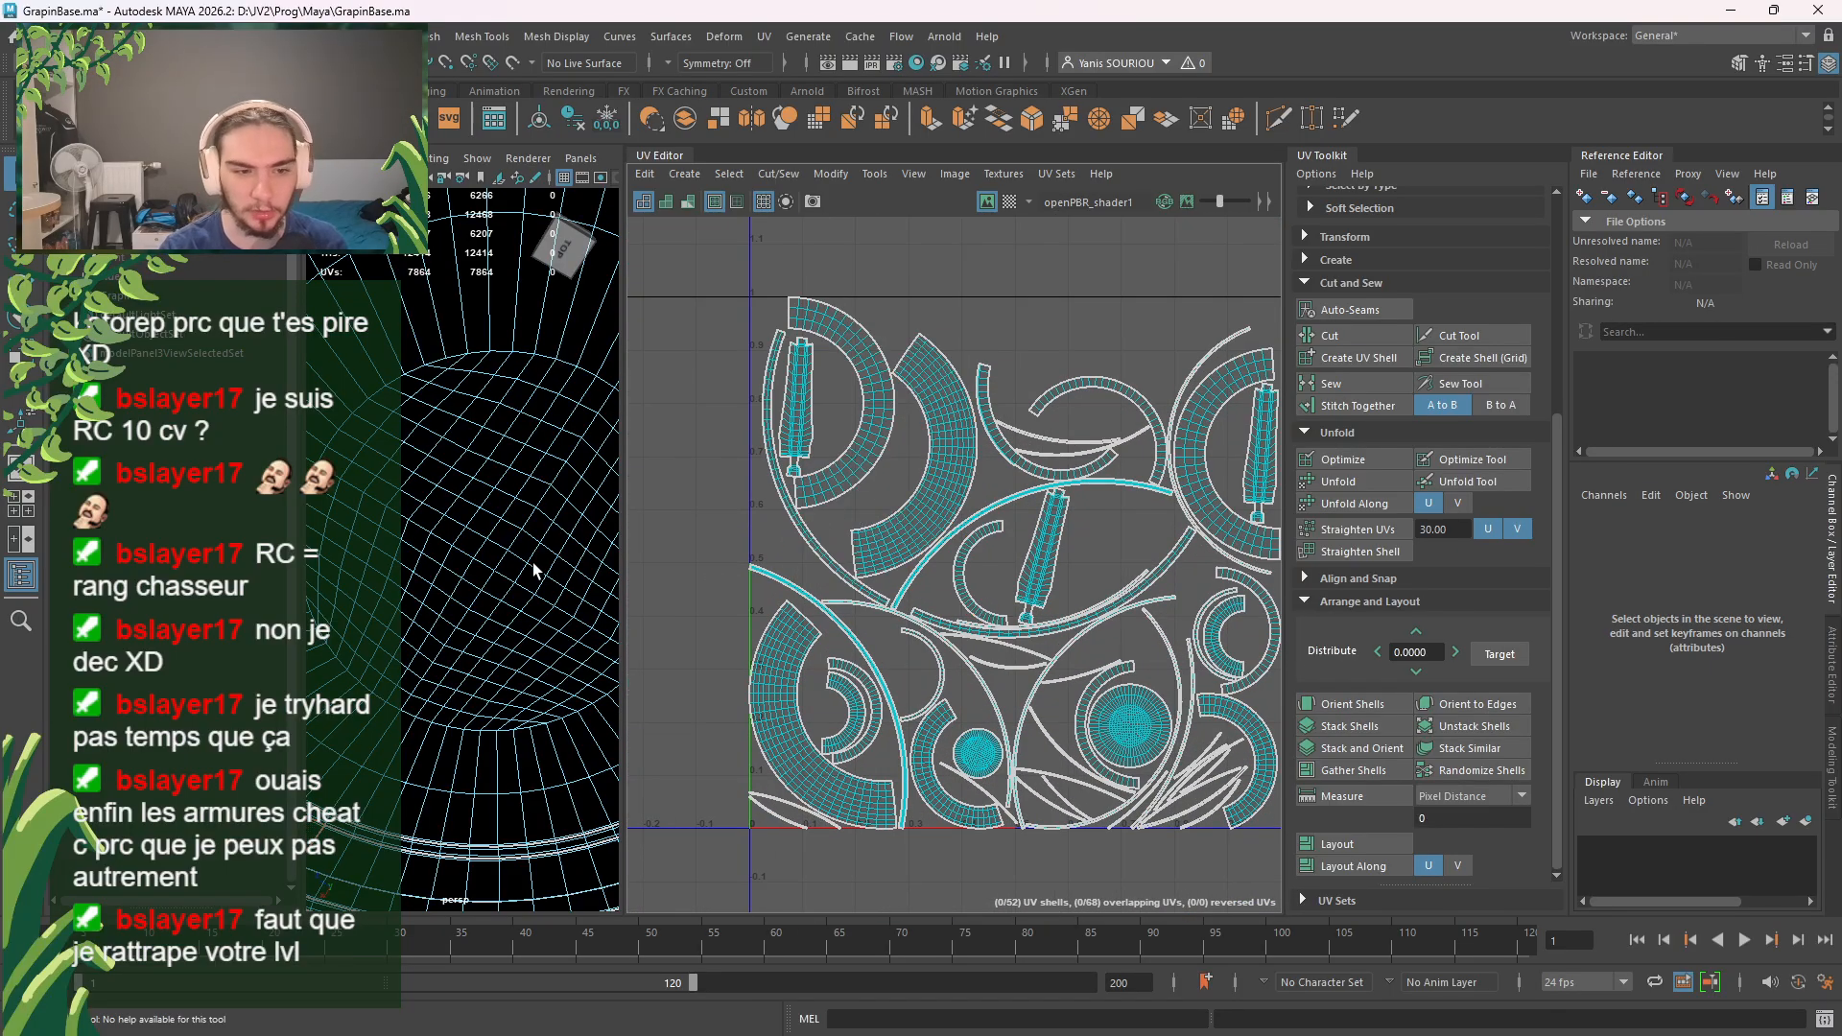
scroll(533, 562, down, 10)
alt+drag(514, 615, 393, 619)
scroll(410, 596, up, 10)
click(391, 619)
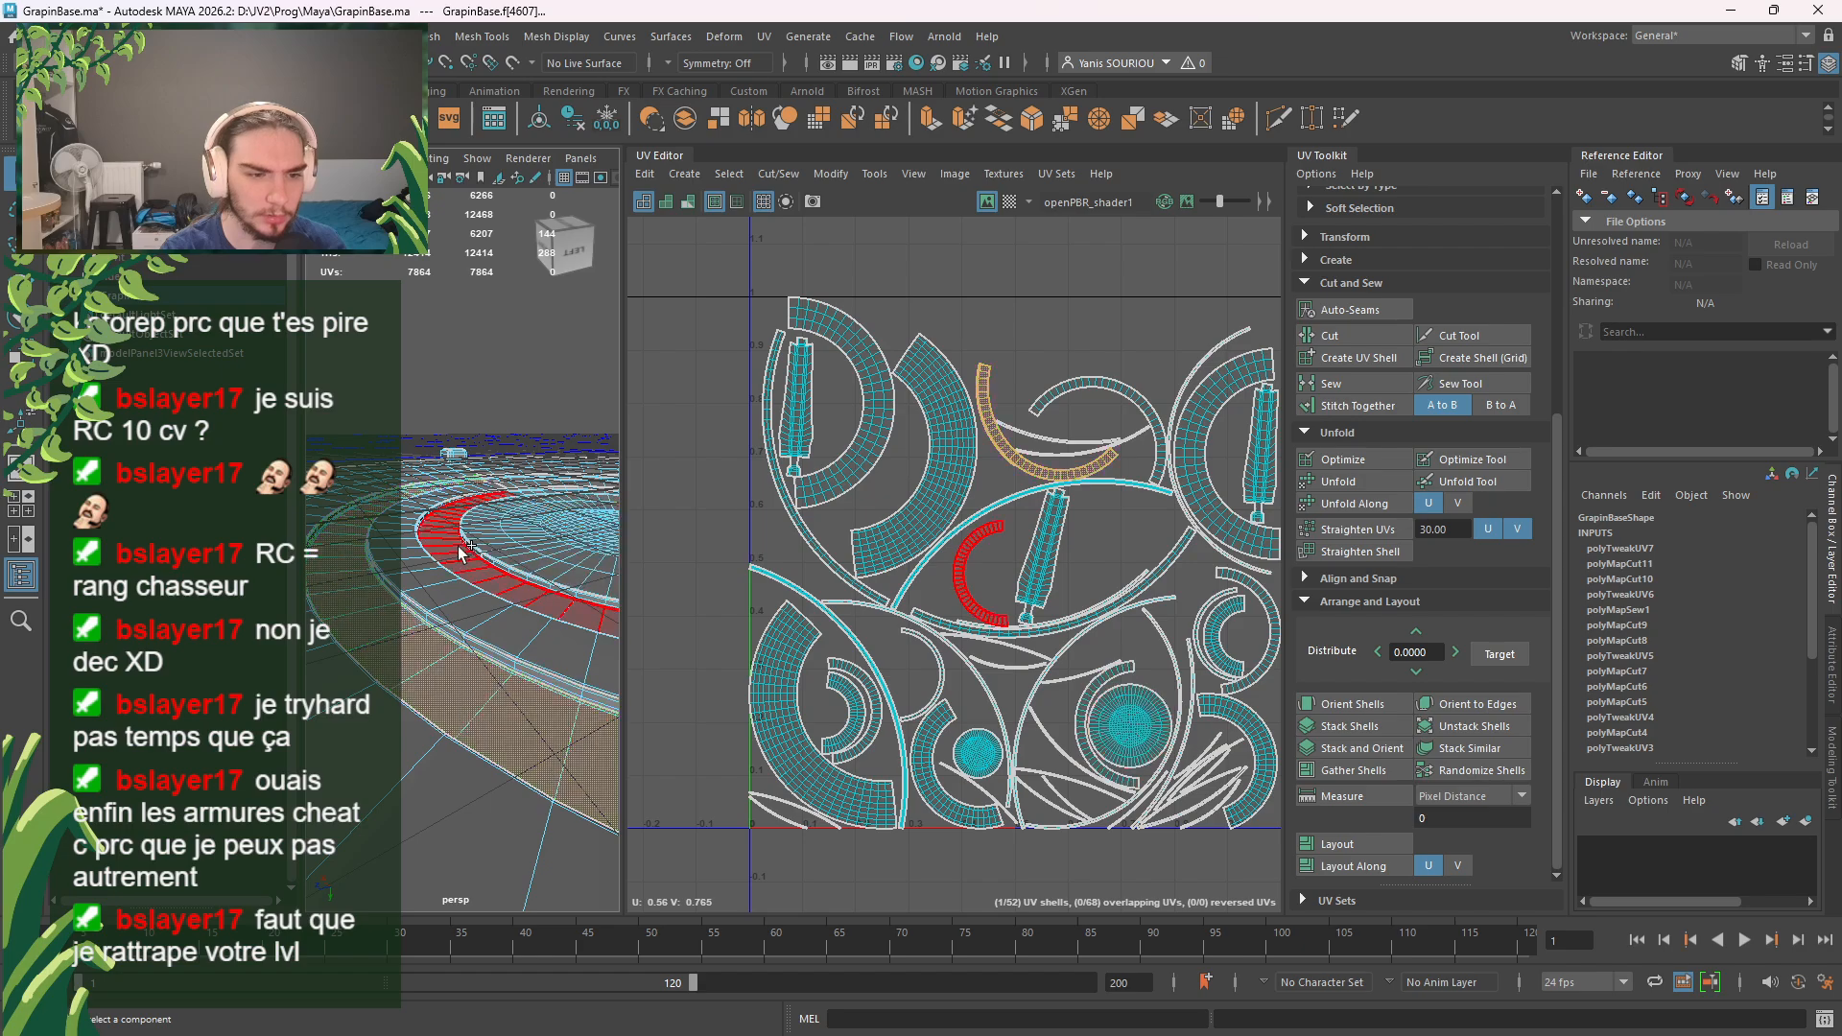
shift+click(459, 553)
alt+drag(509, 589, 405, 547)
shift+click(386, 593)
shift+click(427, 591)
Step: Add the shell of the round central cap on top of the dome to the selection
scroll(514, 596, down, 8)
scroll(405, 547, up, 8)
alt+middle_drag(405, 547, 542, 526)
alt+drag(543, 526, 525, 605)
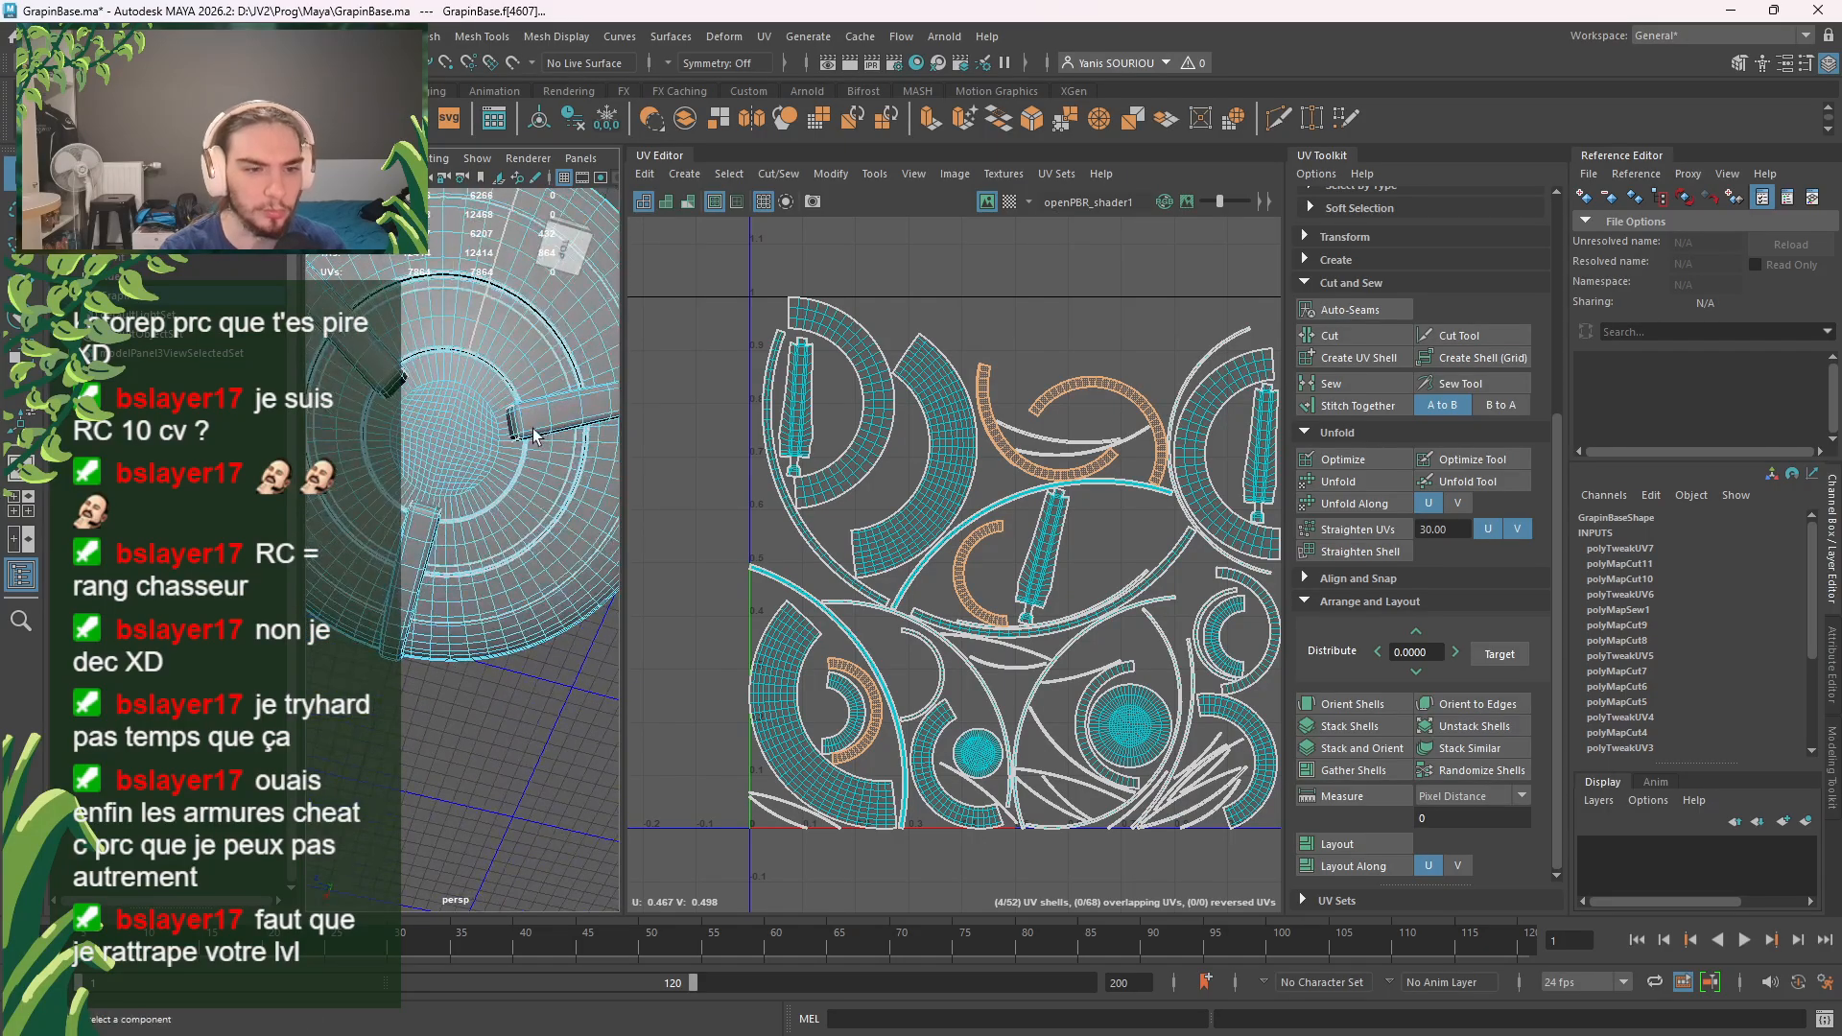
scroll(525, 576, down, 6)
alt+middle_drag(526, 499, 456, 566)
alt+drag(456, 566, 511, 527)
shift+click(518, 501)
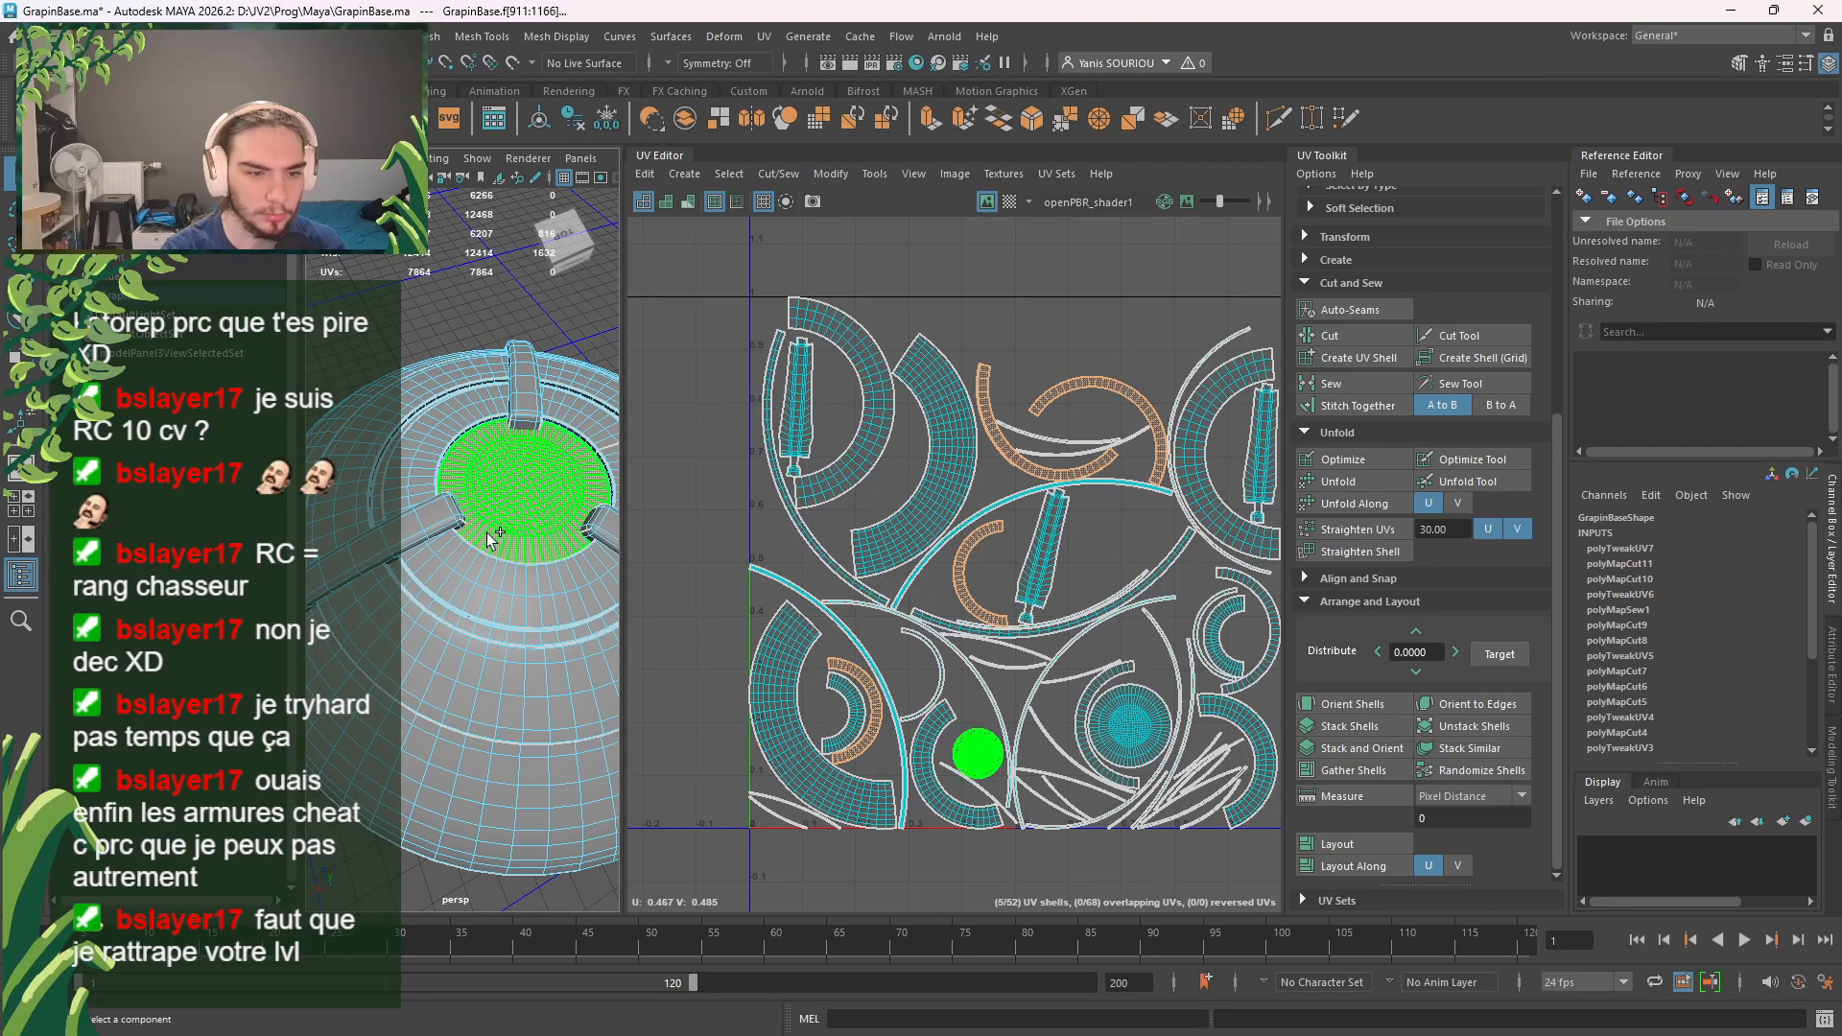
Step: Add the remaining half-ring shells of the narrow bands around the dome's top and lower edge to the selection
alt+drag(471, 657, 451, 595)
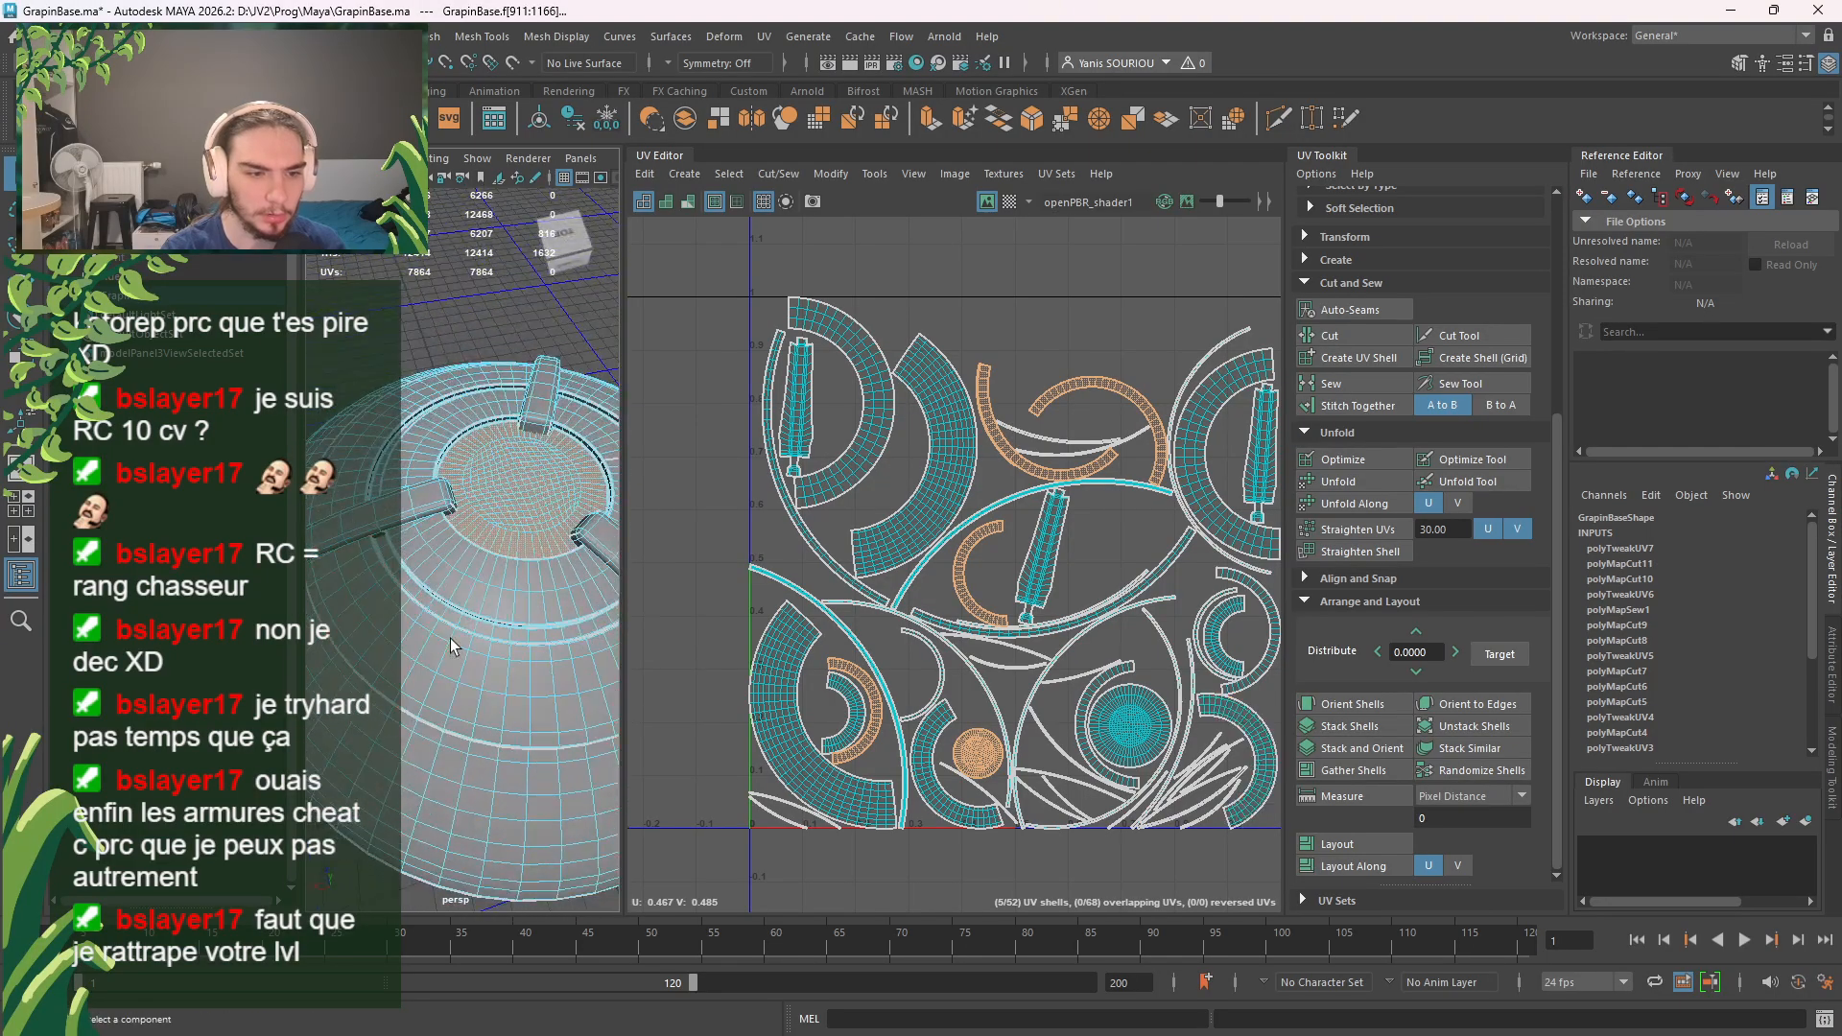
click(425, 607)
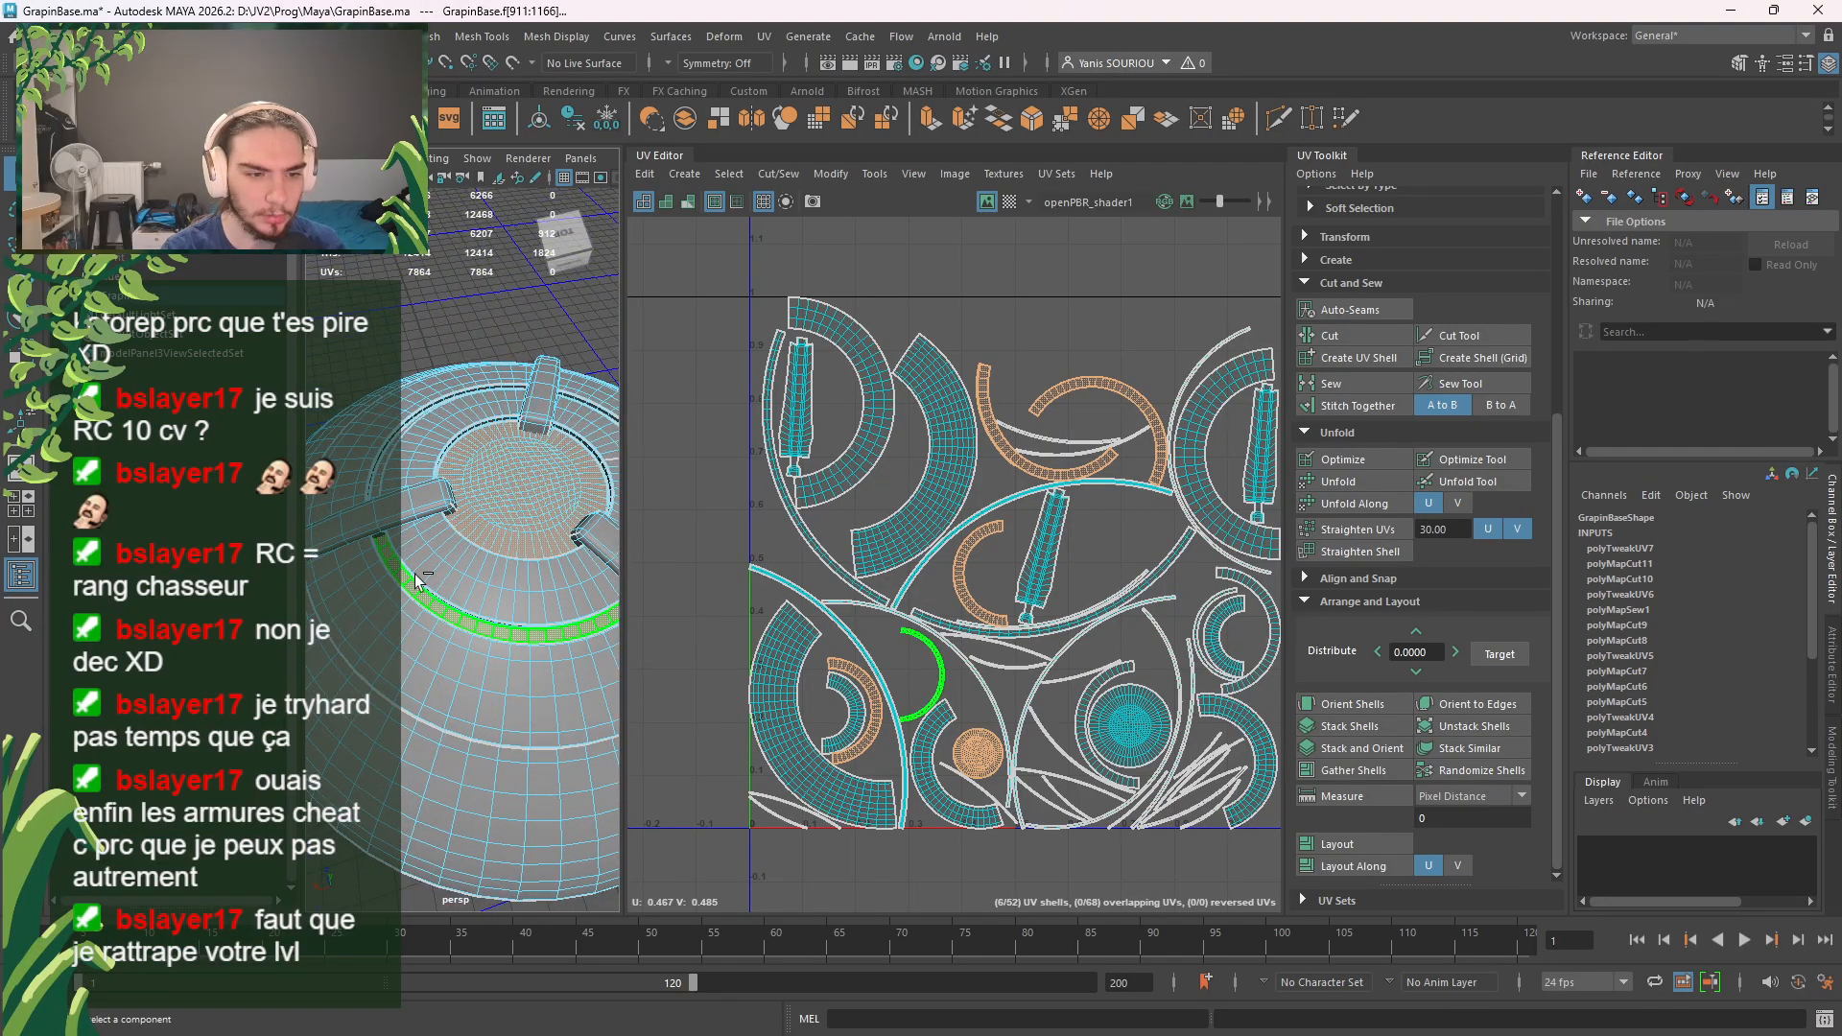
shift+click(381, 477)
shift+click(384, 480)
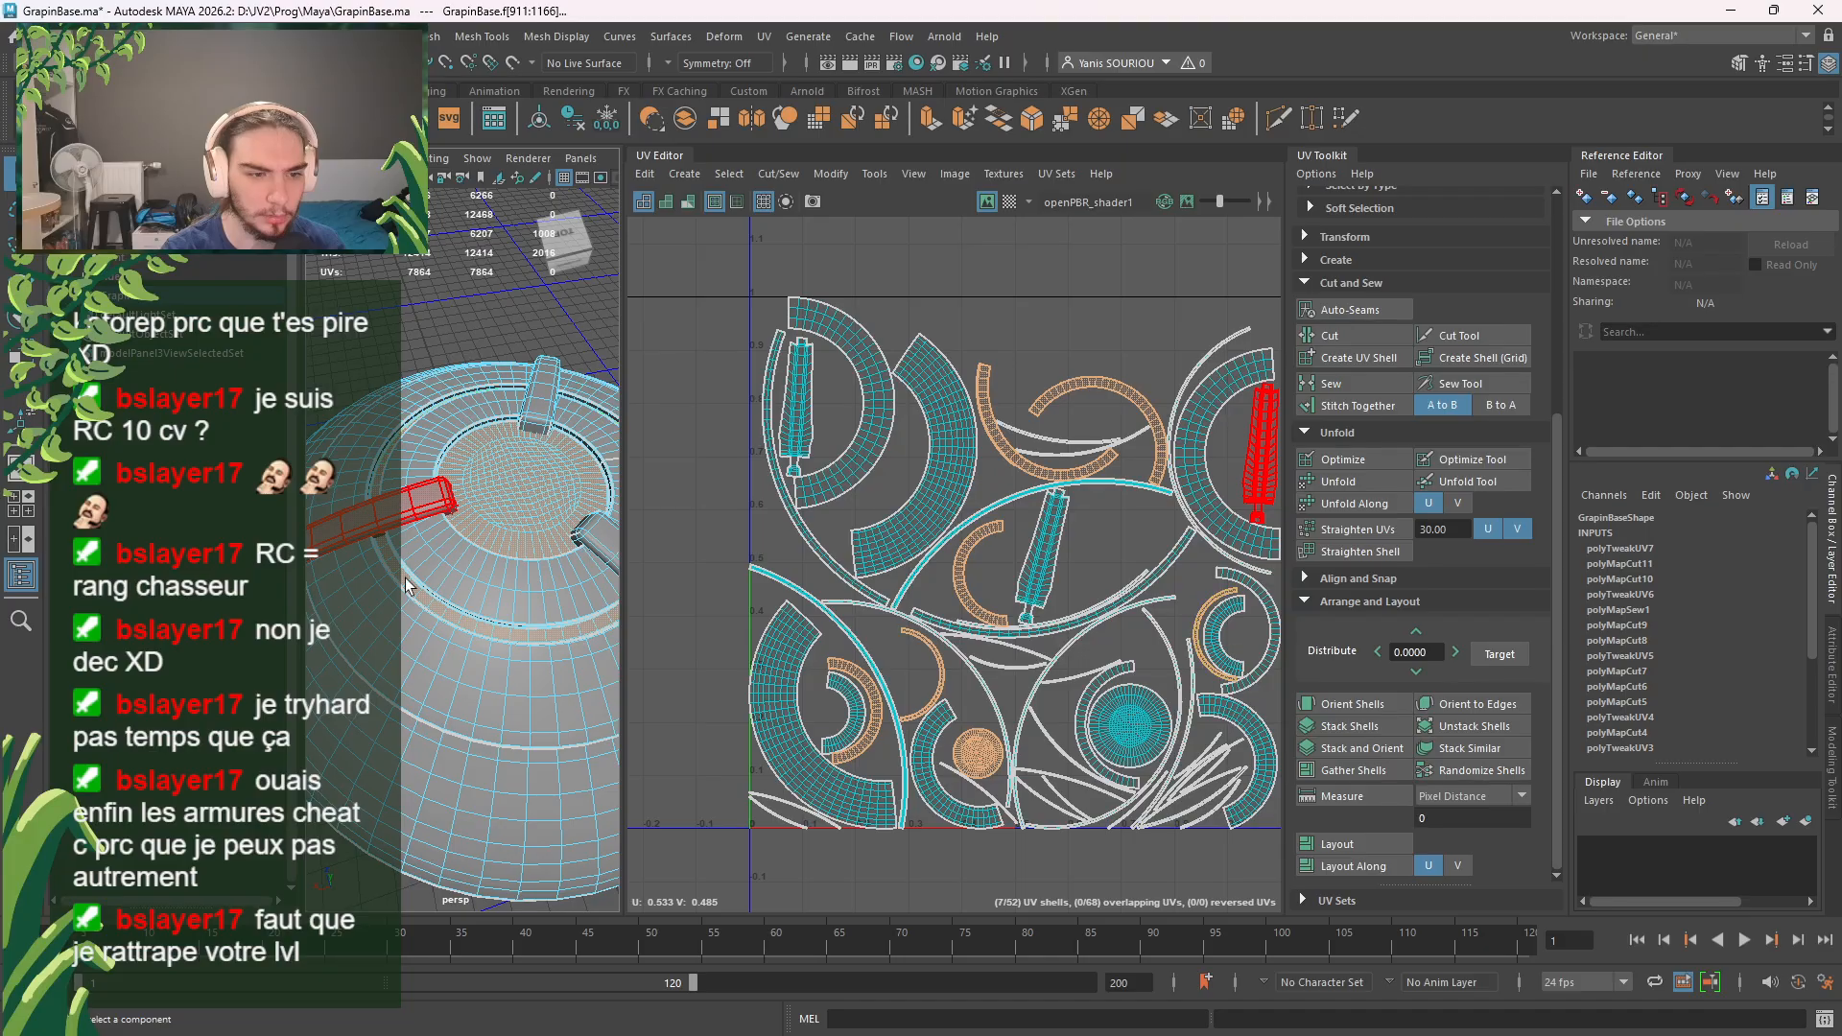
alt+drag(384, 479, 518, 624)
shift+click(470, 564)
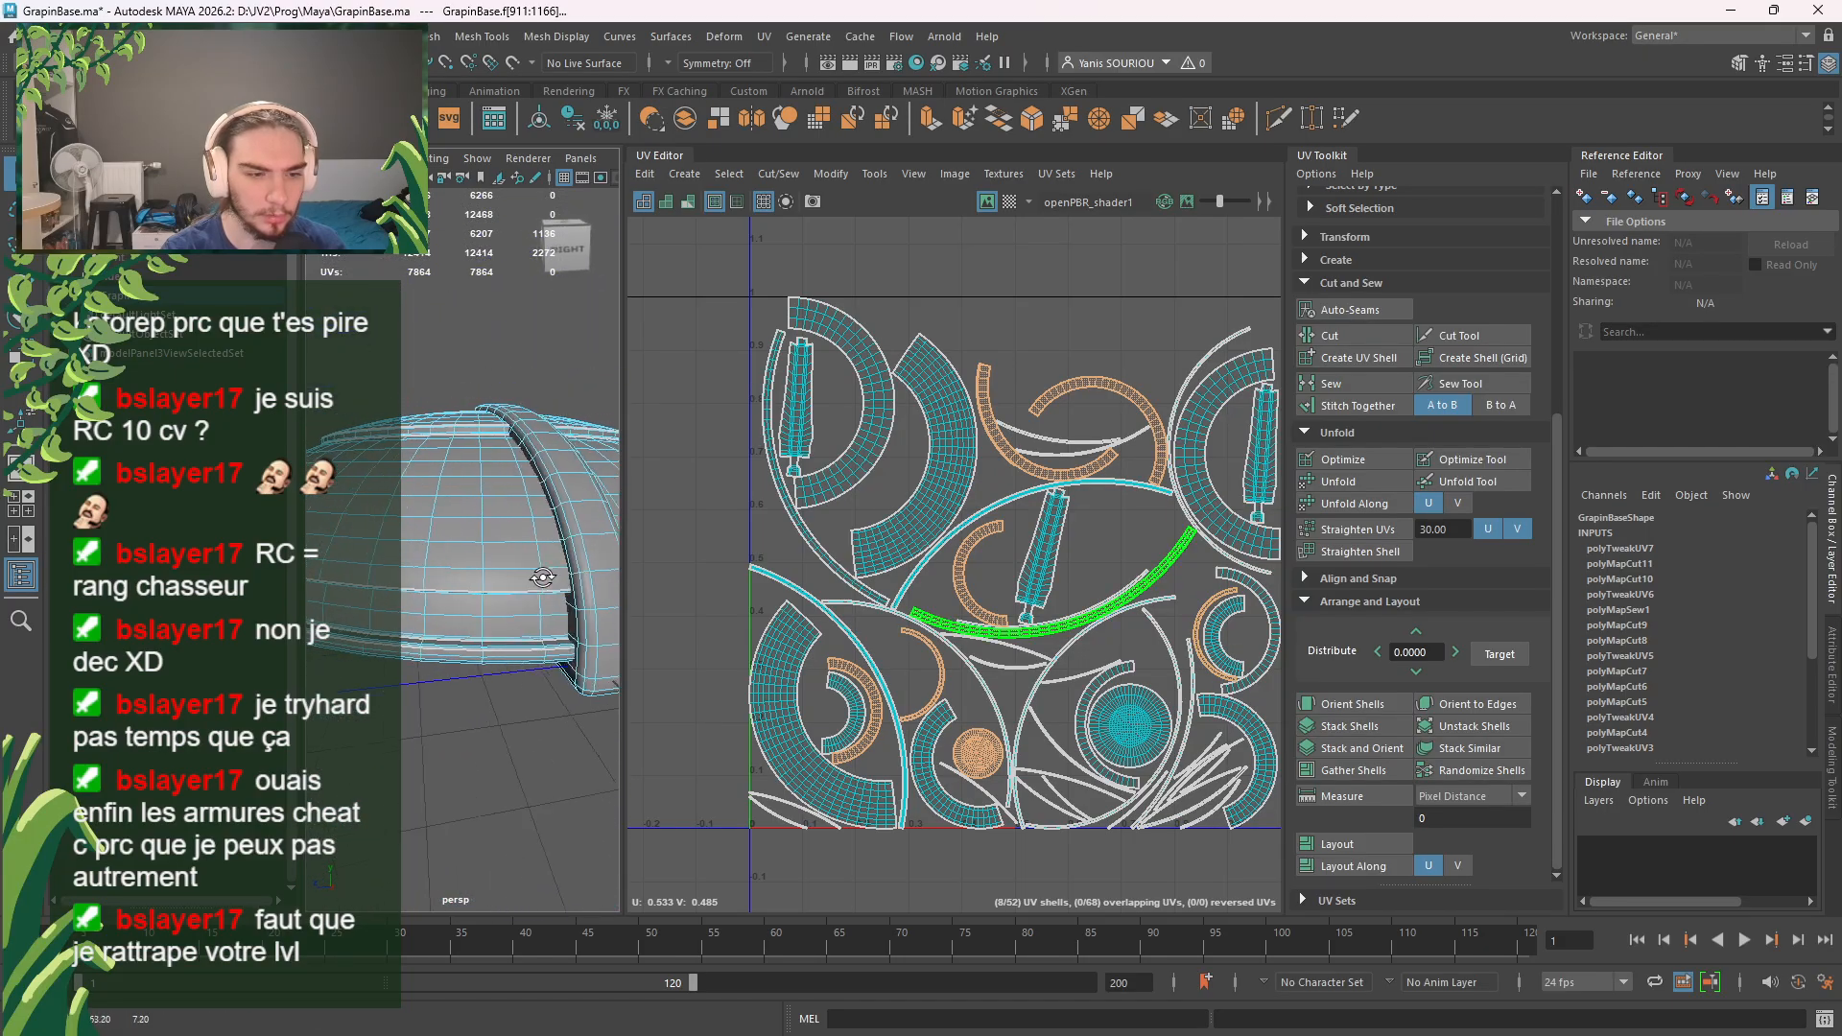
shift+click(523, 629)
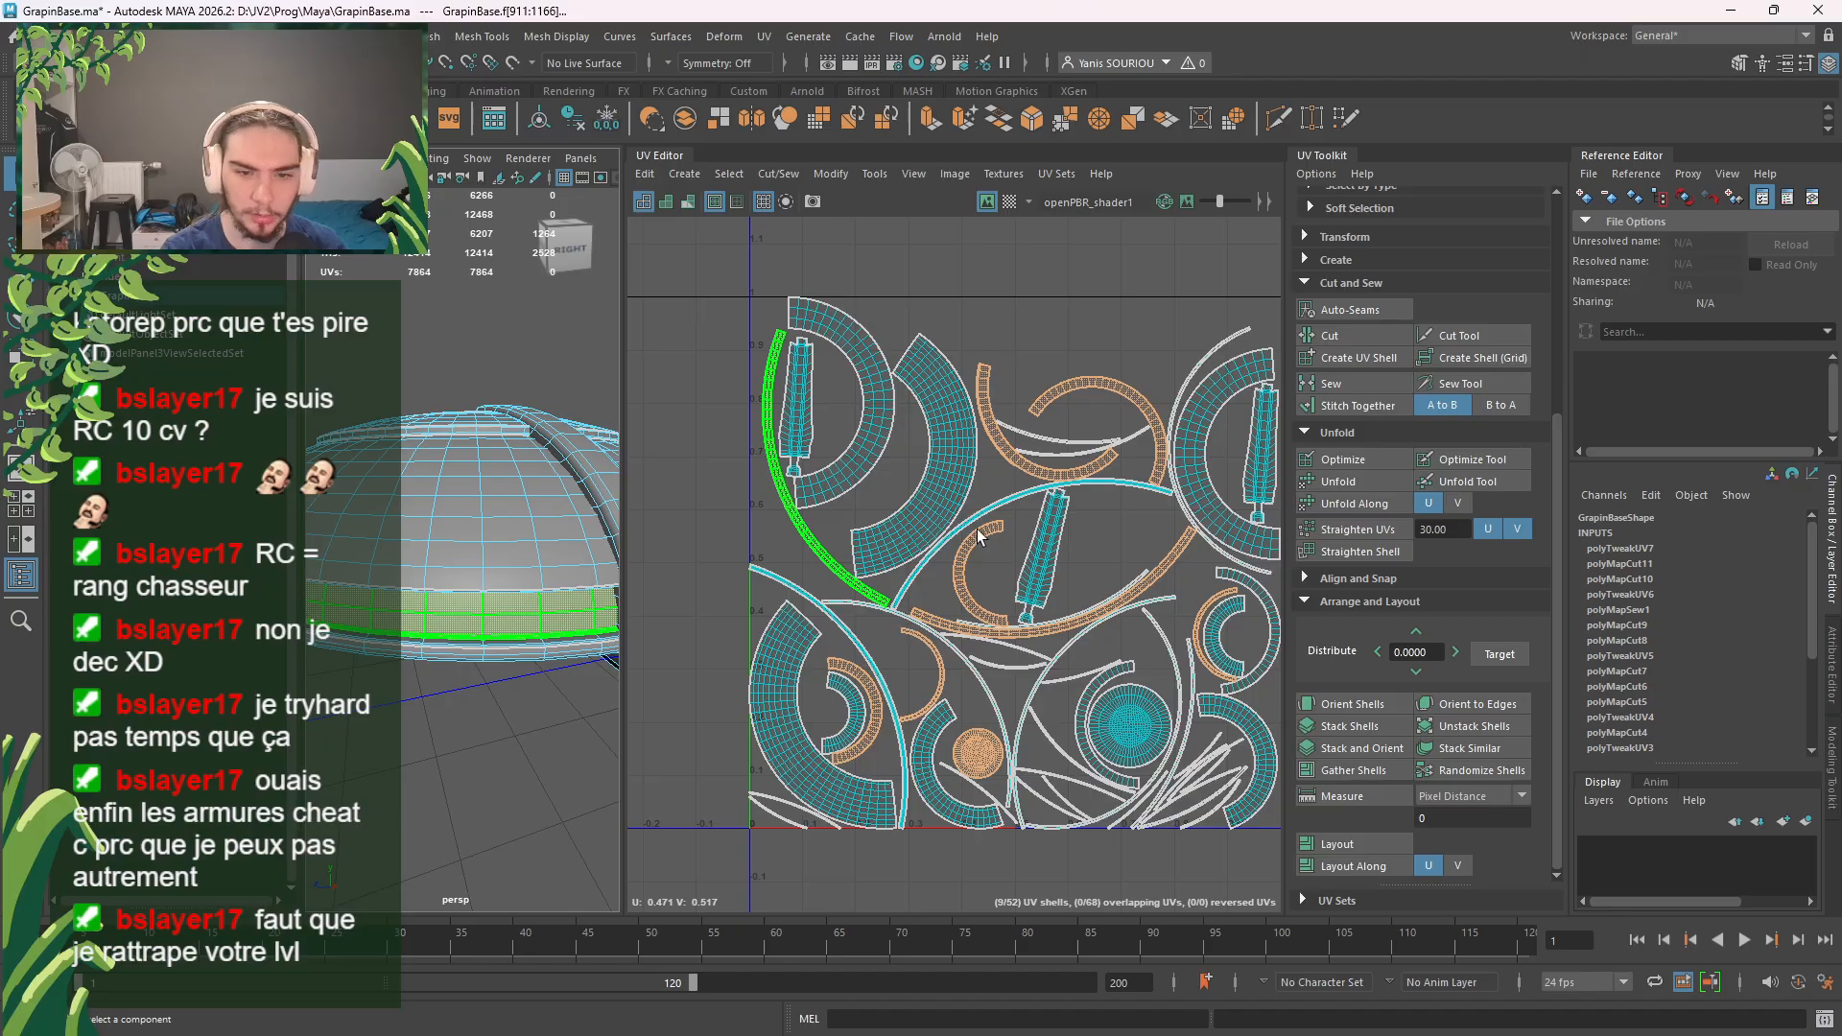
Step: Move the selected half-ring and cap shells up out of the UV tile and clear the selection
key(w)
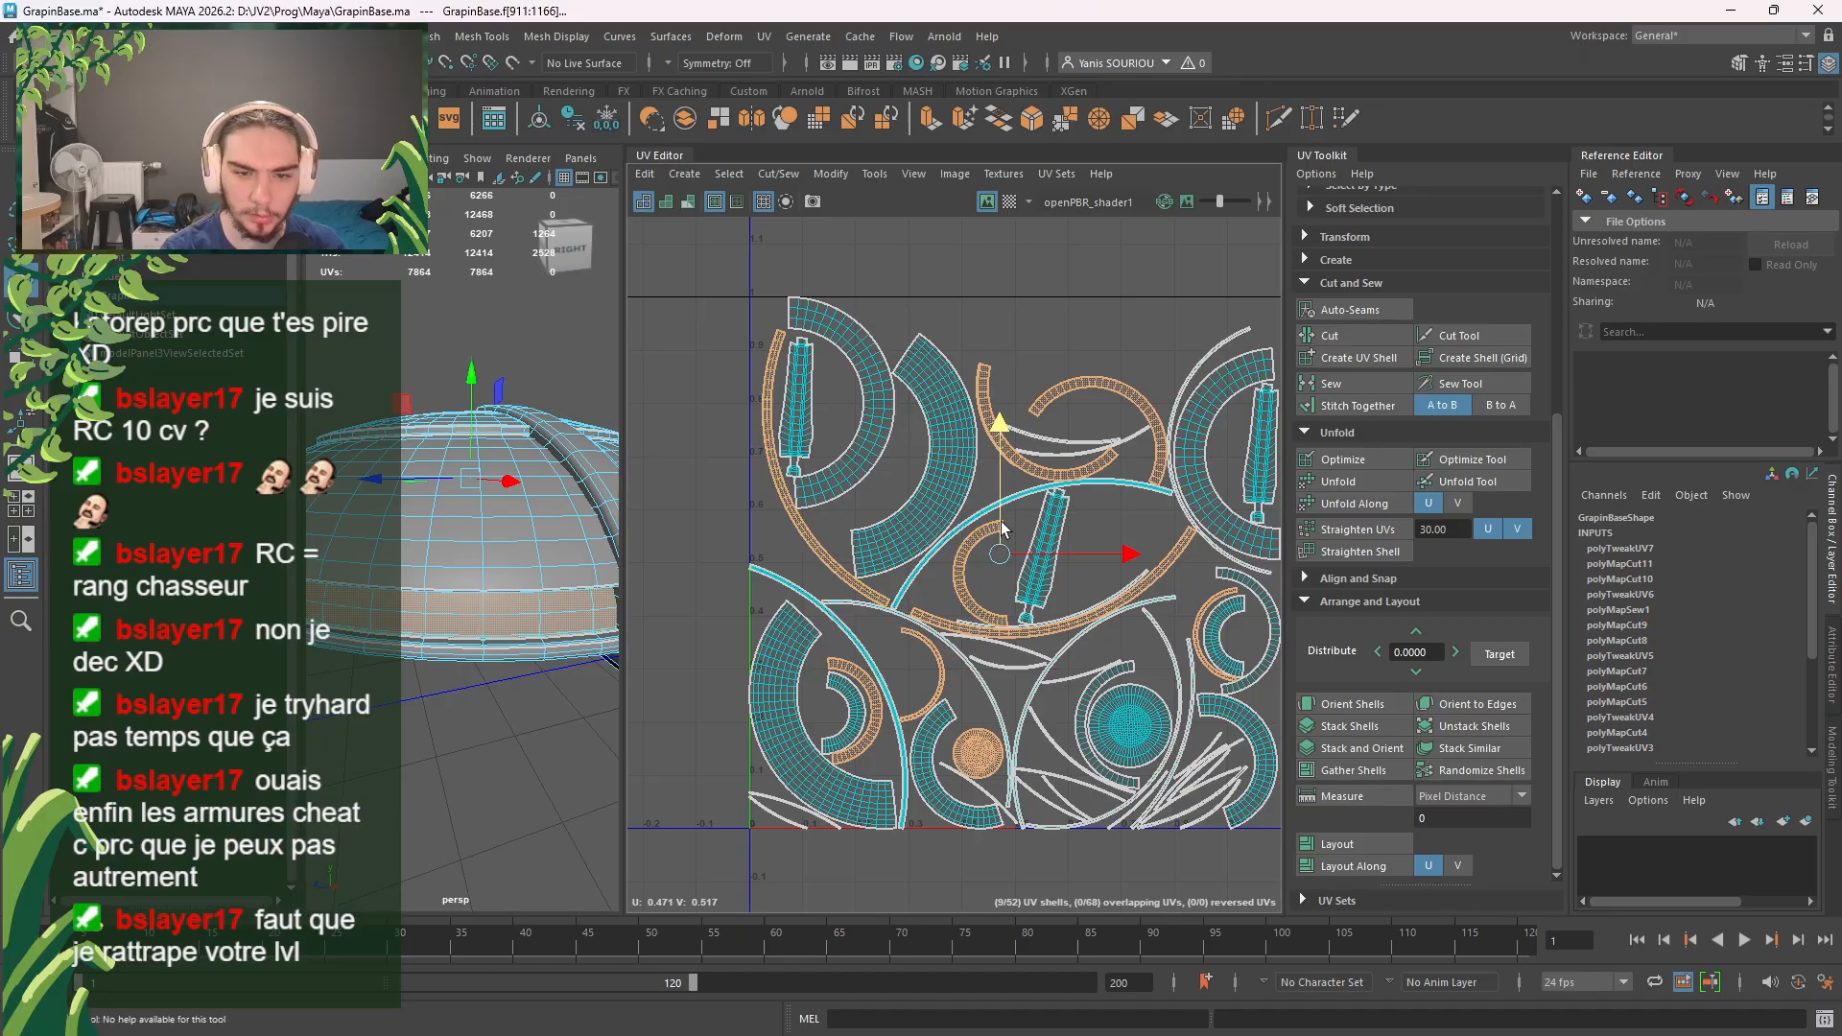
drag(1001, 528, 1030, 41)
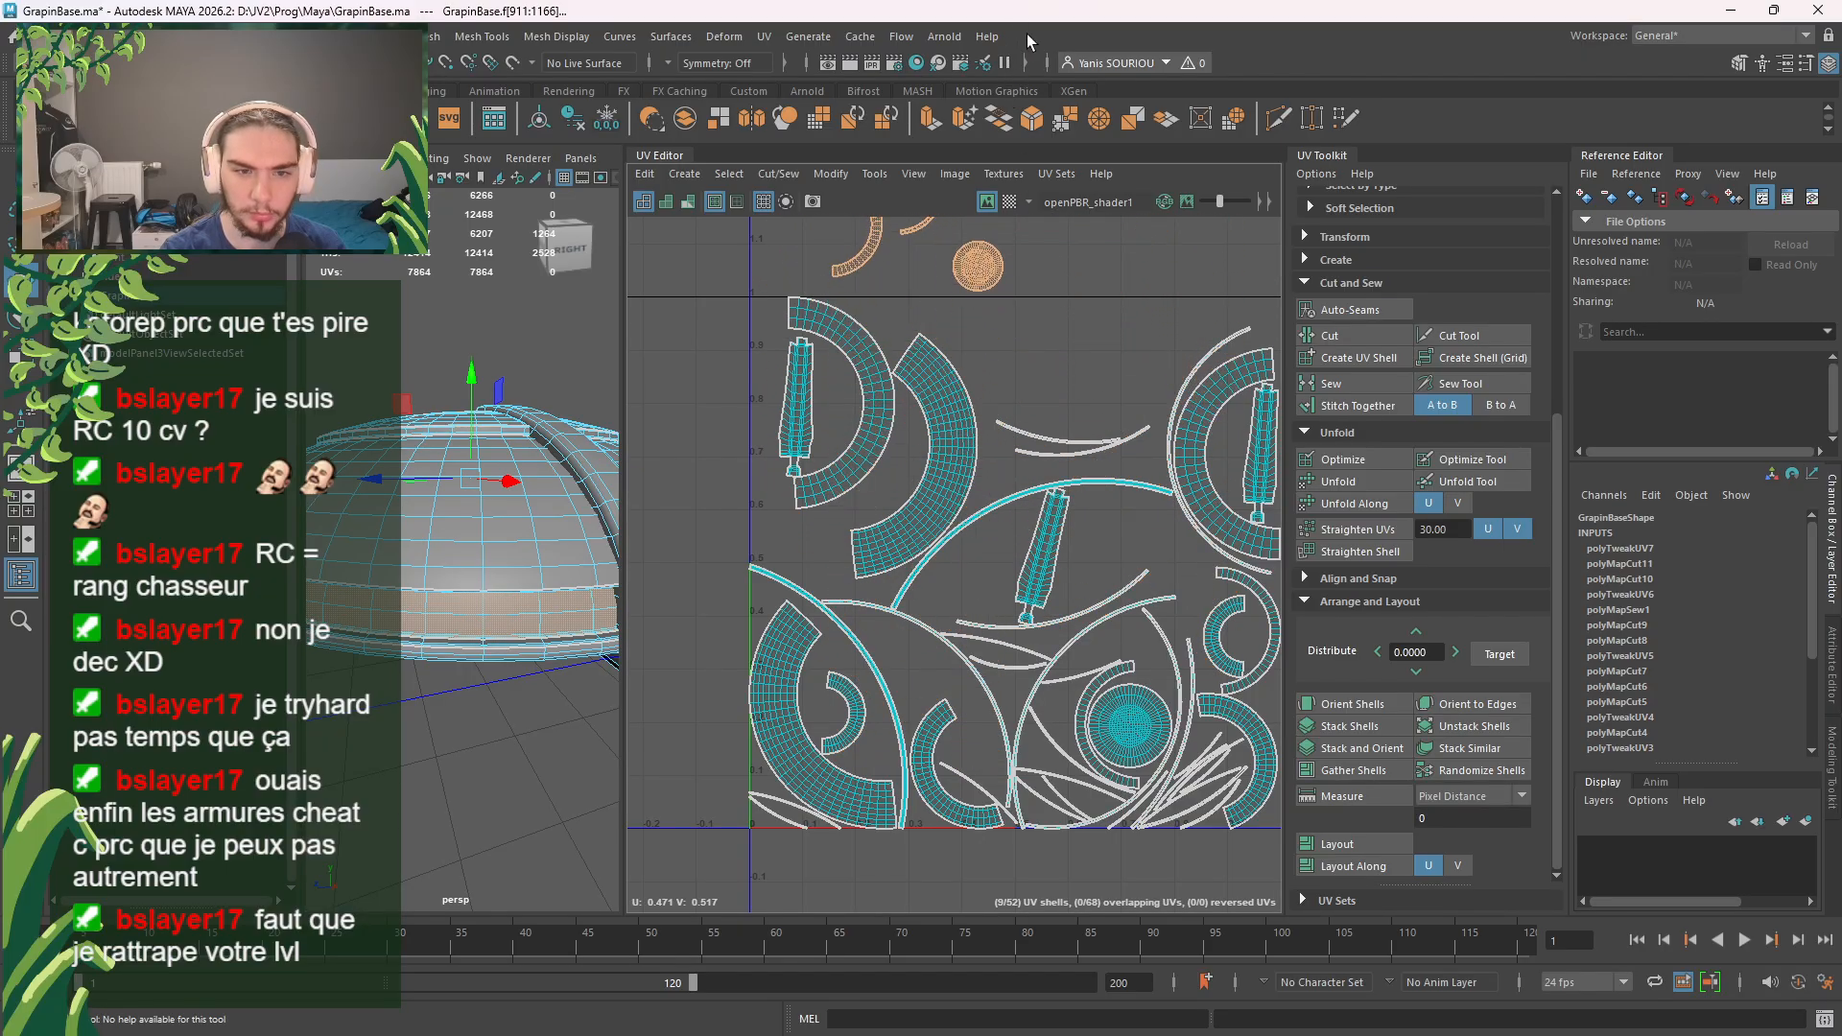
alt+middle_drag(999, 359, 975, 388)
scroll(961, 606, down, 3)
scroll(962, 606, up, 1)
scroll(1013, 581, up, 2)
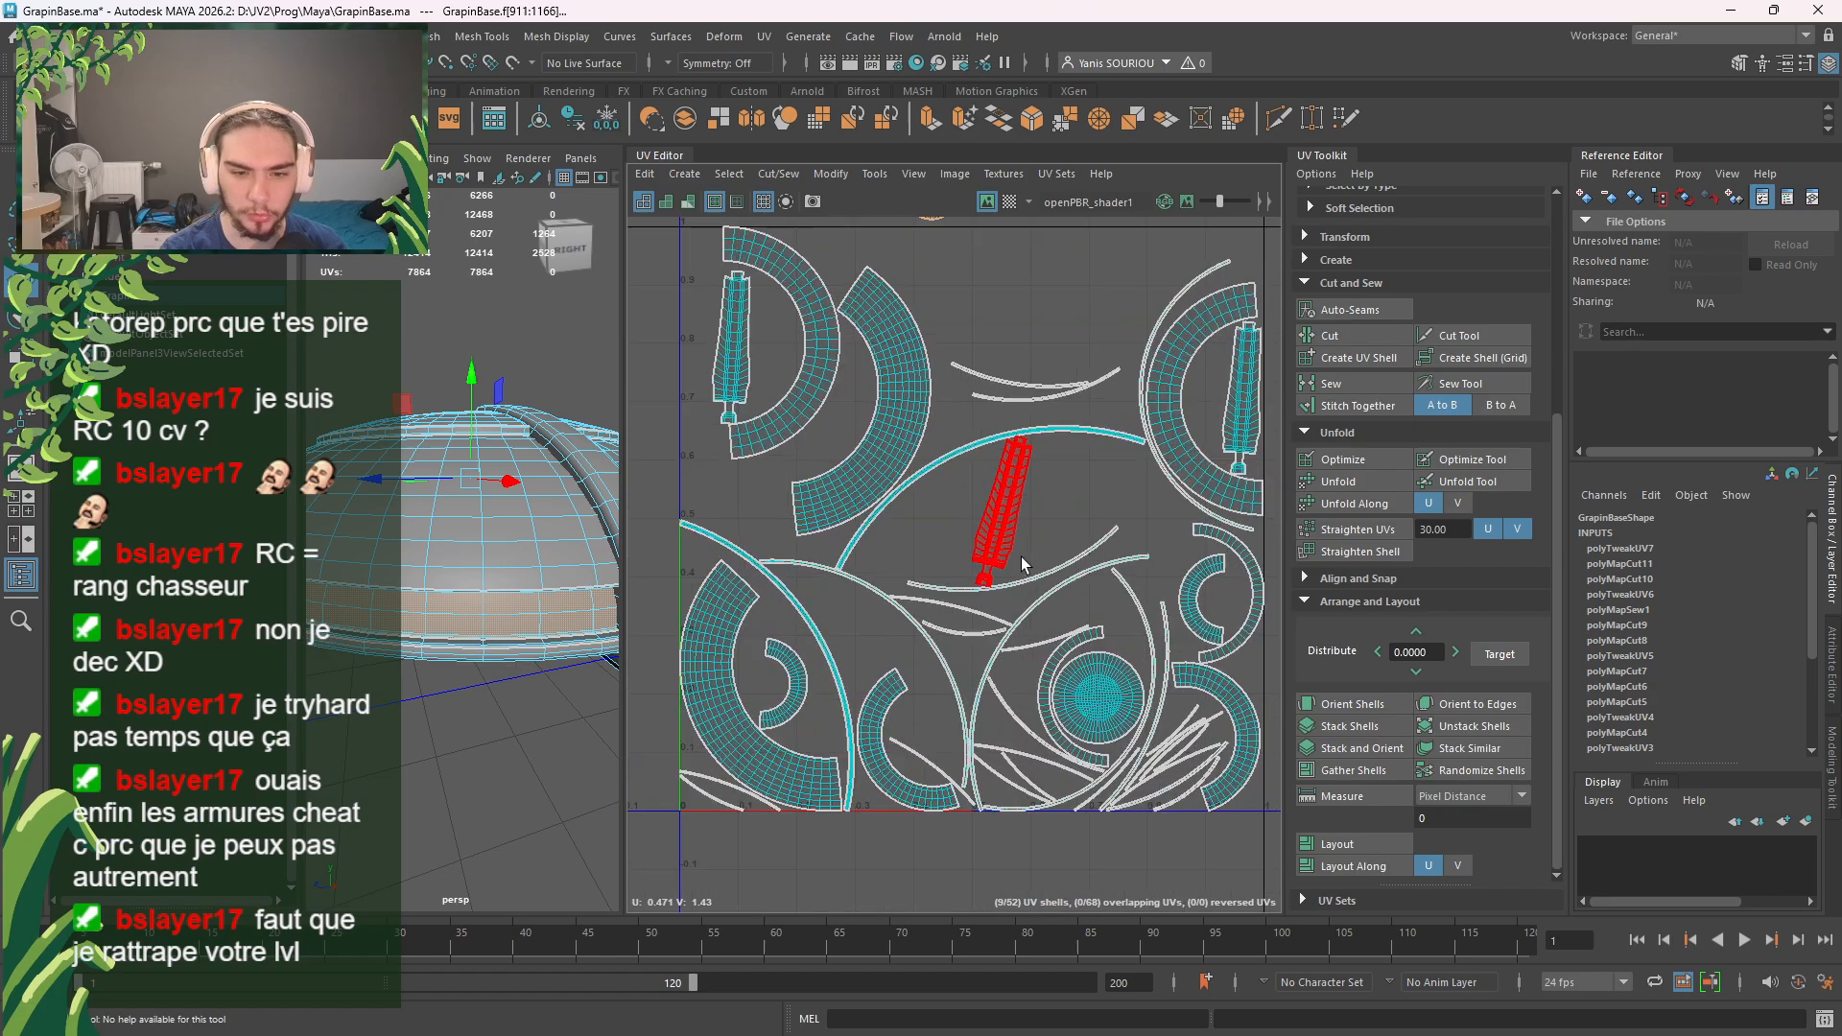
scroll(1050, 514, down, 2)
click(1049, 514)
Step: Select all the shells left inside the UV tile, then optimize and unfold them, including along U
right_drag(1050, 515, 1007, 497)
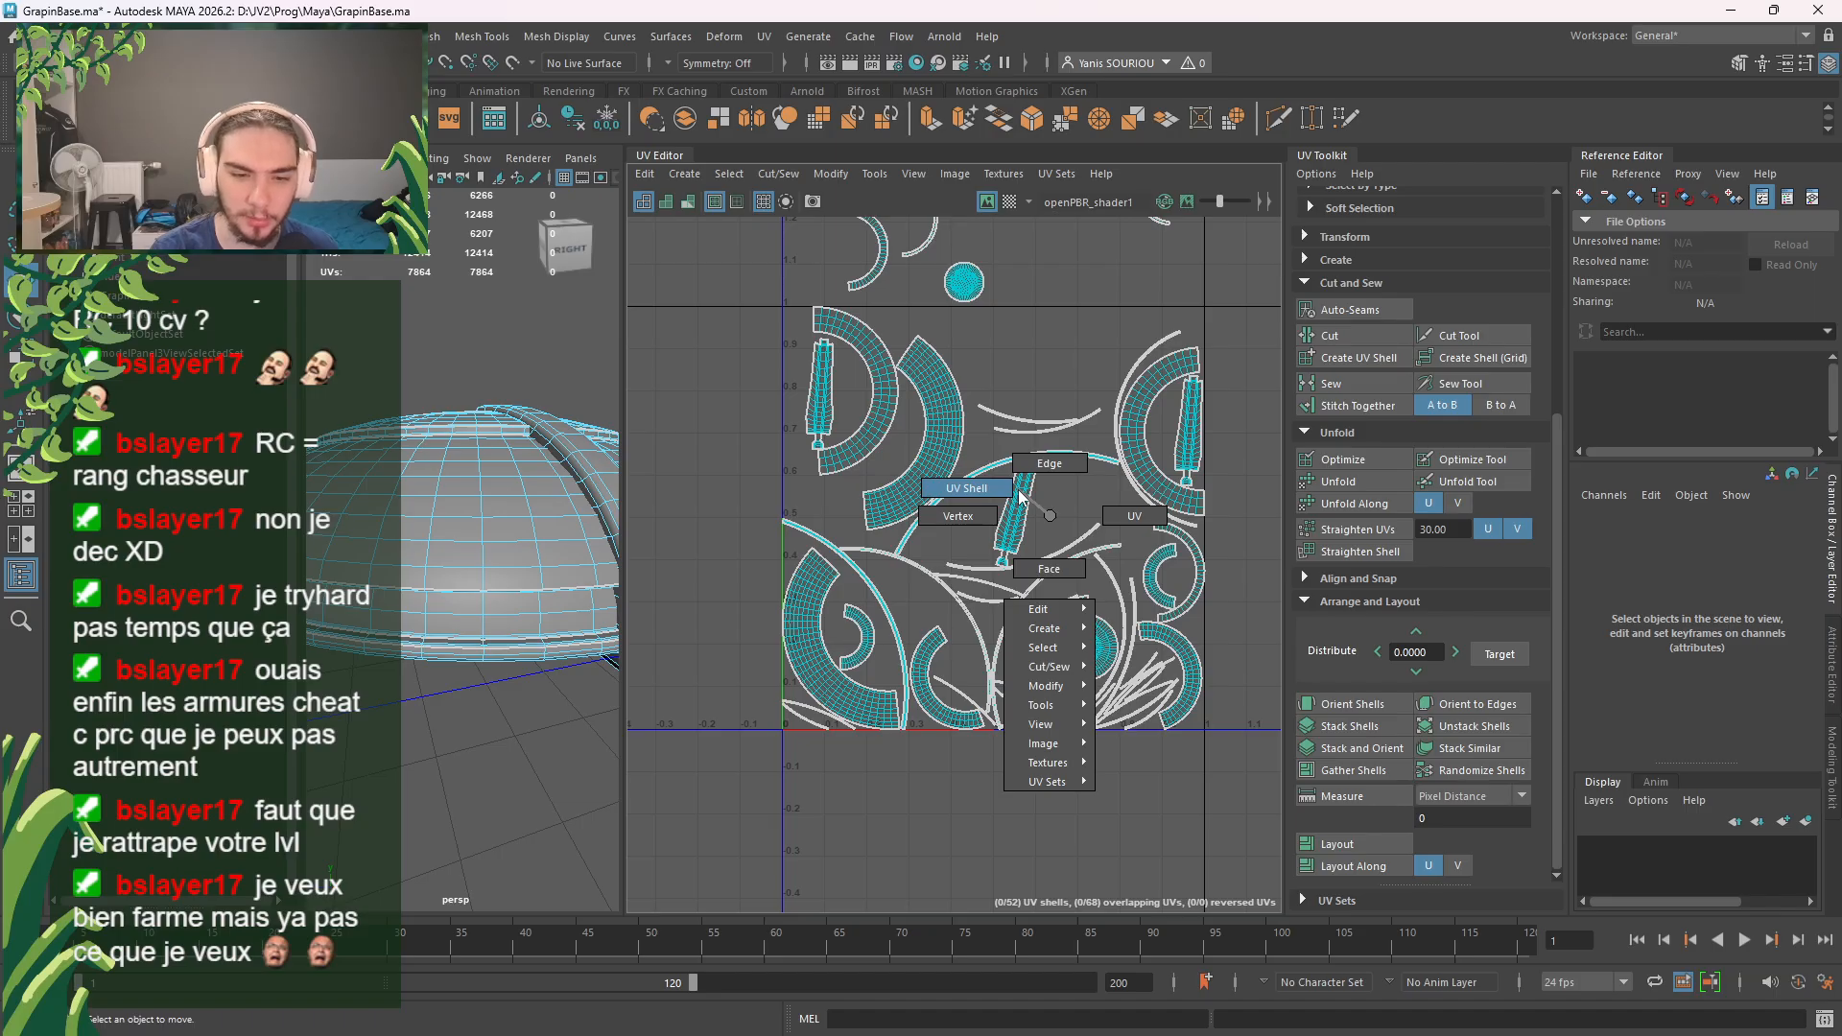
right_drag(1020, 491, 995, 483)
drag(1234, 350, 722, 772)
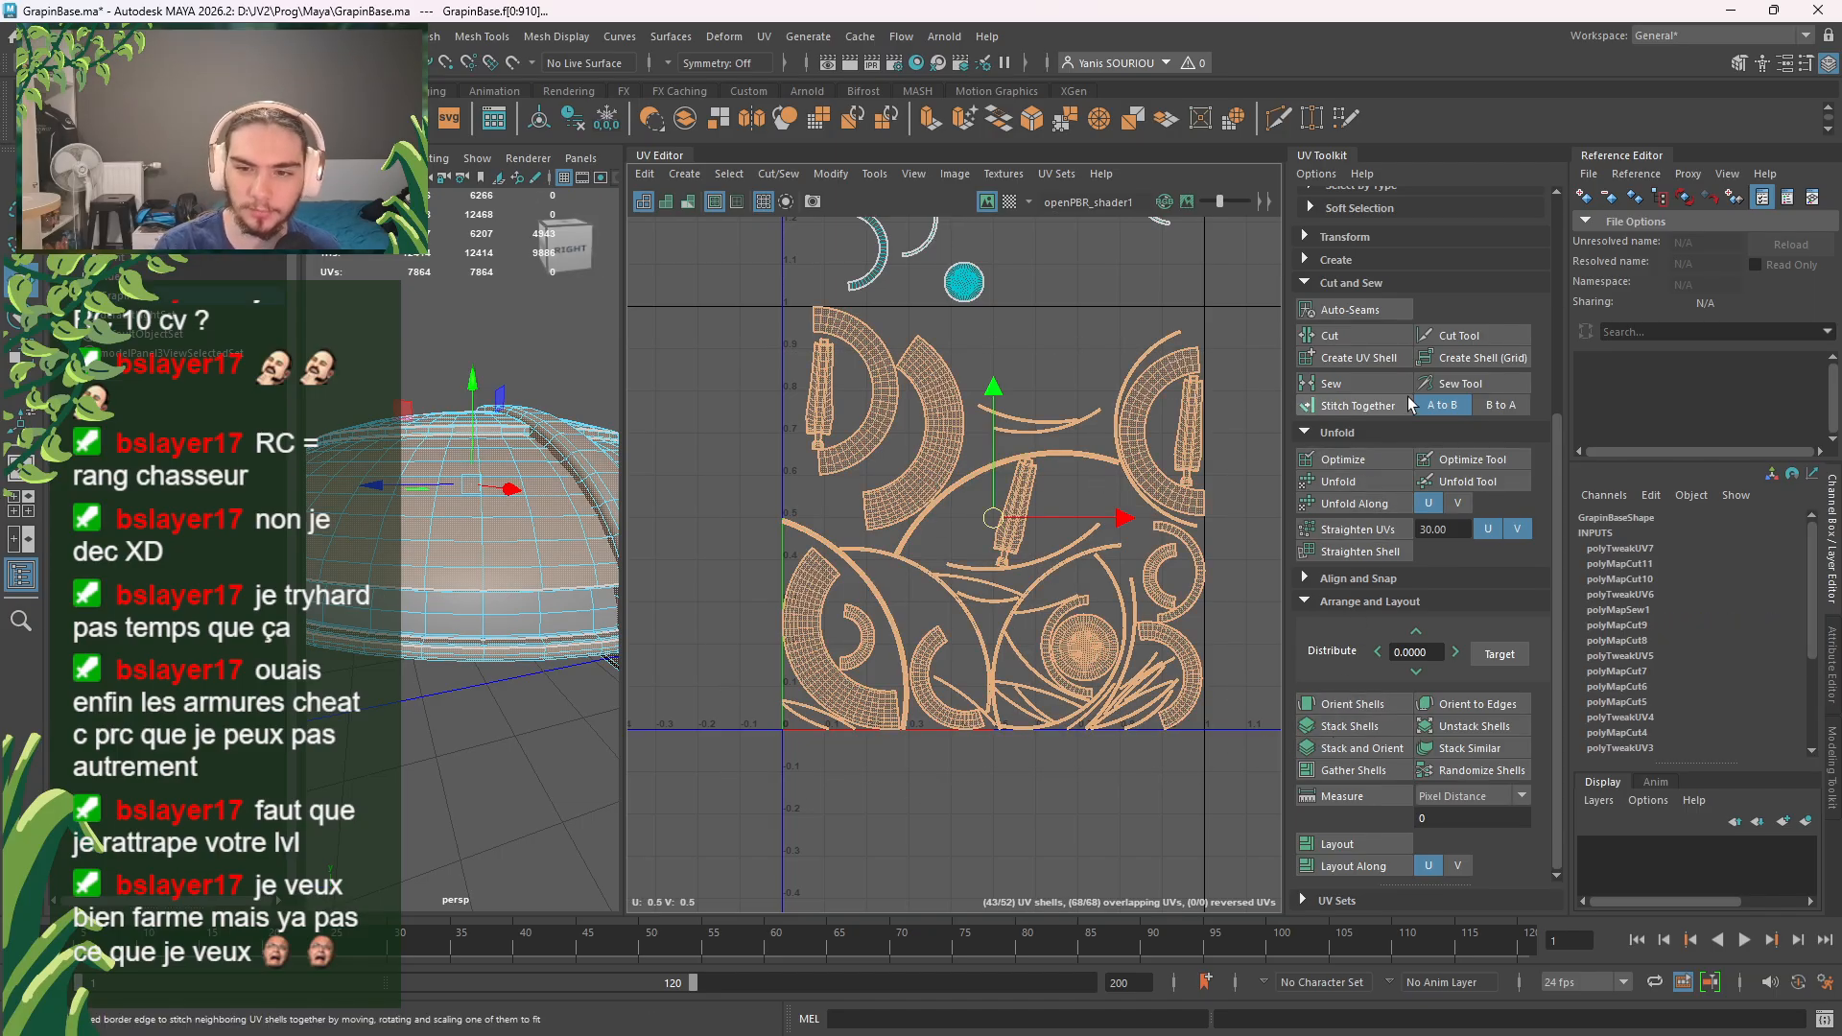
click(1370, 476)
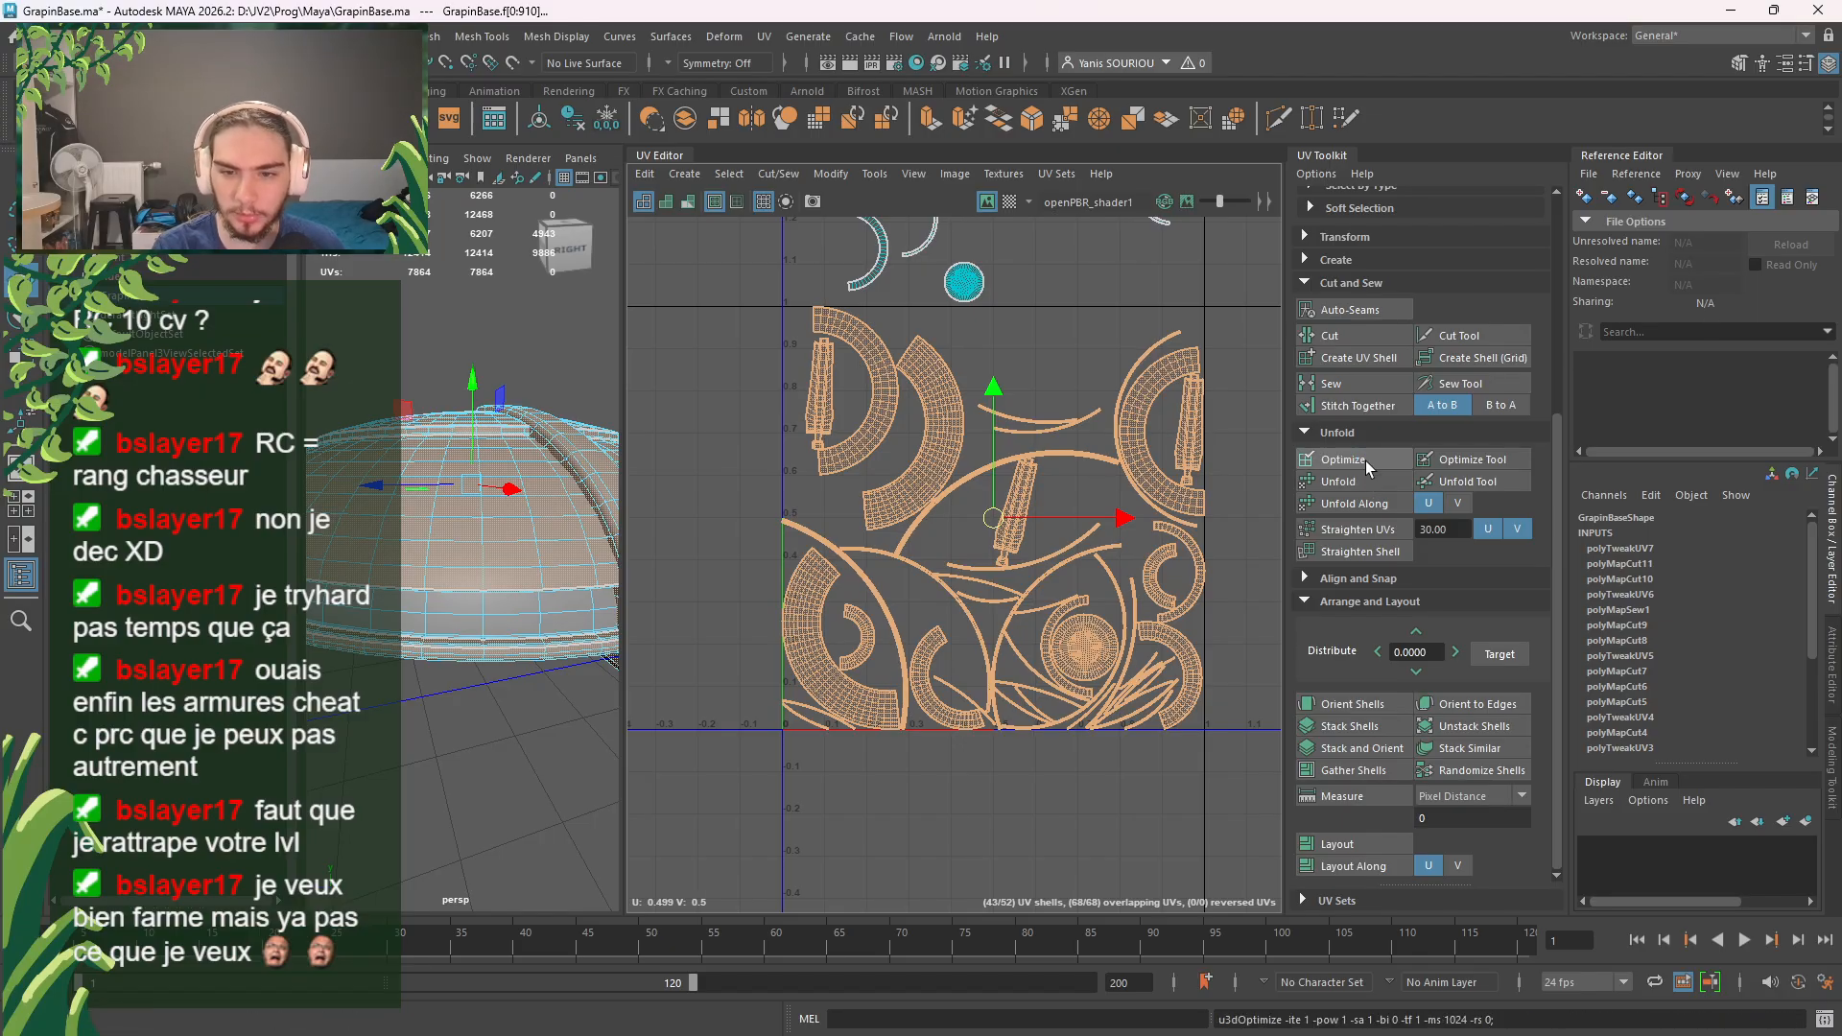
click(1339, 483)
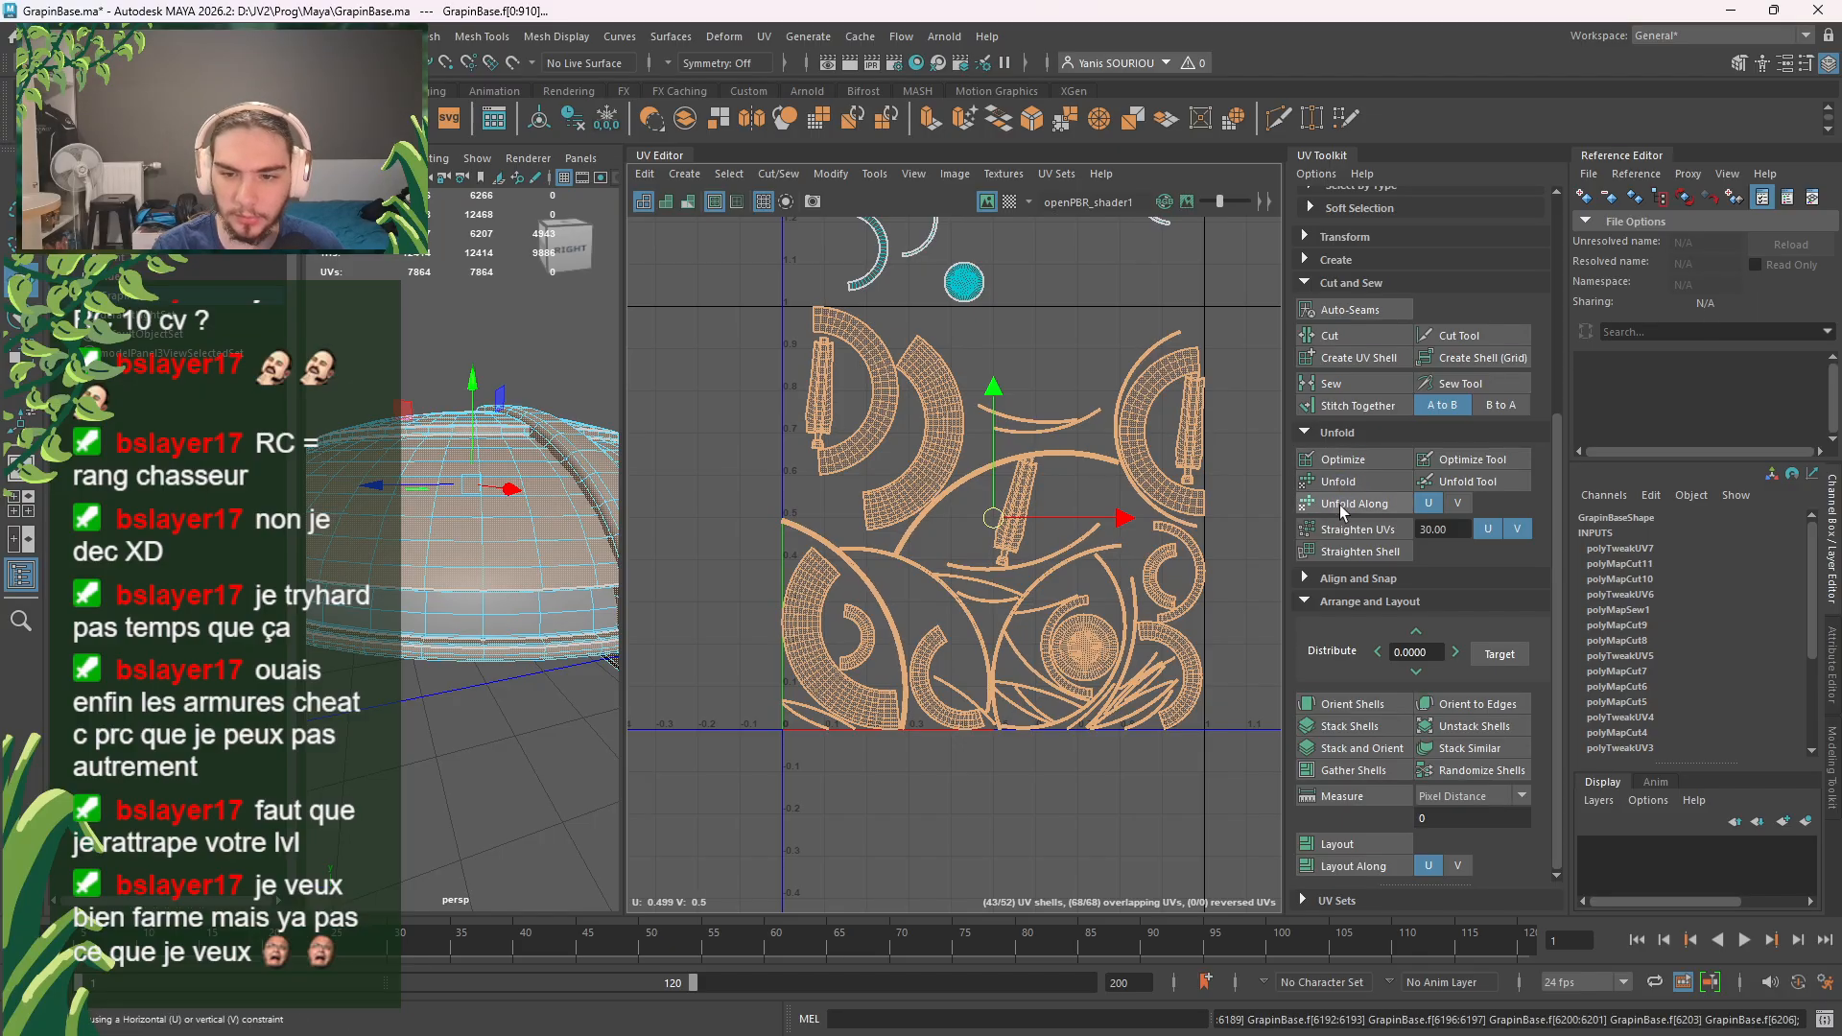
click(1339, 505)
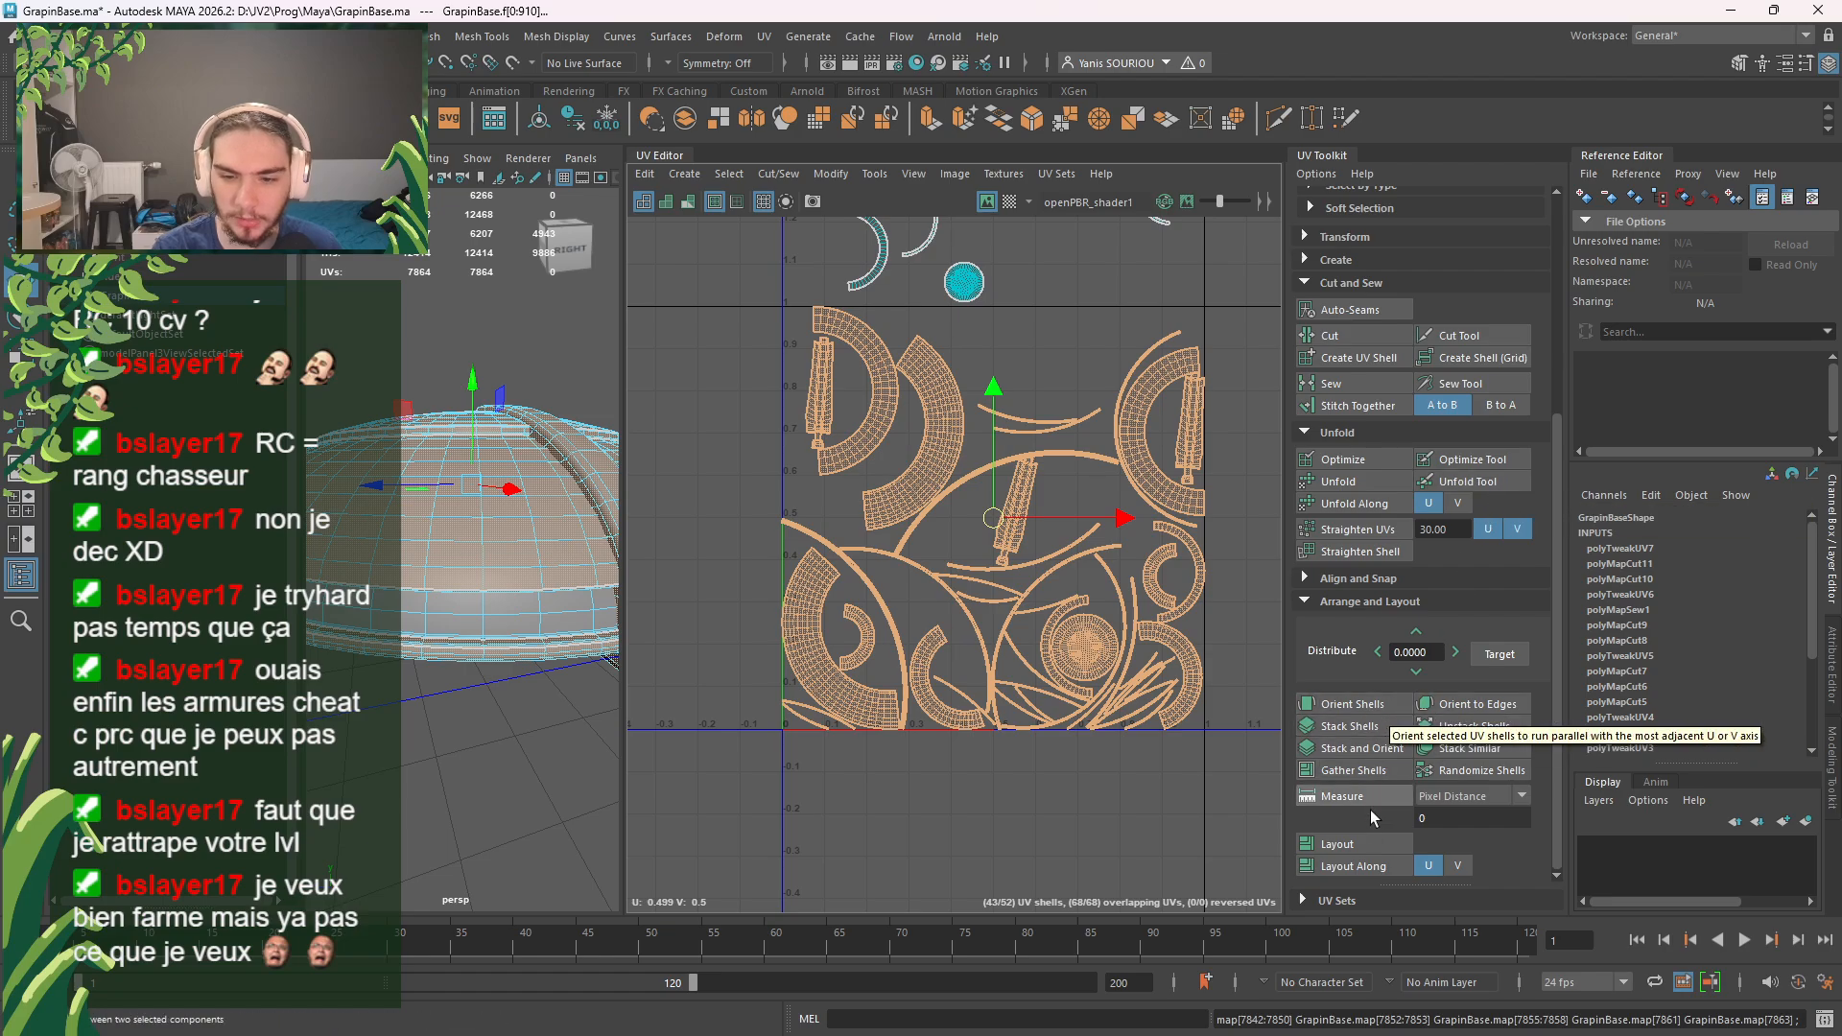
Step: Lay out the selected shells in the UV tile
click(1362, 842)
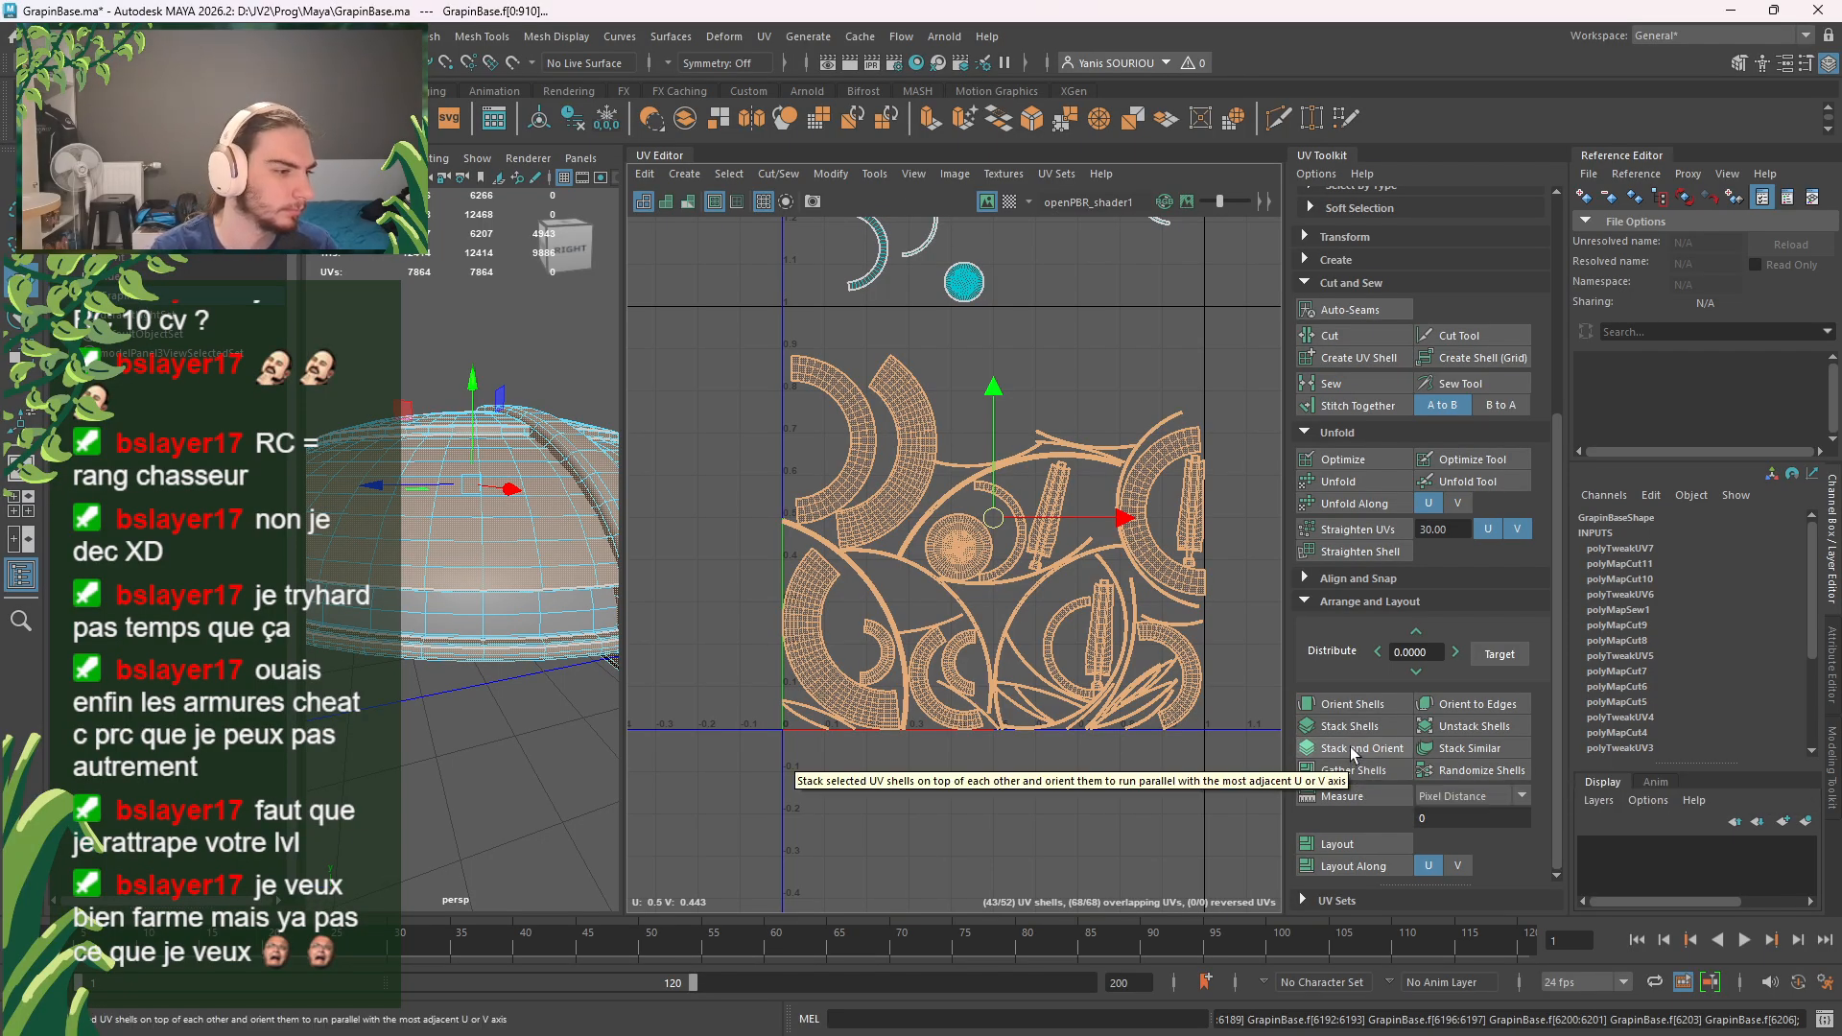
scroll(1083, 565, up, 4)
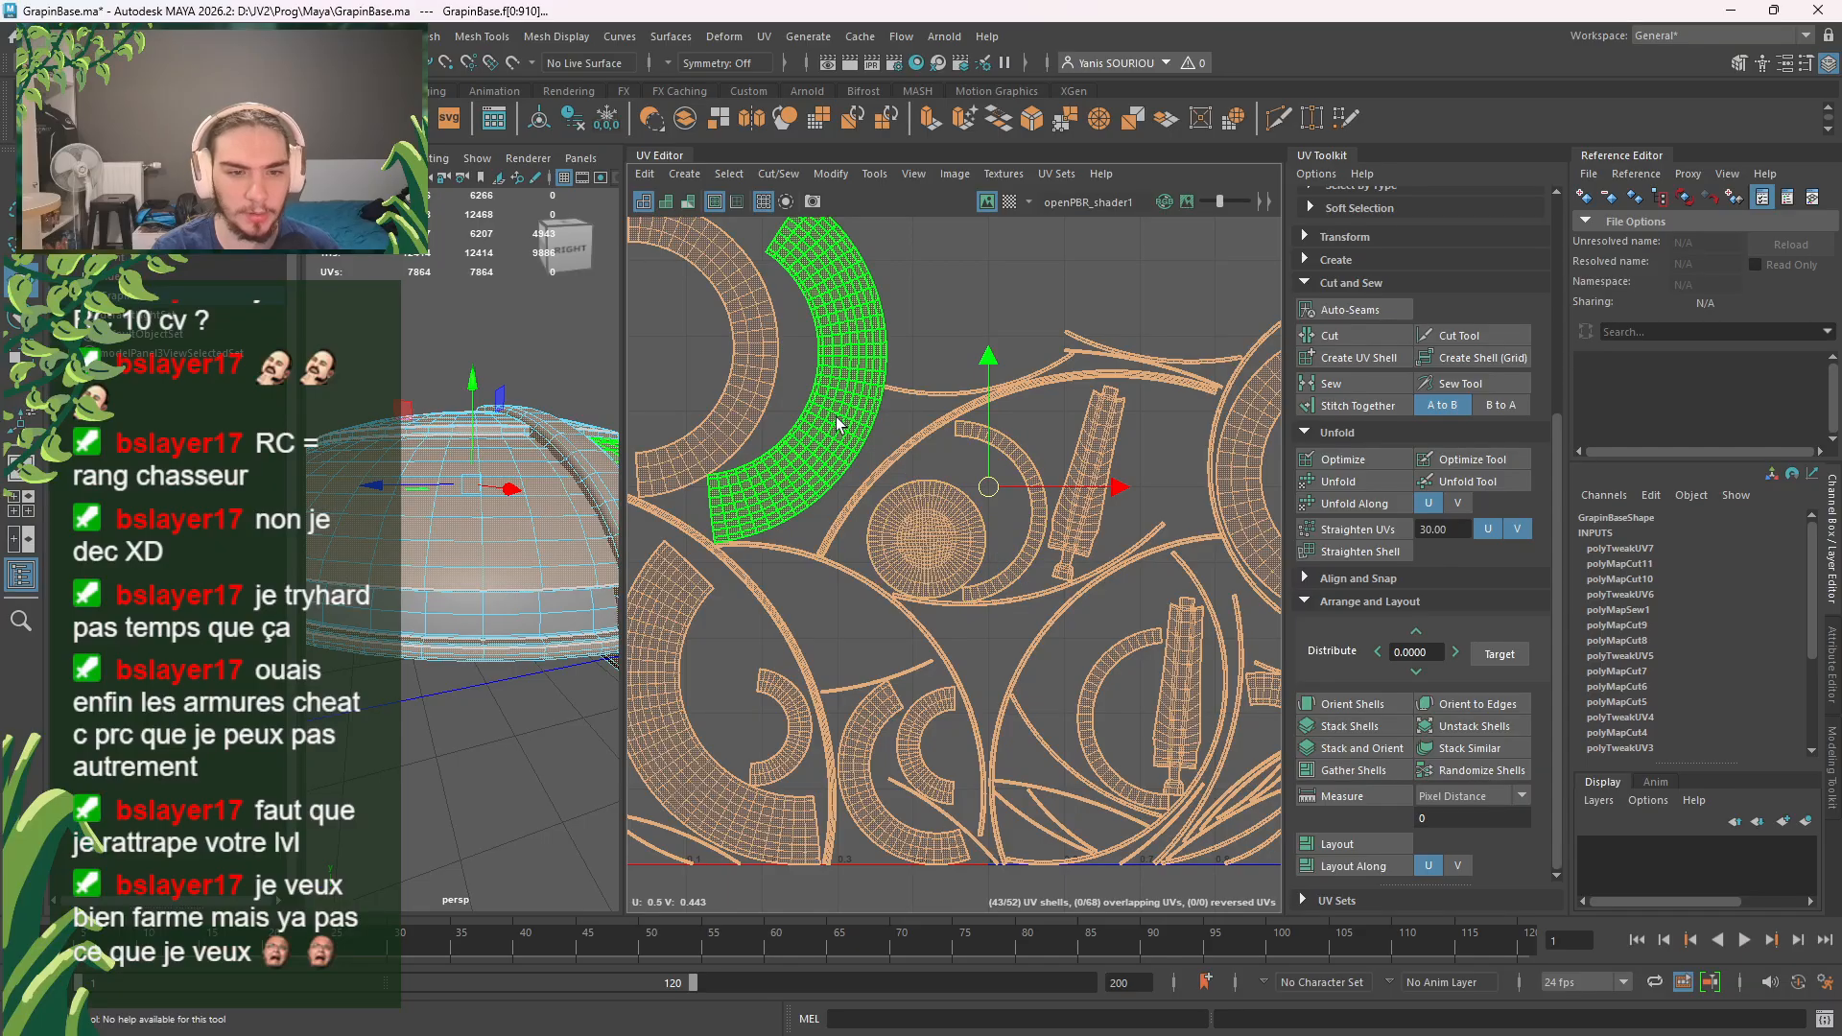
alt+middle_drag(943, 344, 888, 357)
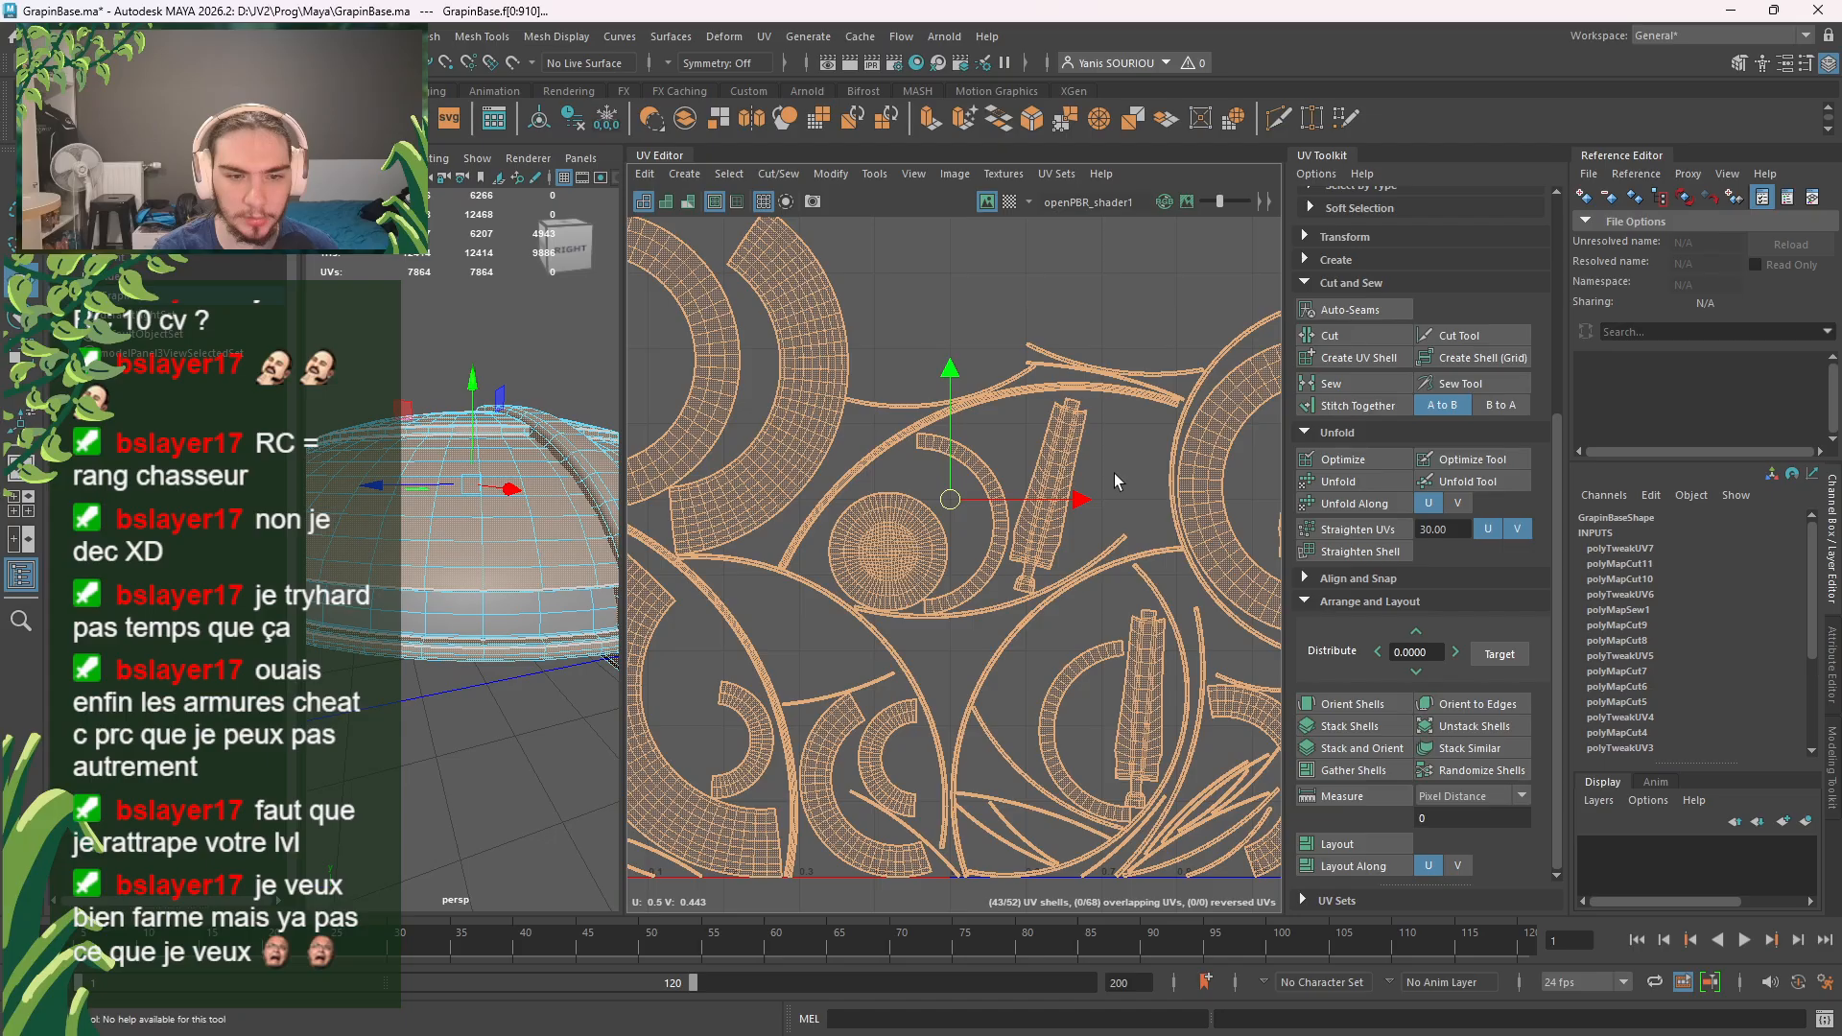
Step: Select the three long strap shells and move them up toward the shells above the UV tile
click(1114, 474)
click(1059, 491)
shift+click(1133, 682)
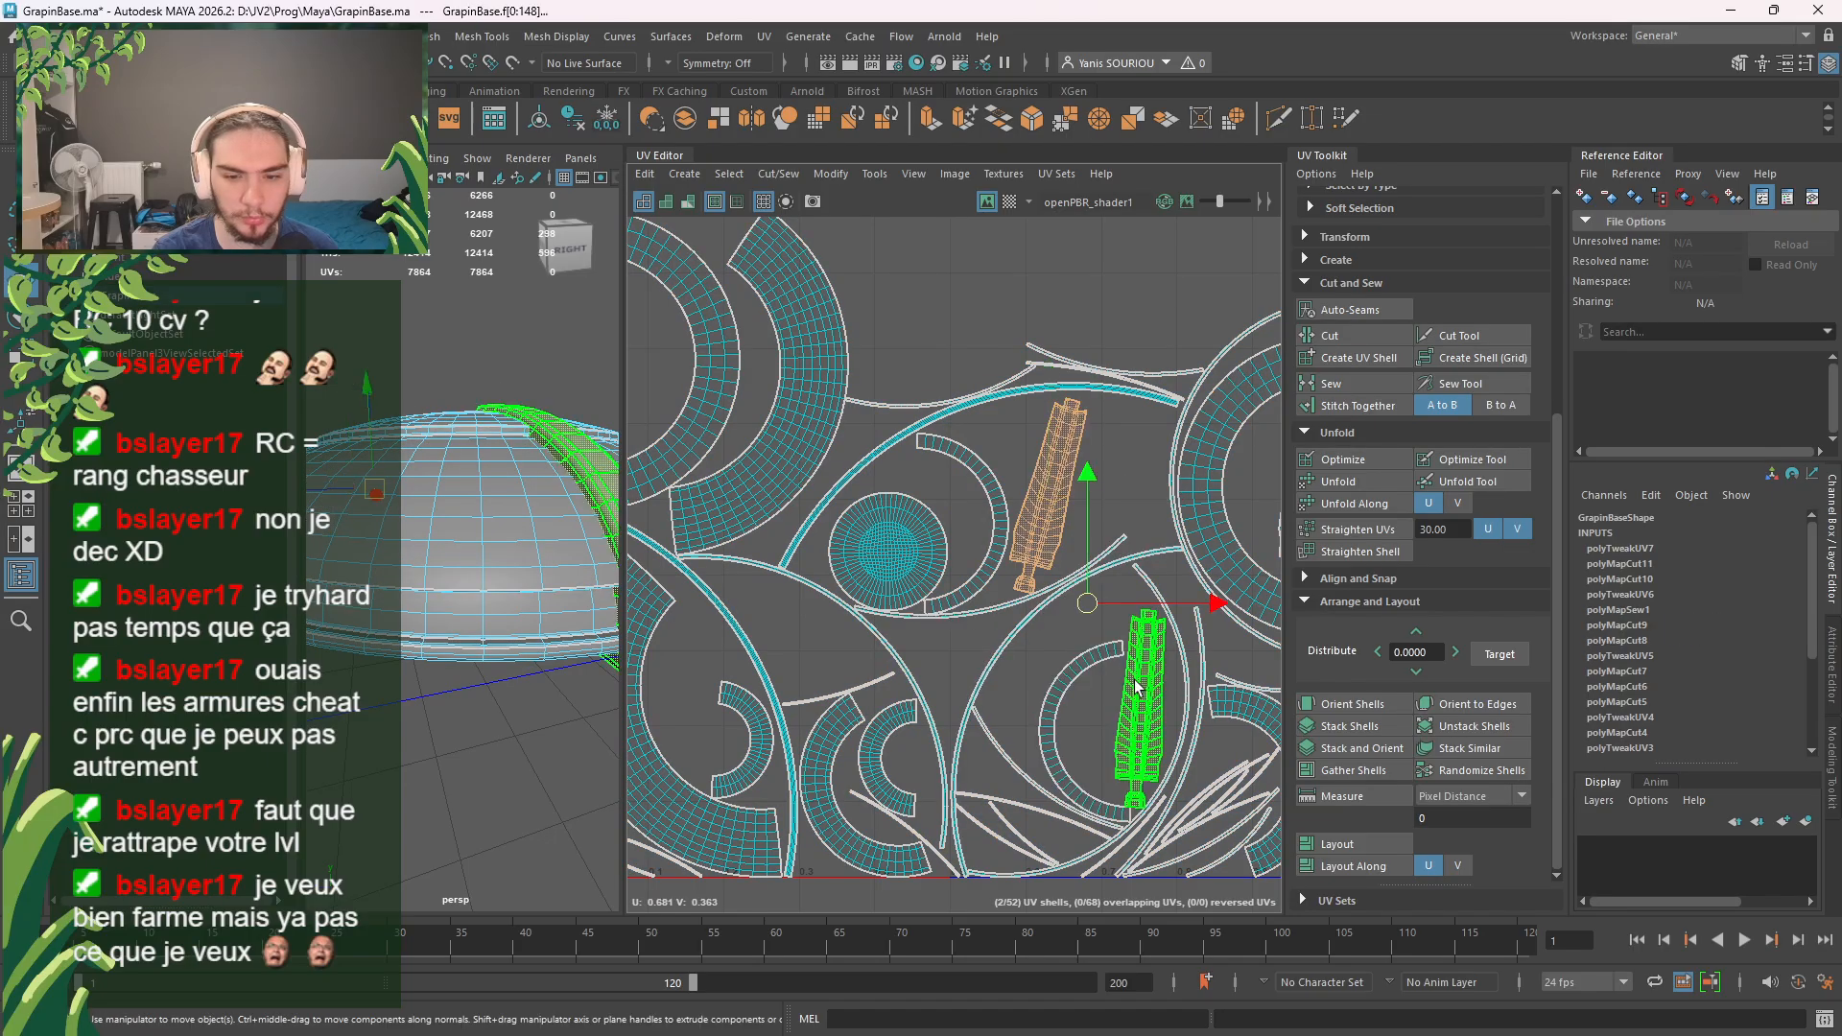
scroll(1136, 684, down, 3)
alt+middle_drag(1139, 570, 1024, 615)
shift+click(1144, 611)
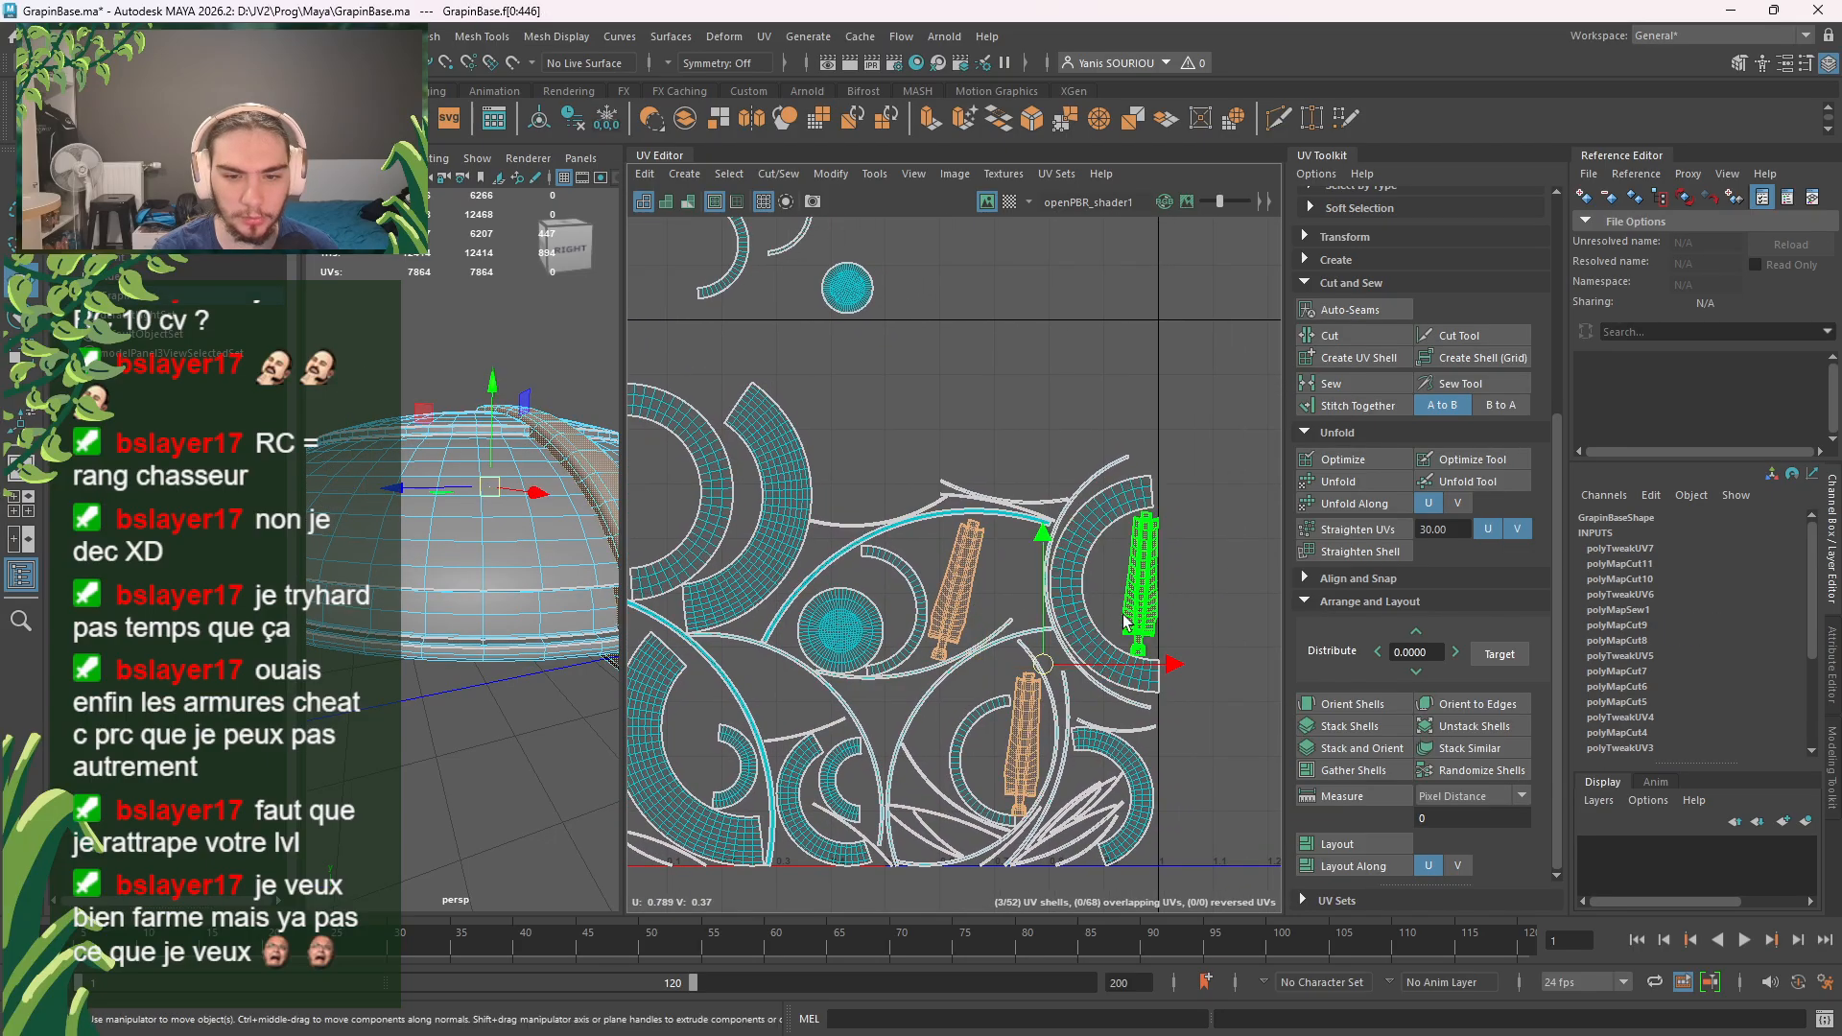
drag(1057, 555, 1062, 281)
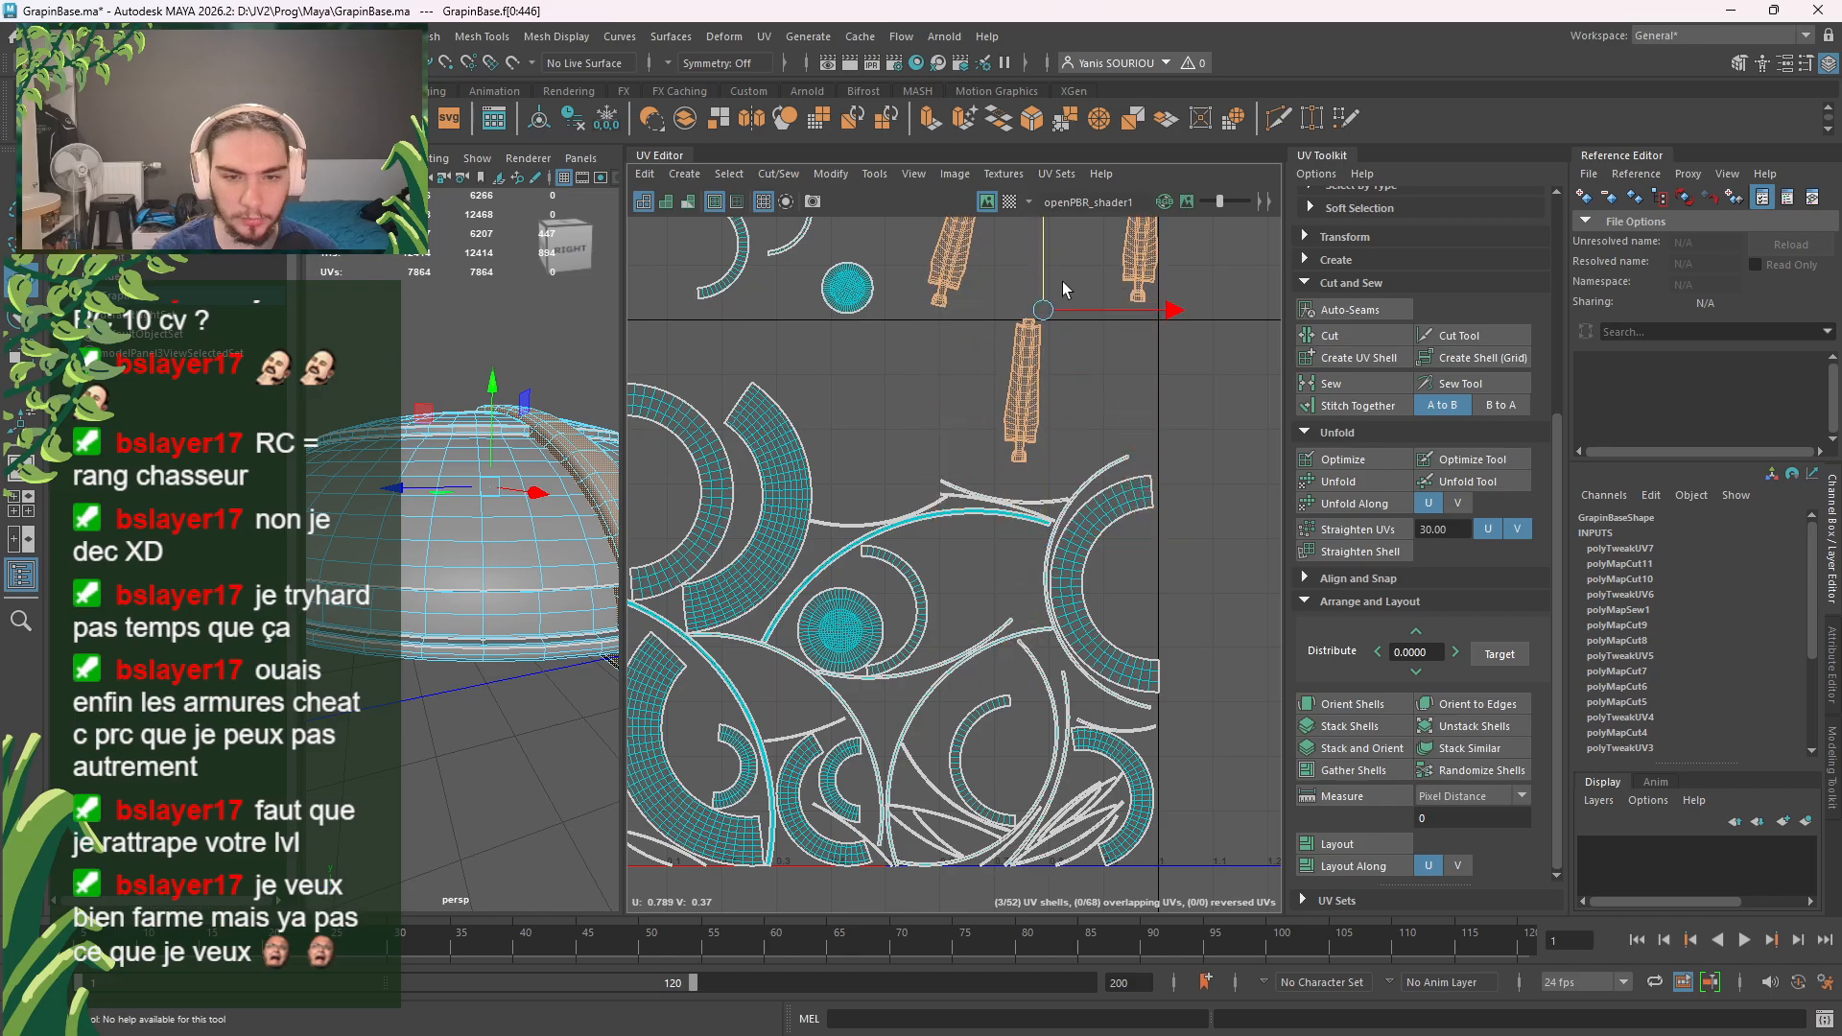
alt+middle_drag(1089, 471, 1084, 647)
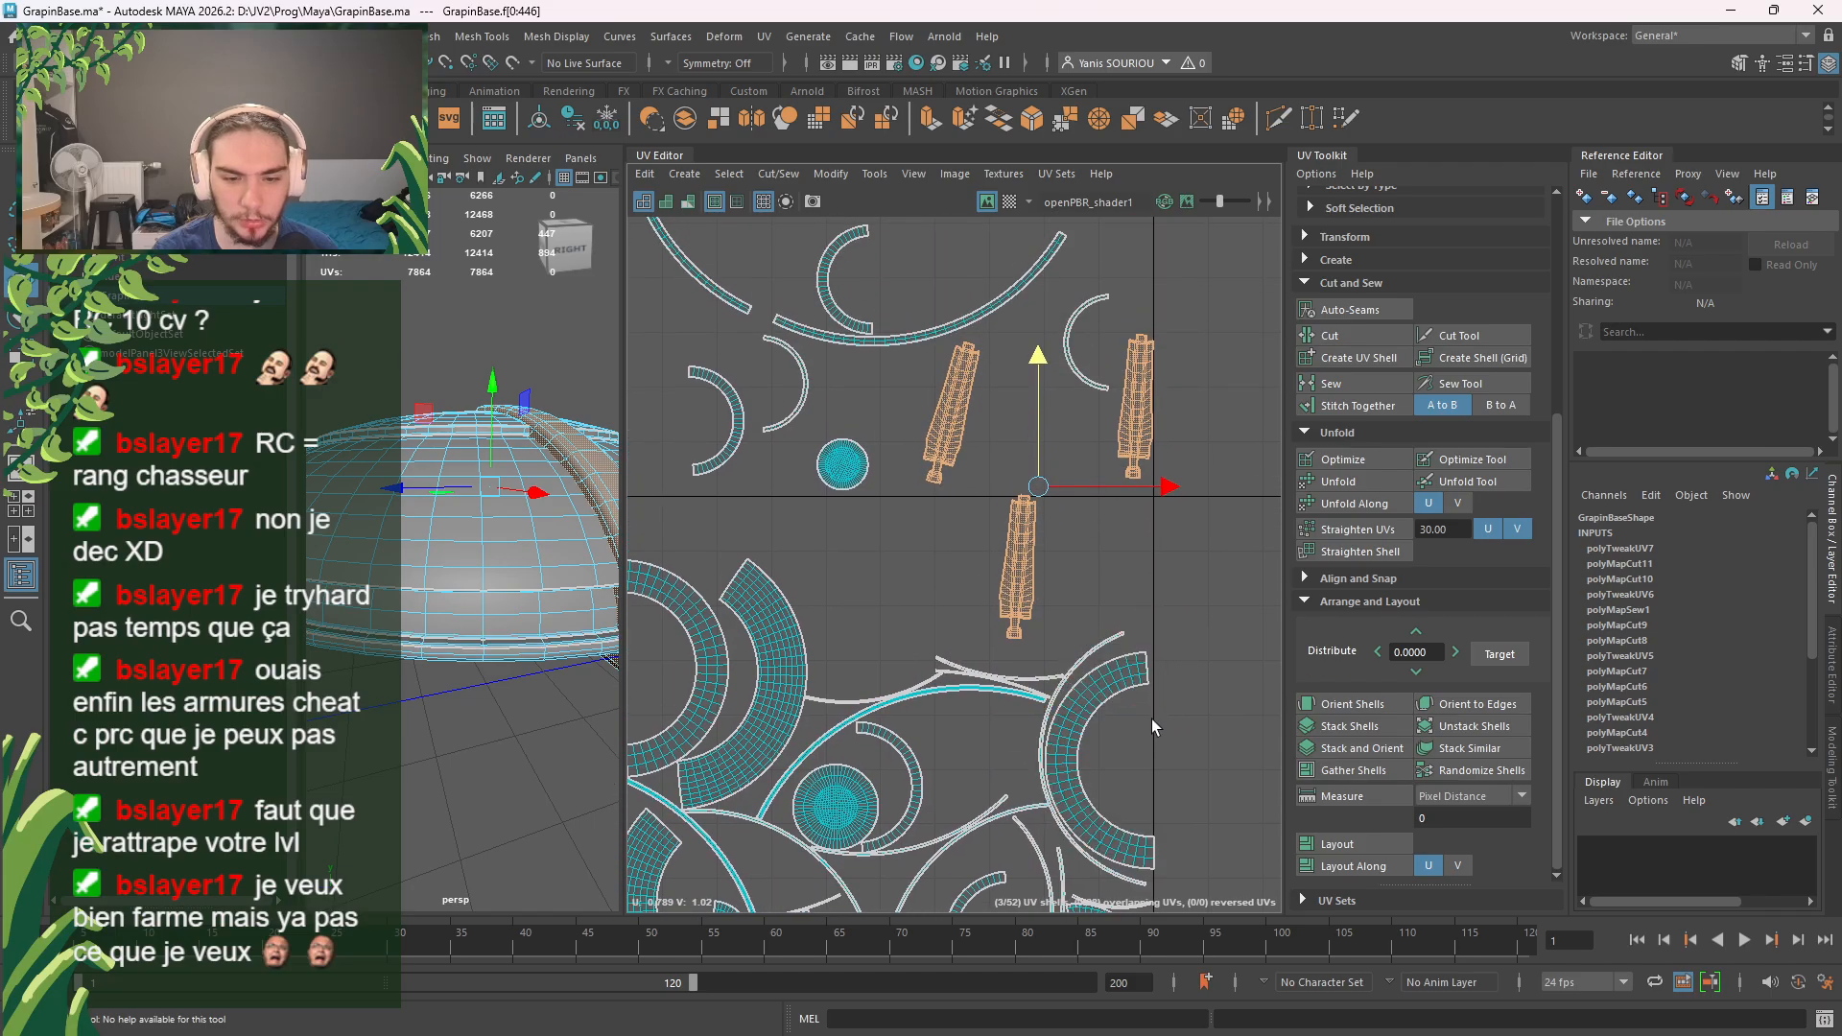
Step: Select the shells remaining in the tile without the straps, optimize and unfold them, and lay them out again
scroll(1151, 719, down, 3)
alt+middle_drag(1152, 719, 1169, 508)
drag(1205, 707, 825, 480)
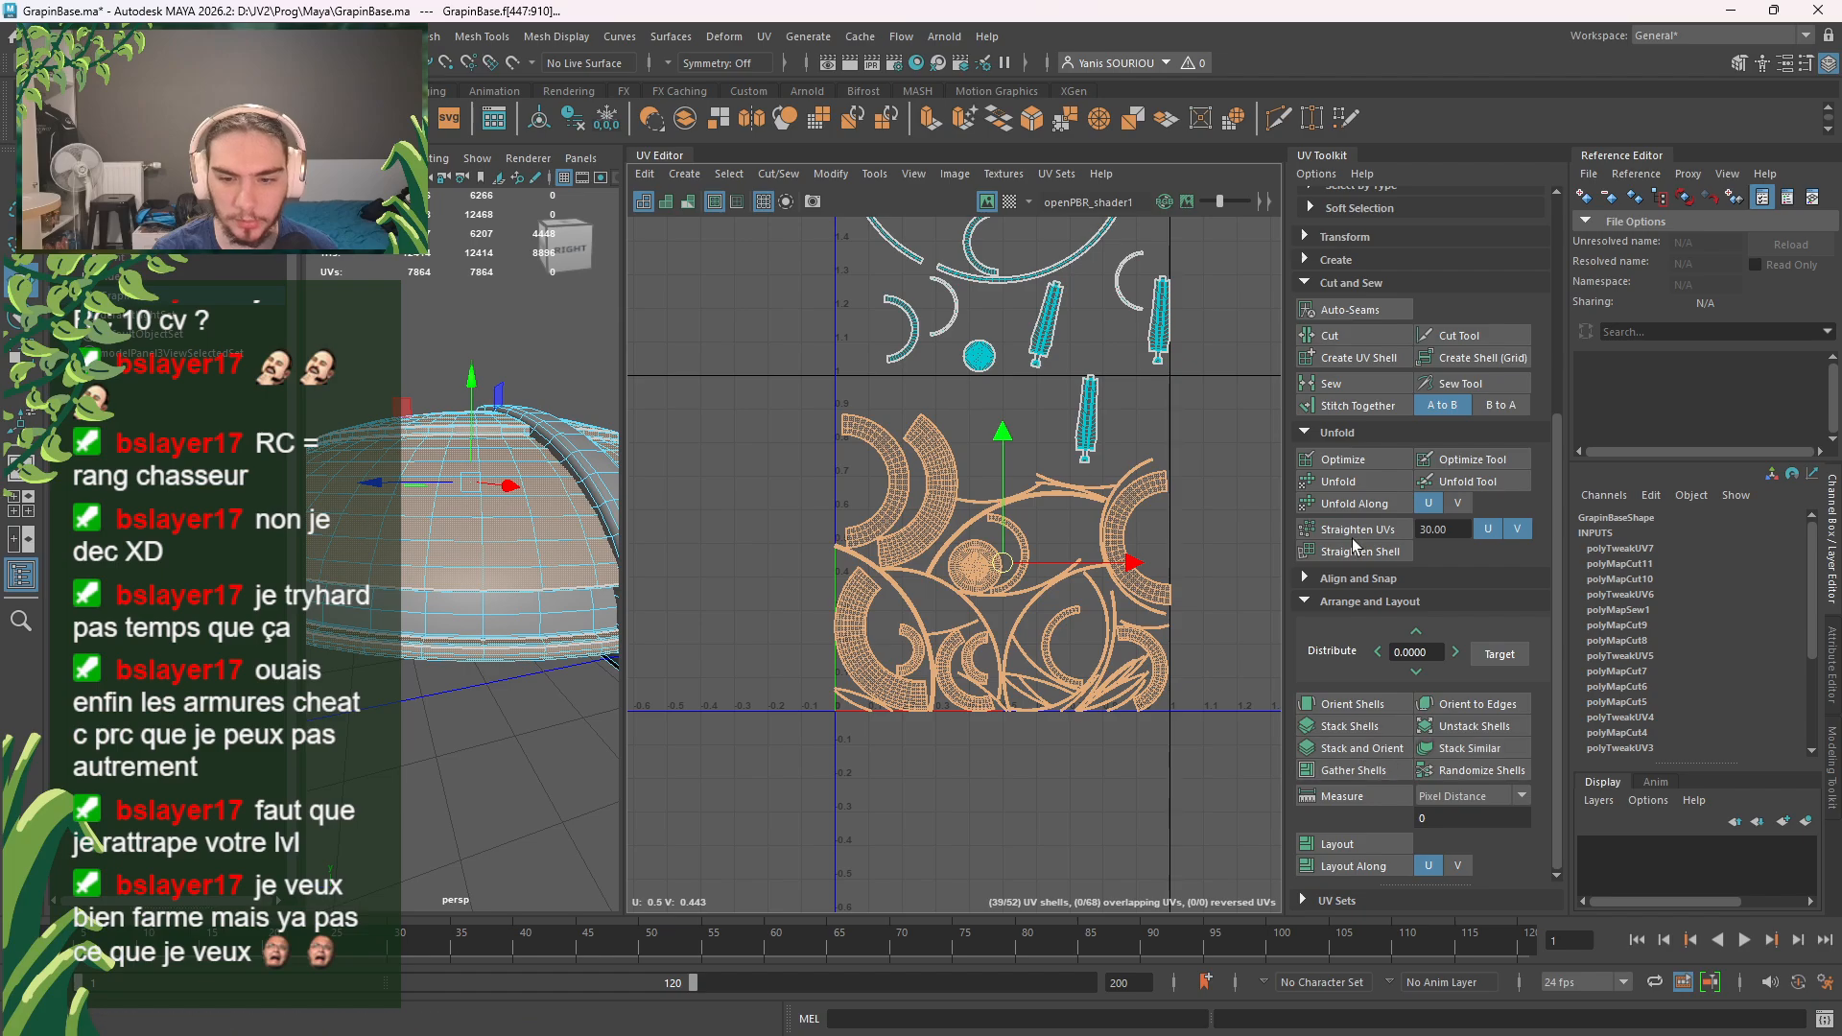
click(1343, 459)
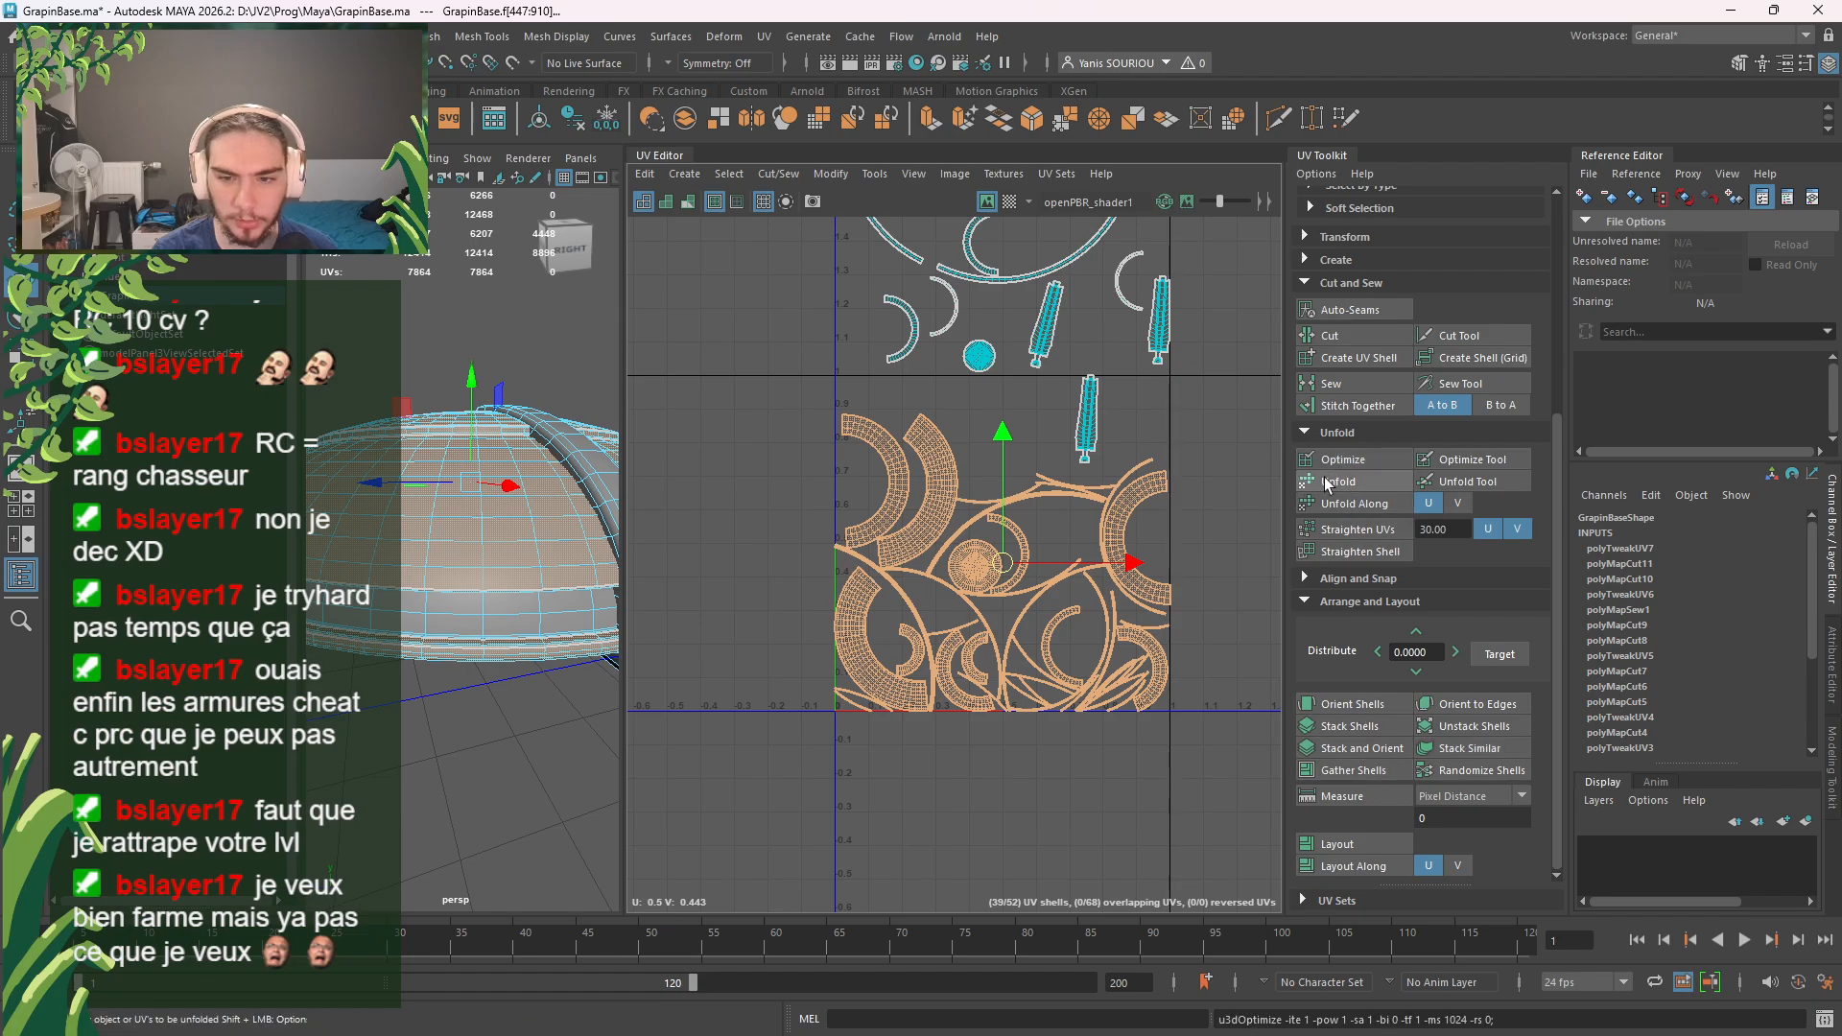
click(1327, 482)
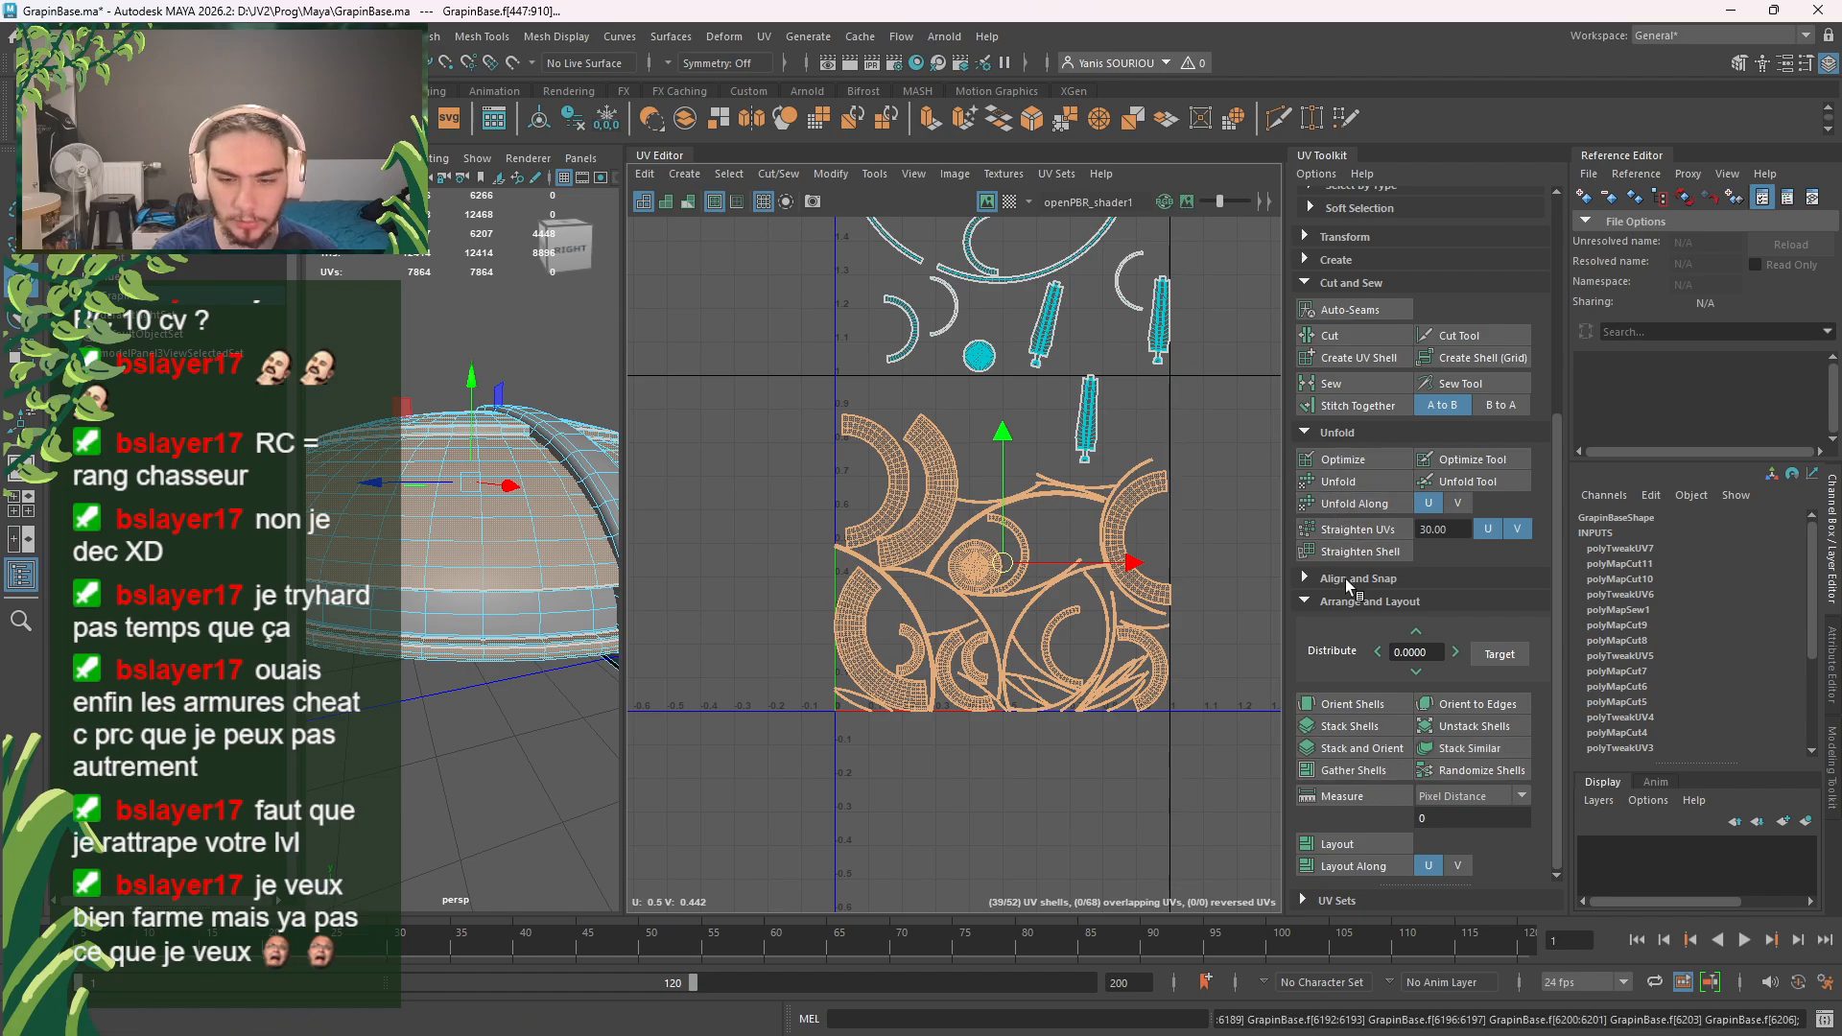
click(1343, 844)
Step: Undo the move of the three strap shells and both layouts of the shells in the UV tile
scroll(1068, 704, up, 2)
scroll(1069, 704, up, 2)
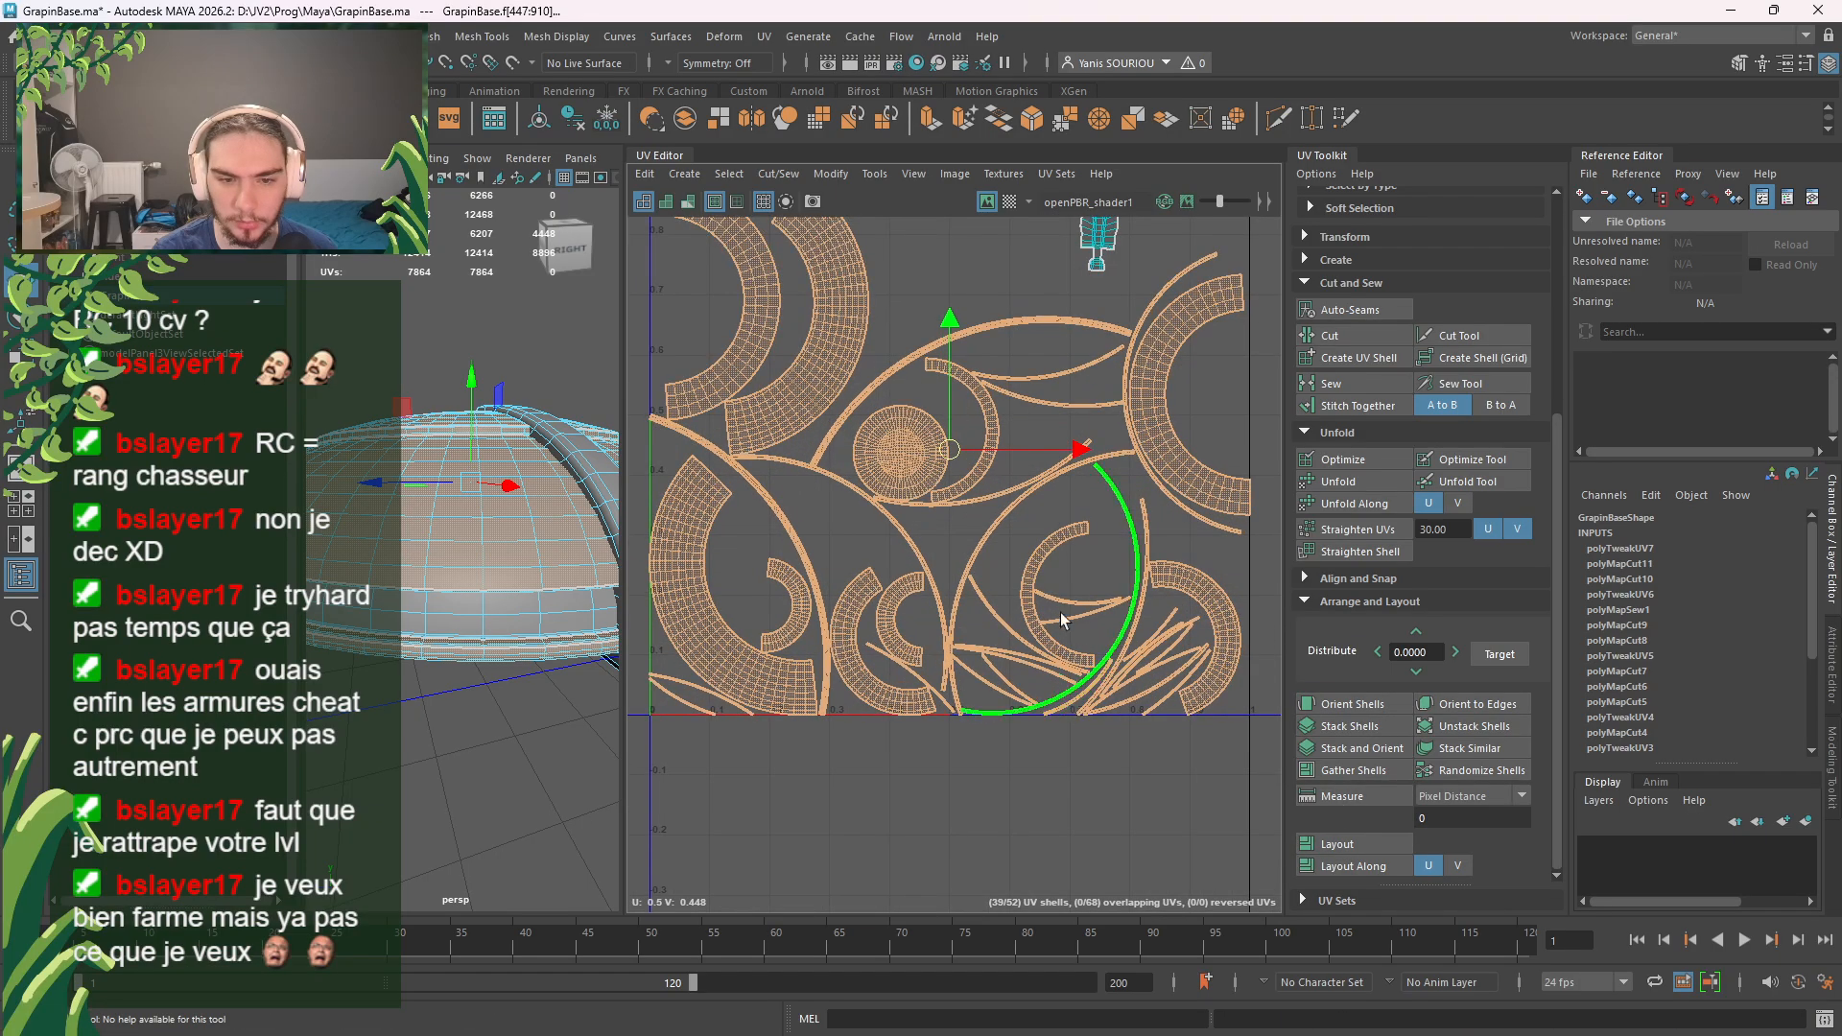
alt+middle_drag(1063, 597, 1099, 709)
scroll(1100, 709, down, 2)
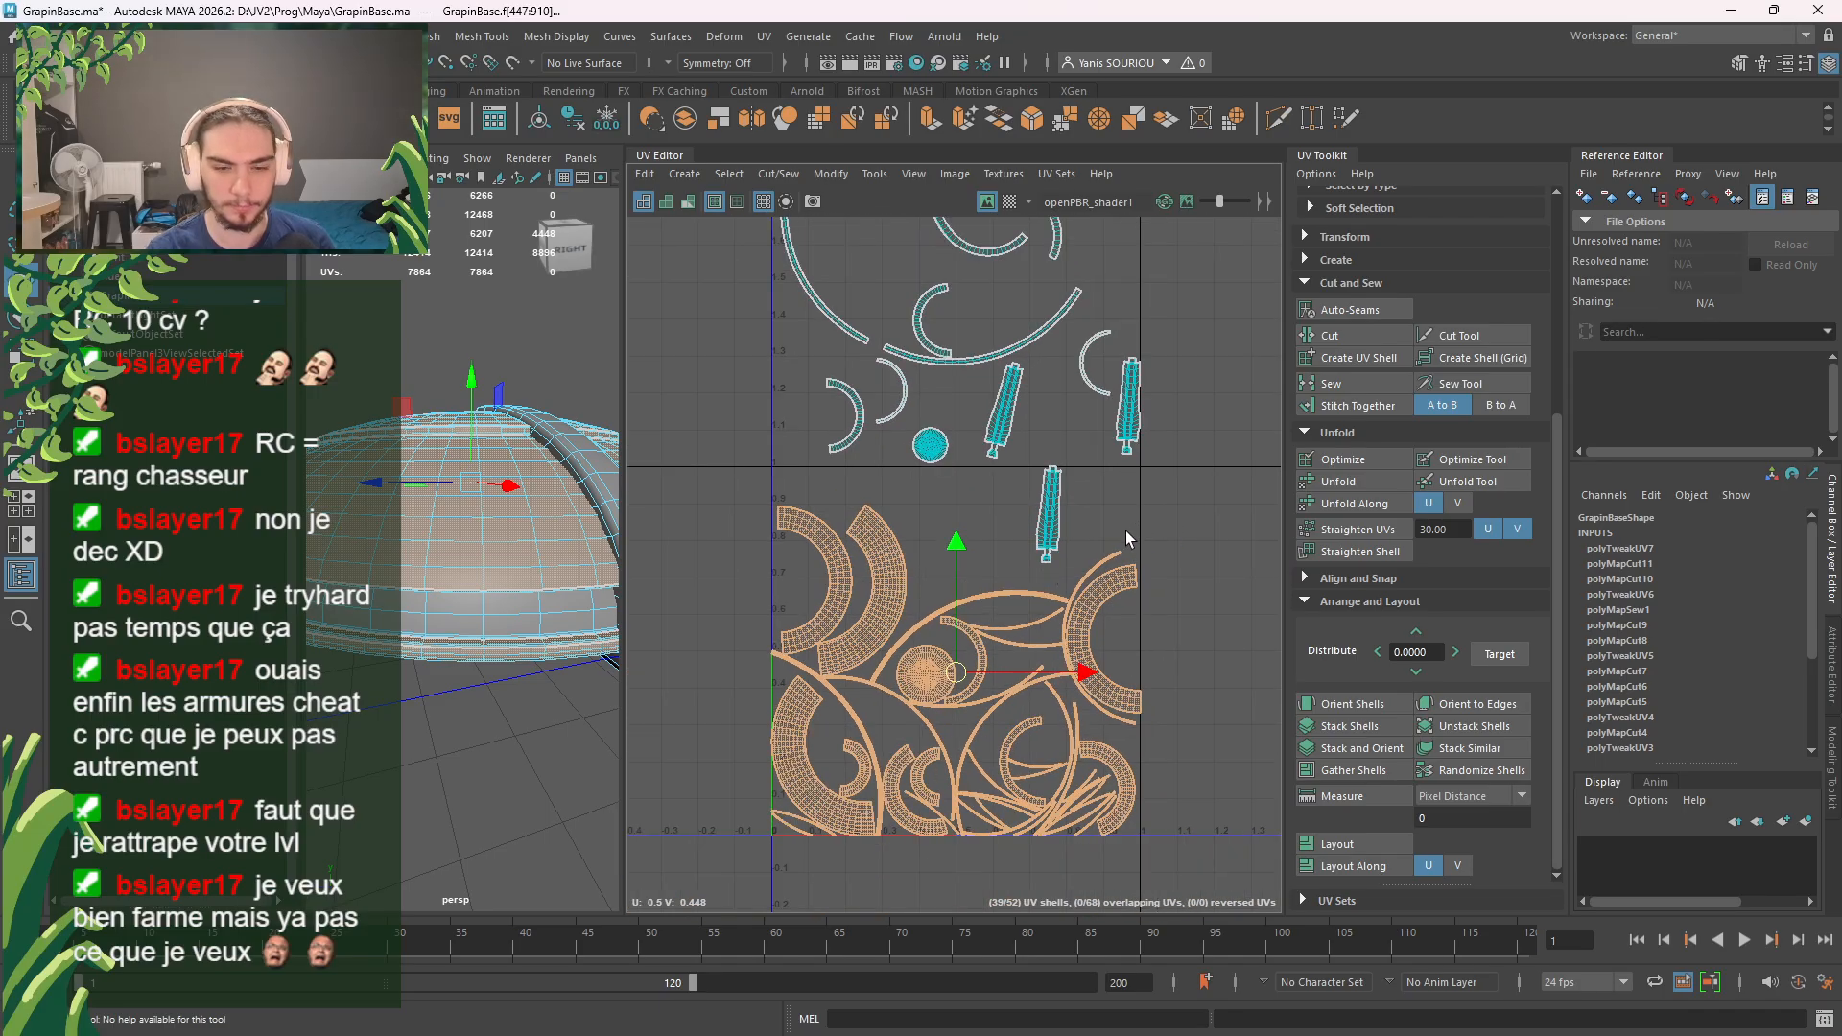
scroll(1125, 531, up, 2)
scroll(1125, 532, down, 4)
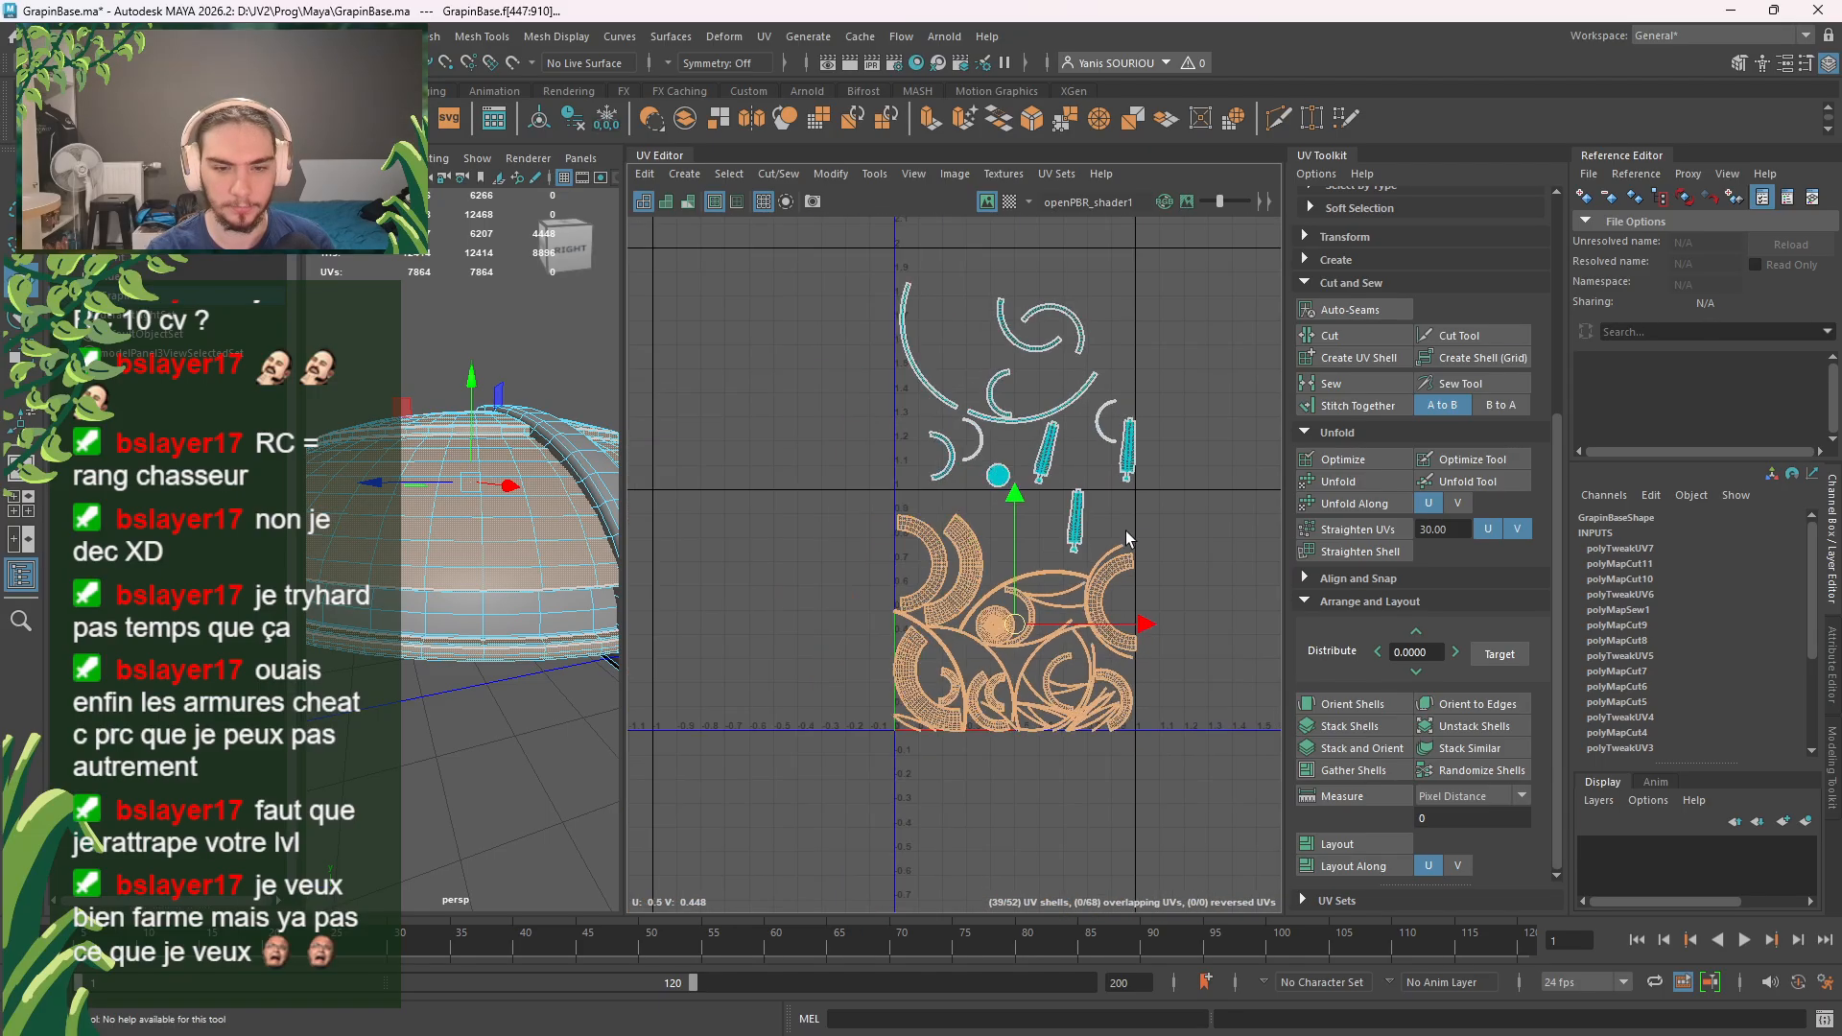
key(ctrl+z)
key(ctrl+z)
key(ctrl+z)
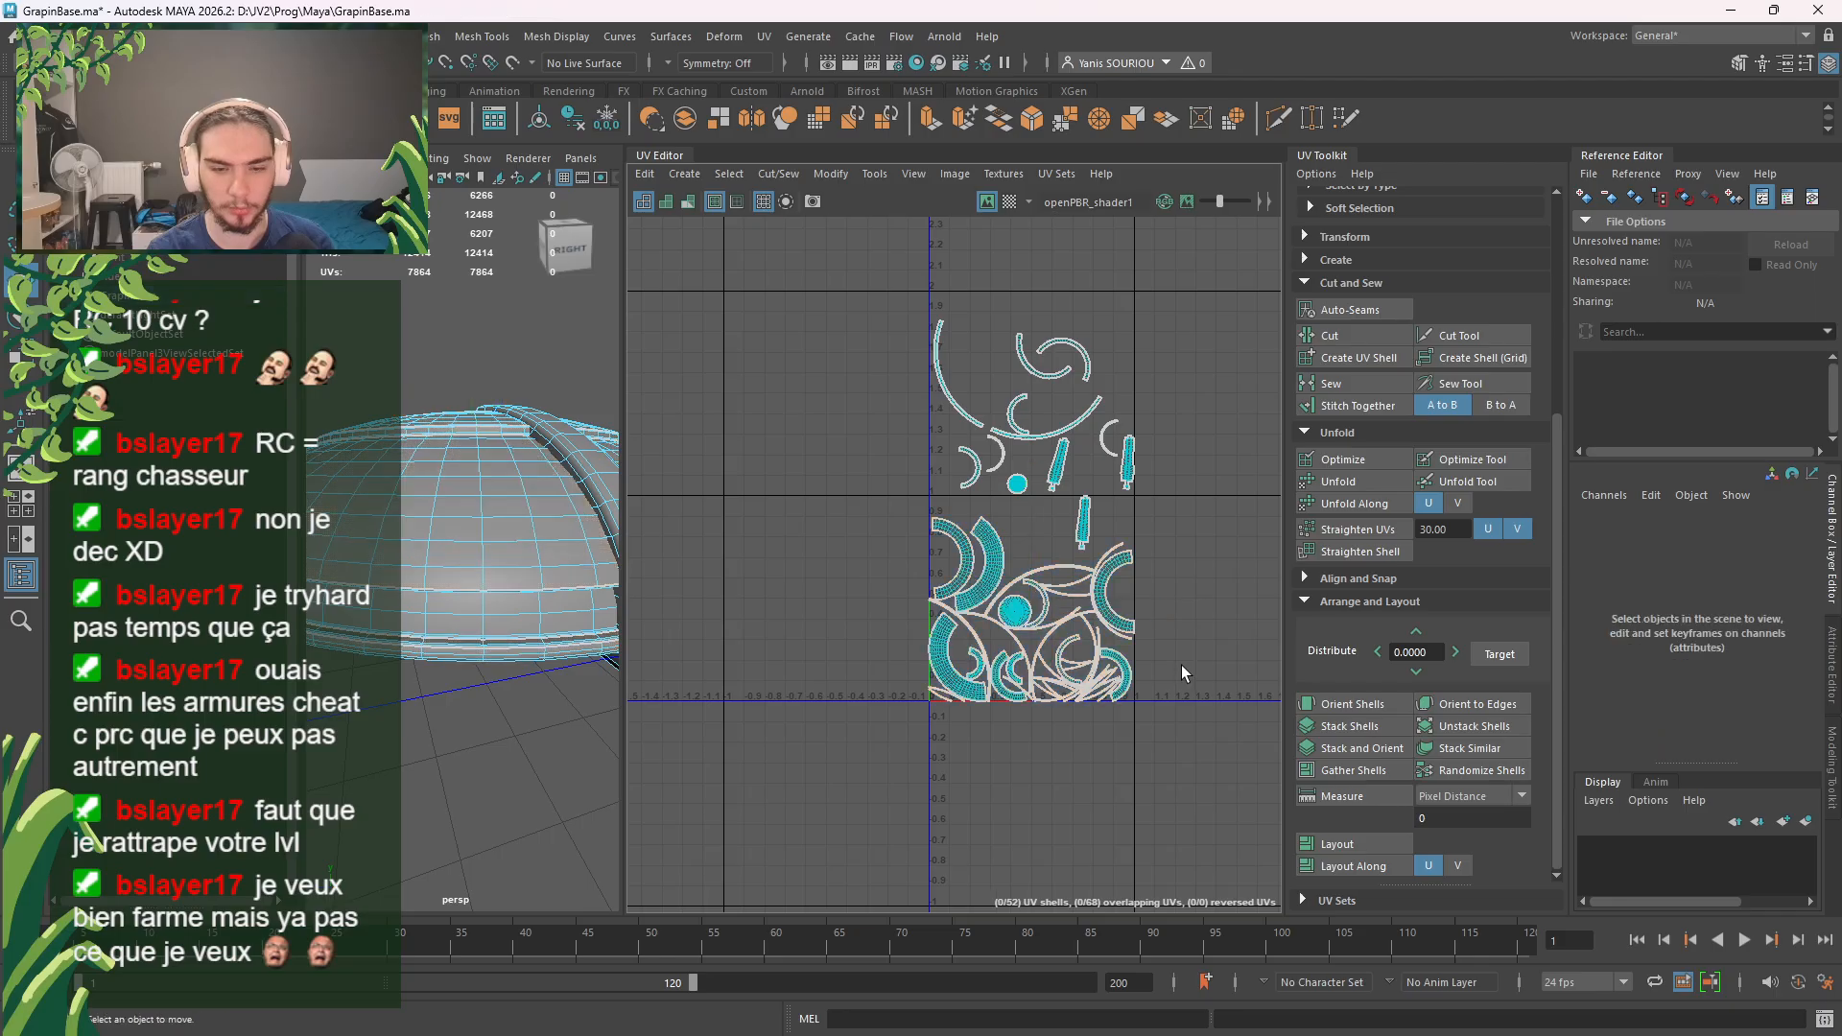
key(ctrl+z)
key(ctrl+z)
key(ctrl+z)
key(ctrl+z)
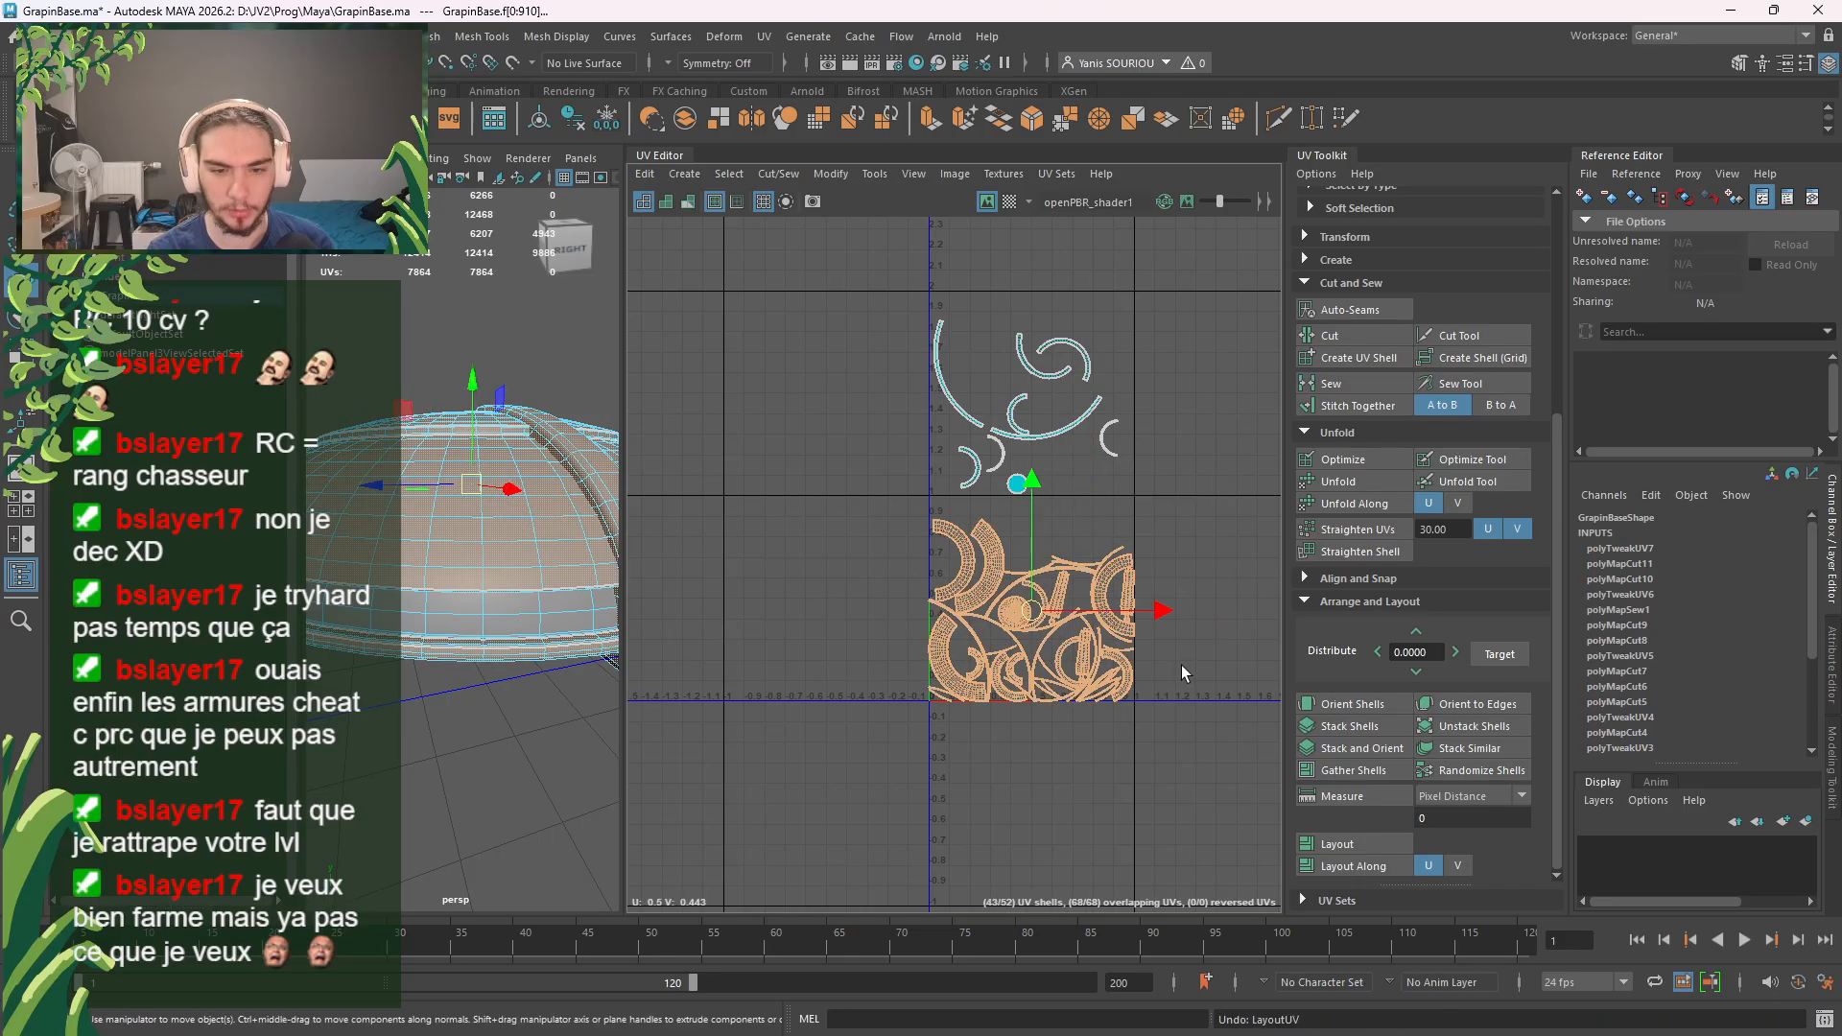
key(ctrl+z)
Step: Select the three strap shells in their earlier positions, move them far above the UV tile and clear the selection
scroll(910, 574, up, 2)
click(969, 537)
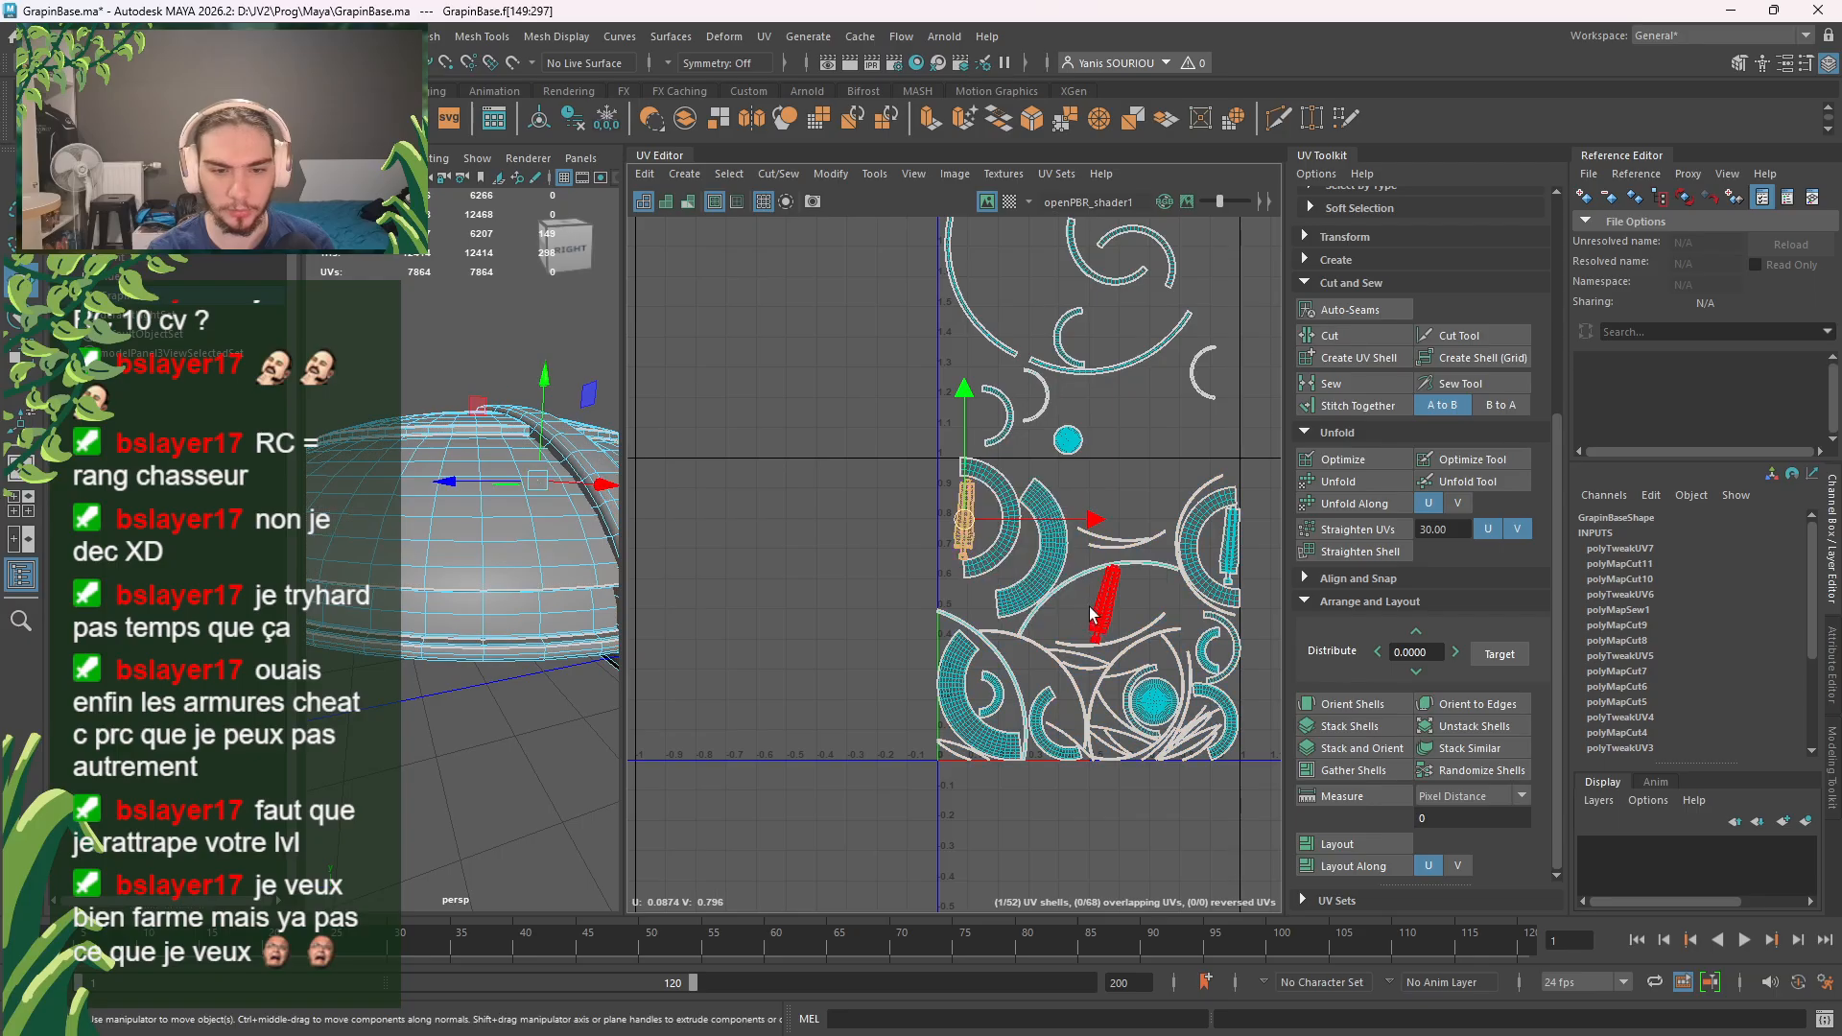
shift+click(1105, 602)
shift+click(1231, 543)
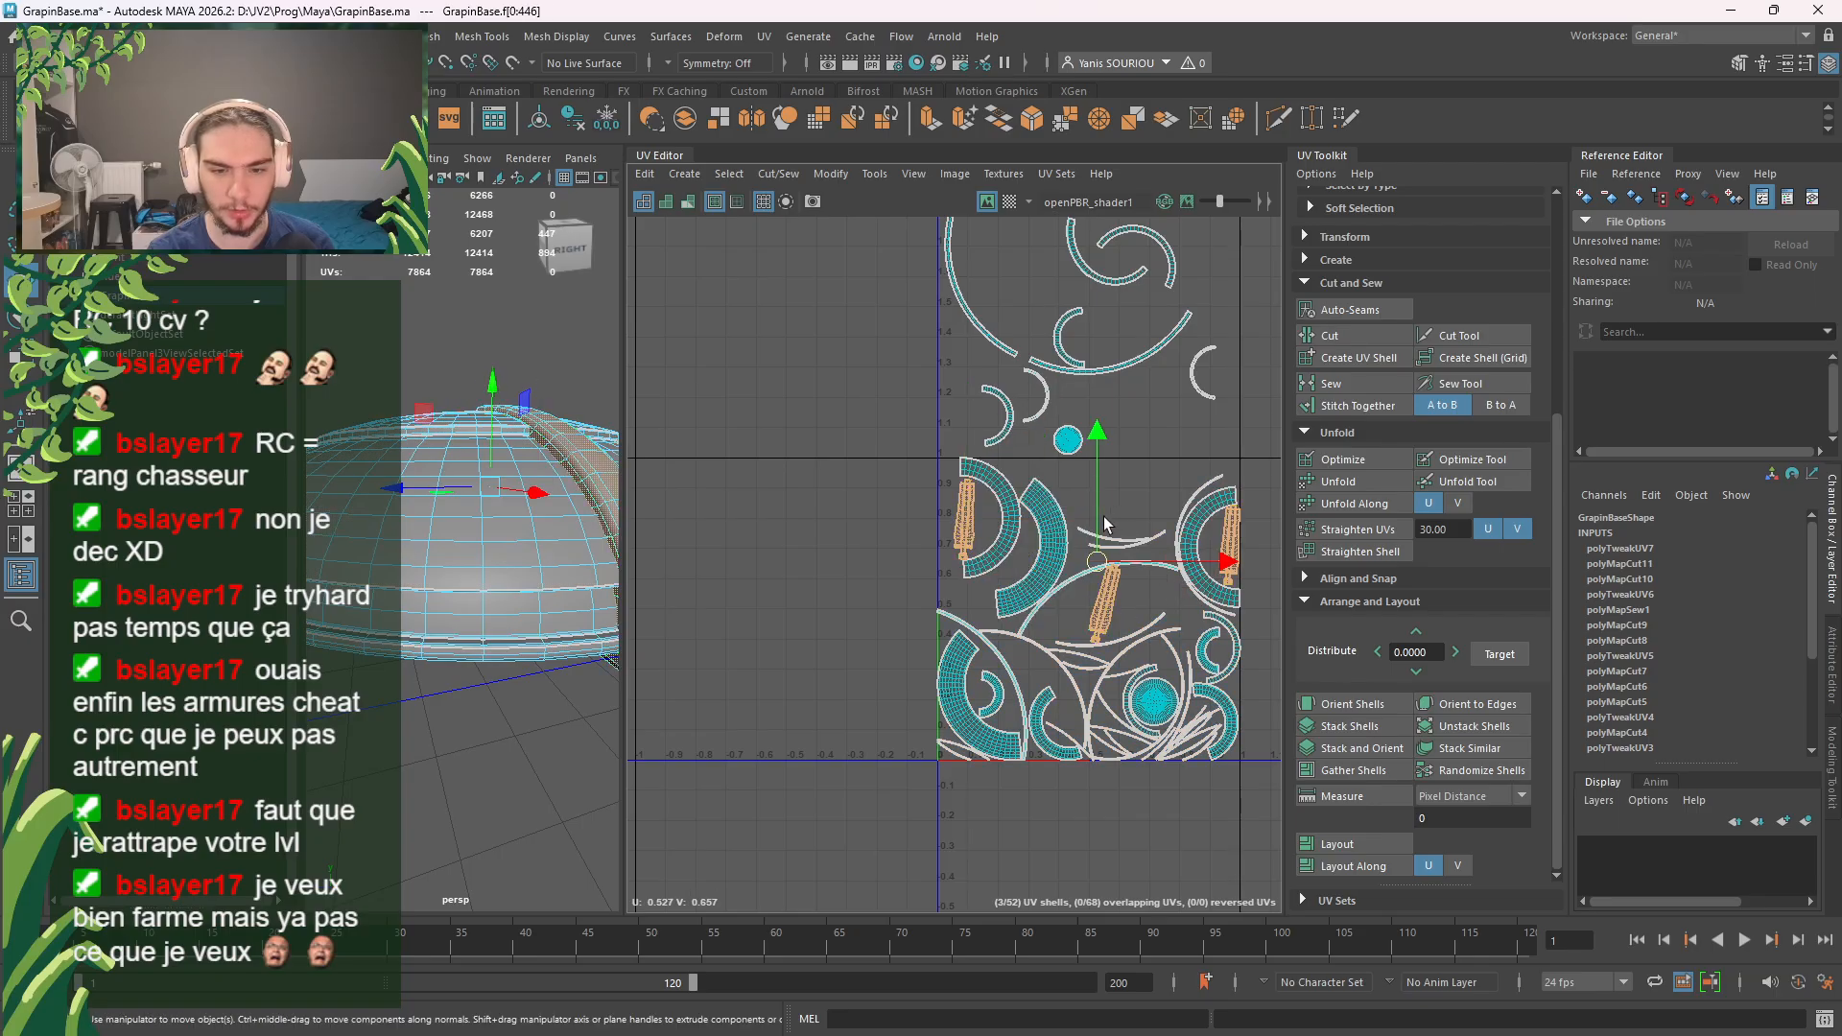
drag(1099, 523, 1099, 63)
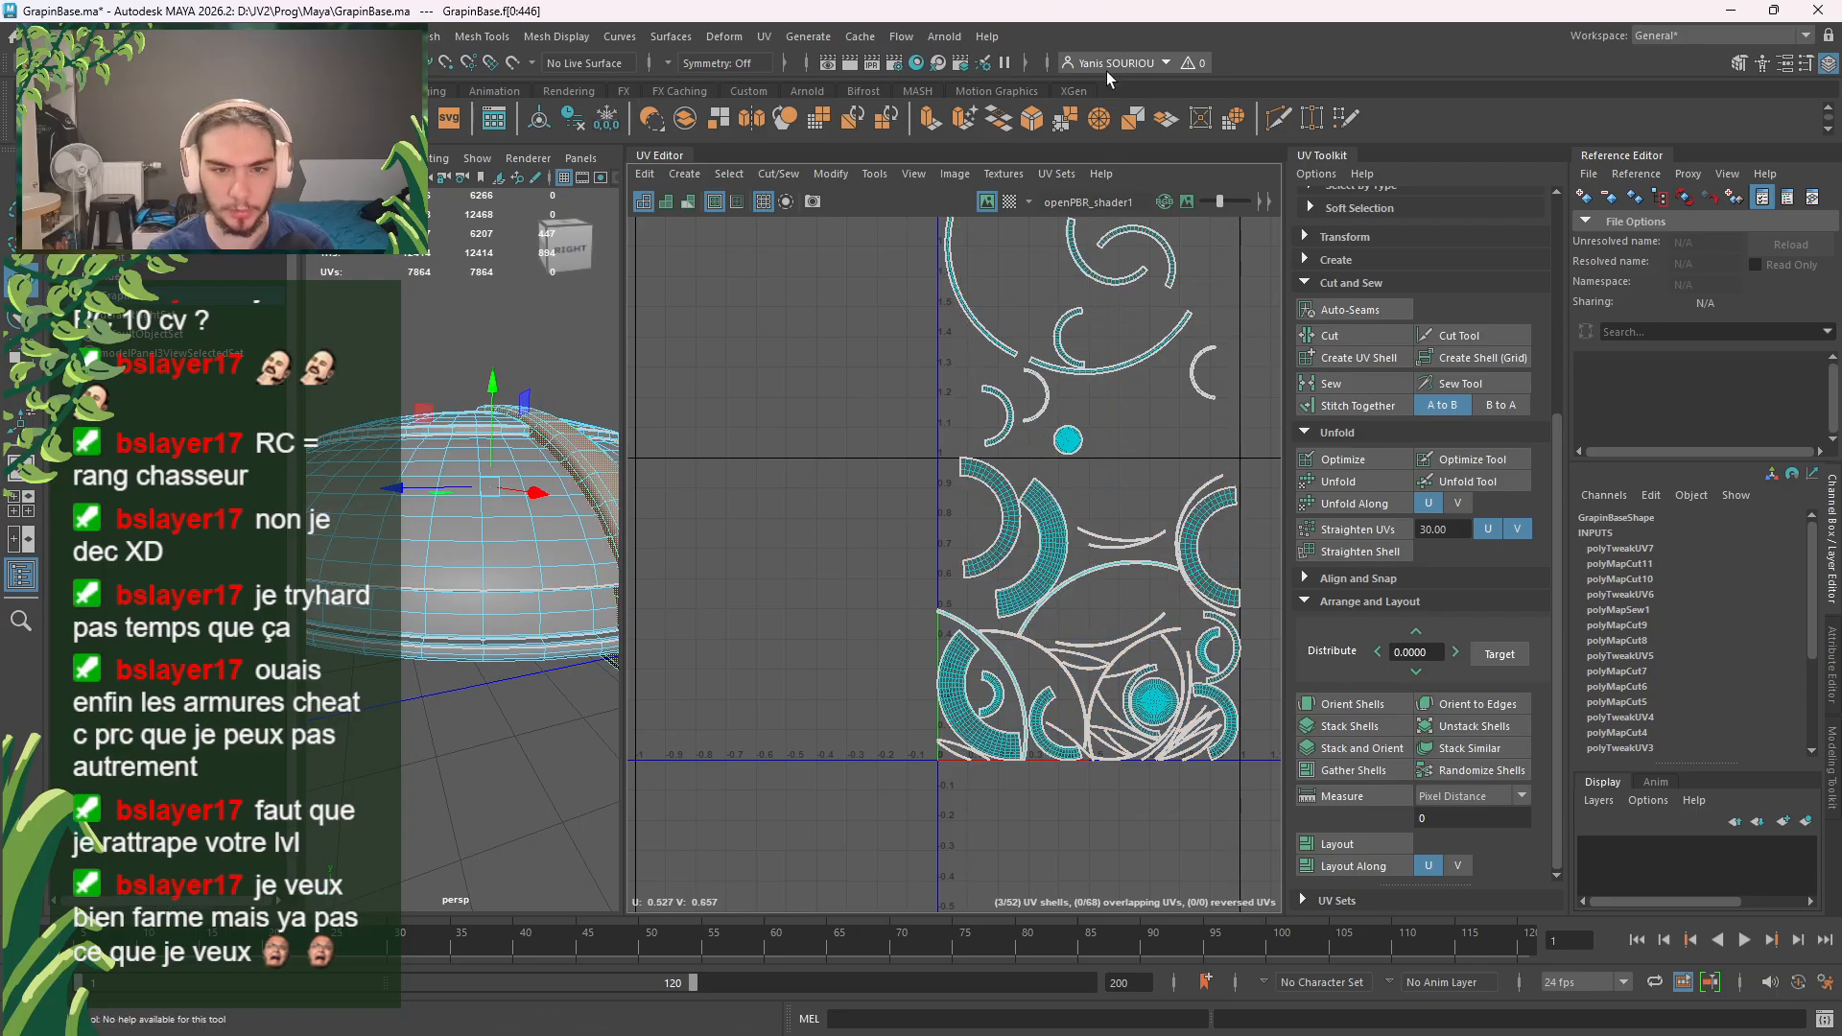
middle_drag(1100, 365, 1076, 298)
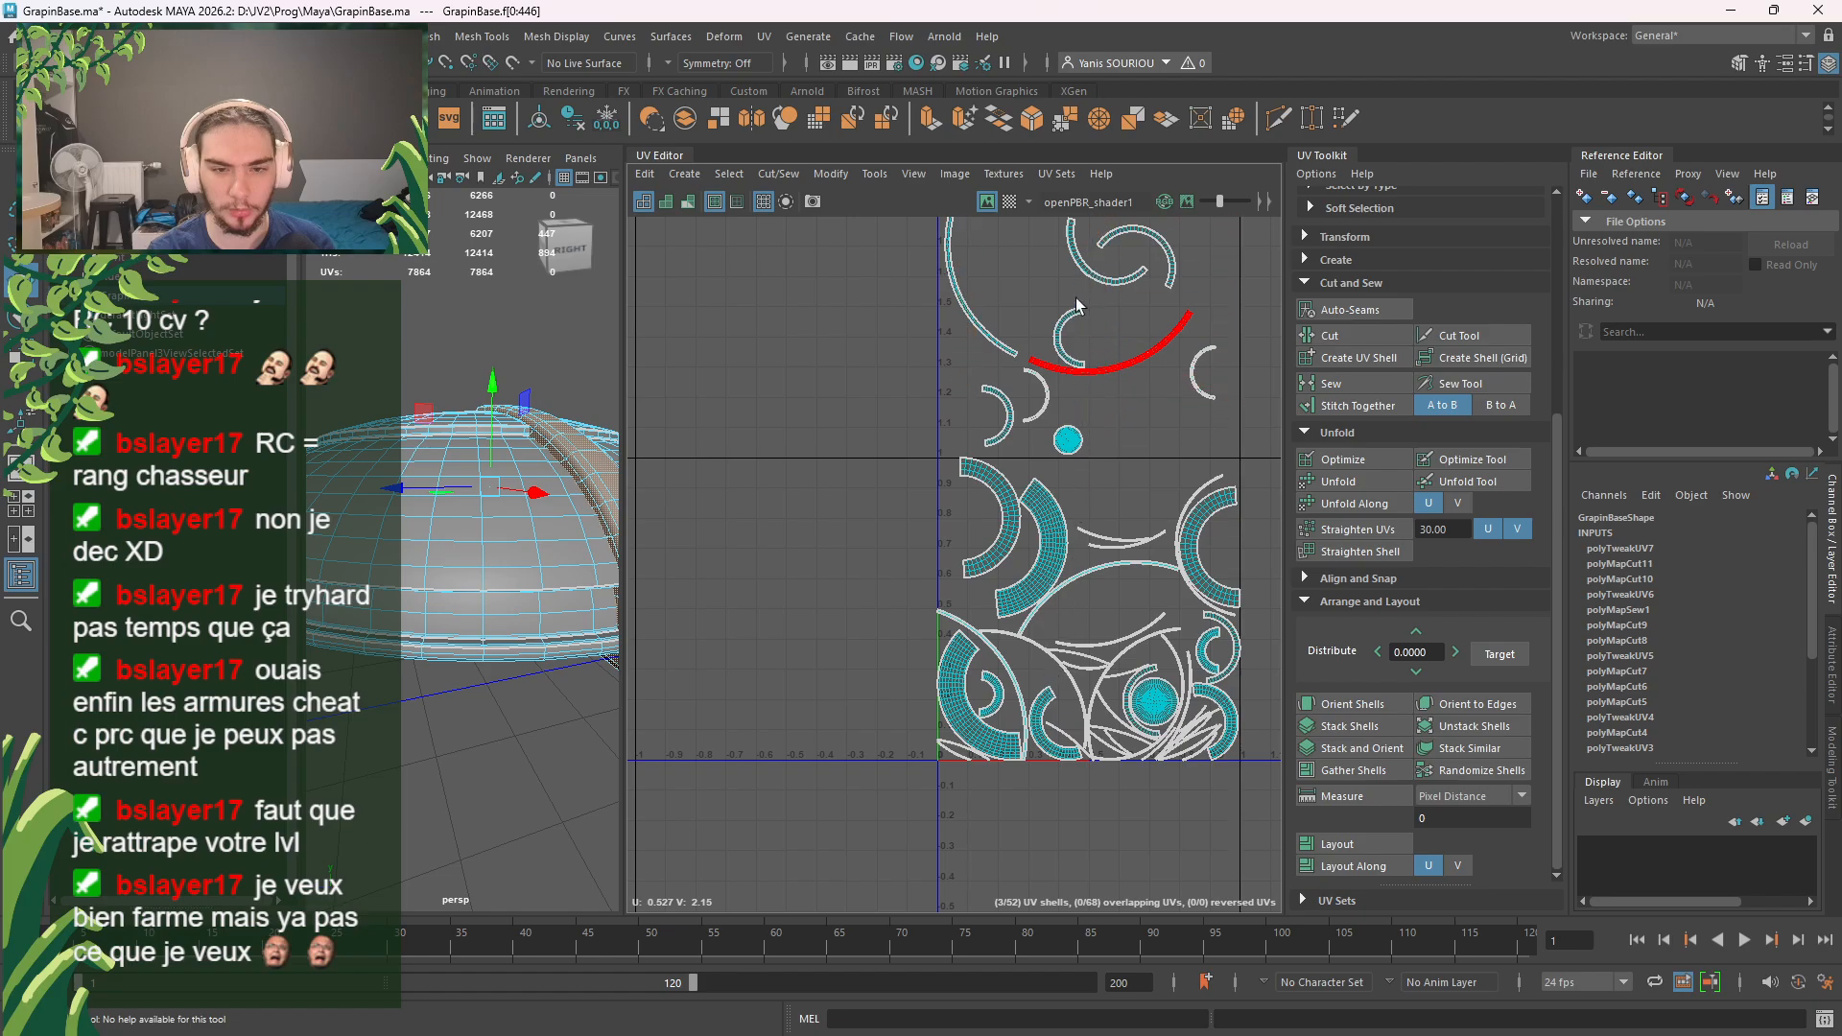
alt+middle_drag(1151, 395, 1130, 432)
scroll(1121, 612, down, 2)
click(1188, 648)
Step: Move the two large half-ring shells into the UV tile's upper-left corner, placing them close beside each other
scroll(1084, 576, up, 5)
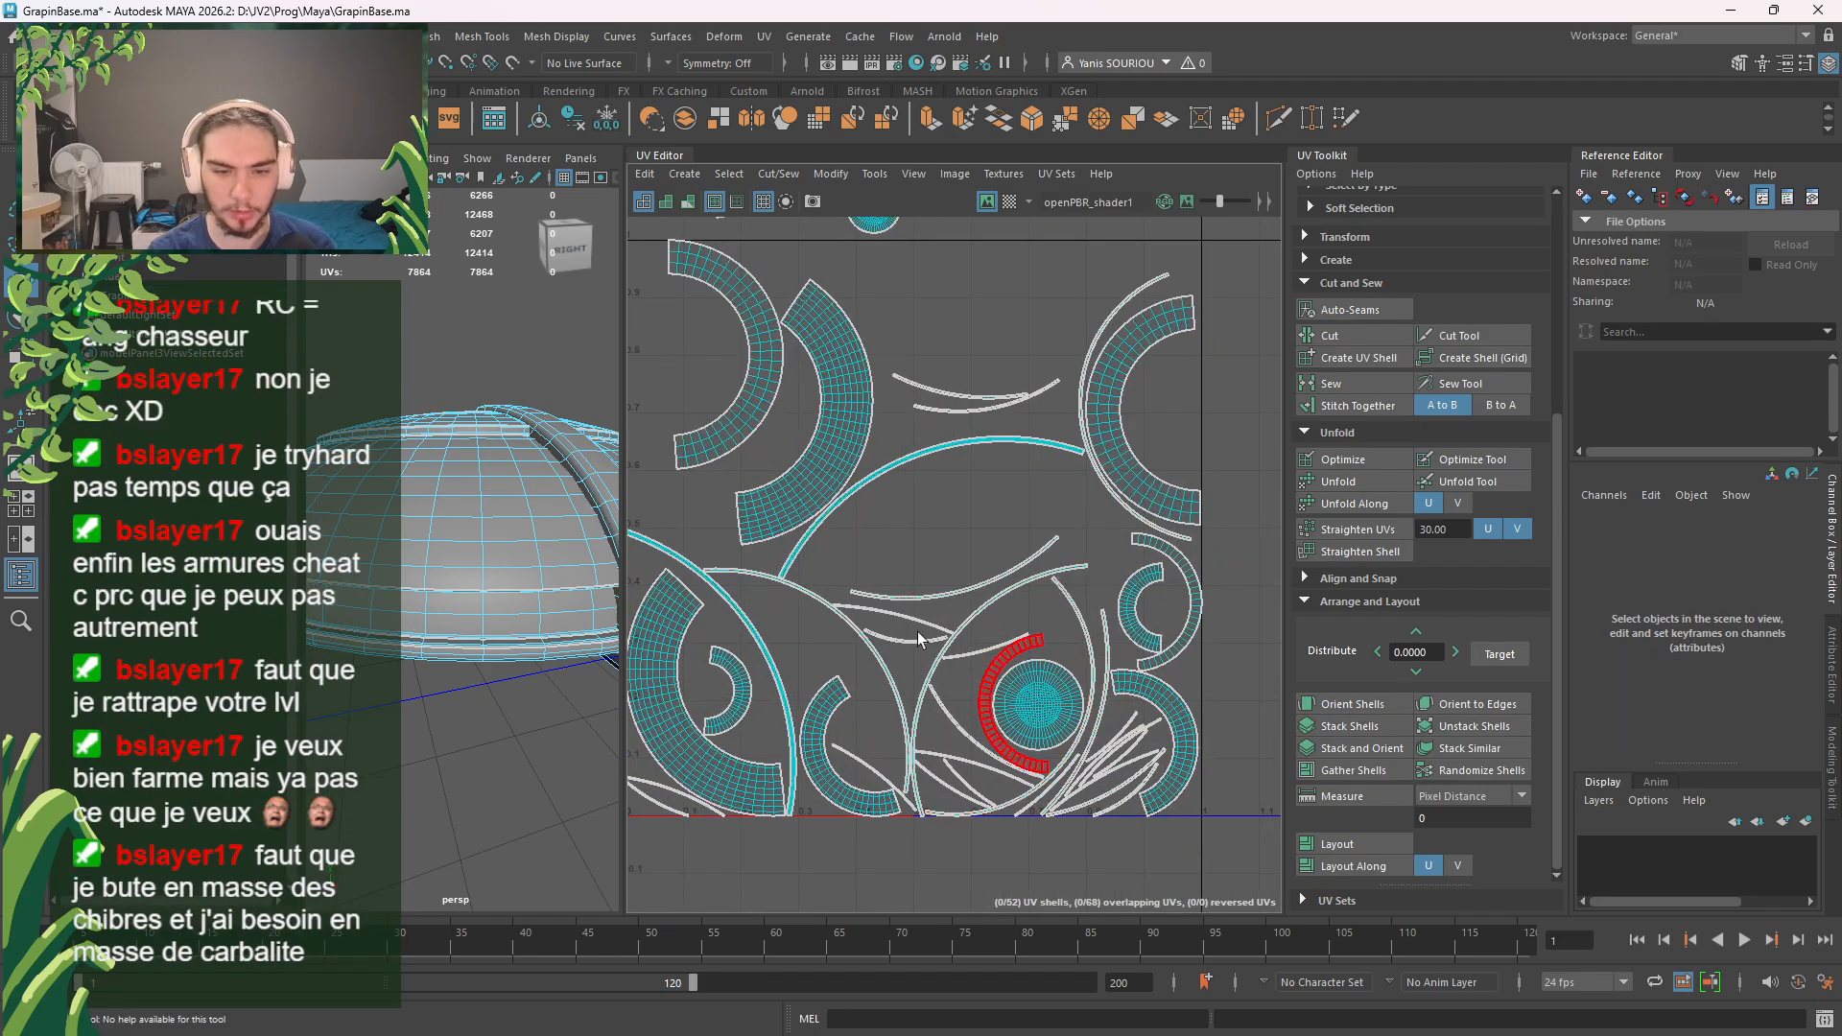
alt+middle_drag(918, 640, 1056, 739)
click(902, 483)
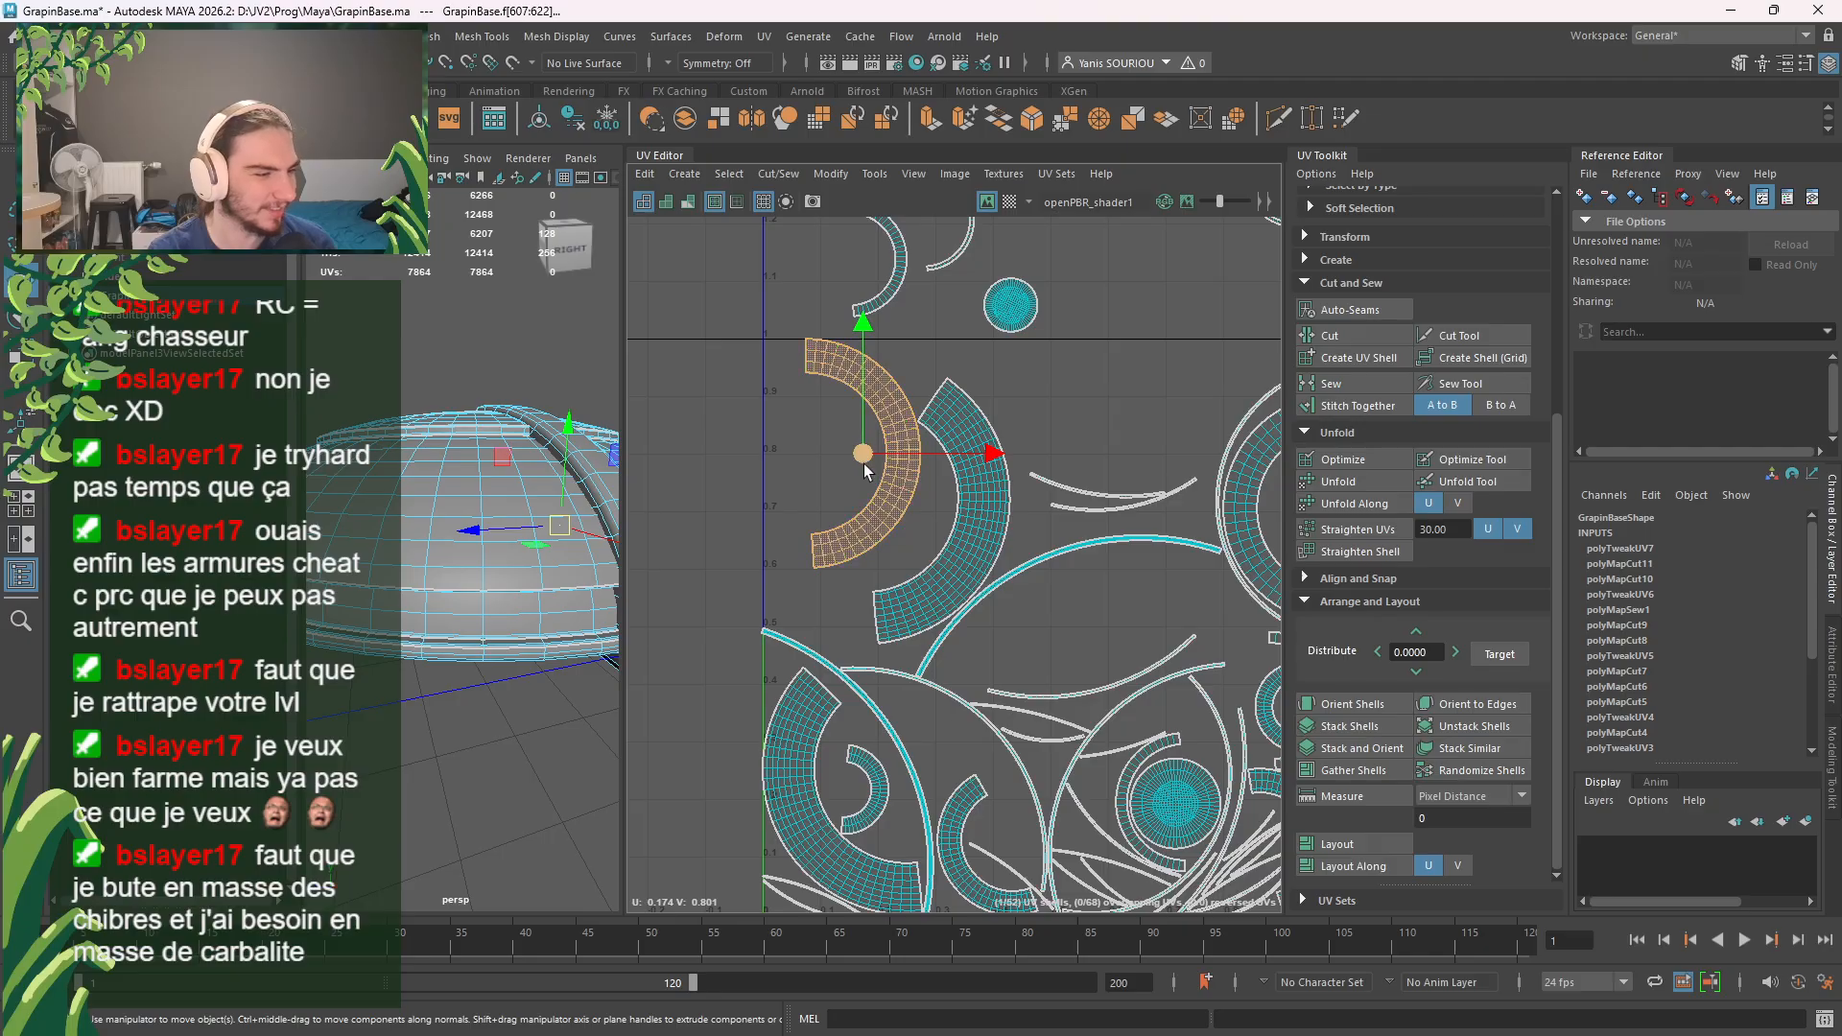
alt+middle_drag(827, 481, 886, 523)
scroll(885, 524, up, 4)
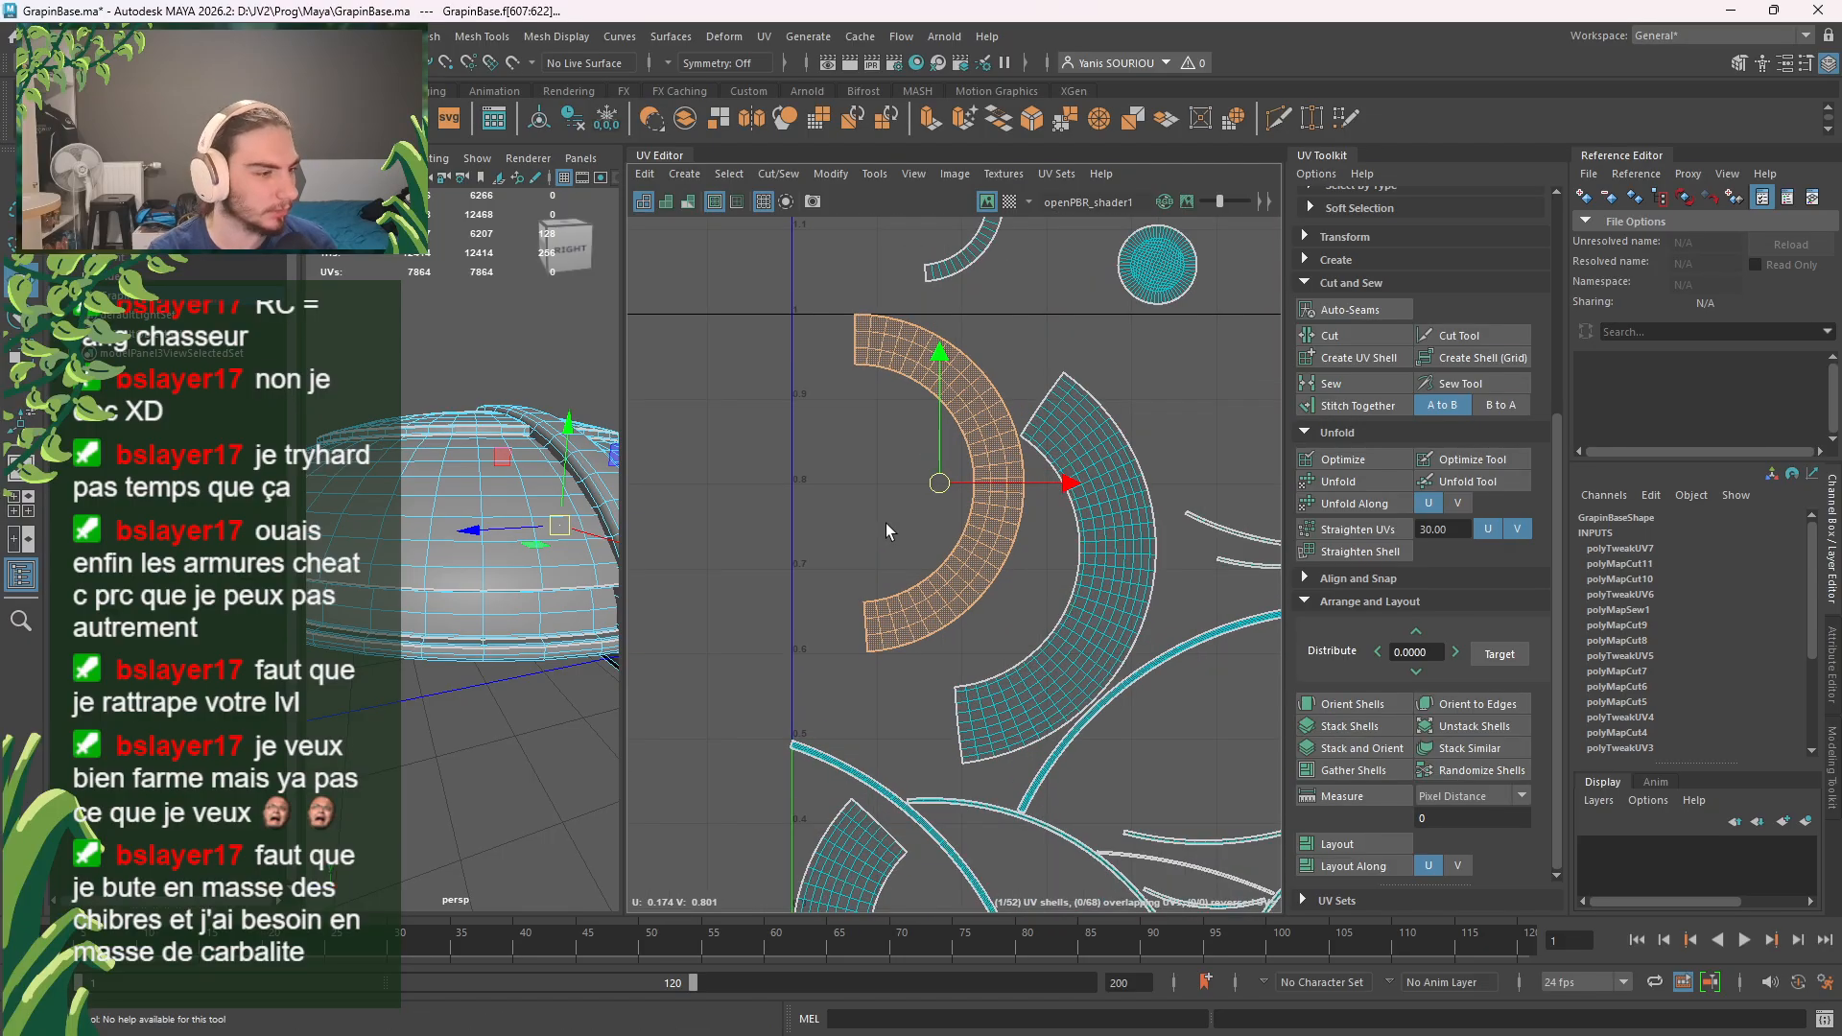
drag(940, 482, 898, 499)
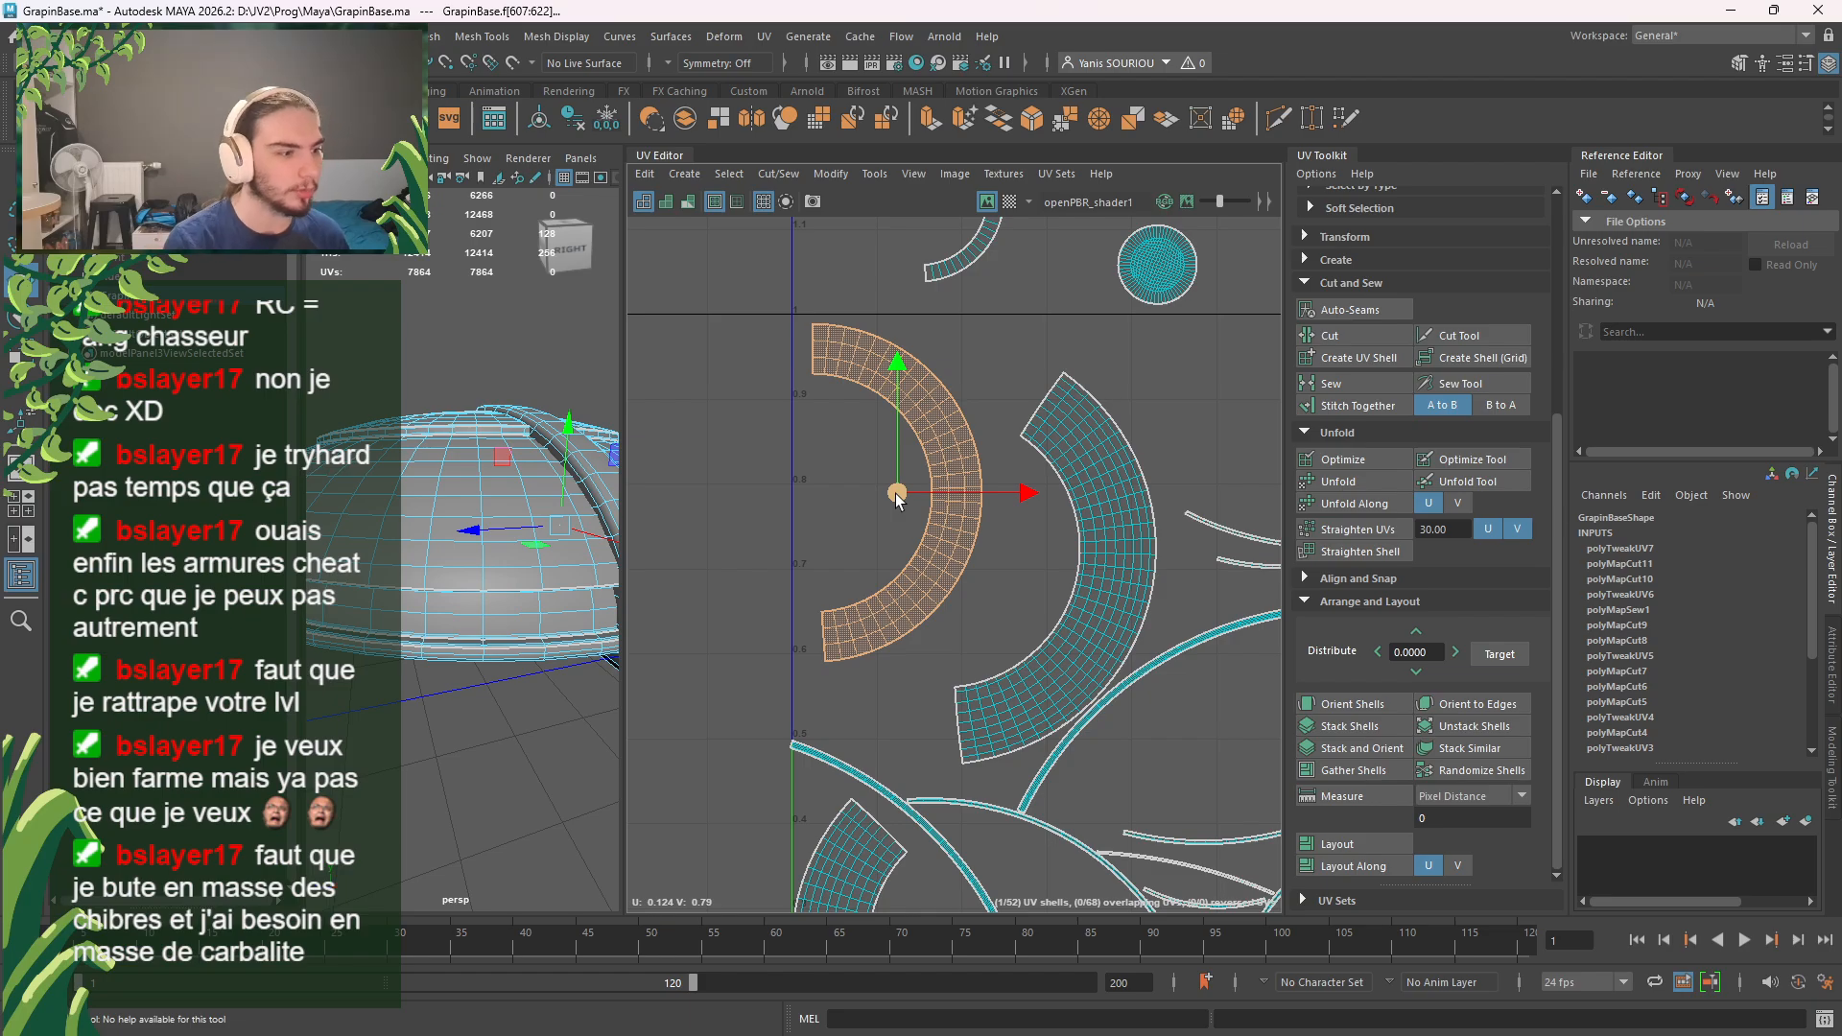
click(1139, 522)
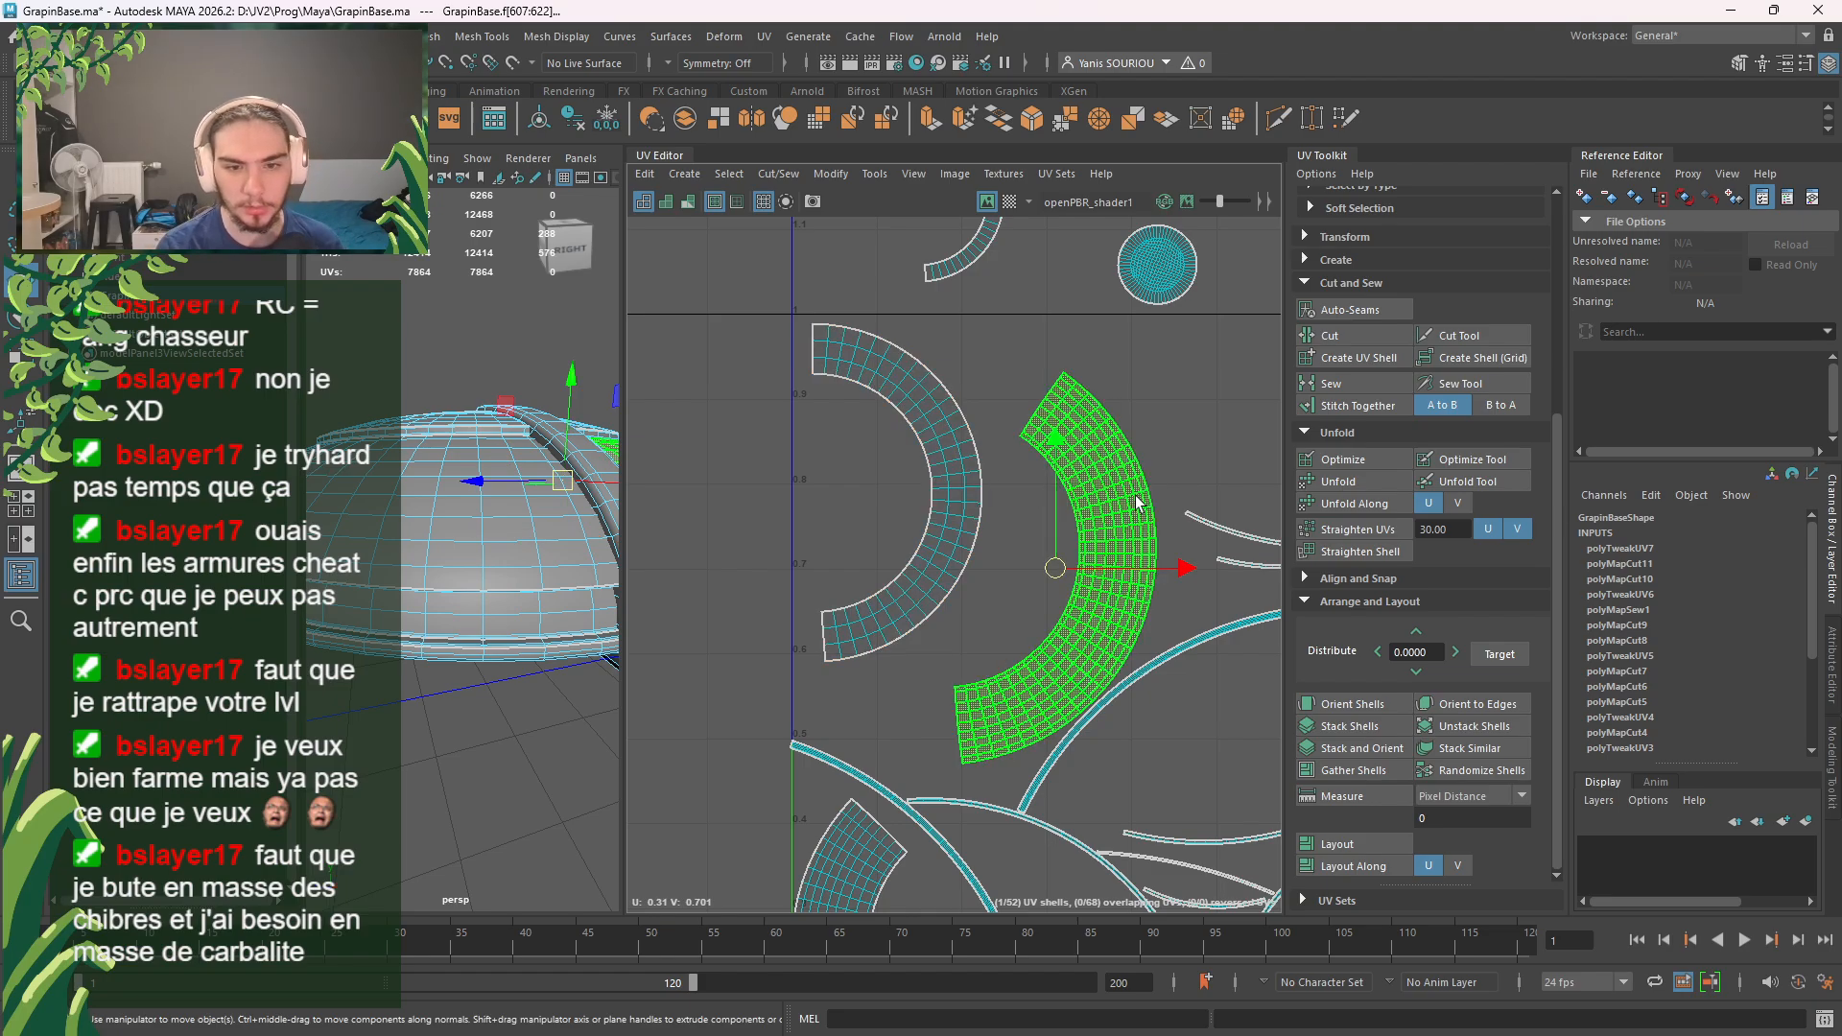
drag(1061, 570, 1014, 519)
Step: Move the two short thin curved strips up near the UV tile's top edge, beside the large half-rings
alt+middle_drag(1220, 635, 977, 624)
click(1023, 535)
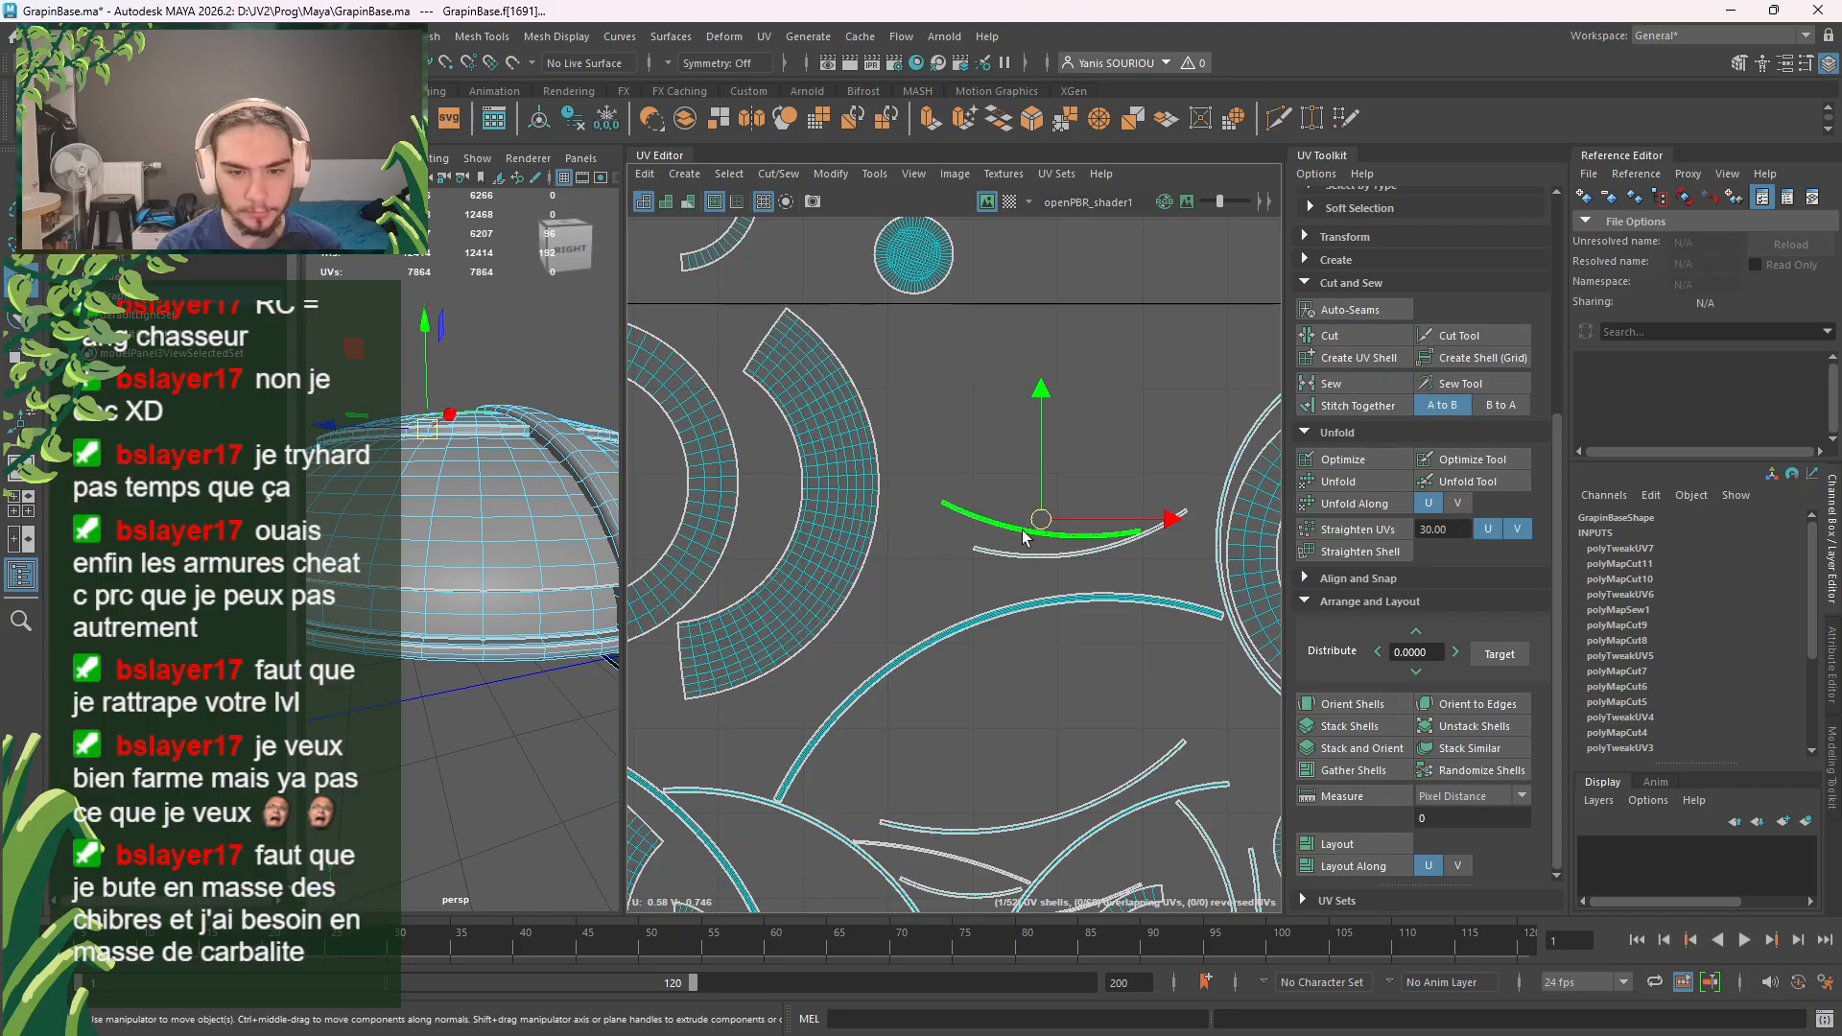
drag(1036, 518, 949, 337)
click(996, 493)
click(1019, 555)
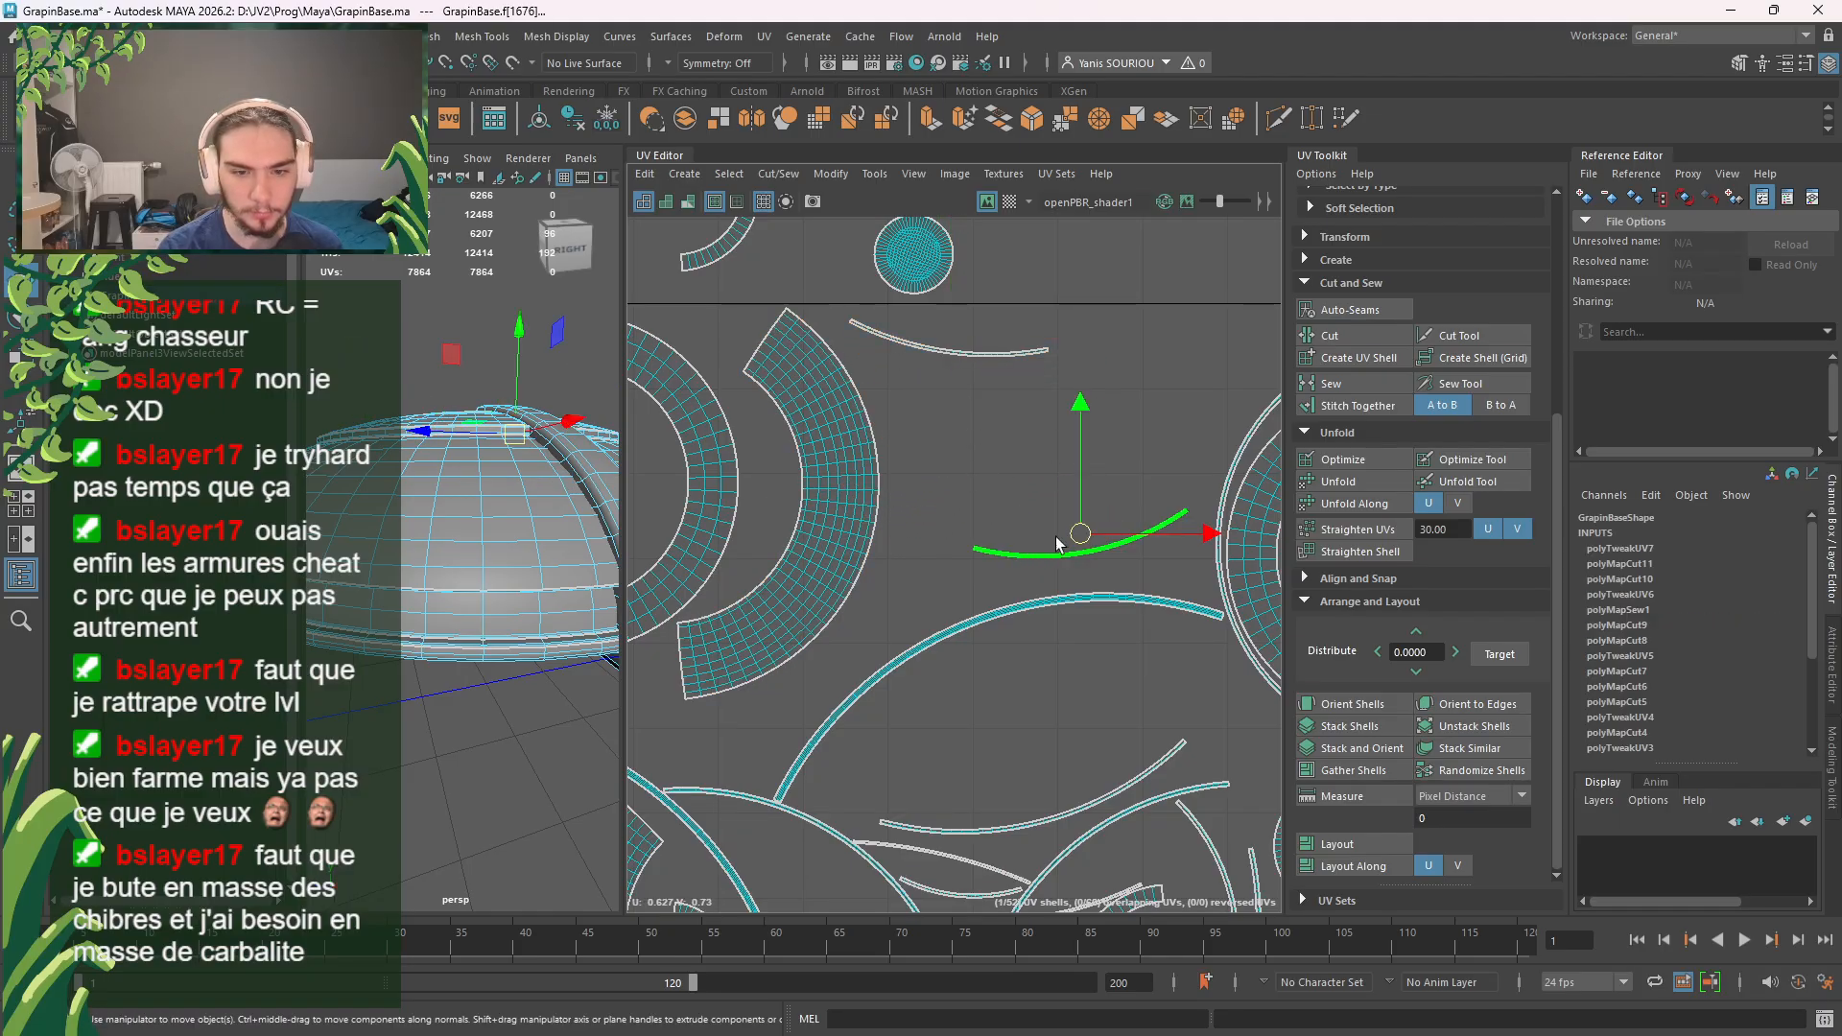
drag(1076, 548, 1001, 379)
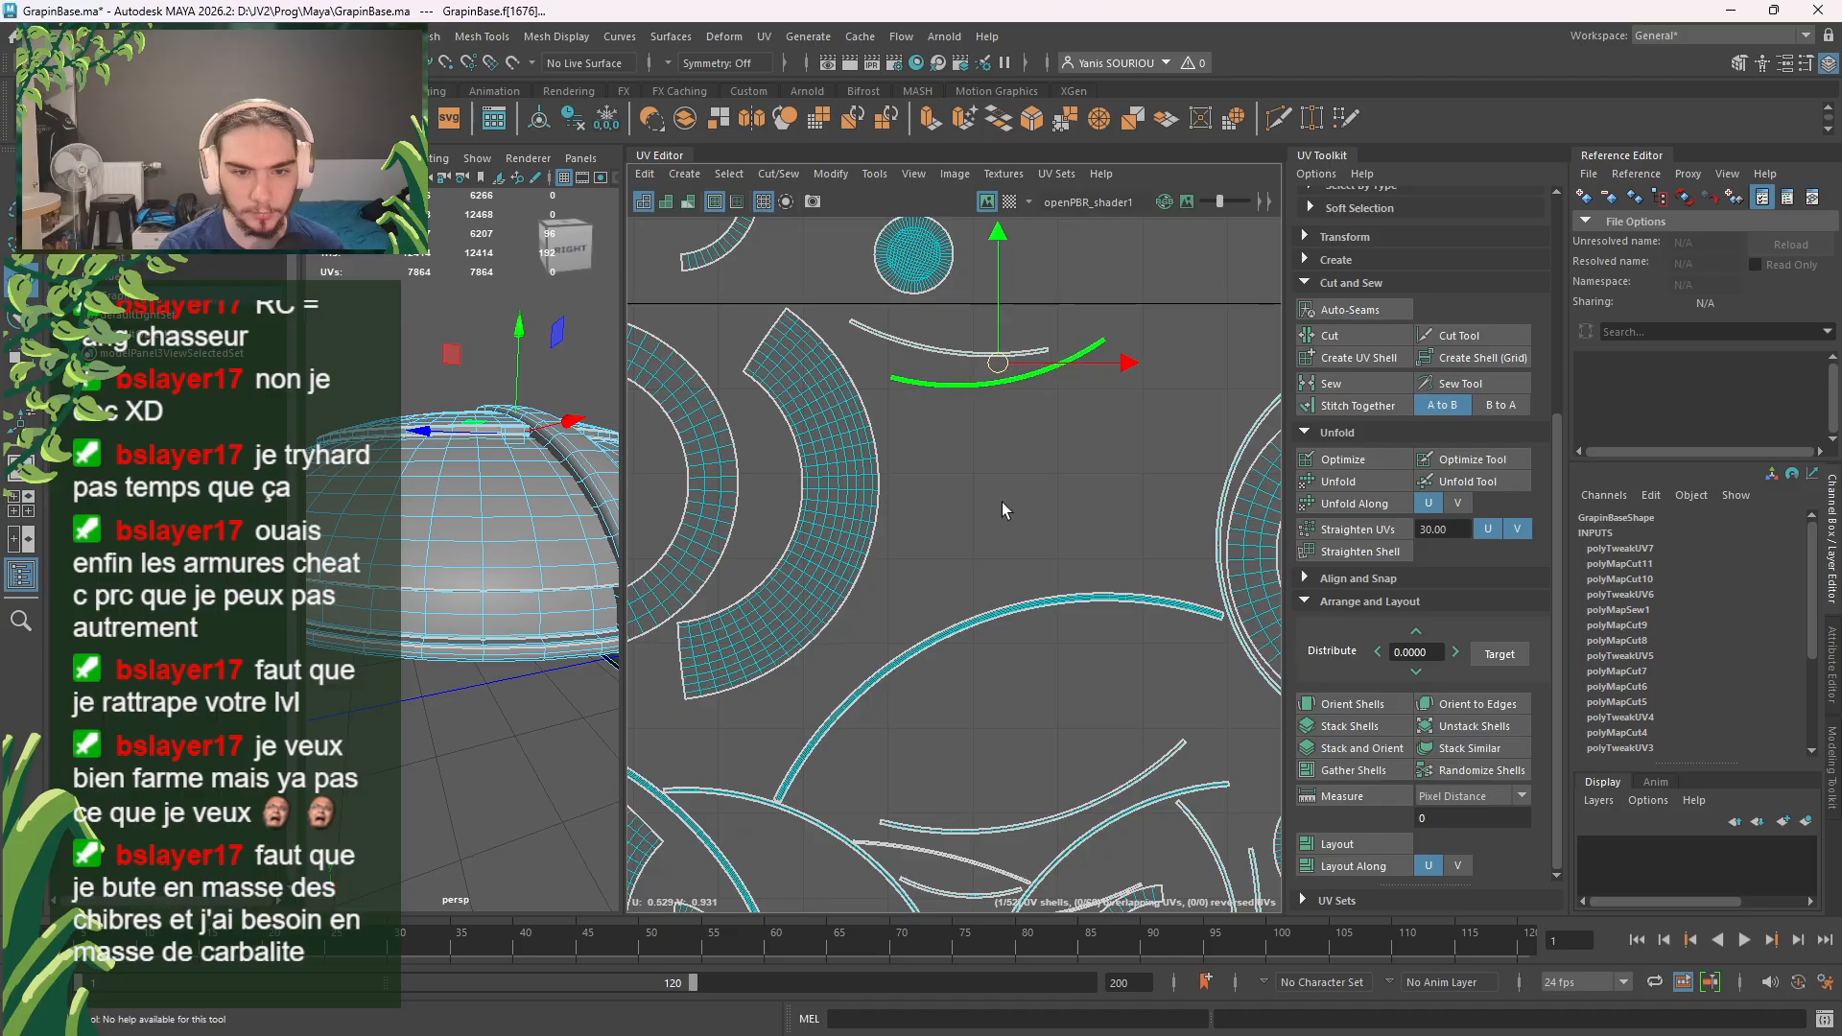
Step: Move the long arc strip from the middle into the UV tile's upper-right corner and clear the selection
click(1002, 618)
alt+middle_drag(1029, 727, 978, 666)
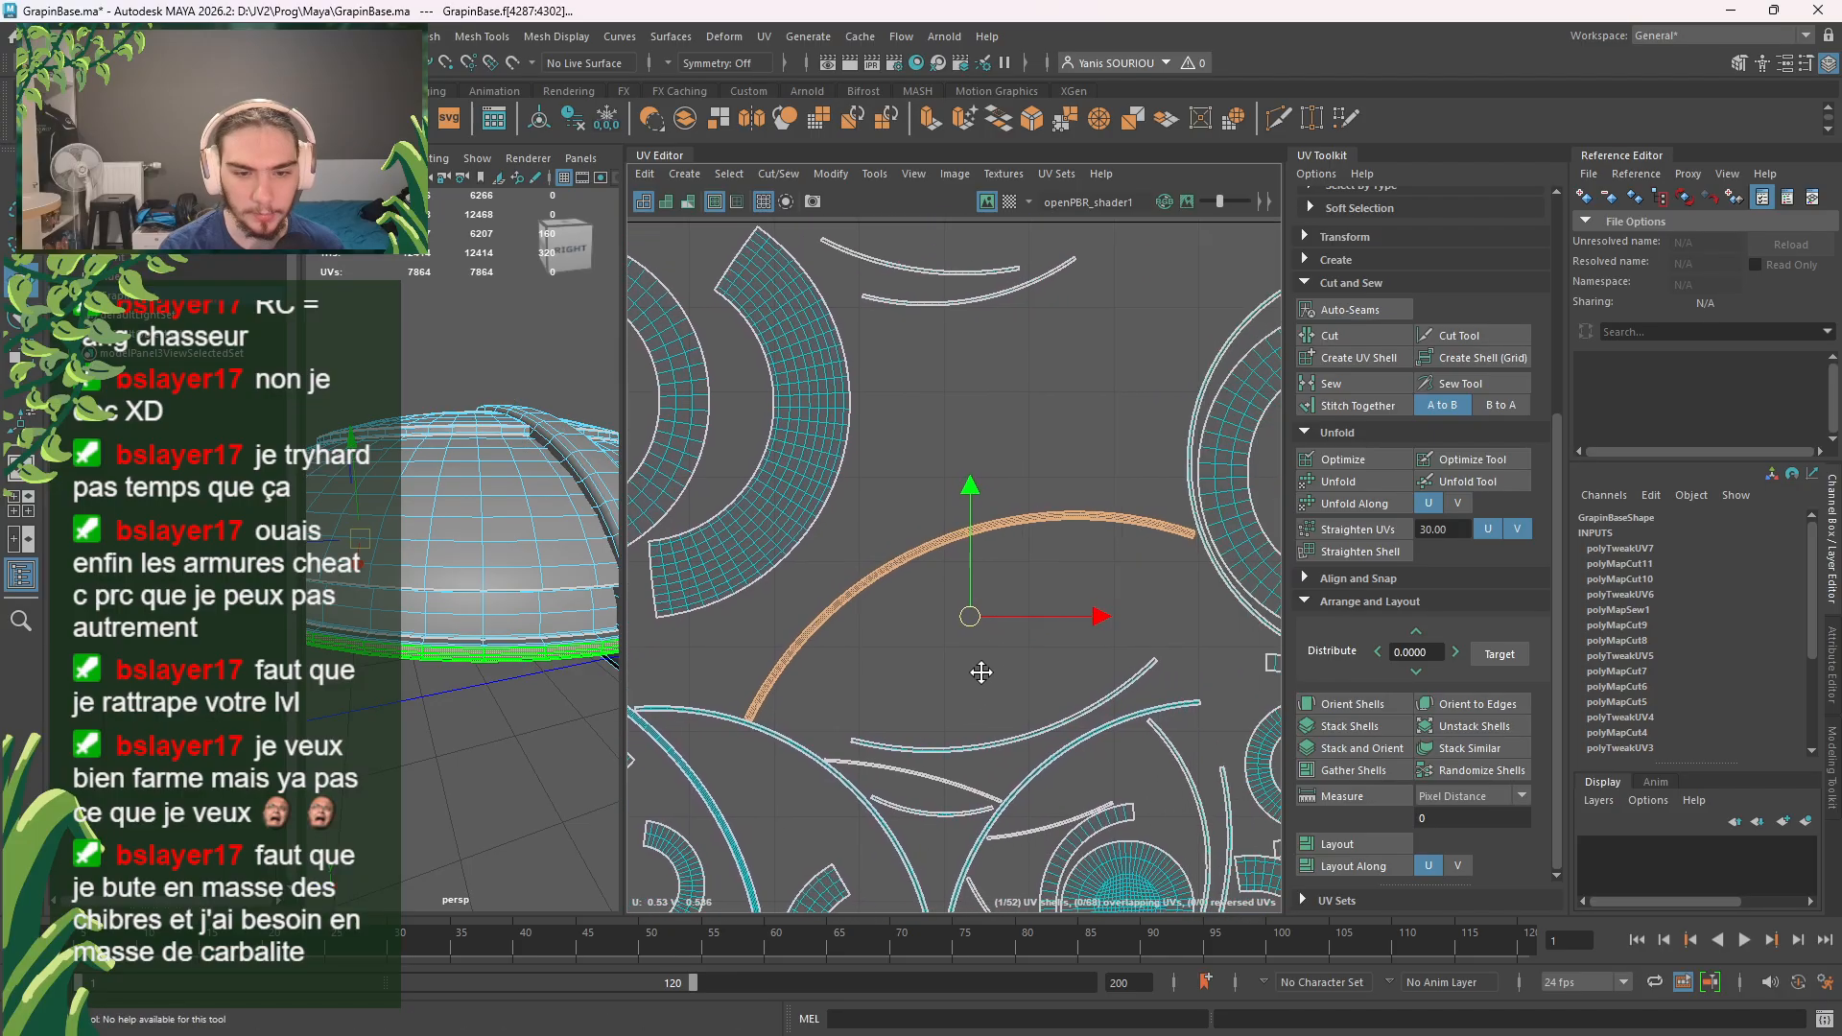
scroll(1074, 489, down, 4)
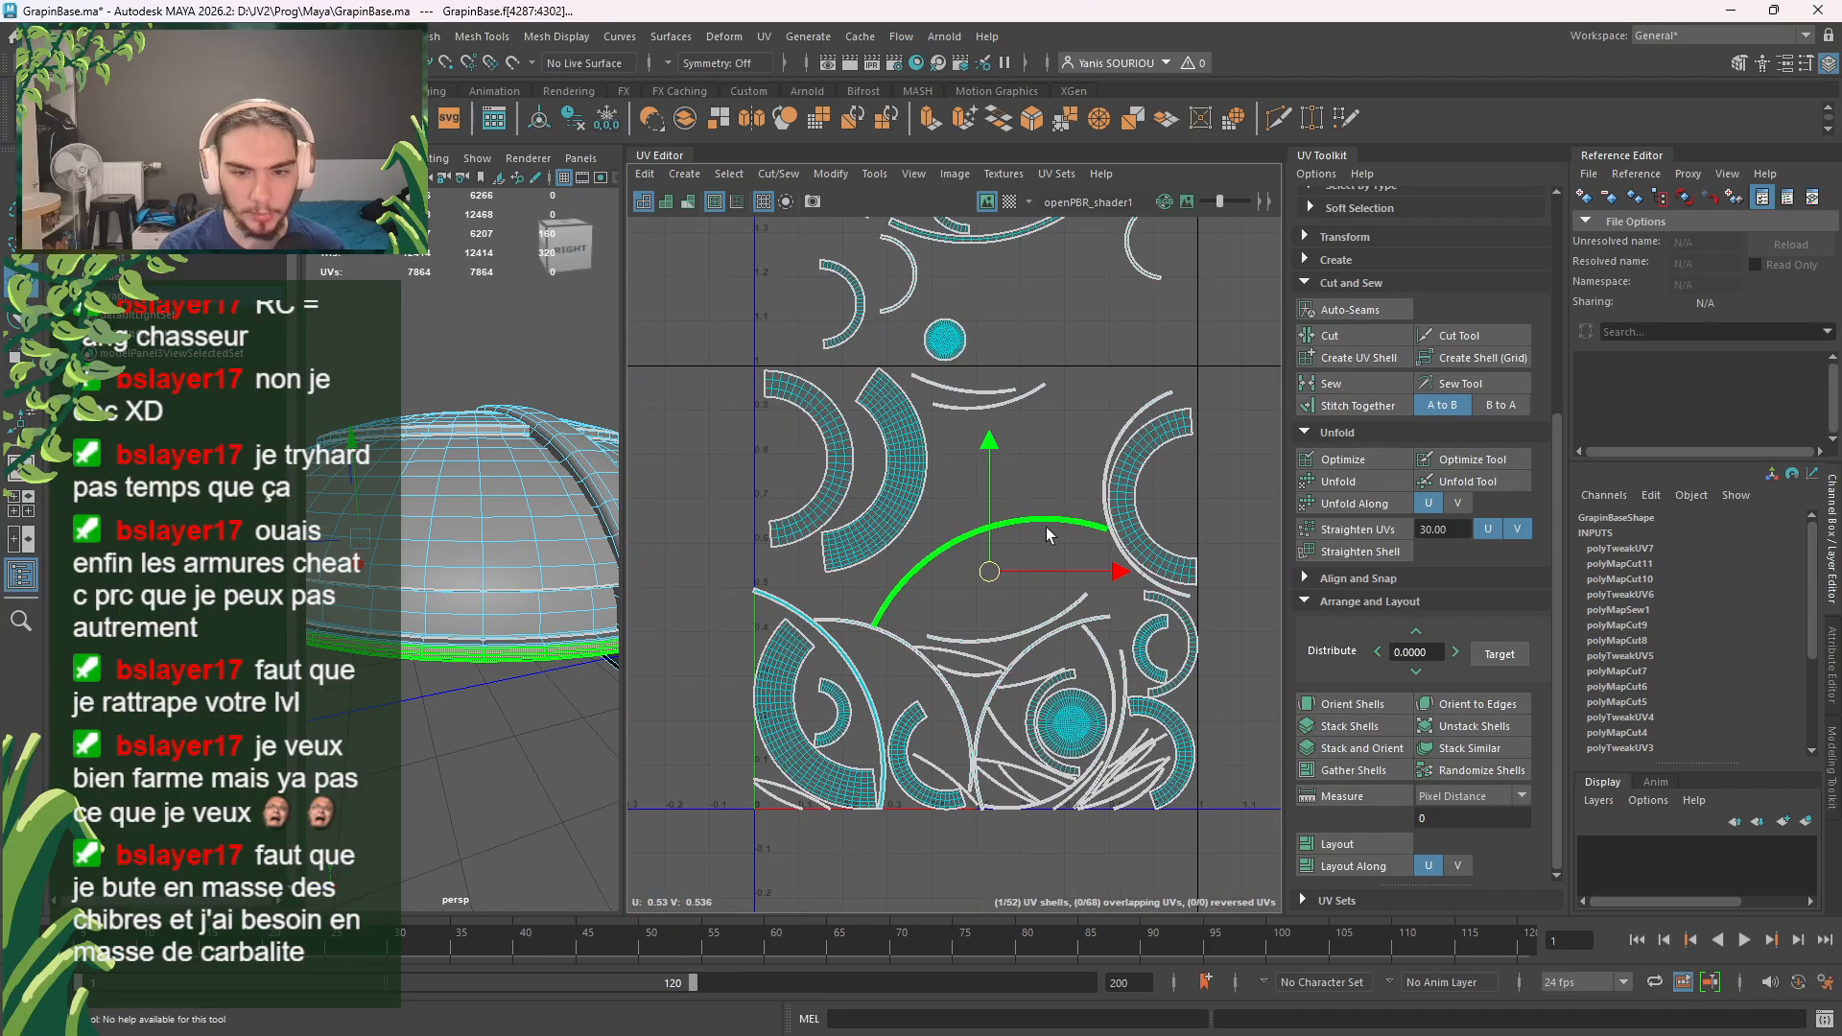
drag(989, 576, 1074, 436)
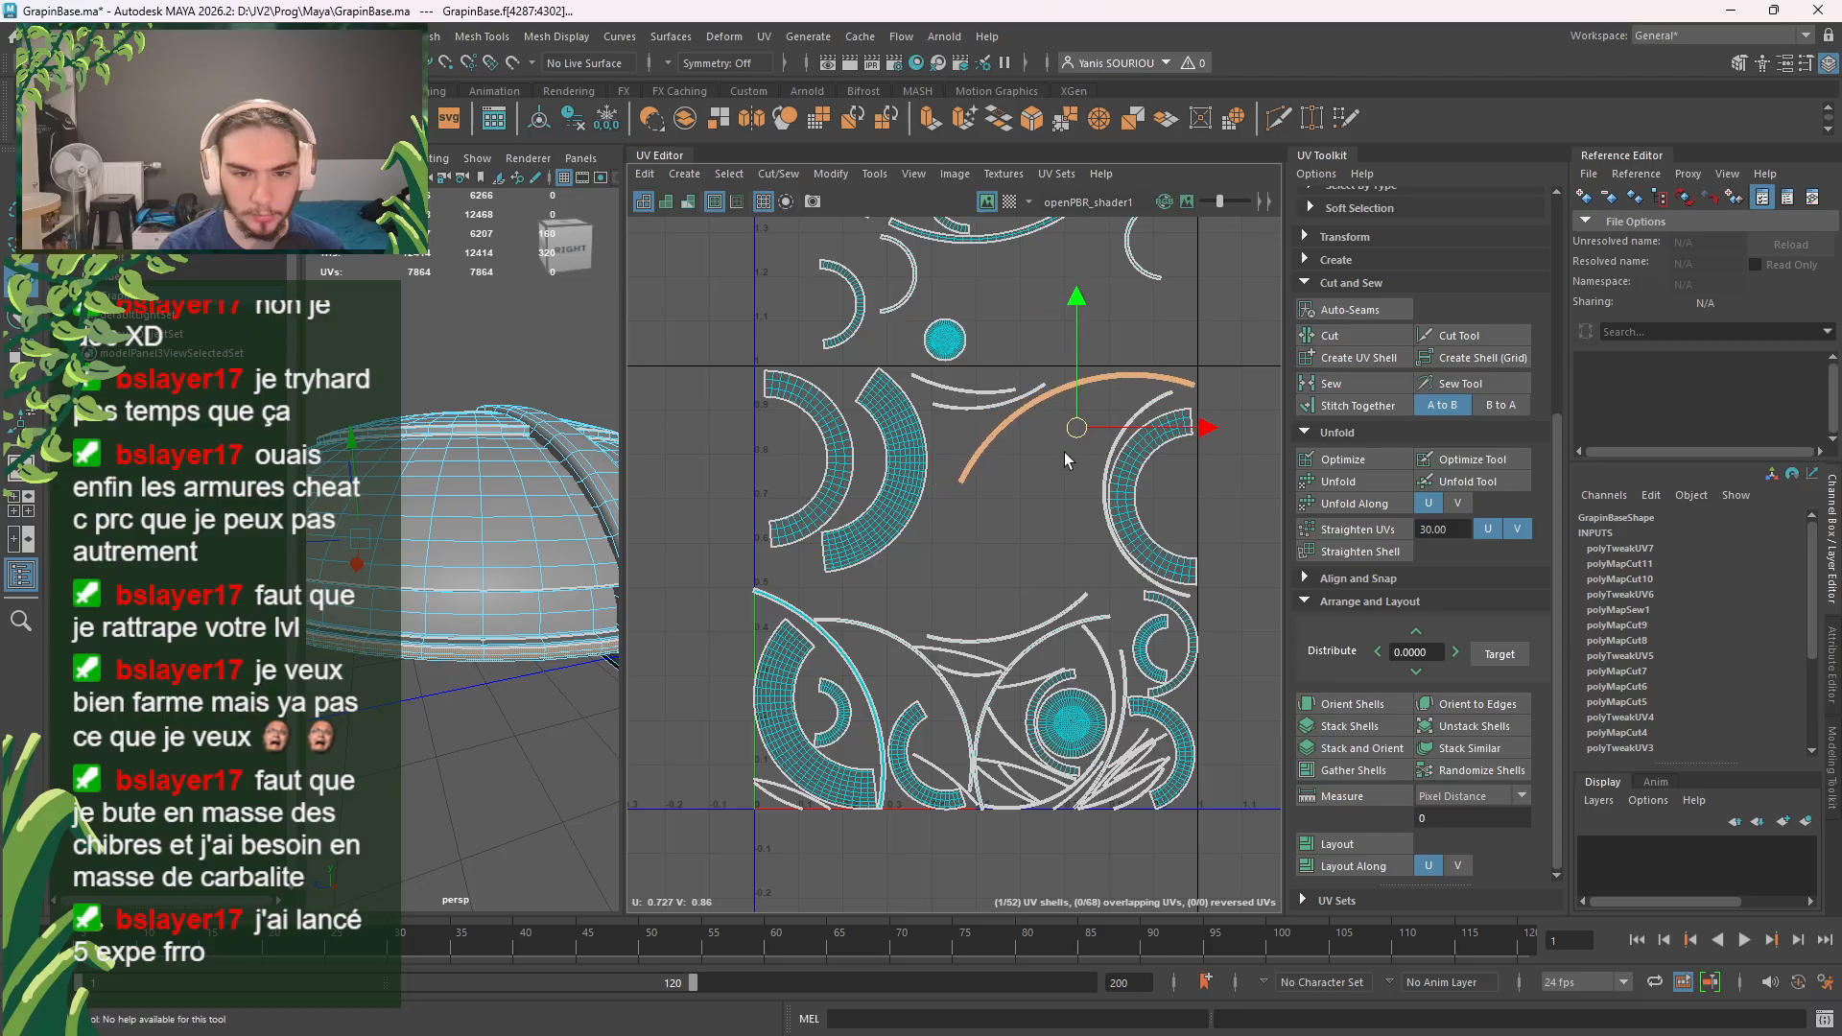
click(1022, 492)
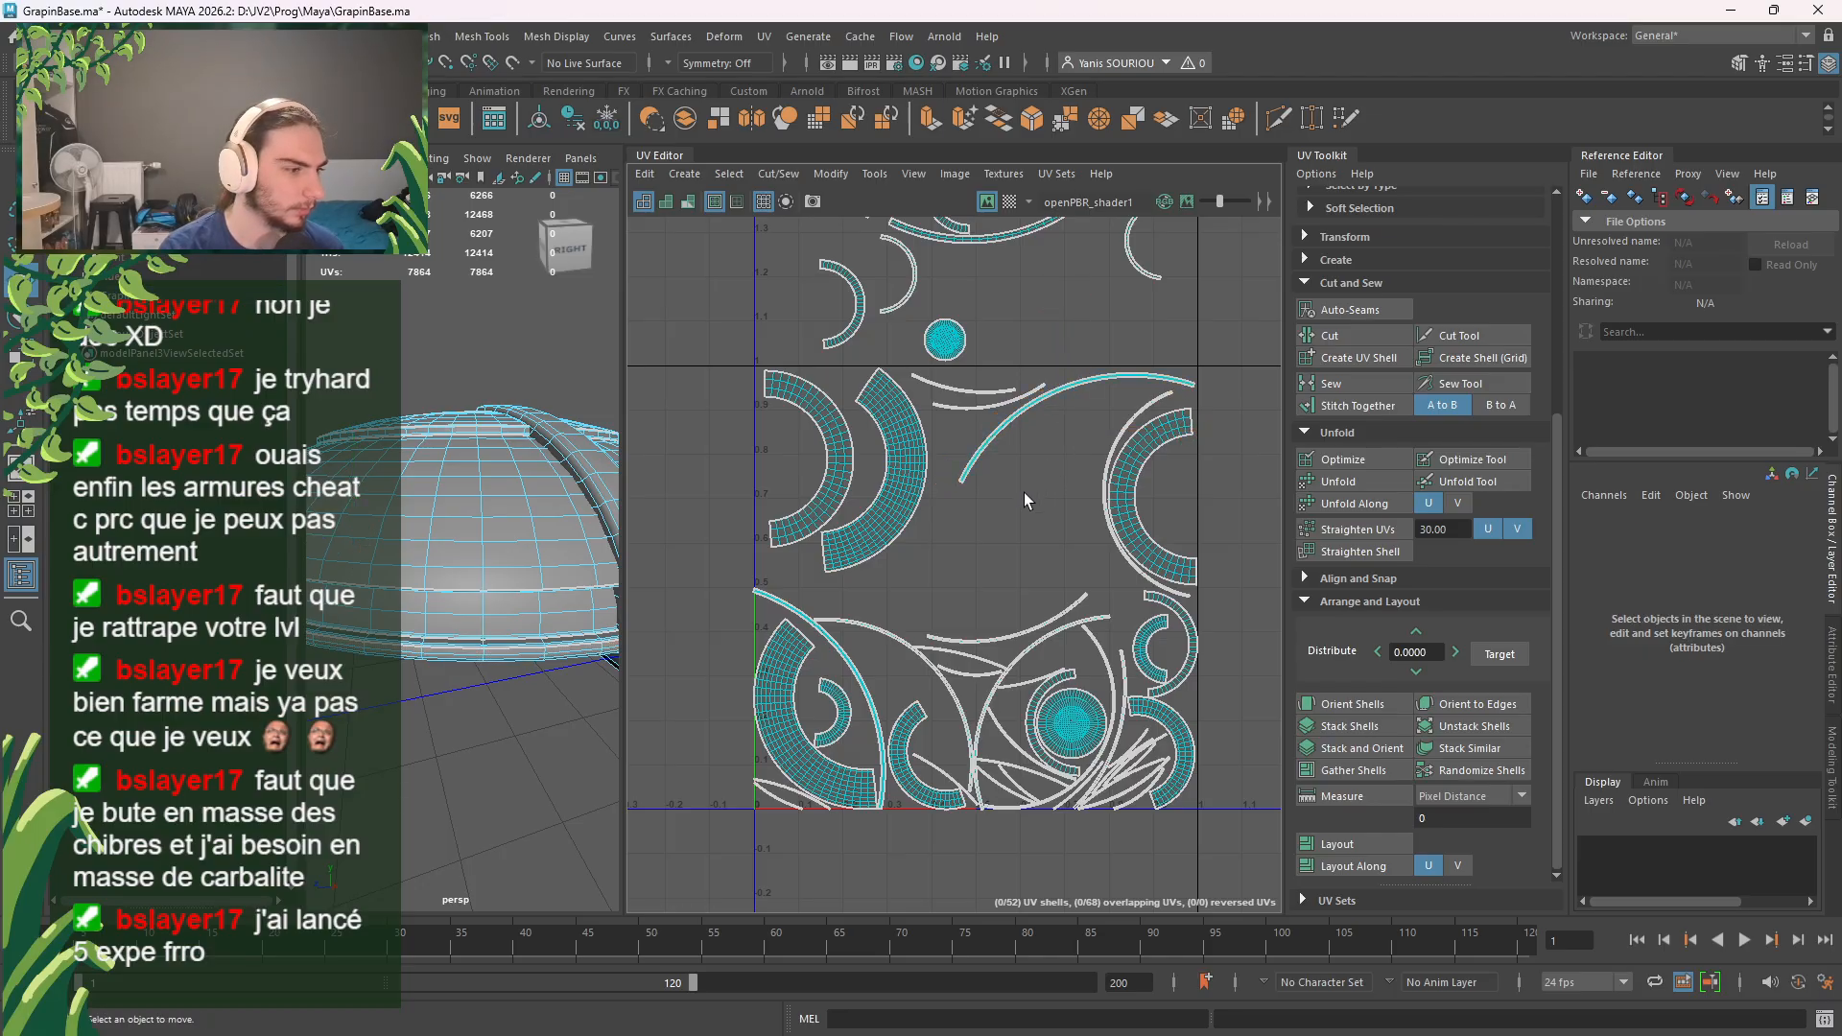
Step: Nest the small half-ring from the UV tile's lower-left area inside the large half-ring in the upper-left corner
alt+middle_drag(1023, 493, 1032, 576)
scroll(1160, 492, up, 2)
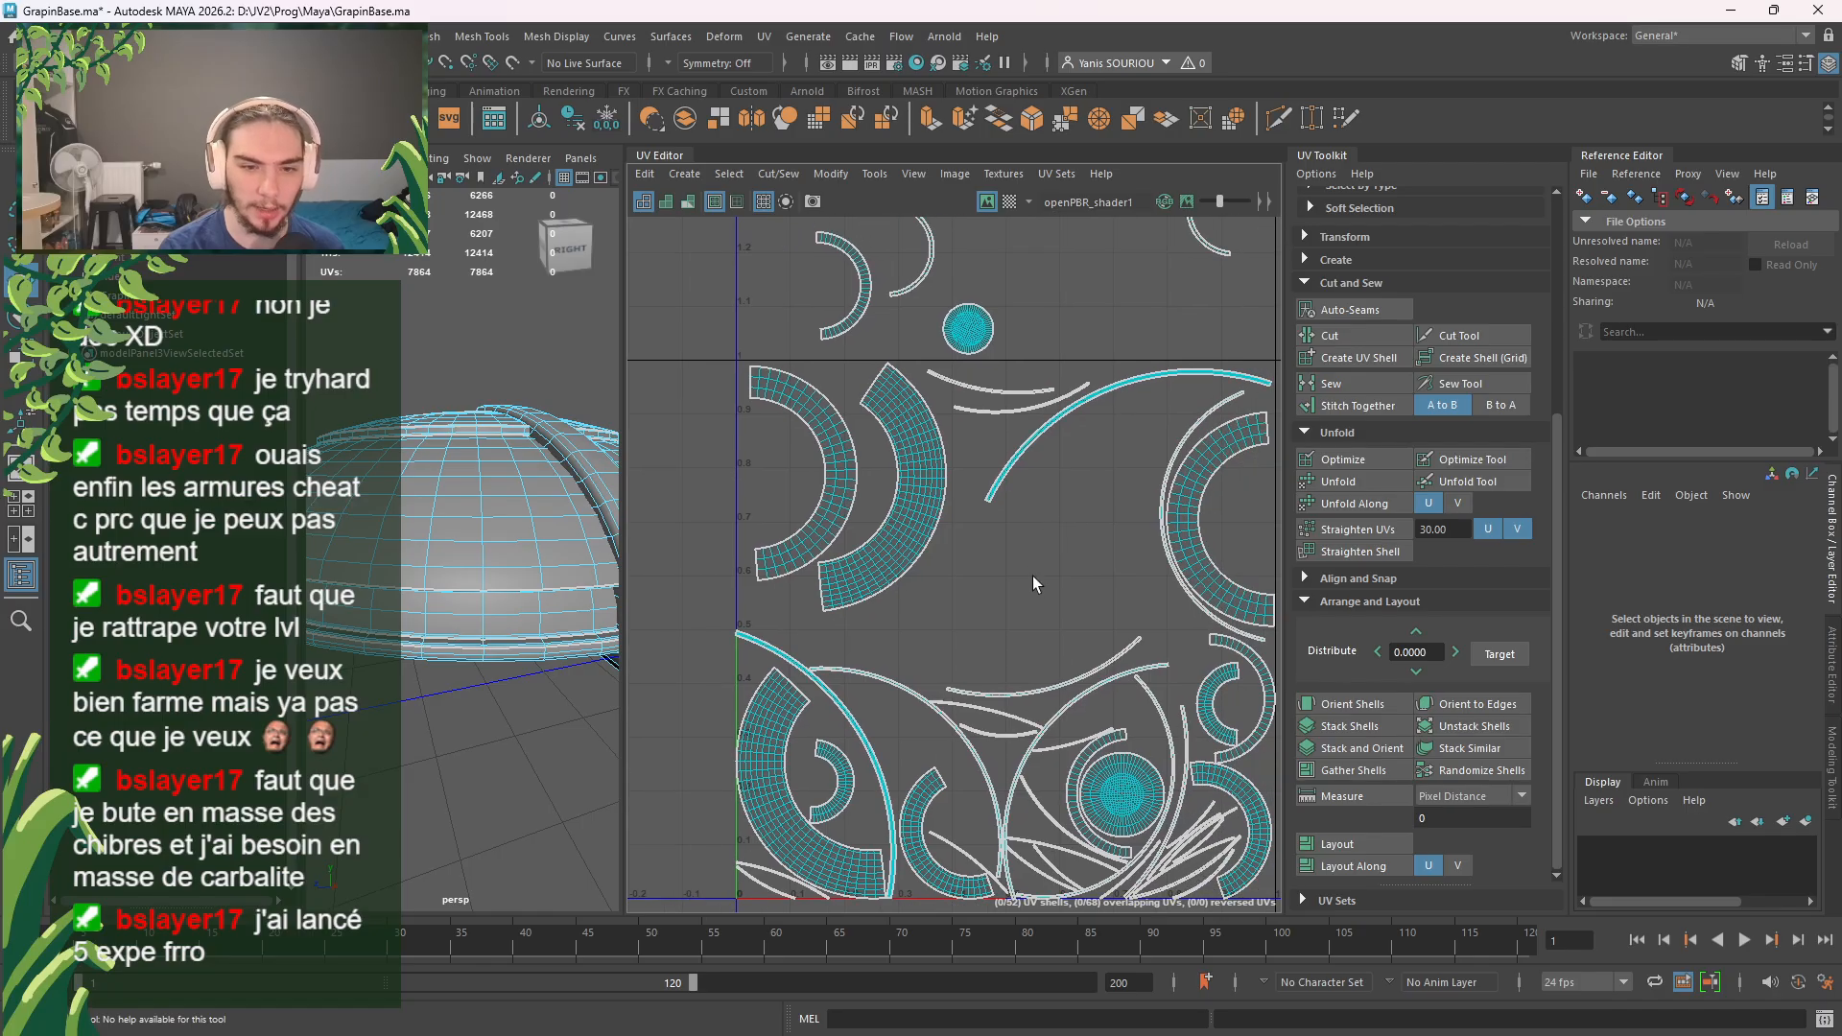
click(822, 763)
drag(822, 763, 787, 465)
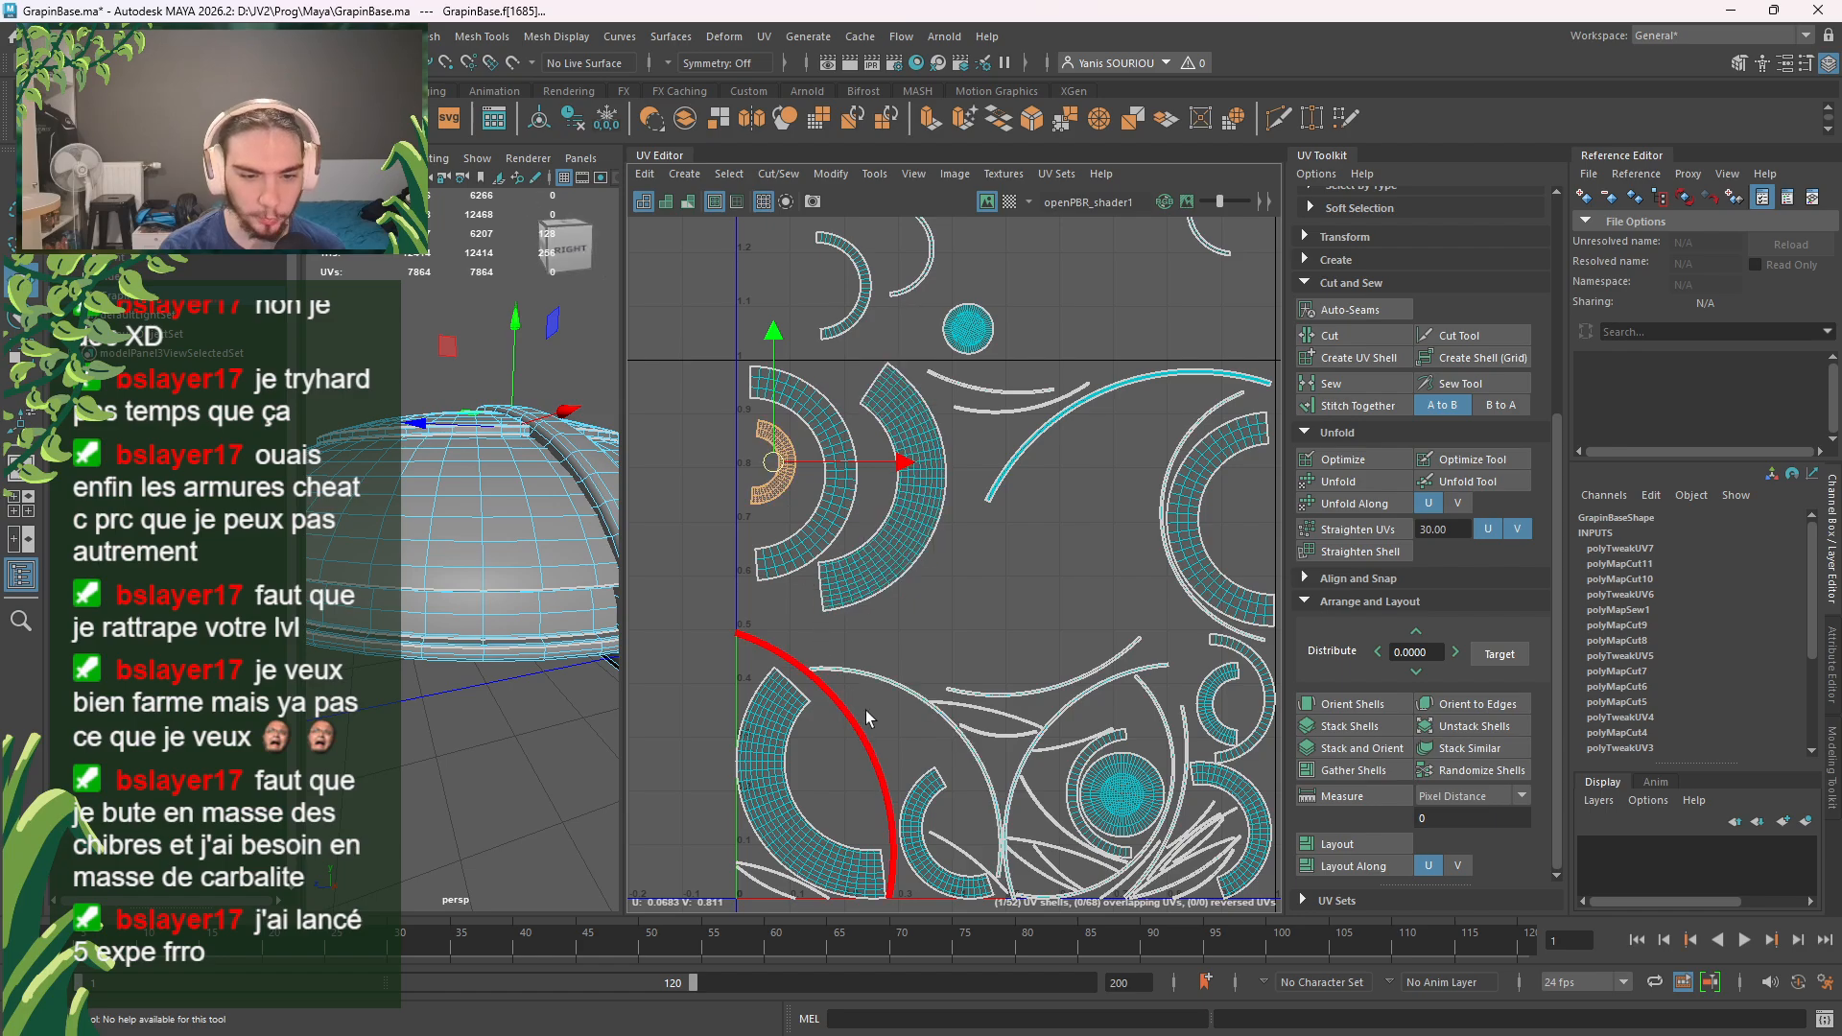
Step: Move the long thin arc away from the half-ring at the UV tile's right edge toward the tile's middle
alt+middle_drag(1216, 493, 1091, 471)
scroll(1097, 470, up, 3)
click(998, 442)
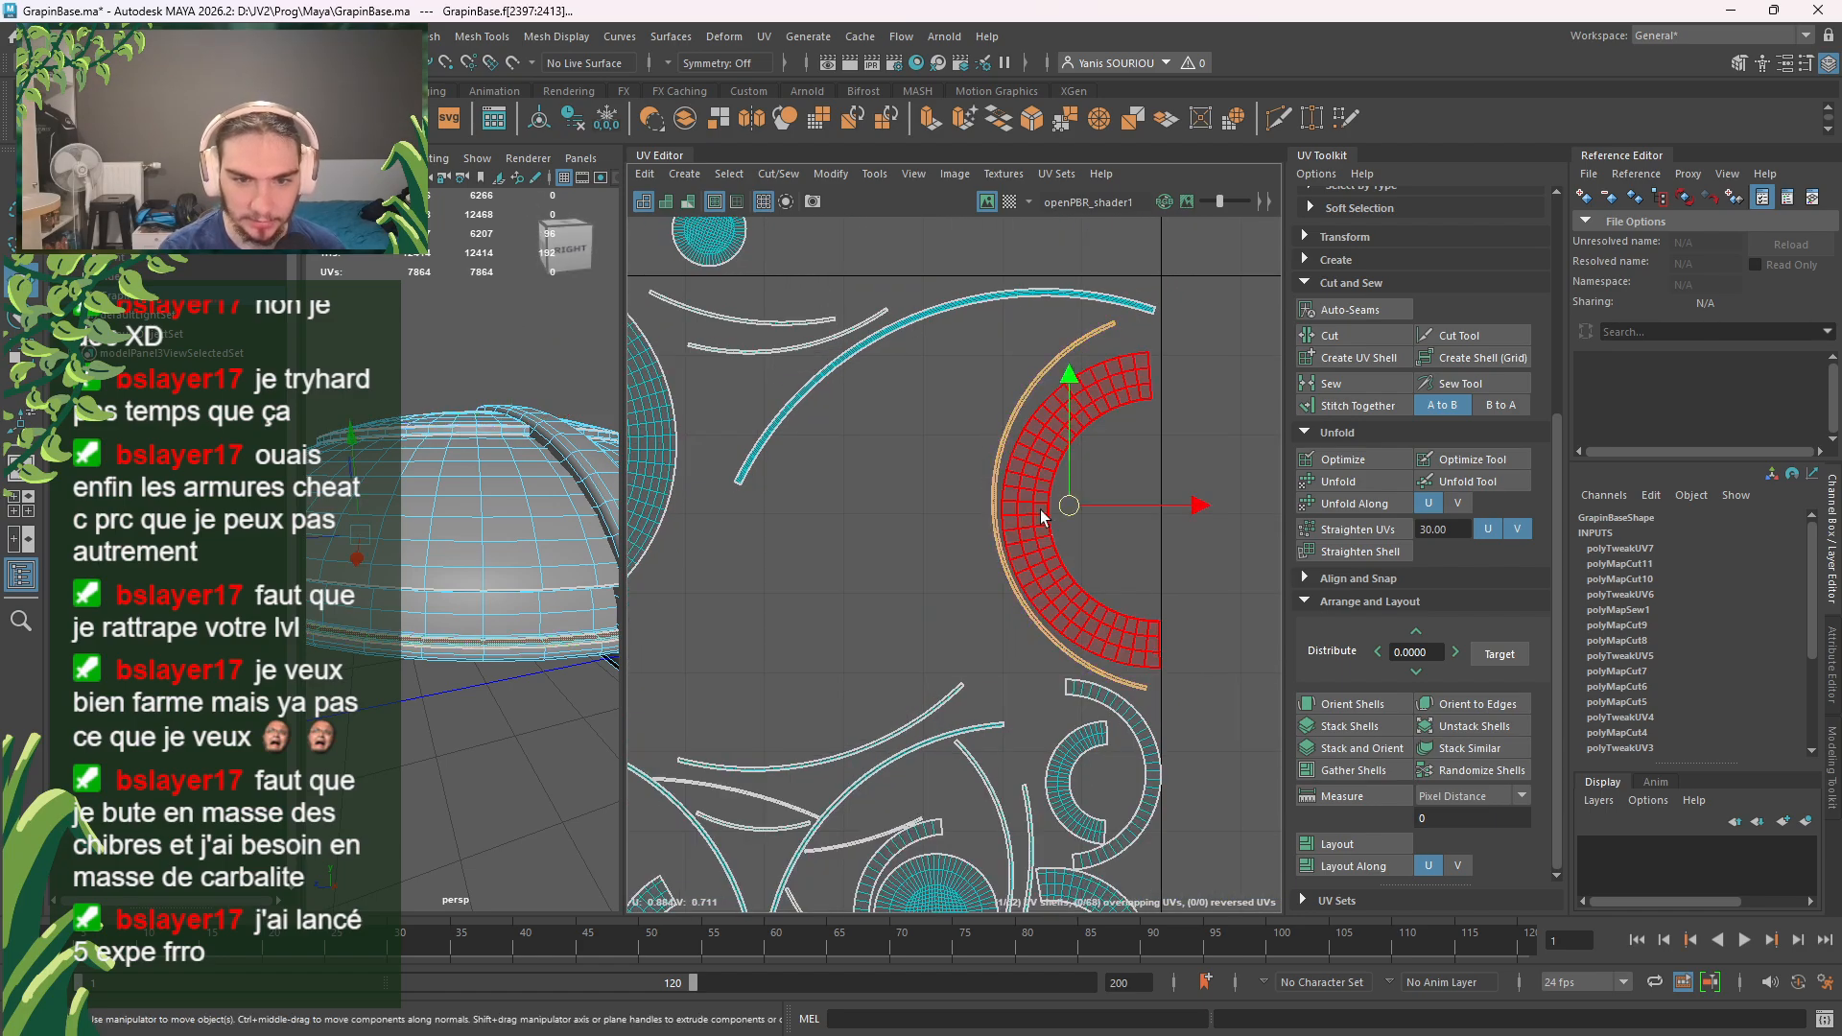
drag(1044, 518, 761, 555)
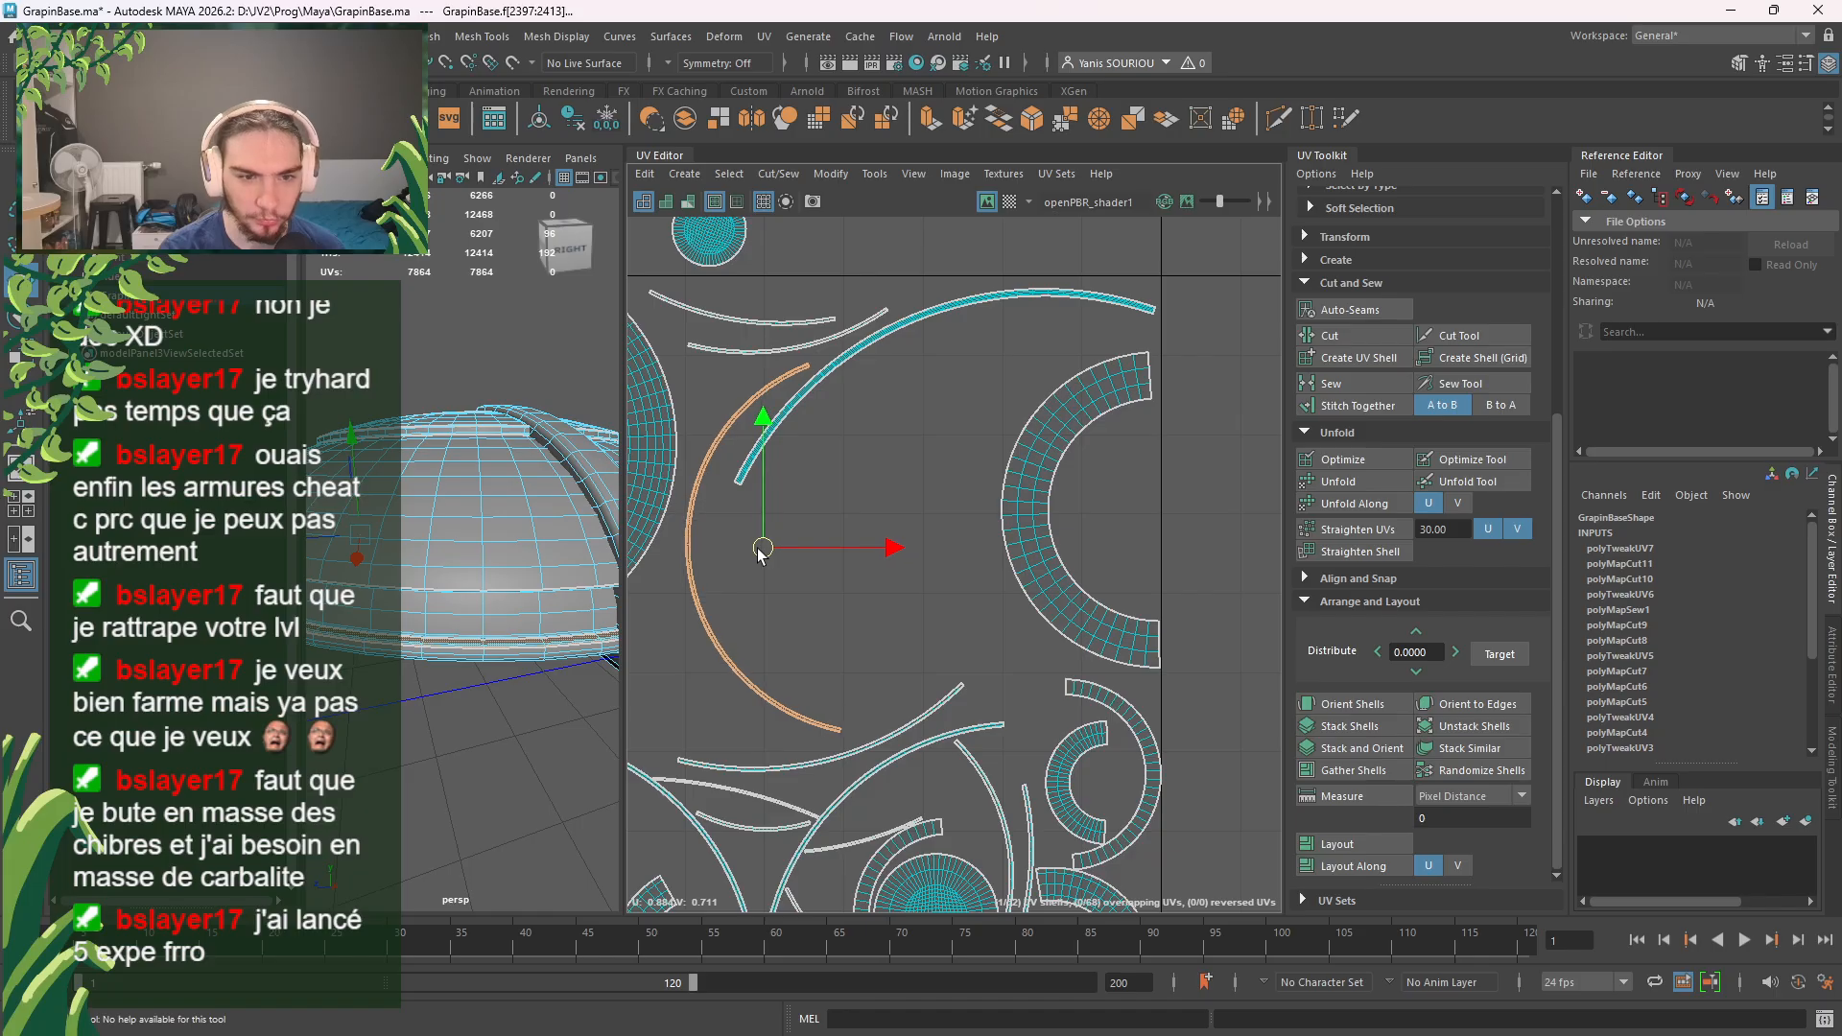
Step: Shift the right-hand half-ring slightly up and inward, and nest the small half-ring from below inside it
click(1075, 543)
drag(1073, 515, 1053, 491)
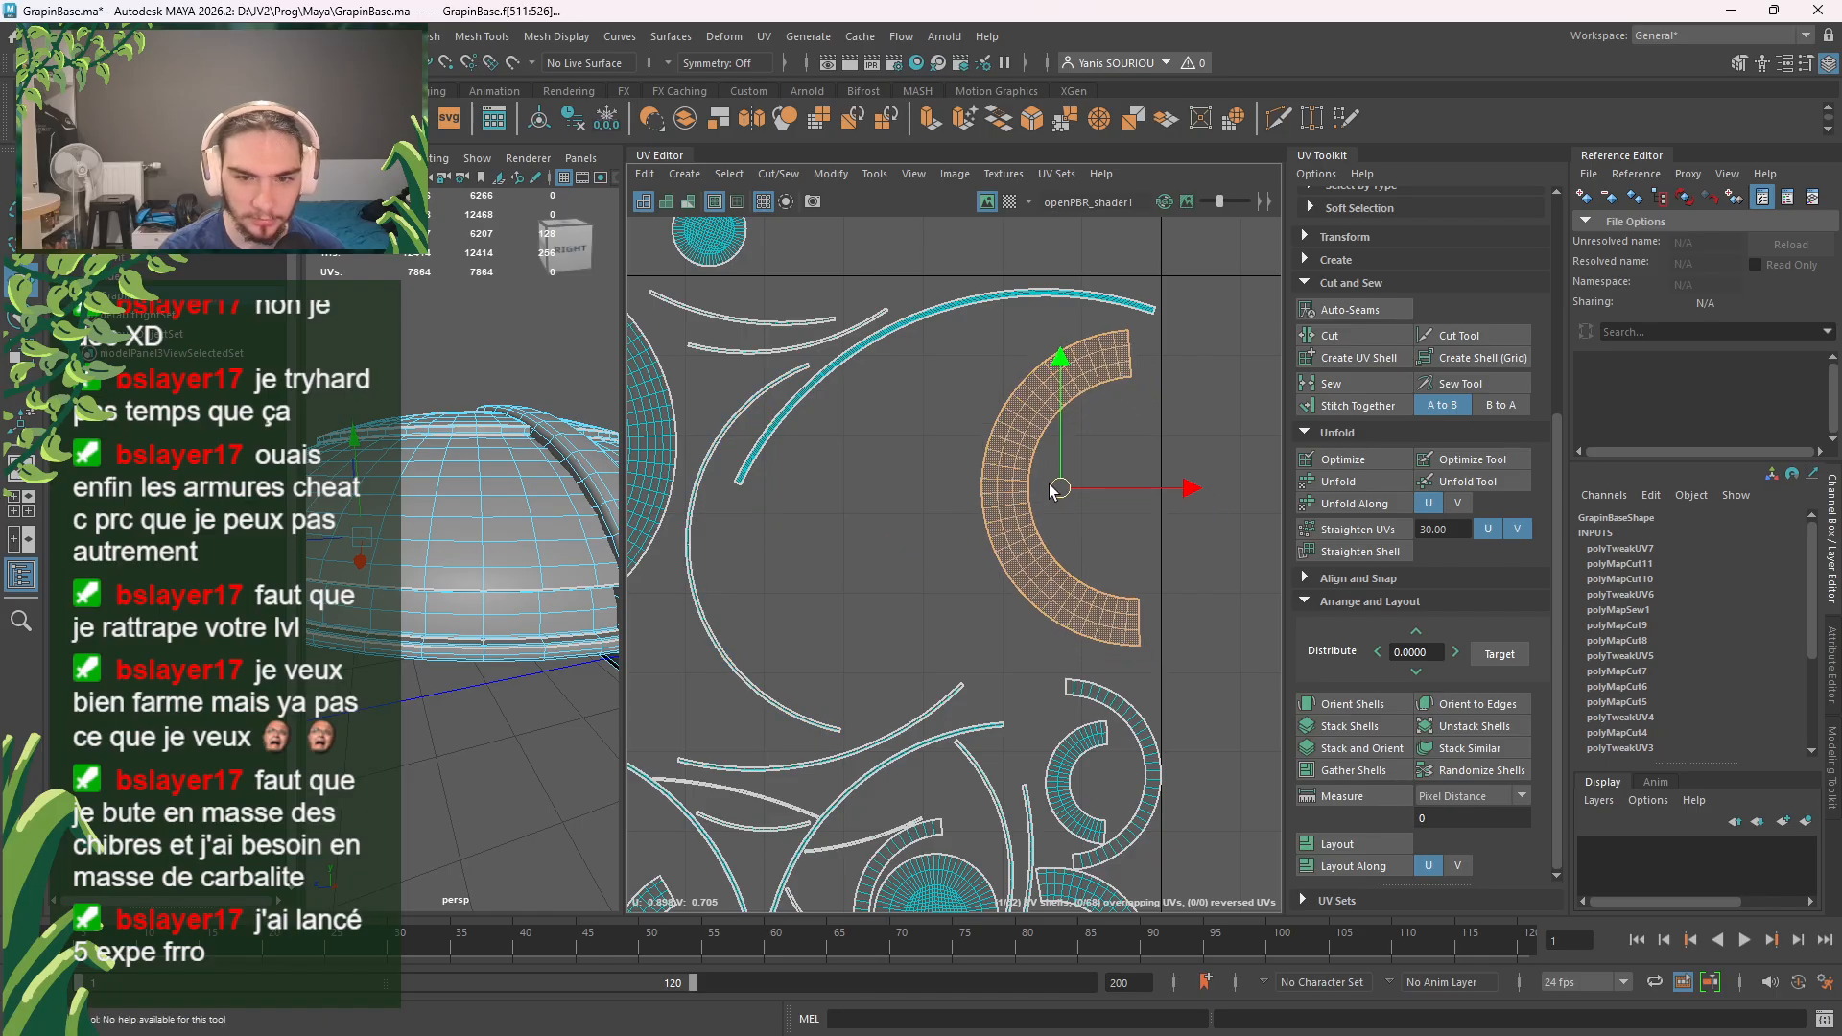
click(1079, 772)
drag(1079, 773, 1099, 451)
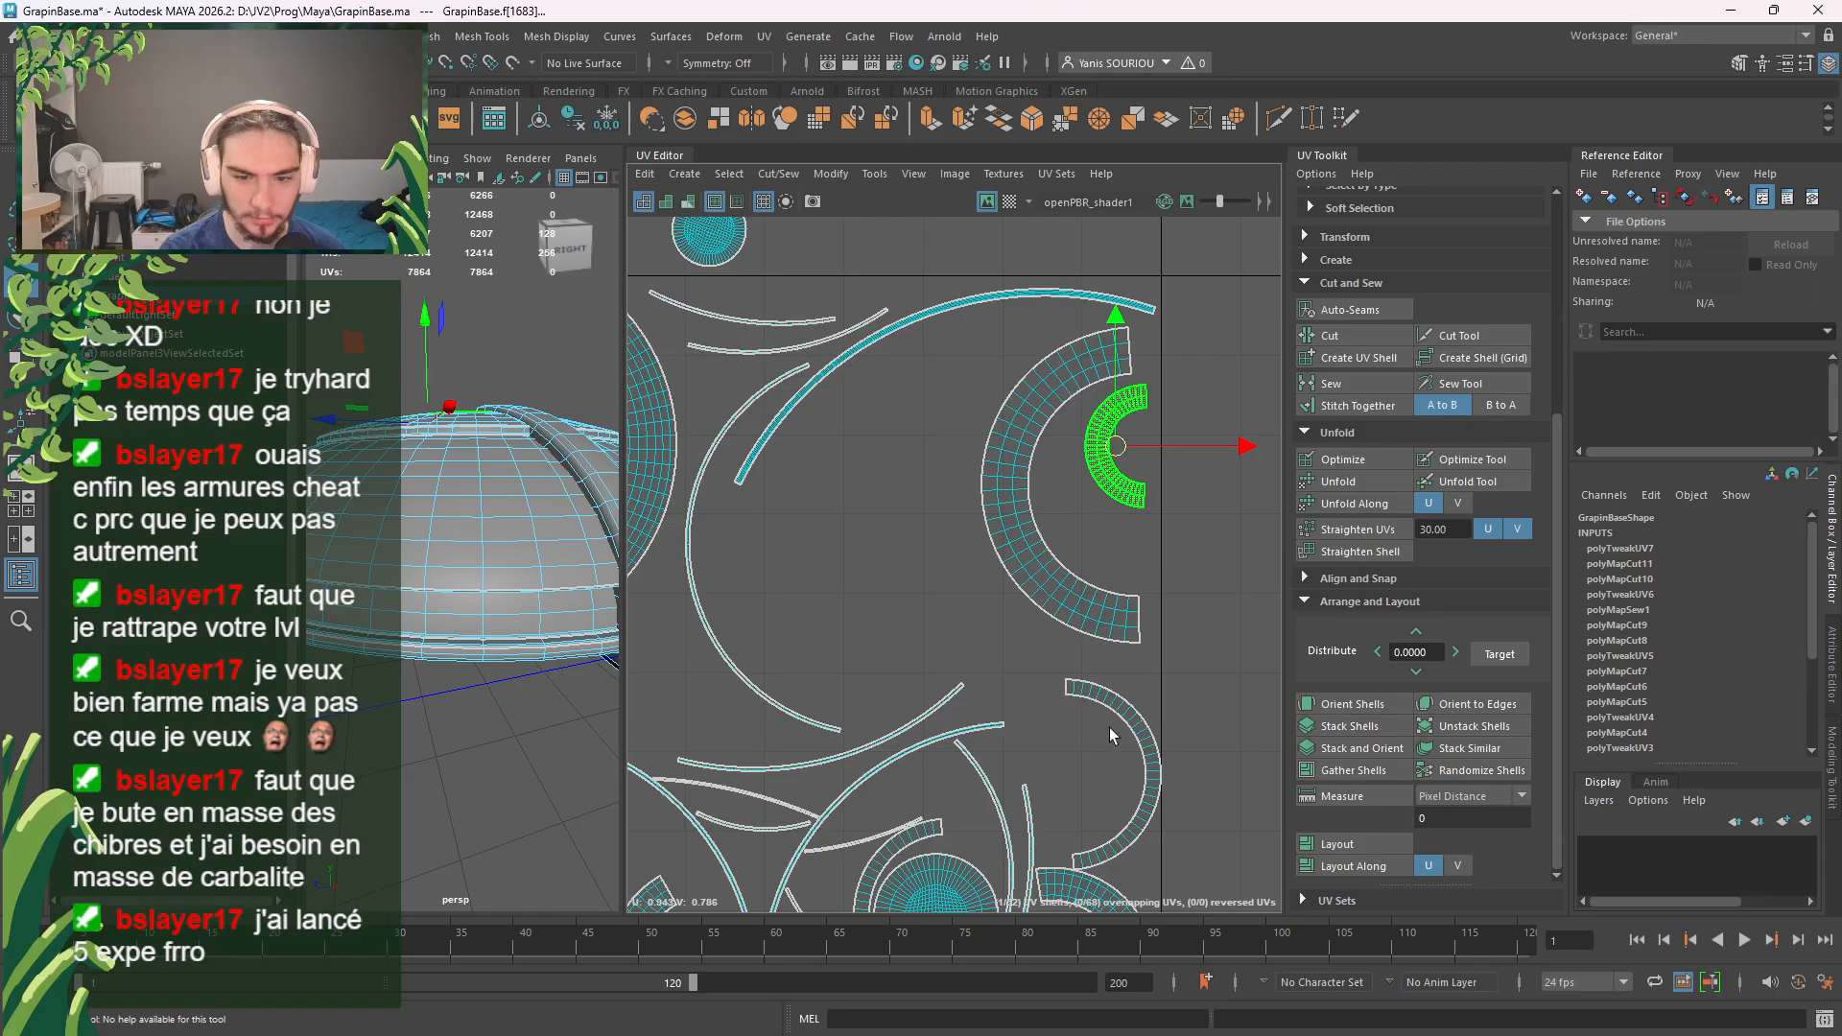
Step: Move the narrow half-ring off the UV tile's right edge and place the wide lower-left half-ring beside the right-hand nested pair
click(1146, 757)
drag(1113, 765, 857, 580)
alt+middle_drag(821, 636, 1006, 543)
drag(1030, 529, 831, 714)
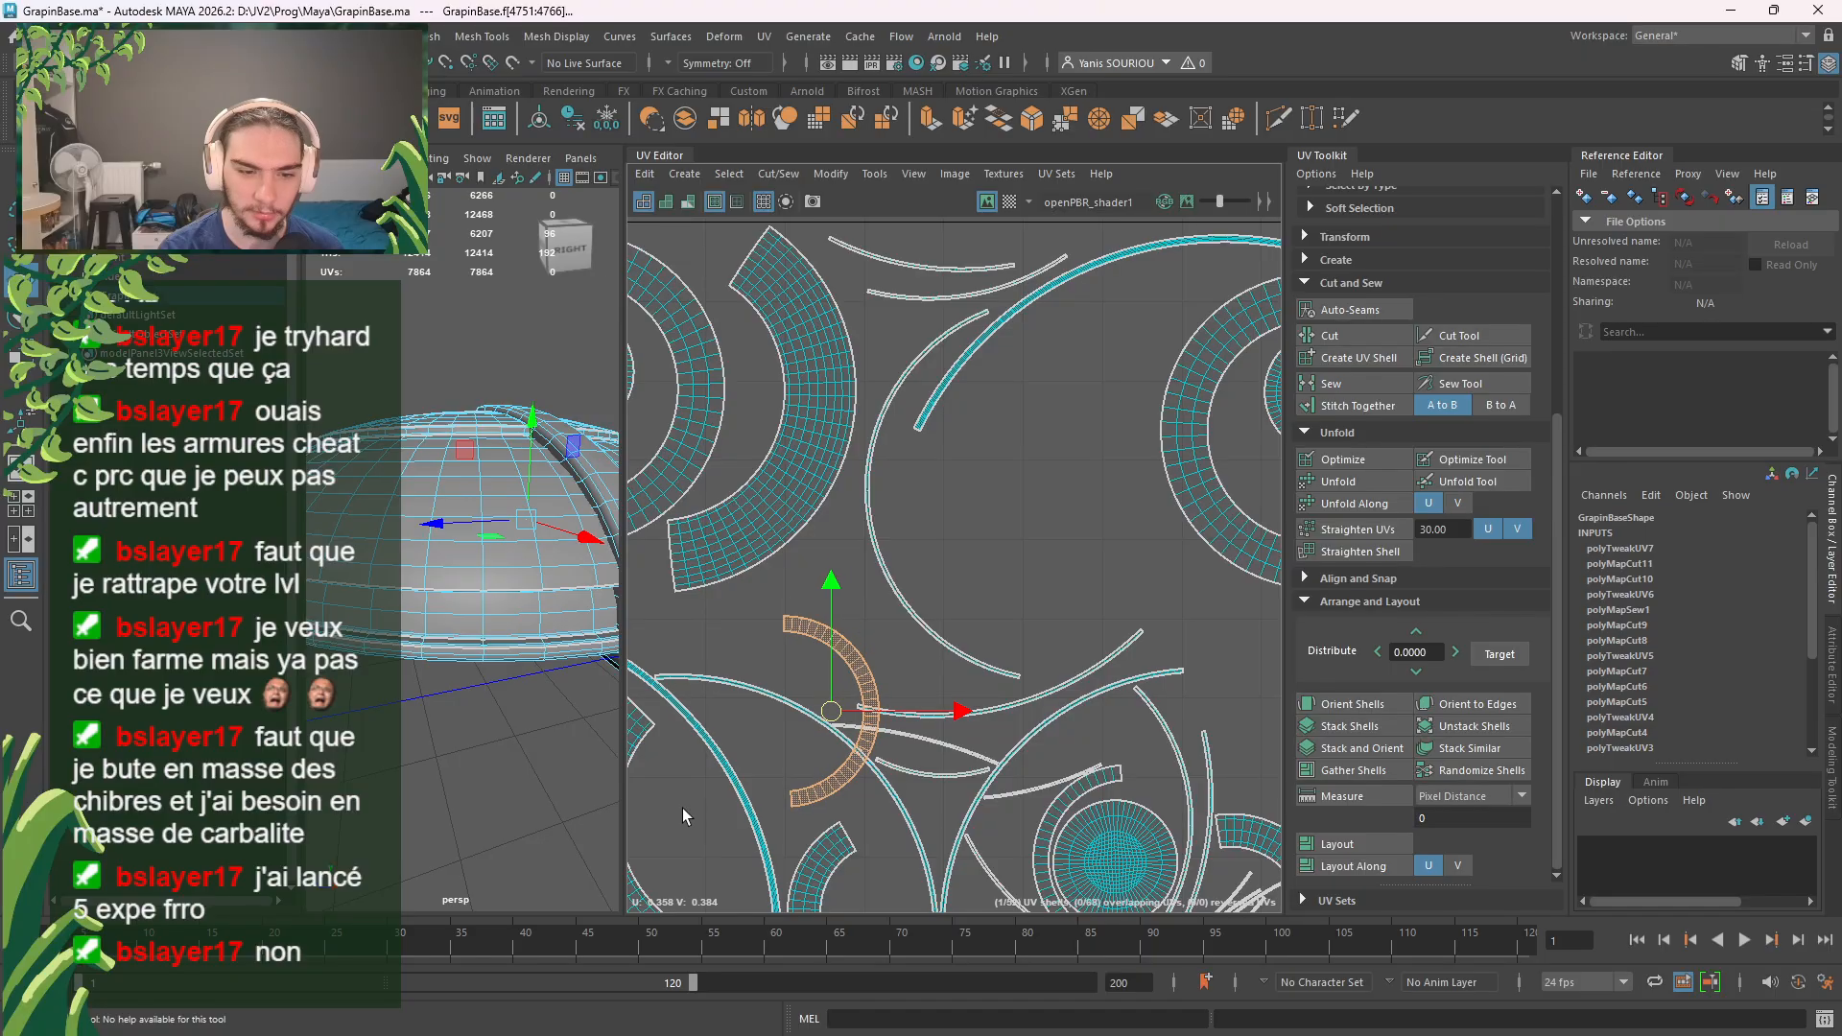
click(644, 730)
drag(647, 834, 1111, 471)
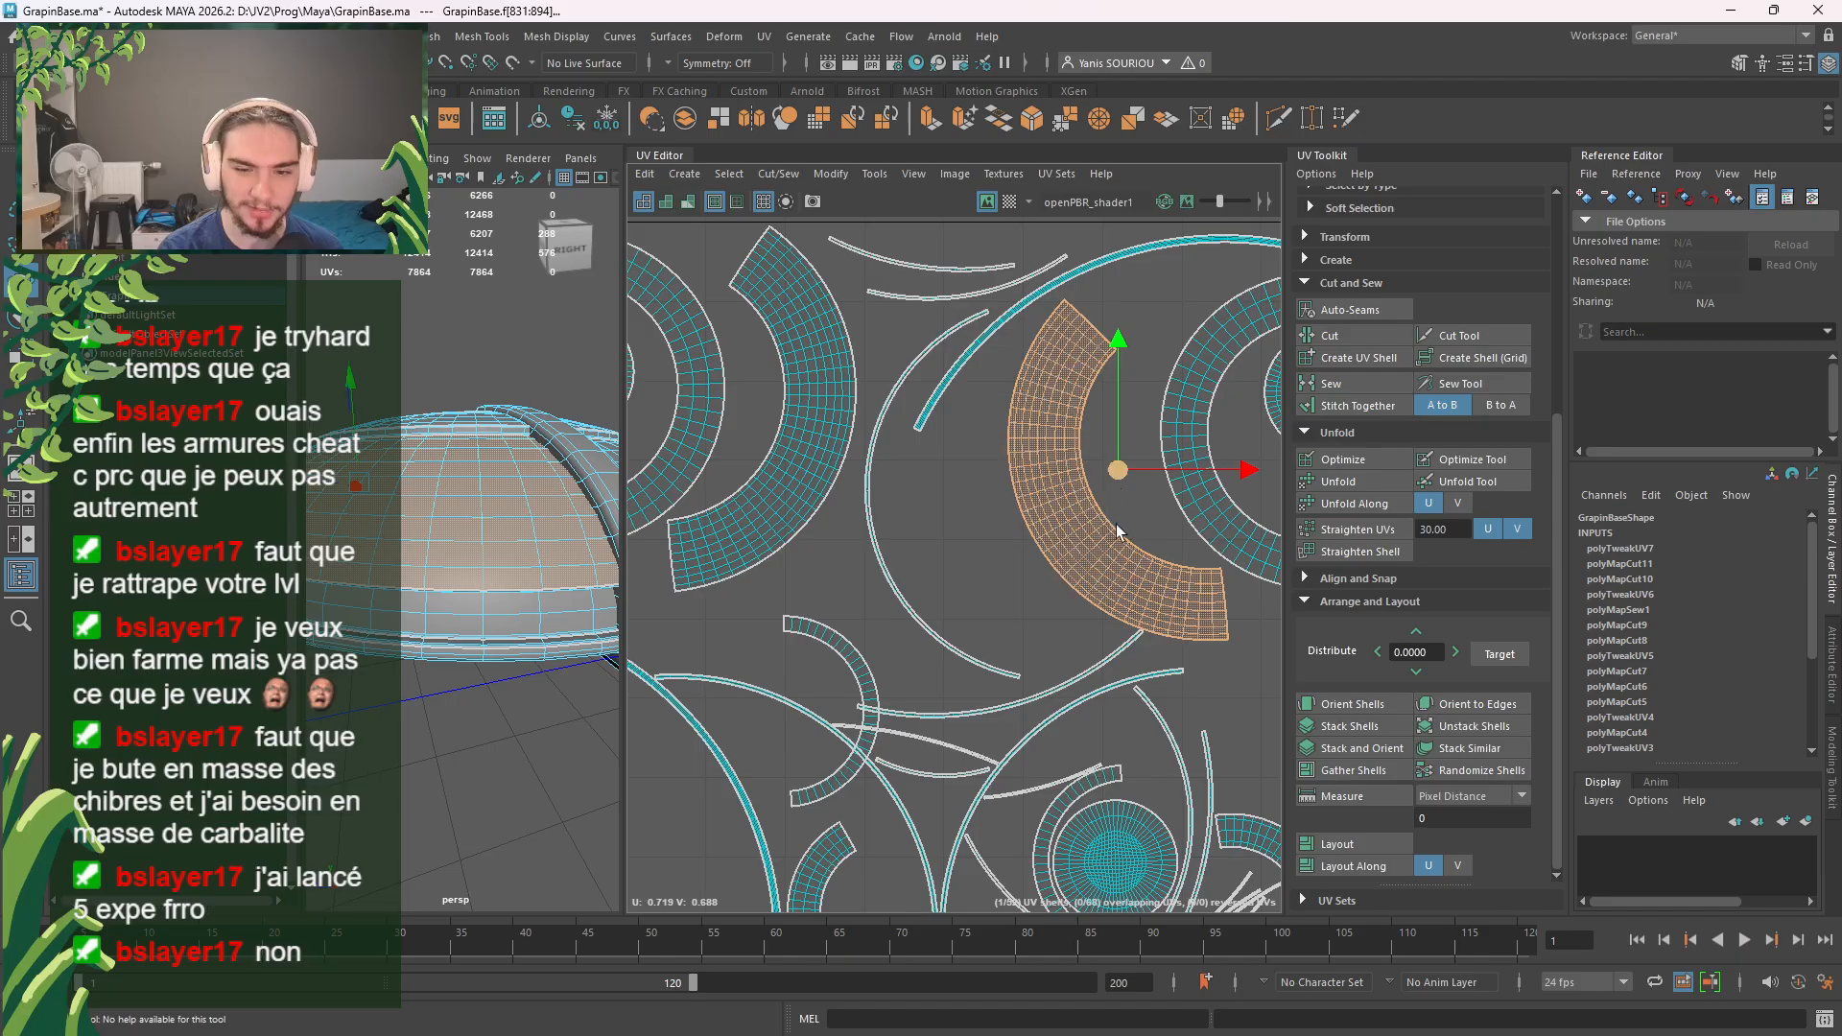
Step: Nudge the thin strip near the UV tile's middle and nest the narrow half-ring between the two concentric ones in the upper-left corner
click(1096, 663)
drag(993, 676, 974, 686)
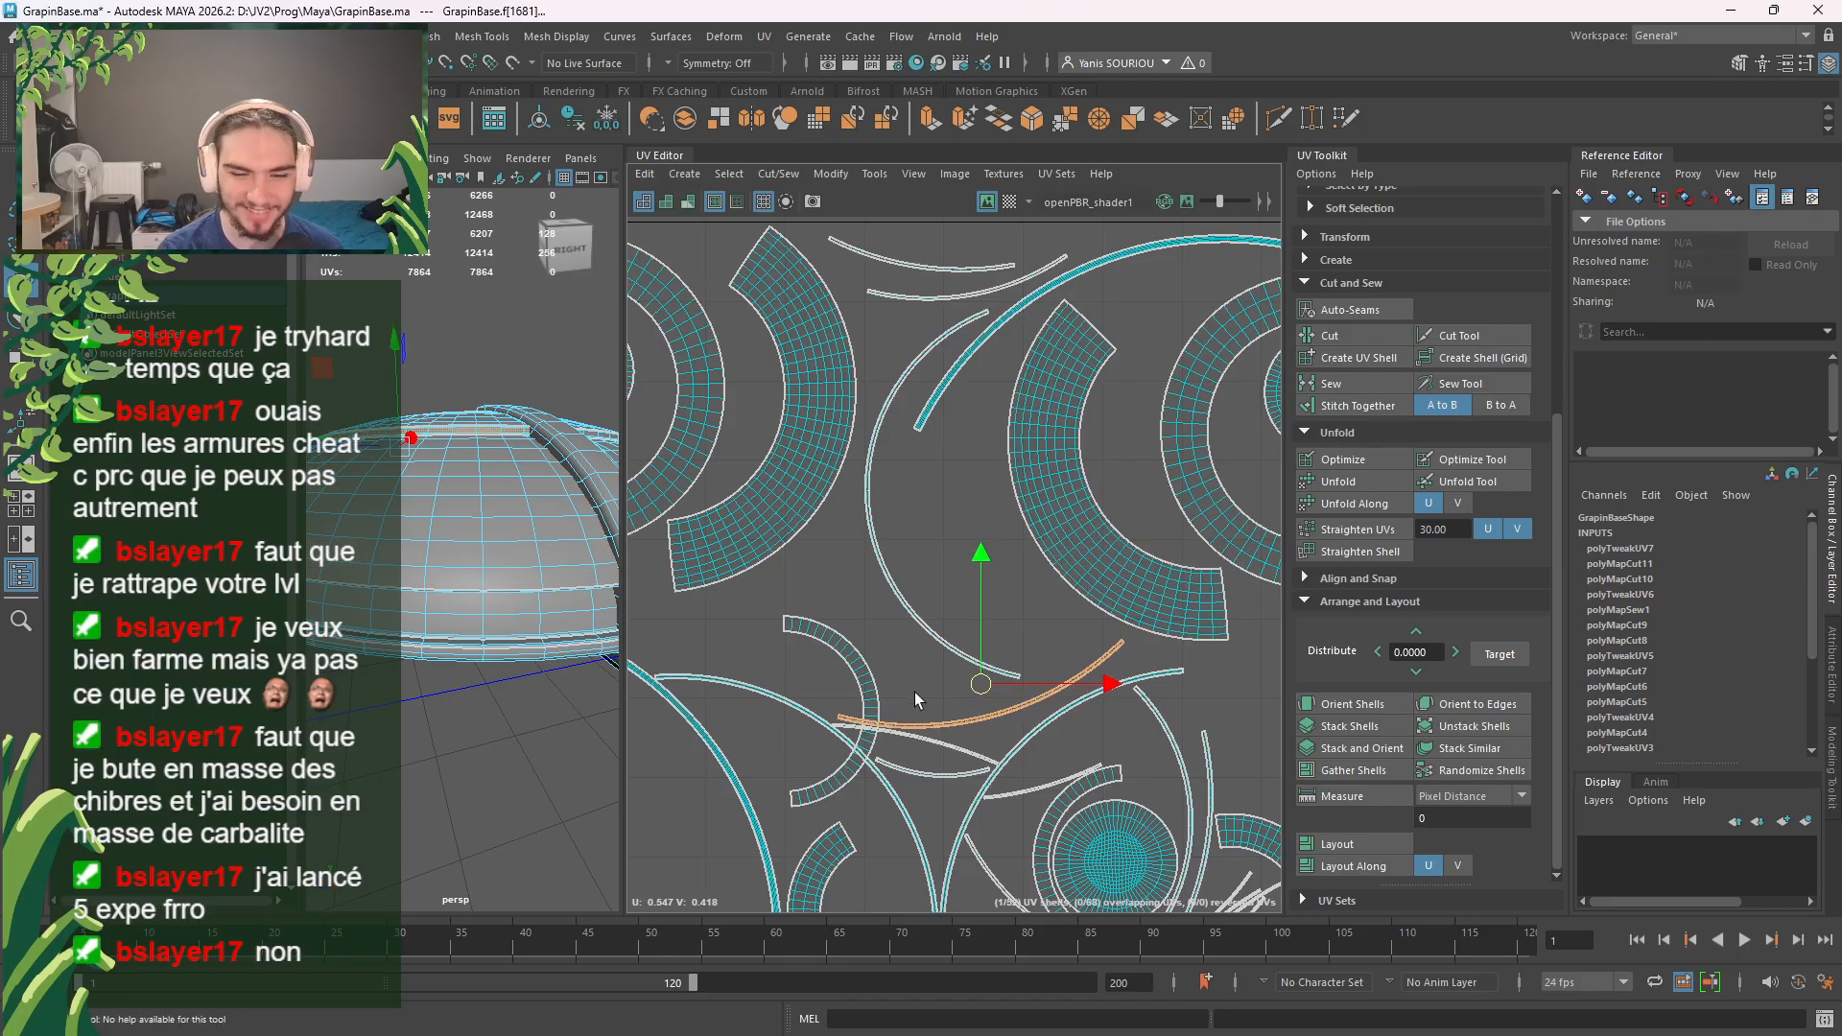
click(867, 686)
alt+middle_drag(1033, 618, 1120, 590)
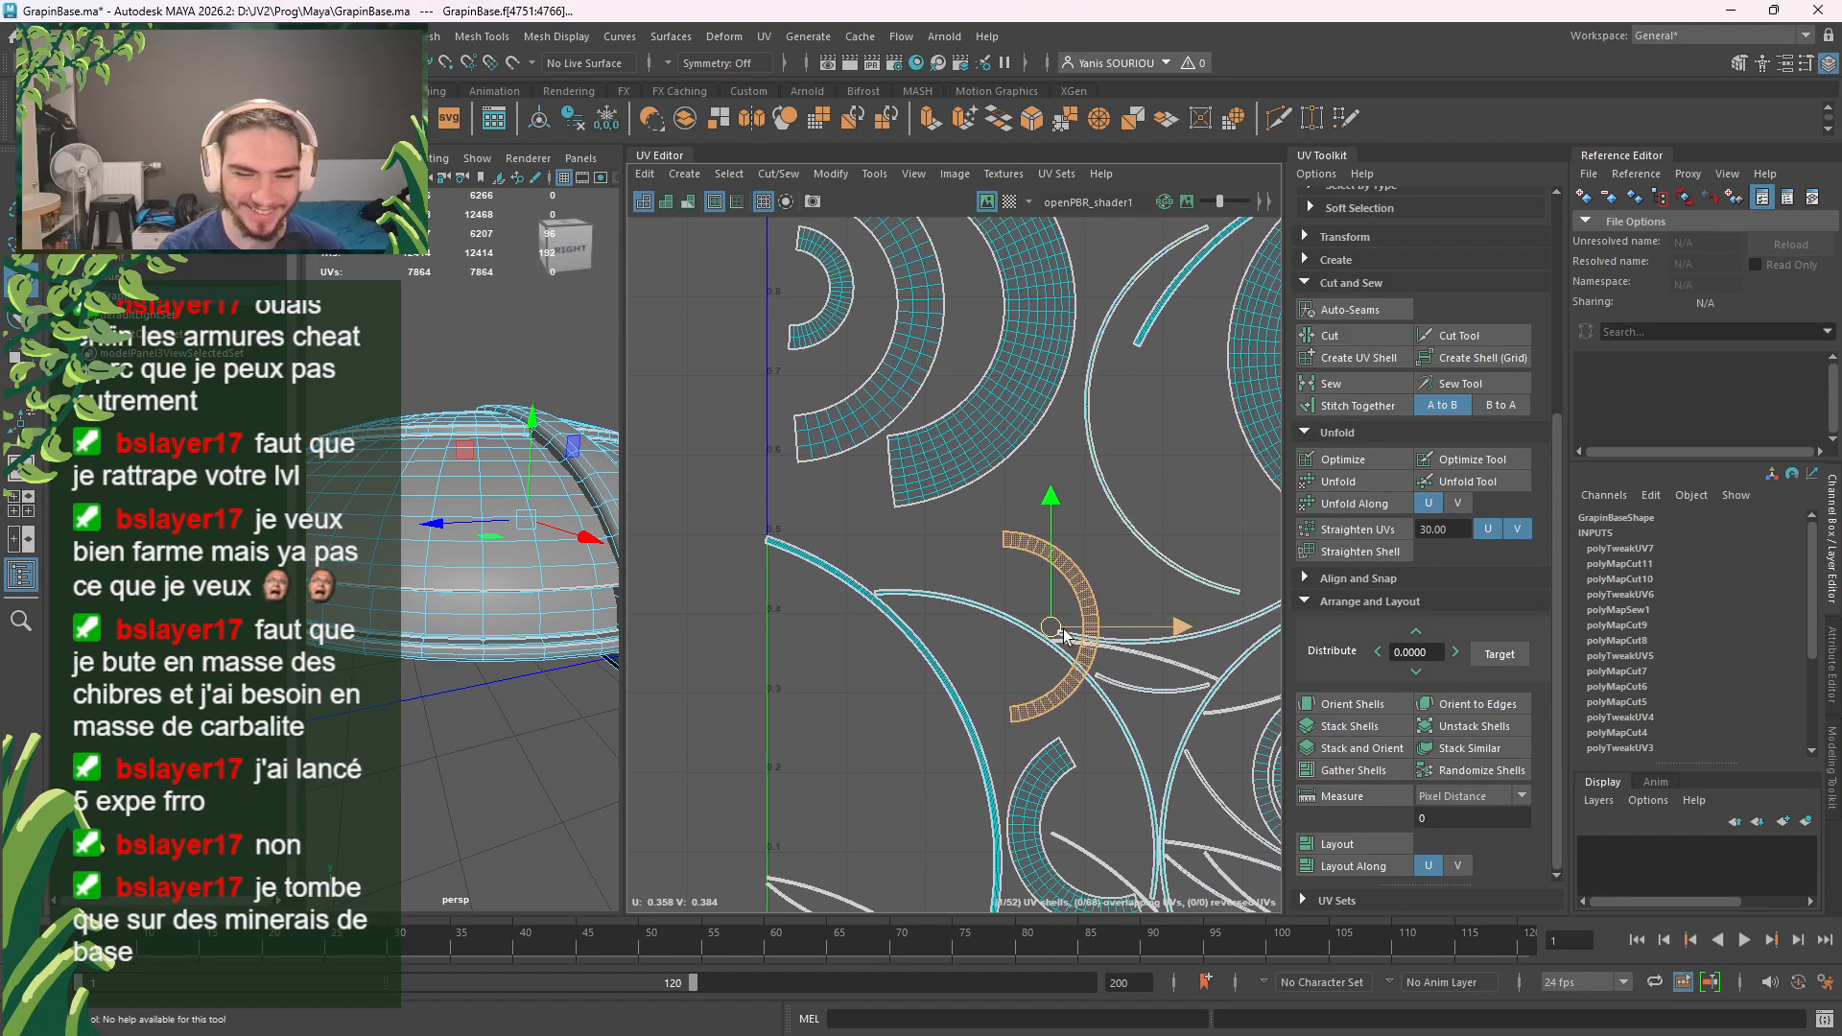
alt+middle_drag(1131, 513, 1117, 600)
drag(1051, 715, 835, 389)
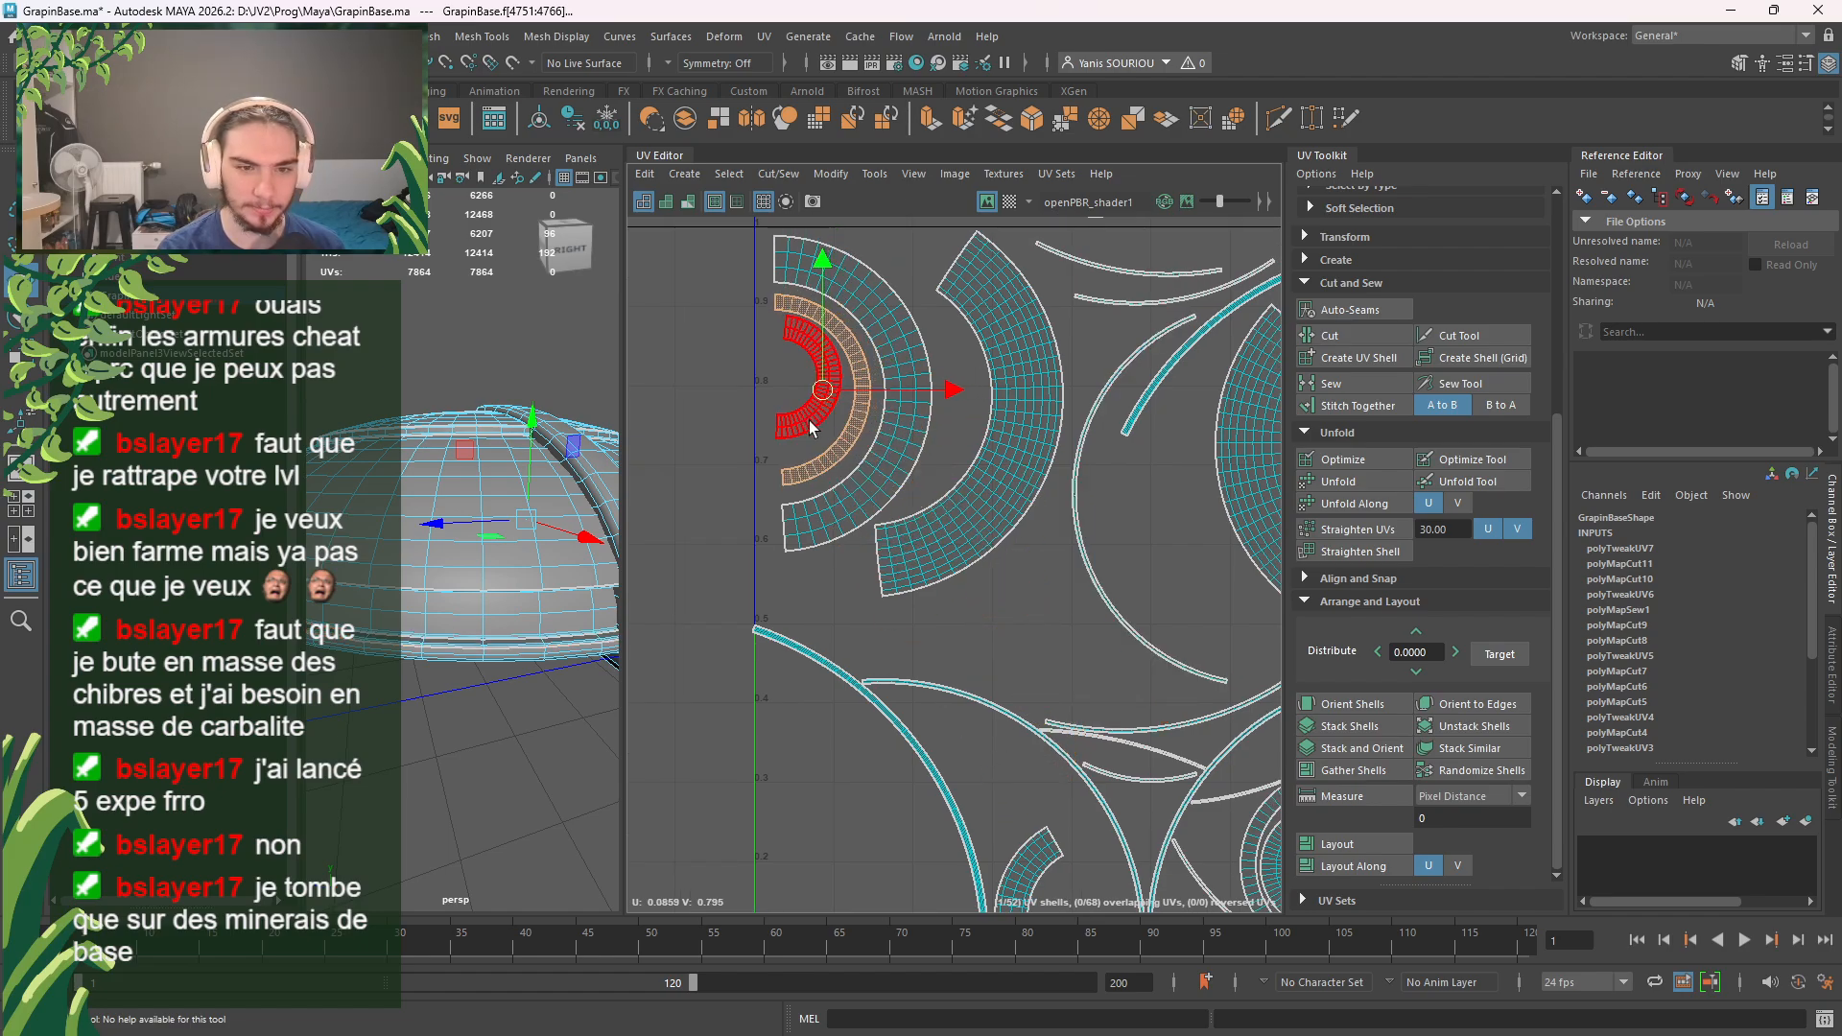
click(811, 423)
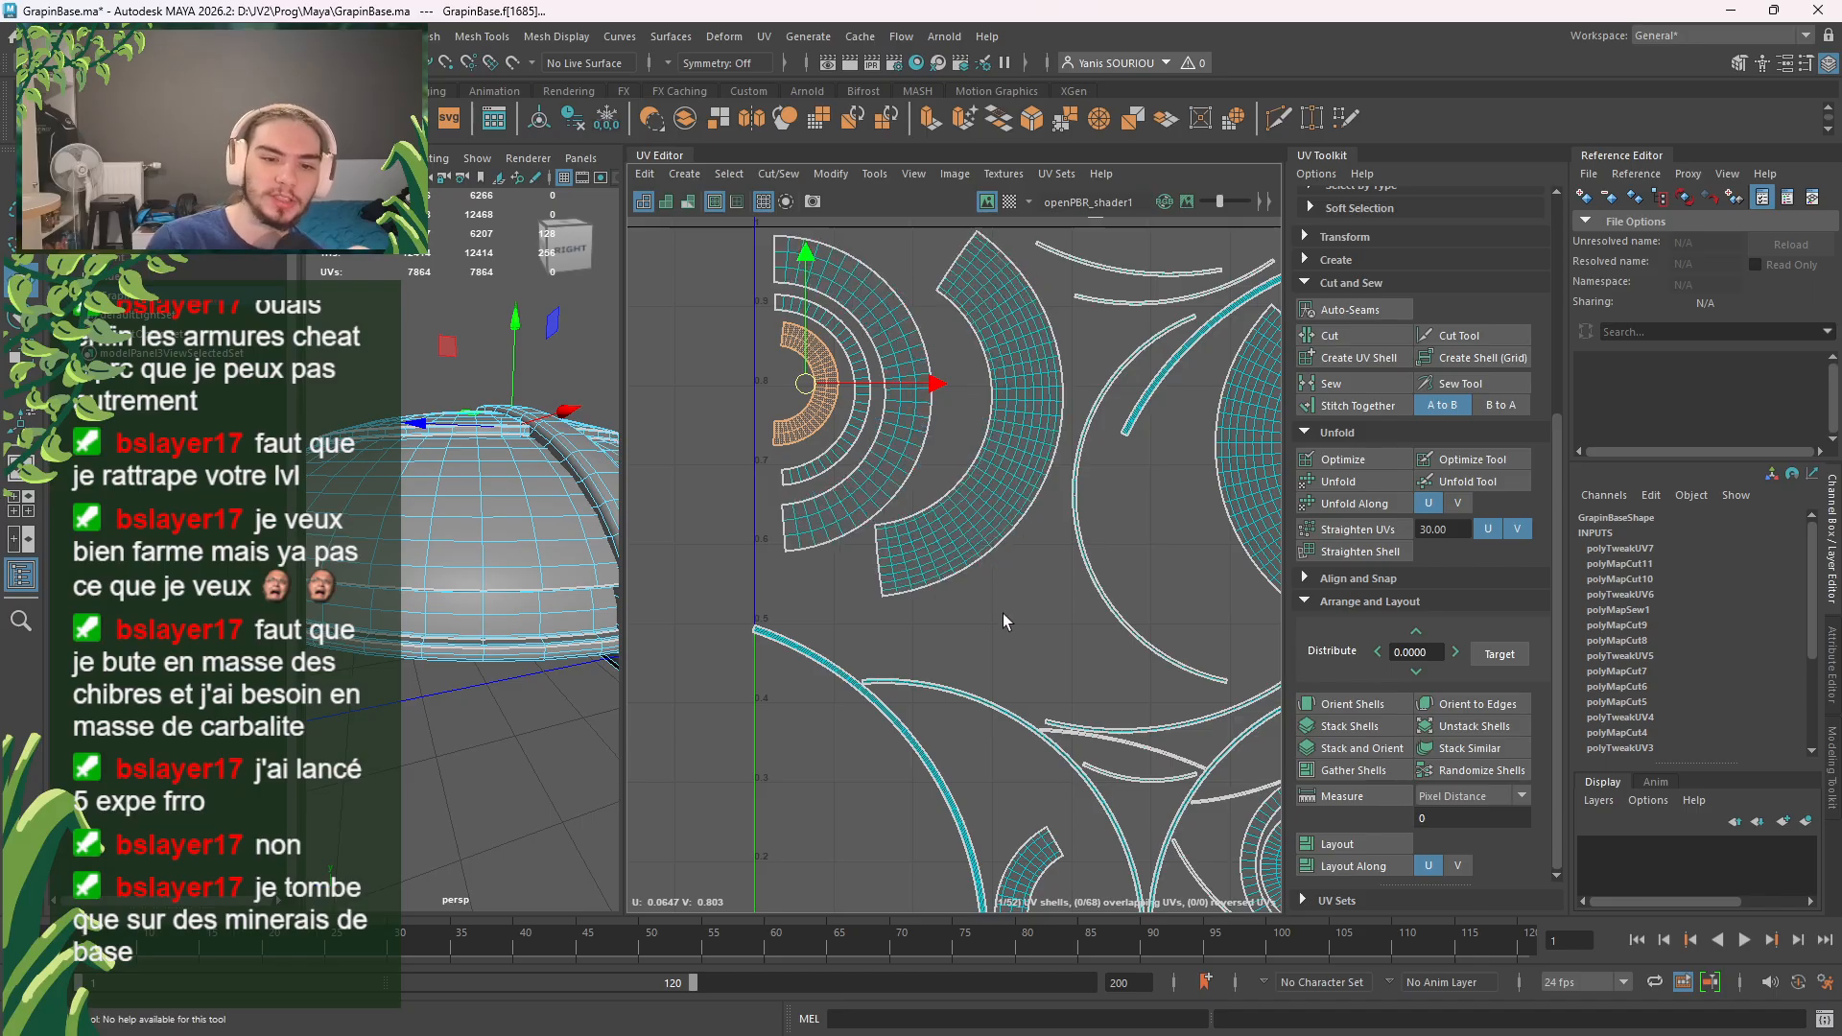
Step: Move the thin curved strip beneath the upper-left half-rings and place the large disc shell in the gap at the UV tile's middle
alt+middle_drag(985, 704, 878, 640)
click(1108, 662)
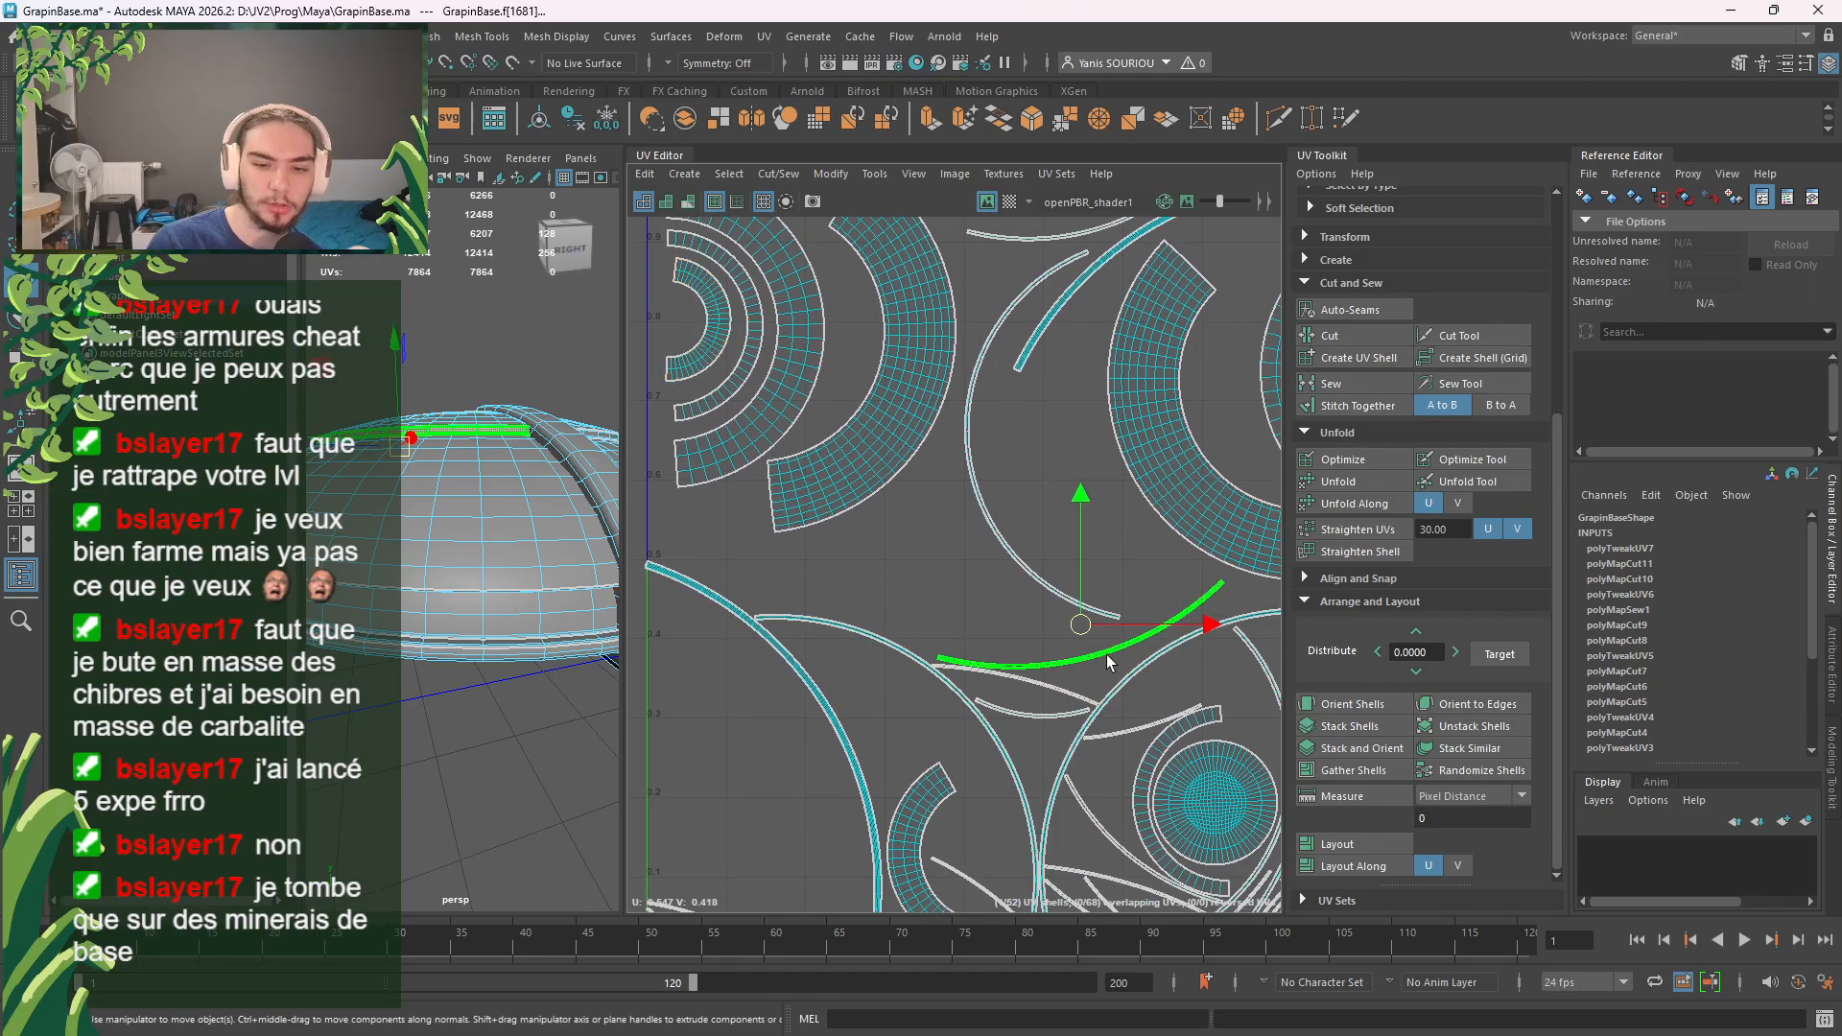
drag(1080, 625, 809, 515)
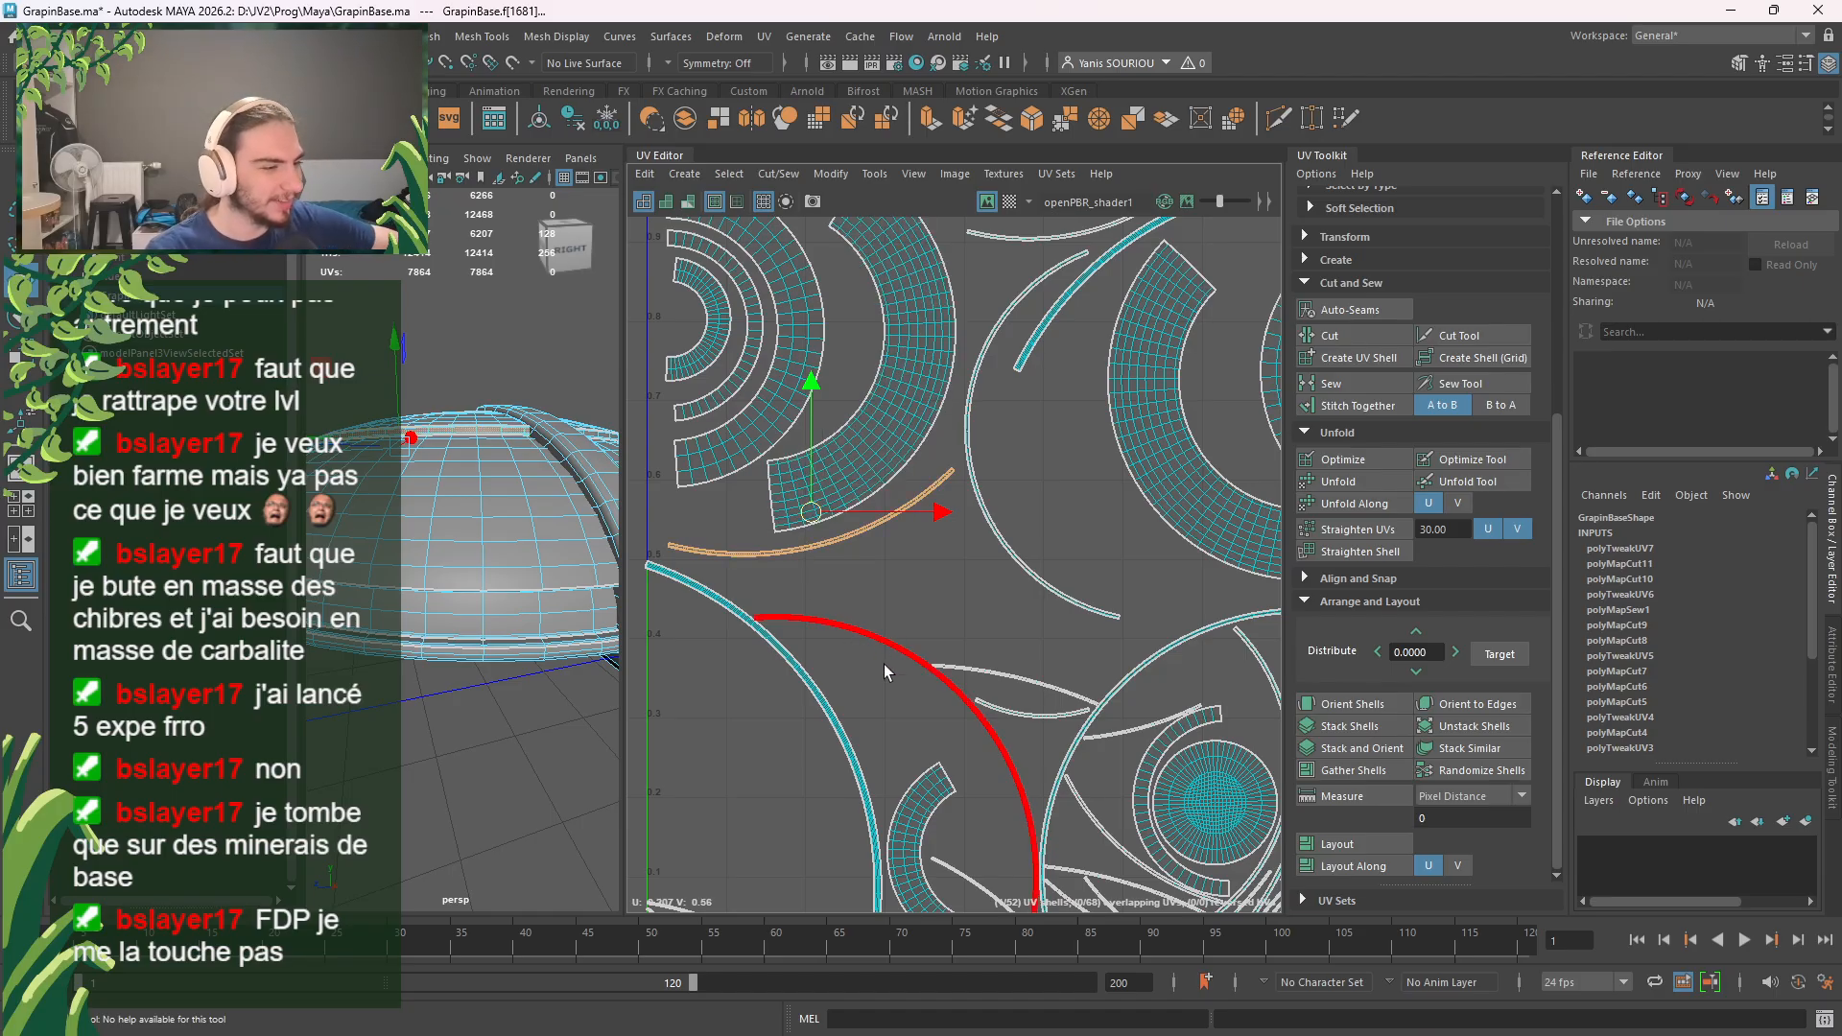
scroll(884, 664, down, 2)
alt+middle_drag(1065, 704, 1019, 716)
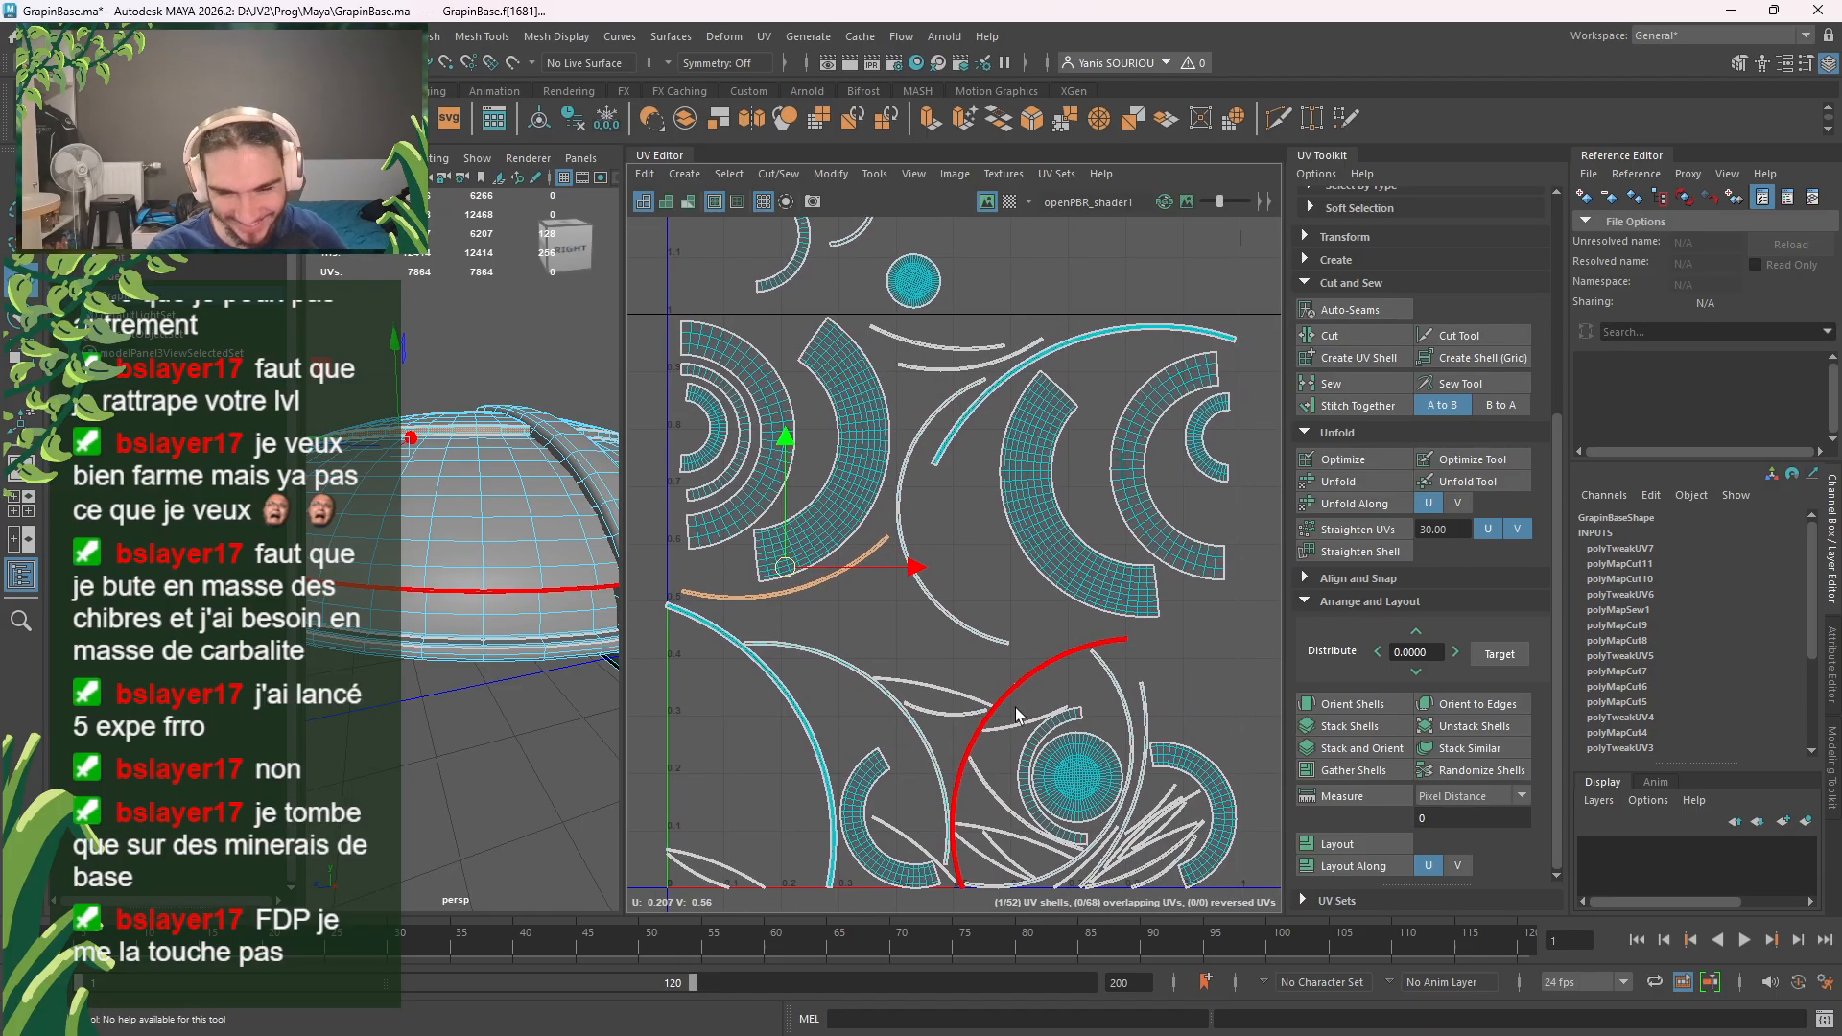
click(1092, 764)
drag(1083, 774, 958, 510)
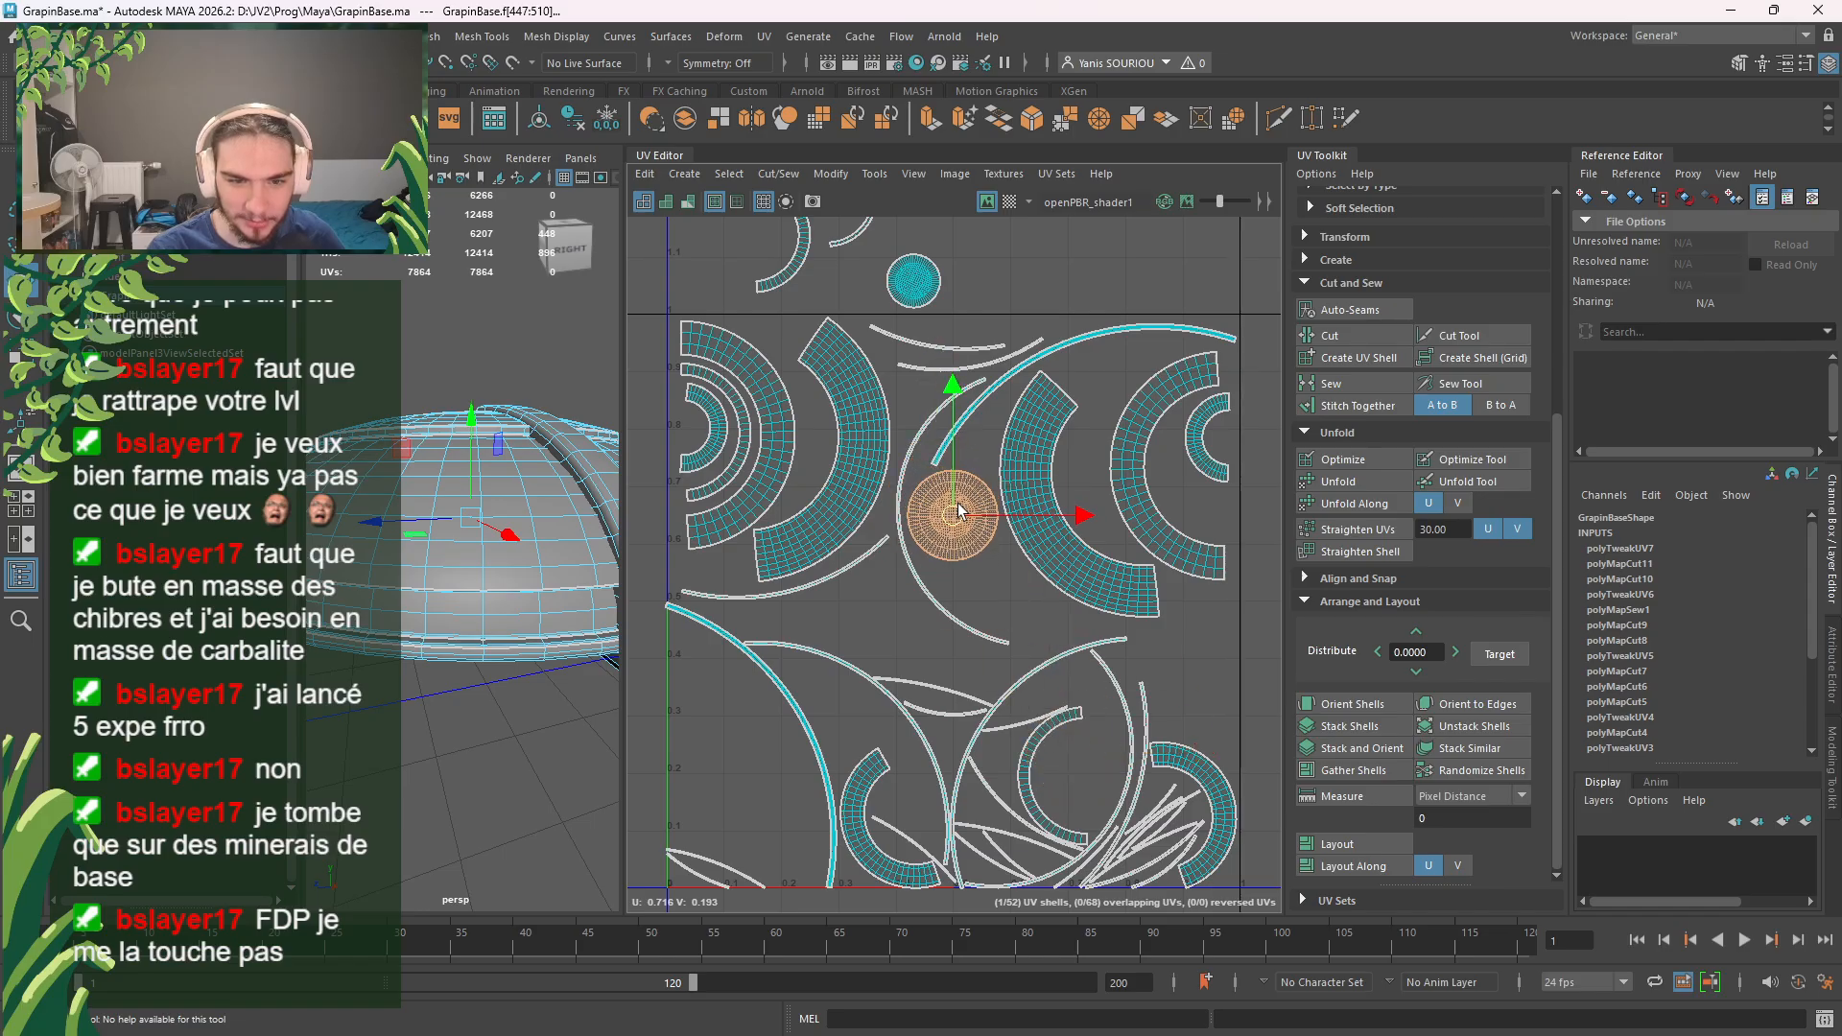
Step: Nest the remaining narrow half-ring between the two concentric half-rings at the UV tile's right edge
click(1038, 775)
drag(1046, 777, 1201, 473)
click(1202, 444)
Step: Gather the two remaining lower half-rings at the UV tile's left edge, interlocking them, and move the thin arc between them to the right
click(1199, 767)
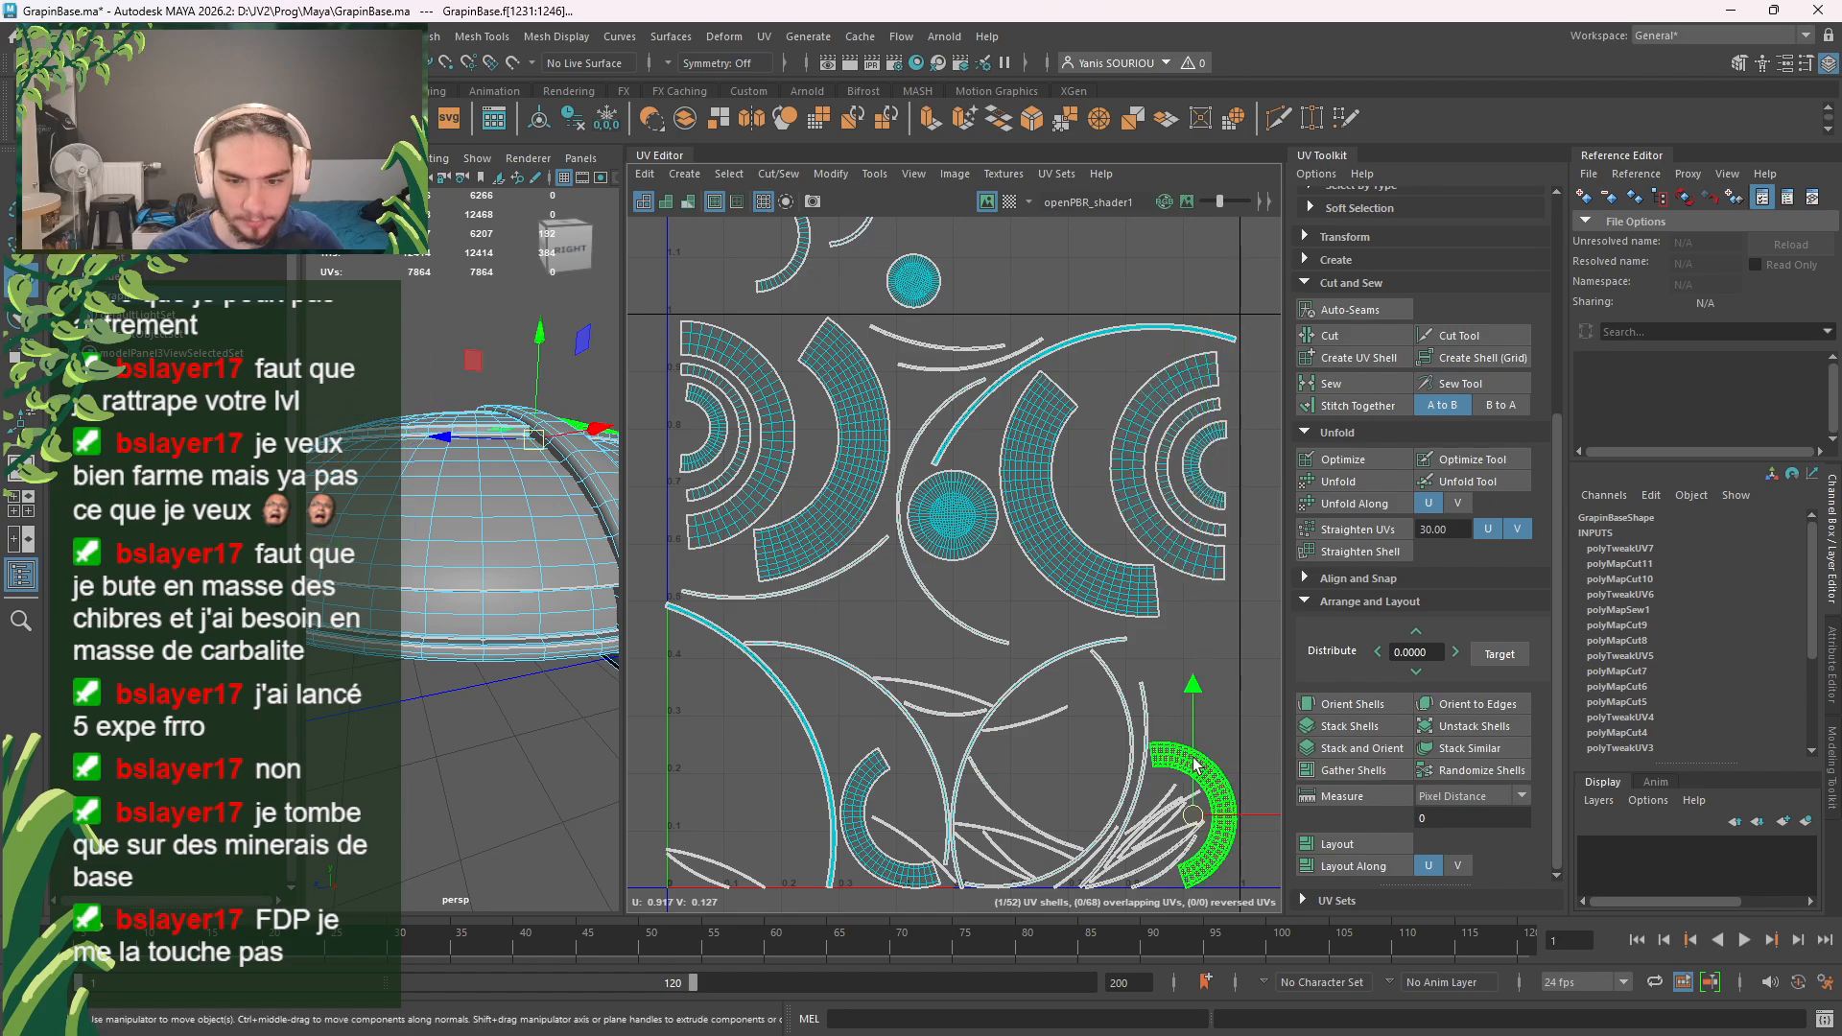
drag(1199, 822, 725, 642)
click(926, 731)
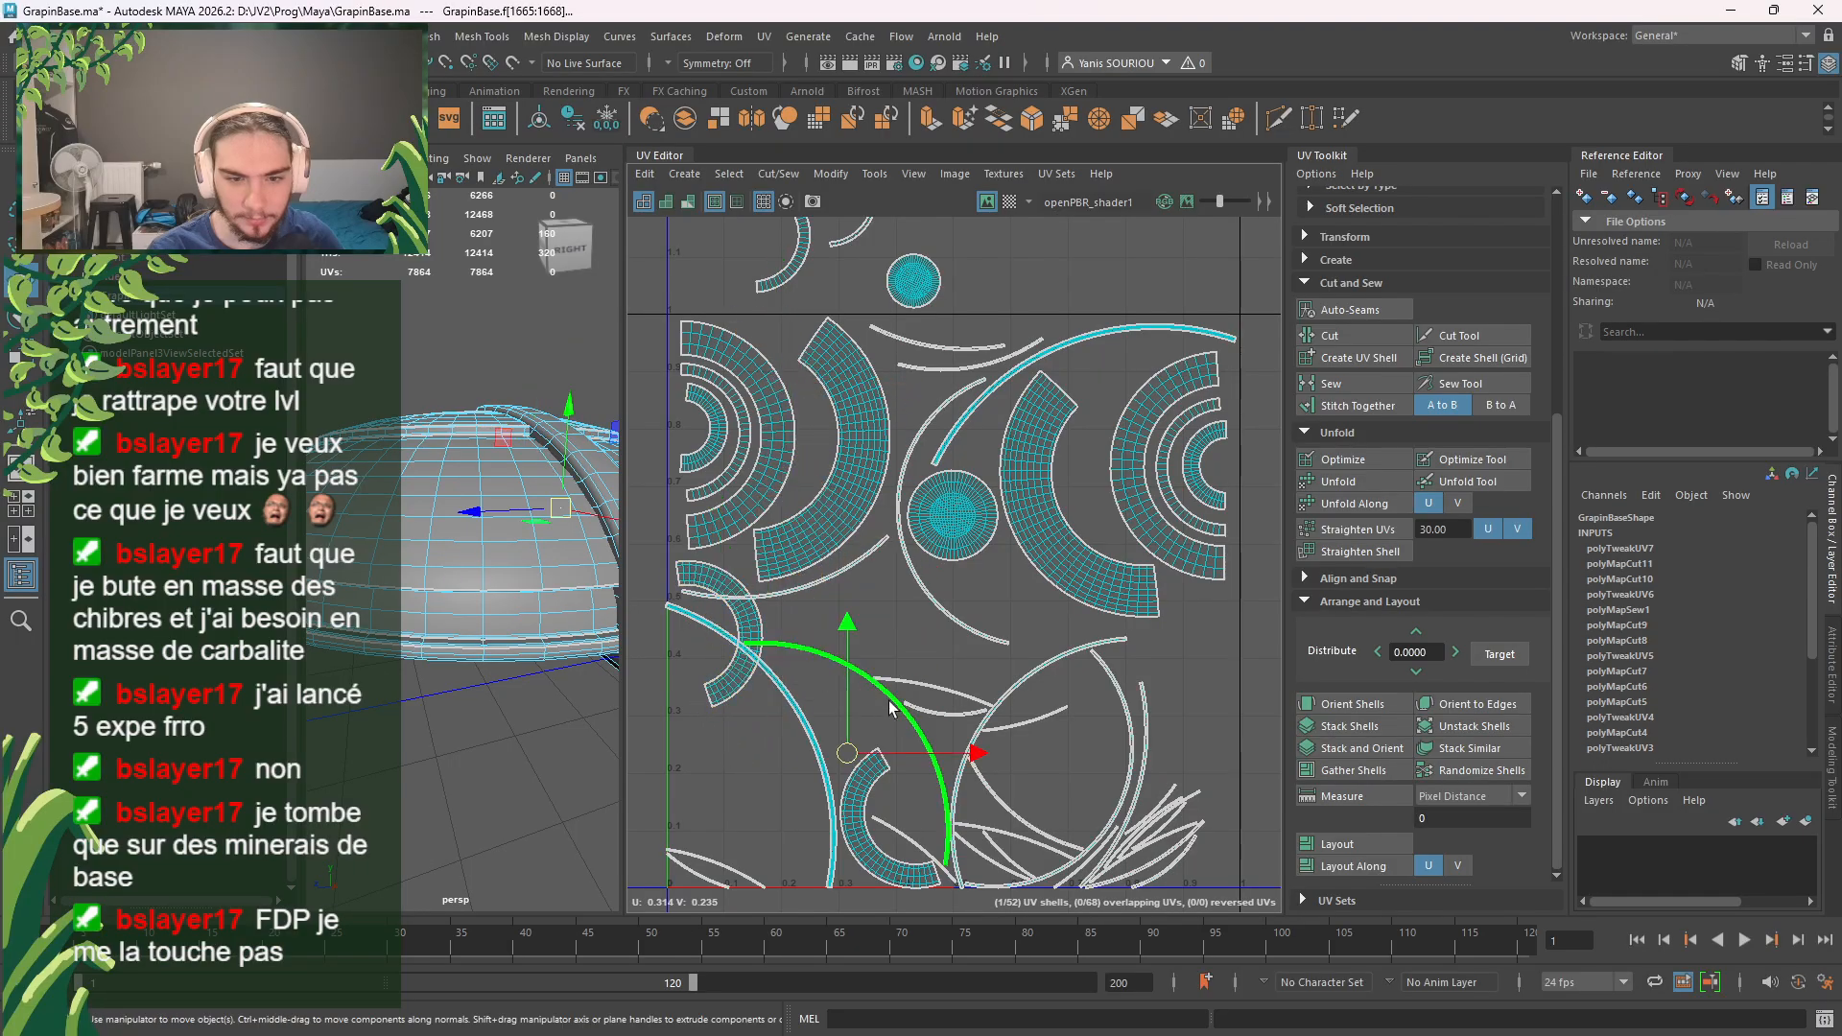
drag(921, 737, 1046, 695)
alt+middle_drag(1023, 771, 1092, 591)
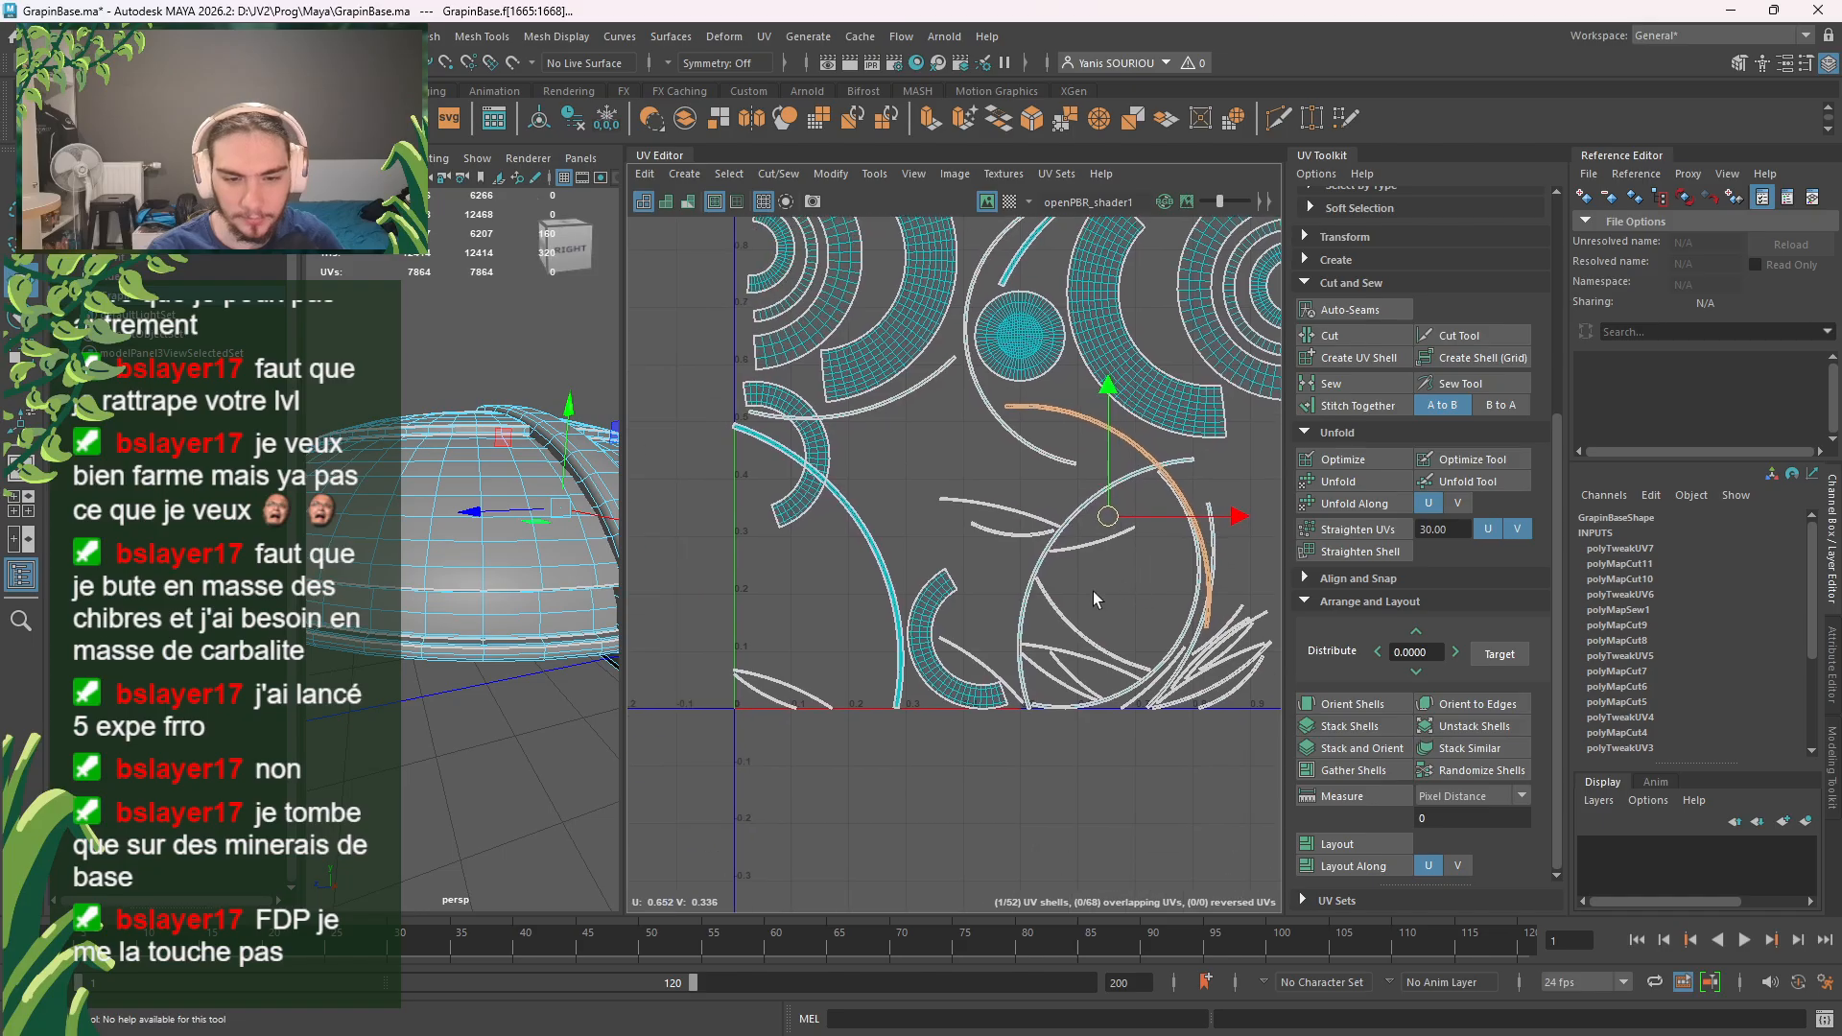
click(935, 652)
drag(959, 640, 789, 516)
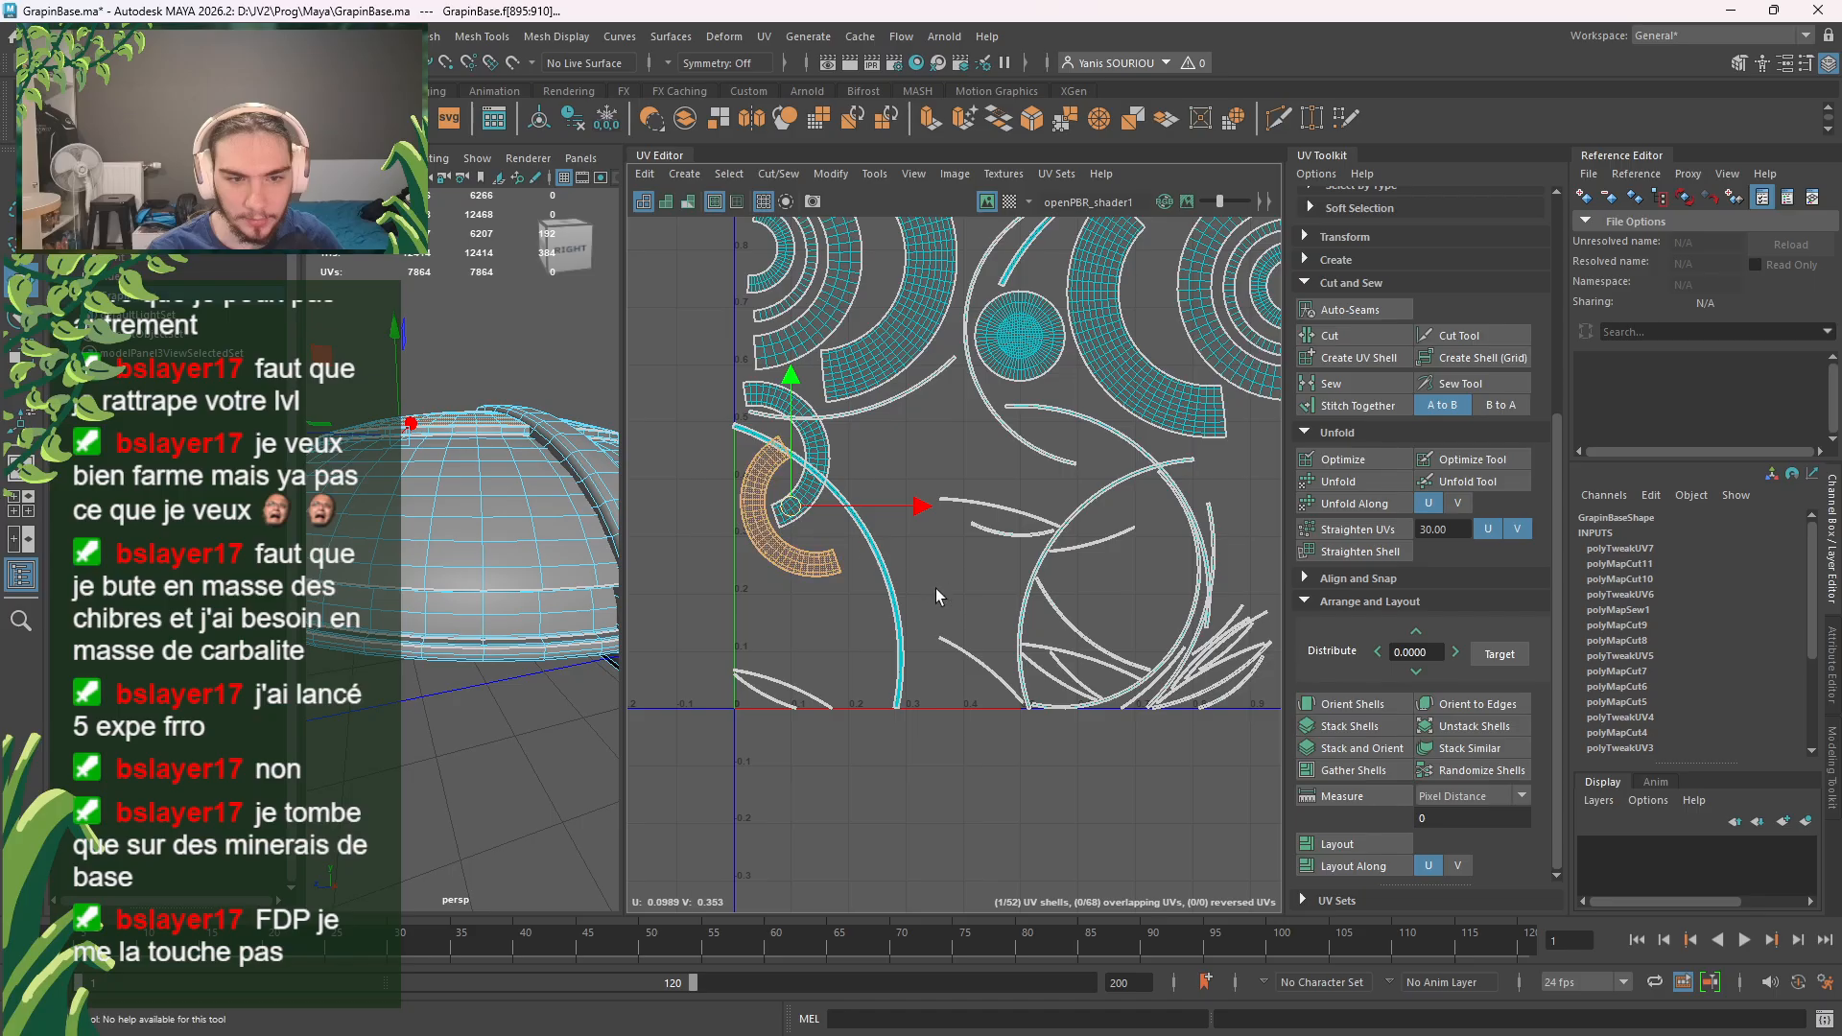
Step: Rotate the thin curved strip below the upper-left half-rings and reposition it alongside the two interlocked half-rings
click(848, 418)
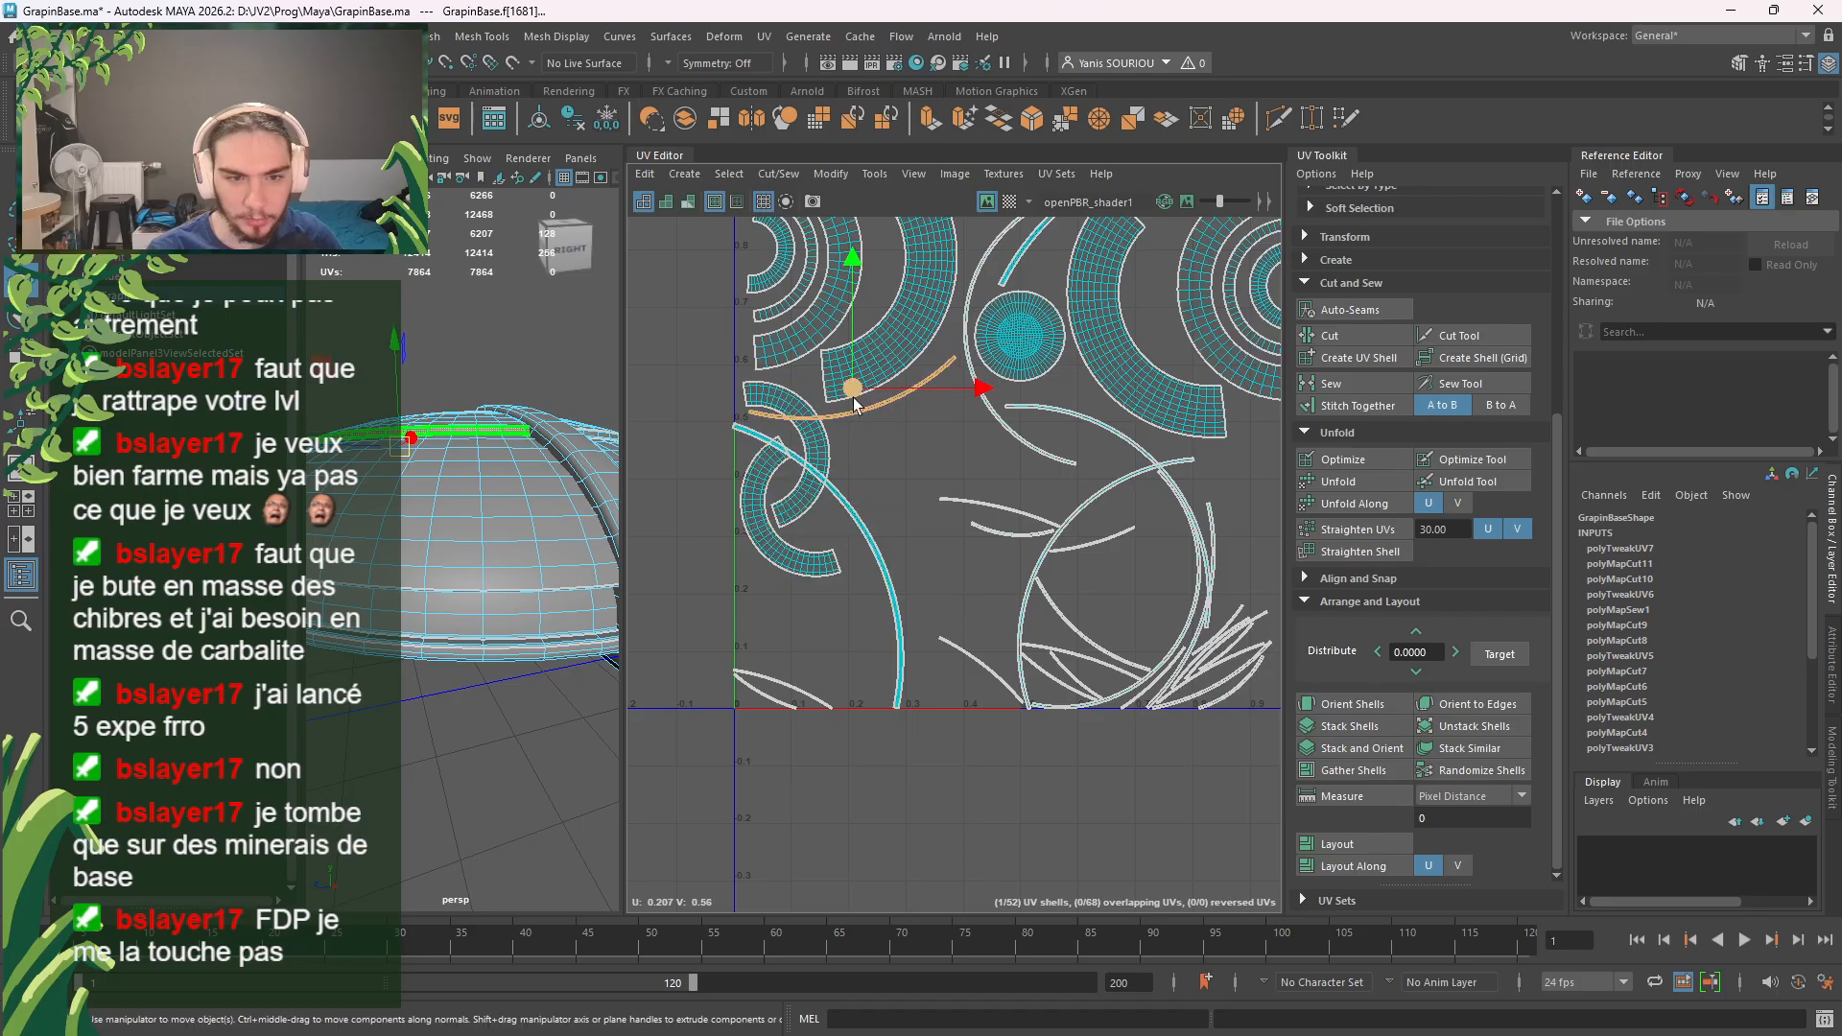
drag(857, 403, 1139, 503)
alt+middle_drag(1133, 614, 1078, 712)
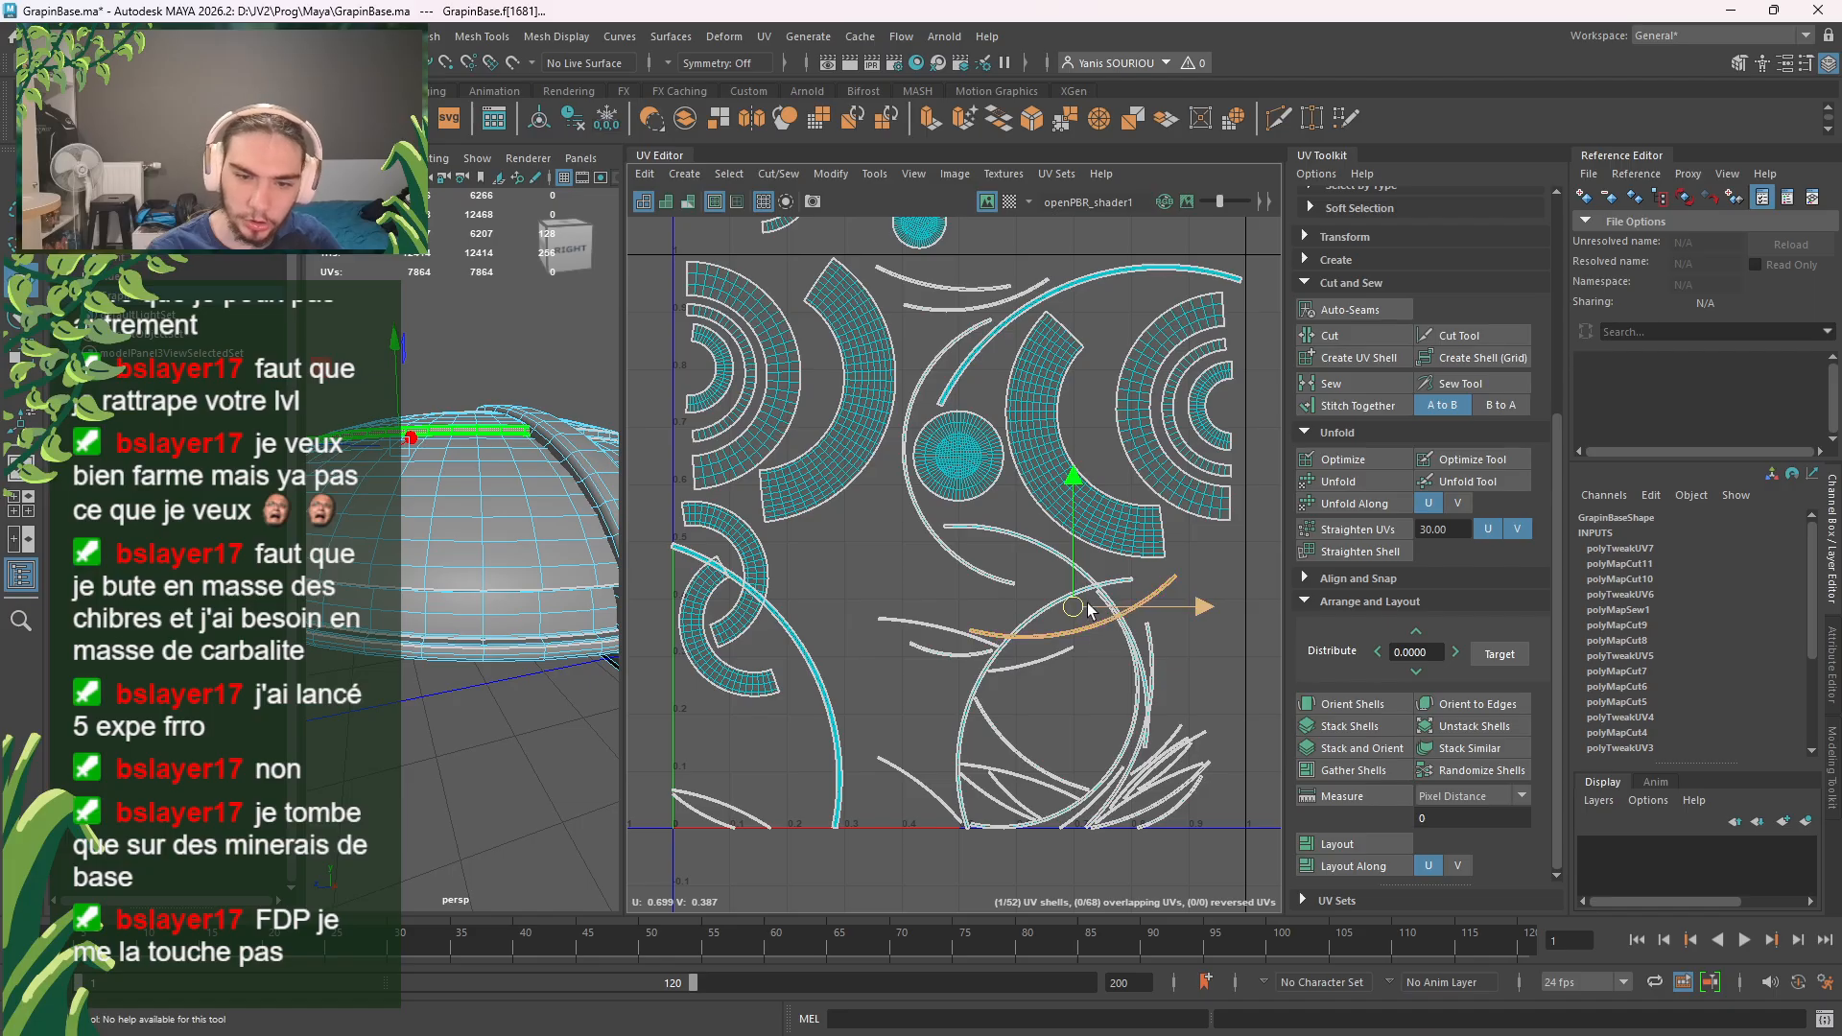
mouse_move(1078, 606)
mouse_down()
mouse_move(841, 543)
mouse_move(842, 523)
mouse_move(991, 466)
mouse_up()
key(e)
key(w)
drag(849, 531, 837, 555)
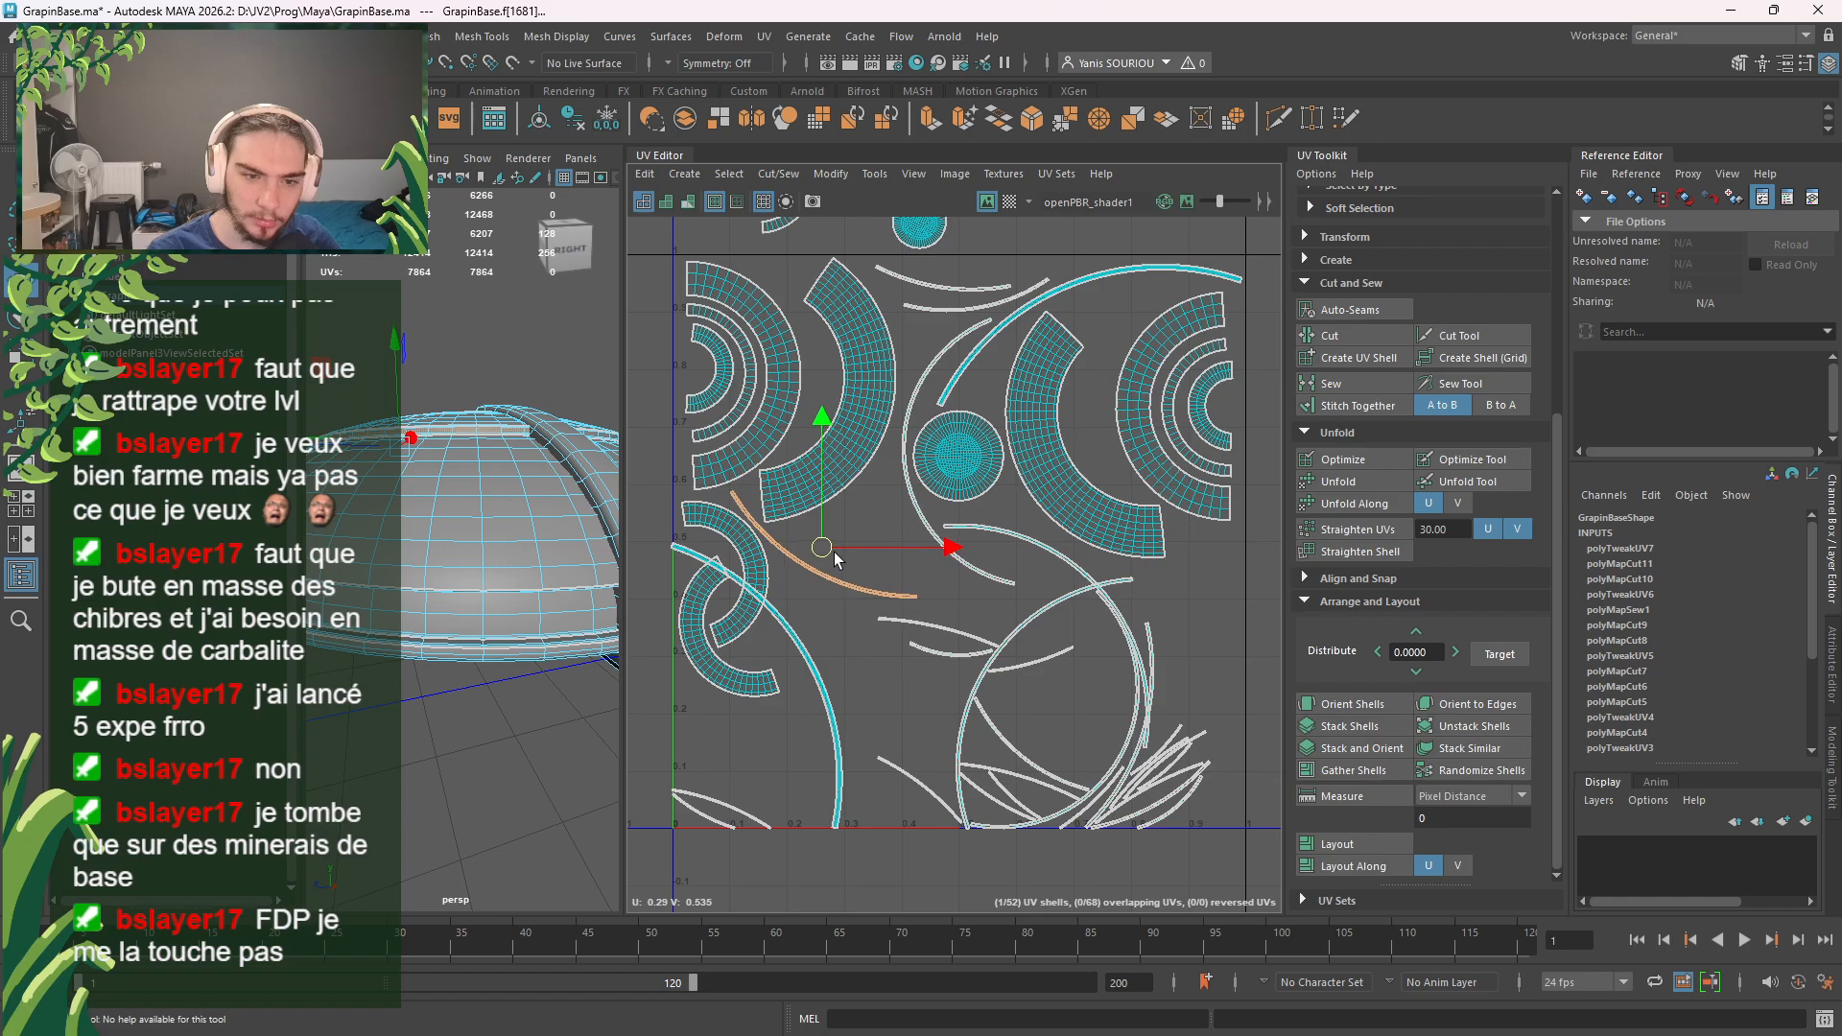
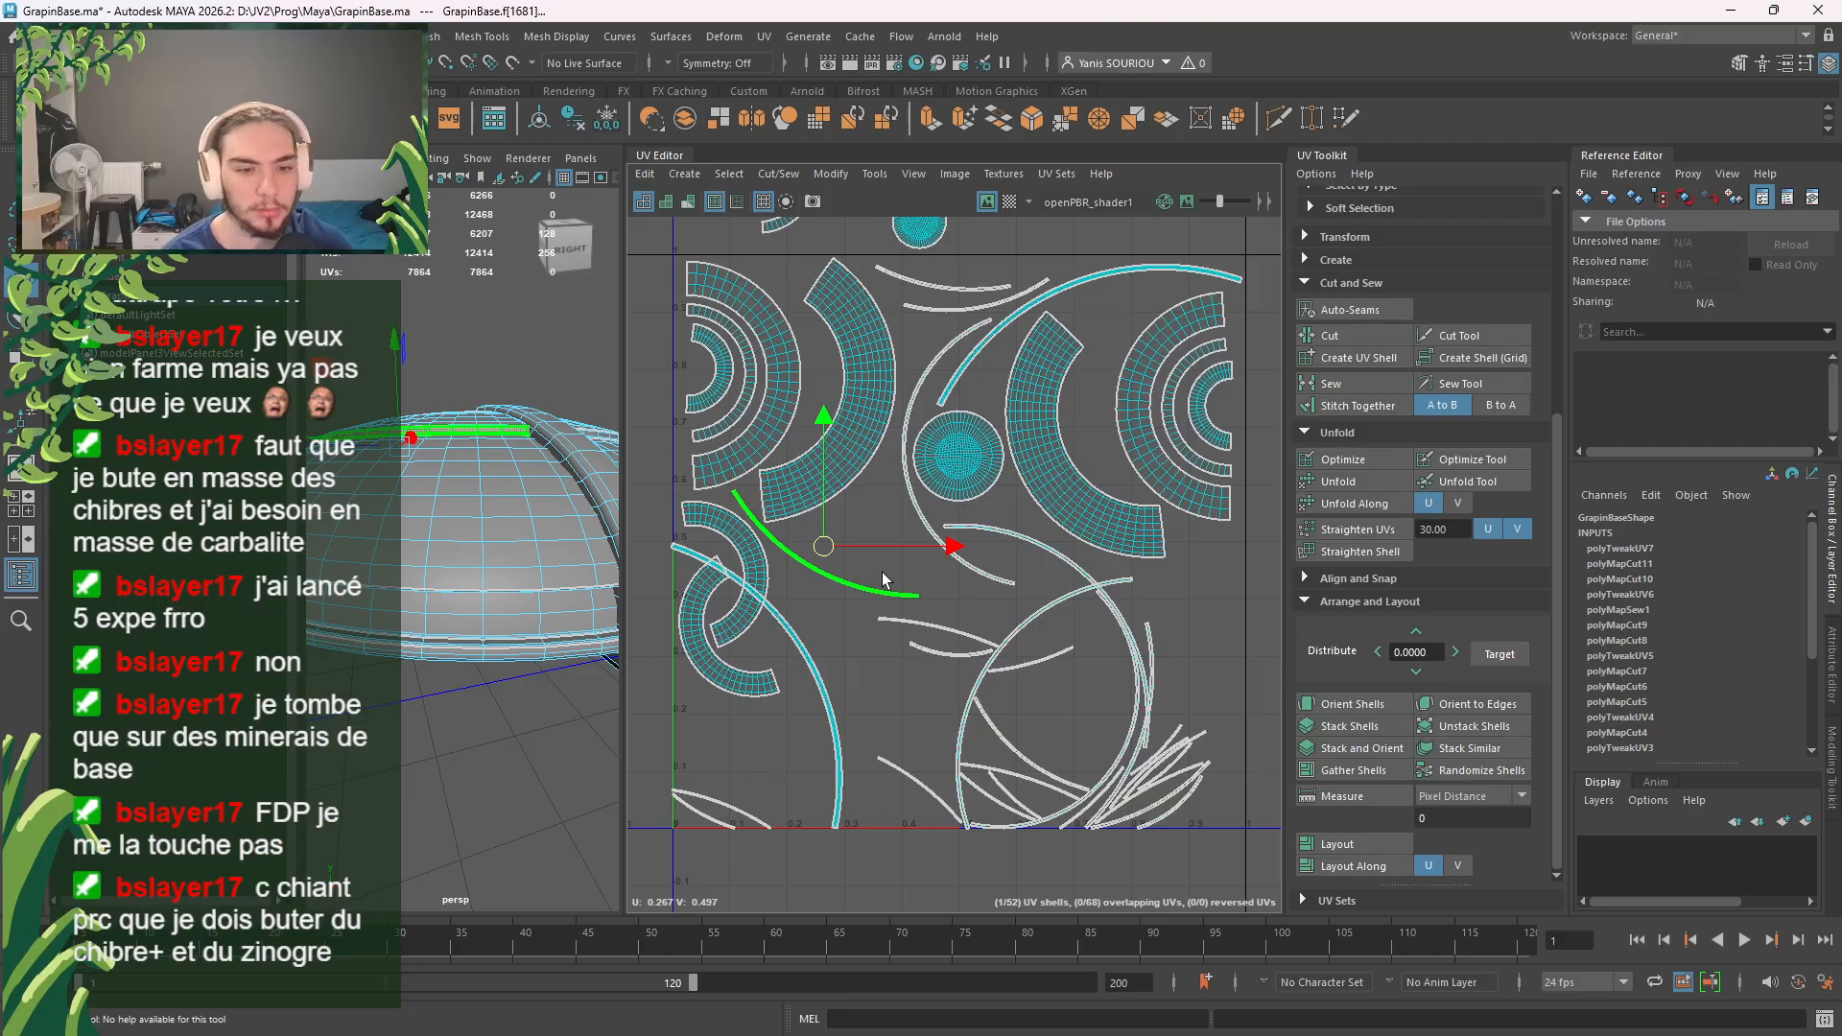
Step: Move the thick long arc off the interlocked half-rings and tuck a short thin strip beneath the neighbouring wide half-ring
alt+middle_drag(914, 659, 1044, 570)
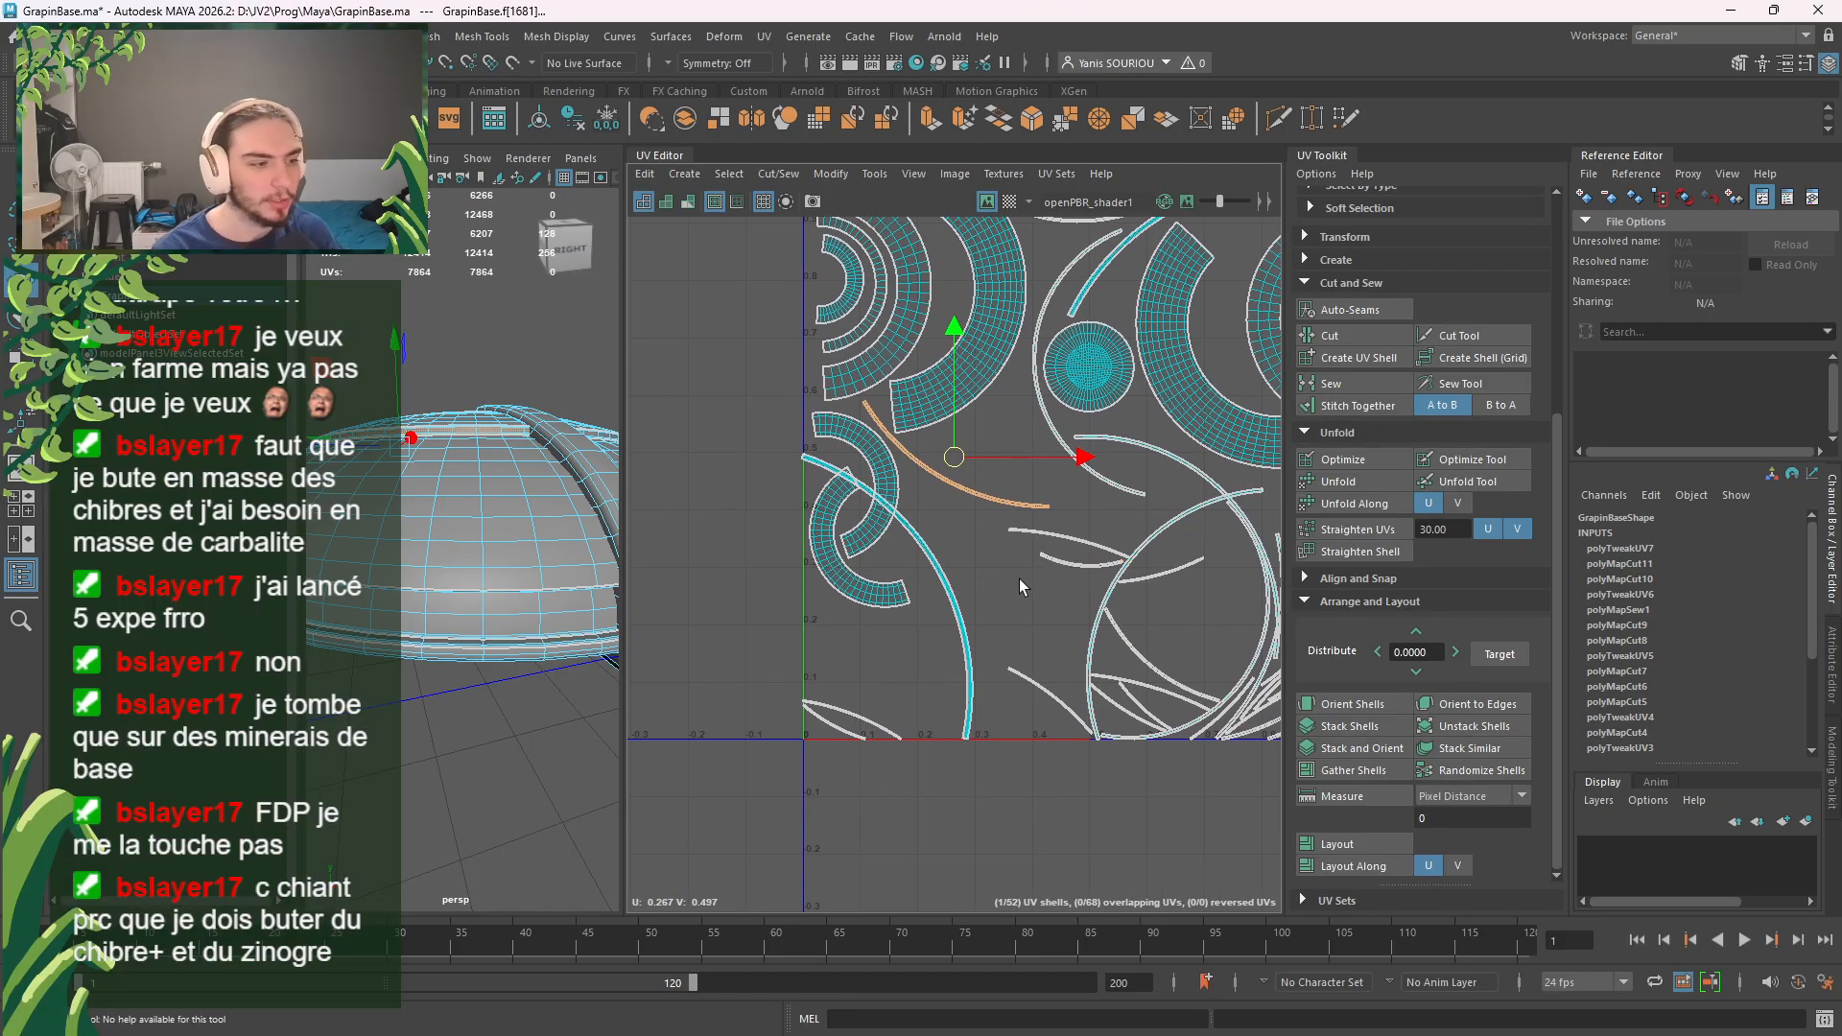
scroll(1000, 590, up, 3)
click(923, 594)
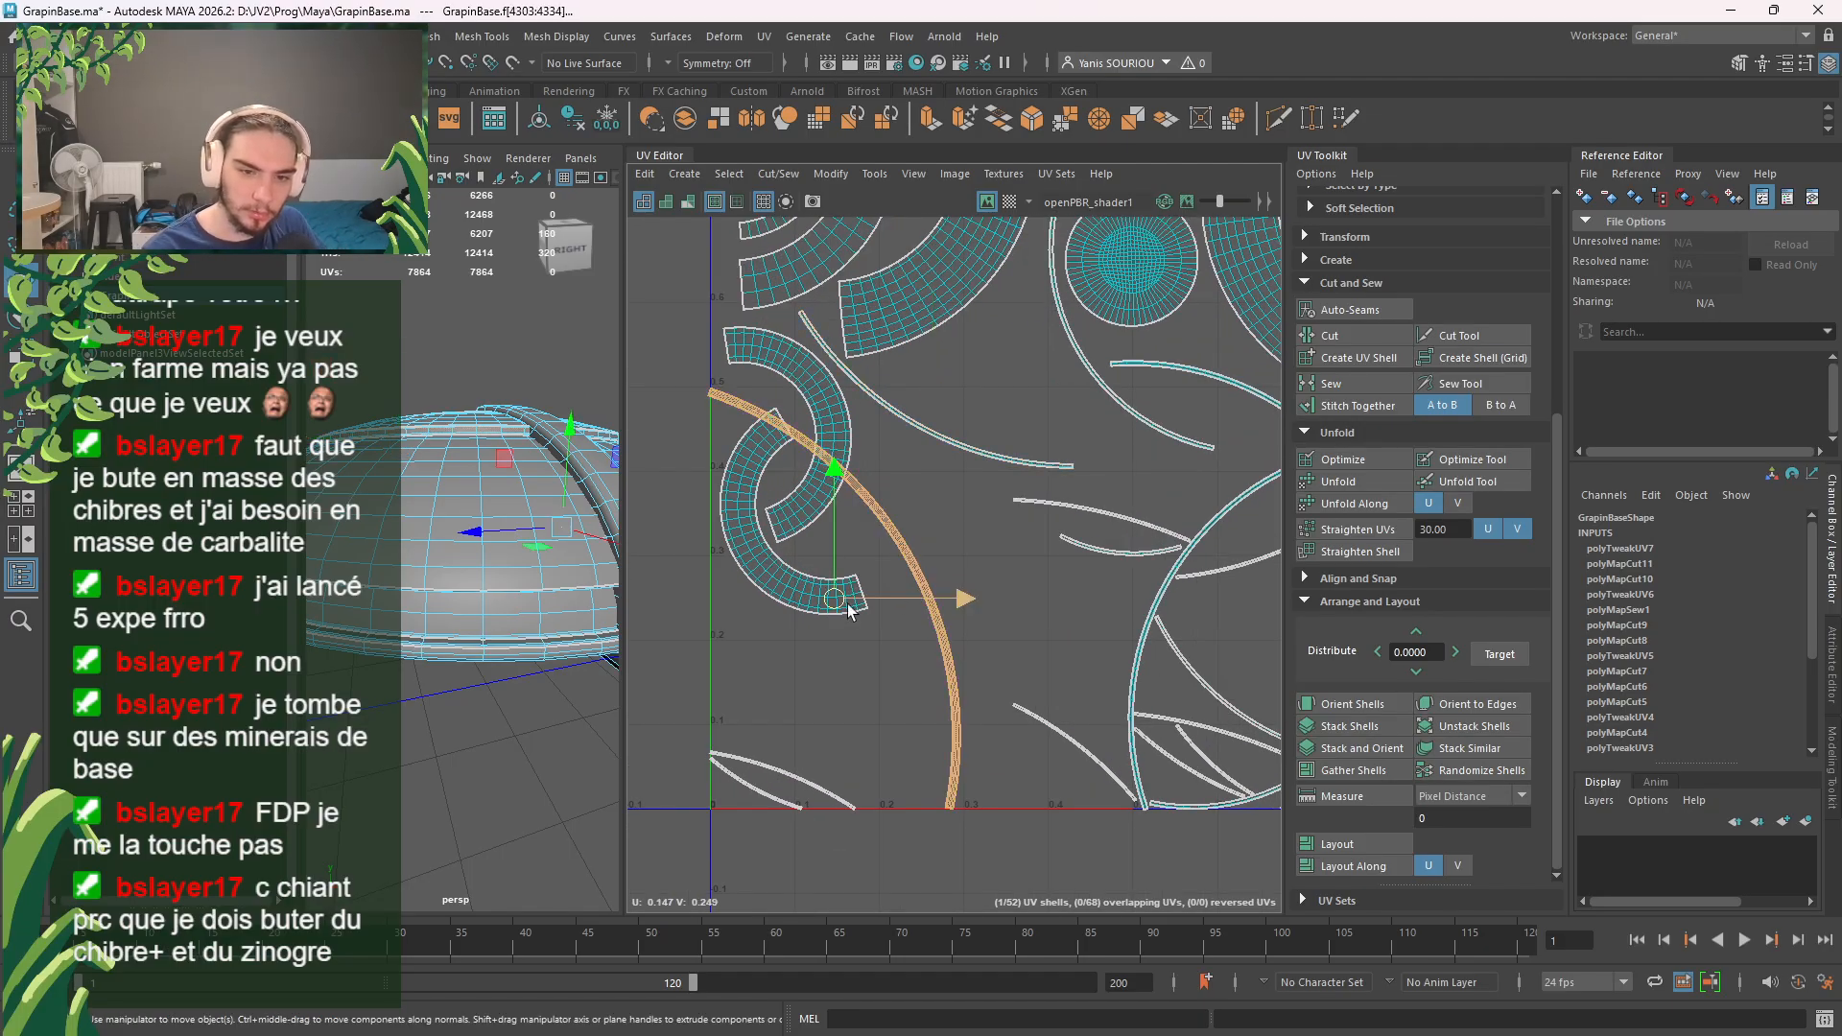
drag(848, 610, 912, 381)
click(1084, 548)
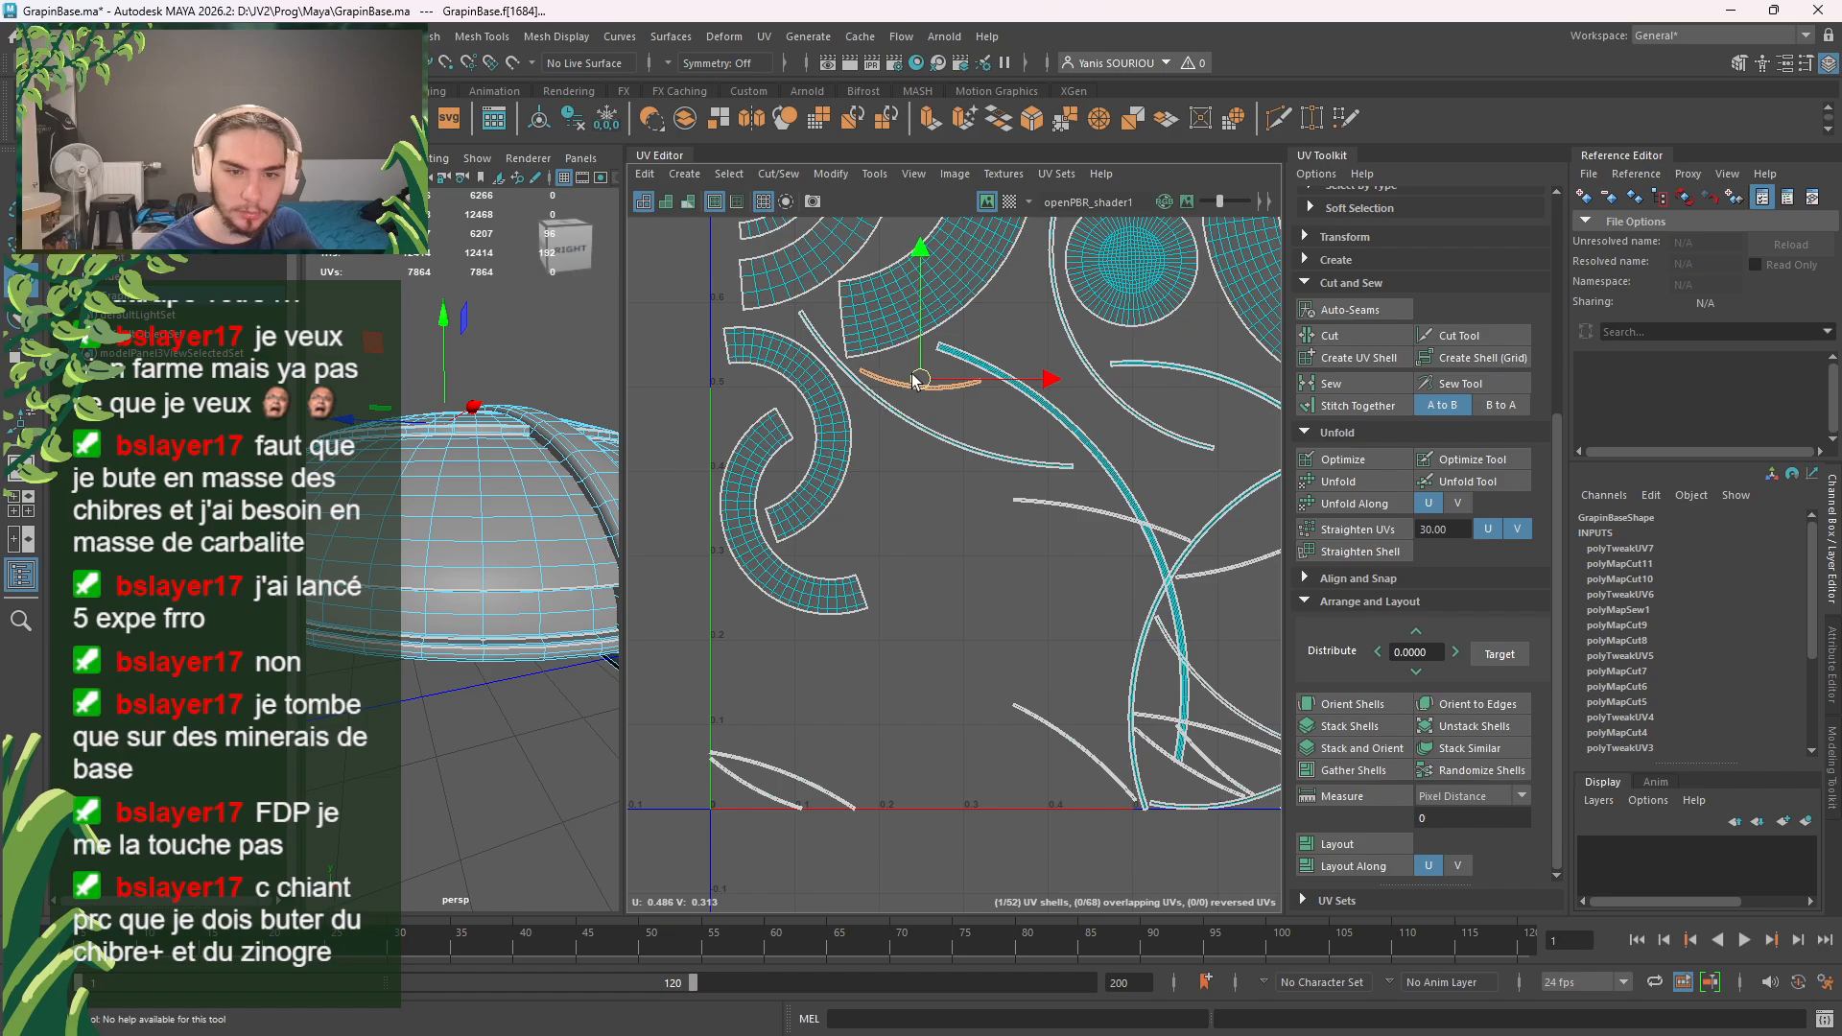
Step: Move the next short thin strip up and rotate it to run parallel along the outer side of the thick arc
click(1080, 509)
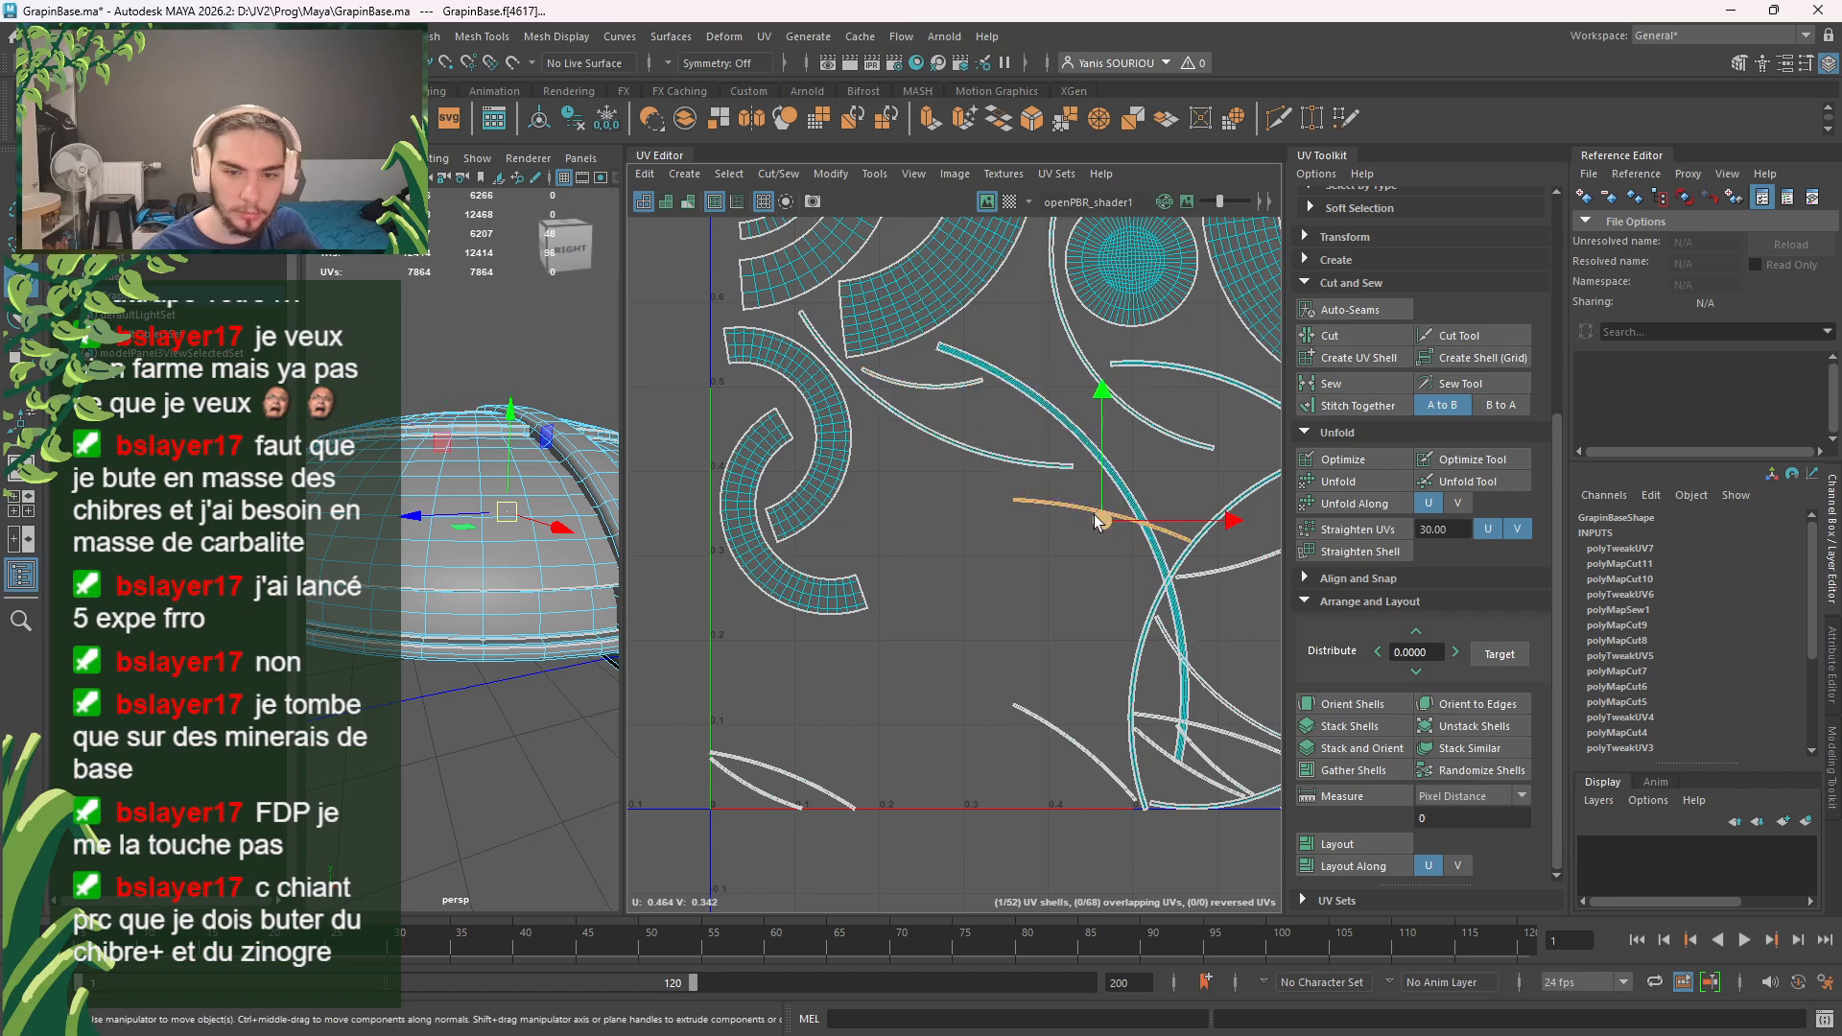
drag(1095, 512, 1037, 357)
key(e)
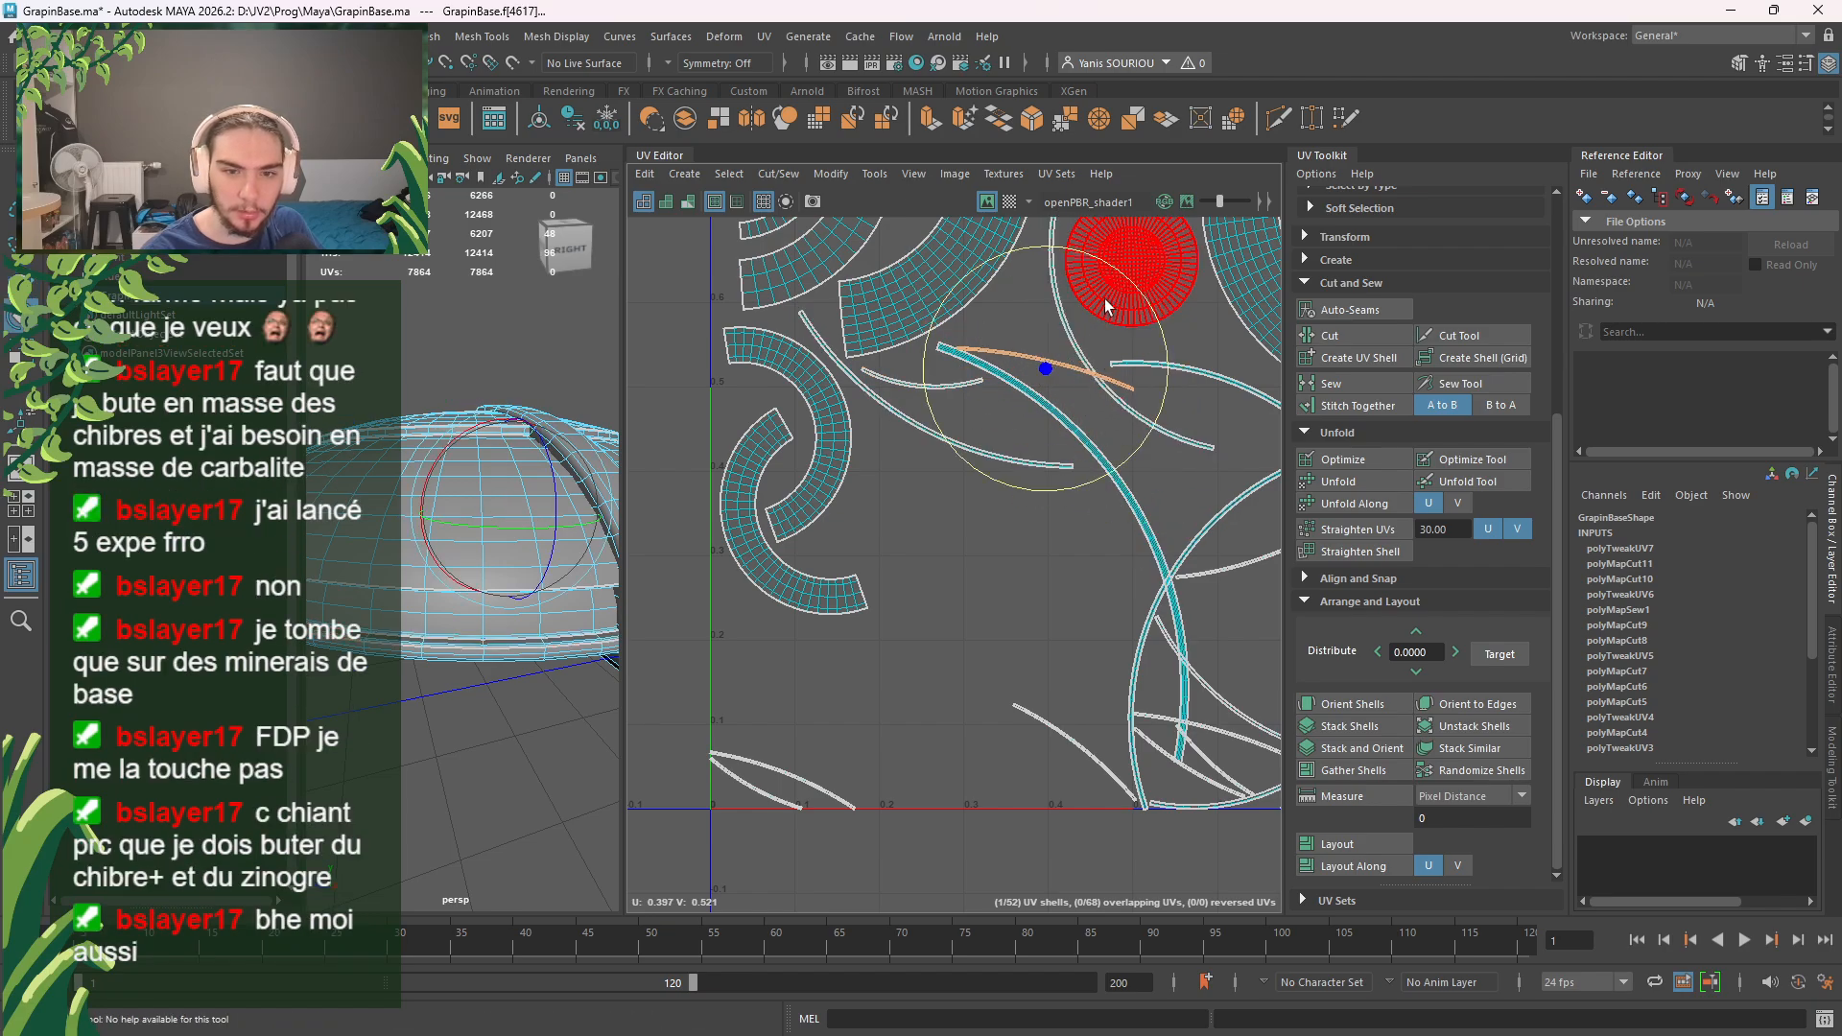
drag(1132, 292, 1151, 338)
key(w)
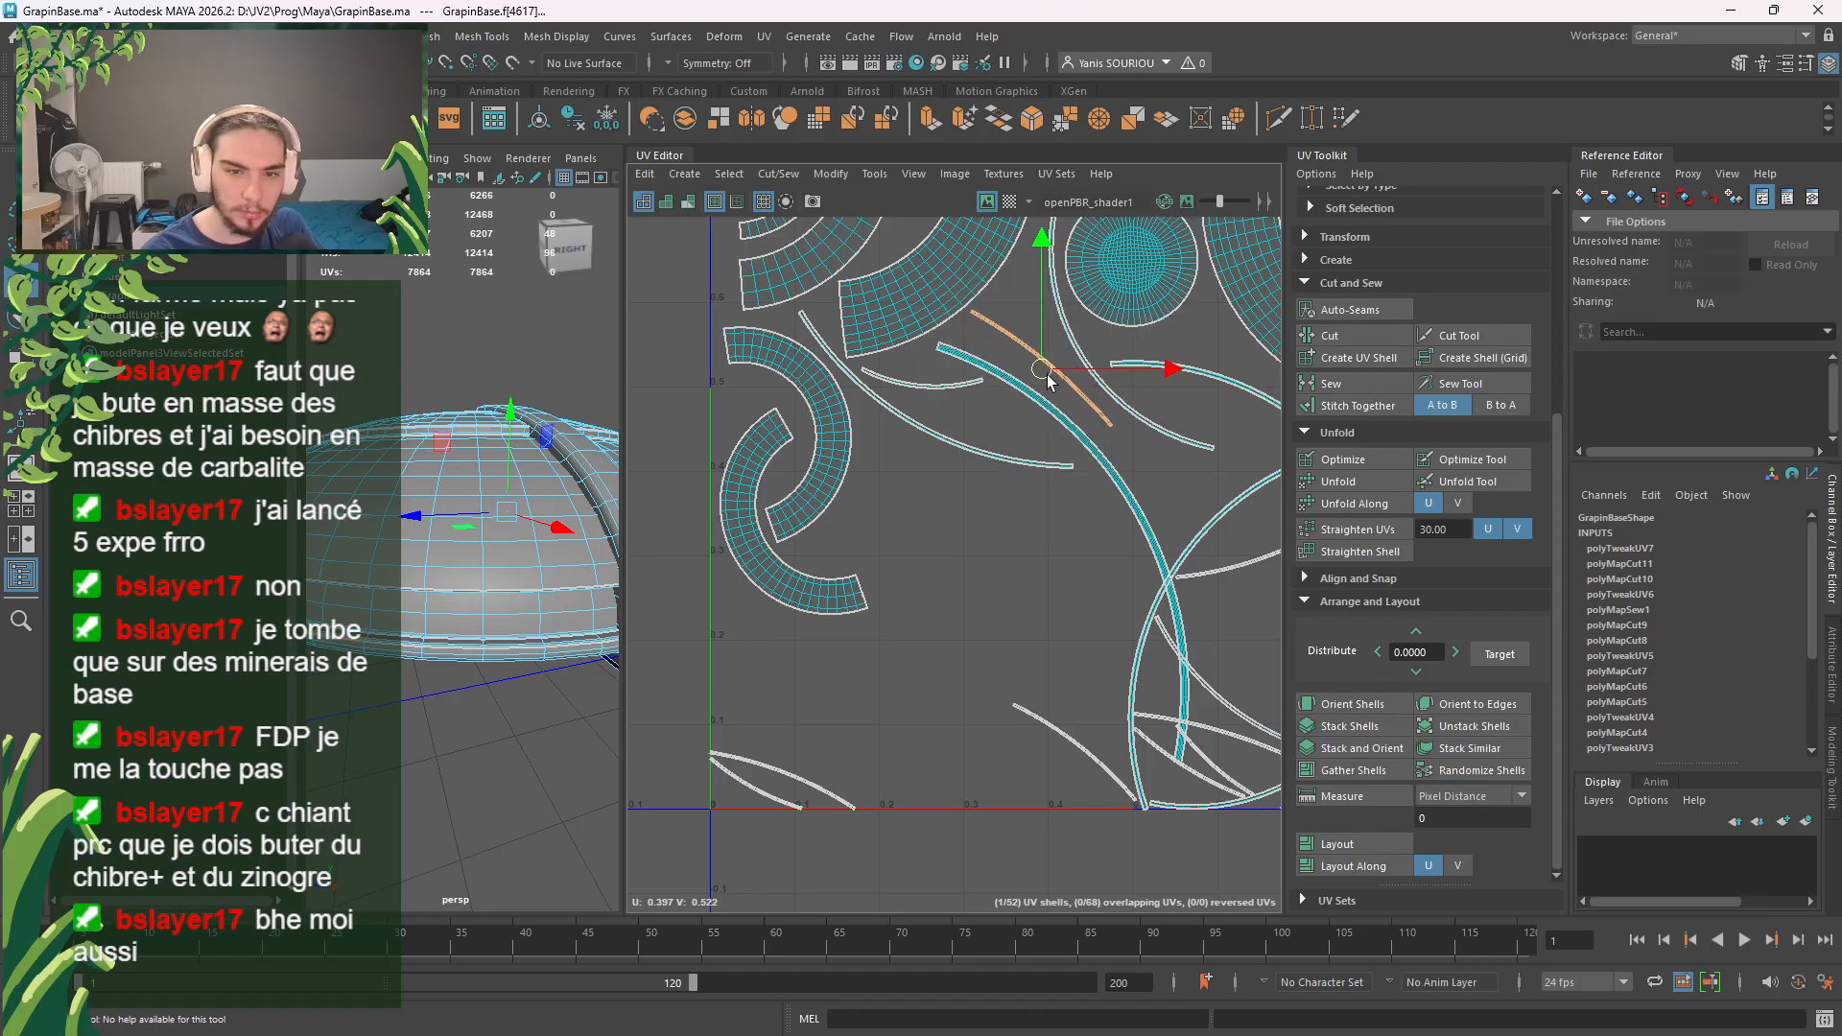
drag(1040, 386, 1043, 385)
Step: Rotate the long thin arc at the tile's lower middle and nest it along the outside of the matching arc below the wide half-ring
alt+middle_drag(1159, 435, 884, 517)
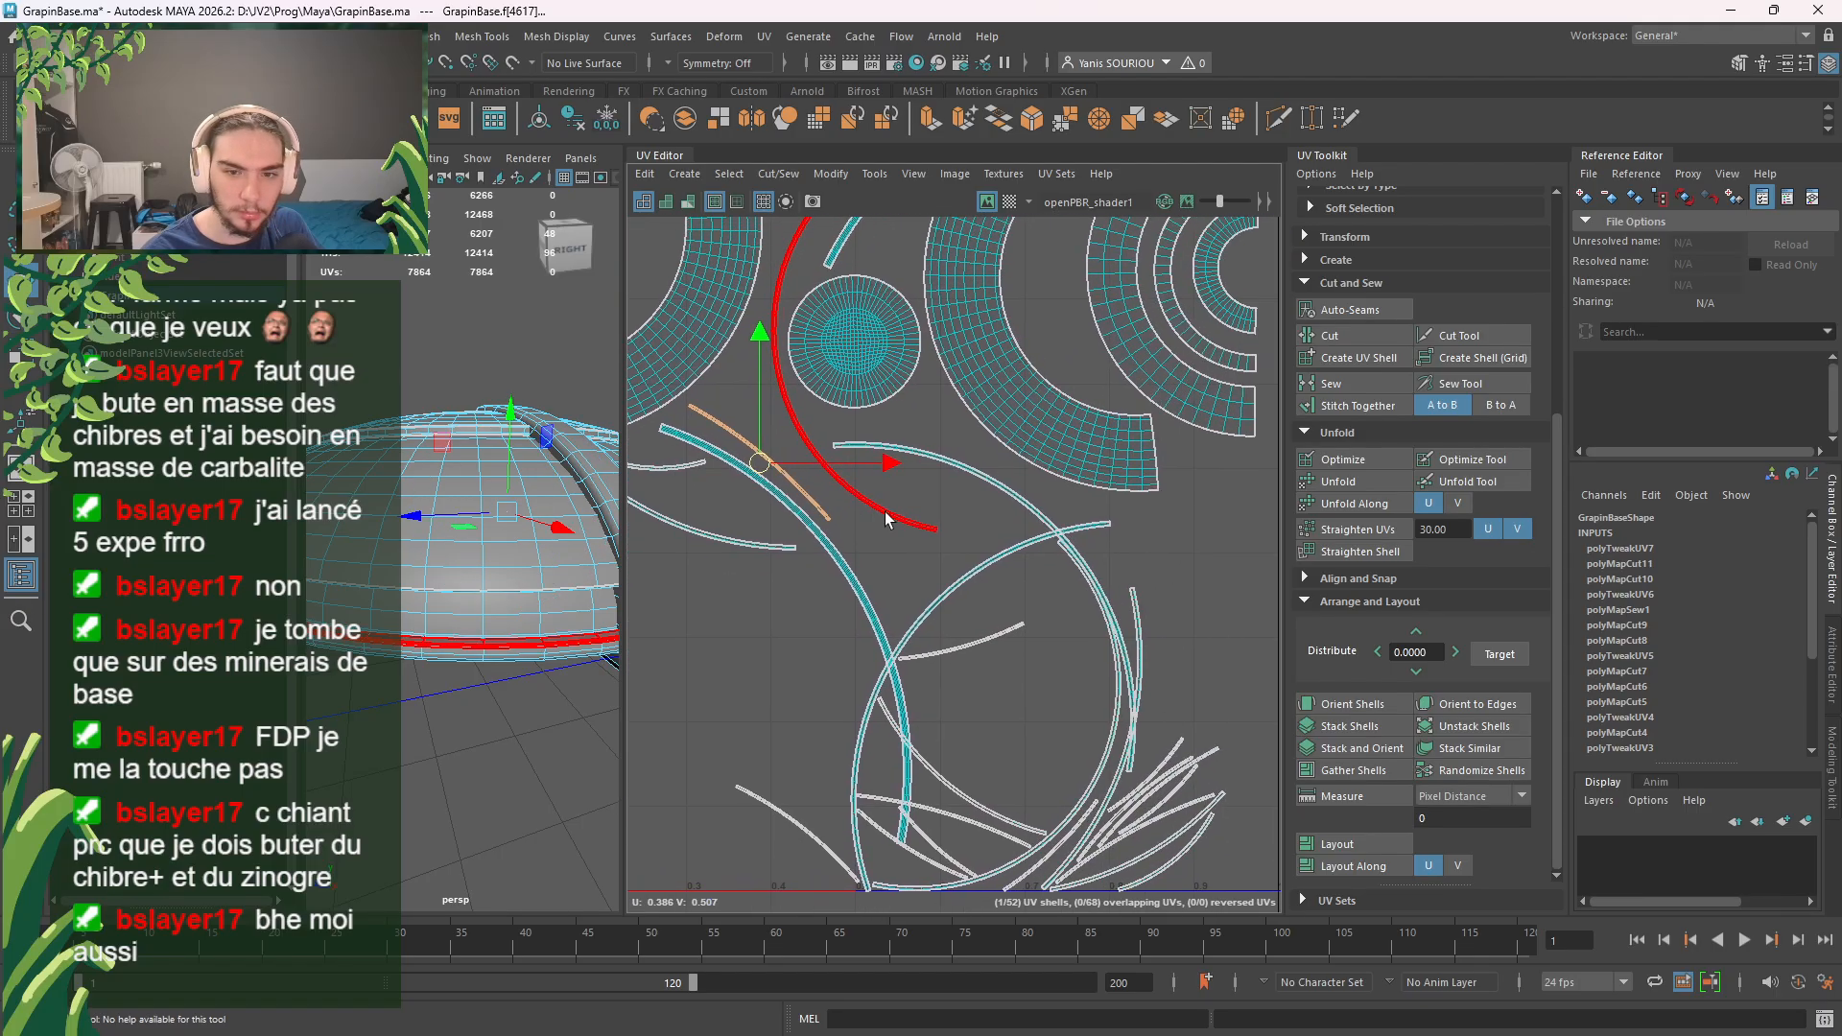
click(993, 573)
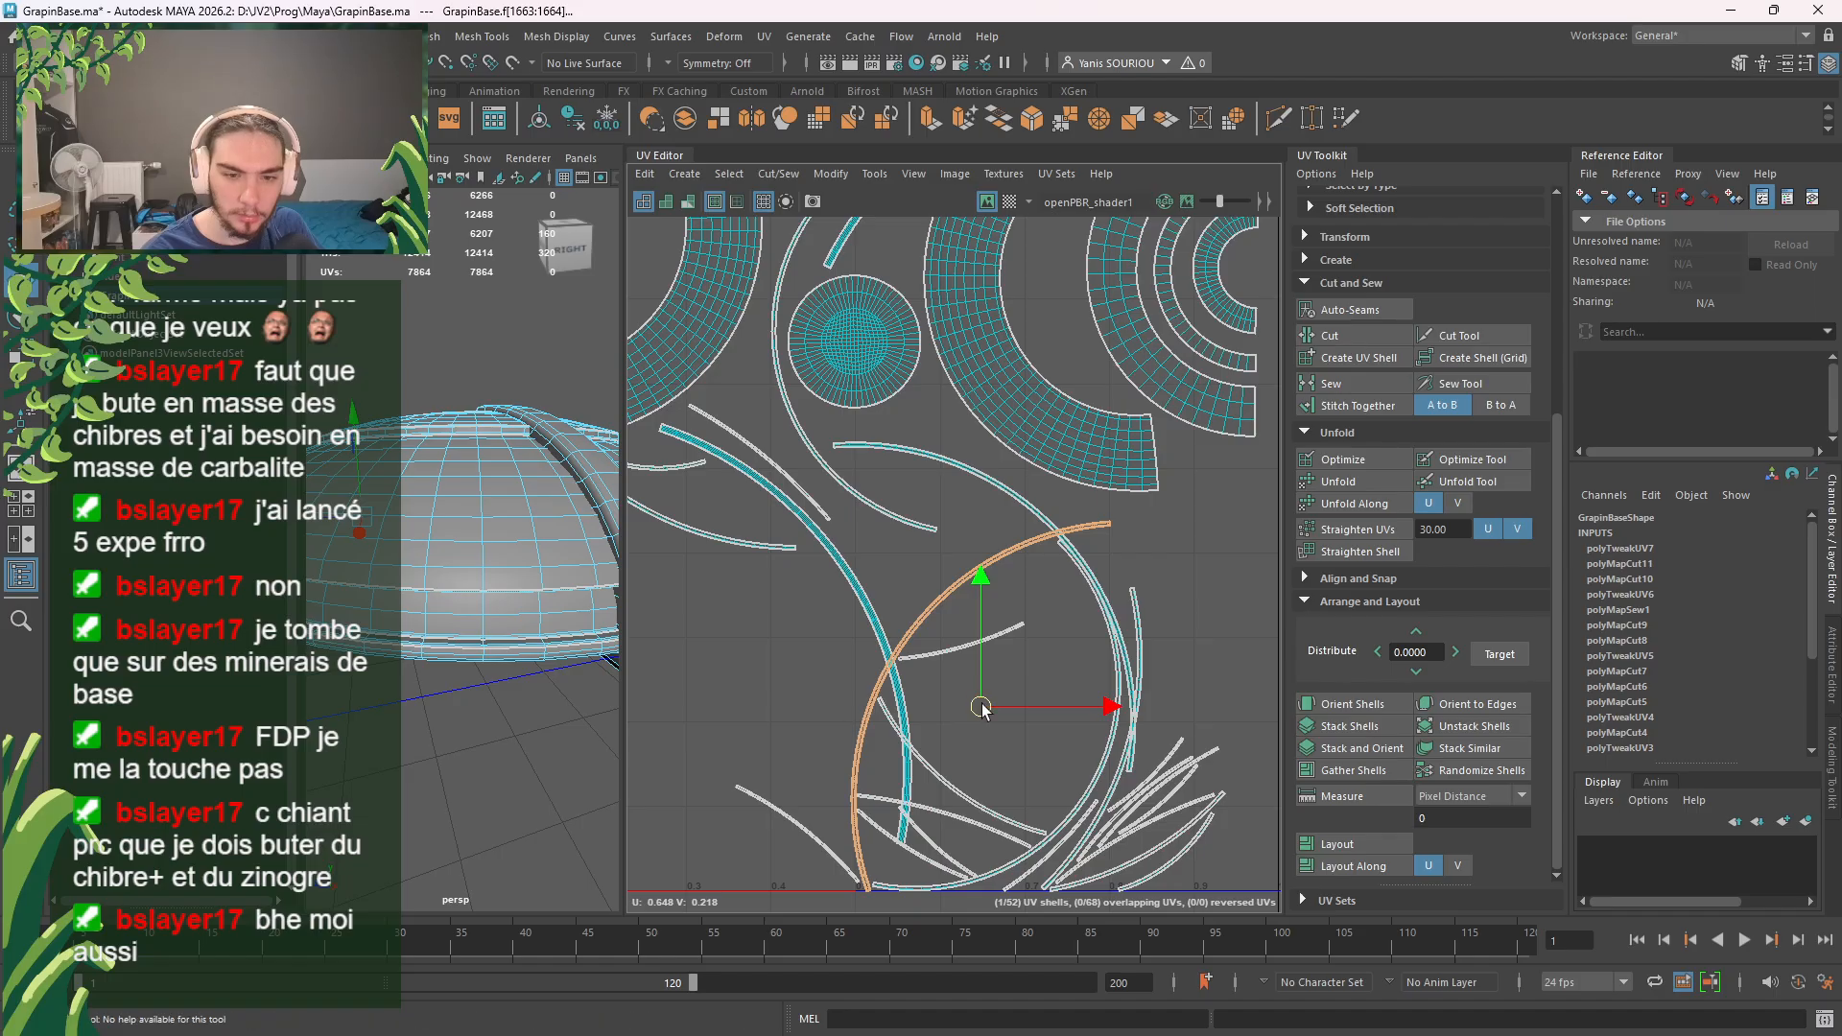
drag(979, 699, 823, 671)
key(e)
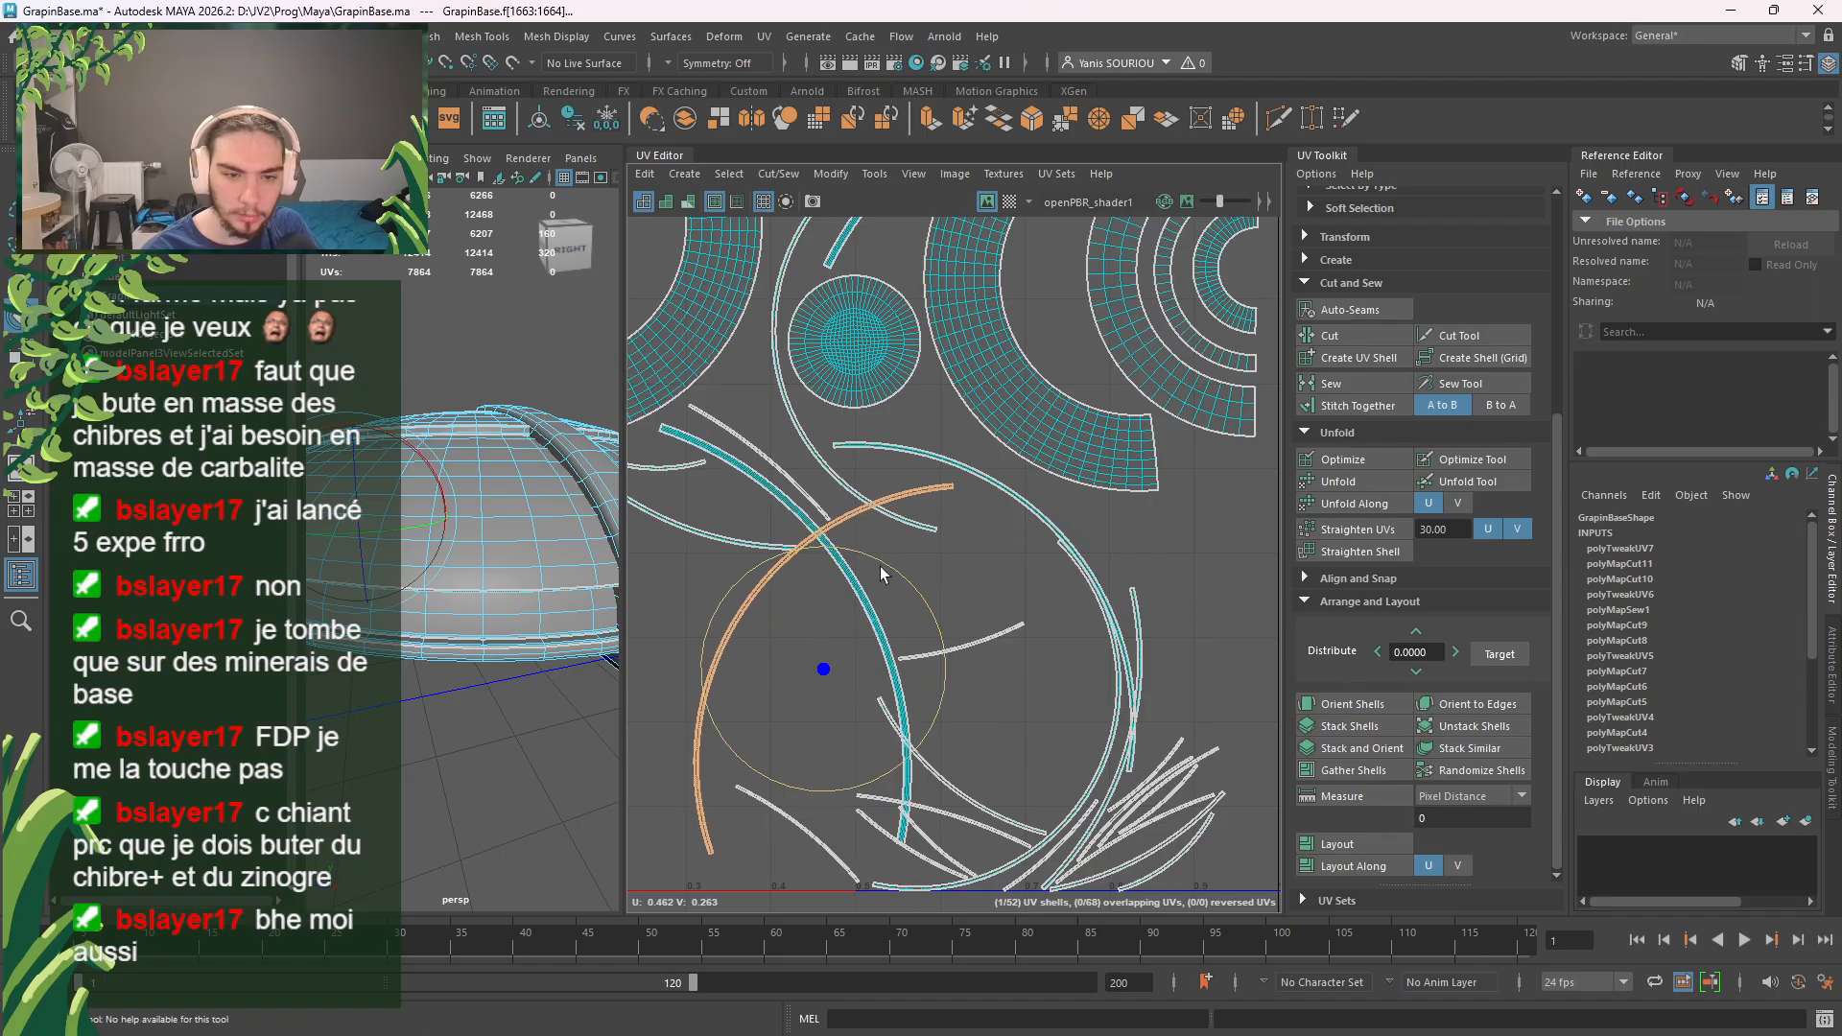
drag(880, 574, 946, 841)
key(w)
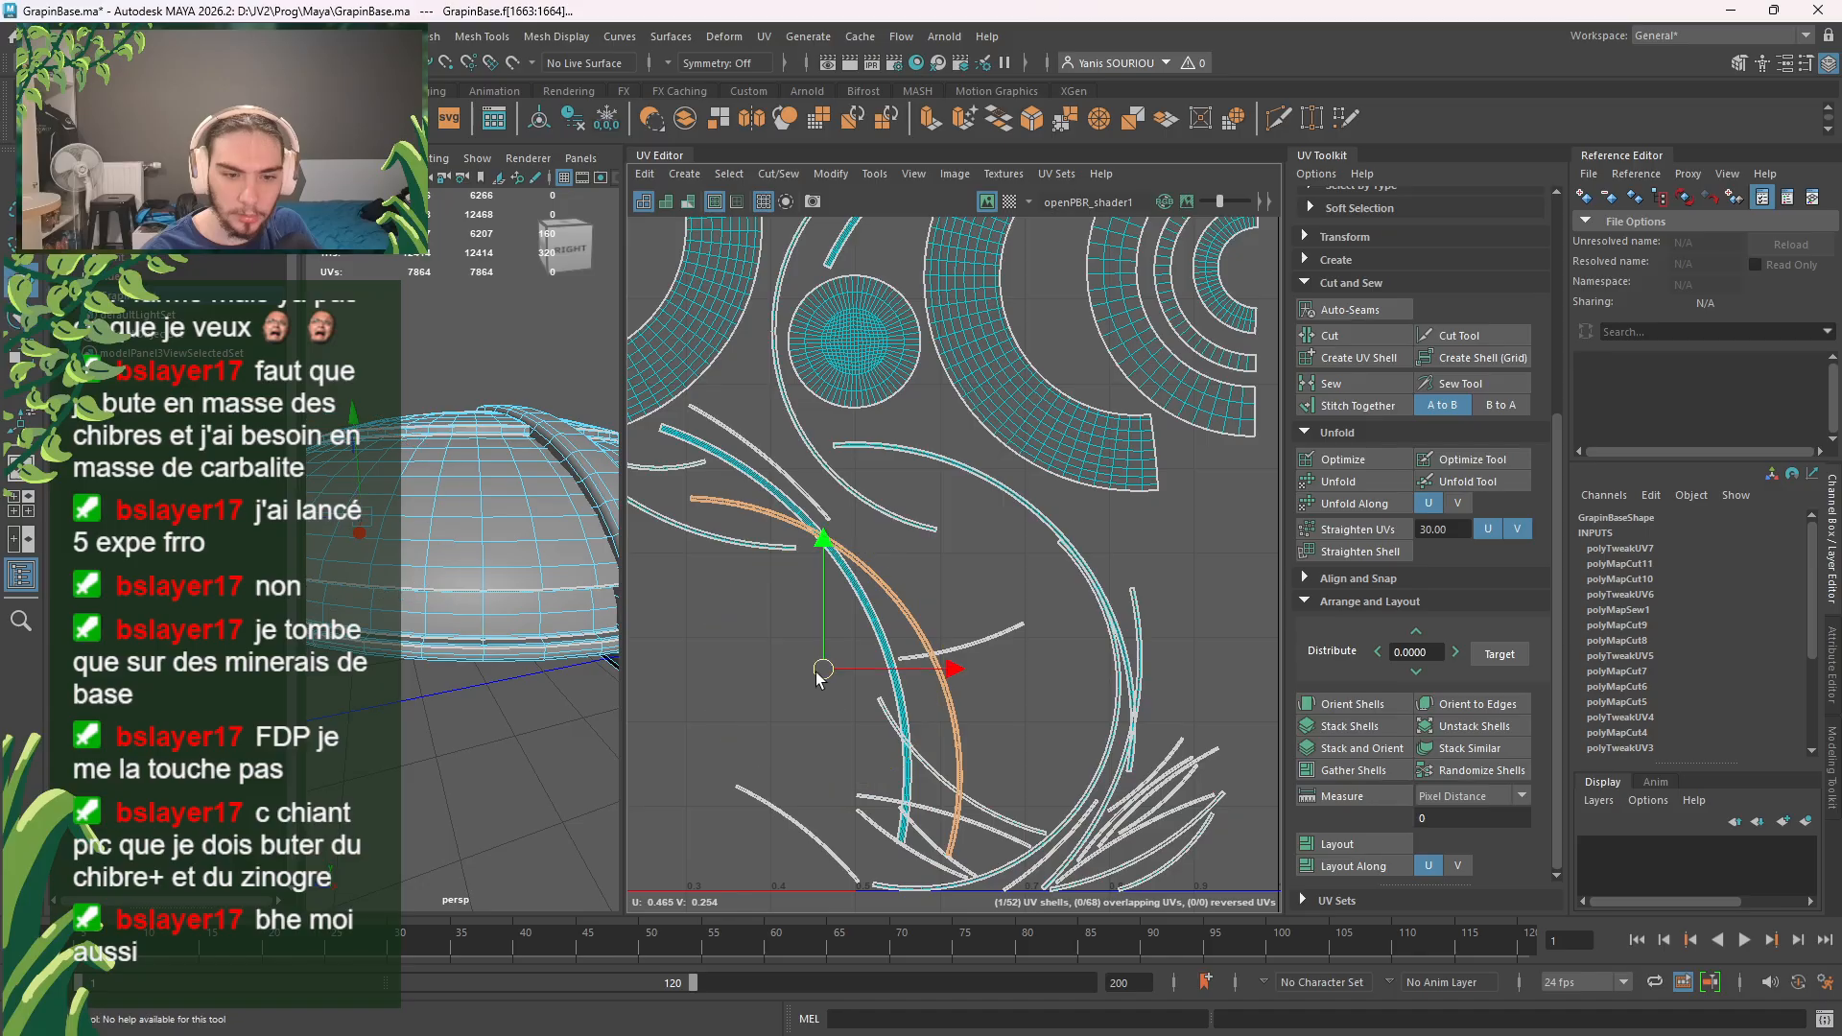
drag(819, 677, 1004, 602)
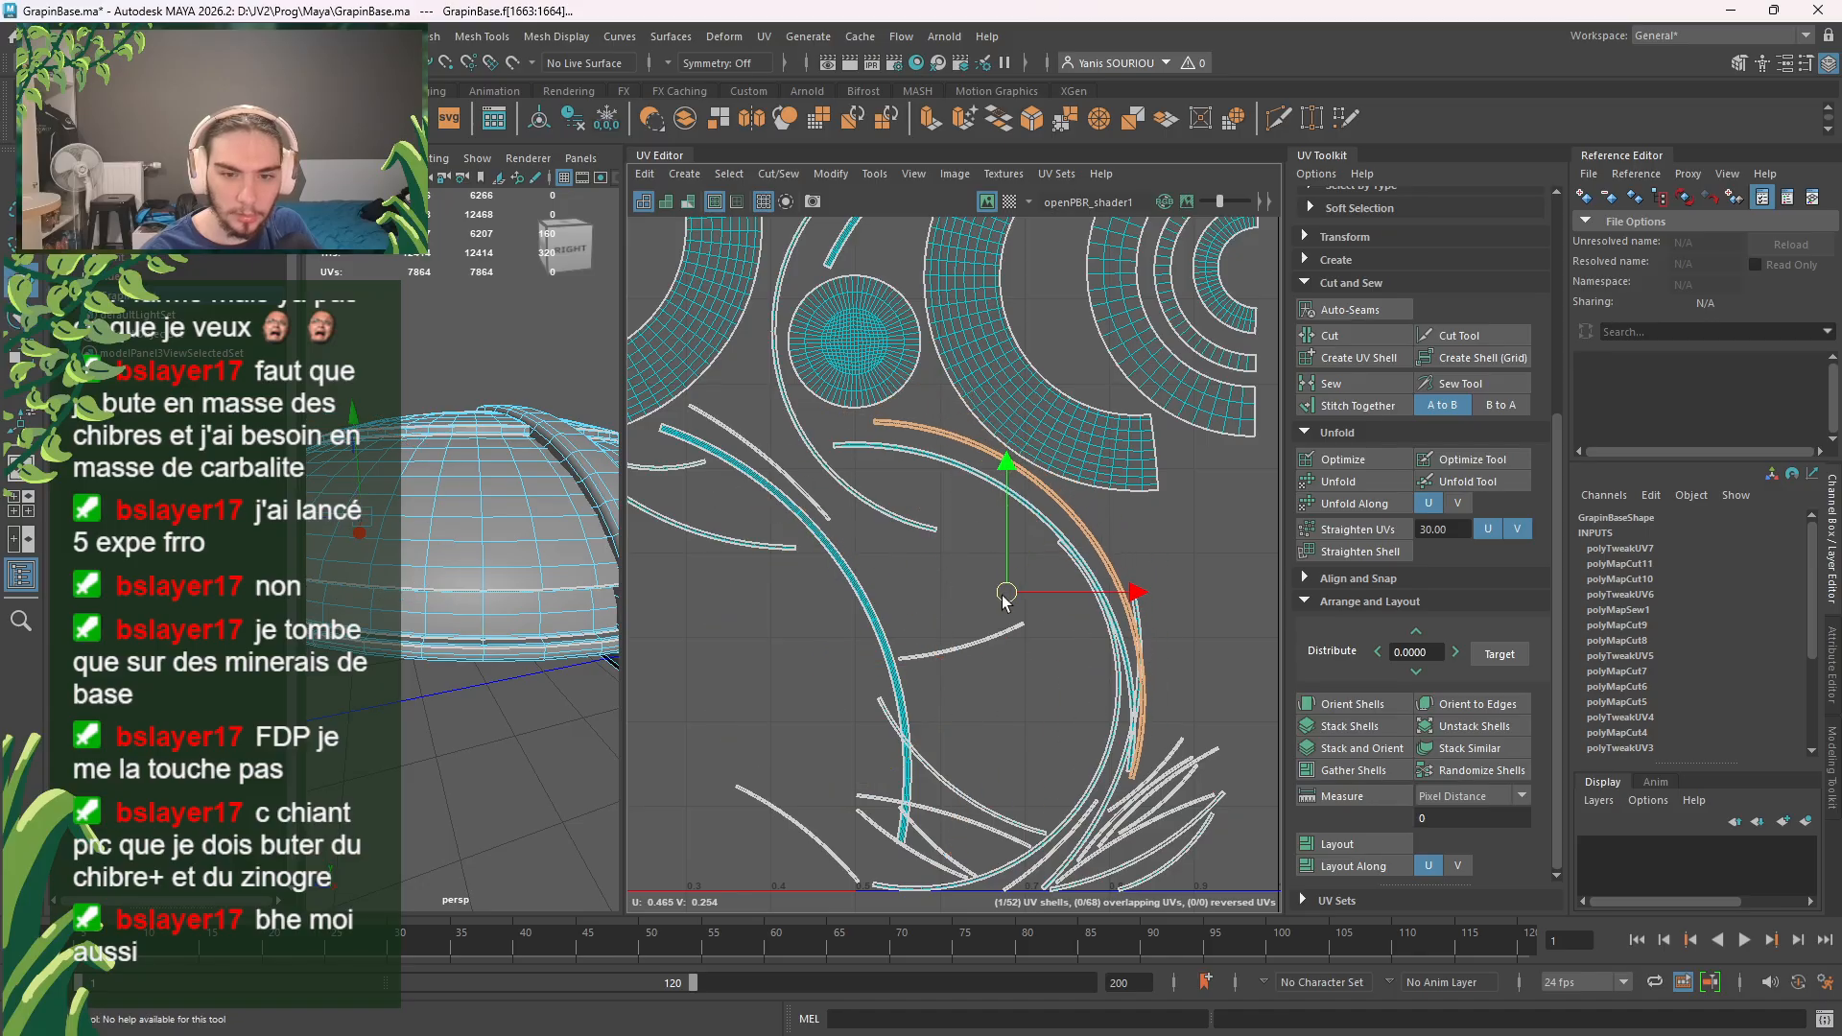
key(e)
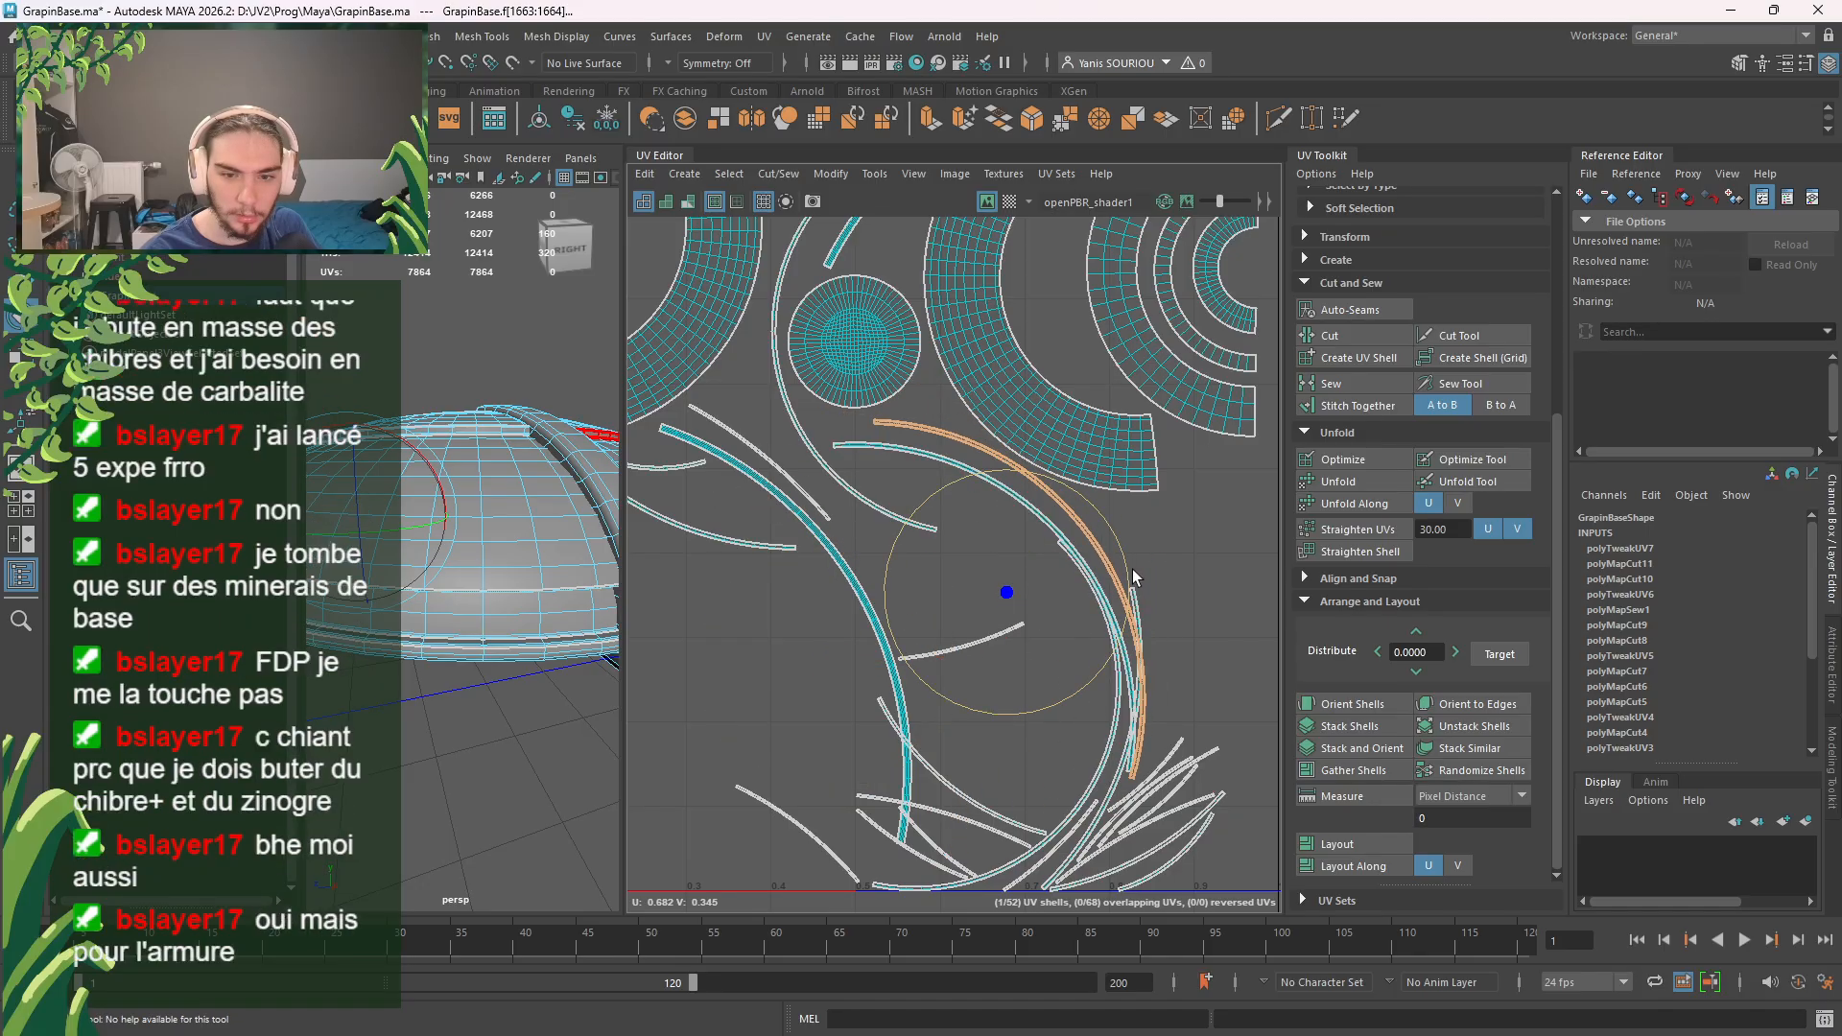
drag(1132, 568, 1132, 561)
key(w)
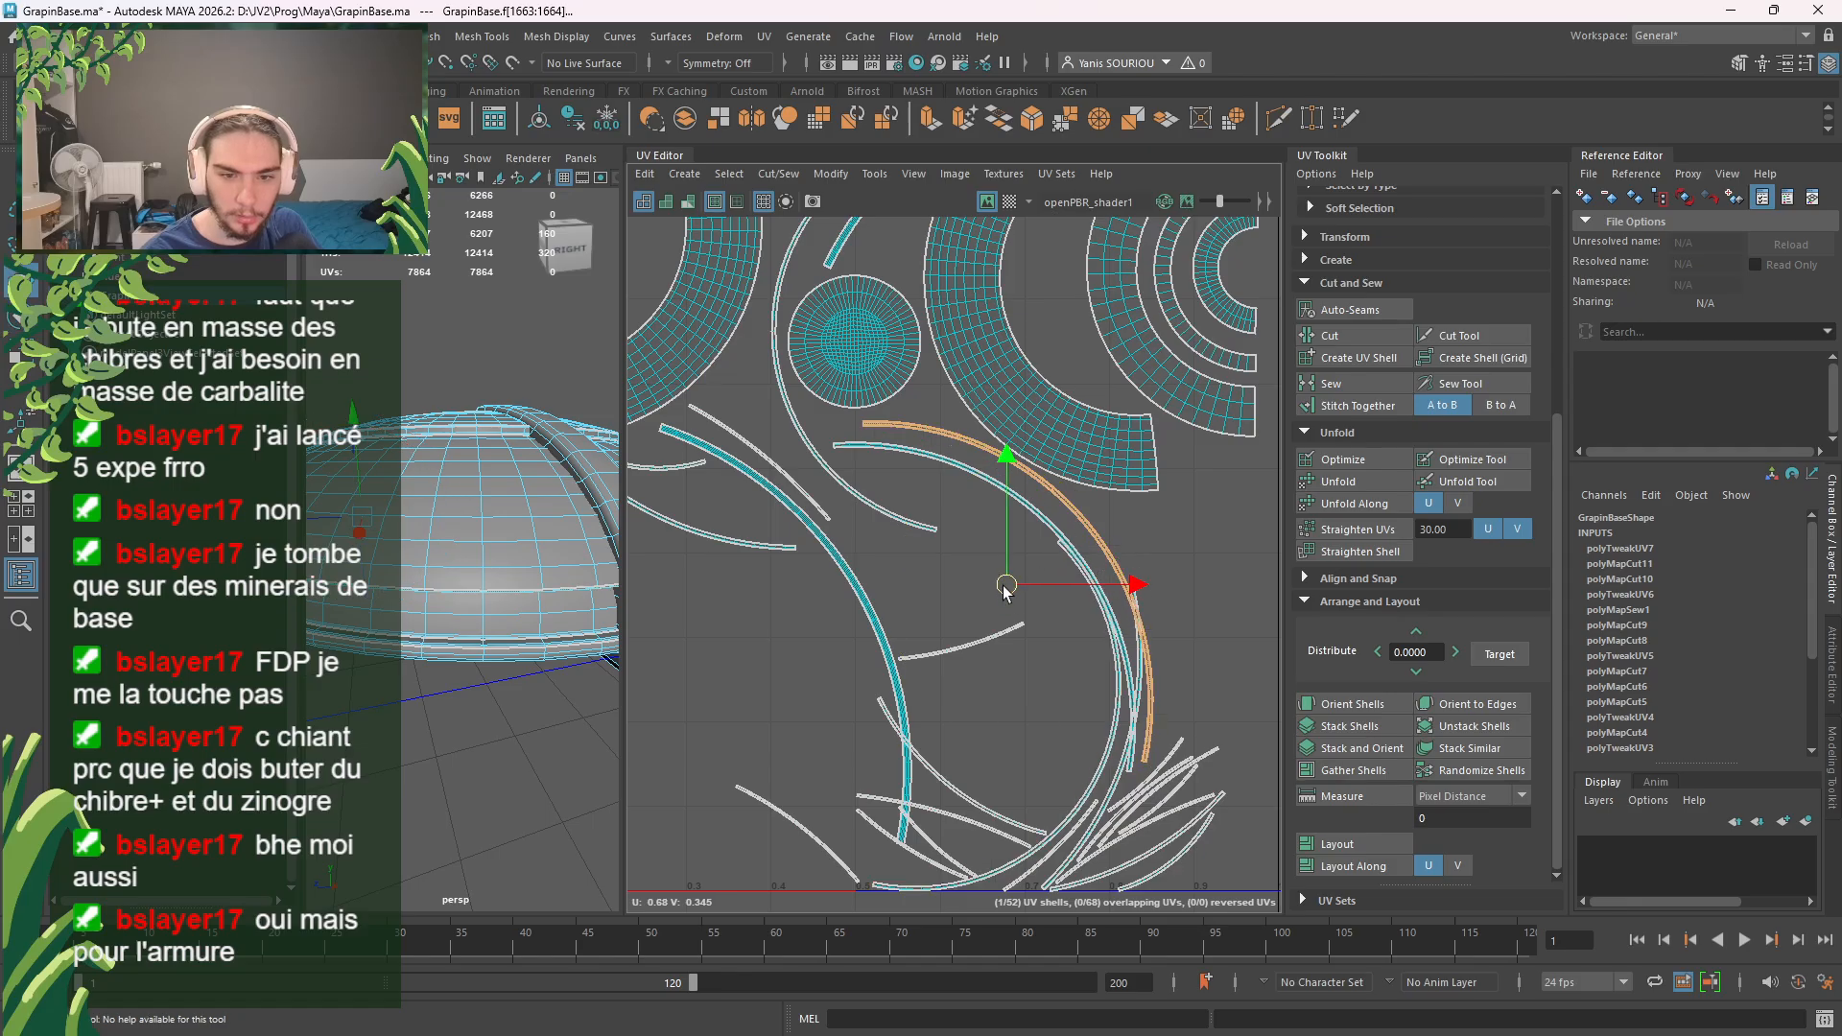
drag(1005, 587, 1001, 594)
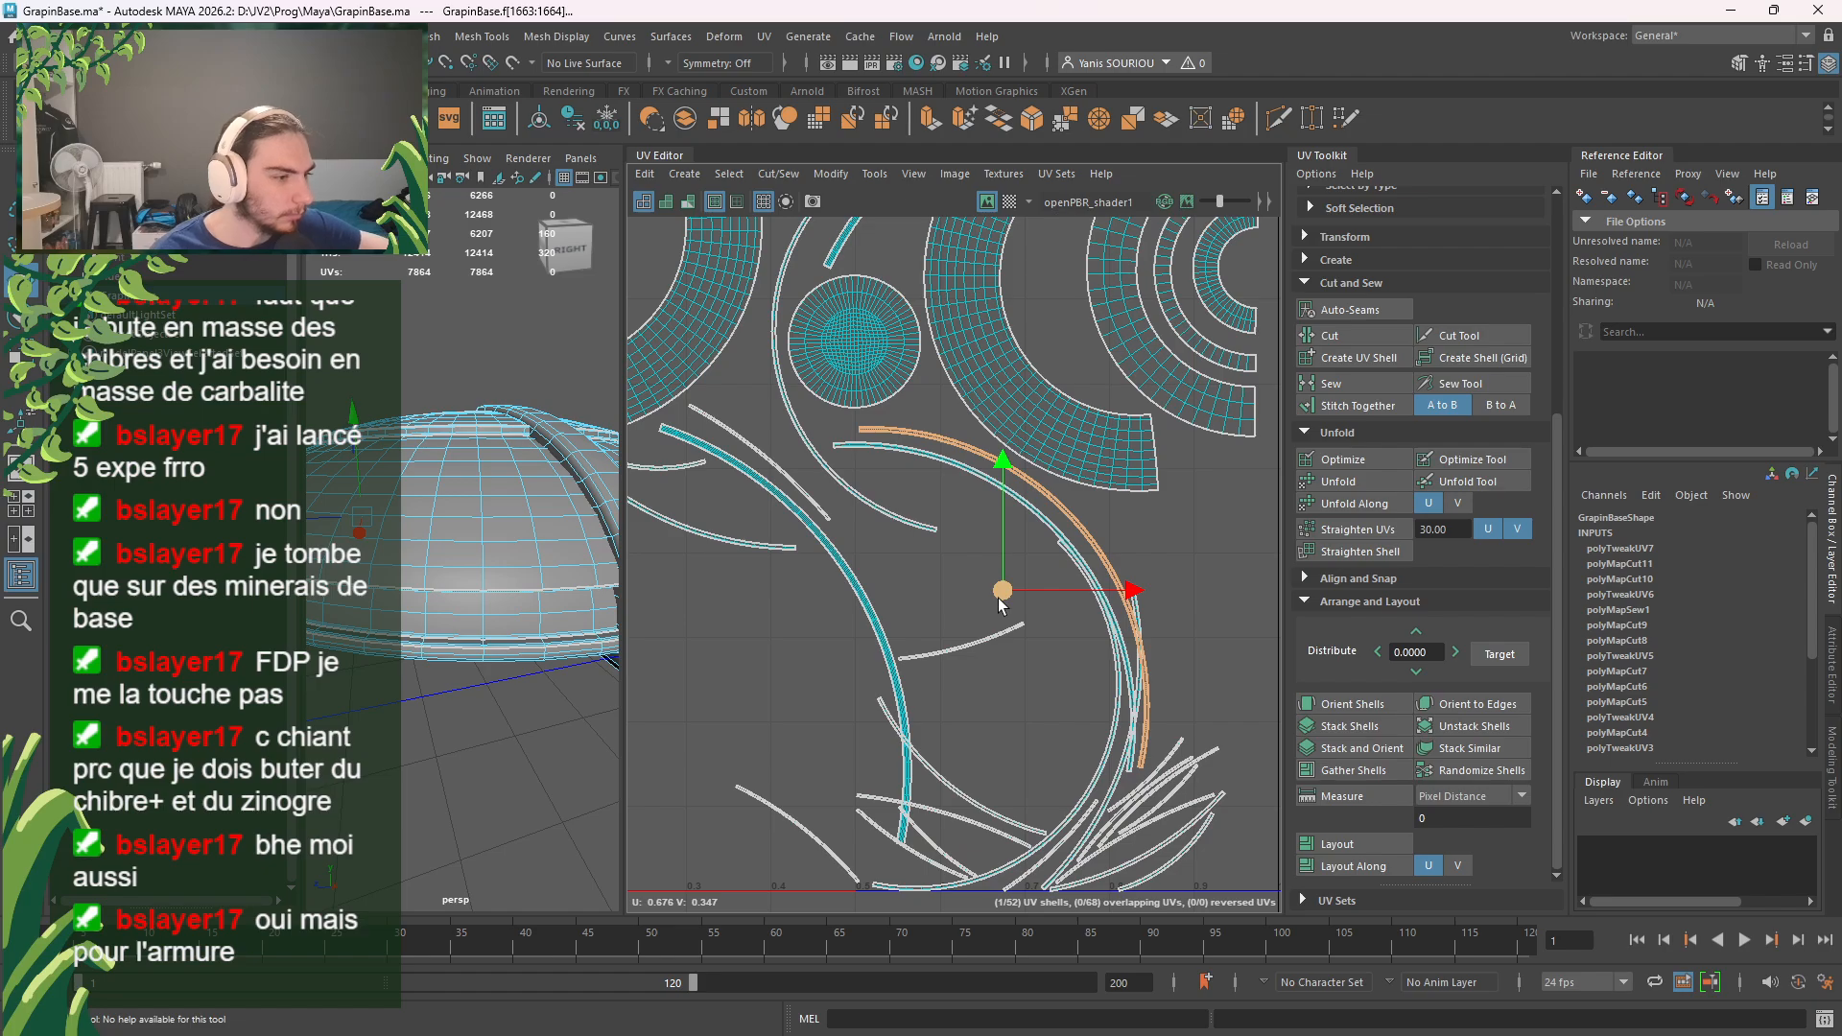
Step: Rotate the short strip inside the long arcs to a steep angle and place it between the two wide half-rings at the right
click(998, 658)
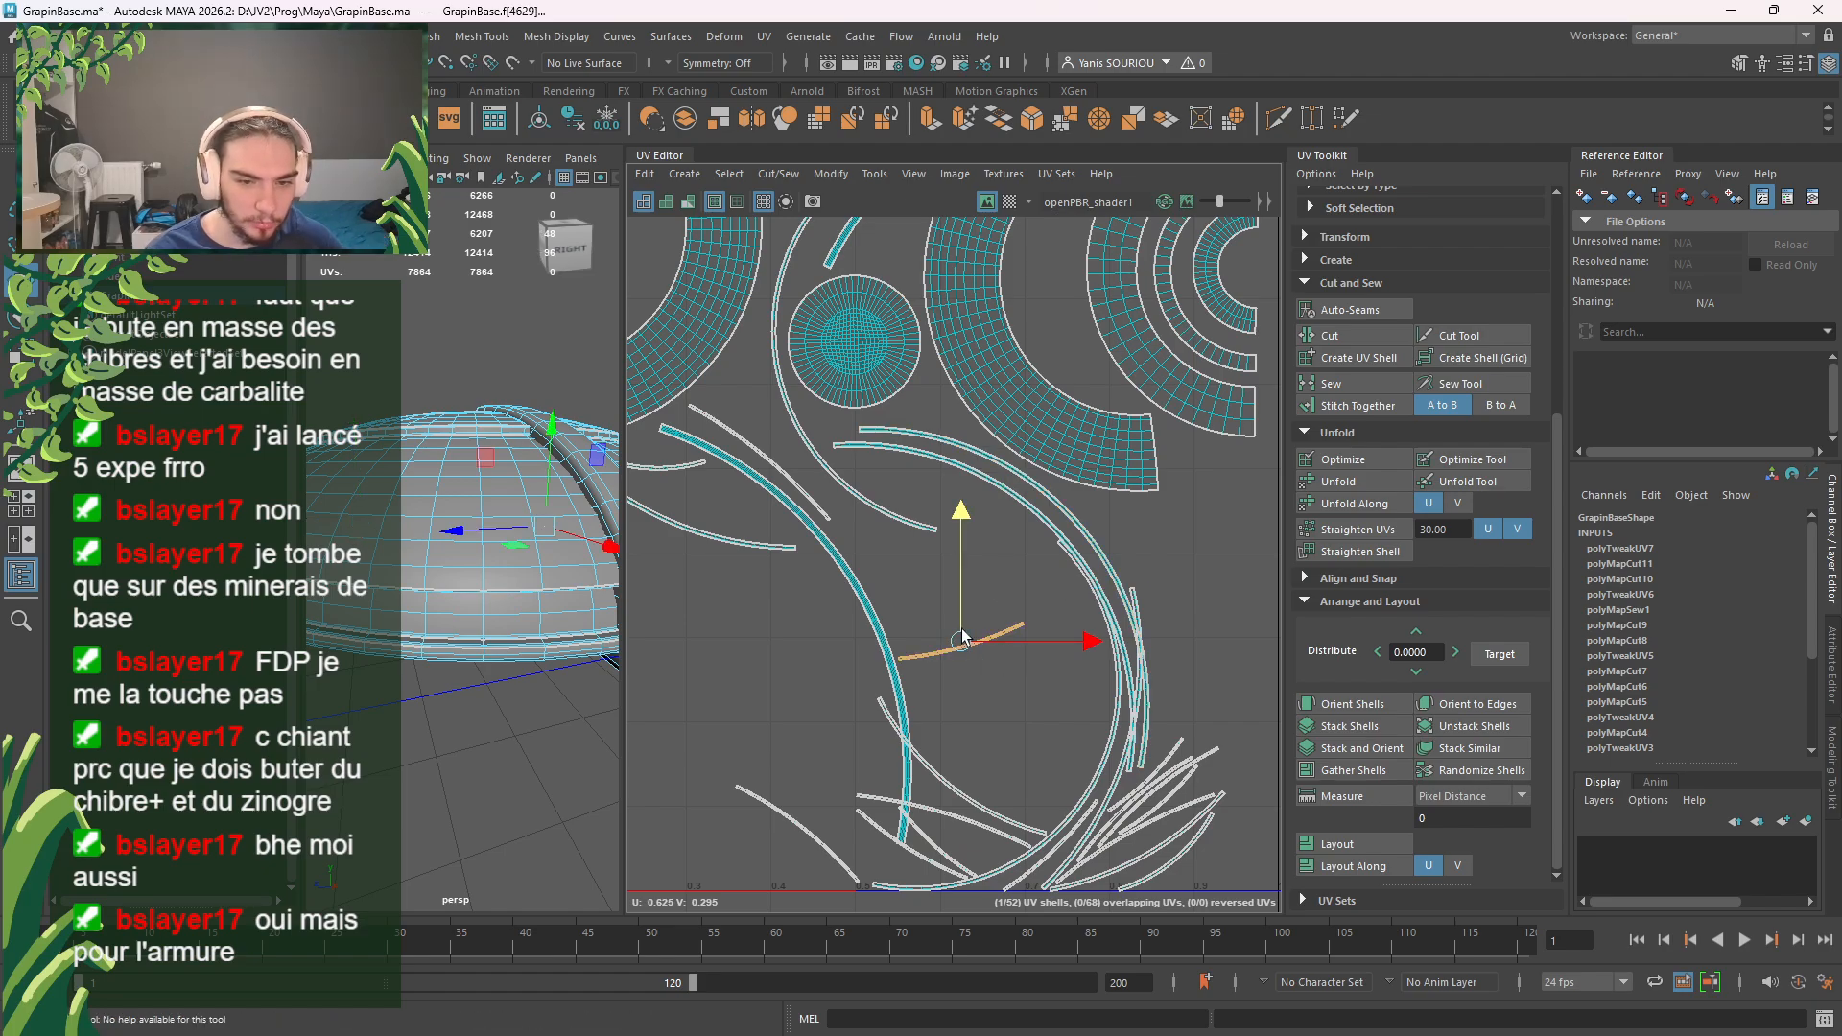
drag(957, 636, 955, 561)
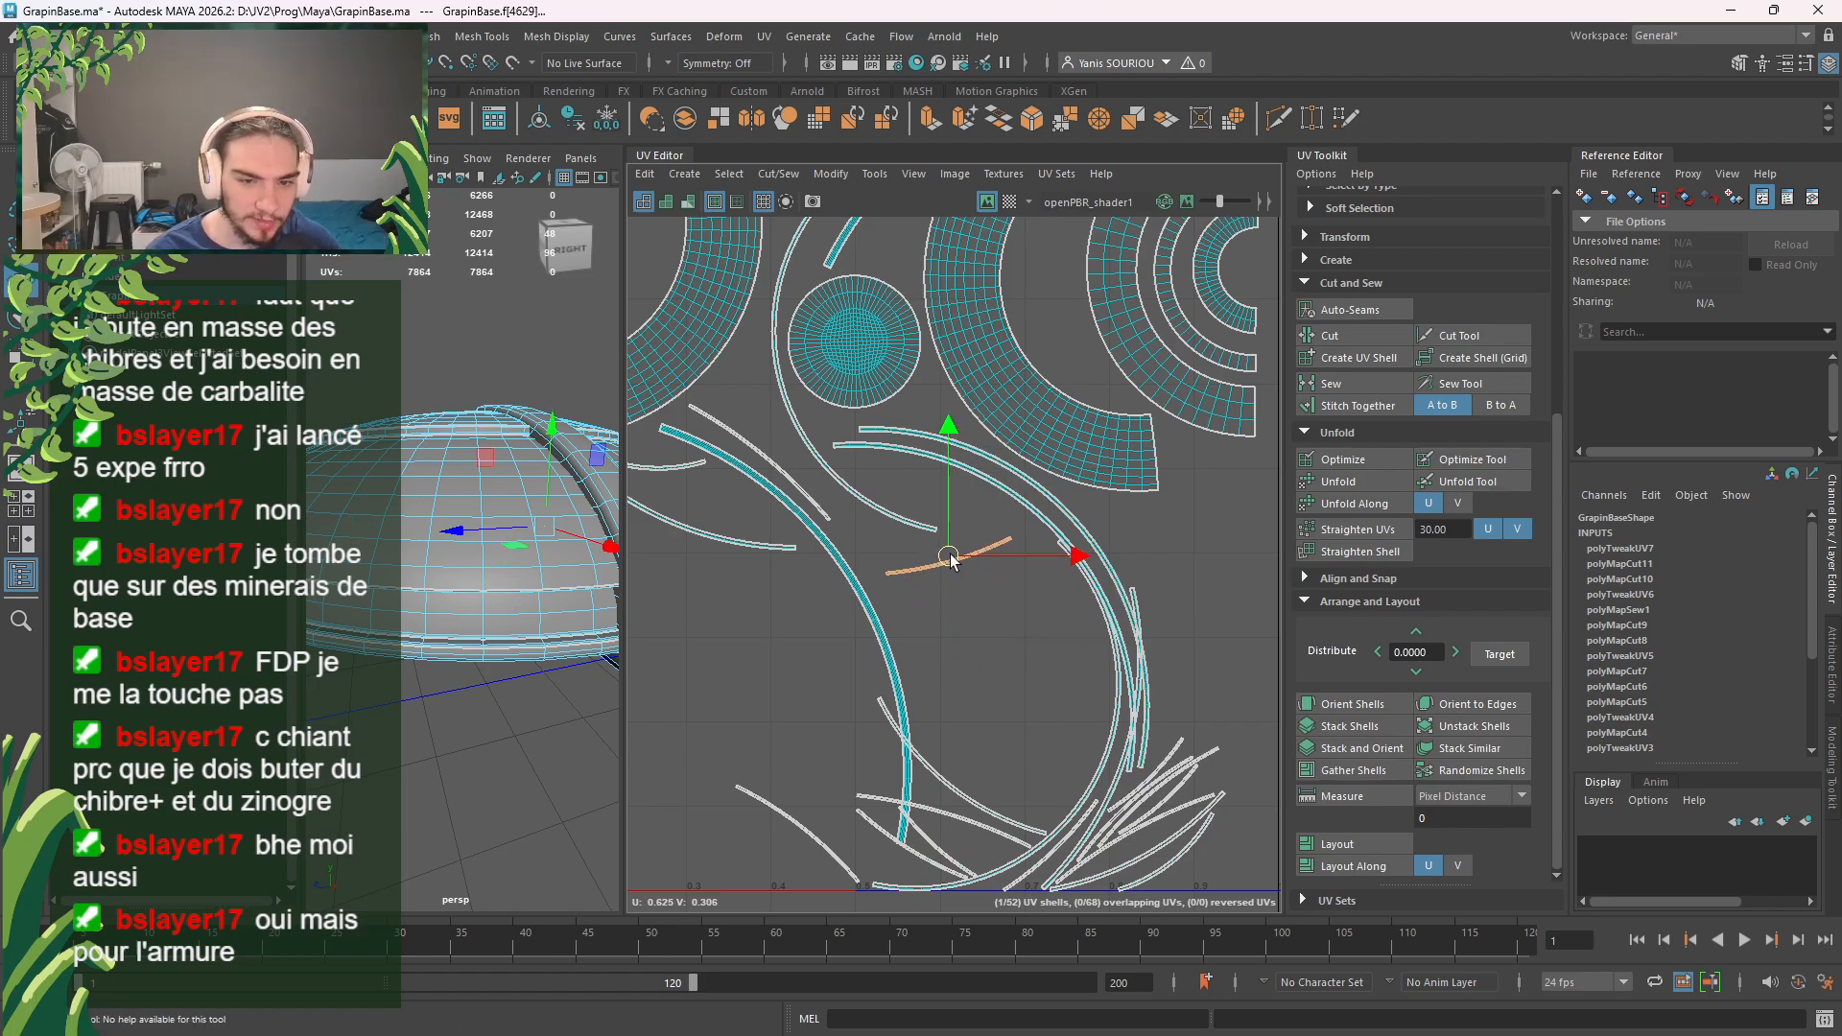
alt+middle_drag(999, 625, 1011, 801)
key(e)
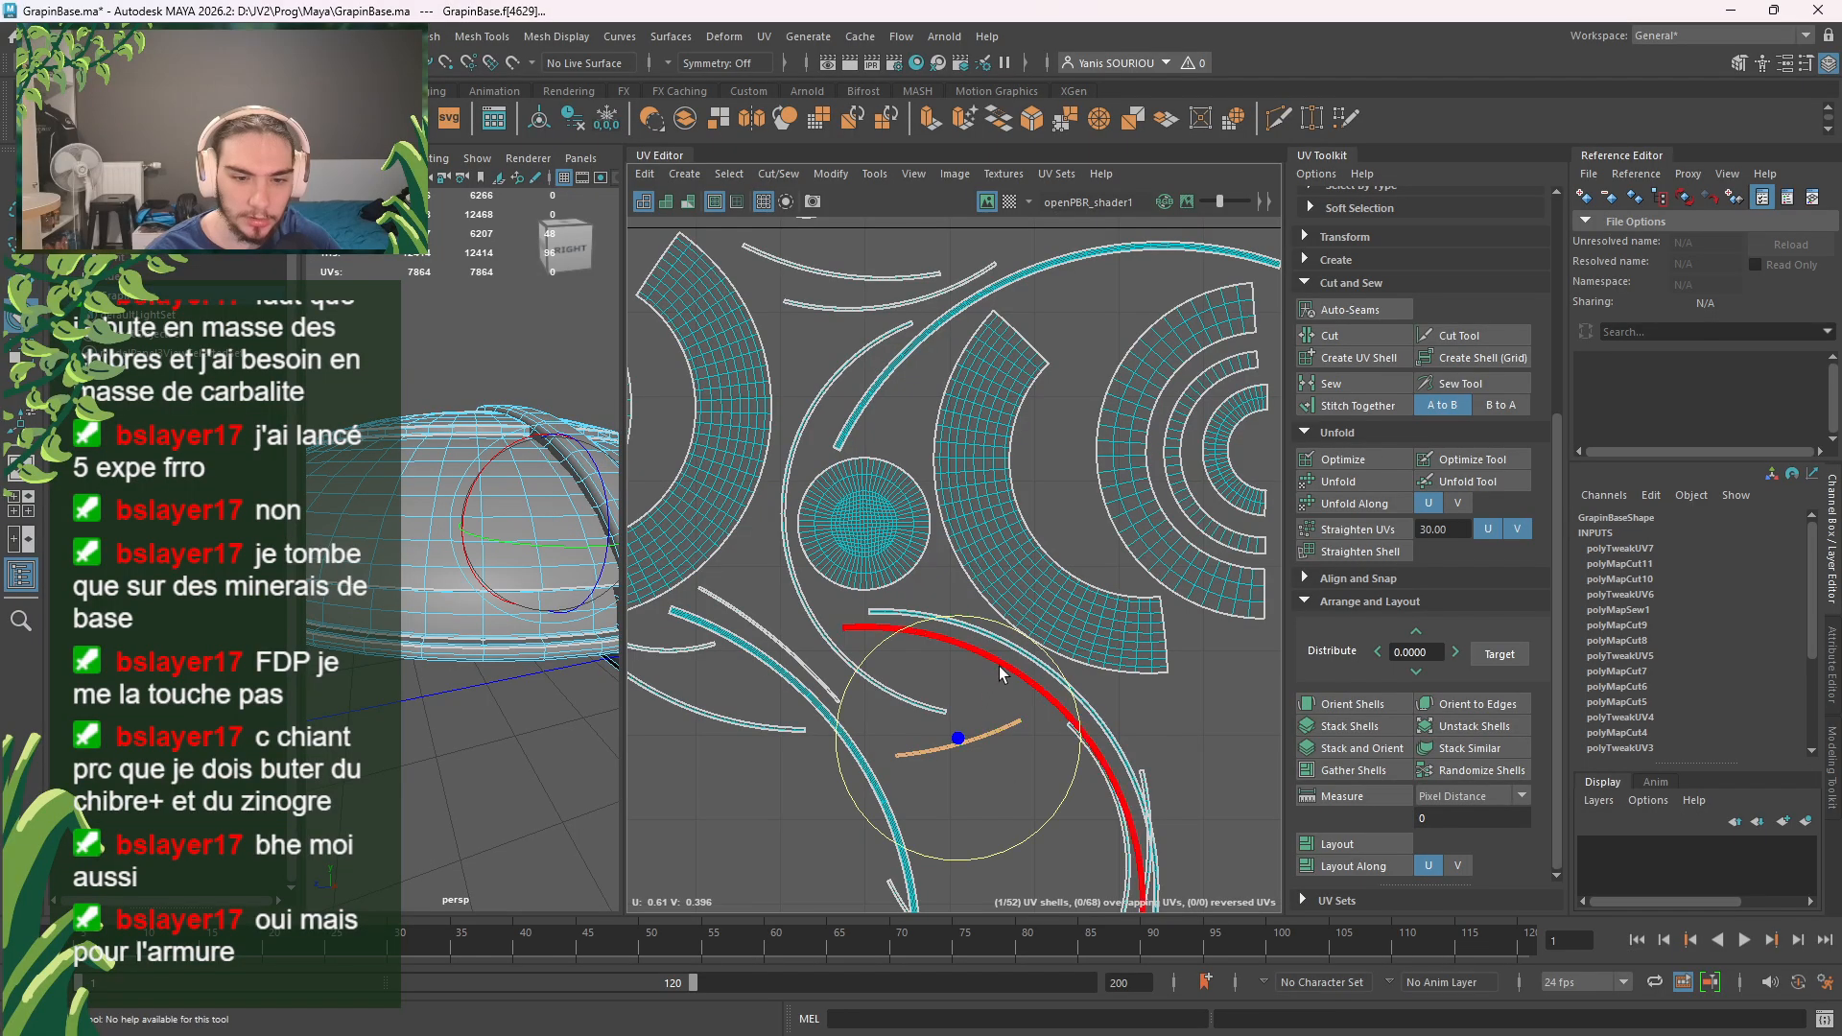
drag(1005, 626, 1123, 784)
key(w)
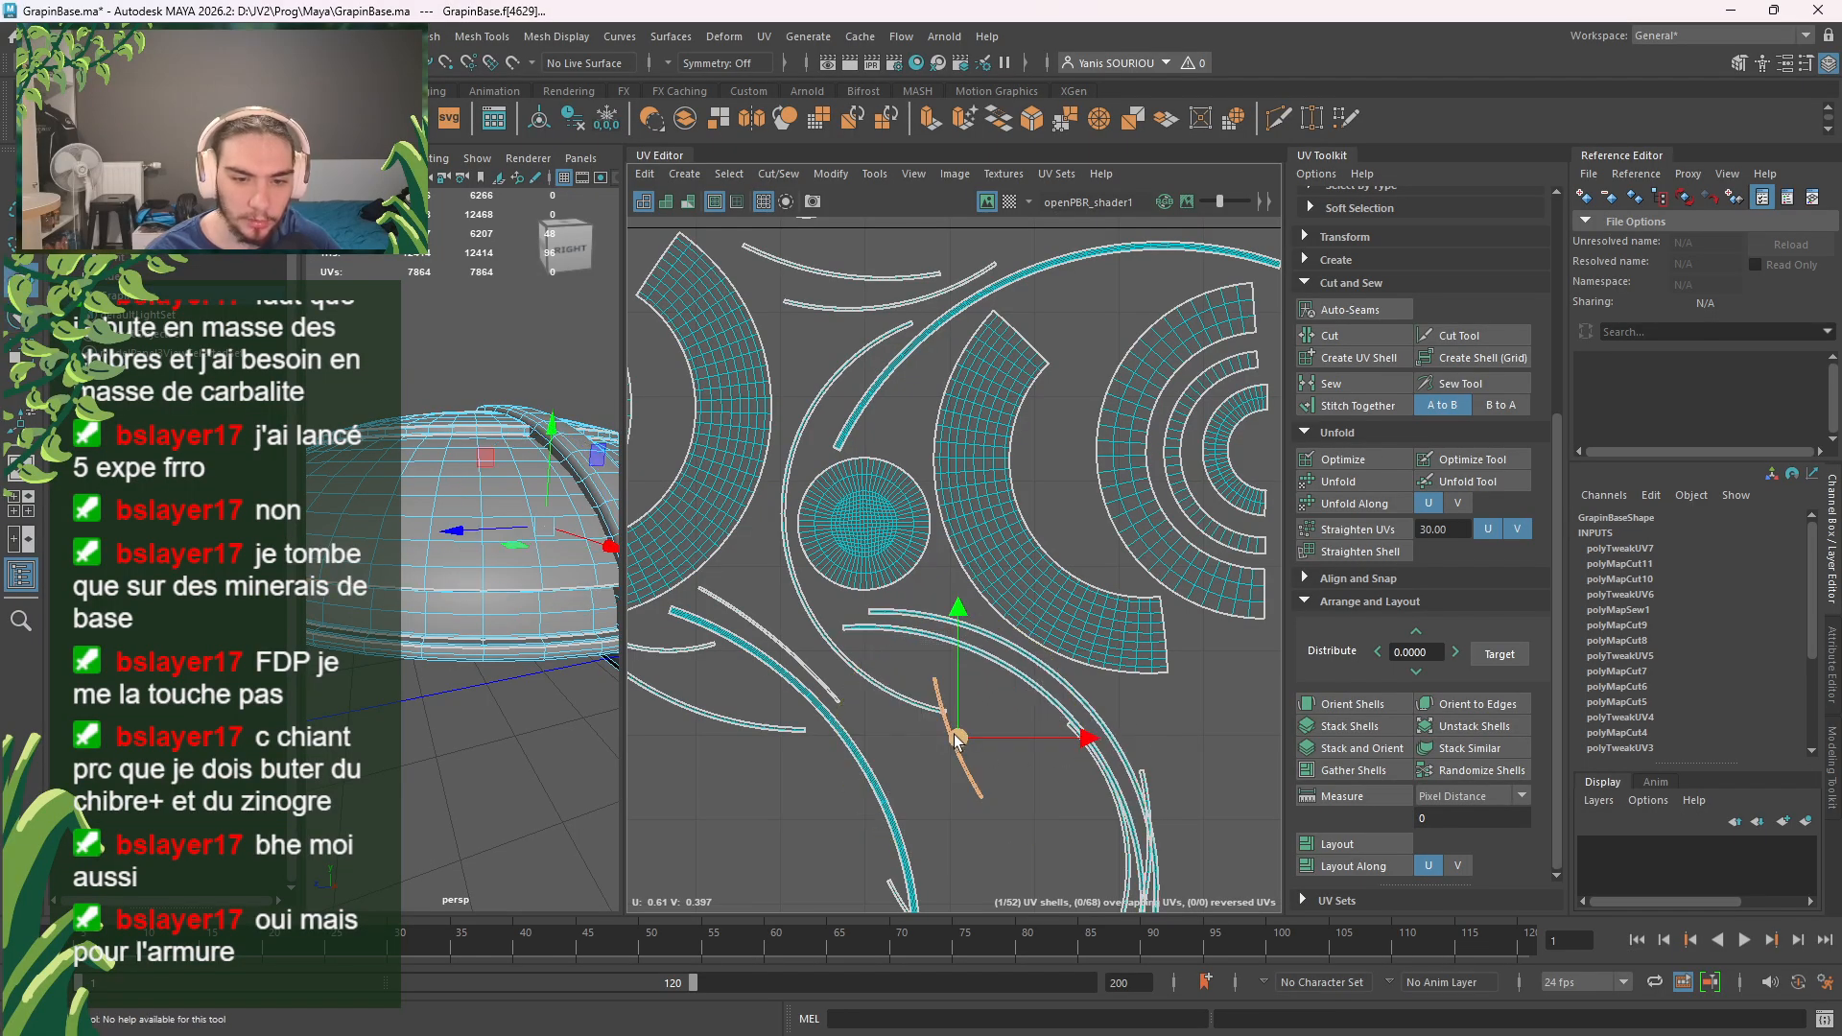
drag(951, 741, 1093, 524)
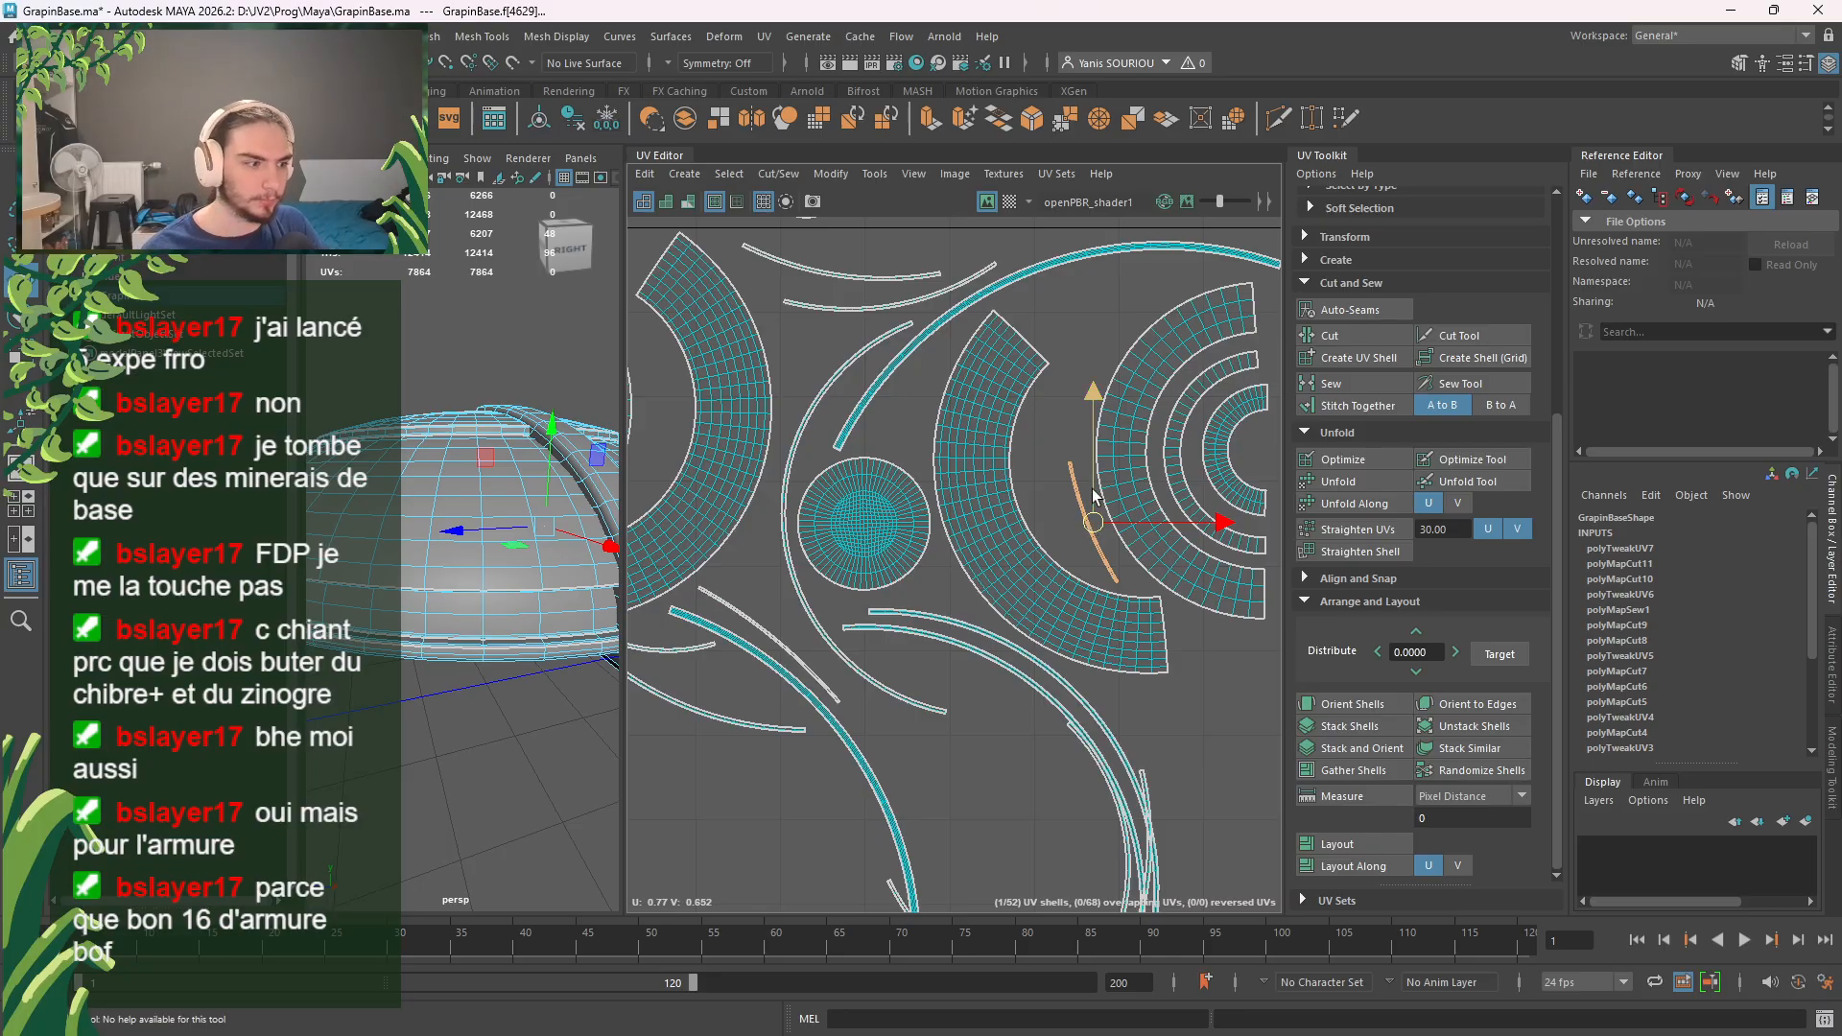
Step: Move the longer thin strip from the tile's bottom-left corner to the gap at its upper edge and rotate it nearly horizontal
alt+middle_drag(831, 593, 1074, 448)
alt+middle_drag(897, 658, 932, 549)
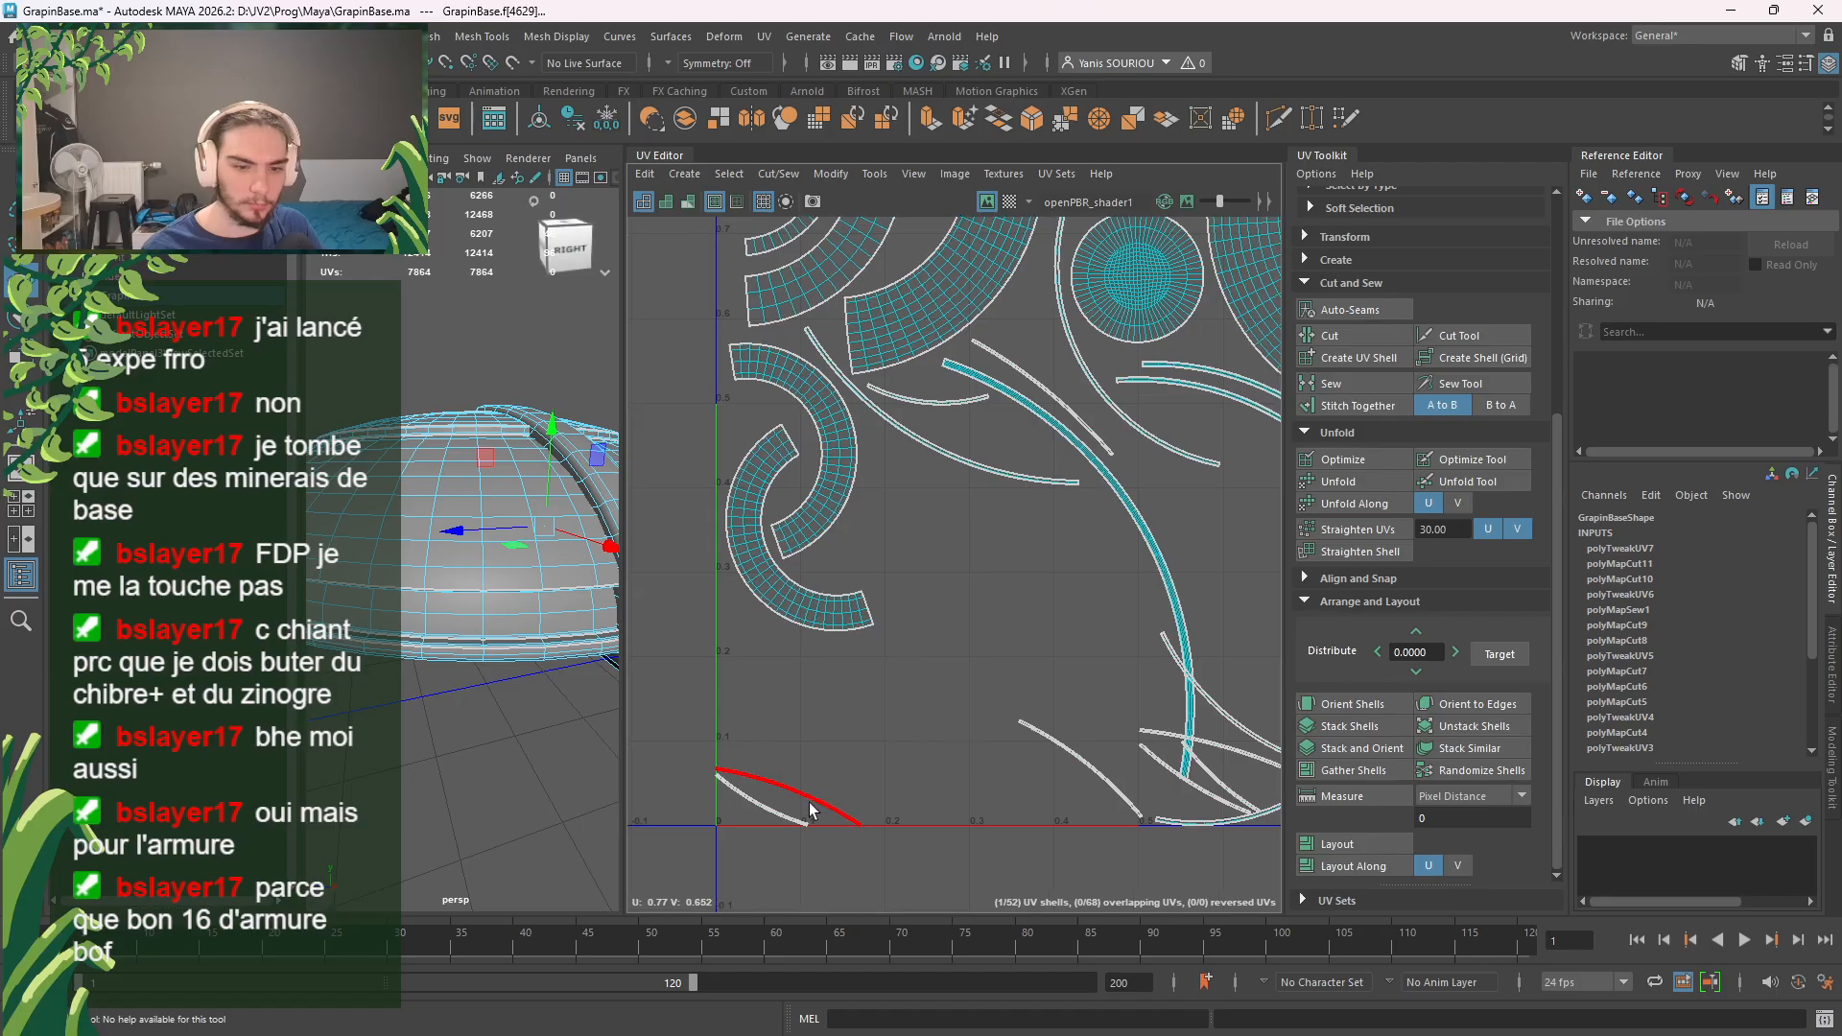
click(809, 803)
alt+middle_drag(914, 747, 878, 814)
drag(747, 863, 1164, 279)
alt+middle_drag(1069, 440, 885, 739)
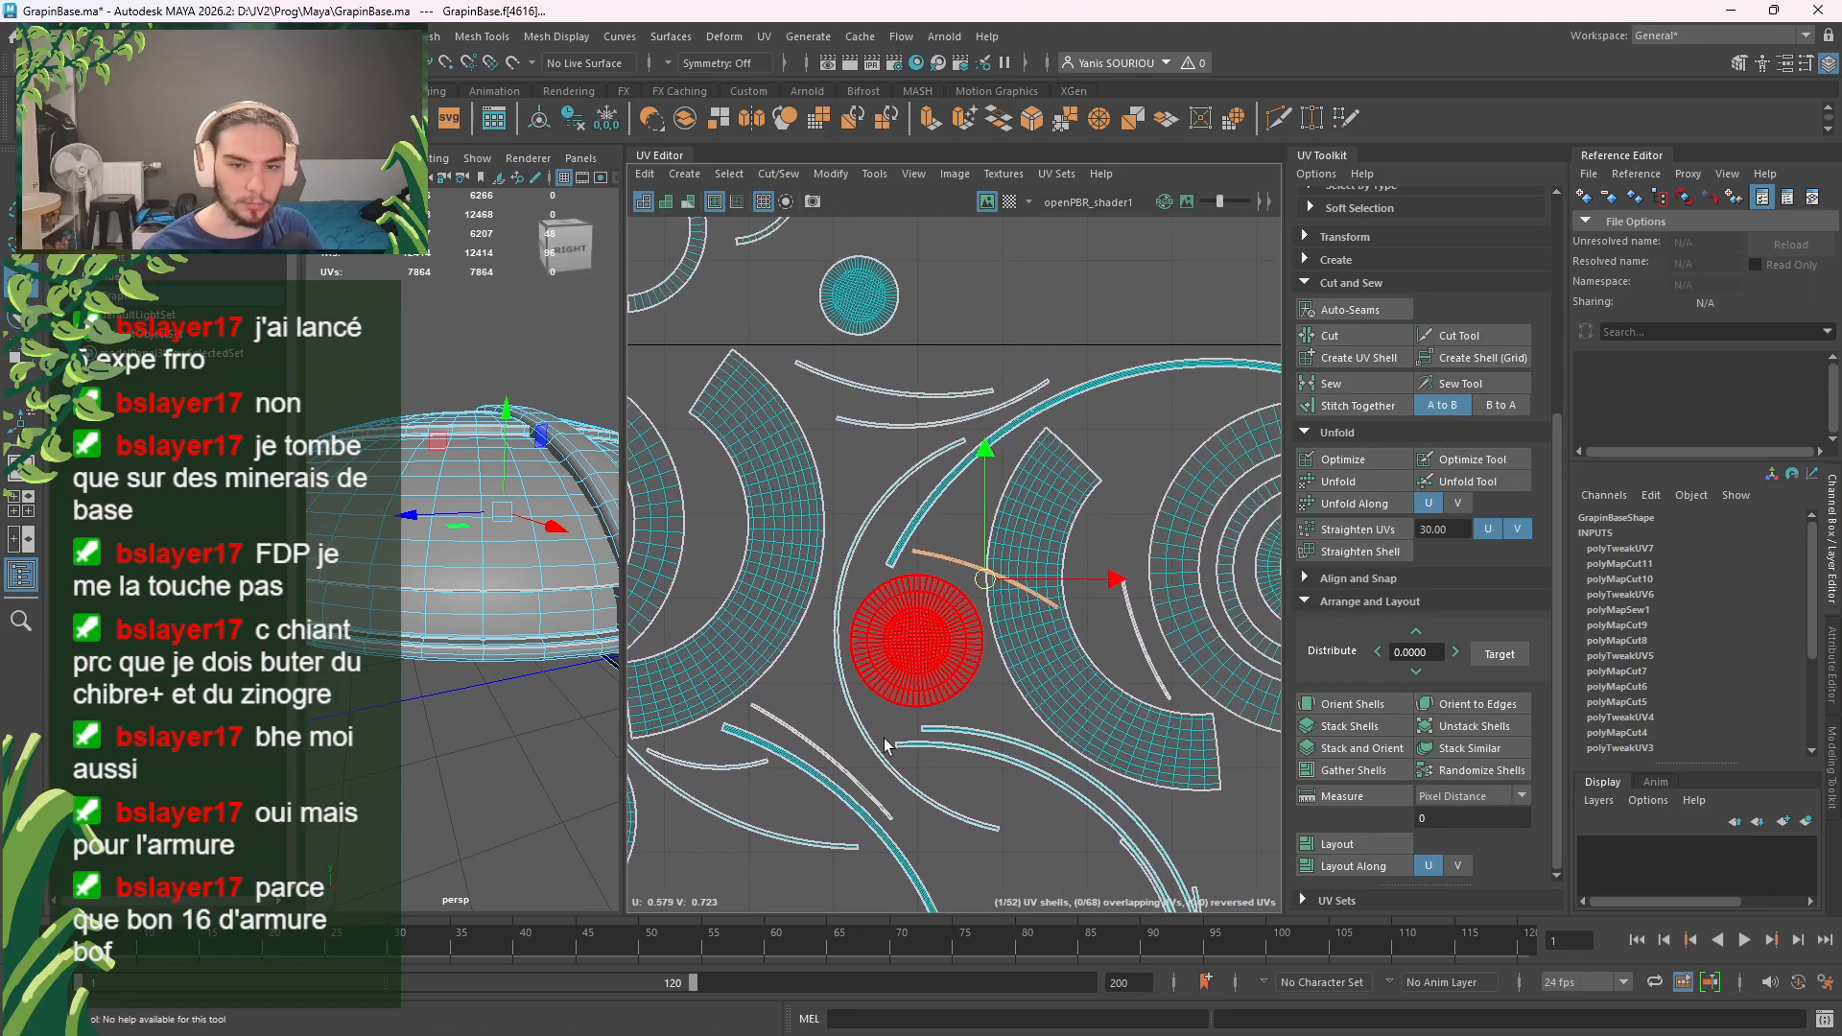
drag(985, 579, 954, 379)
key(e)
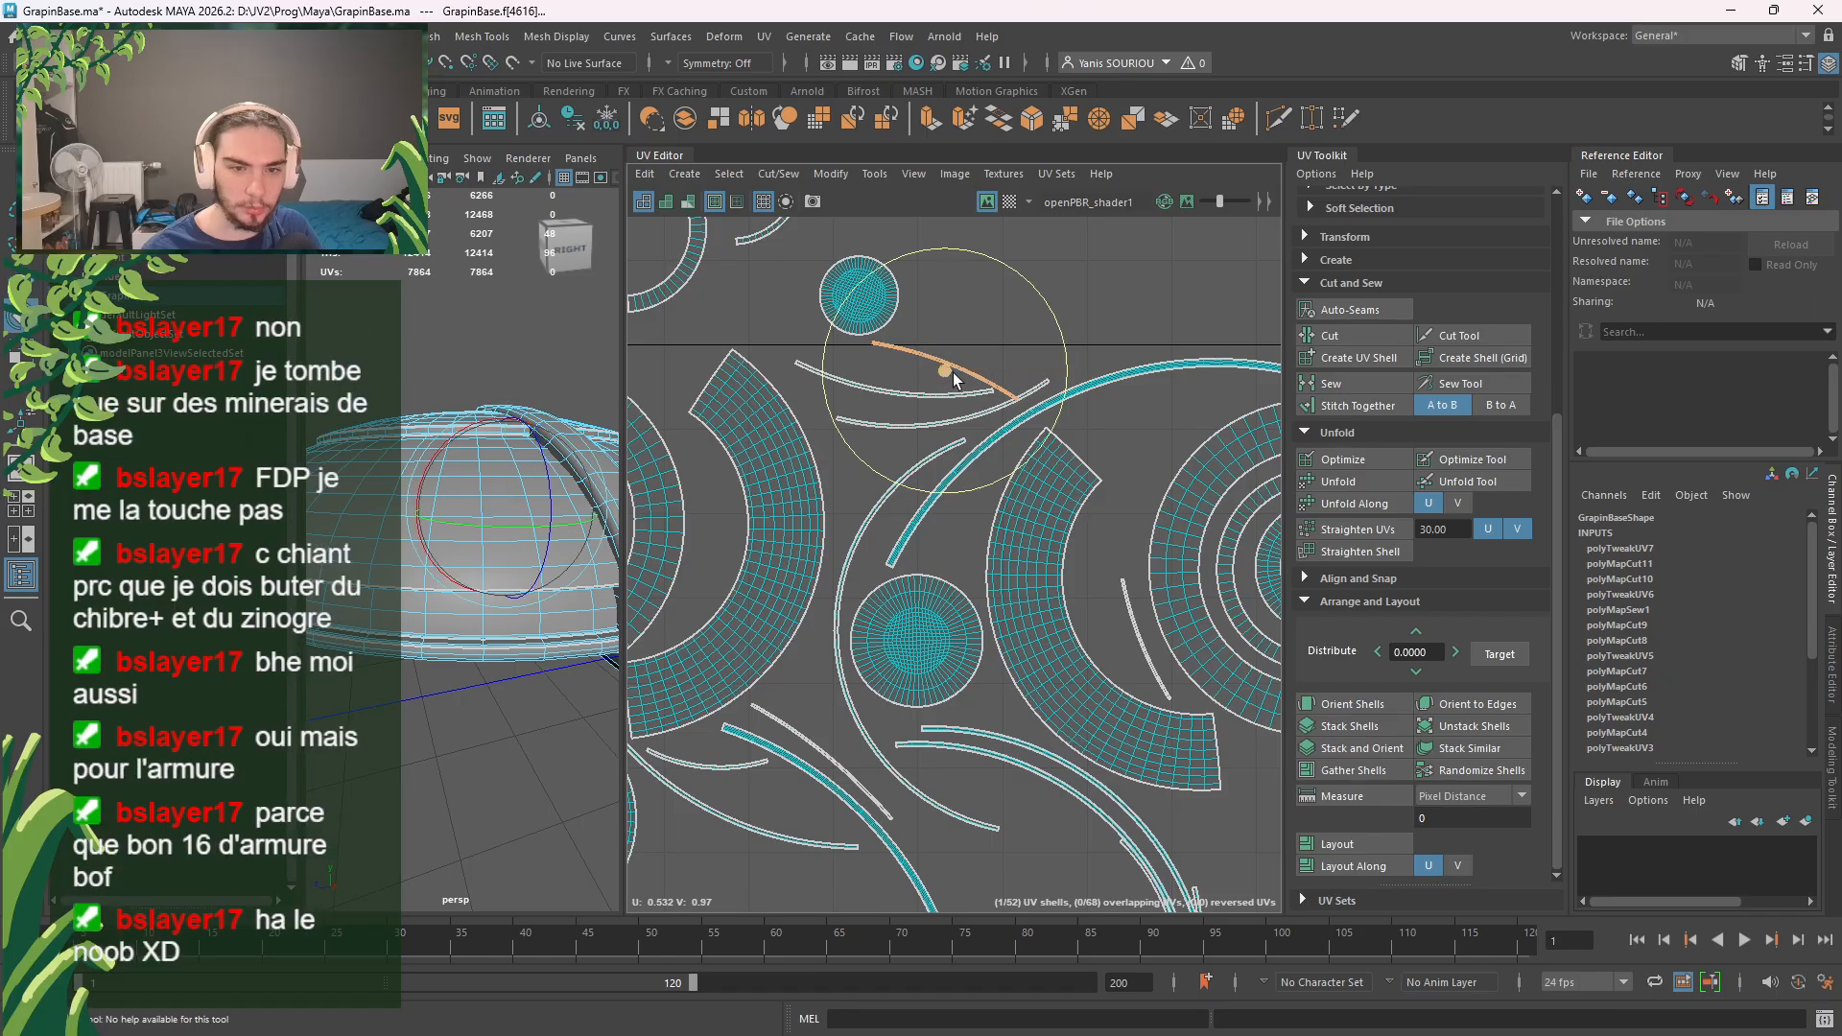
drag(1051, 307, 1006, 291)
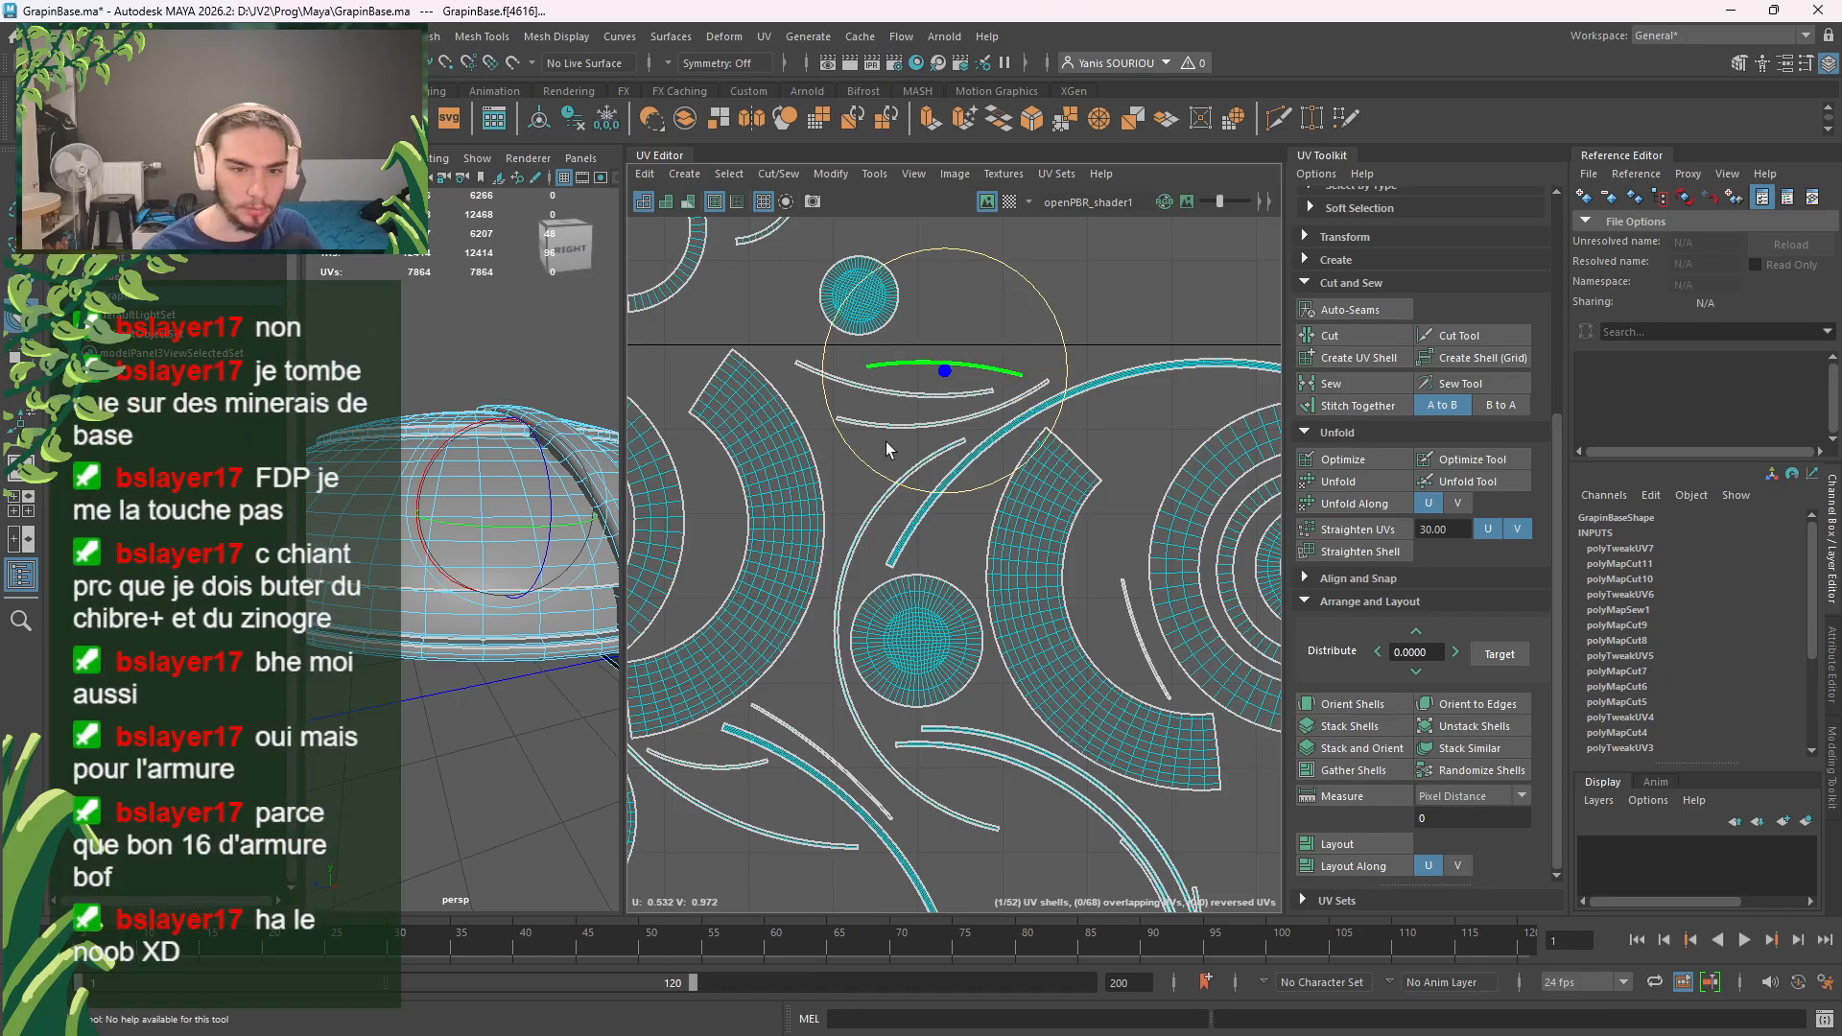
Step: Move the last short strip from the tile's bottom-left corner between the curved strips beside the interlocked half-rings, rotating it to fit
click(866, 551)
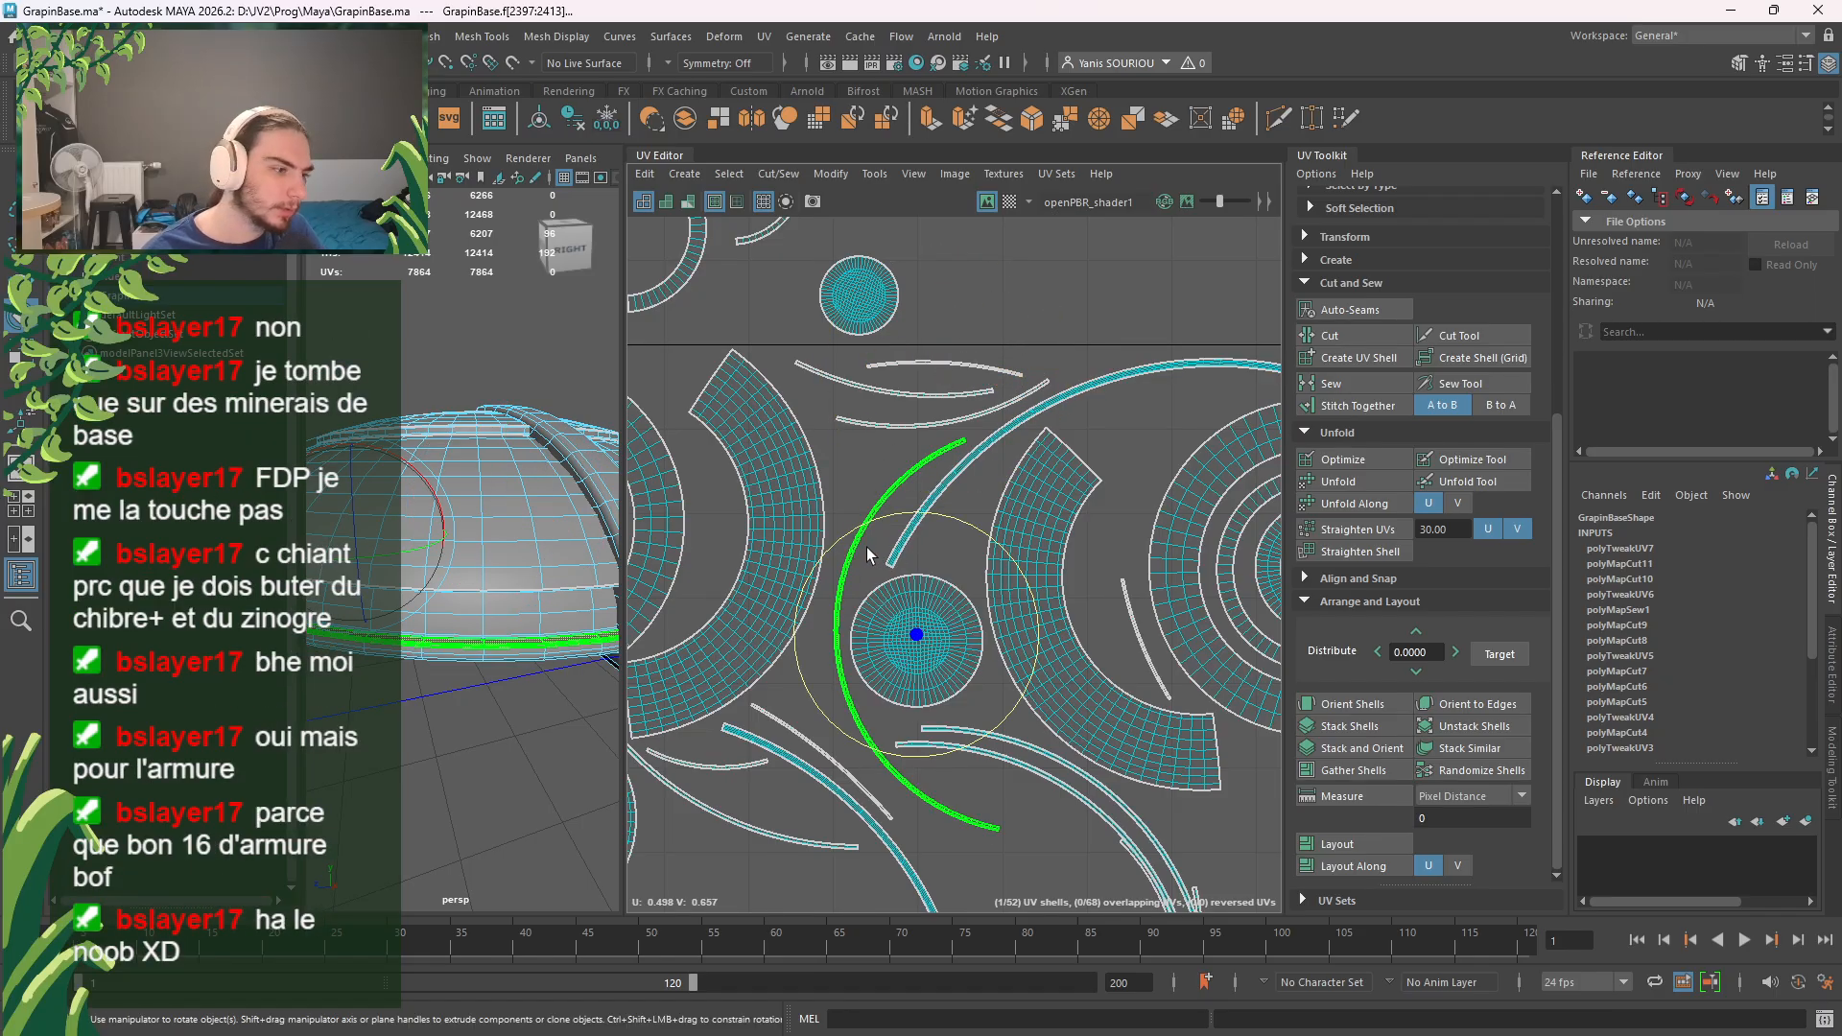
click(675, 863)
alt+middle_drag(682, 858, 961, 452)
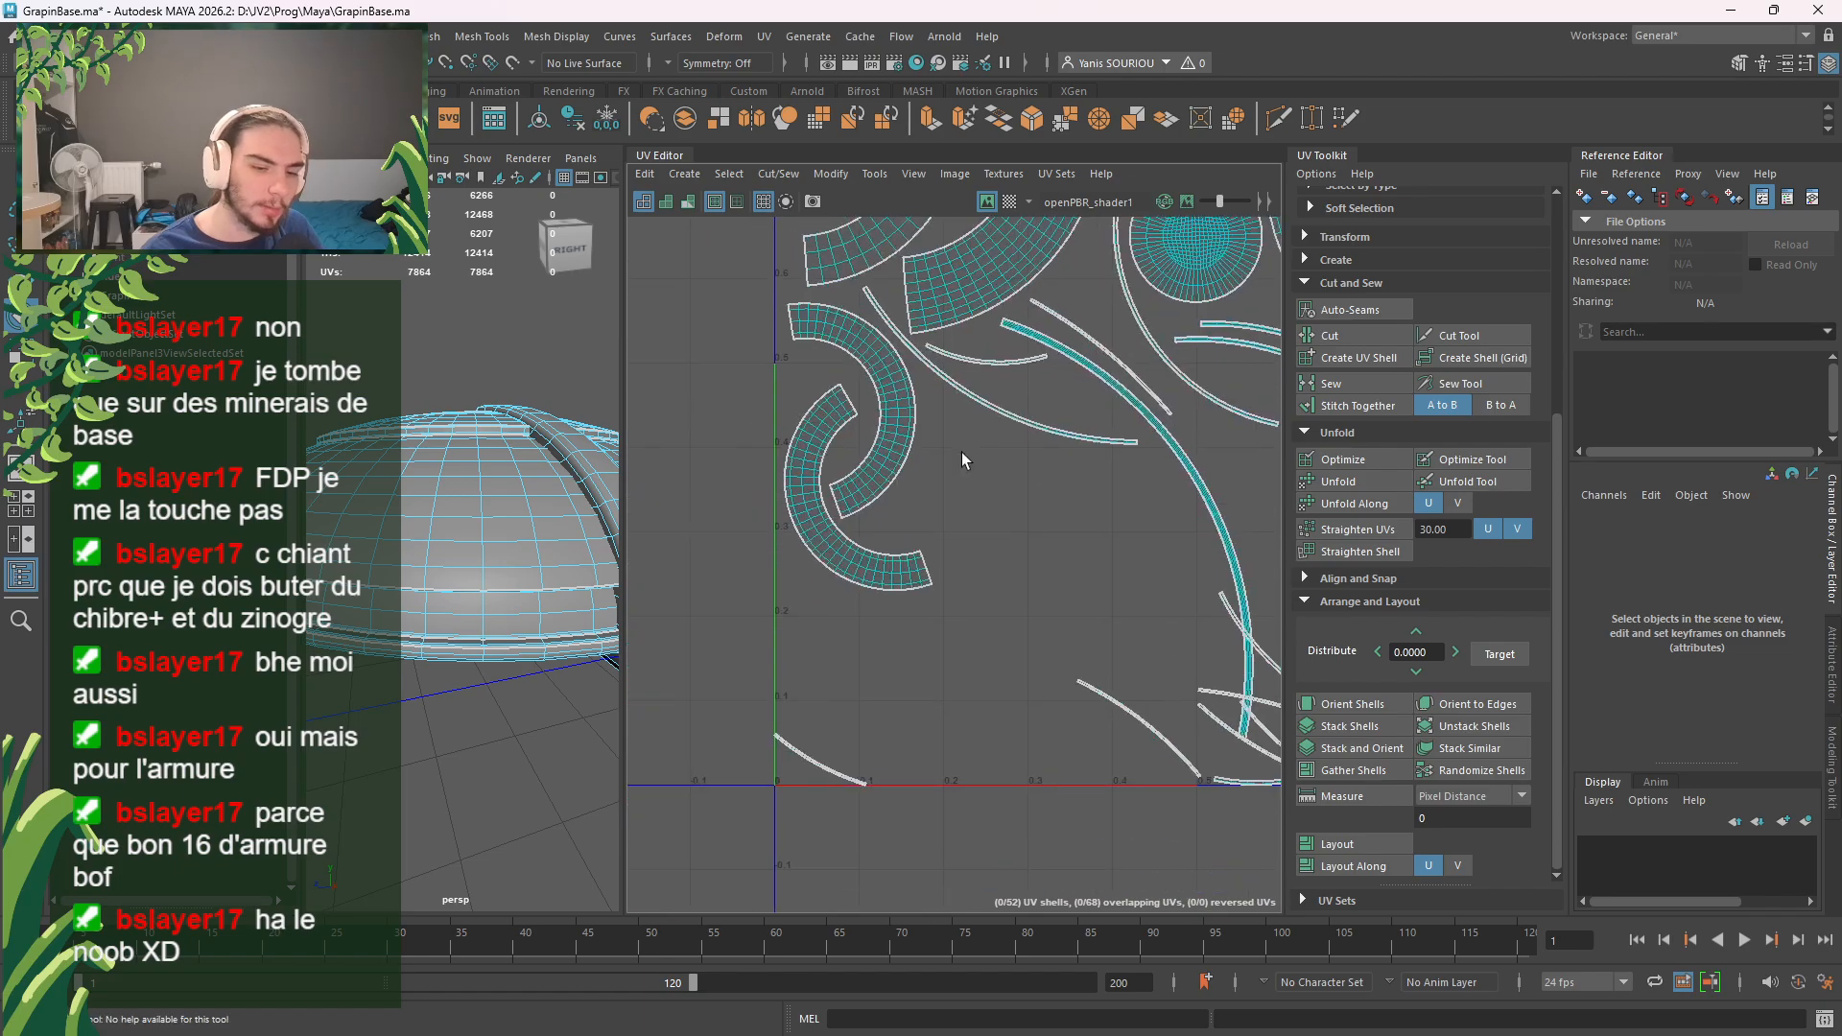
click(827, 761)
alt+middle_drag(912, 647, 846, 774)
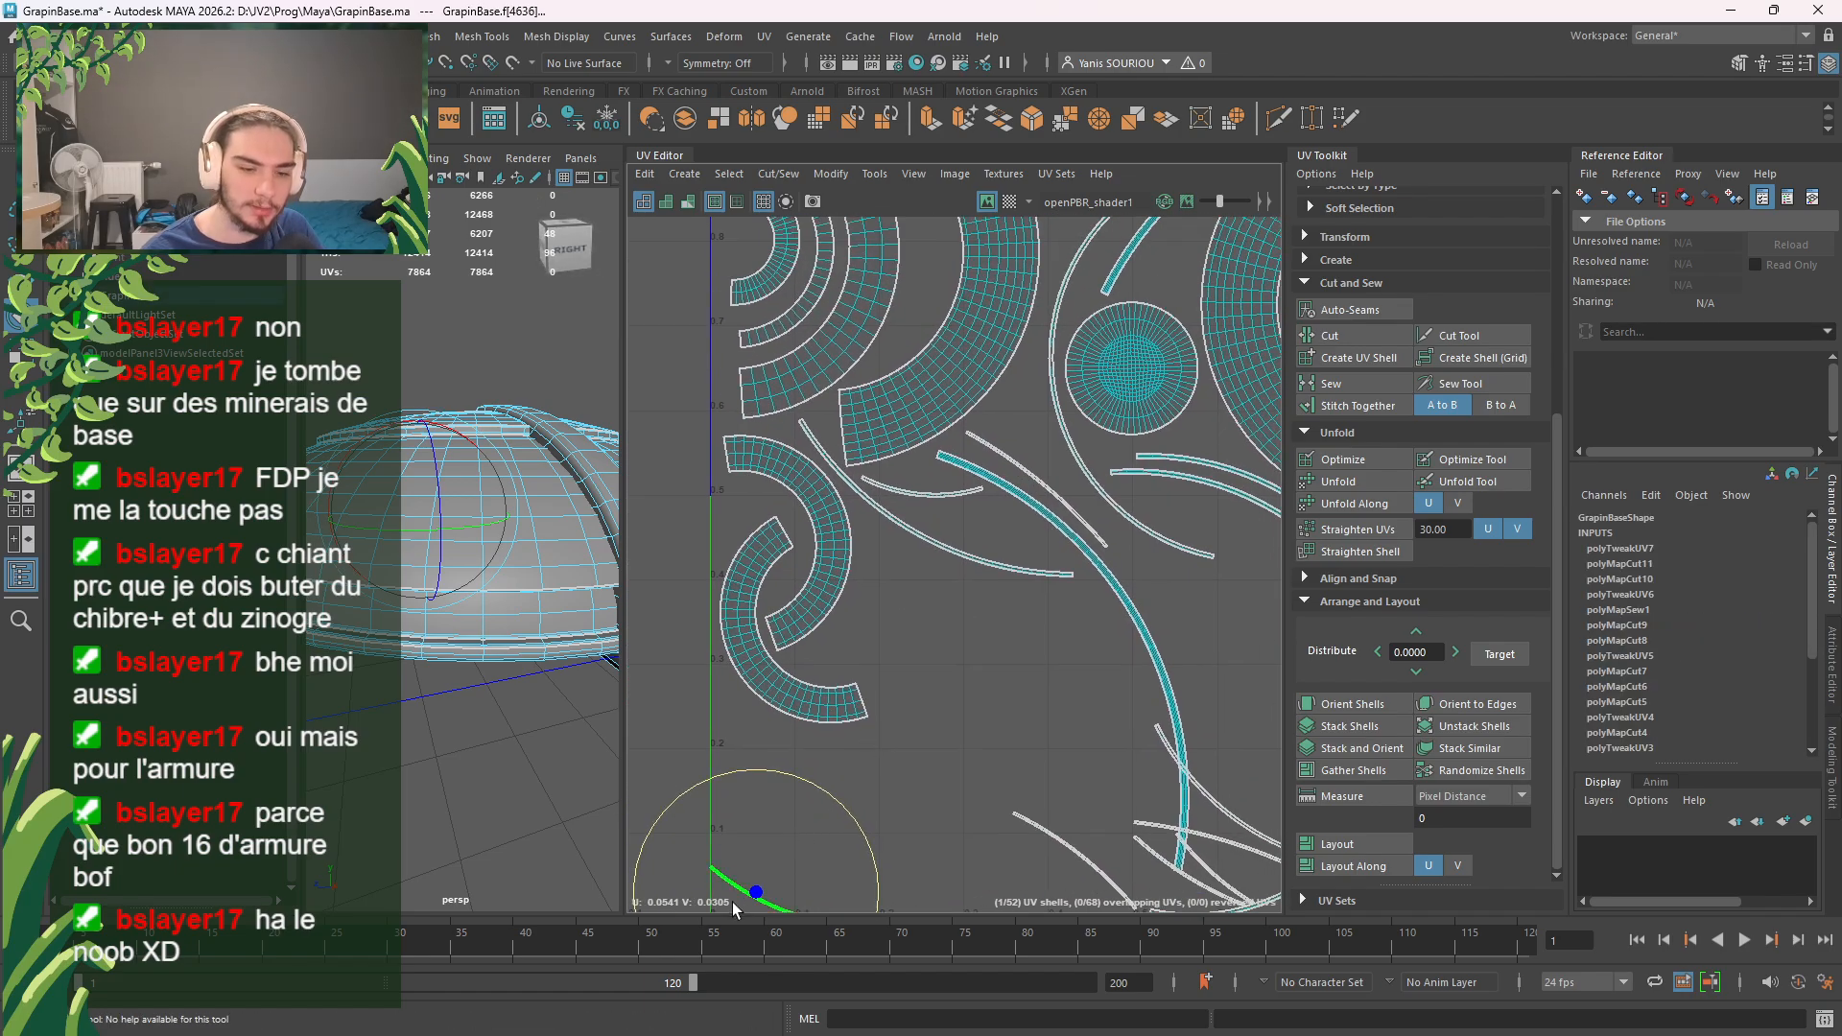
key(w)
drag(752, 902, 995, 545)
key(e)
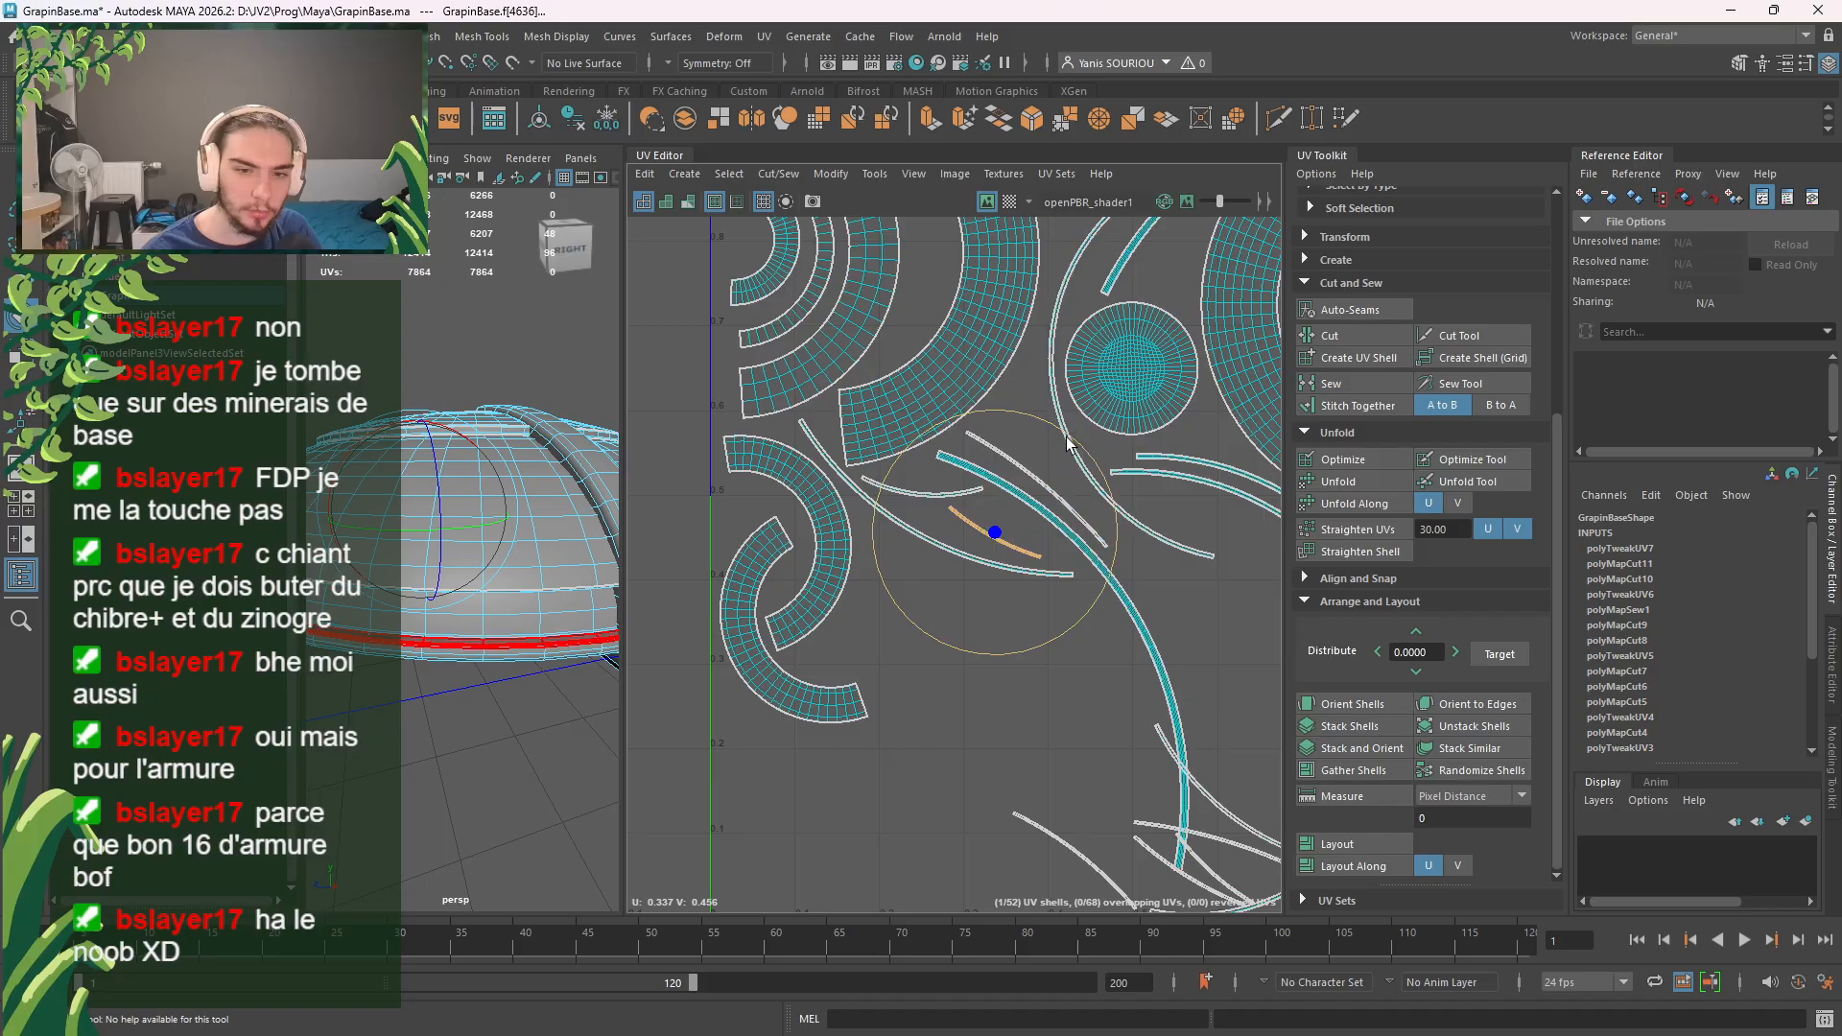
key(w)
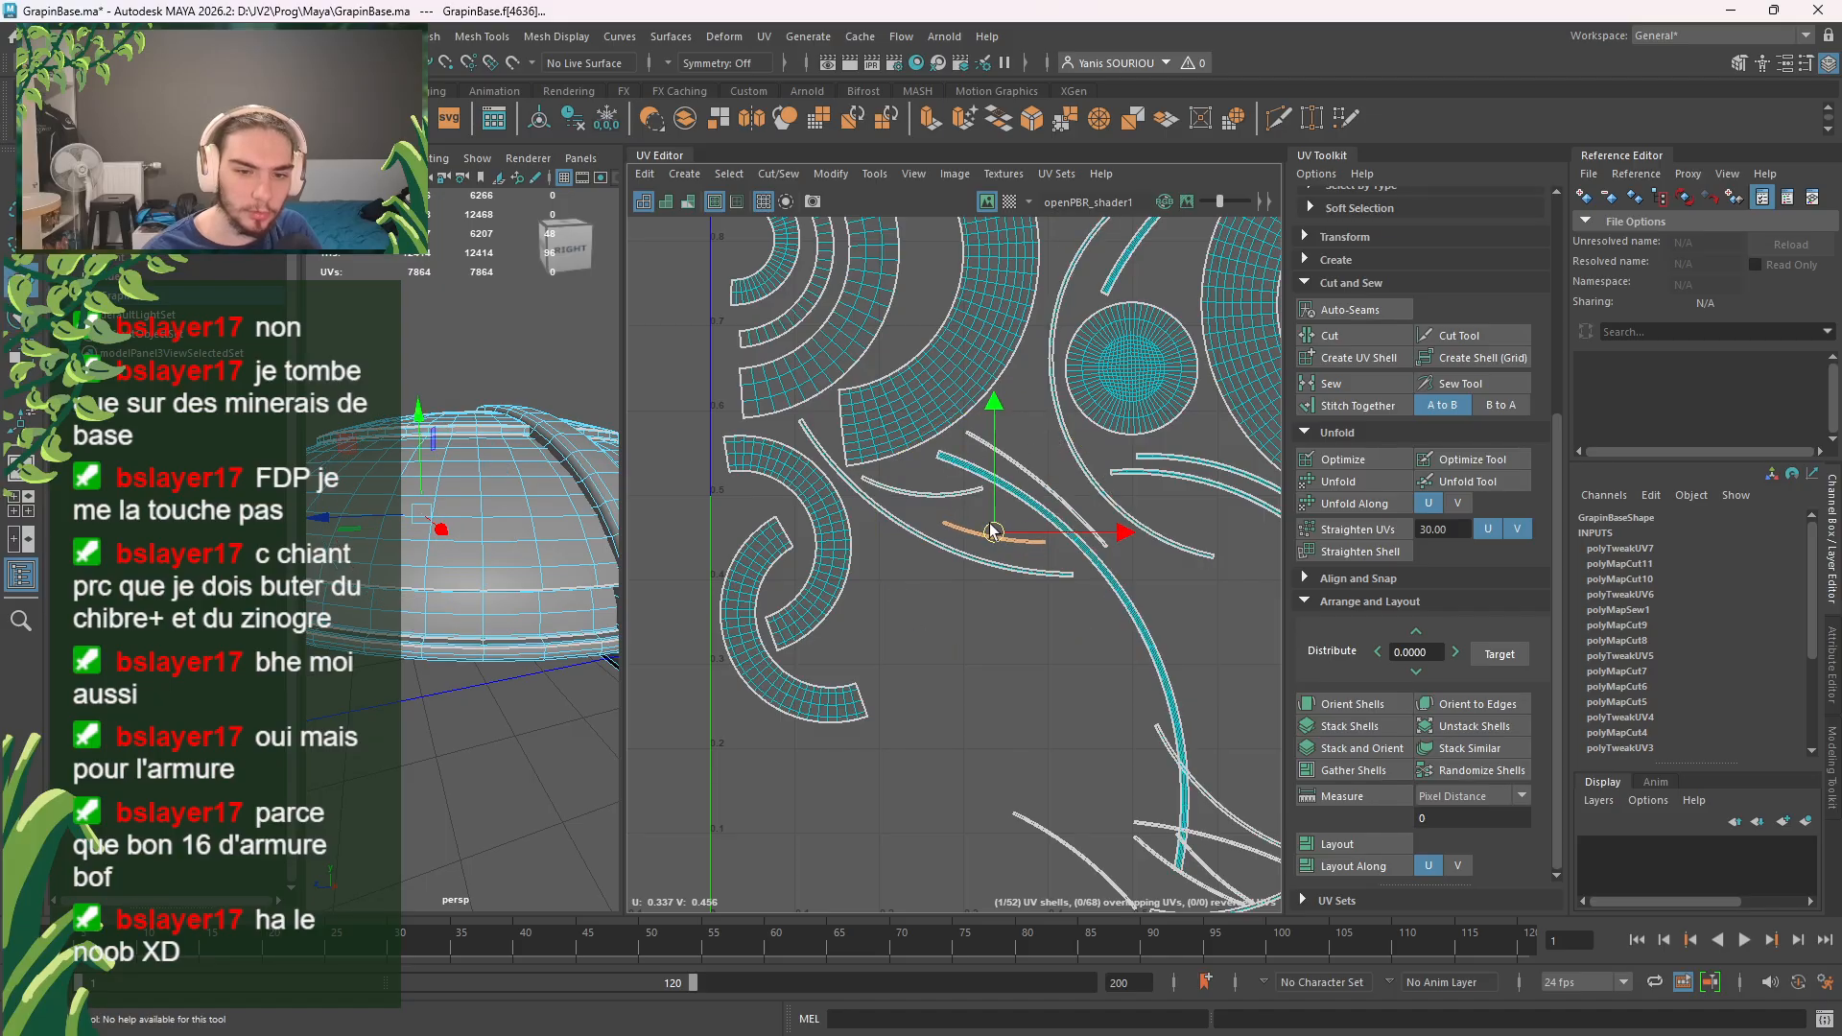
drag(995, 532, 955, 515)
click(1022, 687)
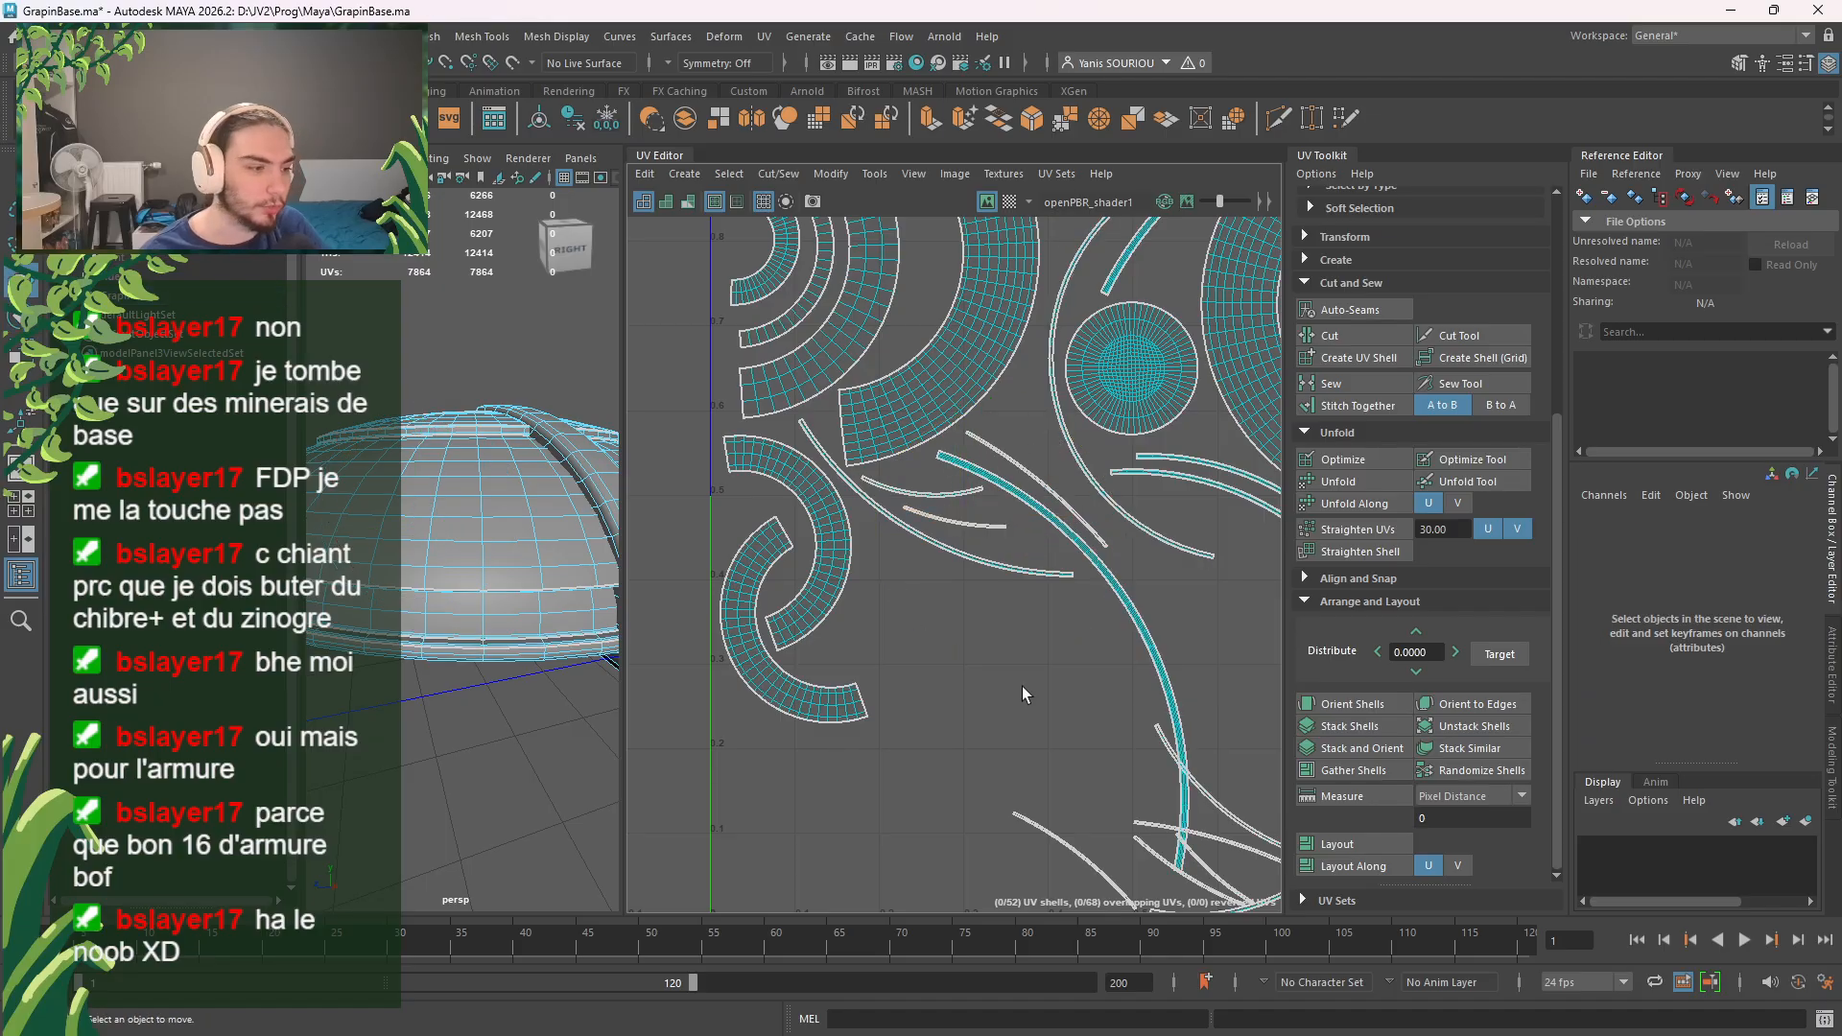
Step: Move the isolated thin strip at the tile's lower middle up beside the matching strip above the thick arc
alt+middle_drag(1021, 687, 795, 582)
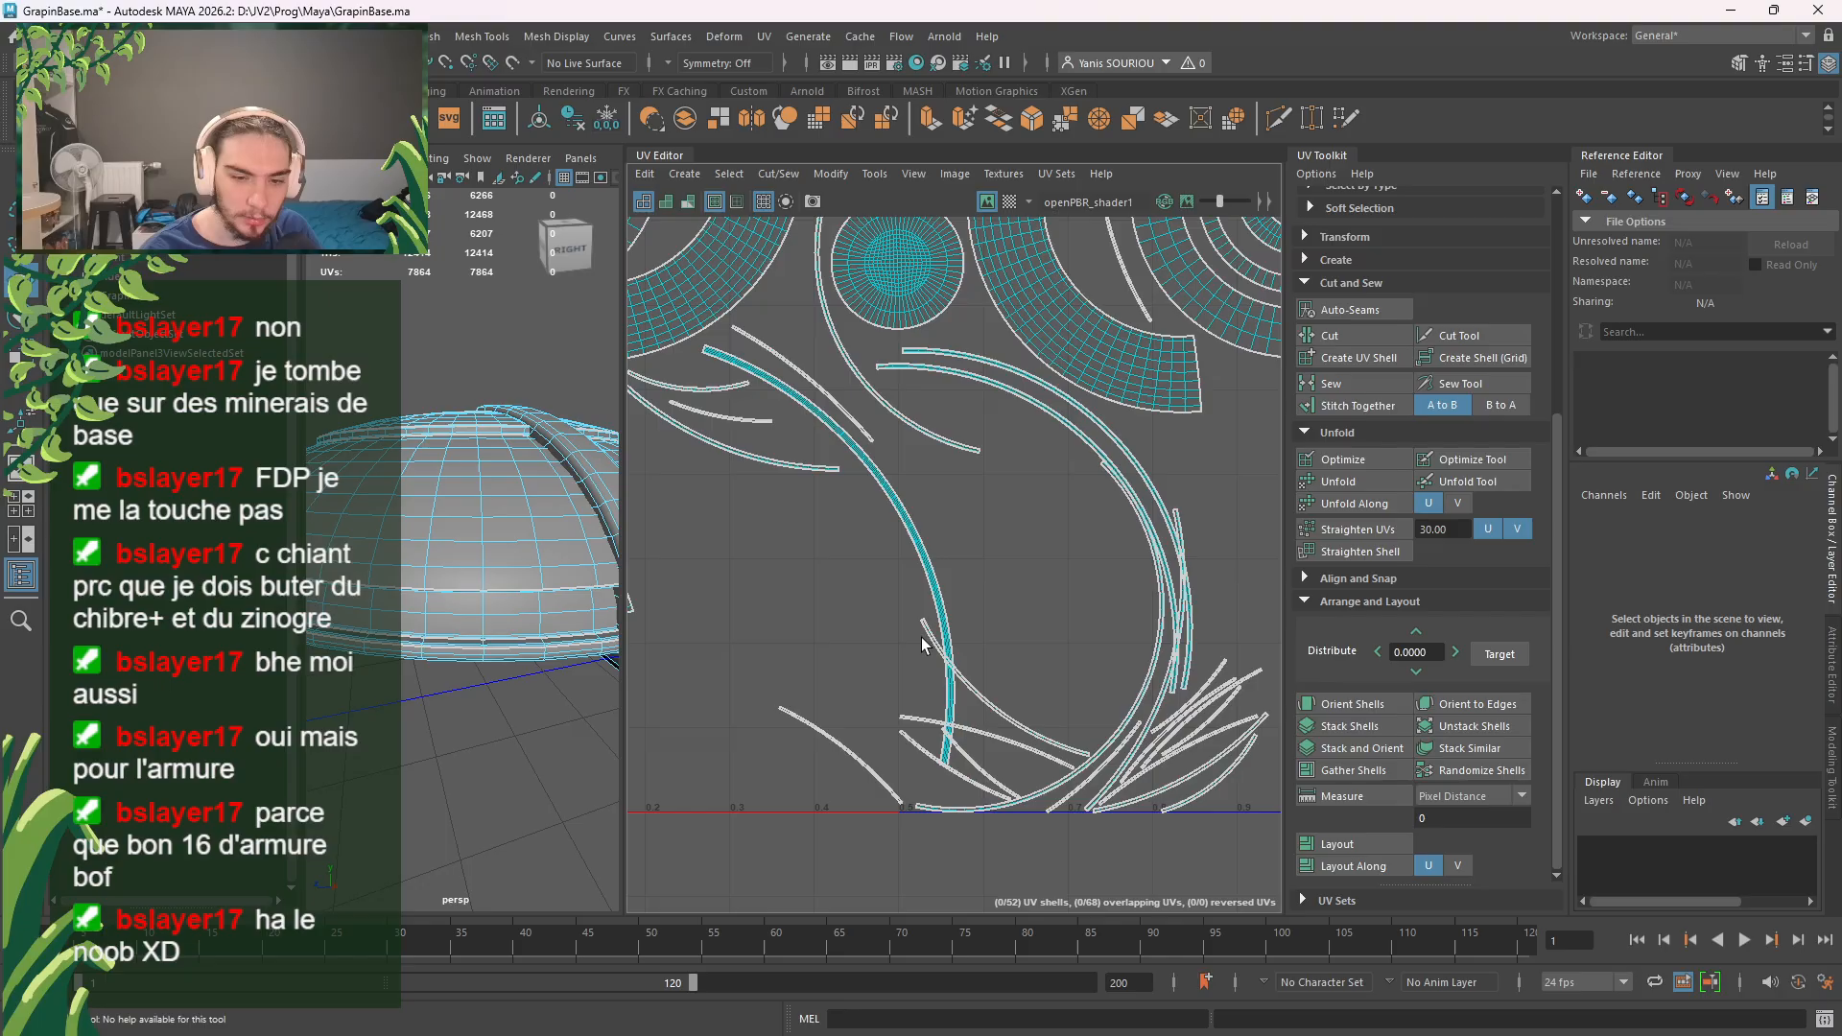
click(827, 752)
drag(827, 752, 809, 362)
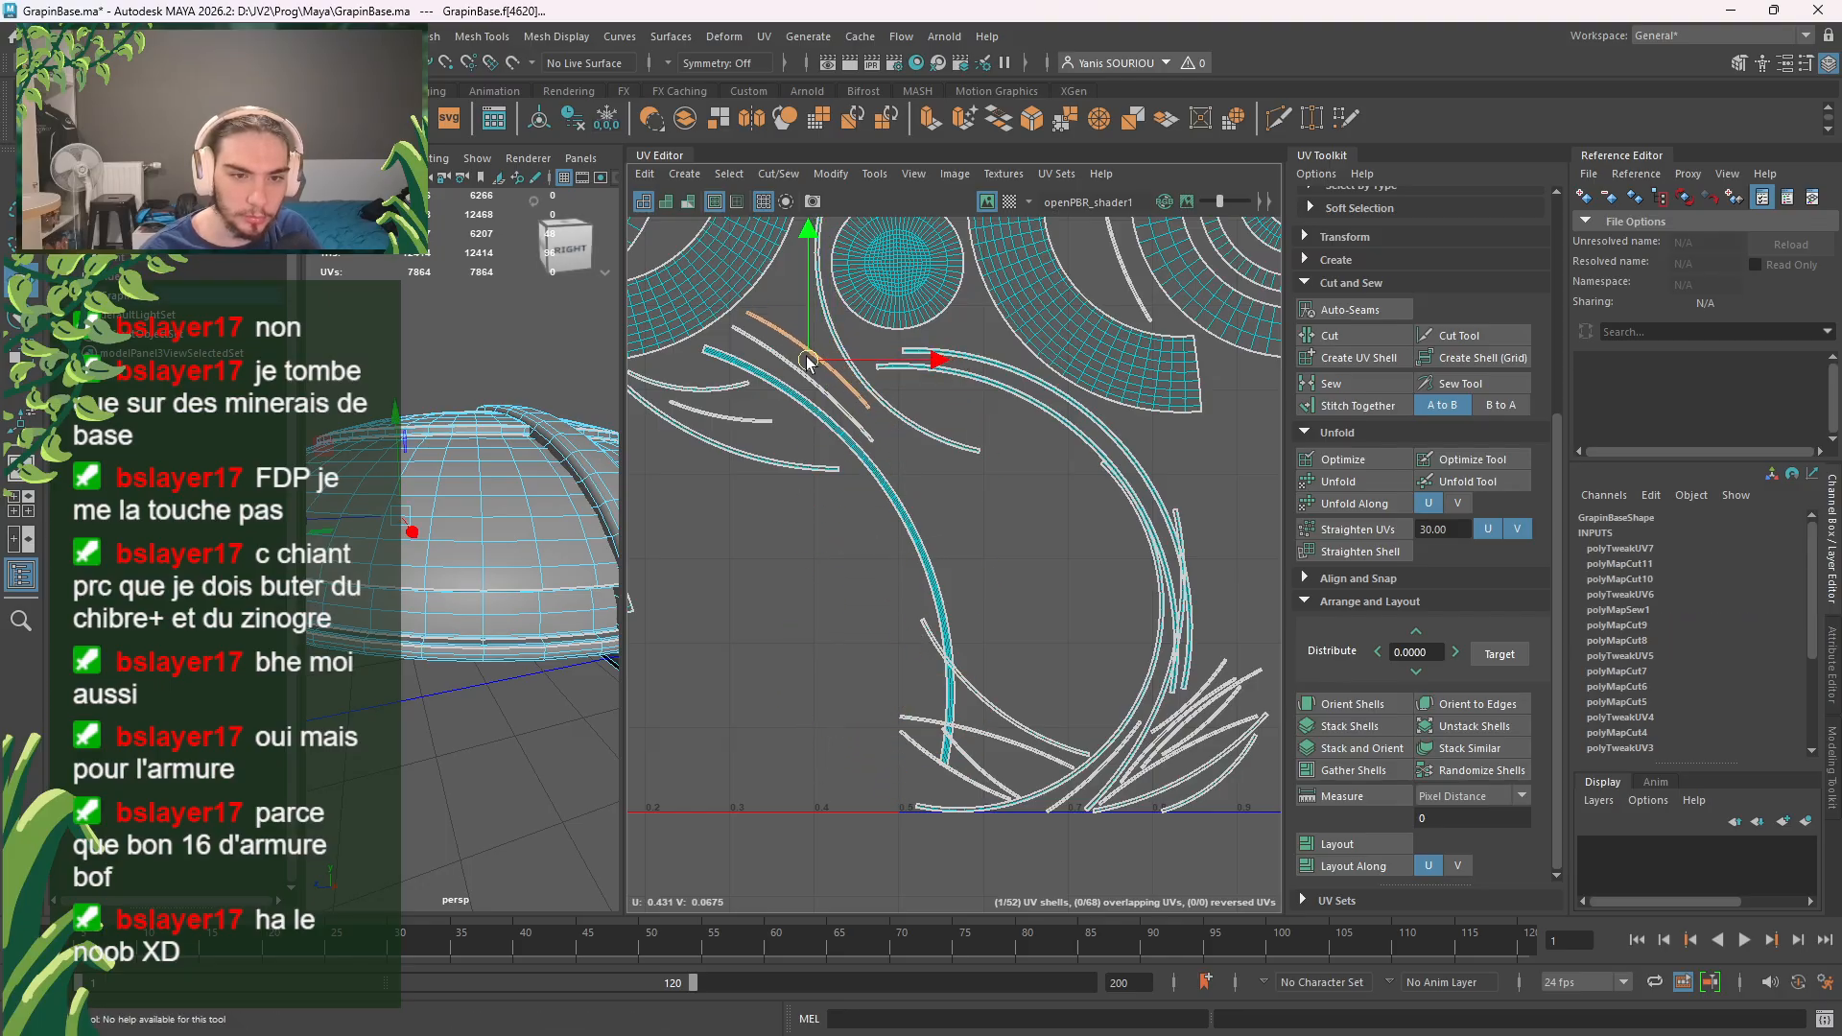
Step: Move a thin strip from the tile's bottom cluster up into the space enclosed by the long arcs
alt+middle_drag(1067, 580, 987, 729)
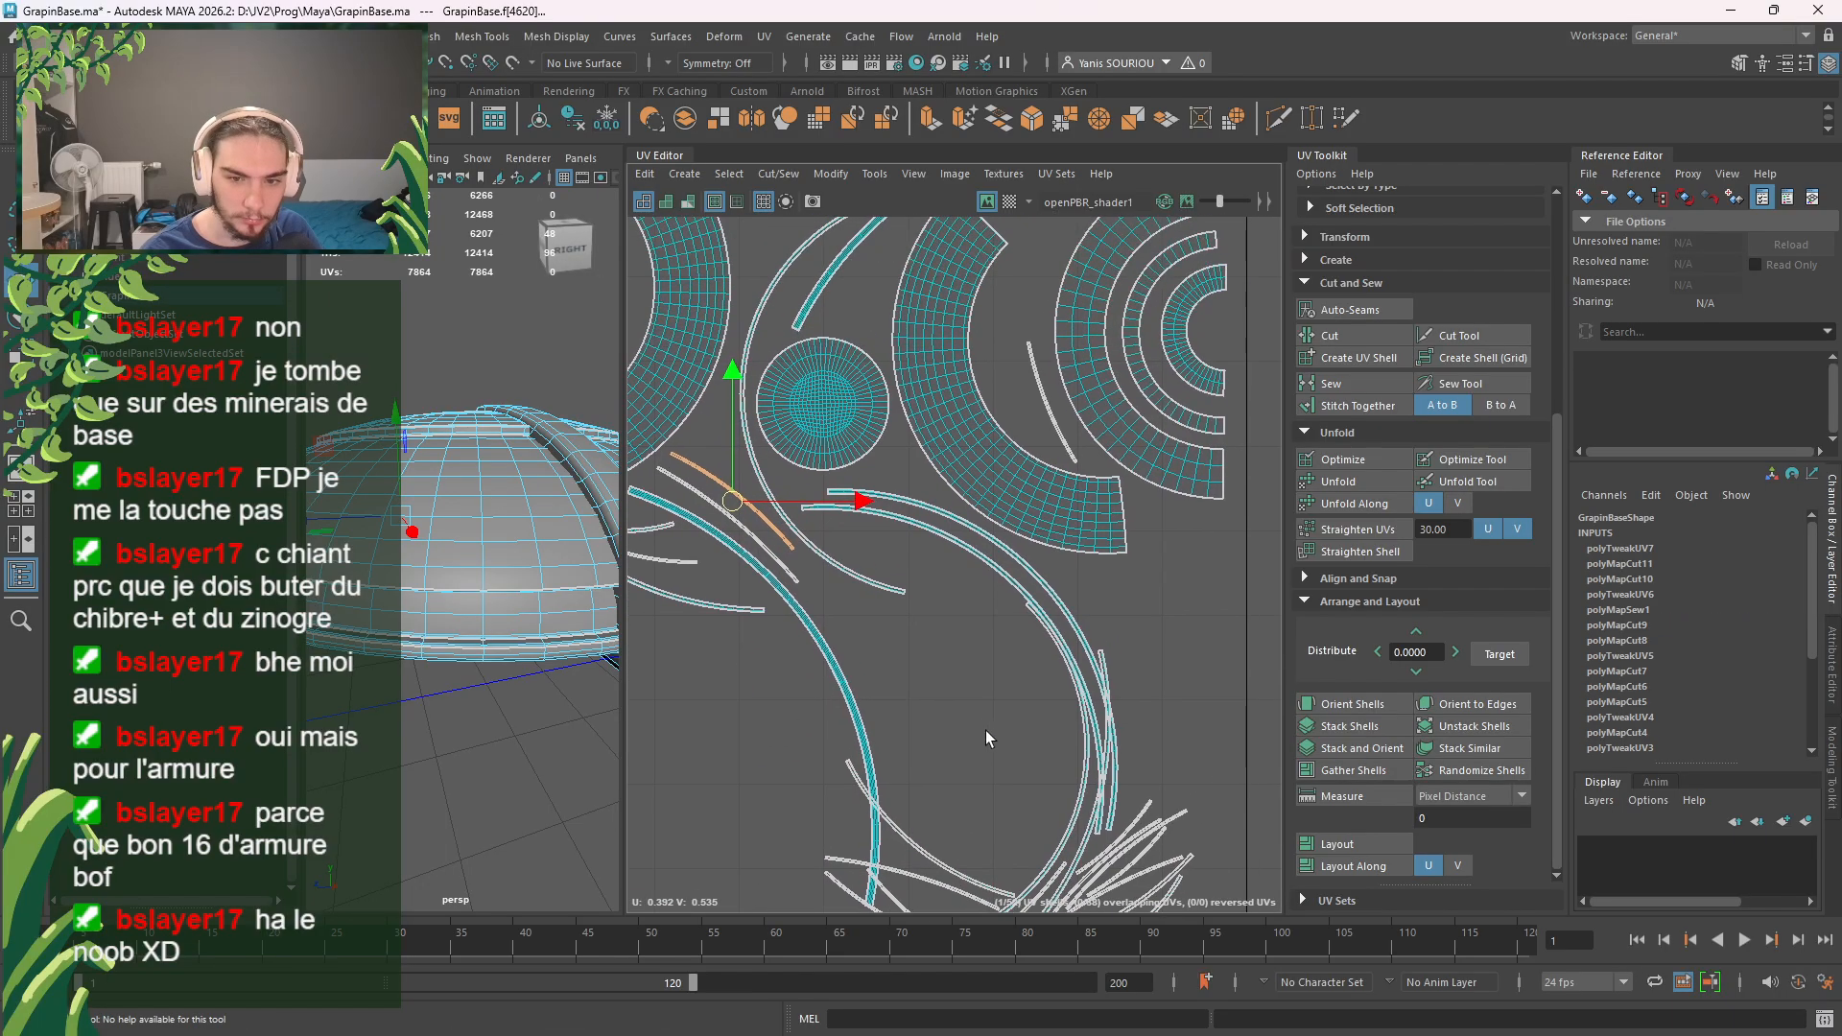
click(913, 850)
drag(914, 850, 927, 657)
scroll(927, 657, down, 5)
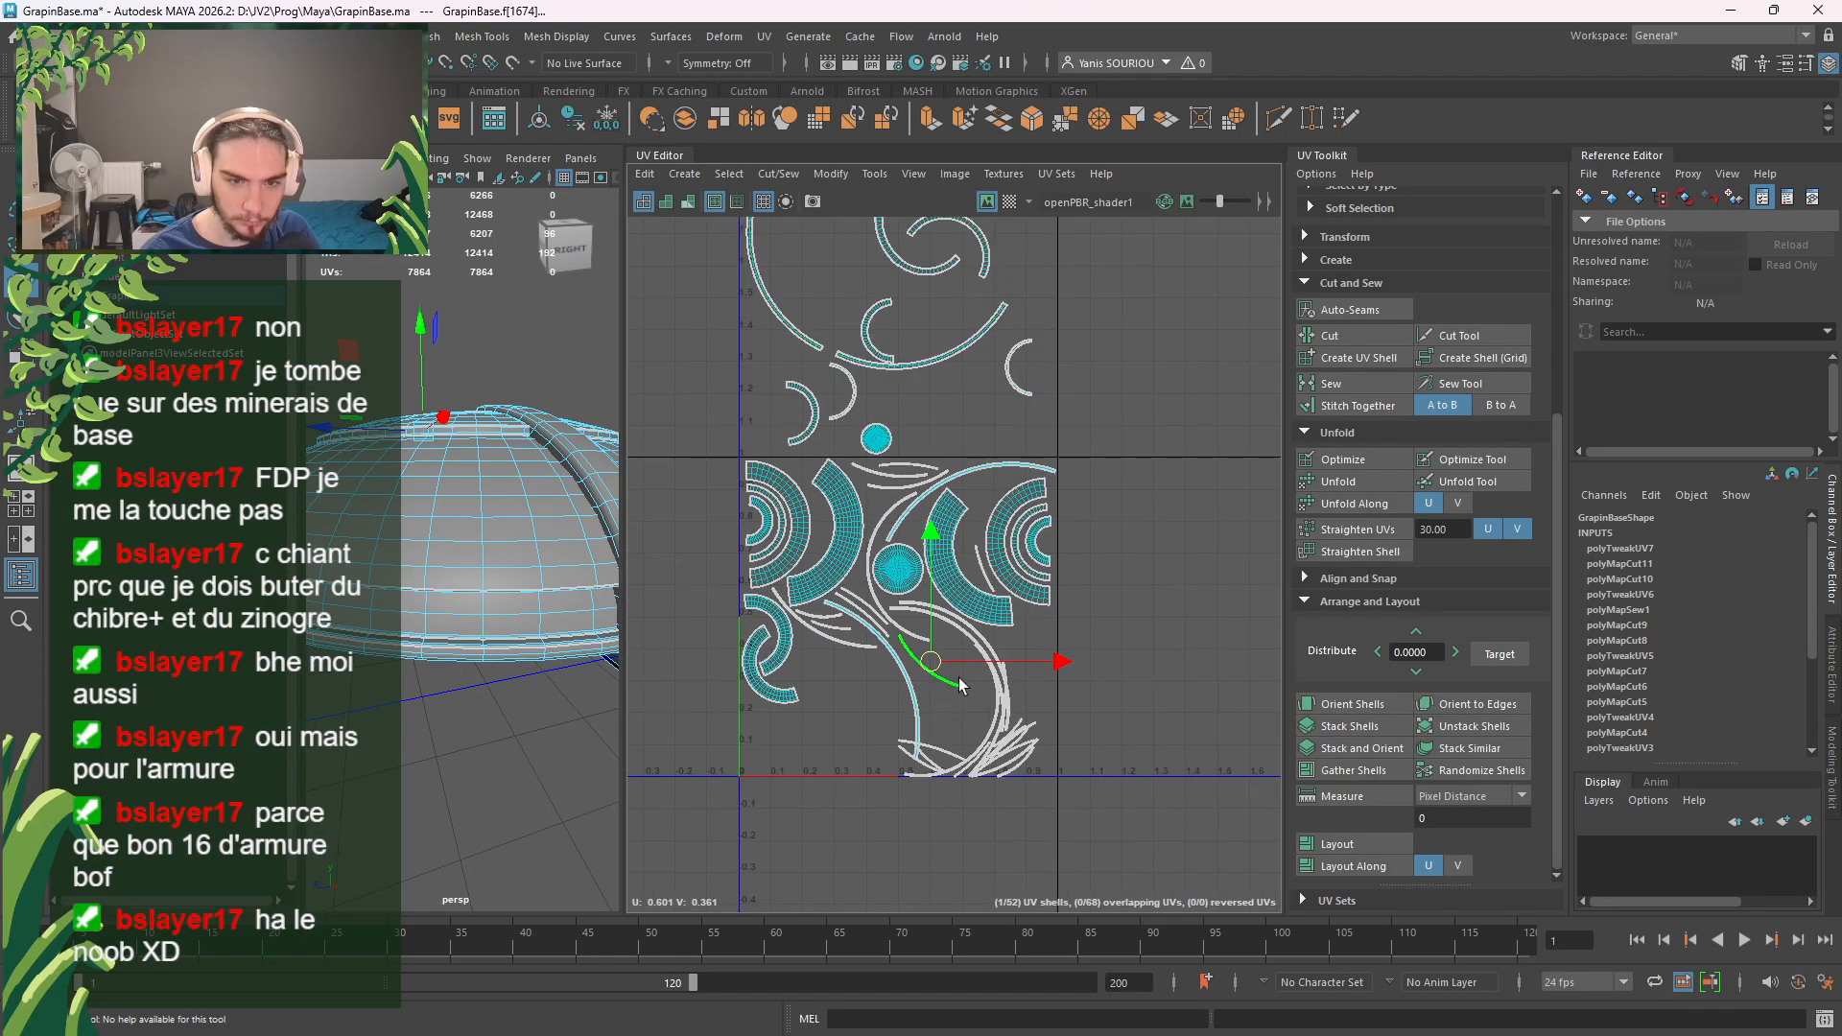
mouse_move(1029, 678)
alt+middle_down()
mouse_move(1013, 1002)
mouse_move(1035, 693)
alt+middle_up()
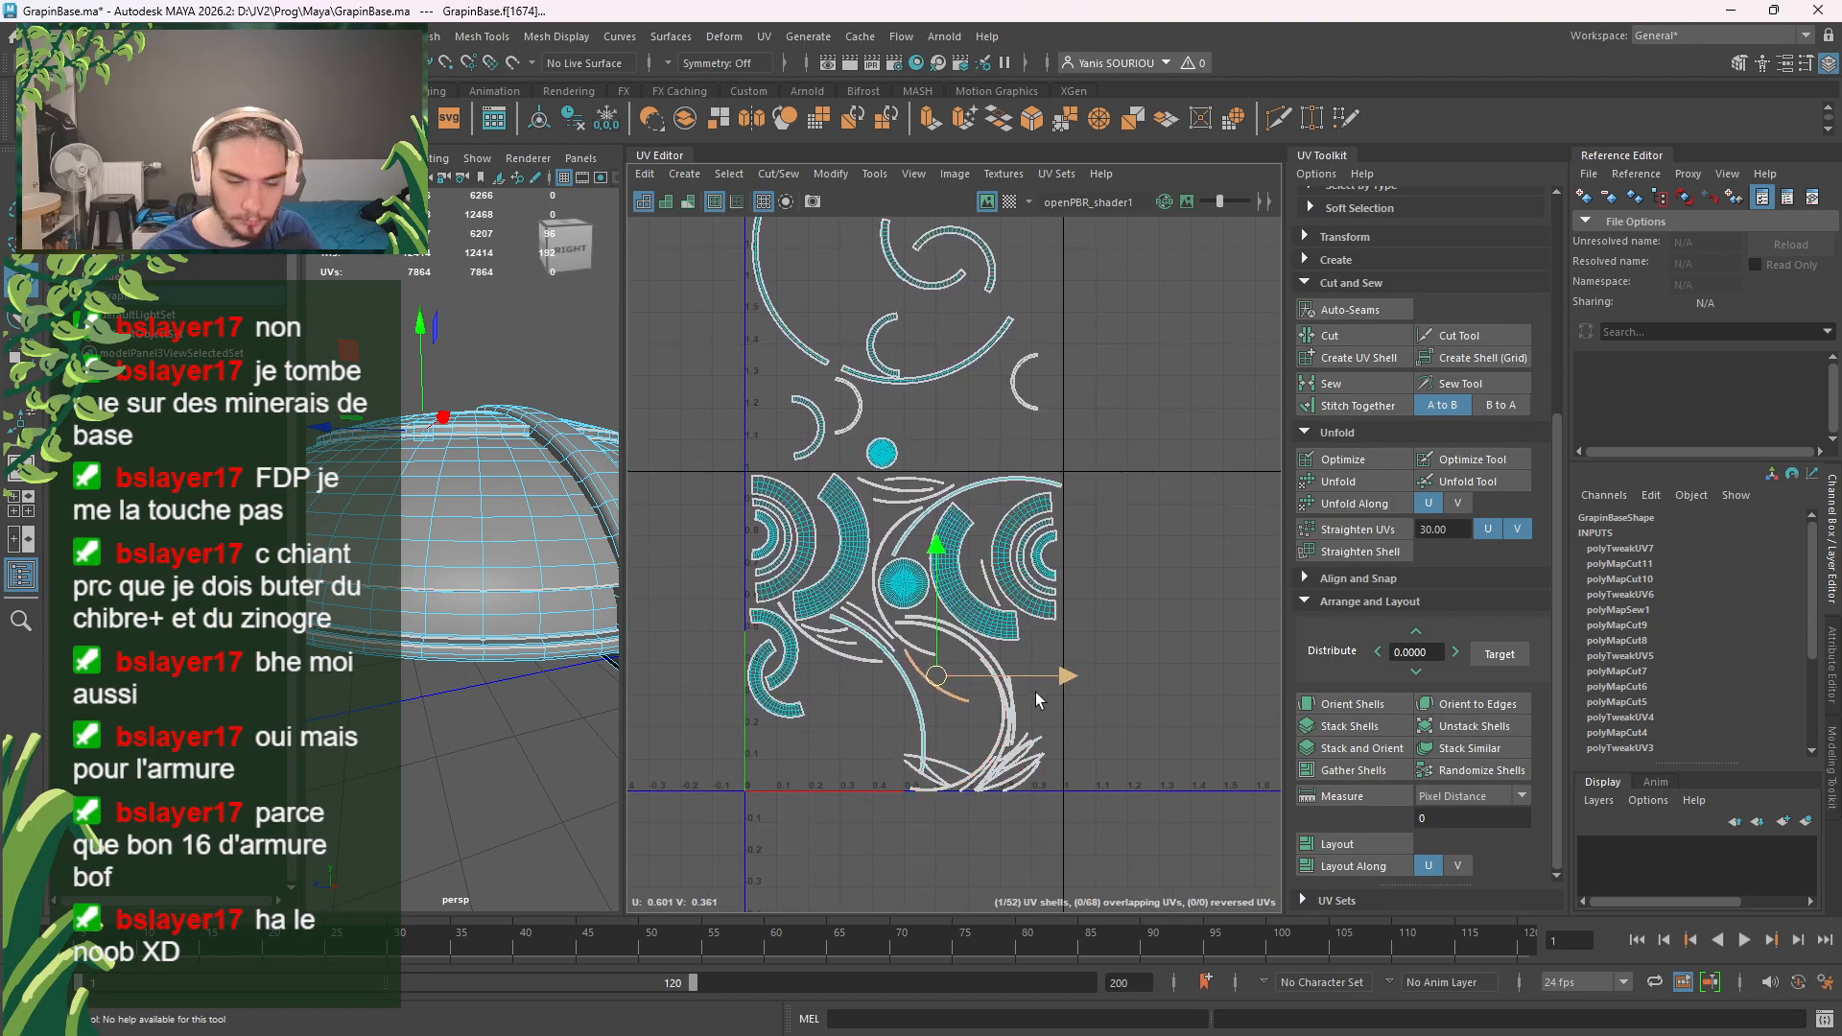
Step: Move three thin strips from the tile's bottom cluster up into the space enclosed by the long arcs, spacing them apart
scroll(965, 756, up, 4)
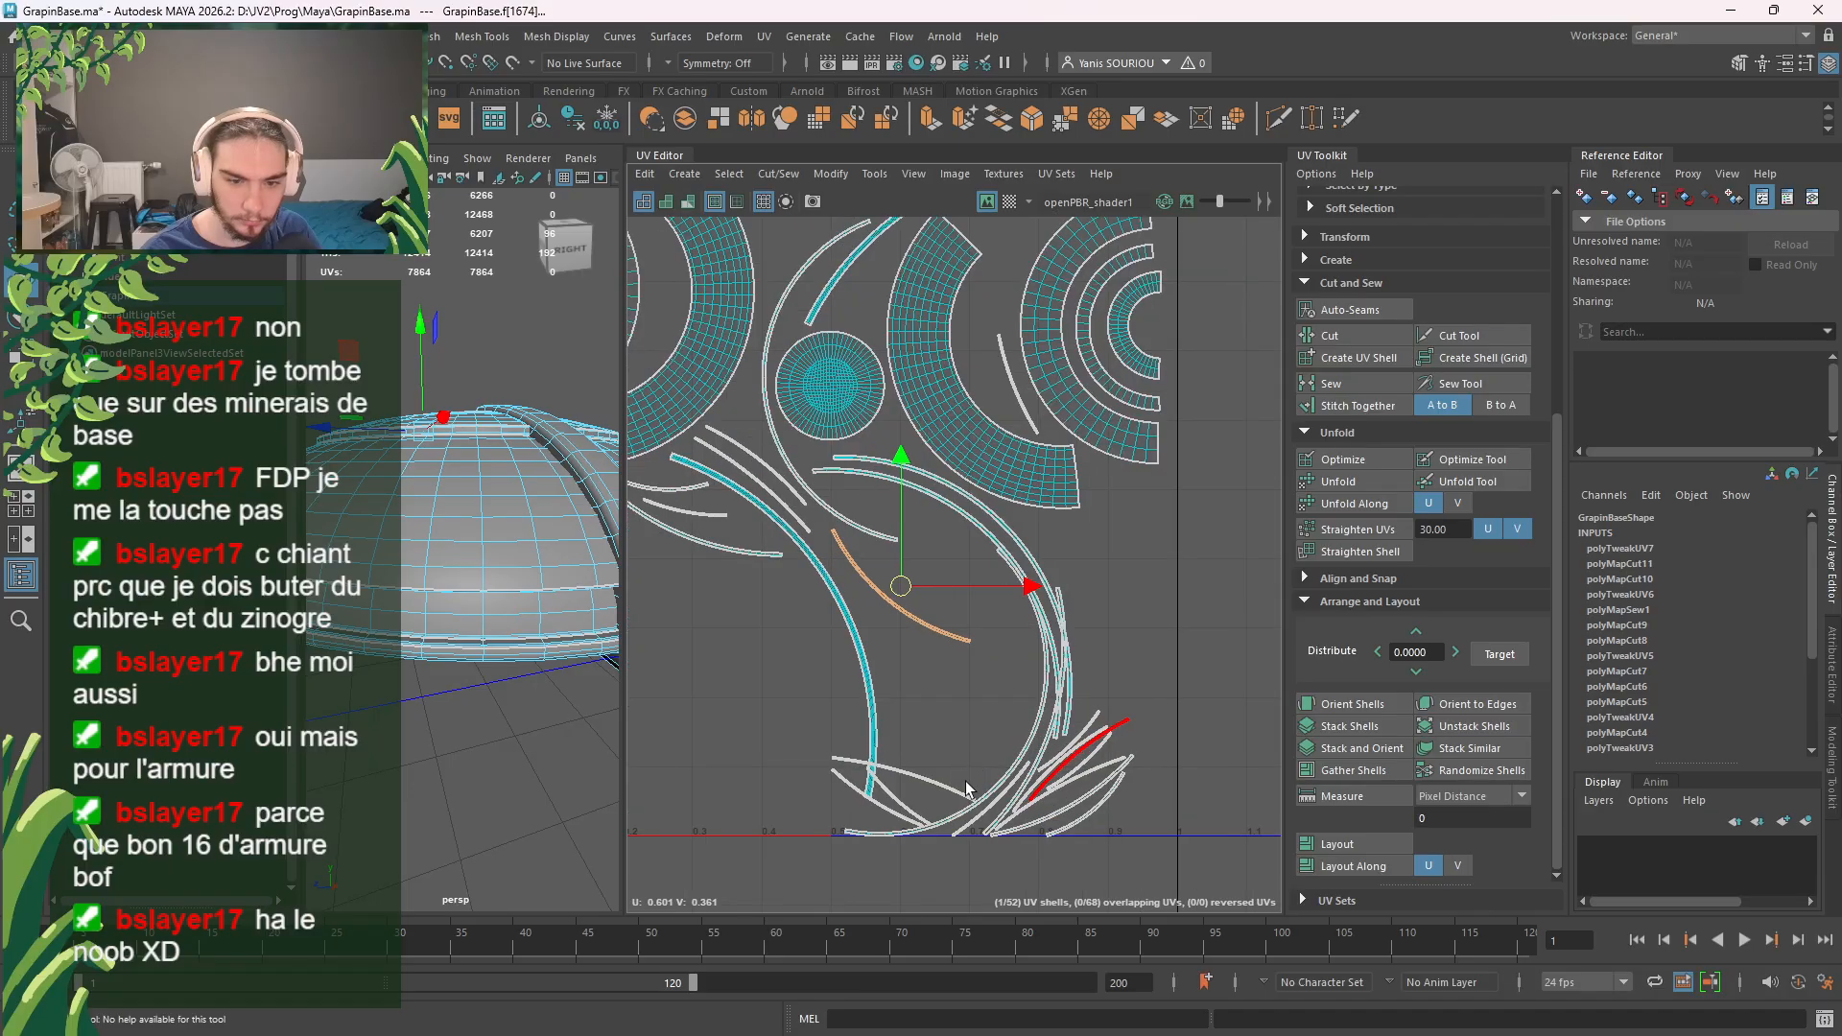
click(905, 782)
drag(906, 782, 892, 509)
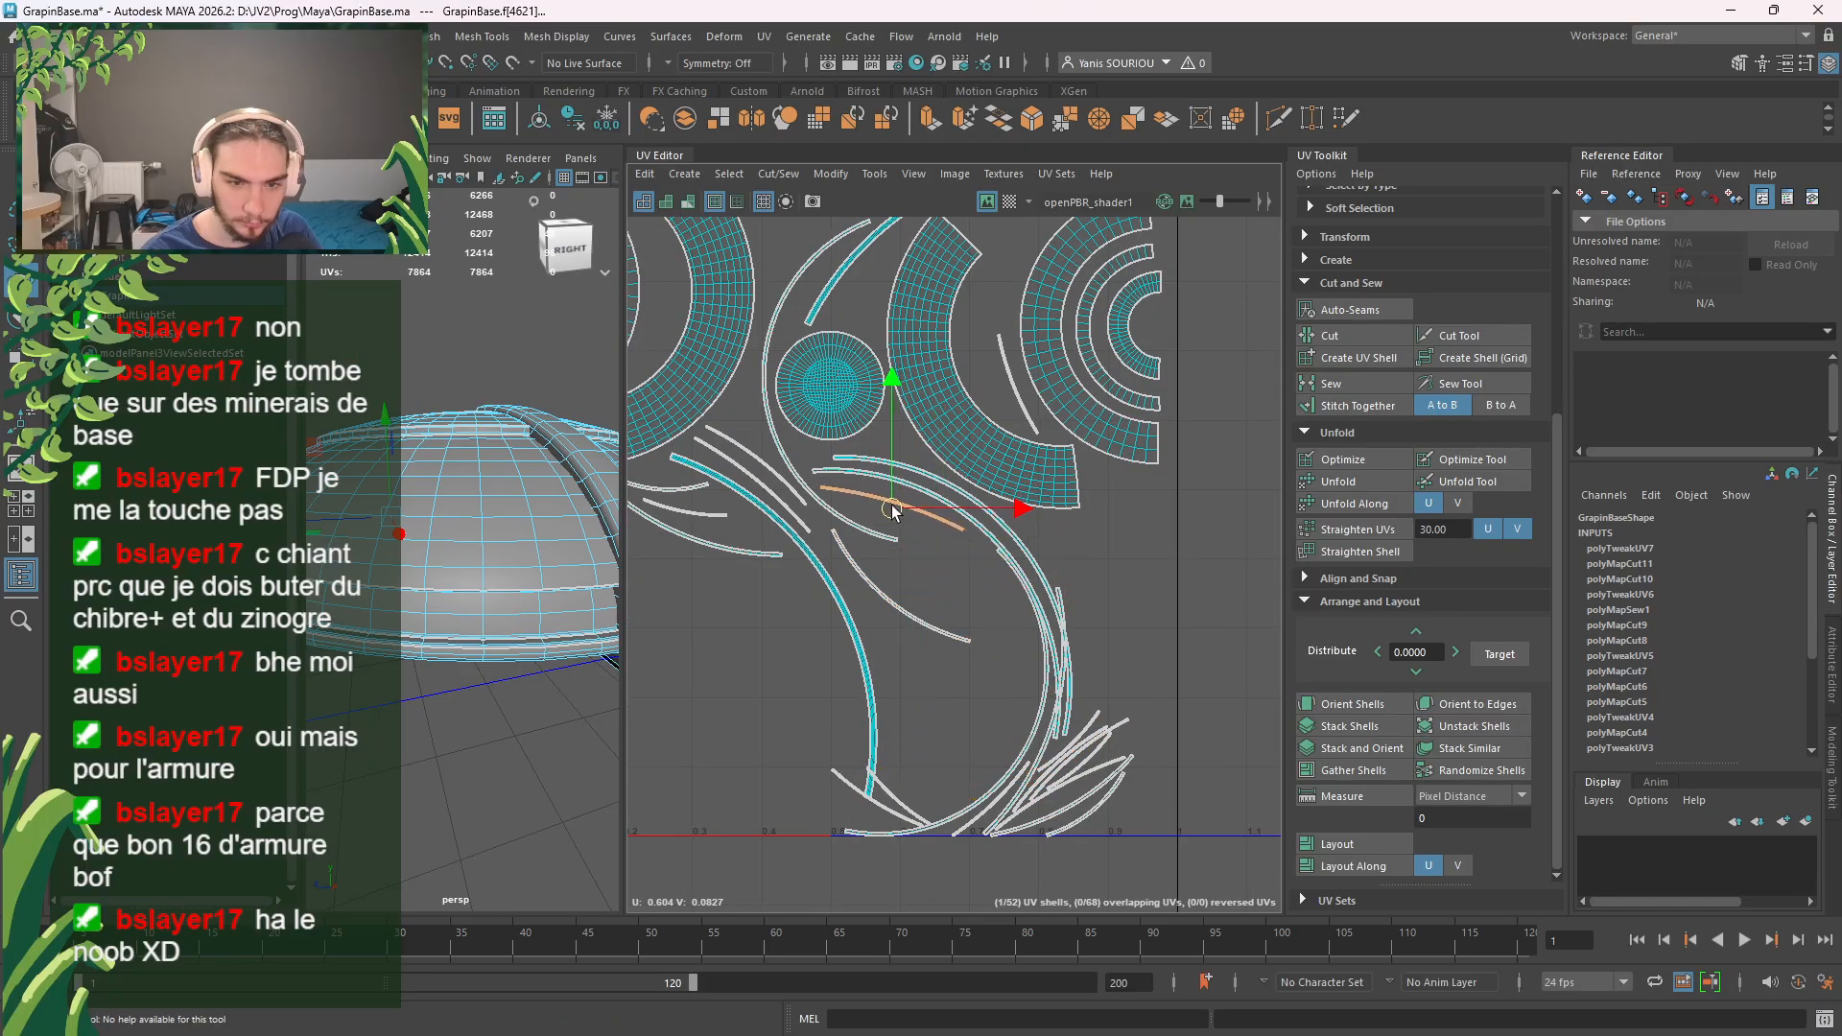
click(887, 782)
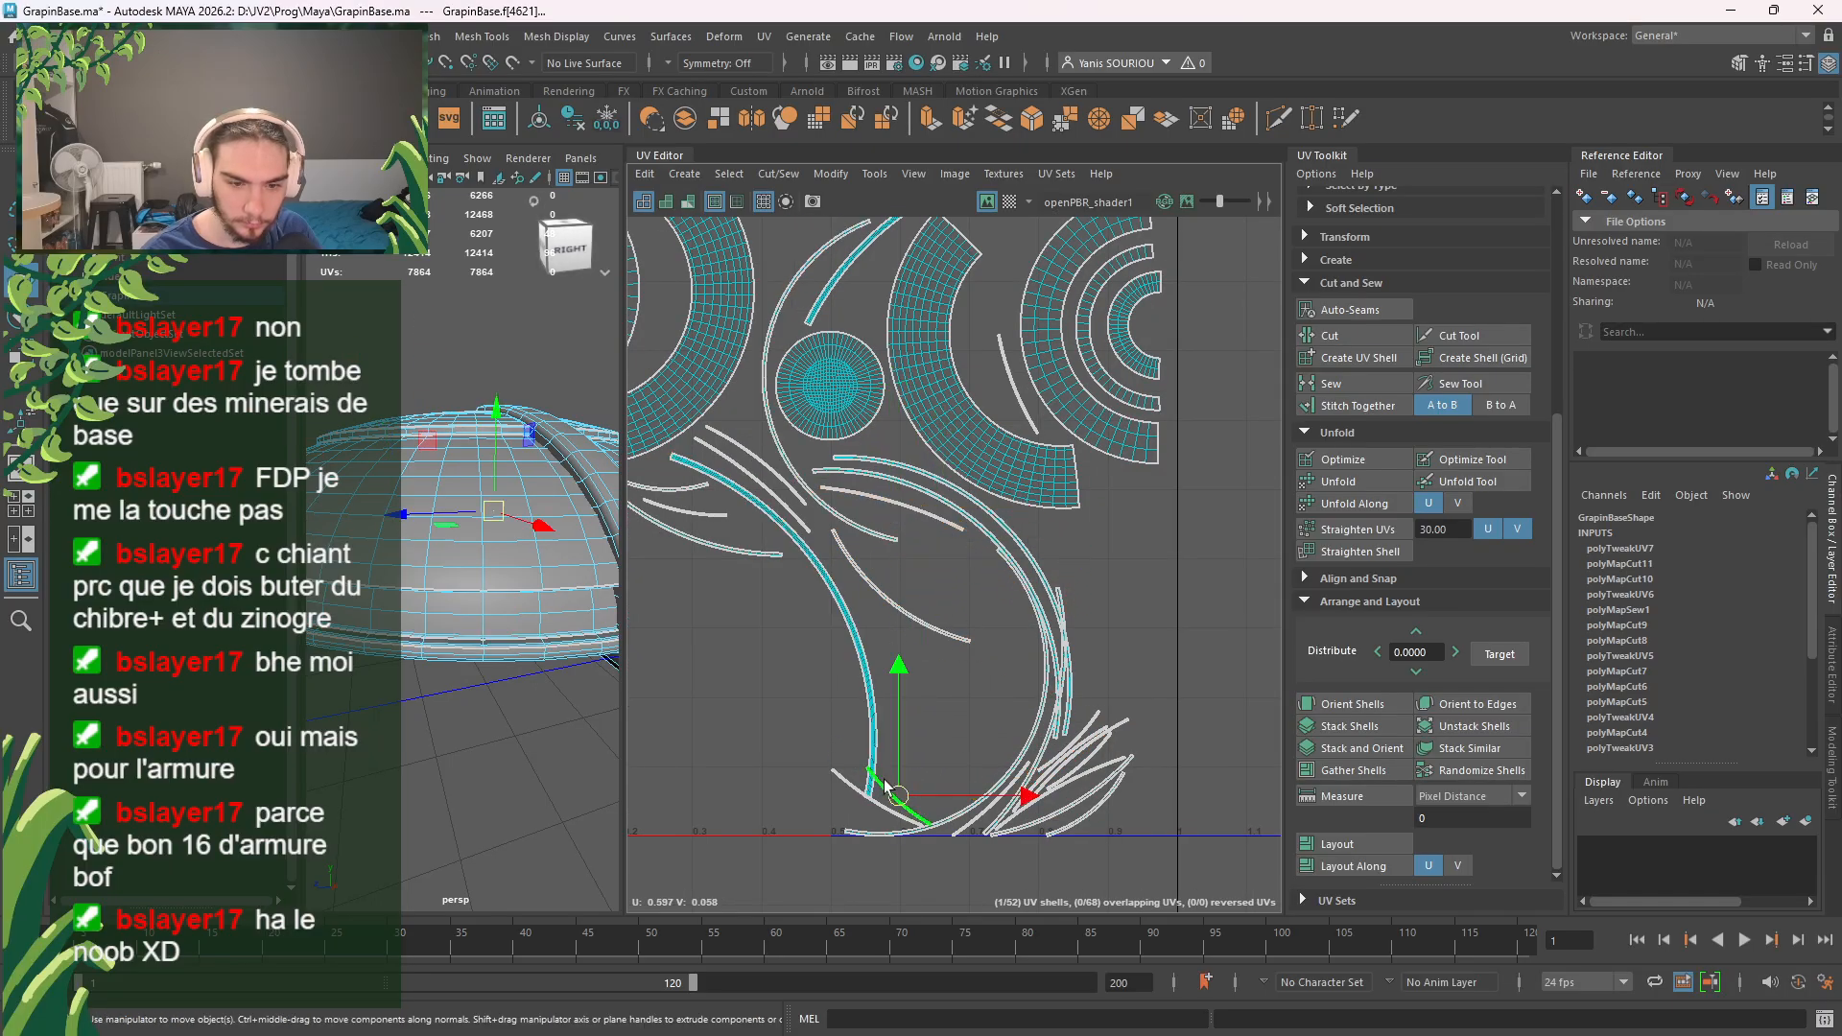
drag(904, 790, 879, 607)
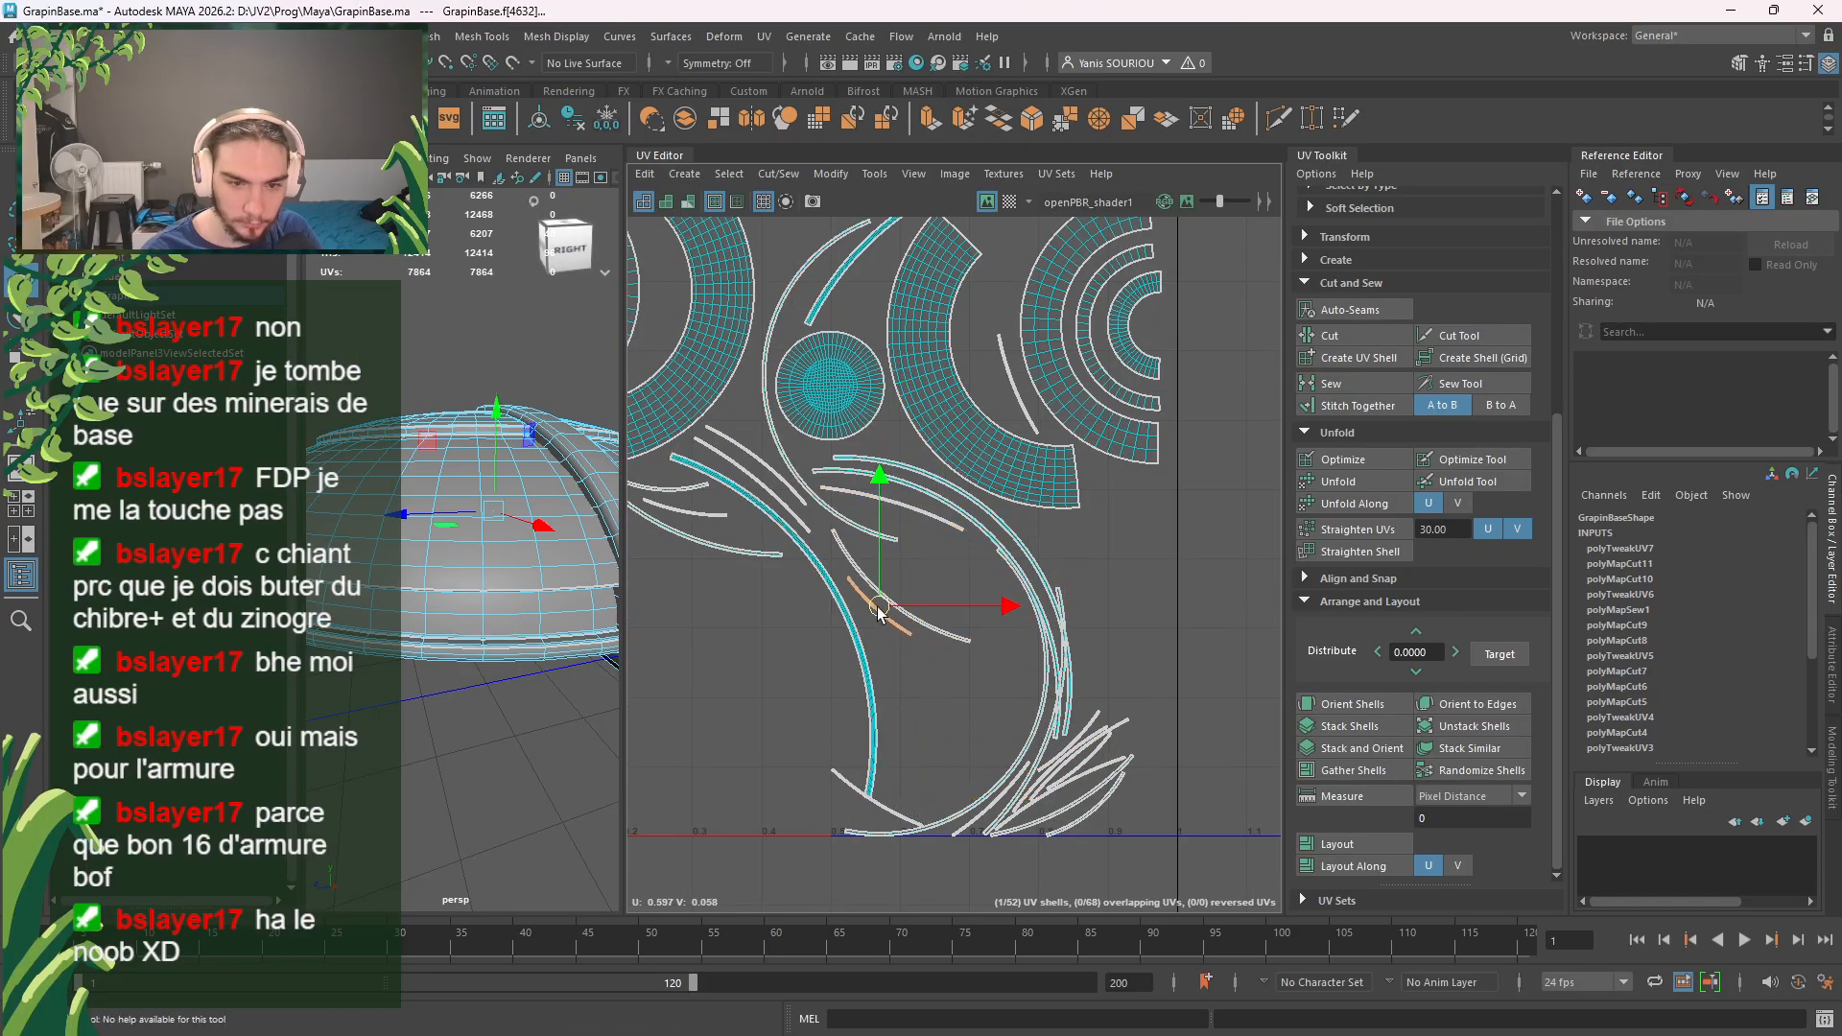
click(881, 796)
drag(881, 797, 962, 570)
drag(917, 580, 909, 574)
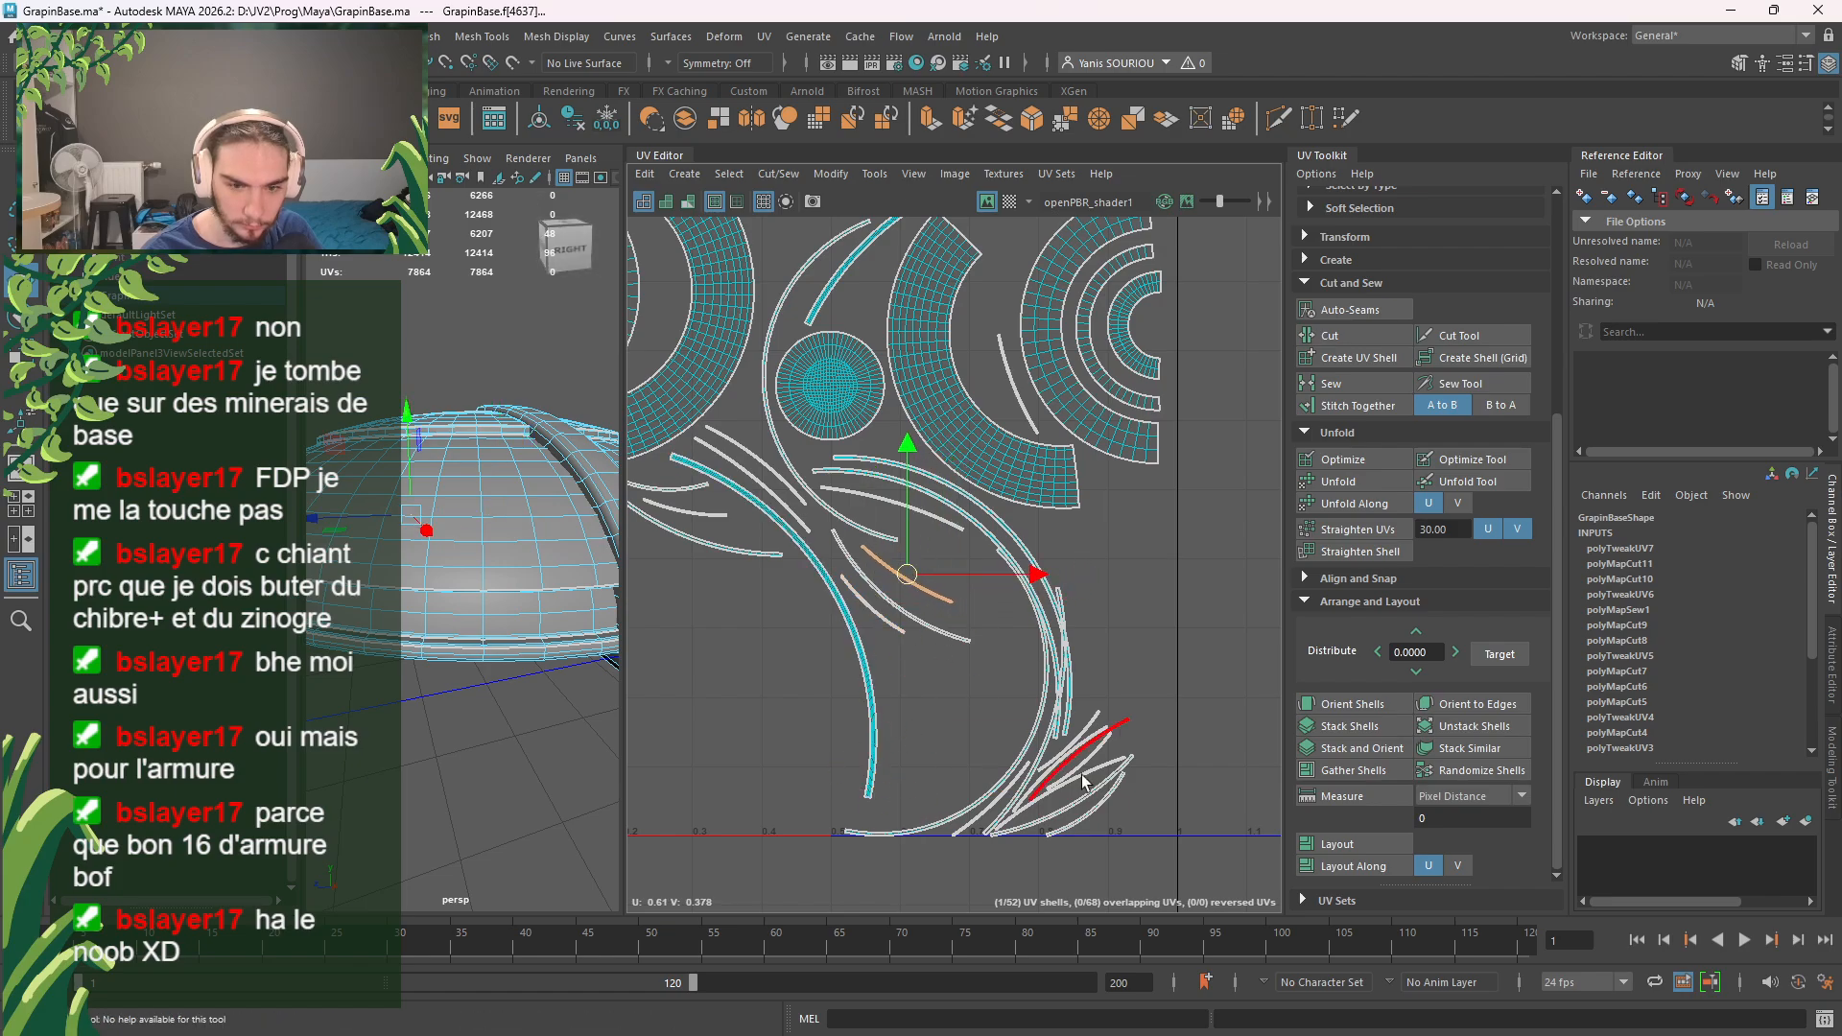
Step: Move the lowest curved strip of the bottom cluster inside the long arcs and rotate it to match the neighbouring strips
click(1098, 827)
drag(1091, 809, 959, 552)
key(e)
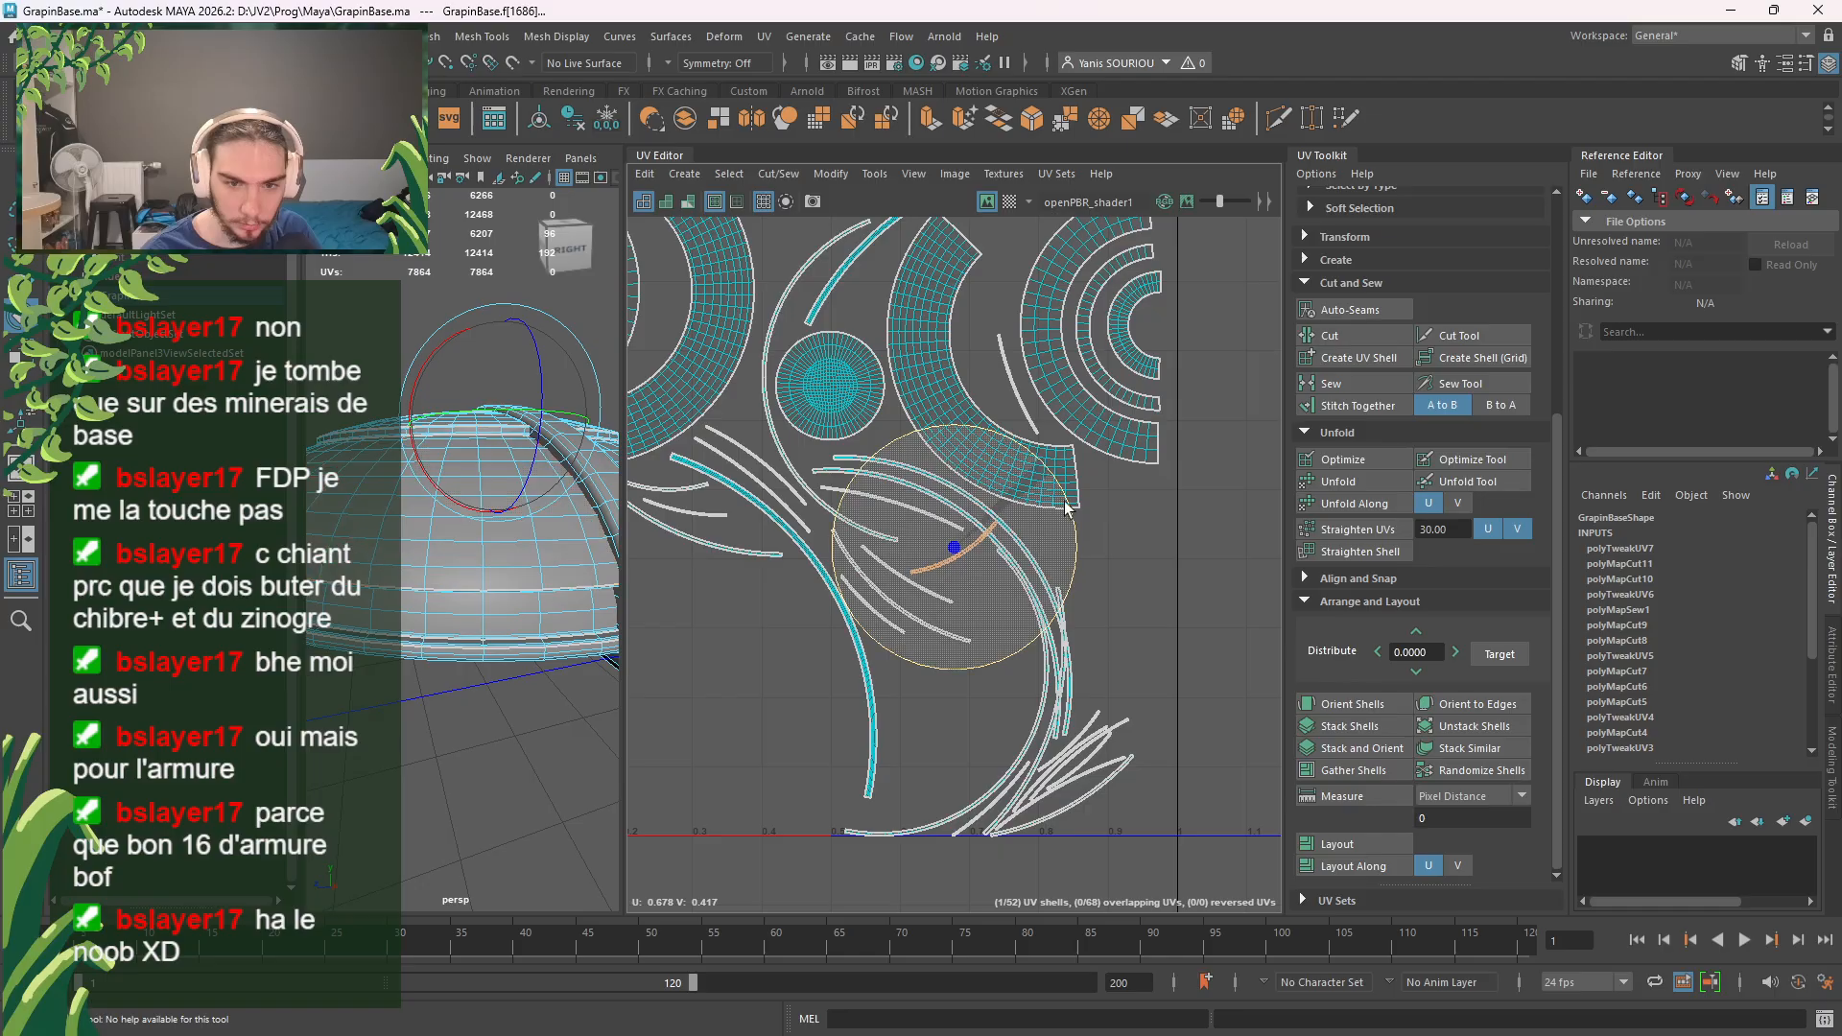
drag(1036, 464, 1122, 628)
key(w)
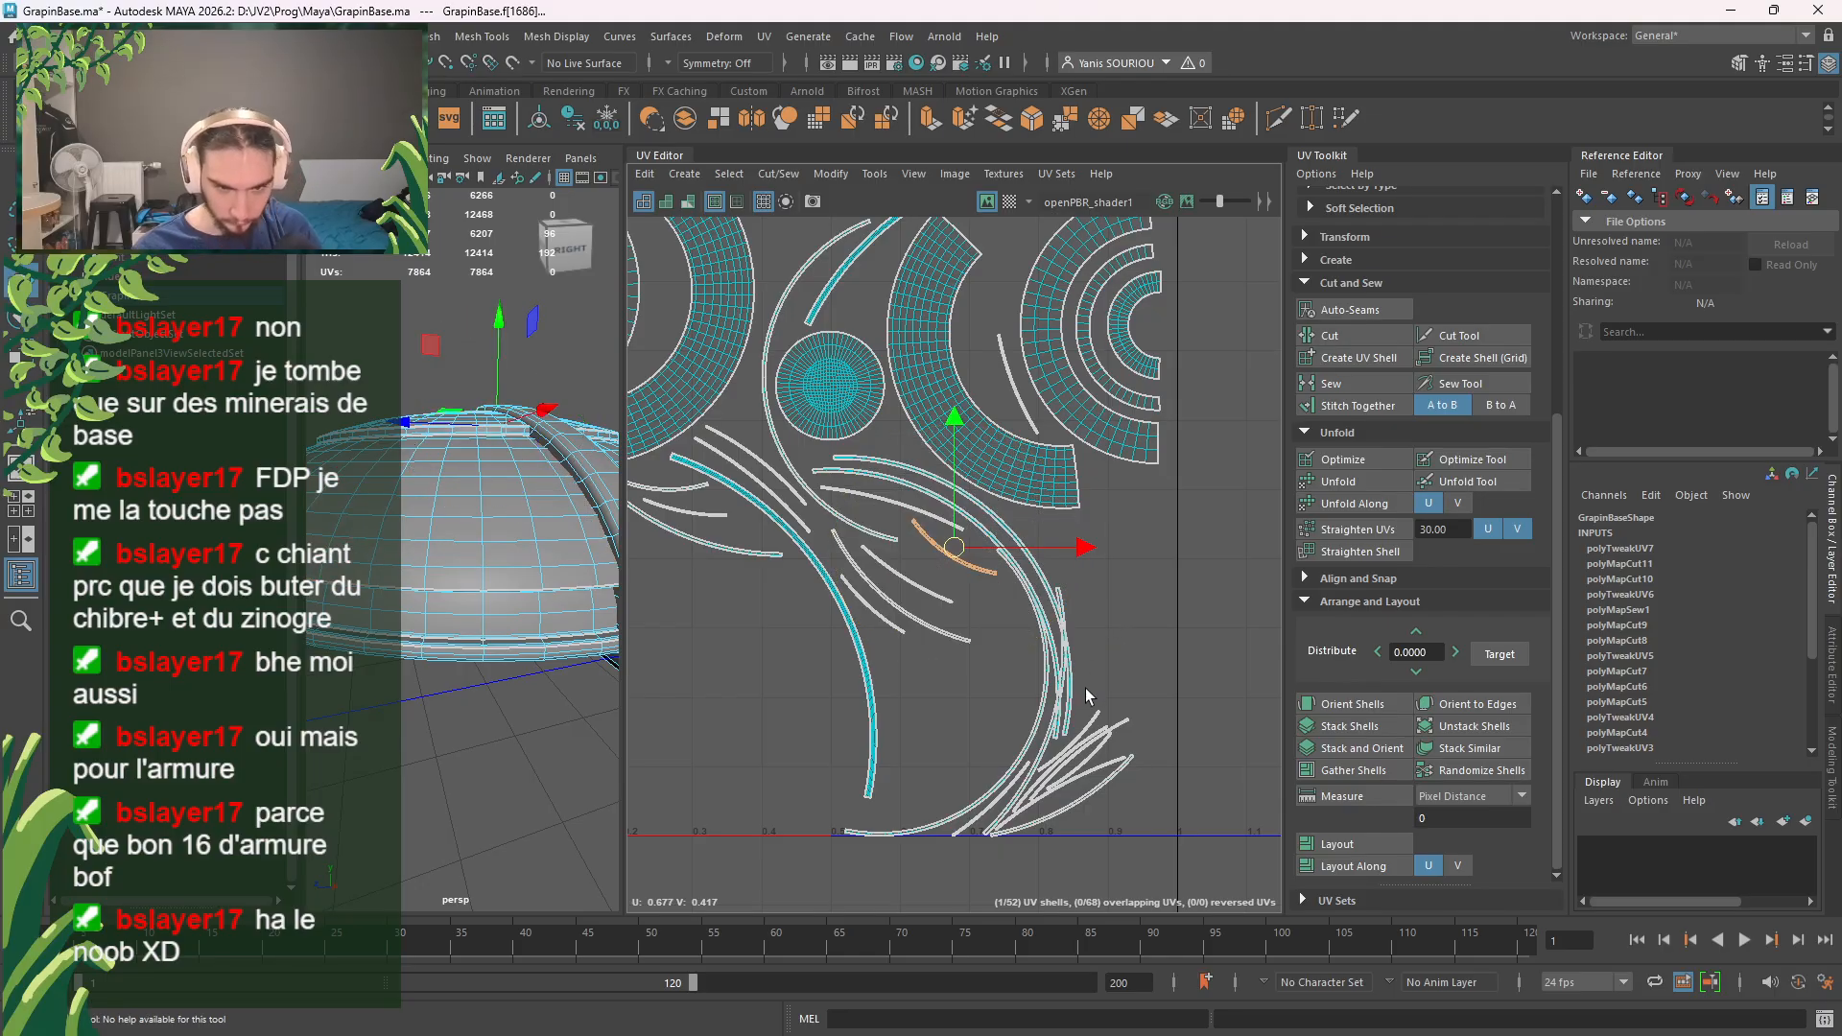
Step: Move two strips from the bottom cluster, one between the thick half-rings and one beneath them near the tile's edge
click(1094, 723)
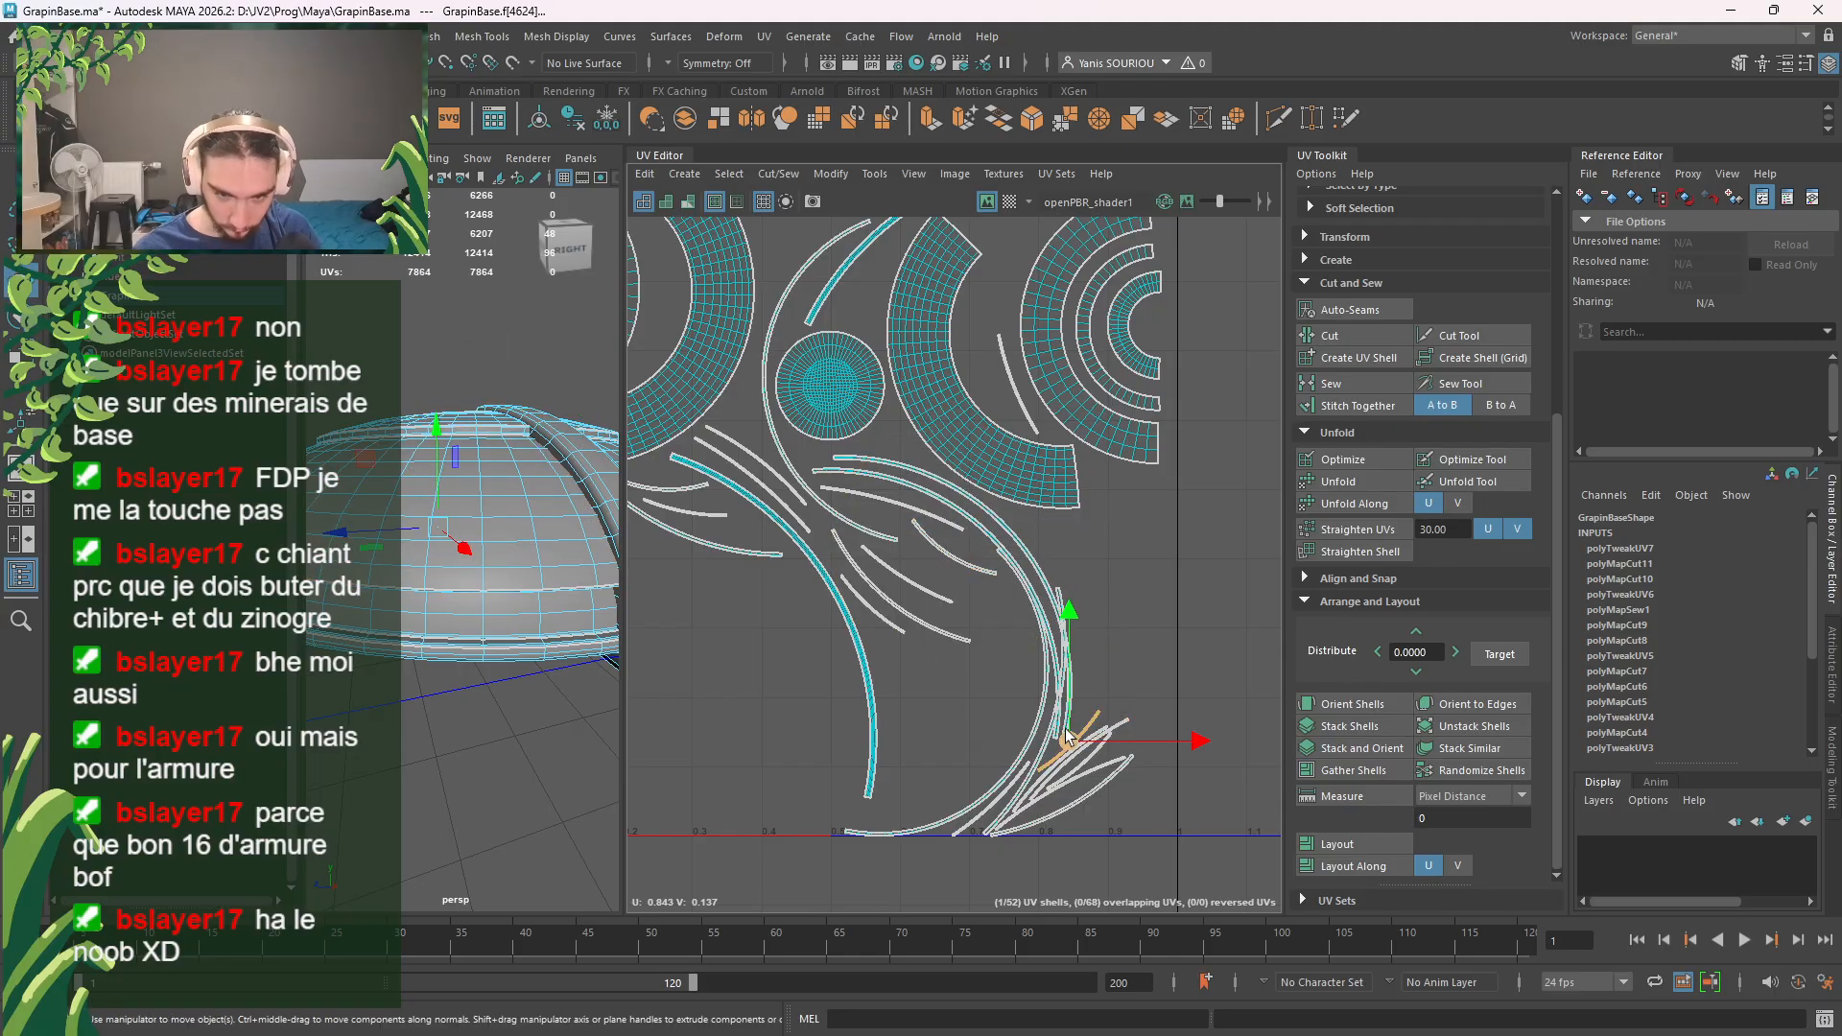
drag(1067, 737, 997, 261)
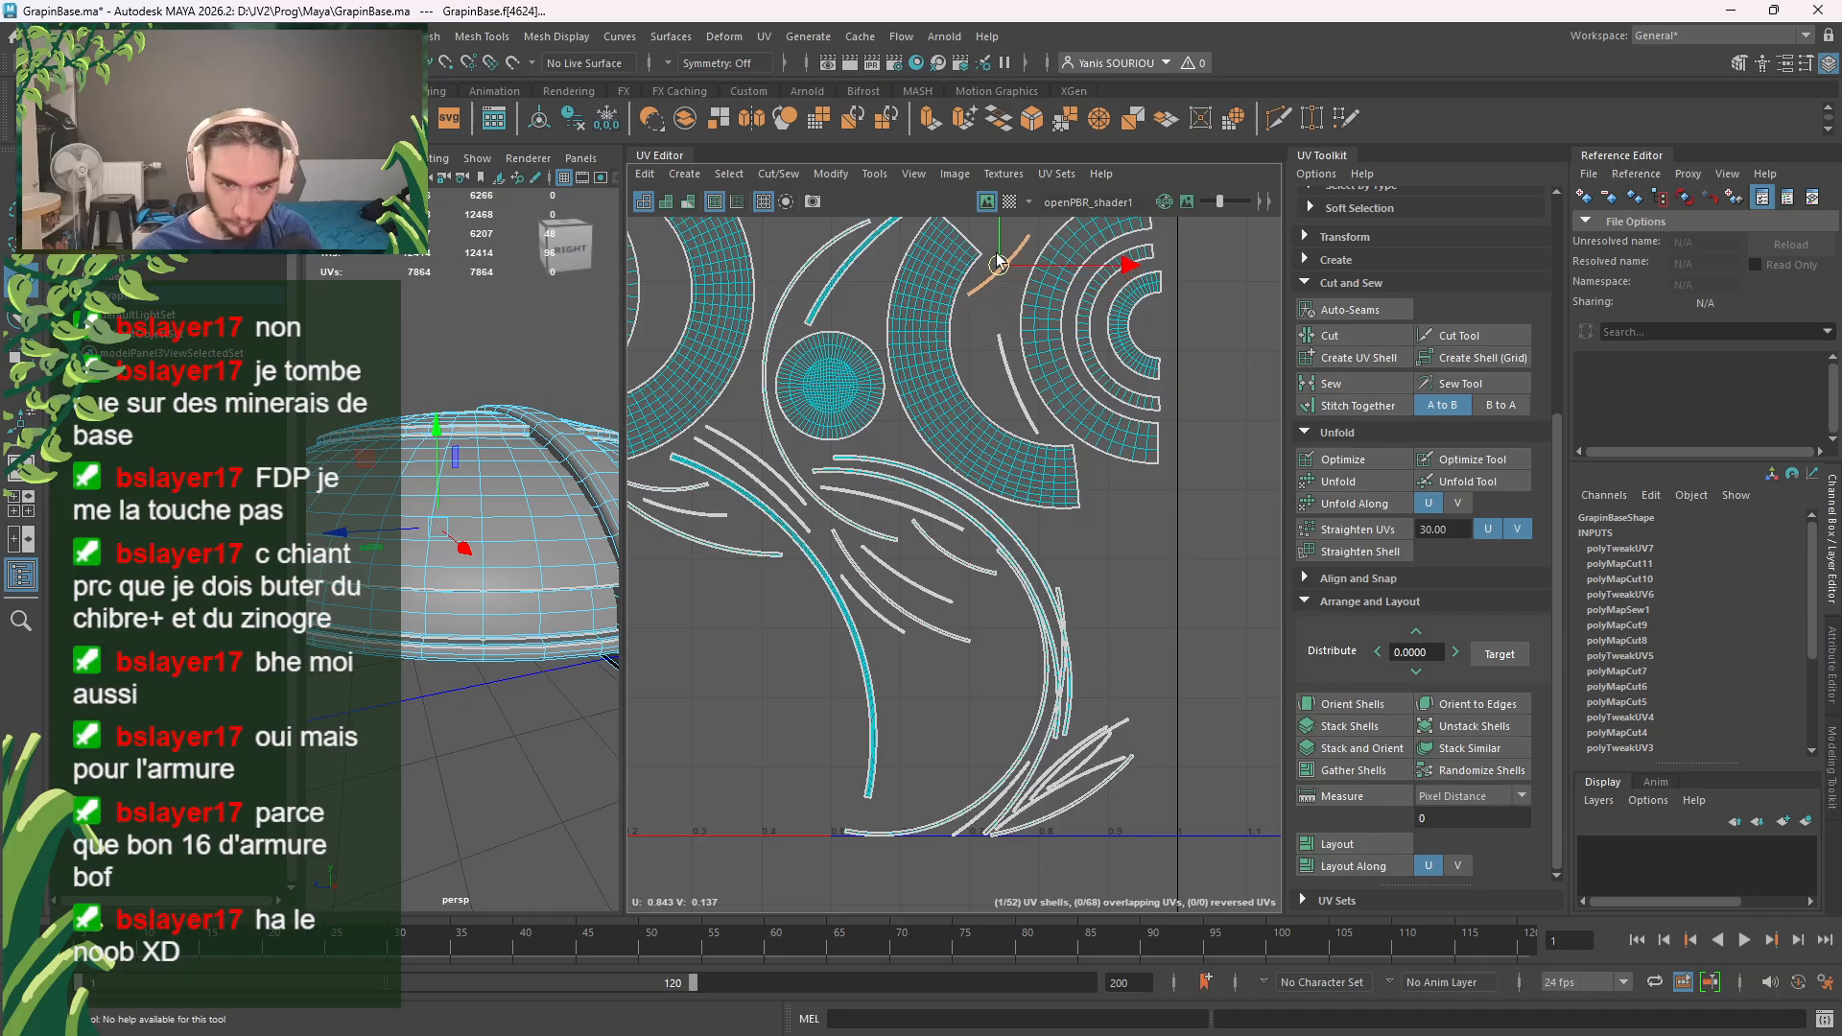
click(1083, 738)
drag(1073, 766, 1116, 519)
Step: Move the medium-length thin arc out of the nested long arcs and rotate it to follow the thick arc's inner curve
click(1069, 711)
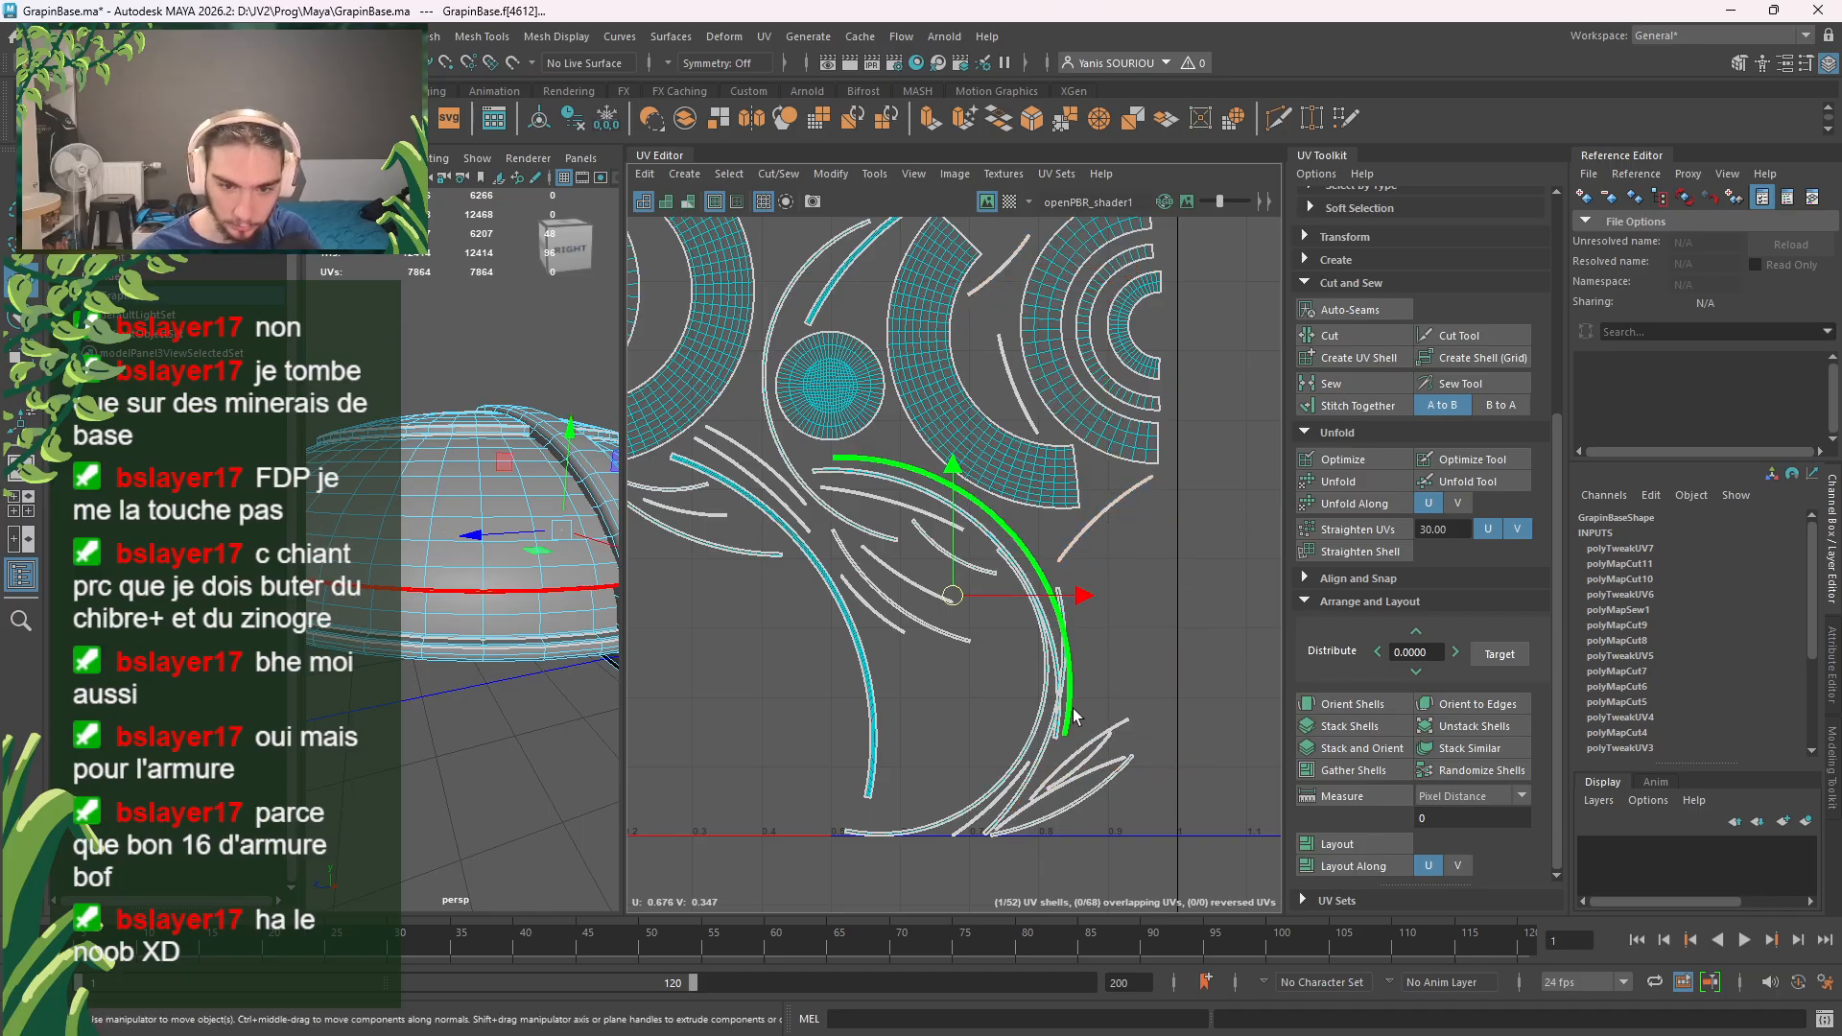
click(1036, 773)
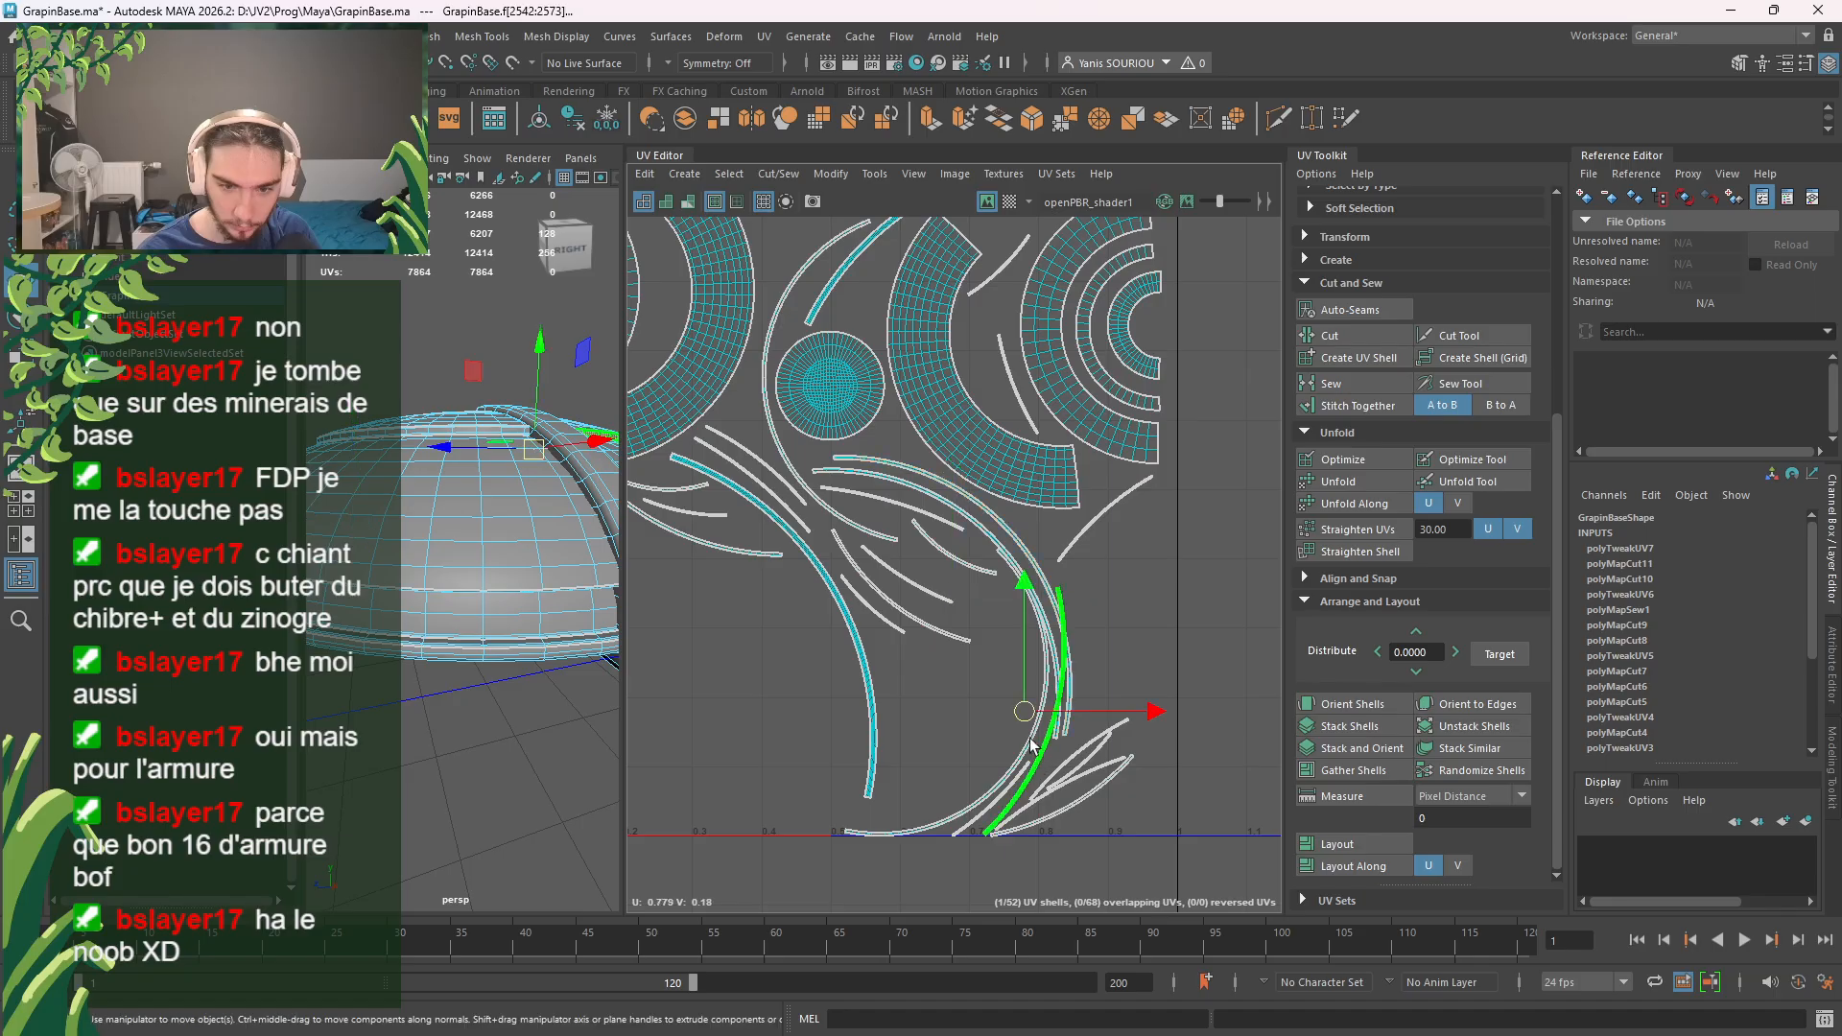
drag(1024, 711, 976, 699)
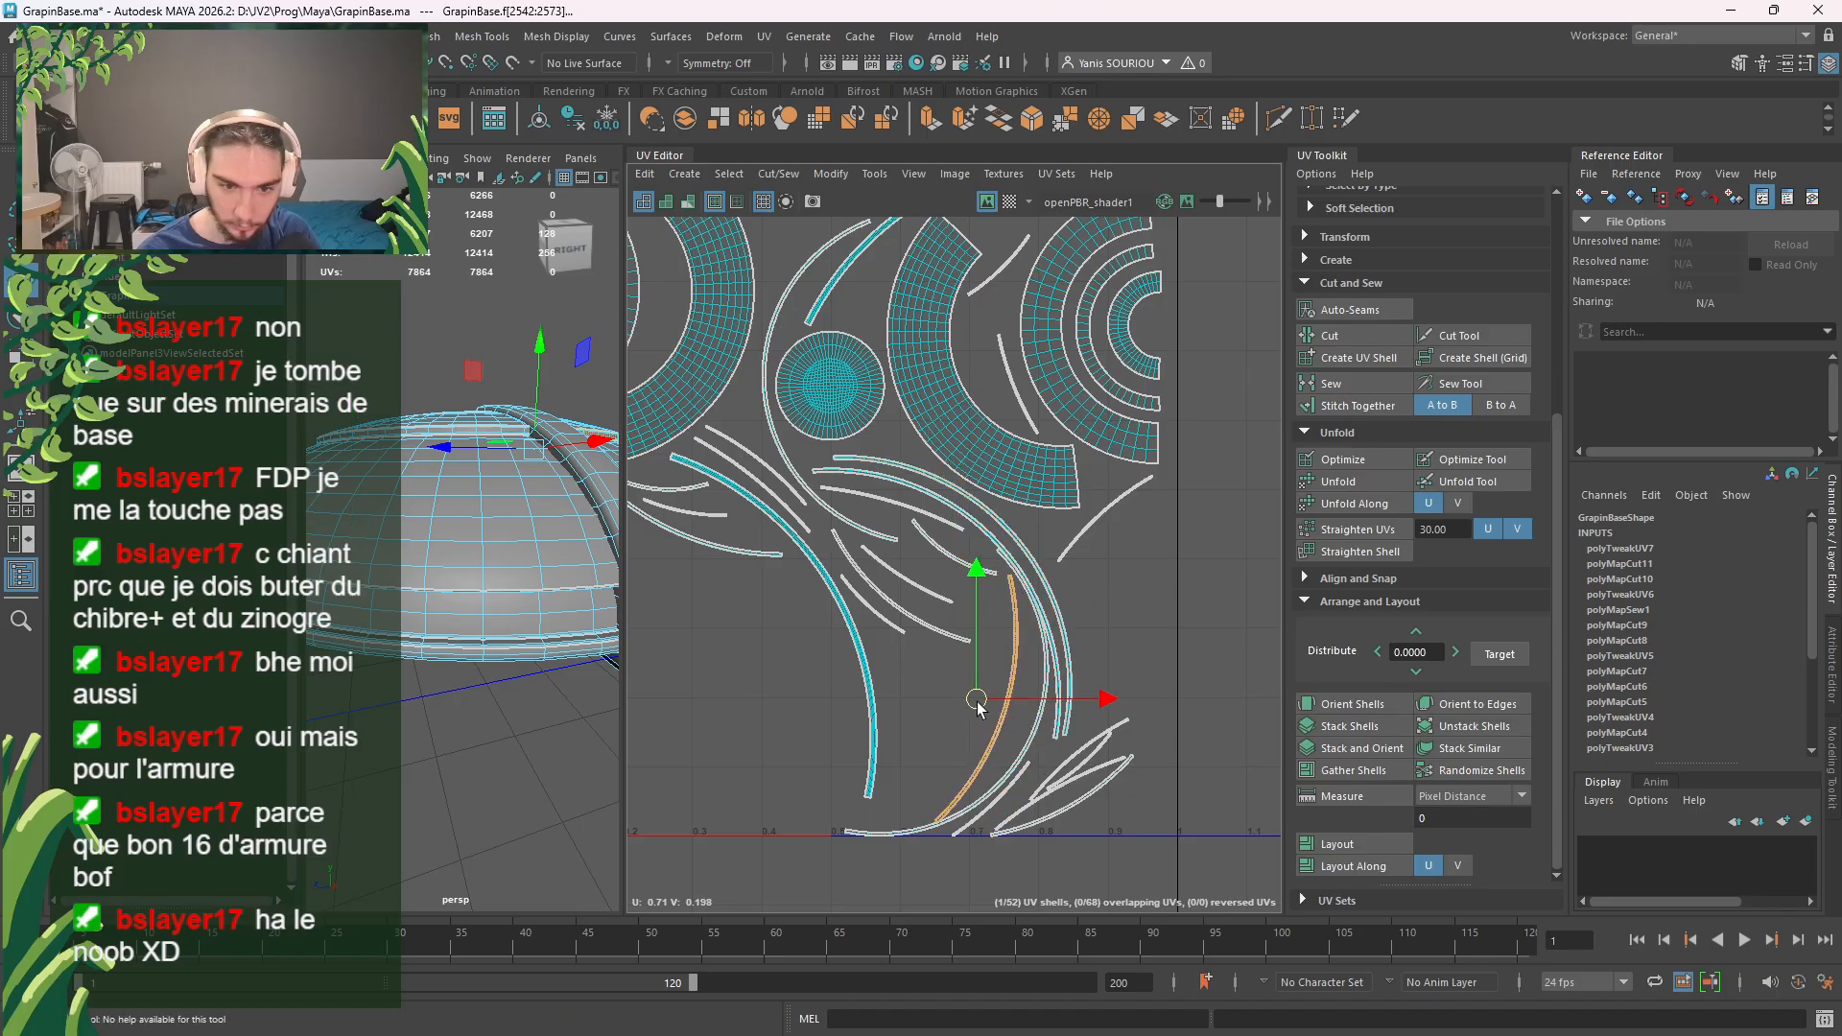
drag(975, 704, 773, 705)
key(e)
drag(891, 698, 882, 626)
key(w)
drag(784, 715, 813, 667)
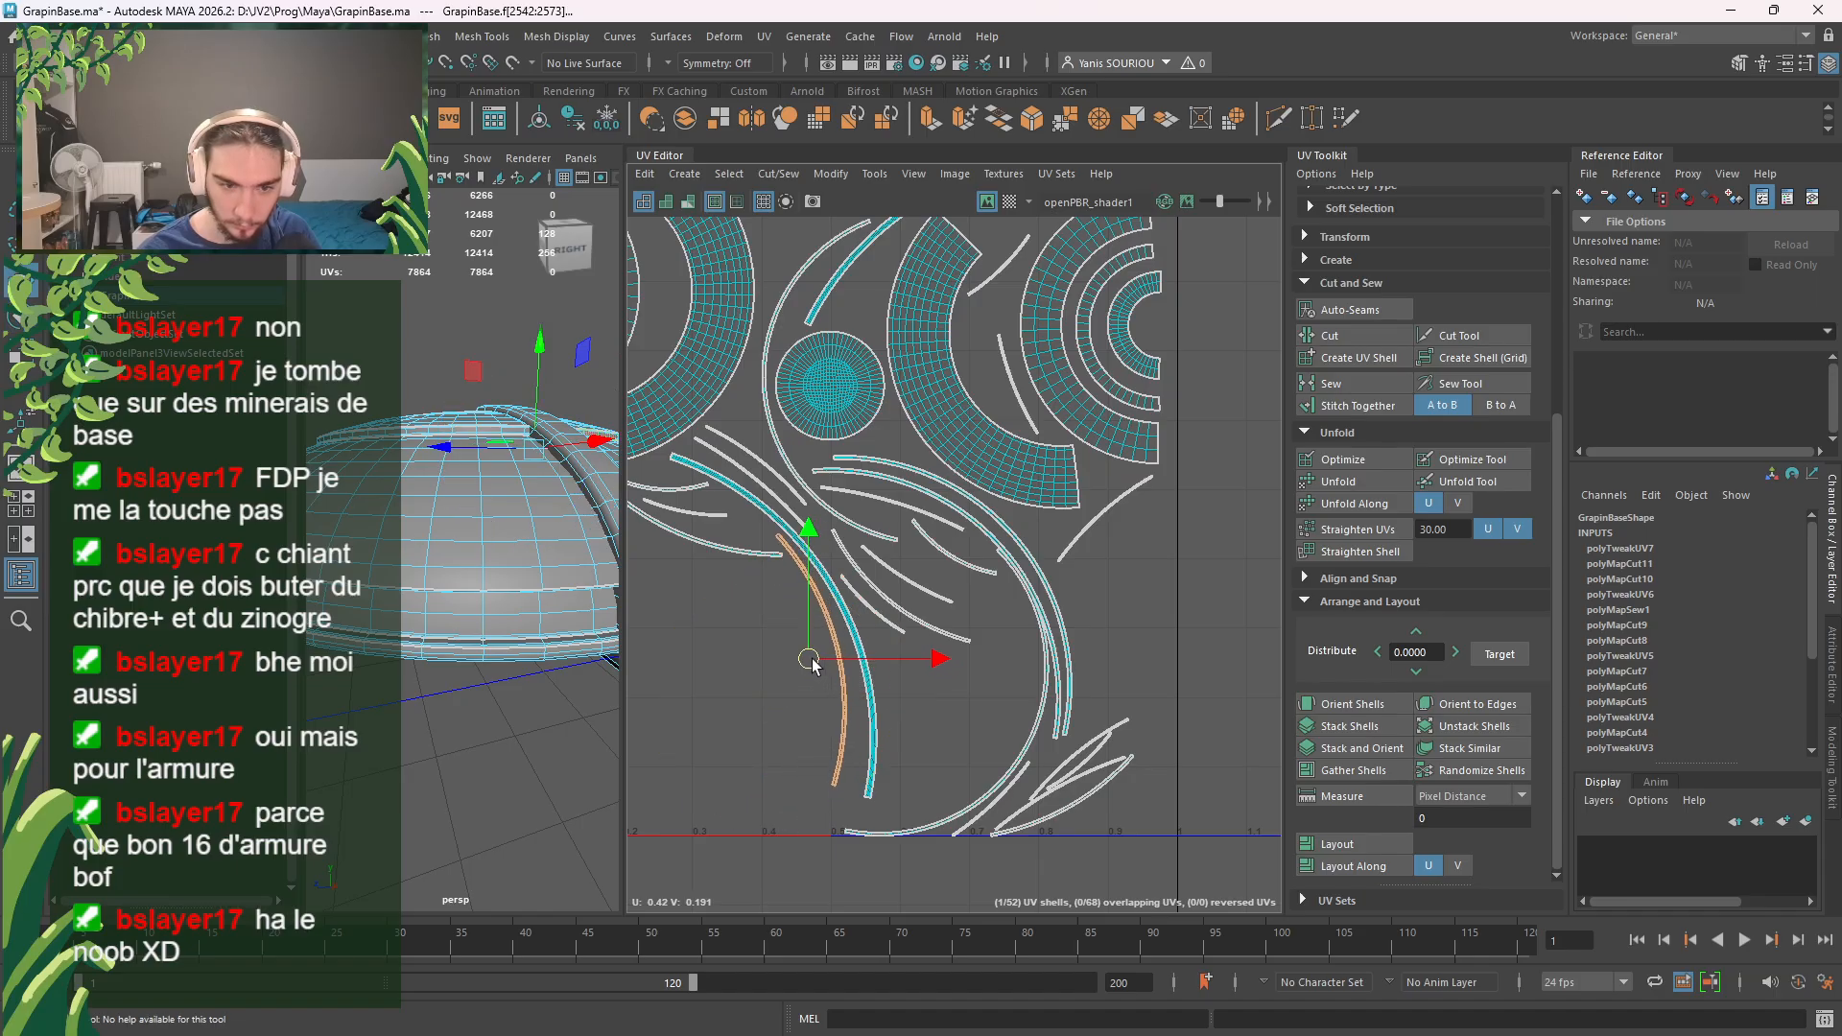
Step: Move the longest thin arc inward, away from its neighbouring arcs and the tile's bottom edge, and adjust its rotation slightly
click(972, 804)
mouse_move(948, 696)
mouse_down()
mouse_move(786, 662)
mouse_move(844, 700)
mouse_move(820, 665)
mouse_move(923, 680)
mouse_up()
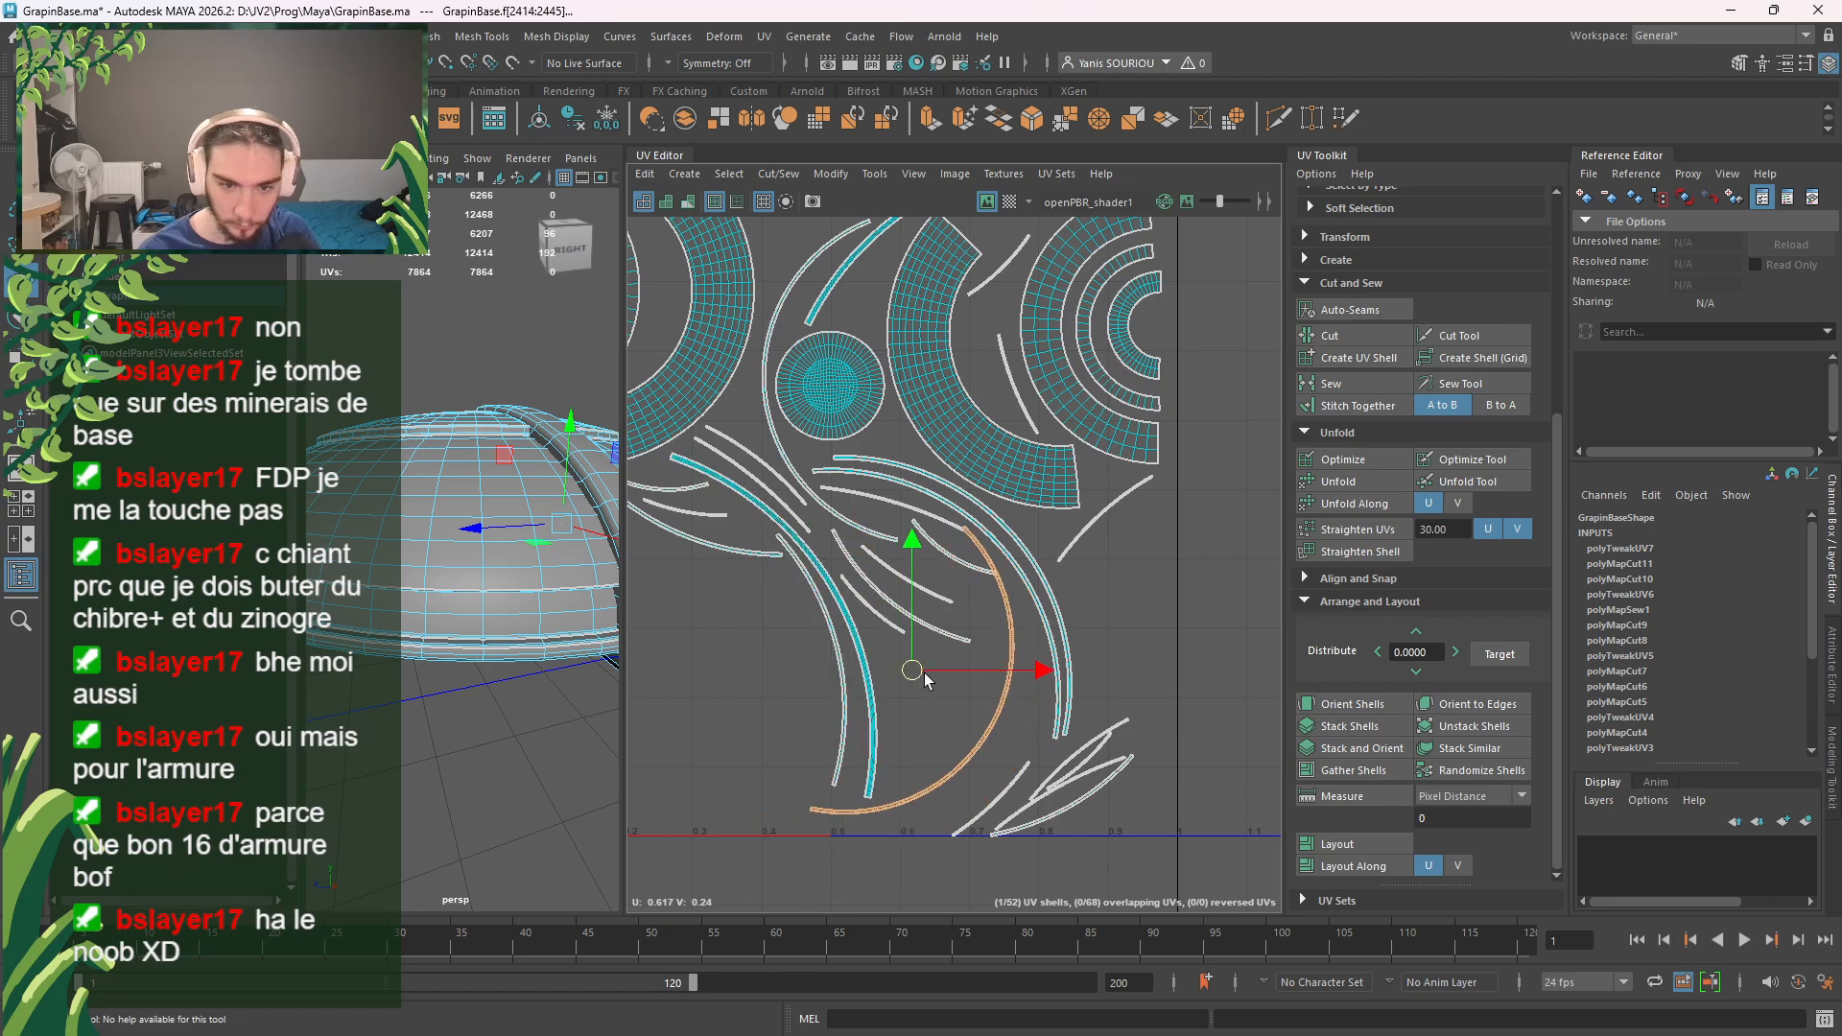
key(e)
drag(1029, 718, 872, 779)
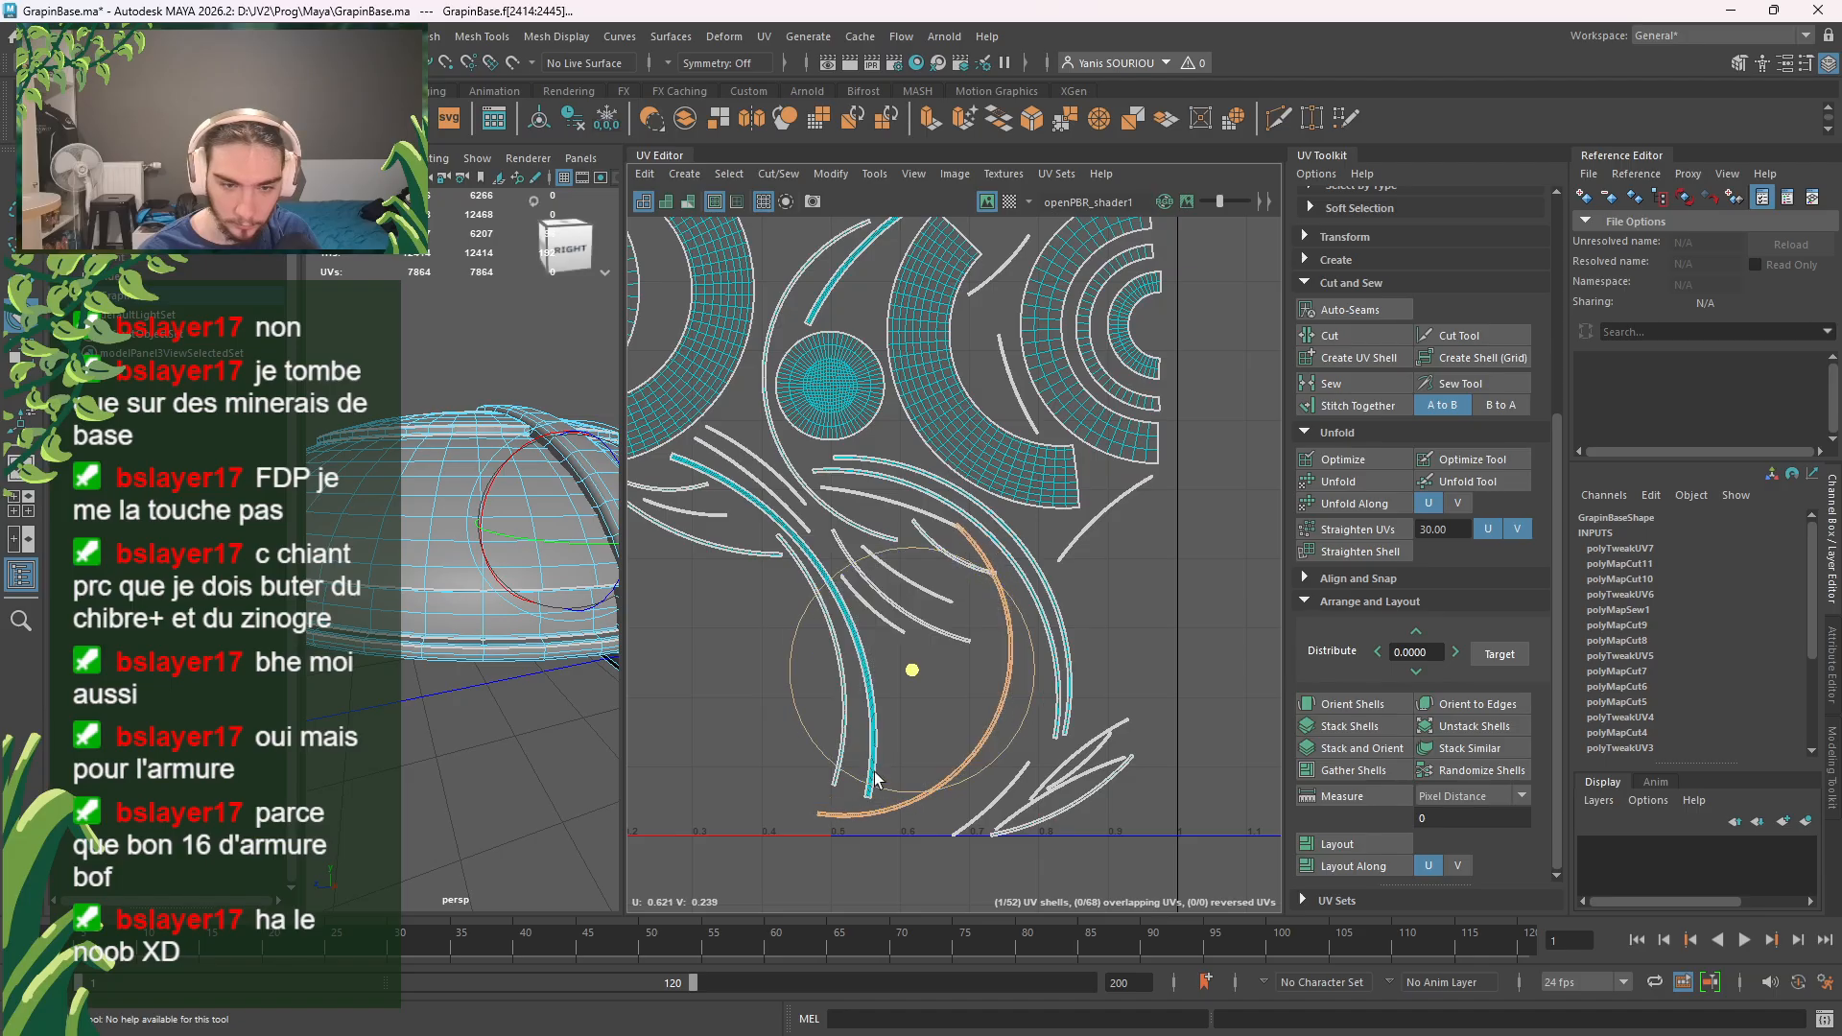
Step: Try placing the longest thin arc around the interlocked half-rings in the tile's lower corner
alt+middle_drag(819, 570, 1050, 689)
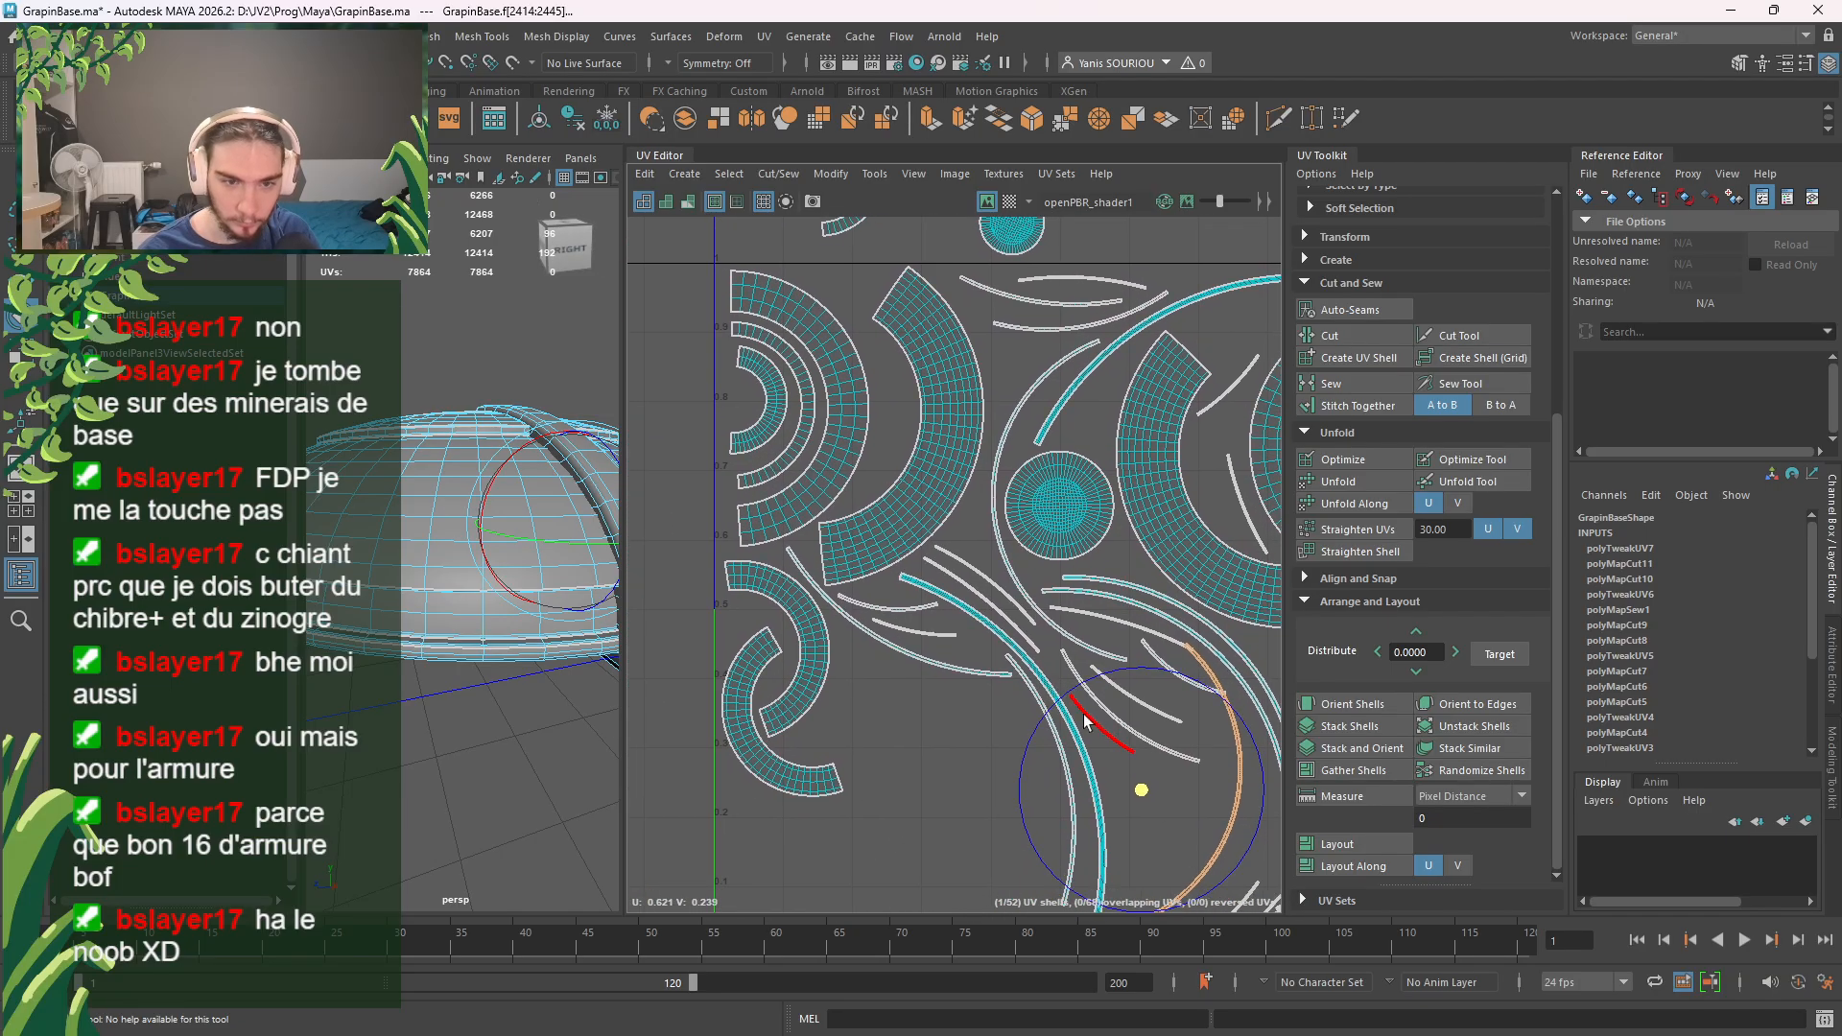
key(w)
drag(1147, 796, 827, 792)
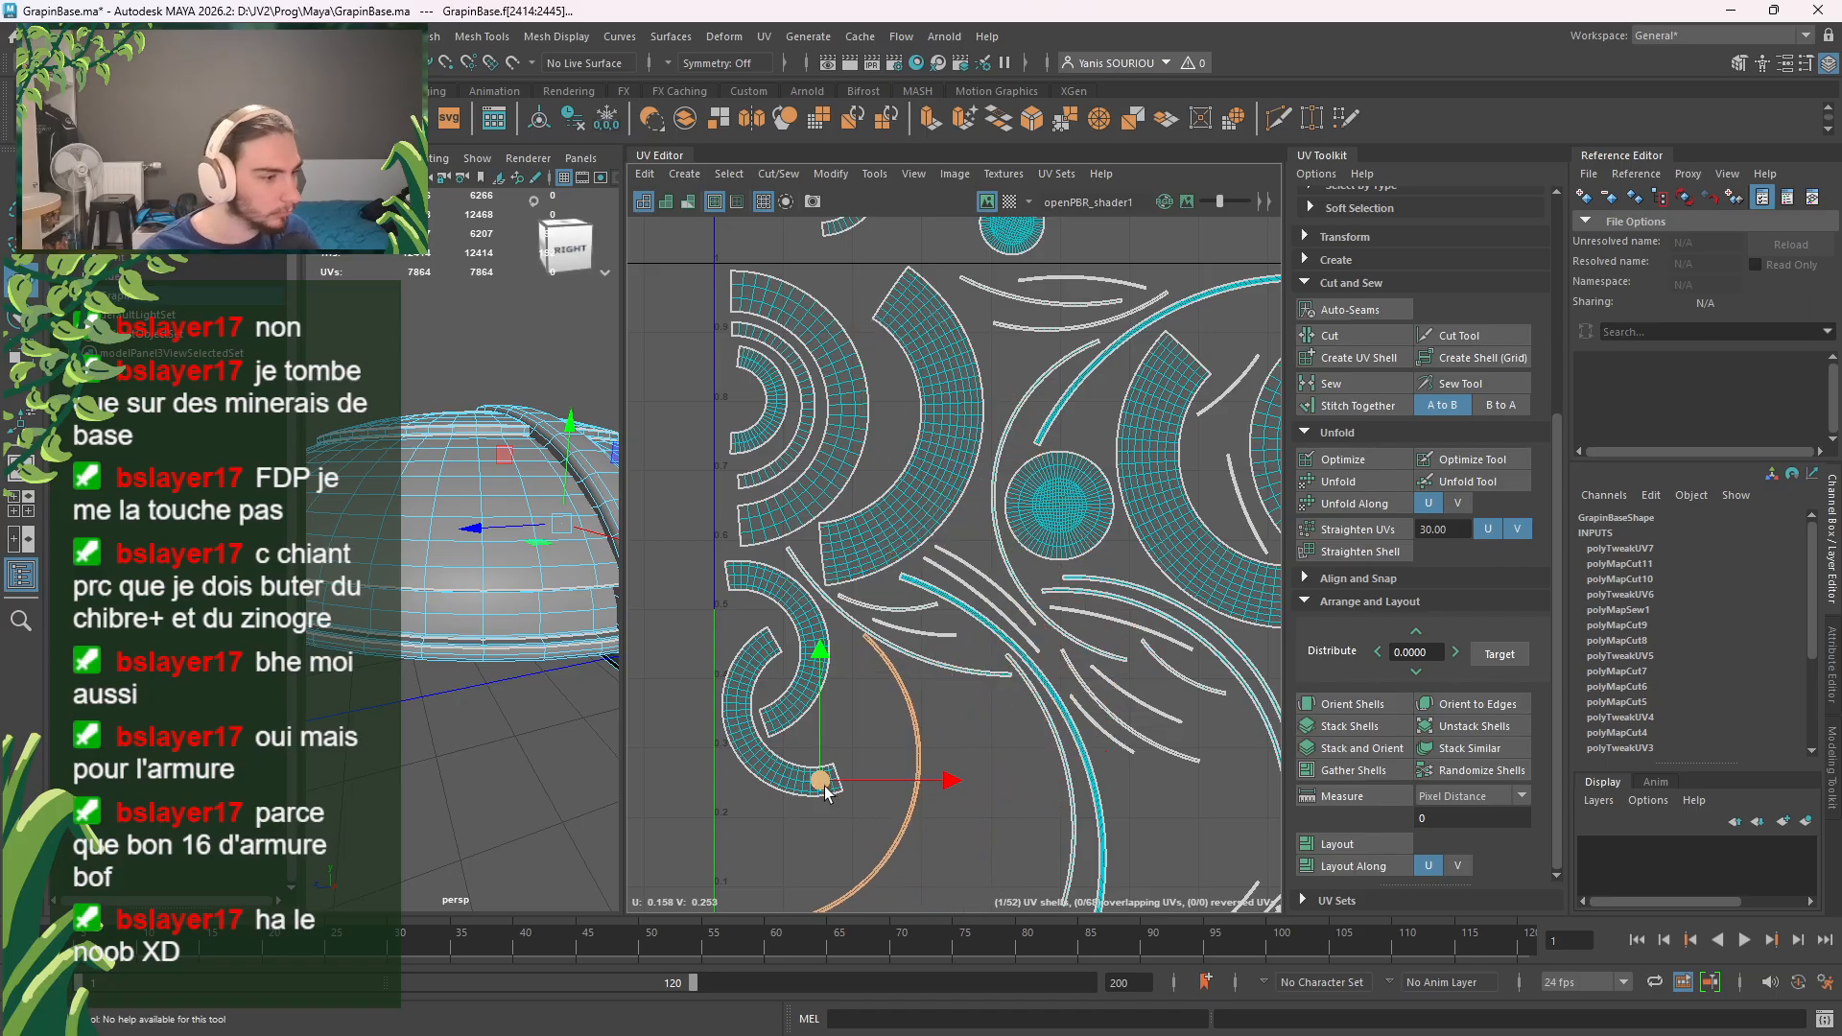
alt+middle_drag(1027, 759, 1060, 632)
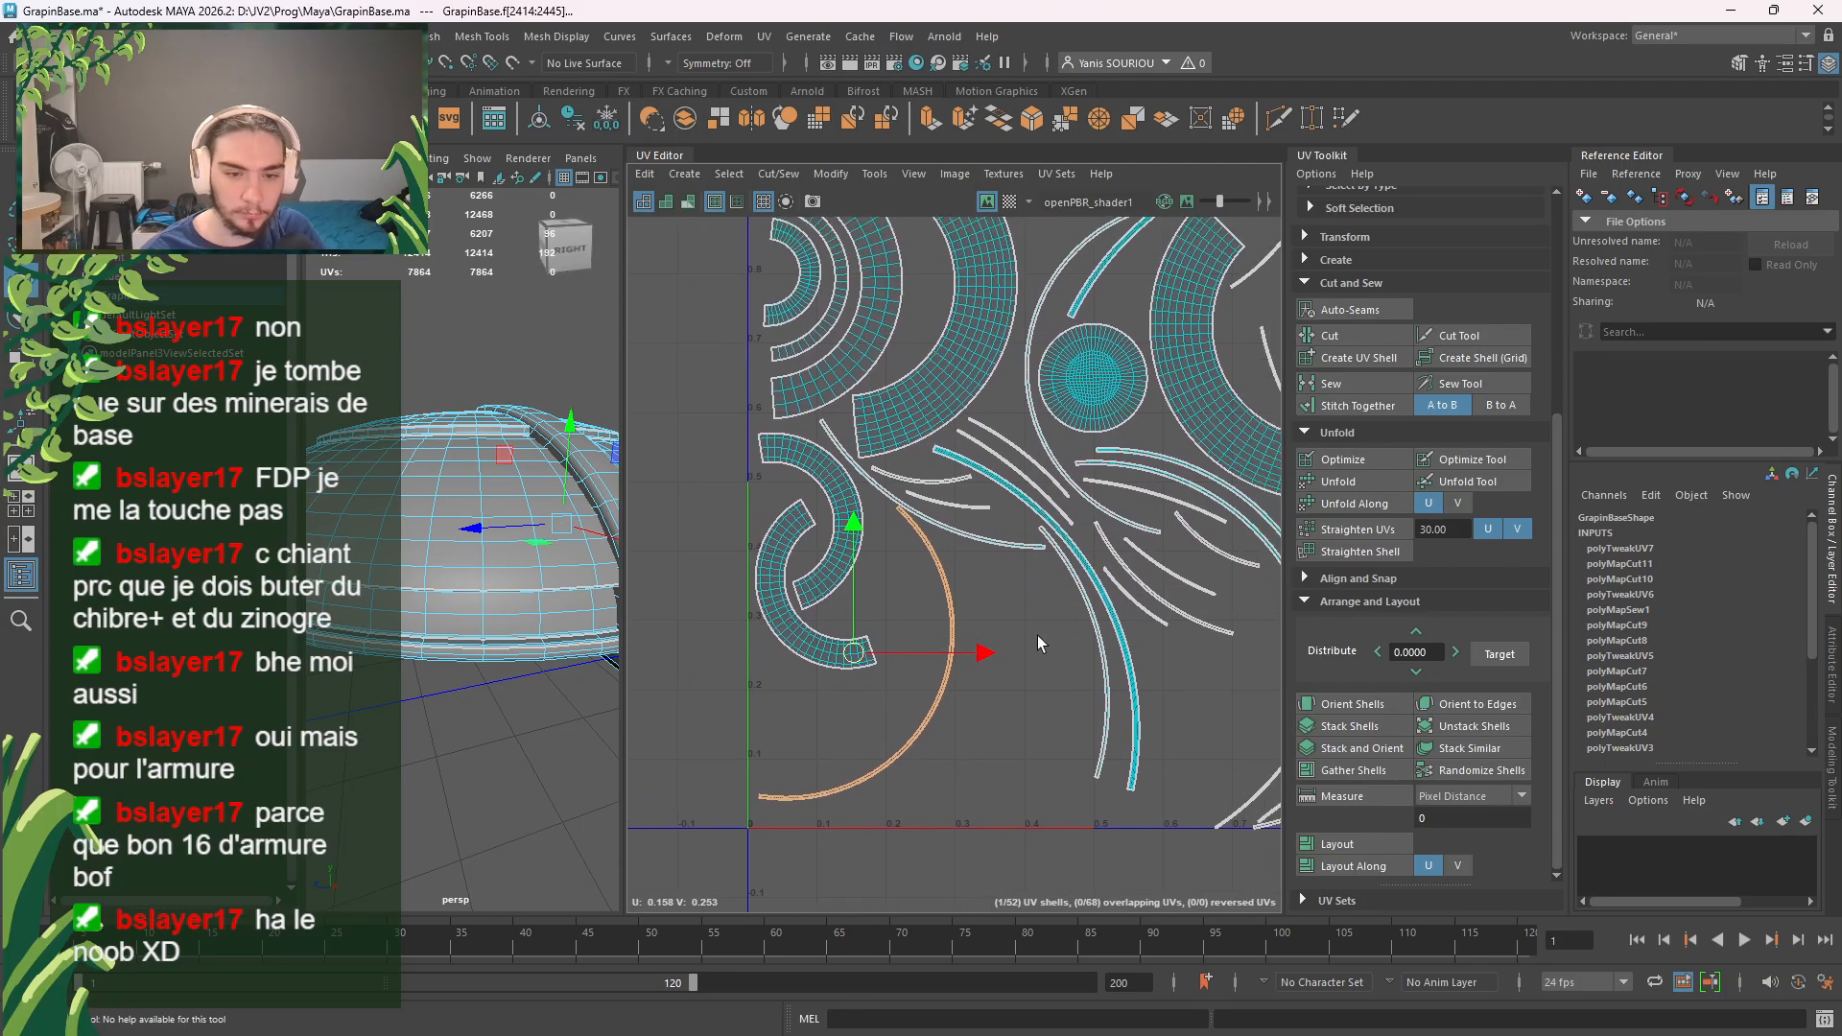
click(1204, 634)
alt+middle_drag(1204, 643, 1078, 729)
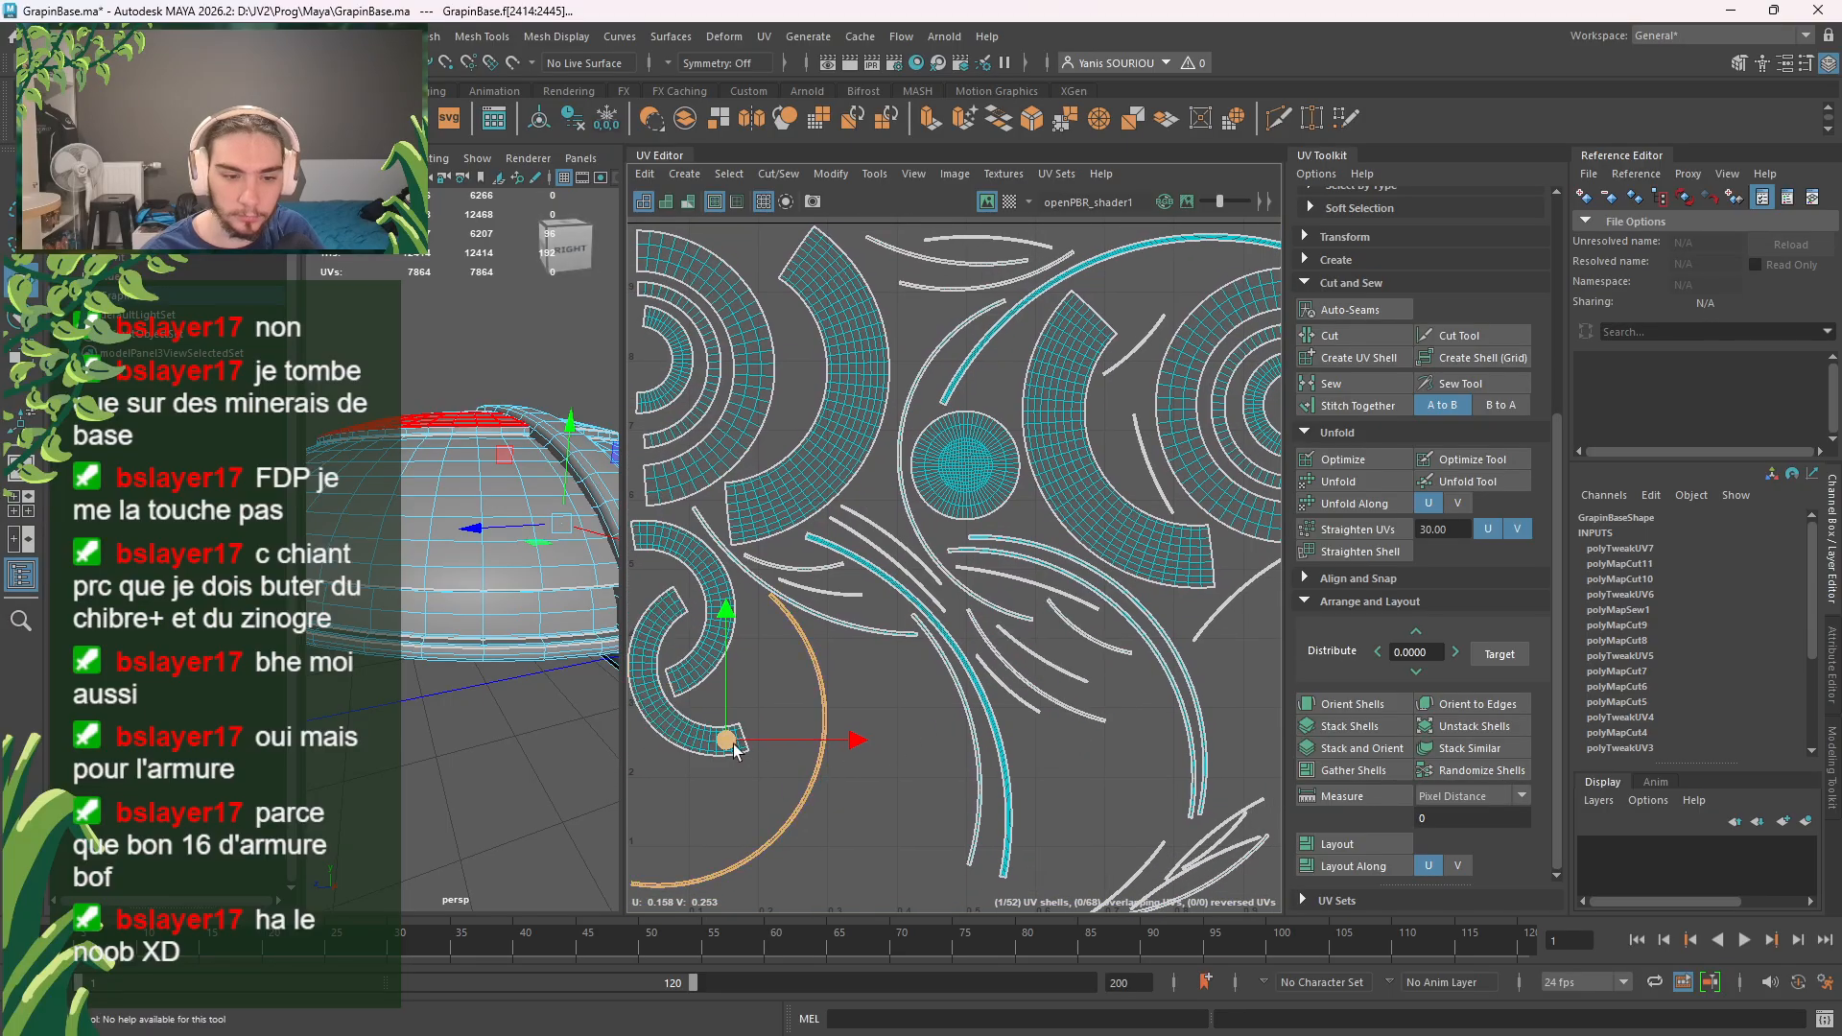
Step: Rotate the longest thin arc counterclockwise and nest it inside the two arcs near the tile's lower middle
drag(736, 749, 1172, 707)
key(e)
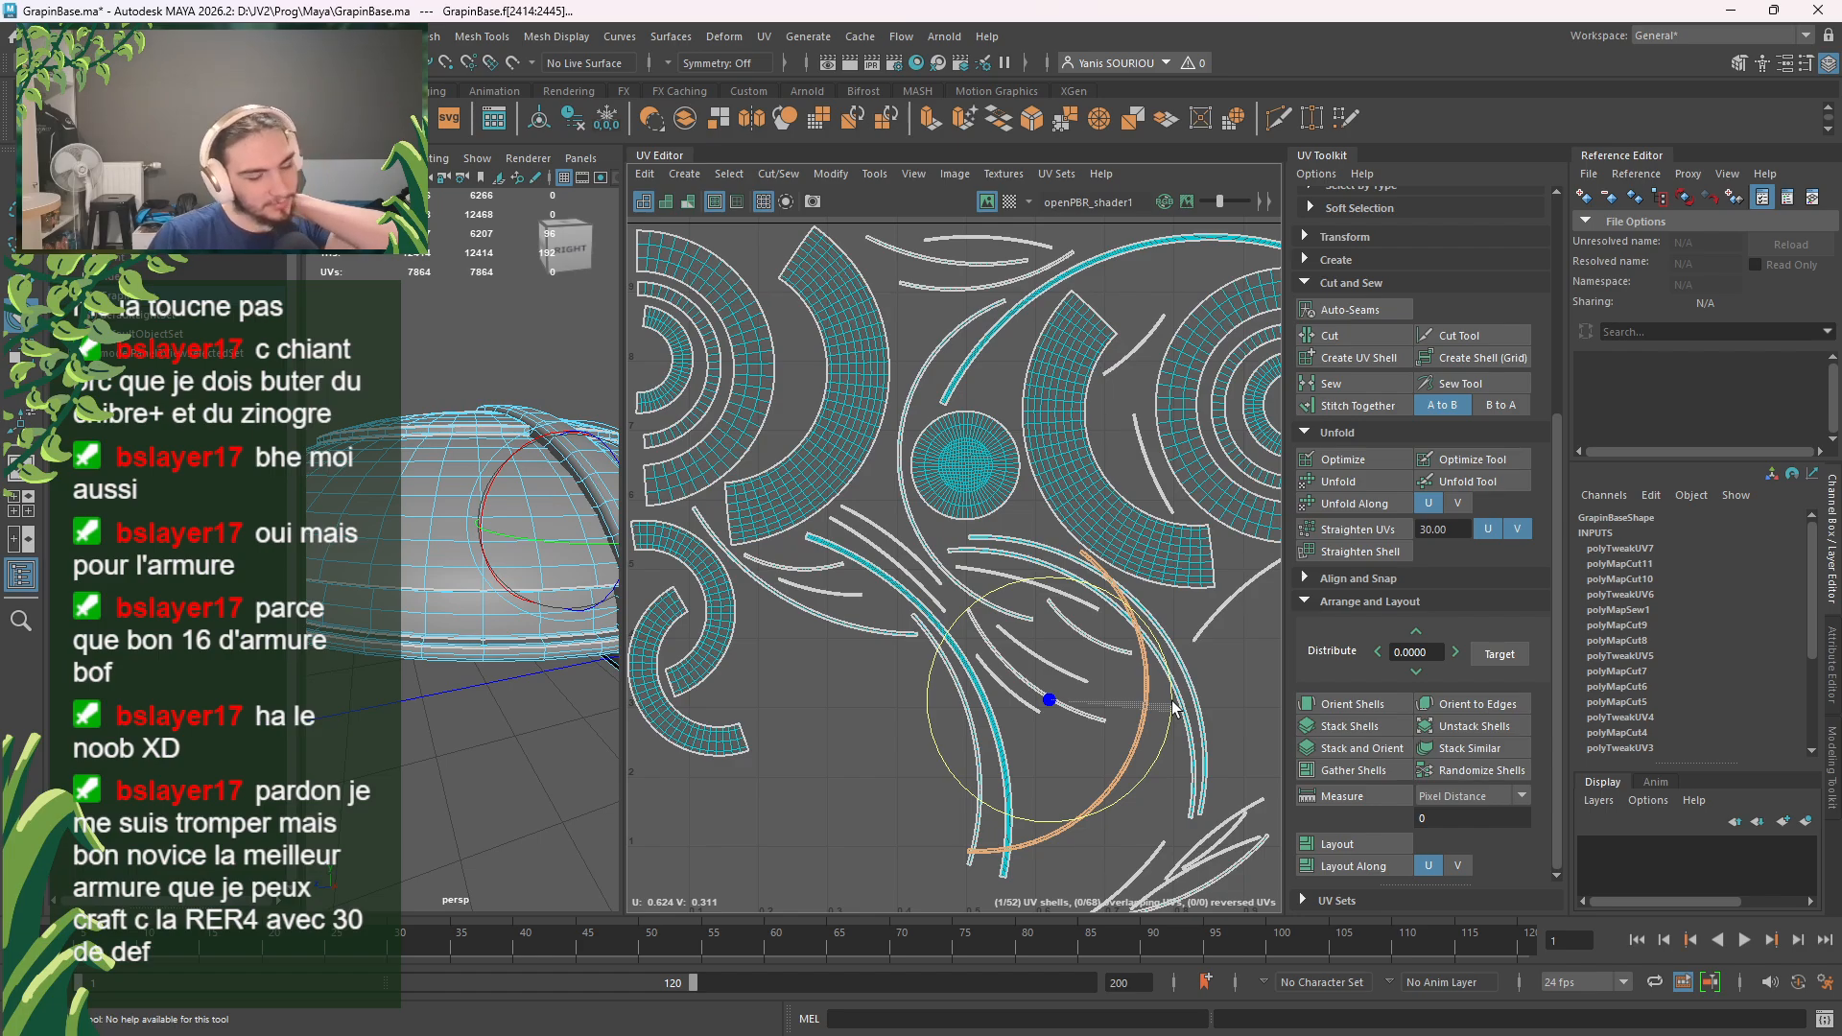
drag(1174, 708, 1170, 566)
key(w)
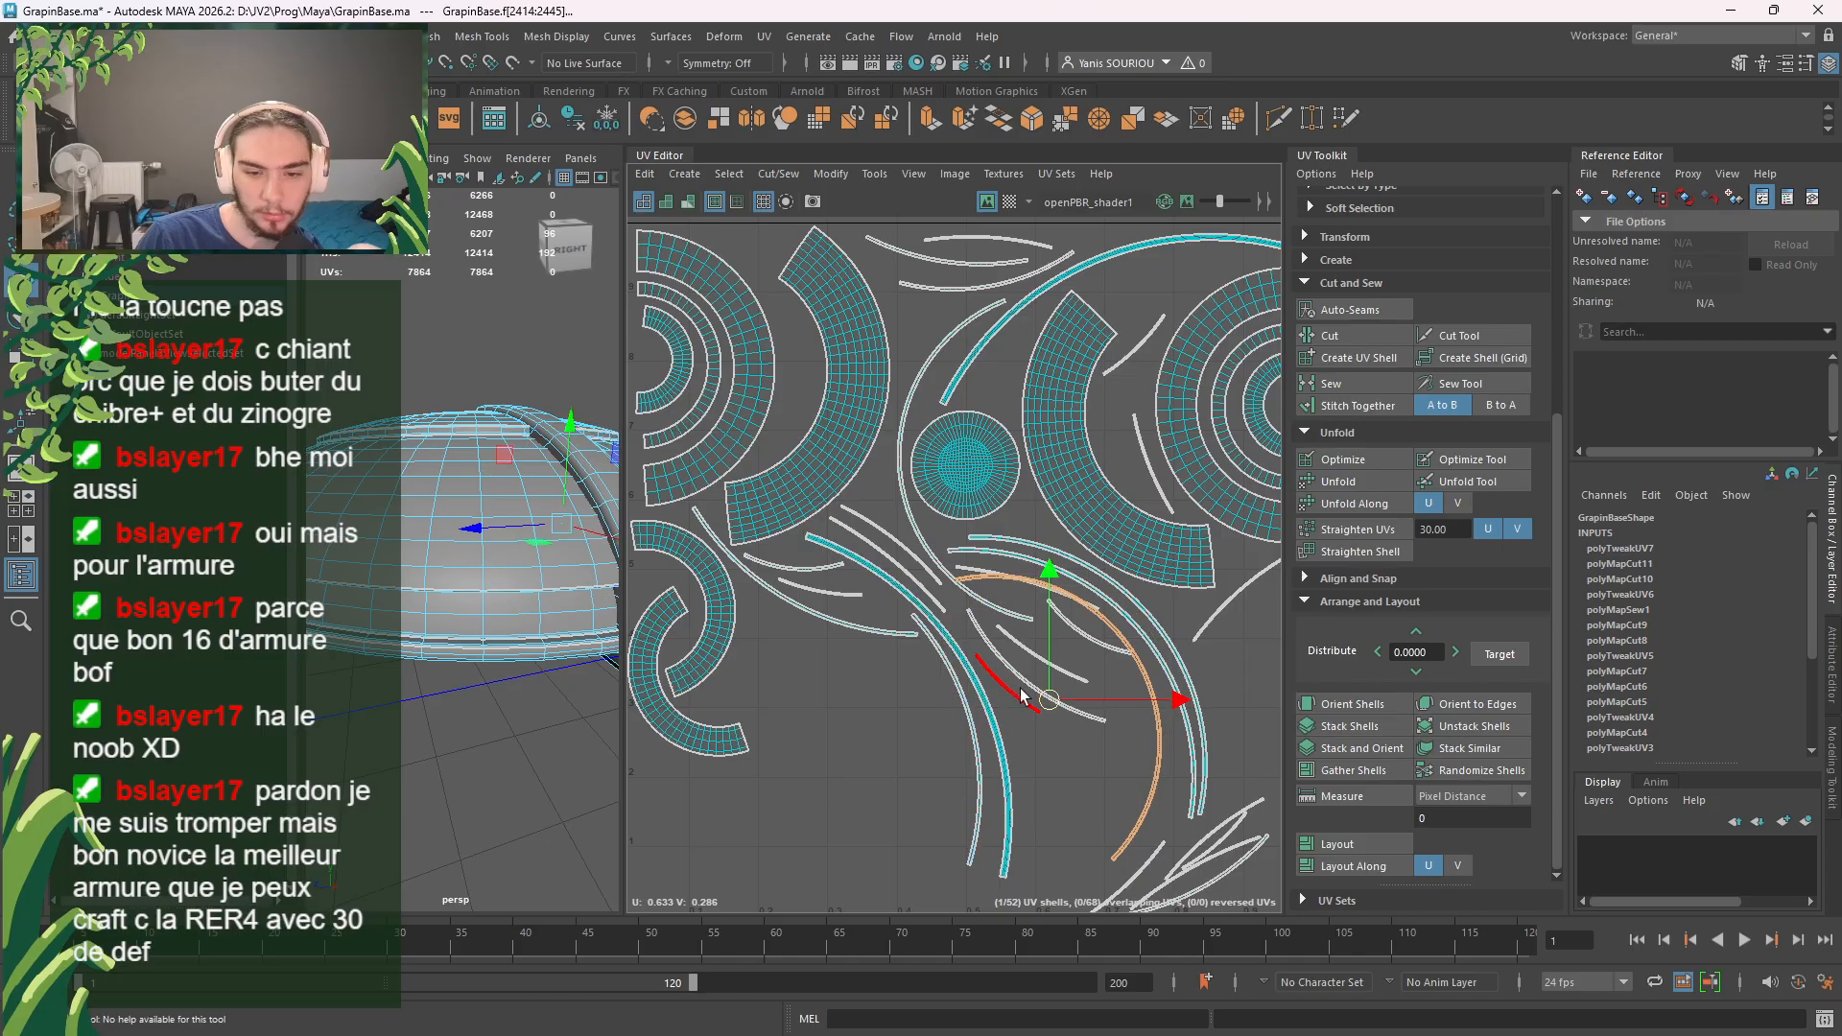
drag(1050, 703, 855, 753)
alt+middle_drag(1077, 781, 1038, 664)
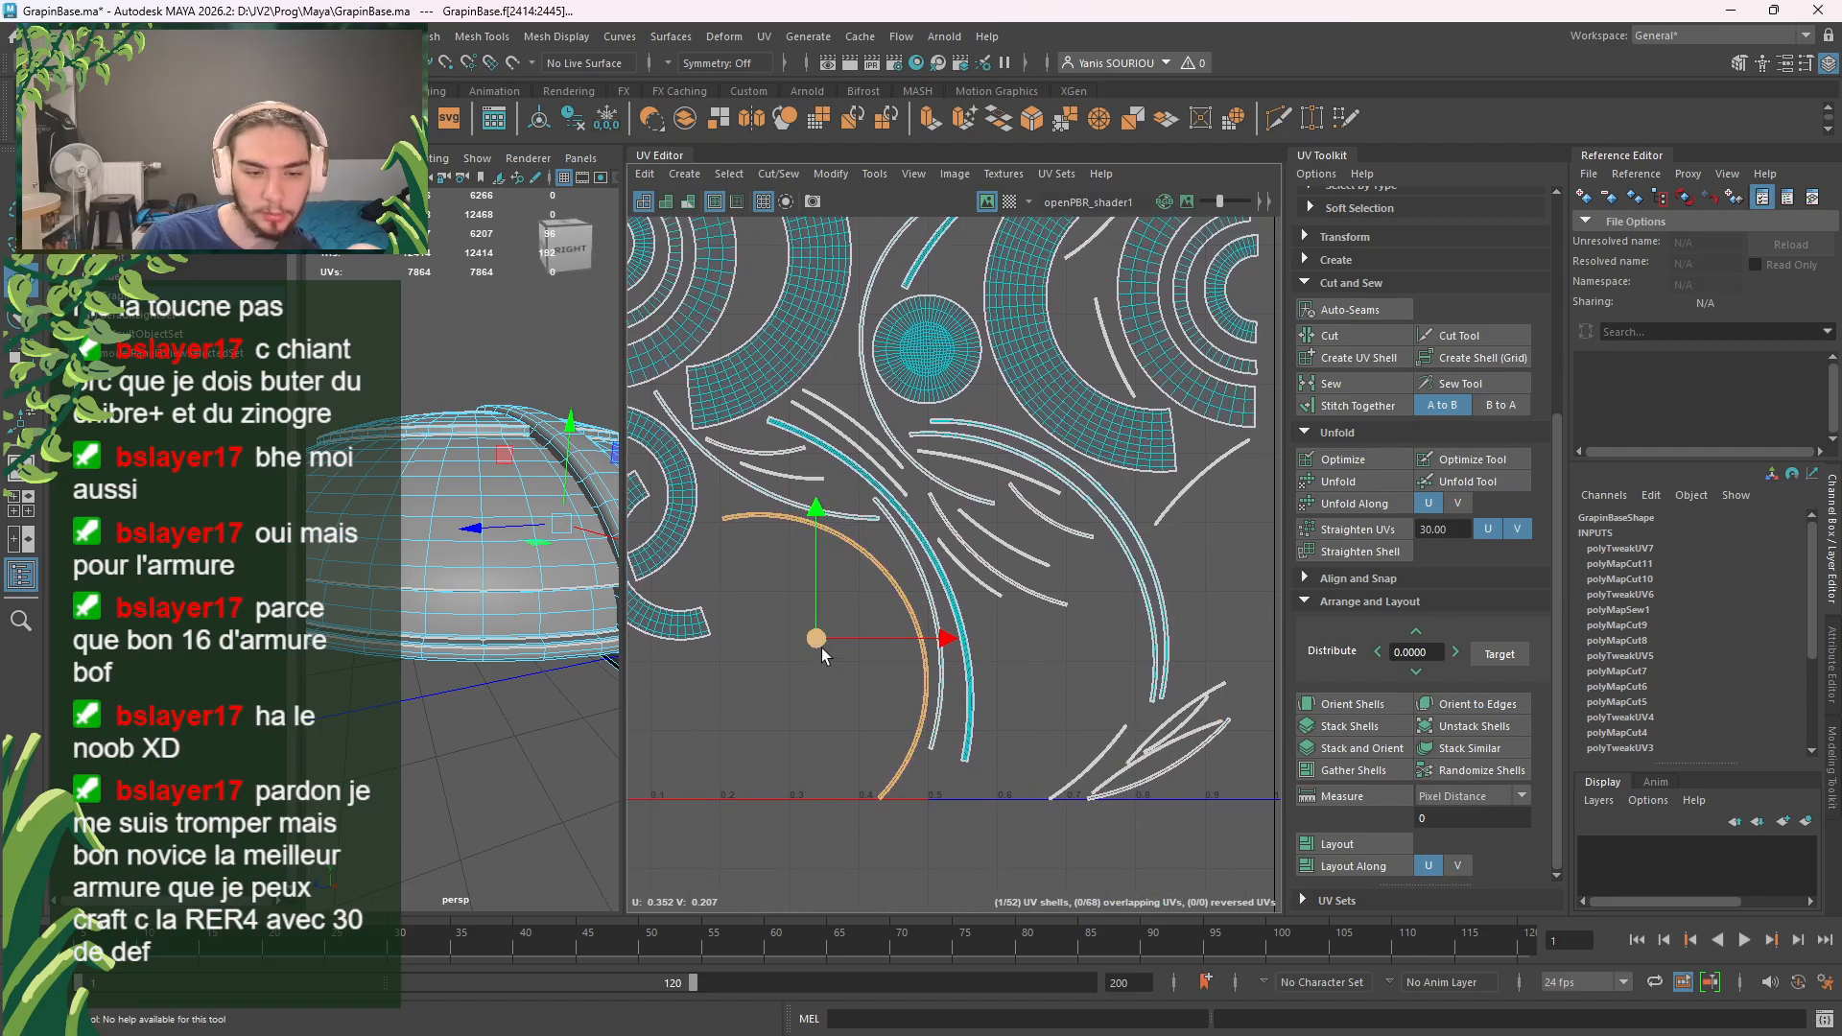
drag(822, 656, 818, 651)
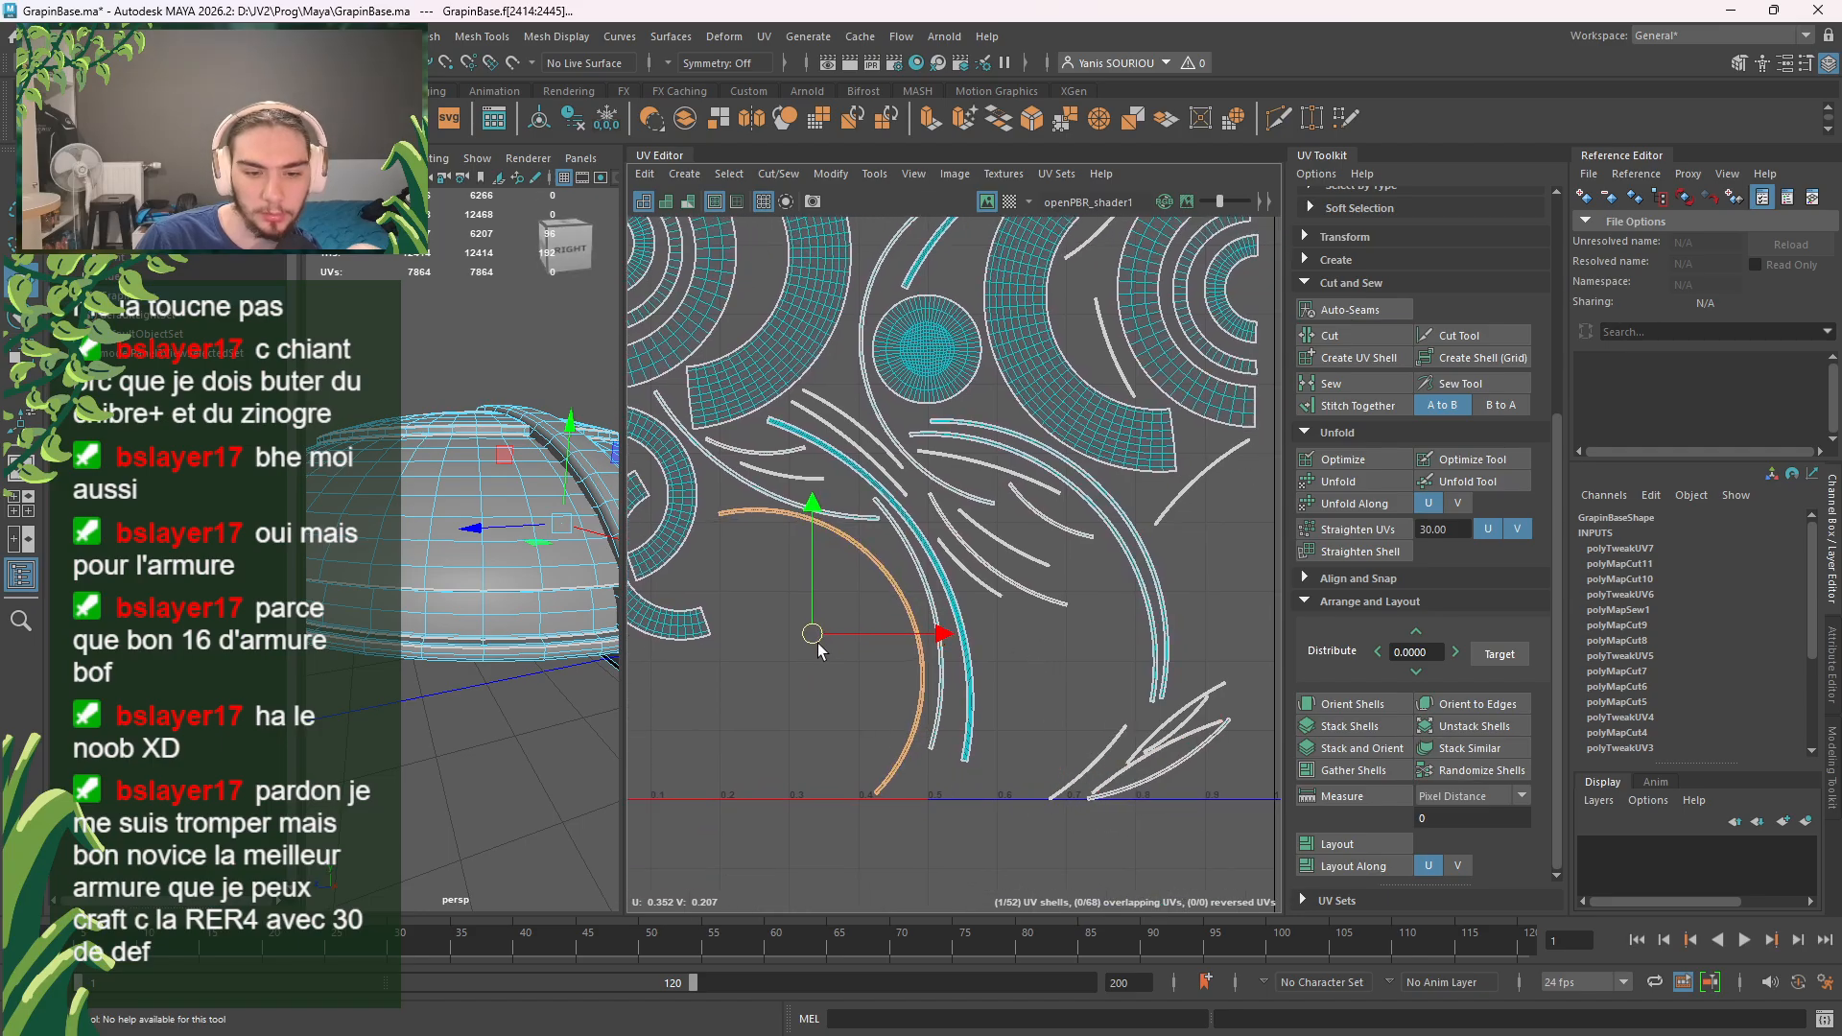
Step: Move a short strip from the bottom cluster to the gap above the facing half-rings and rotate it closer to horizontal
click(1075, 767)
drag(1076, 767, 1084, 266)
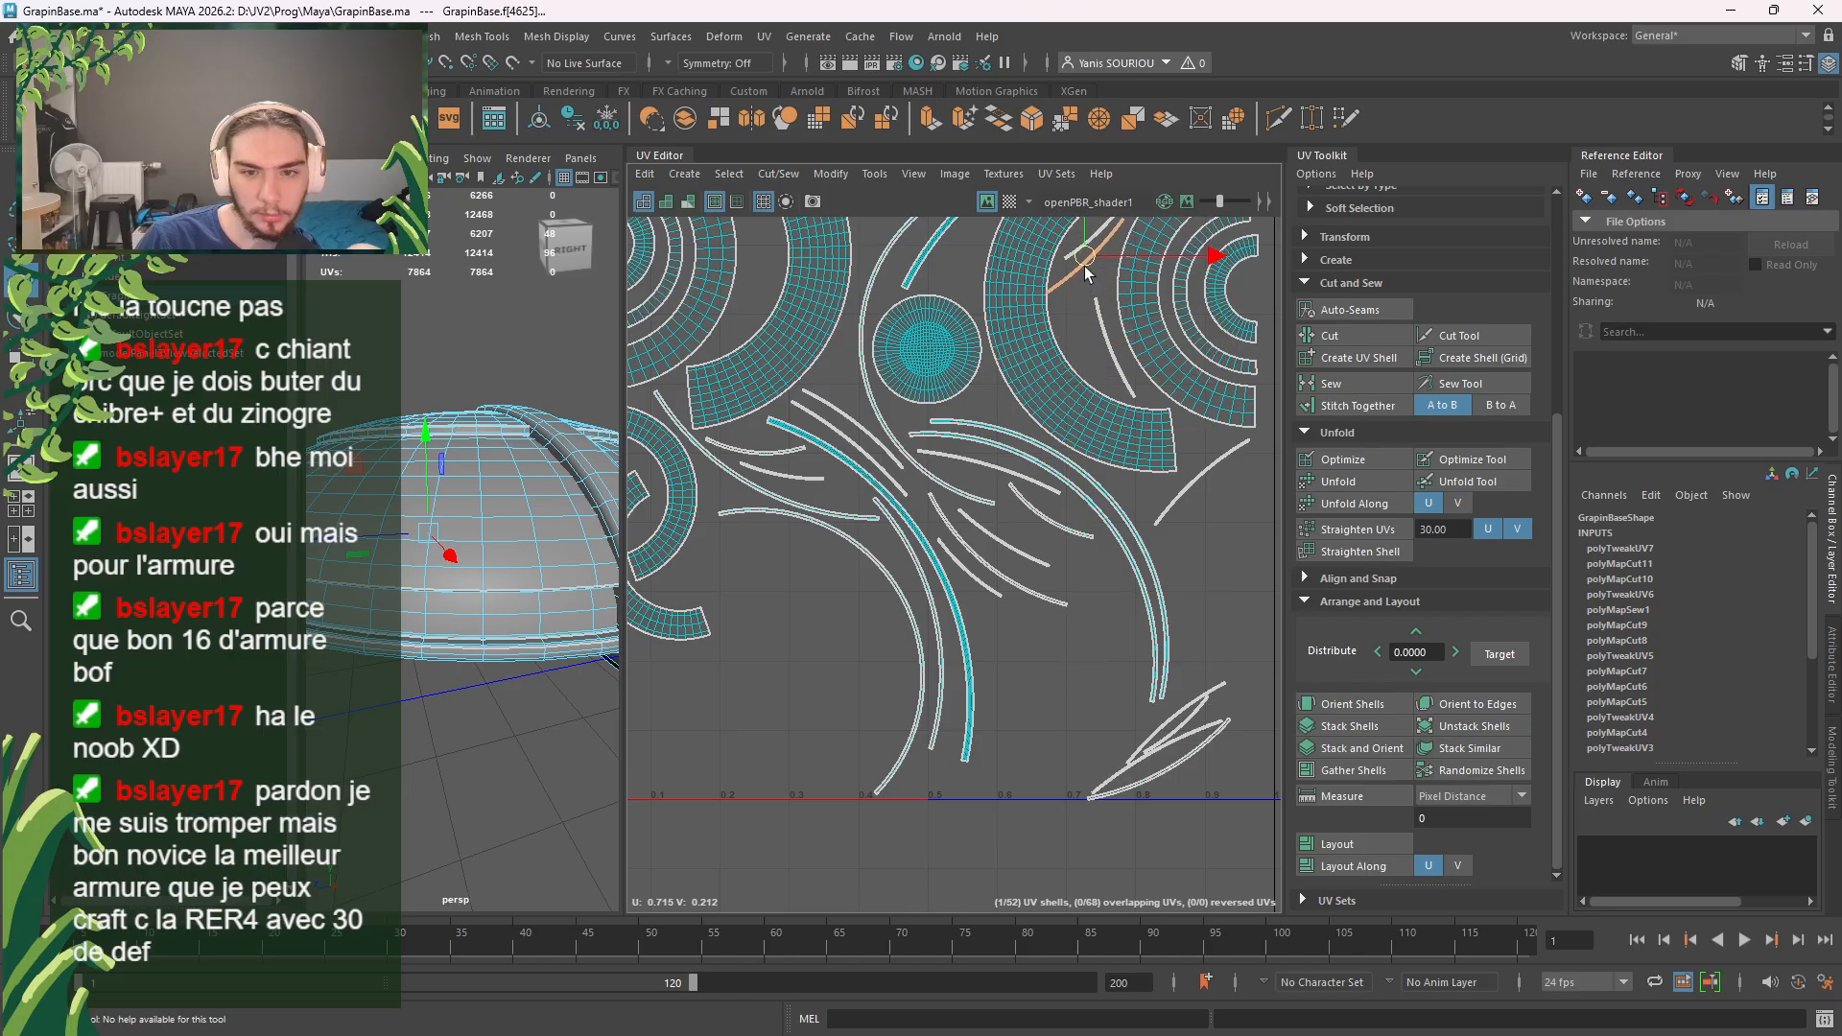
alt+middle_drag(1086, 267, 1003, 543)
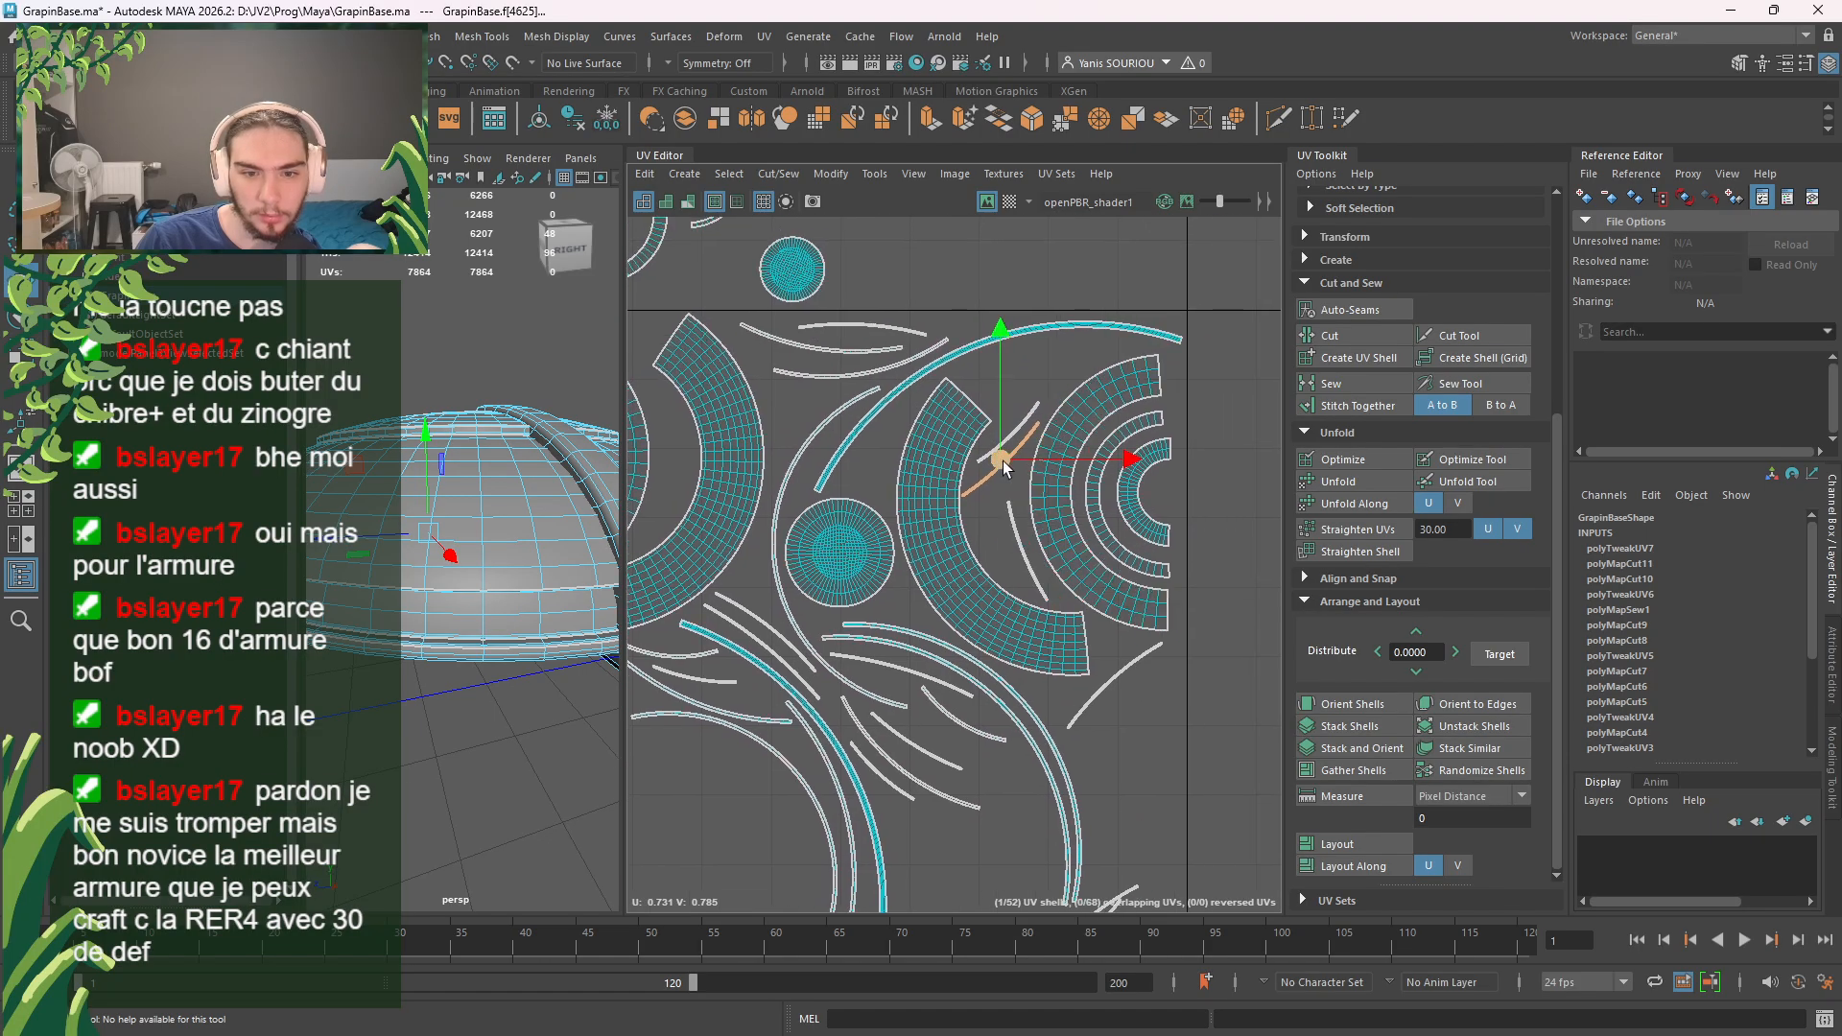
key(e)
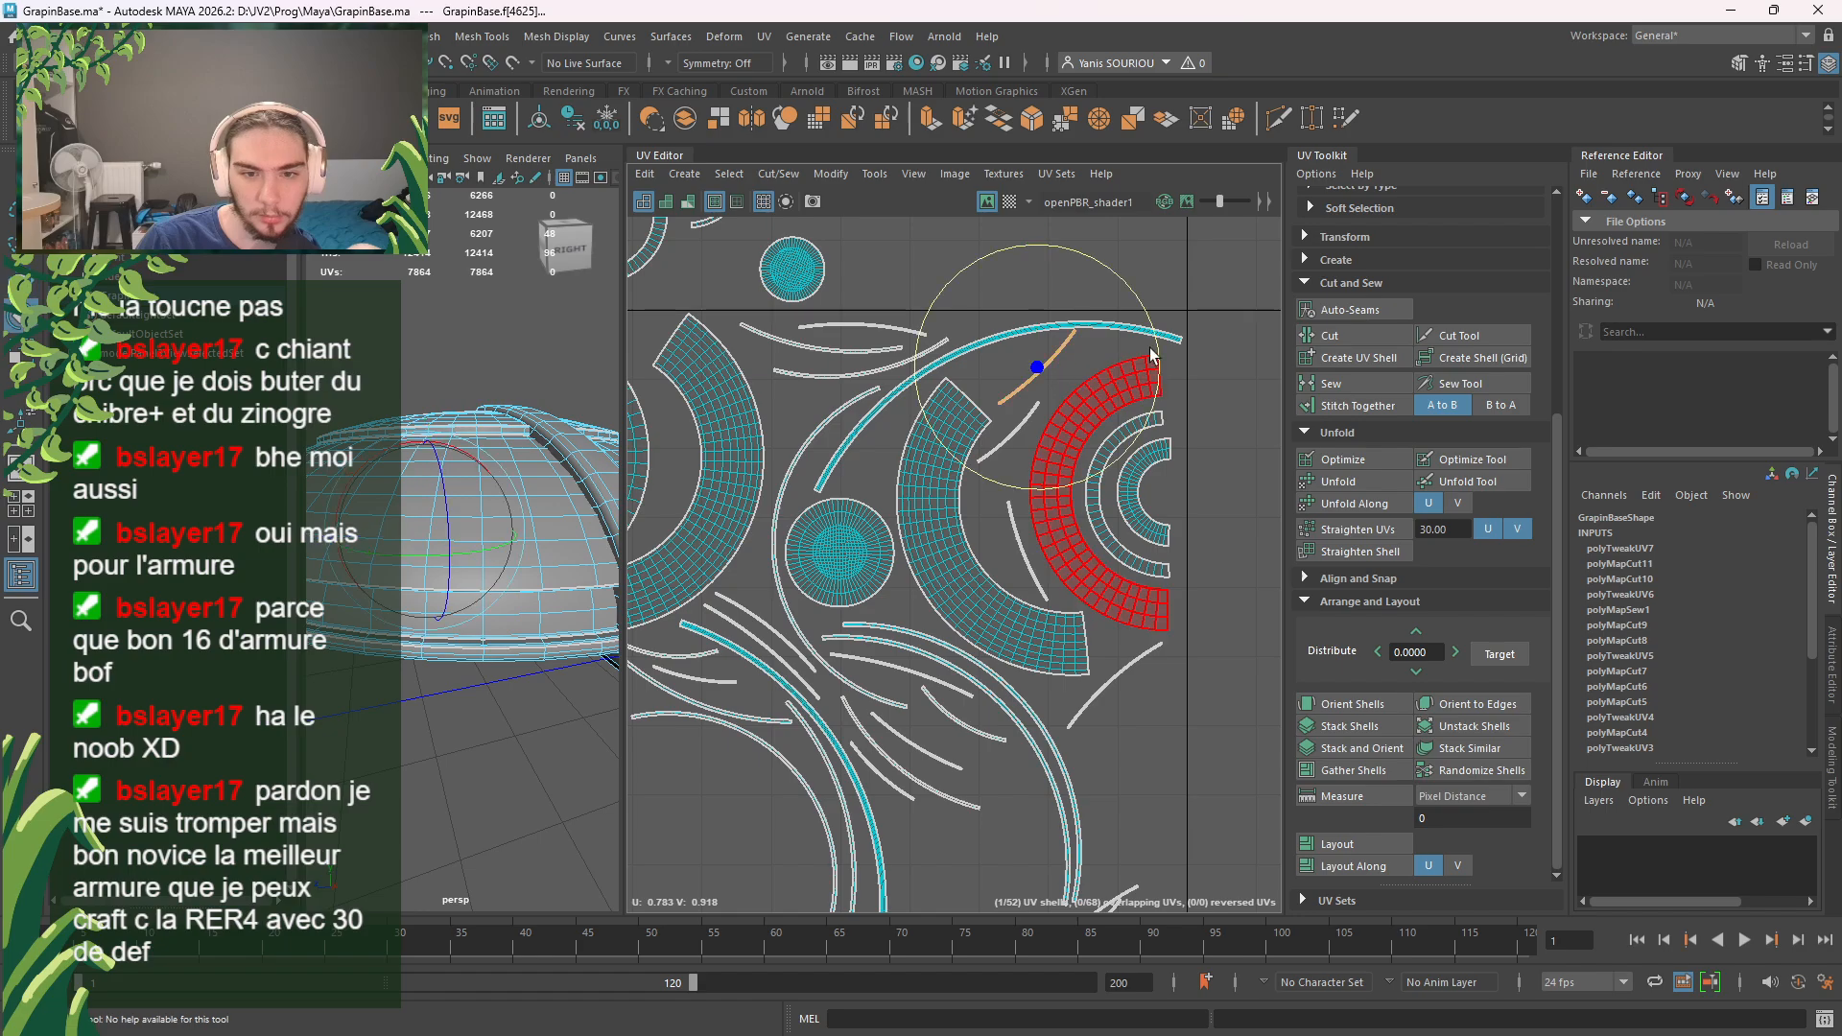
drag(1182, 383, 1172, 390)
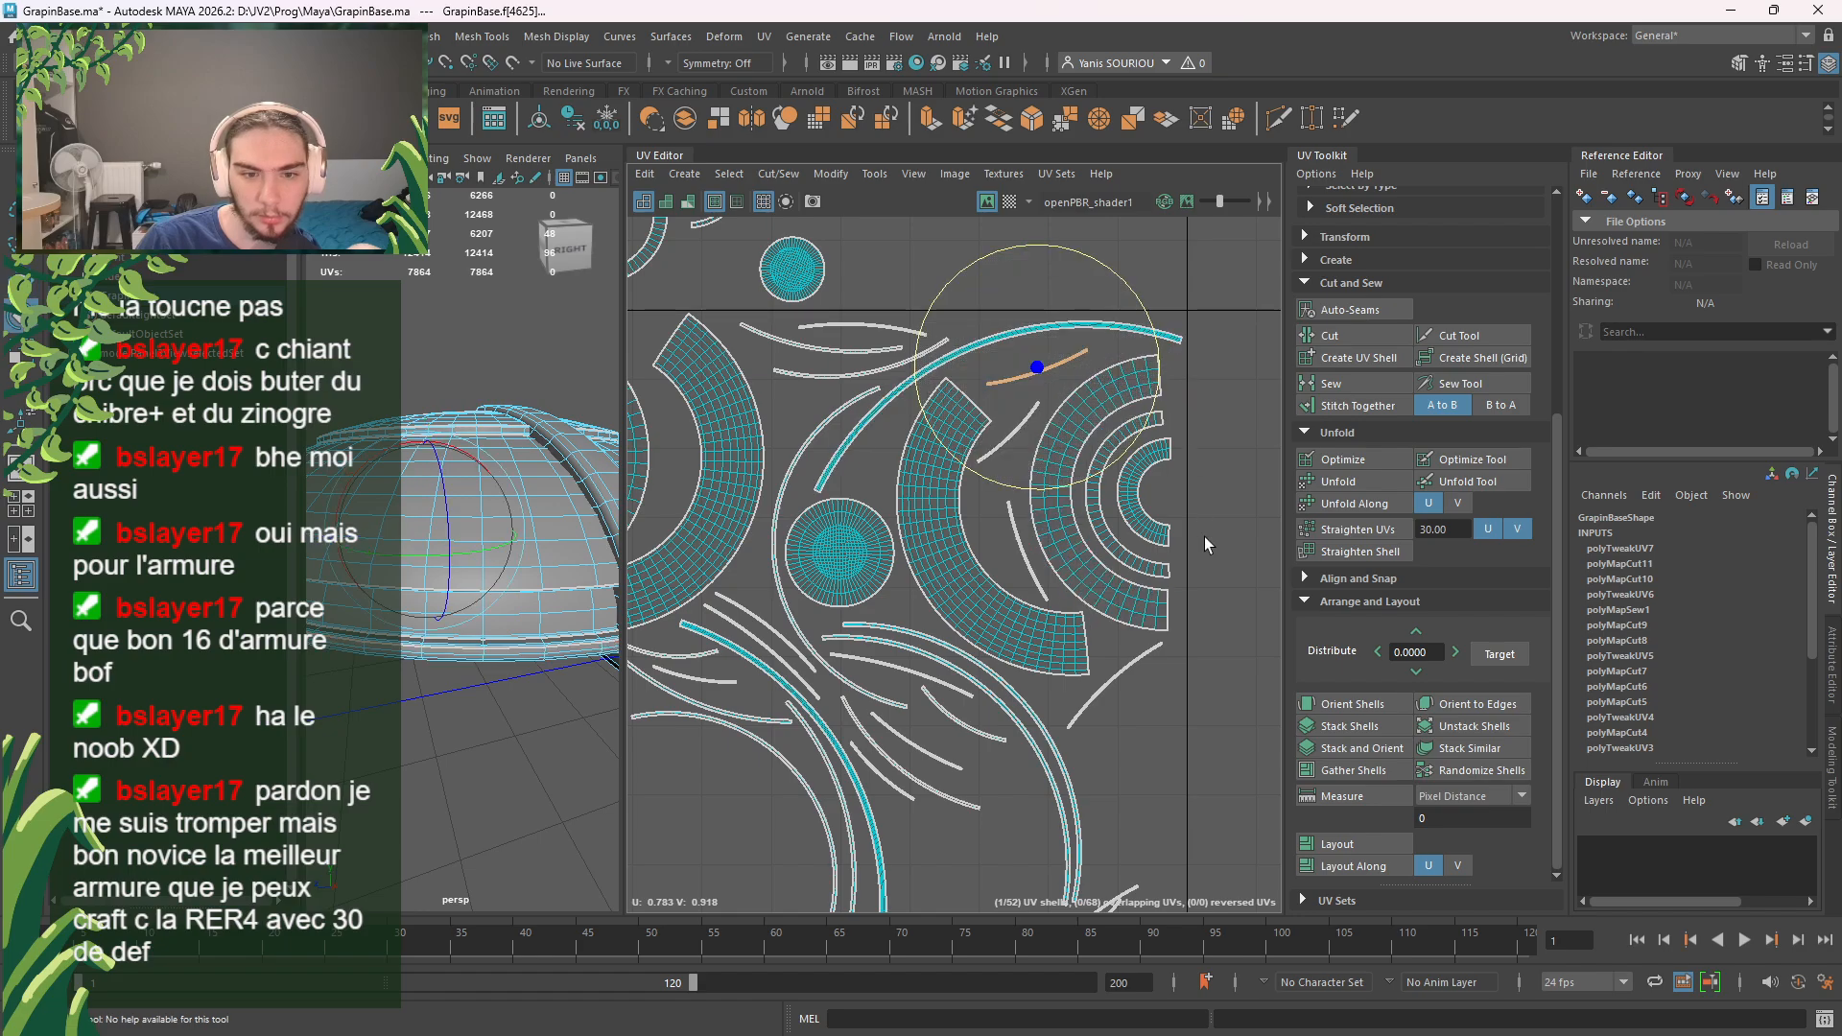
Step: Move another strip from the bottom cluster beside the one above the half-rings and rotate it to a similar slant
alt+middle_drag(1187, 626, 1302, 525)
click(1234, 812)
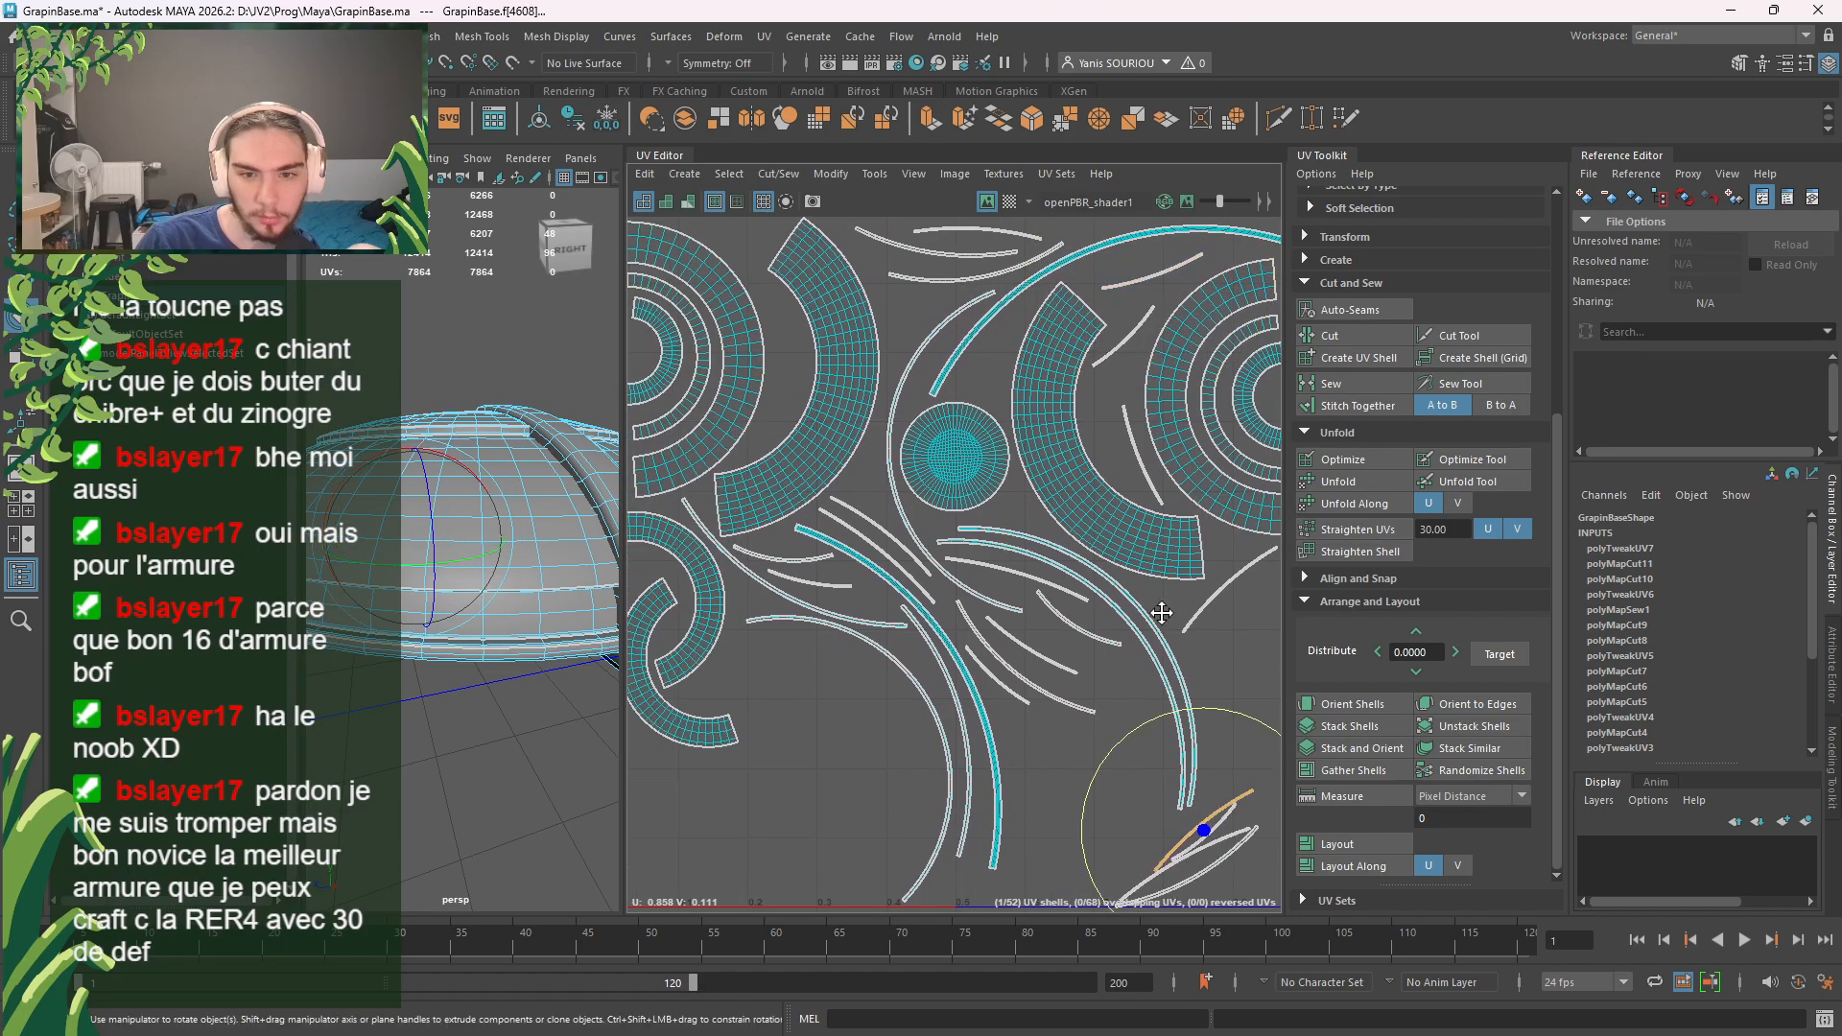
alt+middle_drag(1162, 612, 1087, 607)
drag(1139, 837, 1105, 296)
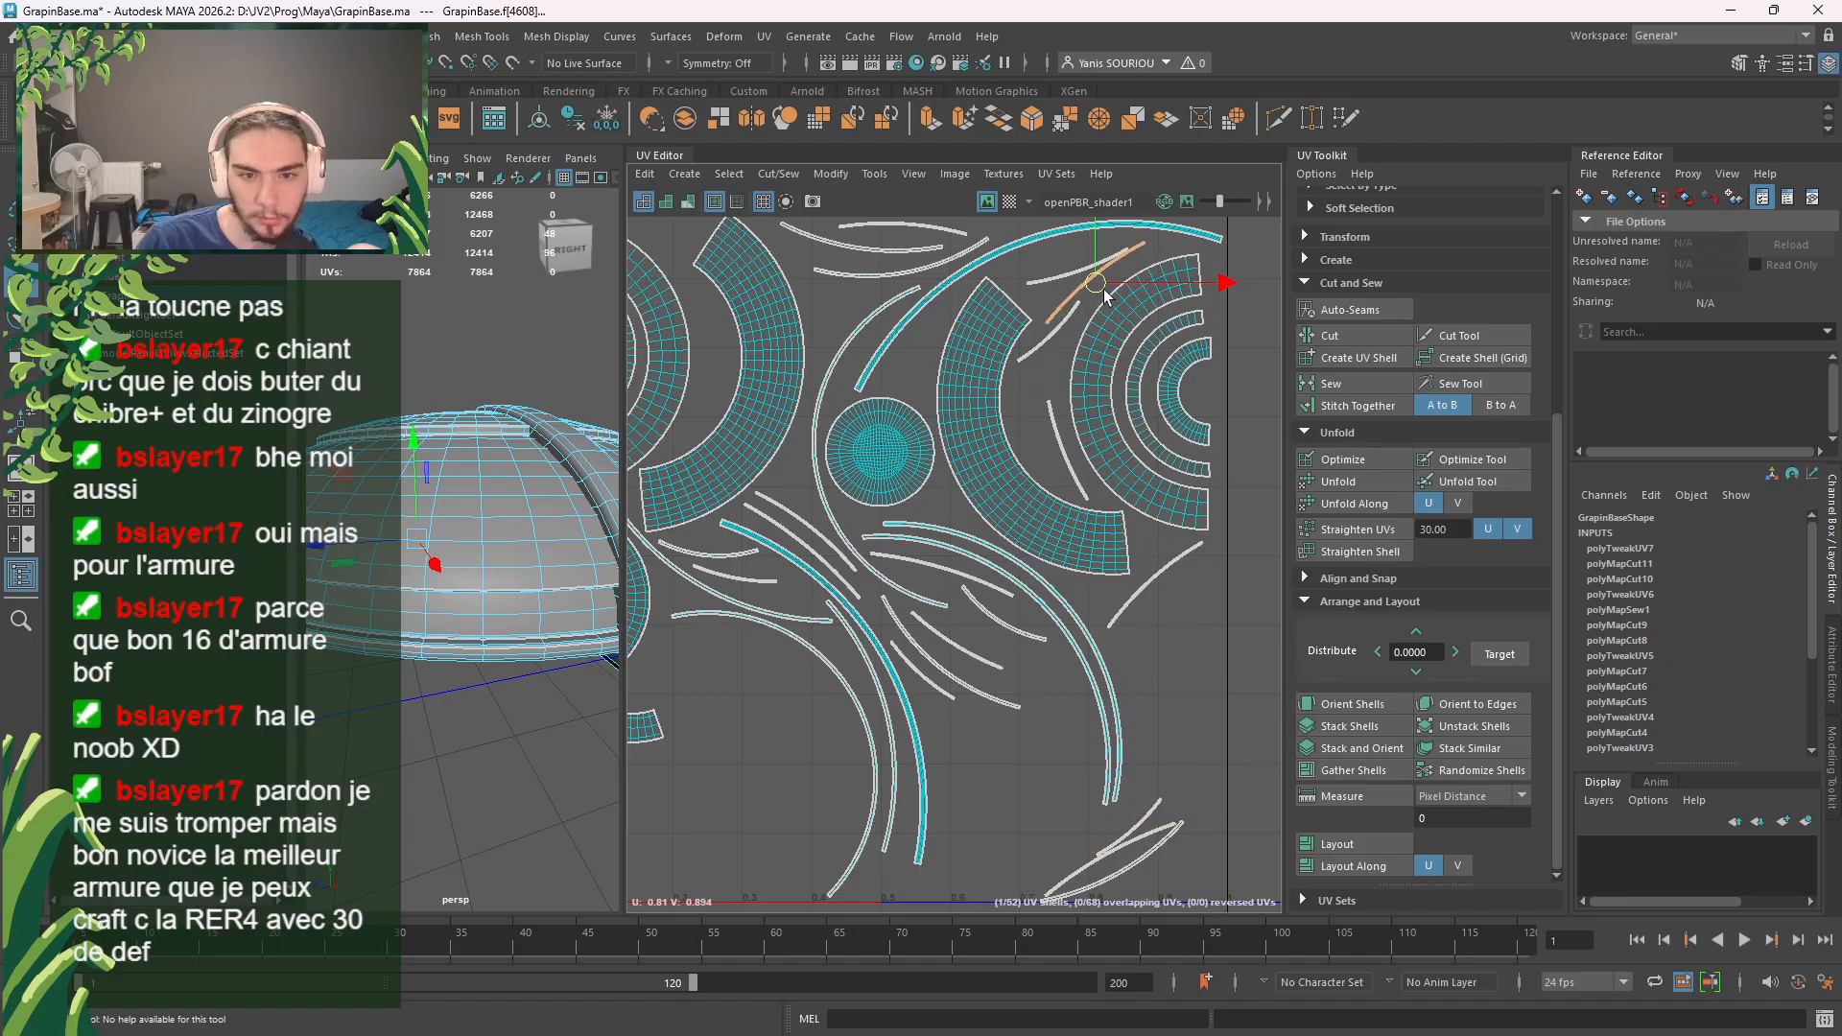
key(e)
drag(1220, 280, 1218, 305)
key(w)
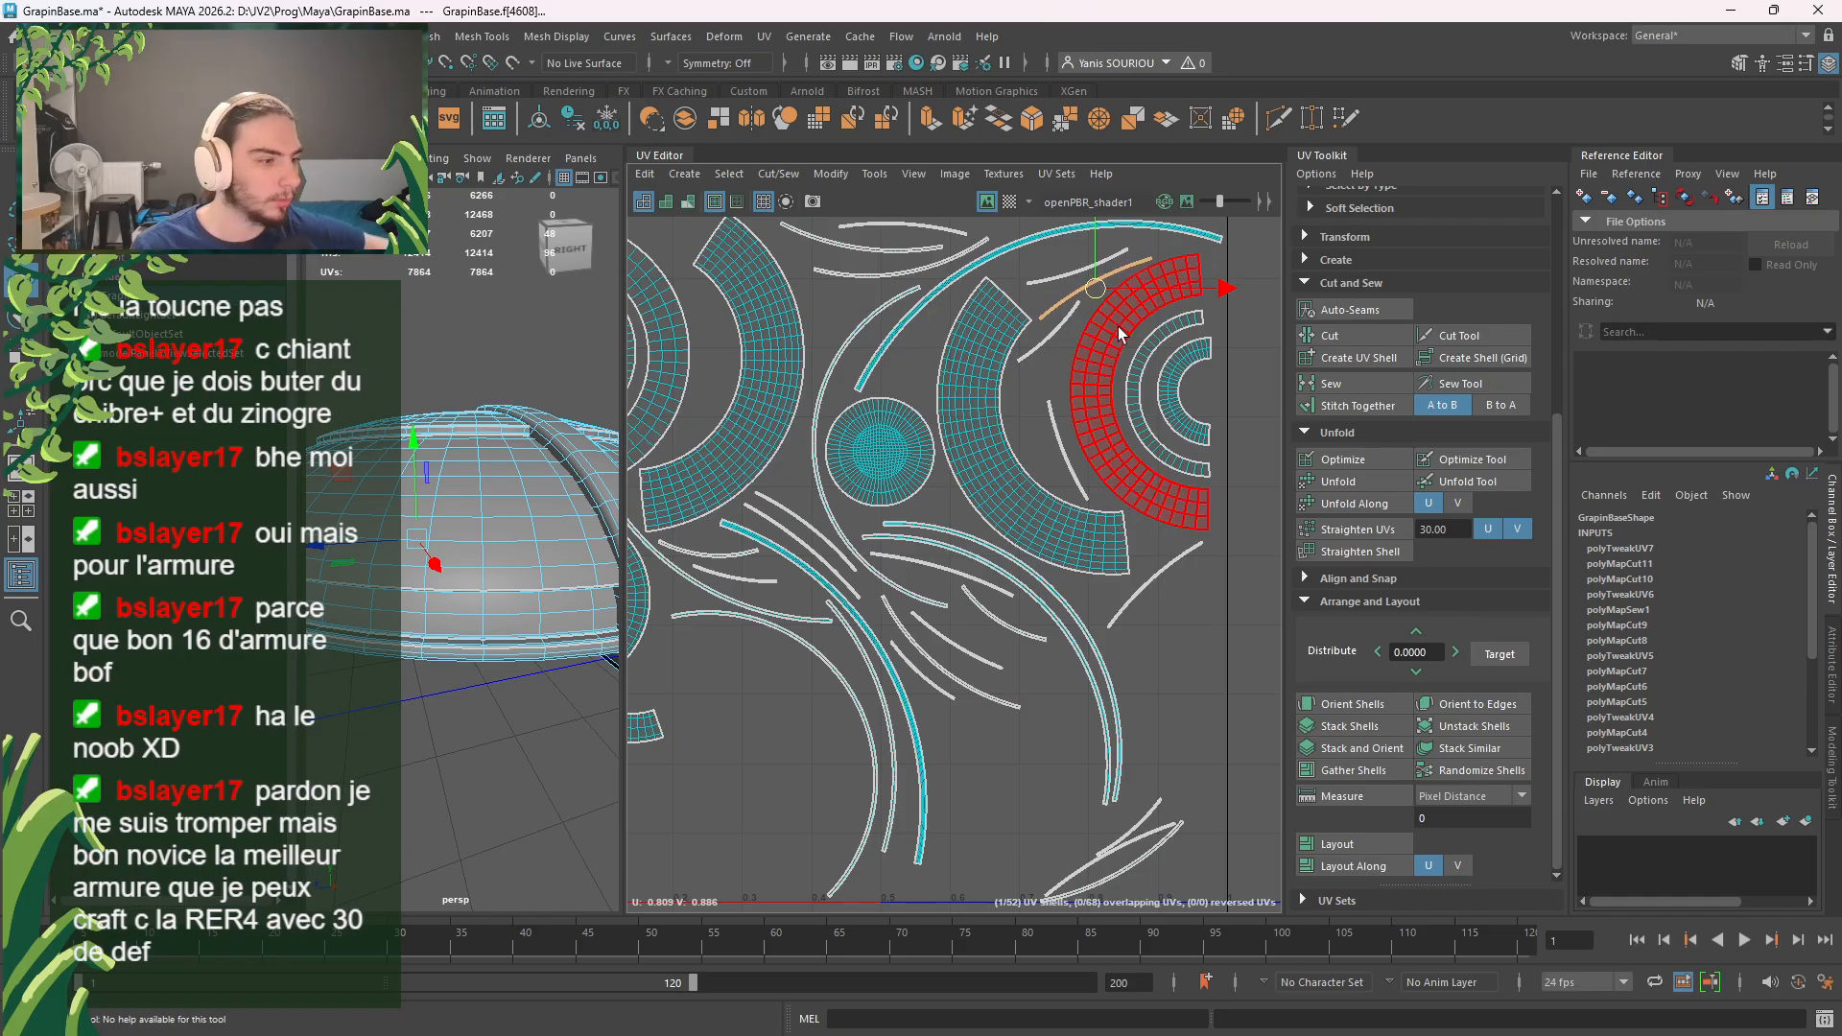
Step: Move the shortest strip of the bottom cluster into the gap between the large disc and the upper thick arc
click(1147, 825)
drag(1133, 826, 912, 347)
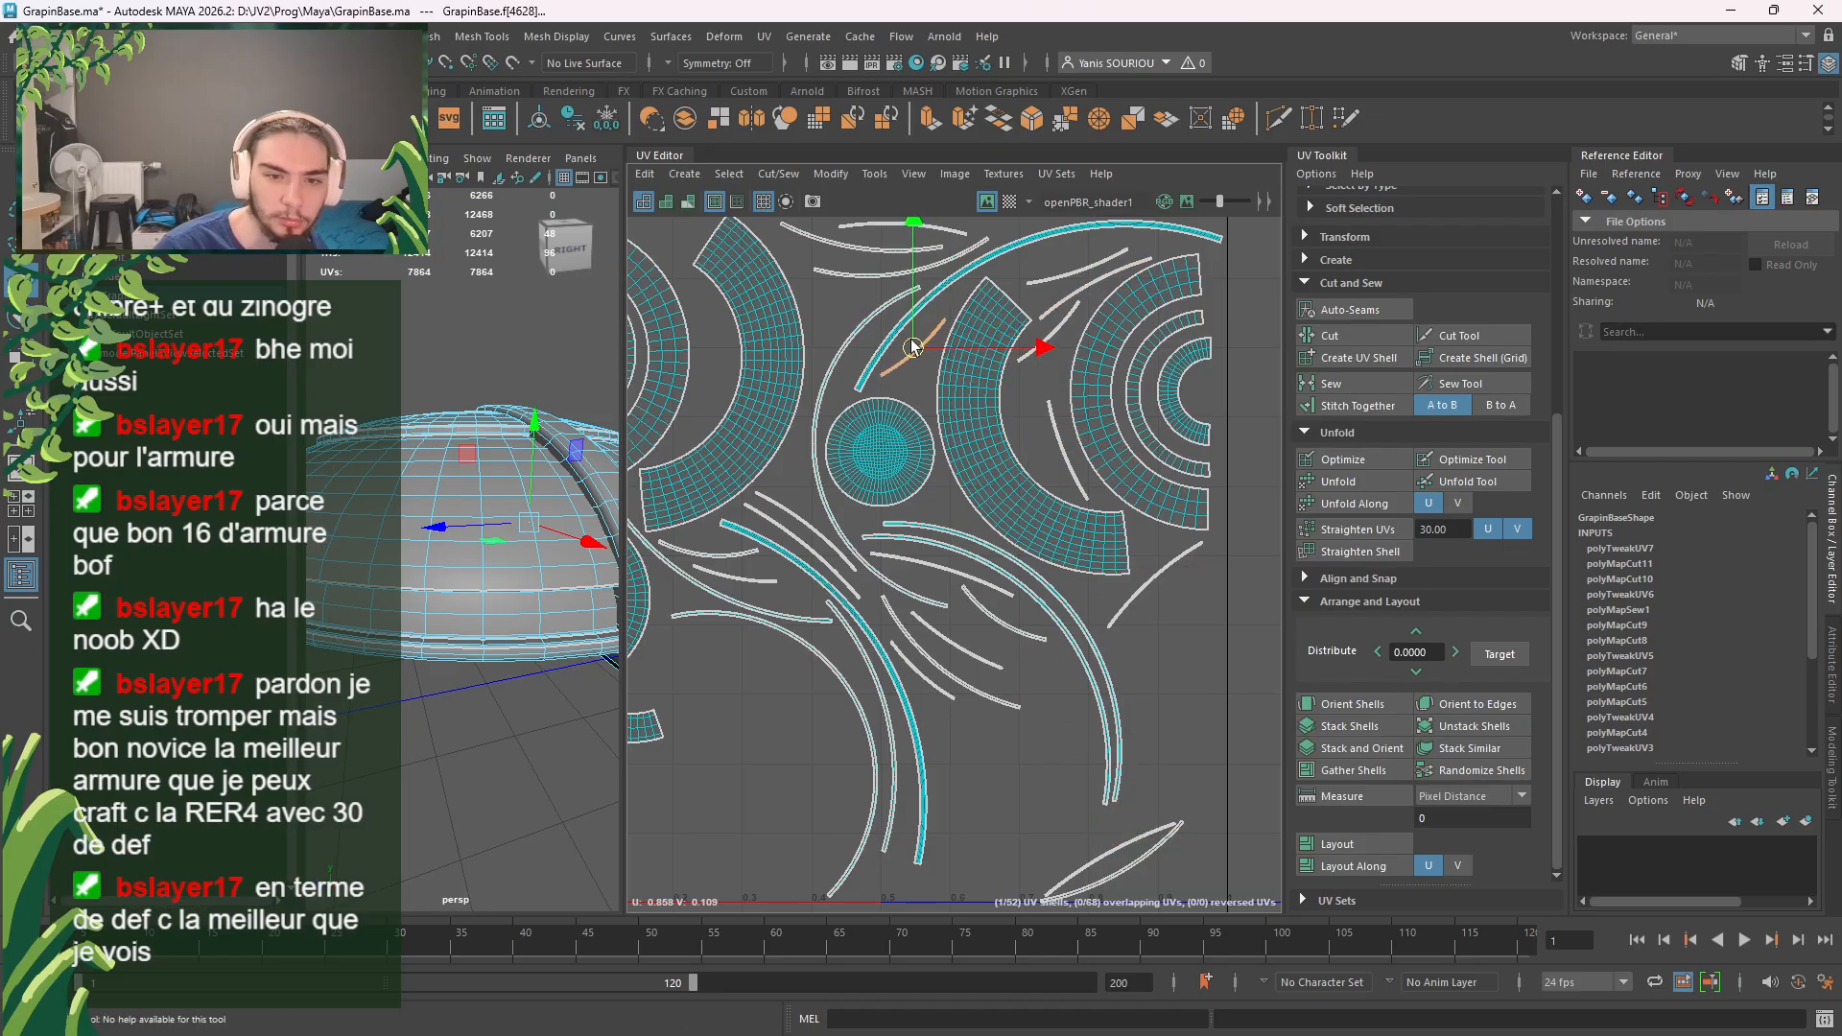
click(1130, 837)
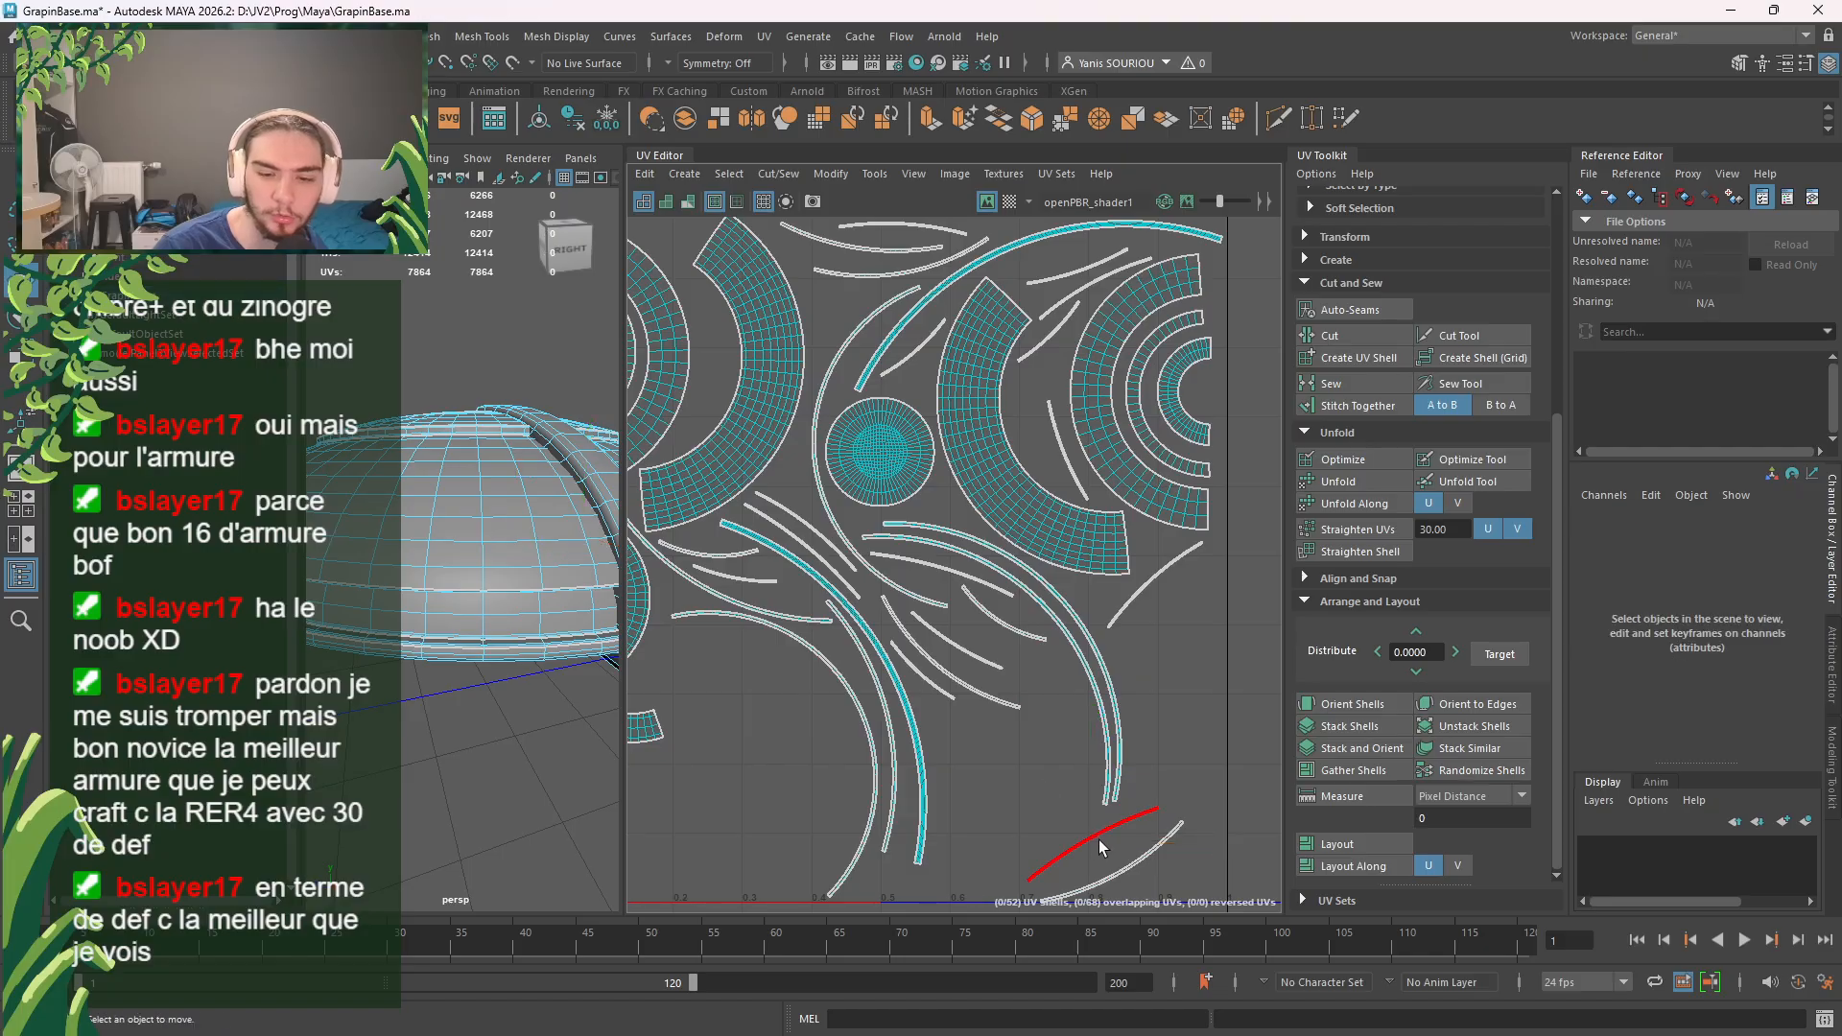
Step: Move the upper remaining bottom strip inside the curve of the left thick half-ring and rotate it nearly vertical
drag(1103, 838, 729, 367)
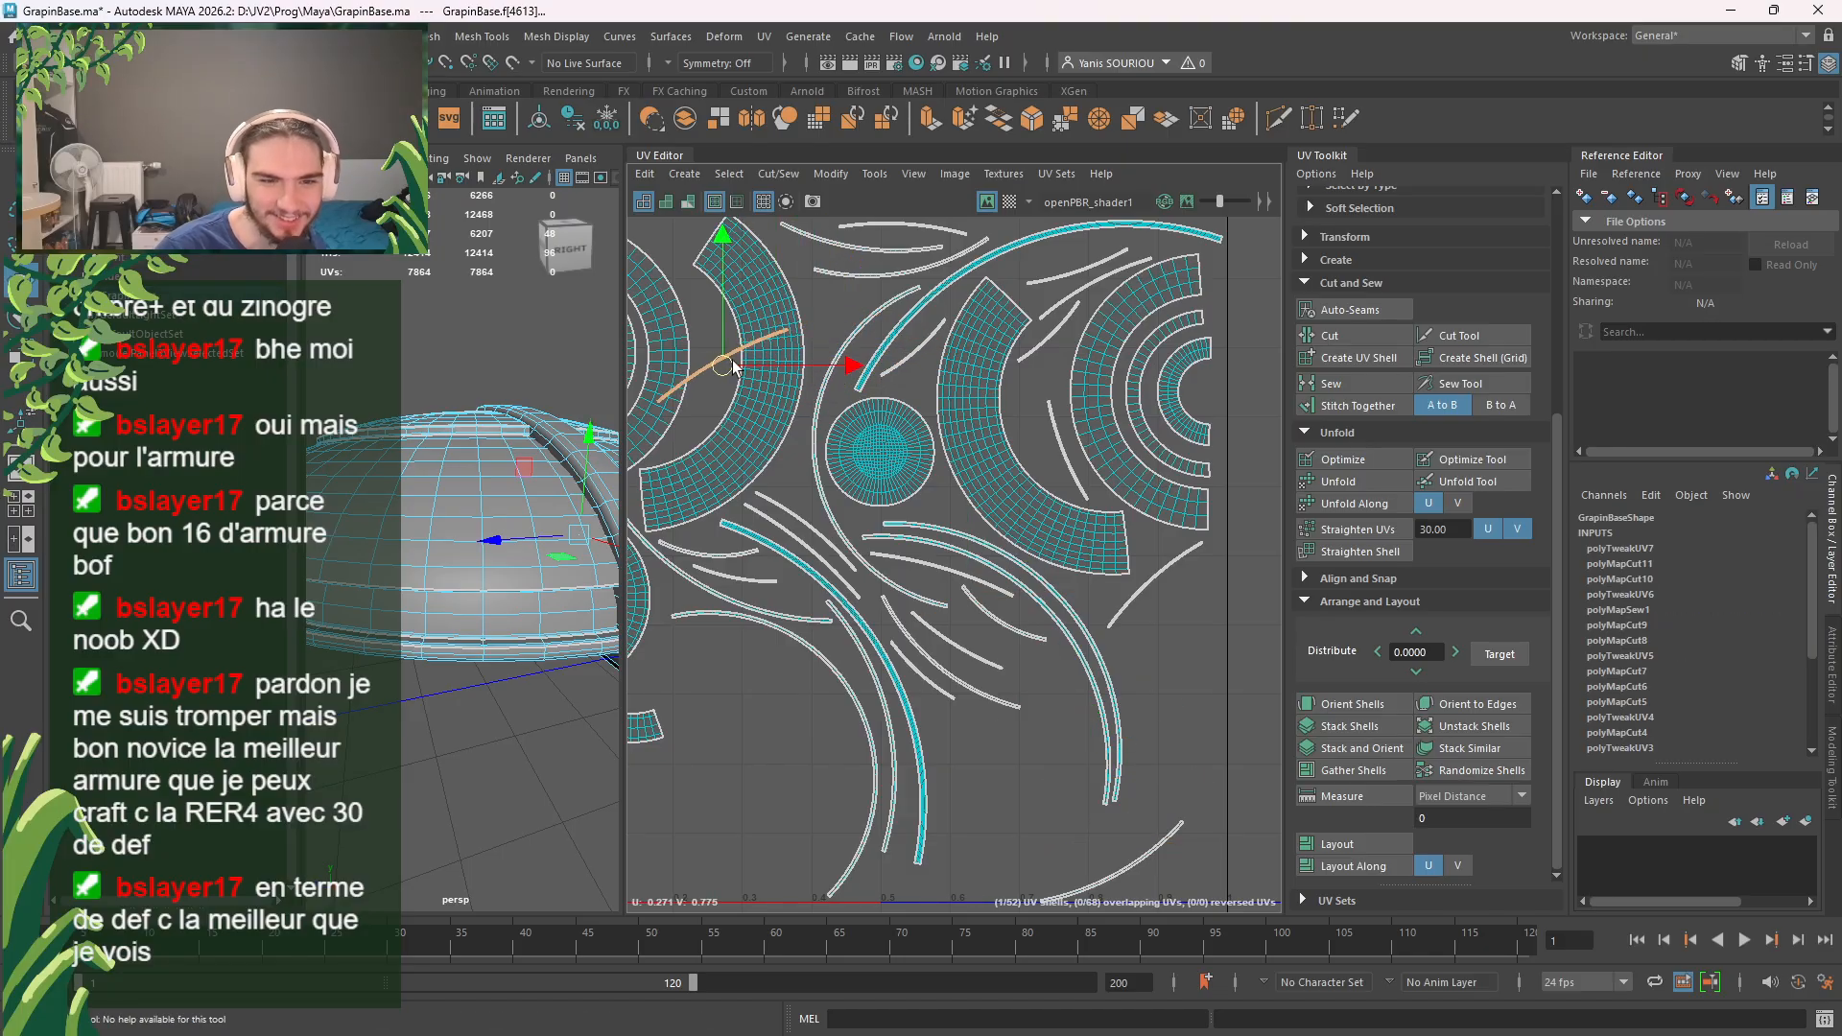
key(e)
drag(831, 300, 729, 482)
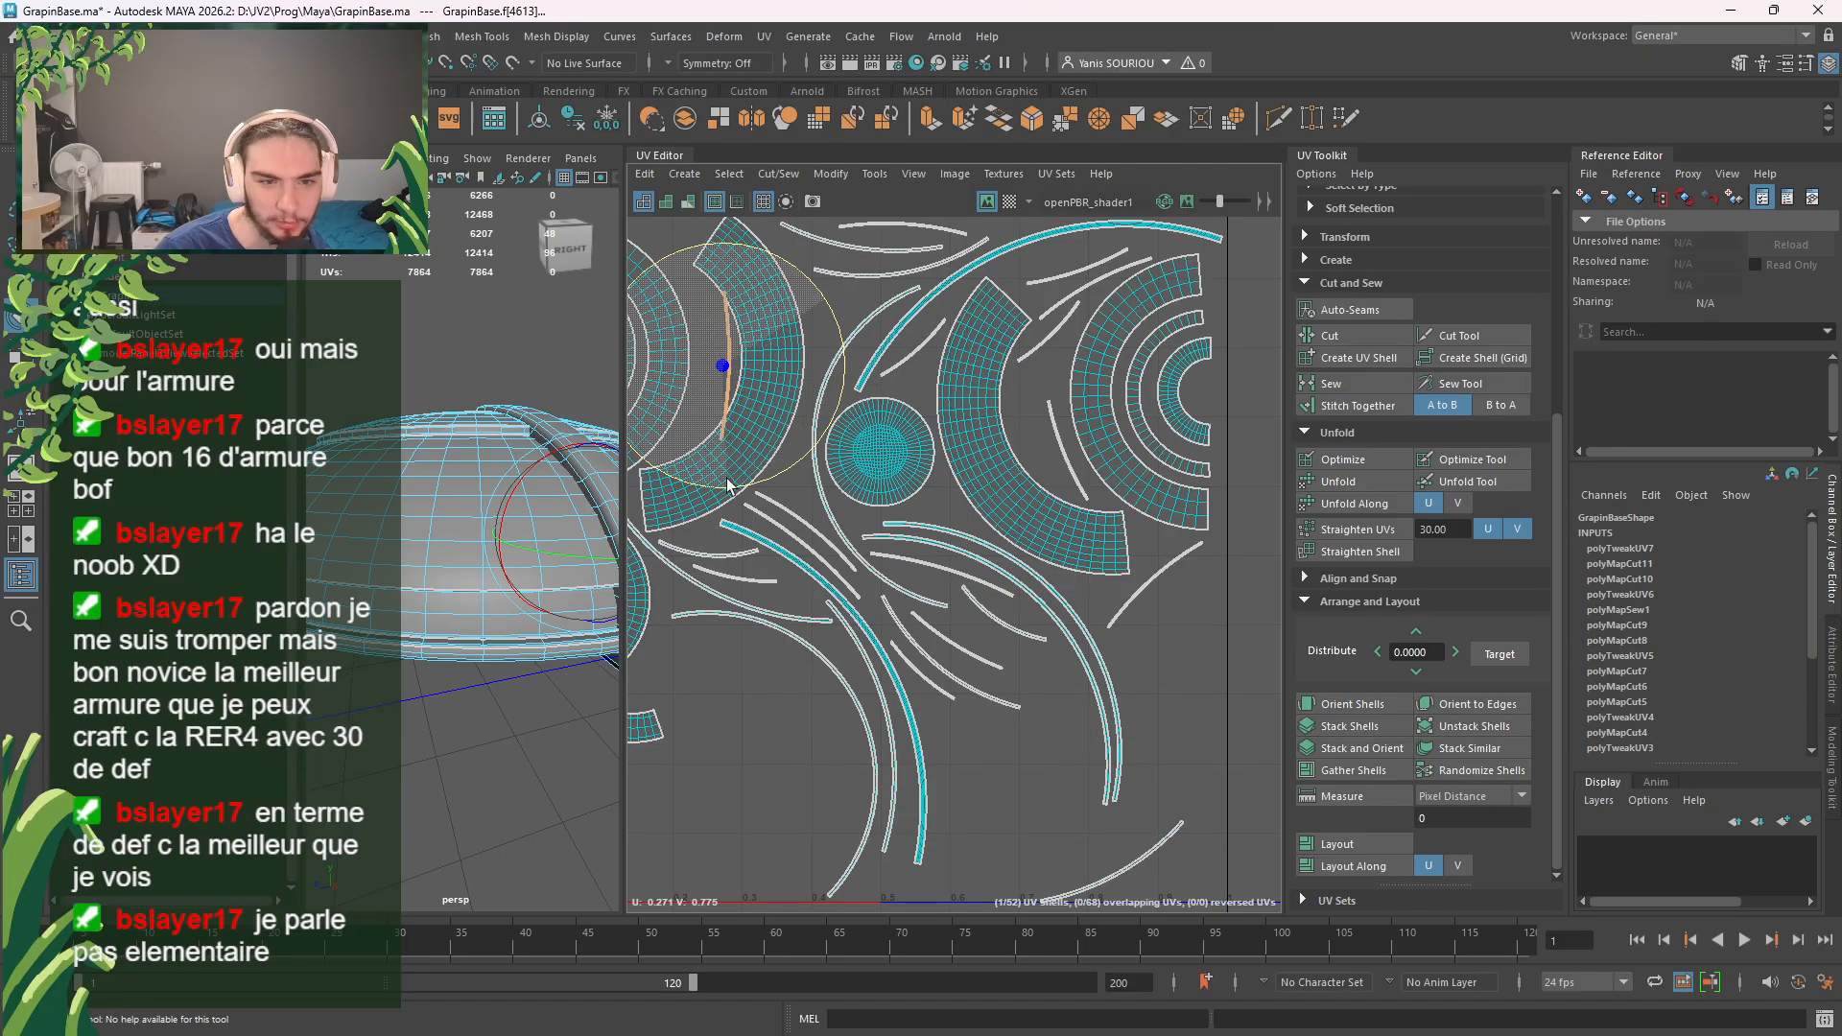
key(w)
drag(726, 379, 703, 375)
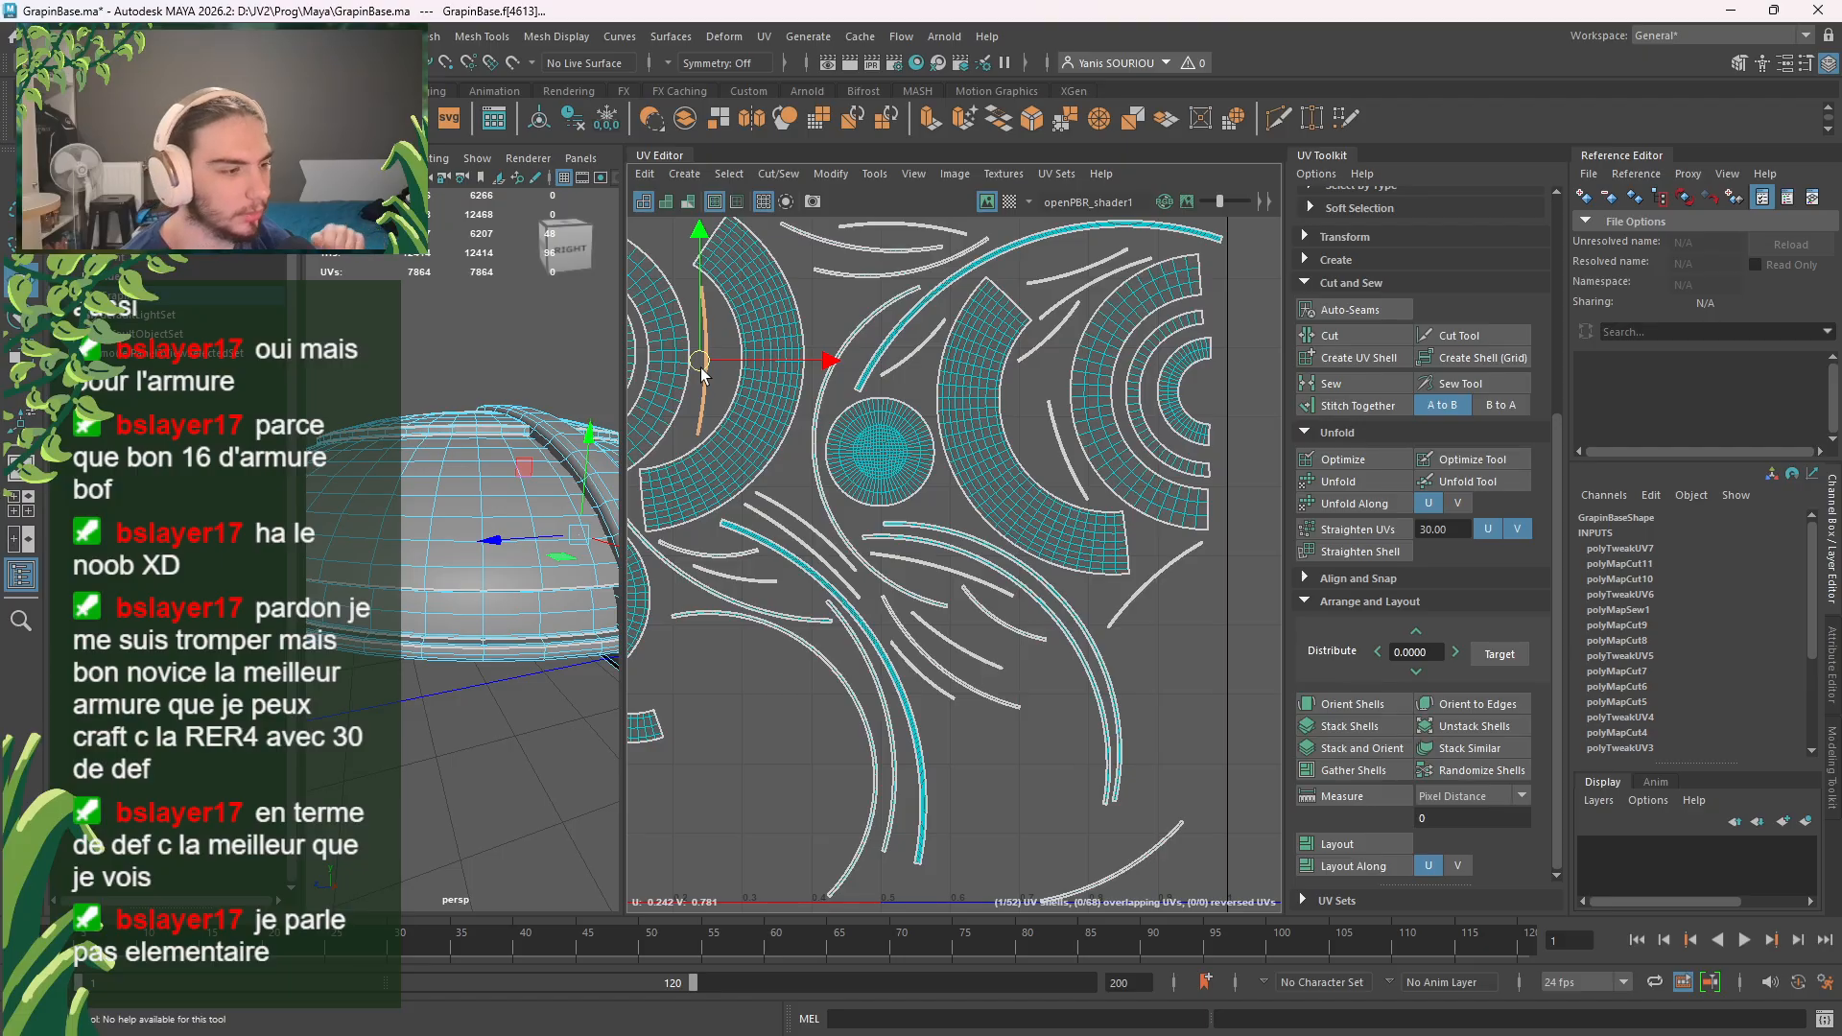
Step: Move the lone short strip from the tile's lower-right corner under the nested arcs and rotate it parallel to the neighbouring strips
scroll(757, 399, down, 2)
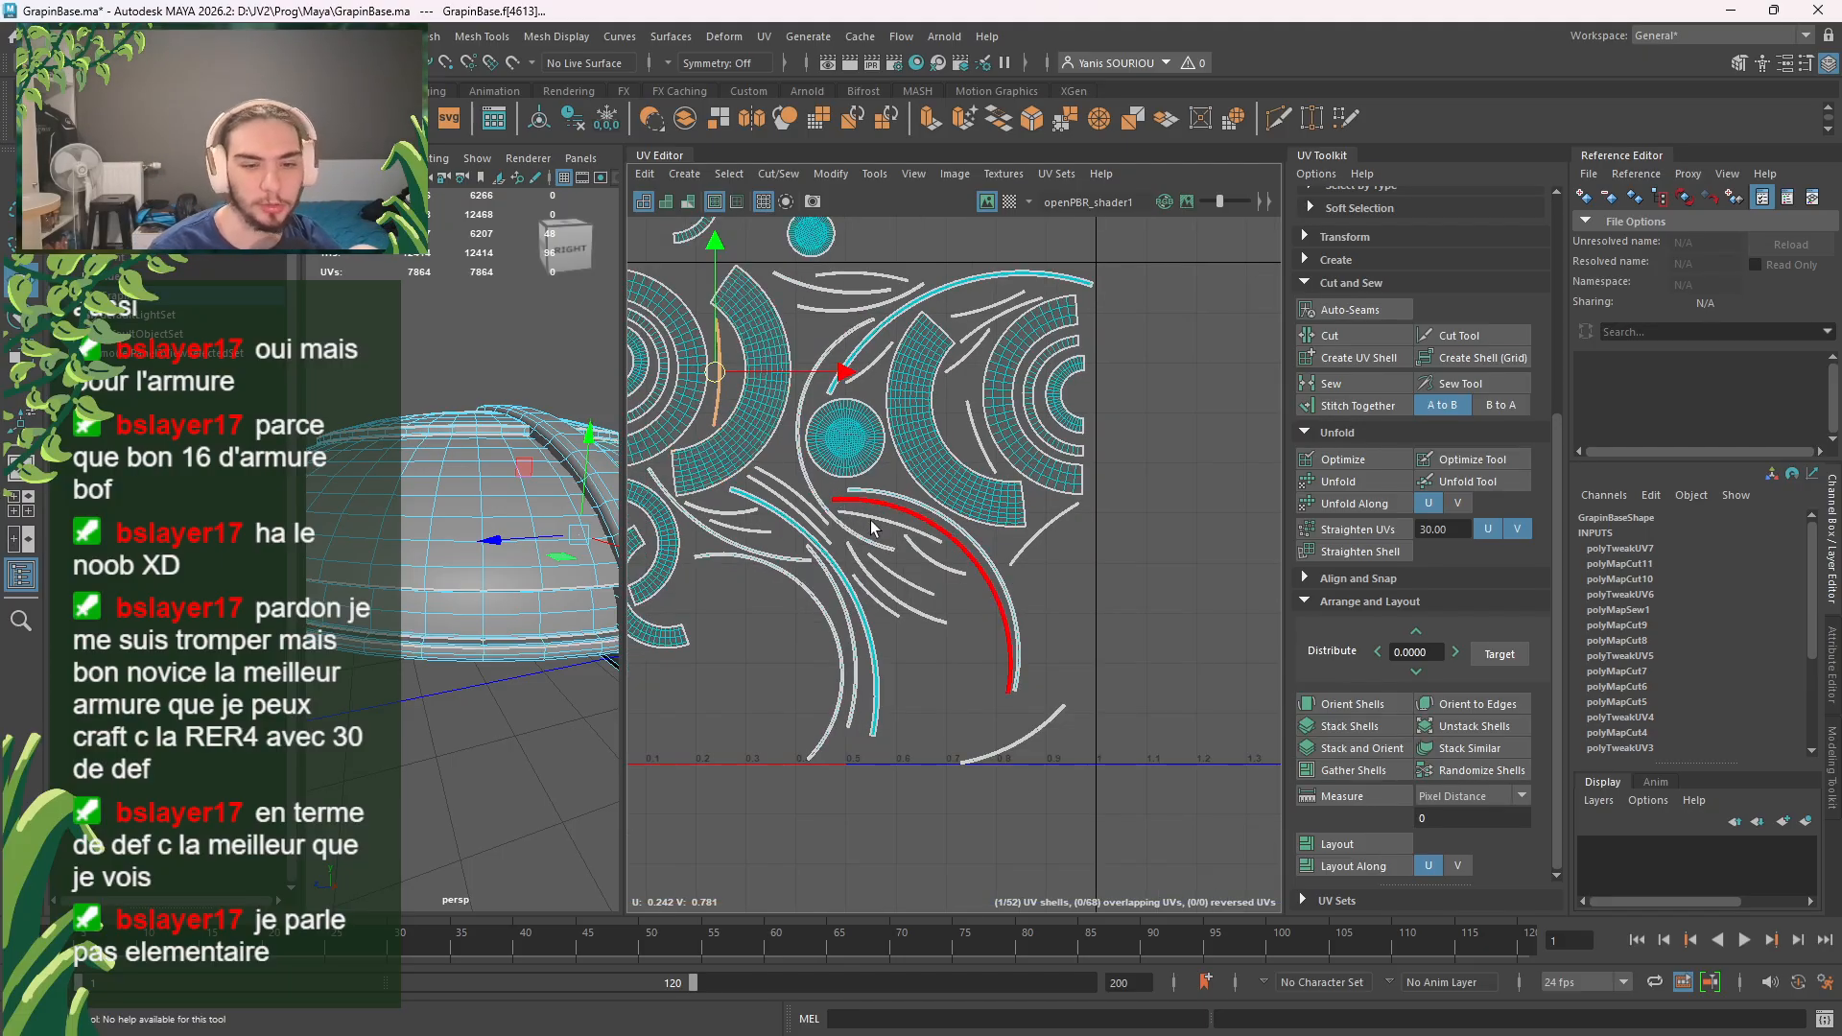
alt+middle_drag(984, 684, 1090, 769)
click(1144, 802)
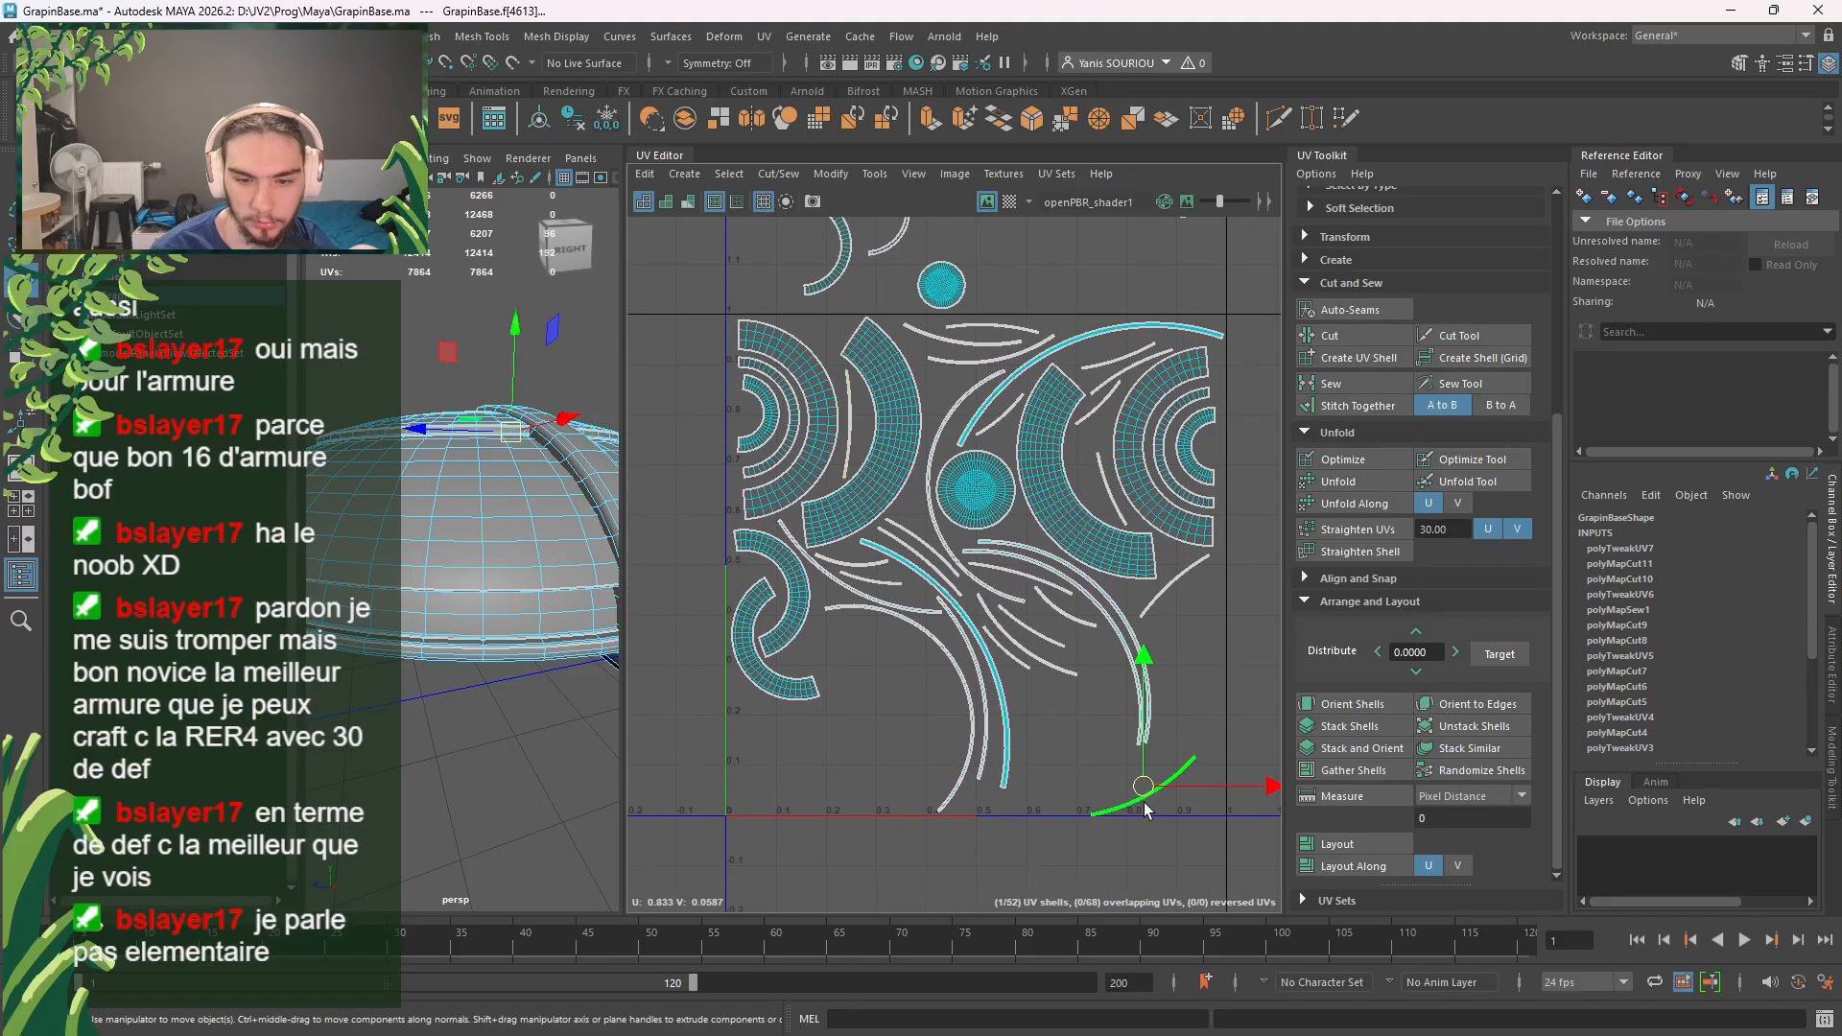
drag(1144, 787, 1075, 714)
key(e)
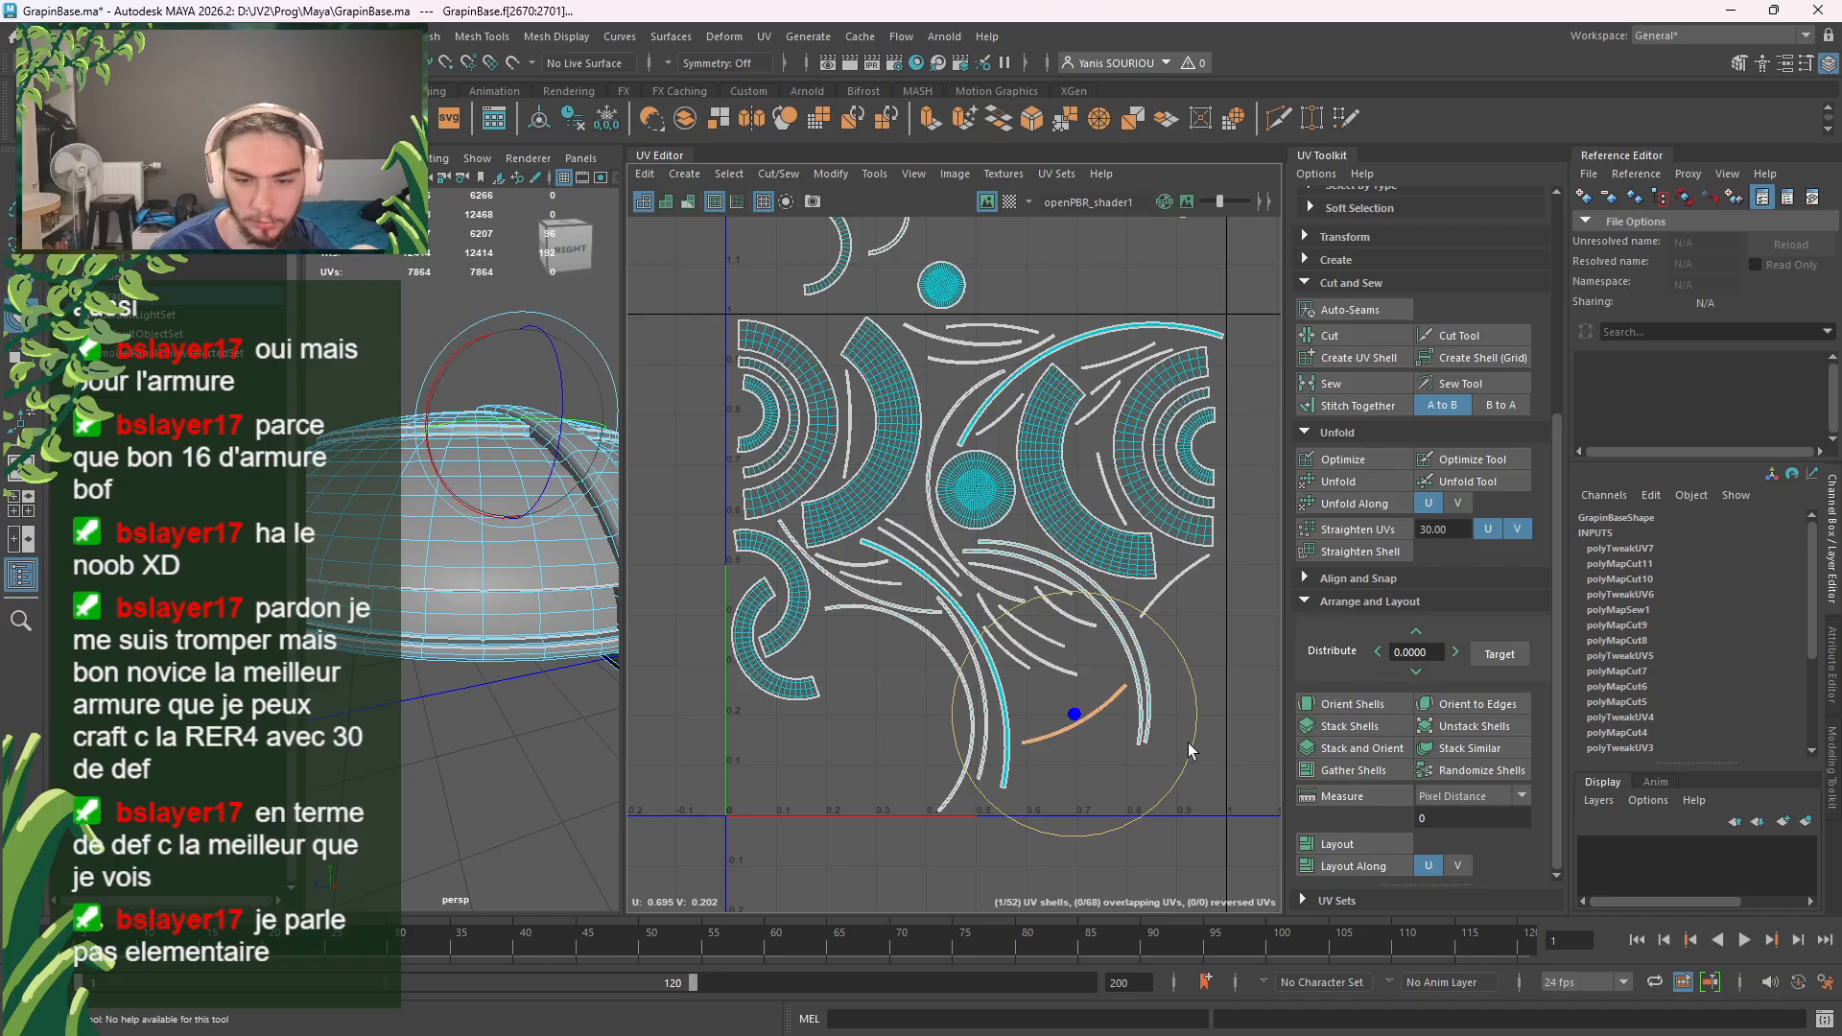
drag(1194, 743, 1084, 592)
key(w)
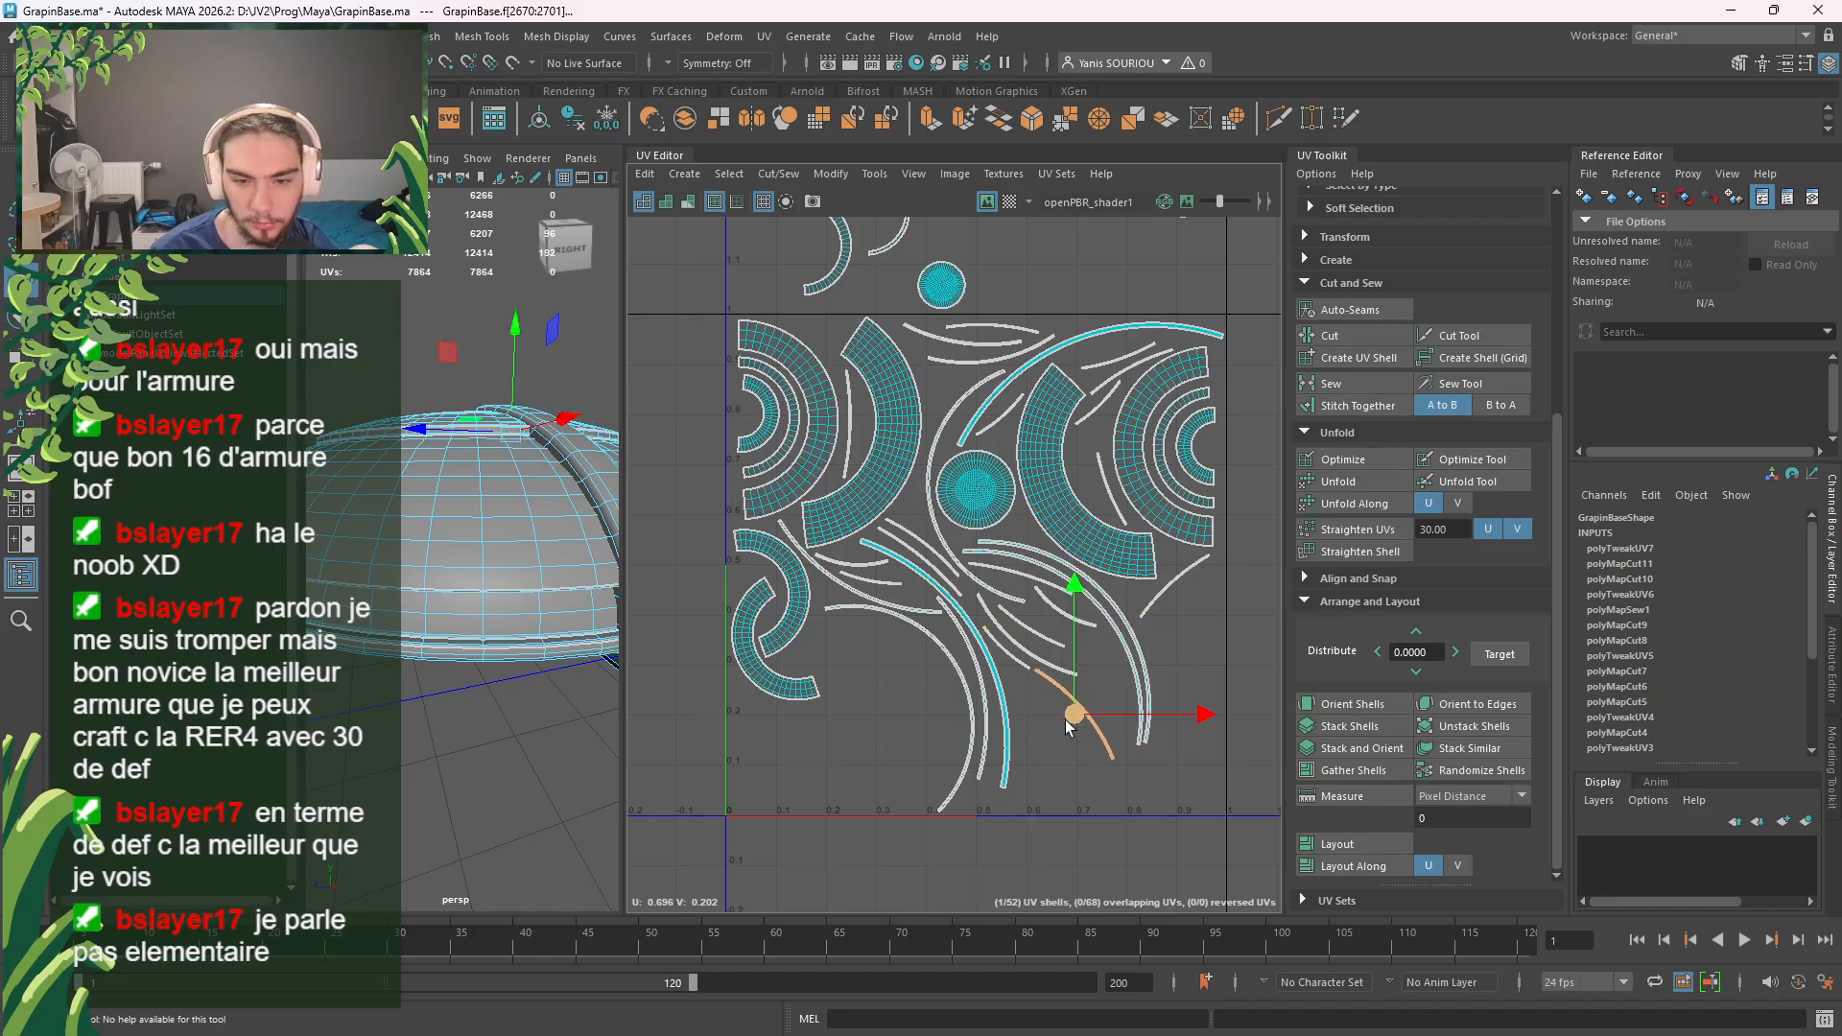
drag(1078, 721, 1085, 669)
click(1107, 736)
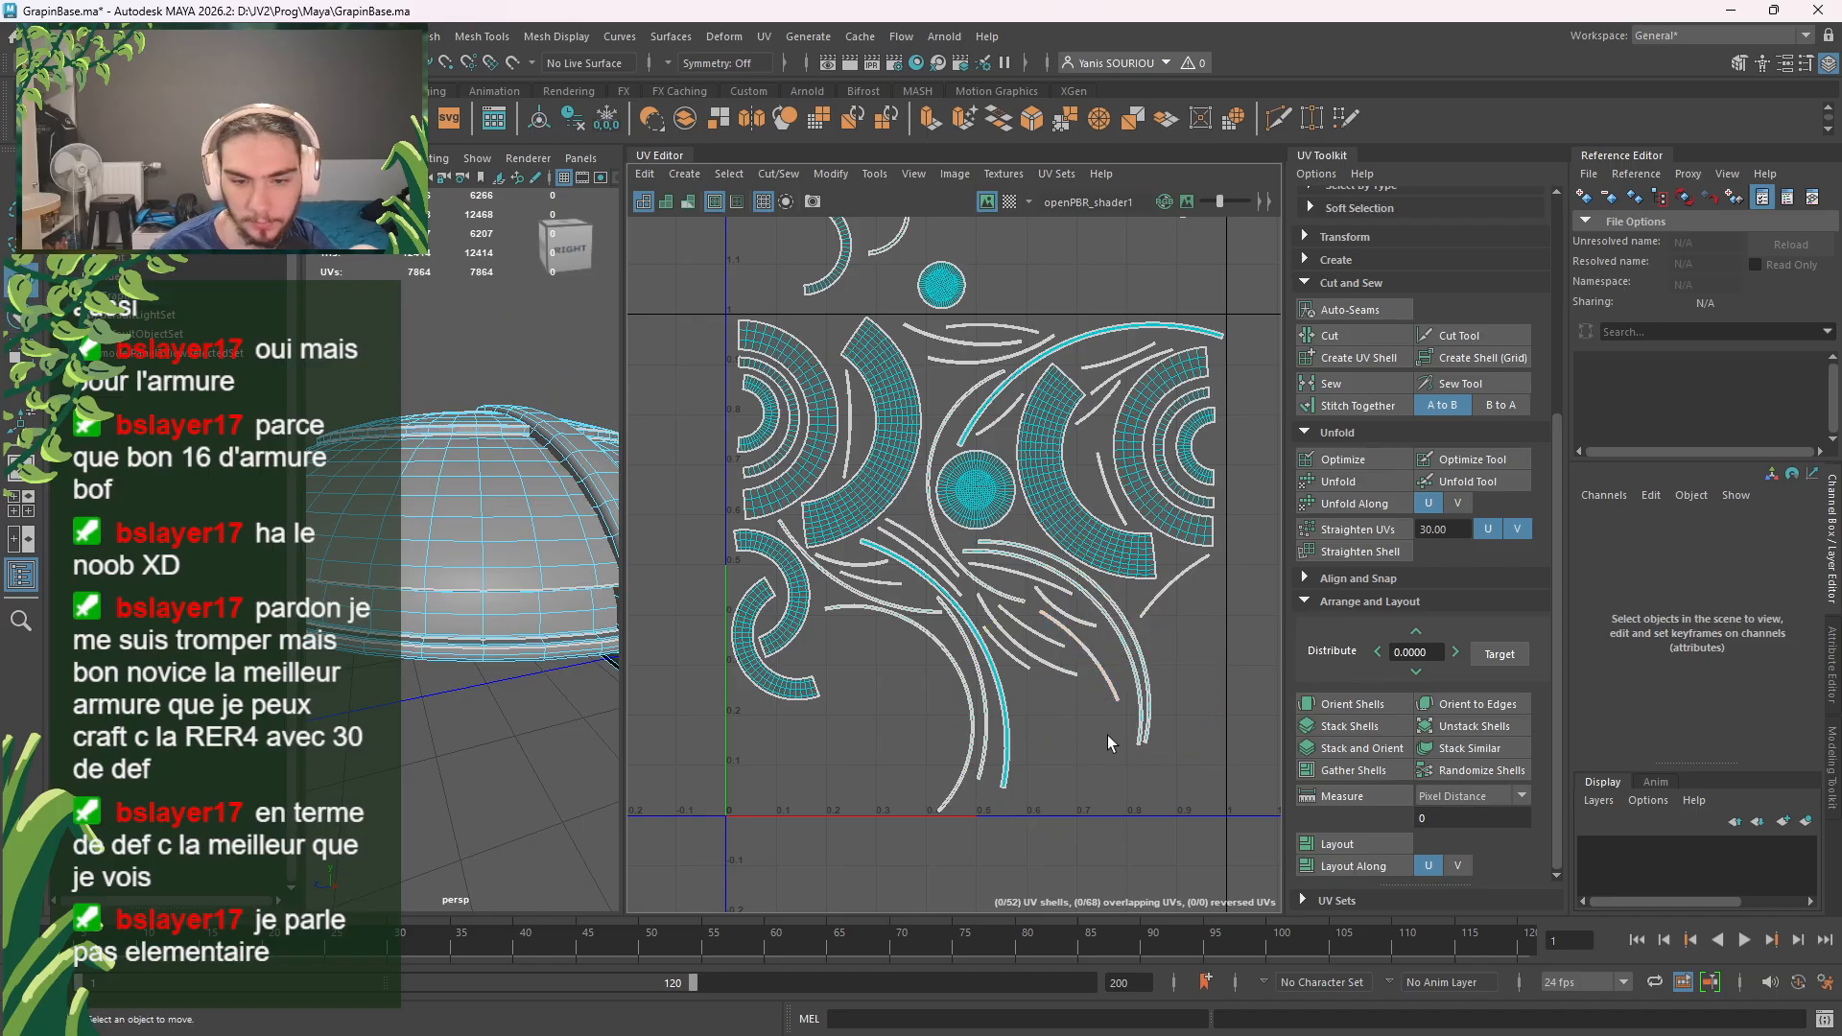
Step: Move the three narrow ridged shells from far above the UV tile down to its lower edge
alt+middle_drag(1076, 510, 980, 565)
scroll(993, 558, down, 2)
alt+middle_drag(975, 403, 962, 564)
scroll(1011, 372, down, 4)
alt+middle_drag(1012, 405, 990, 536)
drag(1062, 393, 858, 309)
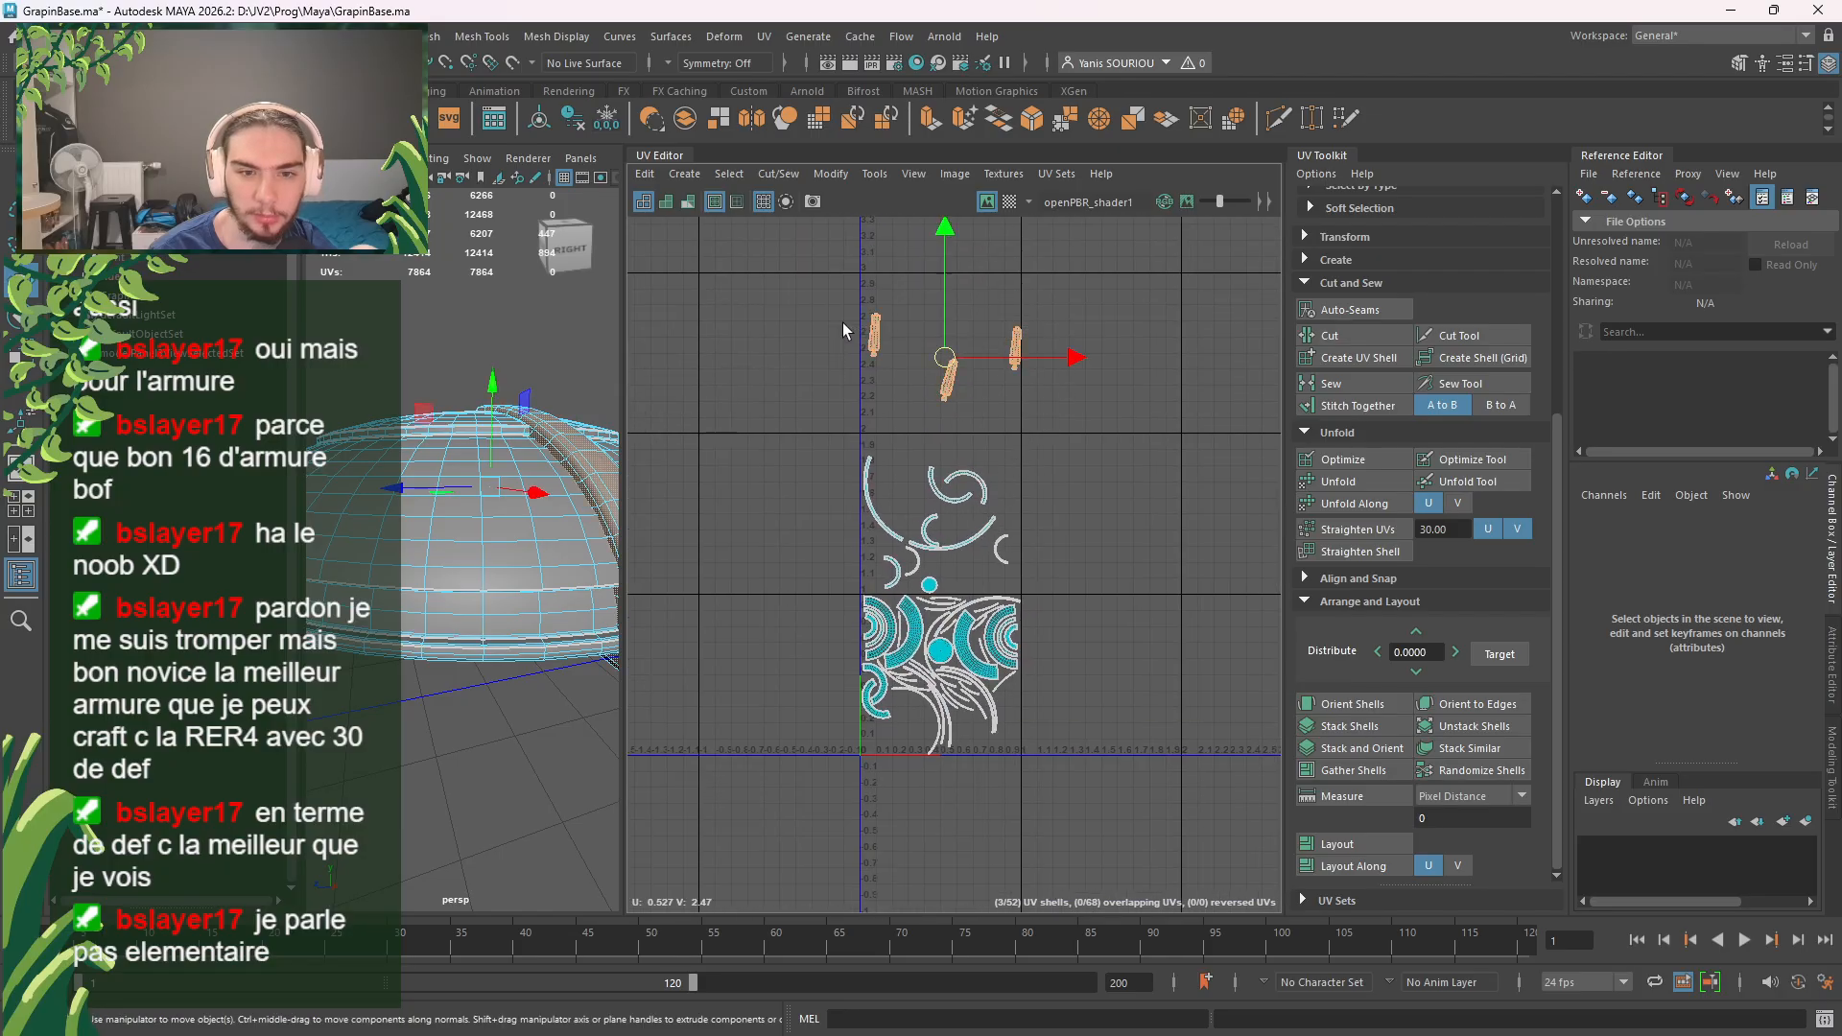
drag(944, 361, 1031, 772)
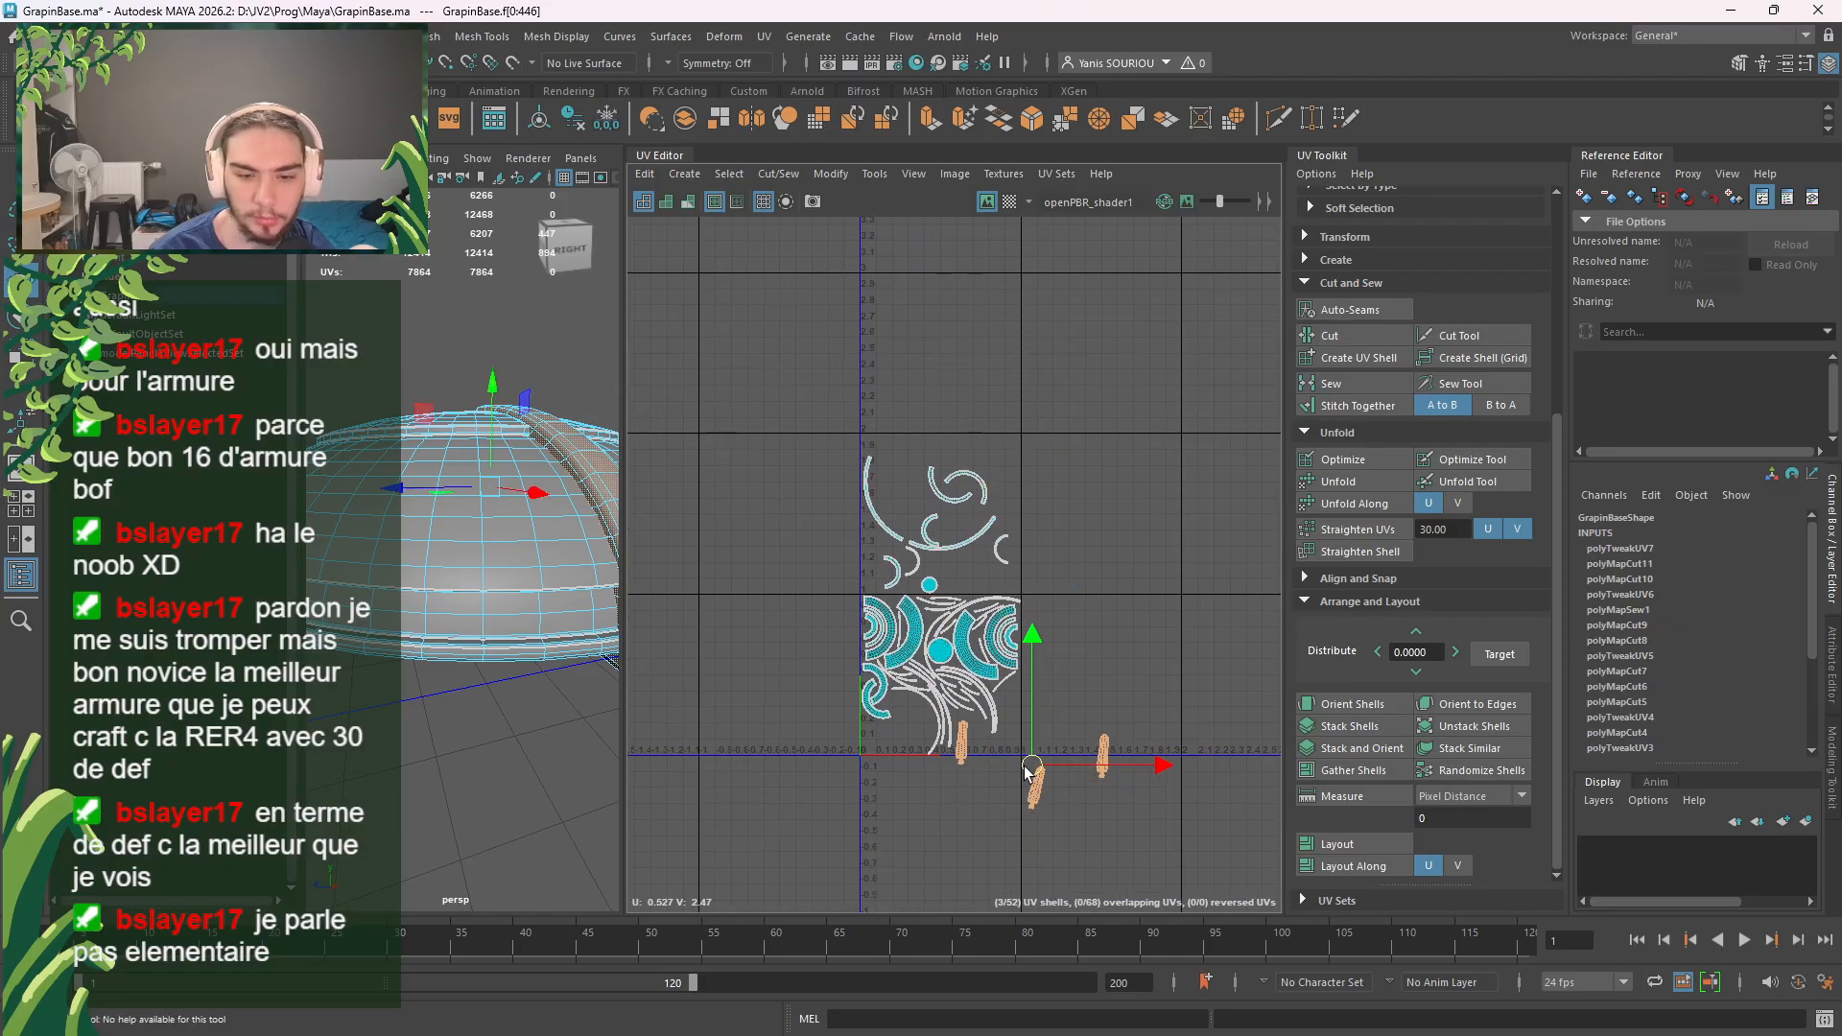
Step: Bring the two rightmost ridged shells closer together with the layout at the tile's lower-right corner
click(995, 815)
drag(1119, 814, 1022, 734)
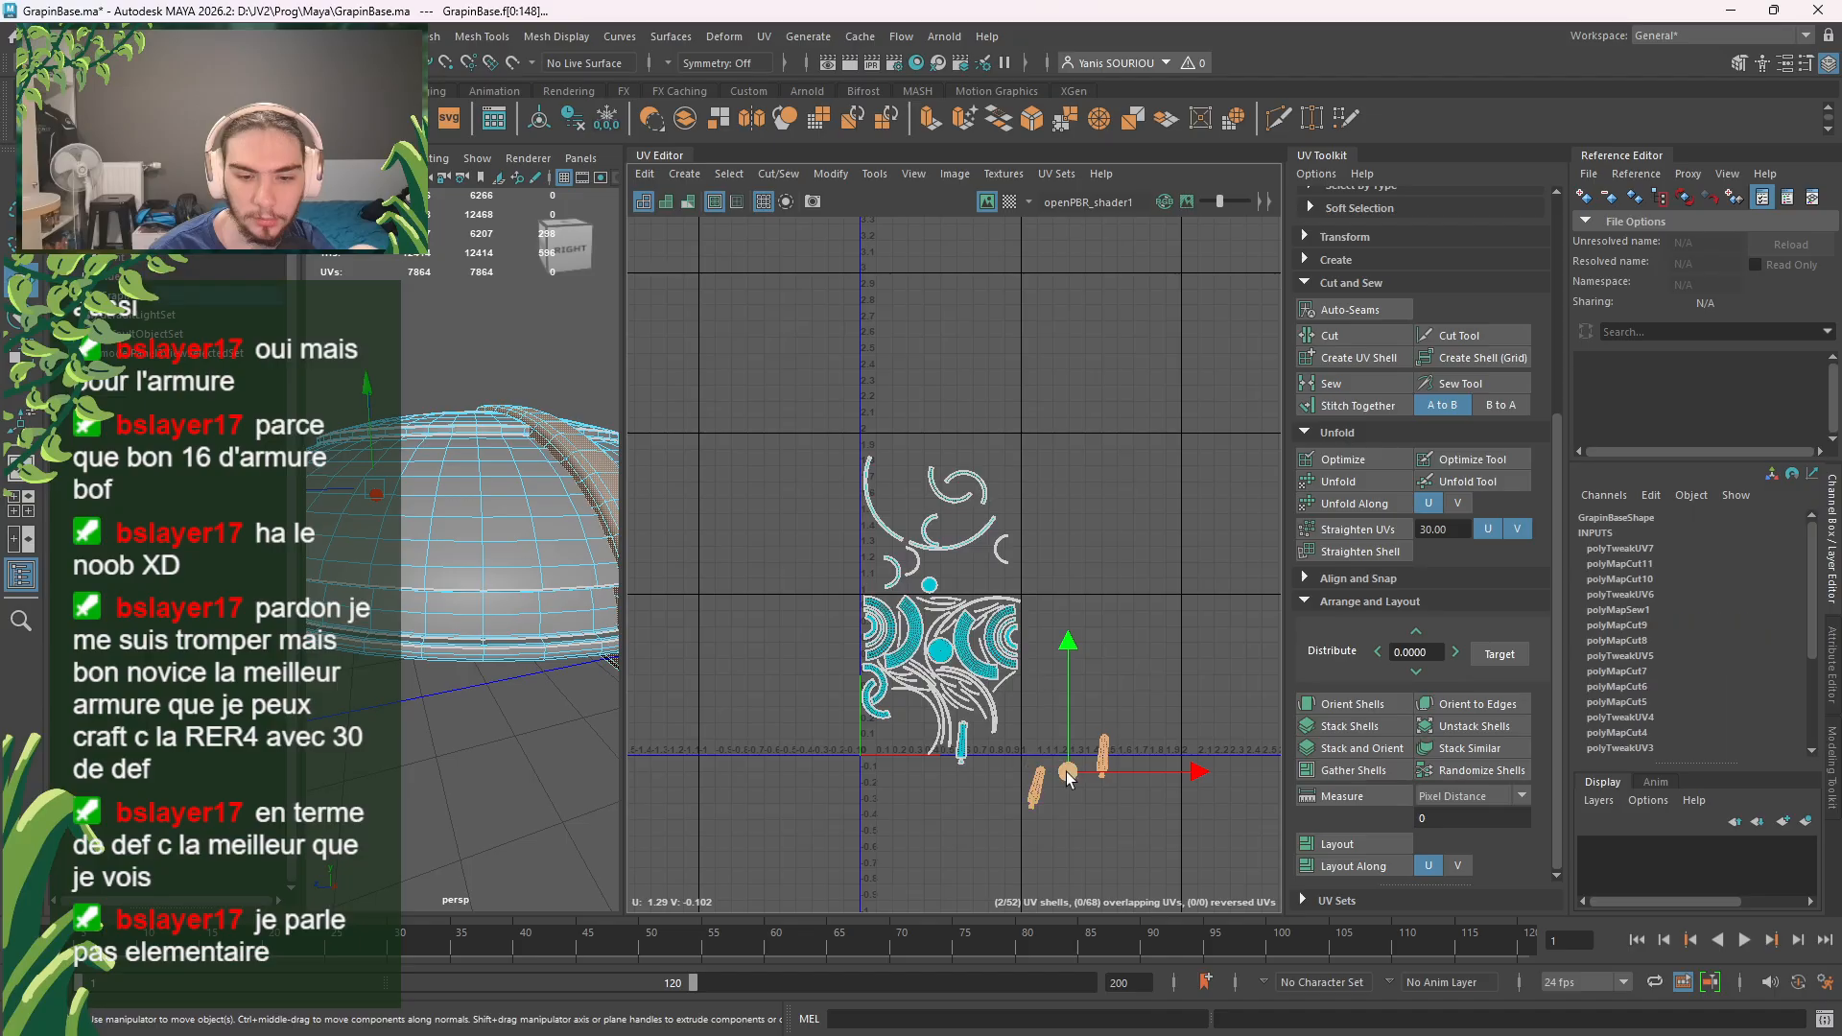
drag(1069, 791, 1035, 743)
click(1035, 745)
scroll(975, 746, up, 8)
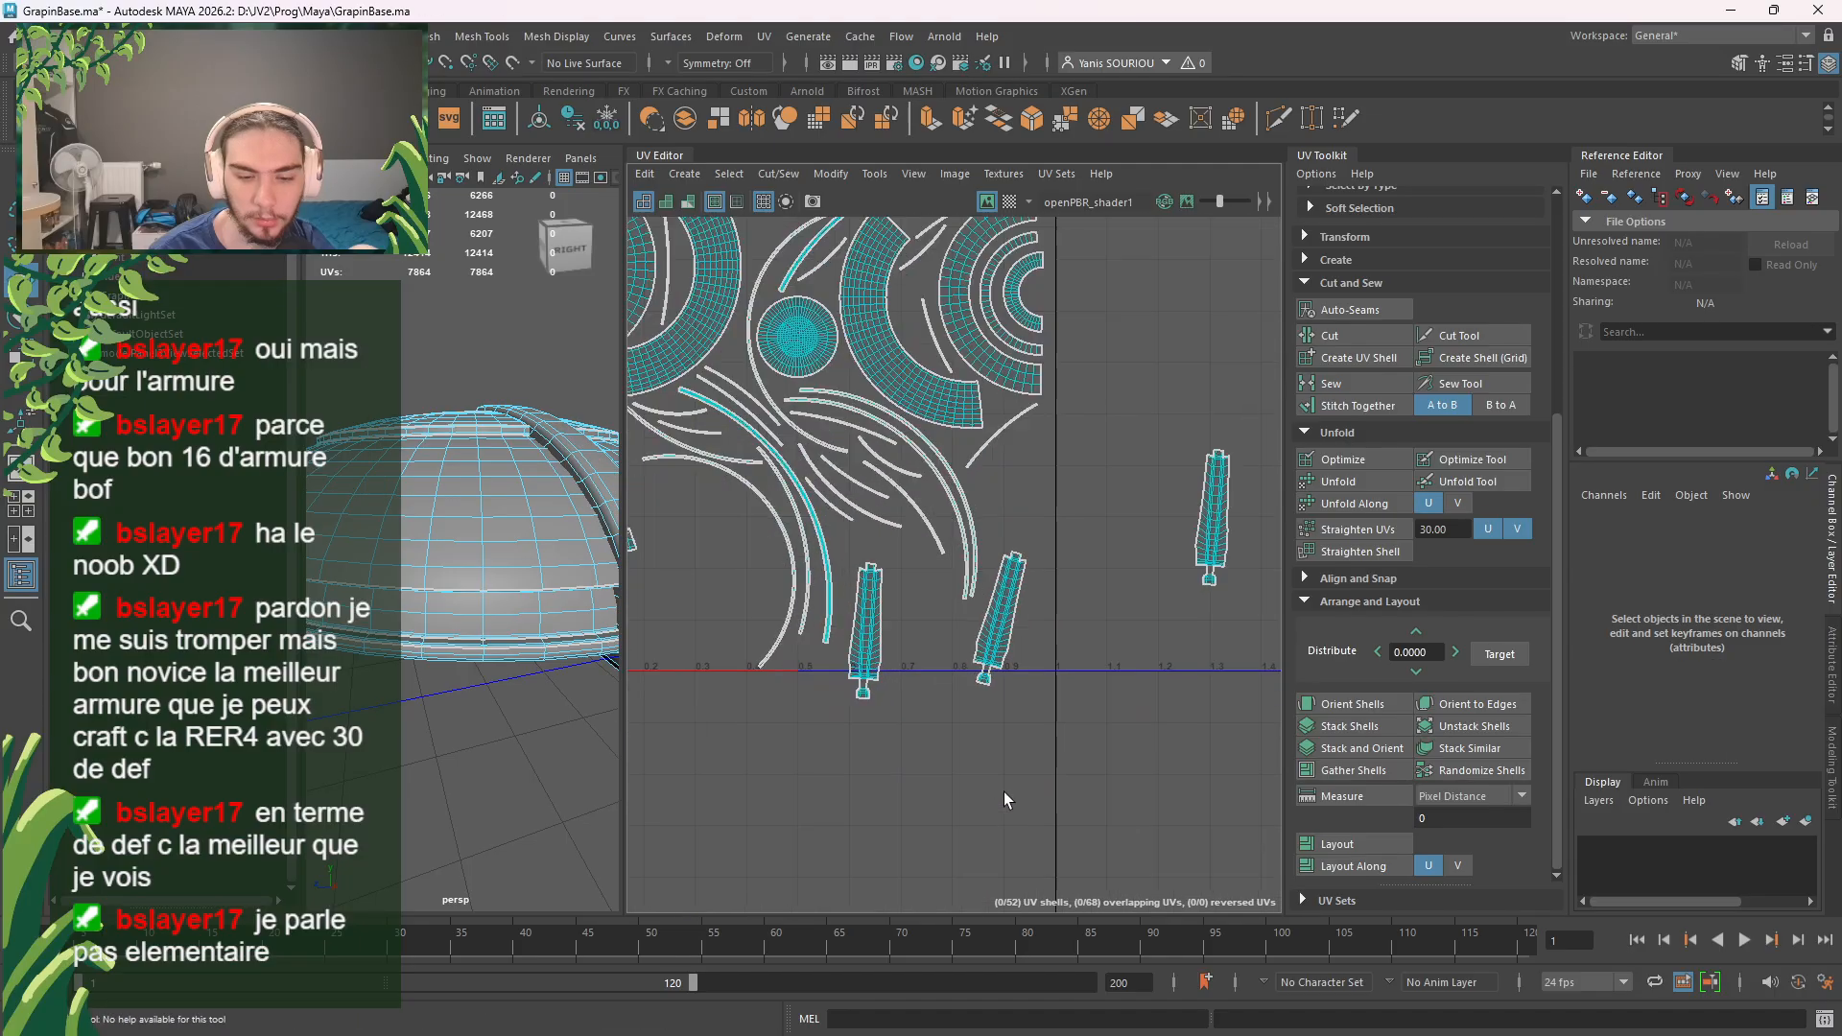
Step: Move the first ridged shell up beside the long arcs and rotate it to follow their slant
click(913, 681)
drag(898, 680, 917, 637)
key(e)
key(w)
Step: Place the second ridged shell beside the first and rotate it to a similar slant within the outer arcs
click(1102, 667)
drag(1101, 667, 1002, 652)
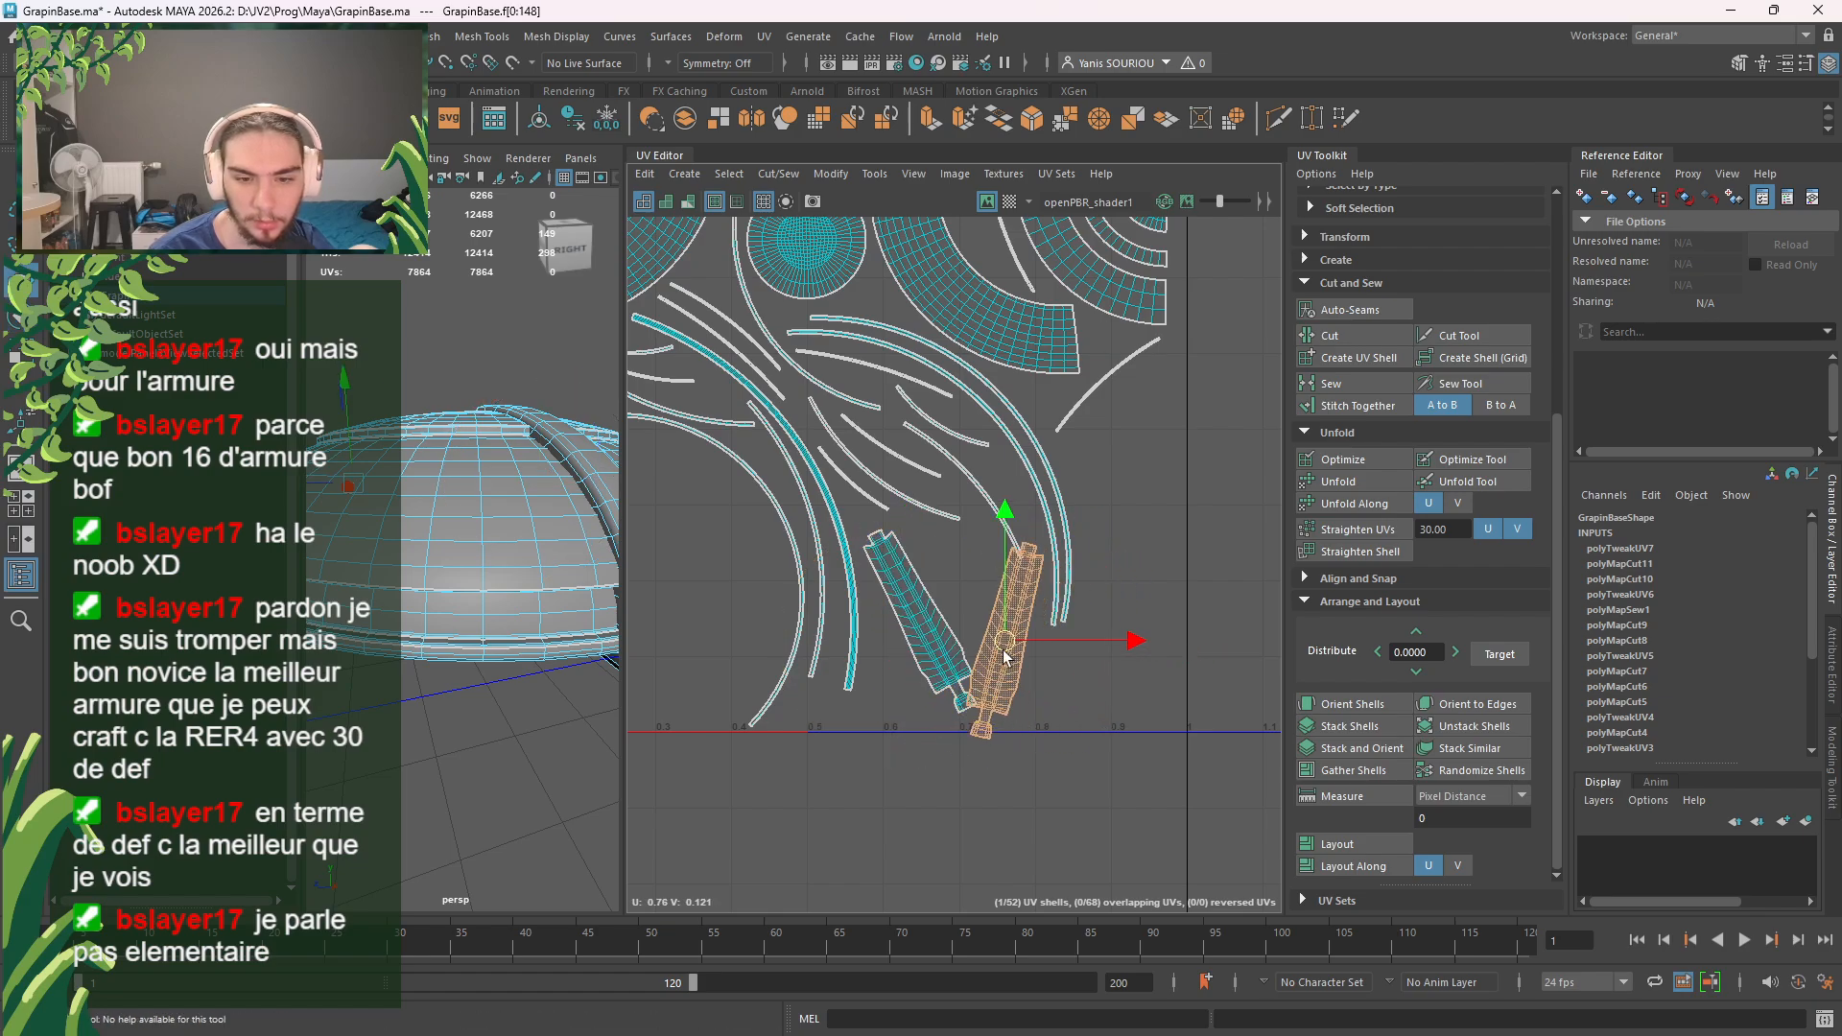
key(e)
drag(1104, 705, 1205, 579)
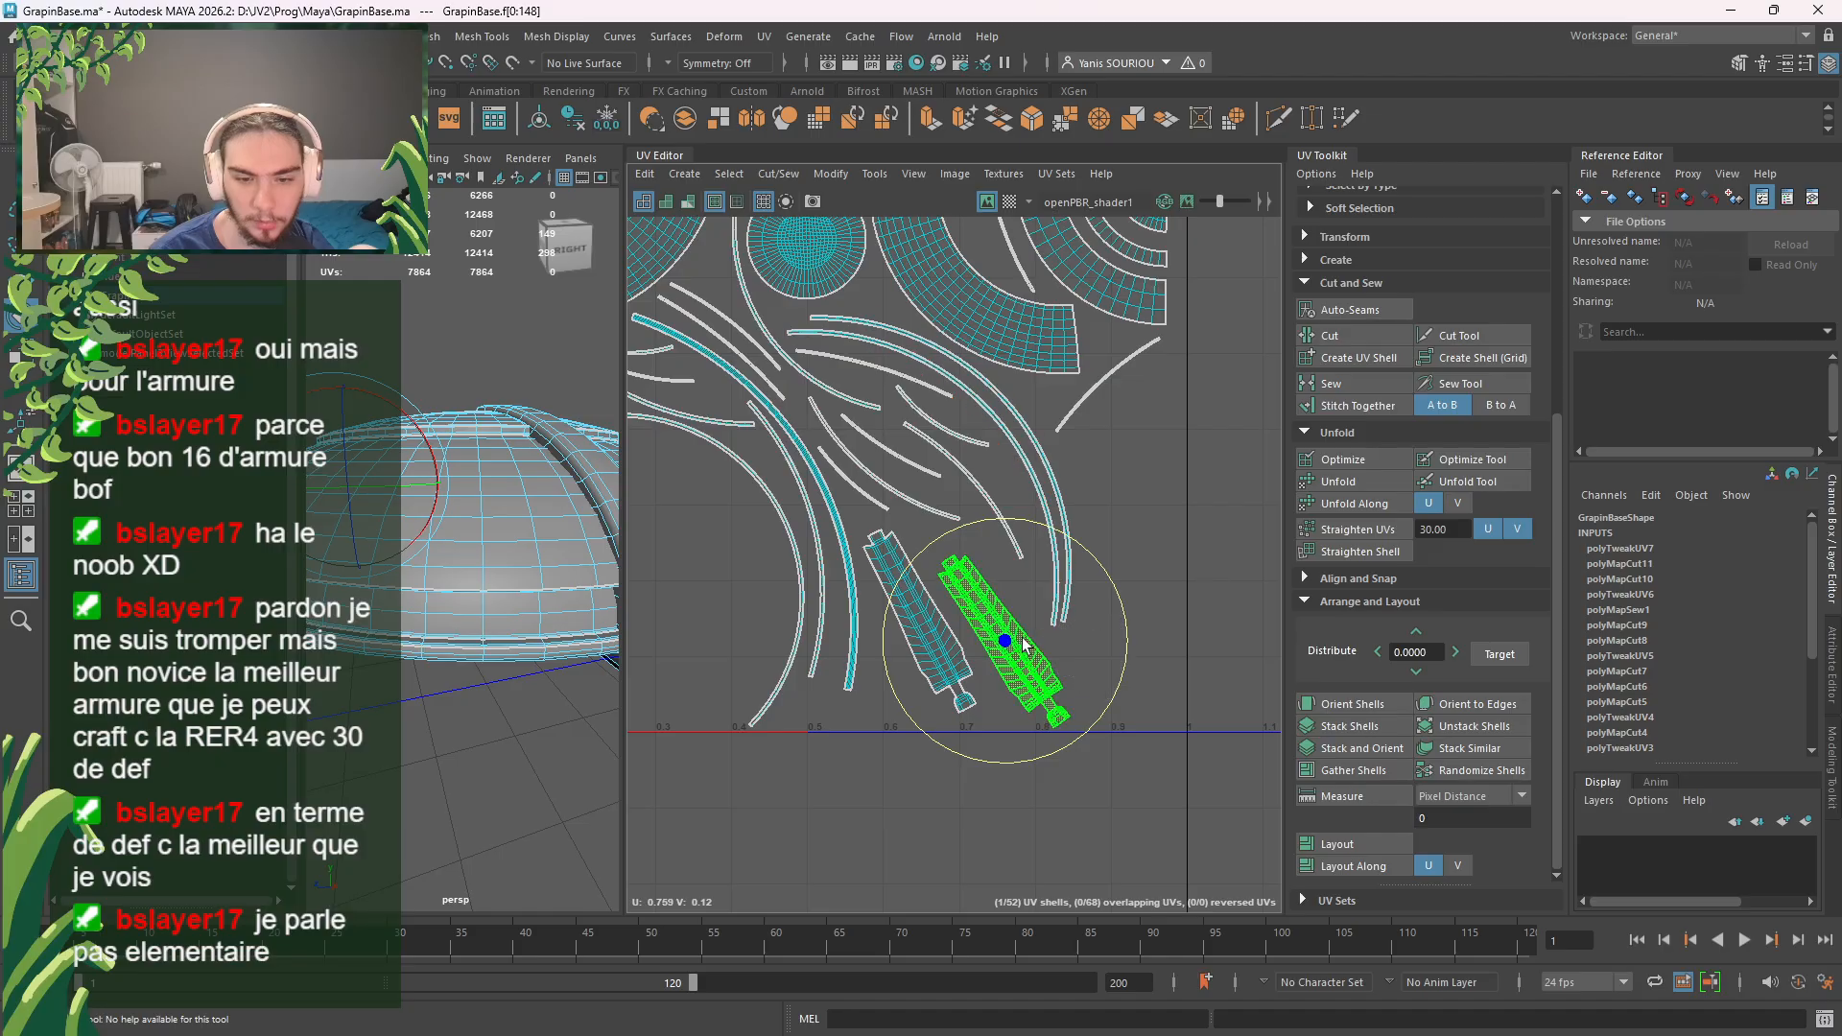
key(w)
drag(1006, 641, 995, 634)
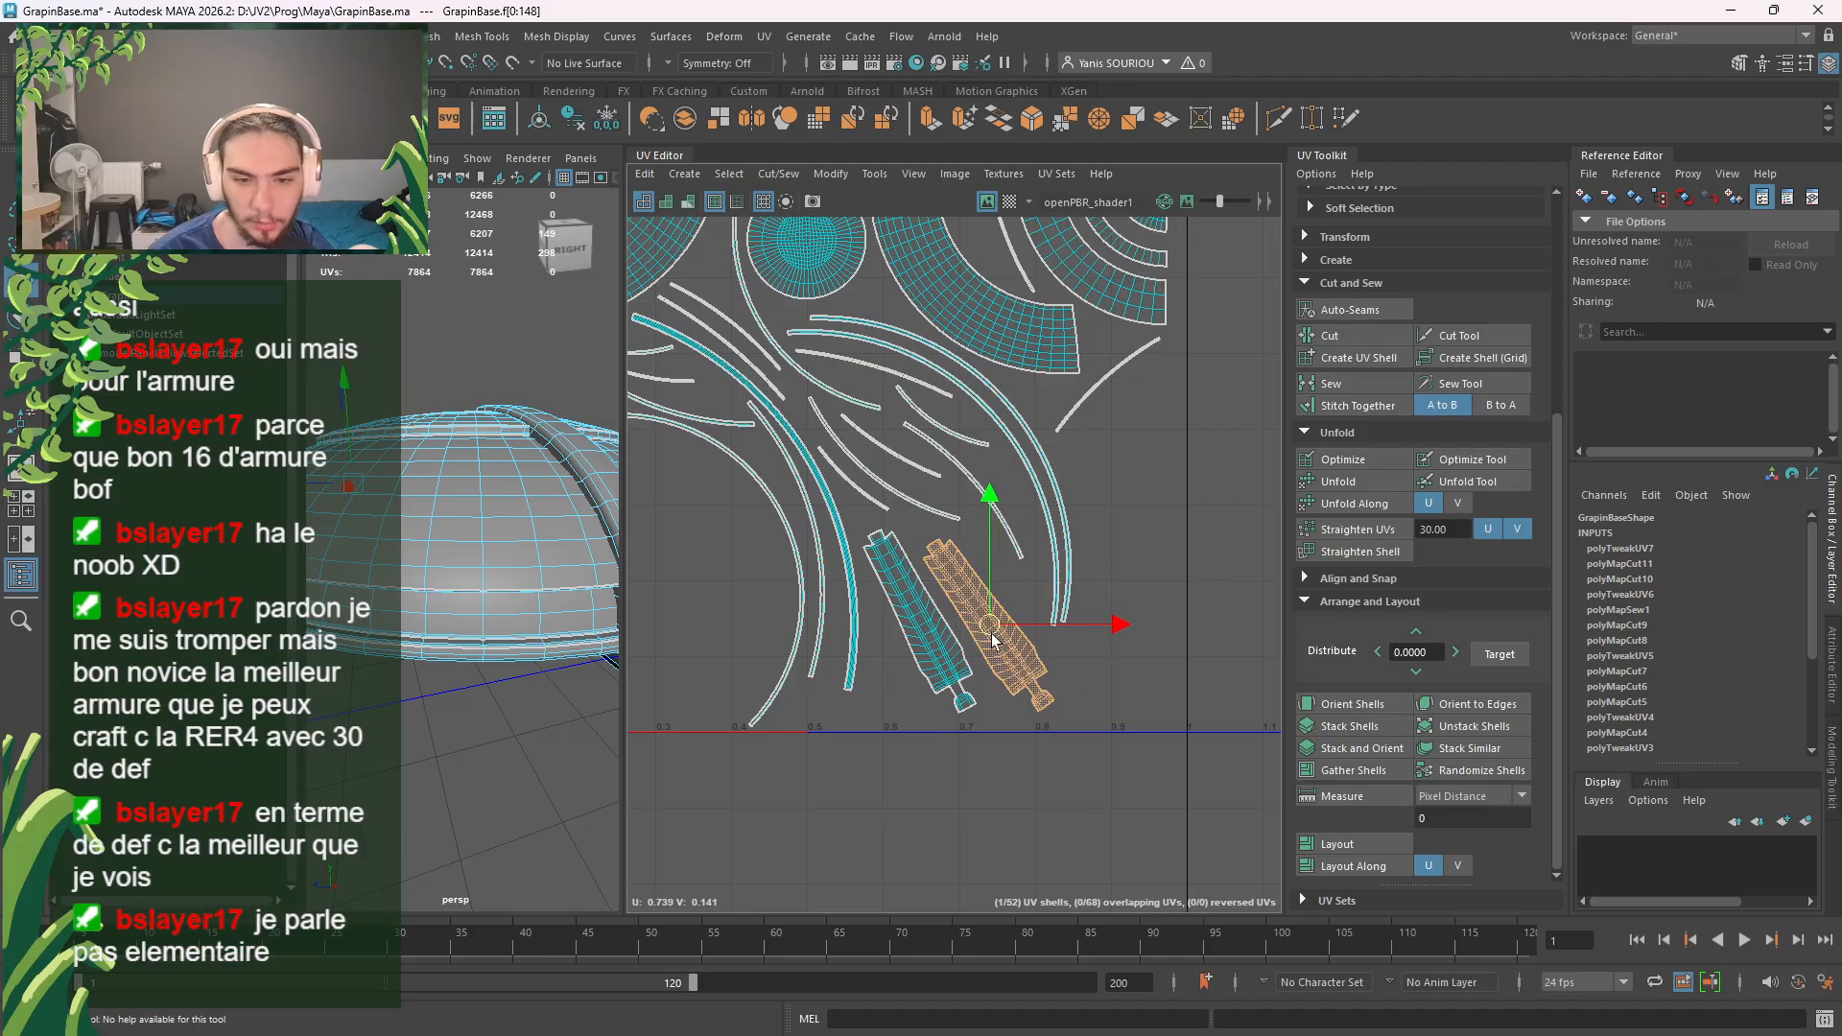
click(1113, 677)
Step: Move the third ridged shell upright into the lower-right corner of the UV tile
alt+middle_drag(1111, 669, 789, 669)
click(1111, 566)
drag(1101, 533, 733, 616)
click(779, 785)
scroll(900, 782, down, 3)
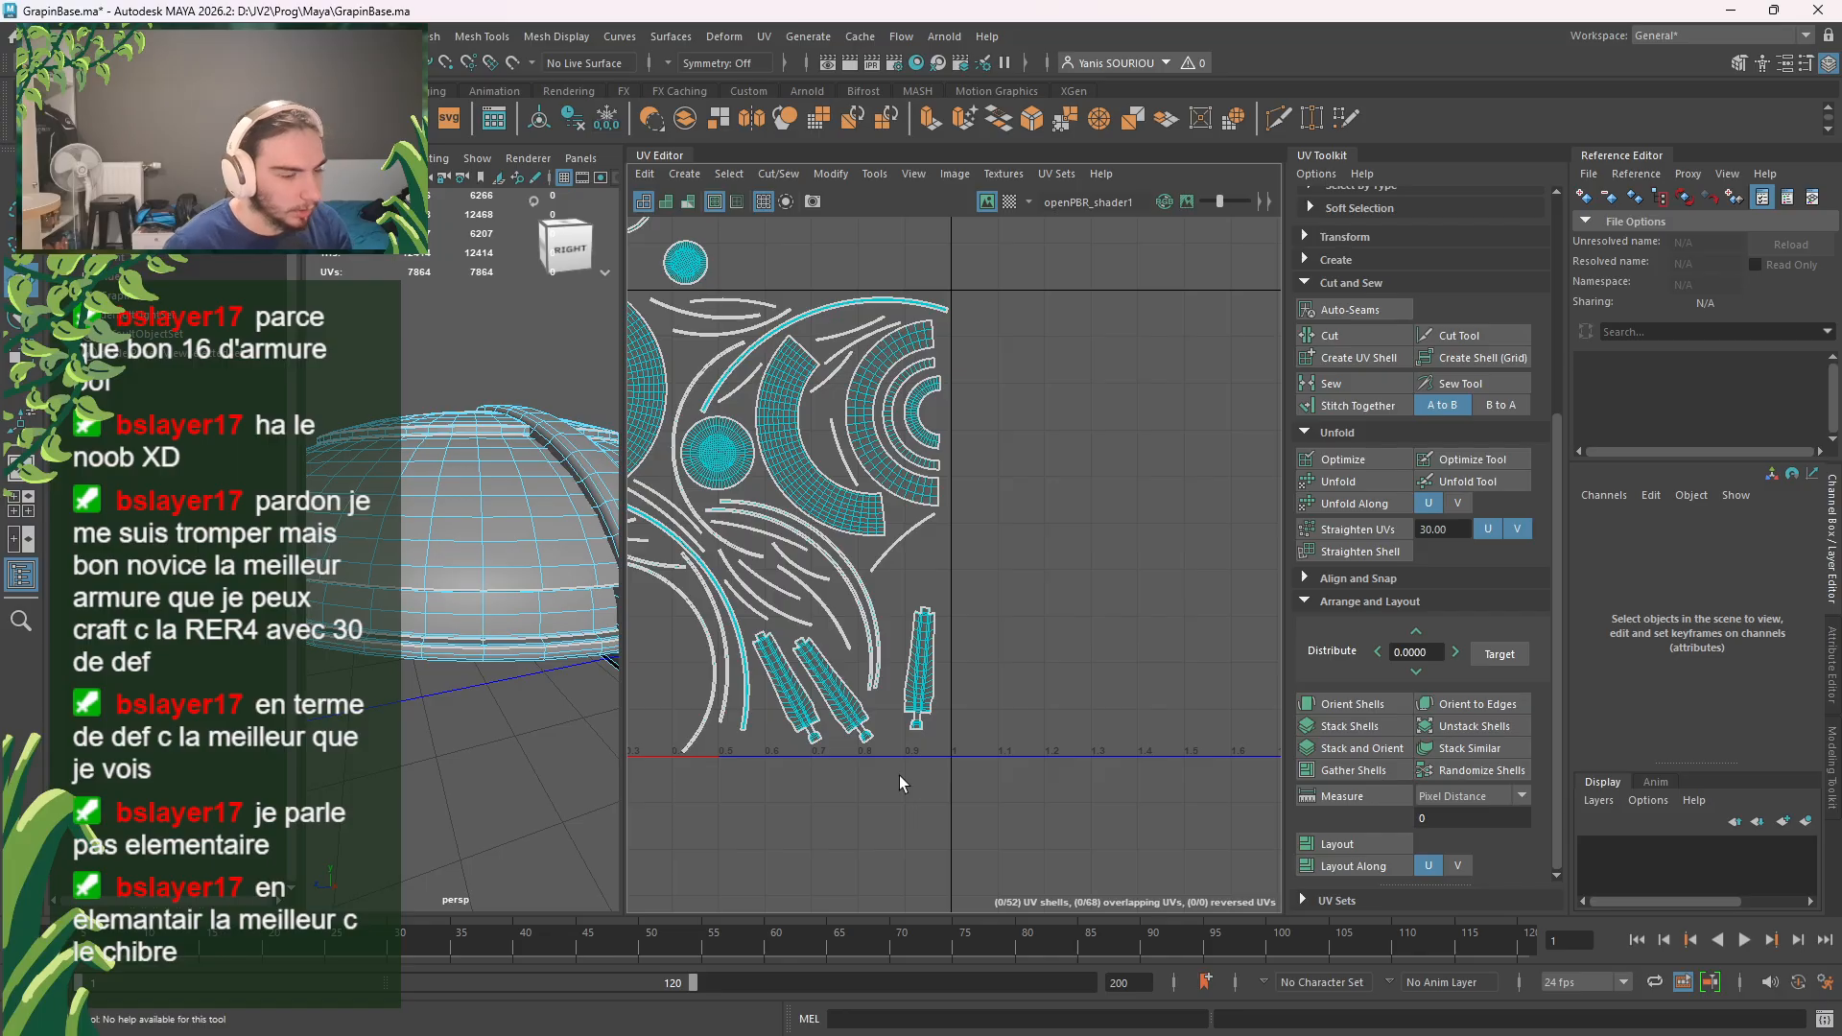
Step: Move the long arc at the far left above the tile out to the left of the UV tile
alt+middle_drag(745, 528, 1307, 741)
alt+middle_drag(1207, 612, 910, 679)
scroll(1013, 574, down, 3)
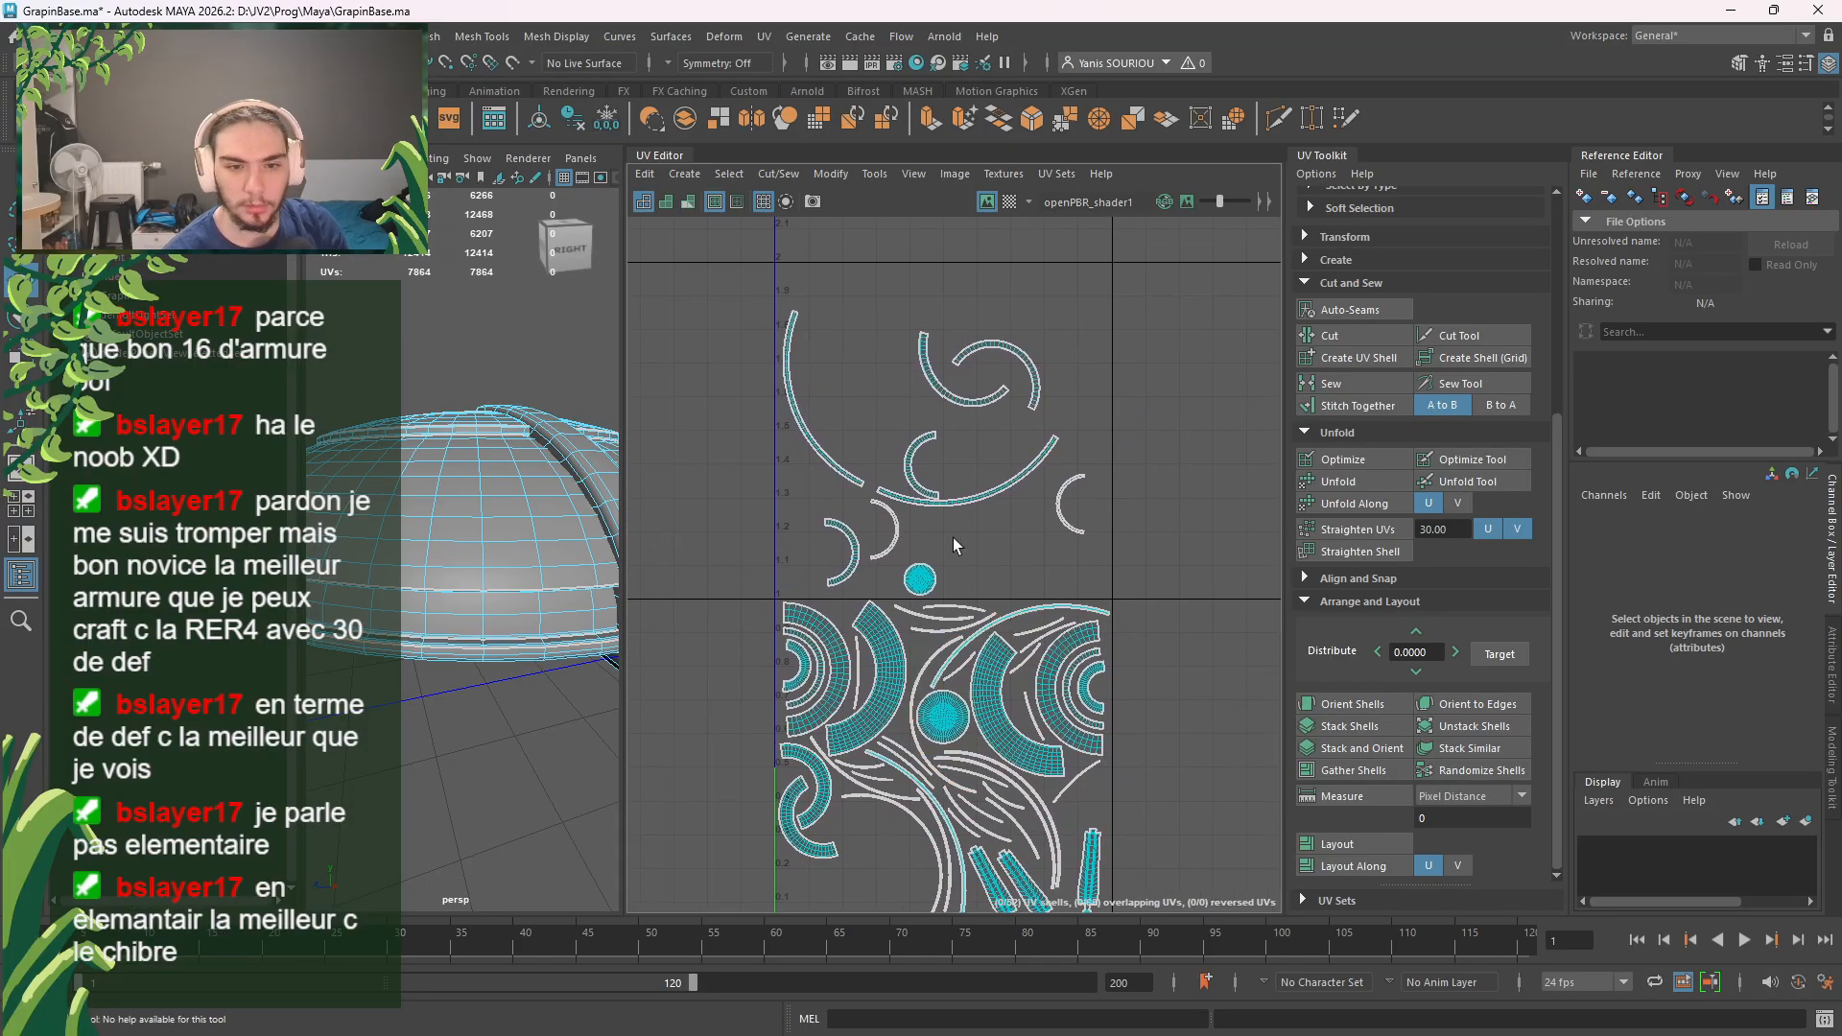
click(839, 482)
alt+middle_drag(840, 483, 903, 351)
drag(880, 275, 773, 339)
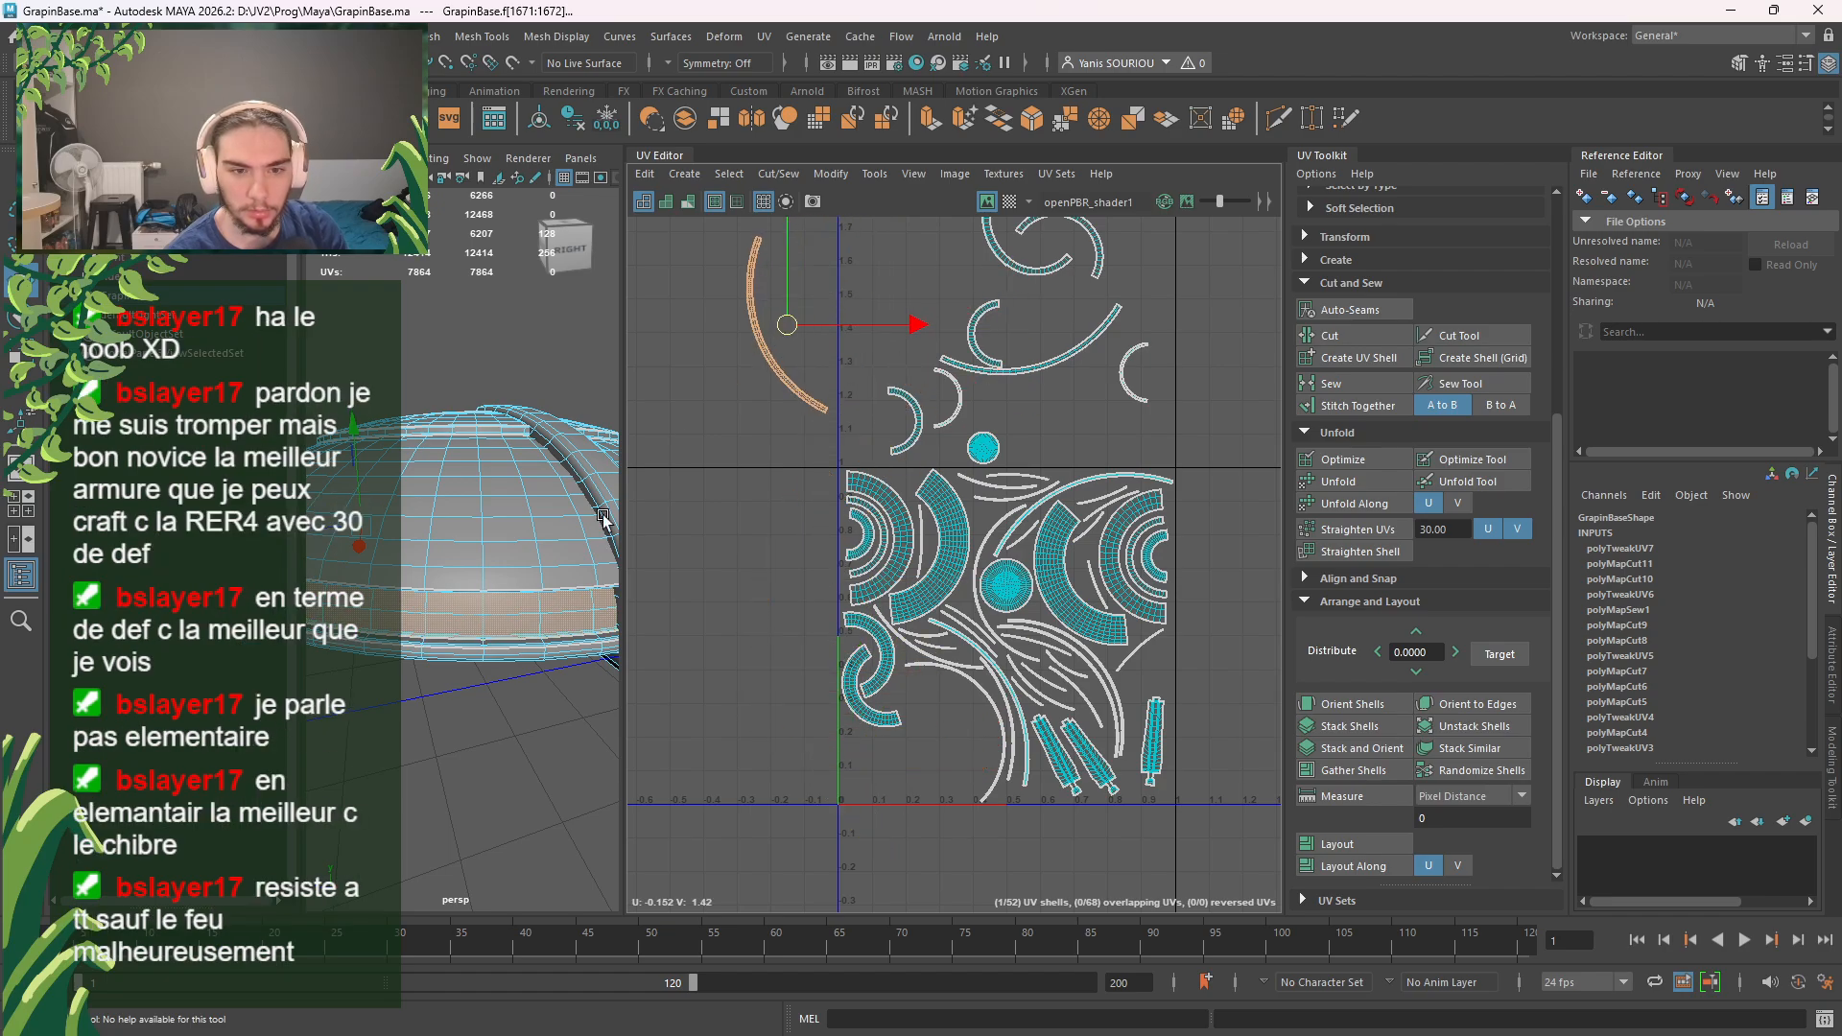
Step: Examine the dome in the 3D view to locate the band that belongs to the selected long arc
scroll(482, 671, down, 10)
alt+drag(479, 672, 584, 708)
scroll(731, 513, up, 2)
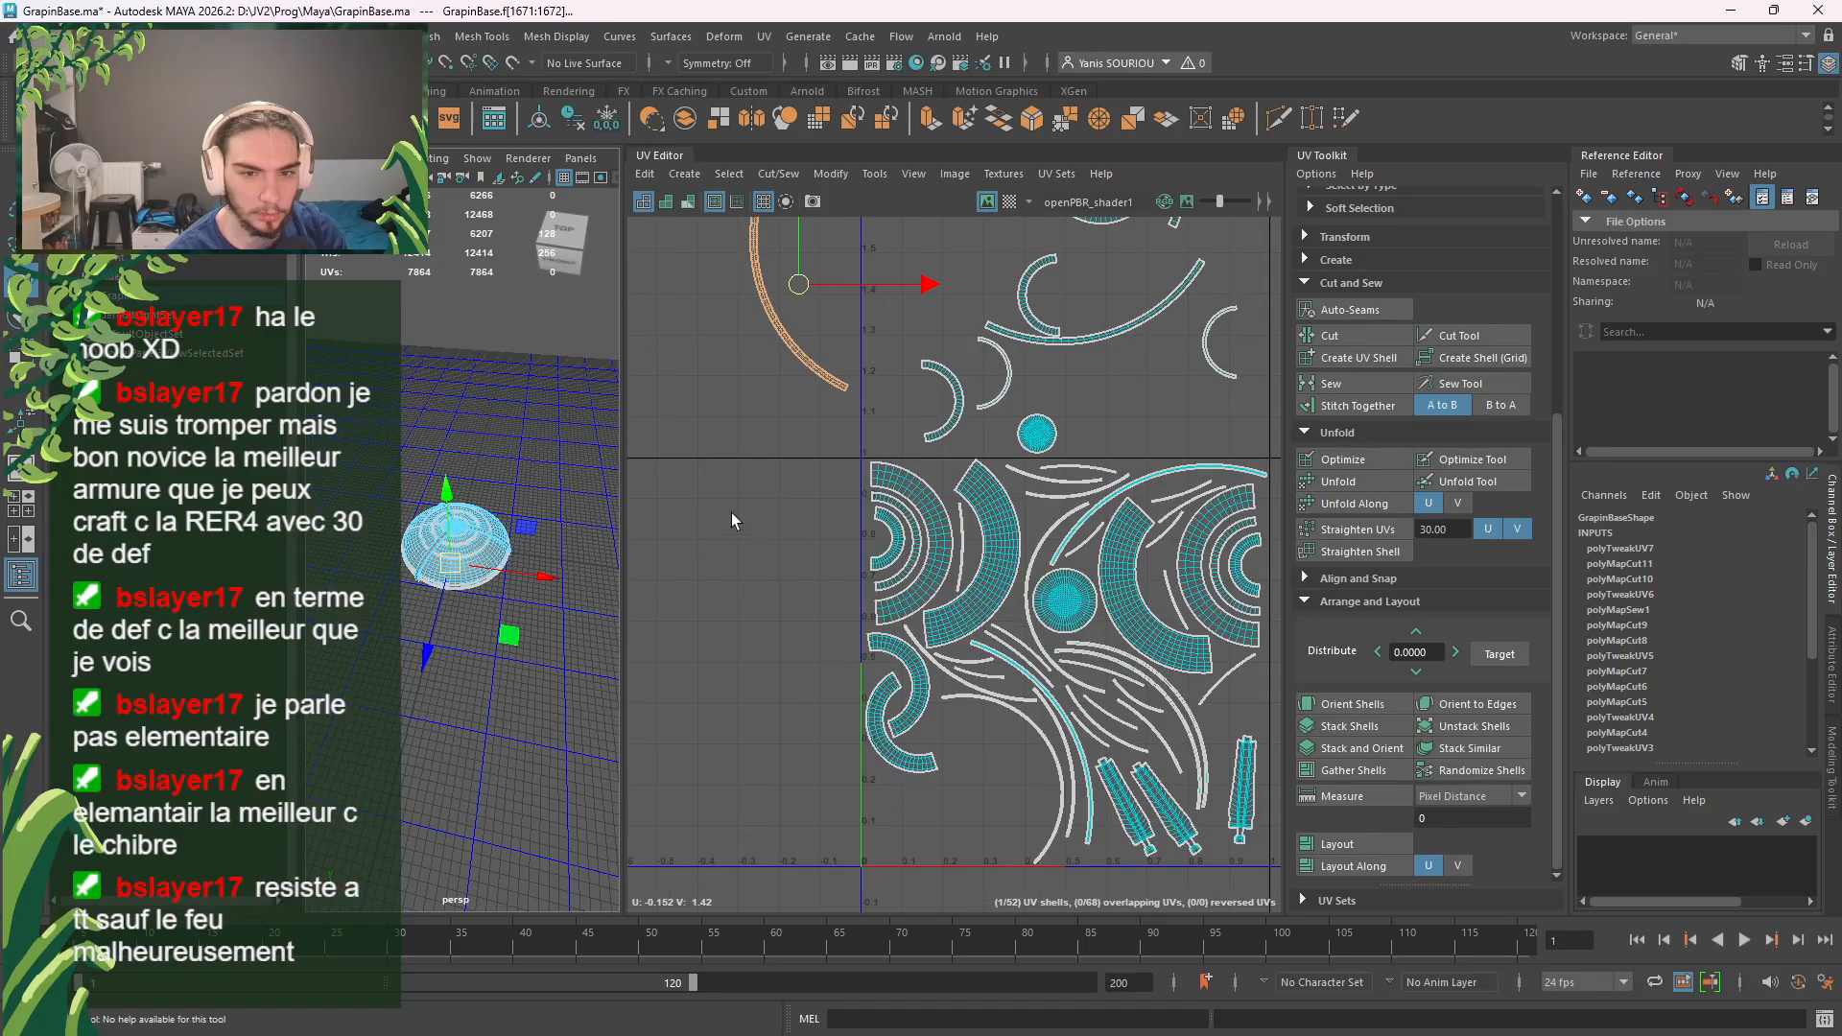
alt+middle_drag(731, 513, 757, 691)
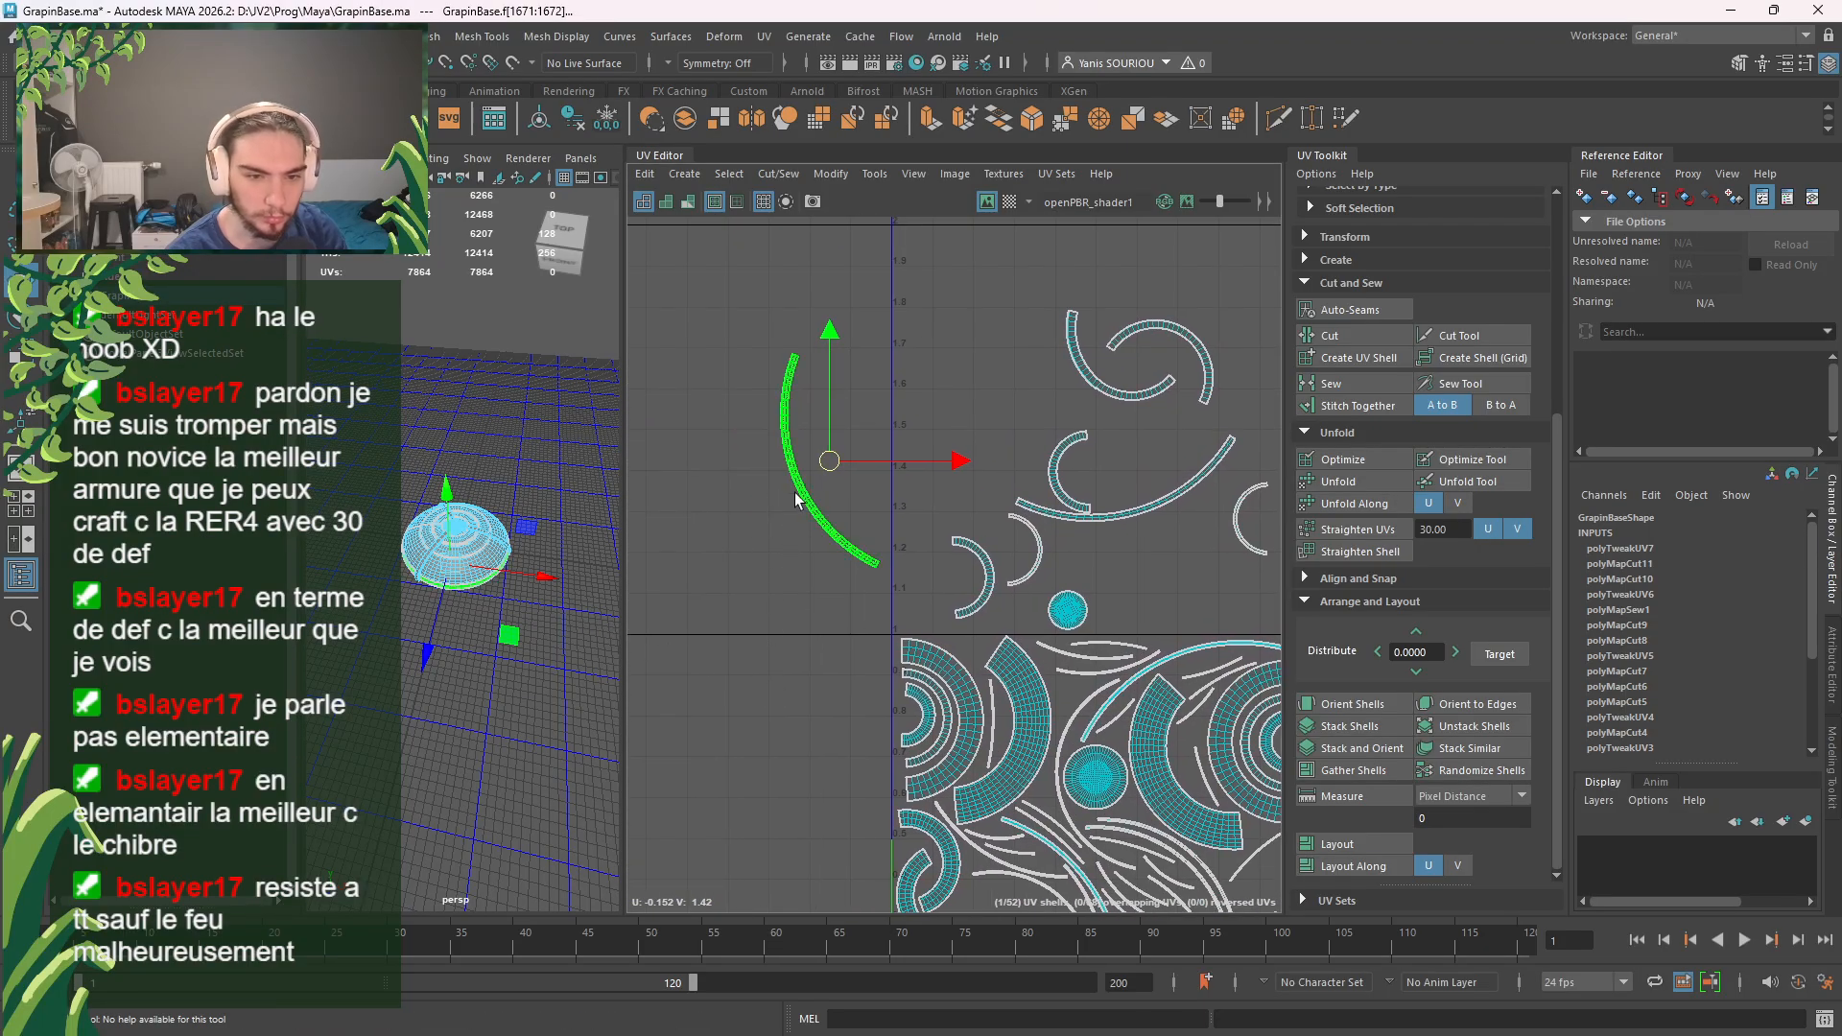
scroll(795, 499, up, 1)
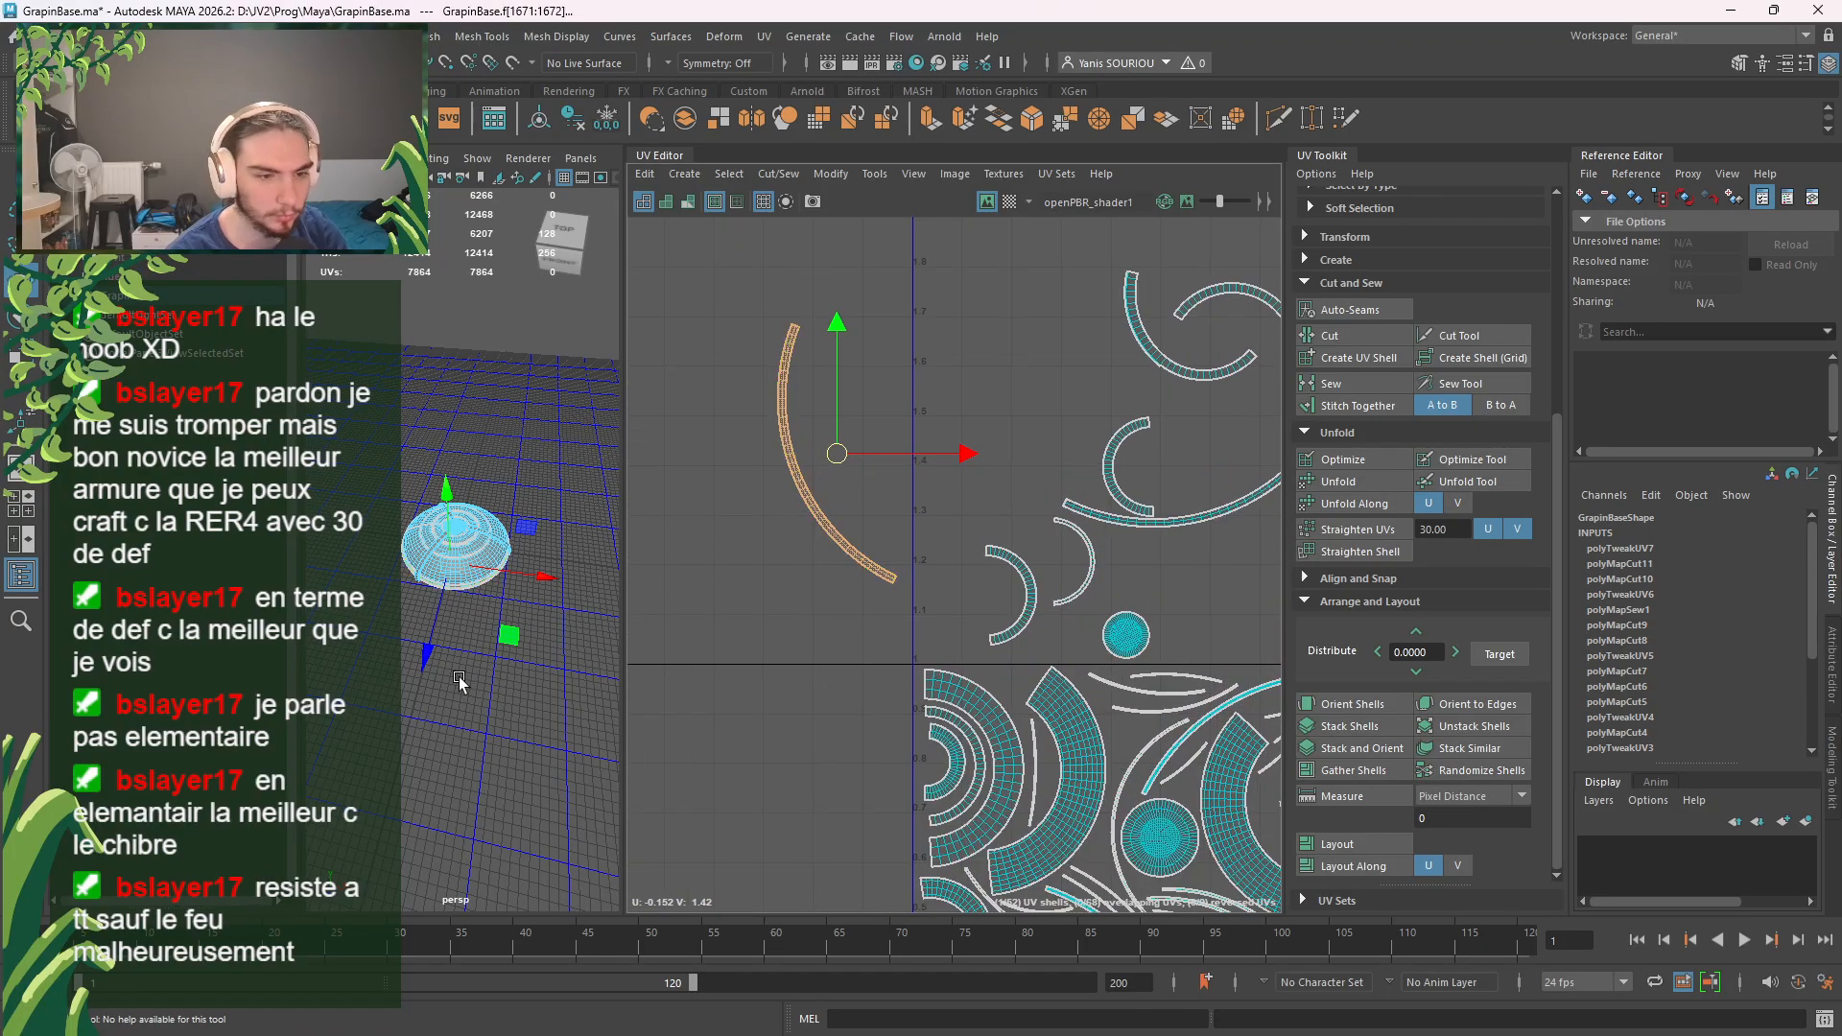
scroll(459, 677, up, 8)
key(f)
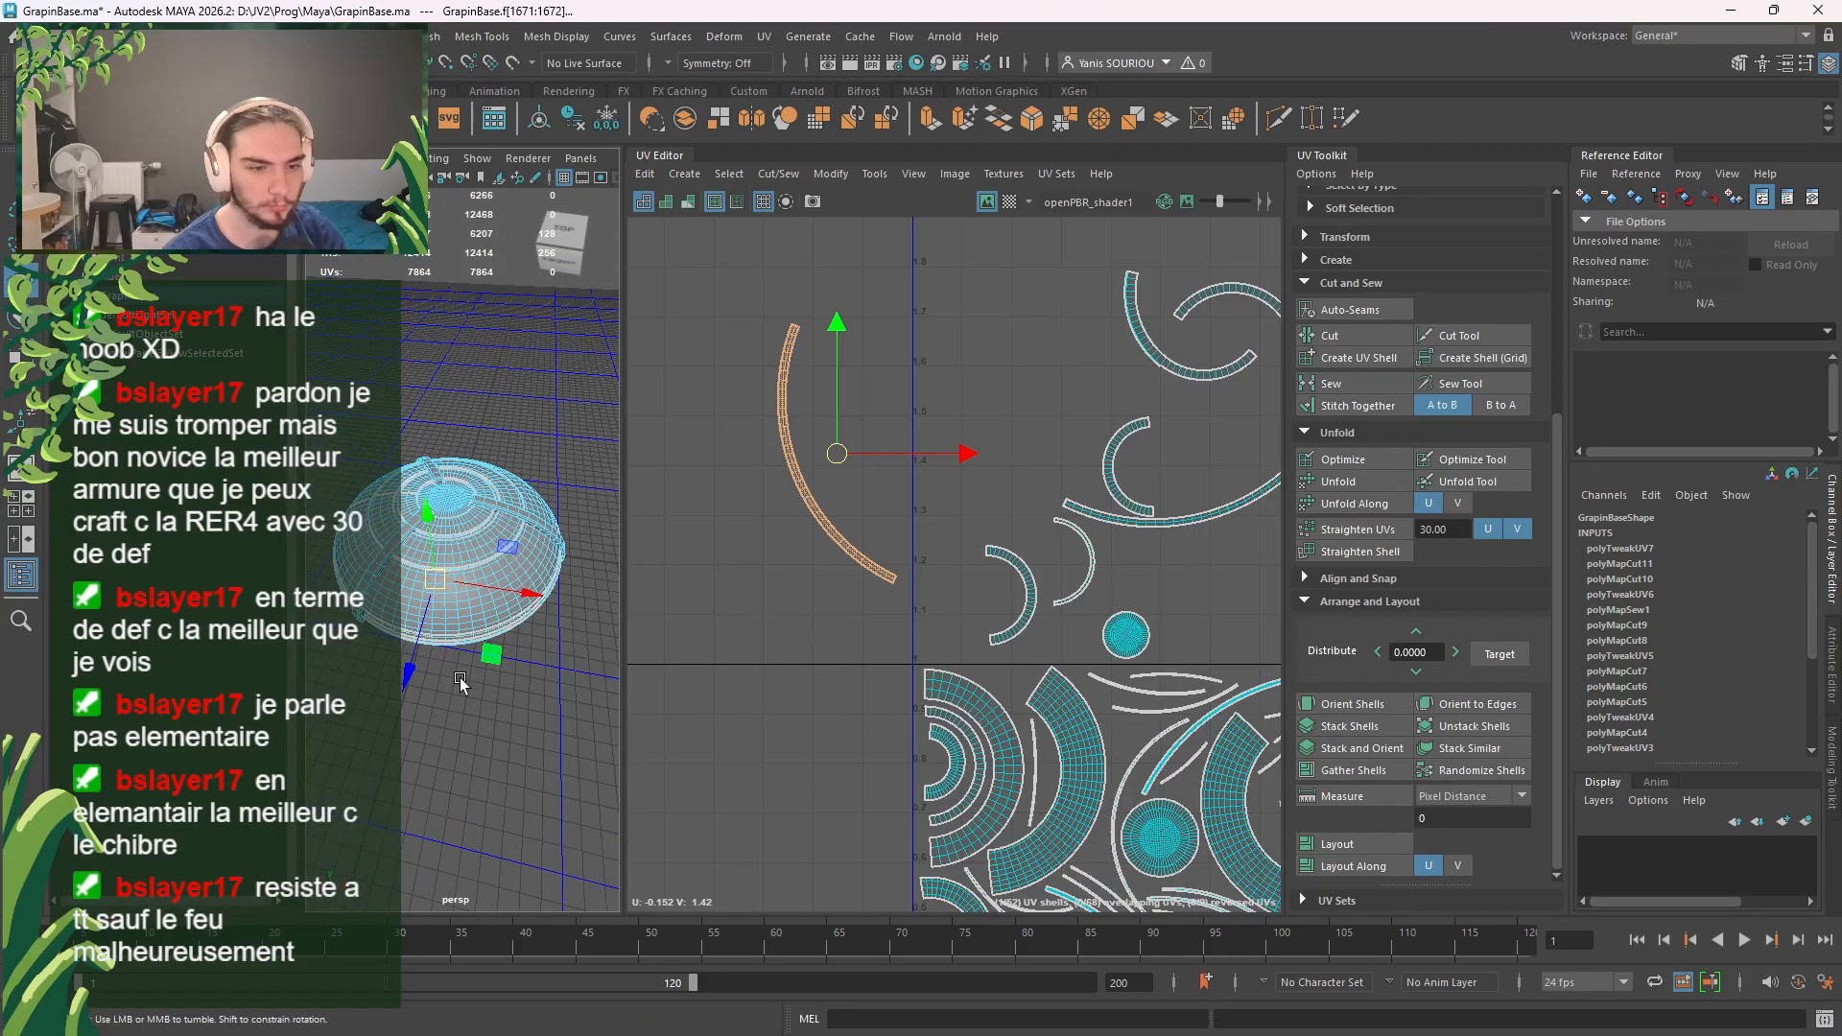
mouse_move(458, 677)
alt+mouse_down()
mouse_move(512, 613)
mouse_move(463, 671)
alt+mouse_up()
scroll(464, 671, up, 5)
alt+middle_drag(432, 636, 545, 645)
scroll(547, 645, down, 3)
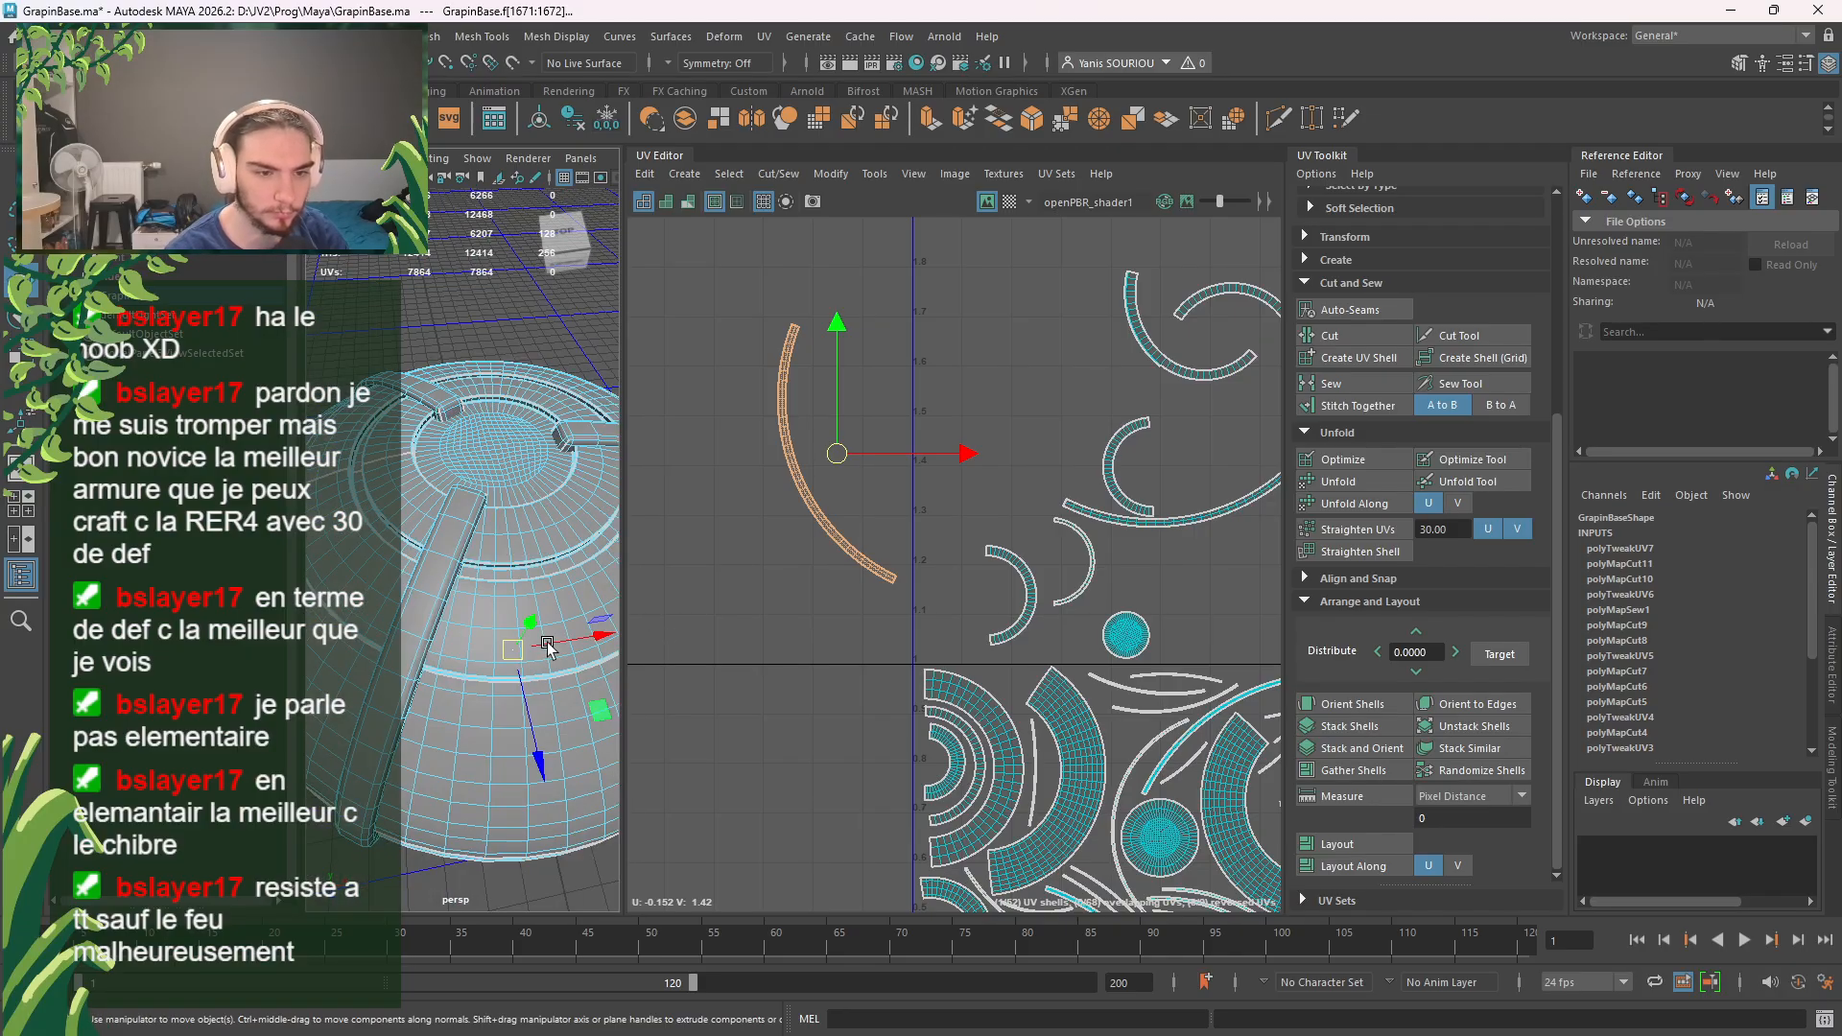
key(f)
scroll(413, 573, up, 5)
alt+drag(413, 571, 397, 592)
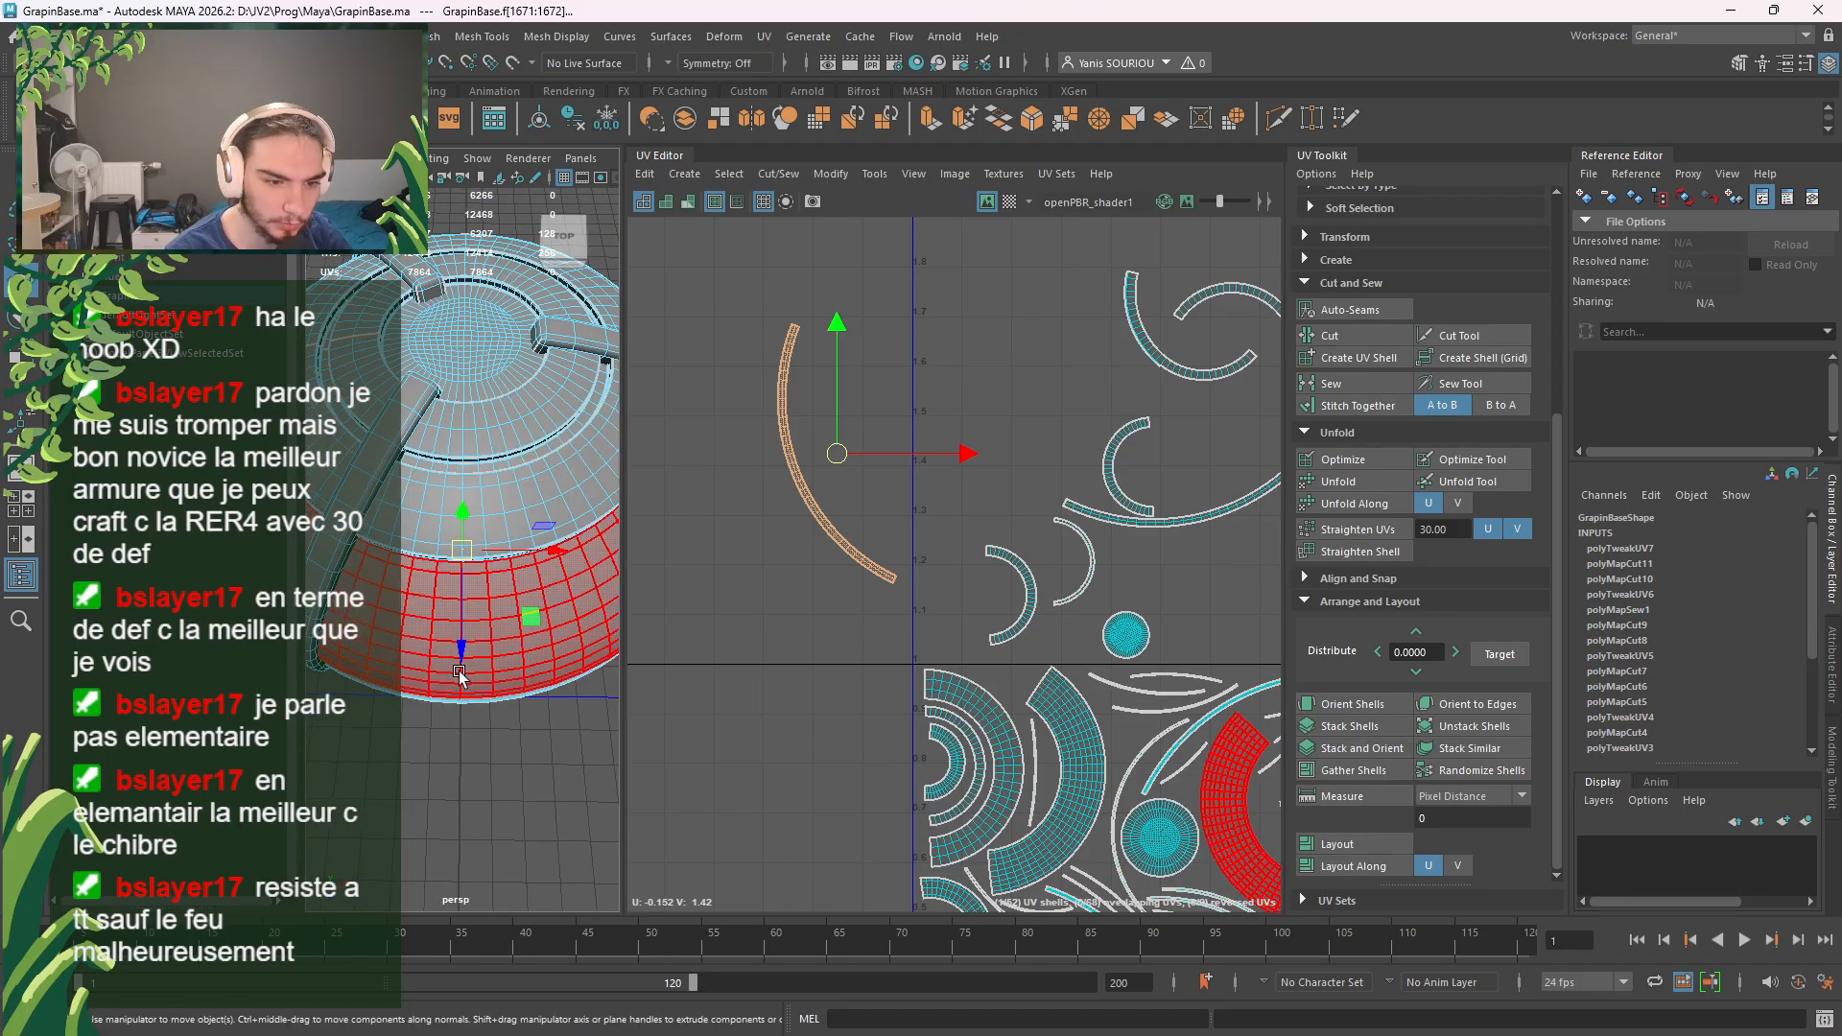
Step: Select the vertical edges crossing the dome's narrow lower band at the front and cut the UVs along them
right_drag(459, 488, 507, 480)
right_drag(472, 444, 470, 441)
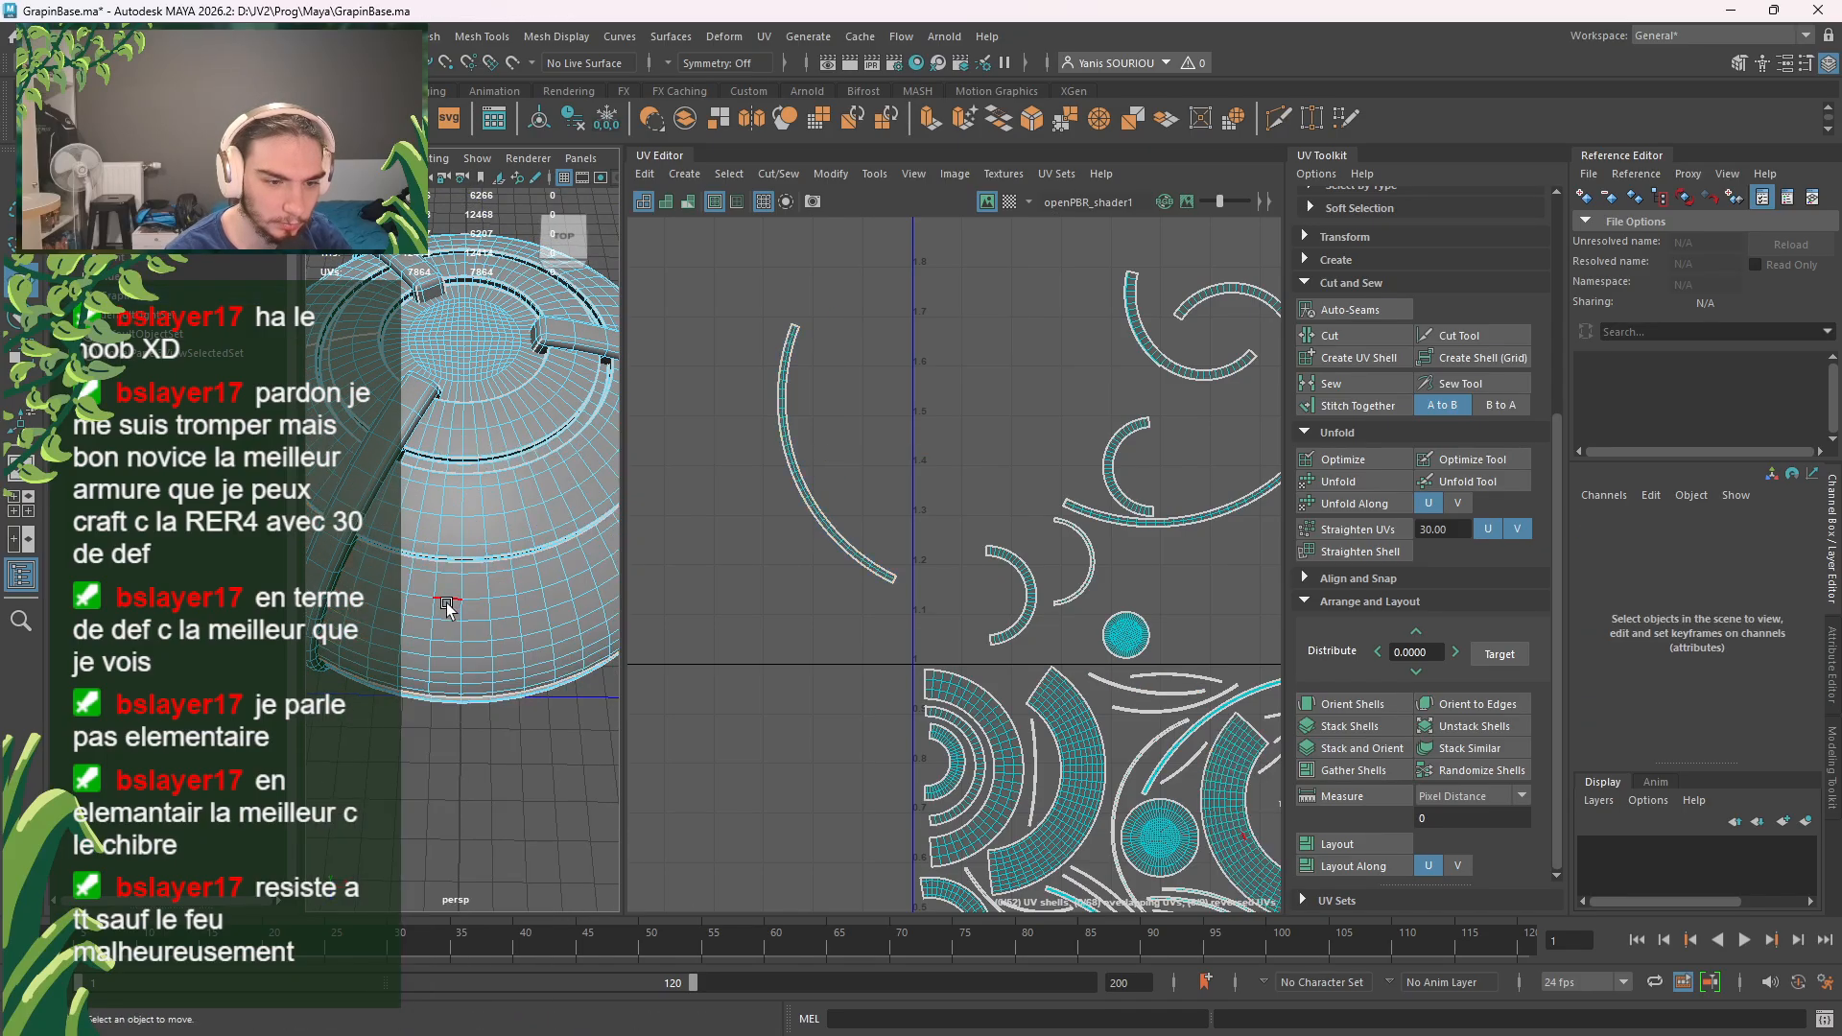
alt+drag(461, 711, 466, 620)
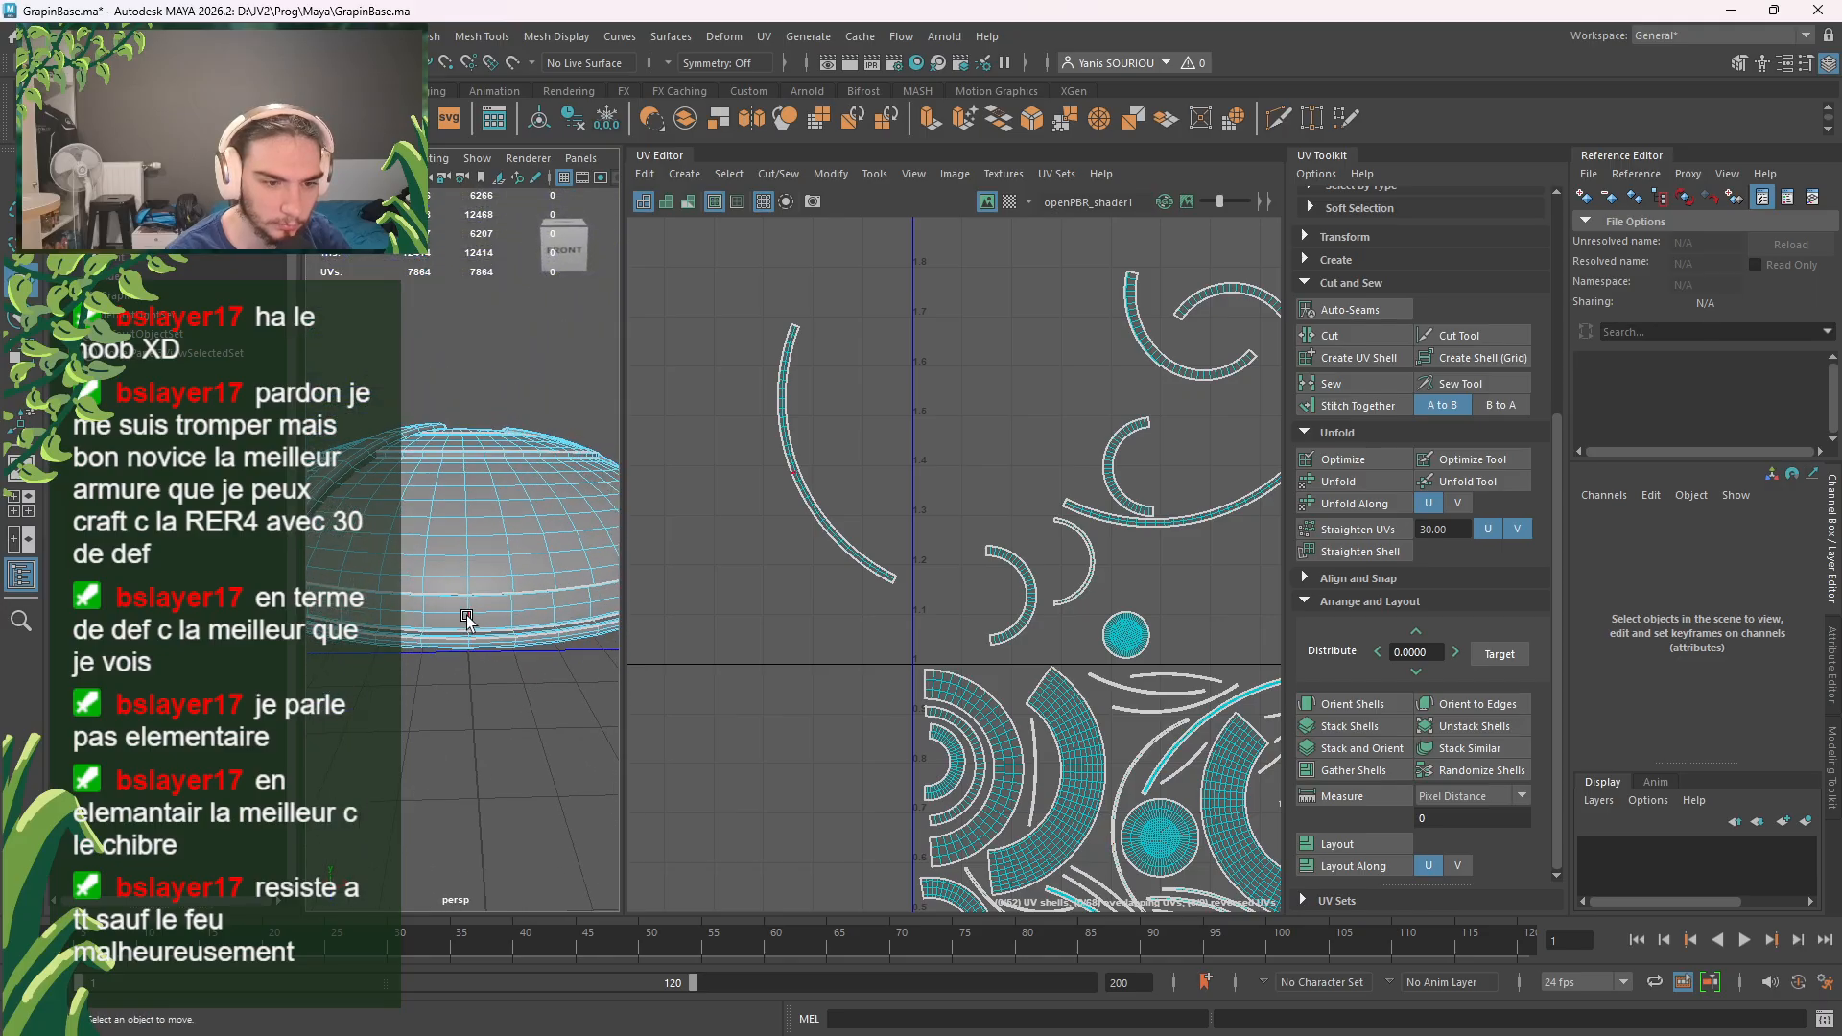
click(466, 620)
key(f)
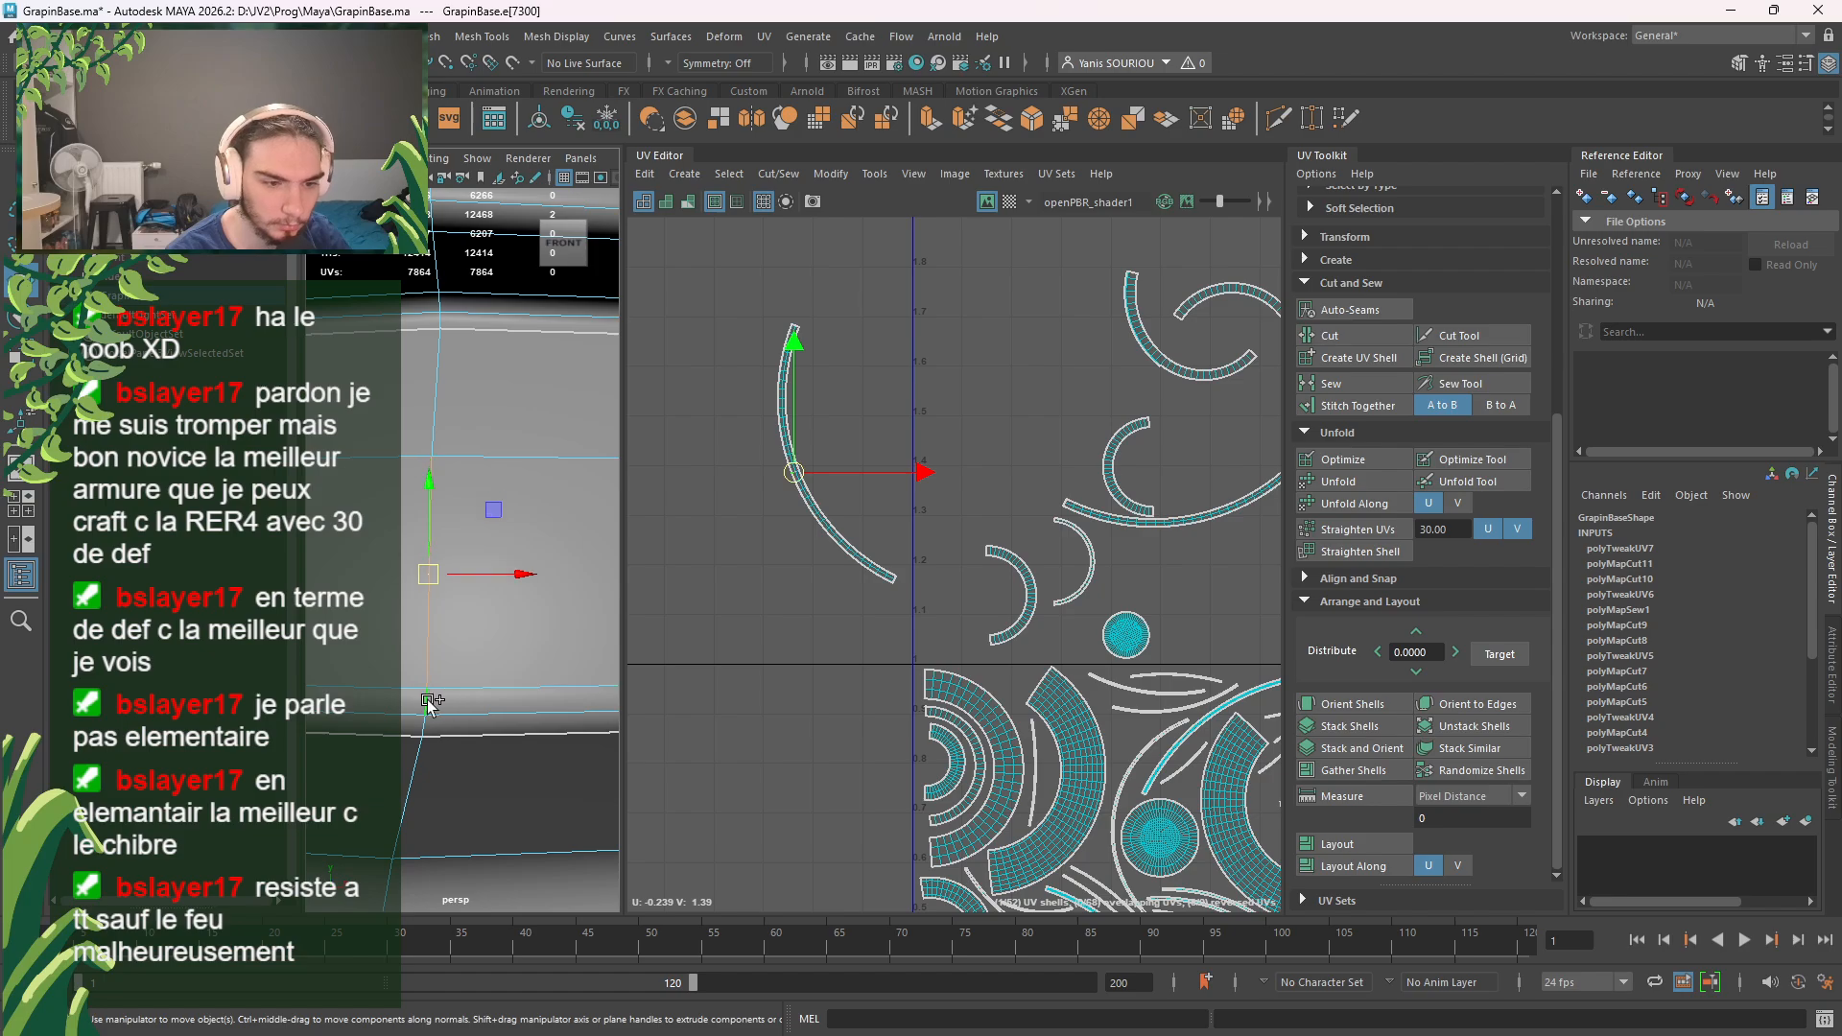
click(433, 427)
shift+click(516, 458)
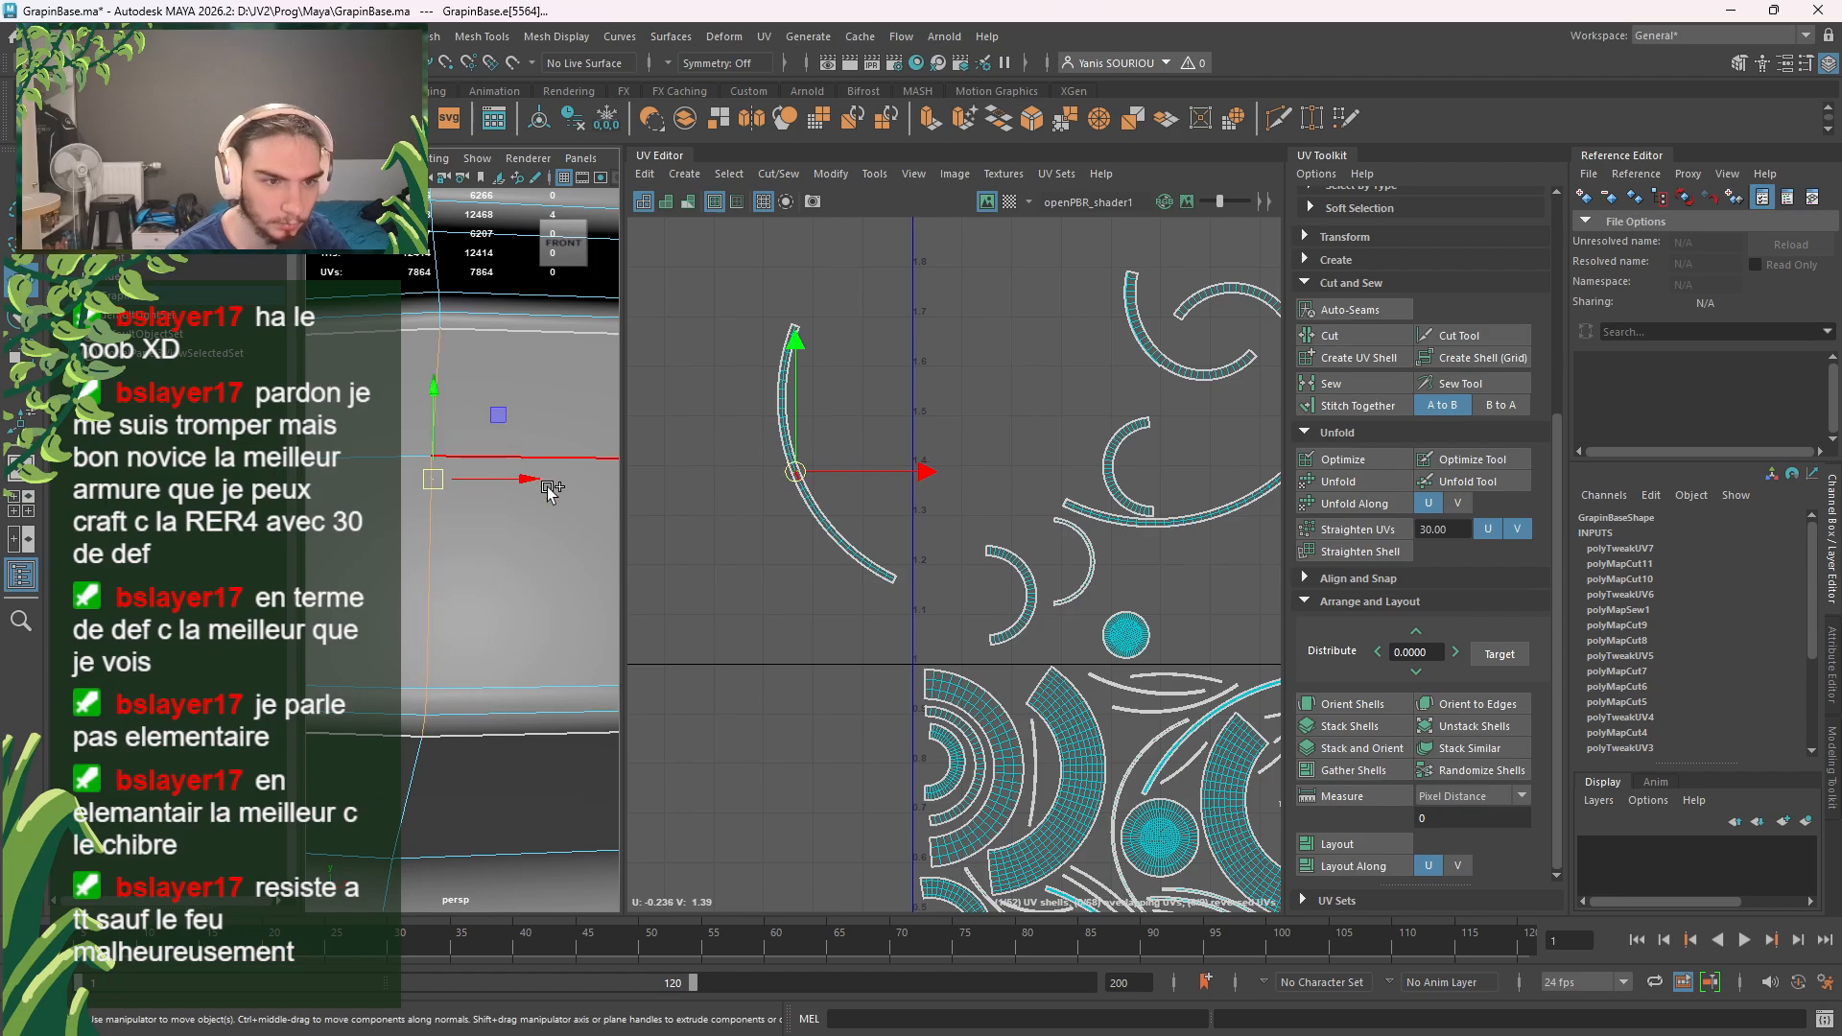
click(1355, 341)
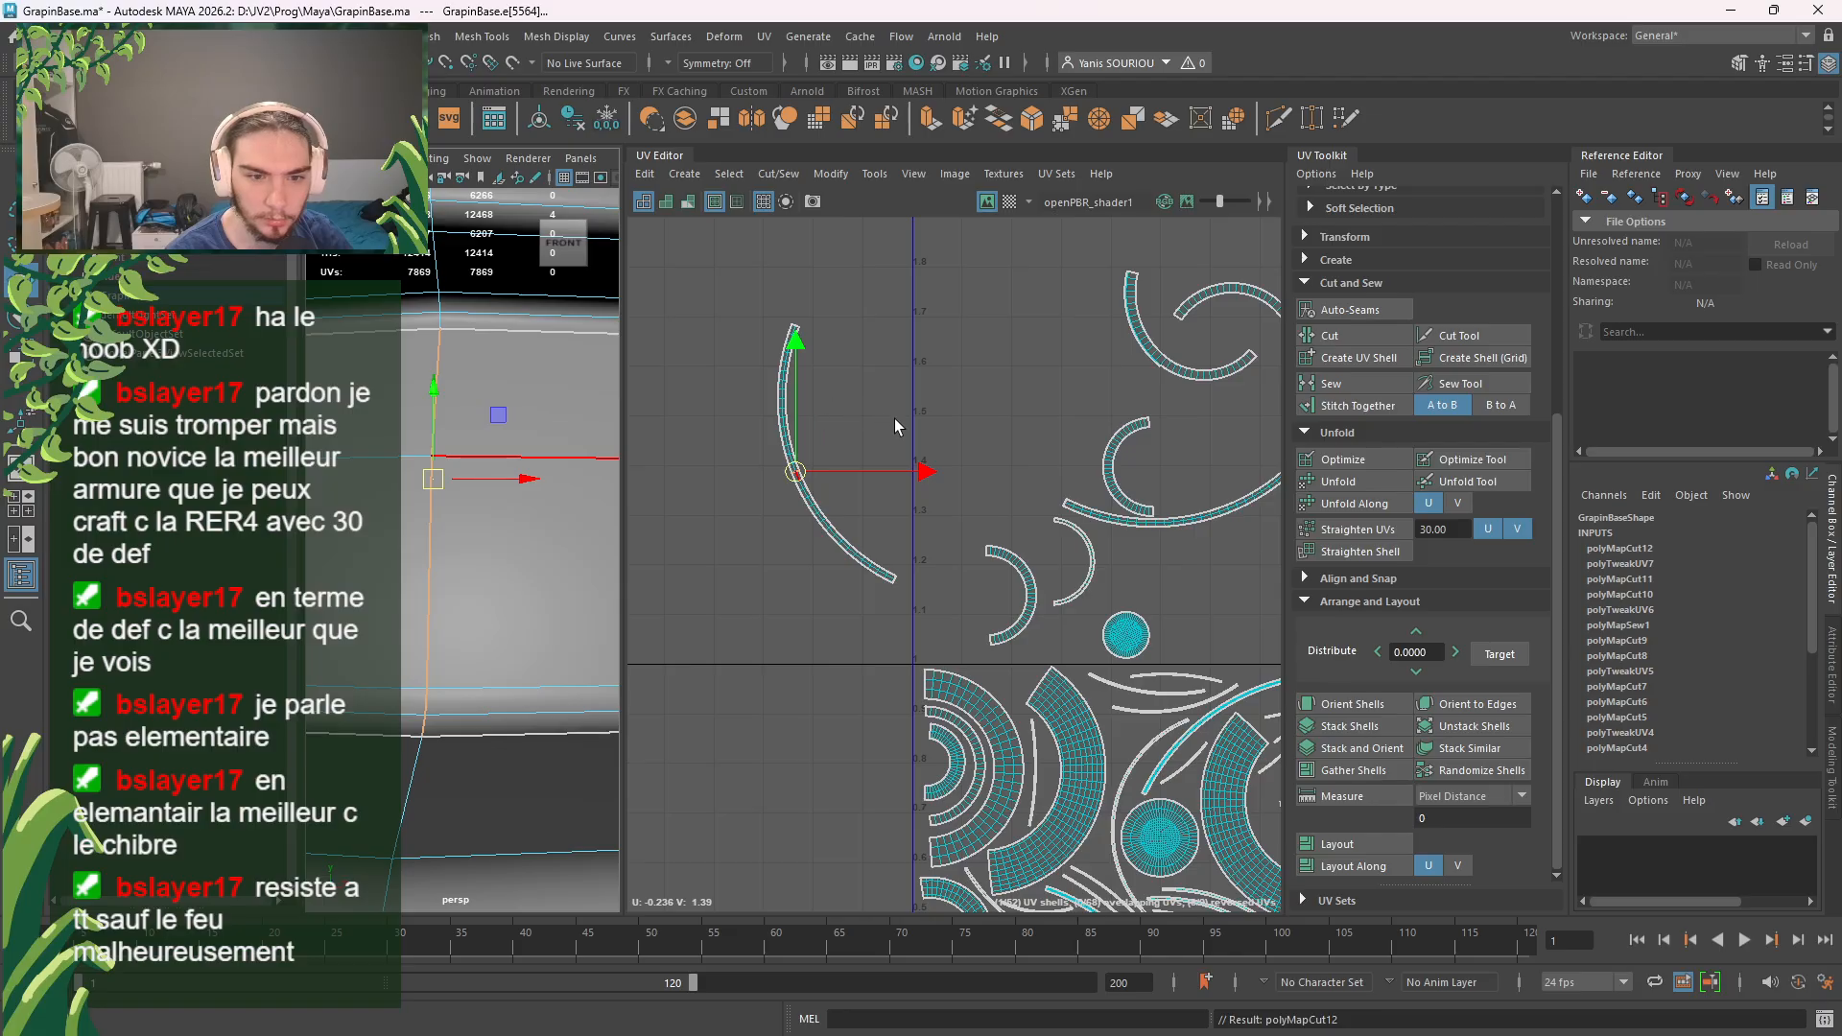
Step: Select the lower half of the cut long arc as a UV shell and pull it down away from the upper half
click(952, 413)
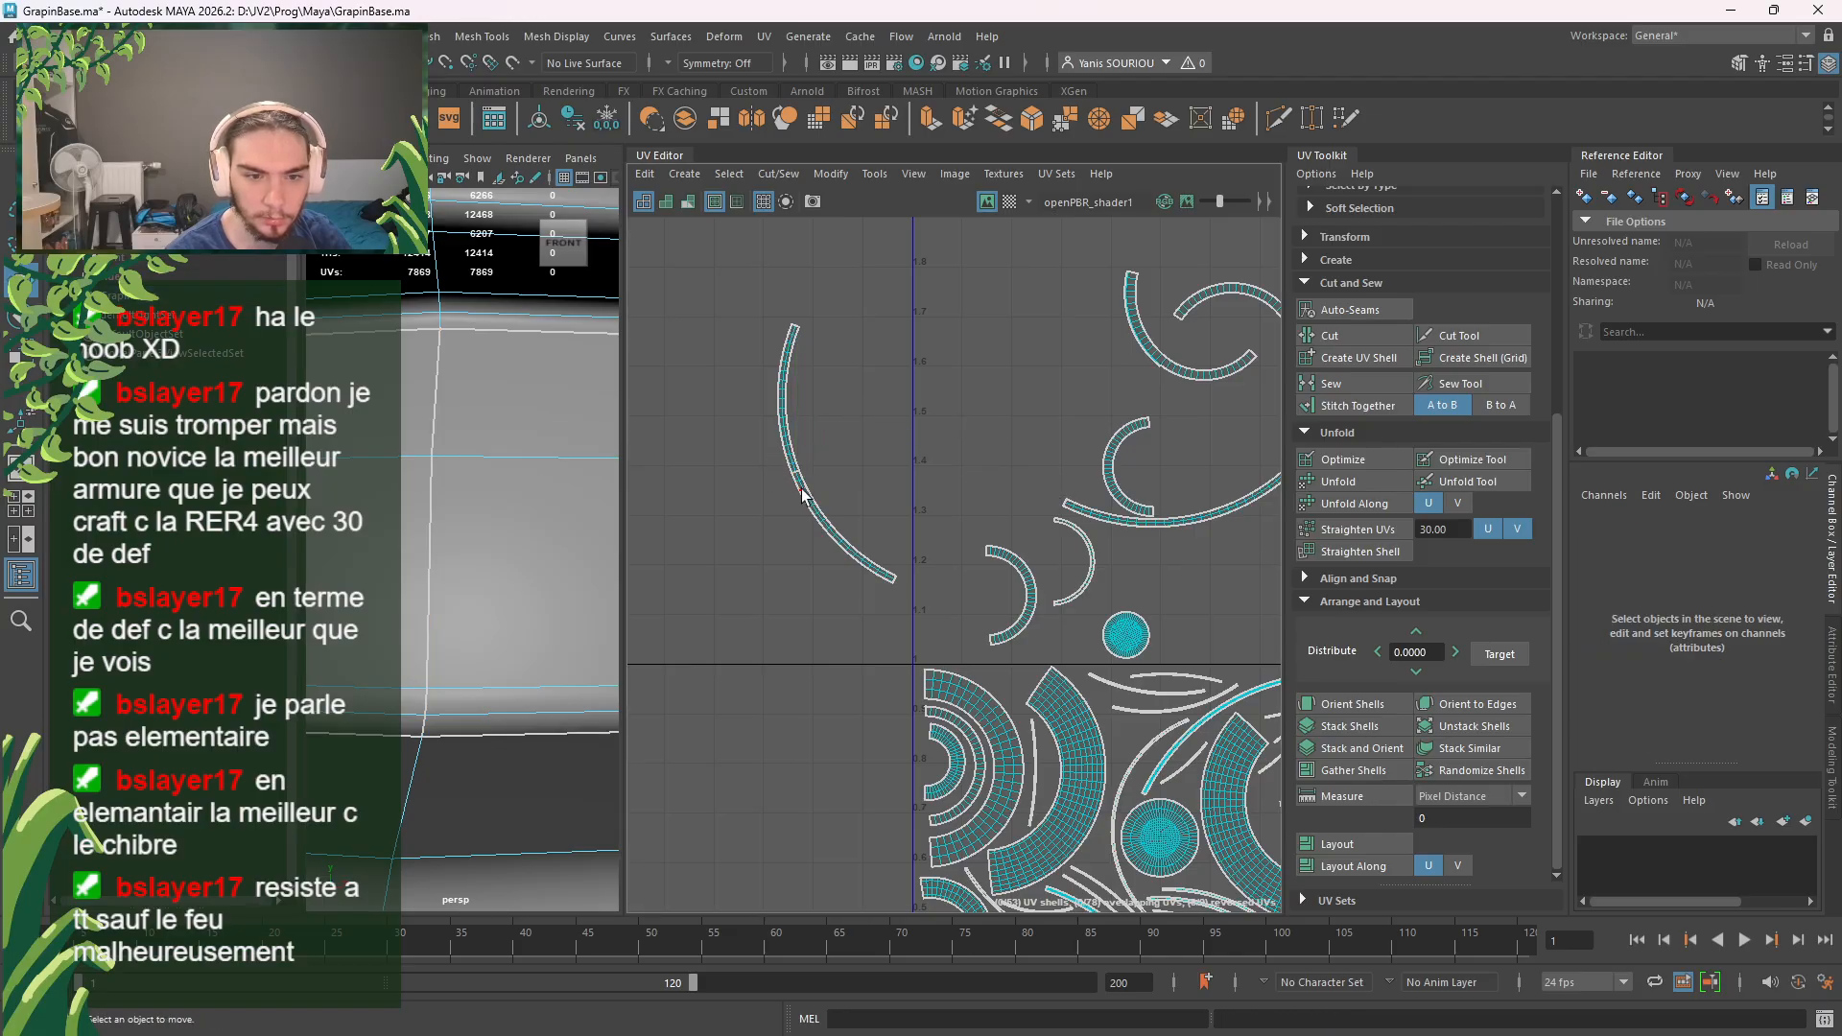
right_drag(842, 473, 836, 428)
drag(837, 428, 767, 499)
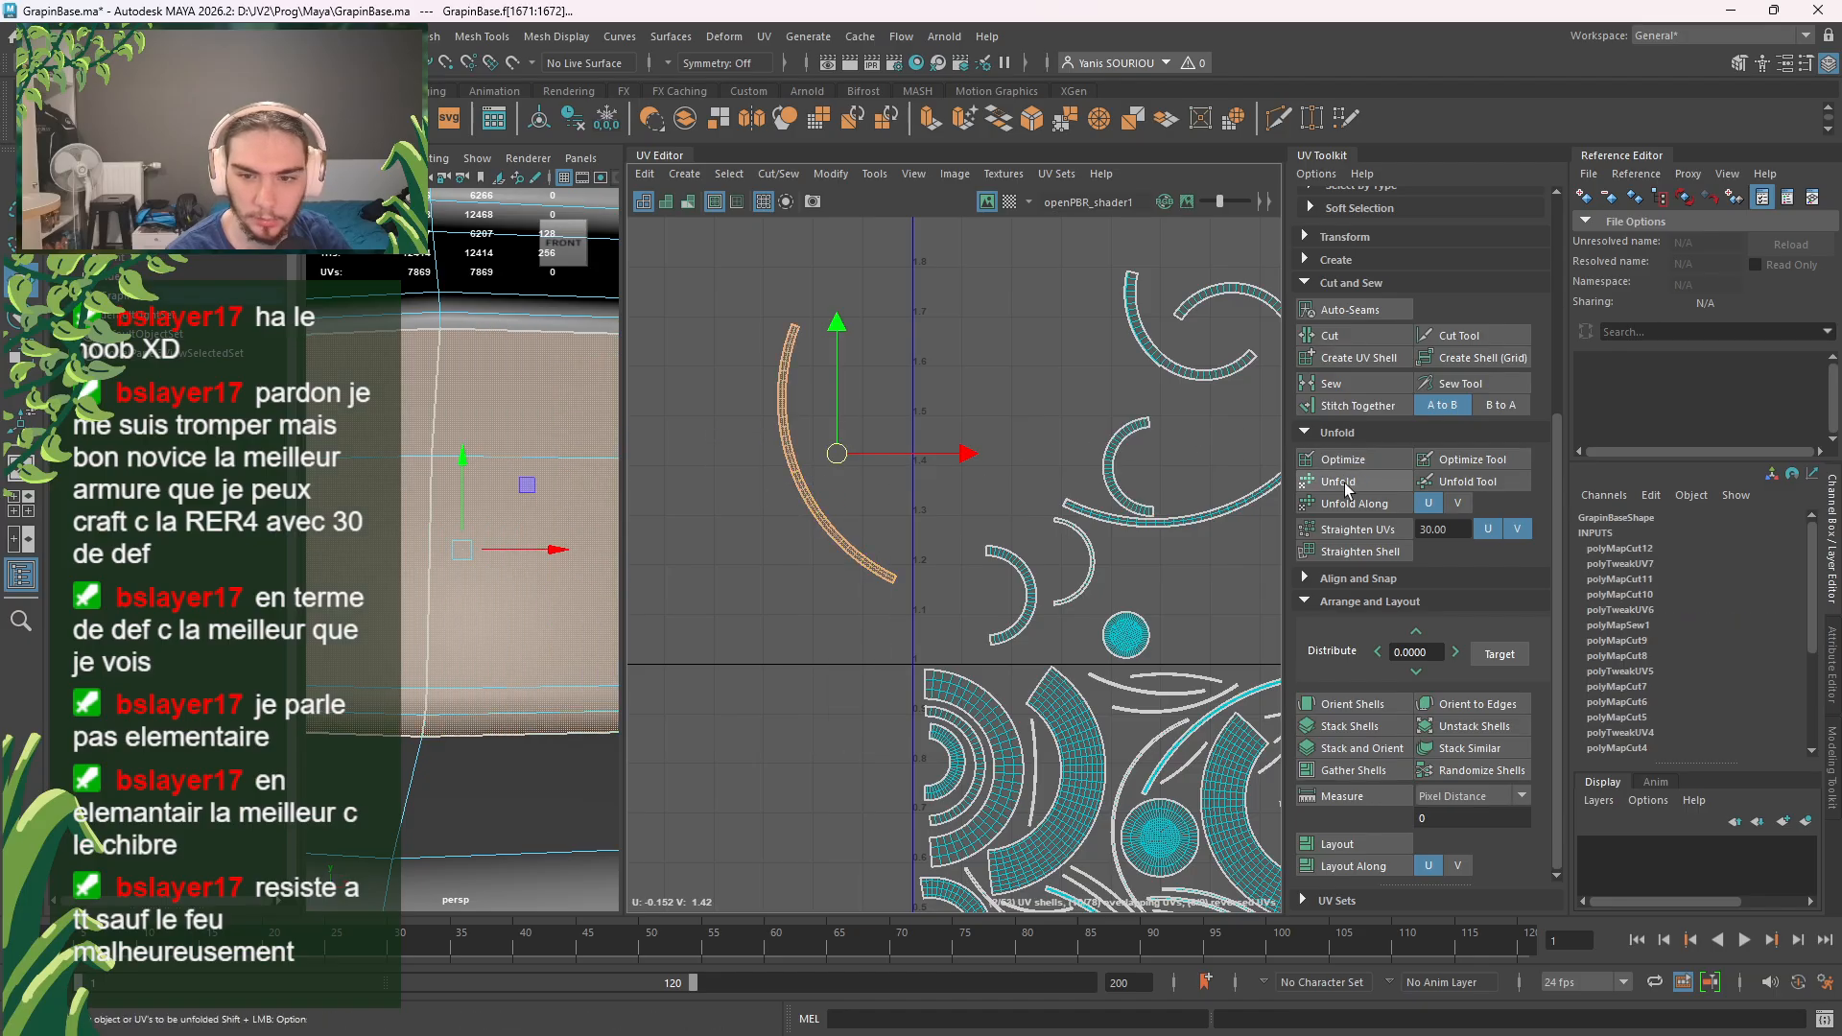
click(855, 527)
alt+middle_drag(839, 646, 805, 500)
drag(810, 381, 784, 608)
scroll(795, 733, down, 2)
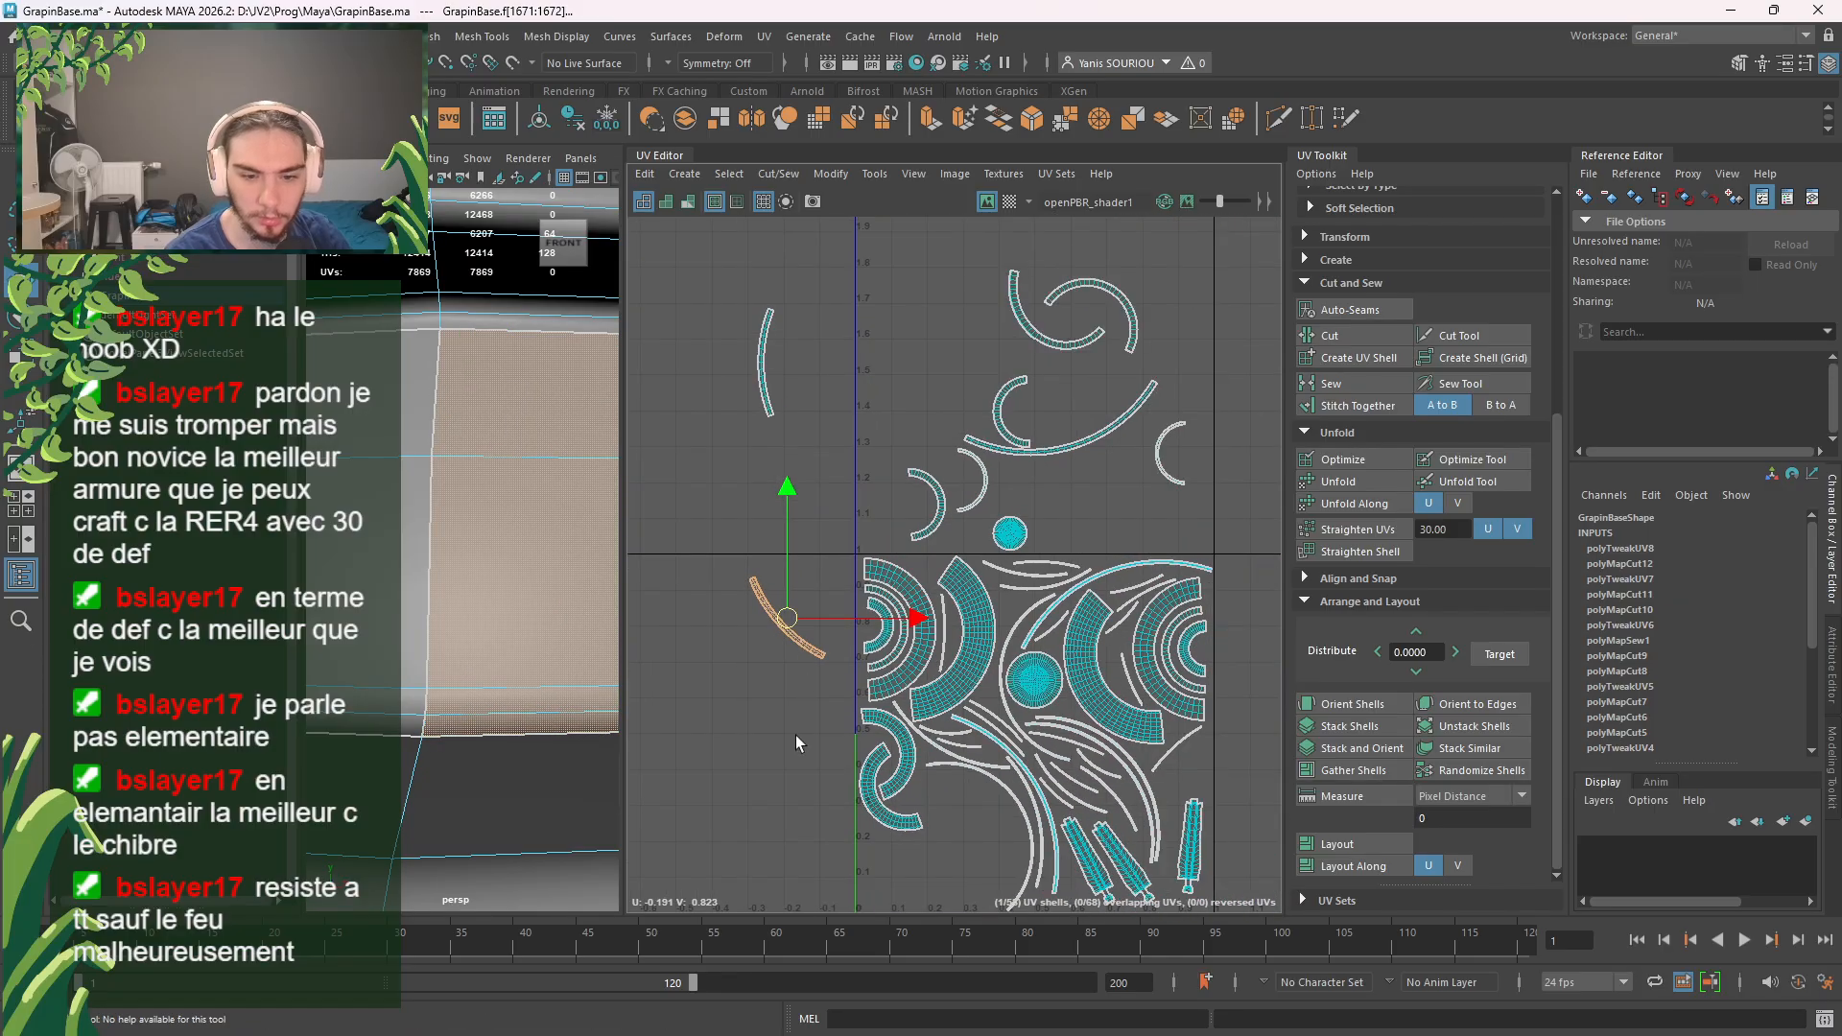
Step: Place the cut arc's lower half in the tile's lower-left corner and the small disc beside the interlocked half-rings
alt+middle_drag(792, 715, 809, 550)
drag(810, 489, 921, 741)
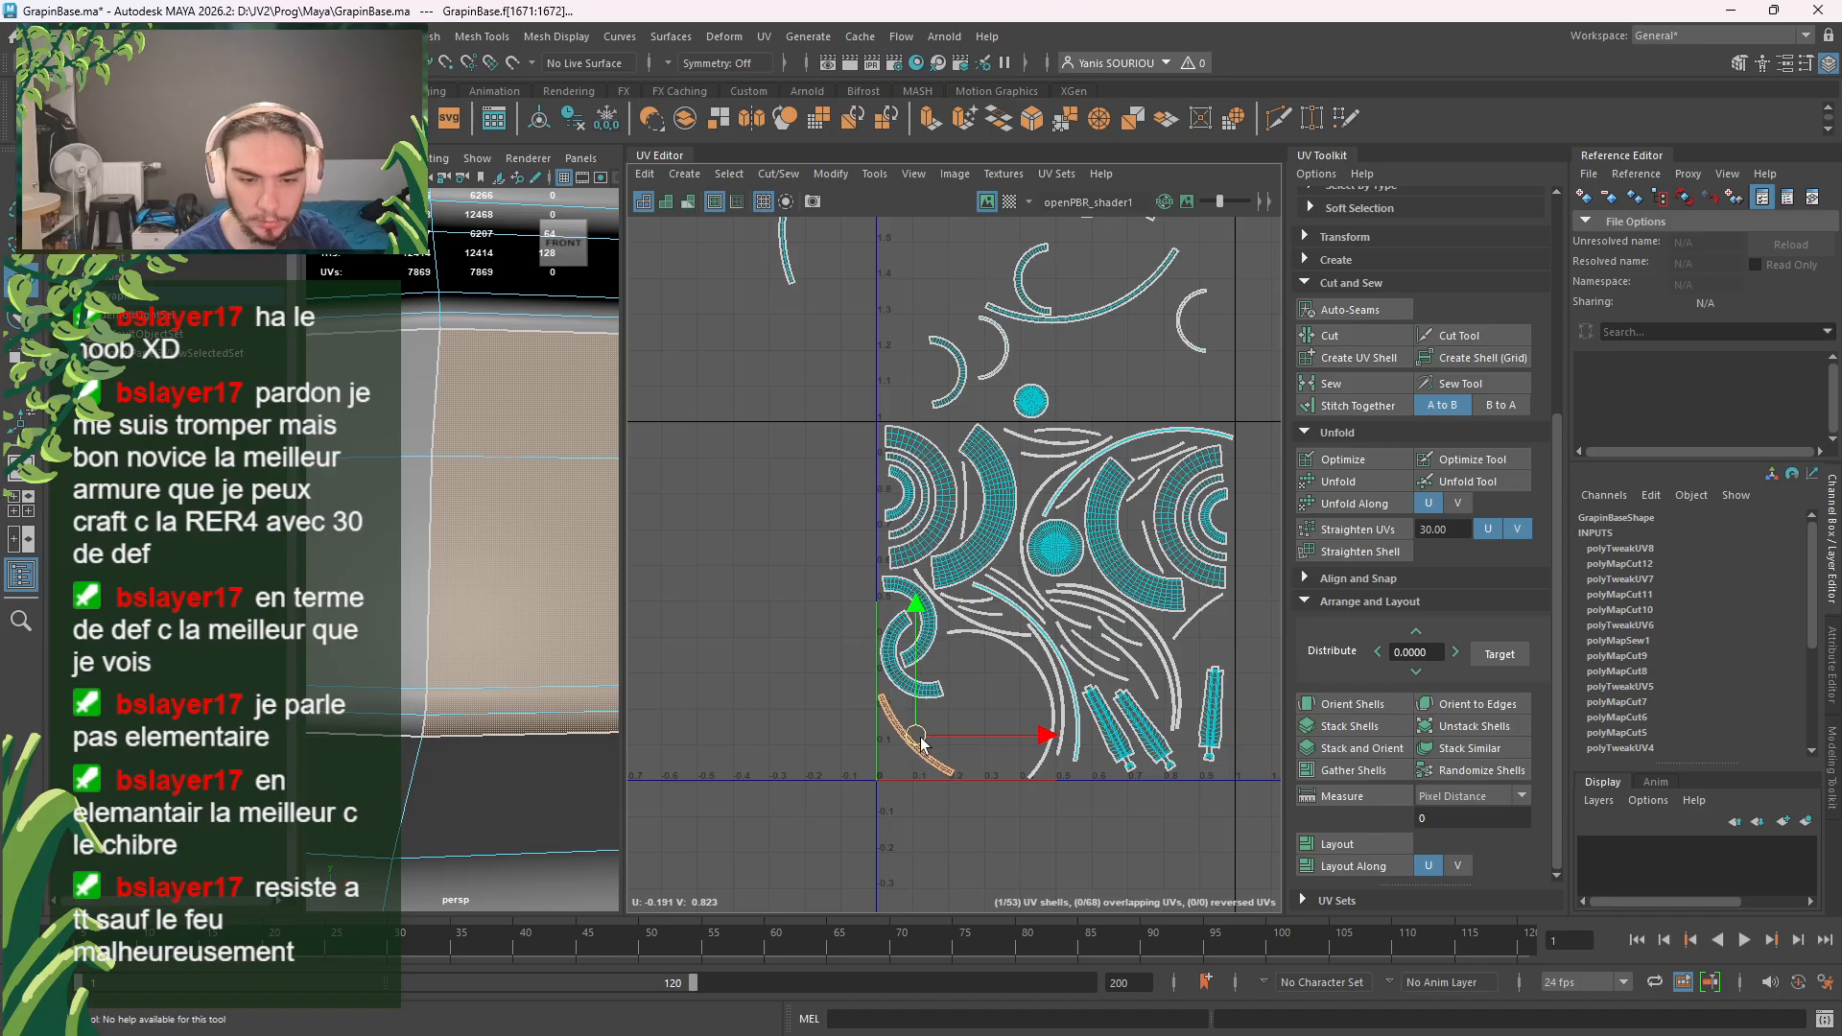
click(1025, 415)
drag(1026, 408, 964, 656)
Step: Move the cut arc's remaining half to the tile's lower-left corner and rotate it to nest alongside the first half
click(785, 251)
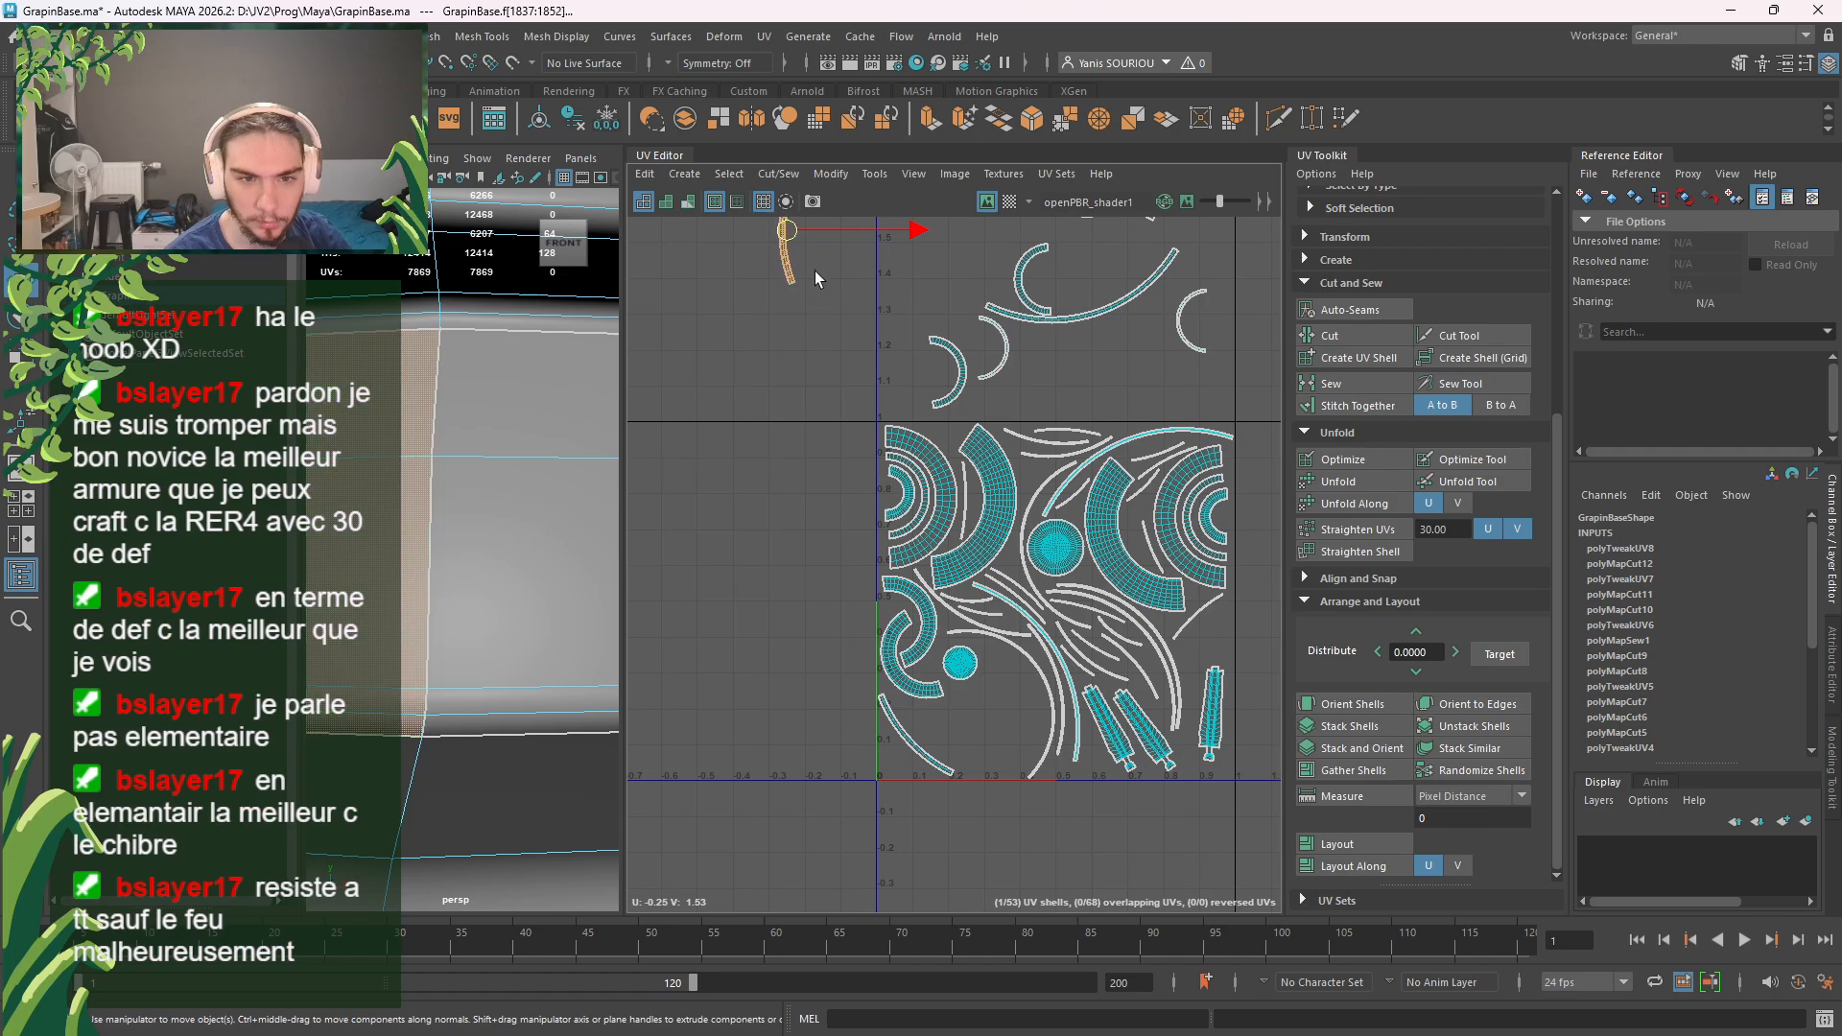
drag(787, 257, 914, 777)
key(e)
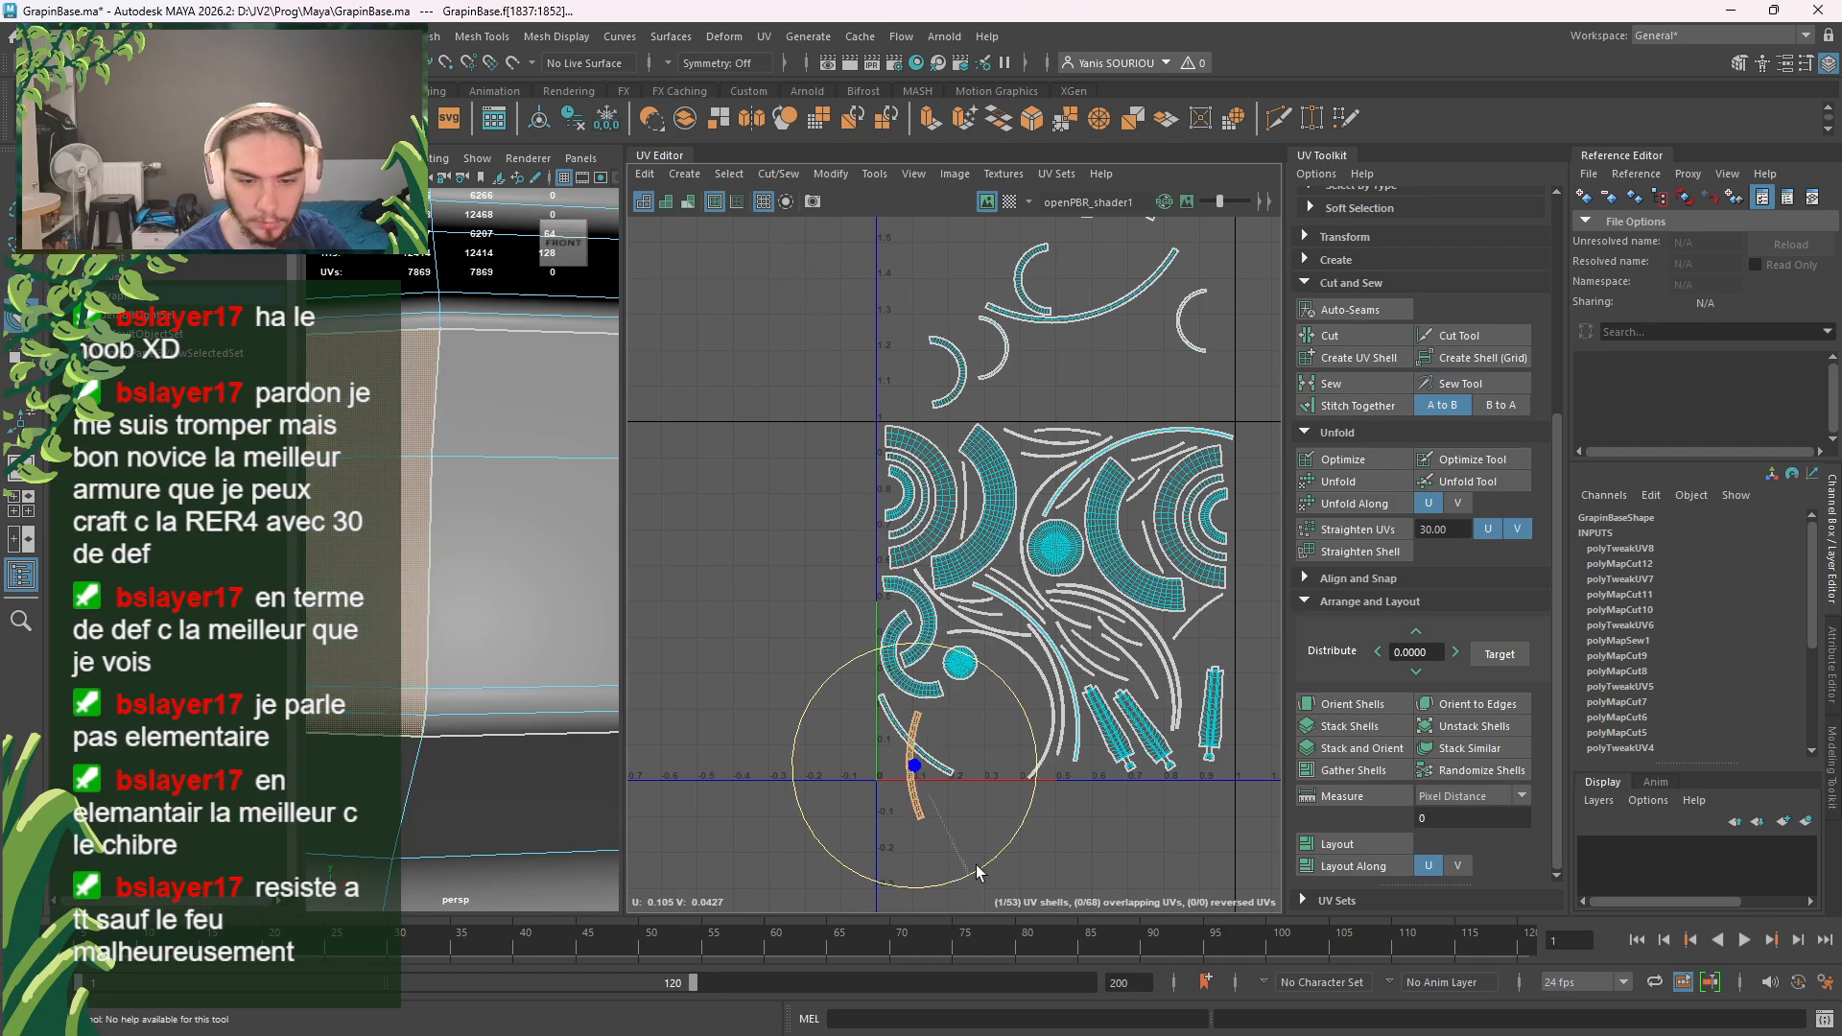
drag(955, 868, 1020, 806)
key(w)
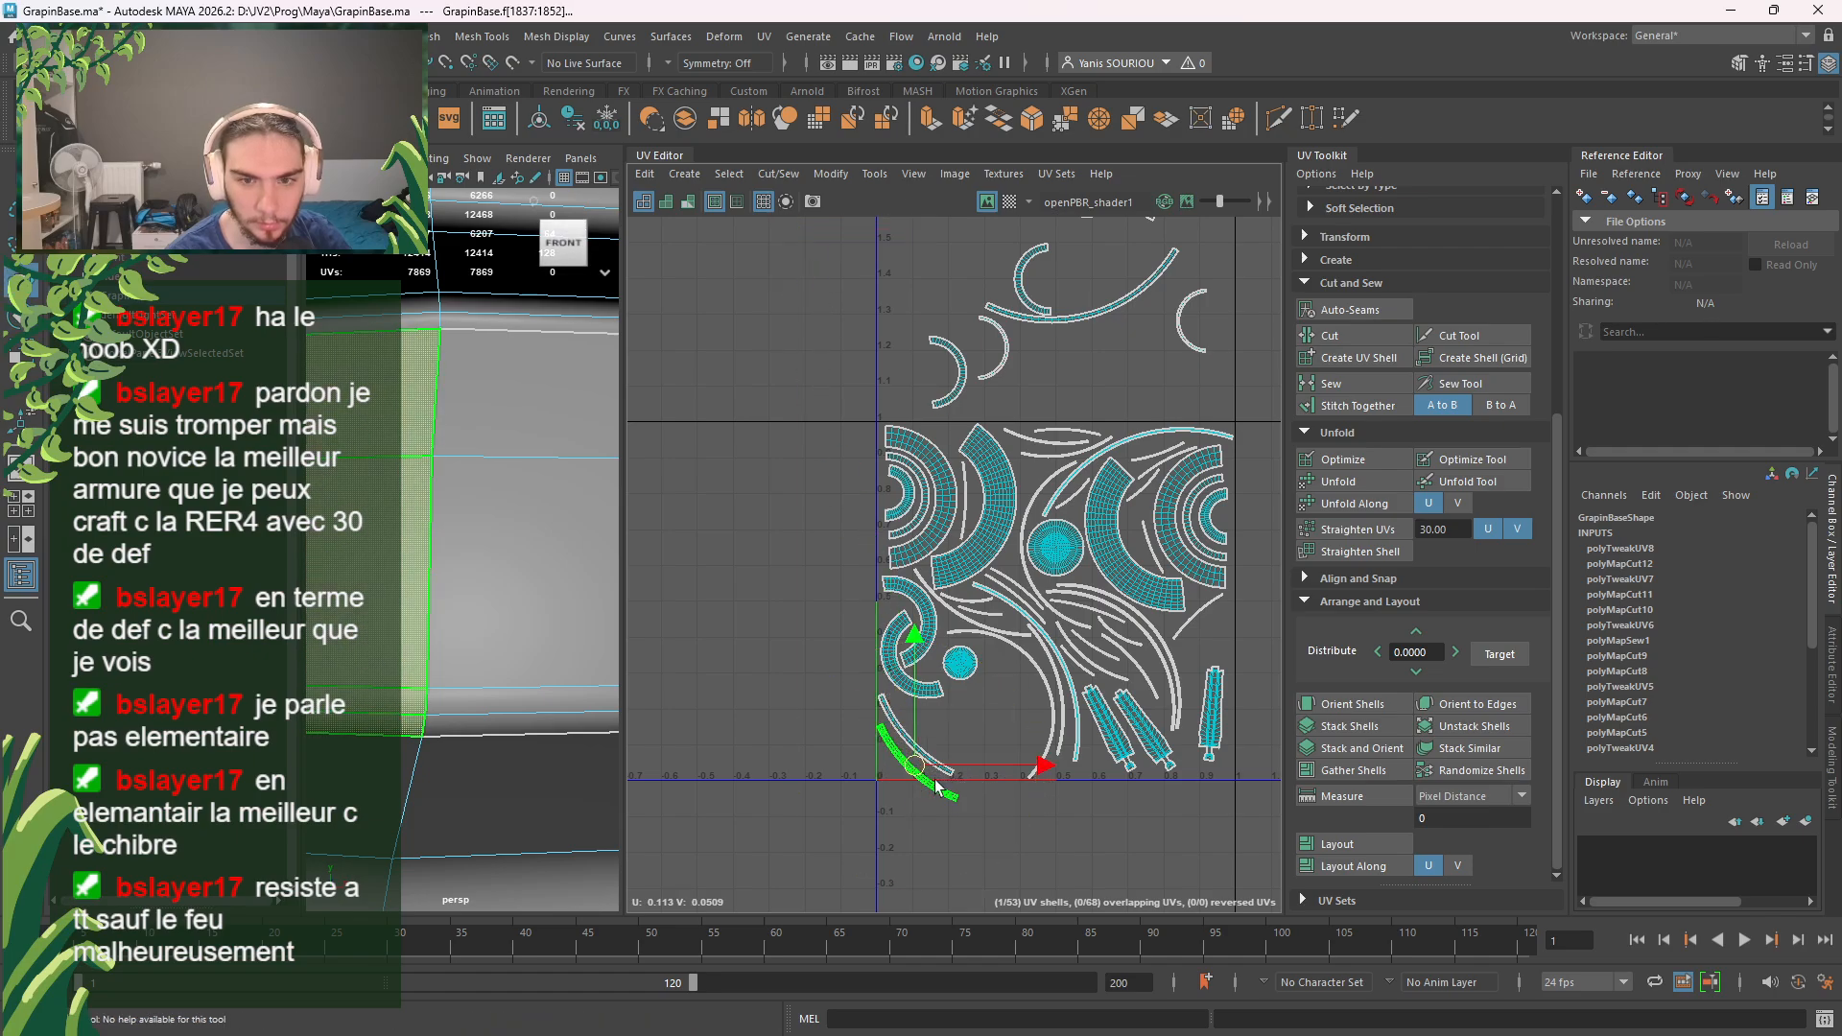
drag(910, 767, 929, 737)
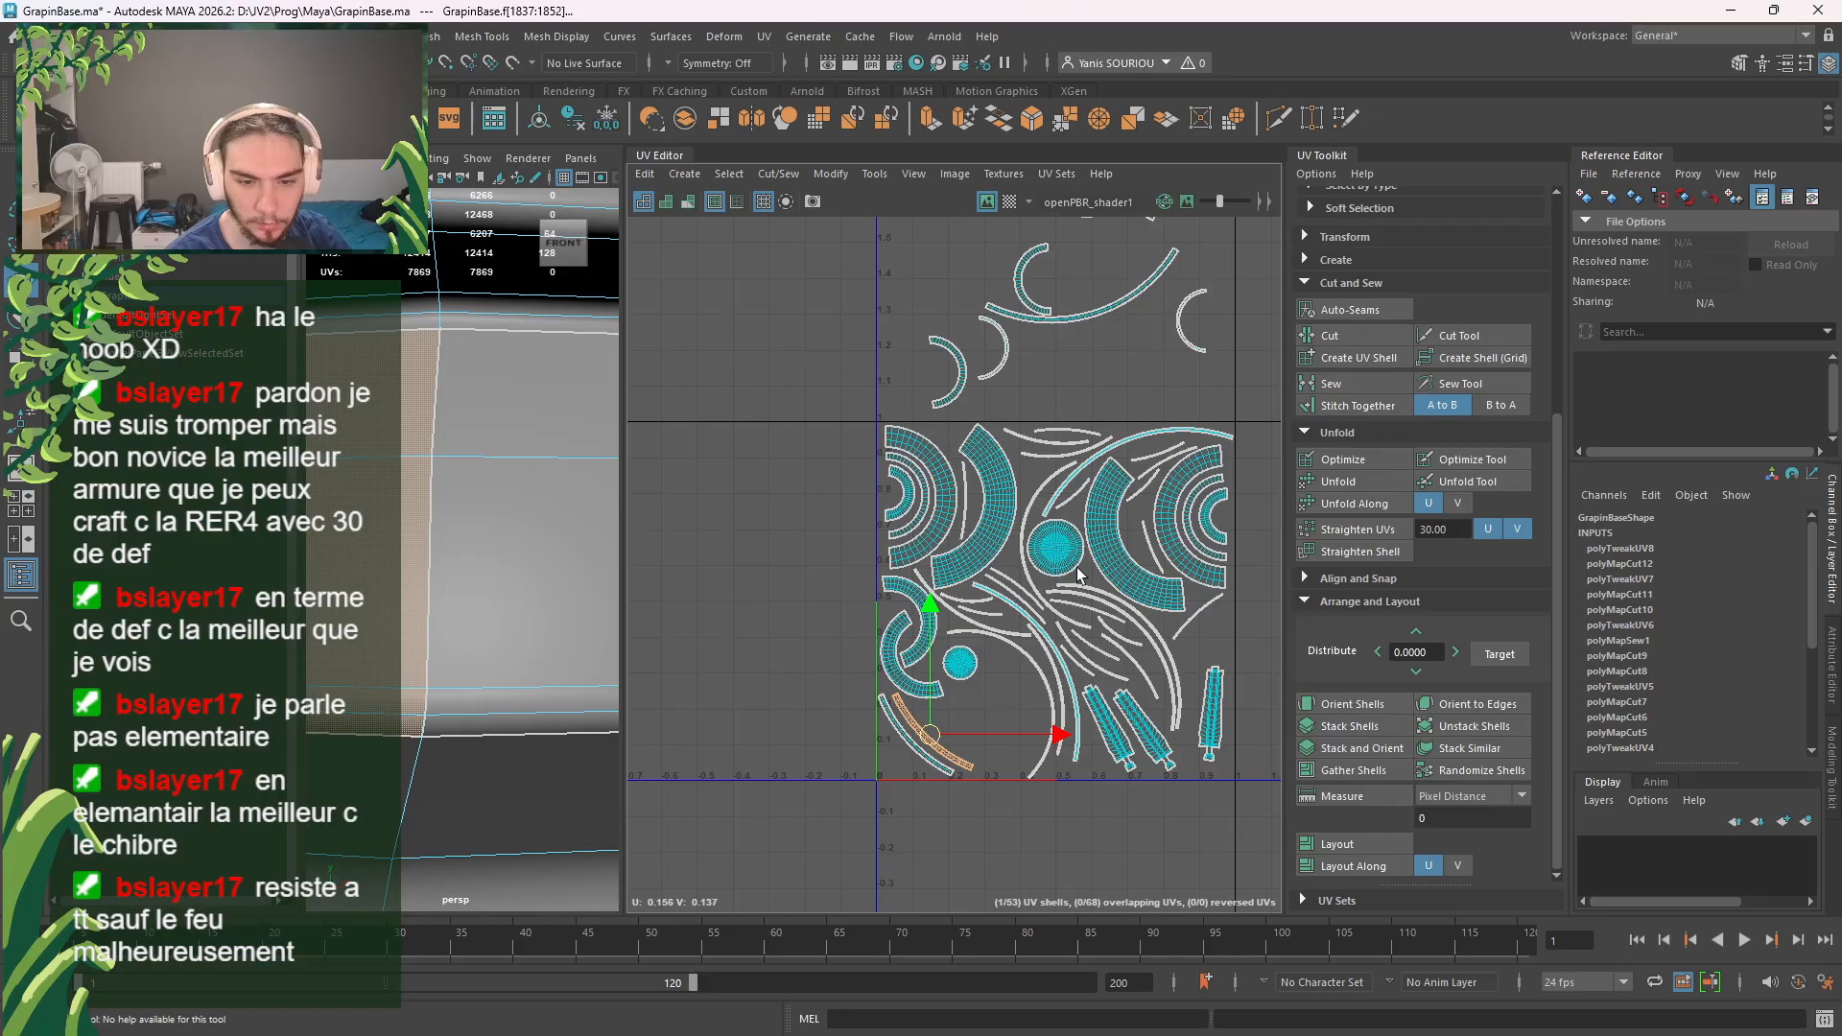
Step: Select the crosswise edges near the middle of the long curved shell above the UV tile and cut the UVs along them
alt+middle_drag(929, 737, 775, 835)
click(945, 422)
scroll(945, 422, up, 4)
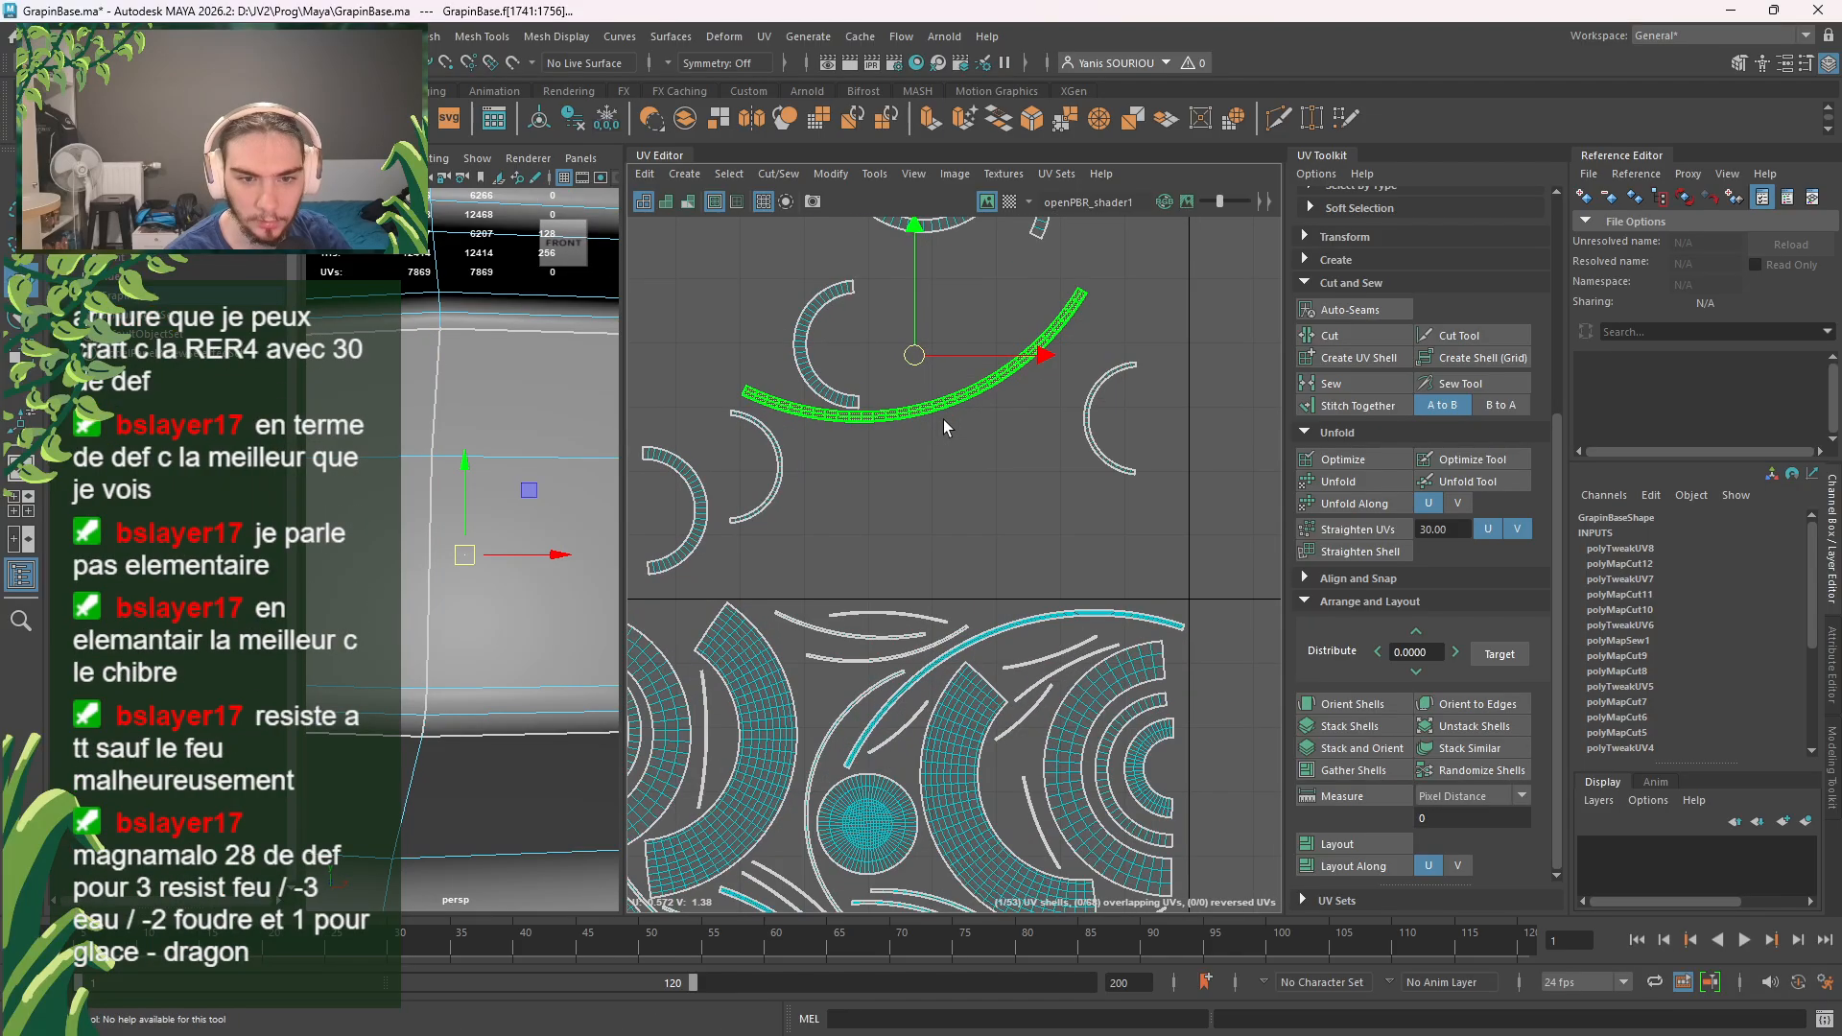
alt+middle_drag(945, 422, 1007, 687)
scroll(830, 550, up, 3)
scroll(949, 597, up, 3)
right_drag(995, 646, 988, 597)
click(989, 653)
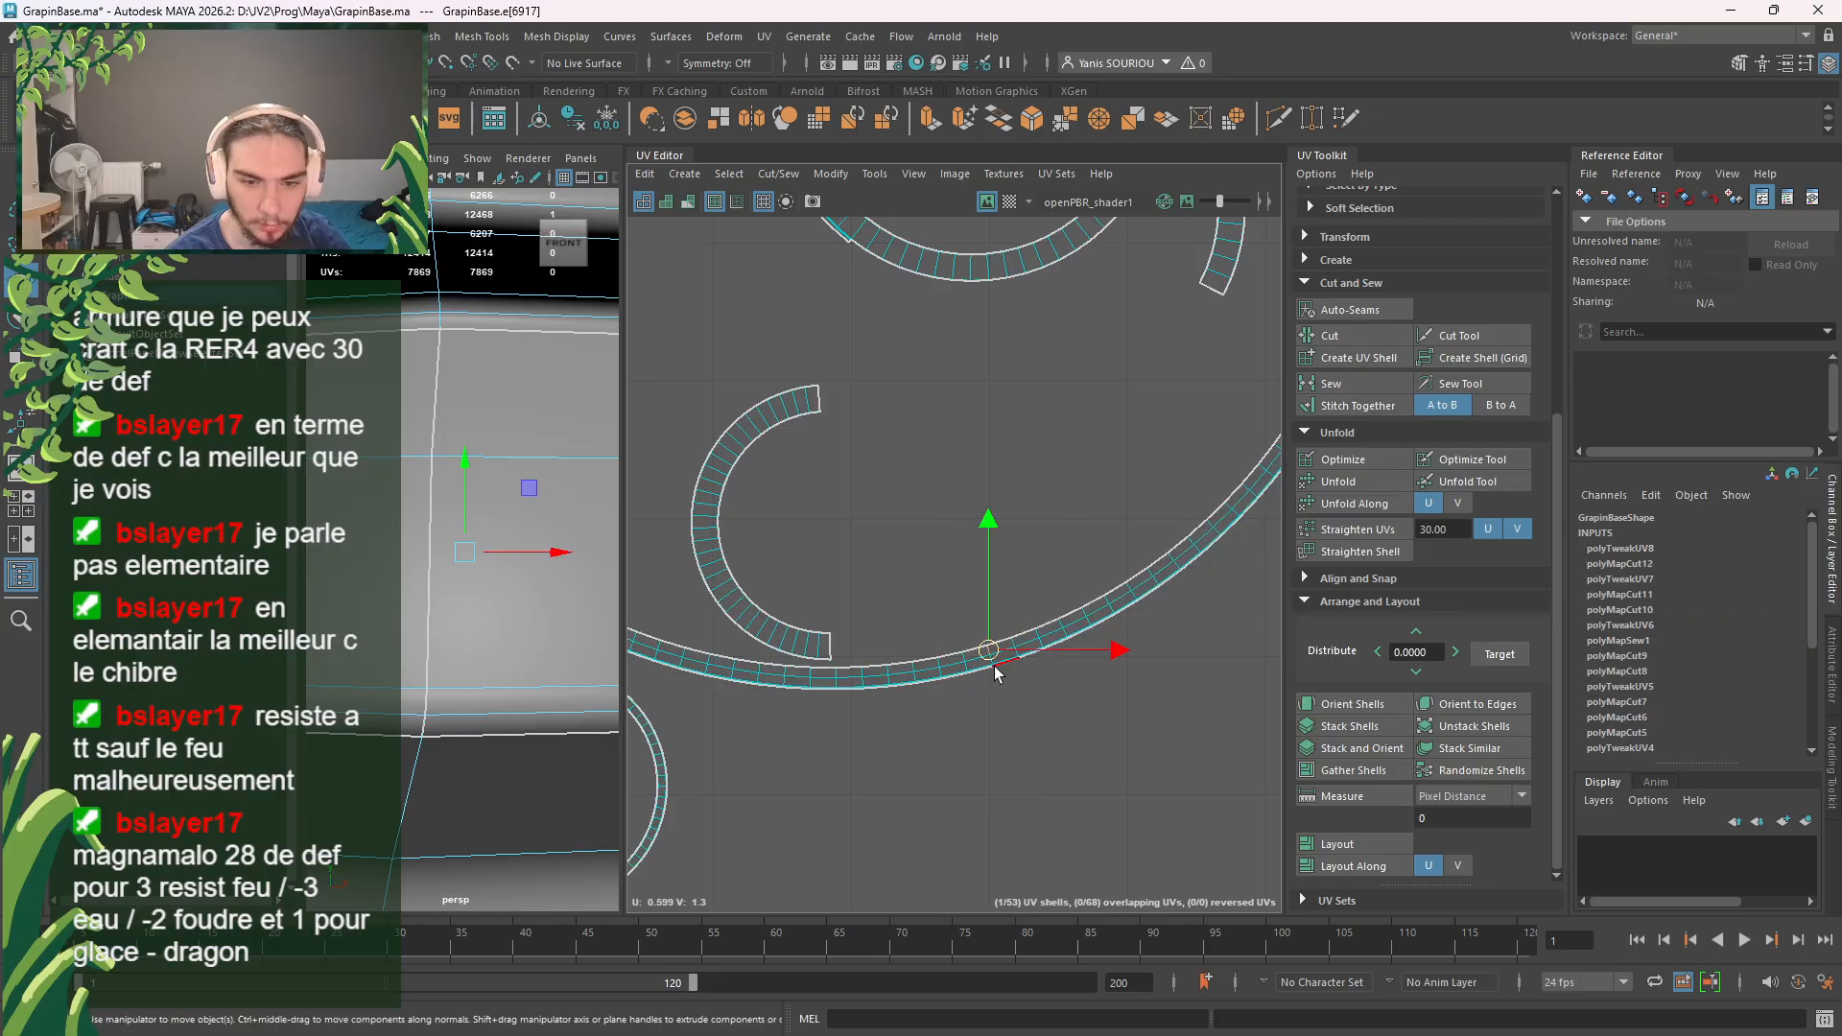
scroll(1017, 705, up, 2)
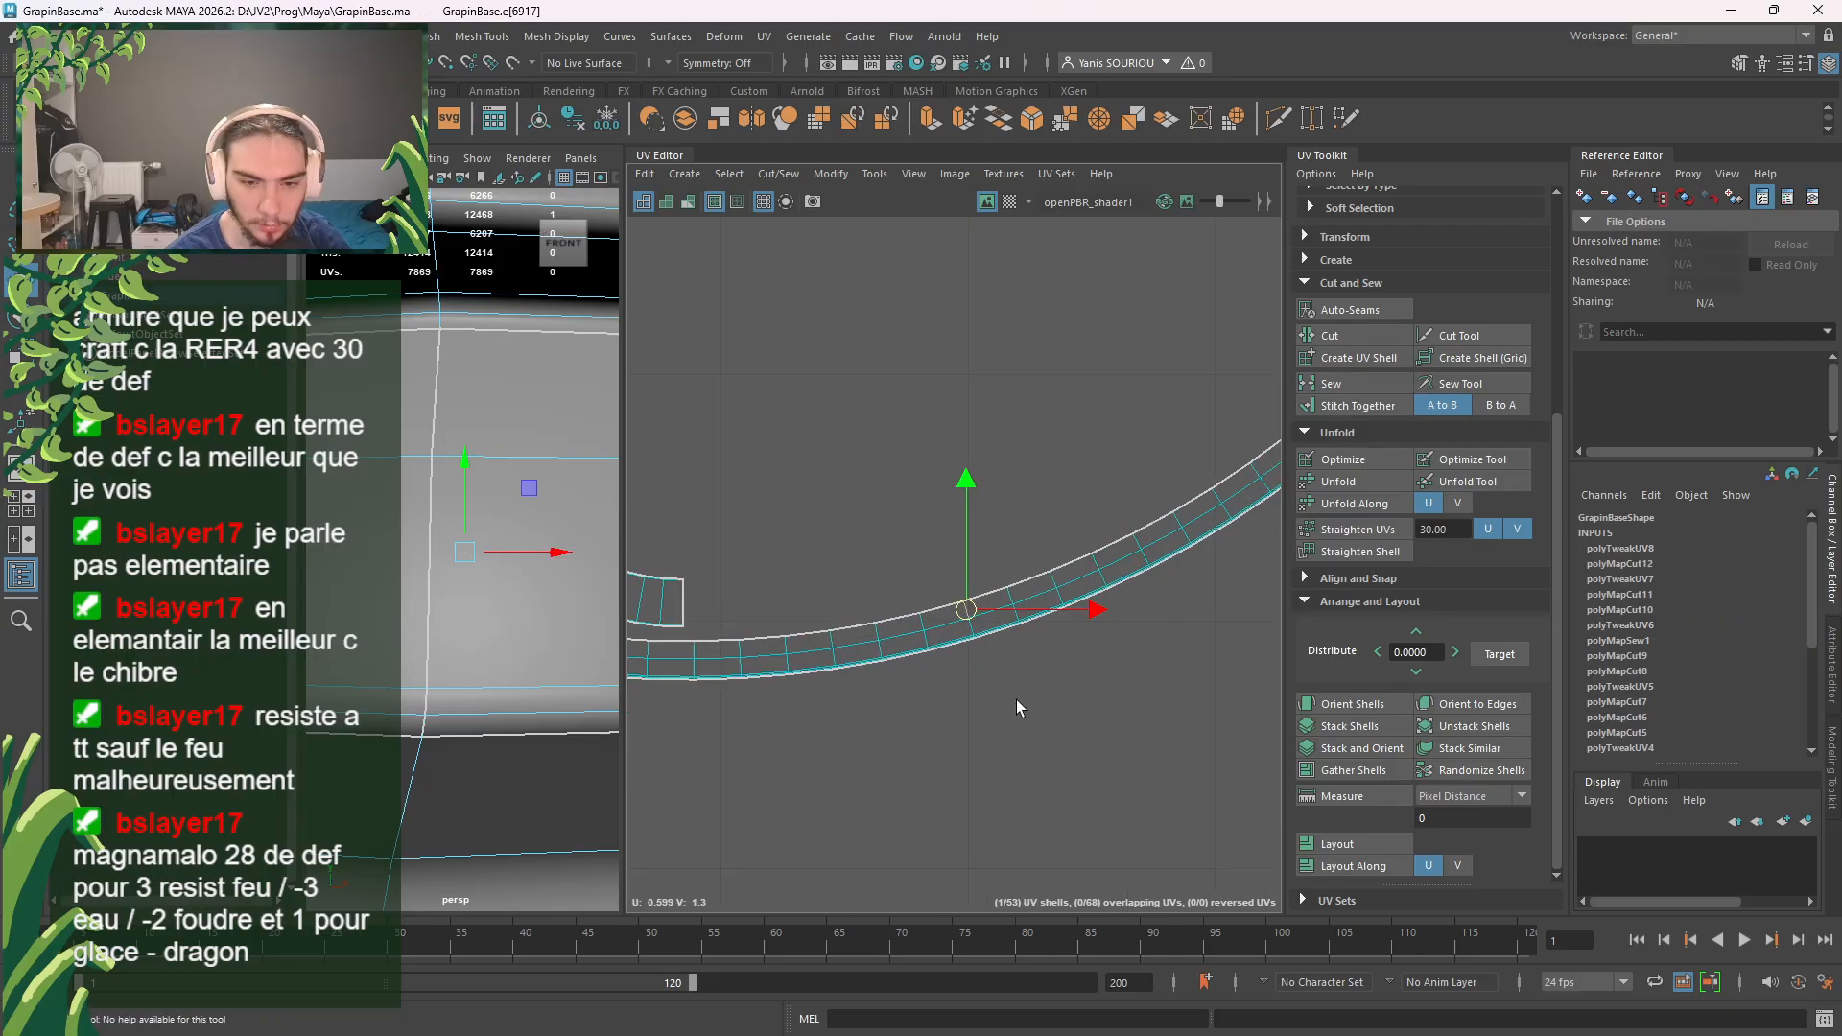
click(970, 631)
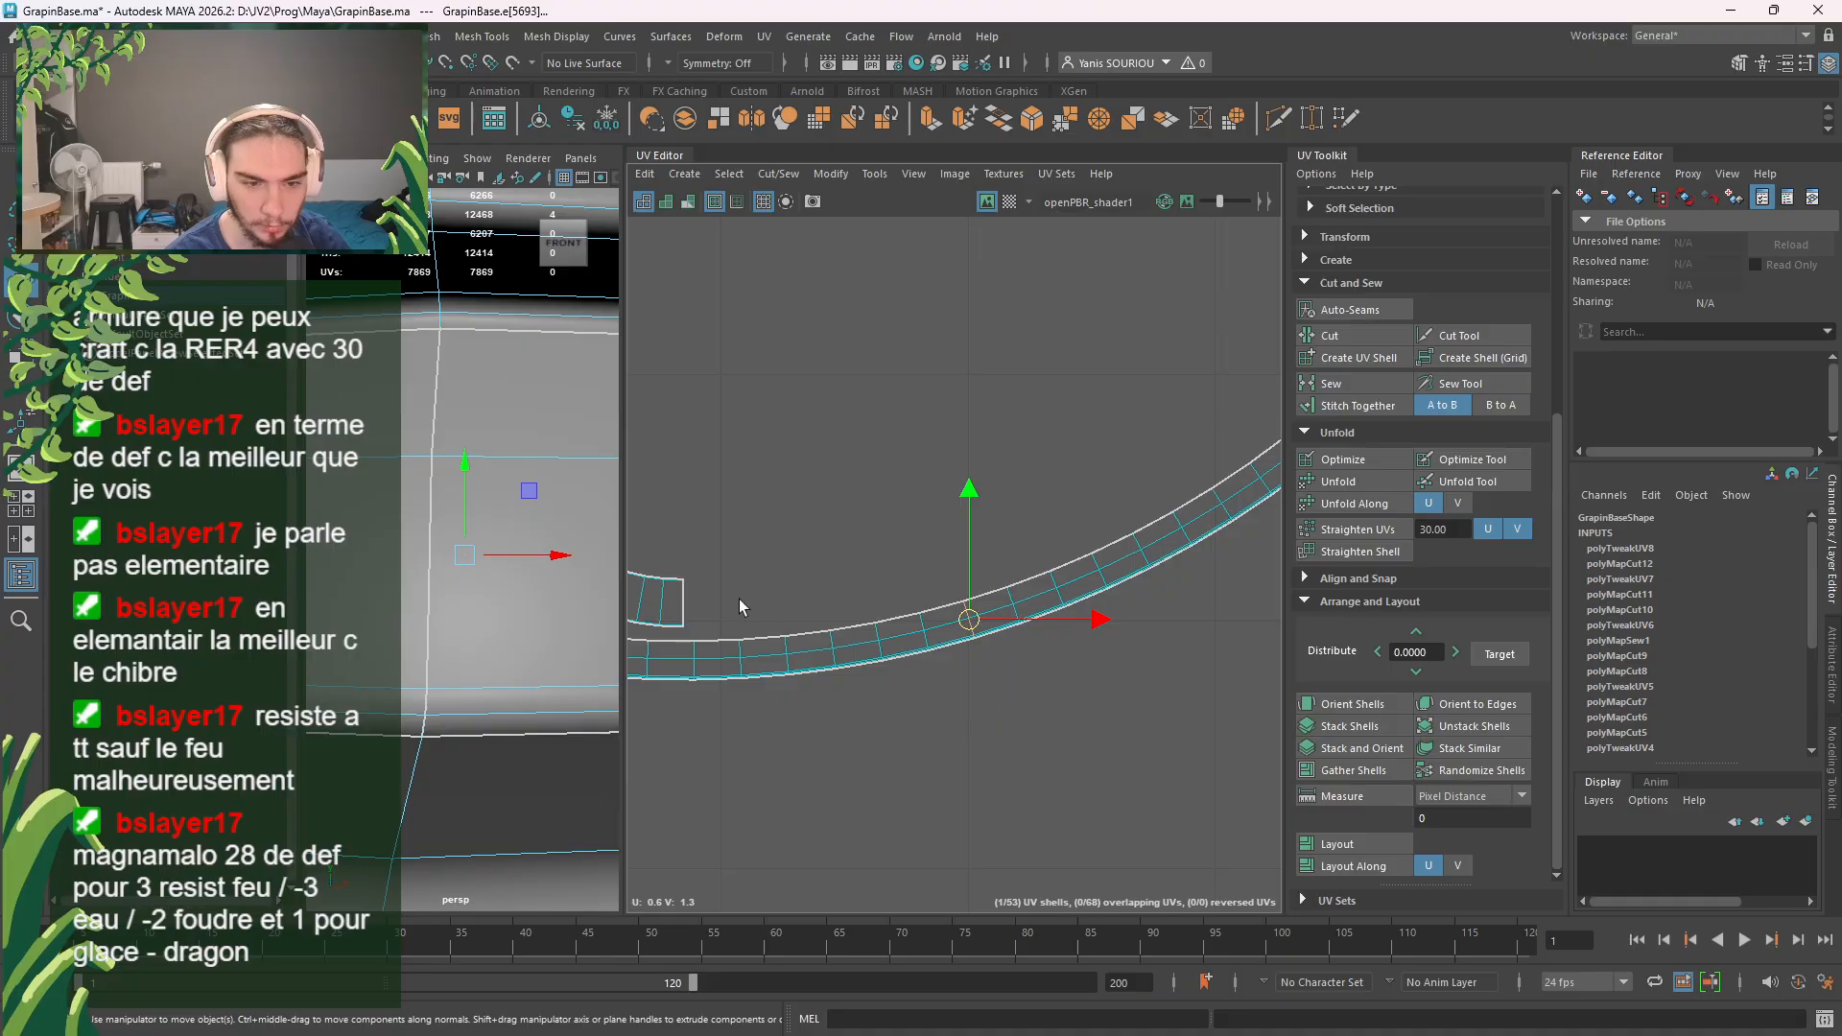
scroll(439, 633, down, 10)
alt+drag(444, 634, 280, 721)
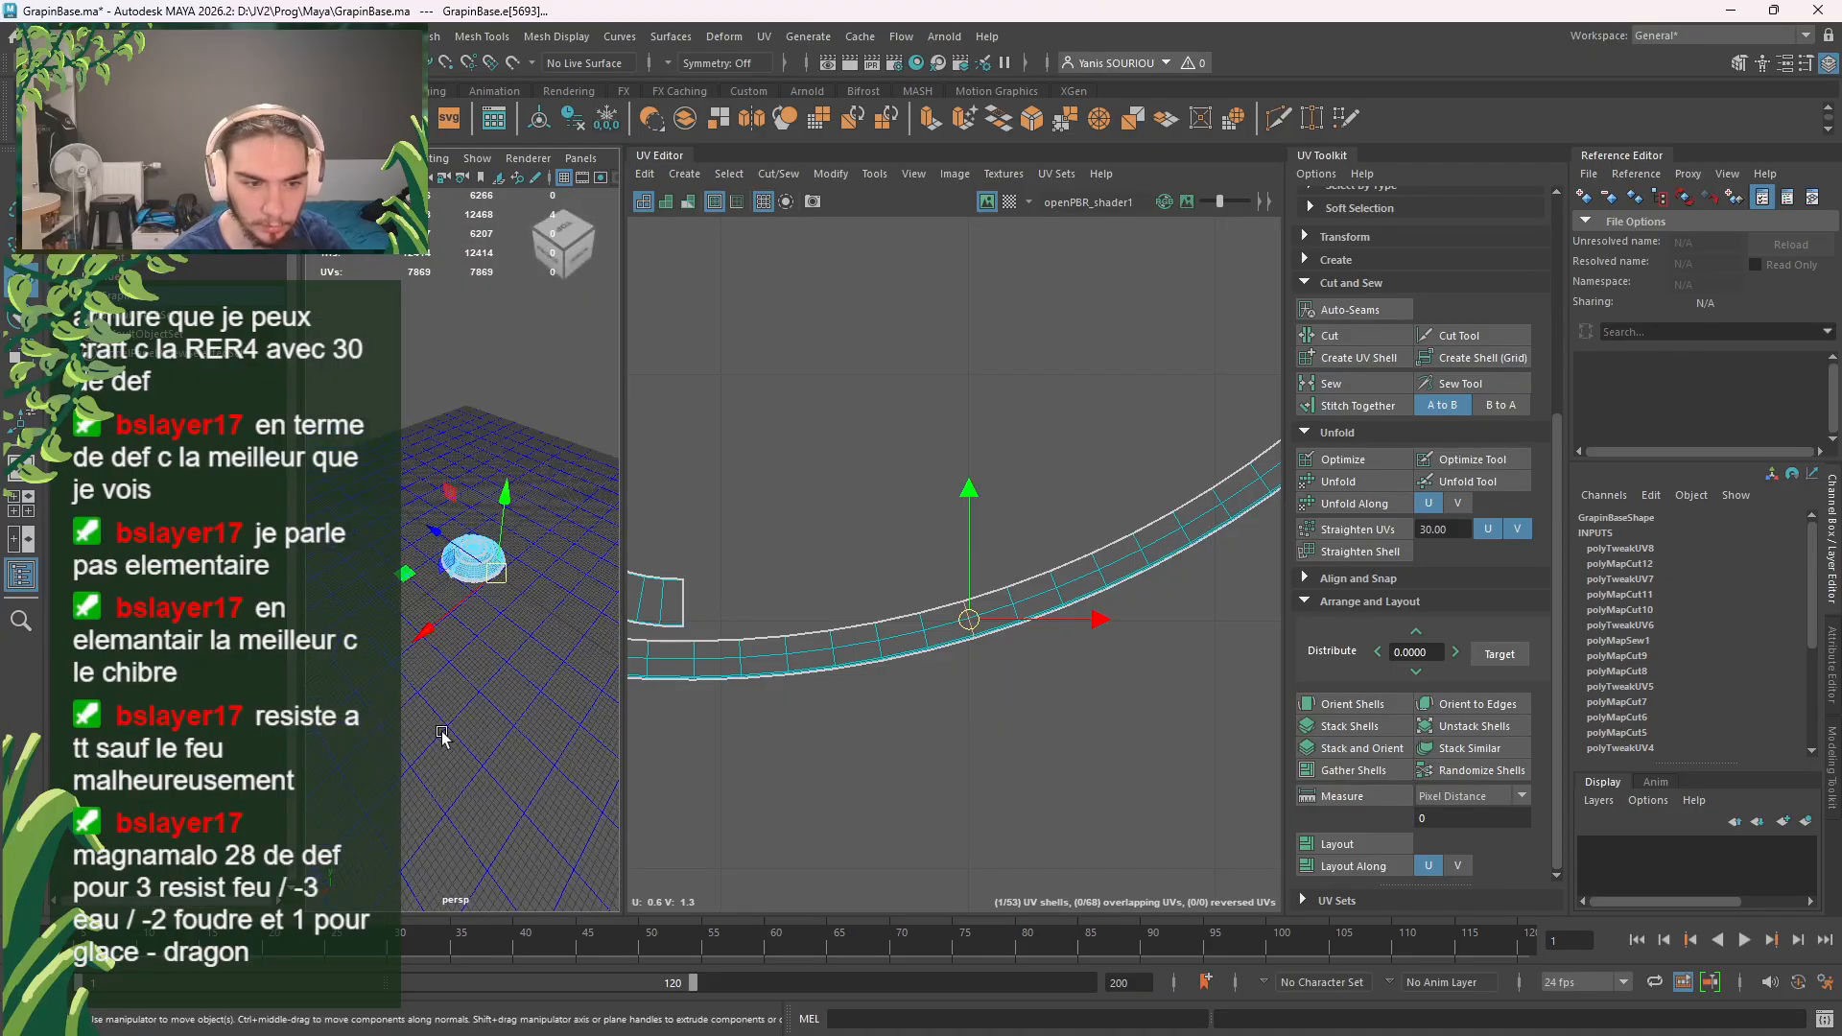
key(f)
scroll(468, 595, down, 6)
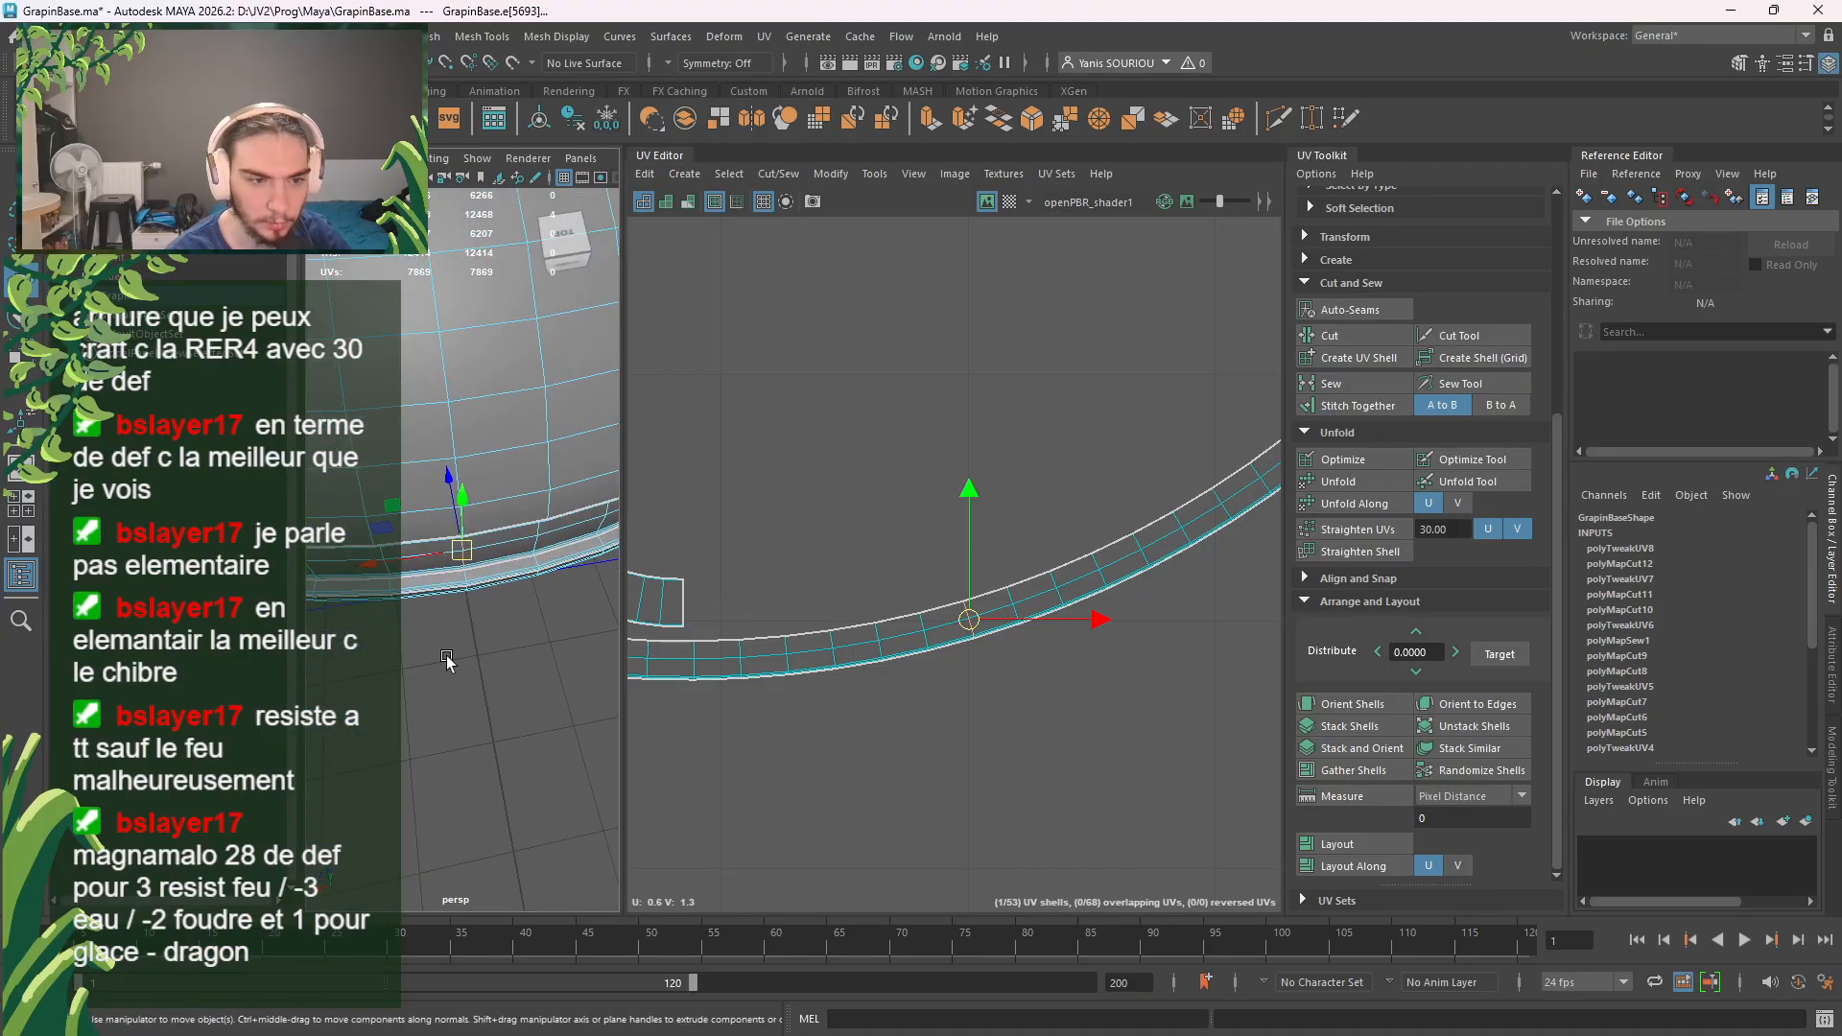
scroll(468, 484, up, 5)
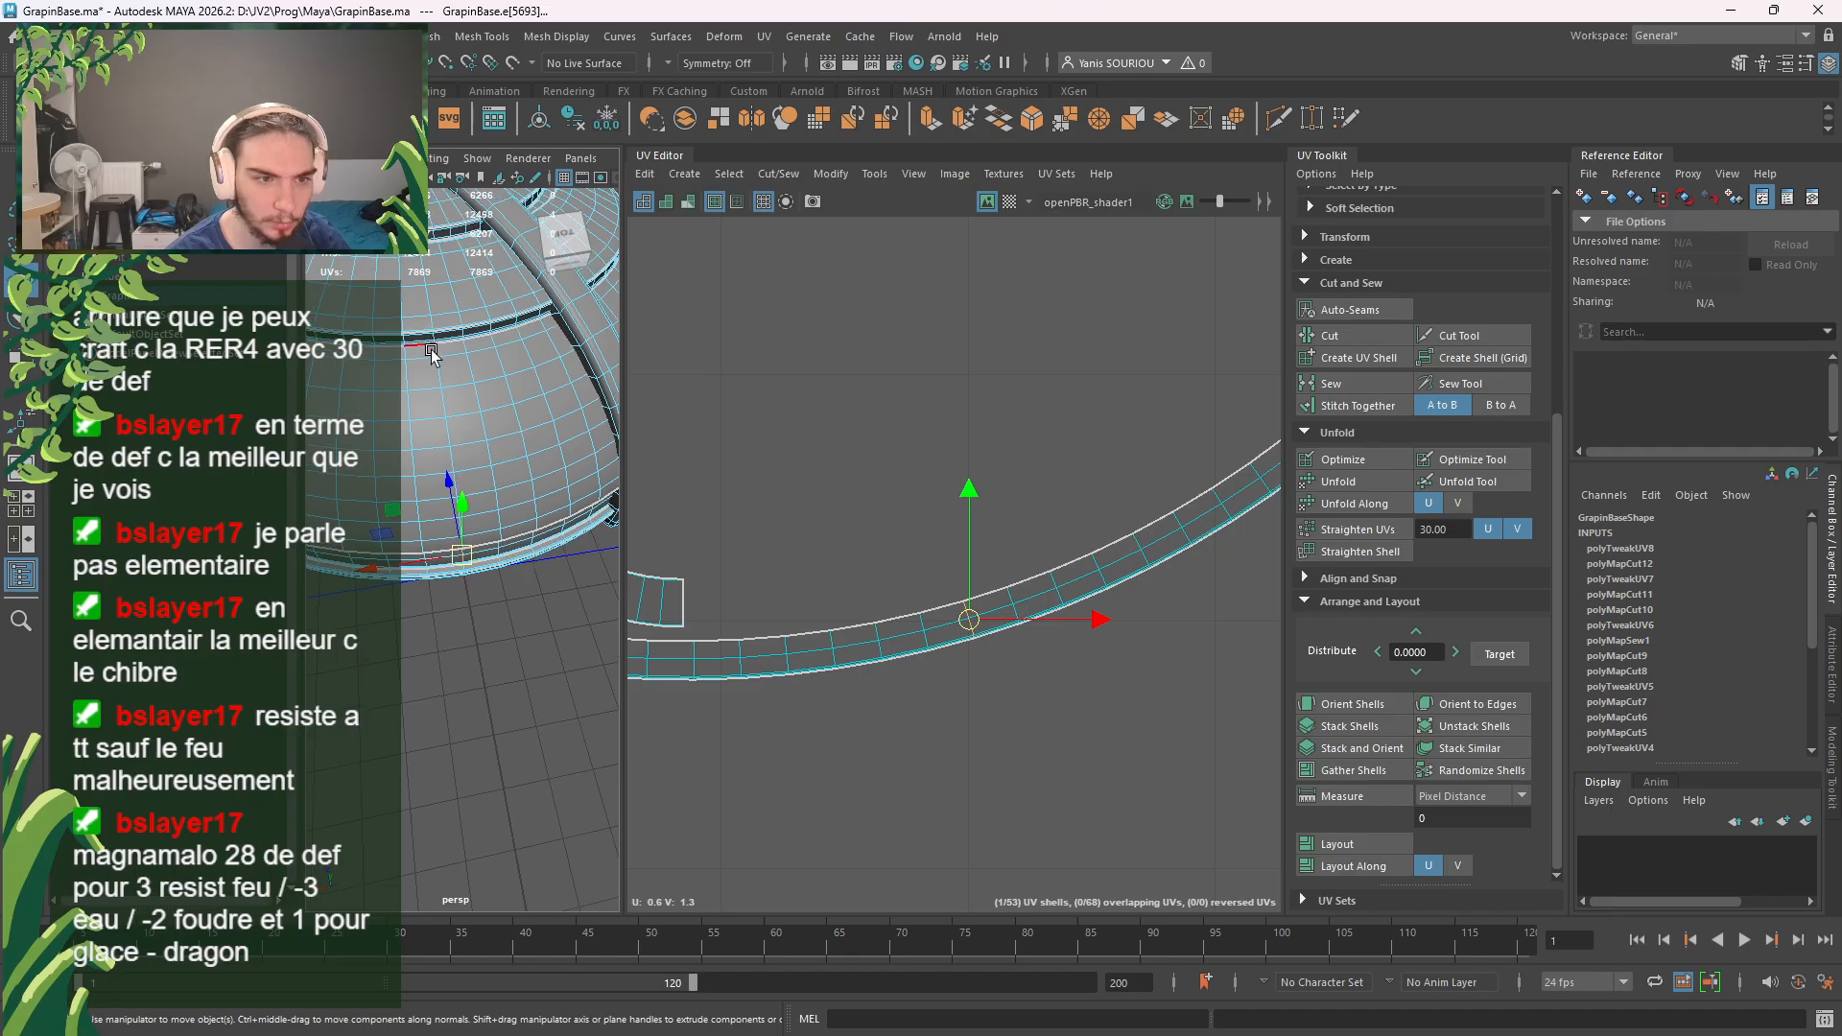
scroll(462, 499, up, 5)
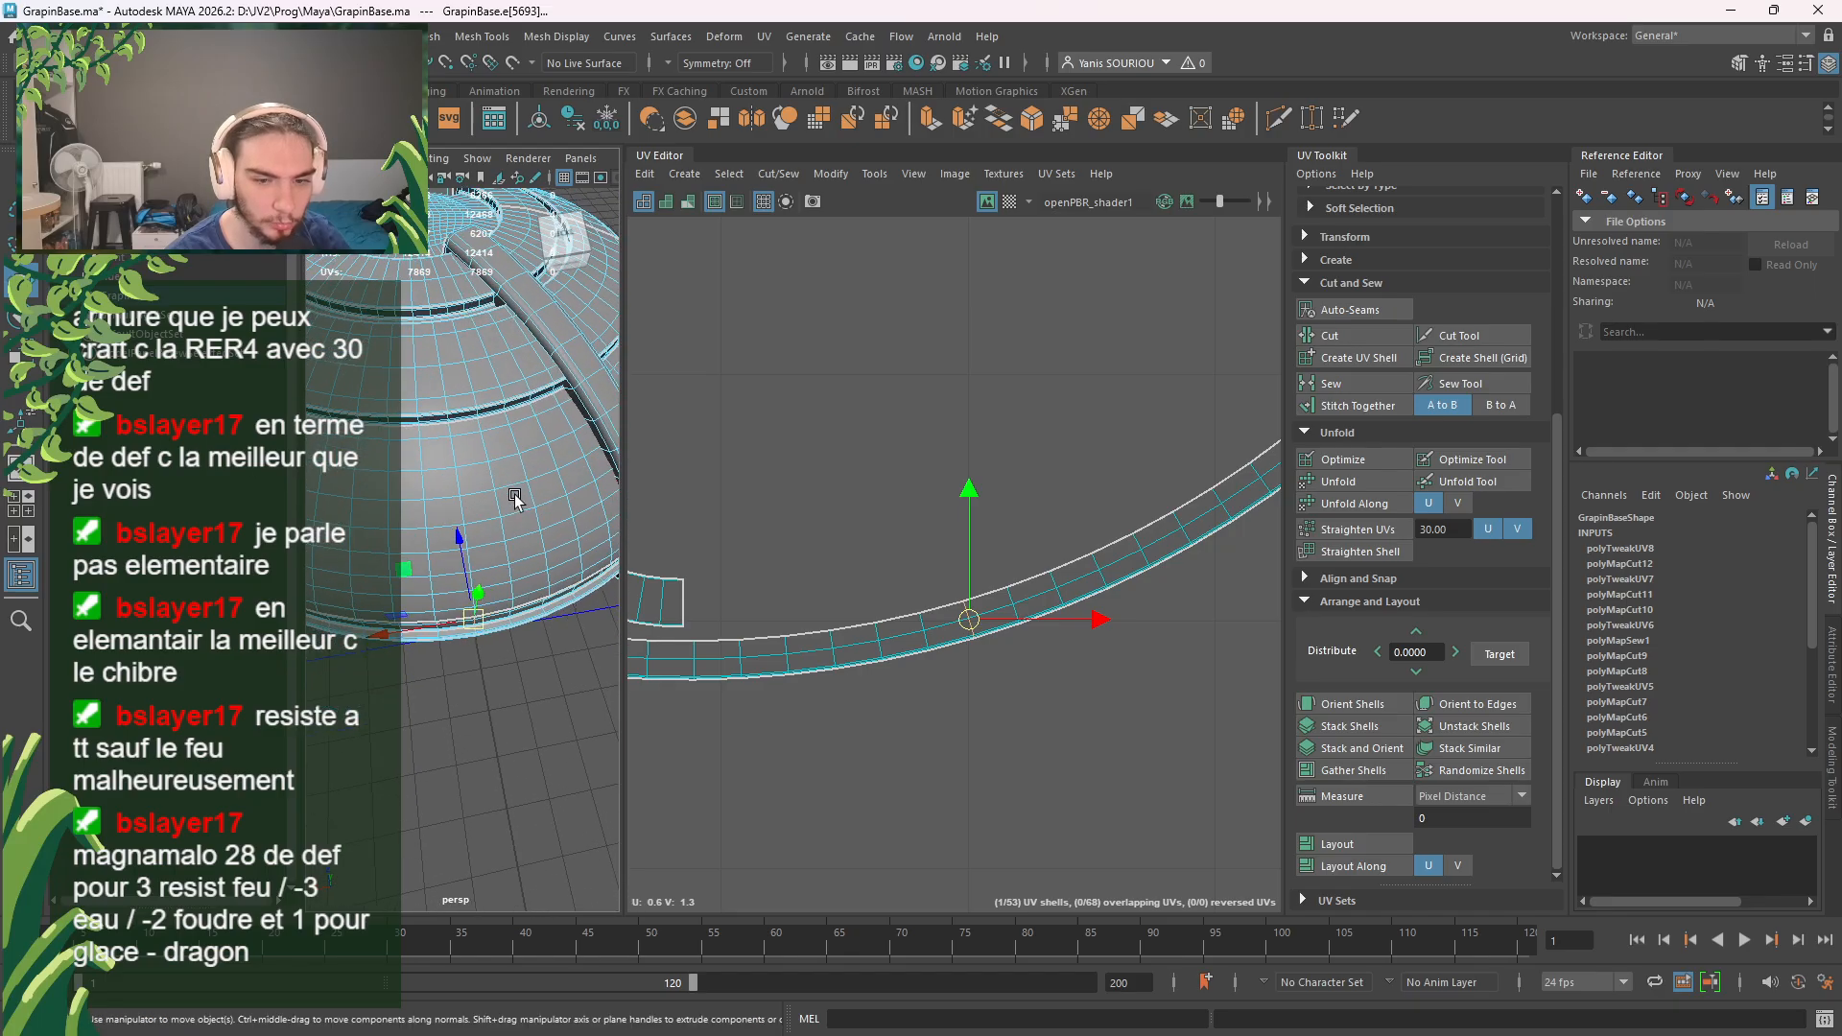
alt+drag(487, 651, 503, 562)
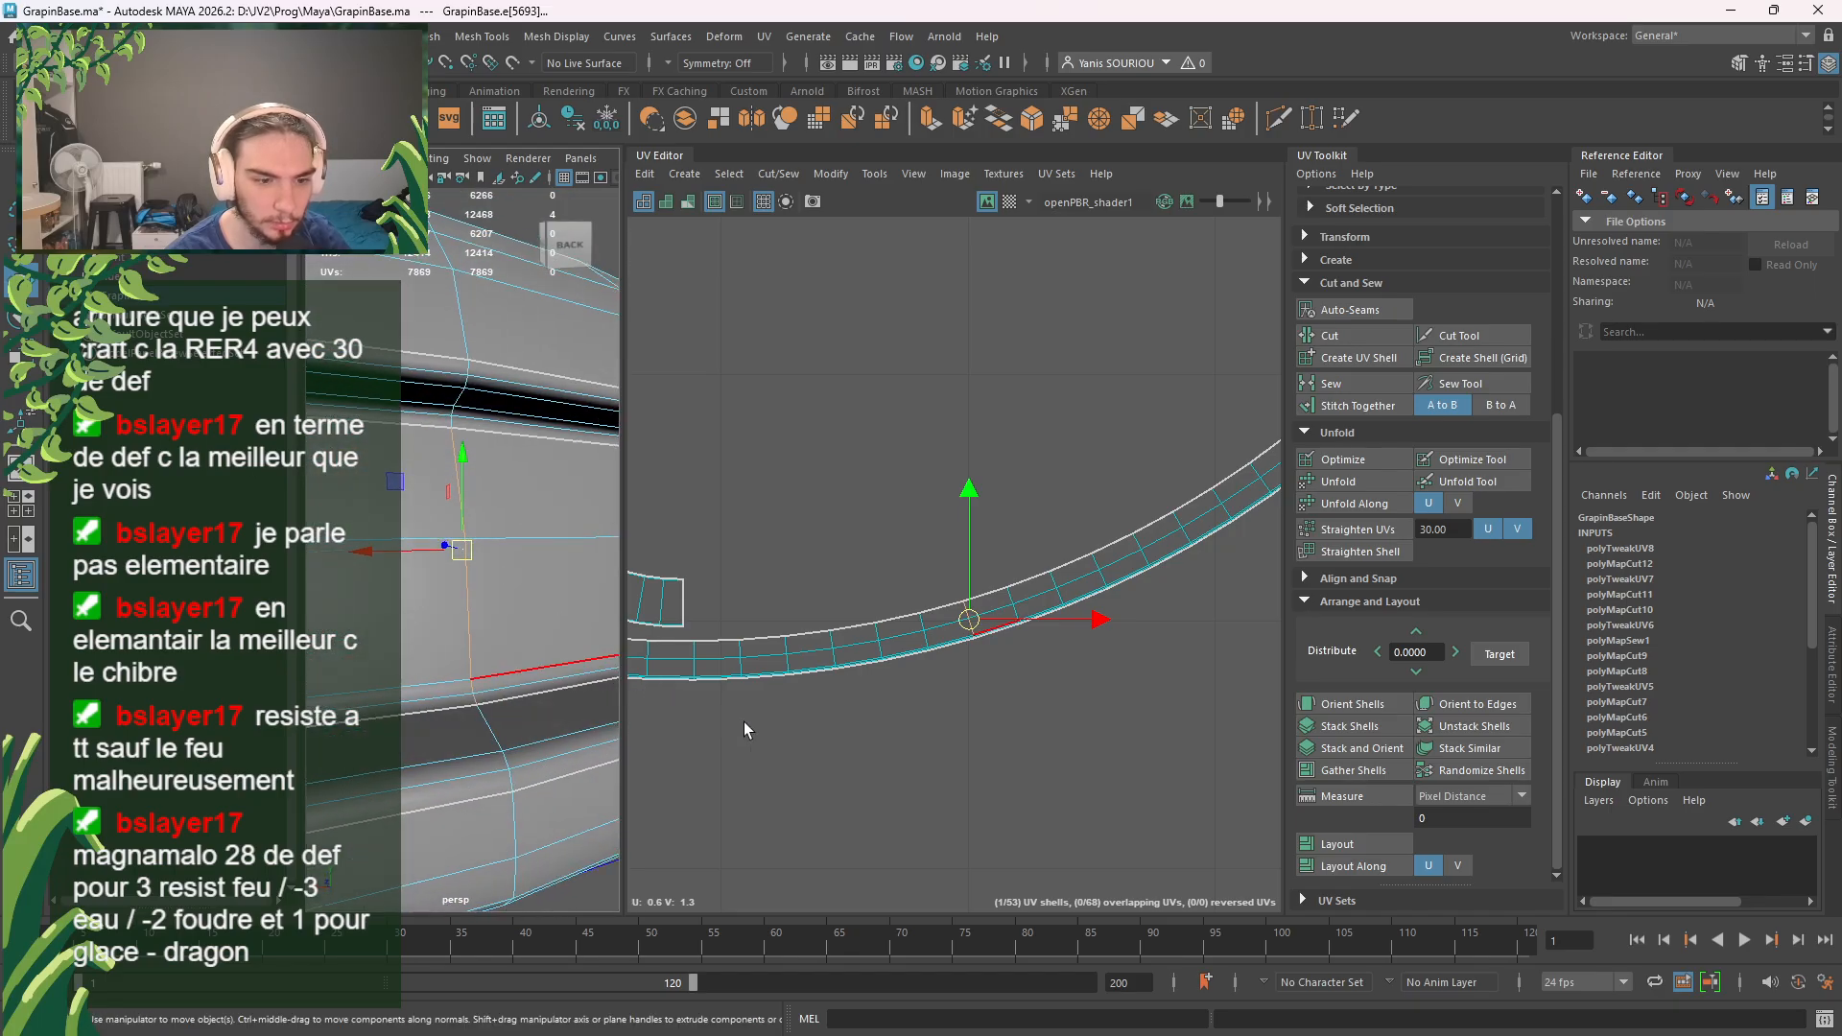
scroll(936, 660, up, 3)
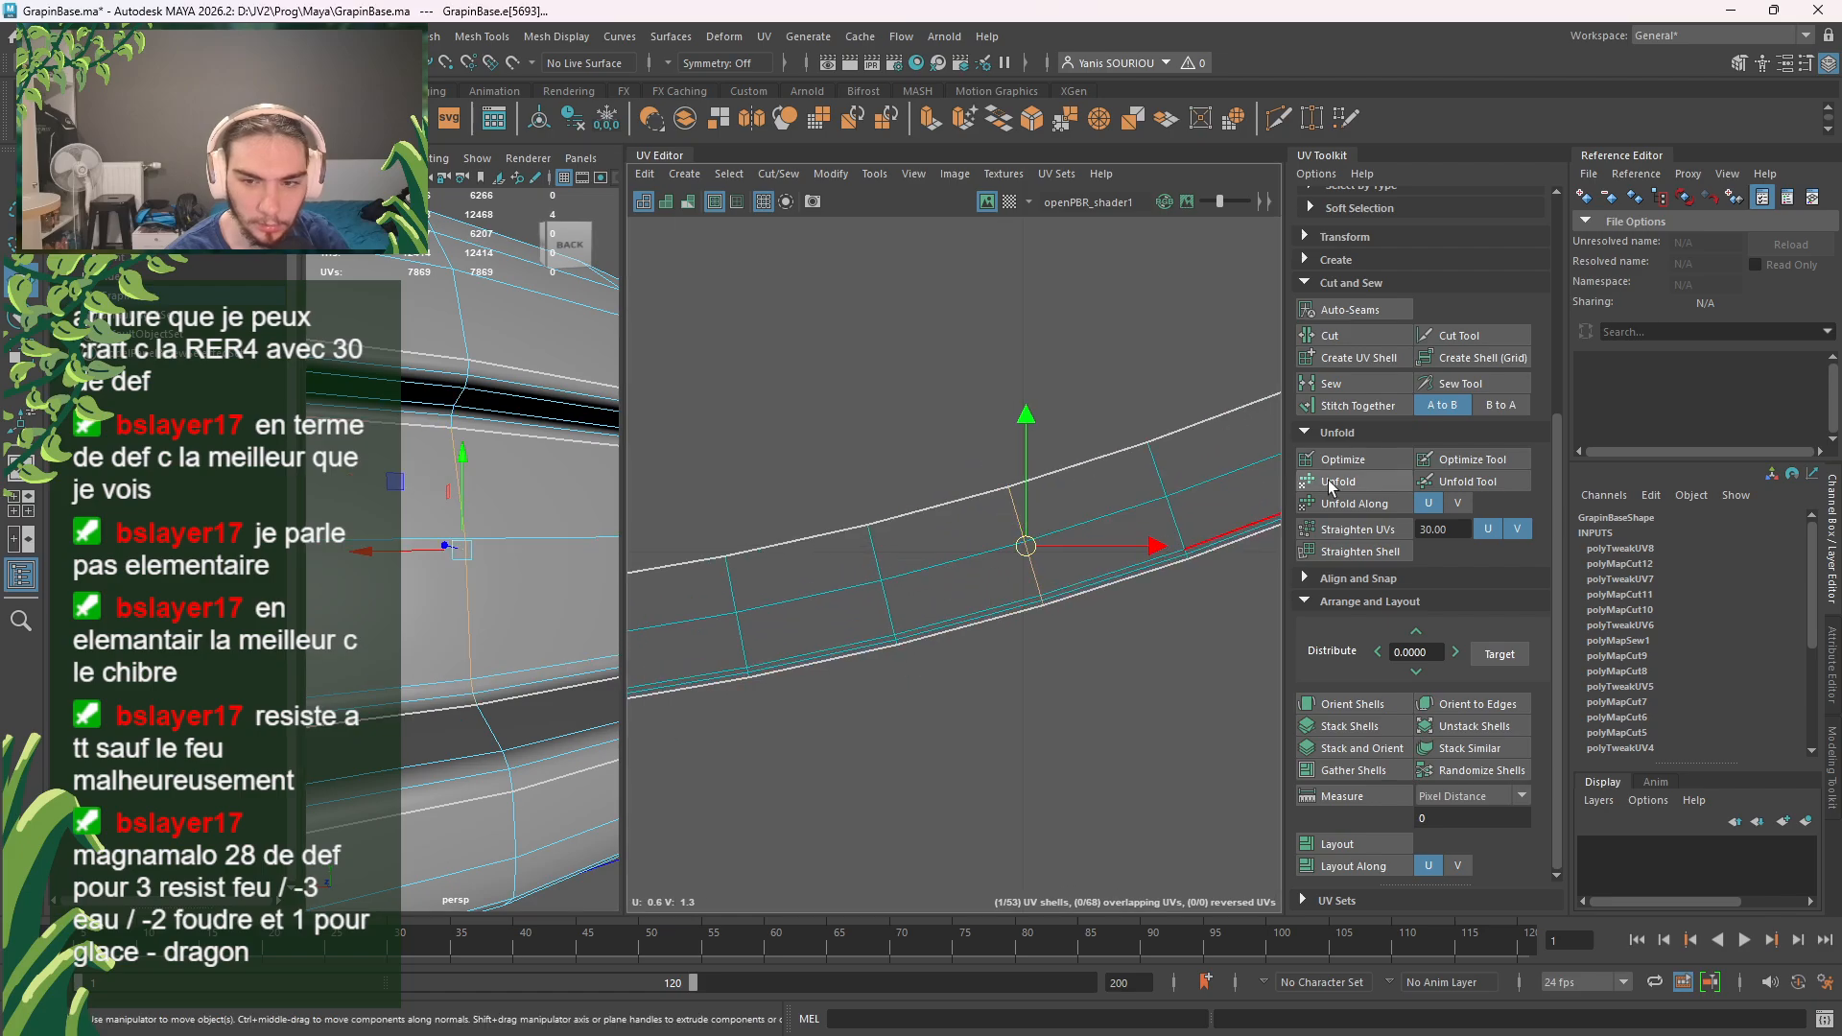
click(1364, 335)
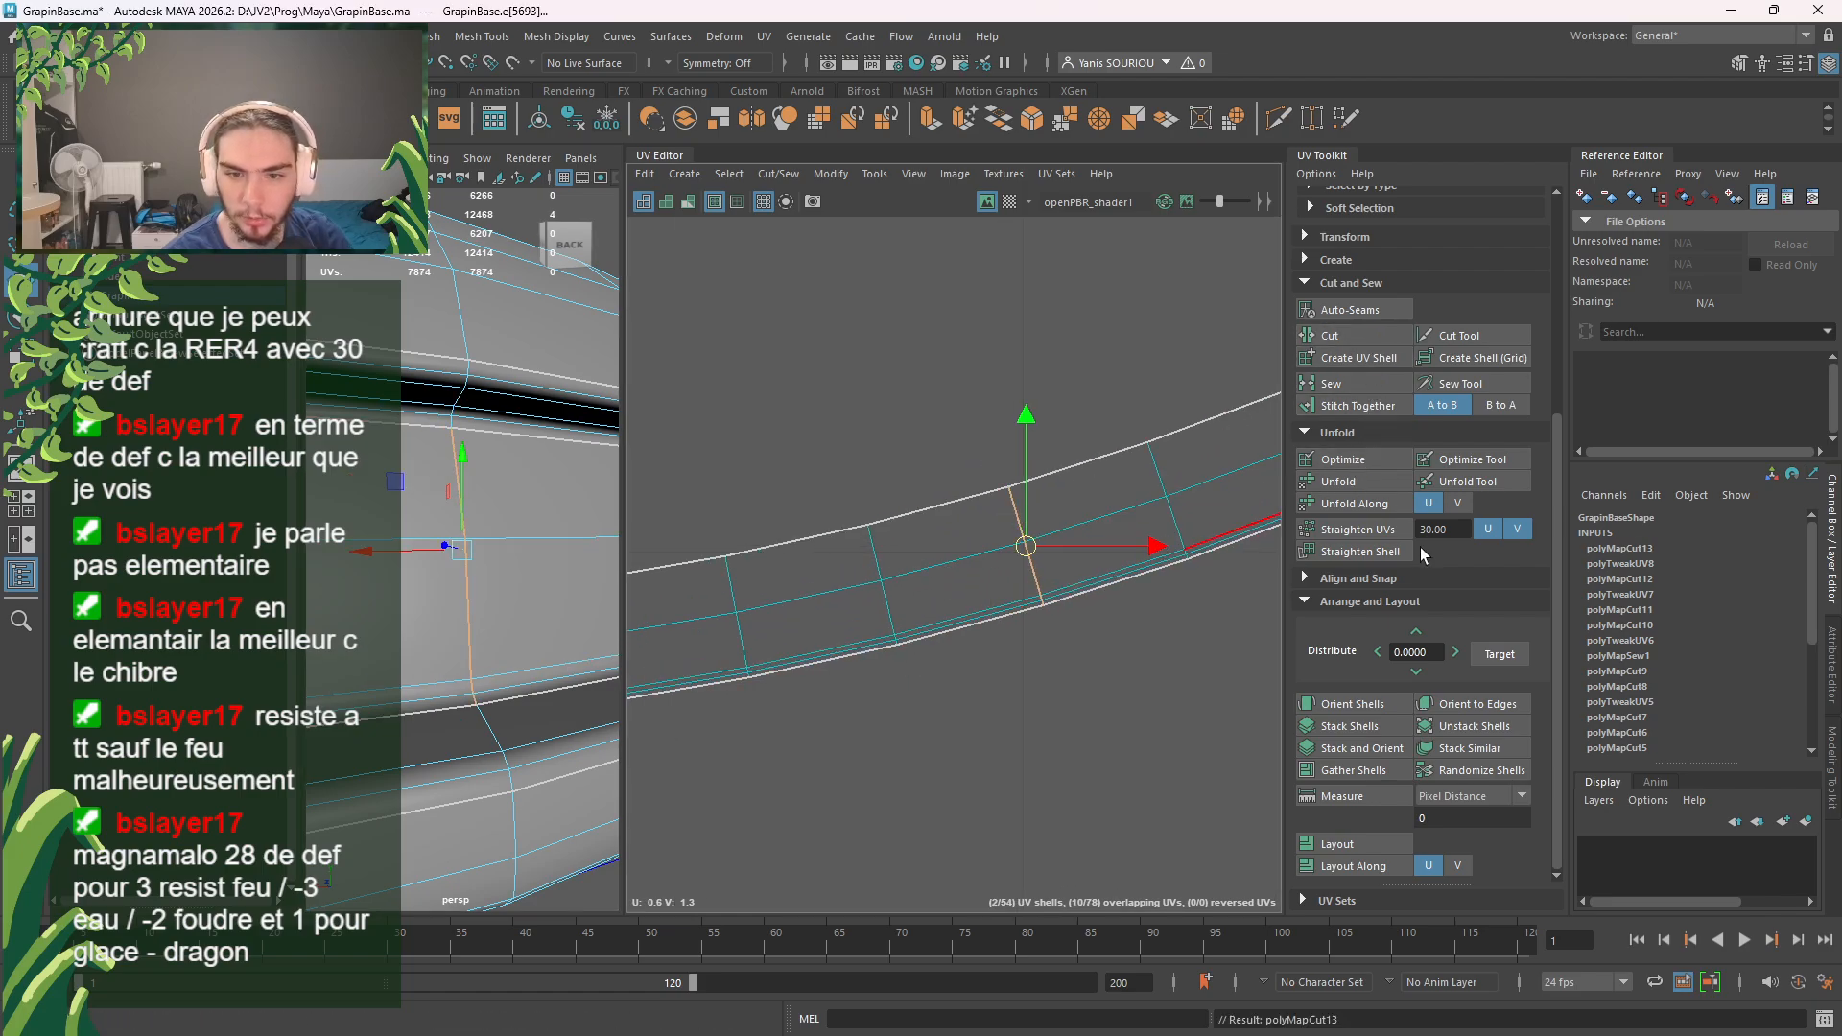
Step: Unfold the two shells cut from the long curved strip, check both, and deselect them
click(1347, 480)
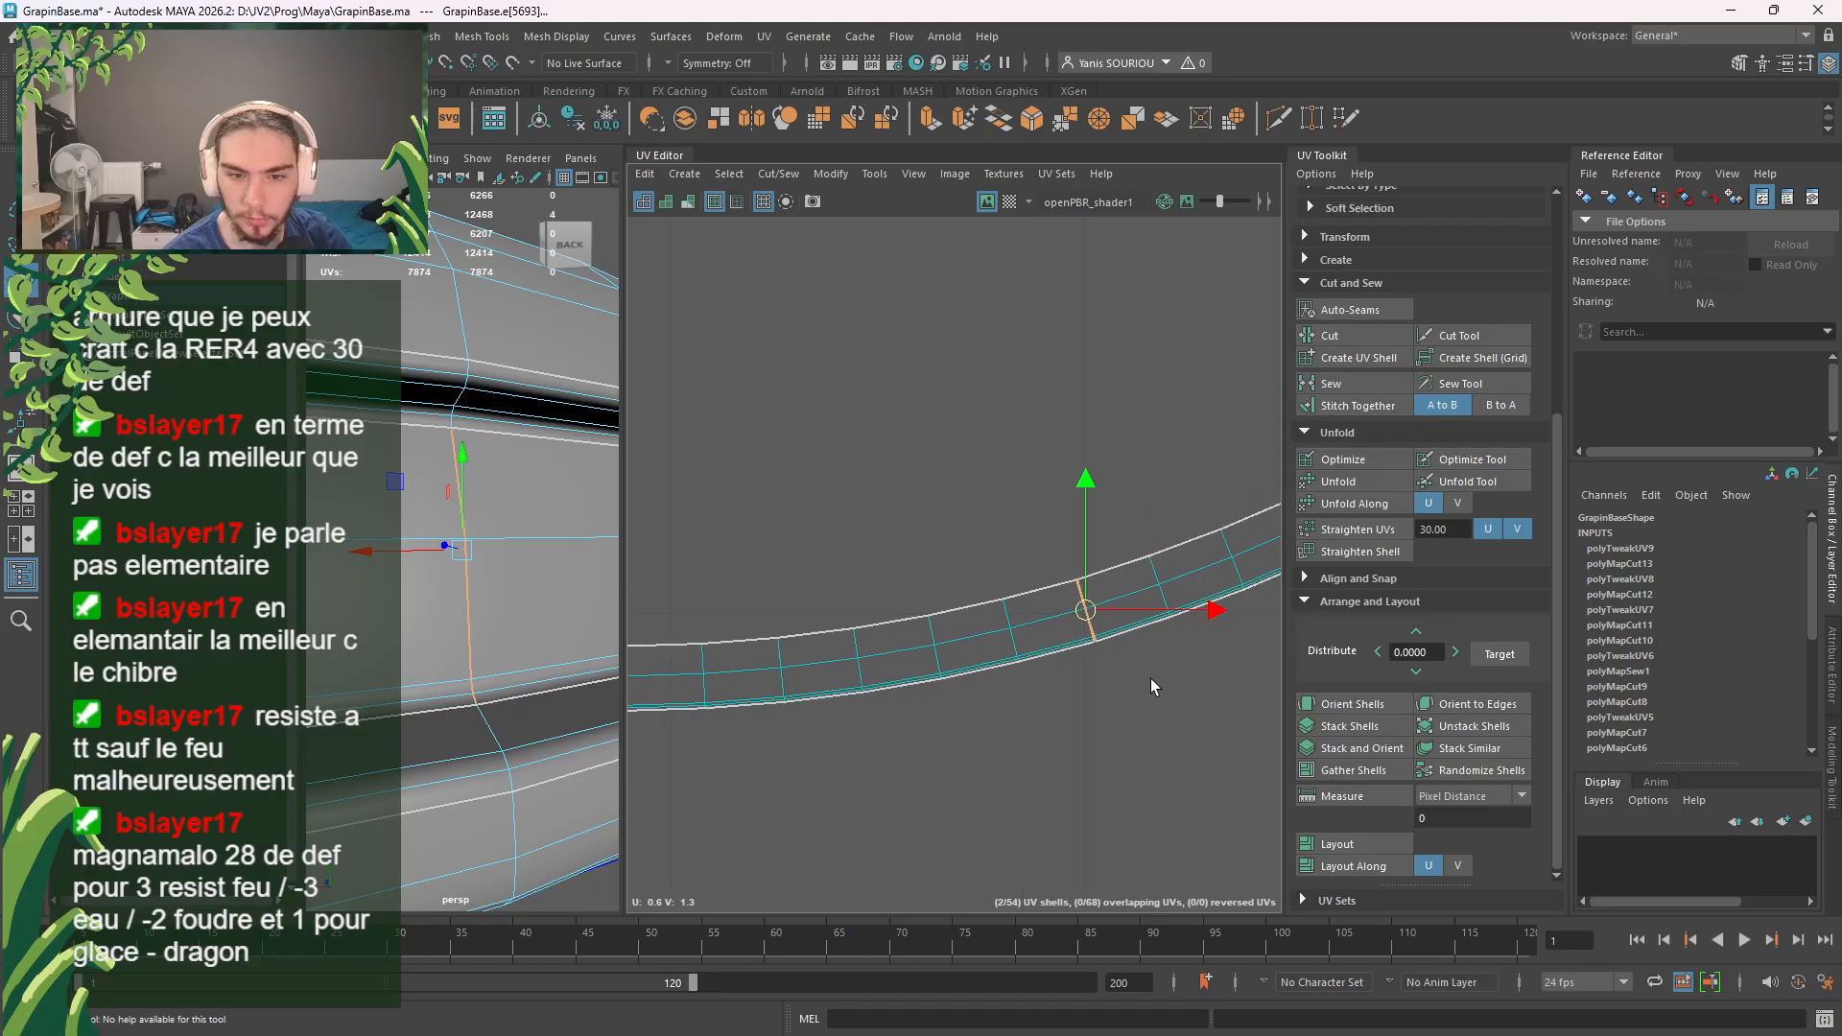
scroll(1149, 677, down, 5)
right_drag(1151, 762, 1108, 728)
drag(1096, 728, 1159, 631)
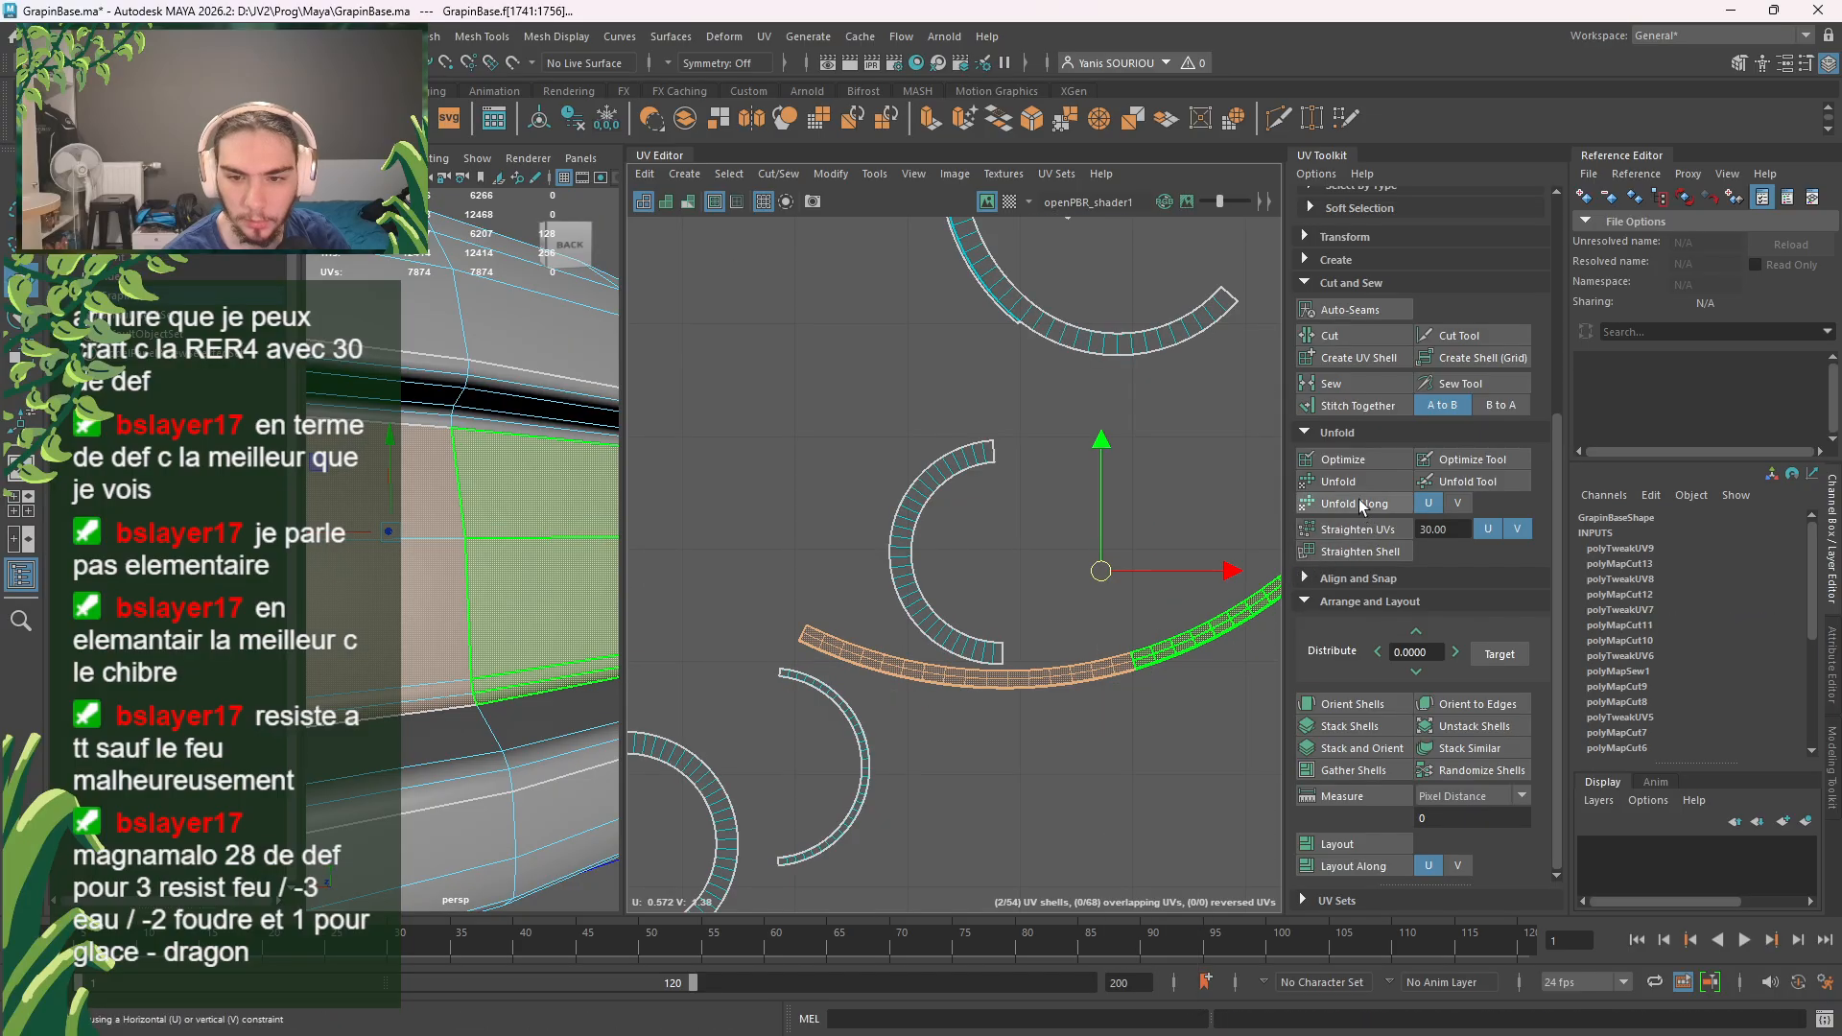
click(1182, 746)
key(a)
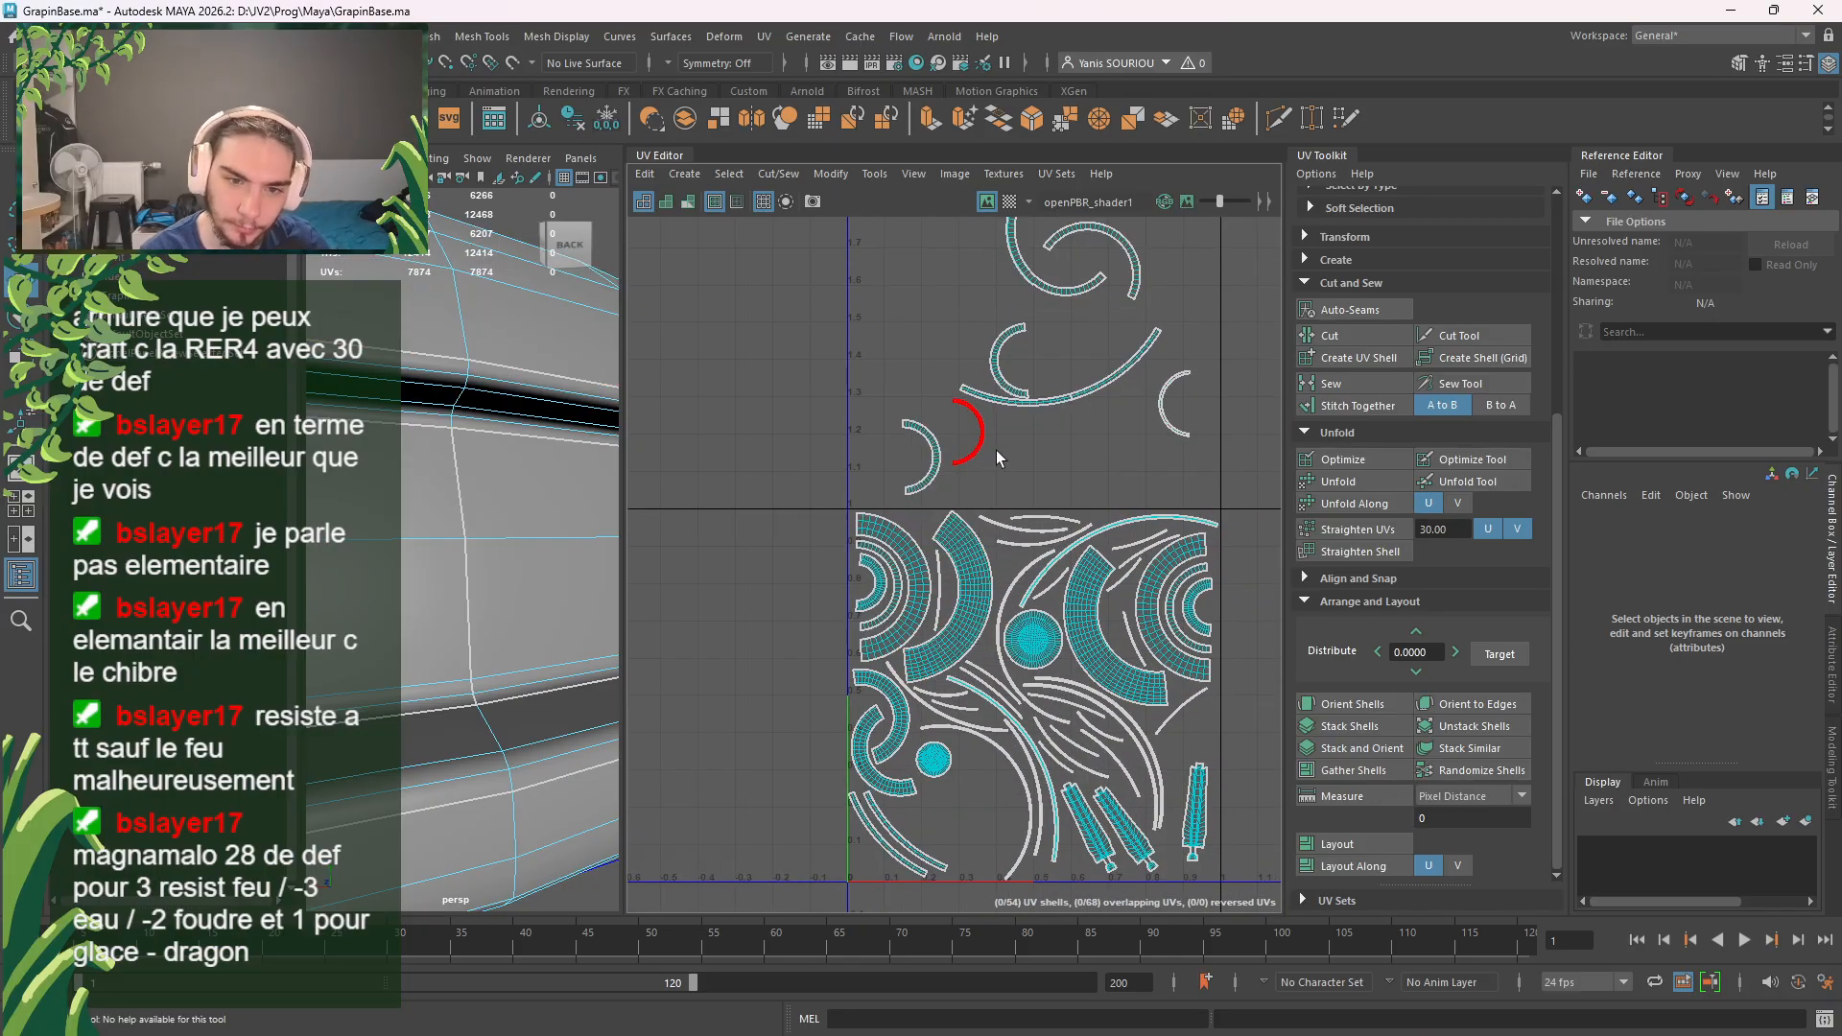
Step: Move the unfolded strip half with the upturned end into the UV tile, just below the small circular shell
alt+middle_drag(1050, 436, 1033, 486)
click(1068, 445)
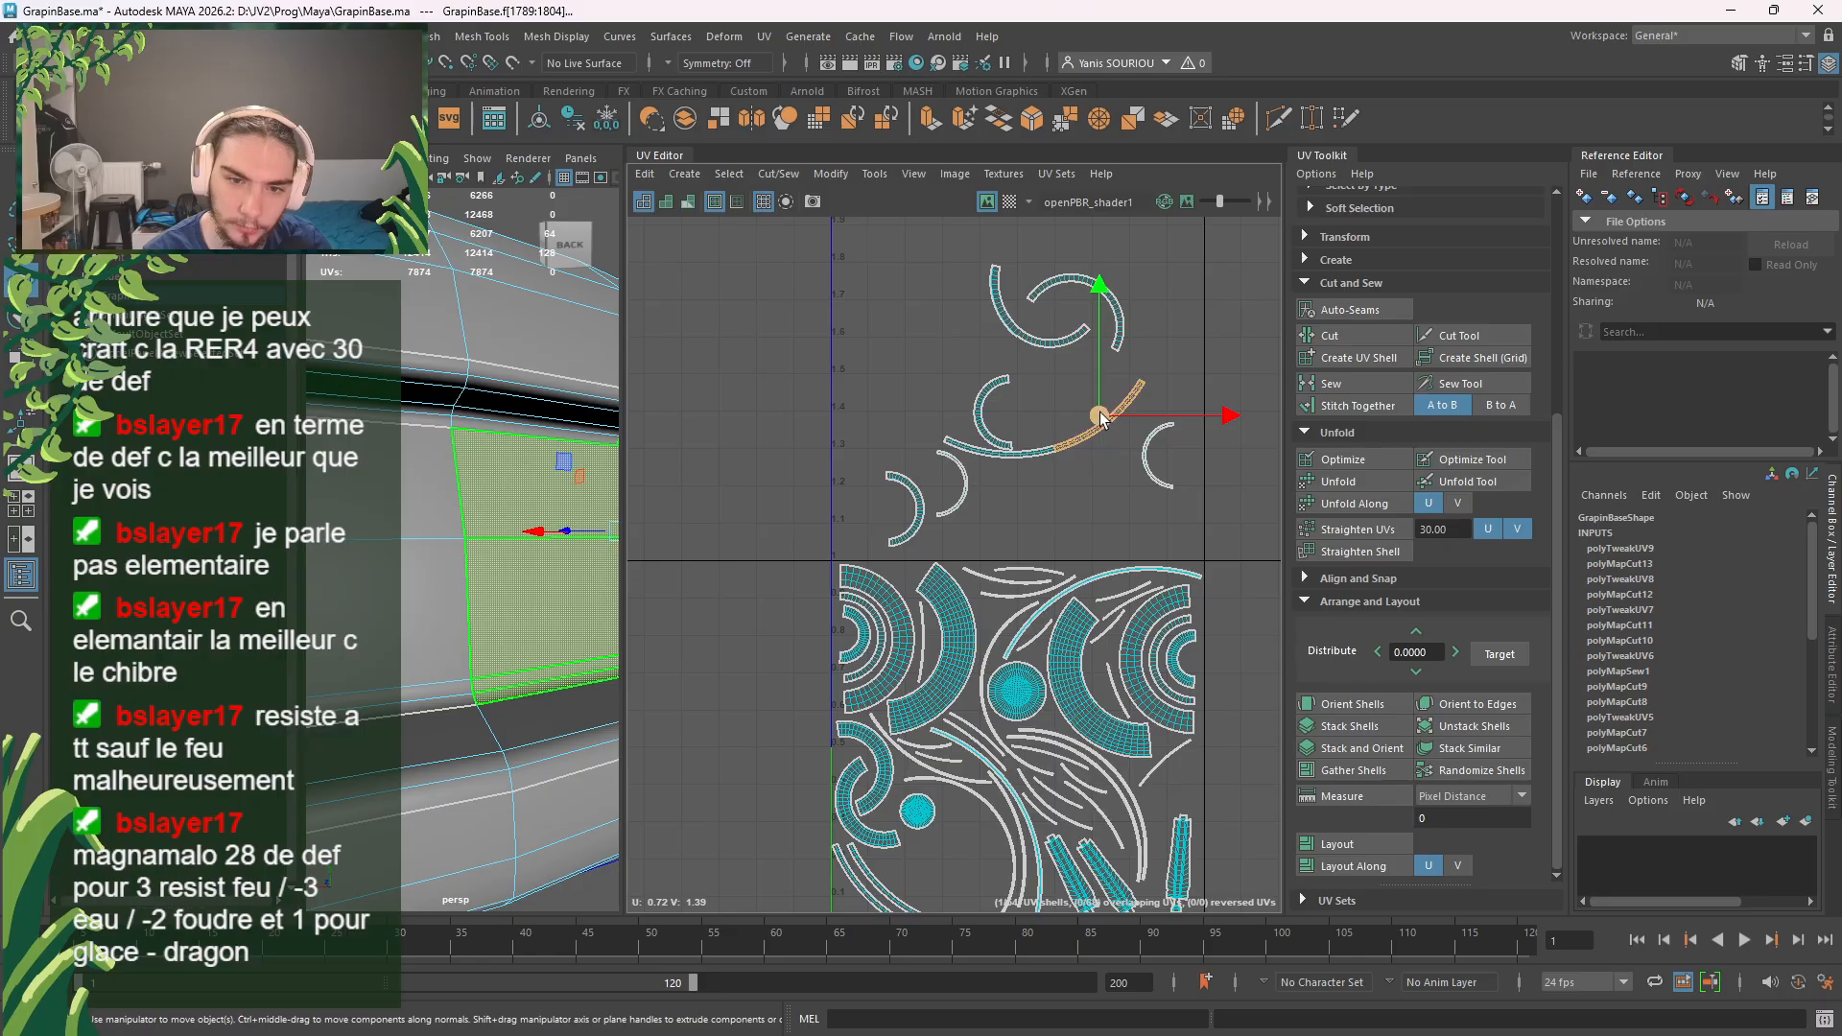
drag(1099, 418, 940, 842)
alt+middle_drag(1001, 814, 1030, 653)
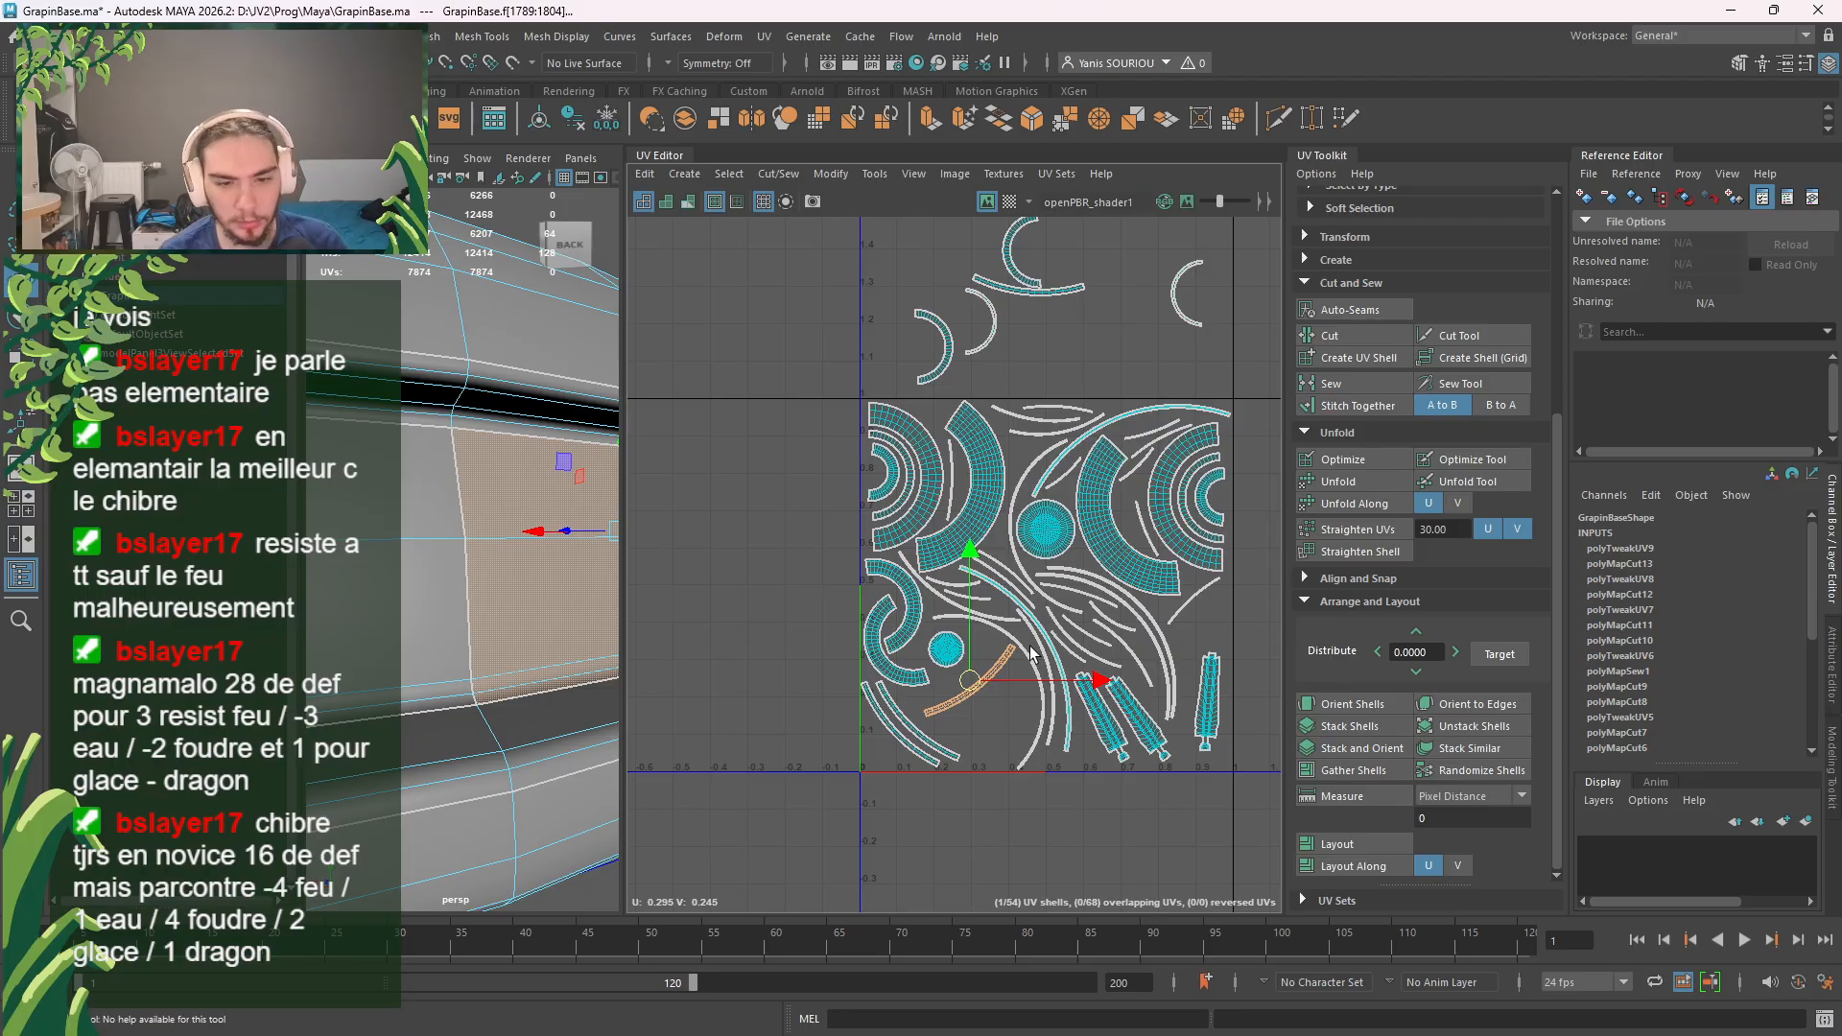
scroll(1142, 758, up, 3)
click(844, 647)
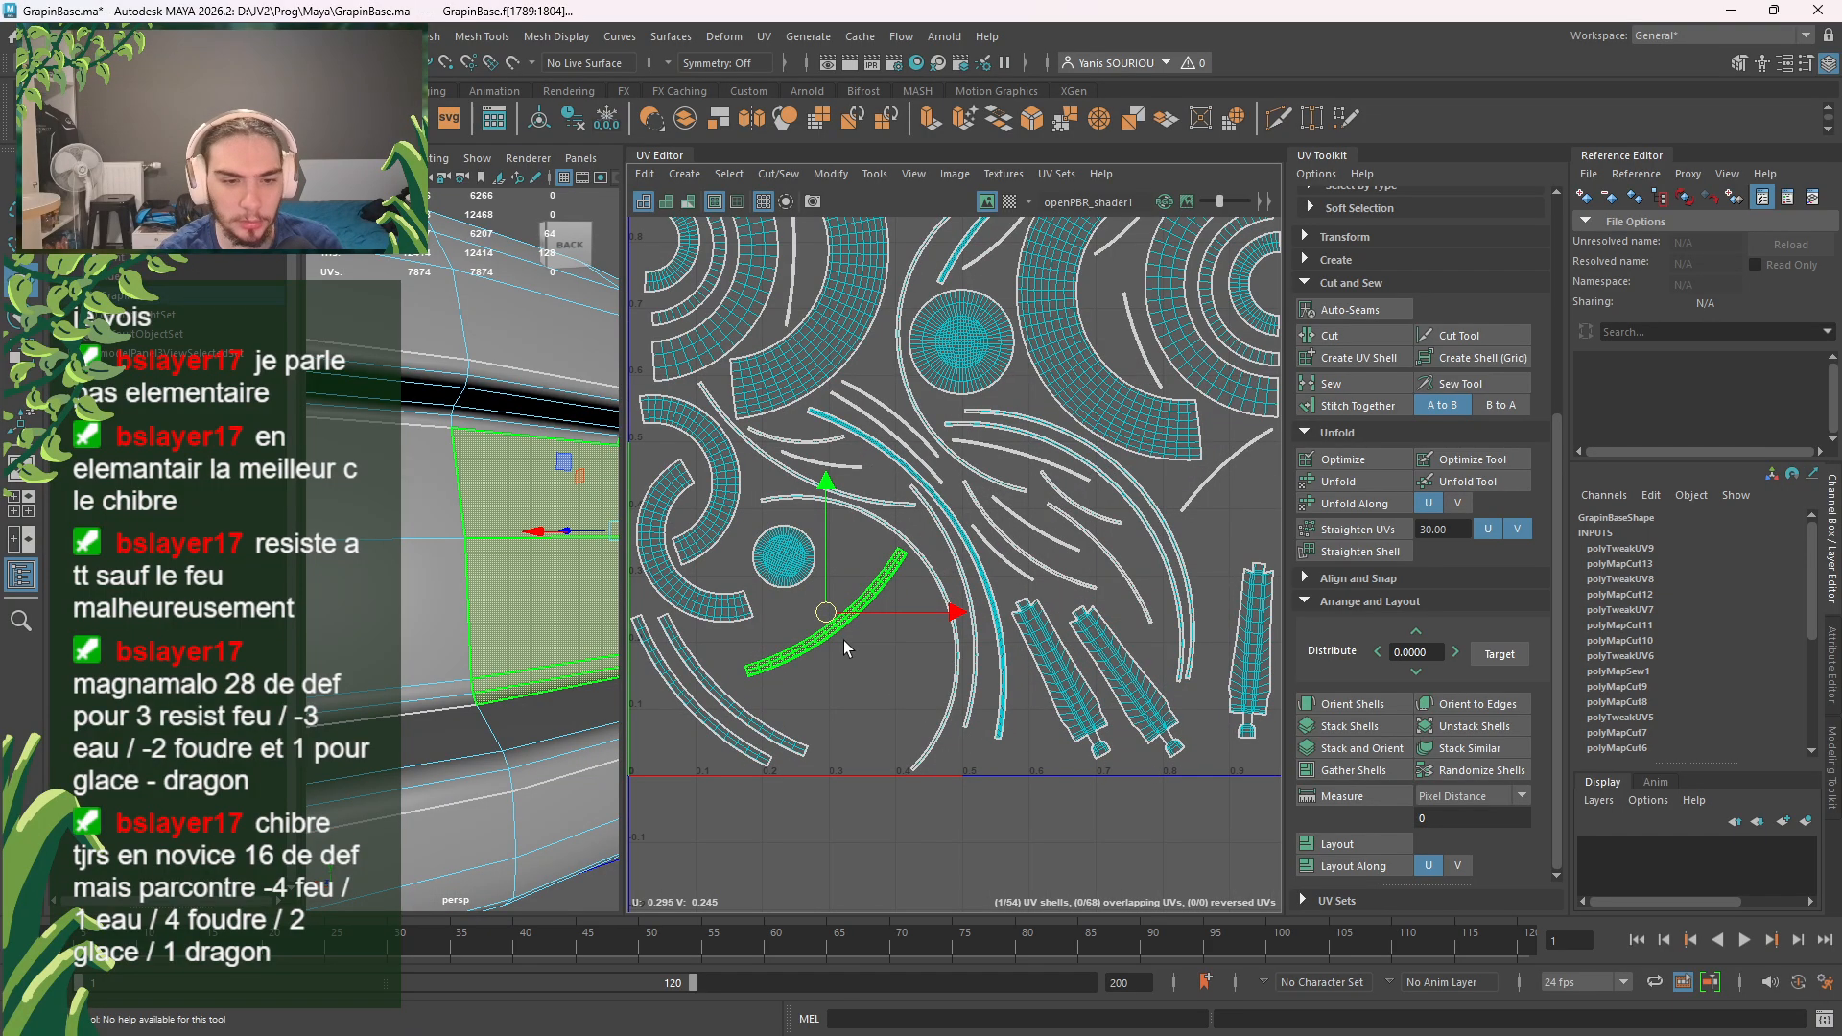
drag(830, 625, 796, 606)
Step: Move the other strip half into the UV tile, rotate it, and place it parallel beside the first half
alt+middle_drag(1048, 355, 1097, 657)
scroll(1094, 655, down, 3)
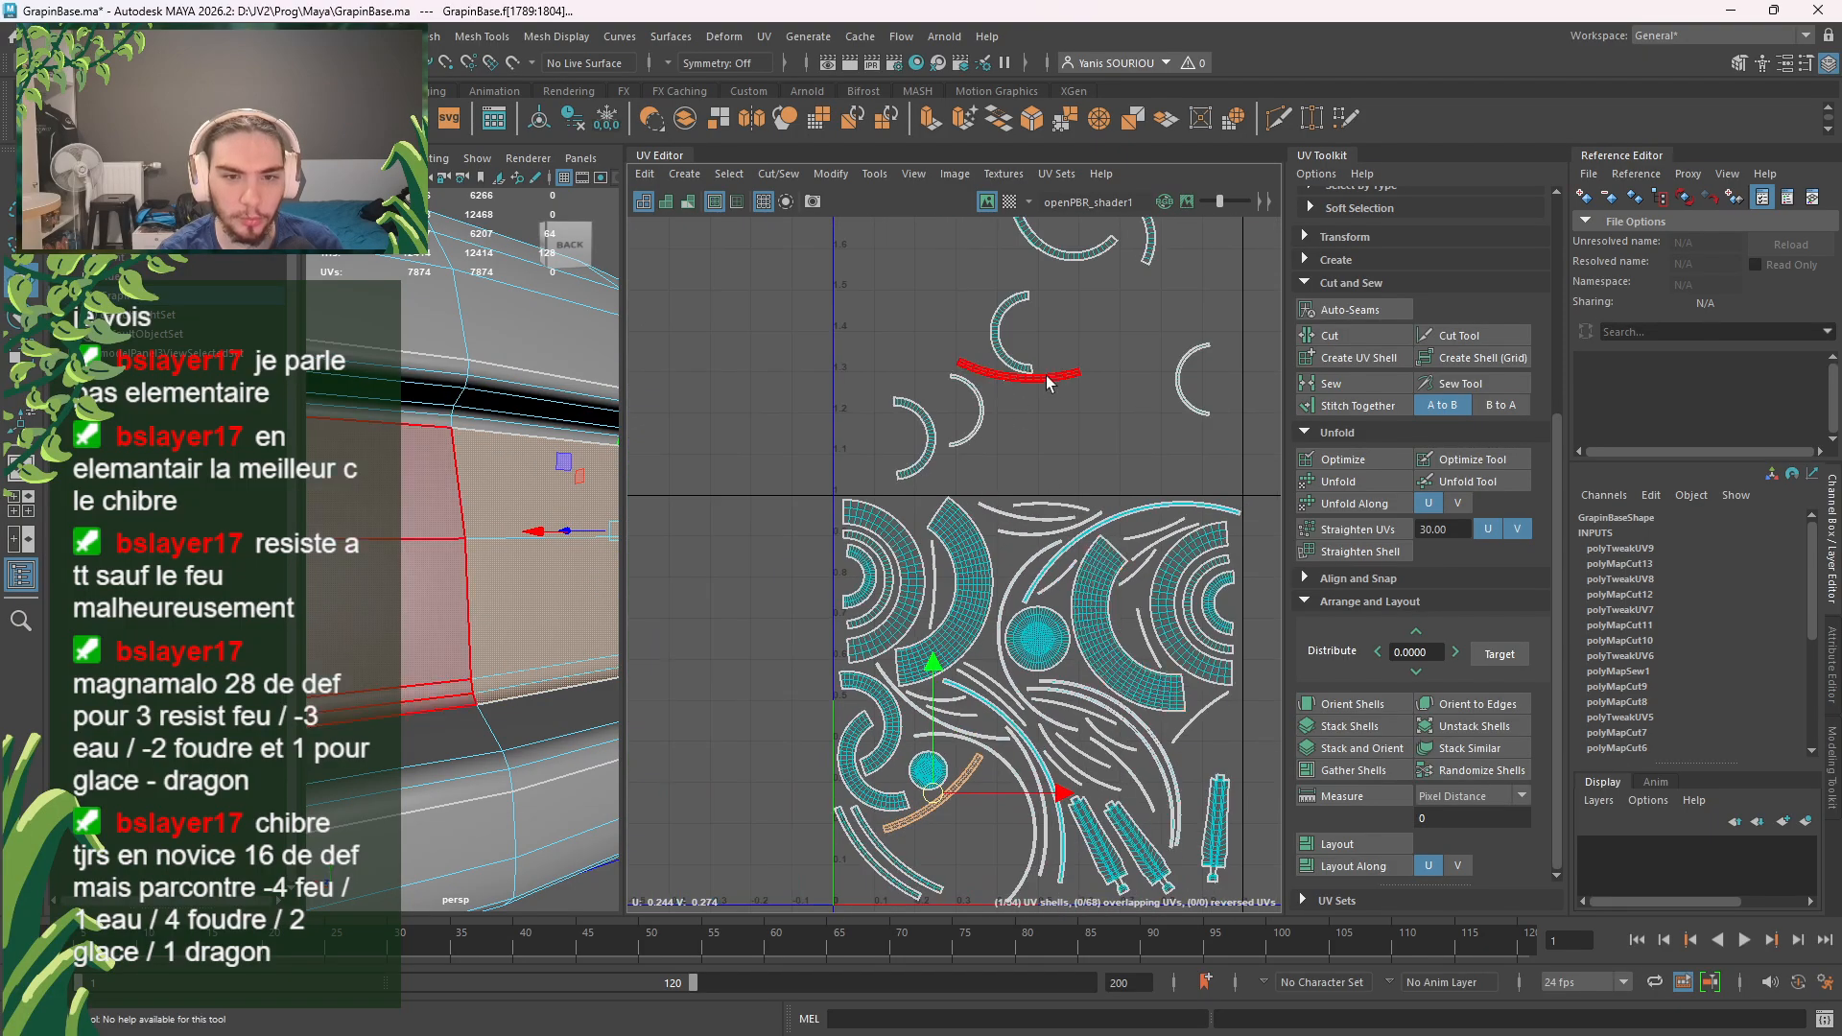
click(1042, 377)
drag(1021, 382, 977, 849)
key(e)
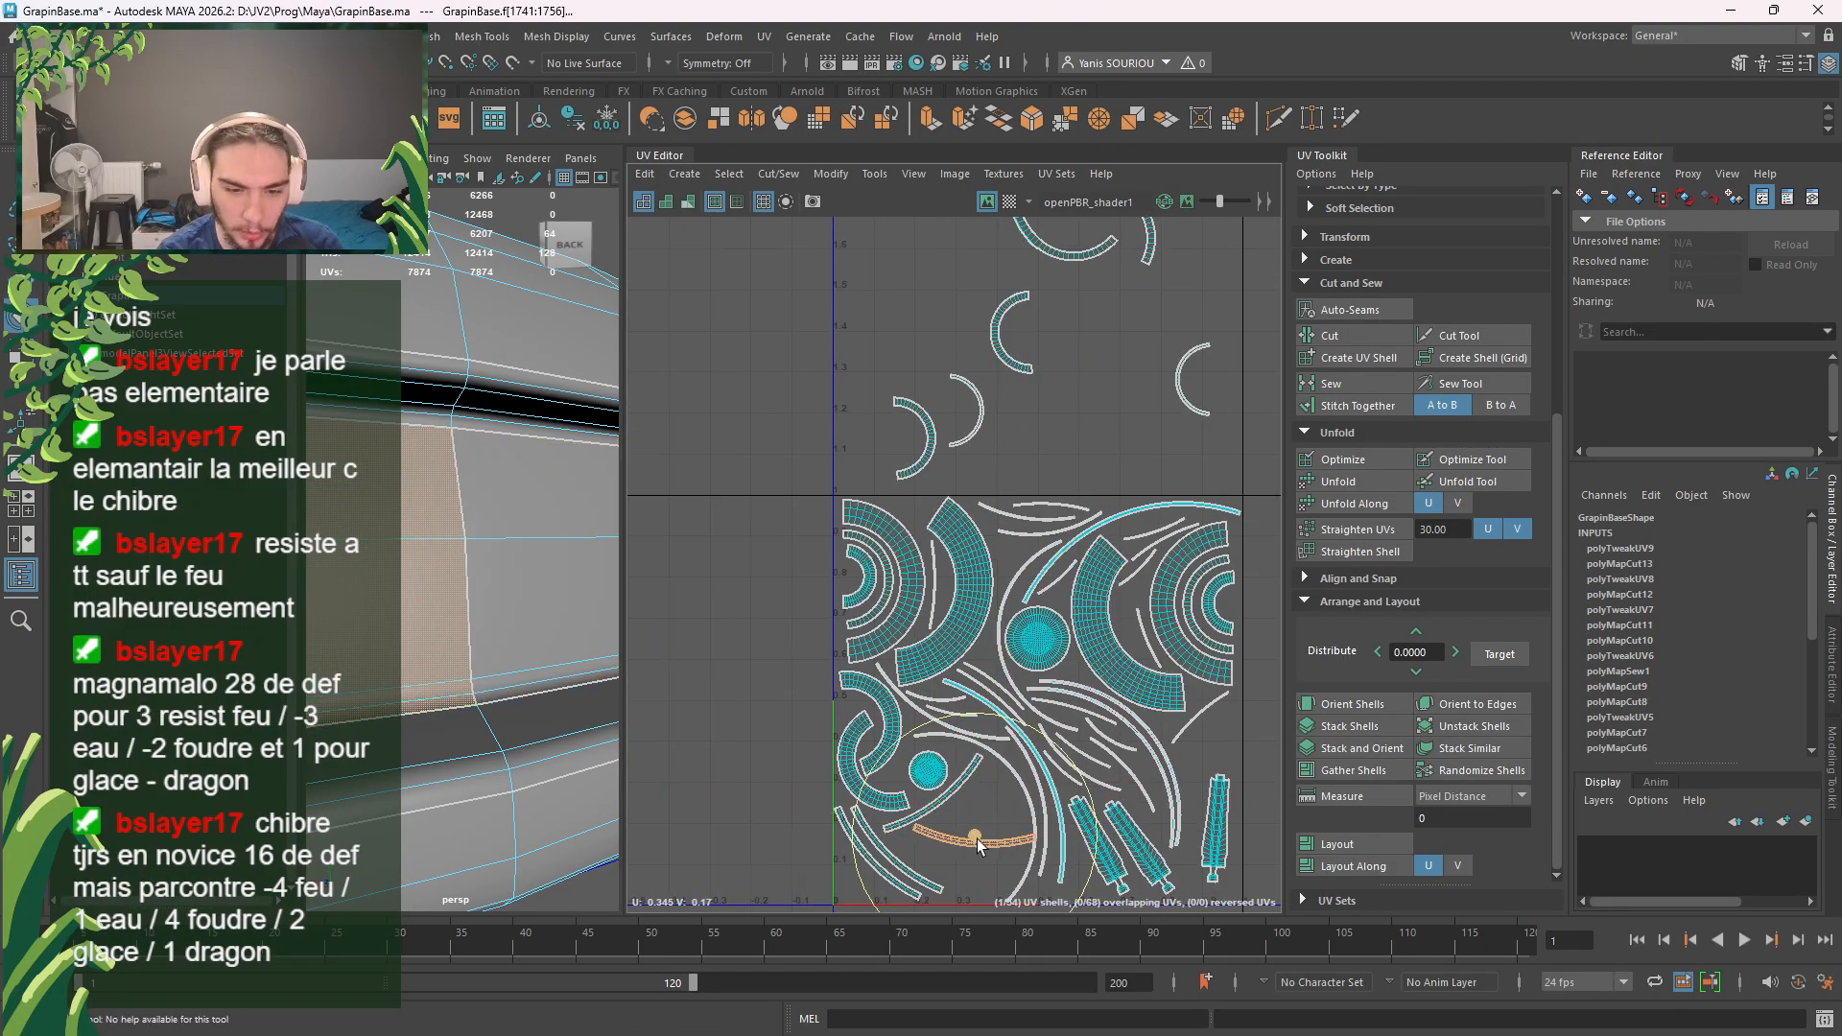
drag(1077, 787, 1017, 734)
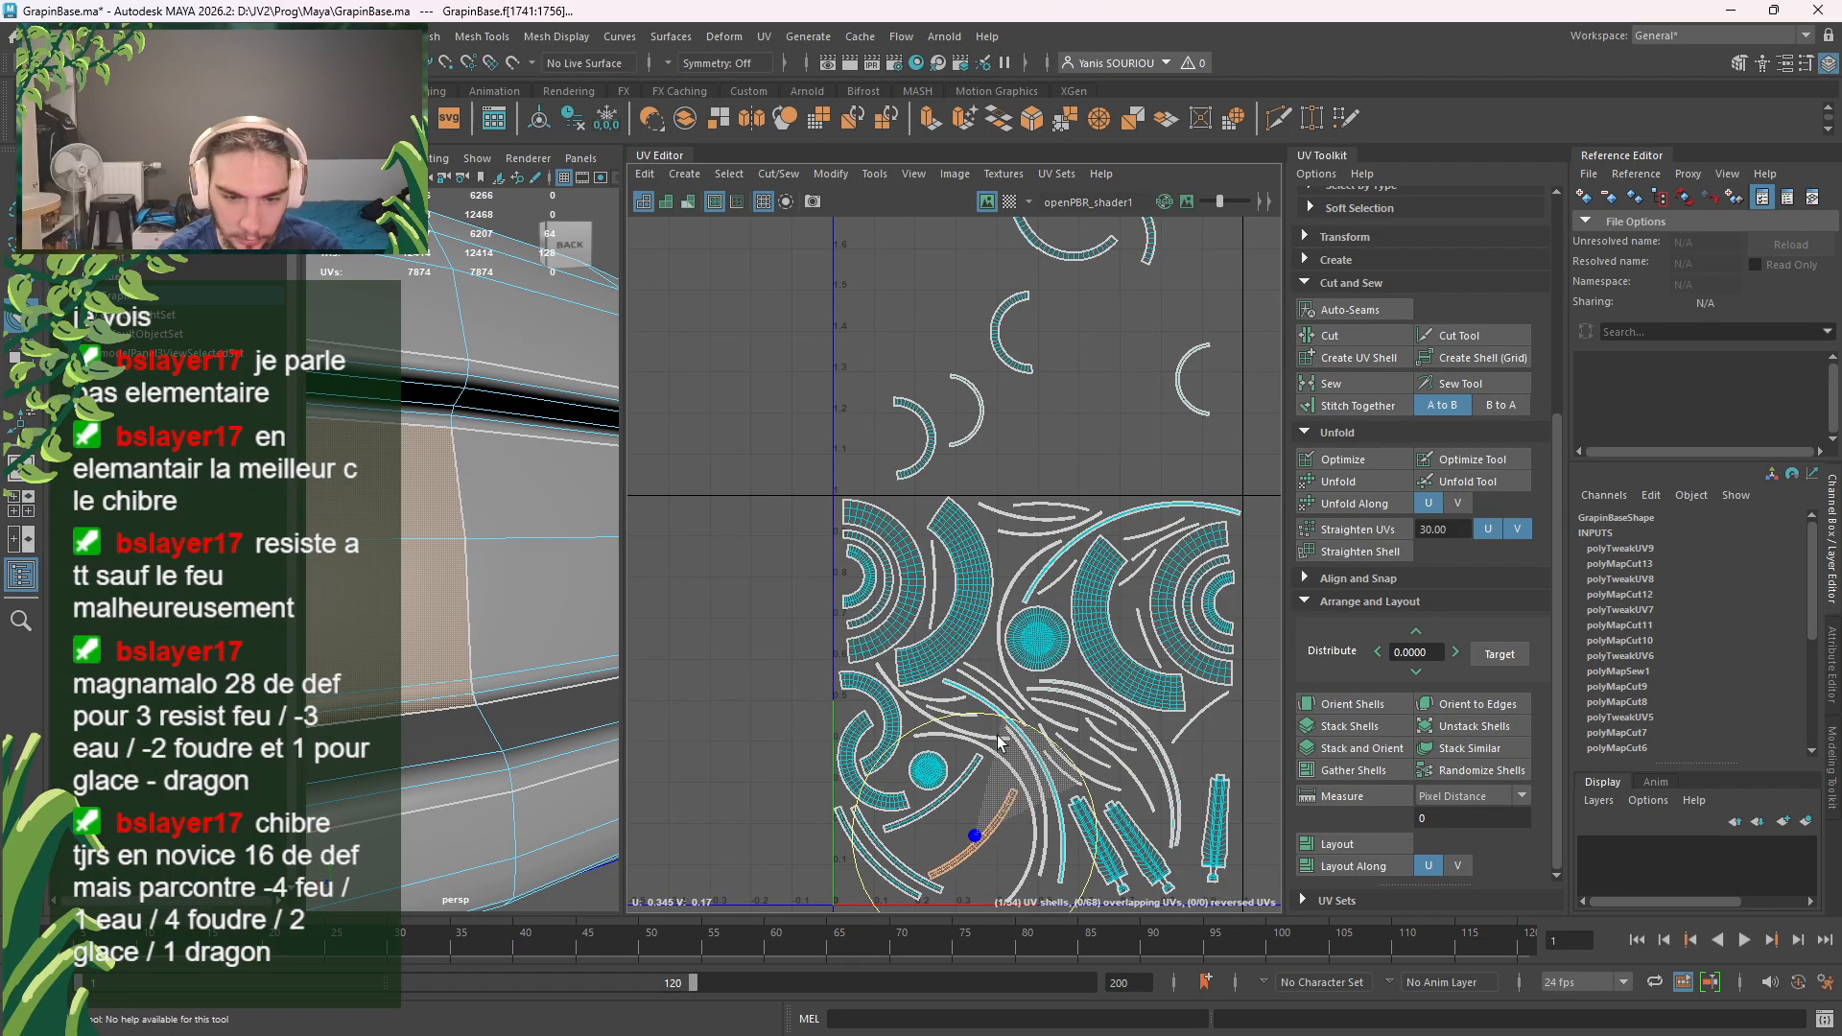
key(w)
drag(971, 838, 950, 808)
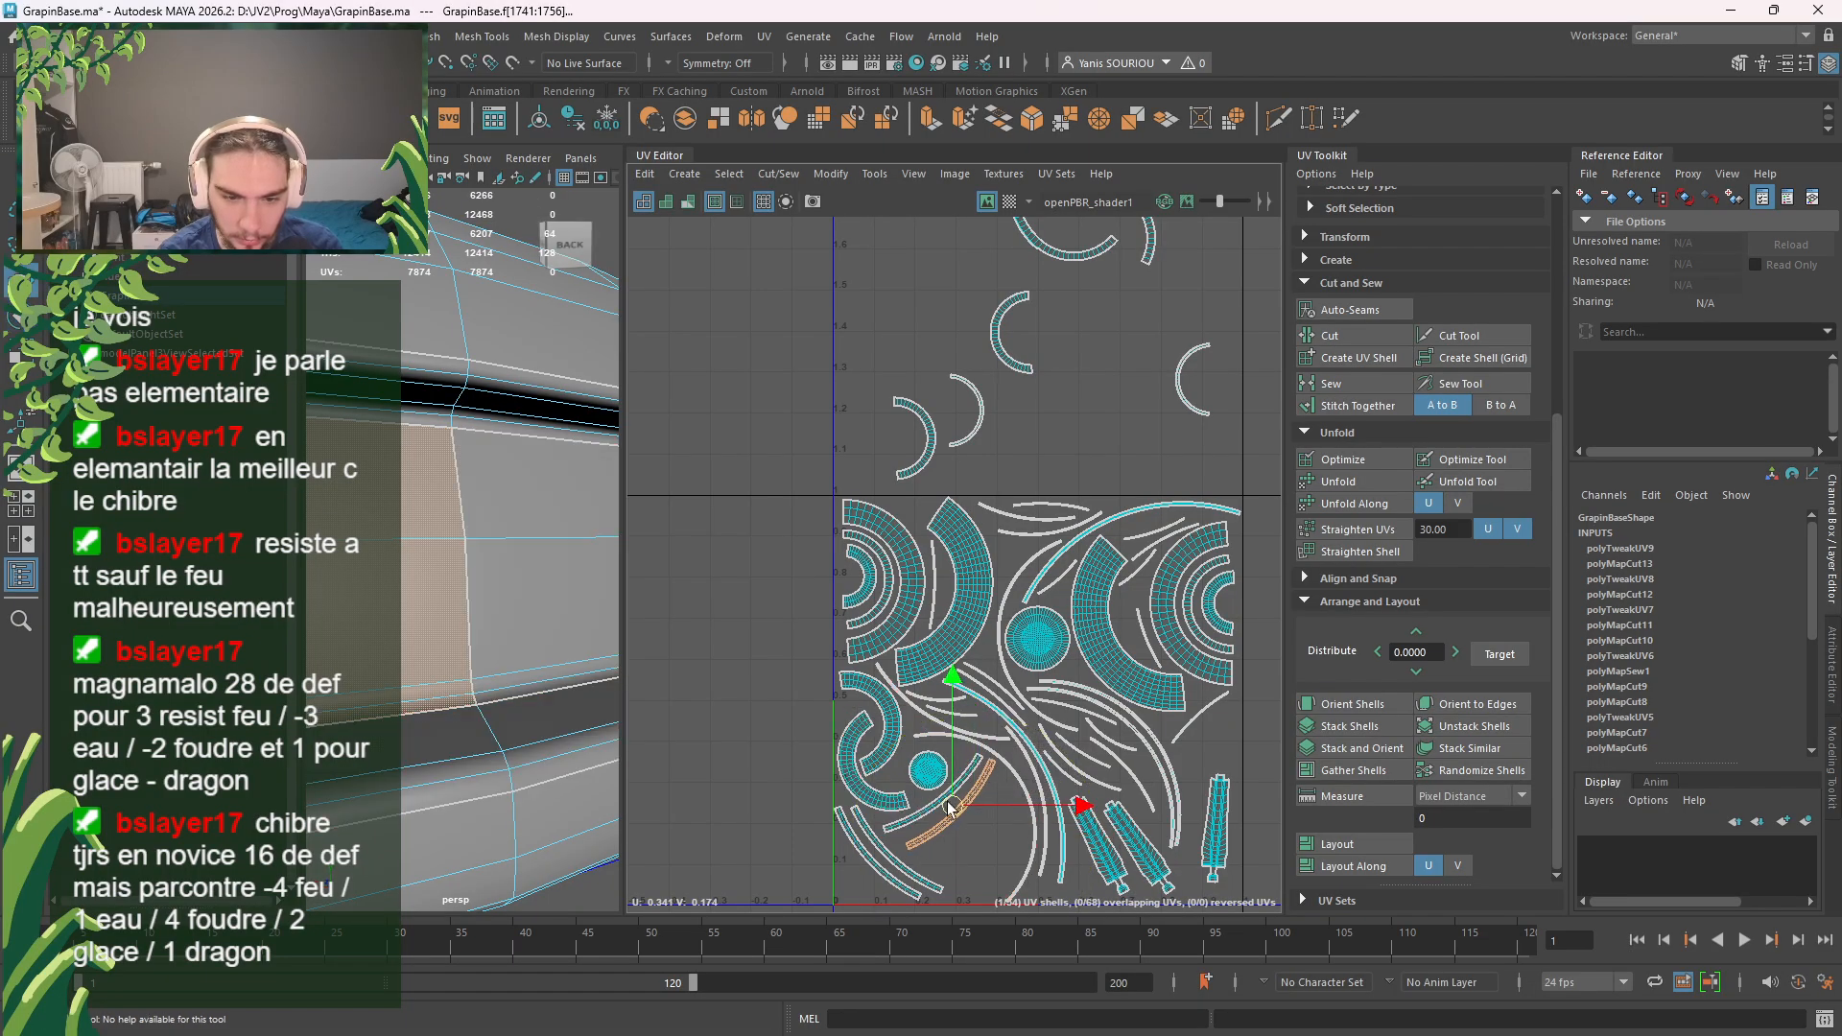
key(e)
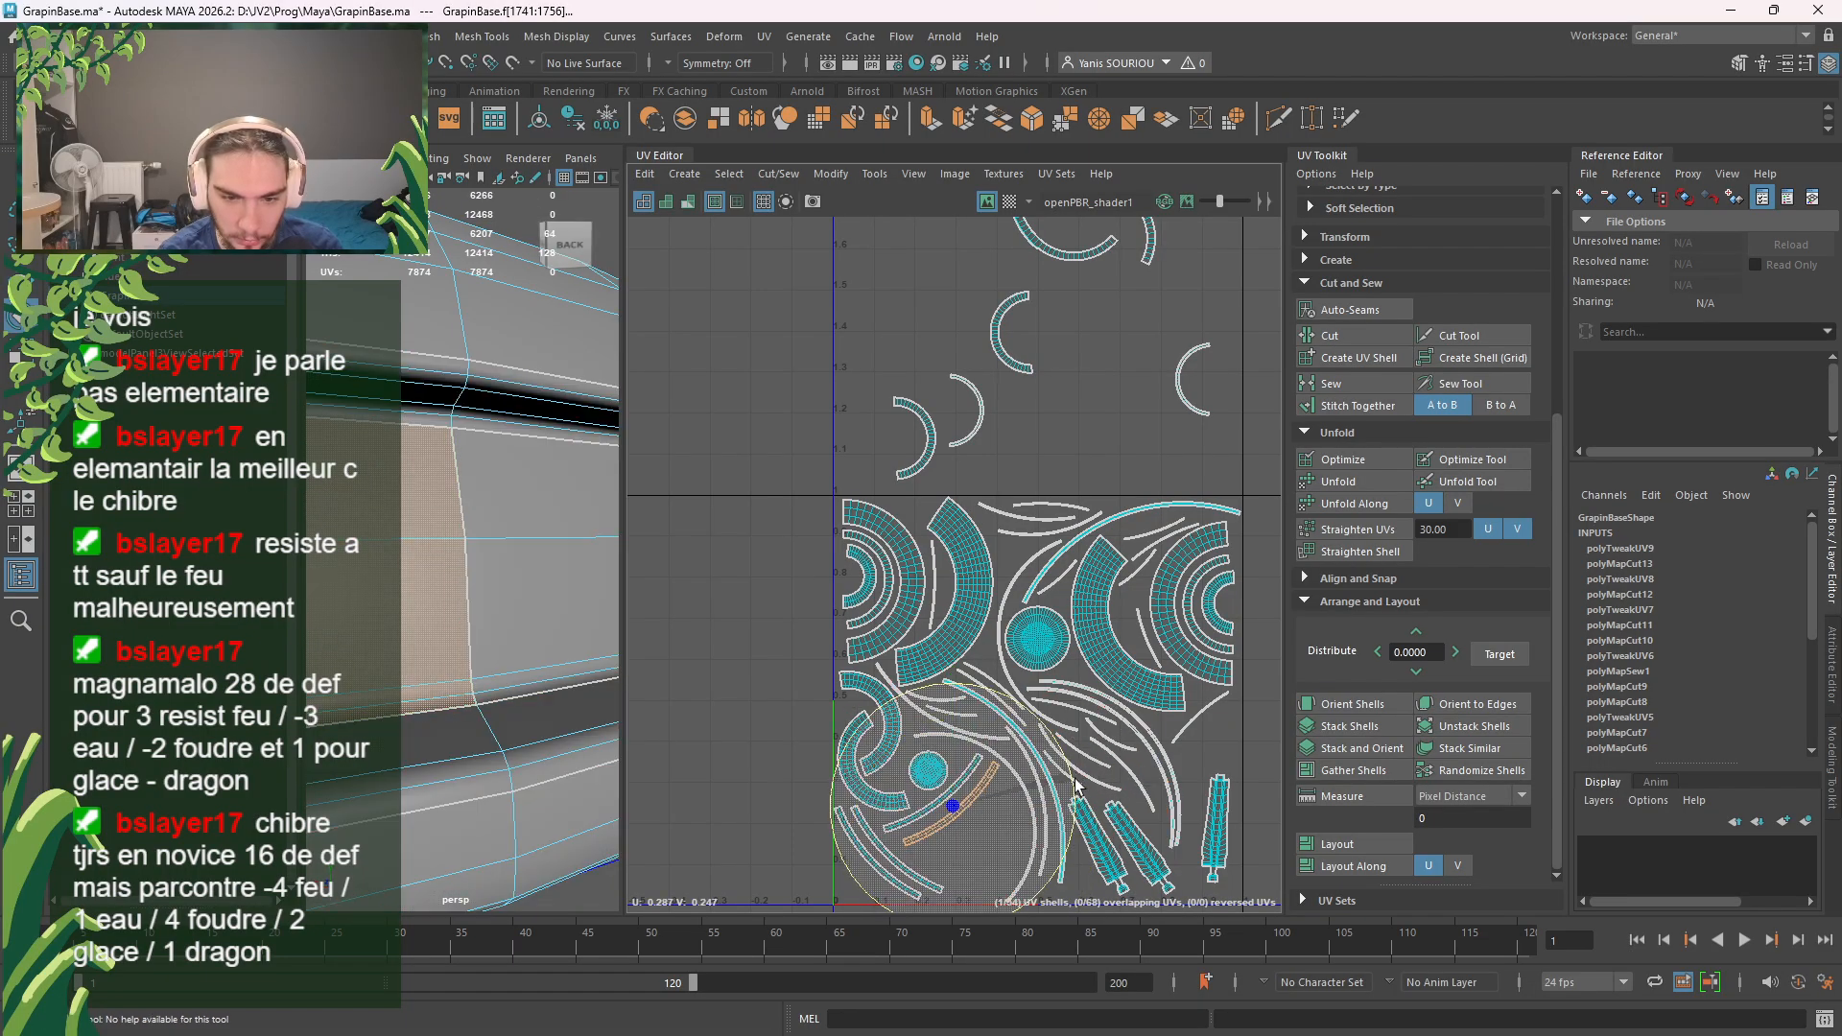
key(w)
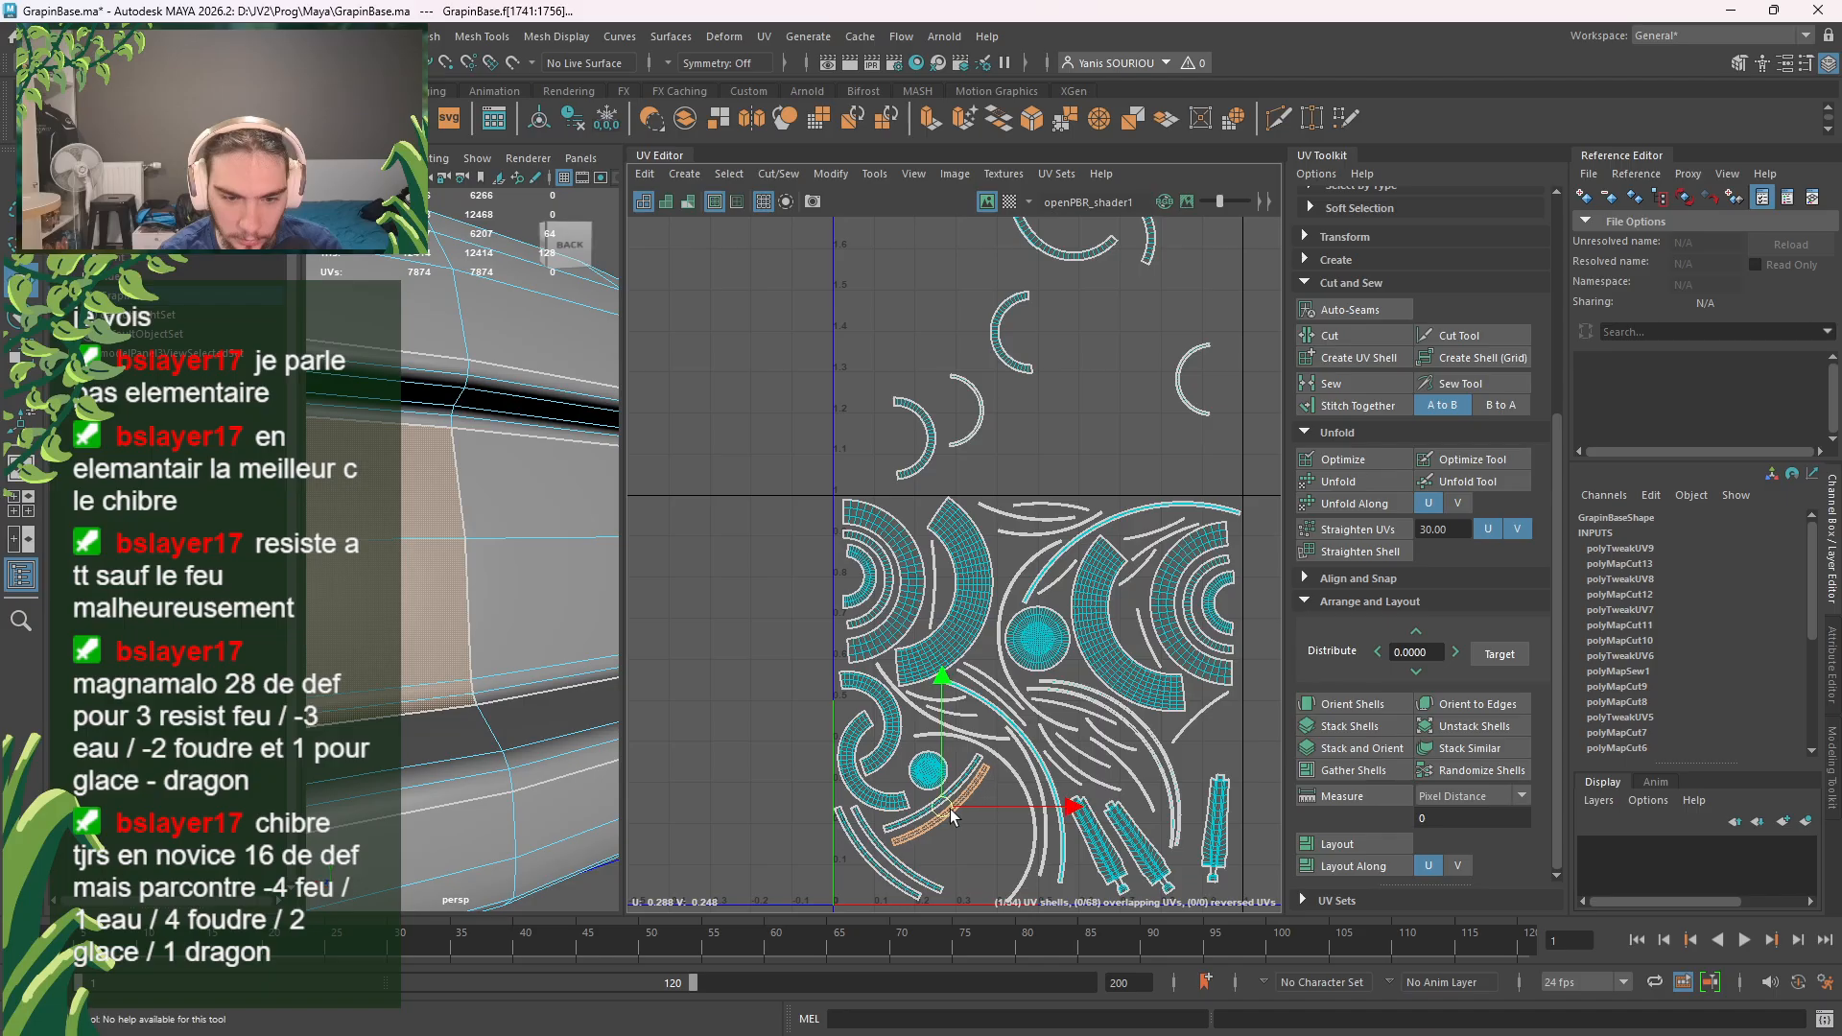
Step: Move the wider right-bulging arc shell above the tile into the lower gap, rotate it slightly, and fit it beside the parallel strips
scroll(1077, 318, down, 2)
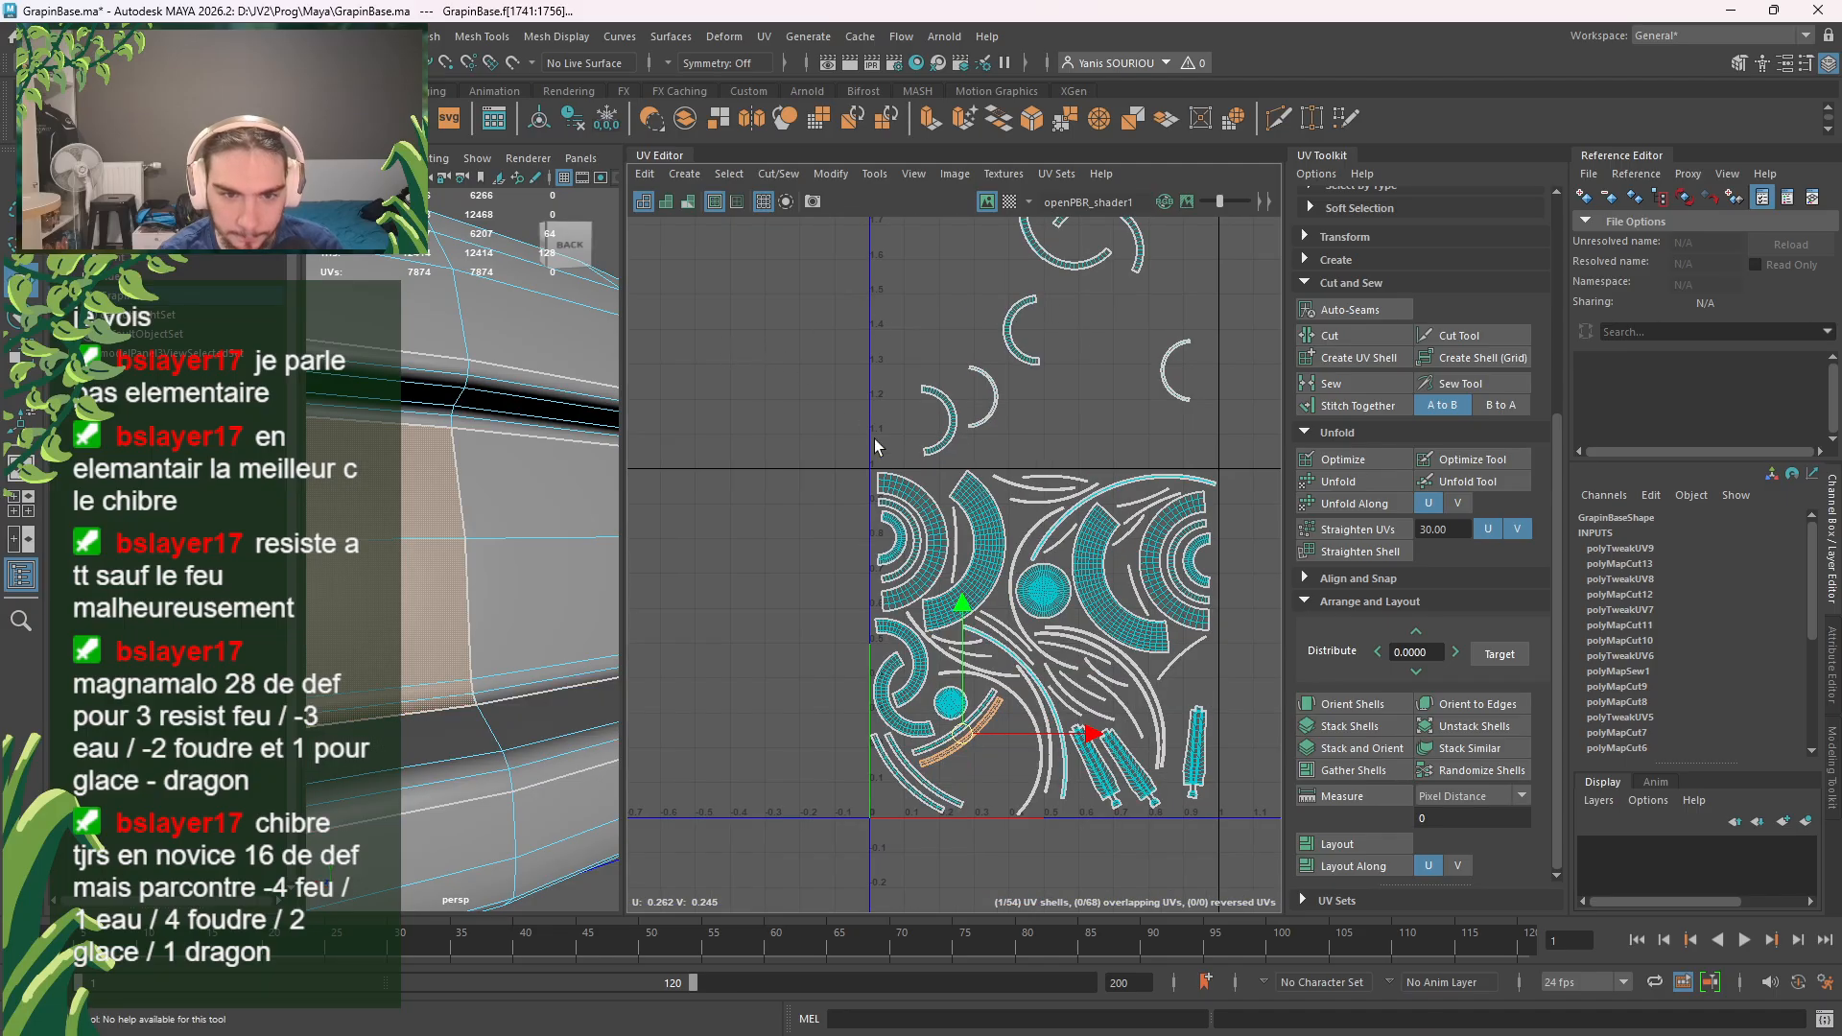
click(938, 422)
drag(938, 422, 1009, 767)
scroll(1009, 767, up, 4)
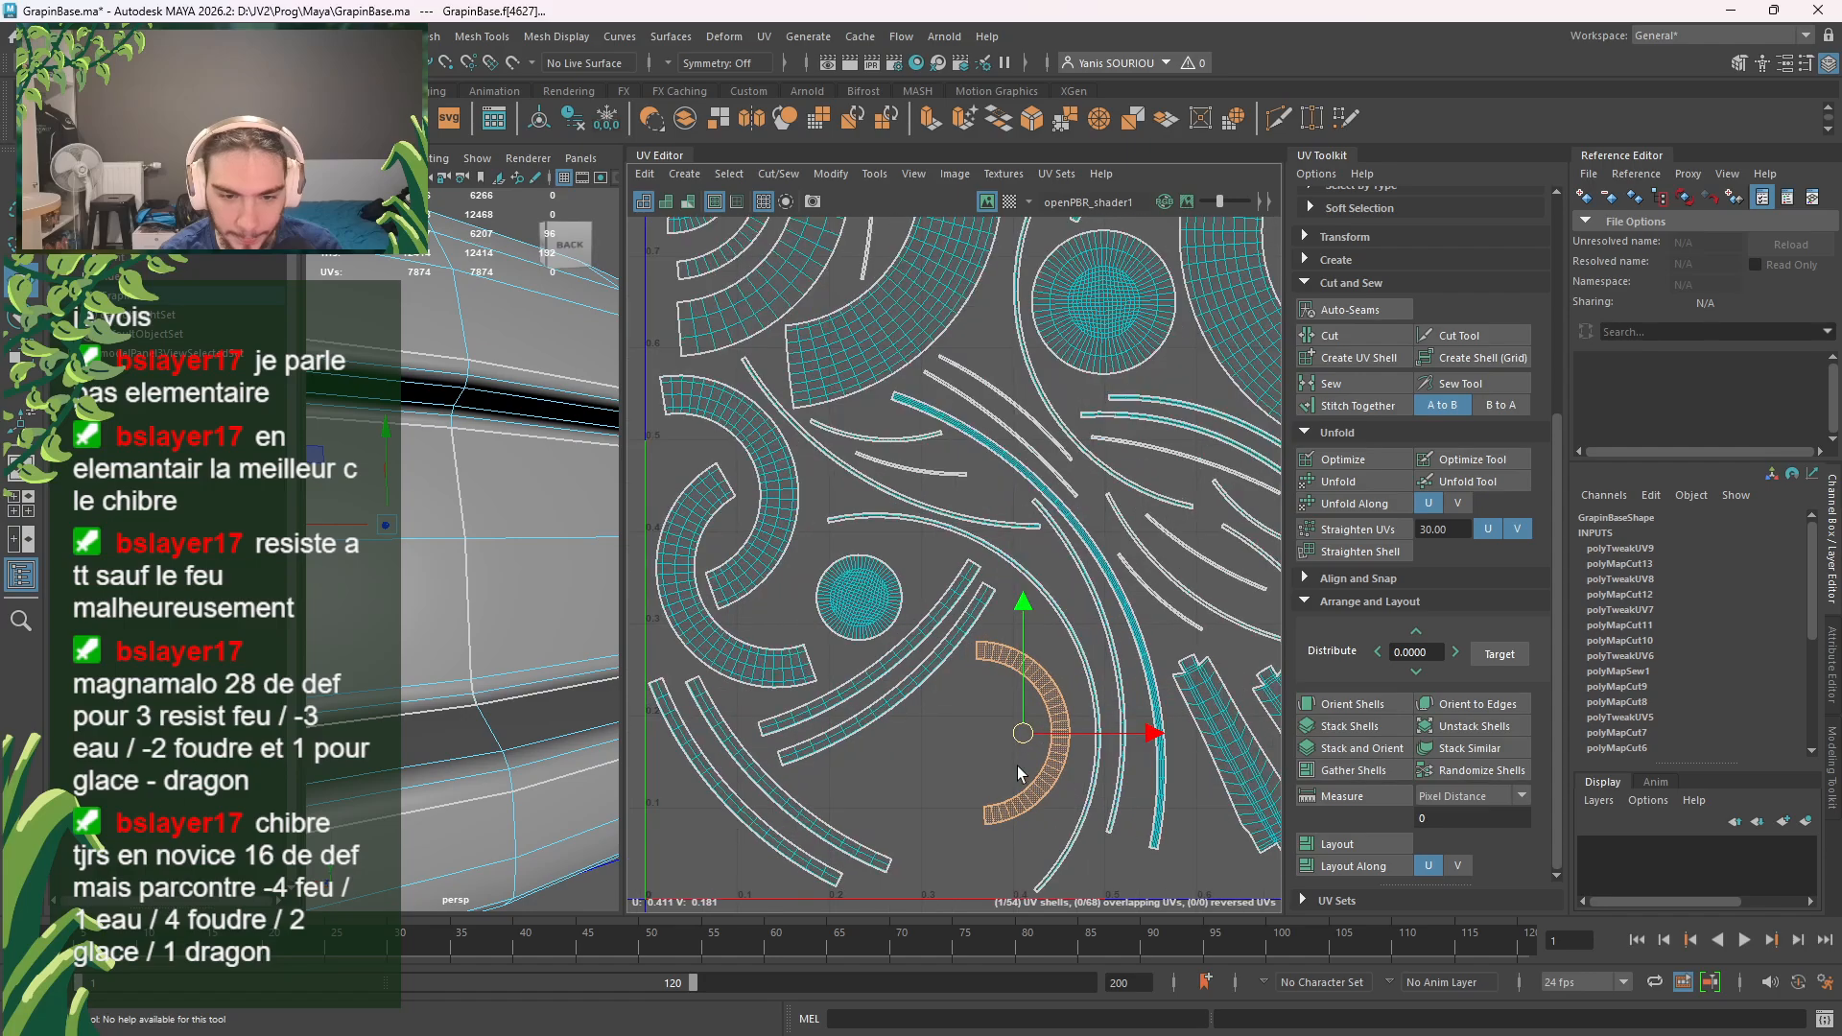
key(e)
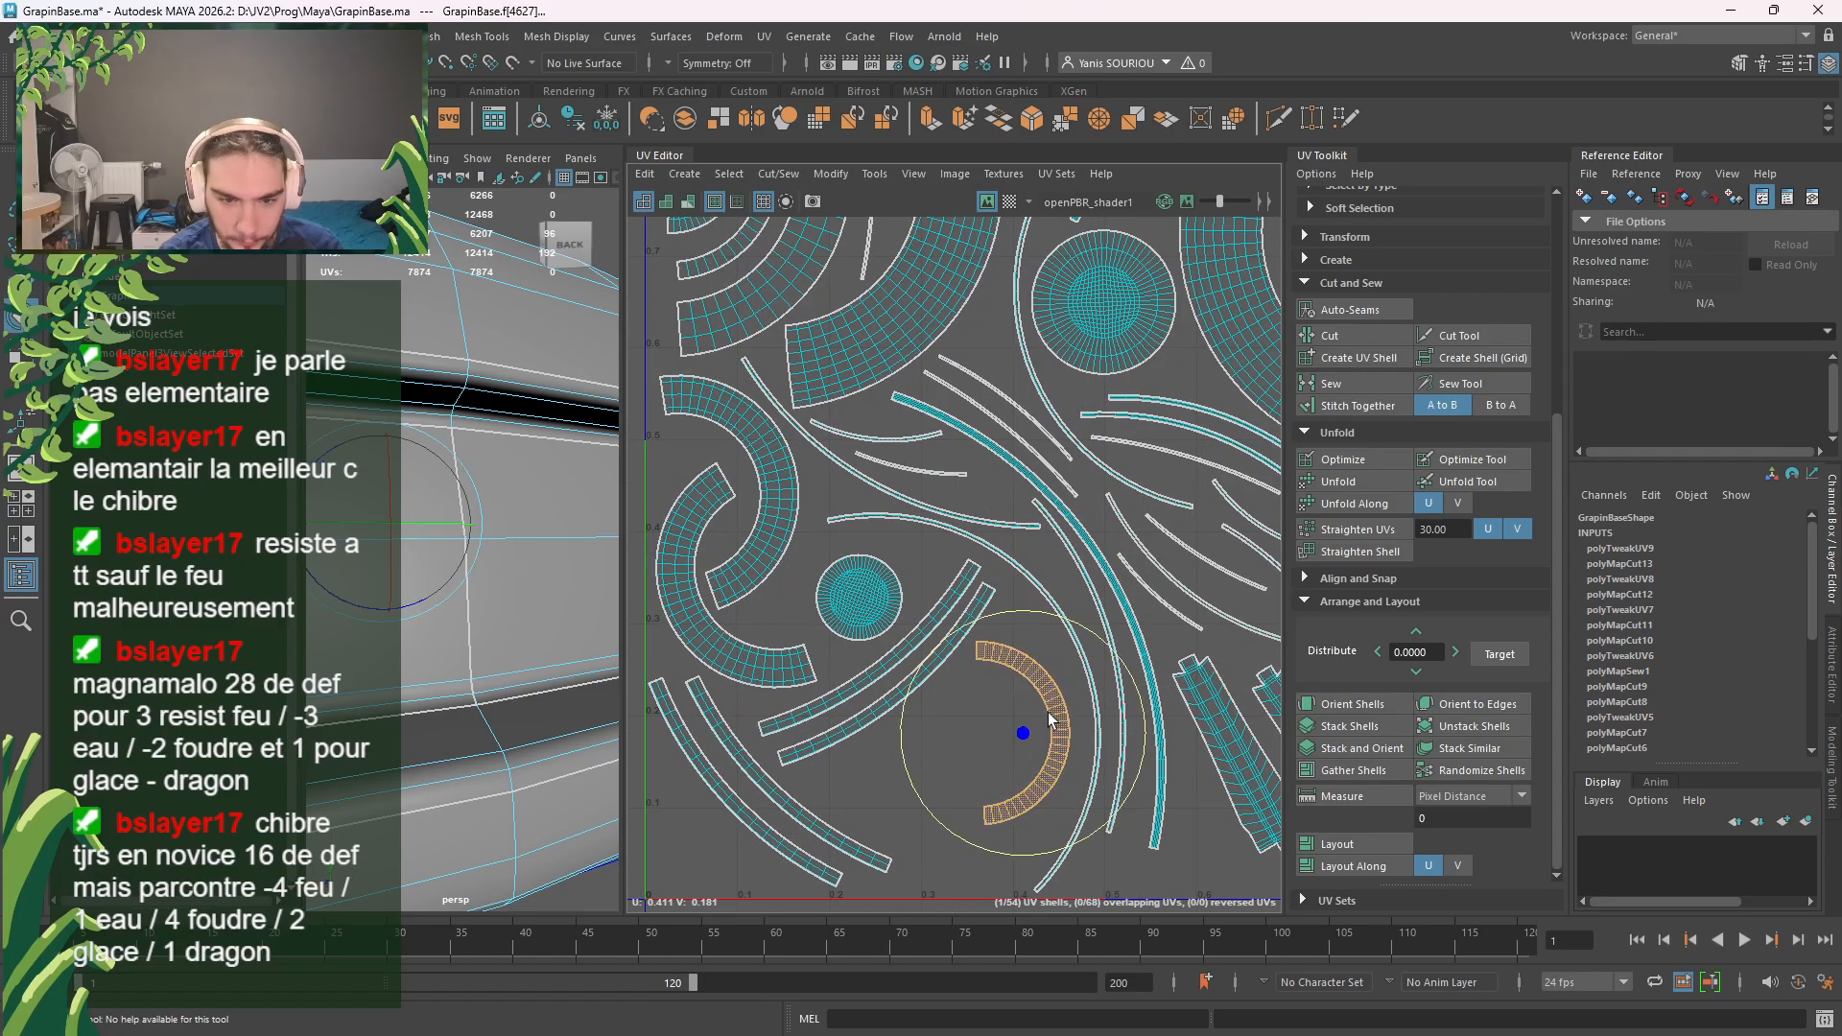
drag(1027, 614, 1075, 635)
key(w)
drag(1031, 732, 1026, 687)
Step: Bring the thin arc shell into the UV tile, rotate it, and nest it around the outside of the wider arc
scroll(1029, 685, down, 3)
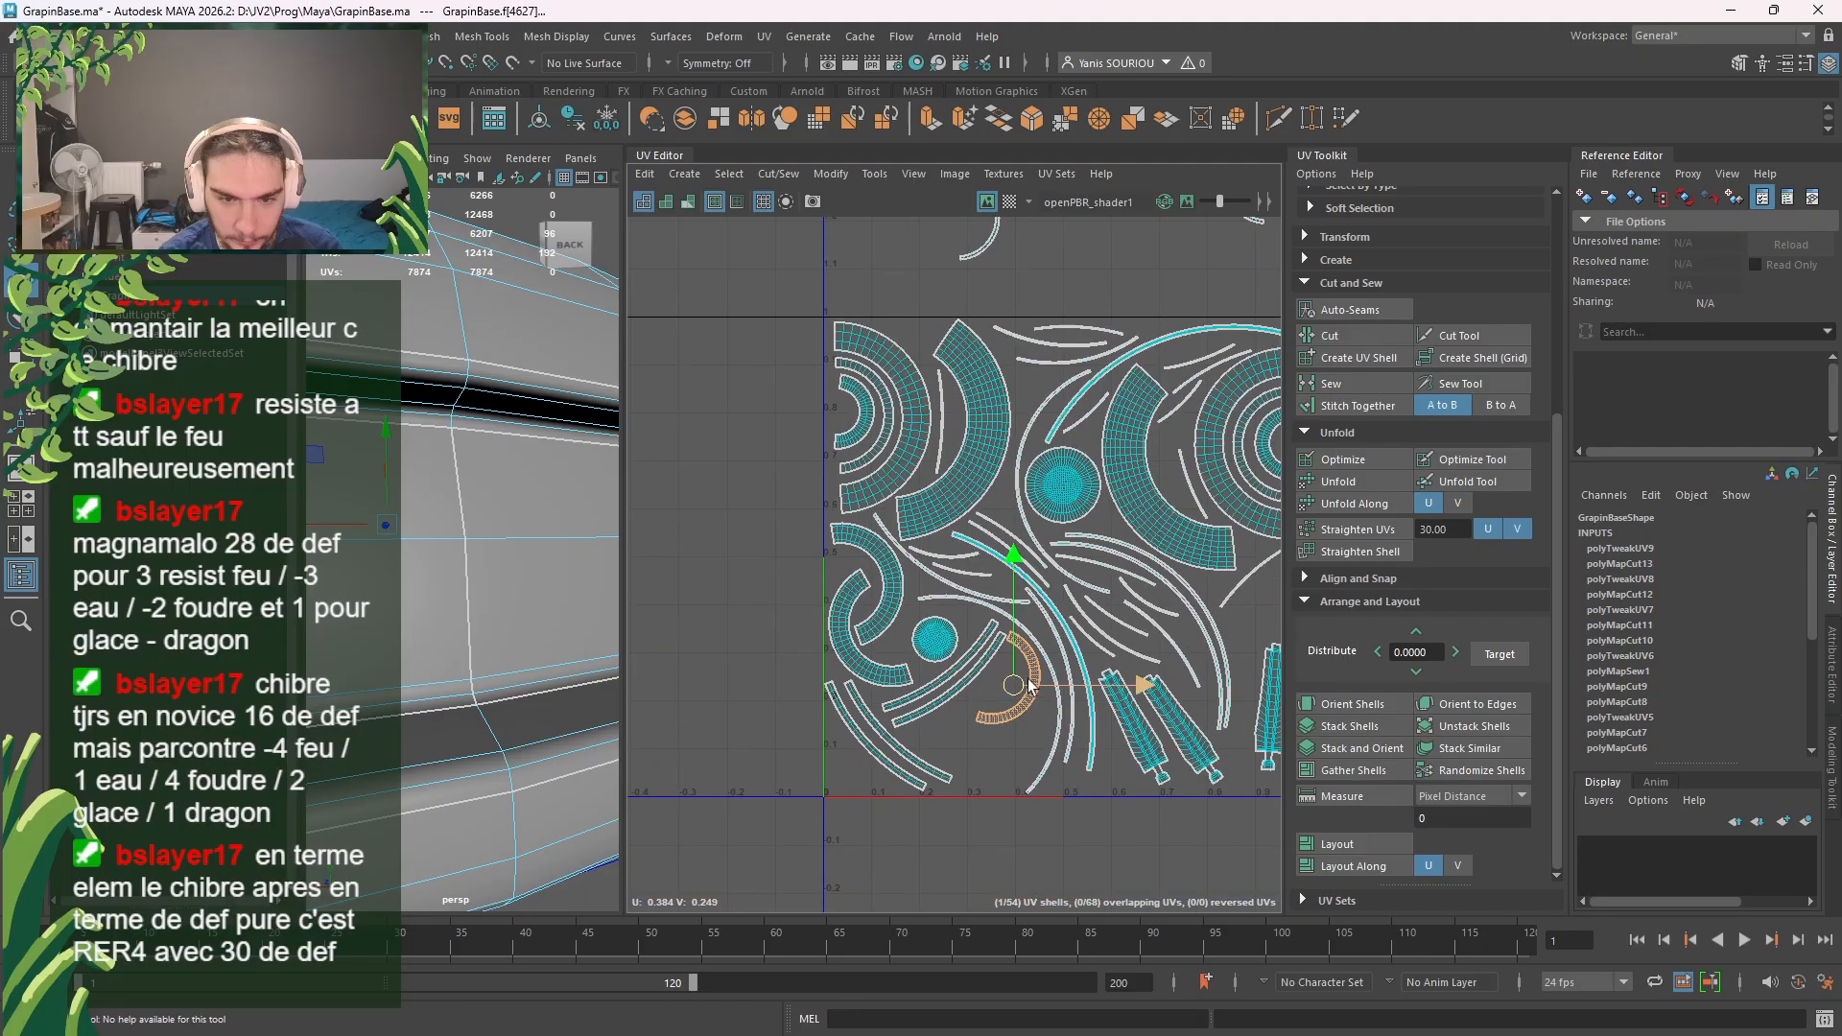
scroll(1028, 685, down, 3)
click(1023, 432)
drag(1025, 434, 1027, 726)
scroll(1027, 727, up, 5)
key(e)
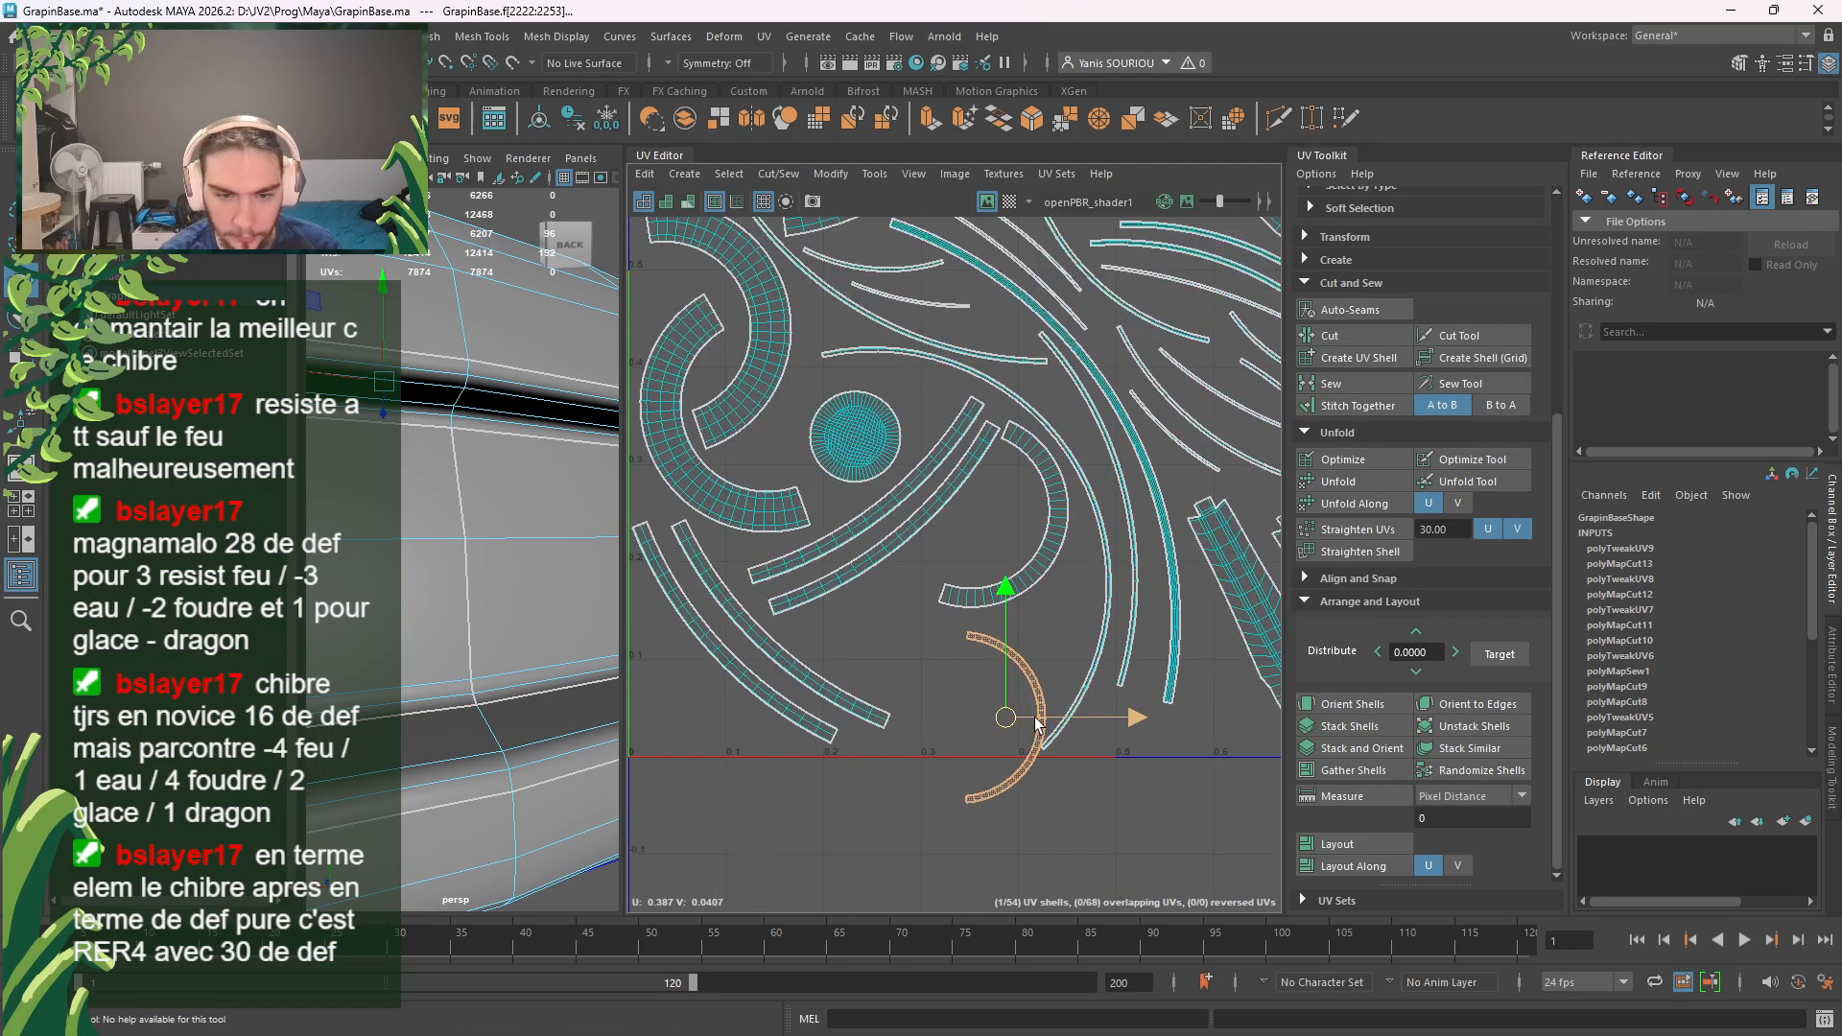
drag(1118, 660, 1113, 782)
key(w)
drag(1011, 730, 1034, 614)
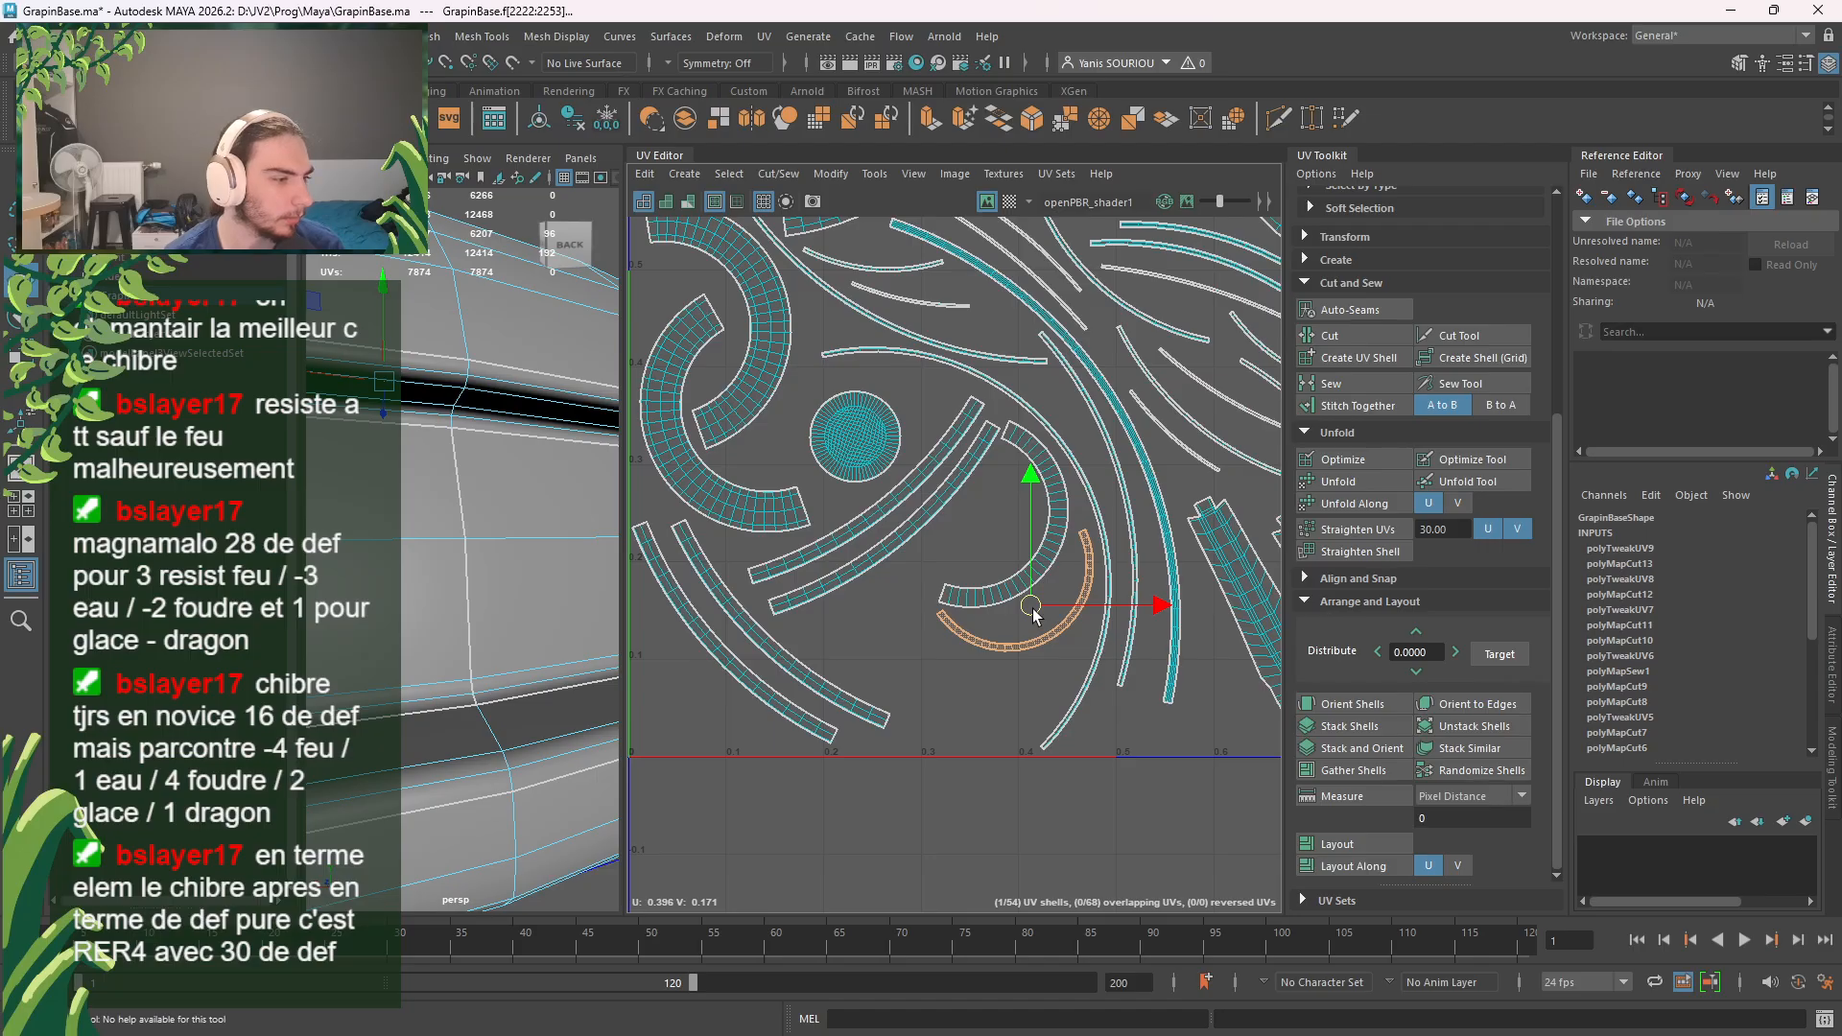
Step: Move the left-bulging arc shell above the tile into the lower gap, interlocked with the nested arcs
scroll(1096, 453, down, 5)
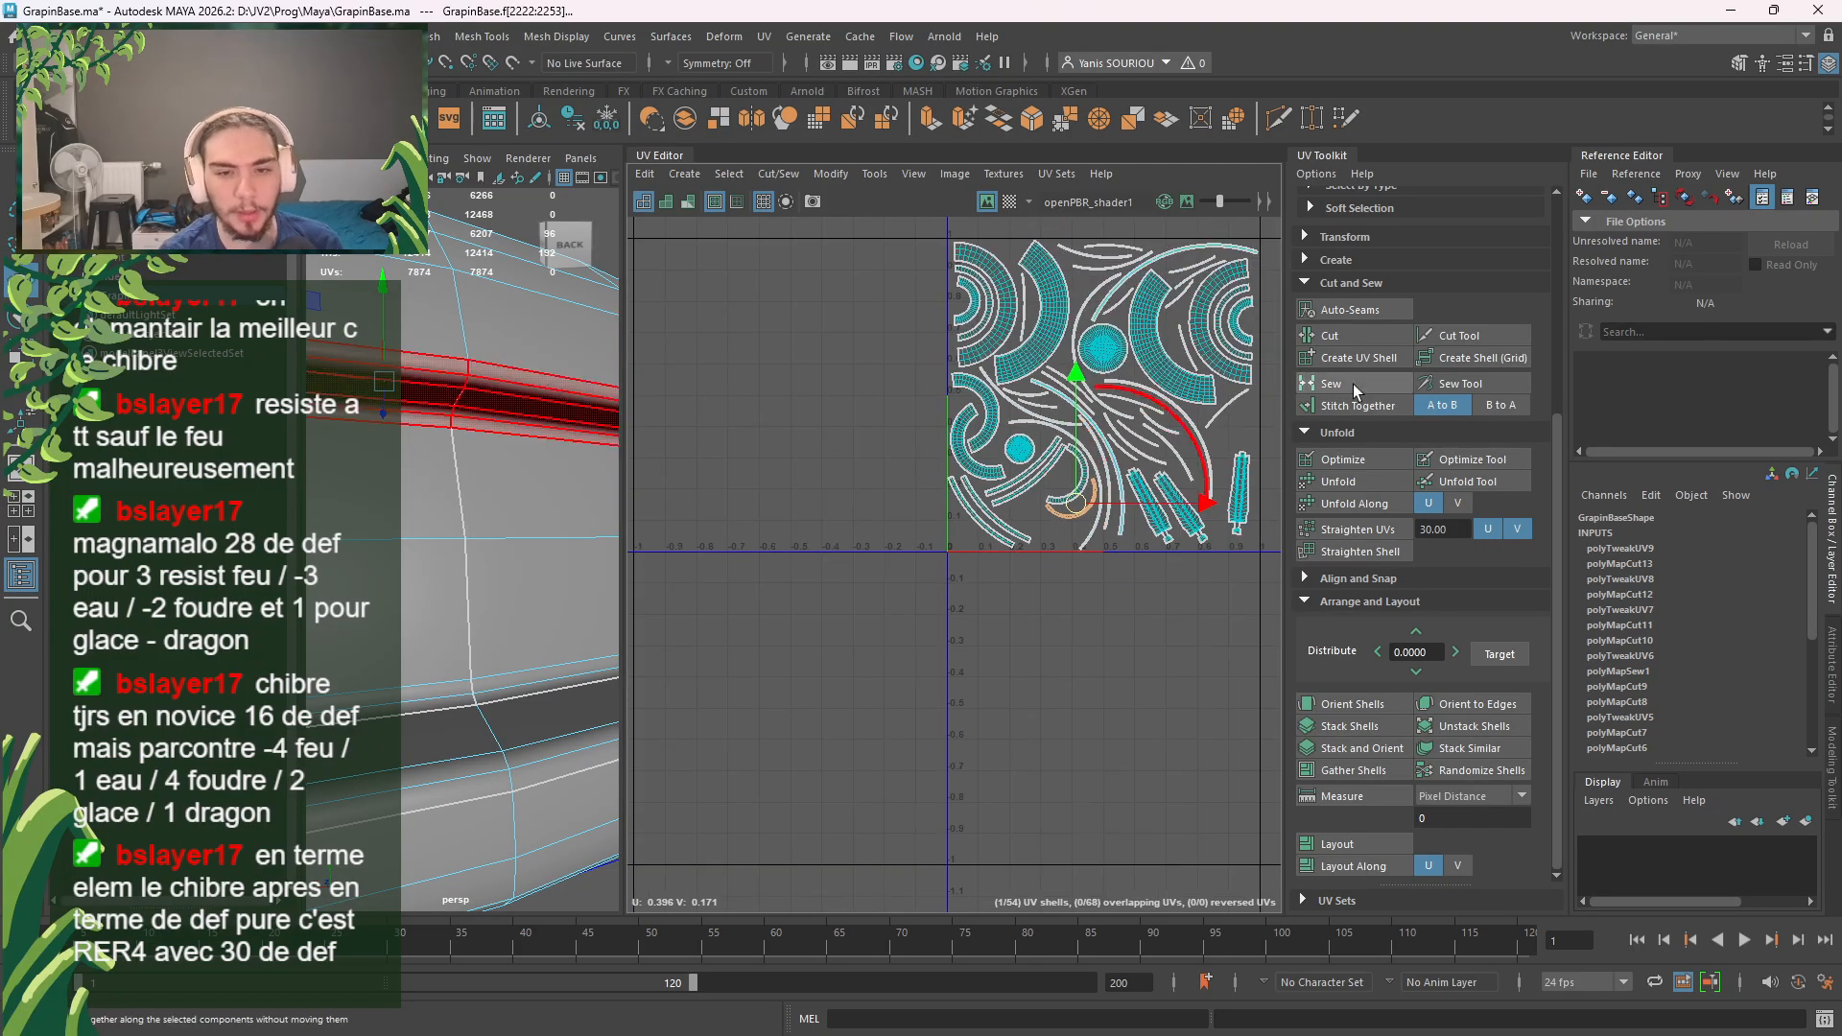
alt+middle_drag(1194, 455, 1127, 658)
click(1032, 364)
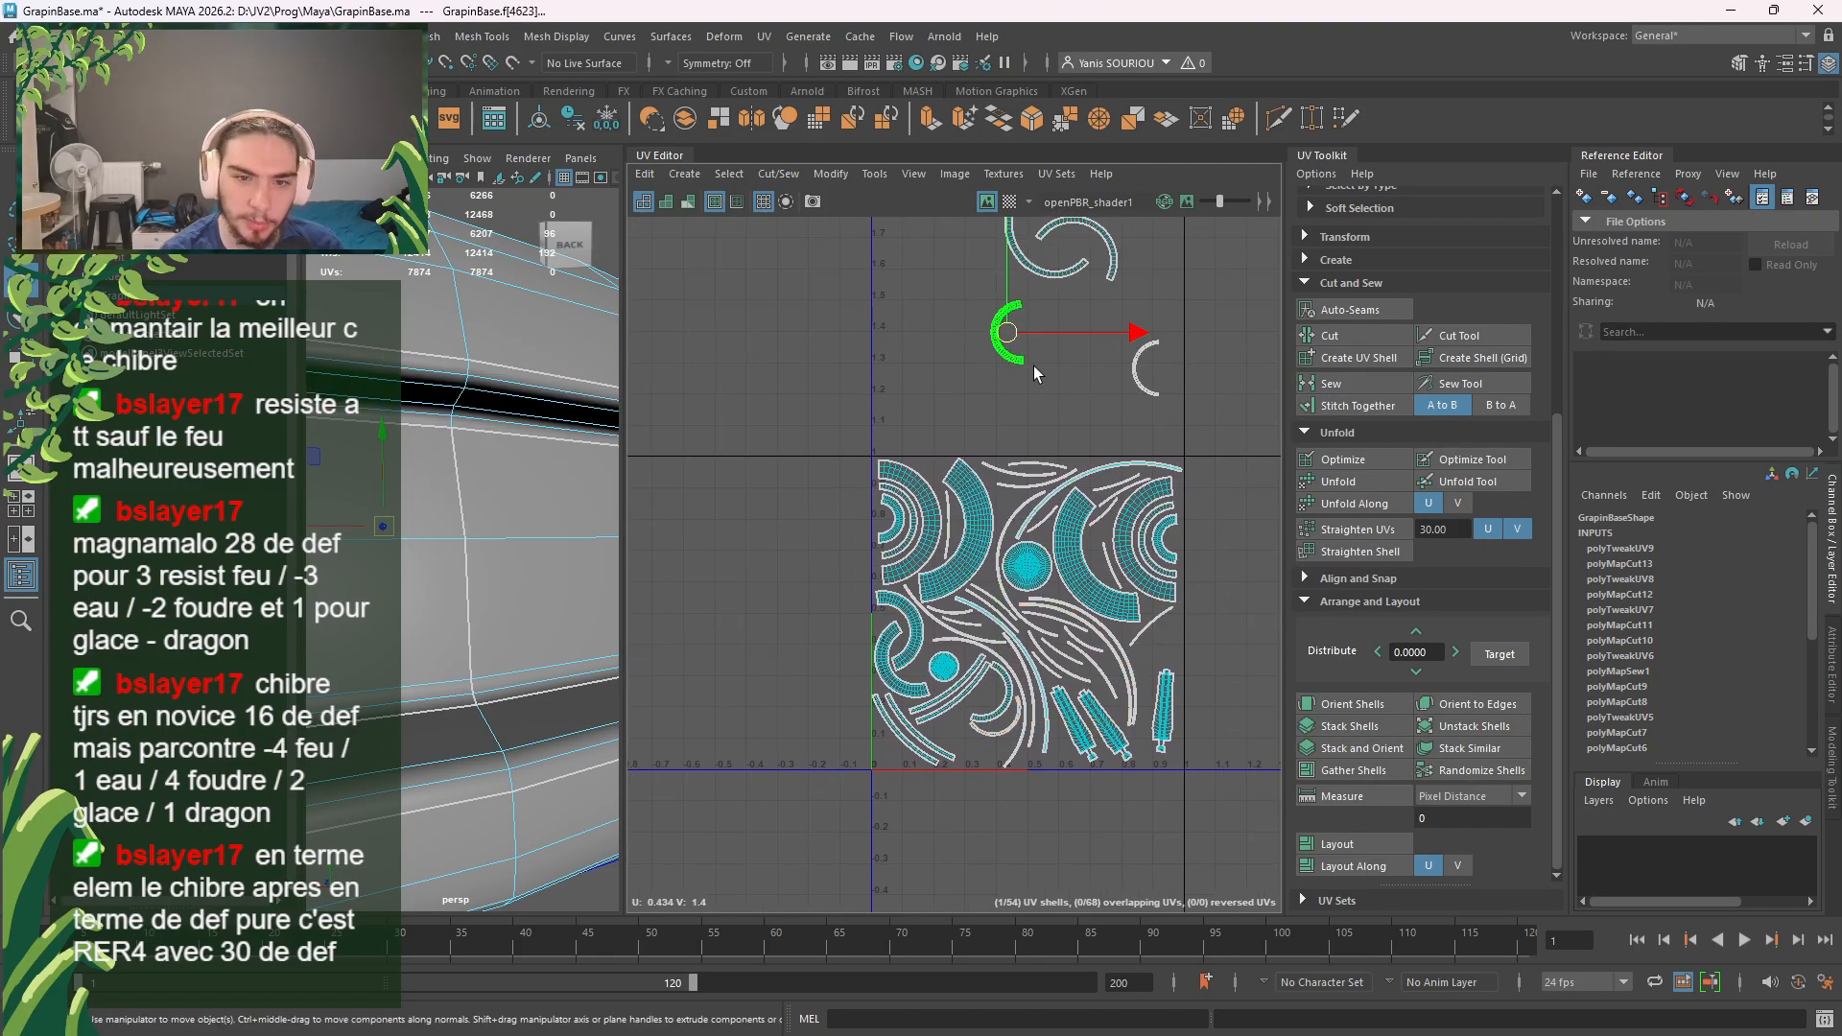
drag(998, 351, 966, 728)
scroll(981, 722, up, 5)
scroll(1103, 662, down, 5)
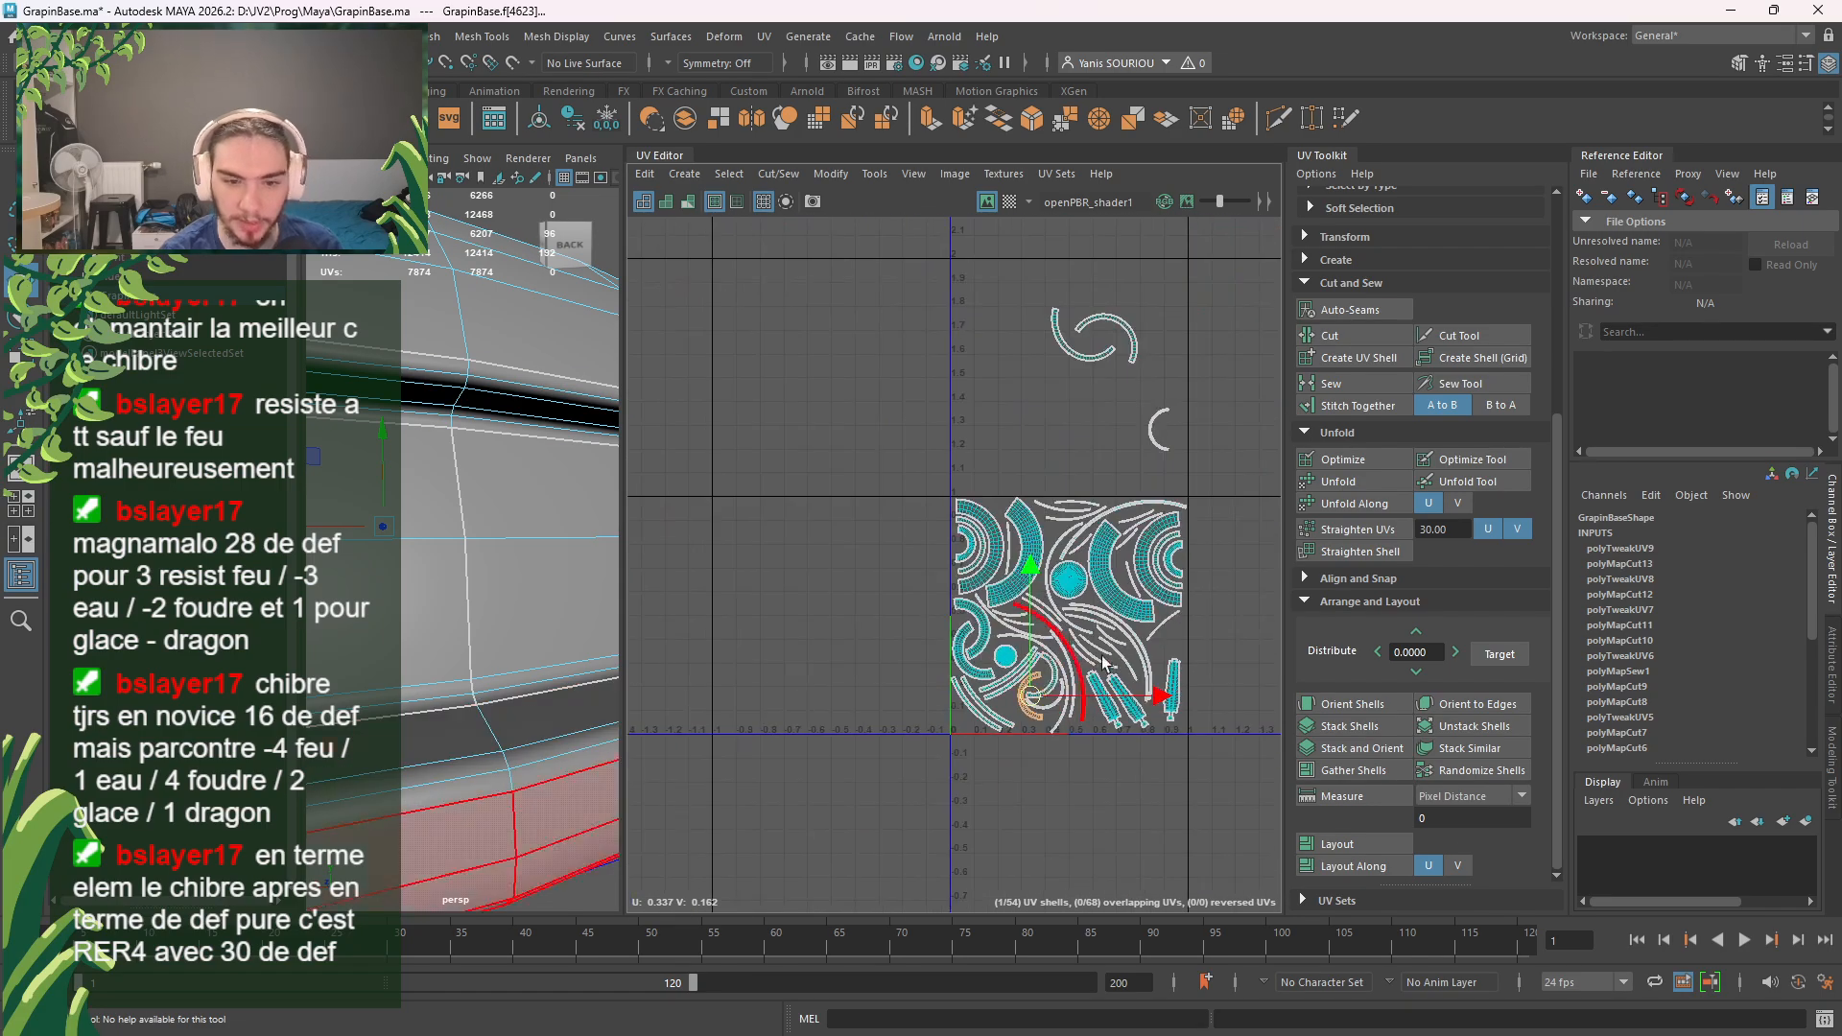
Step: Move the thin C-shaped shell into the UV tile, rotate it, and fit it in the corner near the origin
click(1160, 449)
drag(1159, 449, 960, 739)
scroll(971, 744, up, 2)
scroll(975, 746, up, 6)
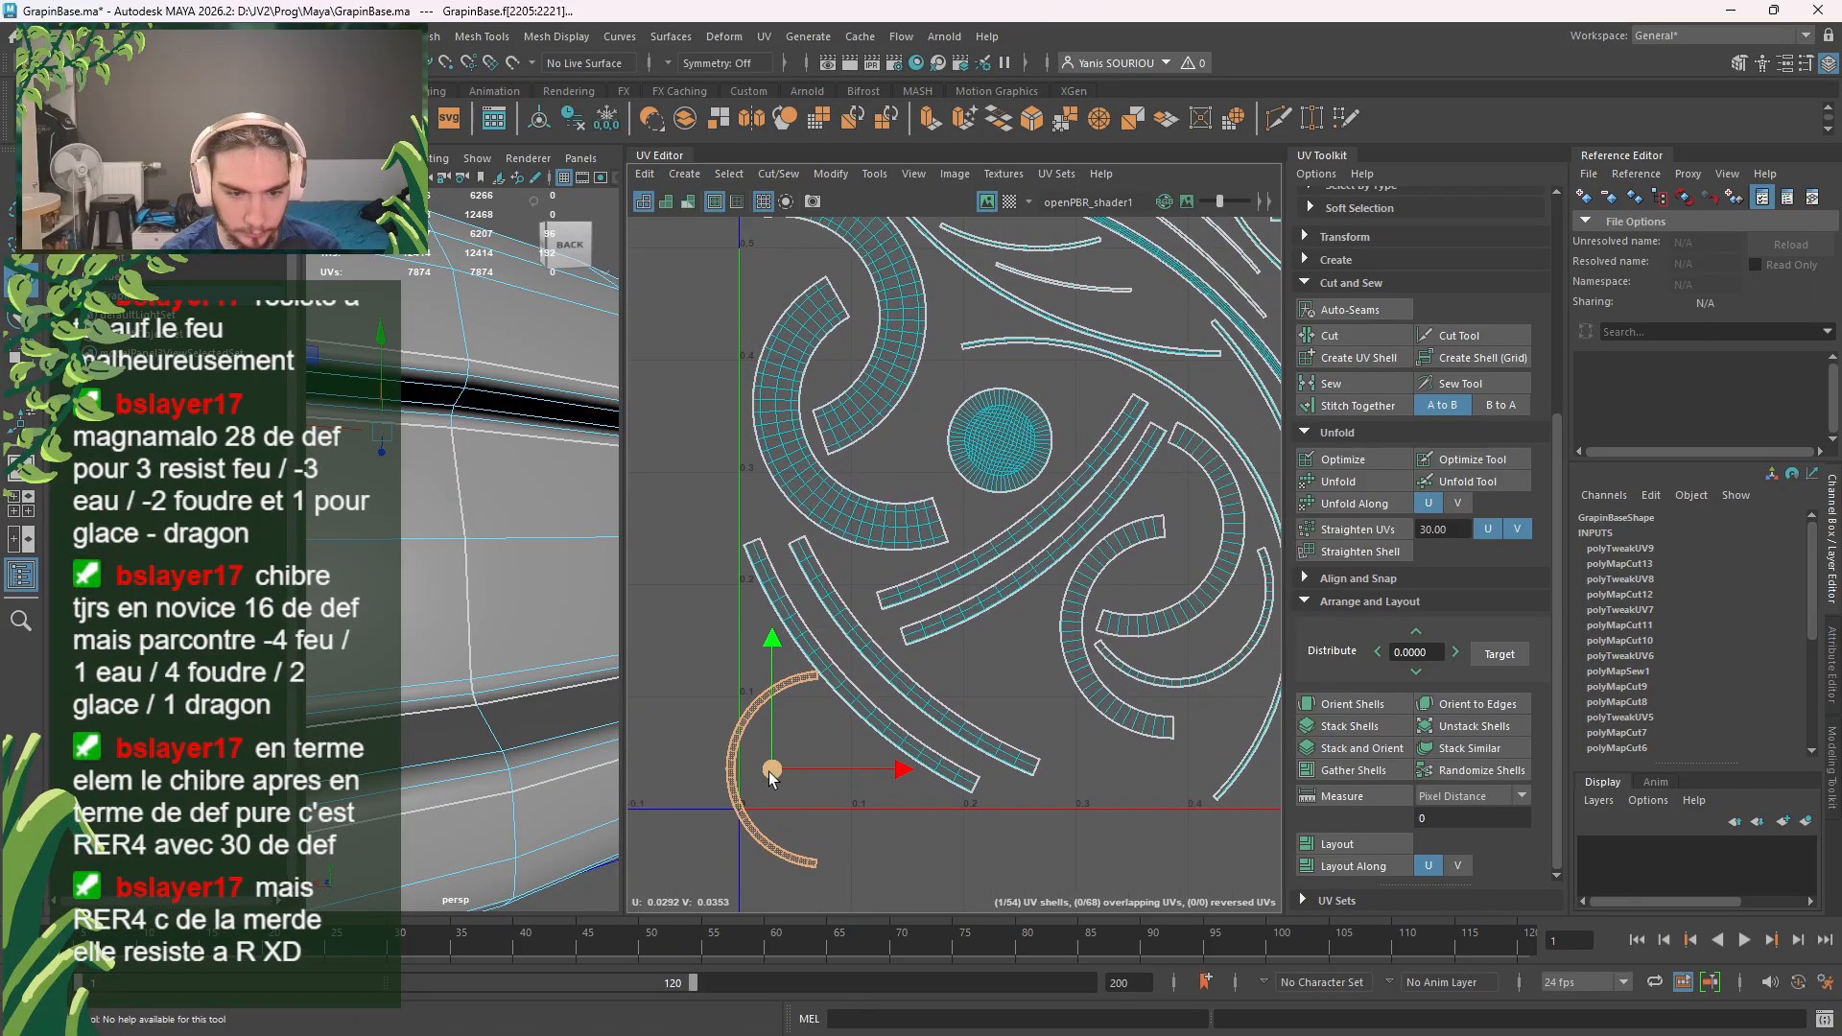
drag(764, 778, 972, 710)
key(e)
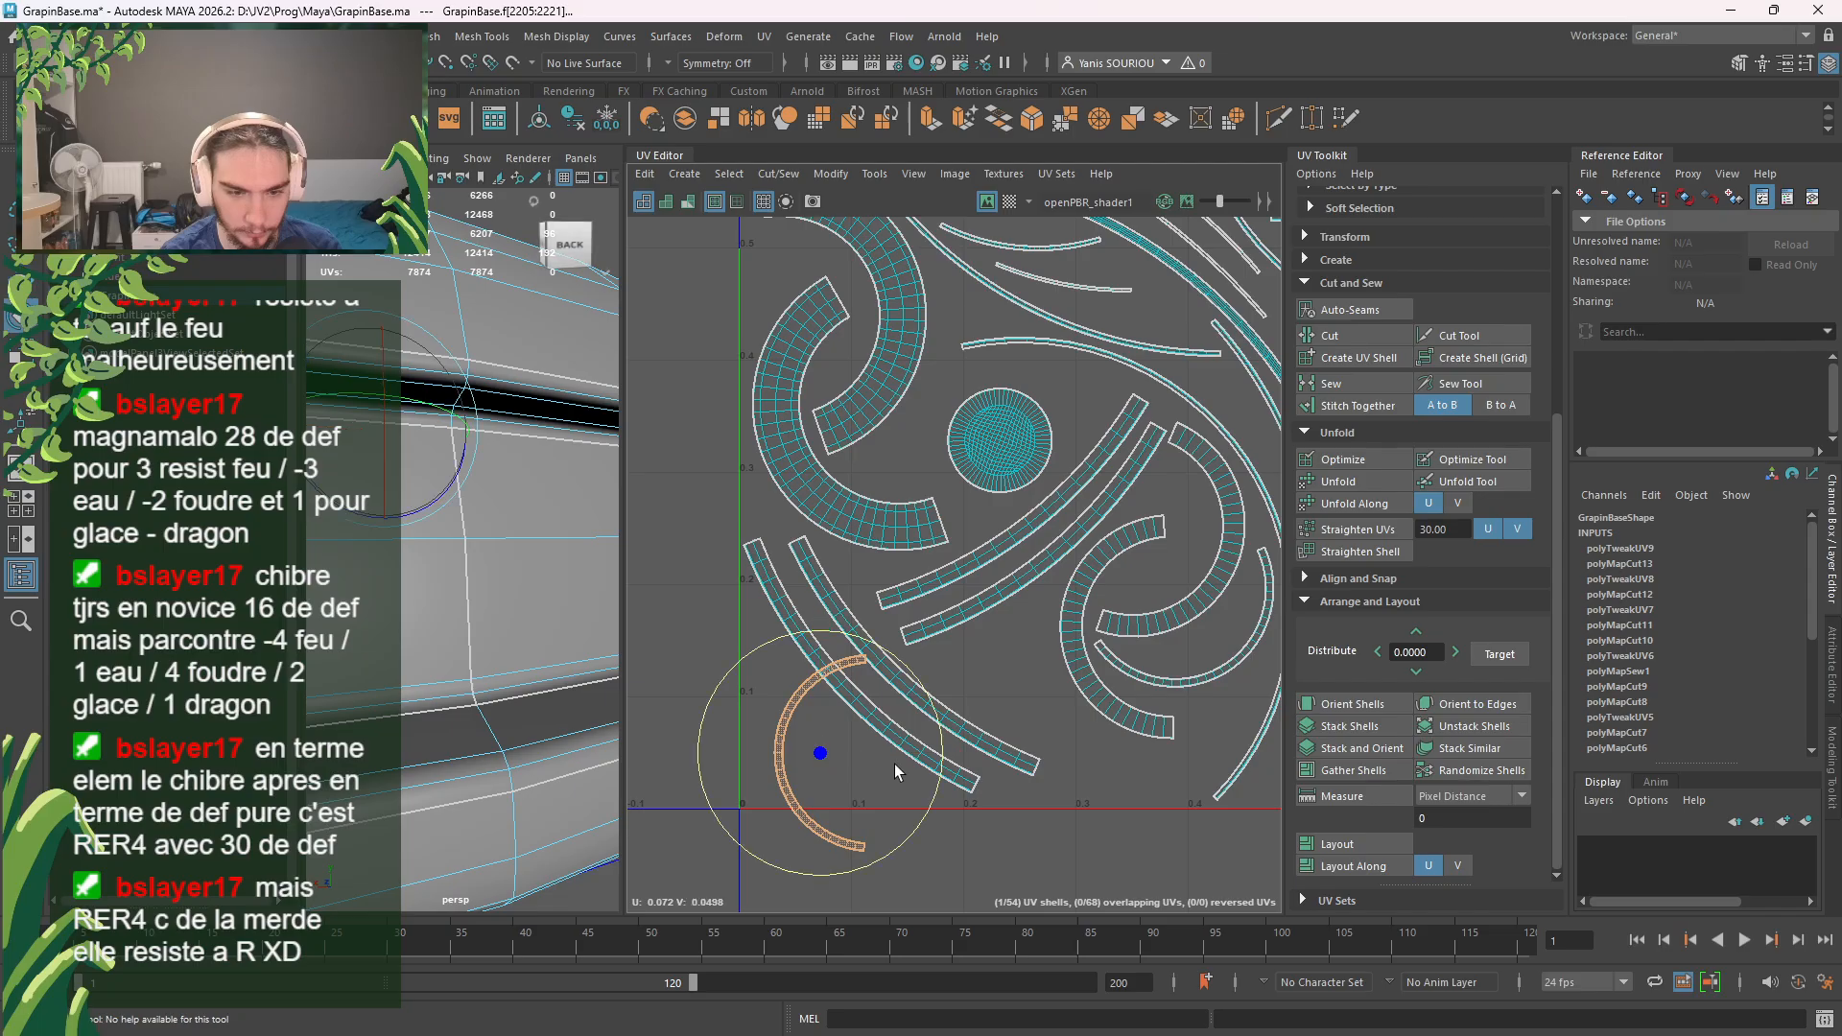
drag(941, 756, 937, 643)
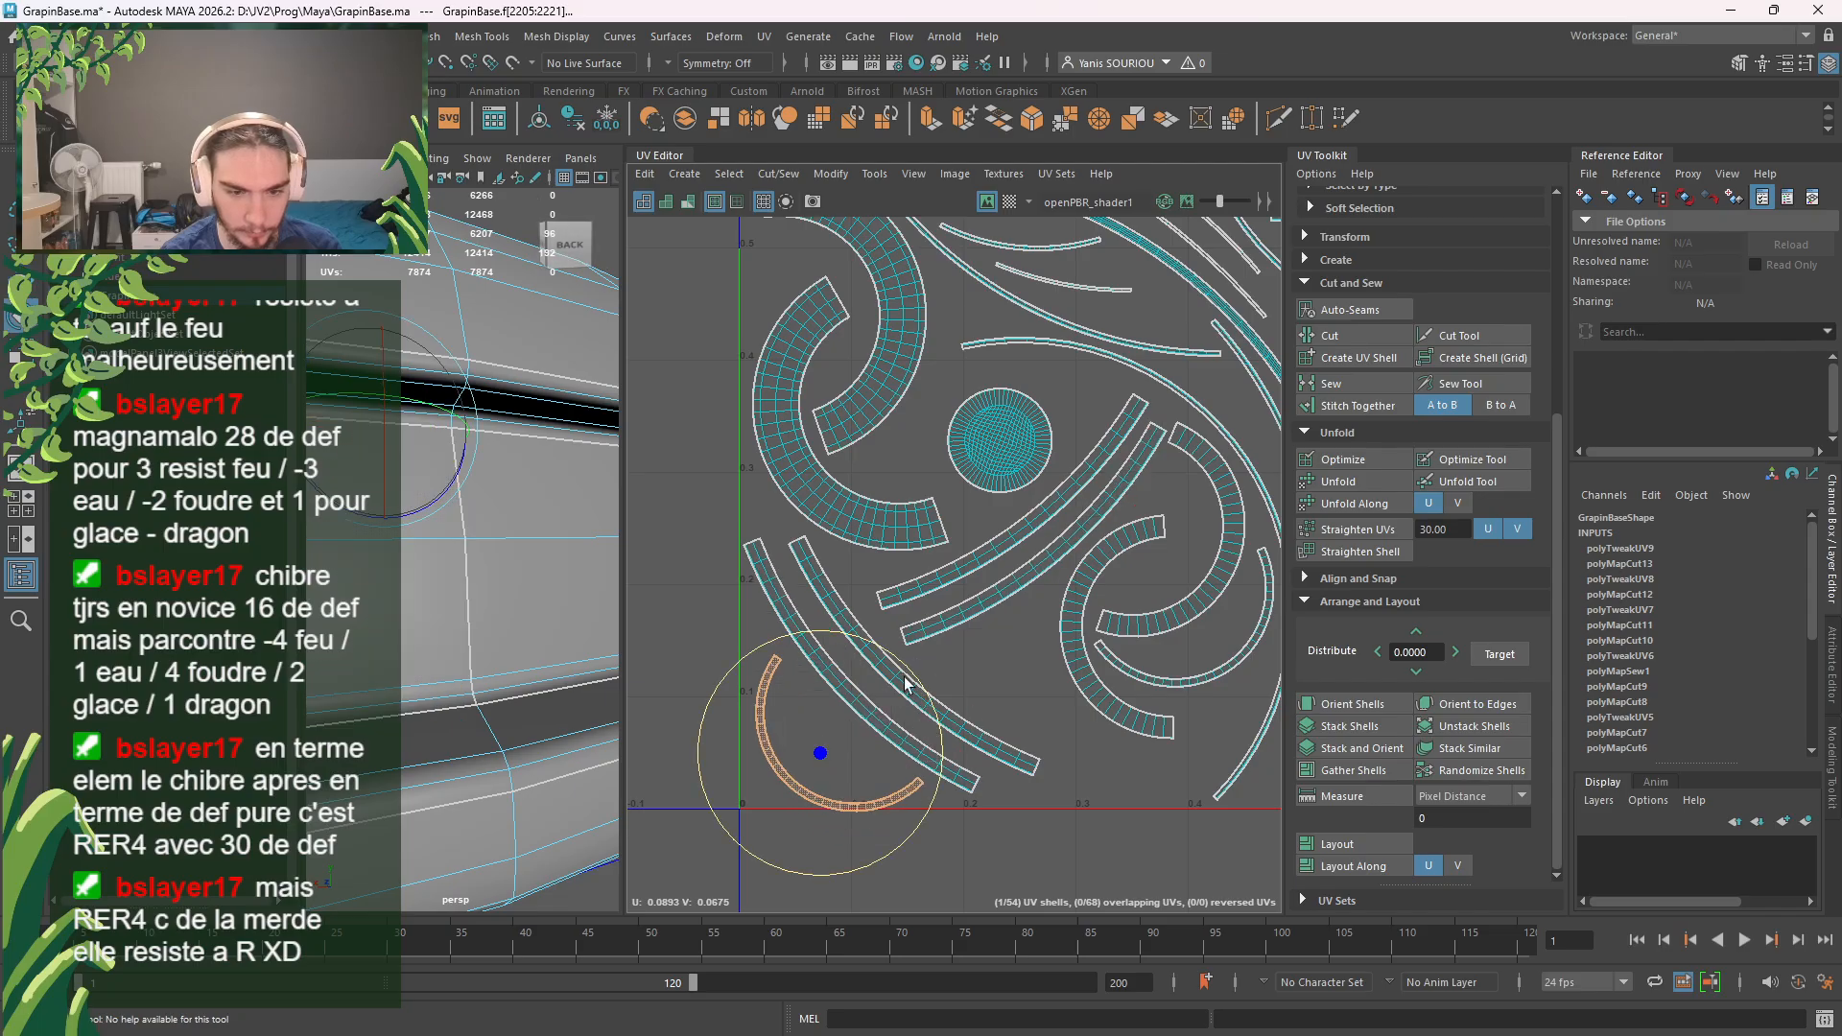
key(w)
drag(812, 750, 802, 738)
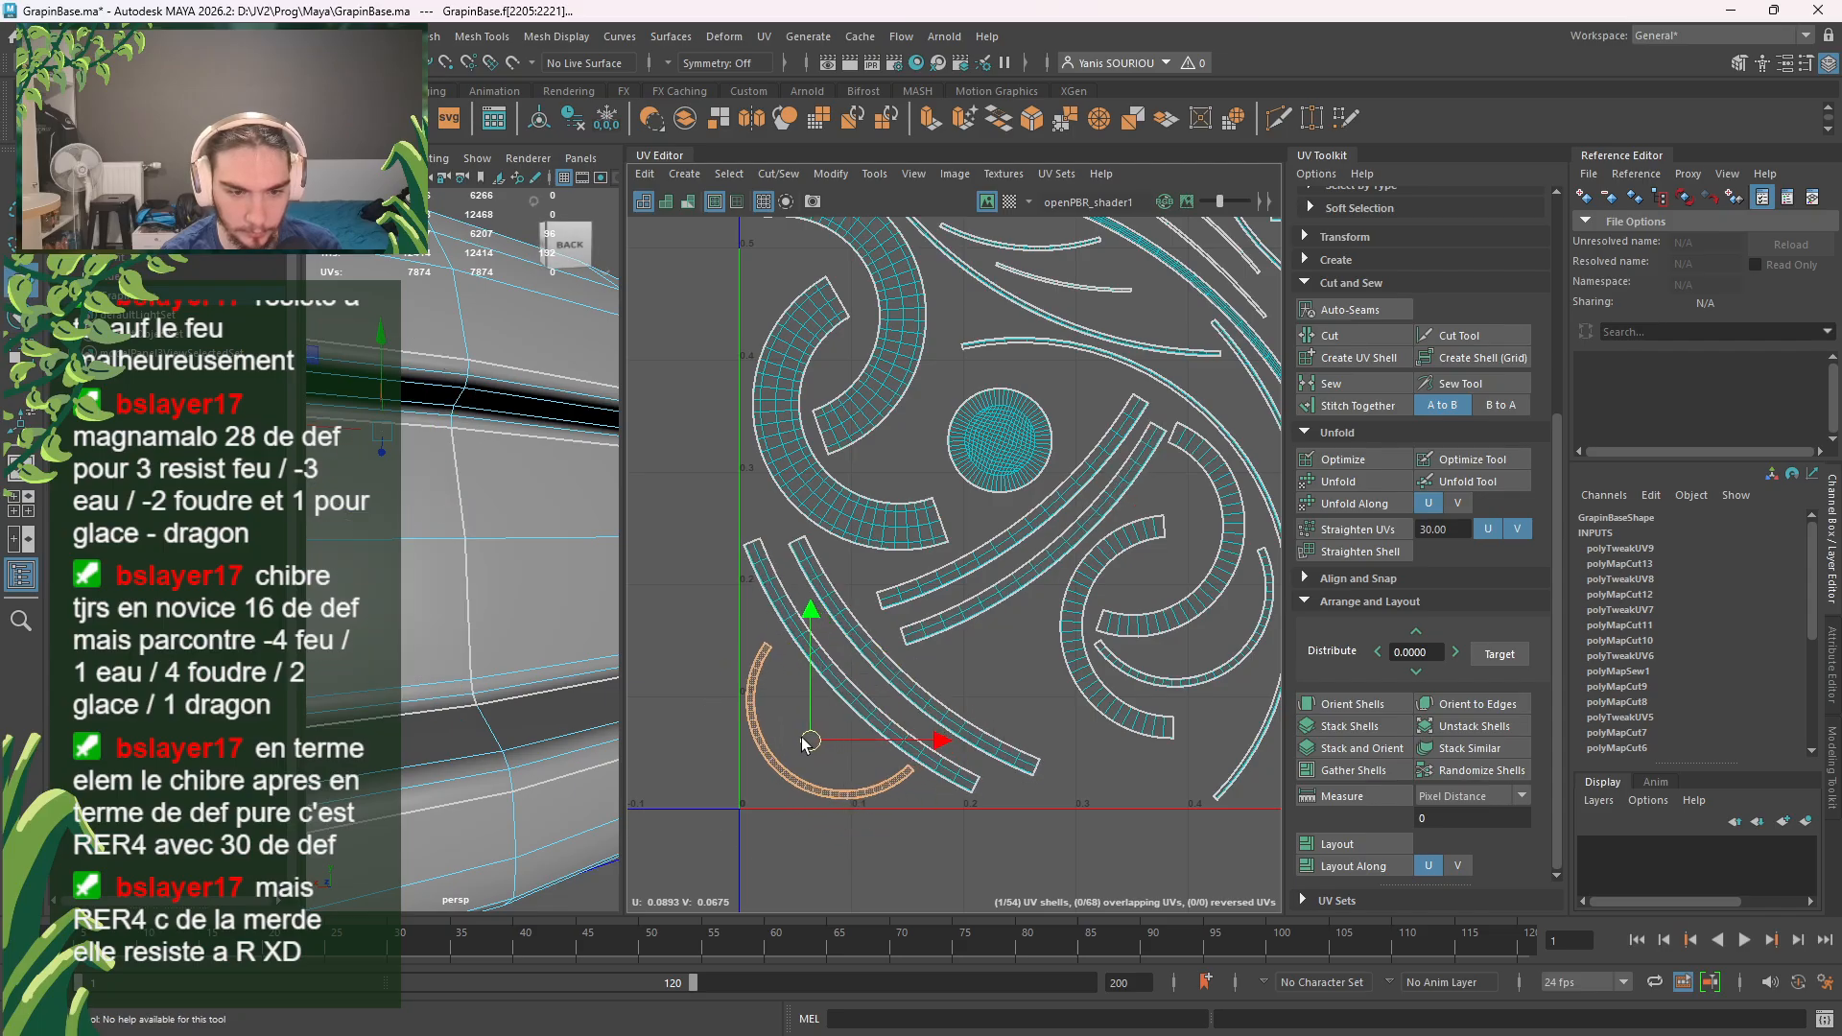
Step: Move the two remaining large arc shells from above the UV tile to just below its lower edge
scroll(1039, 672, down, 8)
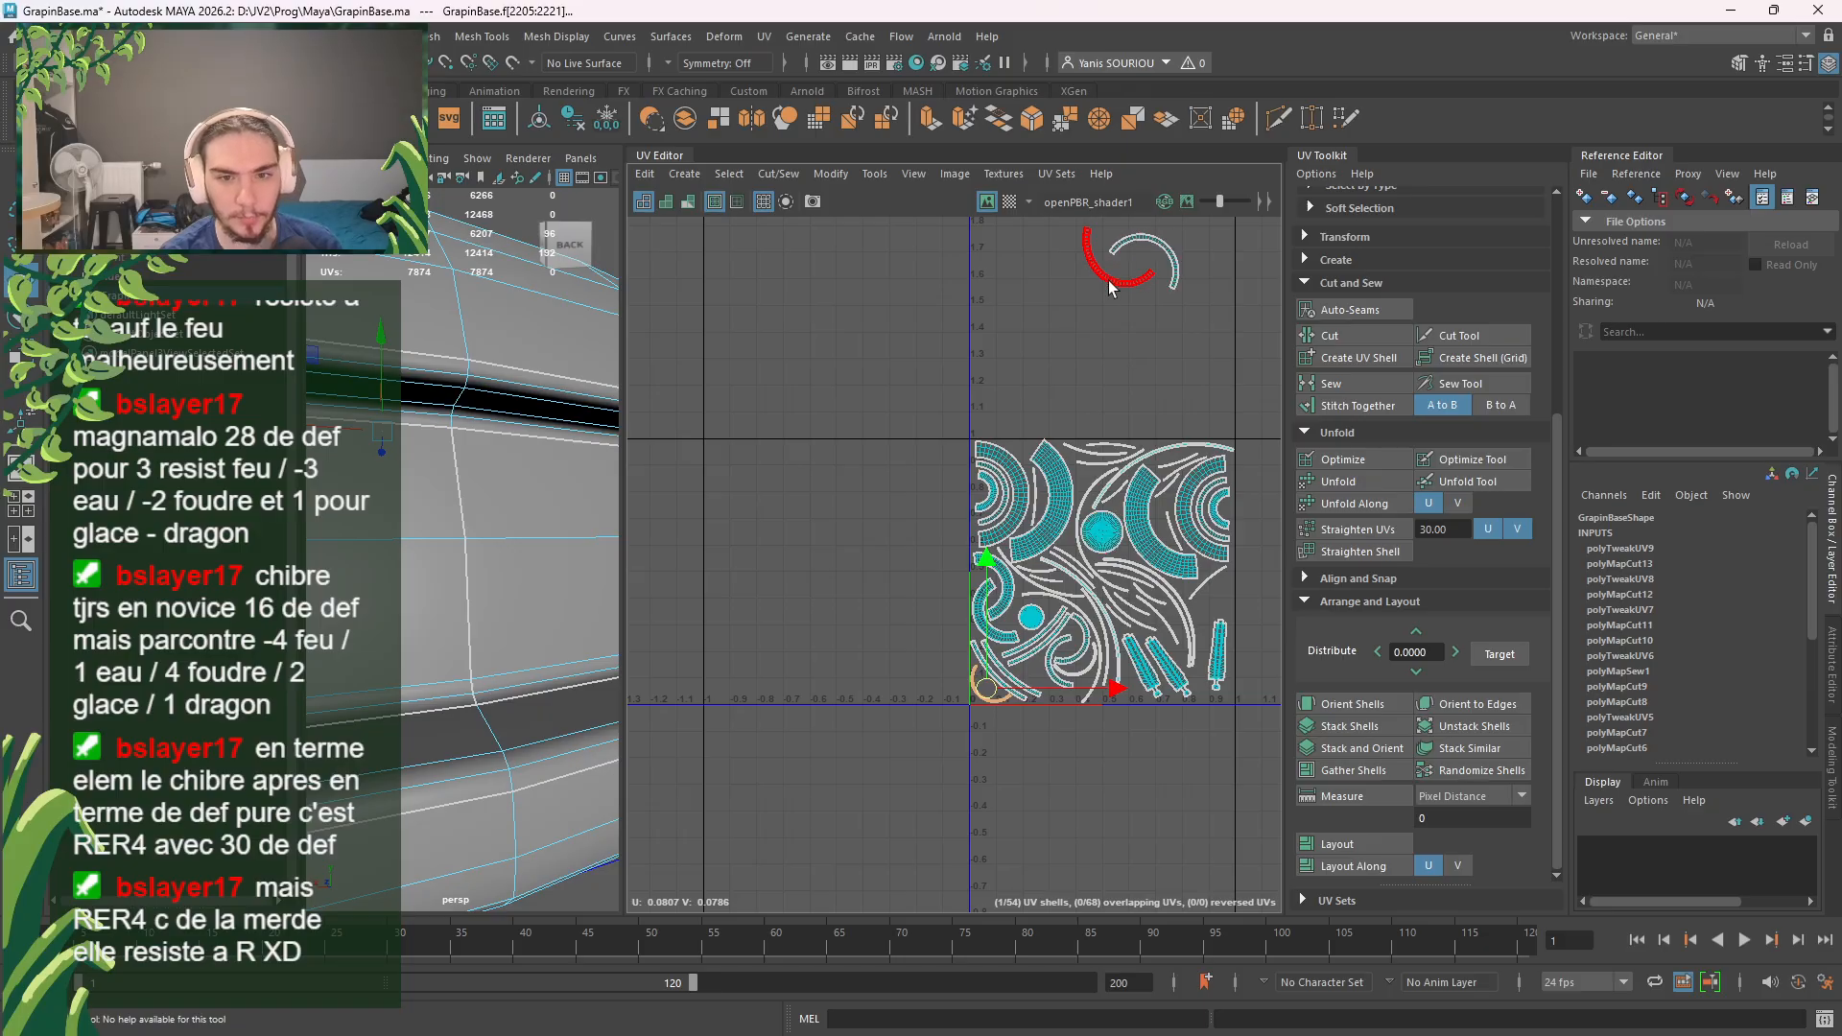
drag(1012, 691, 1072, 715)
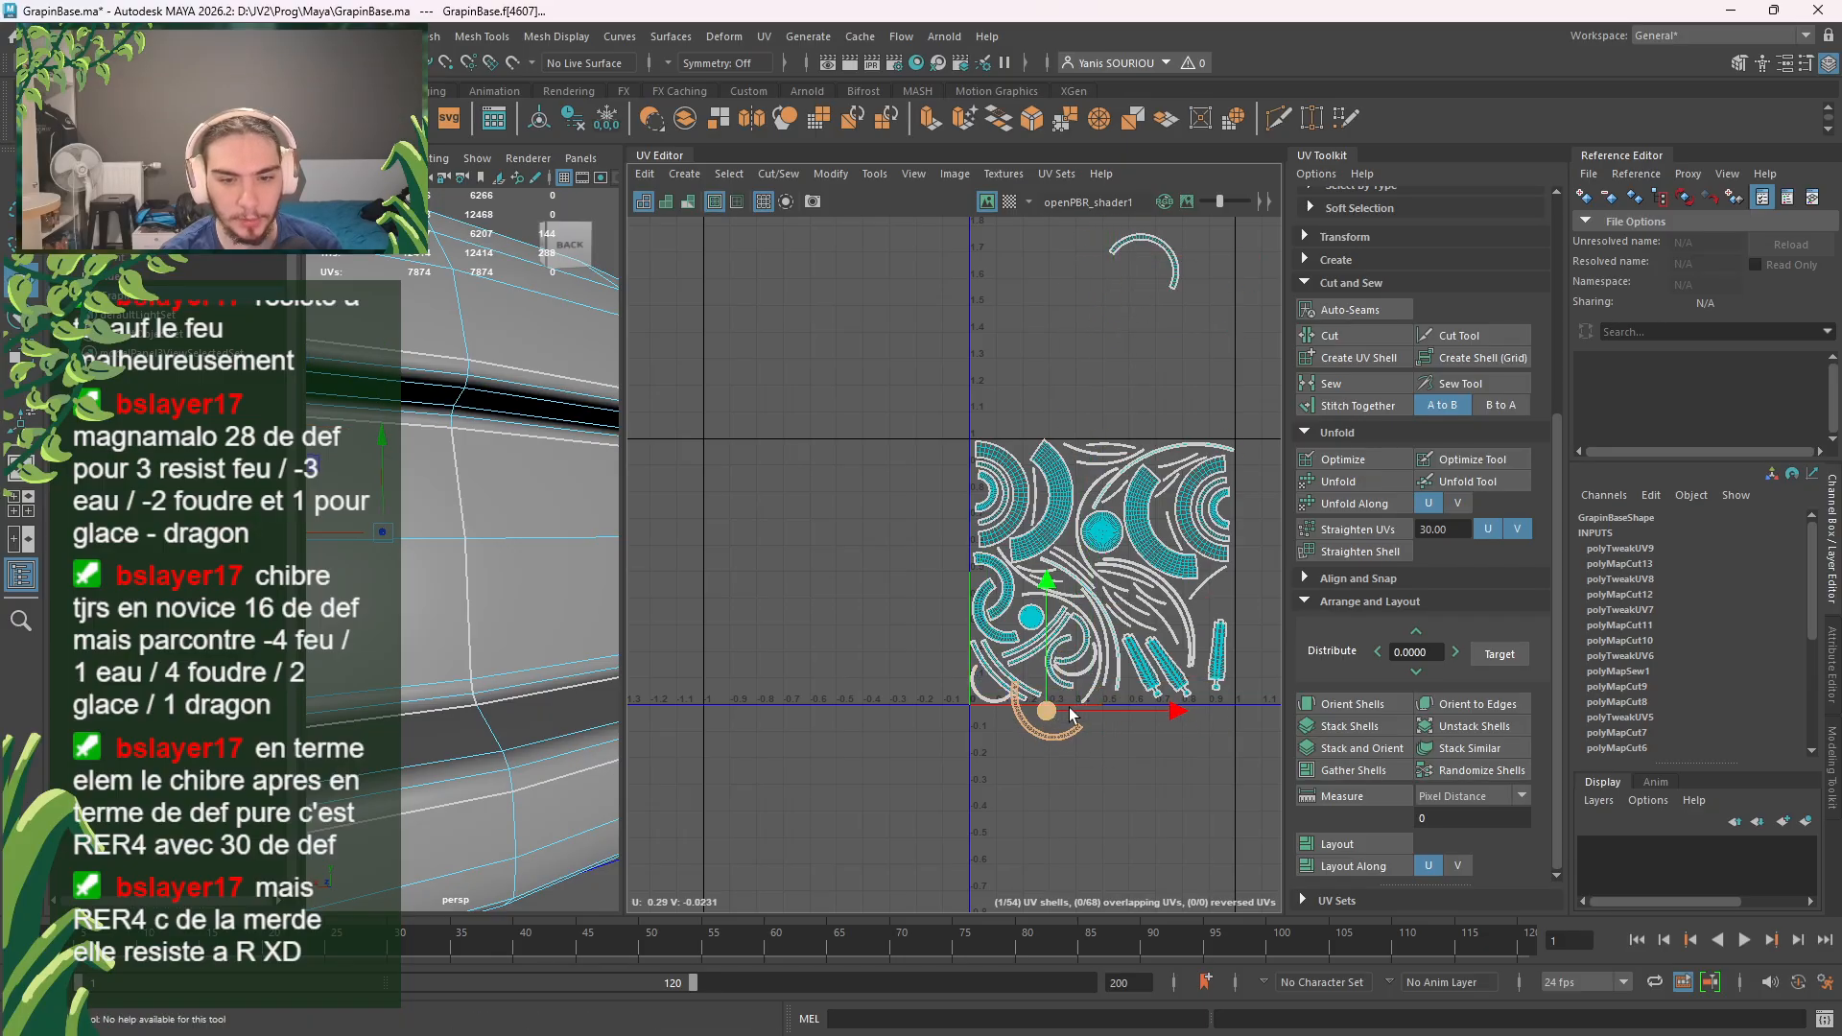
click(1182, 285)
drag(1178, 283, 964, 756)
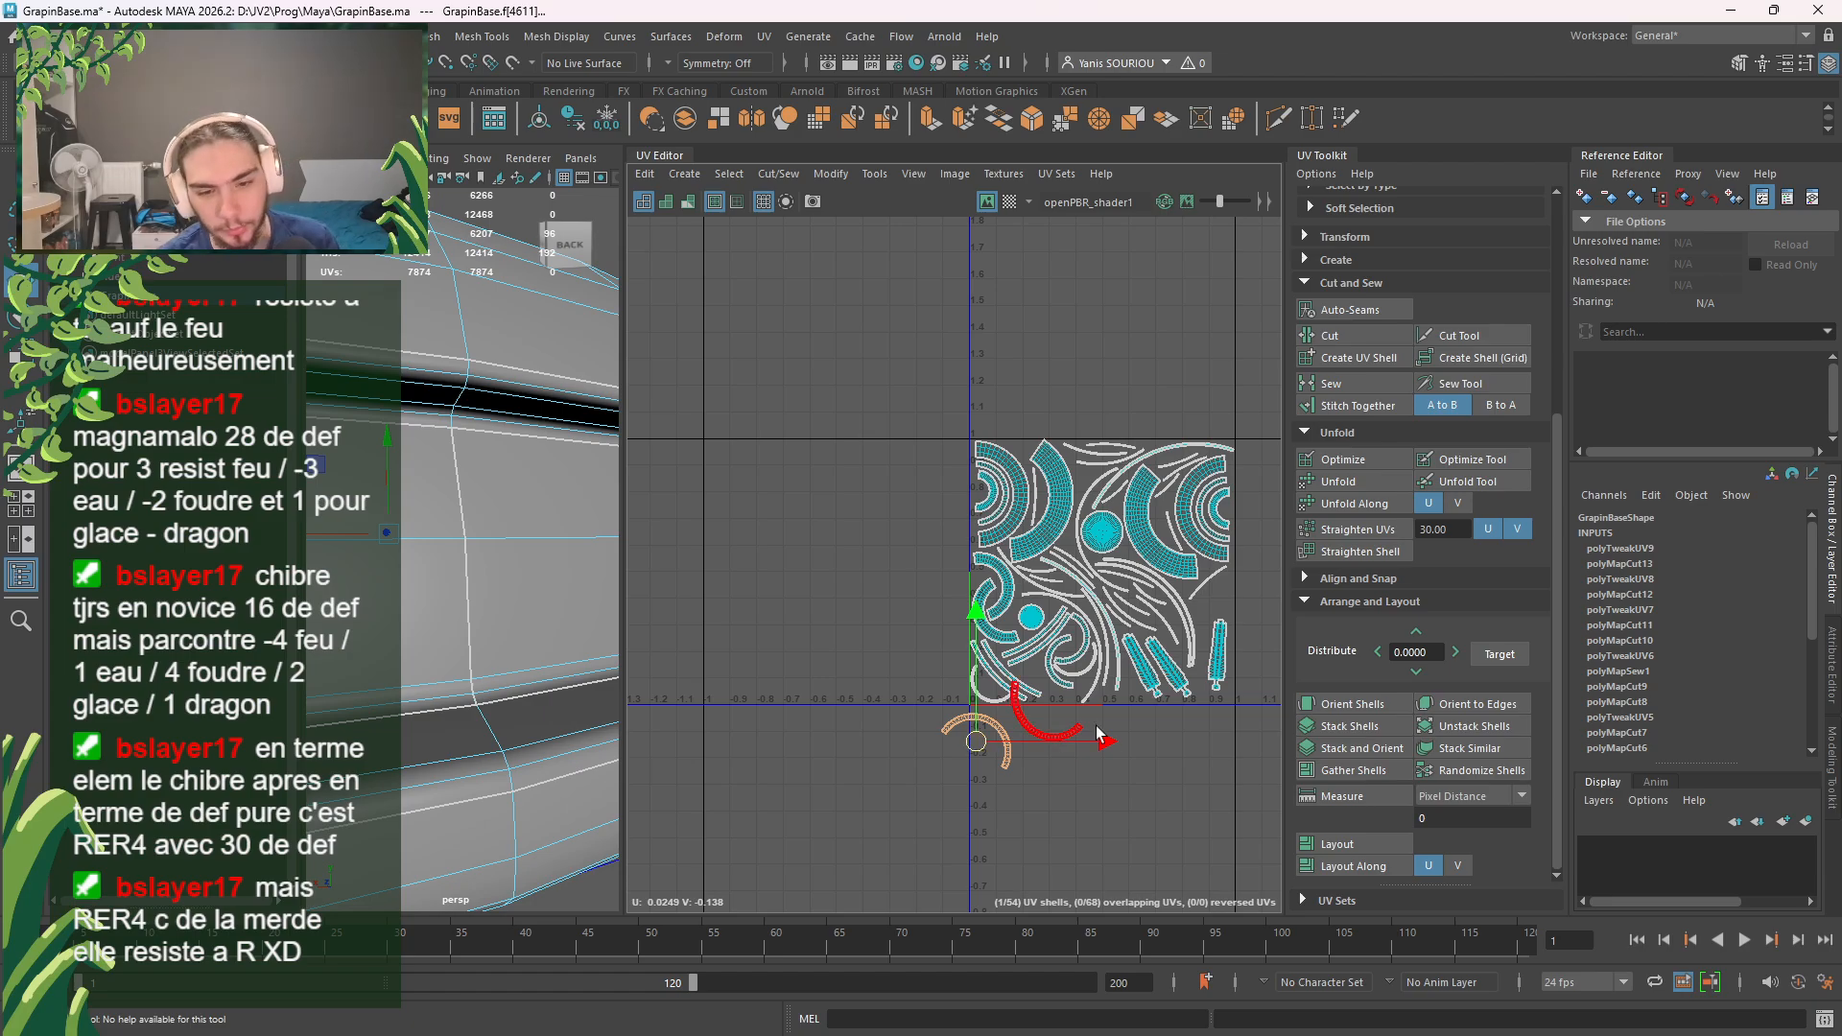
Step: Inspect the outer edge of the wide U-shaped arc shell below the UV tile up close
scroll(1090, 706, up, 8)
alt+middle_drag(1139, 649, 993, 744)
click(948, 863)
scroll(1002, 665, up, 10)
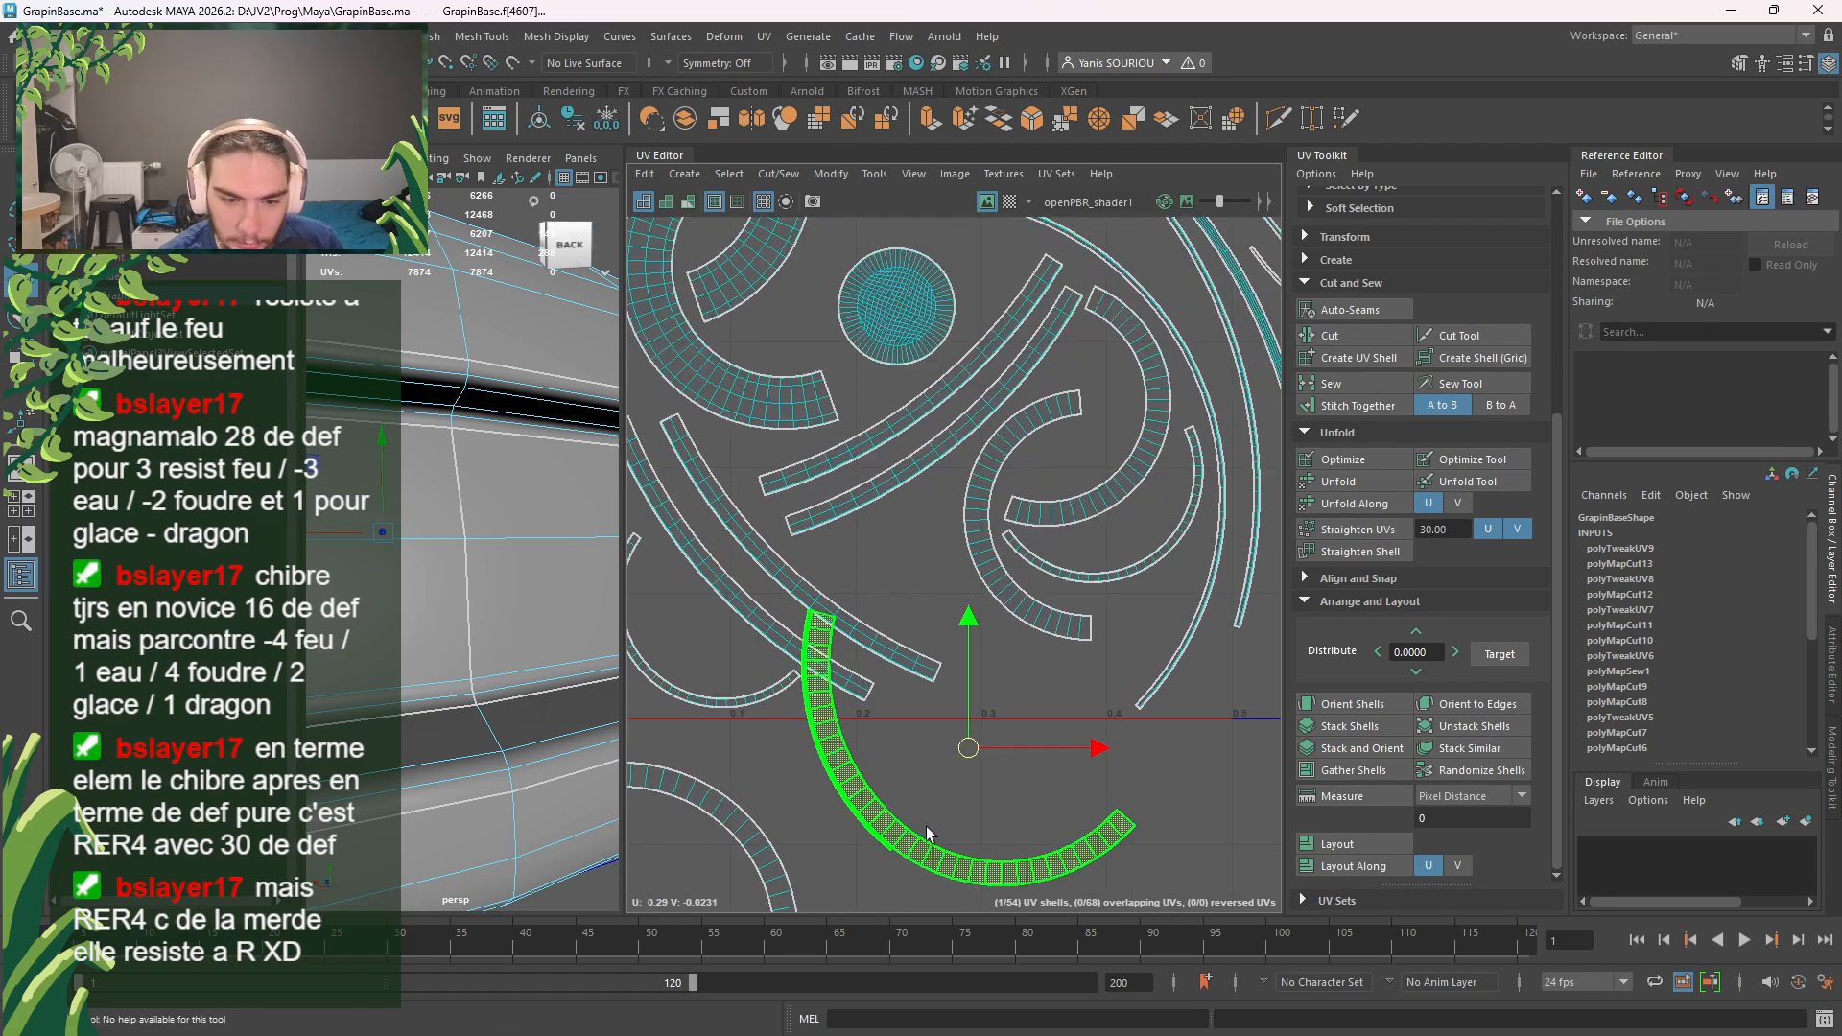
scroll(1012, 566, up, 3)
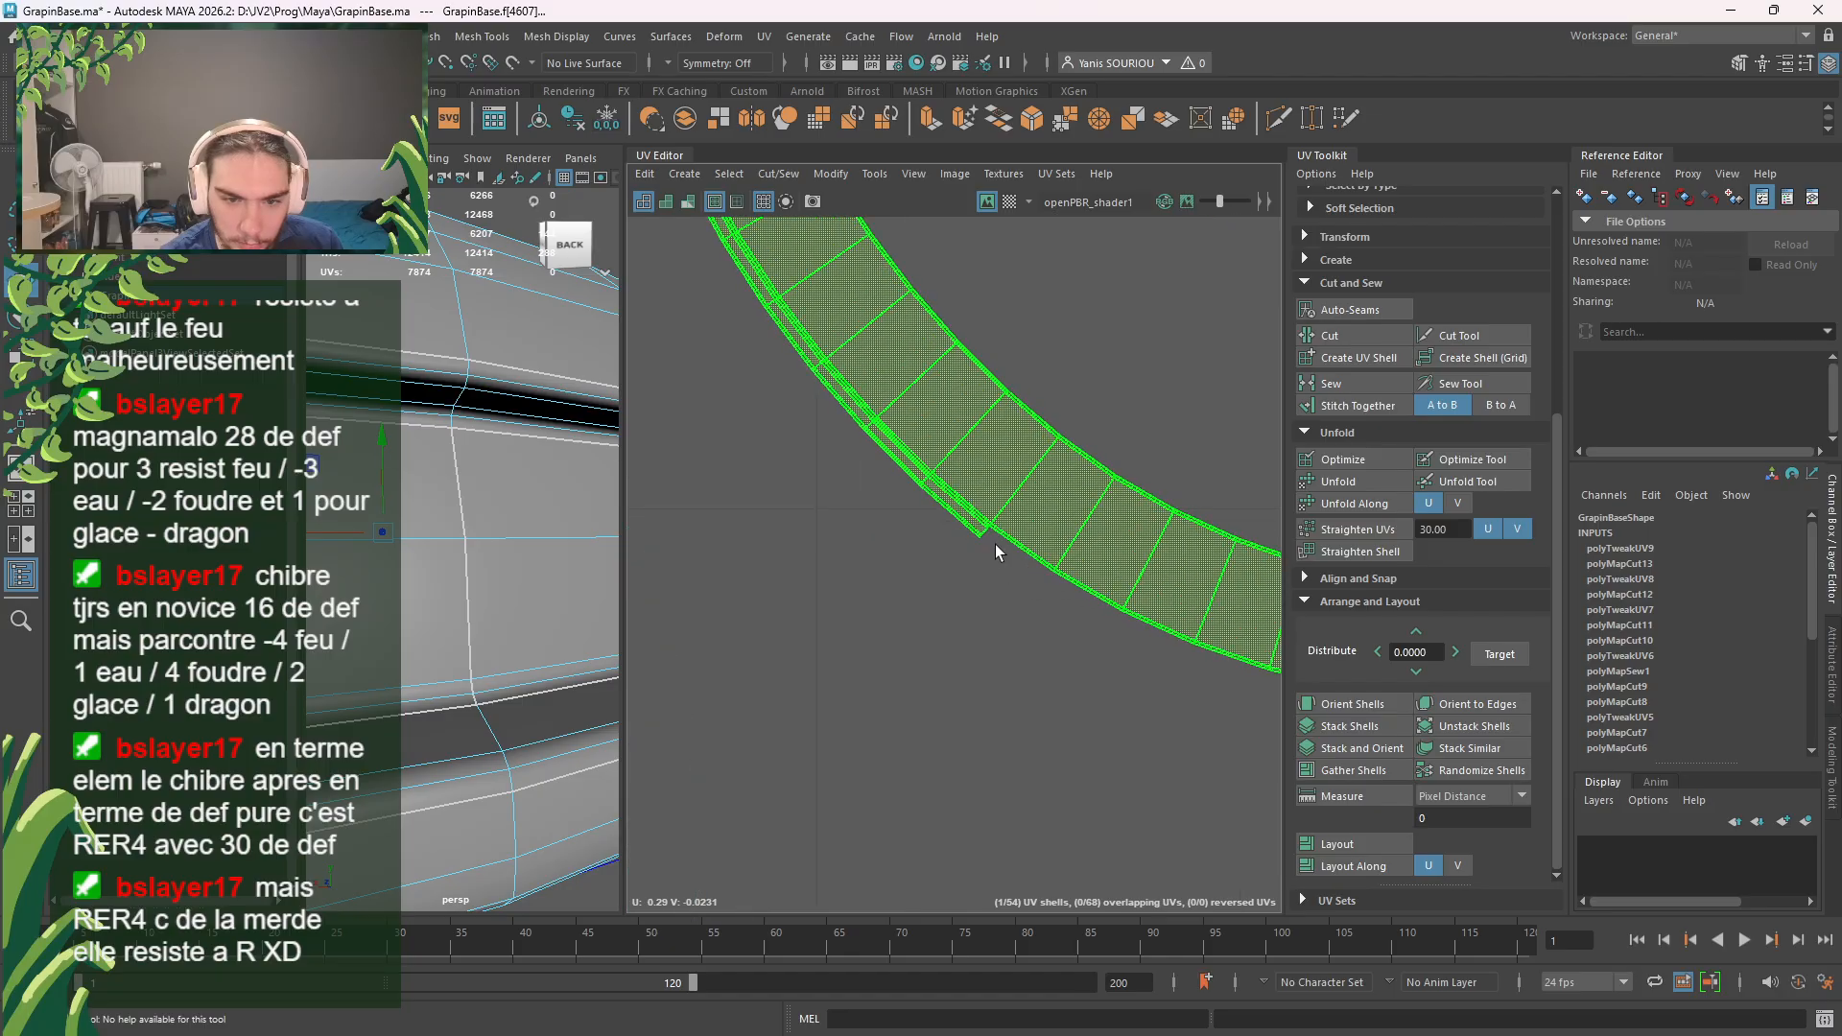
scroll(988, 548, down, 10)
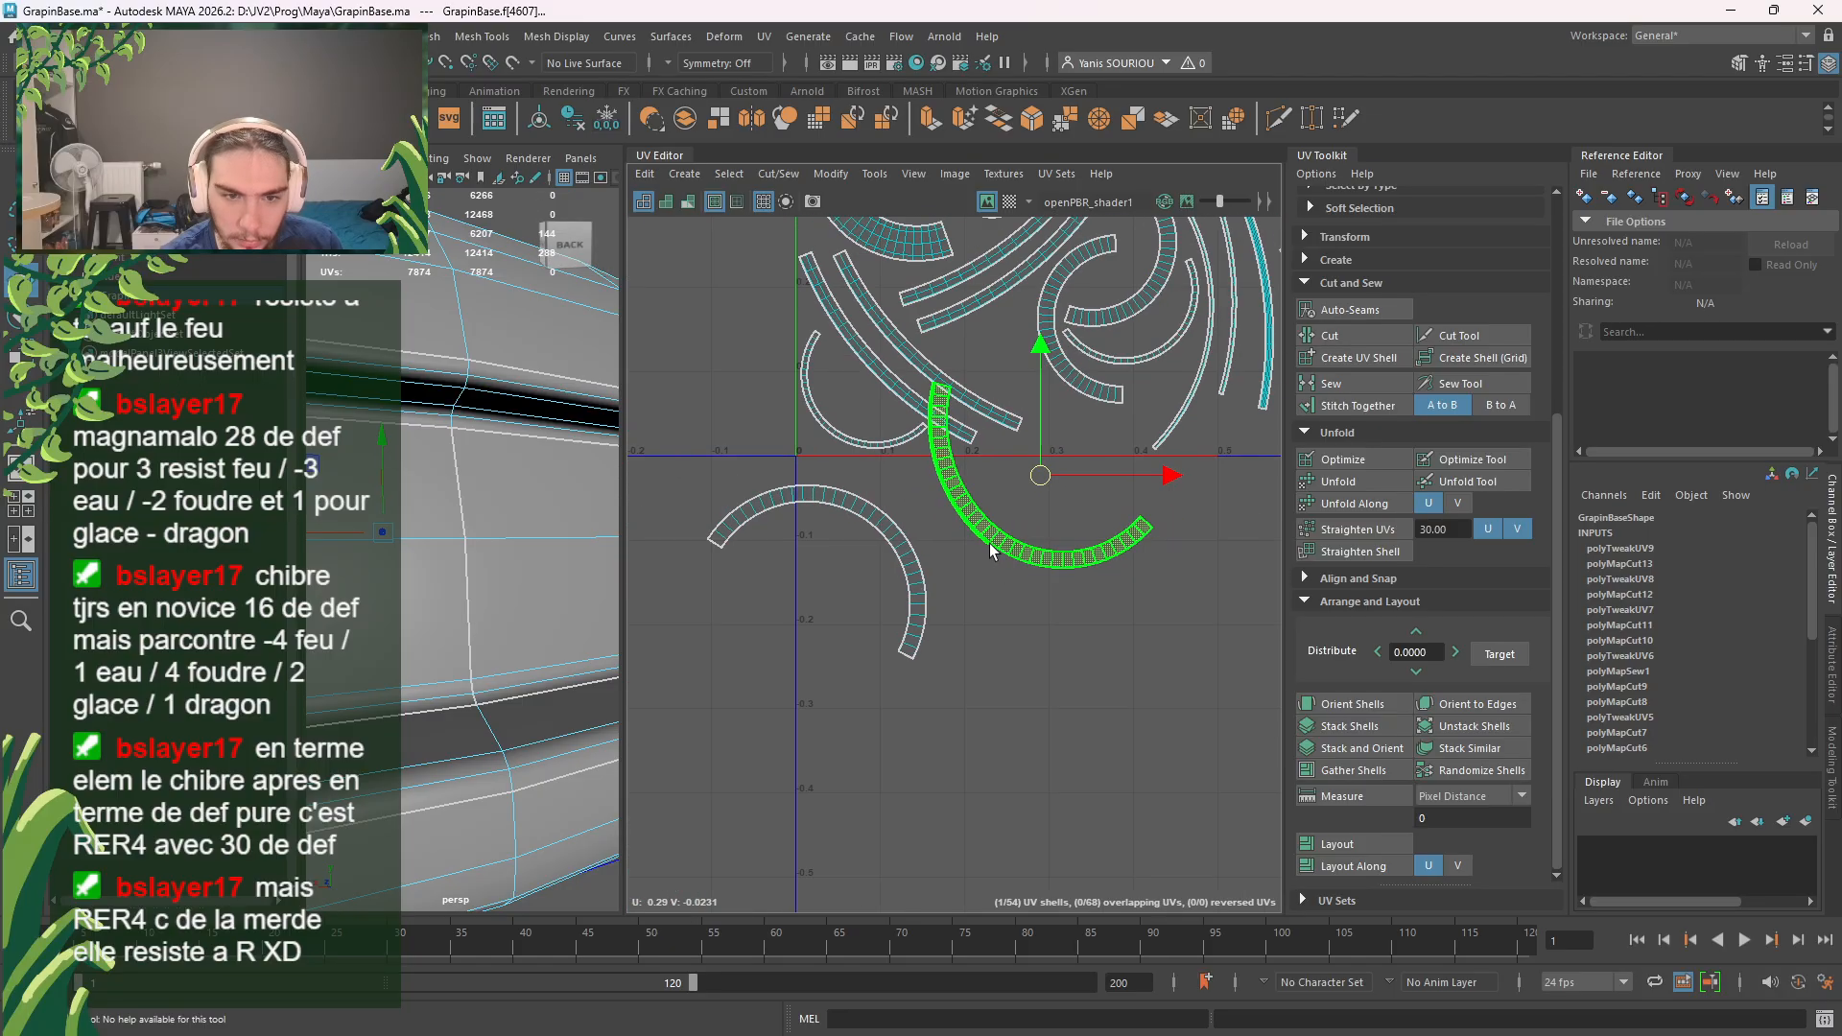
Step: Select the wide U-shaped arc shell below the tile and examine its matching faces on the 3D model
alt+middle_drag(991, 549, 815, 698)
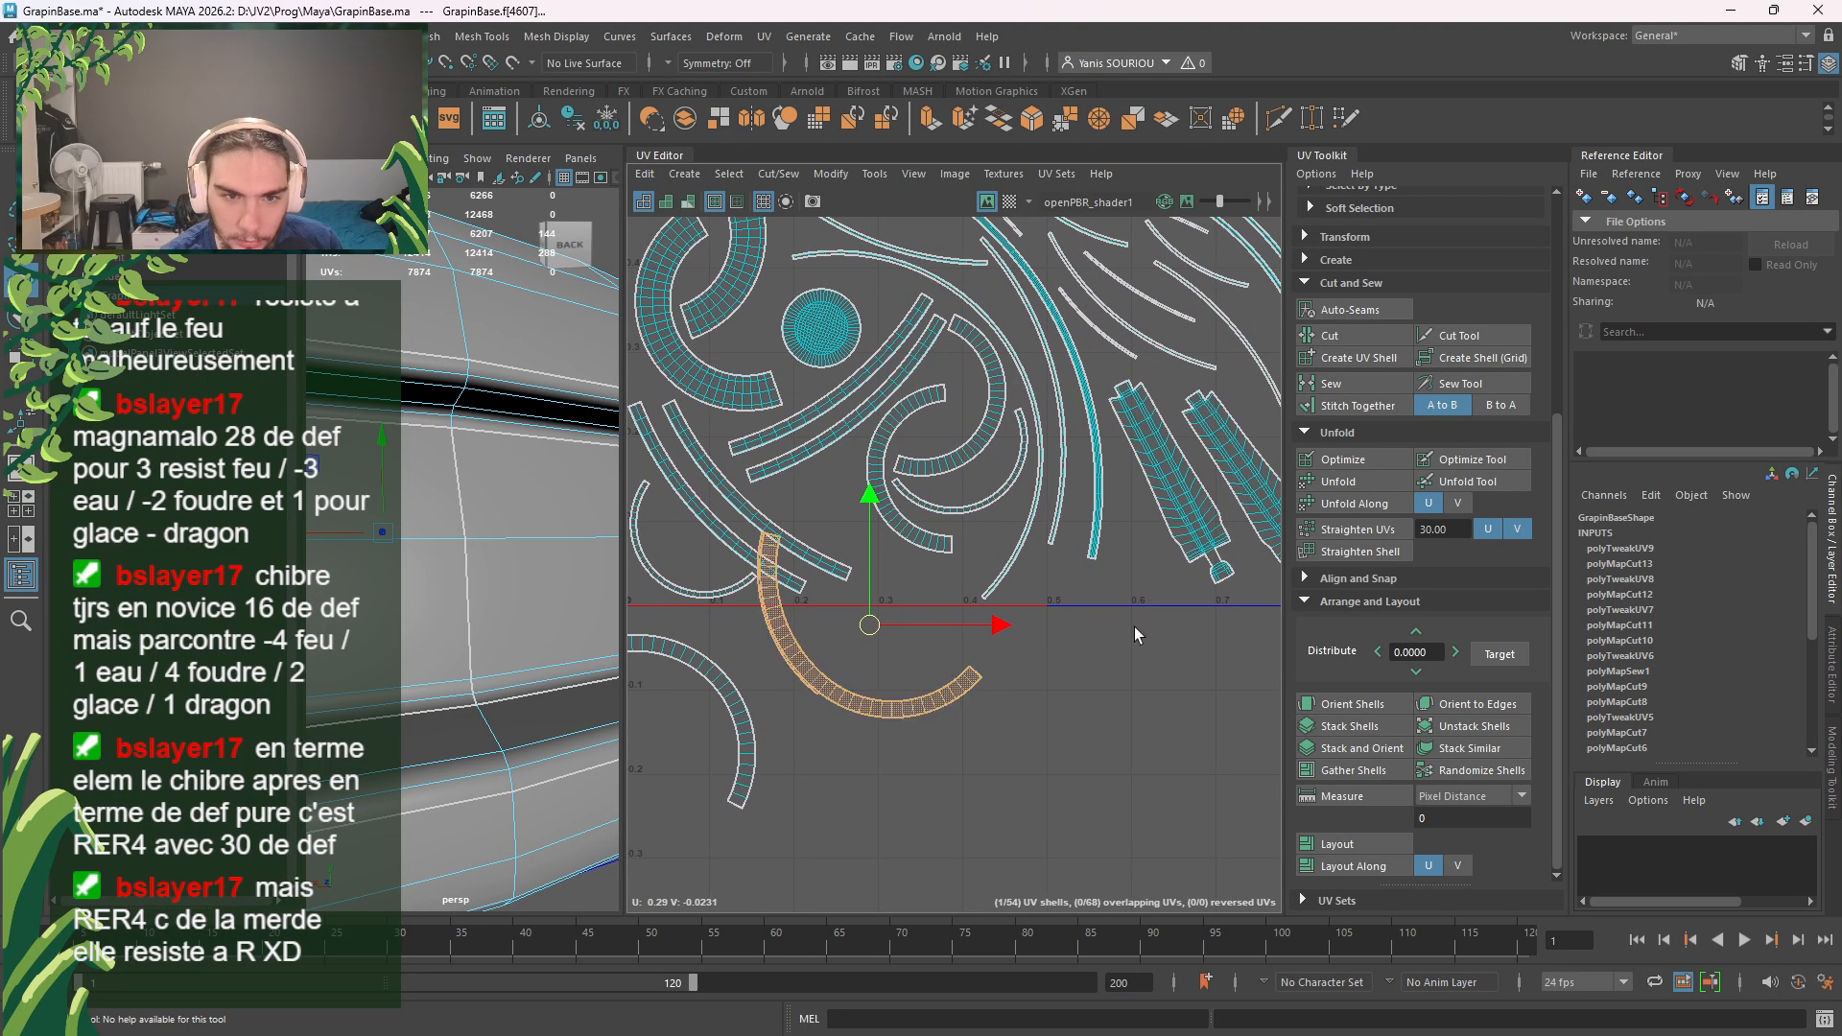
click(989, 599)
scroll(989, 600, down, 1)
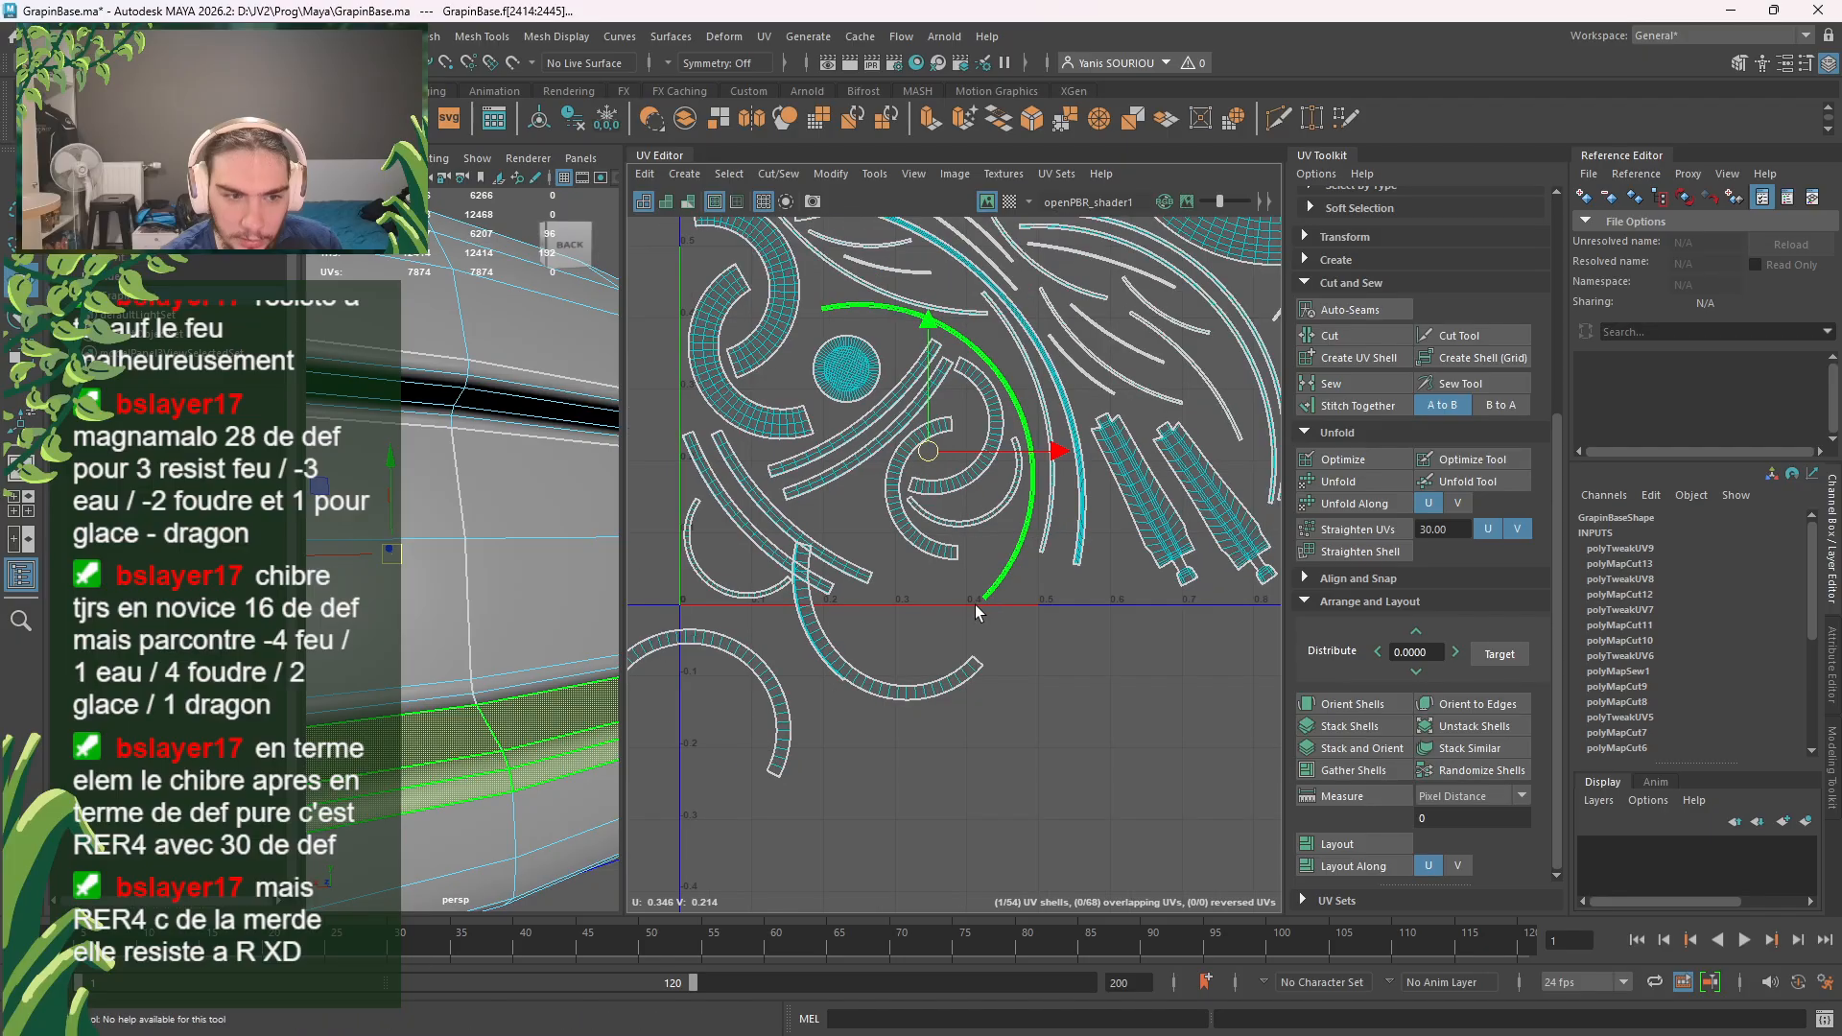
click(838, 674)
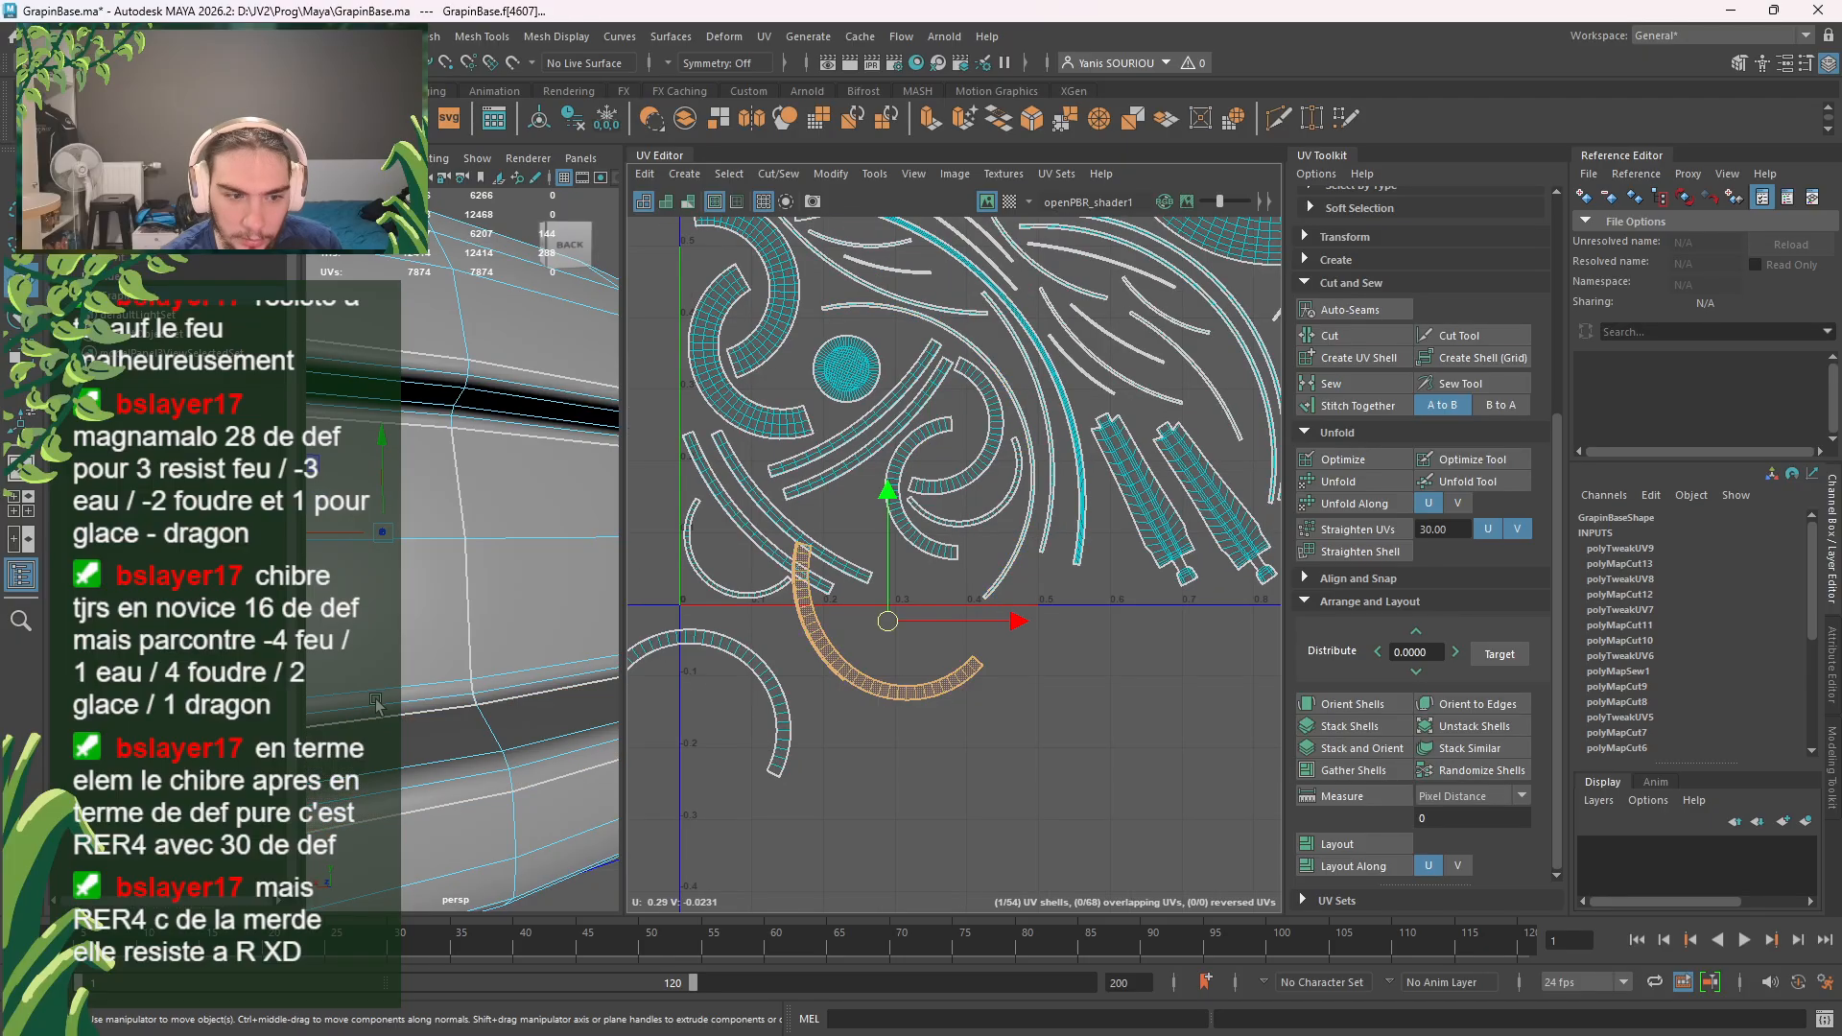
key(f)
alt+drag(403, 698, 423, 631)
scroll(435, 596, up, 5)
alt+drag(485, 480, 547, 395)
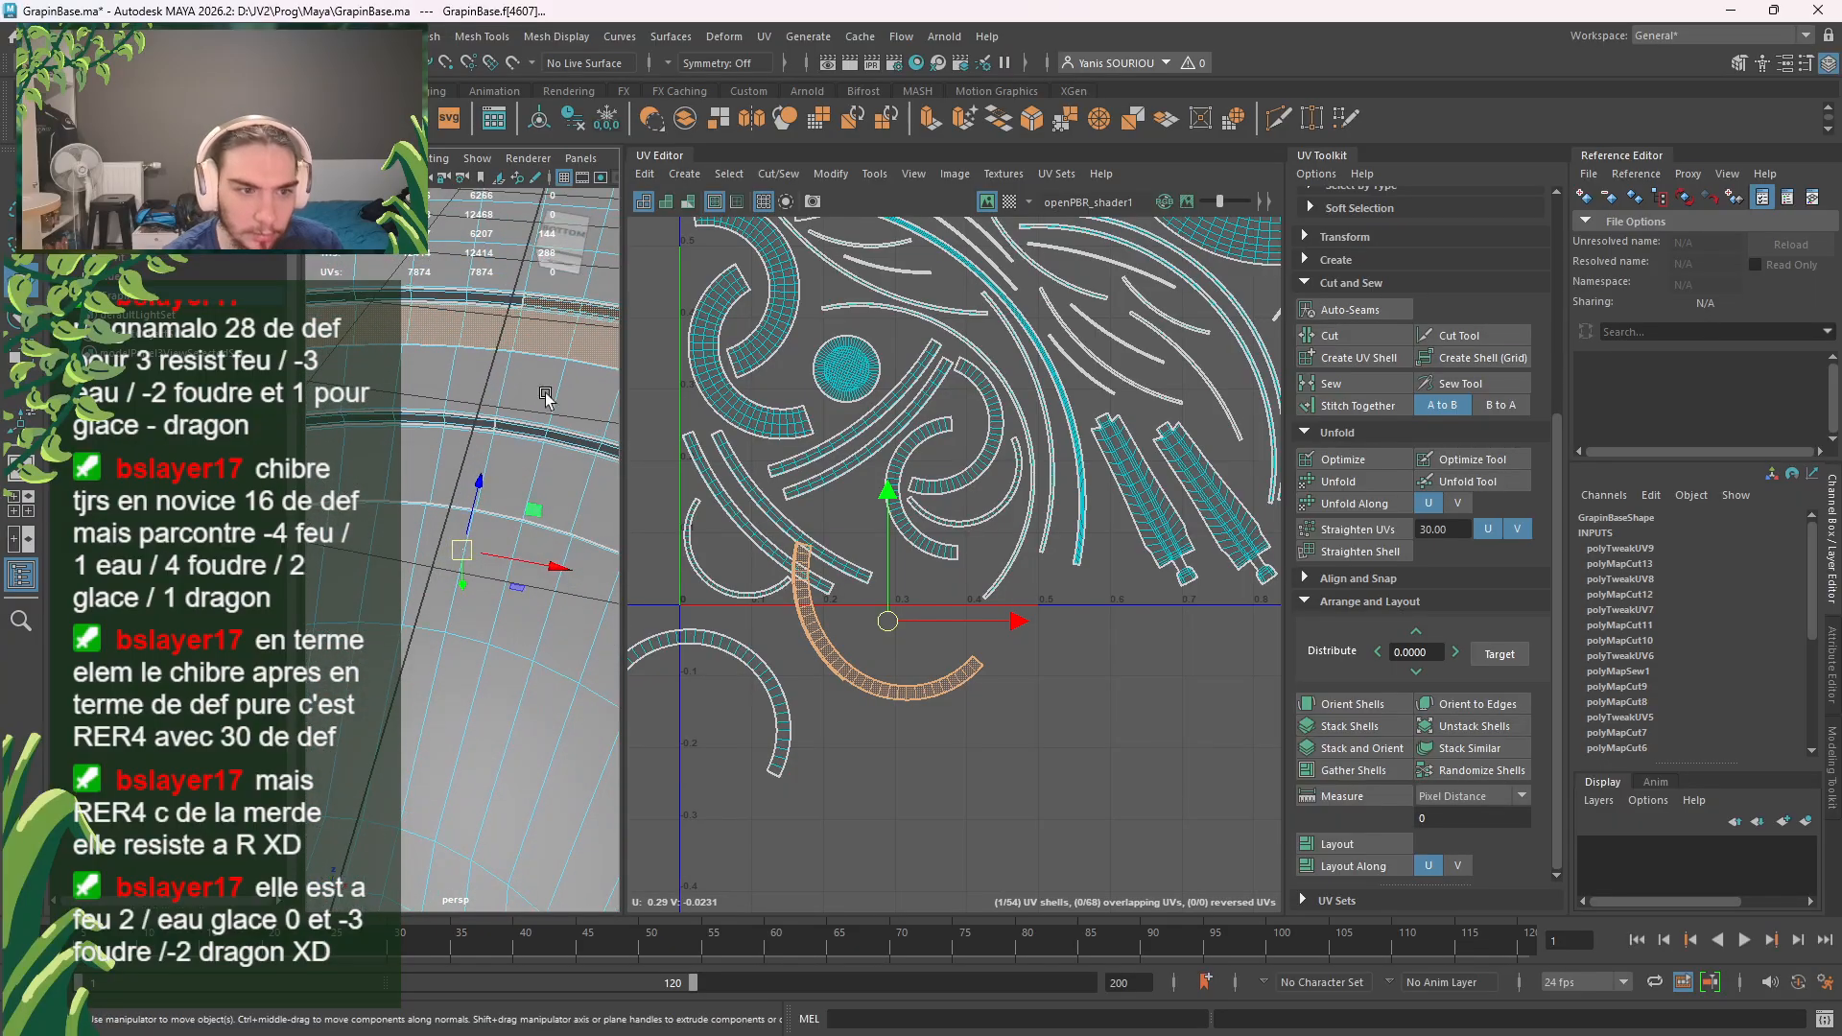
Step: Select the edge loop between the wide U-shaped arc shell and its thin bevel strip on the 3D model and cut the UVs along it
alt+middle_drag(488, 395, 415, 593)
mouse_move(415, 593)
alt+mouse_down()
mouse_move(452, 566)
mouse_move(395, 566)
alt+mouse_up()
click(389, 561)
click(388, 562)
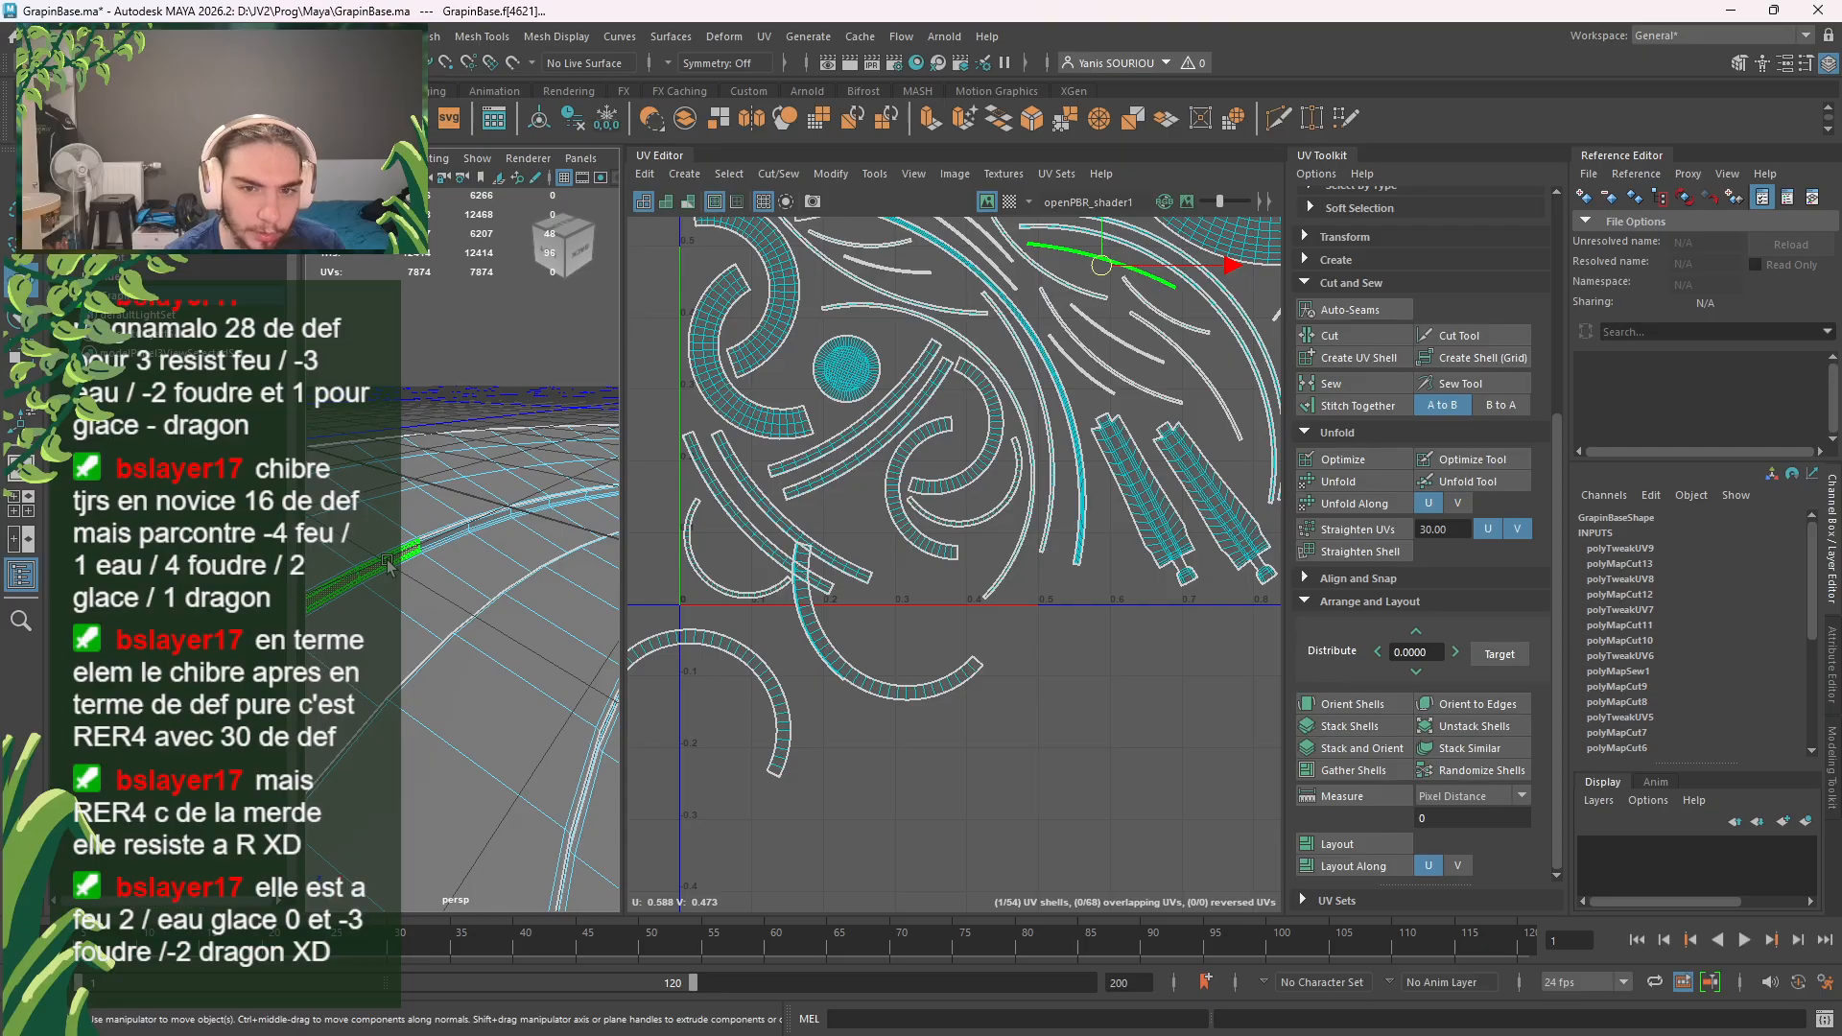
click(434, 556)
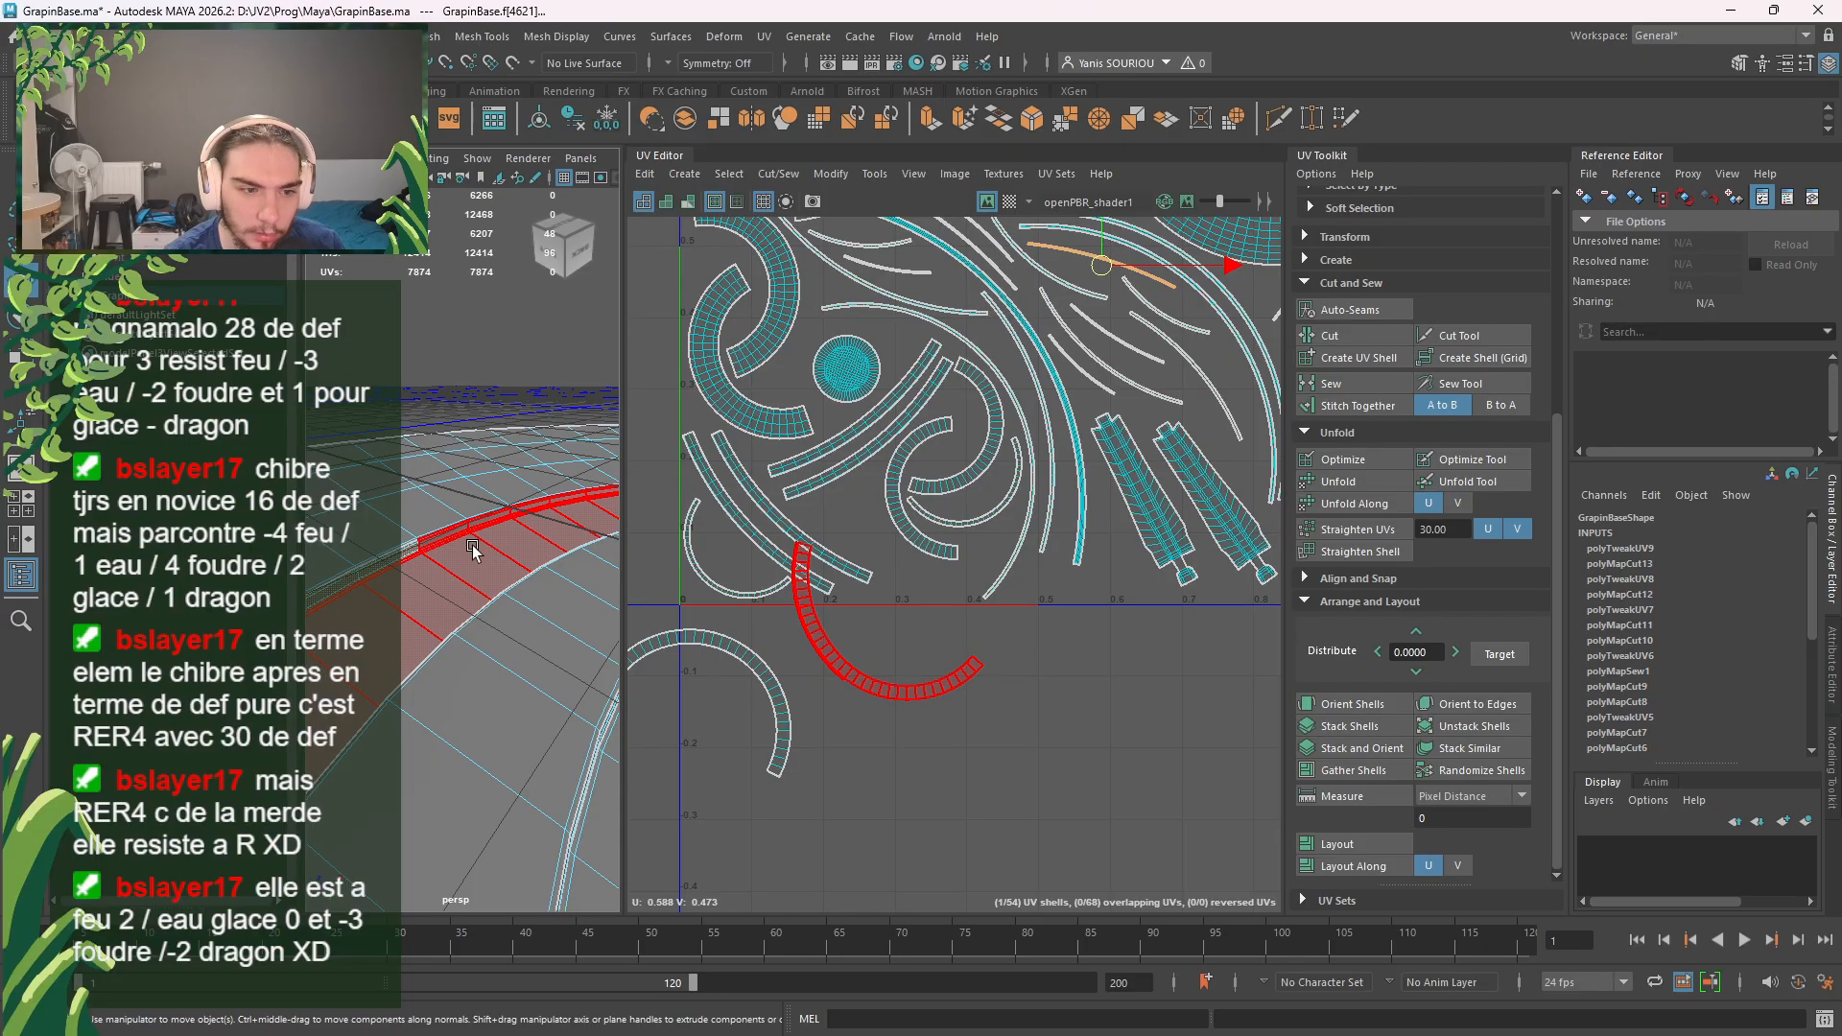
scroll(405, 549, up, 5)
alt+middle_drag(403, 550, 572, 551)
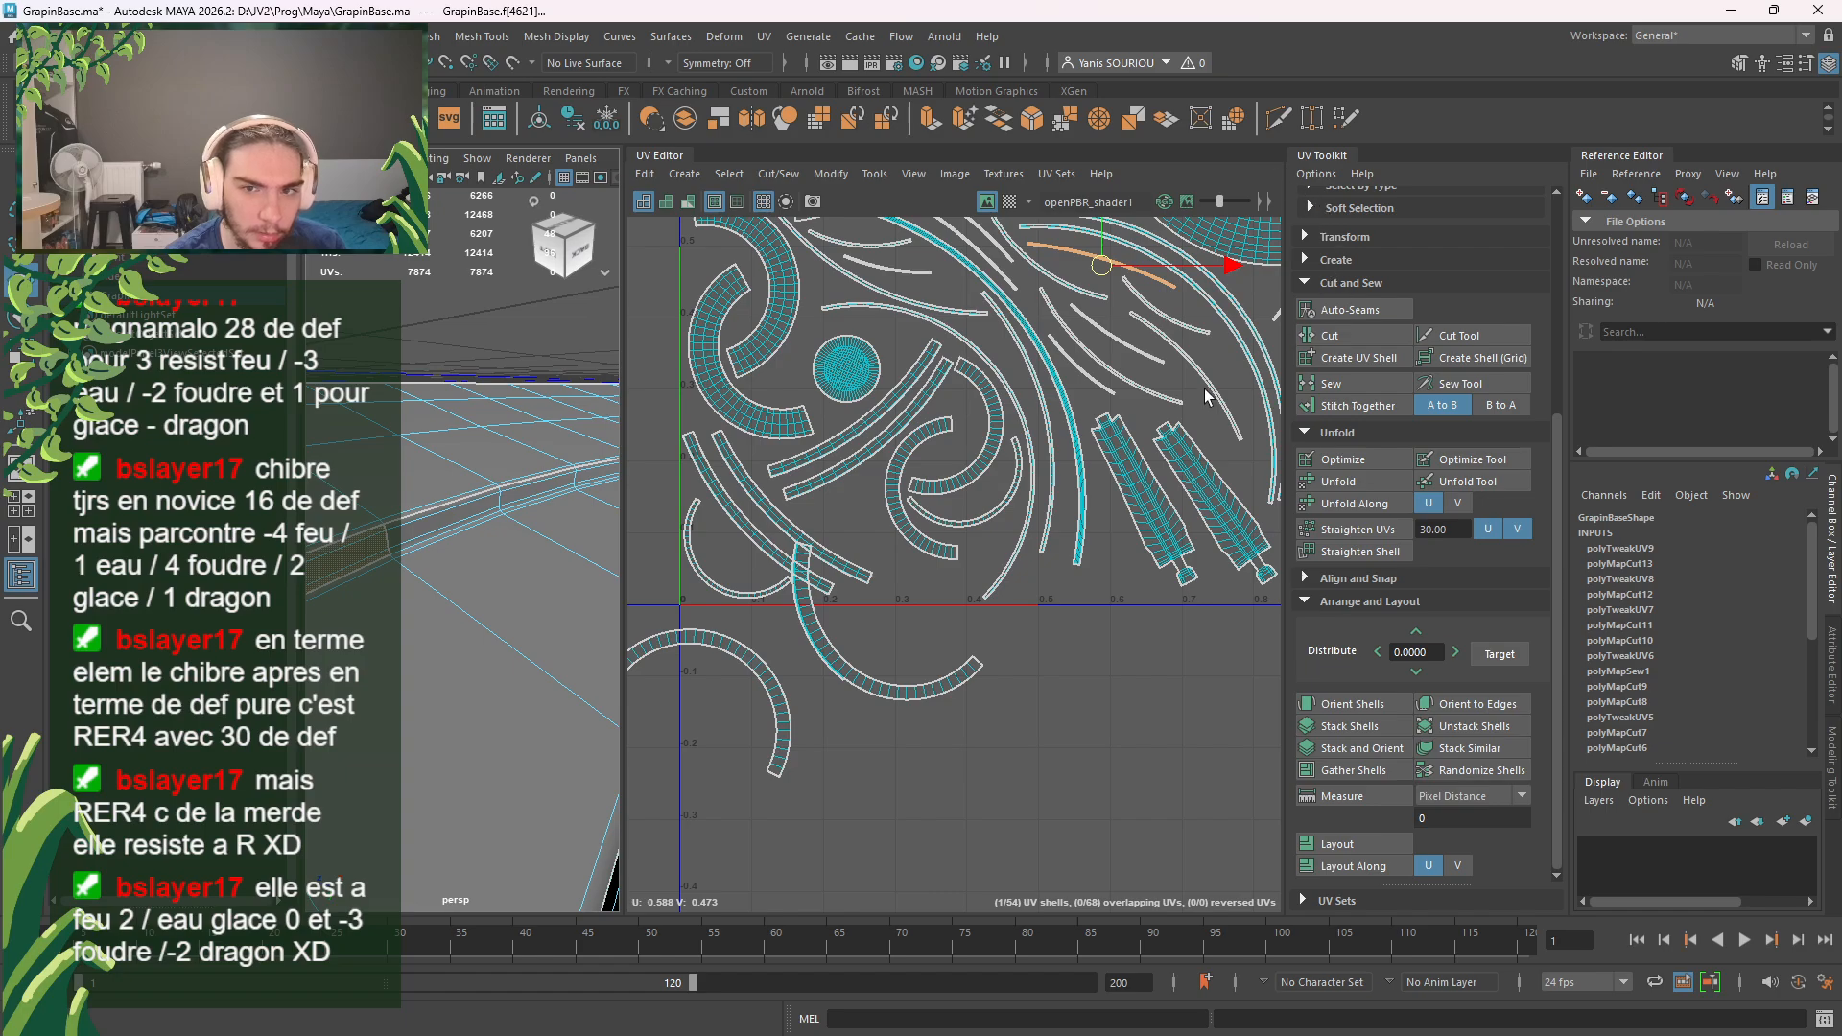
click(409, 535)
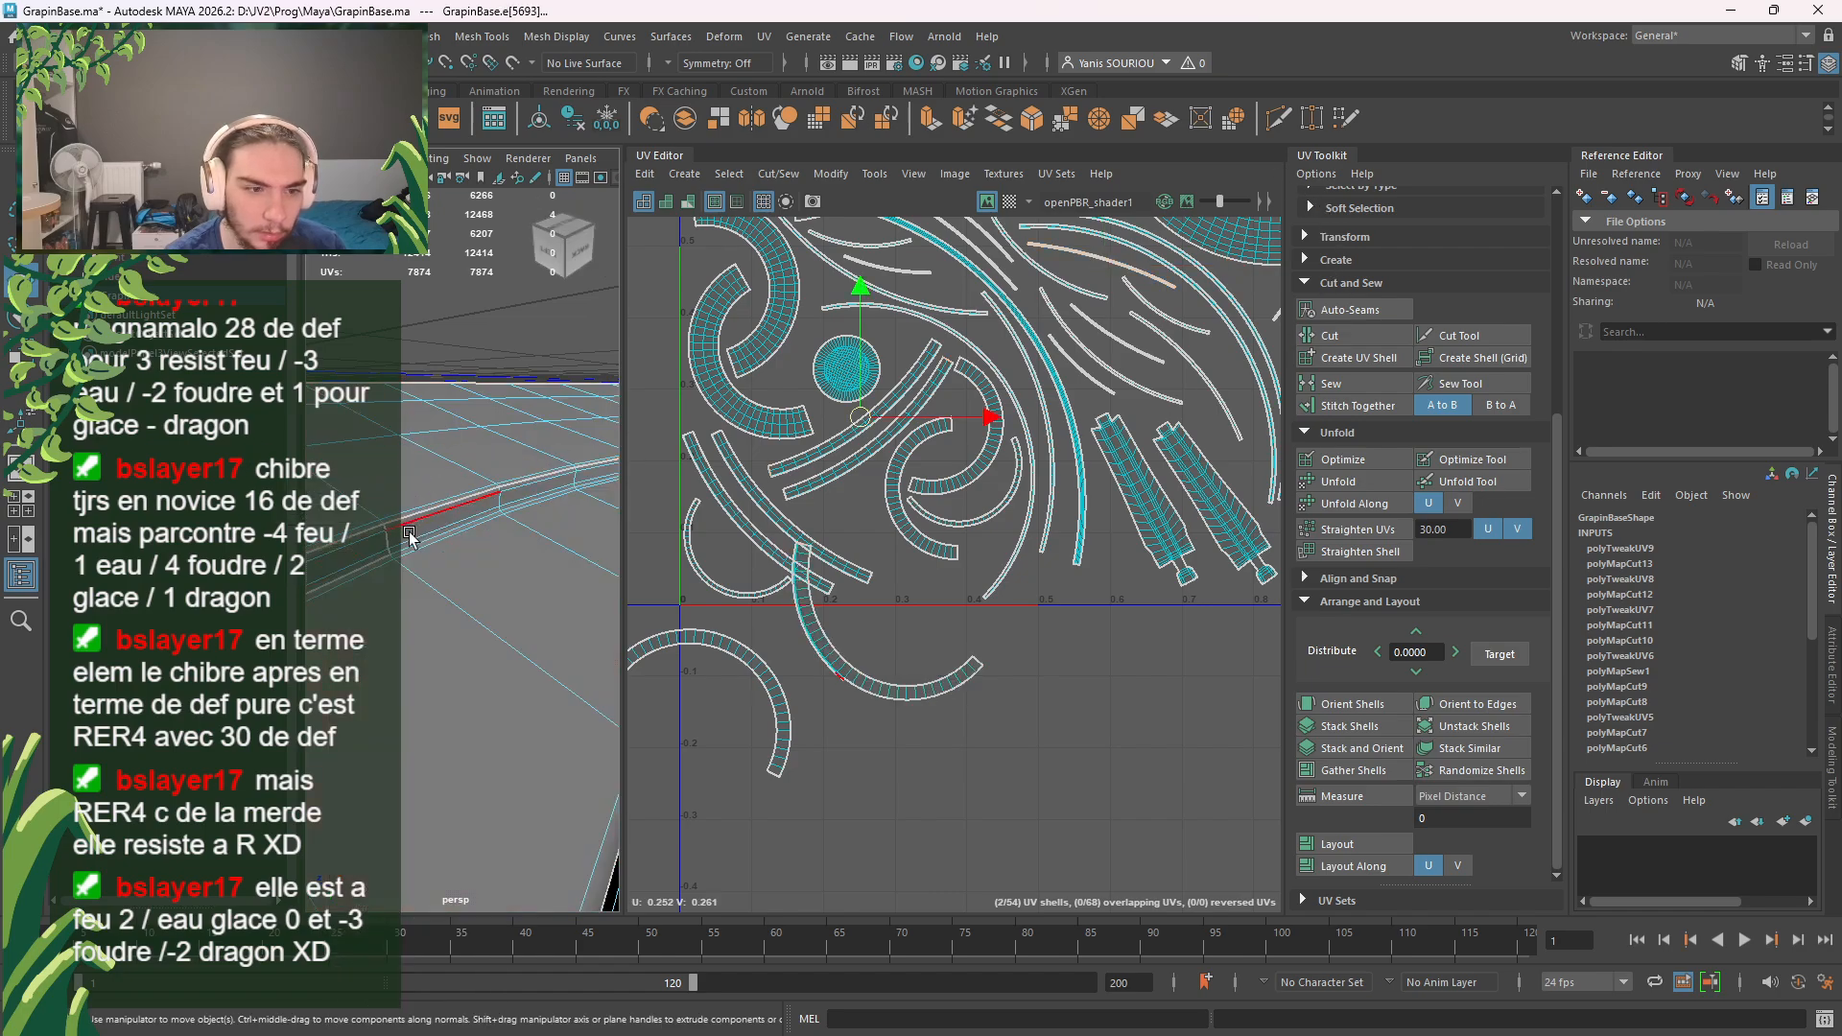
double_click(402, 549)
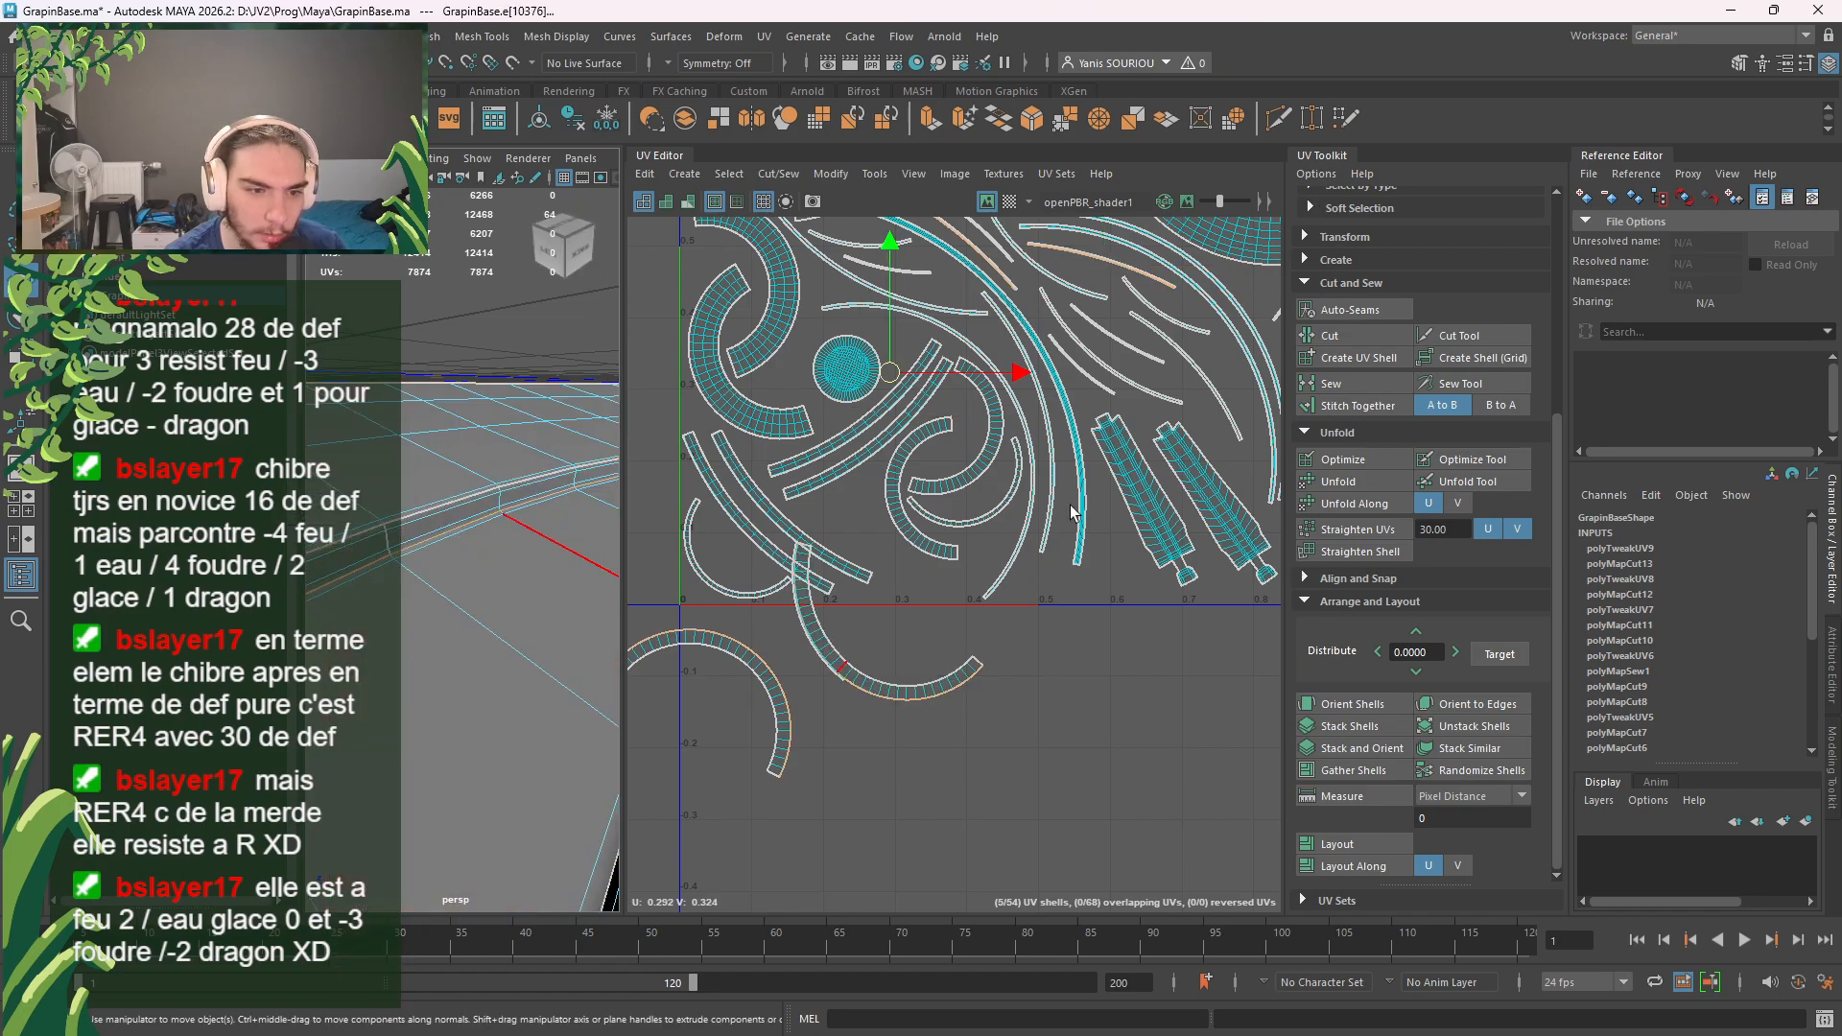
click(1373, 343)
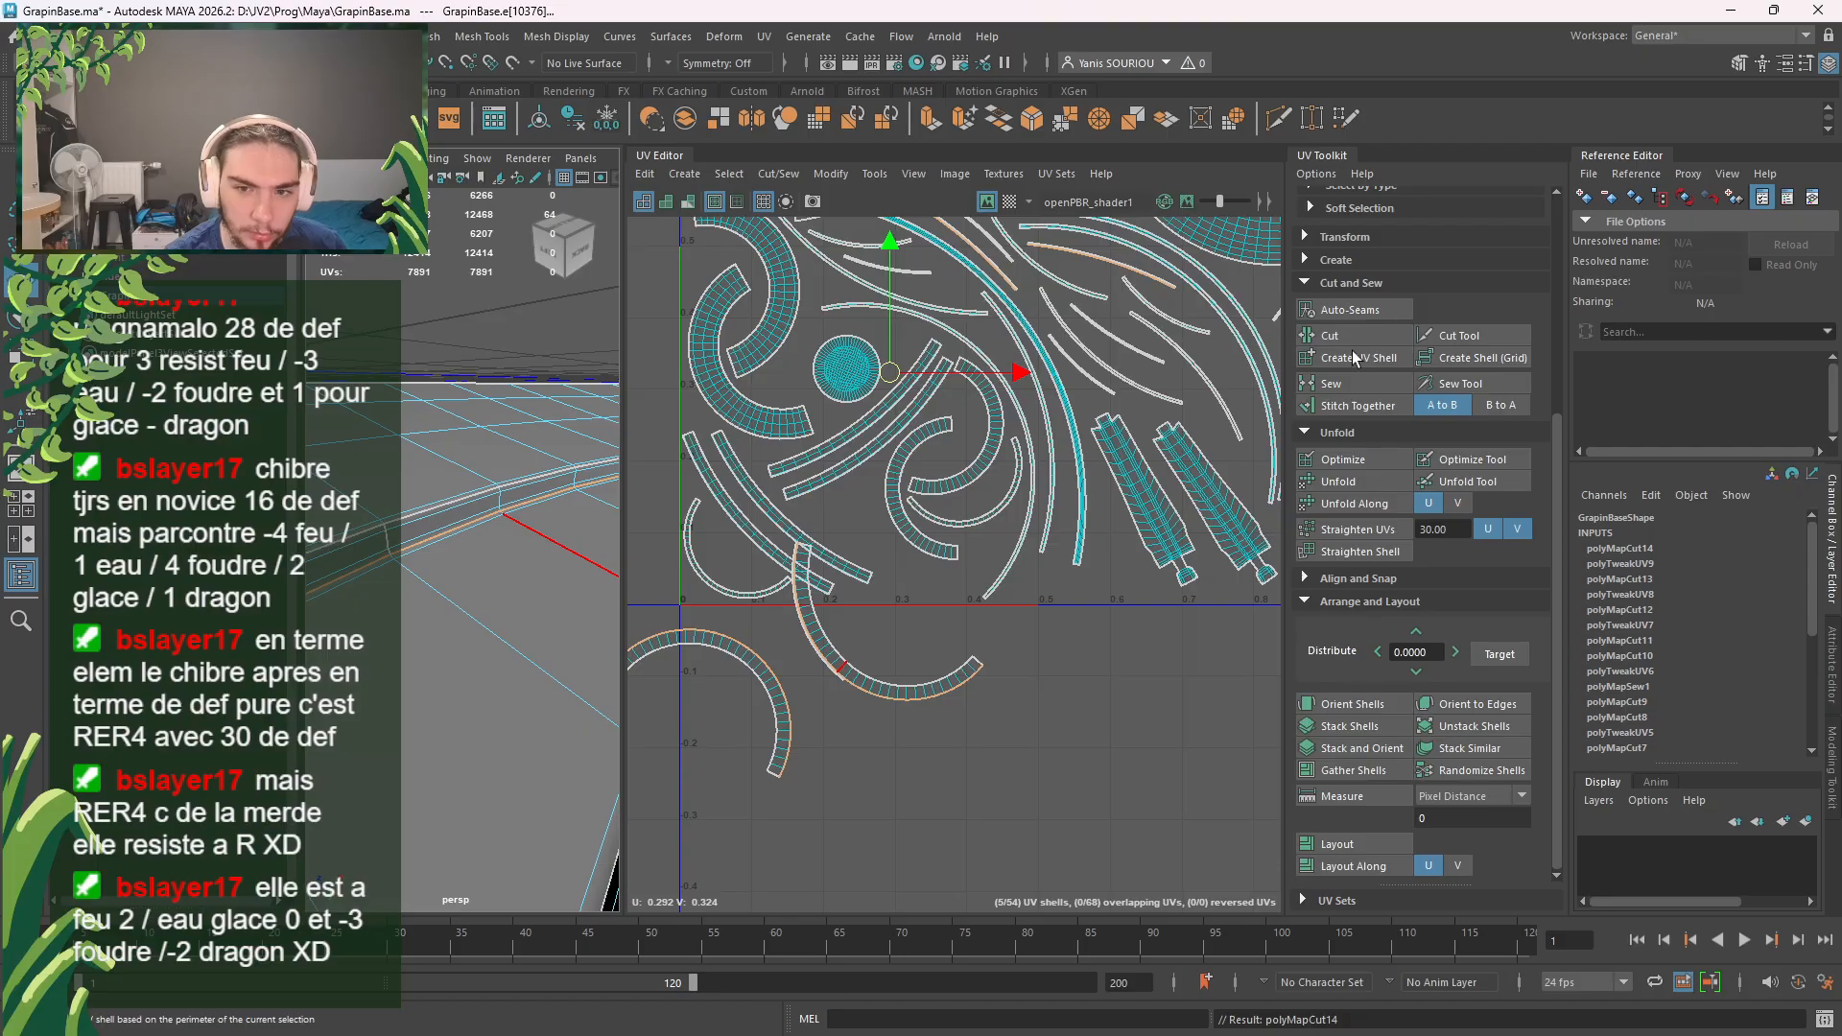
Step: Switch to UV shell selection, pull the wide U-shaped arc shell away from its cut-off thin strip, and move the strip into the UV tile
mouse_move(858, 751)
right_down()
mouse_move(859, 783)
mouse_move(895, 754)
mouse_move(865, 719)
mouse_move(844, 756)
mouse_move(835, 729)
right_up()
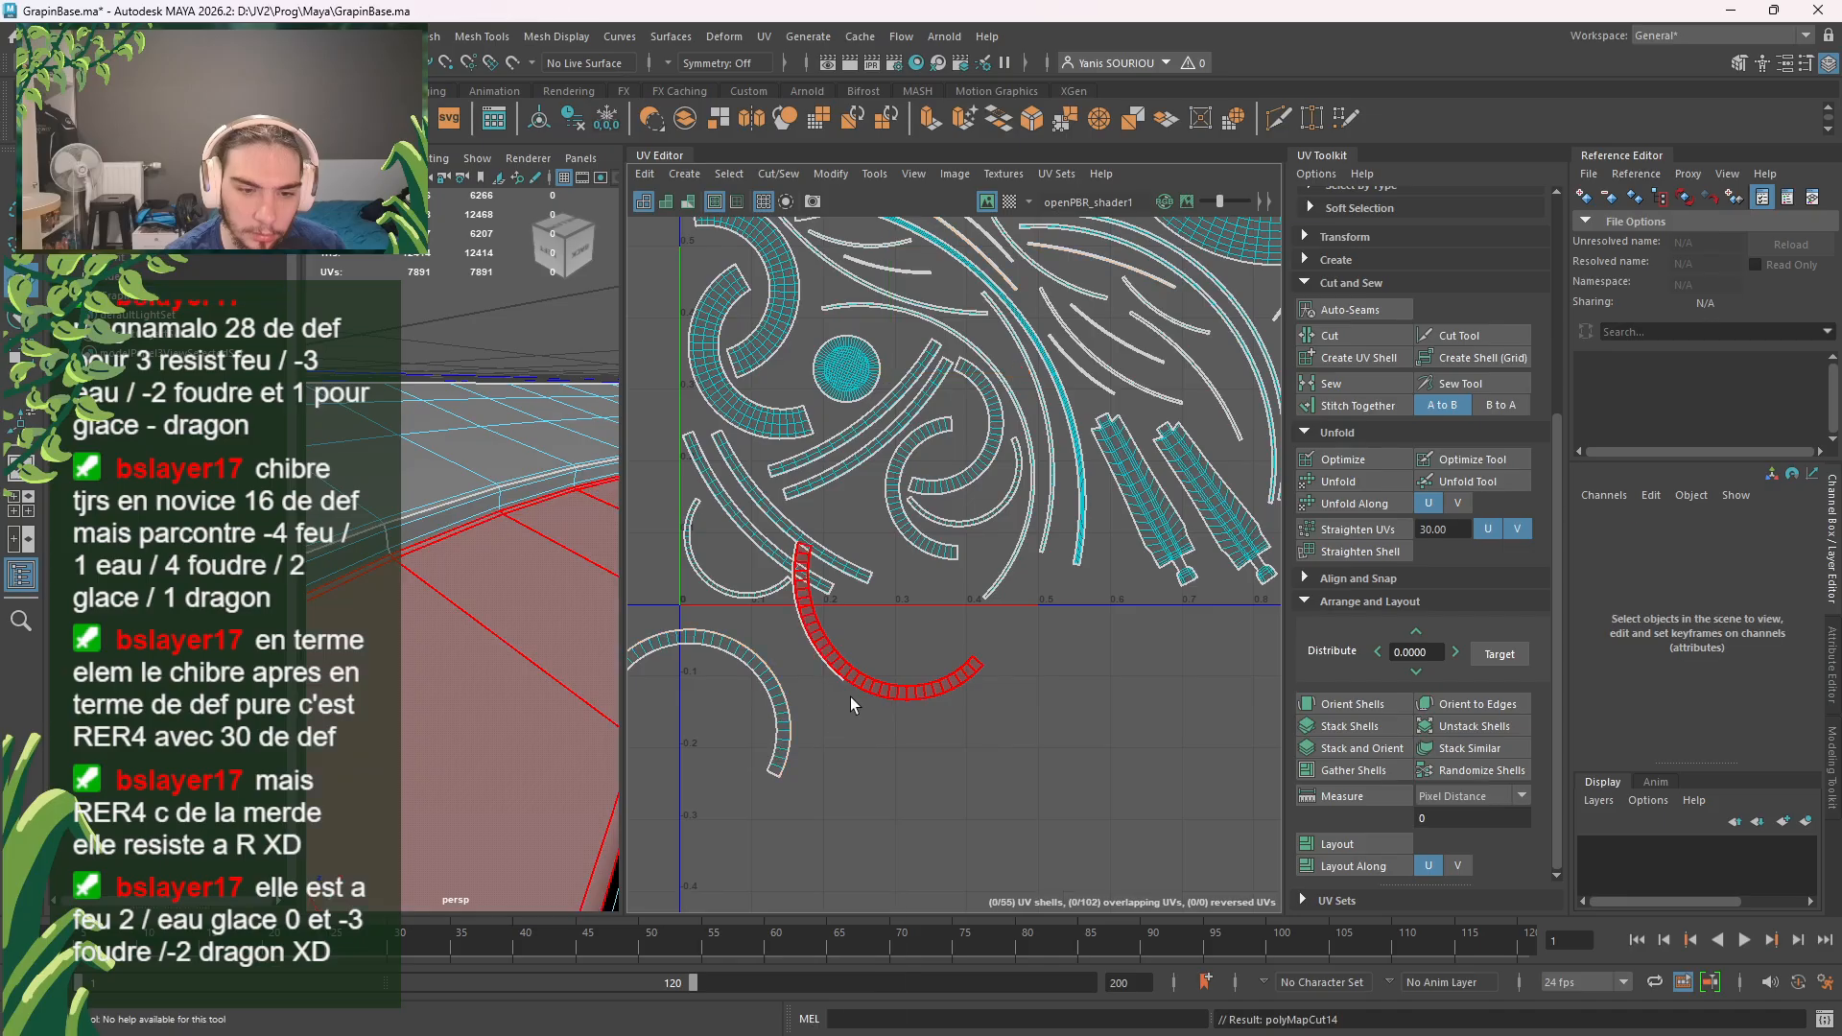
click(837, 665)
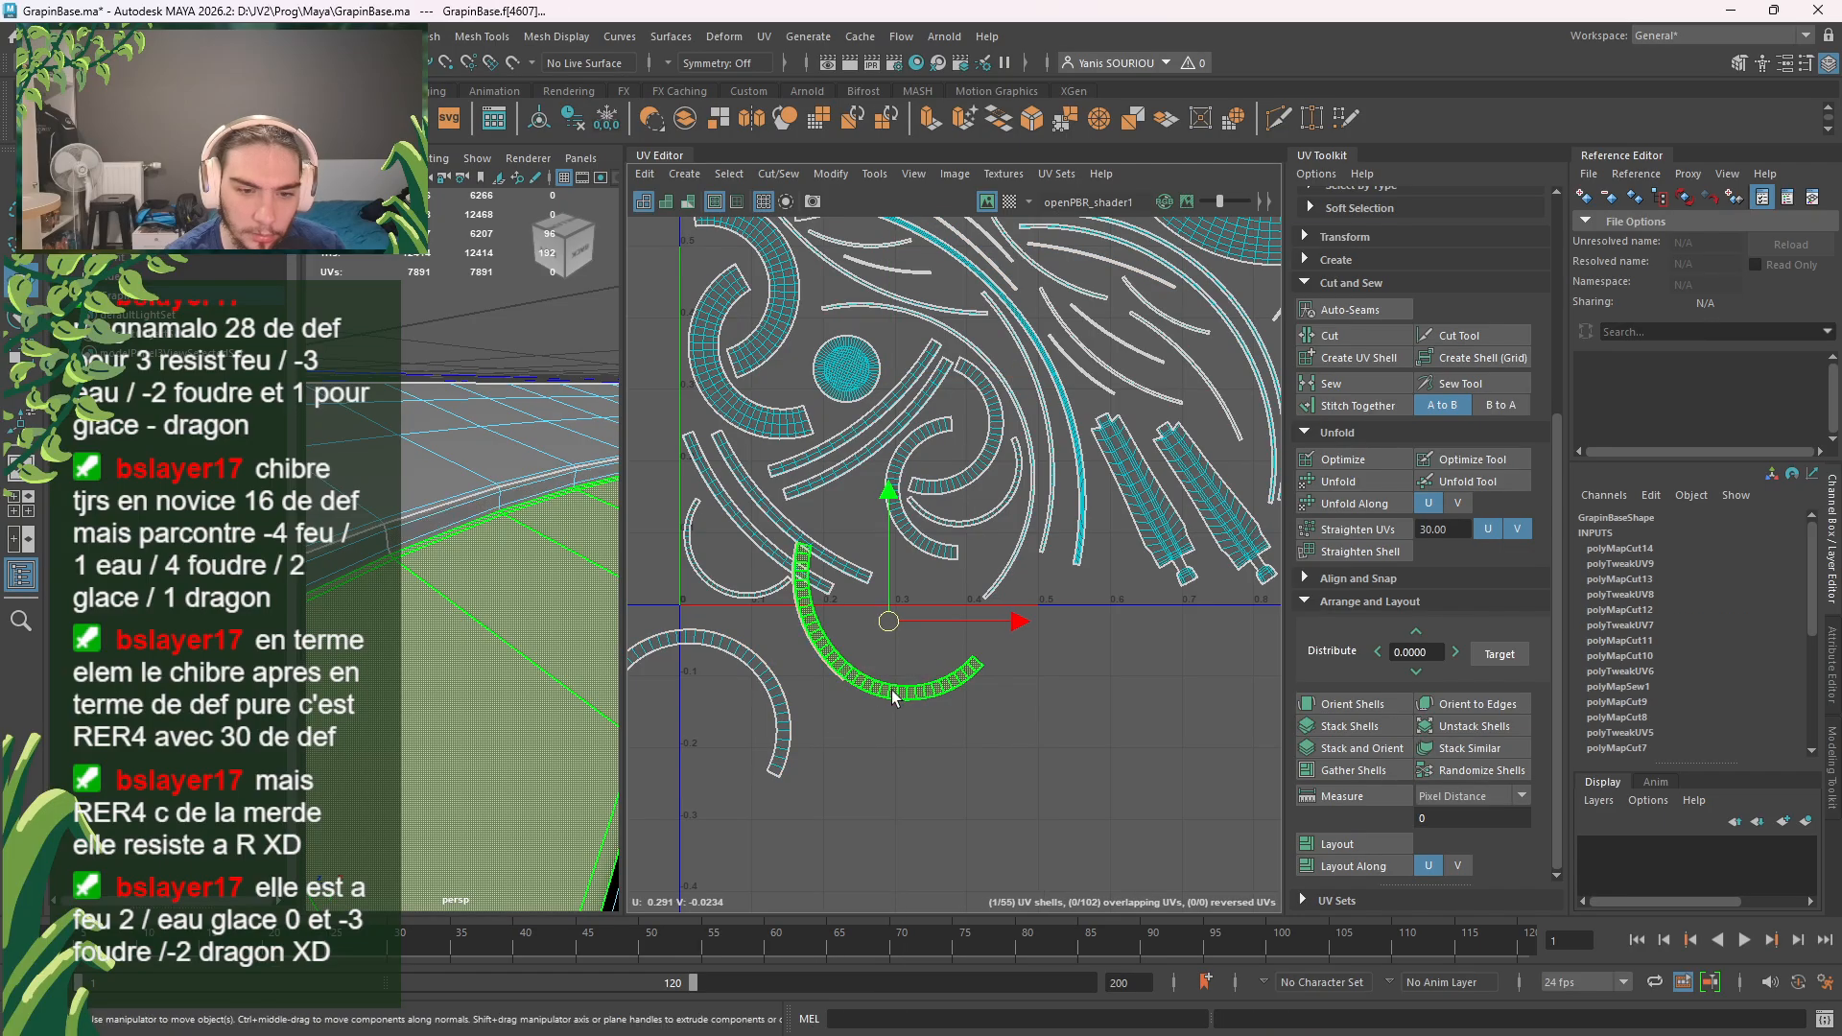
drag(899, 630, 1085, 353)
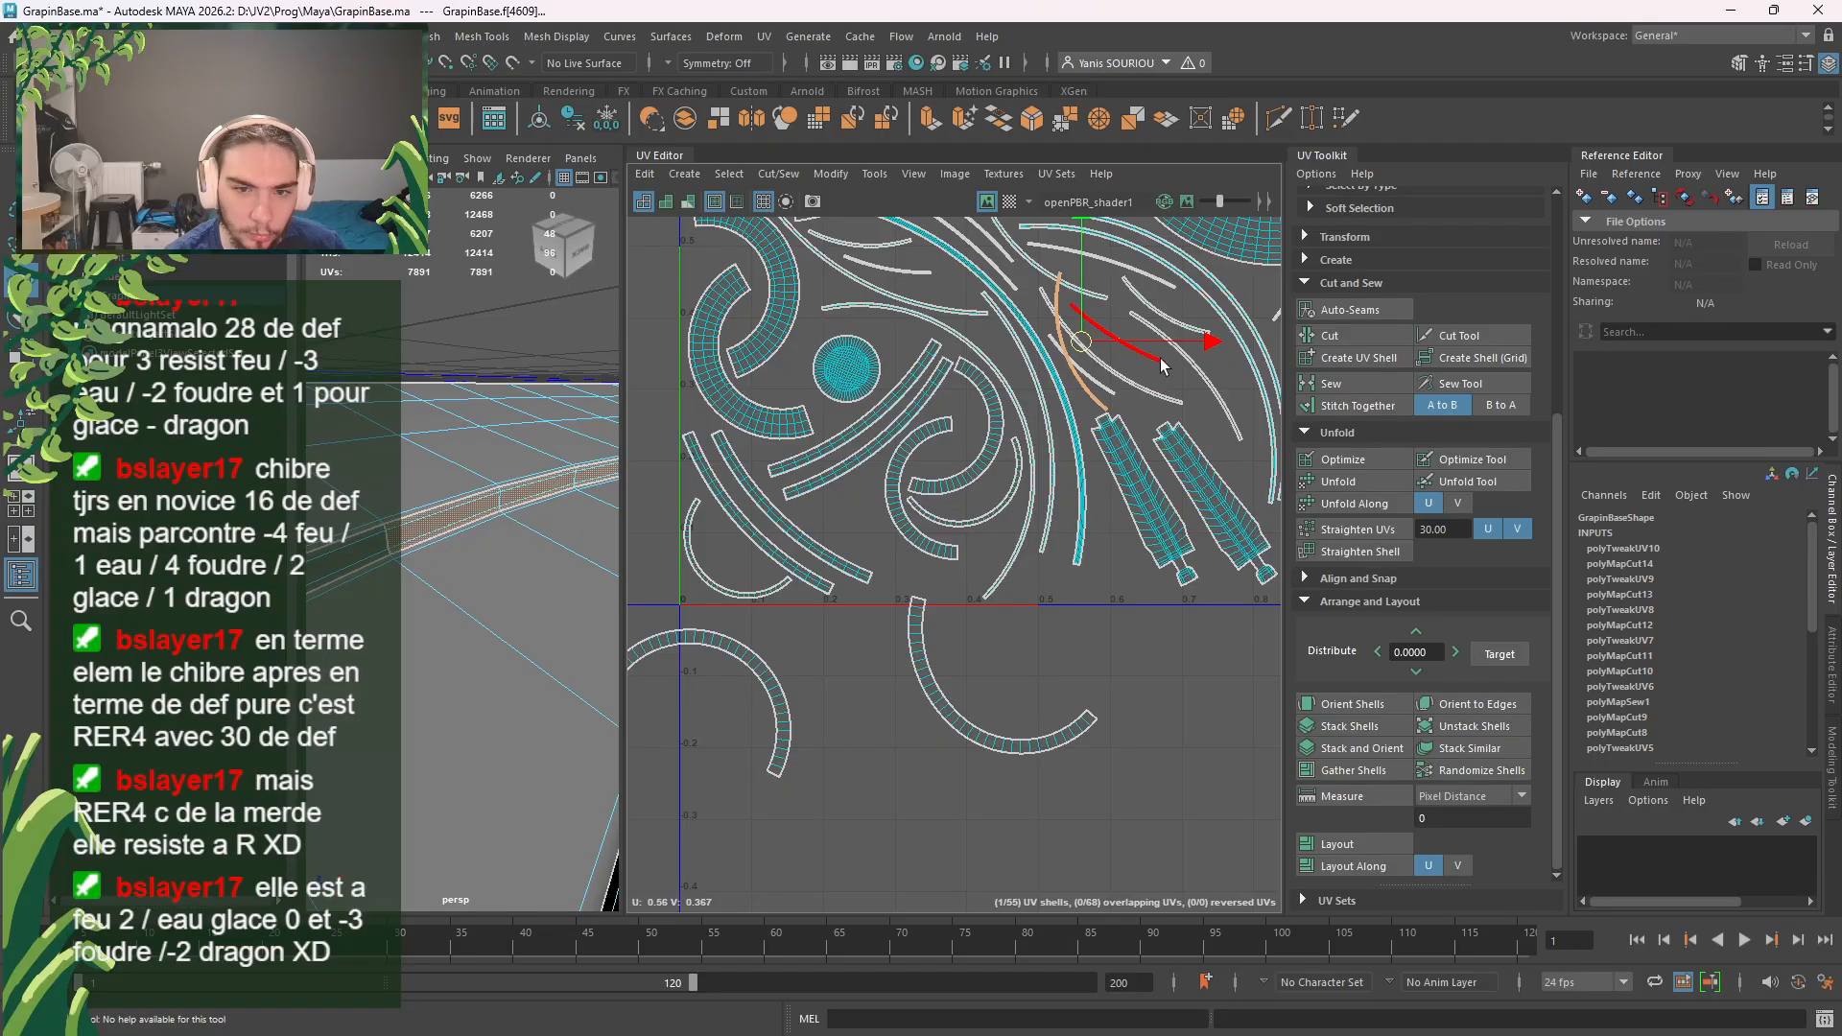
Step: Move the thin strip beside the isolated thin arc above the upright rod-like shell, and rotate it to follow that arc's curve
alt+middle_drag(1161, 364, 1031, 610)
drag(993, 567, 1218, 578)
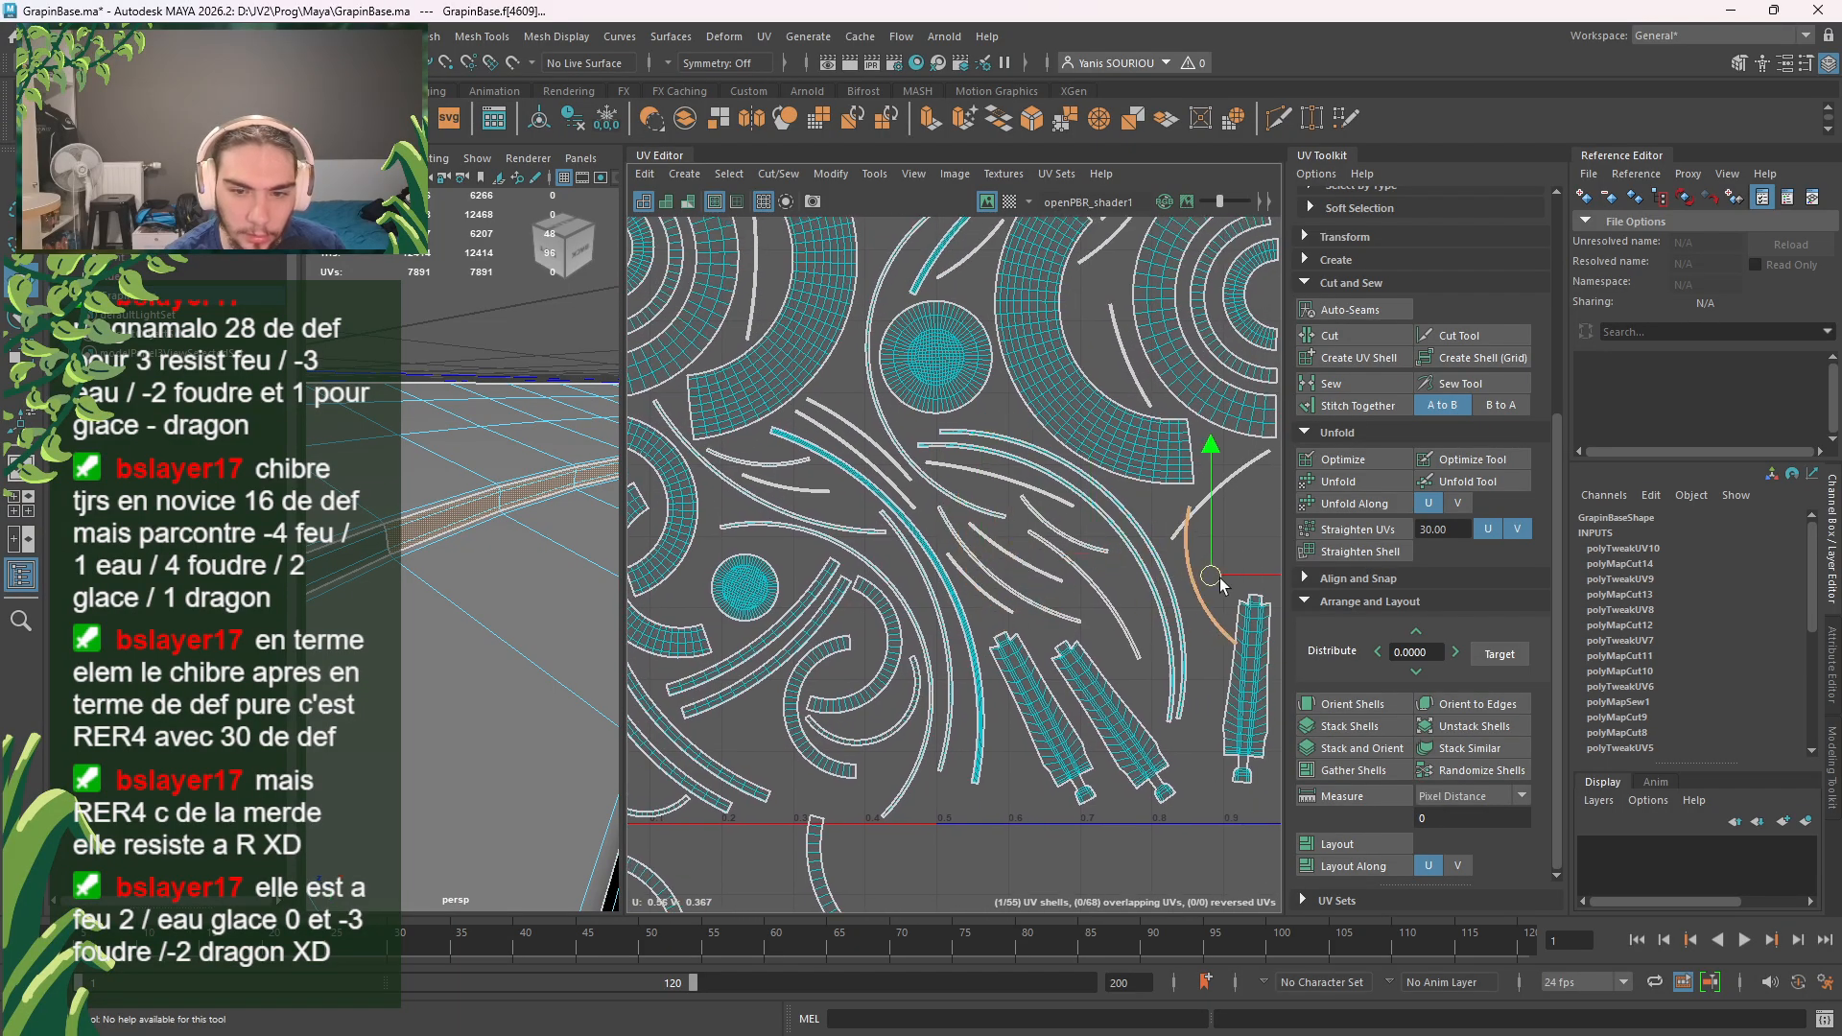
key(e)
alt+middle_drag(1245, 528, 1052, 539)
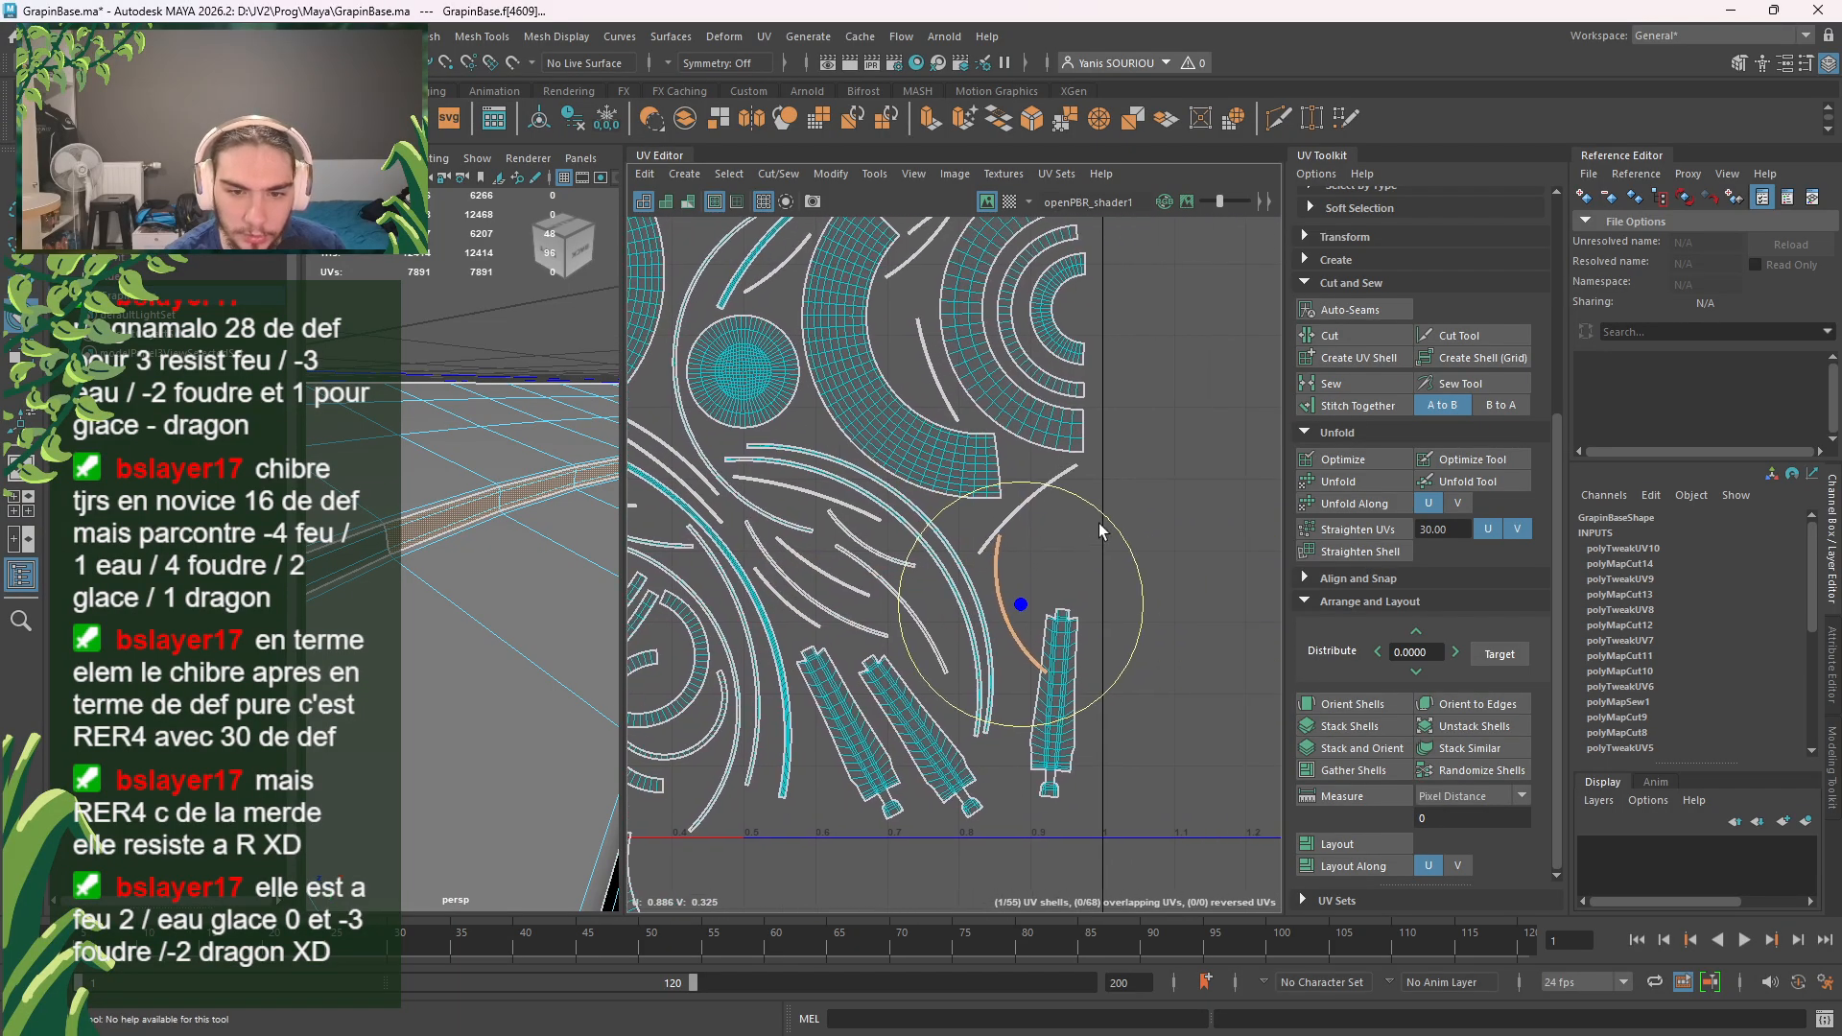
drag(1140, 552, 1133, 610)
key(w)
drag(1021, 611, 1046, 548)
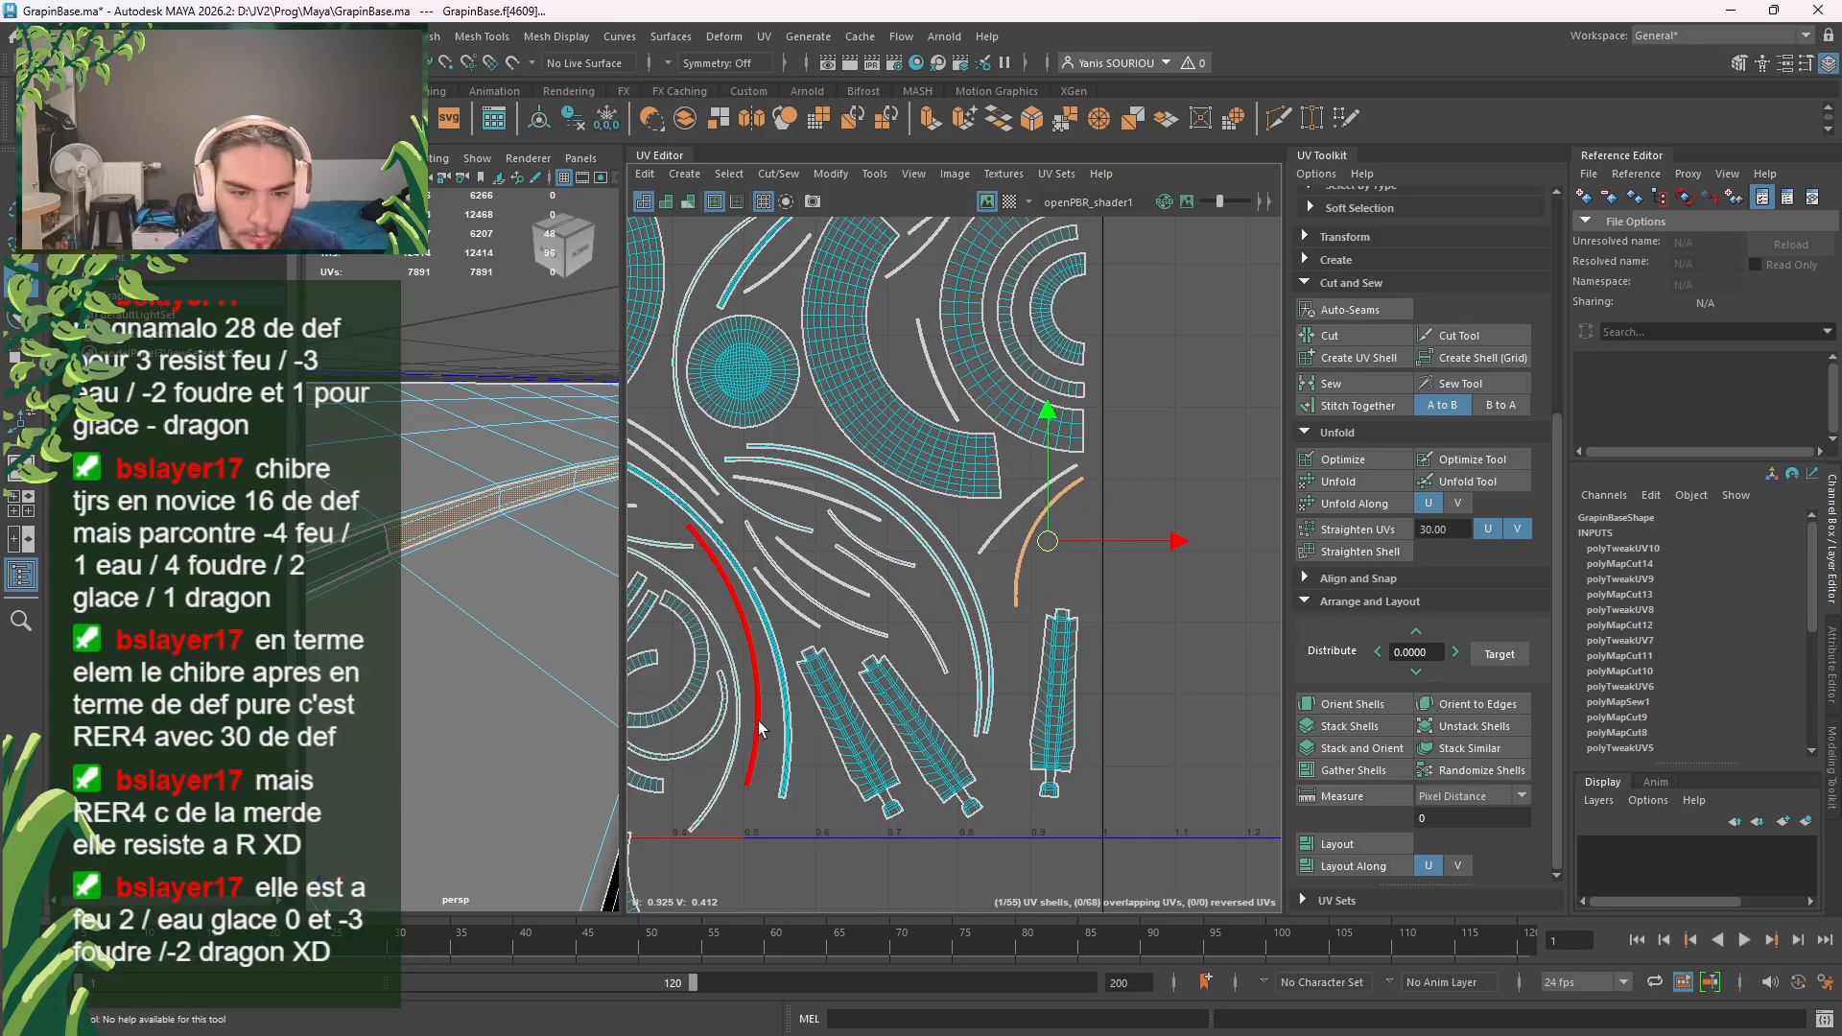
Step: Rotate the other large arc shell below the tile to open upward and move it into the tile beneath the circular shell
alt+middle_drag(778, 735, 1050, 574)
click(890, 748)
click(760, 777)
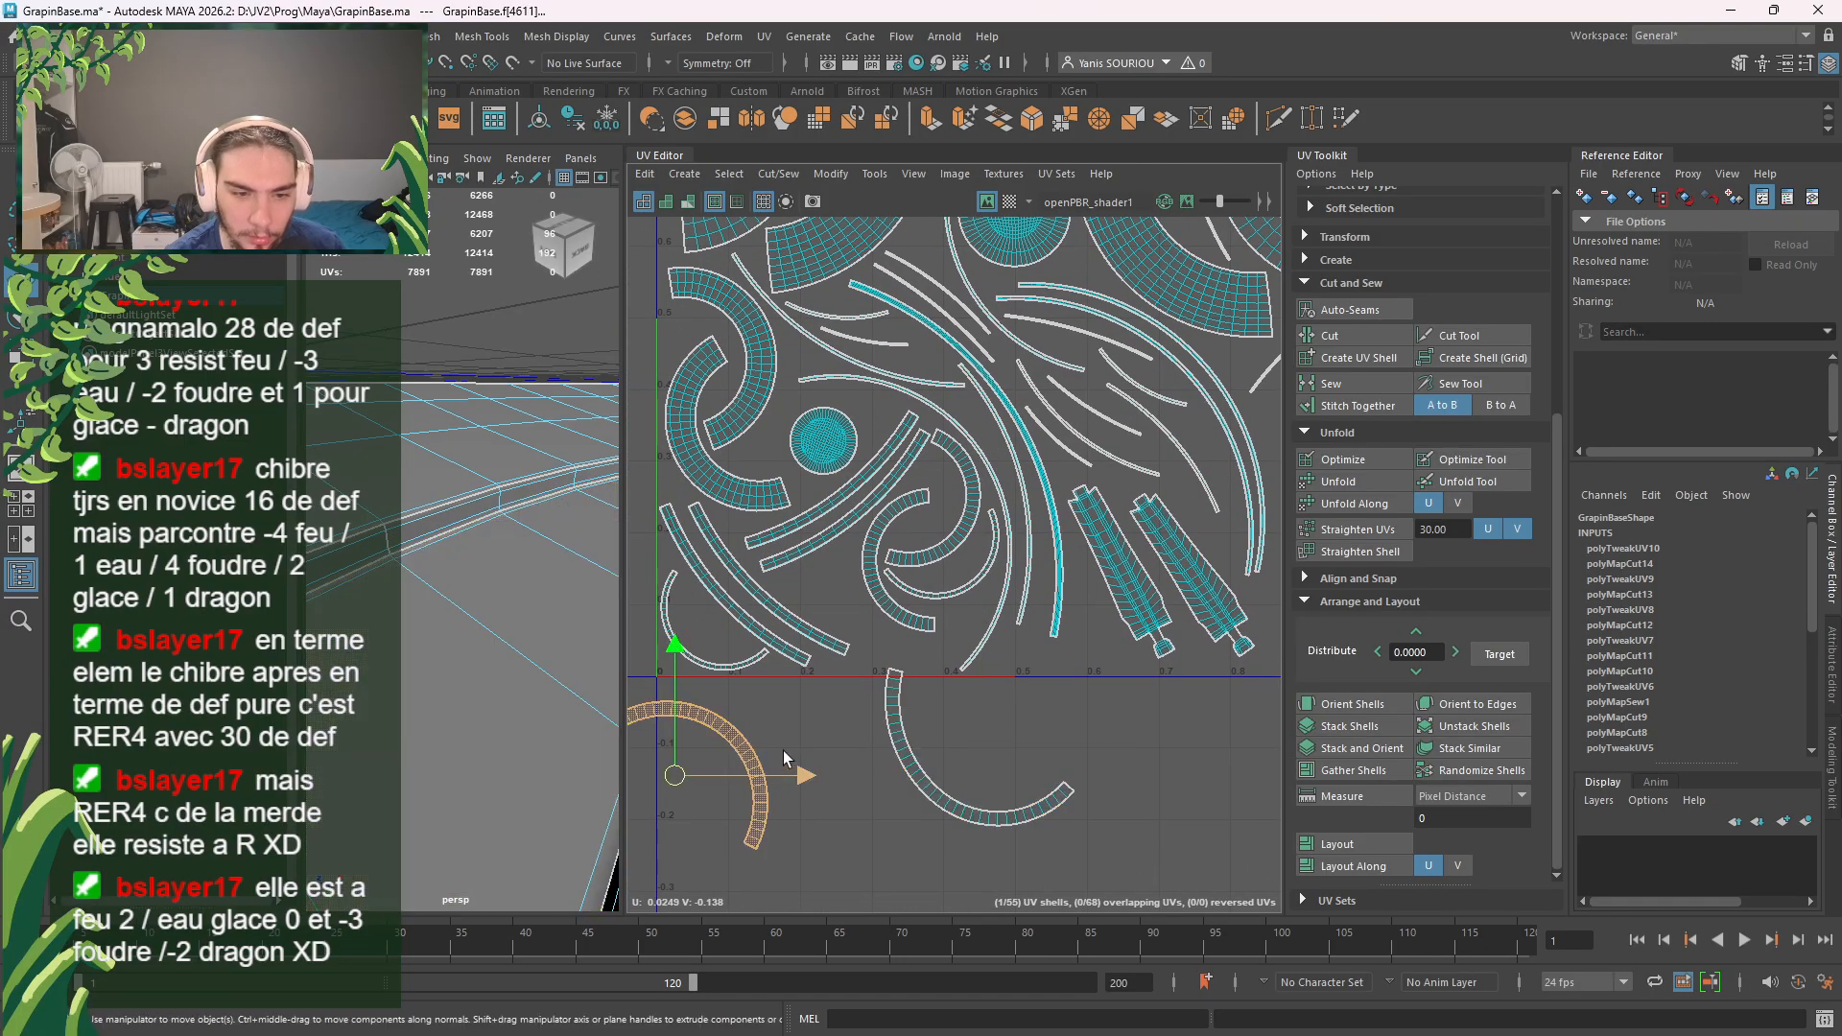
scroll(849, 710, up, 2)
alt+middle_drag(888, 704, 1357, 680)
alt+middle_drag(1222, 710, 988, 746)
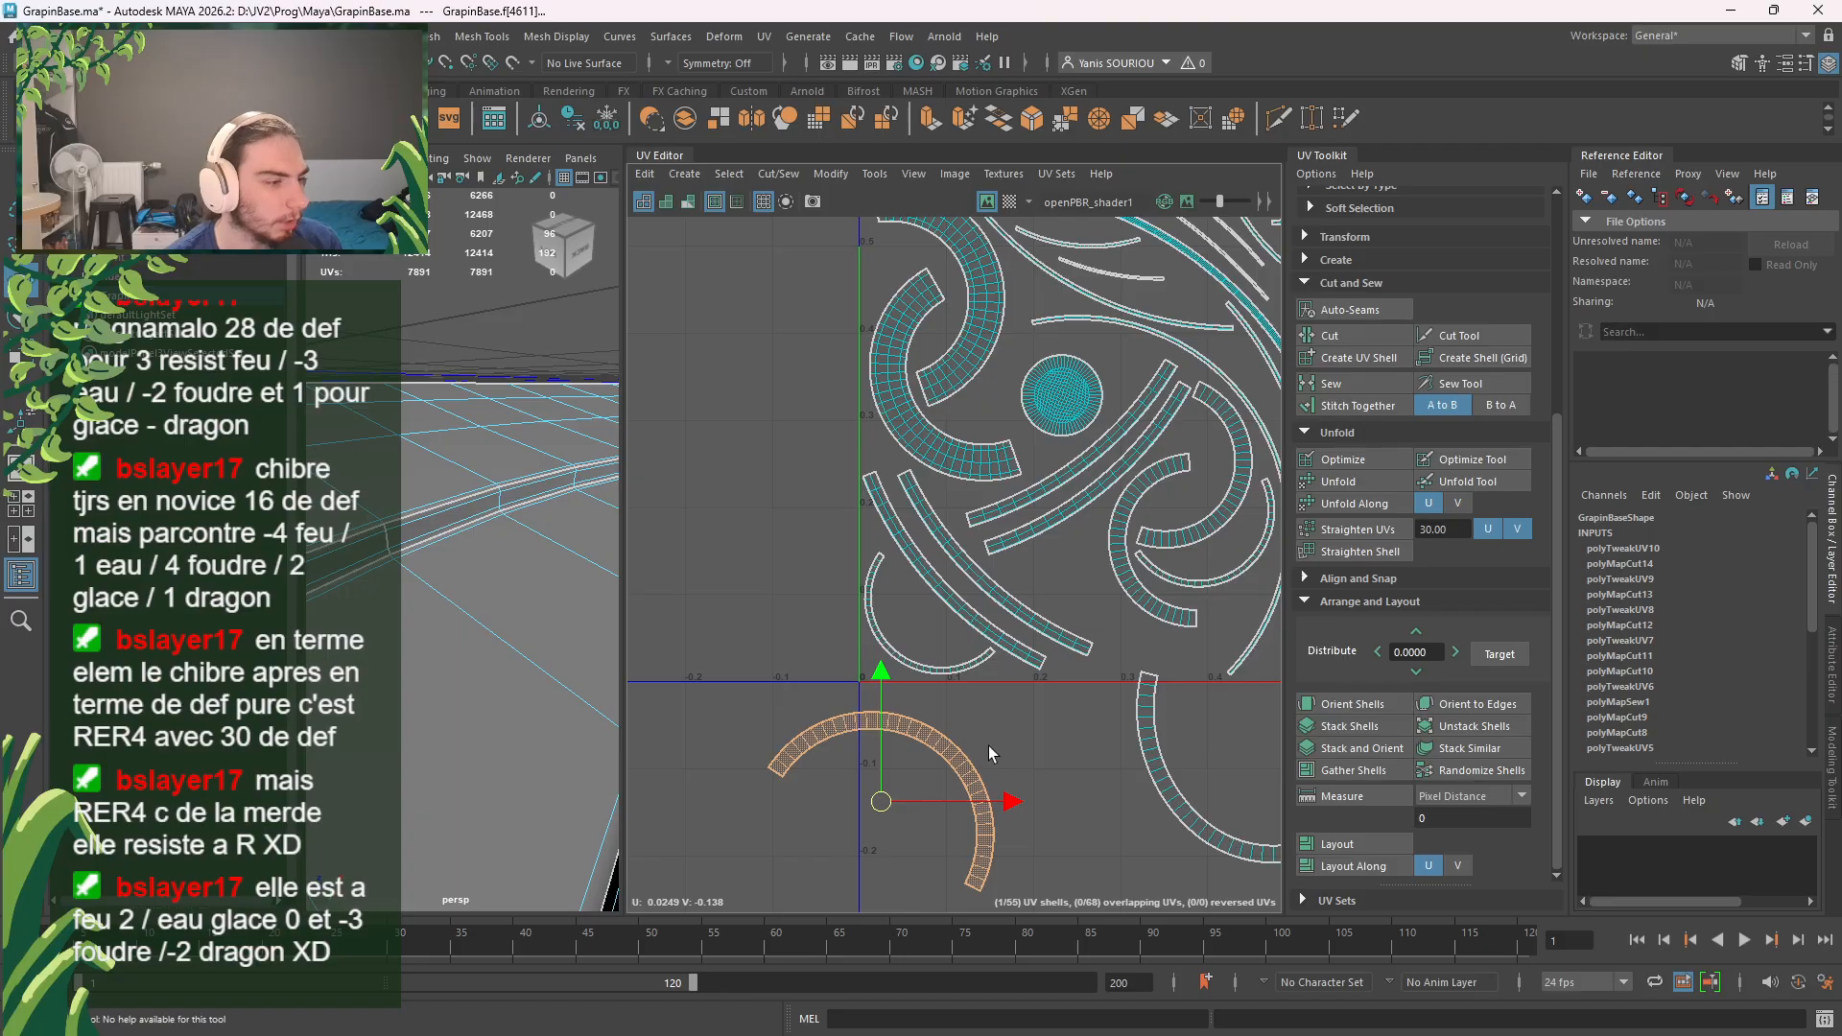
alt+middle_drag(1115, 725, 1087, 718)
key(e)
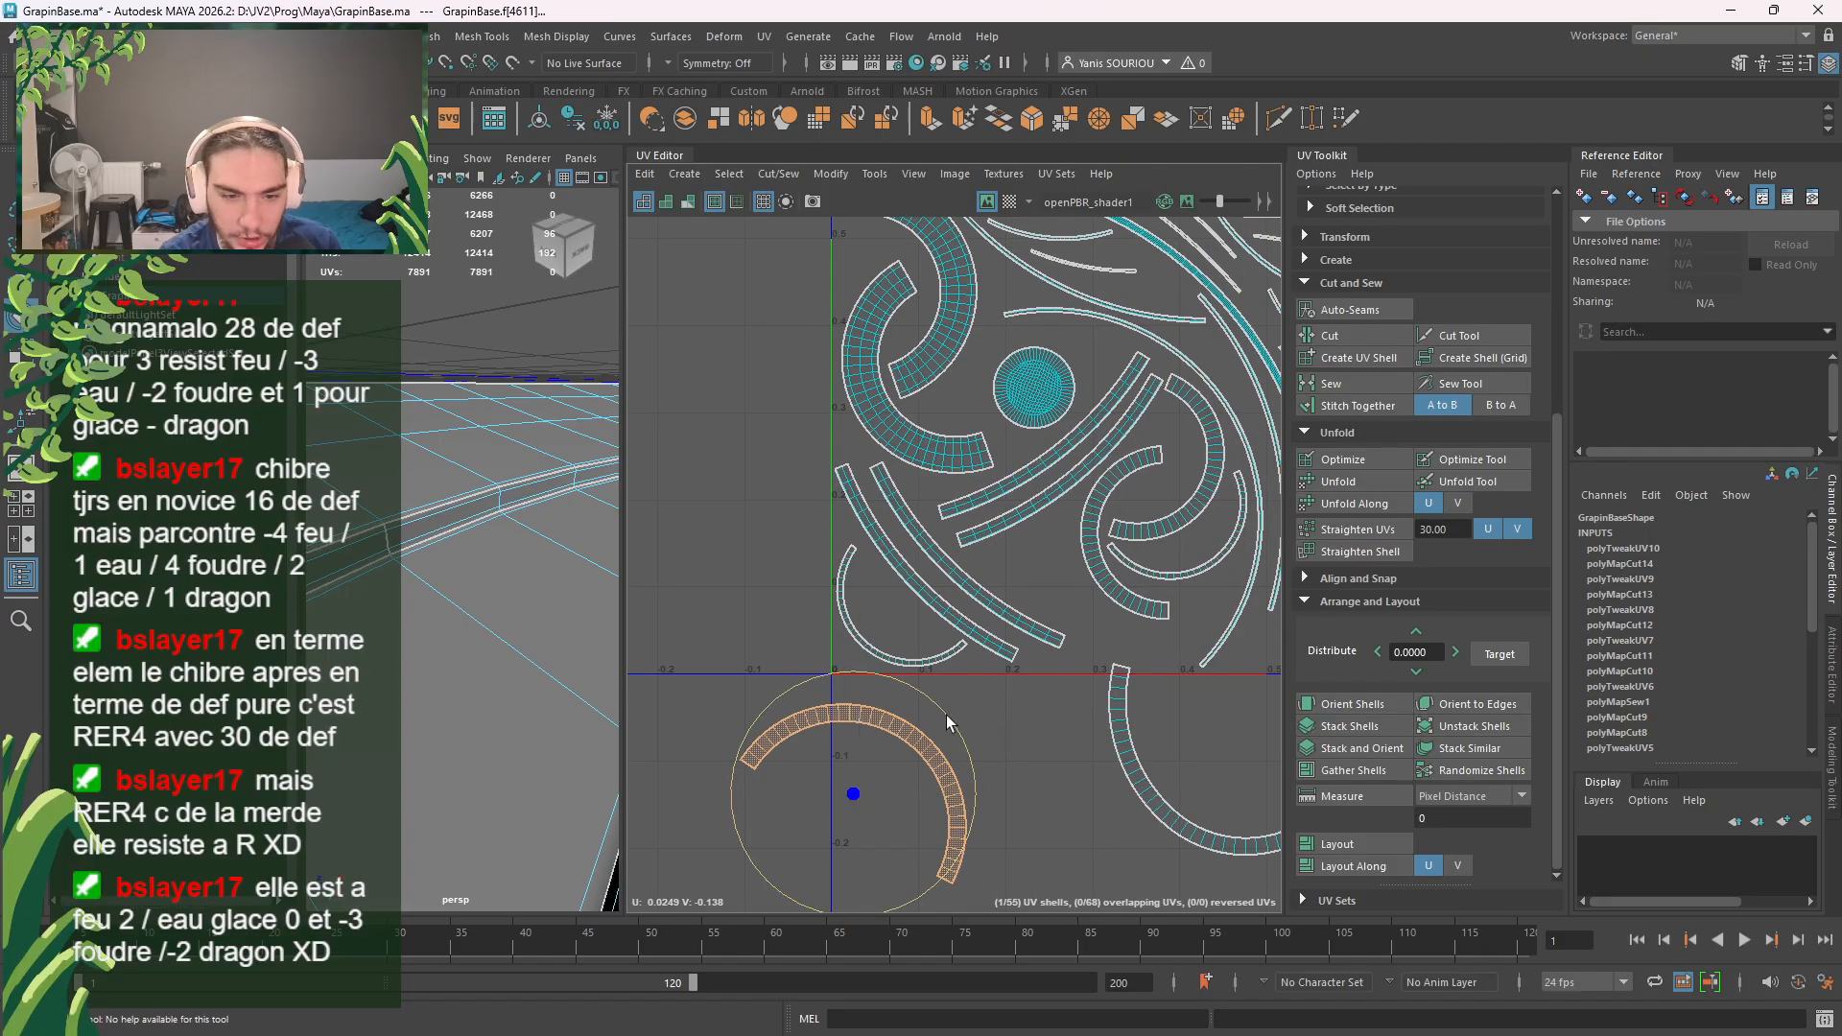
drag(946, 715, 724, 854)
key(w)
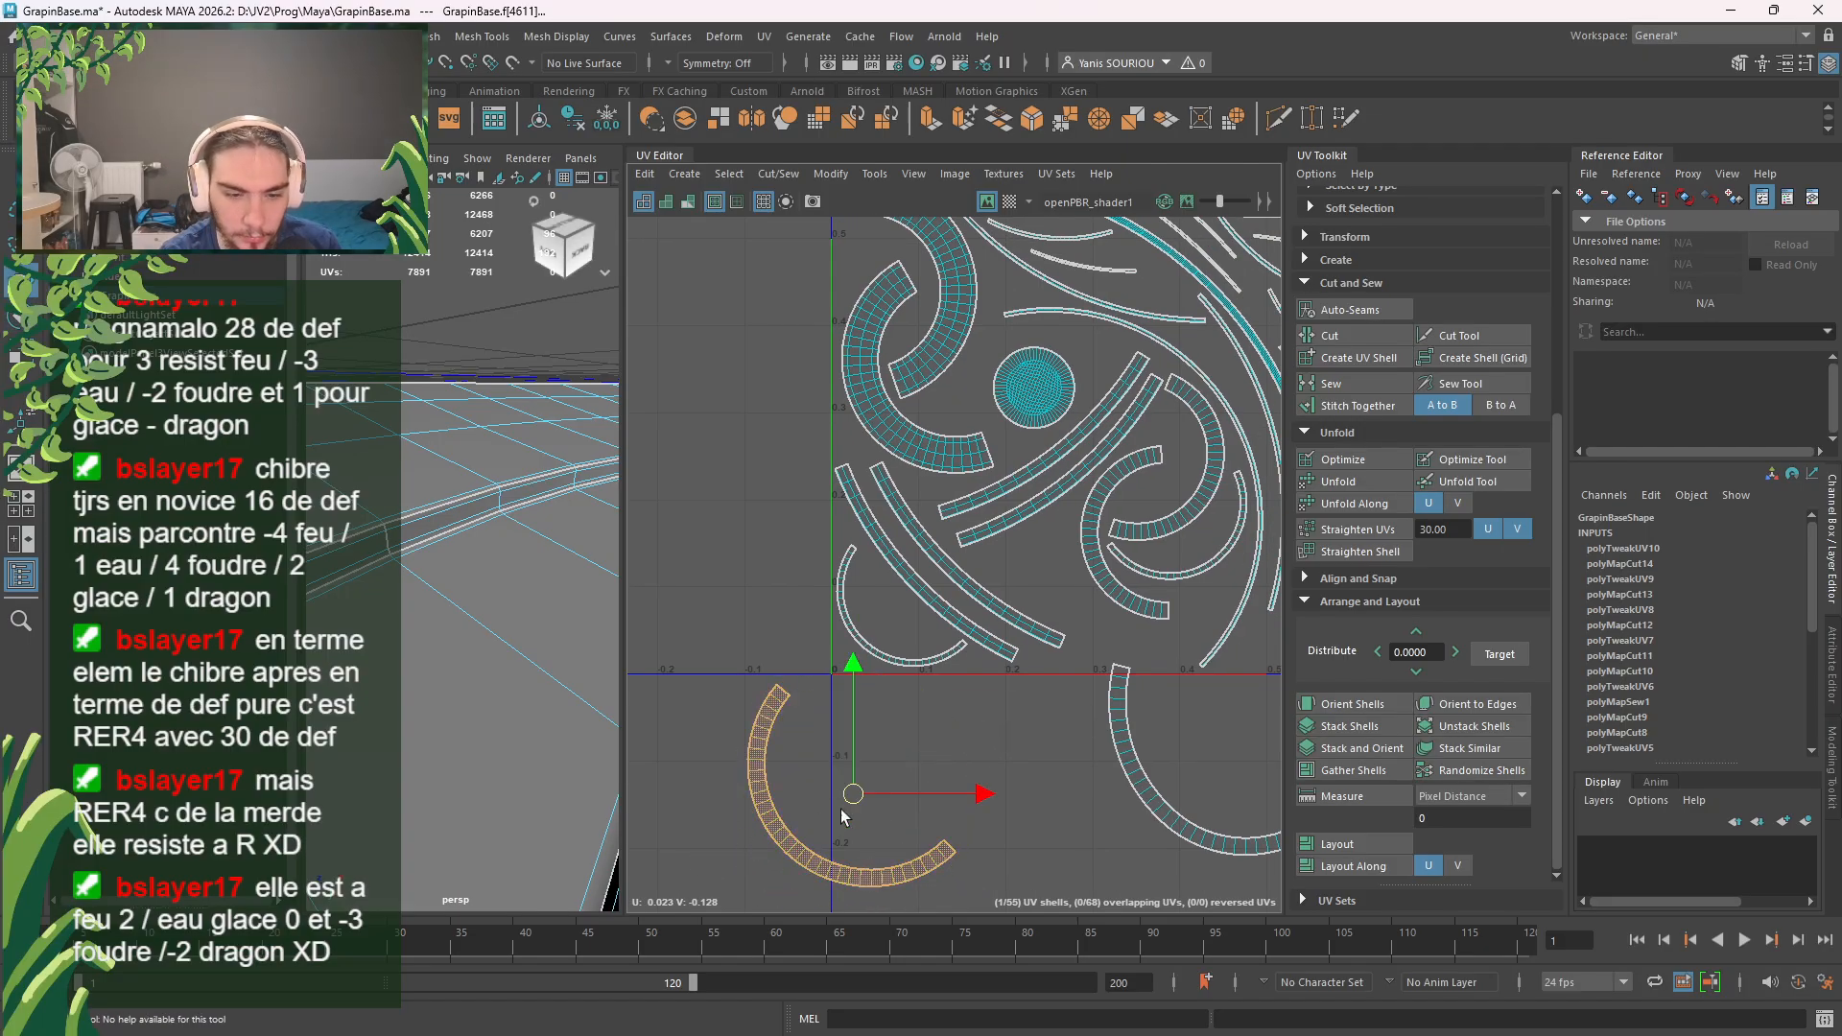
drag(852, 812, 1122, 570)
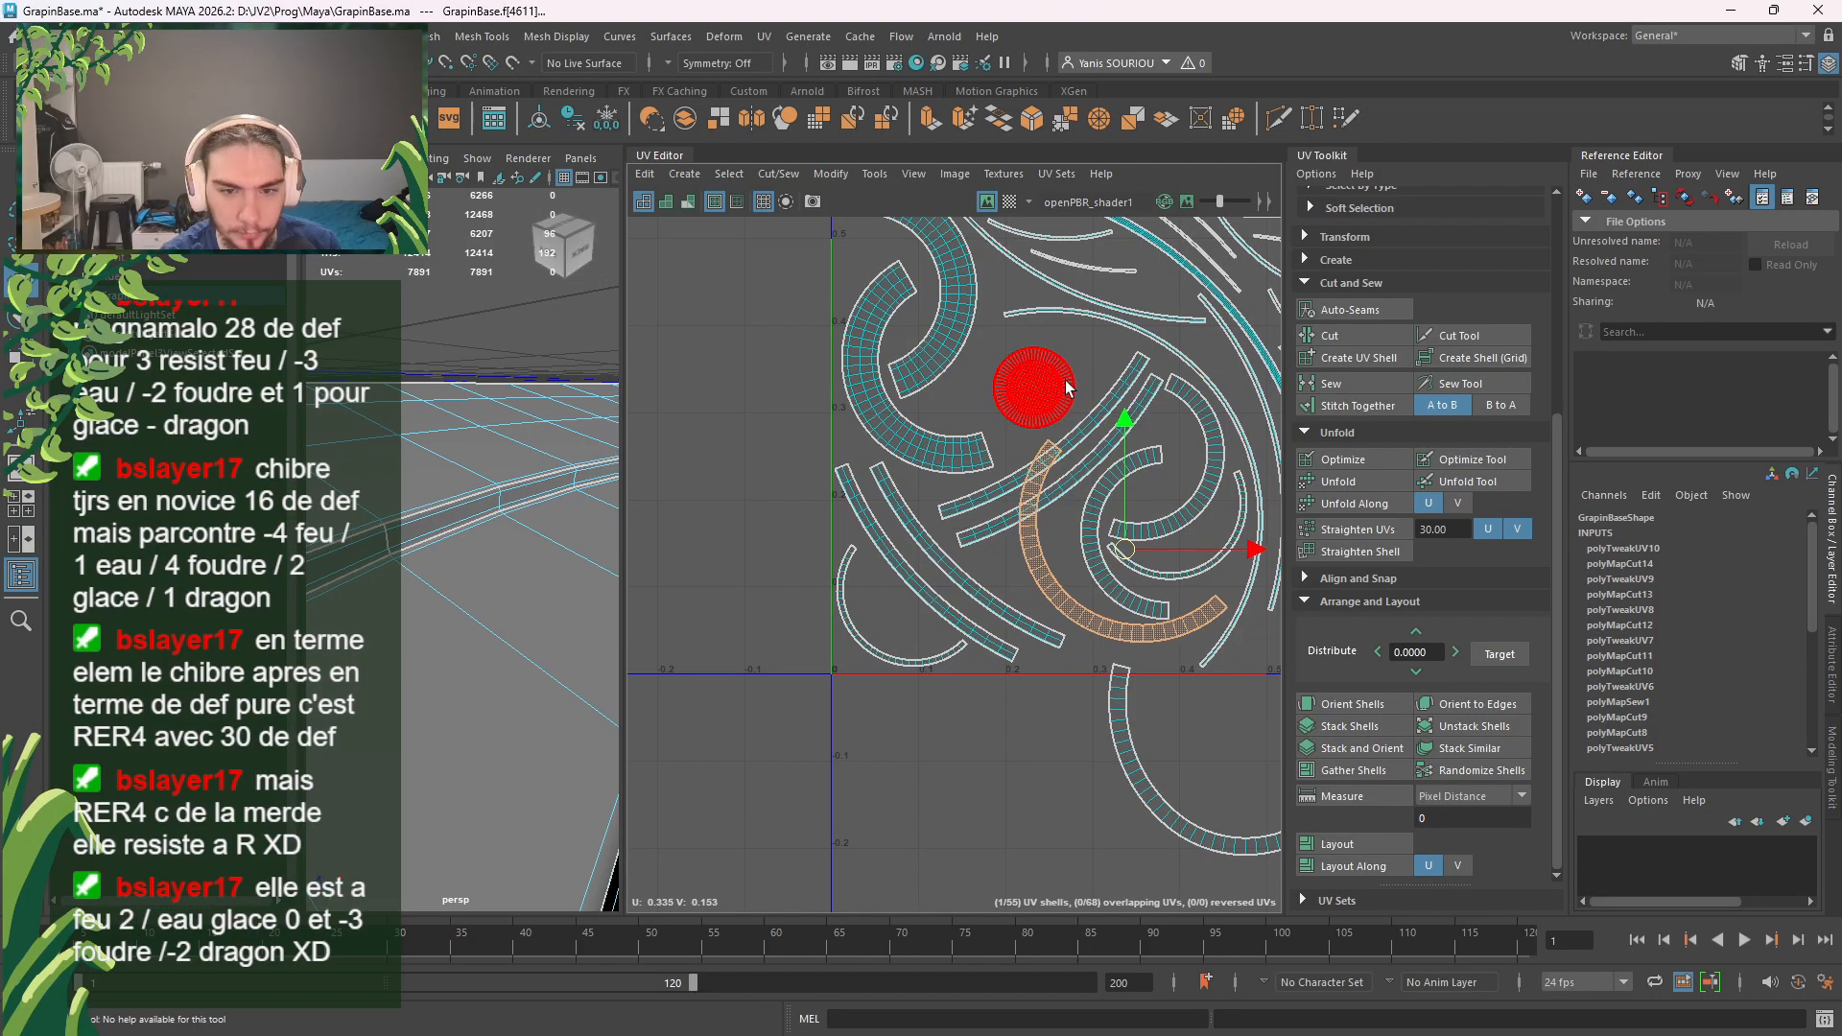
Step: Cut the large arc shell placed inside the UV tile in two across an edge at its middle
scroll(1068, 389, up, 3)
click(985, 439)
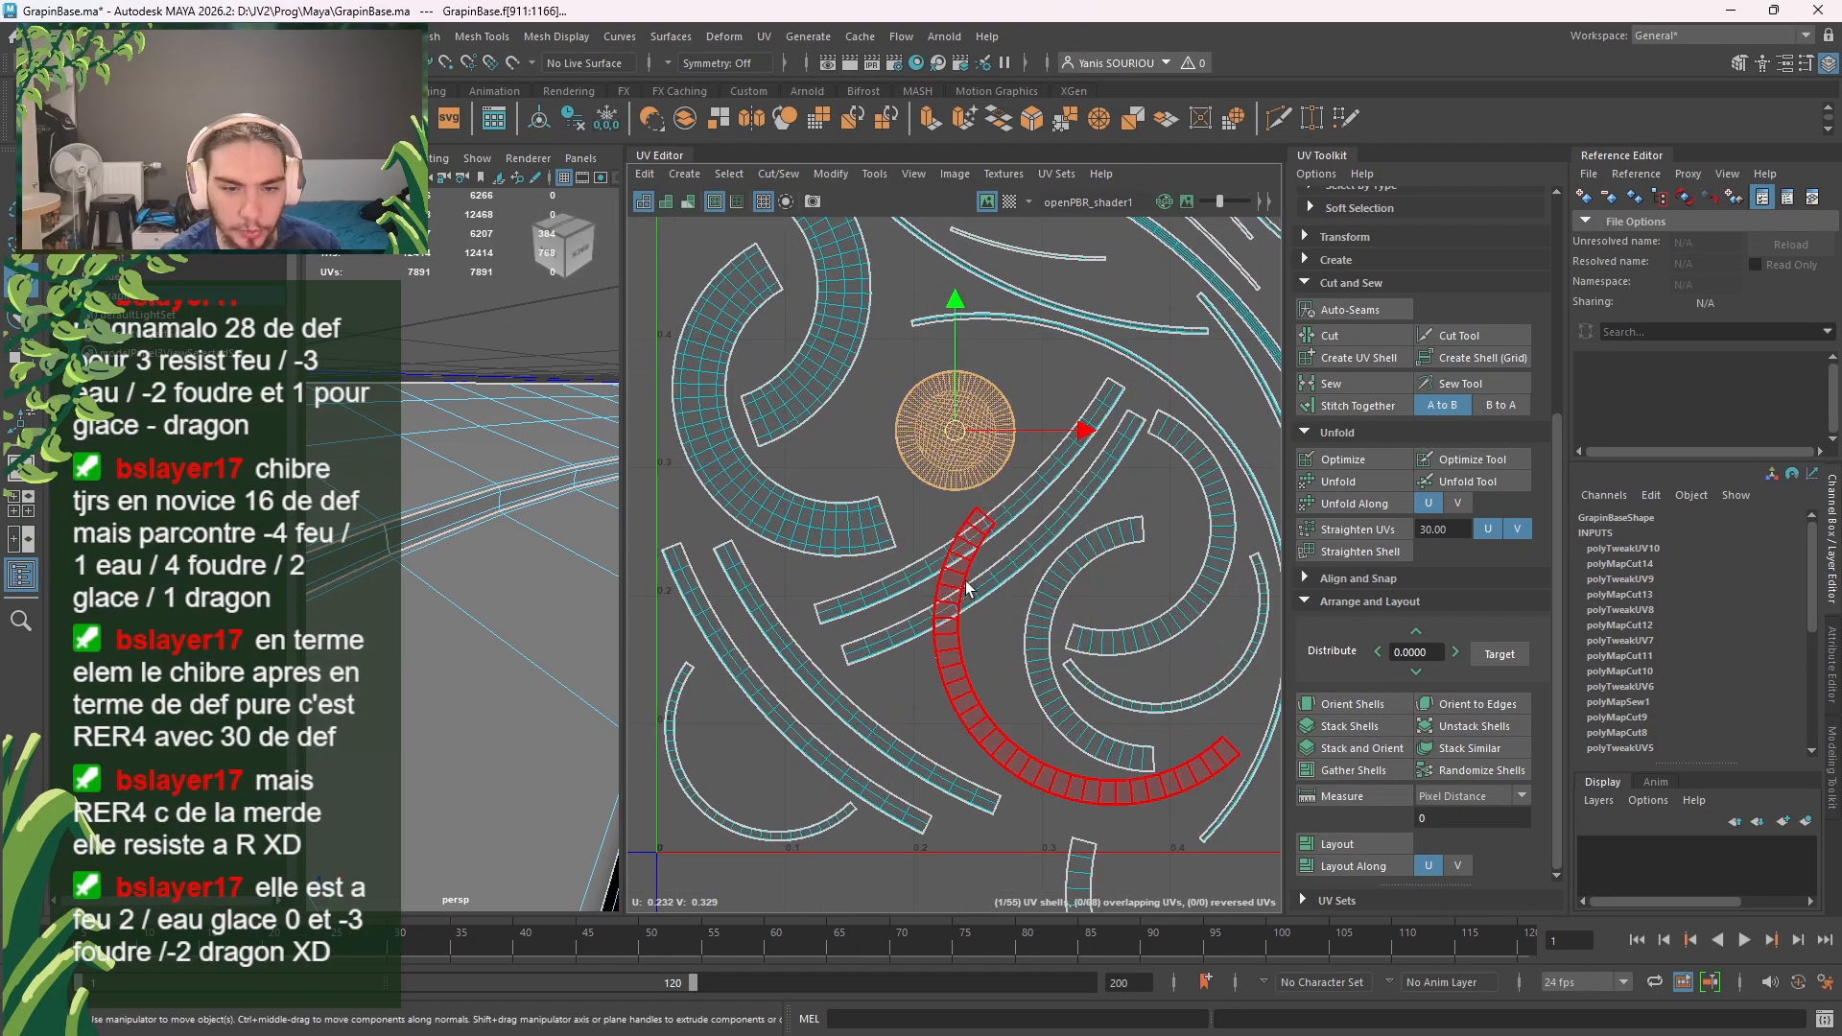
right_click(998, 744)
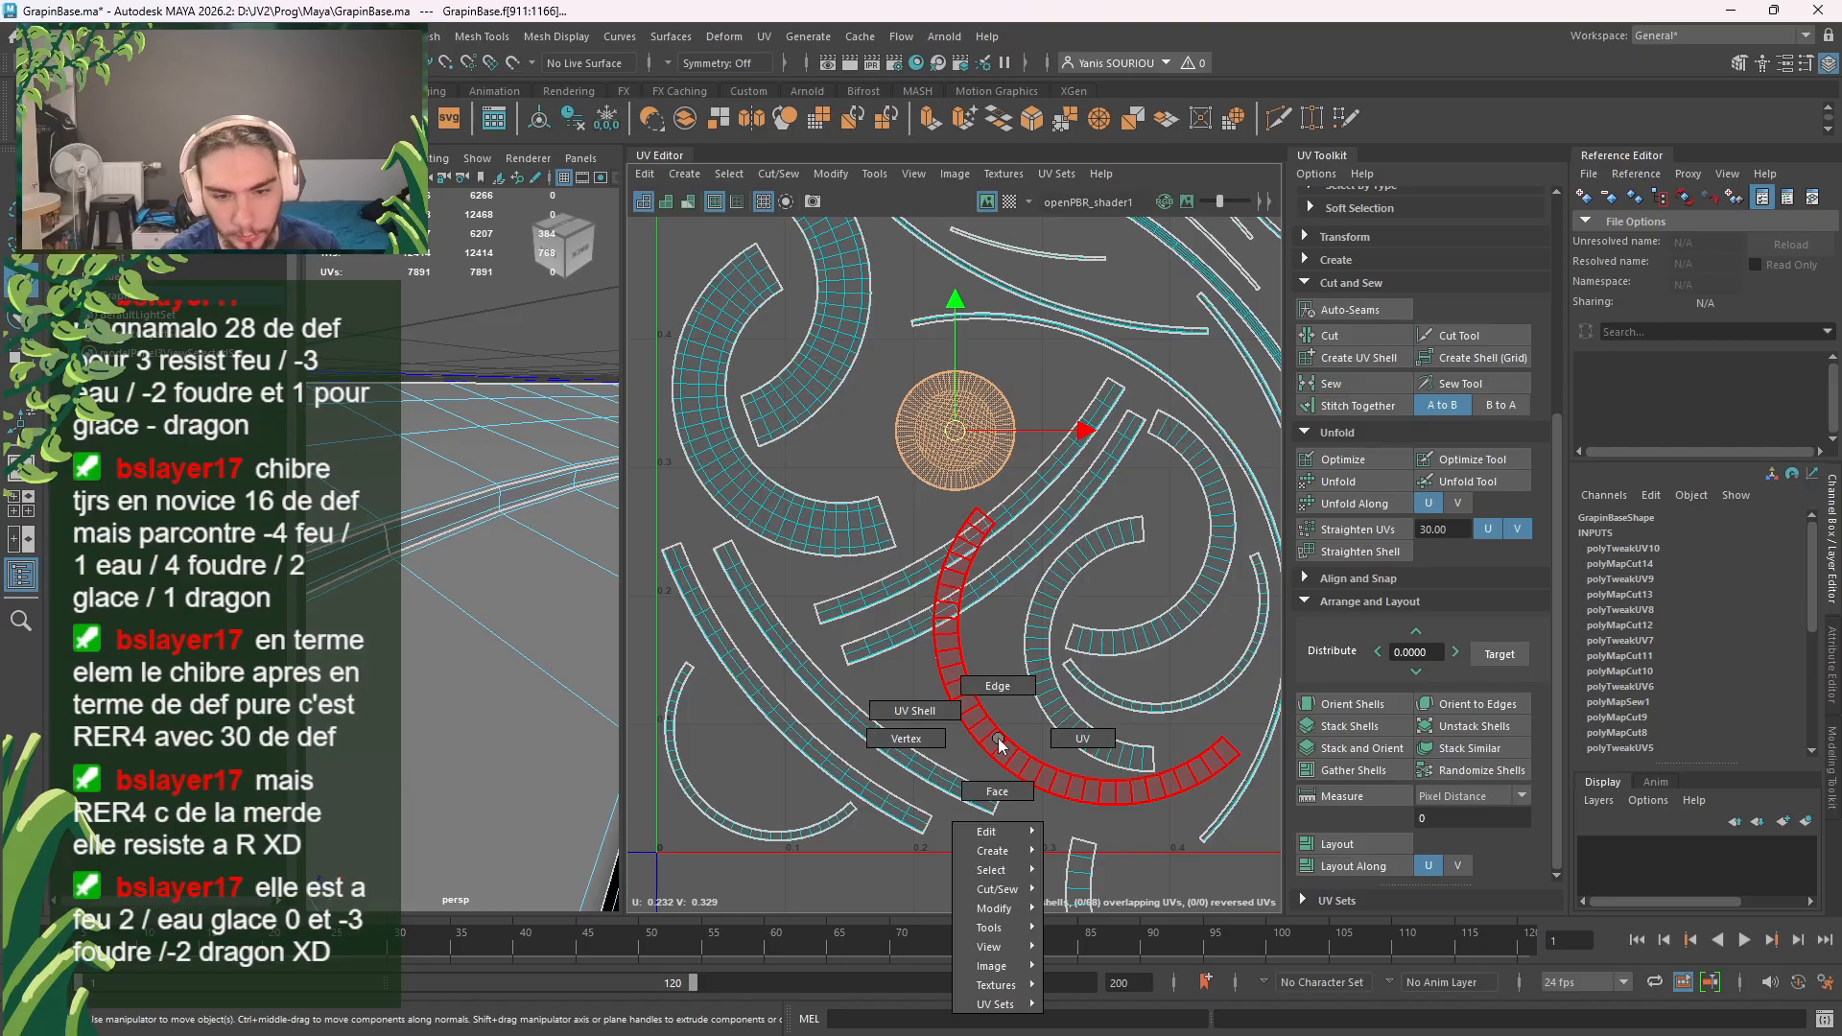
click(1008, 689)
click(985, 740)
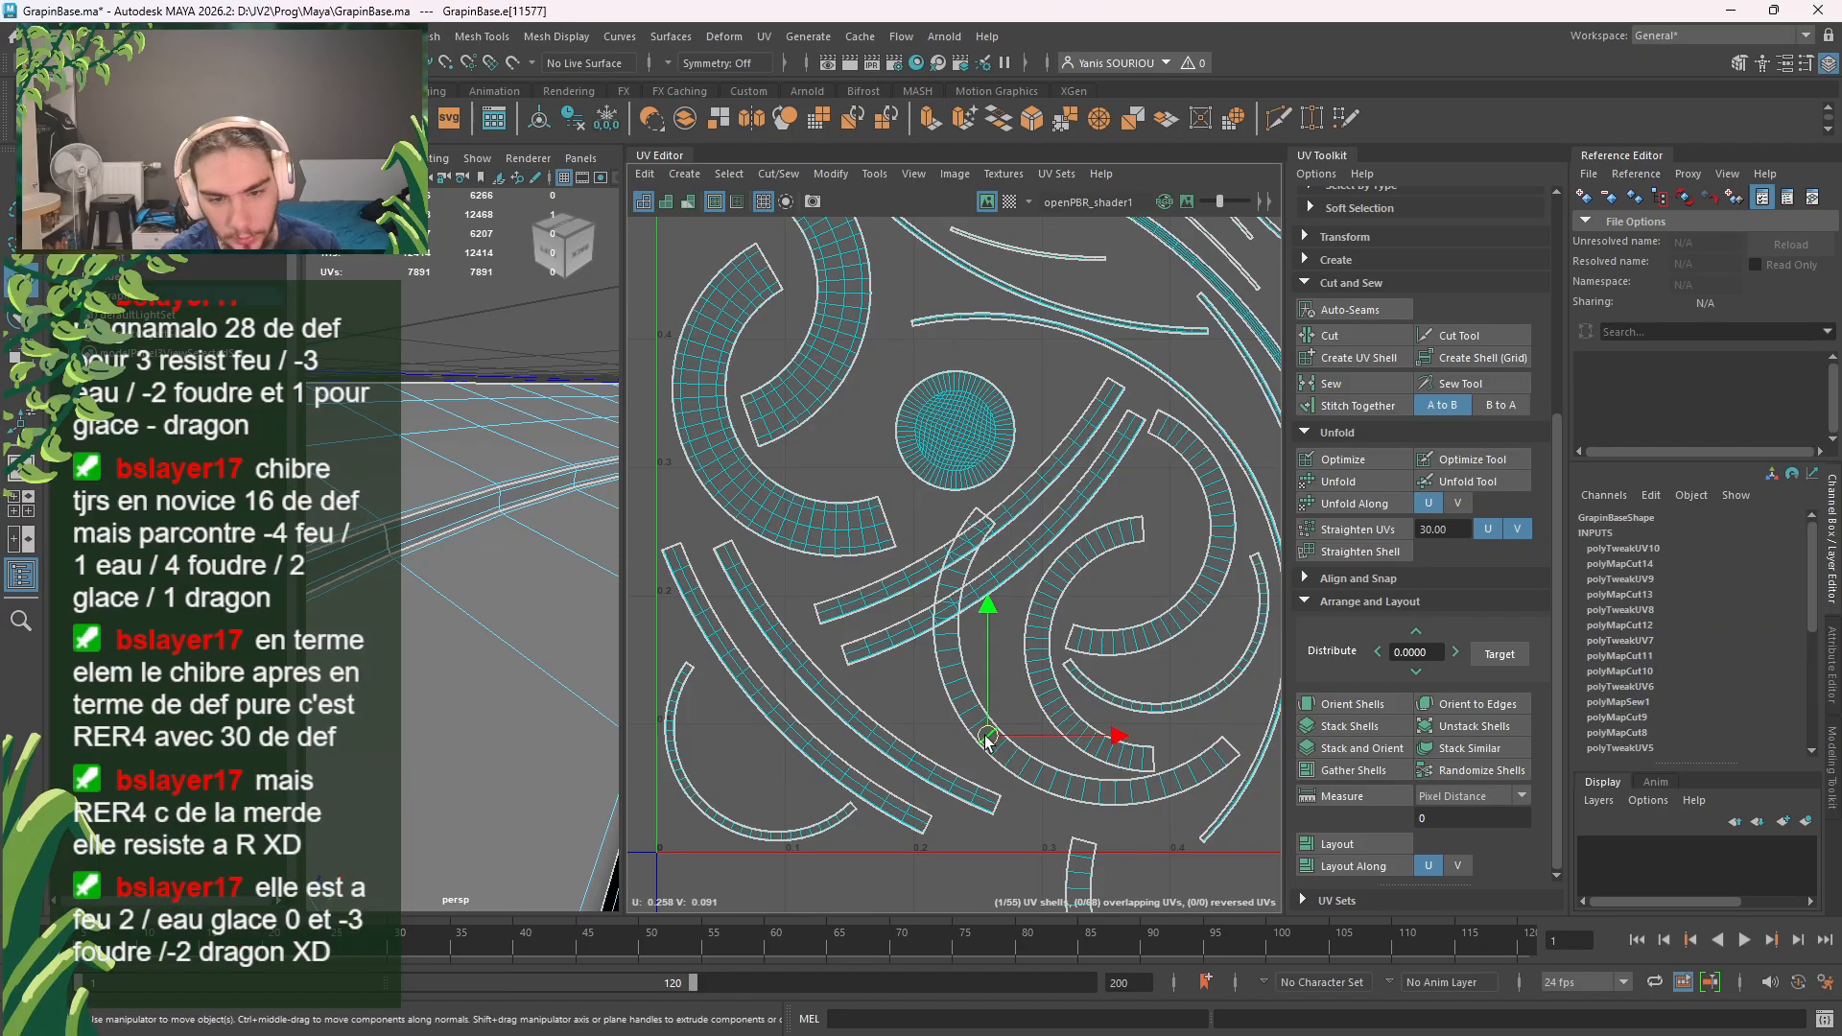
scroll(933, 708, up, 4)
click(948, 762)
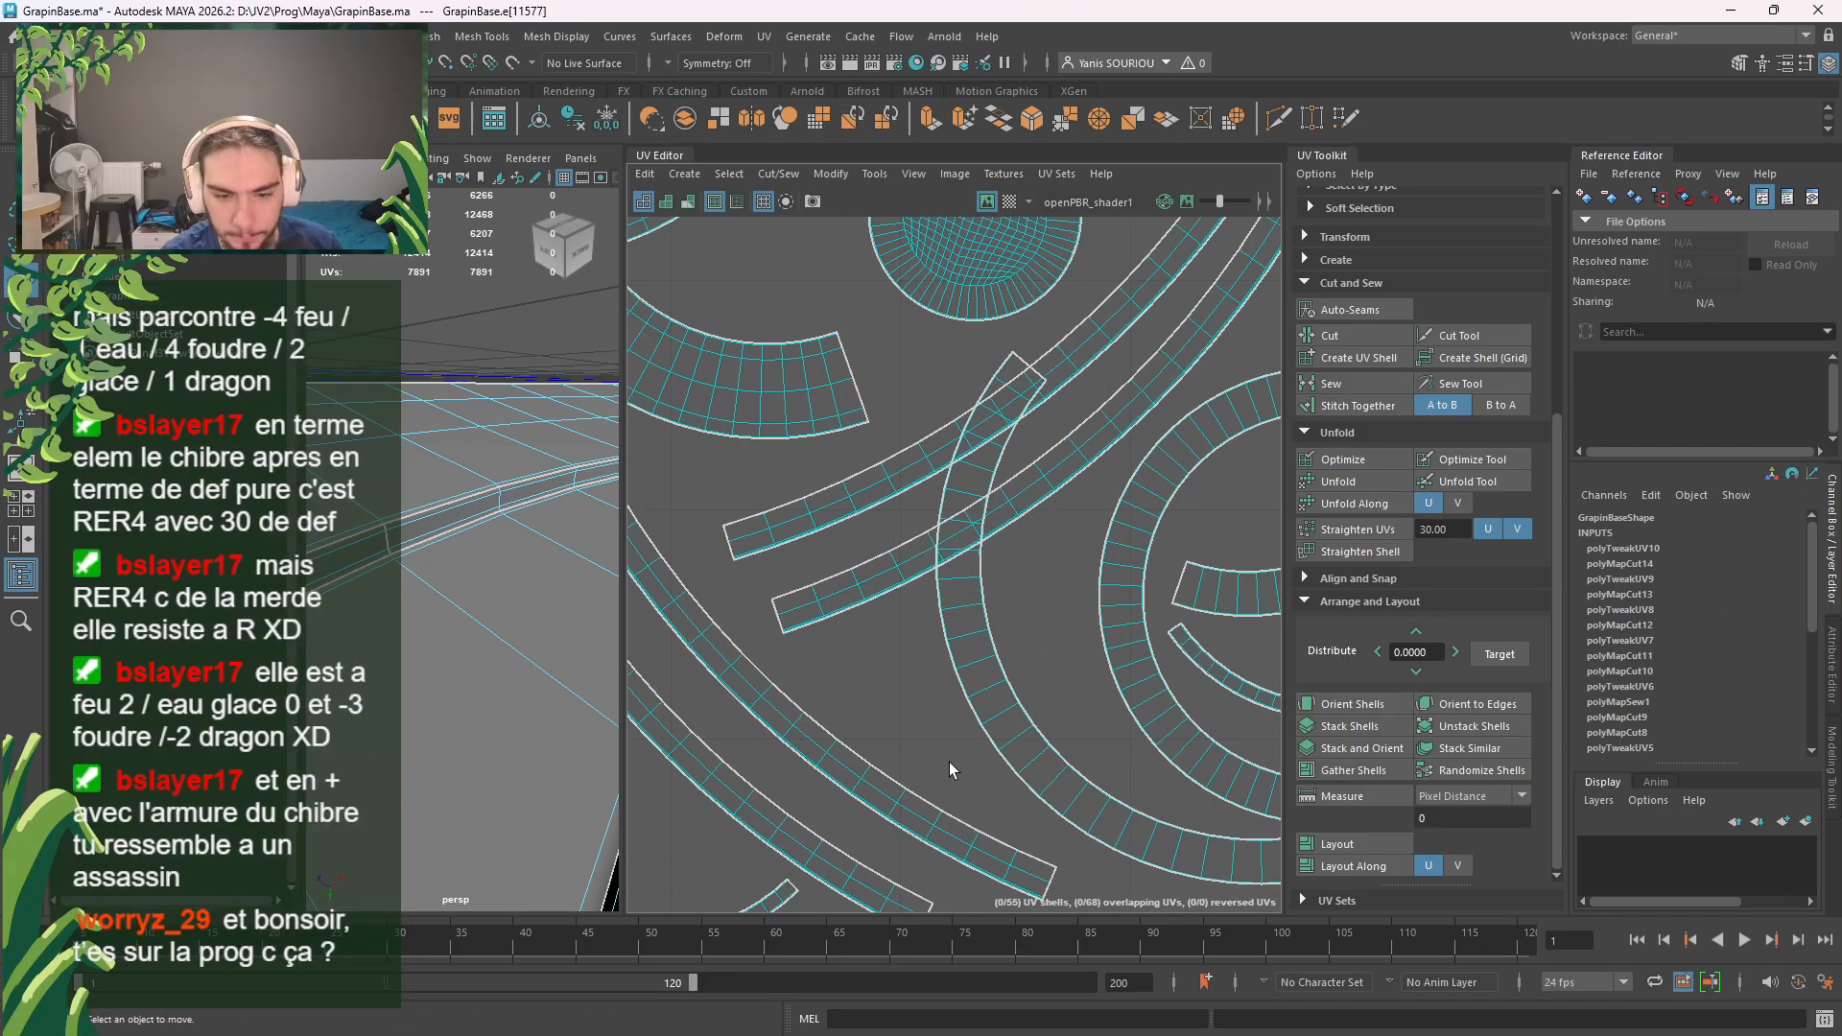
double_click(1033, 759)
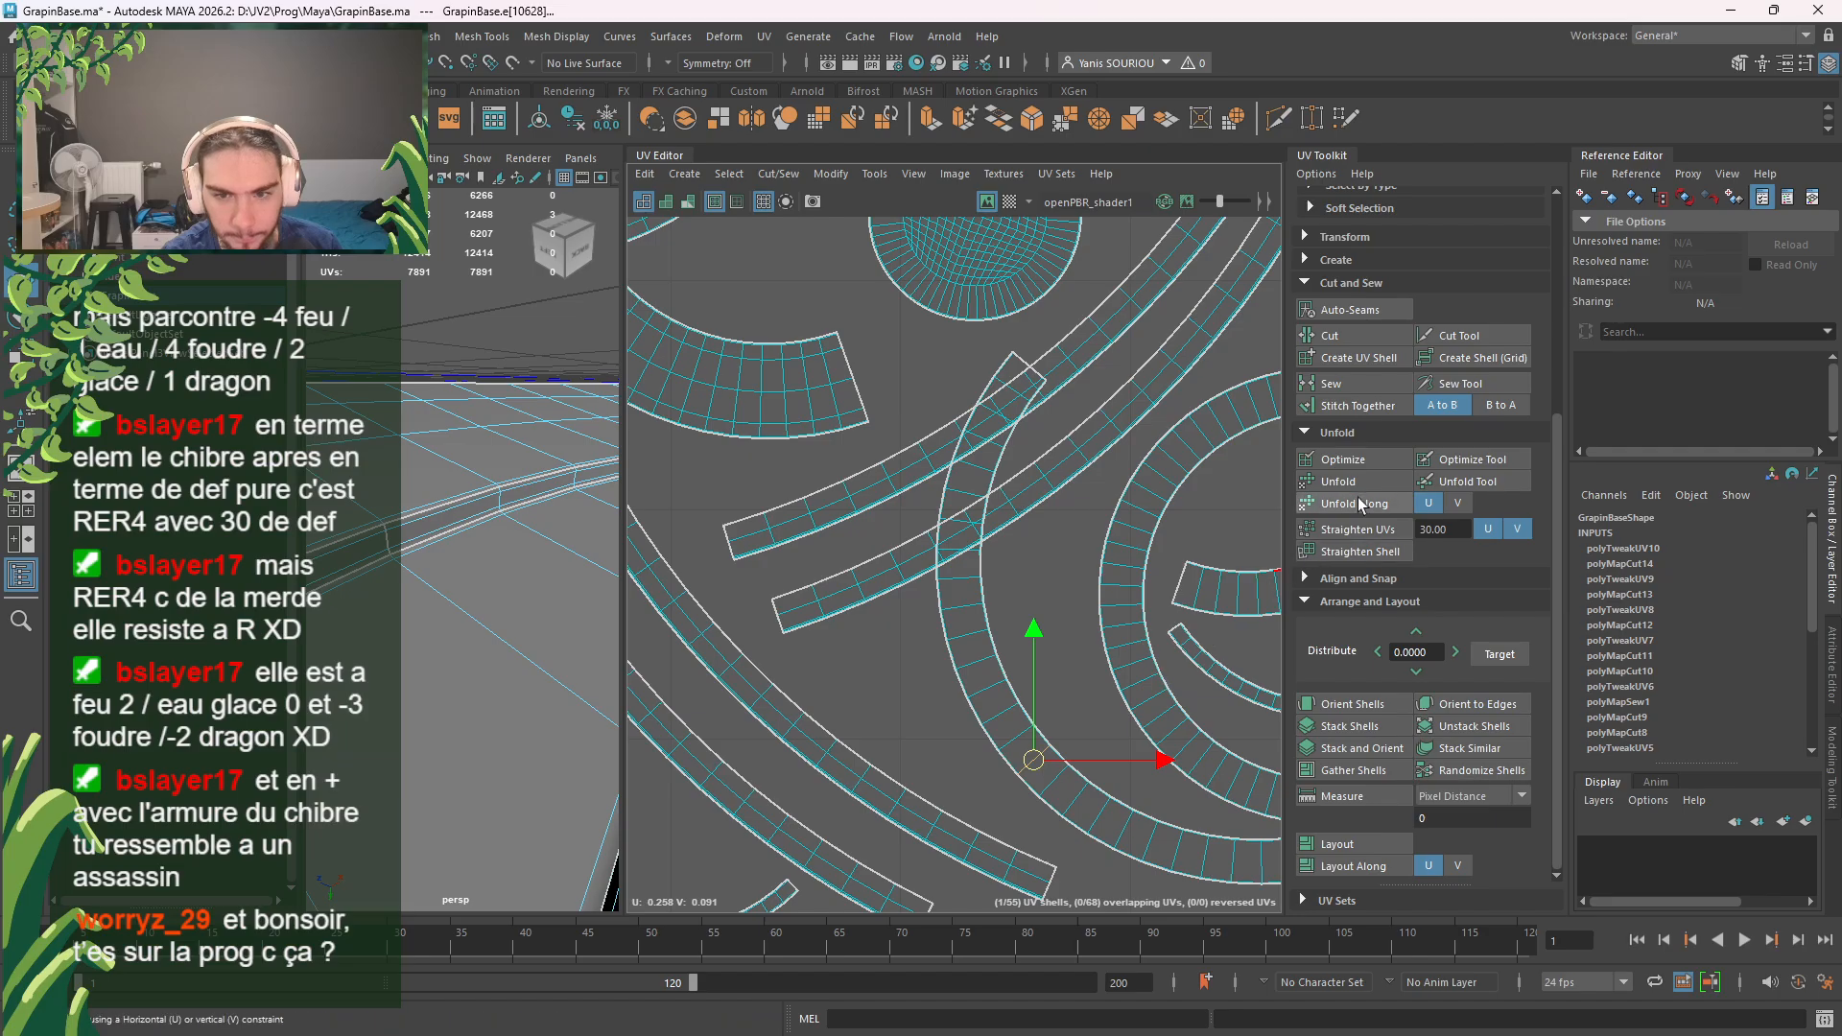
click(1030, 769)
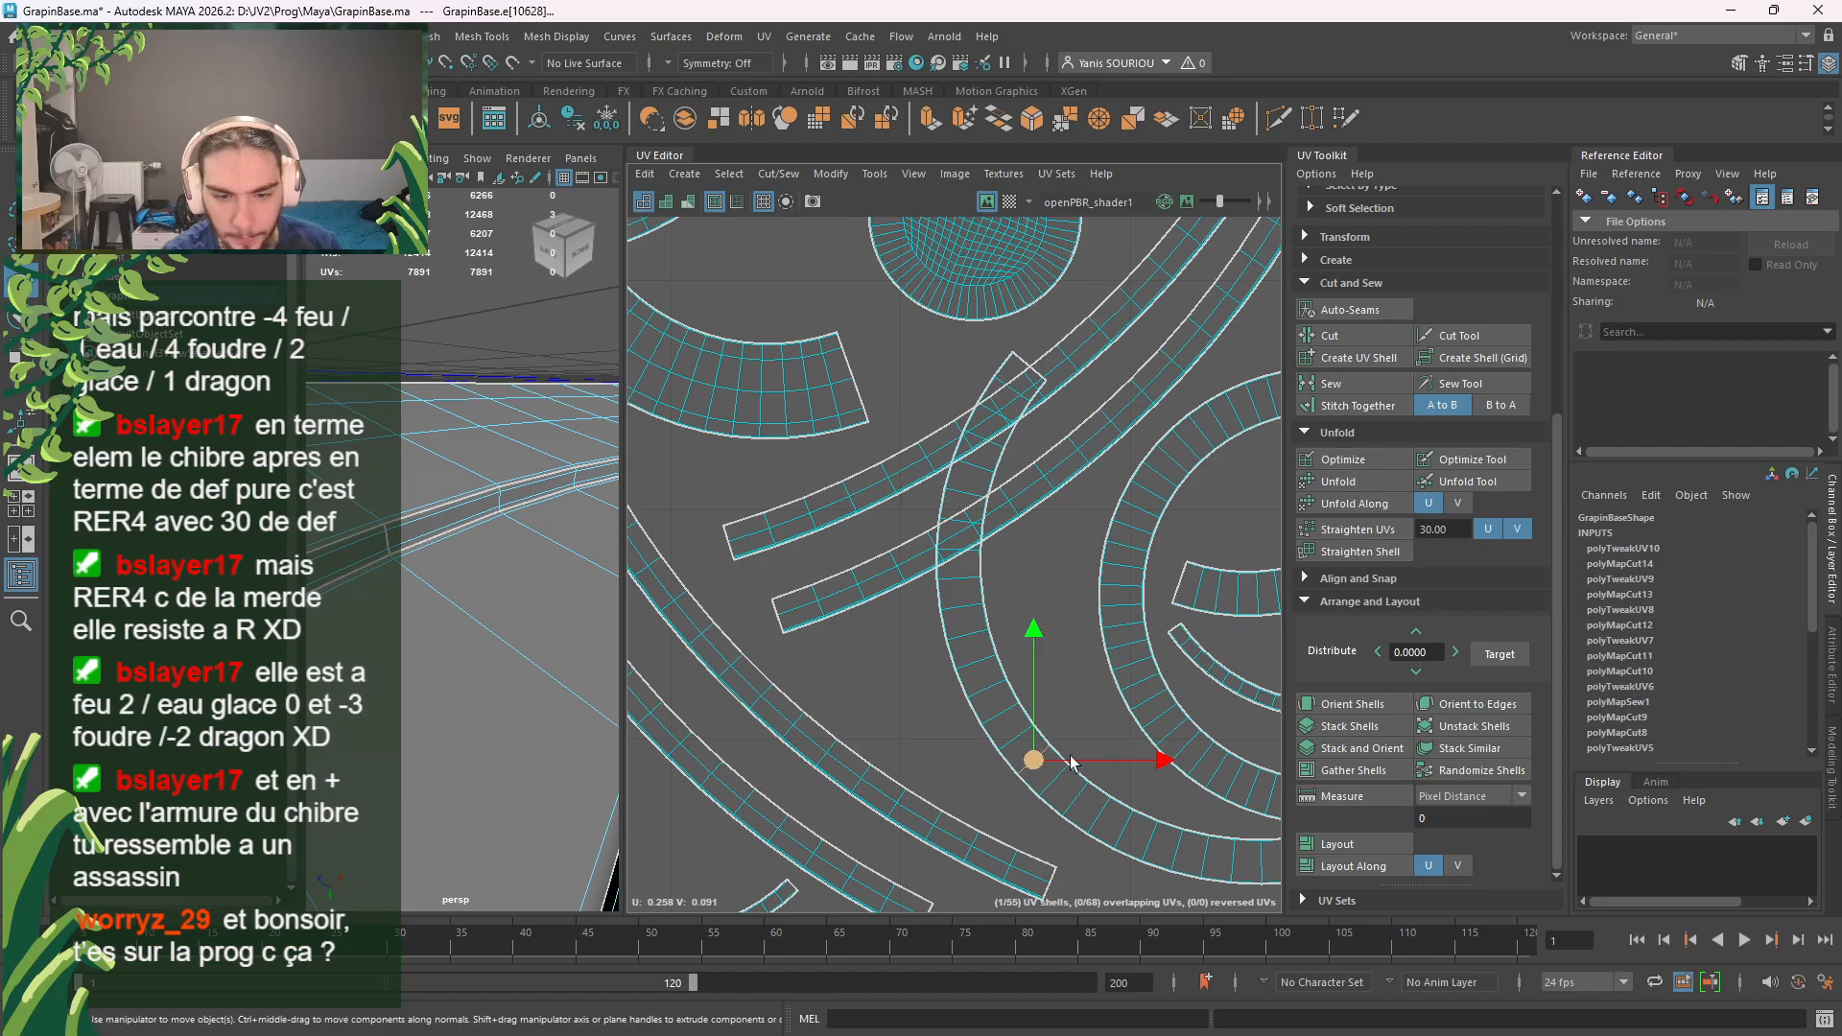
click(1350, 336)
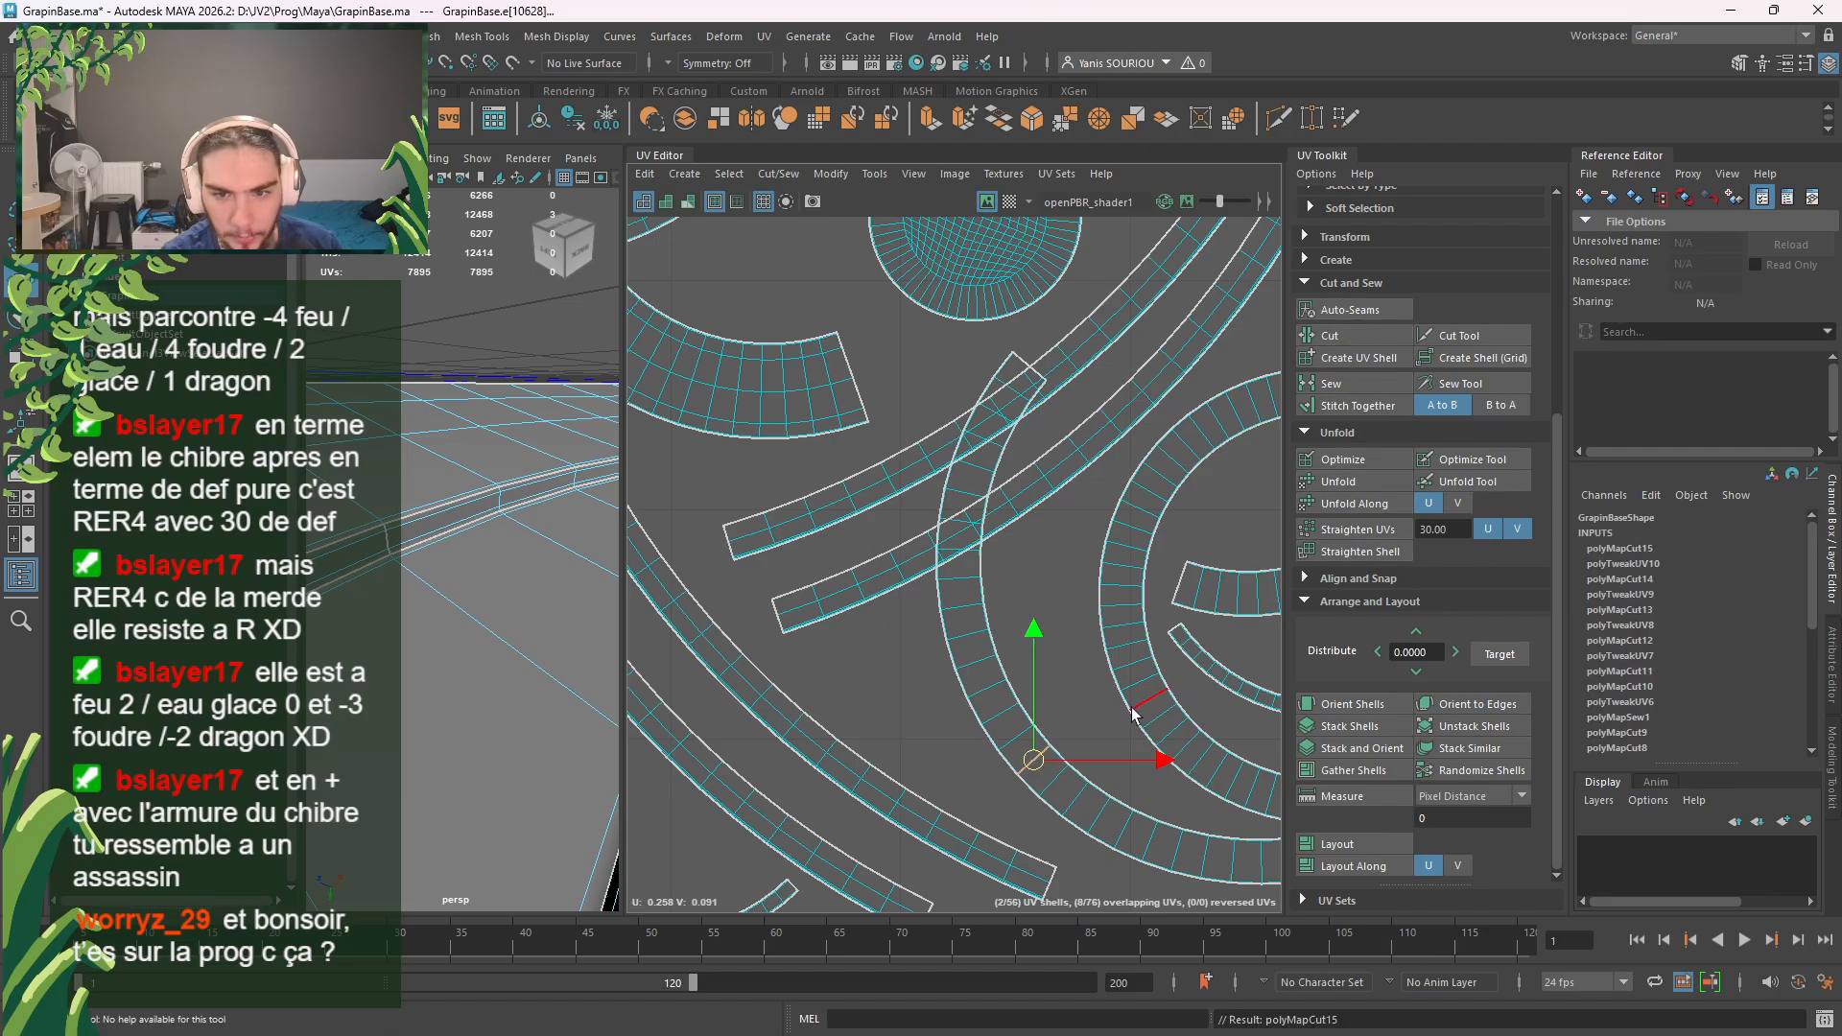
Step: Cut the U-shaped arc shell below the UV tile in two across an edge at its middle
scroll(1134, 712, down, 4)
alt+middle_drag(1119, 863, 971, 516)
alt+middle_drag(1172, 715, 1099, 692)
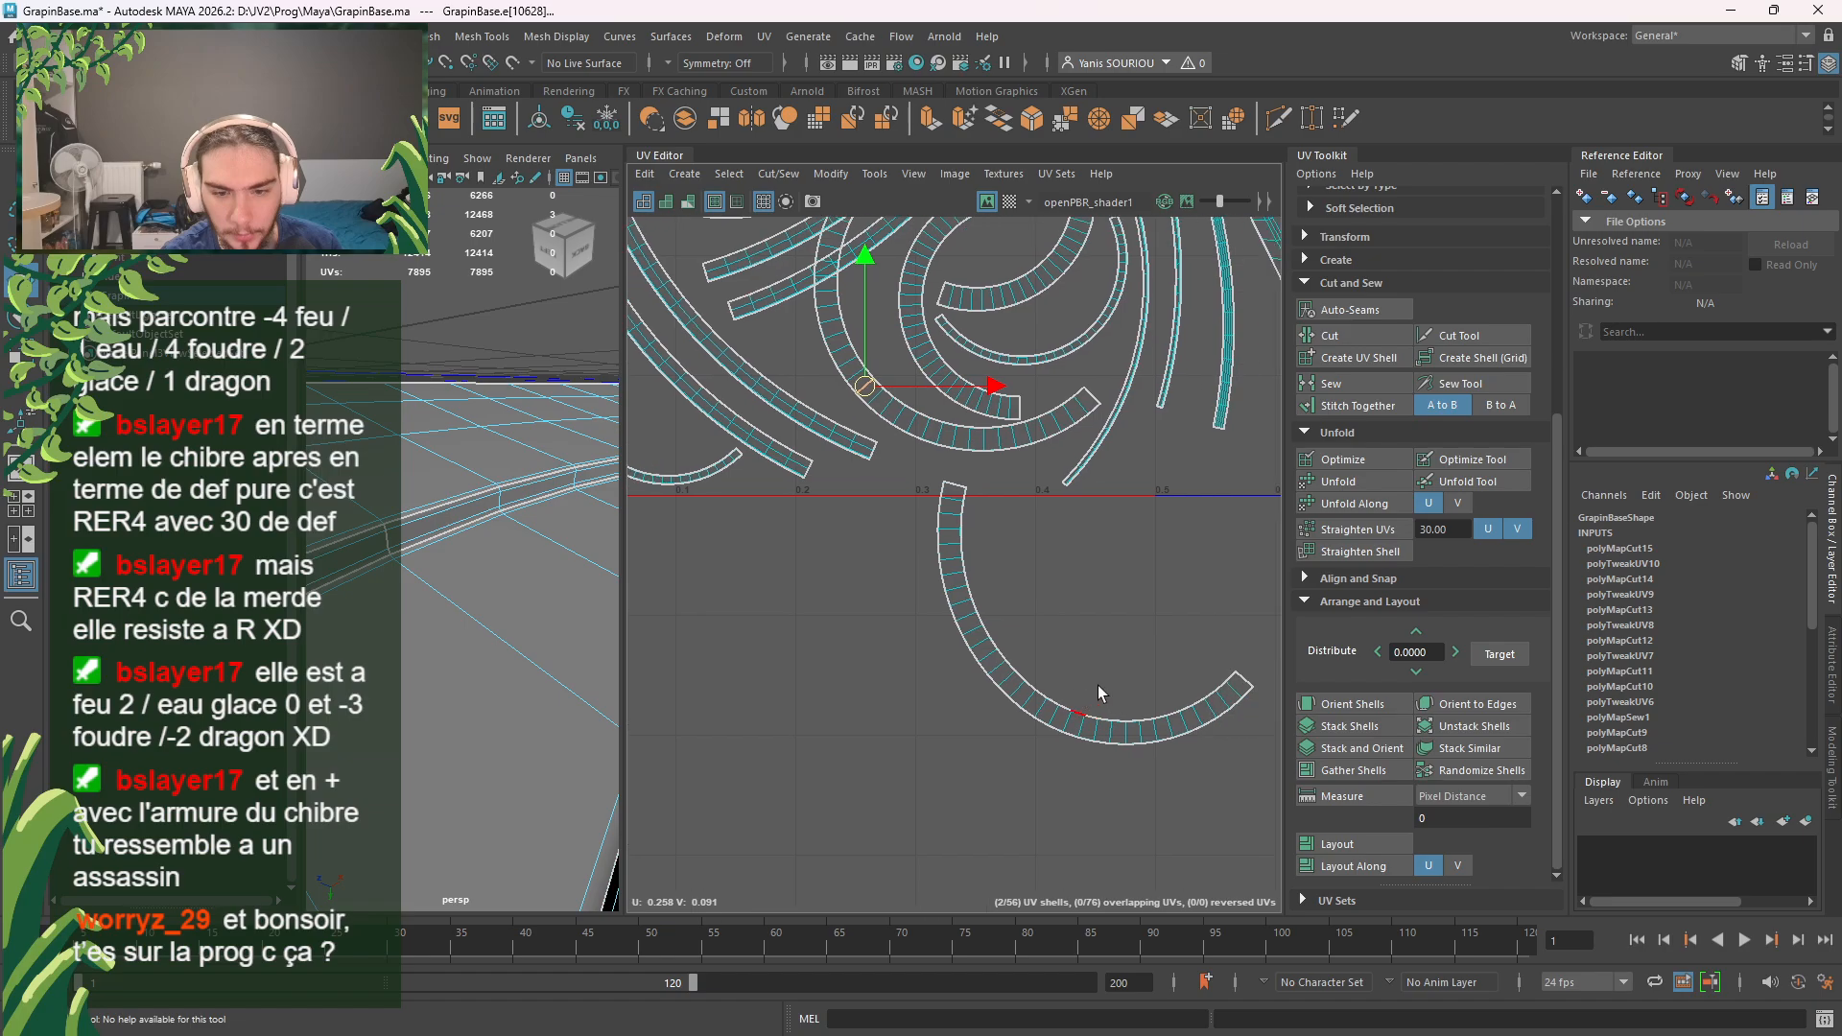
click(1027, 705)
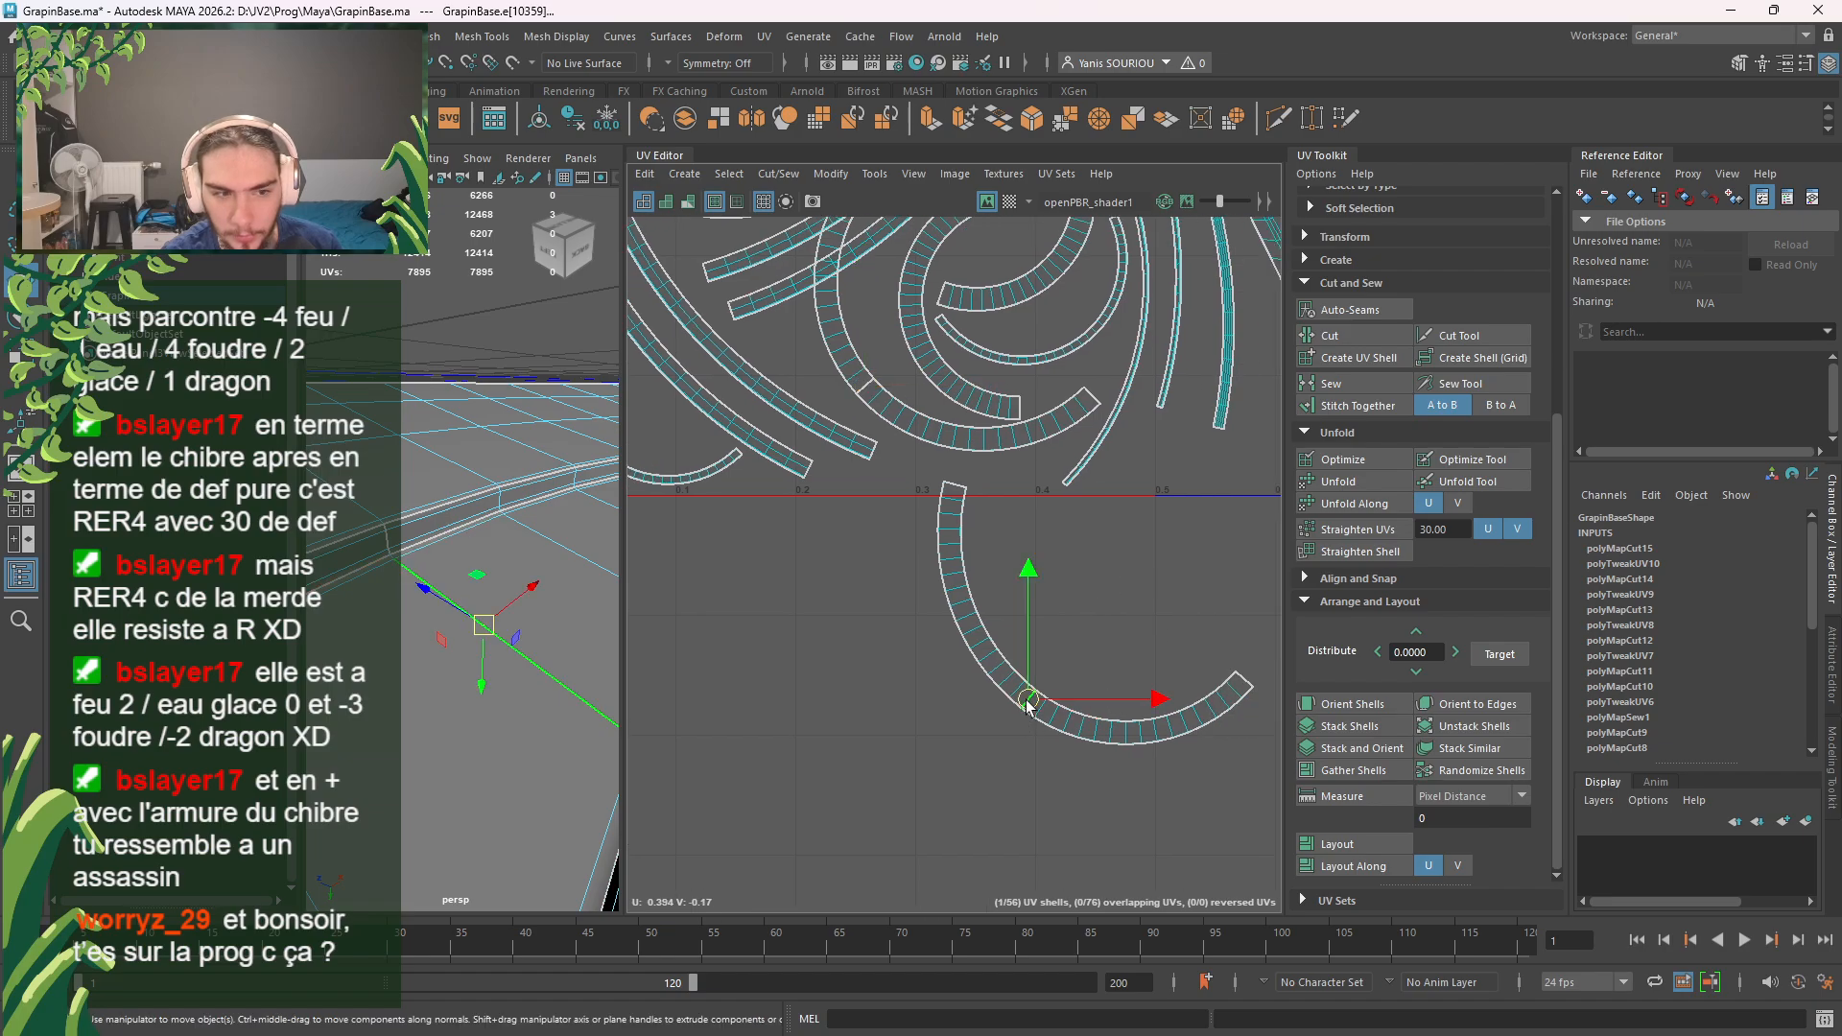
click(1364, 339)
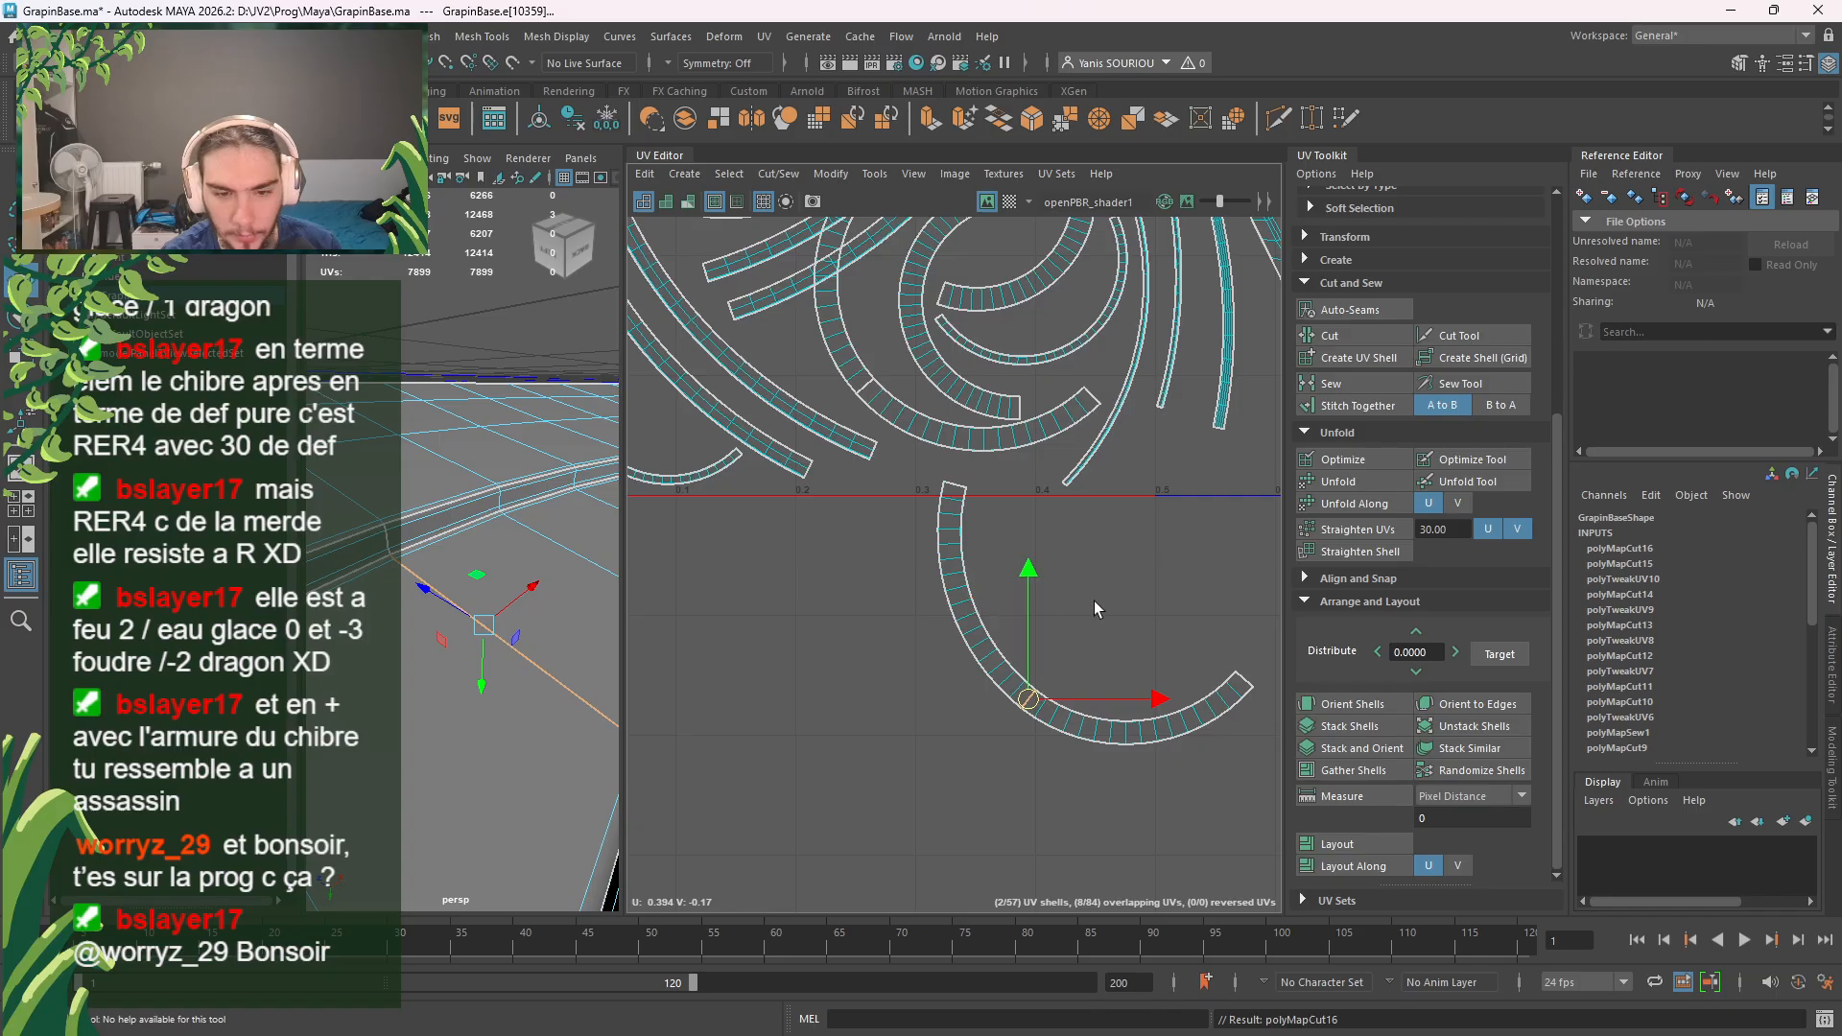
Step: Select all four halves of the two cut arc shells as UV shells, unfold them together, and clear the selection
right_drag(1108, 602, 1029, 573)
drag(1090, 622, 1004, 706)
shift+click(935, 425)
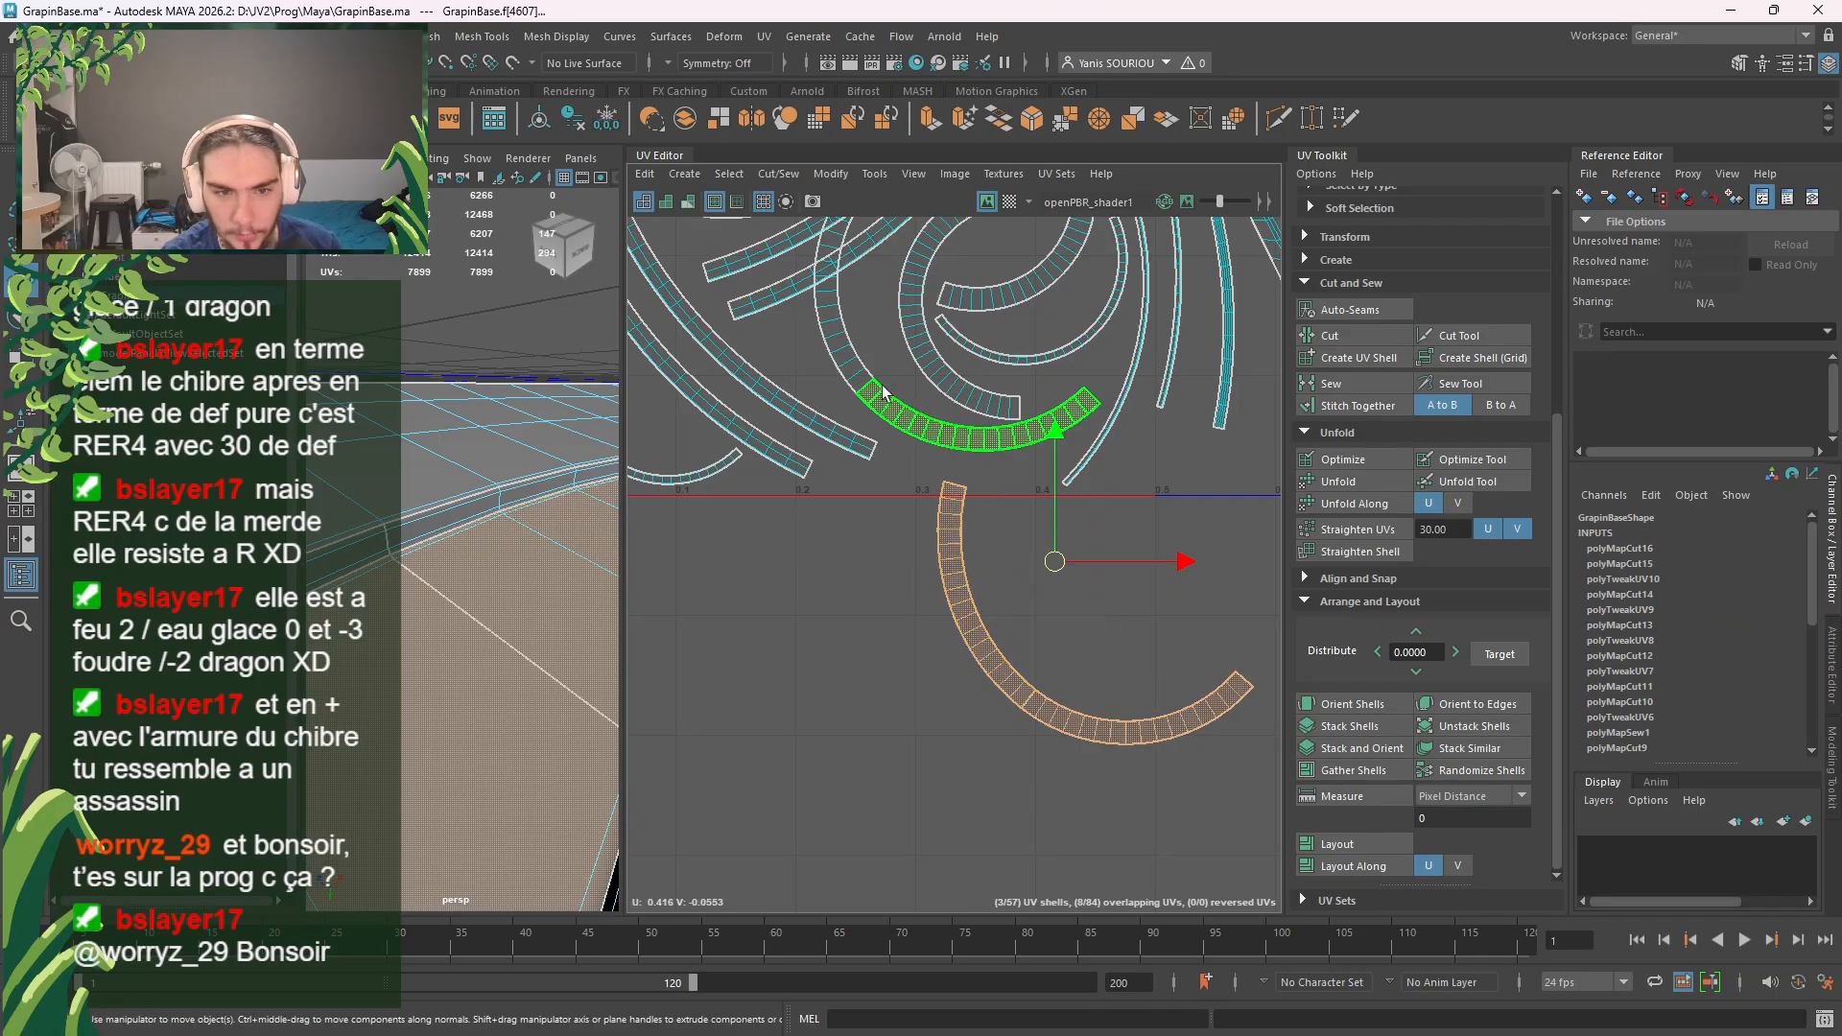
shift+click(865, 360)
click(1338, 481)
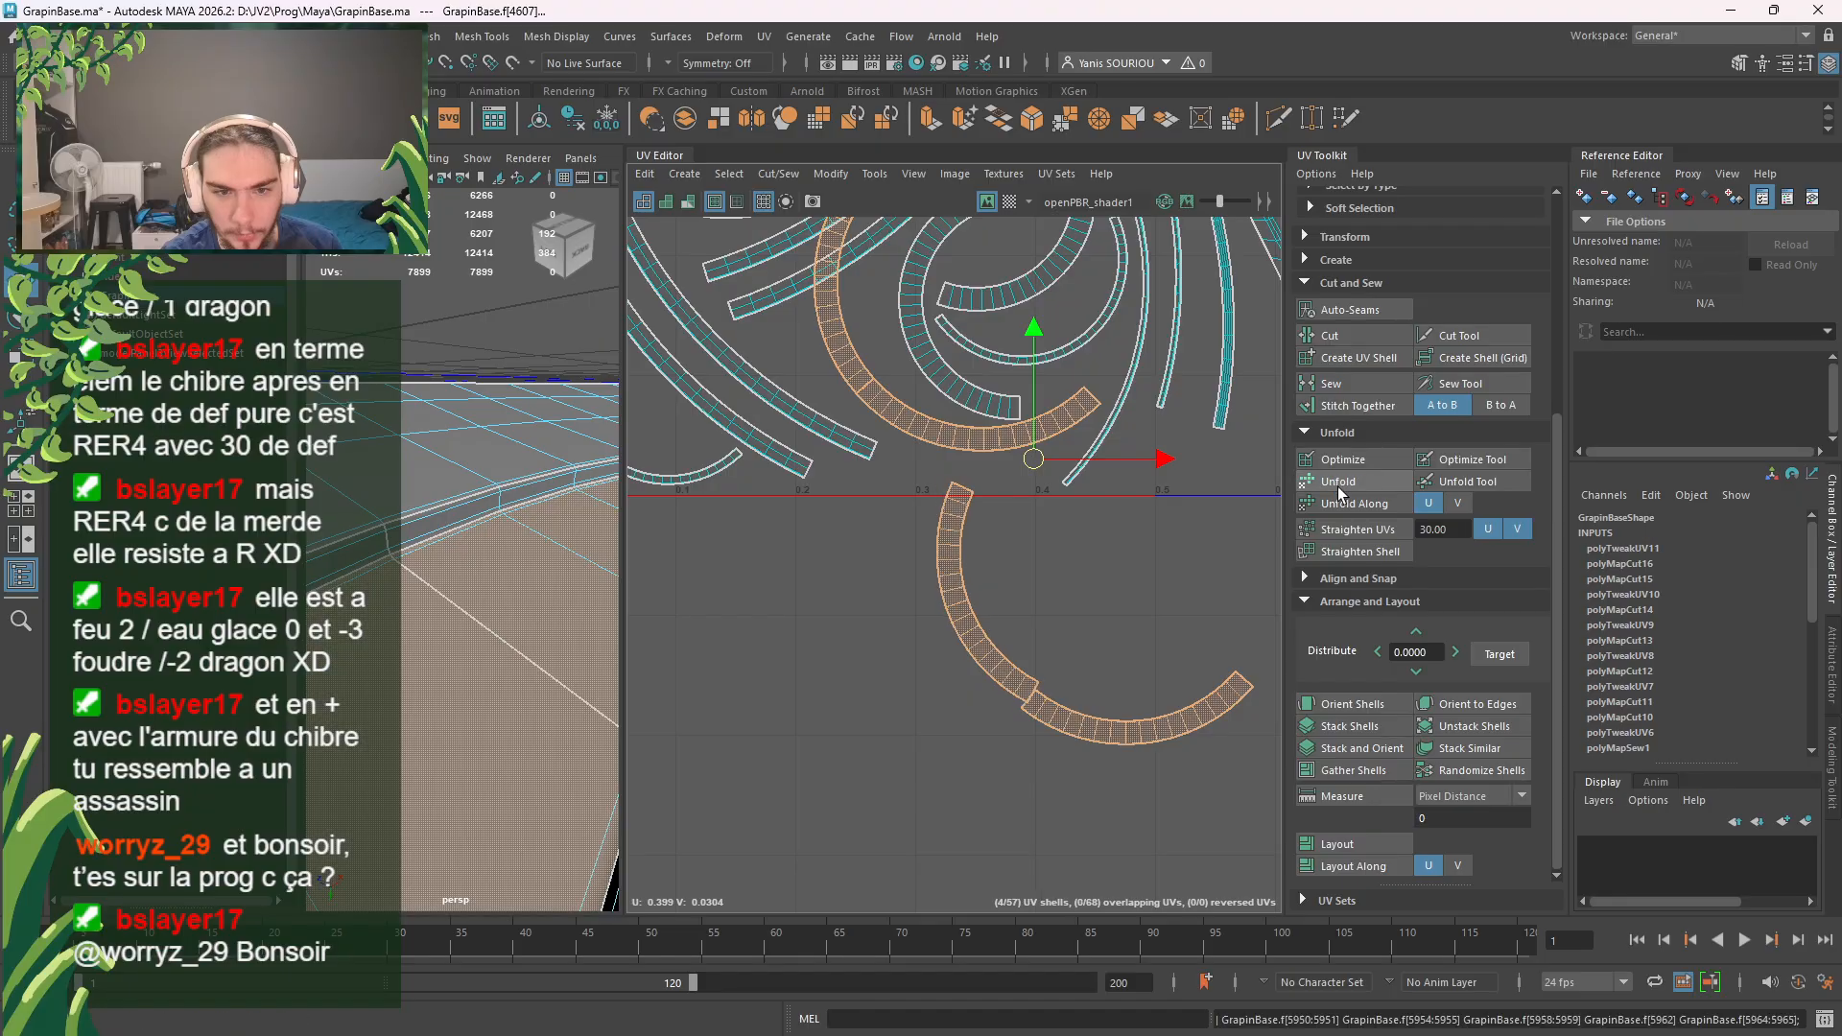
click(1132, 643)
alt+middle_drag(1126, 641, 1073, 735)
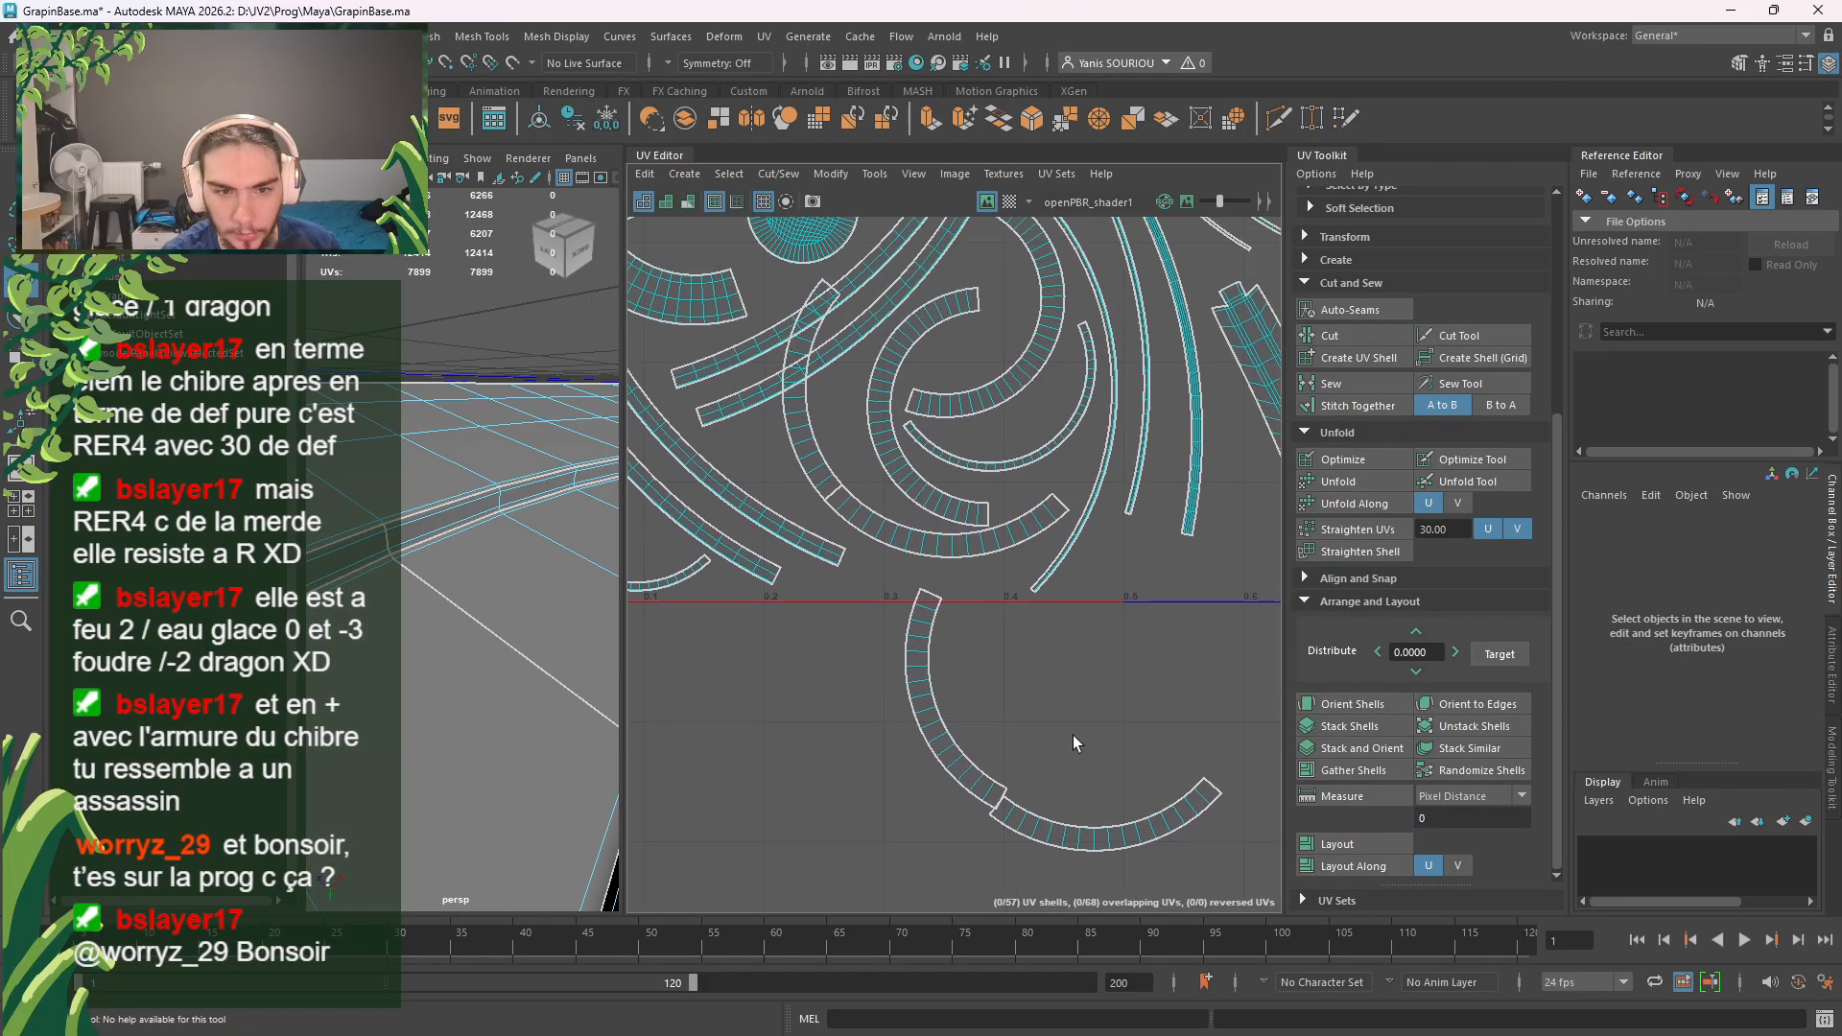
Step: Rotate the lower half of the cut arc inside the tile slightly and fit it just above the tile's lower edge
click(919, 547)
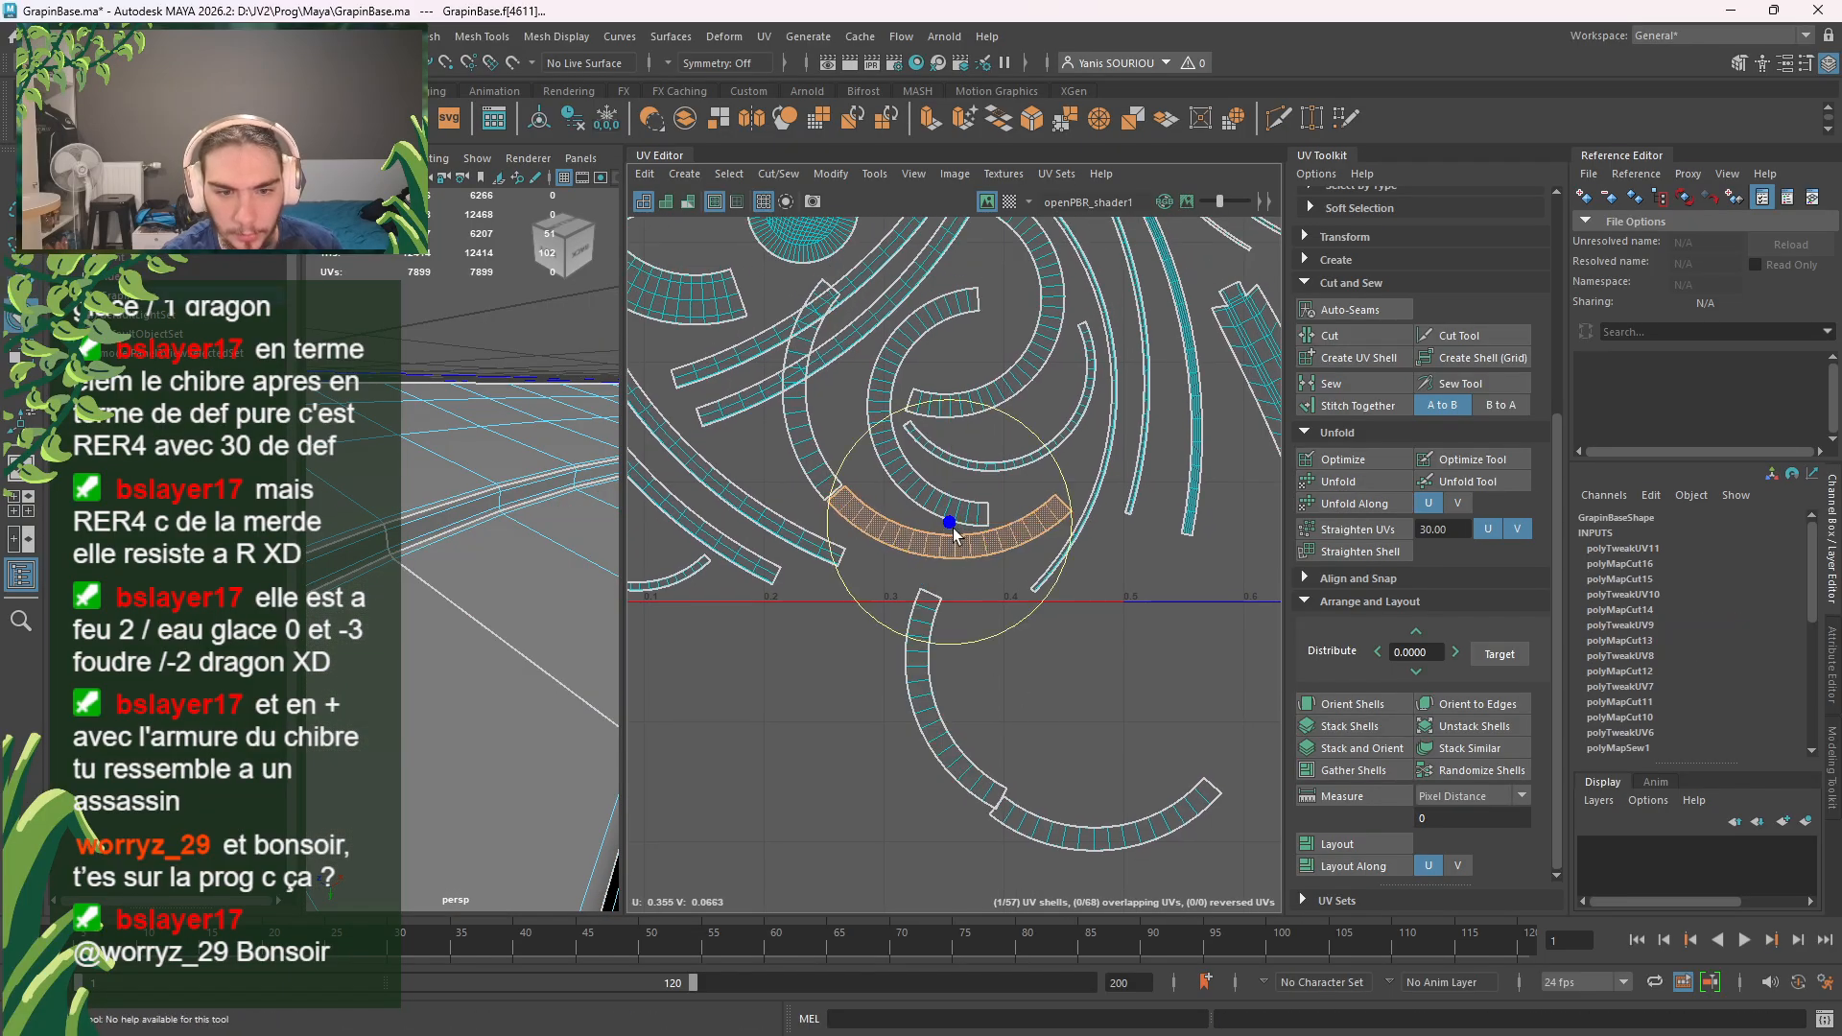
drag(980, 634, 1025, 624)
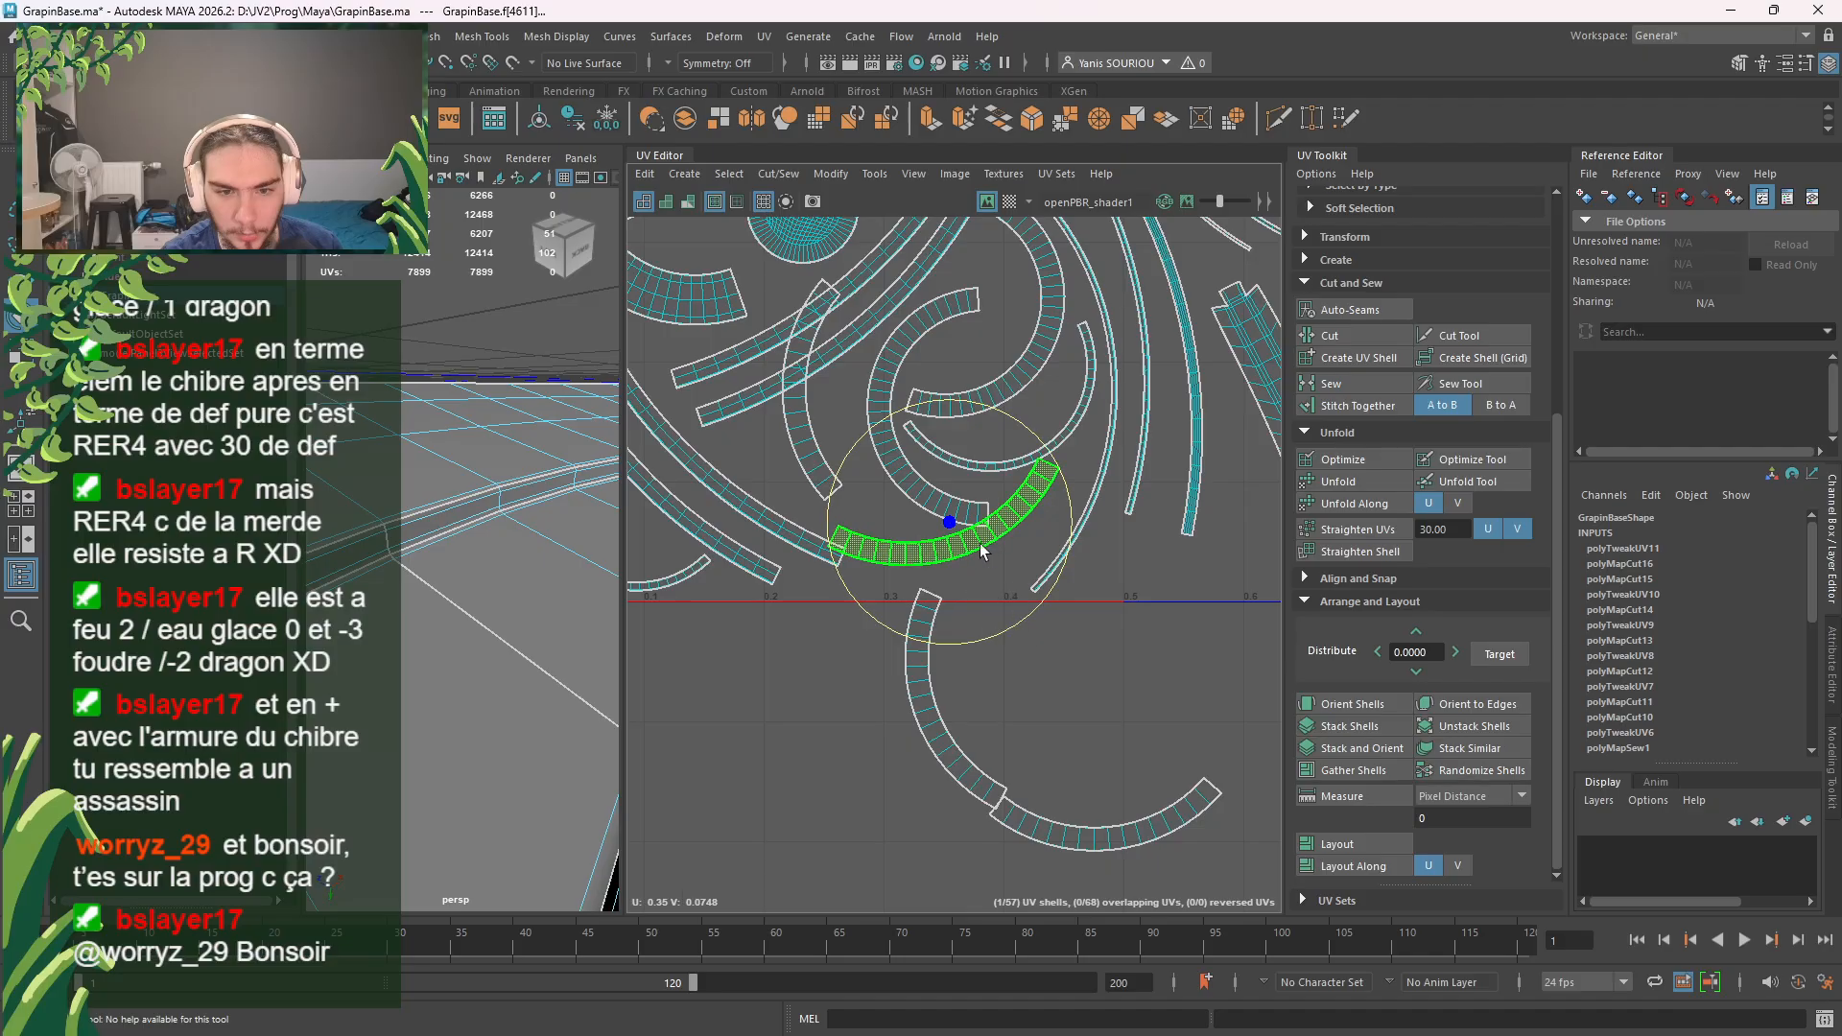
key(w)
mouse_move(953, 527)
mouse_down()
mouse_move(980, 533)
mouse_move(965, 544)
mouse_up()
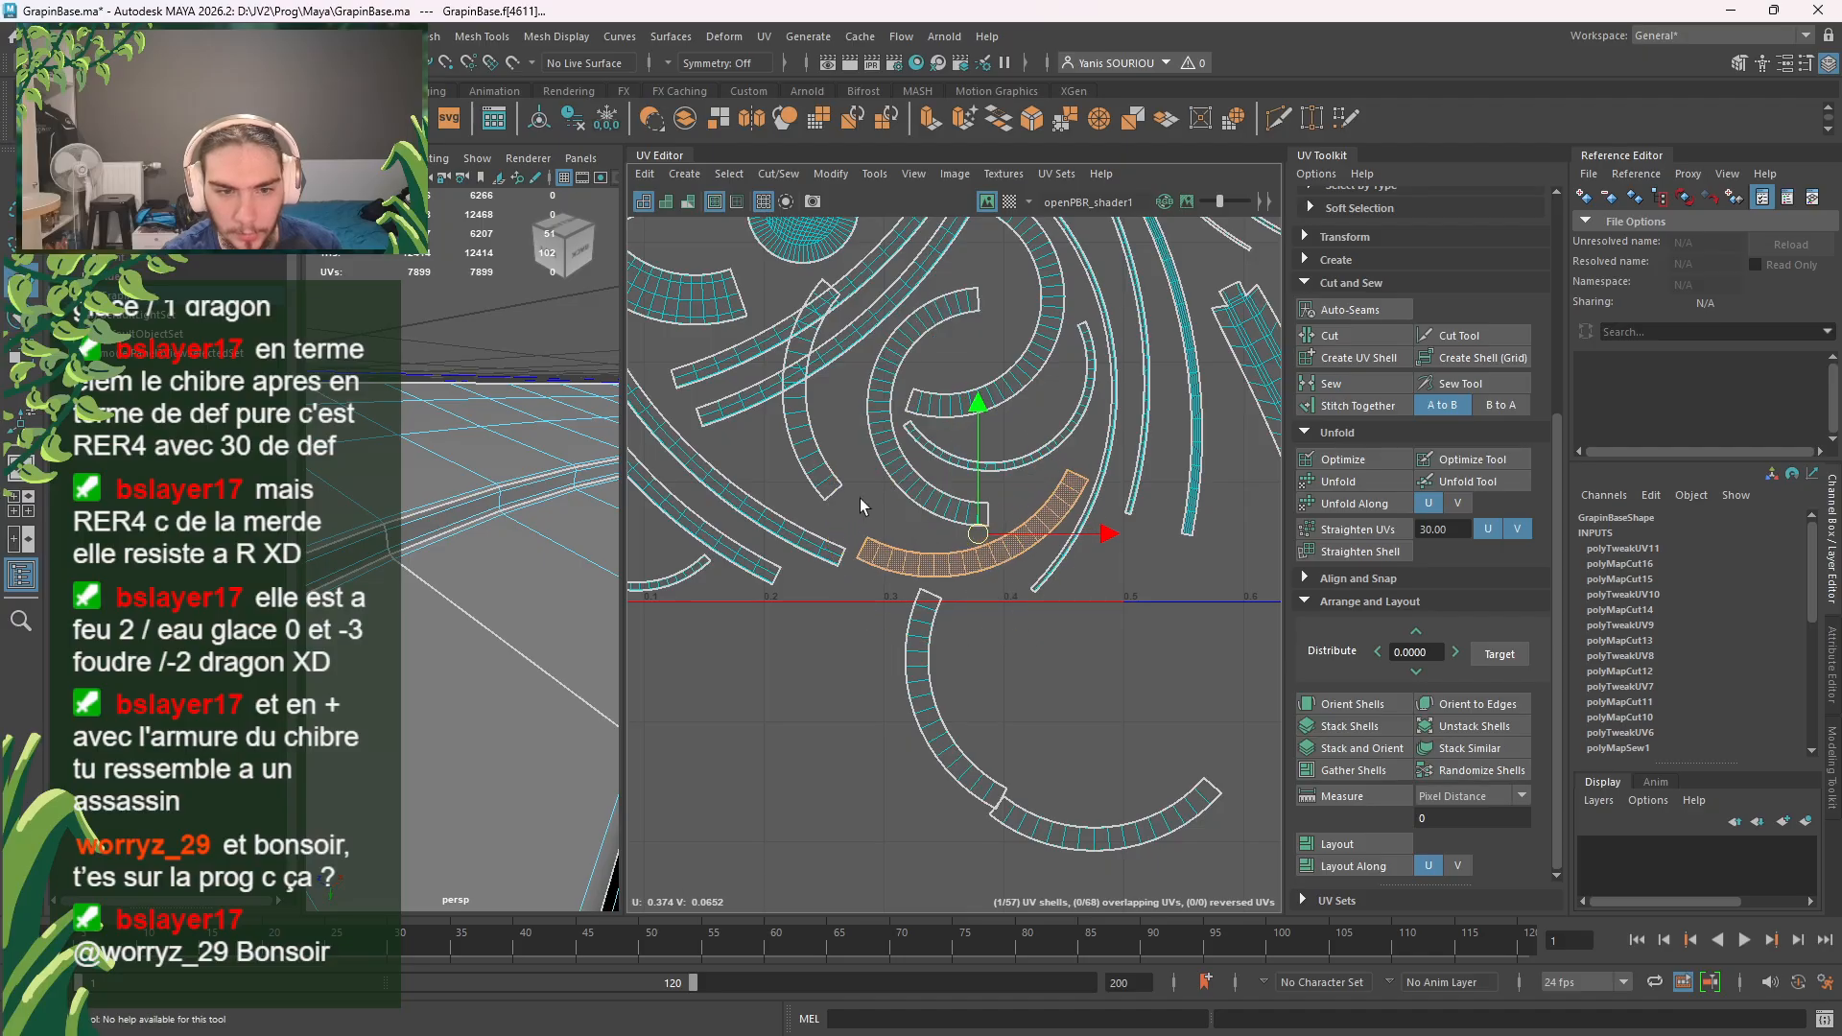
Step: Rotate the upper half of the cut arc and nest it just above its lower half near the tile's lower edge
click(837, 488)
alt+middle_drag(879, 491, 1038, 603)
drag(970, 521, 973, 594)
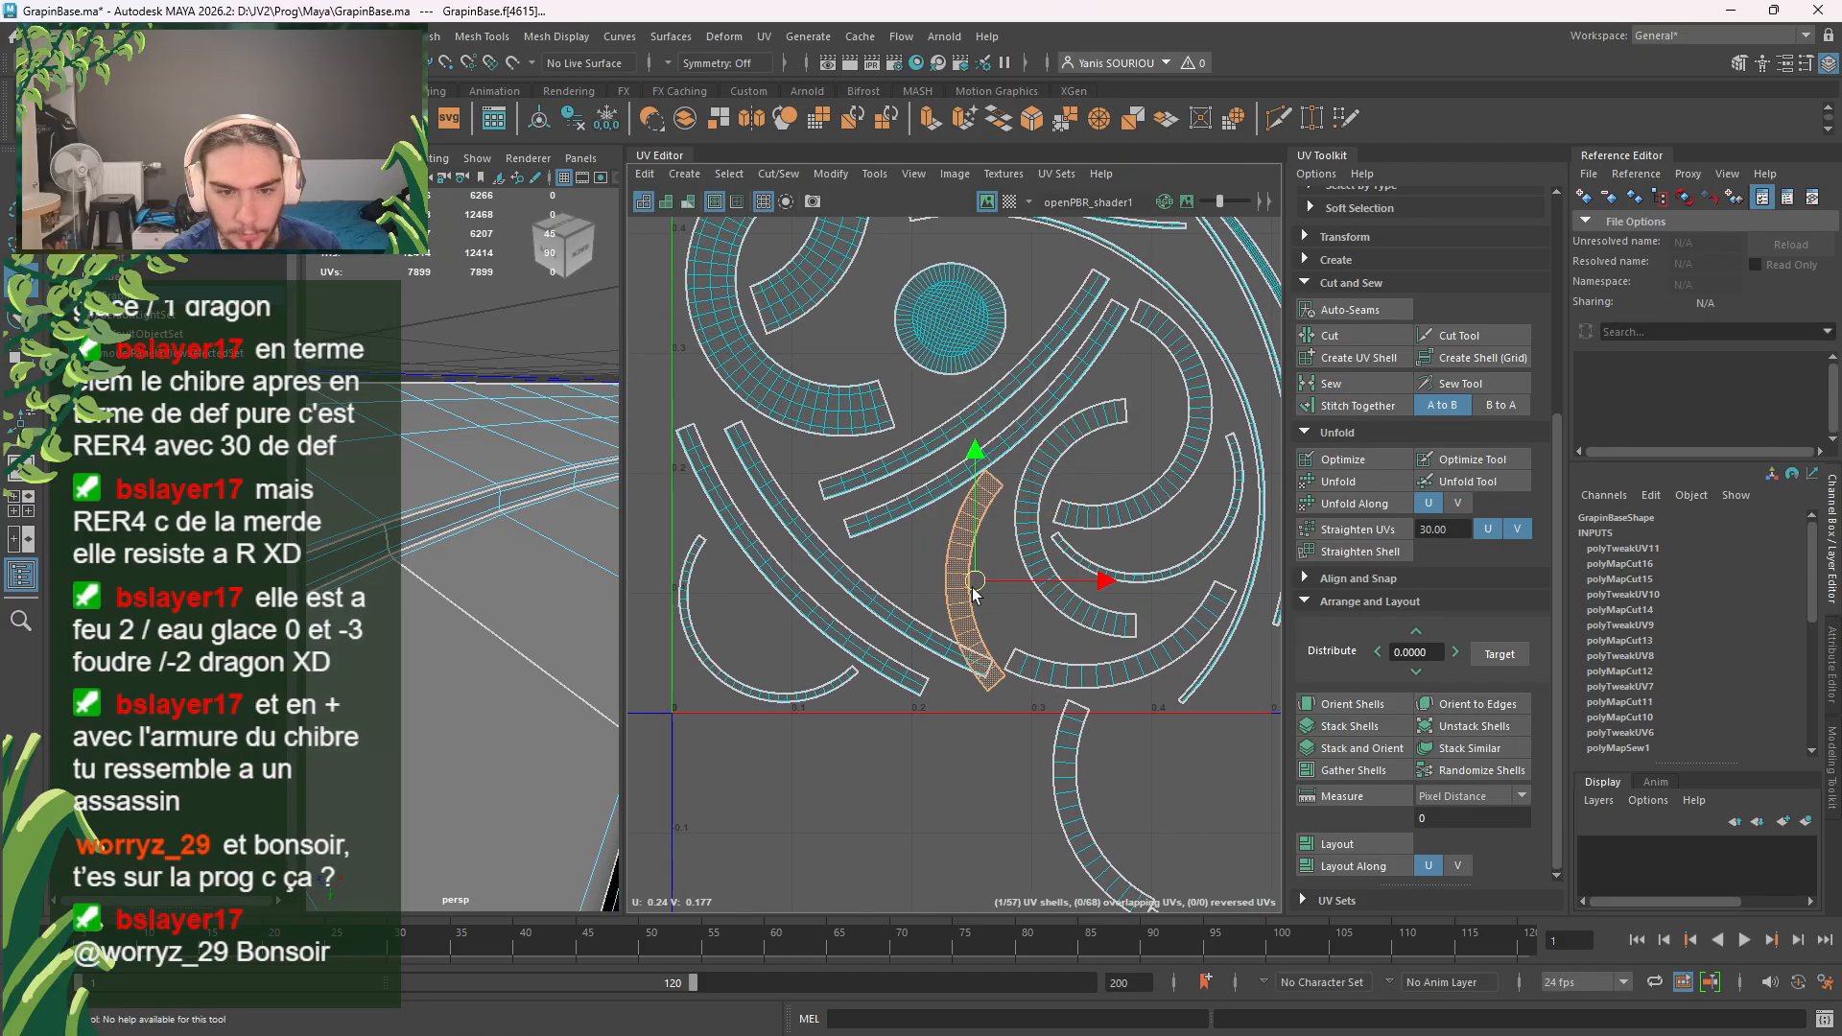
key(e)
mouse_move(1071, 668)
mouse_down()
mouse_move(1097, 659)
mouse_move(1187, 404)
mouse_move(966, 399)
mouse_move(1053, 710)
mouse_move(1102, 650)
mouse_up()
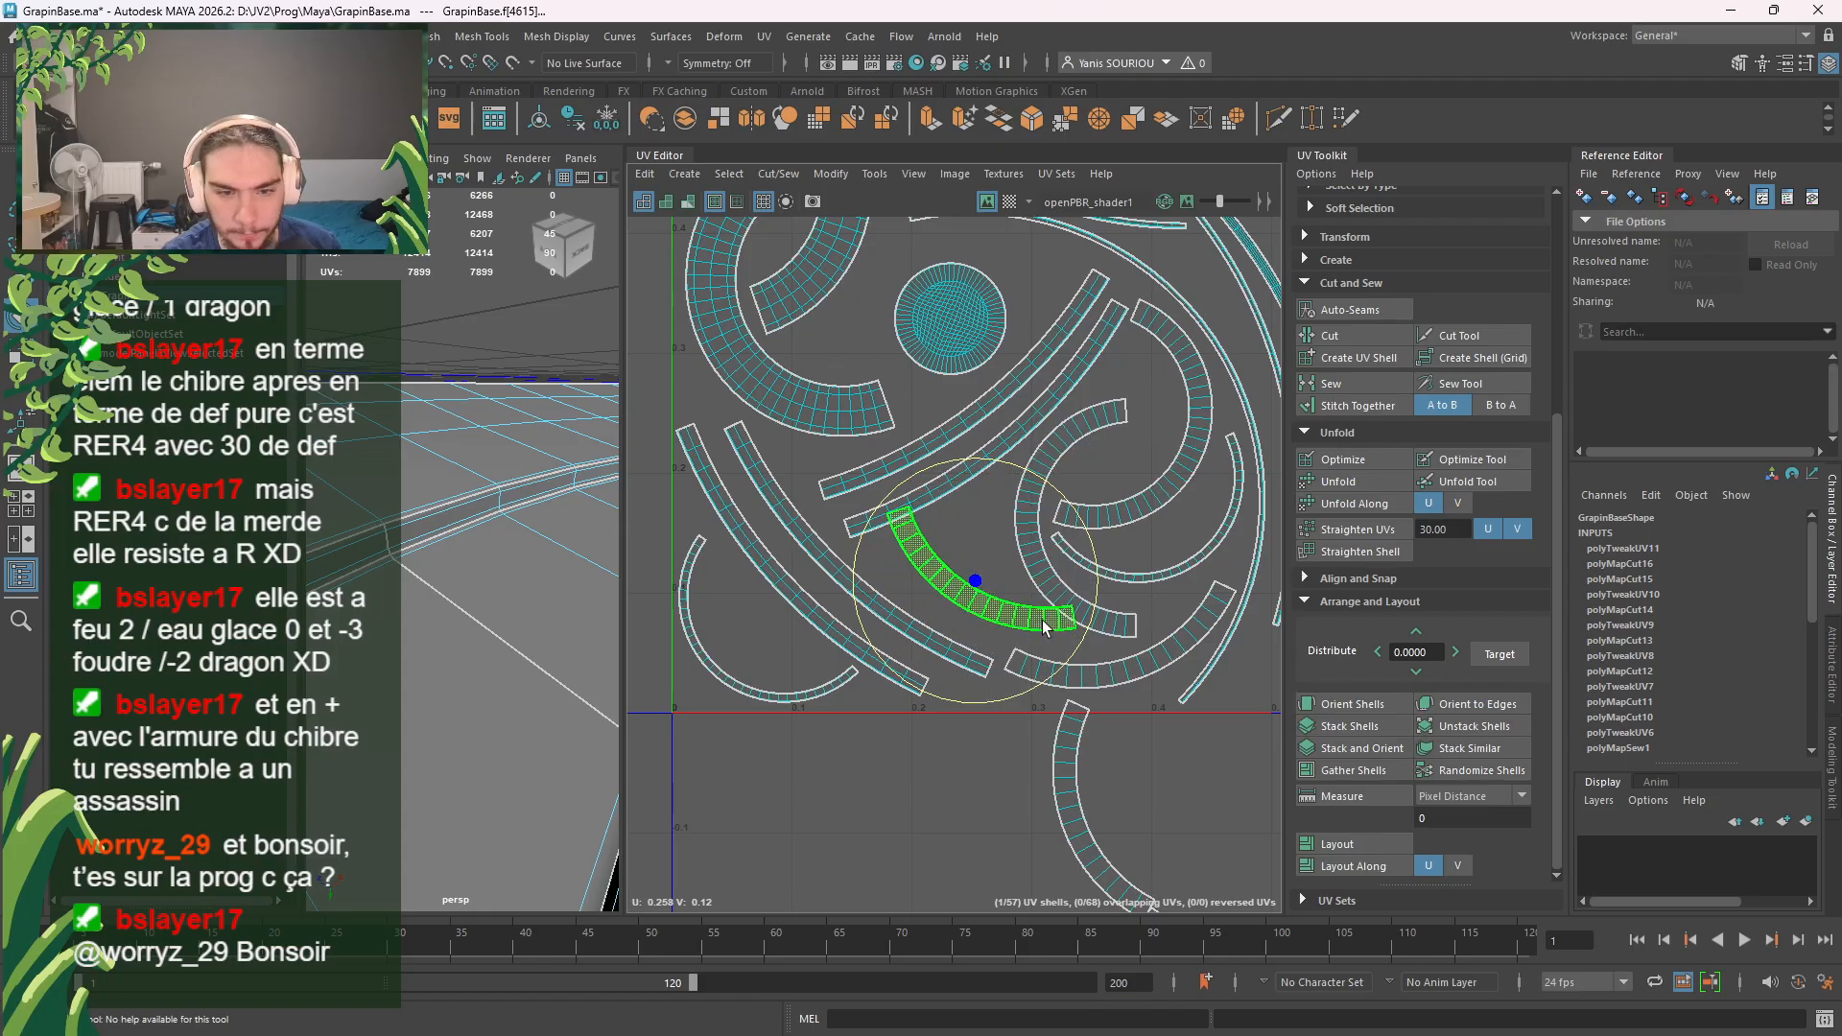
key(w)
mouse_move(972, 583)
mouse_down()
mouse_move(955, 601)
mouse_move(973, 605)
mouse_up()
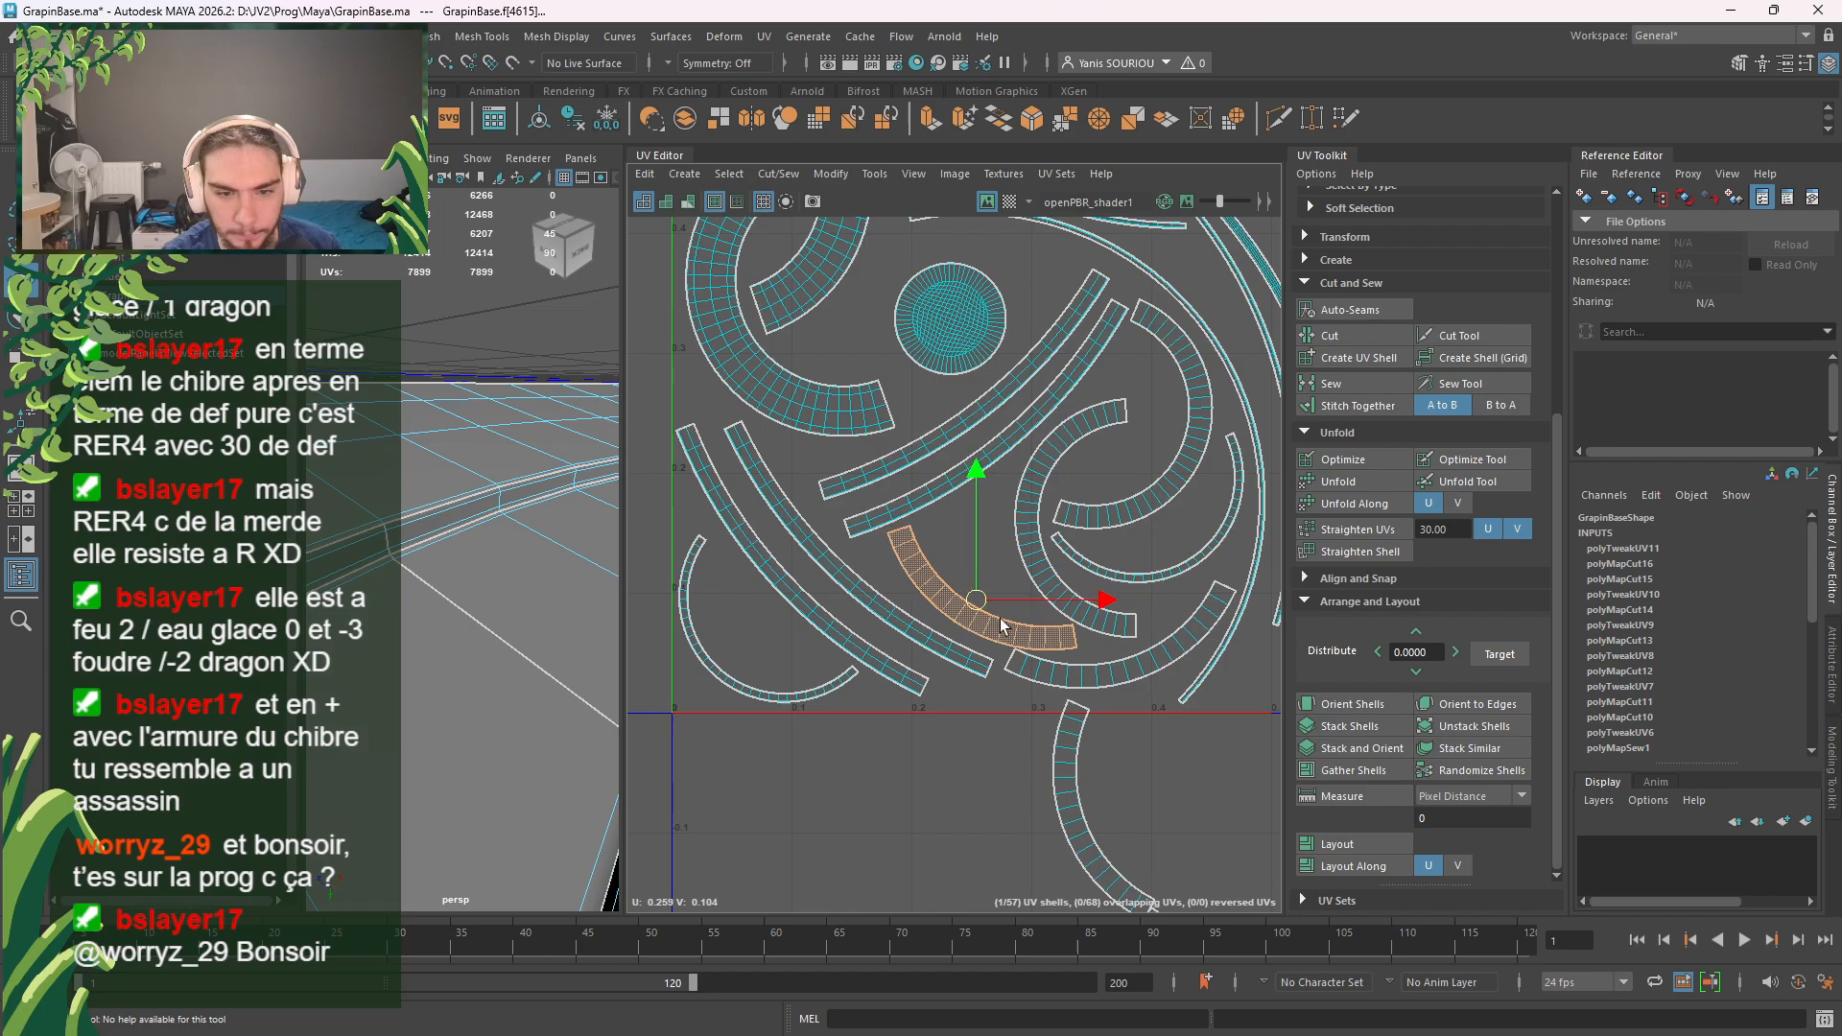
click(1077, 669)
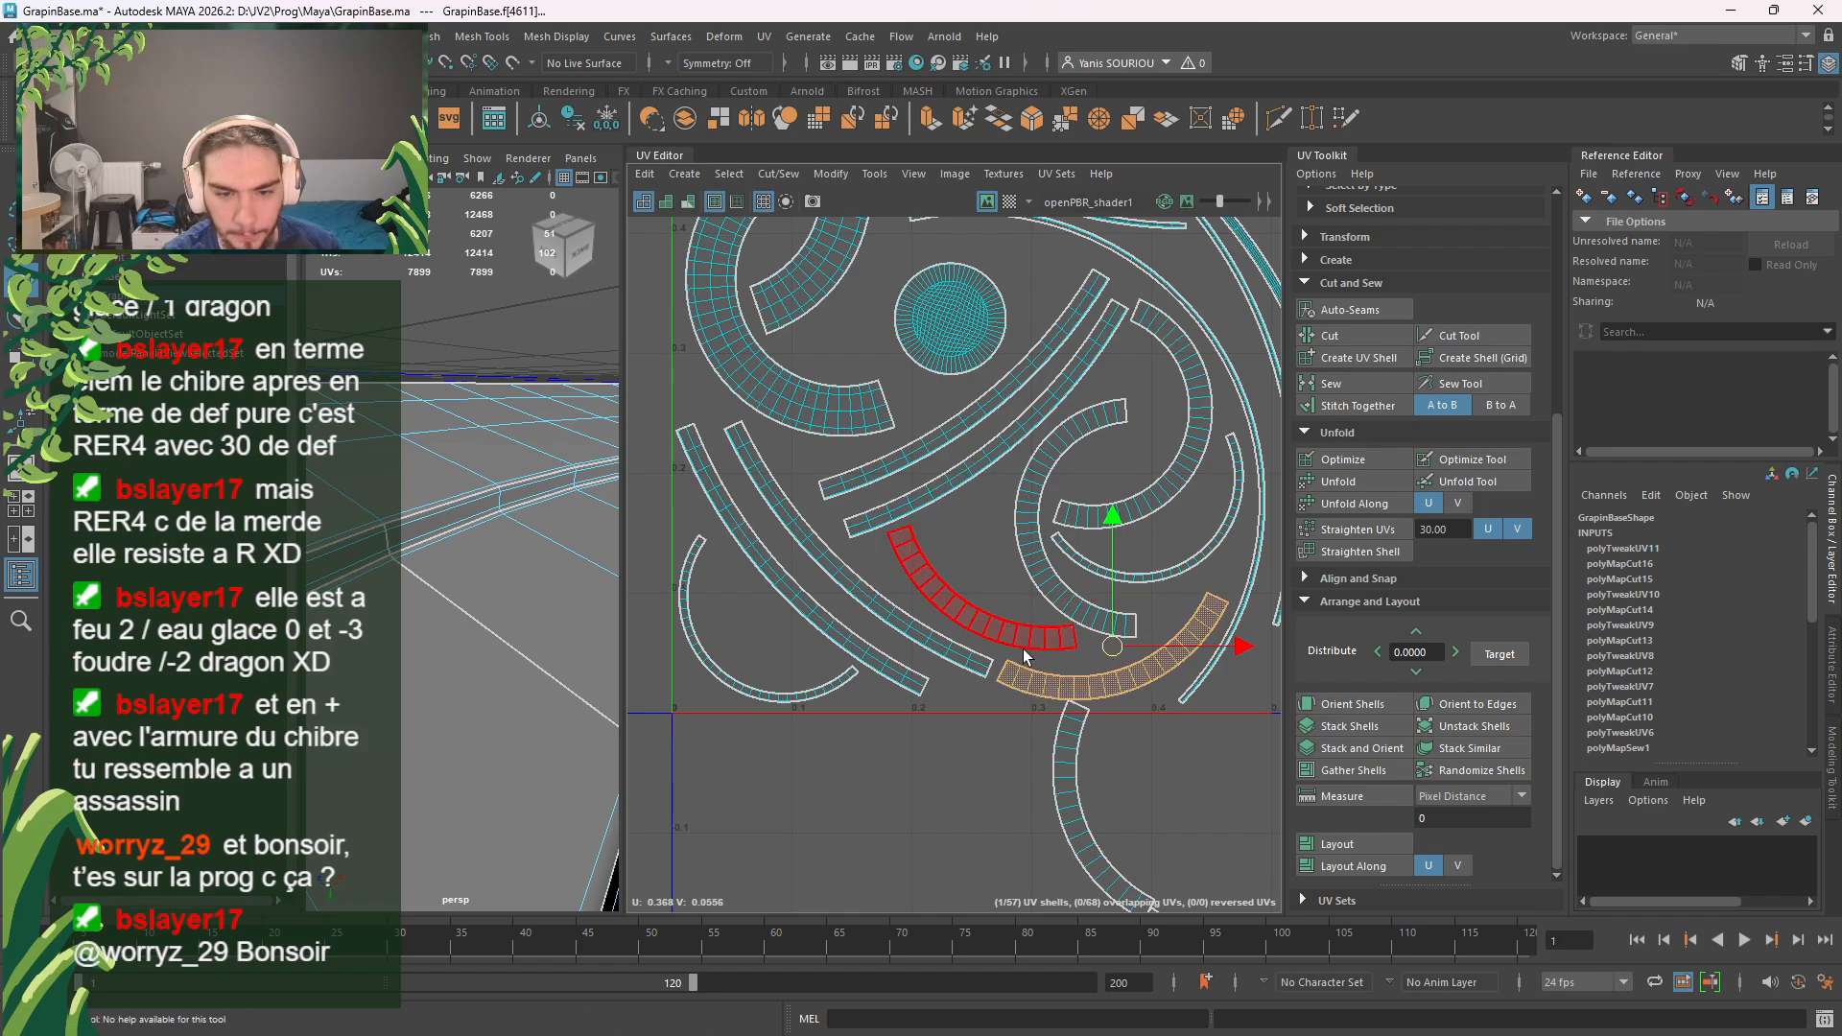
click(998, 622)
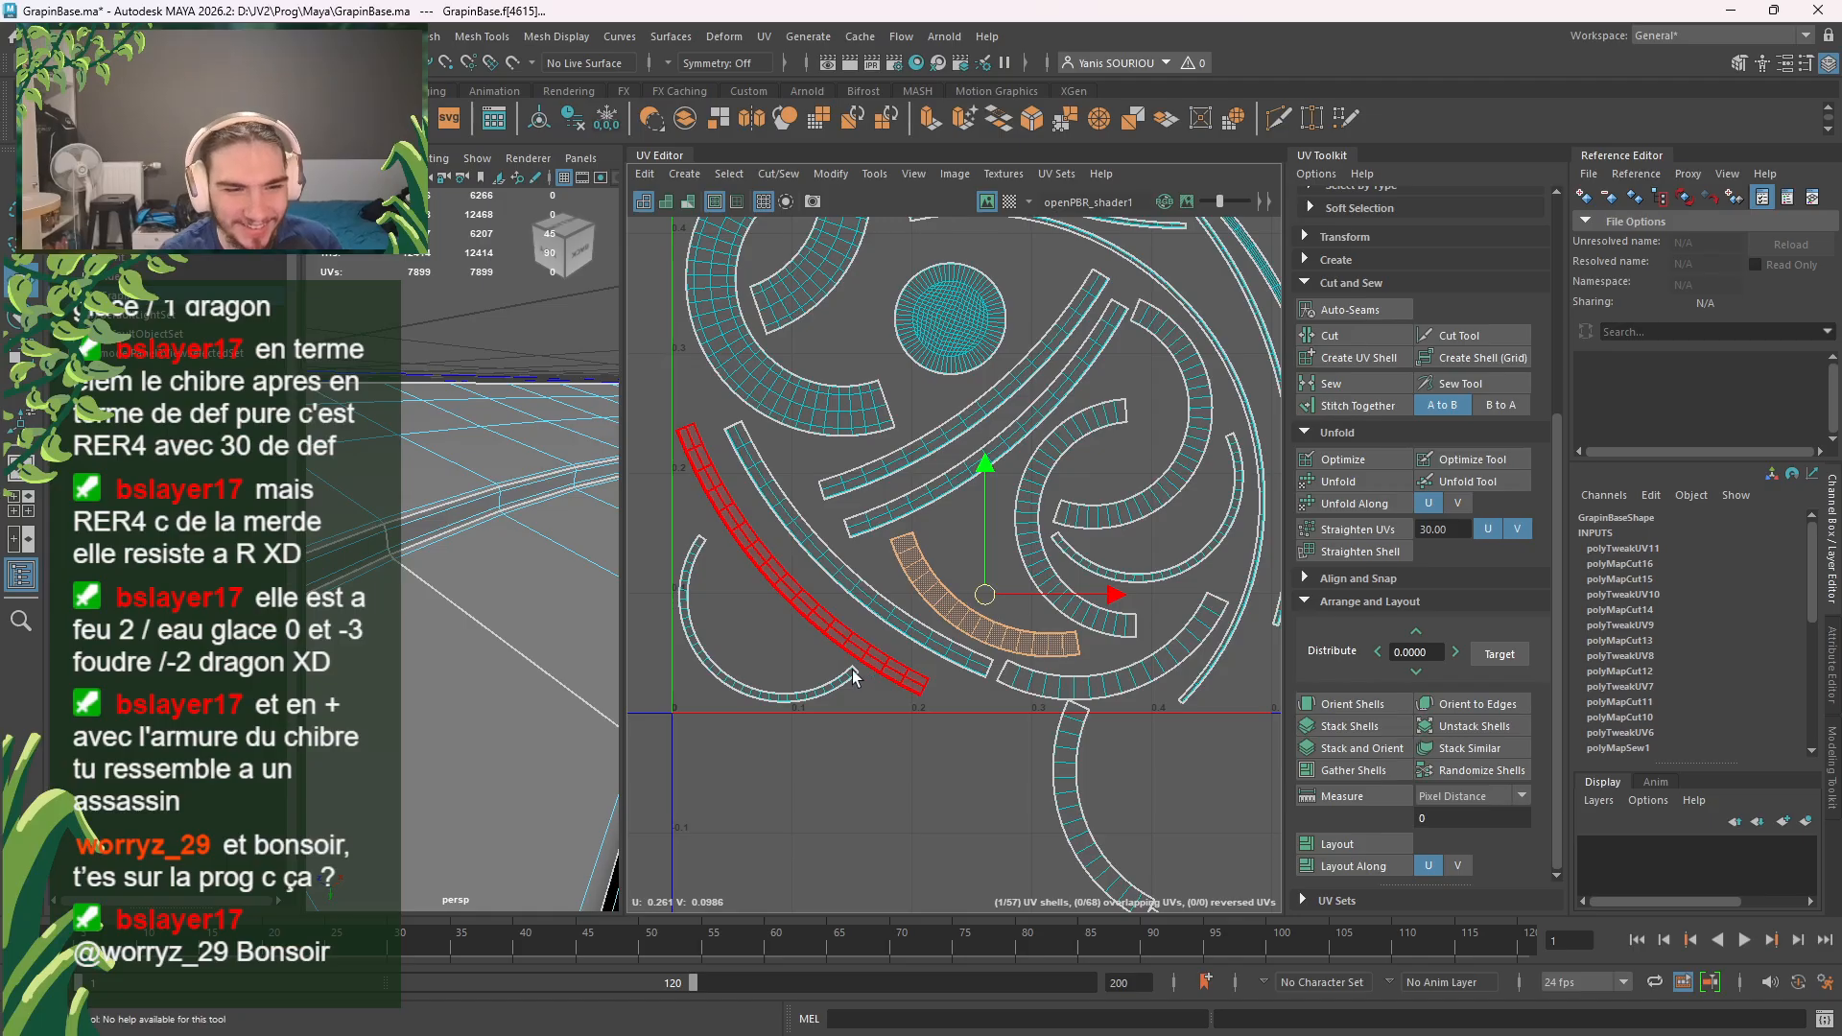
Step: Move the upper half of the cut U-shaped arc from below the tile to beside the small disc shell
click(1055, 763)
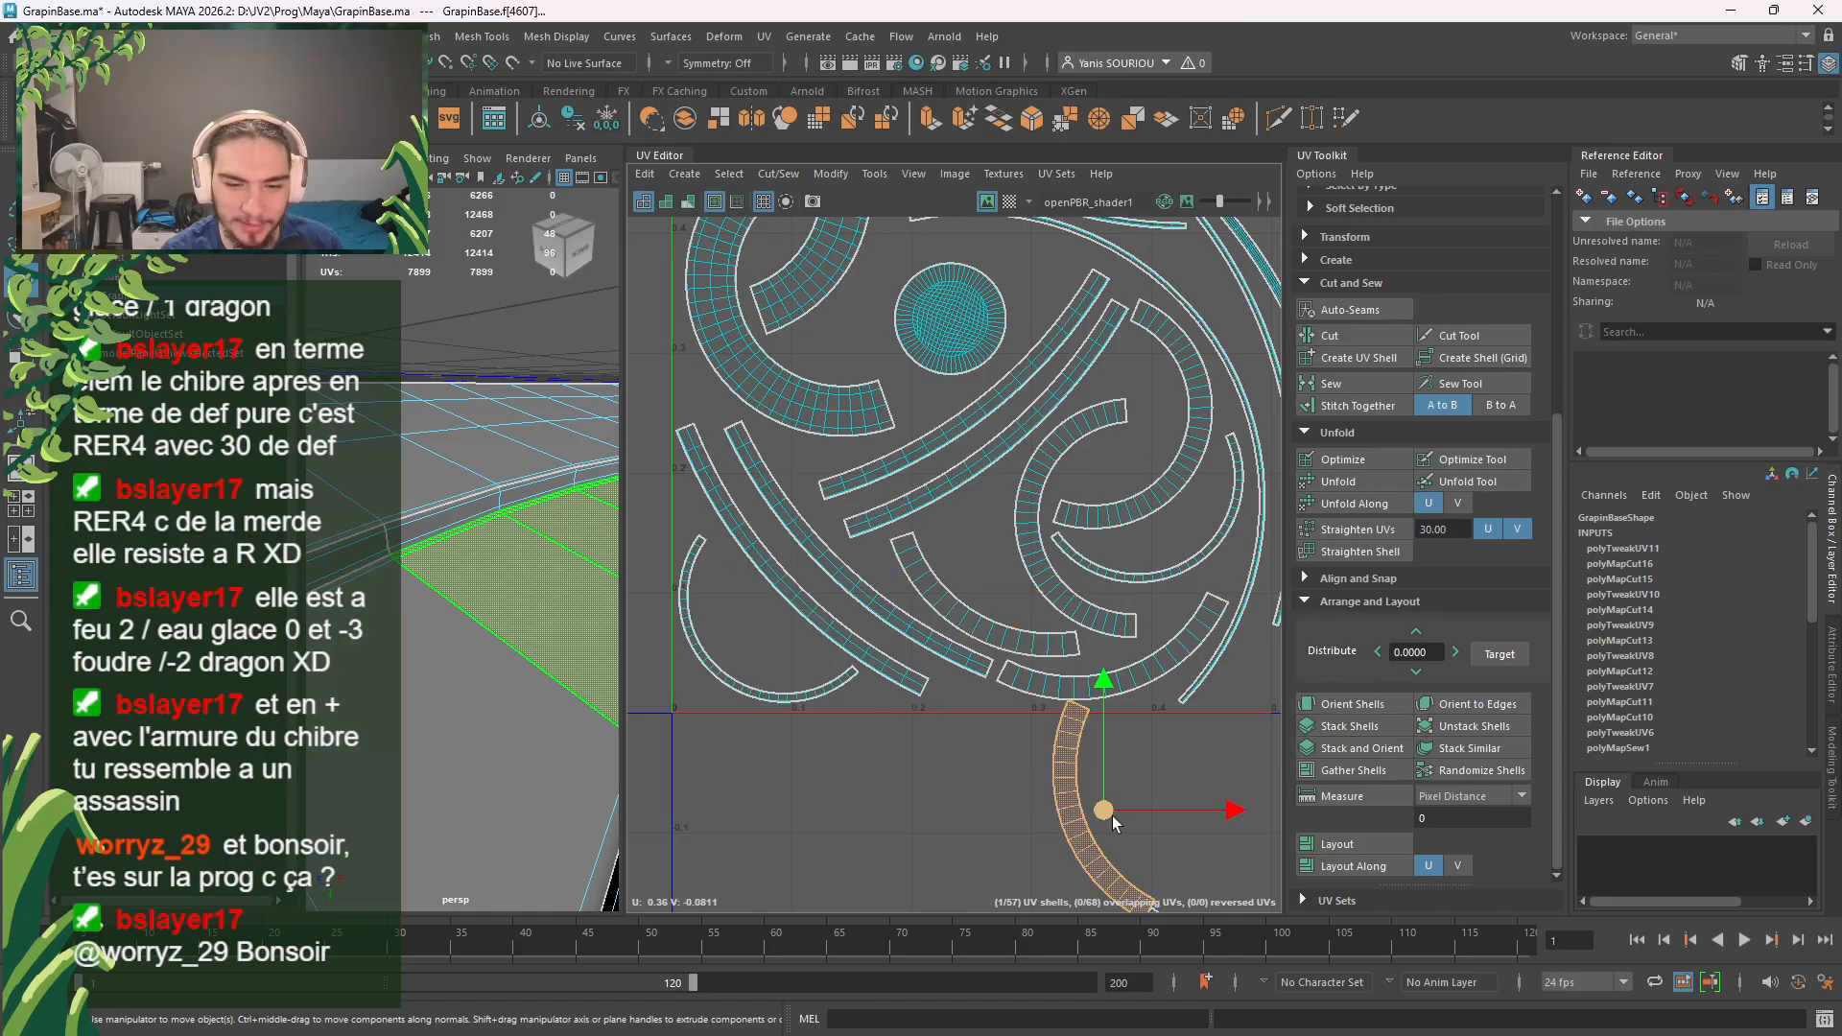
drag(1111, 821, 916, 334)
alt+middle_drag(917, 334, 993, 456)
Step: Shift the small disc shell up and to the right, and nudge the long thin arc around it slightly right
click(1003, 413)
drag(973, 419, 1041, 397)
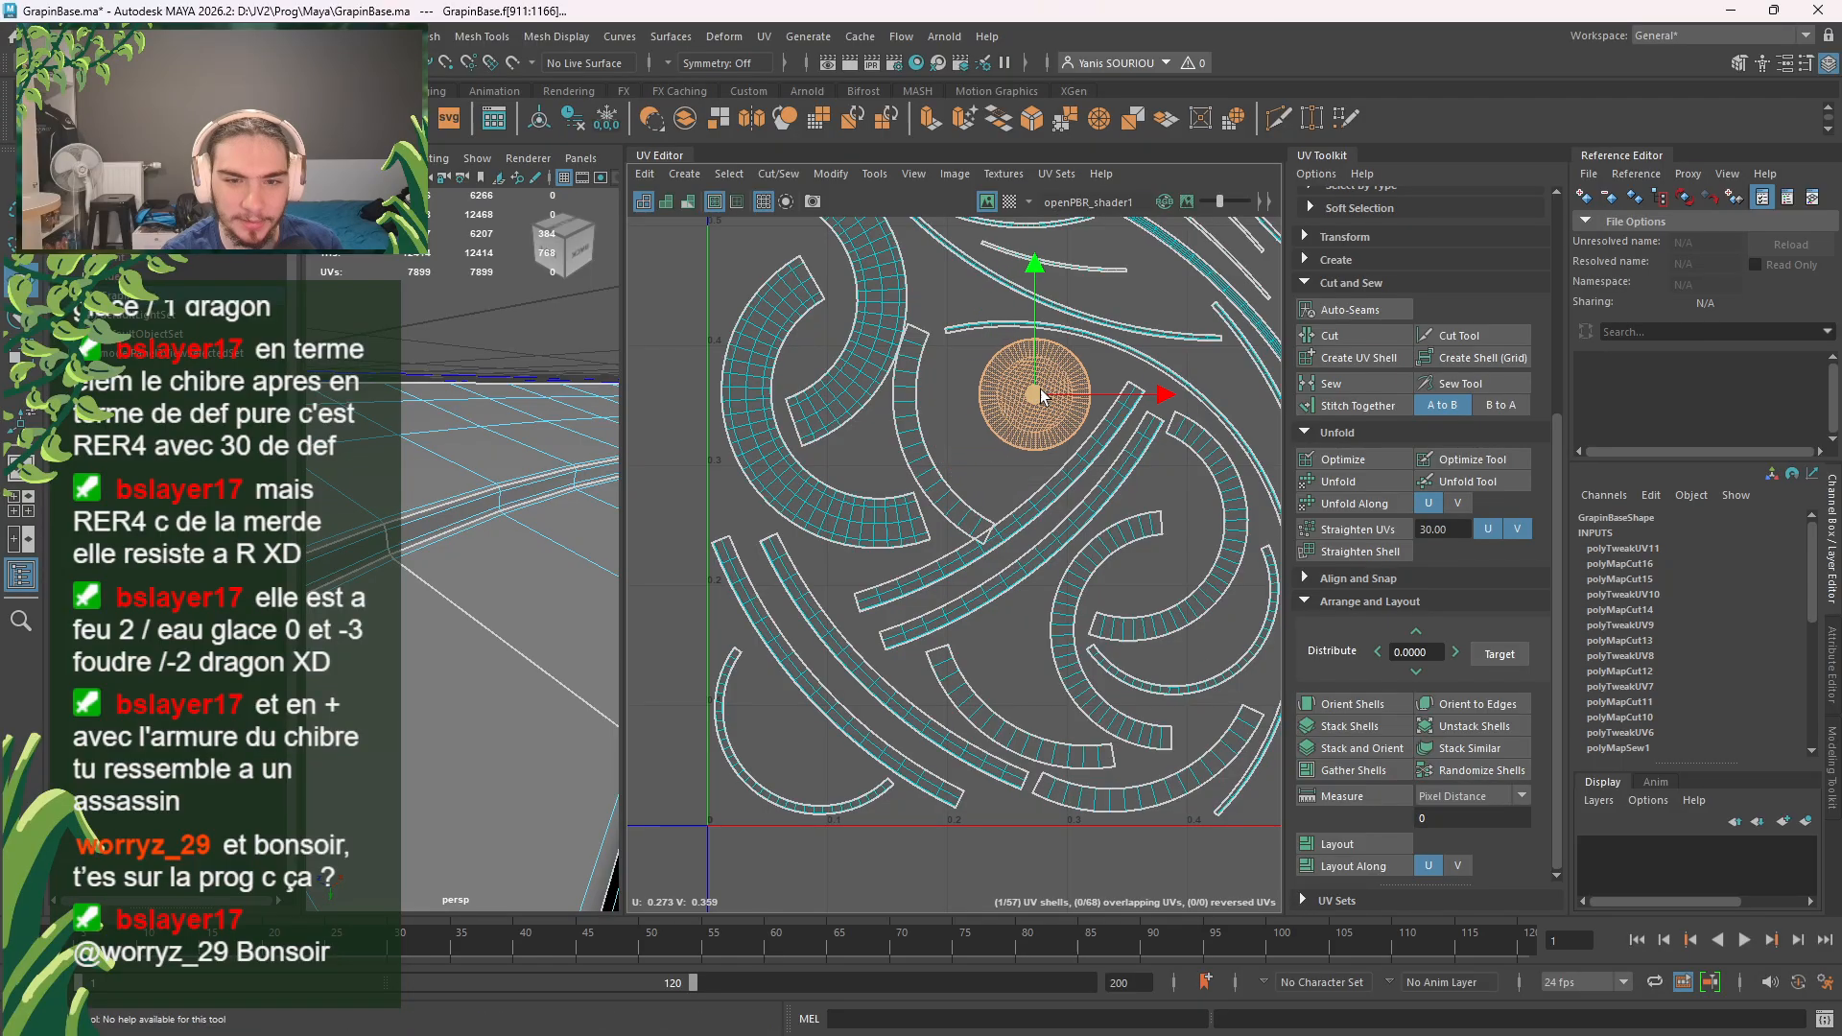
click(972, 332)
alt+middle_drag(1175, 383, 1032, 384)
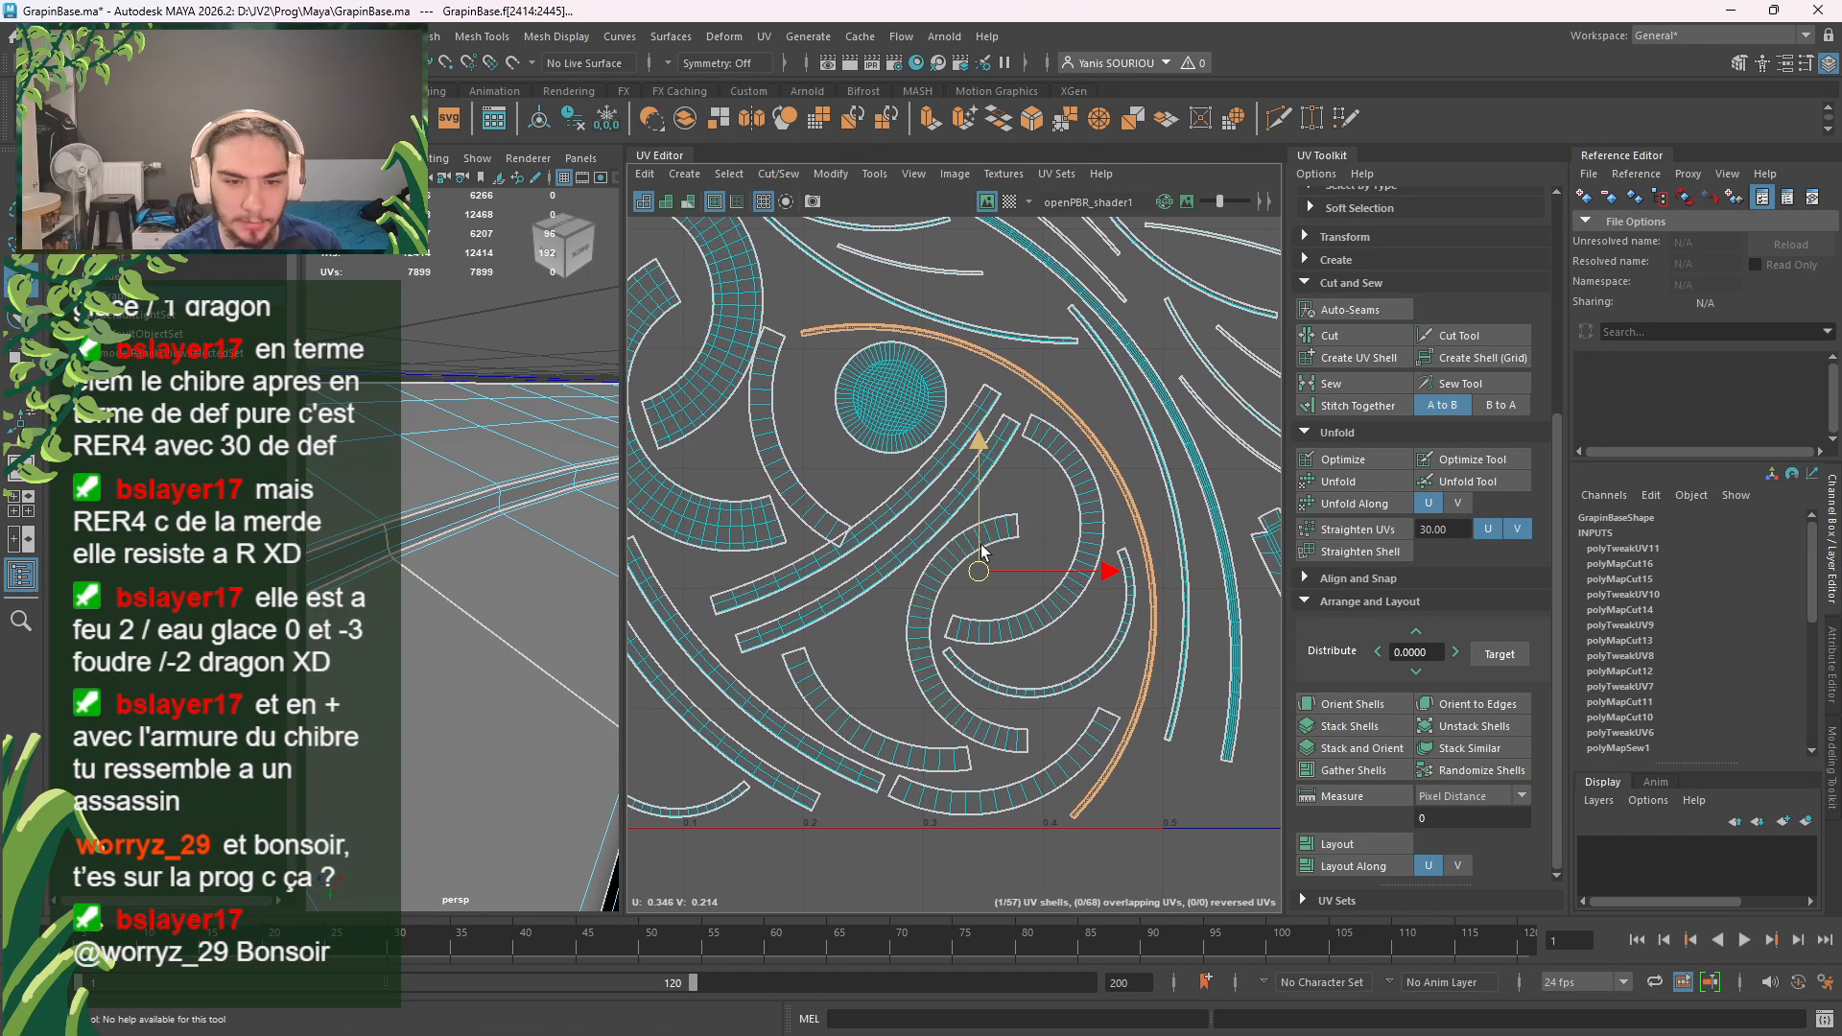
drag(979, 573, 989, 573)
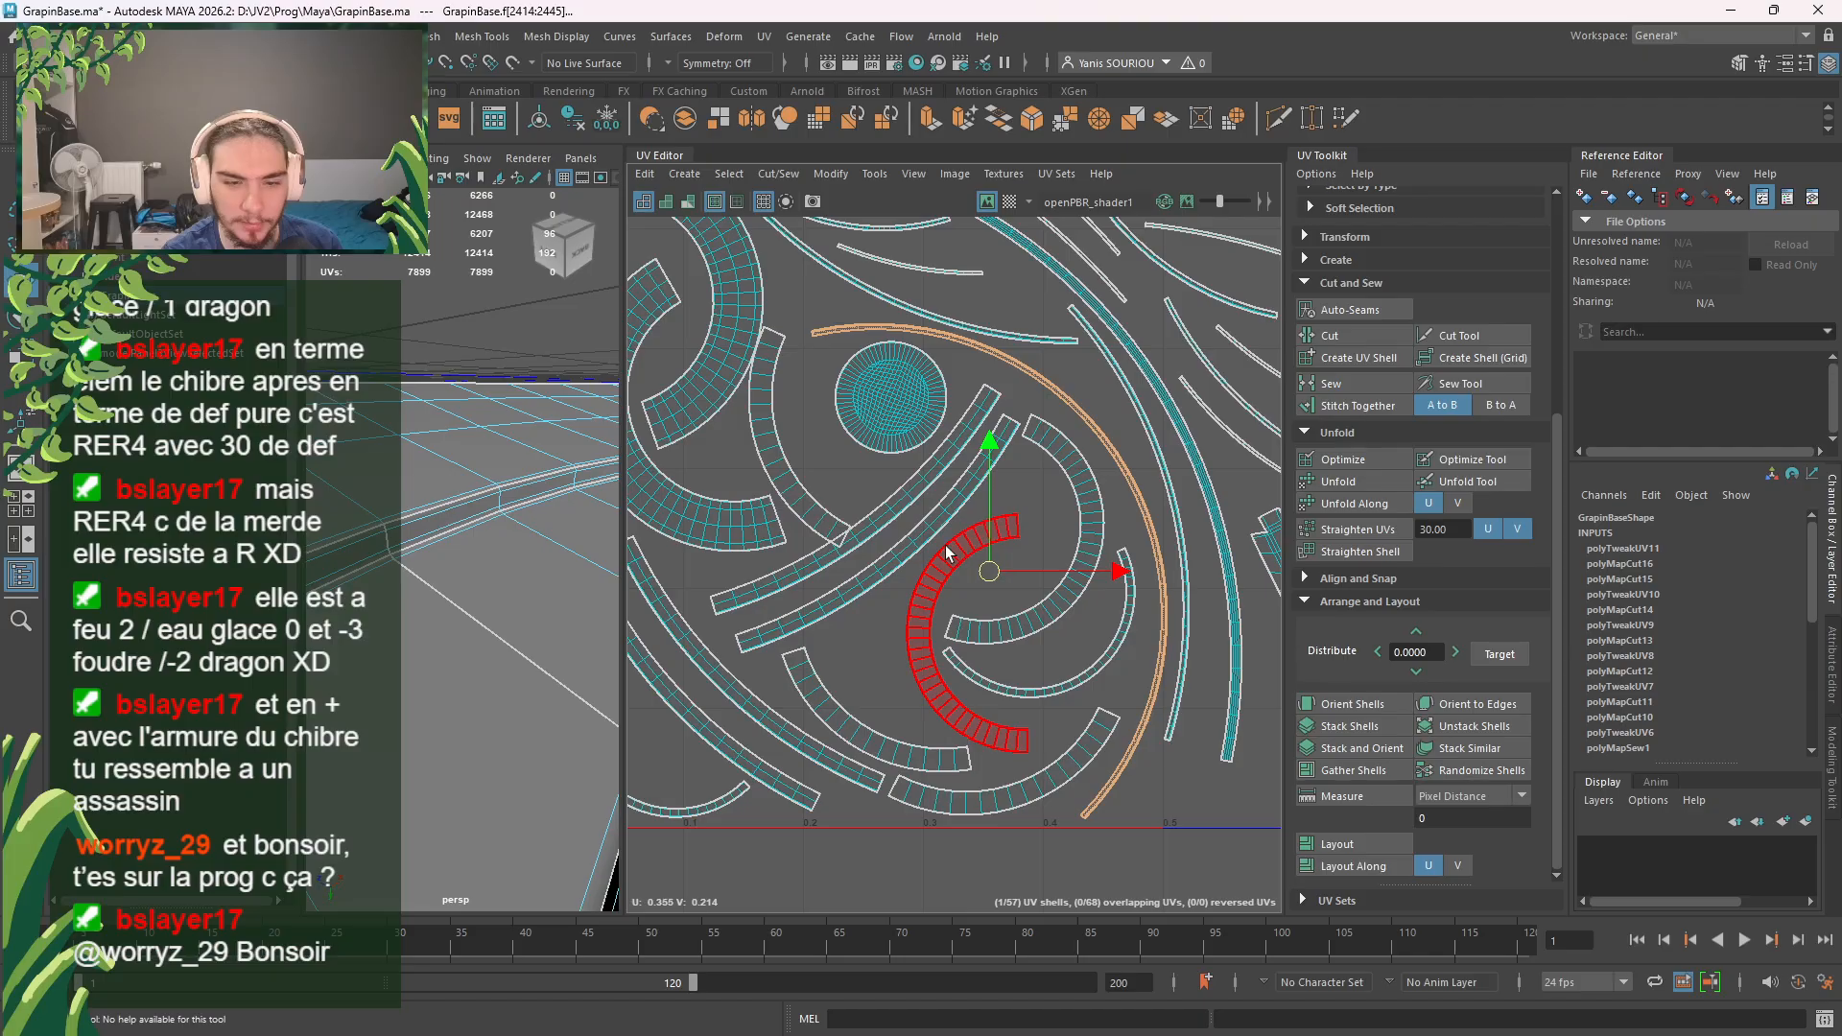
Step: Rotate the placed arc half slightly and fit it between the thick arcs and the small disc shell
click(828, 519)
key(e)
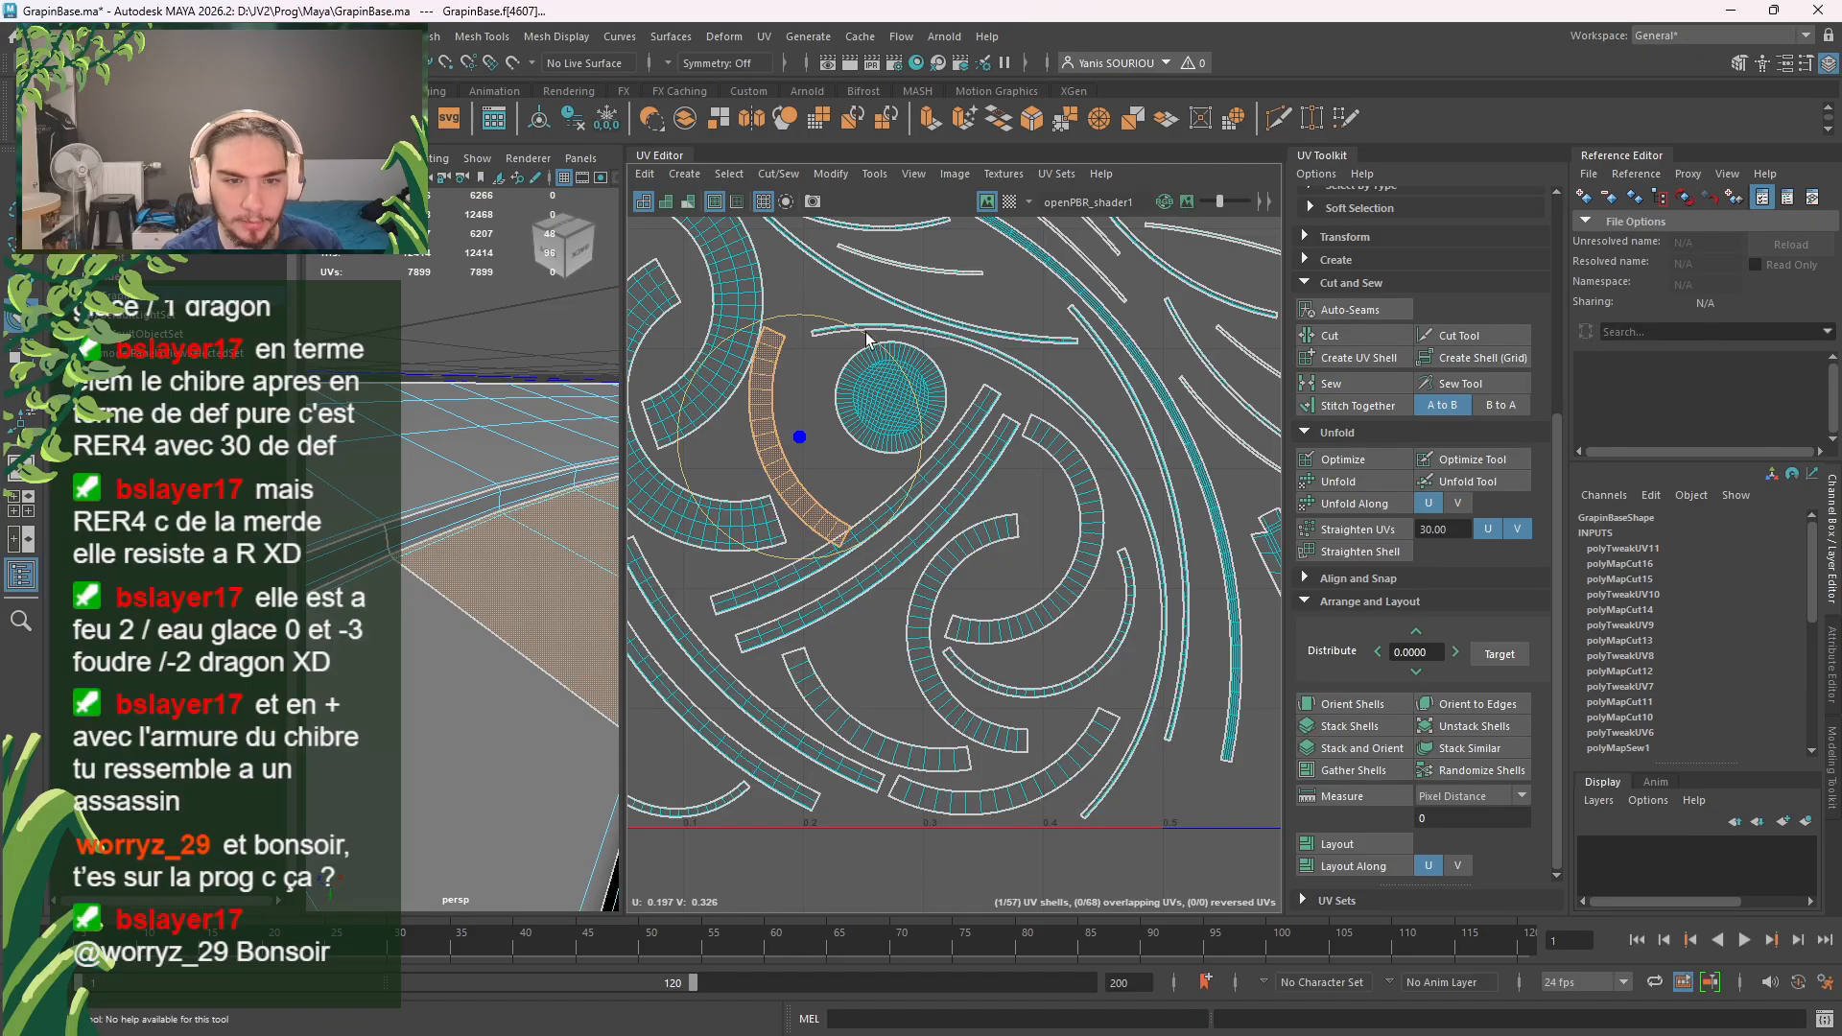
drag(867, 332, 877, 355)
key(w)
drag(803, 442, 821, 408)
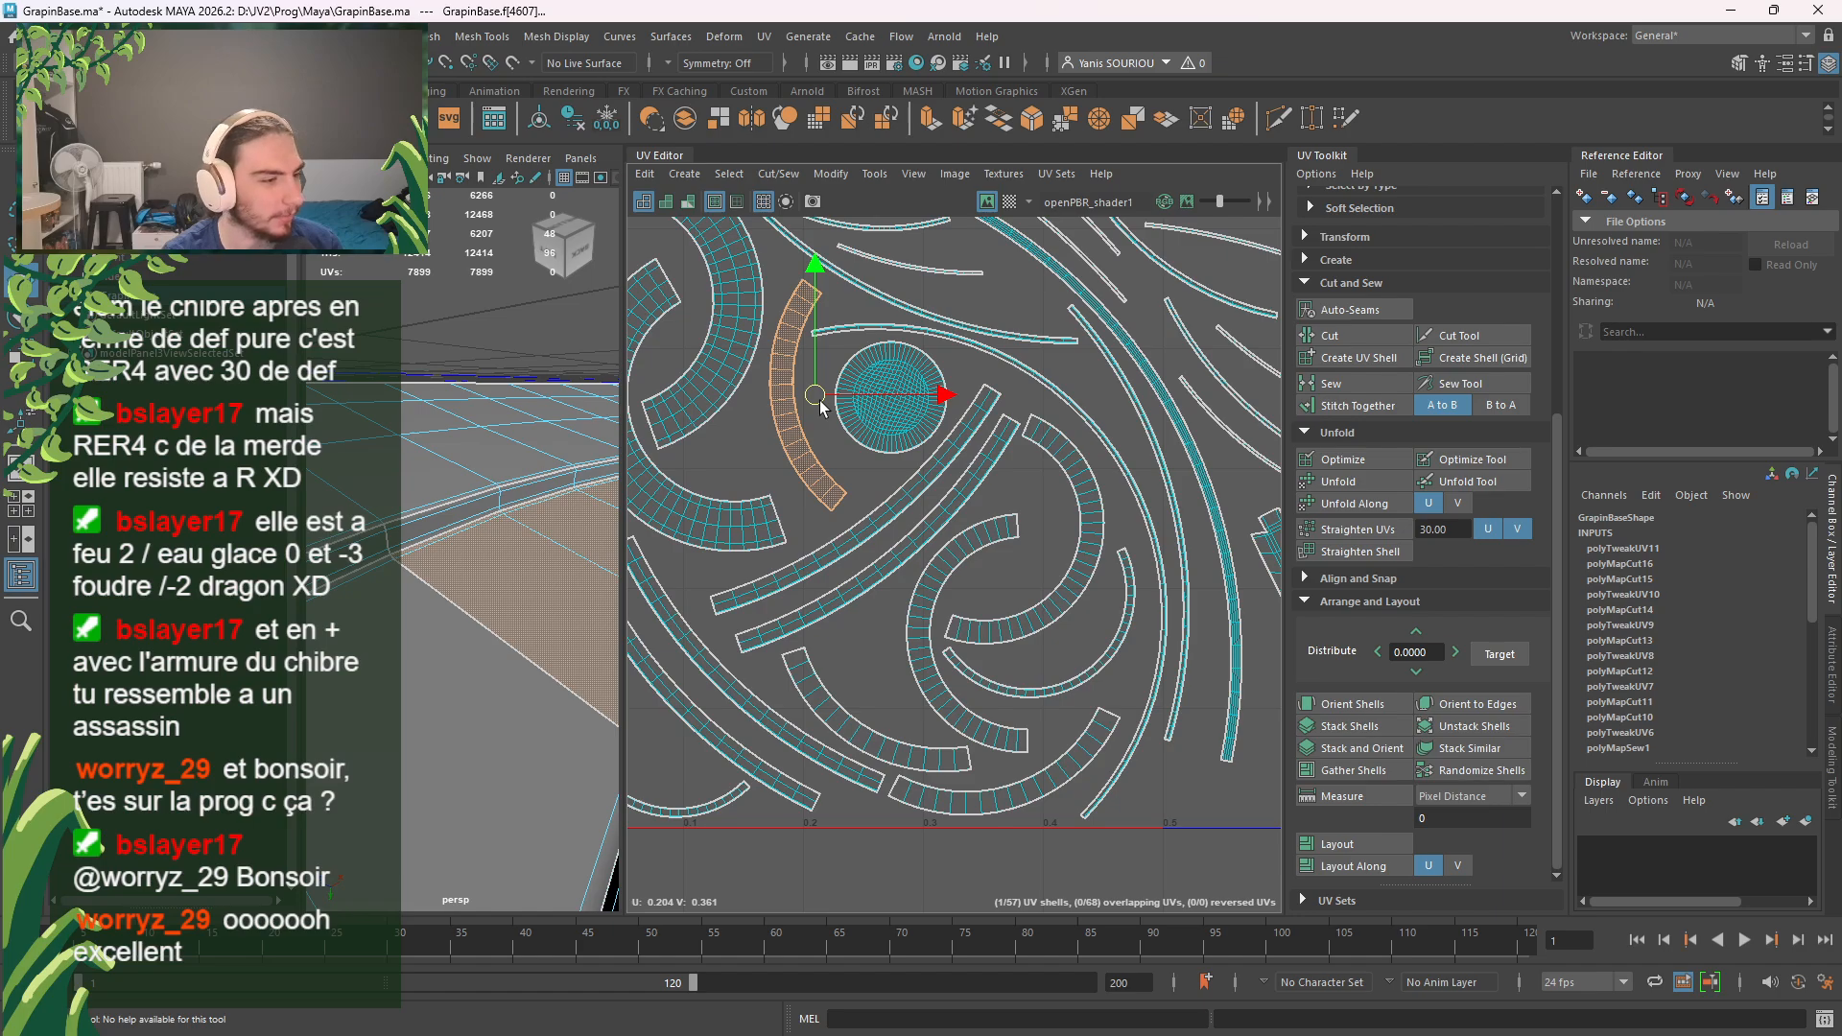
Step: Bring the remaining half of the U-shaped arc from below the tile into the tile's lower-left area
scroll(938, 570, down, 3)
click(1092, 879)
scroll(1126, 779, down, 7)
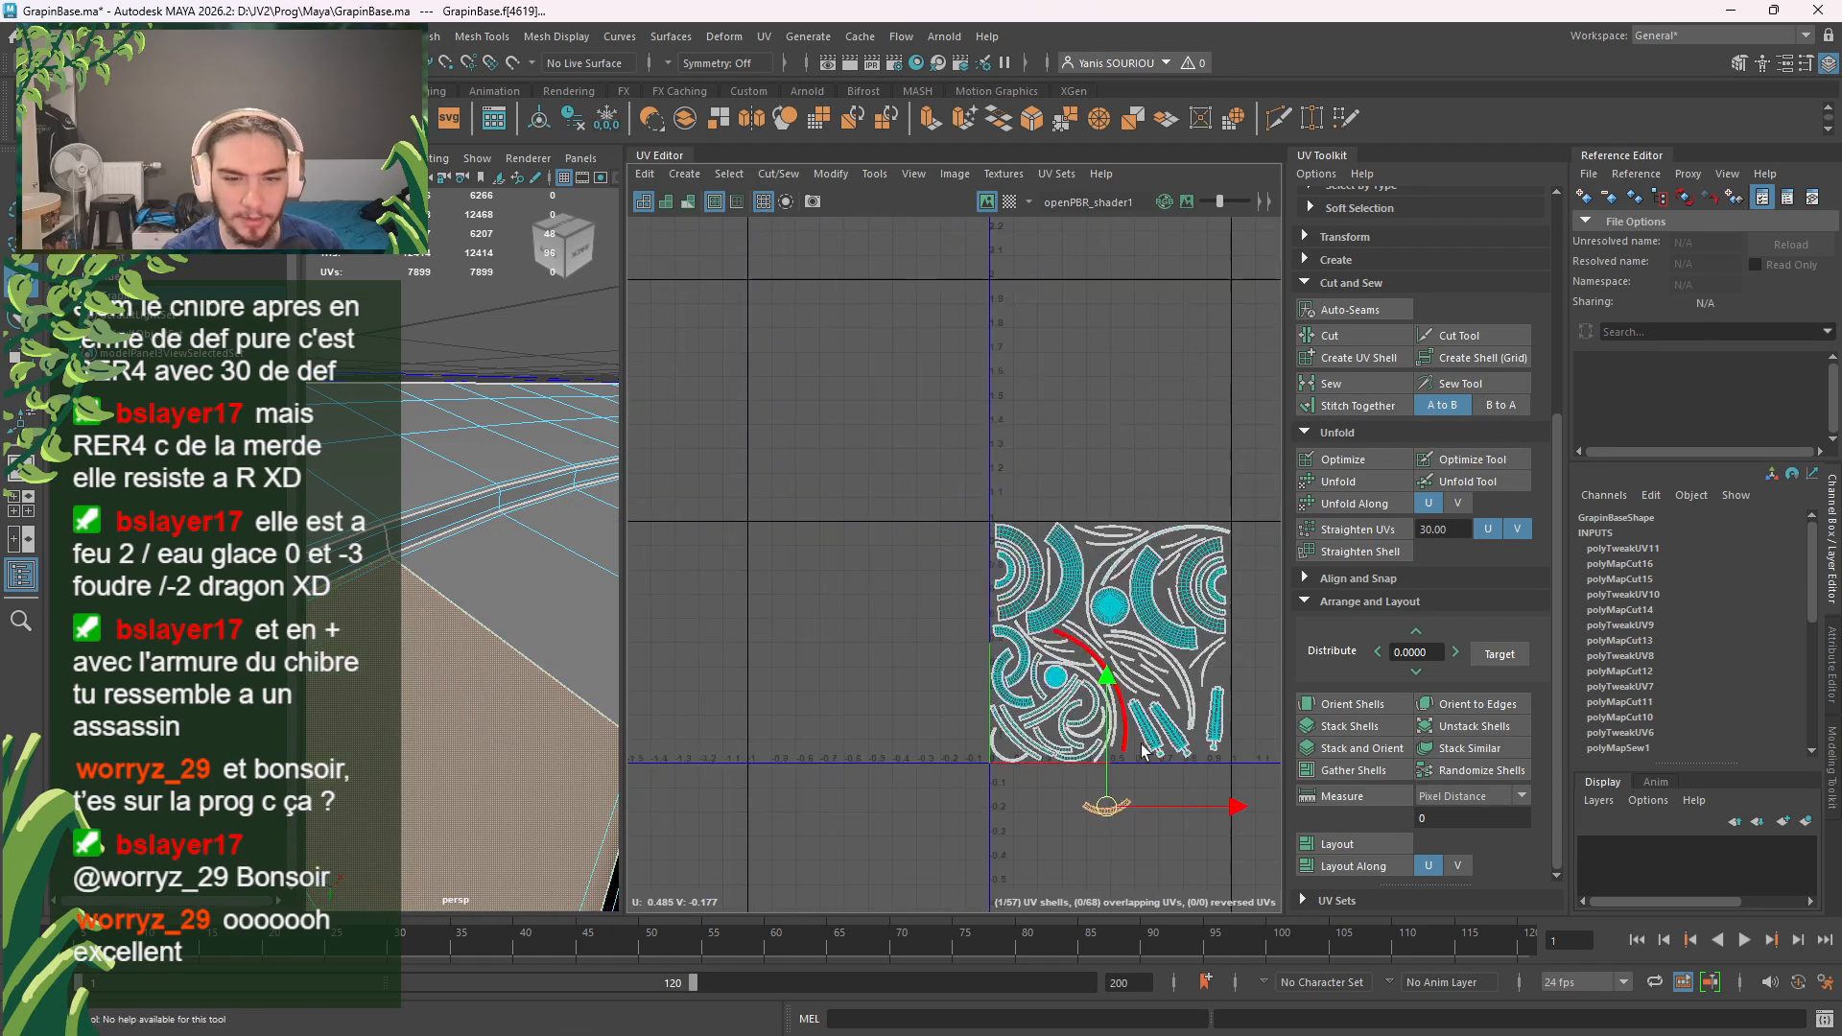
click(1142, 746)
alt+middle_drag(1142, 746, 1218, 485)
scroll(1069, 675, up, 8)
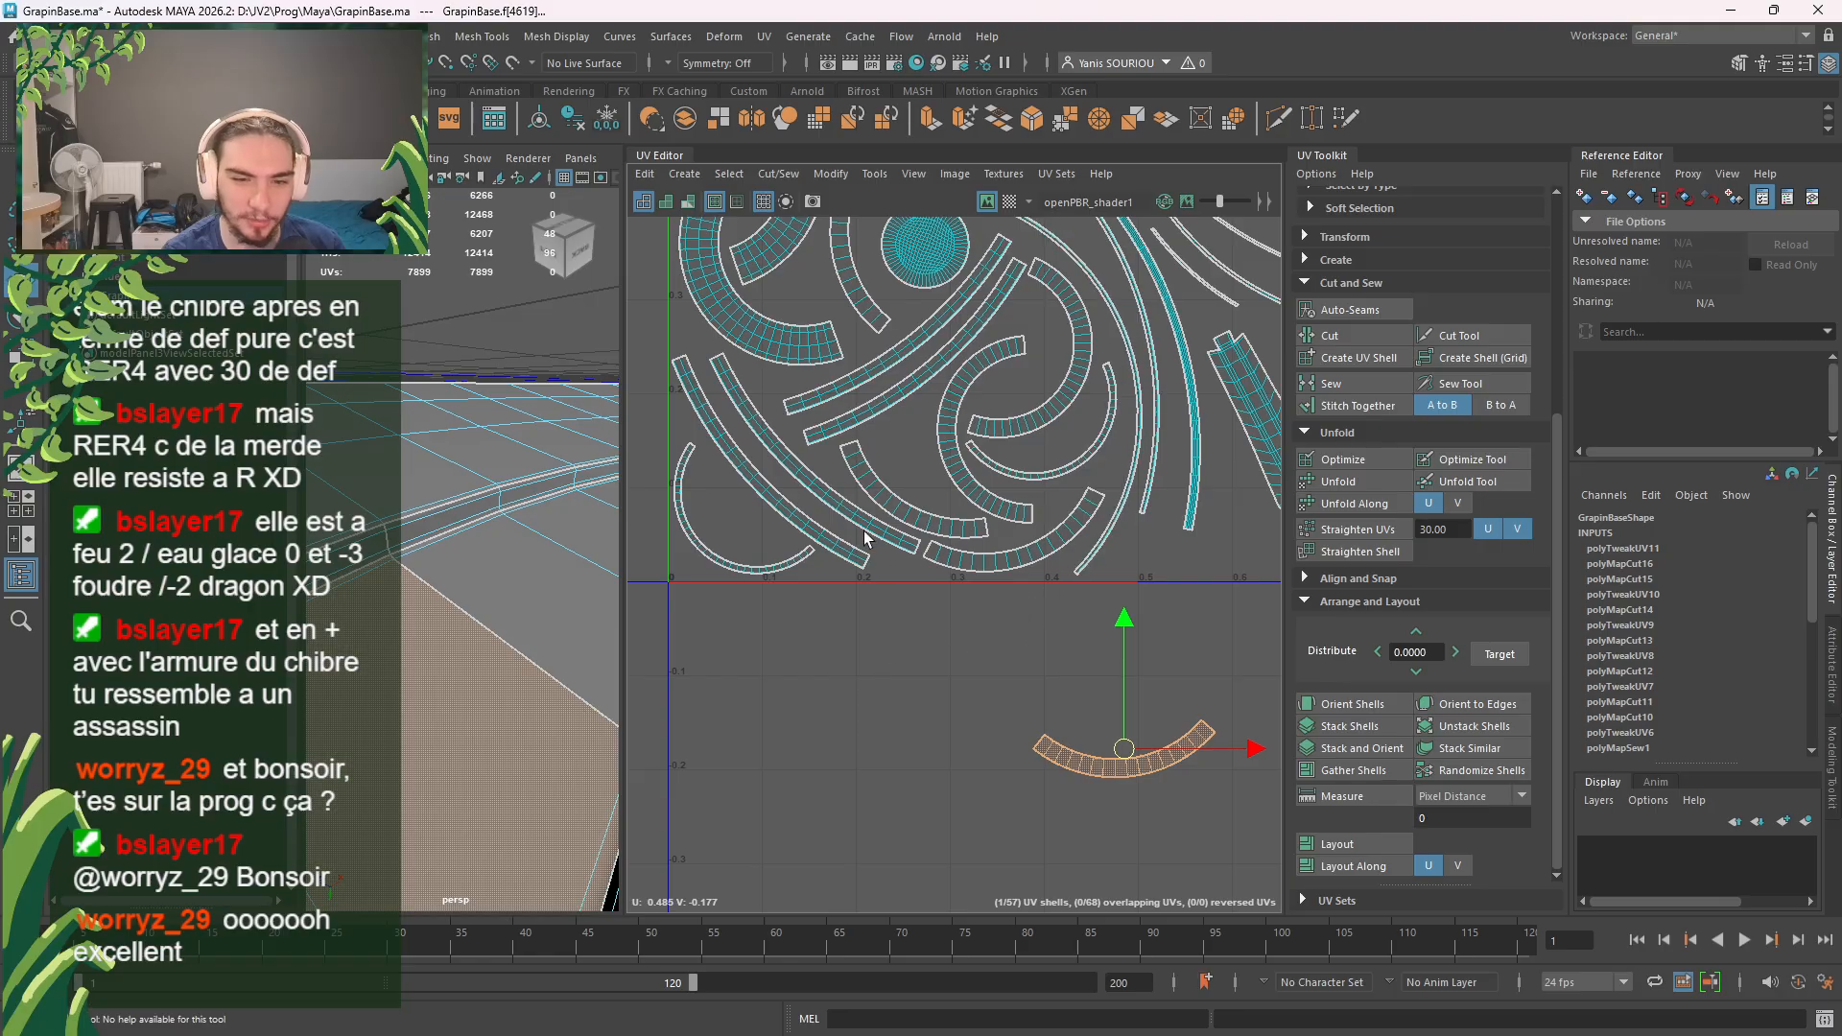
alt+middle_drag(855, 569, 904, 586)
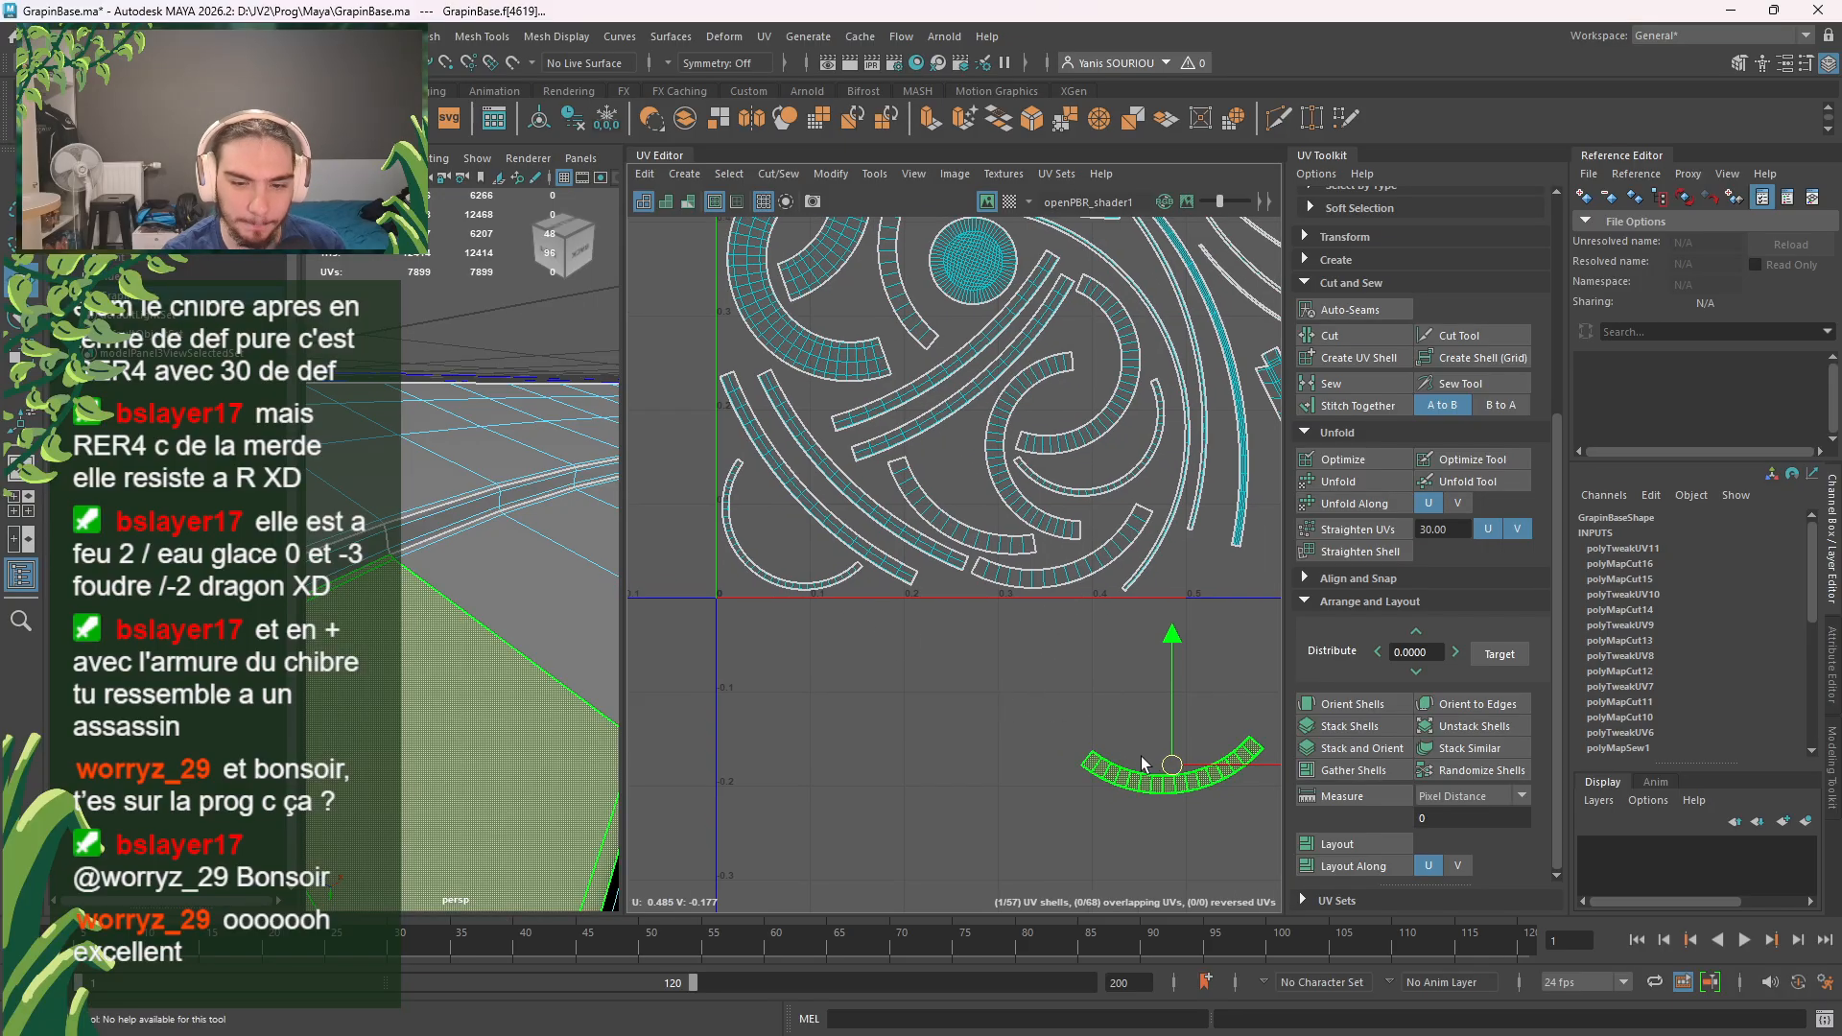
drag(1142, 756, 911, 518)
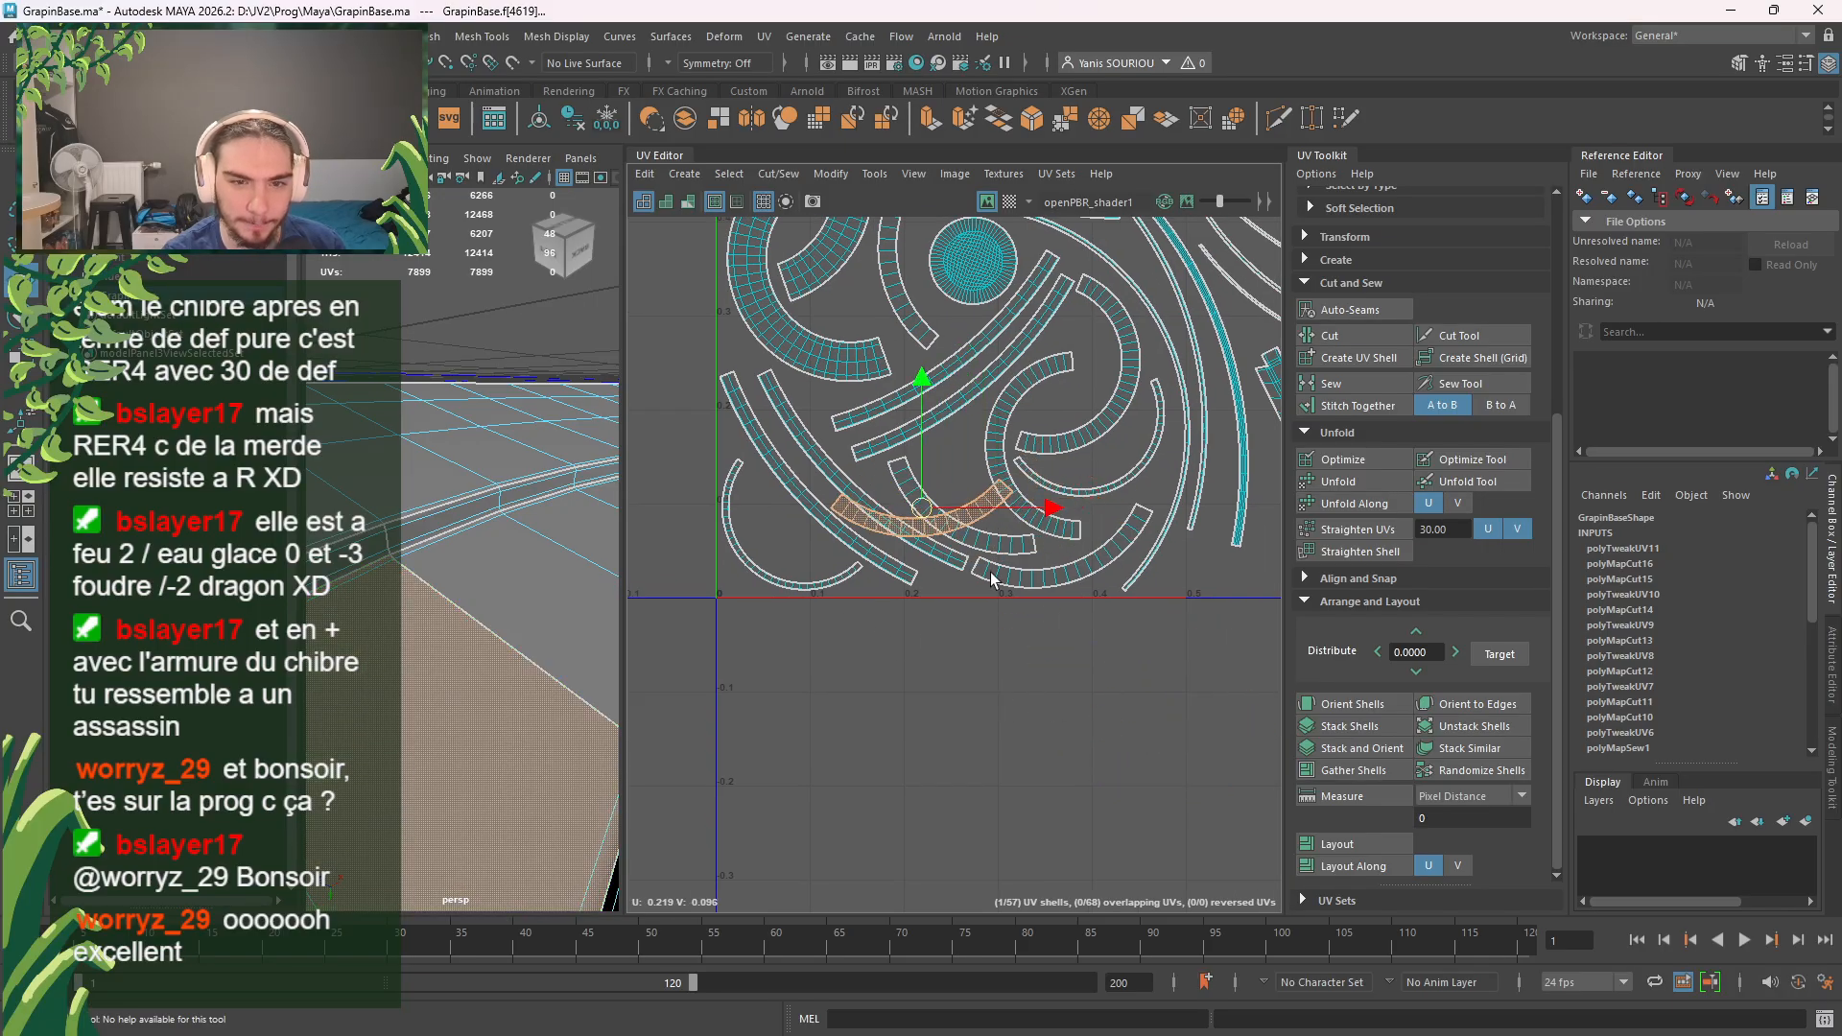
Step: Move the remaining arc half next to its twin beside the disc and rotate it upright to match the twin's curve
alt+middle_drag(982, 587, 994, 836)
scroll(961, 770, up, 2)
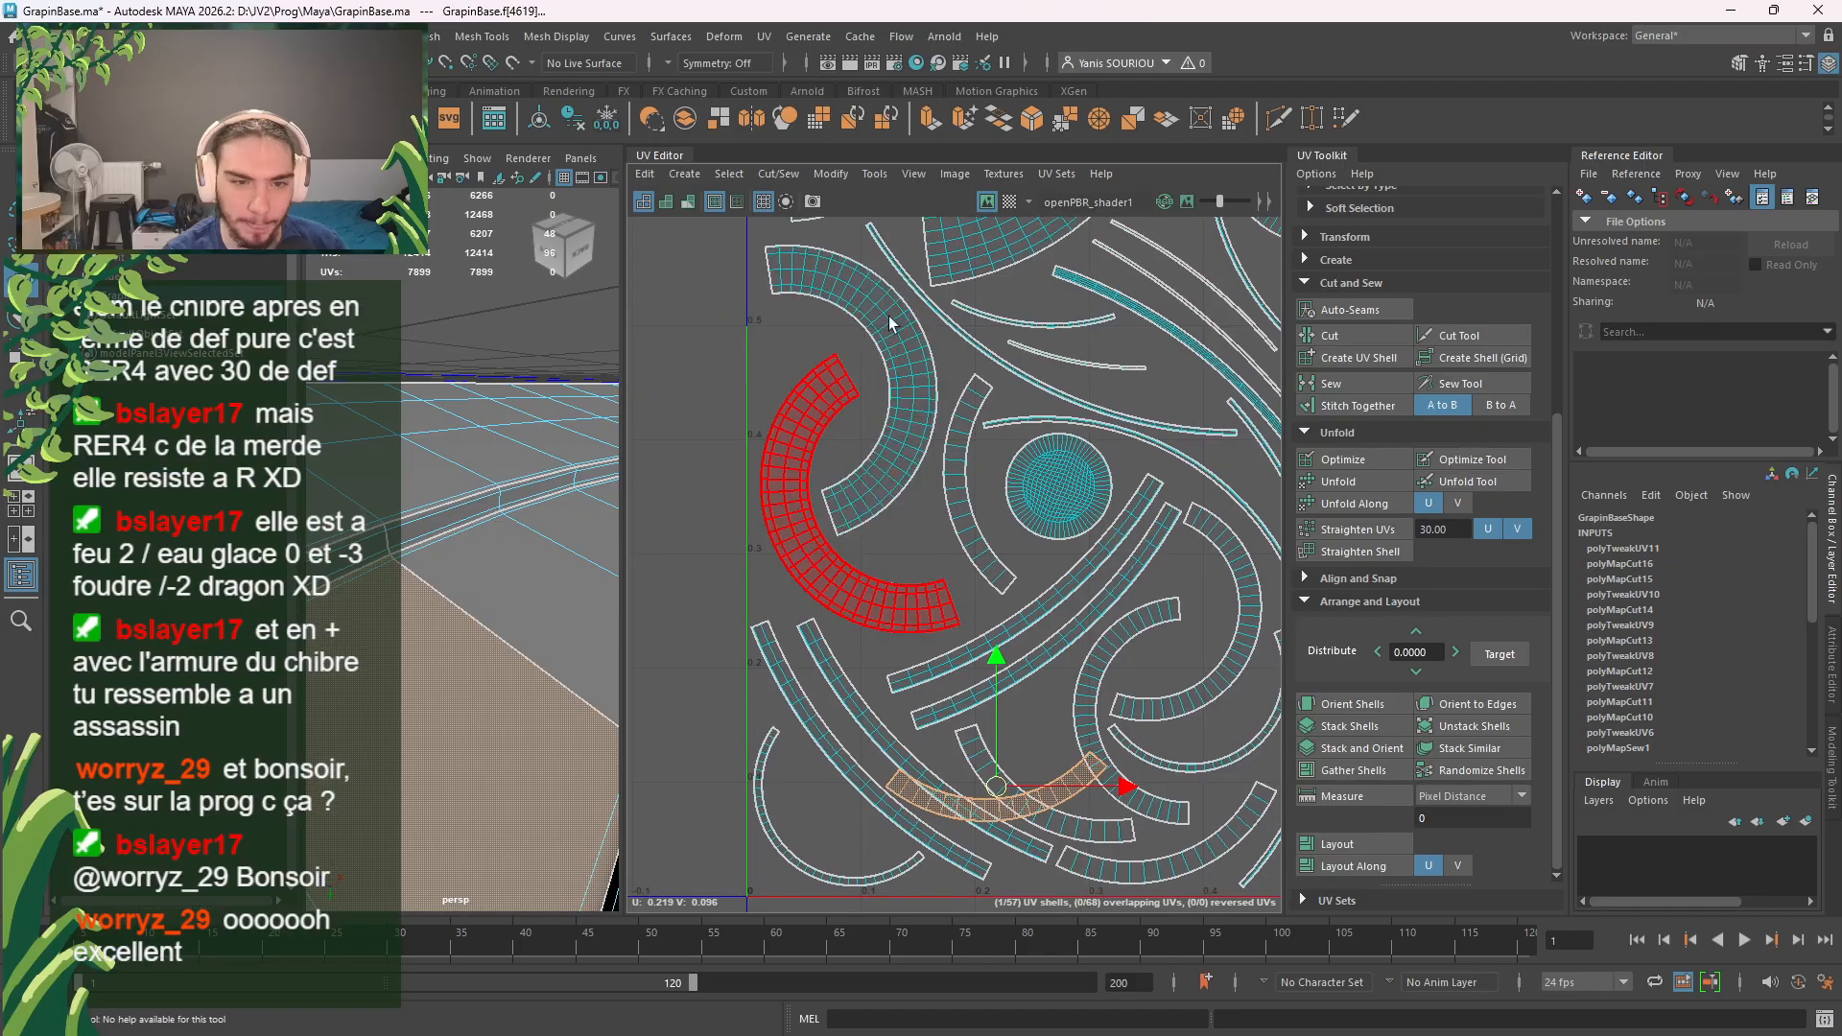
alt+middle_drag(792, 403, 797, 573)
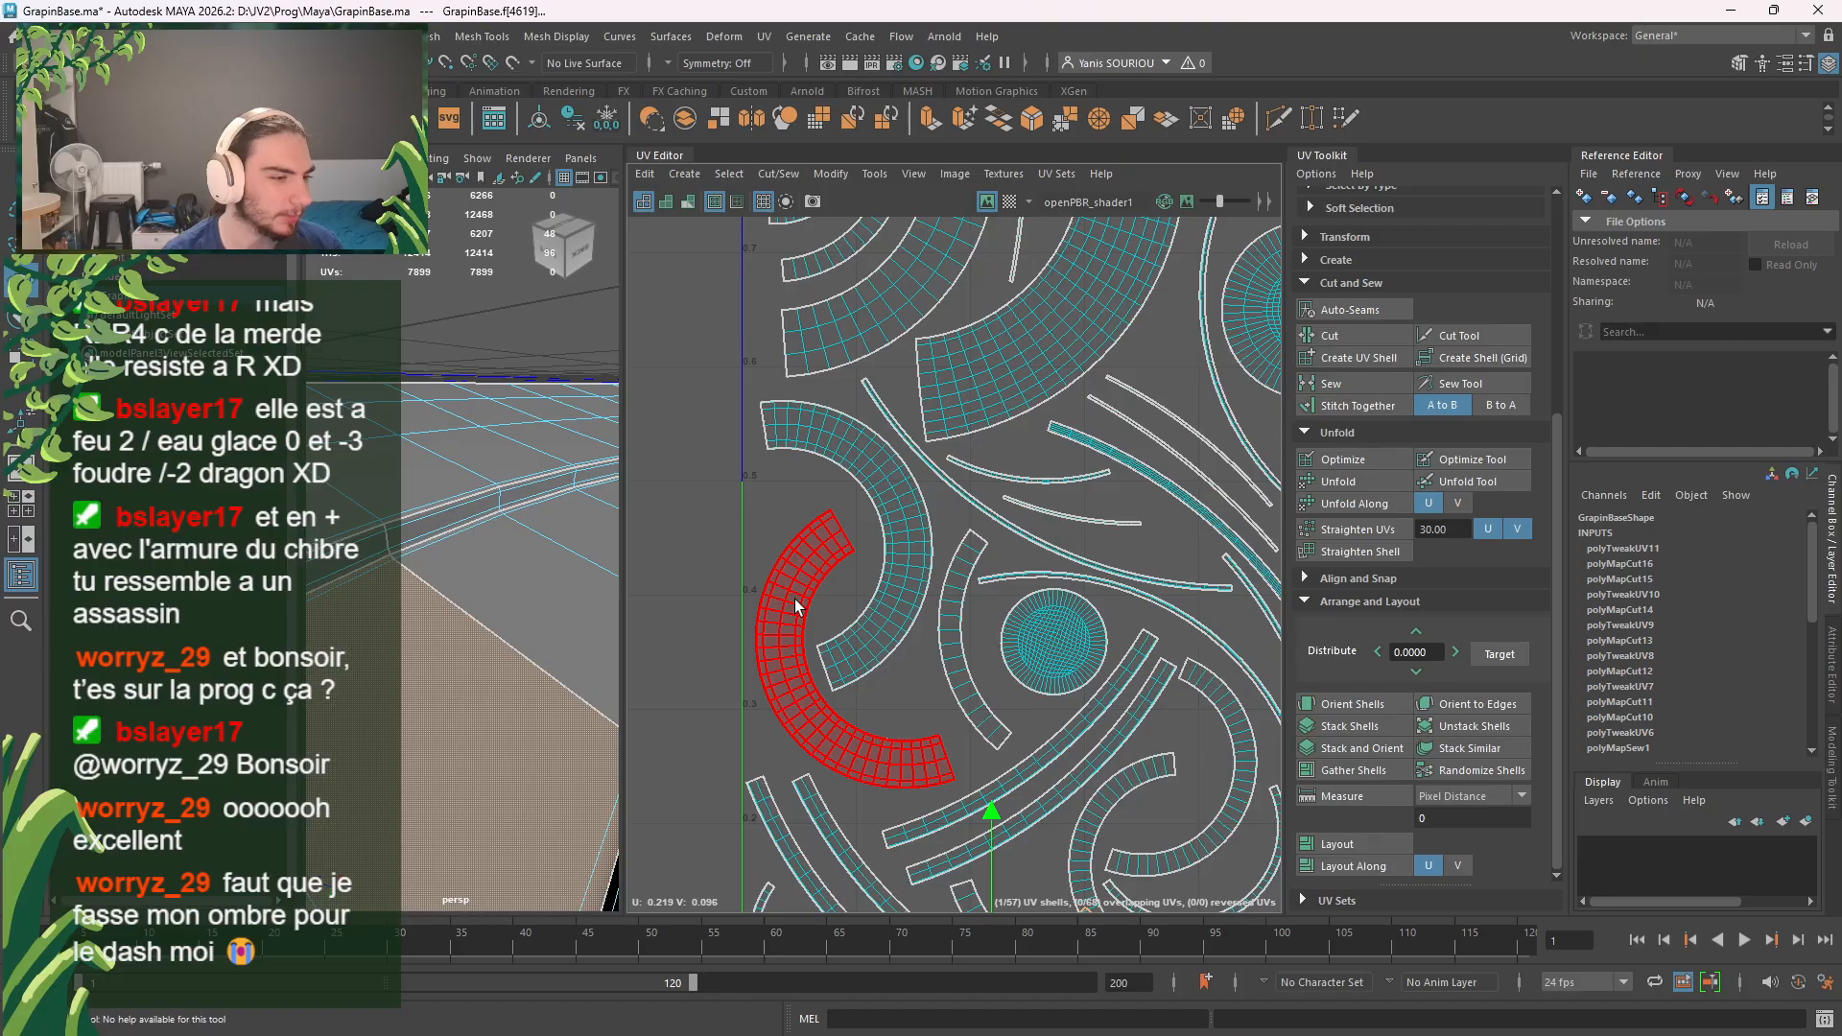
alt+middle_drag(971, 615, 872, 369)
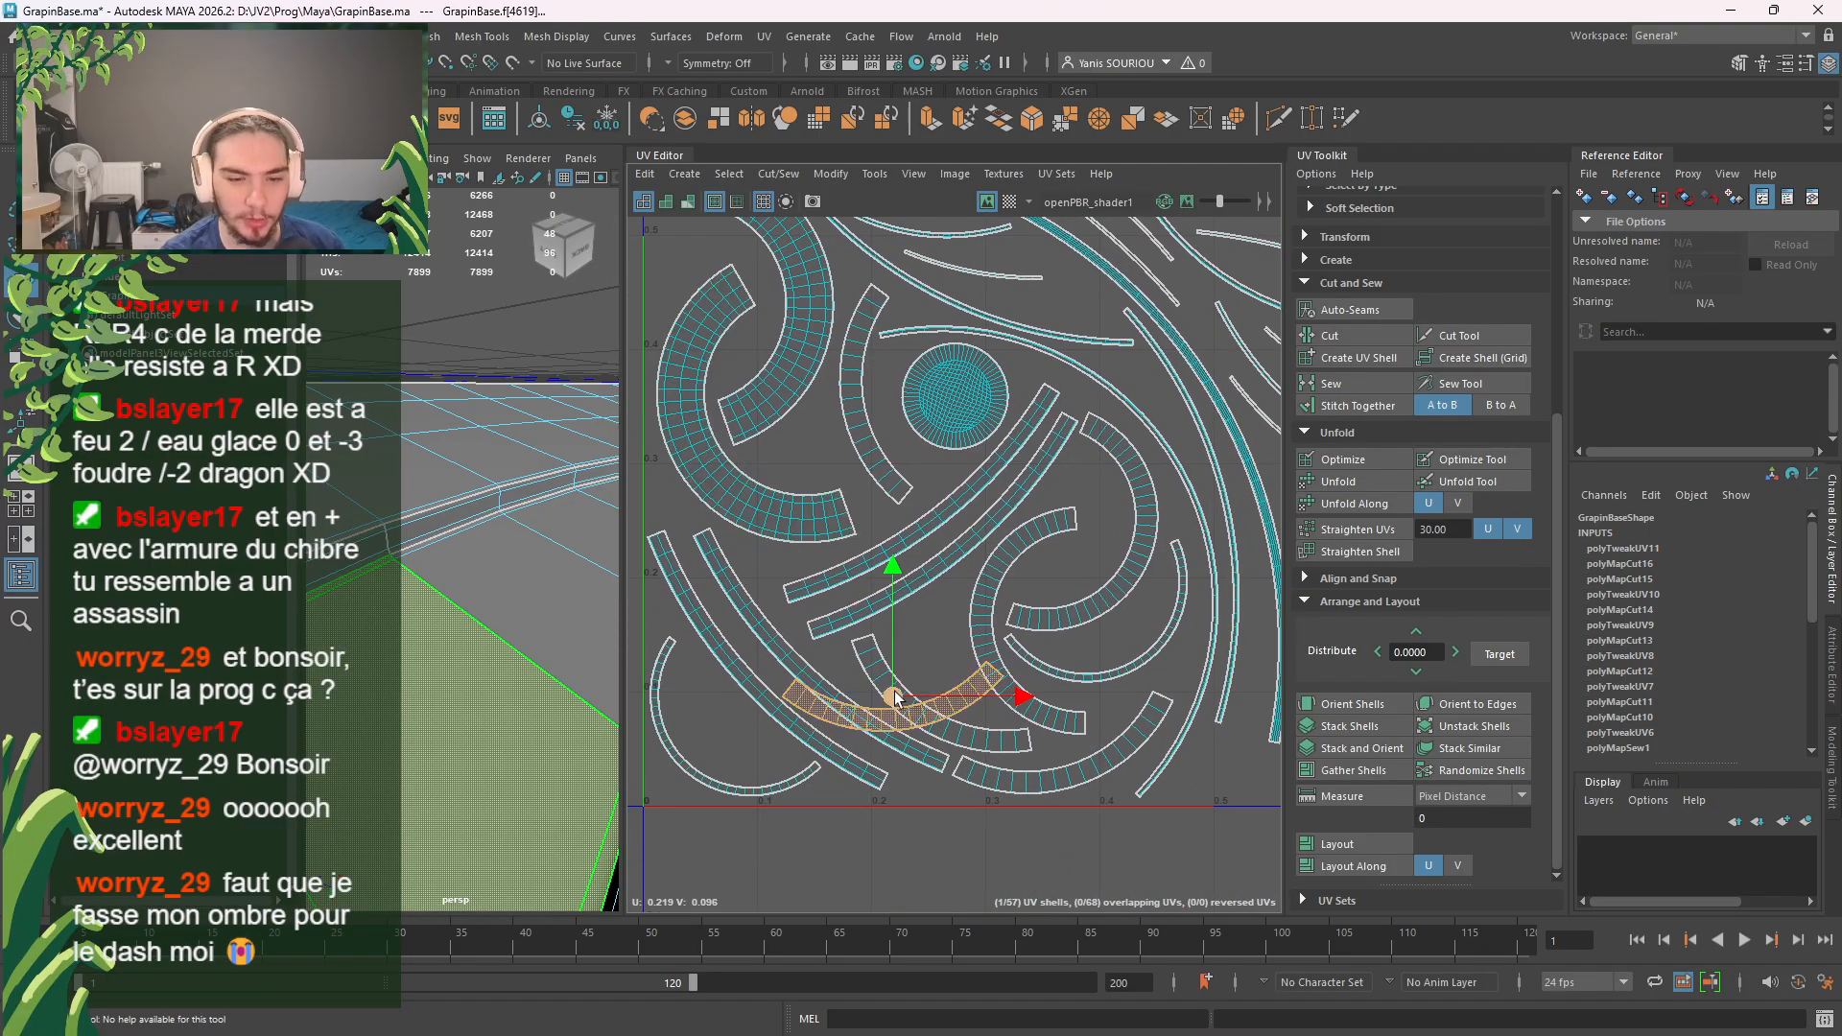
drag(894, 697, 854, 460)
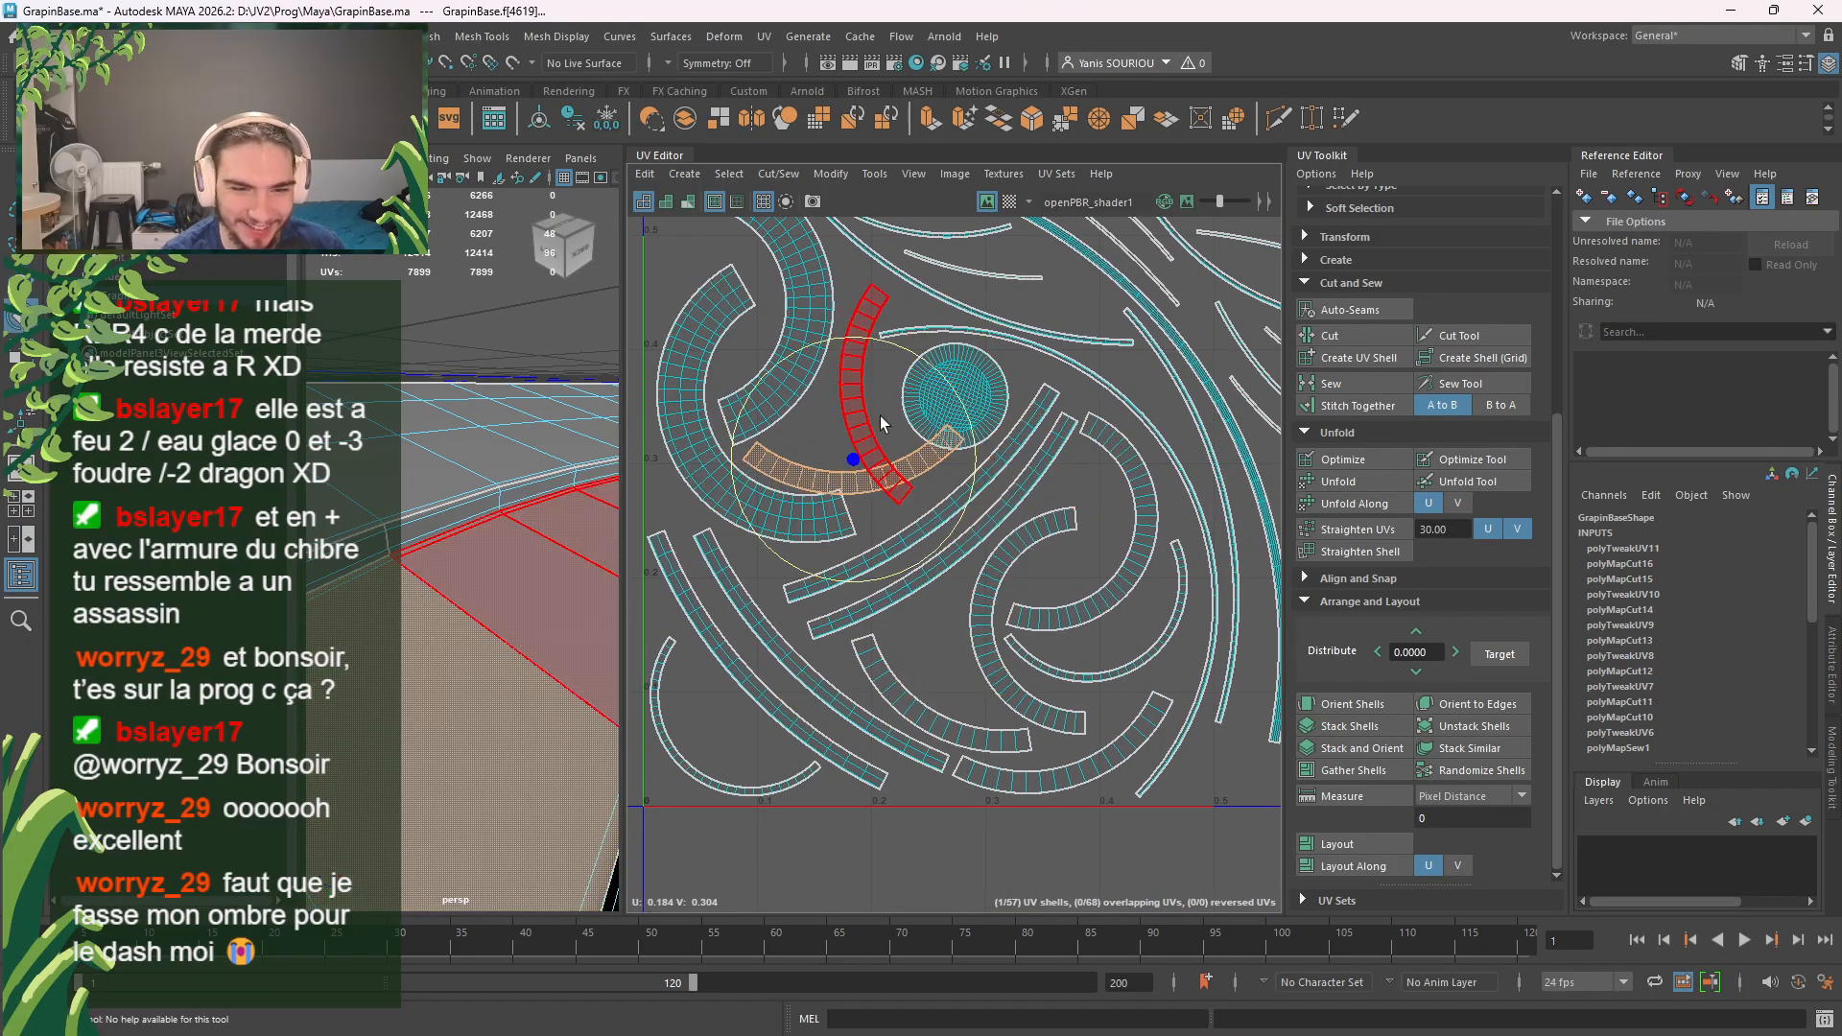
drag(923, 369, 919, 487)
alt+middle_drag(1021, 401, 868, 483)
alt+middle_drag(1032, 601, 1019, 648)
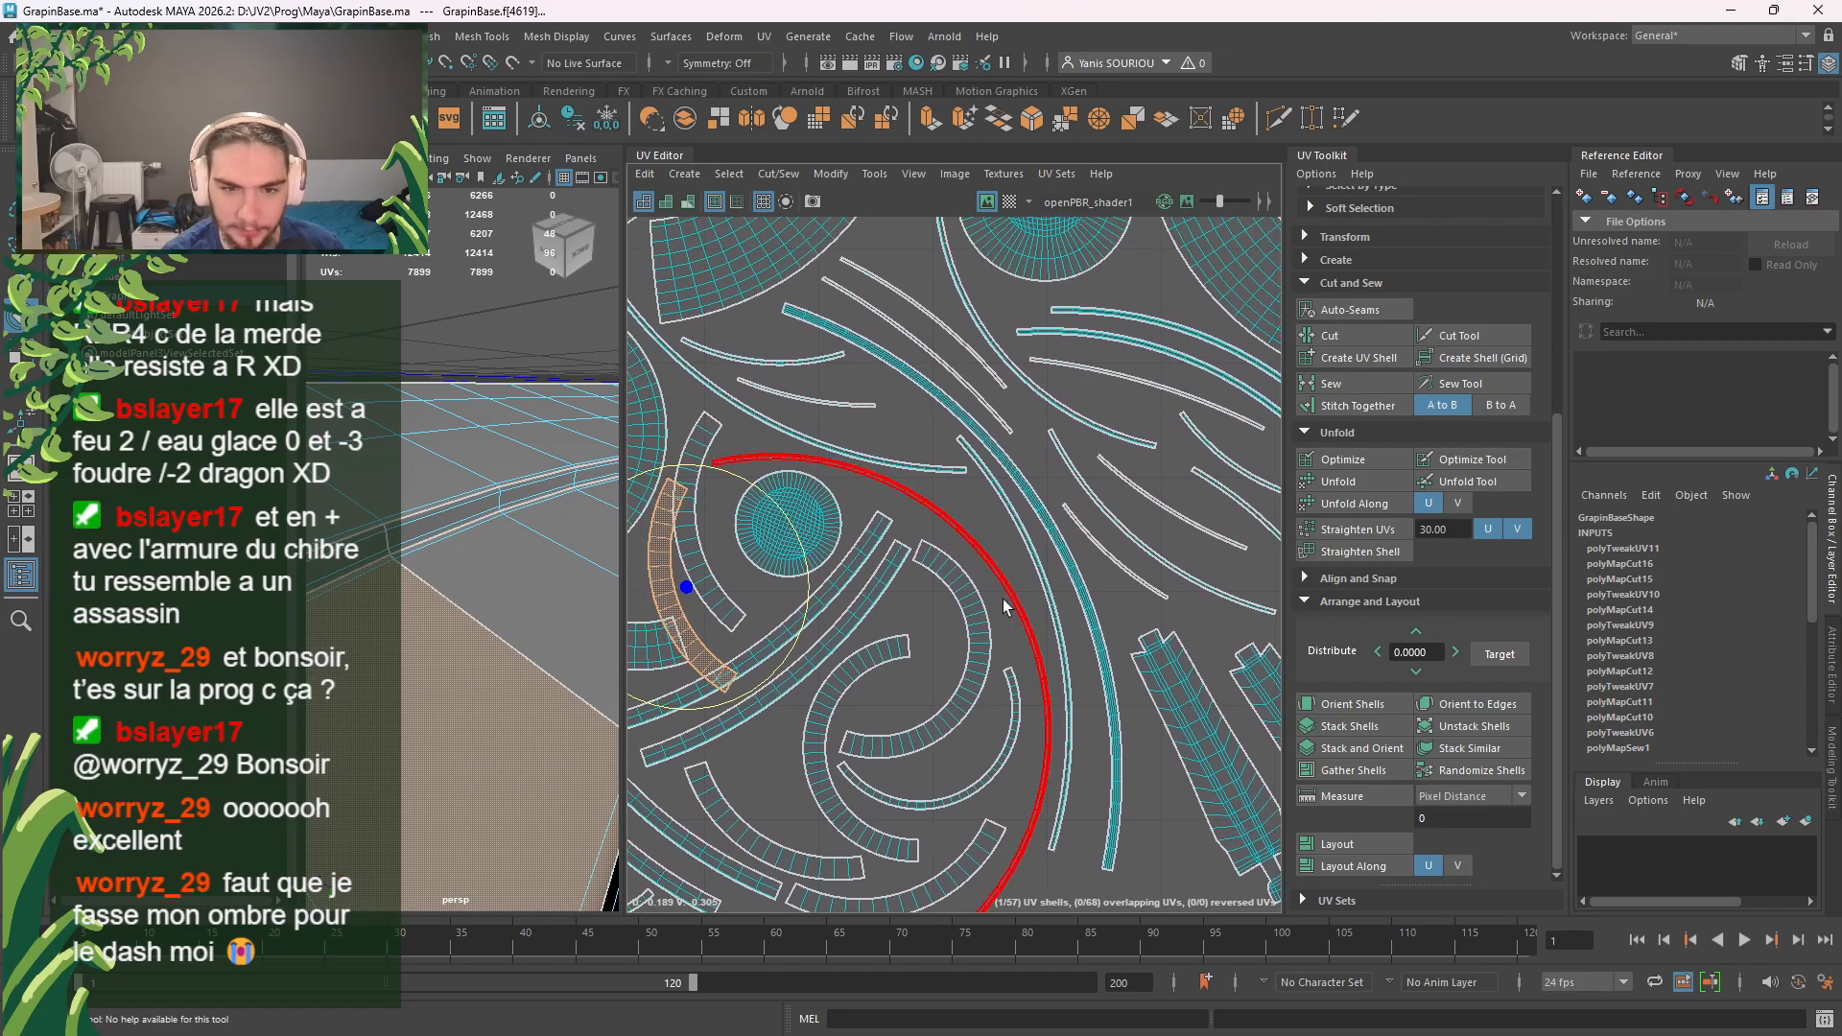
alt+middle_drag(850, 470, 1118, 436)
Step: Shift both thick interlocking arc shells at the tile's left edge upward to free space beneath them
key(w)
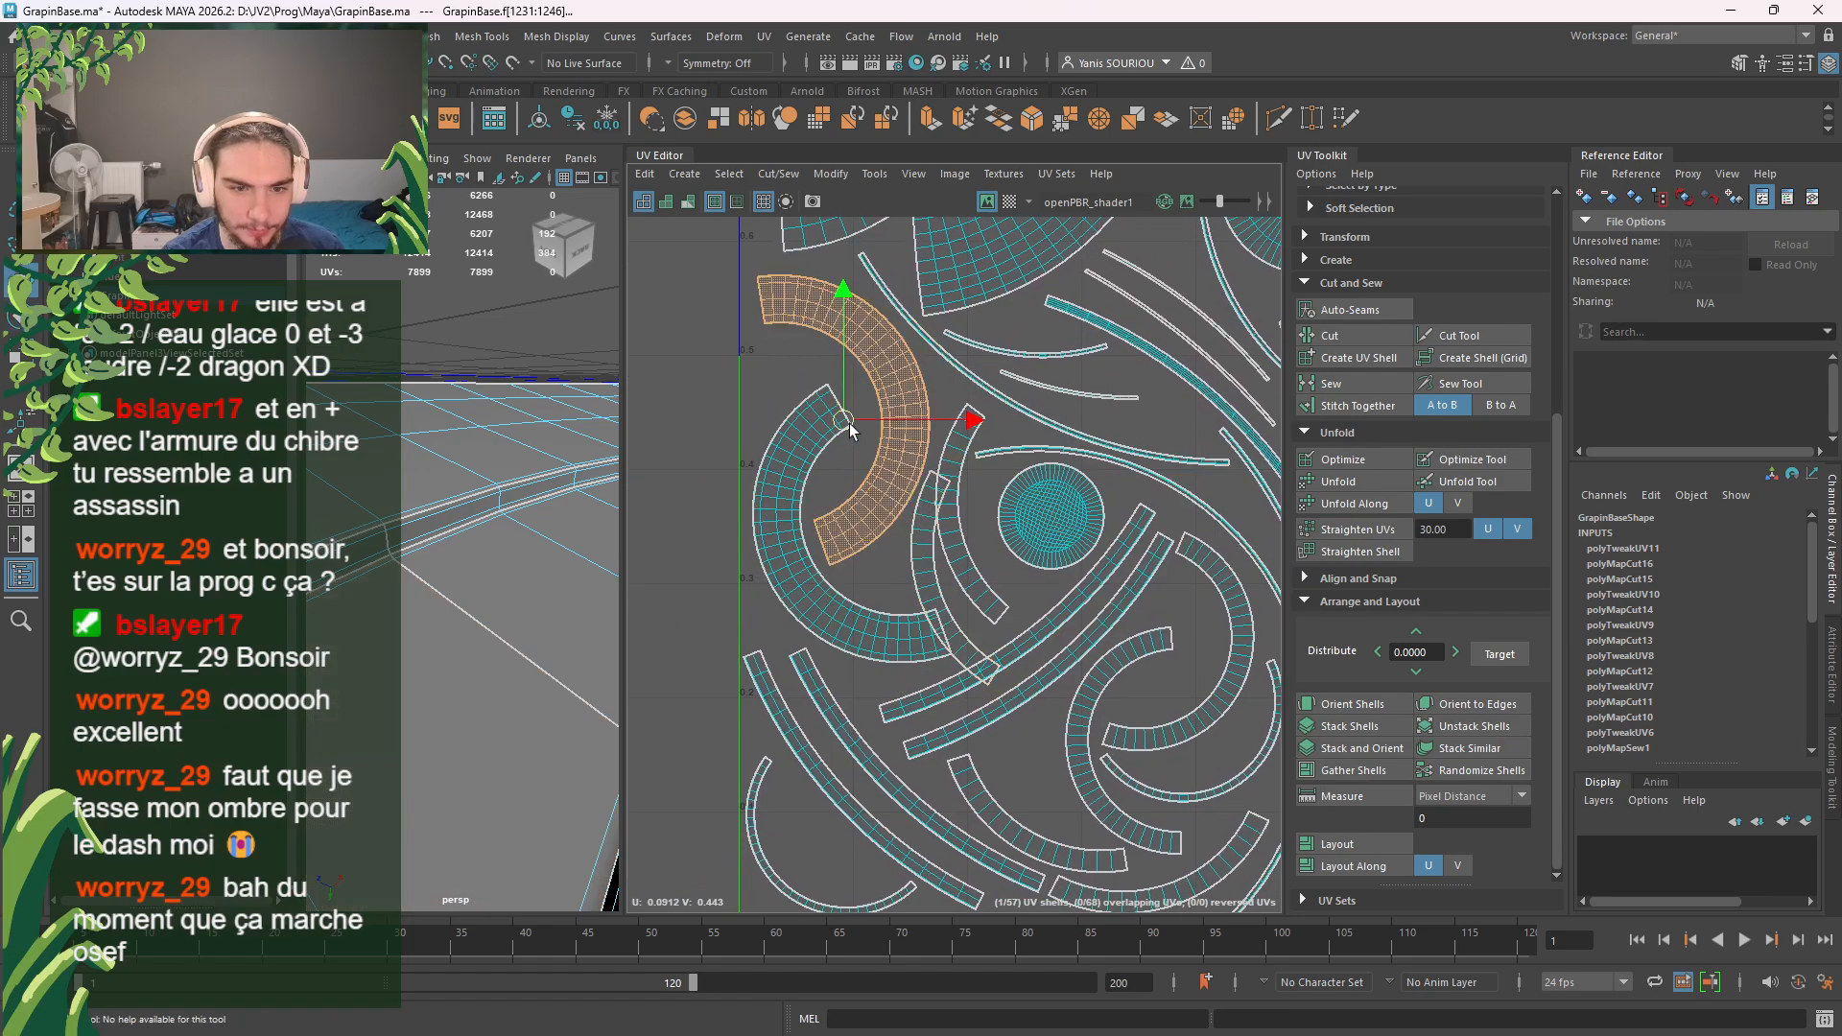
drag(845, 425, 836, 408)
click(798, 486)
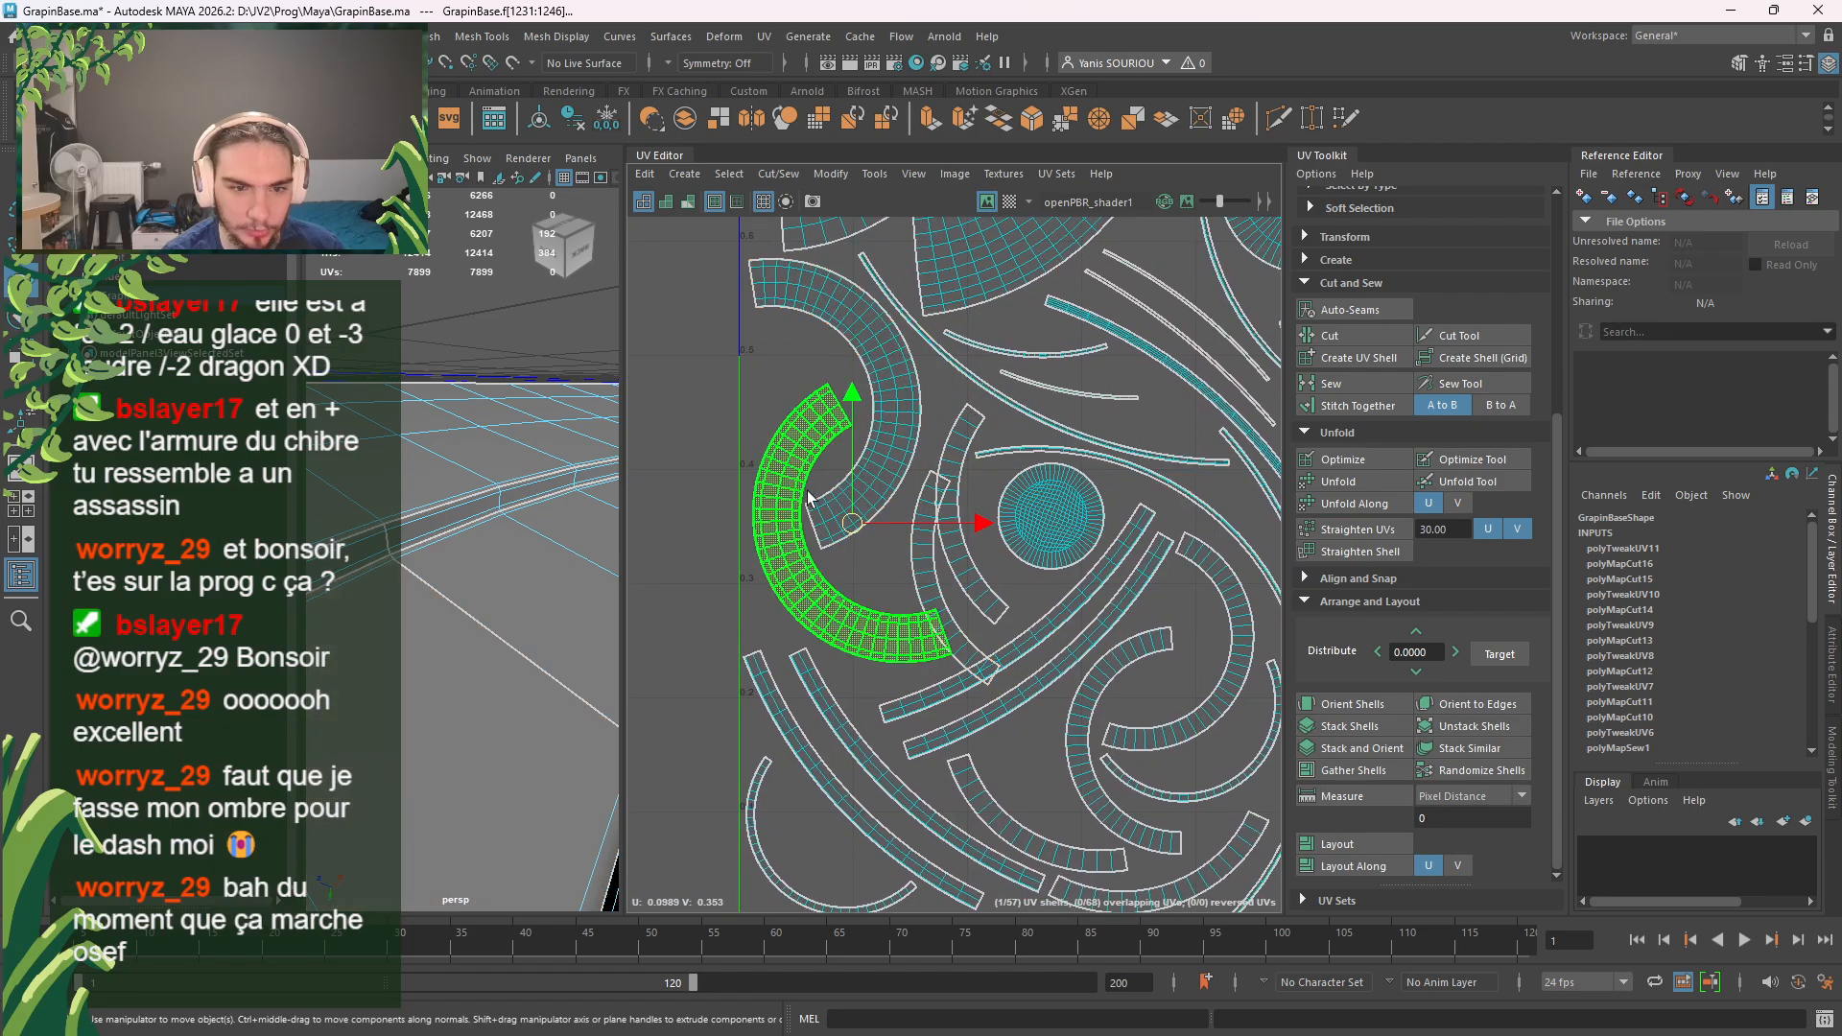
drag(848, 519, 841, 472)
Step: Rotate the lower thick arc slightly and tuck it against the tile's left edge, interlocked with the upper thick arc
key(e)
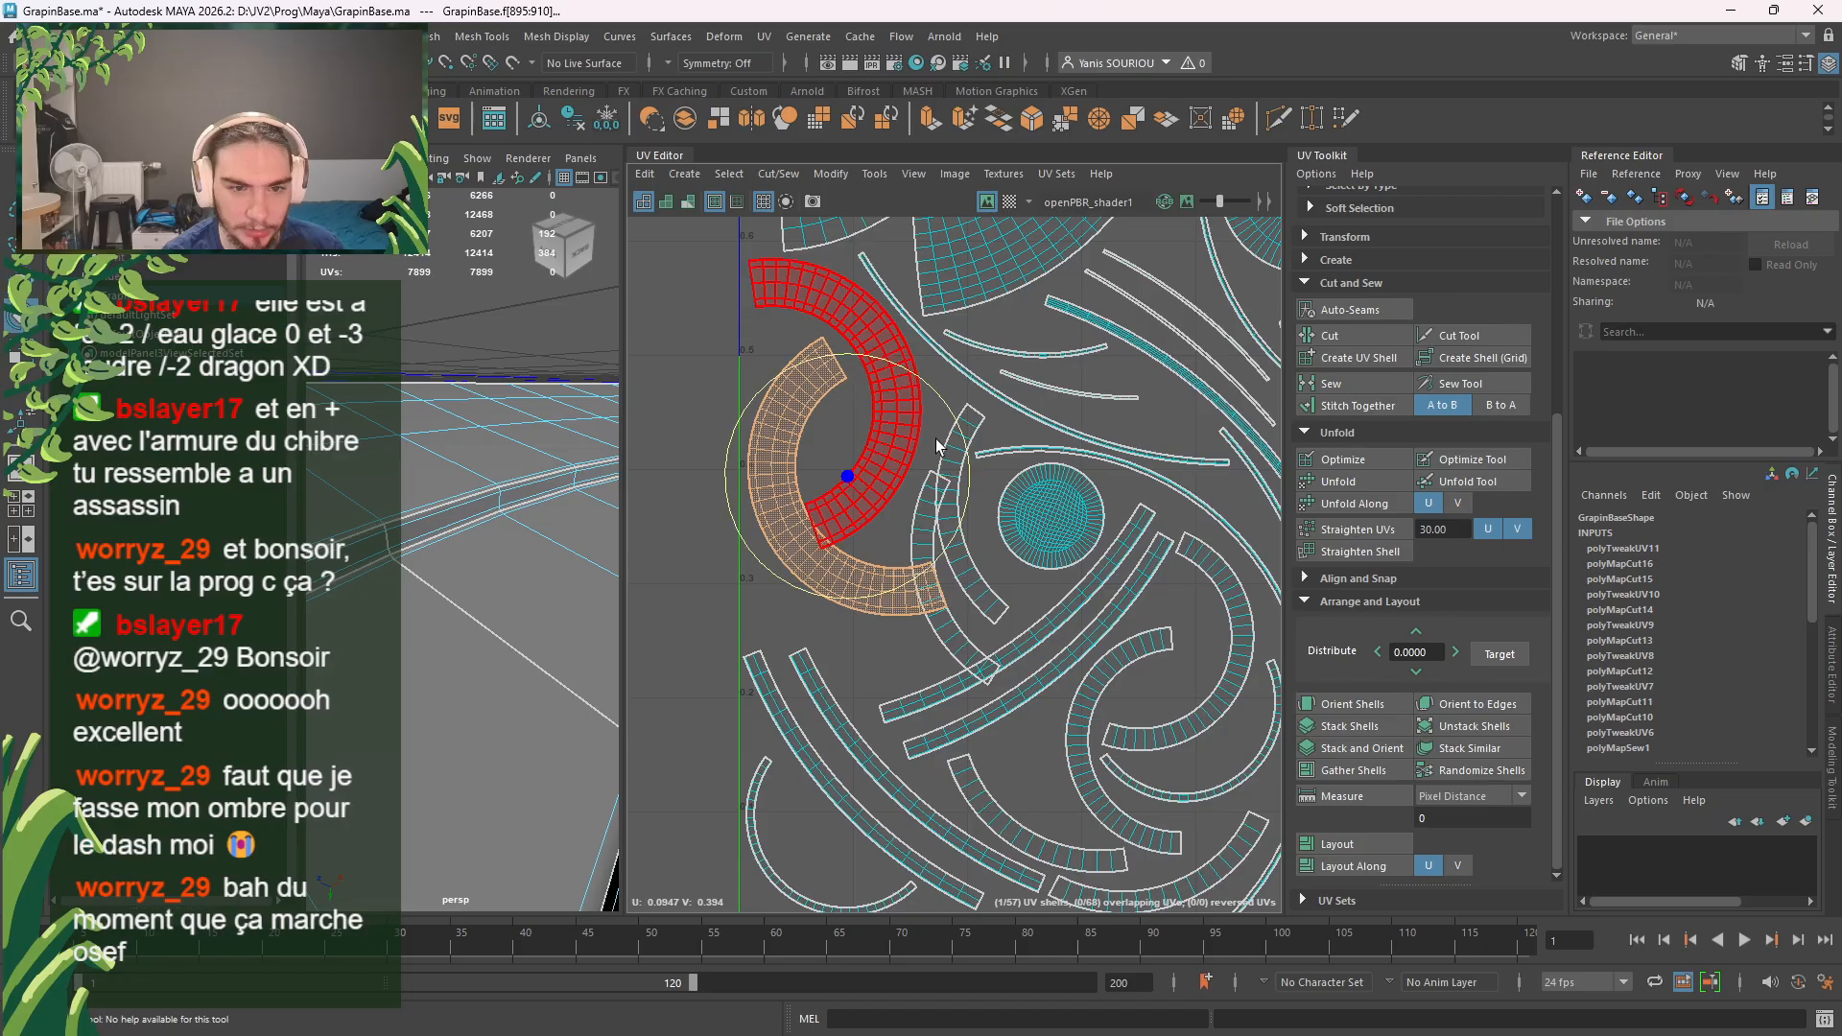
drag(948, 409, 957, 423)
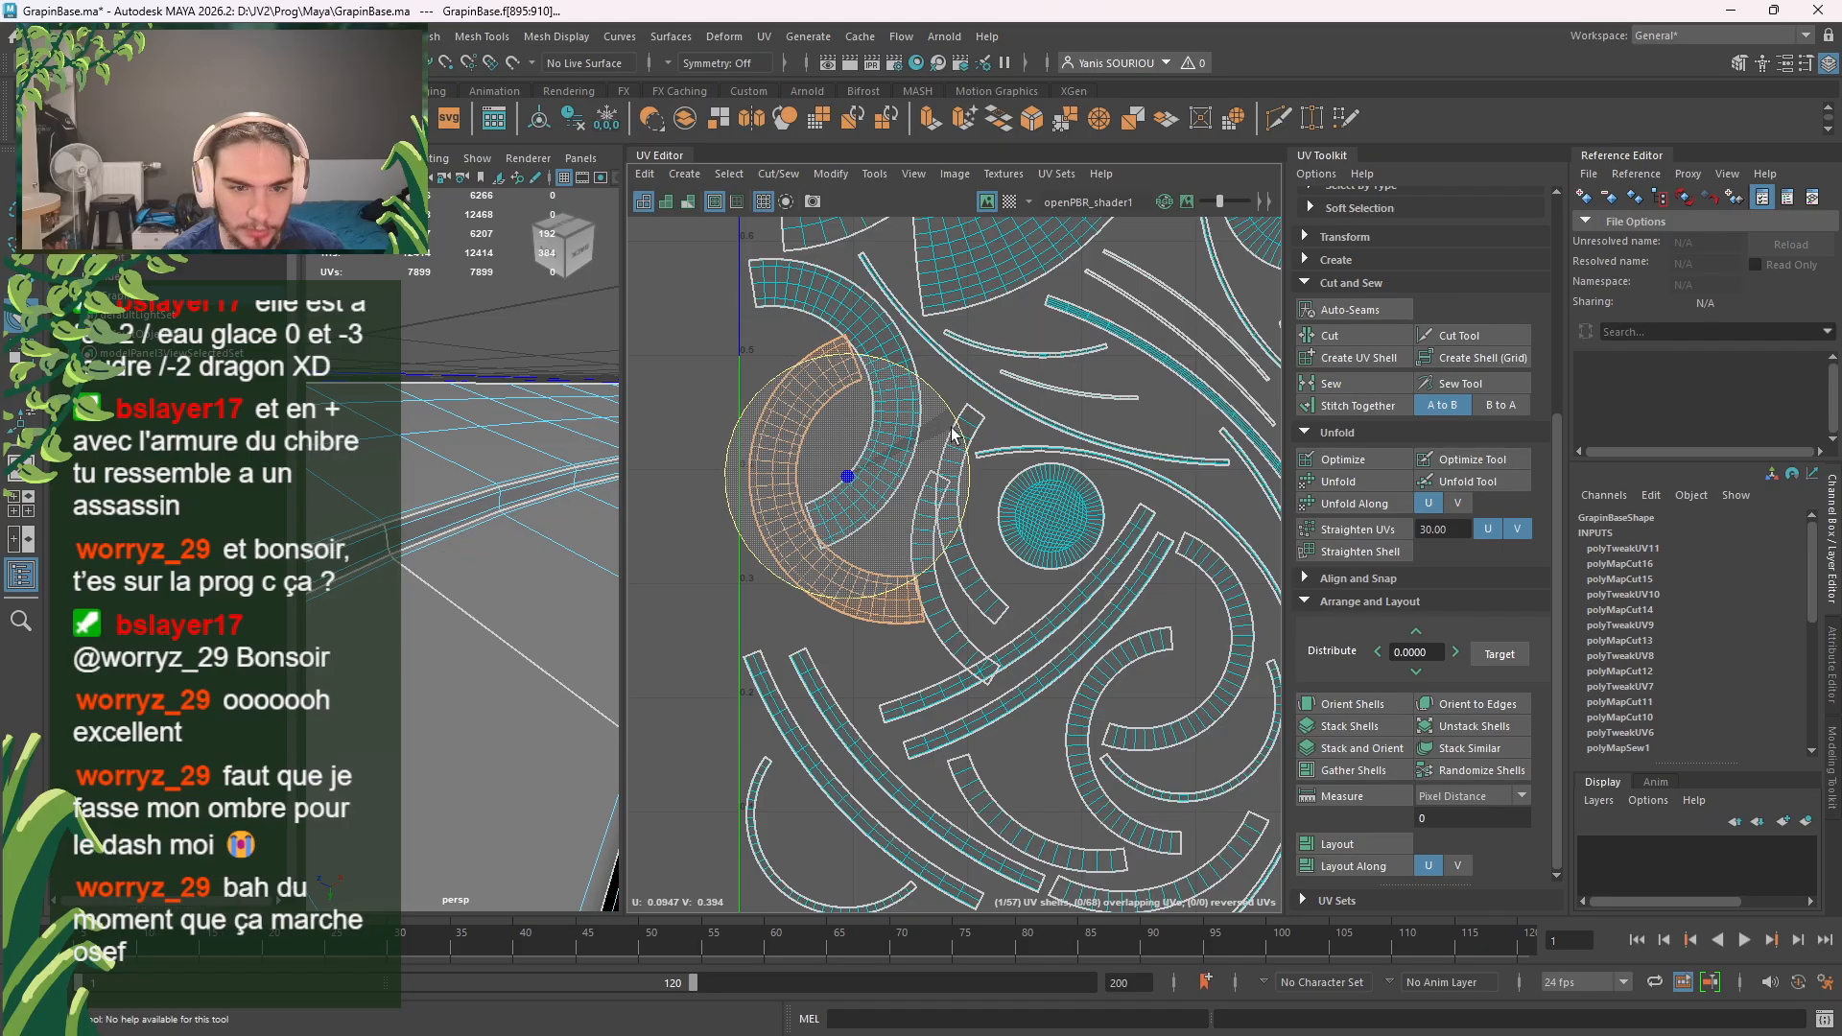
key(w)
drag(848, 473, 843, 489)
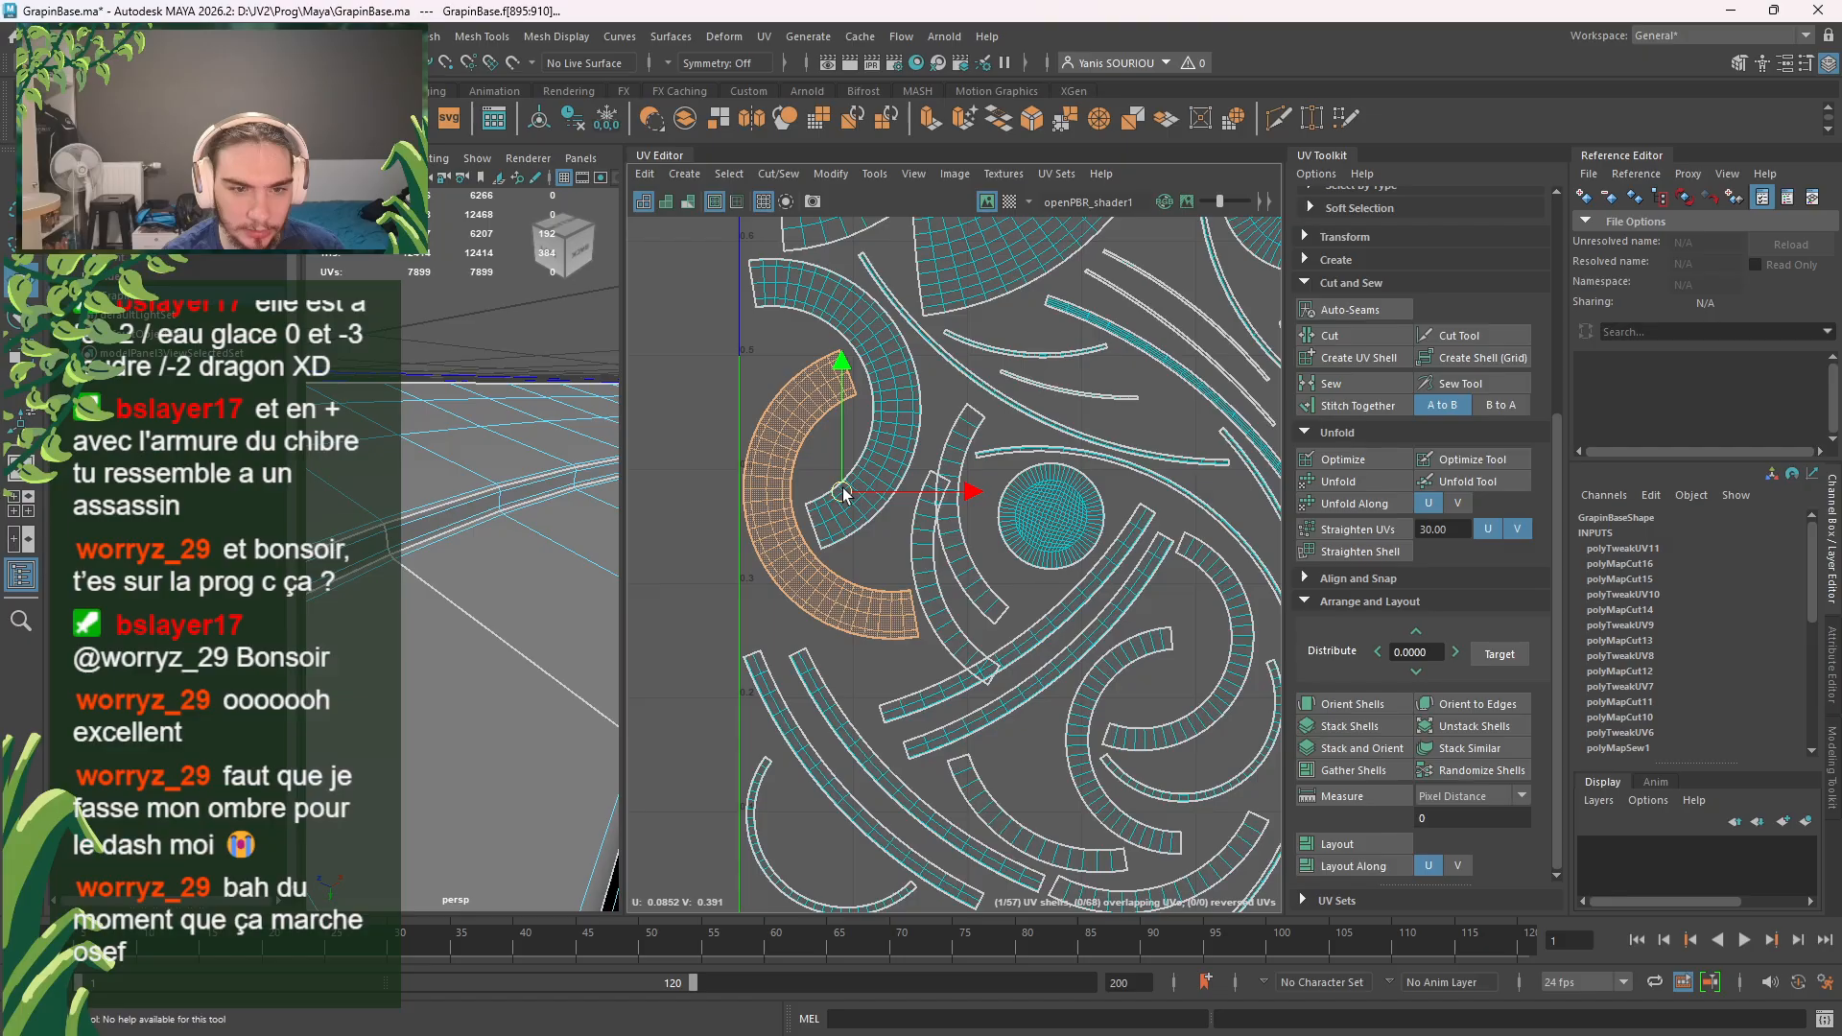
key(e)
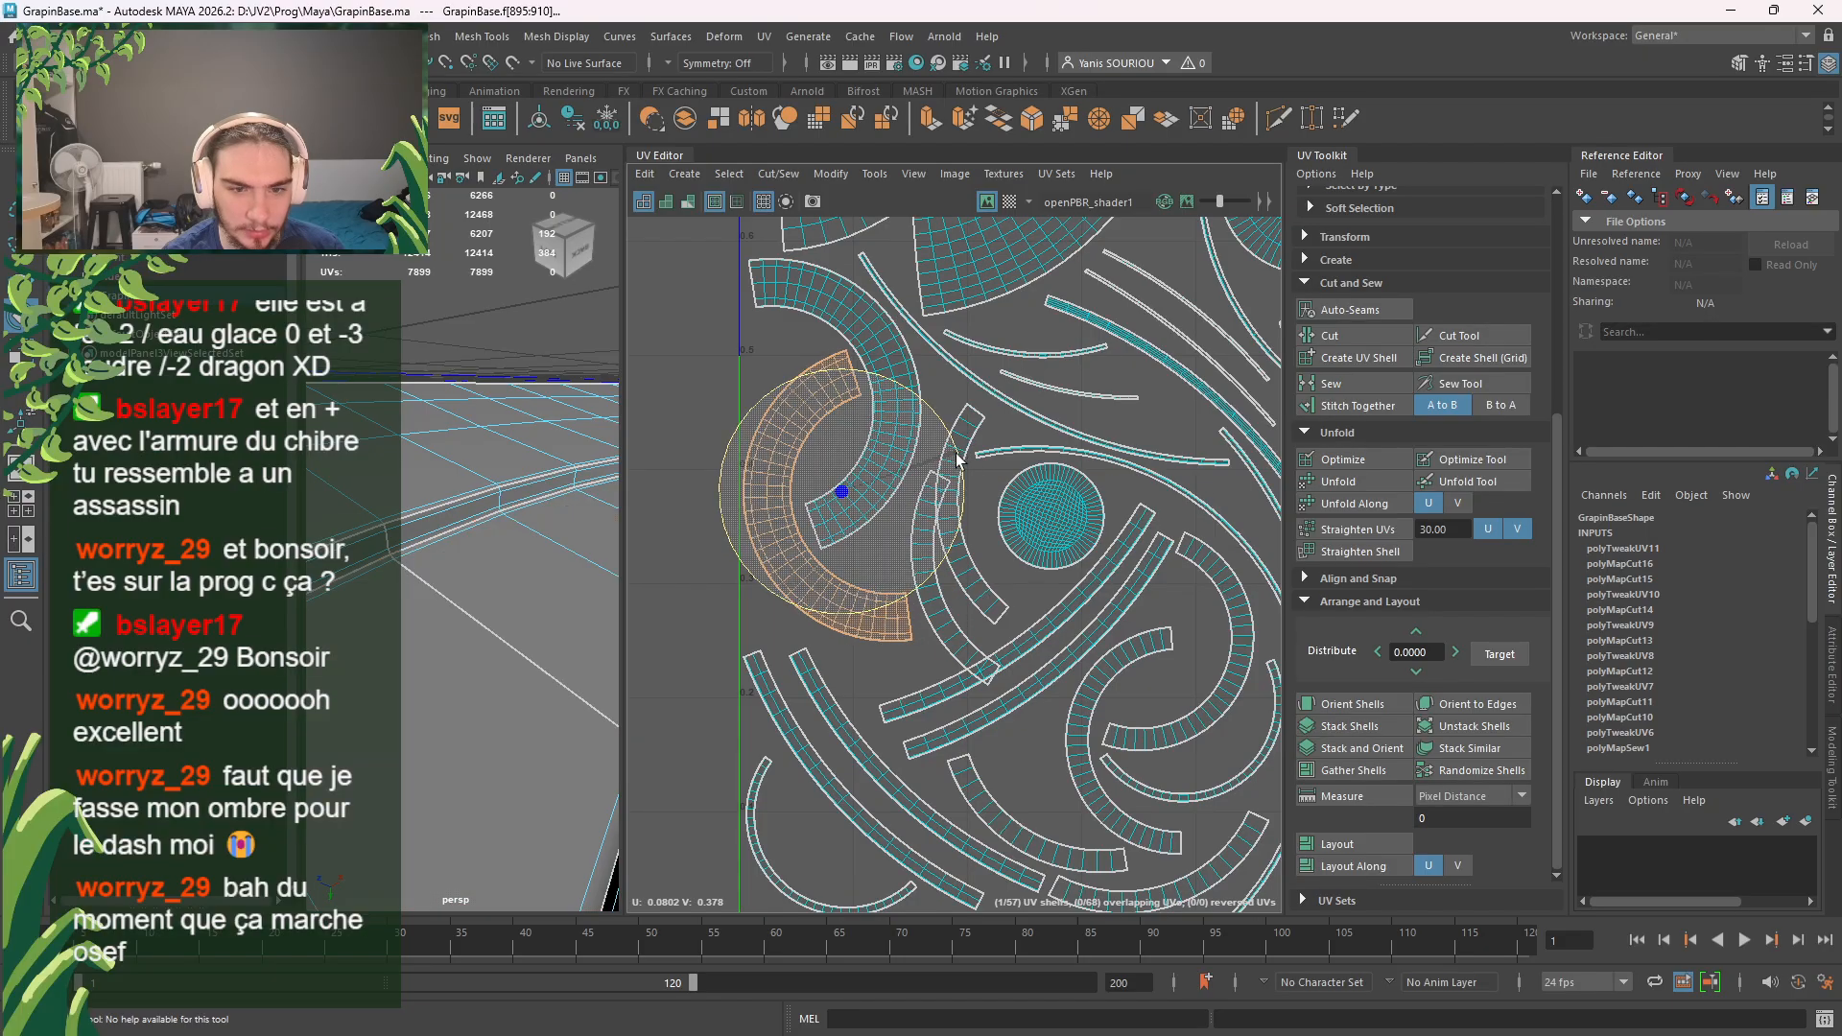
drag(965, 453, 963, 466)
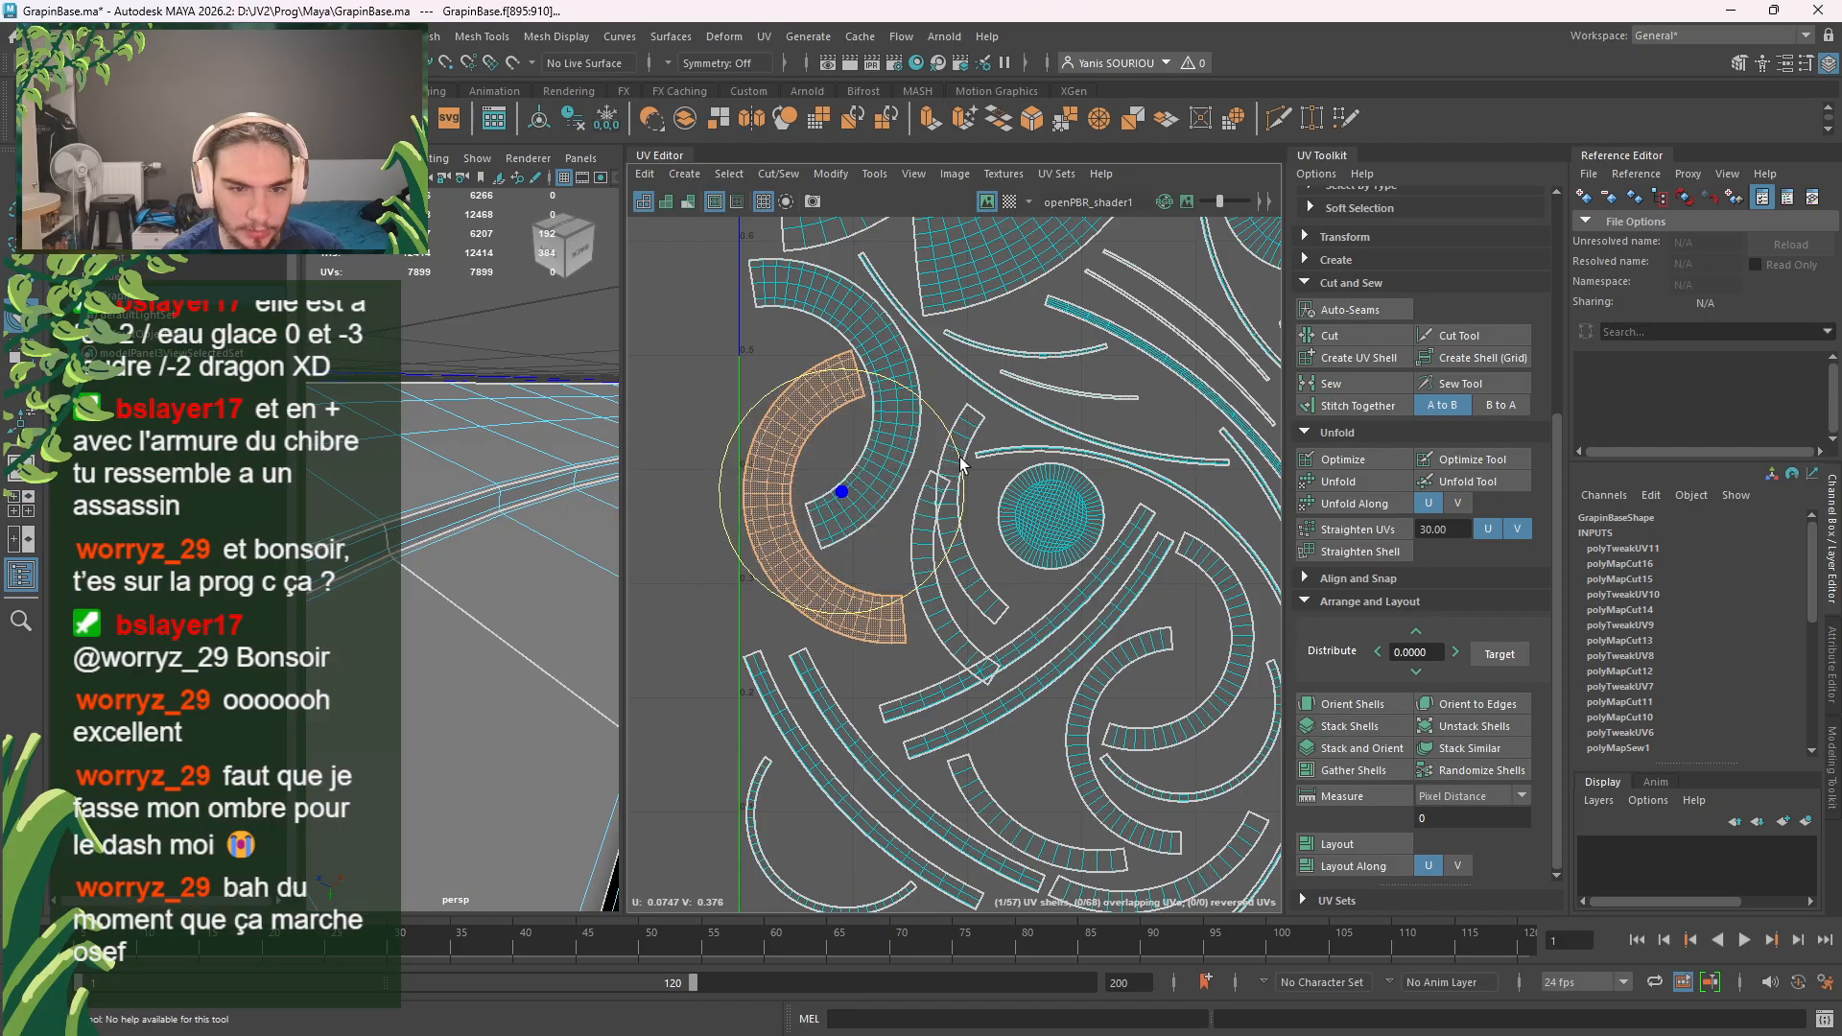
Step: Fit the two matching arc halves side by side between the lower thick arc and the disc, and clear the selection
key(w)
click(955, 579)
drag(955, 579, 950, 524)
click(969, 531)
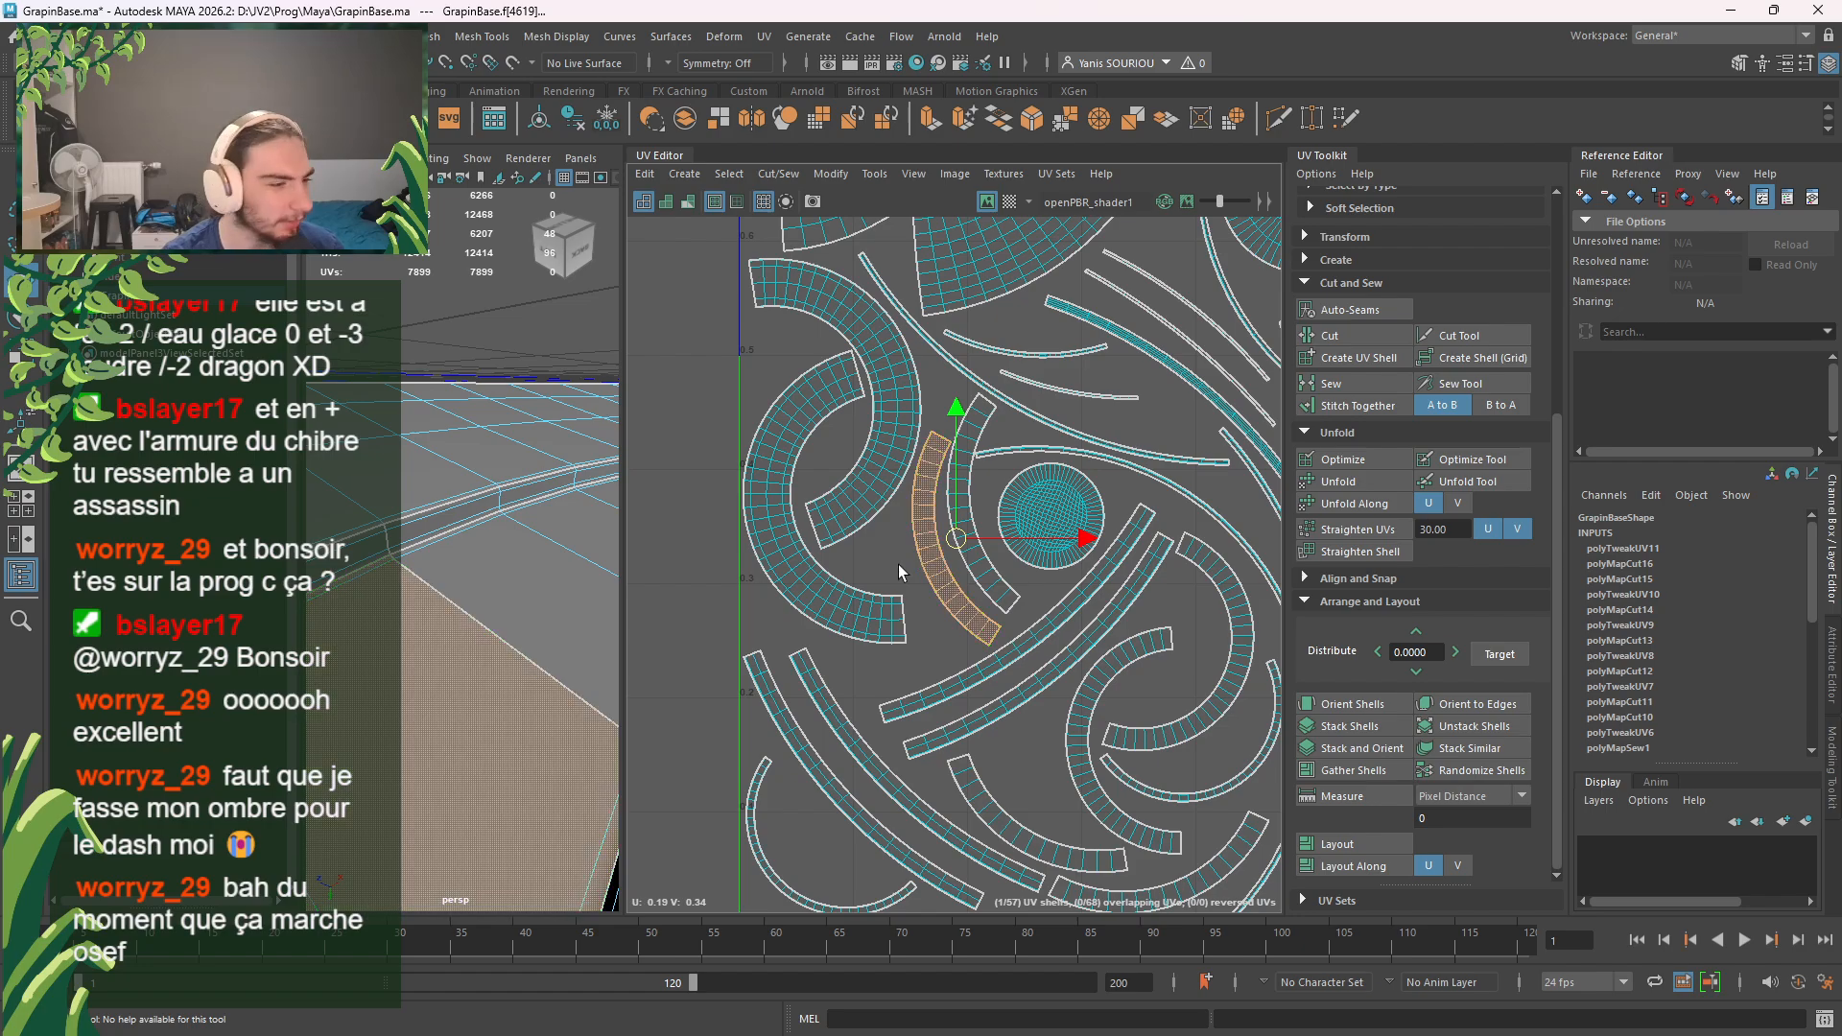
scroll(894, 564, down, 3)
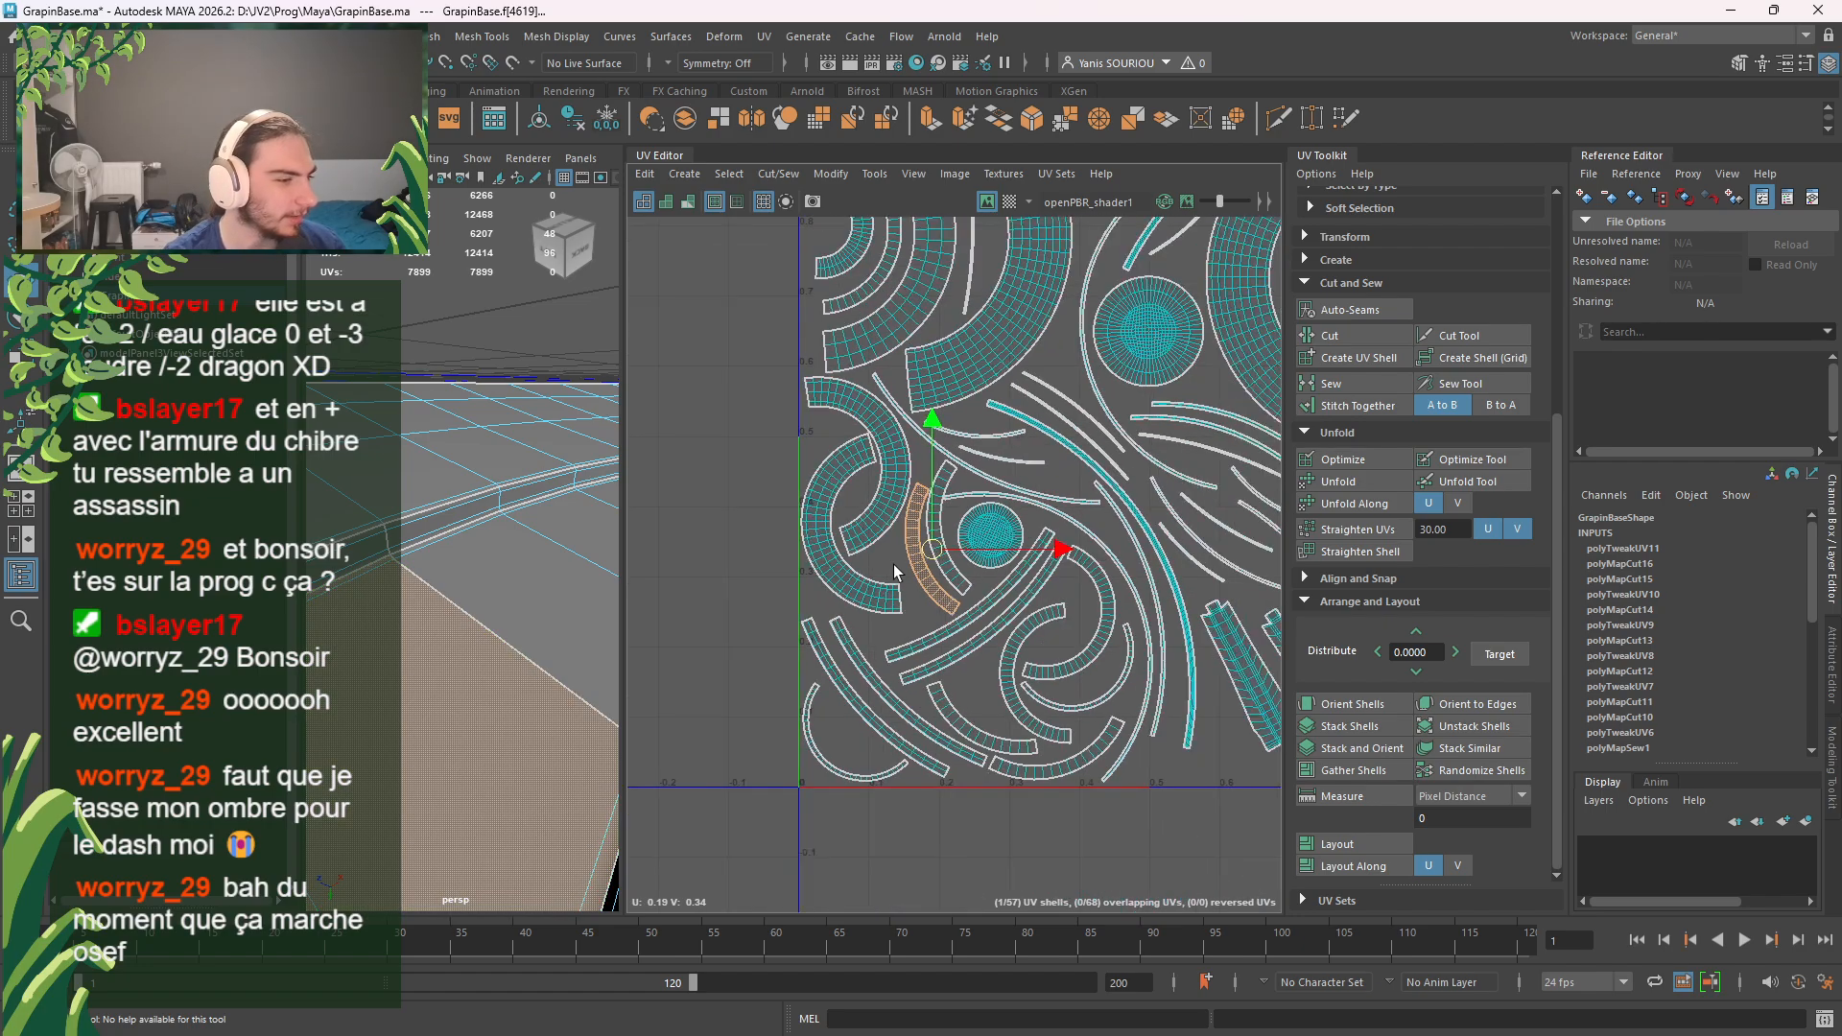
click(722, 584)
scroll(722, 584, down, 3)
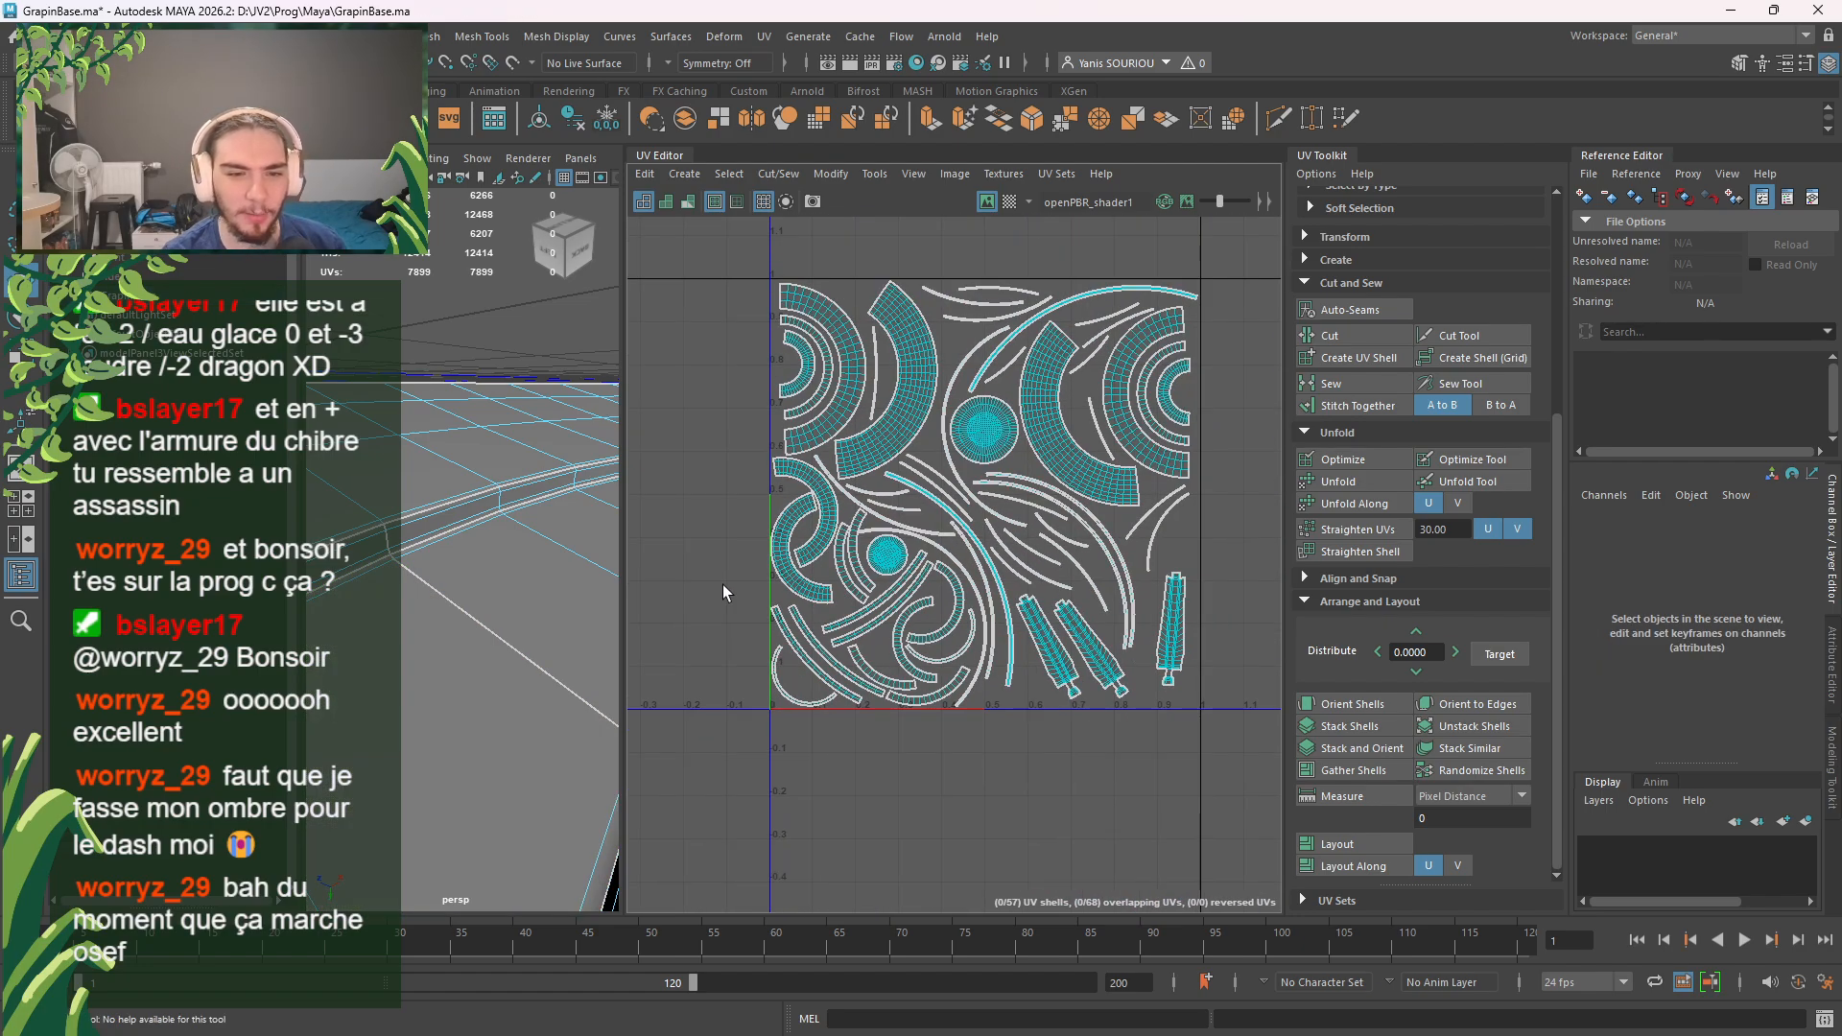
Step: Select the long thin arc shell curving around the disc and examine where its faces lie on the 3D model
click(947, 561)
key(w)
key(f)
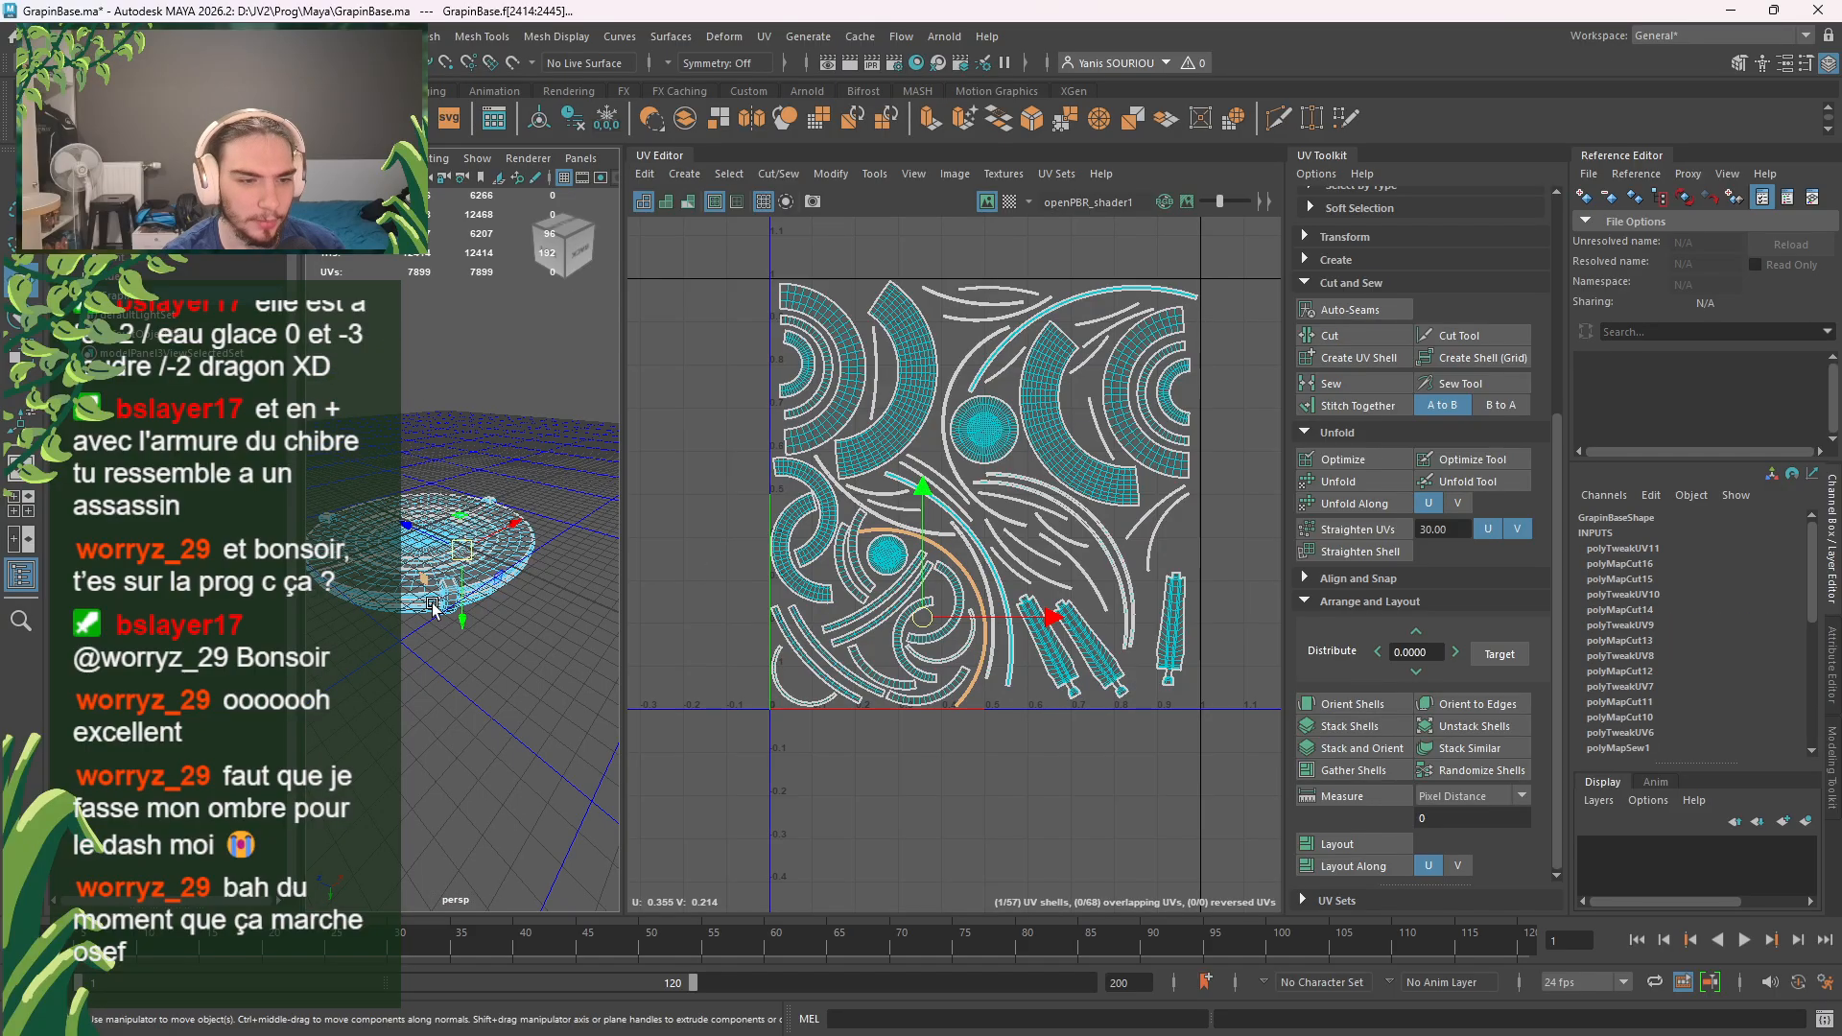
scroll(433, 607, up, 6)
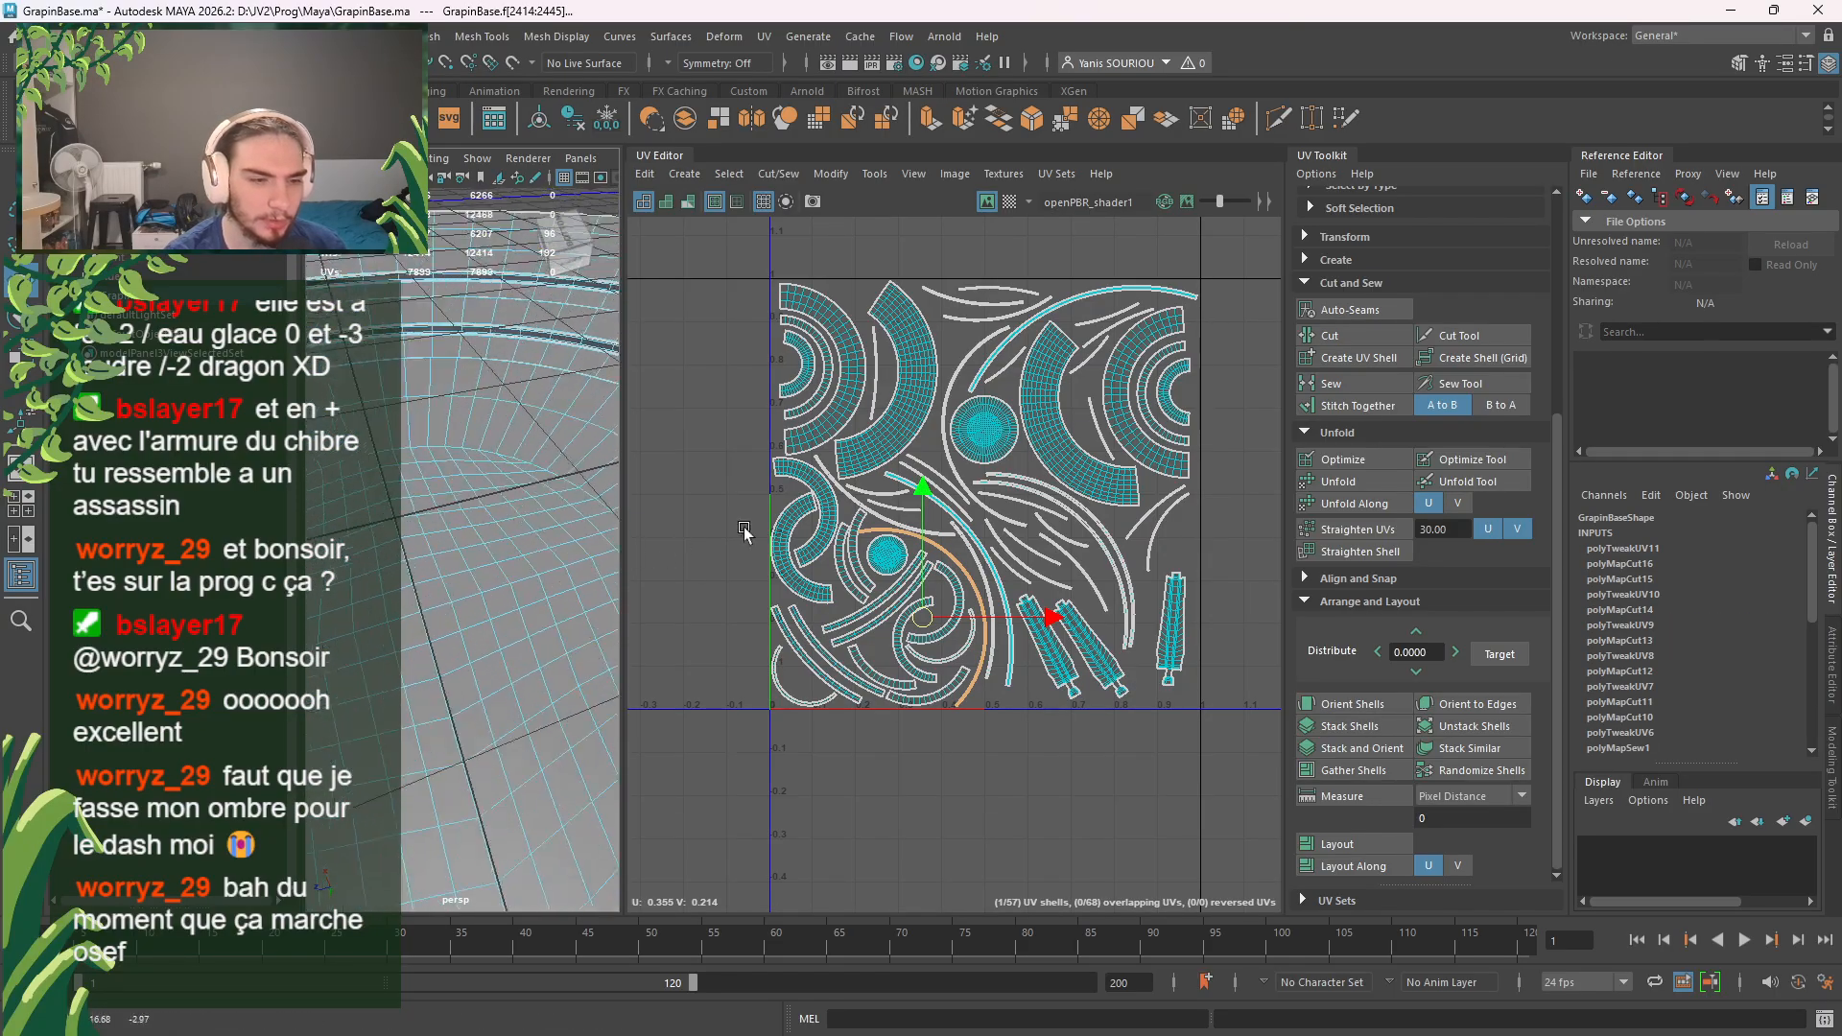
alt+drag(745, 527, 538, 577)
key(f)
scroll(451, 592, up, 6)
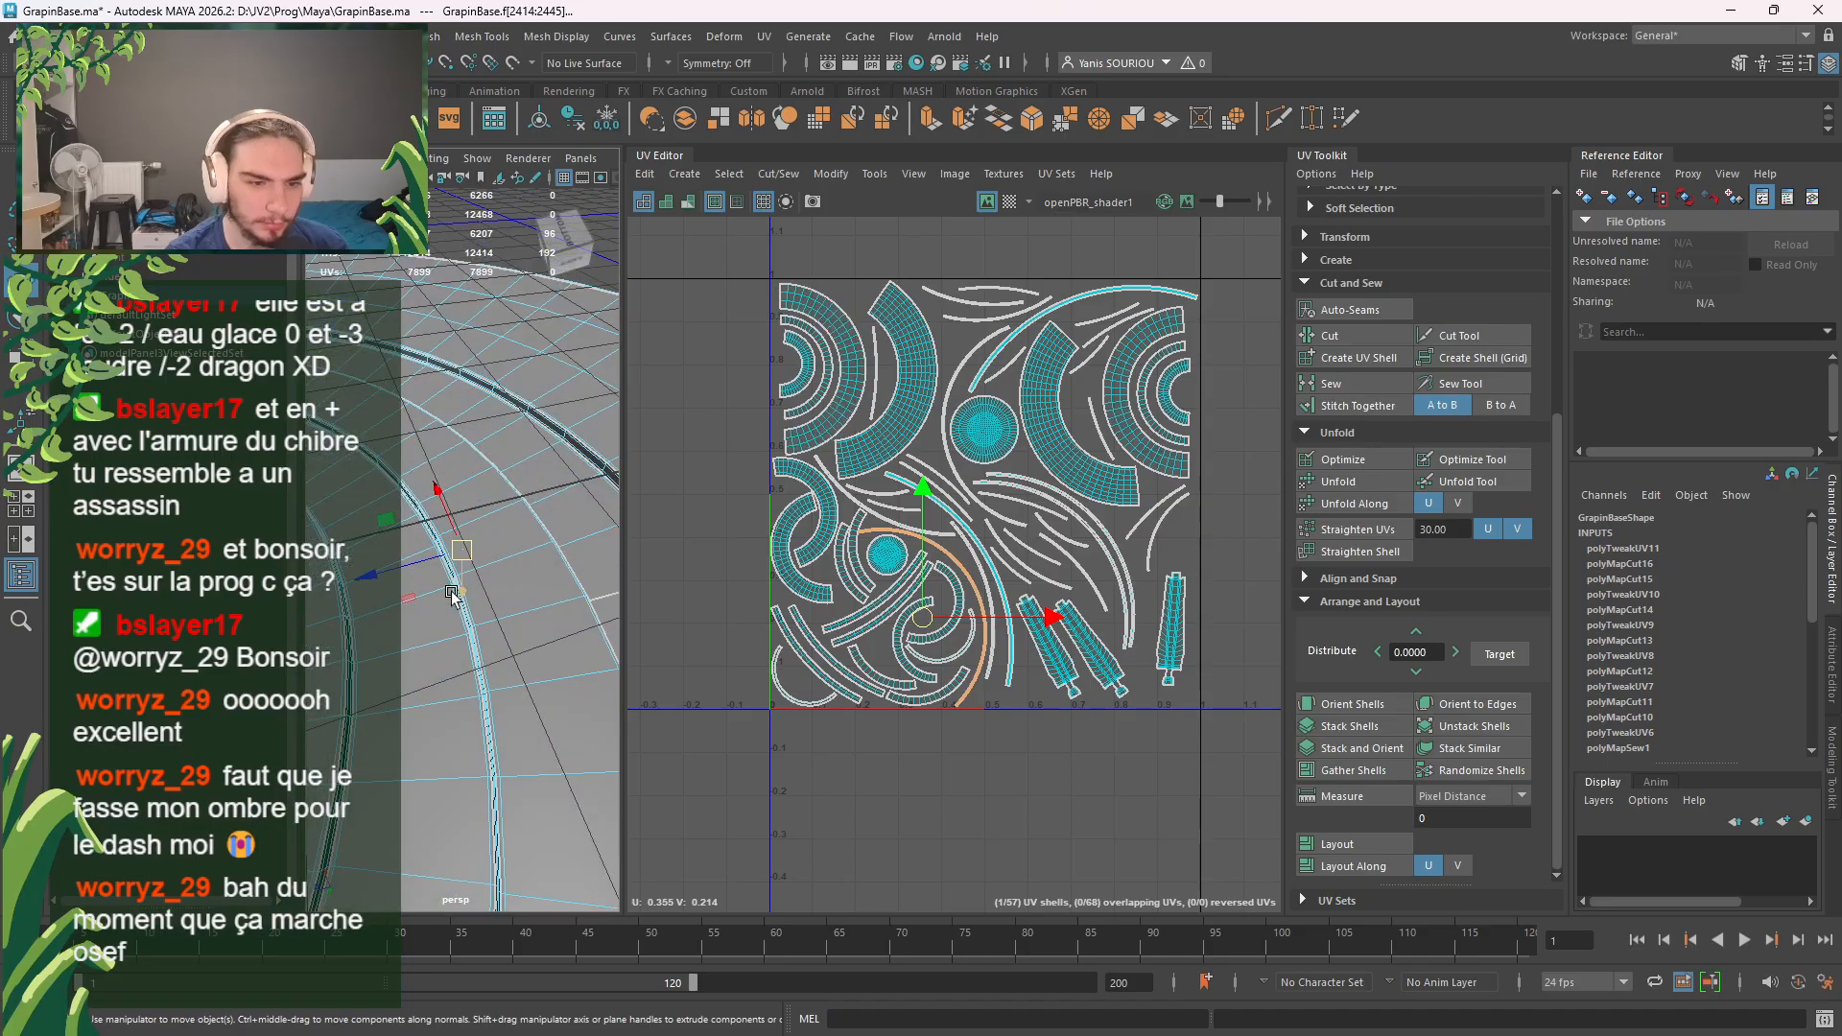
alt+drag(476, 643, 604, 574)
scroll(582, 577, down, 5)
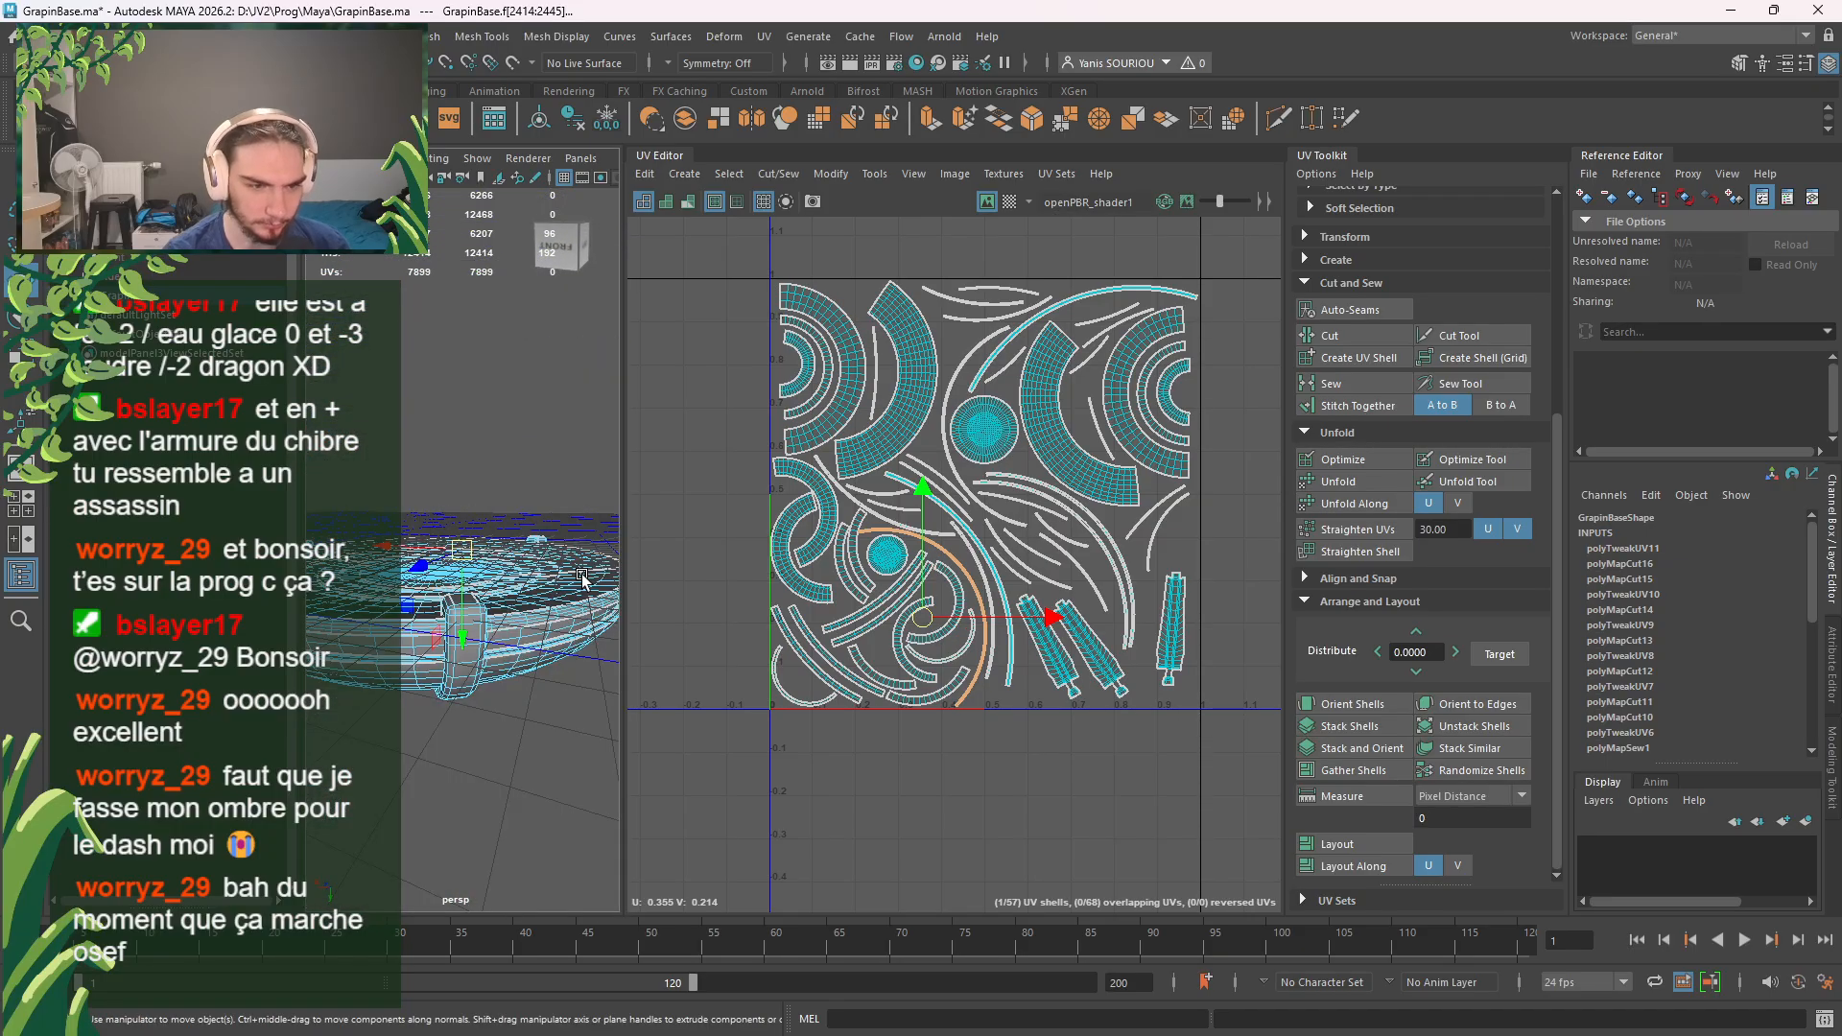
alt+drag(499, 652, 494, 479)
scroll(503, 576, up, 8)
alt+drag(503, 579, 993, 656)
scroll(388, 614, down, 10)
scroll(427, 581, up, 10)
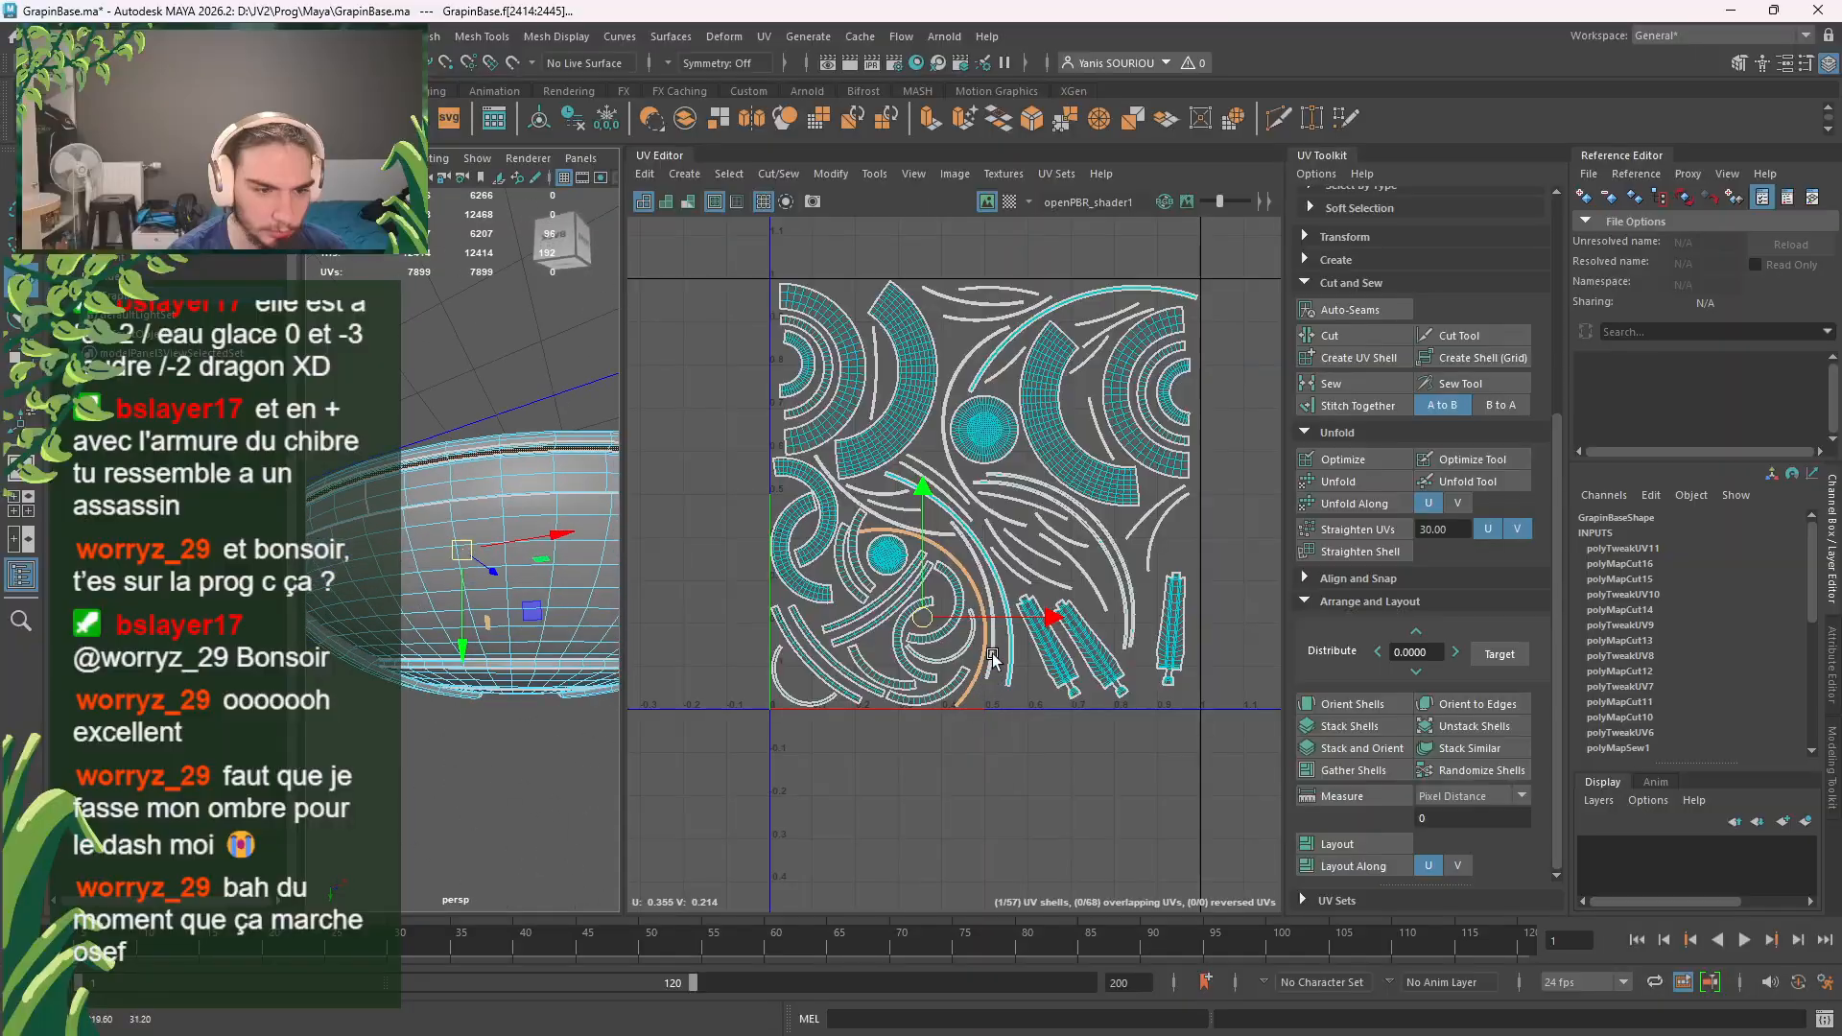
Step: Clear the UV shell selection and close the UV Editor and the UV Toolkit
scroll(655, 471, up, 2)
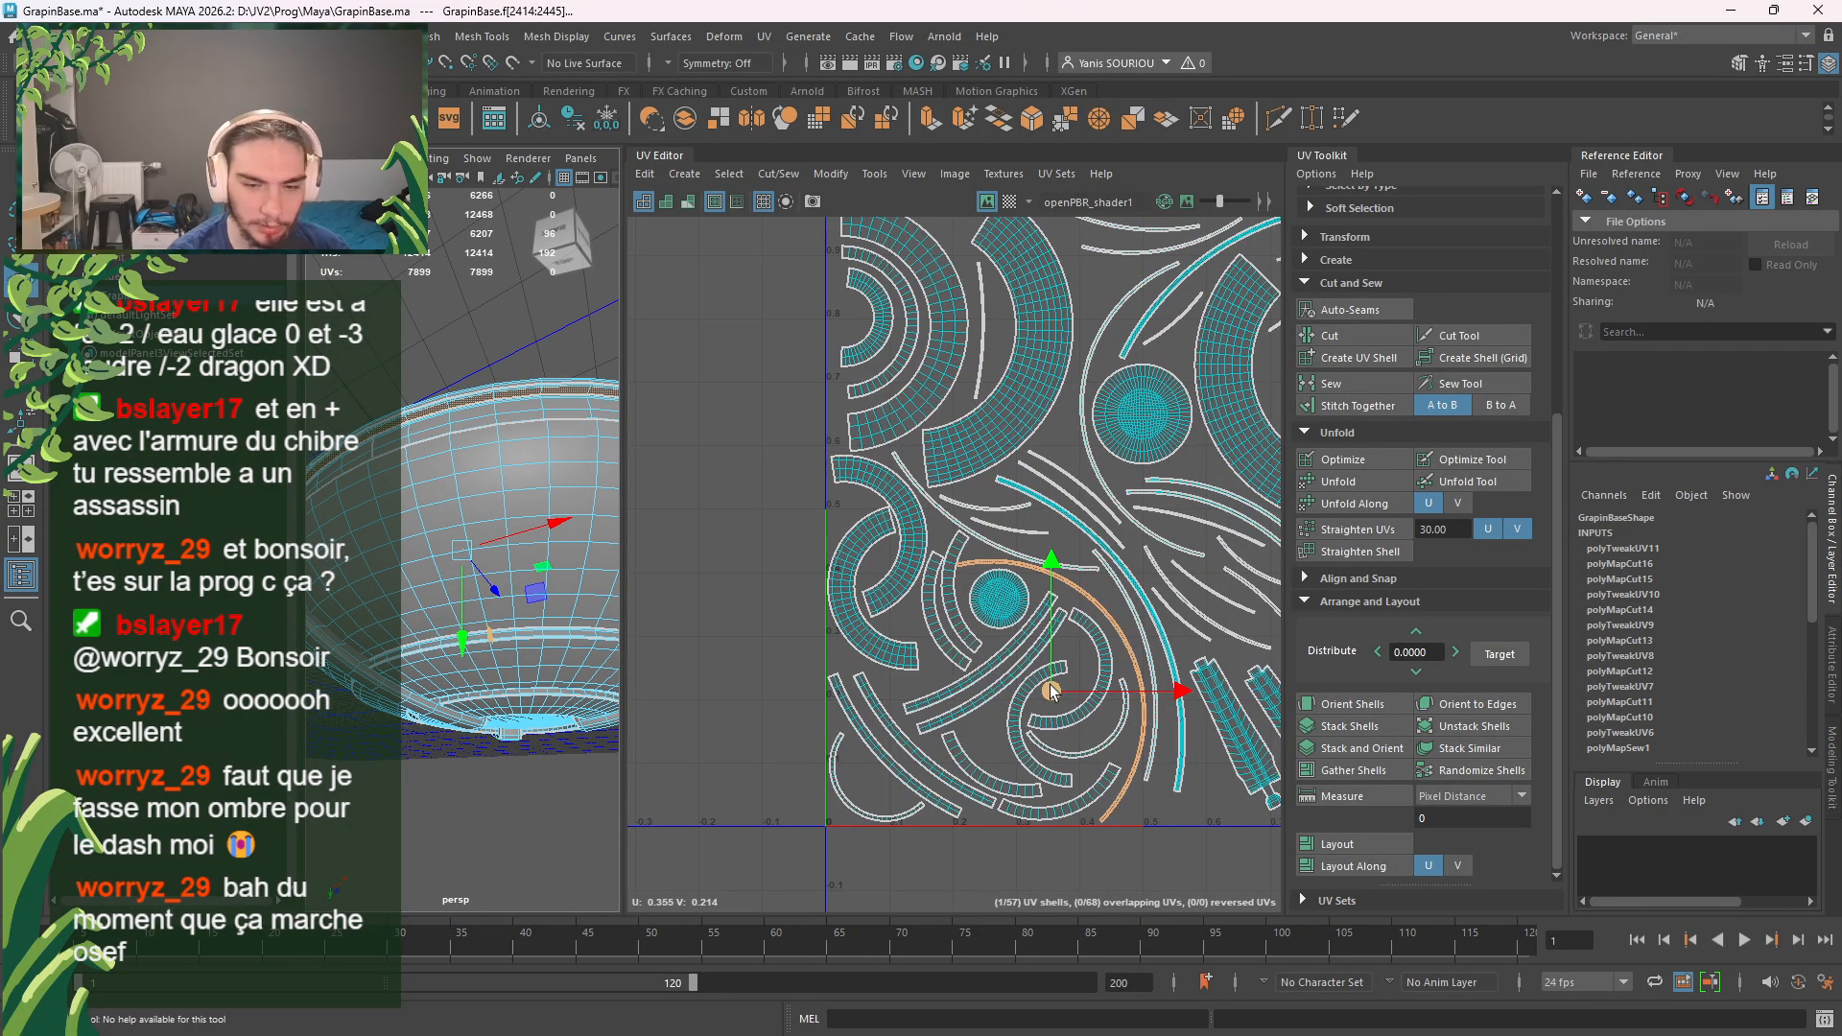
click(1210, 865)
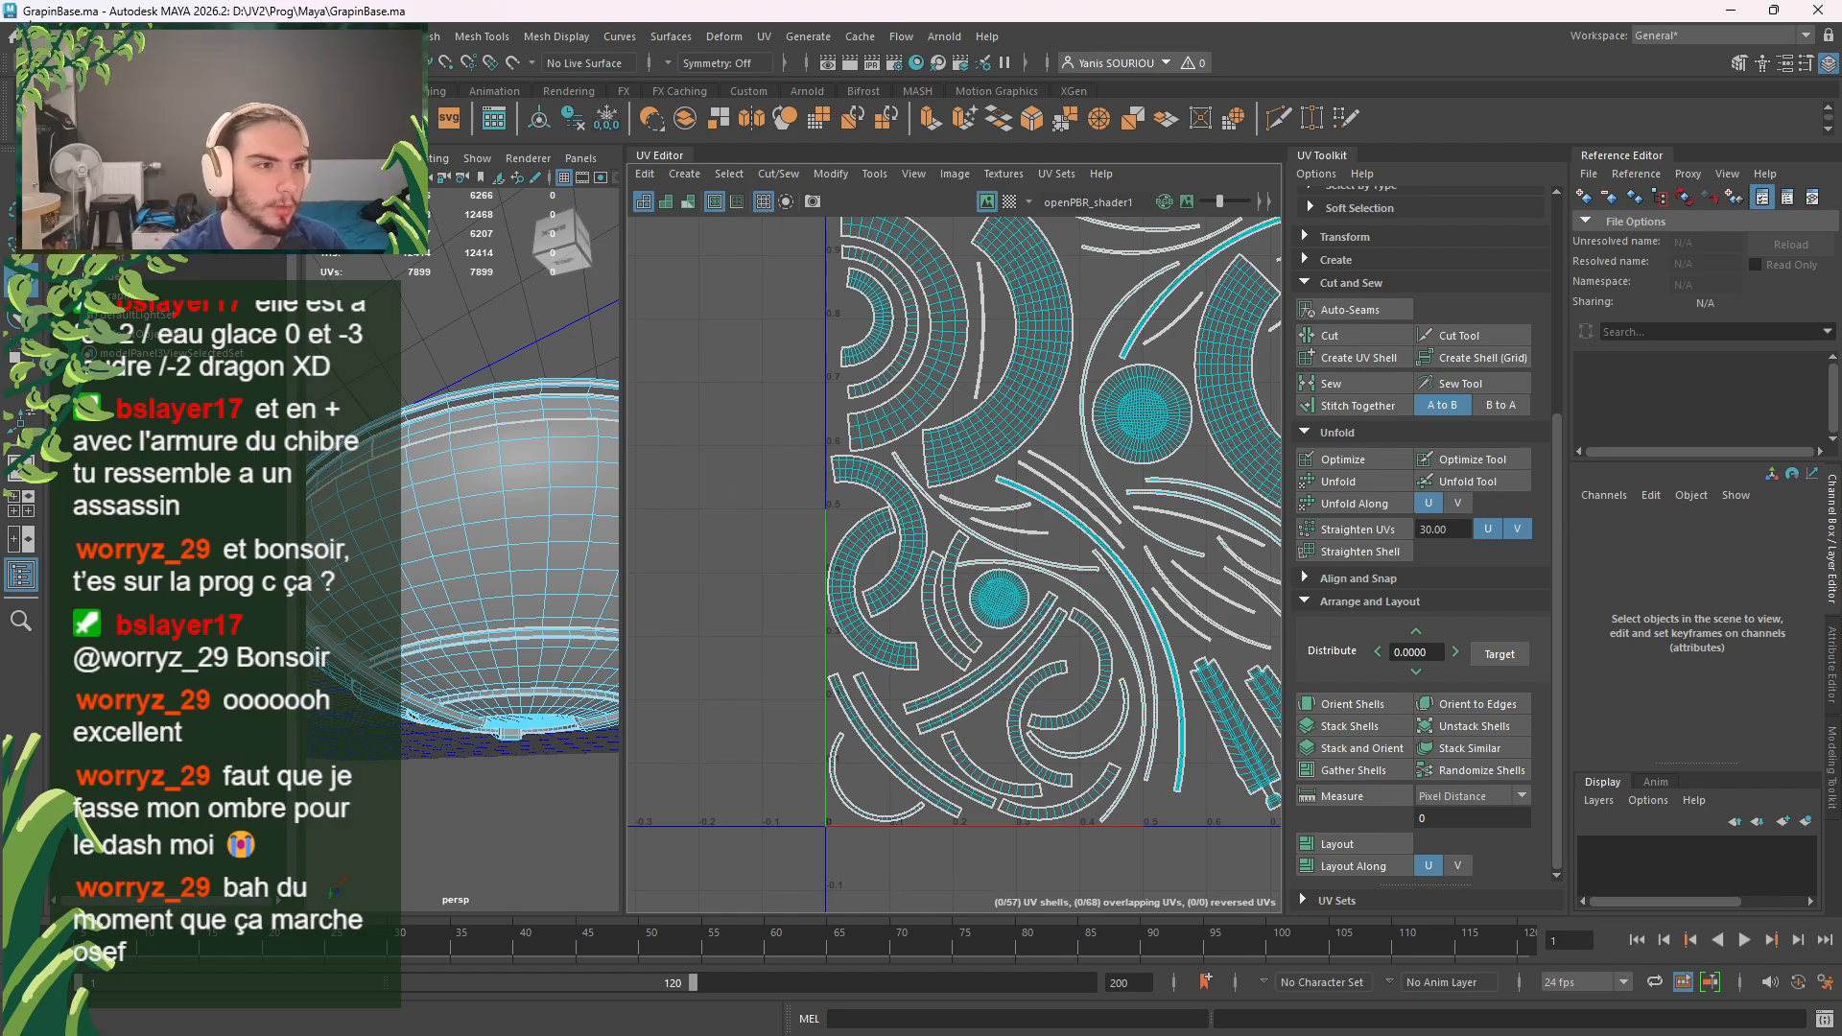
click(41, 36)
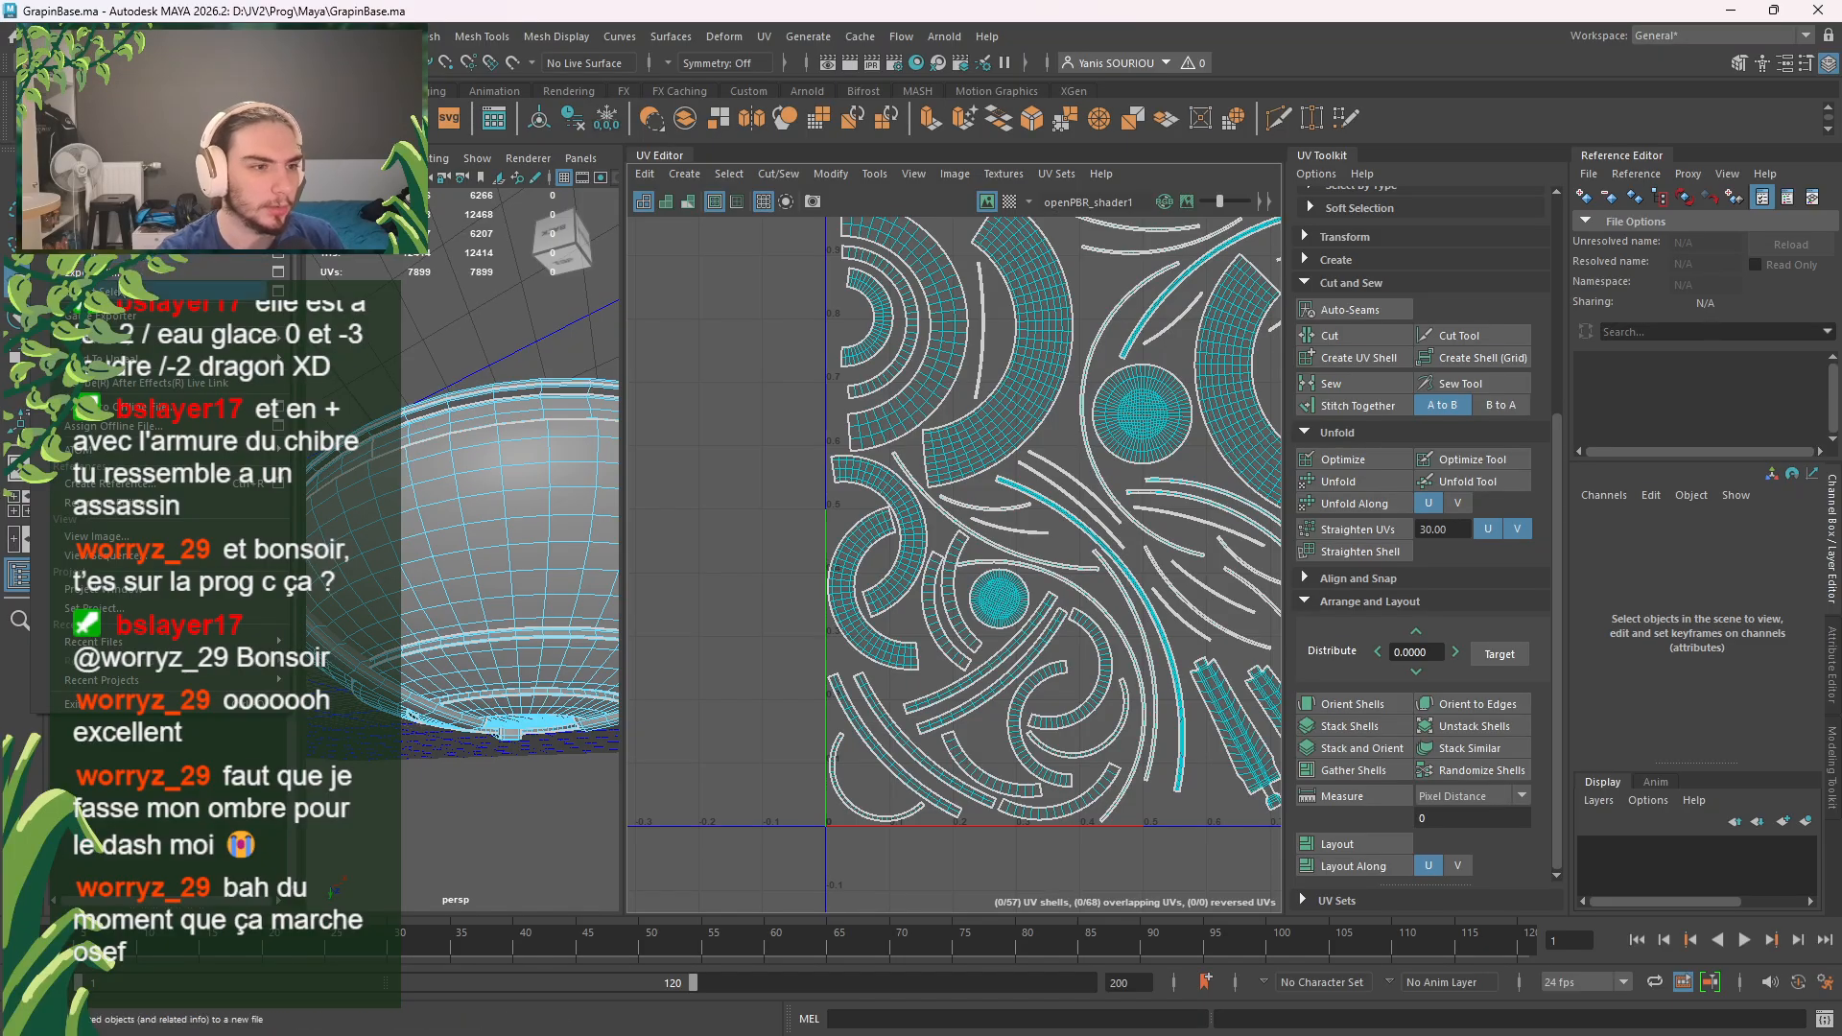
click(692, 300)
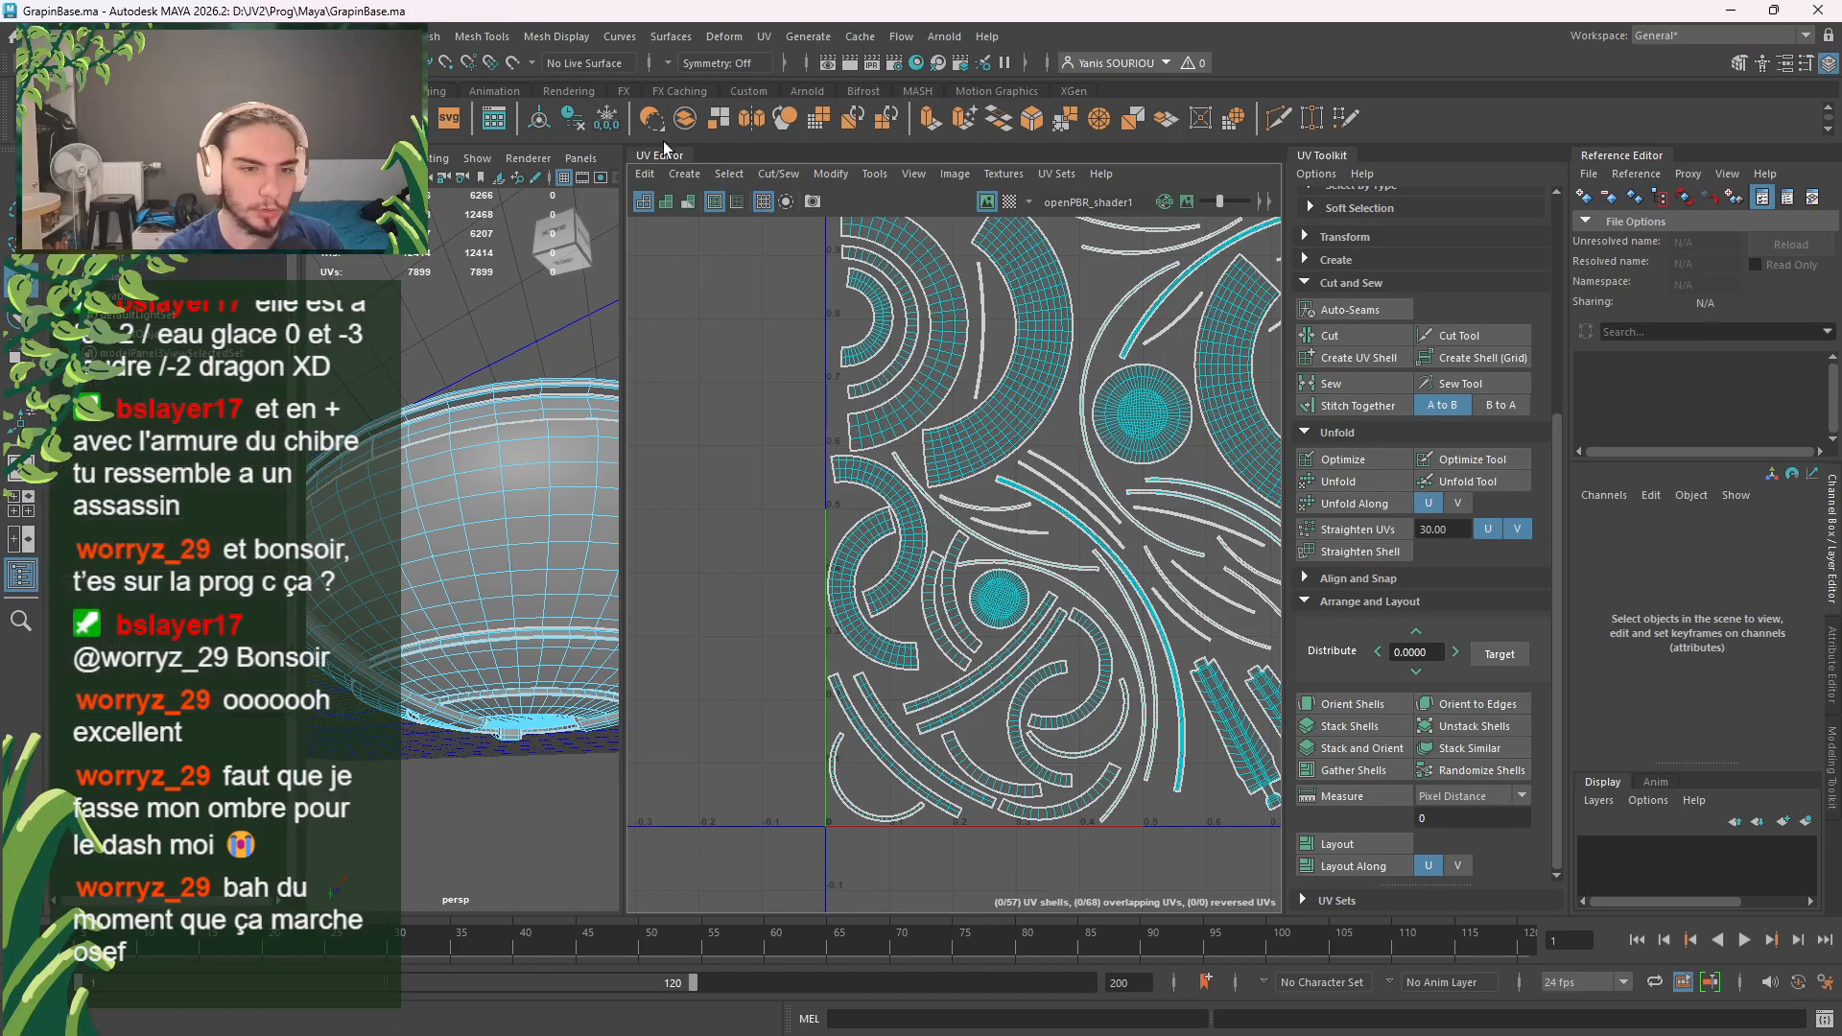
right_click(669, 153)
click(710, 230)
right_click(1313, 153)
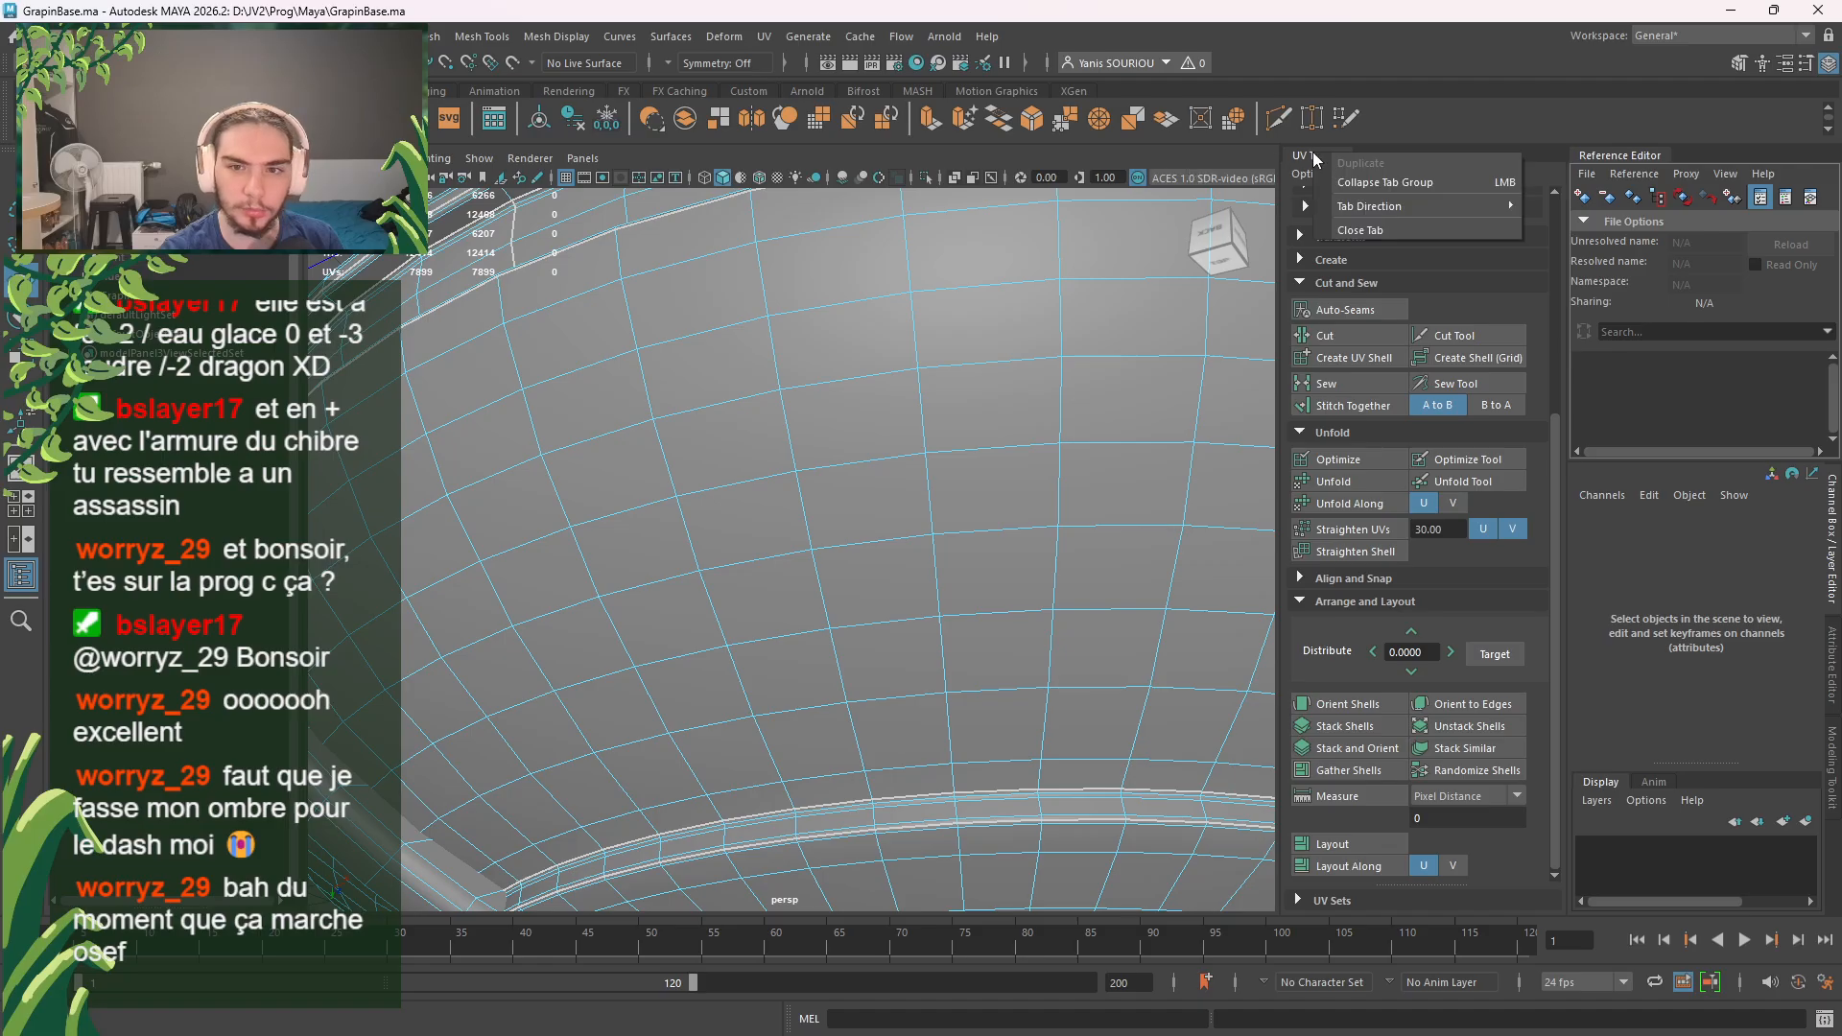
click(1403, 233)
Step: Bring the whole GrapinBase dome into view, return it to object mode and clear the selection
scroll(1146, 407, down, 10)
alt+drag(1139, 412, 1097, 526)
right_drag(1098, 526, 1271, 346)
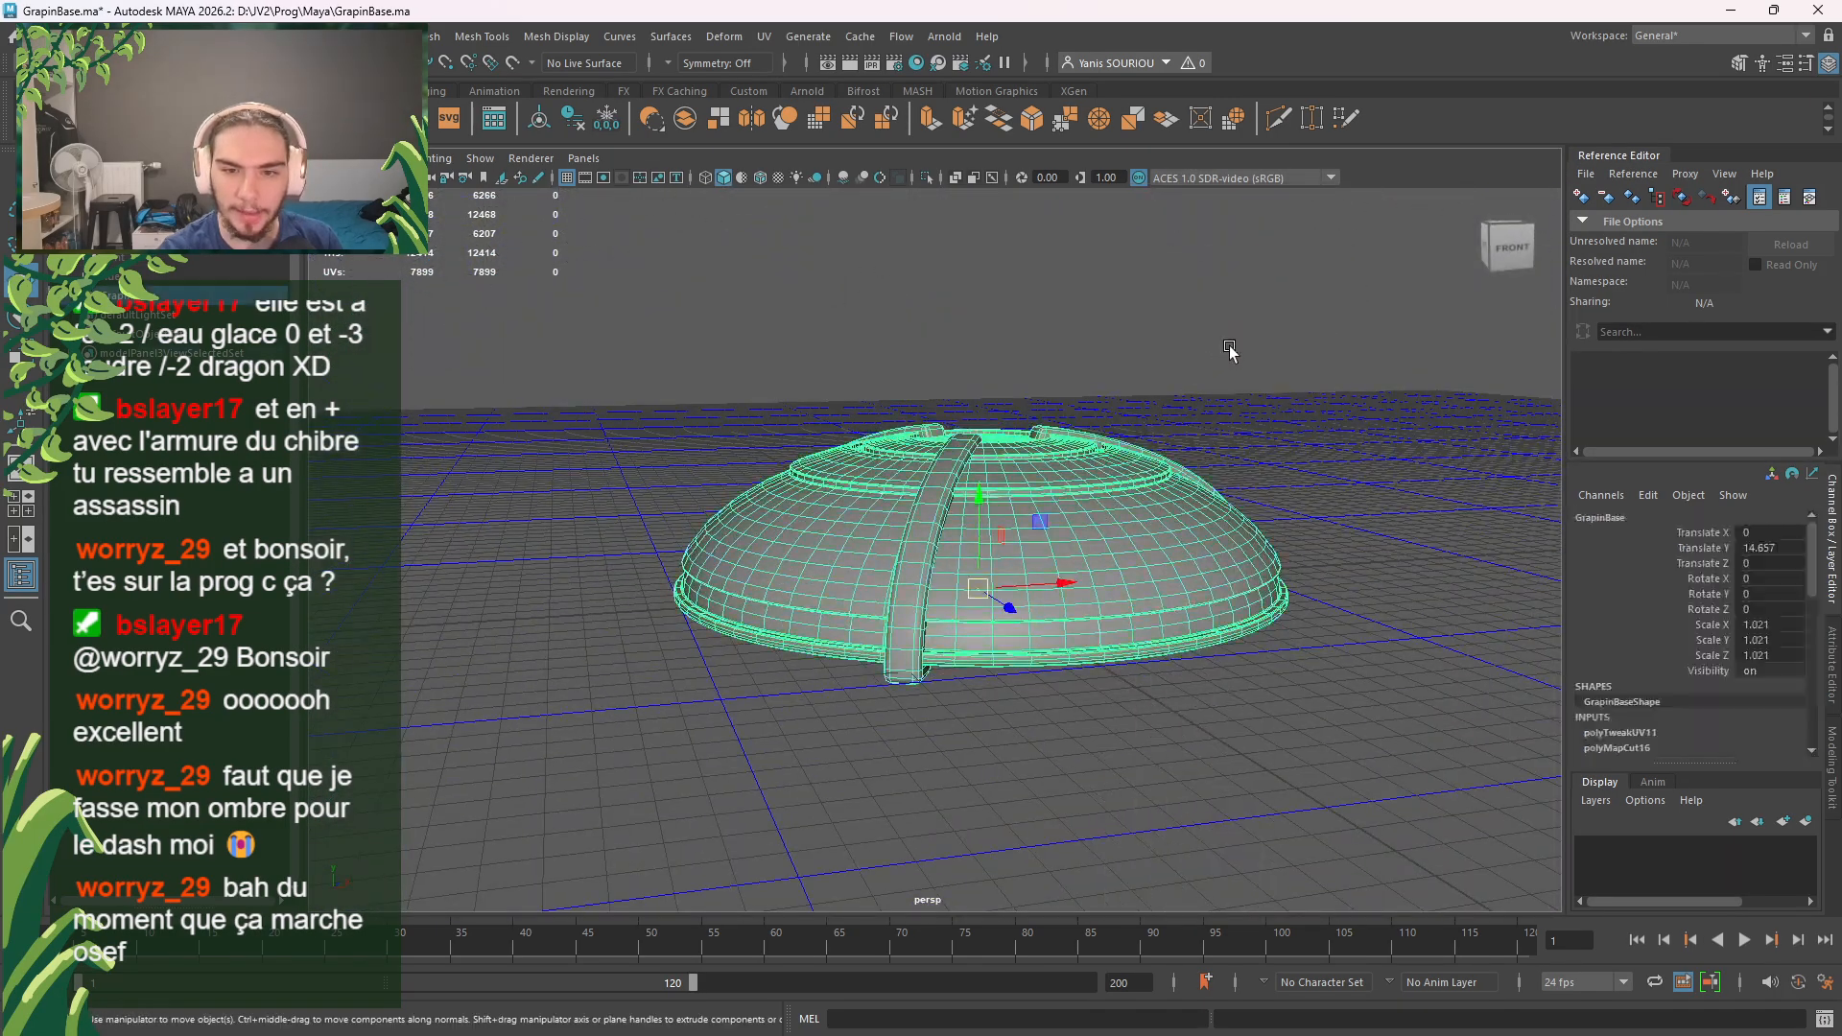
click(1117, 393)
mouse_move(1116, 393)
alt+mouse_down()
mouse_move(975, 423)
mouse_move(892, 384)
mouse_move(864, 316)
mouse_move(960, 403)
mouse_move(975, 498)
mouse_move(1112, 422)
alt+mouse_up()
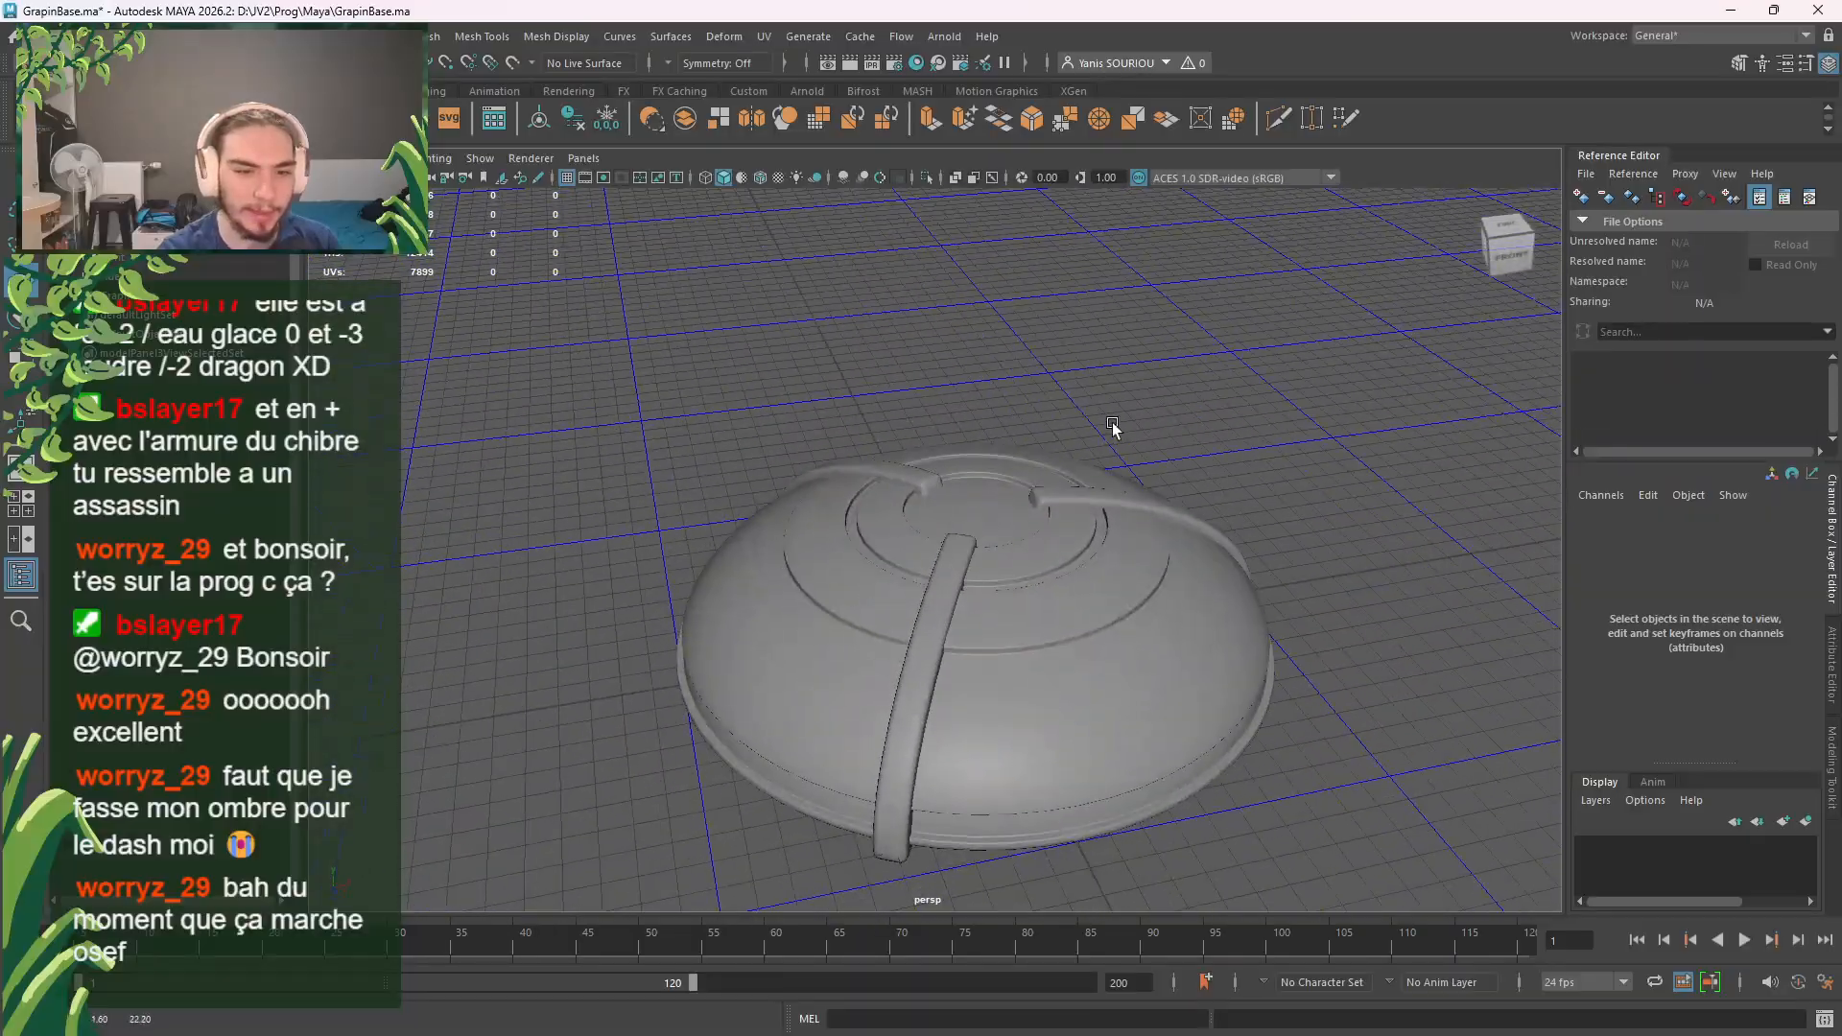
key(w)
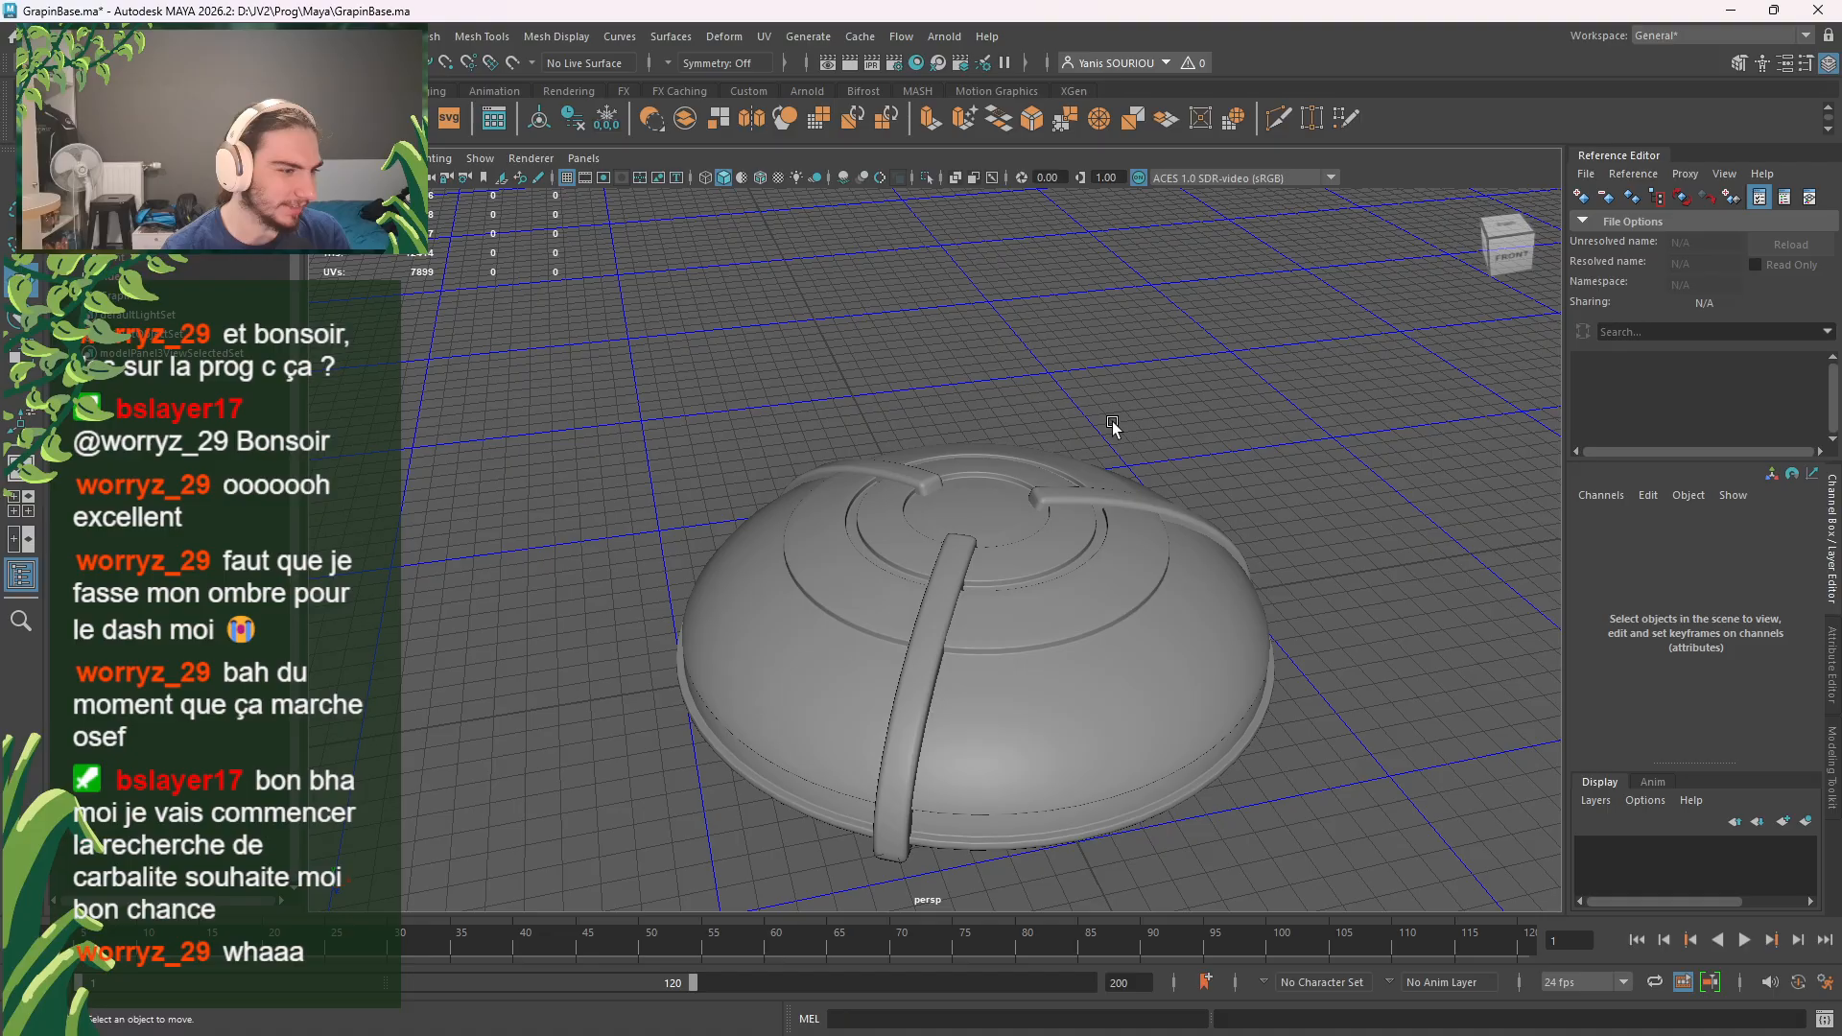
Step: Examine the dome's surface, concentric ring edges and straps from several angles, with and without its wireframe shown
alt+drag(1100, 441, 1012, 392)
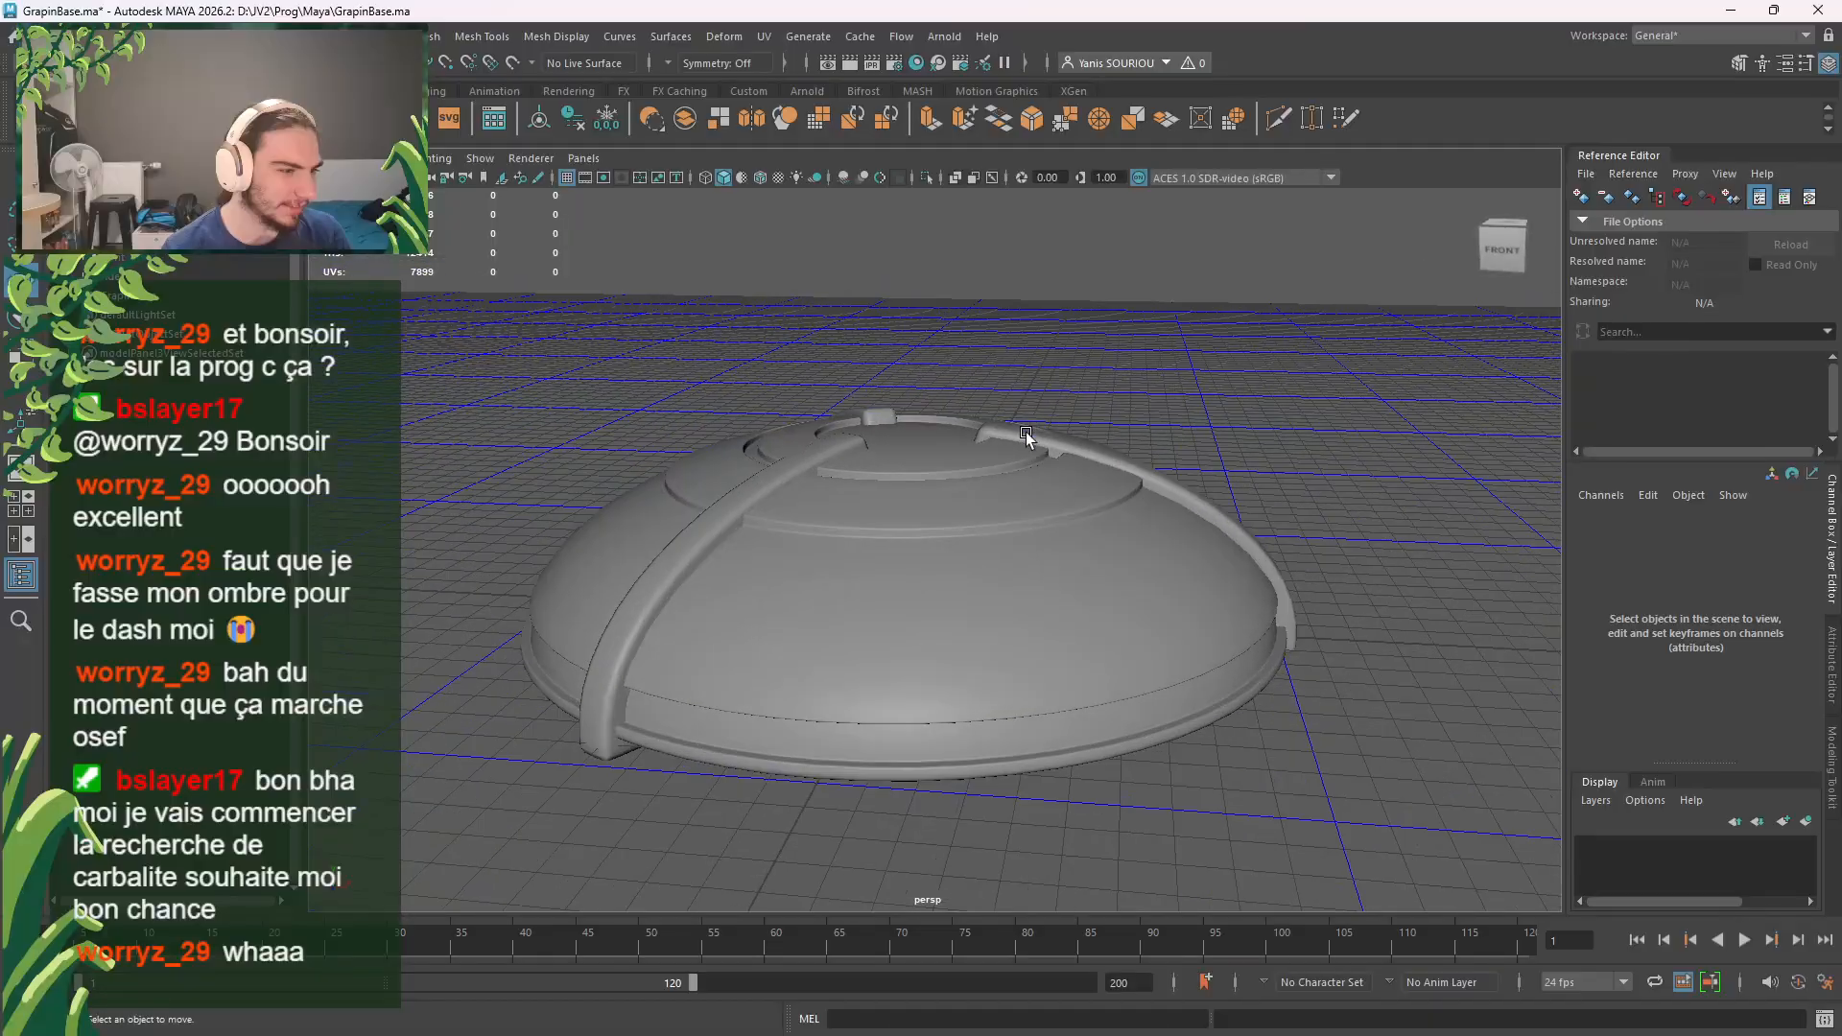
alt+drag(1025, 486, 901, 579)
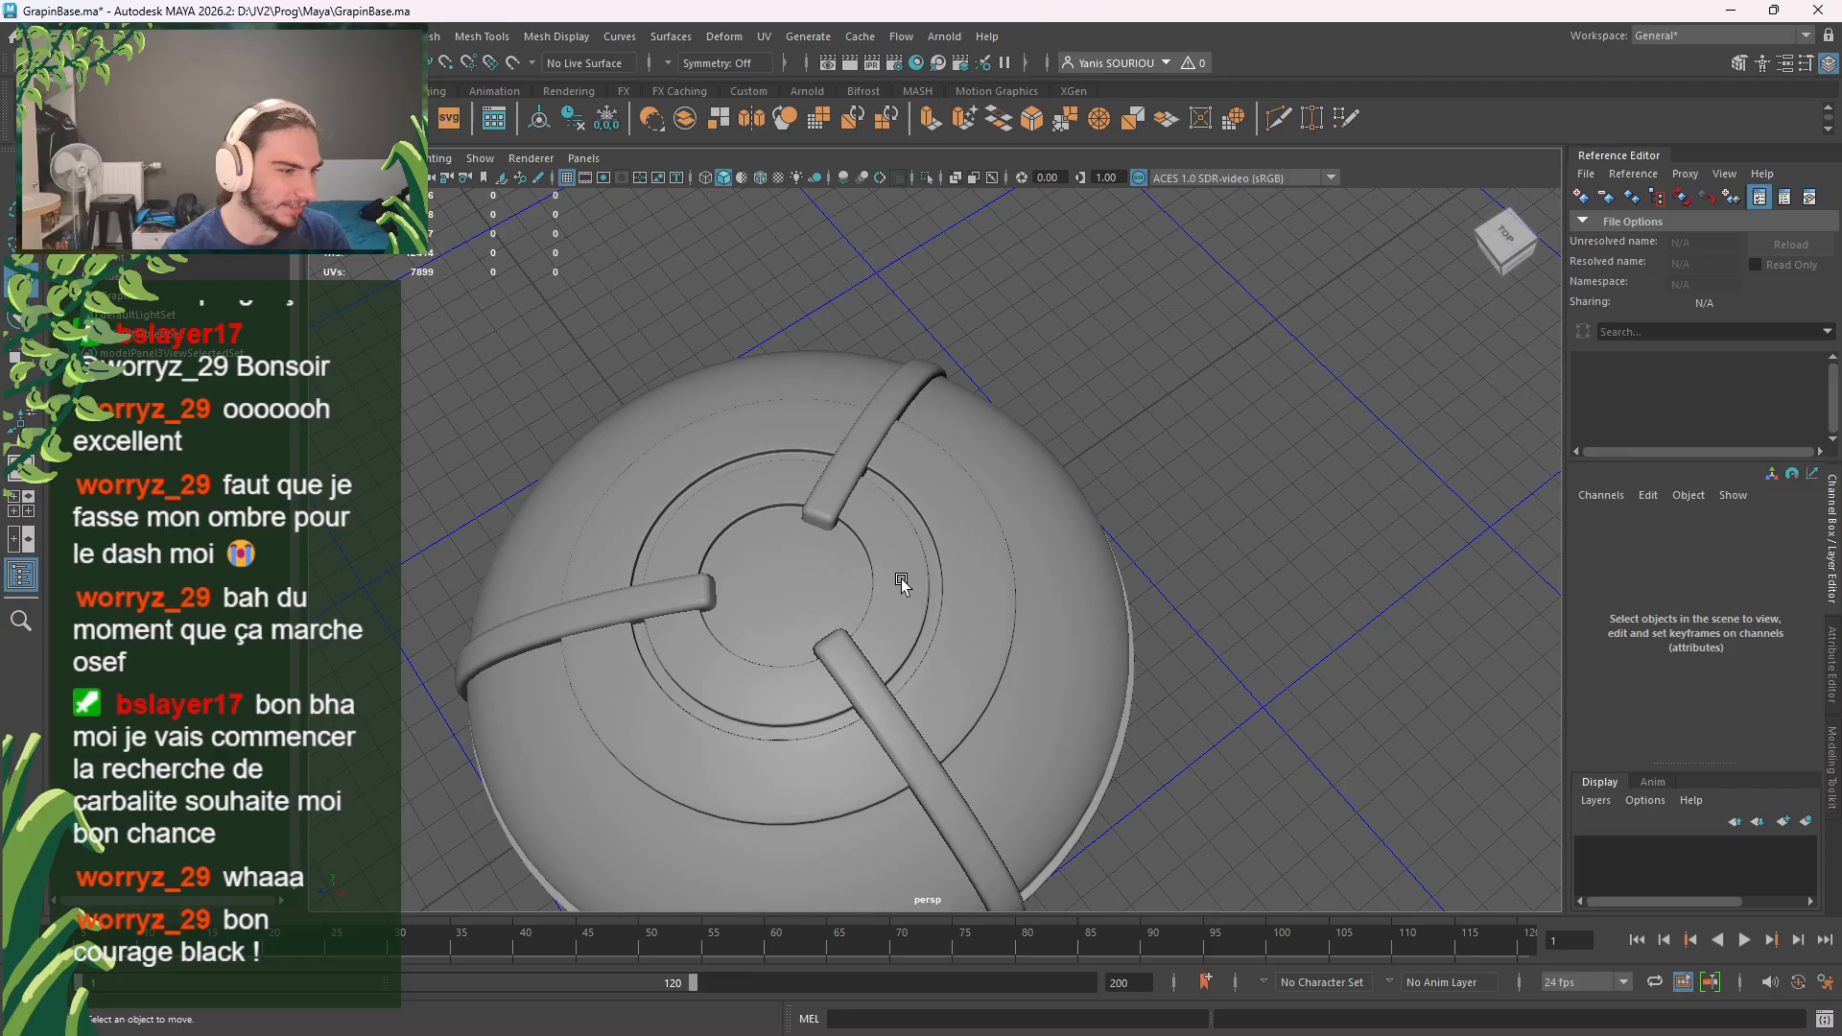
alt+drag(901, 579, 774, 611)
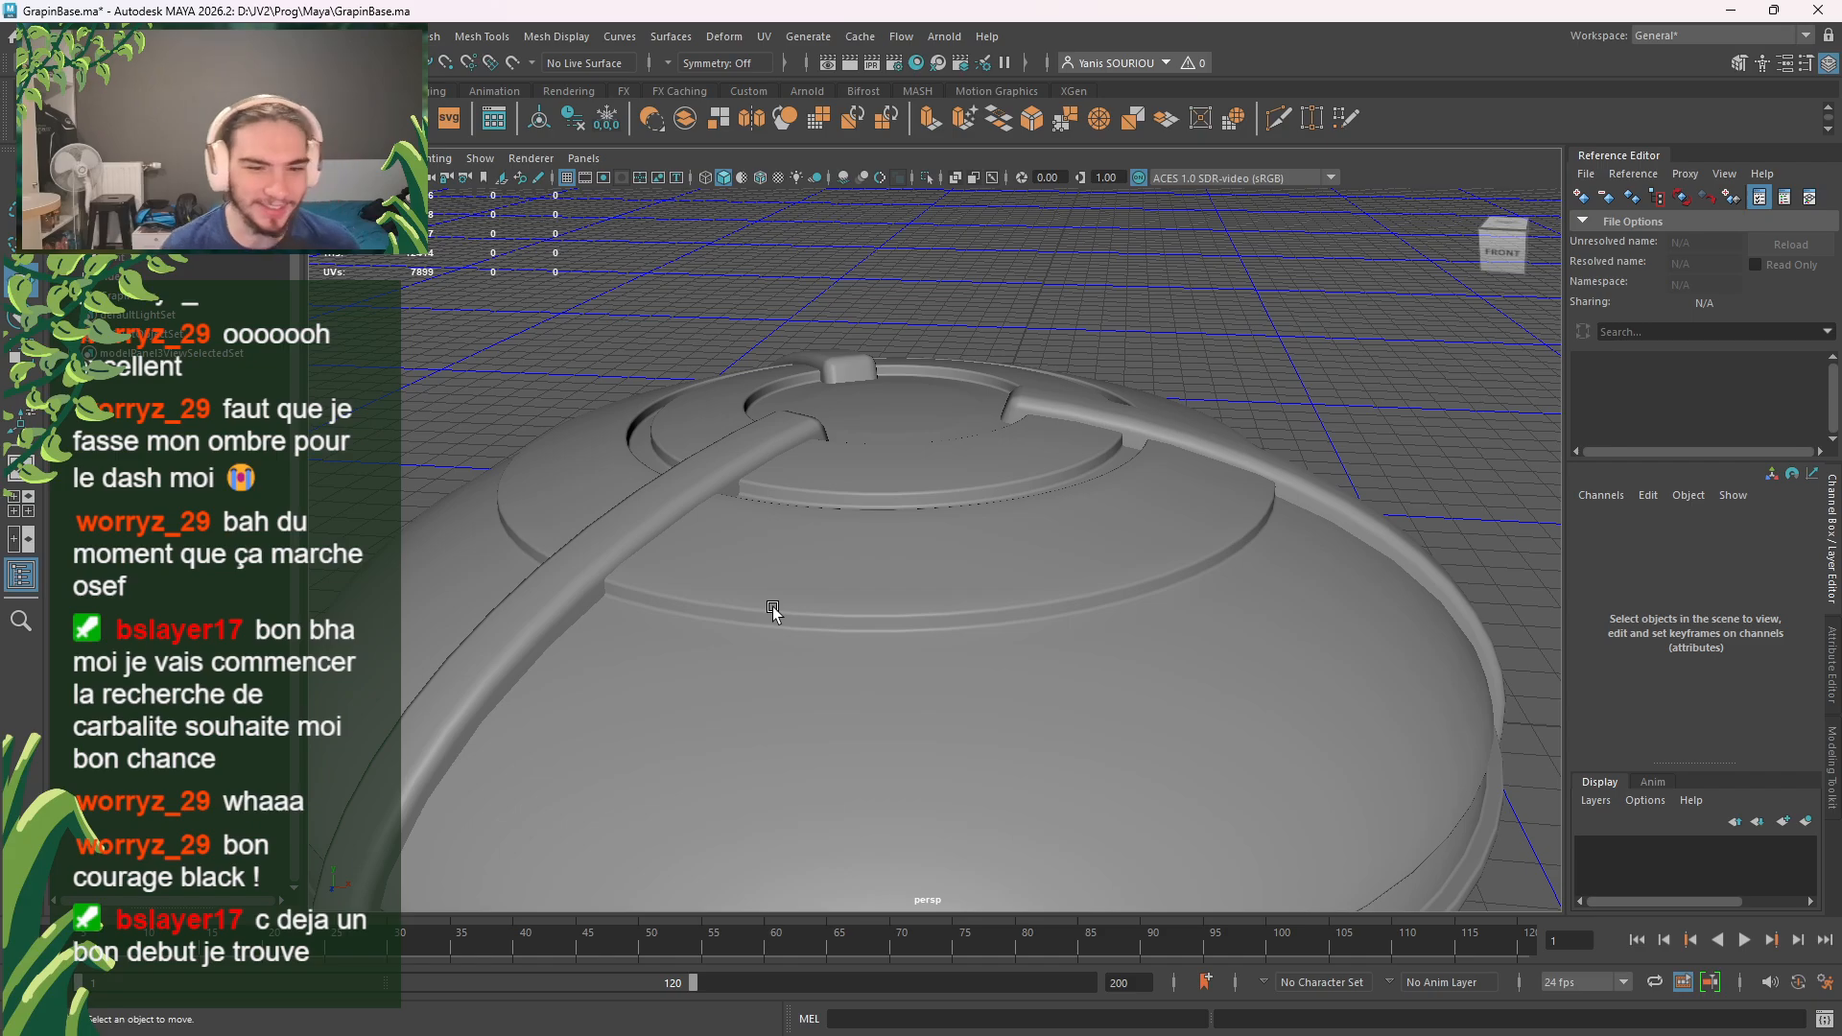
click(773, 611)
scroll(752, 620, up, 6)
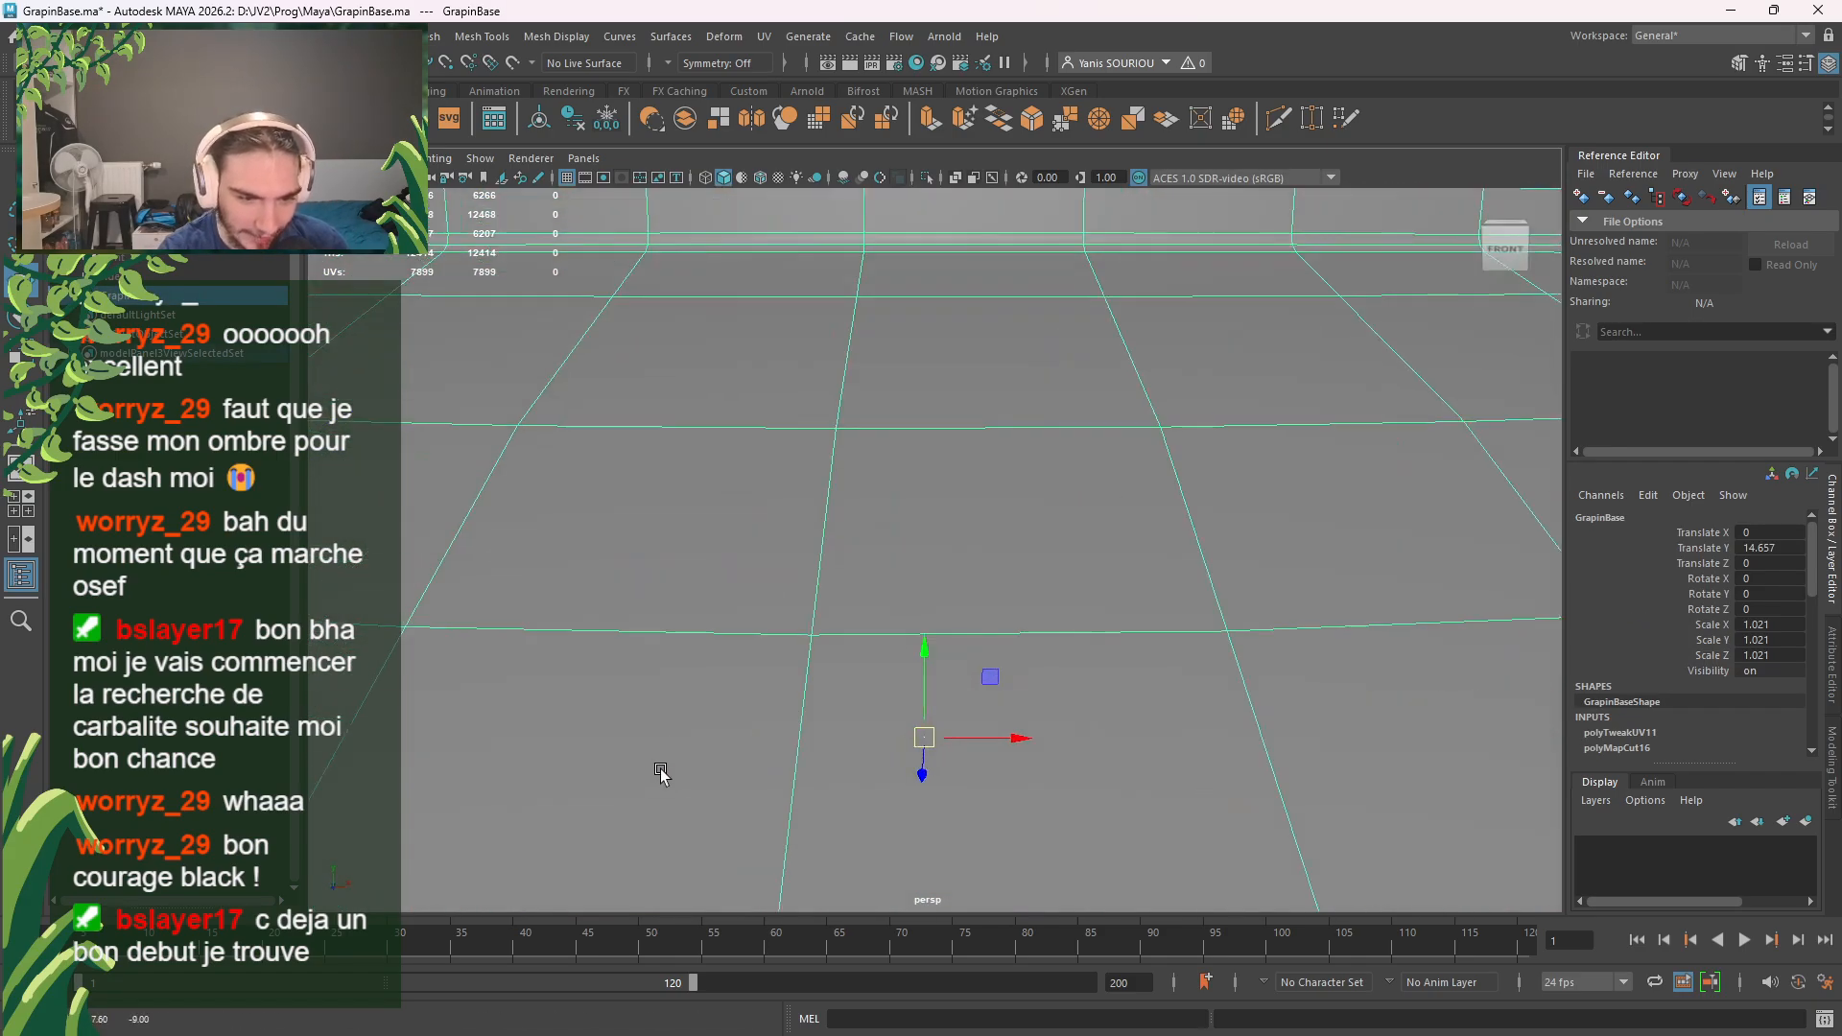
alt+drag(727, 368, 720, 401)
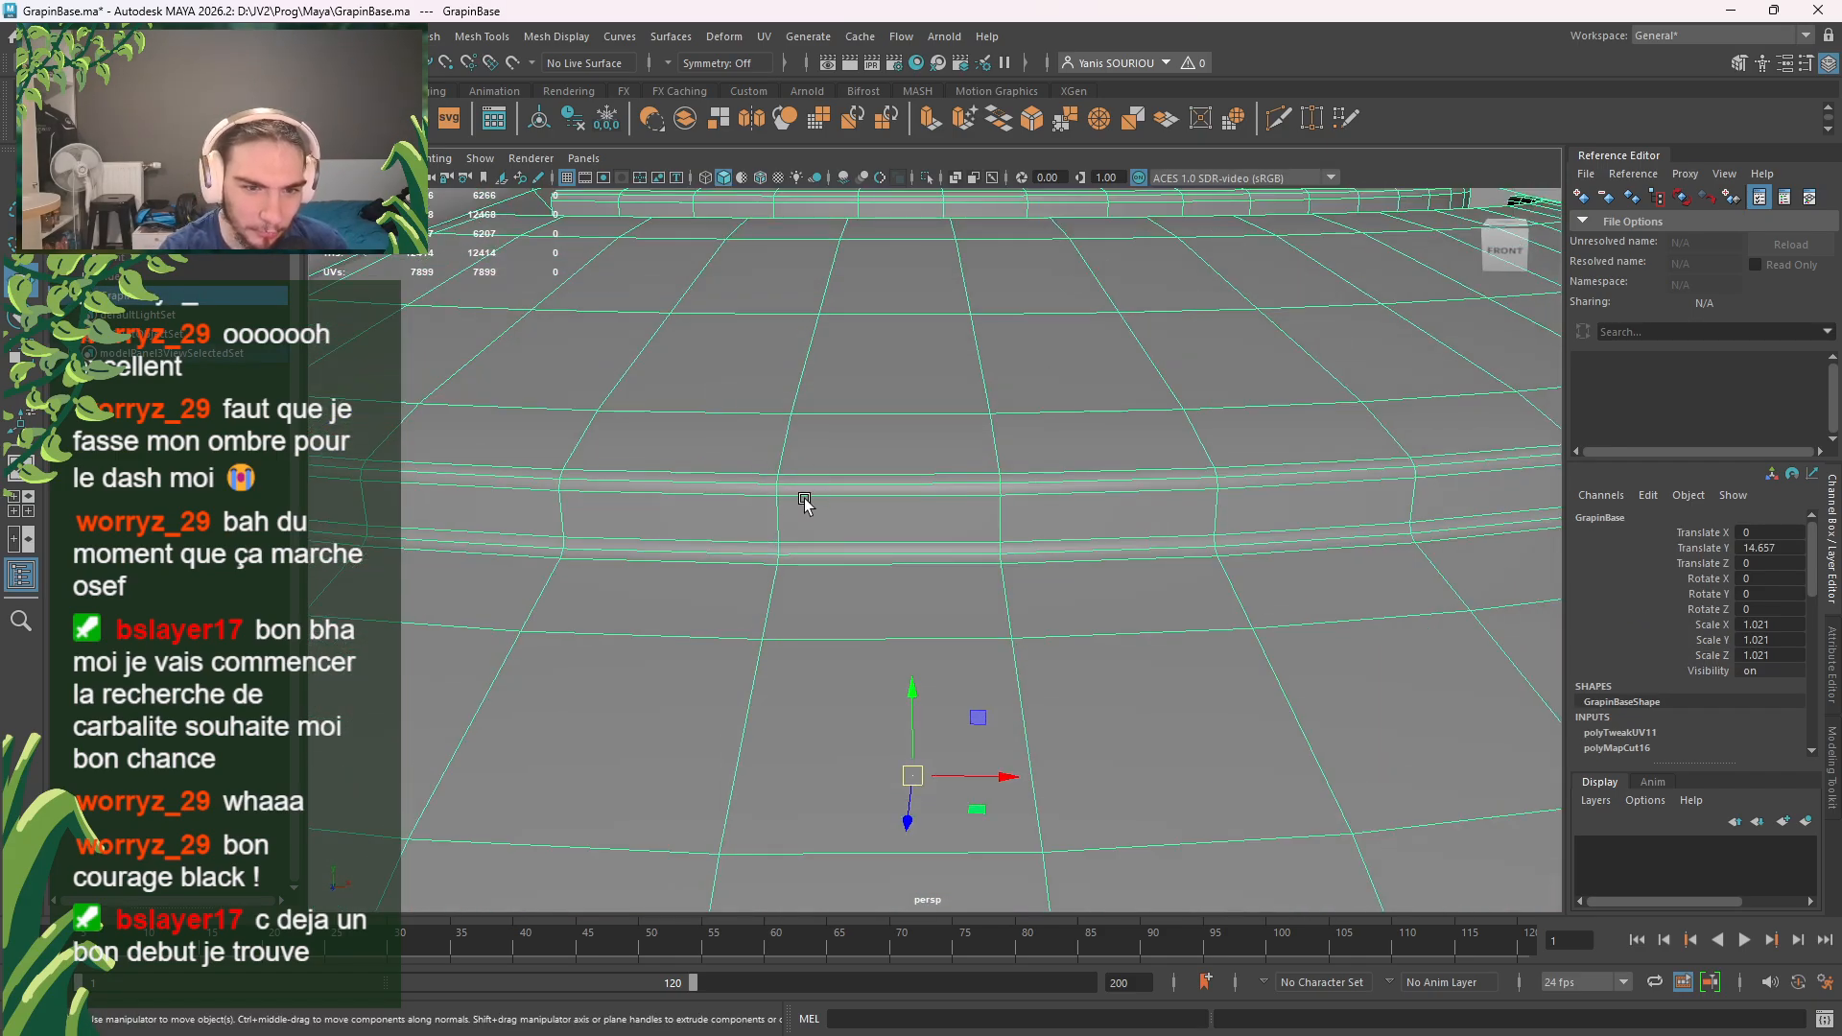
scroll(840, 465, down, 5)
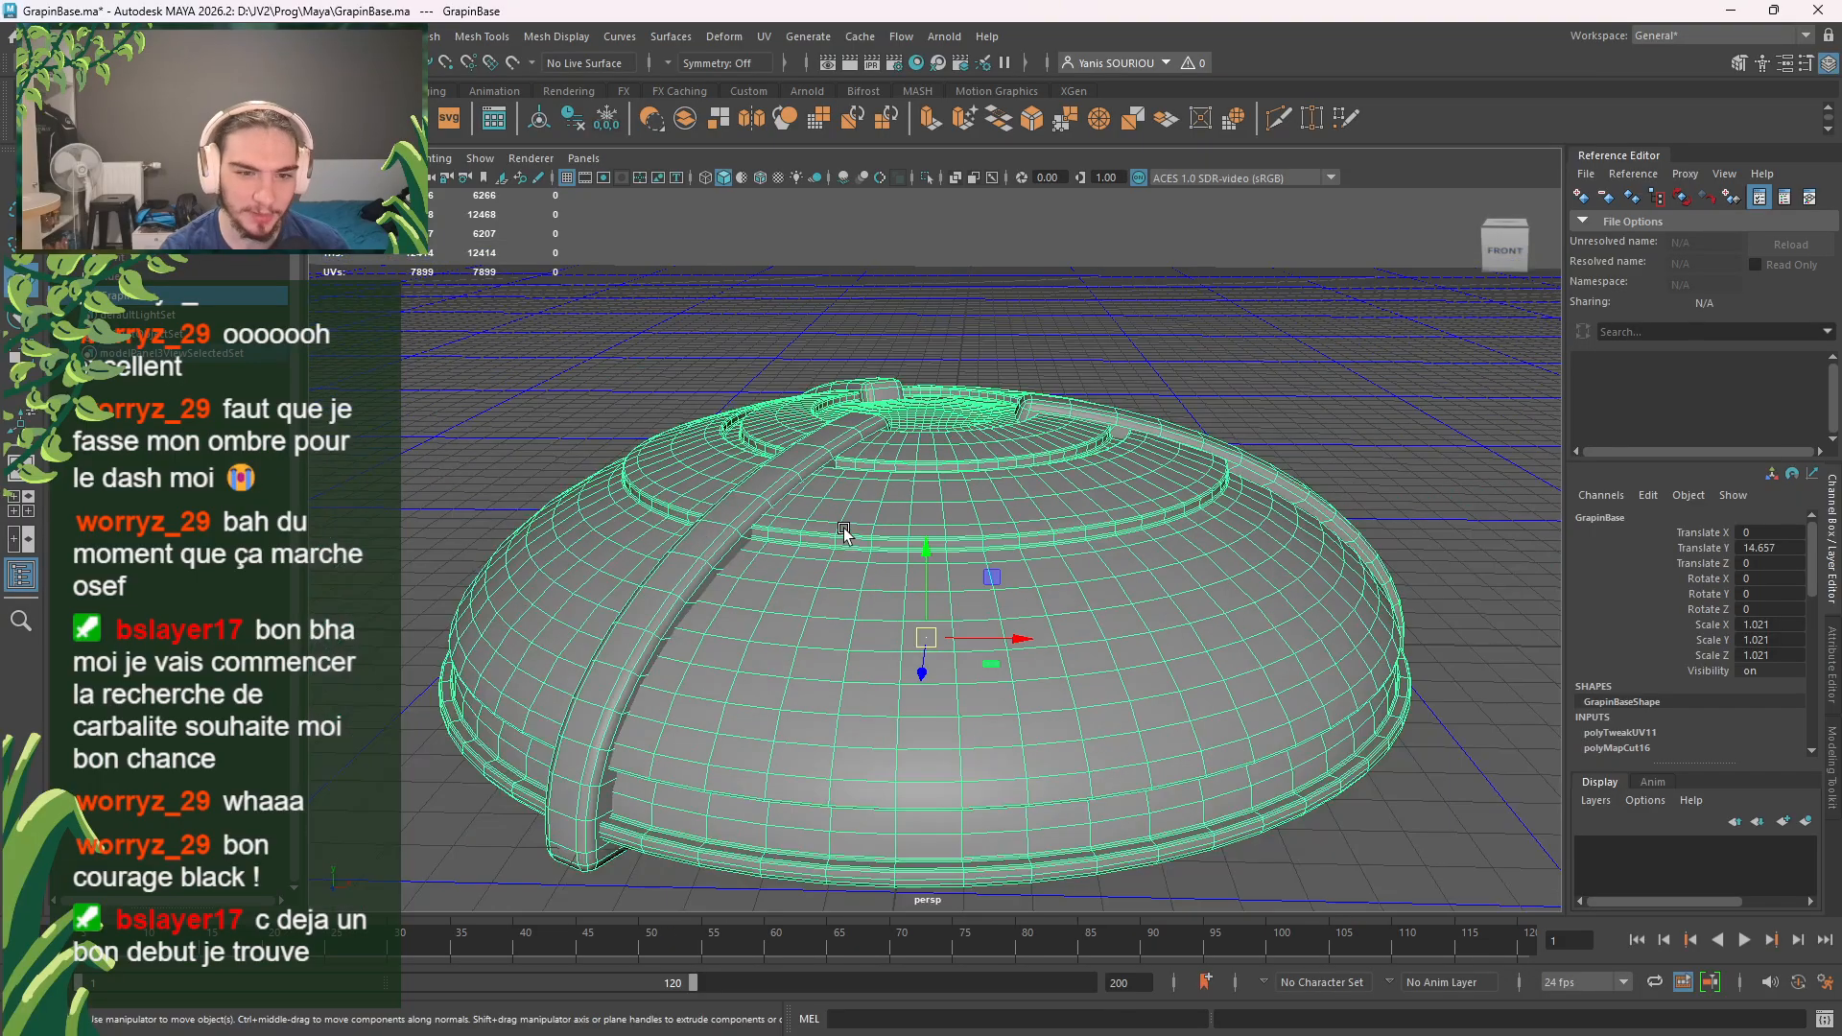
click(1155, 320)
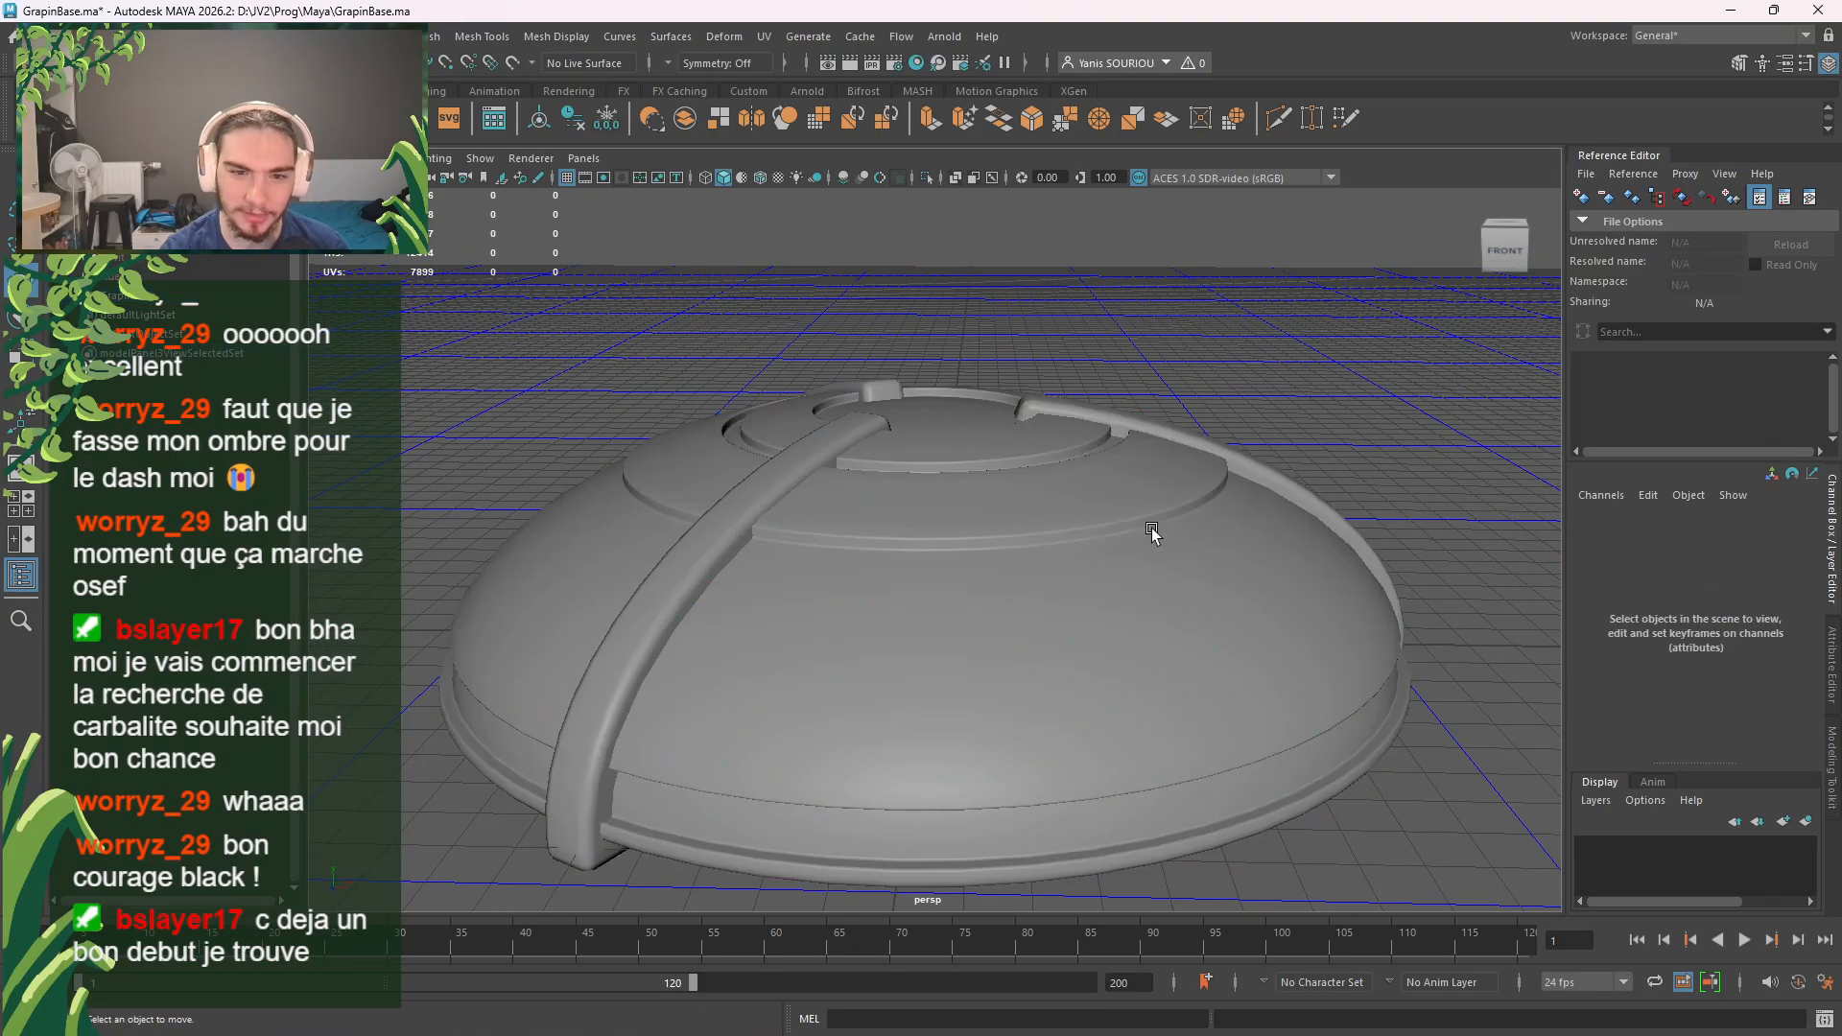
alt+drag(1152, 533, 1069, 579)
scroll(1057, 588, up, 4)
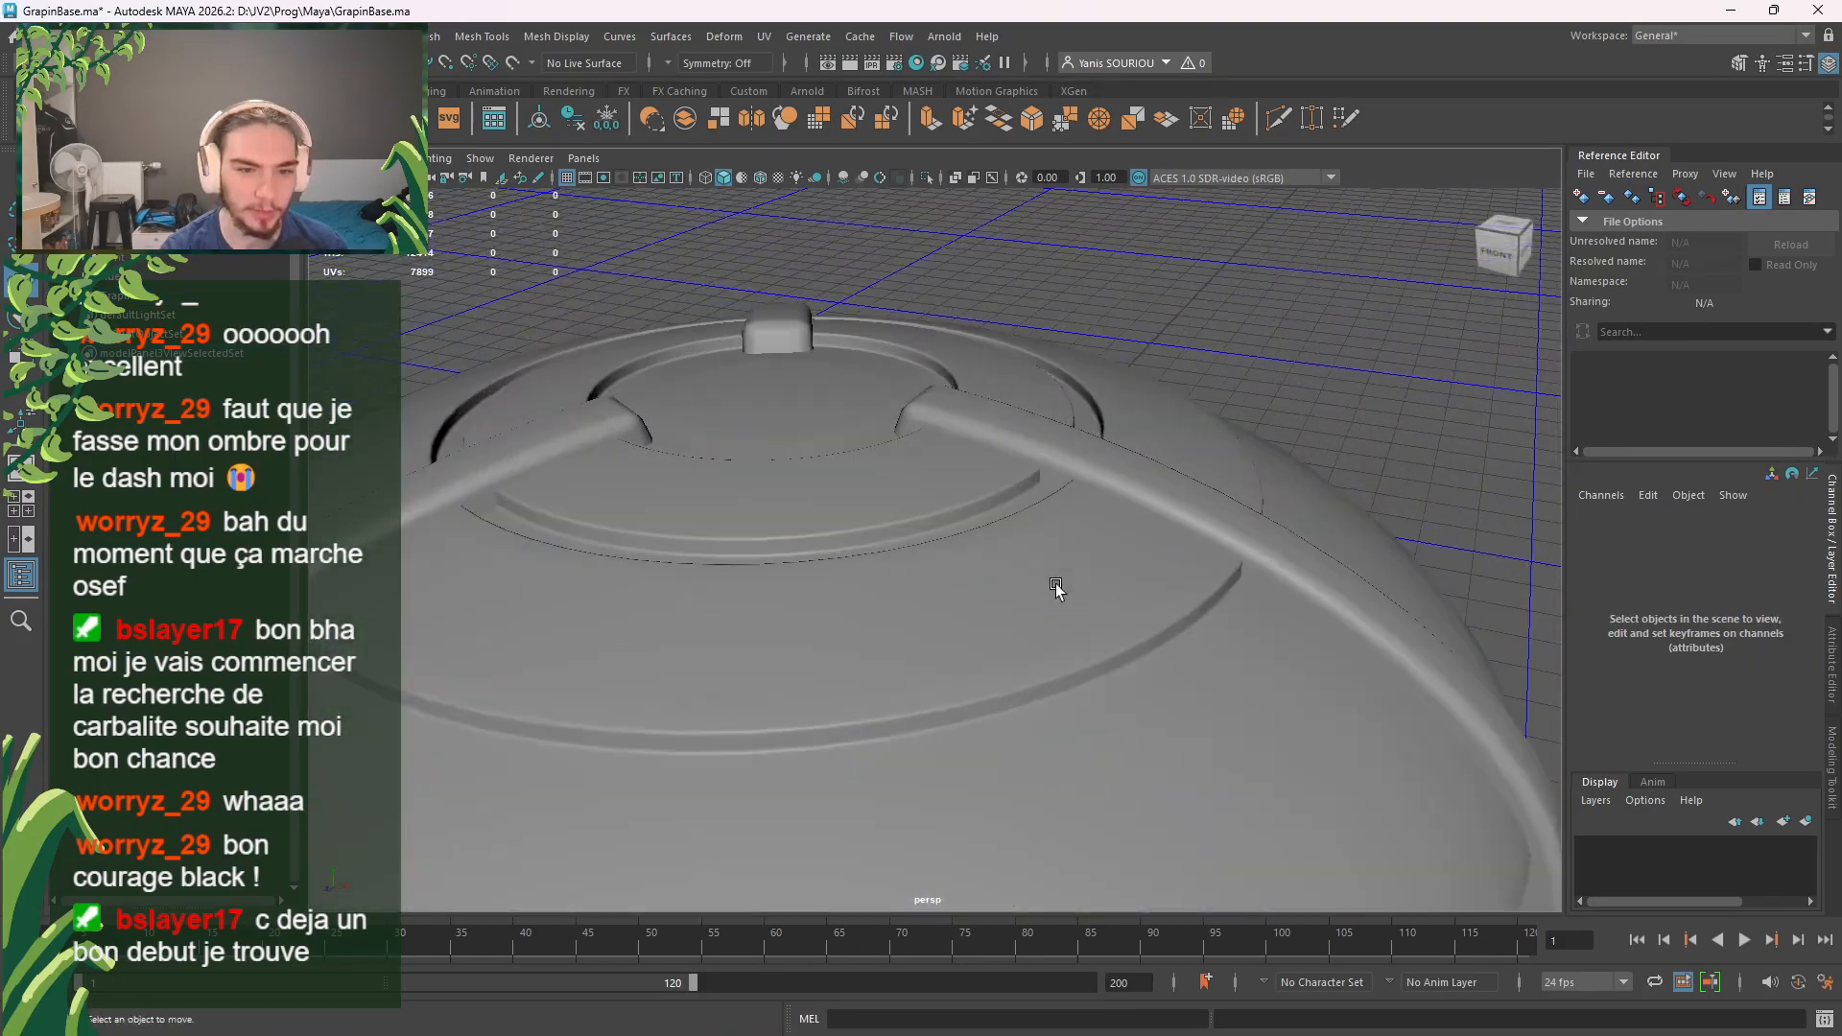
Step: Select all faces of one strap on the dome to inspect it, clear the selection and return to object mode
click(1017, 494)
scroll(995, 485, up, 5)
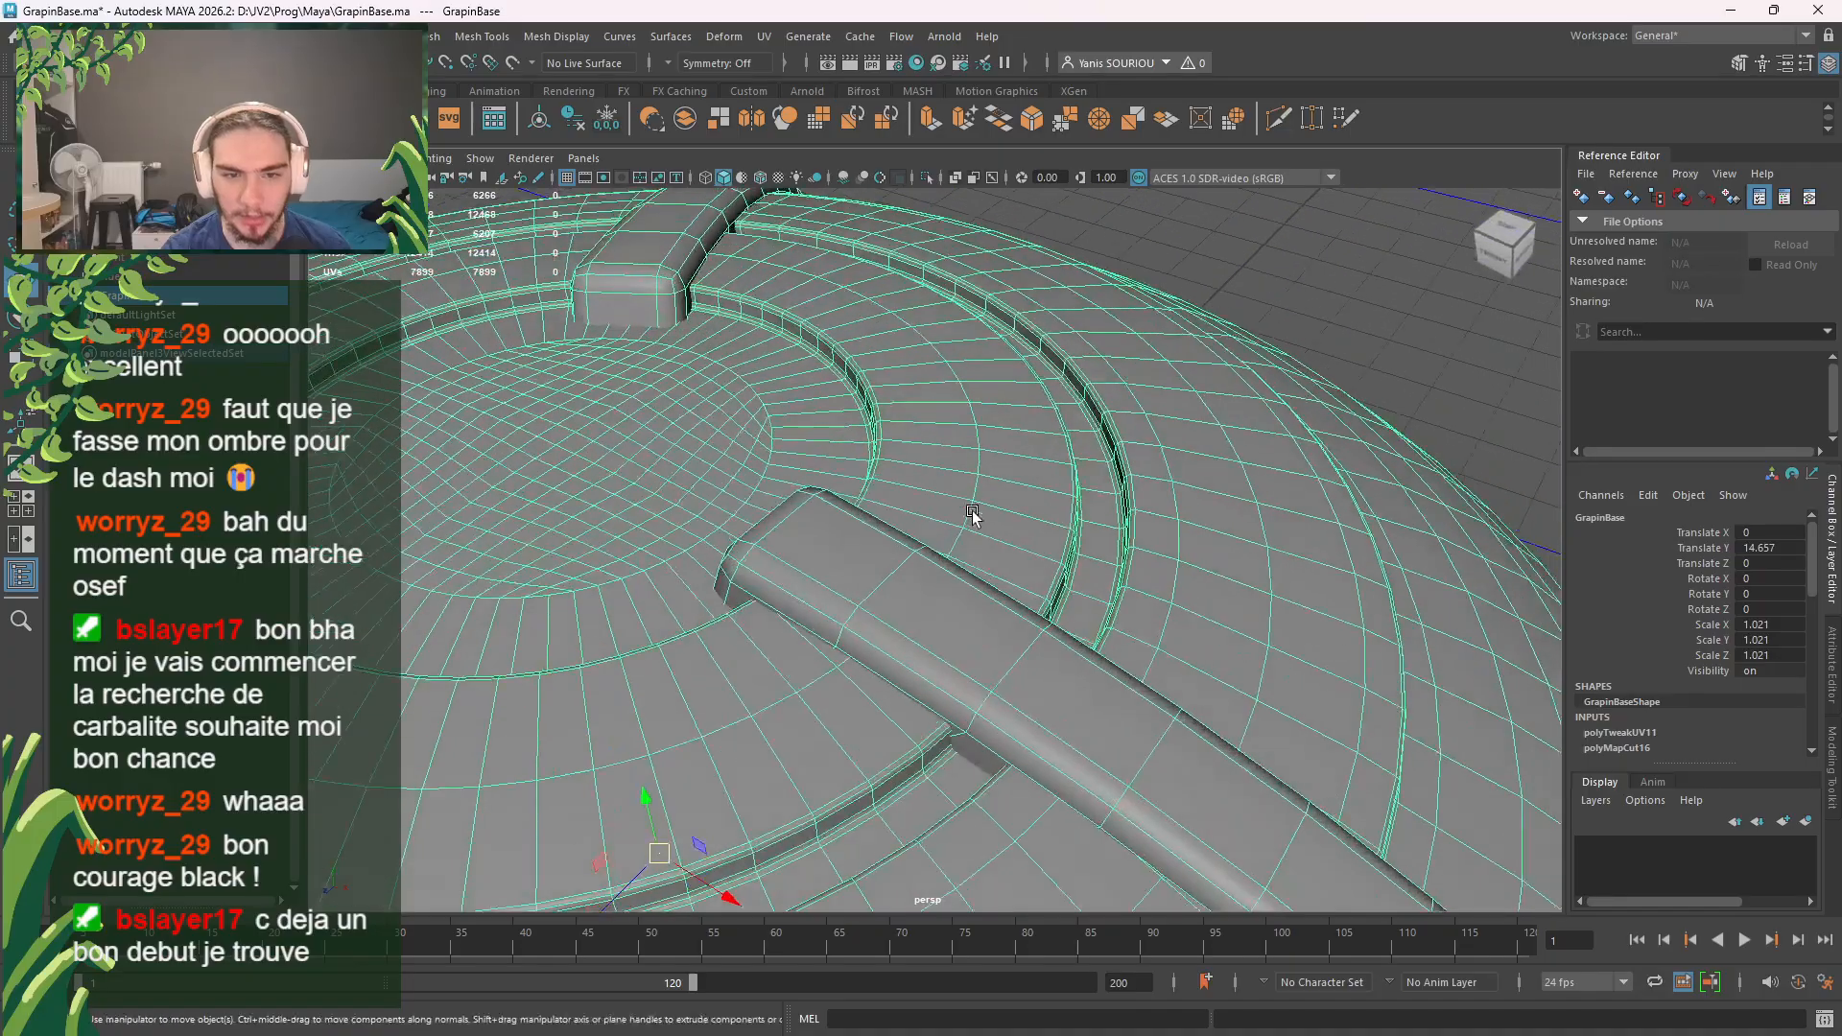
right_drag(870, 575, 963, 484)
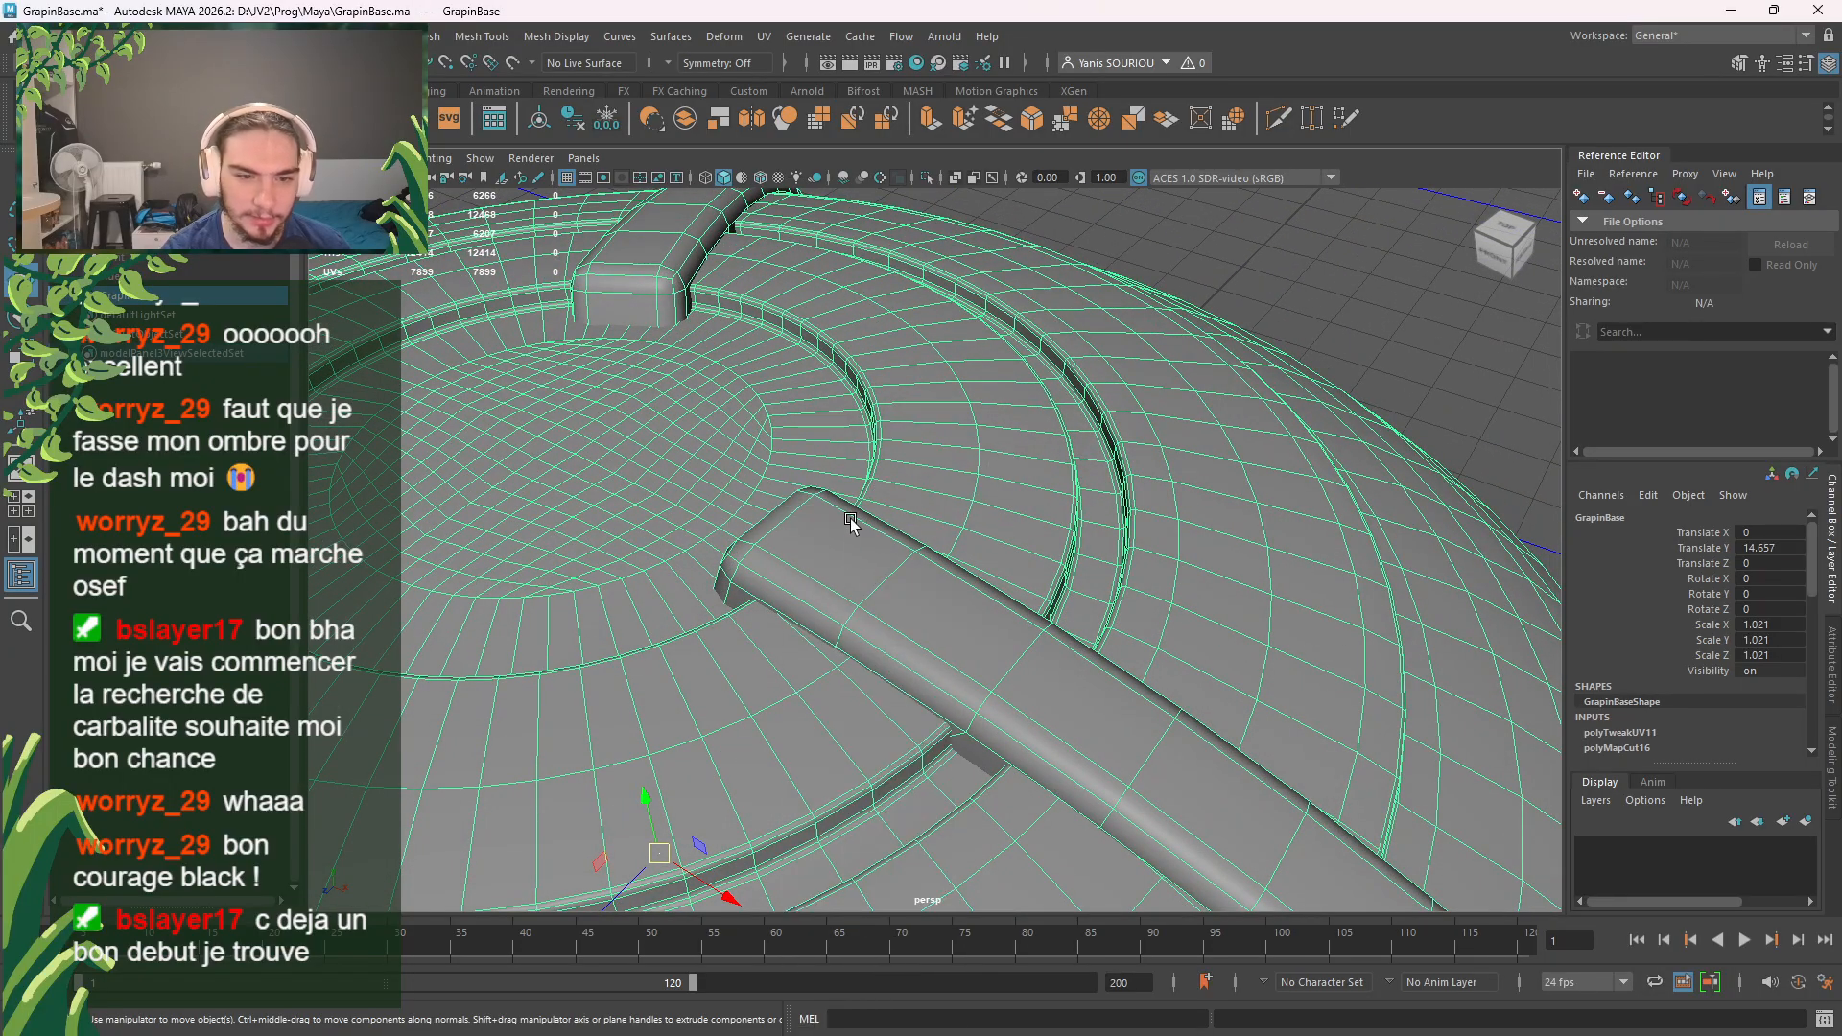
right_drag(810, 489, 814, 561)
double_click(812, 572)
alt+drag(869, 664, 913, 666)
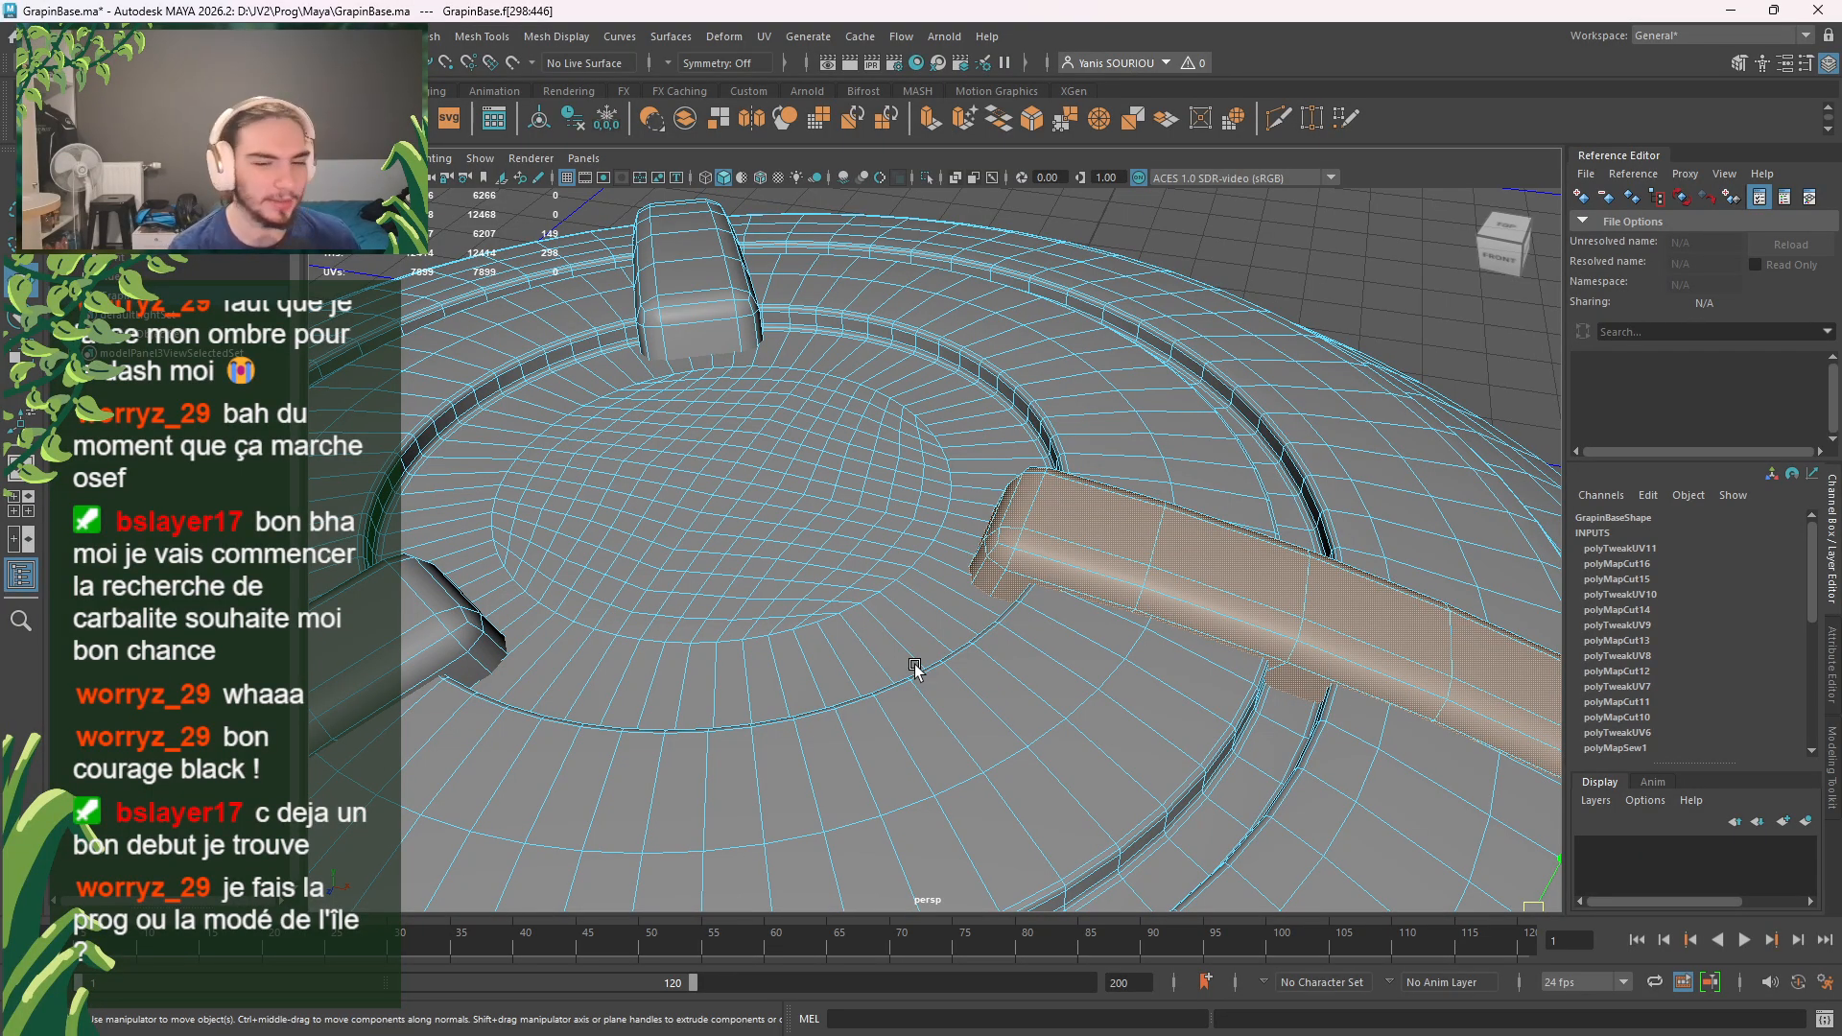
click(1297, 269)
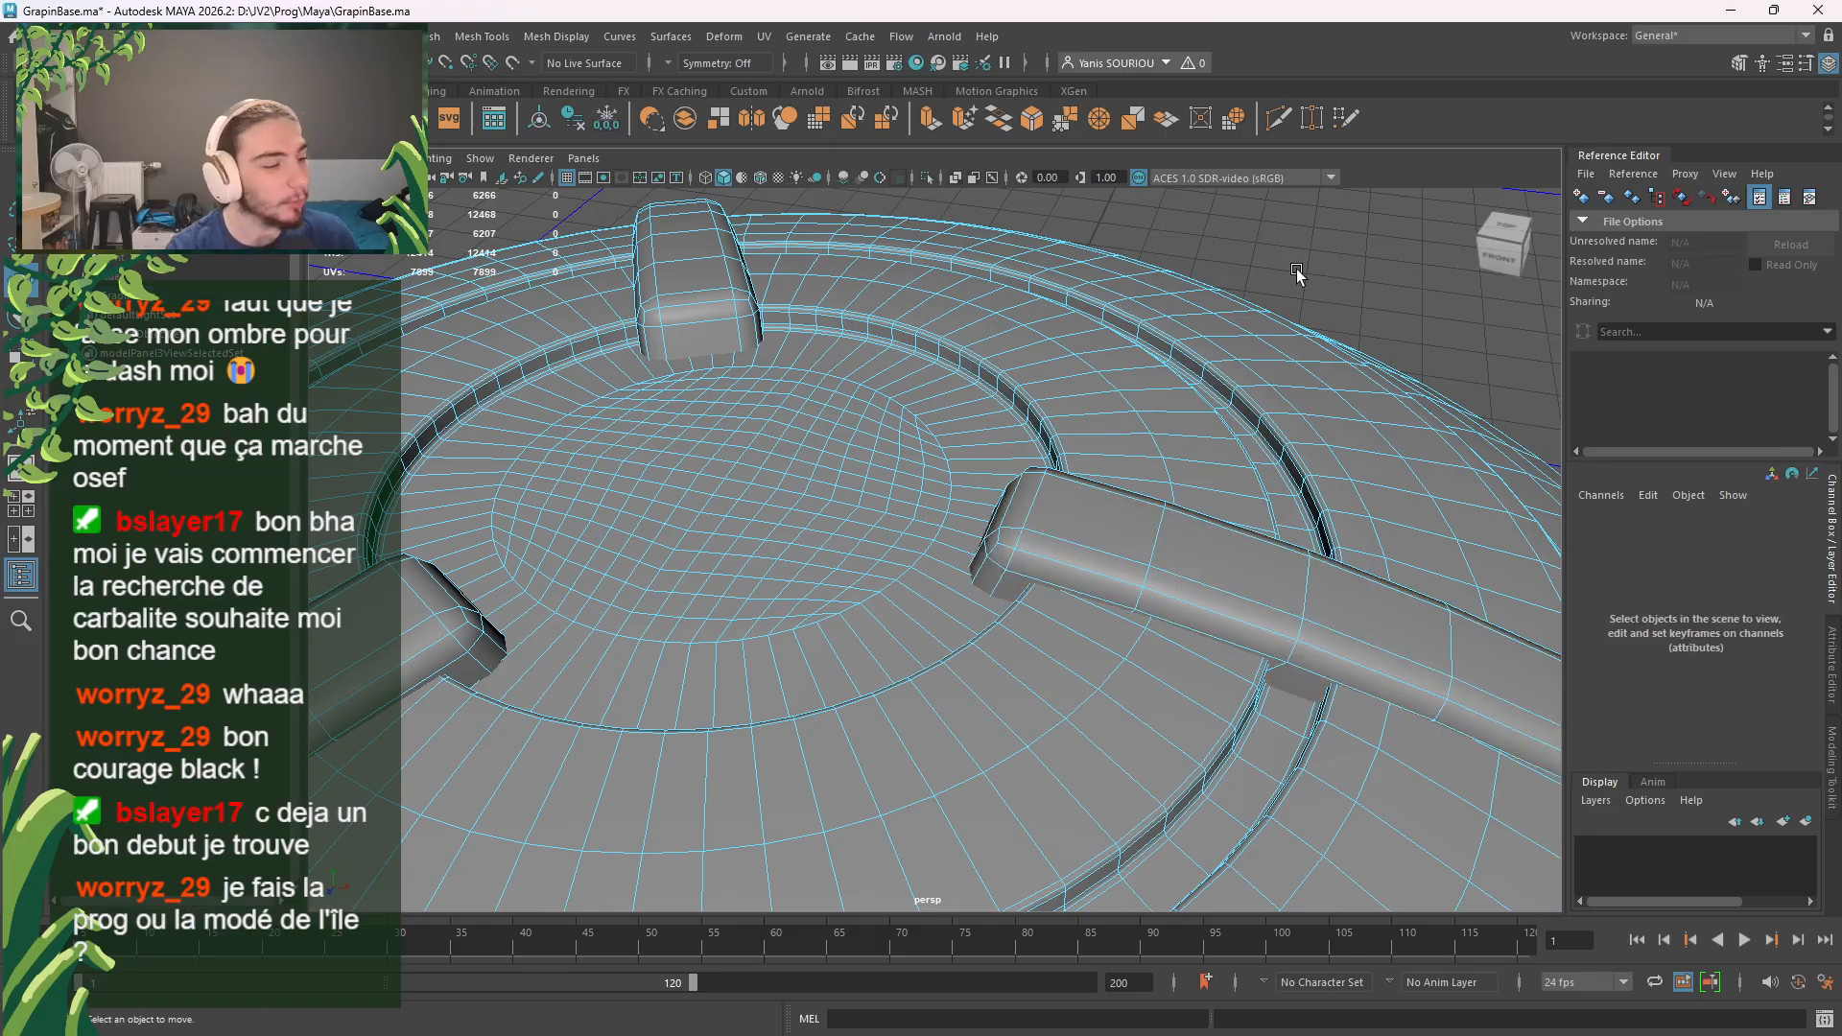
scroll(1297, 268, down, 4)
right_drag(1206, 311, 1260, 288)
click(1260, 288)
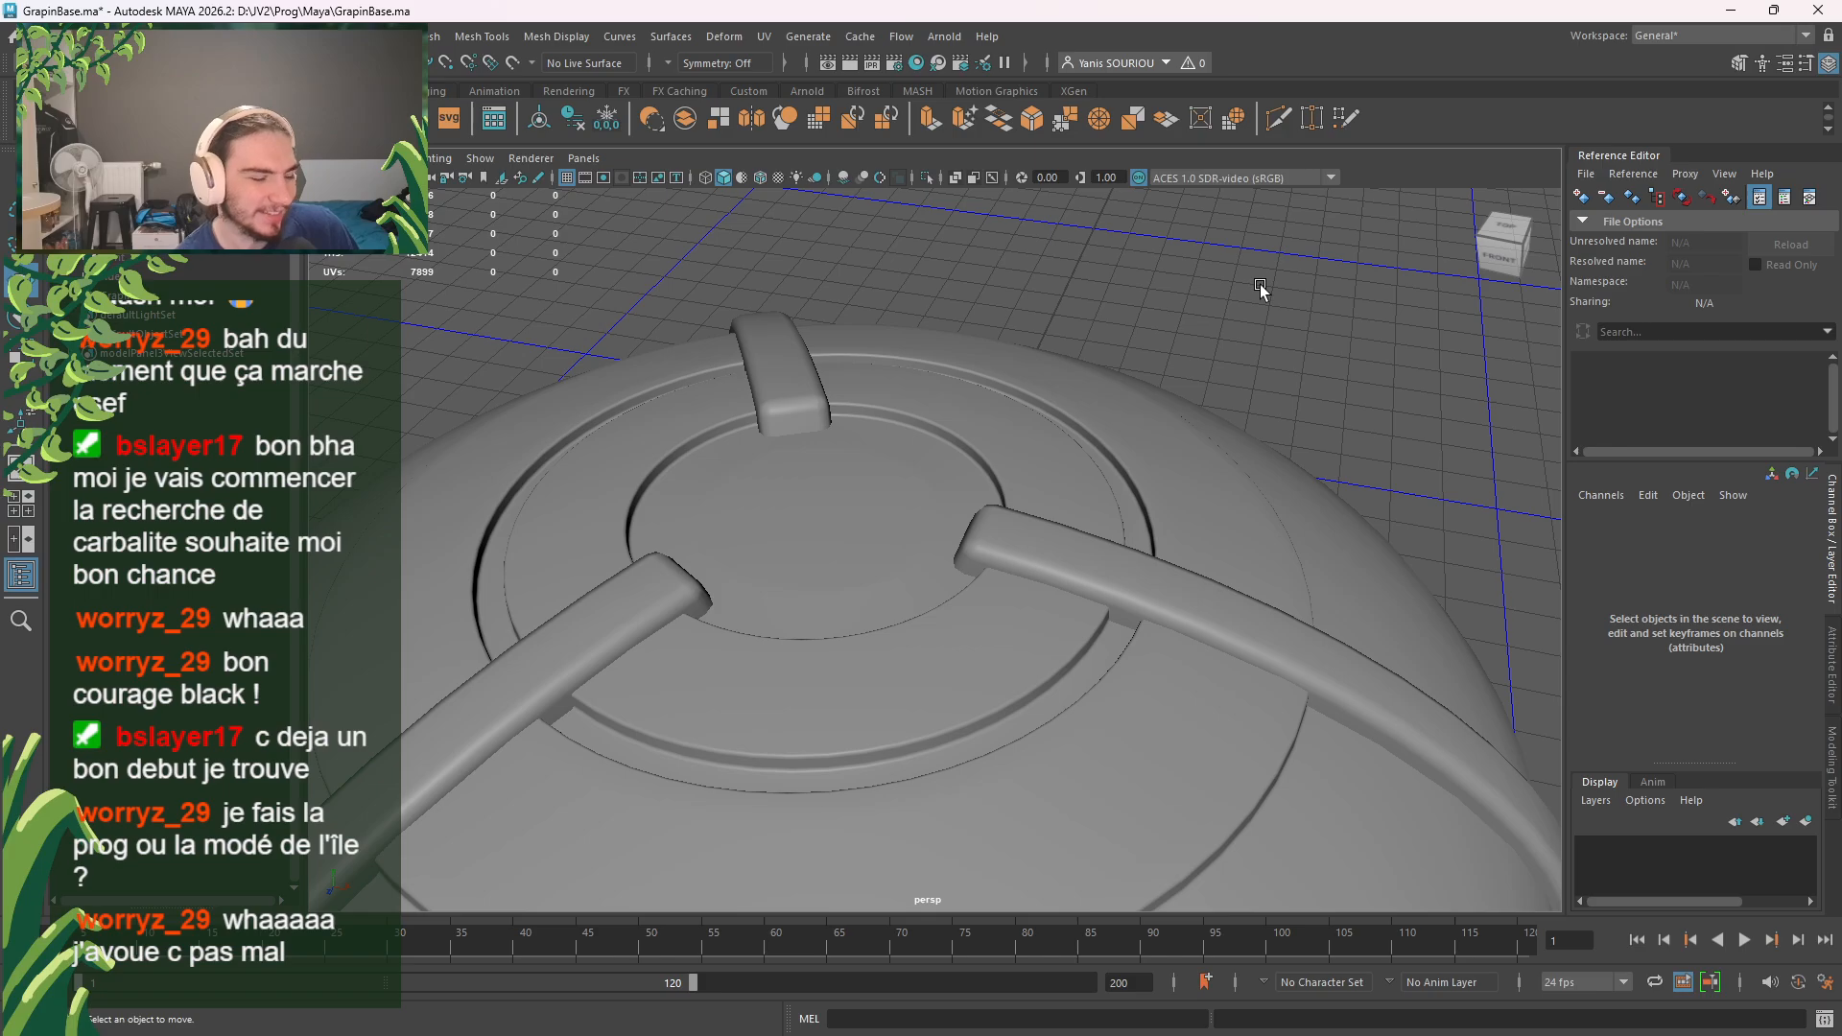
Step: Check the complete dome from the side and save the GrapinBase.ma scene
alt+drag(1162, 543, 1126, 529)
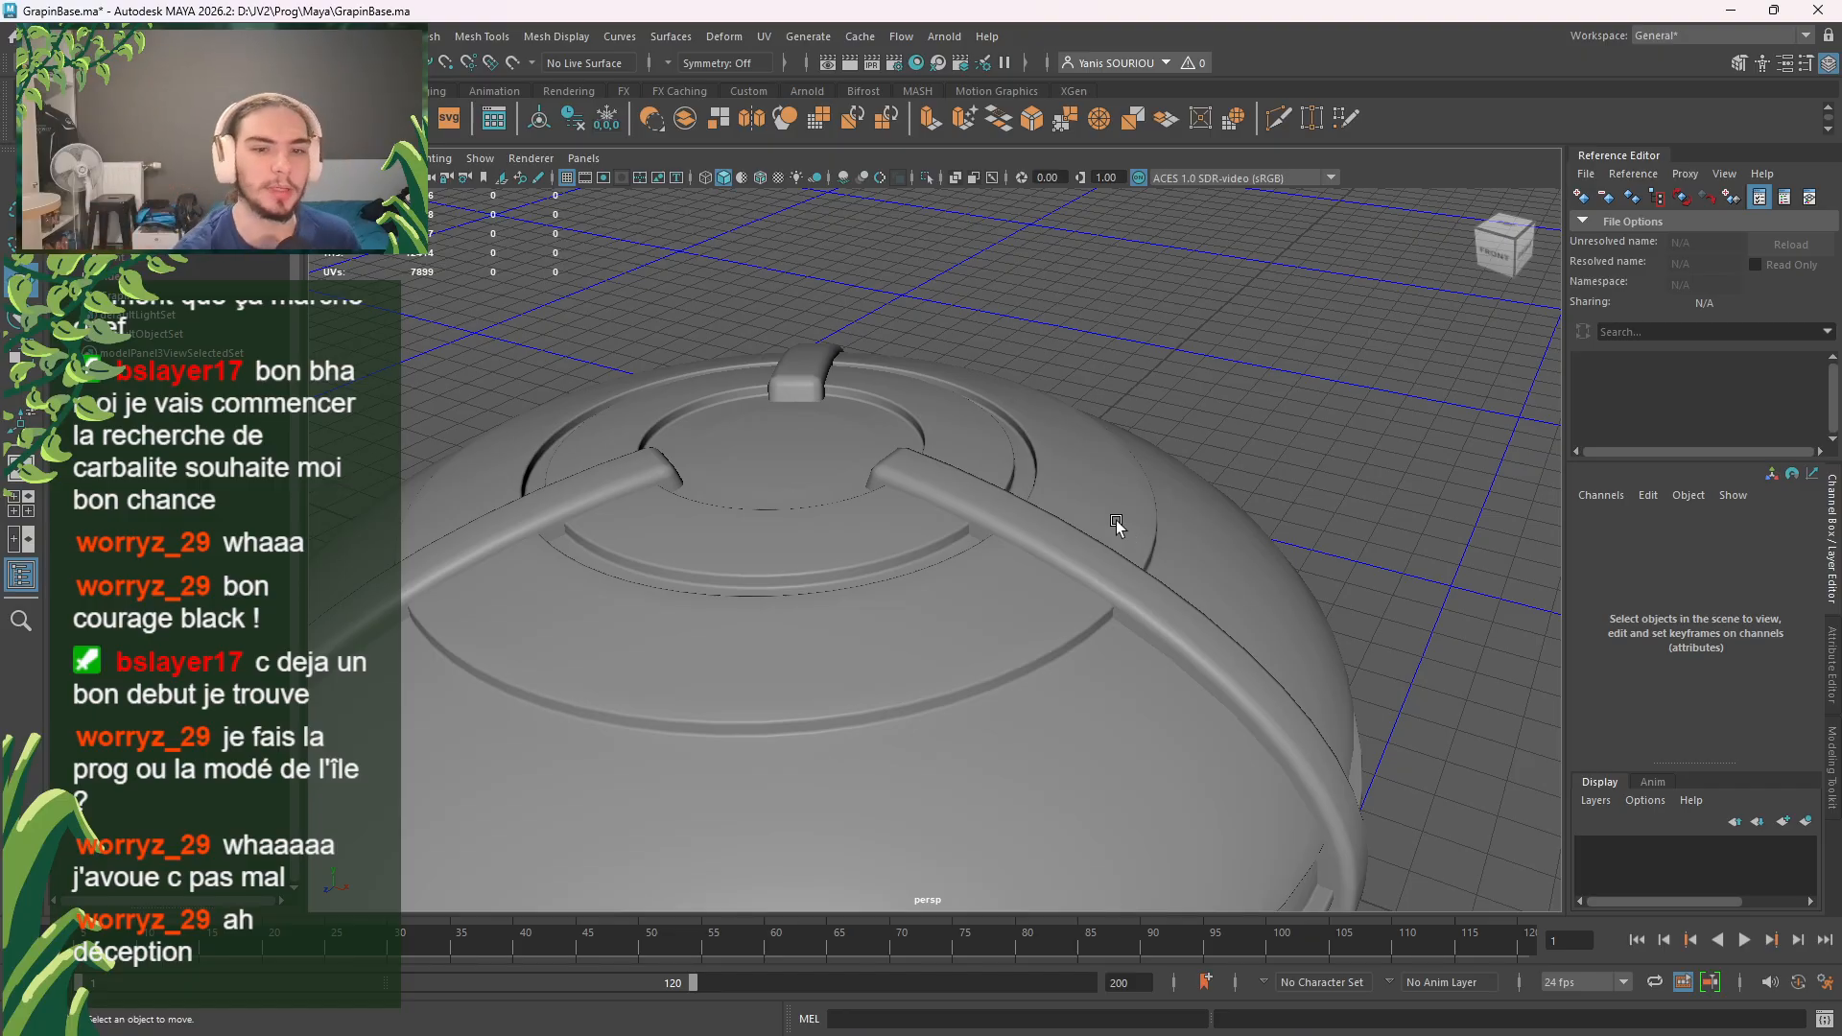
scroll(1115, 520, down, 5)
alt+drag(1052, 606, 996, 577)
alt+drag(919, 585, 1074, 620)
key(ctrl+s)
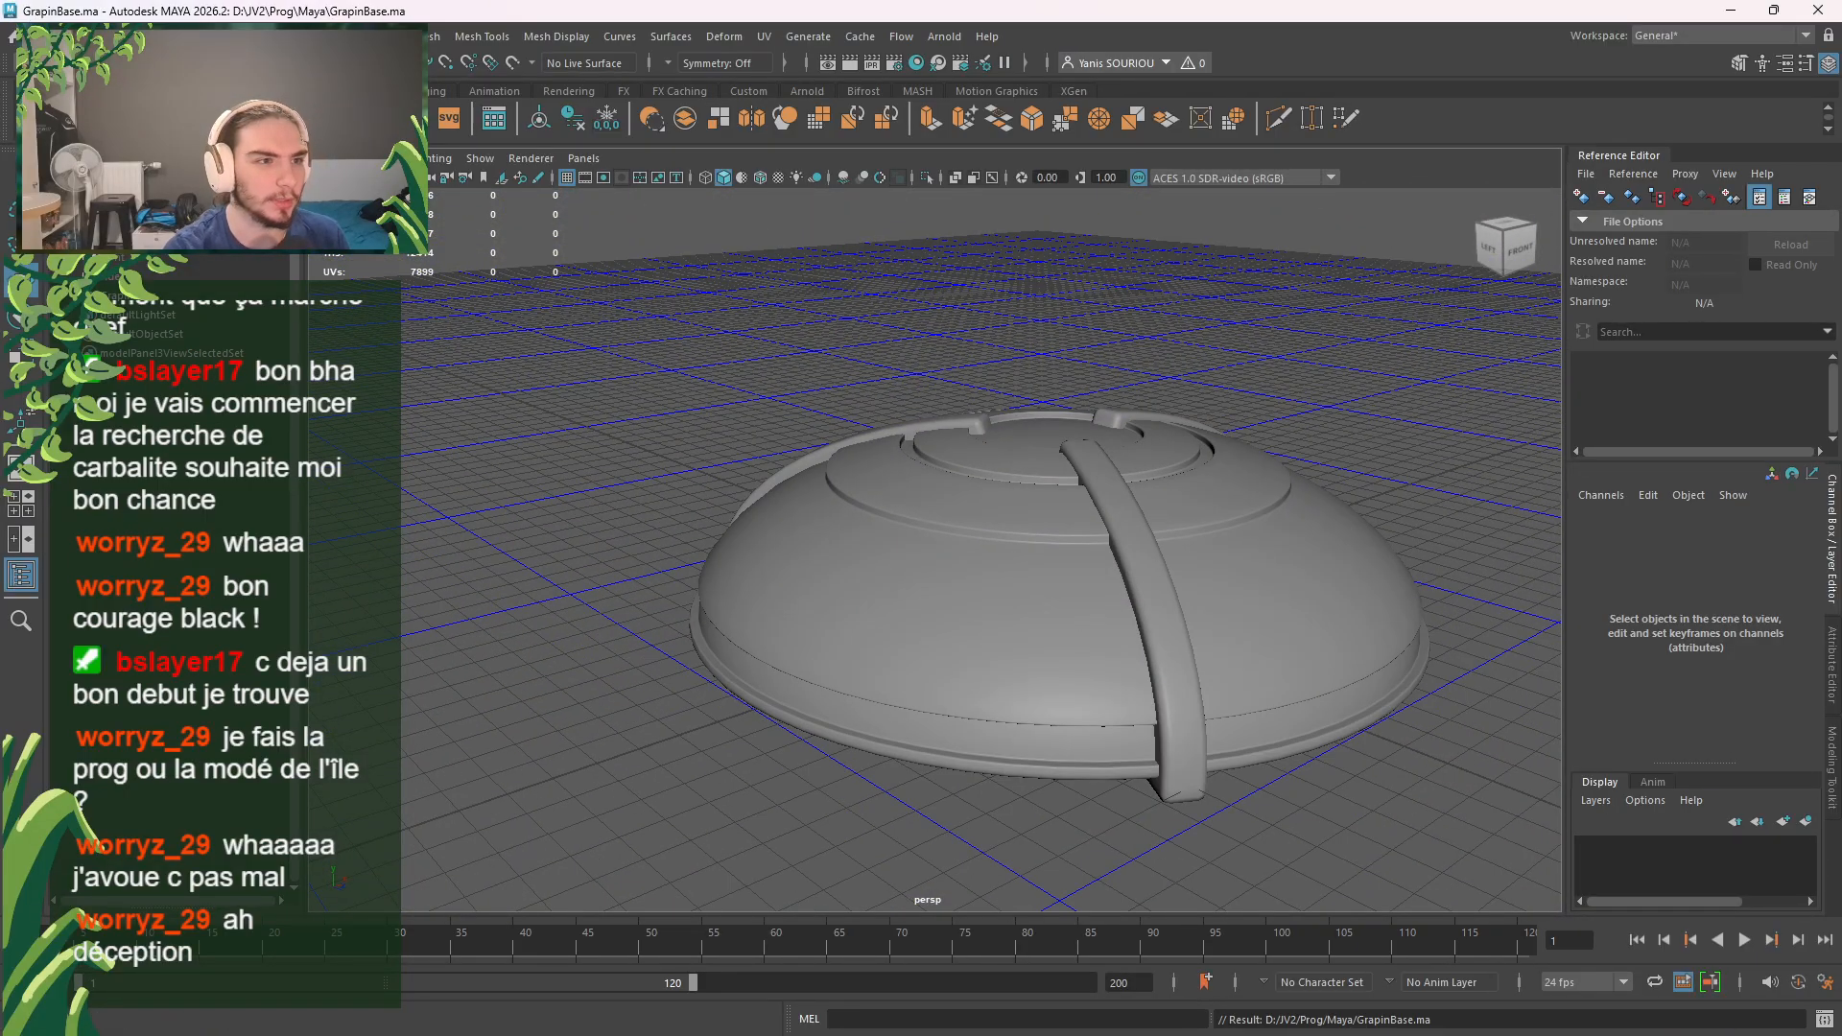
Step: Export the whole scene as the FBX file GrapinBase in the folder D:/JV2/Prog/Maya
click(42, 37)
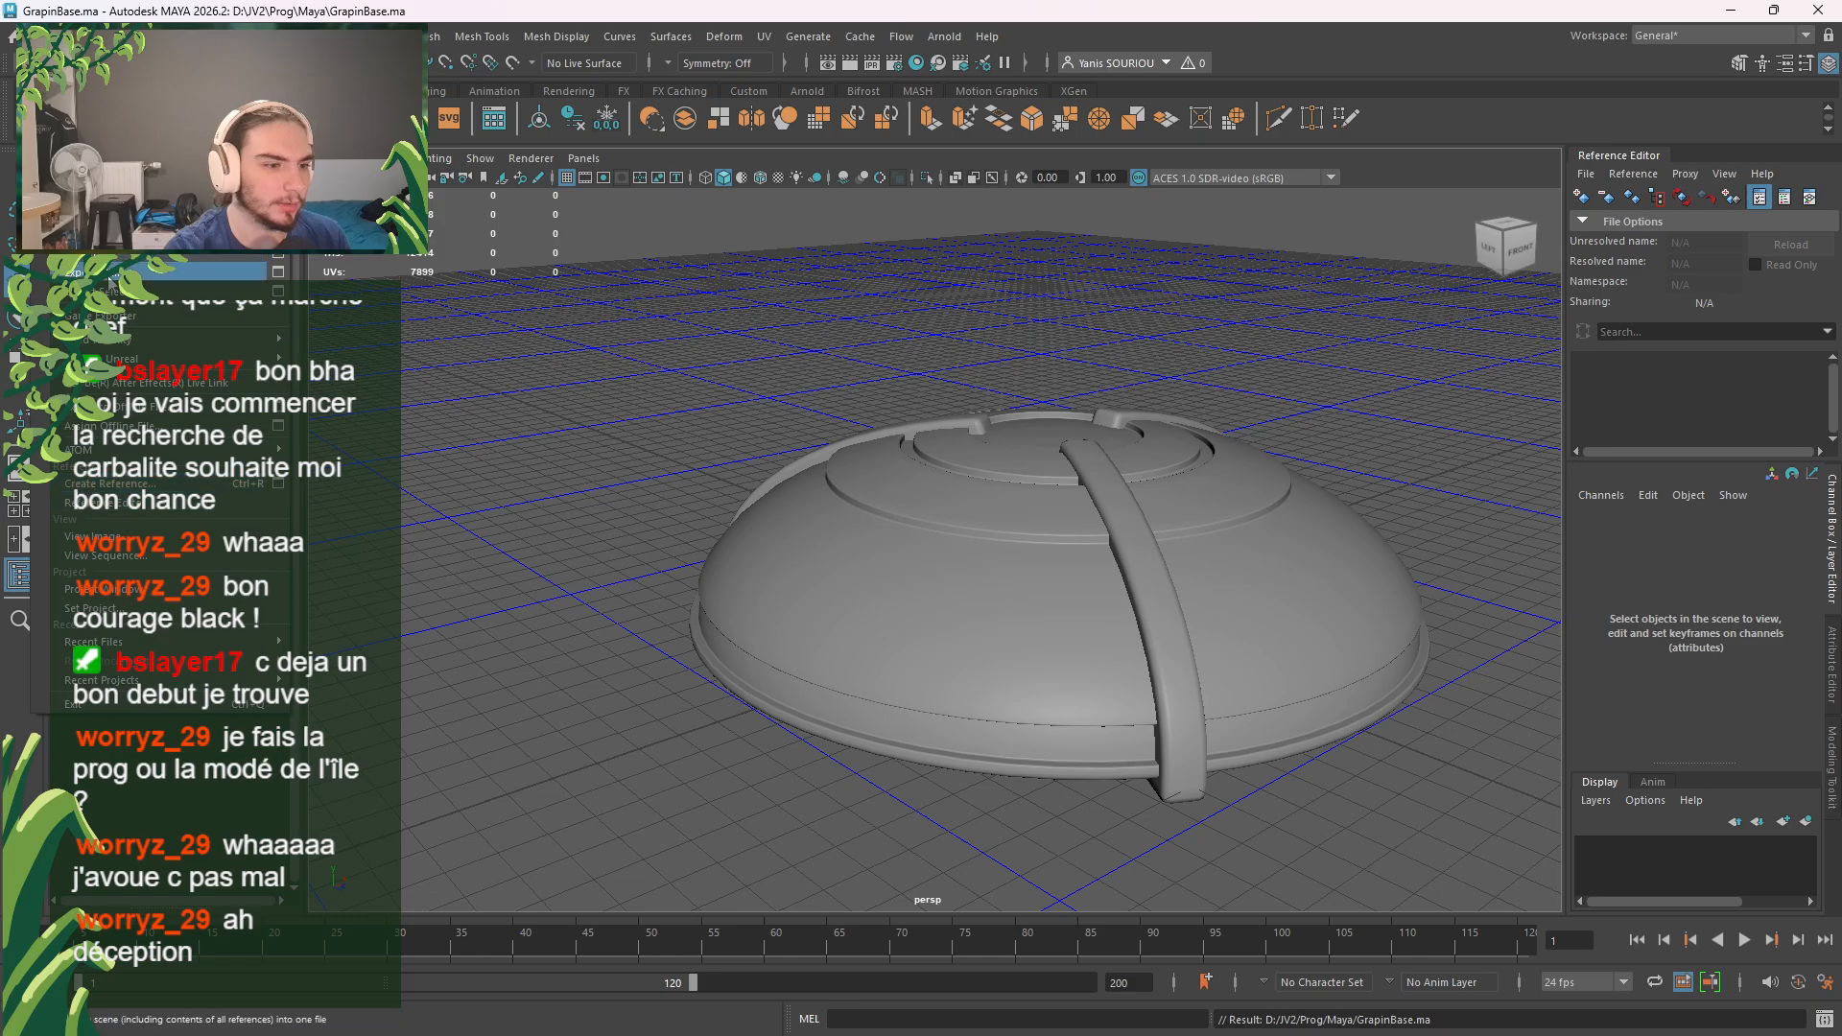
click(96, 272)
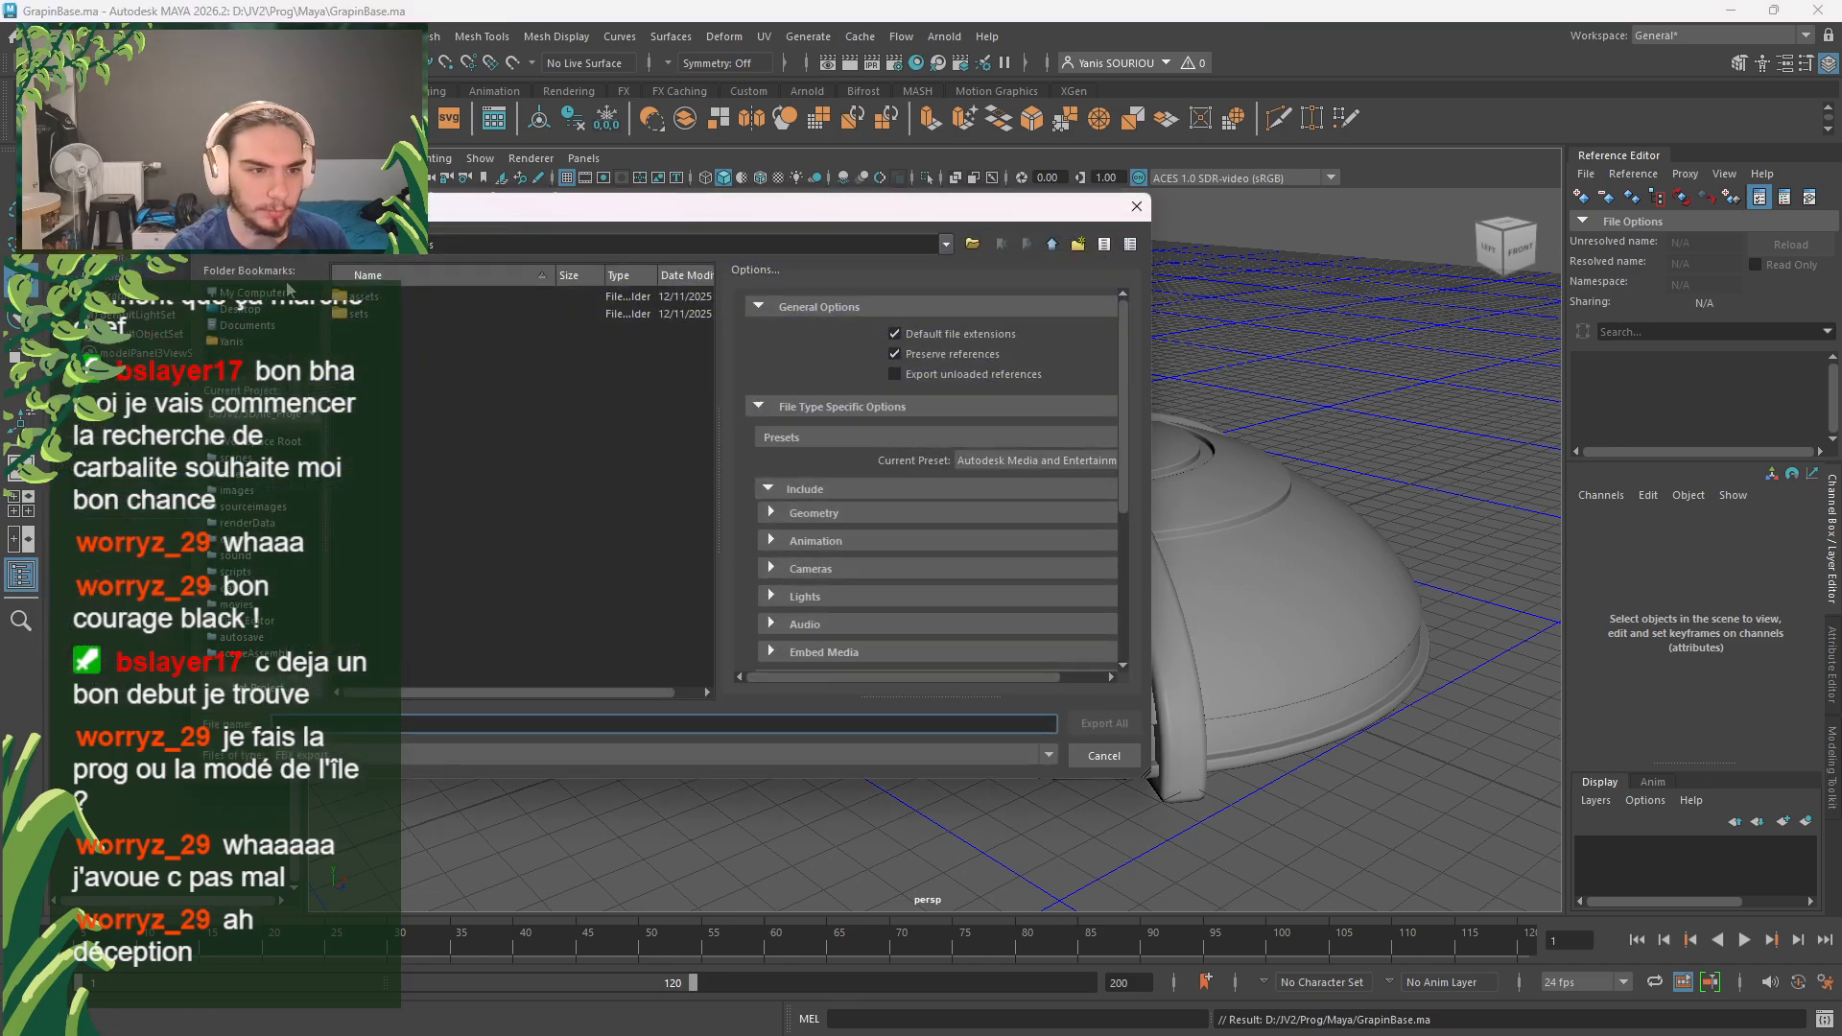
click(1049, 247)
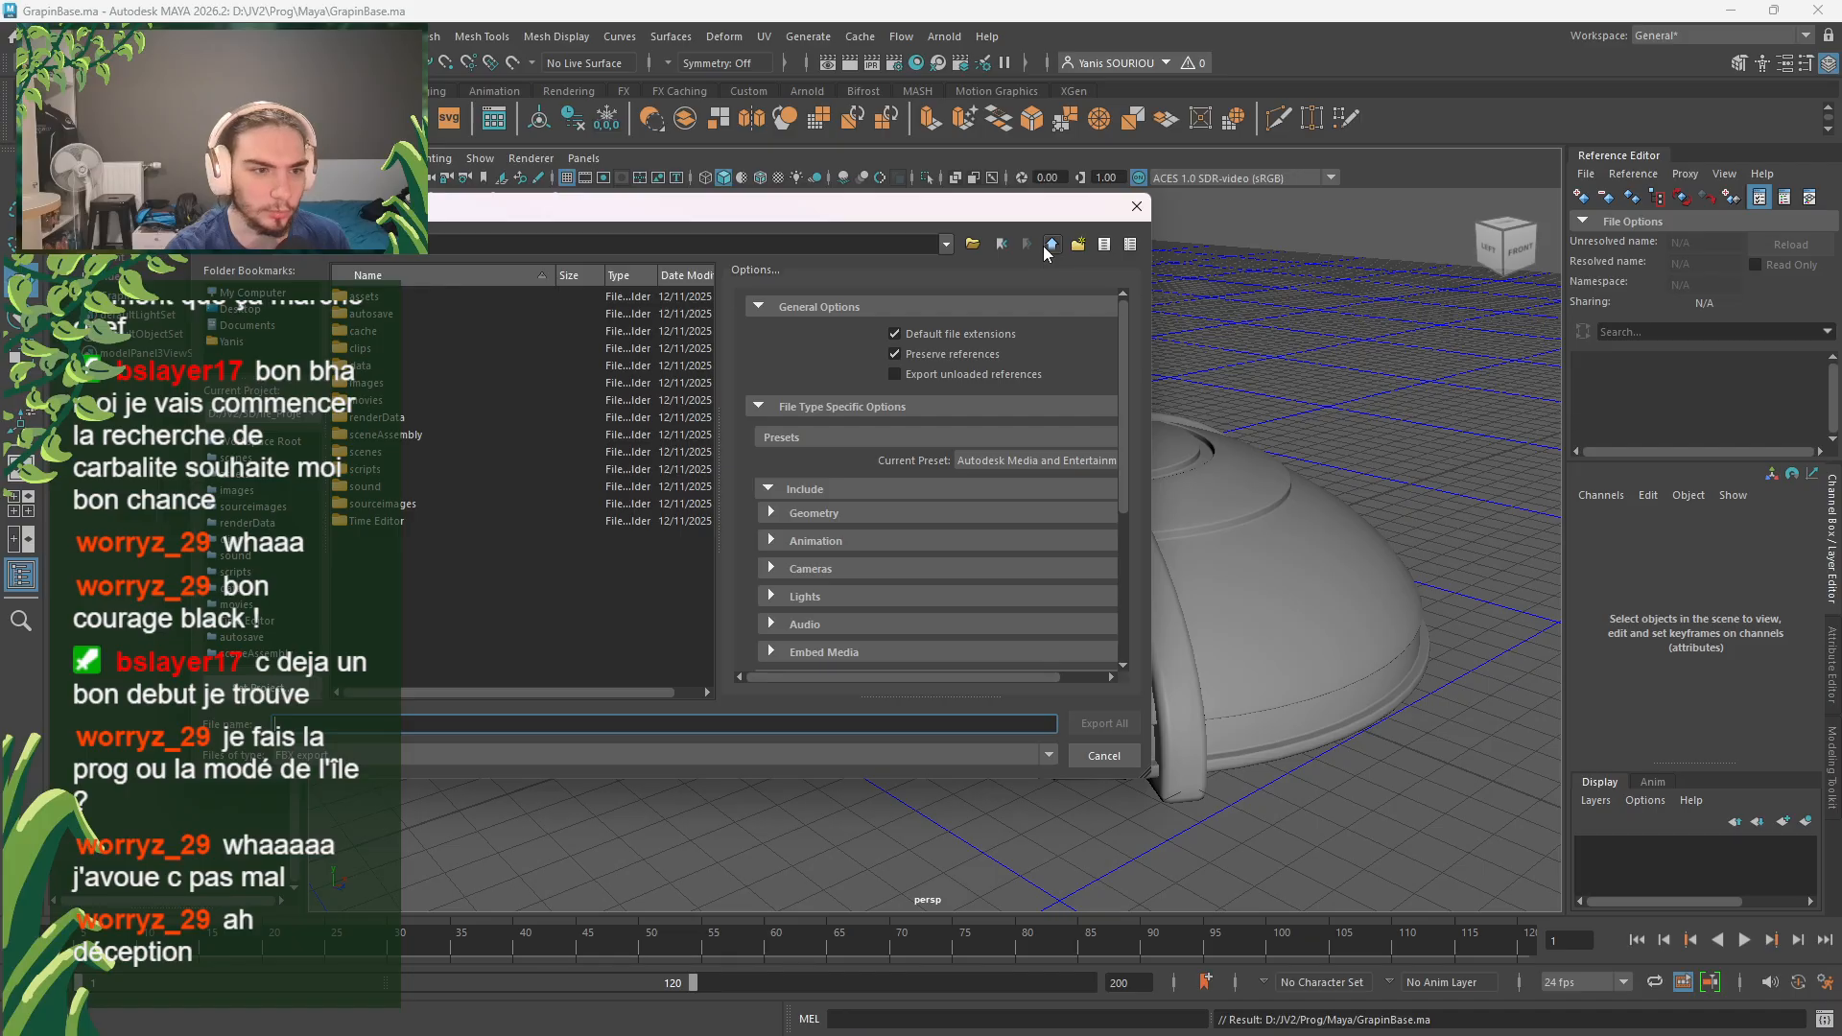
click(1049, 247)
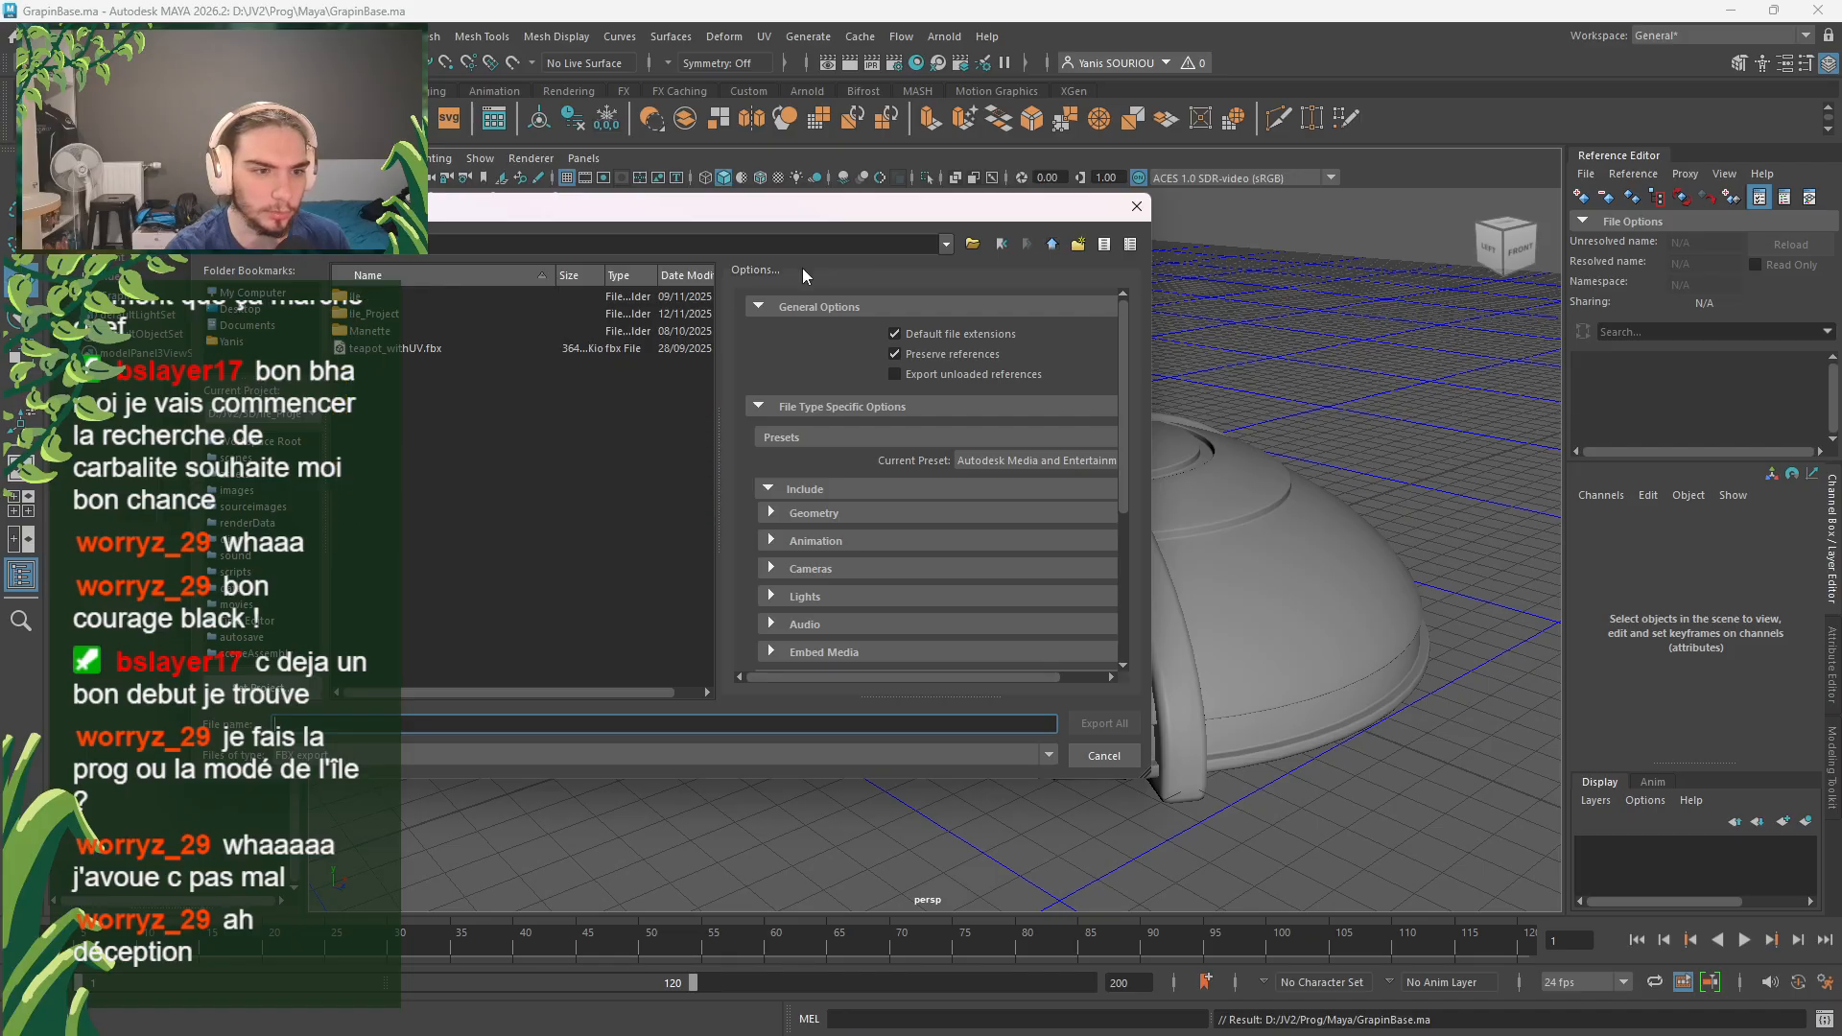
click(1045, 247)
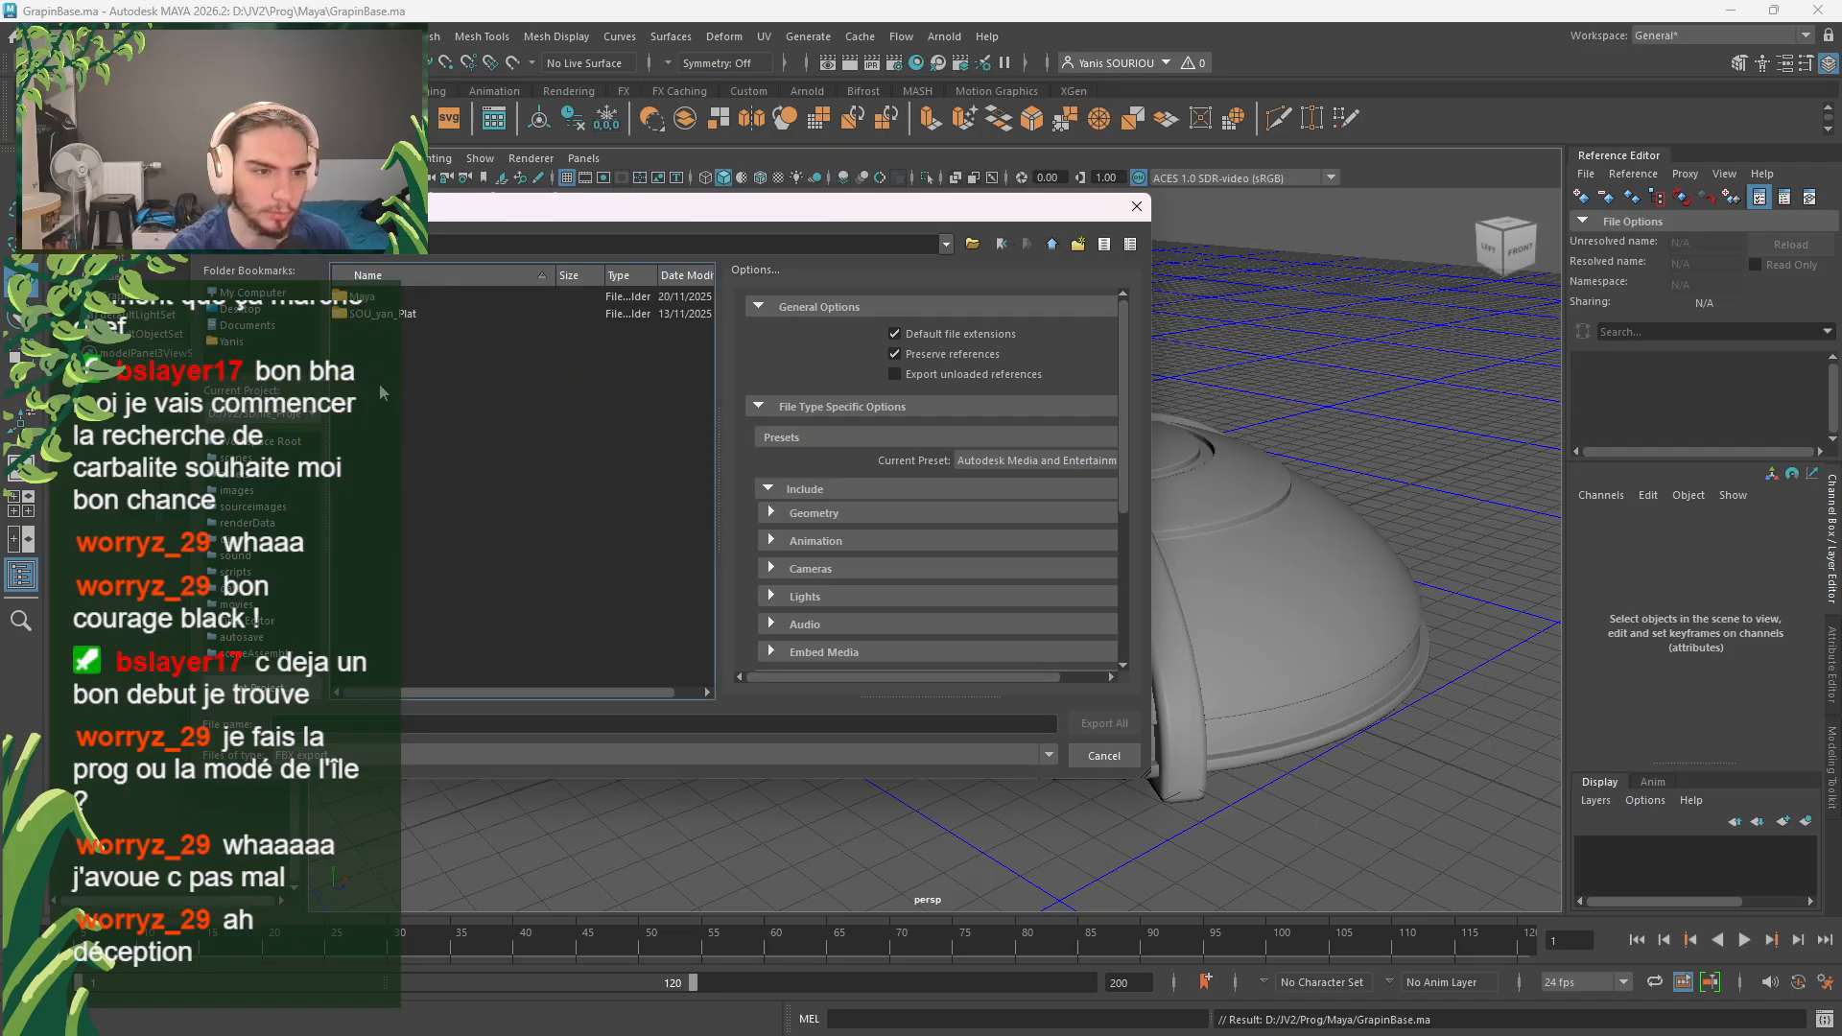
double_click(400, 299)
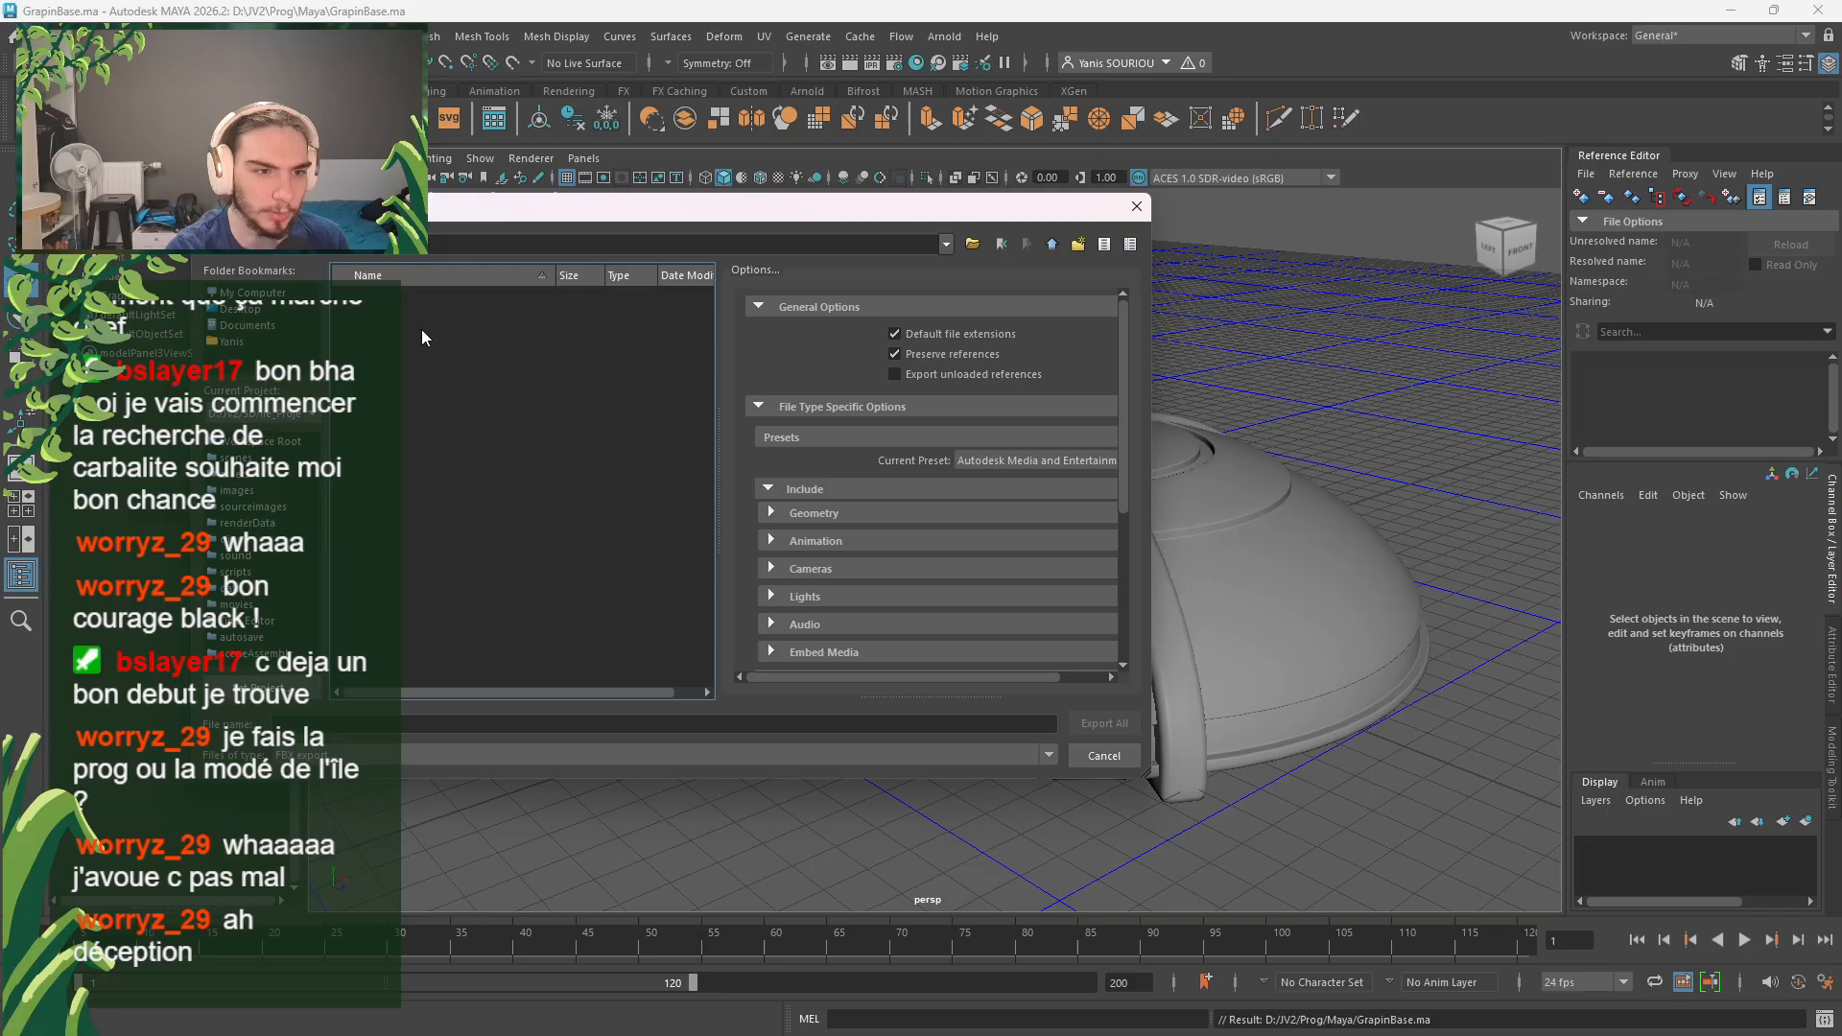
click(292, 722)
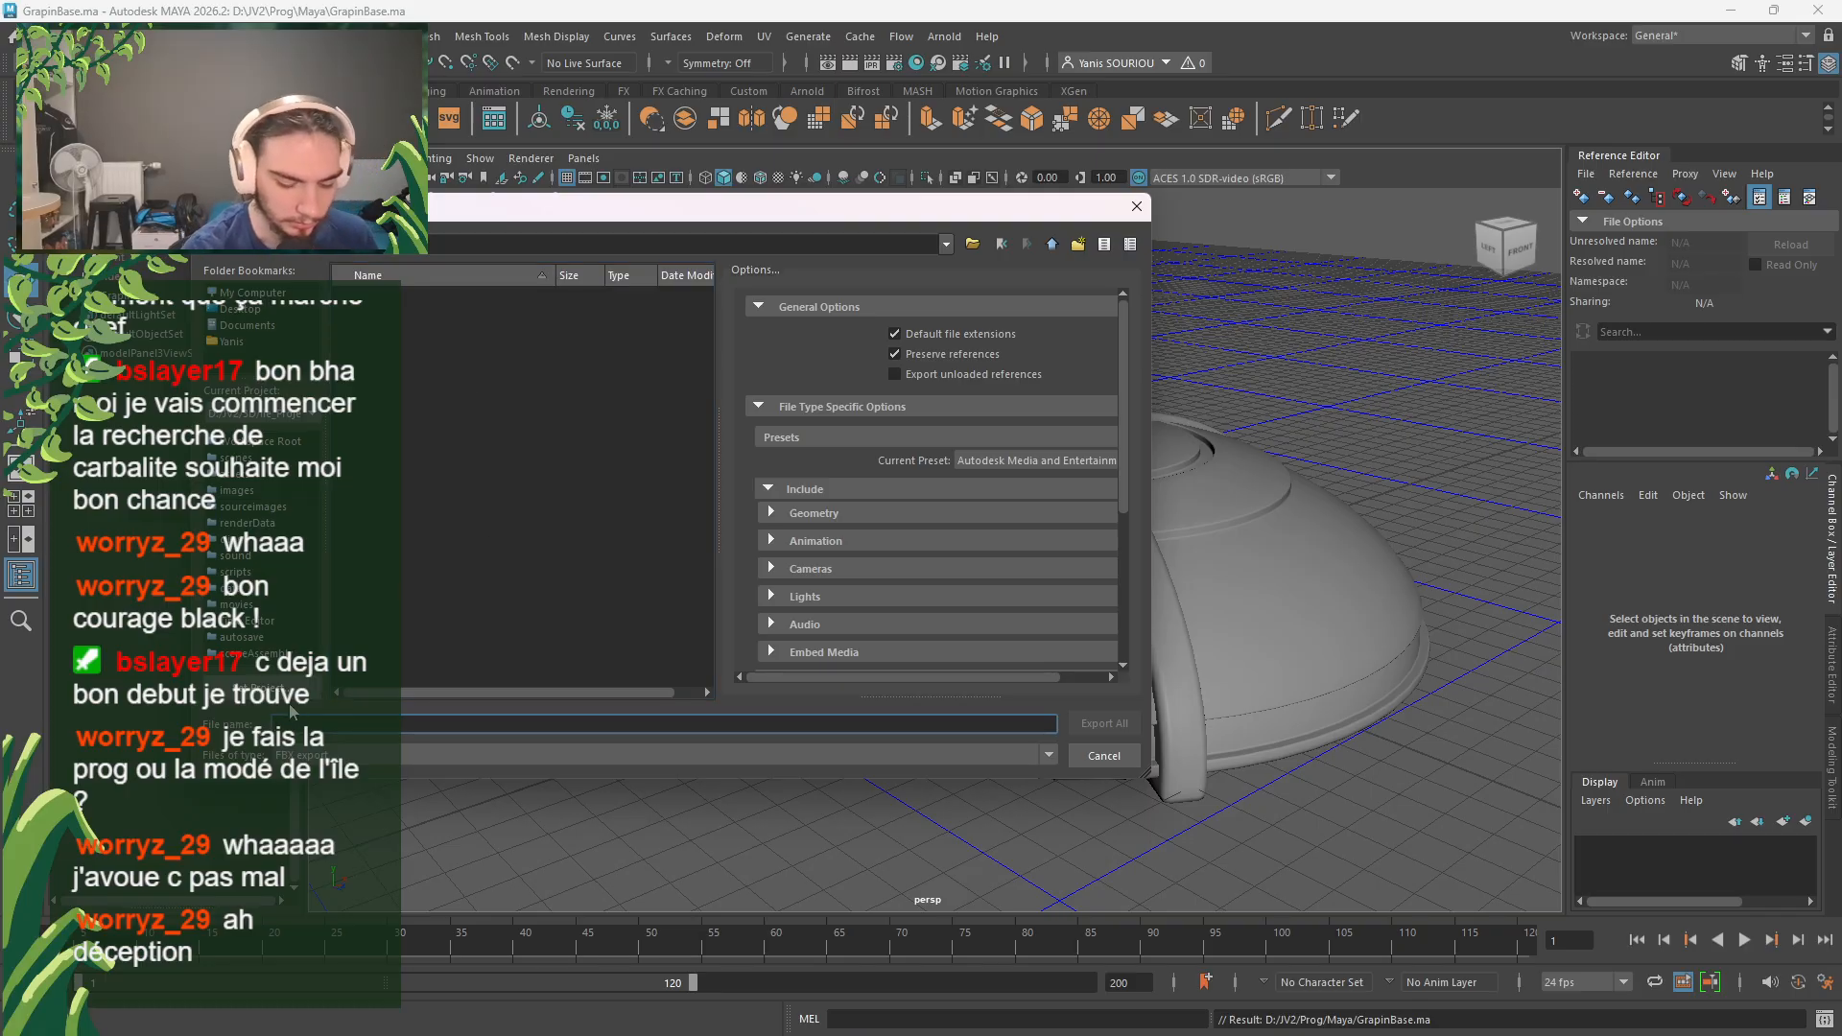
text(GrapinBase)
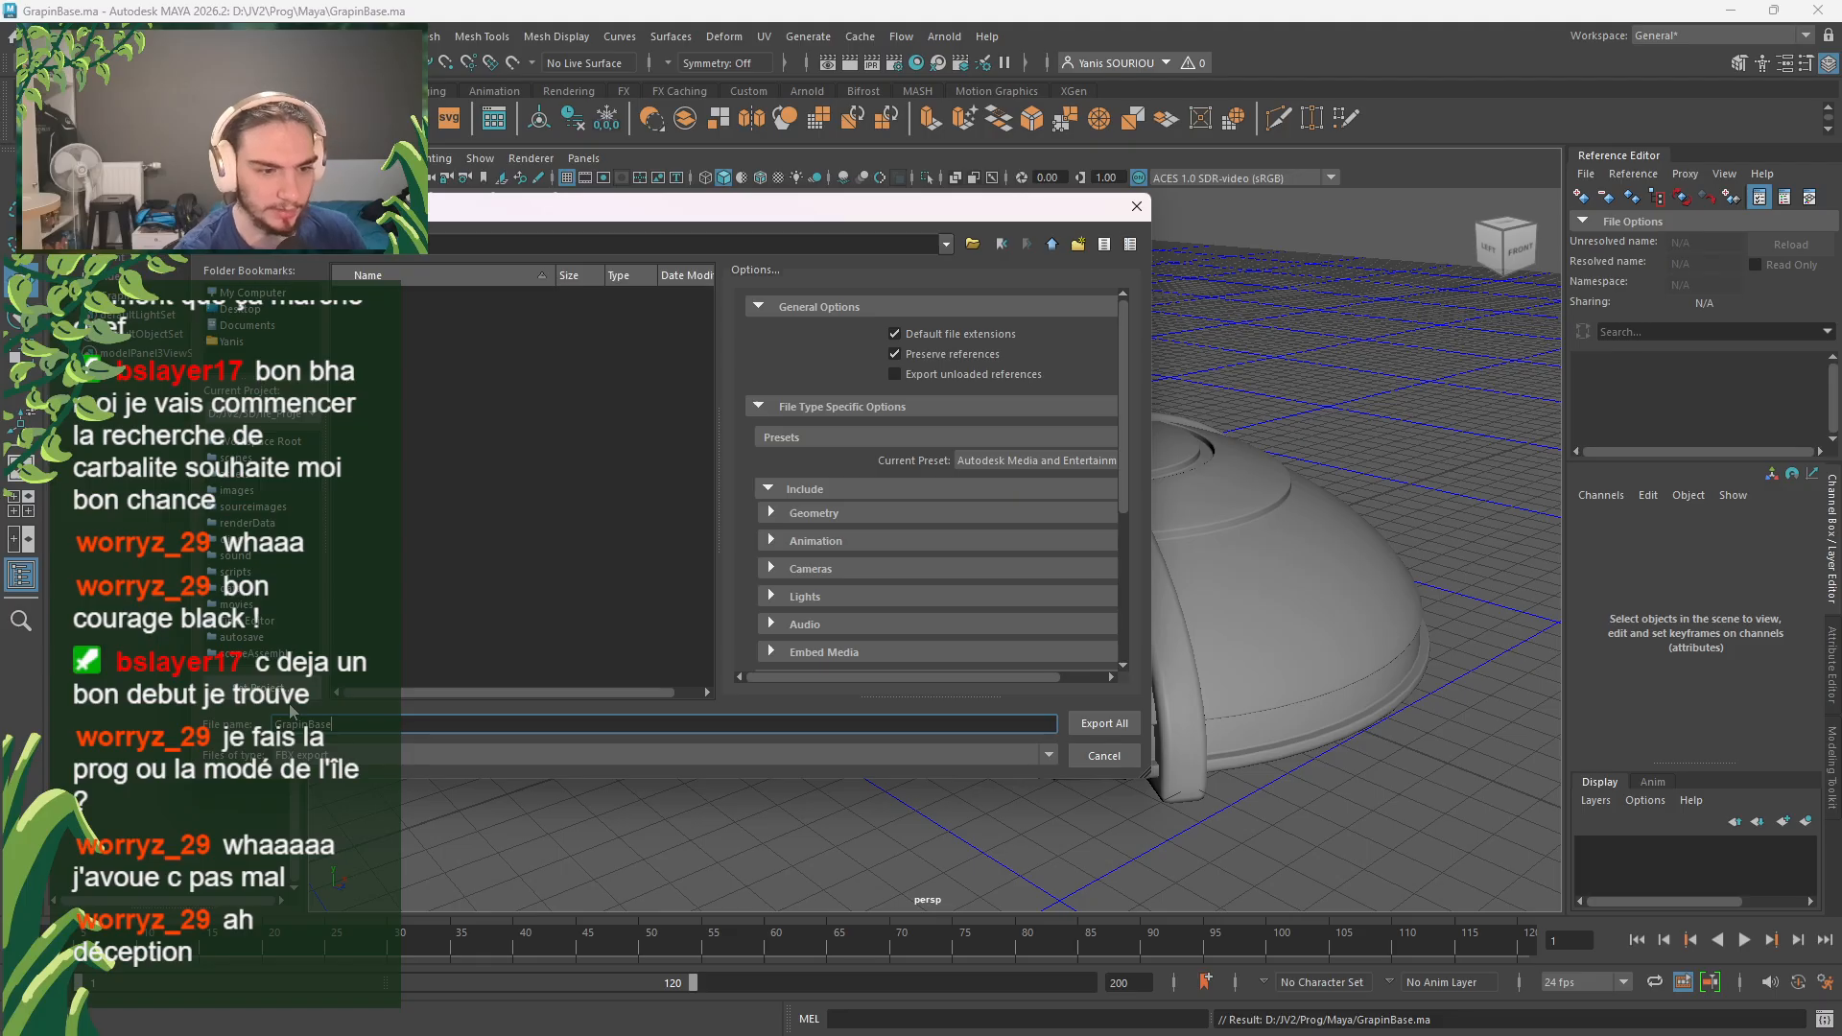
click(1091, 729)
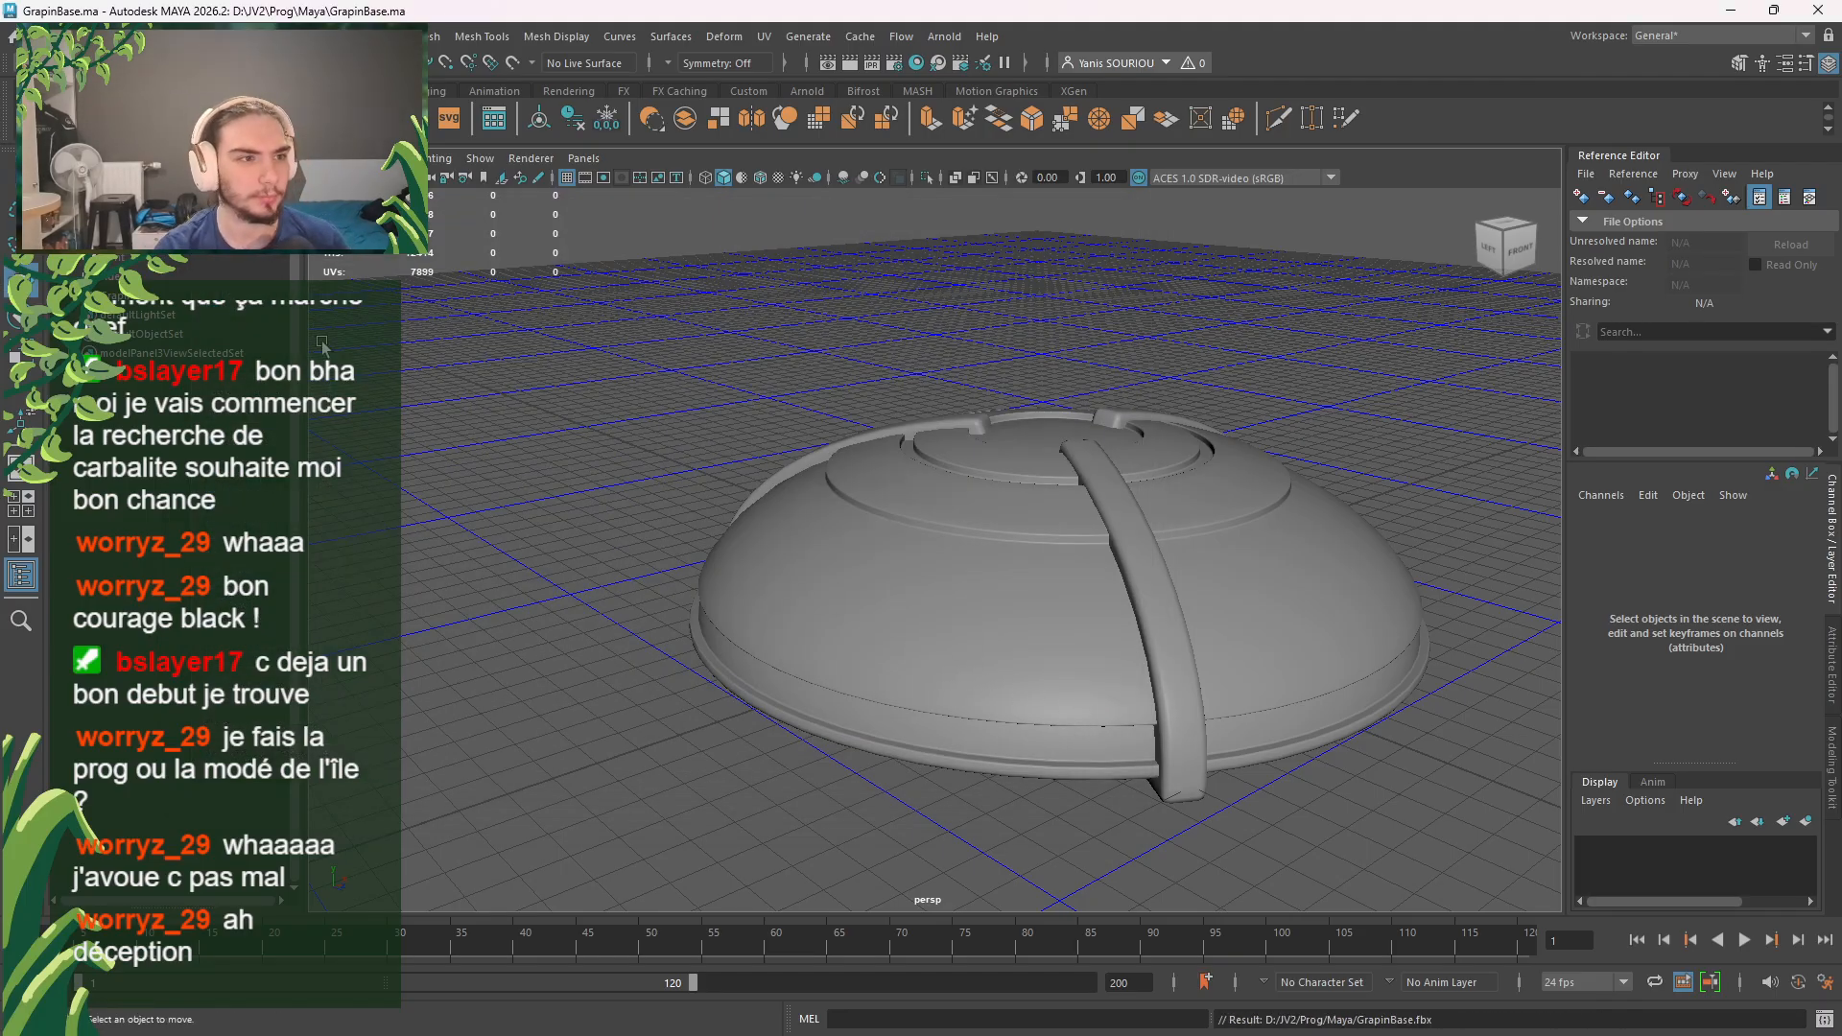
Step: Open the scene SetDress.ma from the folder D:/JV2/3D/Ile_Project/scenes
click(17, 36)
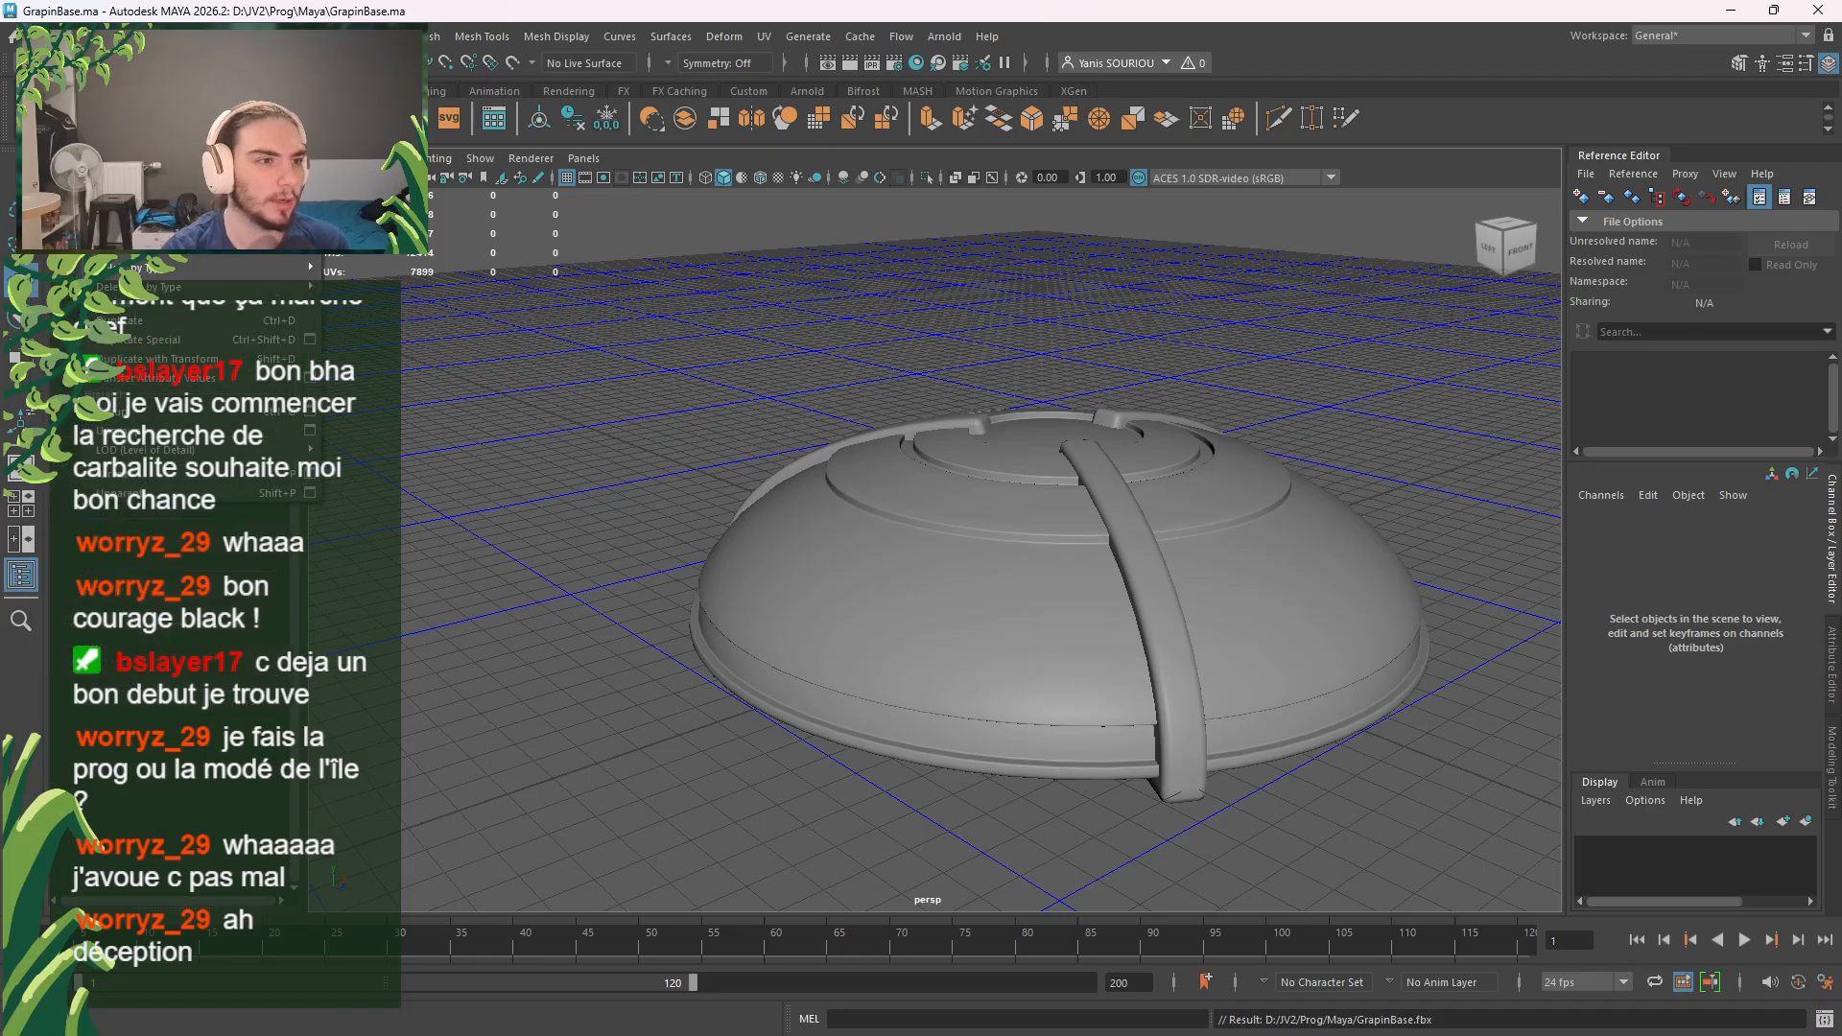
click(96, 84)
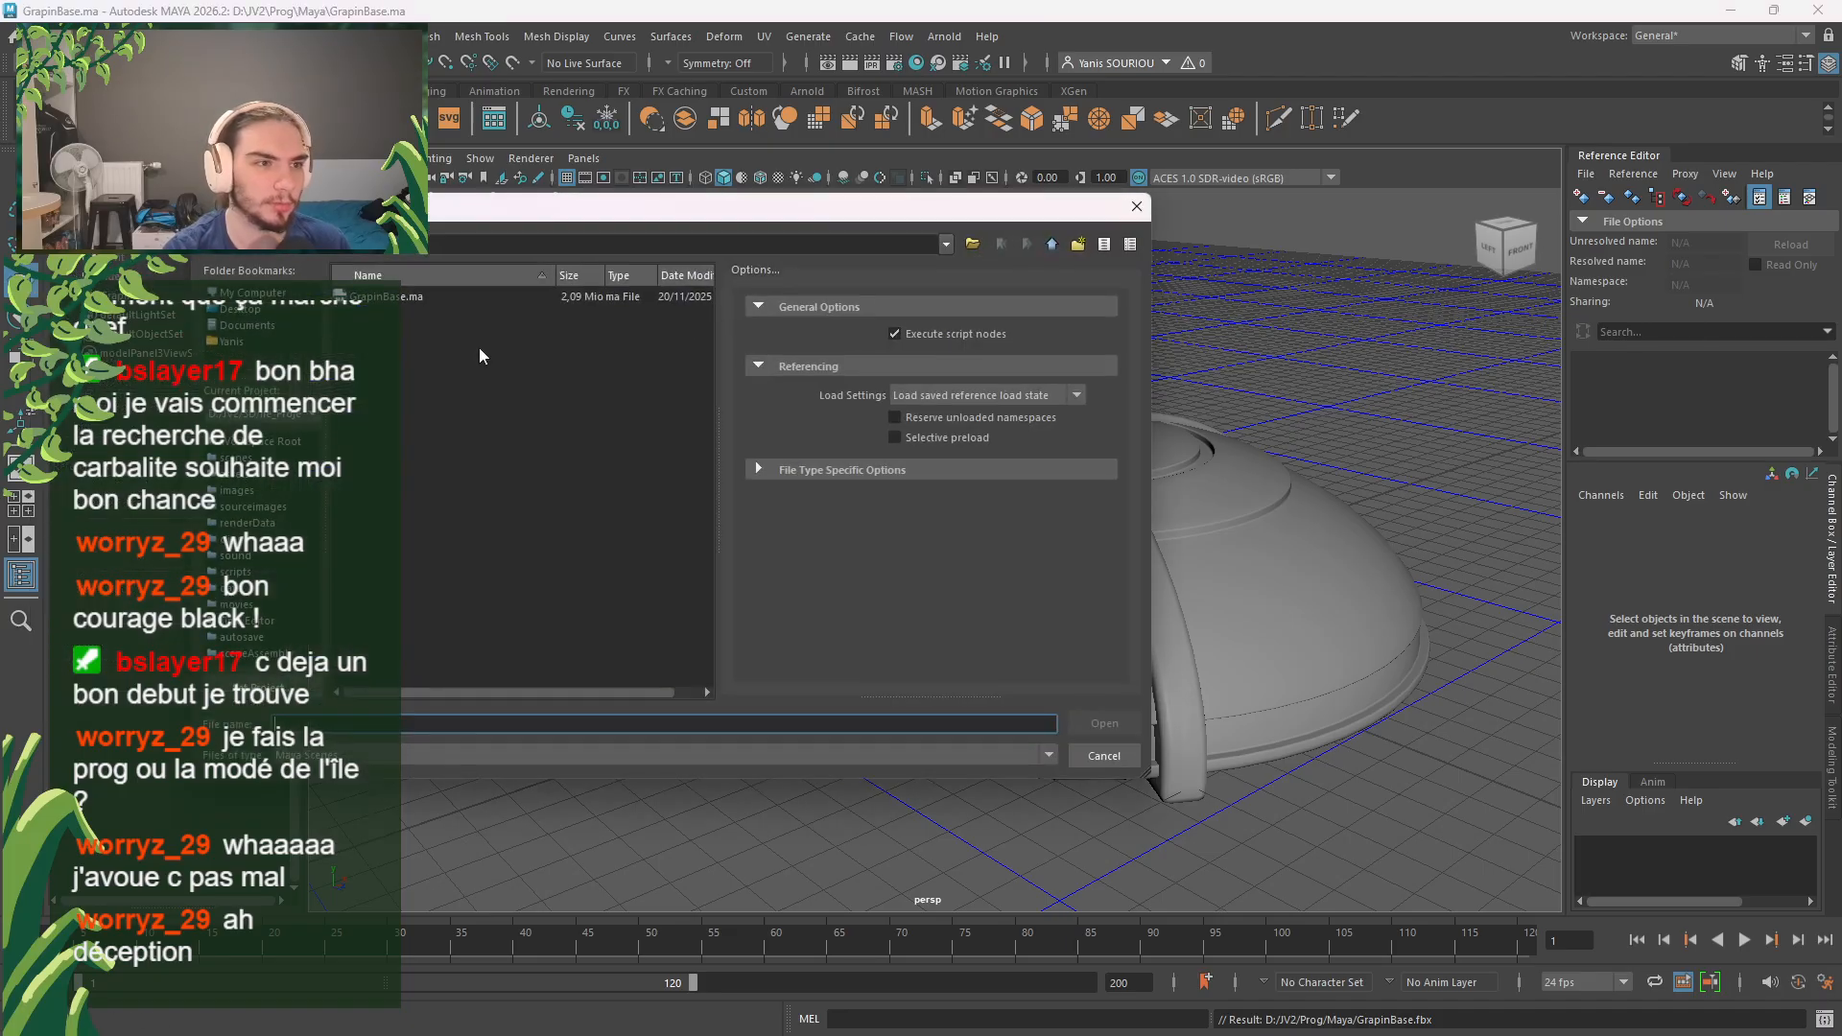
click(1051, 244)
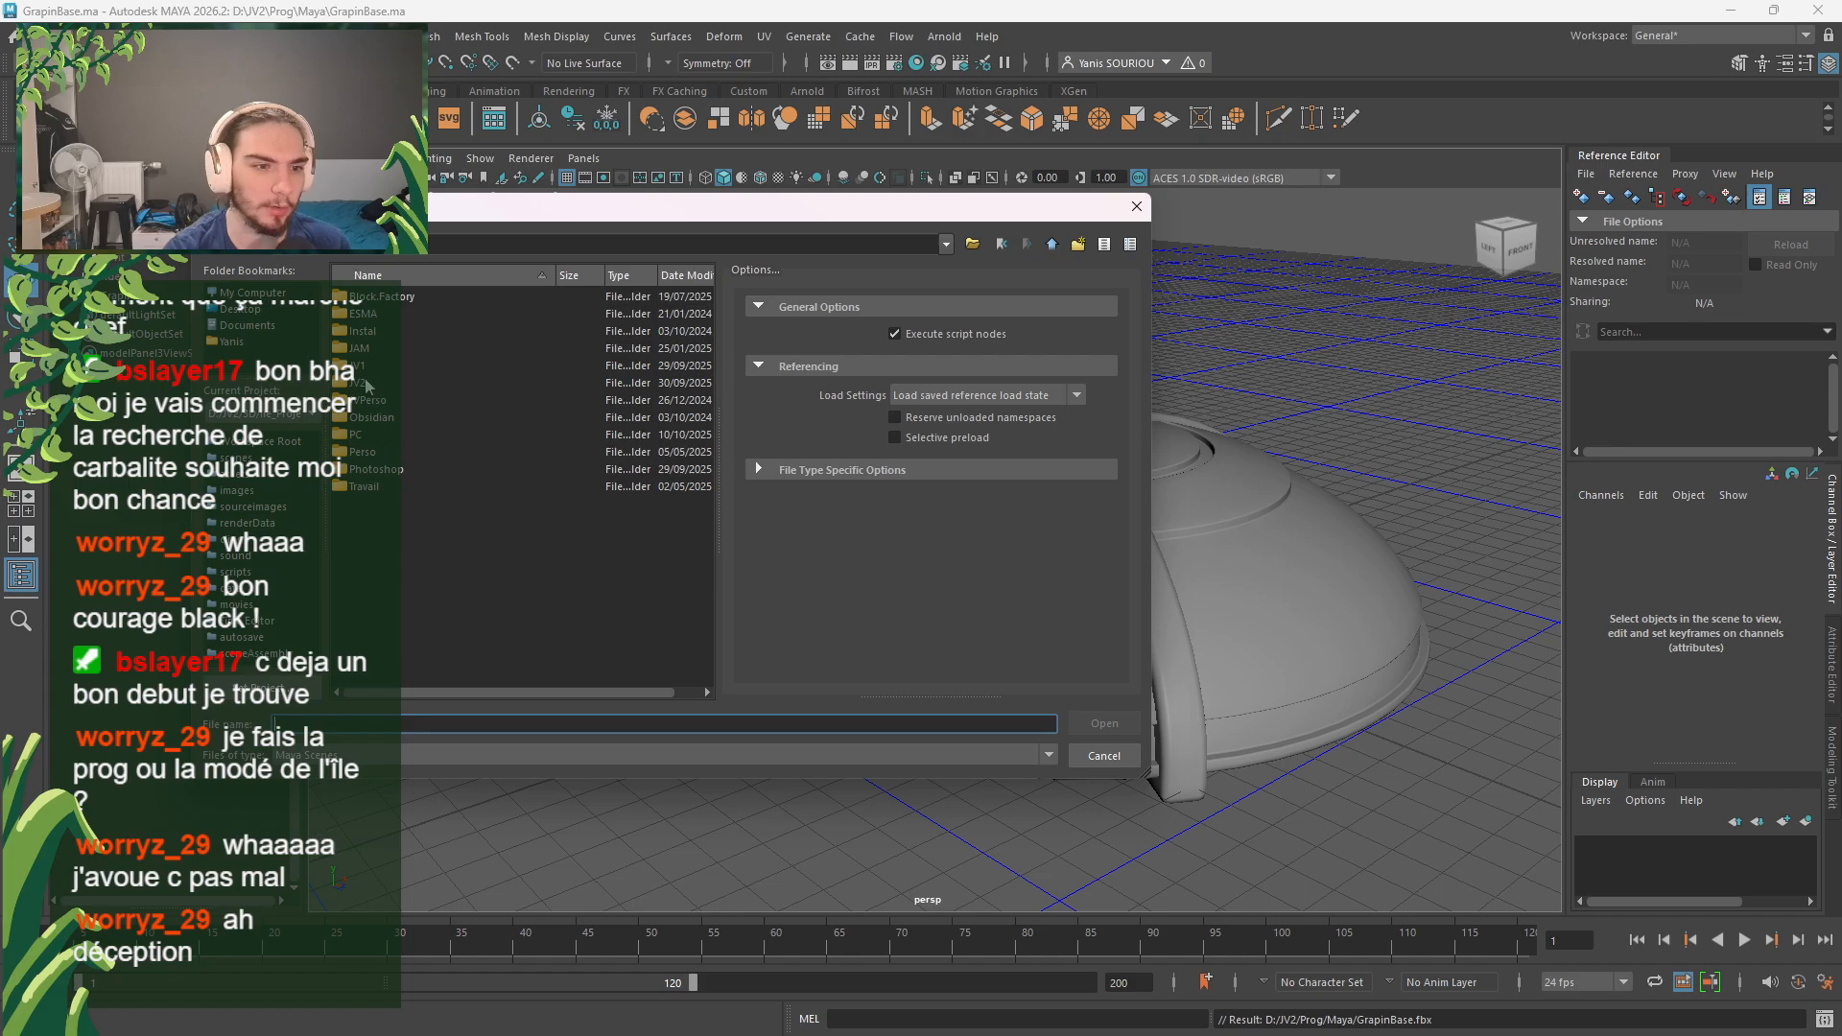
double_click(368, 383)
click(388, 314)
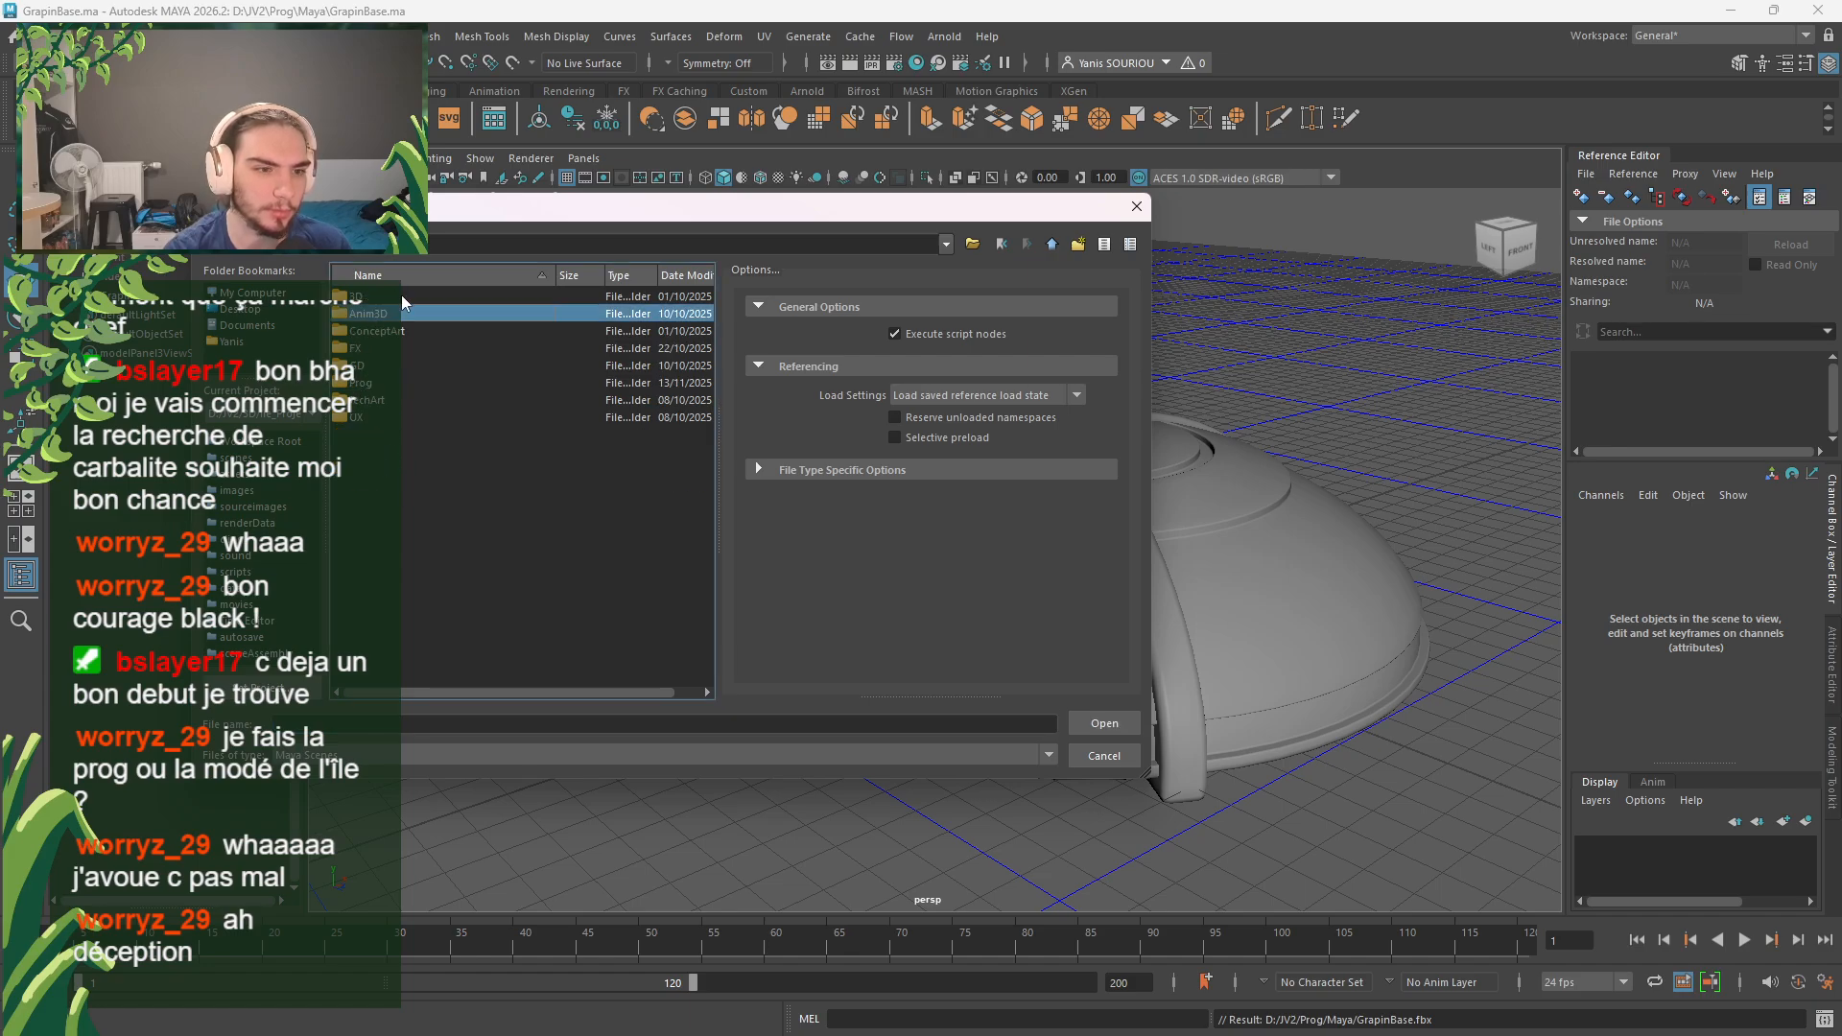
double_click(402, 297)
double_click(377, 313)
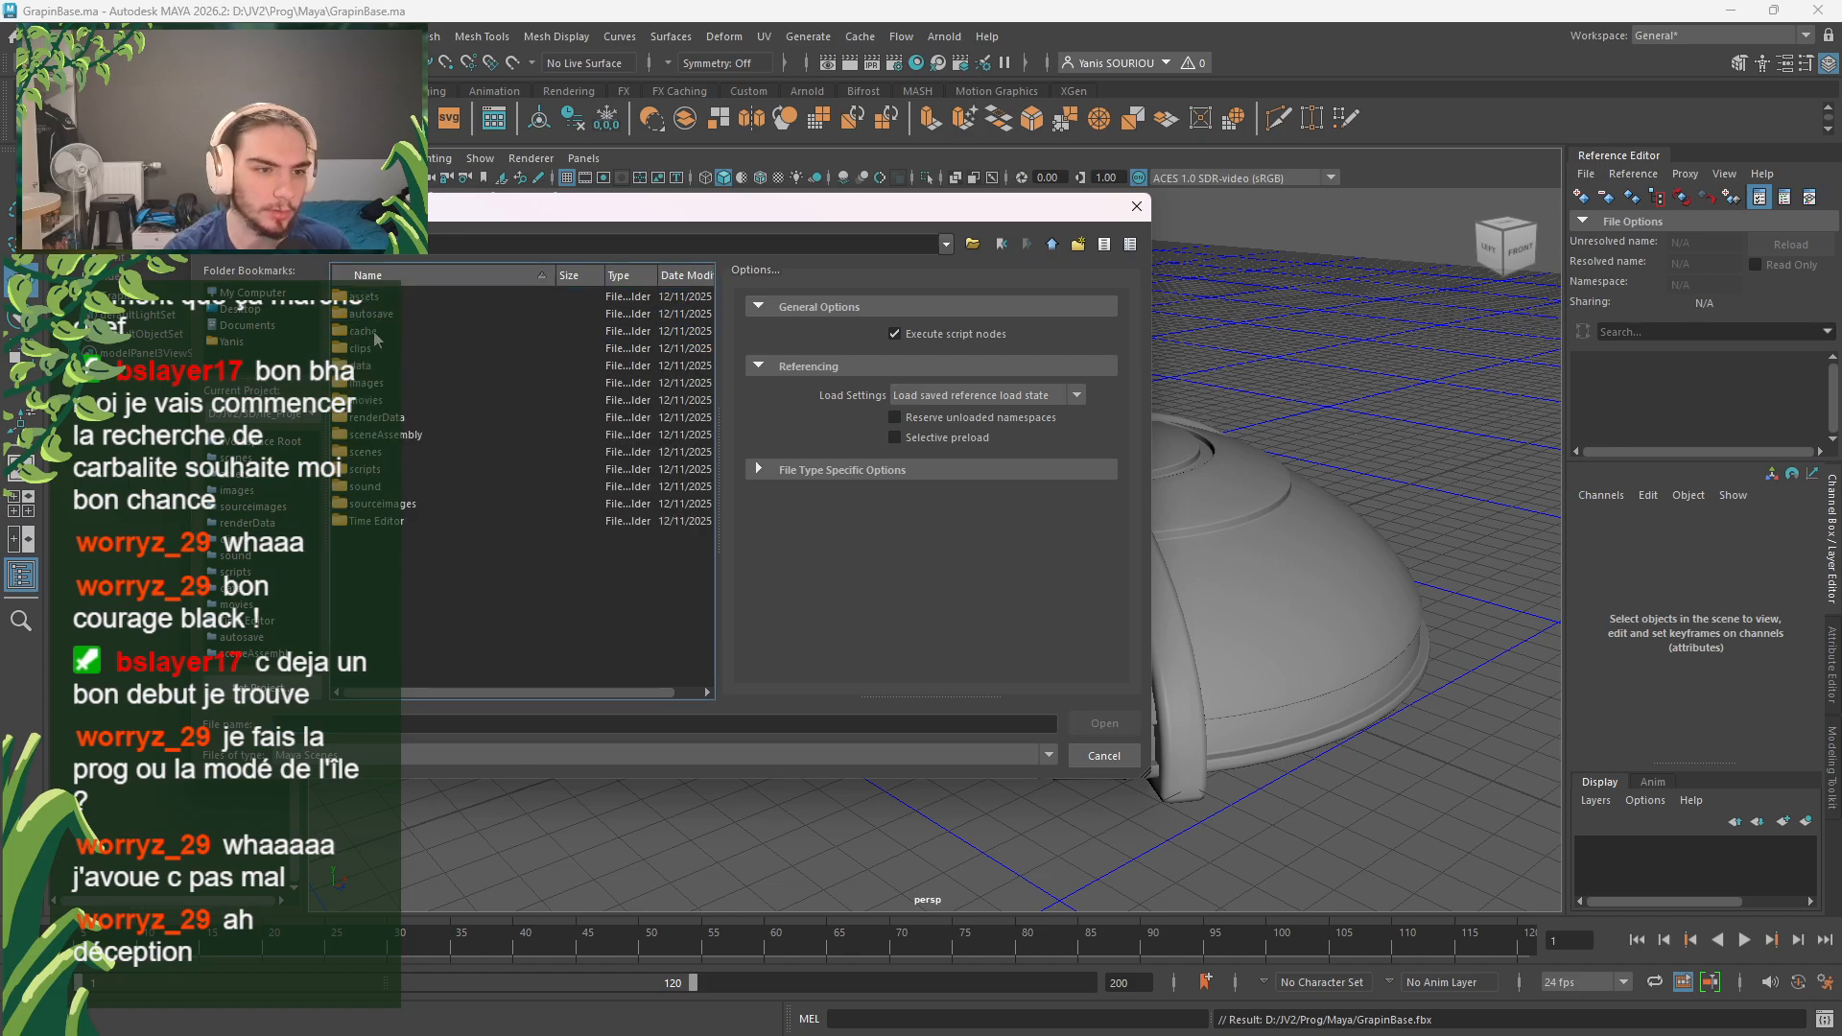
double_click(389, 453)
double_click(423, 341)
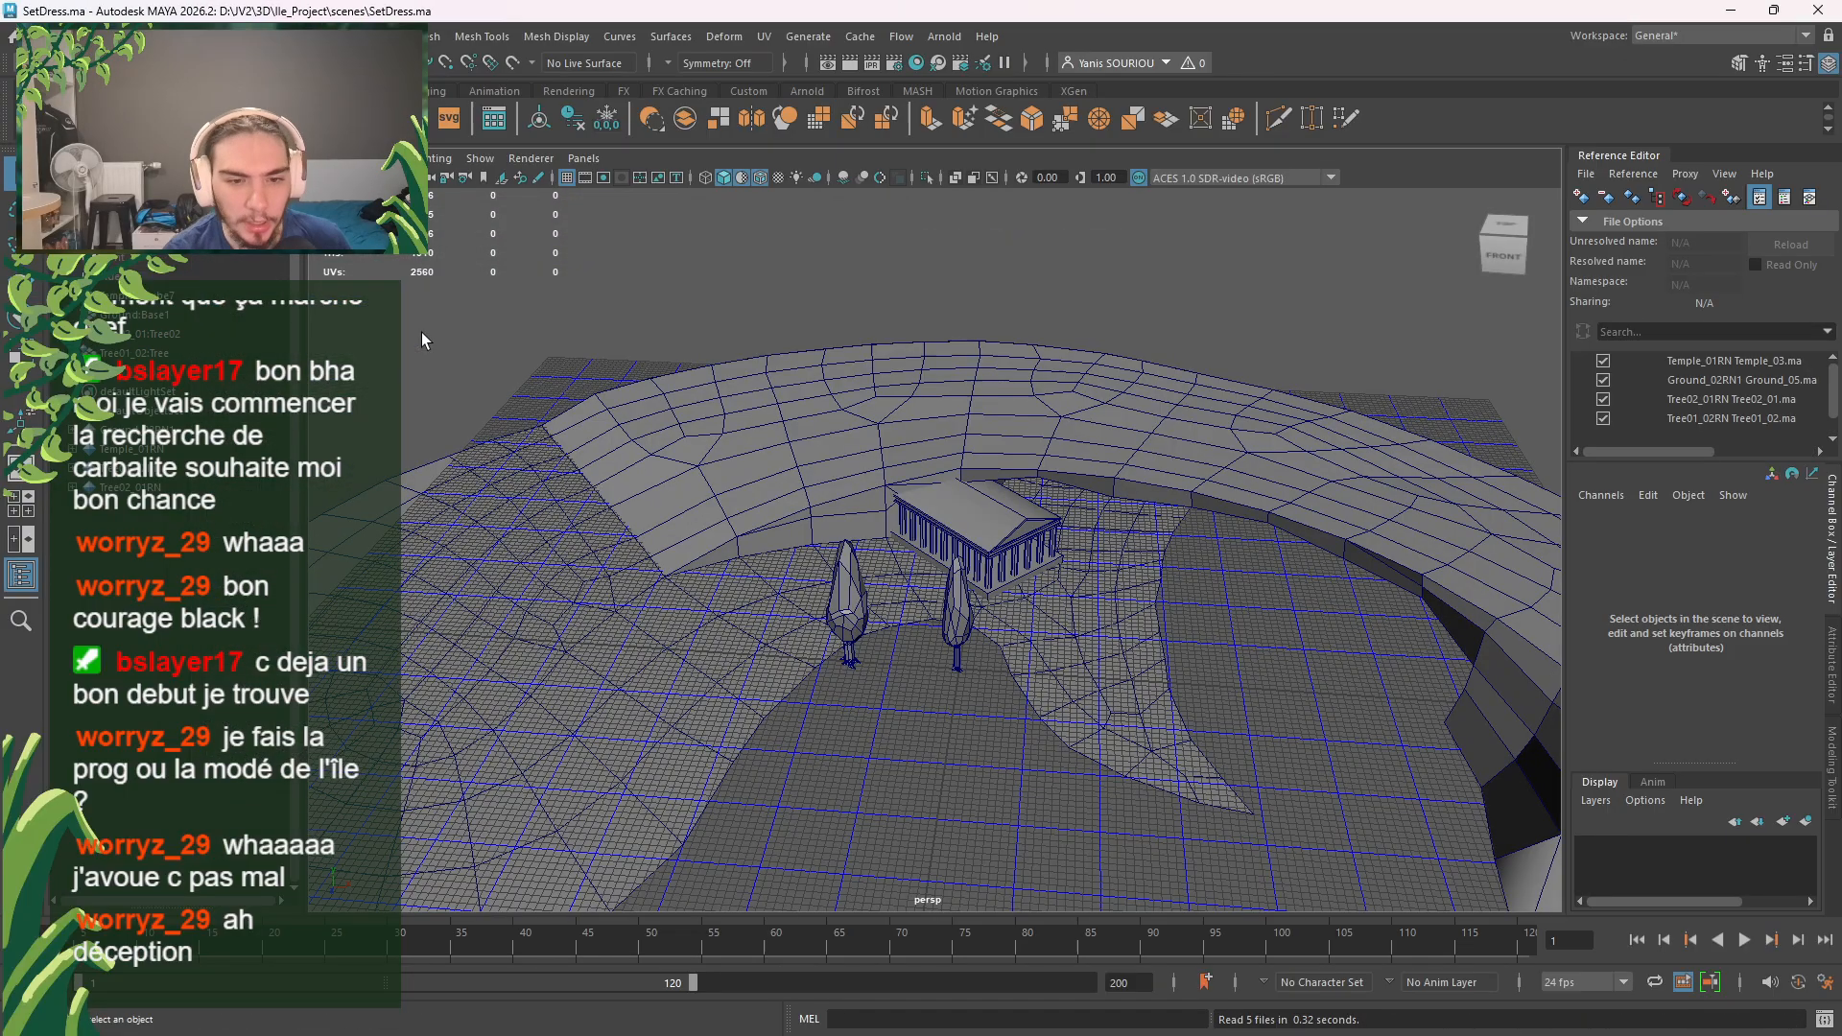
Step: Examine the island terrain, the temple and the two trees from above and from ground level
alt+drag(424, 341, 948, 786)
scroll(892, 451, down, 3)
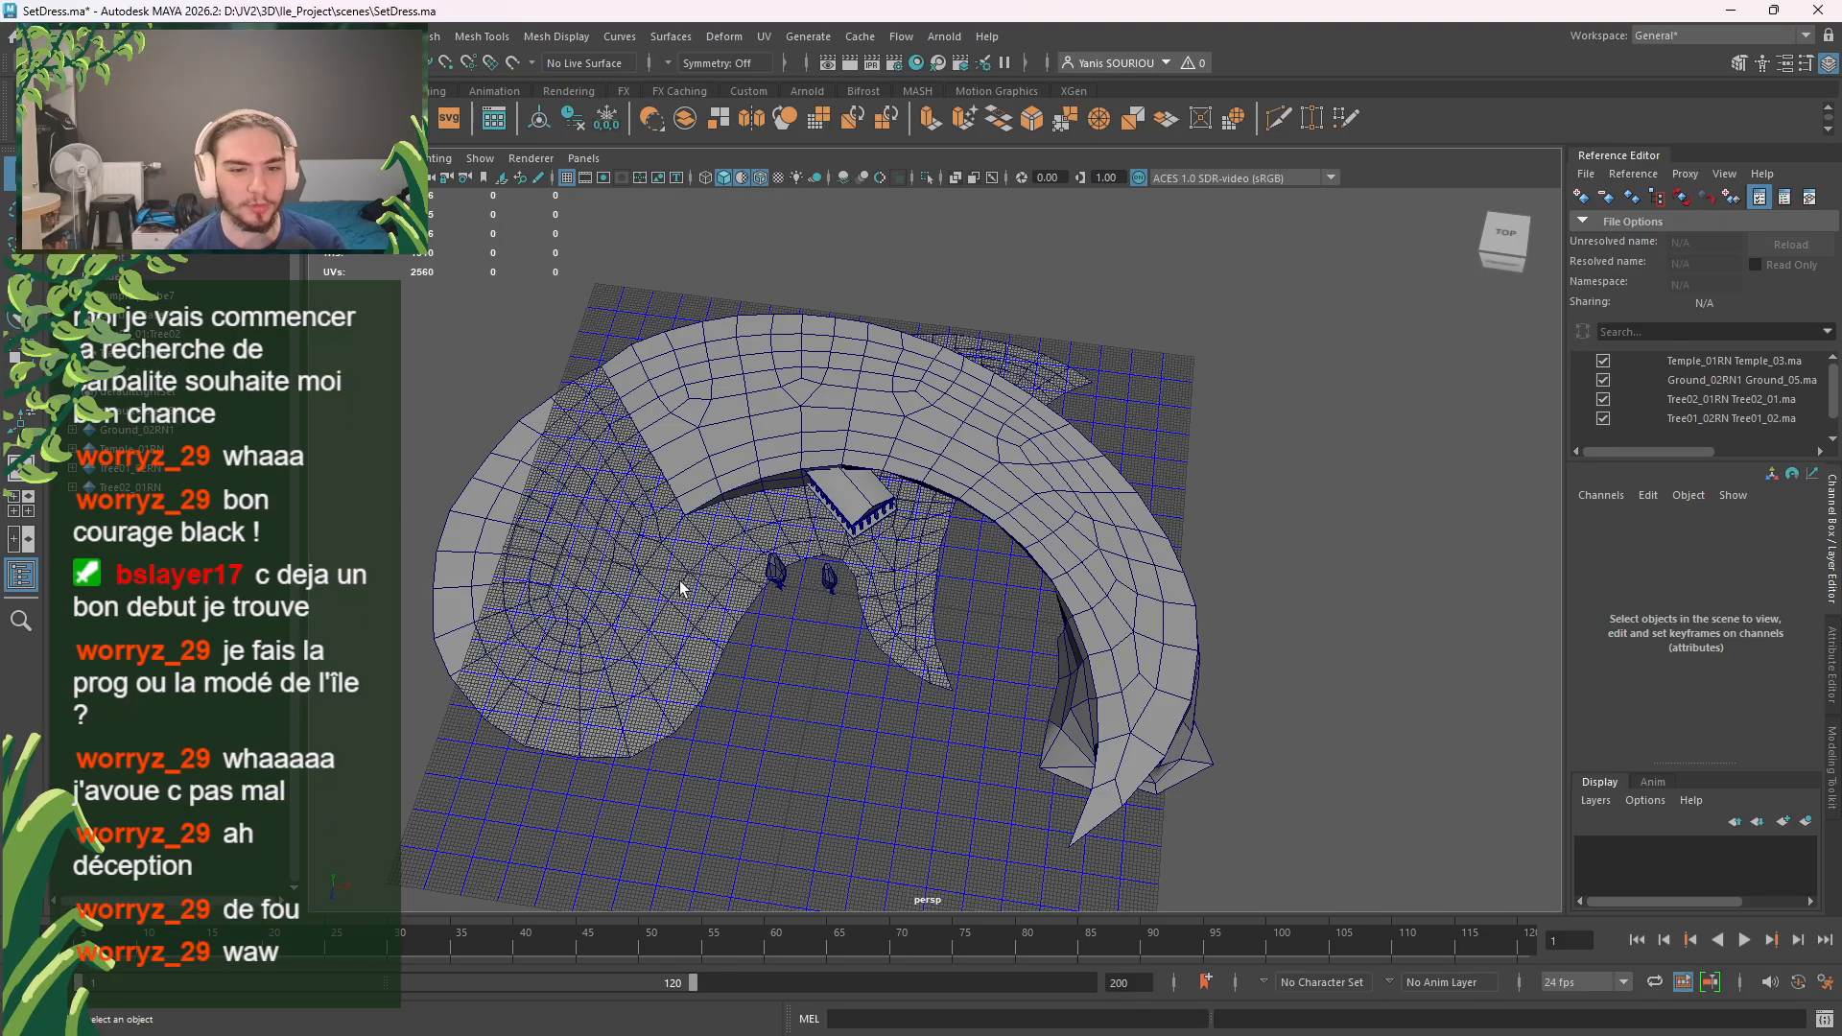
scroll(680, 590, up, 3)
alt+drag(679, 694, 742, 614)
scroll(837, 619, up, 7)
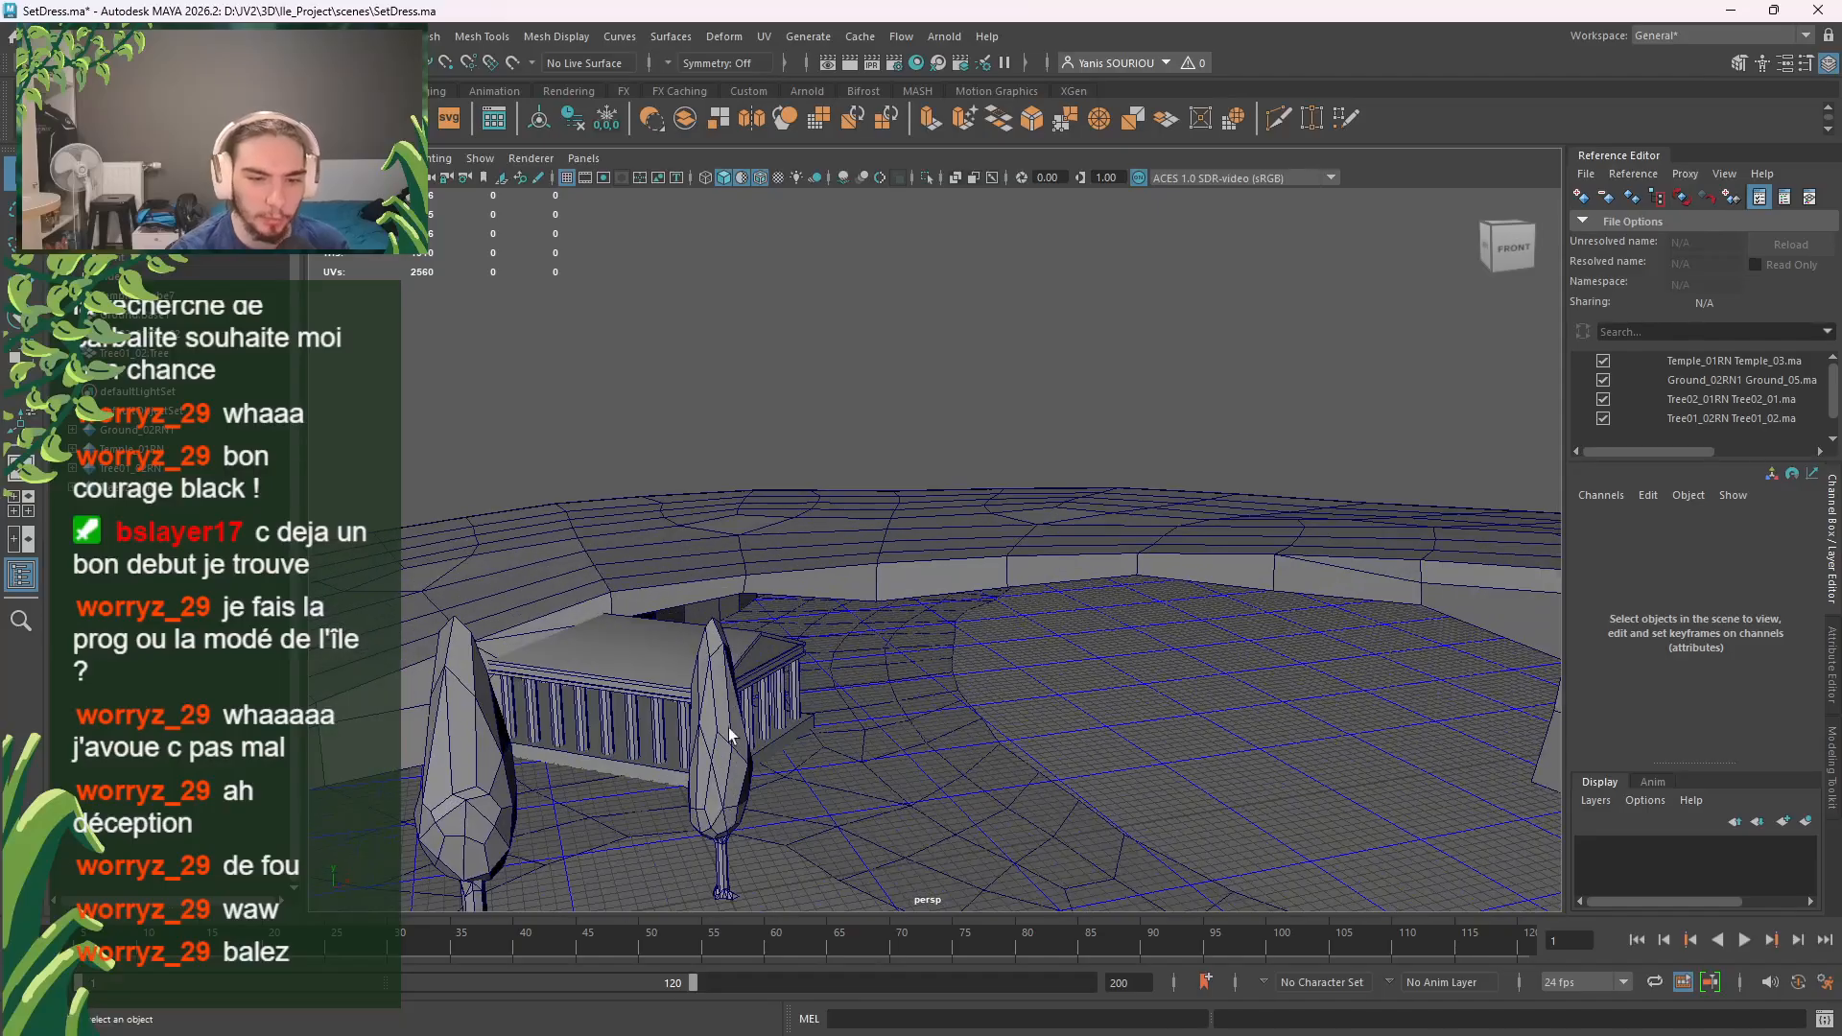
alt+drag(729, 735, 880, 682)
alt+middle_drag(880, 682, 946, 514)
alt+drag(946, 514, 1000, 496)
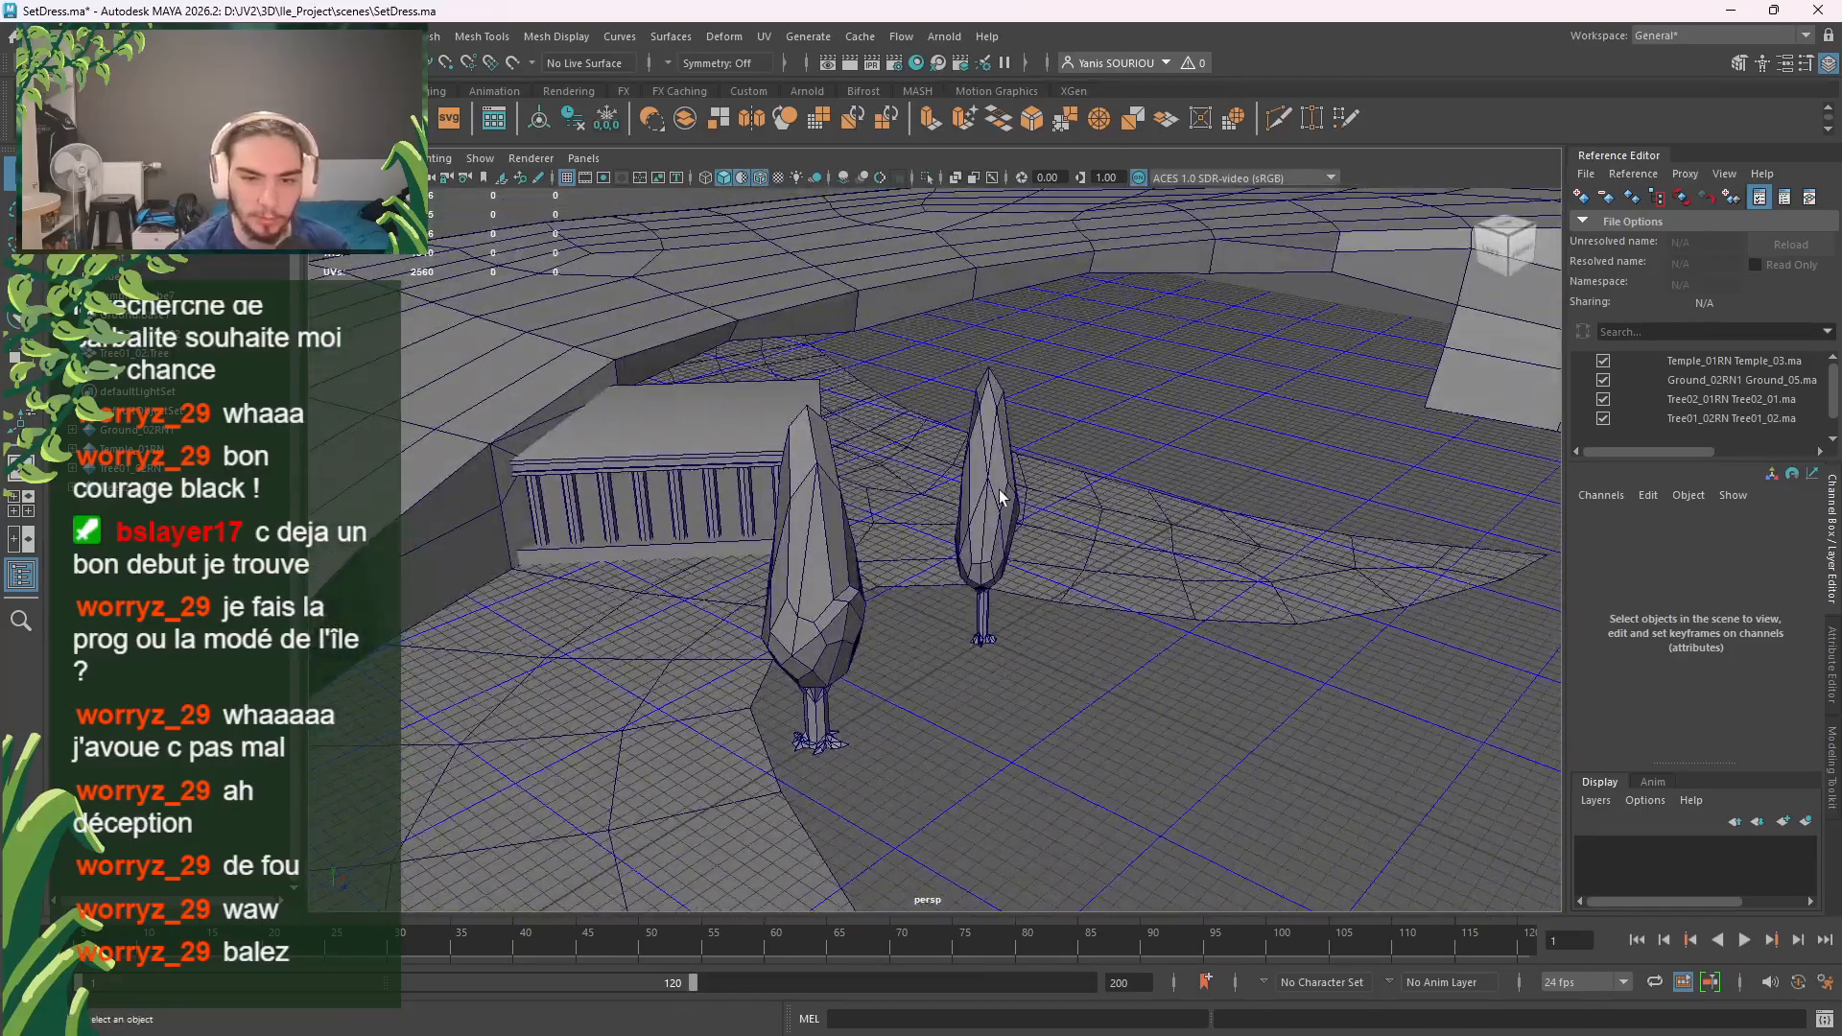
click(797, 600)
alt+drag(969, 726, 815, 717)
scroll(1028, 697, up, 2)
click(822, 718)
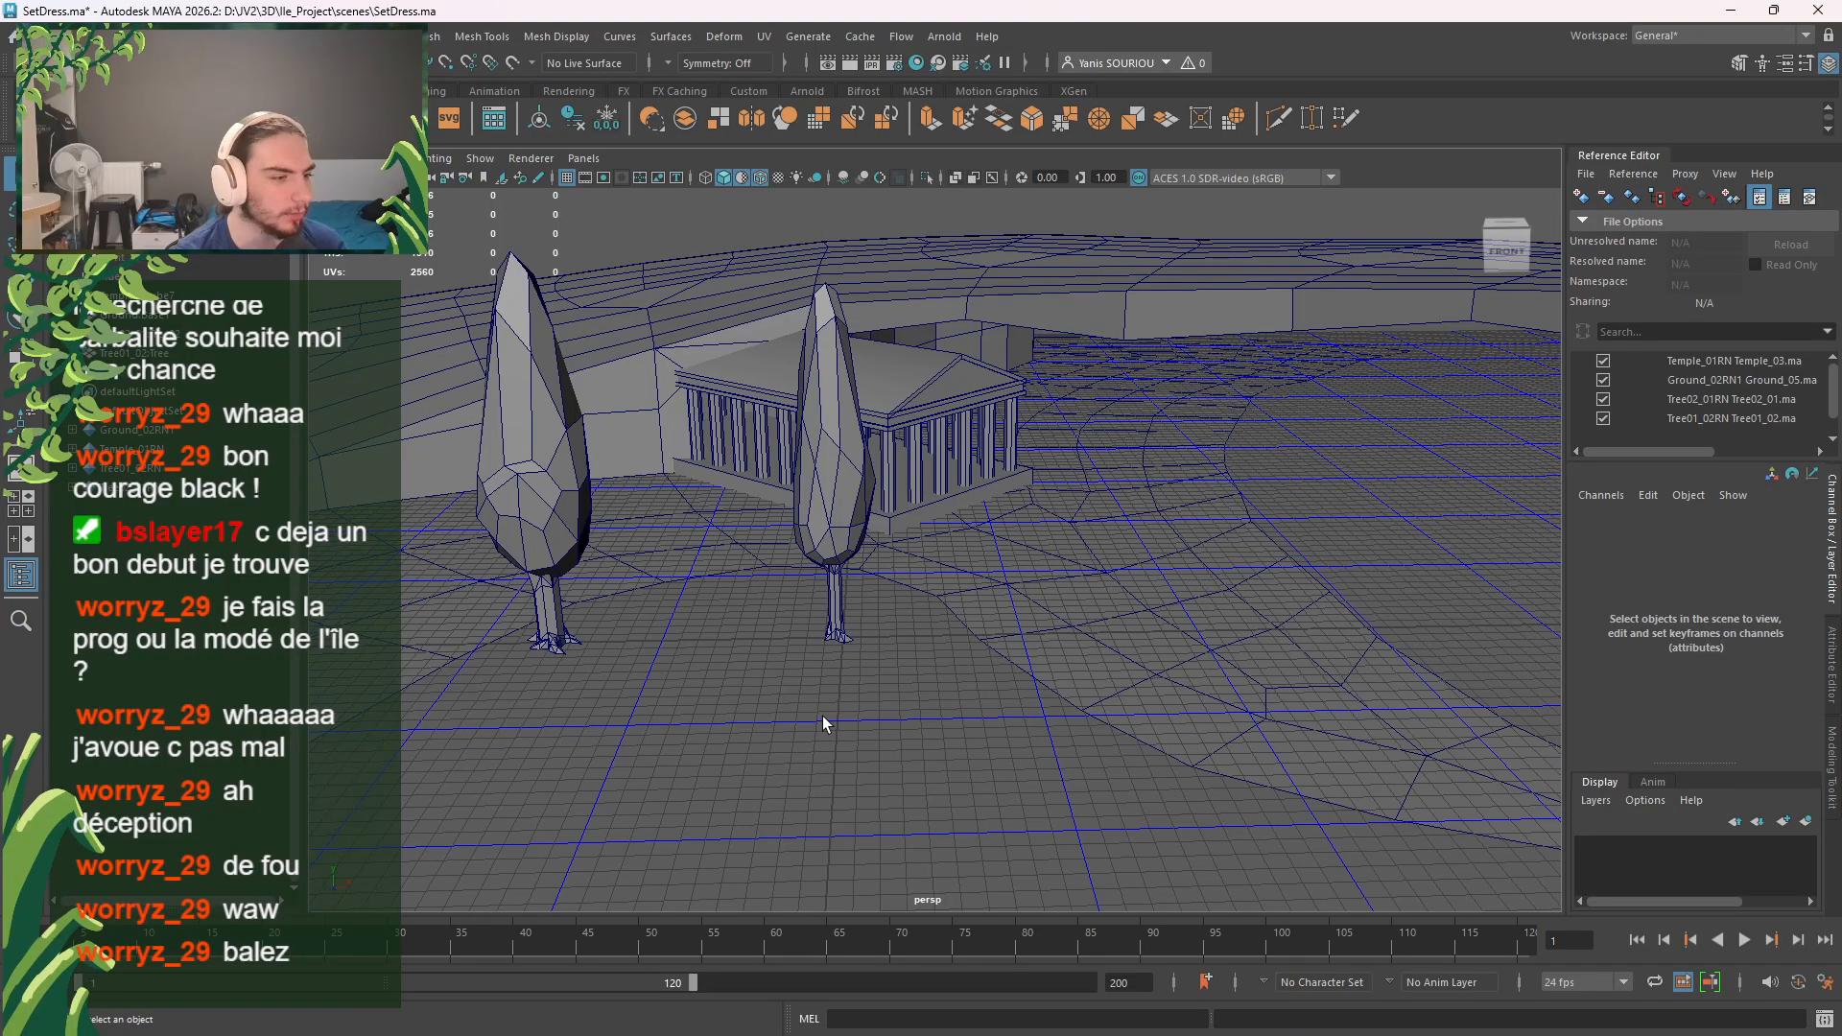
alt+drag(822, 715, 797, 704)
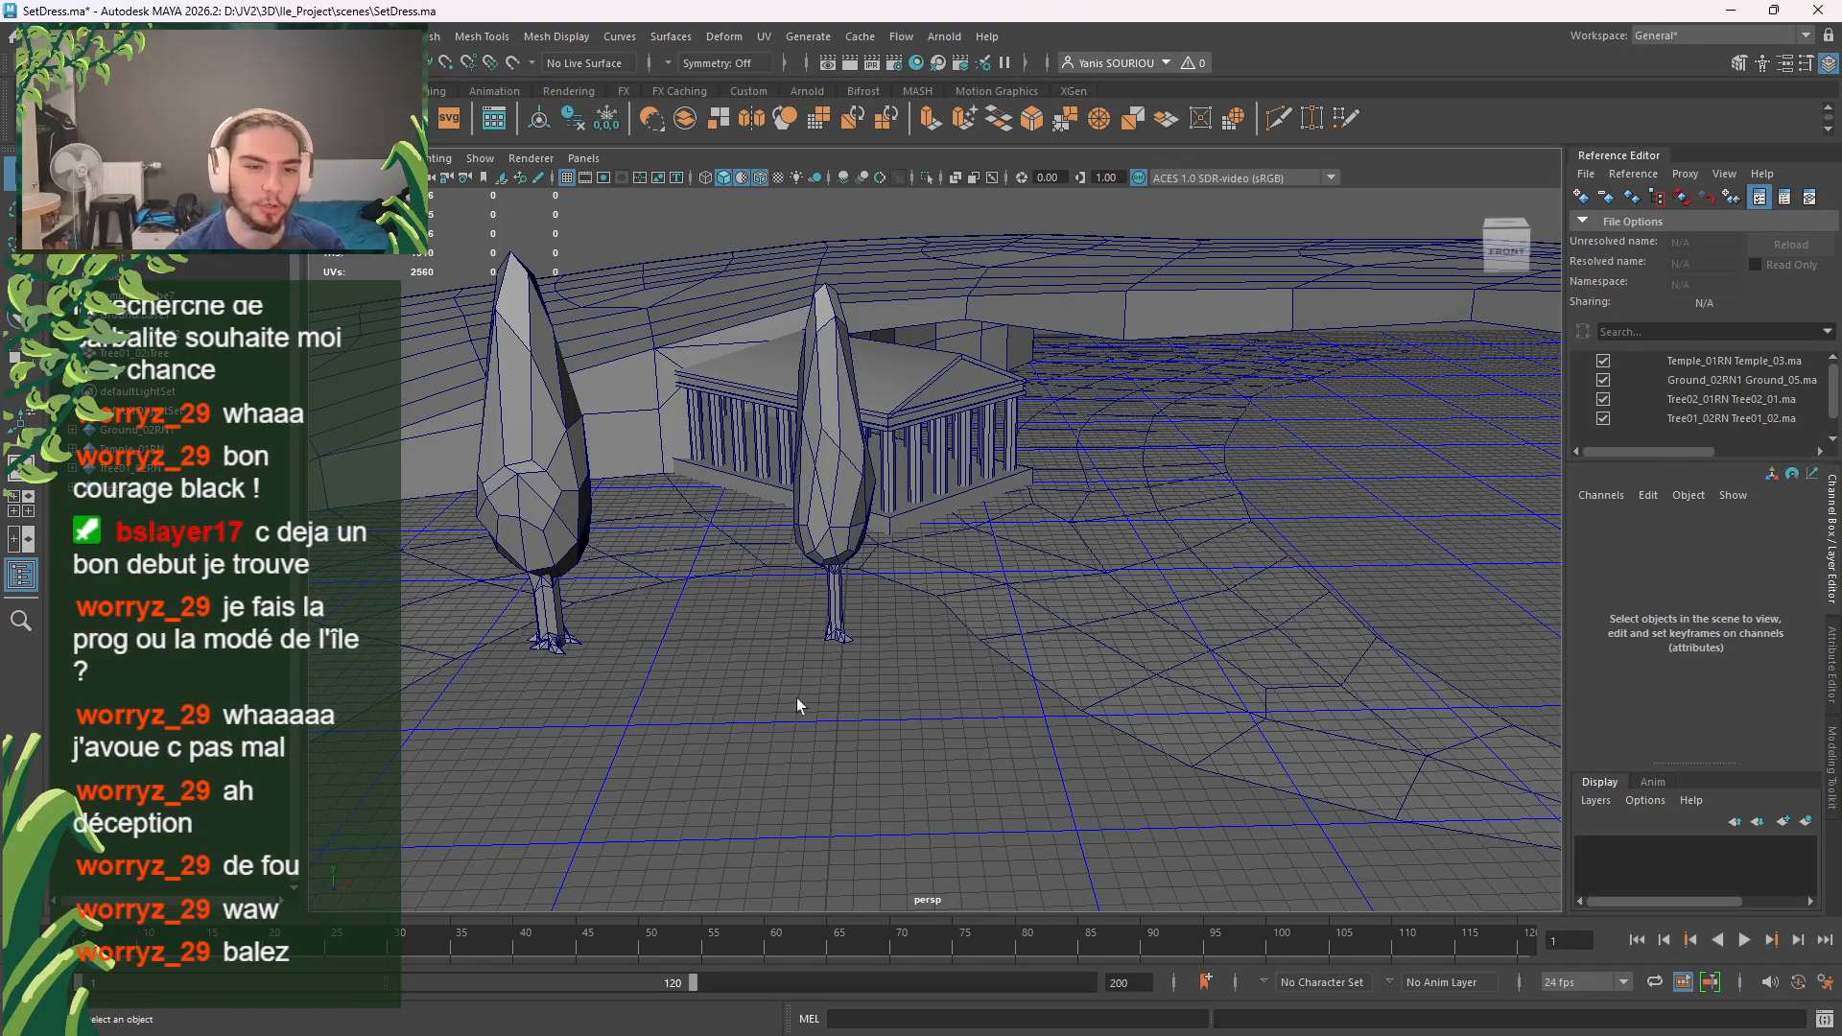
Step: Inspect the temple's columns and the underside of its roof up close
alt+right_drag(797, 704, 982, 650)
alt+middle_drag(983, 649, 1023, 773)
alt+drag(1023, 773, 950, 727)
alt+right_drag(949, 727, 1084, 758)
alt+drag(1084, 758, 1028, 704)
alt+middle_drag(1028, 703, 504, 557)
alt+middle_drag(1067, 785, 962, 533)
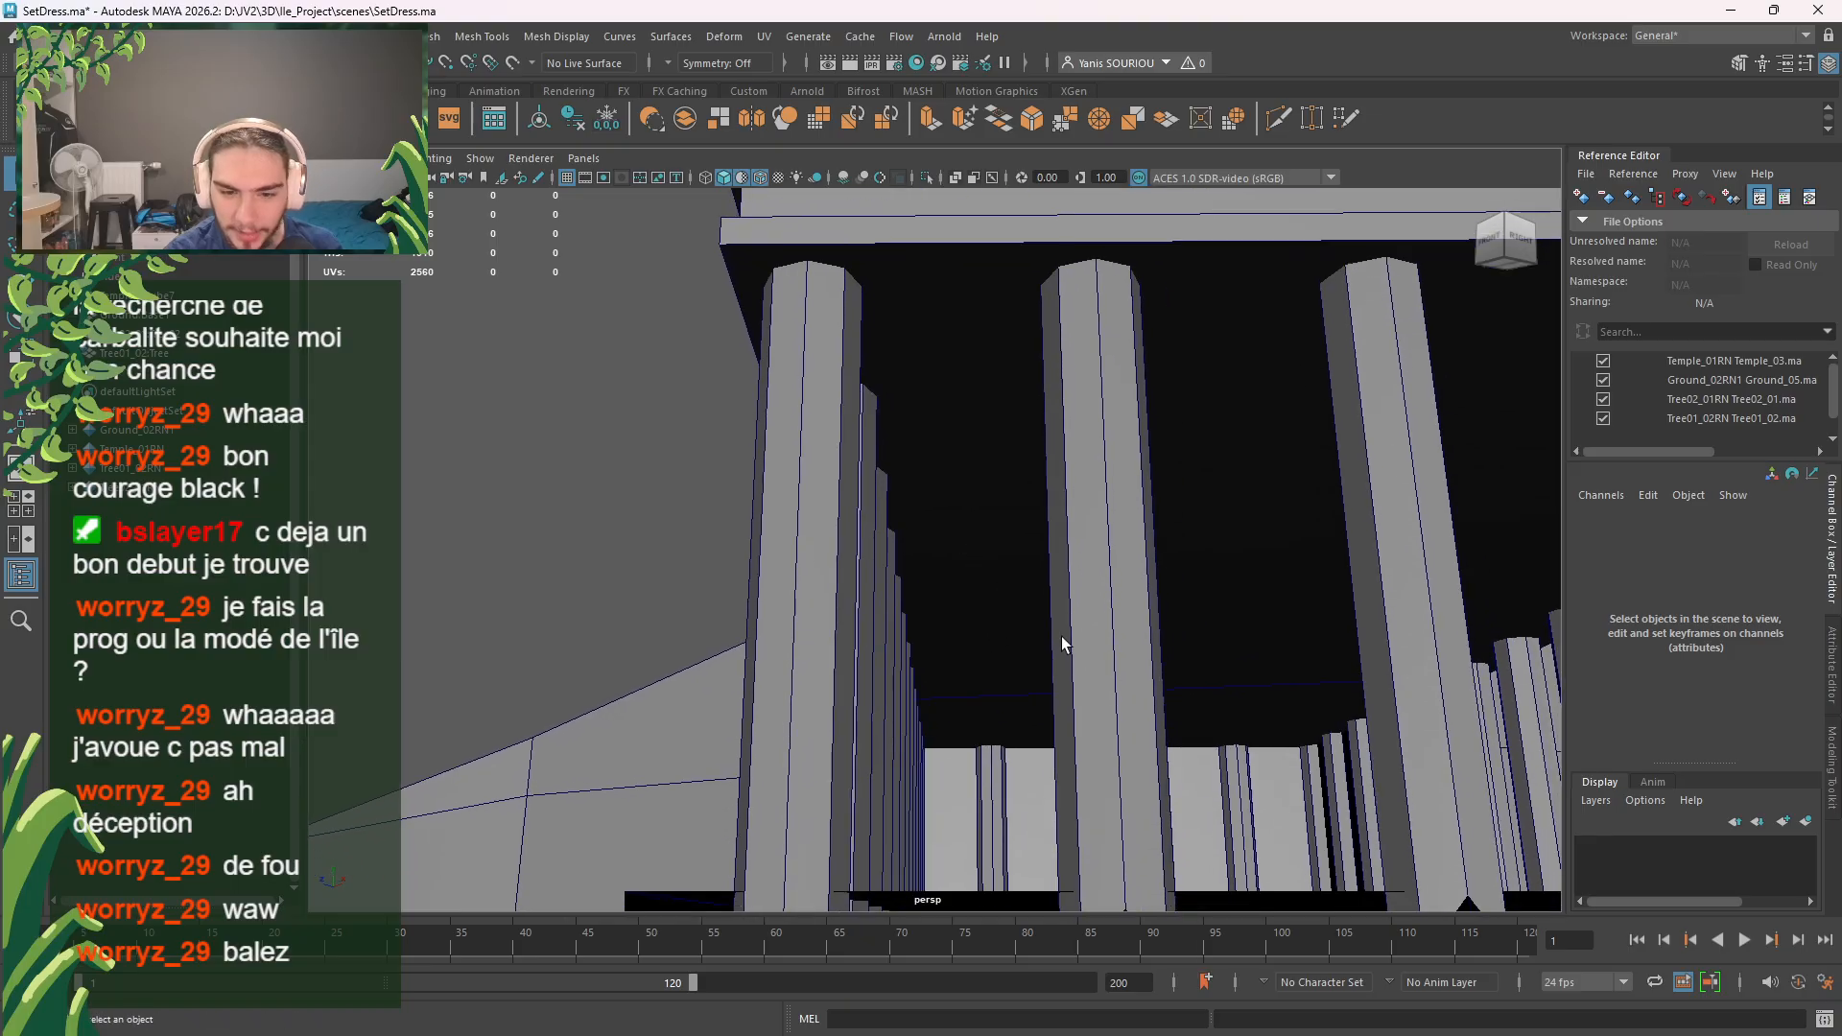
alt+drag(1061, 642, 1118, 678)
alt+drag(832, 468, 952, 511)
Step: Examine the whole island's crescent-shaped terrain and rock arch from a distance, from the front and from above
scroll(952, 512, down, 15)
scroll(951, 511, down, 5)
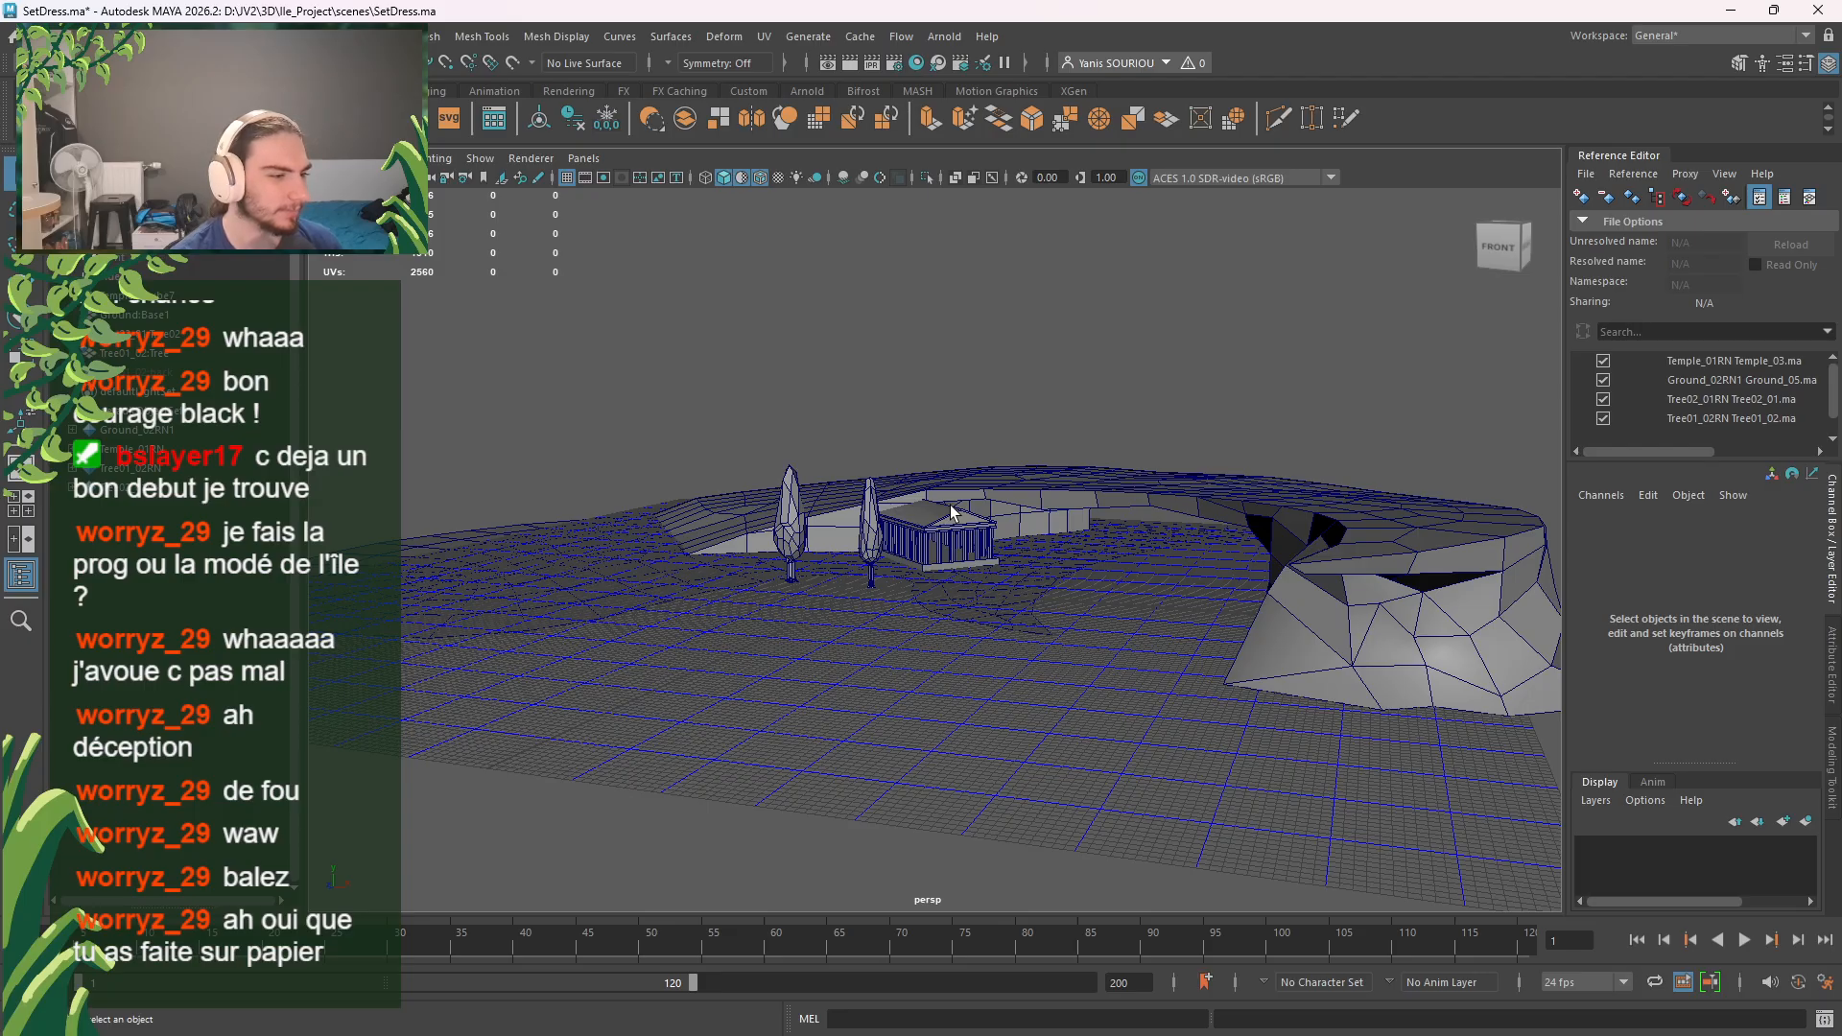
scroll(952, 513, down, 2)
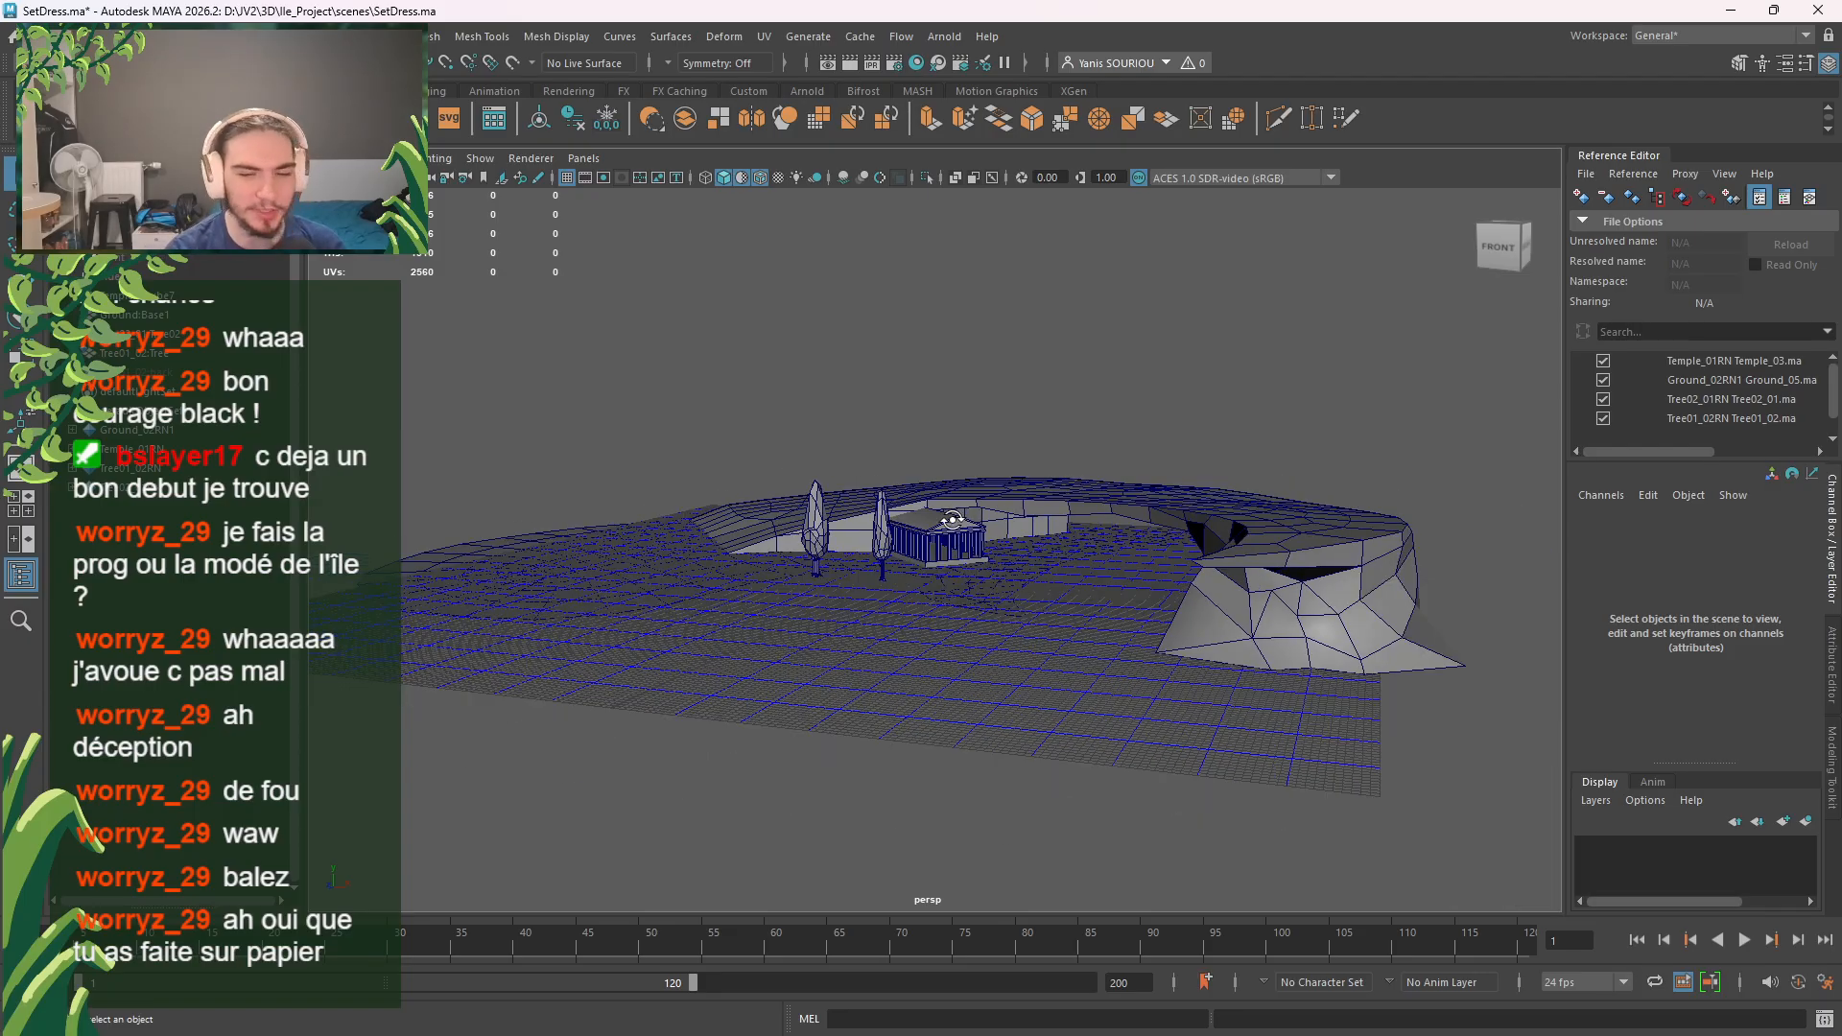
alt+drag(950, 515, 969, 604)
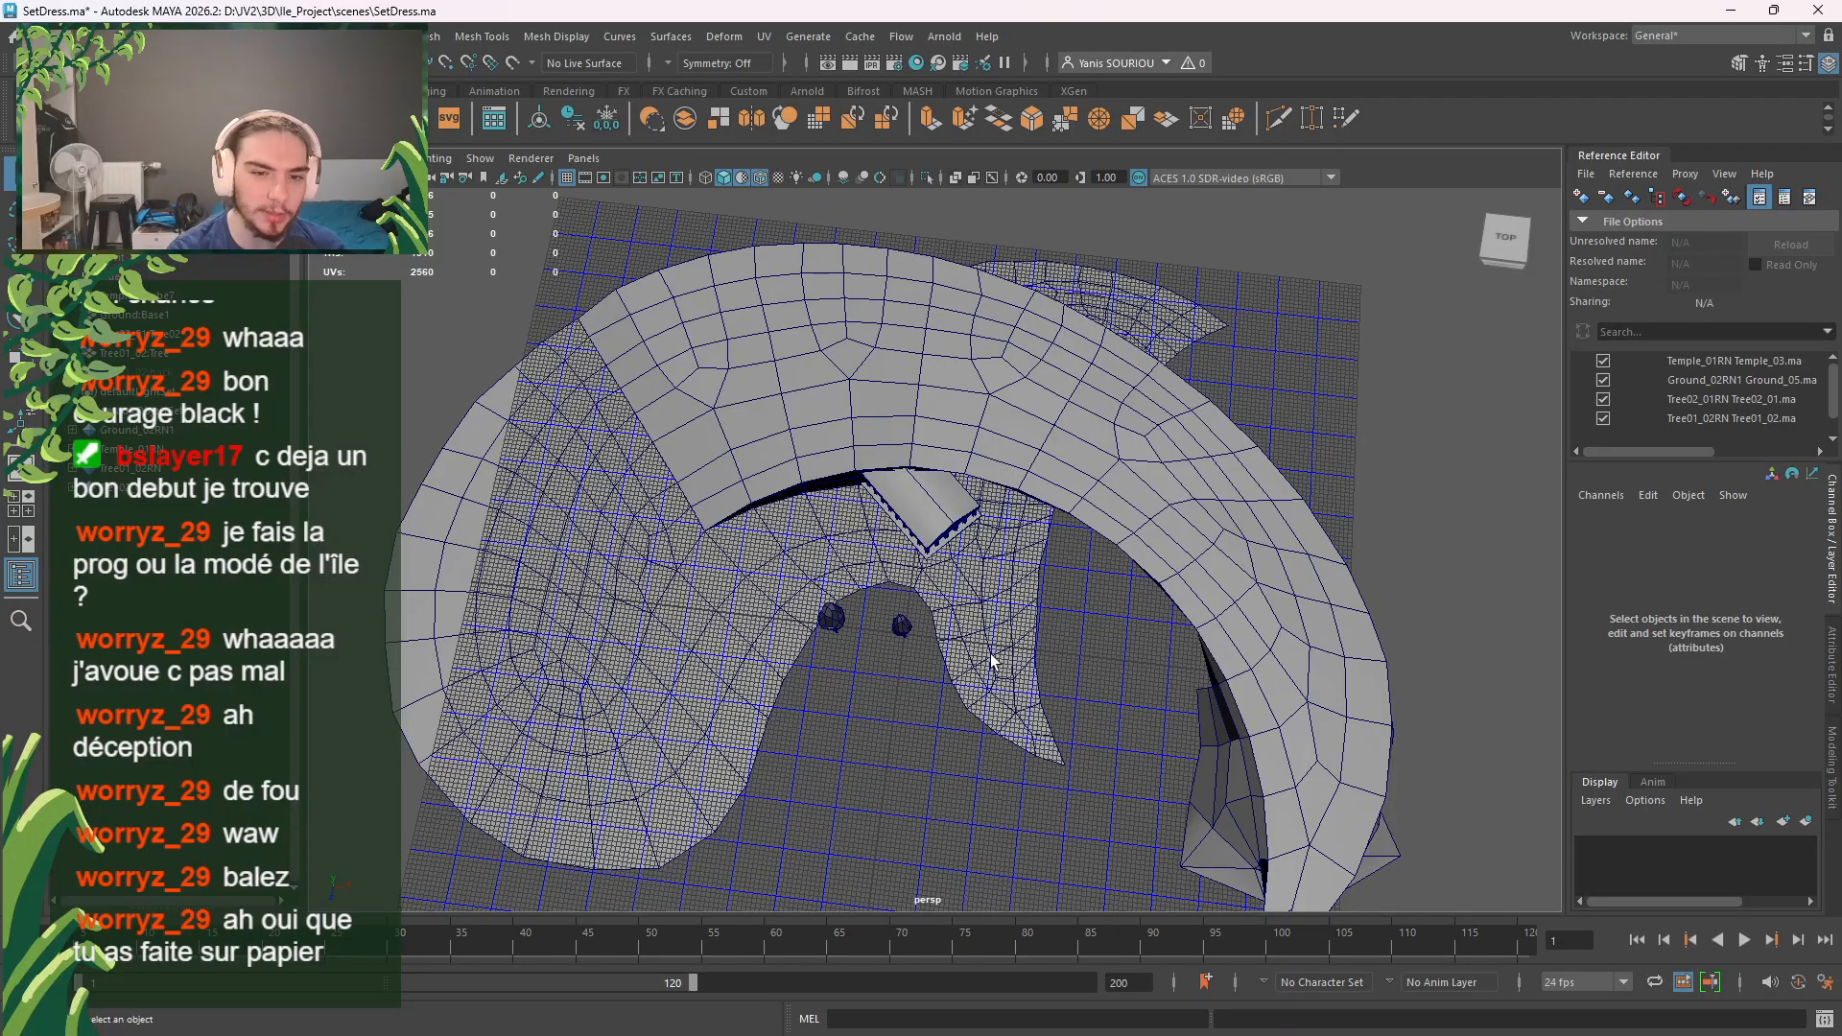
alt+drag(998, 677, 1095, 674)
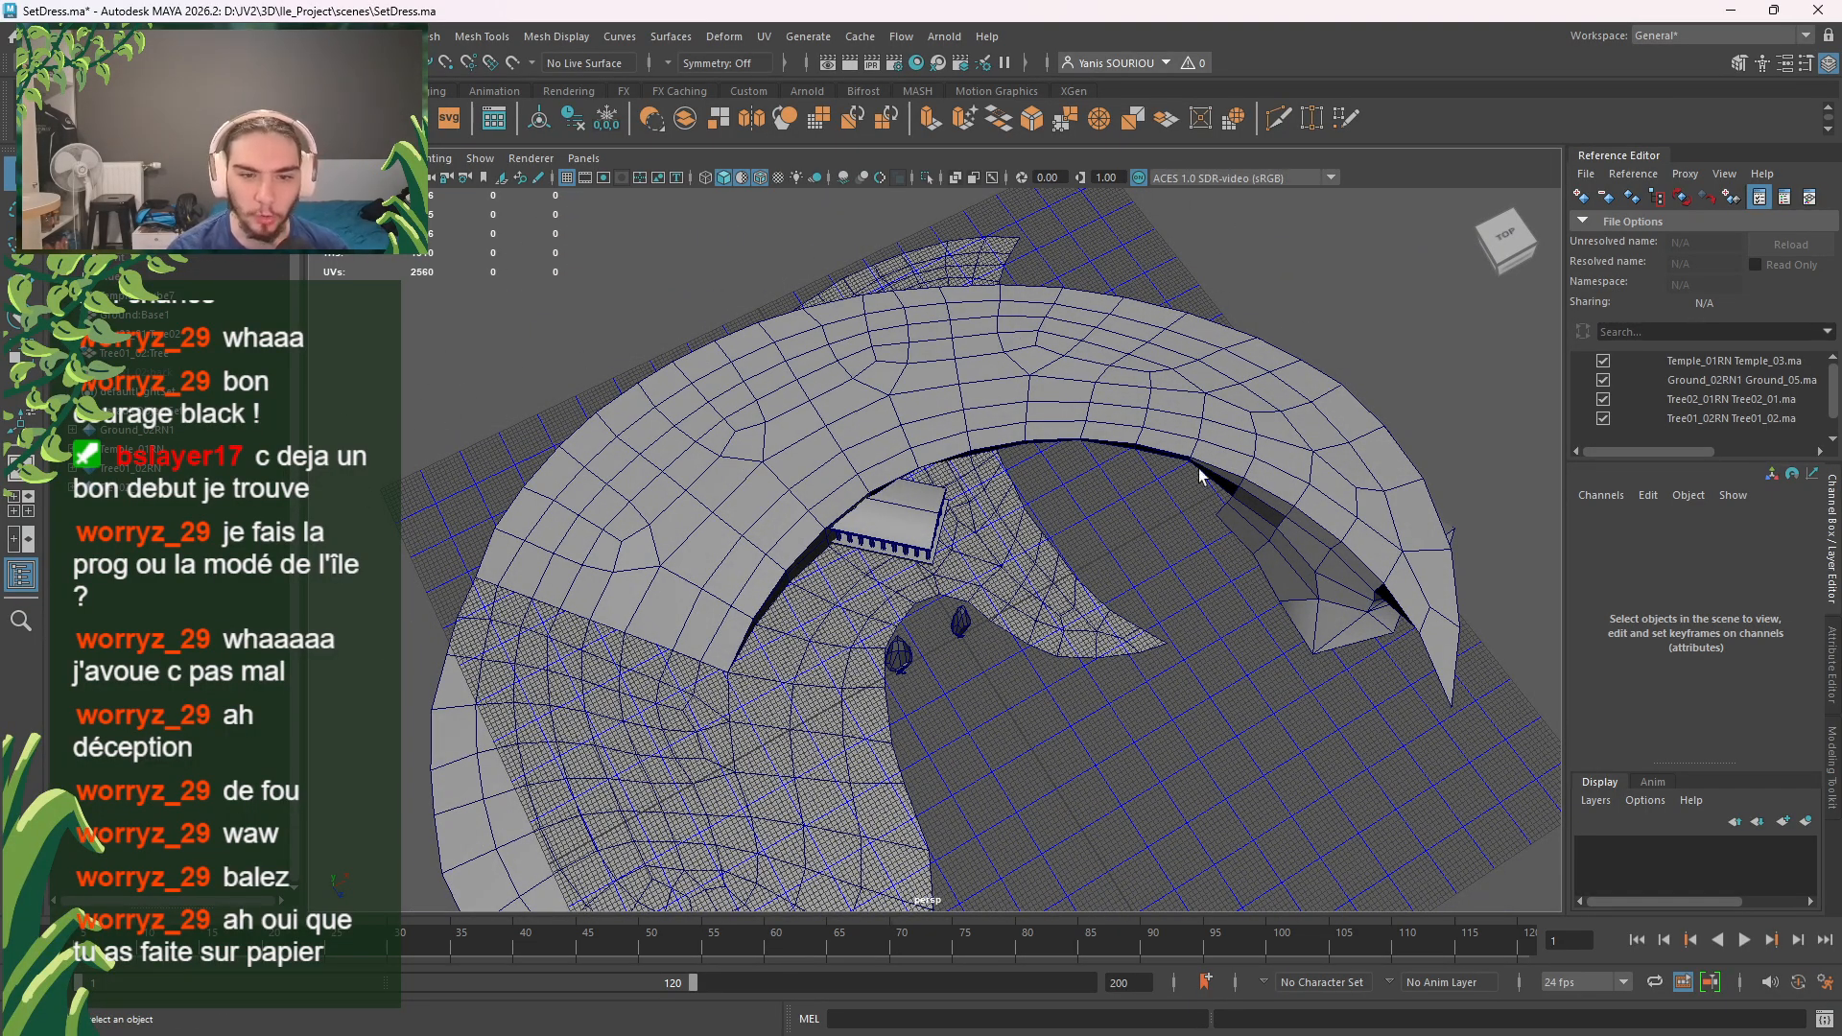
alt+drag(987, 789, 900, 689)
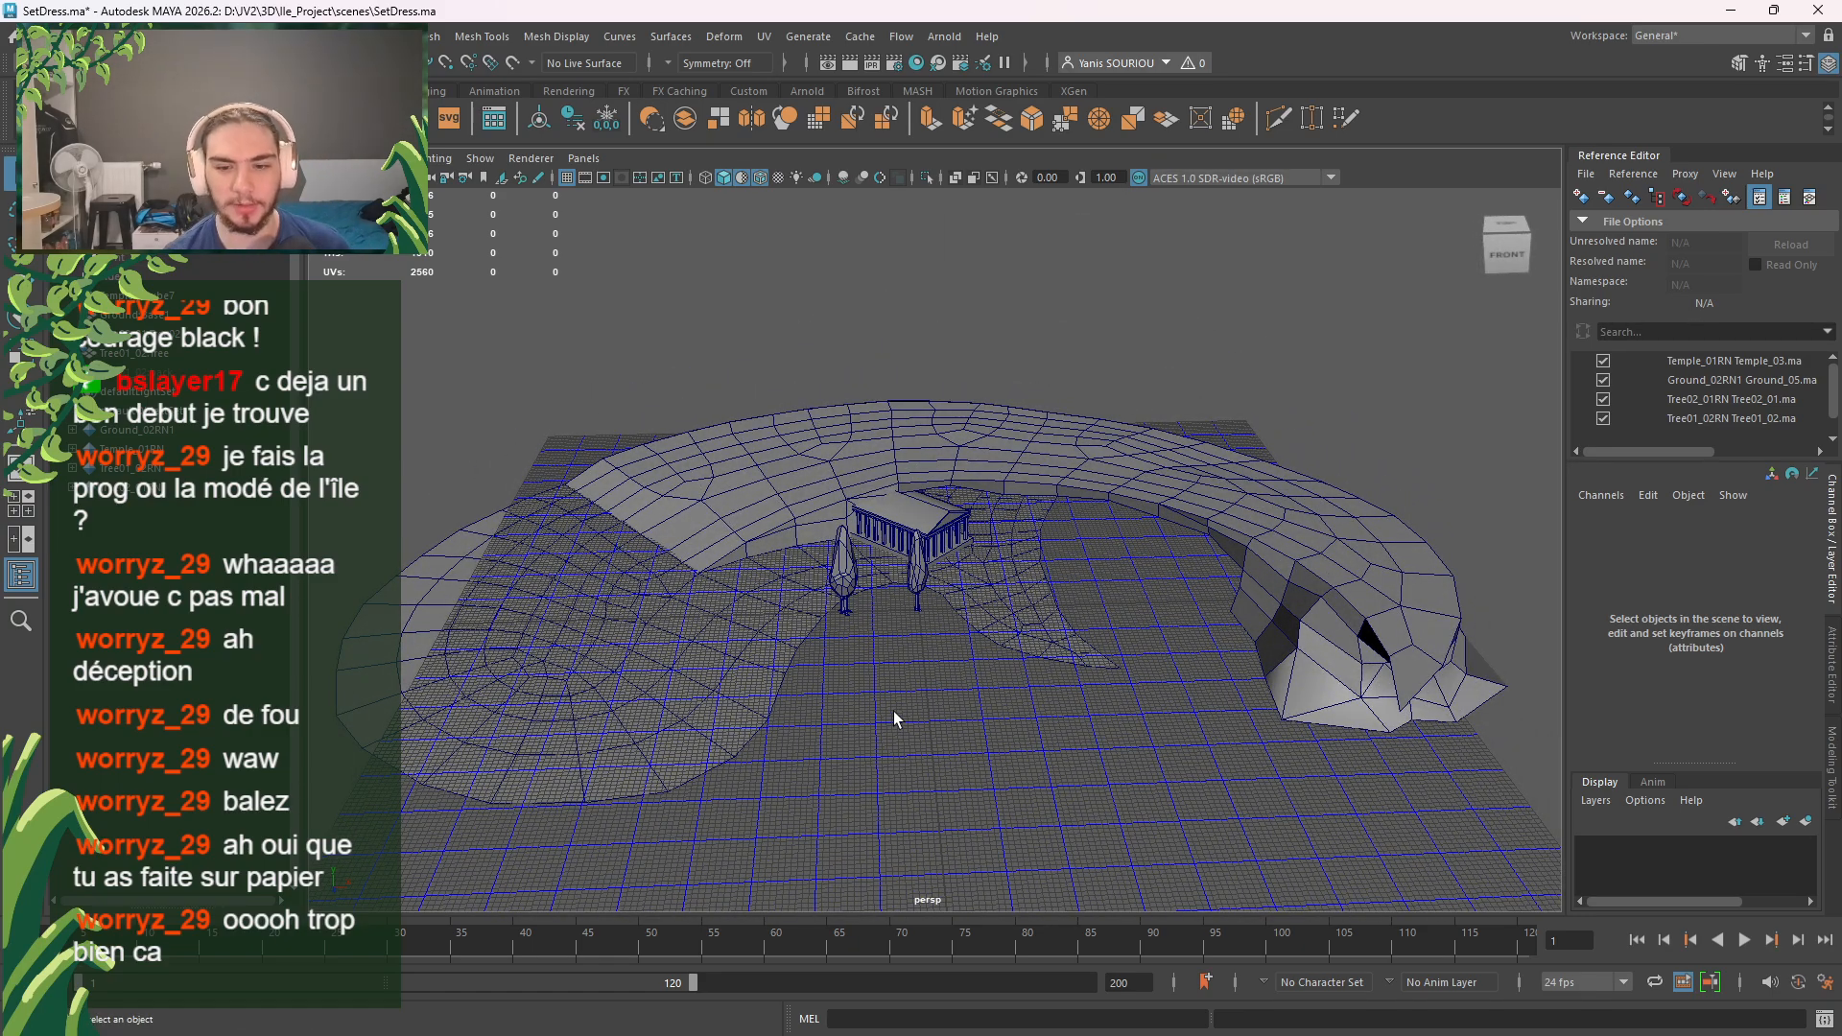
alt+drag(894, 710, 933, 682)
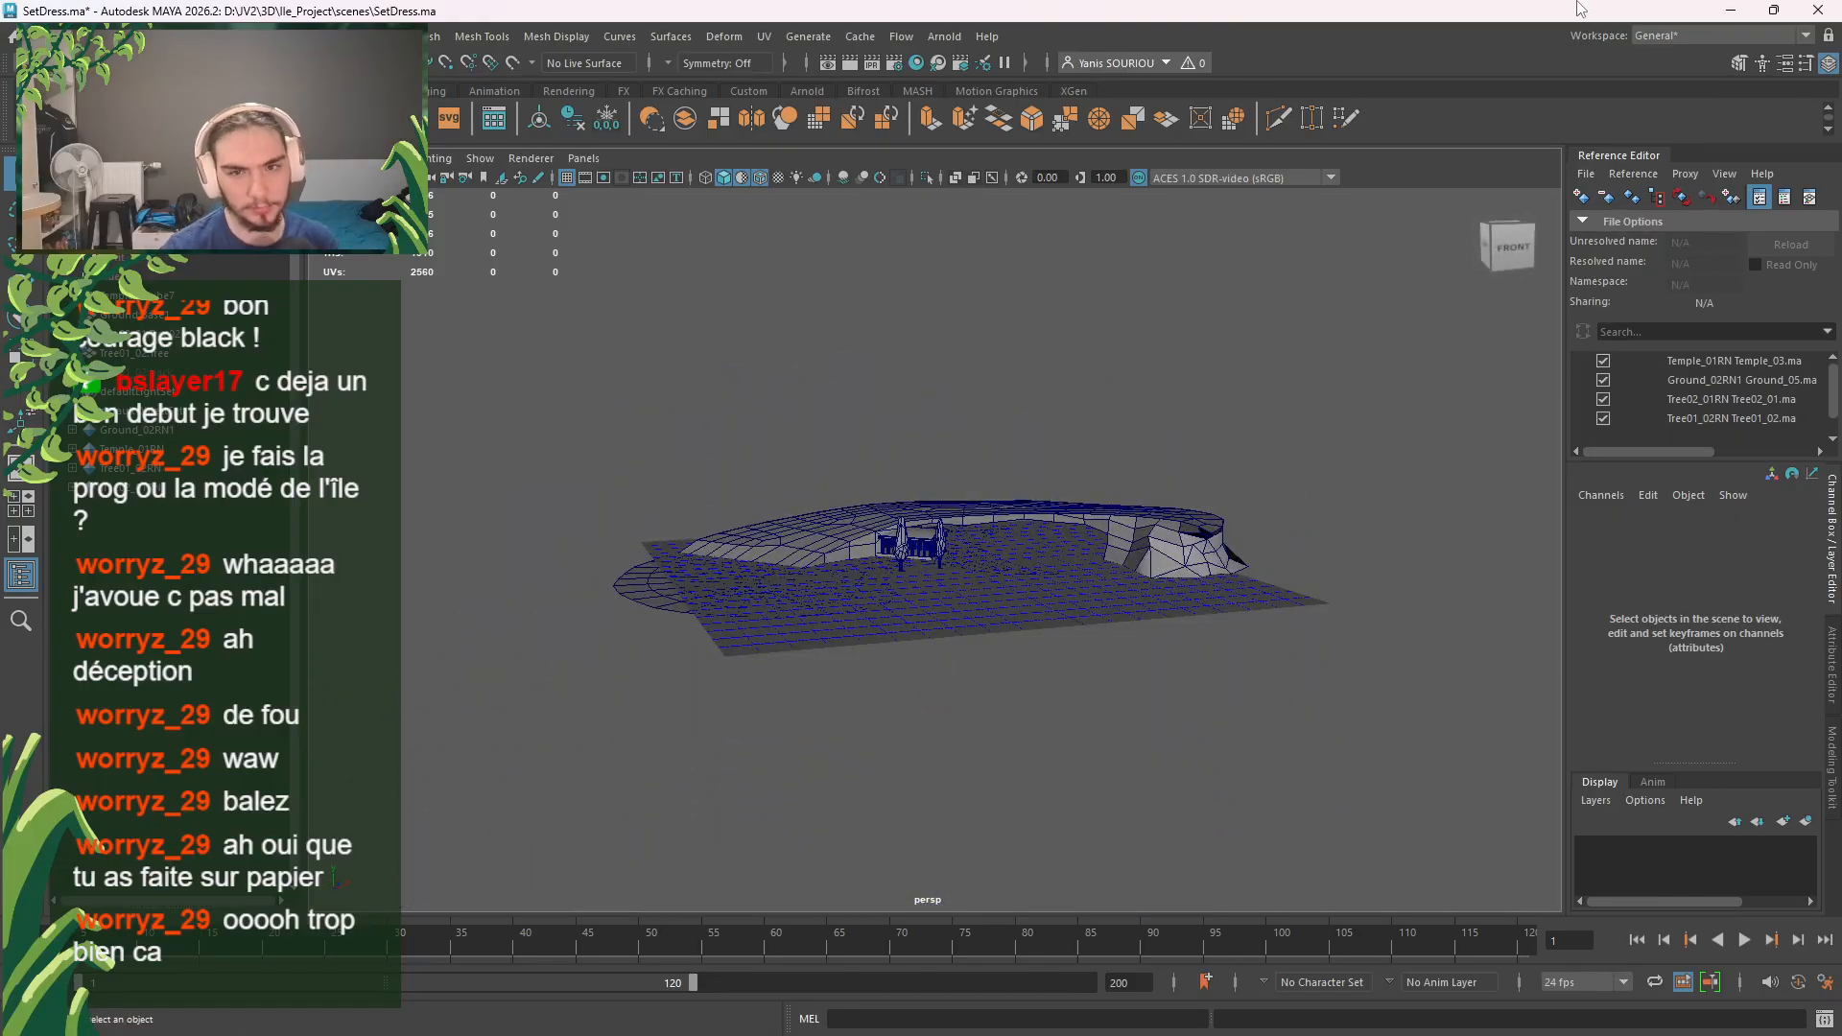
Step: Close Maya without saving the changes to SetDress.ma and dismiss the licence access notice
click(1819, 10)
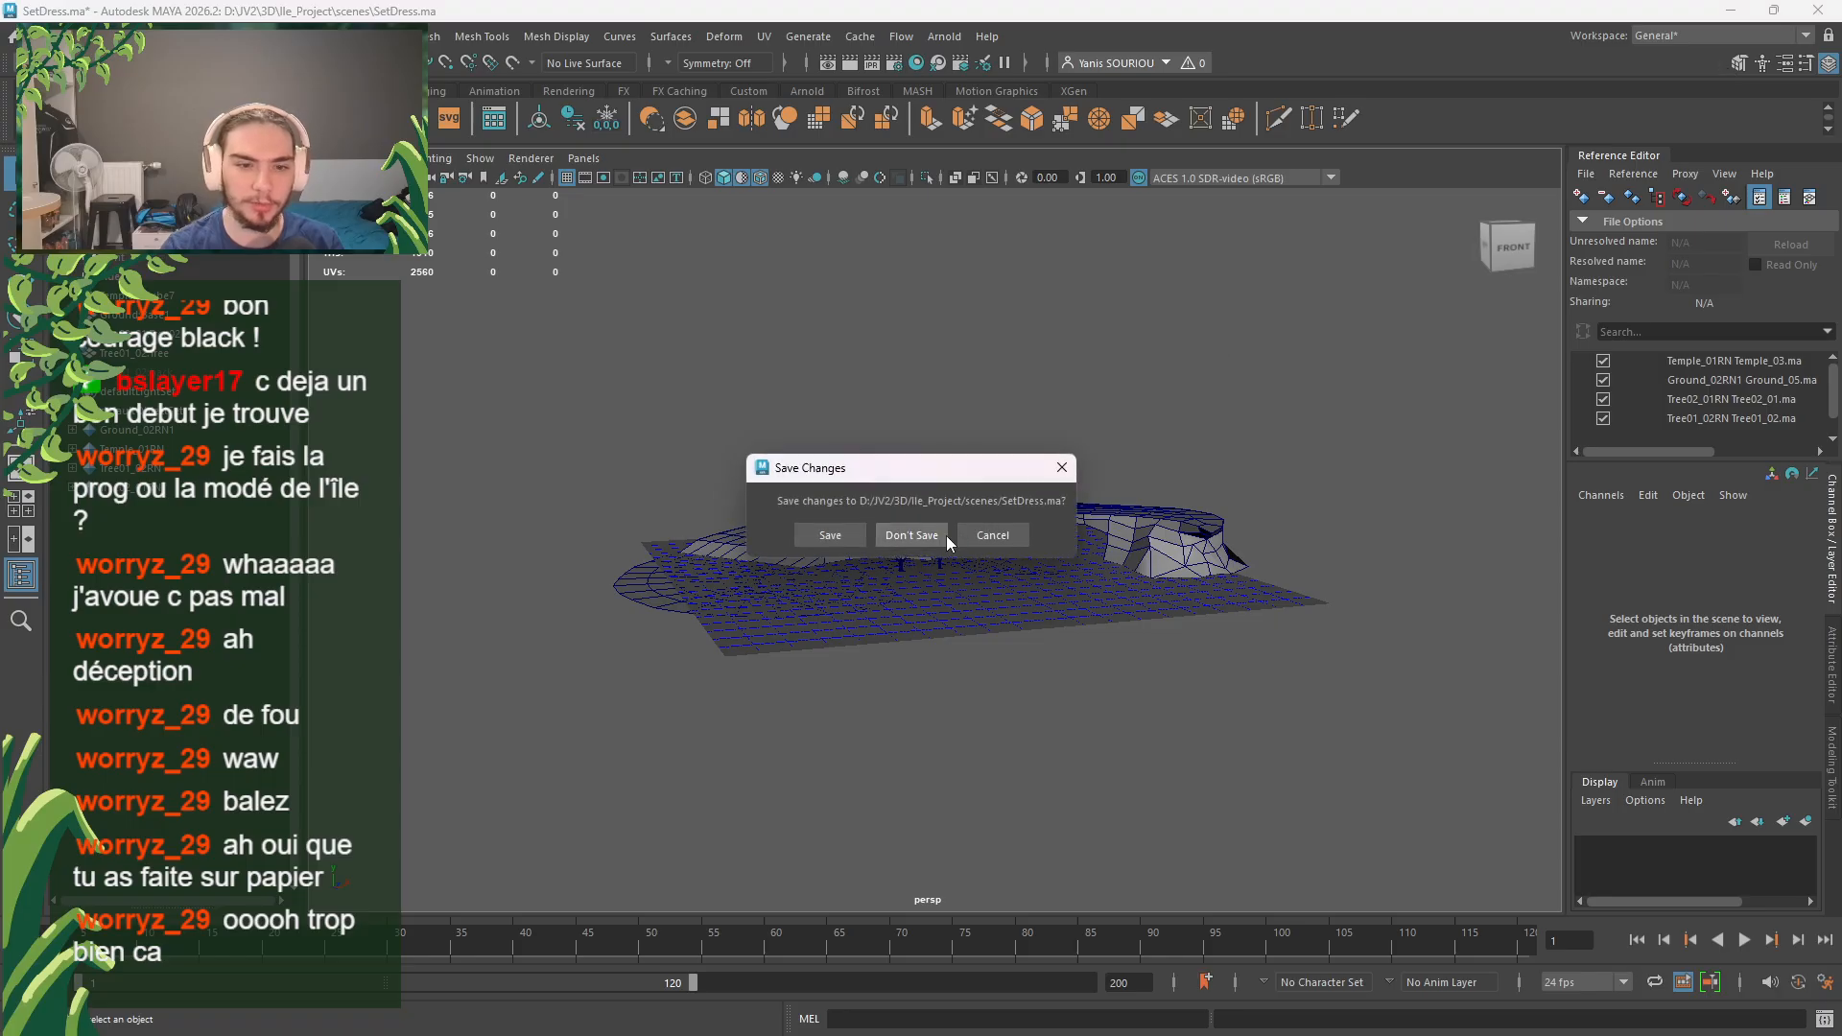
click(921, 535)
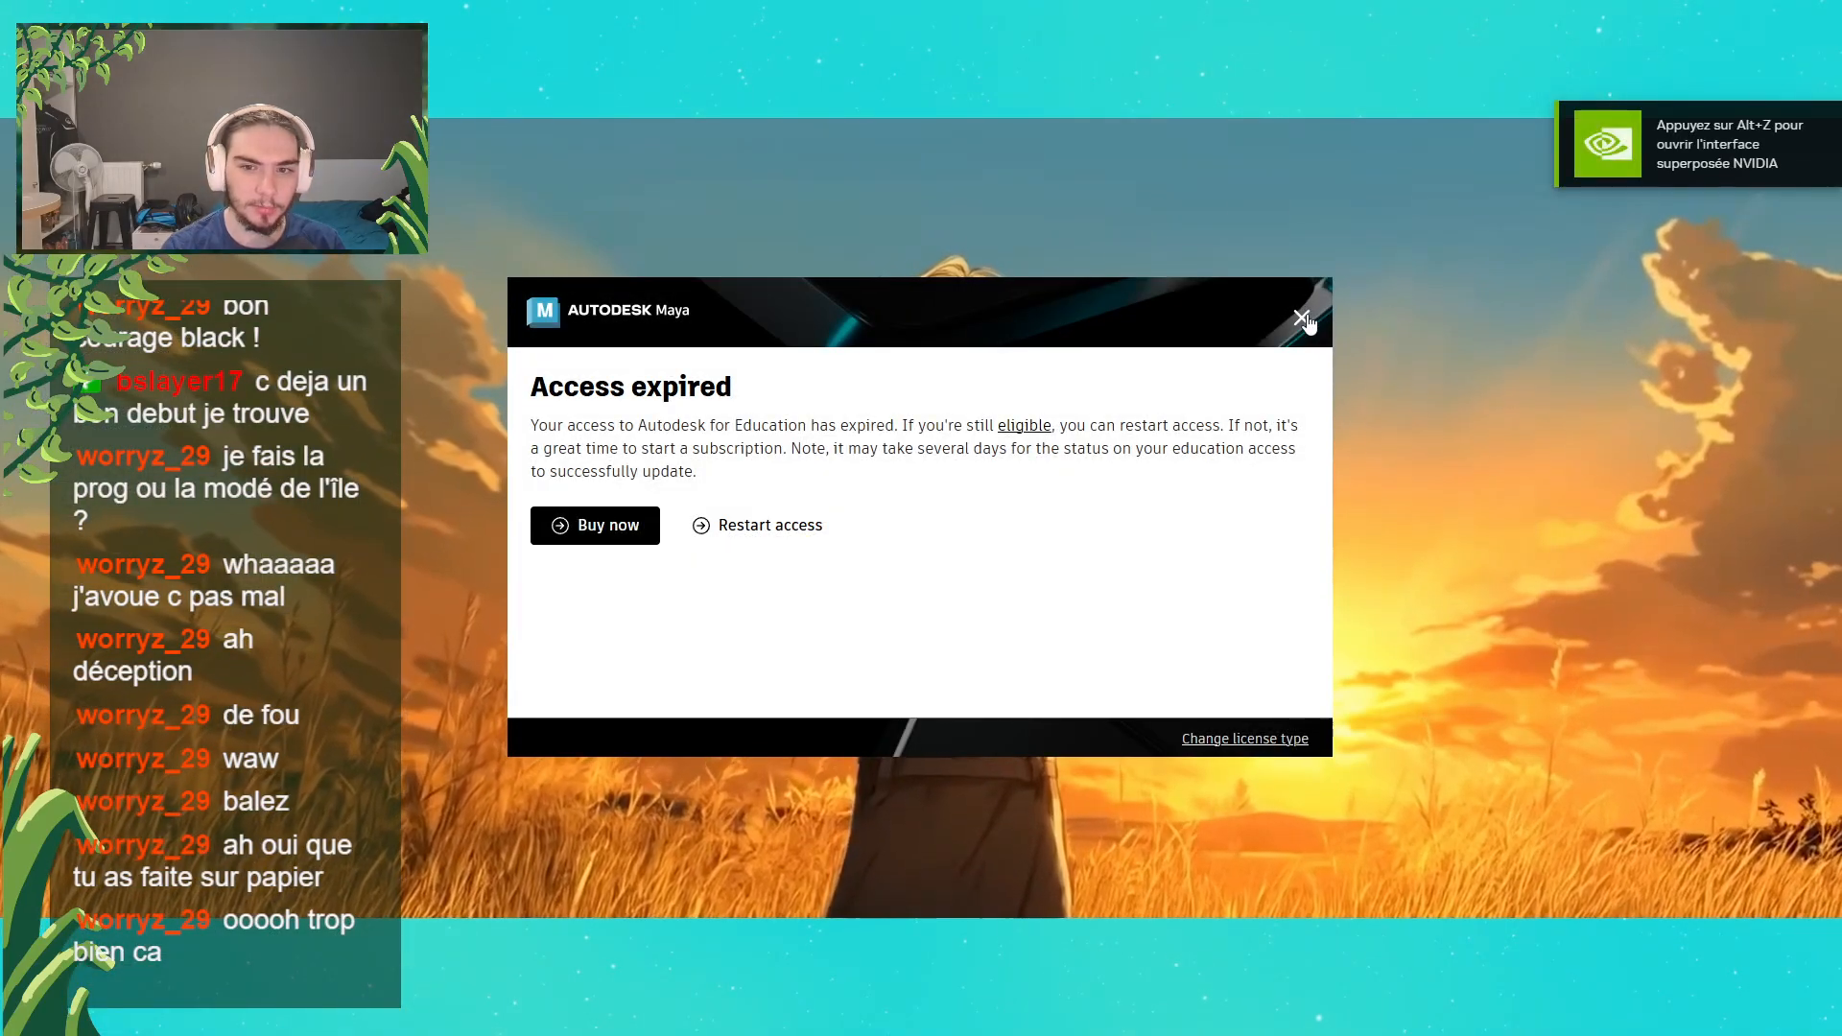
click(1300, 313)
Step: Quit the Lively animated wallpaper application running in the background
mouse_move(1696, 1027)
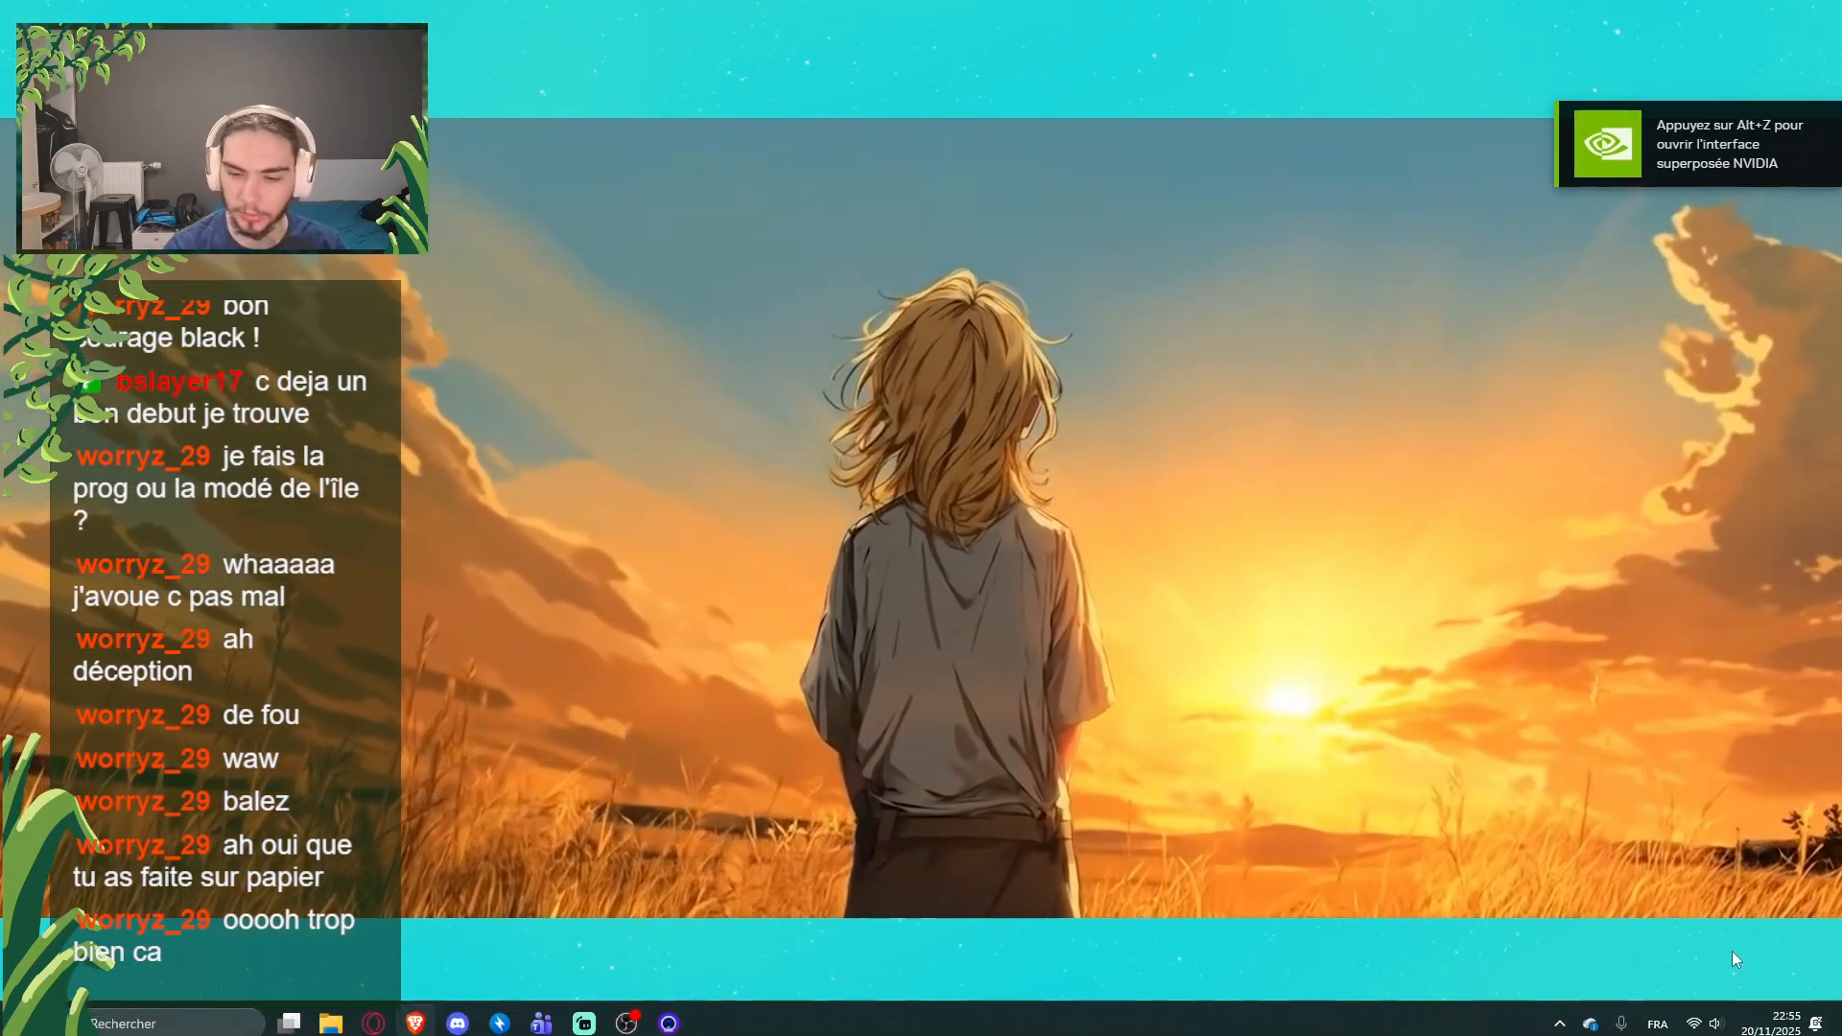
click(1696, 1019)
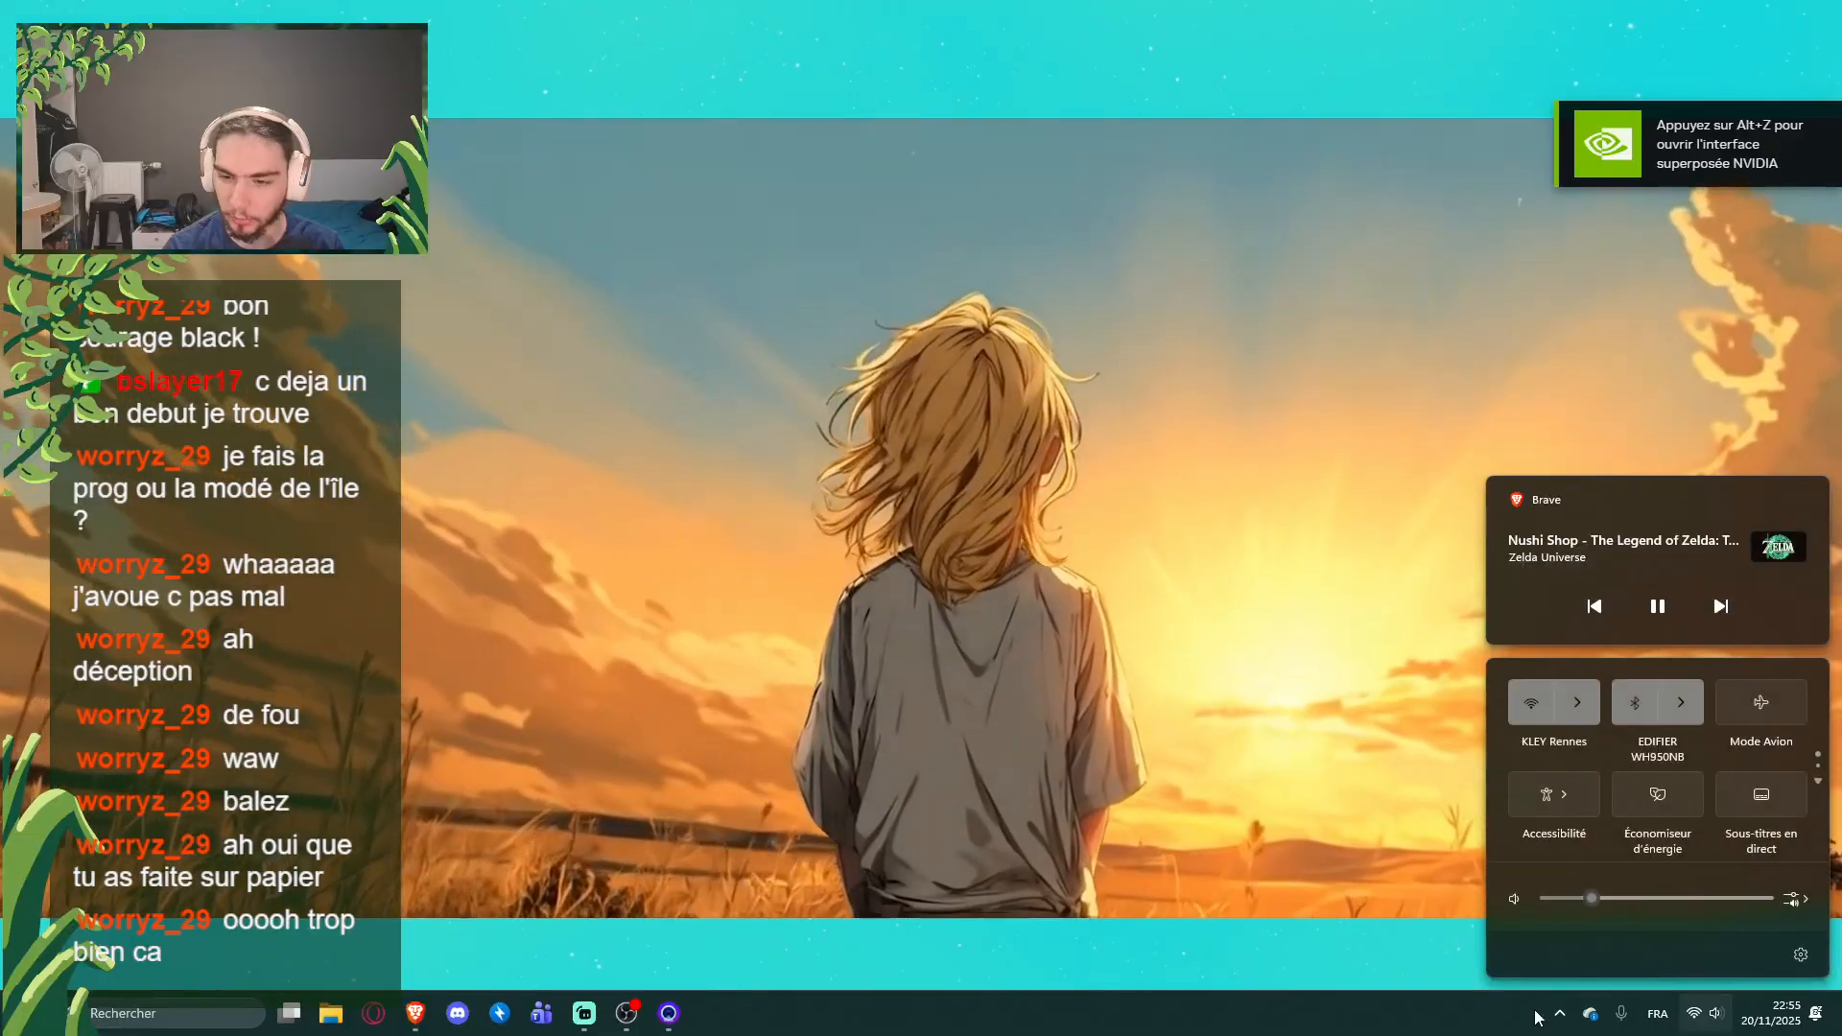
click(1561, 1015)
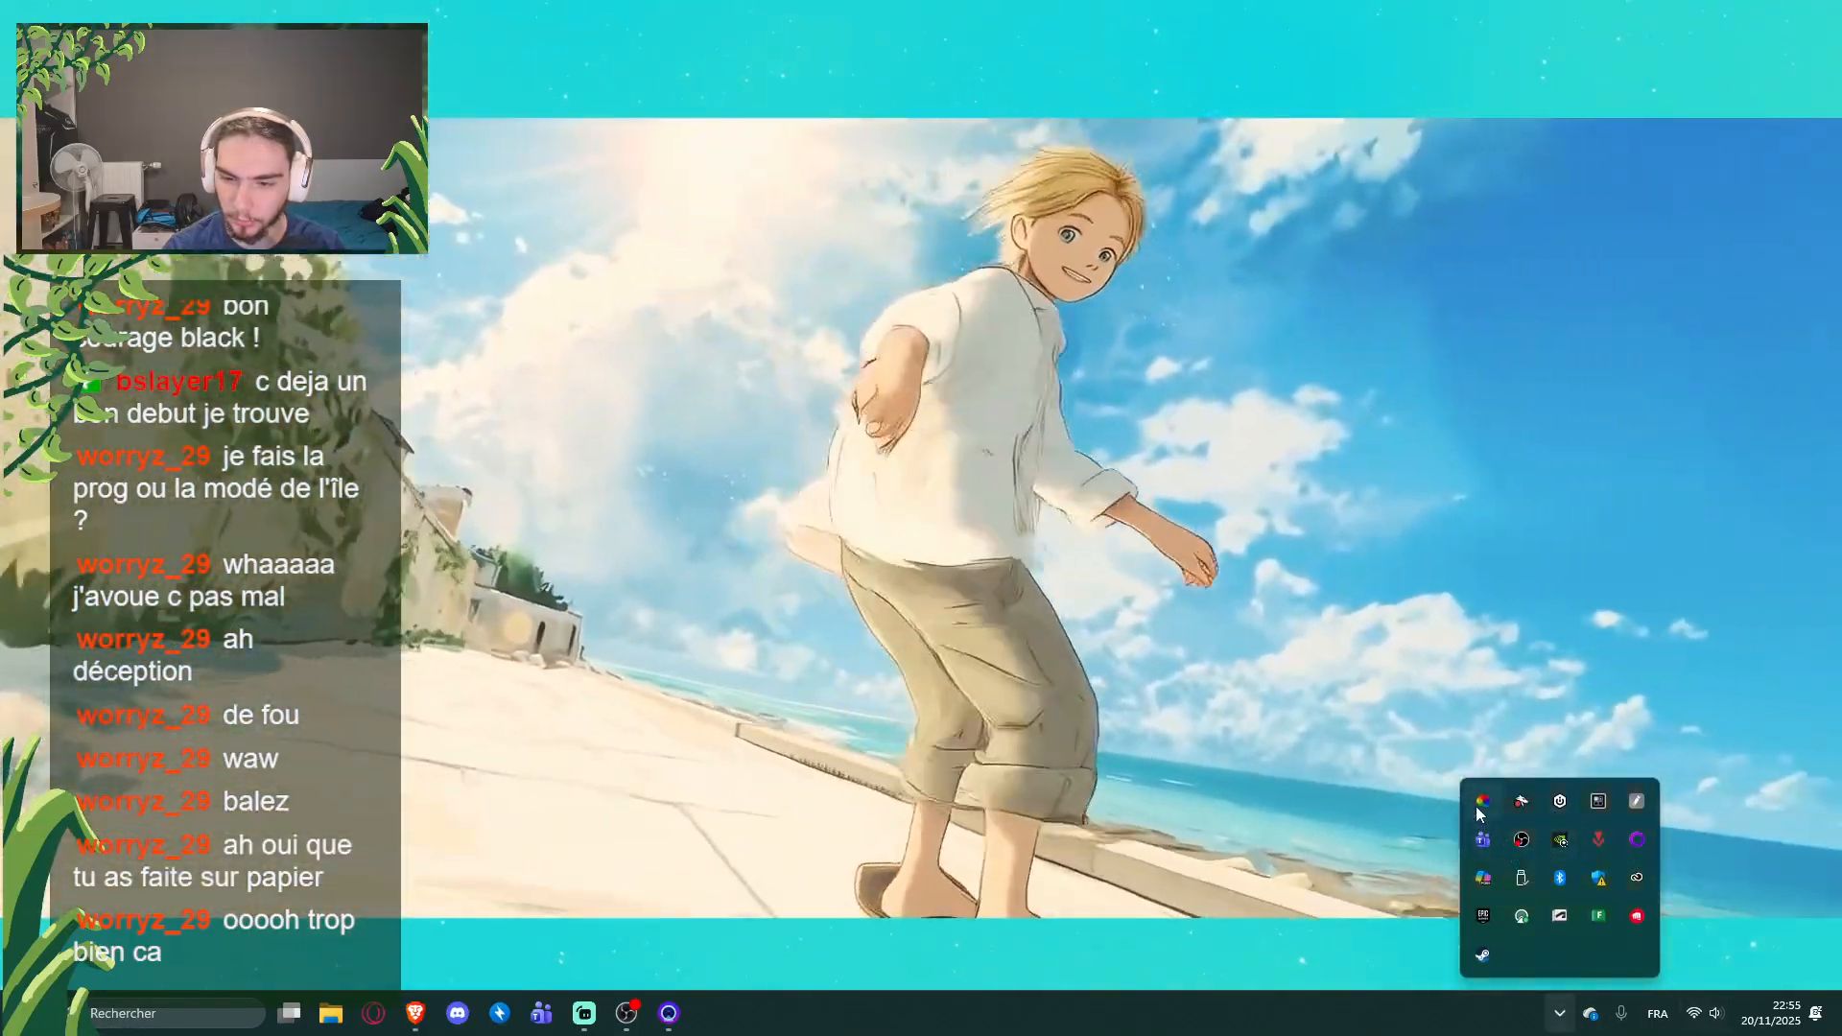
right_click(1482, 802)
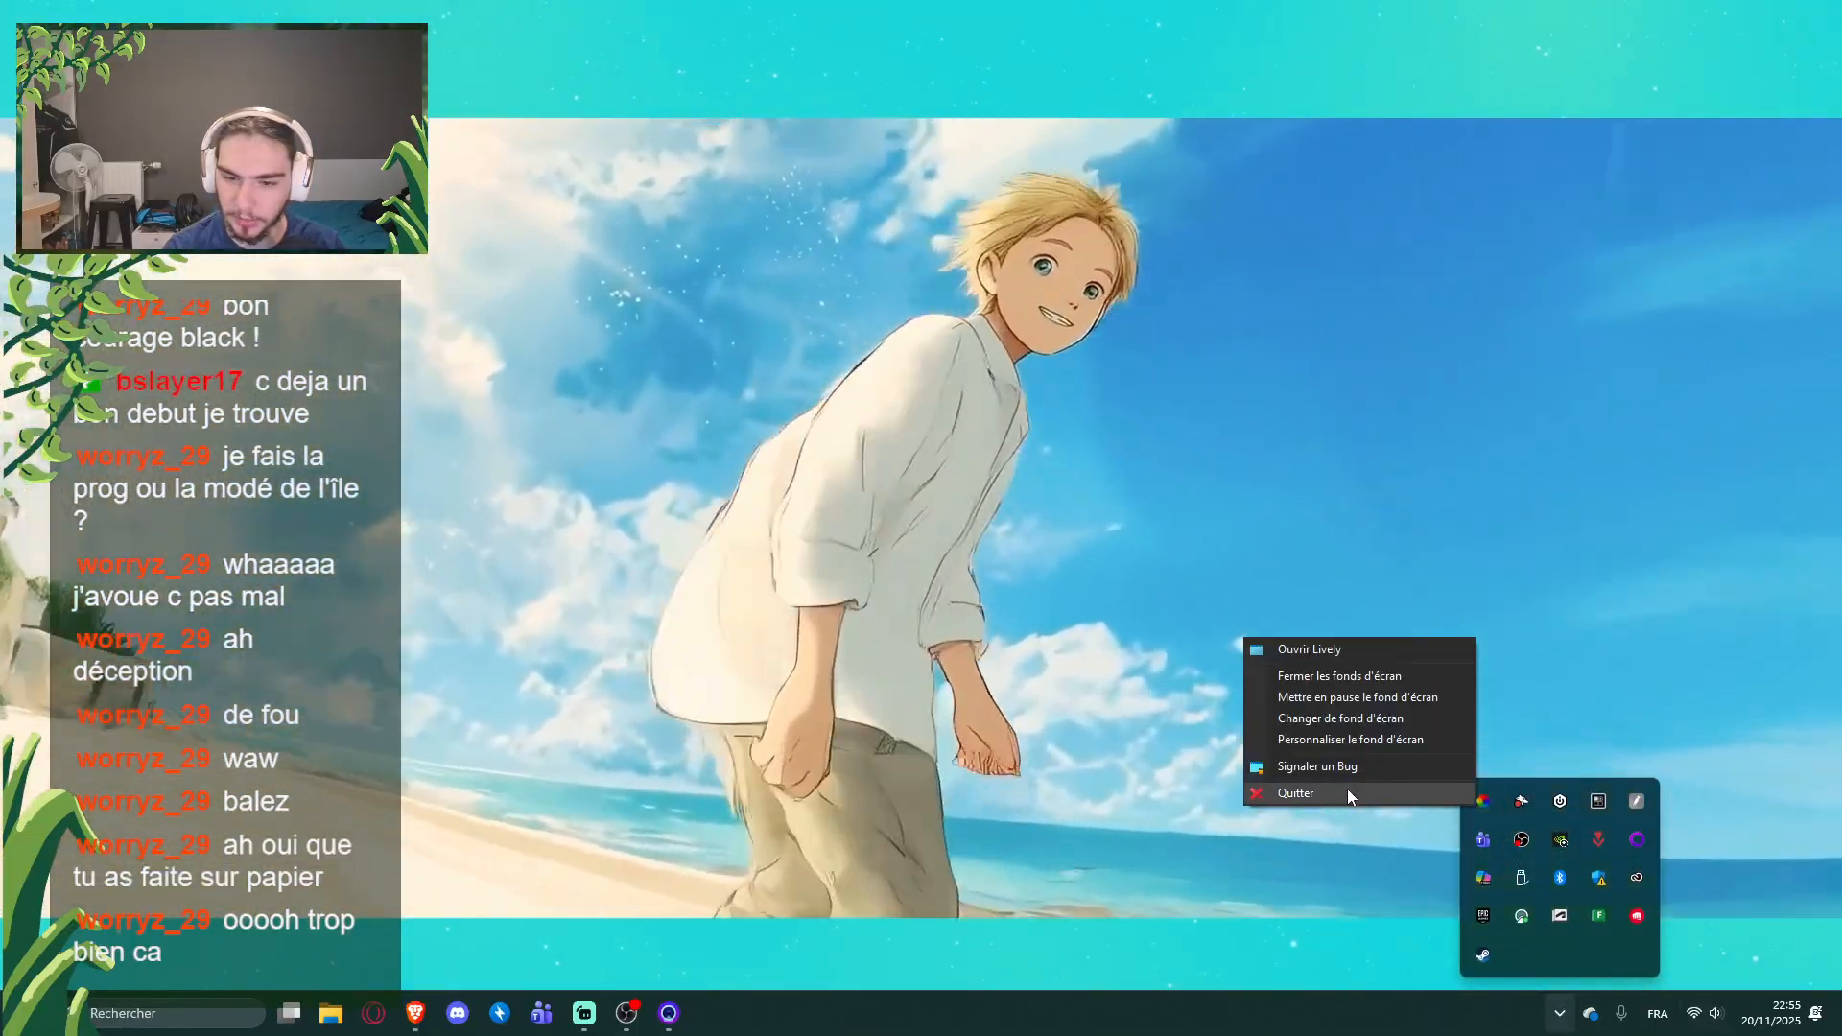
click(1347, 788)
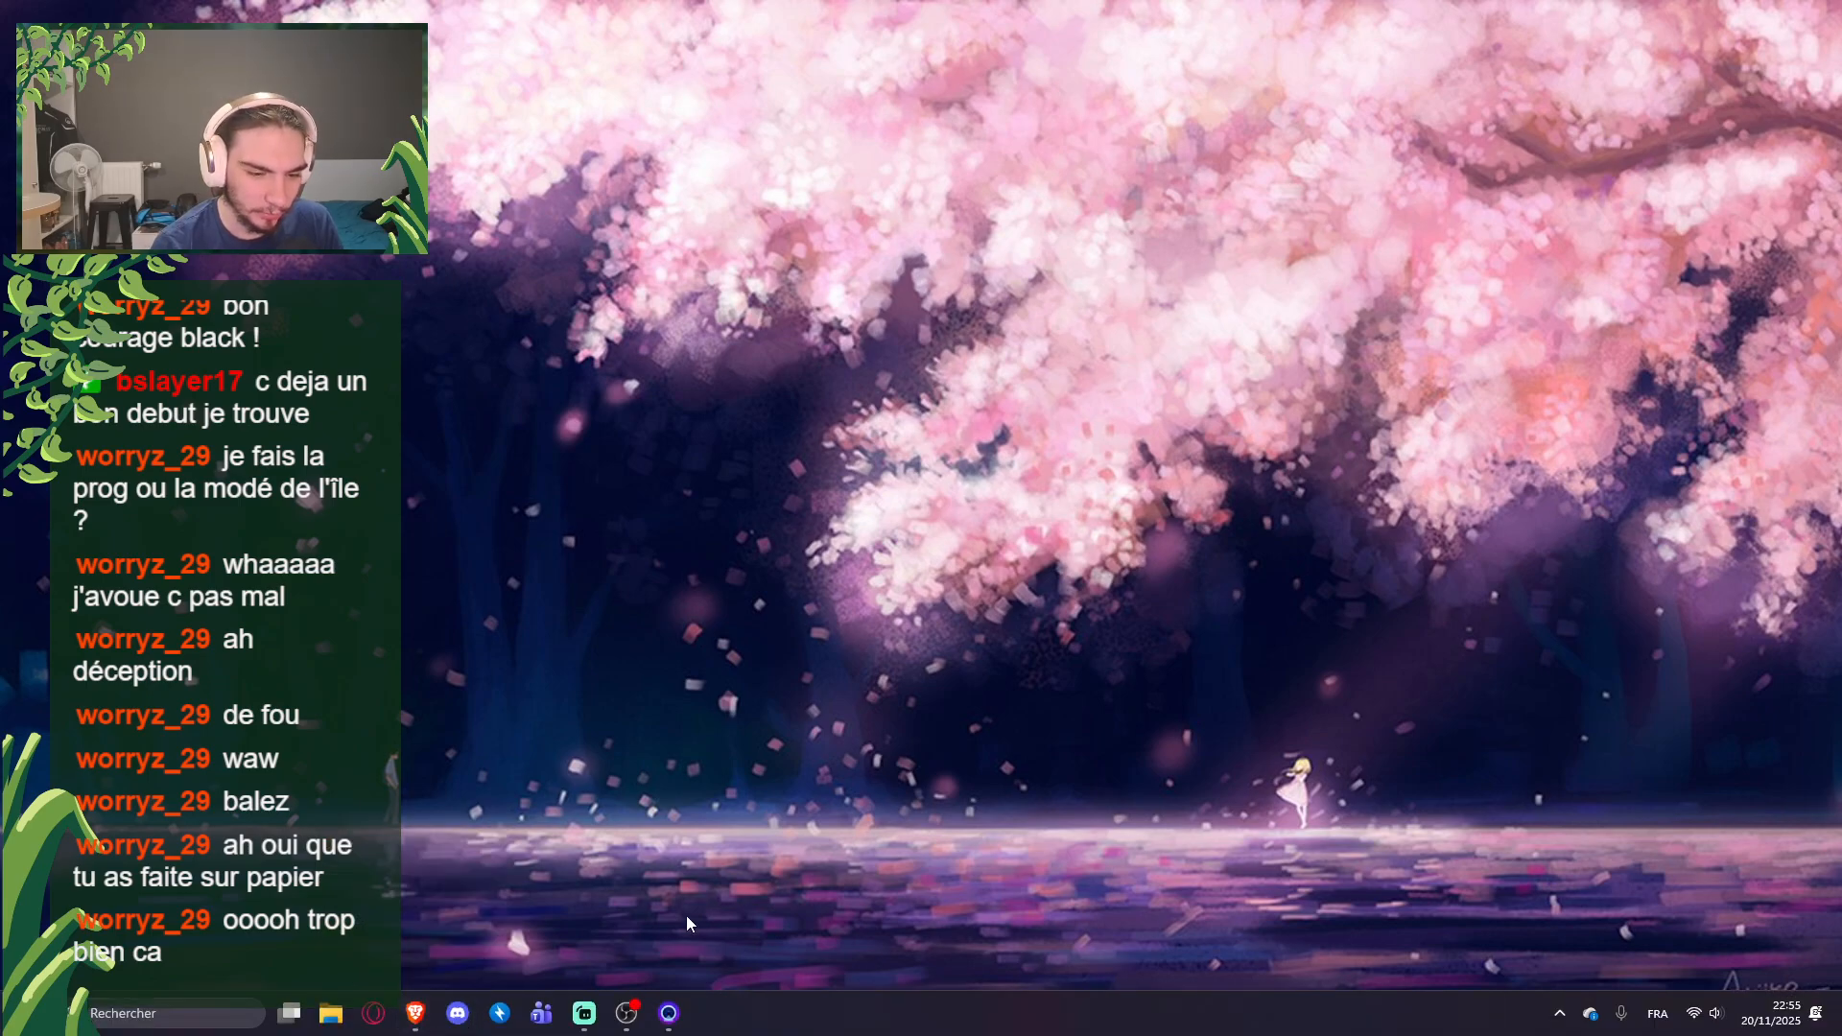
Step: Launch Adobe Substance 3D Painter and dismiss its what's-new window
key(super)
text(sub)
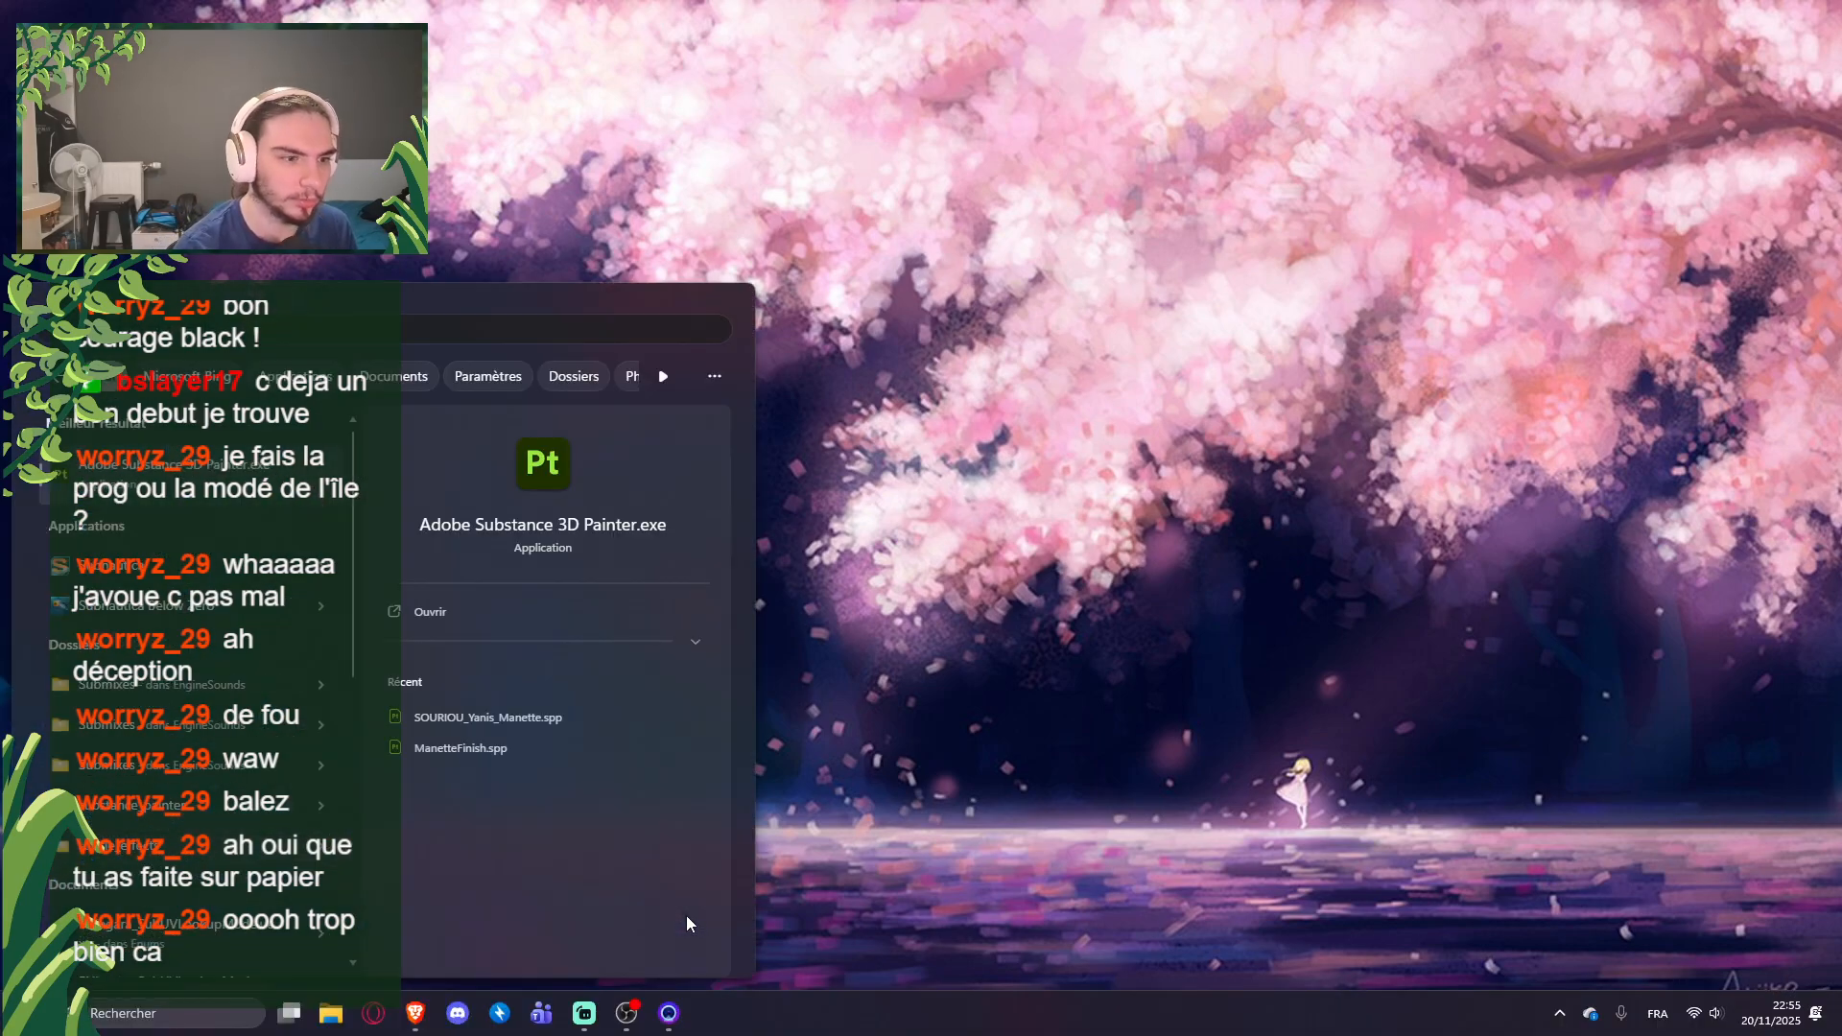
key(Return)
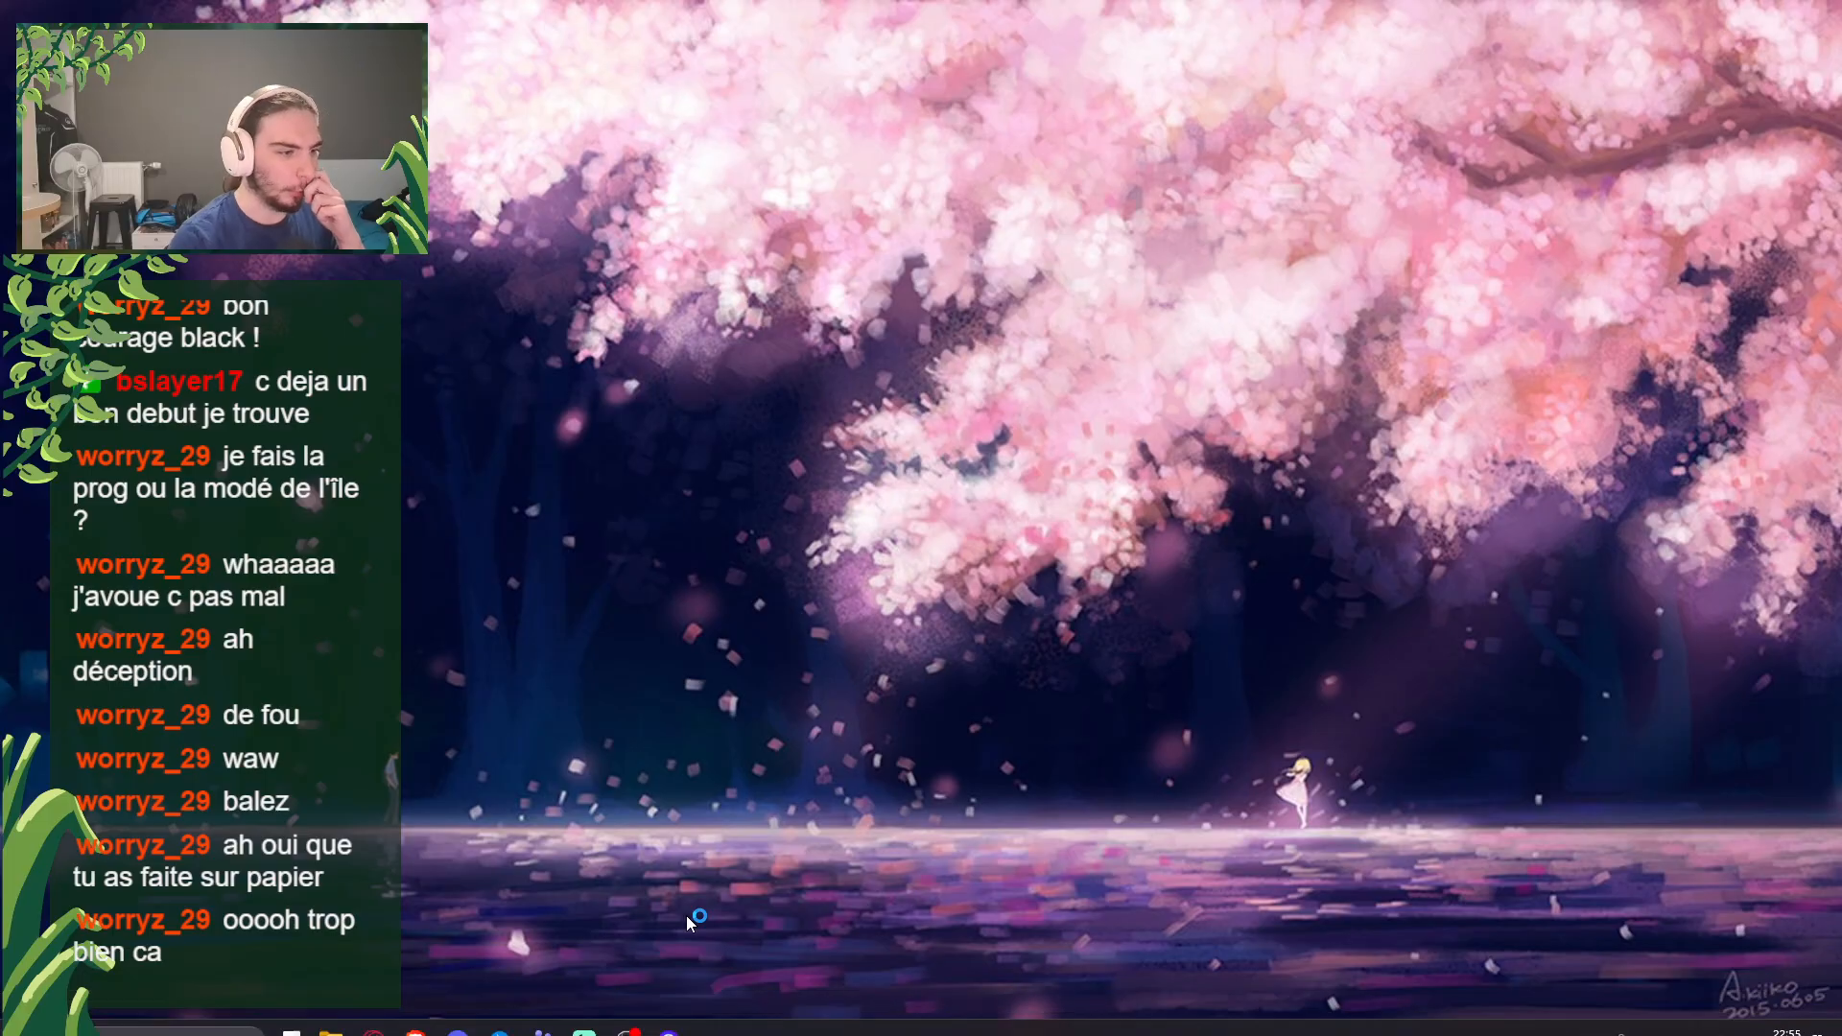
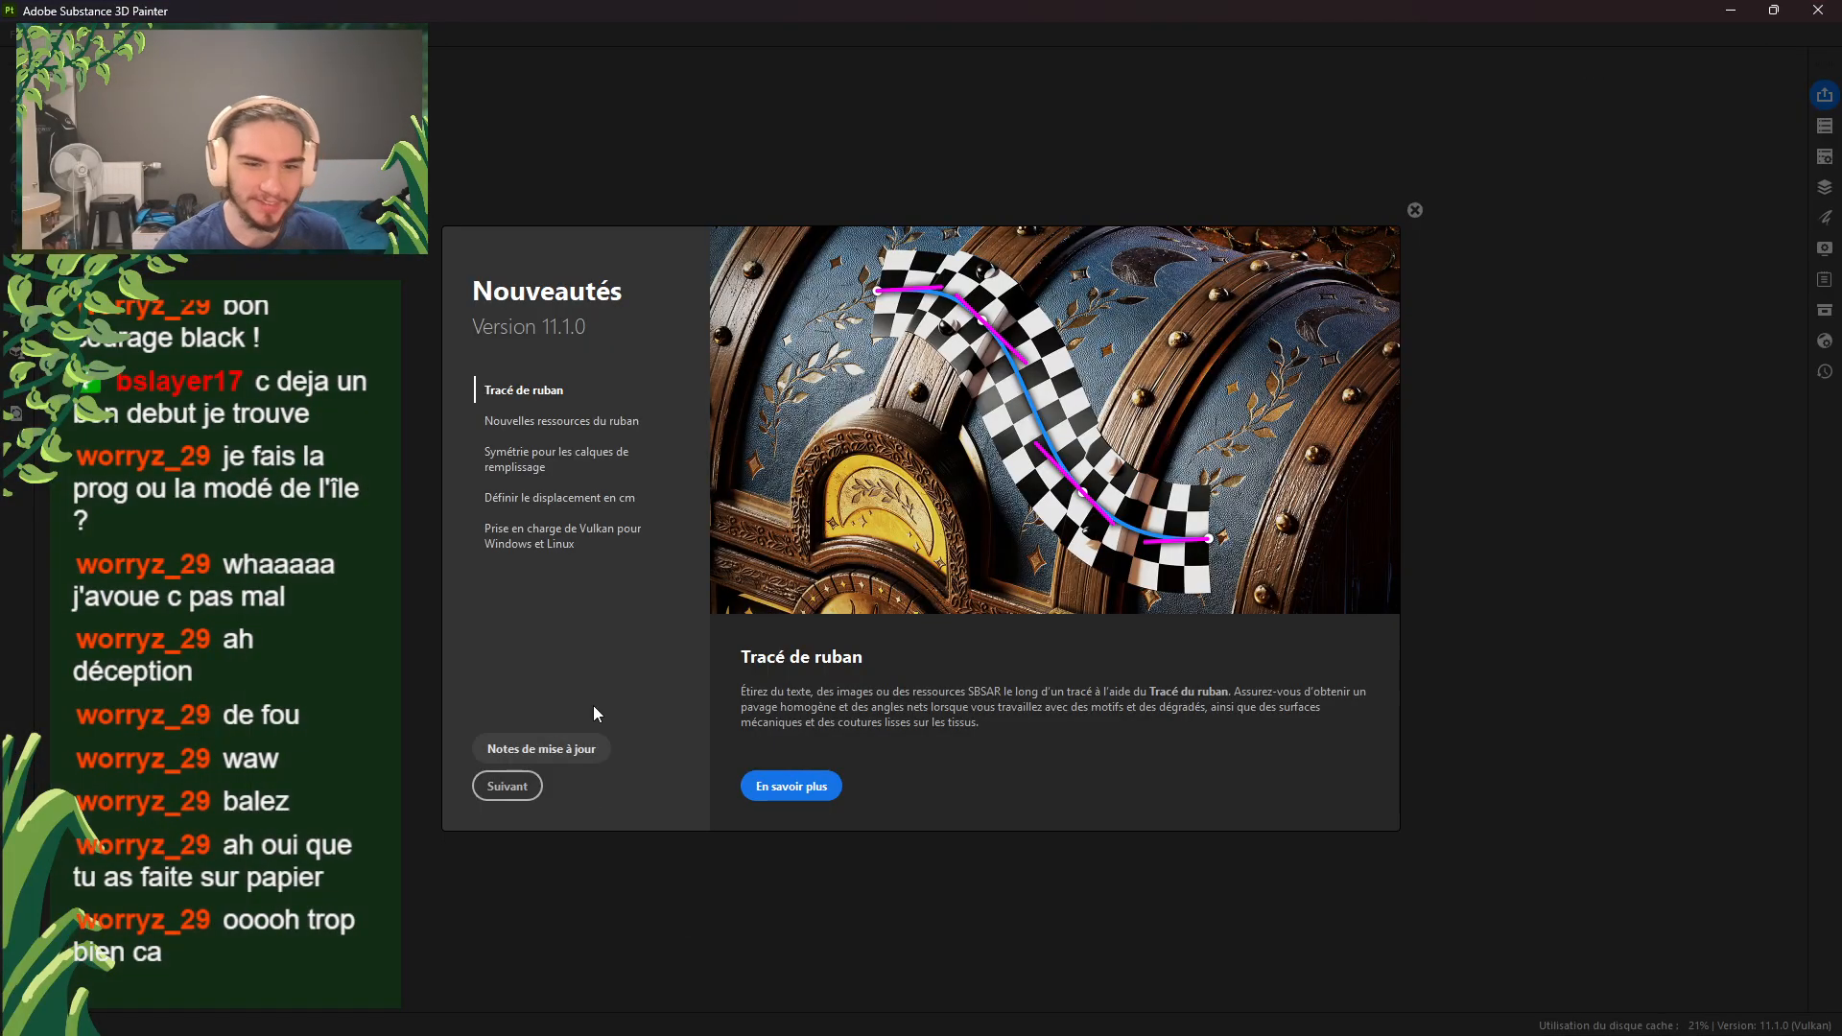
click(1415, 211)
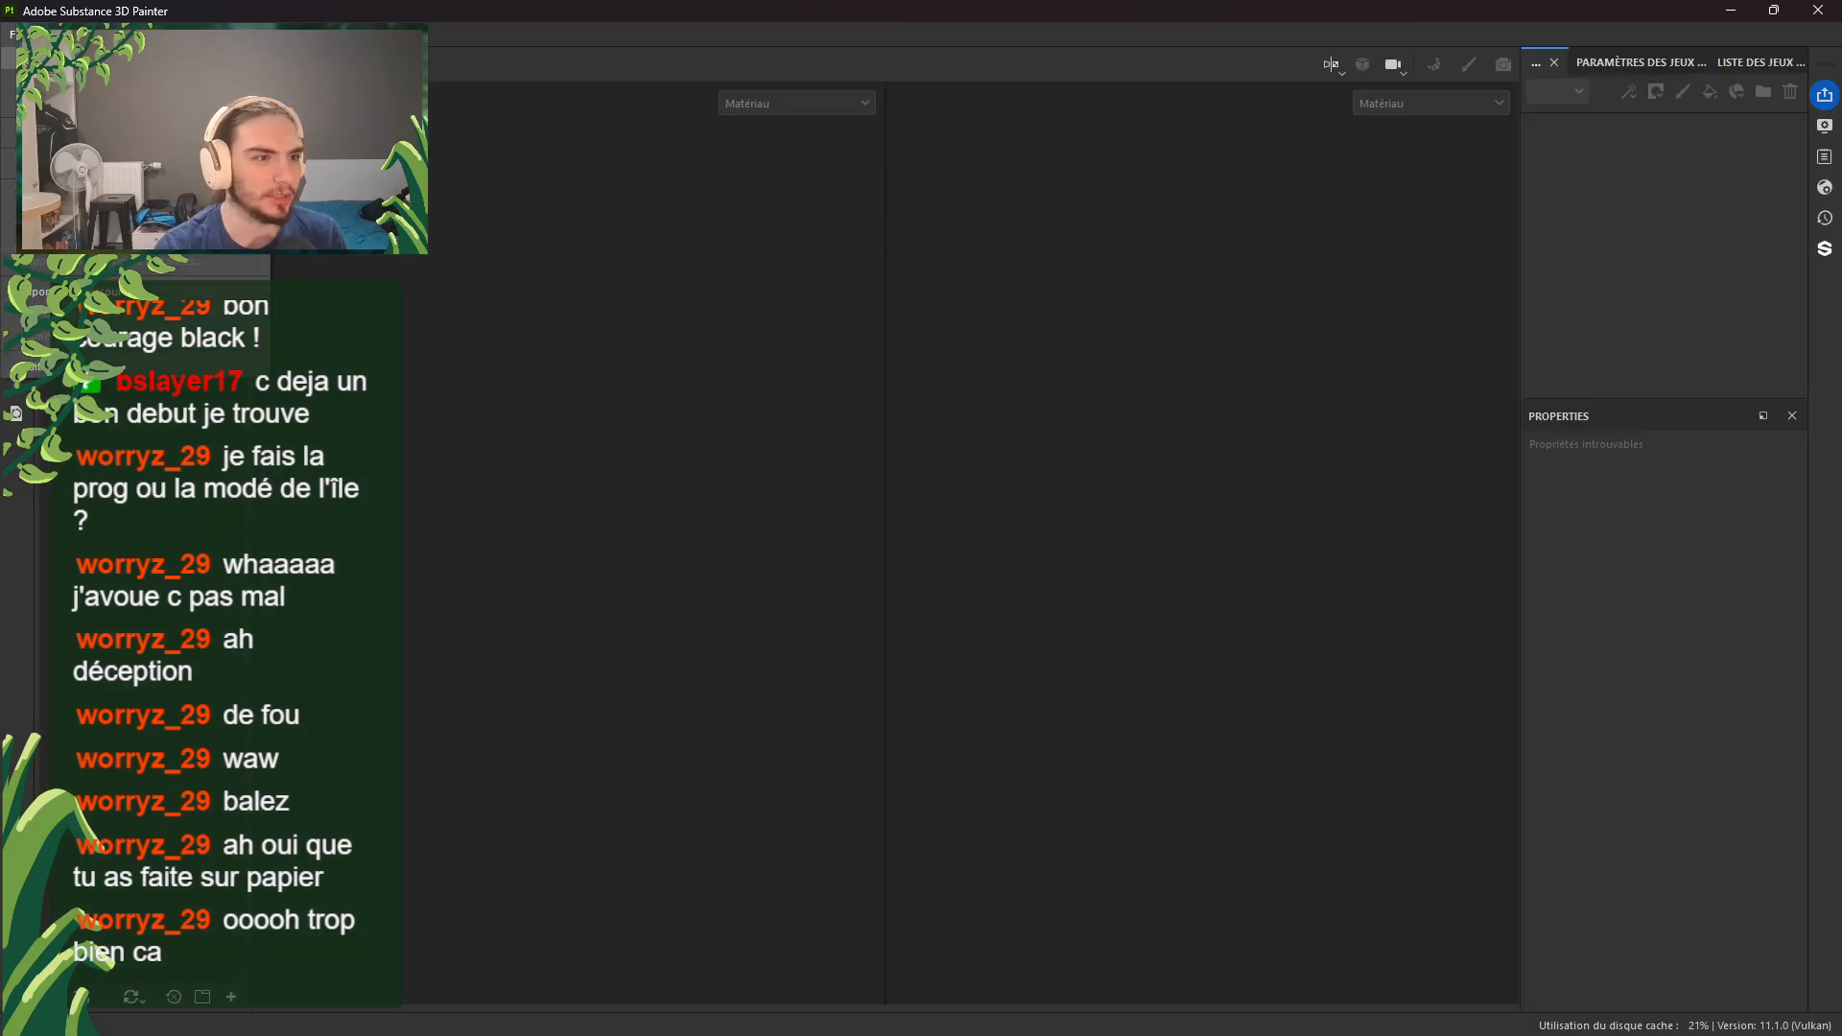
Step: Create a new project from the mesh file D:/JV2/Prog/Maya/GrapinBase.fbx, keeping the default project settings
key(ctrl+n)
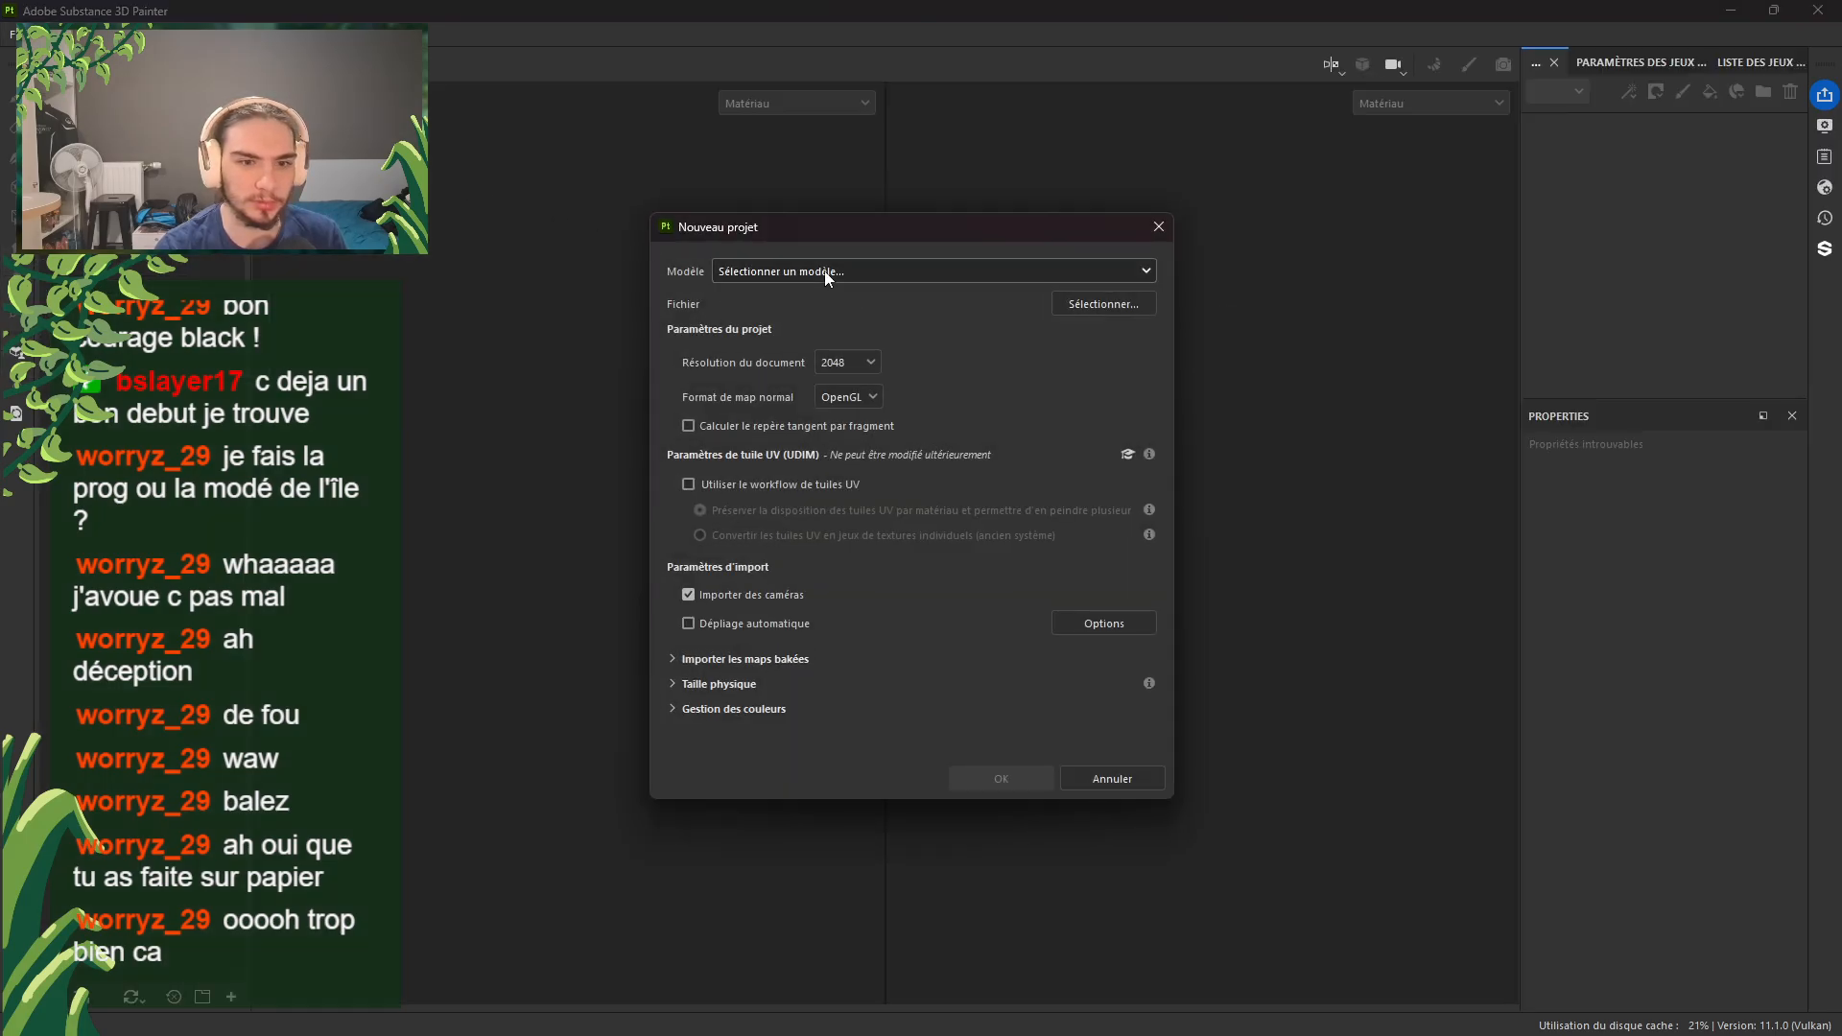
click(804, 270)
click(803, 271)
click(1087, 304)
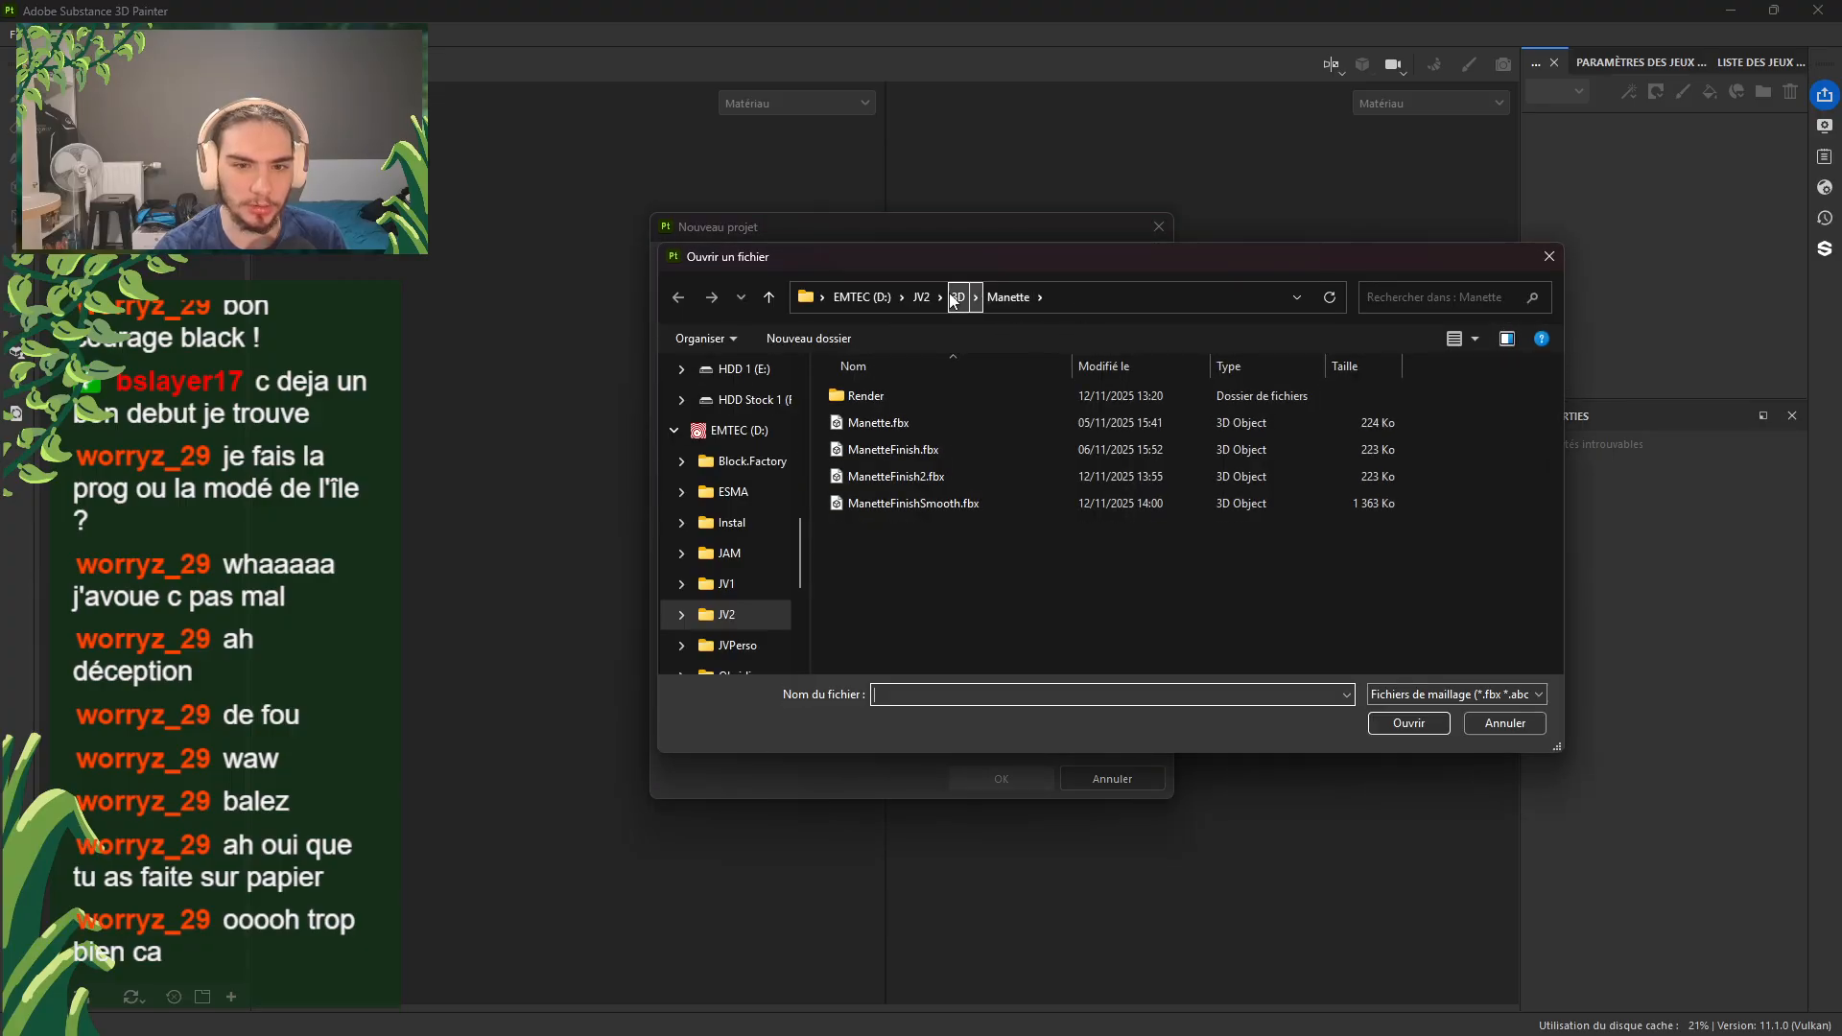
click(923, 297)
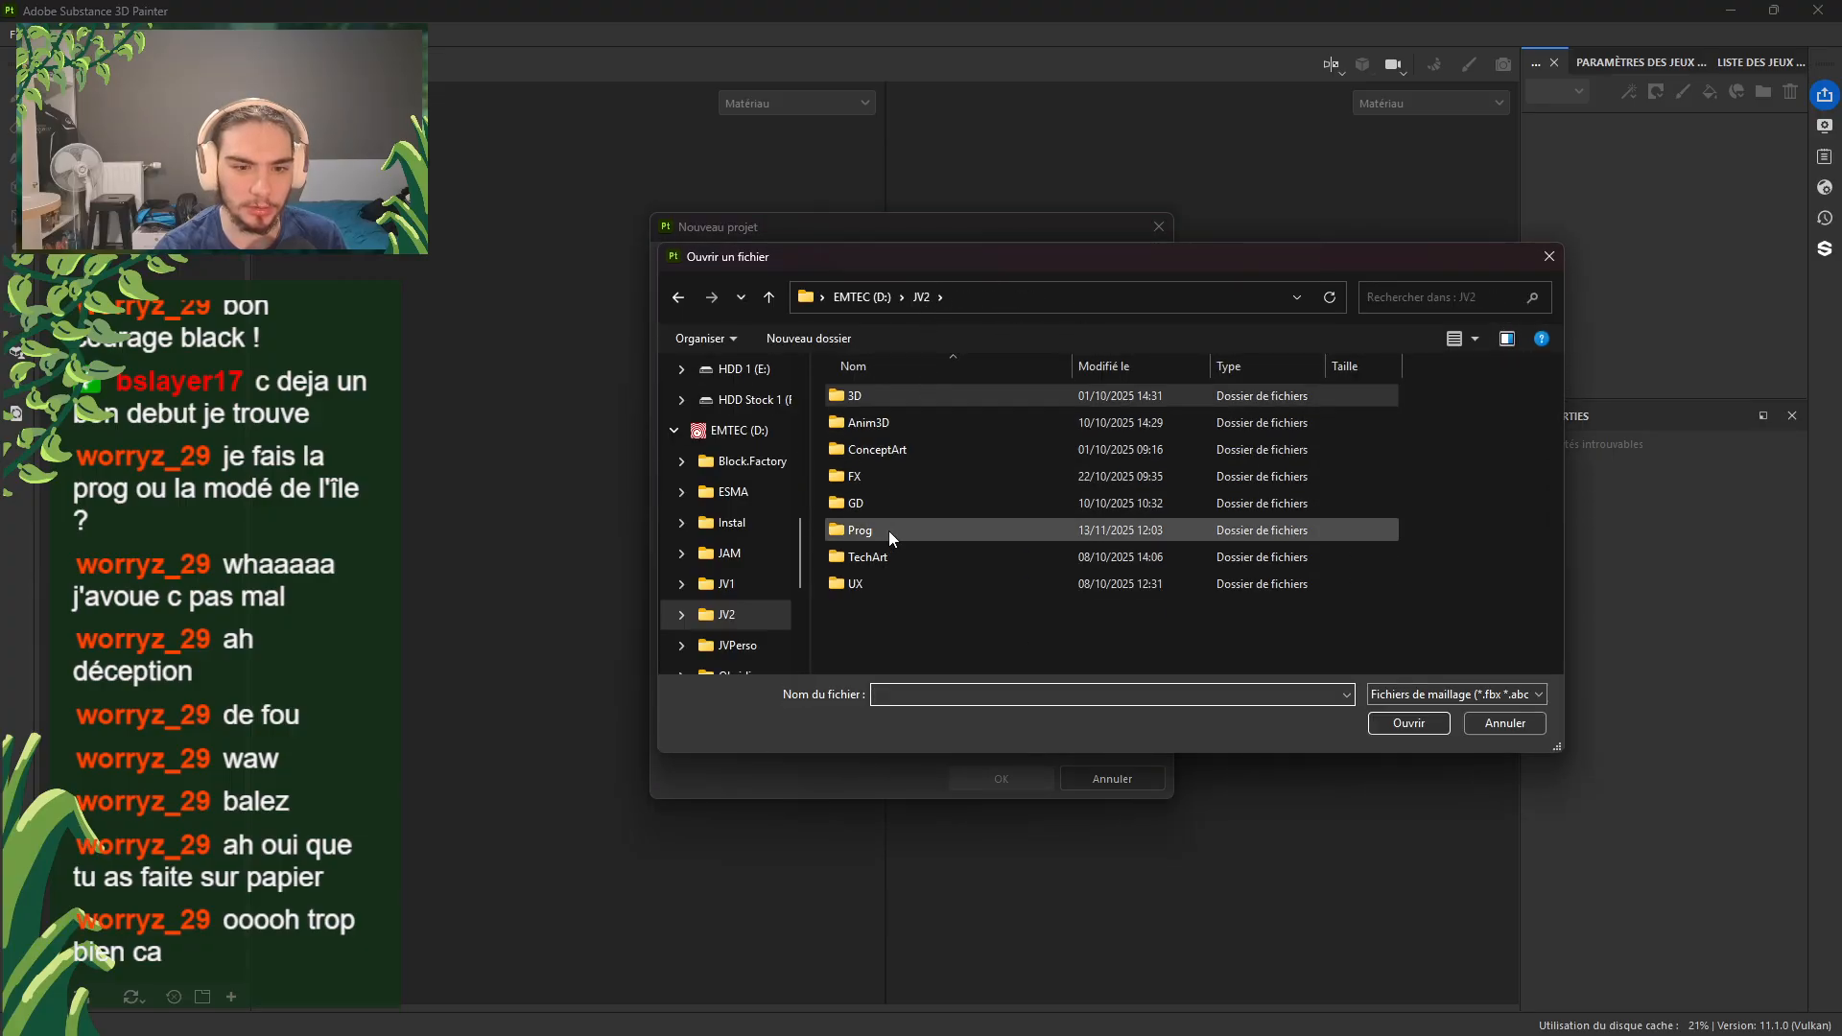
double_click(888, 532)
double_click(907, 403)
click(901, 406)
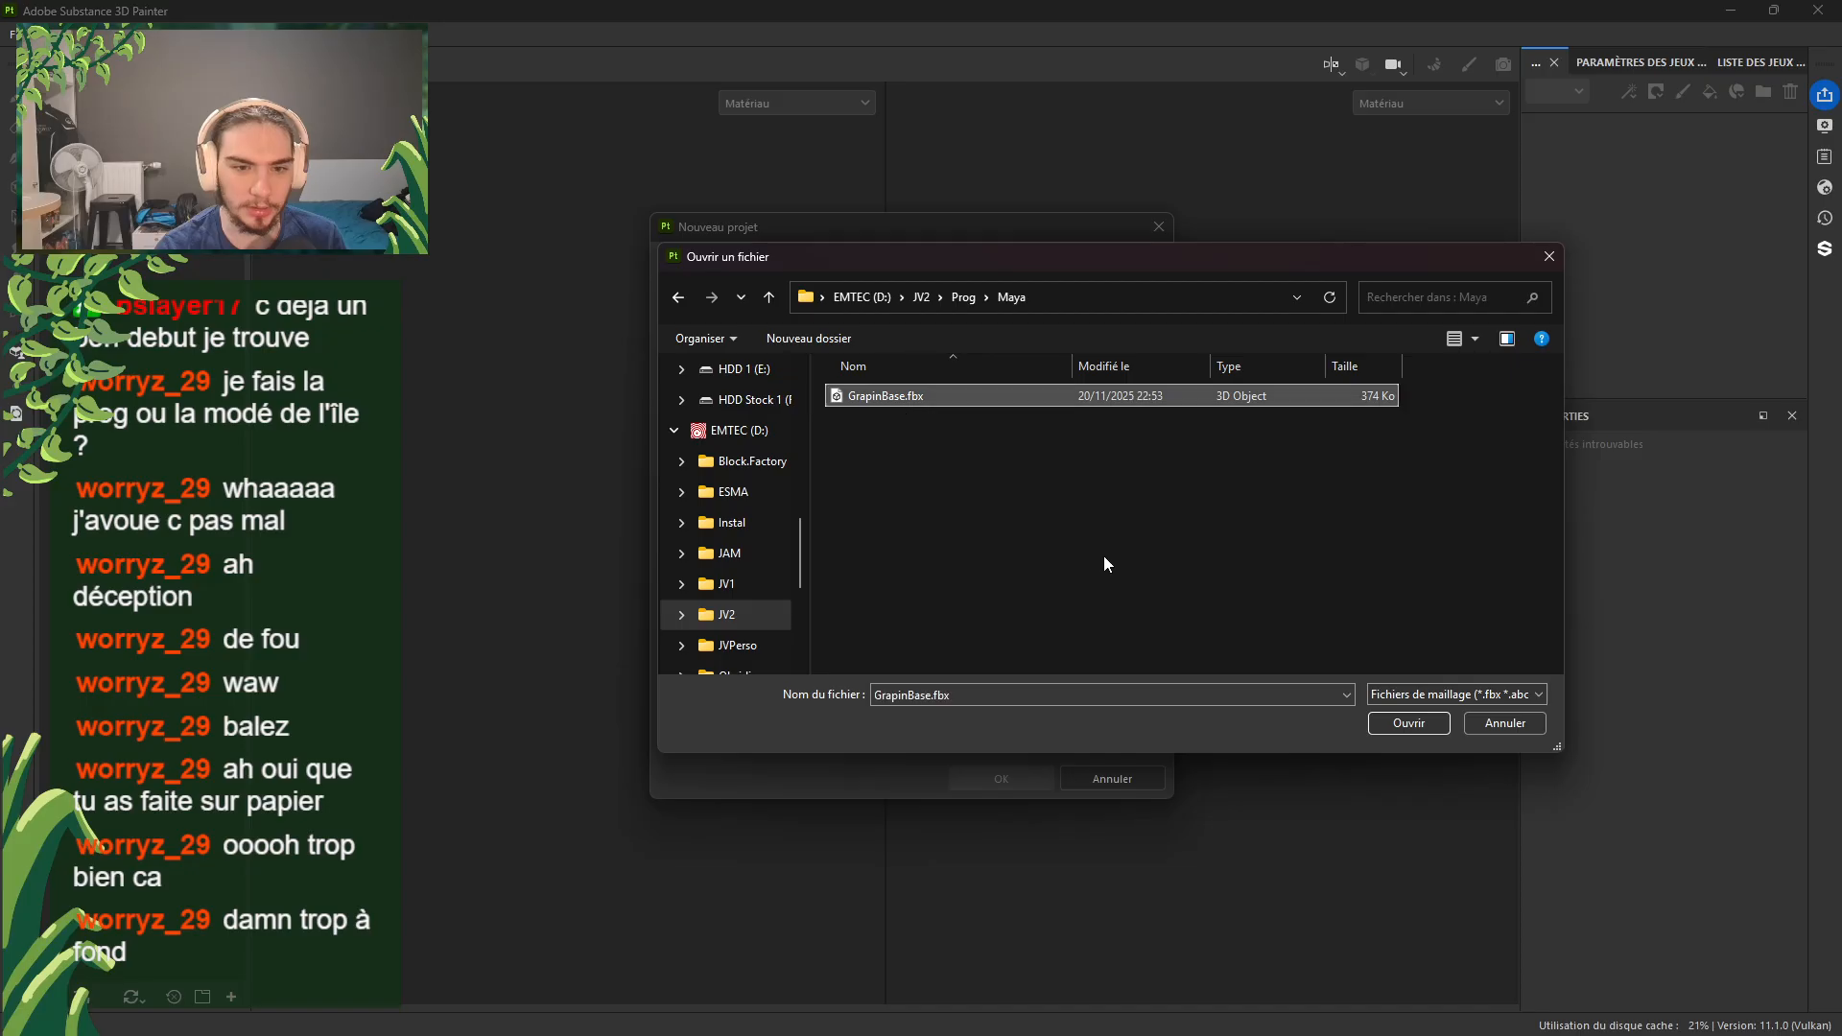
click(1411, 724)
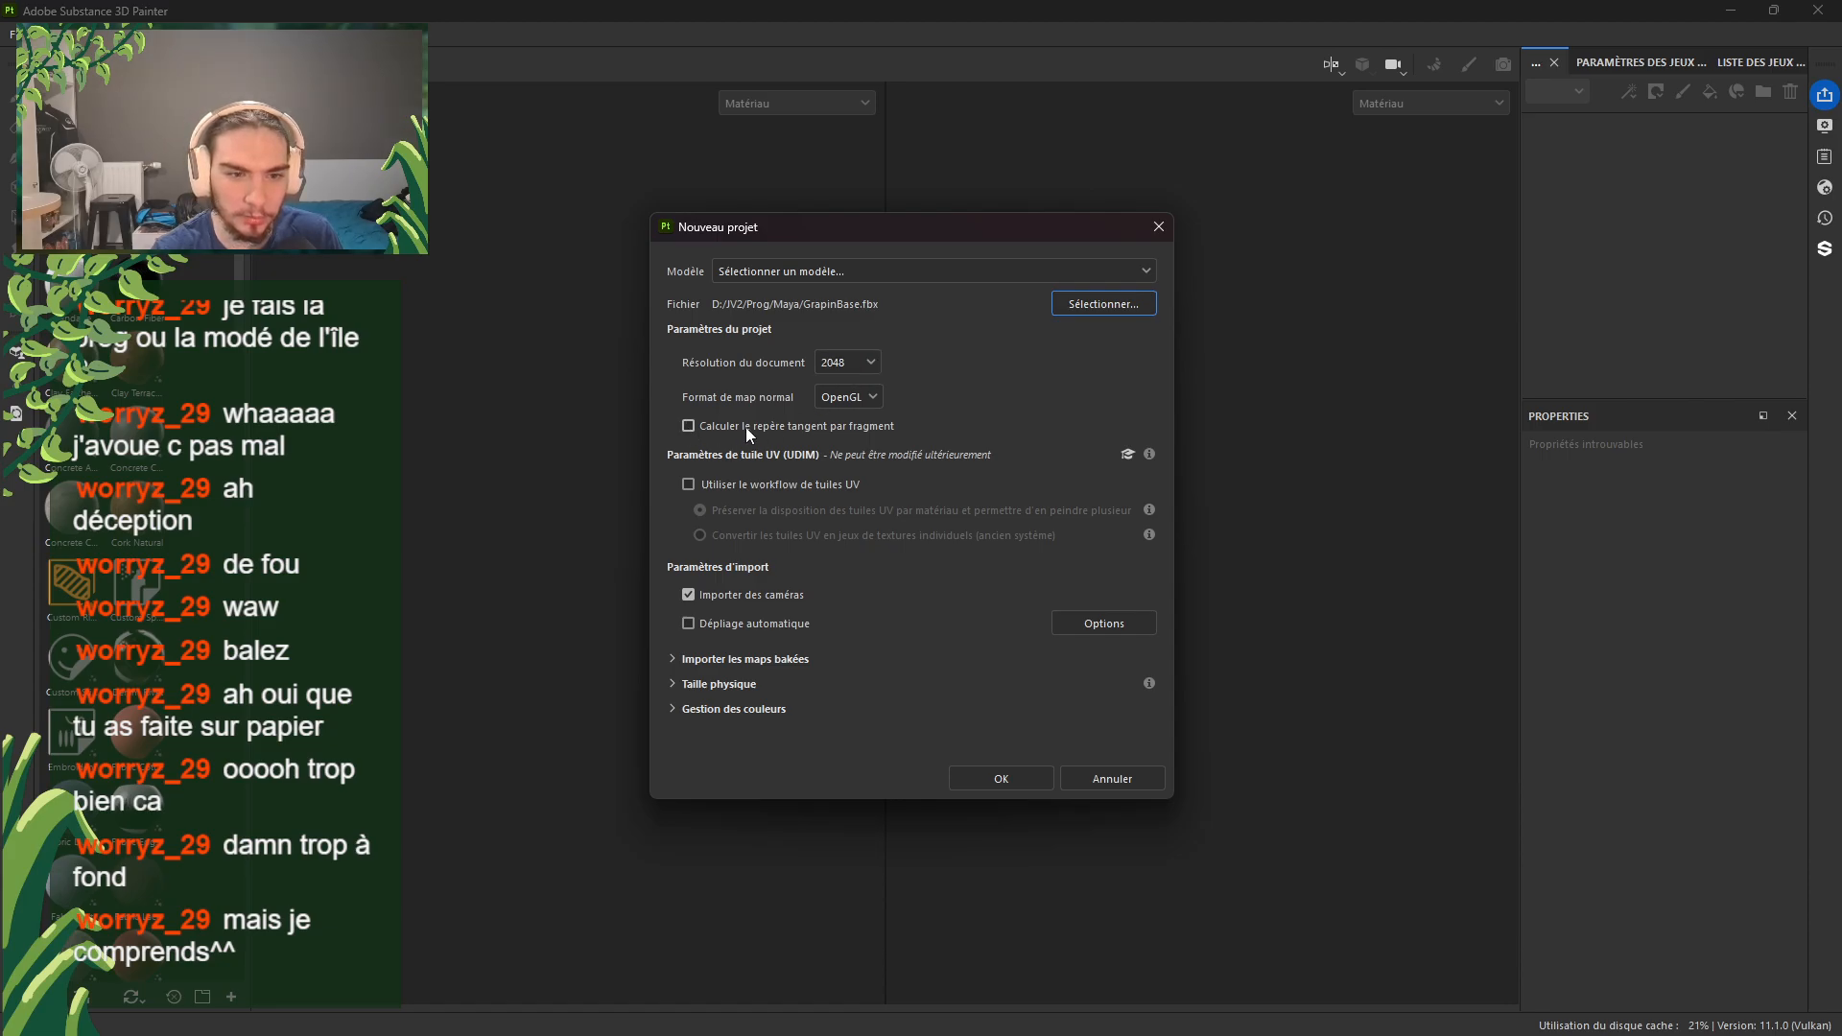
click(1001, 781)
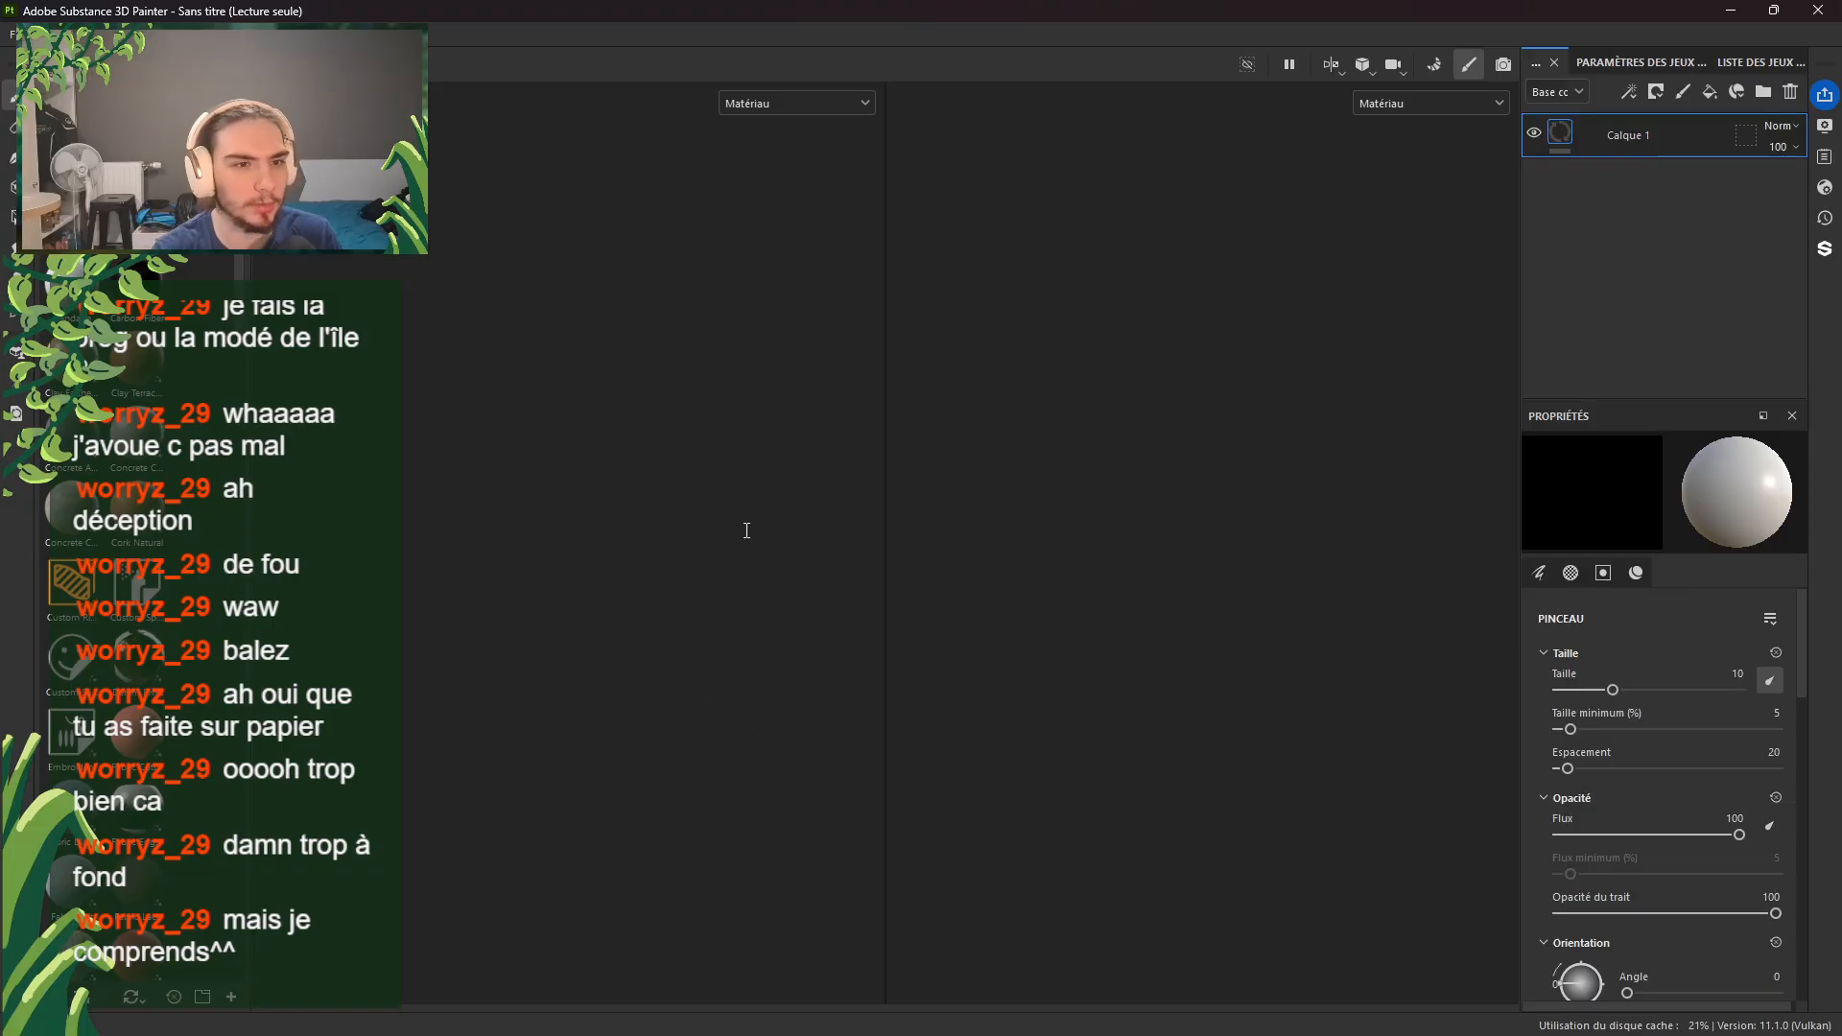
Step: Bake the selected mesh maps for the dome model with the default baking settings and return to painting mode
alt+drag(817, 535, 816, 495)
alt+drag(710, 472, 707, 658)
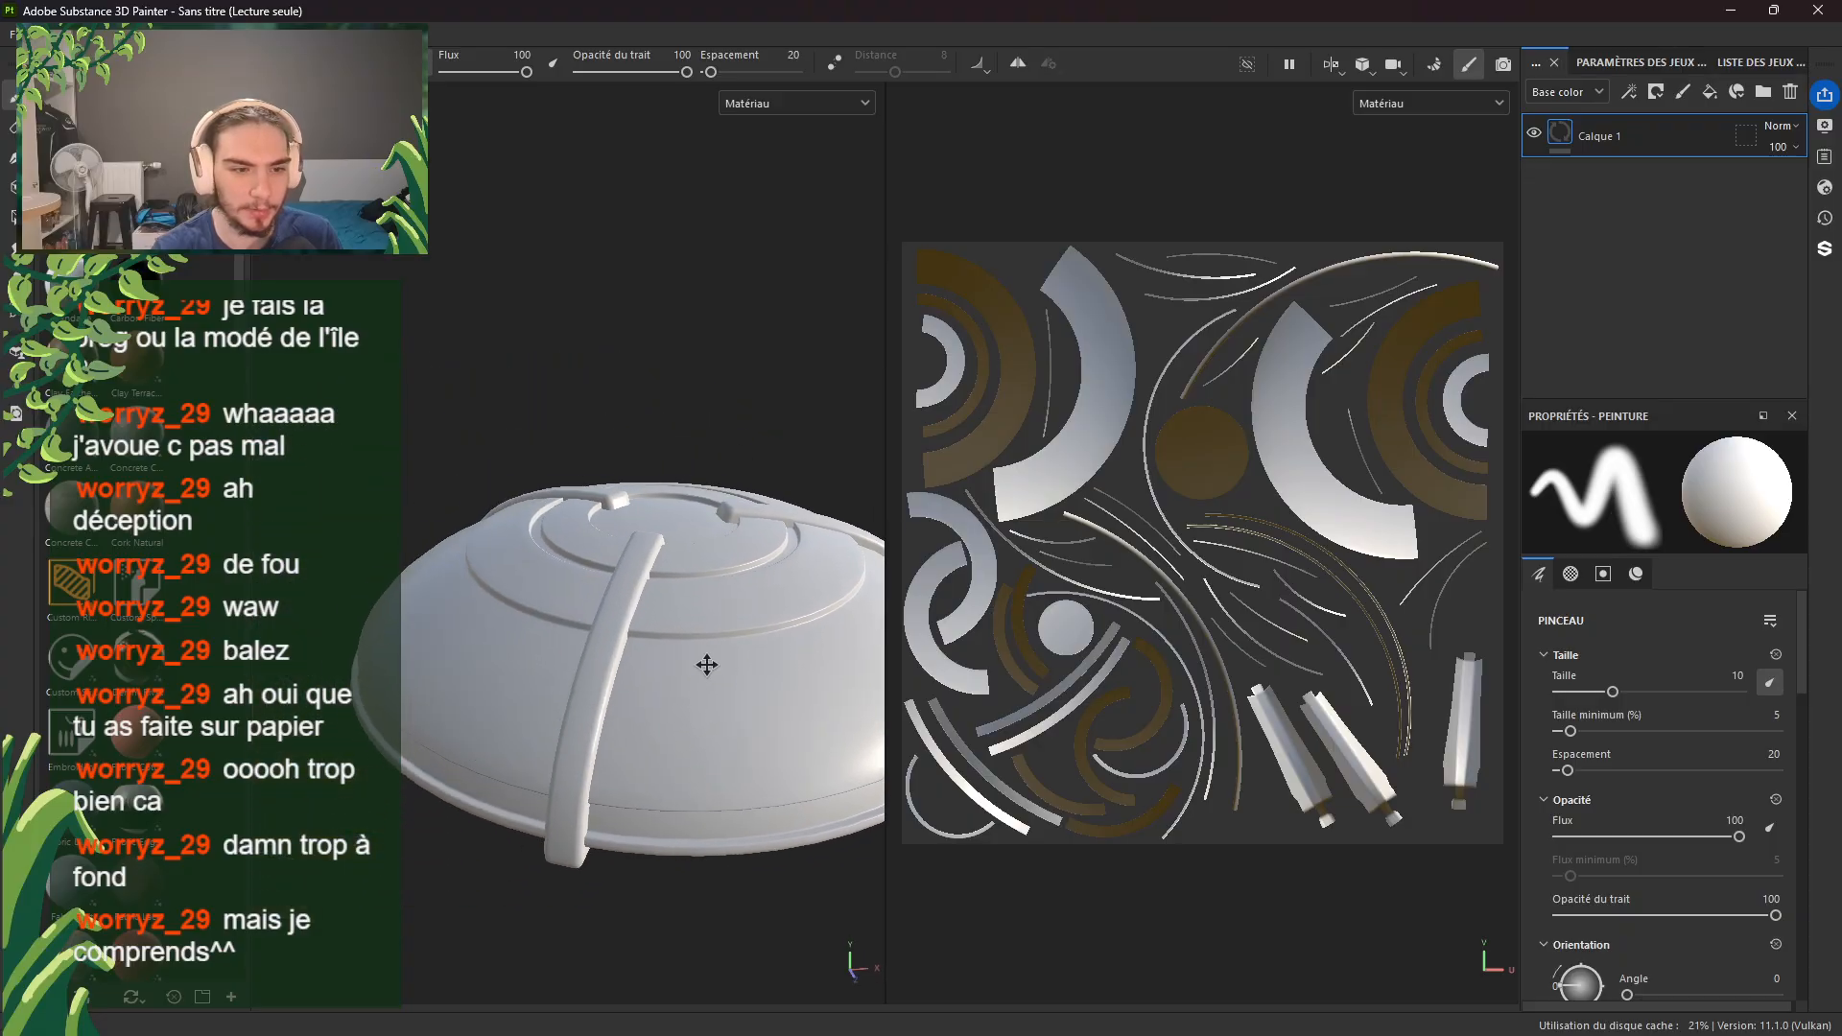
click(1427, 69)
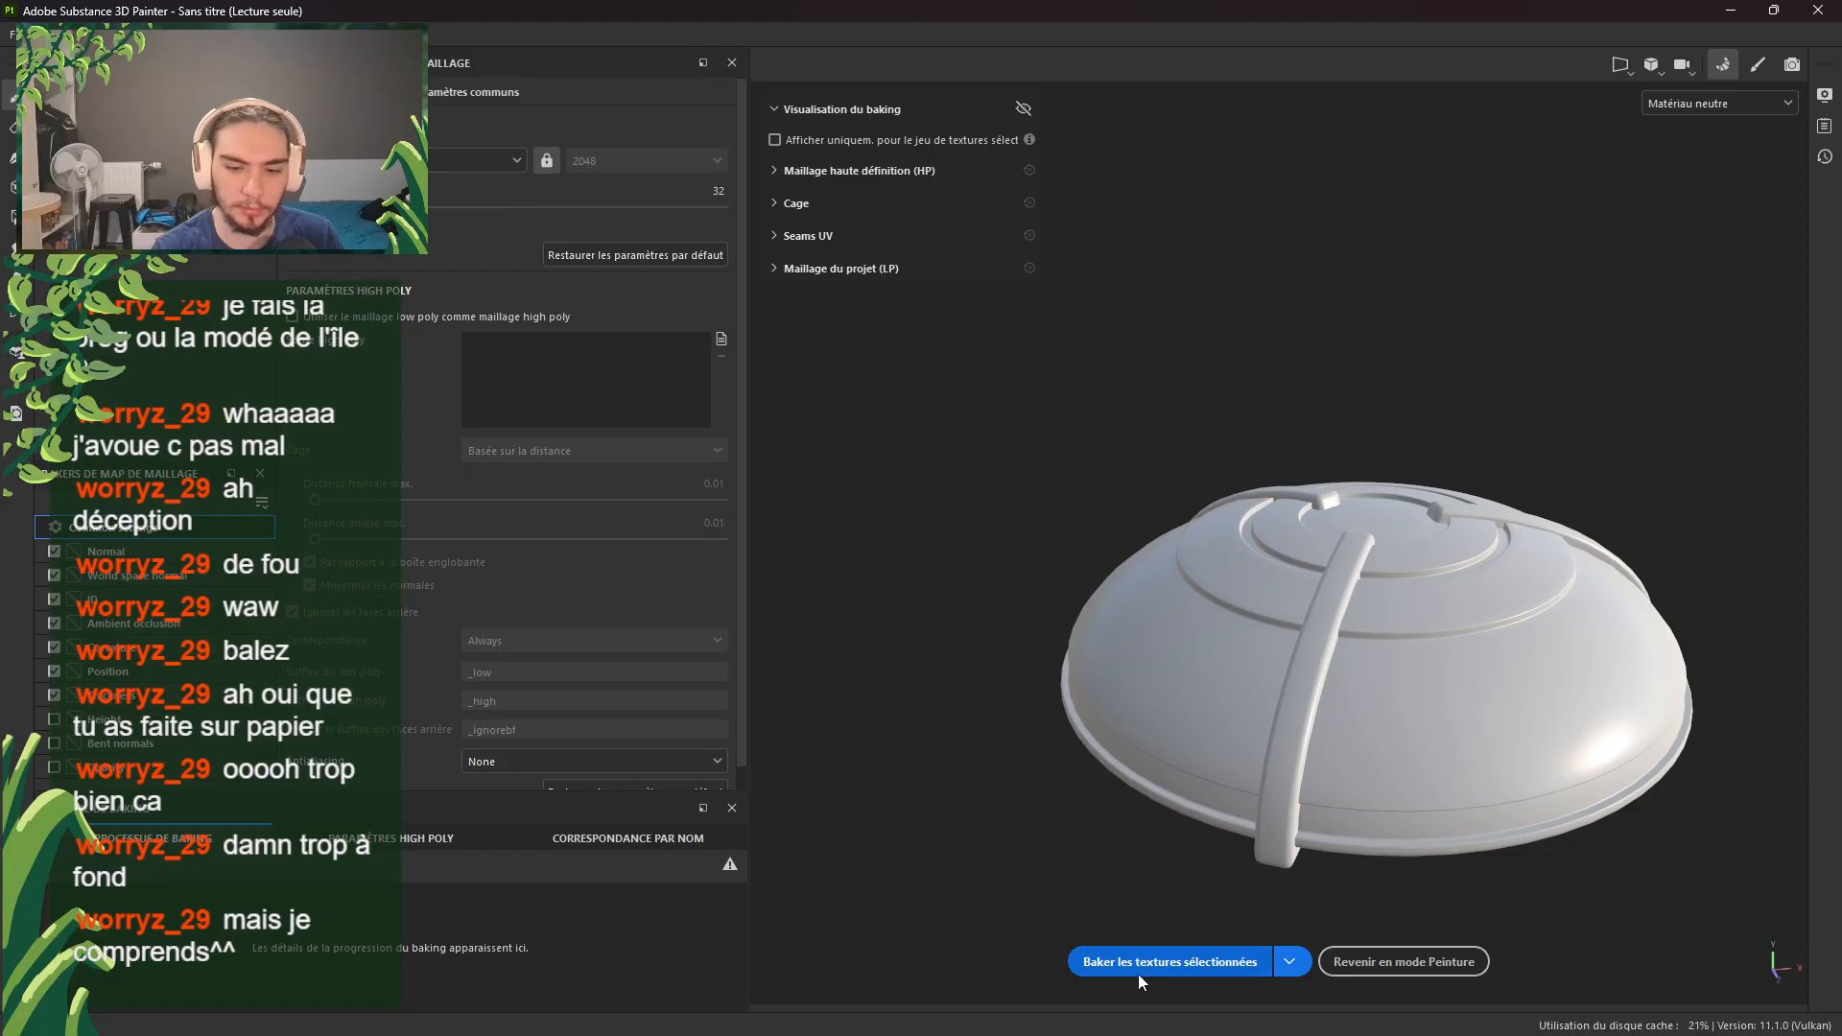
click(1225, 963)
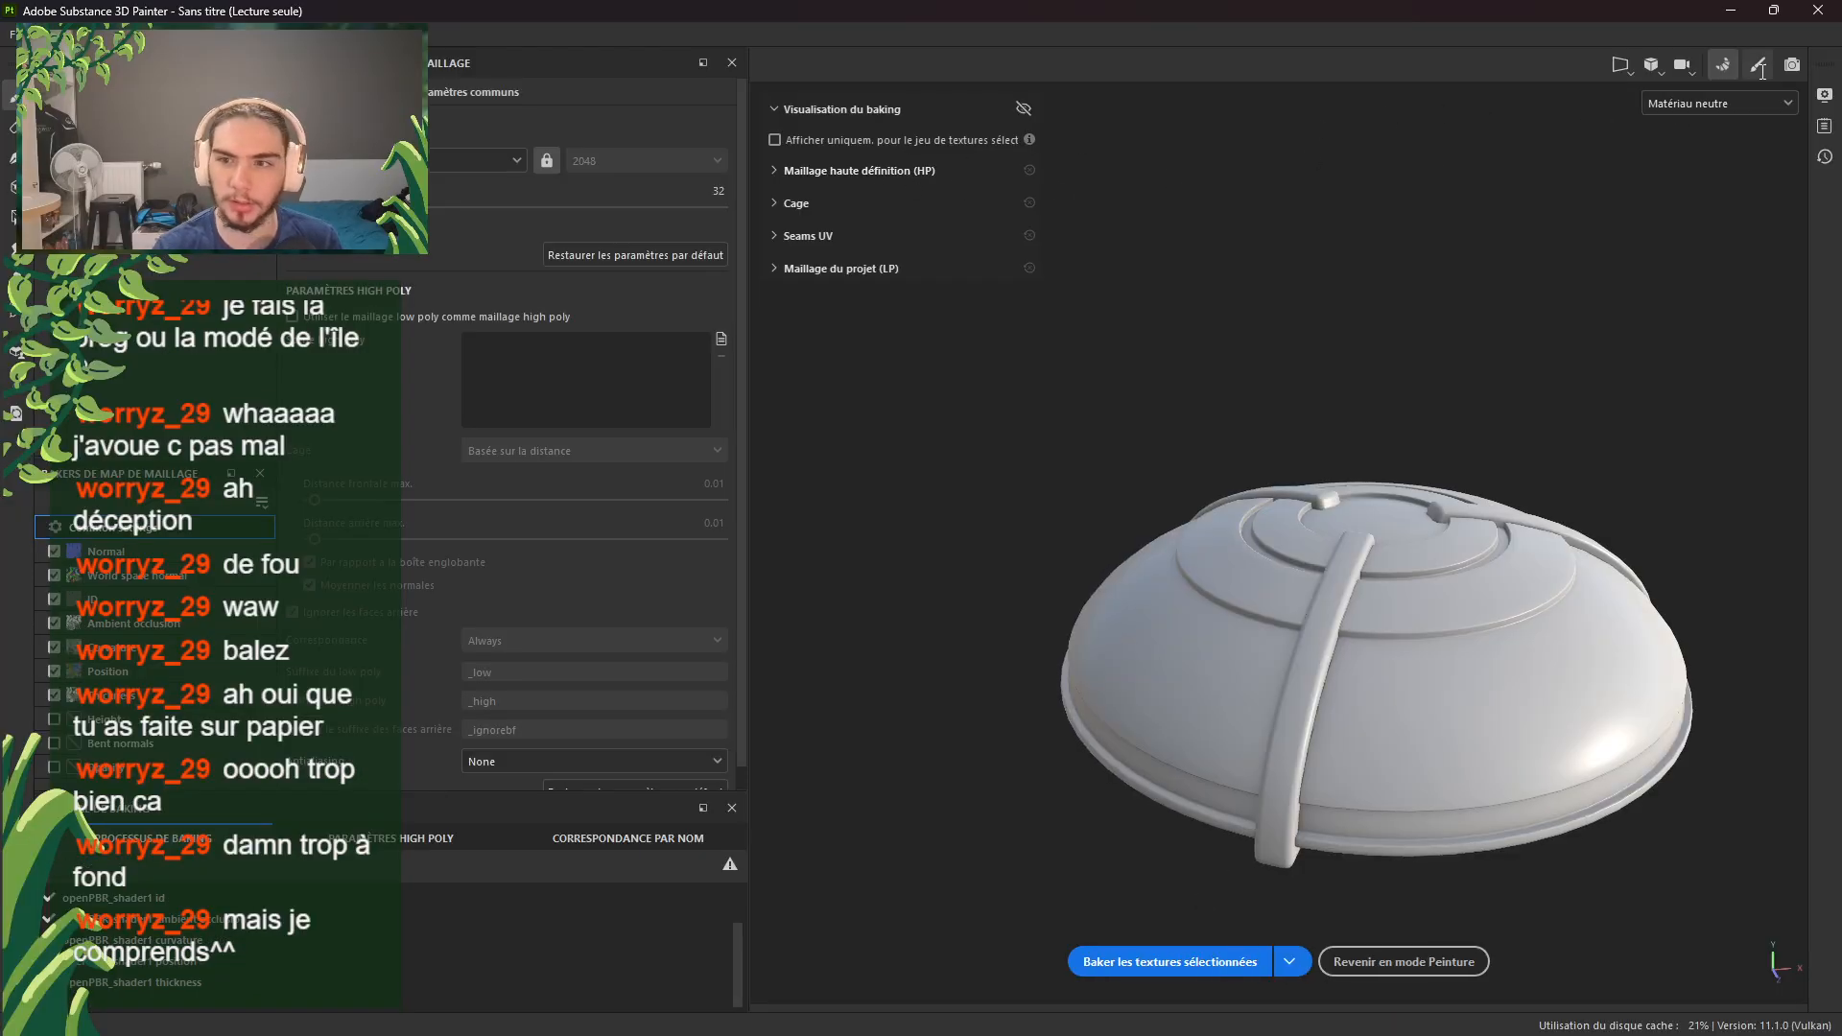
click(1757, 64)
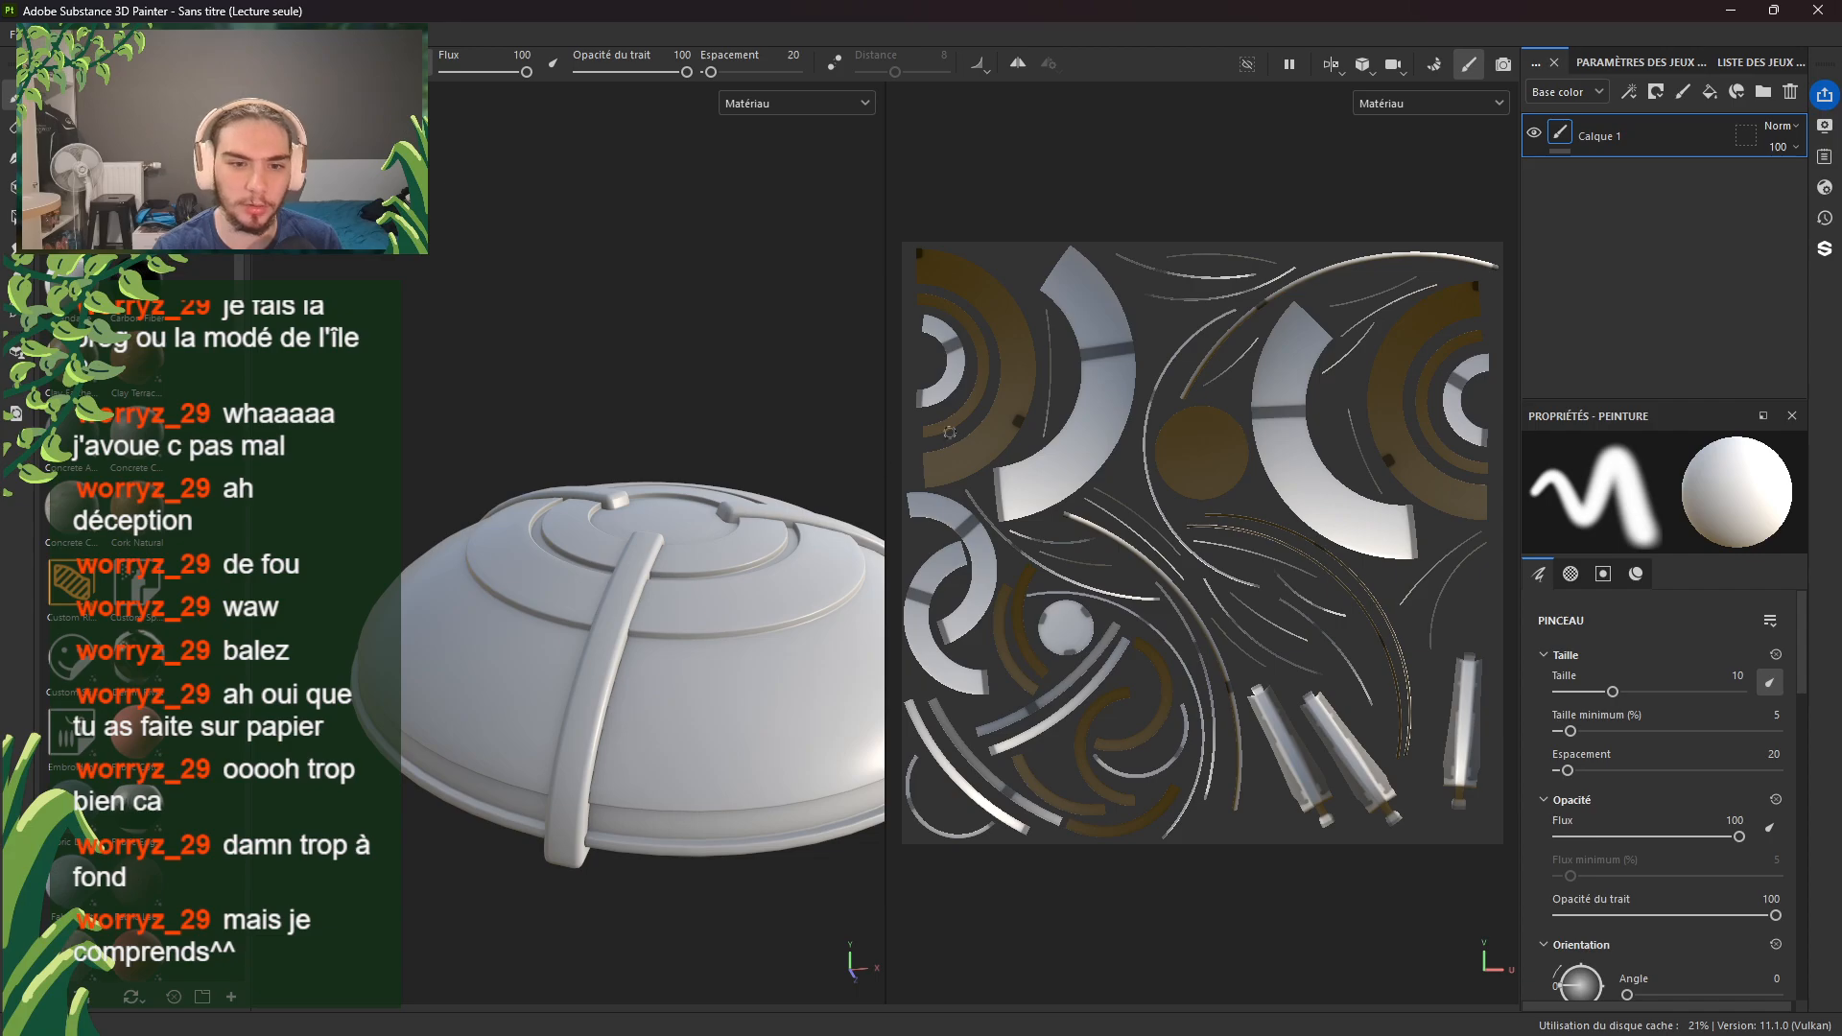
Step: Add a fill layer to the layer stack and delete the original paint layer Calque 1
alt+middle_drag(975, 425, 983, 453)
mouse_move(766, 616)
alt+middle_down()
mouse_move(750, 636)
mouse_move(641, 651)
alt+middle_up()
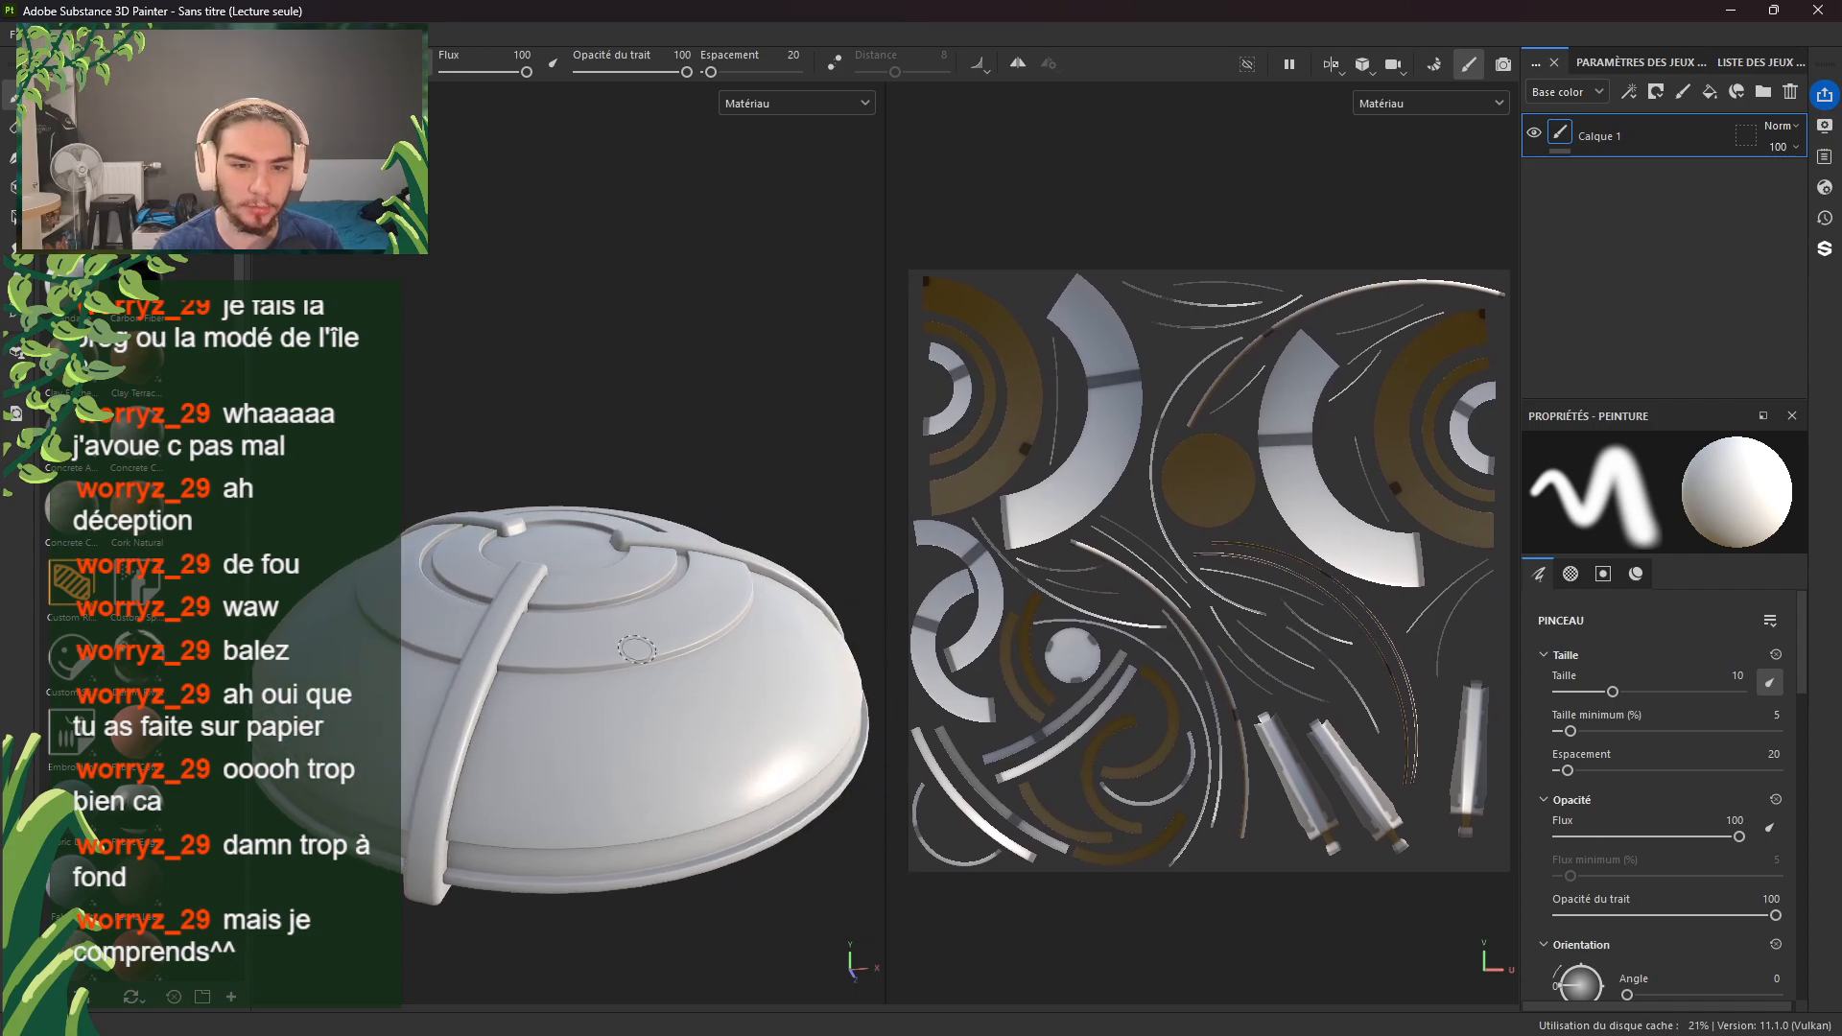
alt+drag(603, 684, 666, 769)
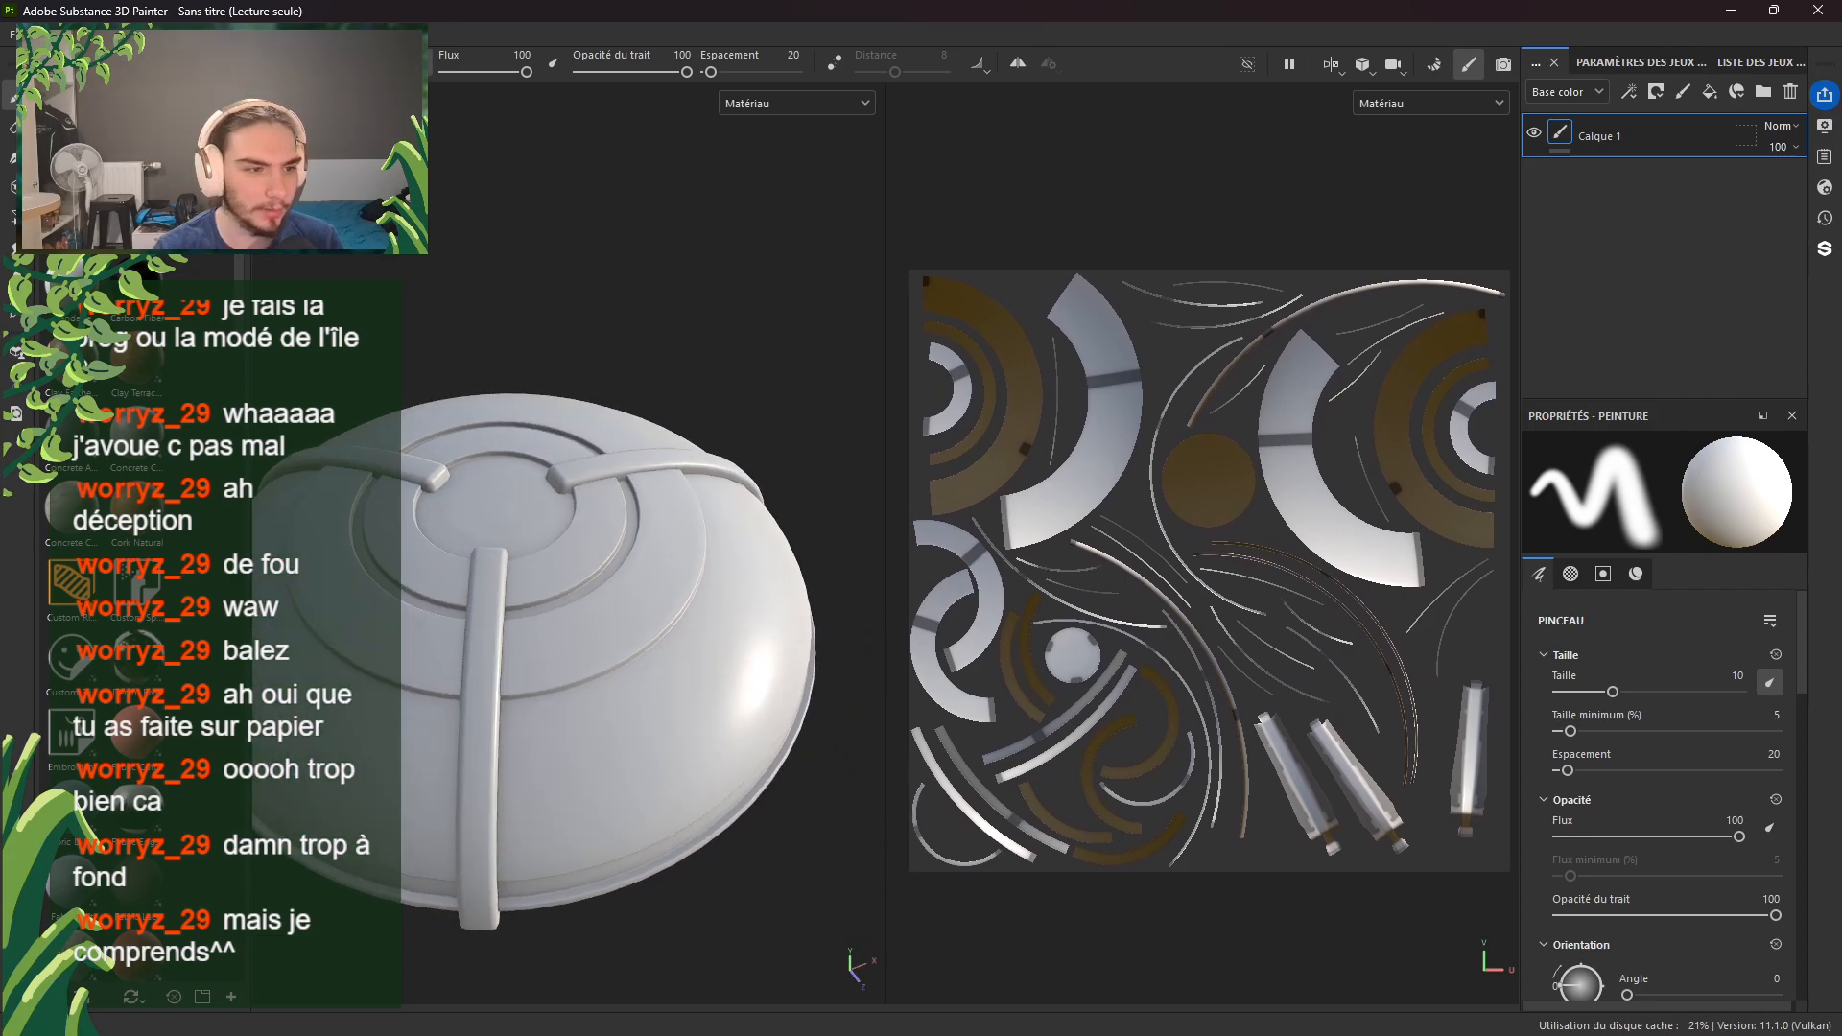
click(1713, 93)
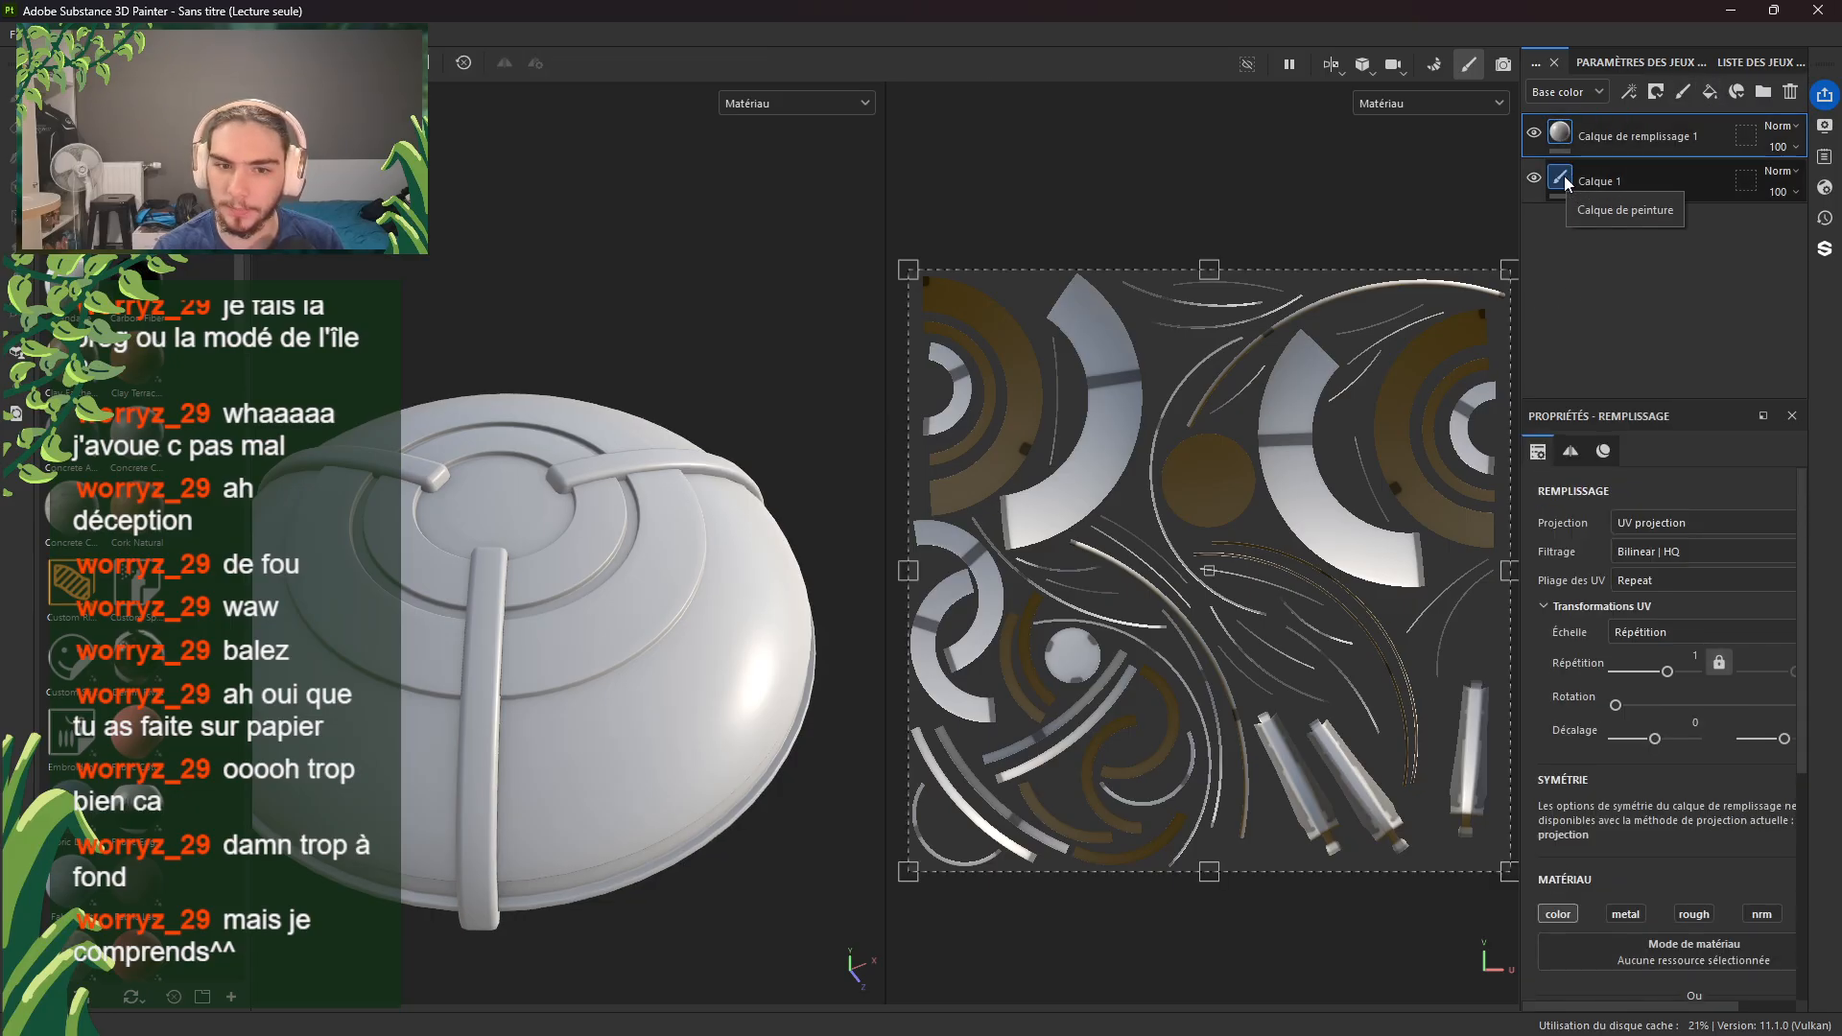
click(1627, 179)
key(Delete)
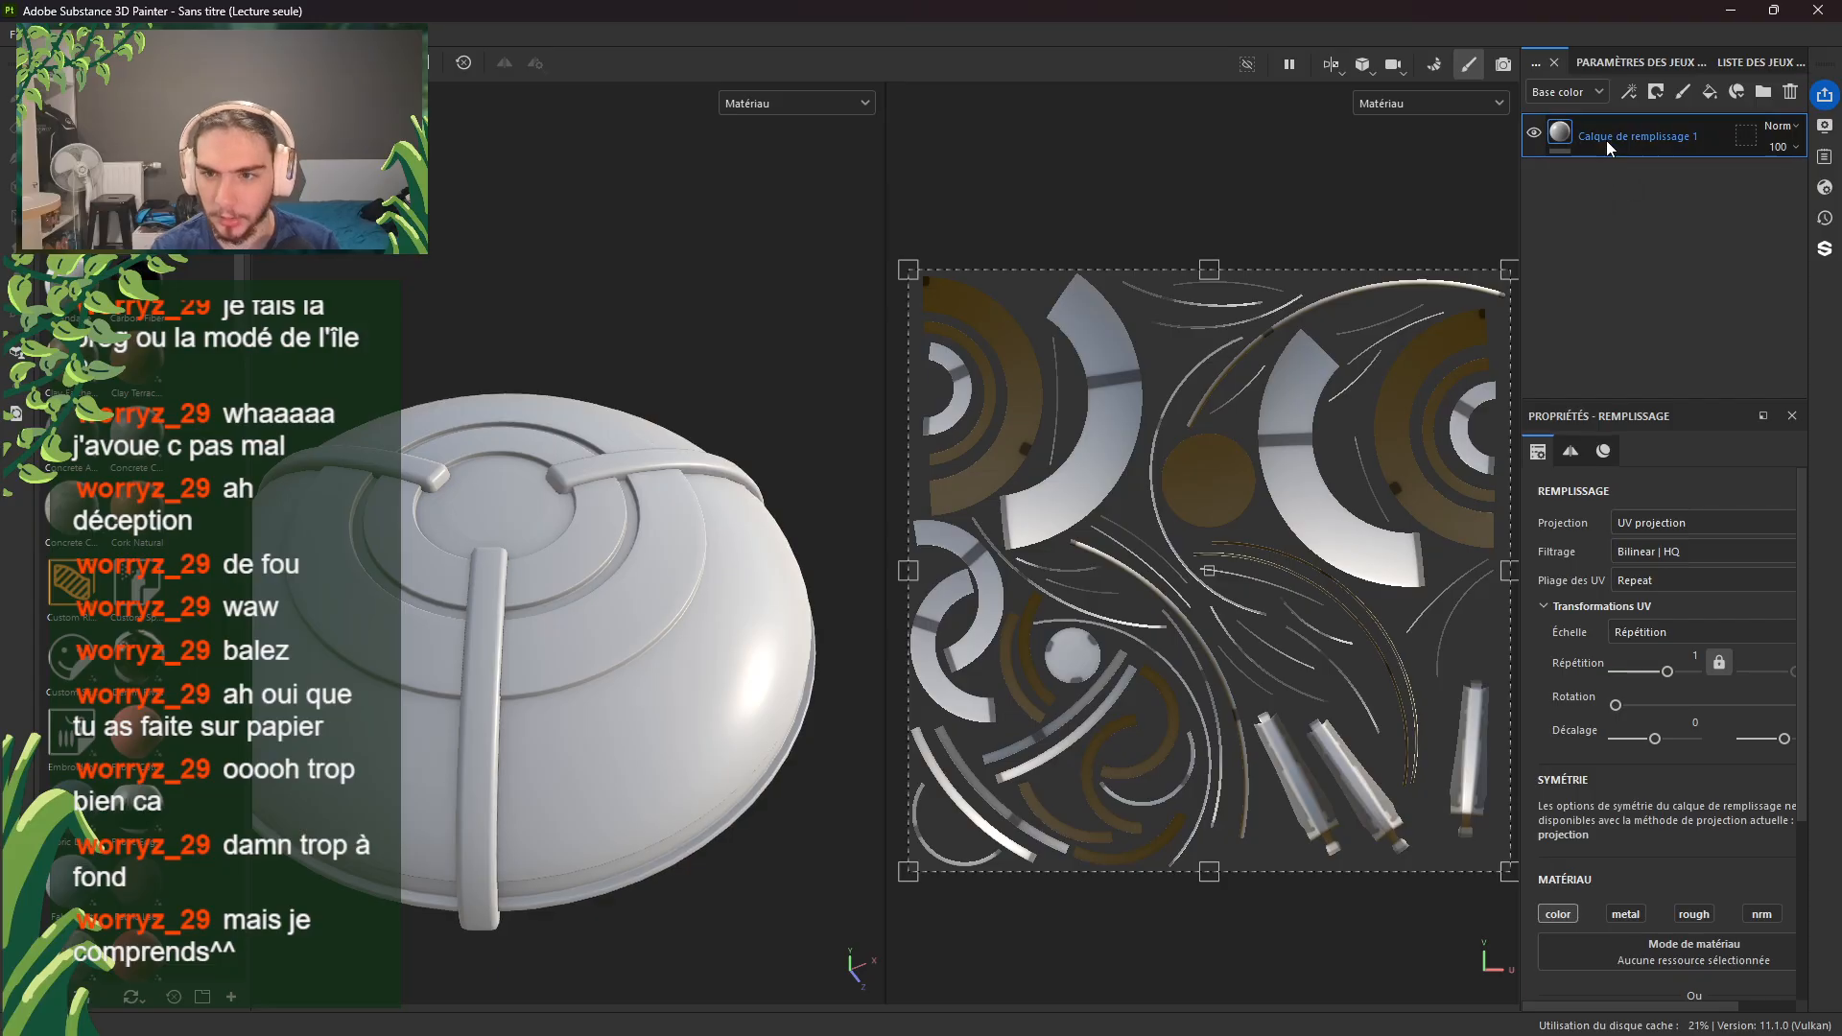
Step: Rename the remaining fill layer to Matiere1
double_click(1600, 140)
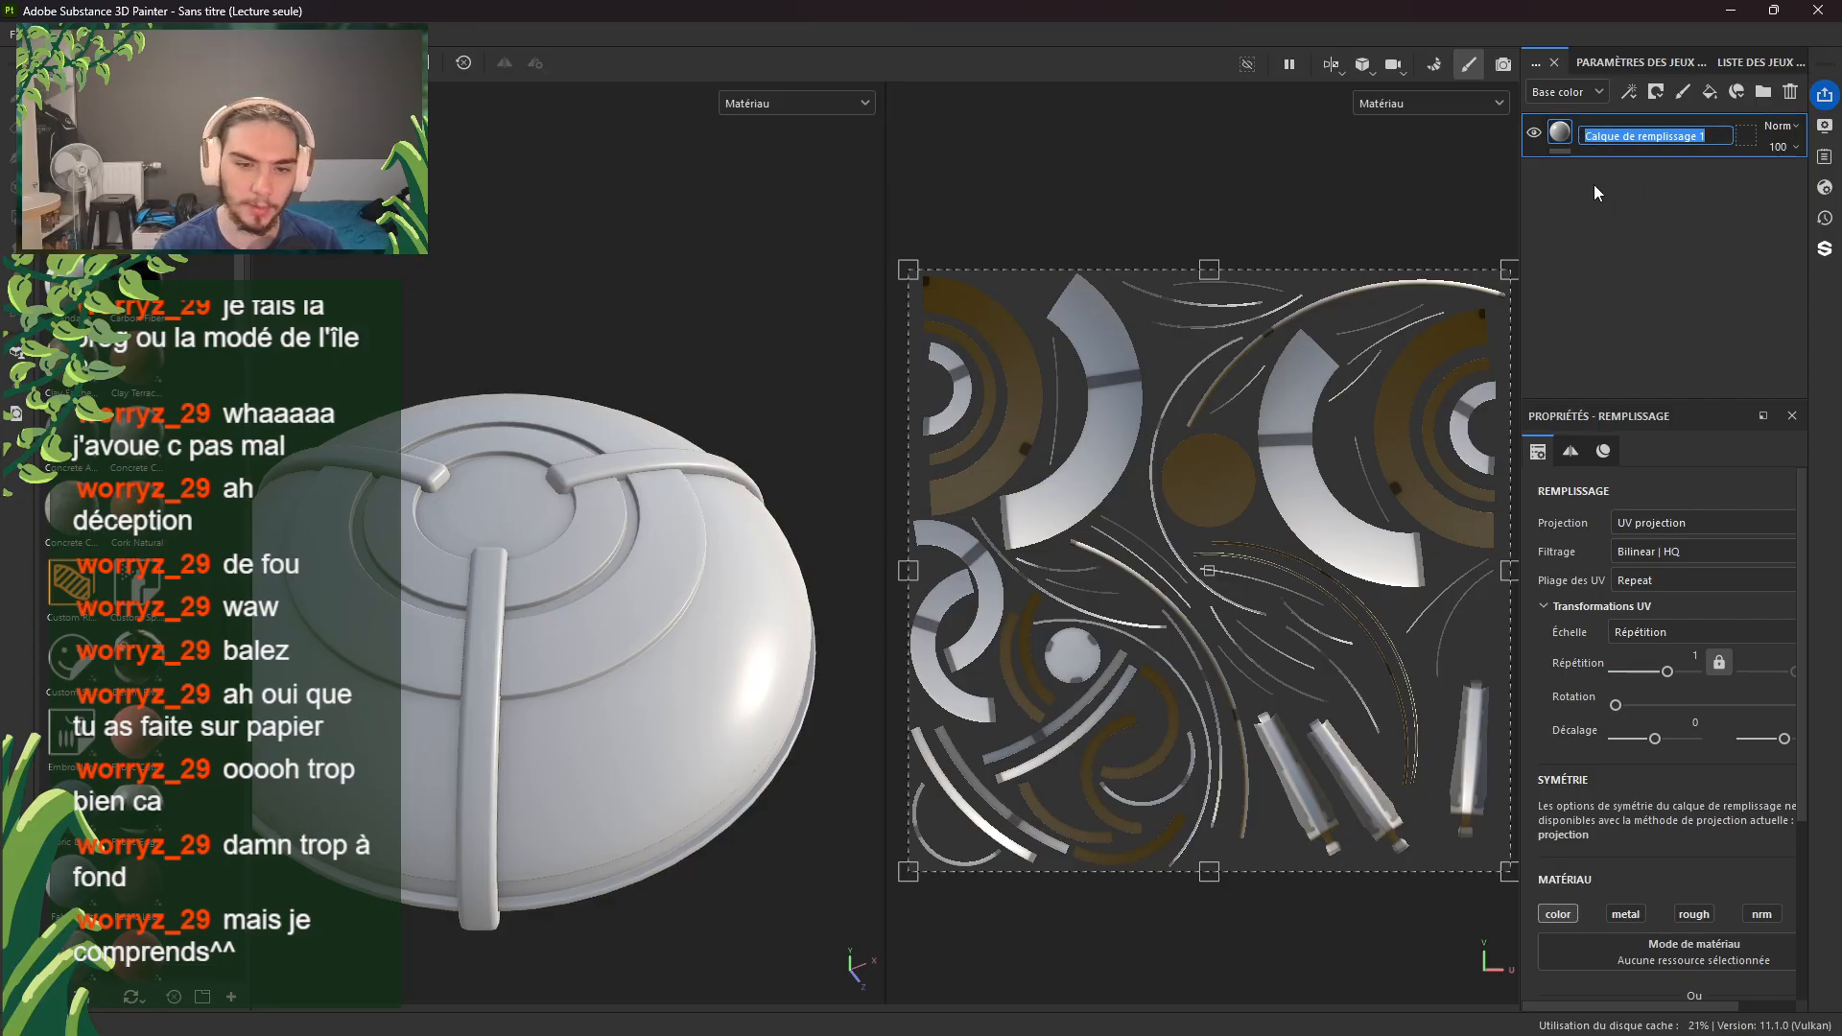
text(Matie)
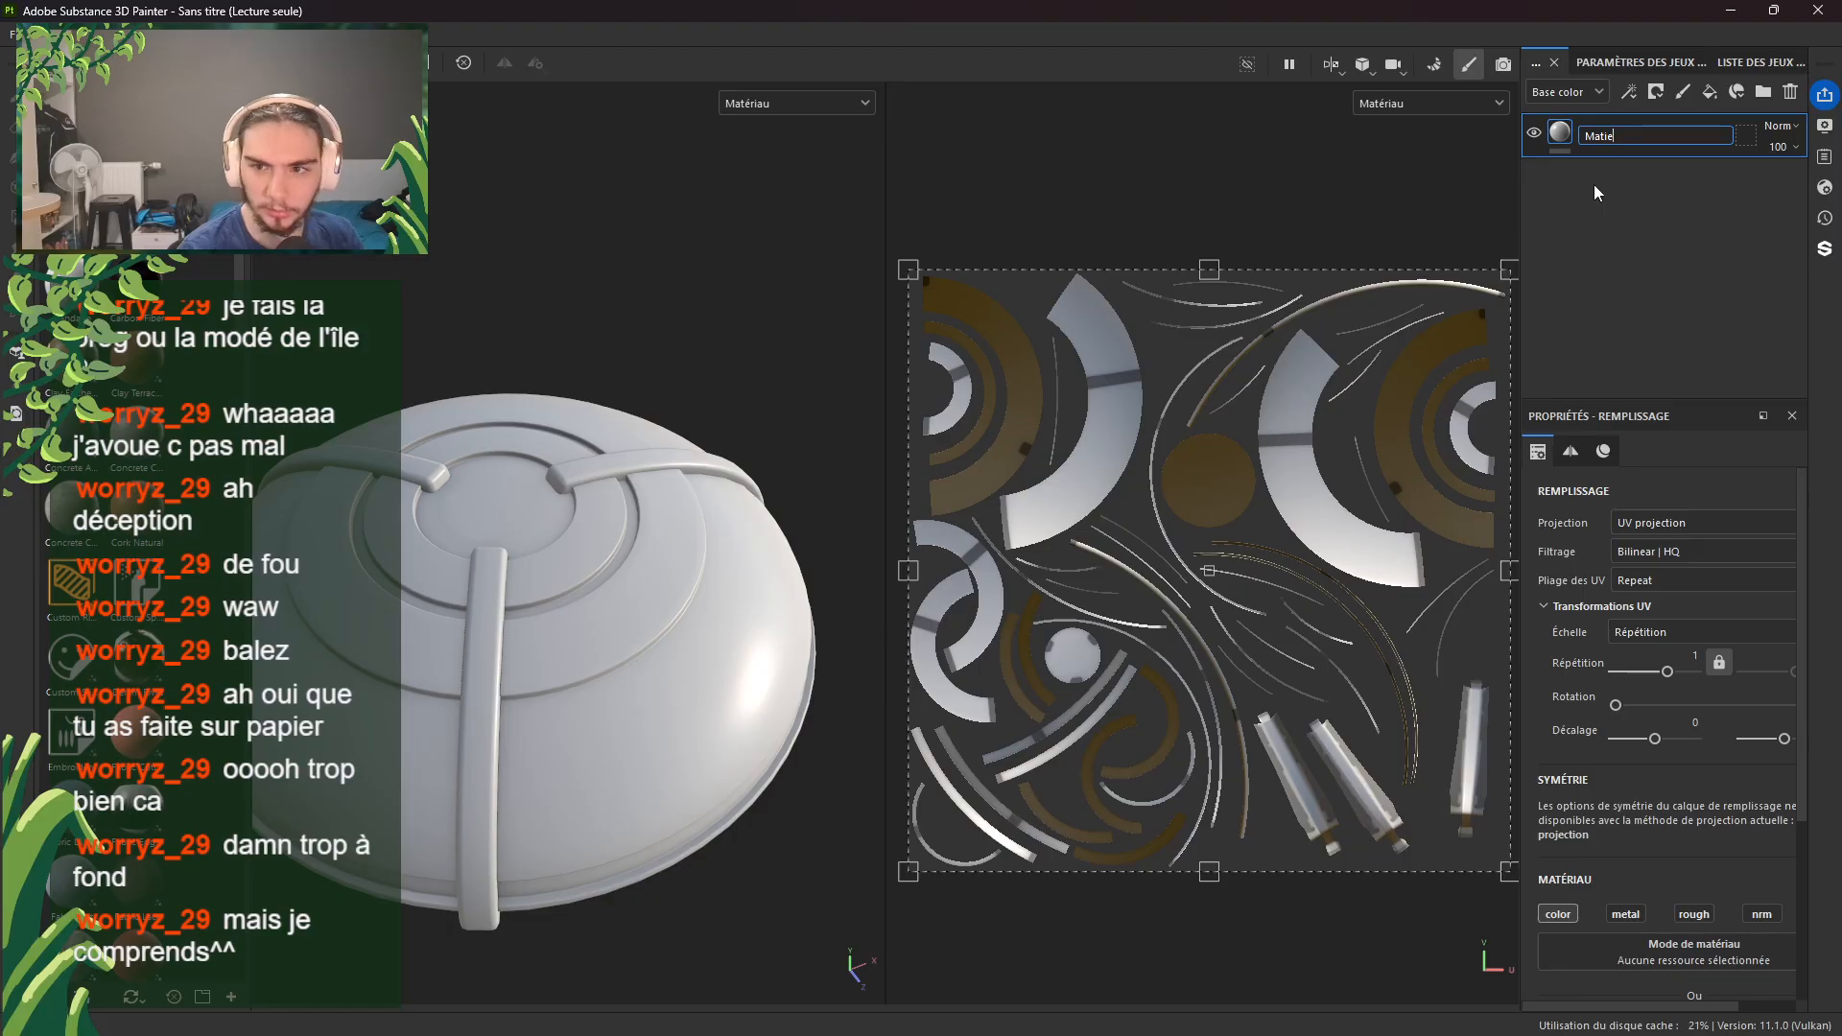
text(re1)
key(Return)
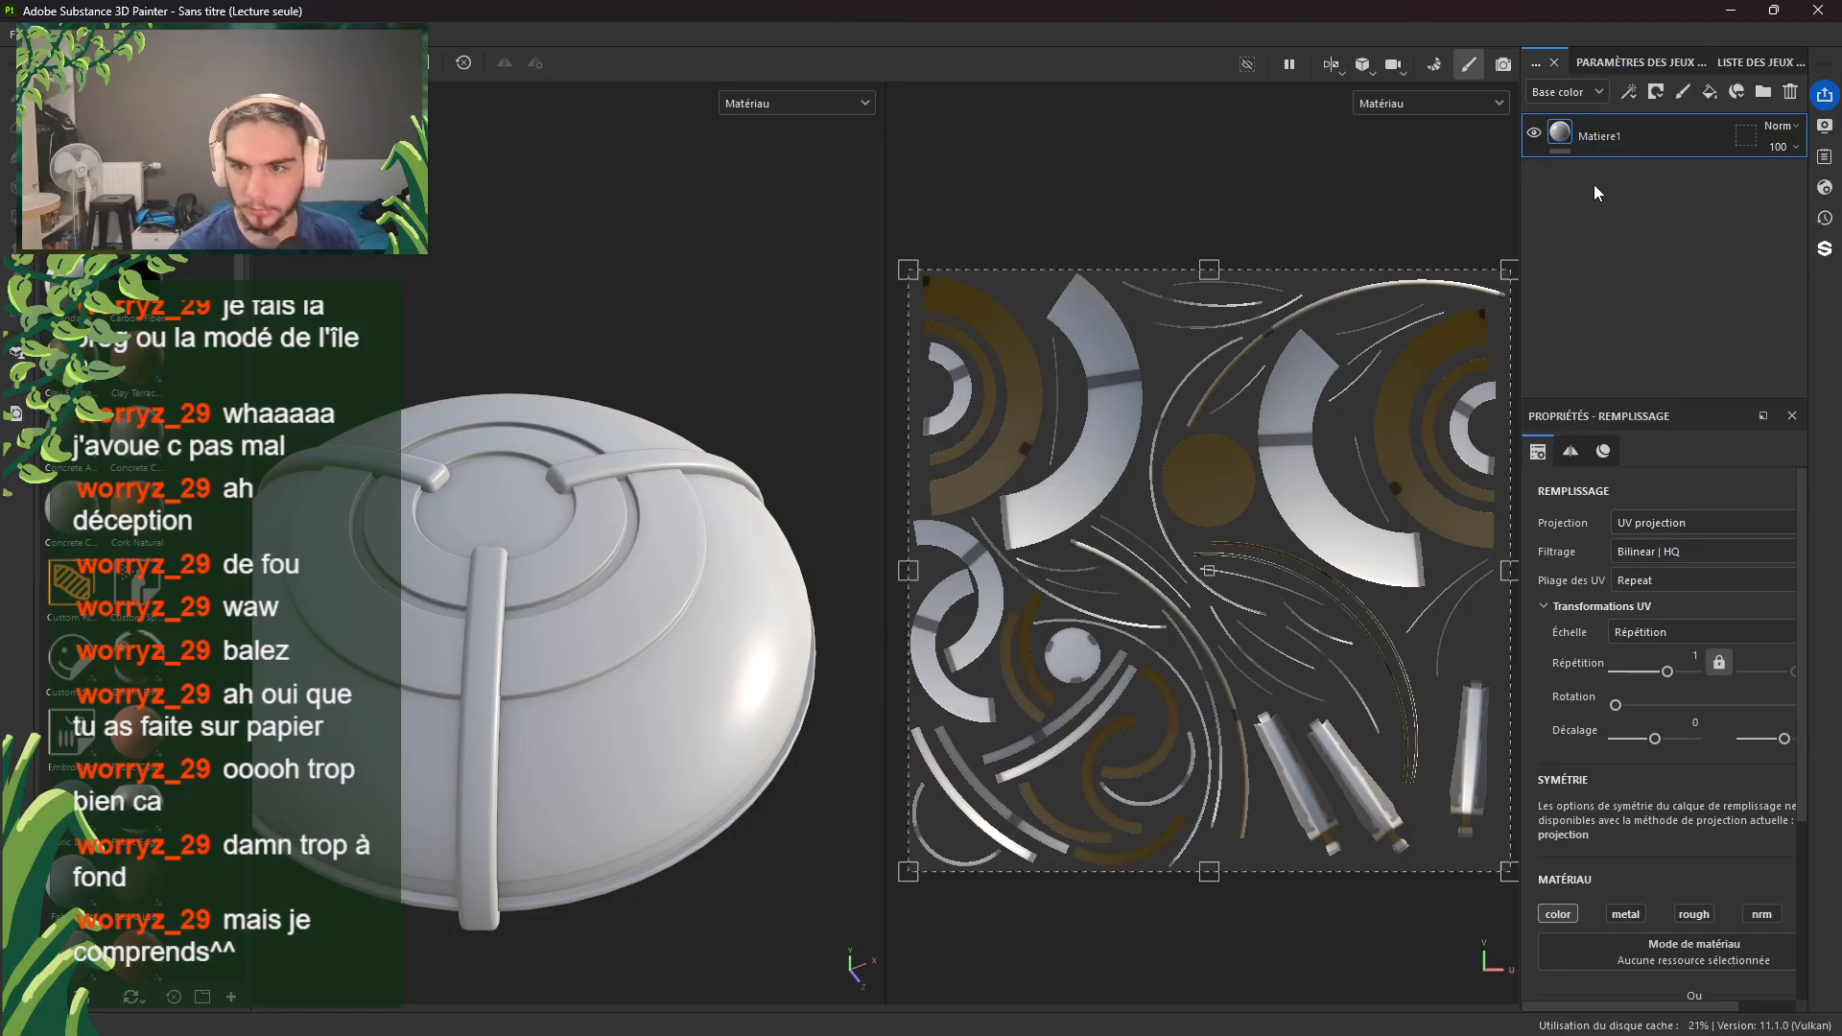
Step: Add a second fill layer above Matiere1 and name it Matiere2
click(1709, 91)
double_click(1616, 134)
text(Matiere2)
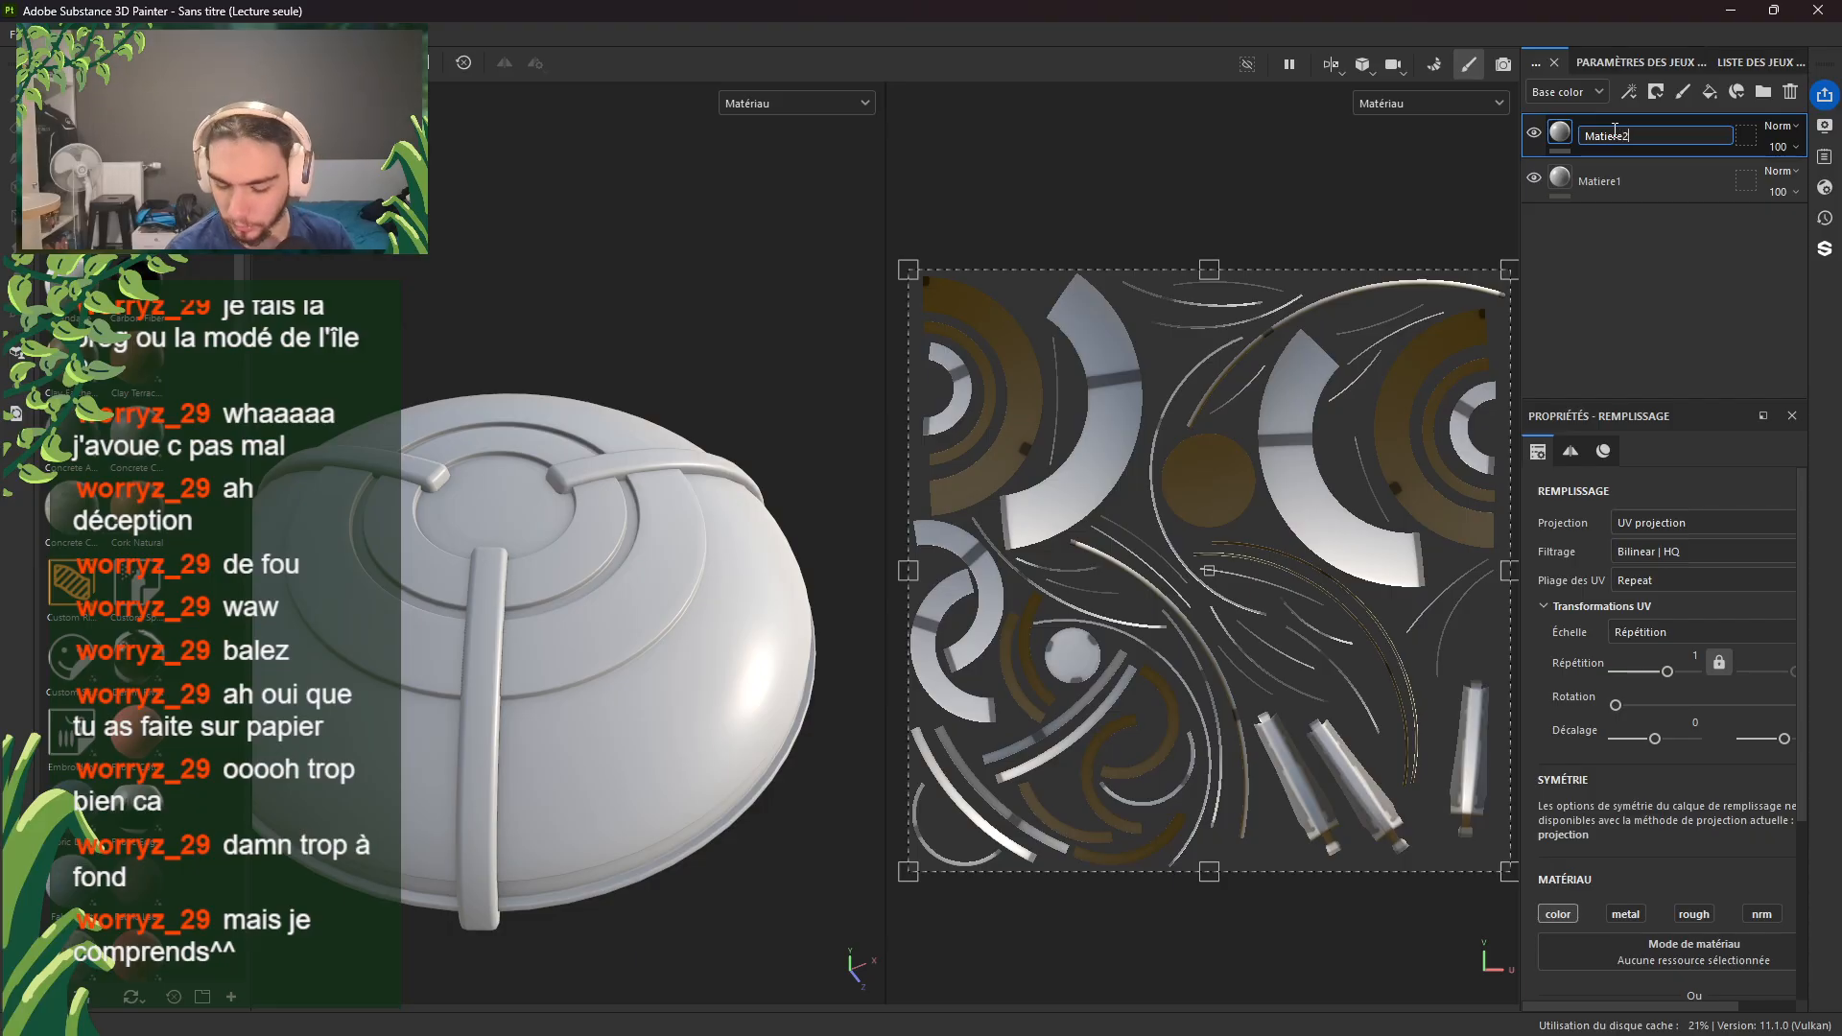
key(Return)
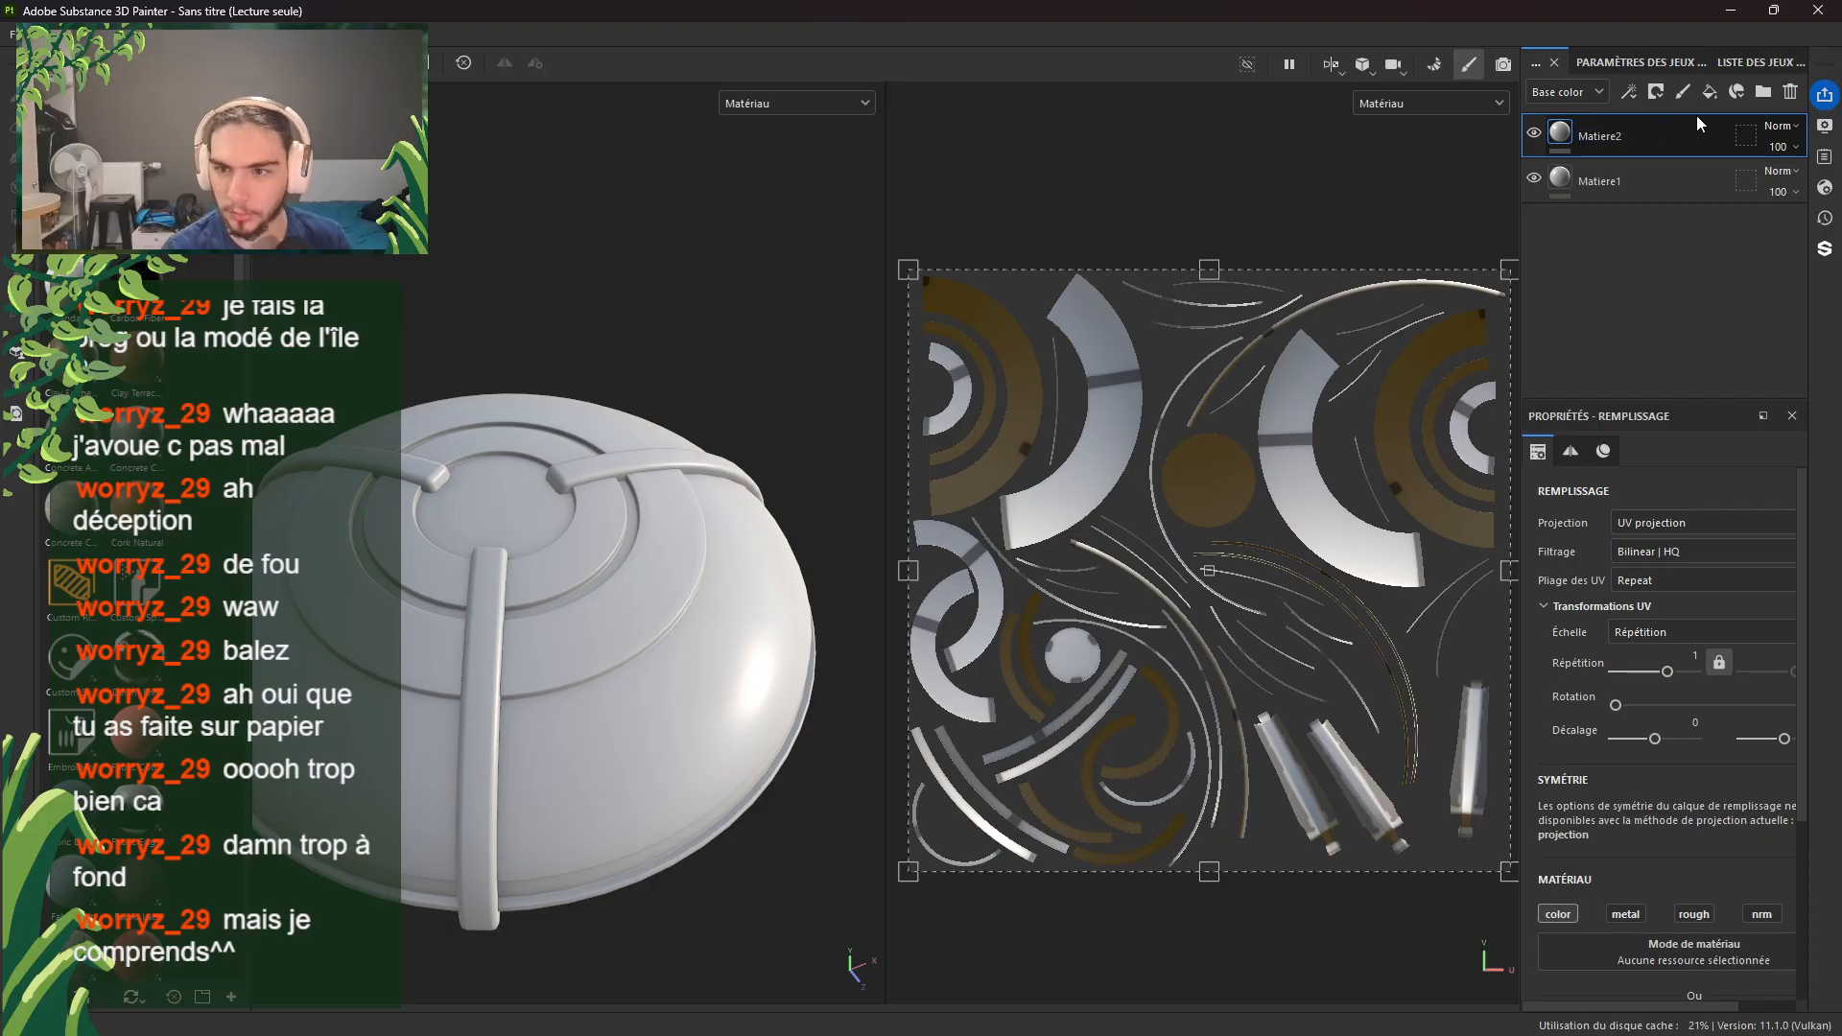
Step: Add a third fill layer above Matiere2 and name it Lumiere
click(1710, 91)
double_click(1612, 136)
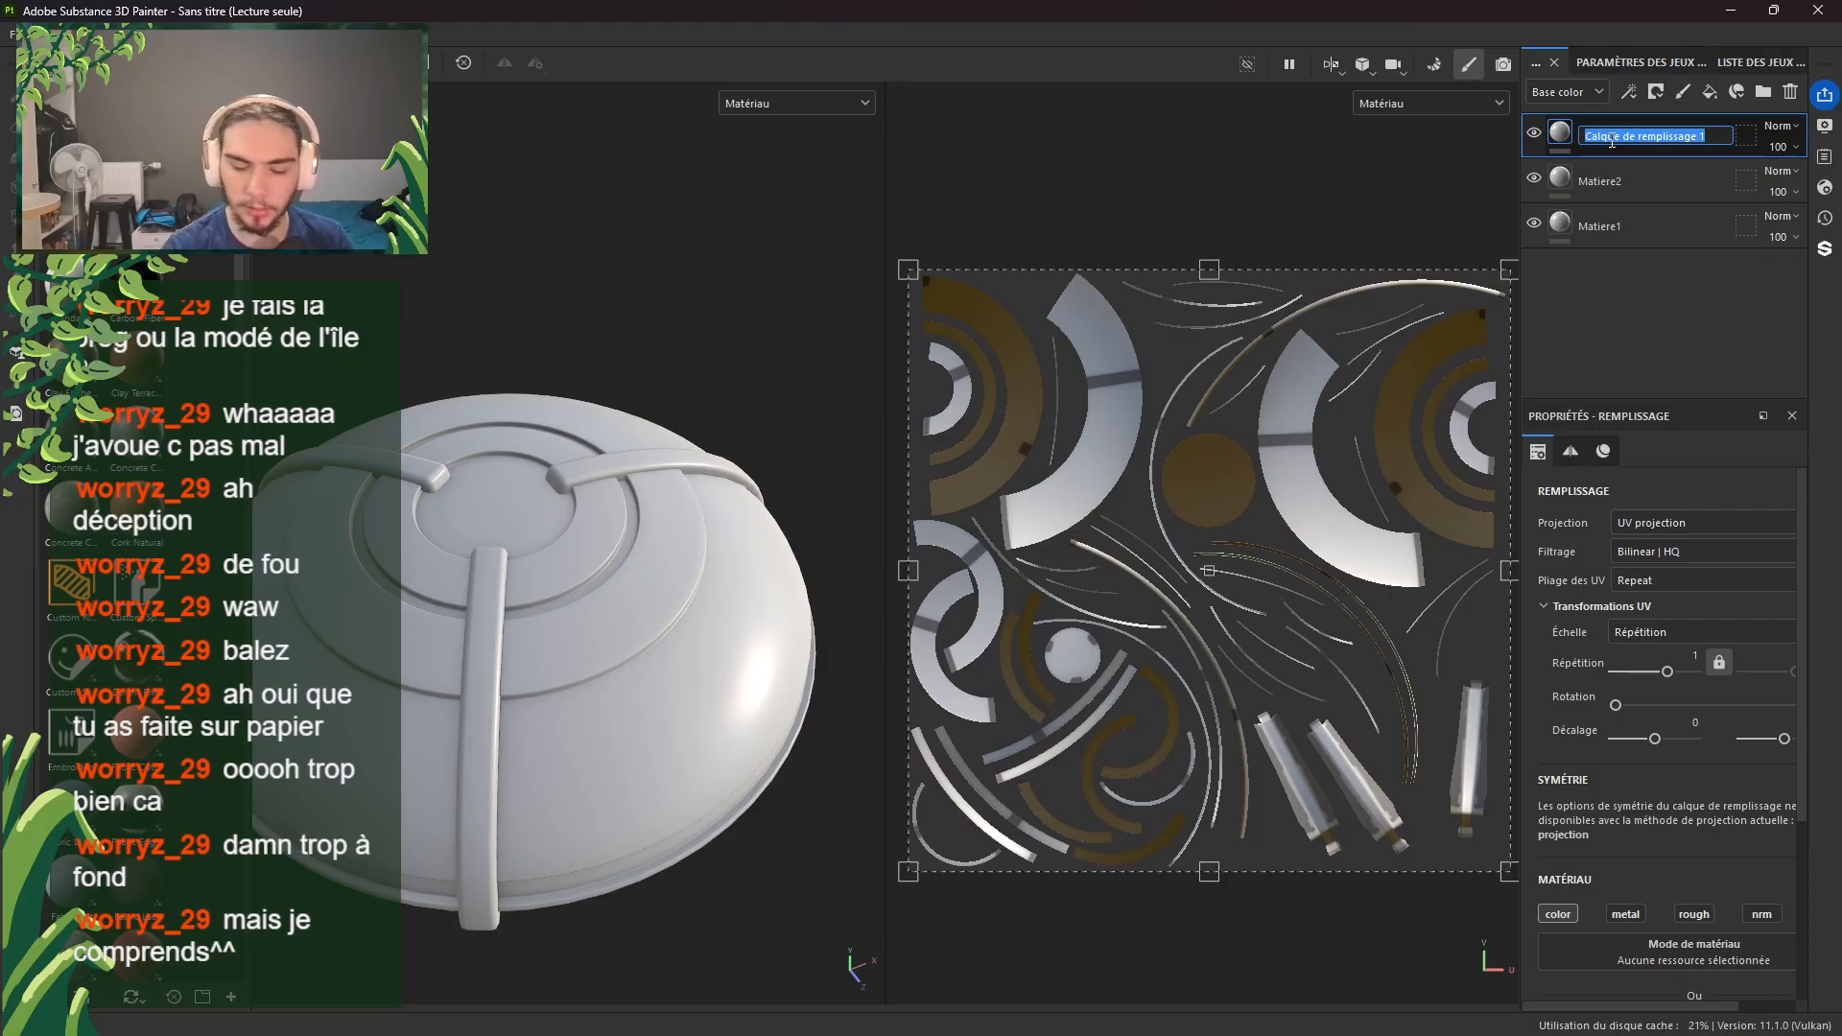
text(LM)
key(BackSpace)
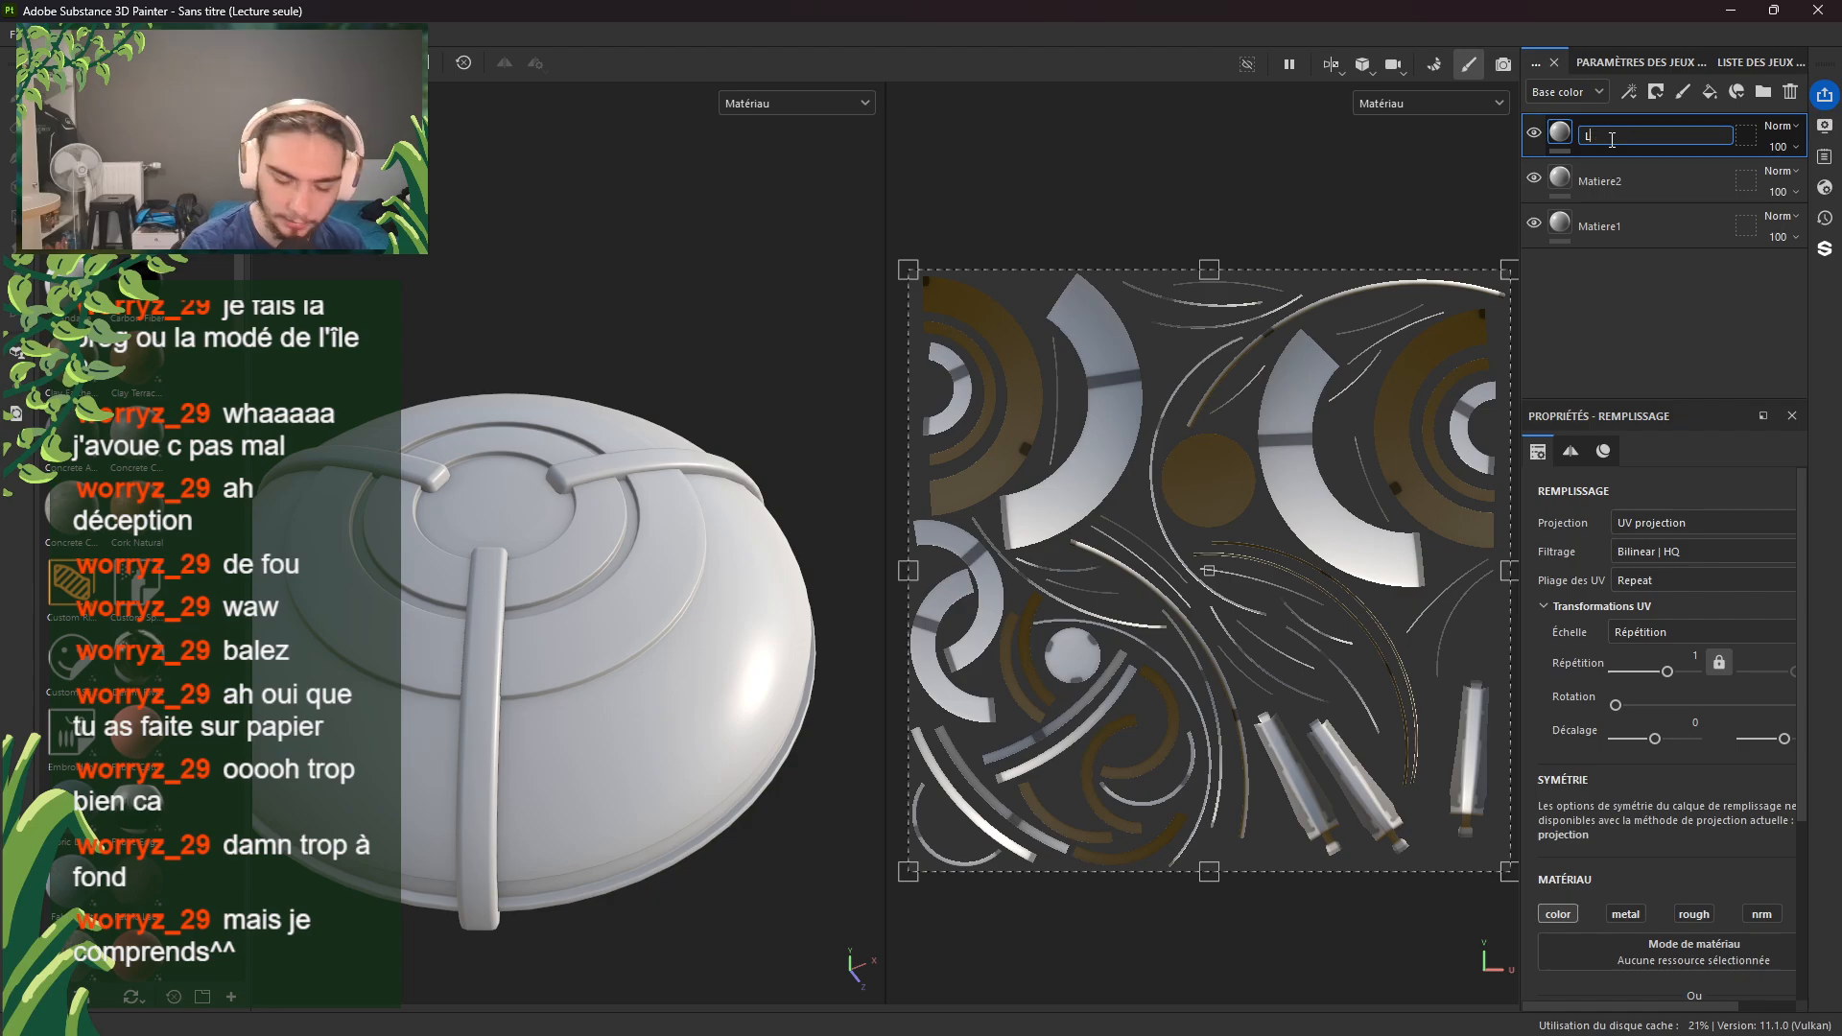
text(um)
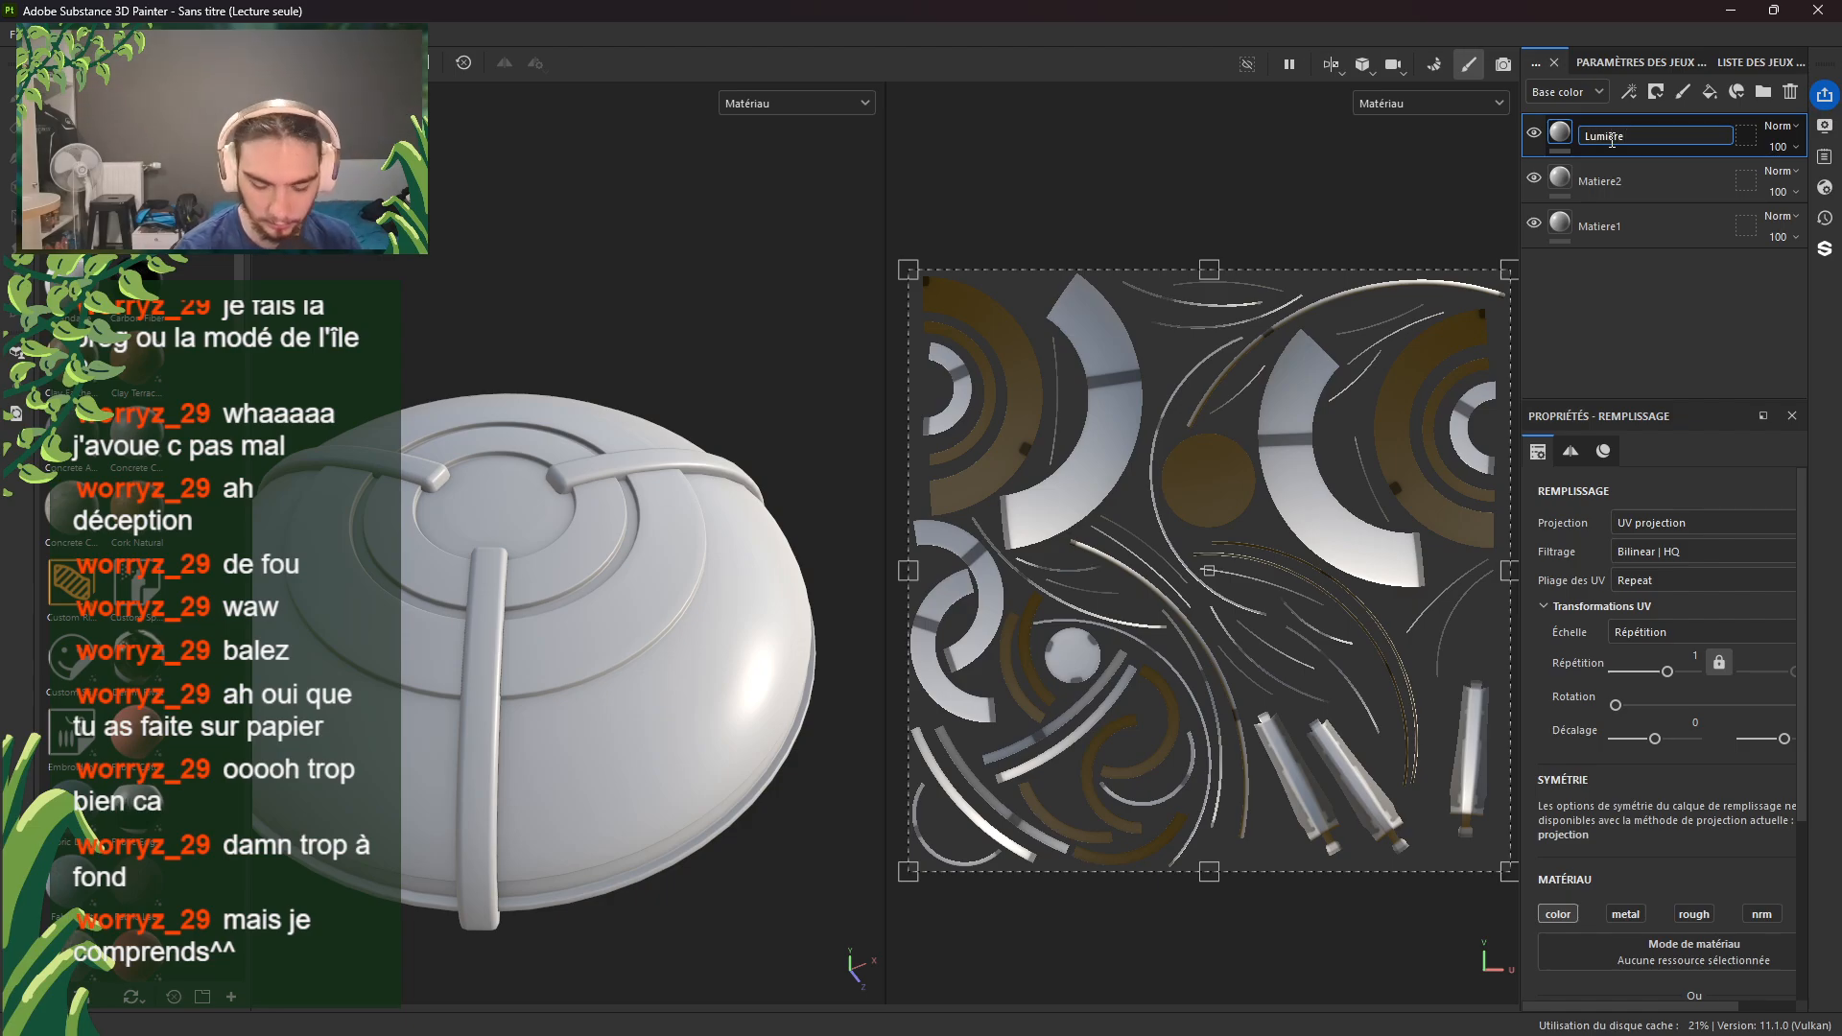
text(iere)
key(Return)
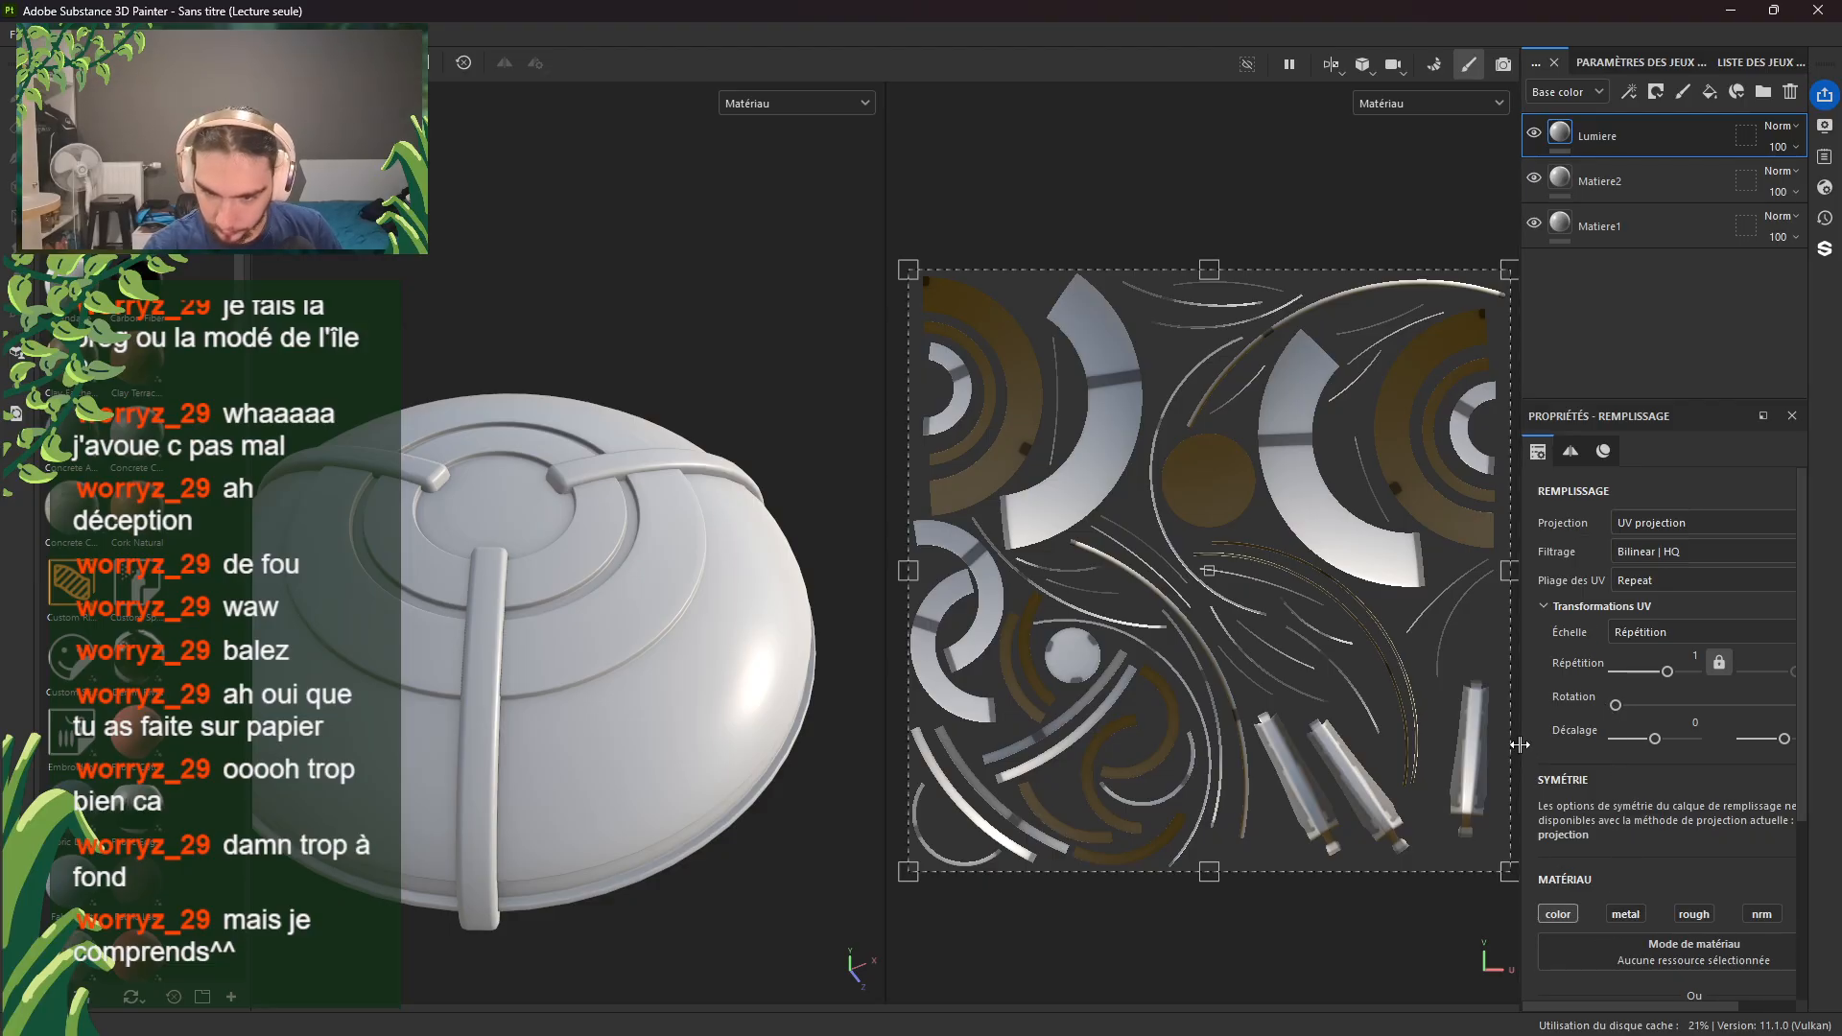
Step: Set the Lumiere layer's base color to bright blue 00AFFF and add a black mask to the layer
drag(1515, 743, 1348, 741)
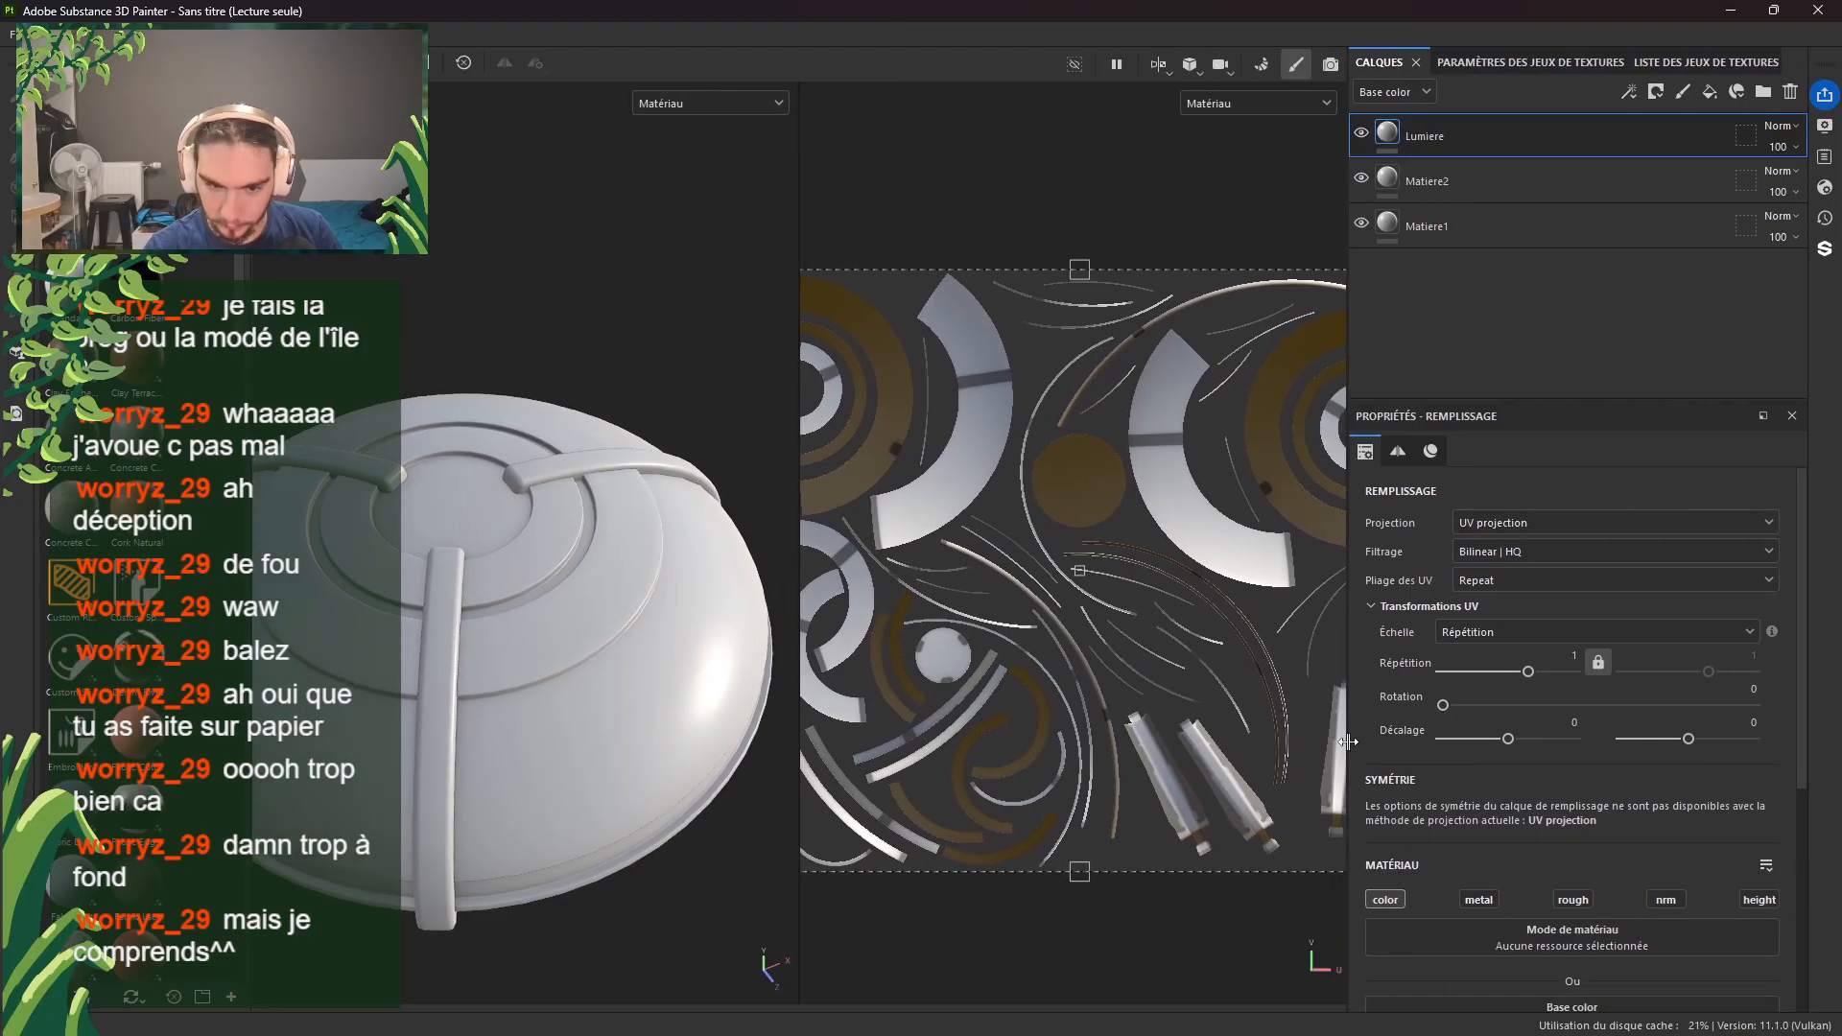
scroll(1524, 934, down, 3)
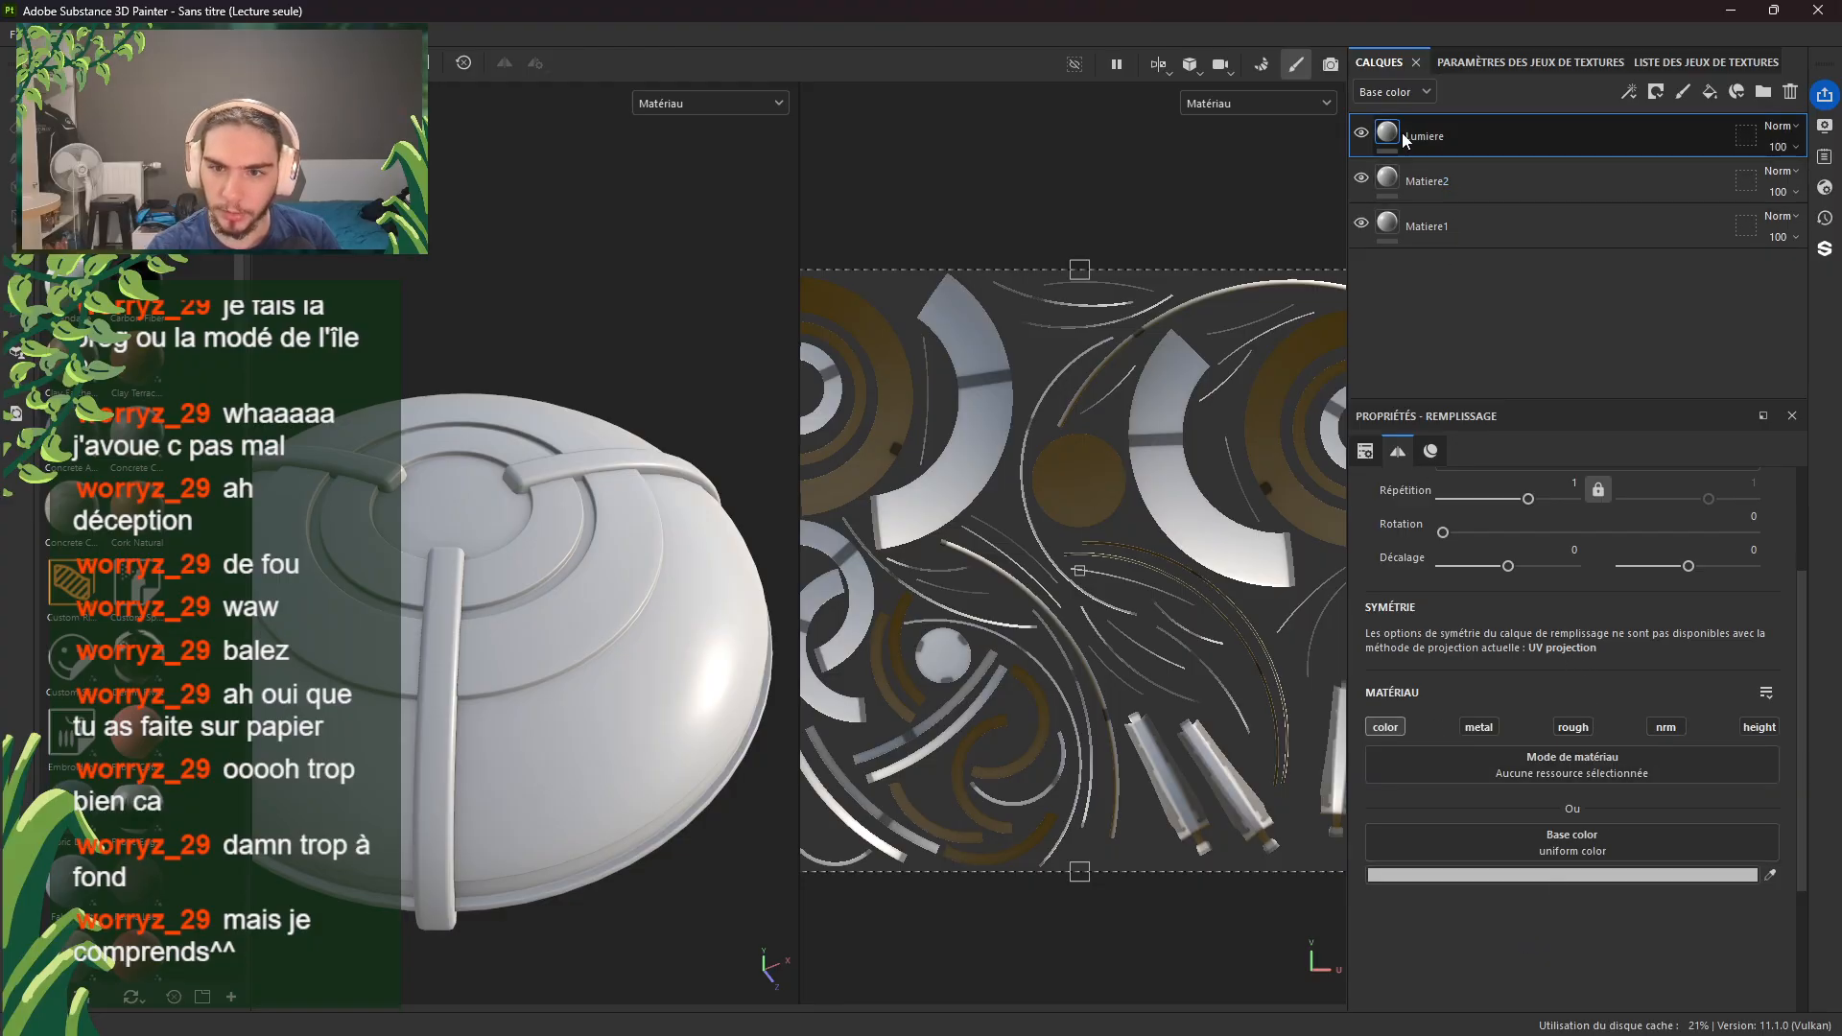
click(1514, 876)
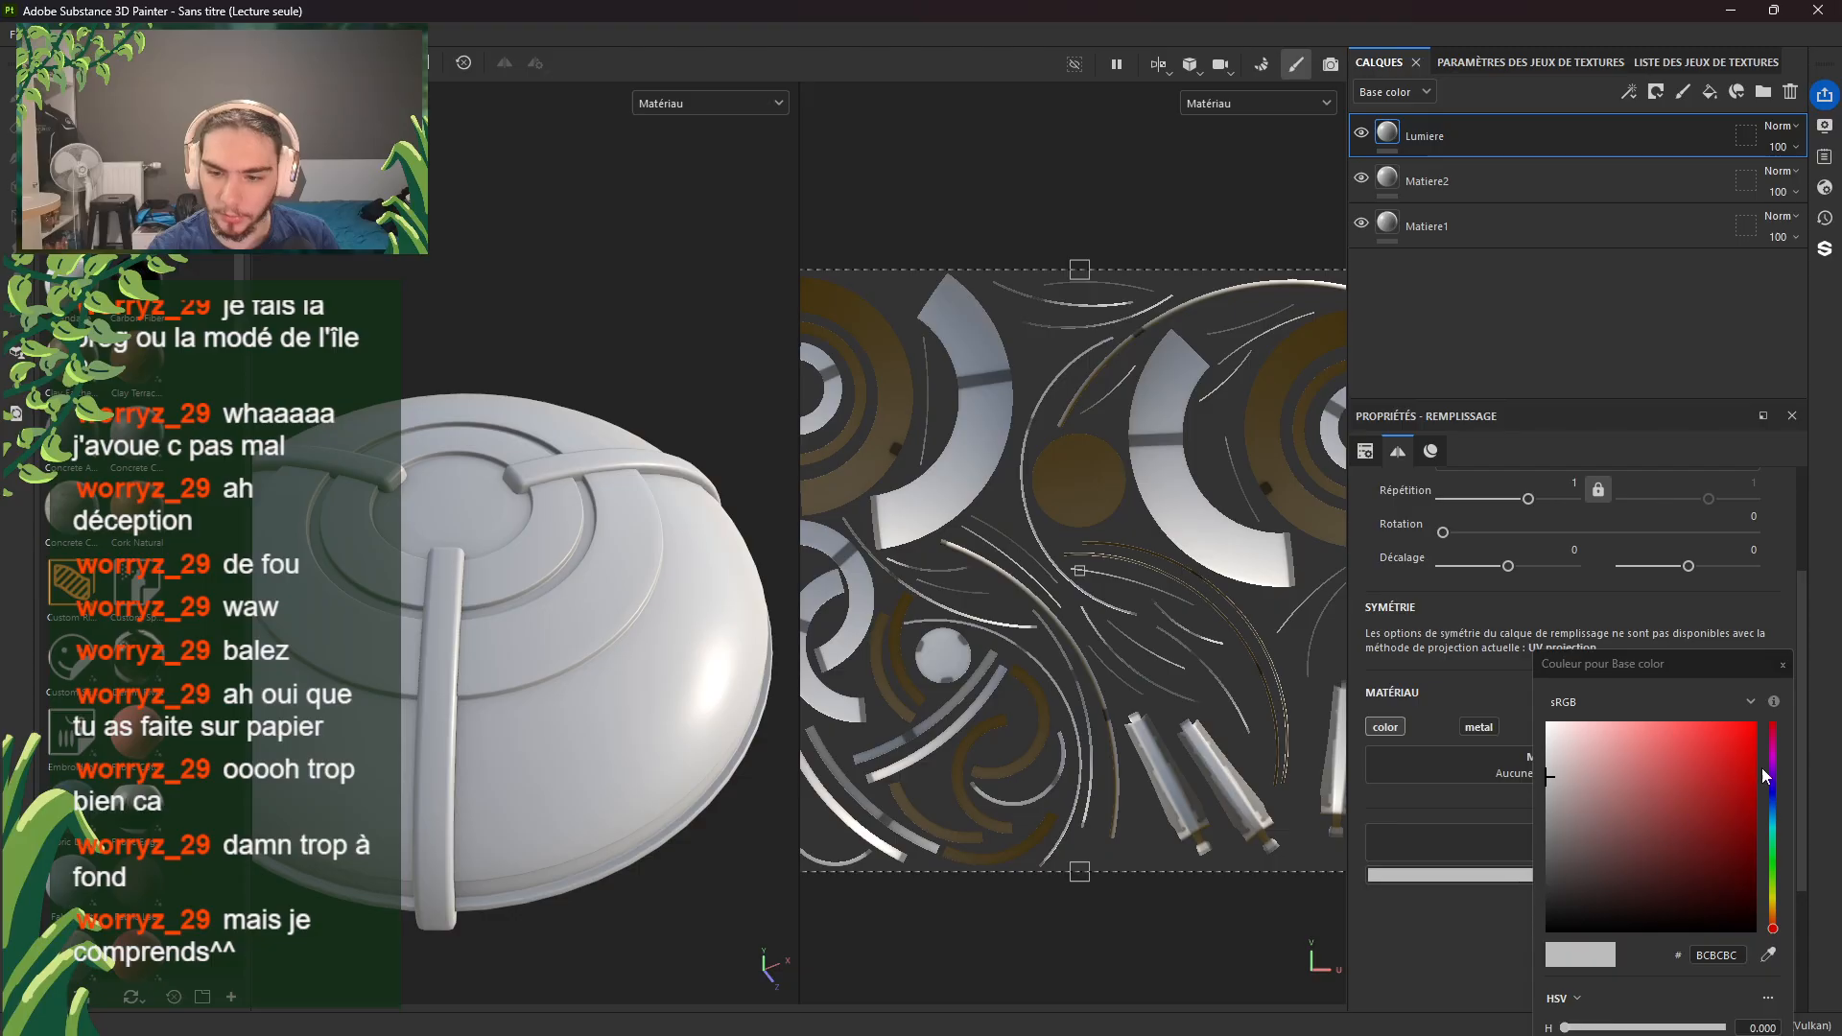
drag(1771, 837, 1776, 815)
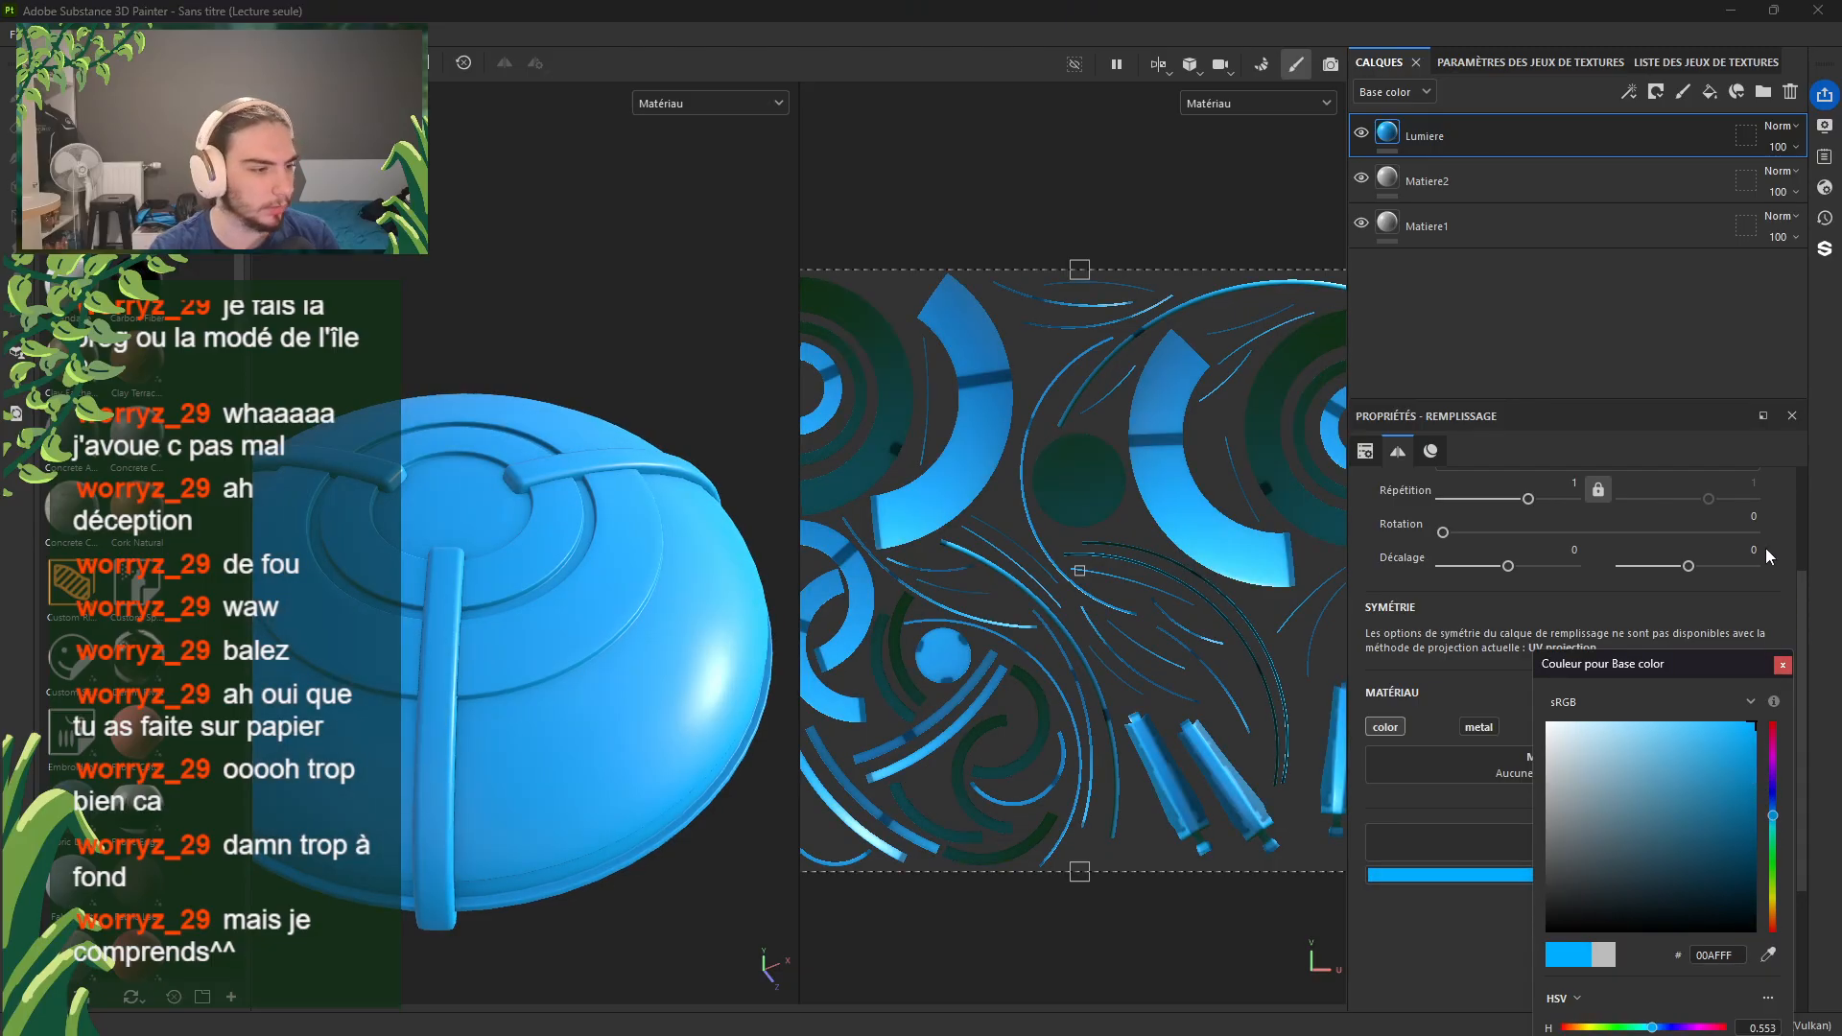
click(1781, 665)
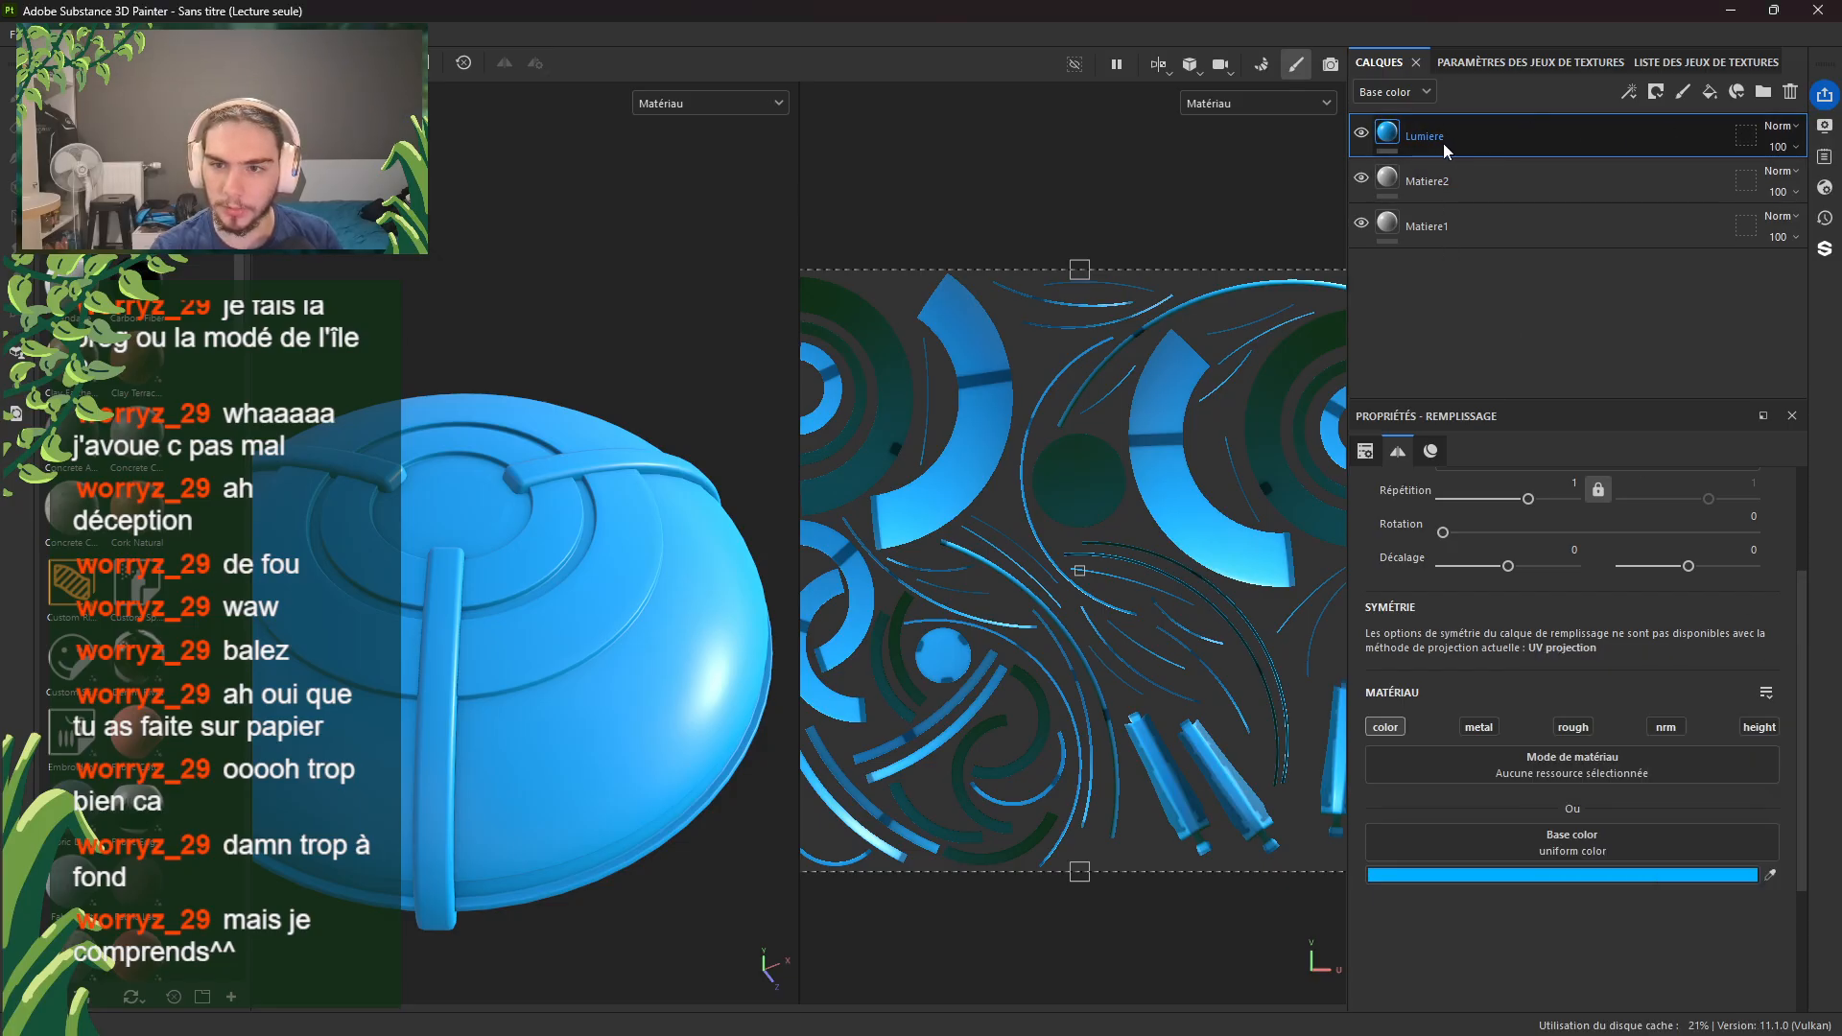
right_click(1443, 142)
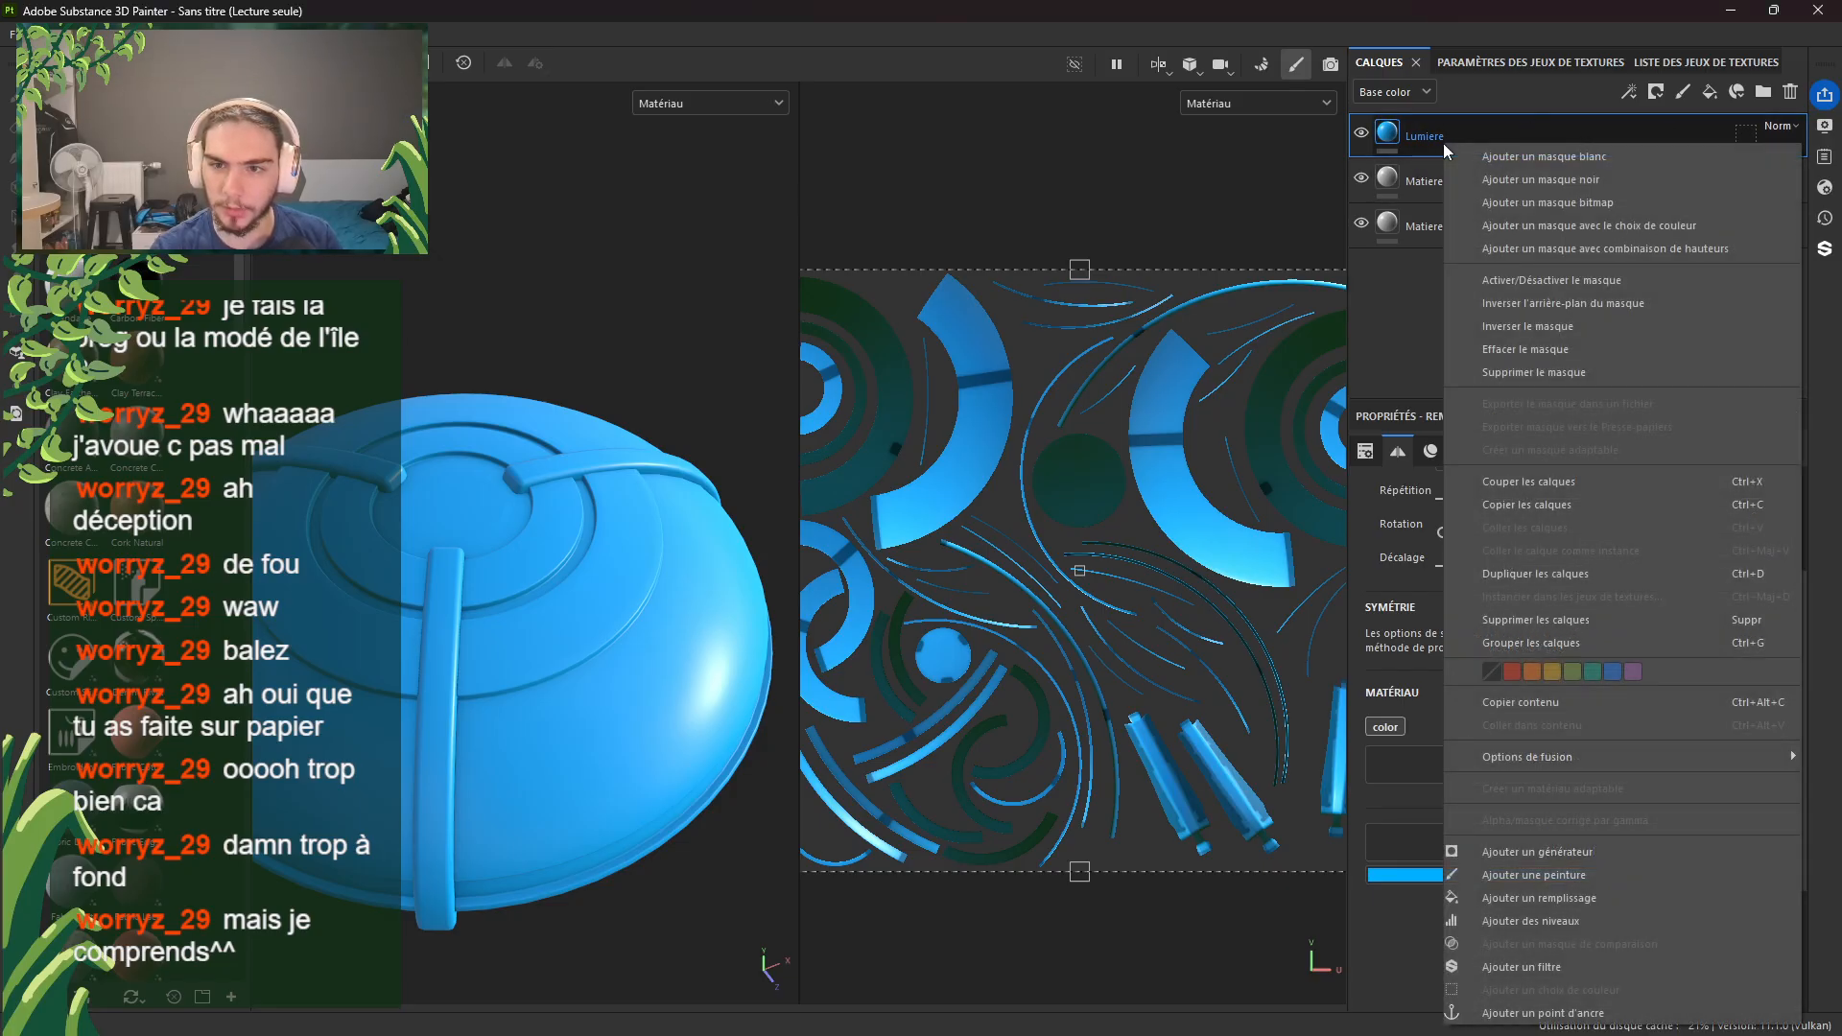
click(1551, 178)
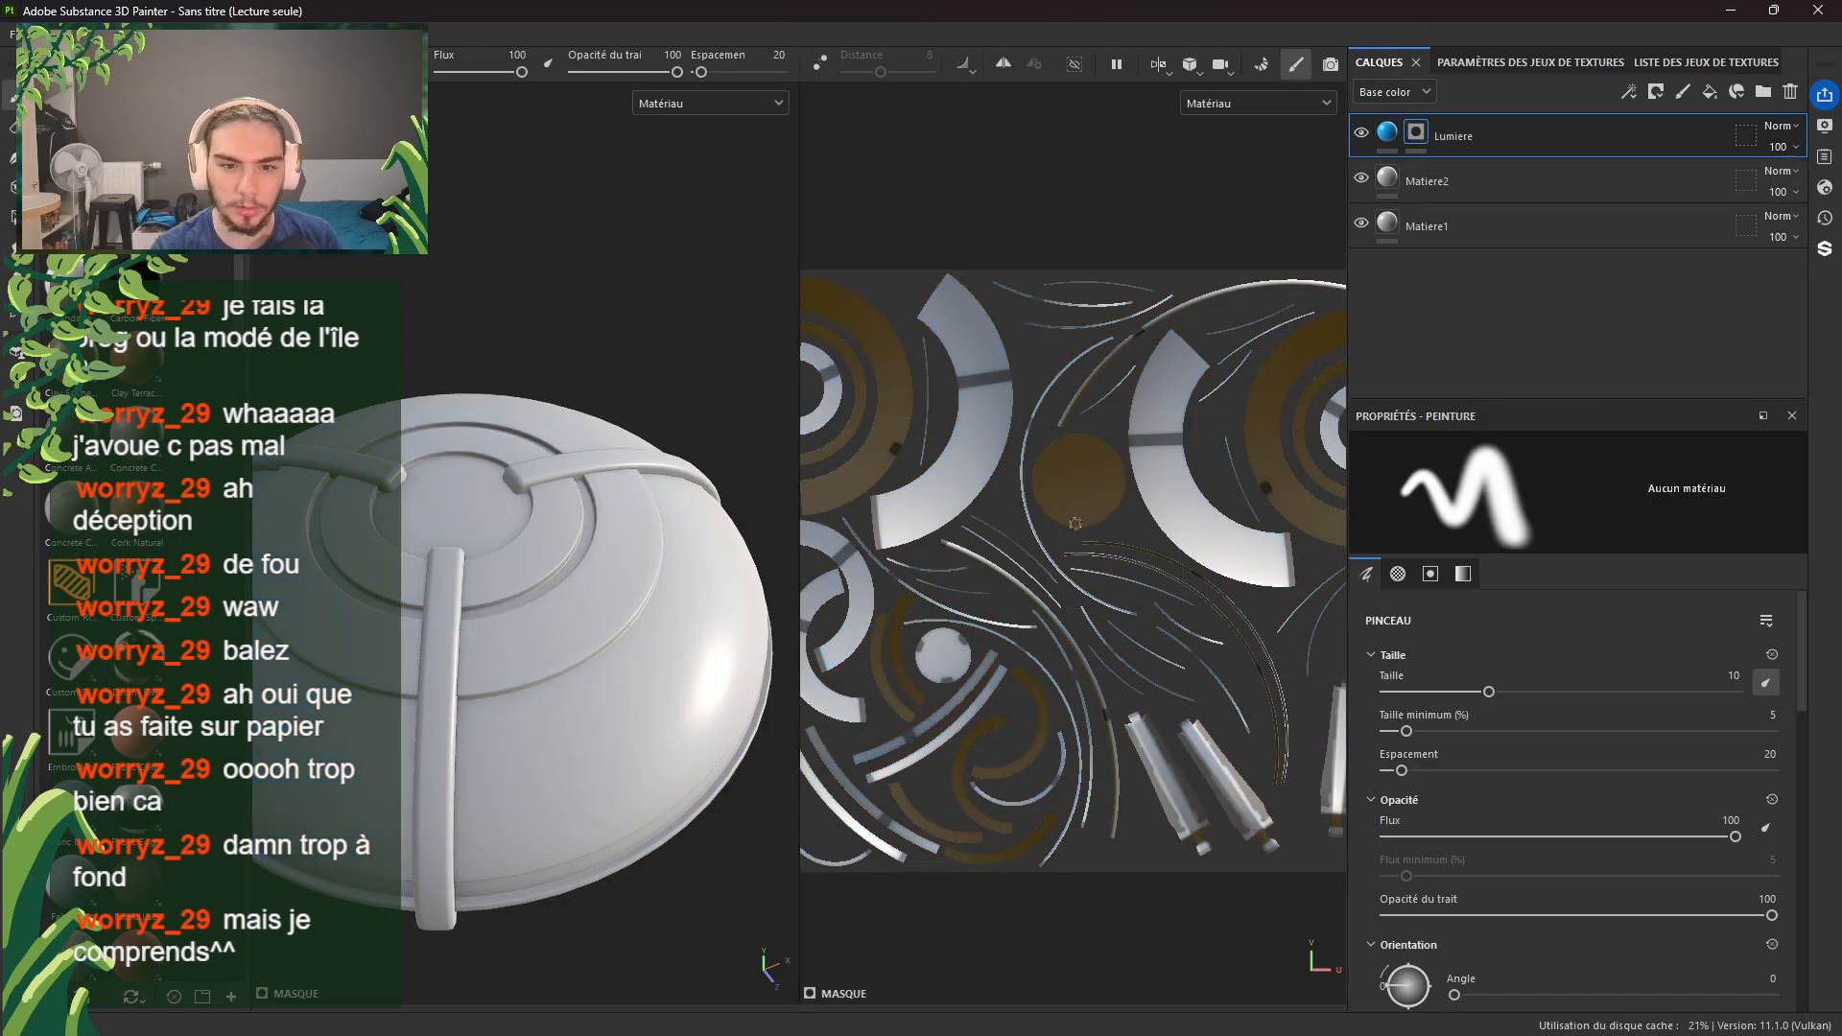
Step: Use Polygon Fill on the Lumiere mask to reveal the curved strip islands in the lower part of the UV layout
click(16, 218)
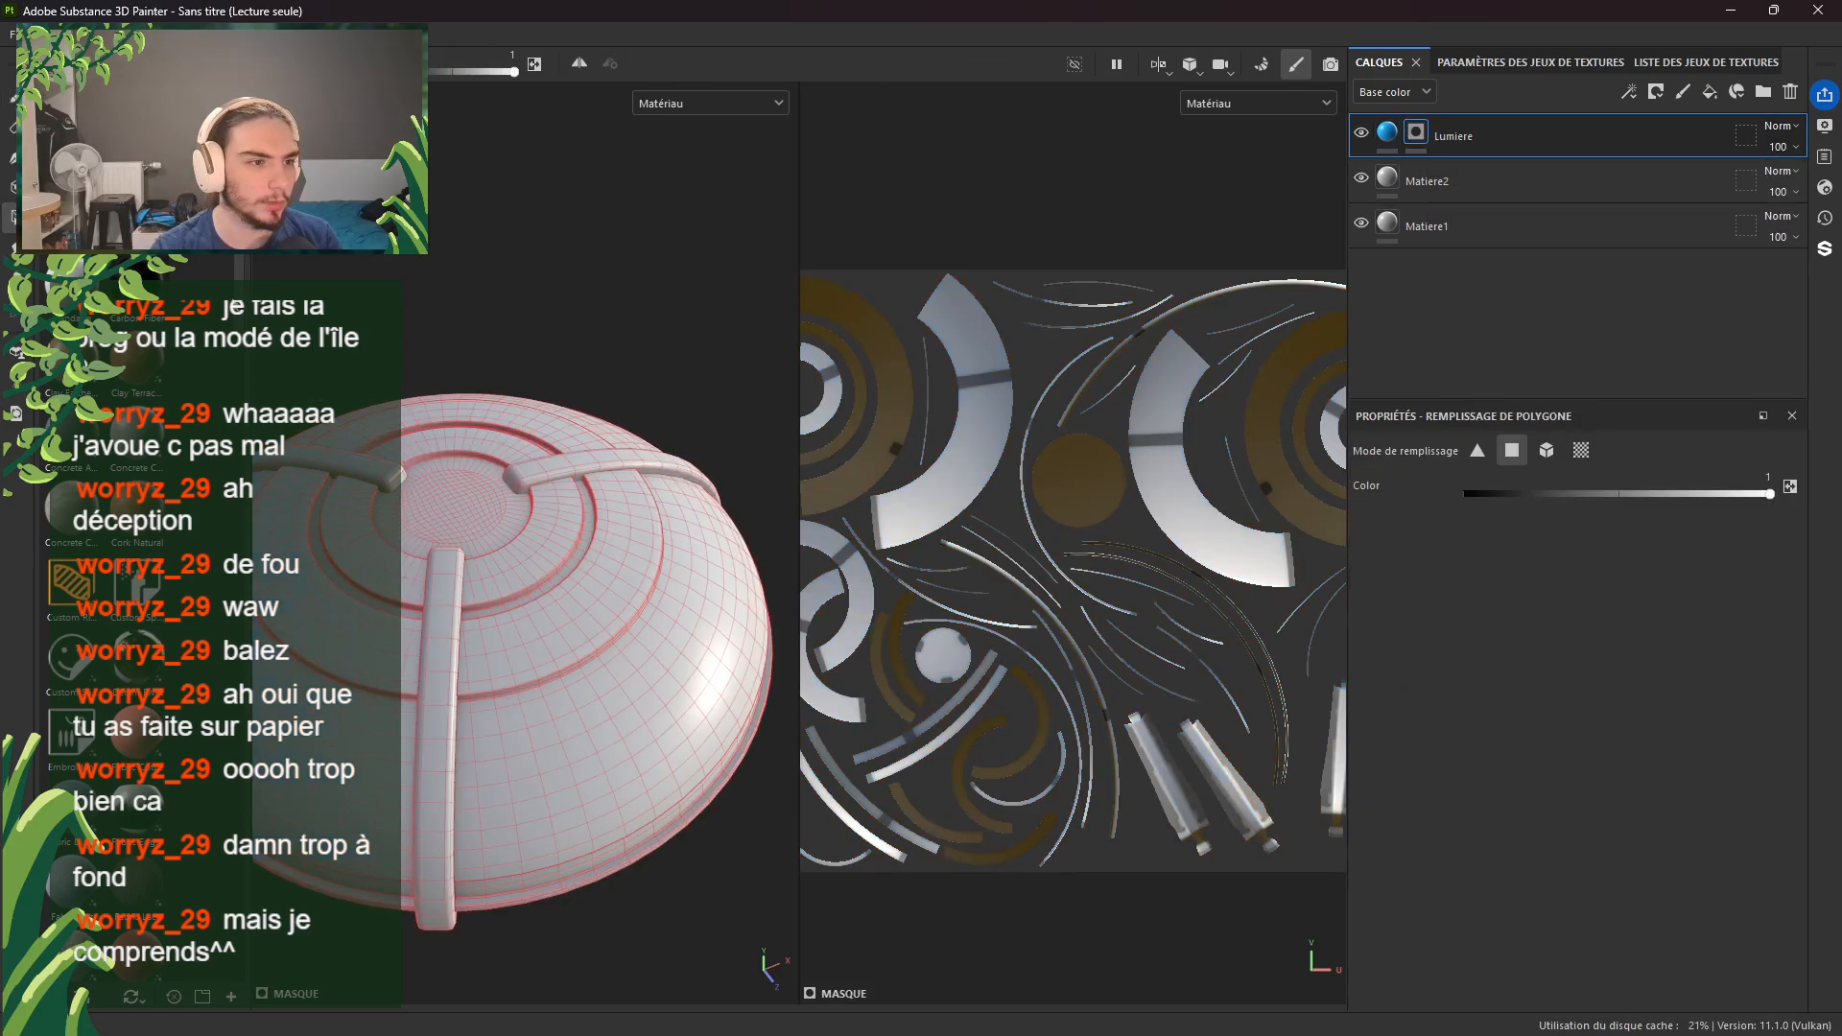
alt+drag(682, 691, 630, 689)
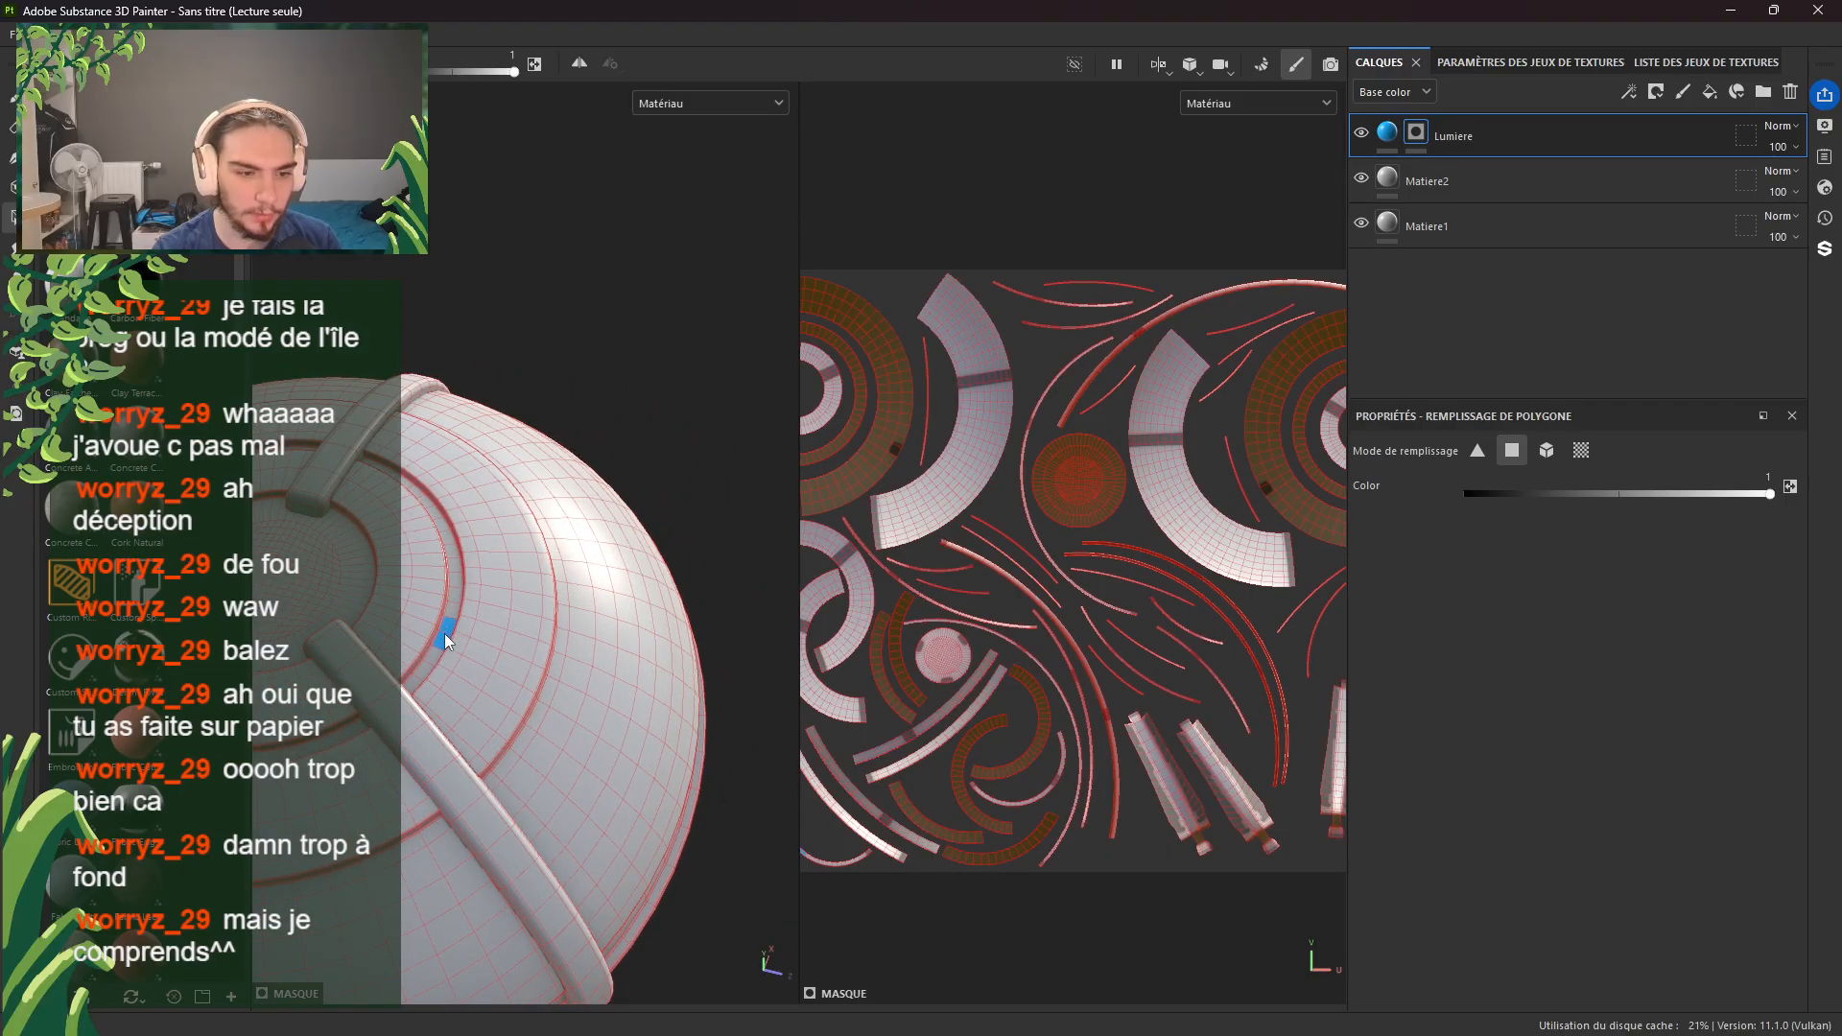
alt+middle_drag(929, 860, 1138, 765)
scroll(1133, 763, up, 2)
drag(928, 816, 1224, 624)
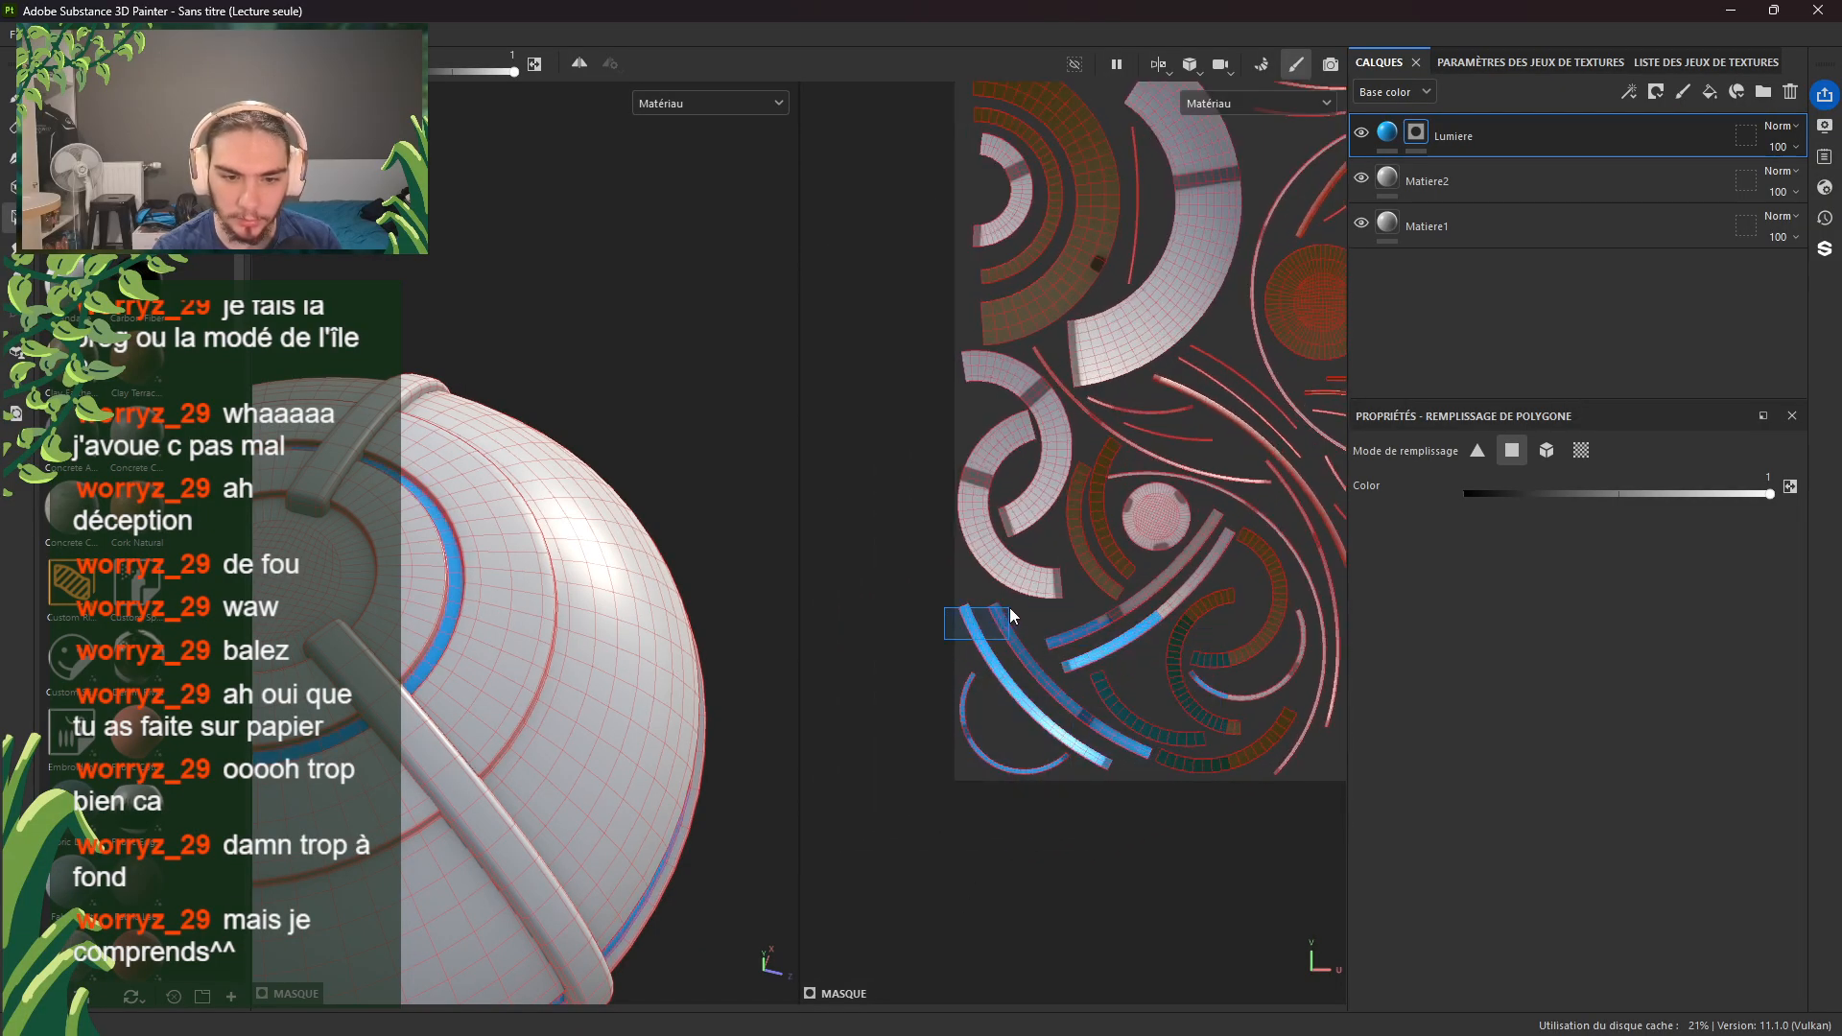
drag(1005, 599, 1005, 599)
drag(1111, 794, 1240, 514)
Step: Fill the remaining polygons of the two parallel arc islands beside the round disc in the Lumiere mask
scroll(1057, 543, up, 4)
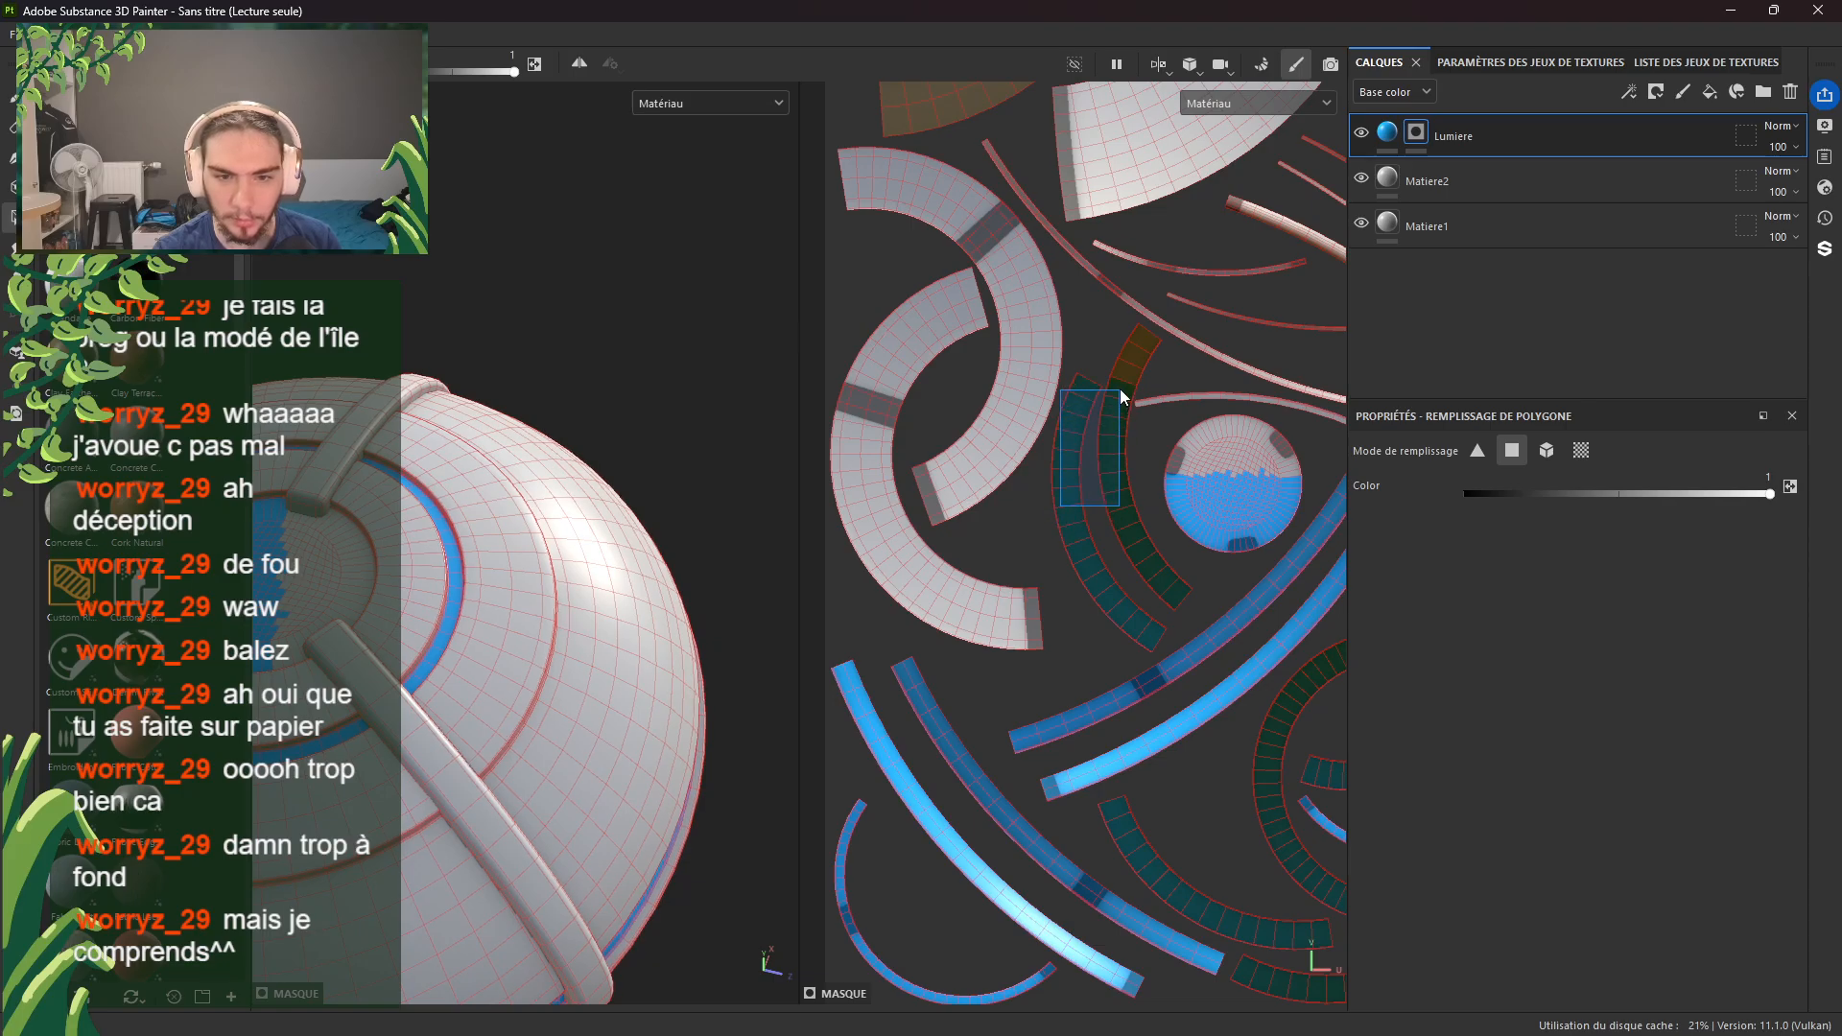
drag(1120, 389, 1120, 389)
scroll(1045, 481, up, 5)
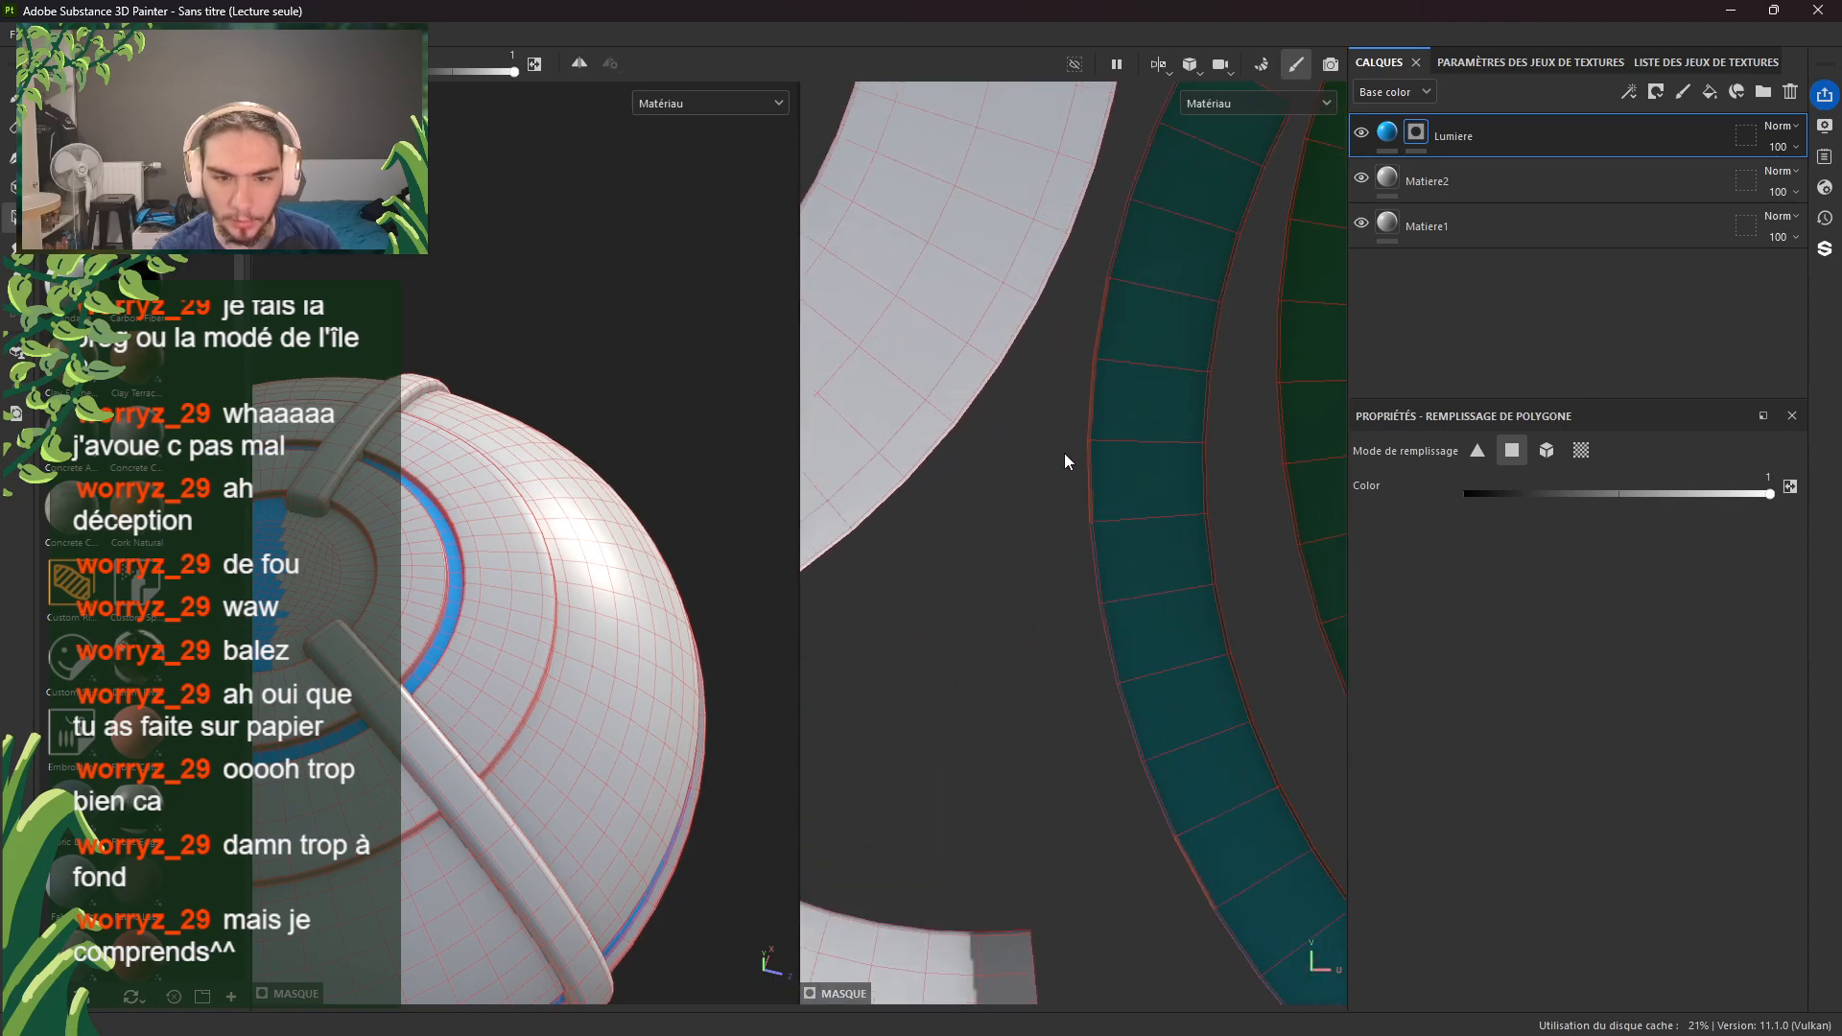
scroll(1065, 452, up, 2)
alt+middle_drag(1065, 453, 928, 588)
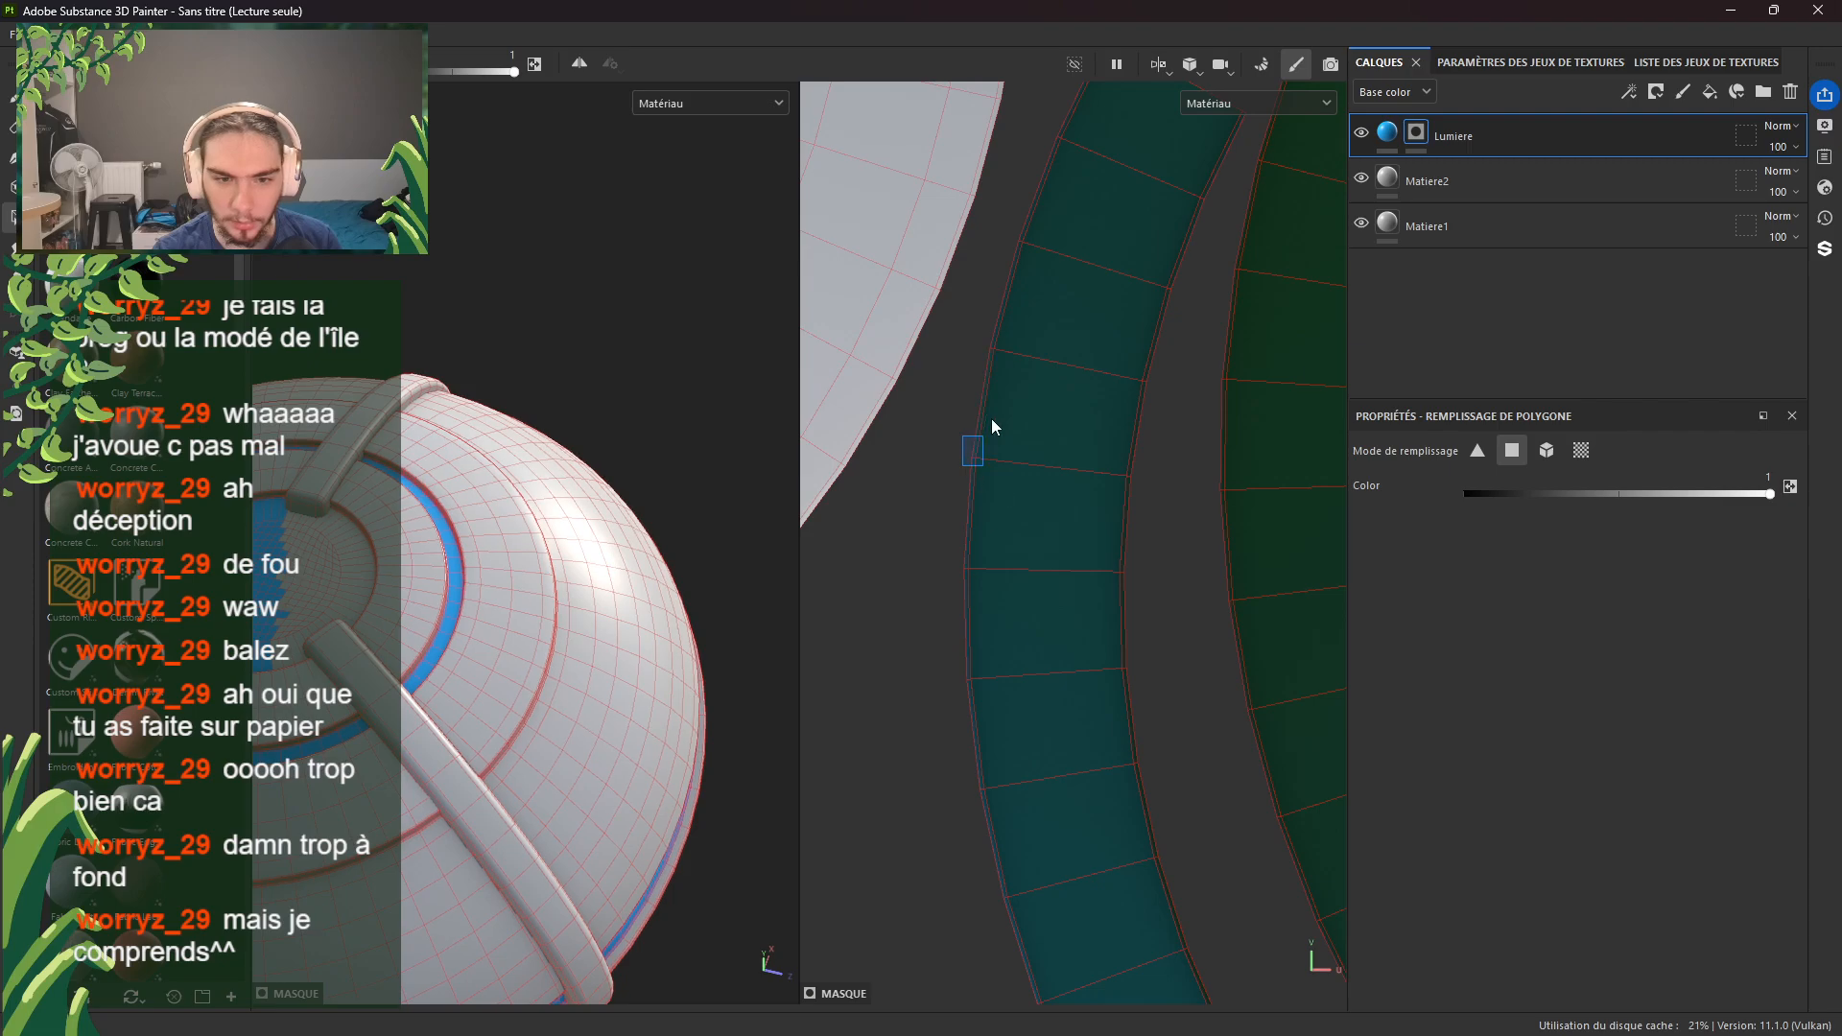
scroll(883, 637, down, 3)
drag(889, 568, 1132, 347)
drag(1017, 811, 1236, 171)
drag(1081, 204, 1081, 204)
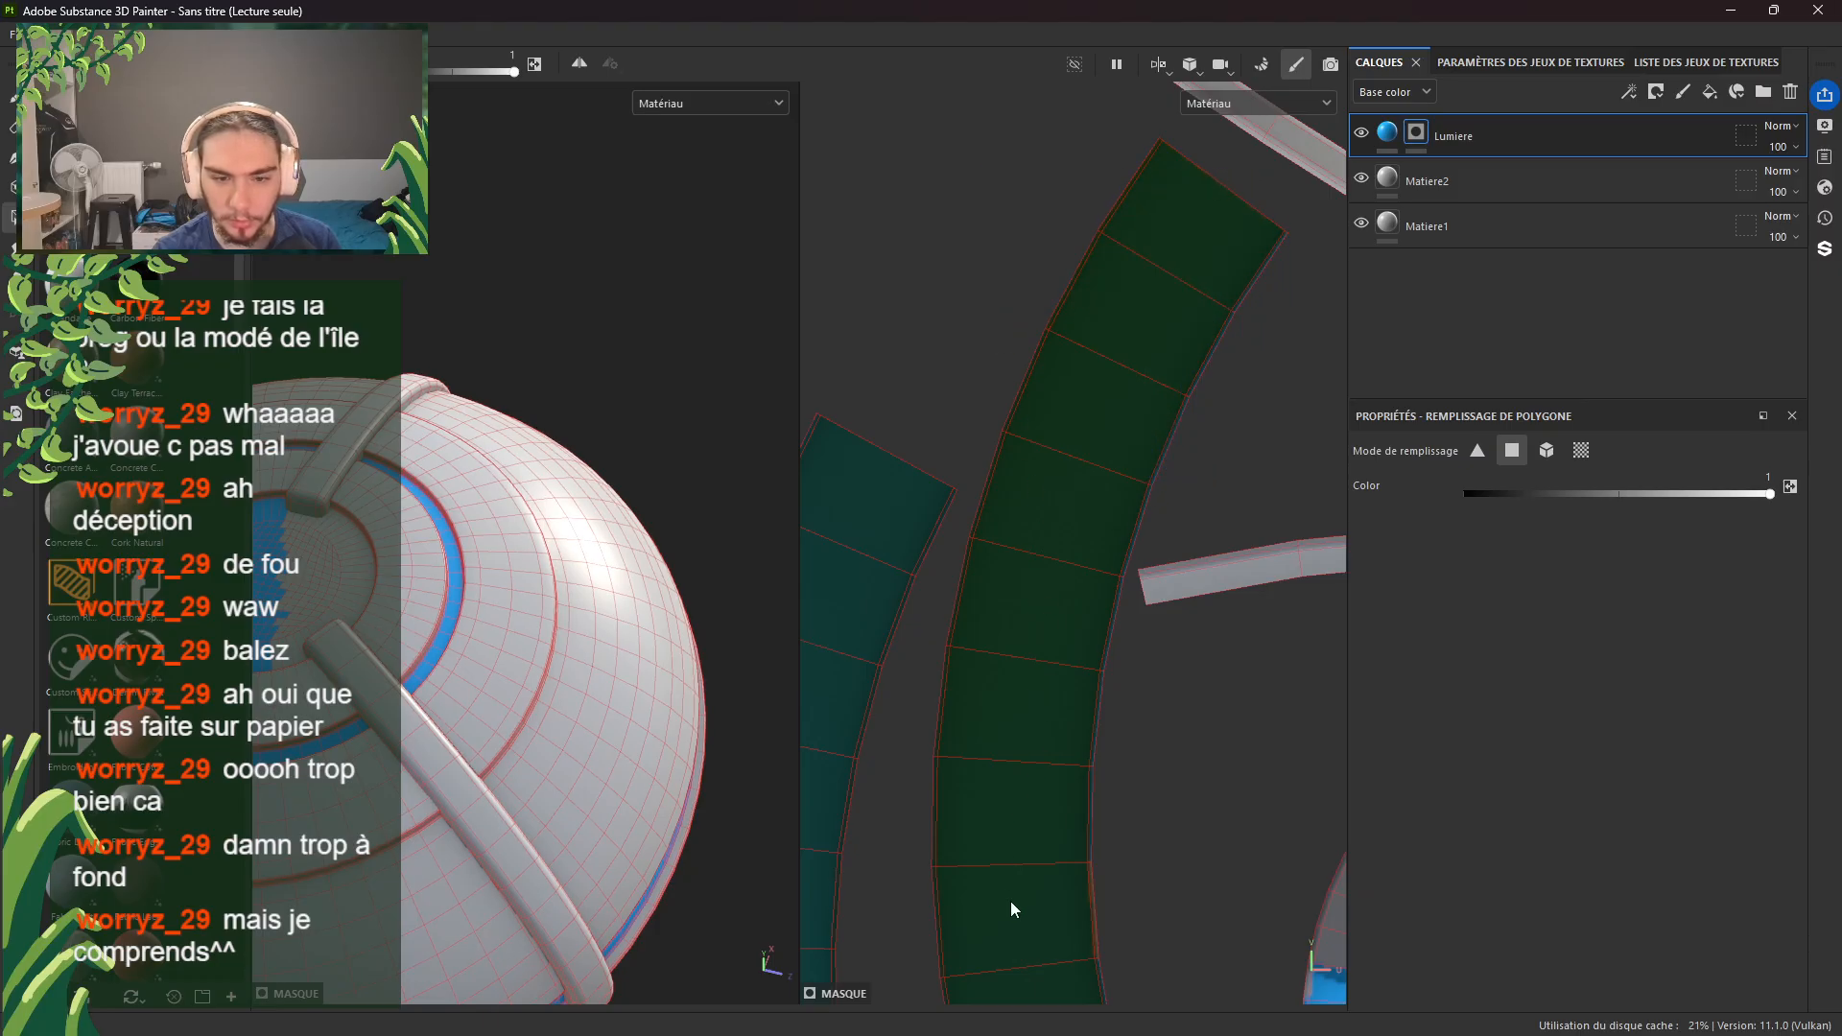
Step: Fill the rest of the round disc island in the UV layout so the Lumiere mask covers all of it
middle_drag(1013, 901, 1097, 723)
alt+middle_drag(1006, 800, 948, 642)
alt+middle_drag(1116, 675, 773, 680)
scroll(902, 537, down, 2)
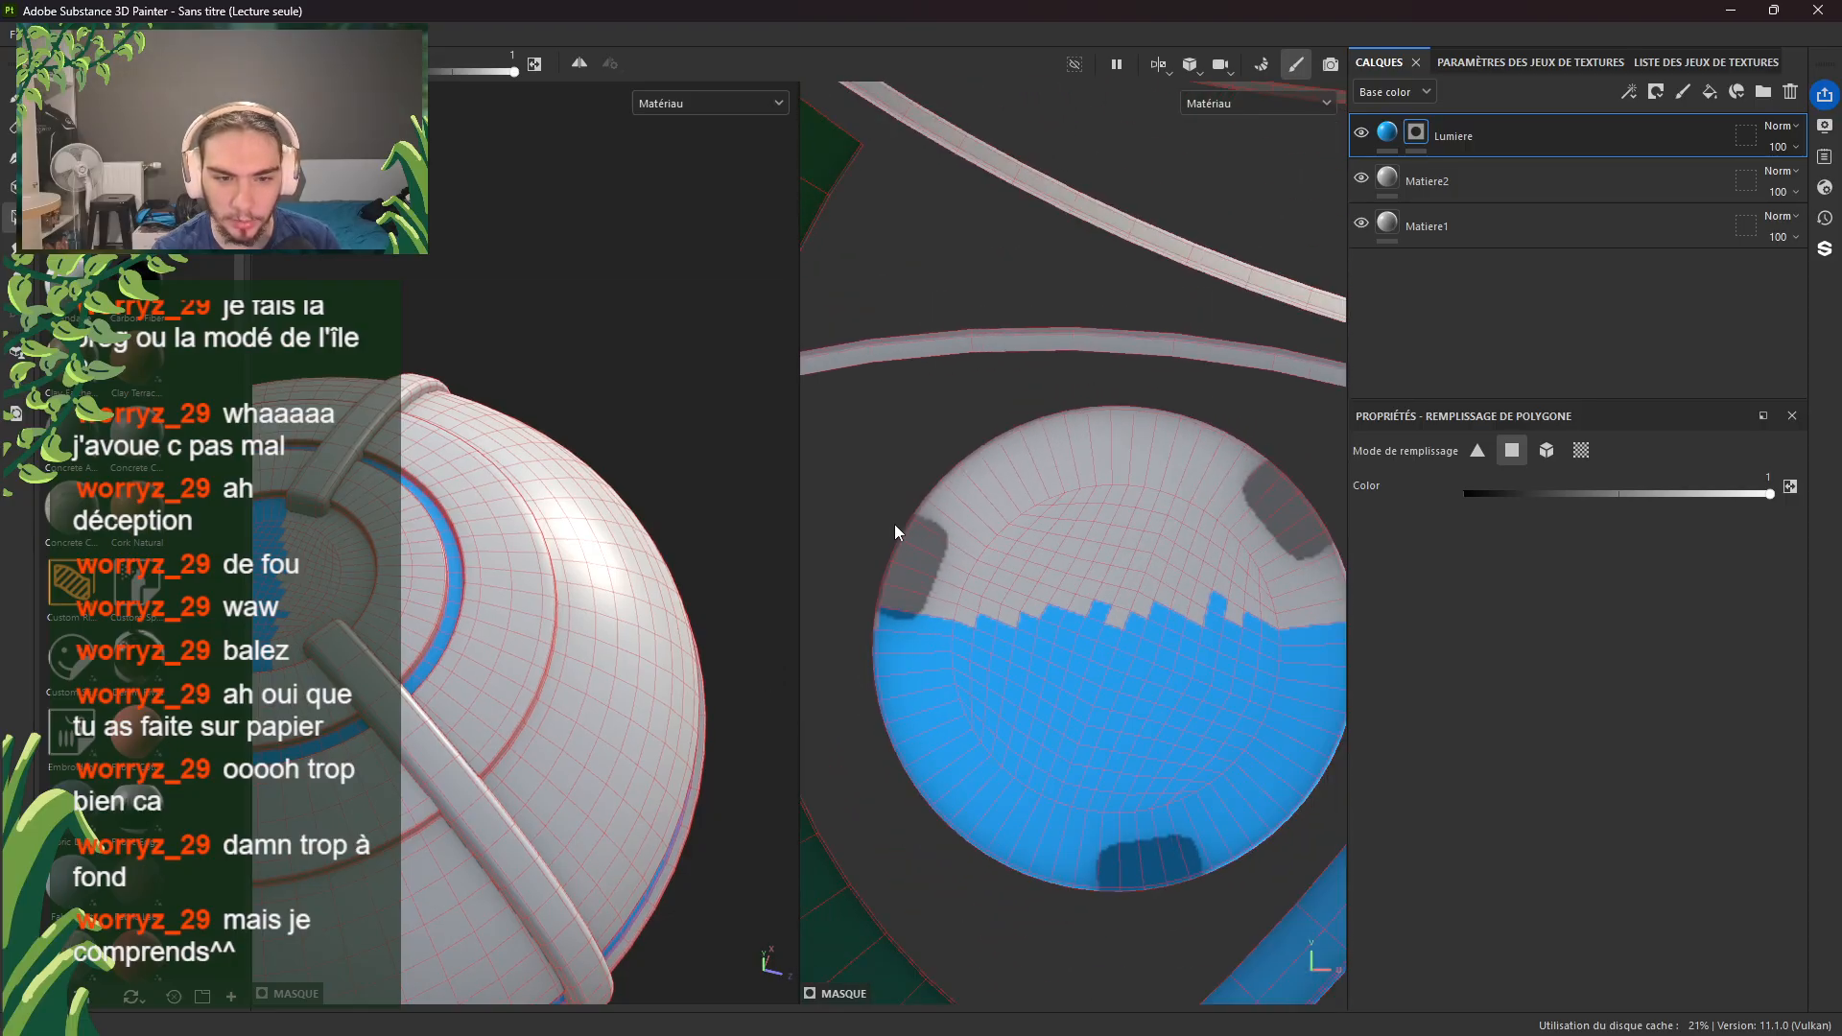
drag(868, 477, 1346, 747)
alt+middle_drag(1232, 798, 1062, 890)
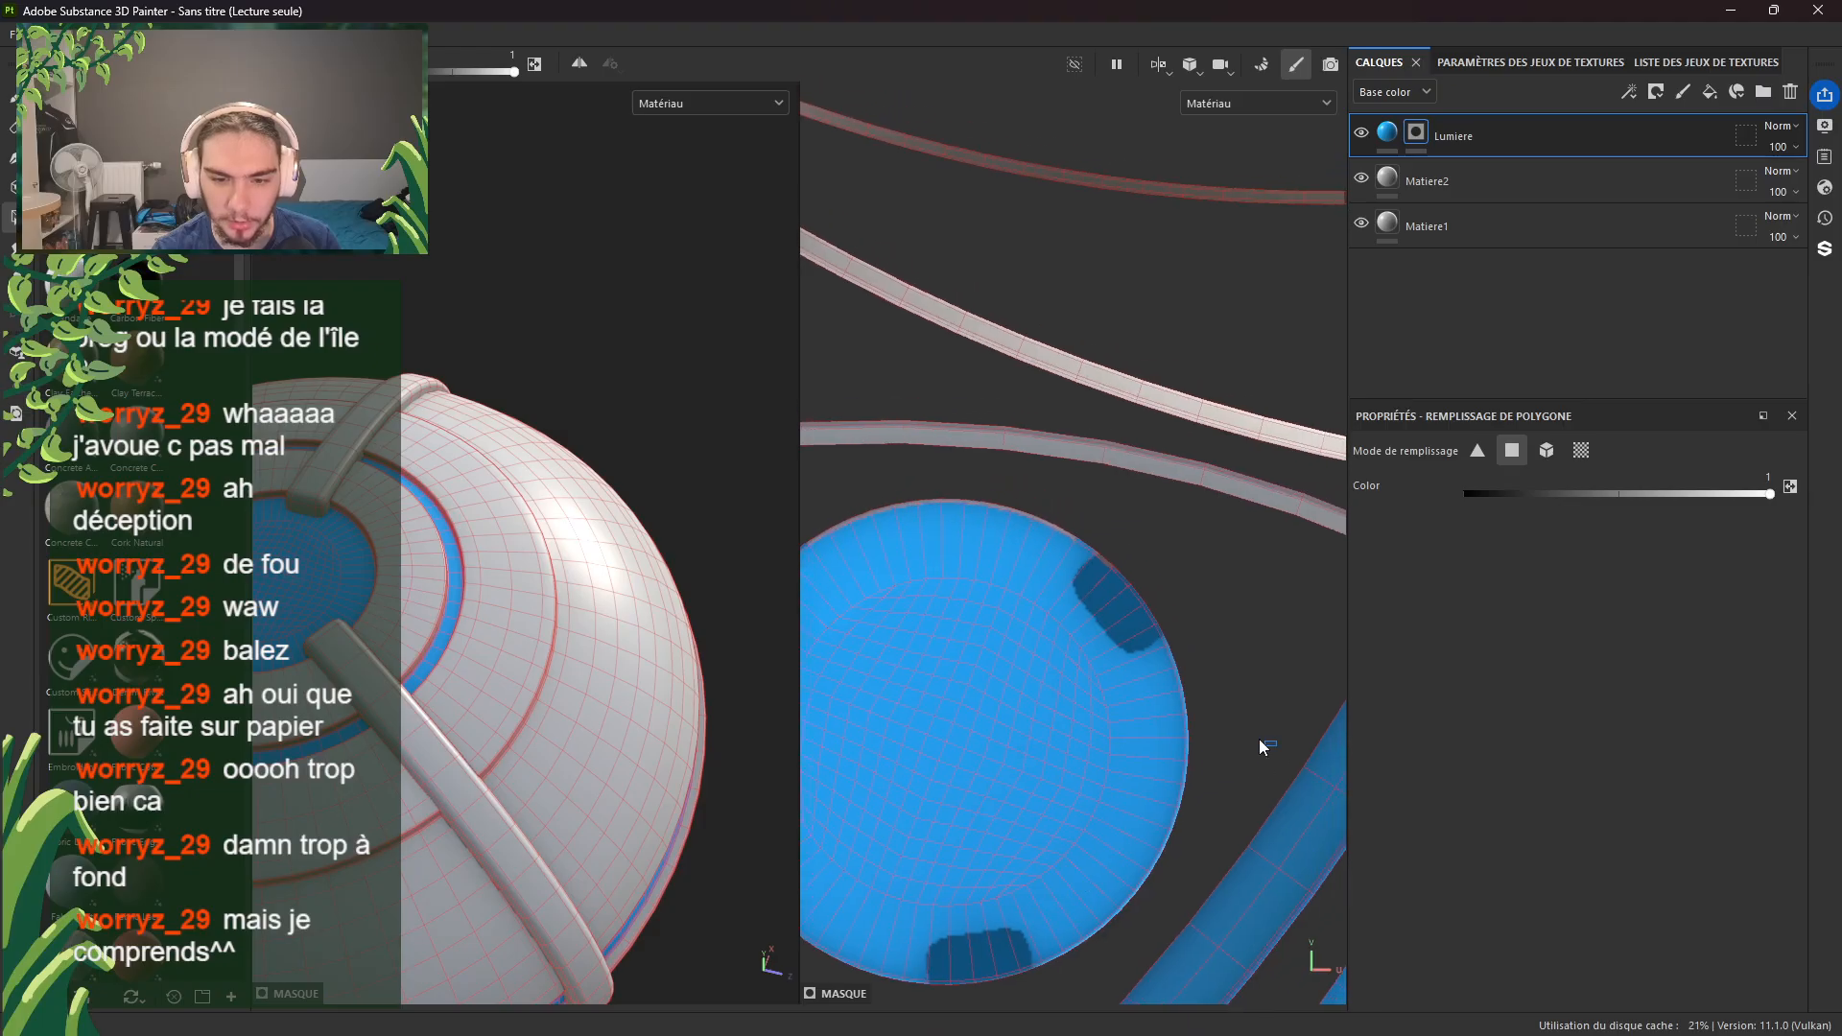
drag(1251, 655, 1078, 767)
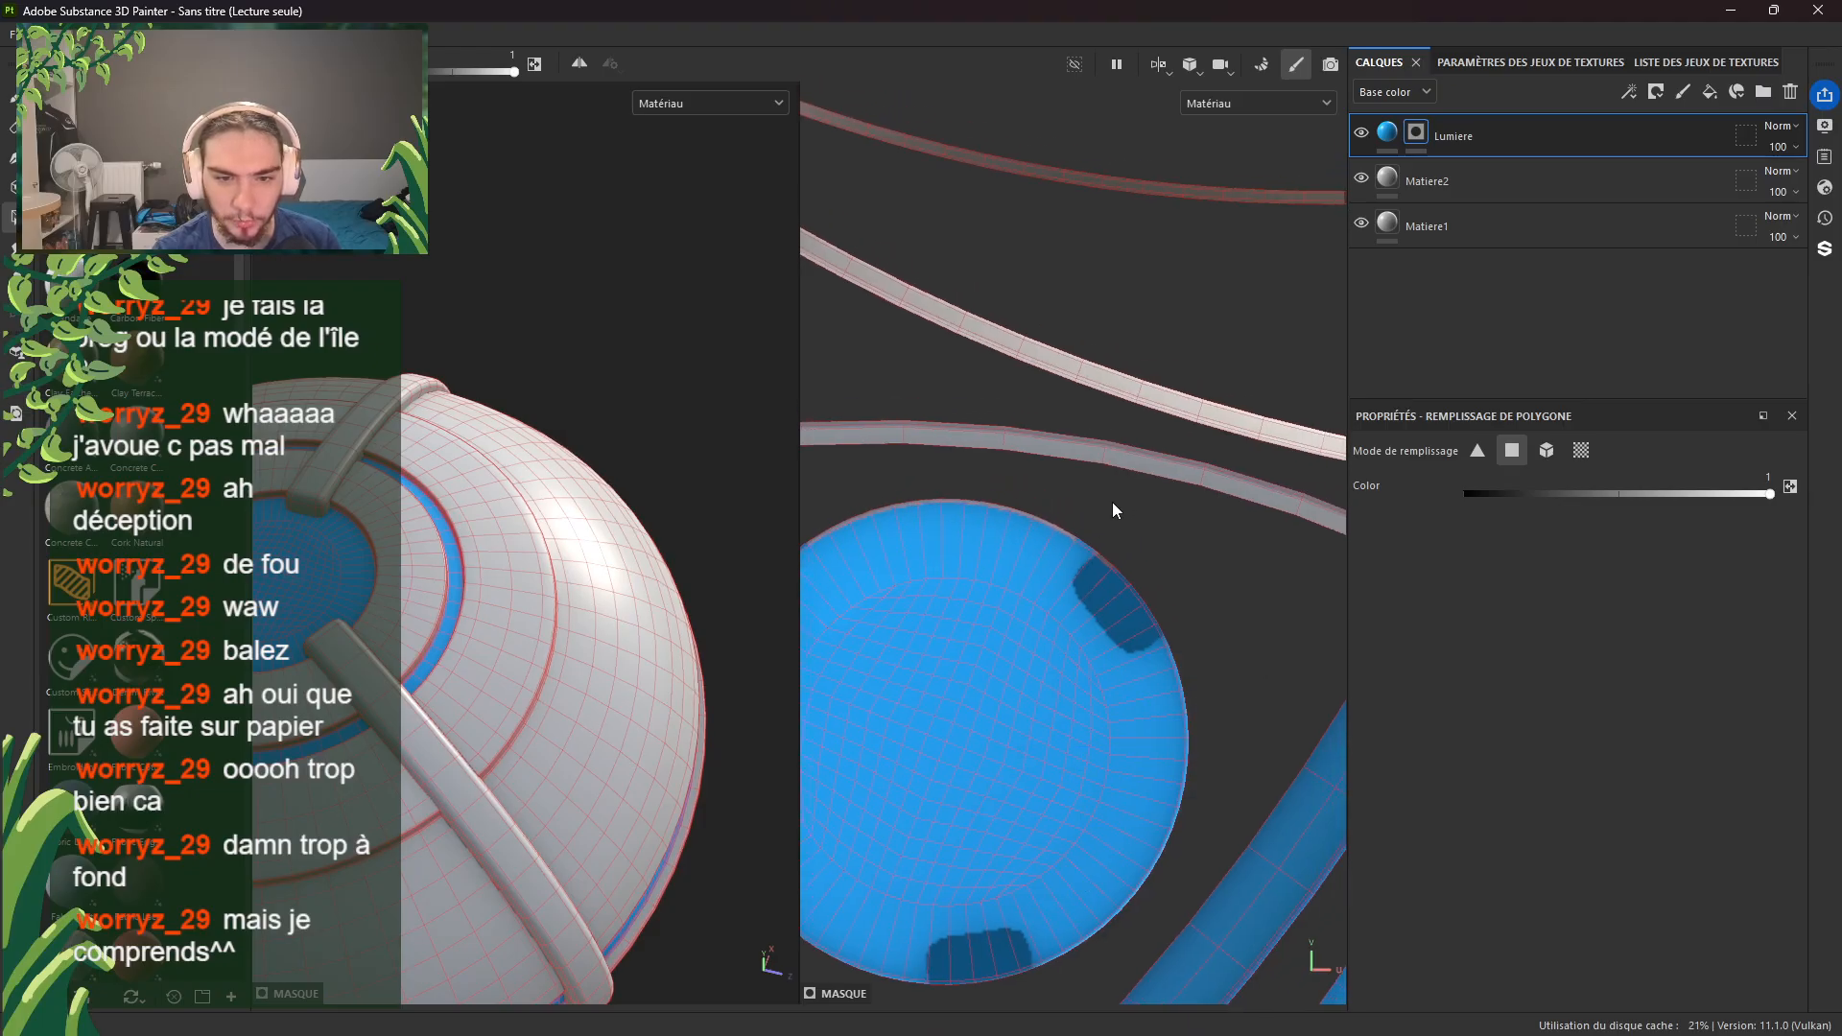
drag(1140, 503, 750, 619)
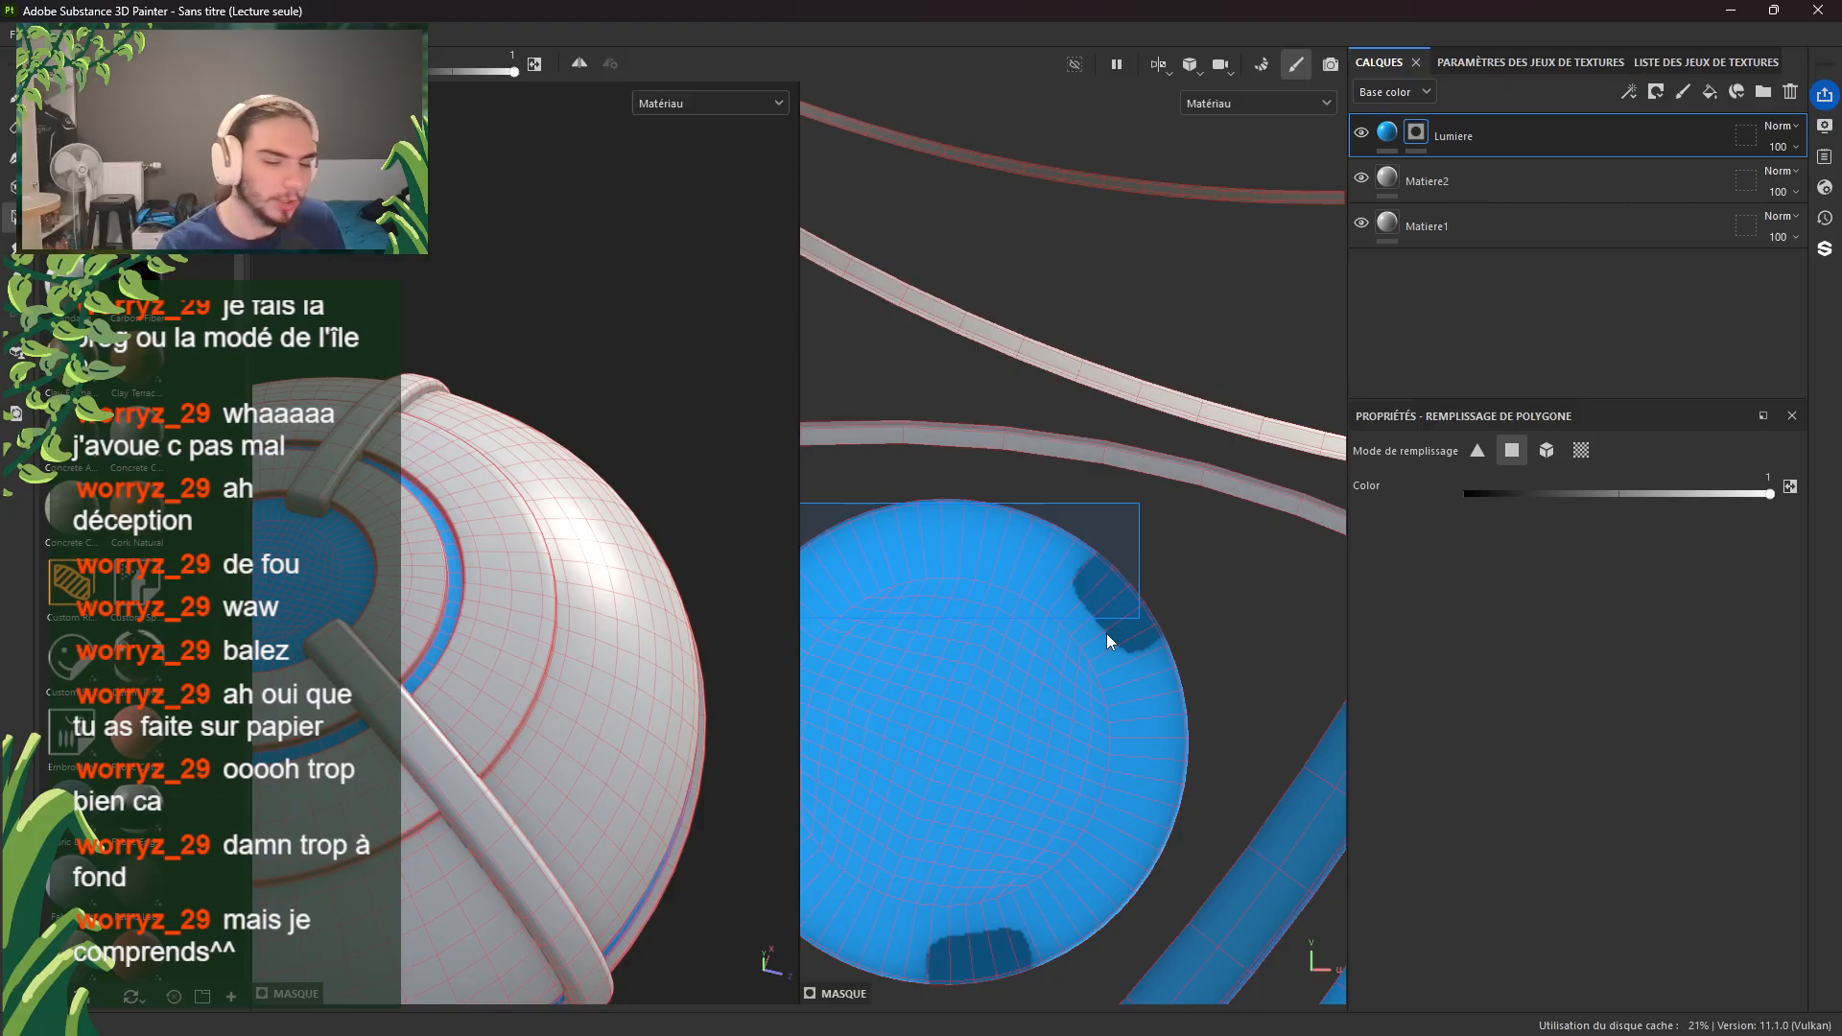
Step: Fill the remaining polygons along the upper rim of the round disc island in the Lumiere mask
click(1201, 579)
alt+middle_drag(963, 671, 1096, 622)
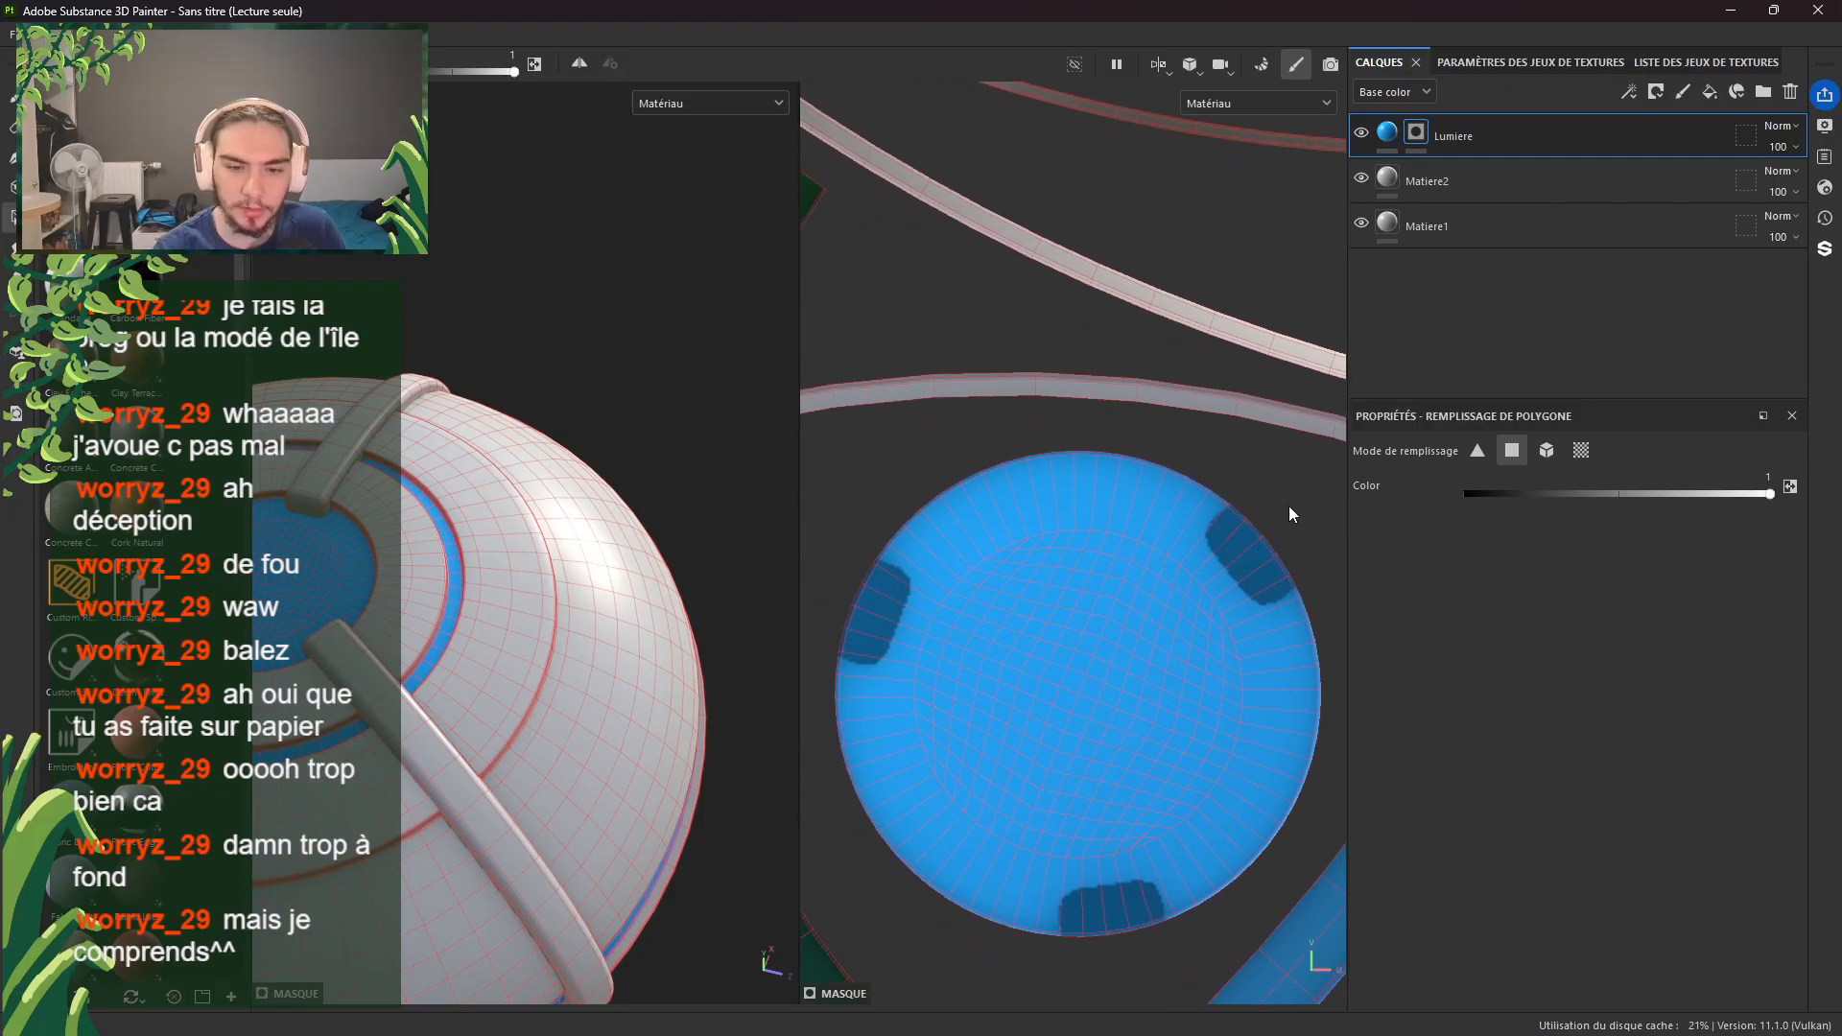
drag(1126, 445, 847, 654)
Step: Fill the large segmented ring island beside the two parallel strips in the Lumiere mask
alt+middle_drag(924, 675, 873, 521)
alt+middle_drag(1040, 614, 701, 548)
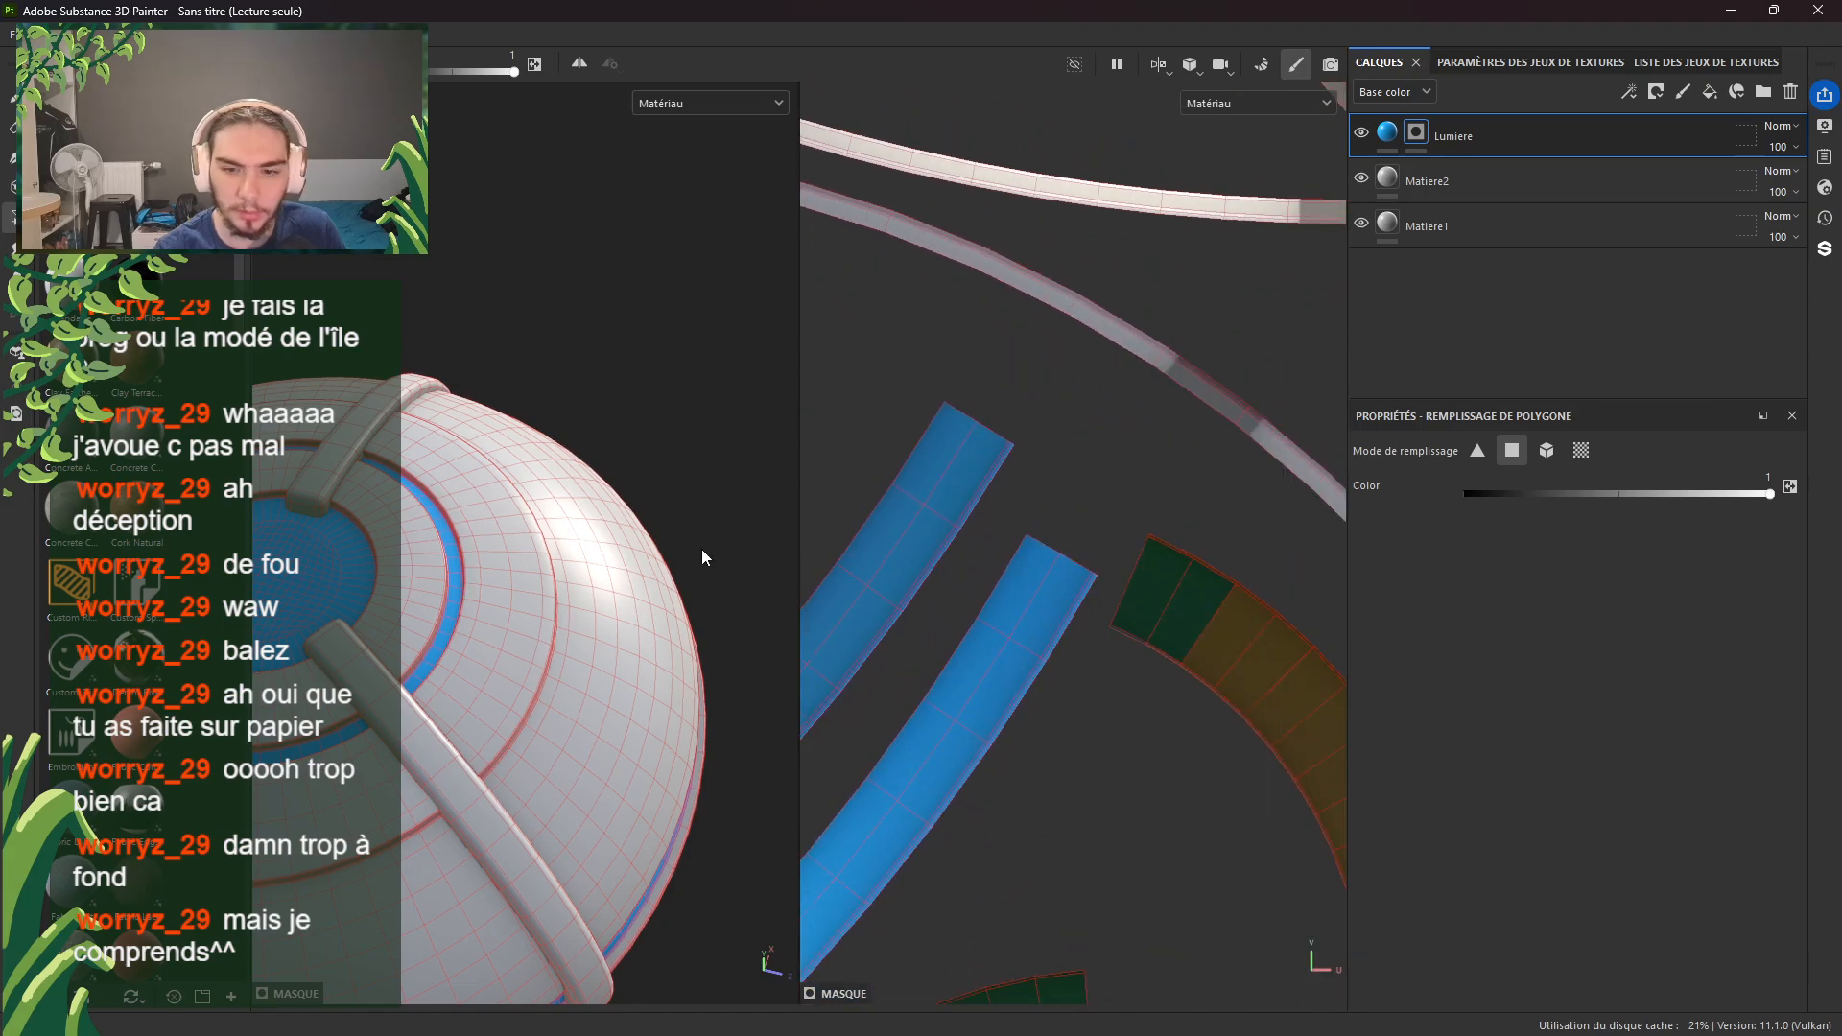
drag(1041, 535, 1304, 867)
alt+middle_drag(1304, 867, 876, 394)
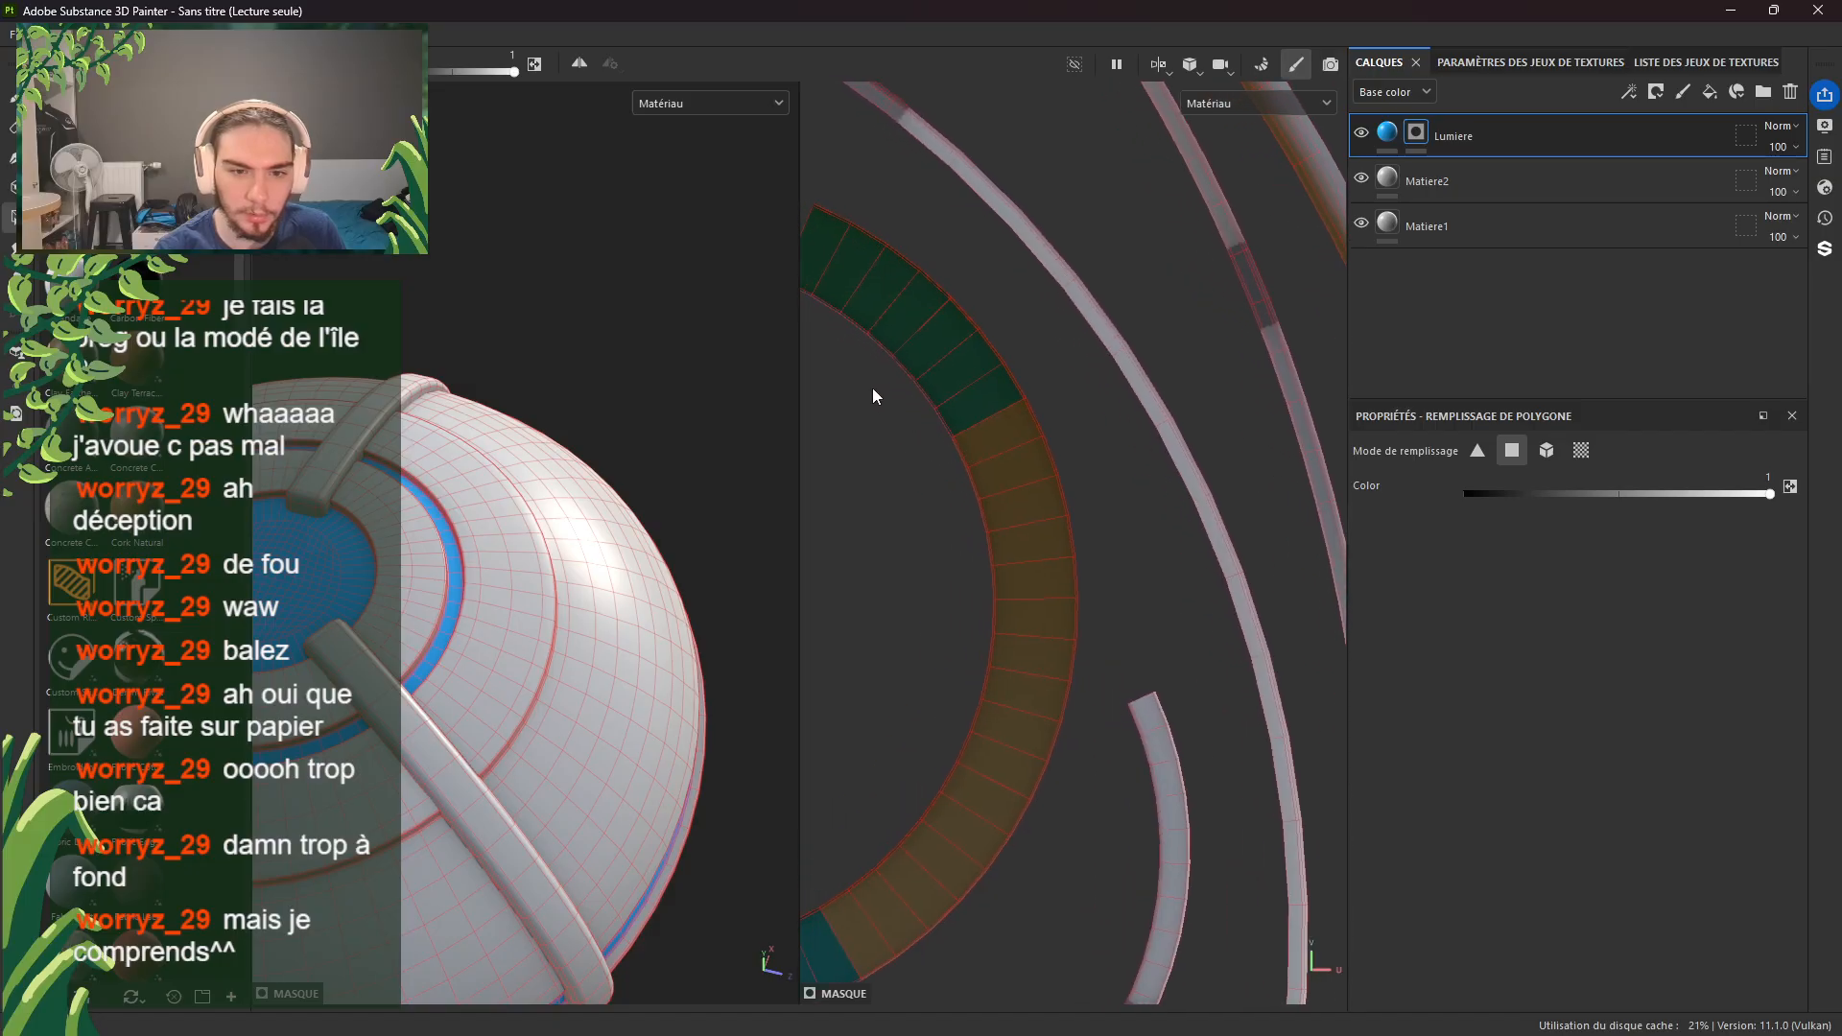
drag(875, 365, 1080, 915)
Step: Fill the thin curved island beneath the segmented ring and the ring's leftover polygon in the Lumiere mask
scroll(626, 718, down, 3)
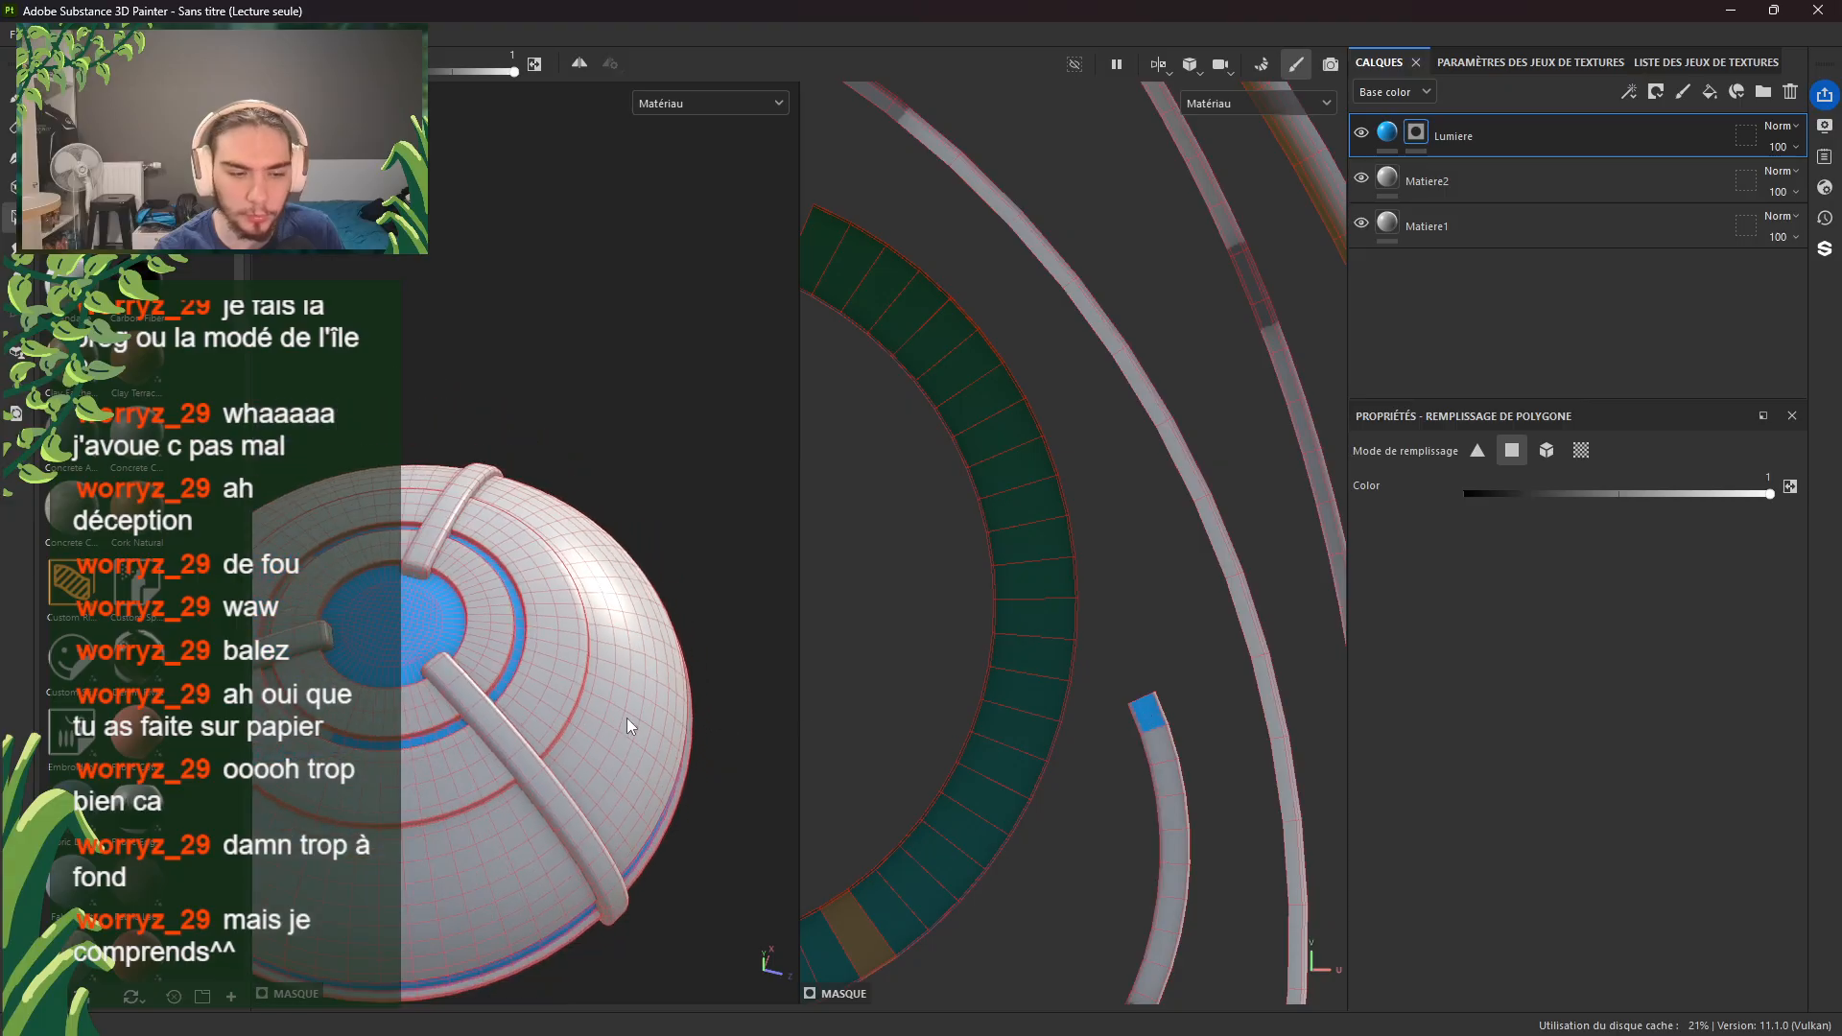
alt+drag(625, 718, 686, 662)
alt+middle_drag(469, 736, 503, 444)
alt+drag(551, 523, 752, 562)
alt+drag(523, 619, 1069, 863)
scroll(1032, 791, down, 4)
drag(997, 758, 880, 841)
drag(858, 741, 875, 742)
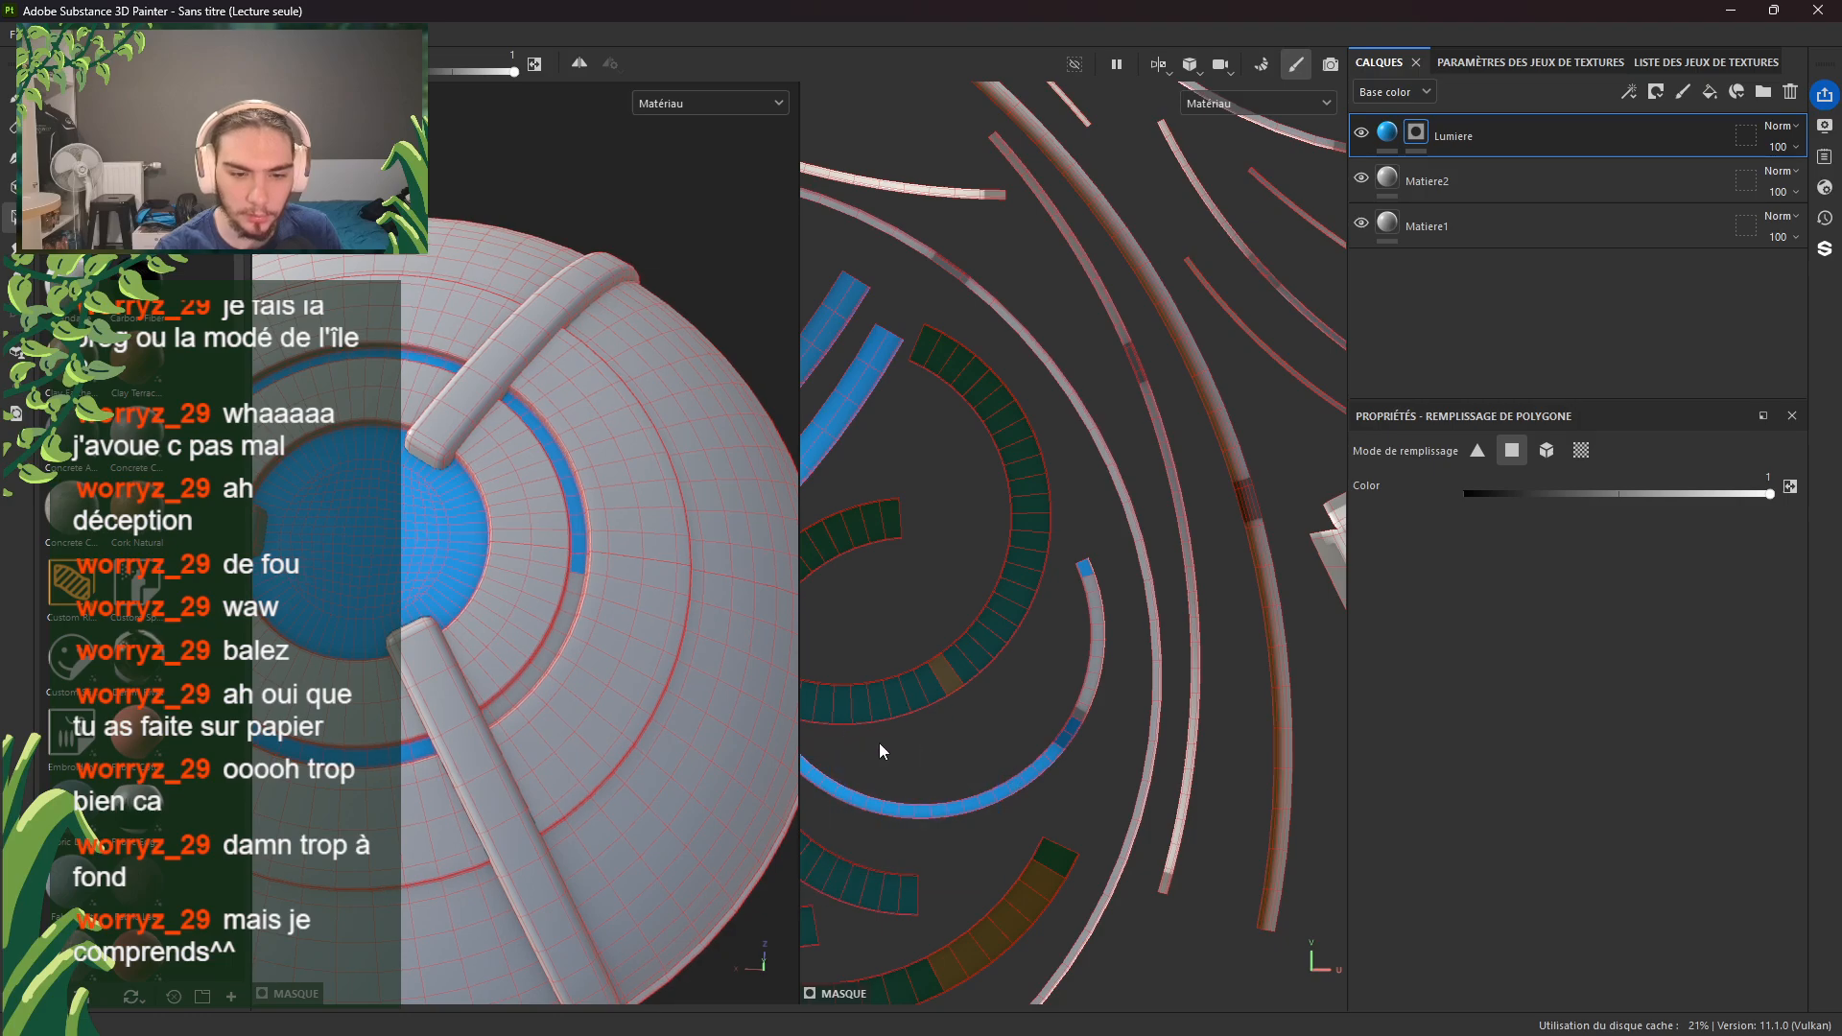
right_click(1025, 712)
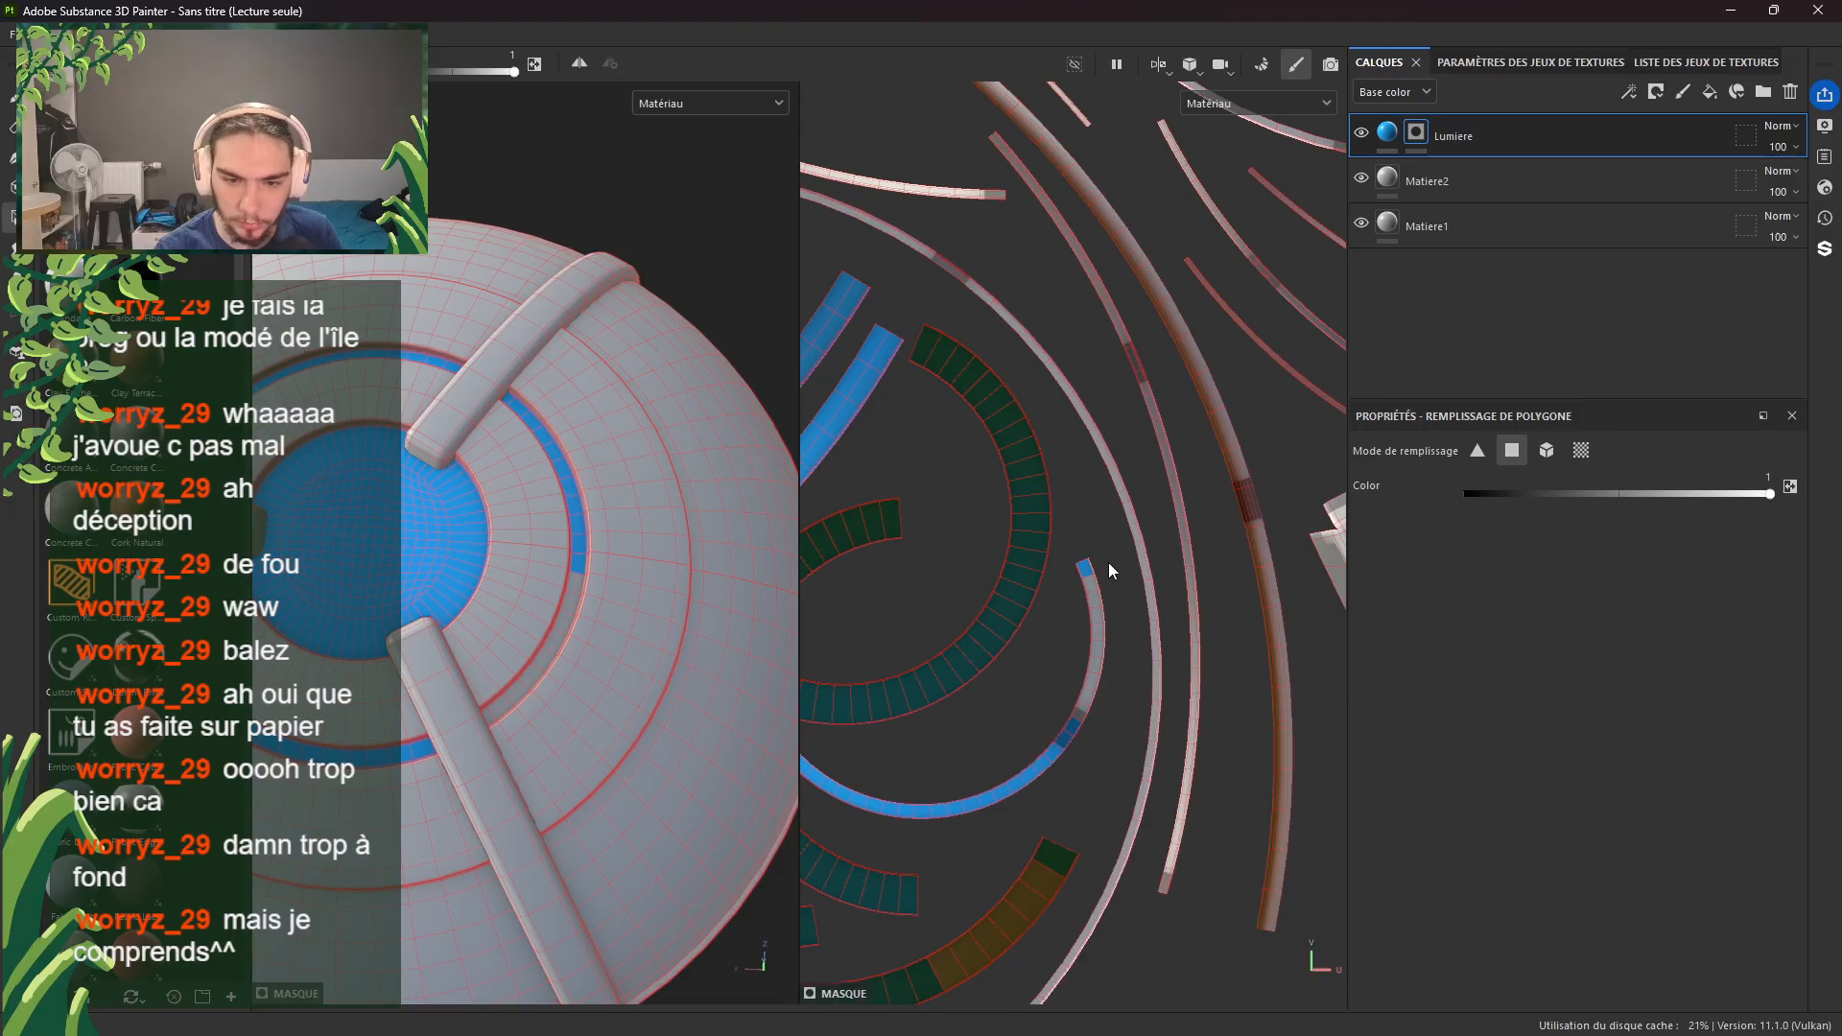
drag(1097, 547, 1007, 793)
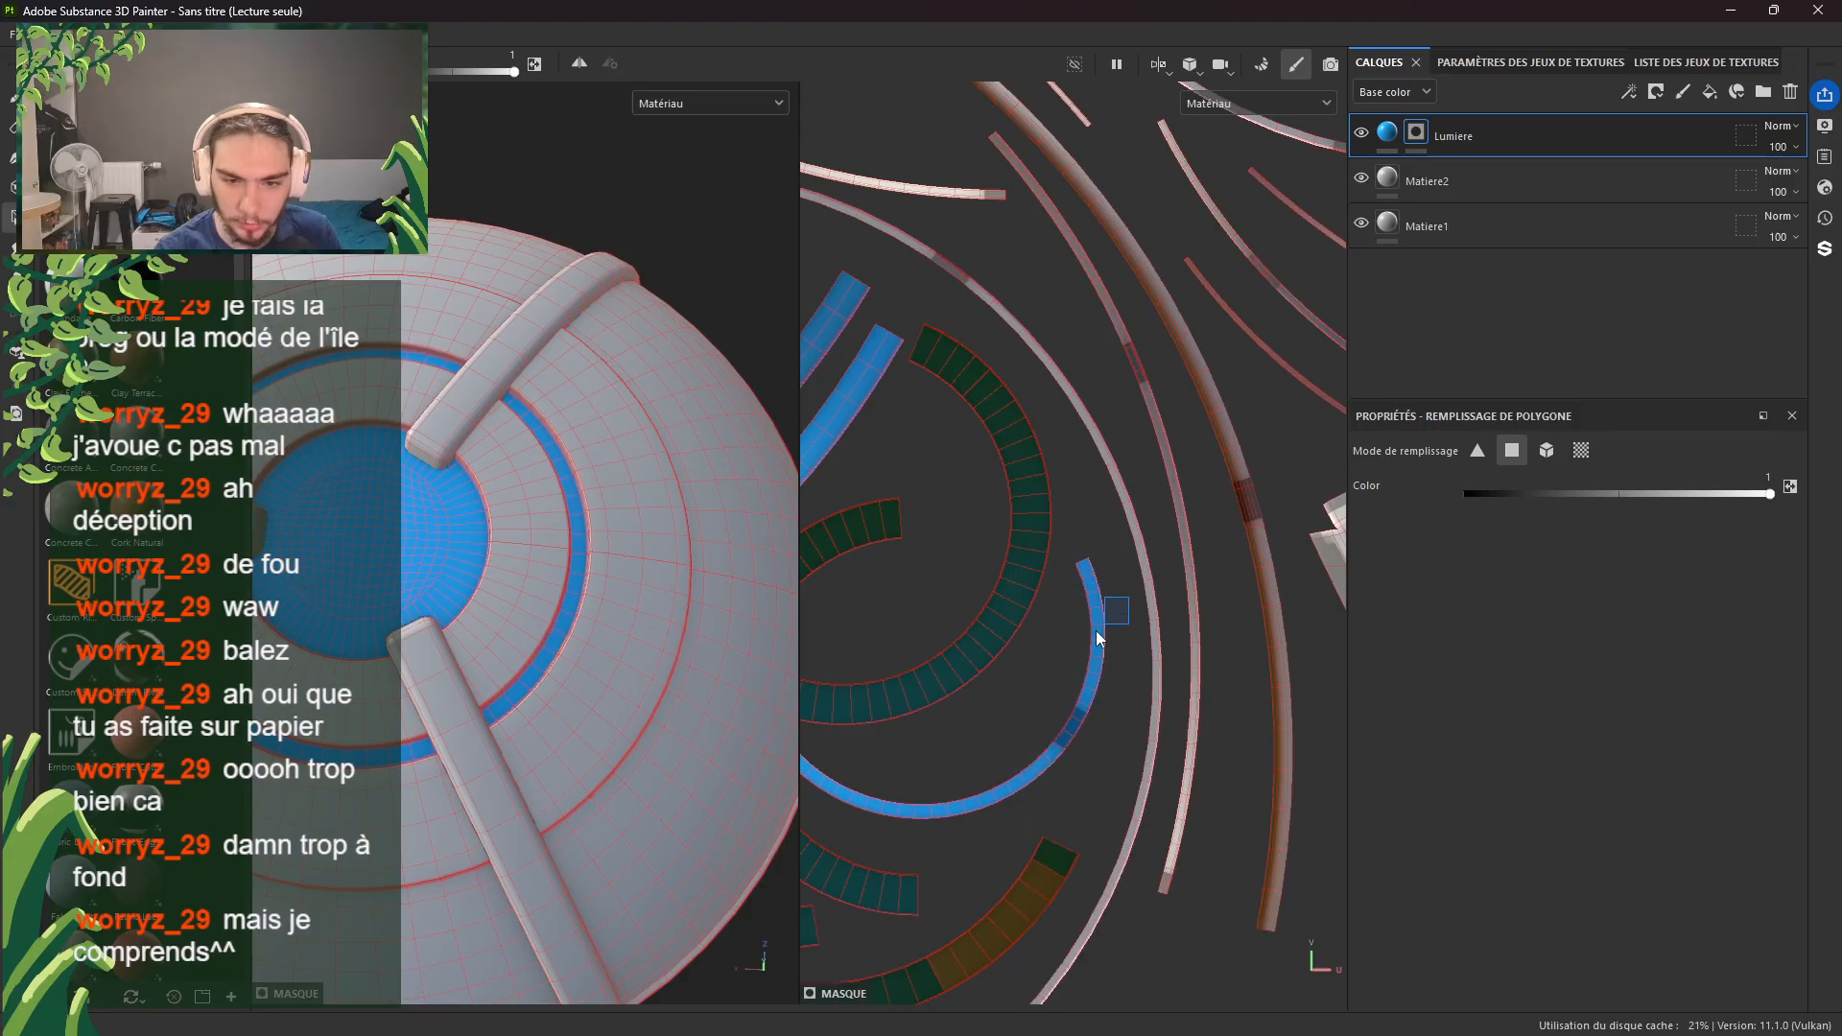
Step: Fill the remaining polygons of the segmented arc islands along the bottom edge of the UV layout in the Lumiere mask
middle_drag(1055, 704, 1105, 534)
drag(1102, 526, 940, 741)
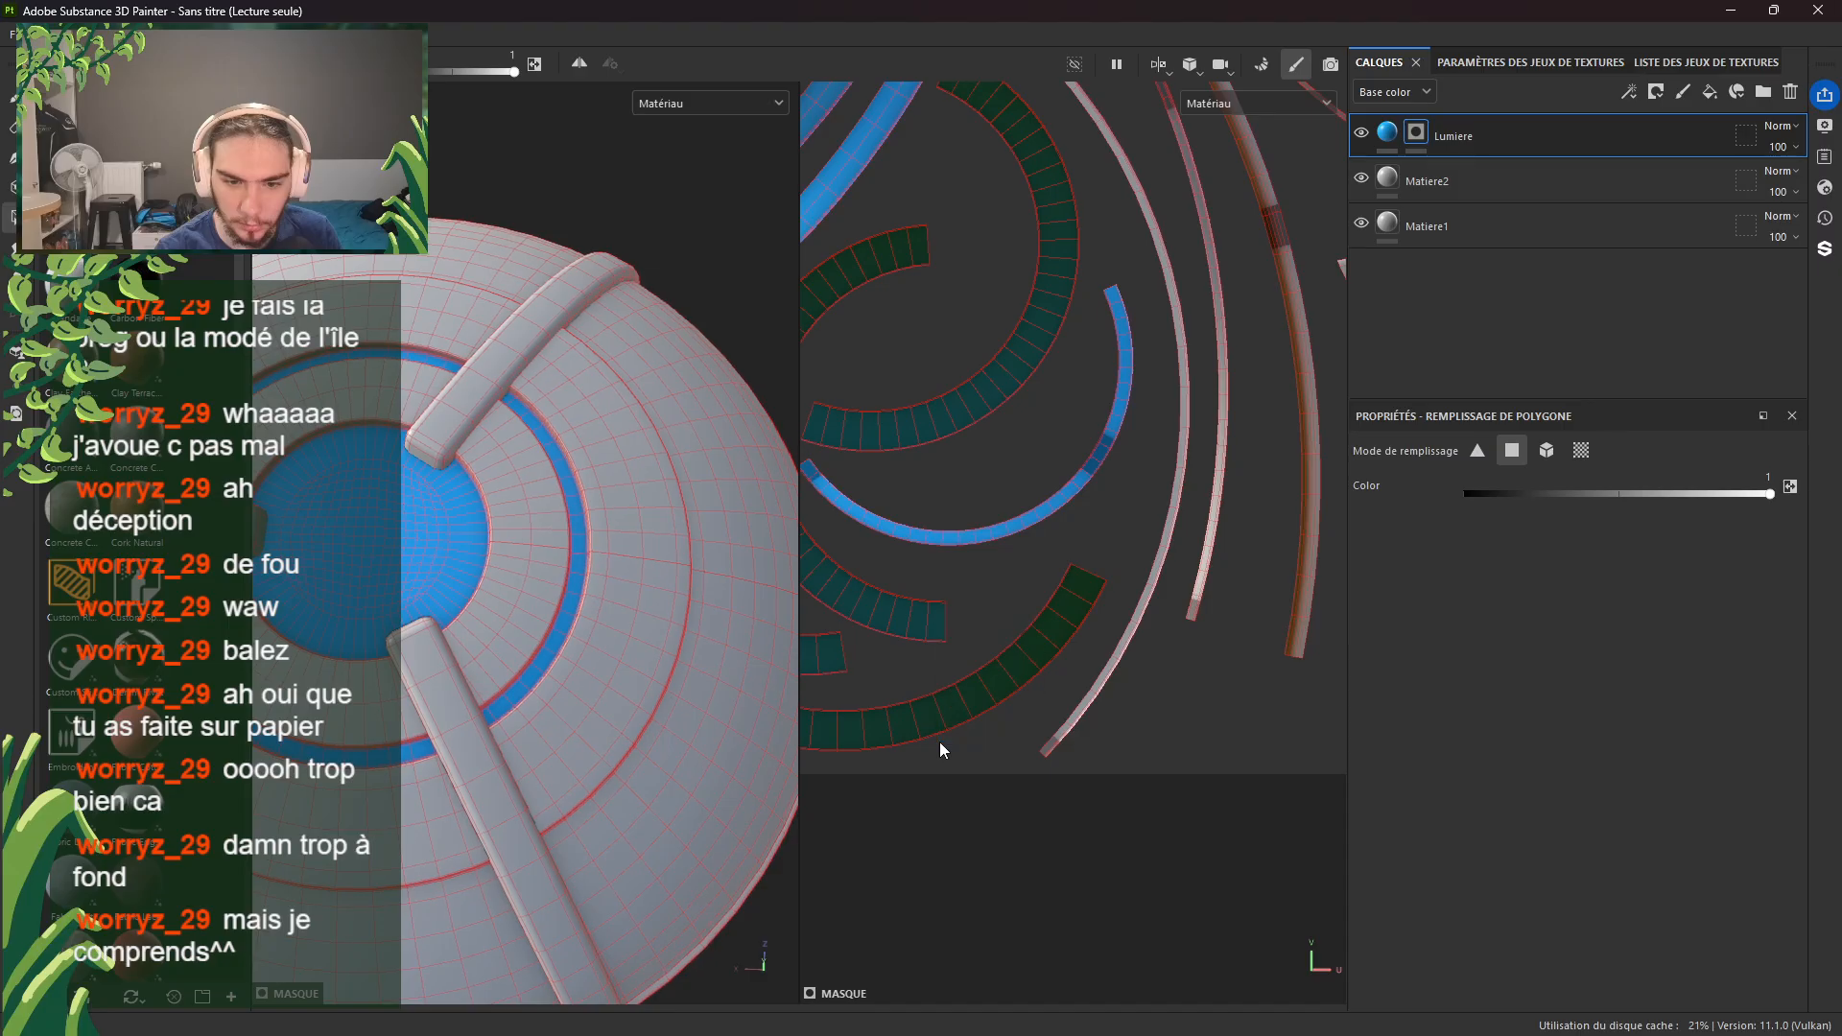
drag(946, 662, 912, 737)
middle_drag(912, 737, 1149, 719)
scroll(1056, 707, down, 2)
drag(965, 699, 1124, 561)
scroll(1065, 588, down, 2)
scroll(493, 745, down, 7)
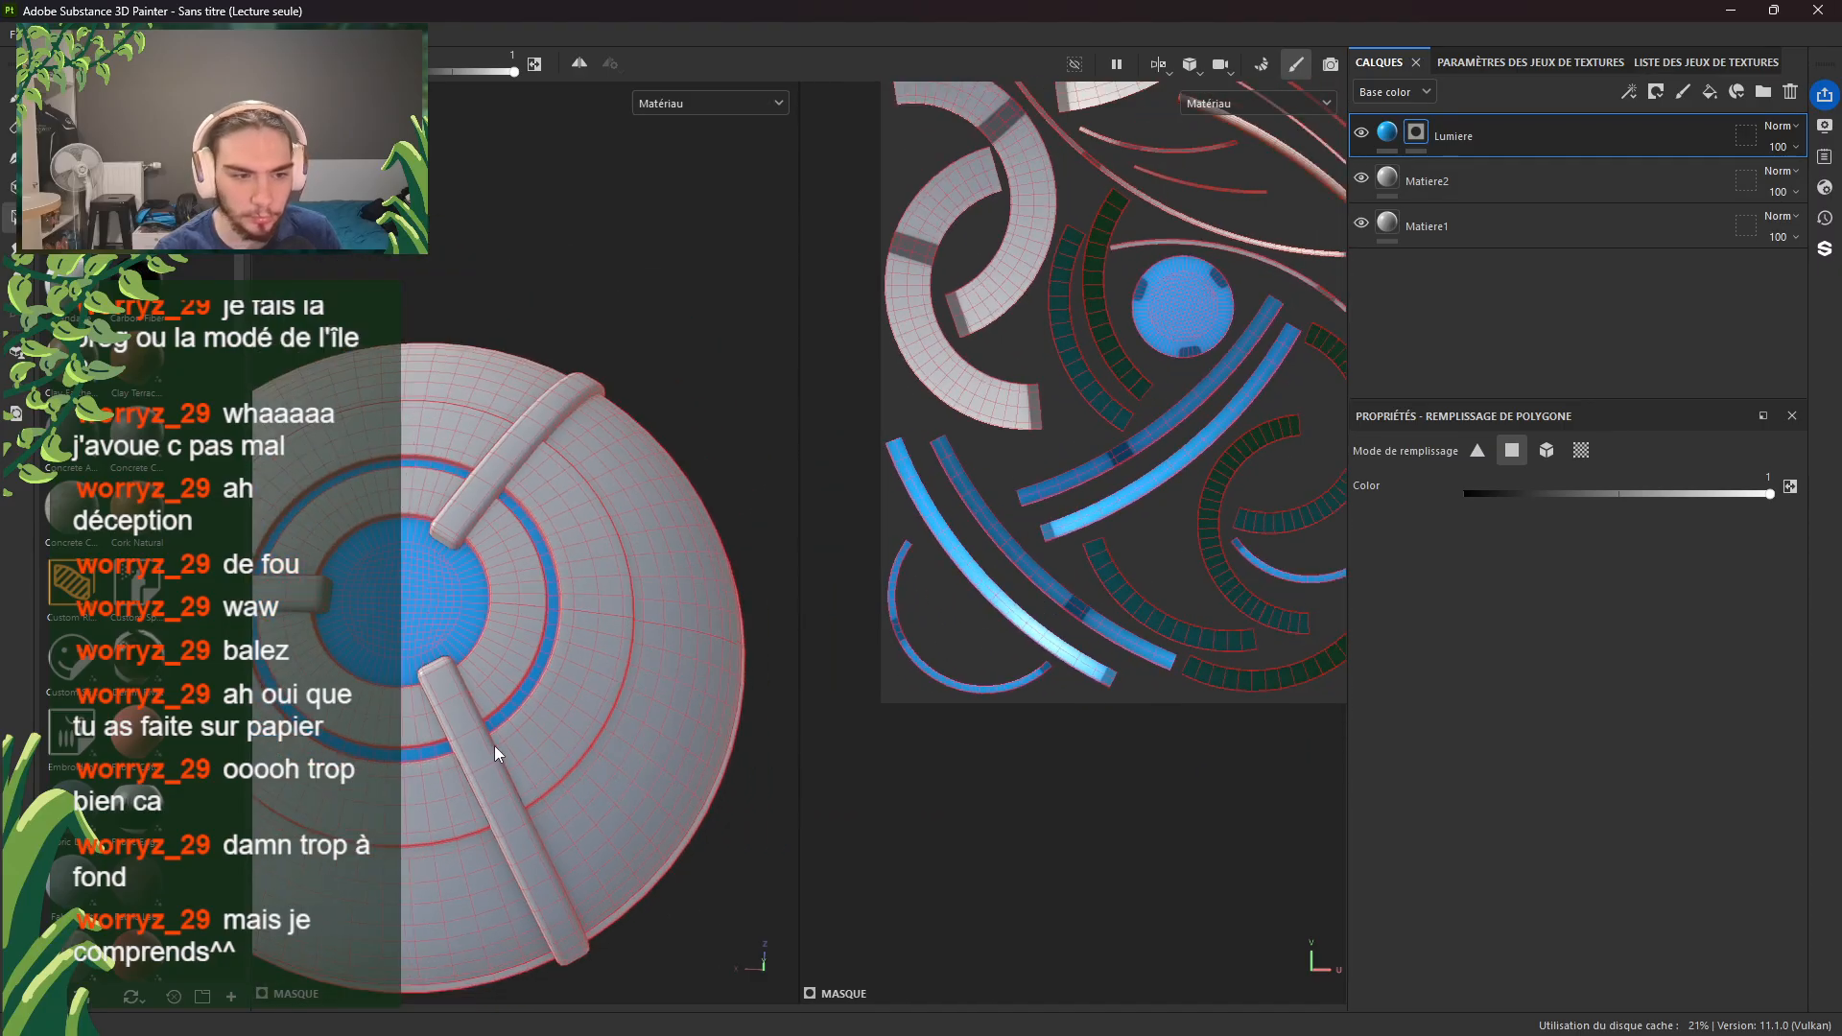
alt+drag(516, 723, 492, 650)
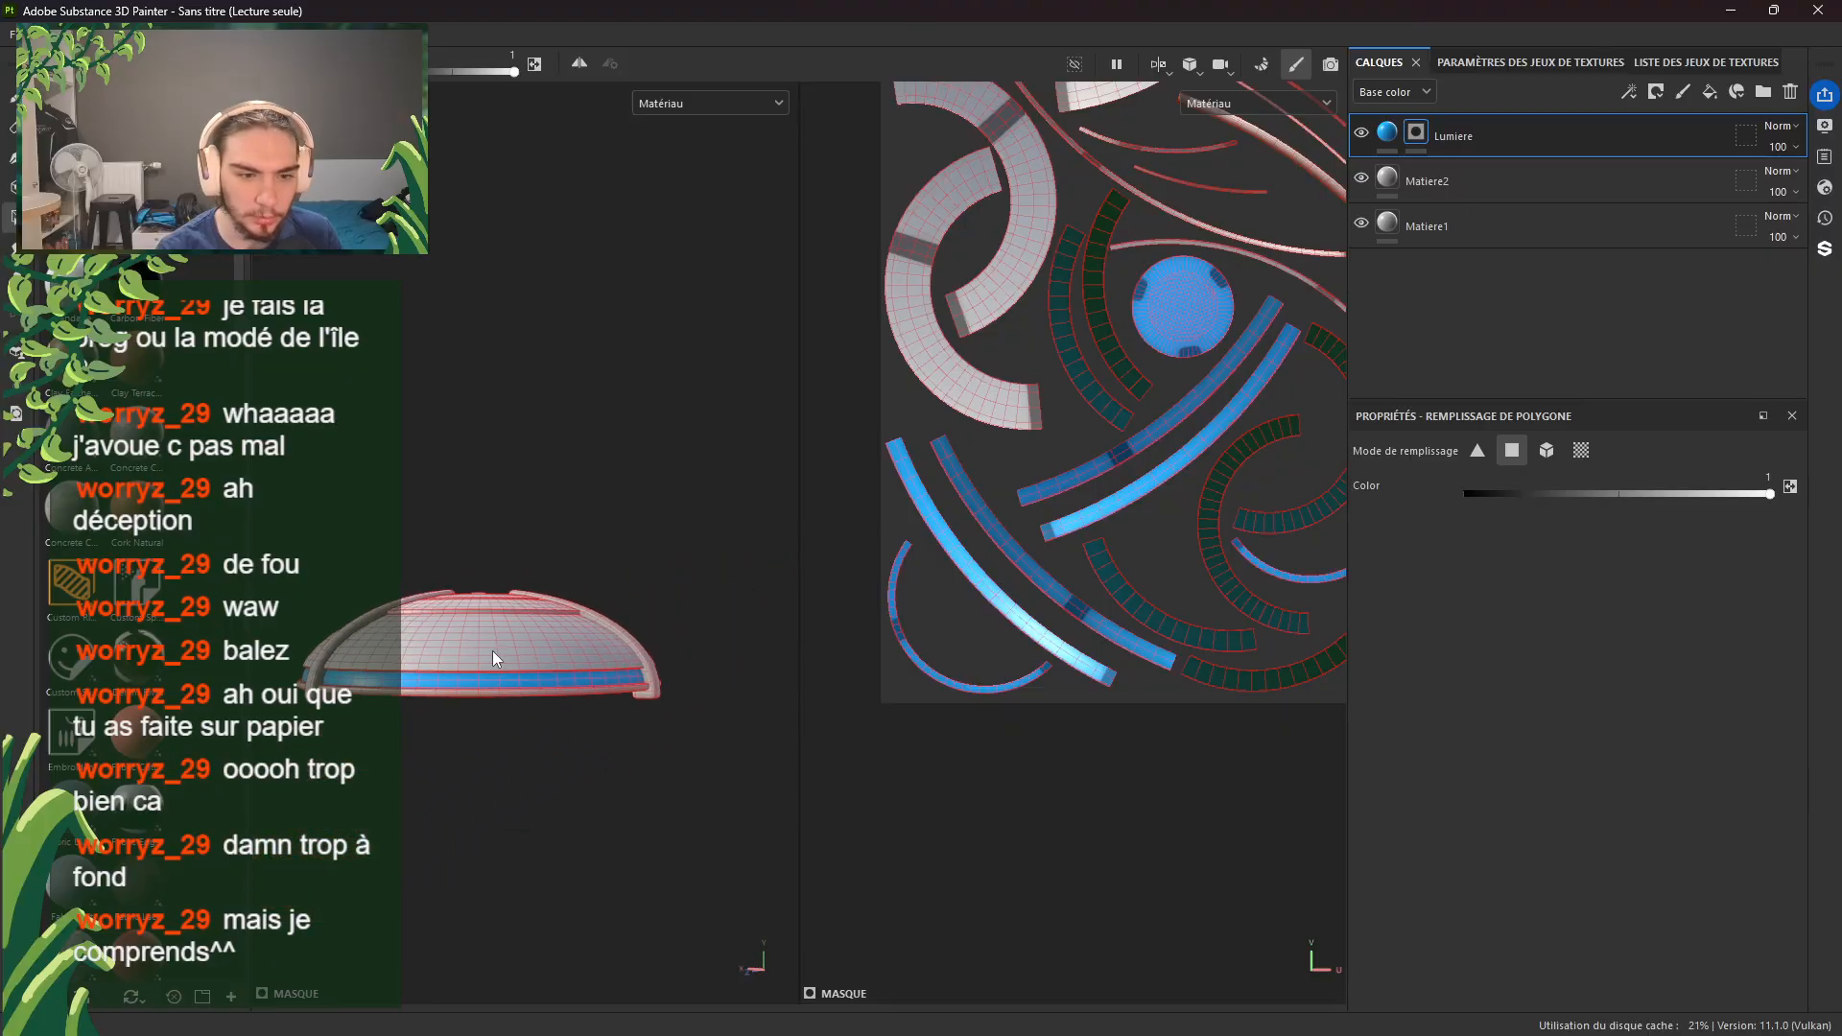
scroll(1077, 596, down, 4)
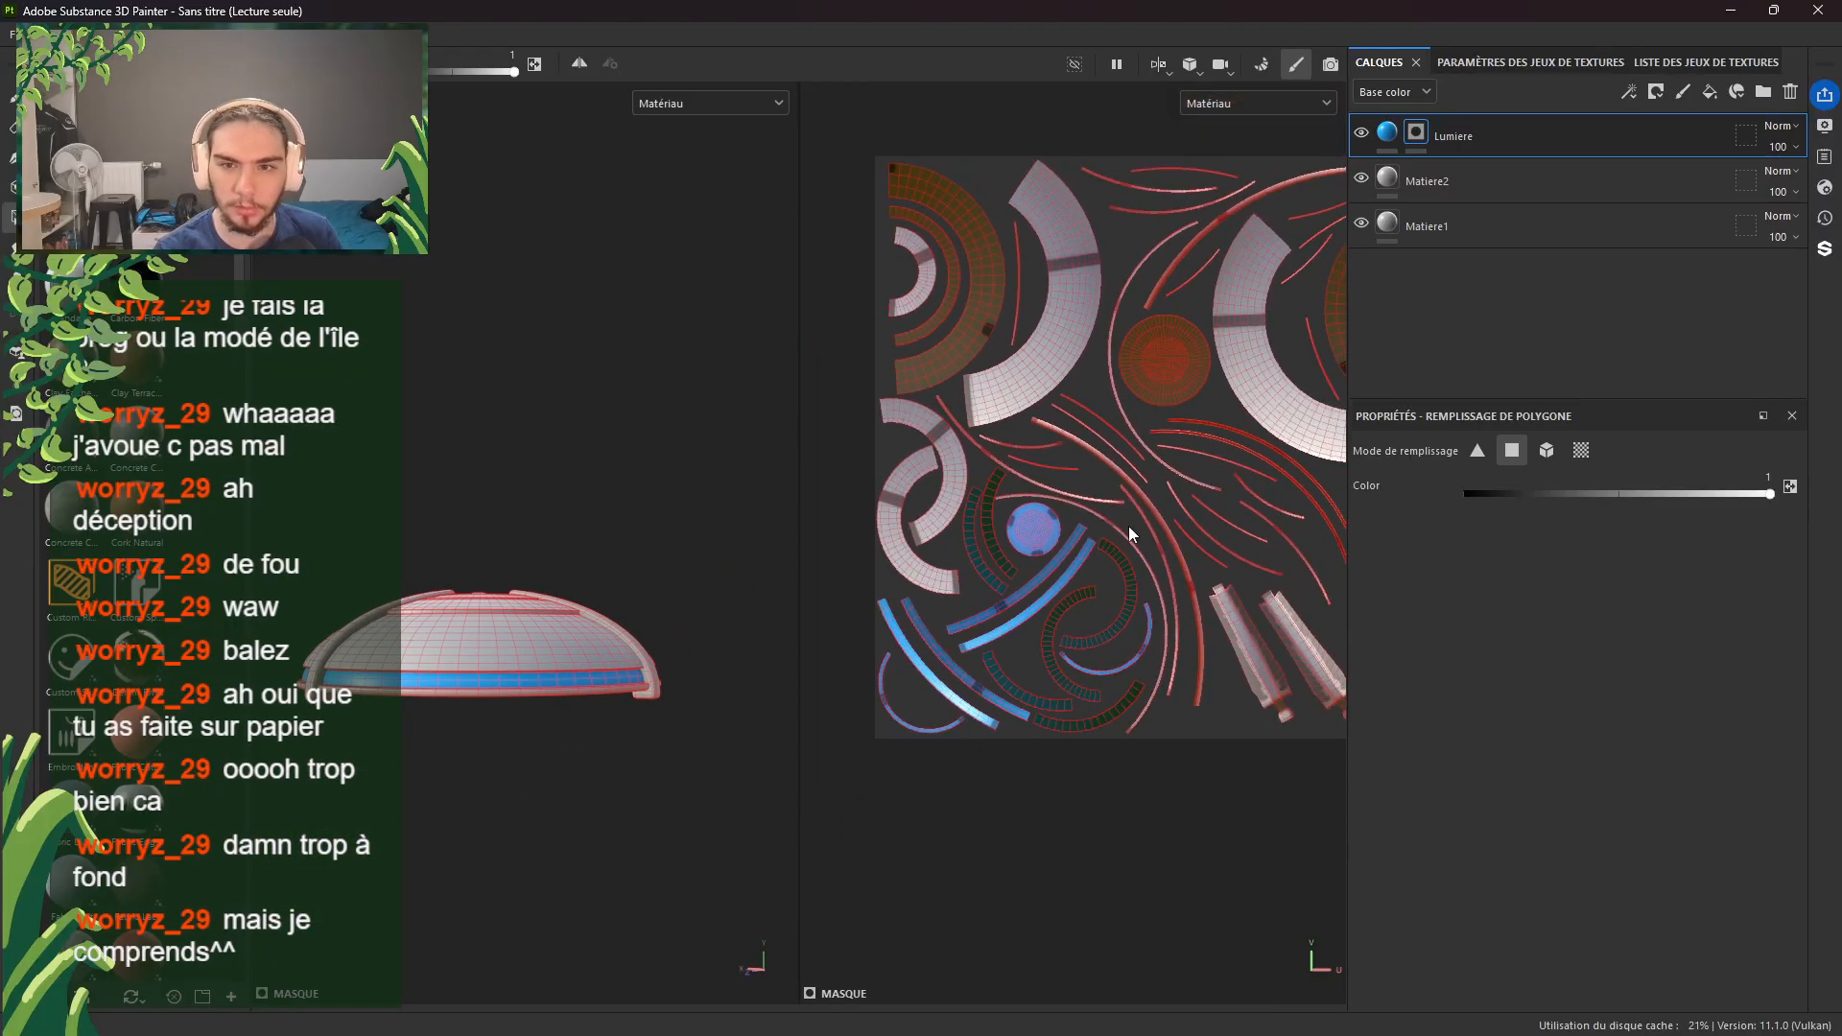
Step: Add a black mask to the Matiere2 layer
click(1413, 179)
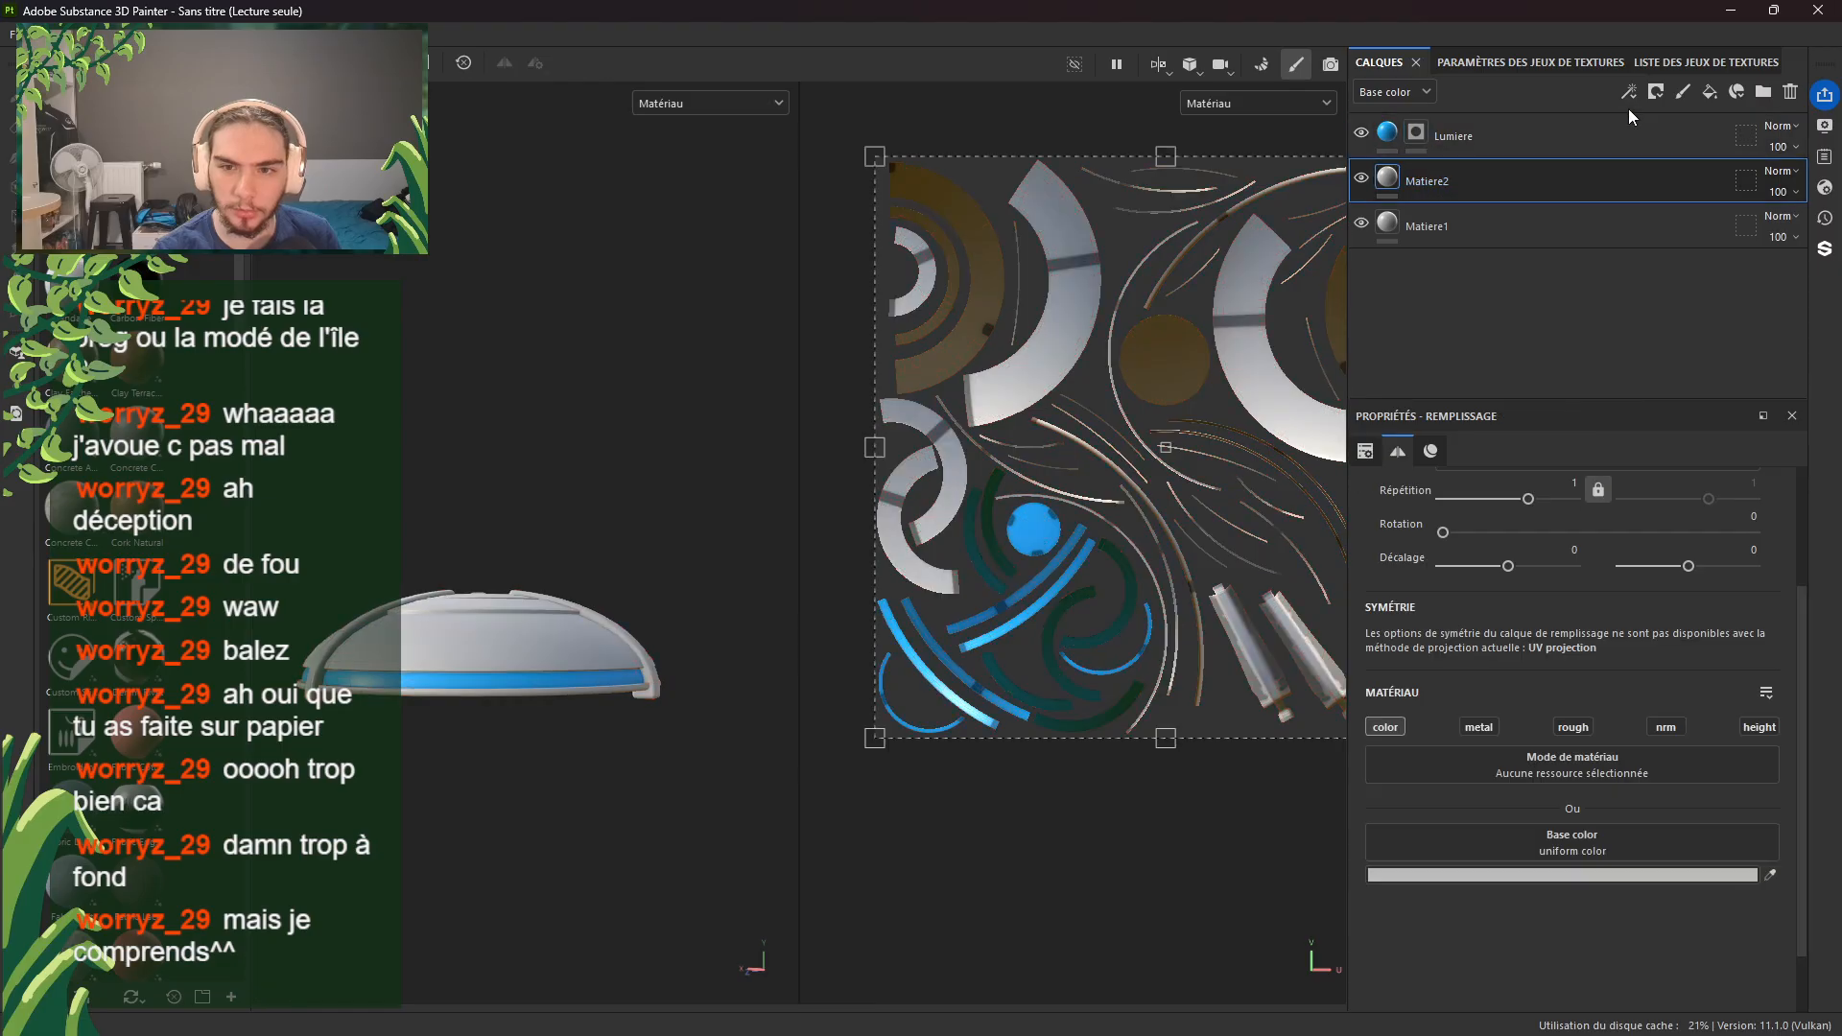
click(1657, 95)
click(1655, 142)
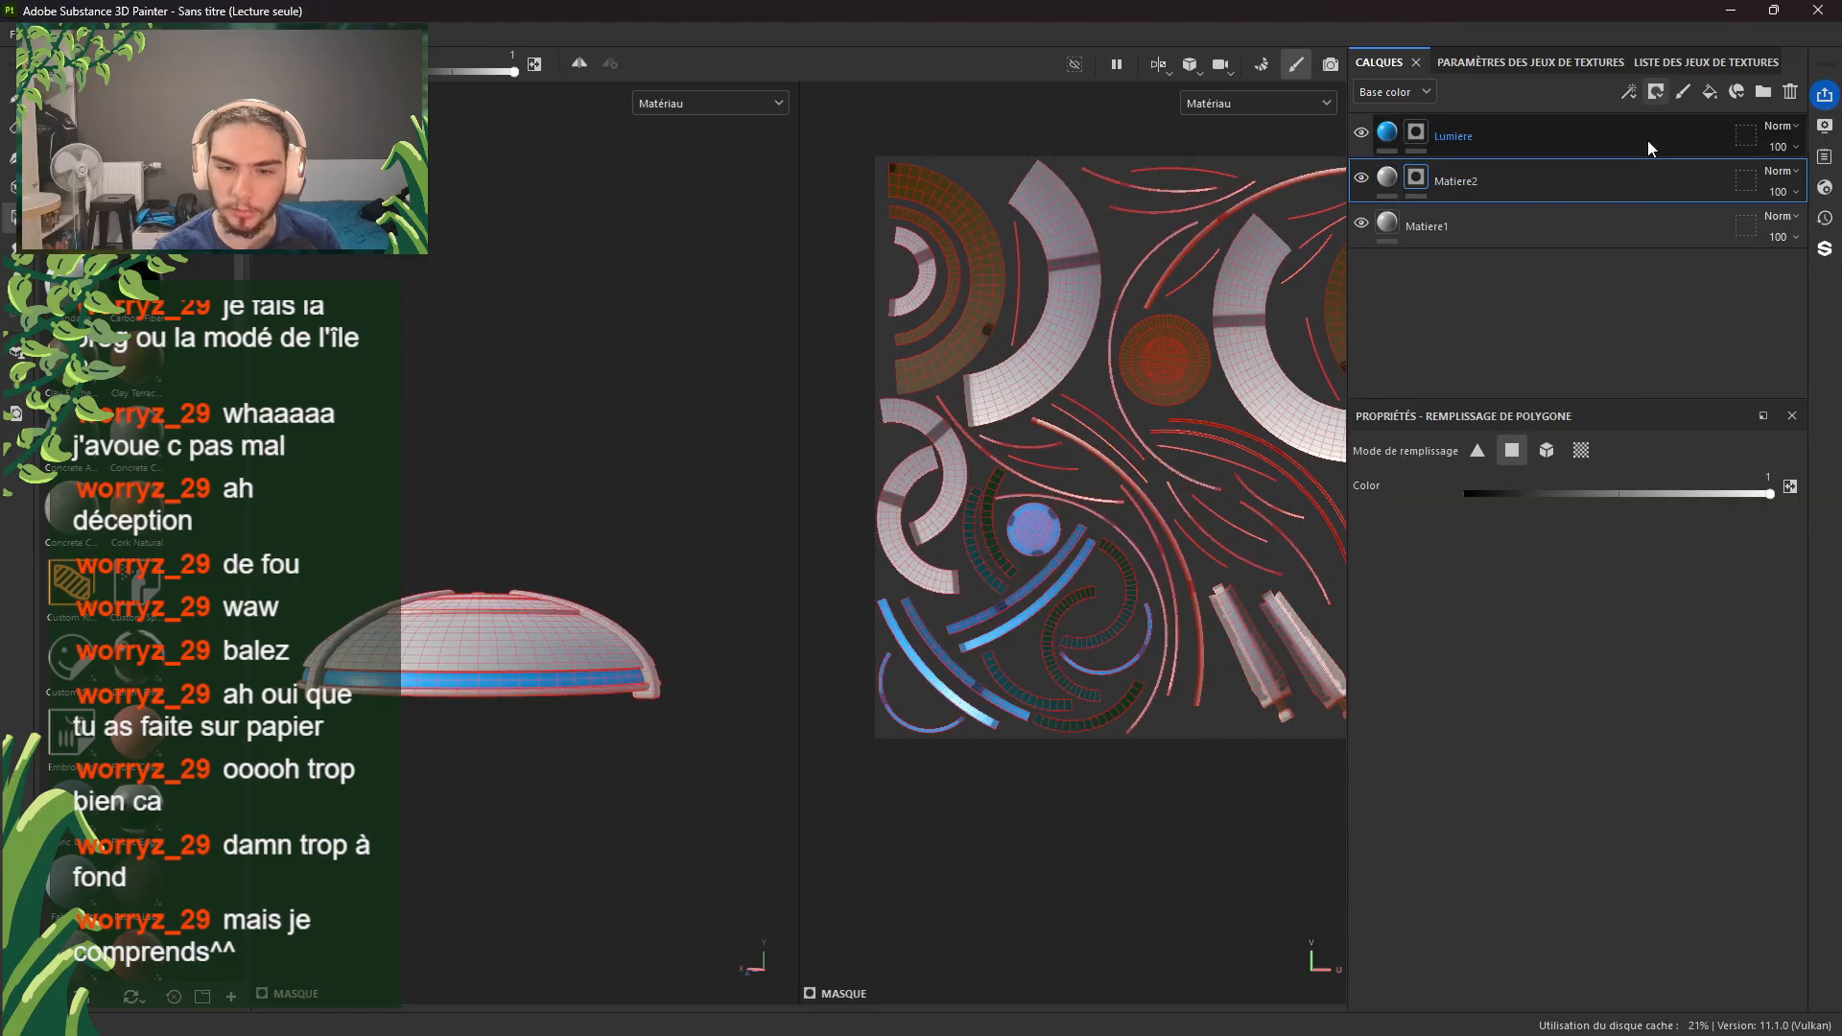
Step: Set the Matiere2 fill's base color to dark grey 453F3F and enable its roughness channel with a value of 0.4536
click(1393, 179)
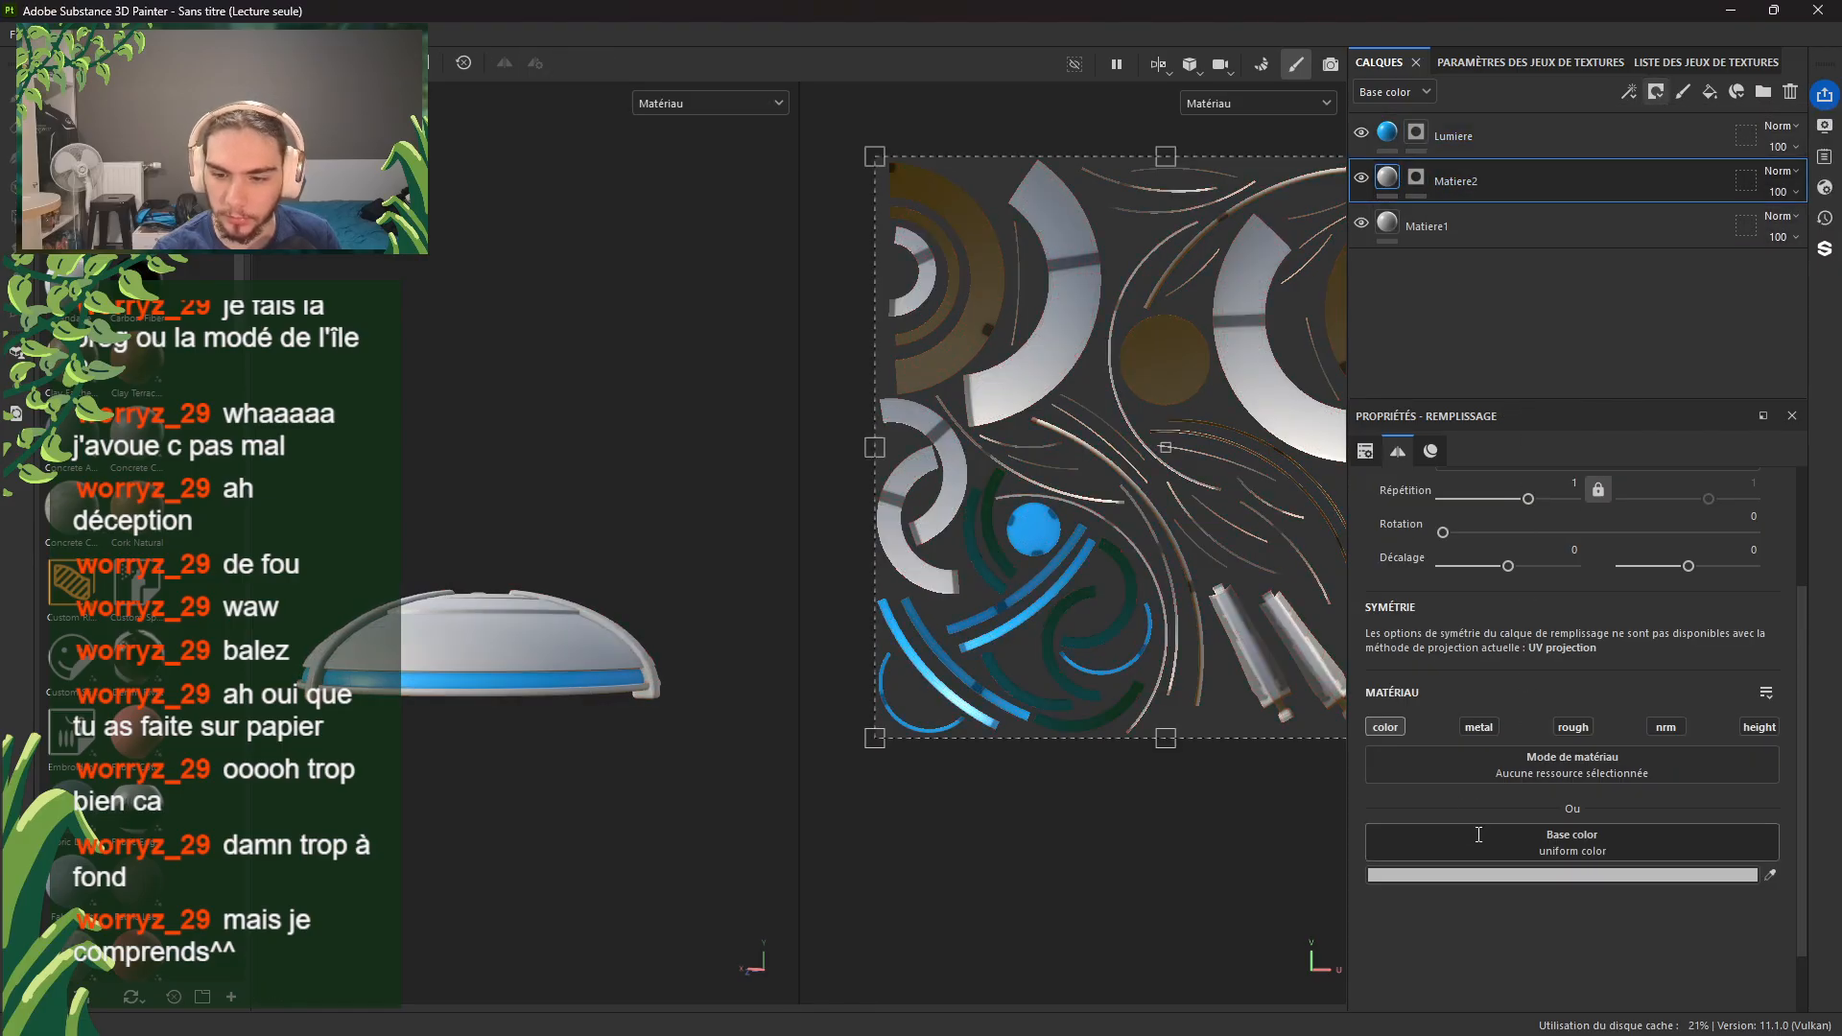
click(1578, 875)
drag(1564, 858, 1565, 866)
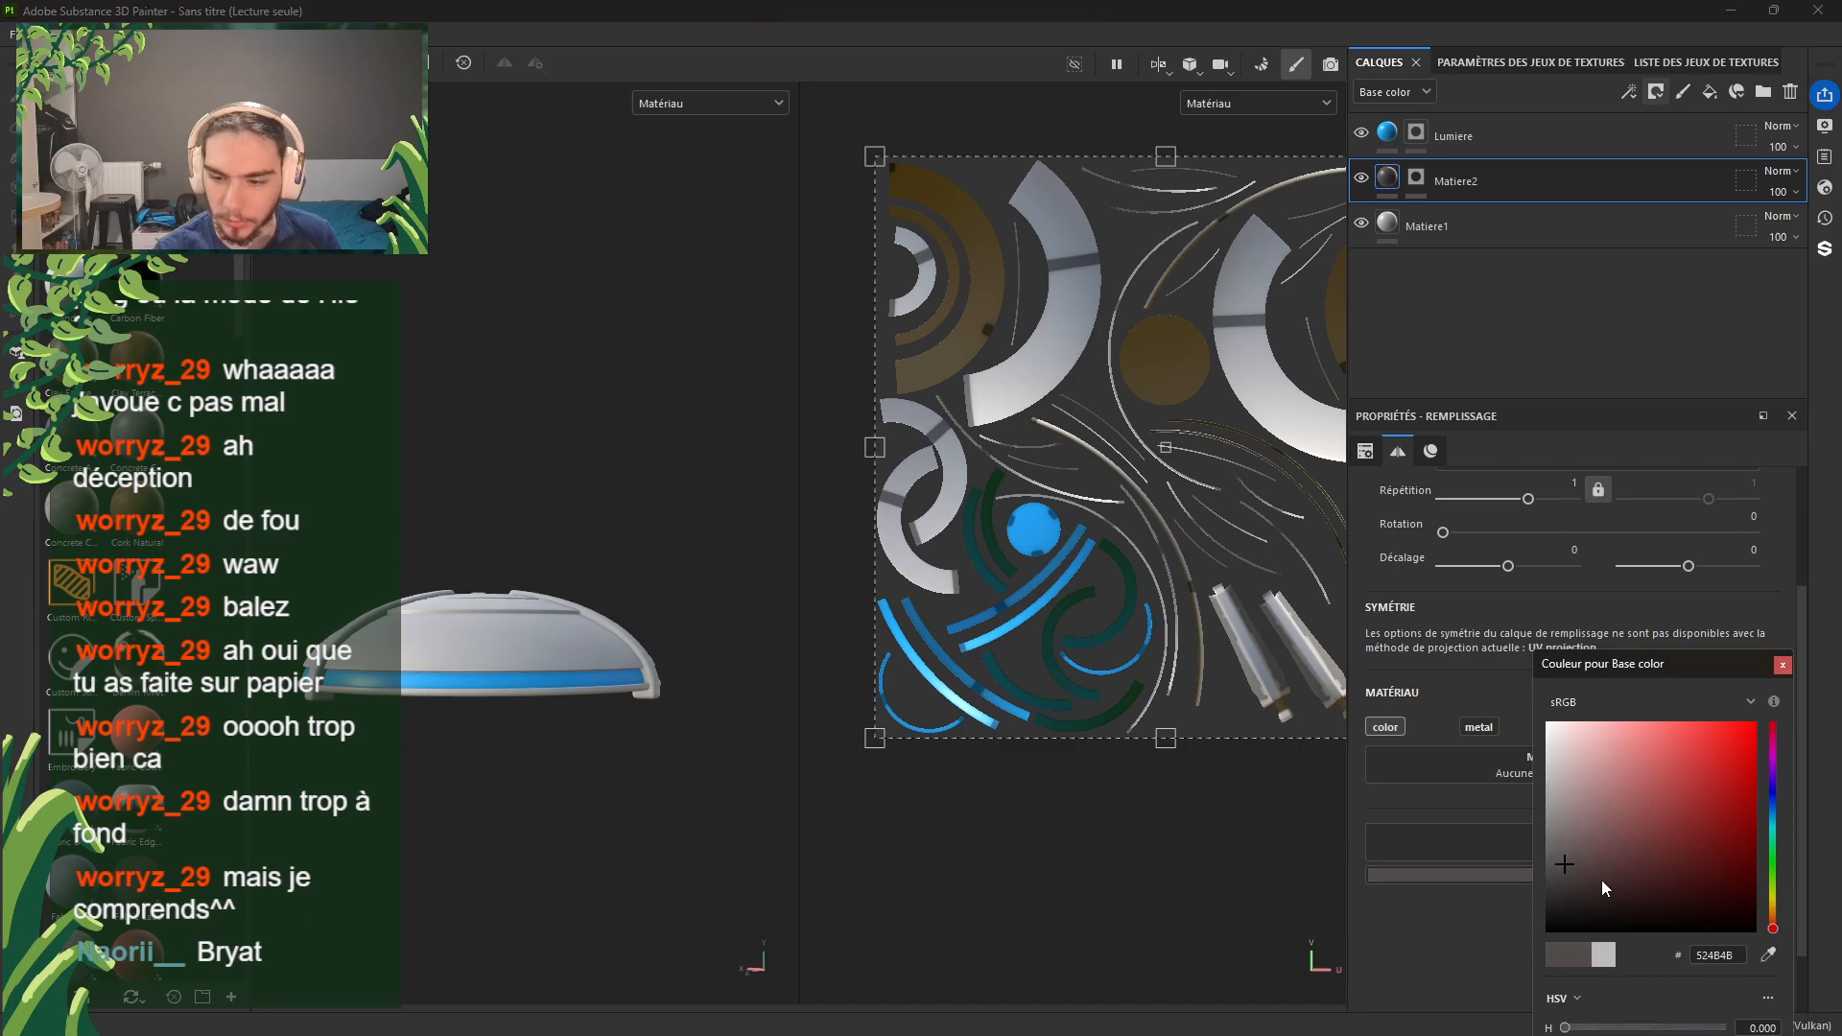
click(1562, 874)
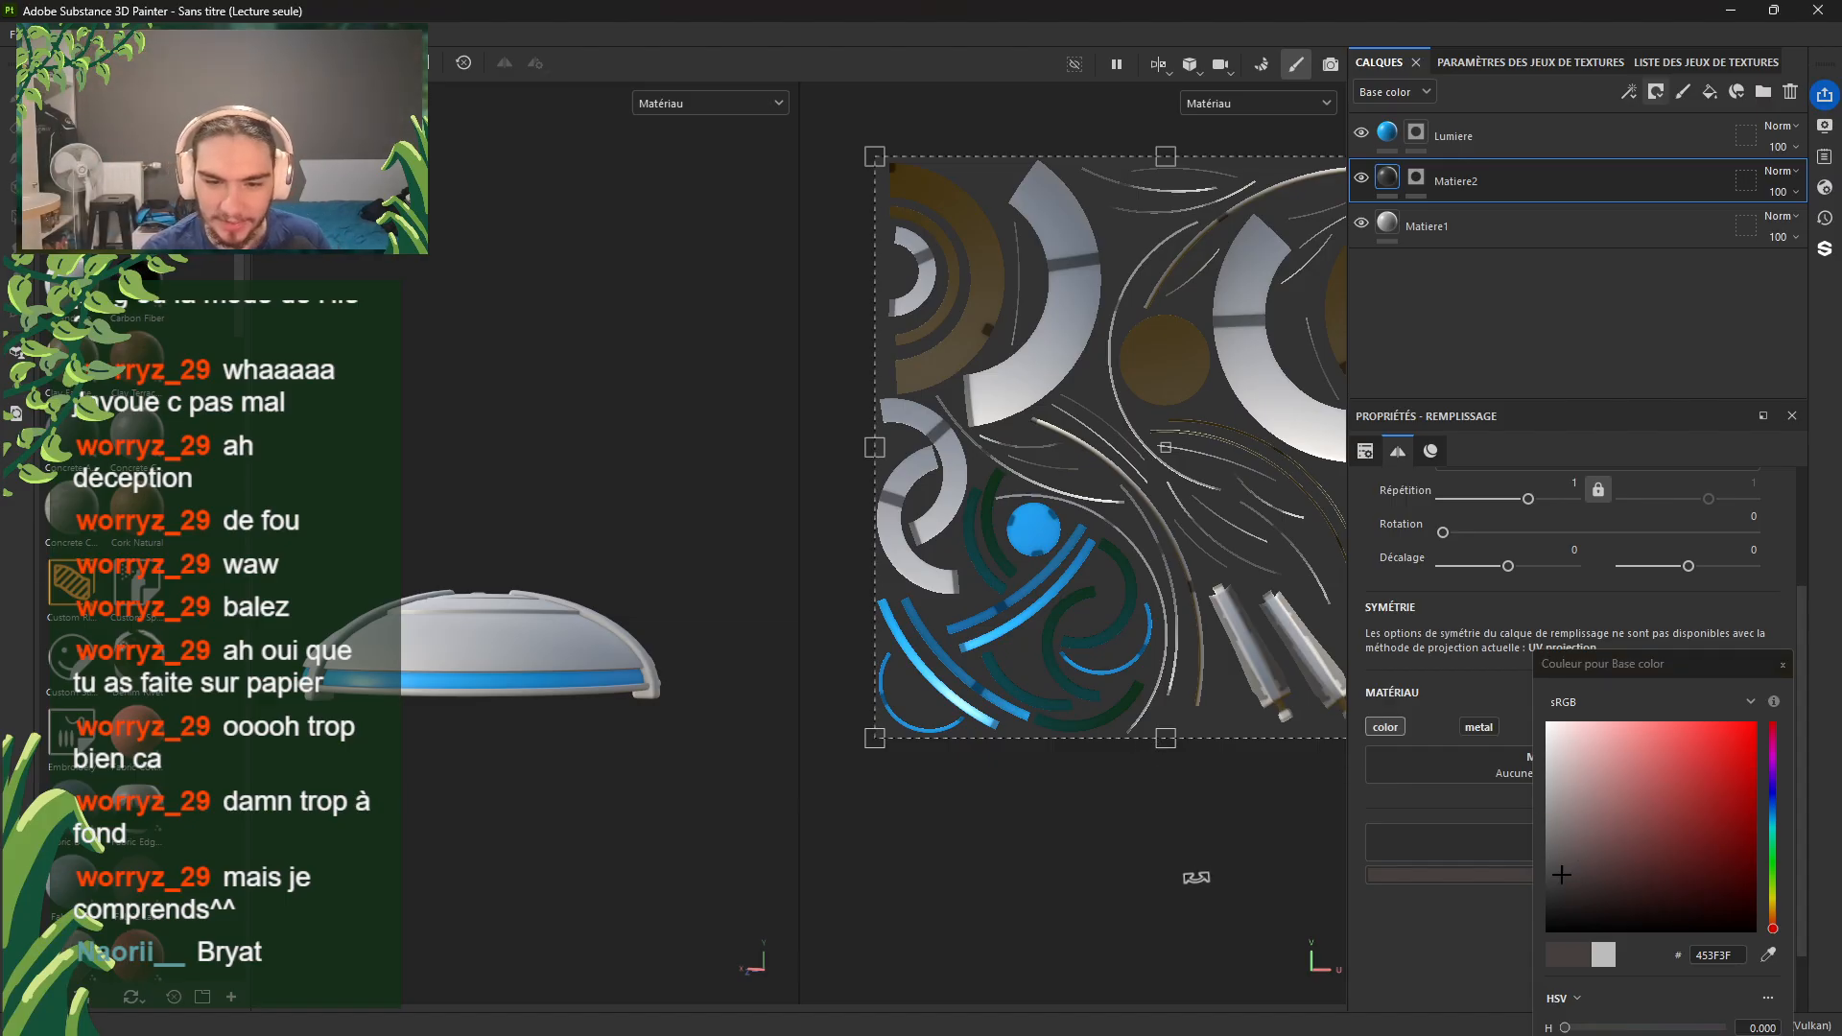
click(1784, 665)
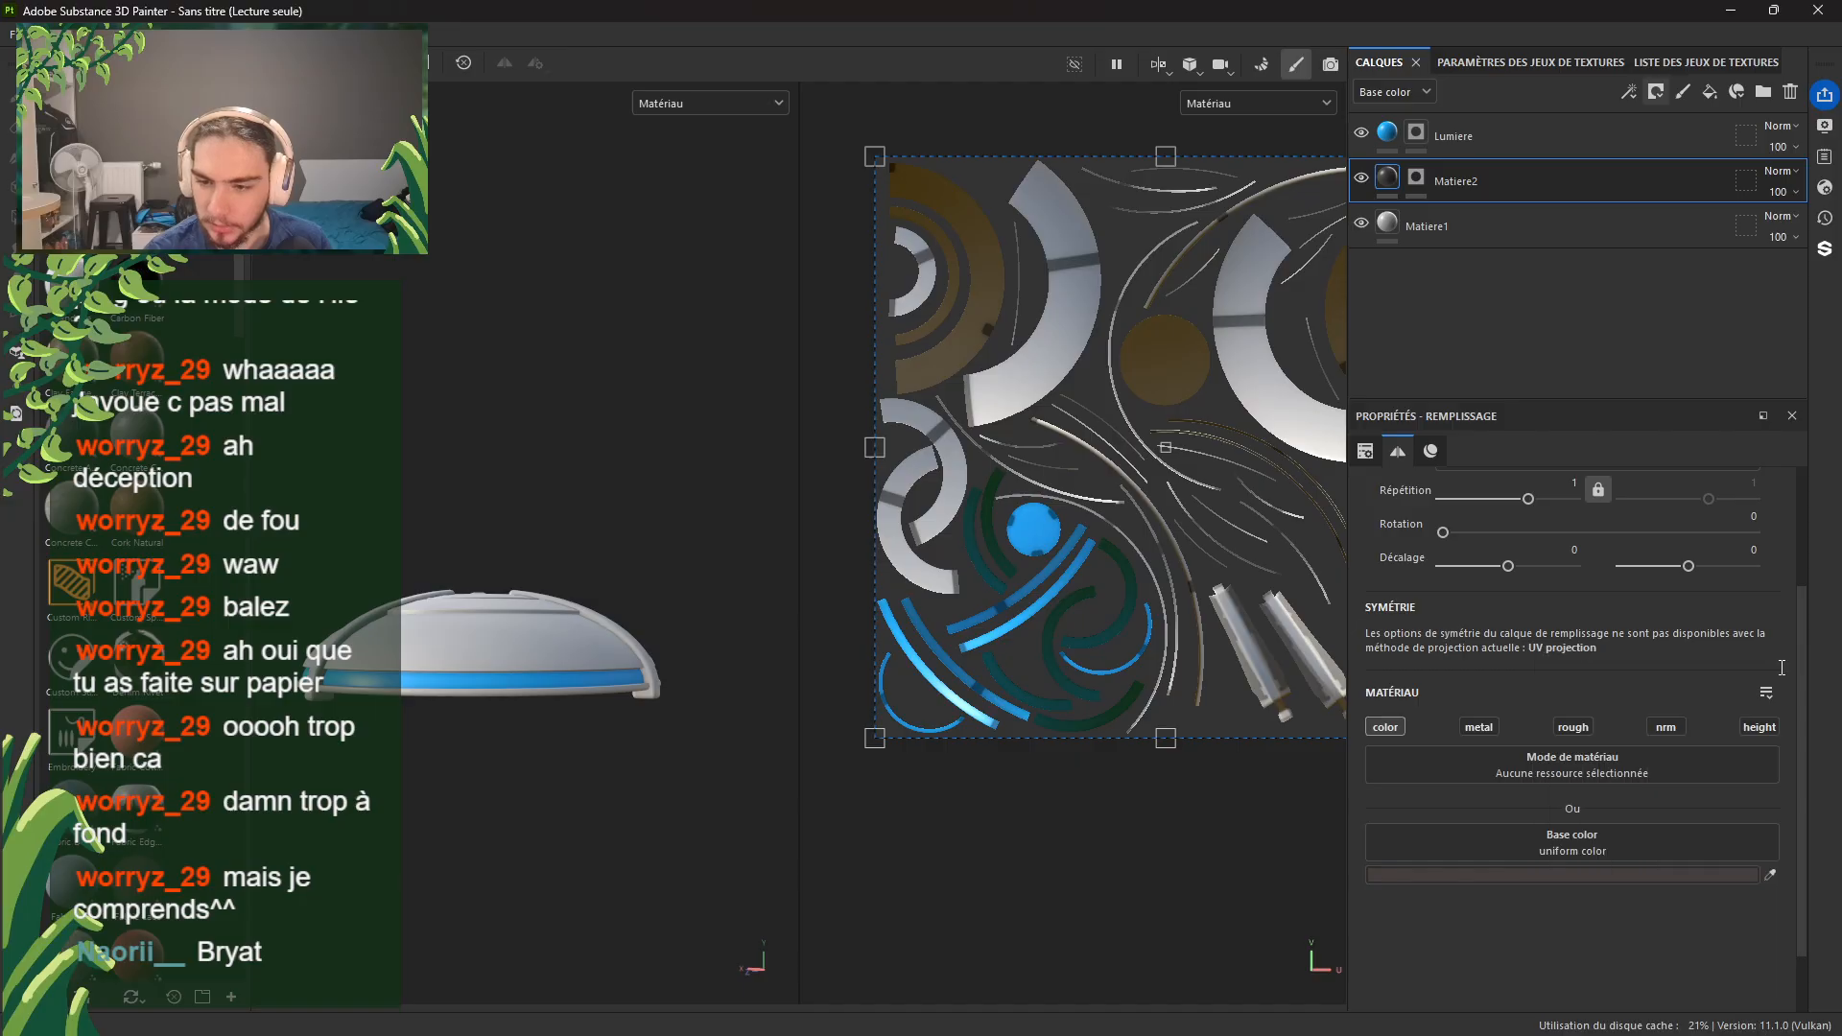
click(1574, 728)
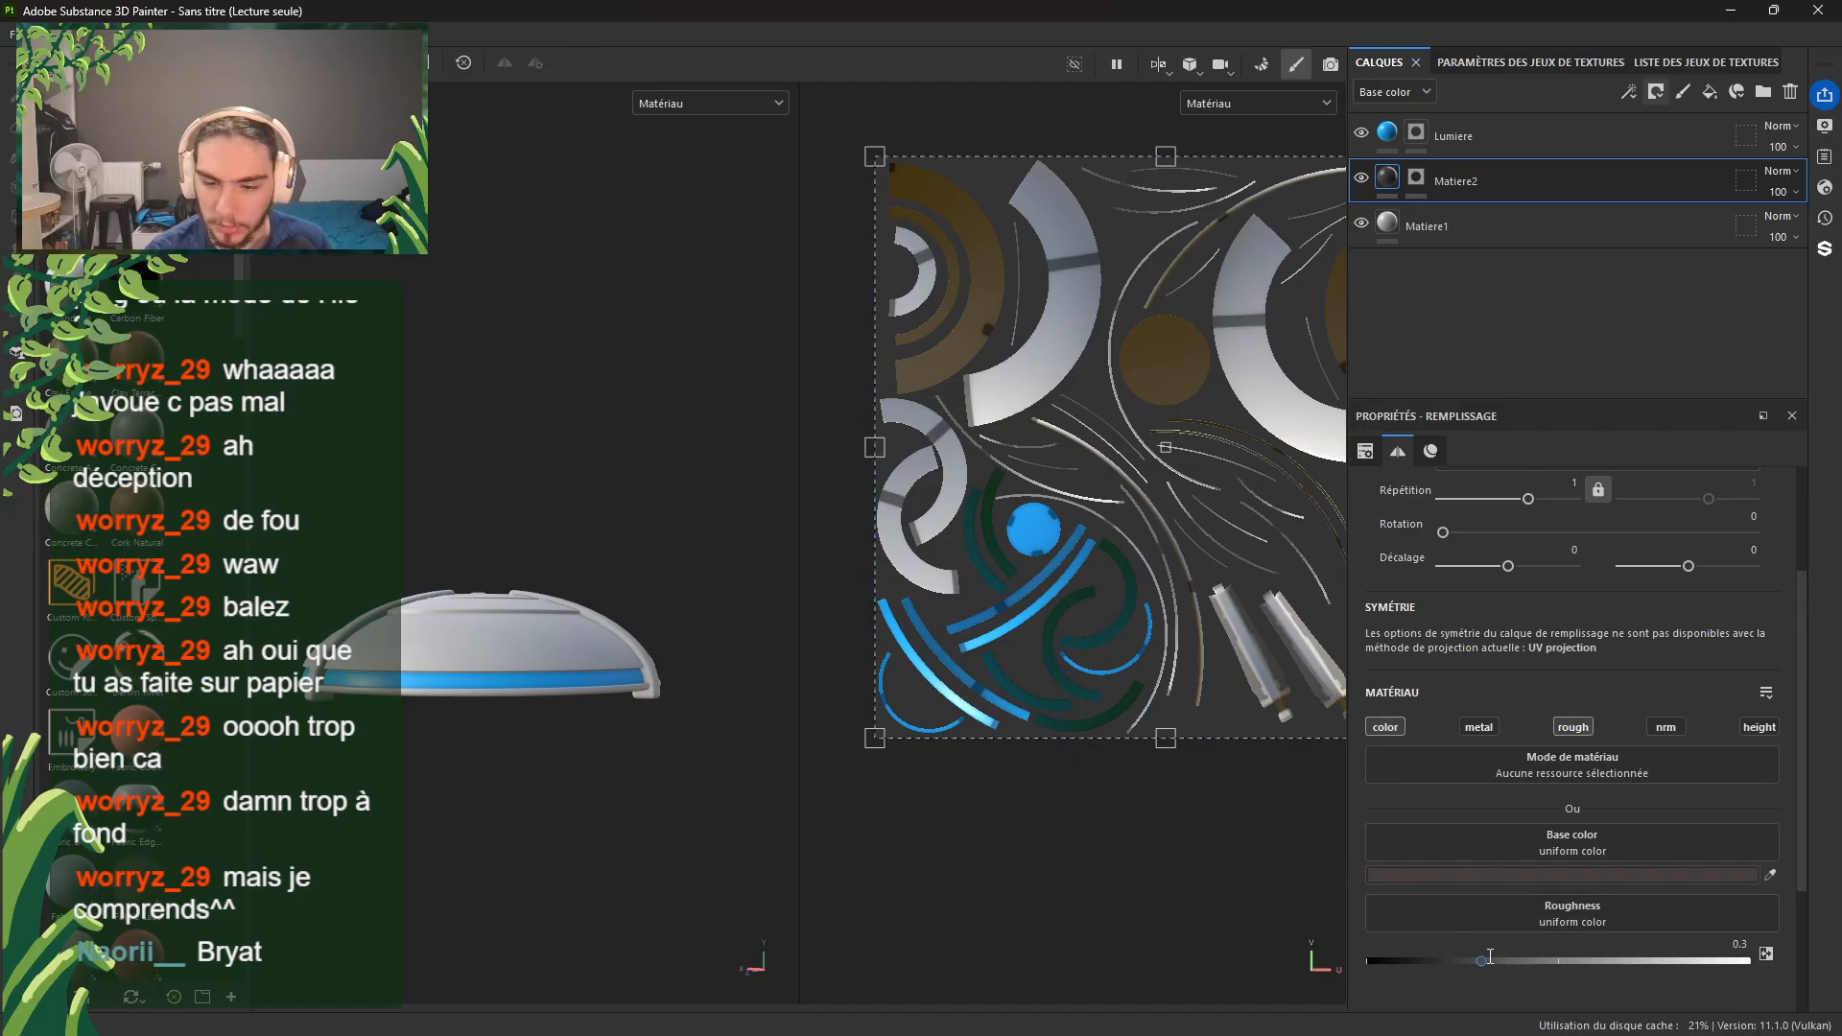
drag(1483, 961, 1539, 961)
Step: Use Polygon Fill on the Matiere2 mask to reveal the three elongated arm islands in the UV layout
alt+middle_drag(1226, 654, 910, 635)
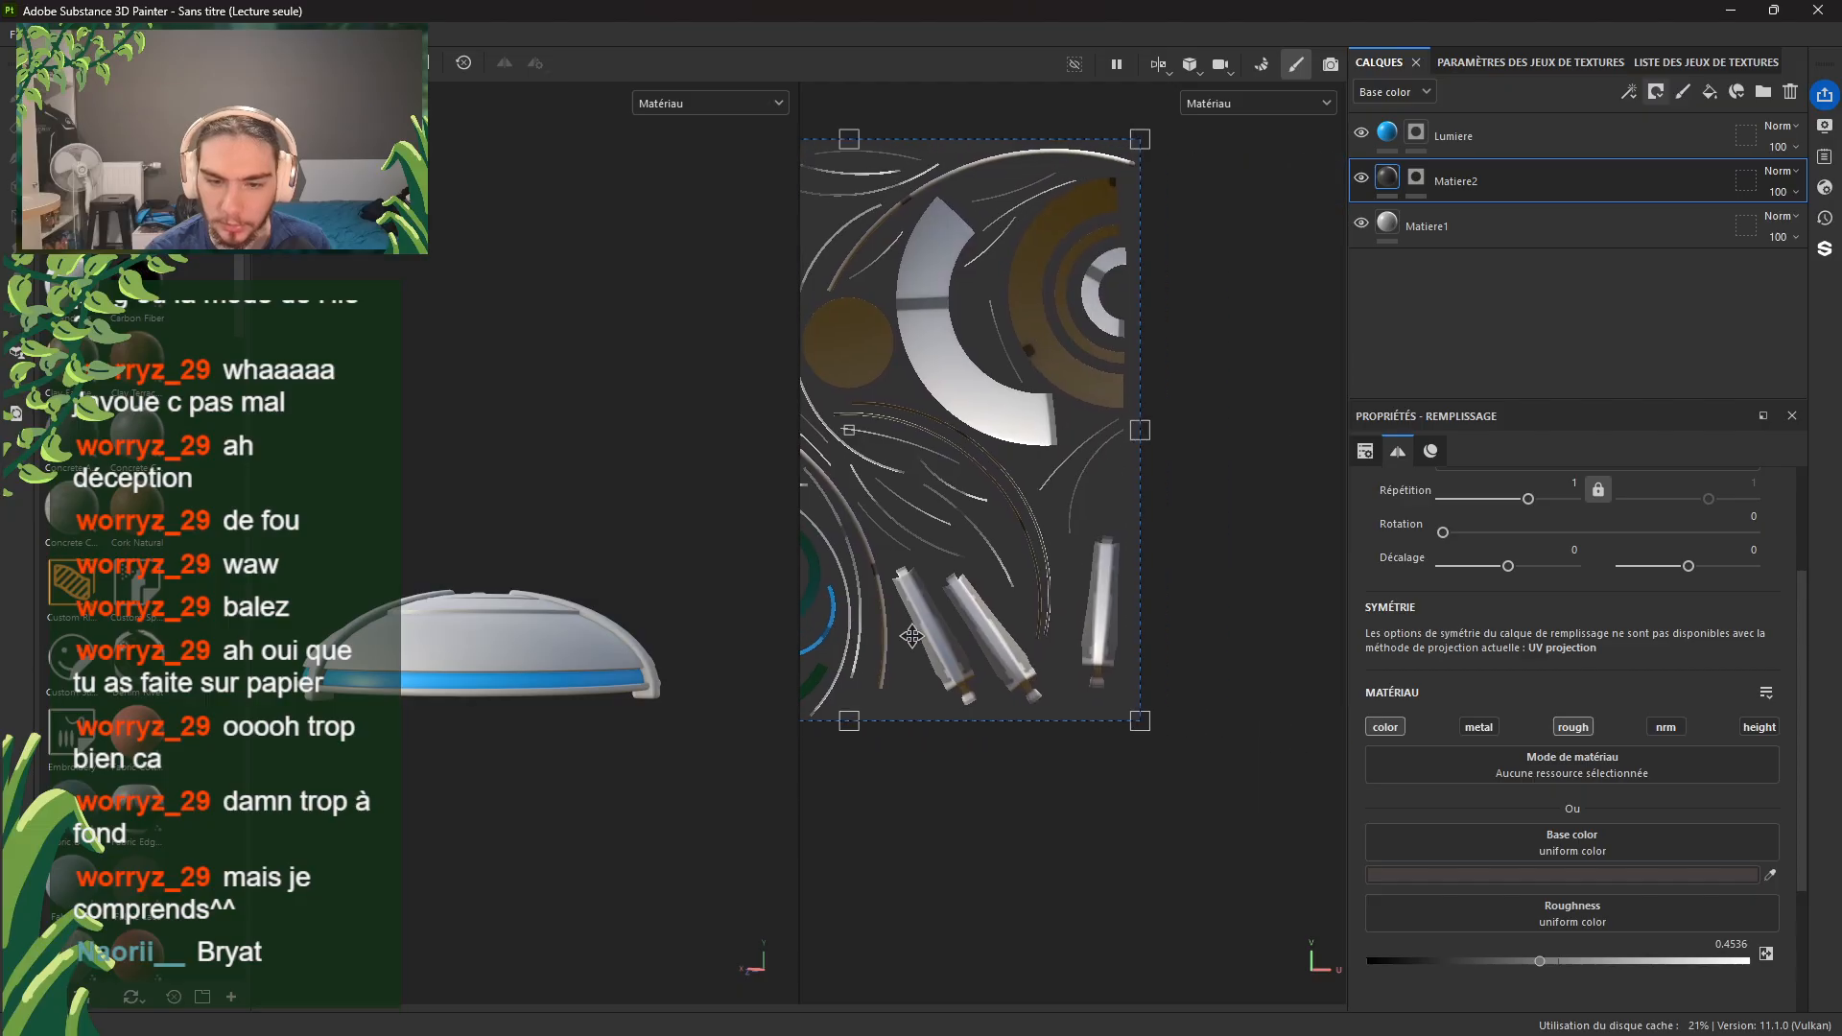
click(1416, 179)
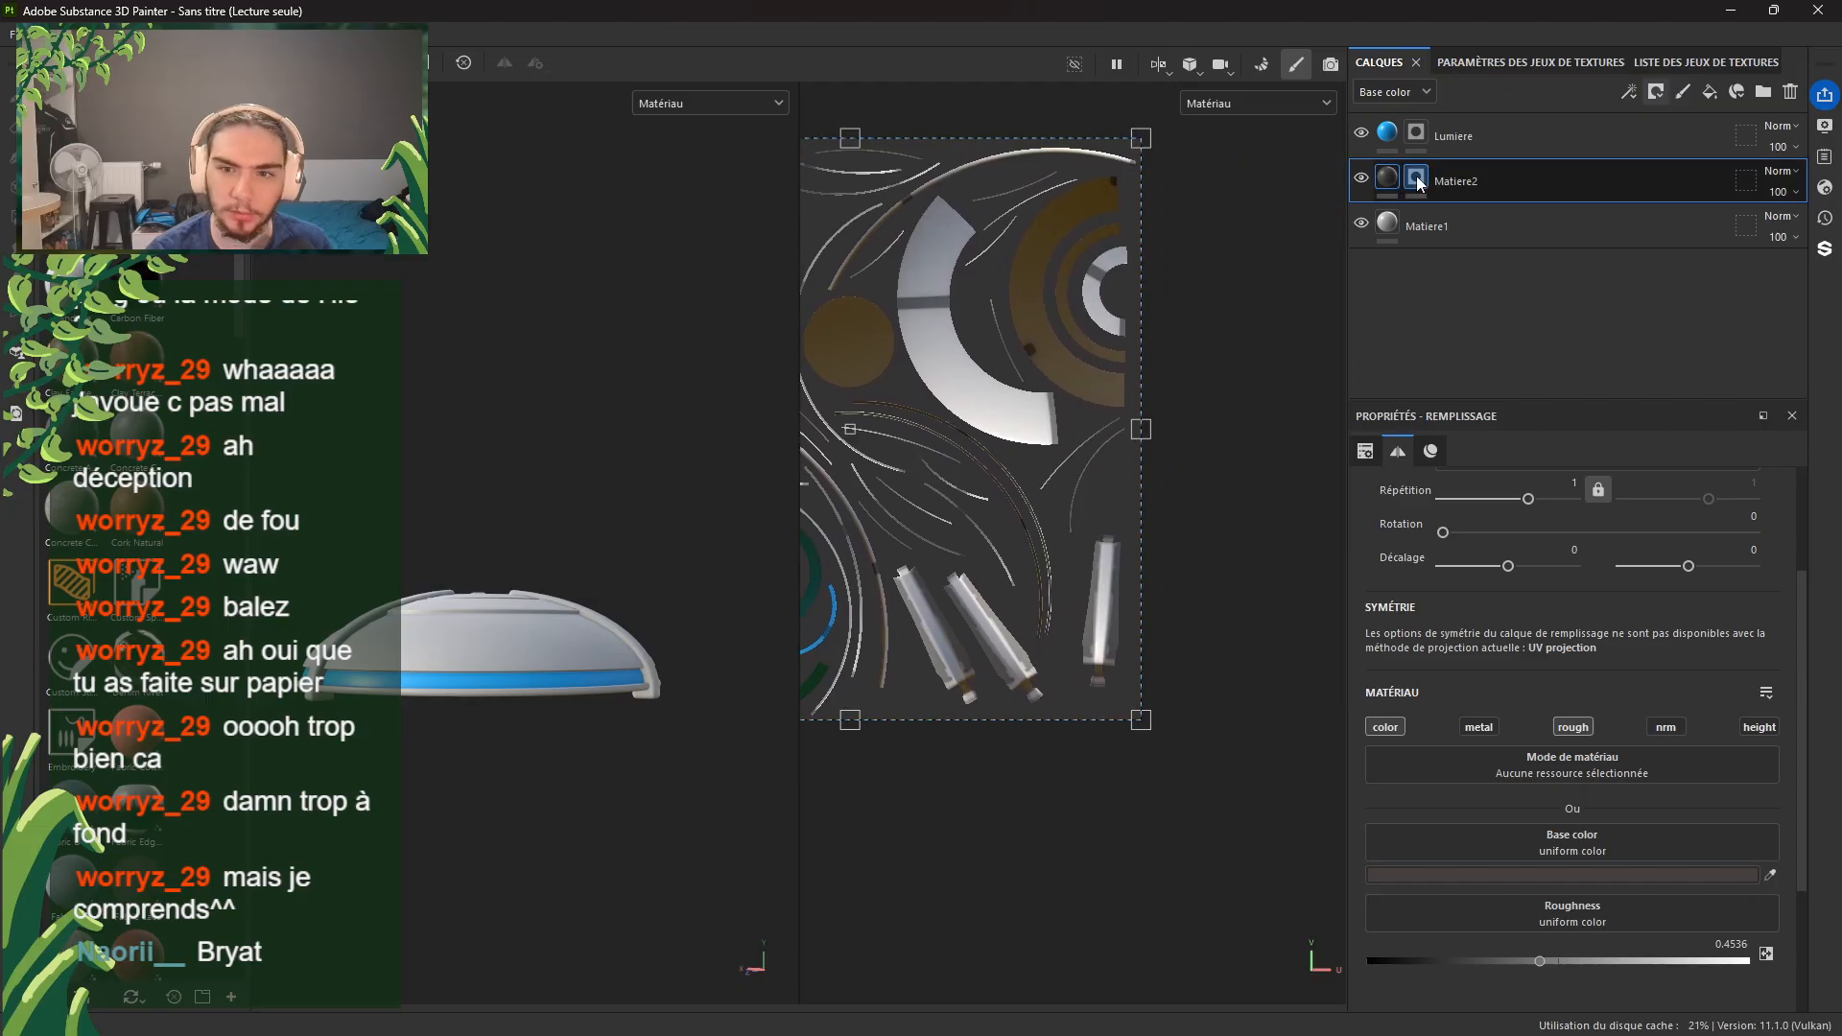
key(4)
scroll(912, 610, up, 5)
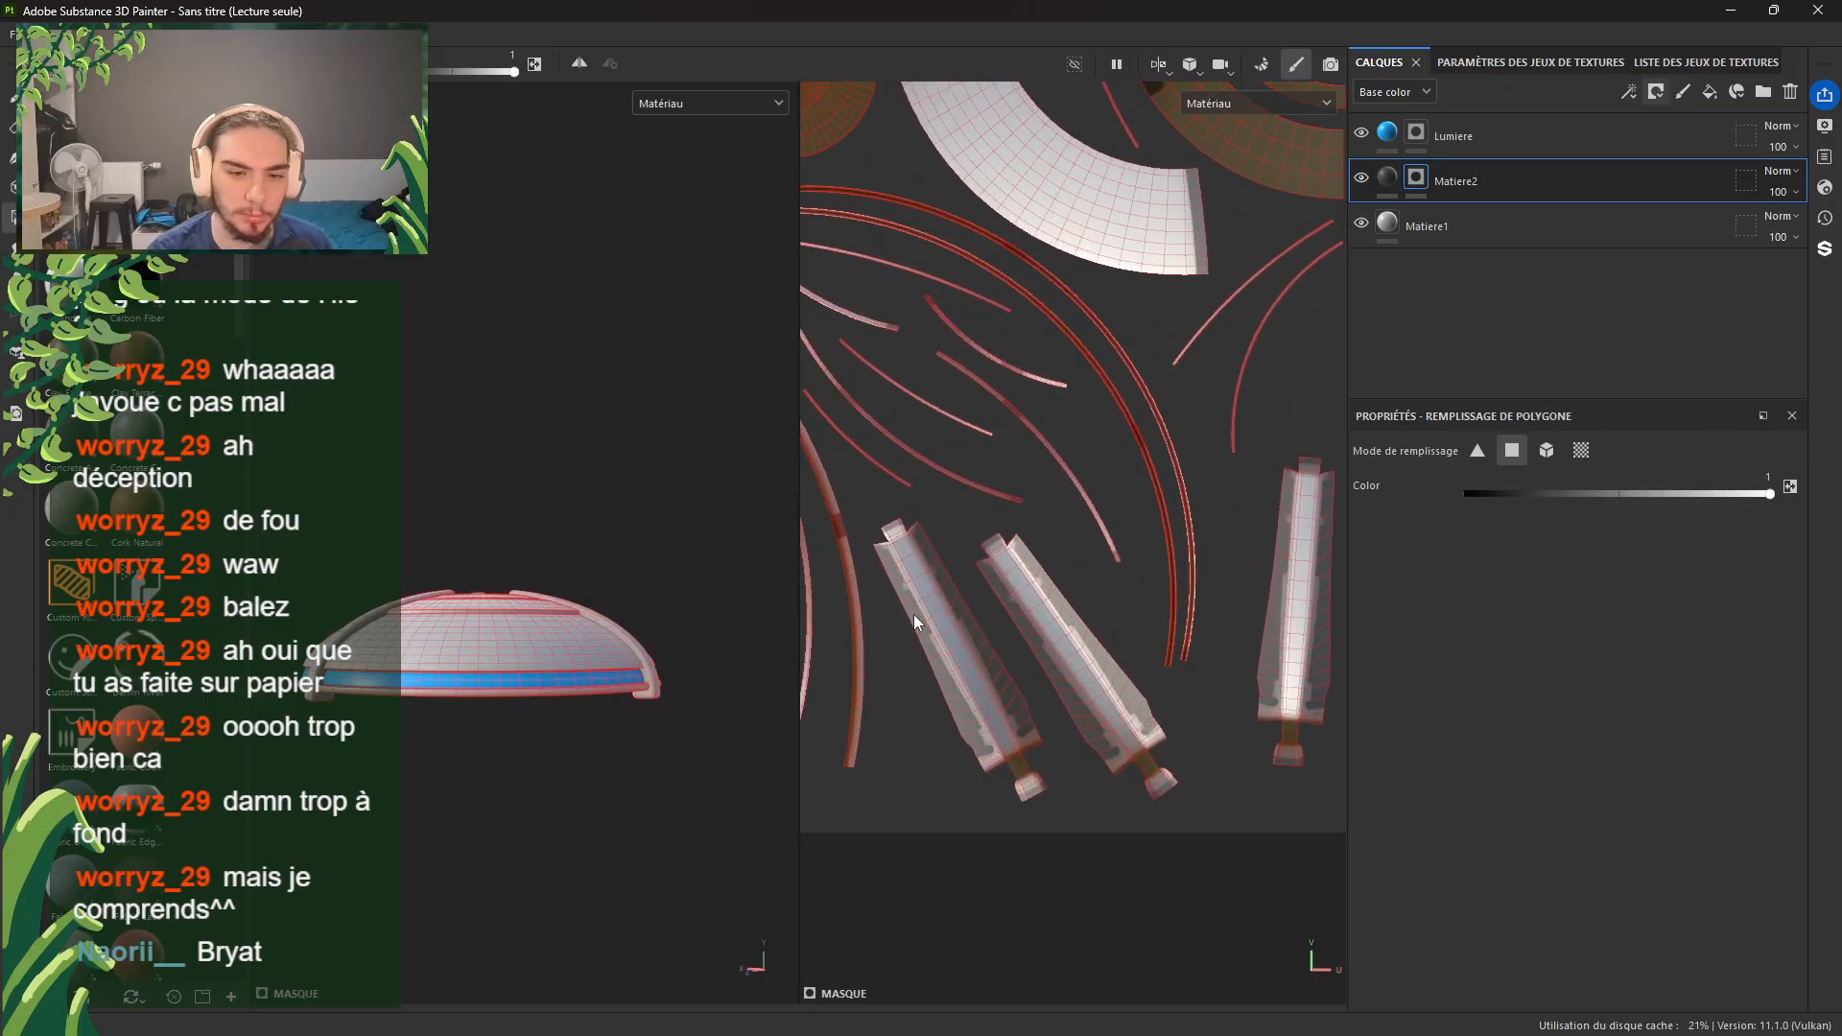
drag(923, 814, 1124, 617)
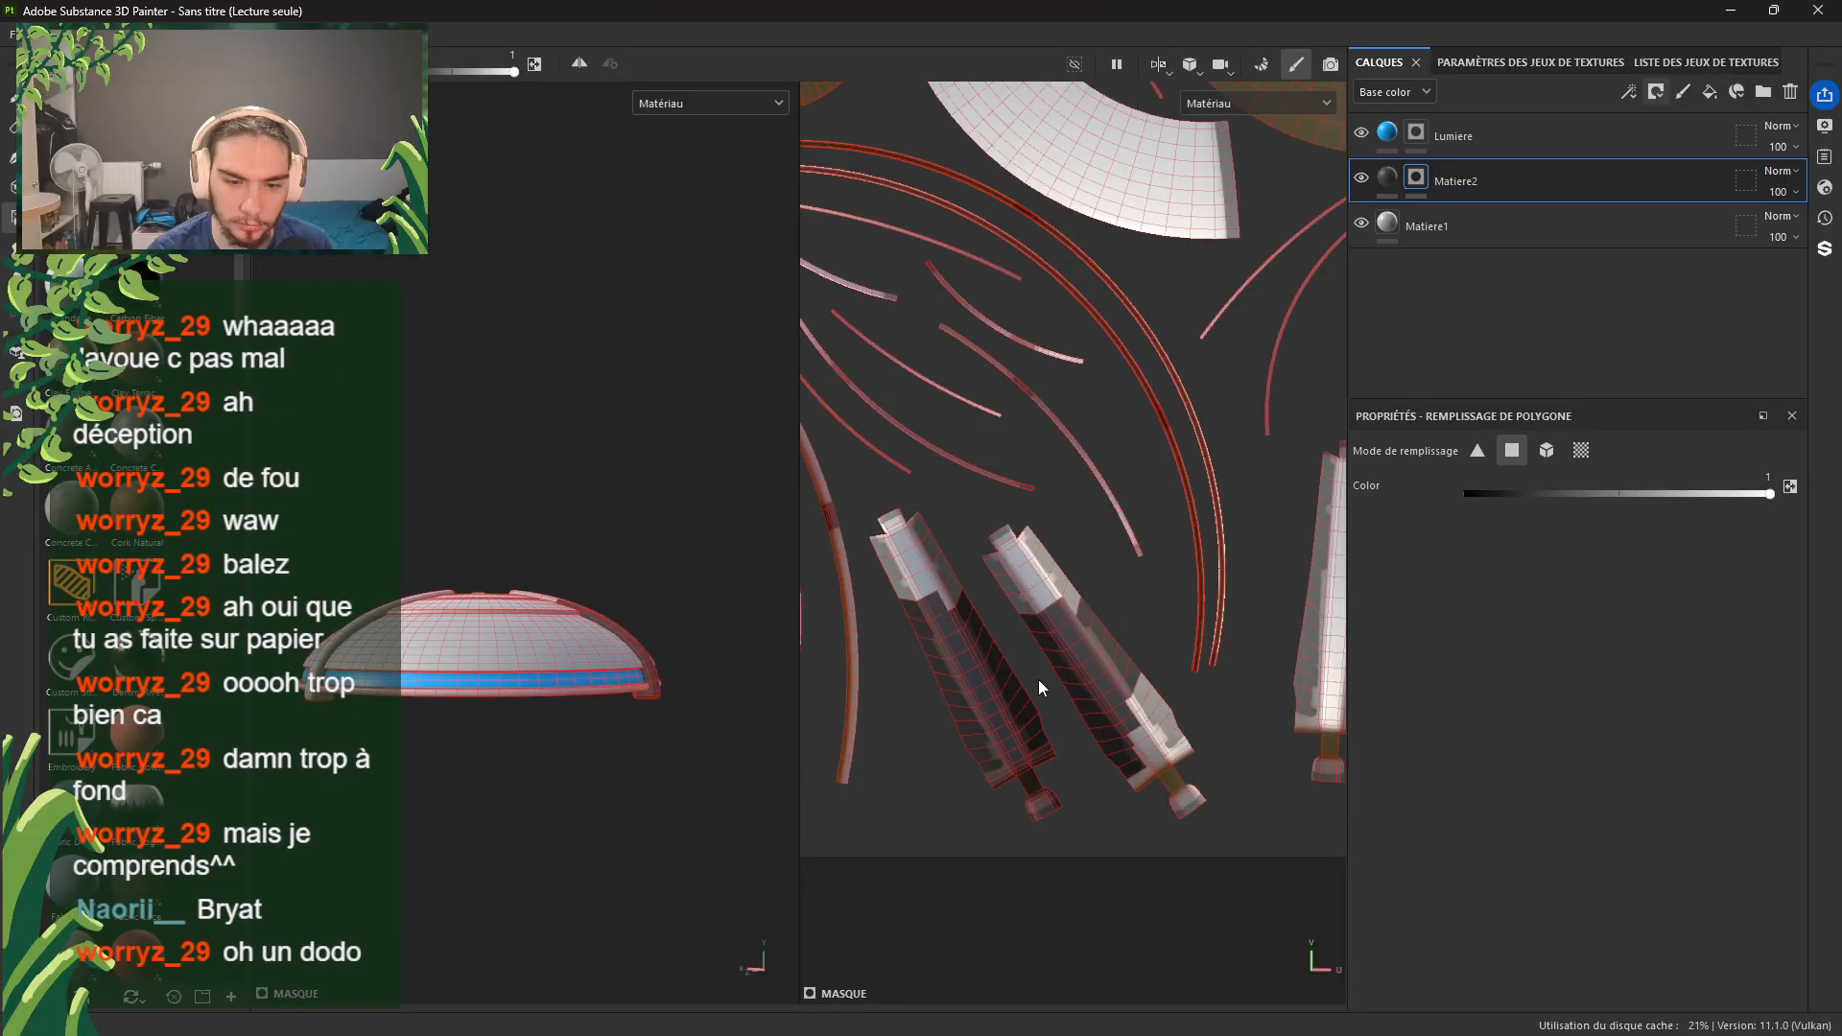
click(892, 561)
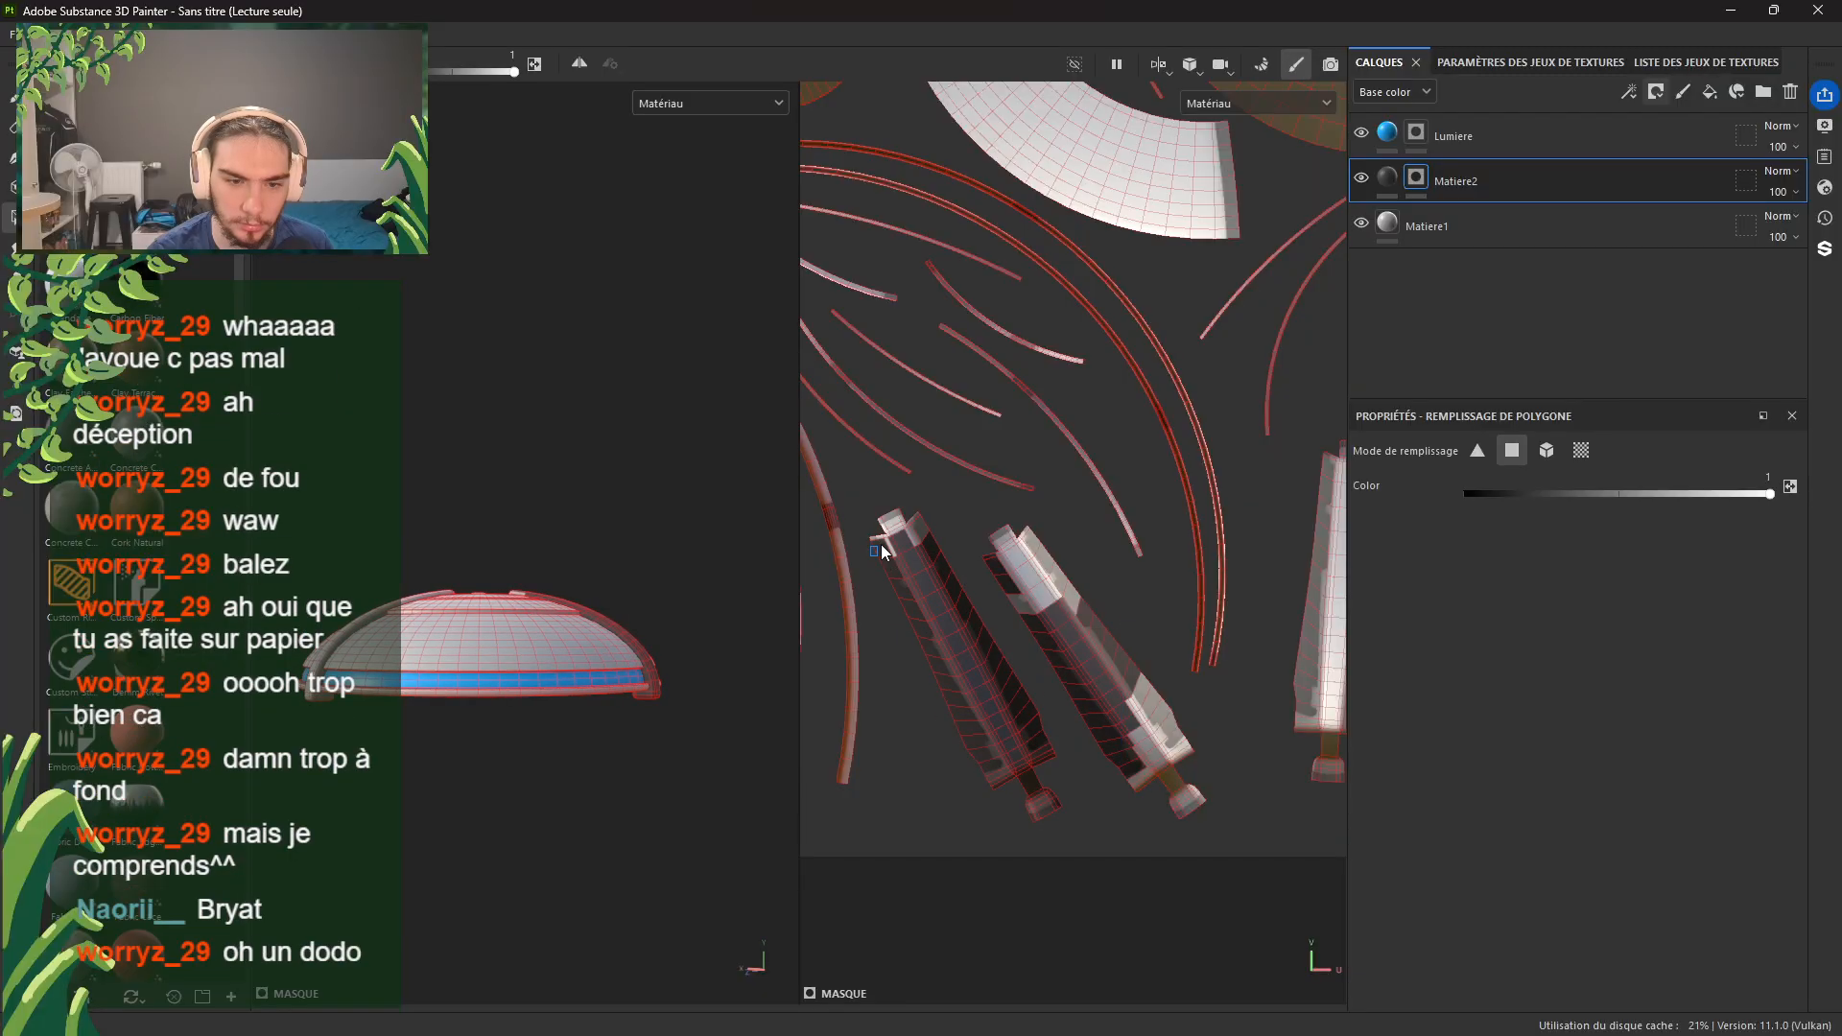
drag(976, 520, 1118, 686)
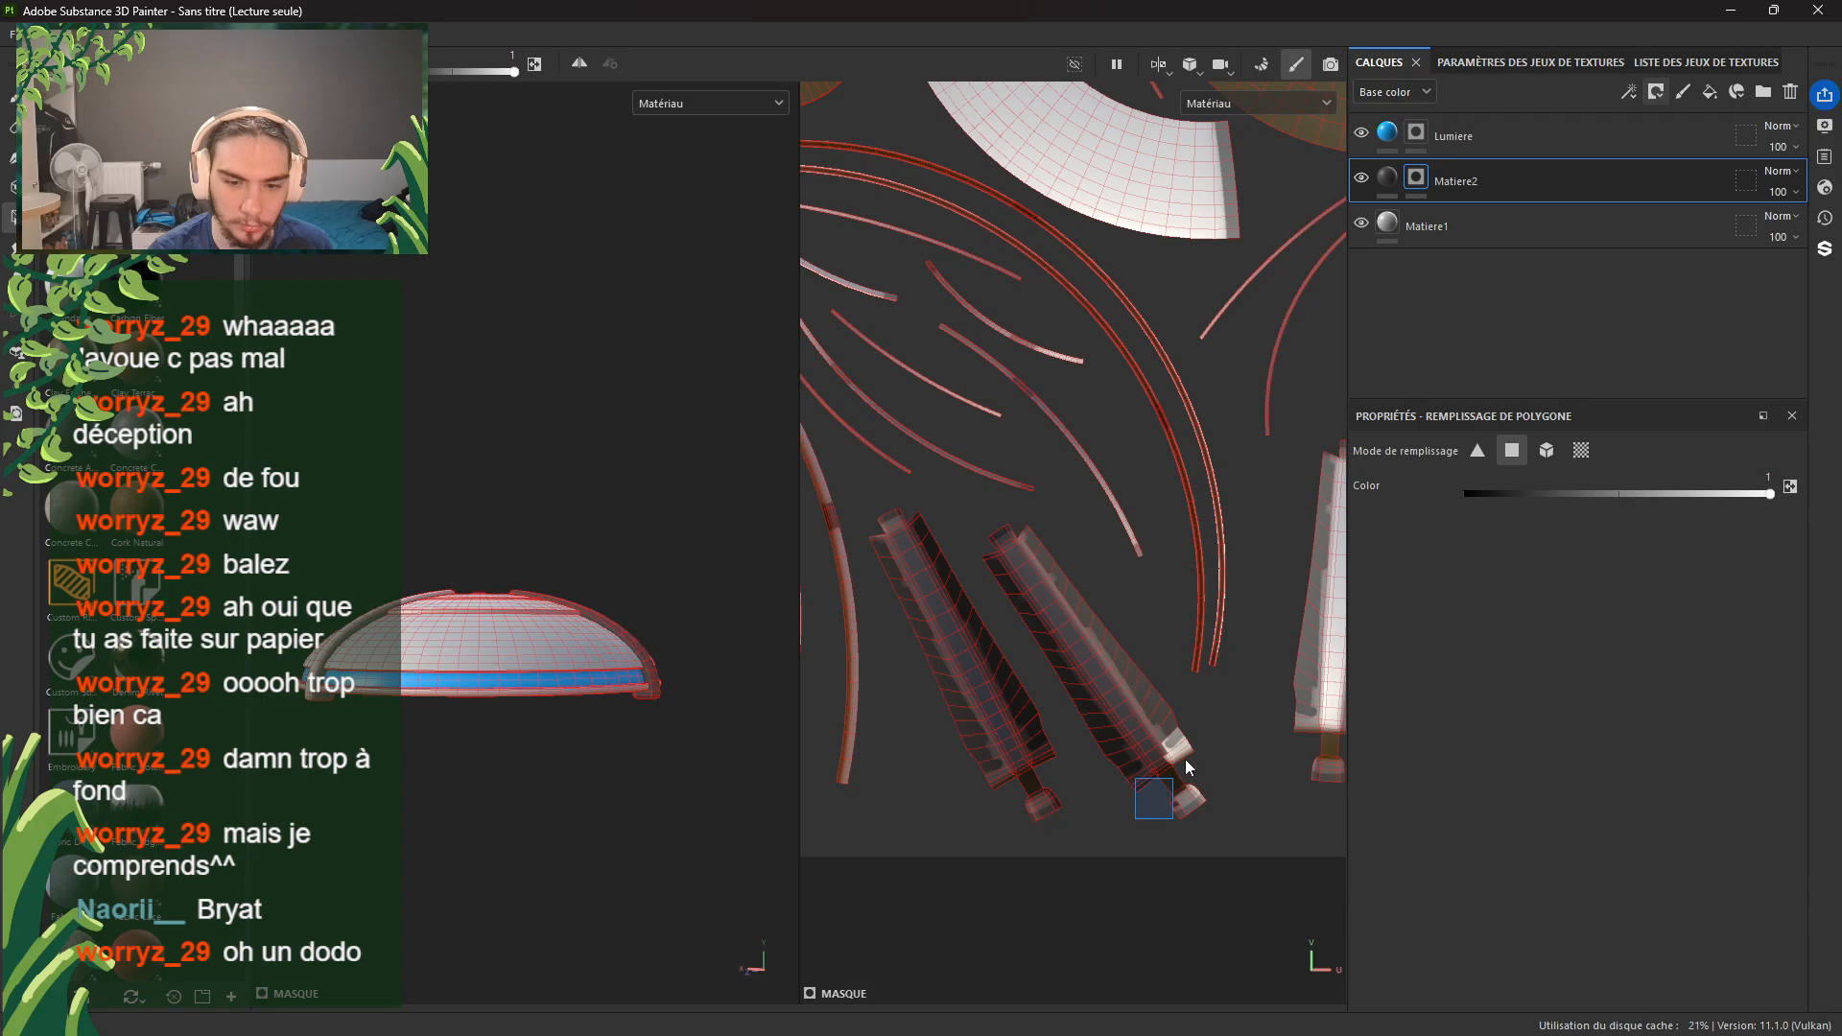
drag(1187, 765, 1230, 710)
middle_drag(1254, 732, 1038, 742)
drag(1019, 812, 1223, 451)
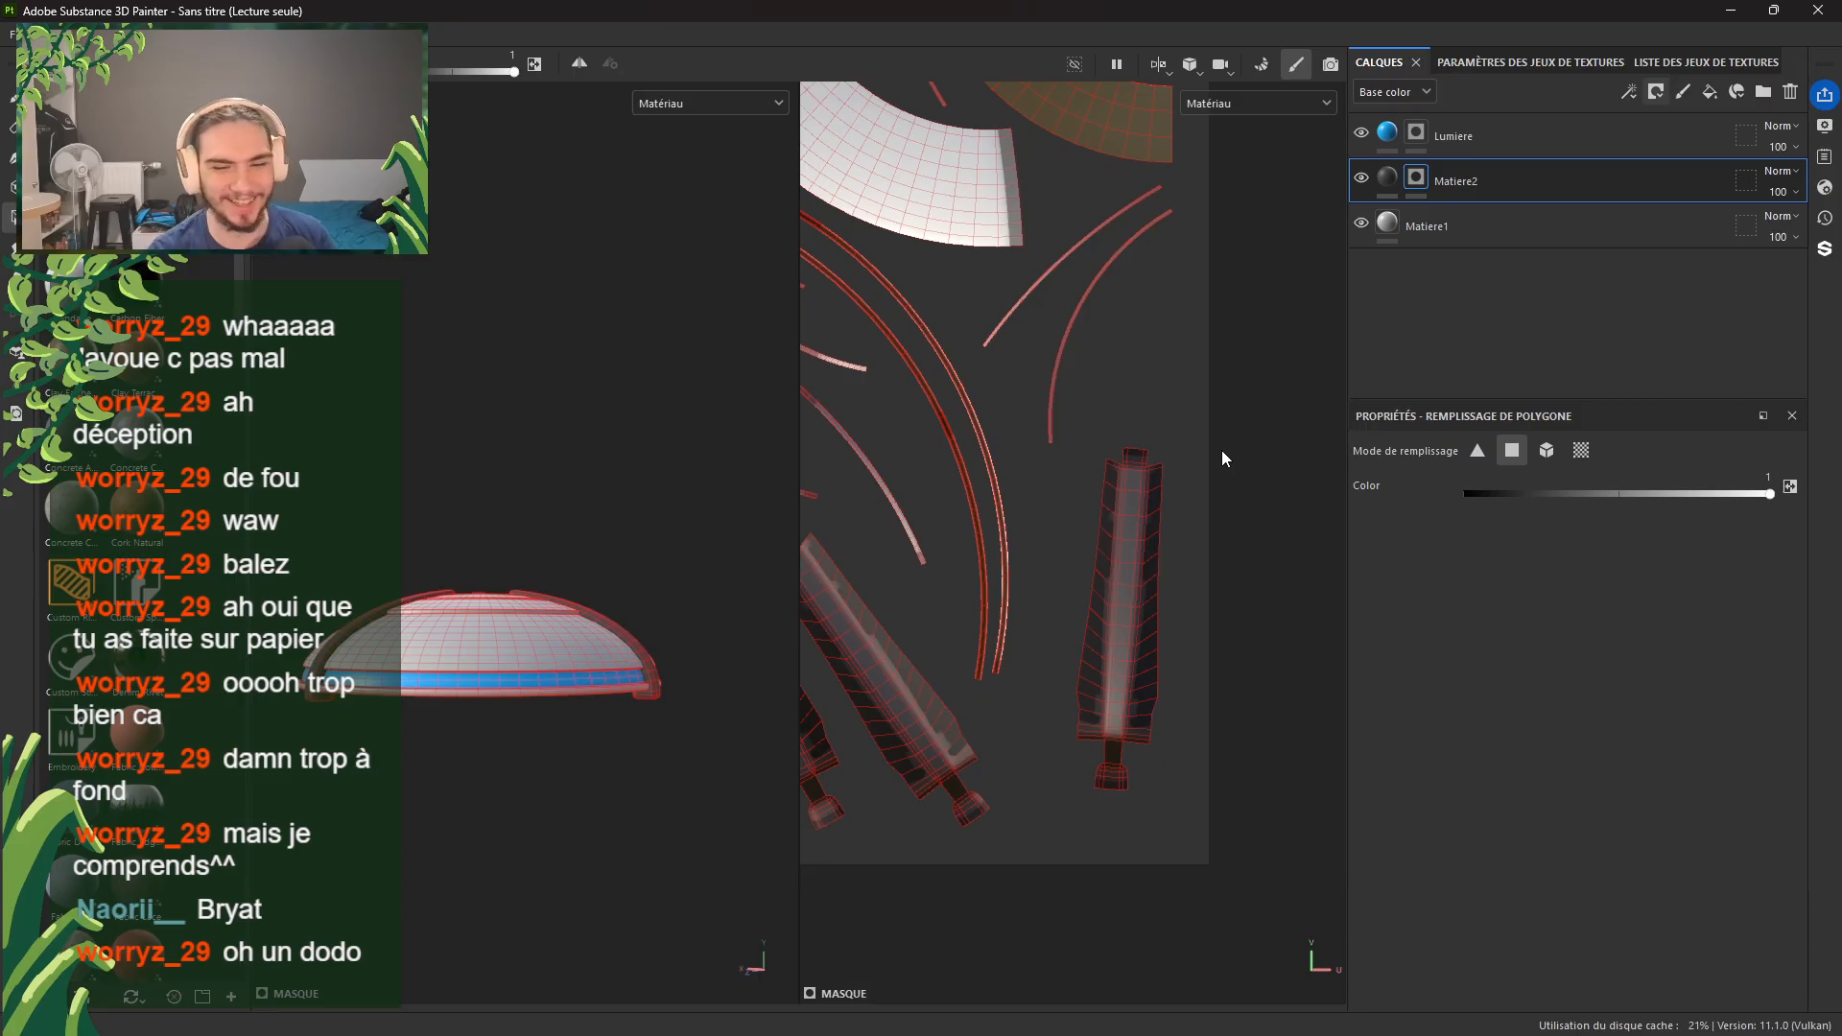
Step: Enable the metallic channel on Matiere2, then set metallic to 0.3609 and roughness to 0.2281
scroll(1223, 451, down, 5)
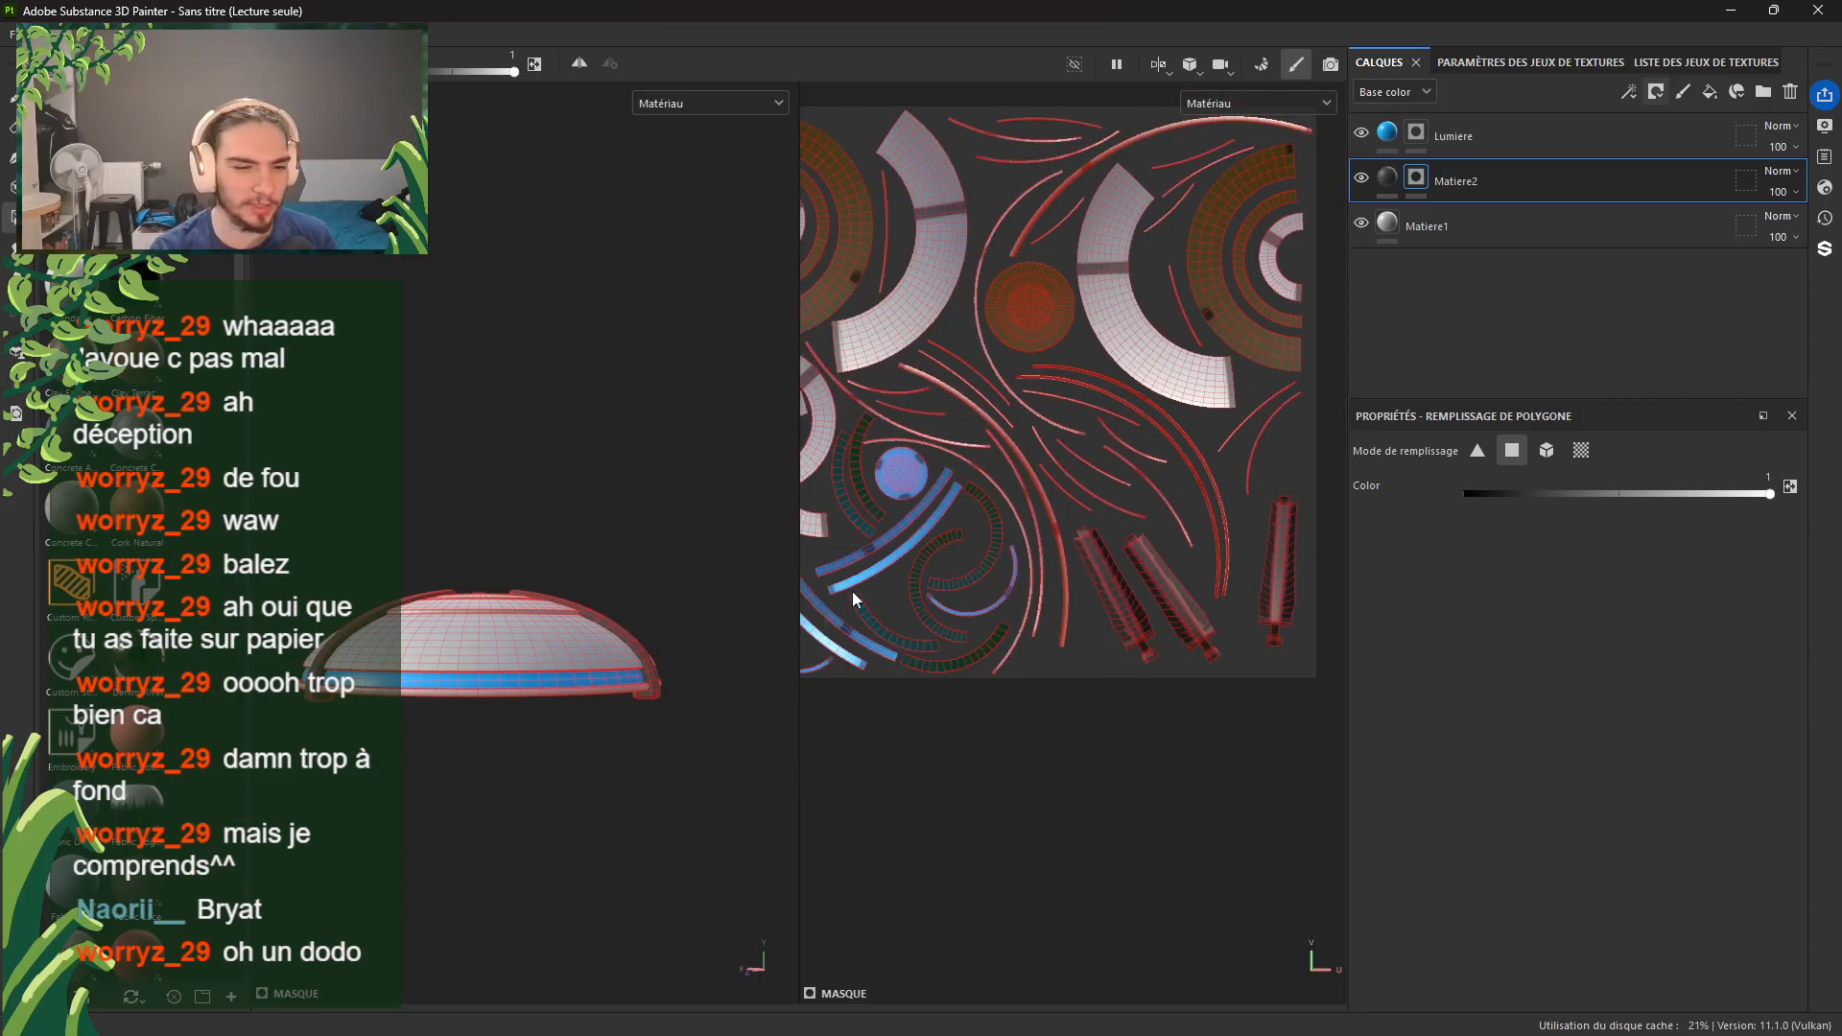
alt+drag(458, 619, 614, 726)
alt+middle_drag(427, 720, 641, 700)
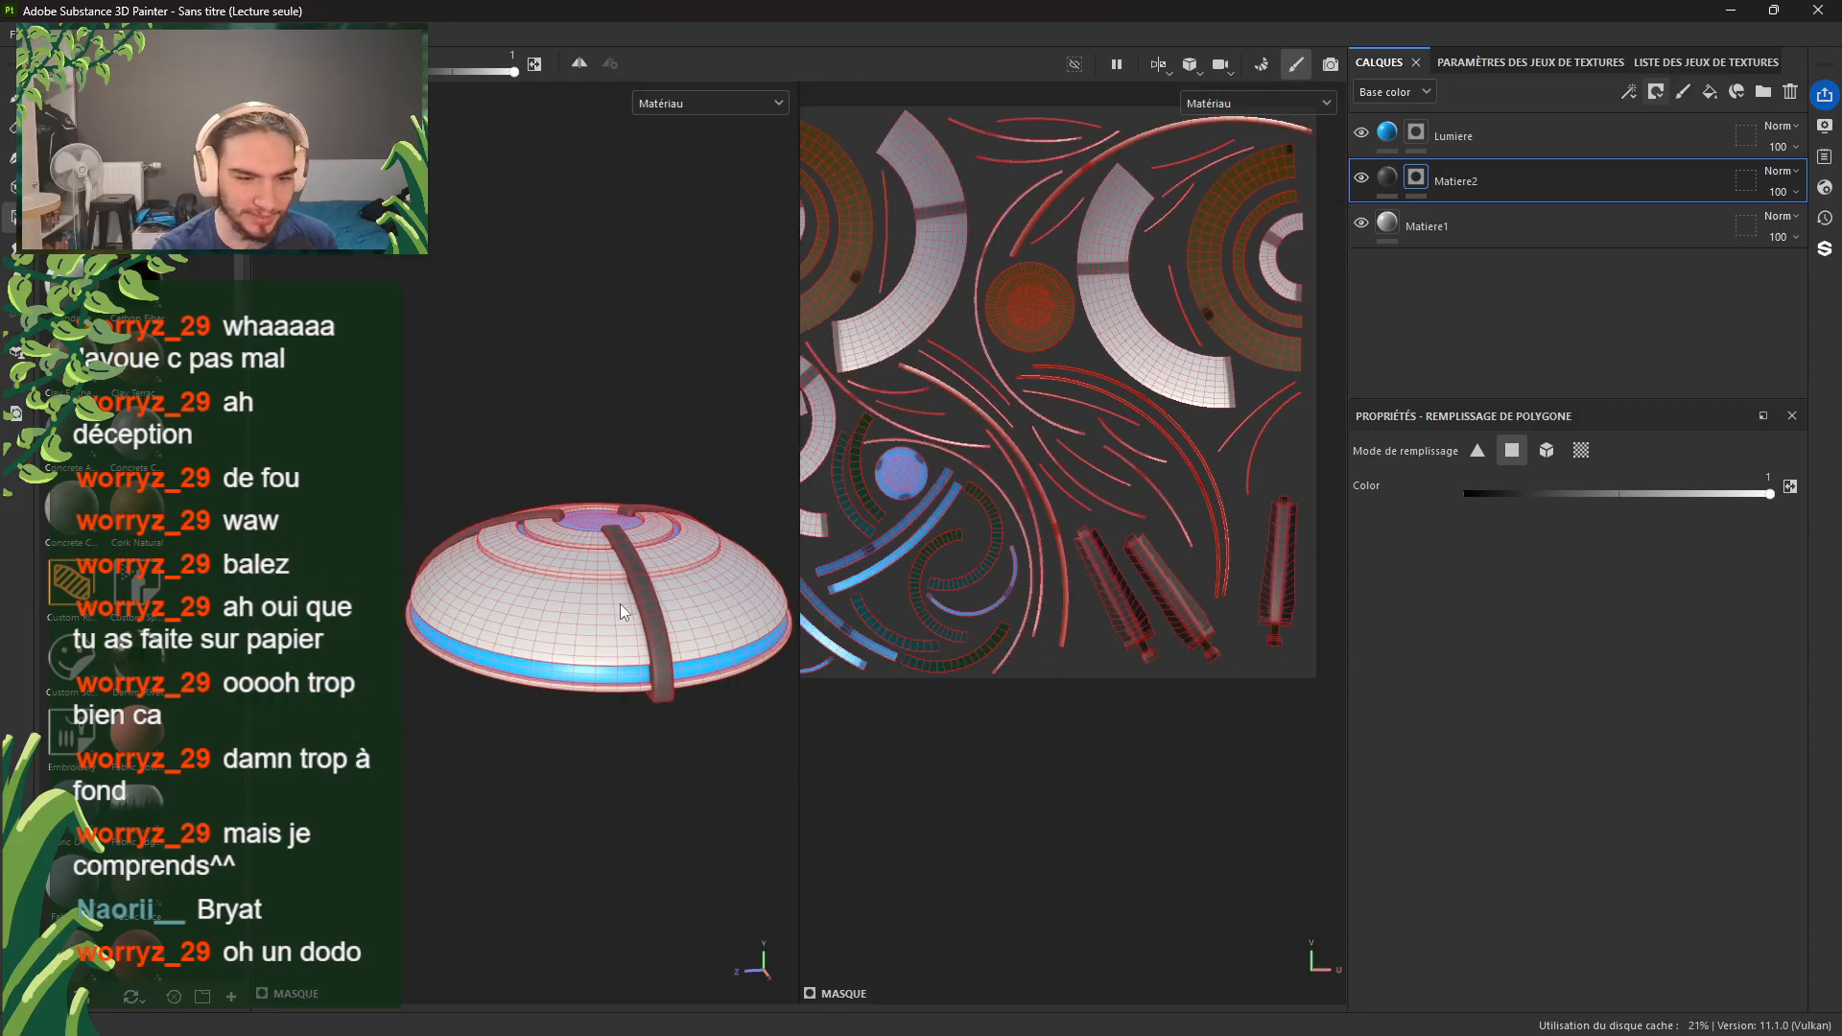
scroll(619, 603, up, 5)
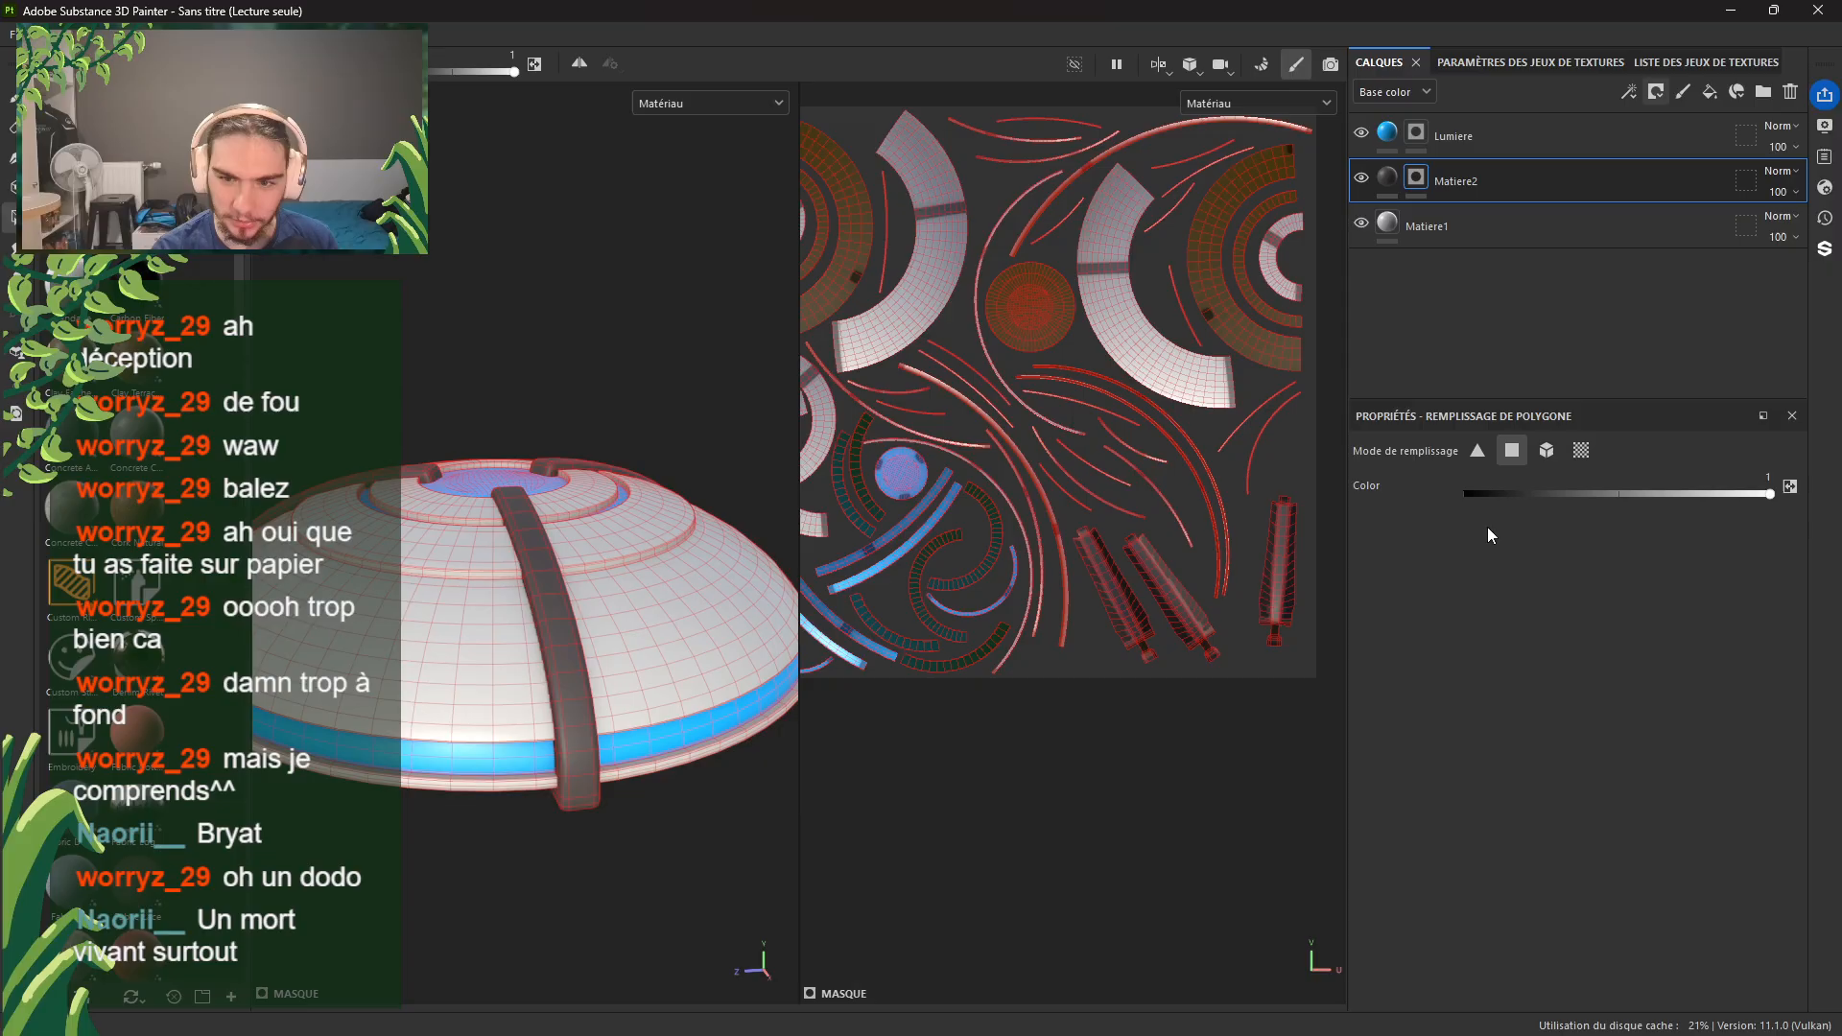
click(1388, 181)
click(1479, 726)
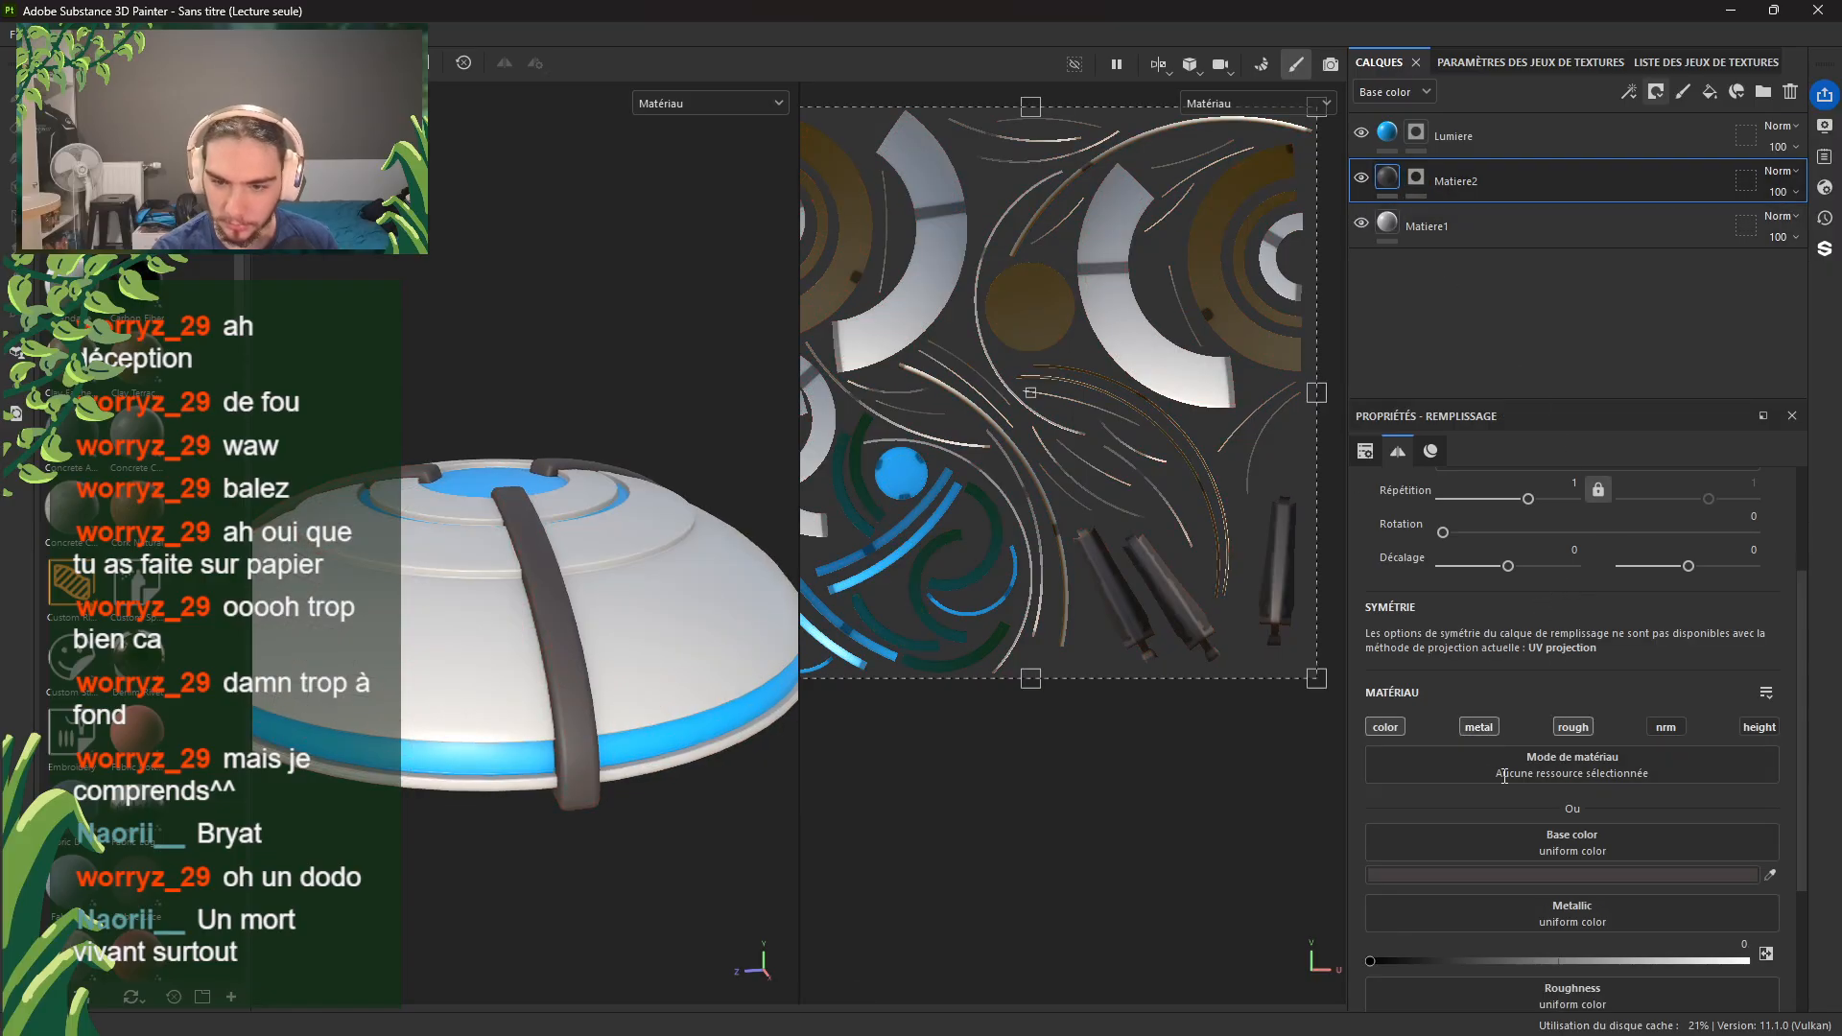
scroll(1488, 753, down, 3)
drag(1411, 793, 1576, 796)
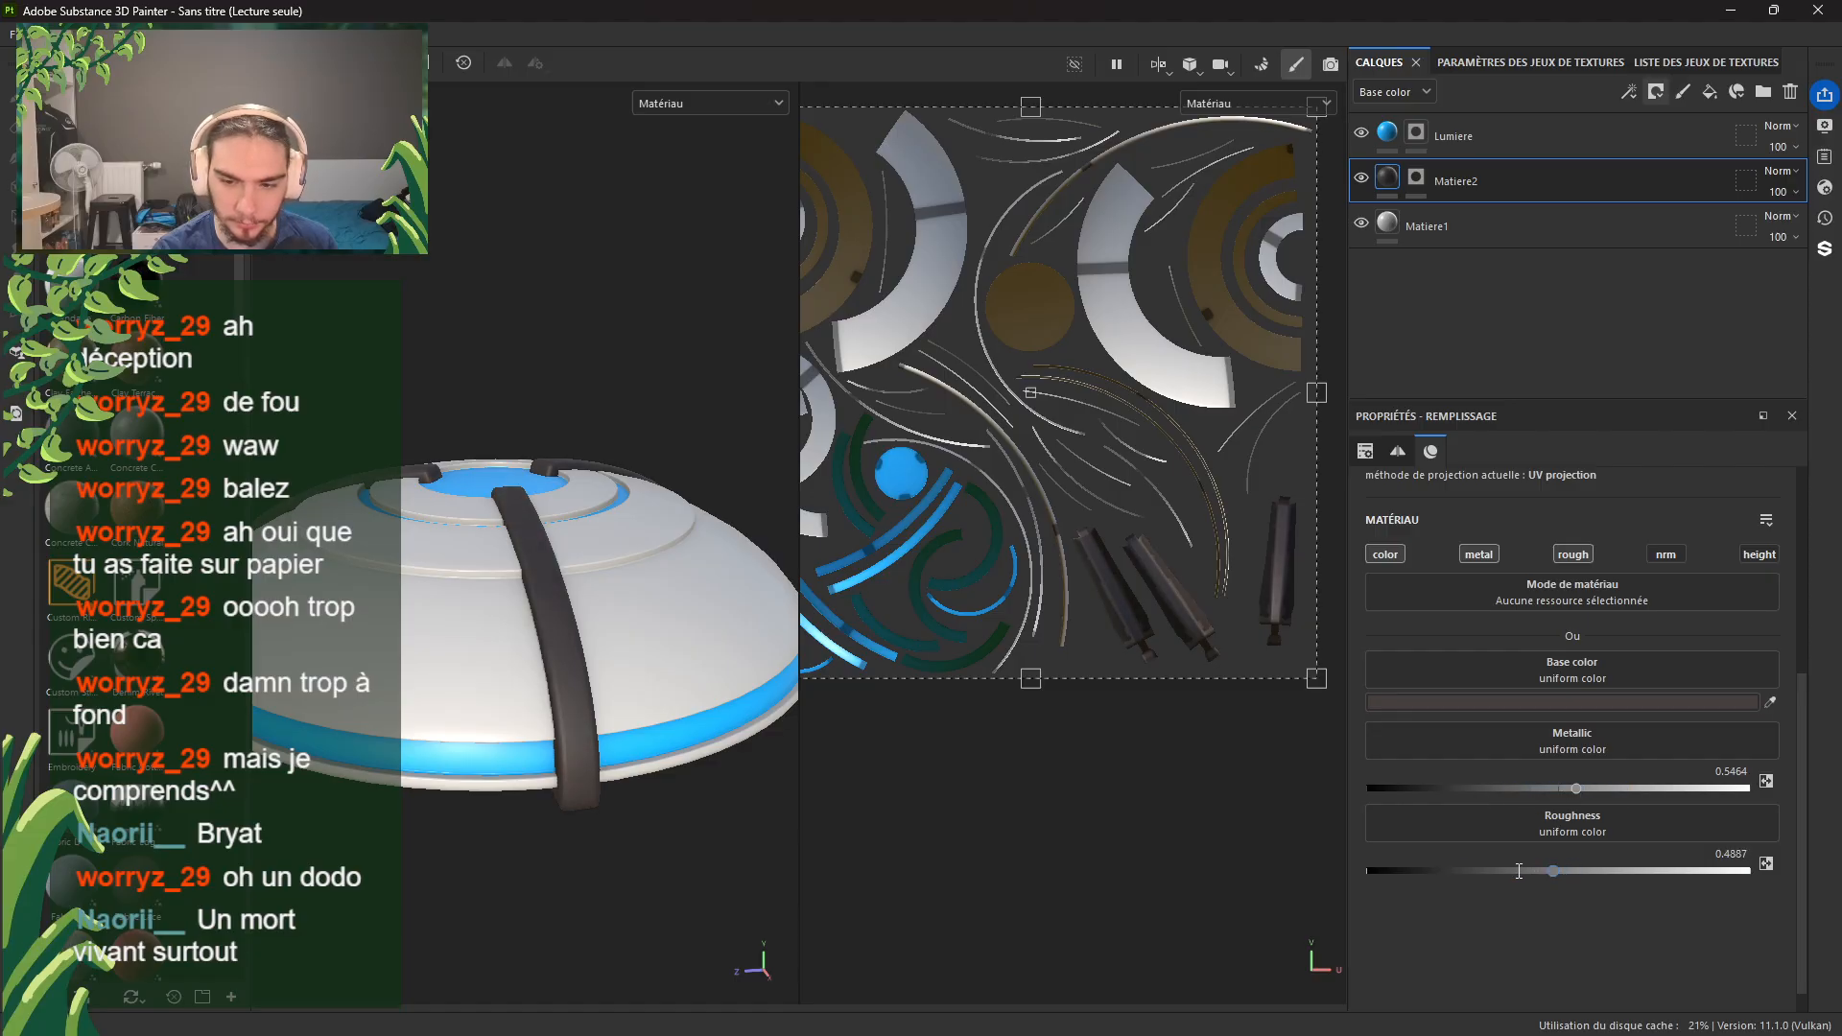
drag(1542, 872, 1425, 871)
click(1577, 788)
drag(1577, 791, 1503, 796)
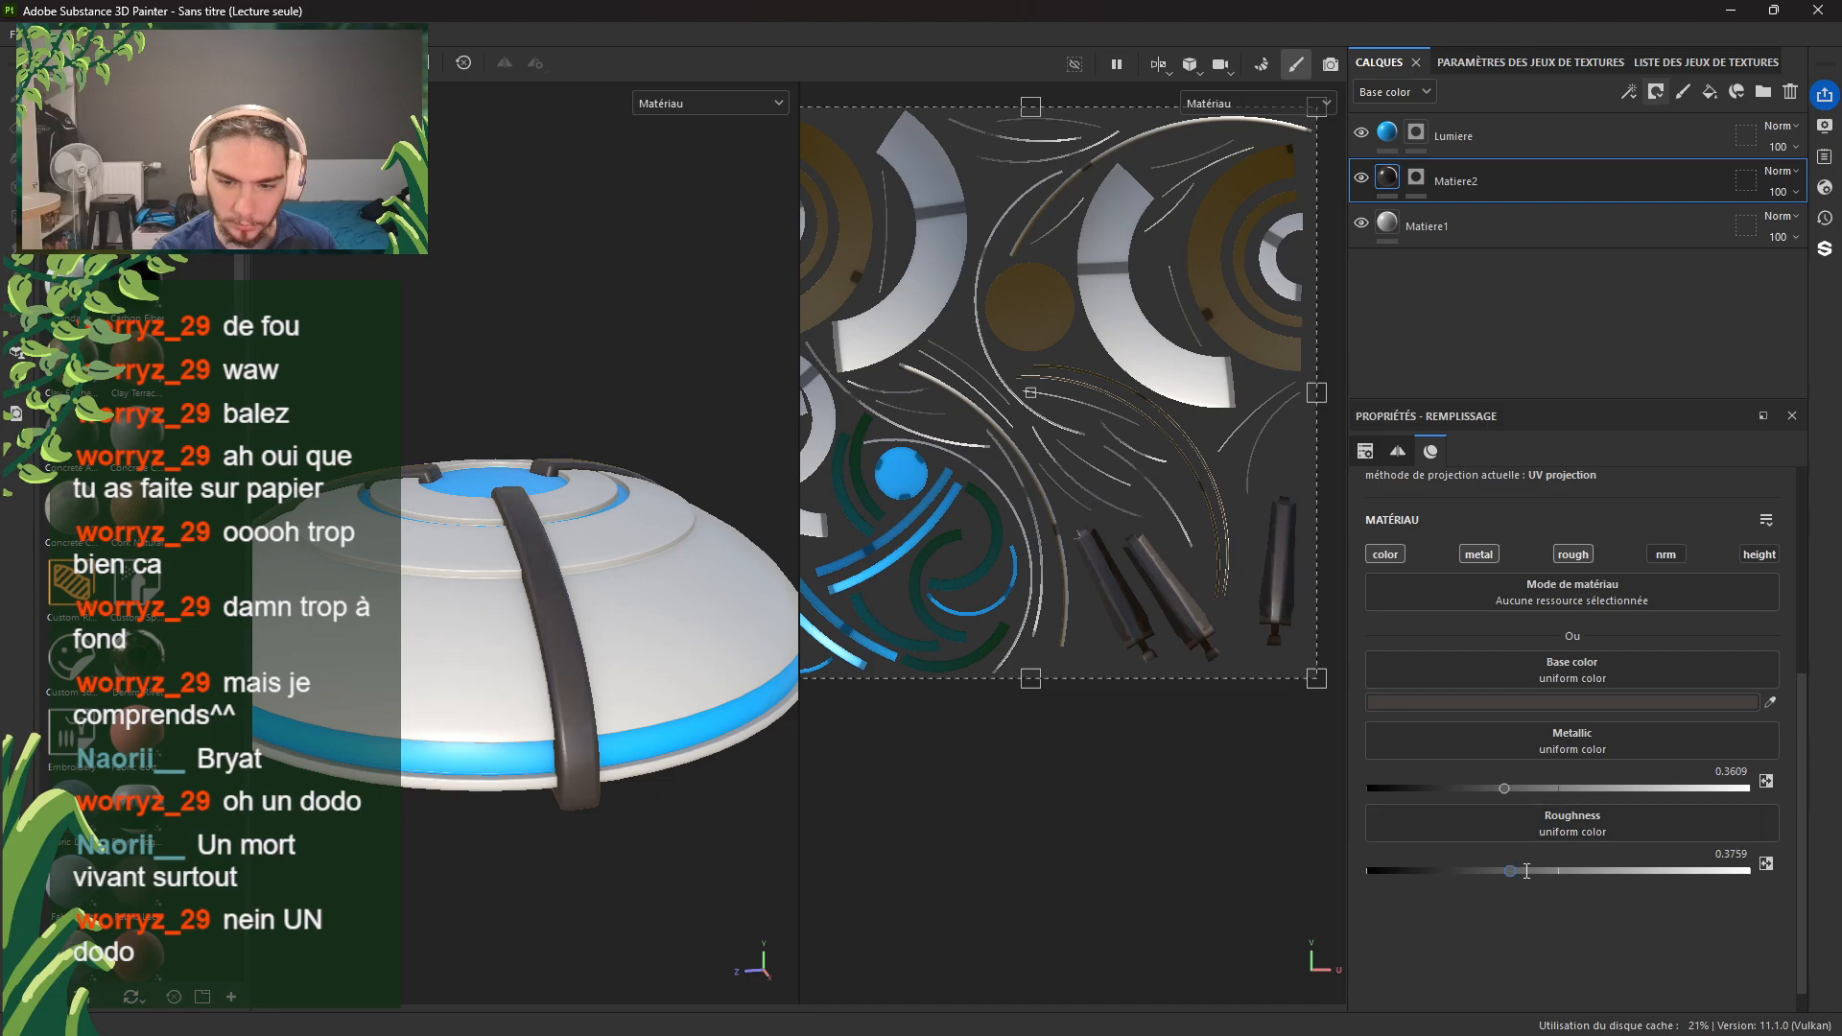
drag(1426, 870, 1454, 870)
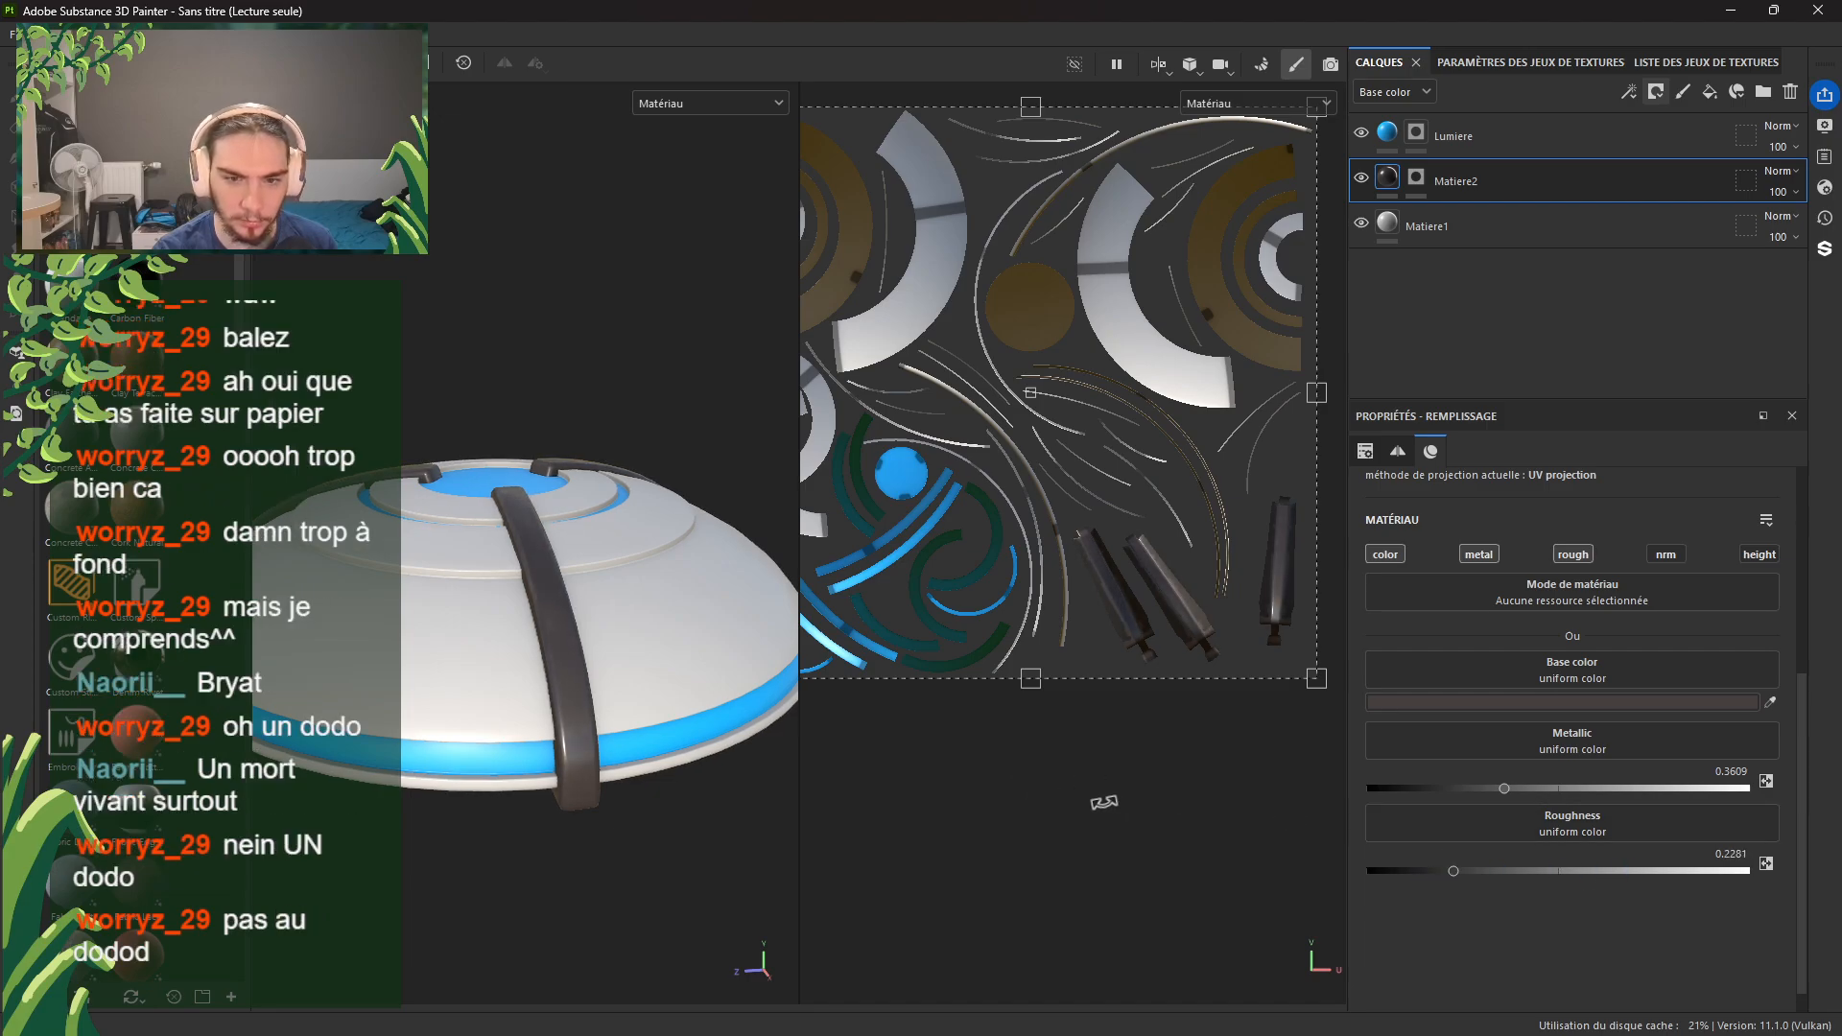
Step: Enable the roughness and metallic channels on the Matiere1 layer and set its base color to grey 737373
click(1406, 228)
click(1574, 555)
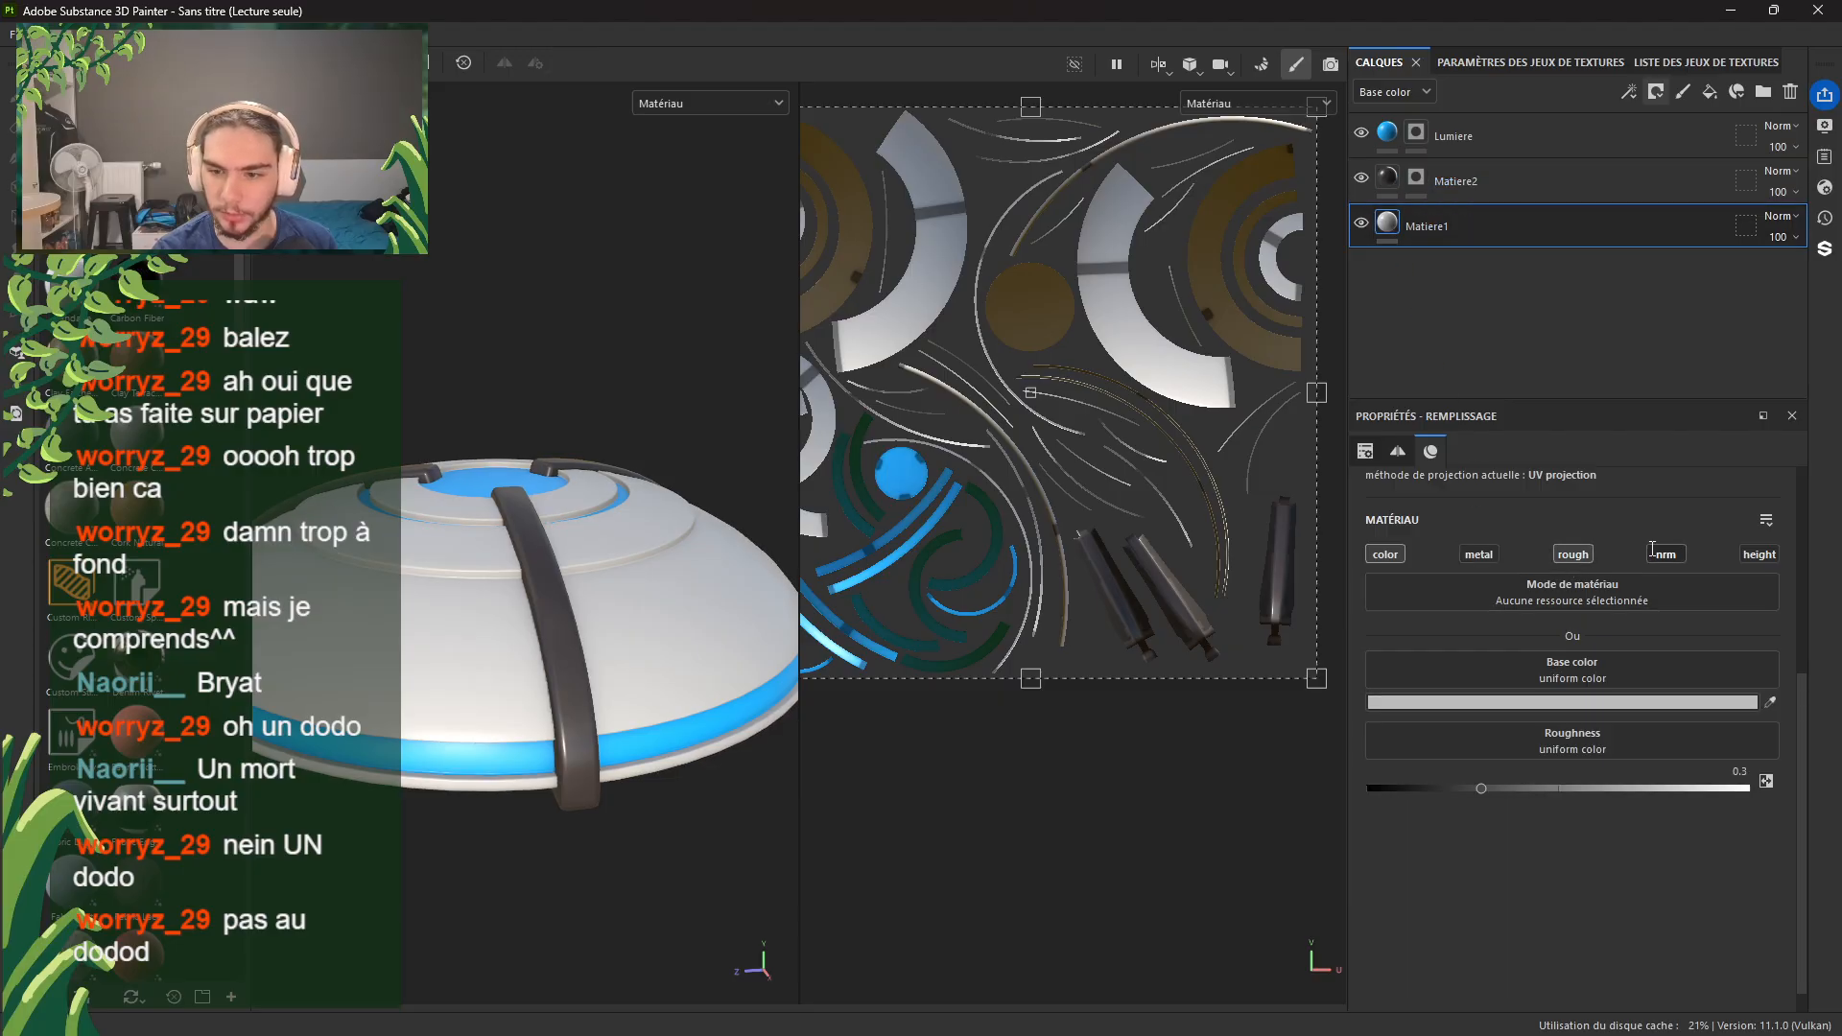
click(1478, 555)
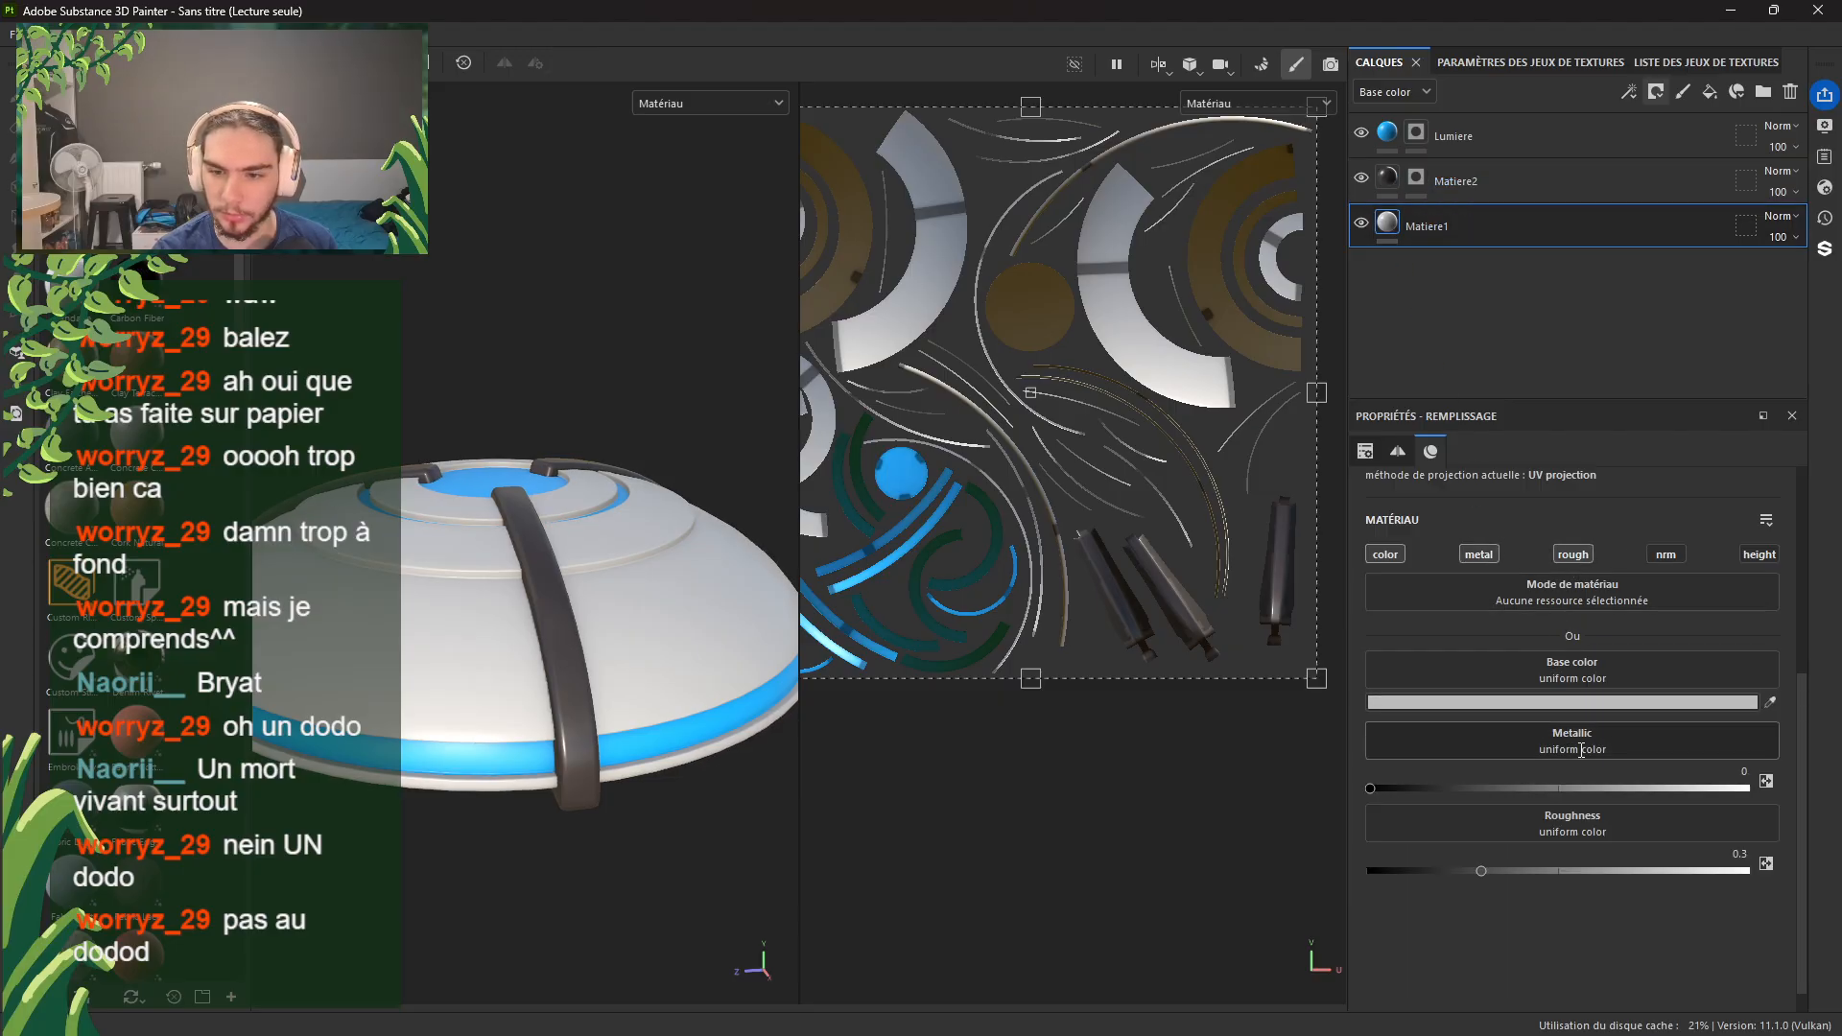
click(1574, 703)
drag(1552, 827, 1518, 837)
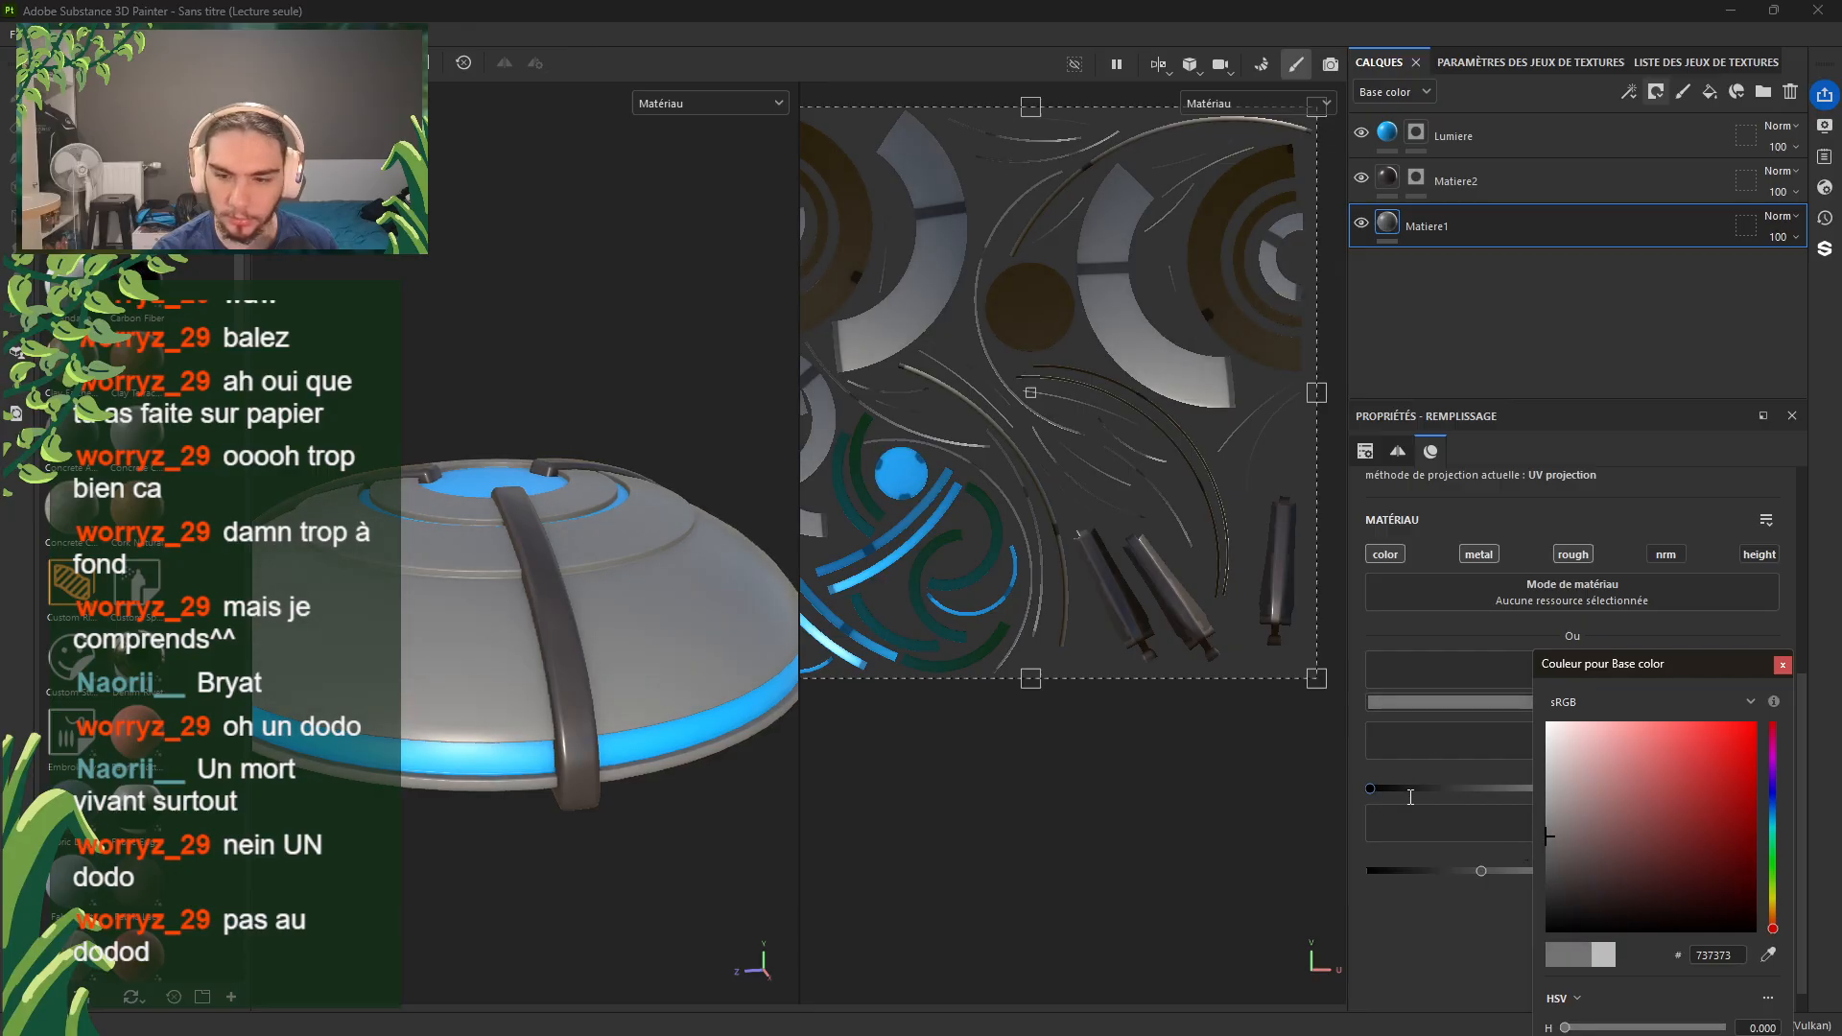
Step: Set the Matiere1 layer's metallic value to 0.6266 and its roughness to 0.1980
click(1783, 664)
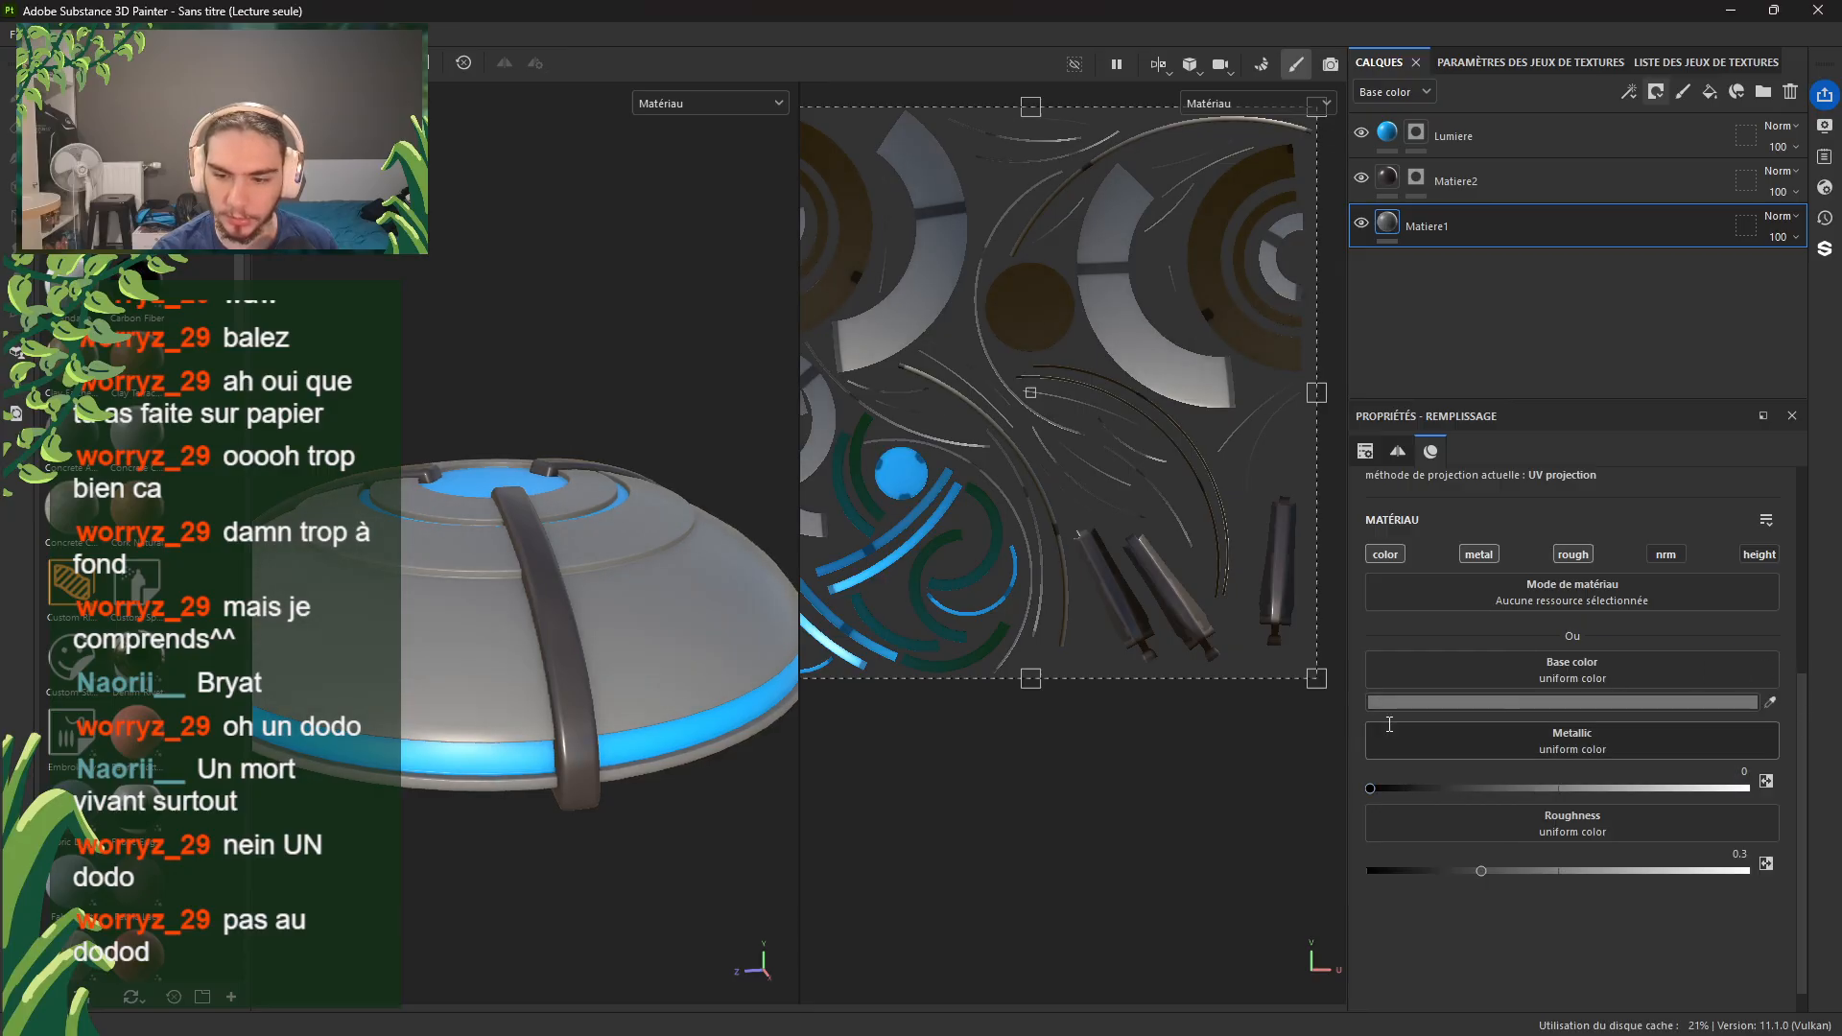
click(1542, 789)
click(1607, 789)
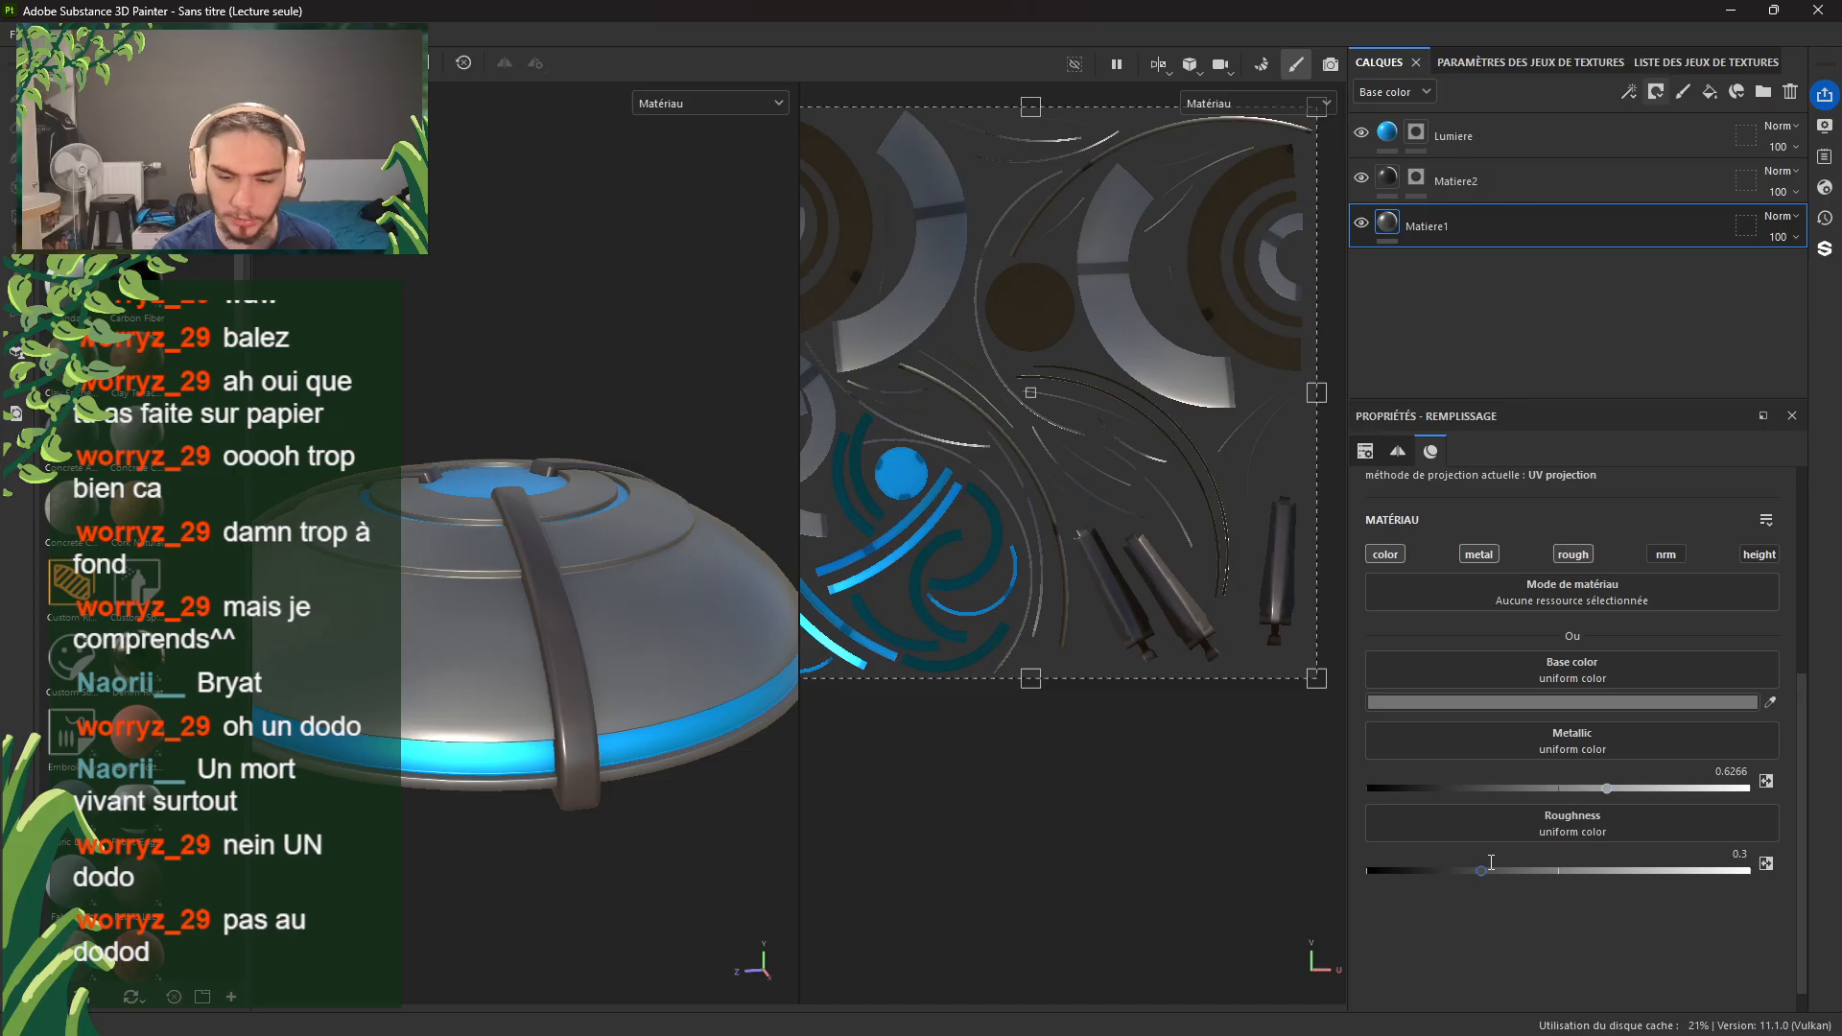
click(1418, 870)
mouse_move(1418, 870)
mouse_down()
mouse_move(1458, 870)
mouse_move(1442, 870)
mouse_up()
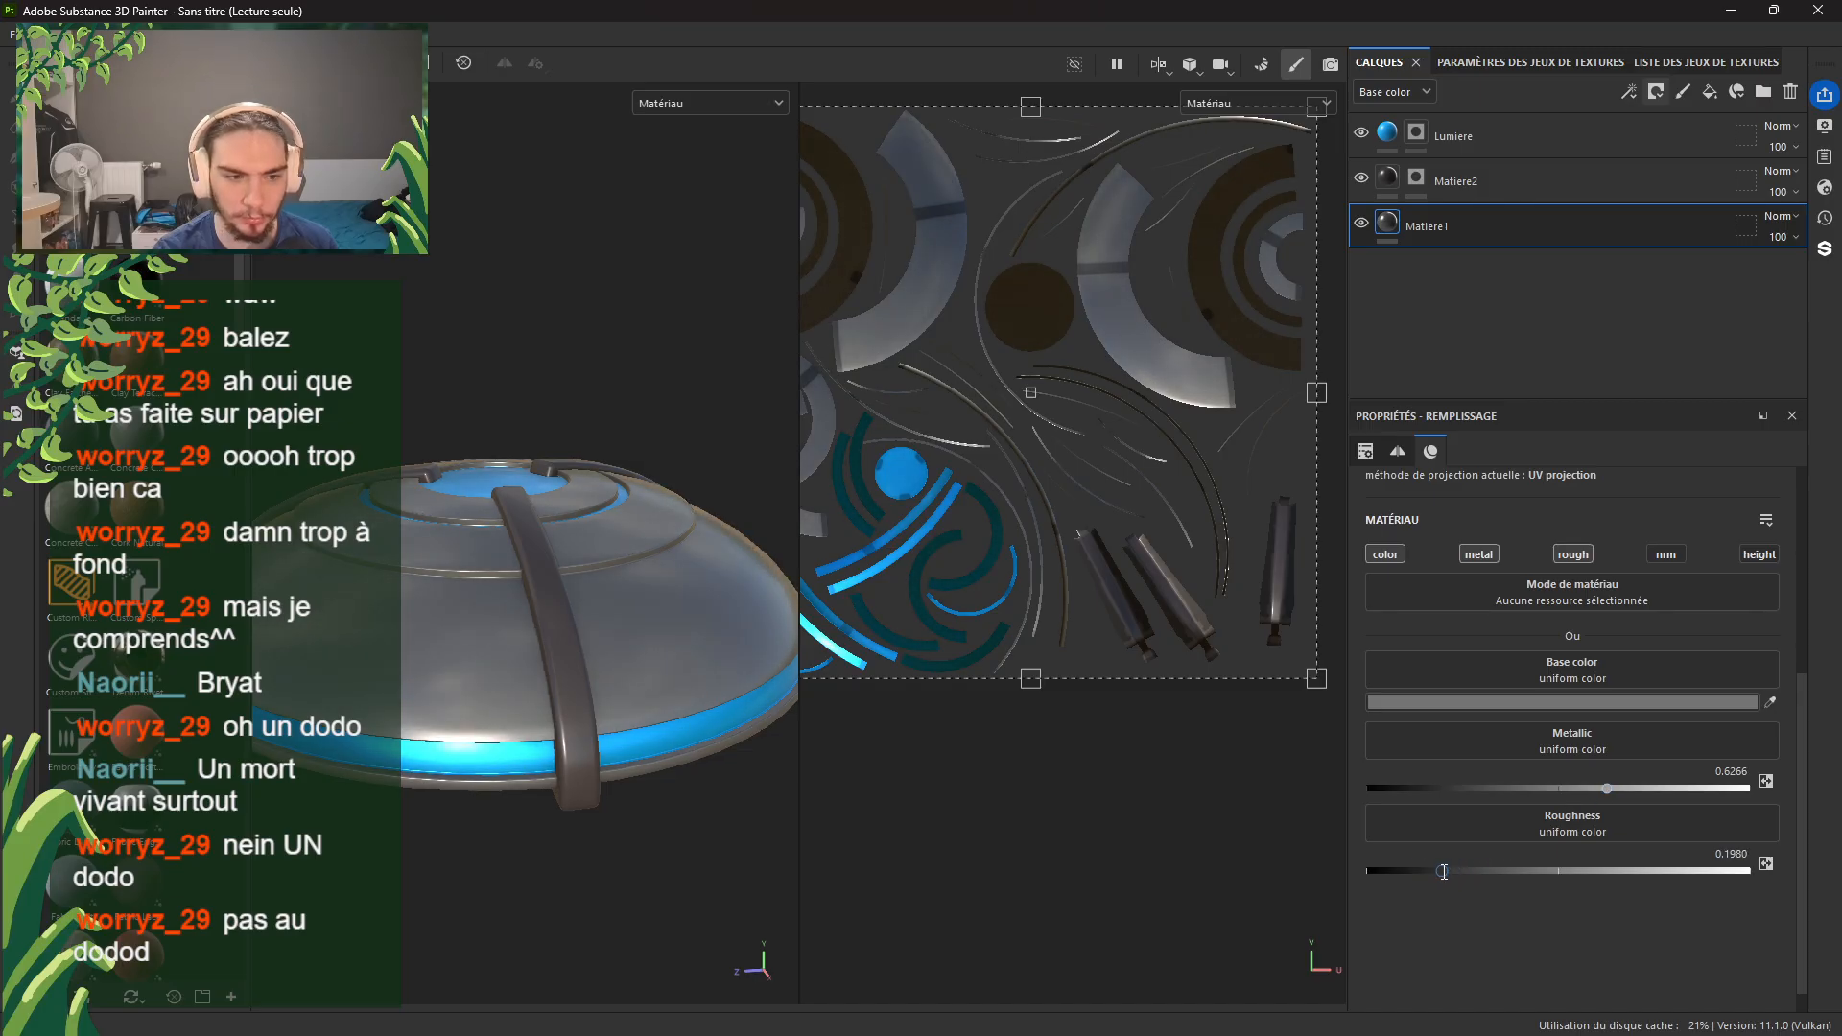
alt+drag(594, 796, 510, 694)
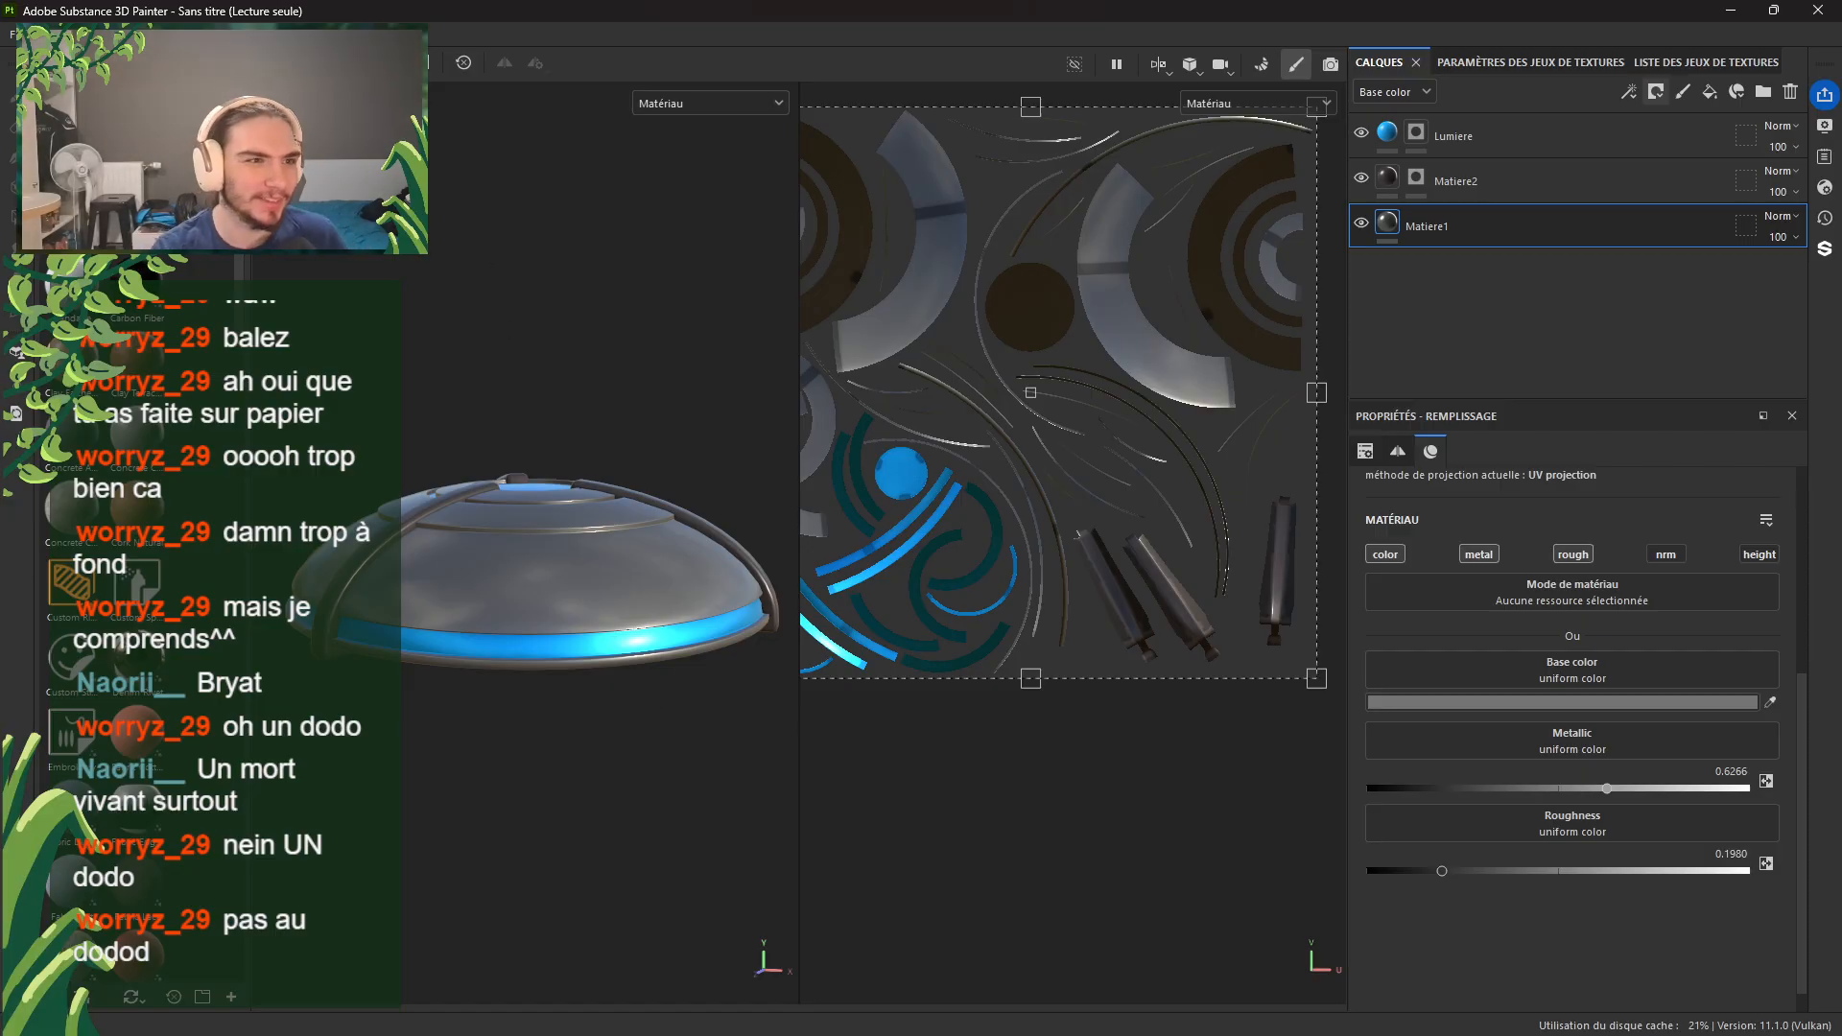
Step: Save the project under the name GrapinBase in the Maya folder inside Prog
click(427, 168)
scroll(943, 484, down, 2)
alt+middle_drag(943, 485, 1075, 621)
click(24, 34)
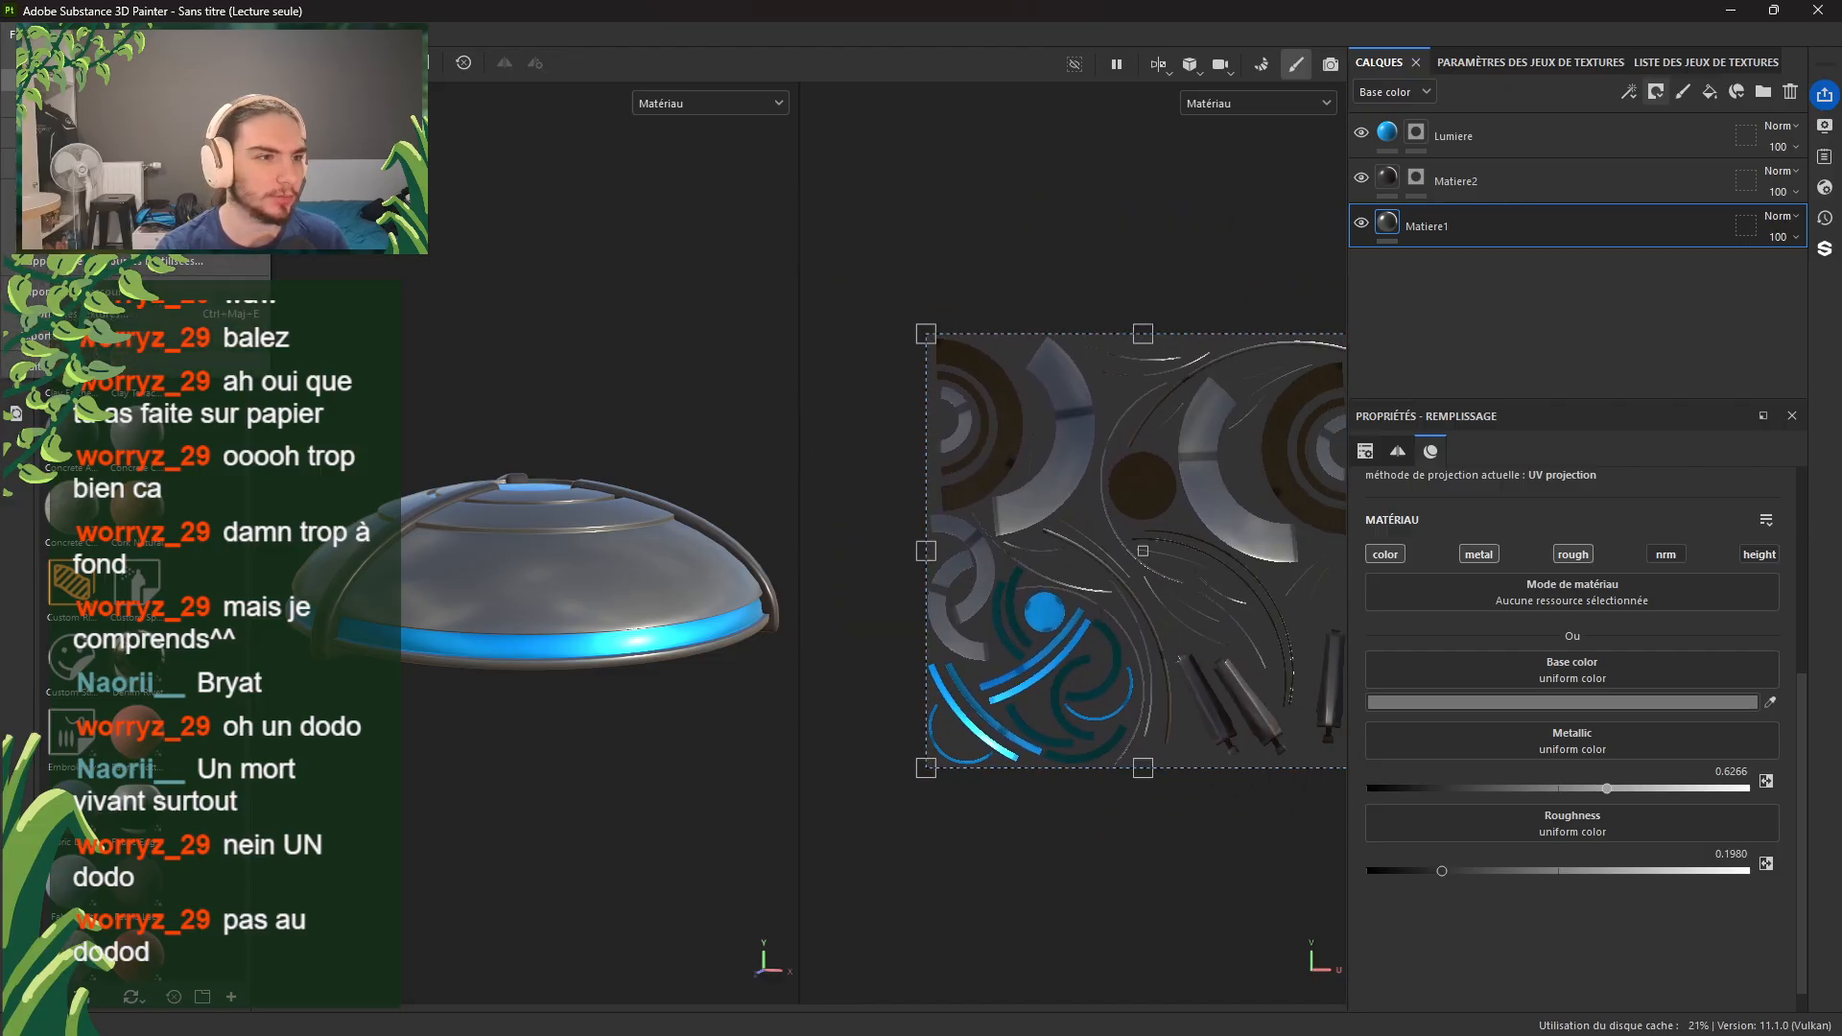
click(115, 217)
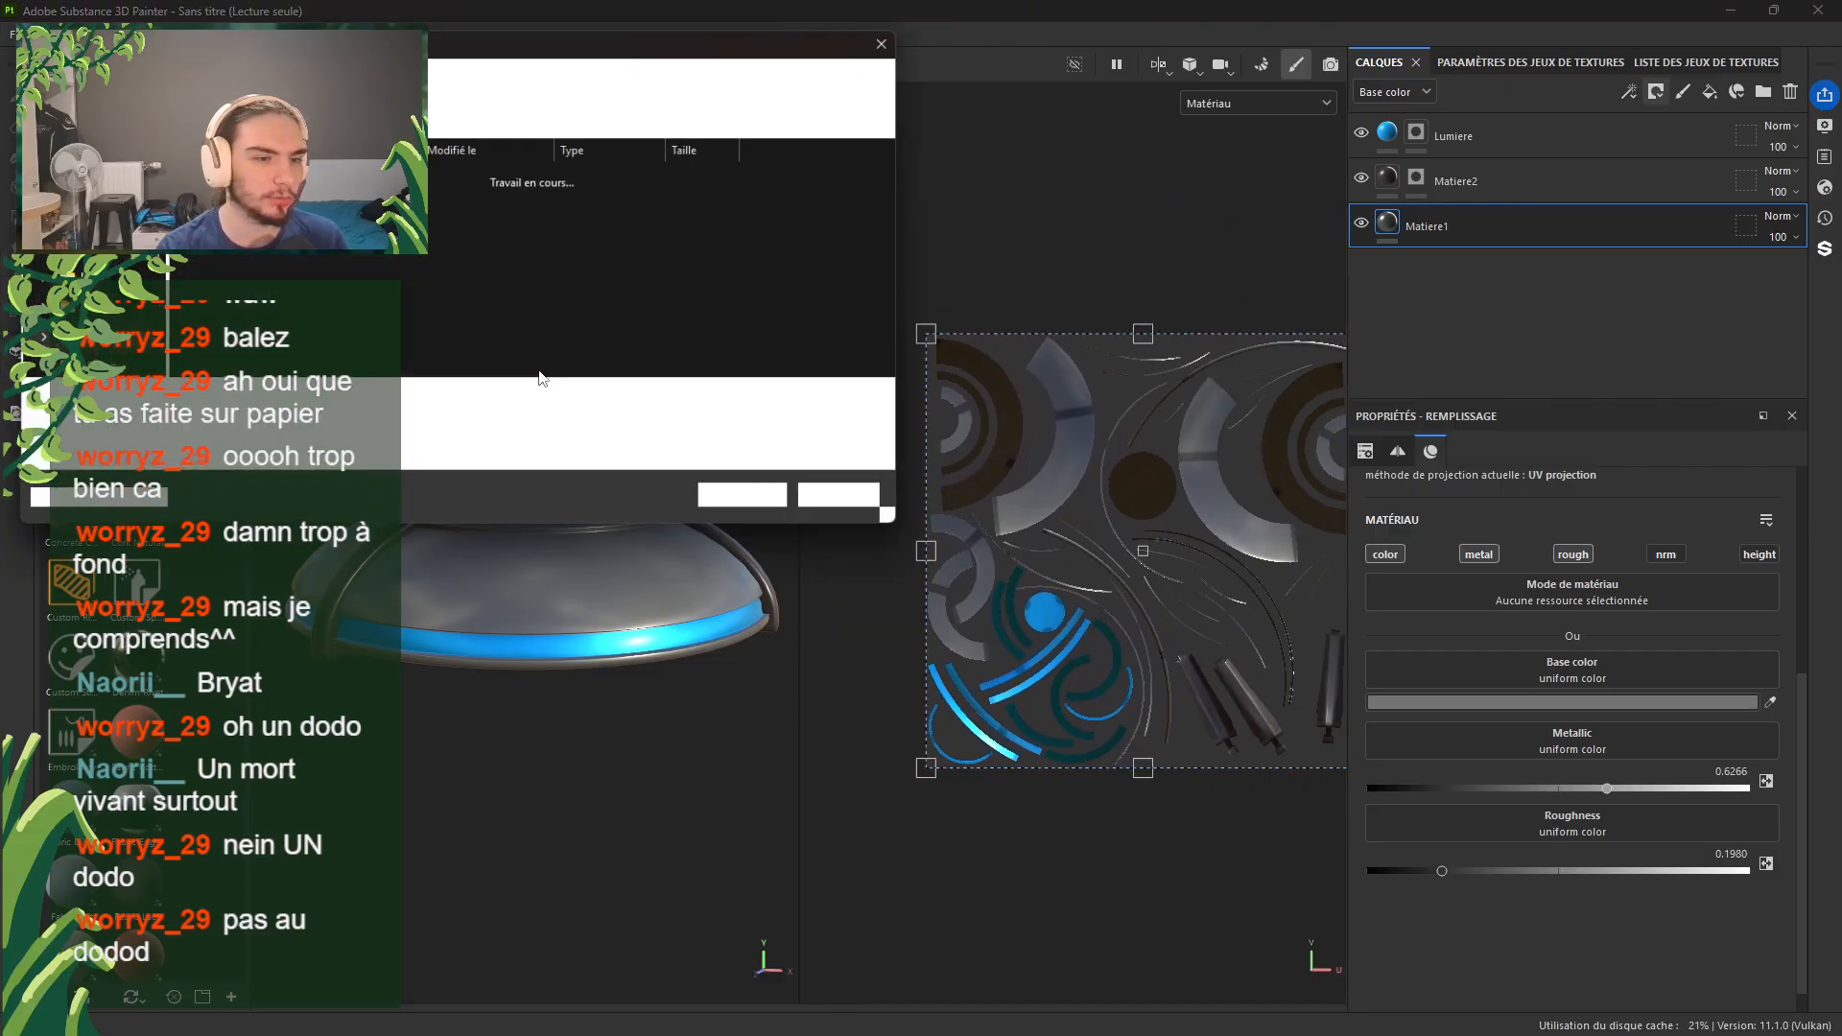
click(259, 78)
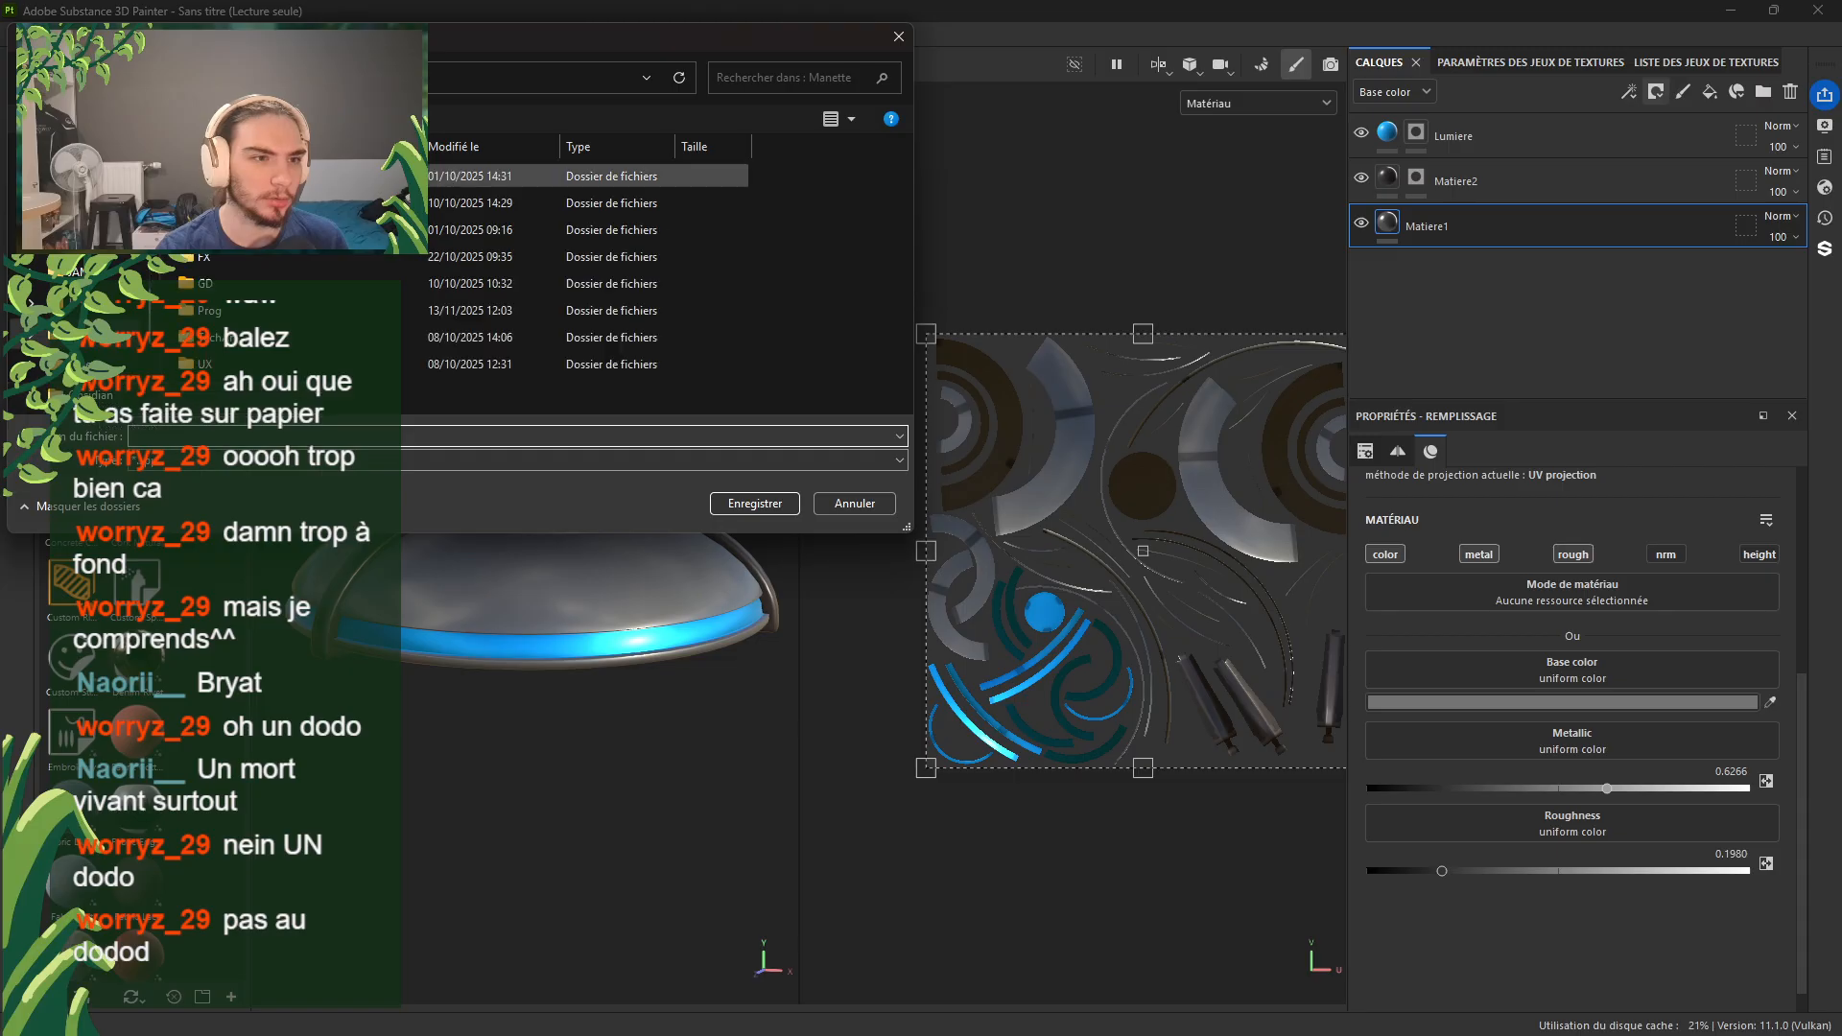
double_click(240, 319)
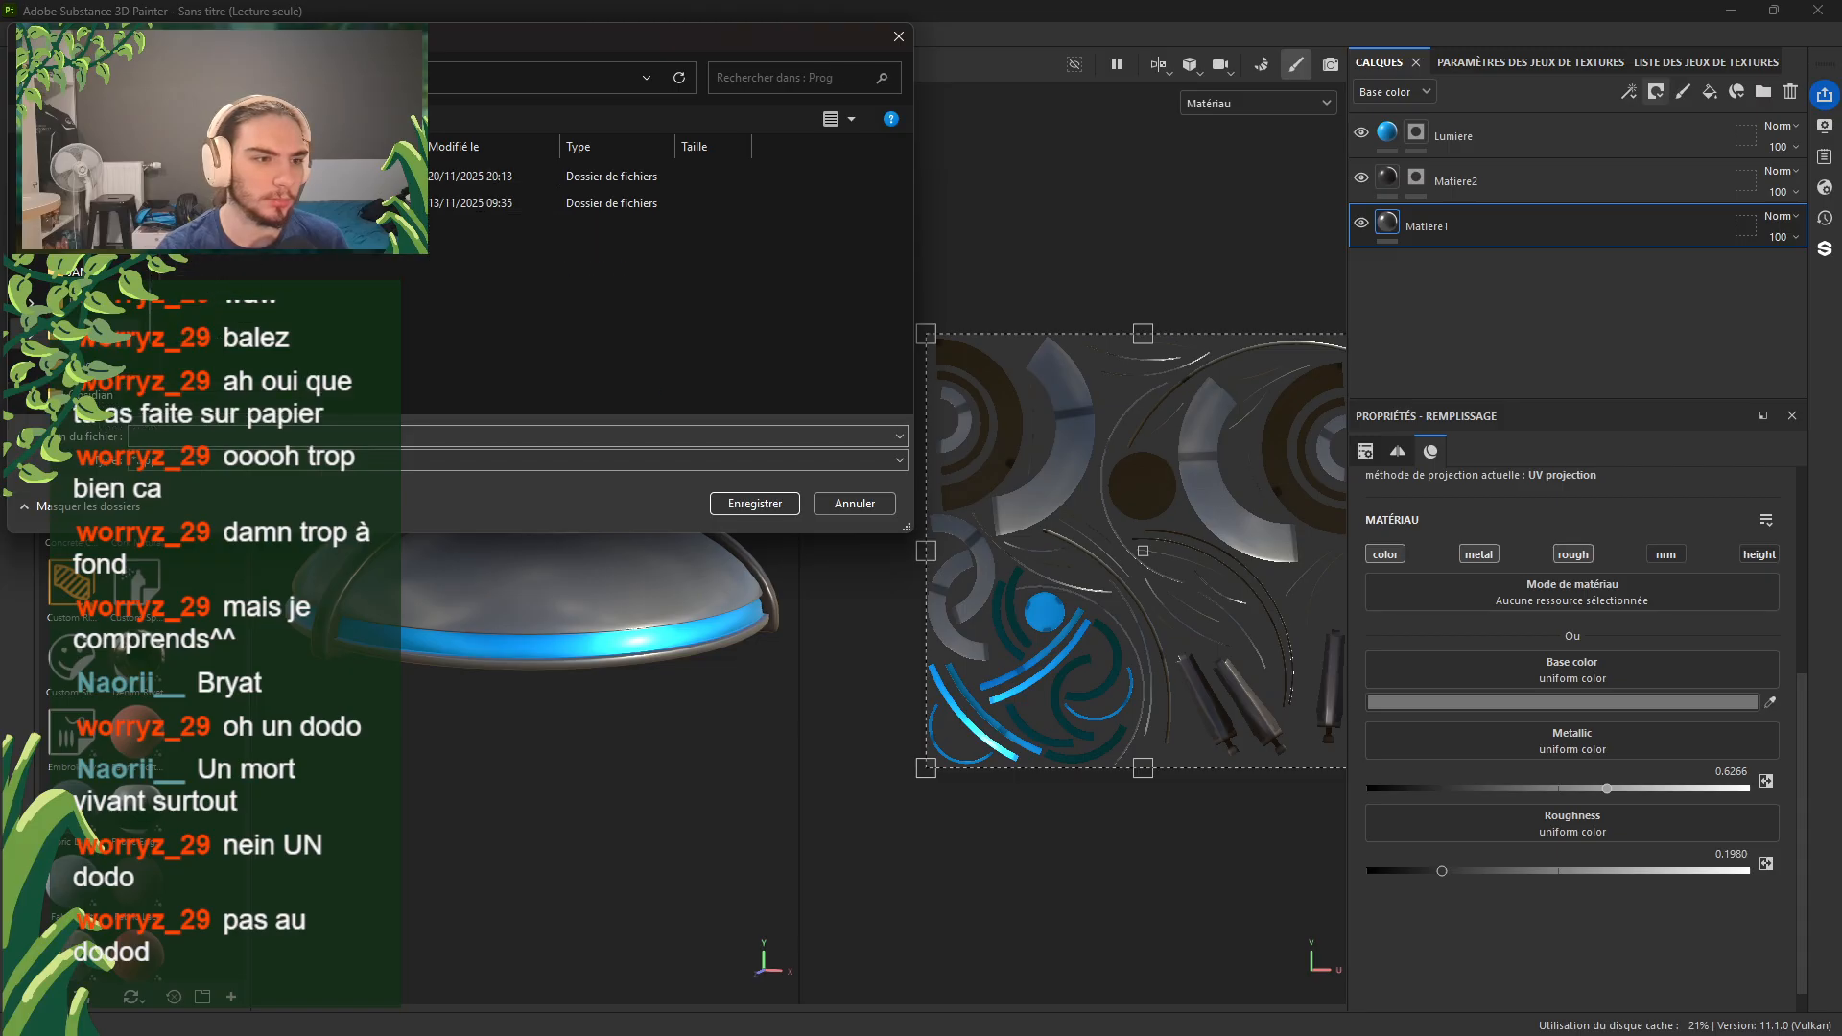
double_click(240, 177)
click(181, 440)
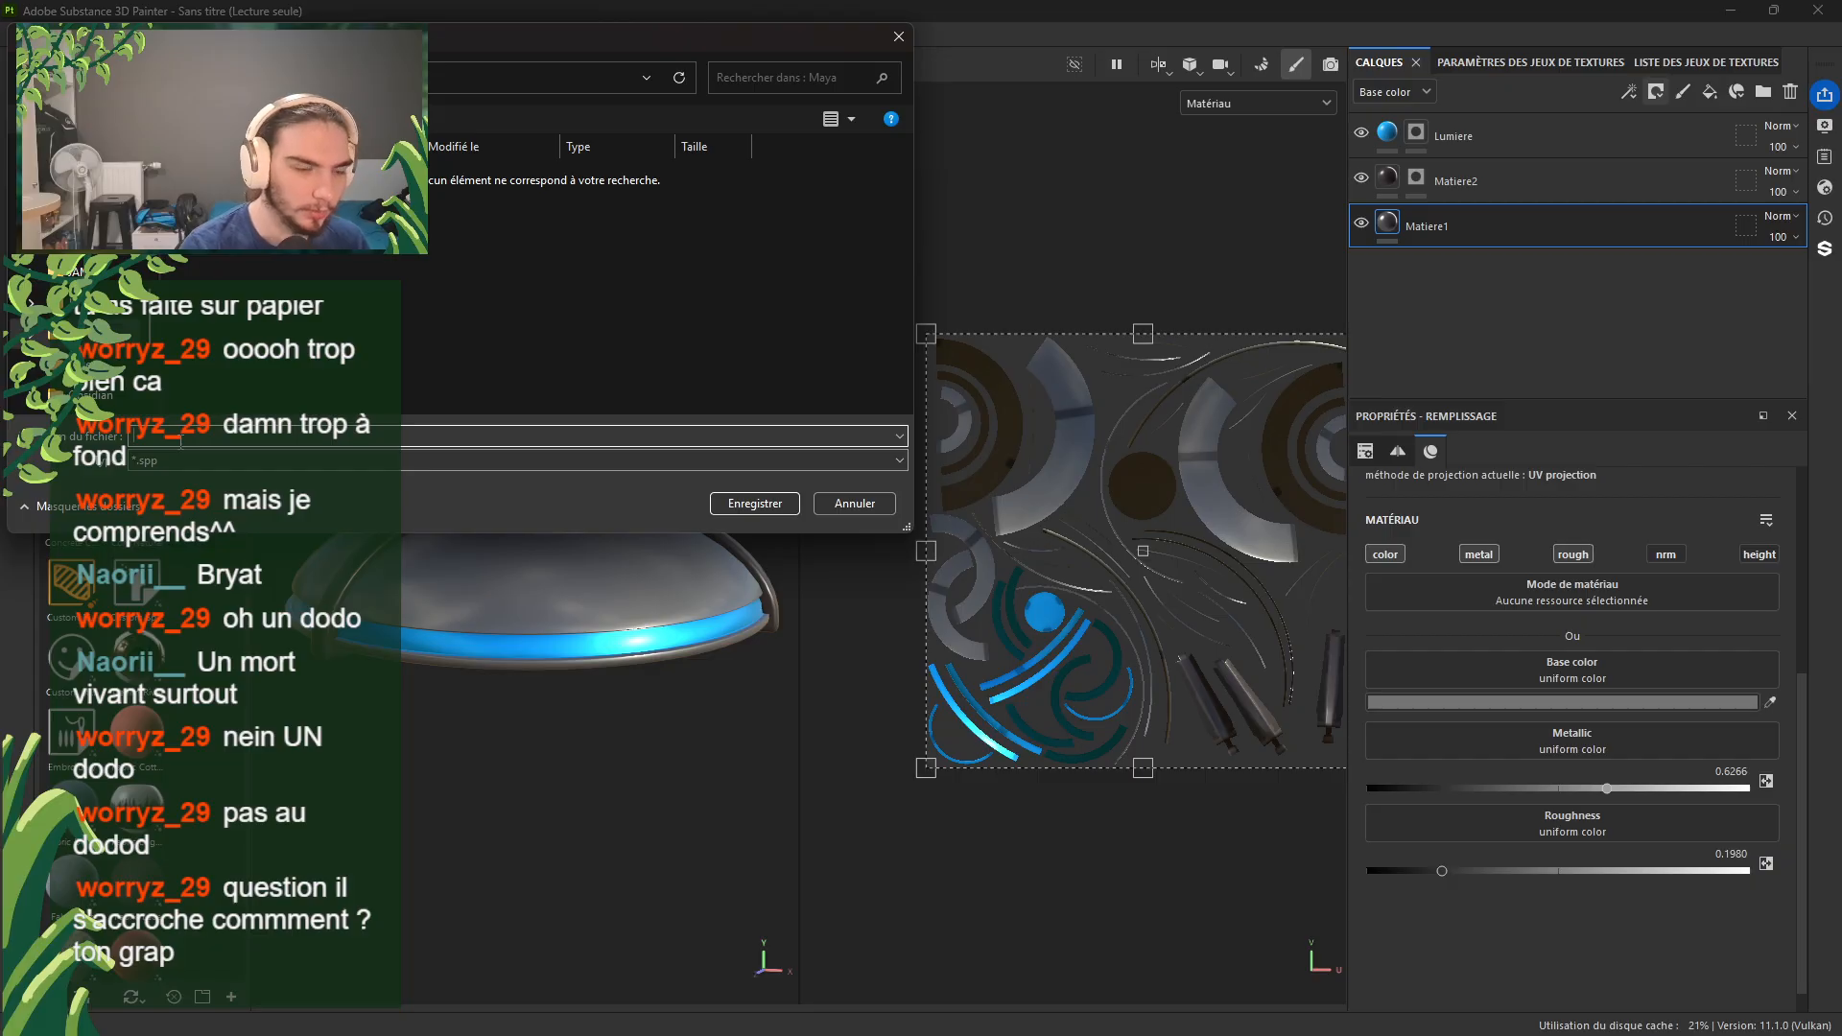
text(GrapinBase)
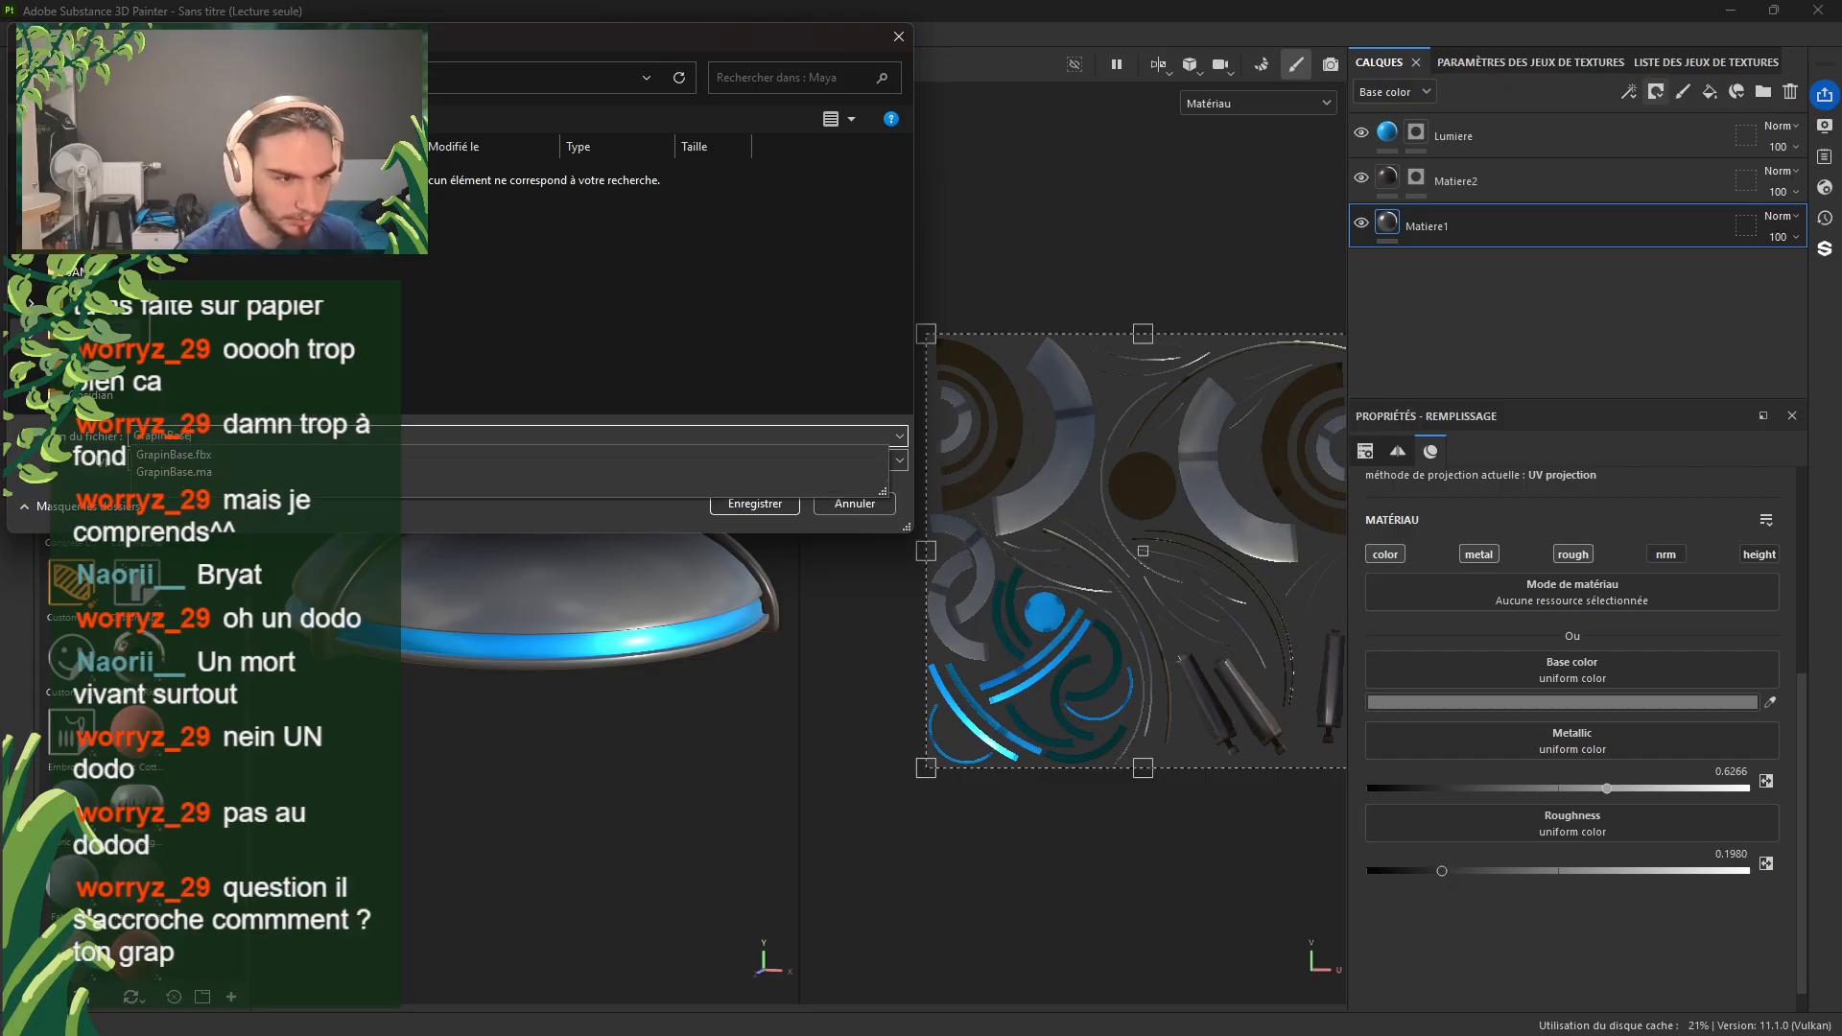
click(505, 290)
click(755, 504)
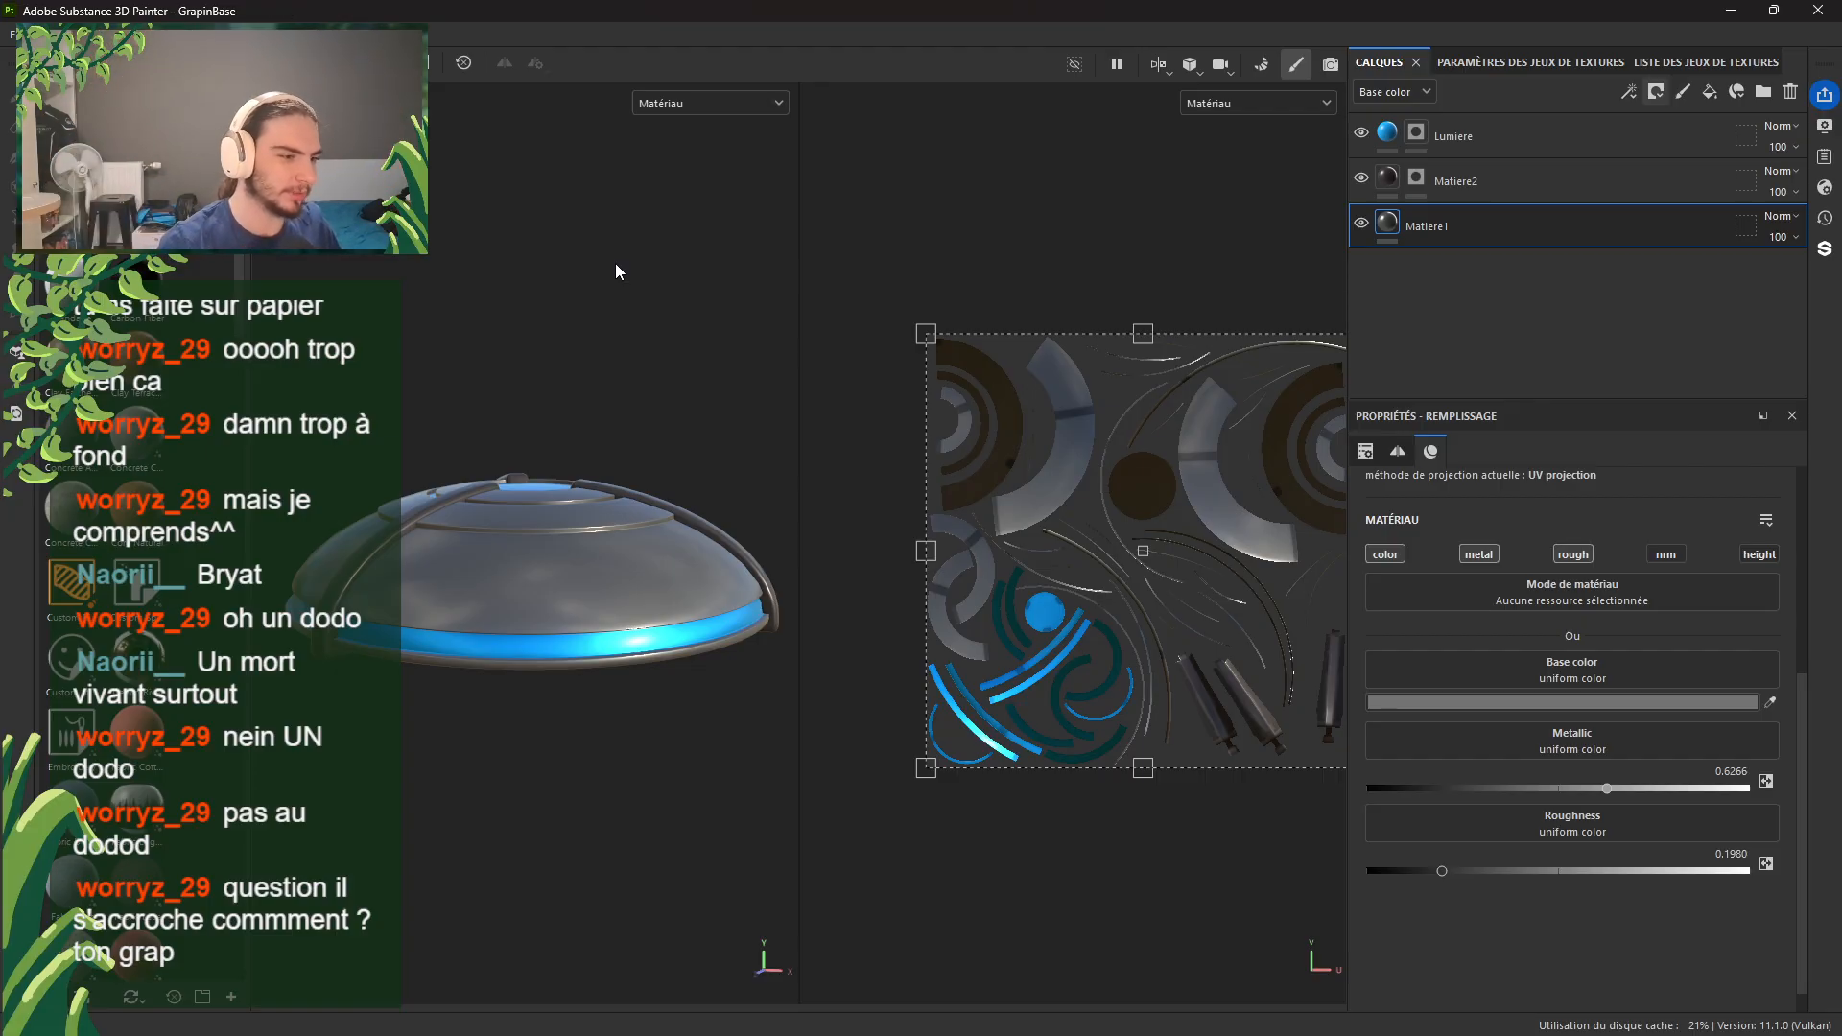
Step: Open the texture export settings and examine the output templates and the list of files set for export
click(22, 35)
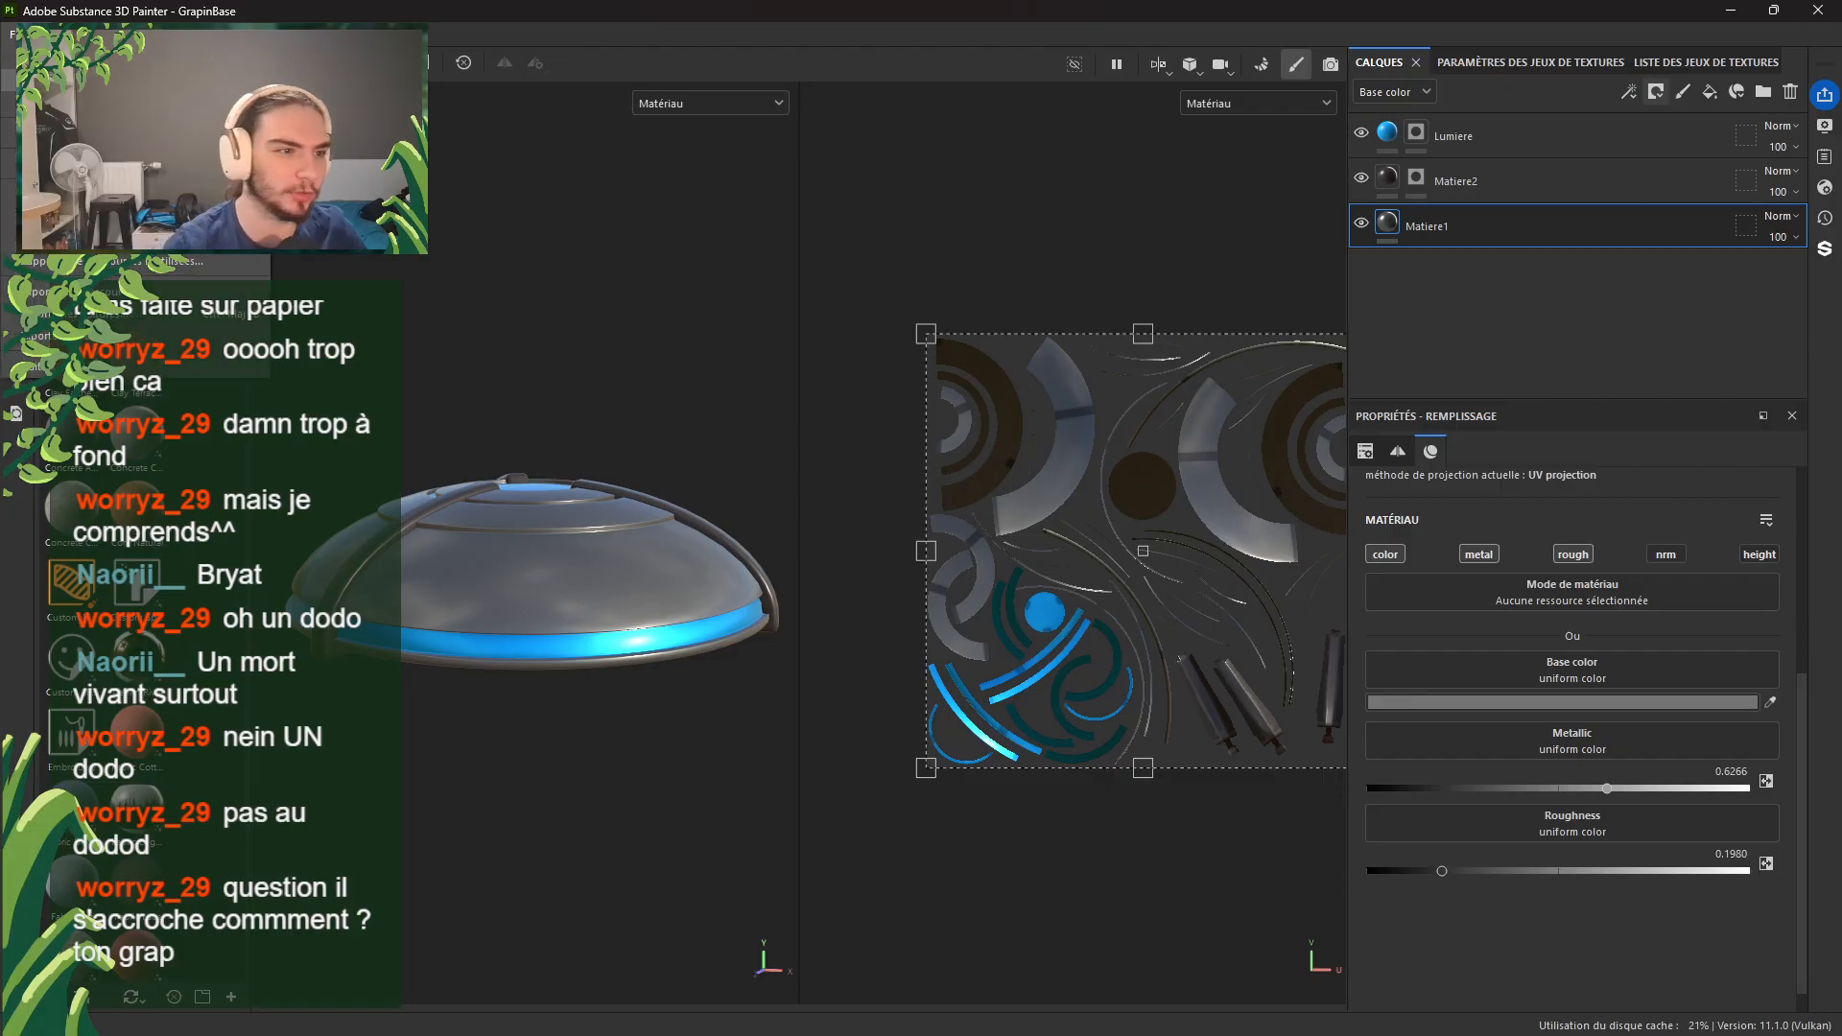
click(117, 7)
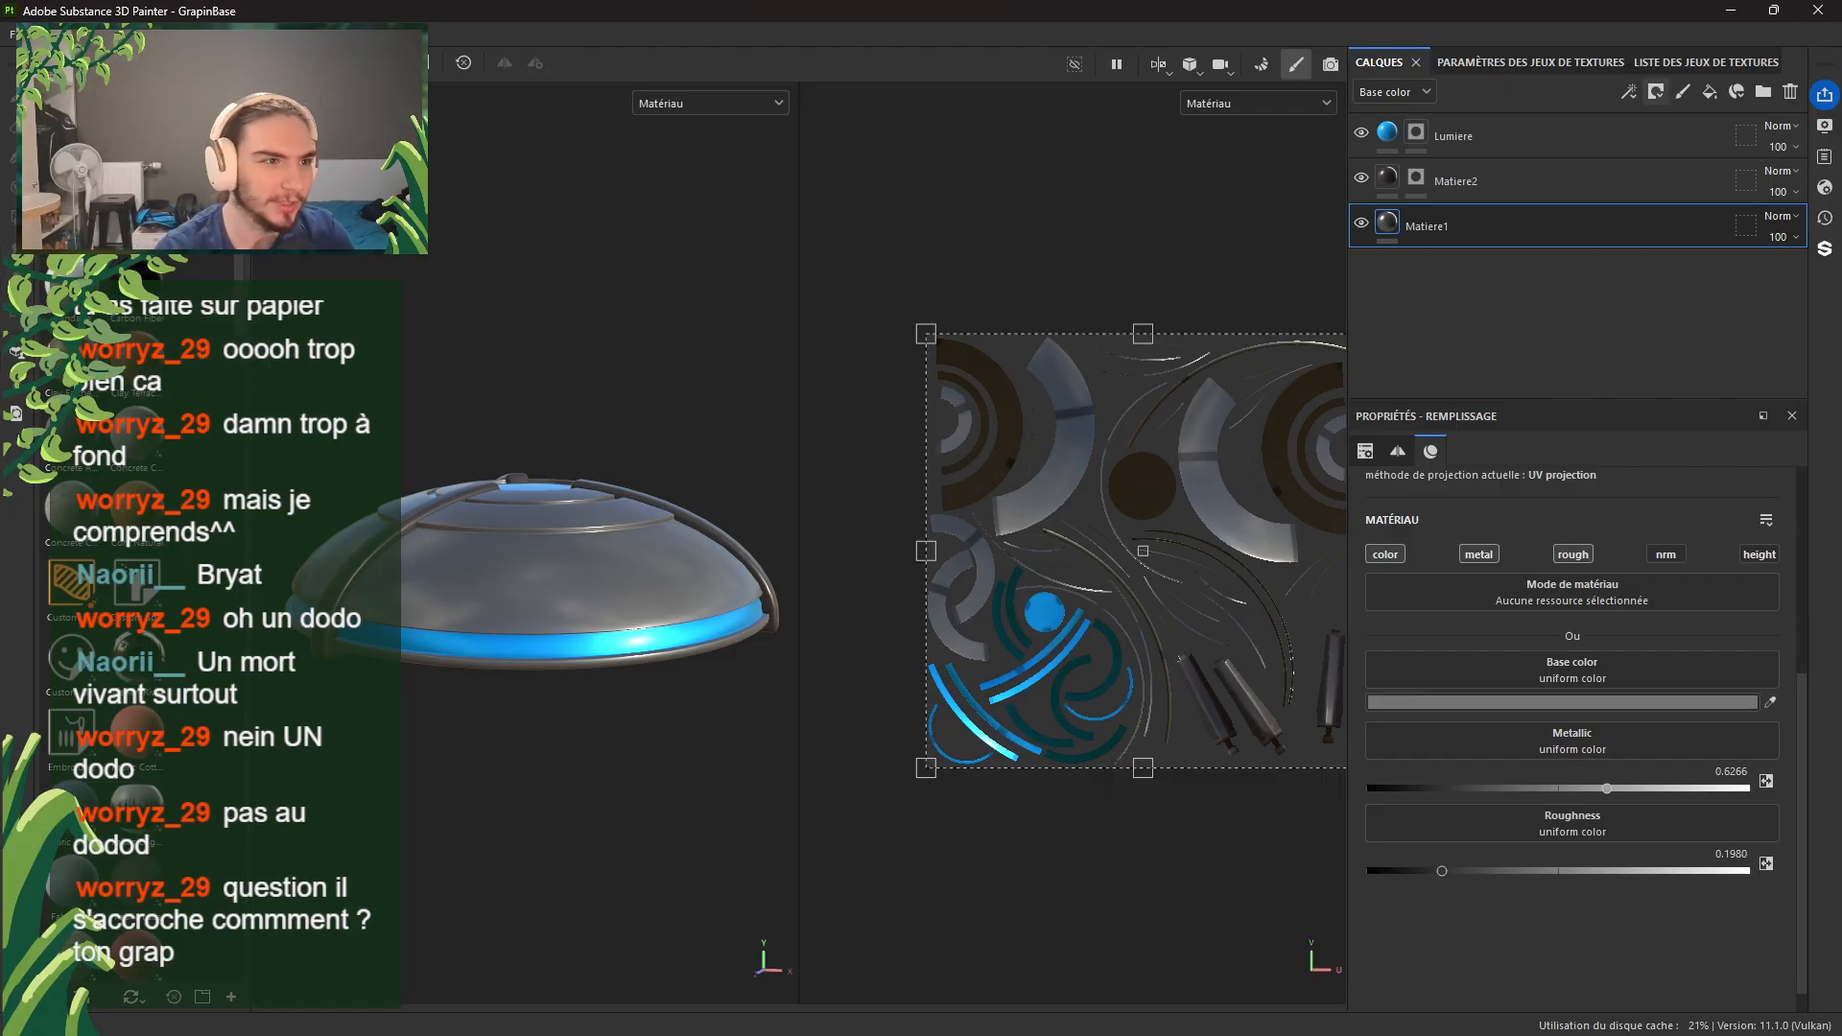
click(21, 34)
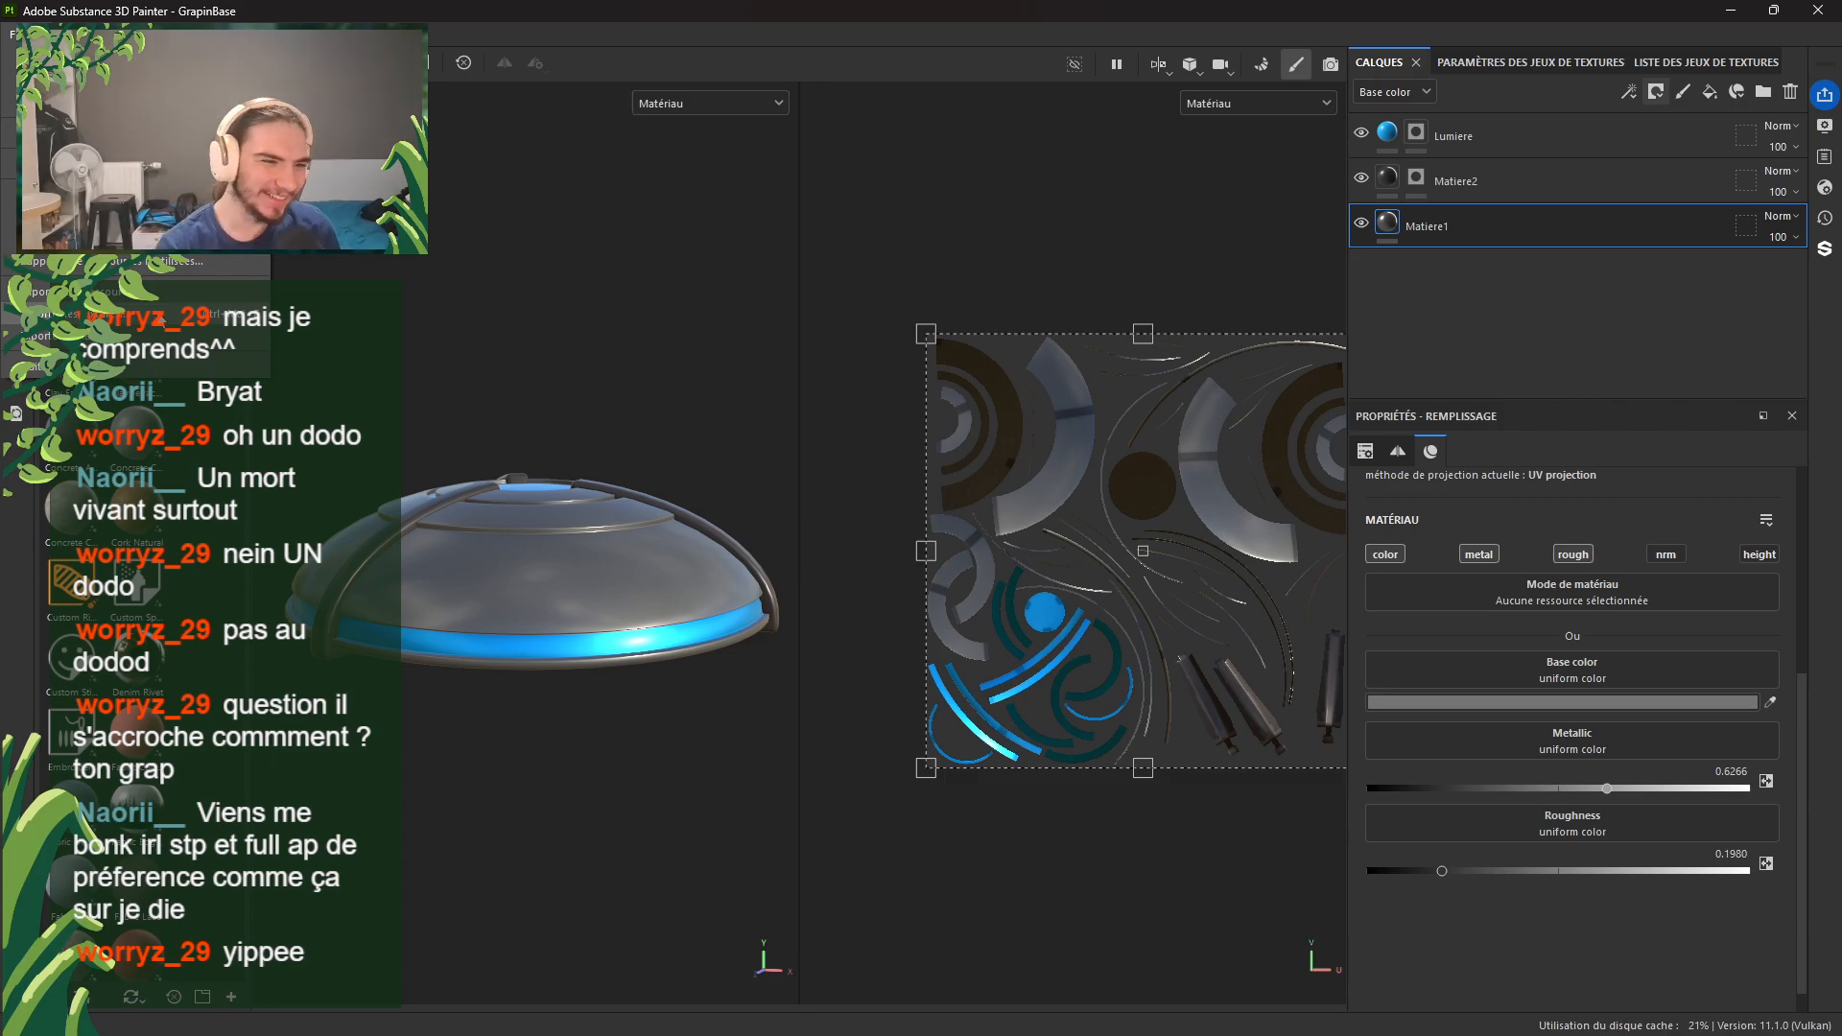
key(ctrl+shift+e)
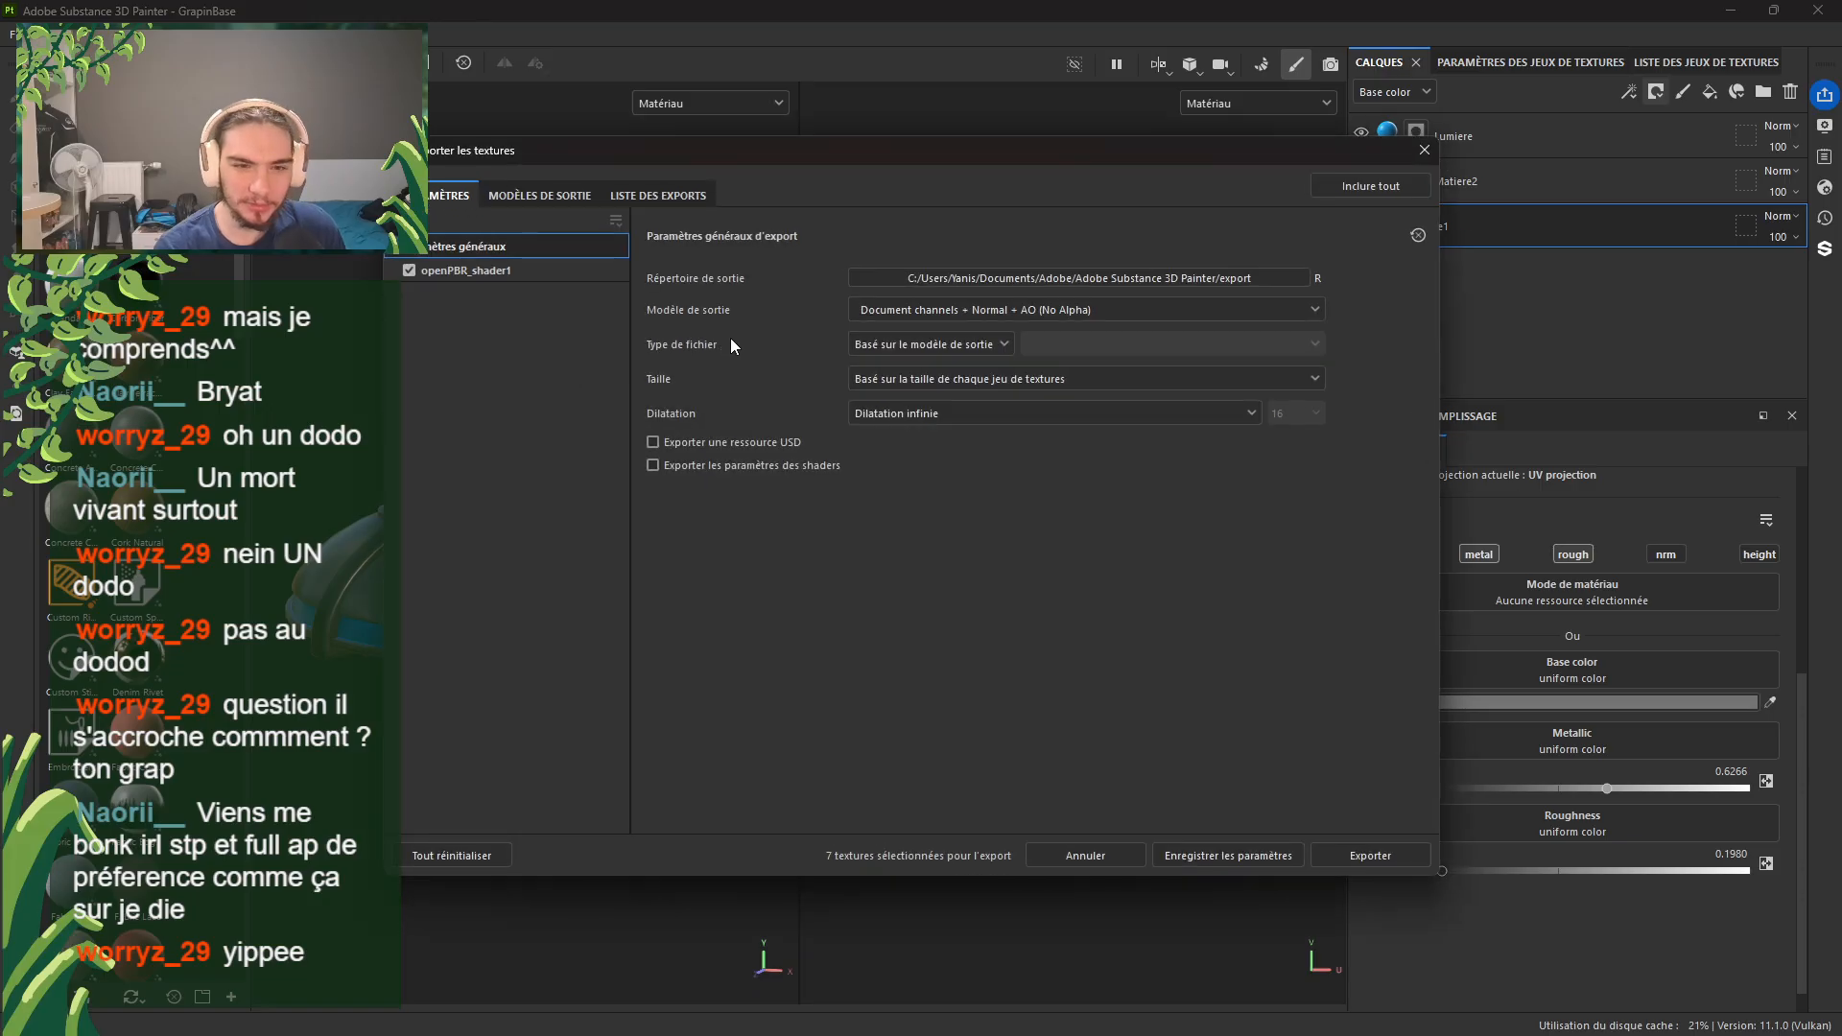
click(409, 270)
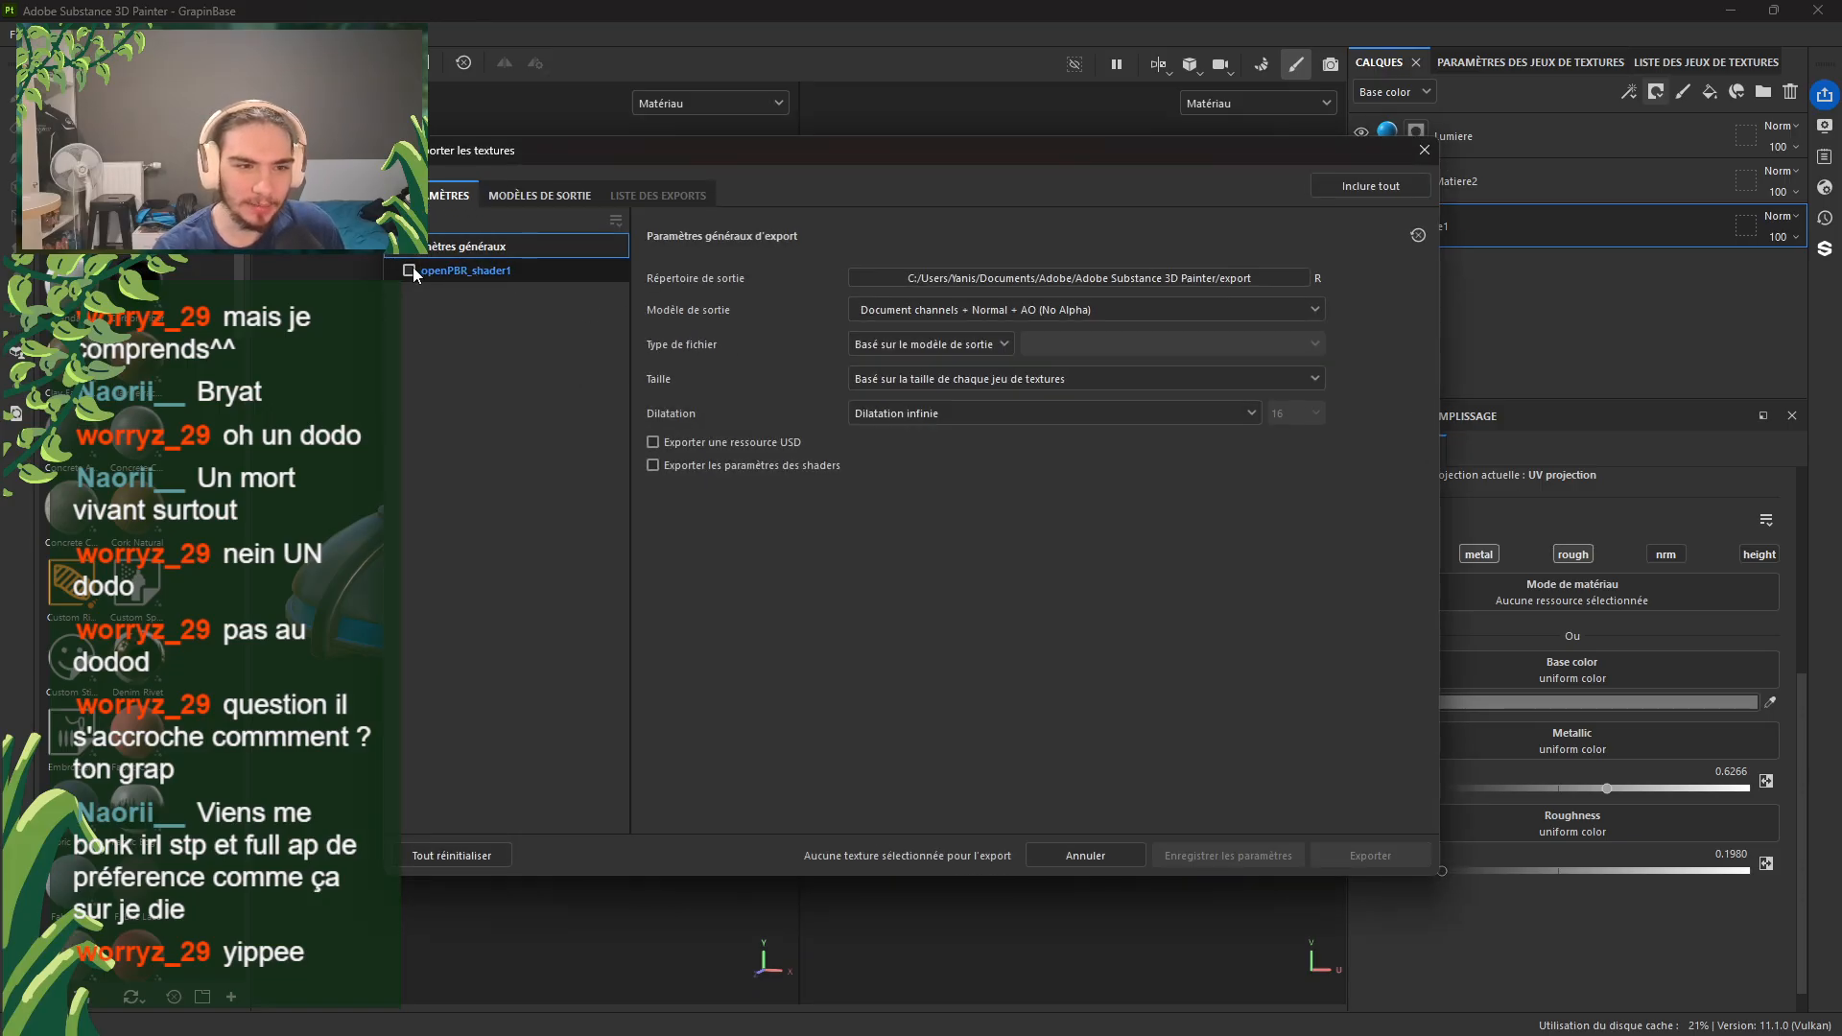
click(410, 270)
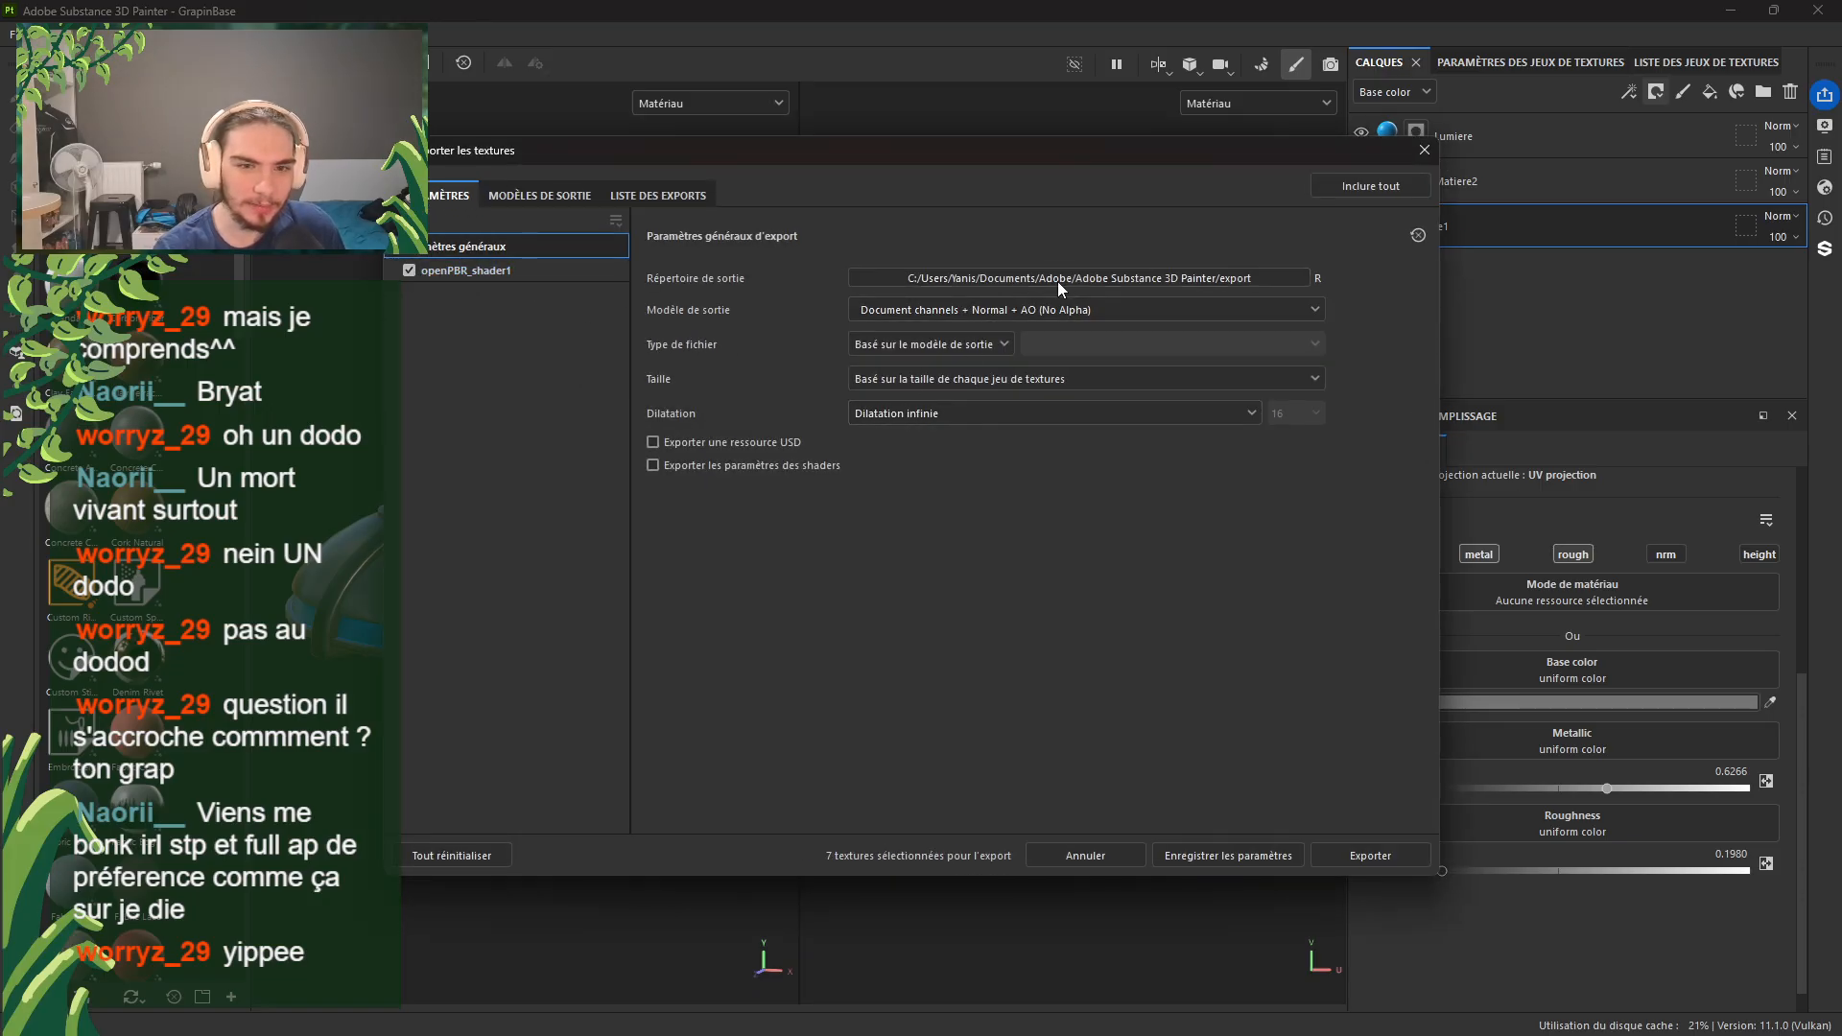
click(555, 191)
click(639, 196)
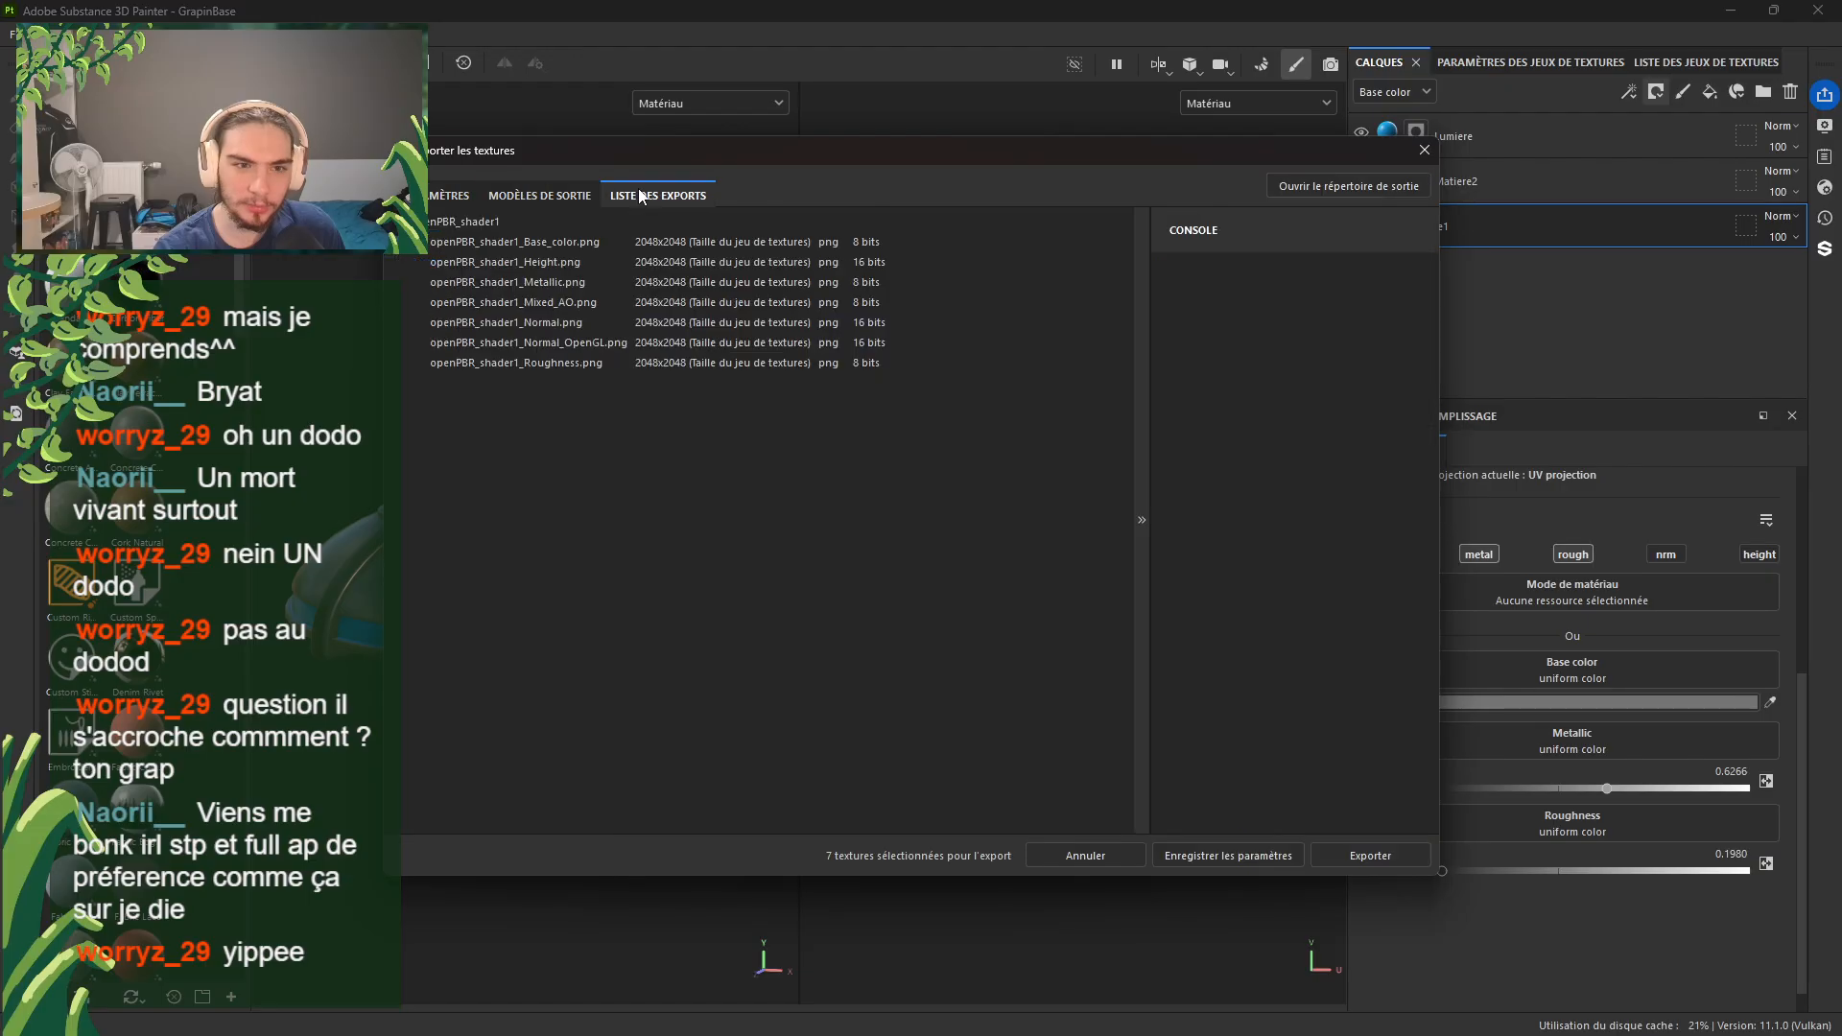
click(570, 196)
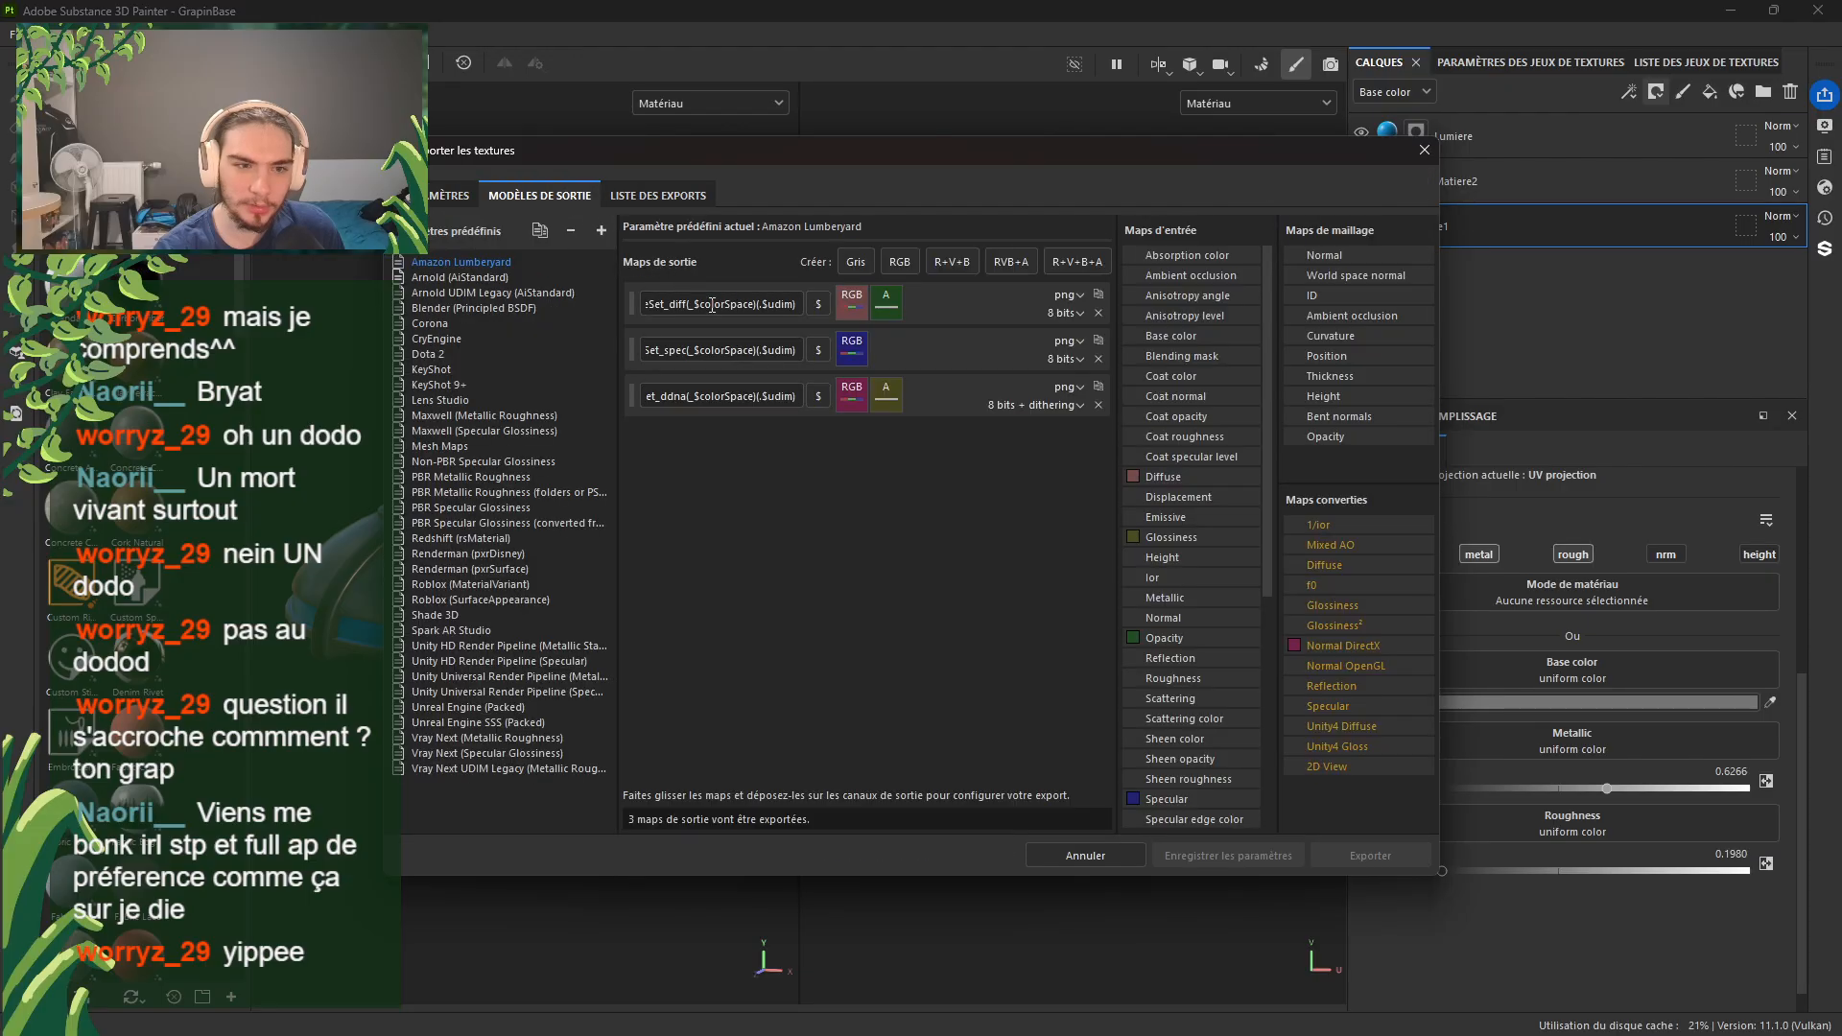
click(464, 197)
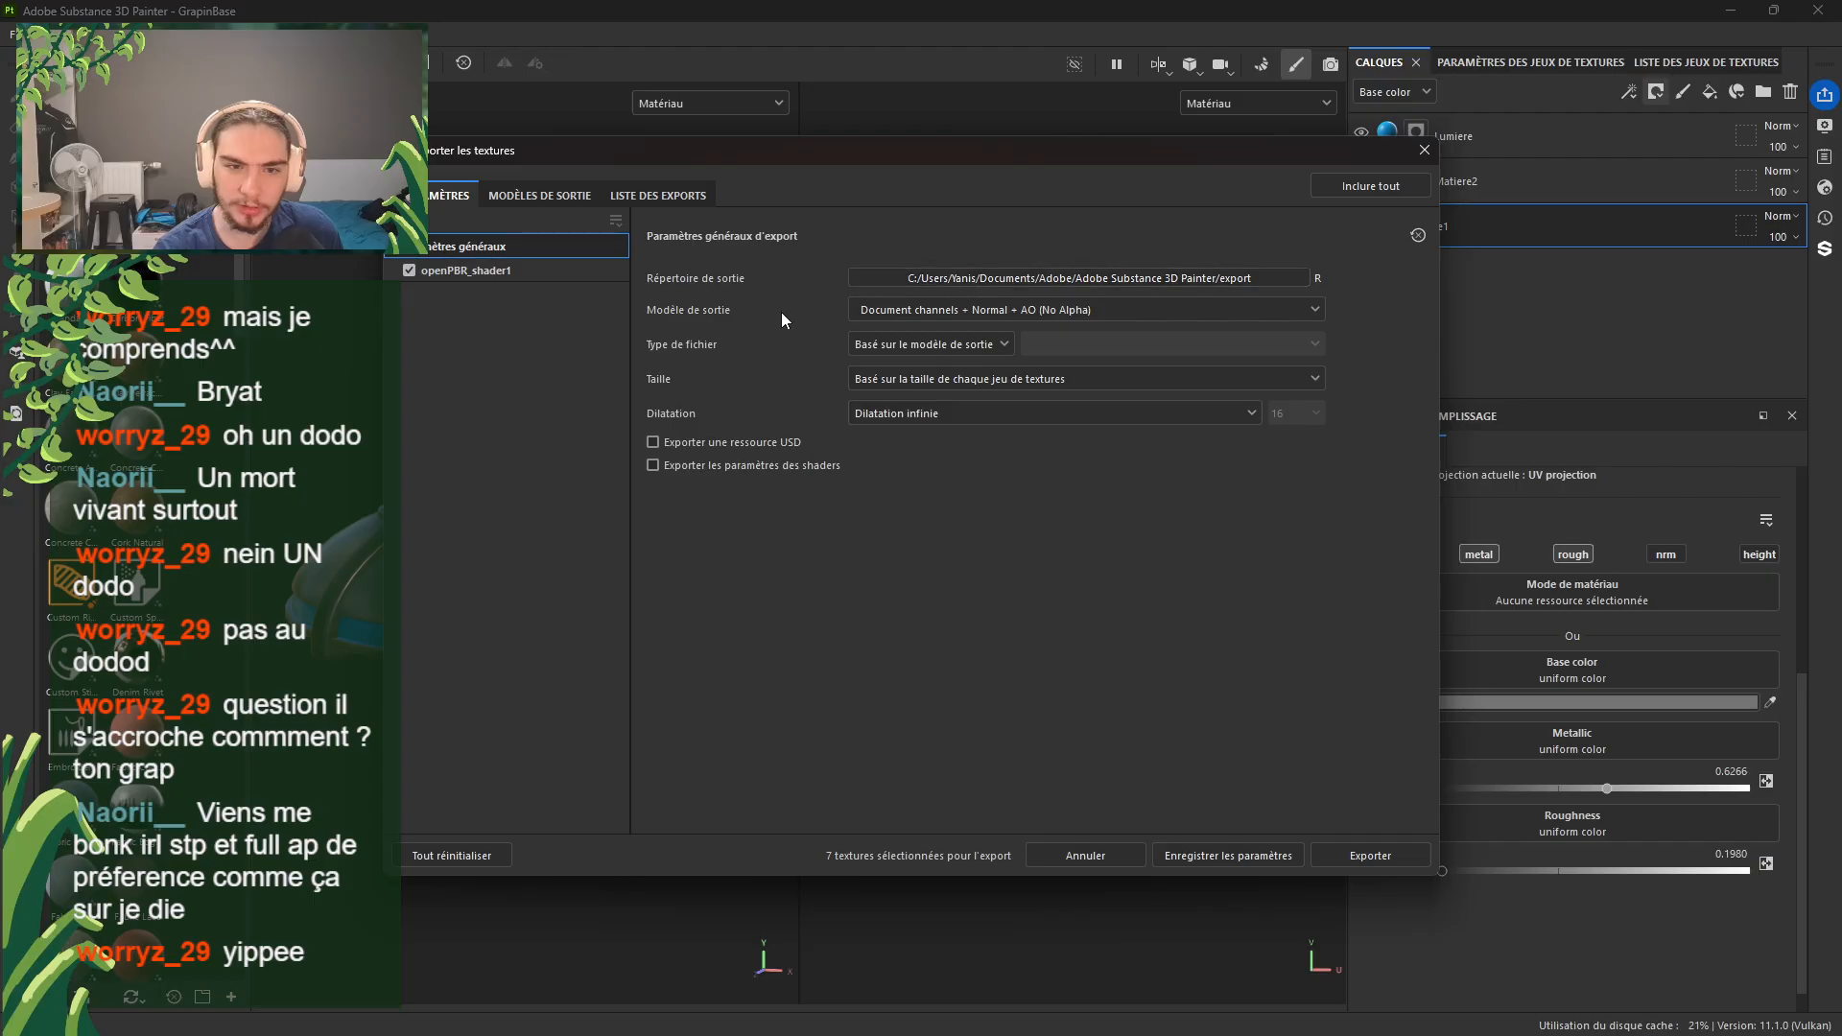
Step: Set the texture export's output directory to D:/JV2/Prog/Maya
click(1107, 273)
scroll(430, 522, down, 8)
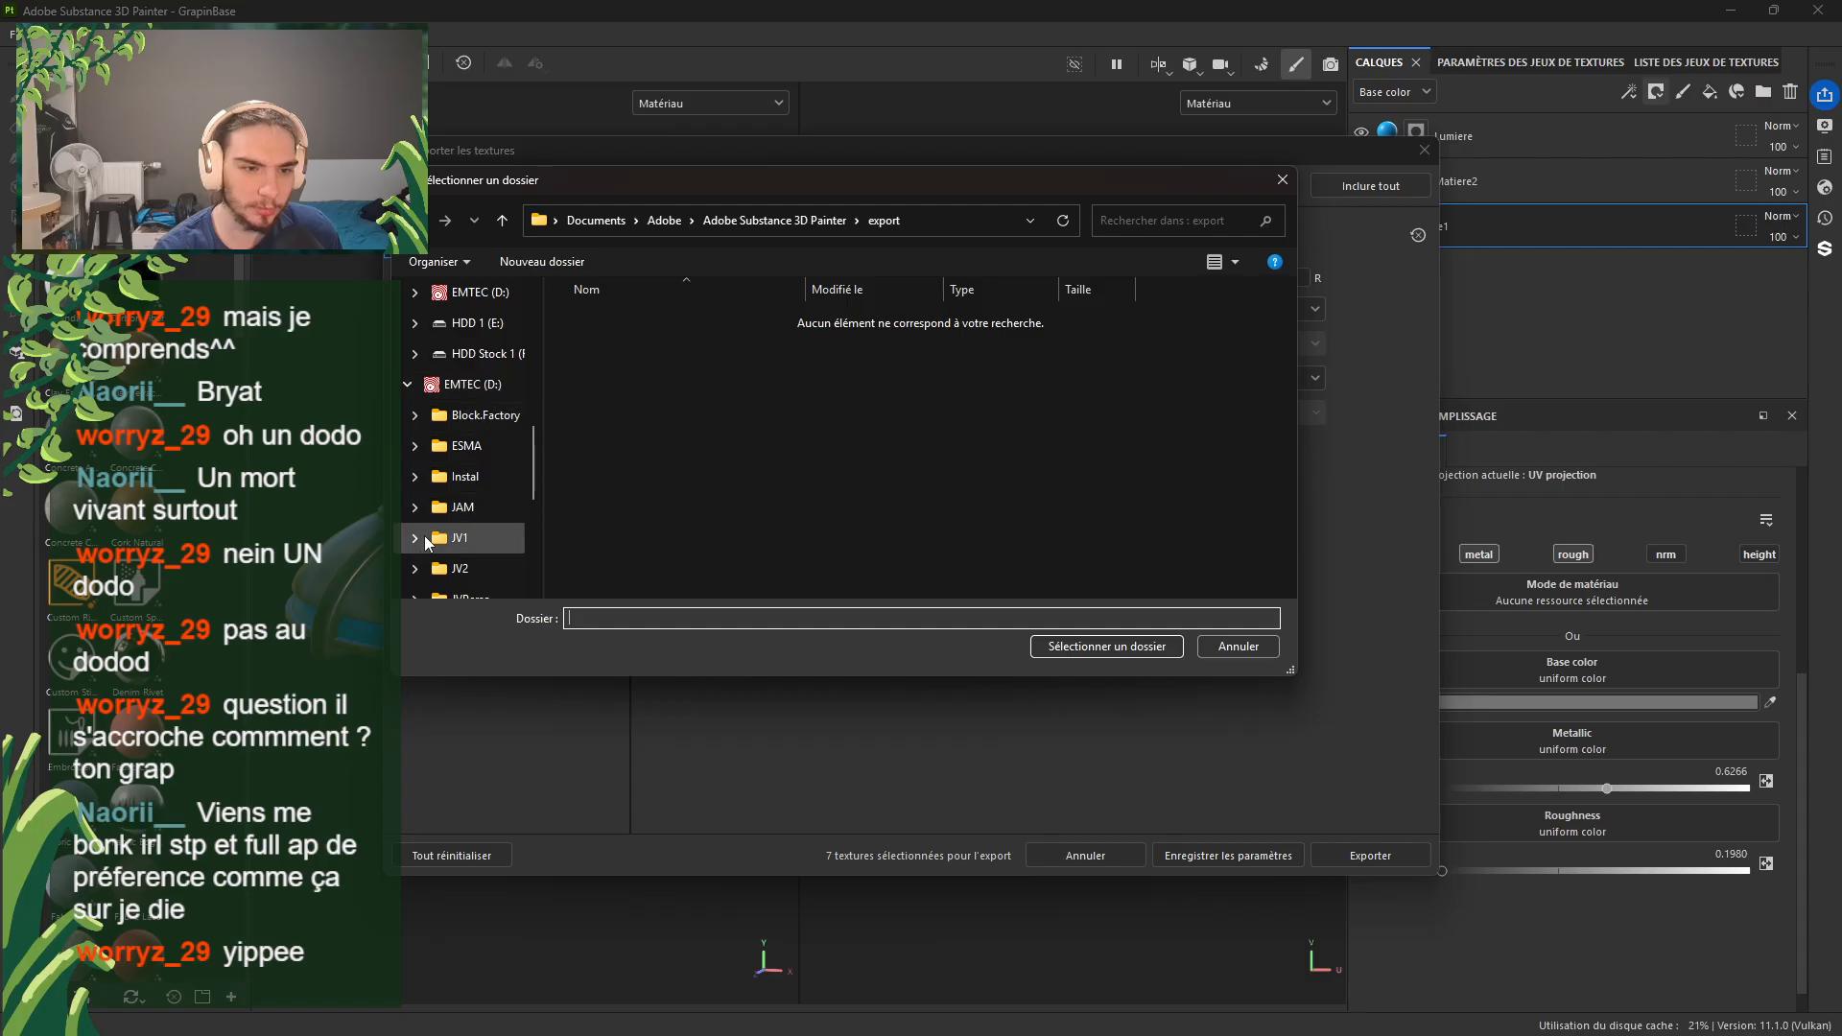
click(415, 568)
click(470, 477)
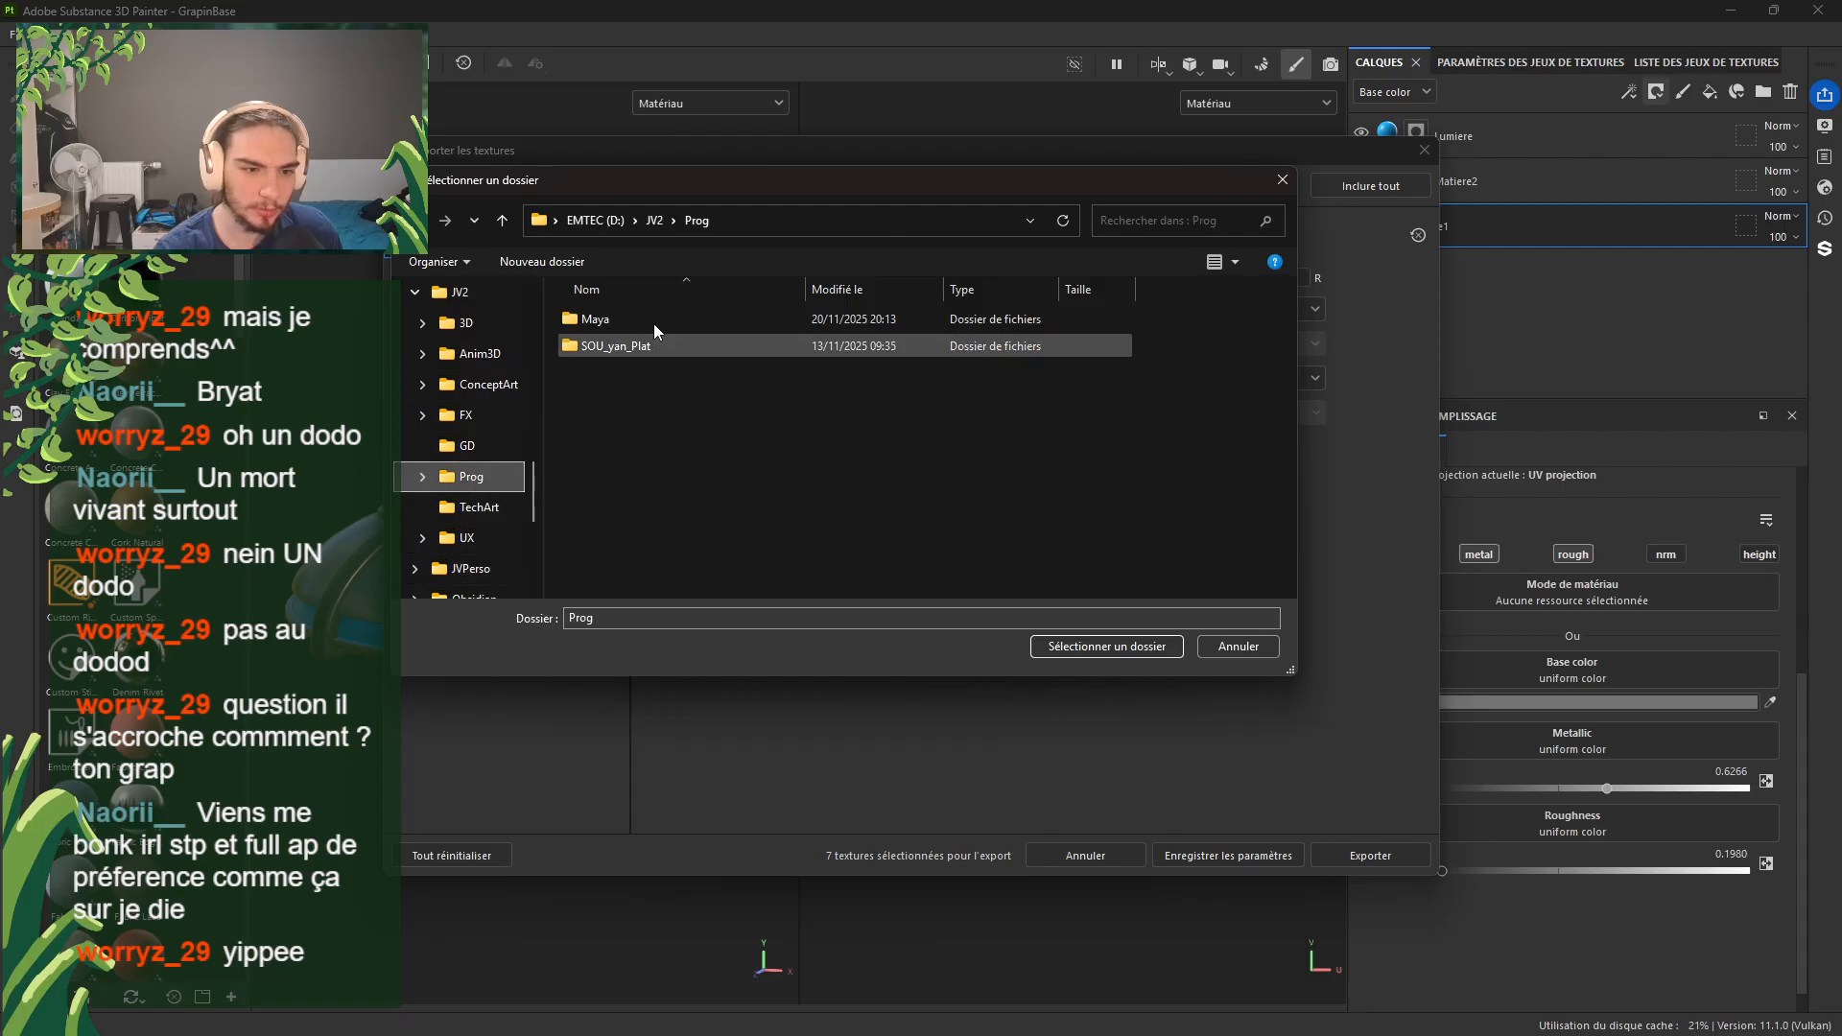
double_click(651, 316)
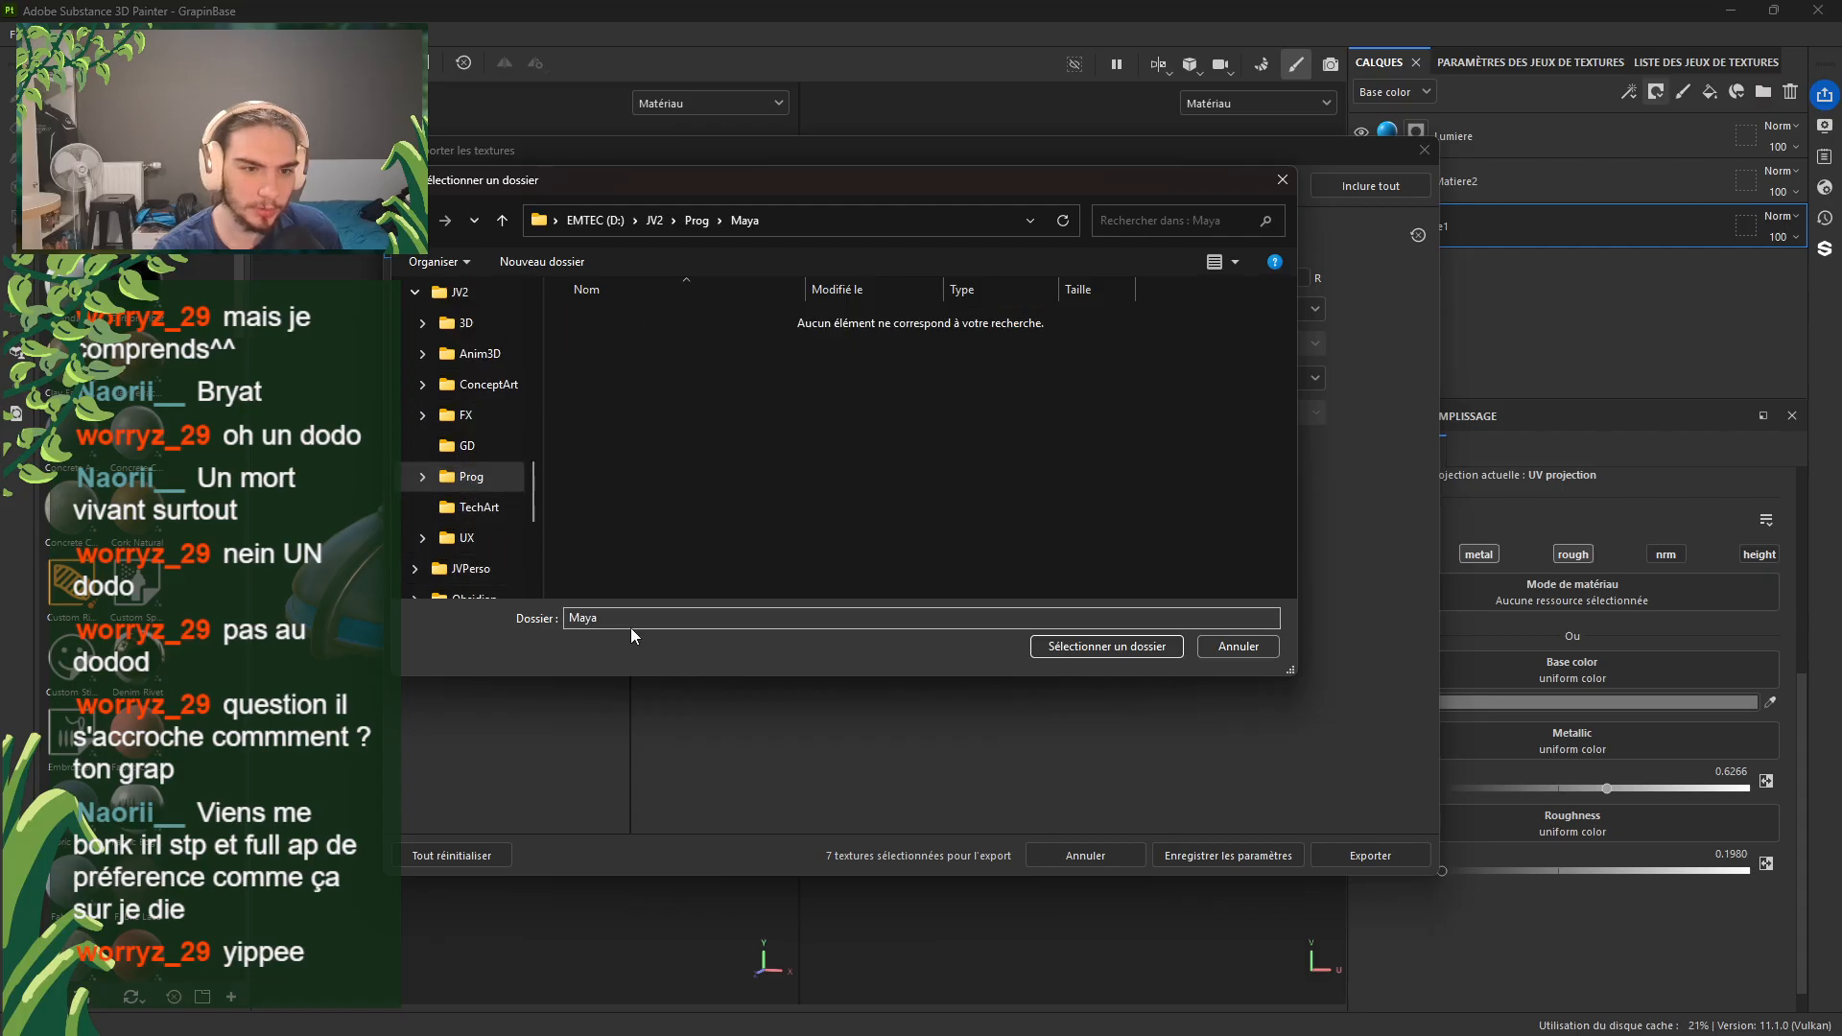
click(1074, 645)
Step: Choose the Unreal Engine (Packed) output template and save the export settings
click(1038, 315)
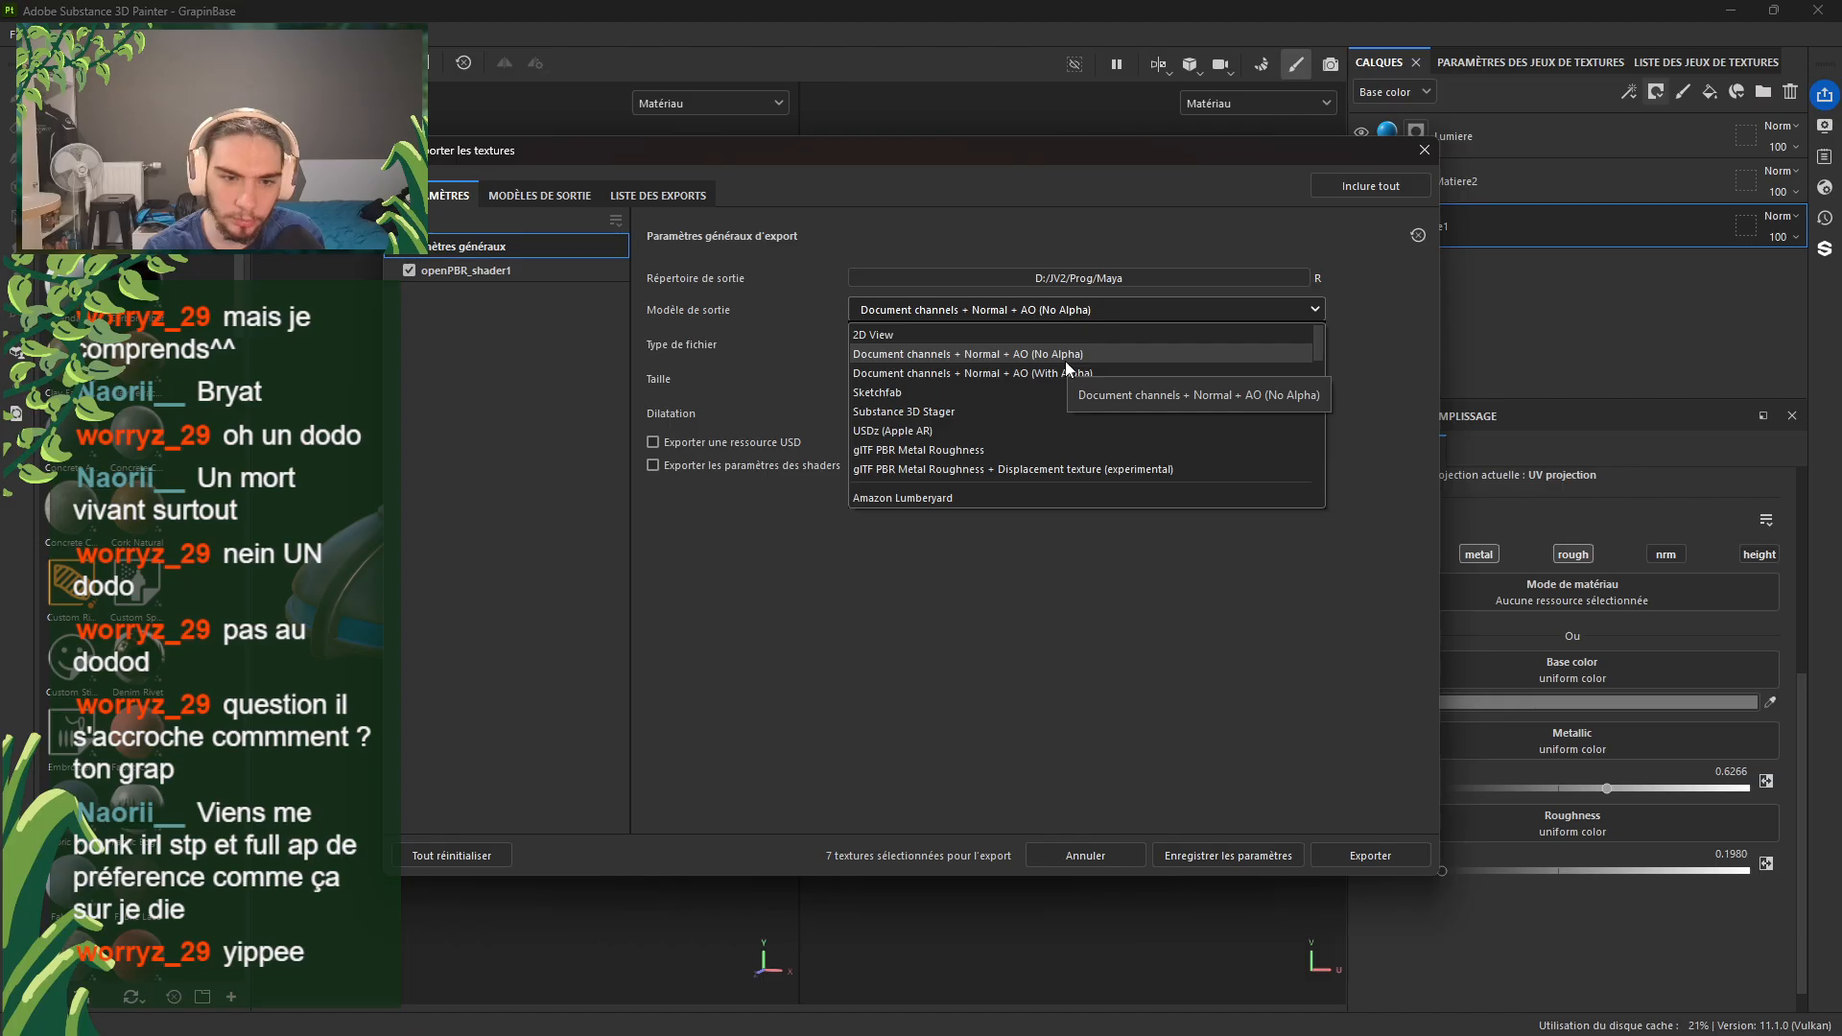
scroll(1063, 405, down, 2)
scroll(1063, 414, down, 8)
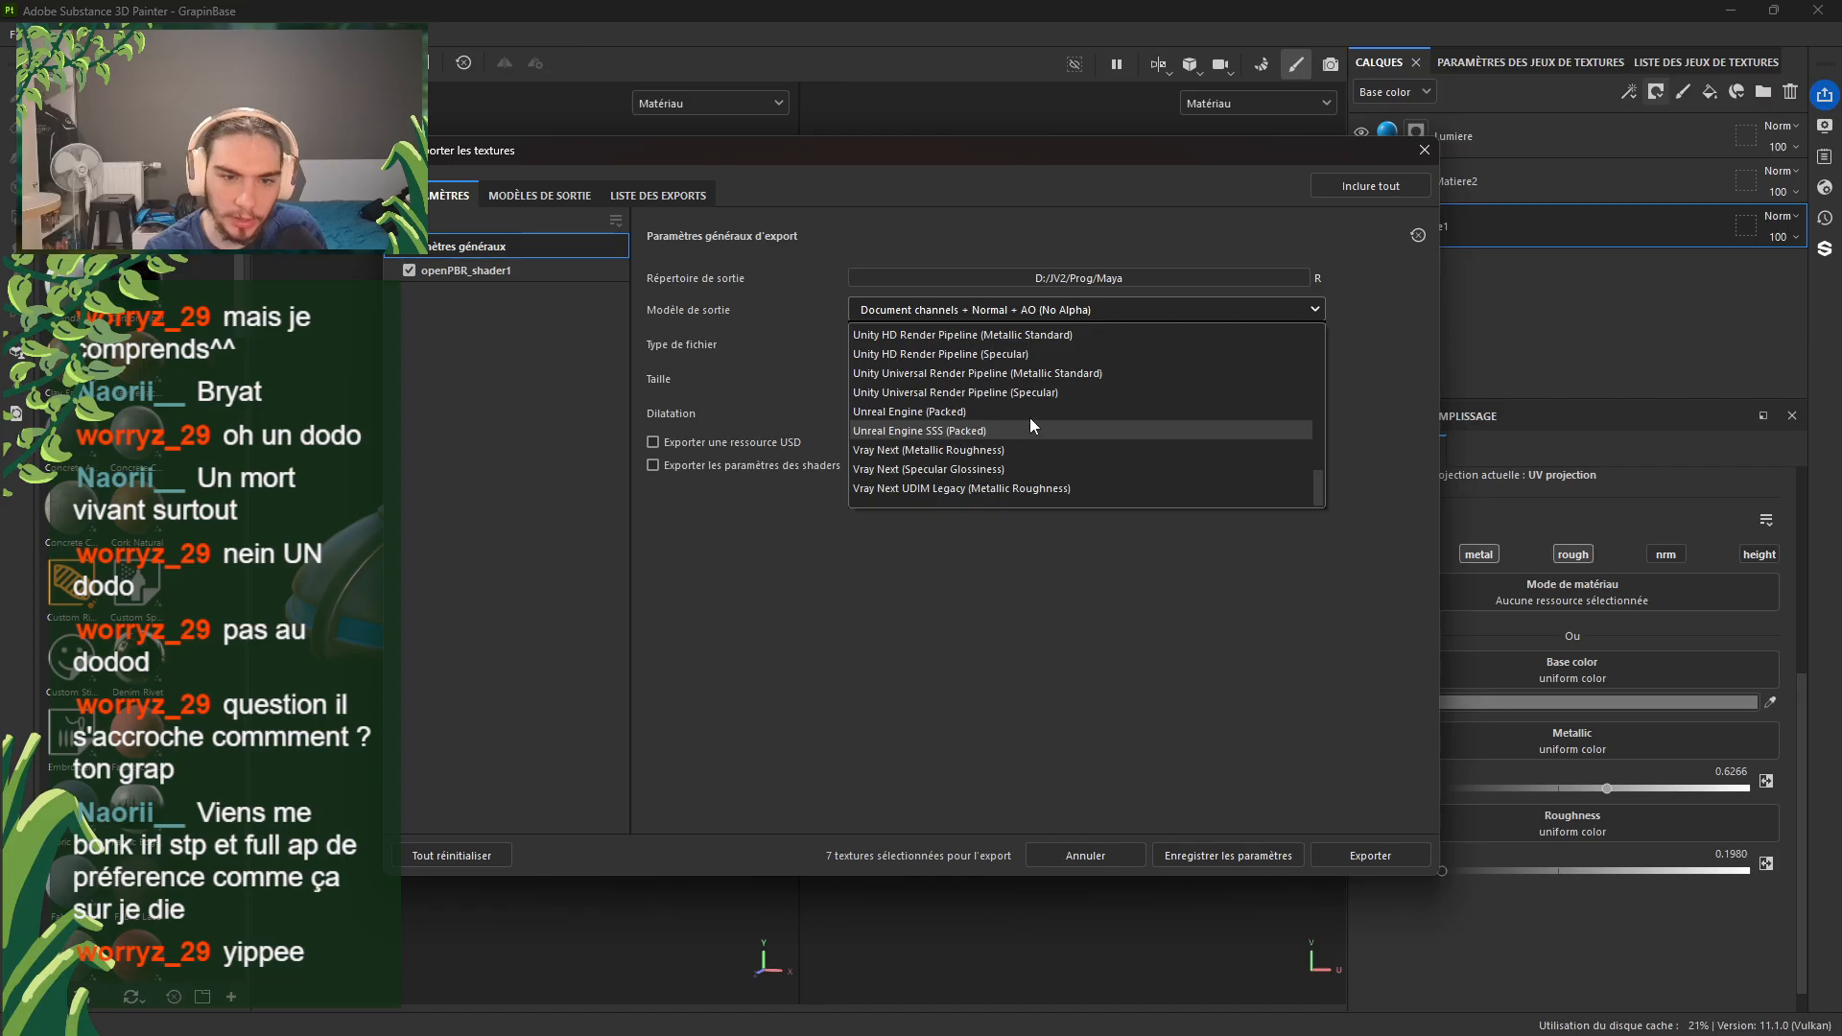
scroll(1038, 412, up, 1)
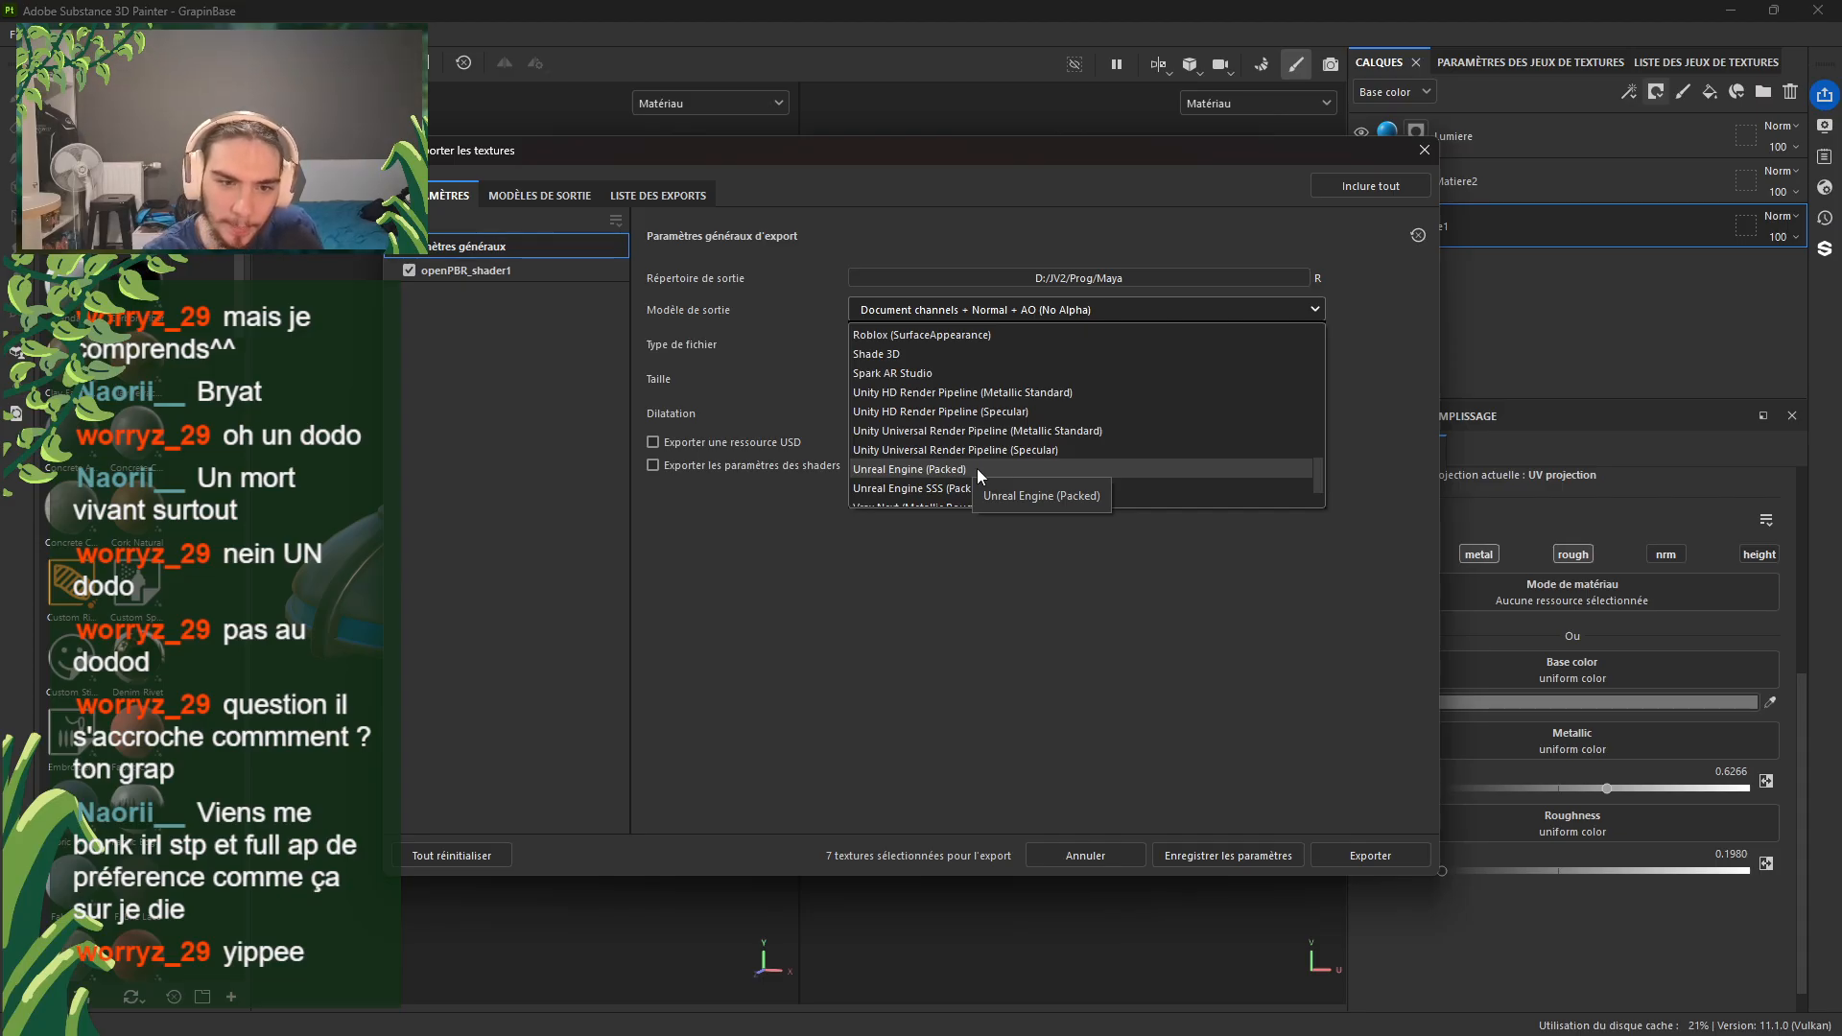
scroll(976, 468, down, 1)
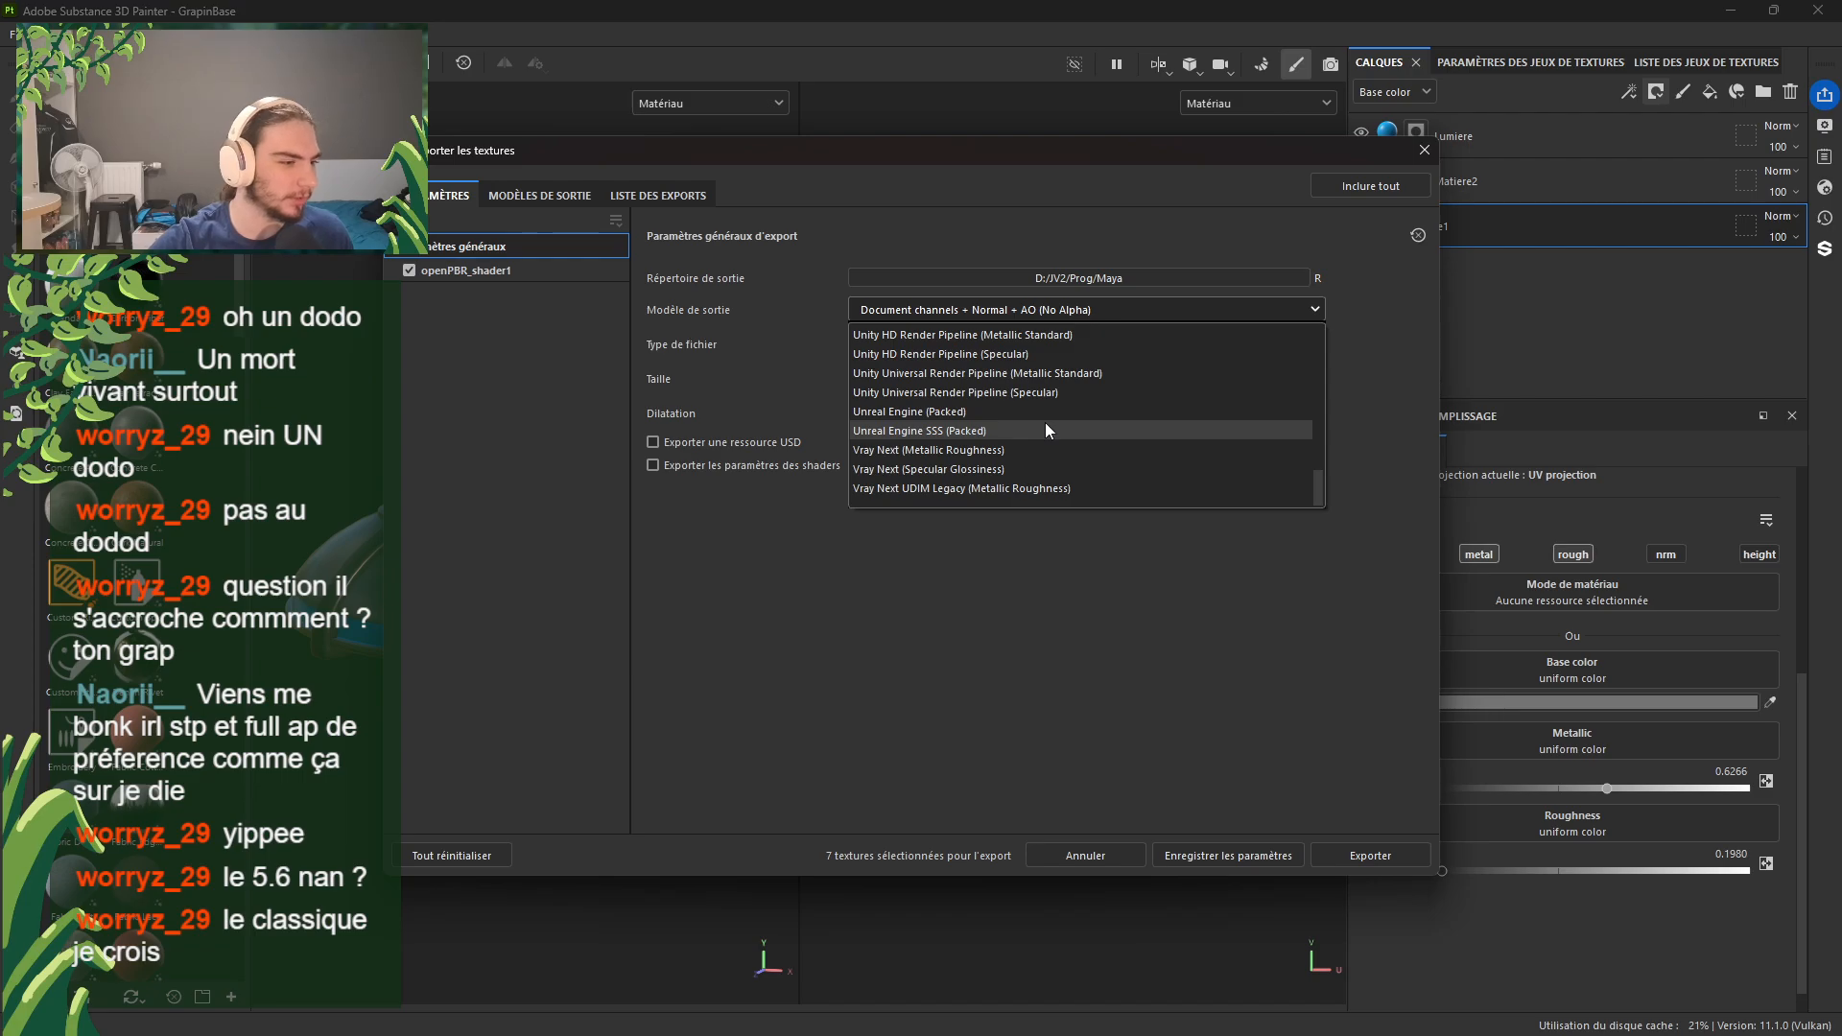
click(1036, 411)
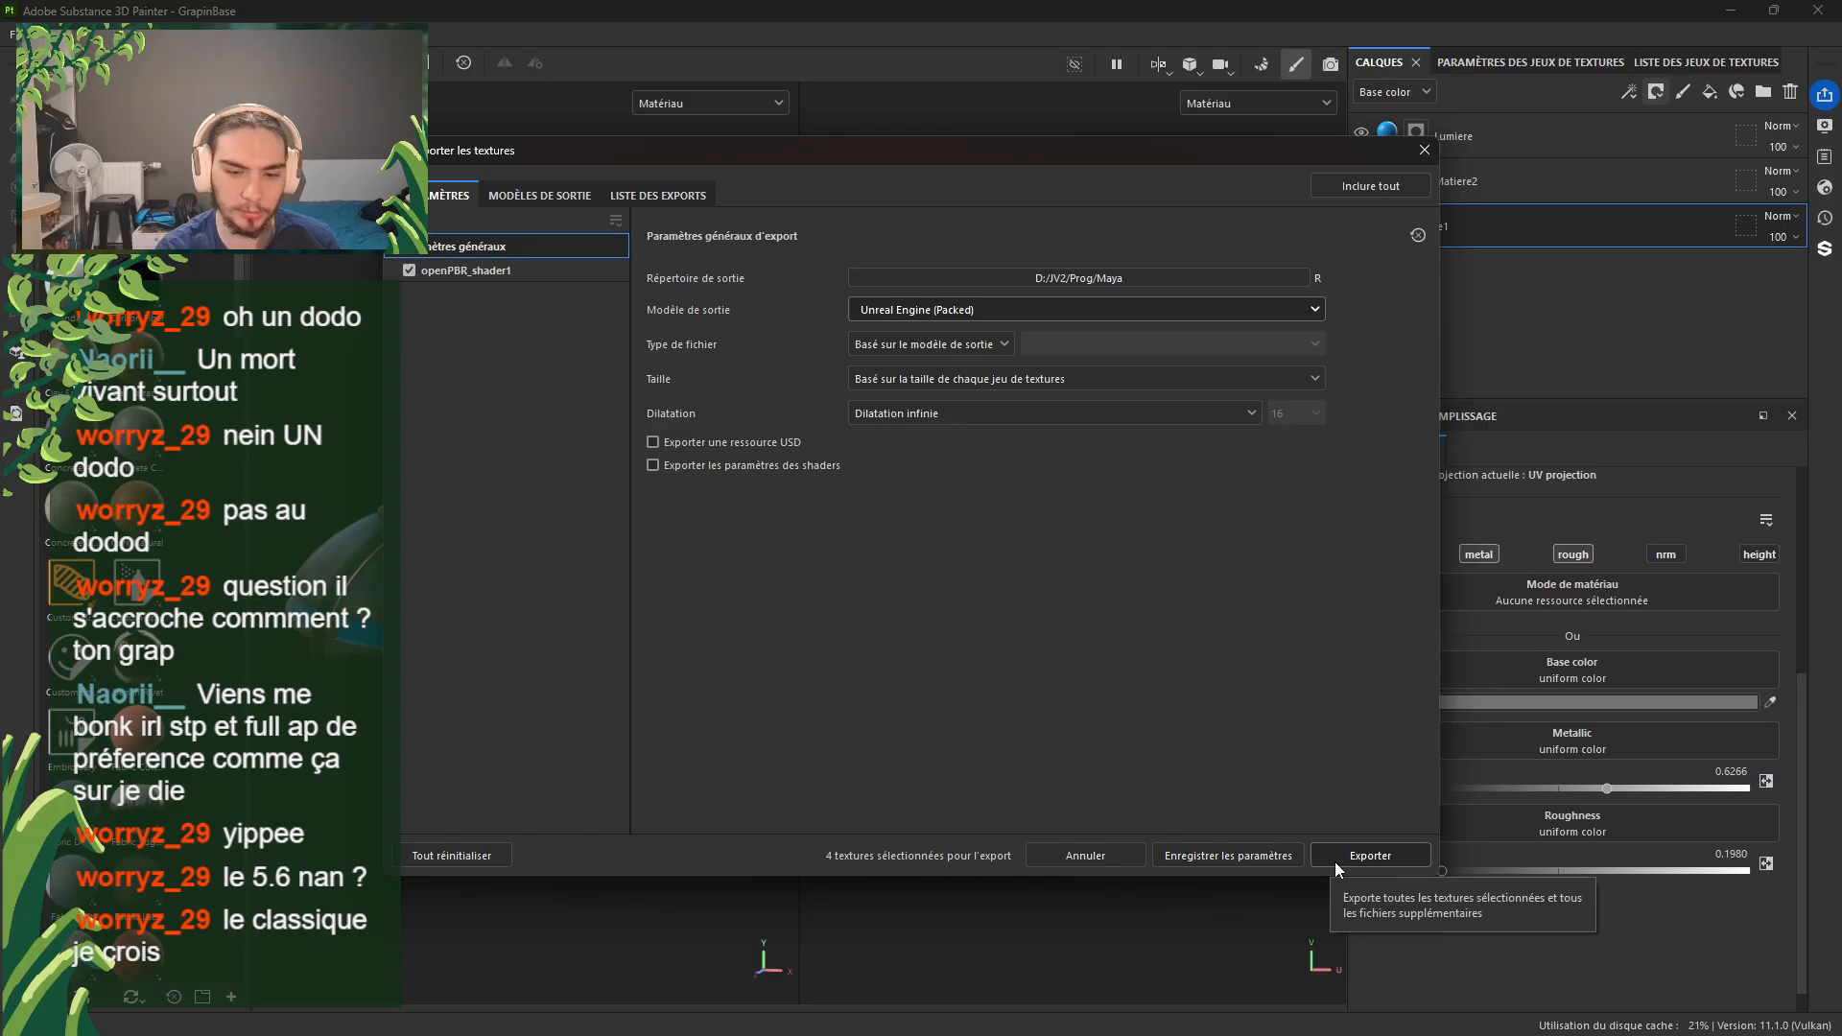
click(1236, 860)
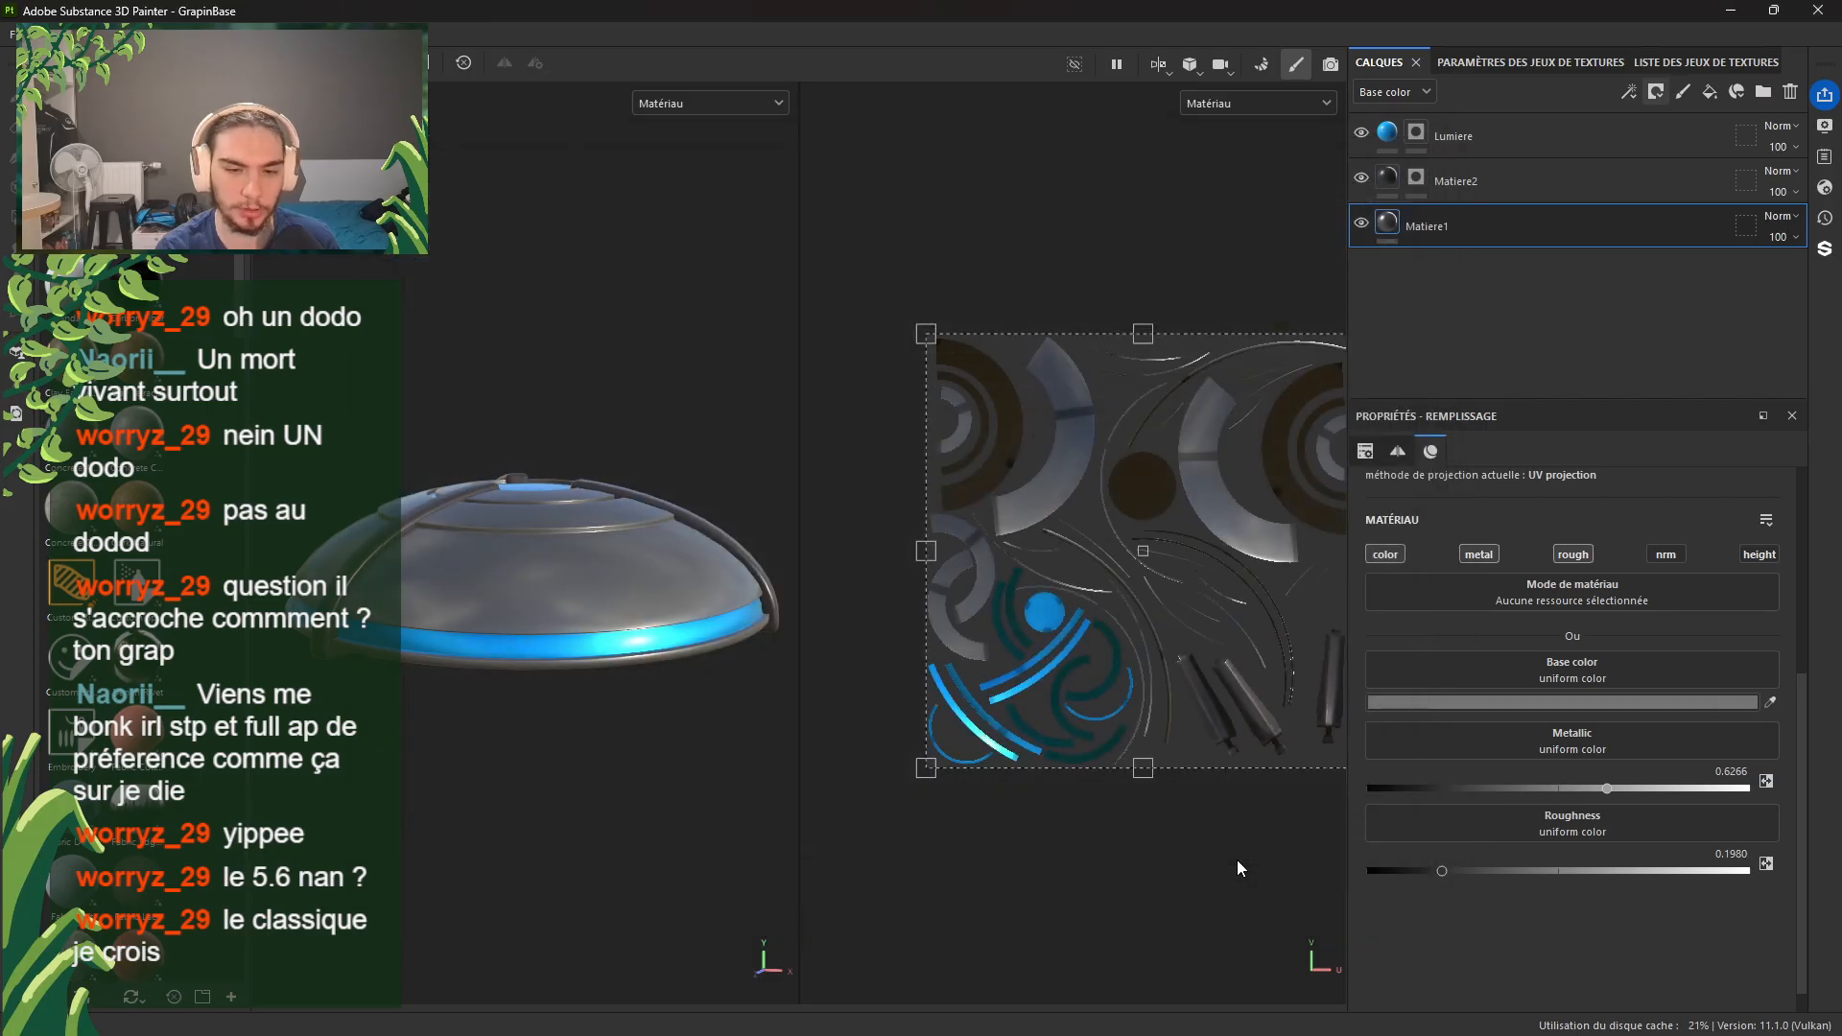
Step: Check the export list and export the openPBR_shader1 texture set with the saved settings, running the export twice
click(21, 35)
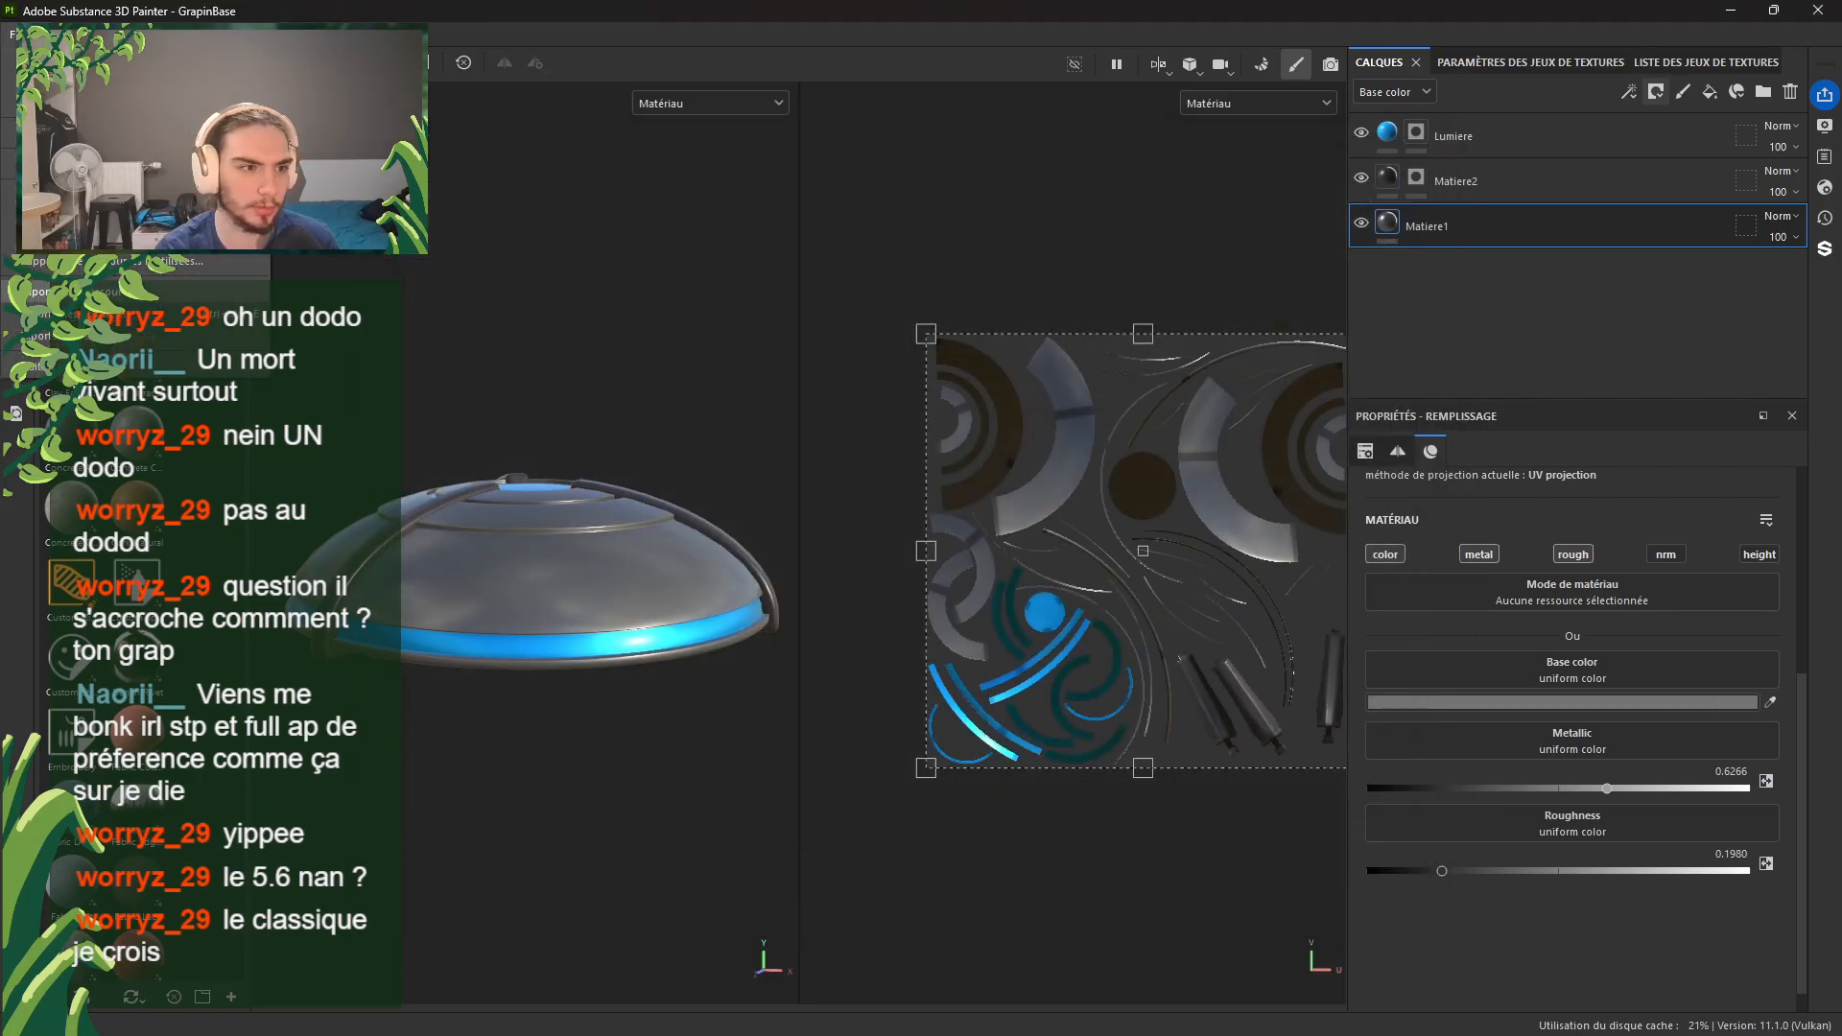
click(144, 314)
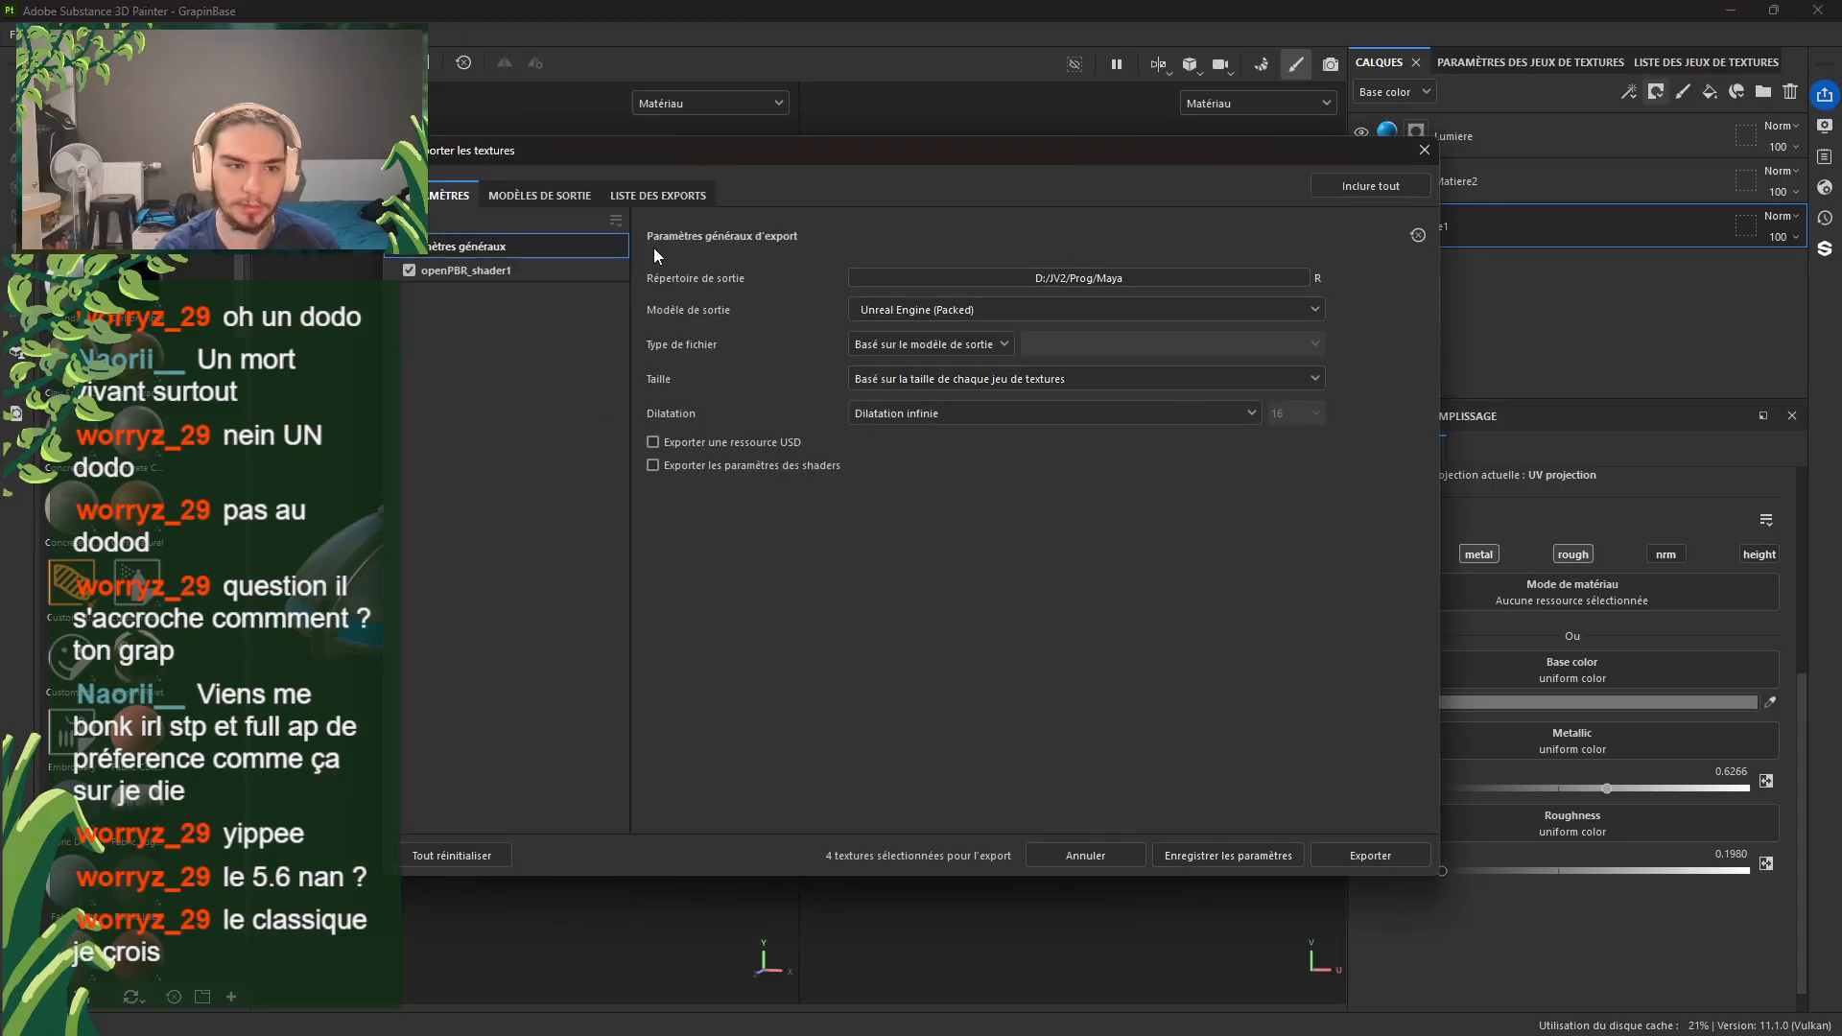
click(541, 194)
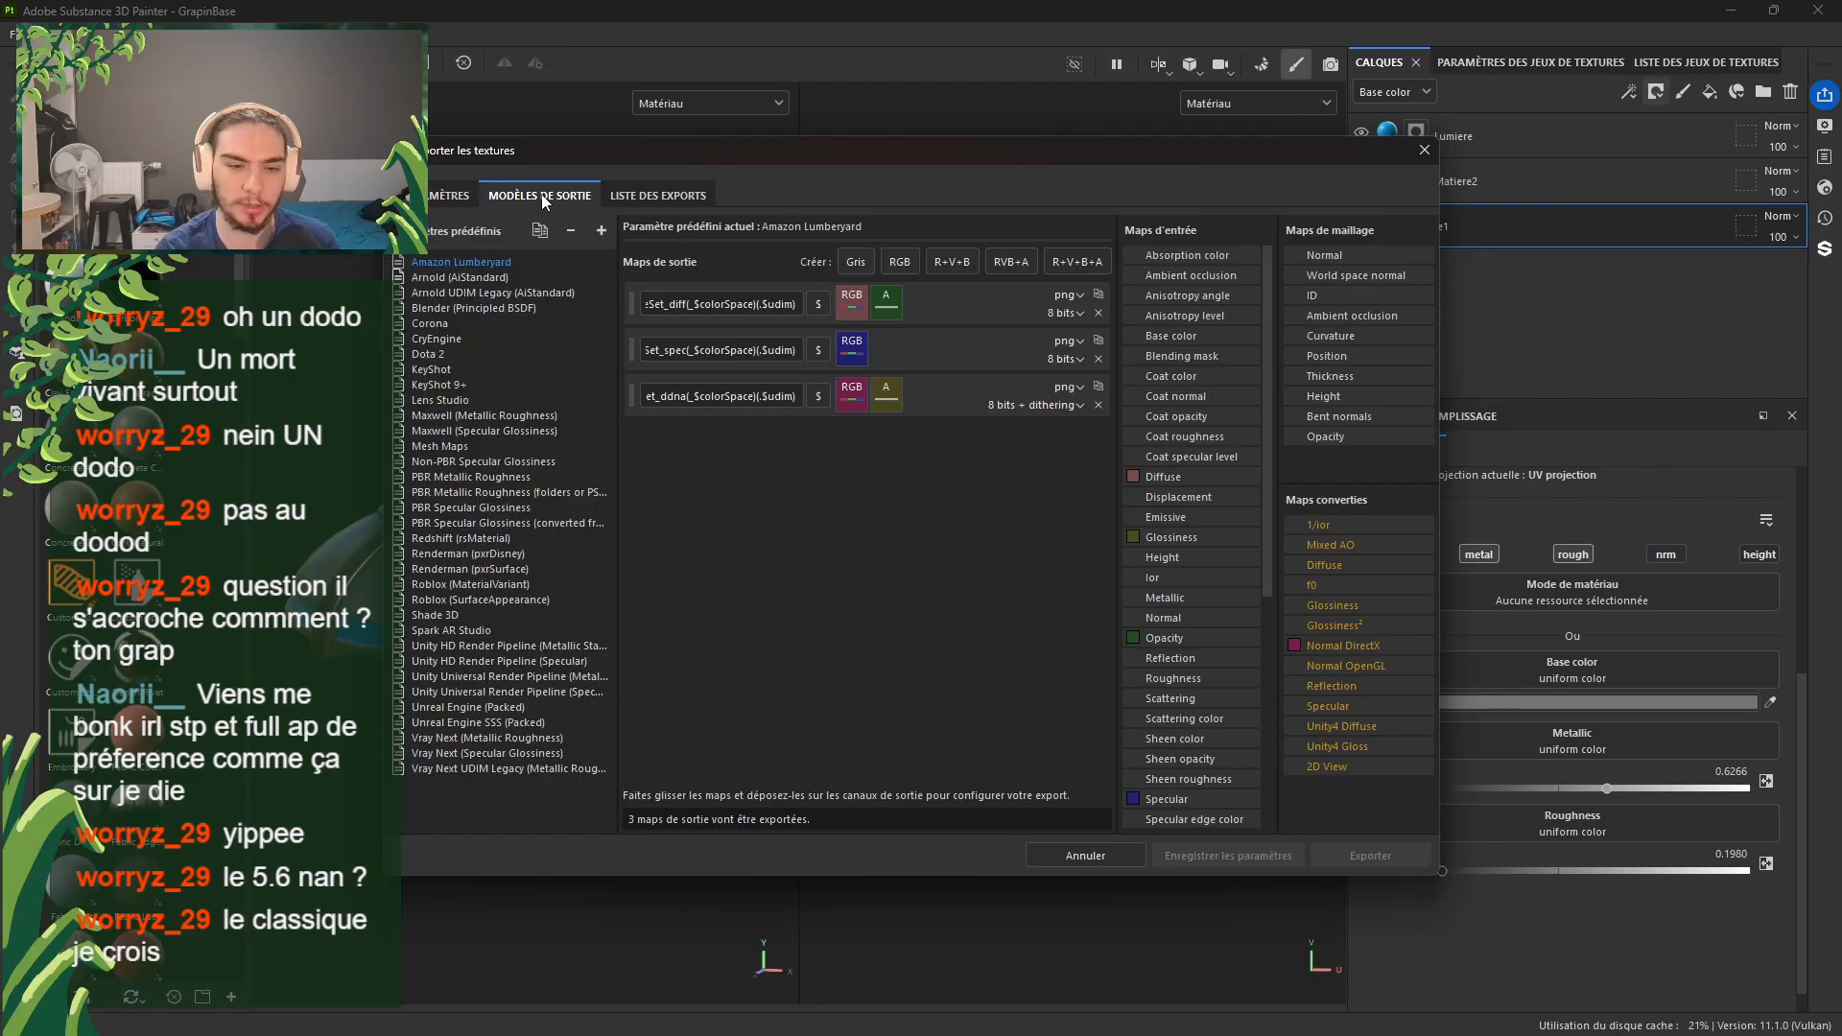
click(645, 195)
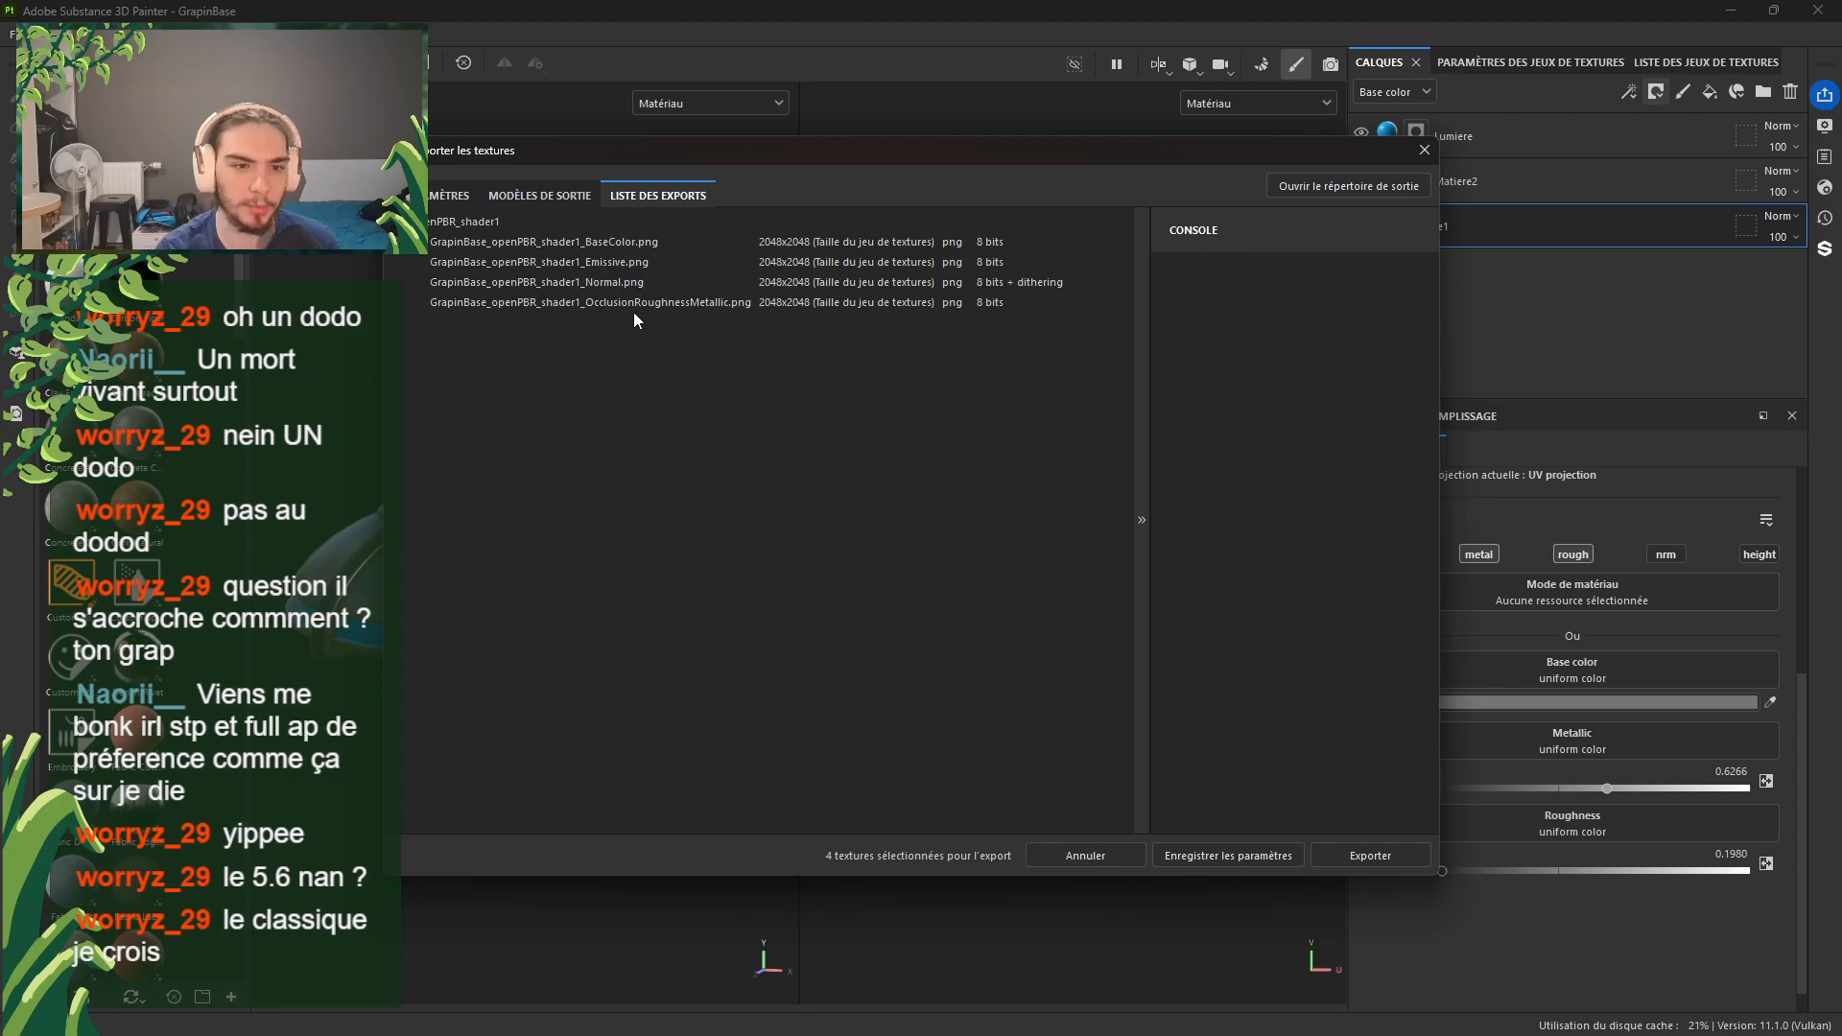
click(449, 195)
click(1371, 852)
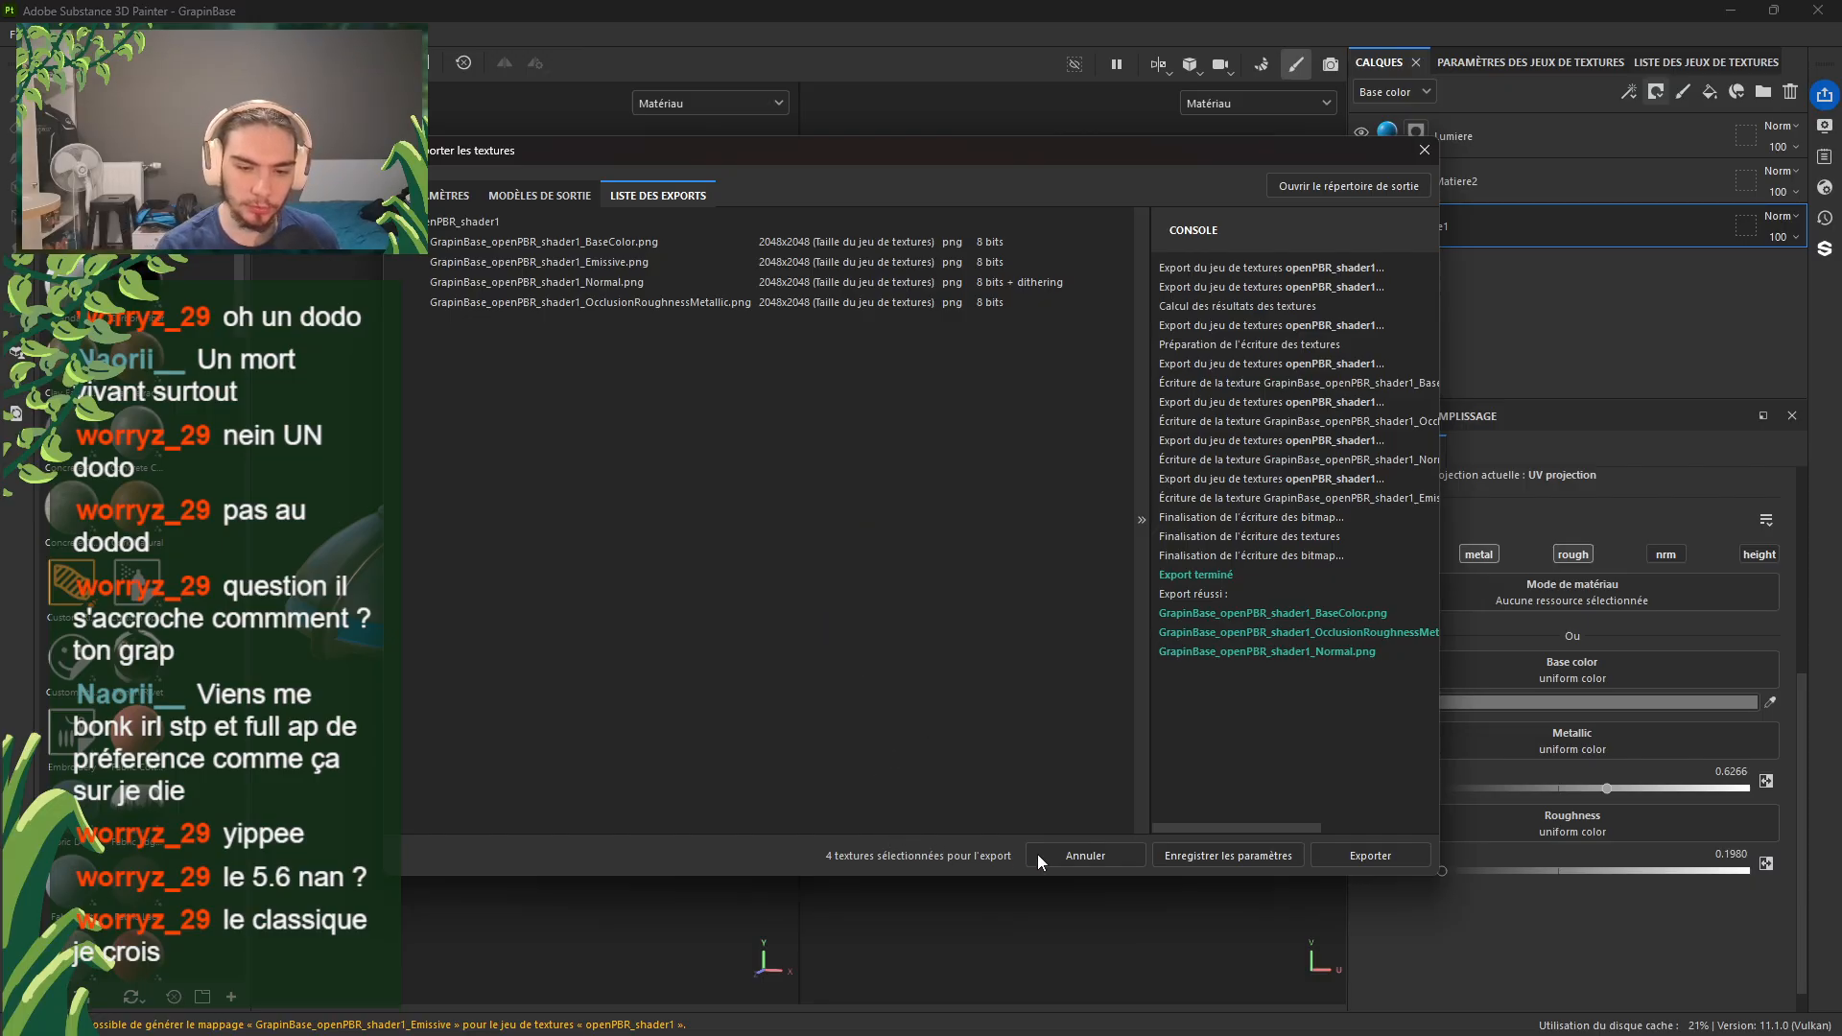
click(1339, 851)
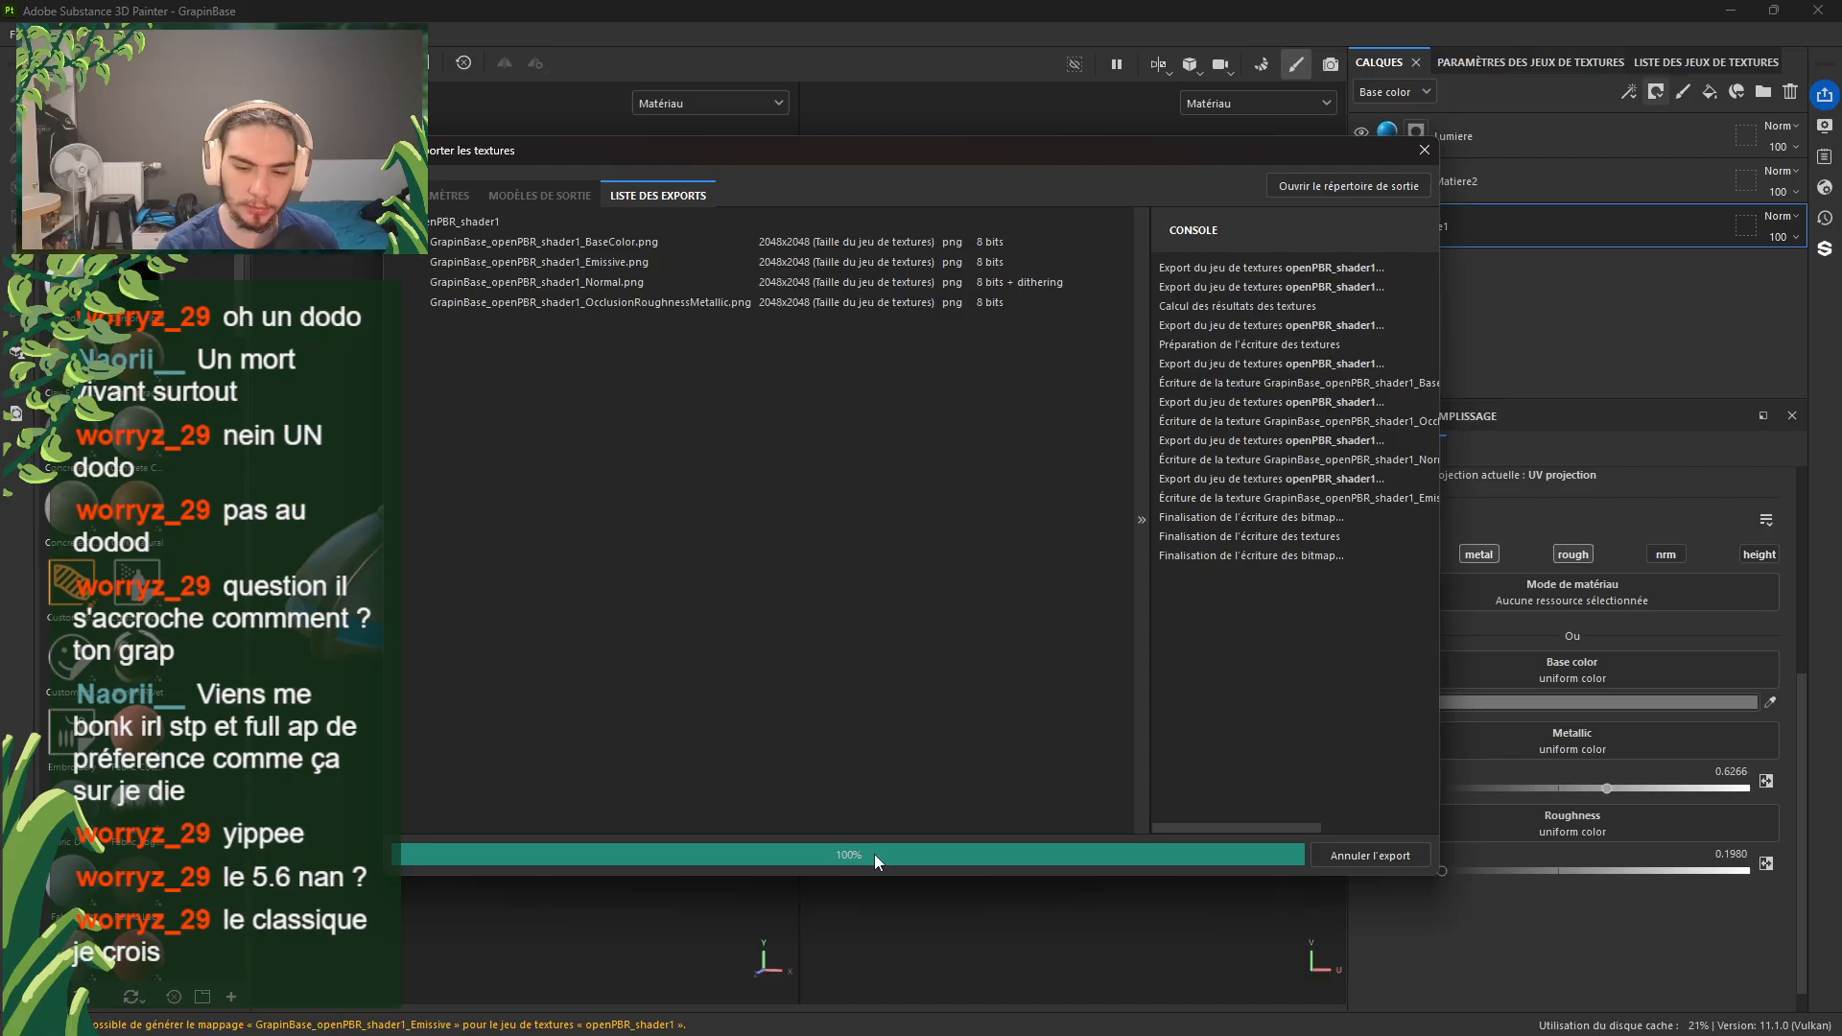
Step: Close the texture export window and switch to the Maya folder in File Explorer
click(1423, 151)
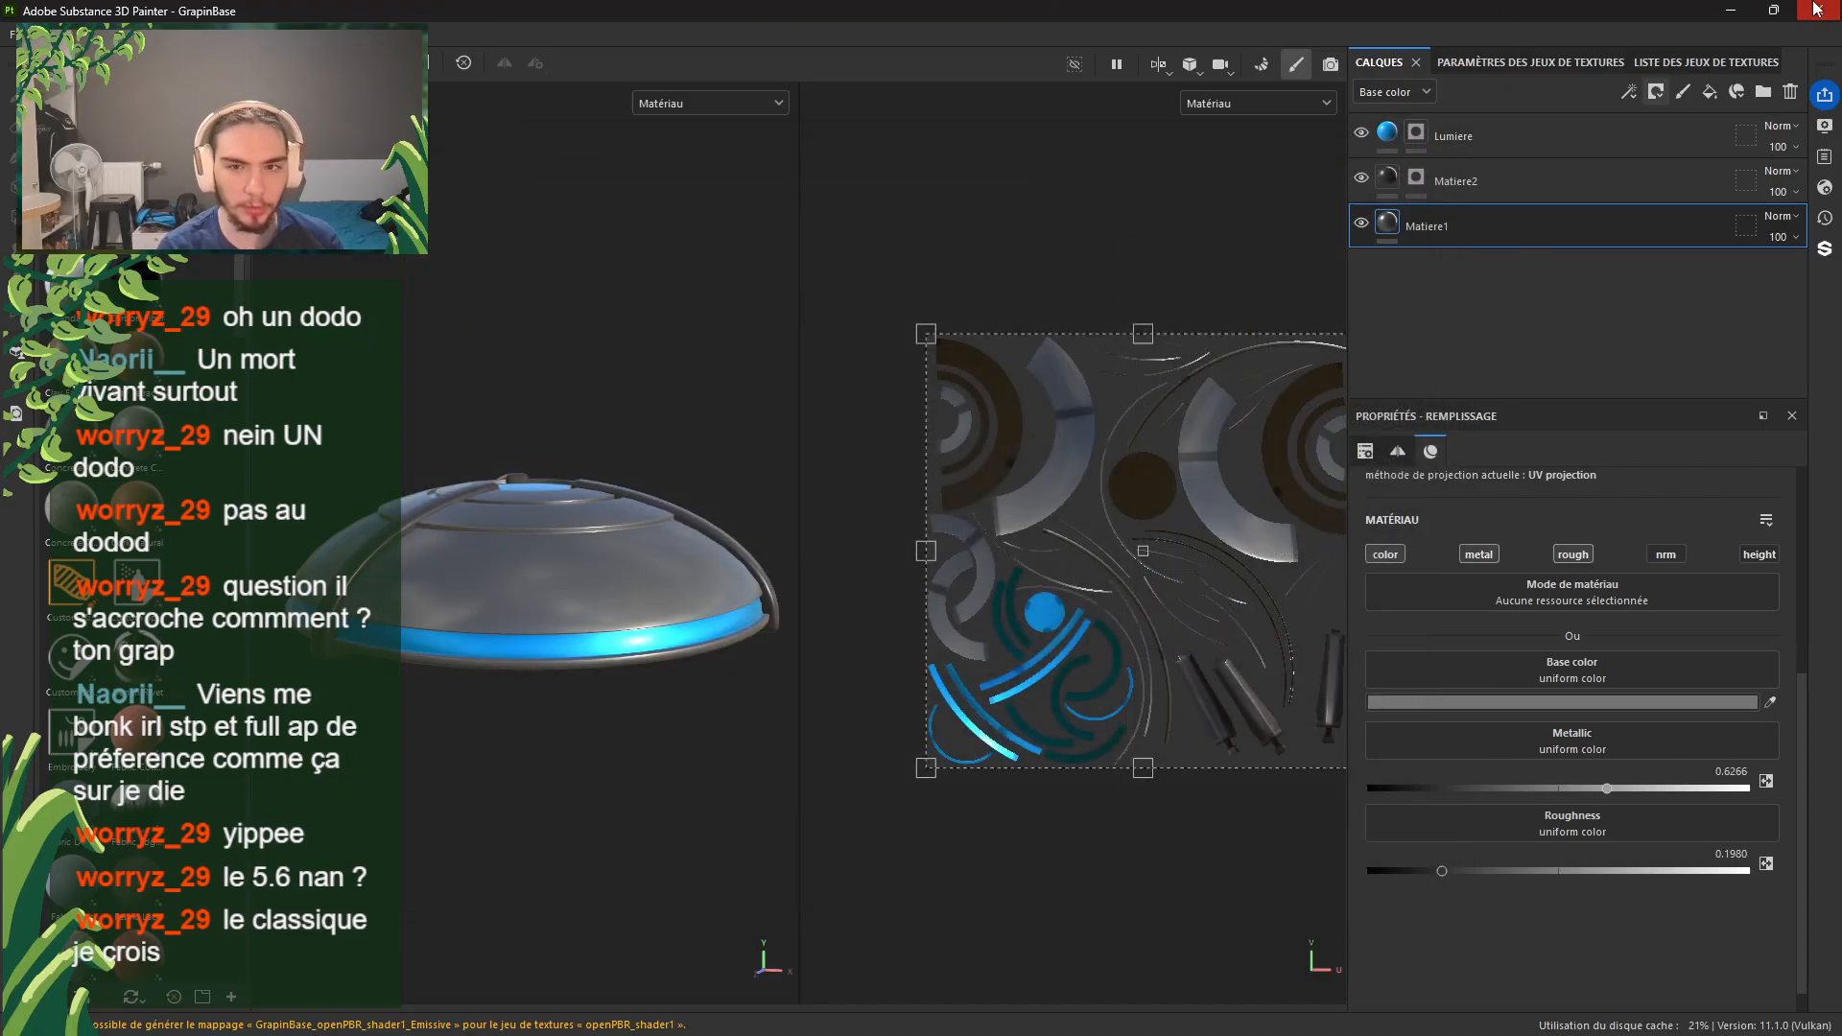
key(alt+Tab)
key(alt+Tab)
key(alt+Tab)
key(alt+Tab)
key(alt+Tab)
key(alt+Tab)
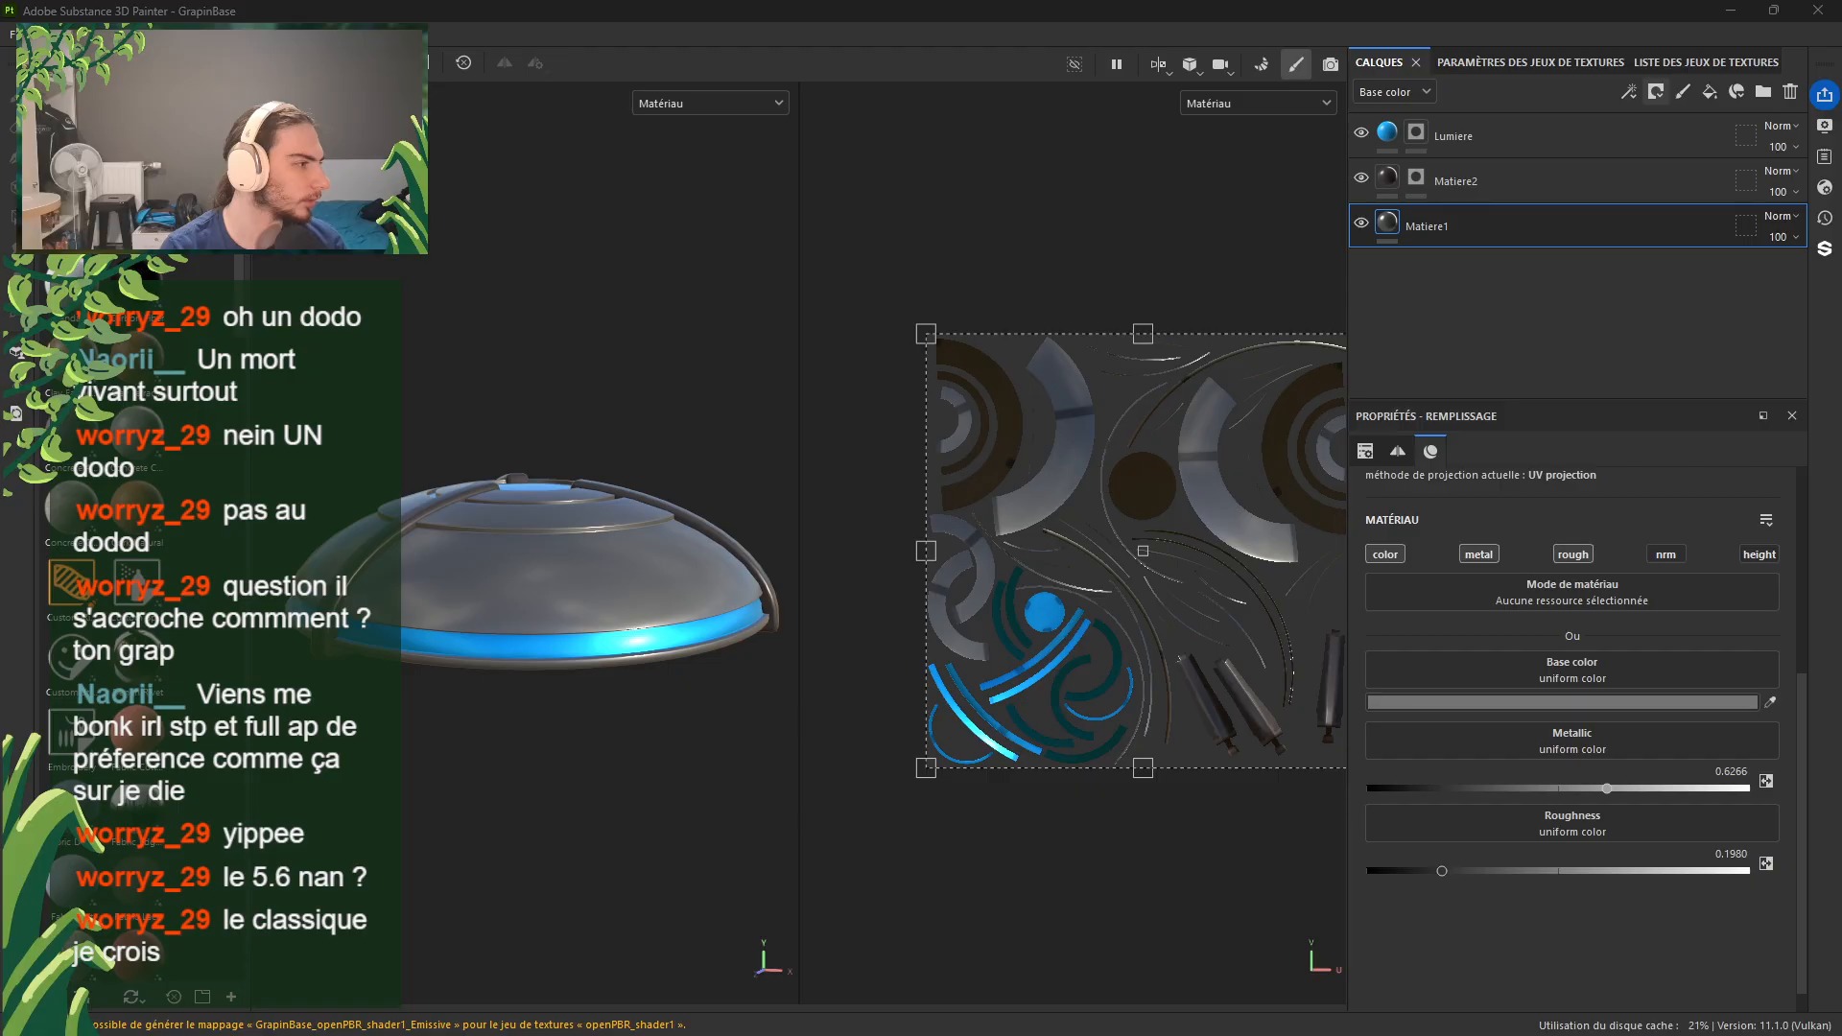
drag(764, 0, 767, 4)
drag(309, 414, 428, 549)
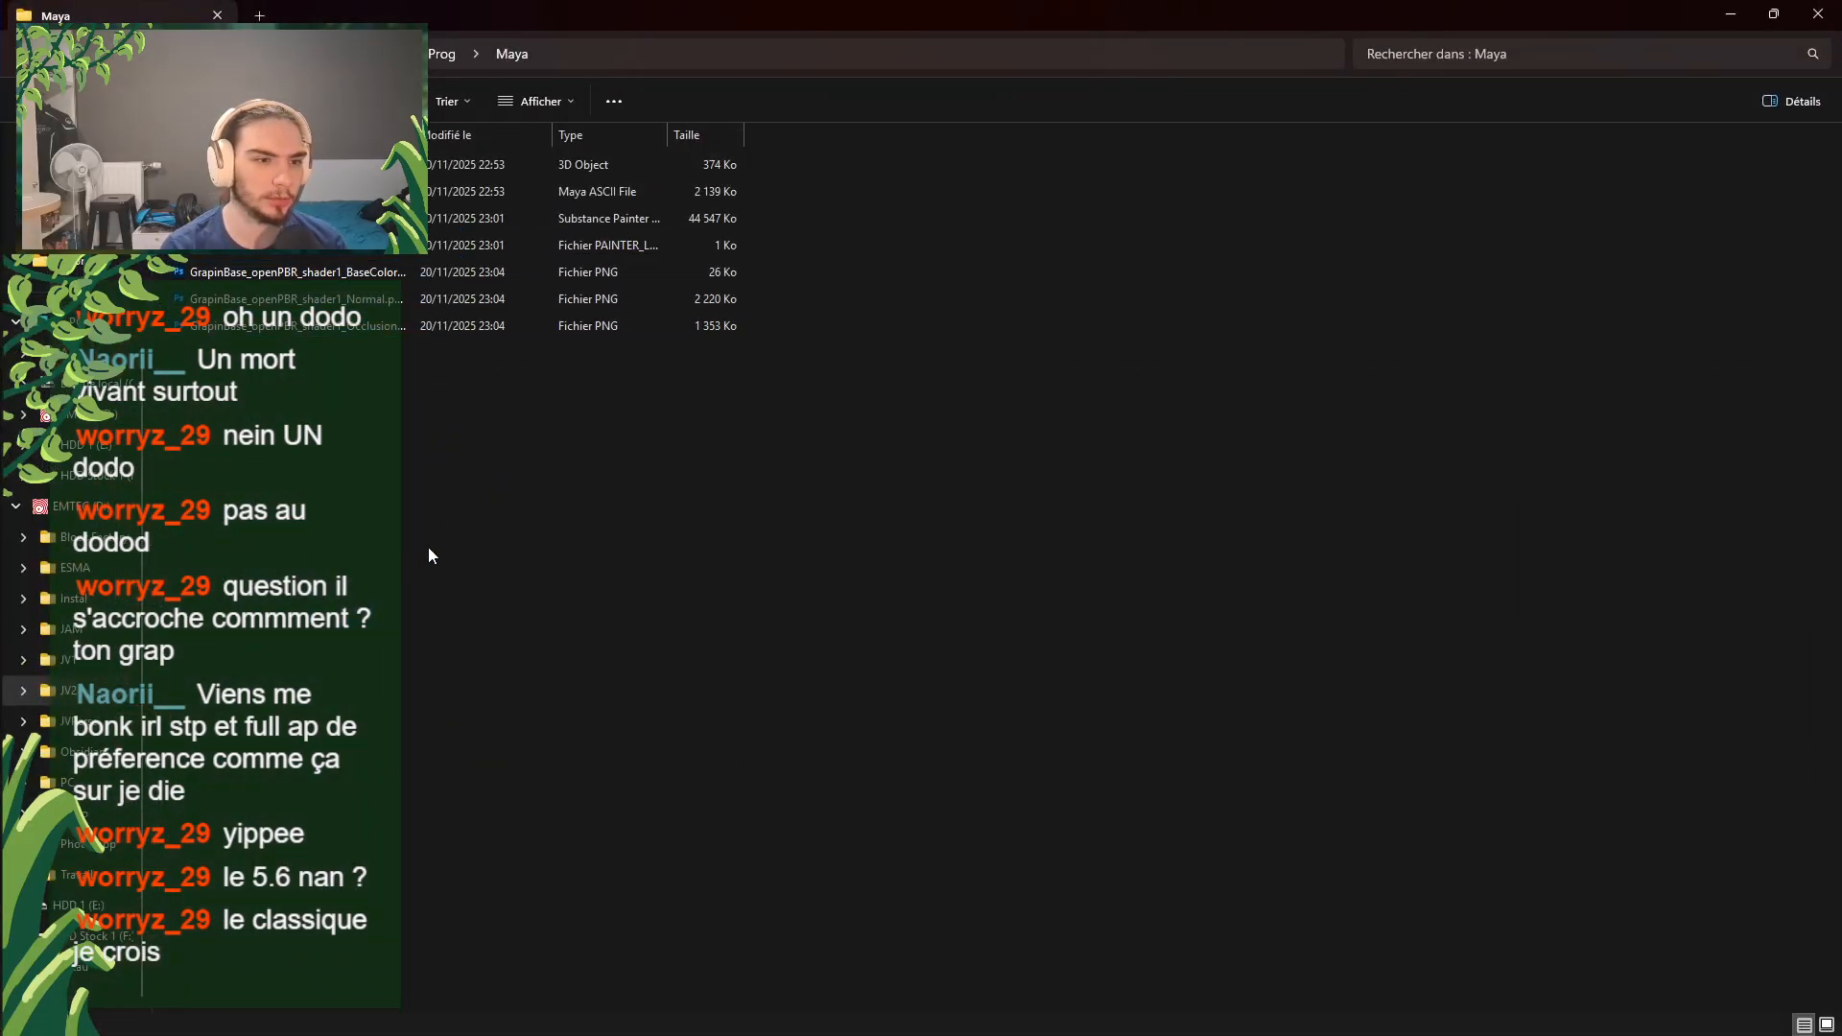
Step: Create a new folder named Texture inside the Maya folder
right_click(424, 549)
click(469, 492)
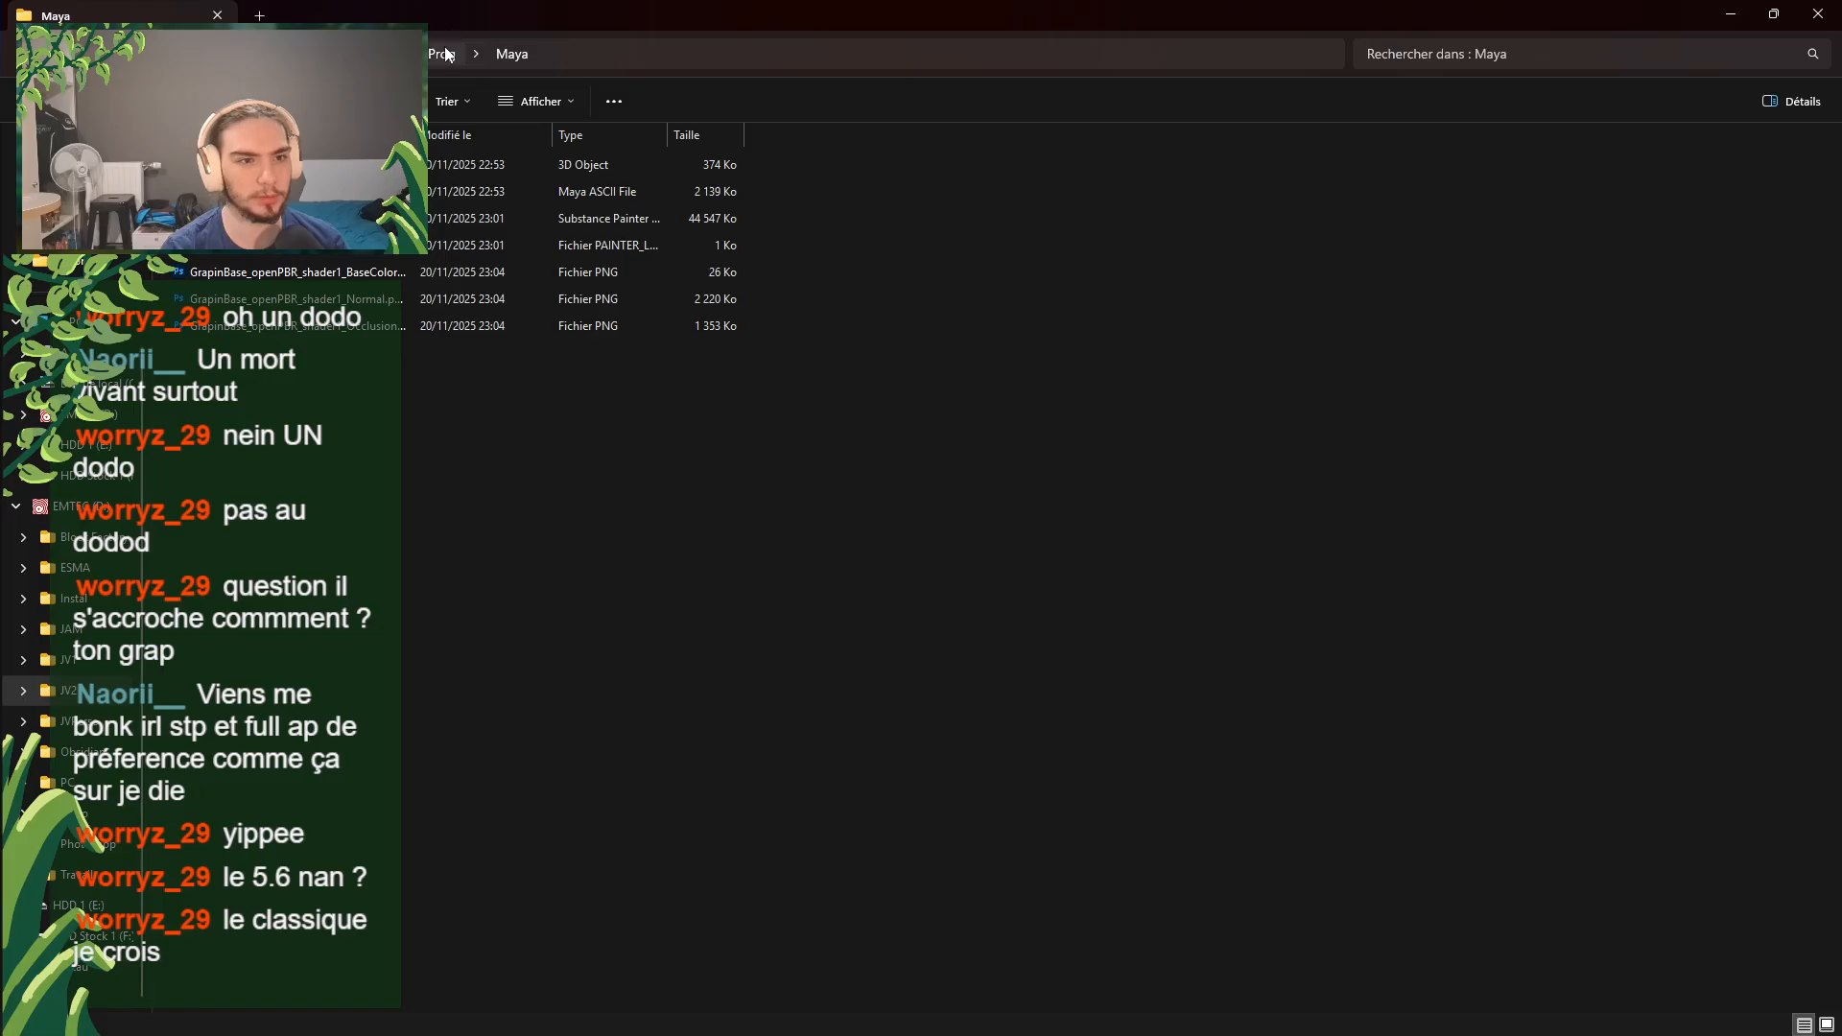
right_click(525, 52)
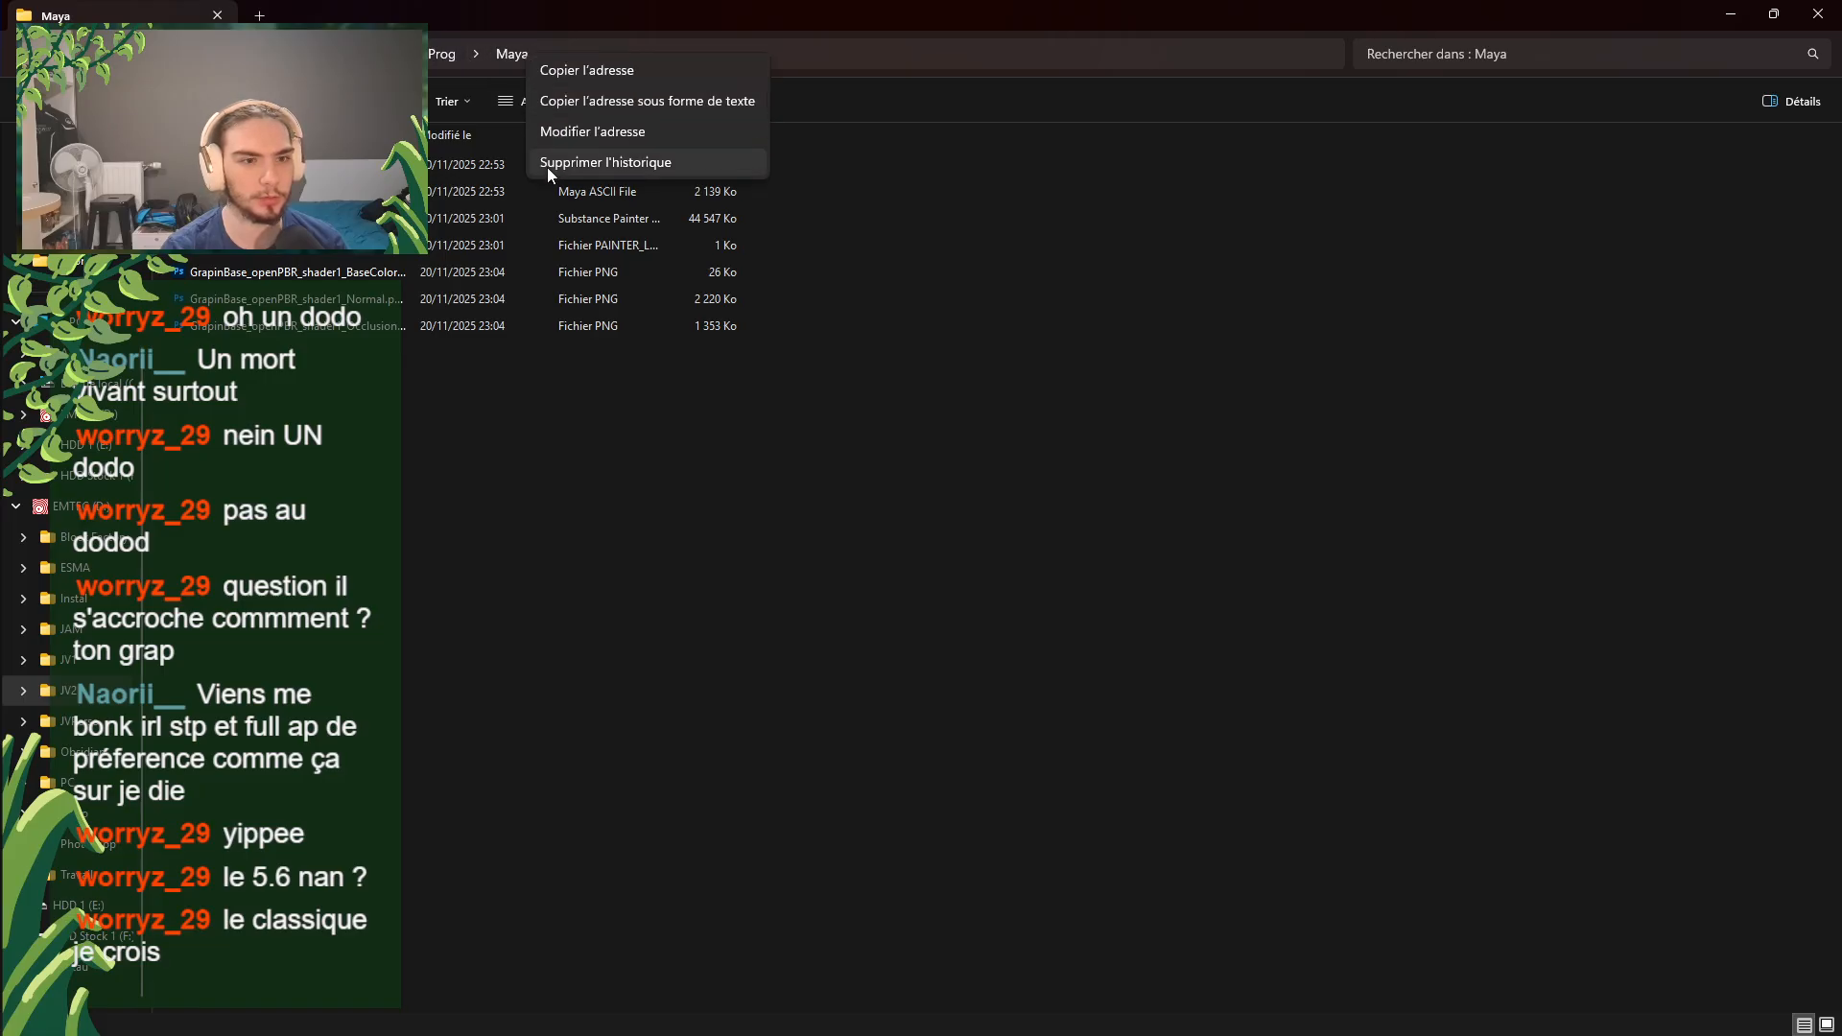
right_click(401, 448)
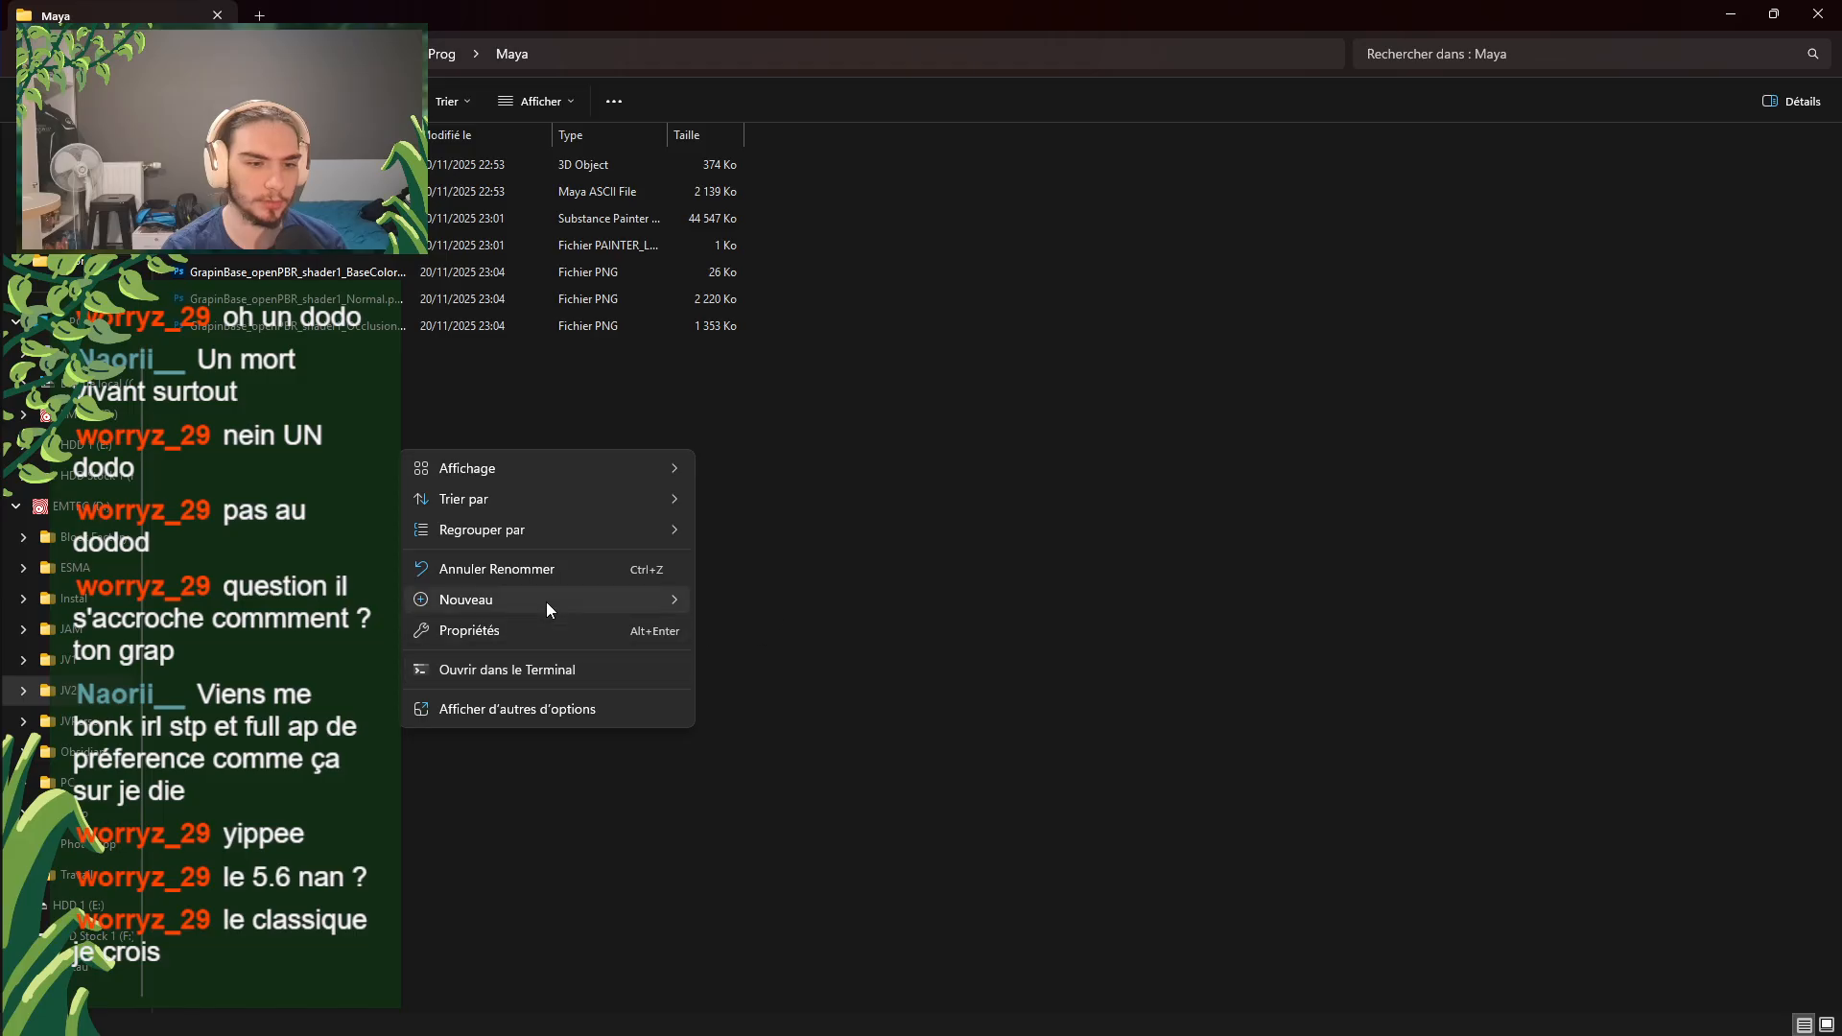
click(974, 691)
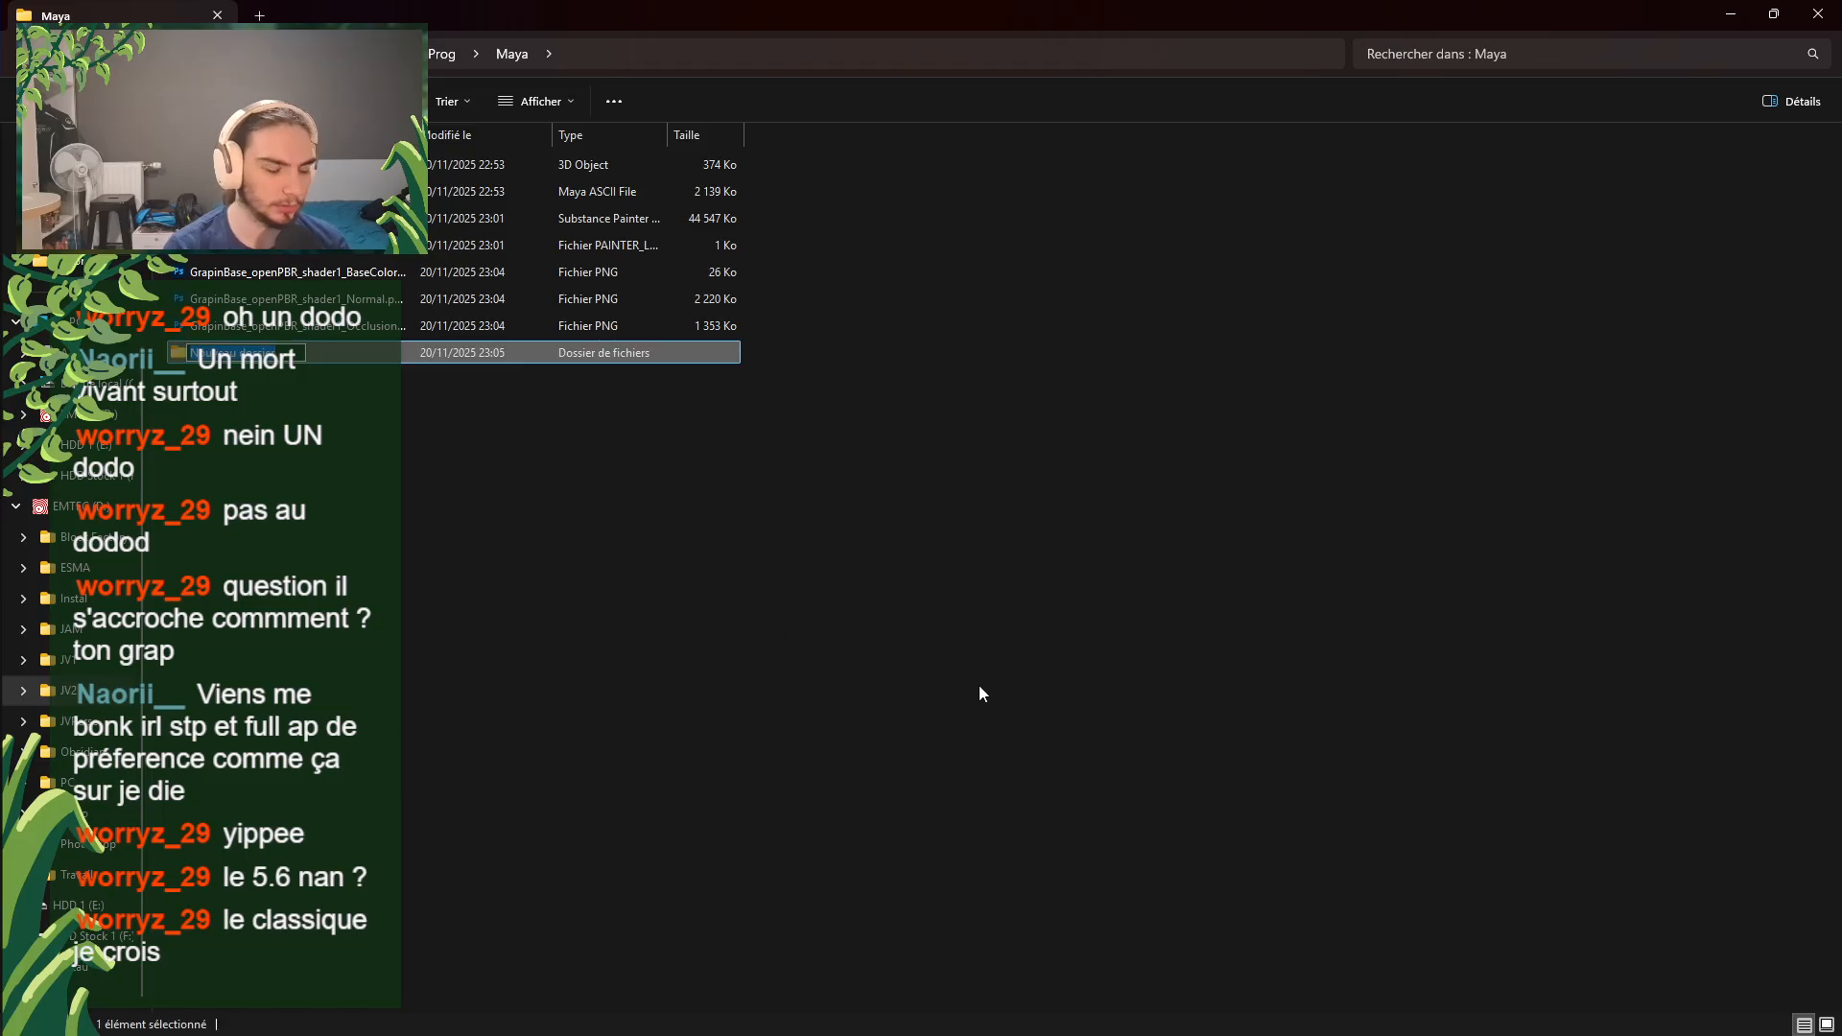
text(Textures)
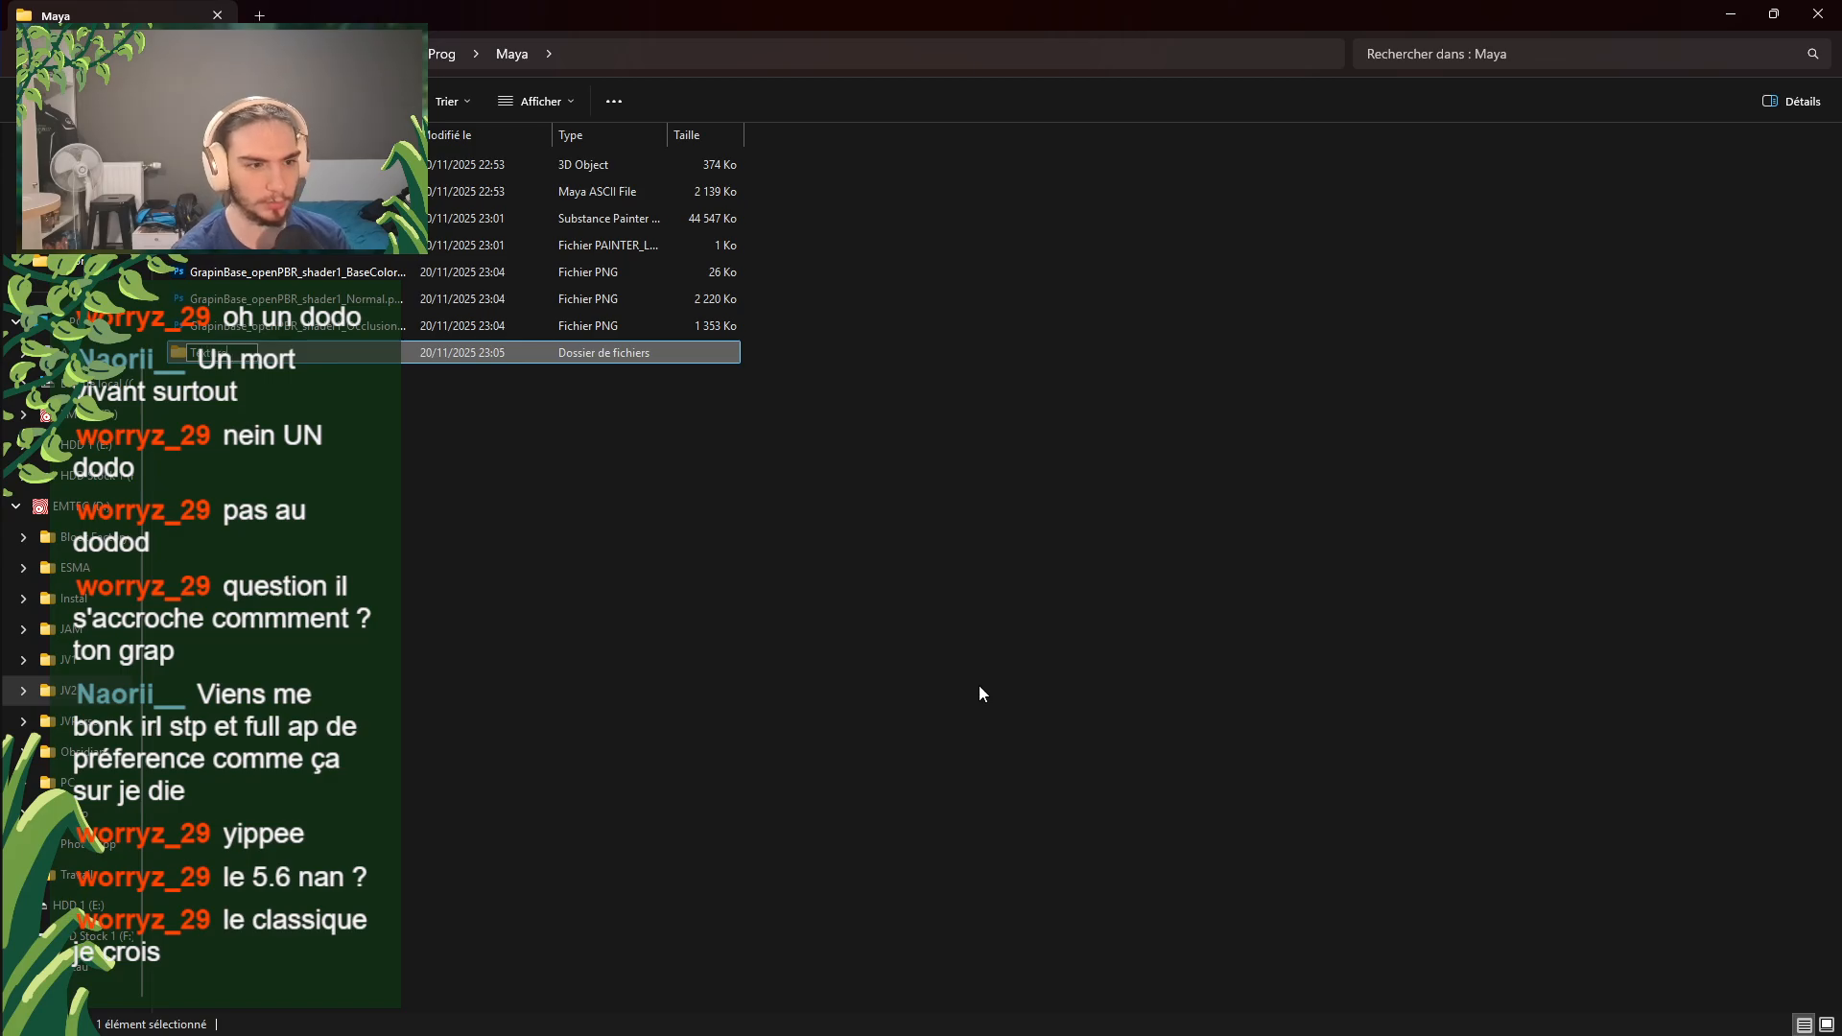
key(Return)
Step: Create a new folder named Mesh inside the Maya folder
right_click(614, 532)
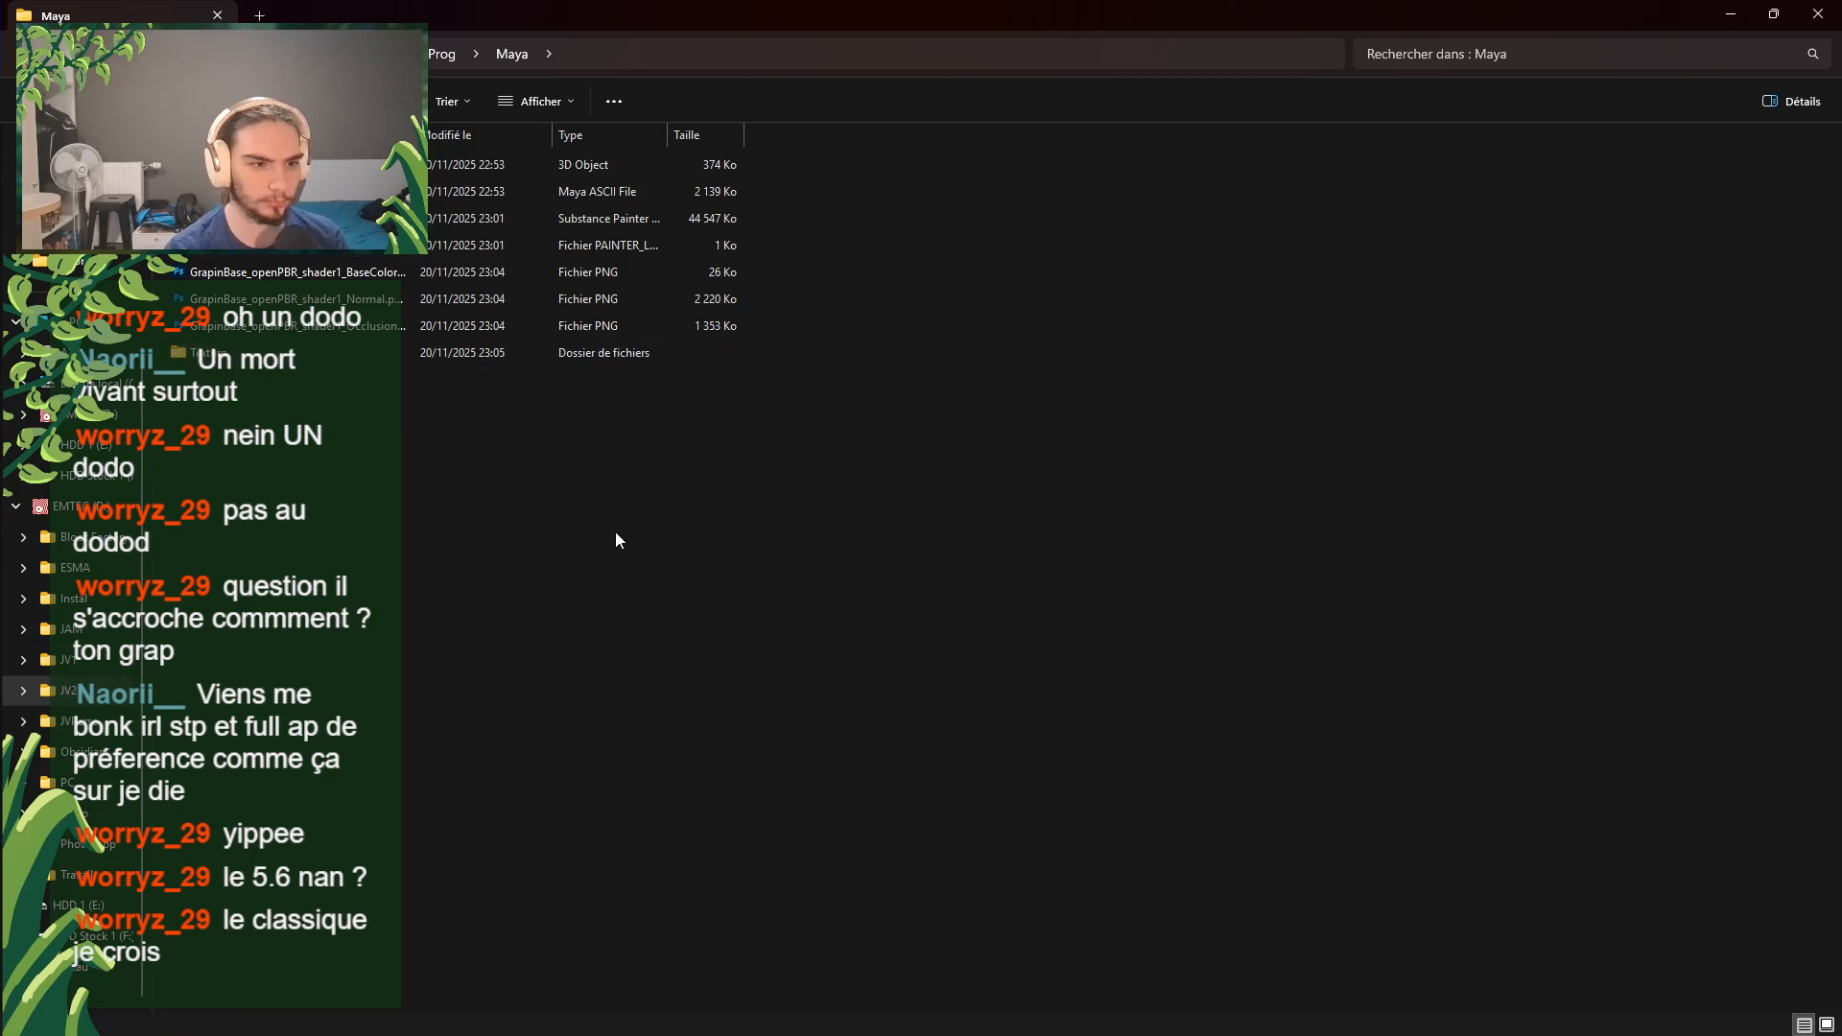
mouse_move(710, 562)
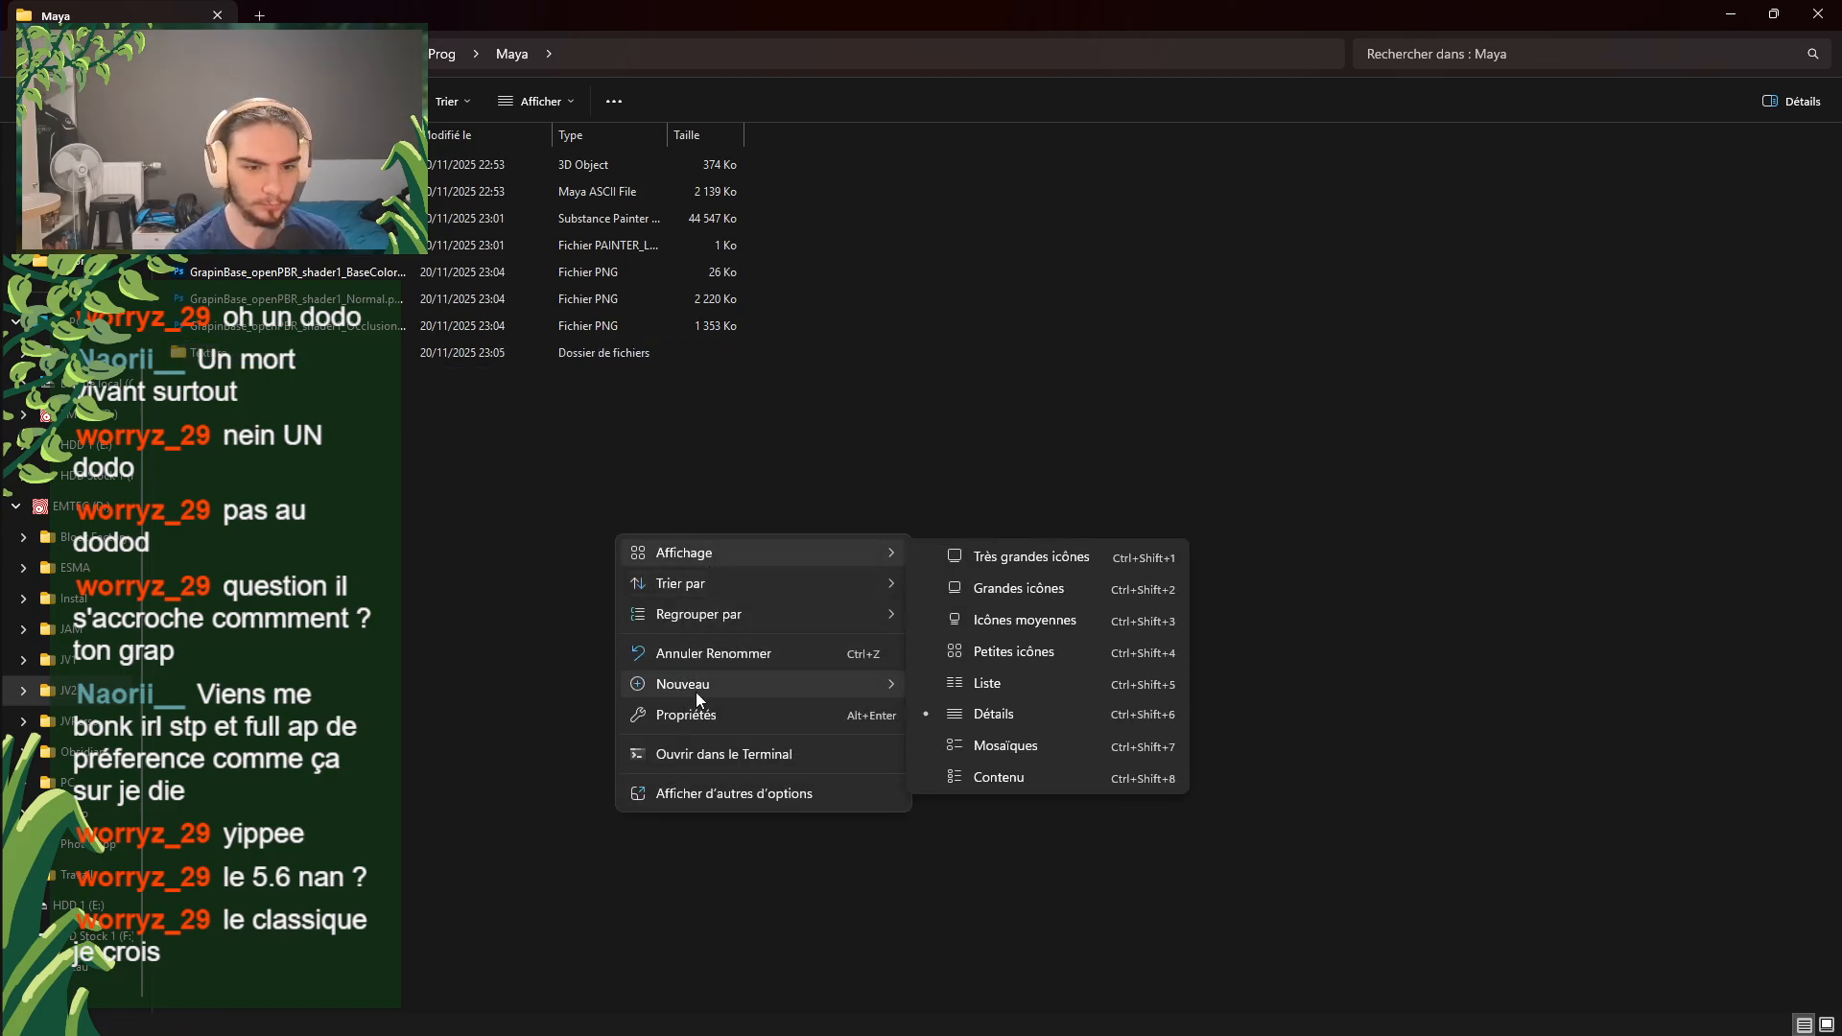
mouse_move(694, 686)
click(940, 693)
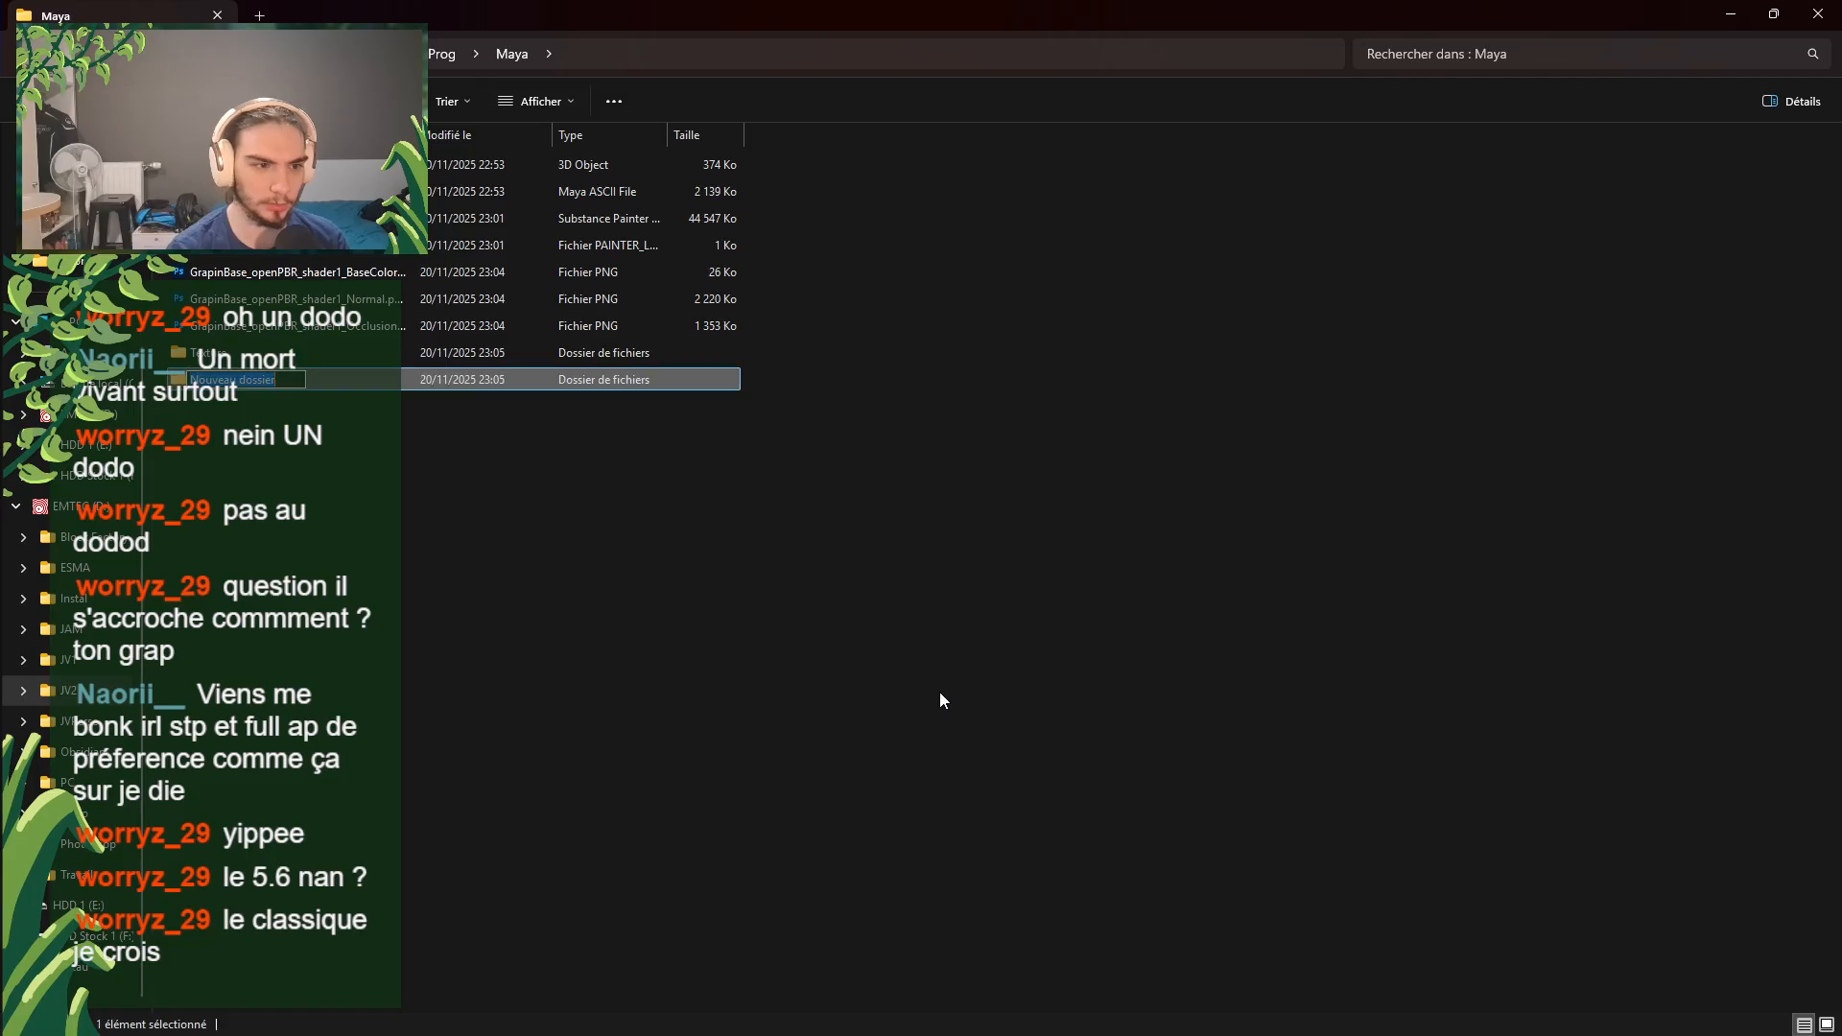
text(Mesh)
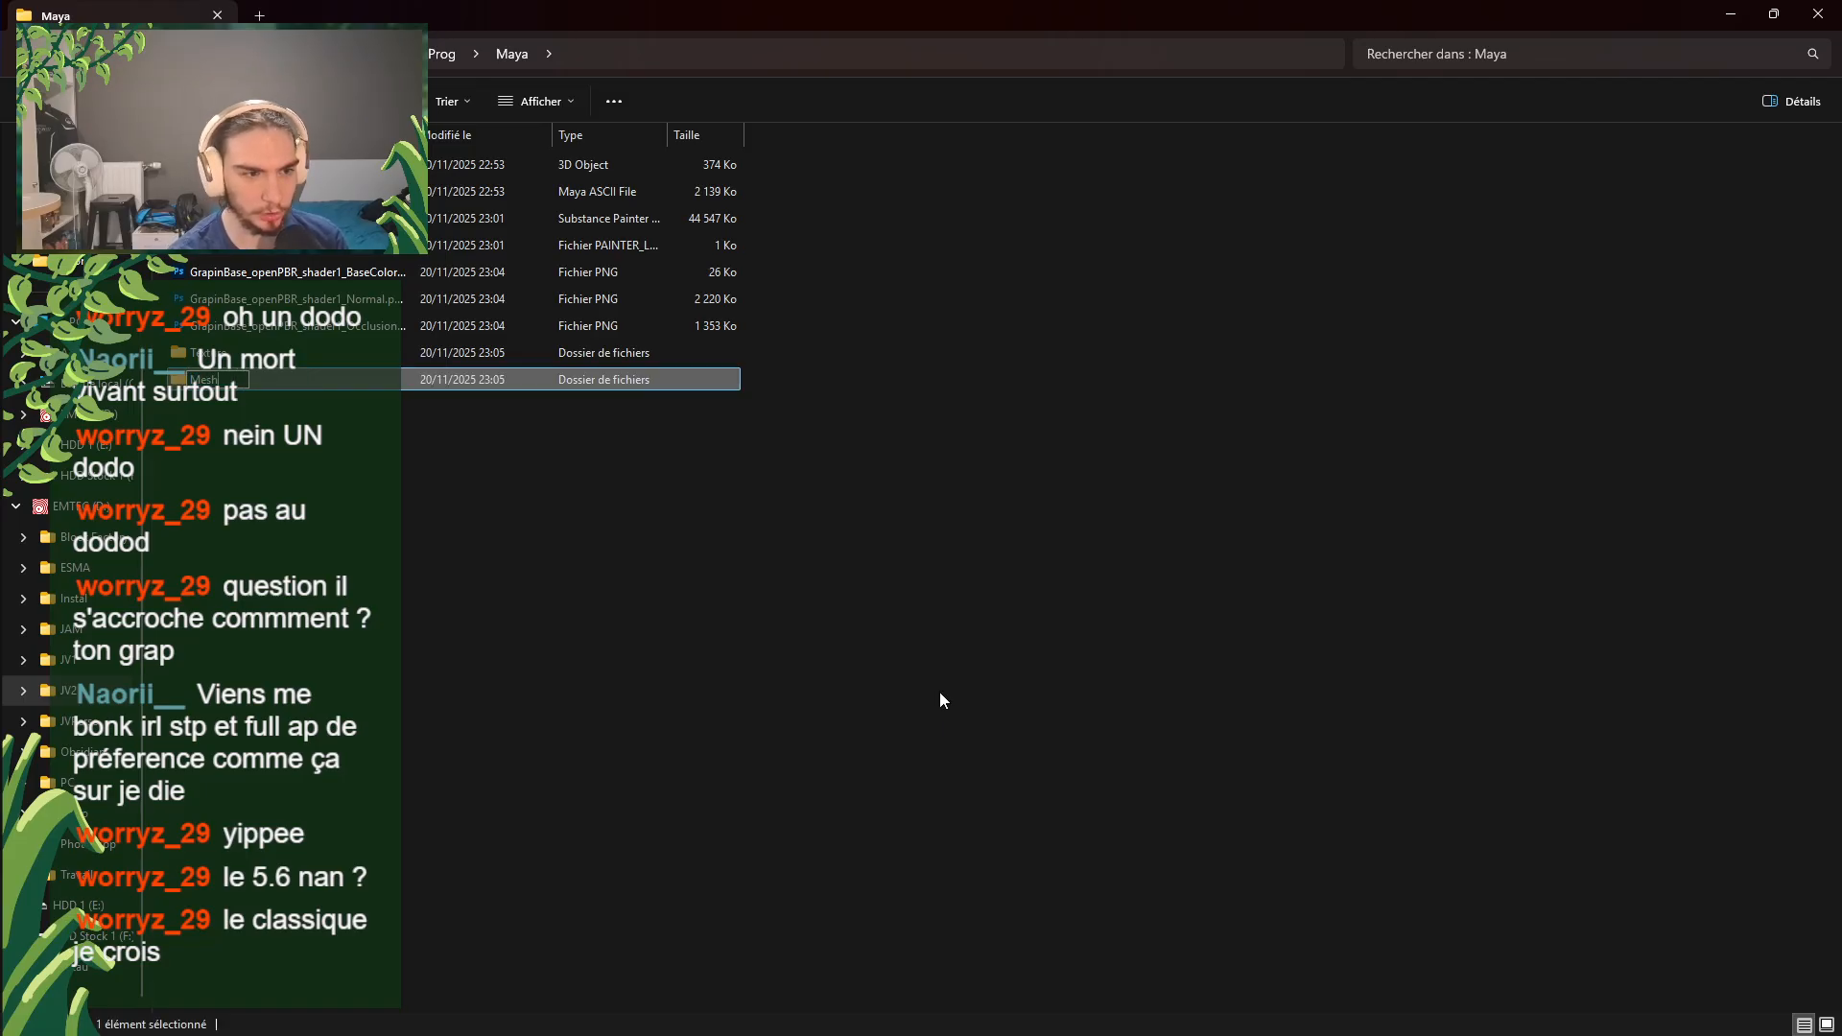
key(Return)
Step: Create a new folder named Work inside the Maya folder
right_click(595, 592)
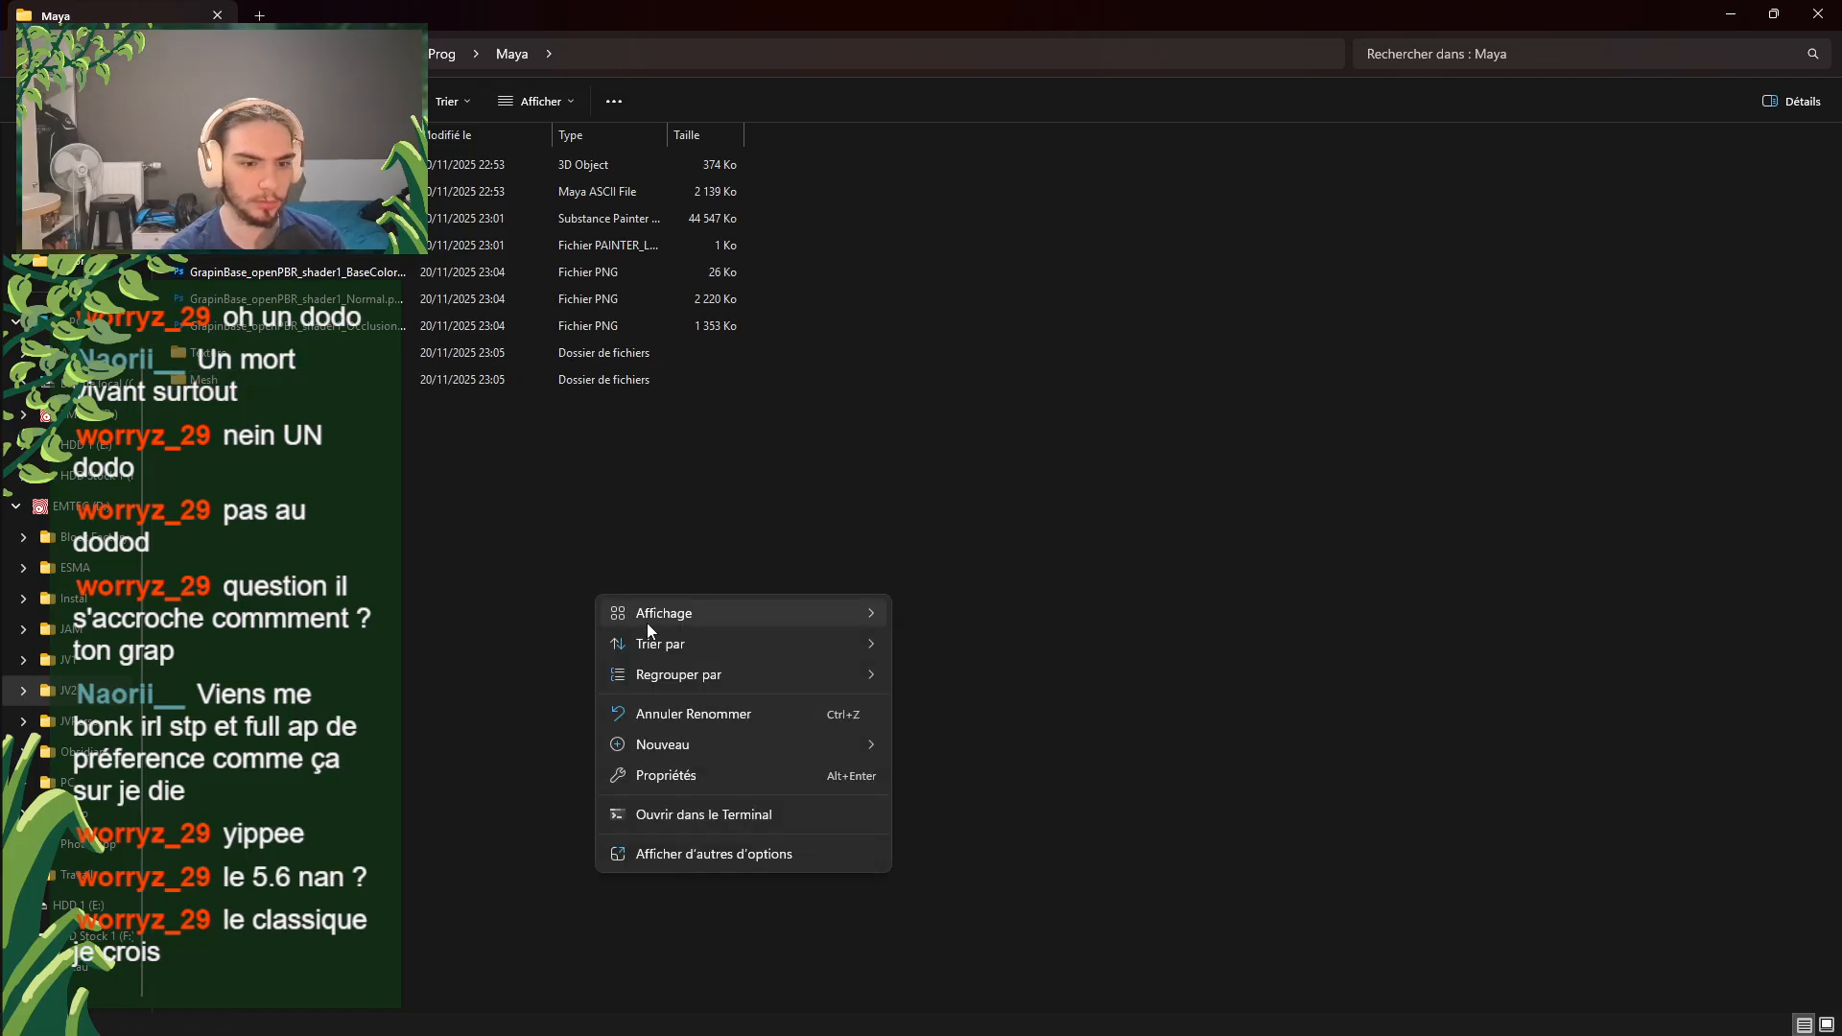
mouse_move(660, 745)
click(996, 763)
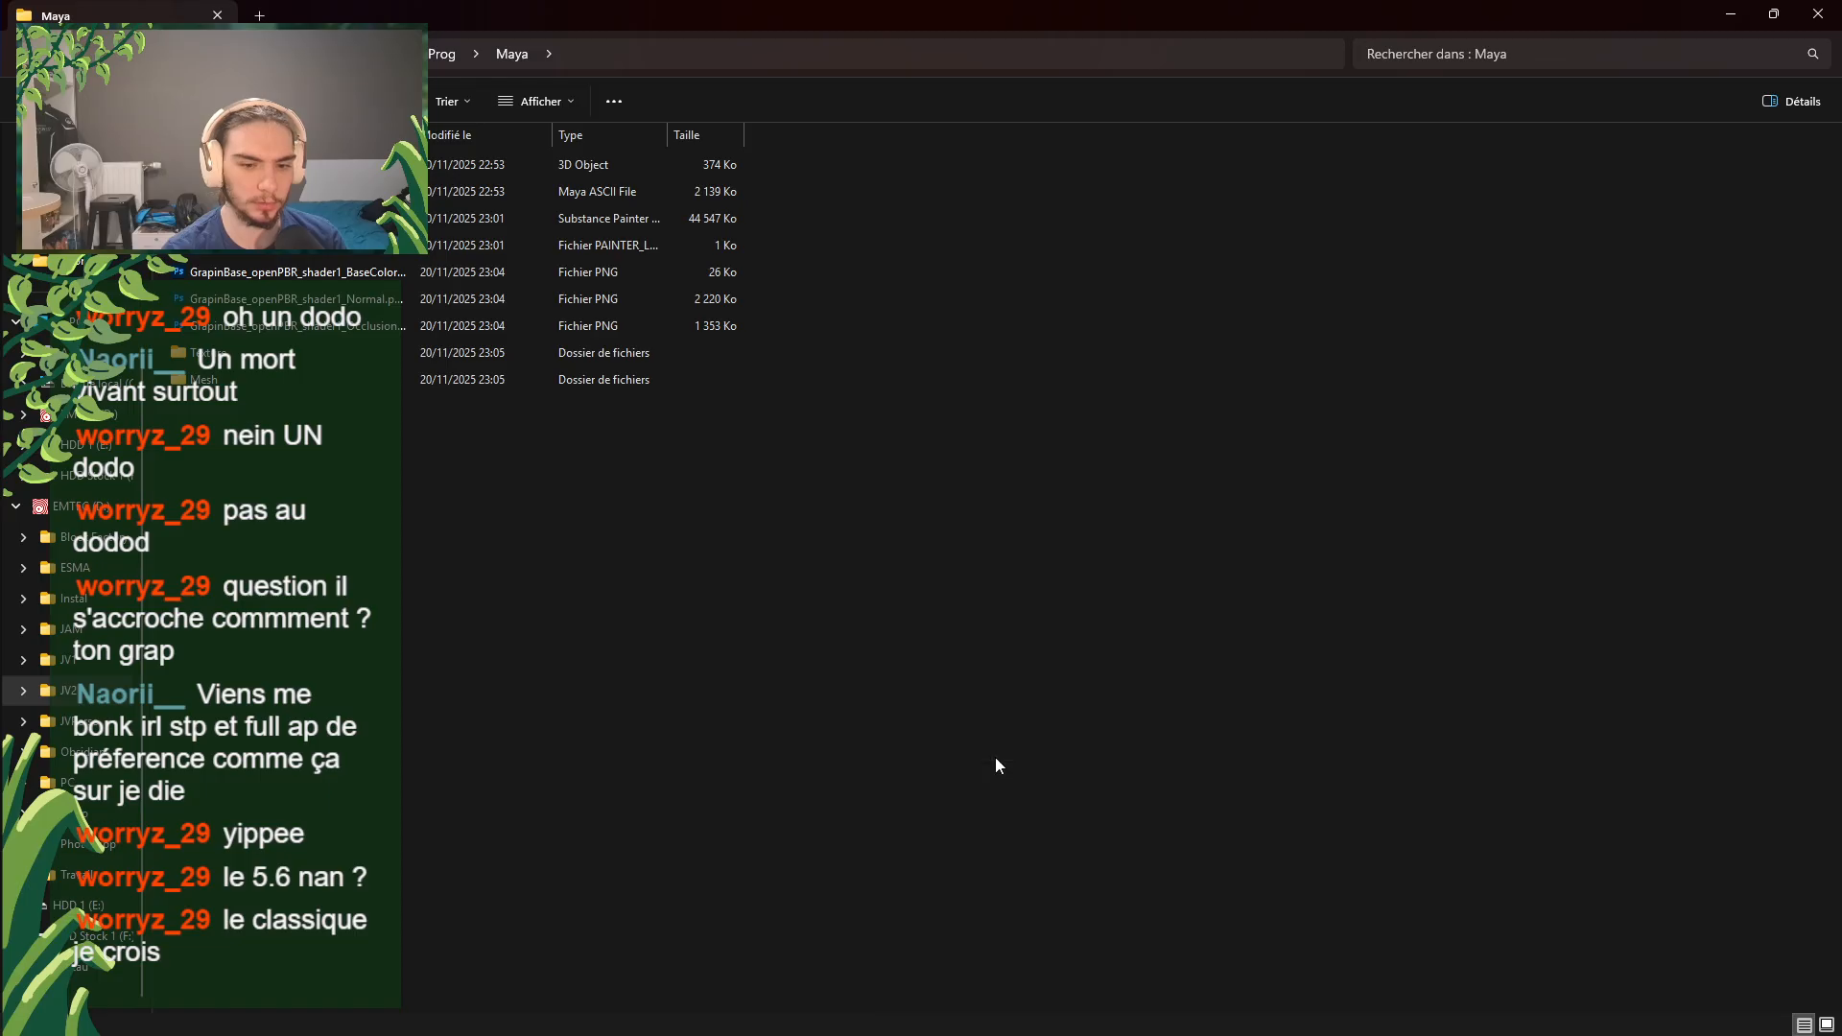
text(Work)
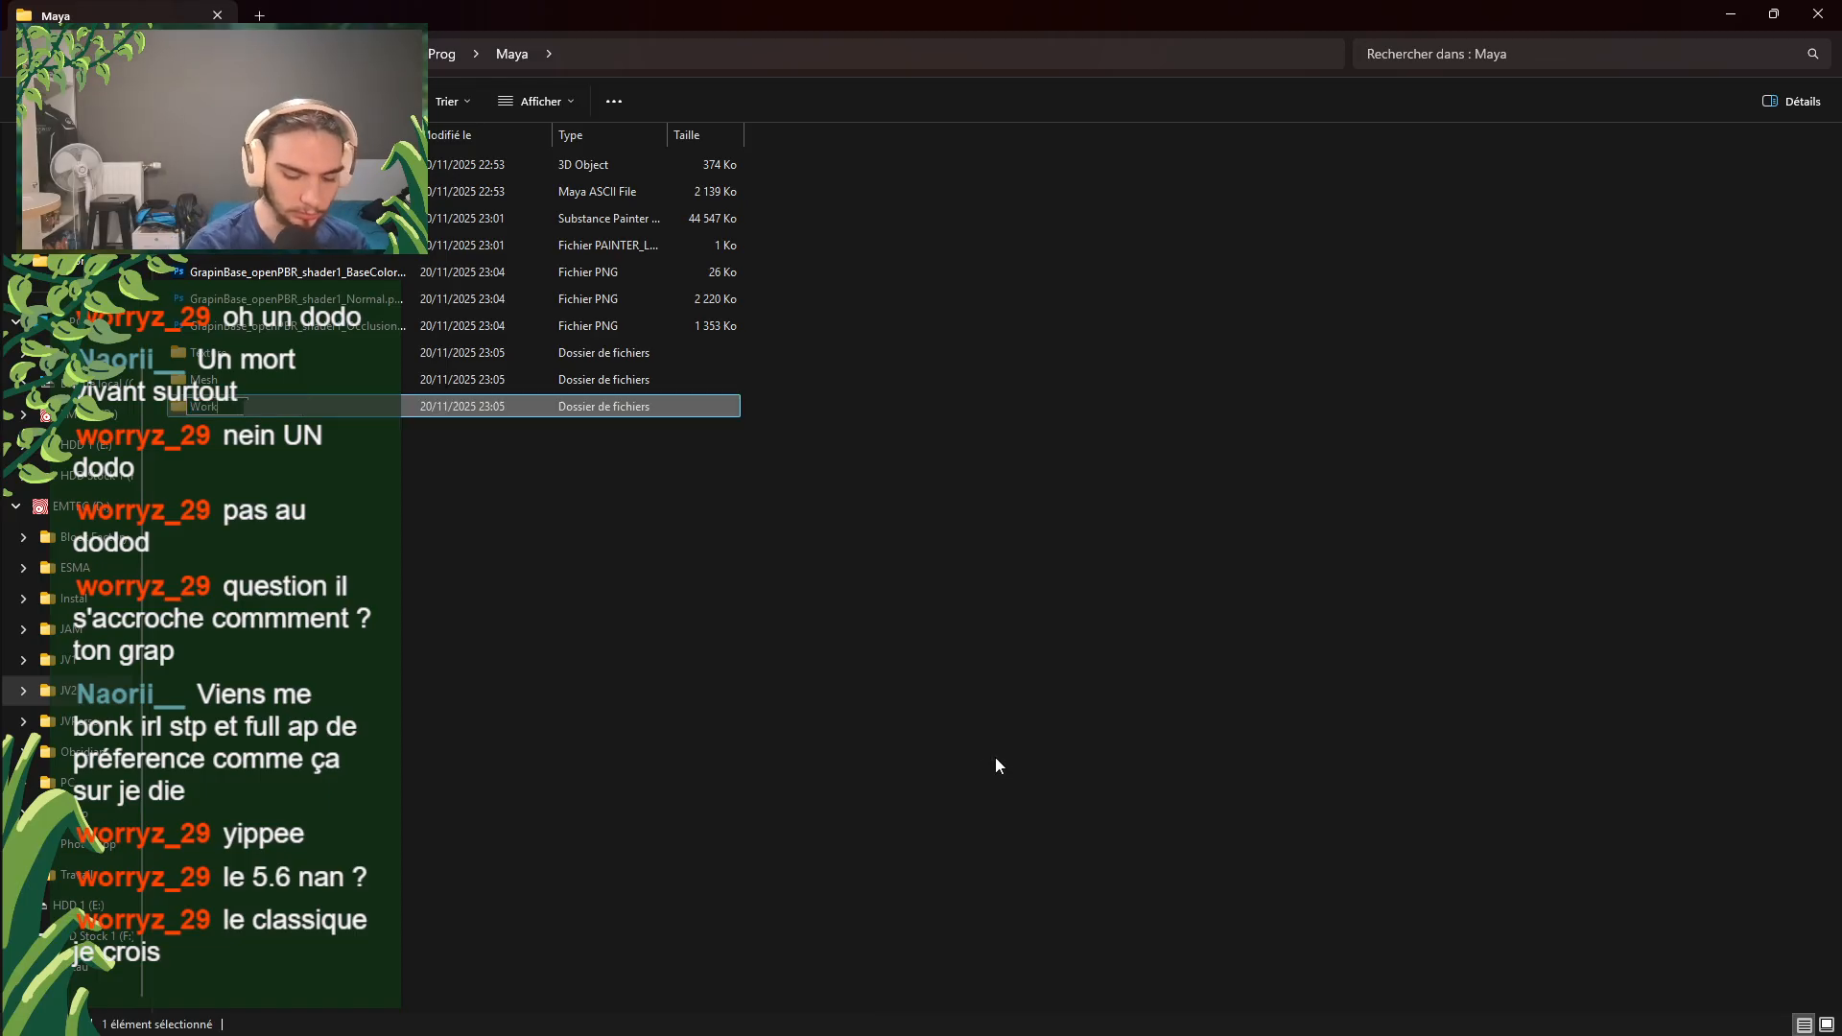
key(Return)
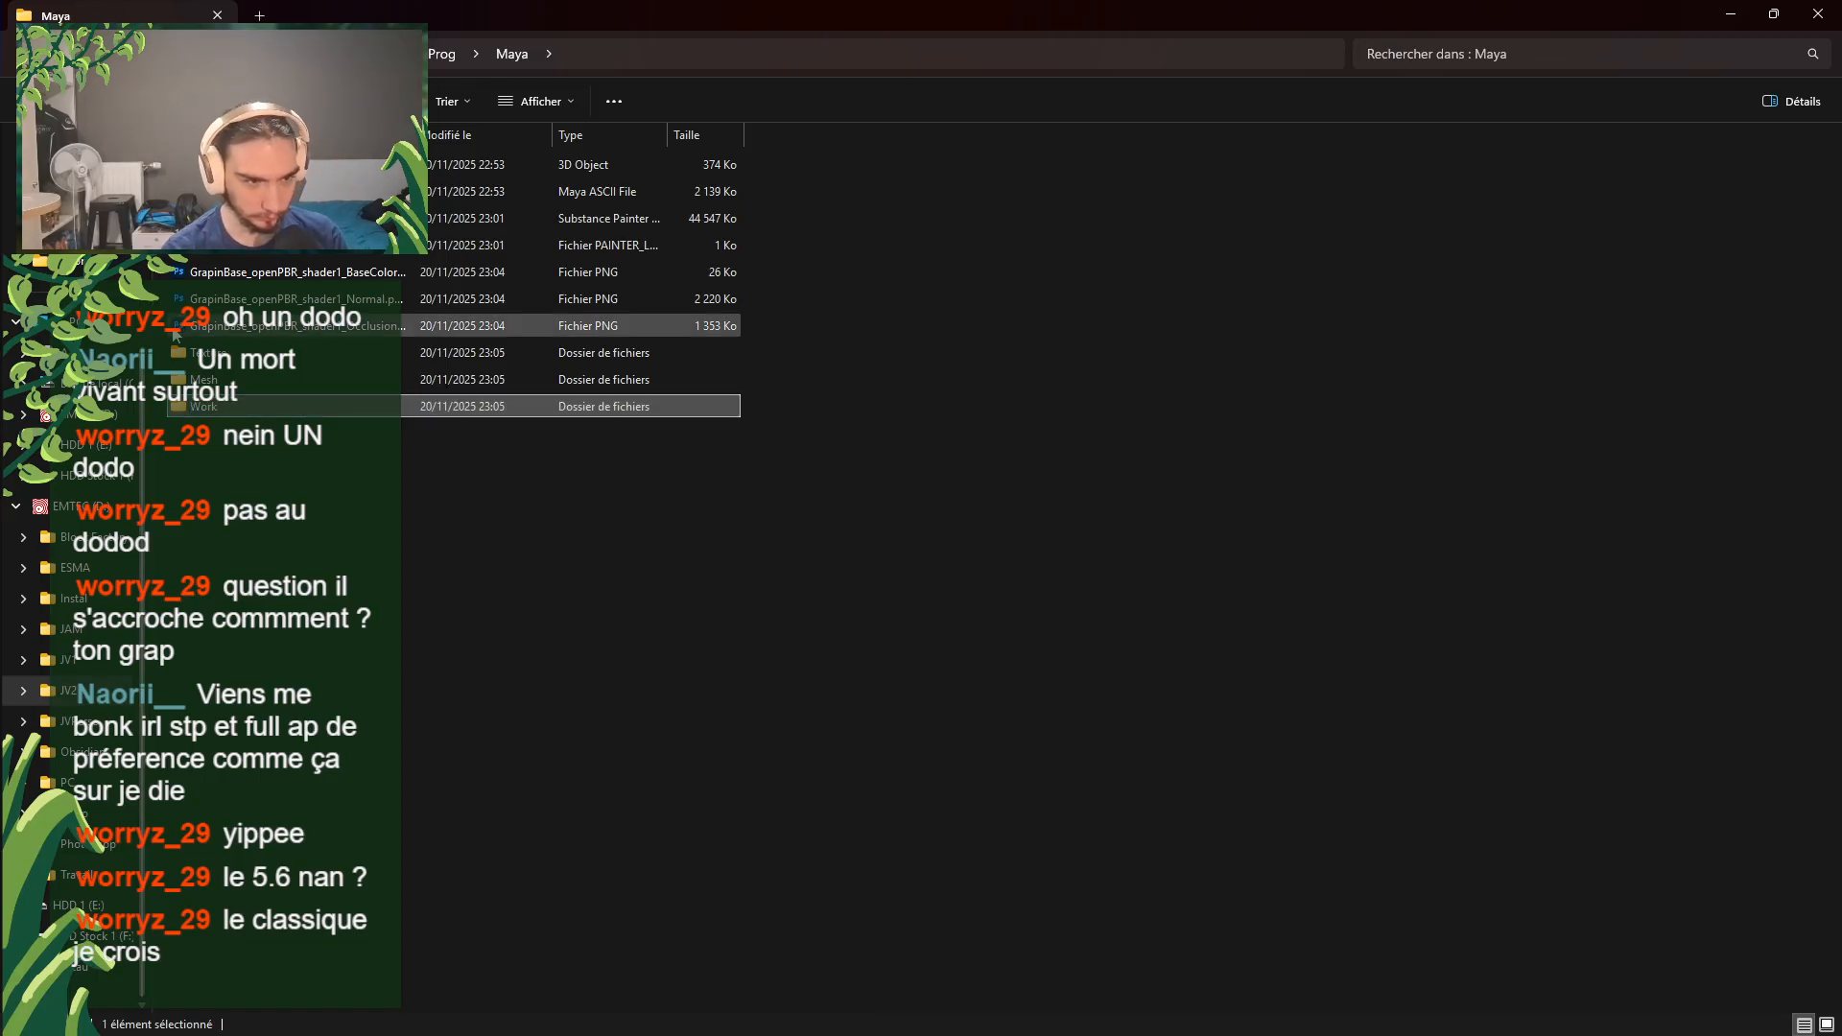
Step: Move all the loose GrapinBase files of the Maya folder into the Work folder
mouse_move(166, 337)
mouse_down()
mouse_move(240, 271)
mouse_move(245, 158)
mouse_up()
drag(359, 207, 208, 407)
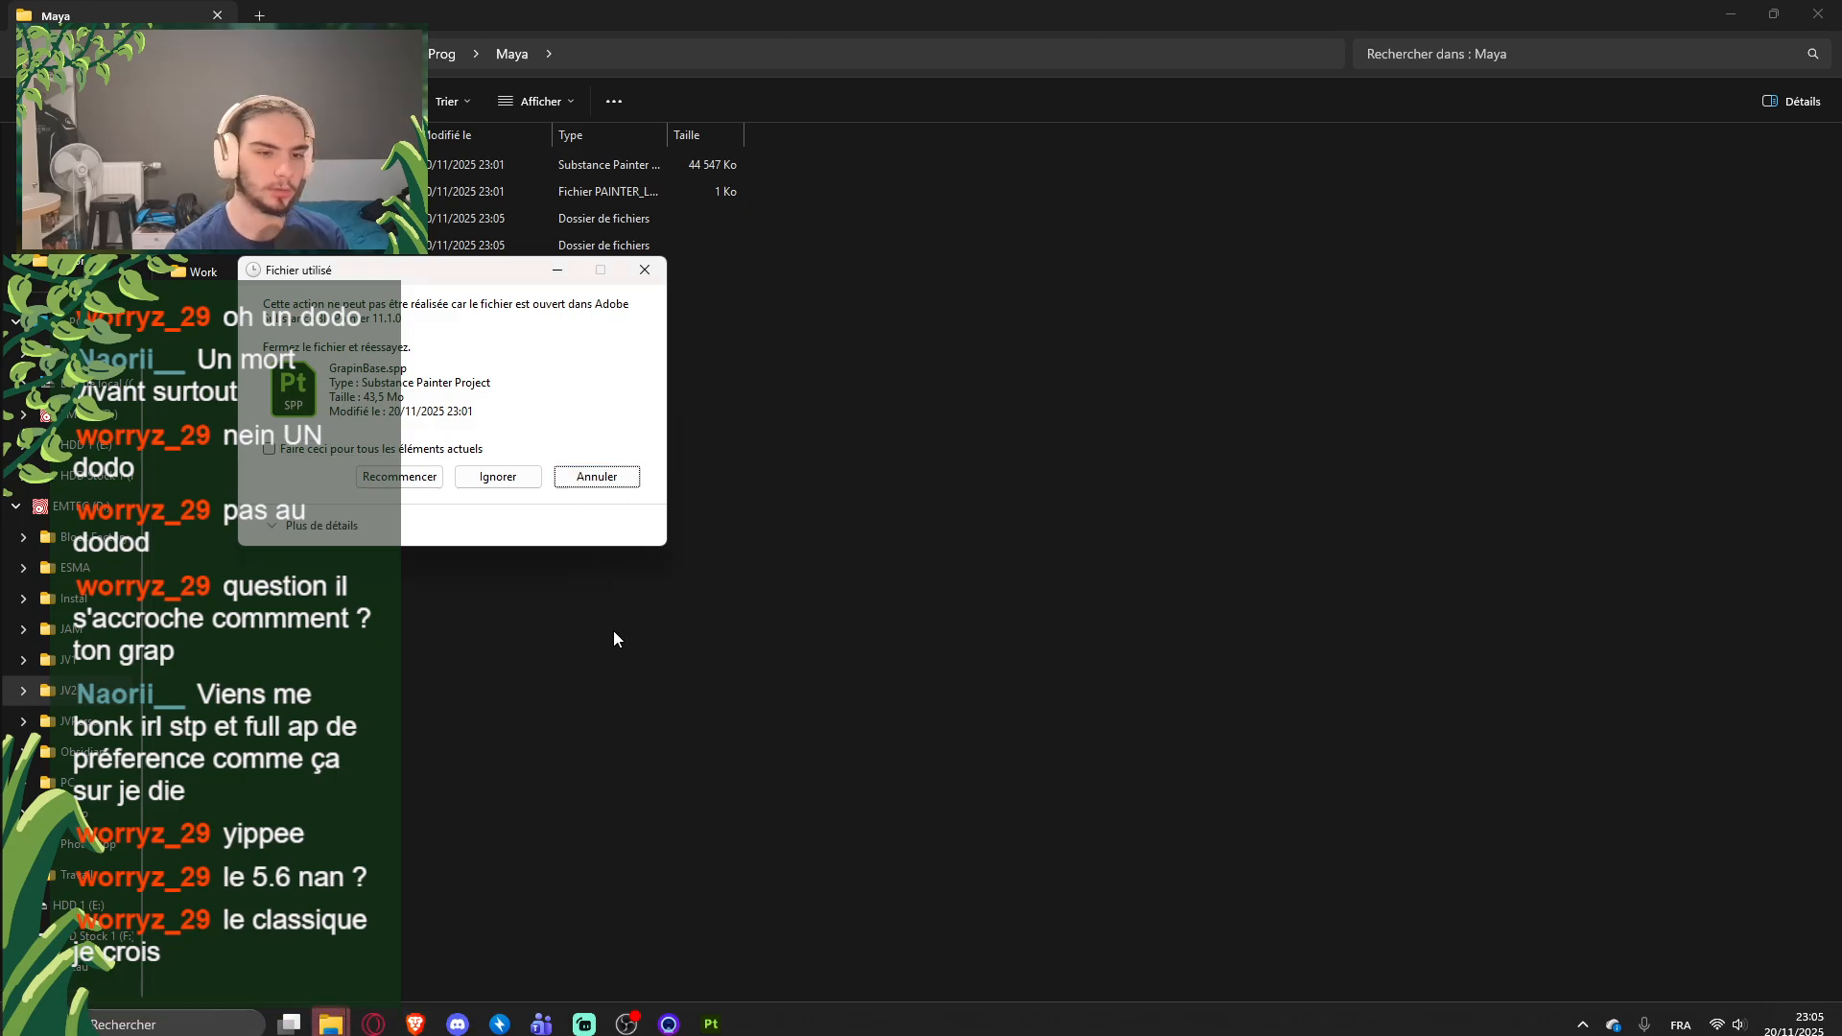
Step: Close Substance 3D Painter with the project changes saved, and move the Painter project file into the Work folder
click(711, 1022)
click(1818, 11)
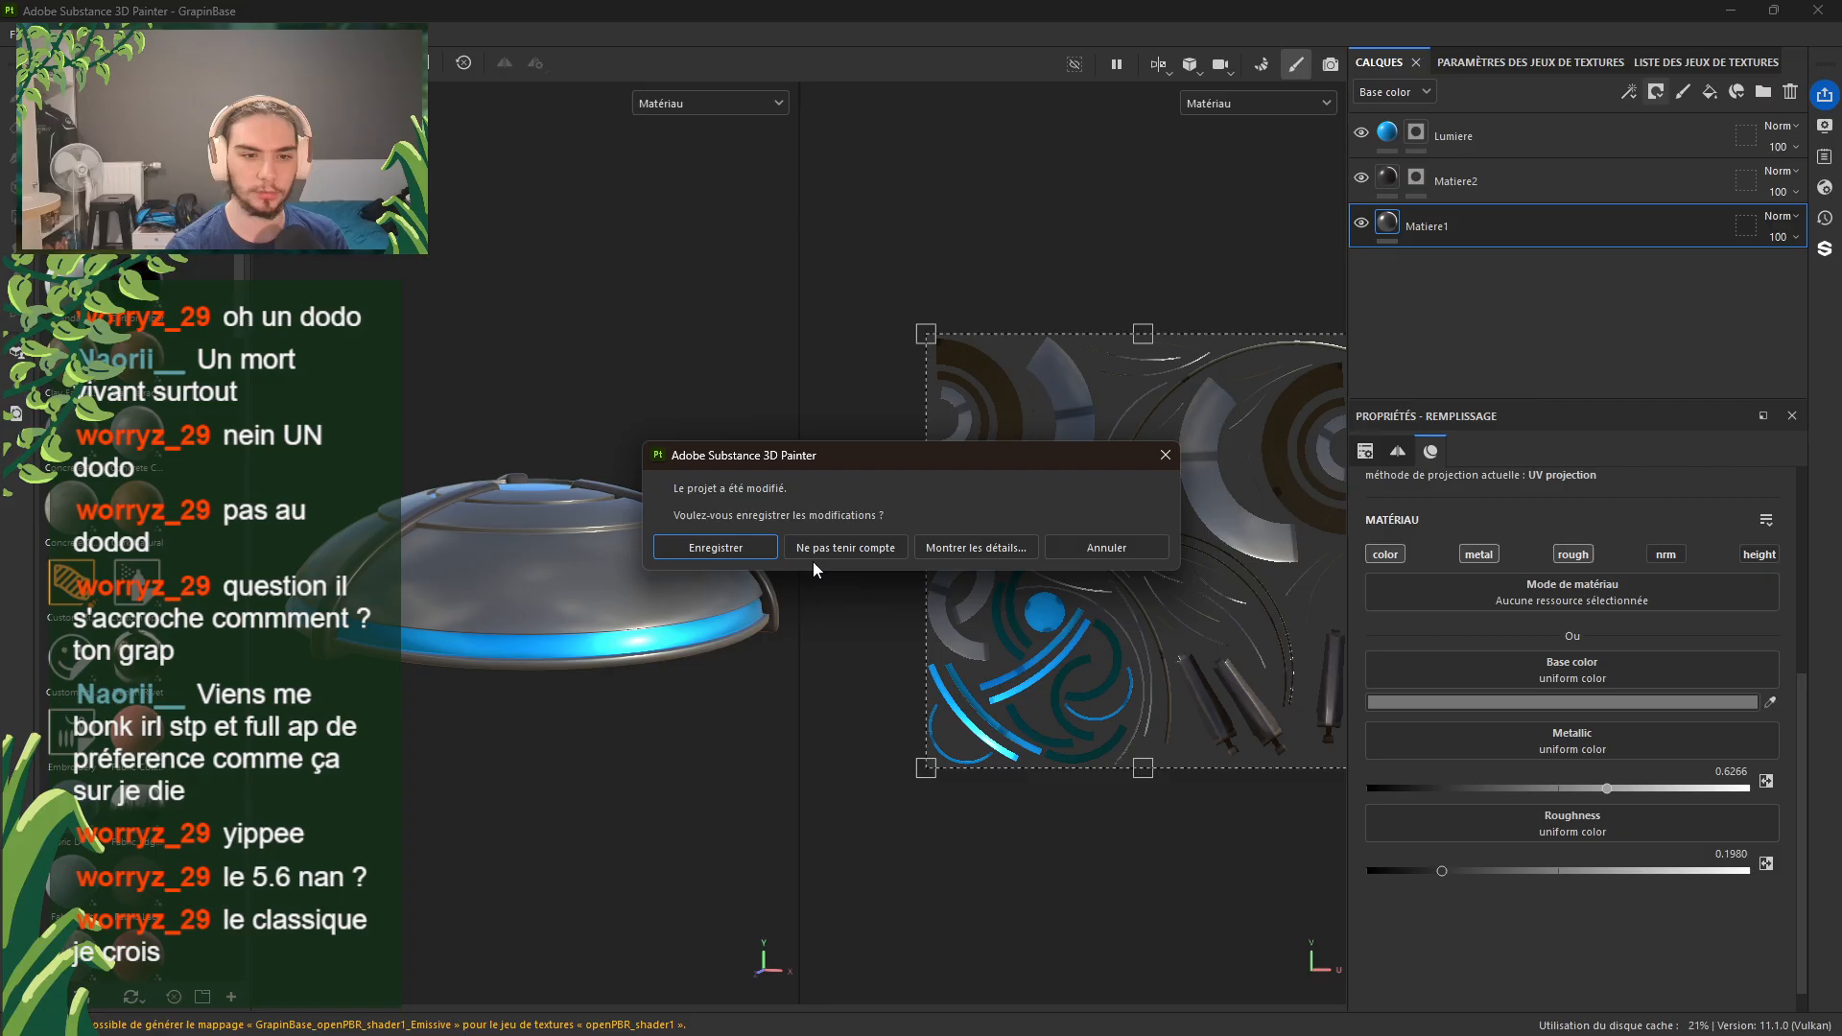
click(711, 549)
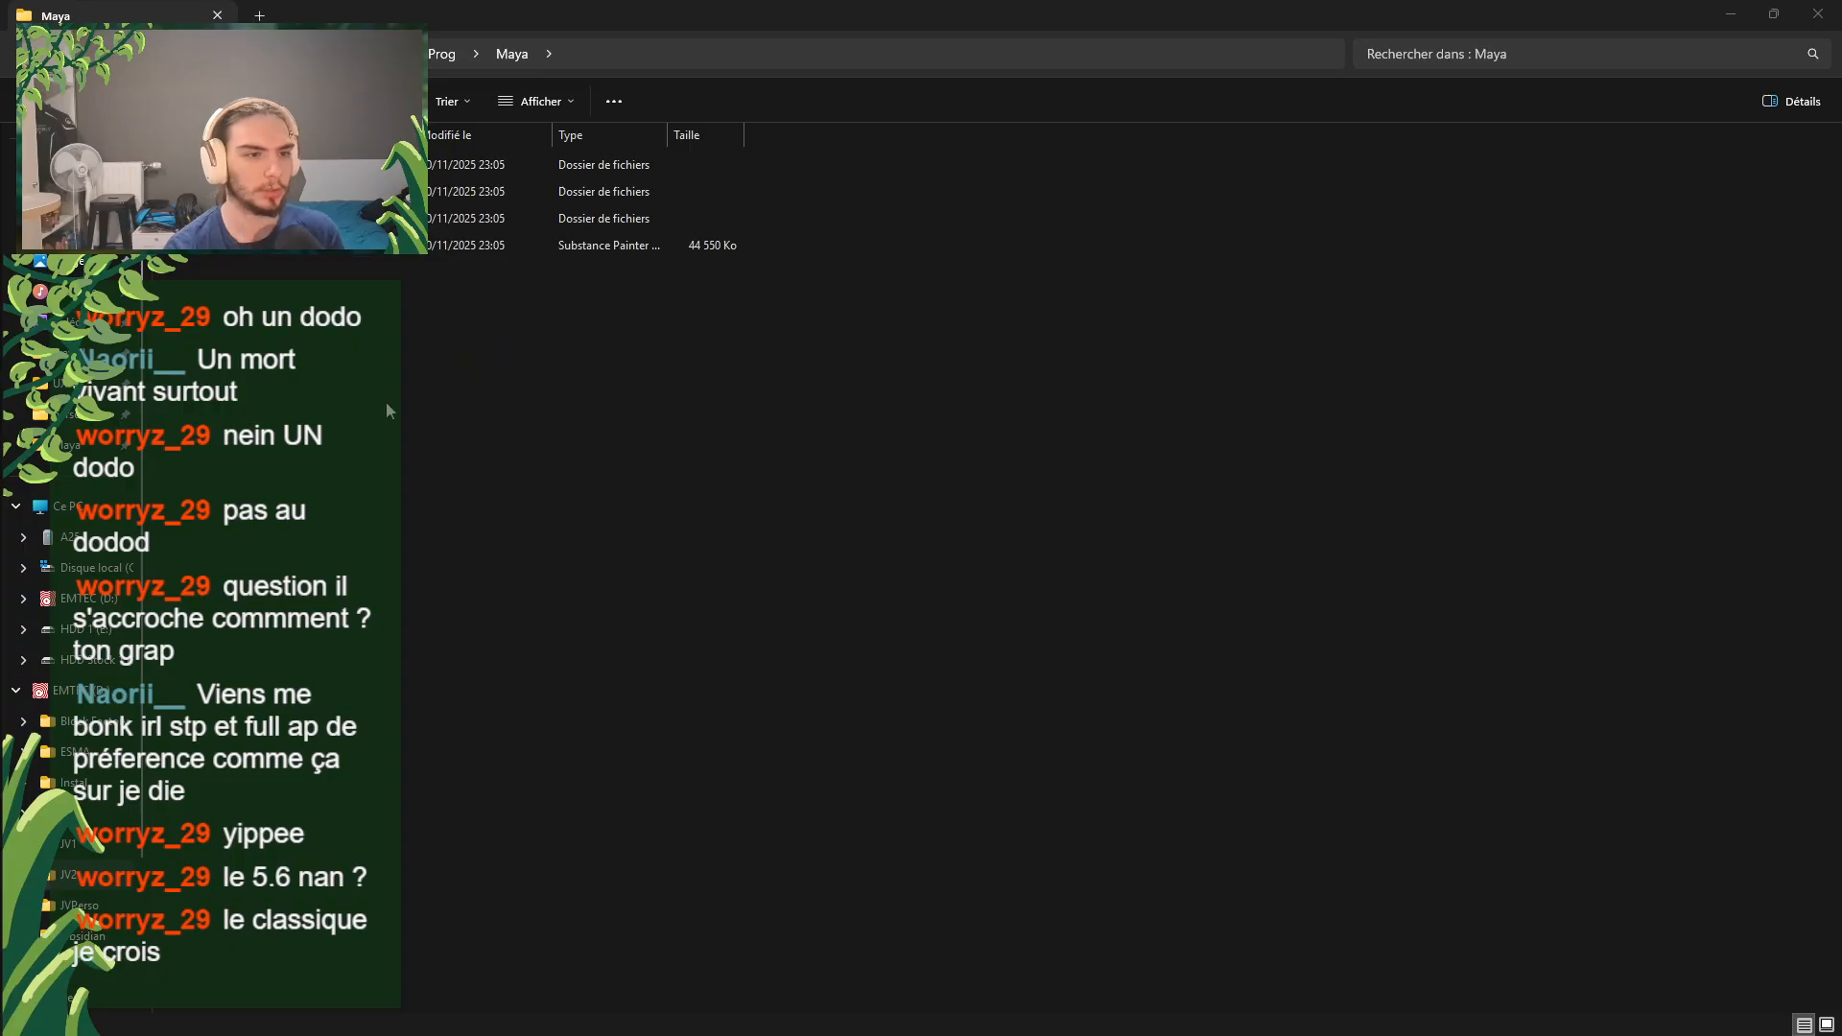
drag(376, 401, 297, 252)
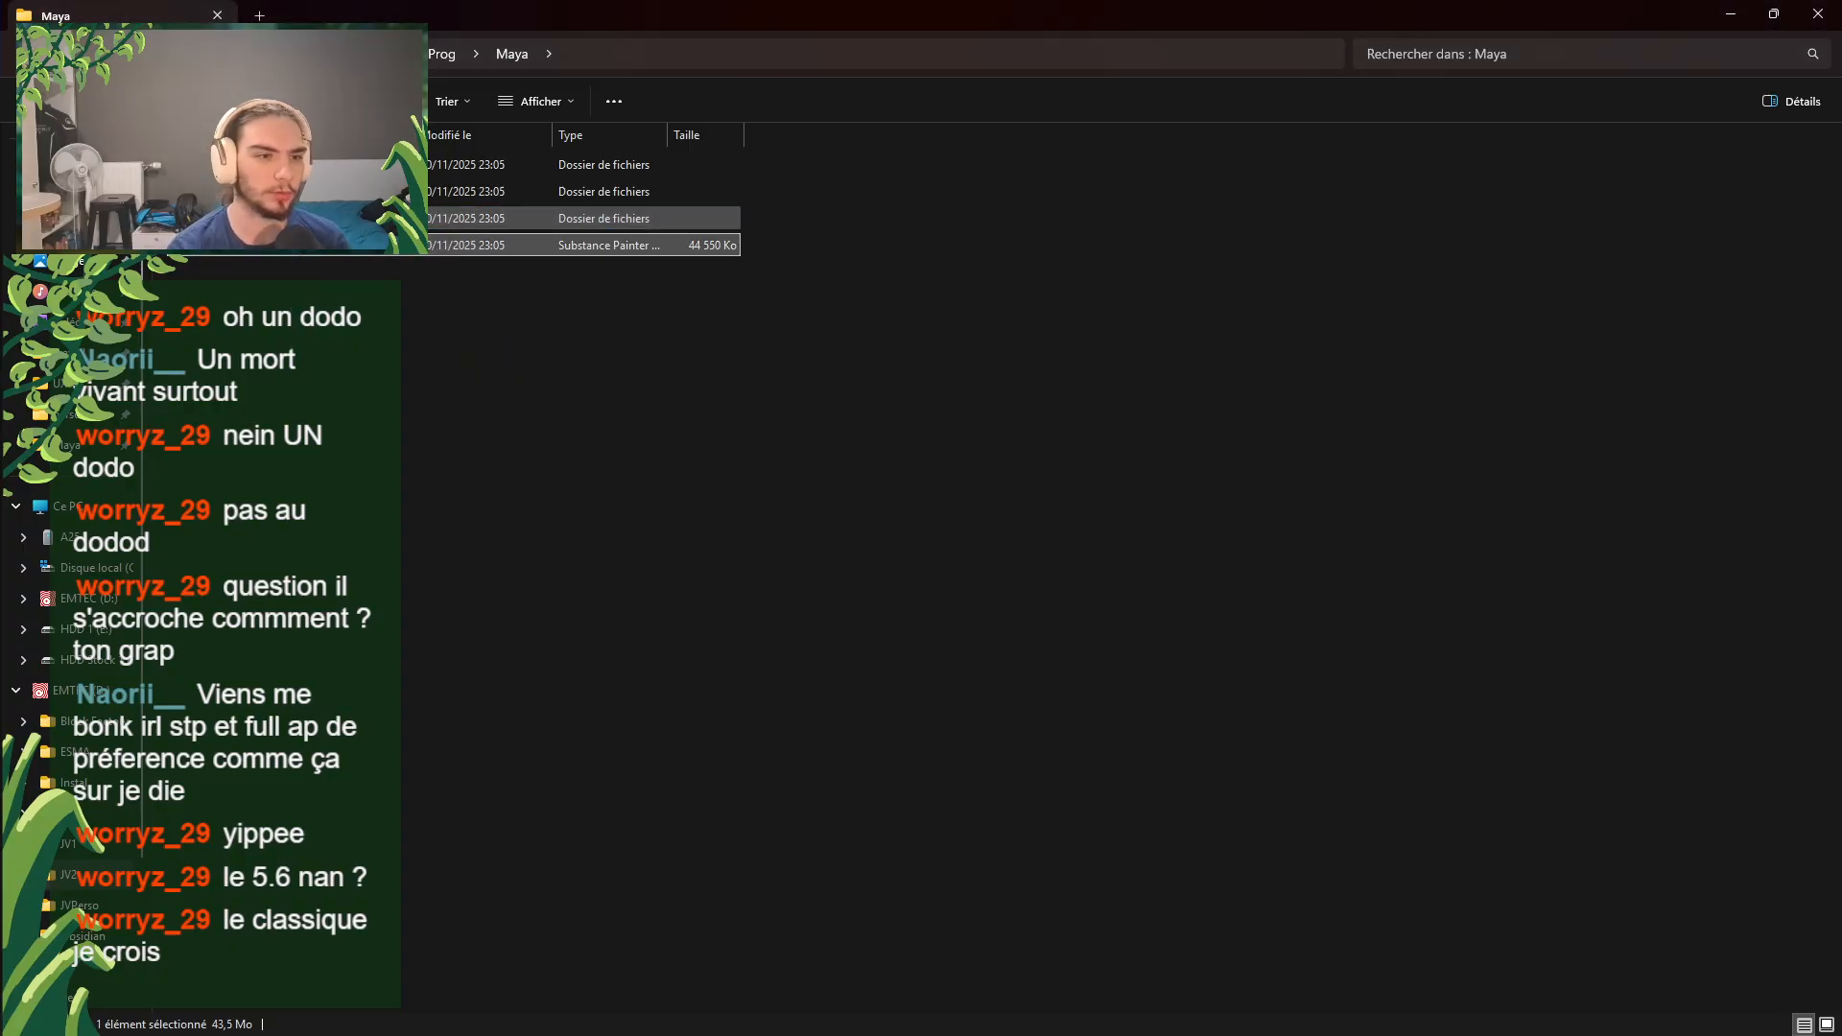
Step: Copy the three exported PNG textures from the Work folder into the Texture folder
double_click(297, 218)
drag(240, 403, 296, 255)
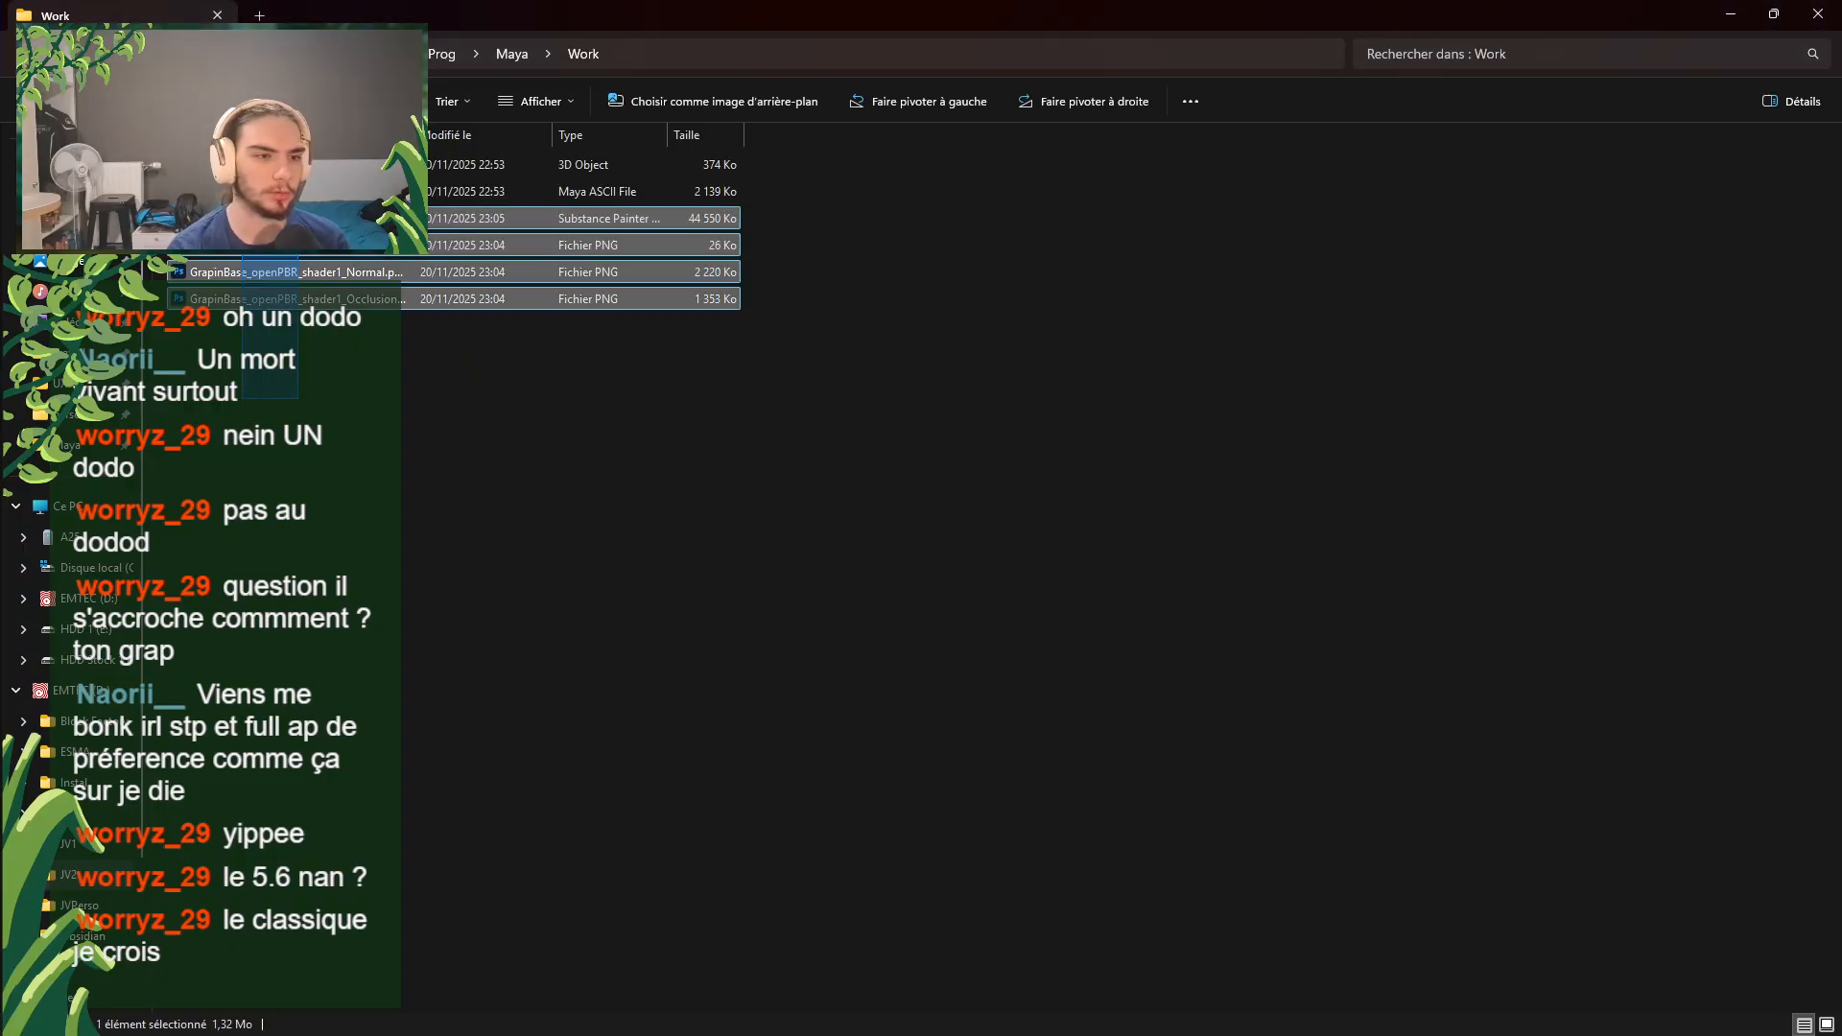
click(511, 55)
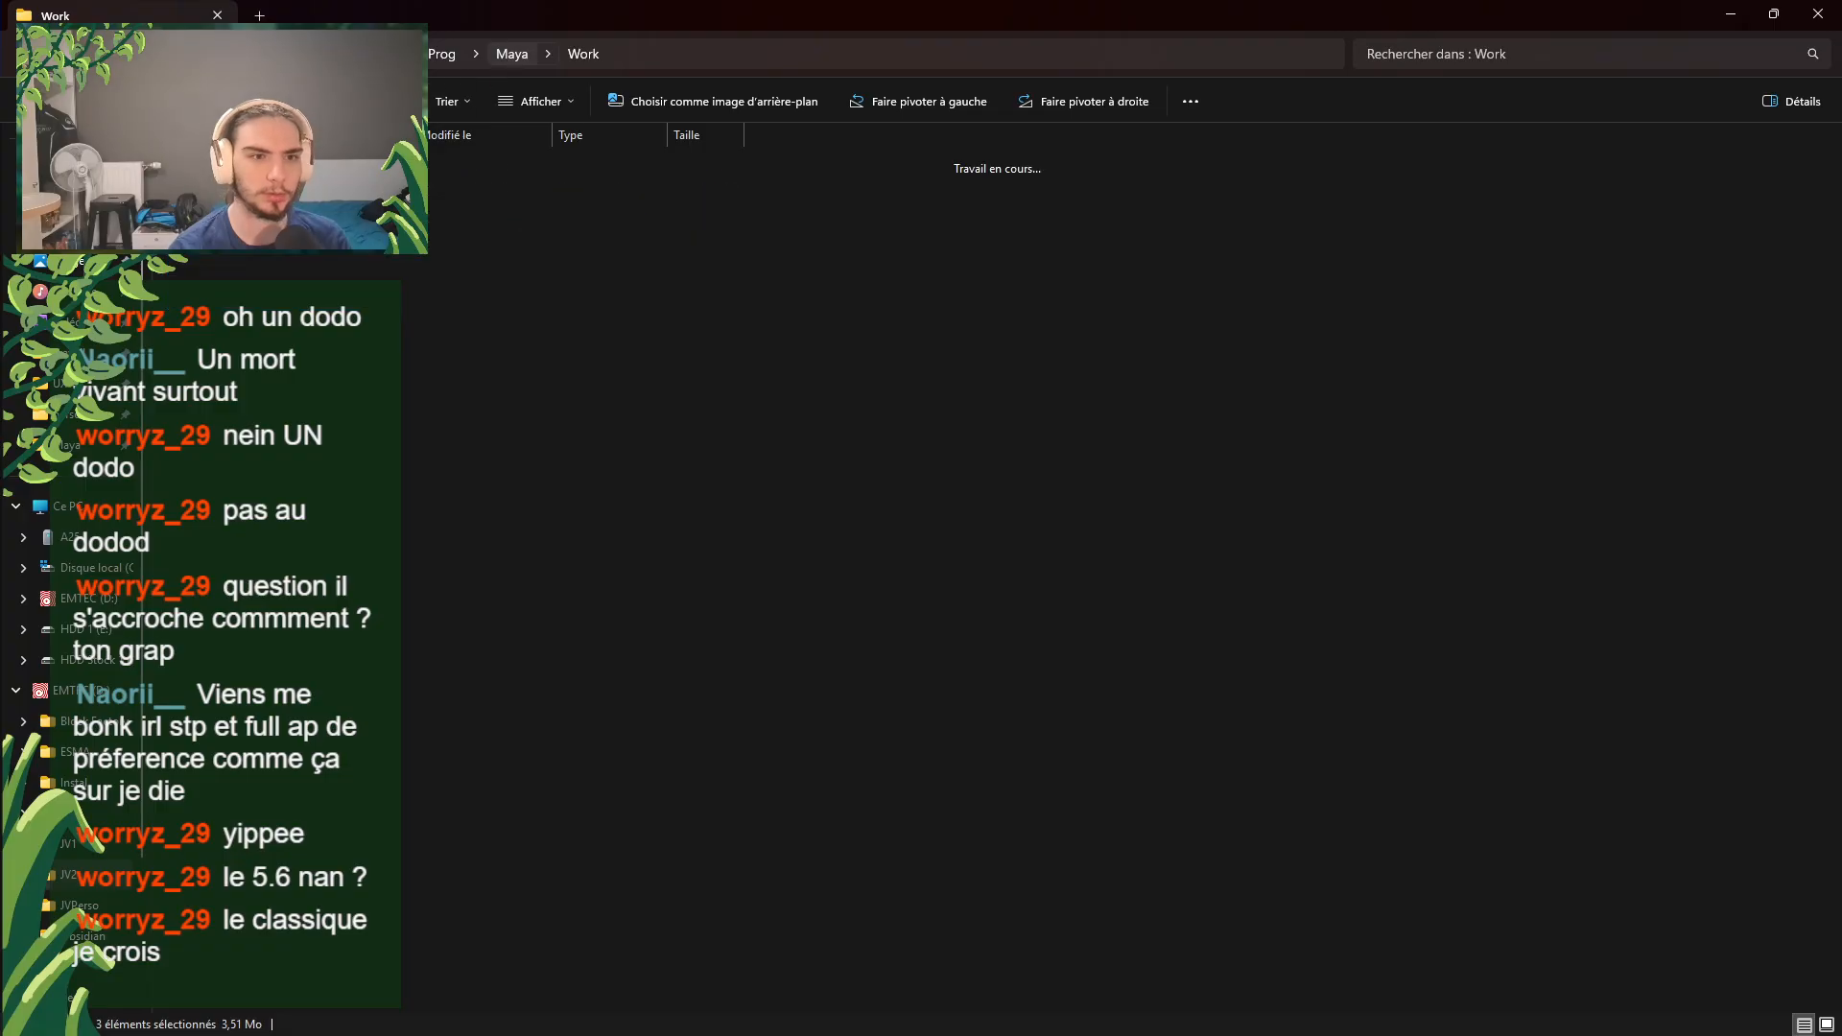
double_click(321, 194)
click(530, 54)
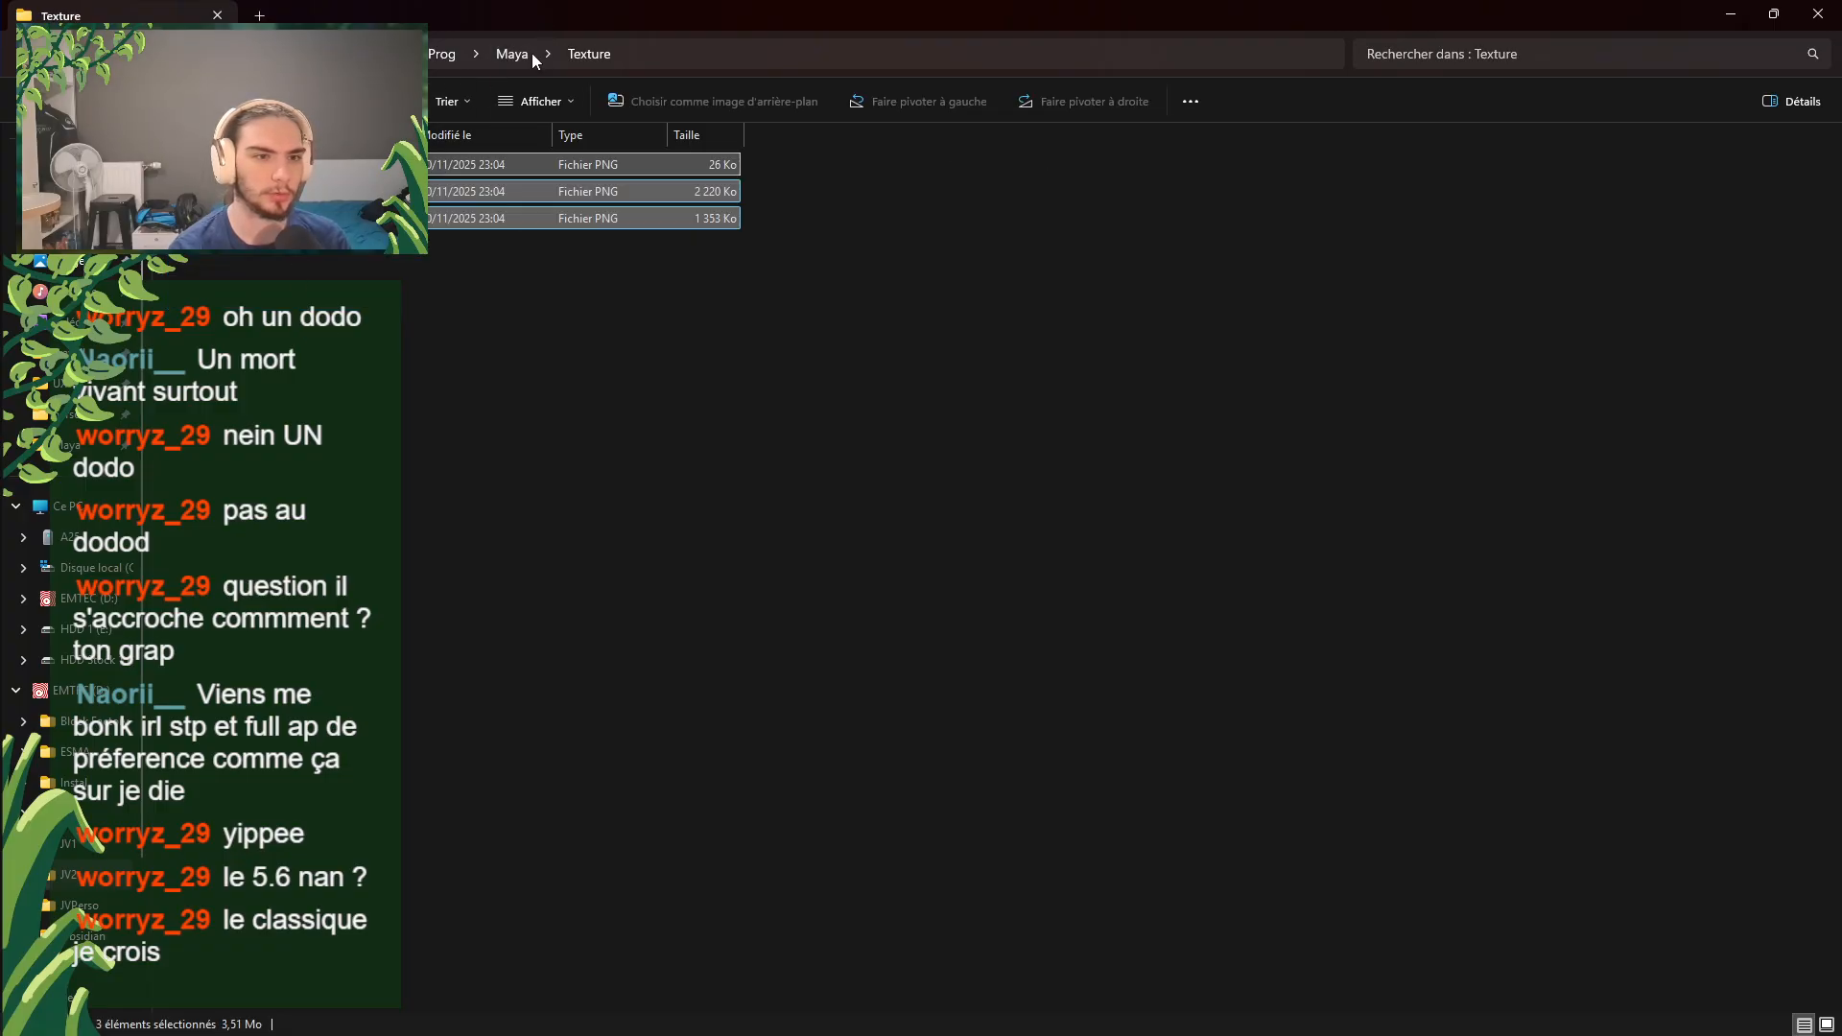
Step: Copy the GrapinBase FBX model from the Work folder into the Mesh folder
double_click(322, 219)
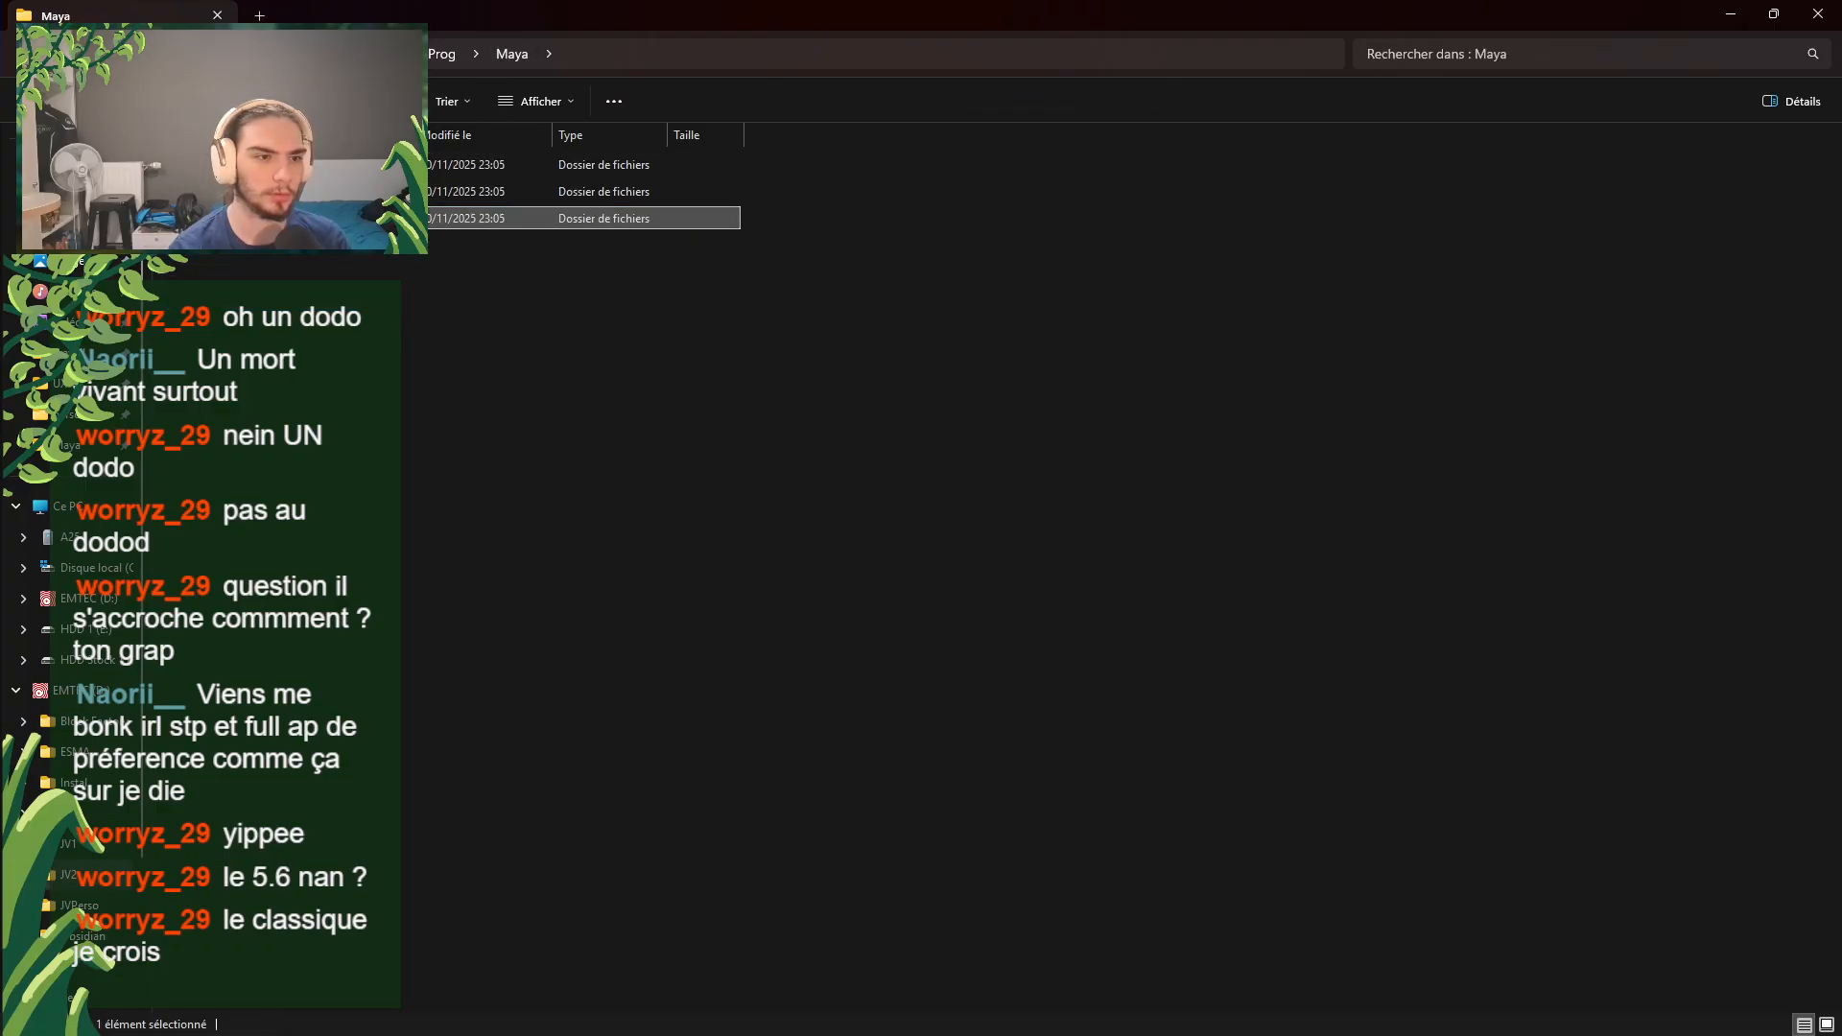
click(321, 192)
click(321, 165)
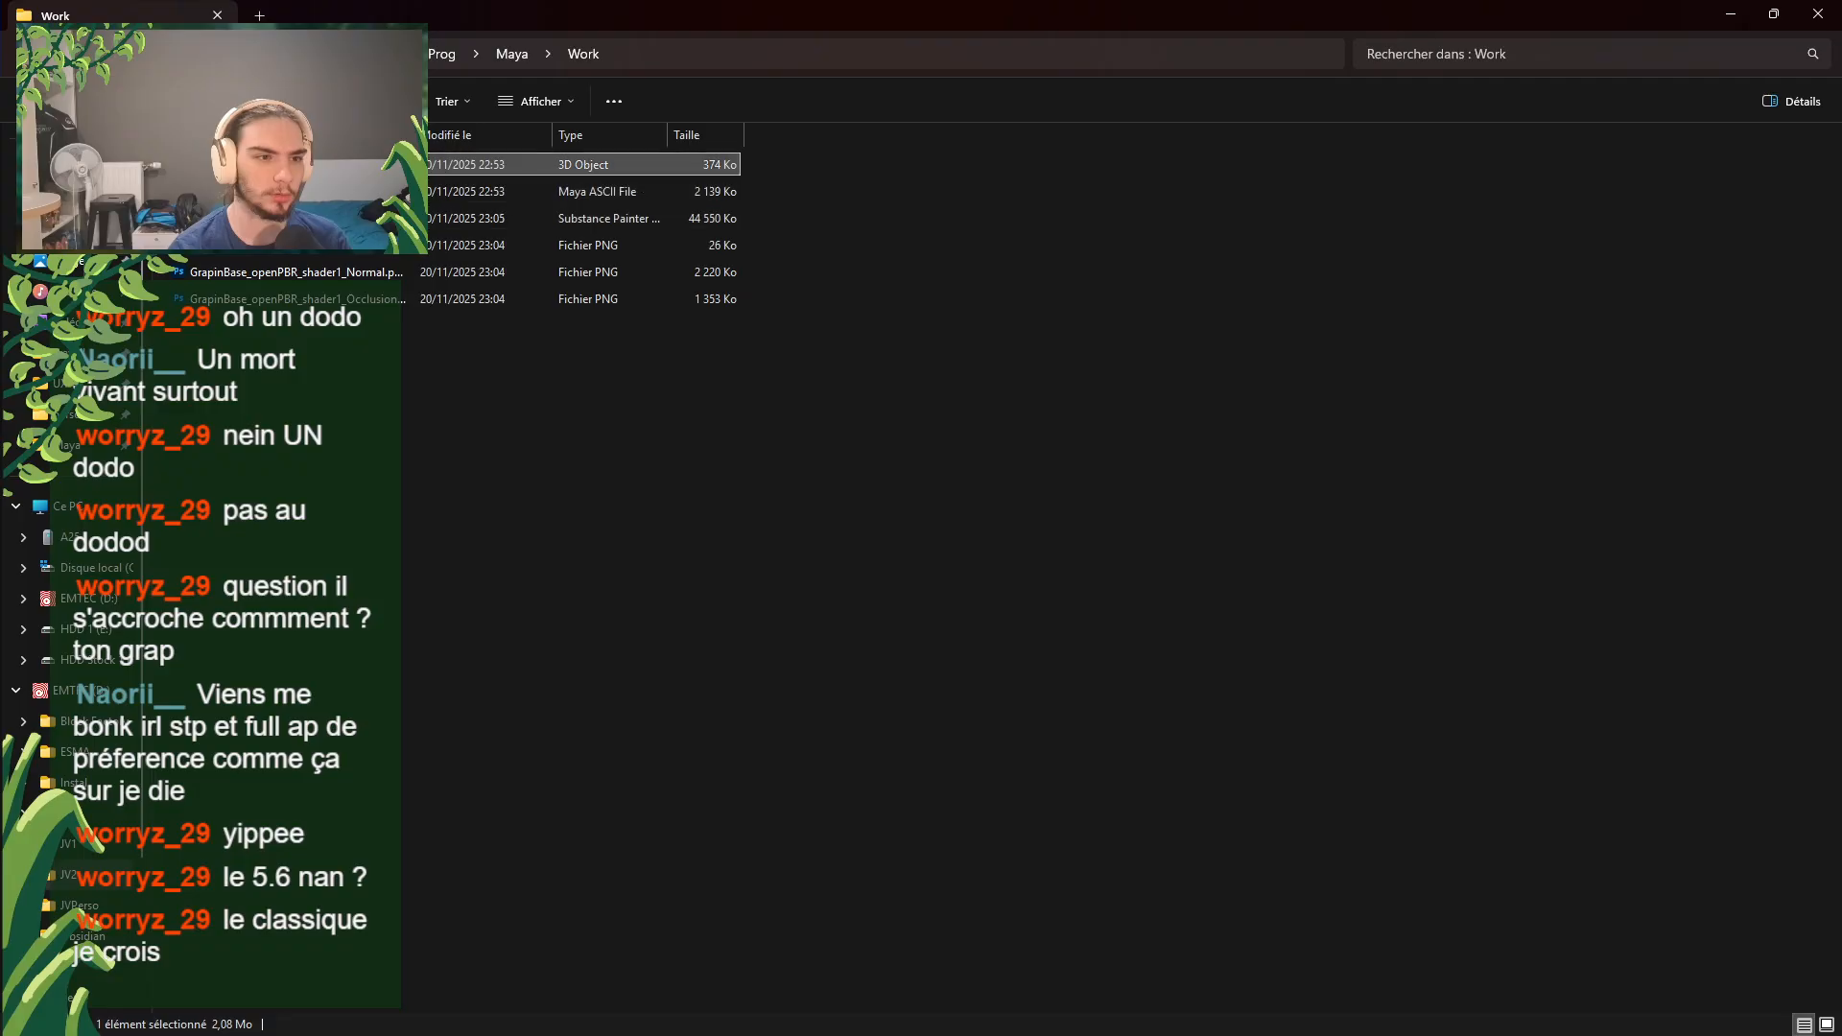
click(512, 54)
double_click(321, 165)
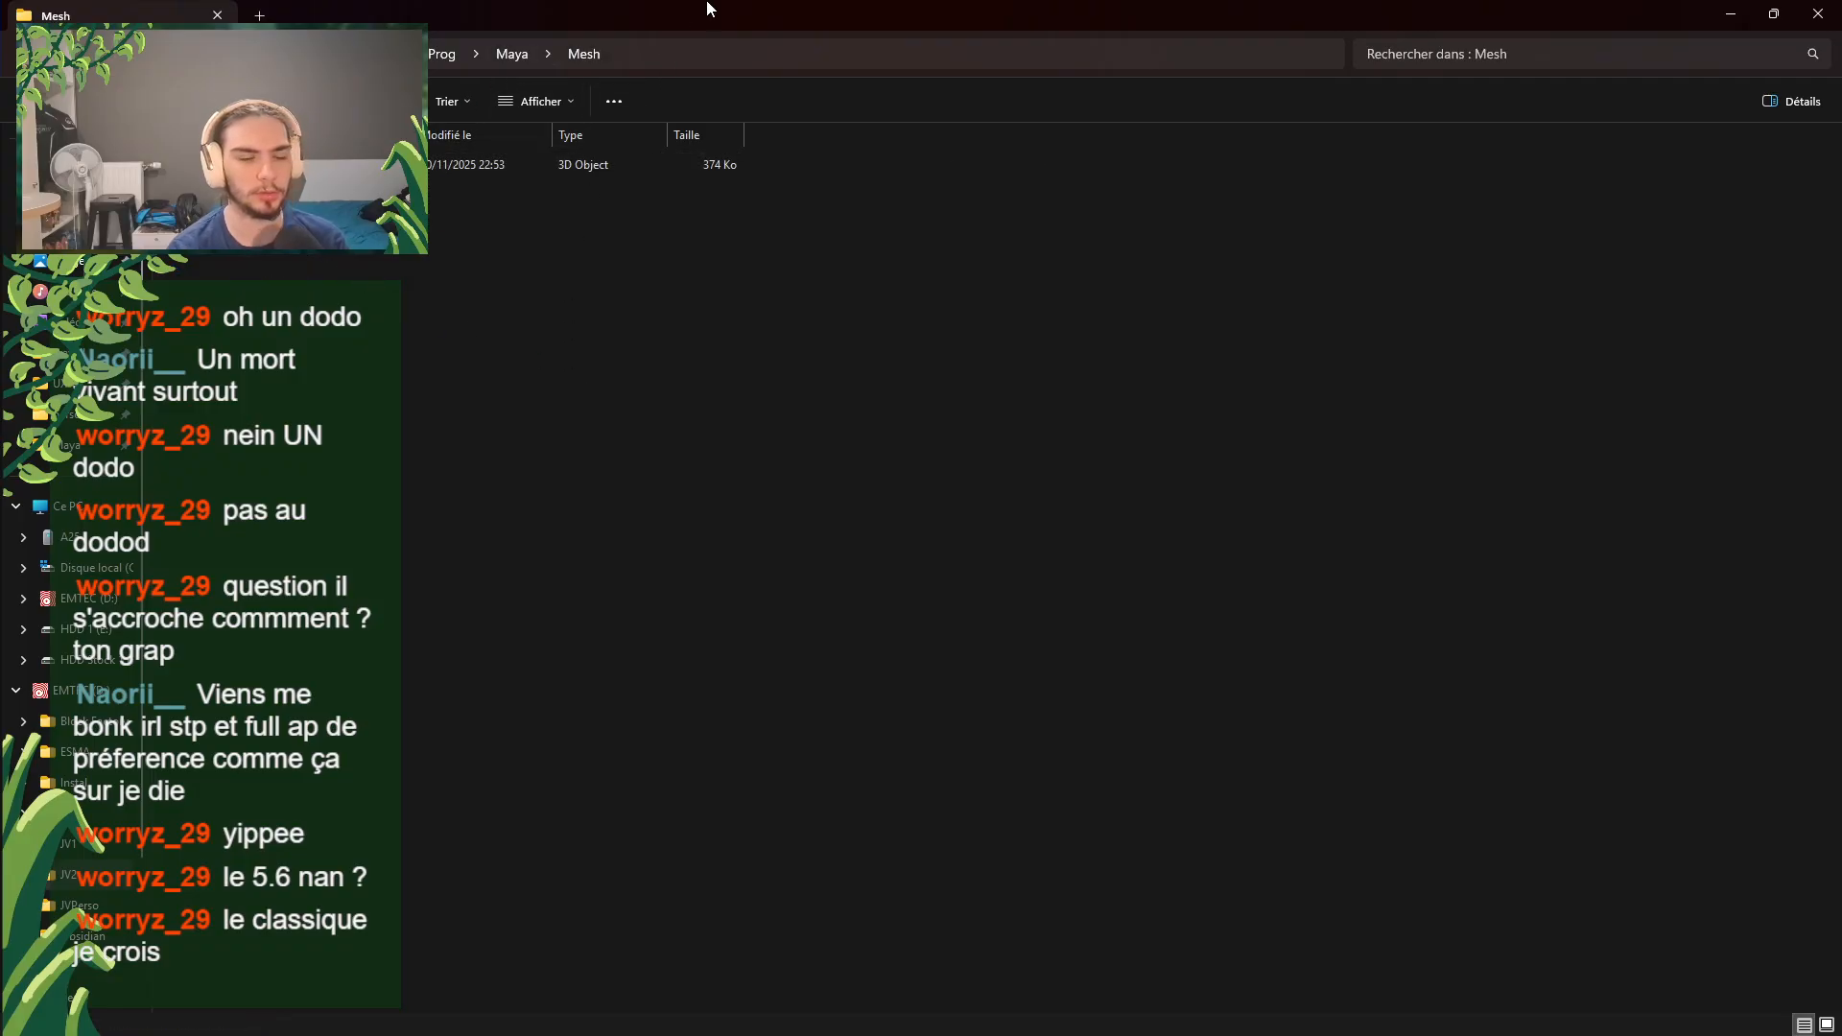
drag(708, 7, 624, 3)
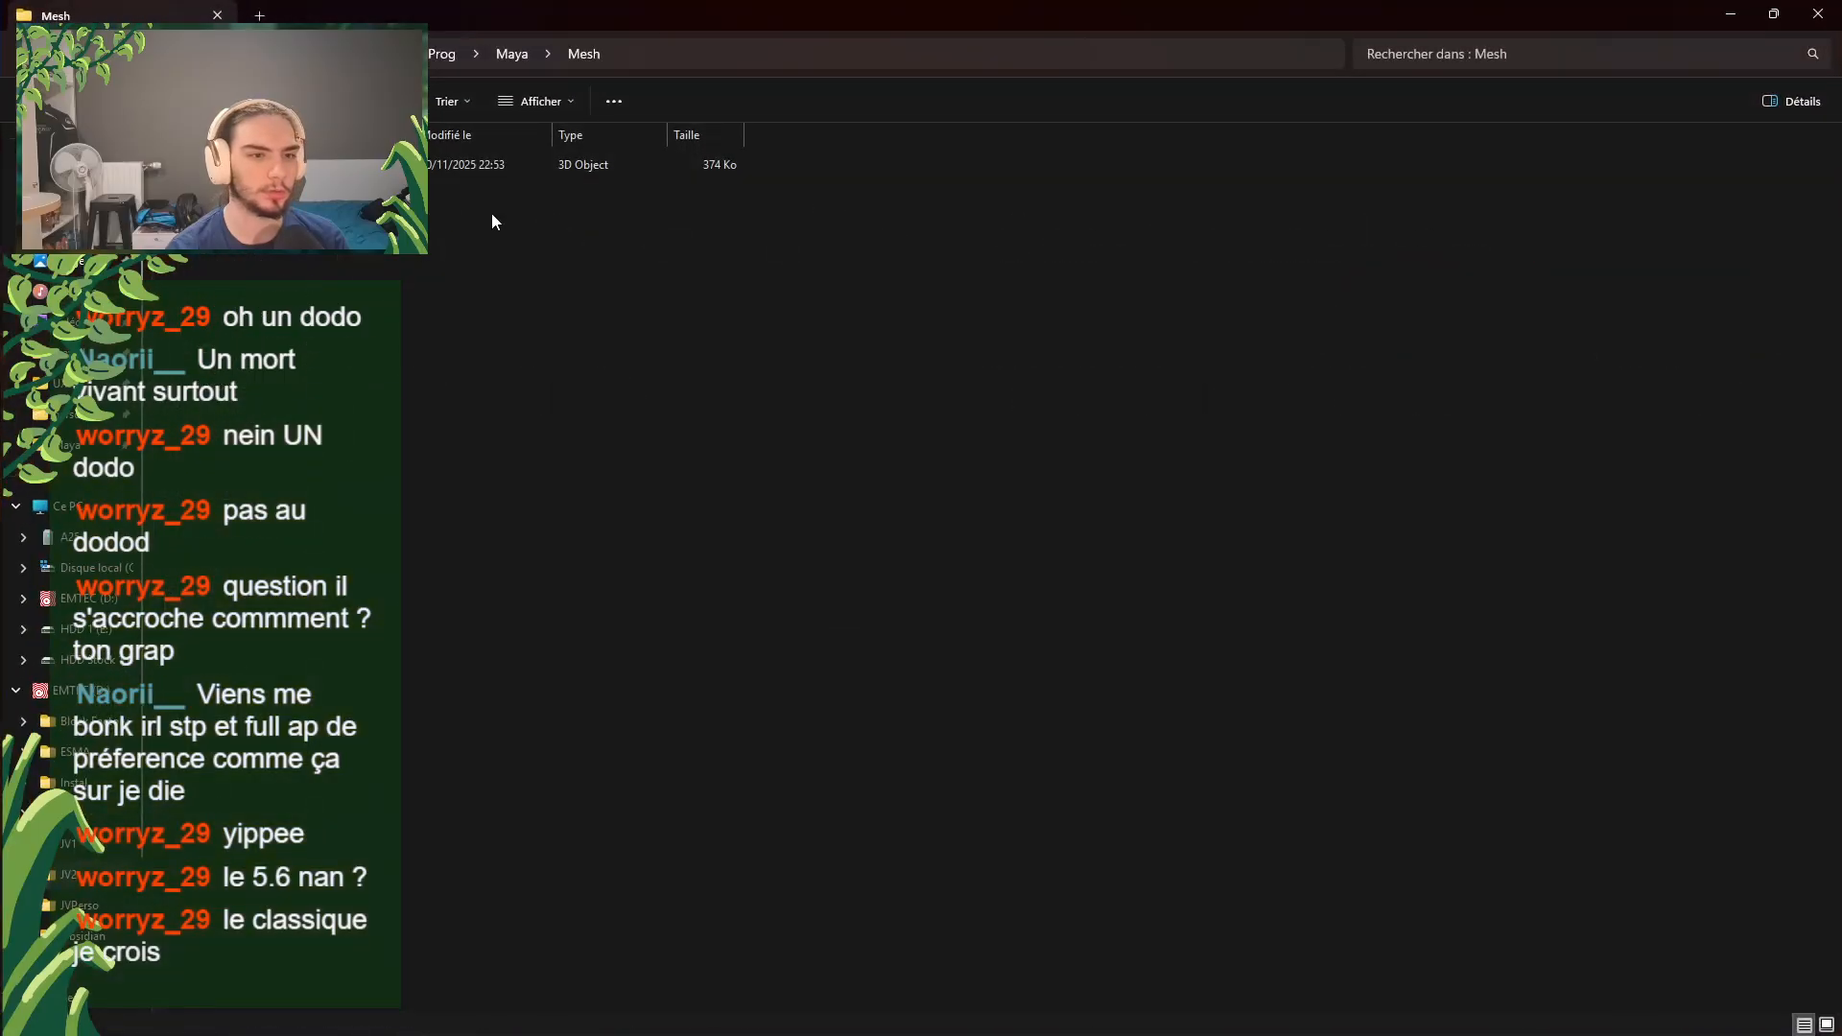
Step: Search Windows for "unreal" and launch Unreal Engine
key(super)
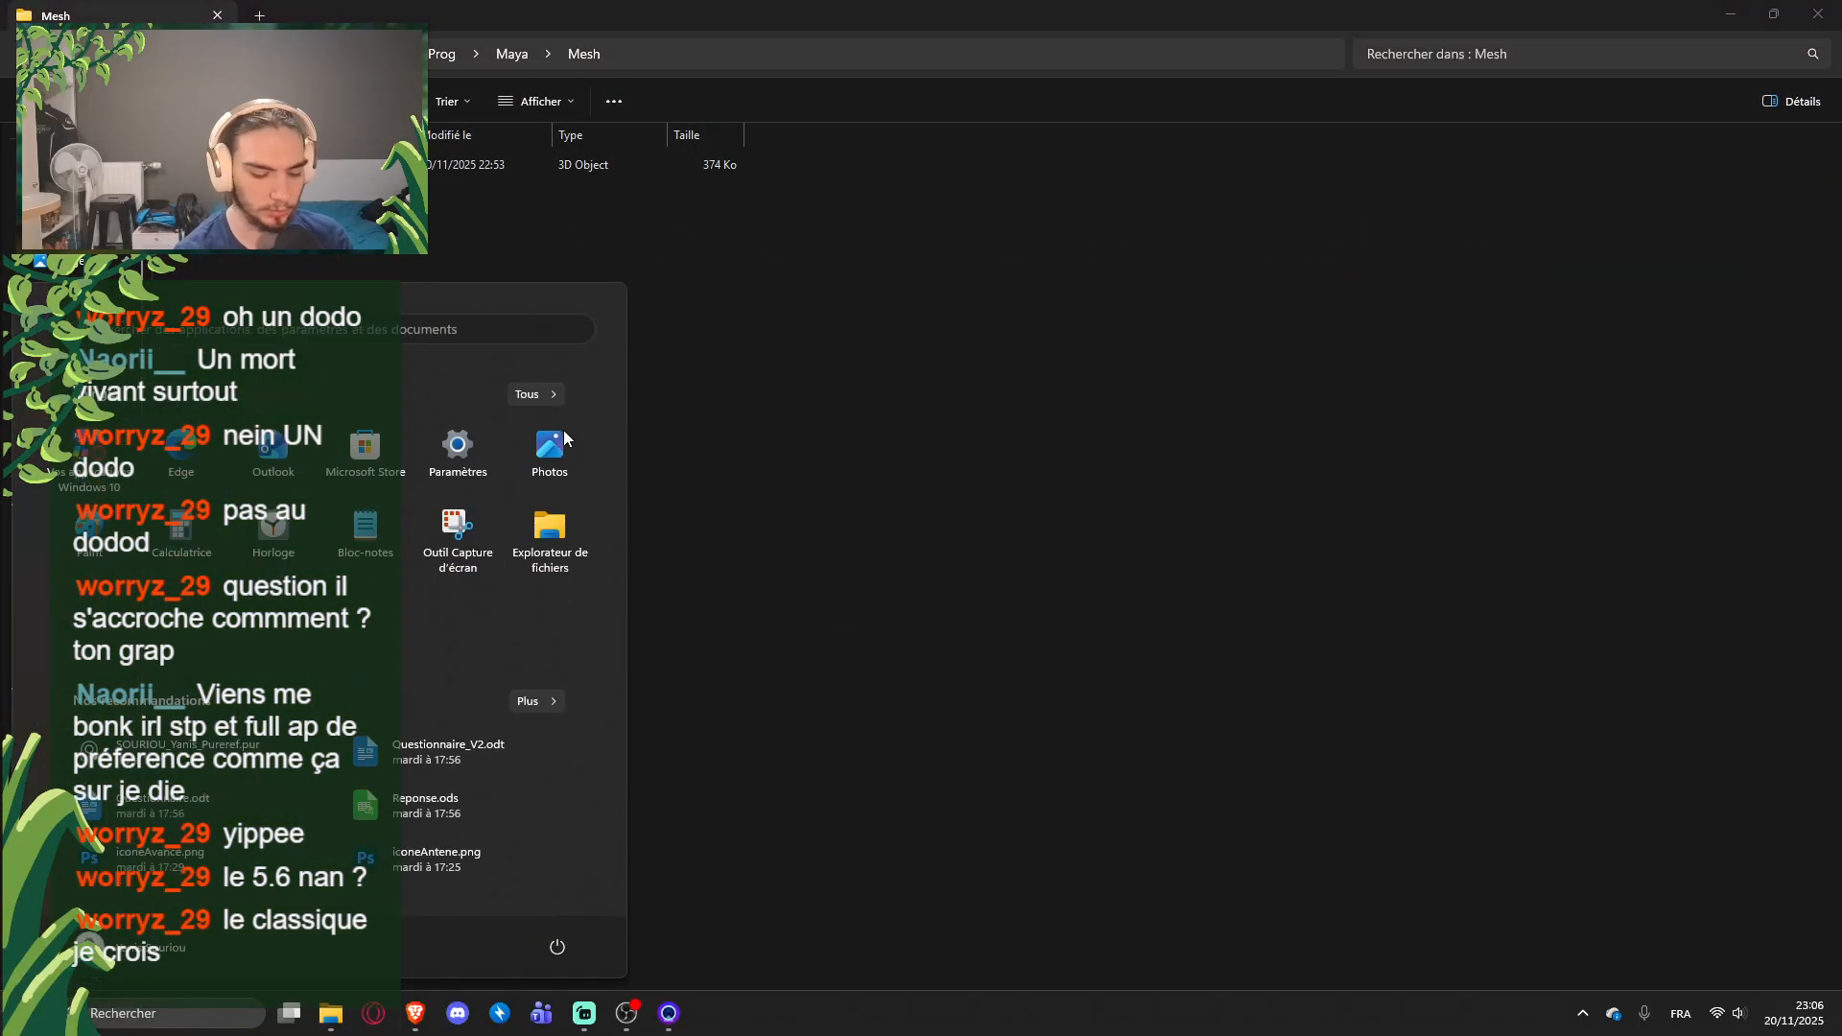
text(unreal)
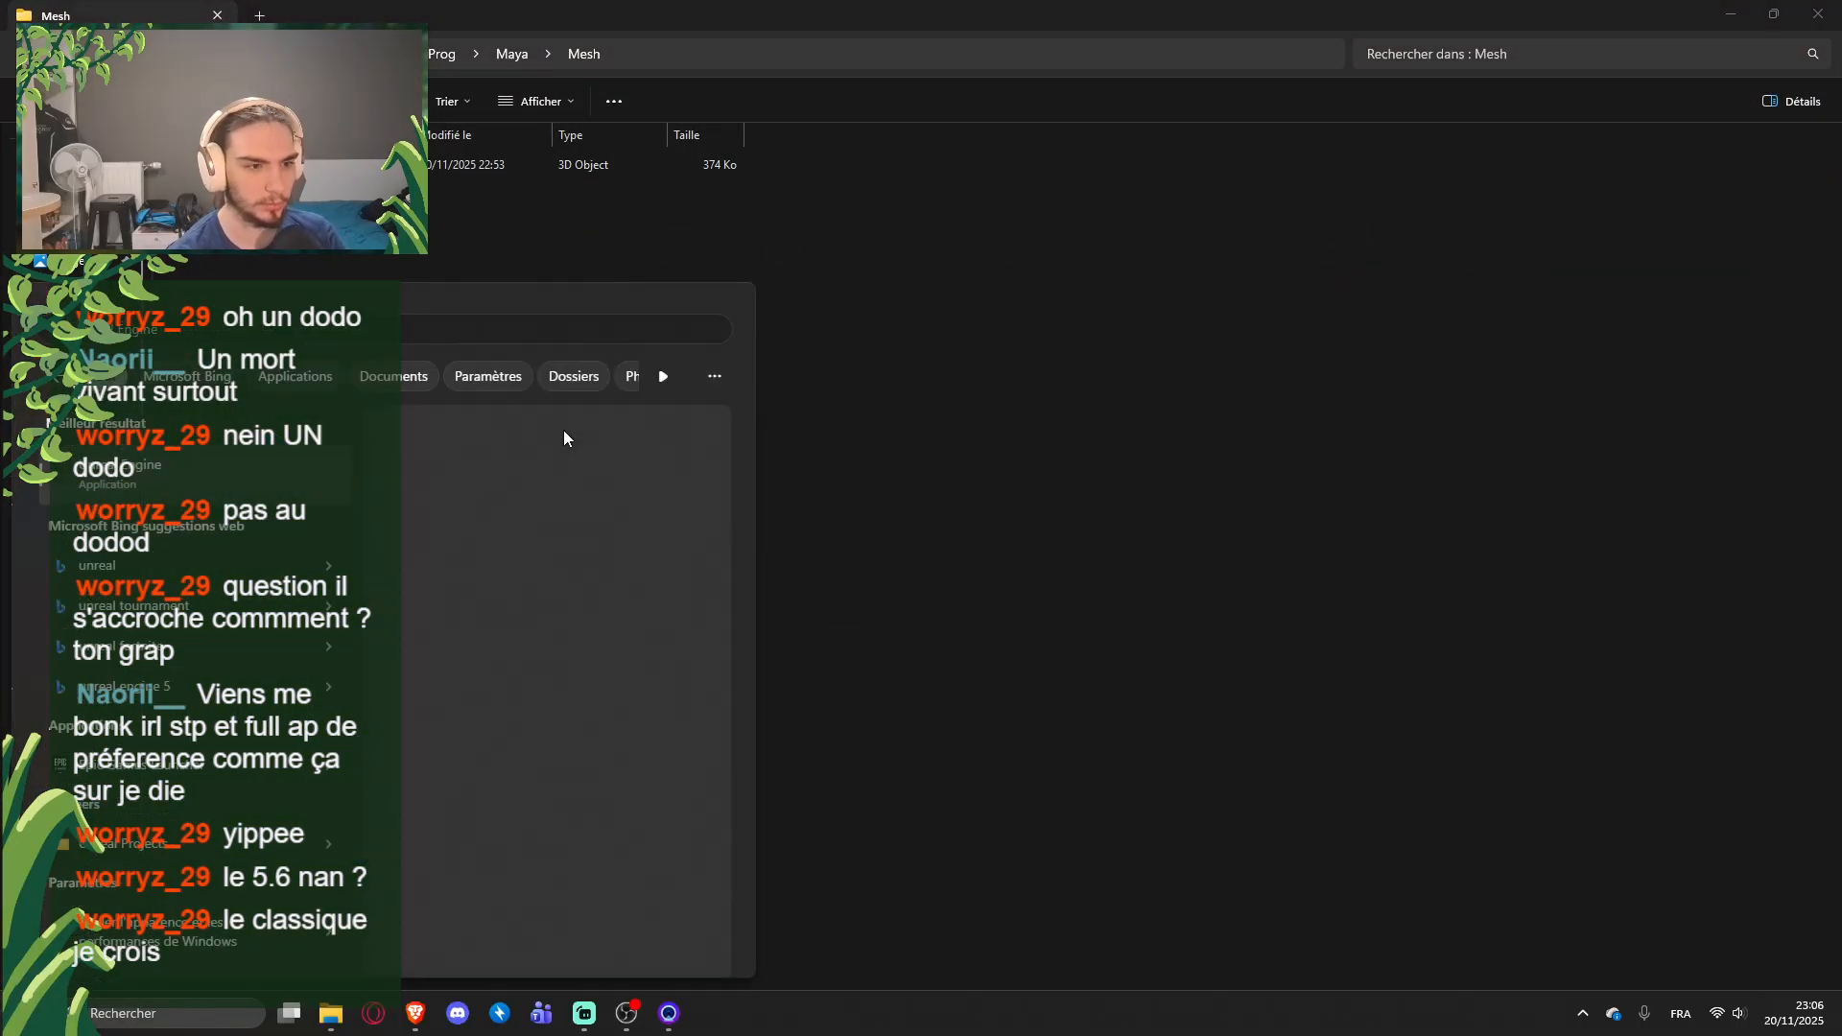
key(Return)
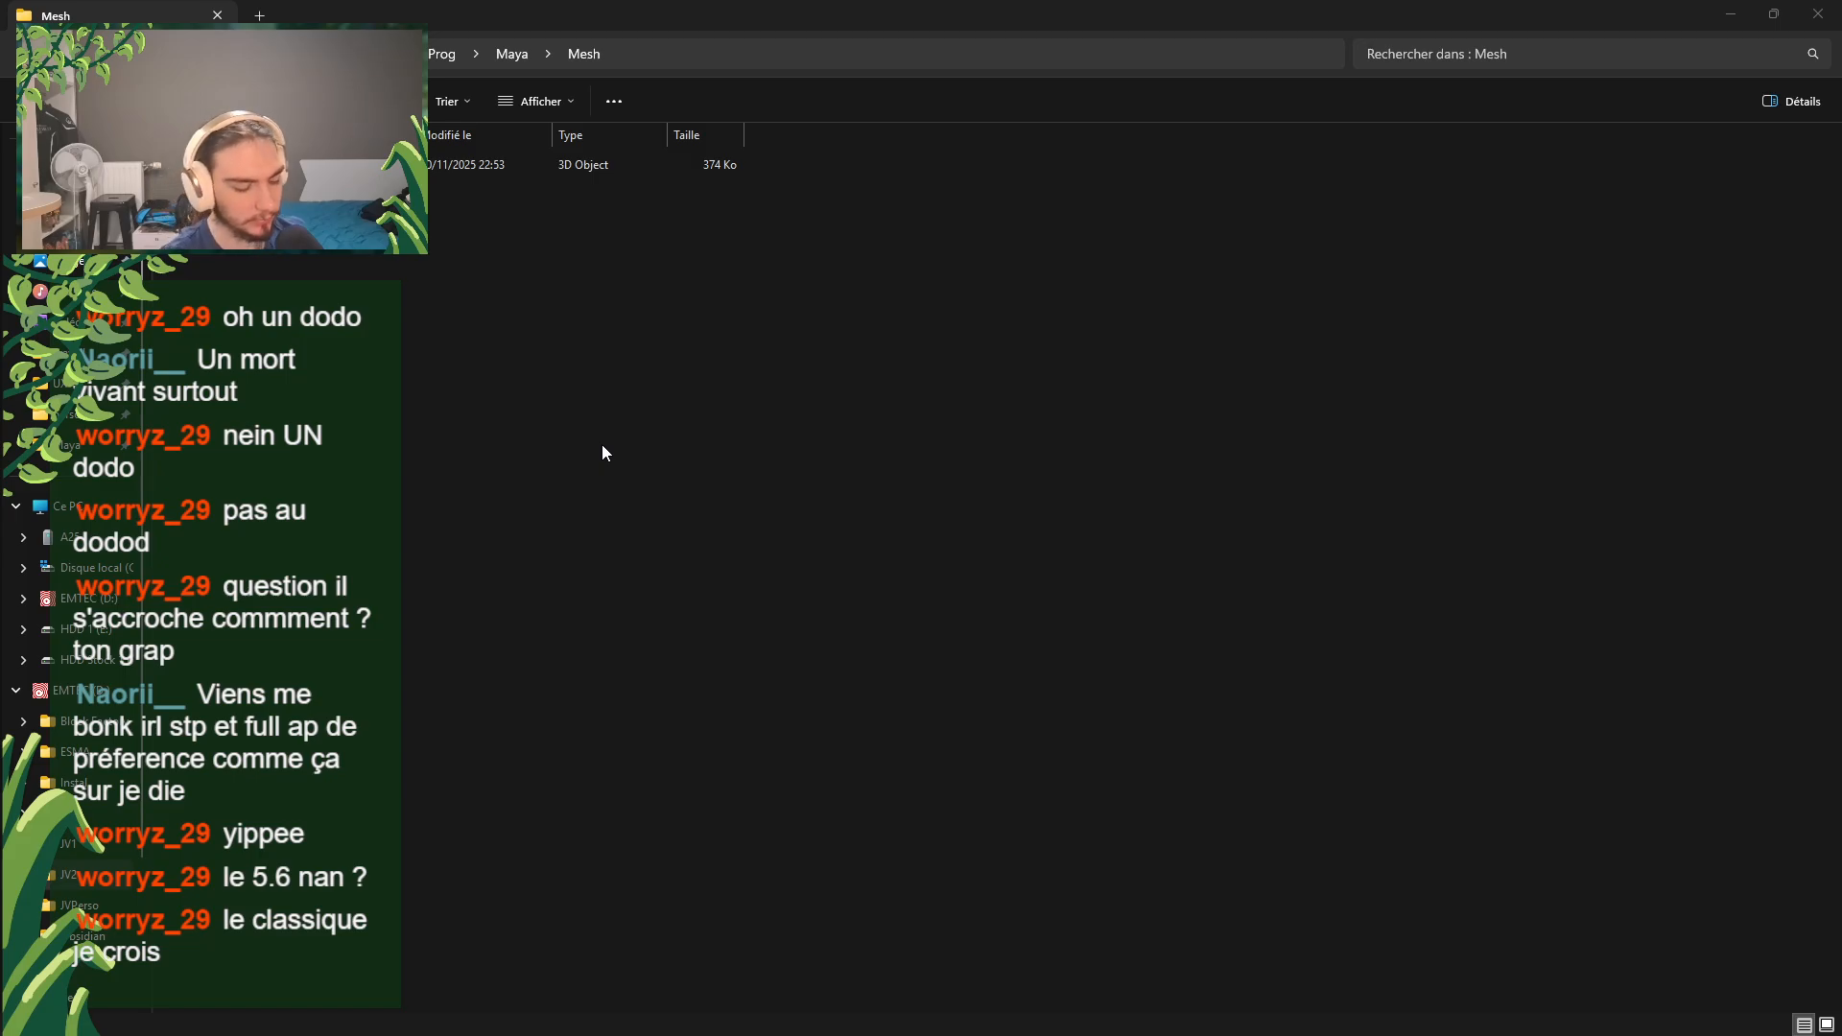
key(alt+Tab)
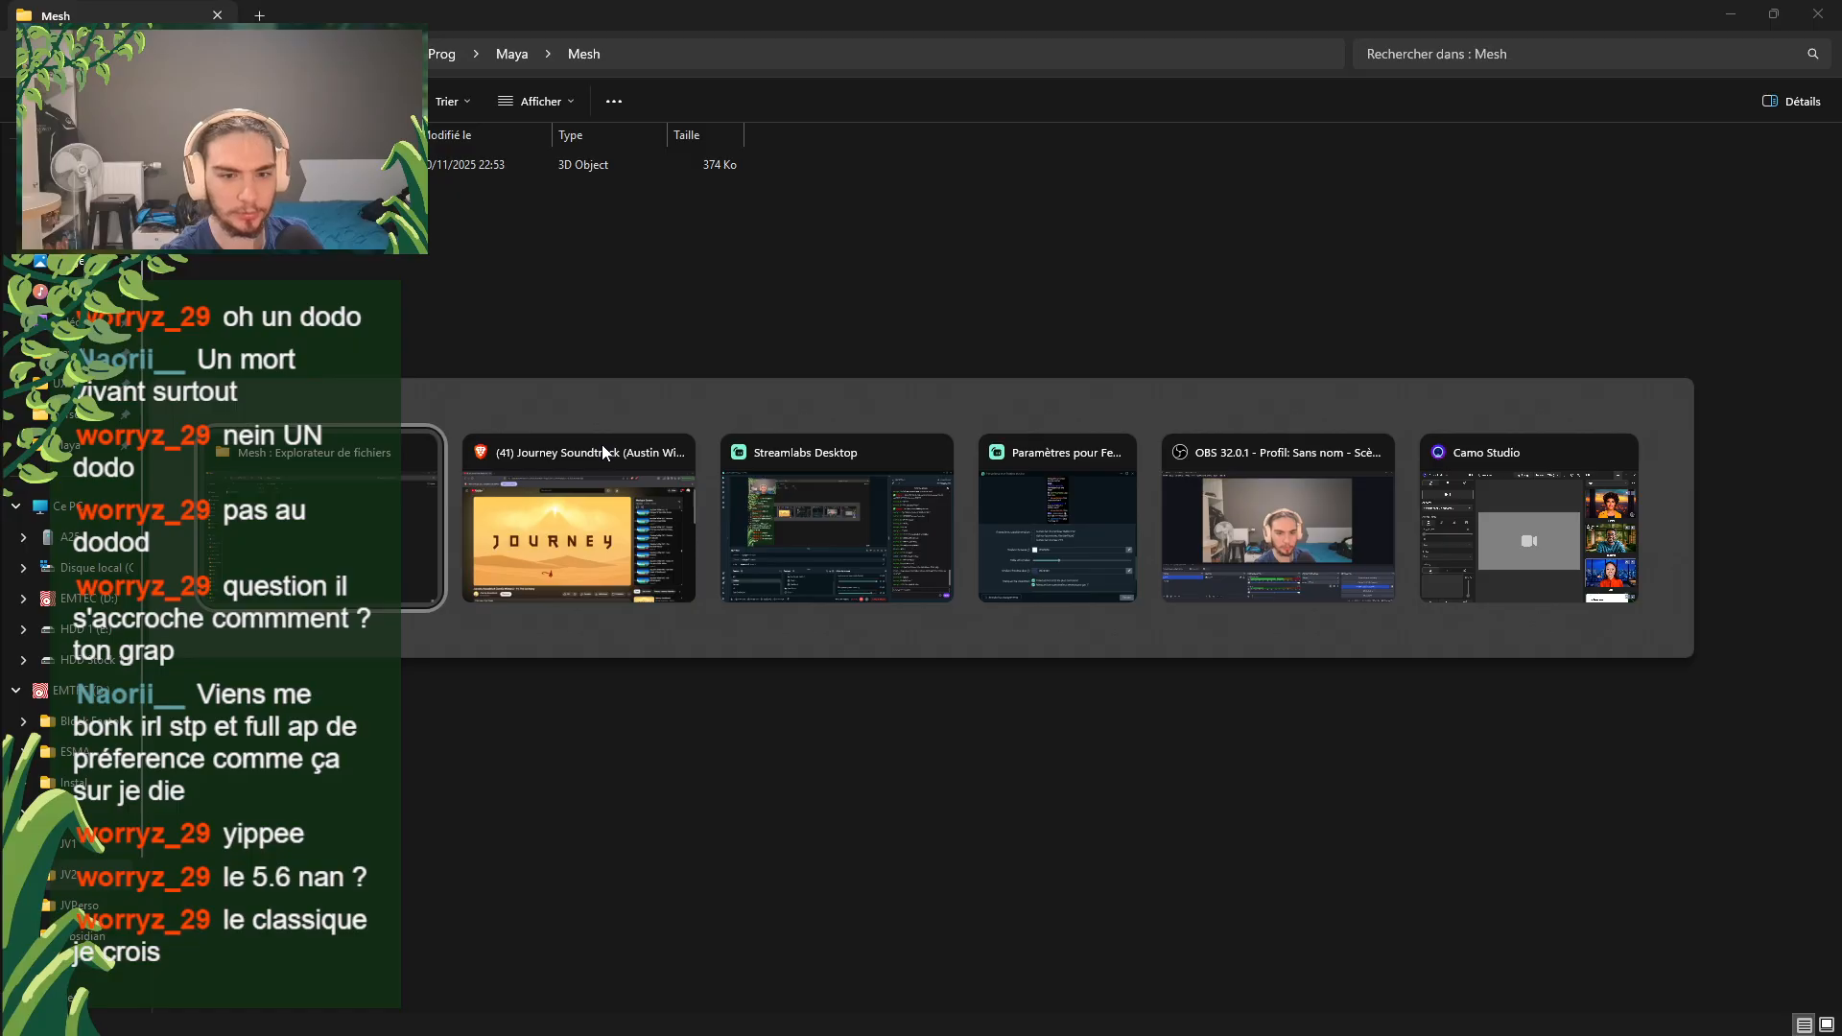
key(alt+Tab)
key(alt+Tab)
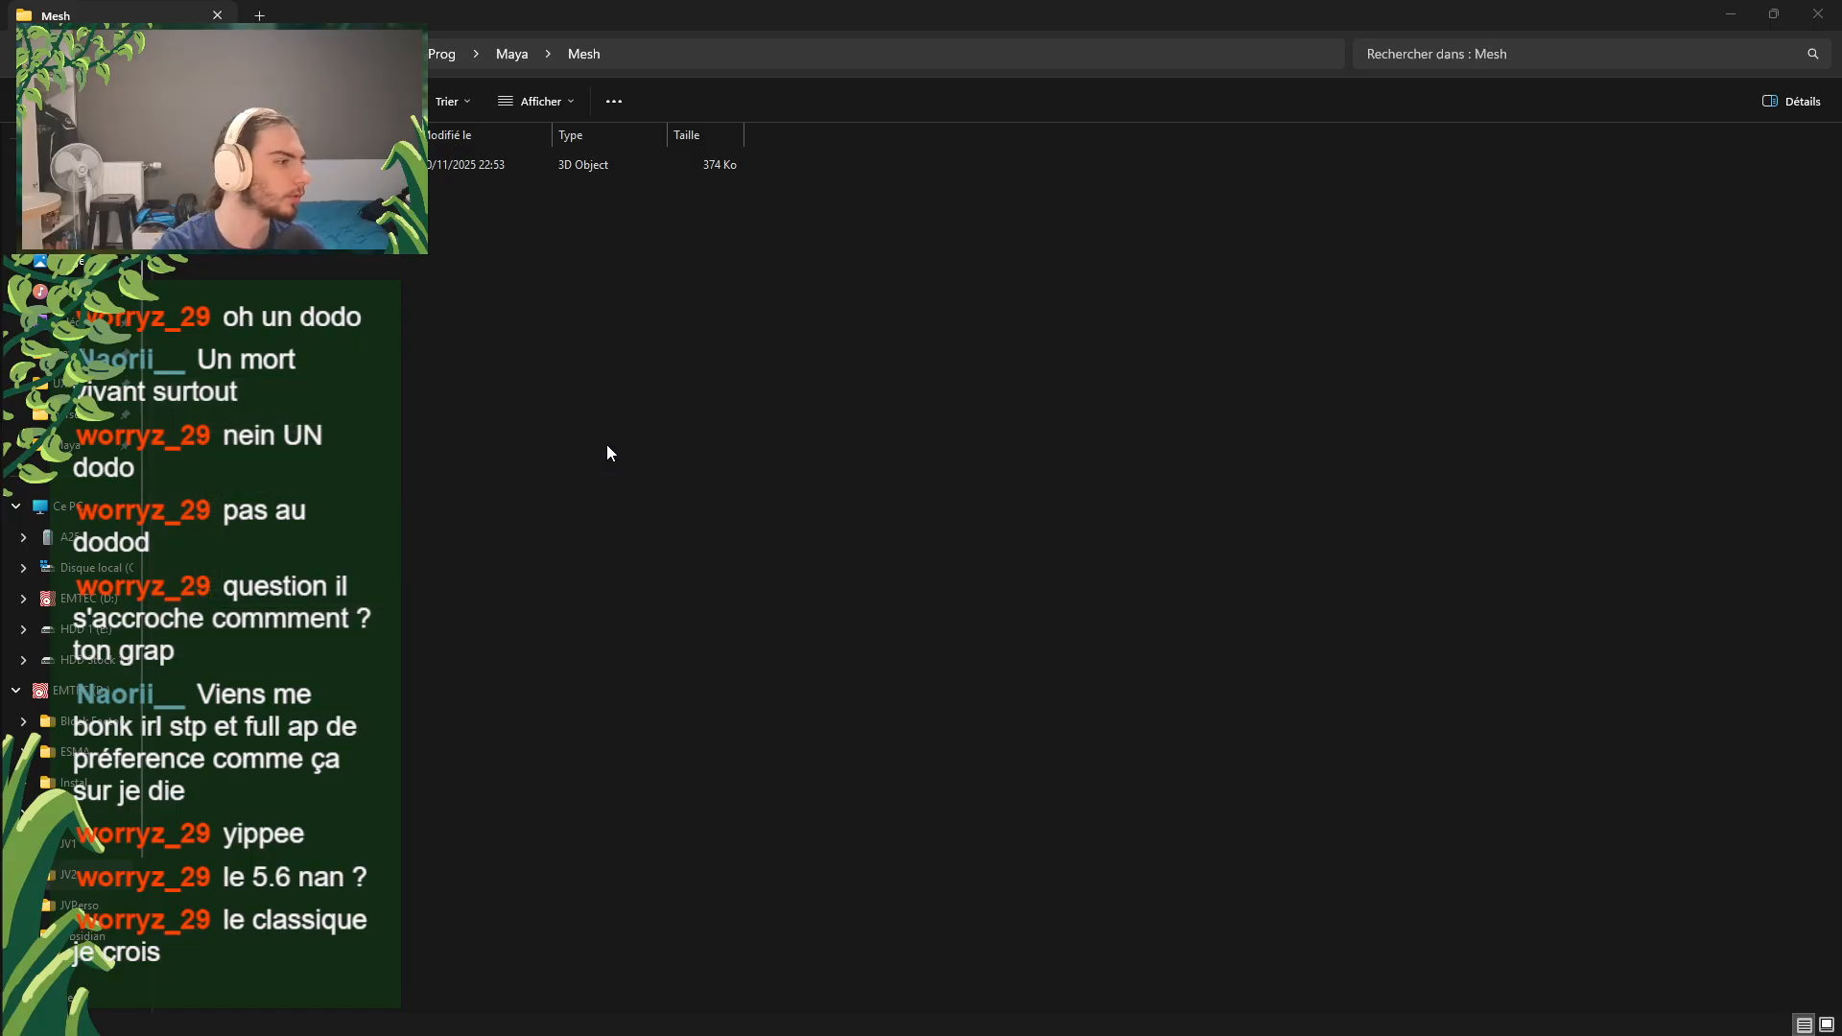
click(376, 514)
mouse_move(678, 977)
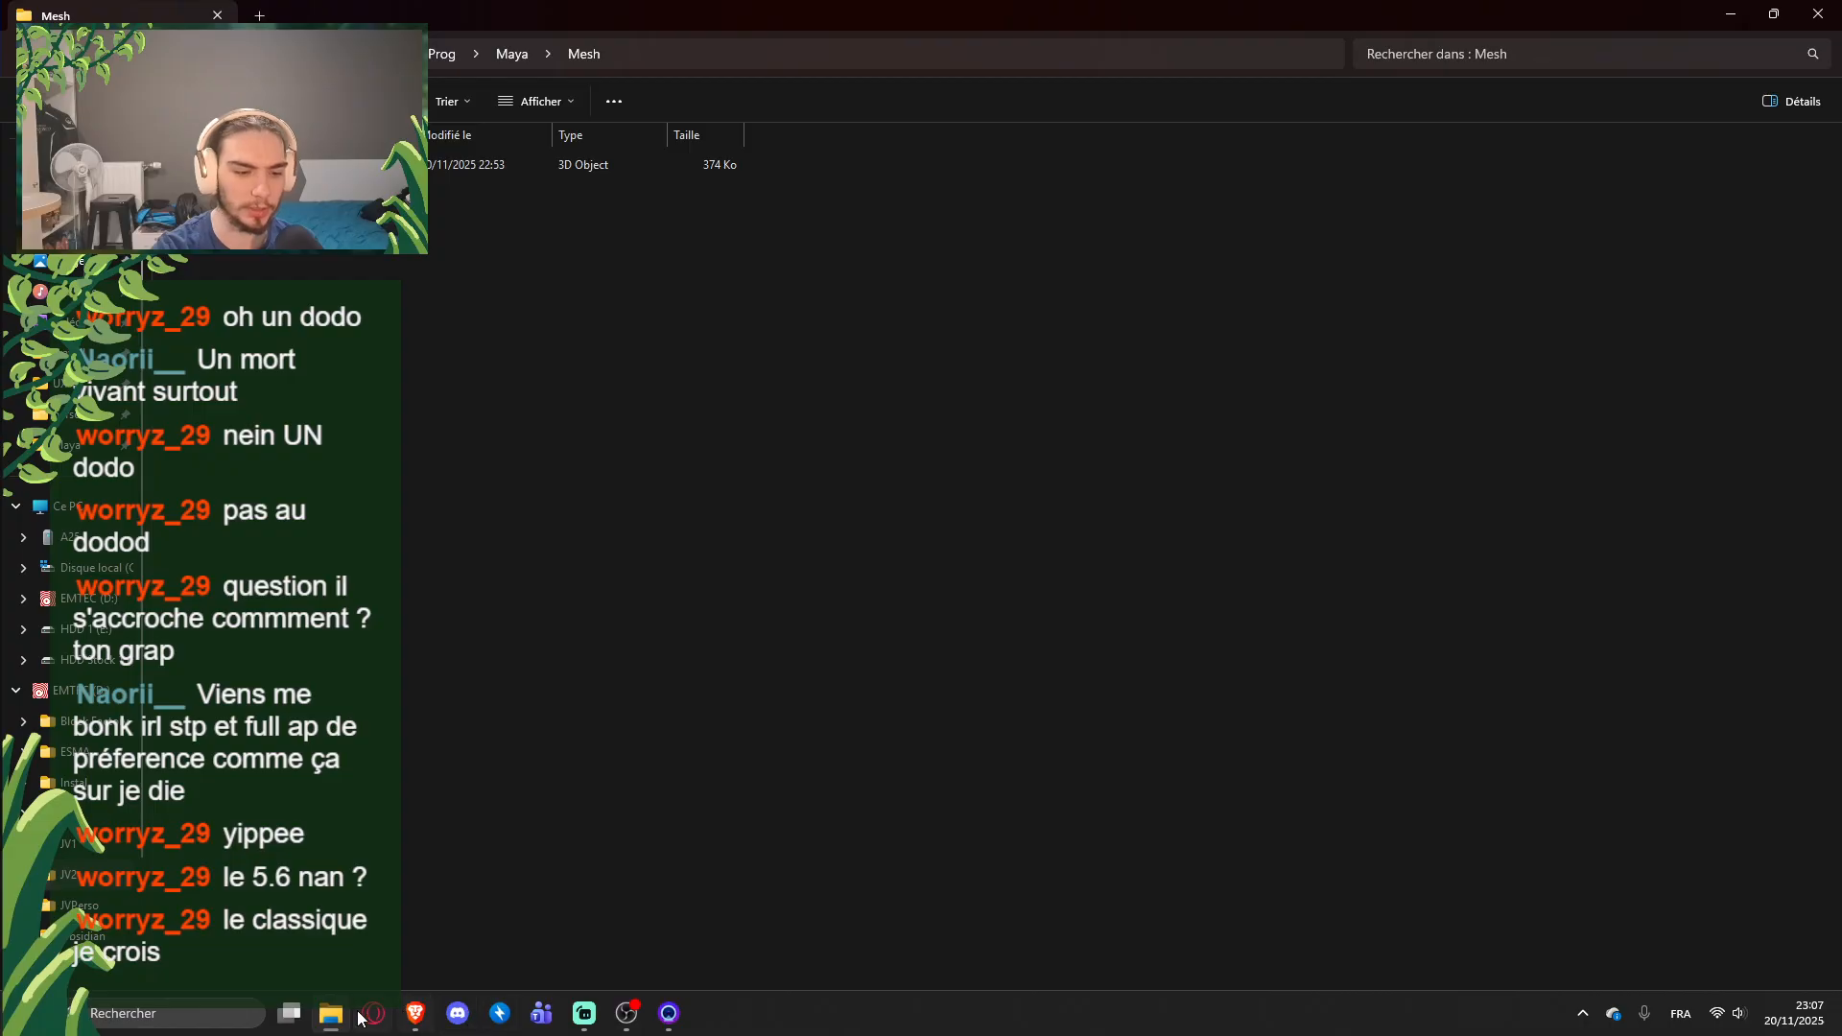
click(1773, 13)
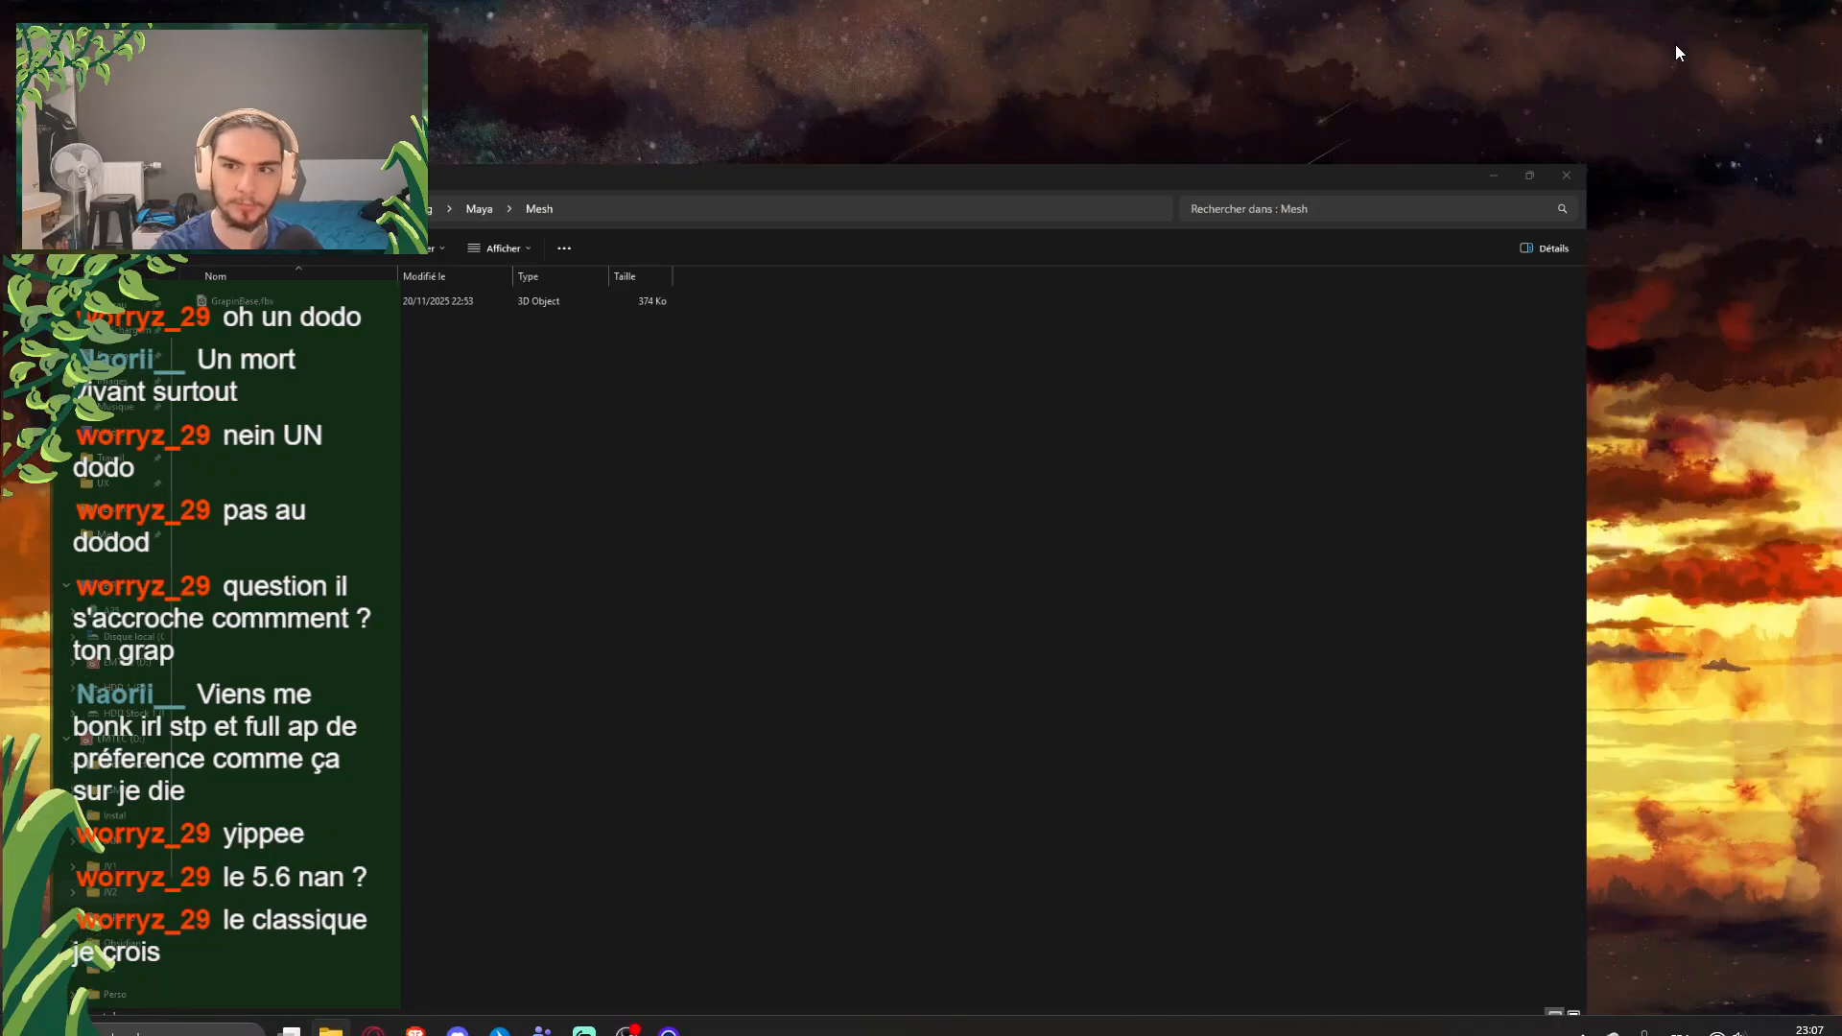
mouse_move(330, 978)
click(332, 1023)
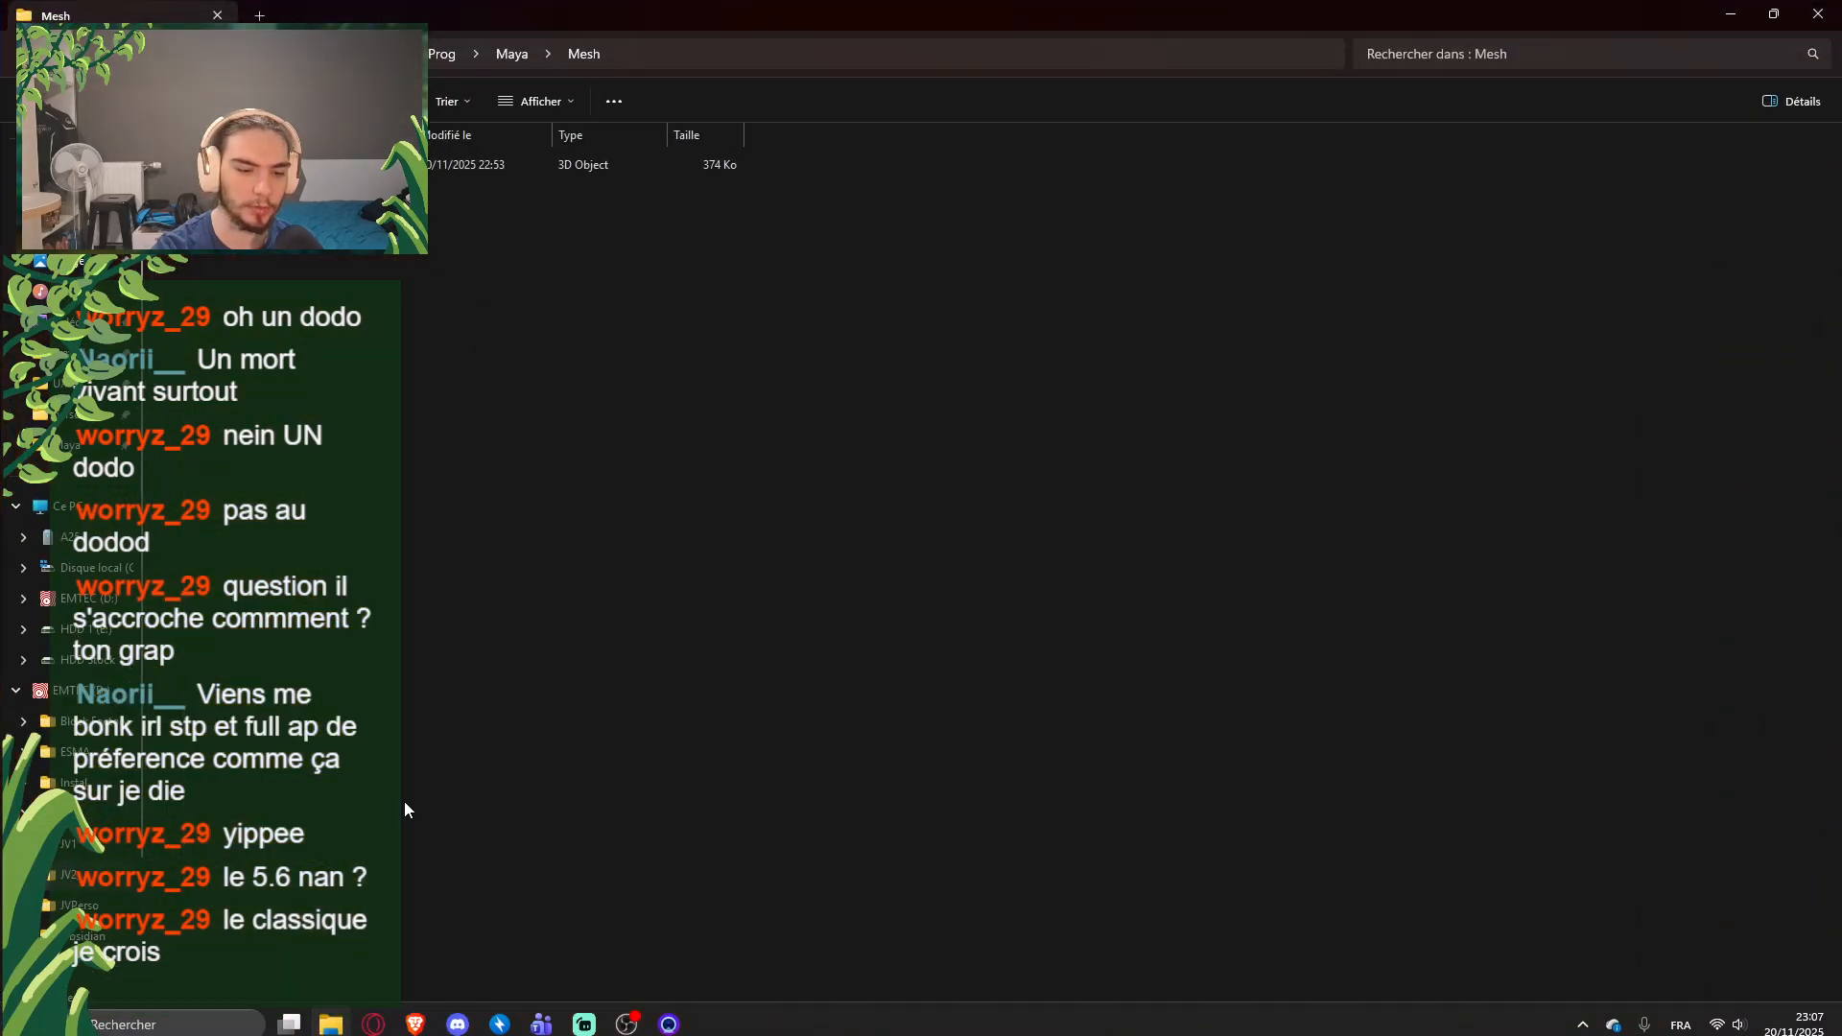
key(super)
text(unbreal)
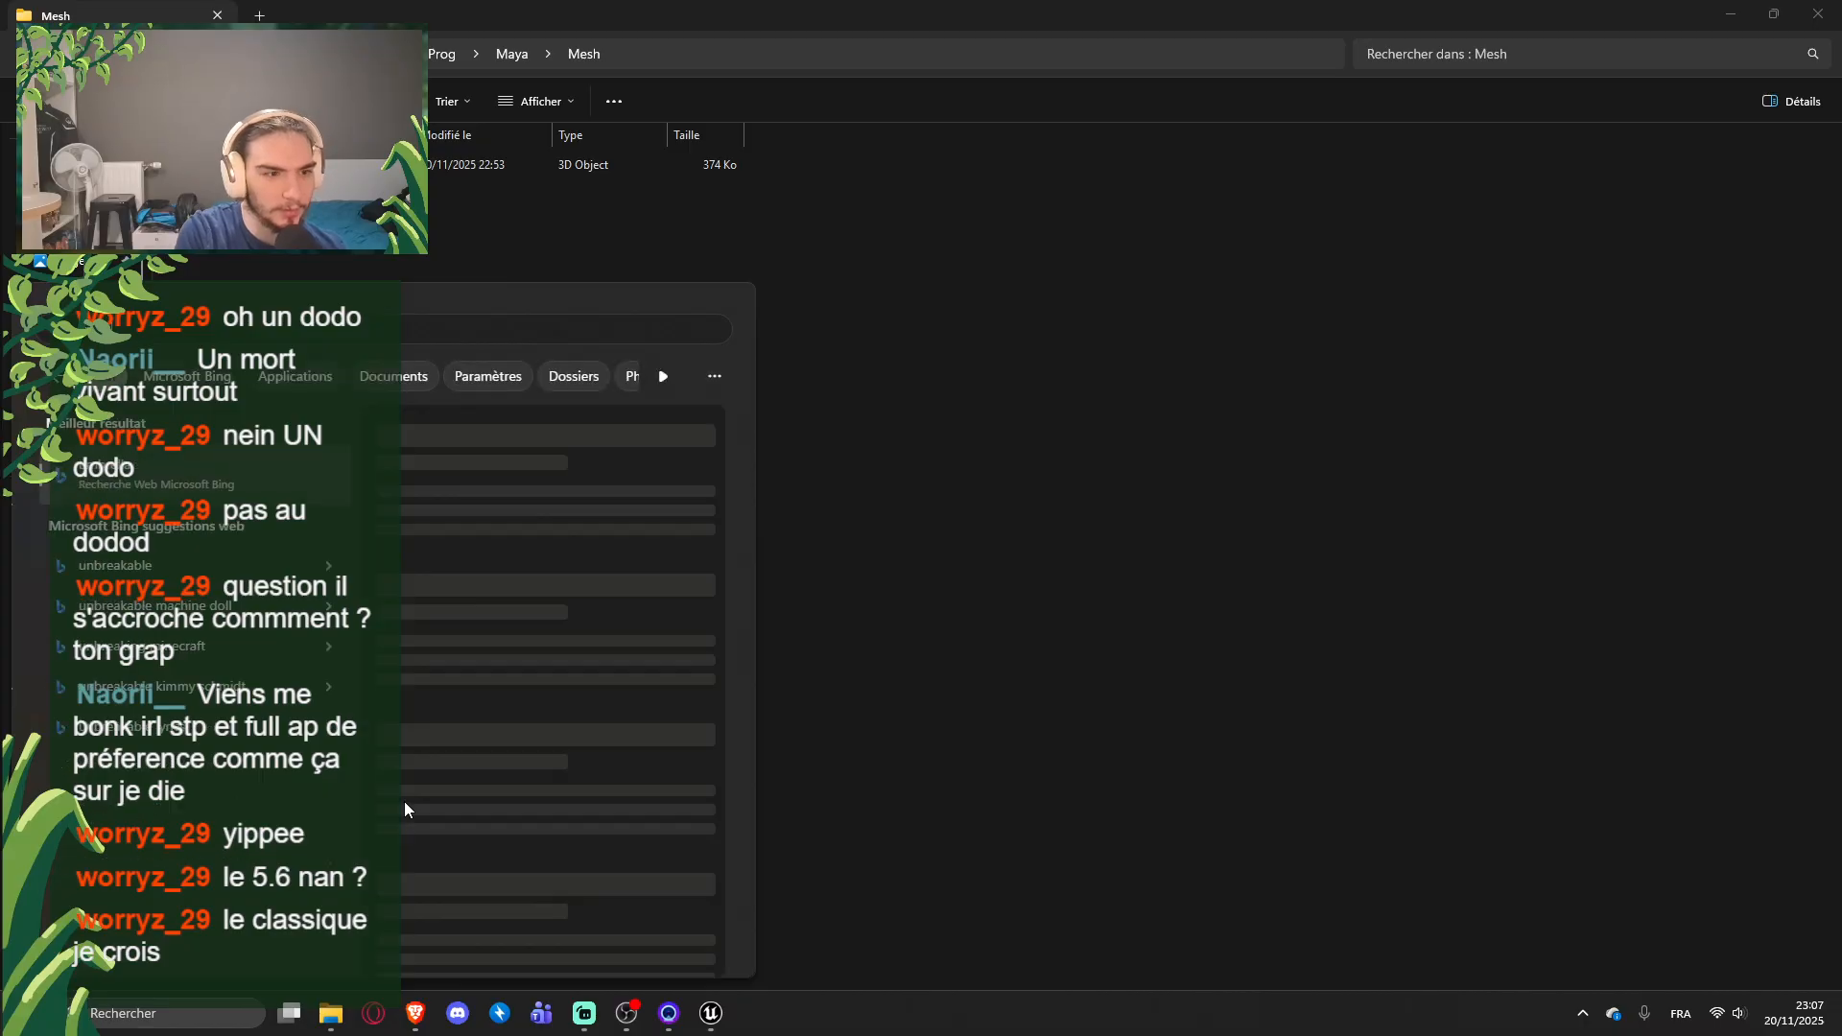
key(BackSpace)
key(BackSpace)
key(BackSpace)
key(BackSpace)
key(BackSpace)
key(BackSpace)
key(BackSpace)
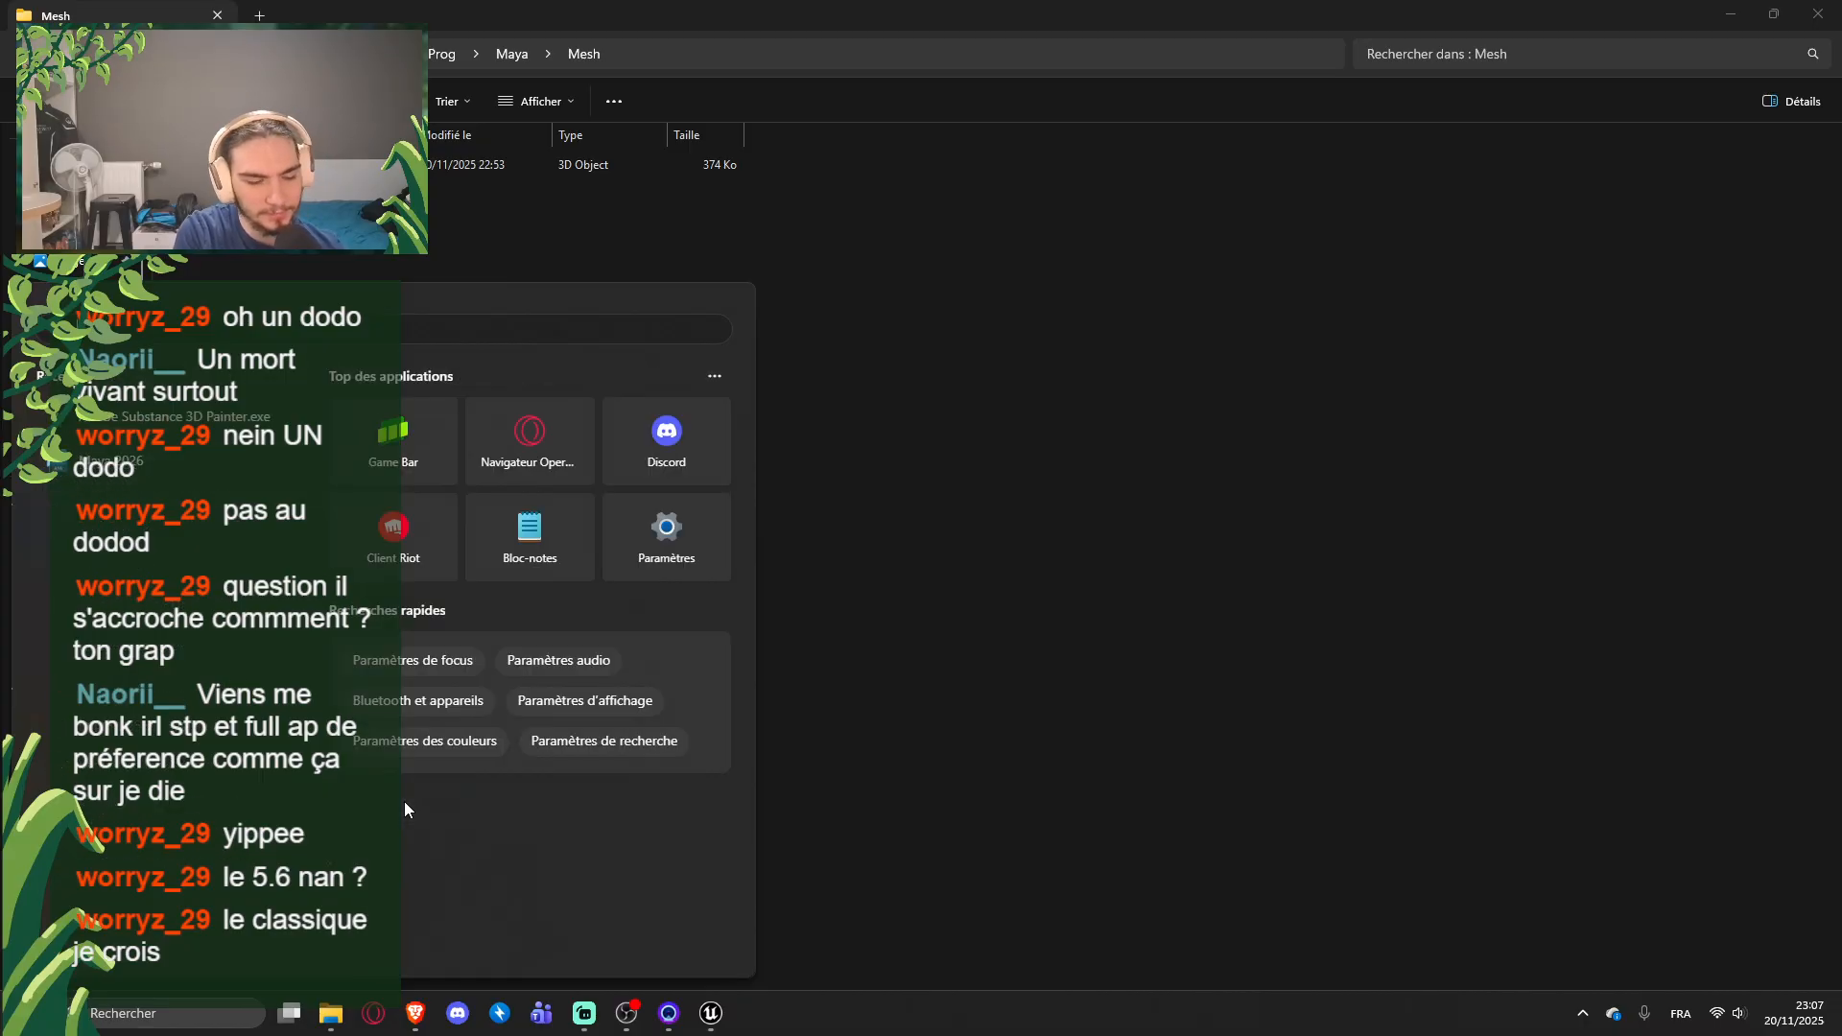
Step: Switch to the Unreal Editor that is starting up
click(710, 1014)
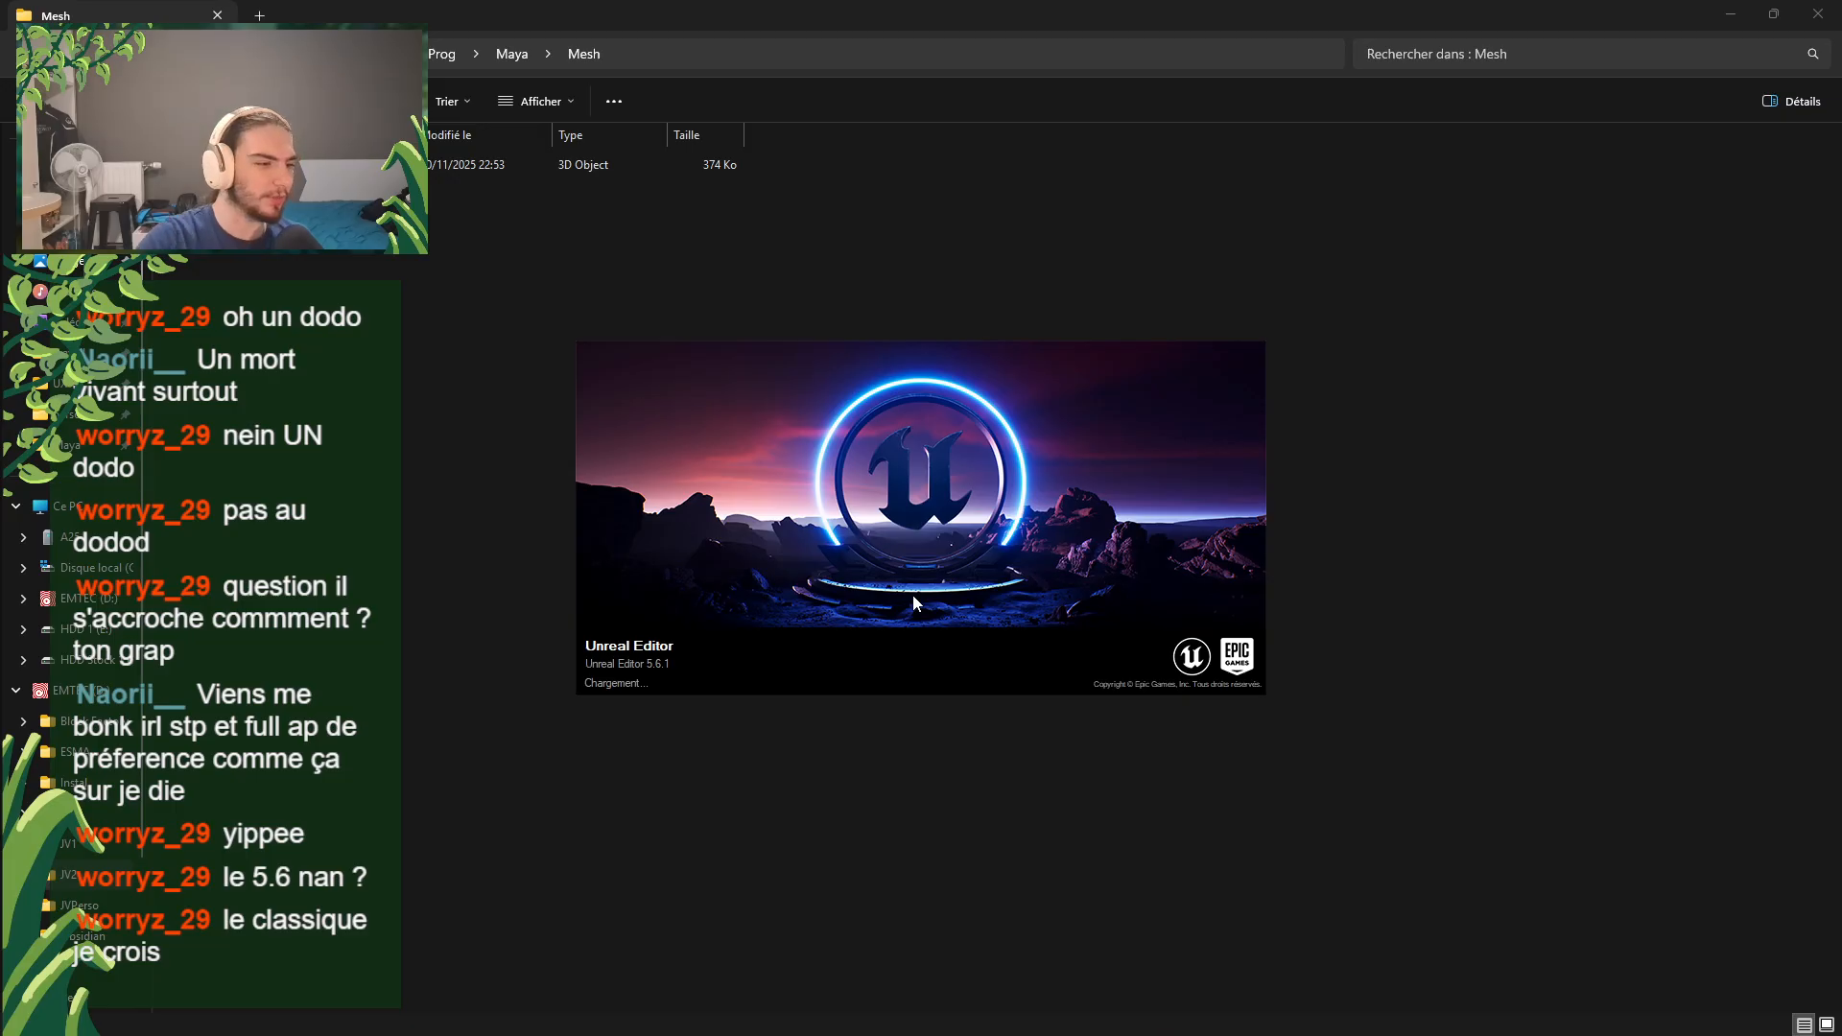